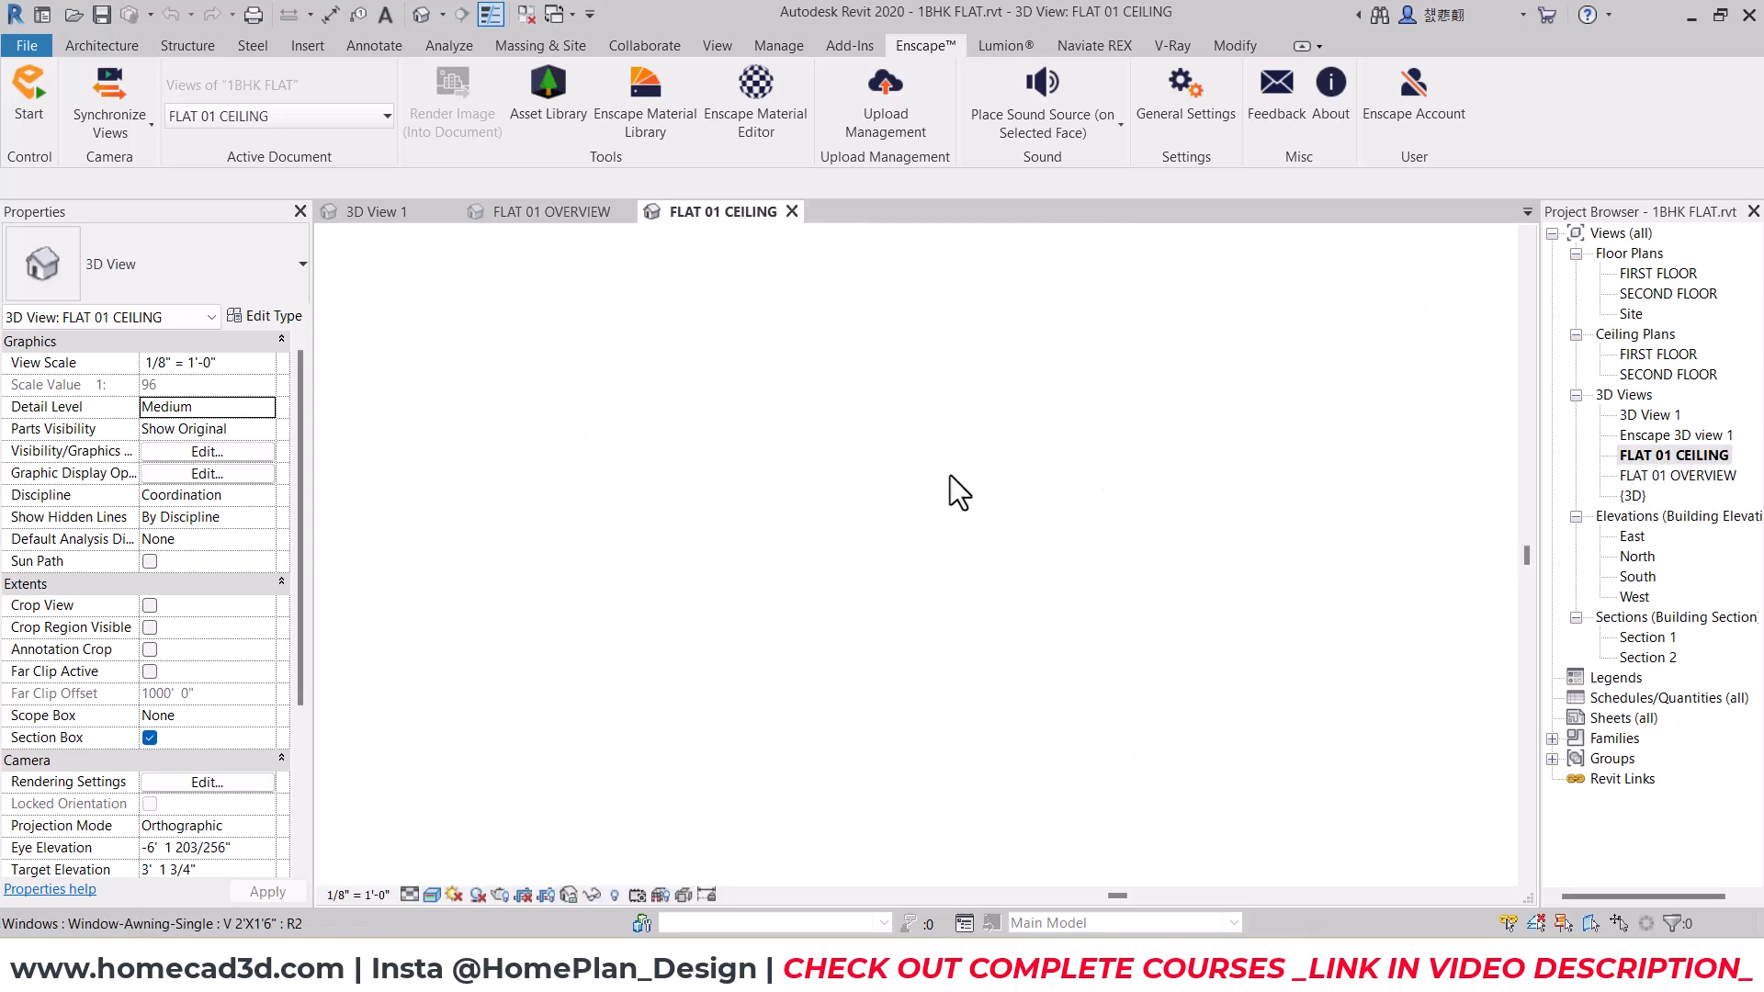
Step: Open the FIRST FLOOR floor plan and focus on the empty kitchen area
middle_click_drag(984, 681, 1077, 516, "shift")
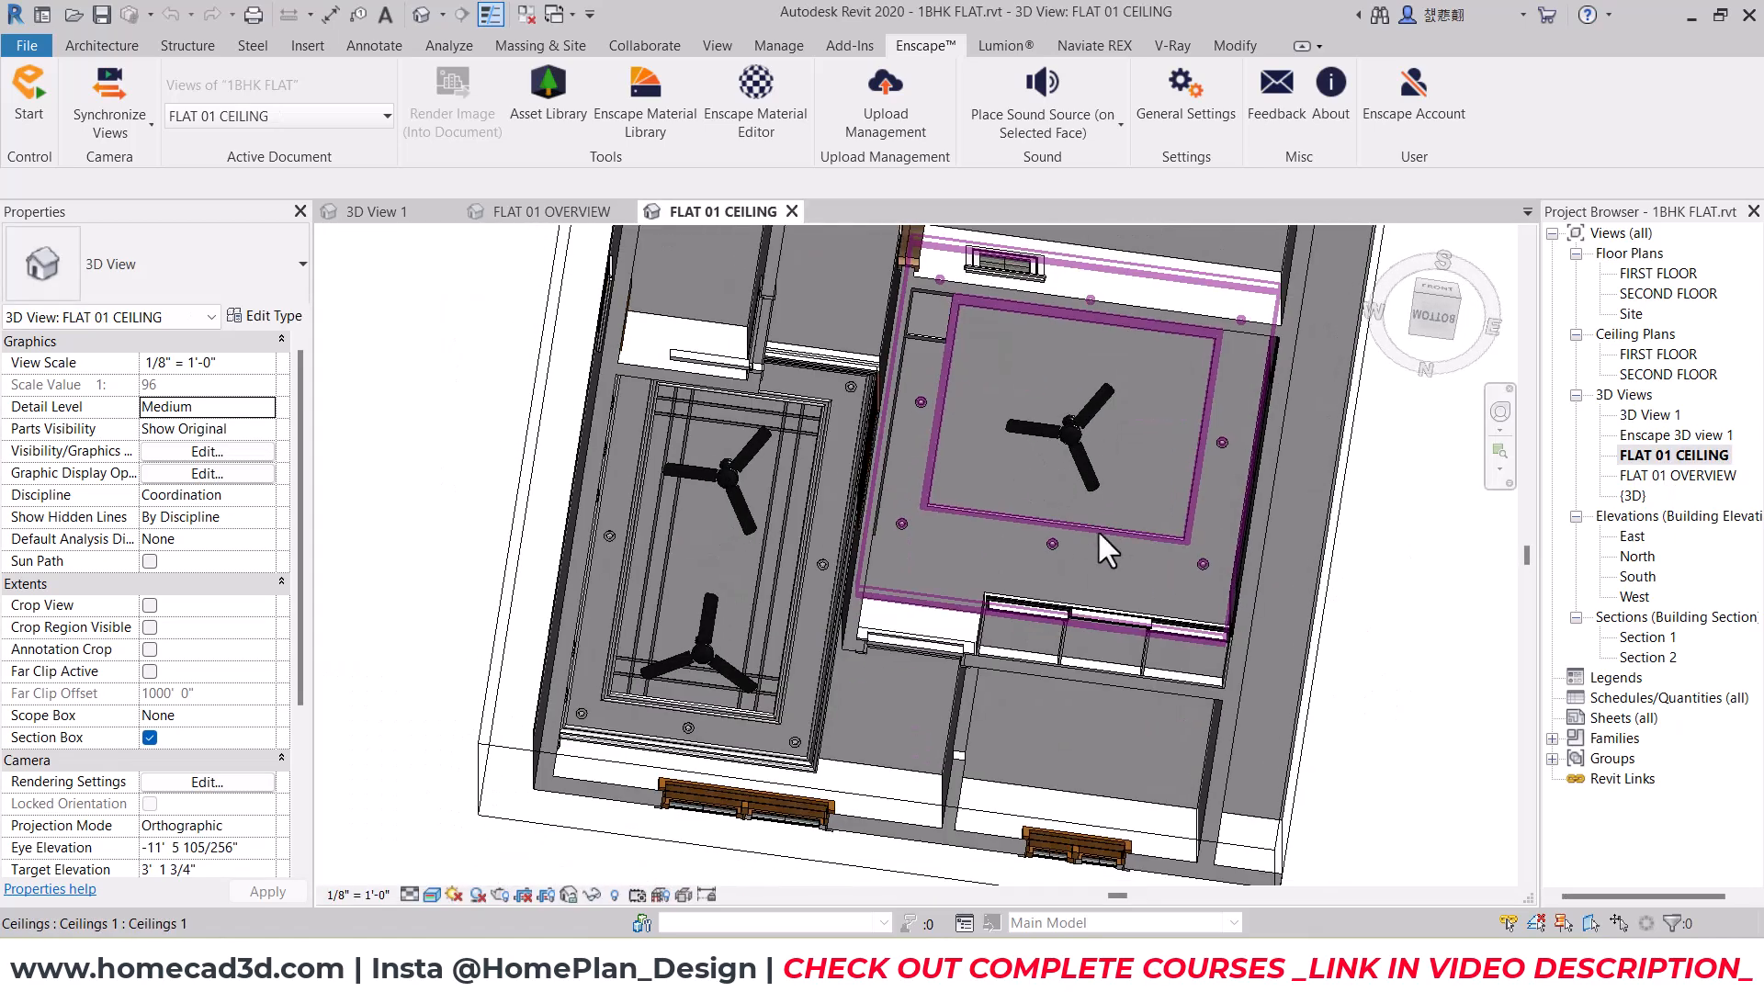
middle_click_drag(1198, 432, 1217, 516, "shift")
double_click(1660, 274)
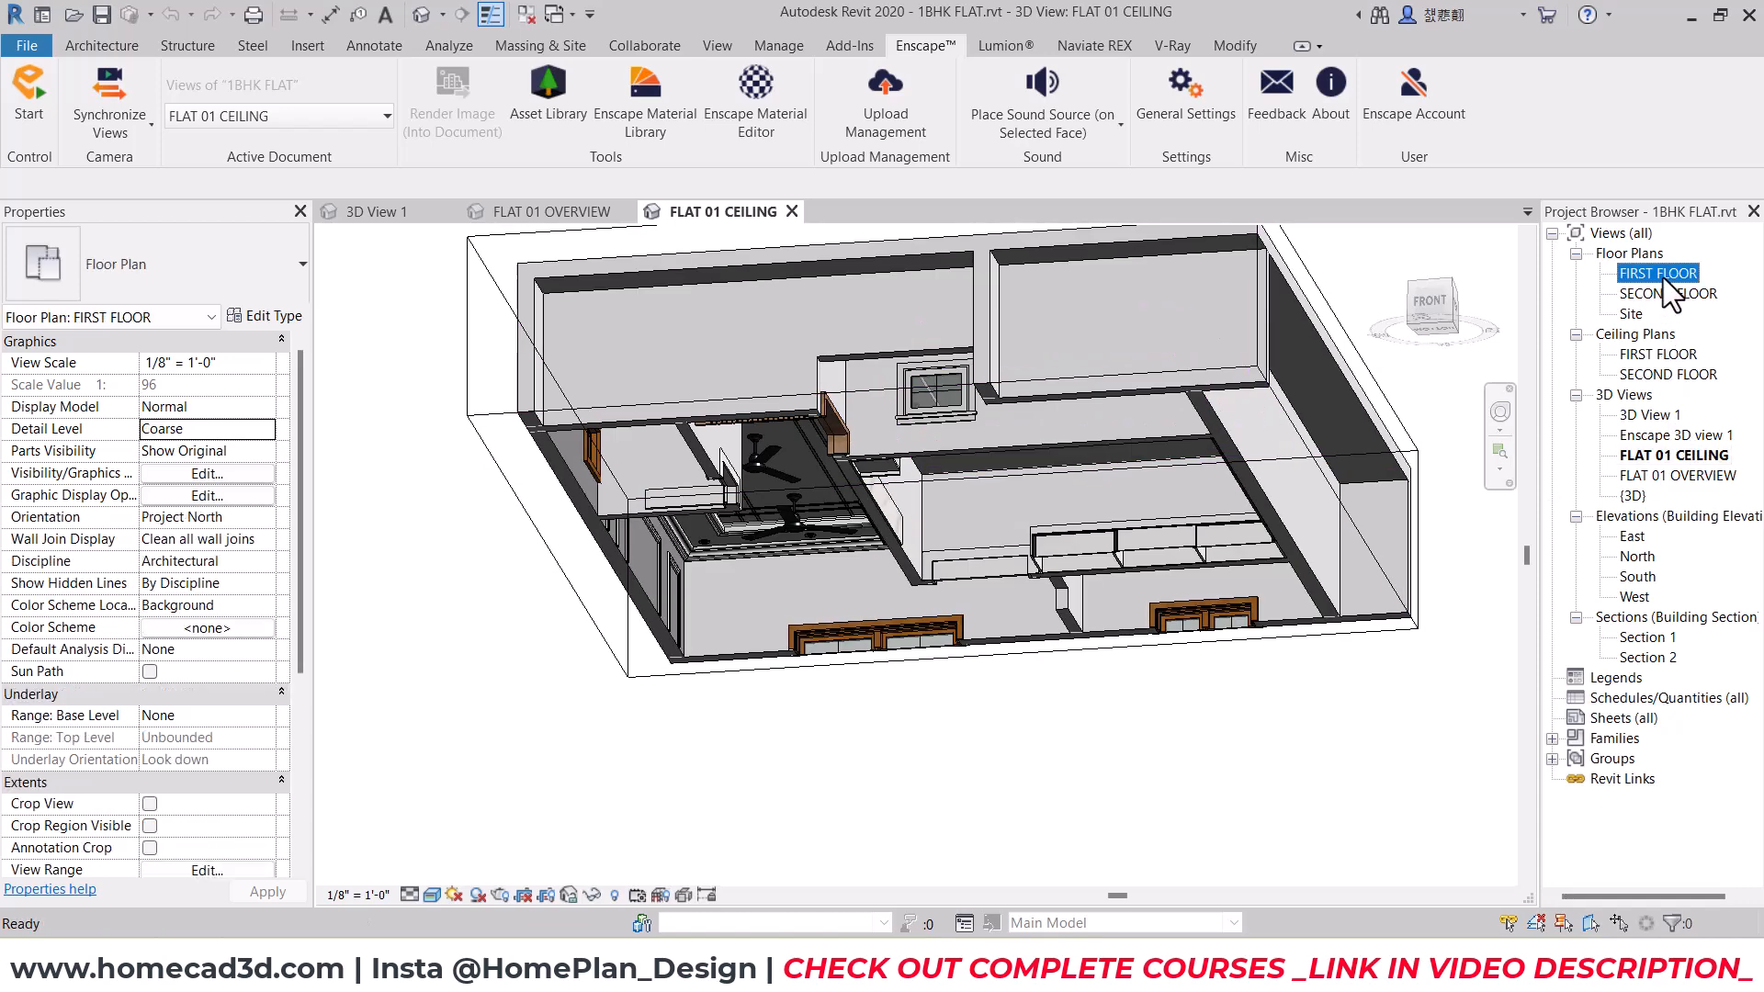
scroll(958, 491, "up", 4)
scroll(957, 491, "up", 3)
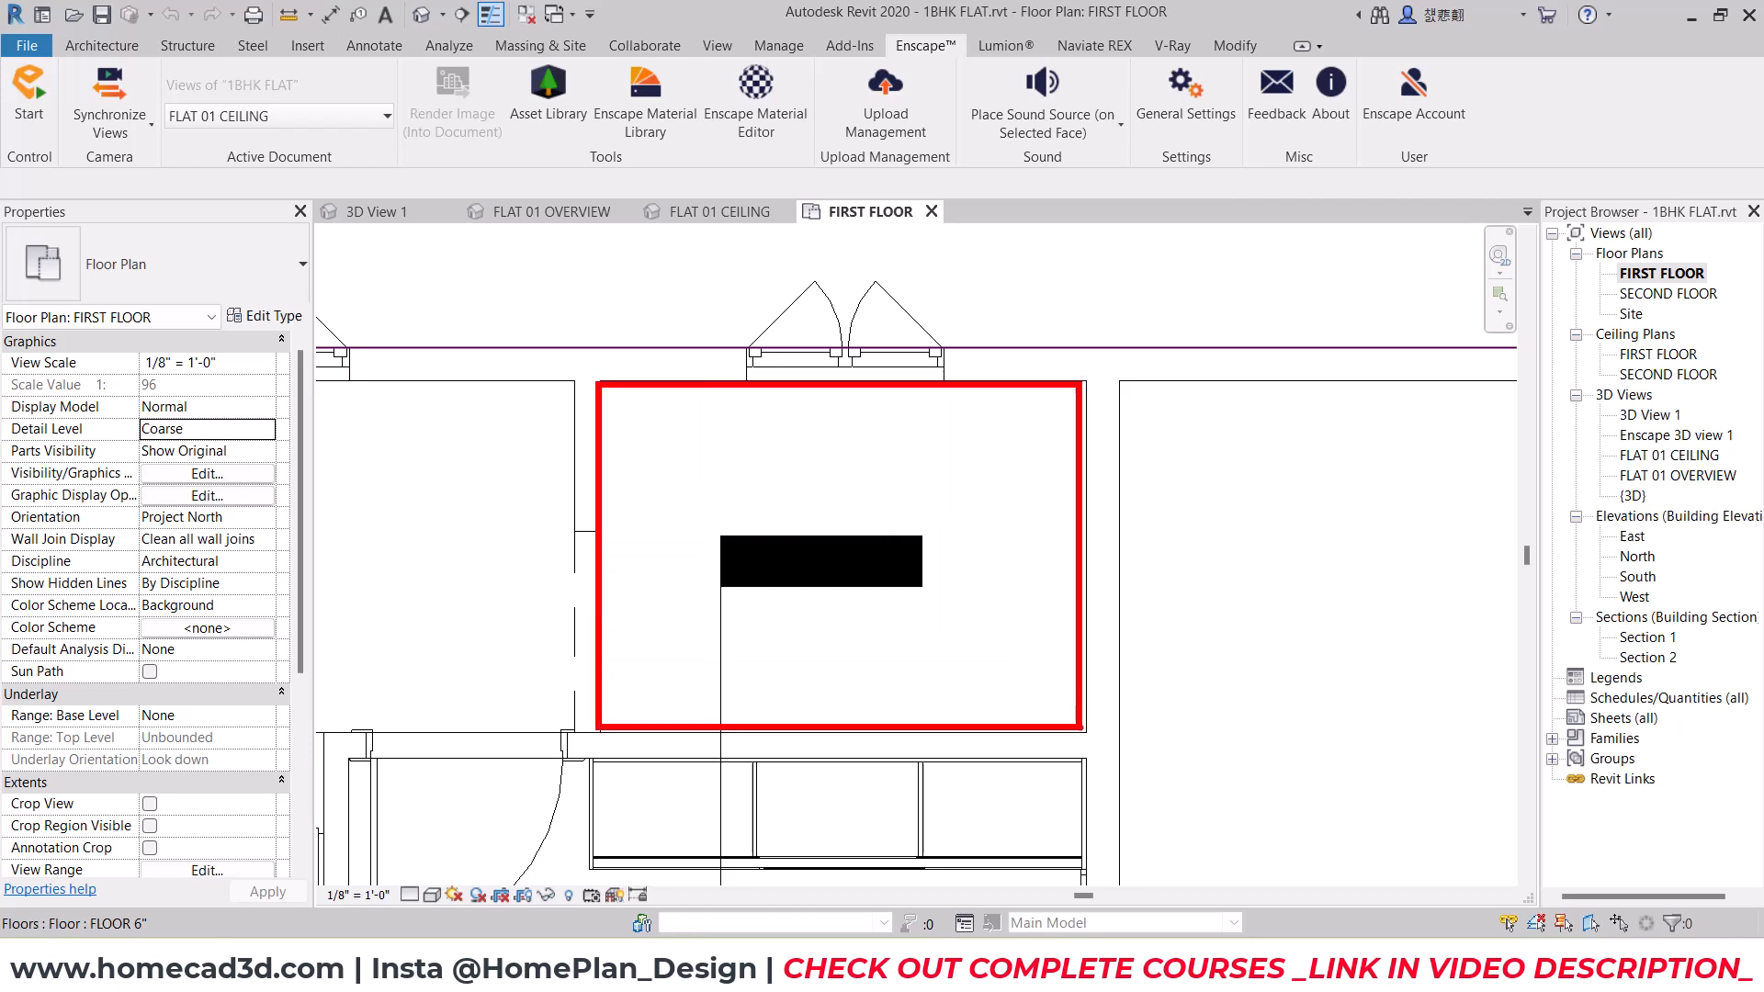
Step: Delete the section line crossing the kitchen together with its section view
left_click(721, 619)
key("Delete")
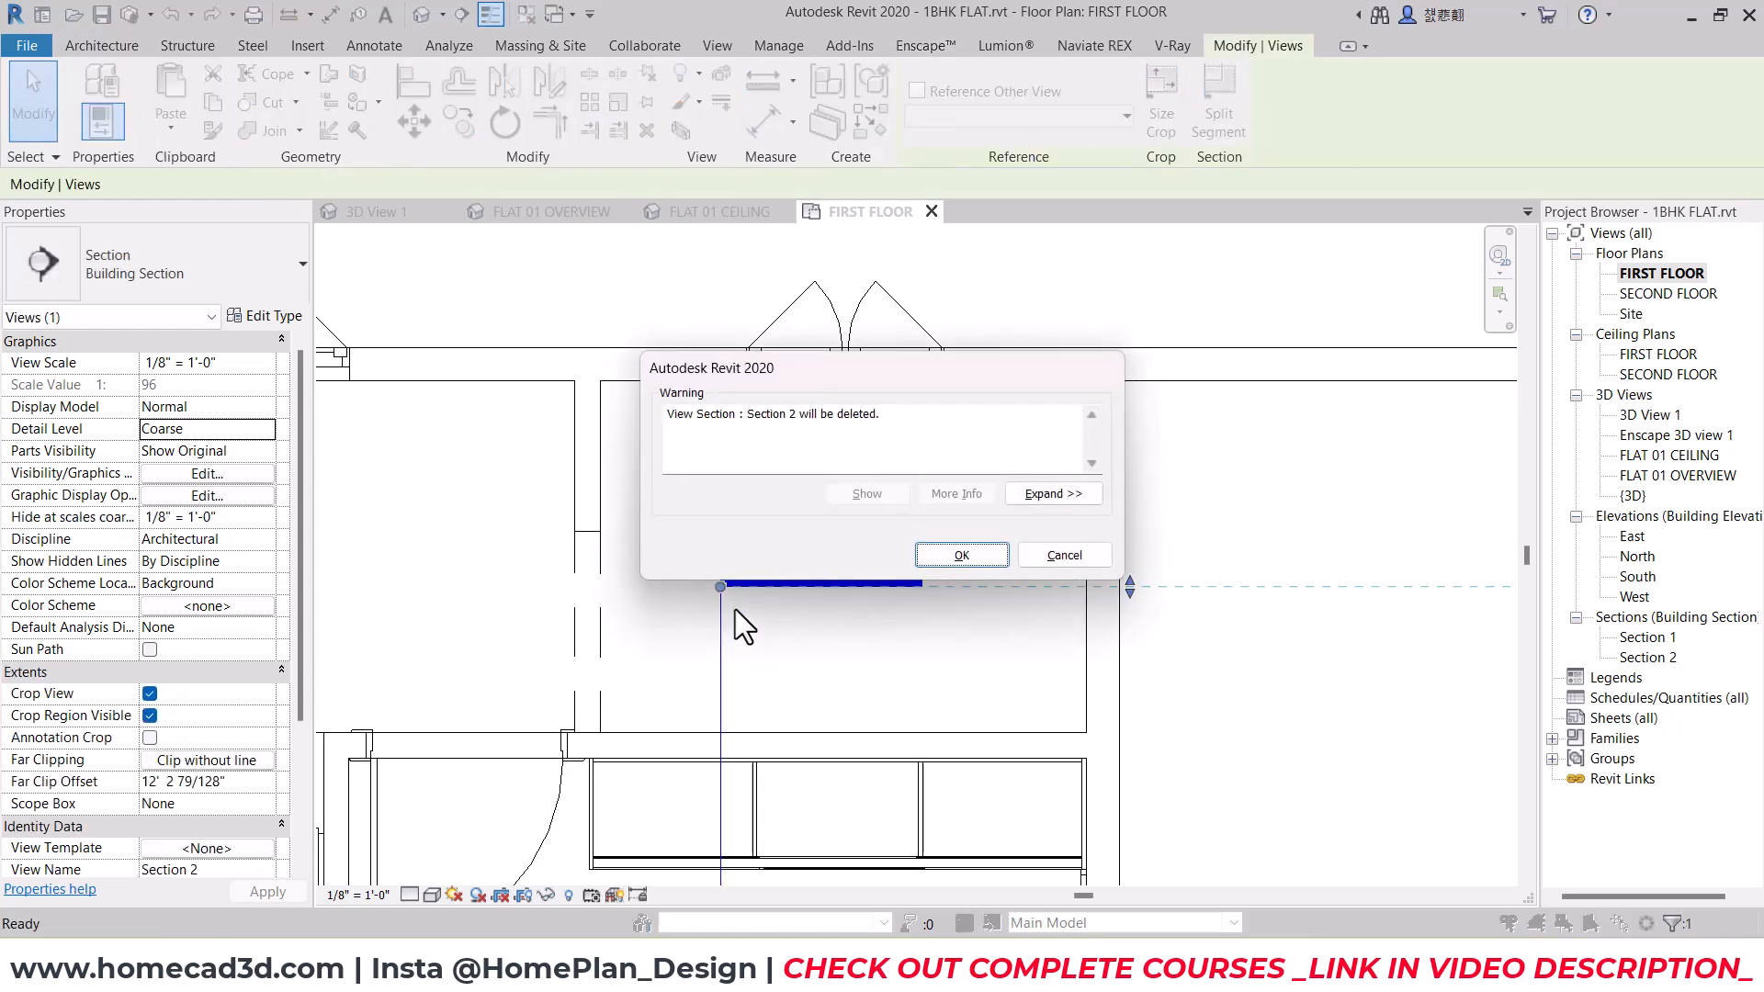
left_click(935, 560)
scroll(922, 588, "down", 2)
middle_click_drag(923, 683, 928, 483)
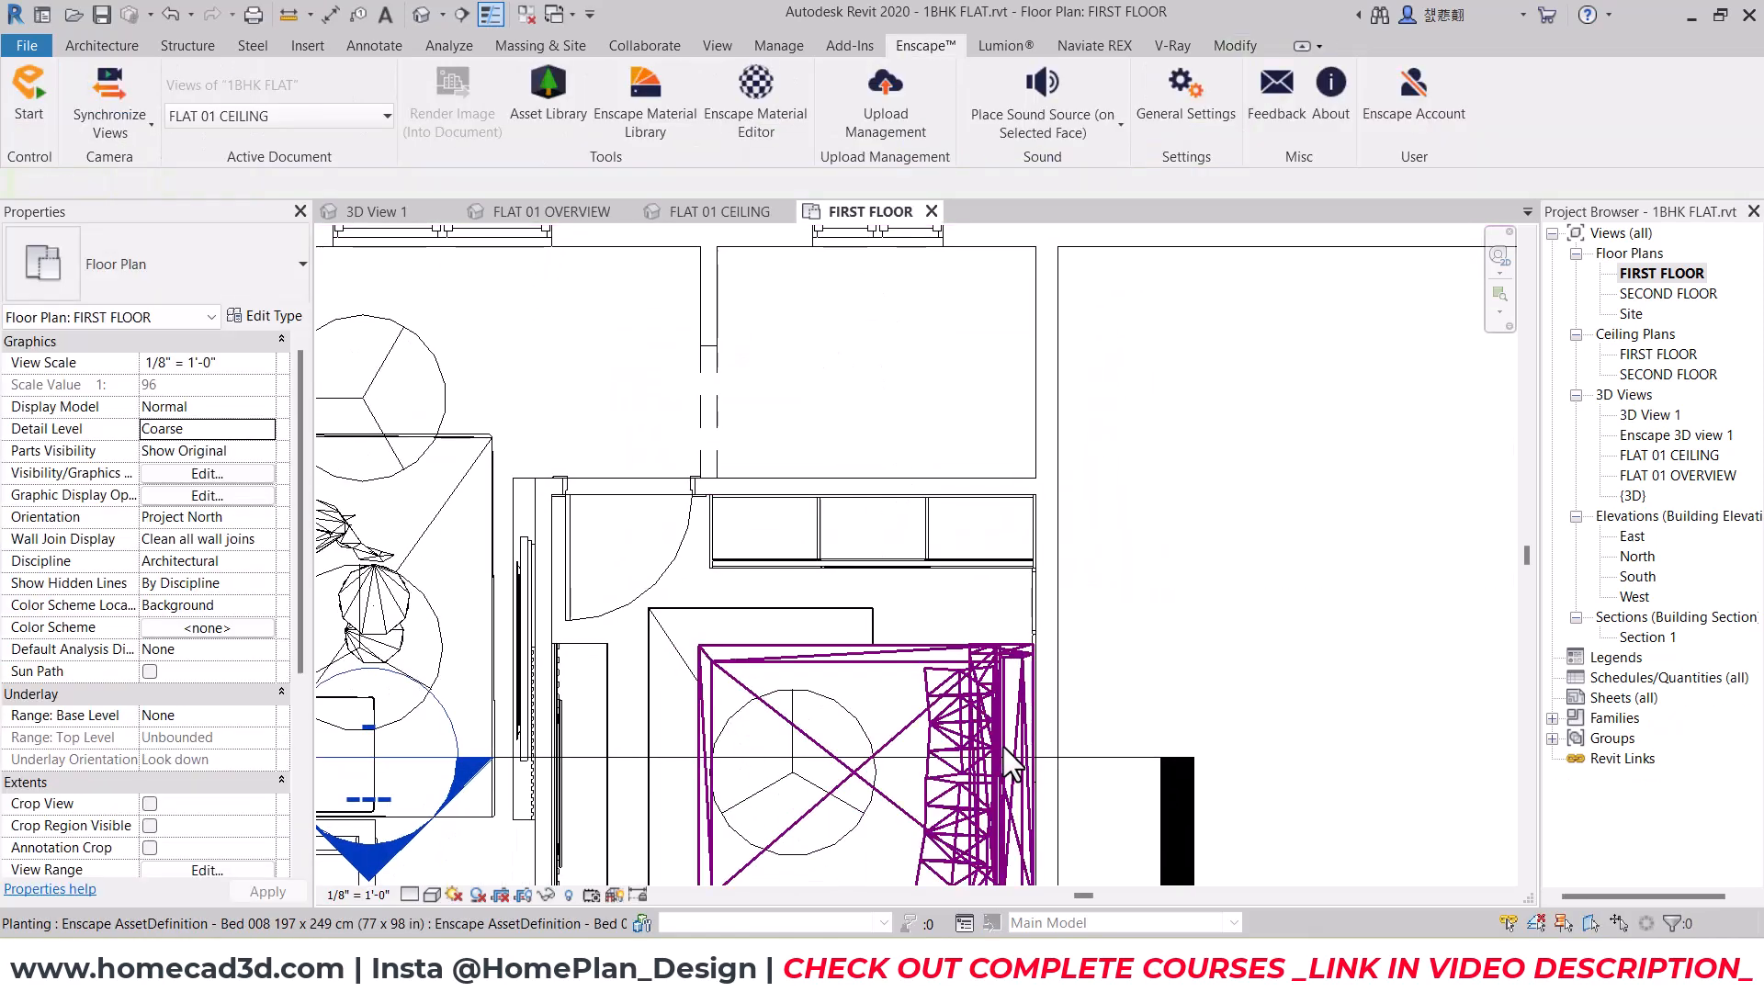
Step: Delete the section line crossing the bedroom at the bed, together with its section view
left_click(1078, 758)
key("Delete")
left_click(967, 552)
scroll(896, 389, "up", 1)
middle_click_drag(896, 389, 807, 551)
scroll(807, 551, "up", 1)
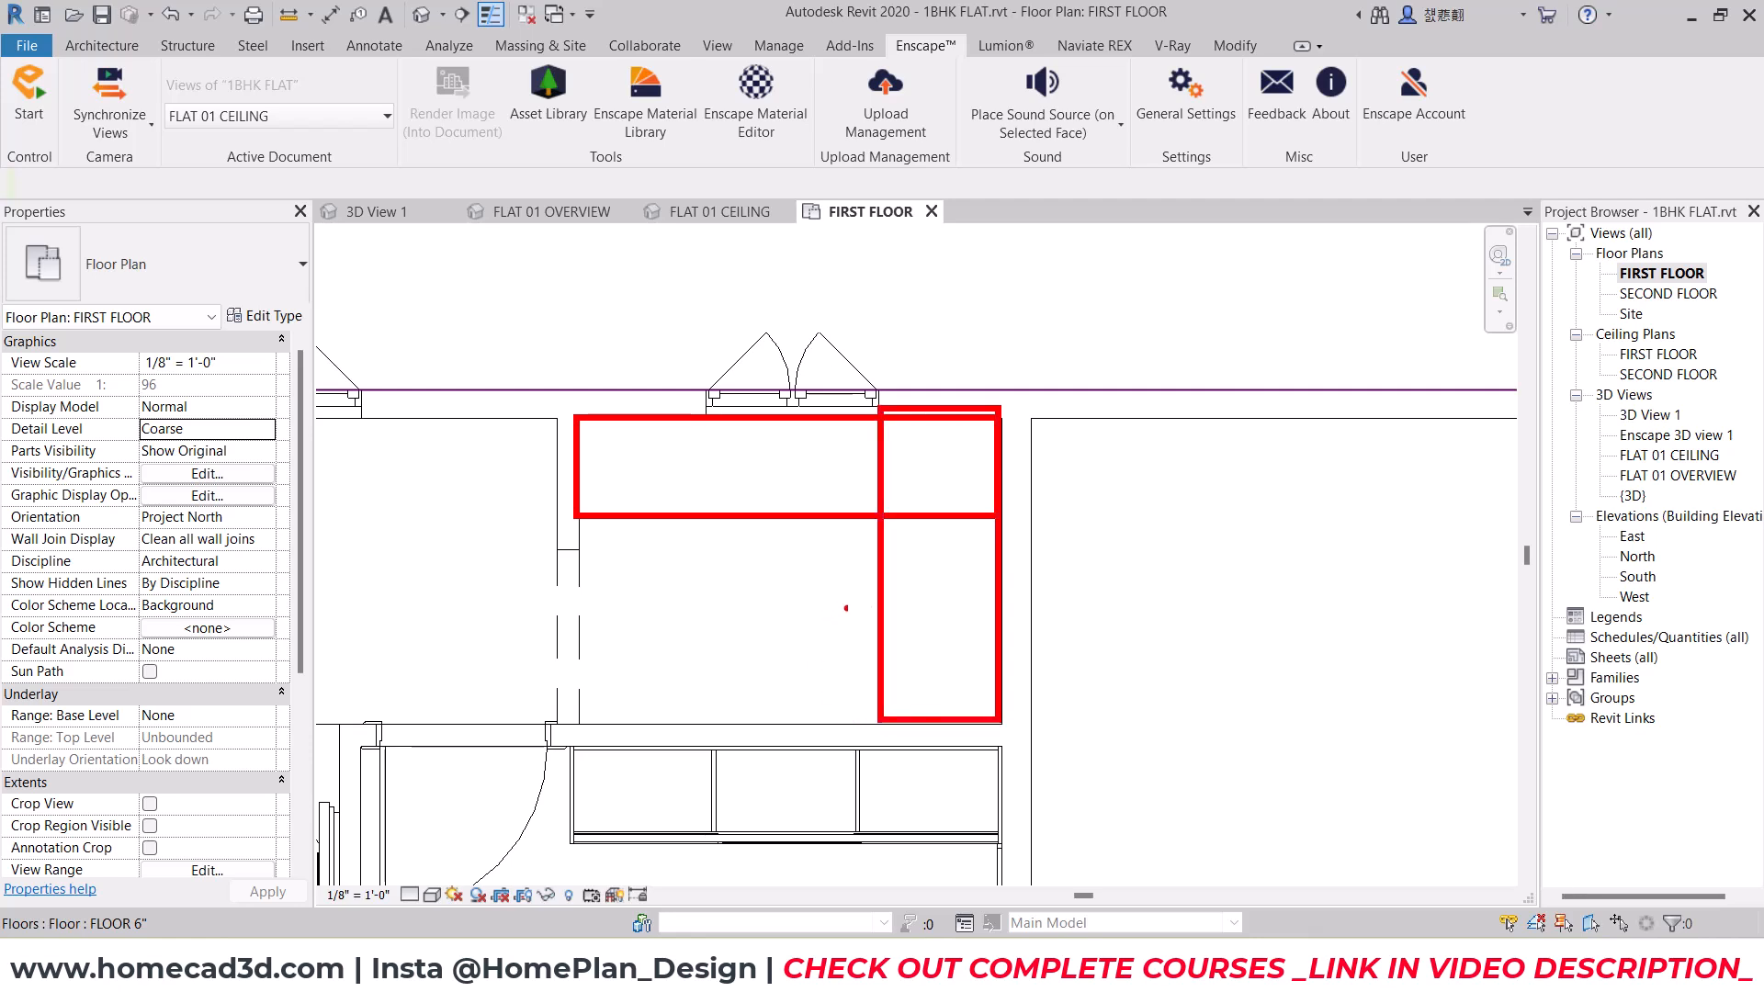
mouse_move(965, 593)
left_mouse_down()
mouse_move(898, 594)
mouse_move(993, 699)
mouse_move(974, 597)
left_mouse_up()
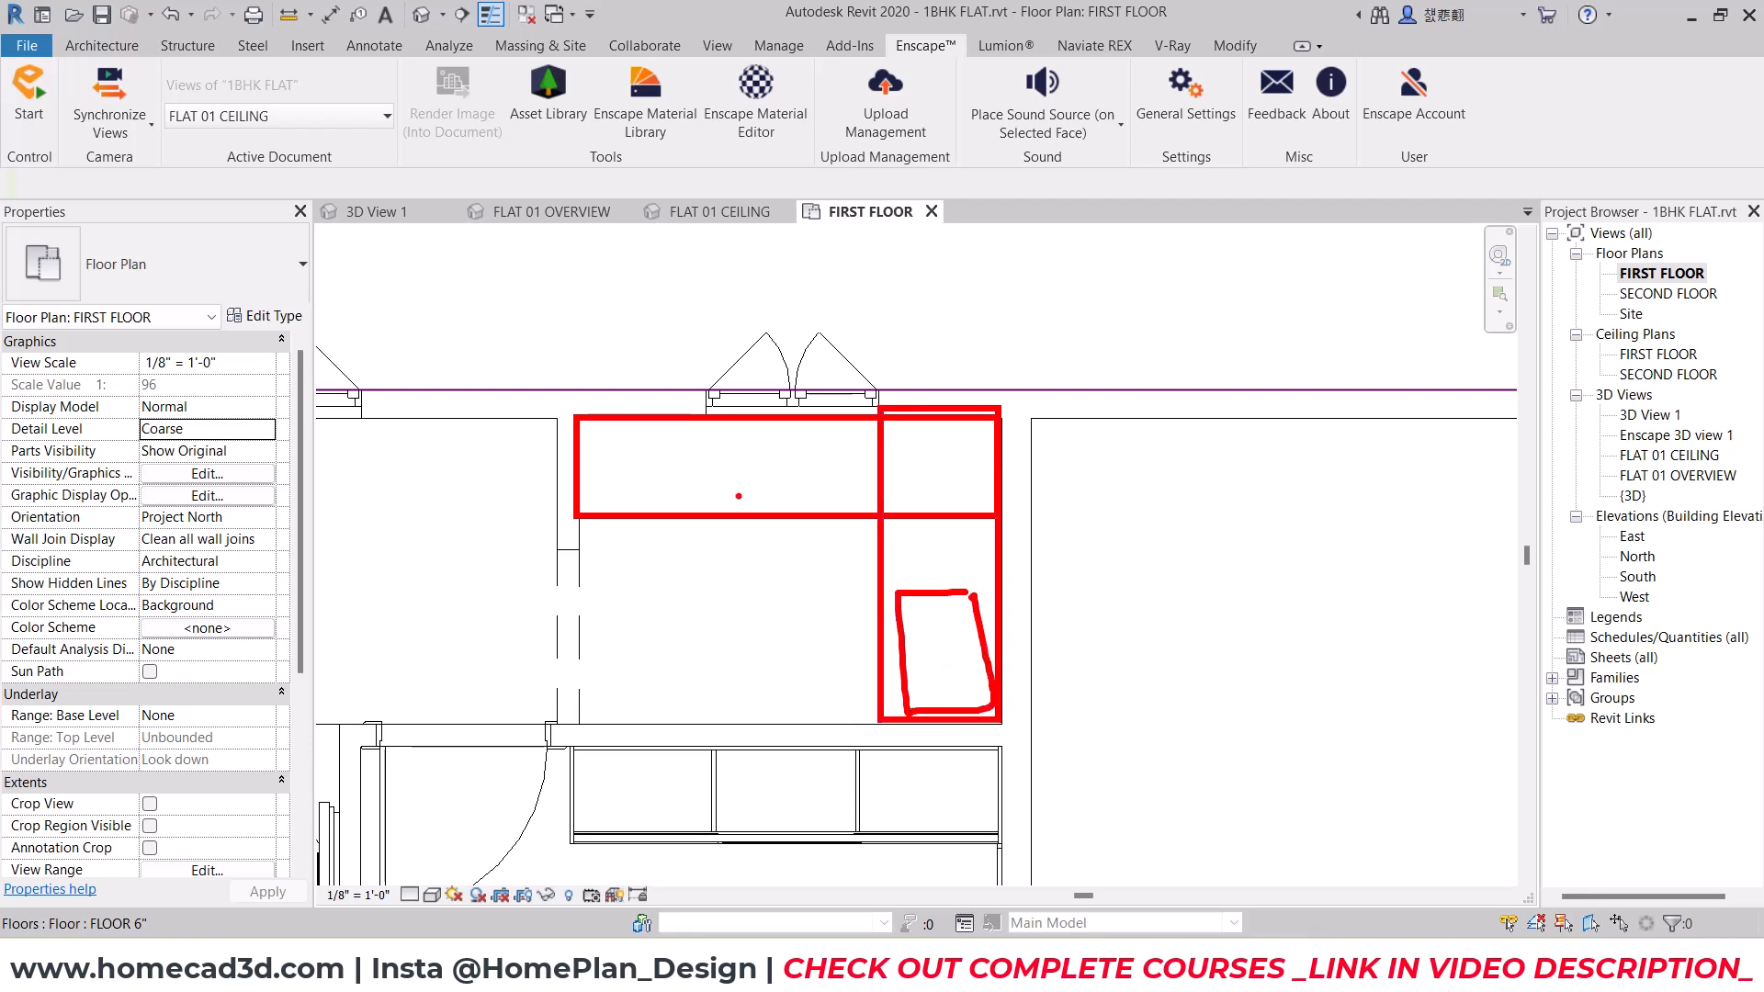
mouse_move(666, 438)
left_mouse_down()
mouse_move(698, 432)
mouse_move(605, 485)
mouse_move(685, 439)
left_mouse_up()
key("Escape")
scroll(728, 575, "down", 4)
mouse_move(735, 579)
middle_mouse_down()
mouse_move(812, 607)
mouse_move(878, 603)
middle_mouse_up()
scroll(779, 562, "down", 1)
key("ctrl+2")
left_click_drag(801, 350, 796, 501)
left_click_drag(731, 416, 853, 416)
mouse_move(823, 286)
left_mouse_down()
mouse_move(799, 336)
mouse_move(813, 318)
left_mouse_up()
left_click_drag(786, 531, 823, 533)
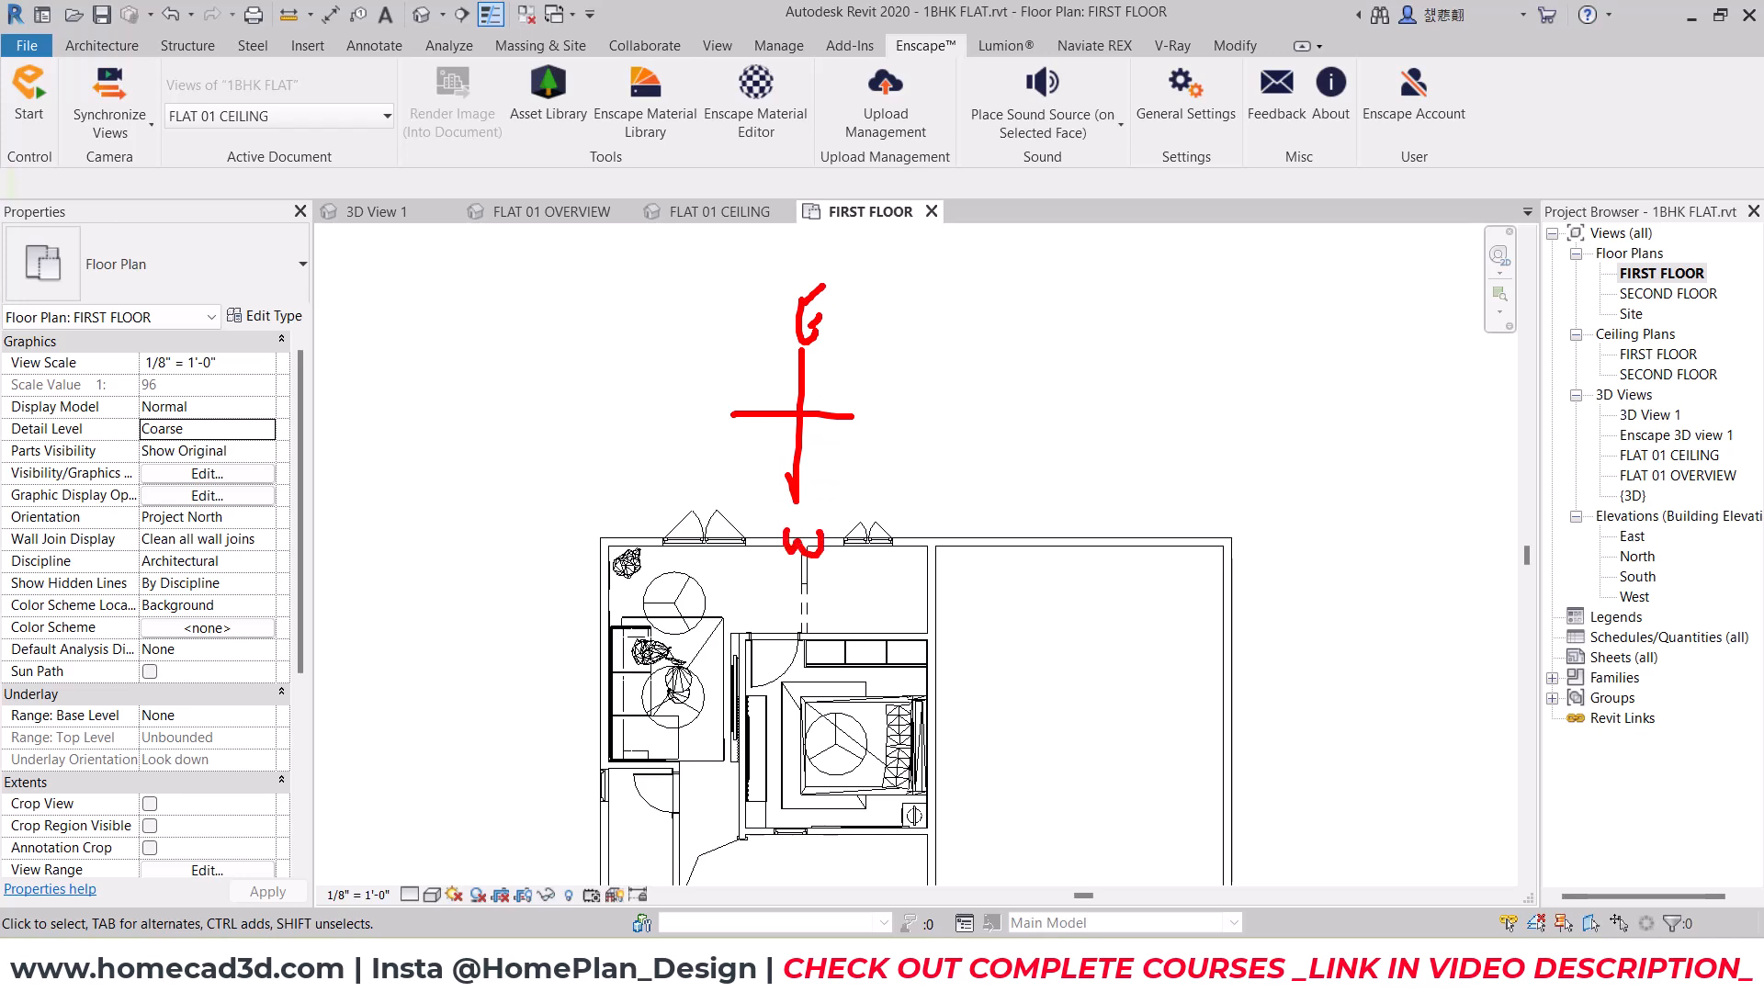
left_click_drag(674, 402, 700, 372)
mouse_move(901, 400)
left_mouse_down()
mouse_move(878, 421)
mouse_move(899, 432)
left_mouse_up()
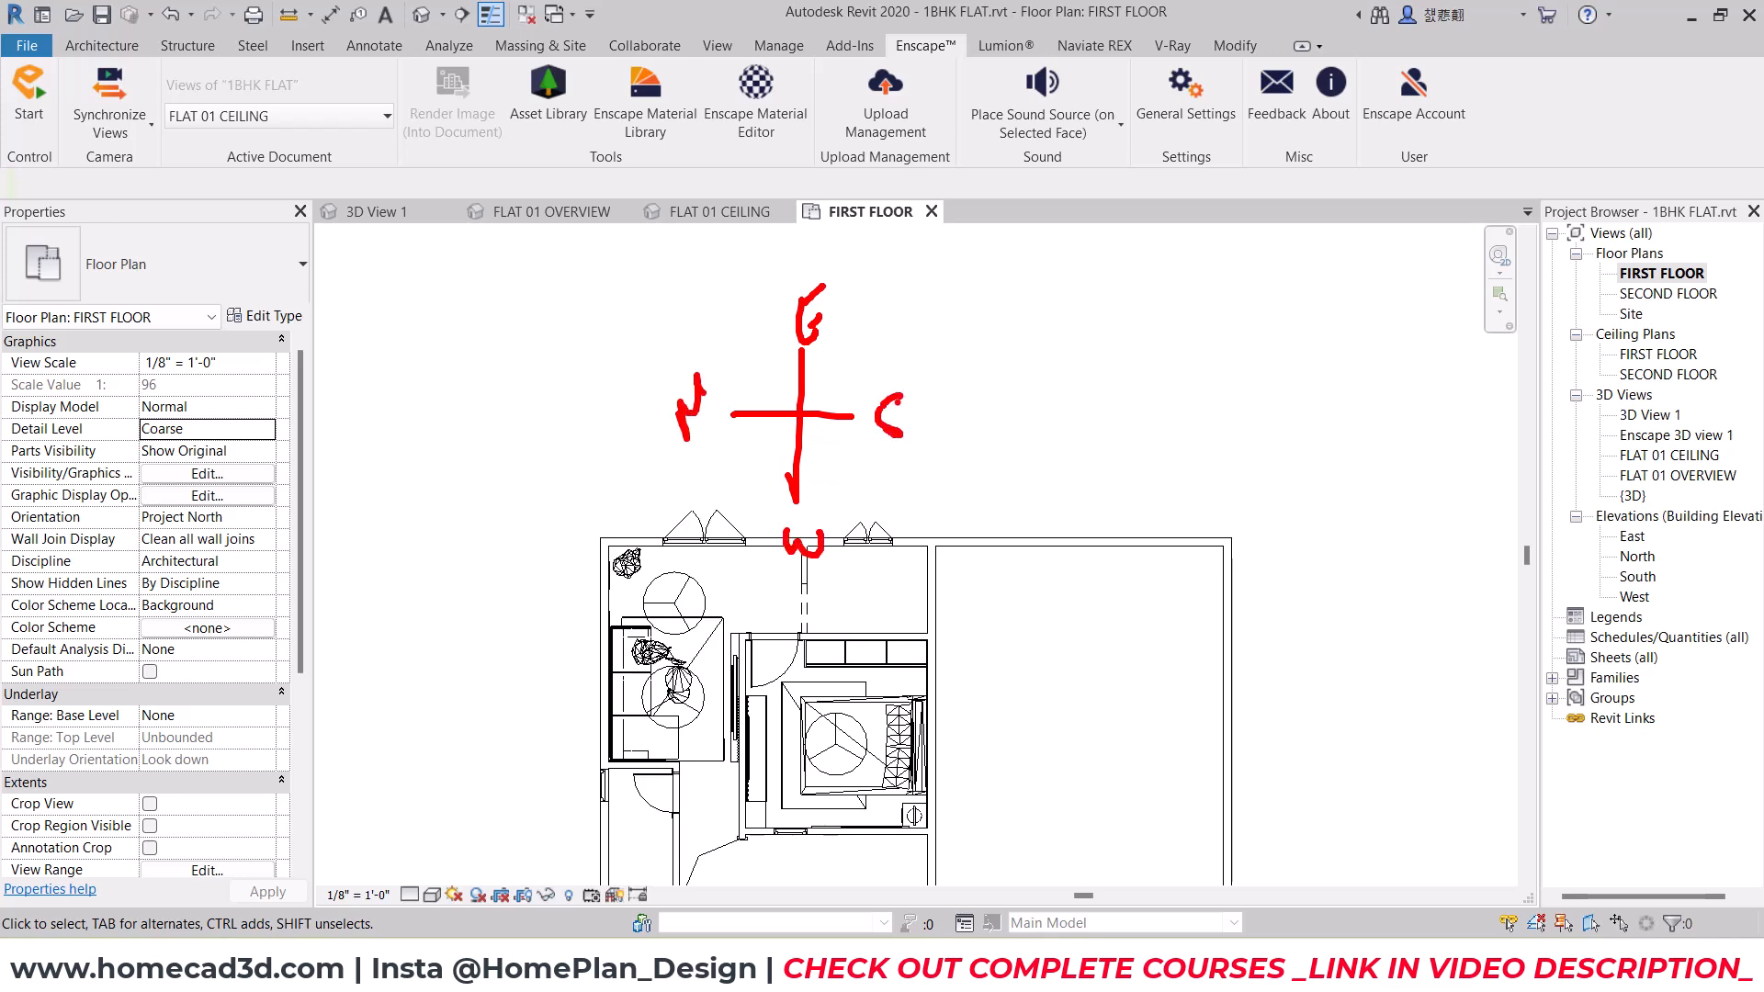
mouse_move(797, 267)
left_mouse_down()
mouse_move(818, 265)
mouse_move(770, 330)
mouse_move(853, 354)
mouse_move(794, 274)
left_mouse_up()
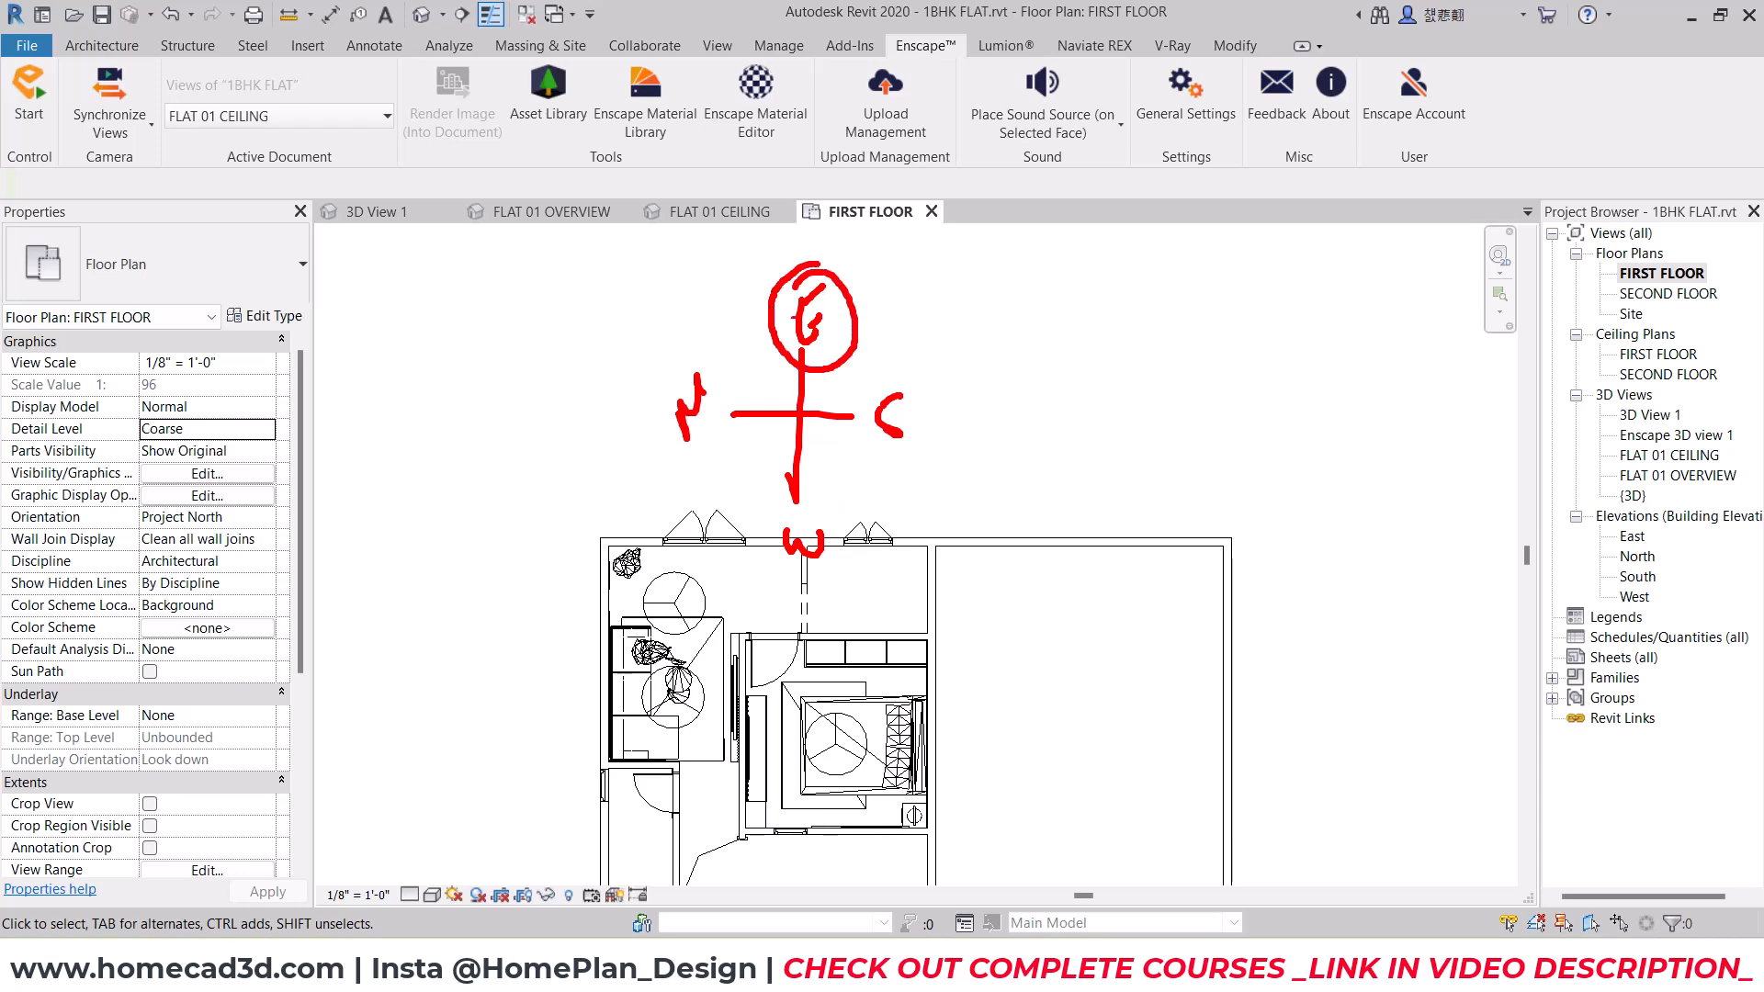
key("Escape")
scroll(840, 566, "up", 5)
mouse_move(682, 518)
left_mouse_down()
mouse_move(1003, 522)
mouse_move(999, 749)
left_mouse_up()
mouse_move(870, 464)
left_mouse_down()
mouse_move(766, 464)
mouse_move(914, 507)
mouse_move(834, 468)
mouse_move(866, 382)
left_mouse_up()
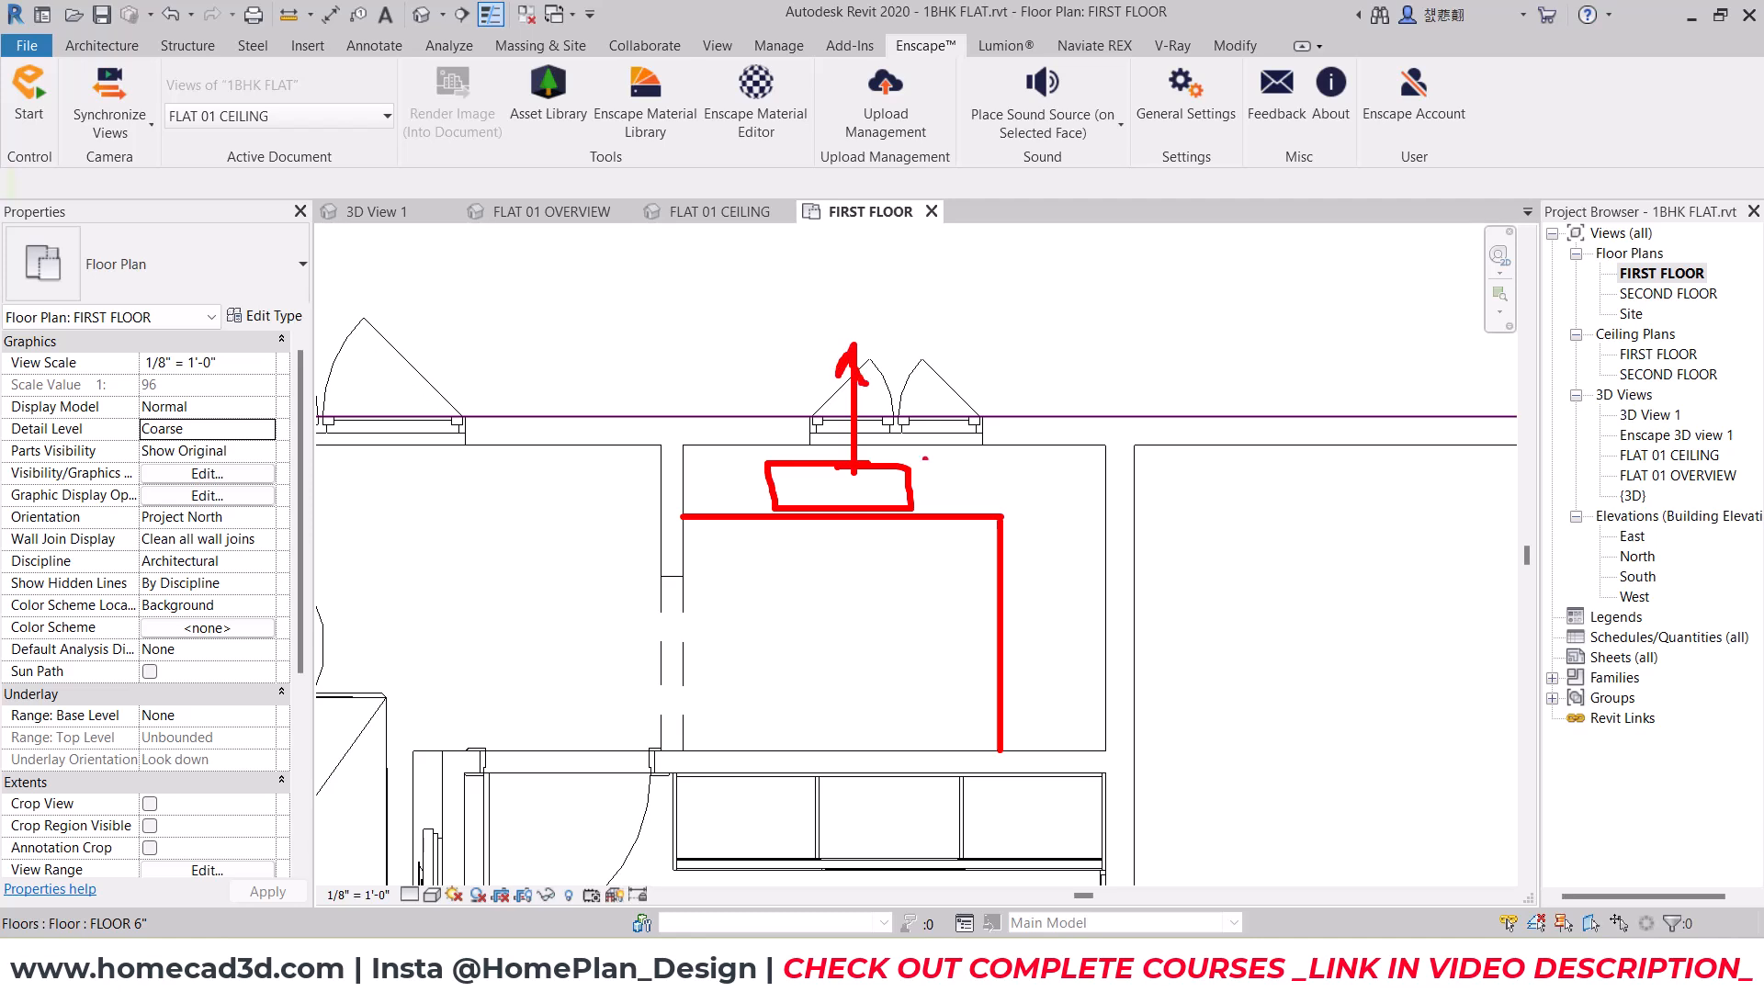
mouse_move(1017, 635)
left_mouse_down()
mouse_move(1077, 634)
mouse_move(1018, 735)
mouse_move(1018, 636)
mouse_move(1168, 685)
left_mouse_up()
left_click_drag(1154, 675, 1155, 695)
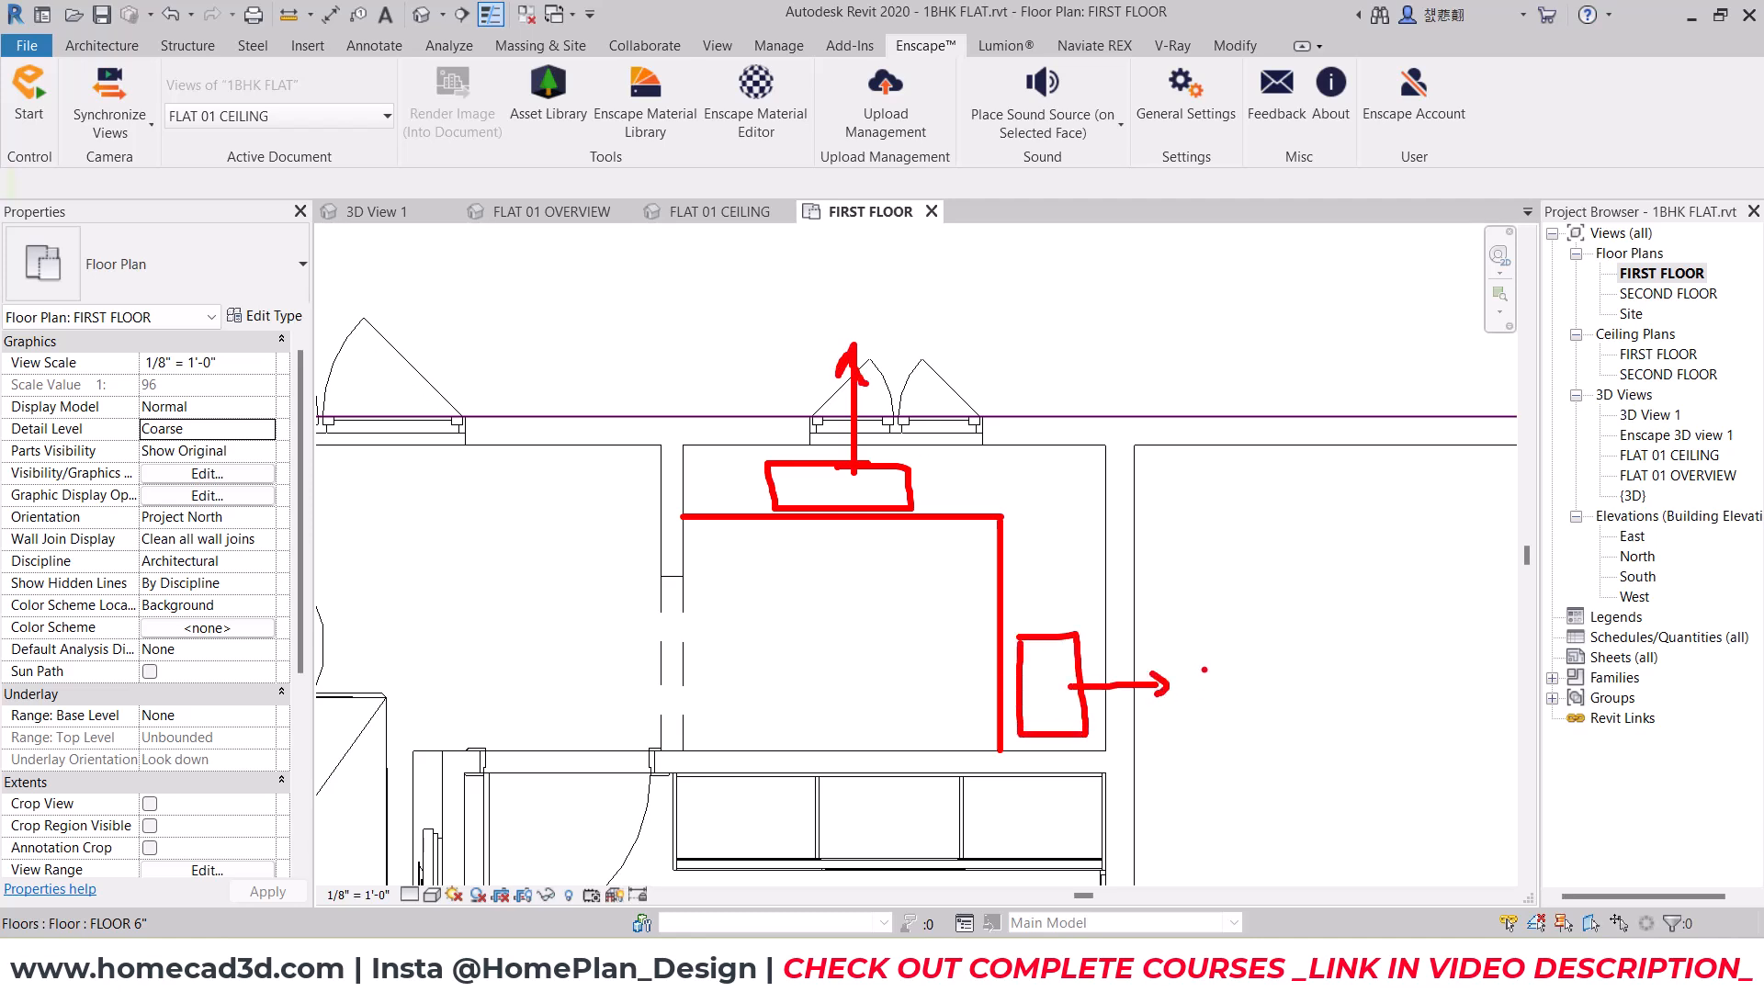
left_click_drag(1275, 646, 1308, 674)
left_click_drag(1295, 621, 1301, 614)
left_click(1314, 604)
key("Escape")
middle_click_drag(655, 672, 987, 669)
key("ctrl+2")
left_click_drag(985, 454, 806, 565, "ctrl")
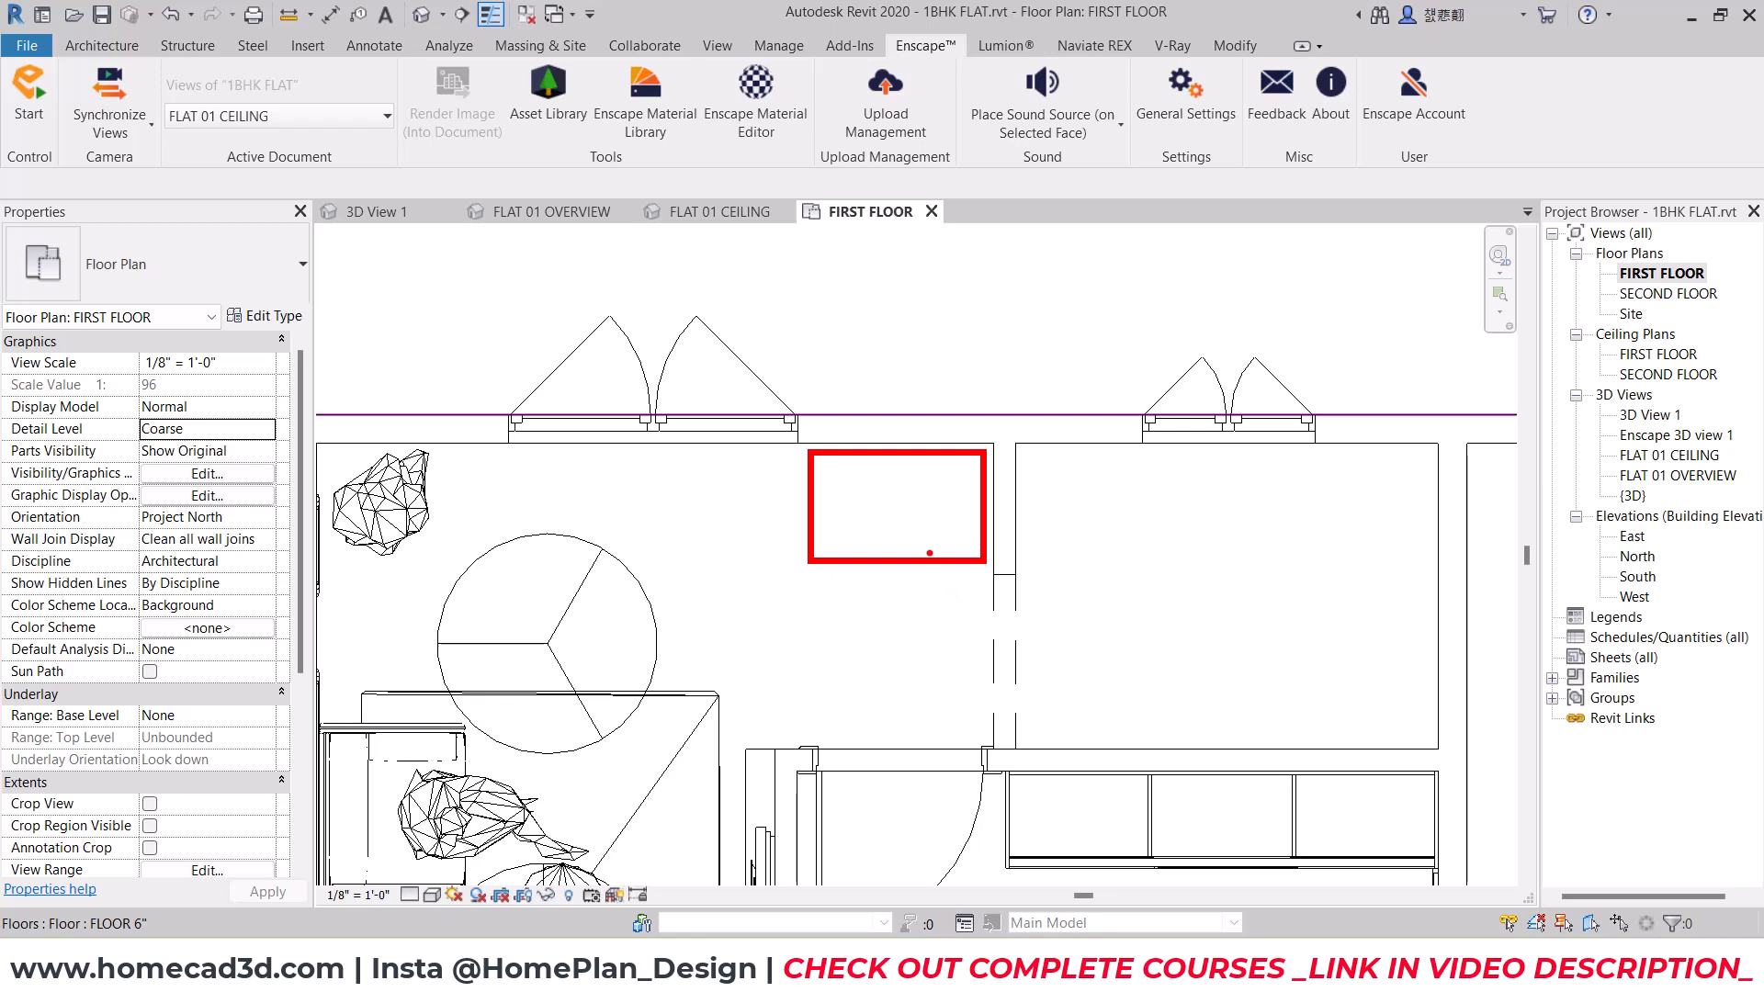
key("Escape")
Step: Measure the length of the narrow bathroom below the living room between its end walls
scroll(916, 547, "down", 2)
middle_click_drag(843, 729, 1018, 351)
middle_click_drag(791, 669, 856, 582)
scroll(856, 583, "up", 1)
scroll(908, 582, "up", 1)
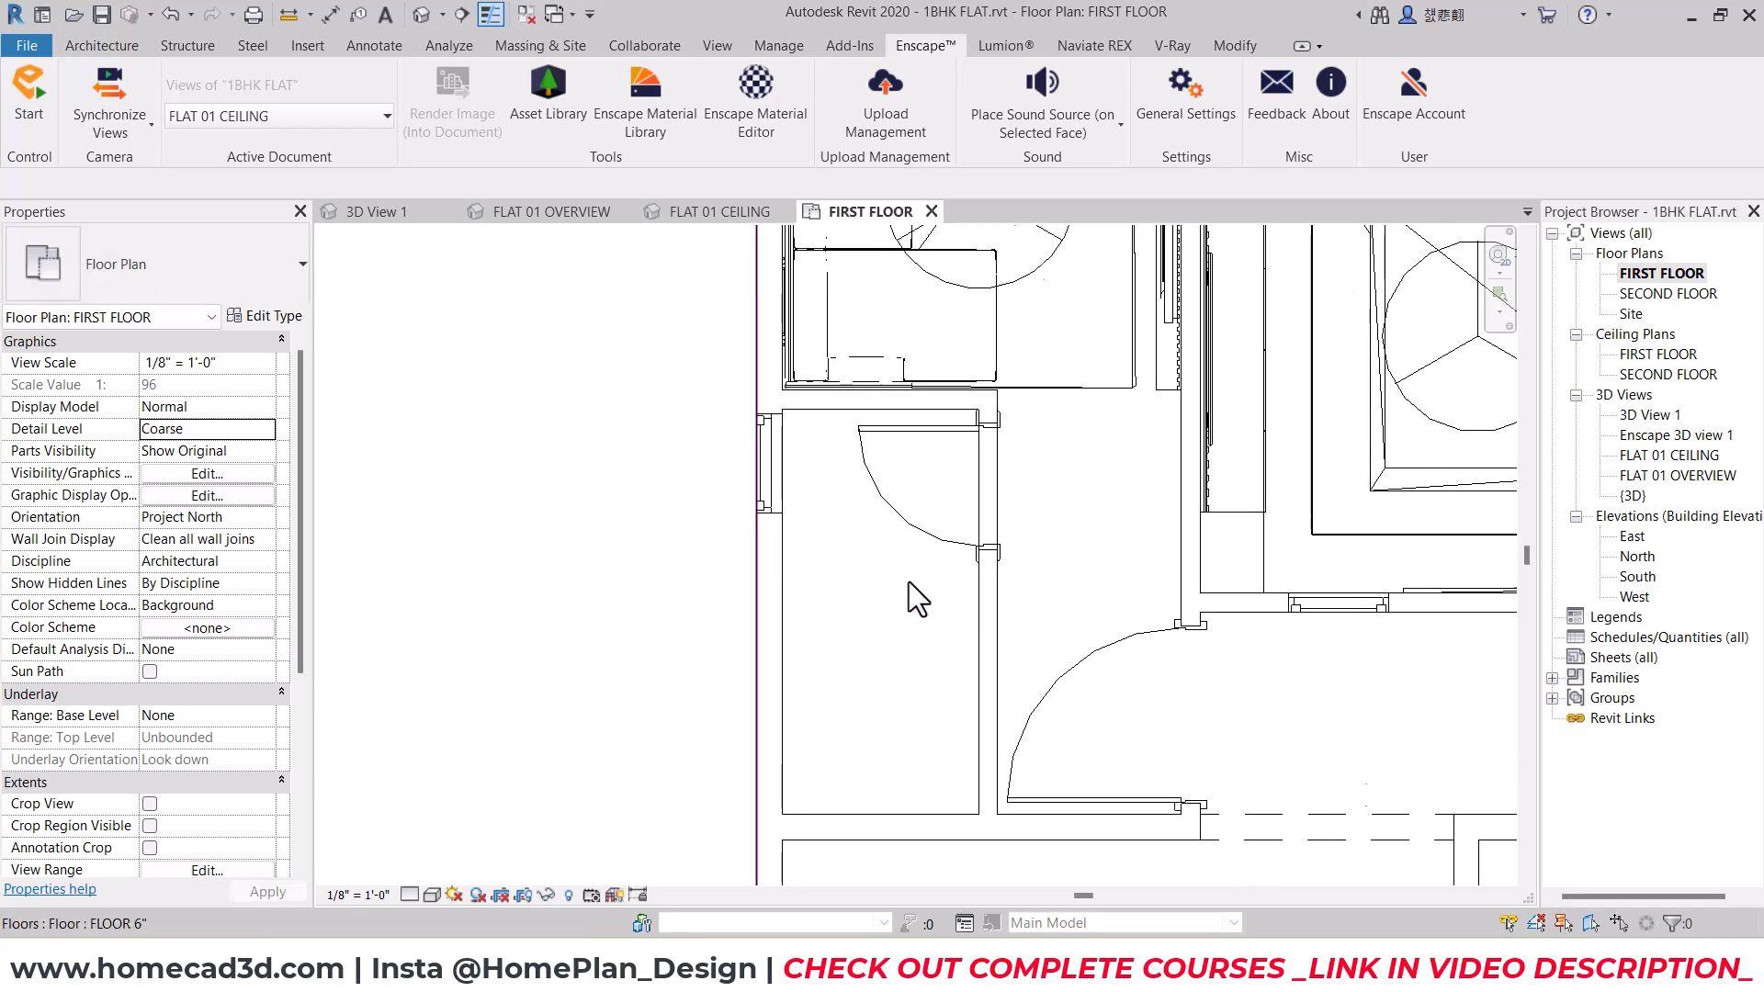
left_click(289, 15)
left_click(829, 409)
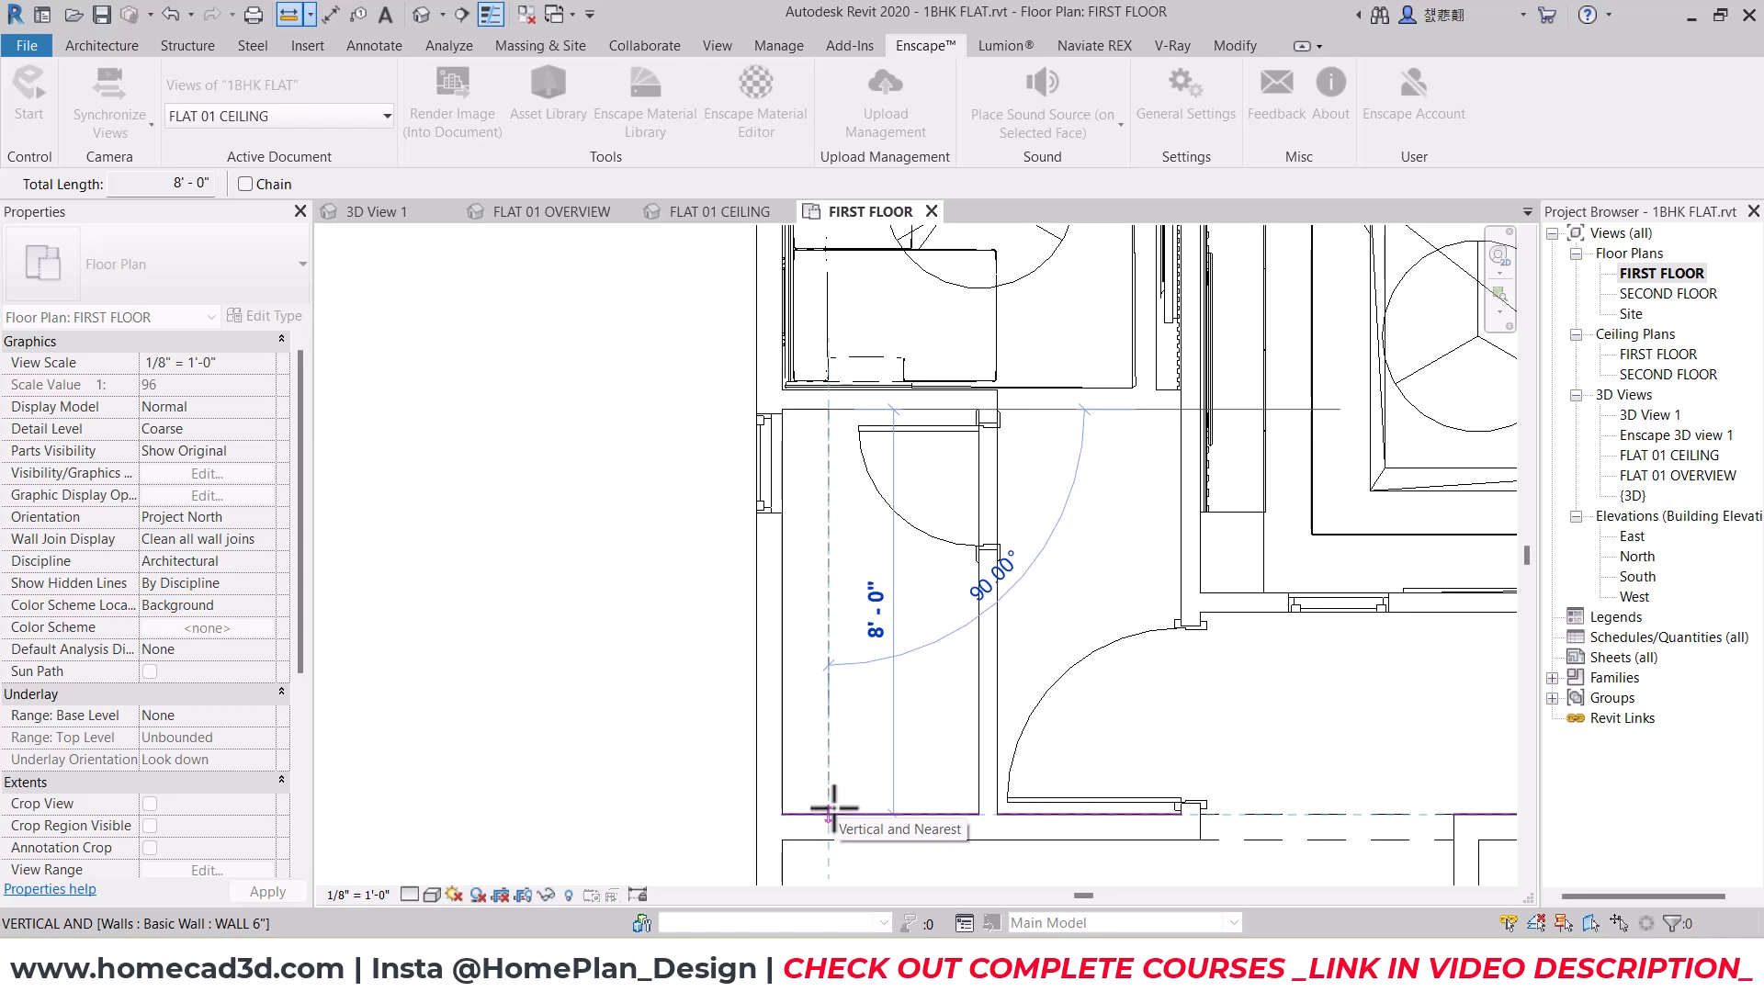
key("Escape")
left_click_drag(783, 411, 877, 543)
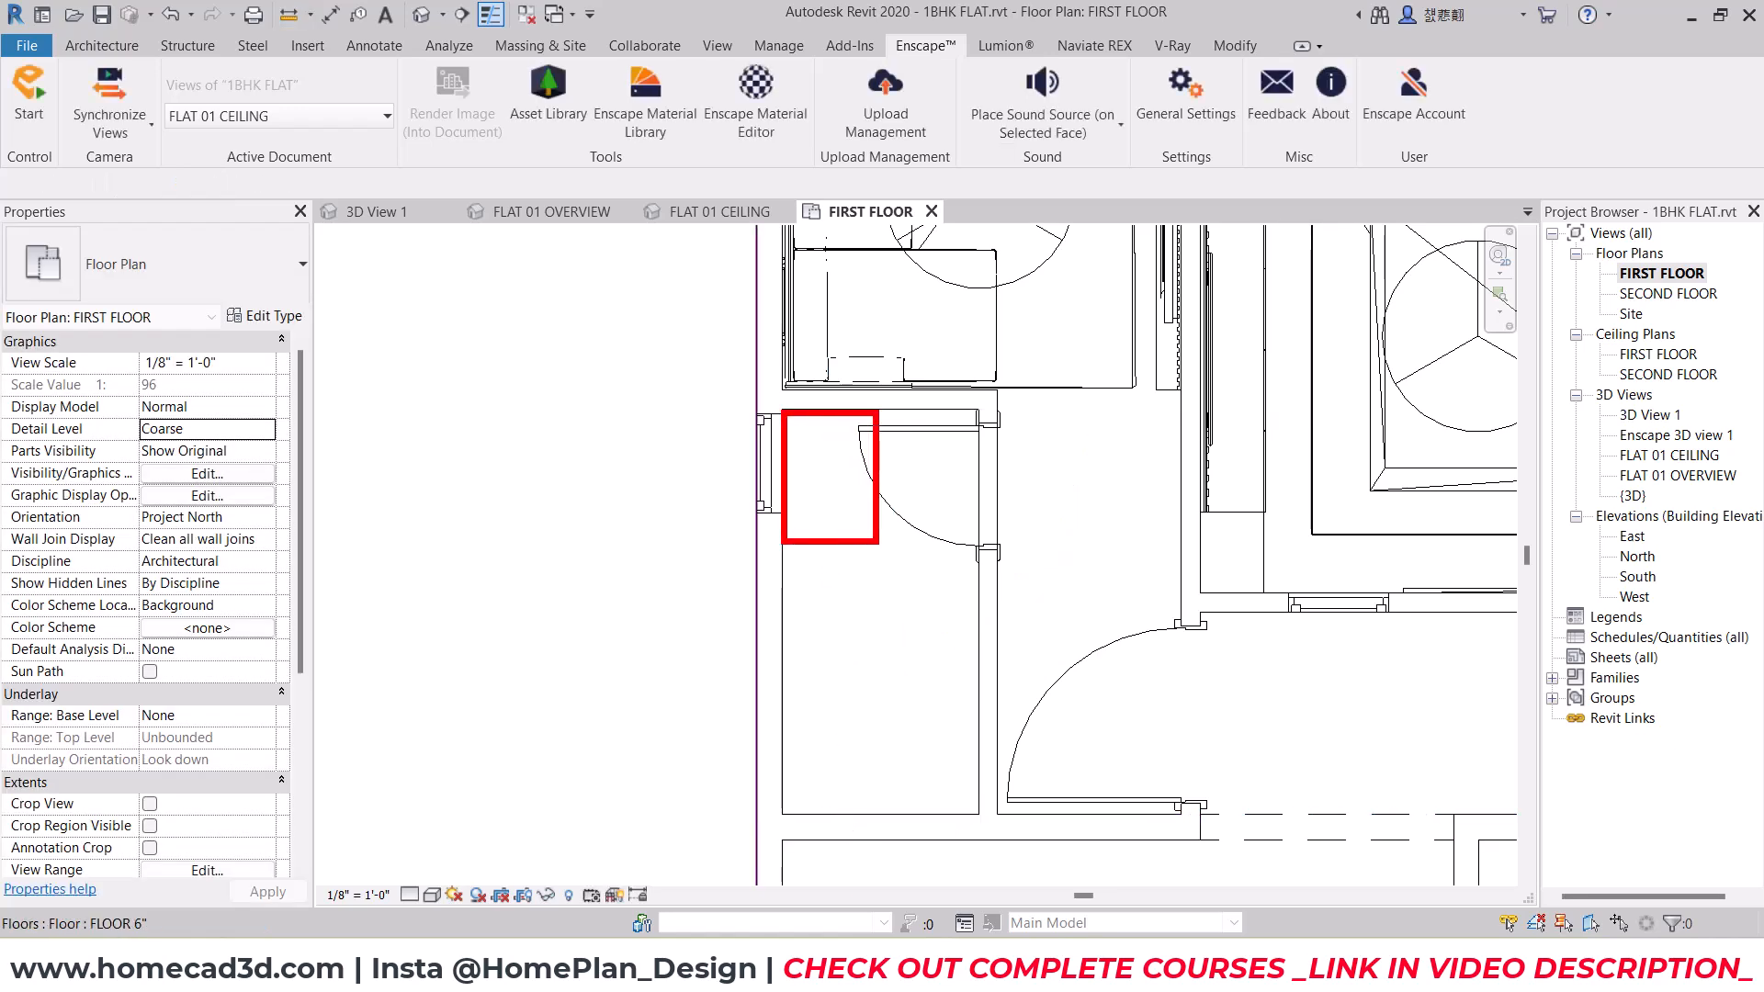
left_click_drag(787, 594, 906, 674)
left_click_drag(784, 704, 974, 812)
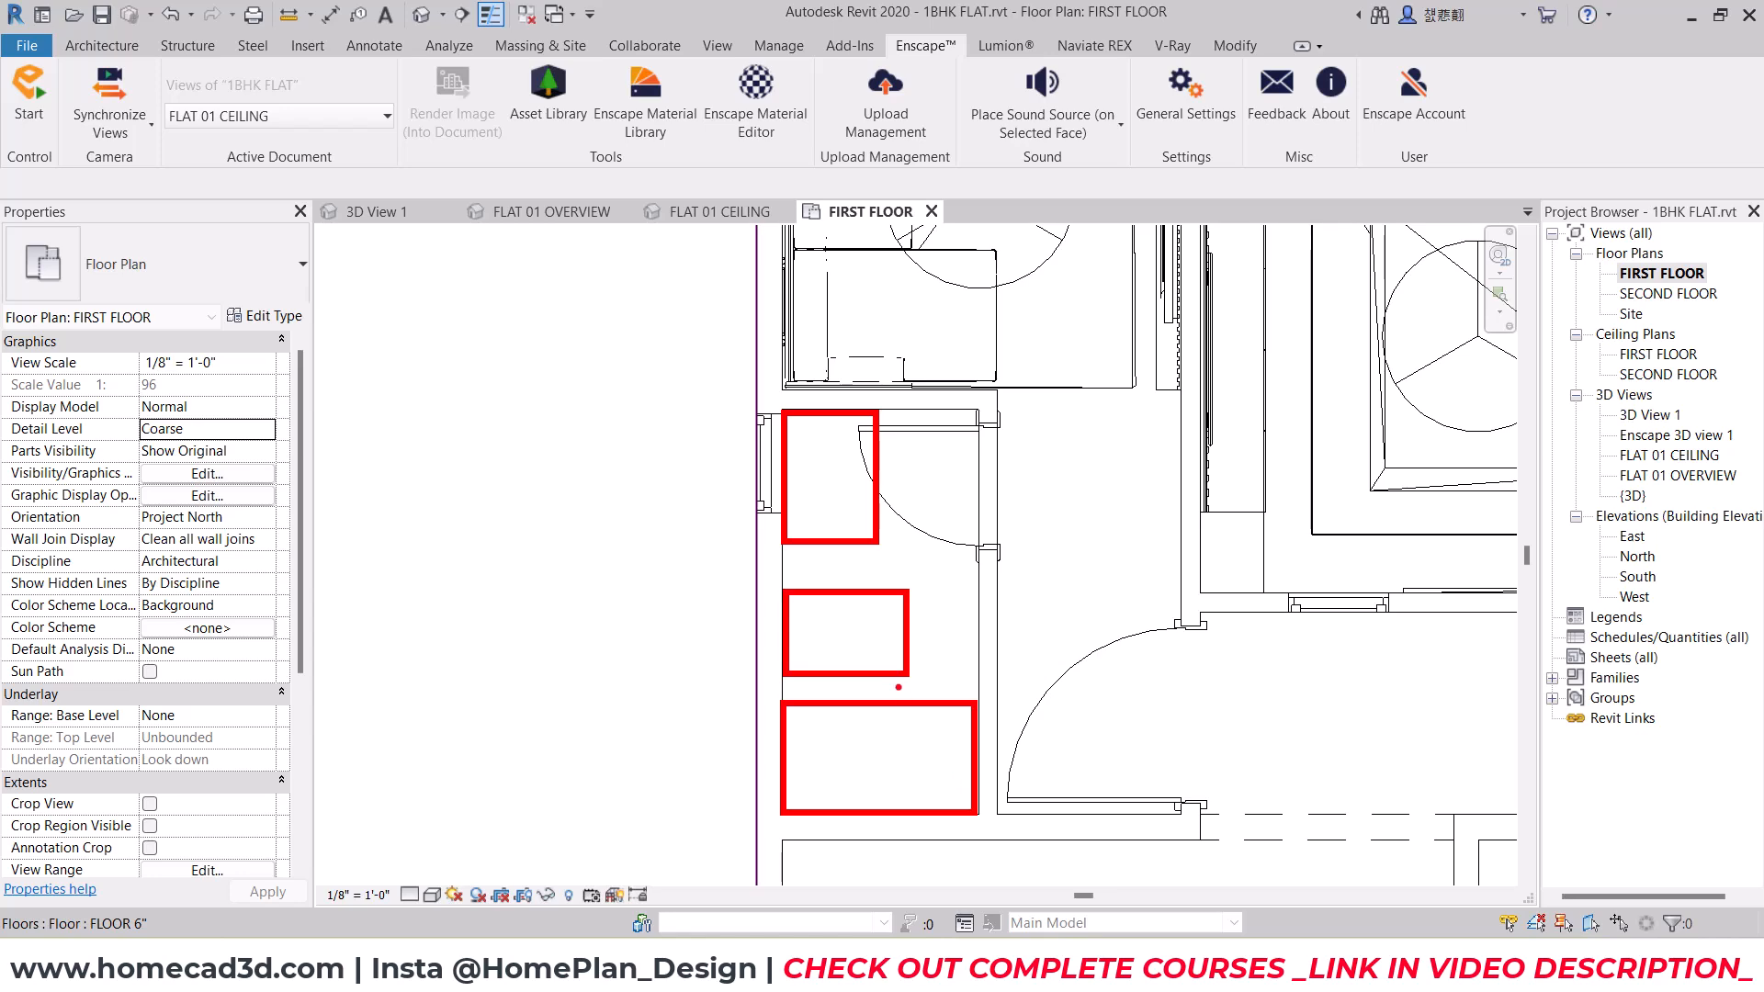
key("Escape")
scroll(994, 578, "down", 2)
middle_click_drag(1099, 421, 828, 749)
middle_click_drag(1016, 530, 980, 610)
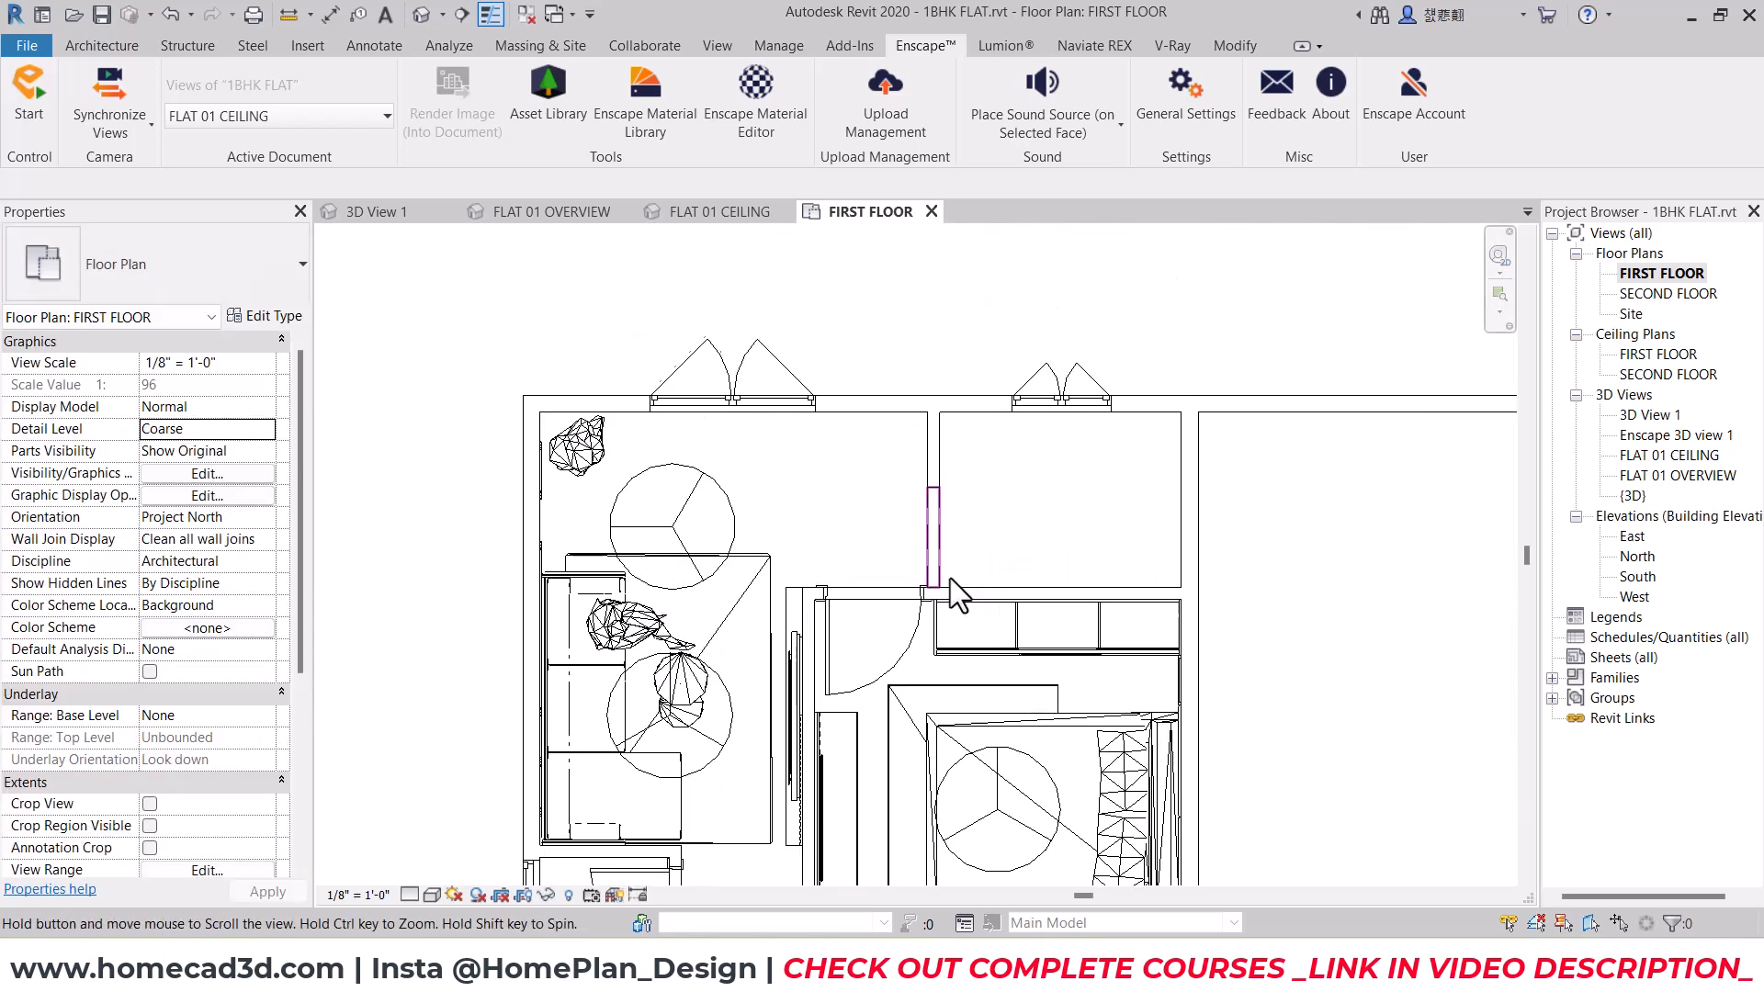
scroll(976, 487, "up", 2)
key("ctrl+2")
left_click_drag(930, 395, 786, 494, "ctrl")
mouse_move(956, 381)
left_mouse_down("ctrl")
mouse_move(960, 409)
mouse_move(1291, 505)
mouse_move(1324, 454)
left_mouse_up("ctrl")
left_click_drag(1320, 368, 1236, 641, "ctrl")
mouse_move(1295, 512)
left_mouse_down()
mouse_move(1255, 519)
mouse_move(1298, 608)
left_mouse_up()
mouse_move(997, 397)
left_mouse_down()
mouse_move(1132, 405)
mouse_move(1066, 436)
mouse_move(1027, 409)
left_mouse_up()
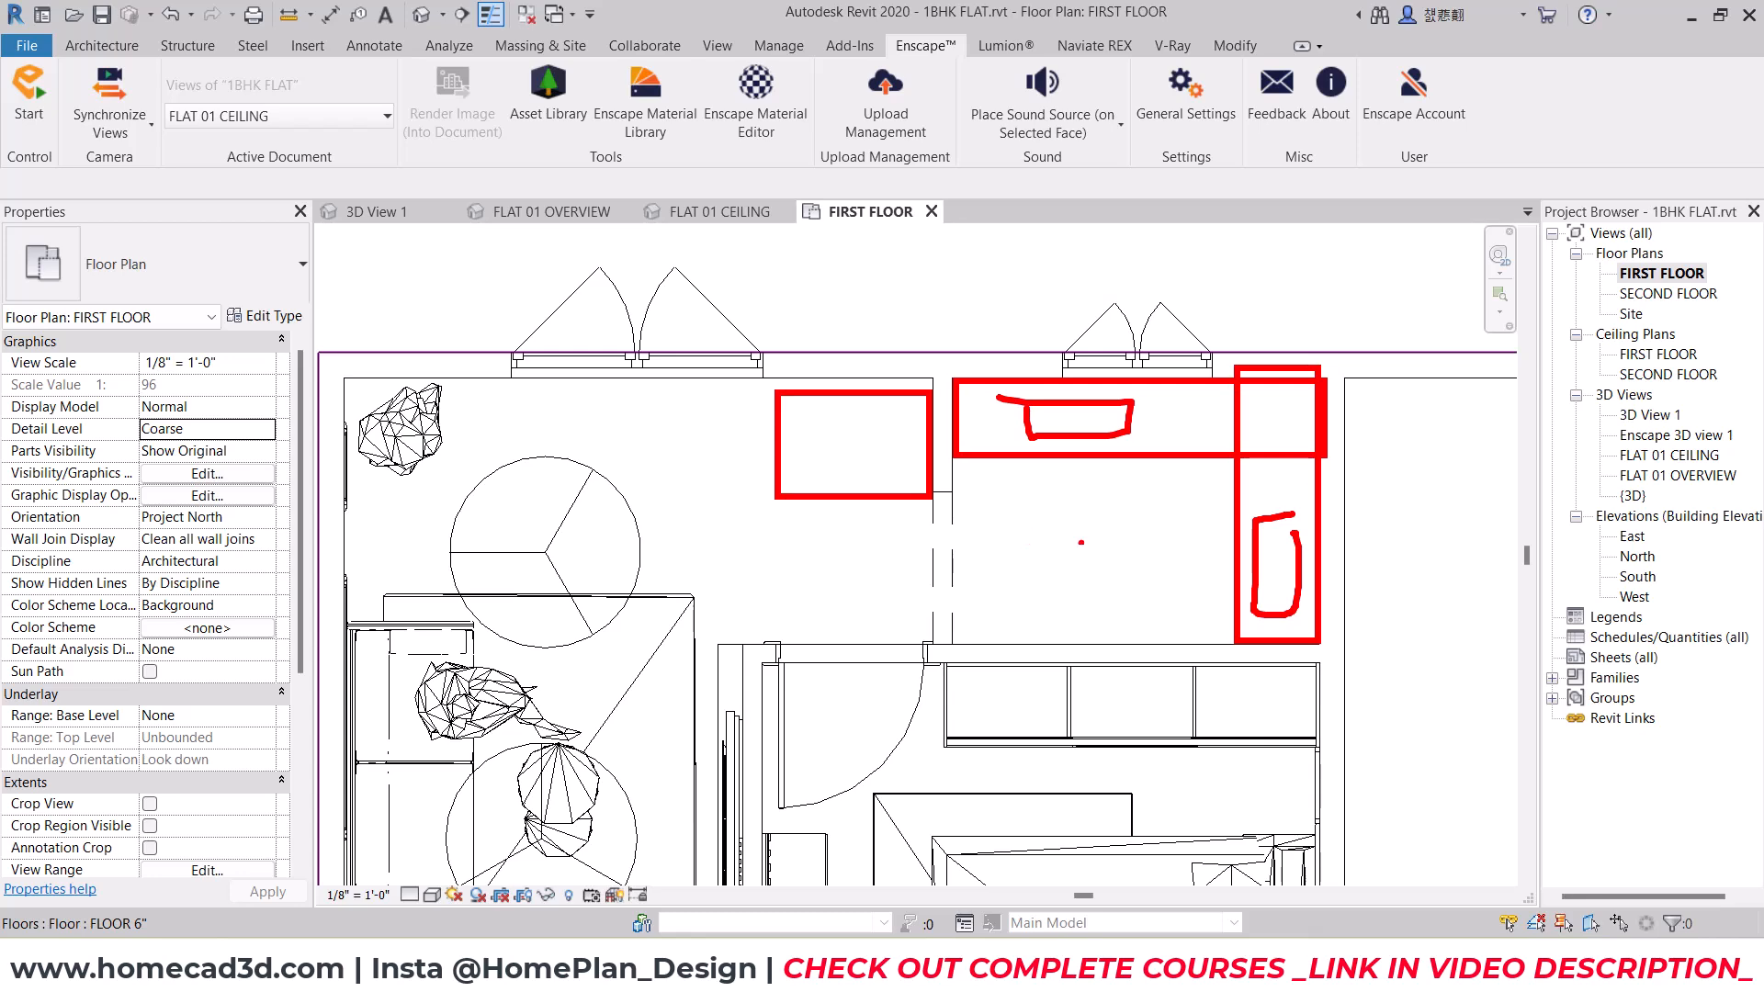
key("Escape")
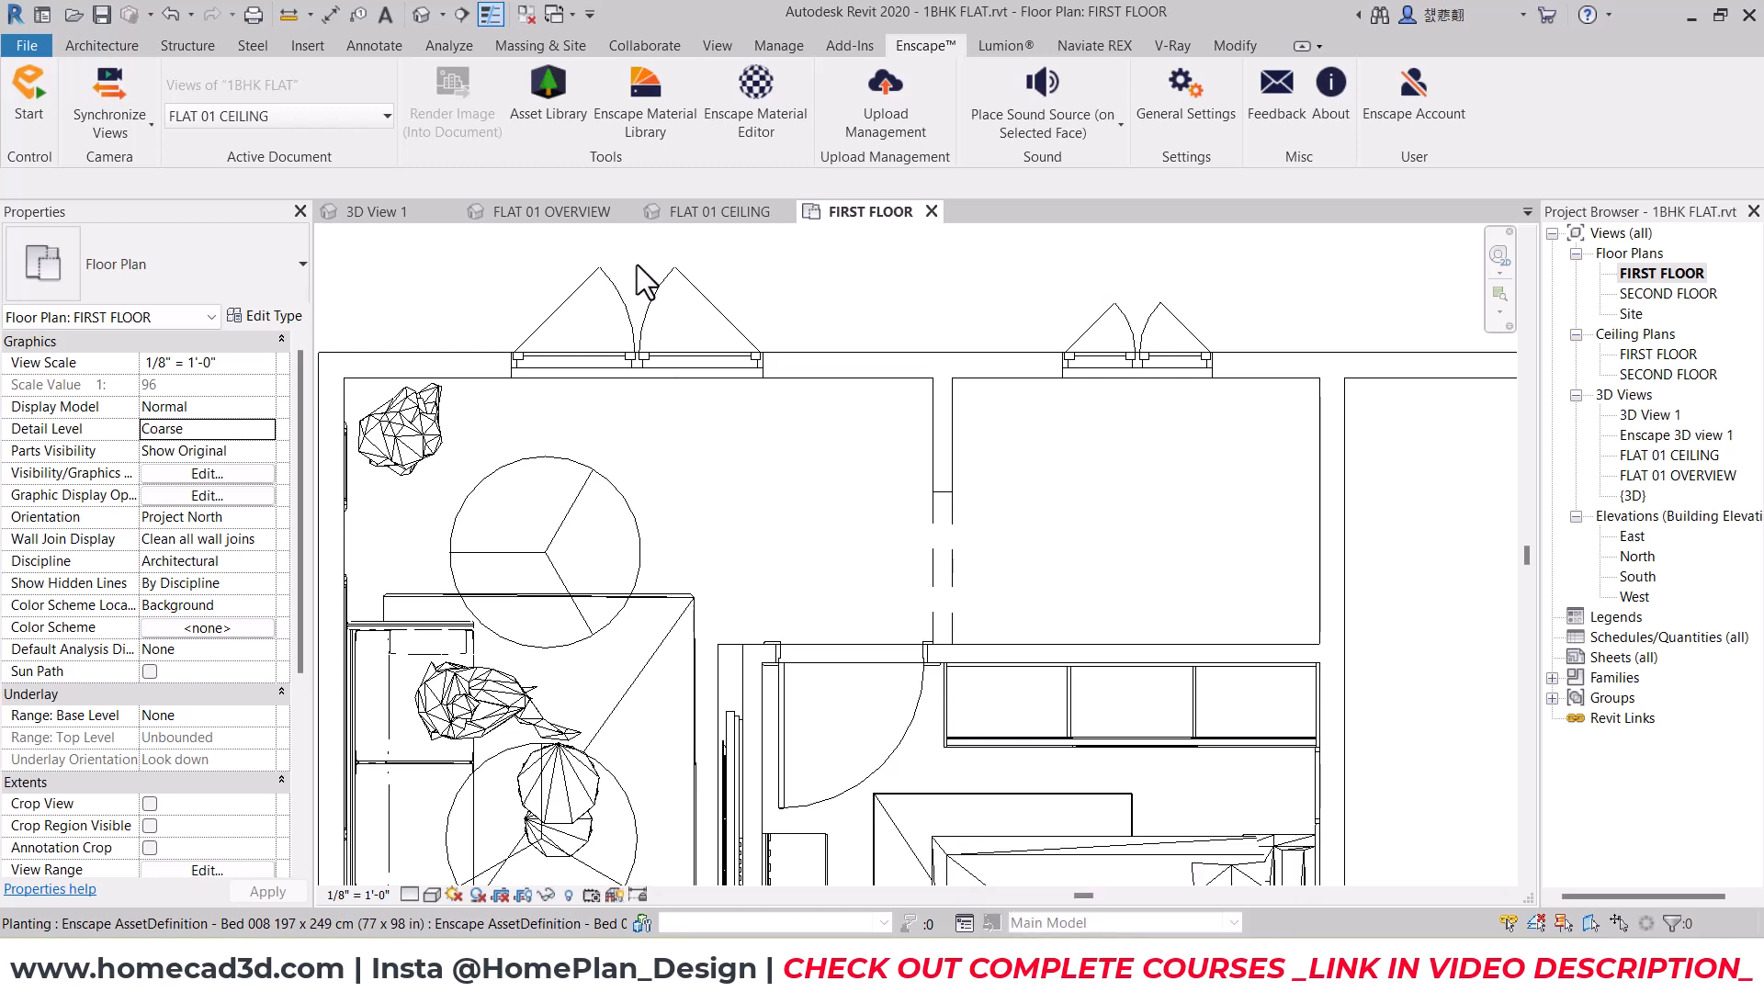
Step: Examine the cabinet layout in the kitchen reference image in Chrome and return to the Revit floor plan
key("alt+Tab")
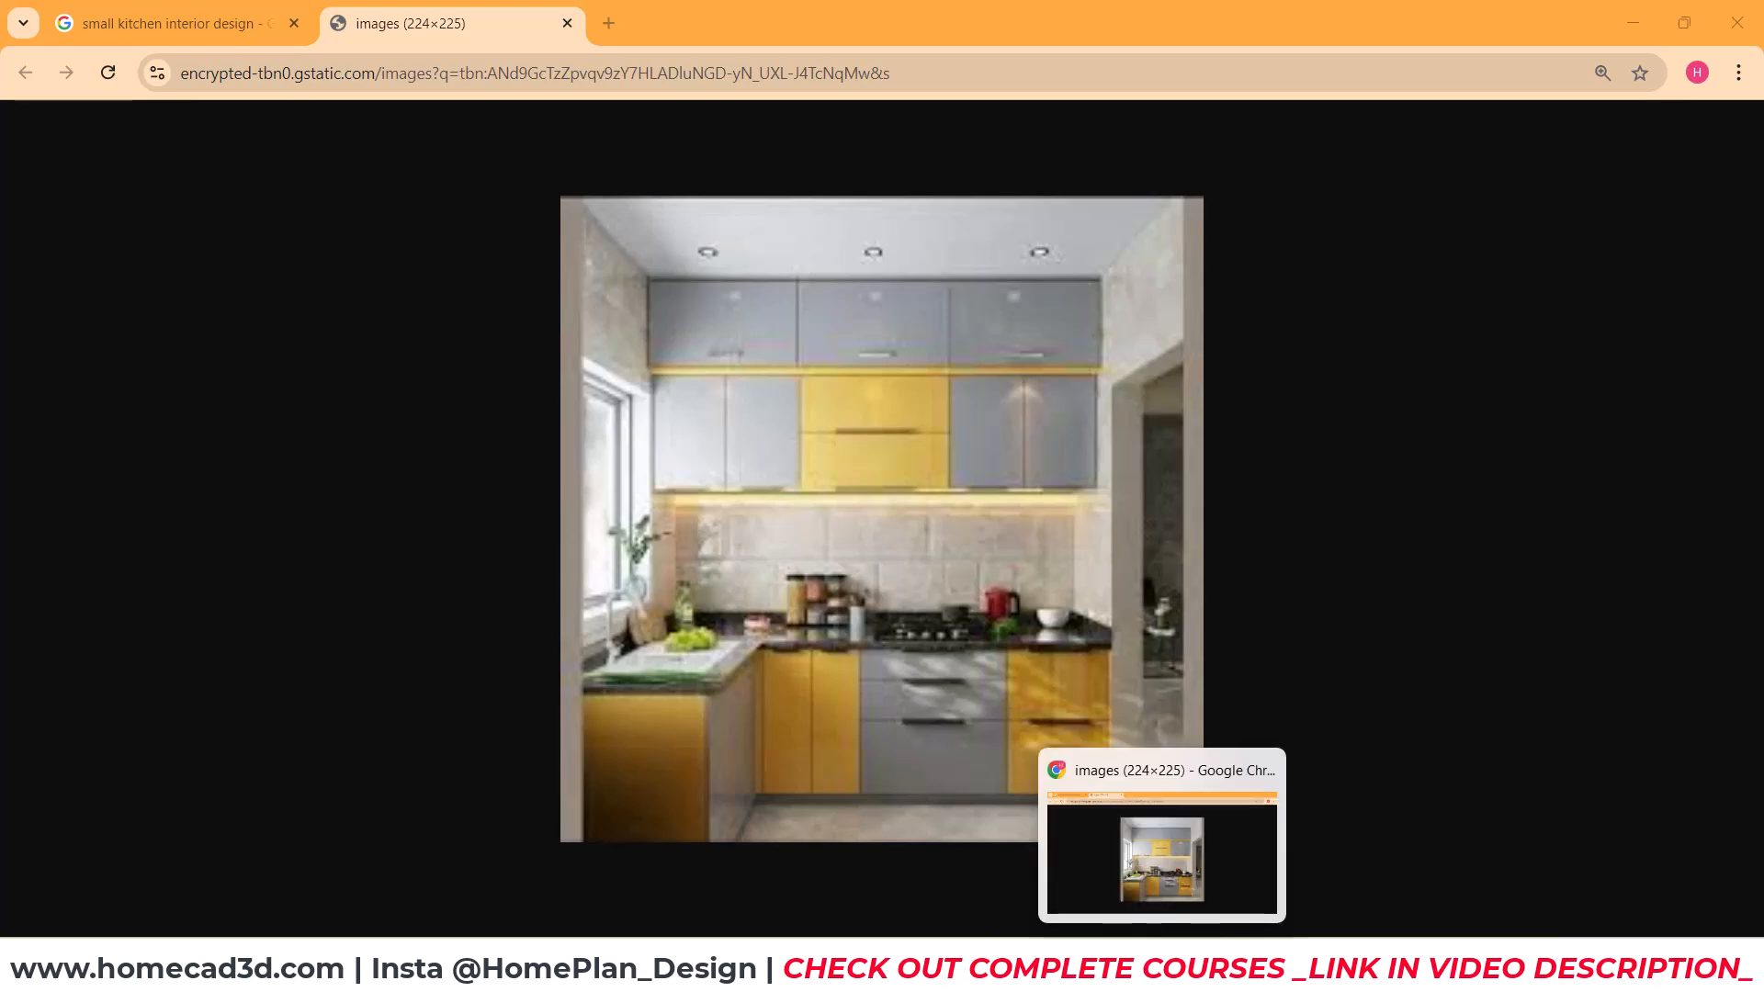
mouse_move(1061, 974)
left_click(1050, 870)
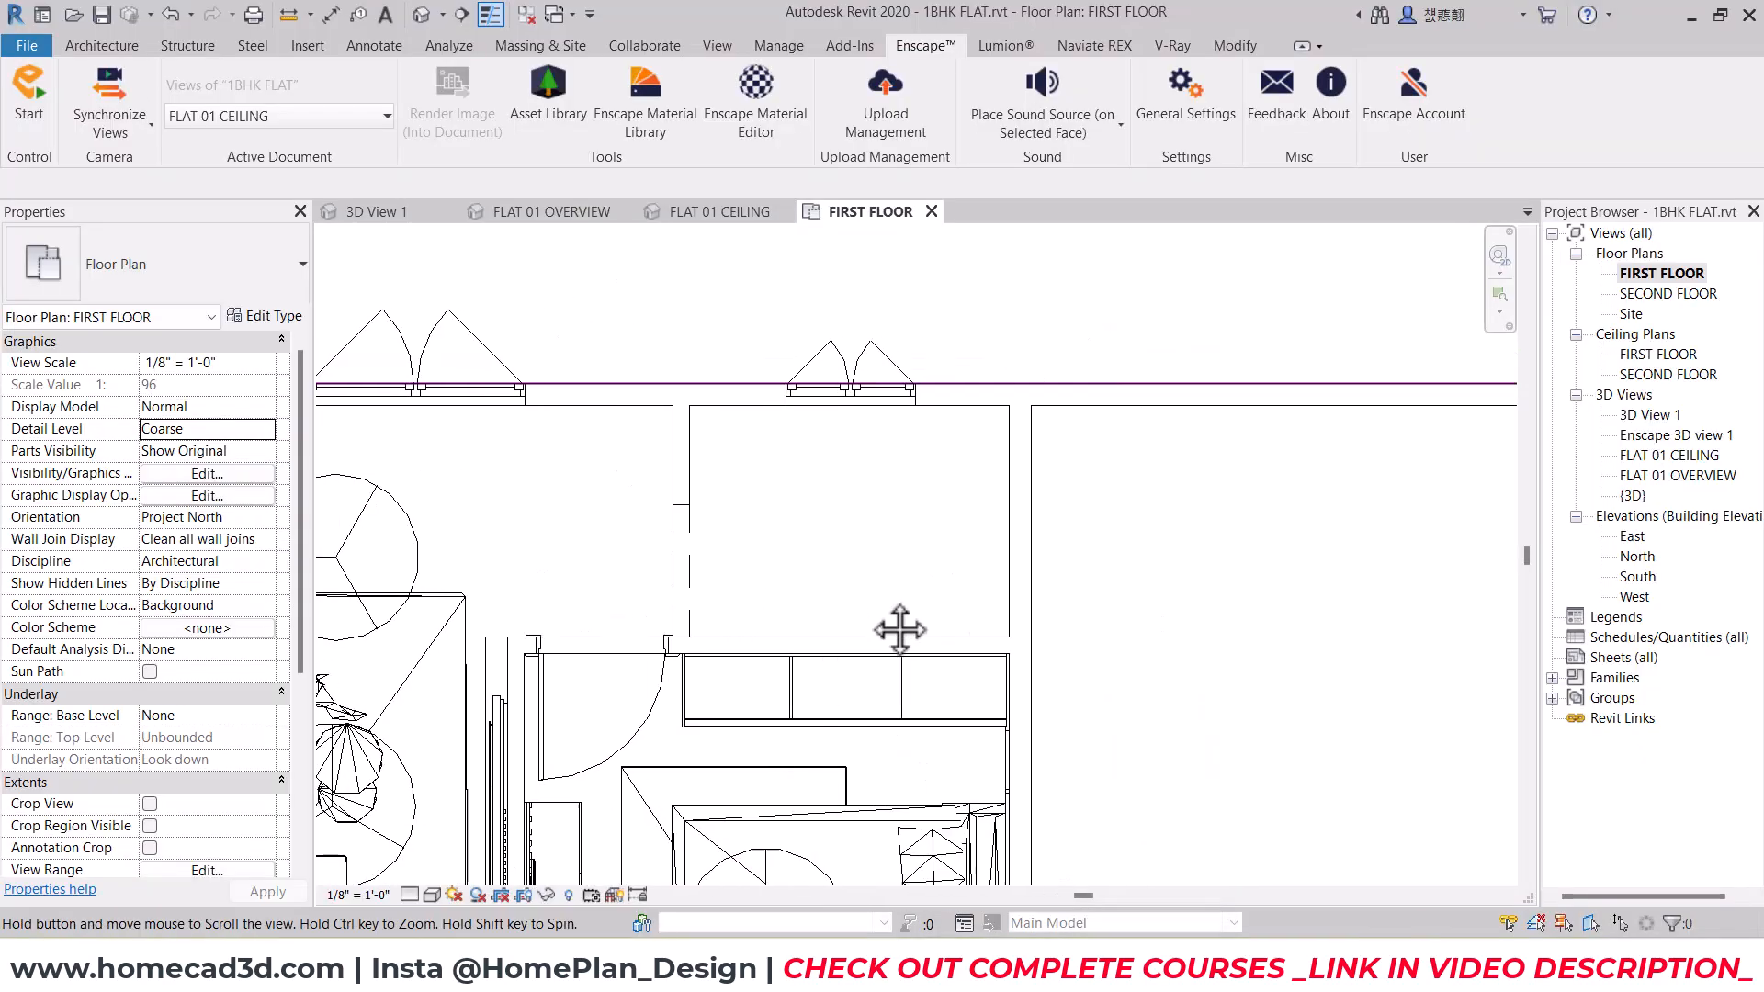
mouse_move(1169, 974)
left_click(1169, 851)
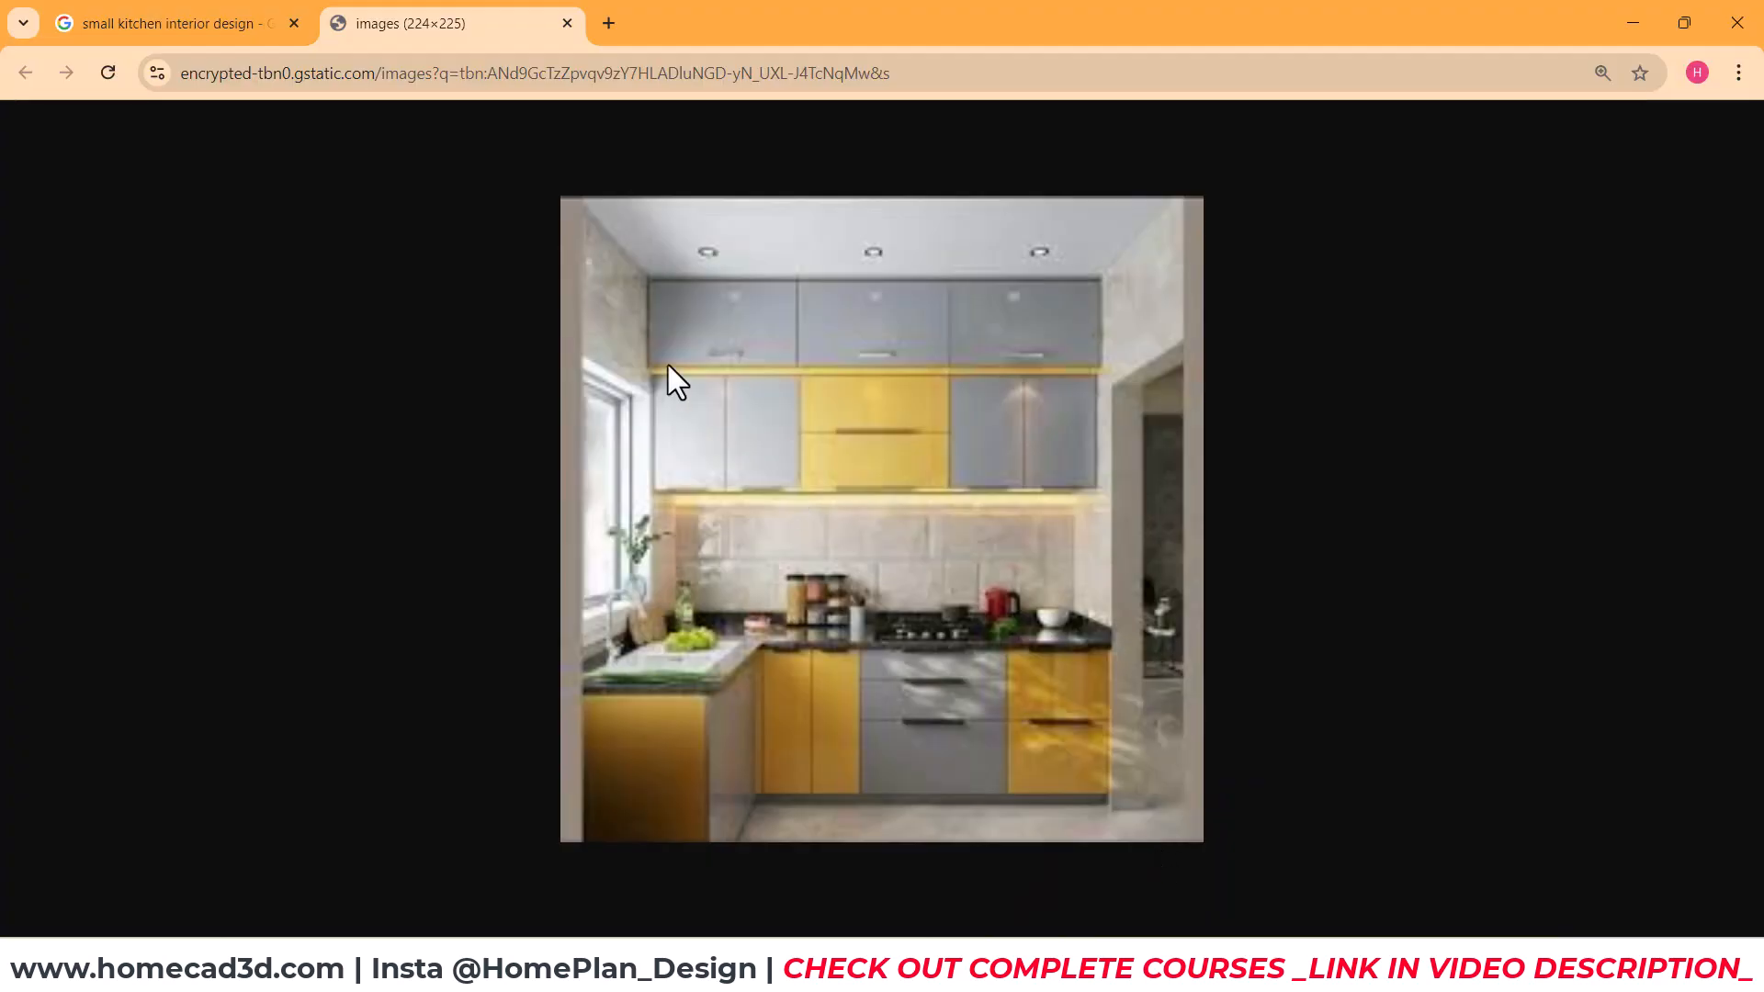
mouse_move(641, 286)
left_mouse_down()
mouse_move(1026, 285)
mouse_move(1109, 421)
mouse_move(1079, 487)
mouse_move(649, 487)
mouse_move(643, 292)
left_mouse_up()
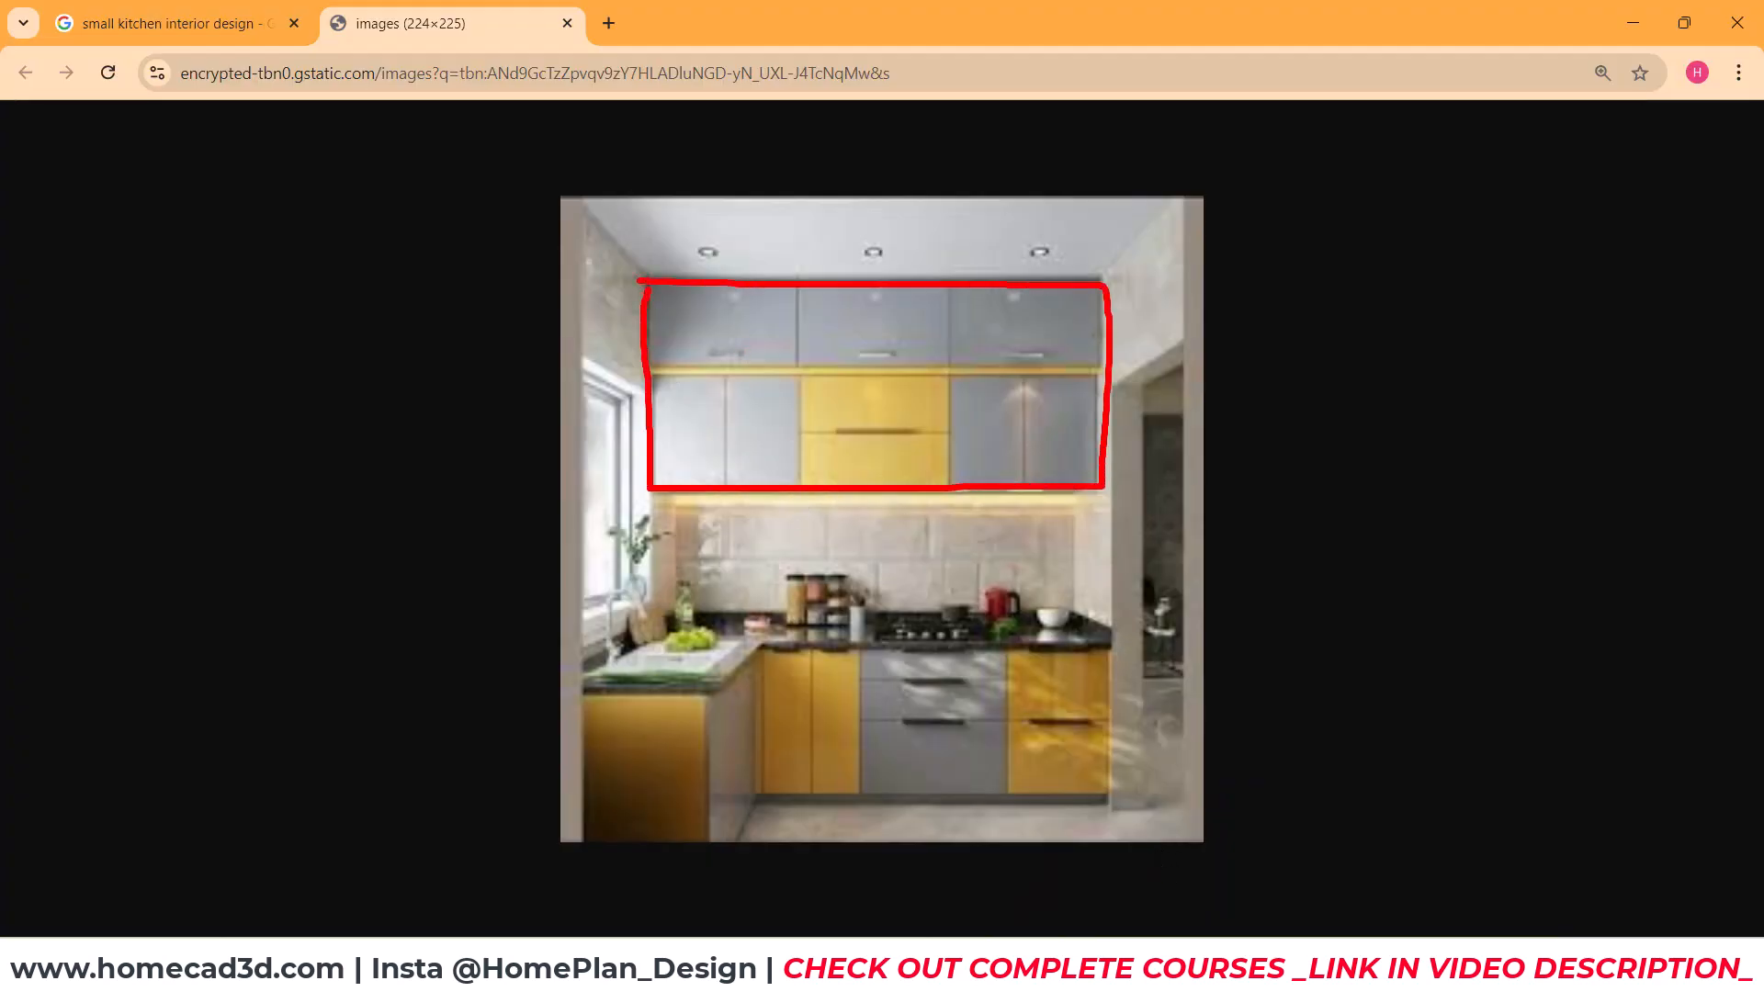
key("Escape")
left_click(1103, 972)
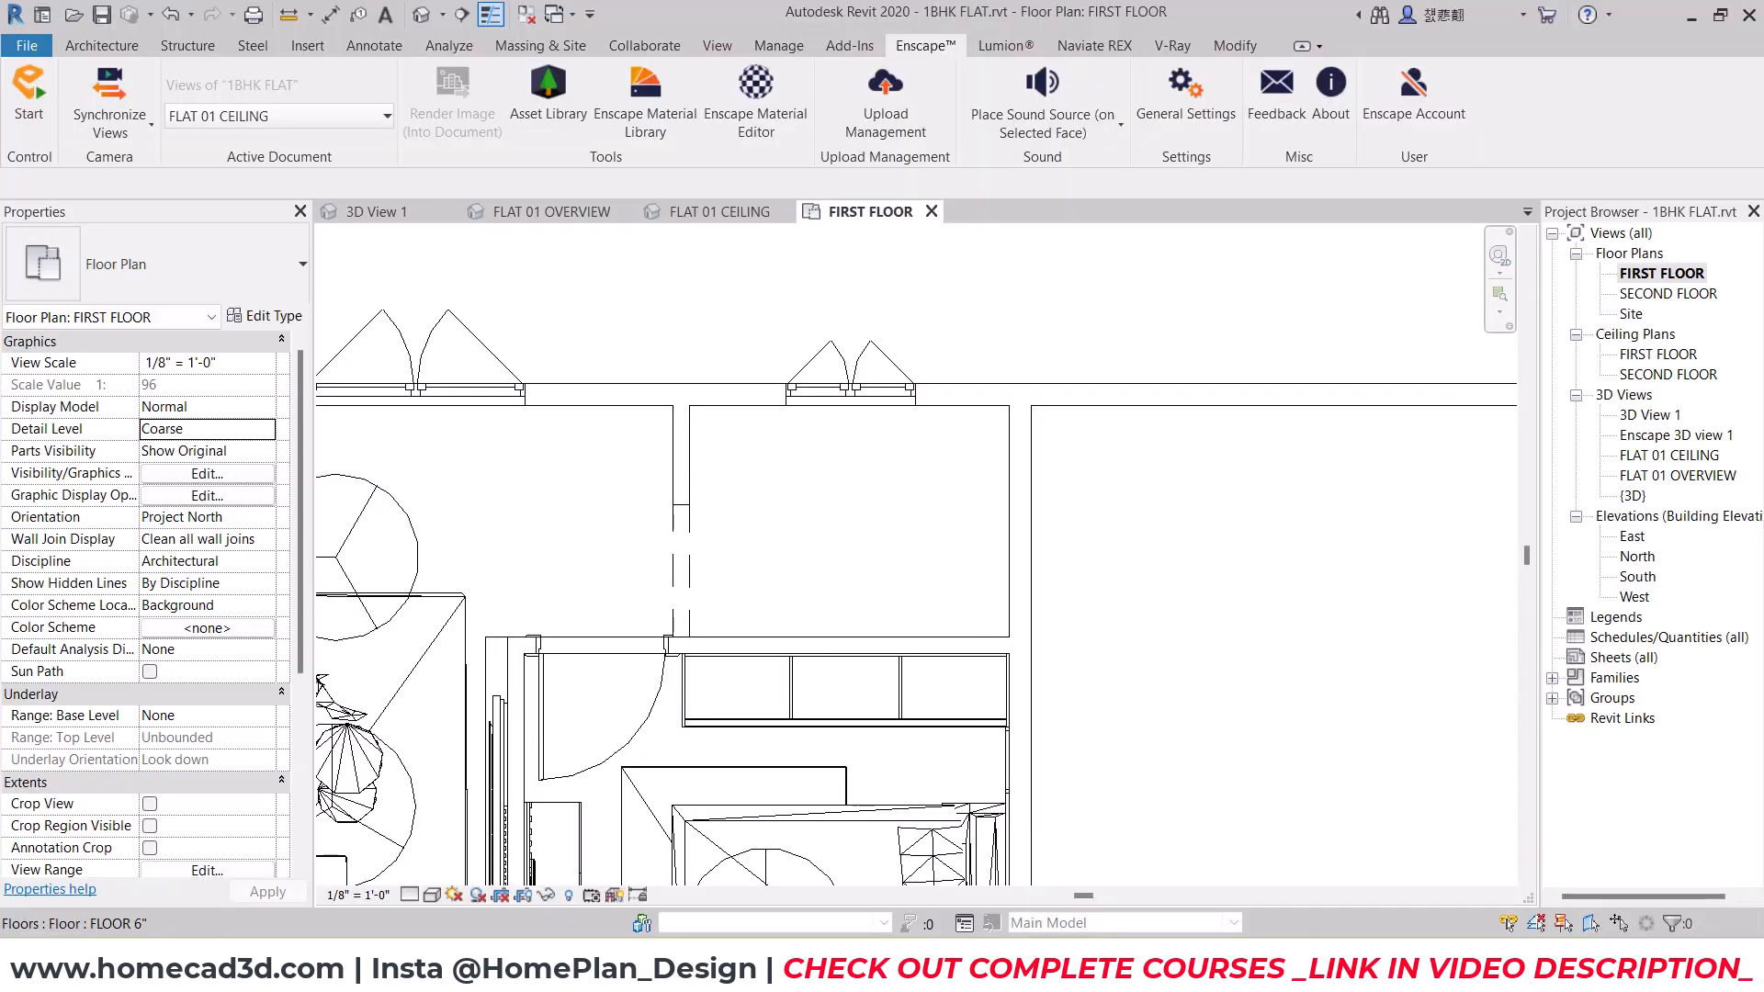
left_click_drag(948, 412, 944, 632)
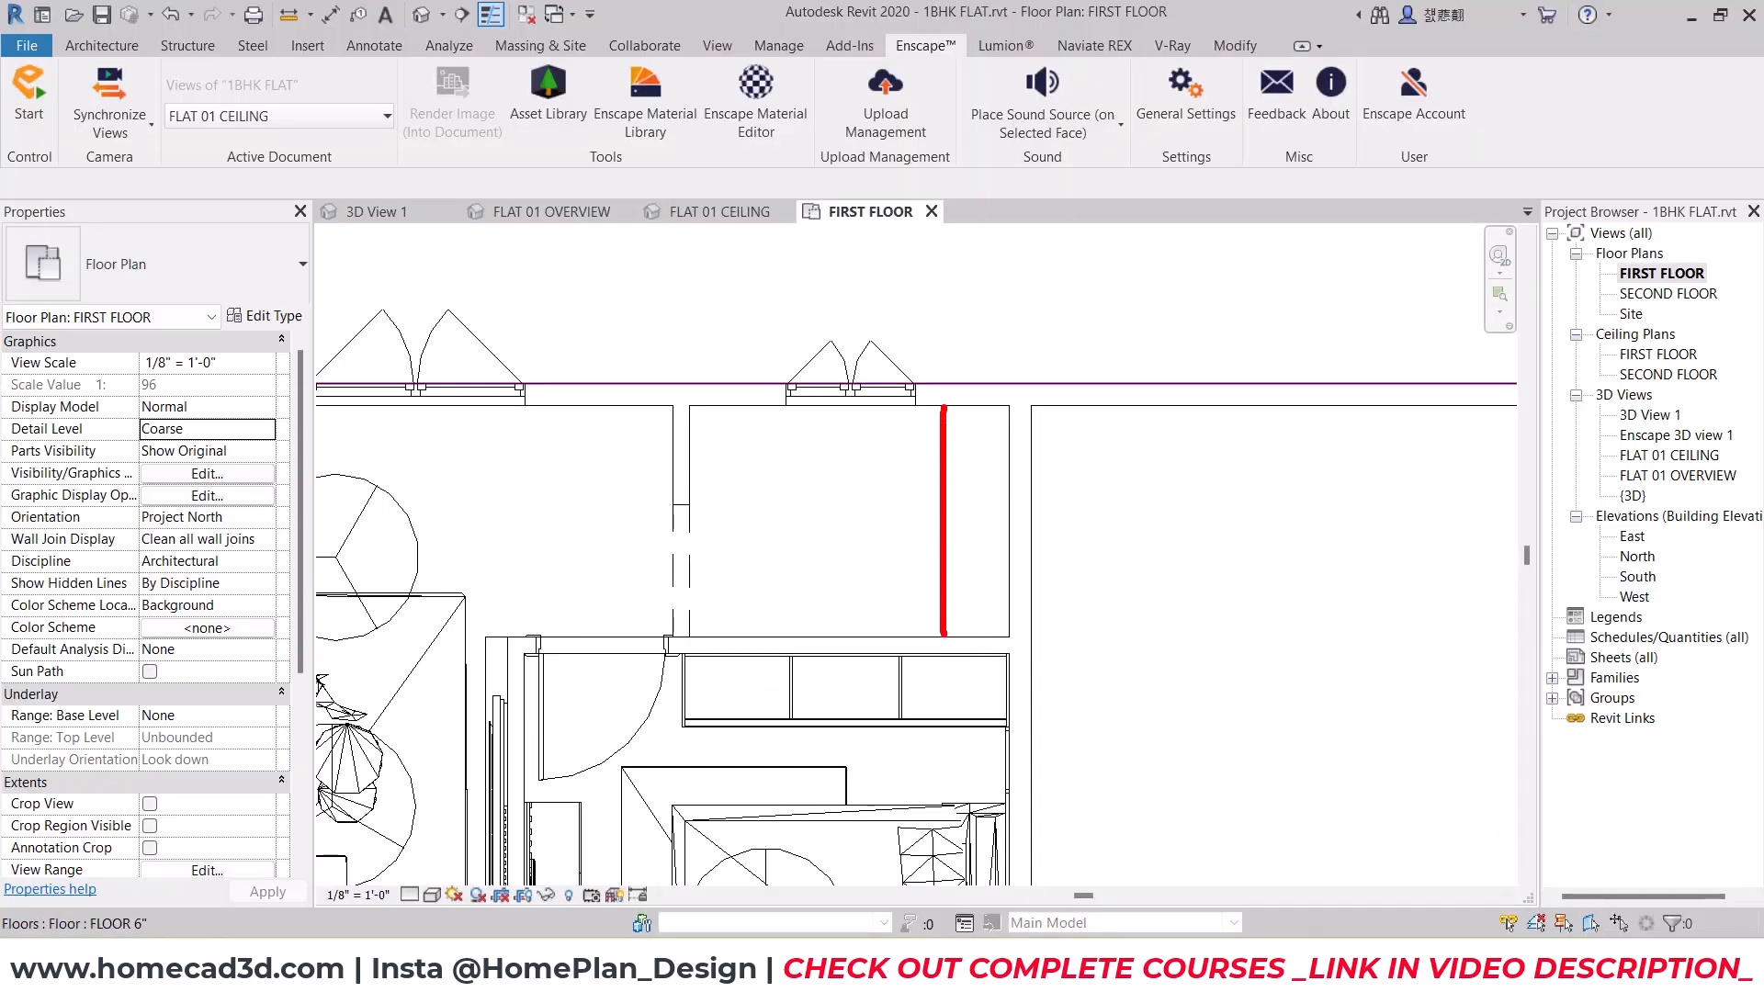
mouse_move(685, 439)
left_mouse_down()
mouse_move(935, 442)
mouse_move(832, 397)
mouse_move(698, 403)
mouse_move(781, 464)
mouse_move(770, 406)
left_mouse_up()
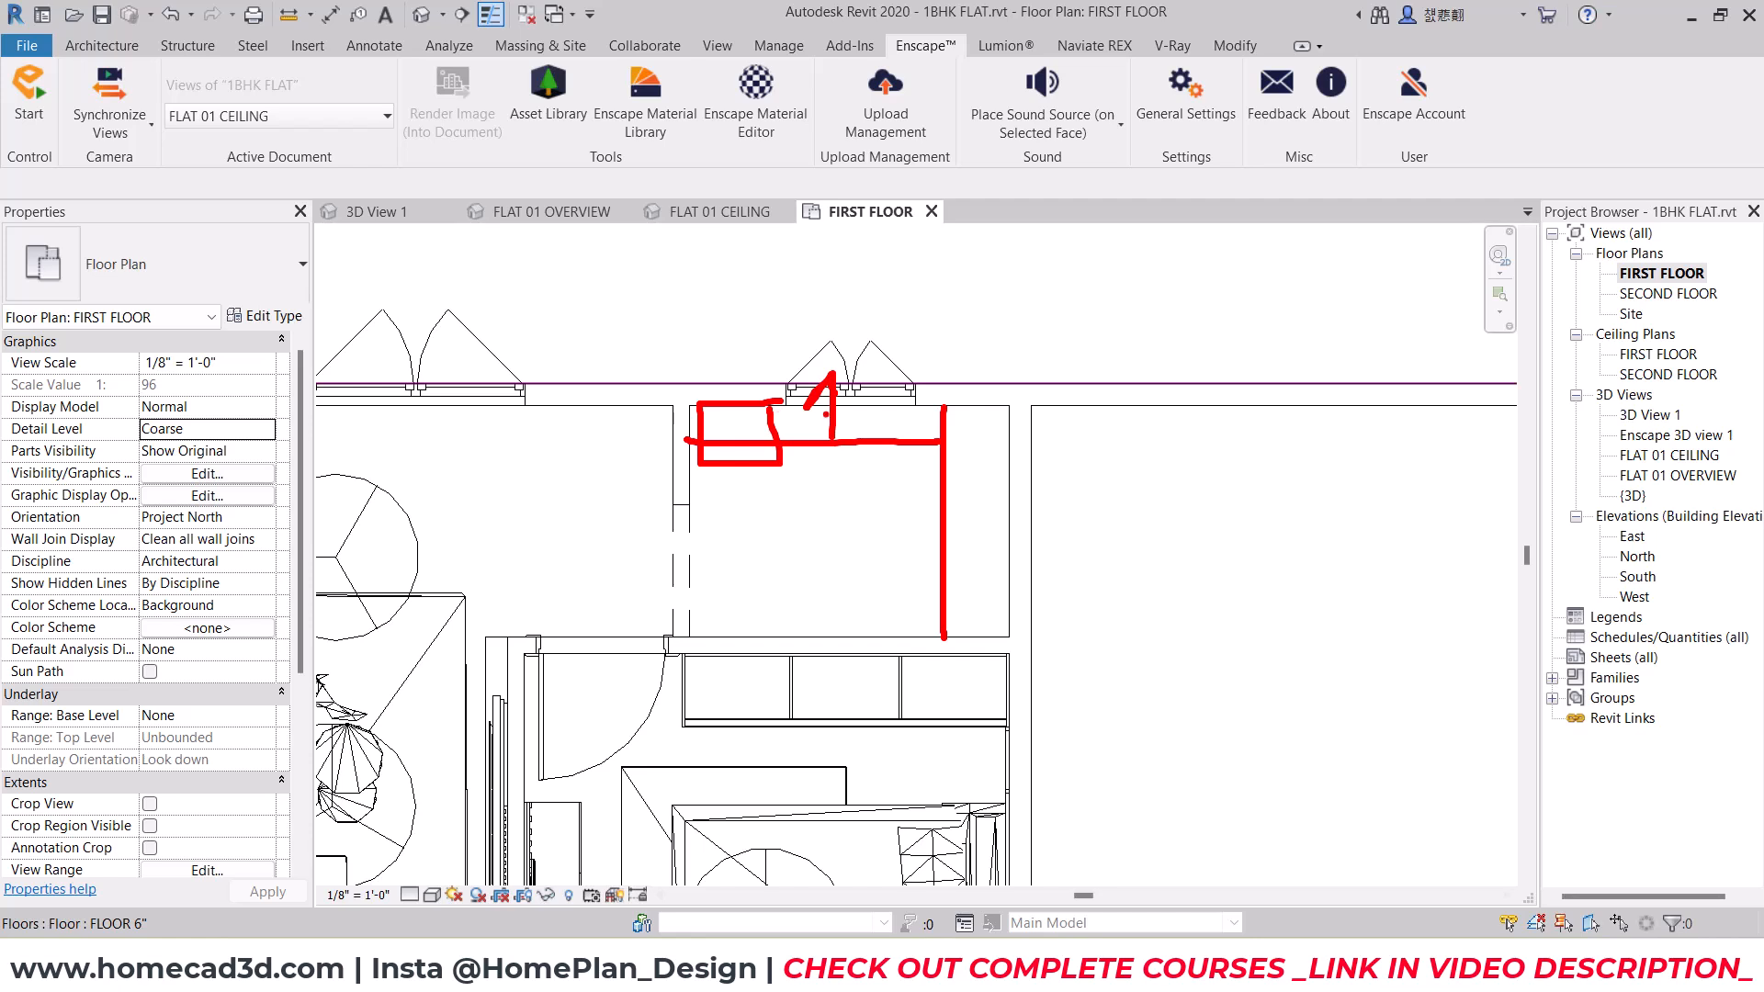
key("Escape")
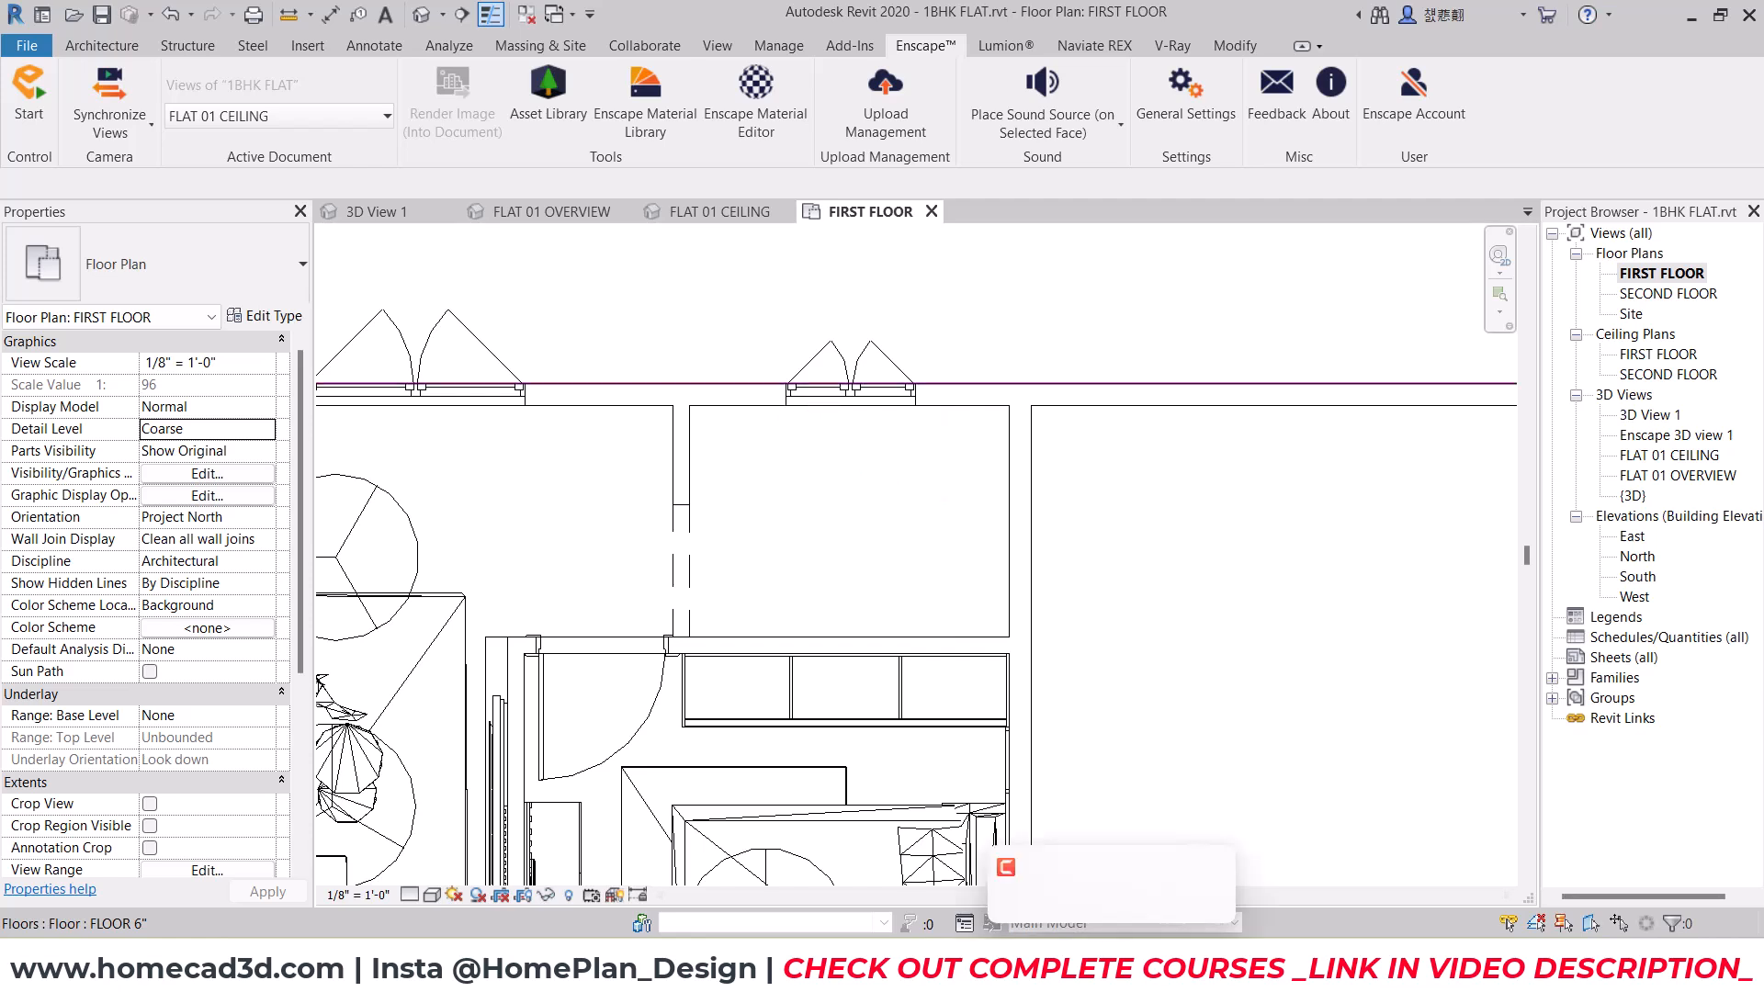
mouse_move(937, 636)
left_mouse_down()
mouse_move(924, 469)
mouse_move(702, 472)
left_mouse_up()
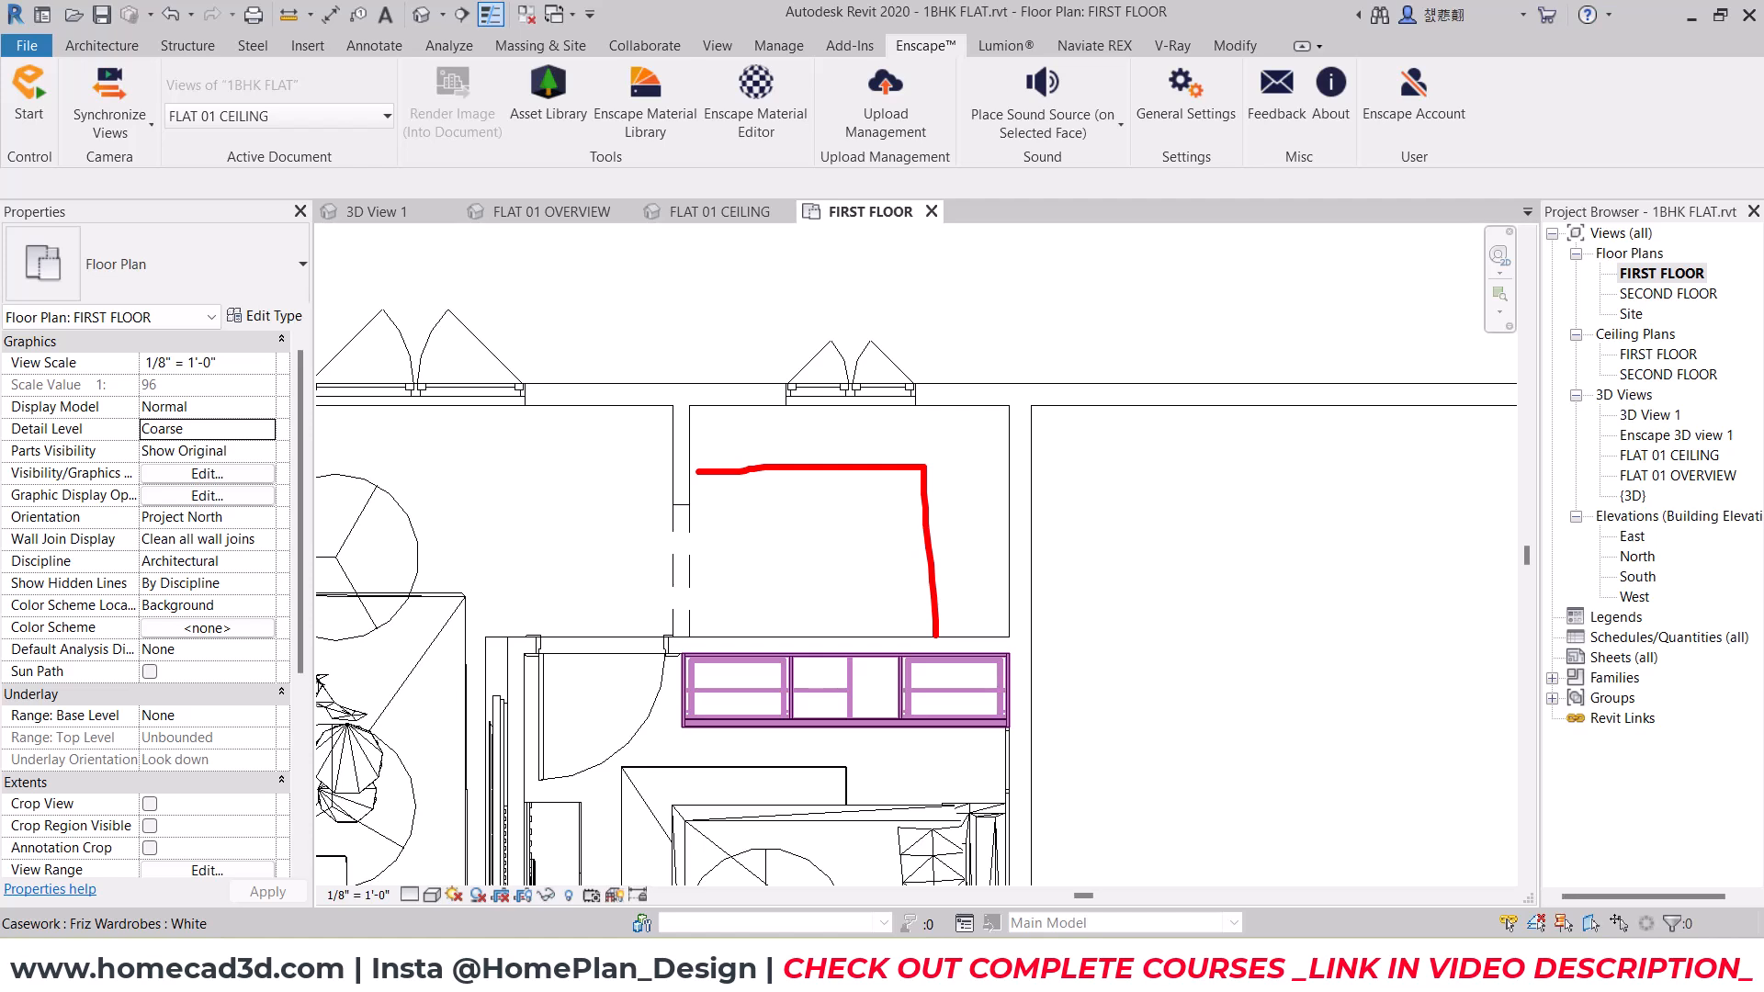
key("Escape")
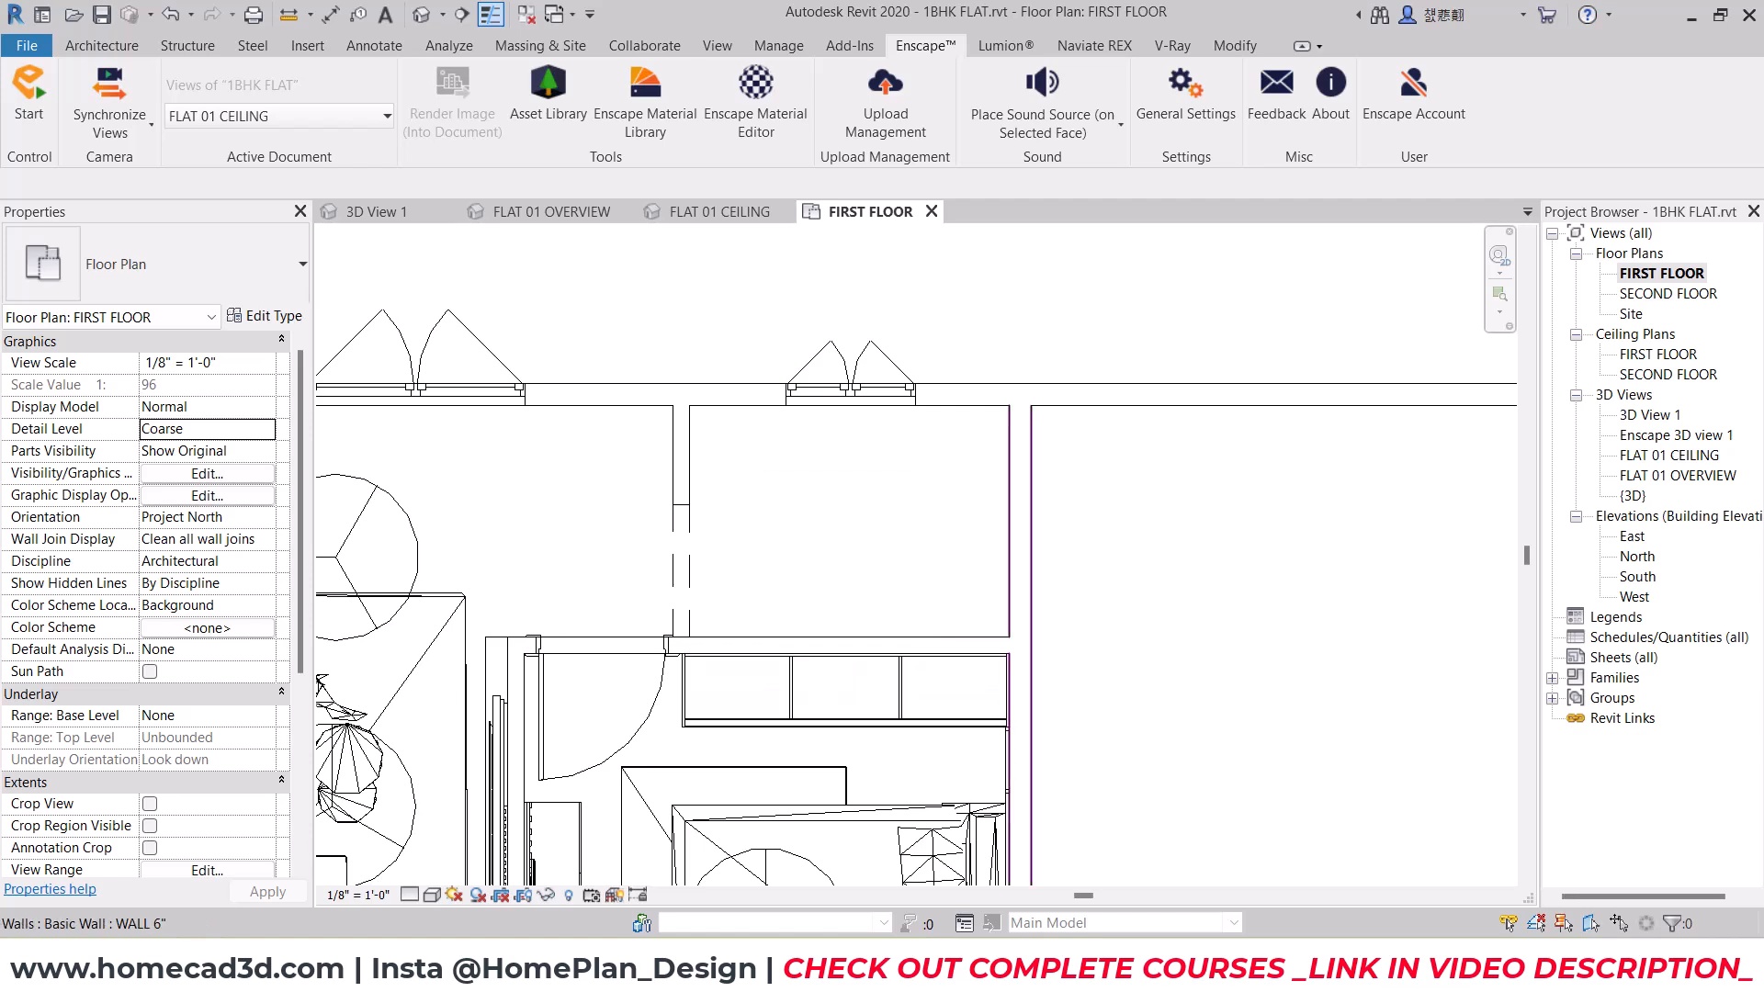
Step: Switch to Chrome to view the kitchen reference image again
mouse_move(1161, 965)
left_click(1156, 887)
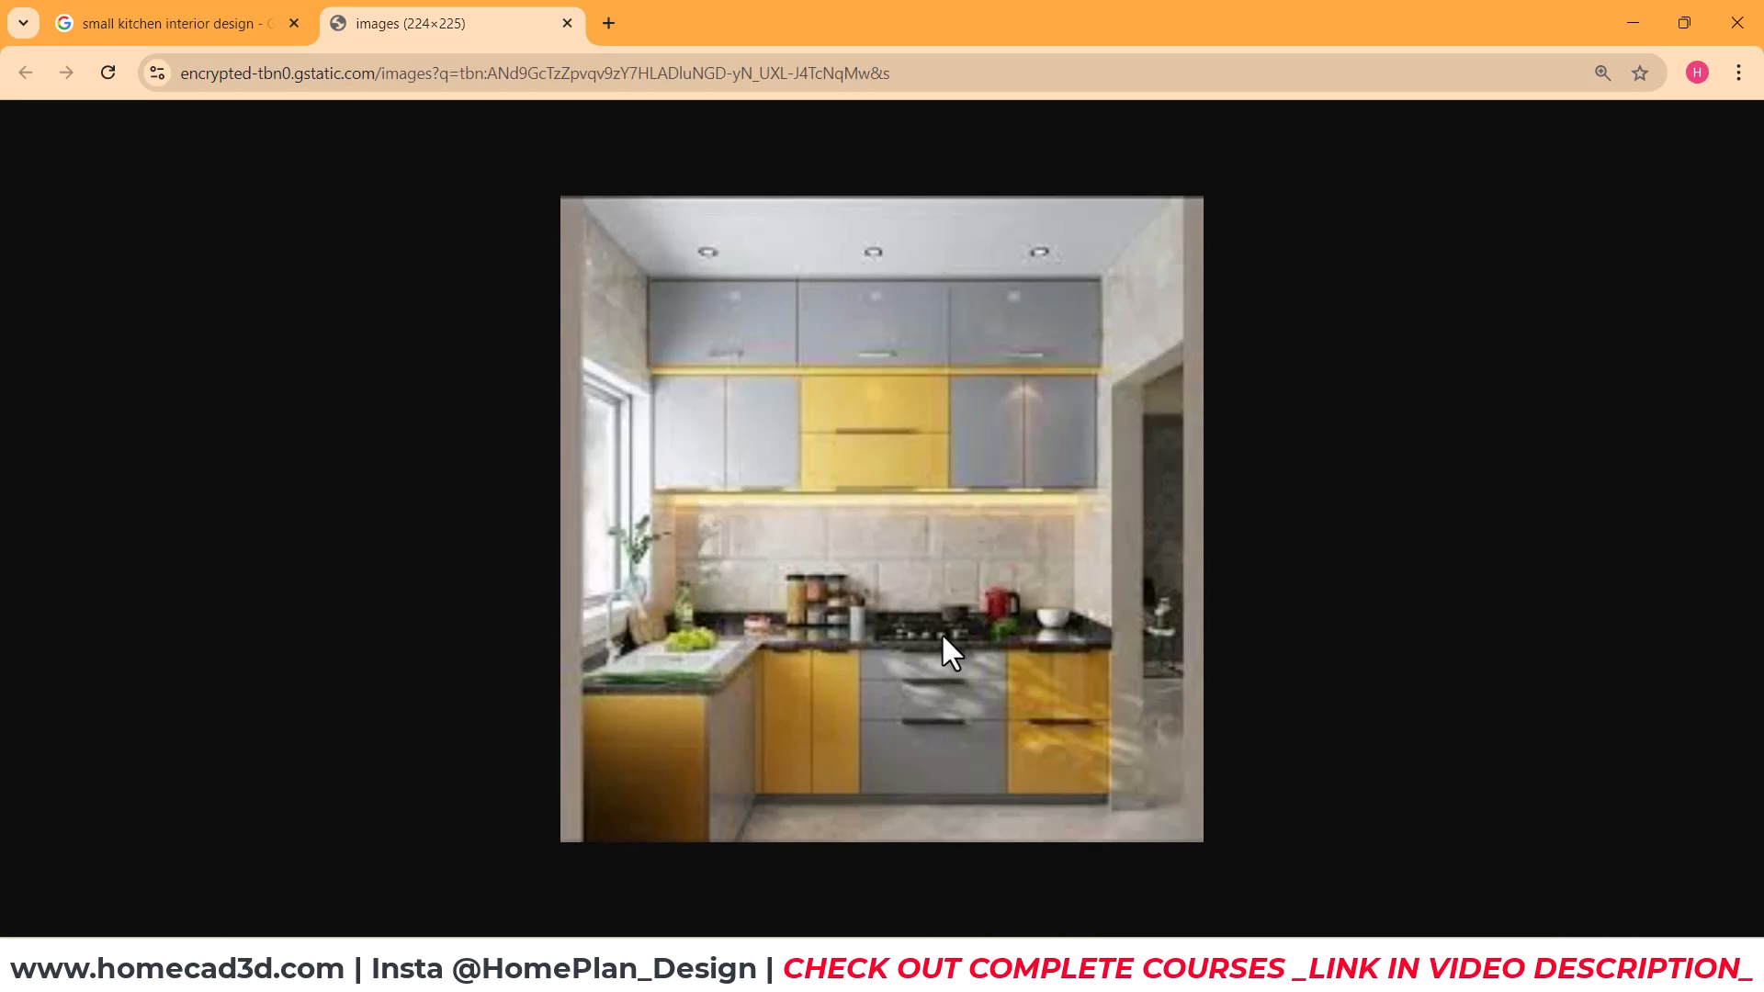
type("tmodel in")
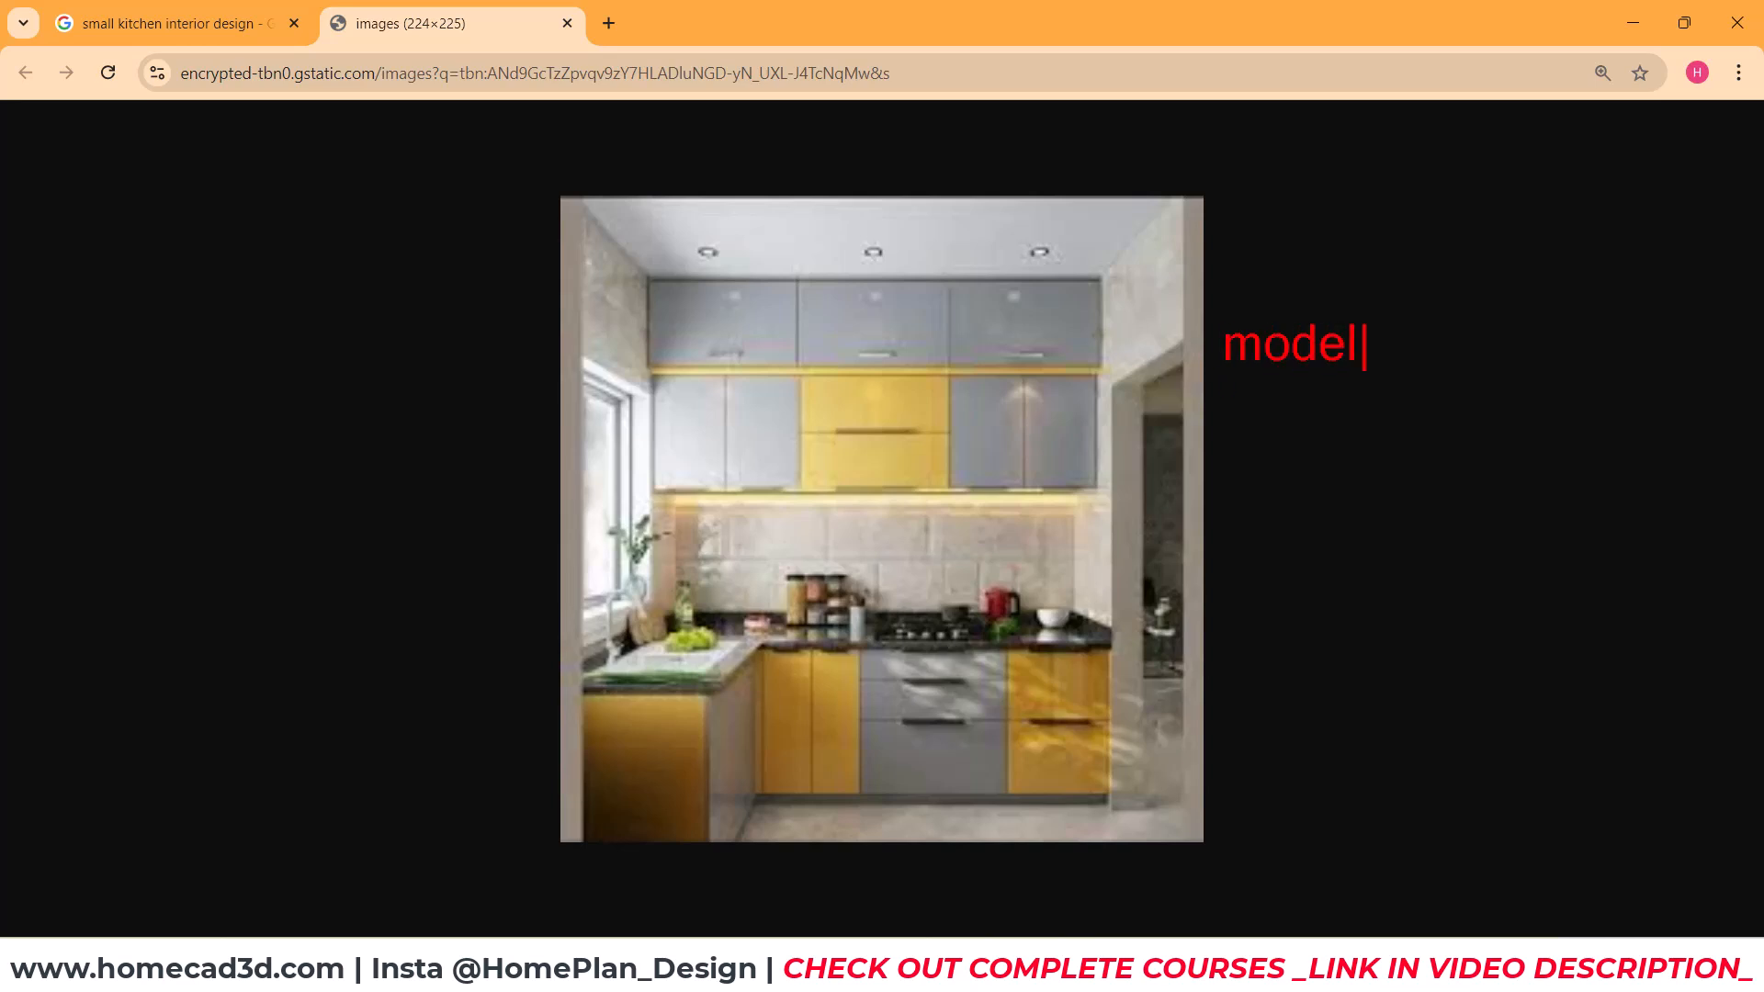
type(" place")
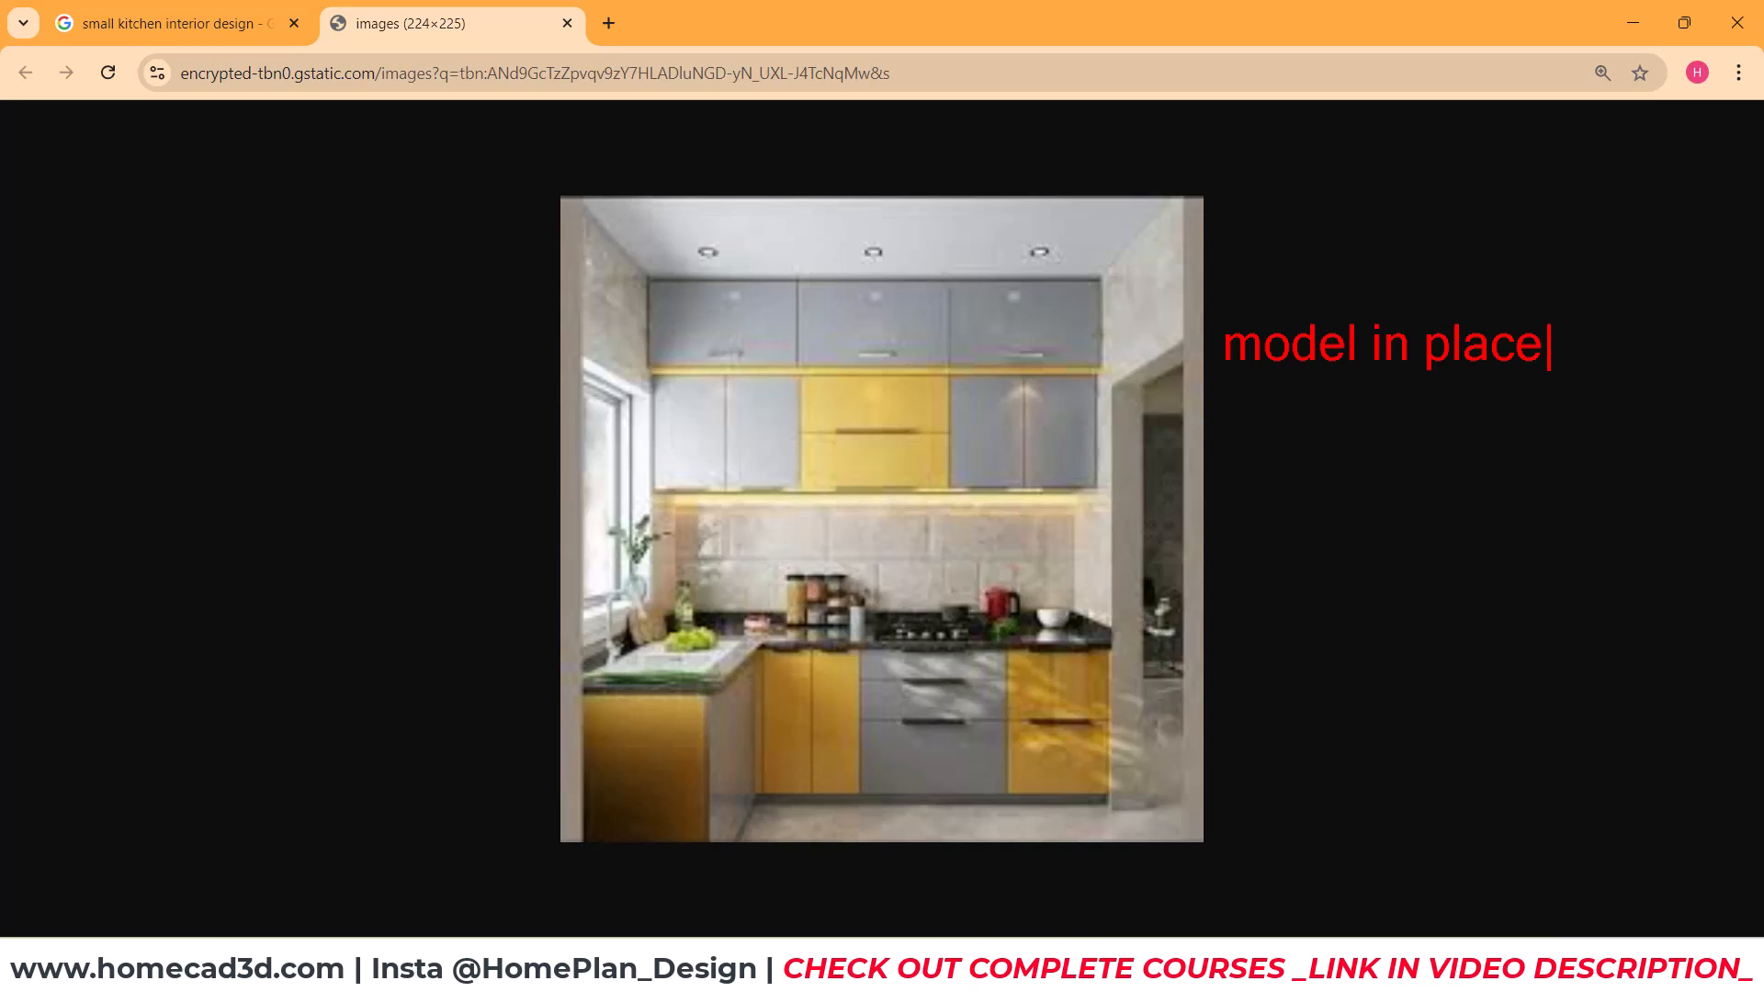
key("Return")
key("Return")
type("c")
key("BackSpace")
type("in place model")
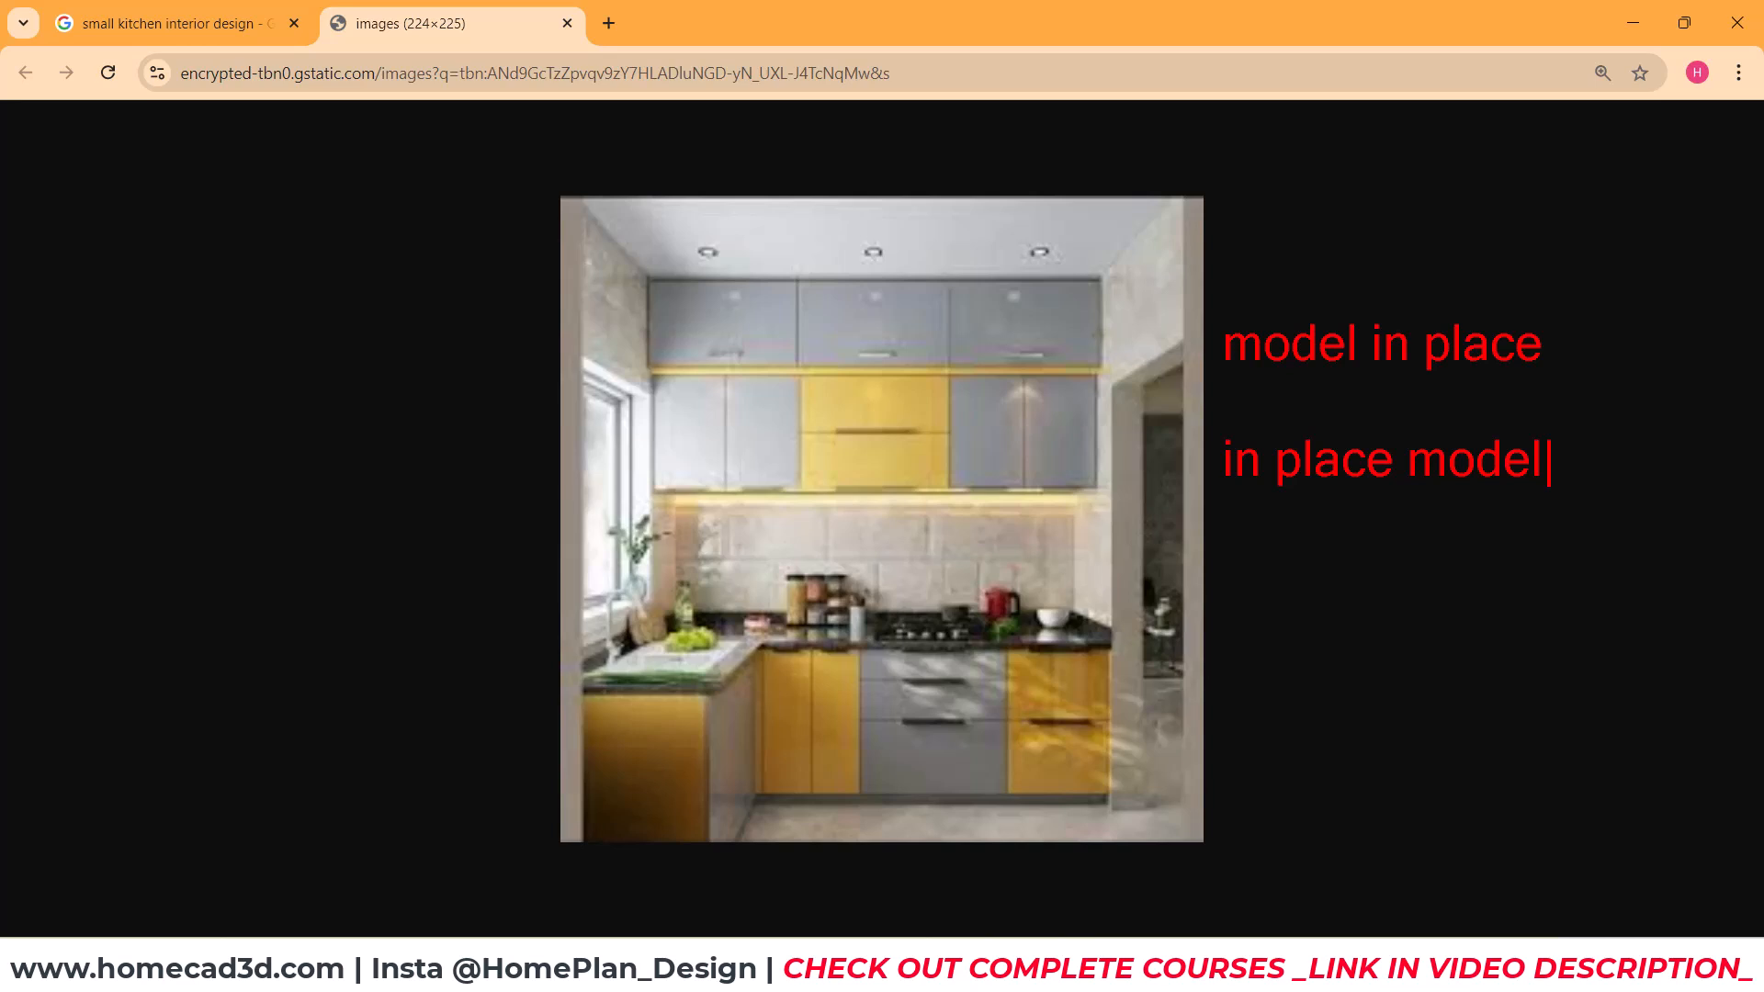
type(" - casw")
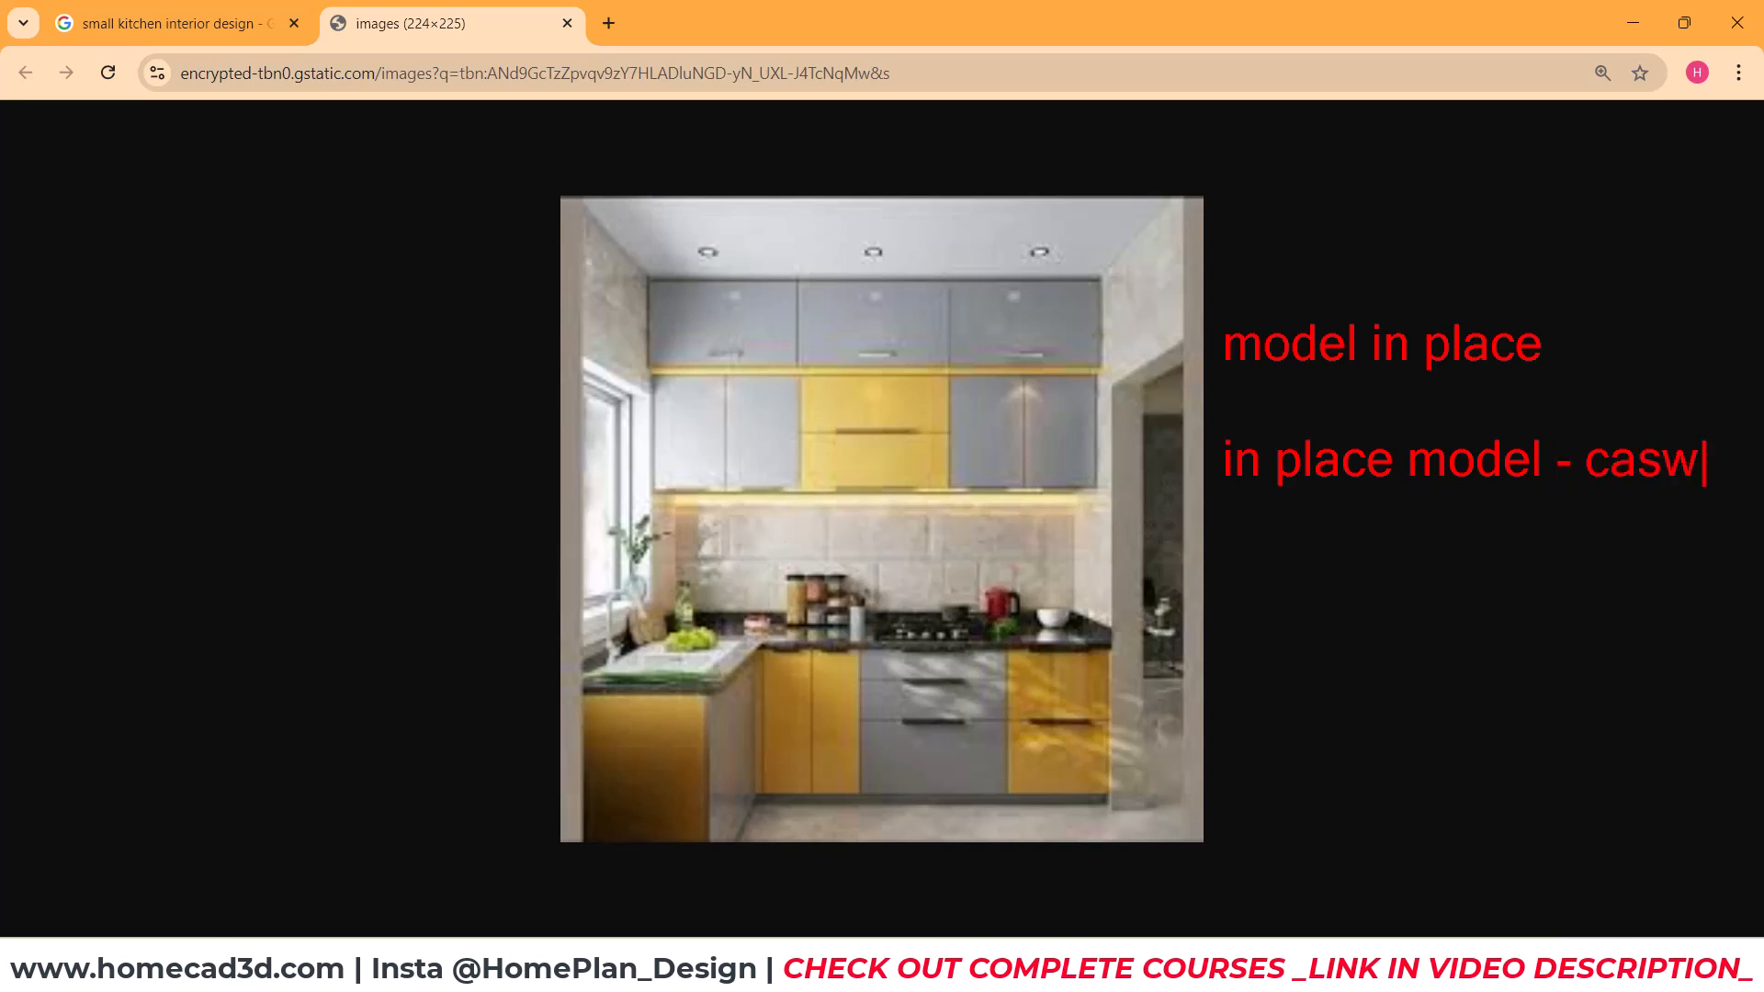
type("ork")
key("Escape")
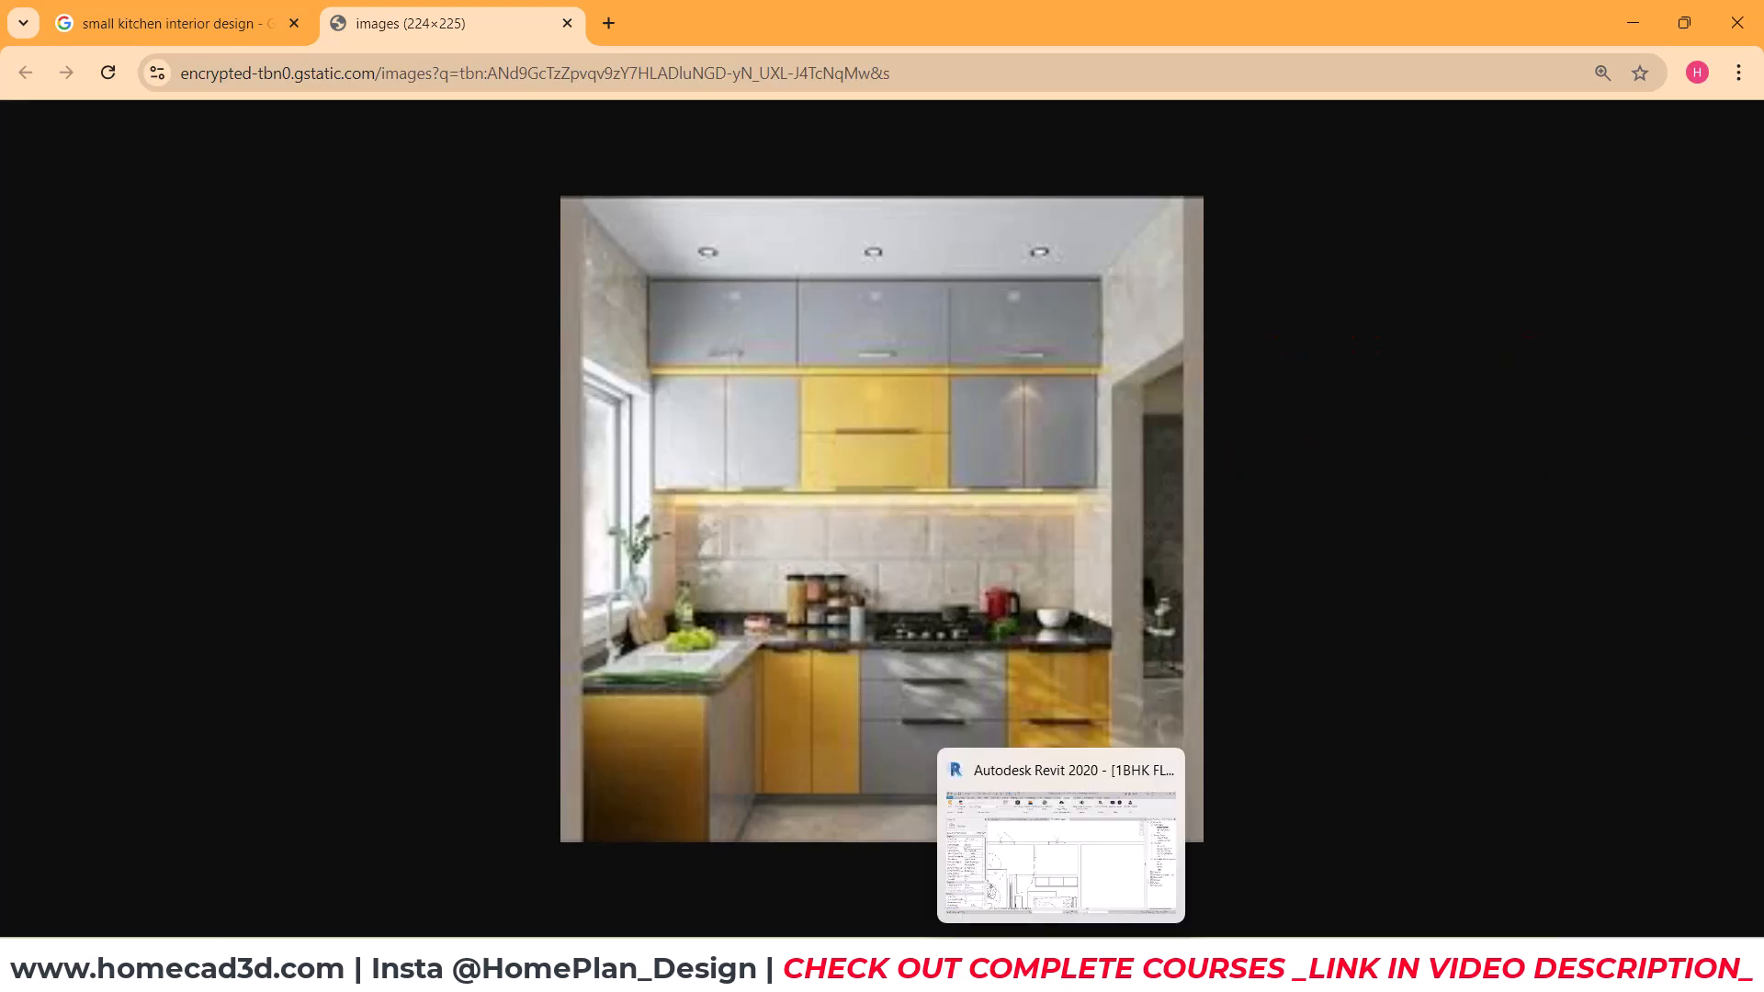
Step: Switch to Revit and browse the US Imperial family library's Casework folder for loadable cabinet families, then close it without loading any
left_click(1060, 966)
left_click(111, 45)
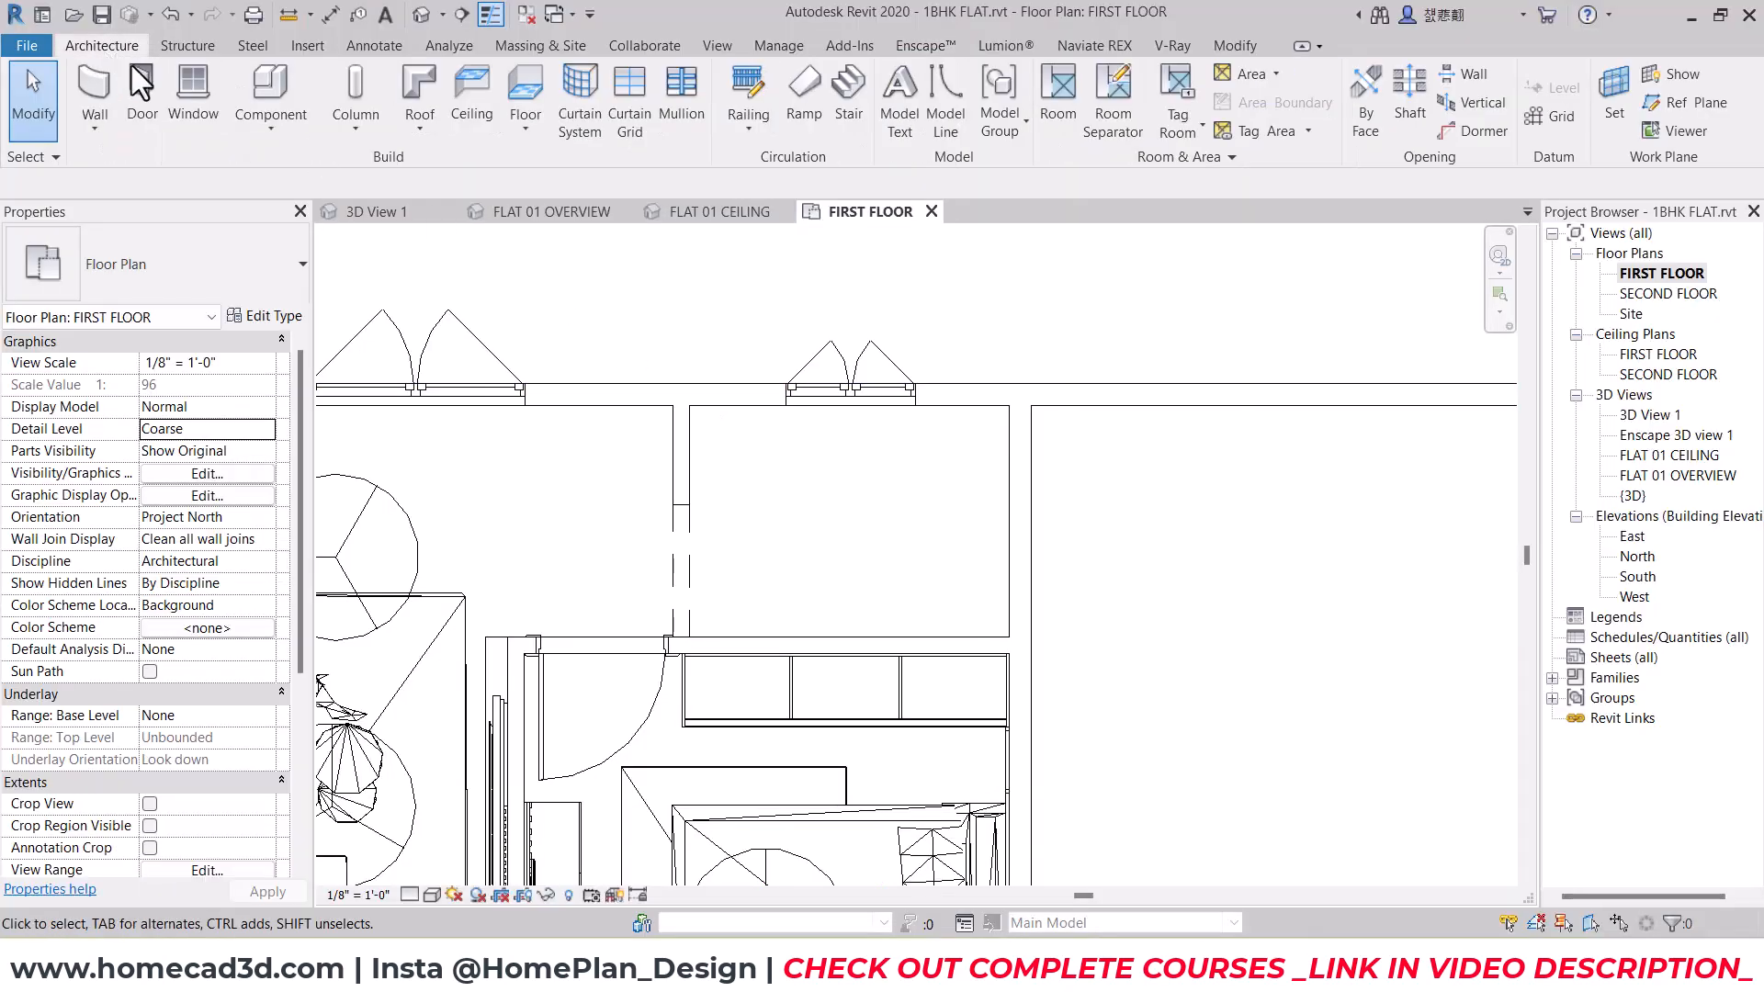
left_click(272, 128)
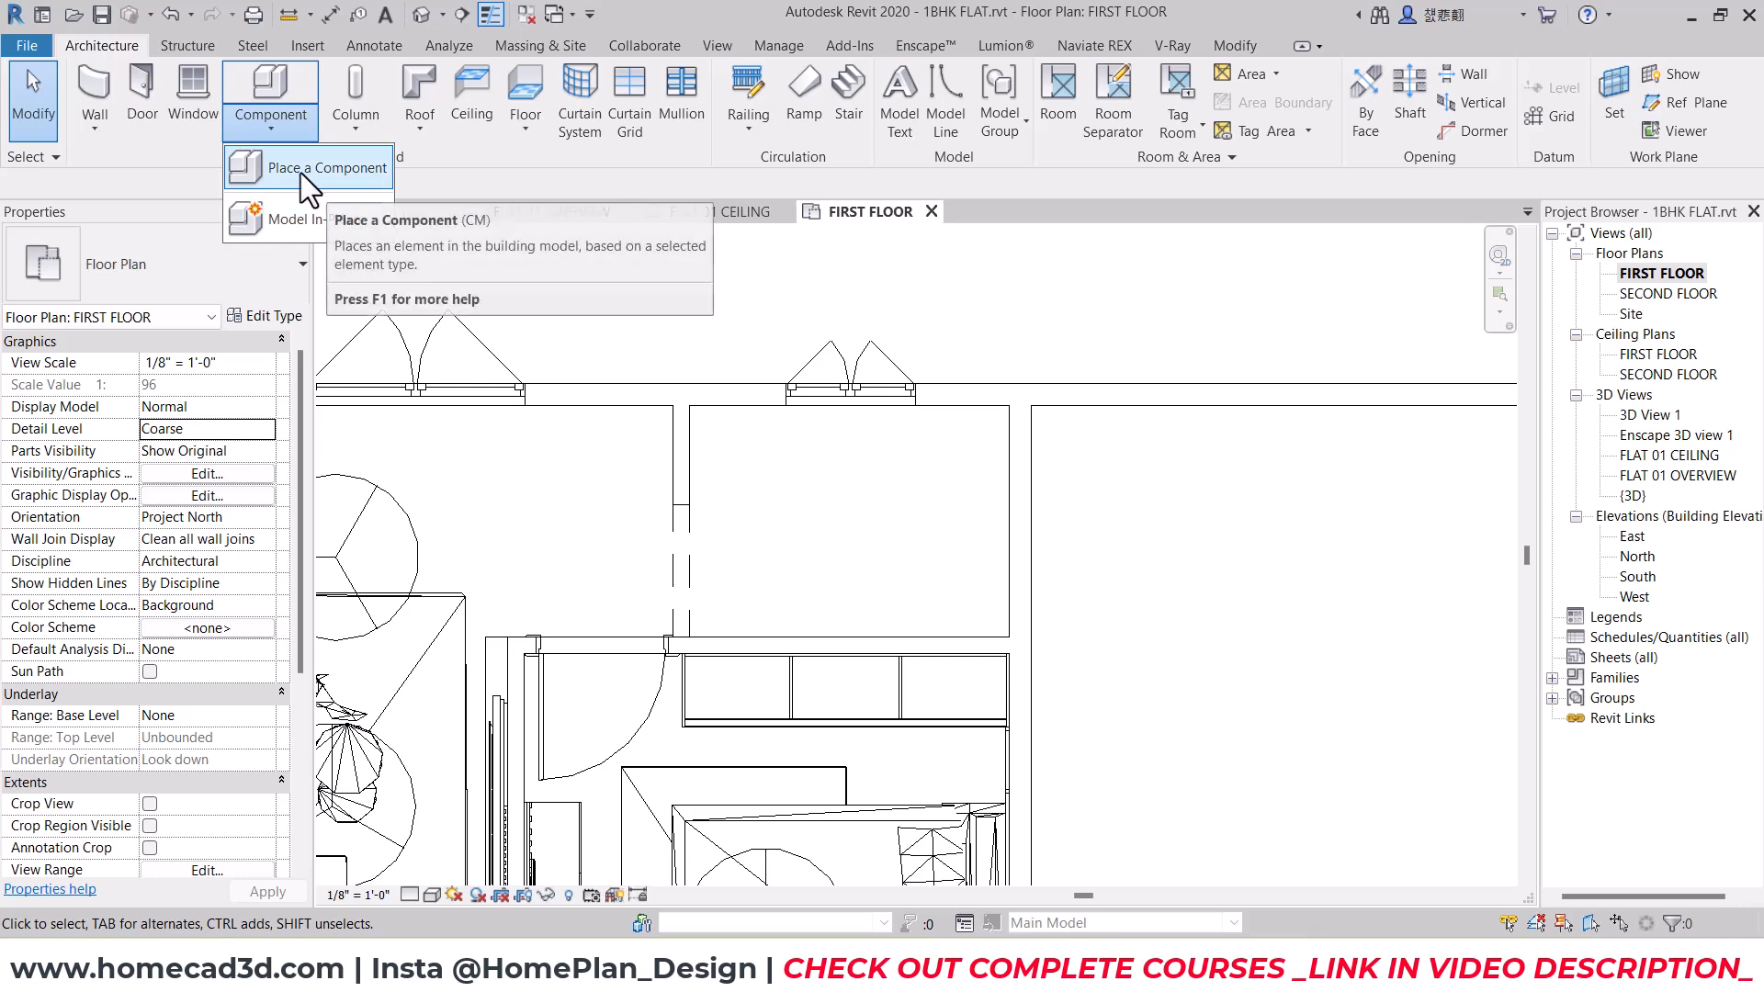
left_click(304, 171)
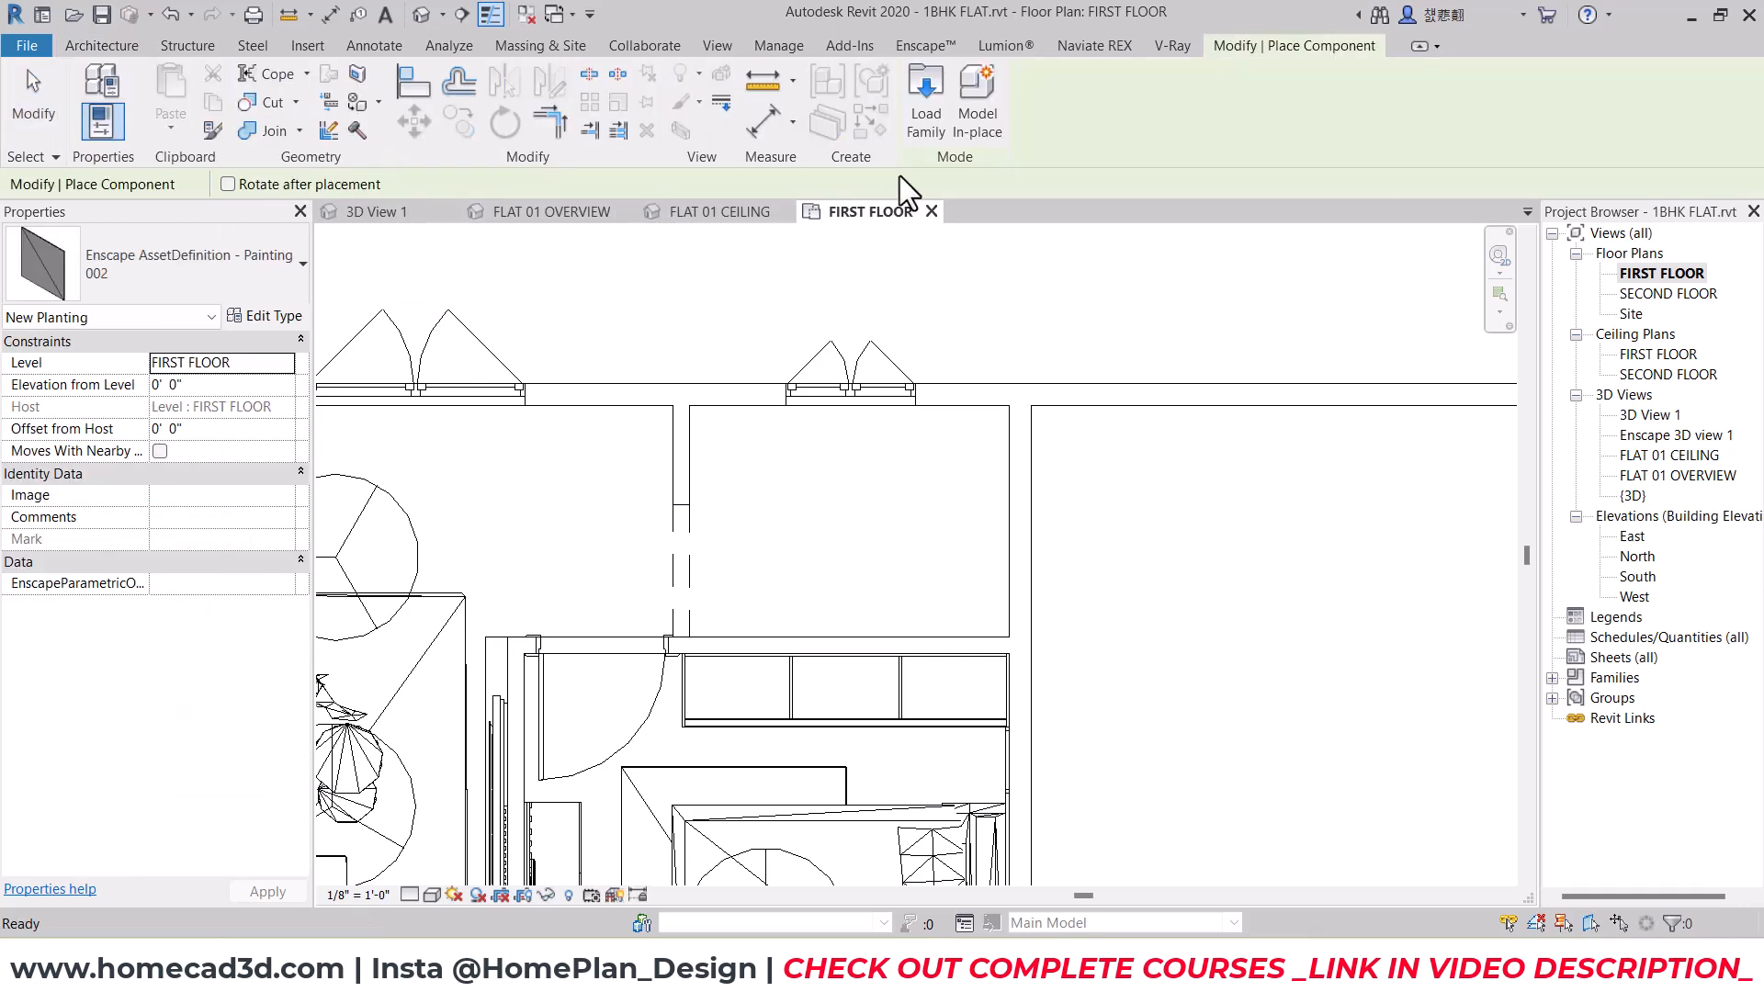
left_click(923, 112)
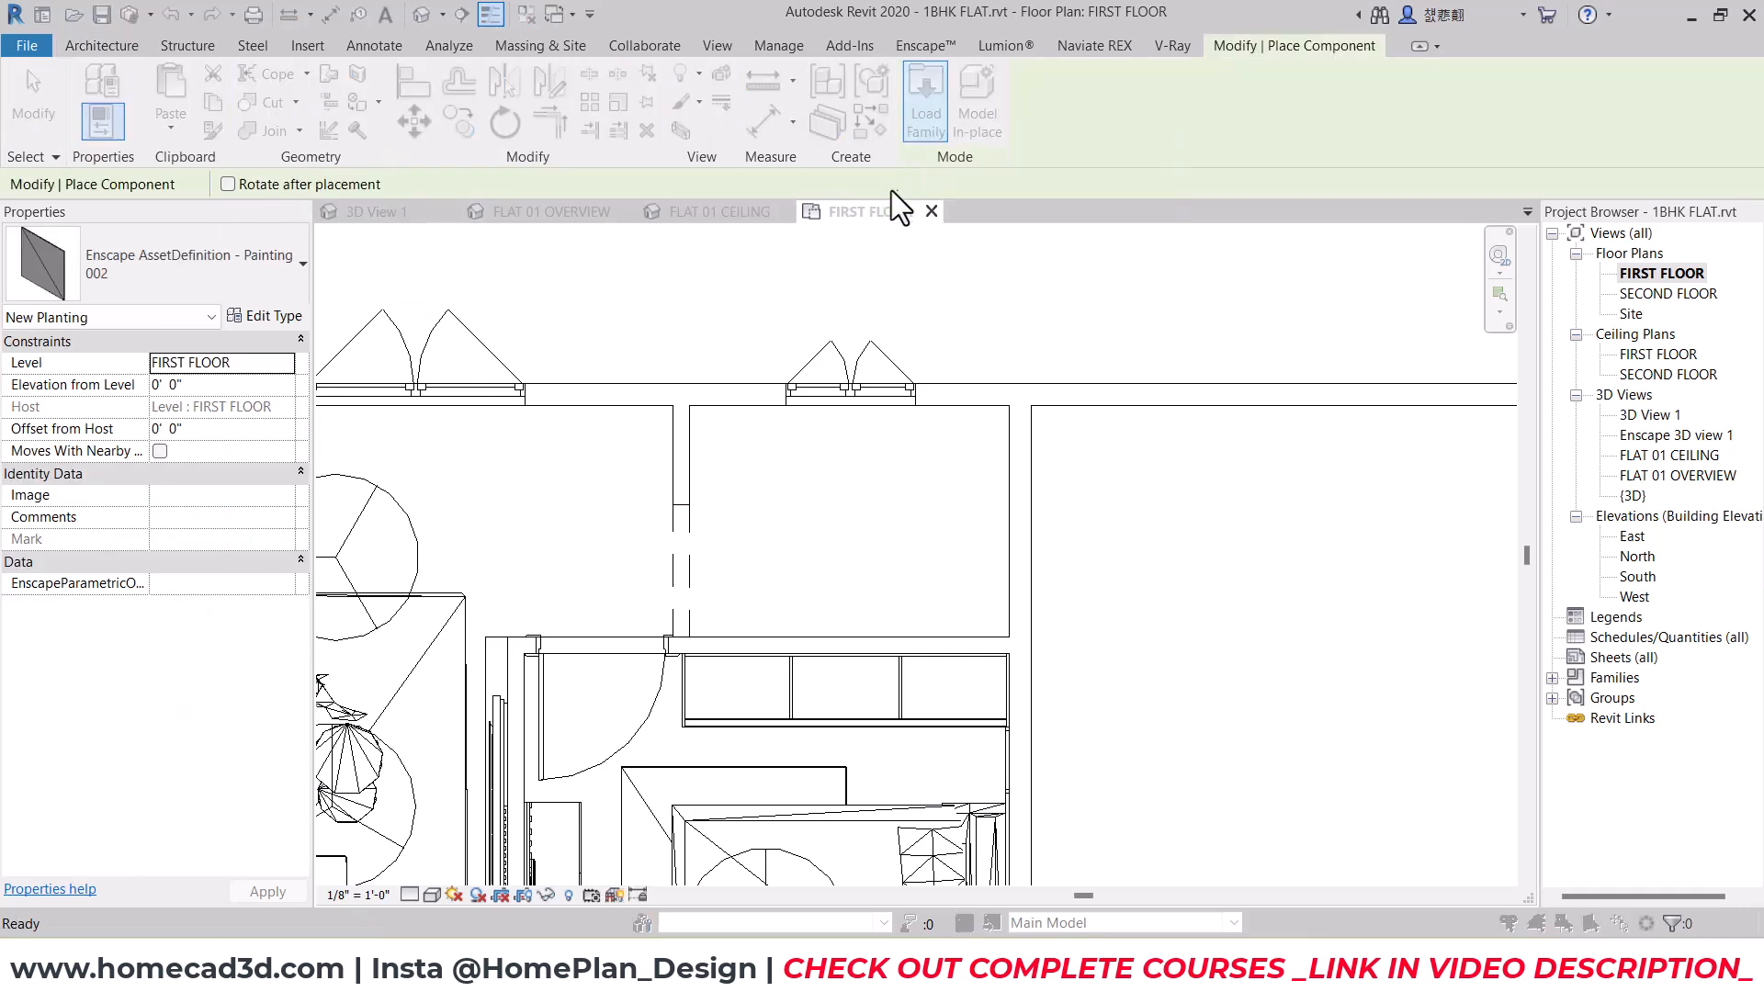
left_click(1528, 145)
left_click(1530, 145)
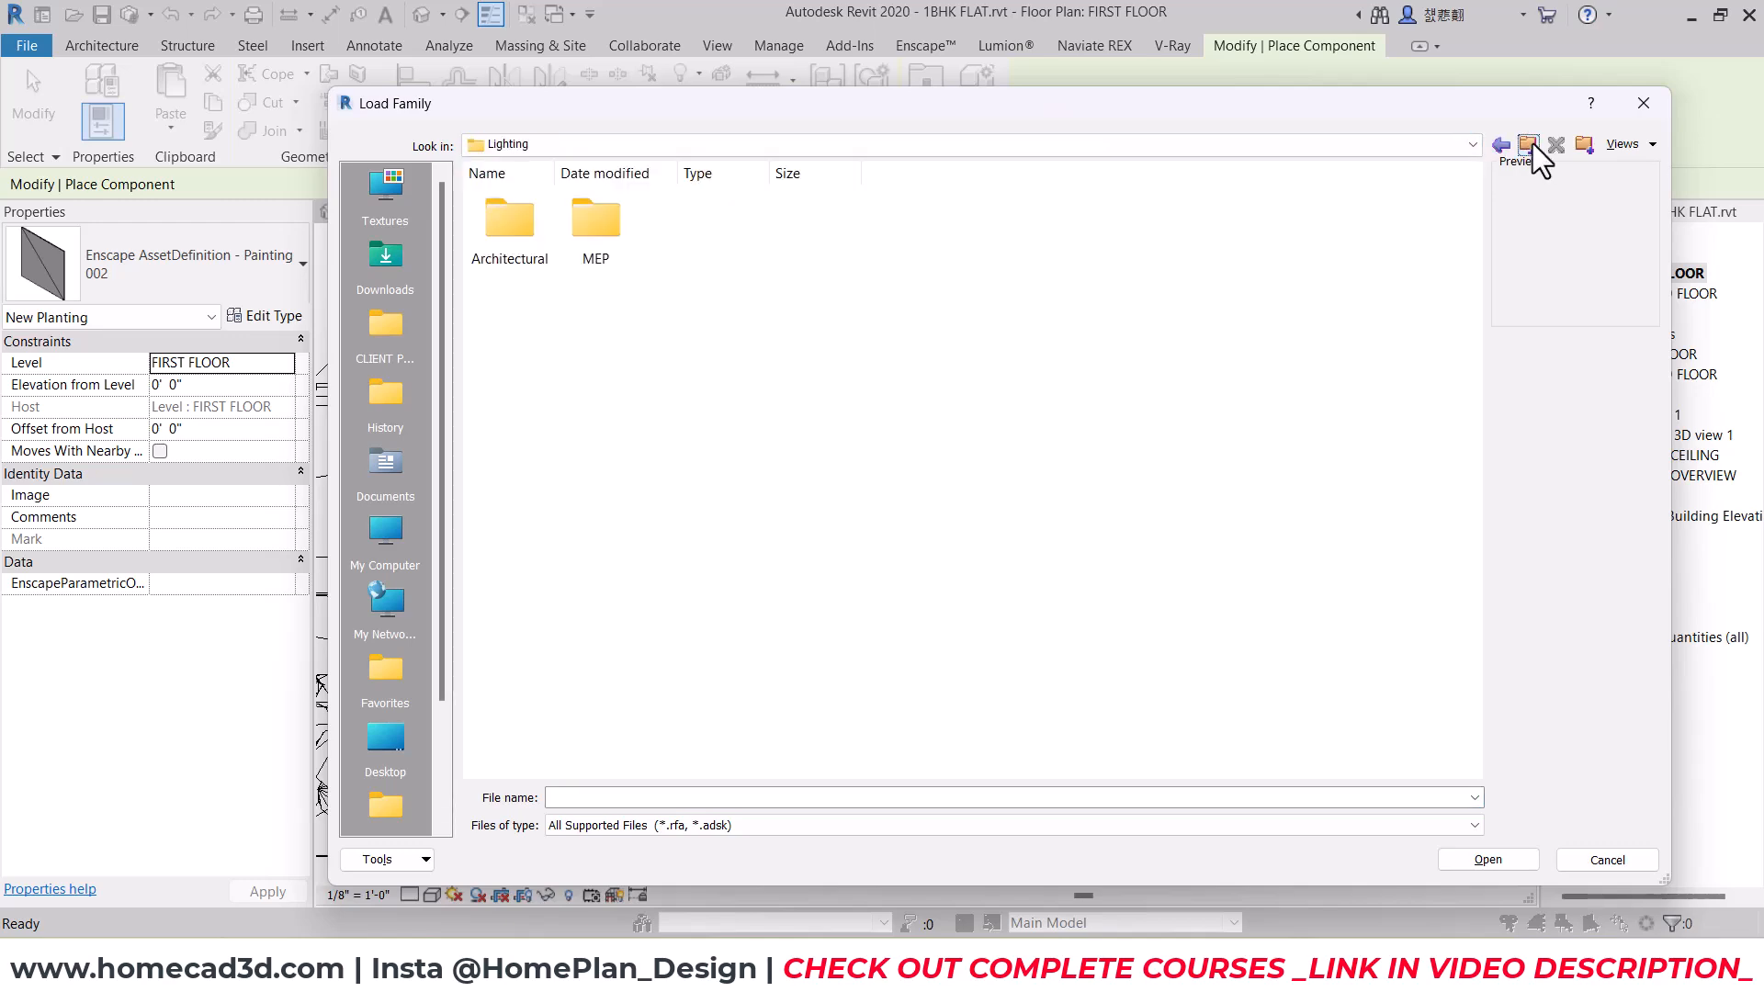
left_click(1530, 144)
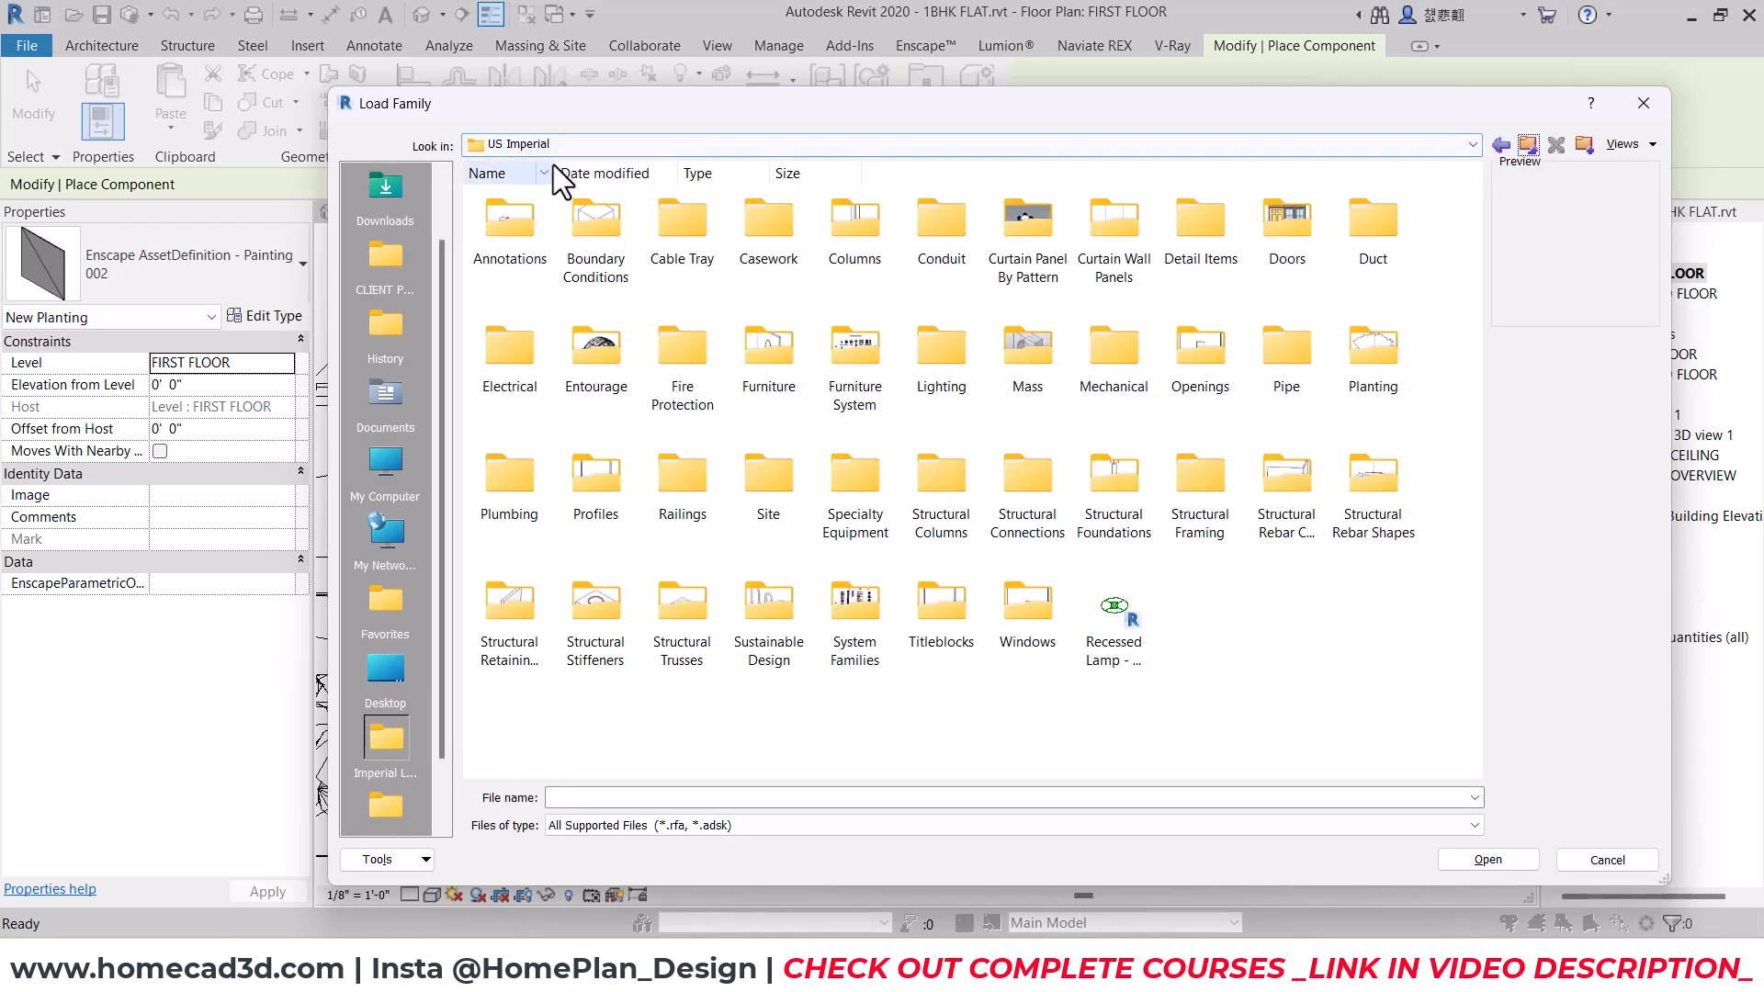
double_click(770, 241)
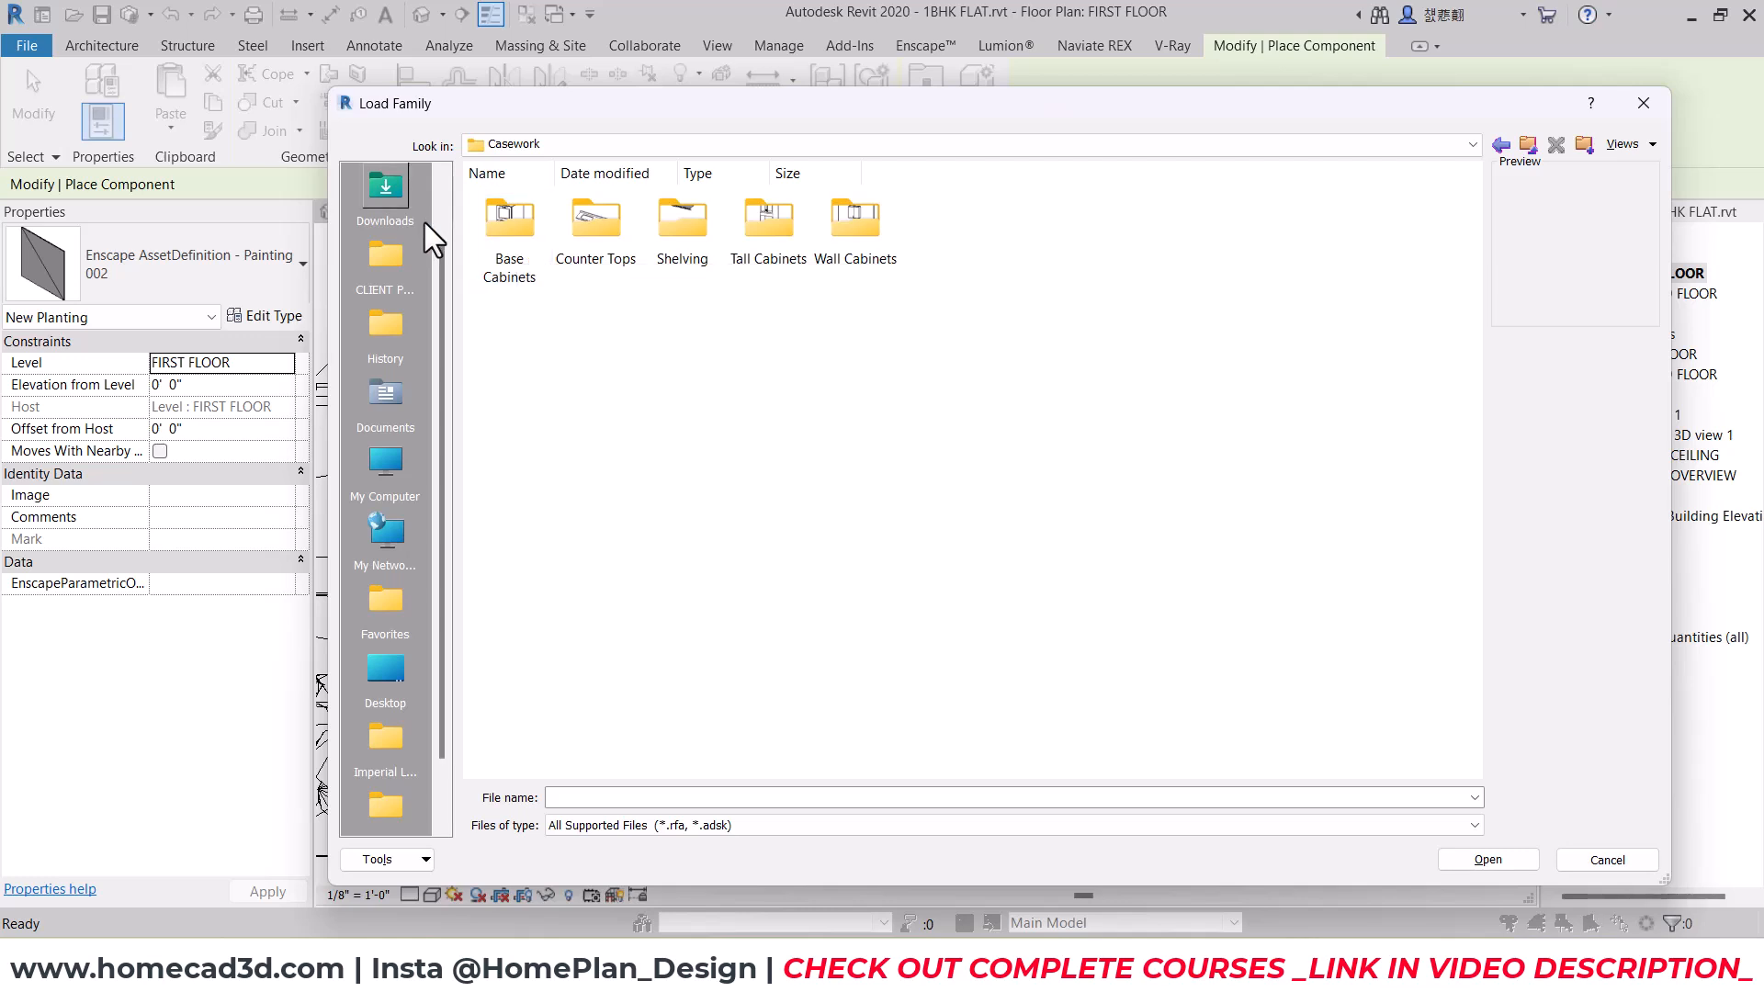
left_click(1644, 102)
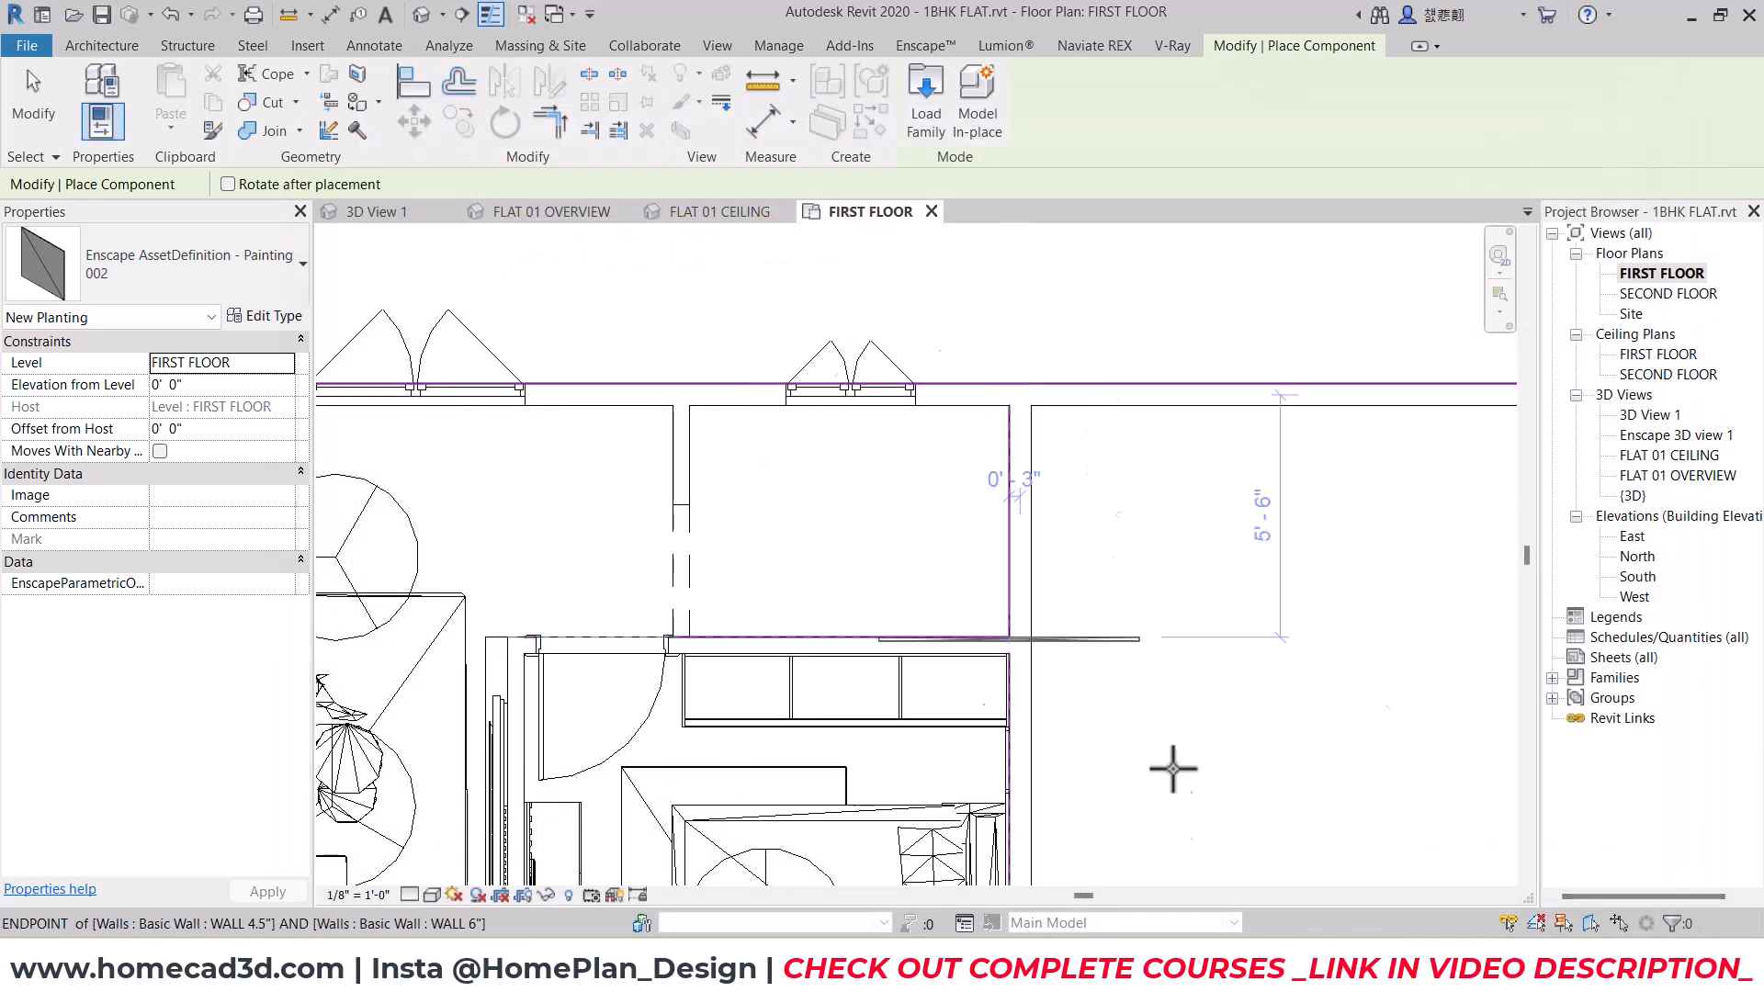
key("Escape")
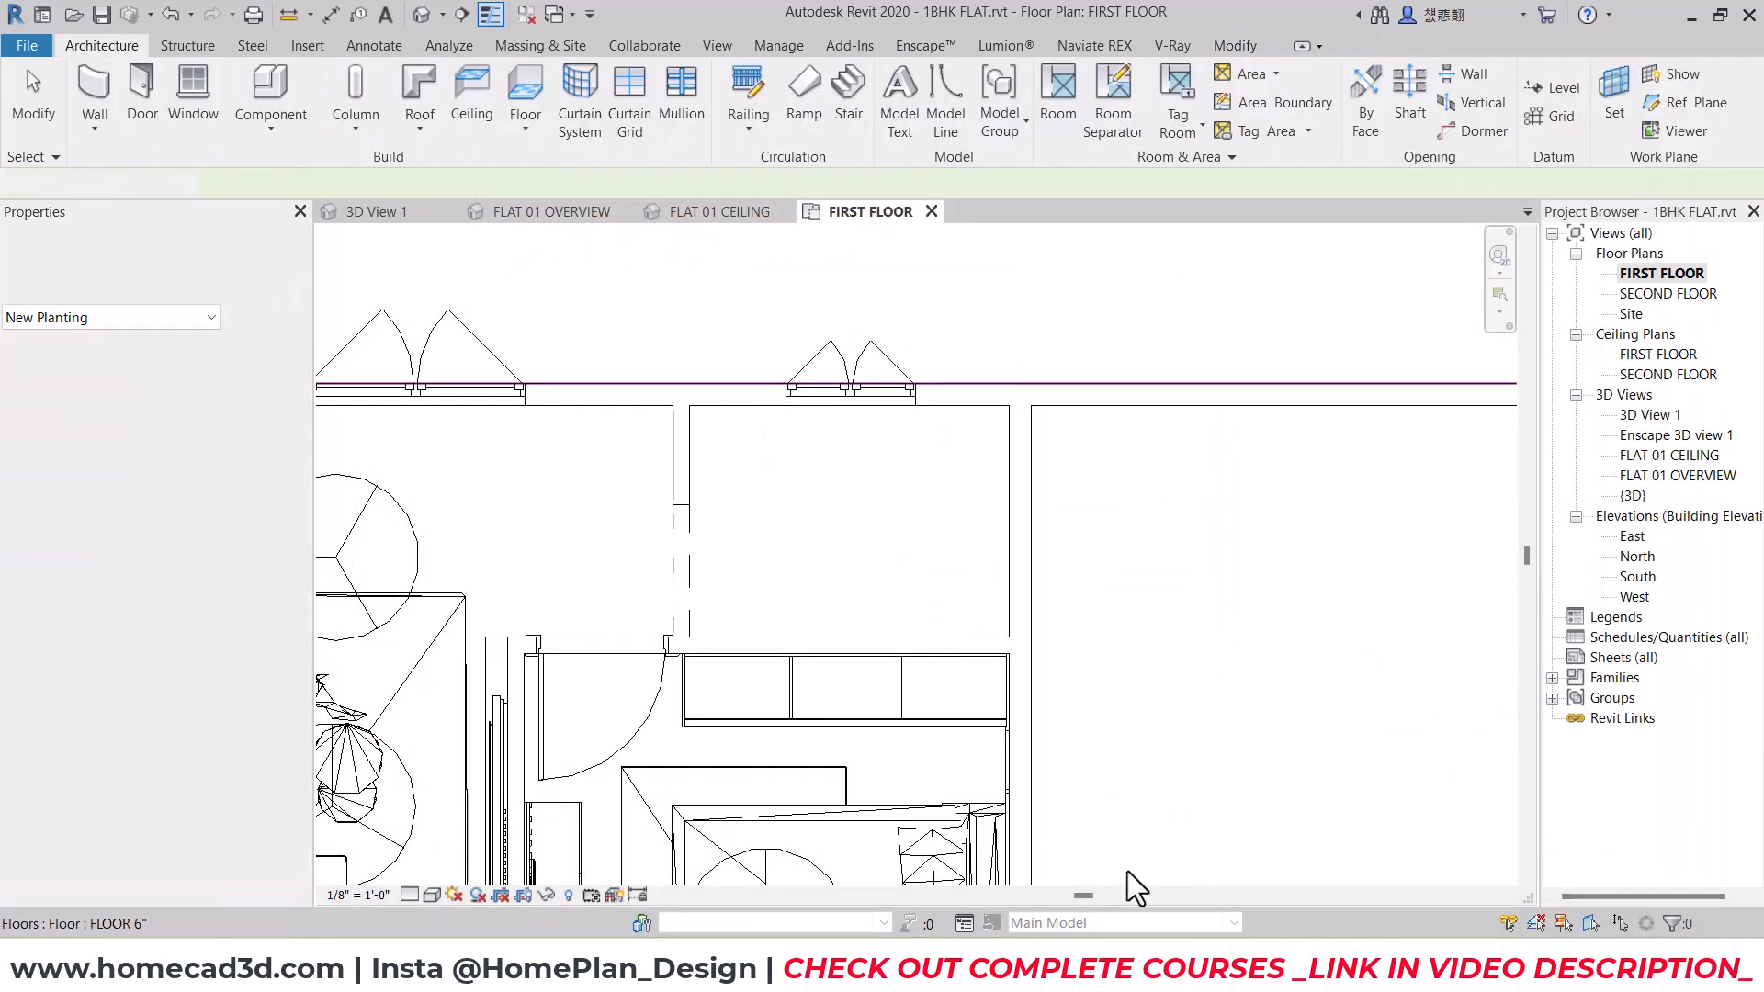
Step: Check the kitchen reference image in Chrome again and return to the first floor plan in Revit
left_click(1131, 965)
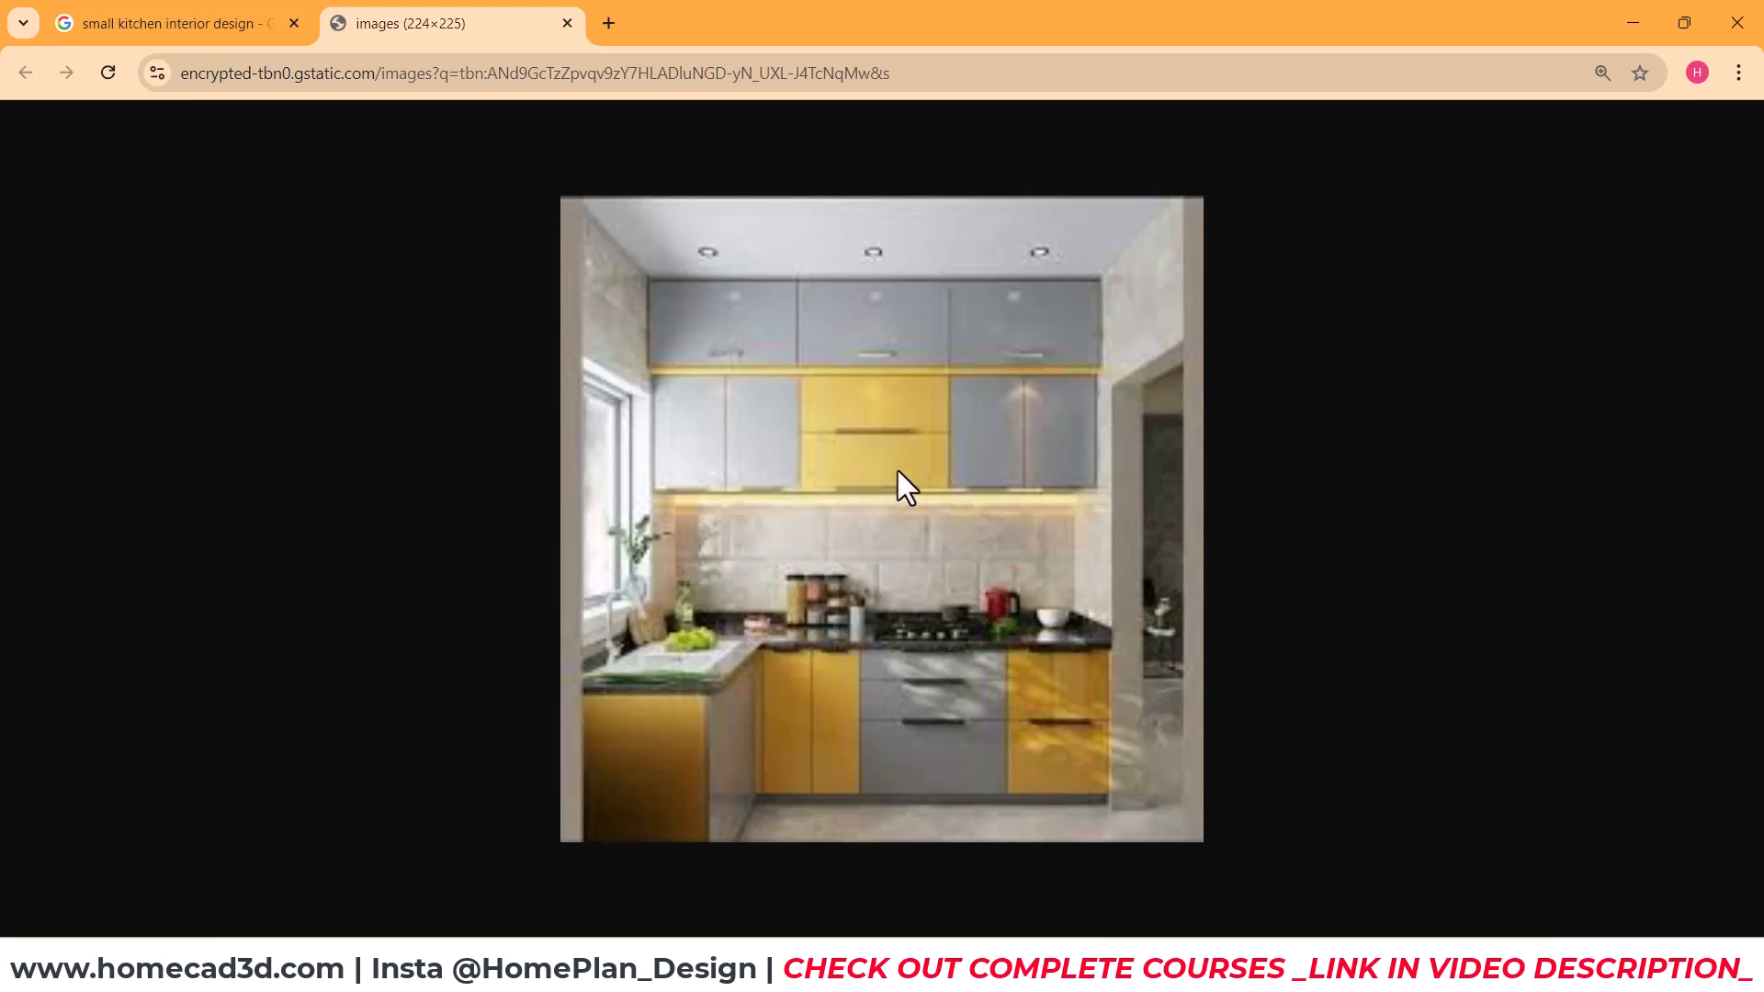
left_click(1631, 21)
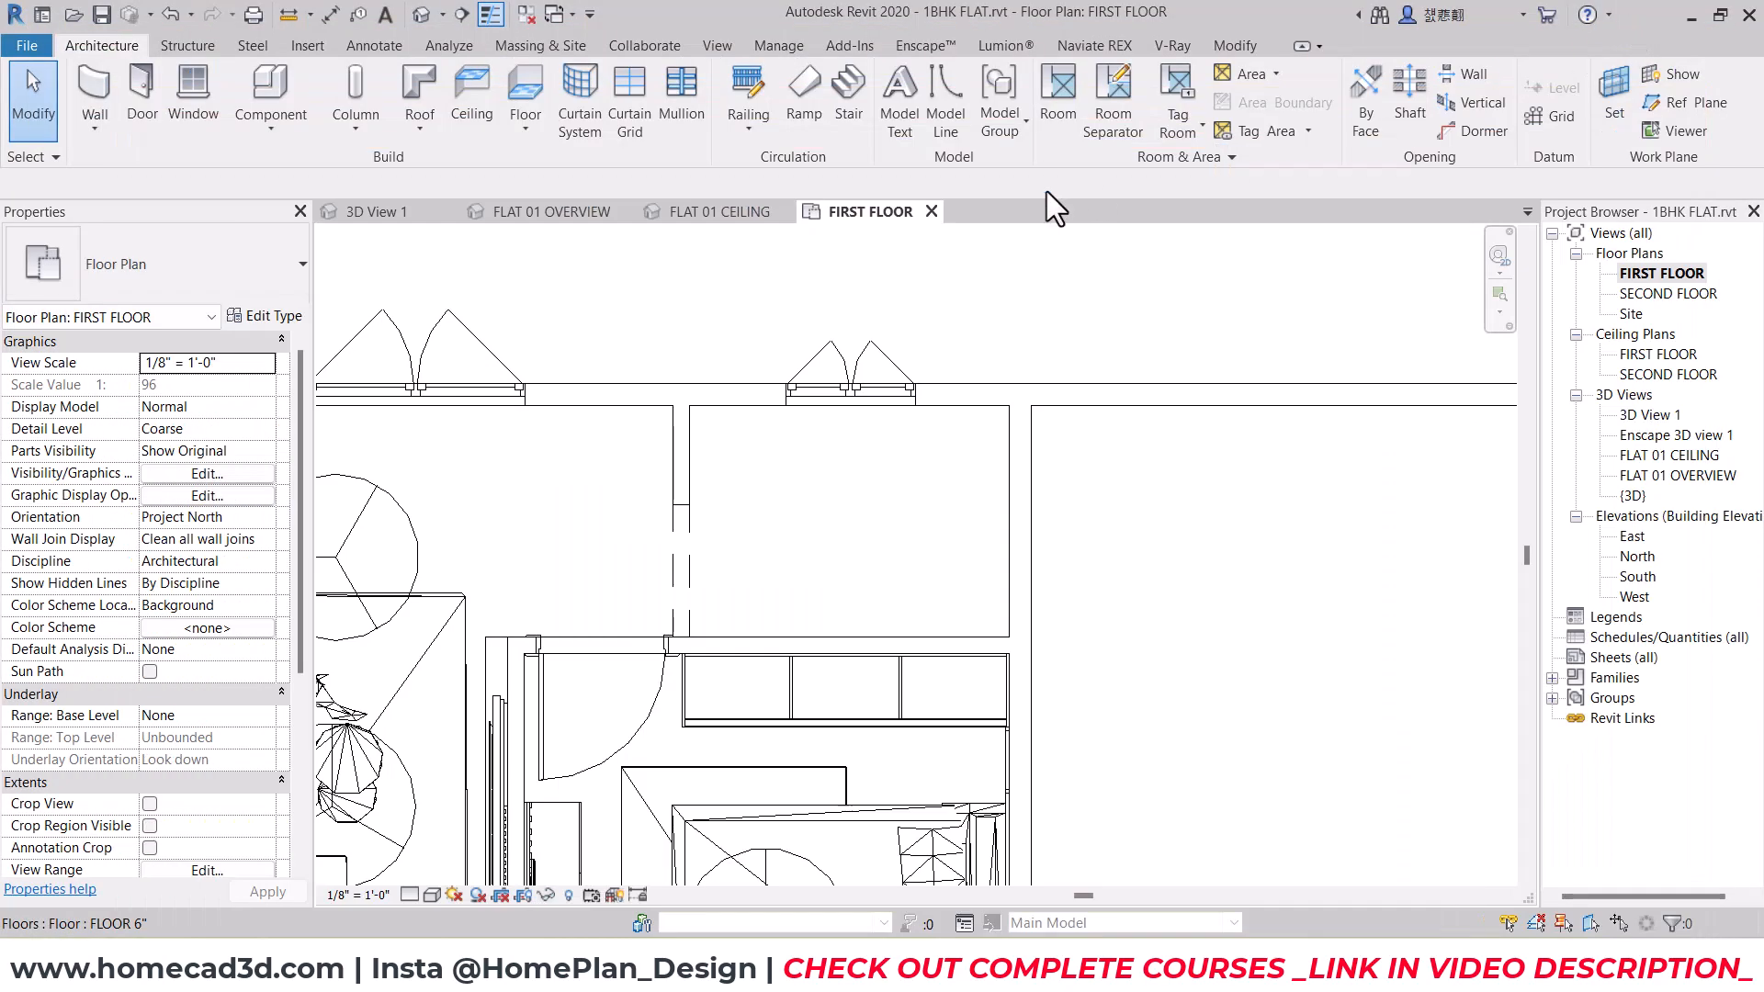
mouse_move(548, 401)
left_mouse_down()
mouse_move(717, 401)
mouse_move(947, 524)
mouse_move(1039, 696)
mouse_move(1061, 353)
mouse_move(690, 340)
mouse_move(535, 393)
left_mouse_up()
key("Escape")
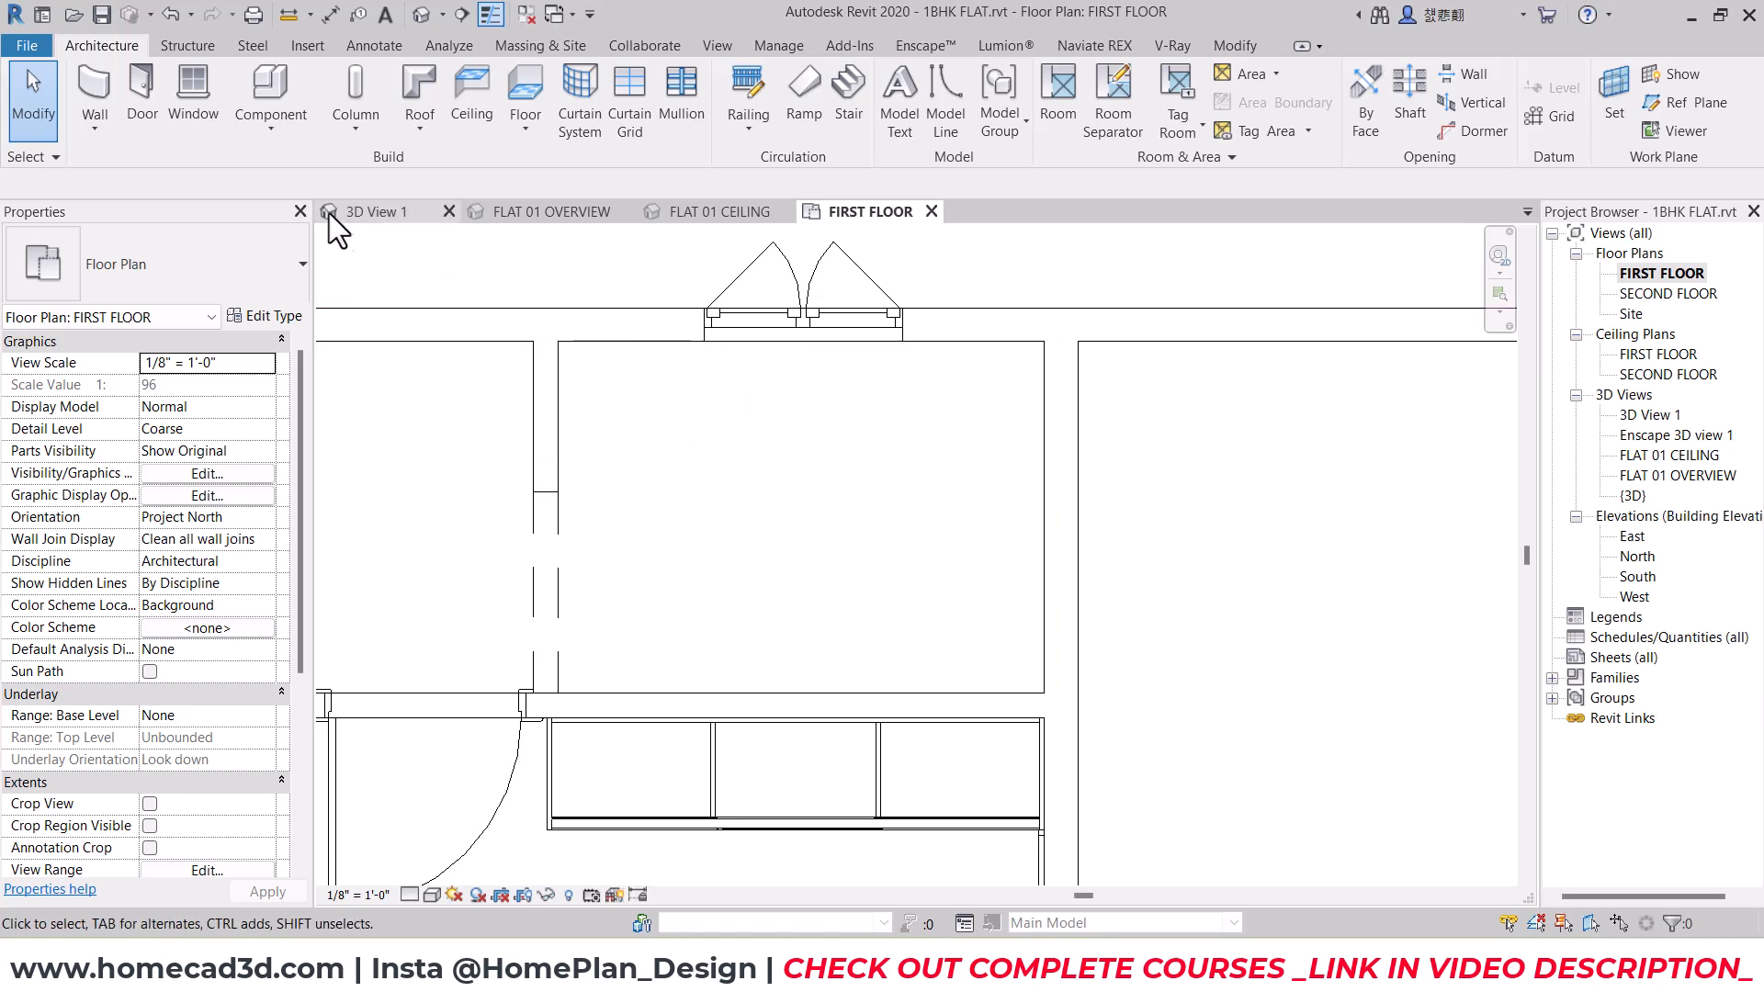
Step: Create an in-place model in the Casework category and name it "kitchen counter"
left_click(275, 129)
left_click(296, 214)
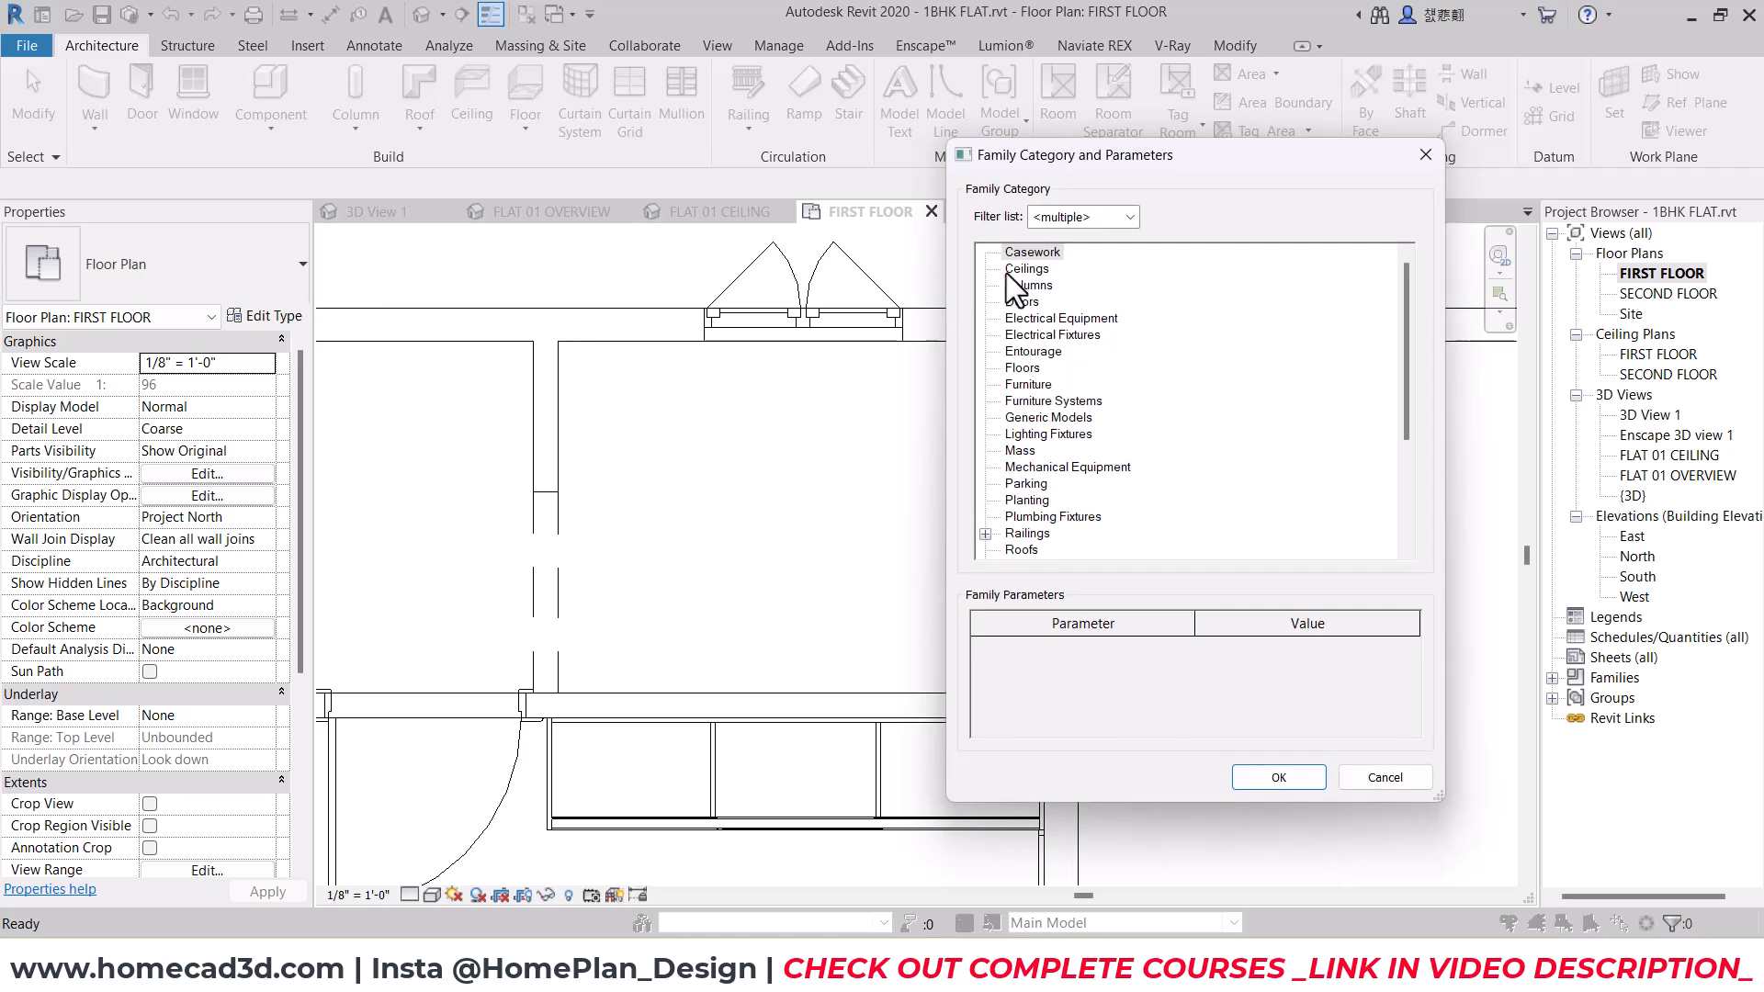
left_click(1276, 771)
type("k")
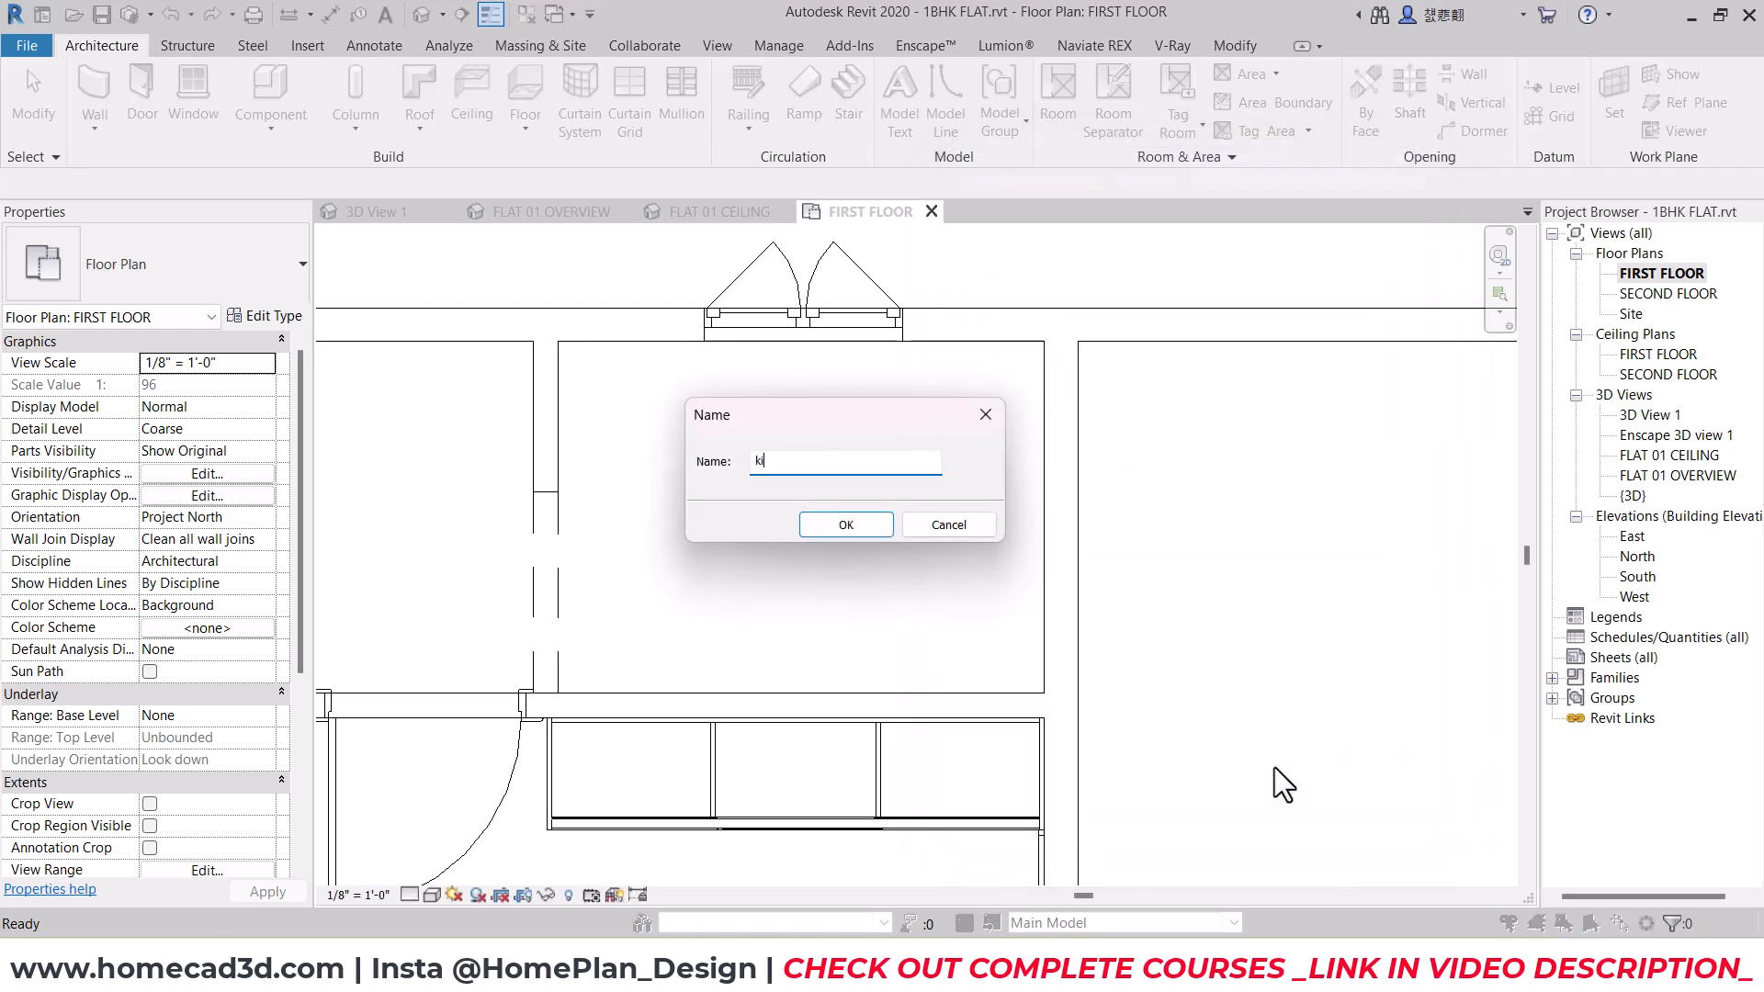
type("itchen counter")
key("Return")
Step: Start an extrusion and sketch its outer edge along the inner faces of the kitchen's window wall and the adjoining side wall
left_click(195, 92)
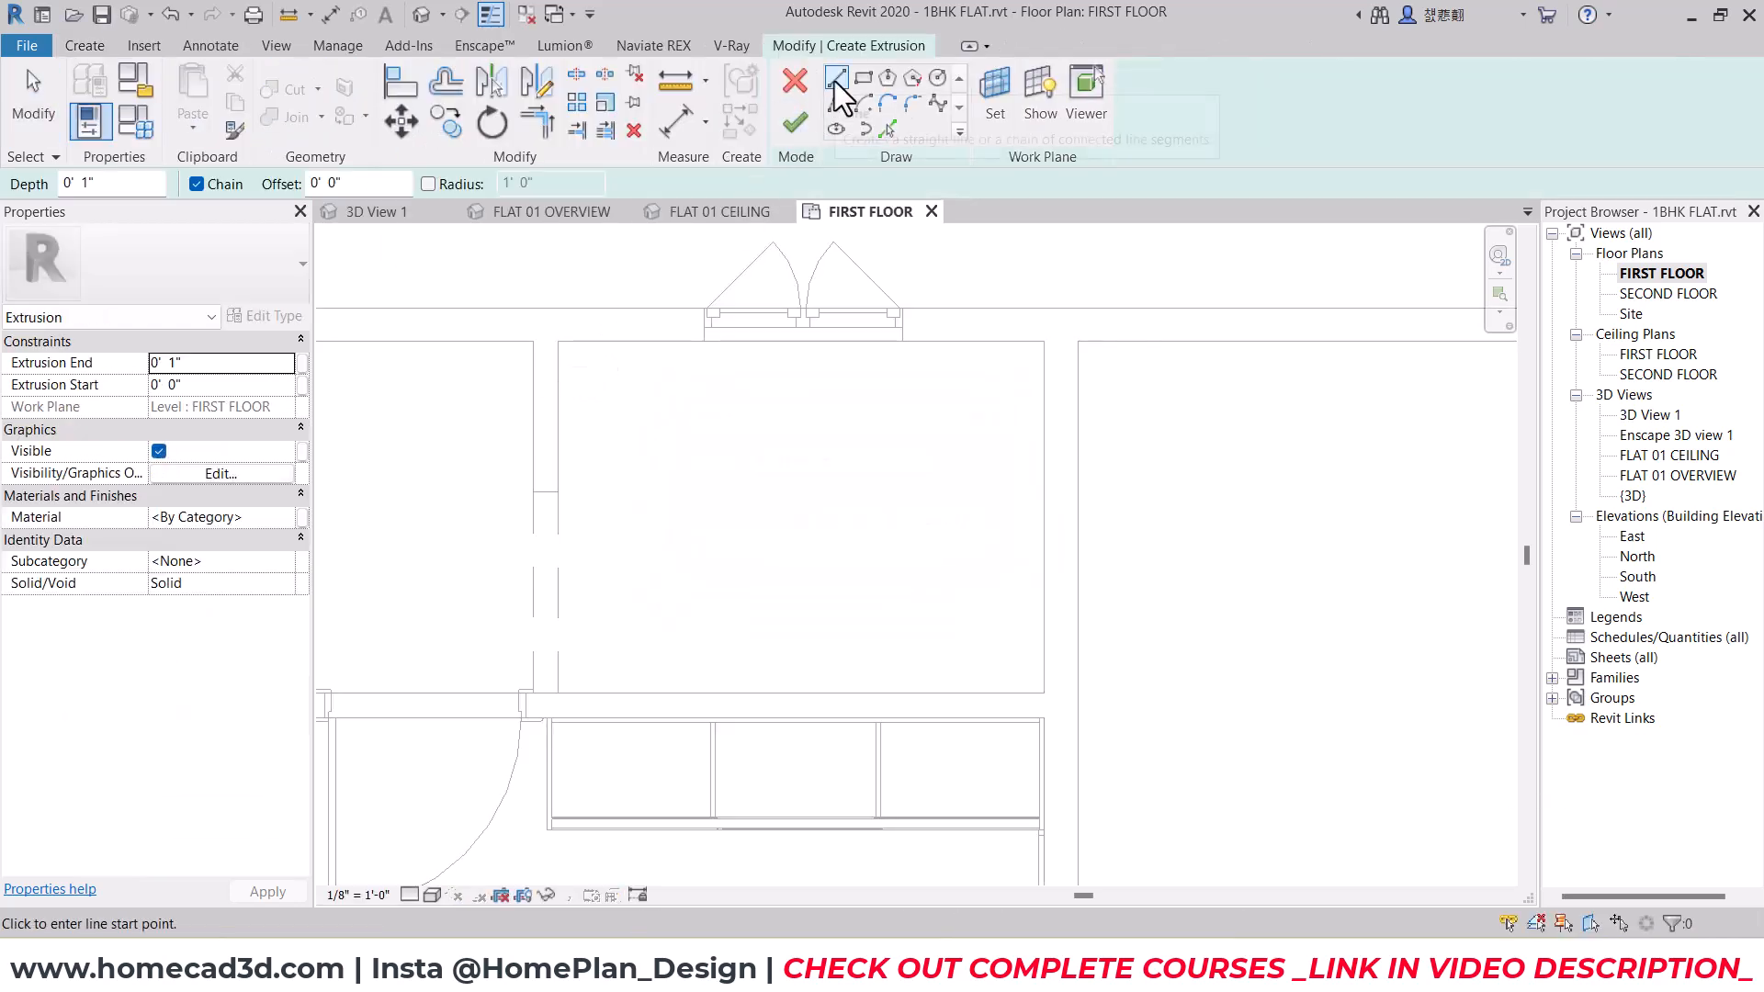
left_click(559, 342)
left_click(1043, 342)
left_click(1045, 692)
key("Escape")
key("Escape")
Step: Offset copies of both counter edge lines 1' 8" into the kitchen
left_click(446, 83)
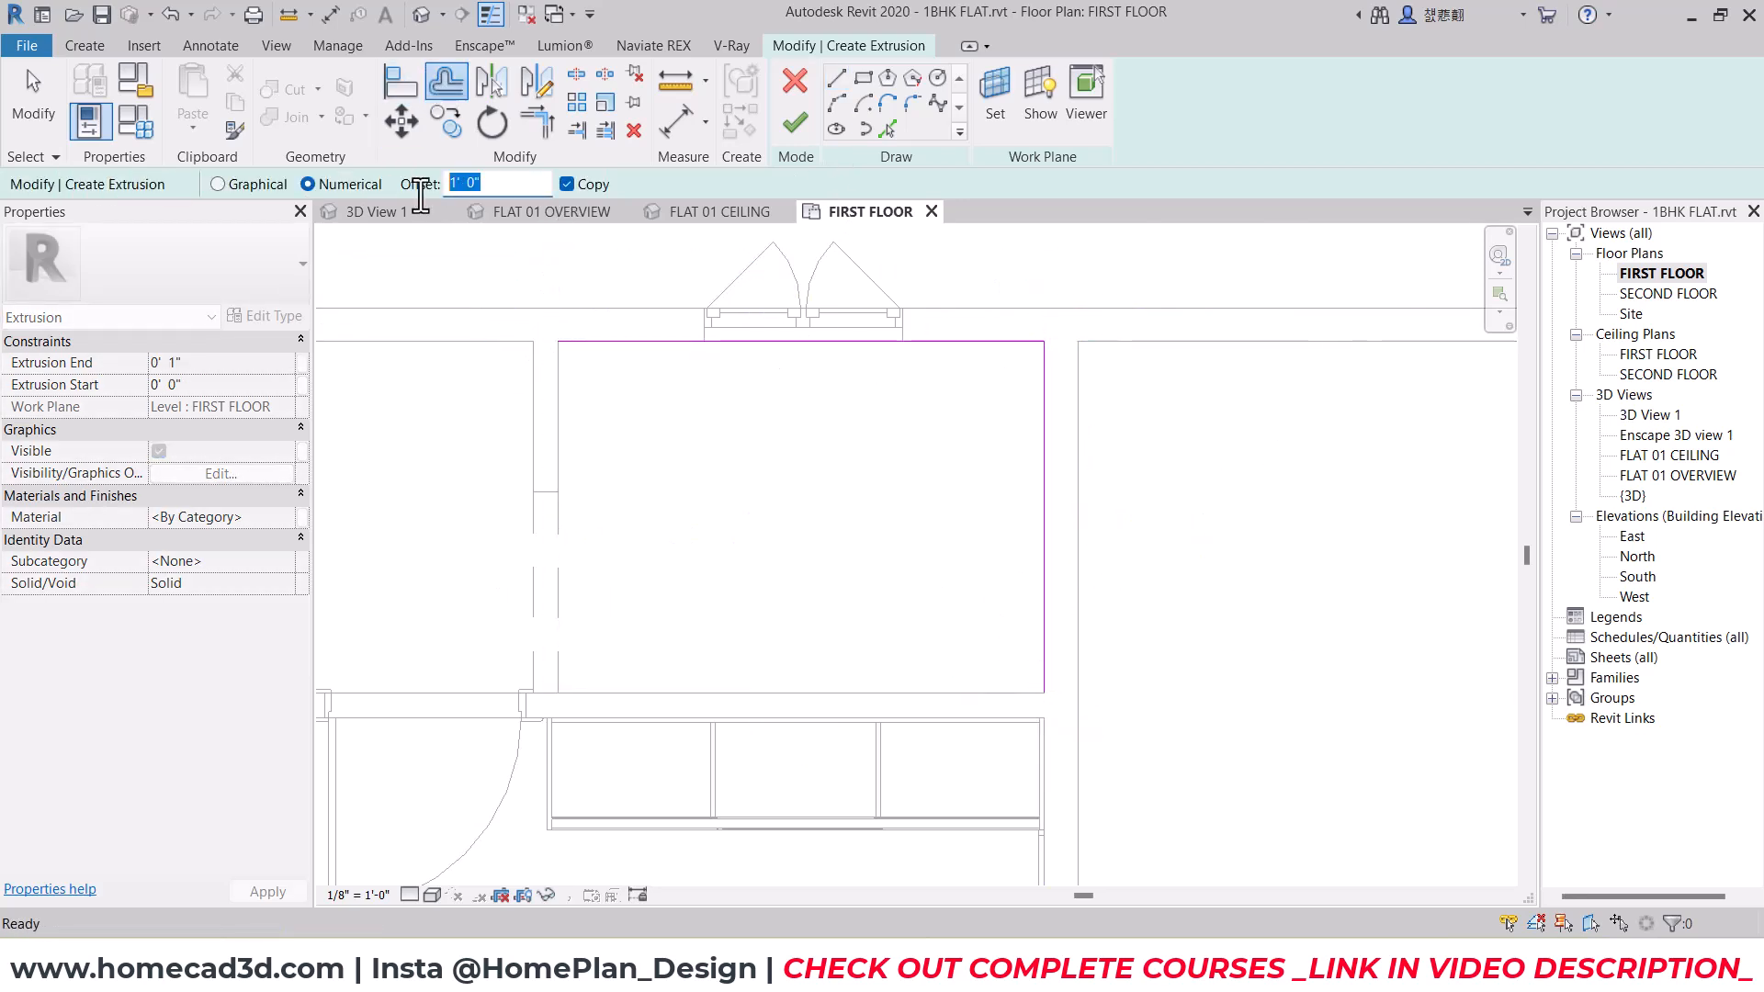
type("2")
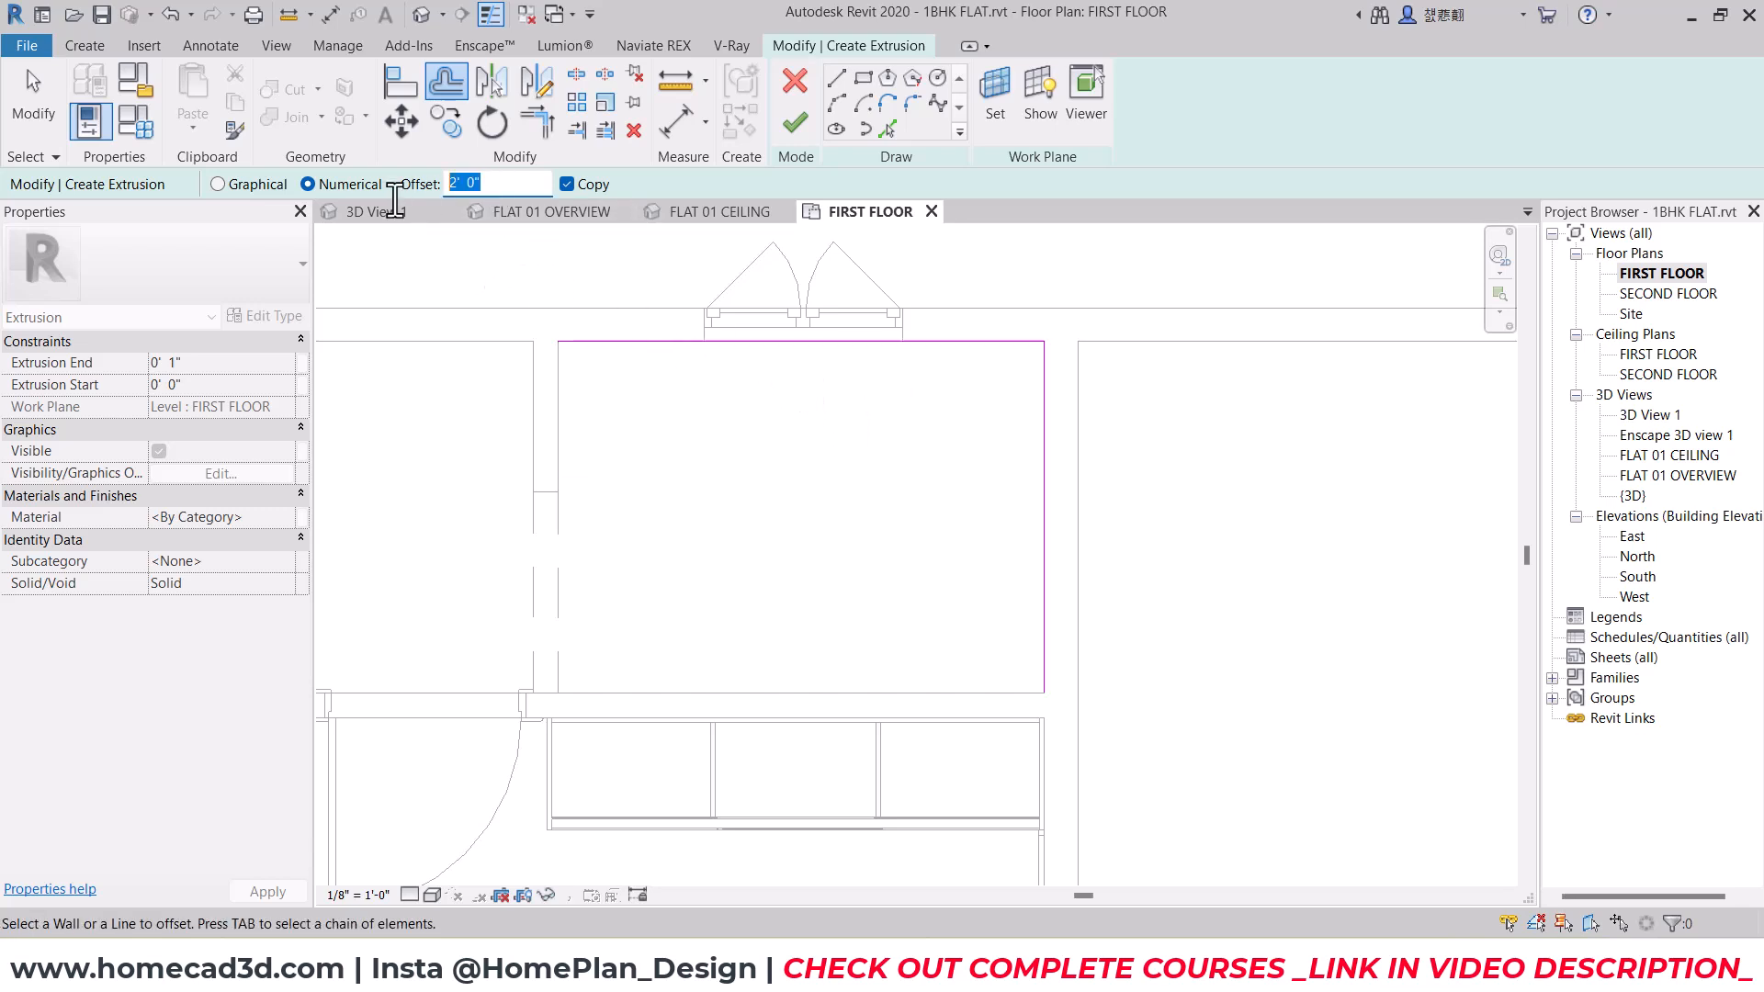
type("1'8")
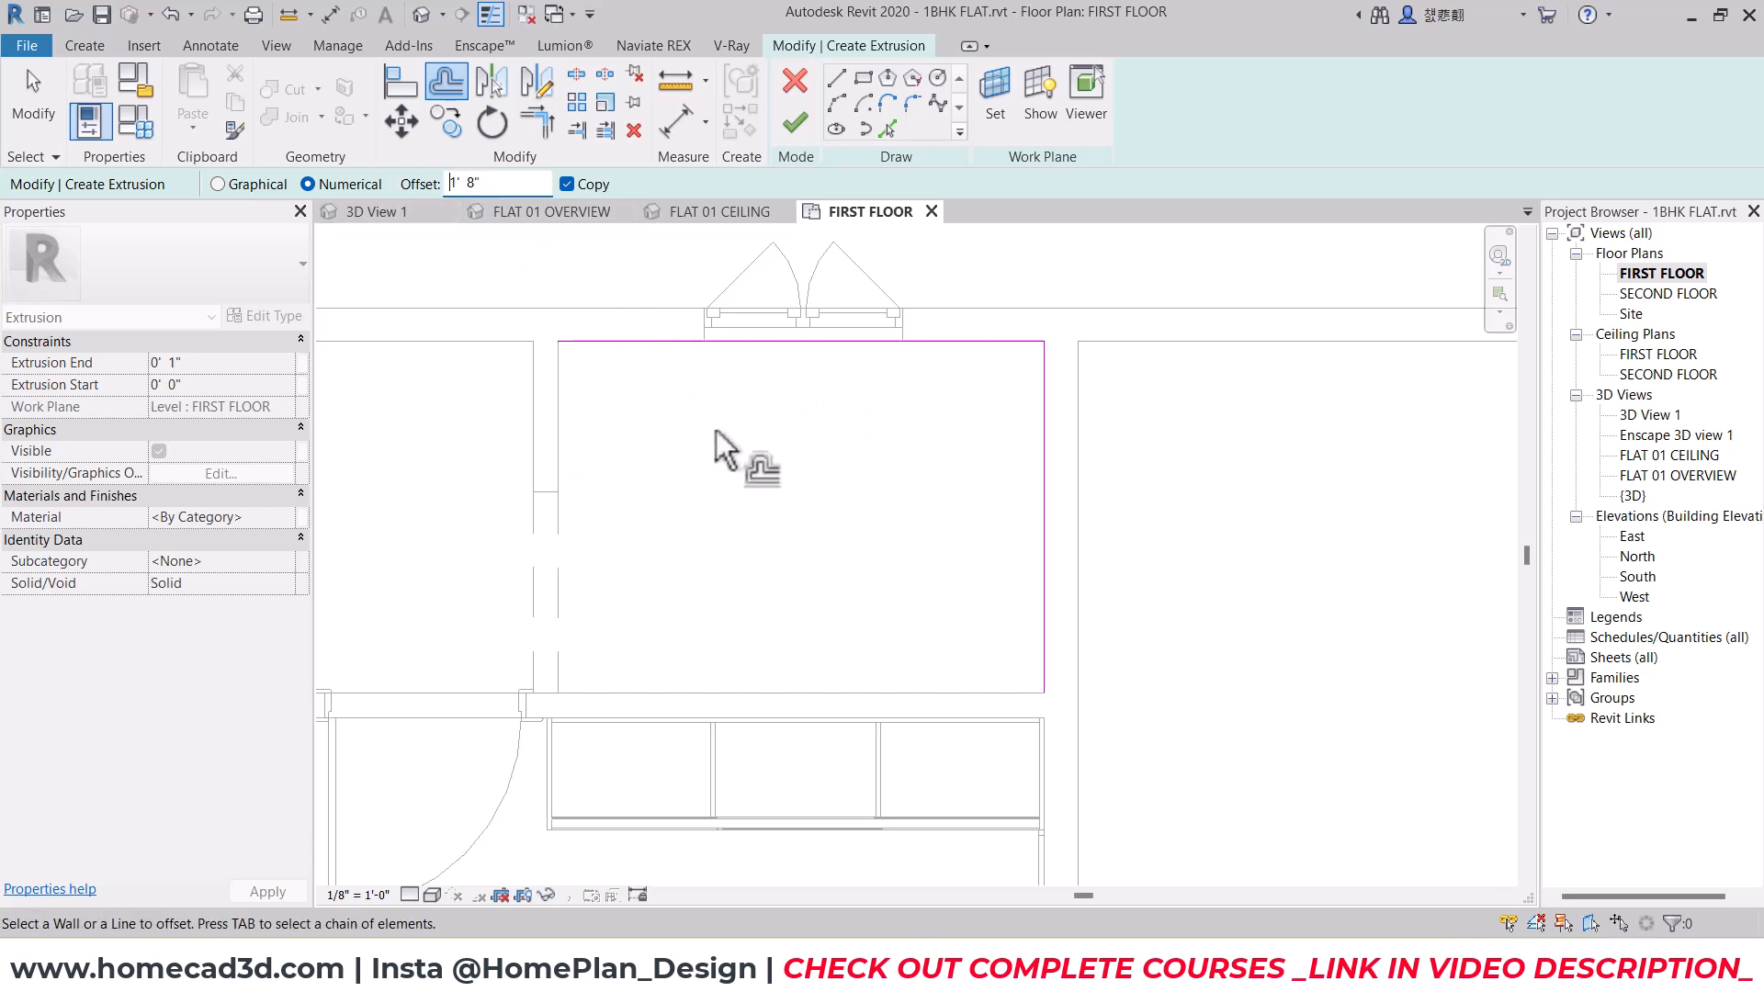
left_click(675, 372)
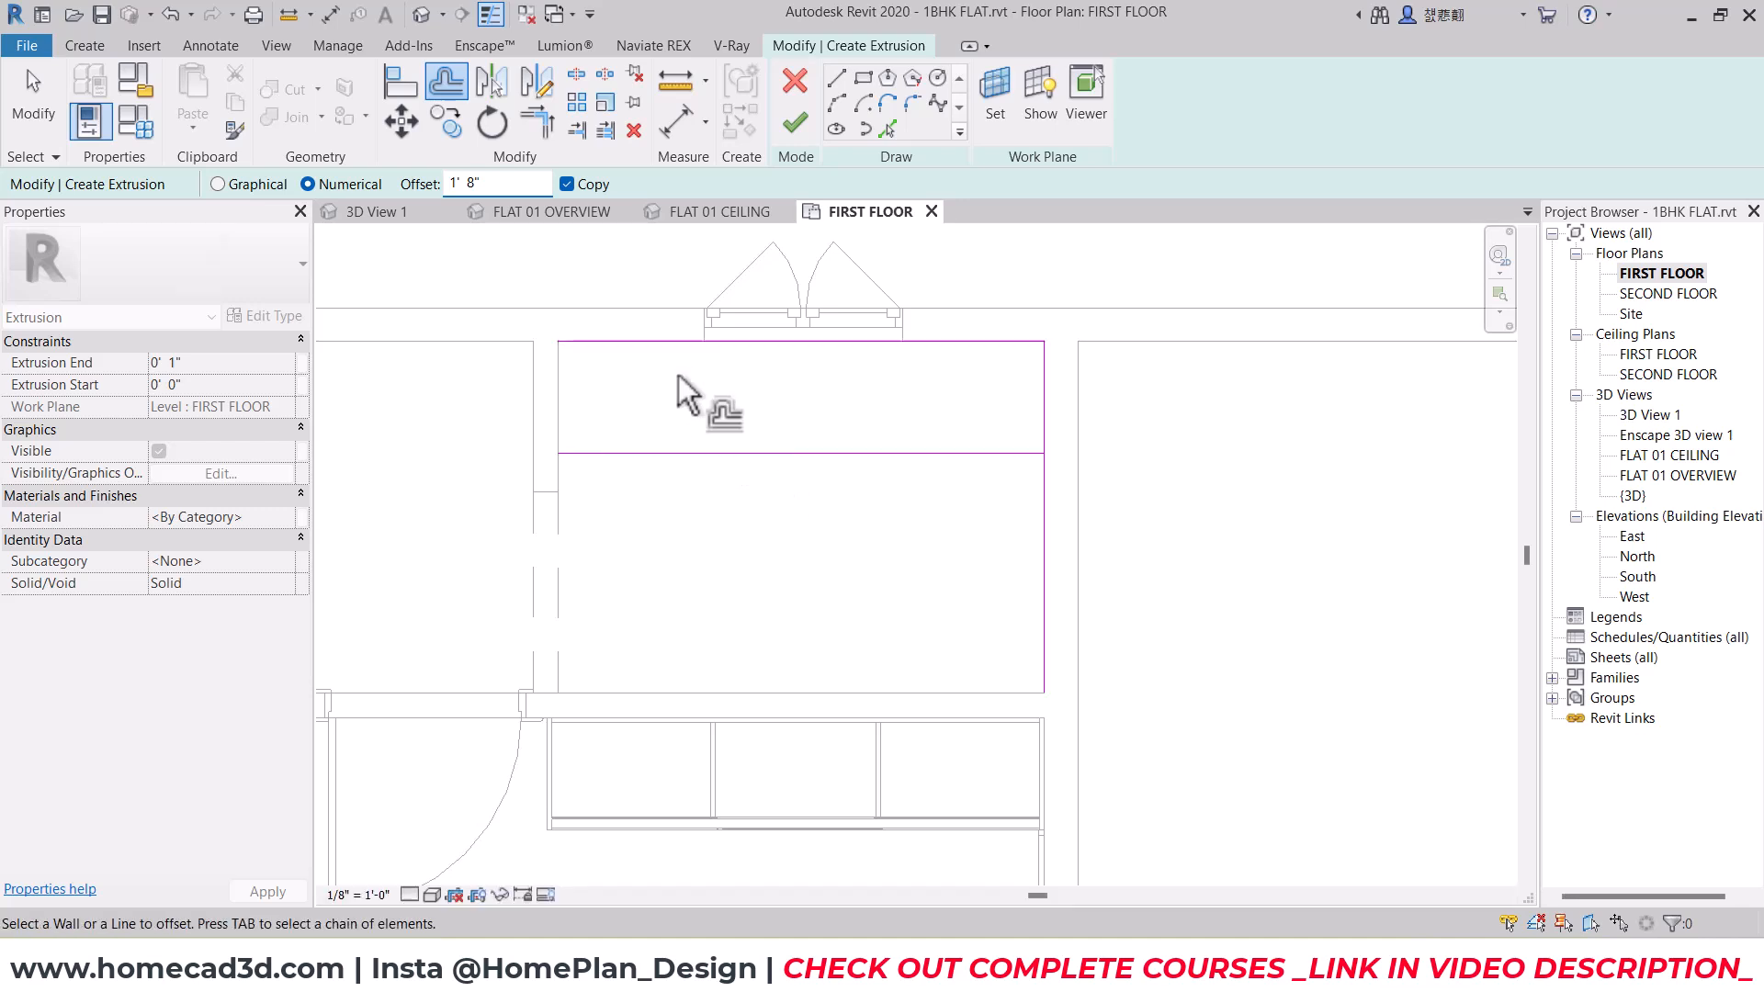
left_click(1039, 522)
Step: Trim the two offset lines to each other to form the counter's inner corner
key("t")
key("r")
left_click(903, 450)
left_click(928, 511)
Step: Draw short lines across both open ends of the sketch to close the L-shaped counter profile
left_click(836, 85)
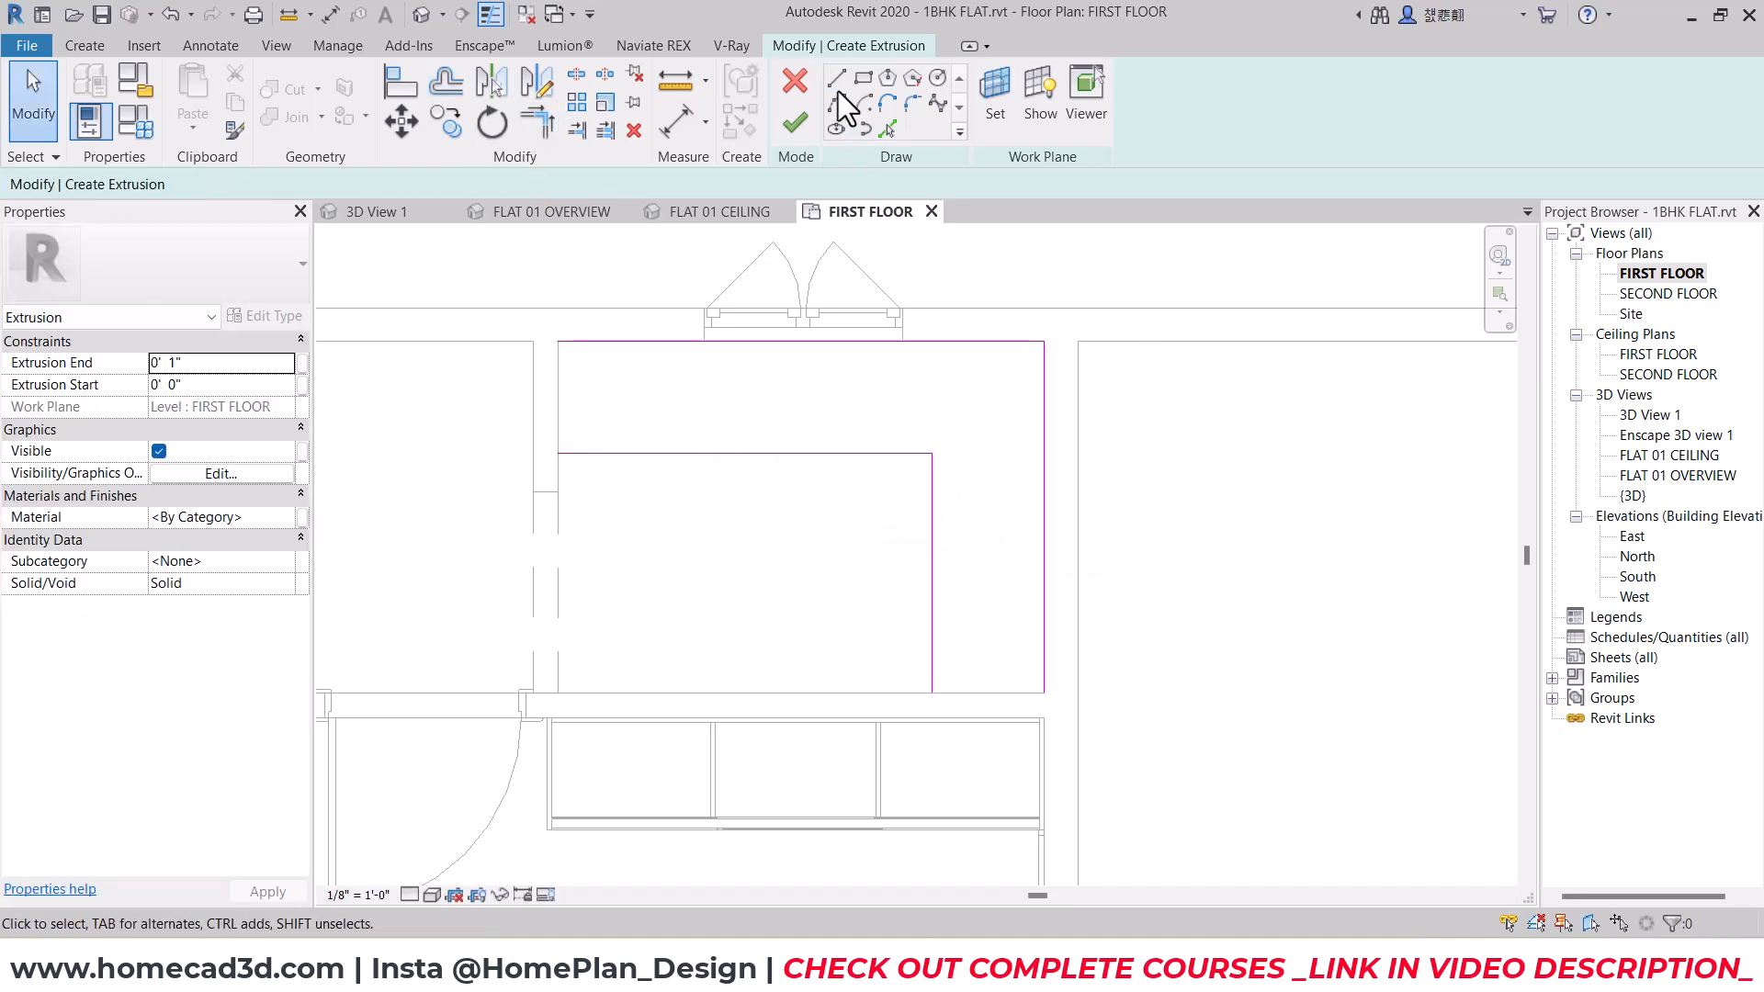
left_click(557, 342)
left_click(558, 453)
left_click(932, 692)
left_click(1044, 692)
key("Escape")
key("Escape")
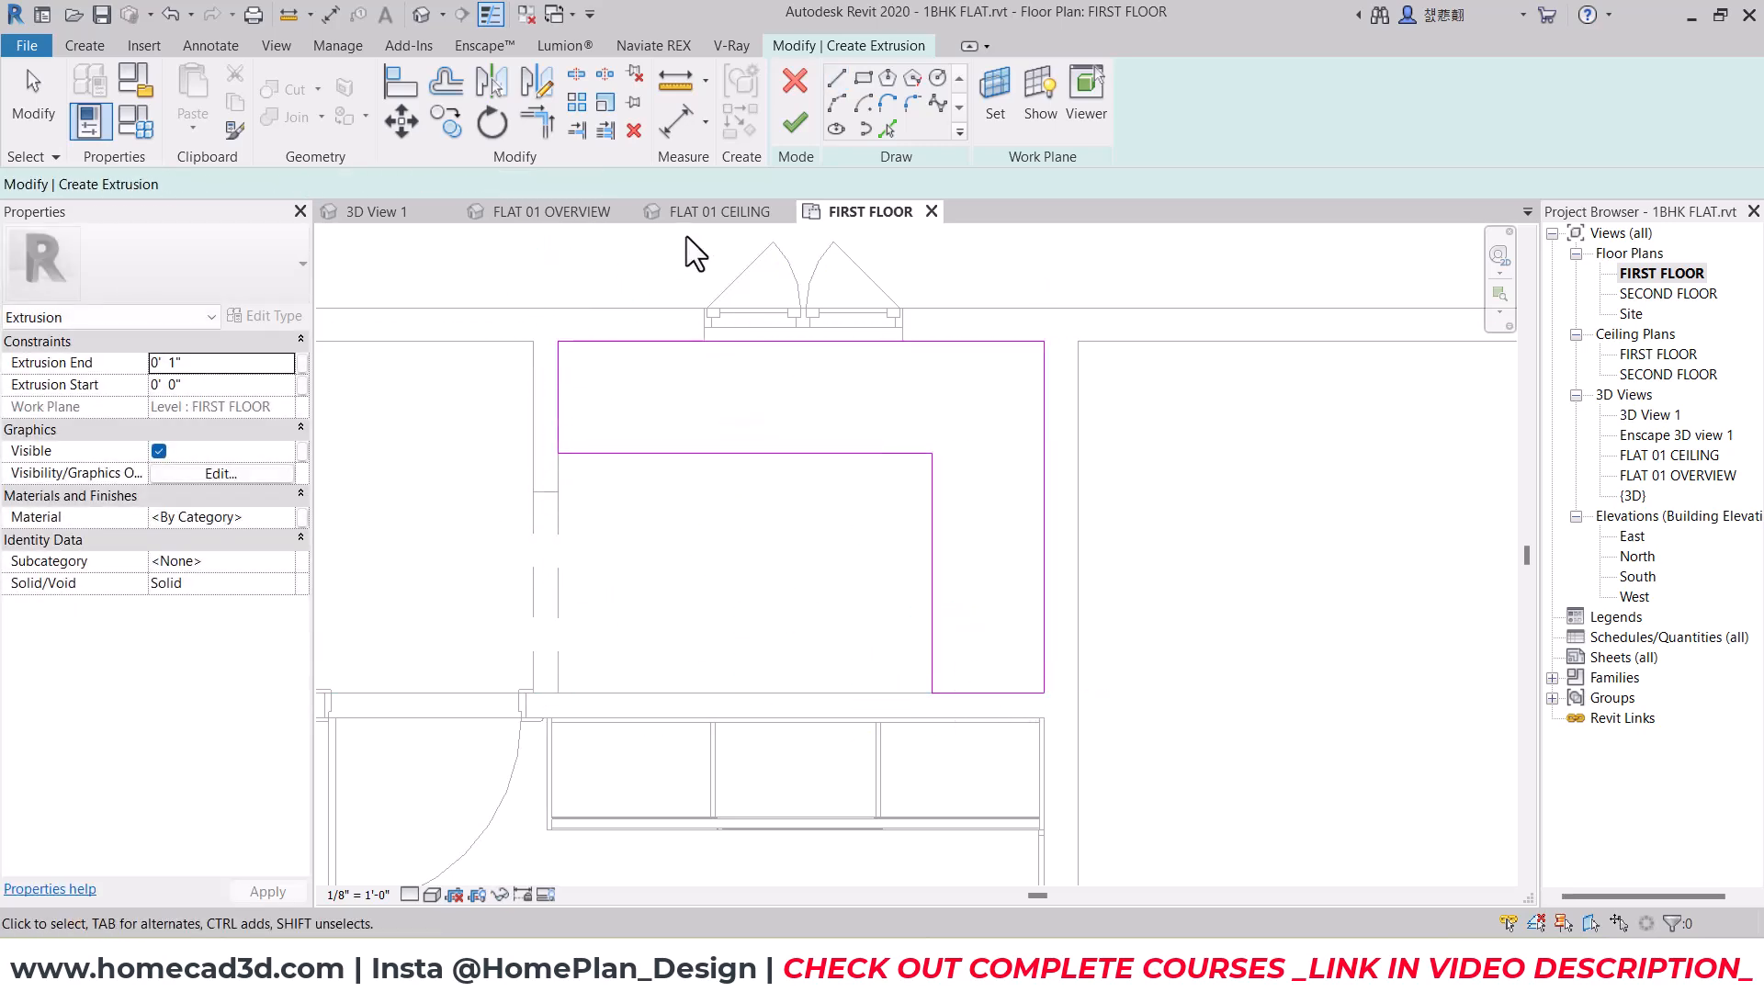
Step: Show the counter sketch in the FLAT 01 OVERVIEW 3D view and set the visual style to Consistent Colors
left_click(554, 213)
scroll(818, 569, "down", 4)
middle_click_drag(1233, 623, 784, 587, "shift")
middle_click_drag(786, 386, 838, 415, "shift")
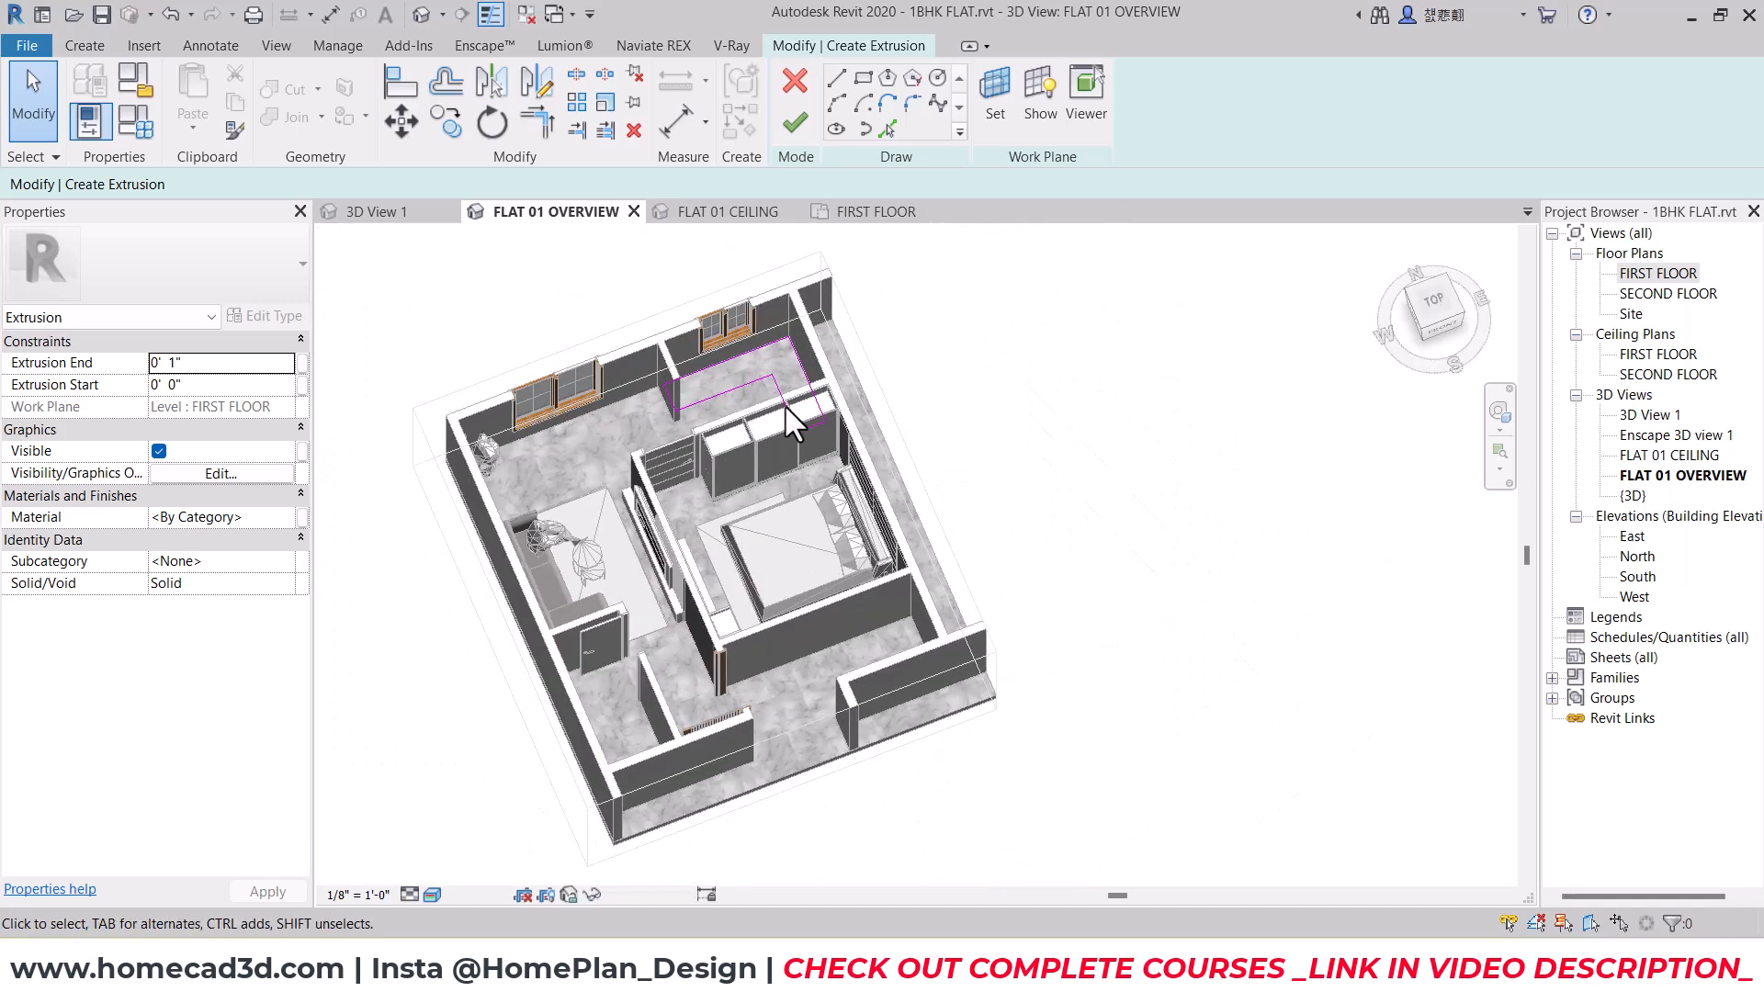
scroll(834, 412, "up", 4)
left_click(433, 894)
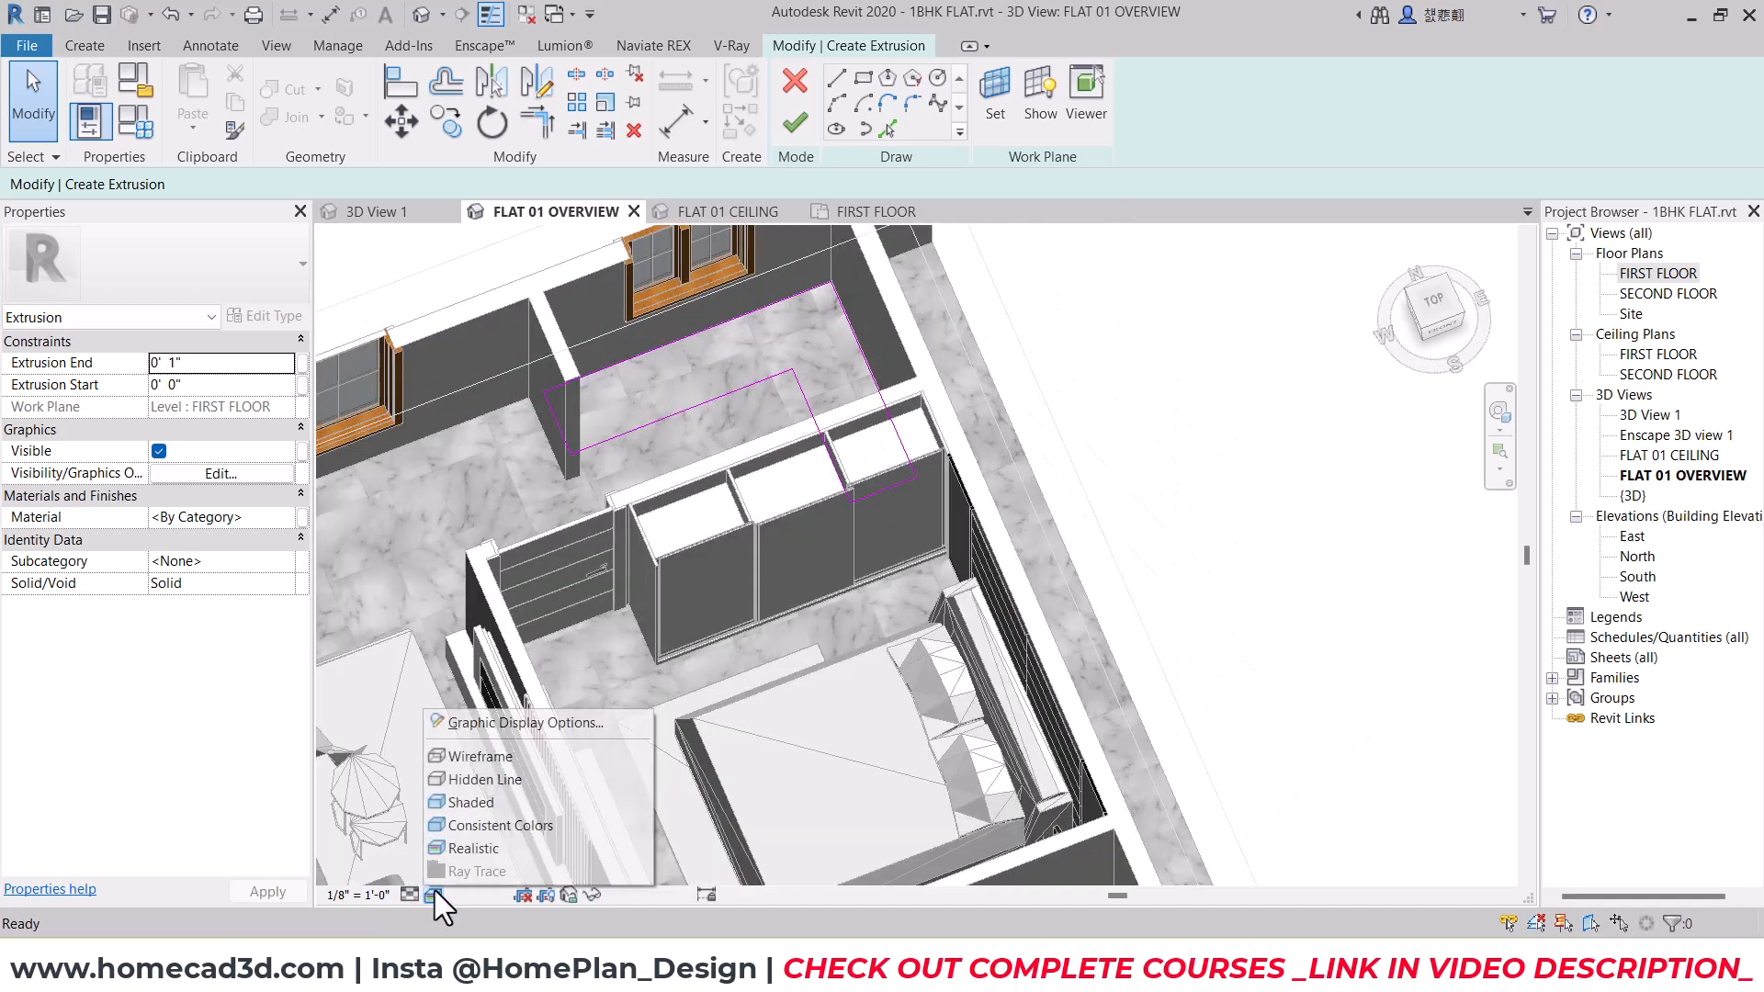
left_click(459, 825)
mouse_move(803, 561)
middle_mouse_down("shift")
mouse_move(741, 505)
mouse_move(763, 350)
mouse_move(866, 632)
mouse_move(787, 669)
mouse_move(817, 698)
mouse_move(840, 685)
middle_mouse_up("shift")
Step: Finish the counter extrusion and set its start to 2' 10" and its end to 3' 0"
left_click(796, 122)
scroll(776, 551, "up", 3)
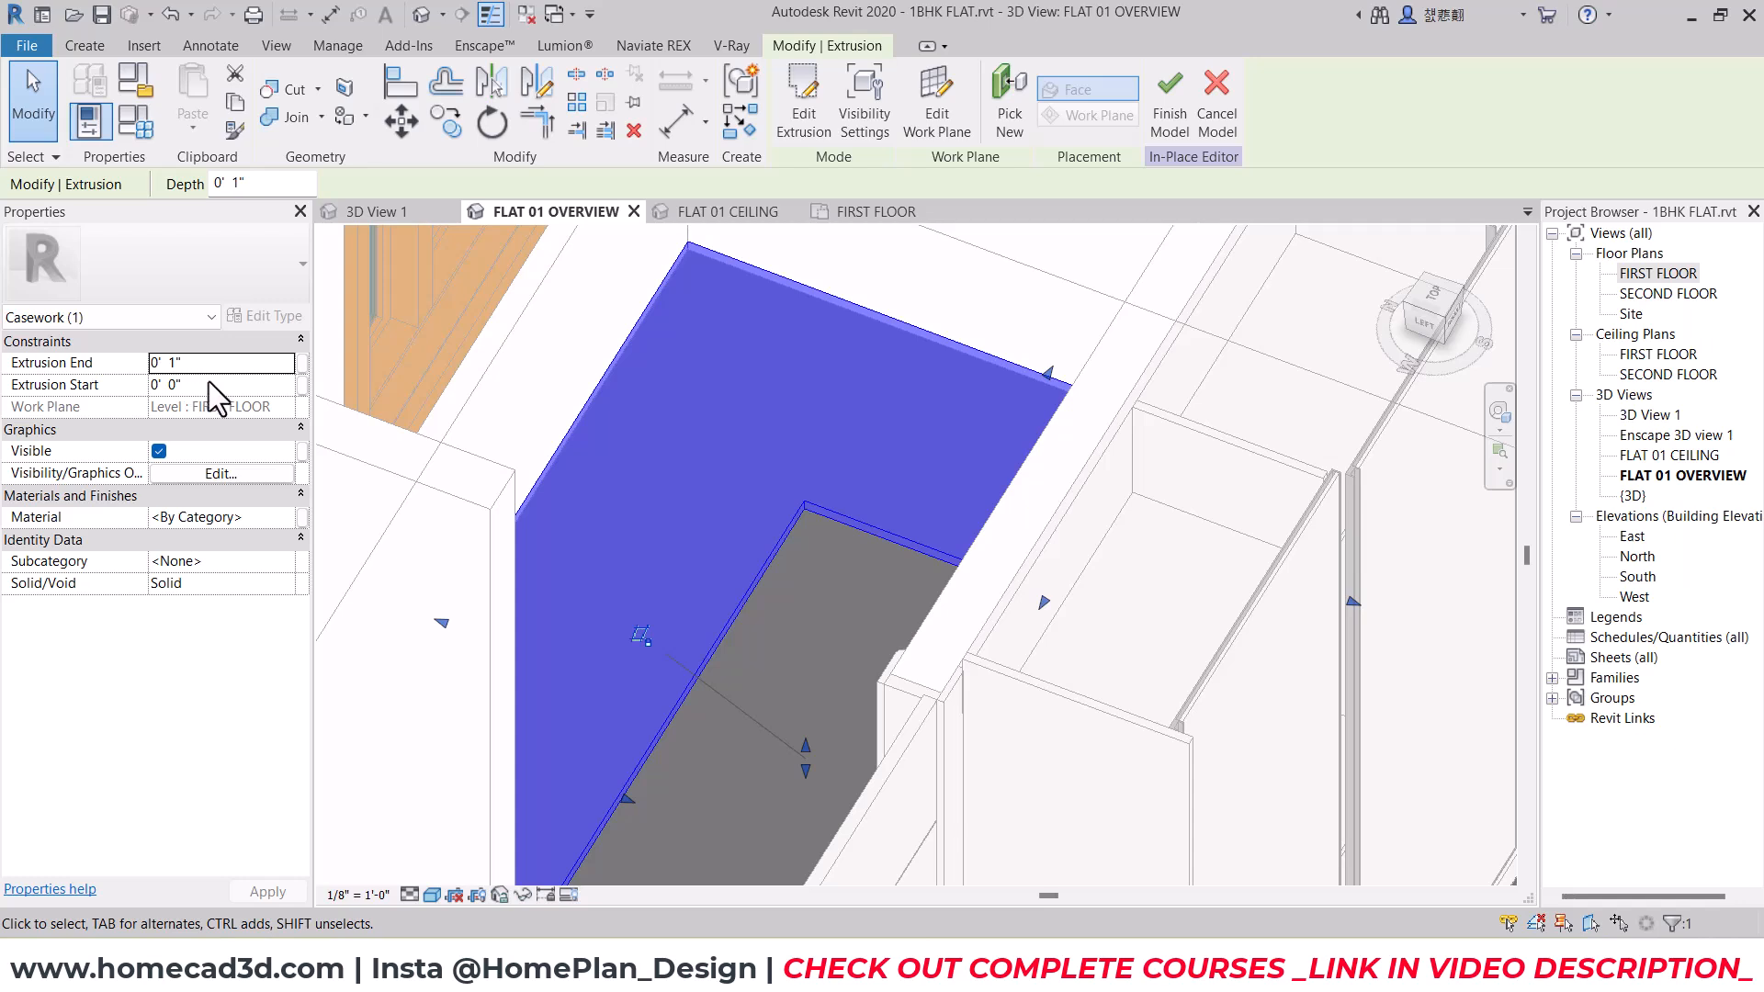
left_click(209, 382)
type("2")
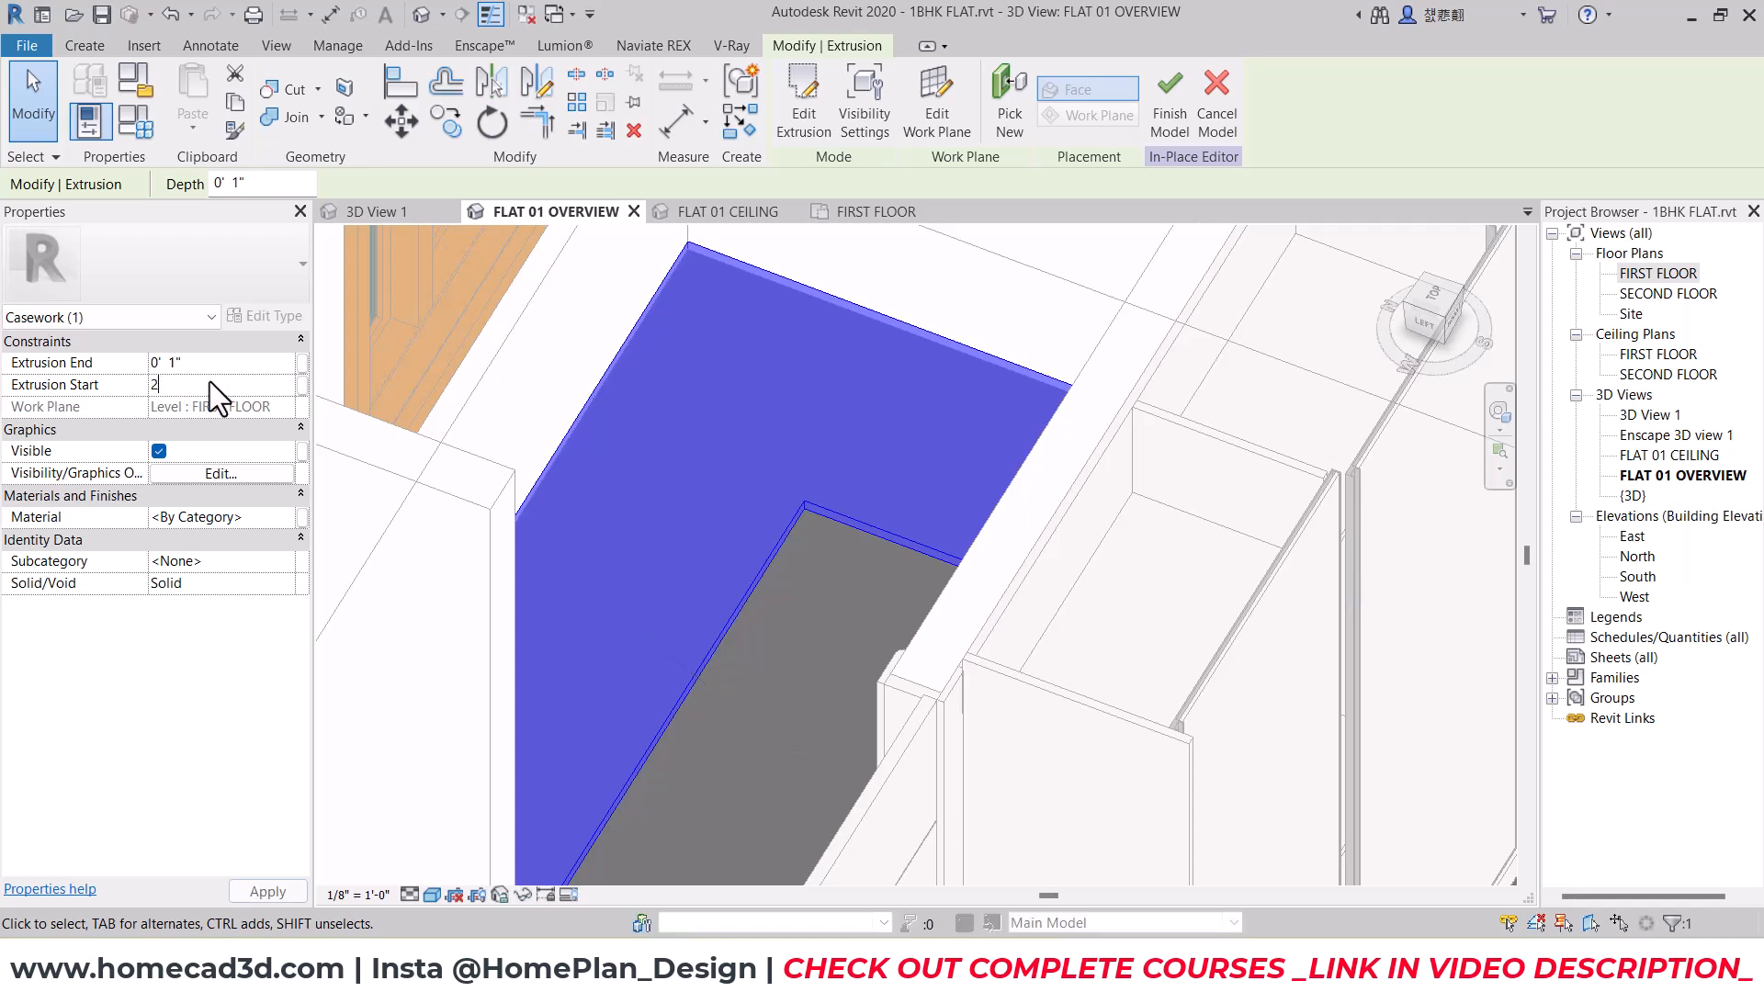
type("' 10\"")
left_click(212, 370)
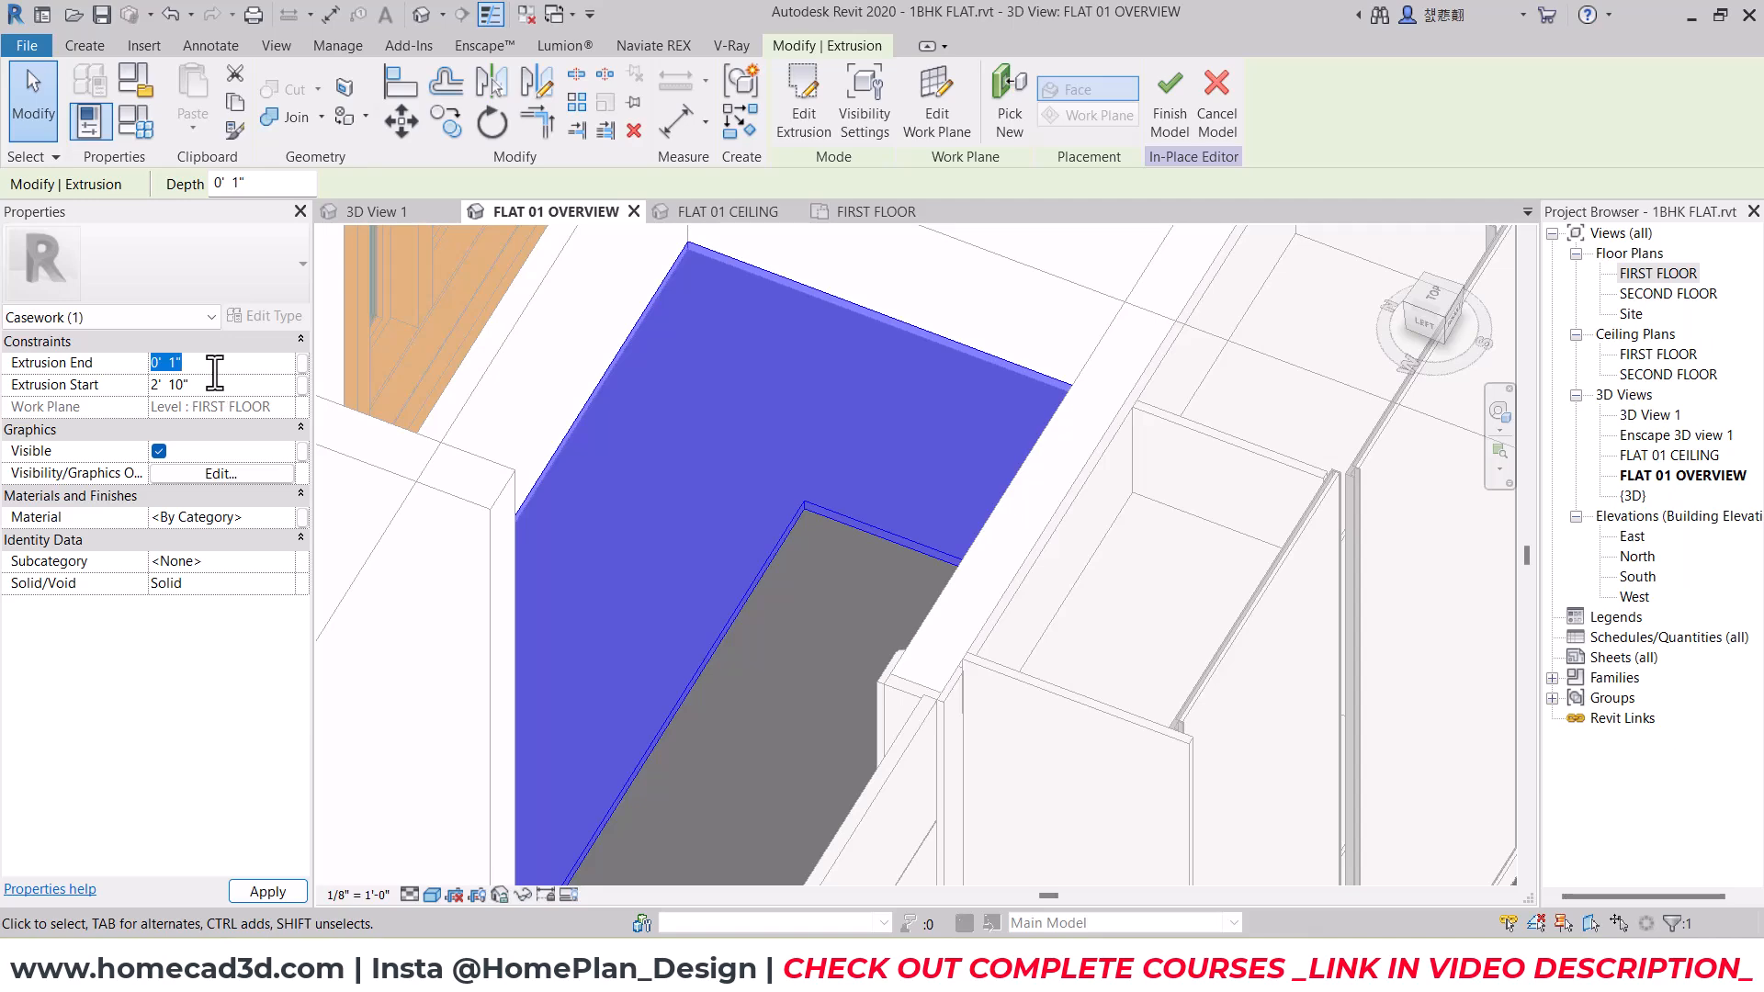
scroll(786, 503, "down", 2)
middle_click_drag(873, 517, 807, 465, "shift")
scroll(794, 371, "up", 4)
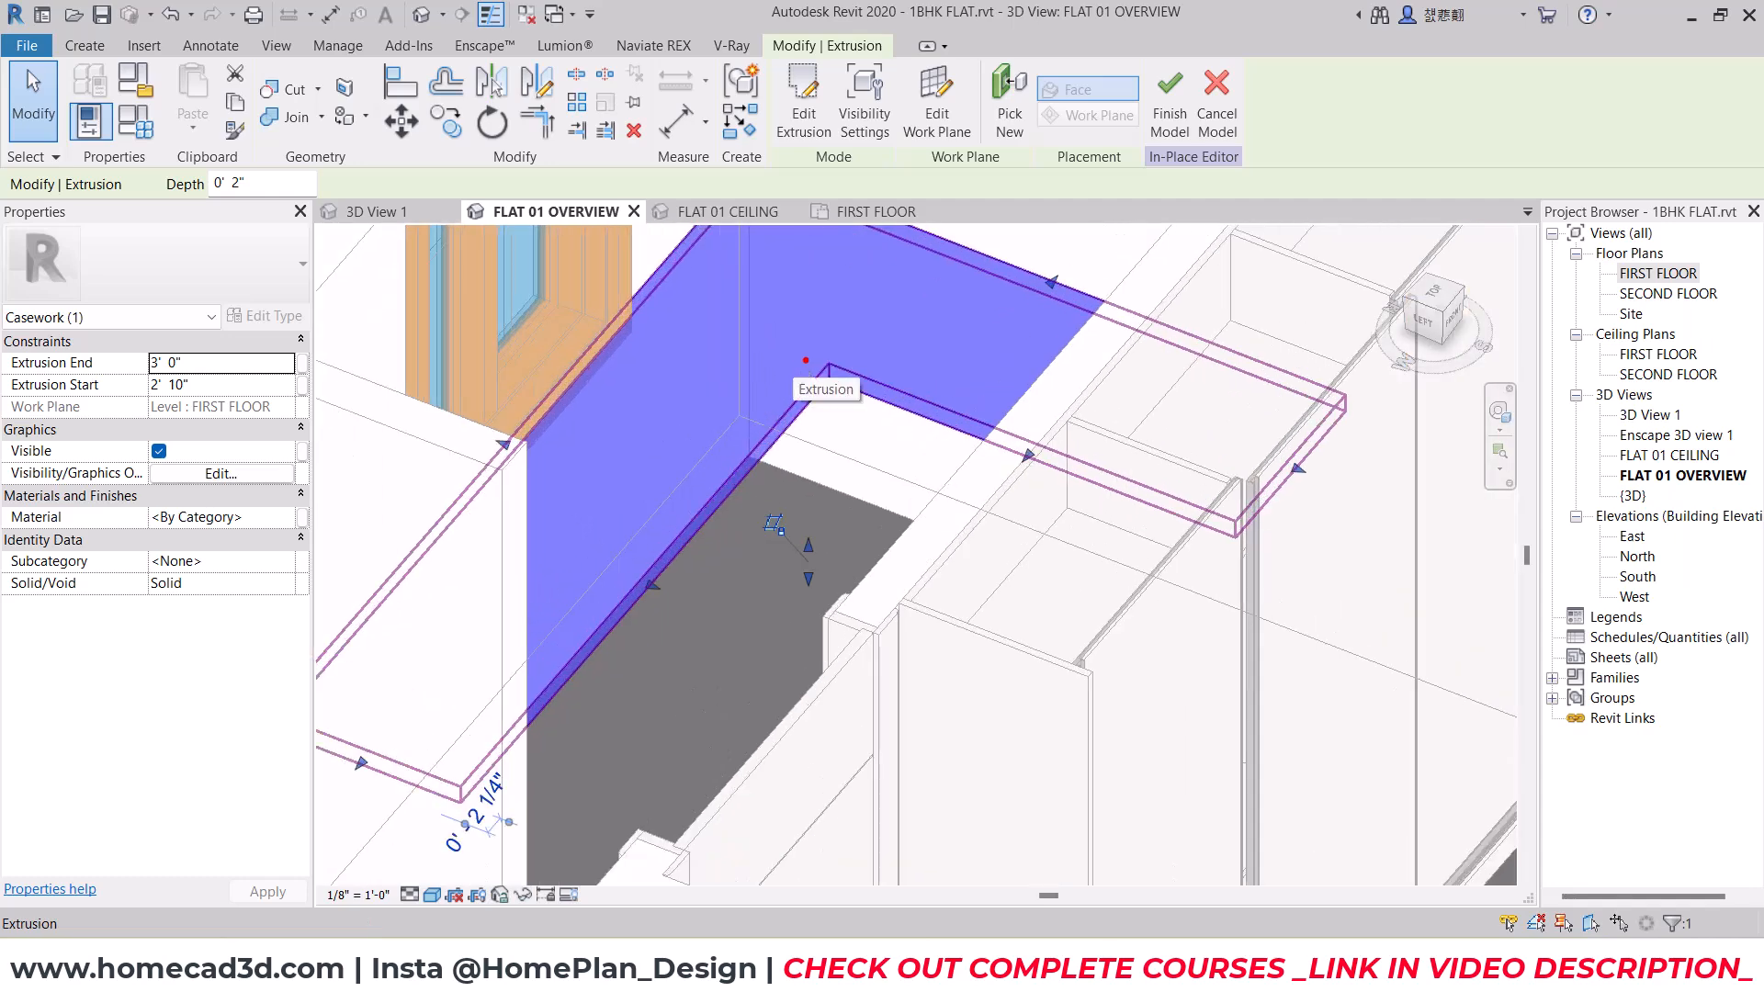
scroll(818, 424, "up", 5)
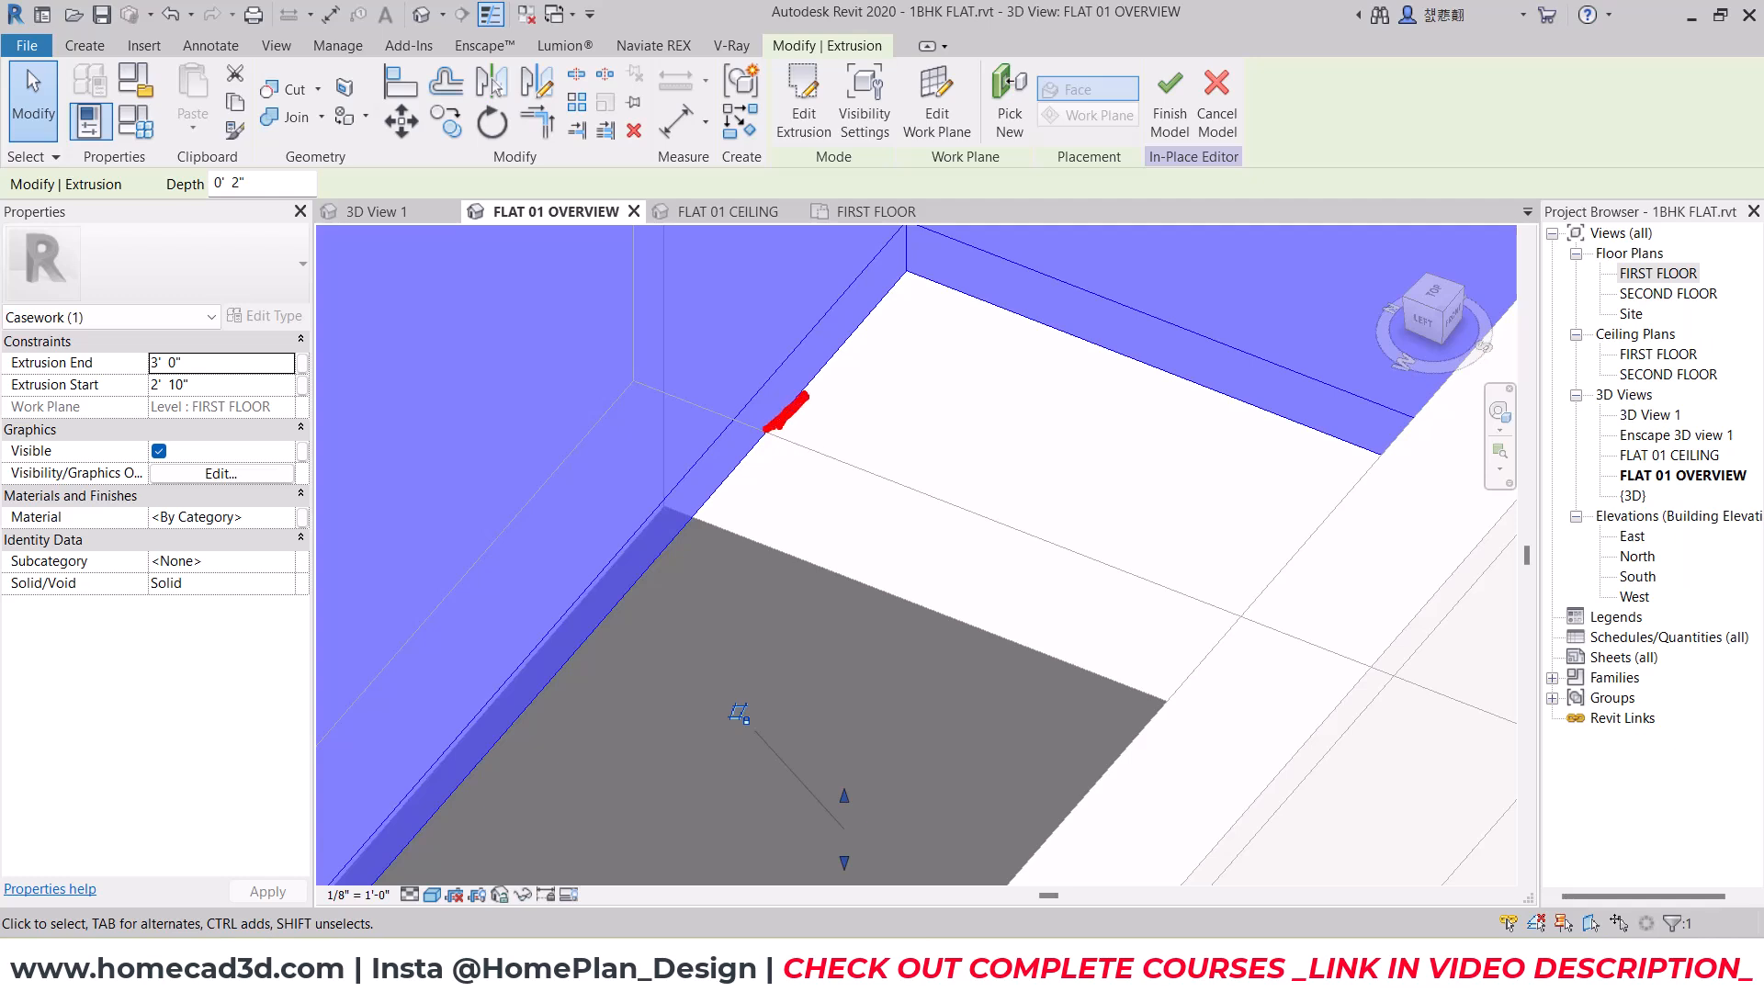
left_click_drag(776, 515, 761, 634)
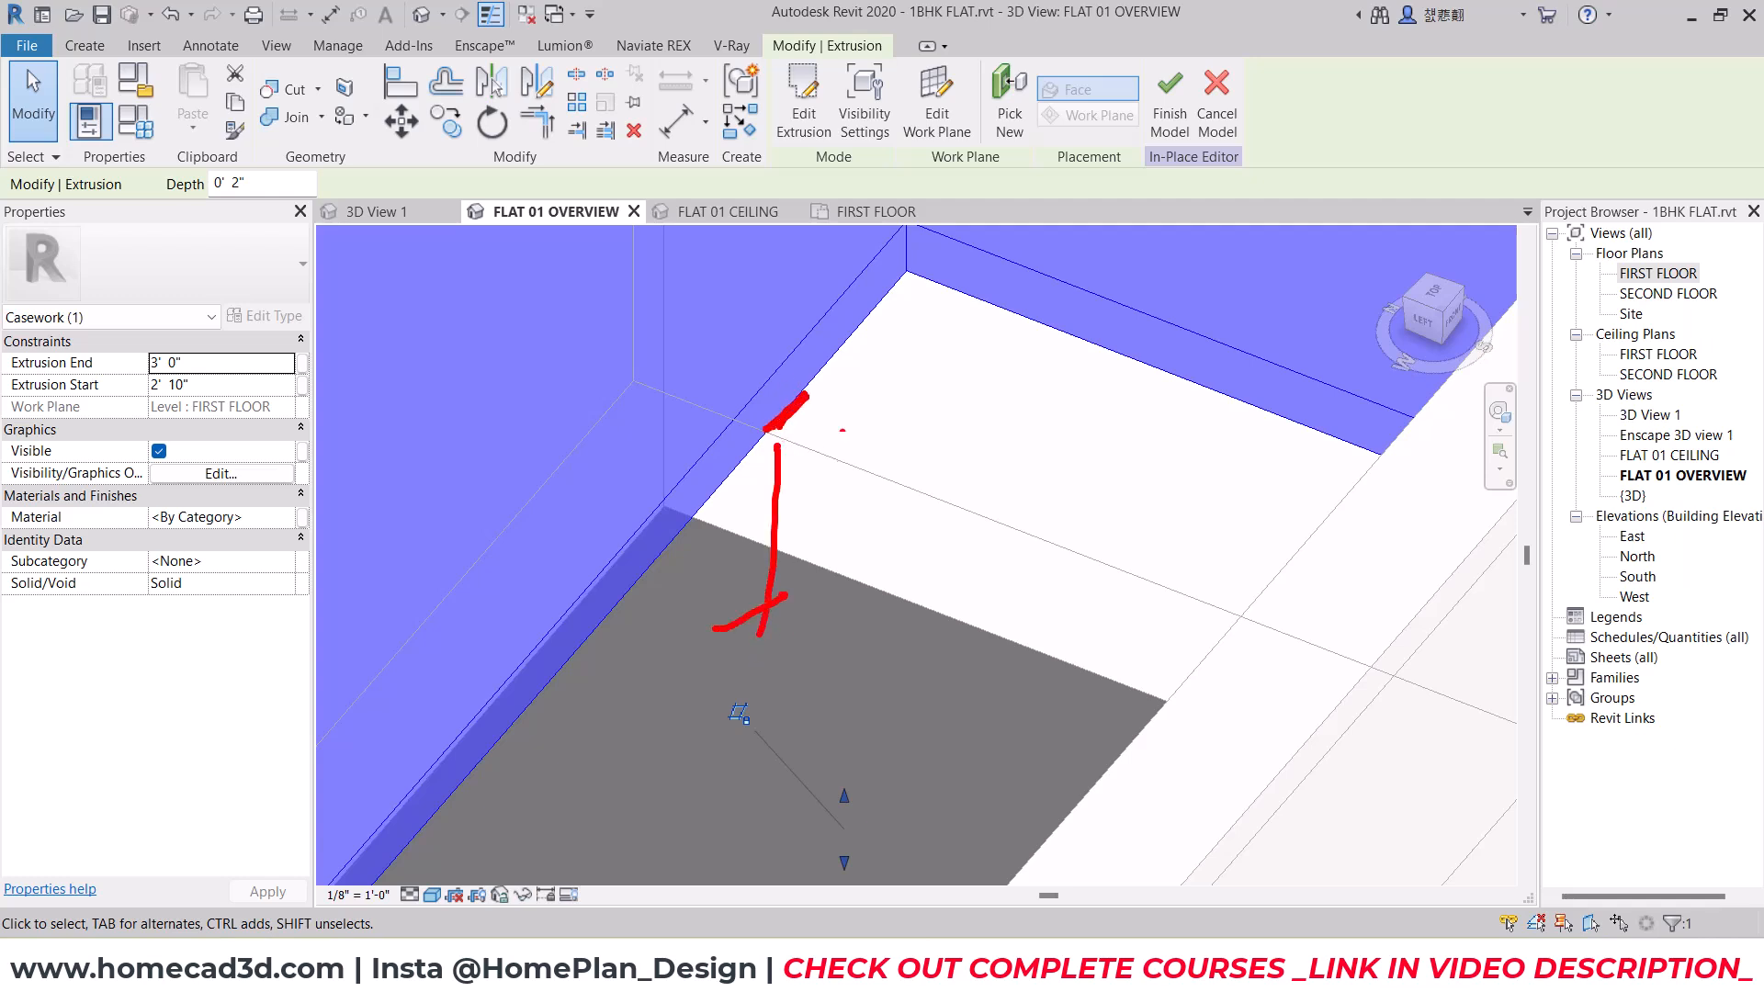
left_click_drag(855, 581, 839, 317)
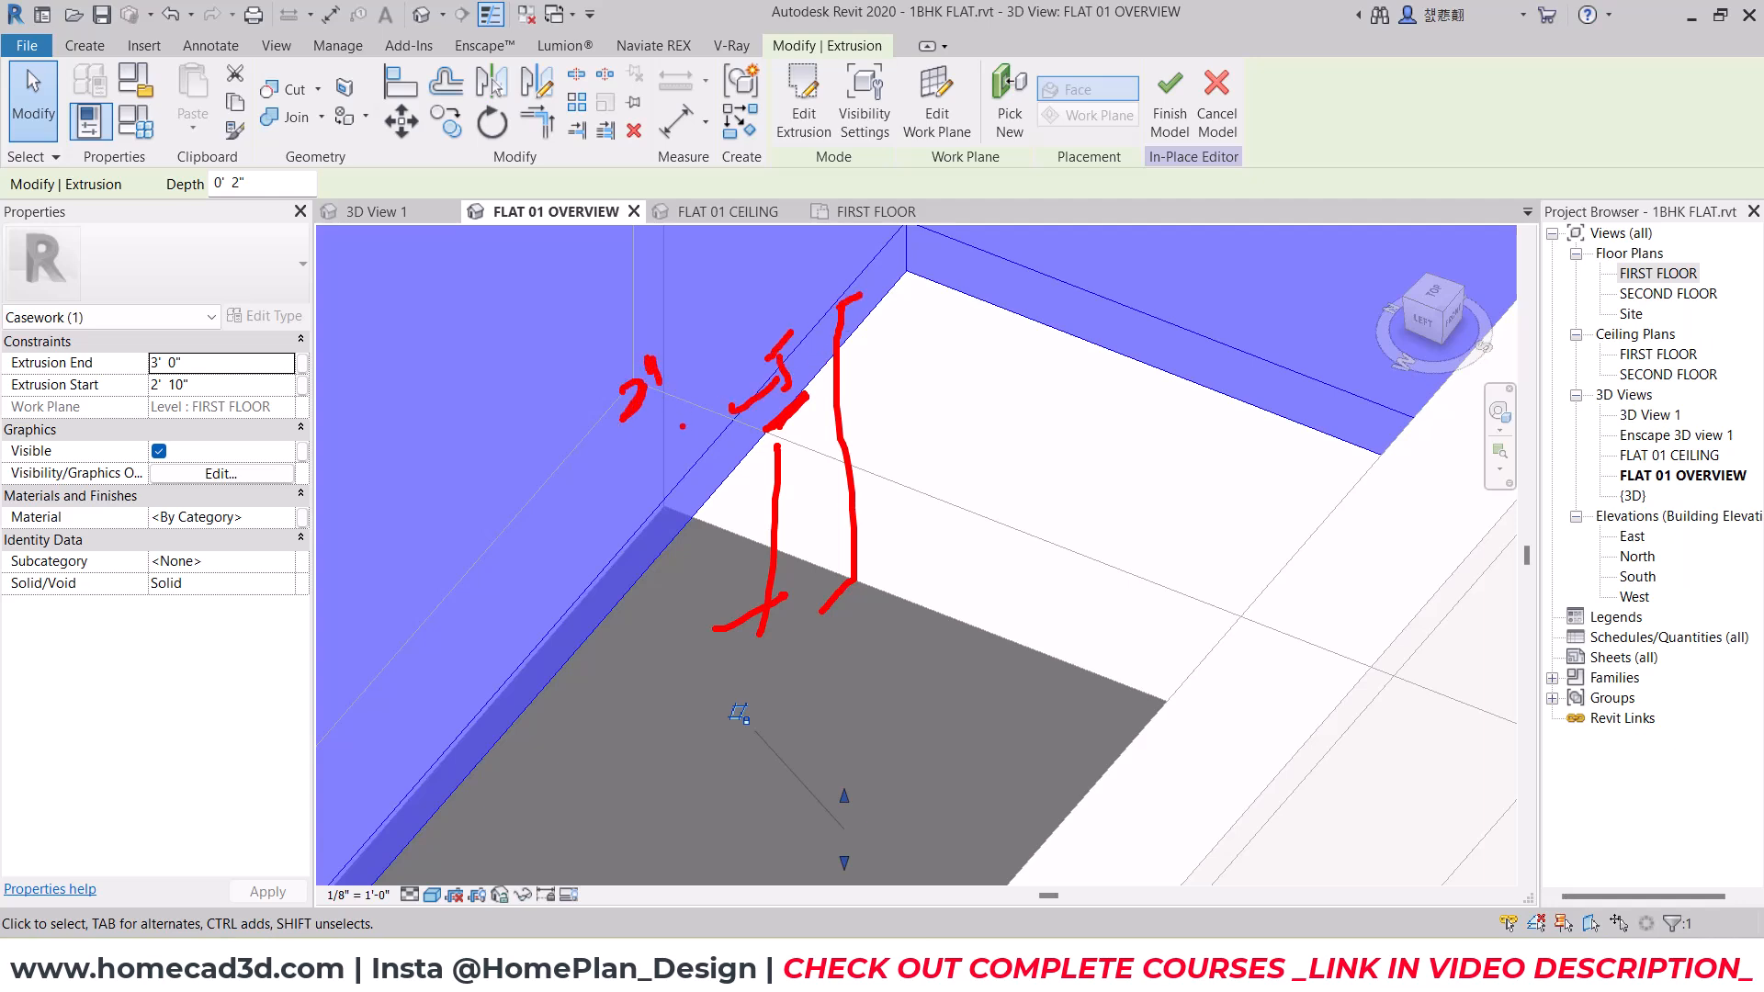
Step: Set the counter slab's extrusion start to 2' 8" and its extrusion end to 2' 10"
key("Escape")
scroll(701, 419, "down", 3)
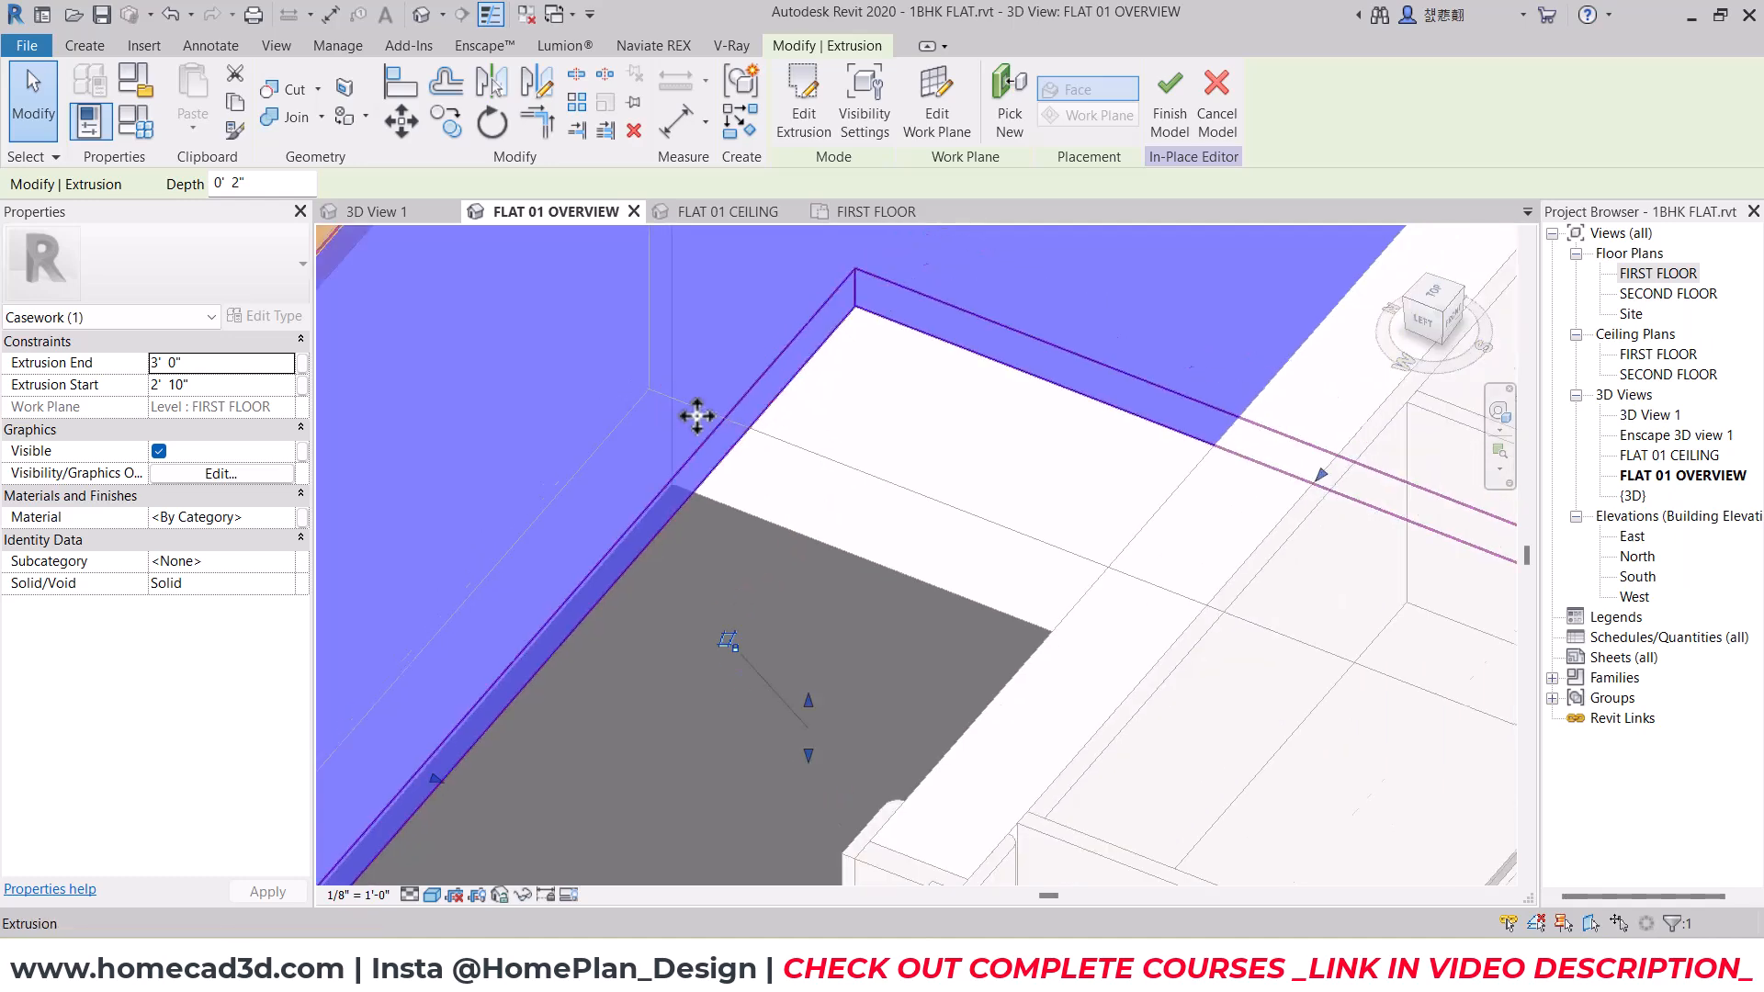
left_click(210, 365)
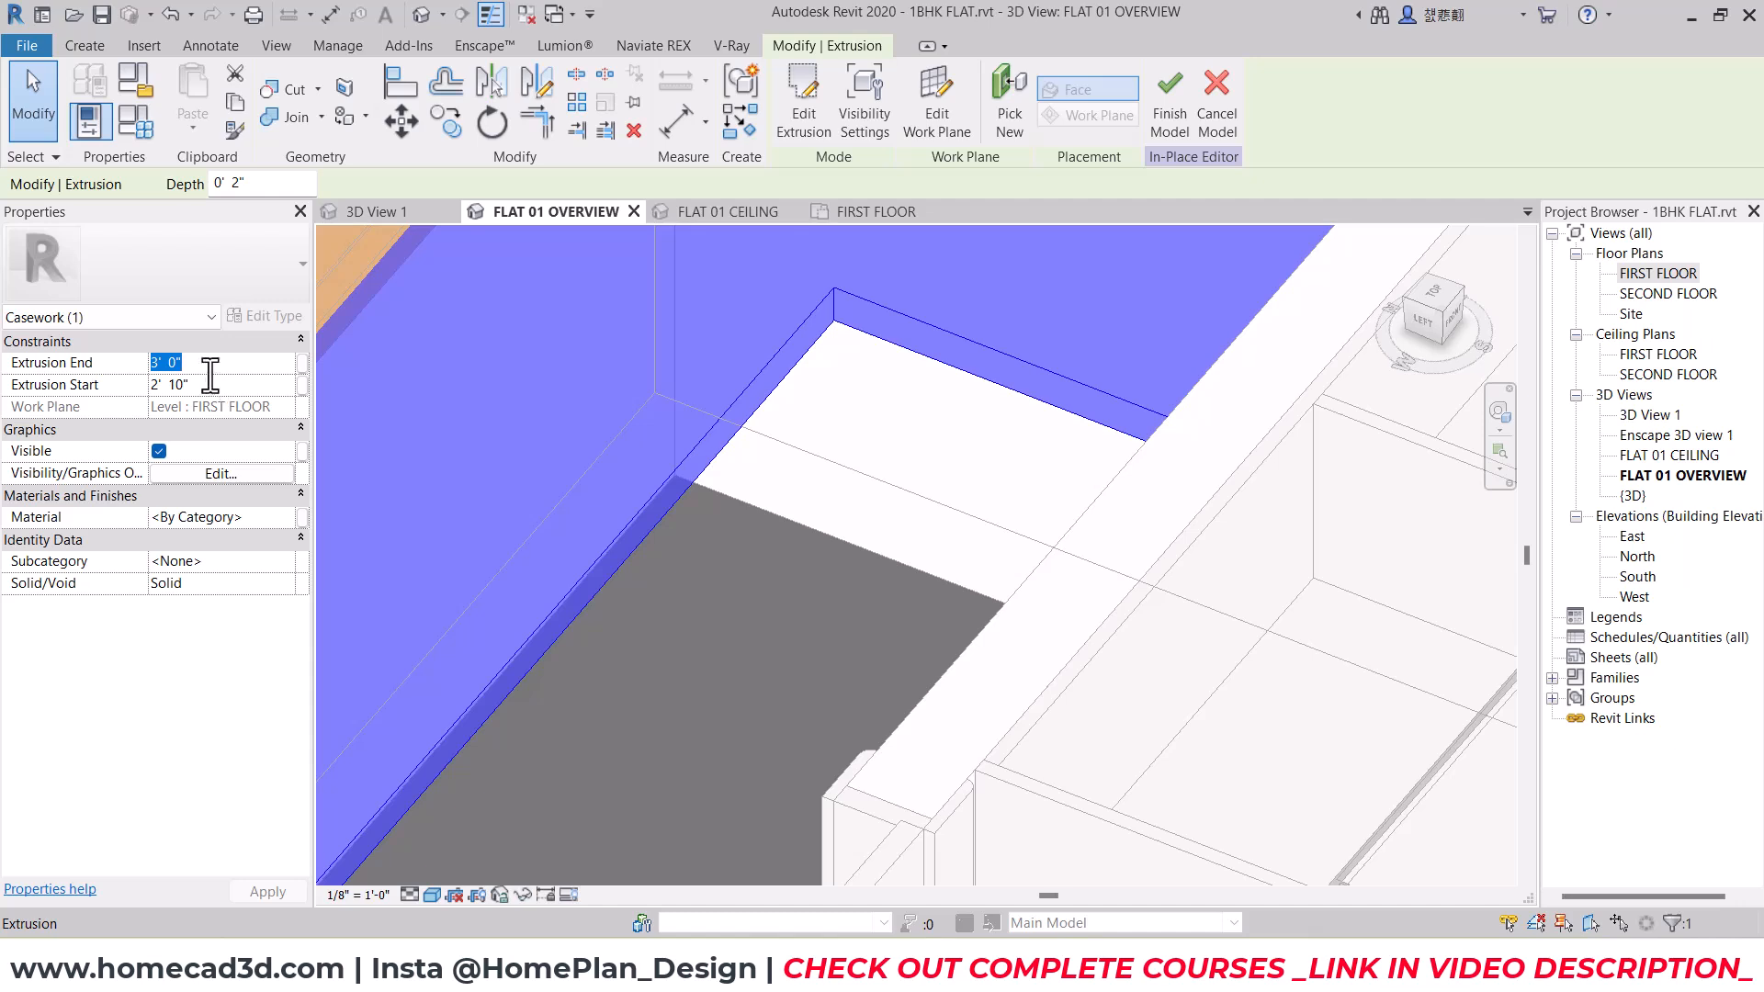
type("2'8")
left_click(217, 362)
type("2'10\"")
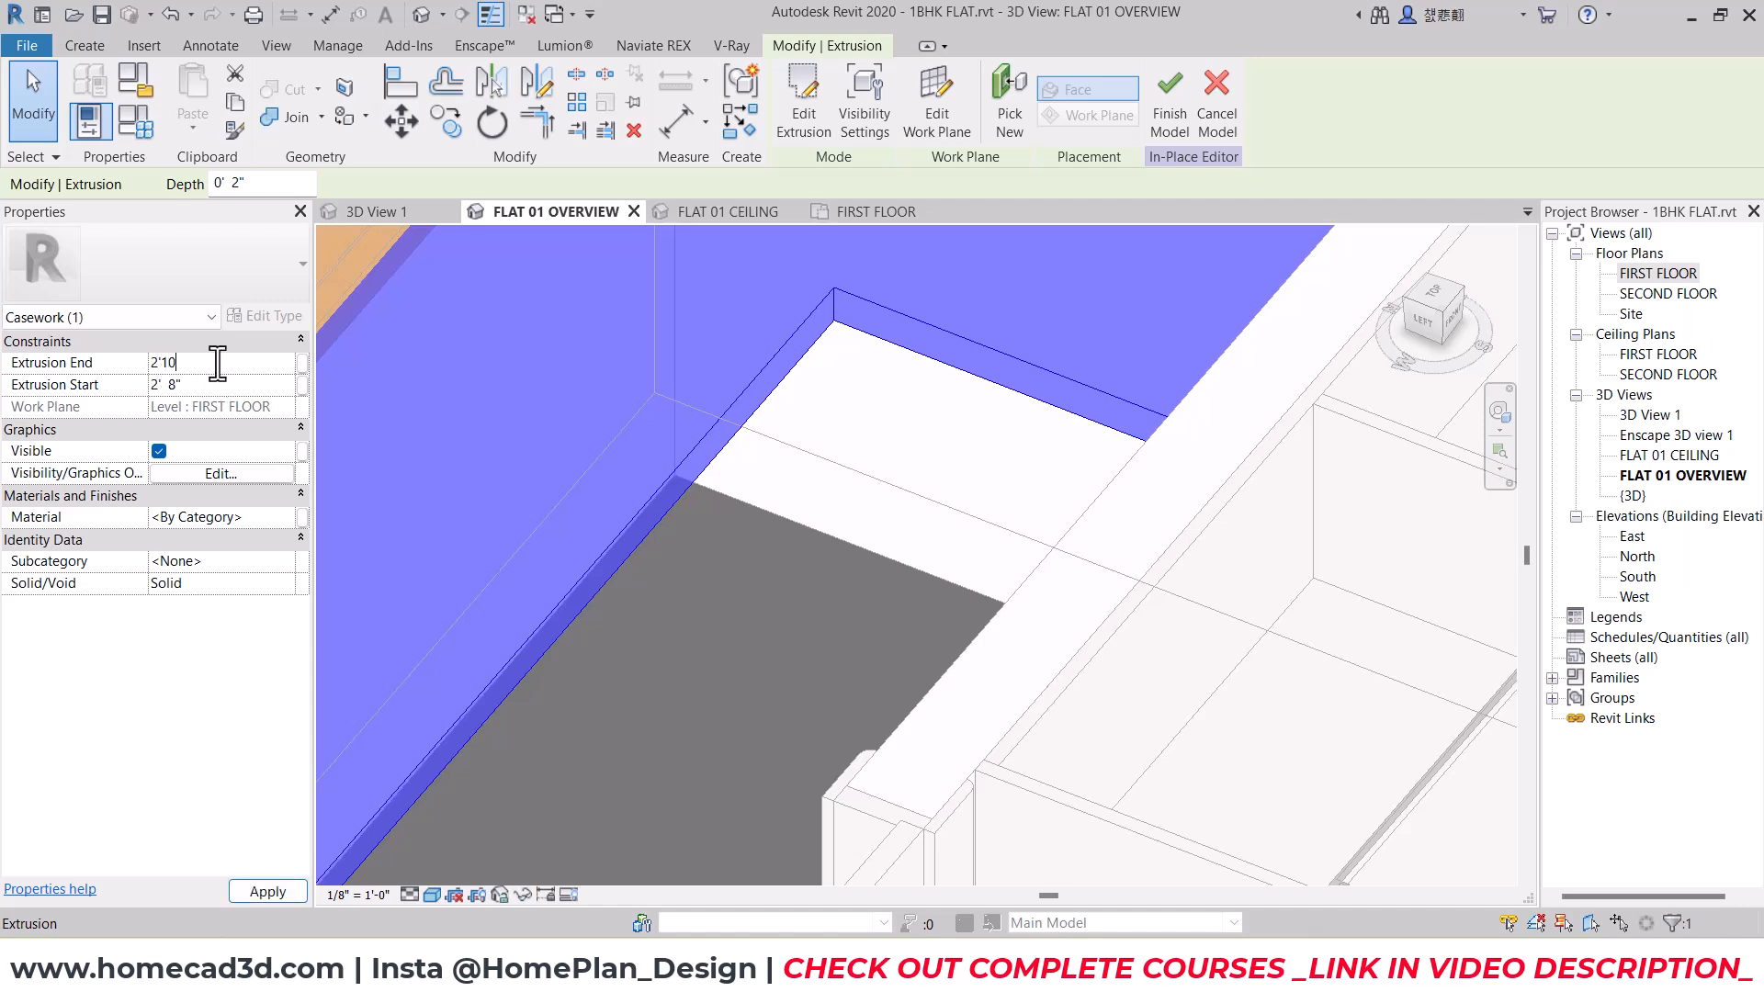
Step: Deselect the counter extrusion and finish the in-place kitchen counter model
scroll(736, 422, "down", 4)
left_click(787, 450)
middle_click_drag(781, 464, 764, 521, "shift")
left_click(714, 417)
left_click(779, 437)
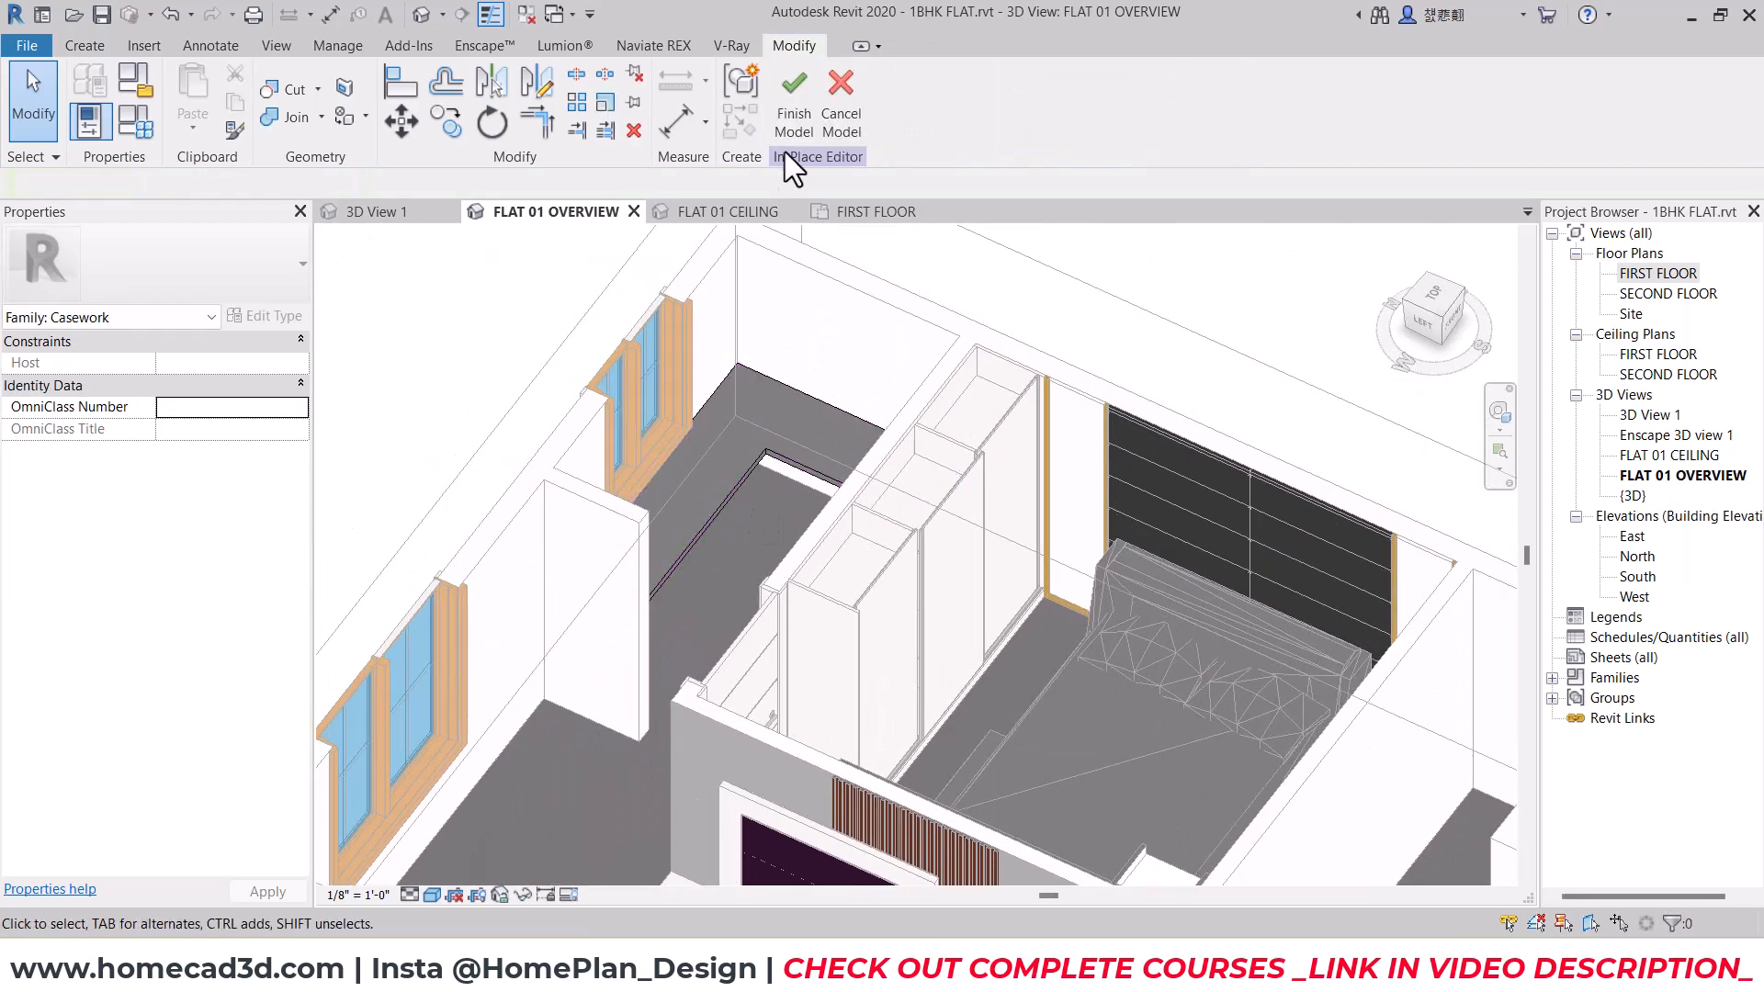
left_click(797, 107)
middle_click_drag(926, 475, 988, 464, "shift")
Step: Open the FIRST FLOOR plan and draw a vertical building section through the kitchen, crossing the window wall
double_click(1656, 276)
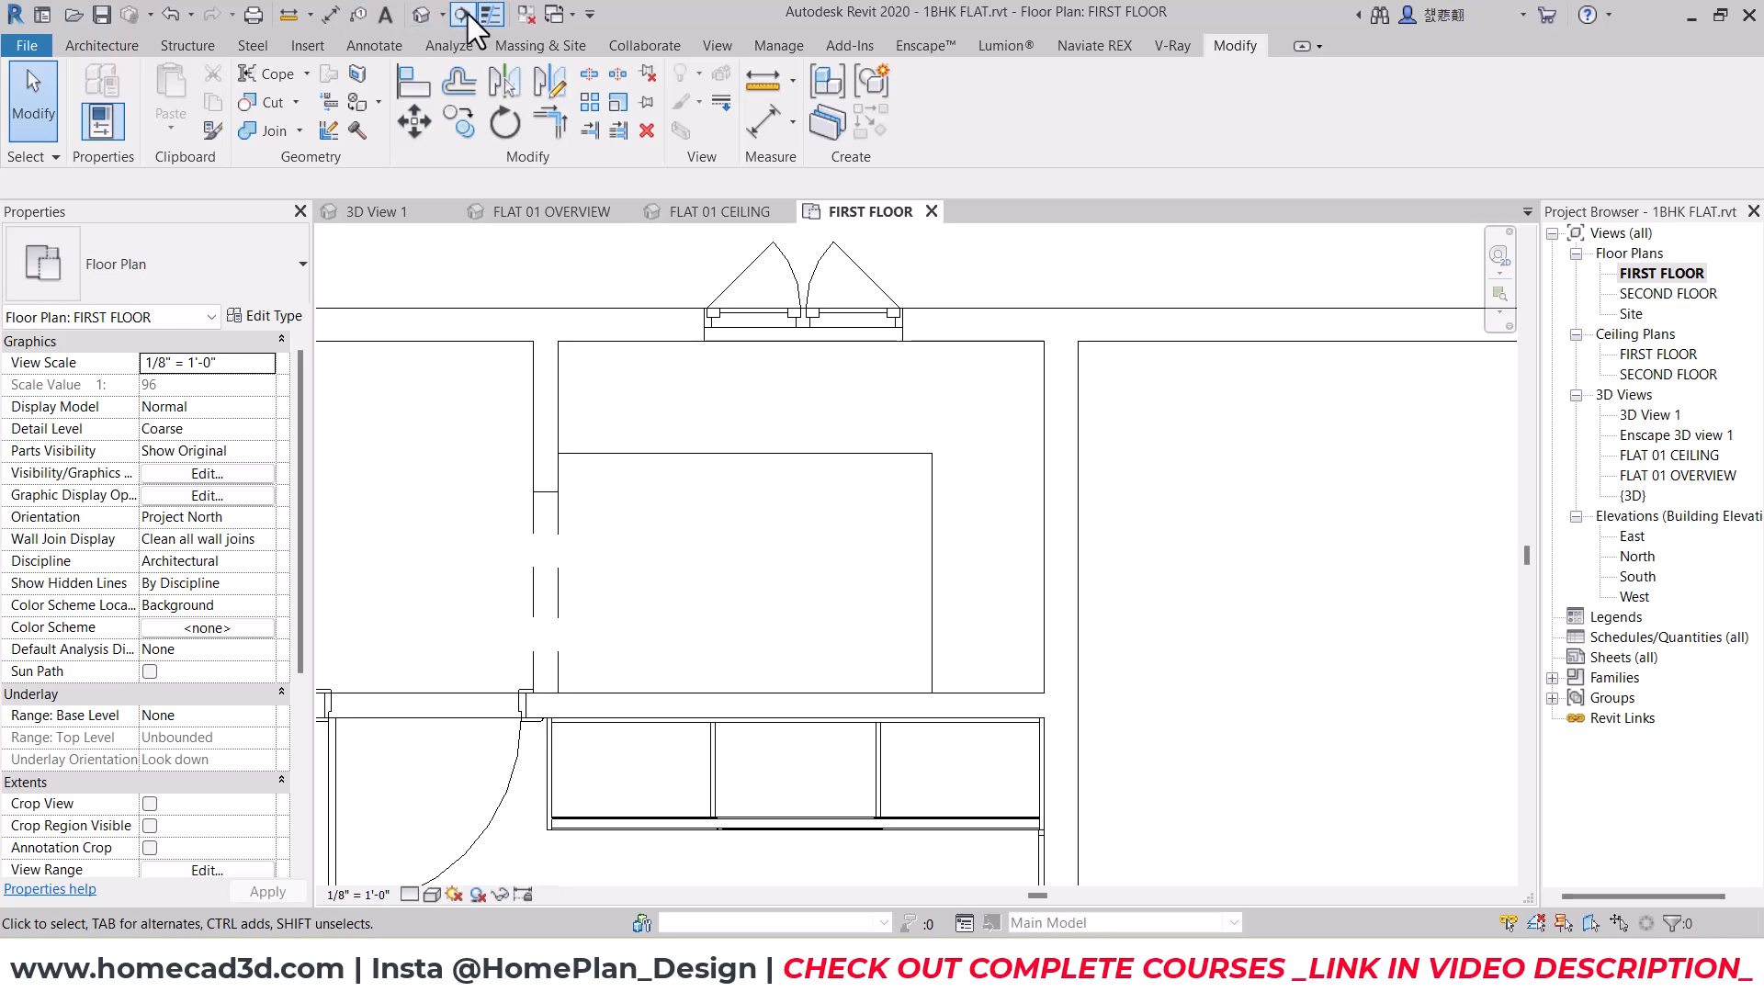
left_click(463, 15)
scroll(782, 625, "down", 2)
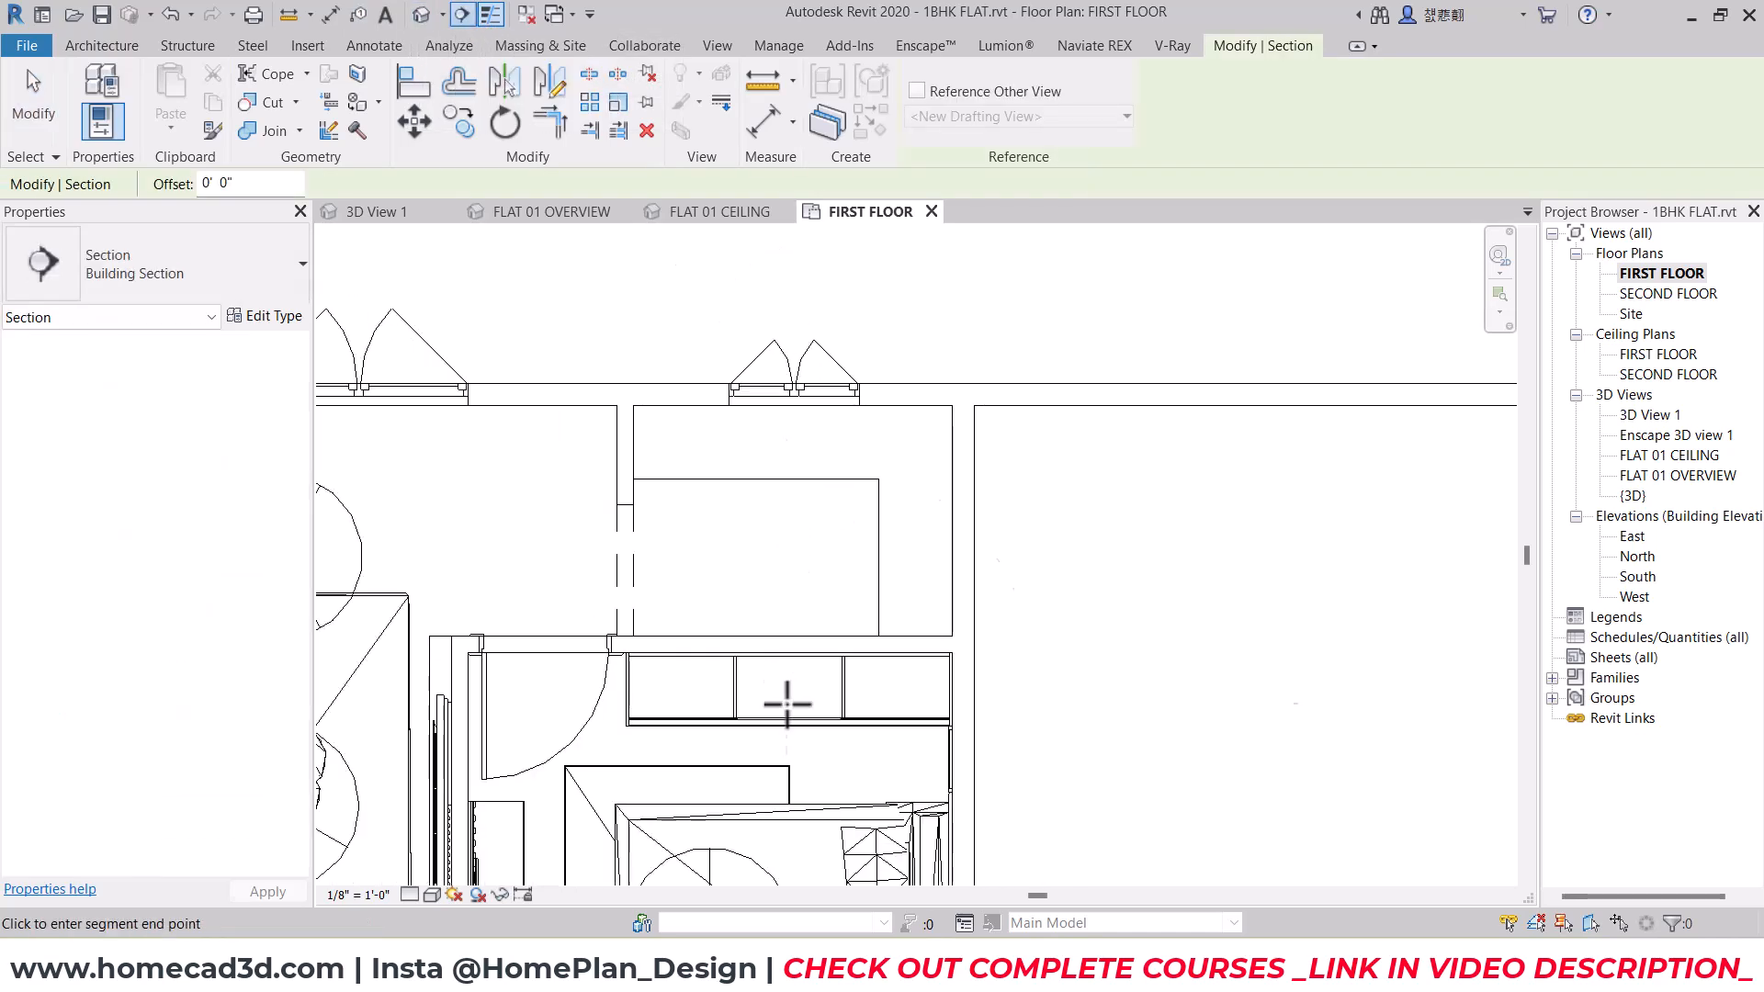
left_click(787, 705)
left_click(787, 291)
key("Escape")
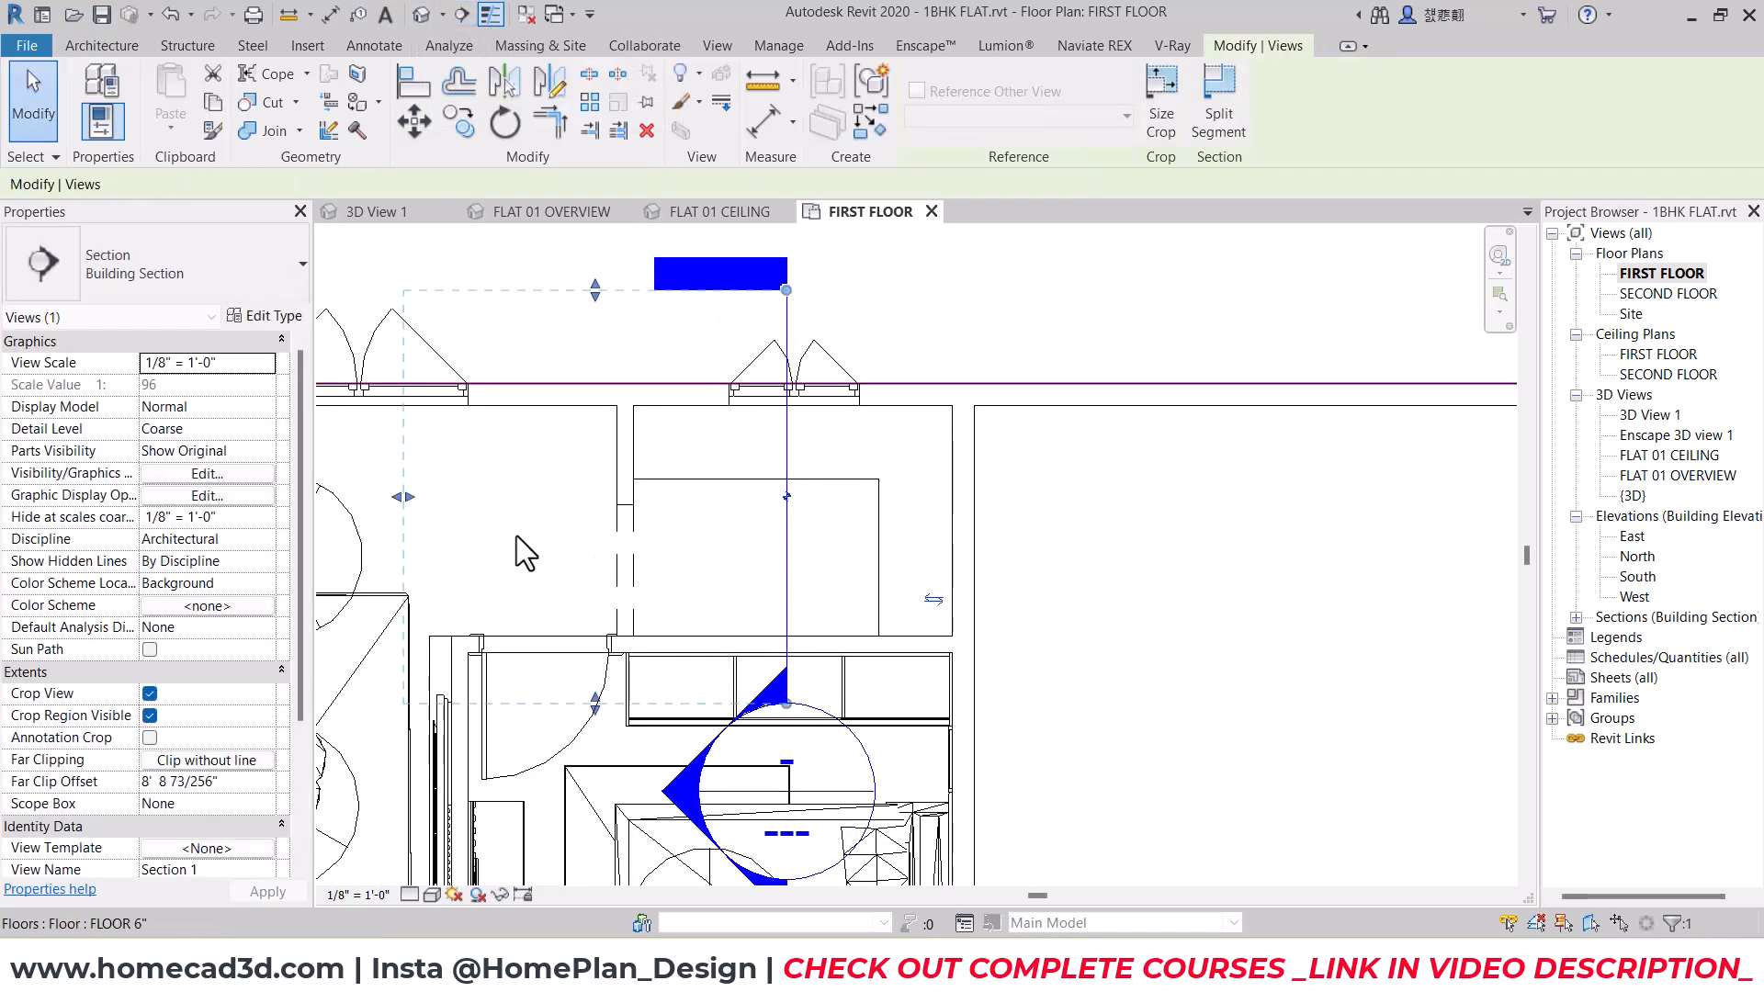
Step: Draw a horizontal building section across the kitchen looking toward the window, and flip the vertical section to face the counter's short leg
left_click(463, 15)
left_click(512, 563)
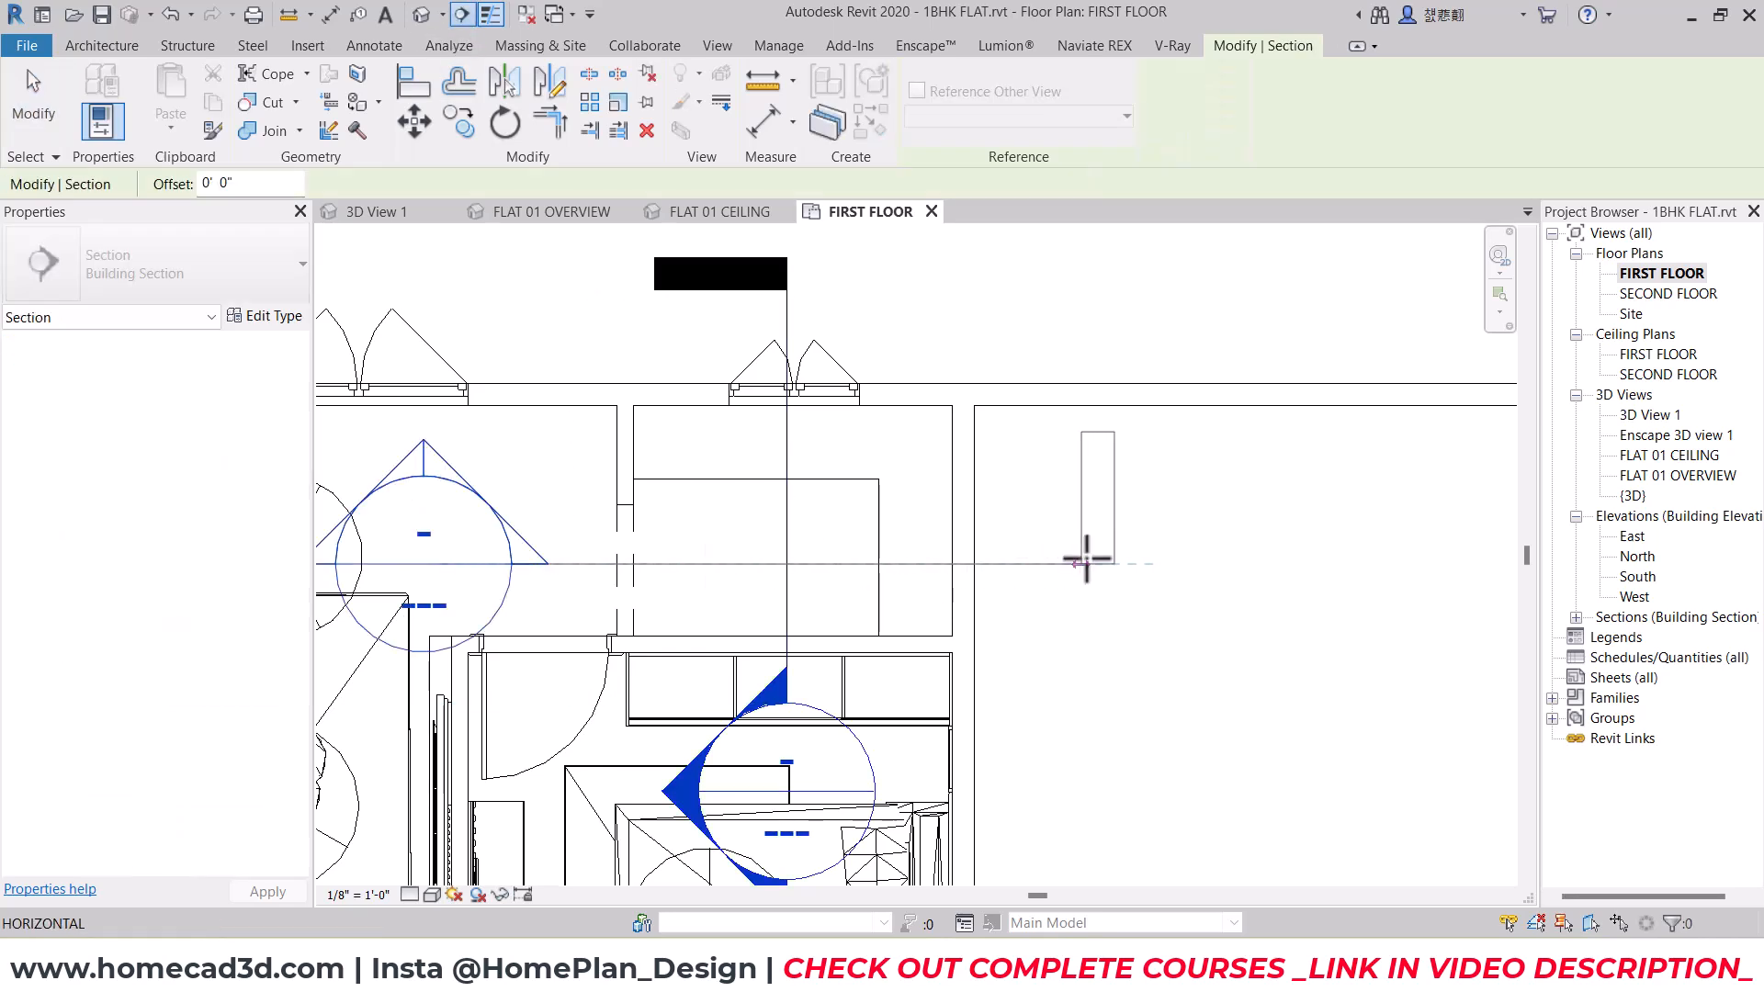
left_click(1088, 563)
key("Escape")
key("Escape")
left_click(787, 518)
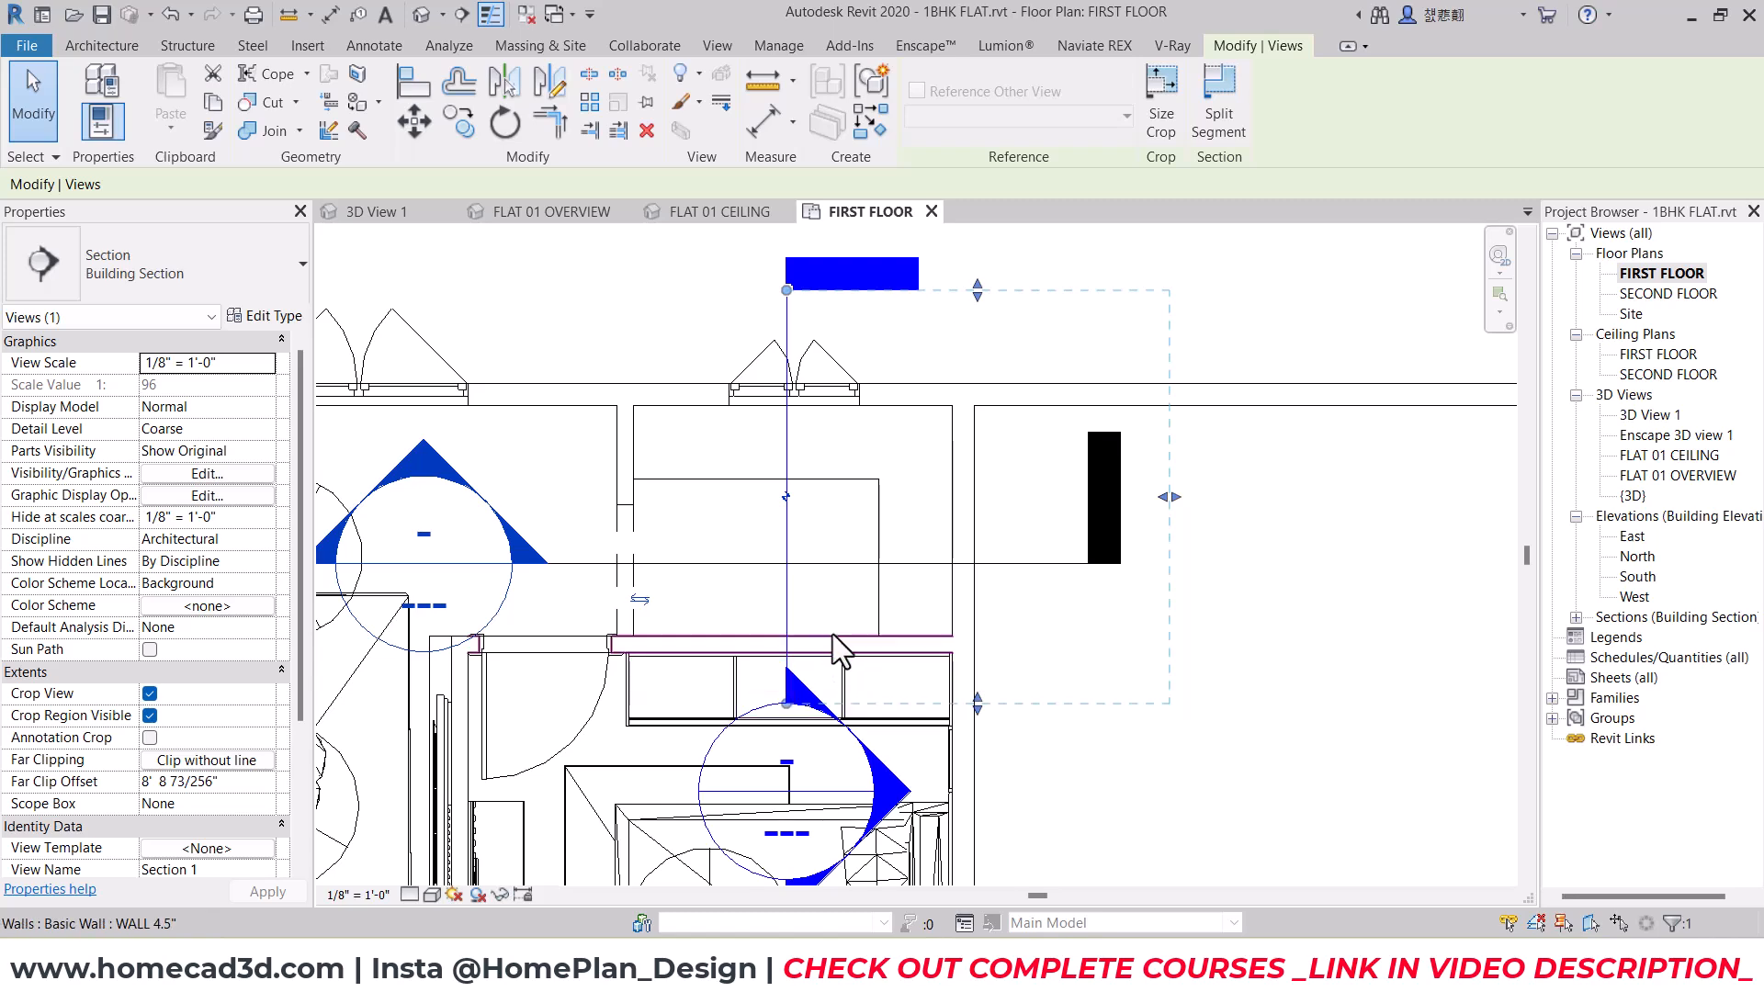
left_click(827, 568)
Step: Open the Section 2 view and select the kitchen counter to examine it below the window
left_click(1577, 618)
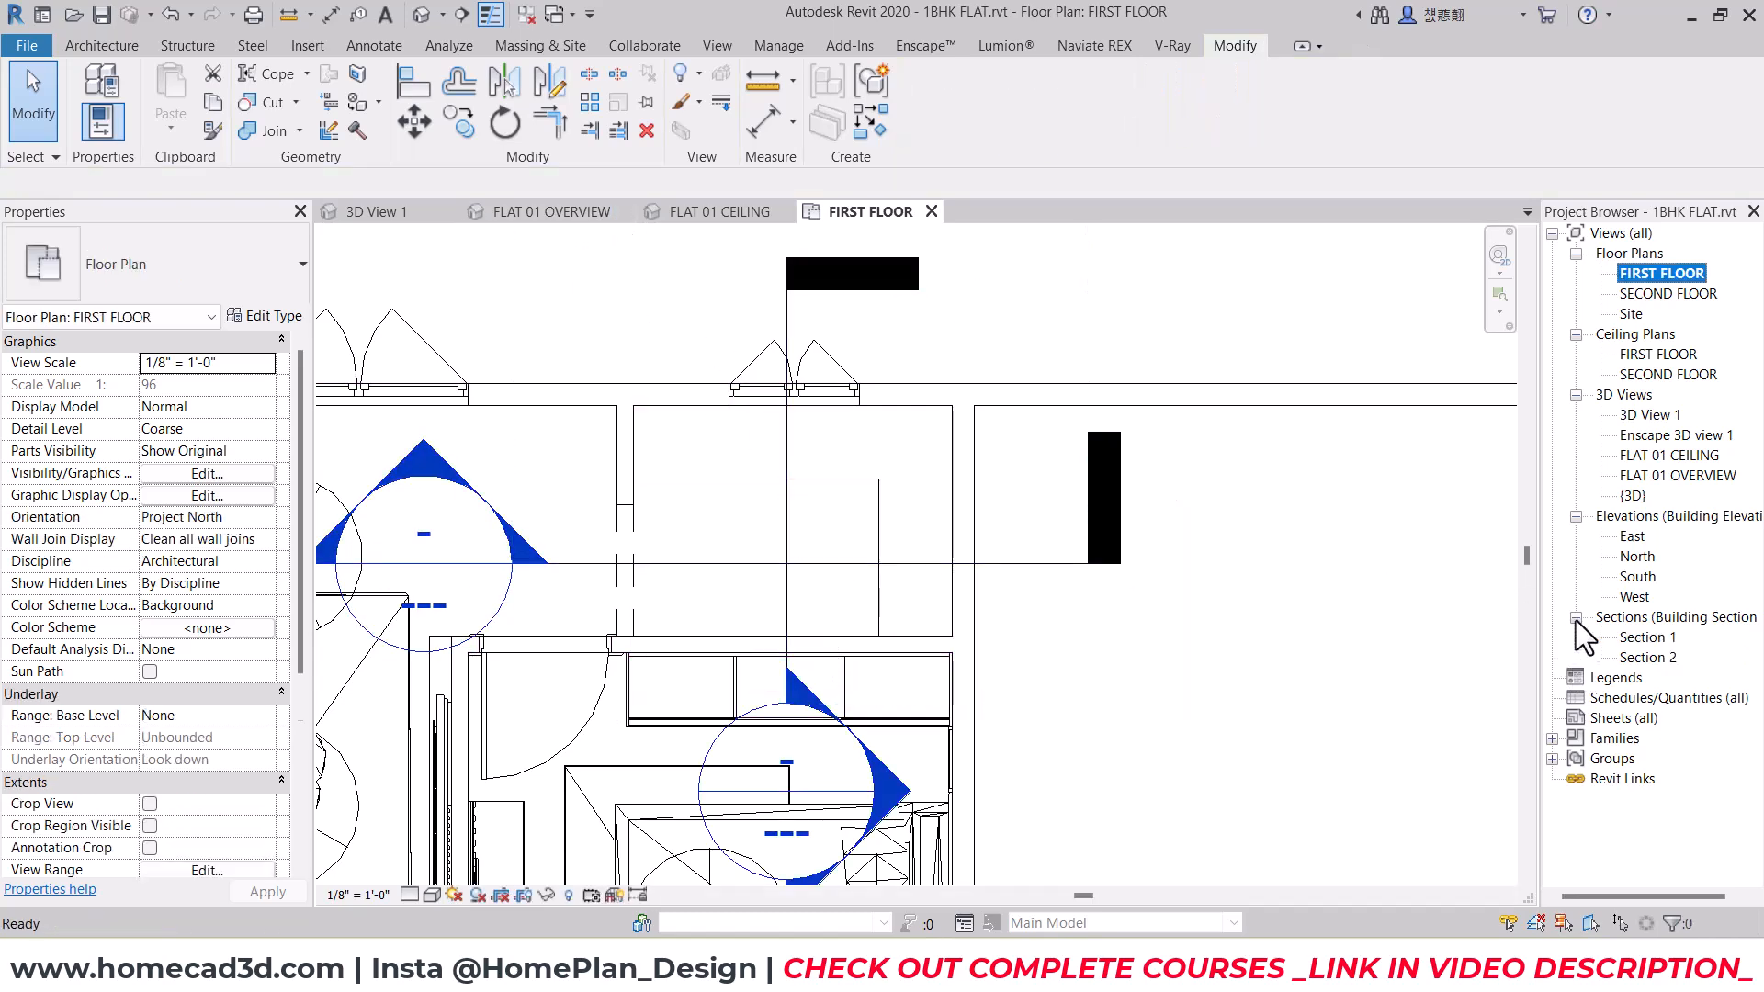
double_click(1646, 658)
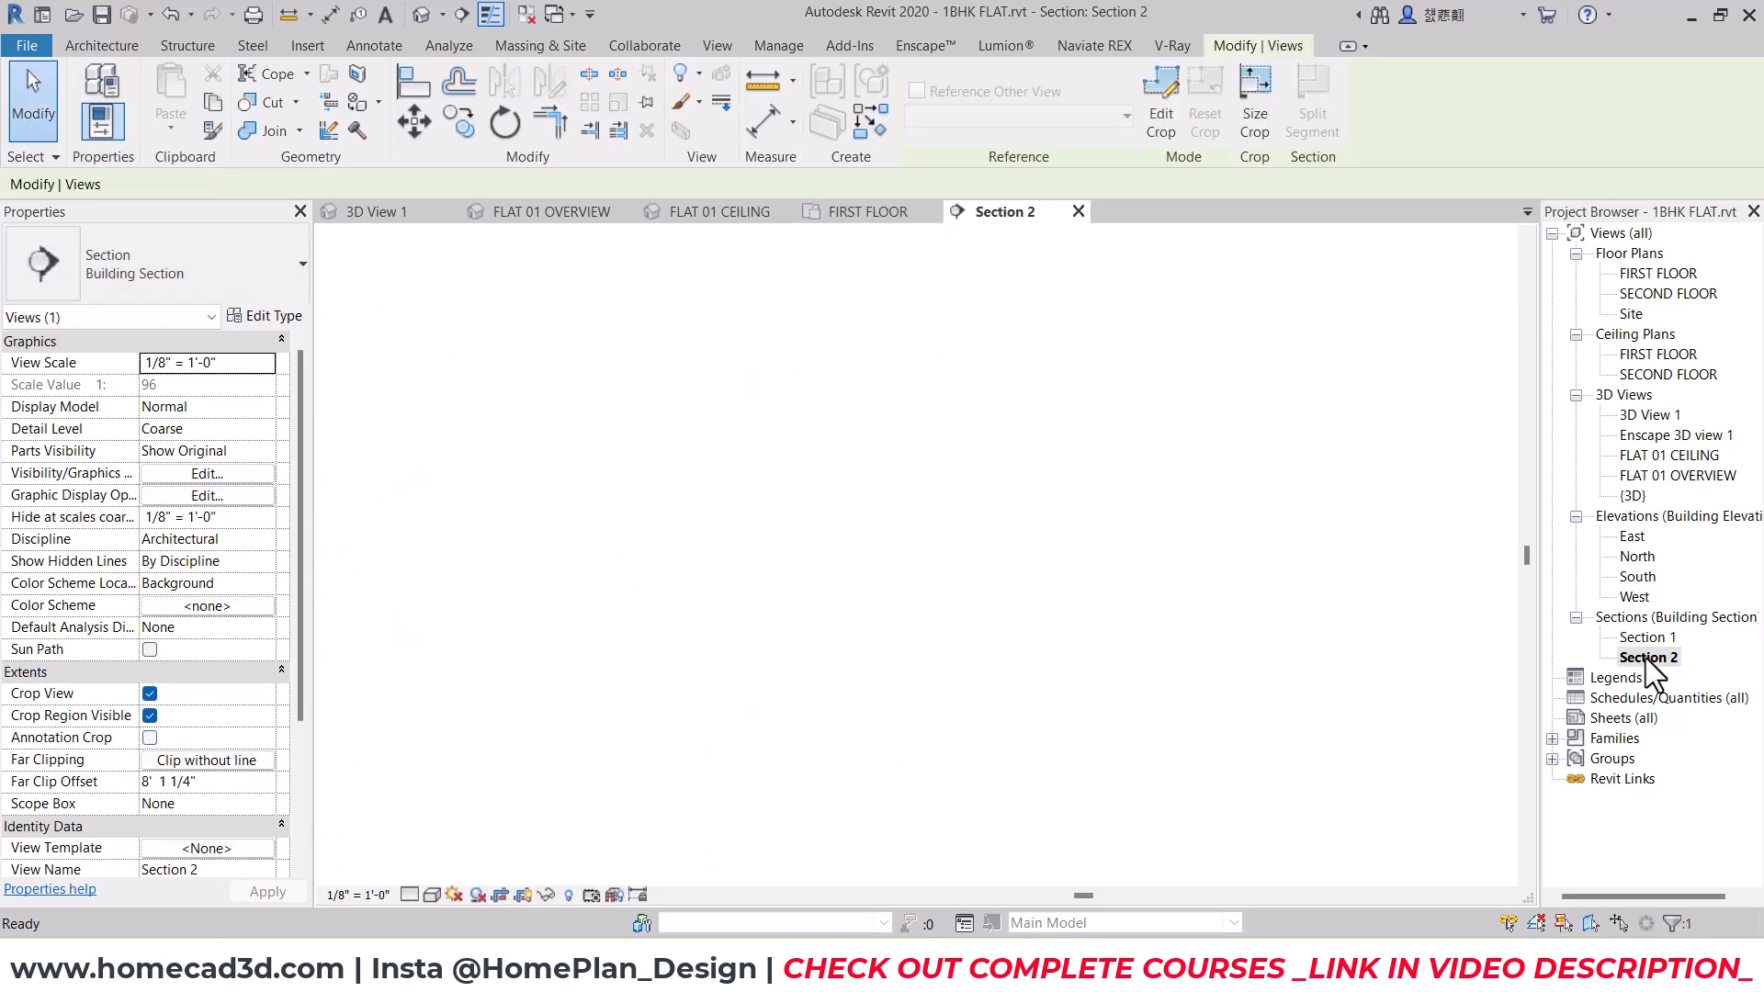
scroll(1077, 645, "up", 5)
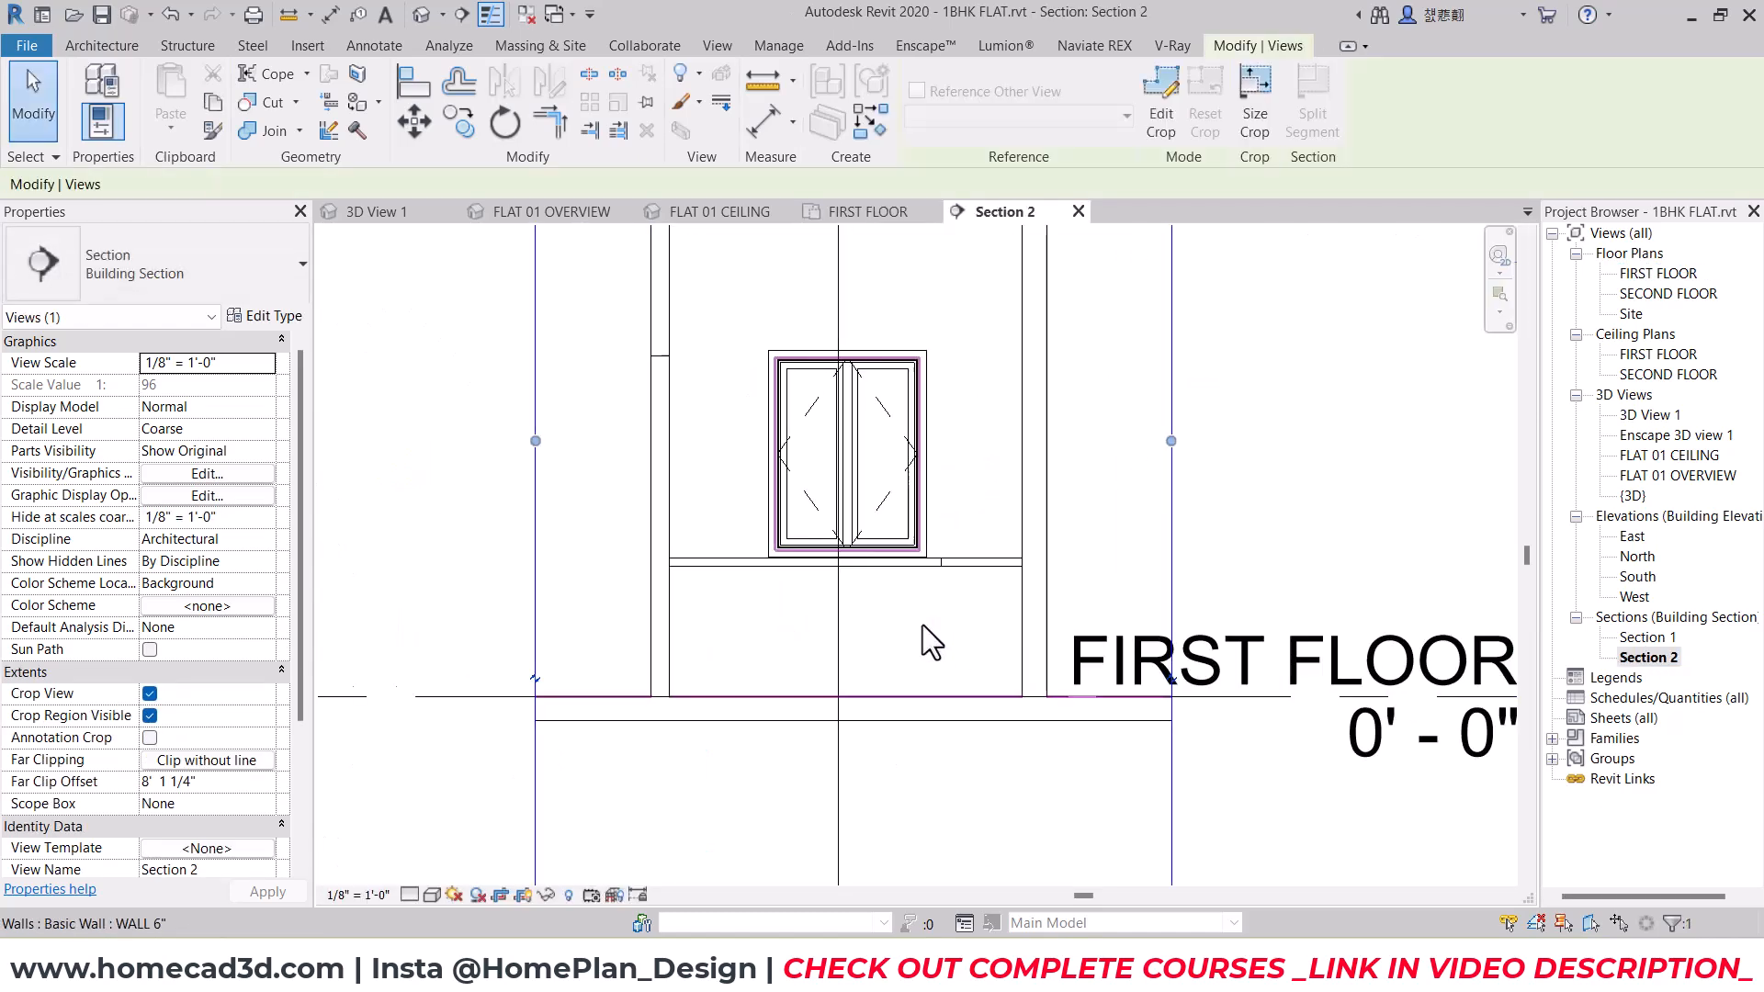
left_click(967, 547)
Step: Open the Section 1 view and hide the Section 2 line element in it
double_click(1640, 639)
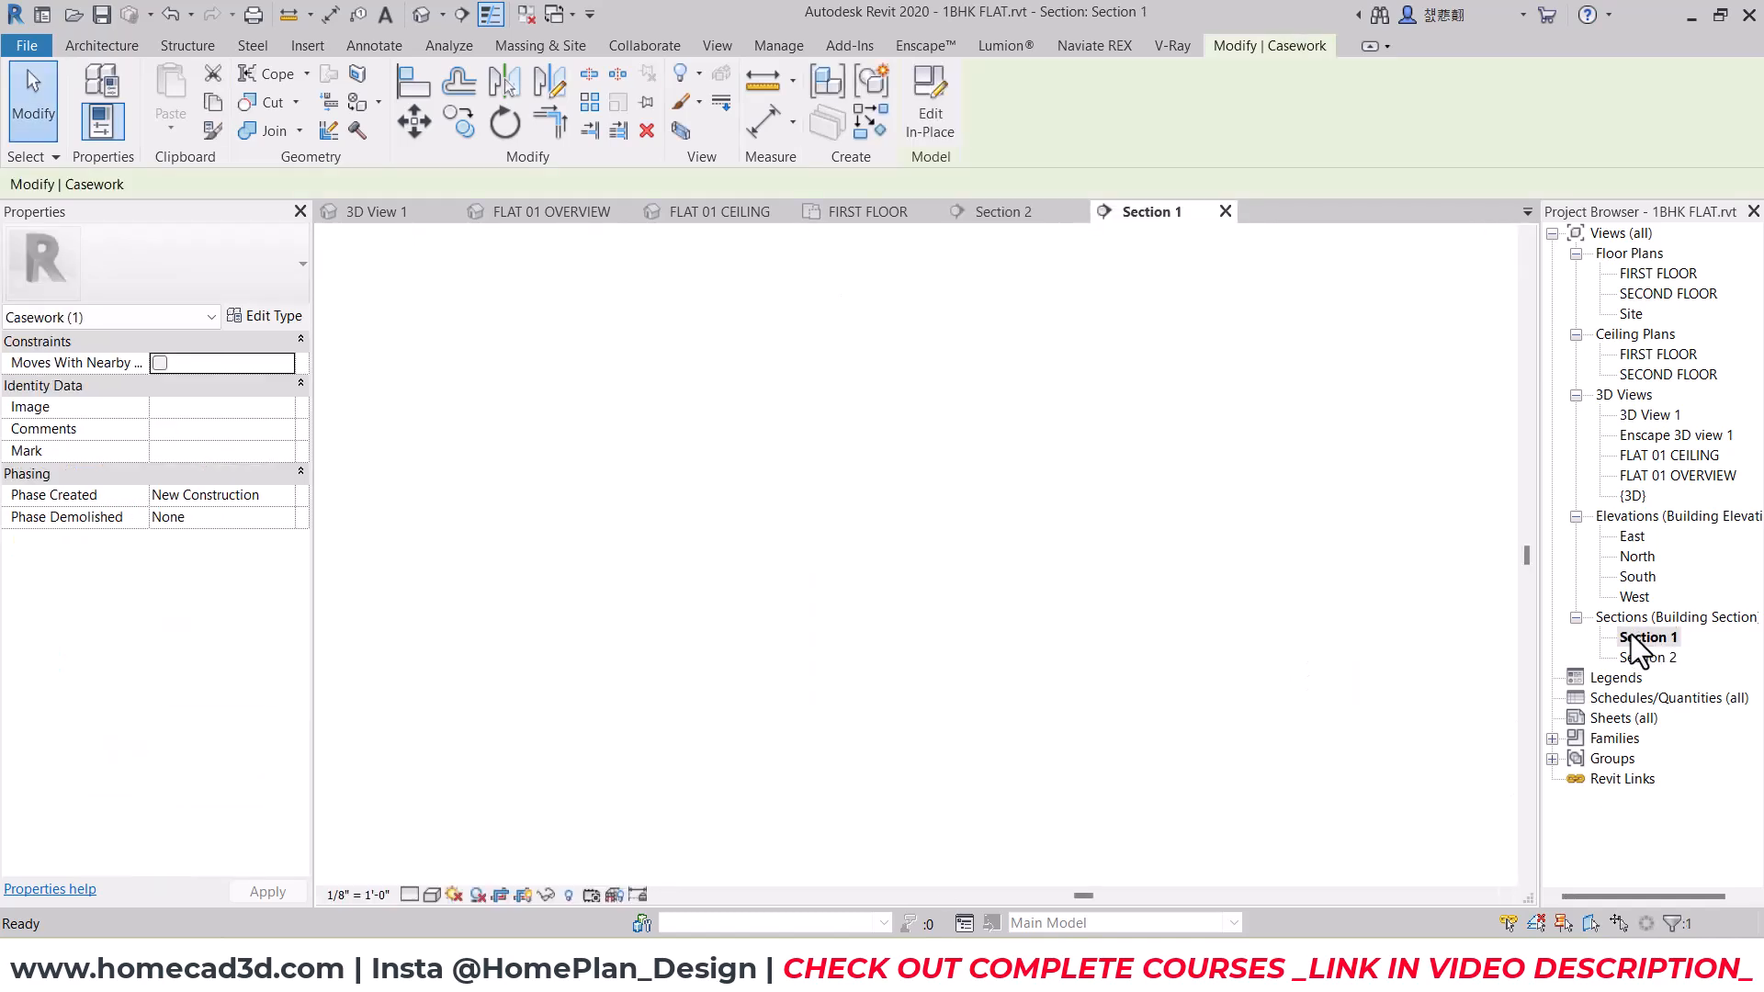
scroll(951, 501, "up", 3)
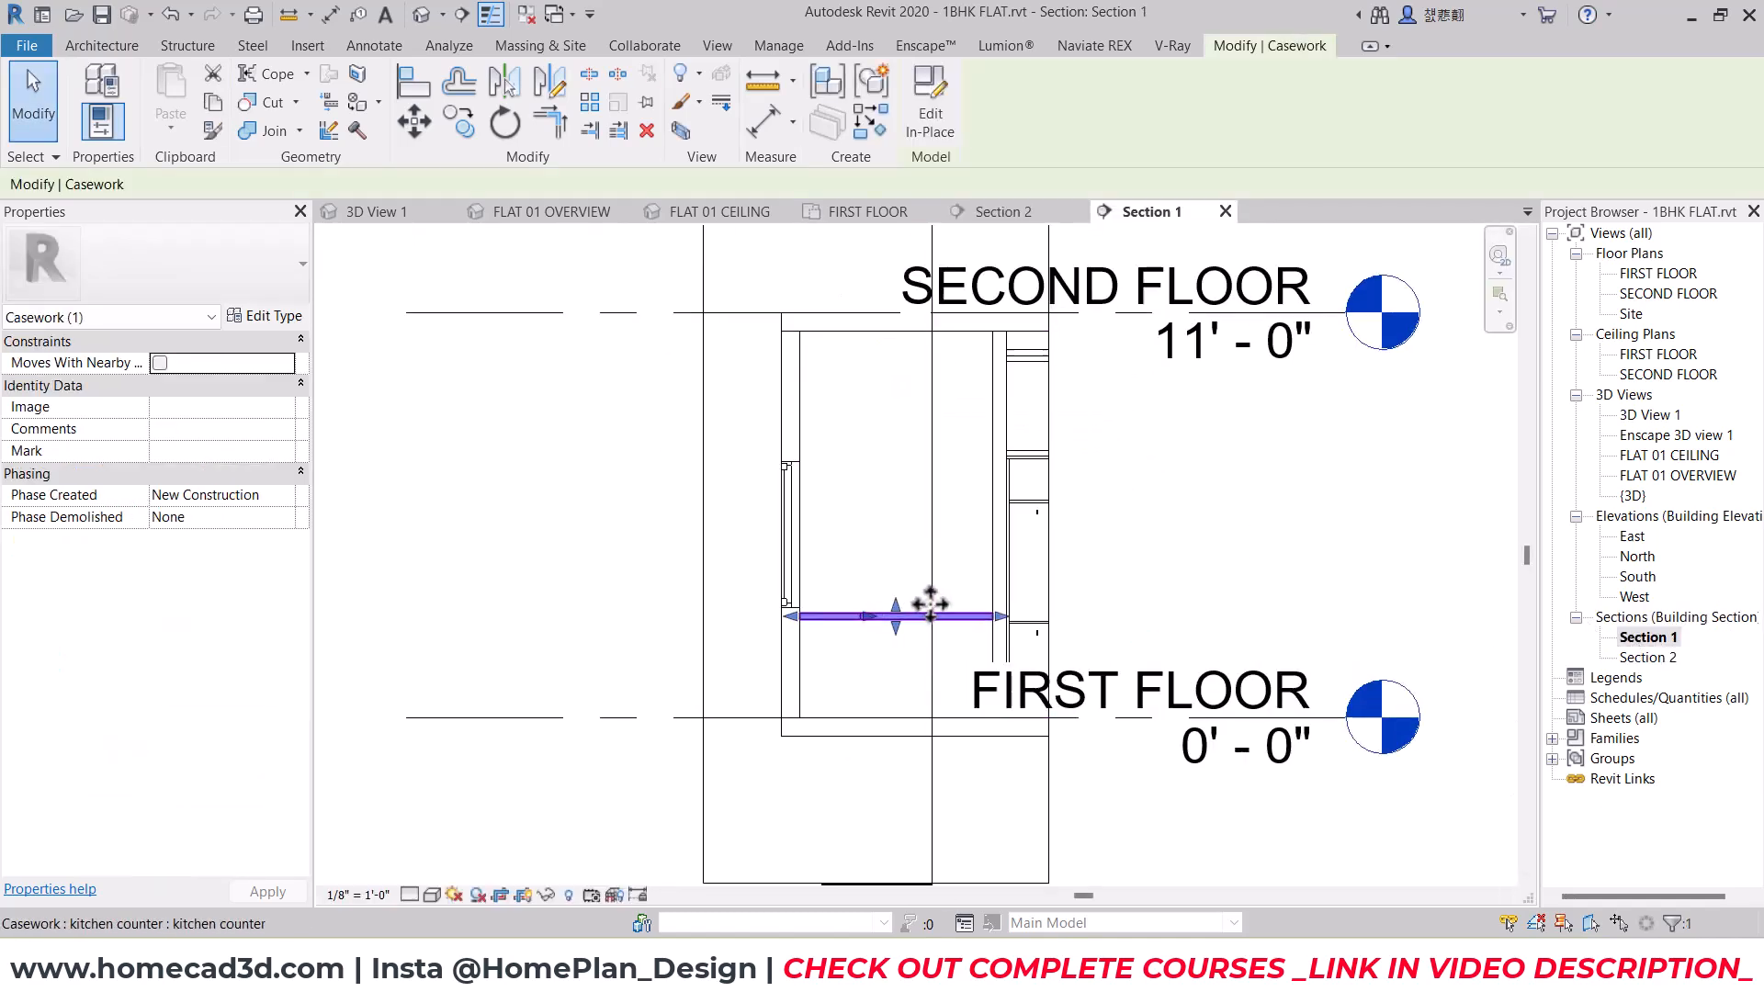
scroll(1164, 583, "down", 2)
left_click(1164, 583)
right_click(1029, 505)
mouse_move(1185, 549)
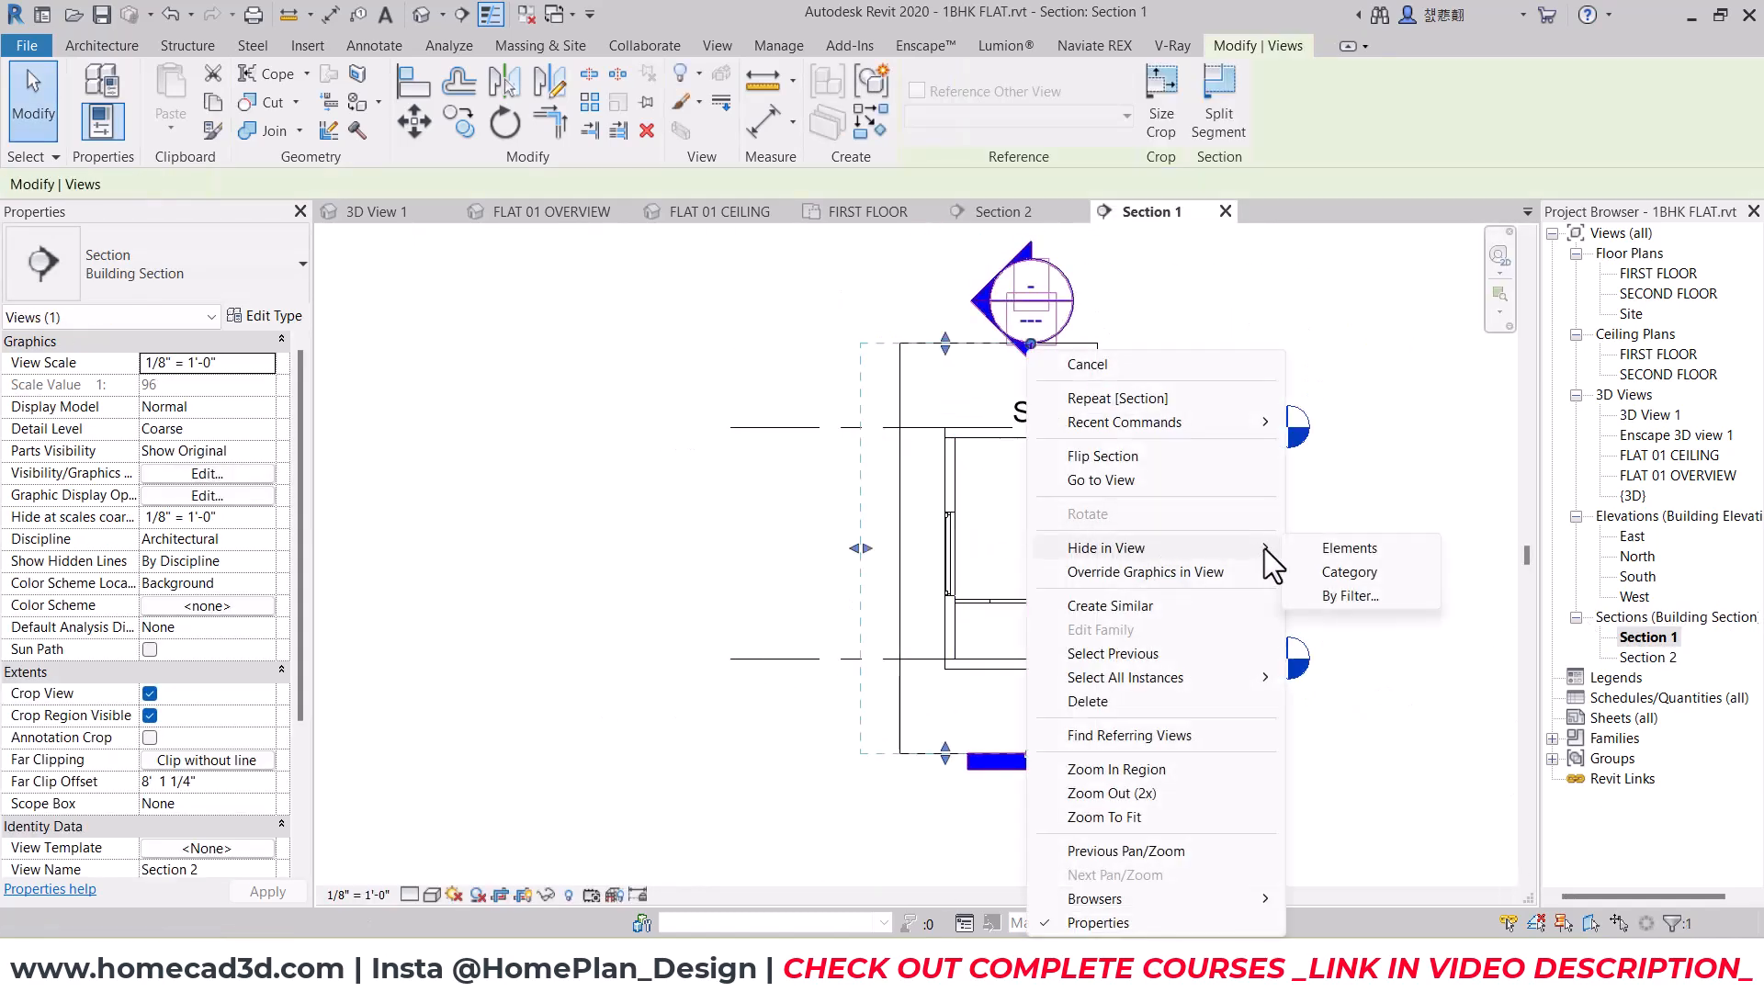
left_click(1333, 540)
Step: Return to the Section 2 view and hide the Section 1 line element in it
double_click(1639, 656)
left_click(812, 581)
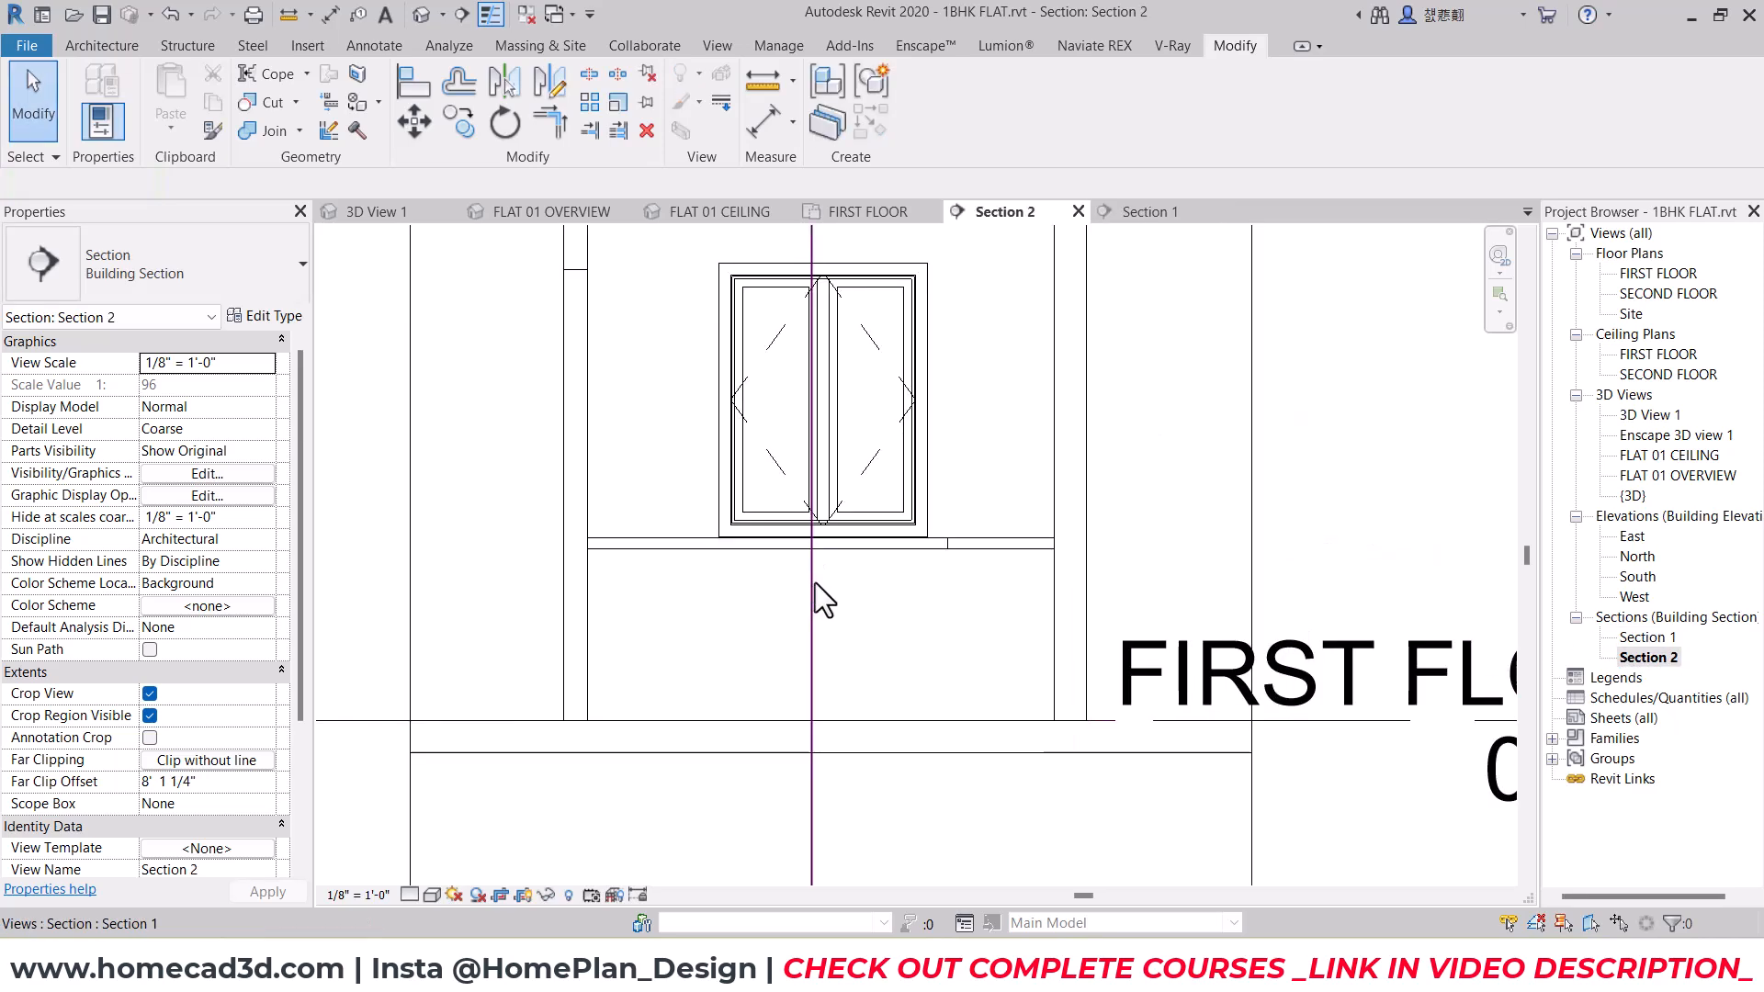
right_click(814, 583)
mouse_move(948, 553)
left_click(1108, 550)
scroll(857, 710, "up", 2)
scroll(857, 711, "up", 2)
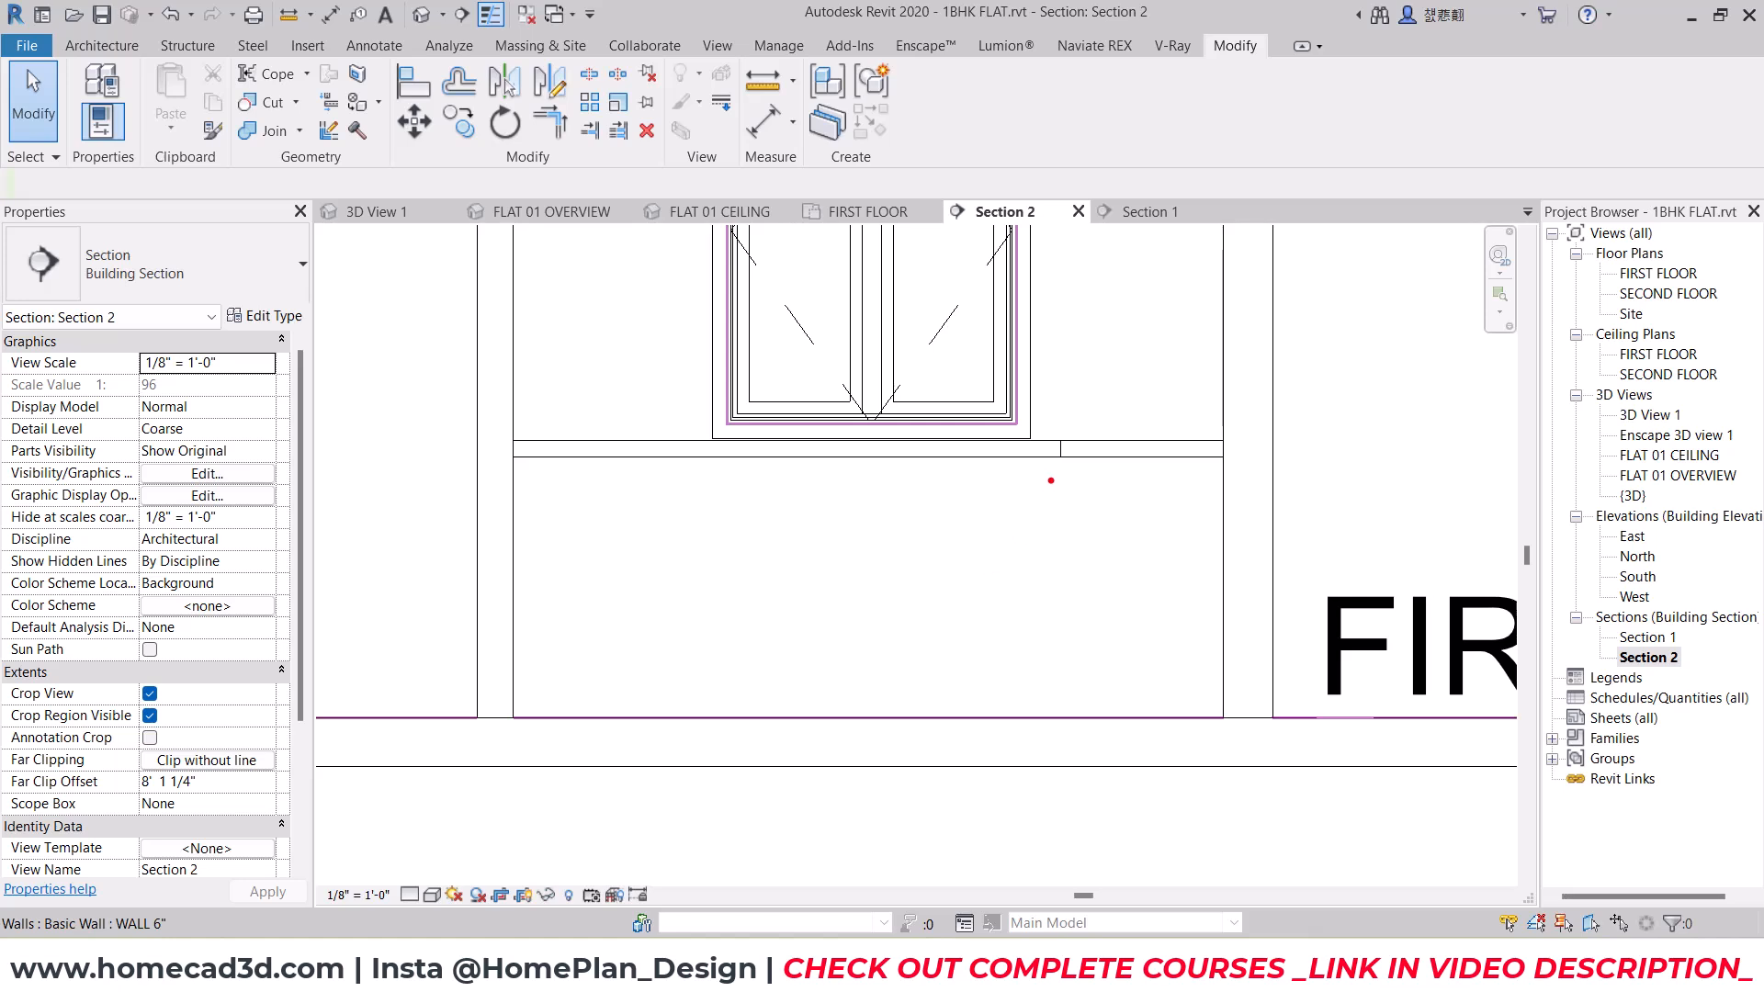
left_click_drag(1056, 458, 514, 720, "ctrl")
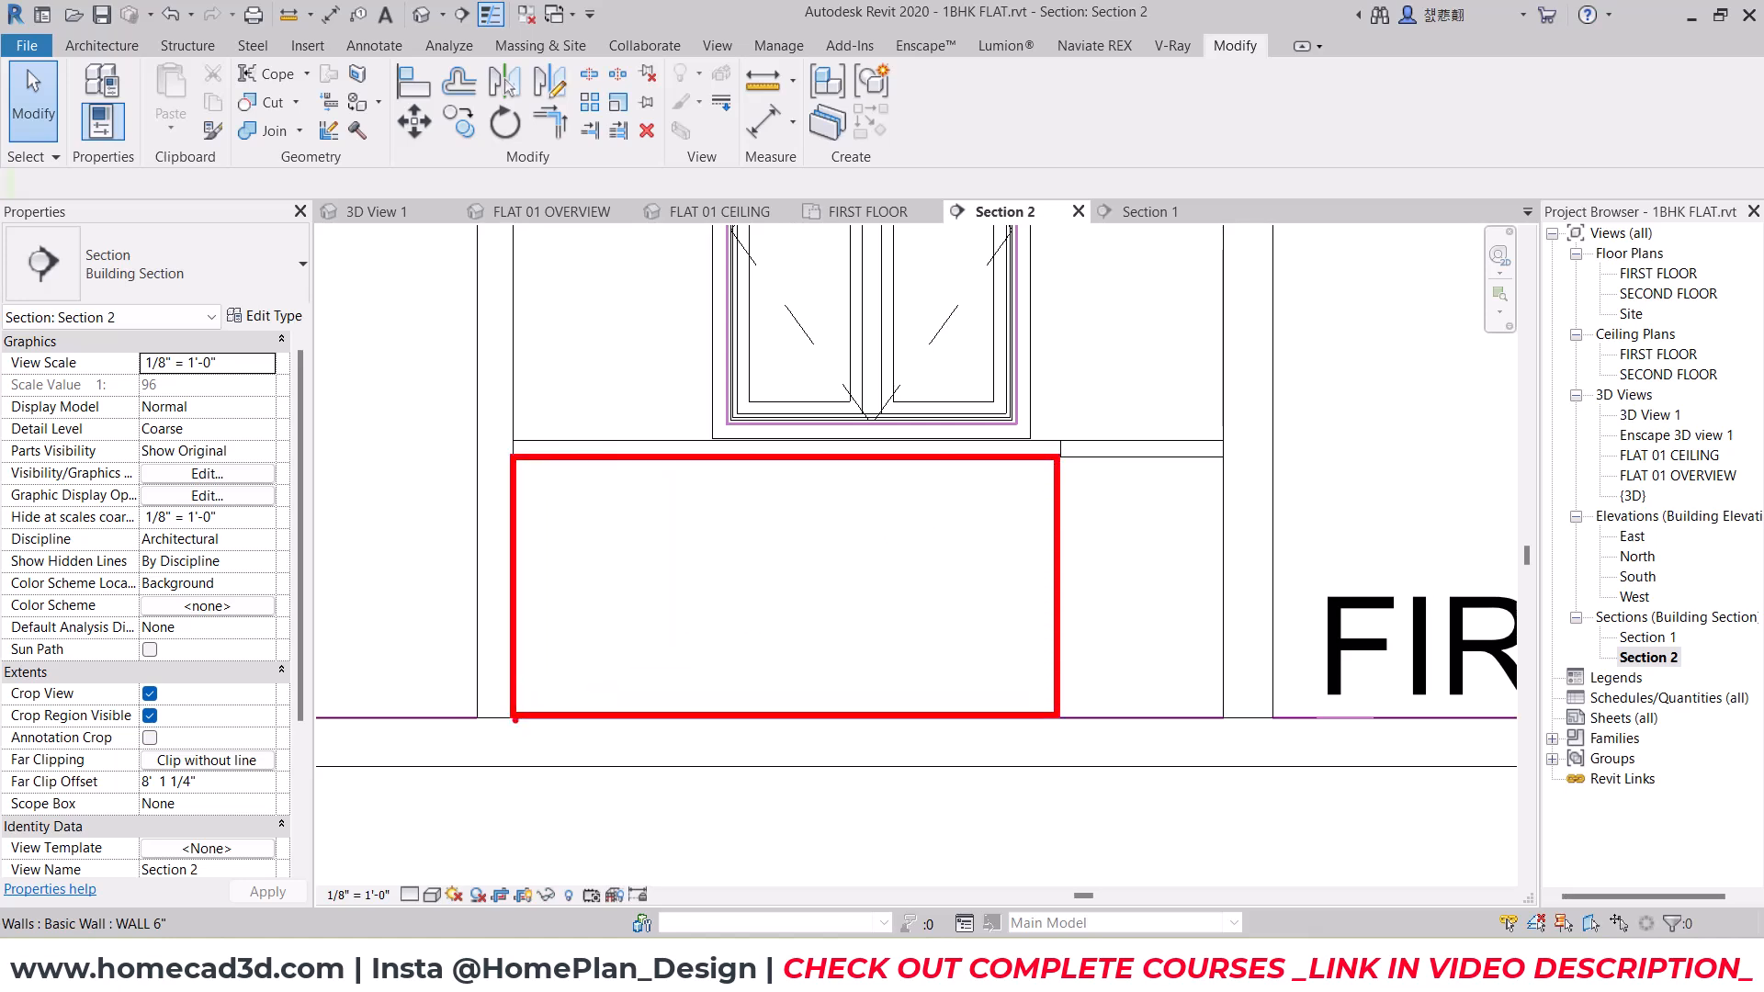
key("Escape")
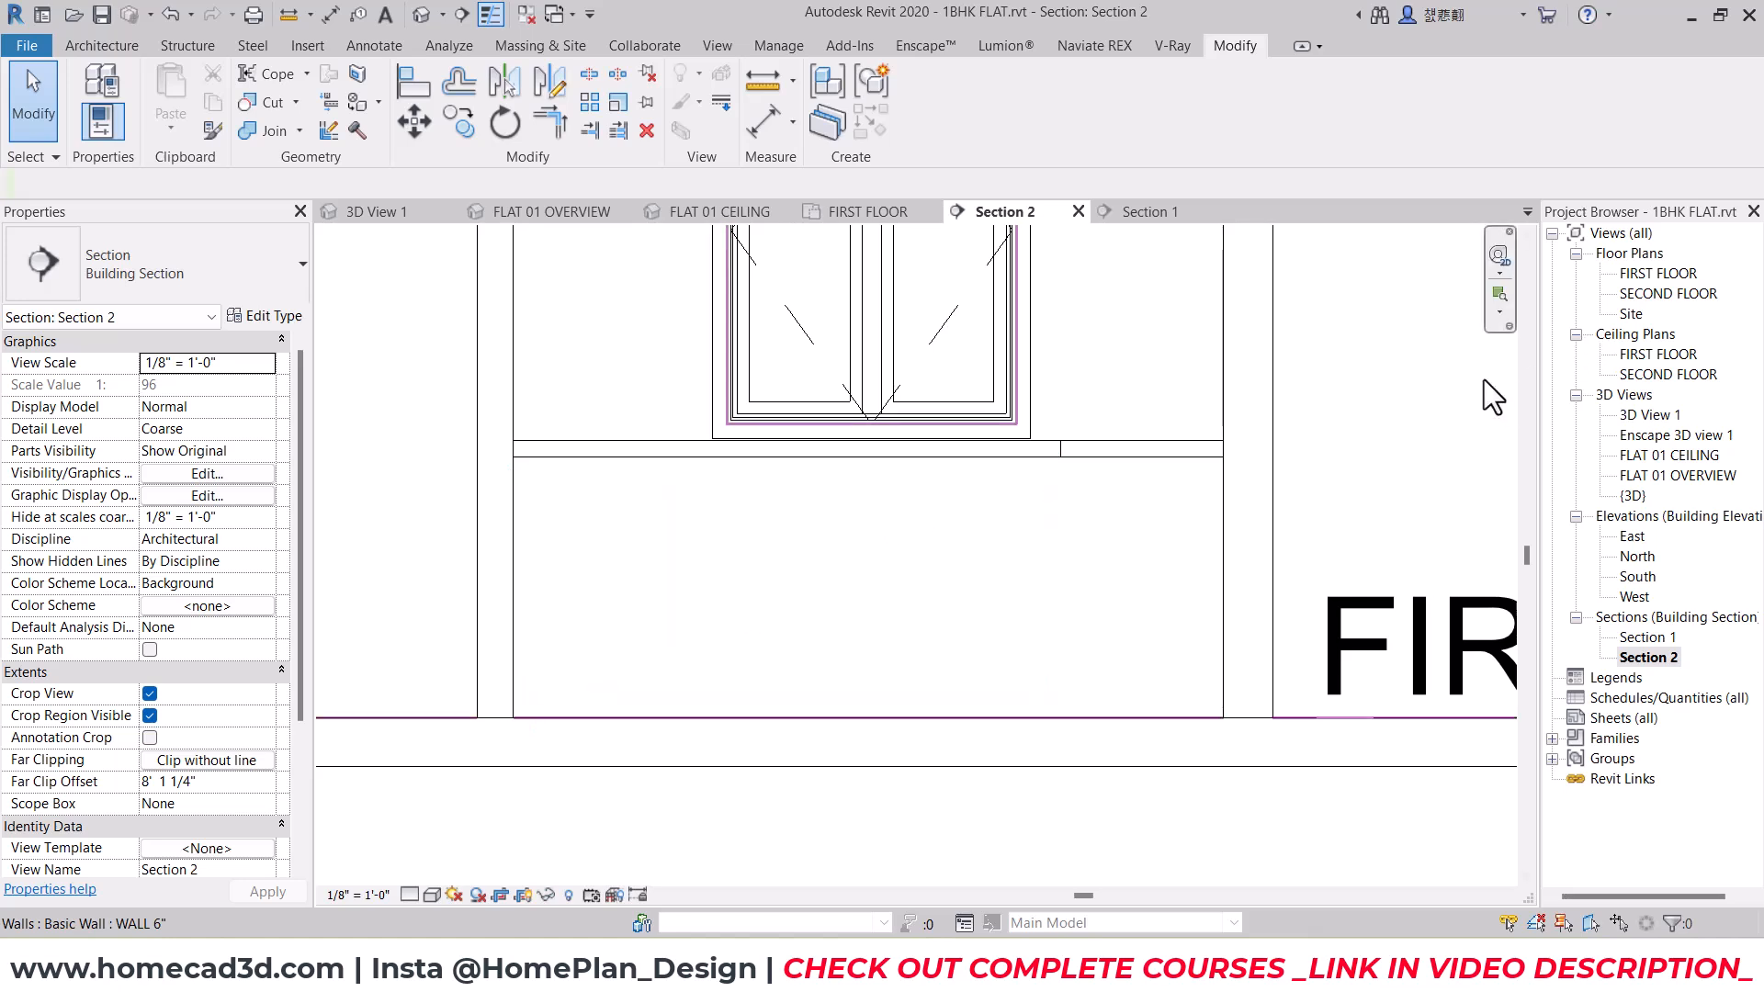
Step: In the FIRST FLOOR plan, start an in-place model in the Furniture category and name it "base cabinets"
double_click(1647, 273)
scroll(962, 405, "up", 2)
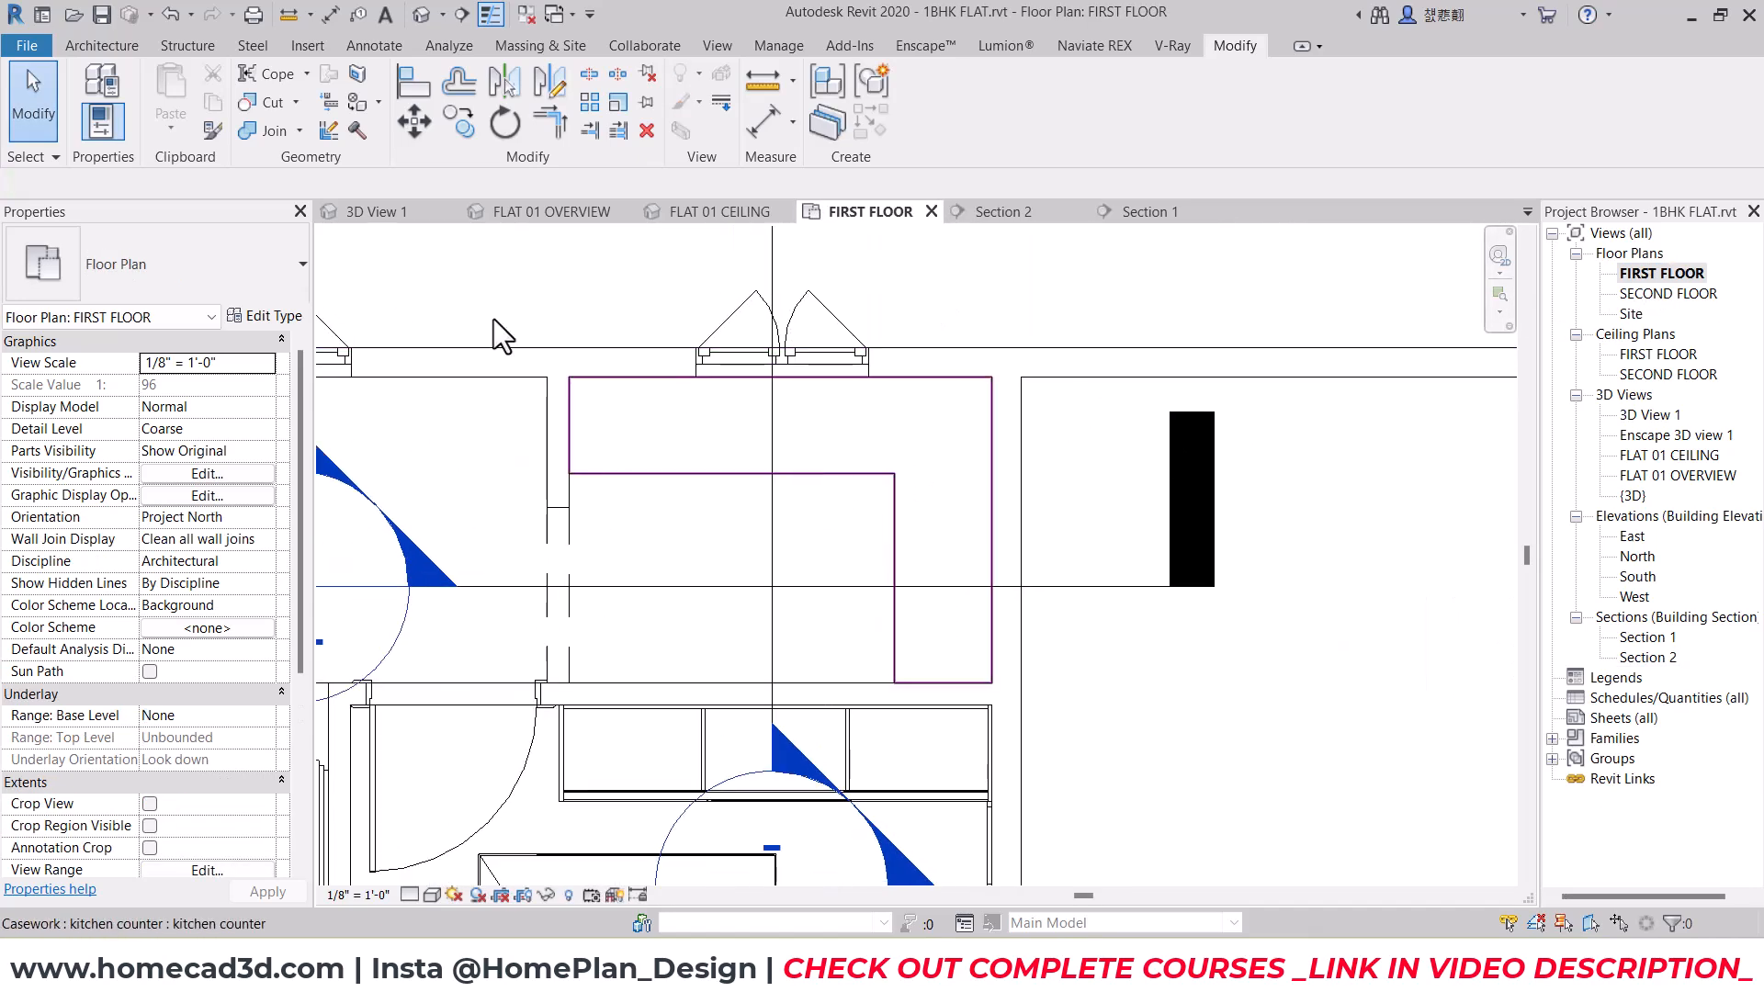
left_click(101, 46)
left_click(272, 137)
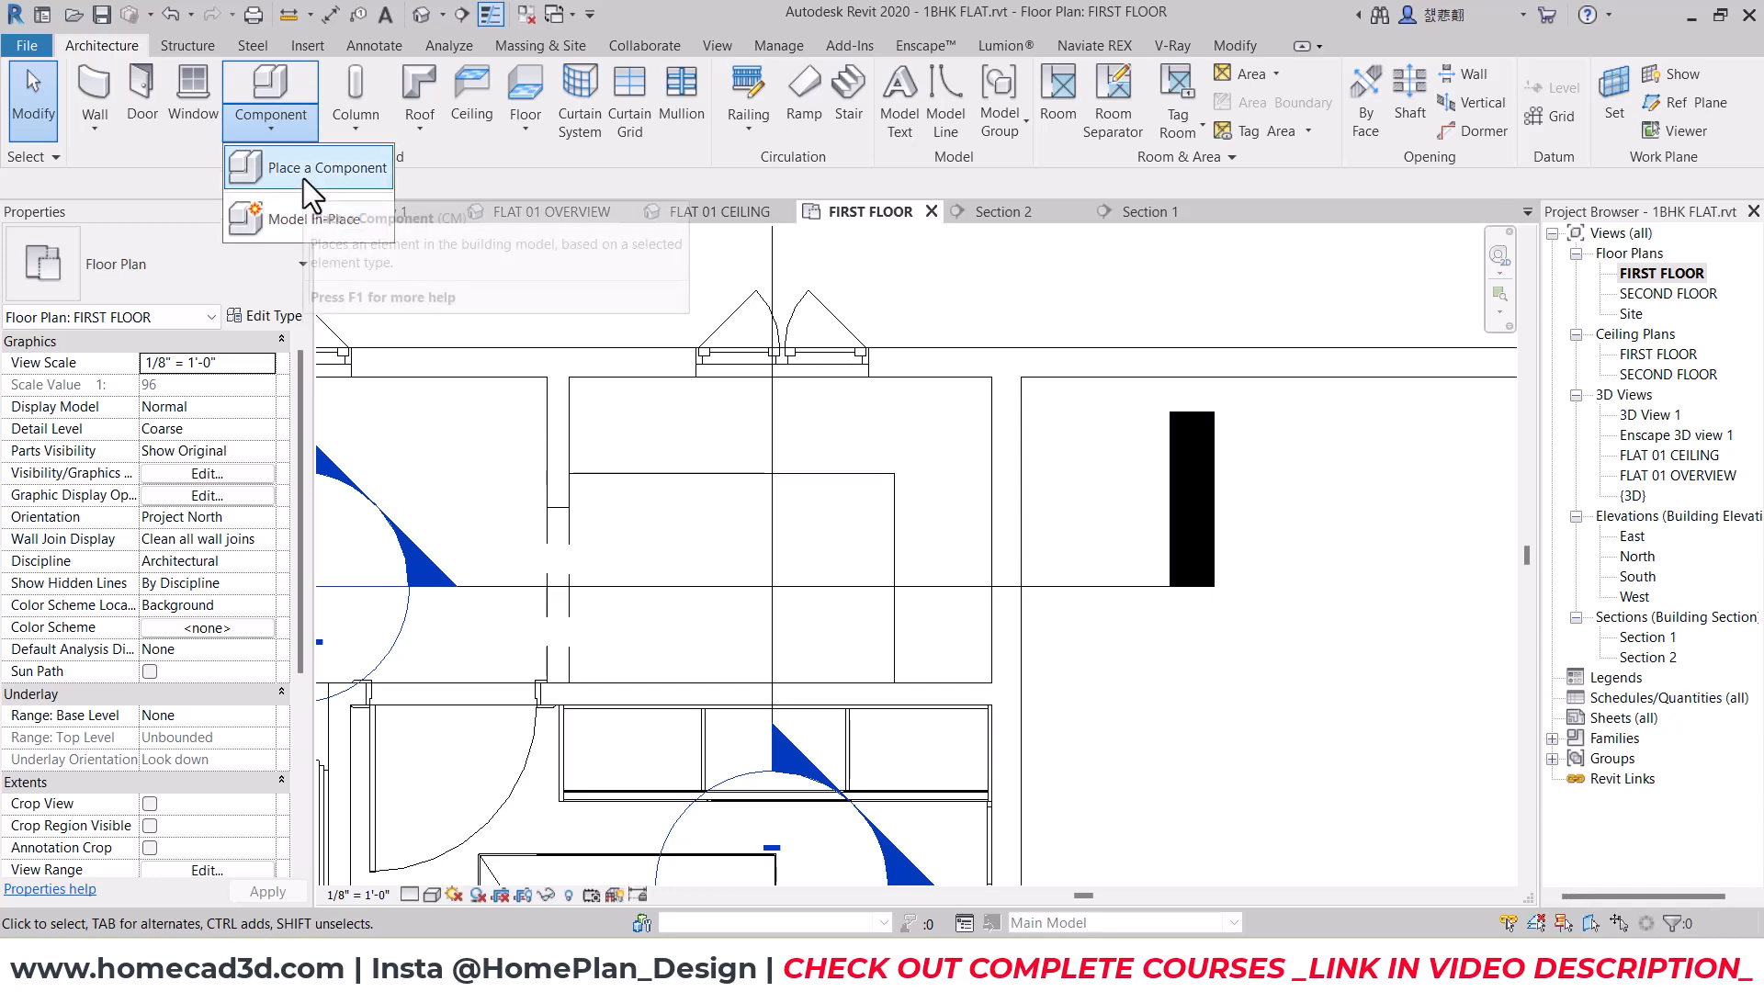
left_click(303, 178)
key("Escape")
left_click(274, 130)
left_click(303, 213)
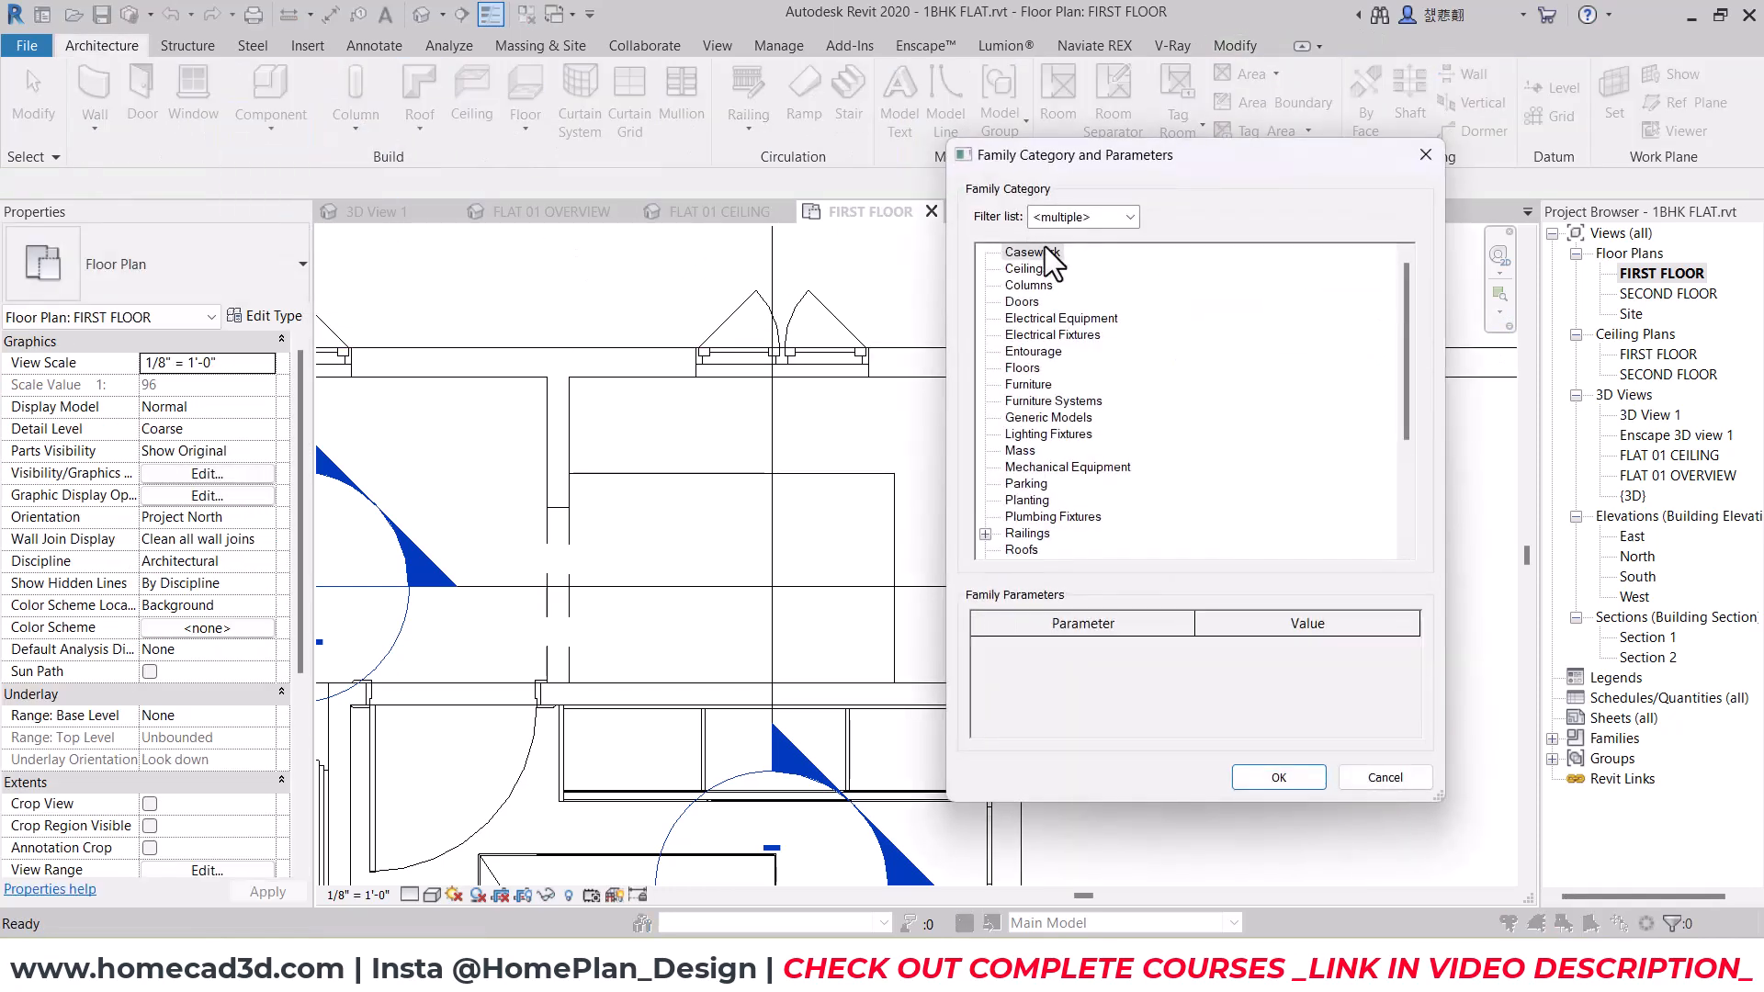
left_click(1046, 384)
left_click(1298, 776)
type("base cabinets")
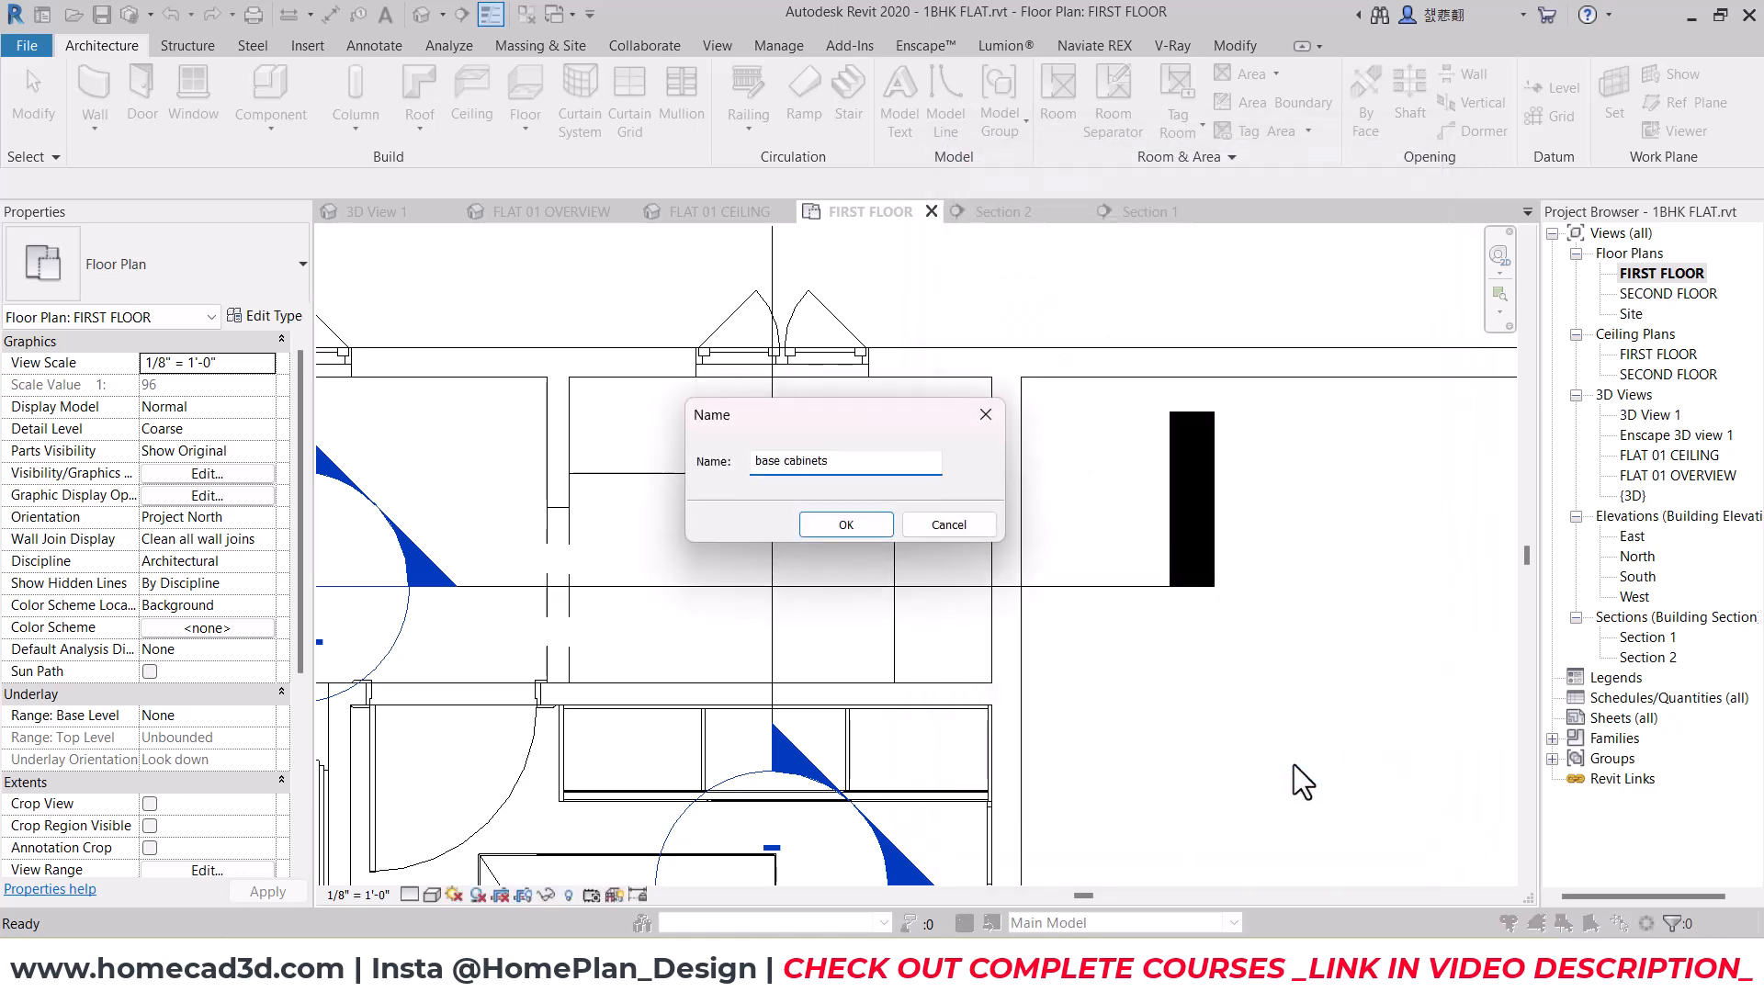
key("Return")
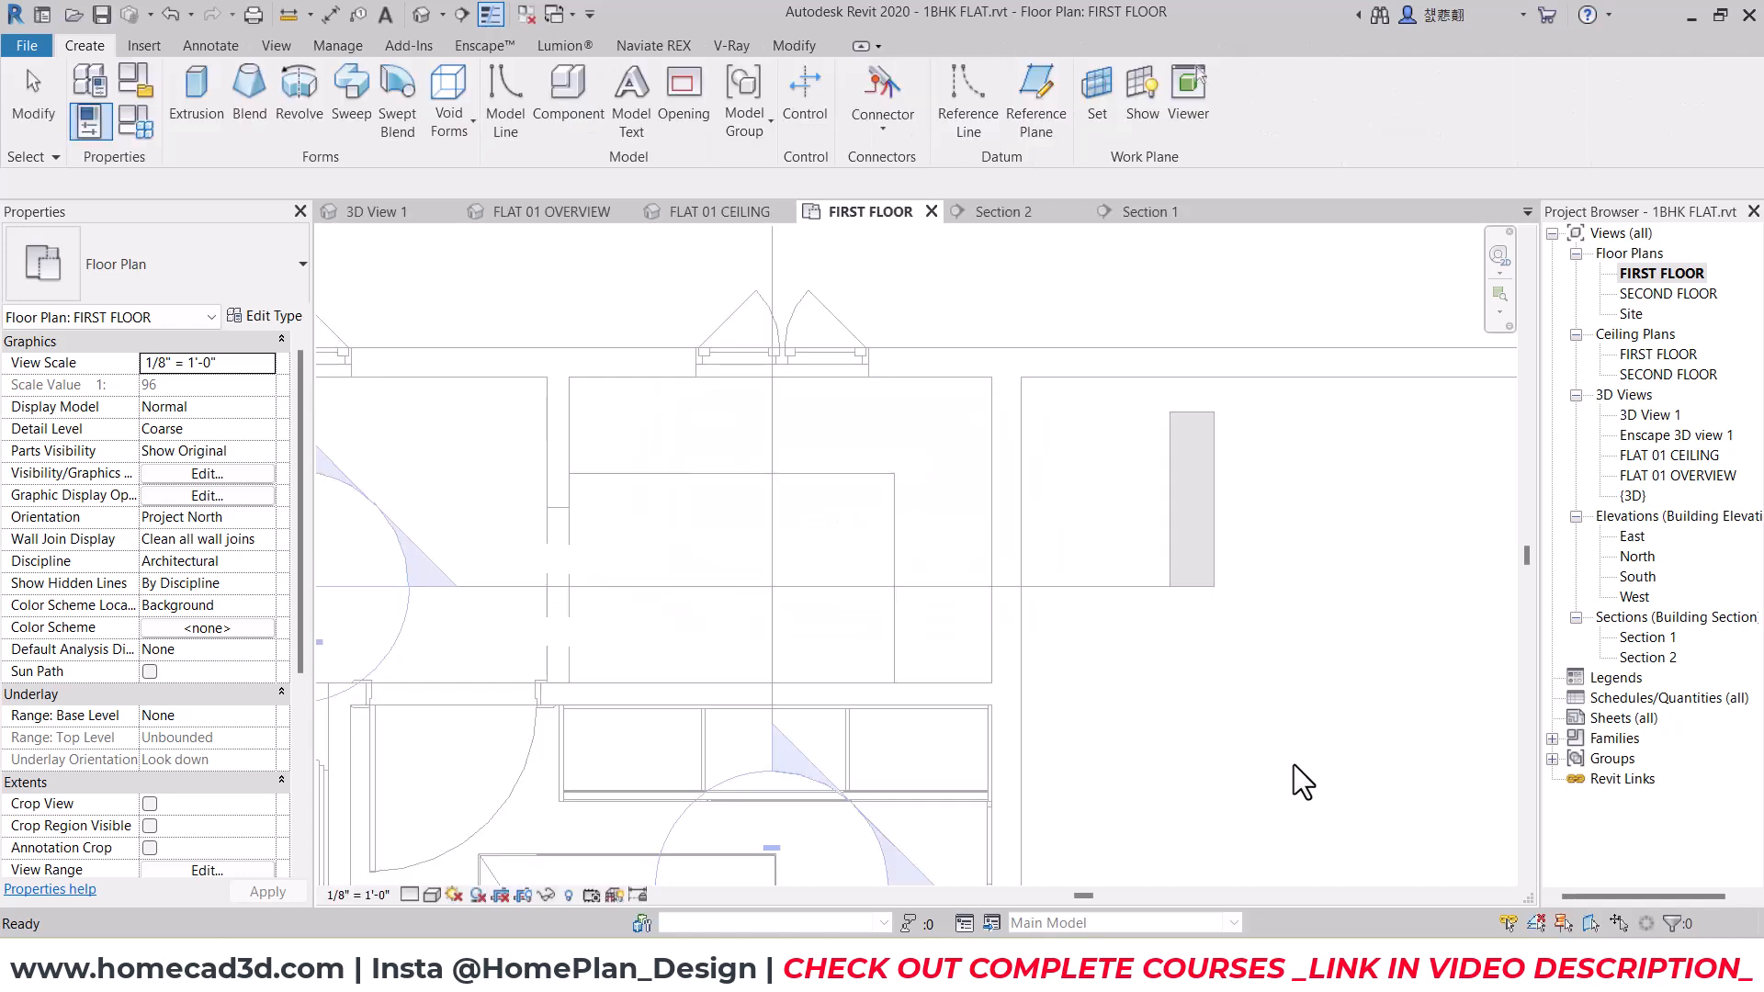
Step: Start an extrusion and sketch a closed L-shaped profile tracing the kitchen counter's outline along the walls
scroll(724, 537, "up", 2)
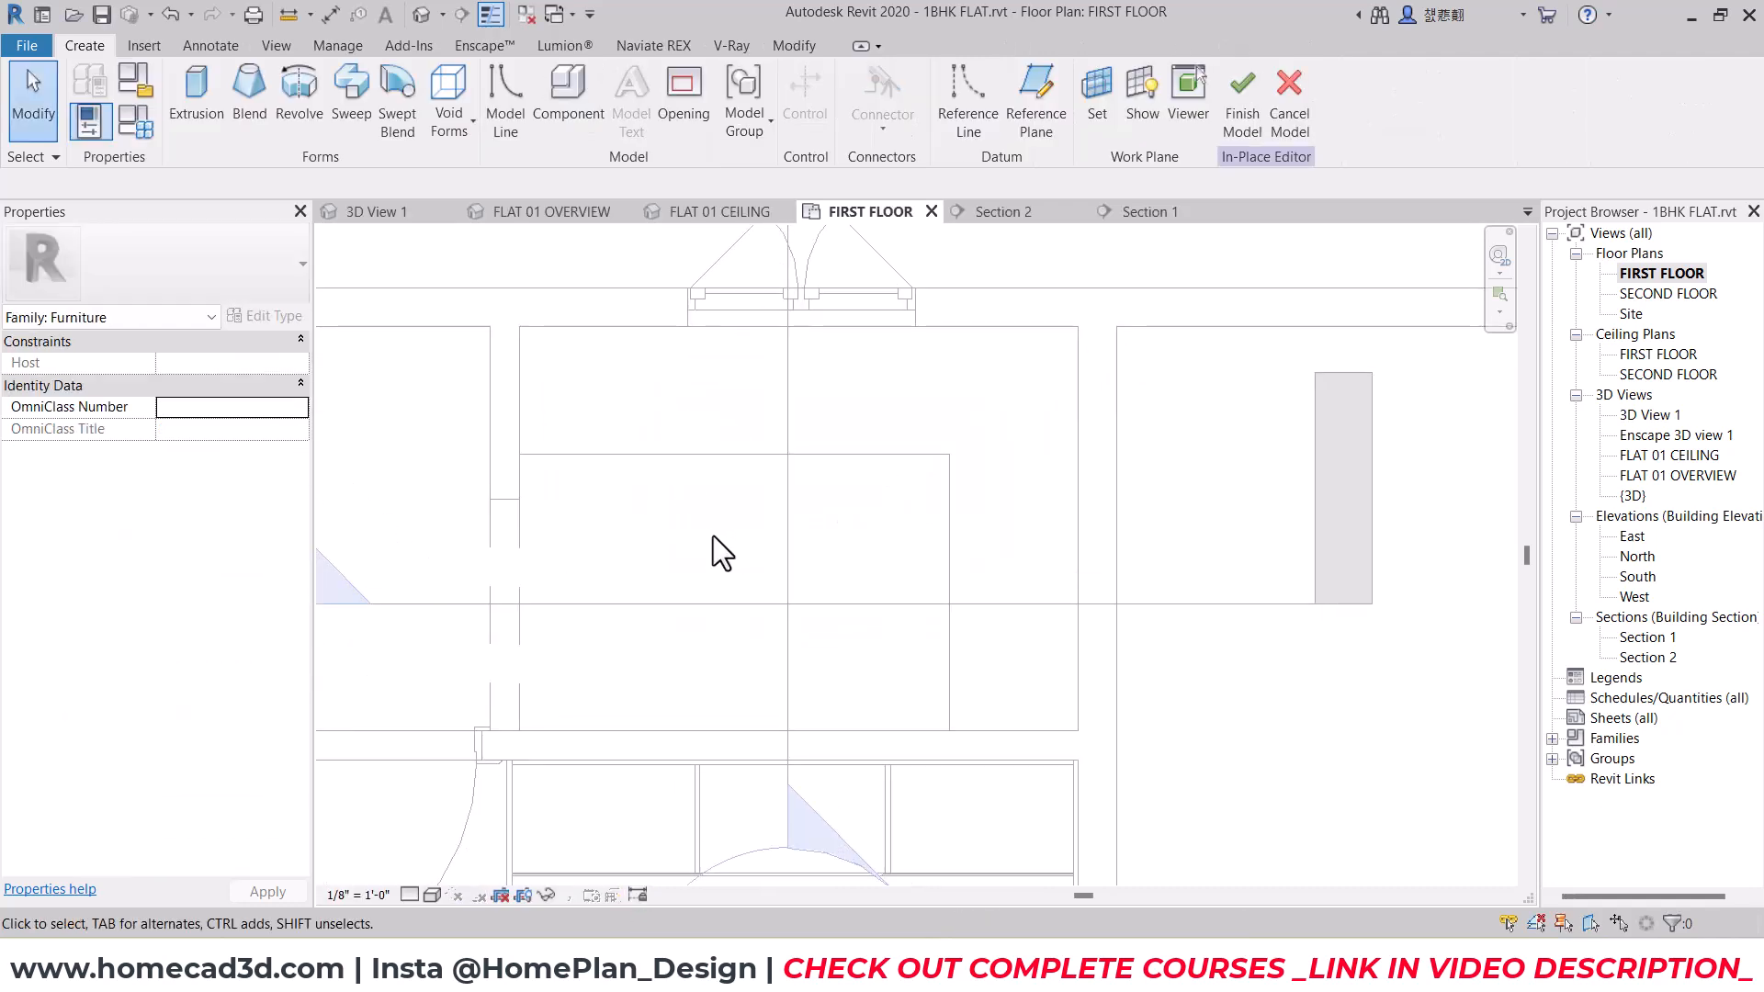
middle_click_drag(707, 456, 724, 472)
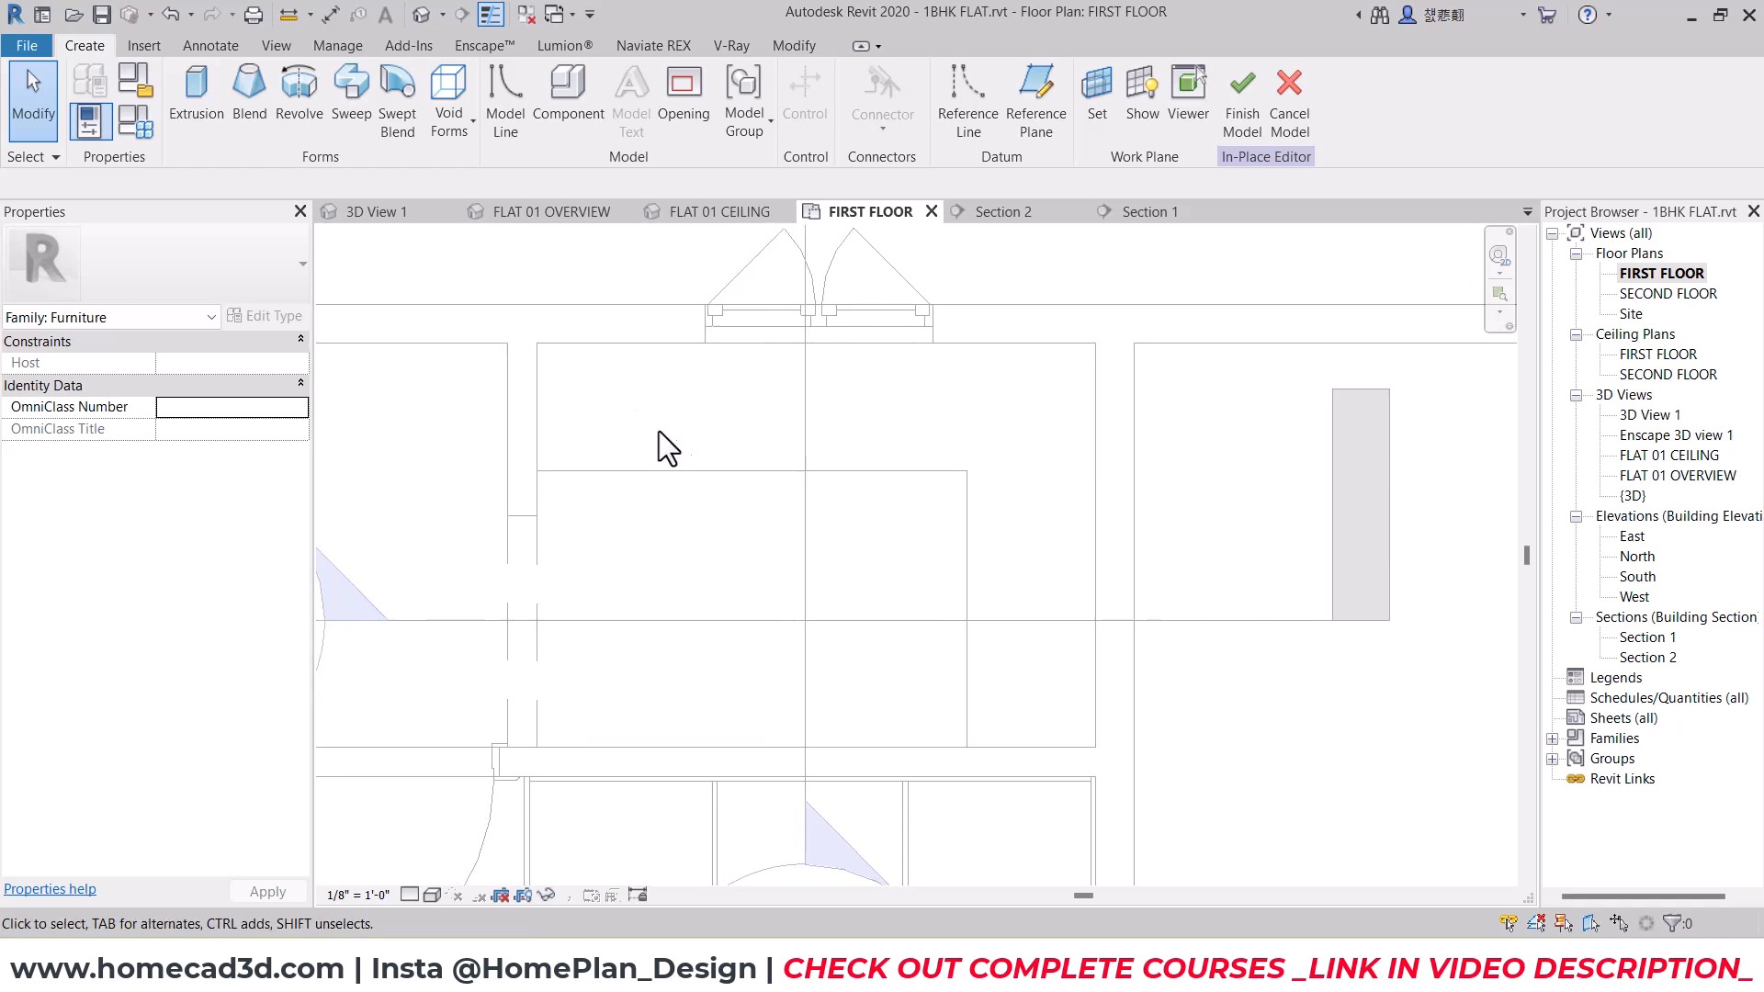
left_click(200, 127)
left_click(537, 343)
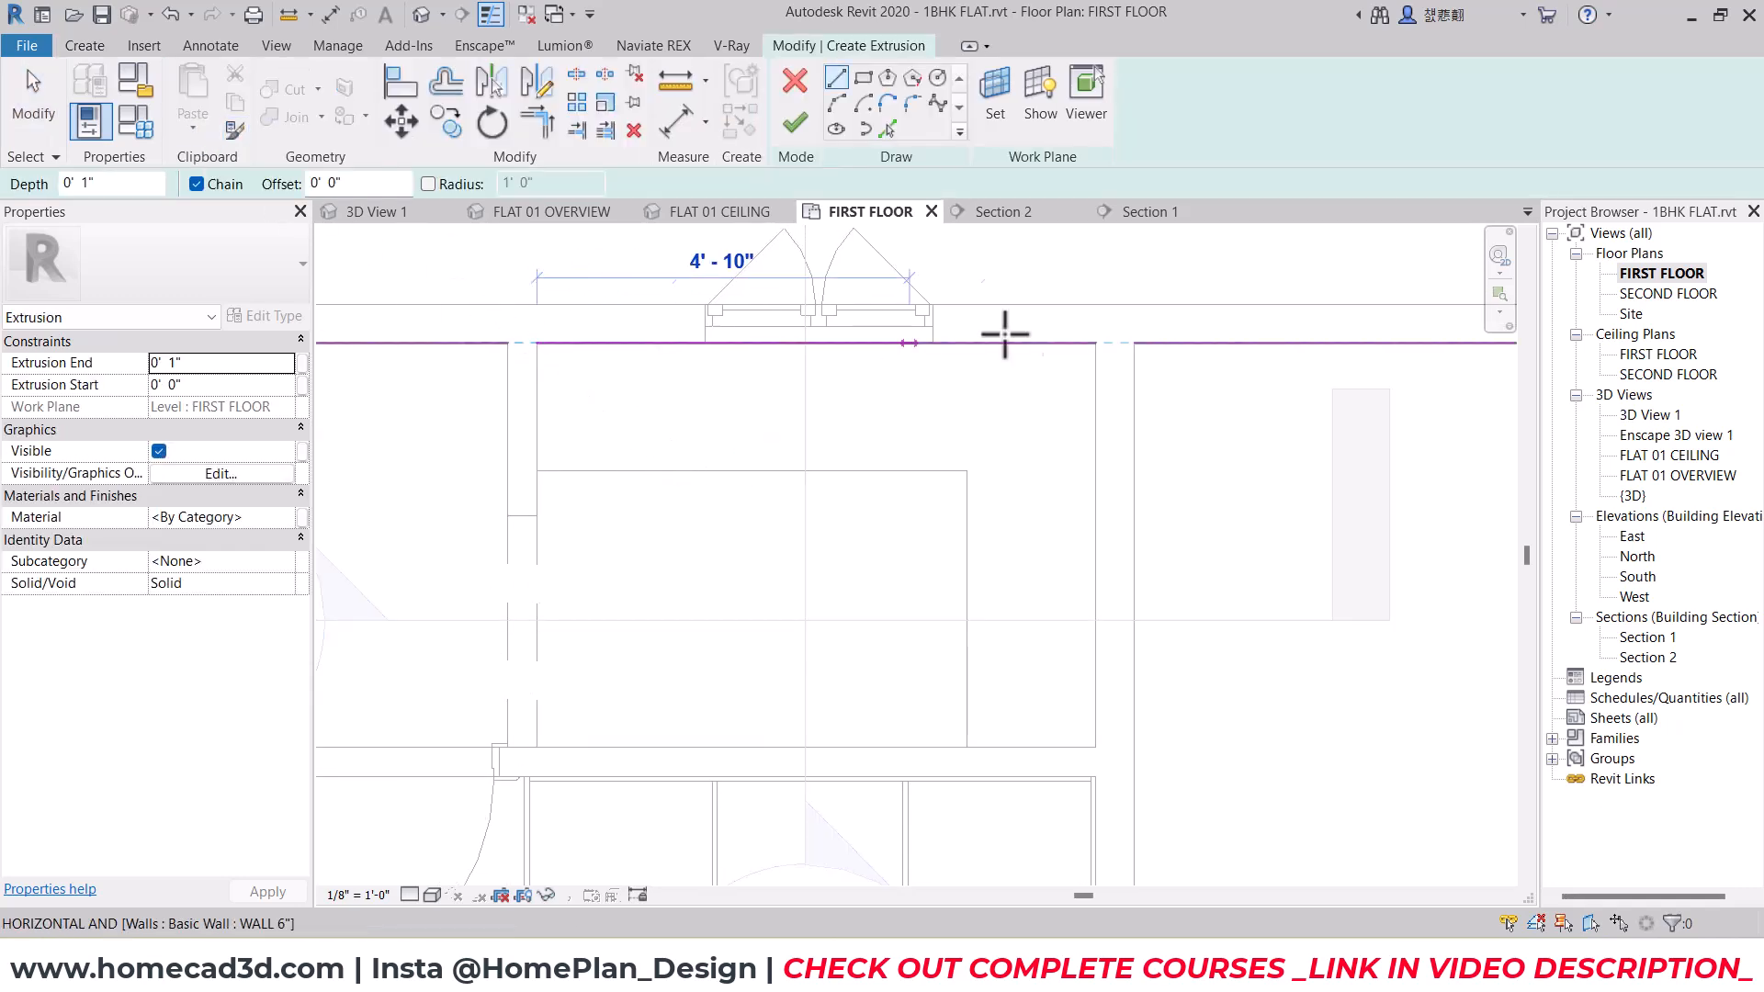
left_click(1096, 343)
left_click(1095, 746)
left_click(967, 746)
left_click(967, 471)
left_click(536, 471)
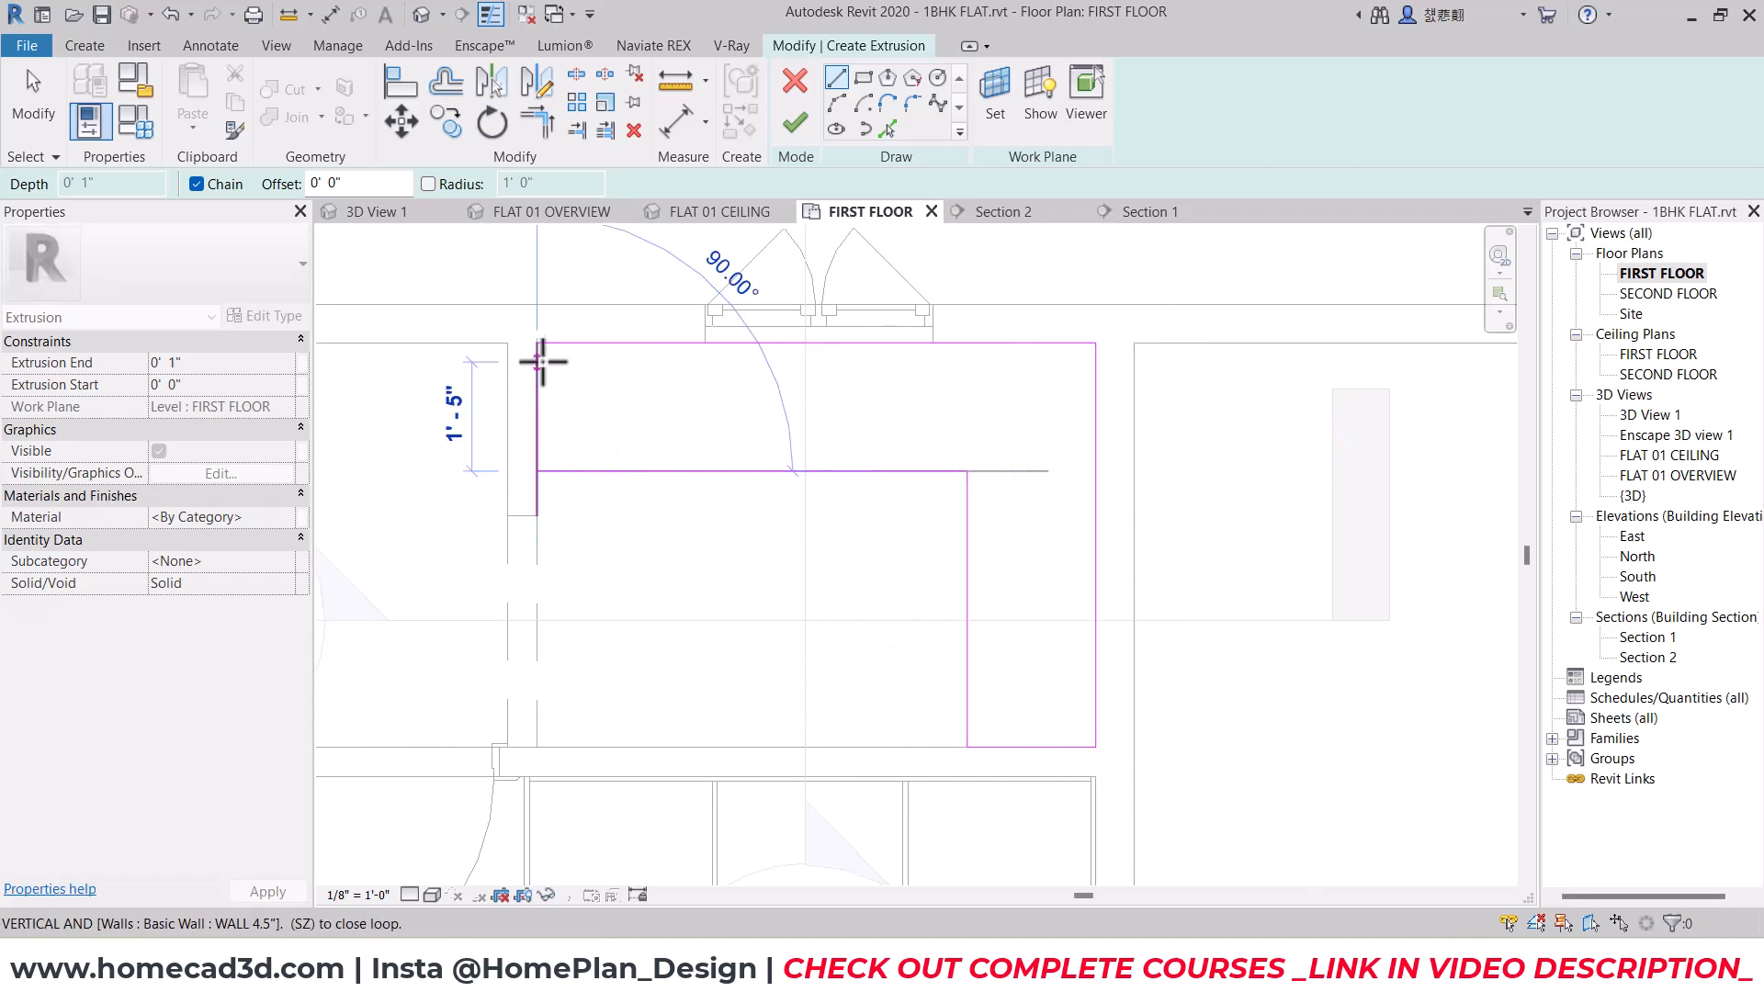
left_click(537, 342)
Step: Offset the profile's two inner edges 3" toward the walls without keeping copies
left_click(445, 85)
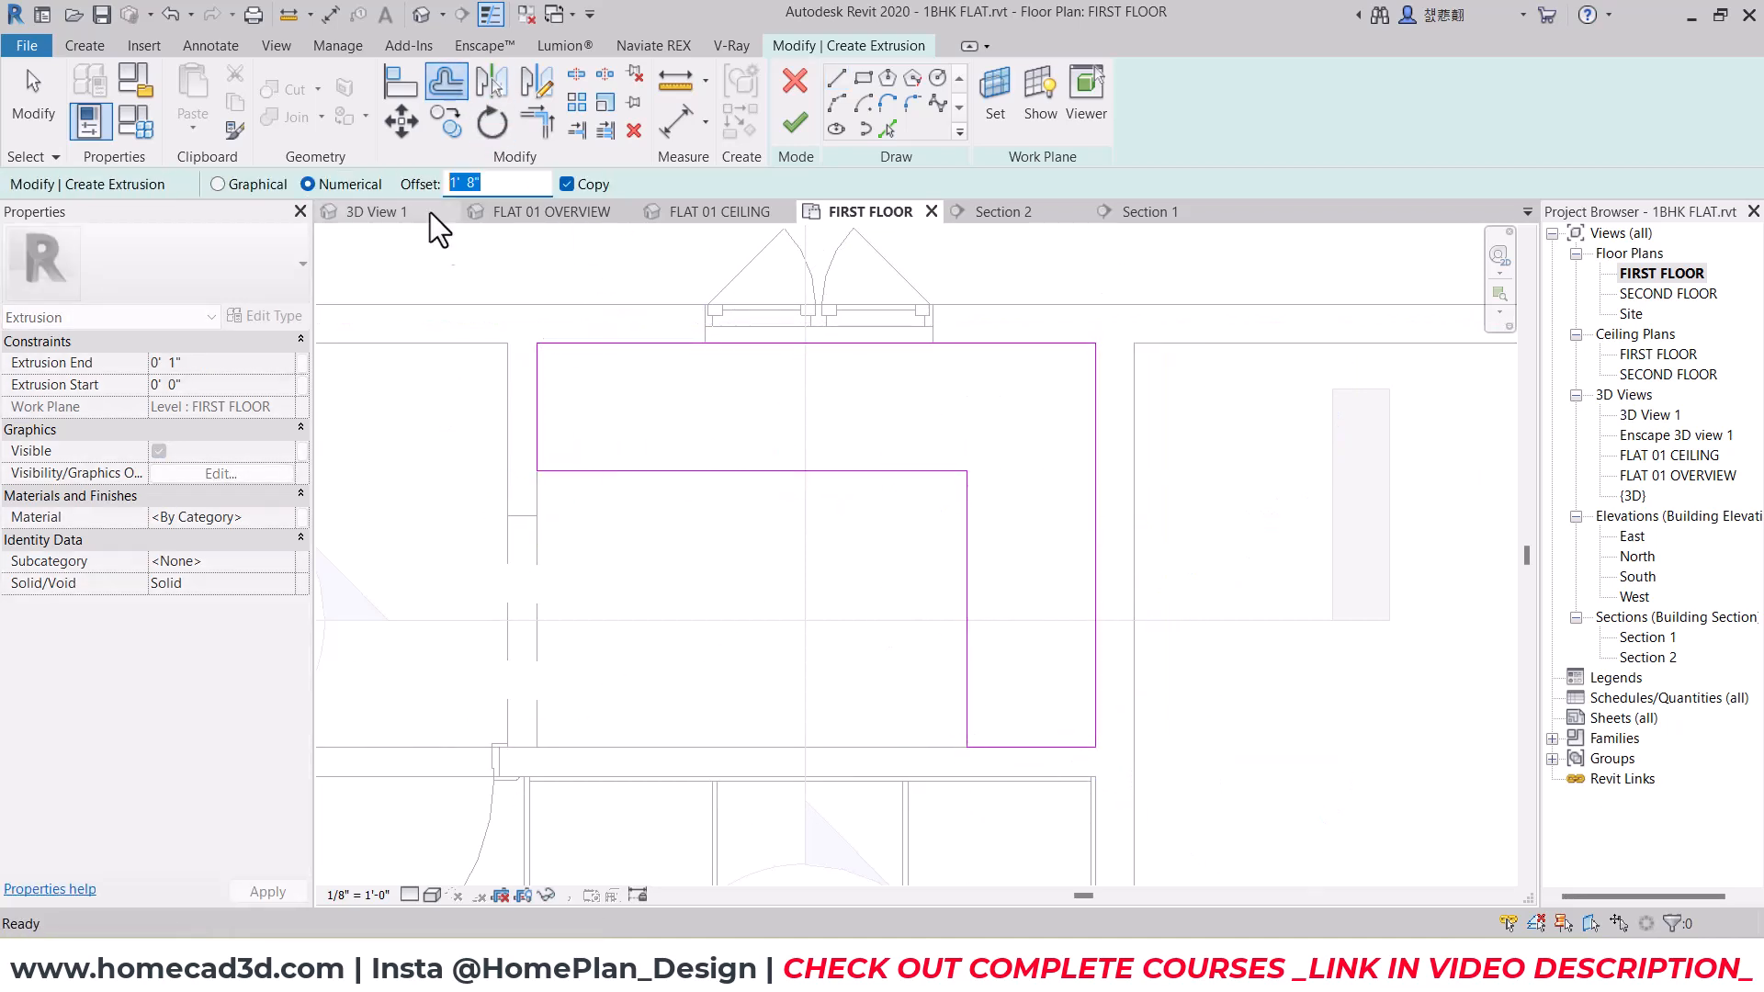
type("3\"")
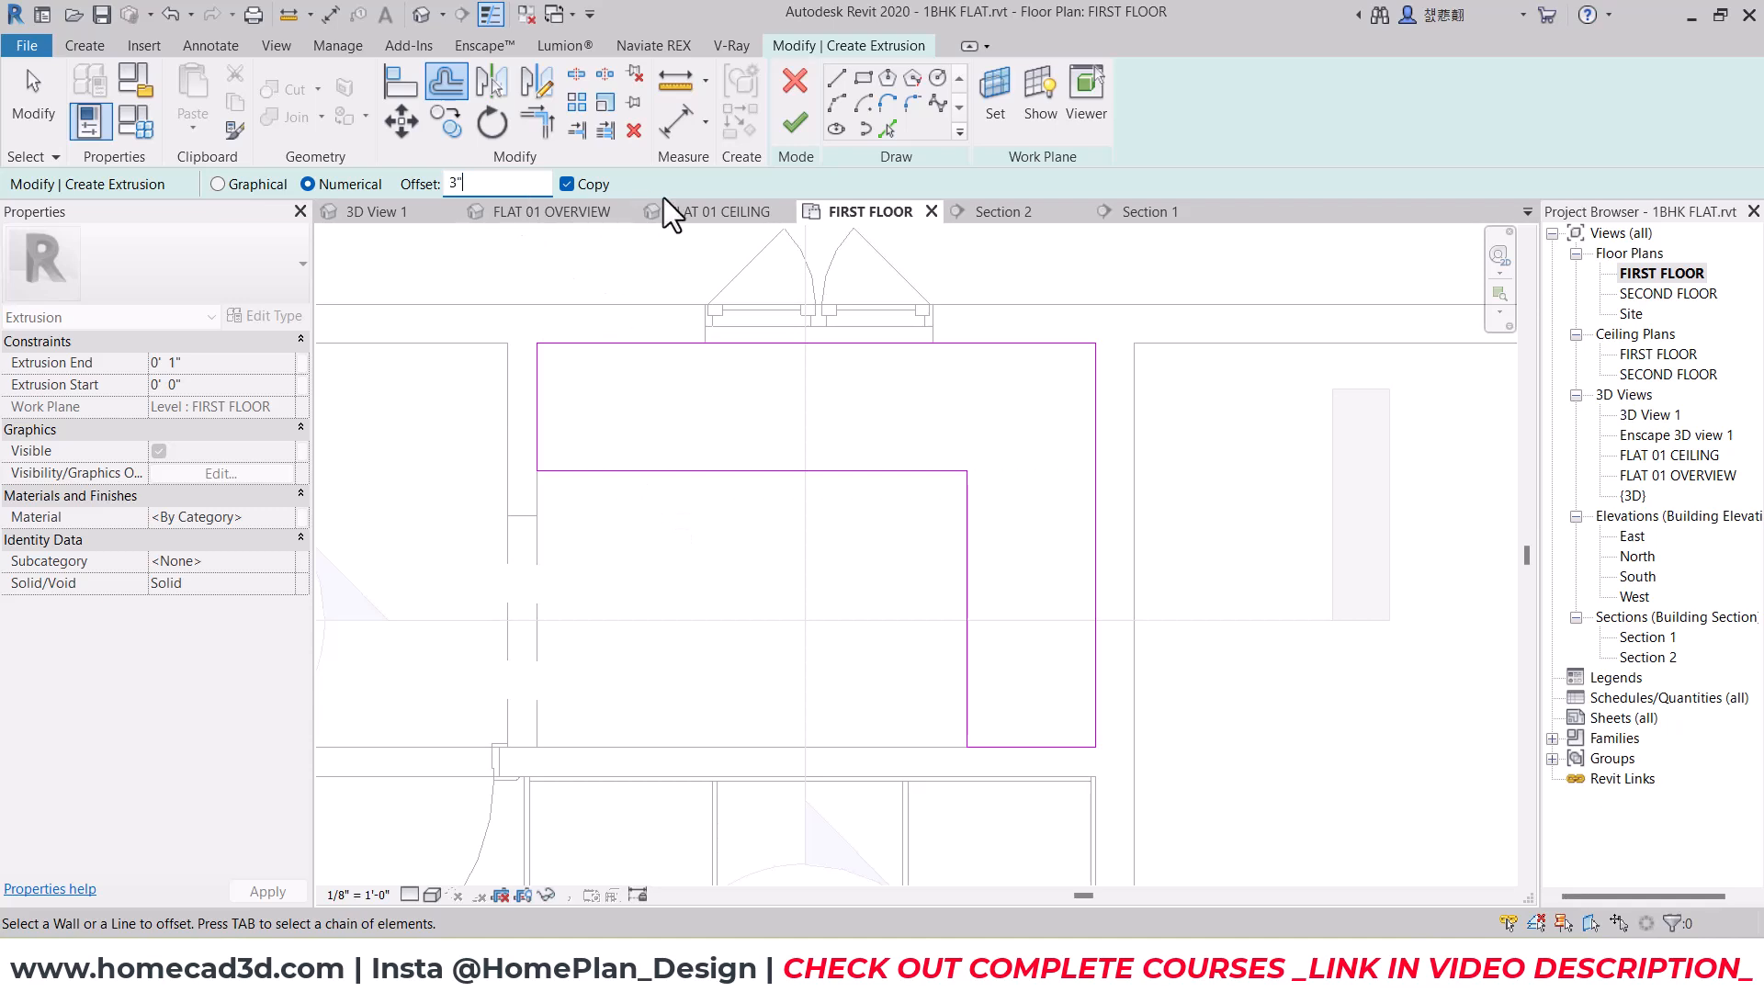
left_click(579, 184)
left_click(674, 462)
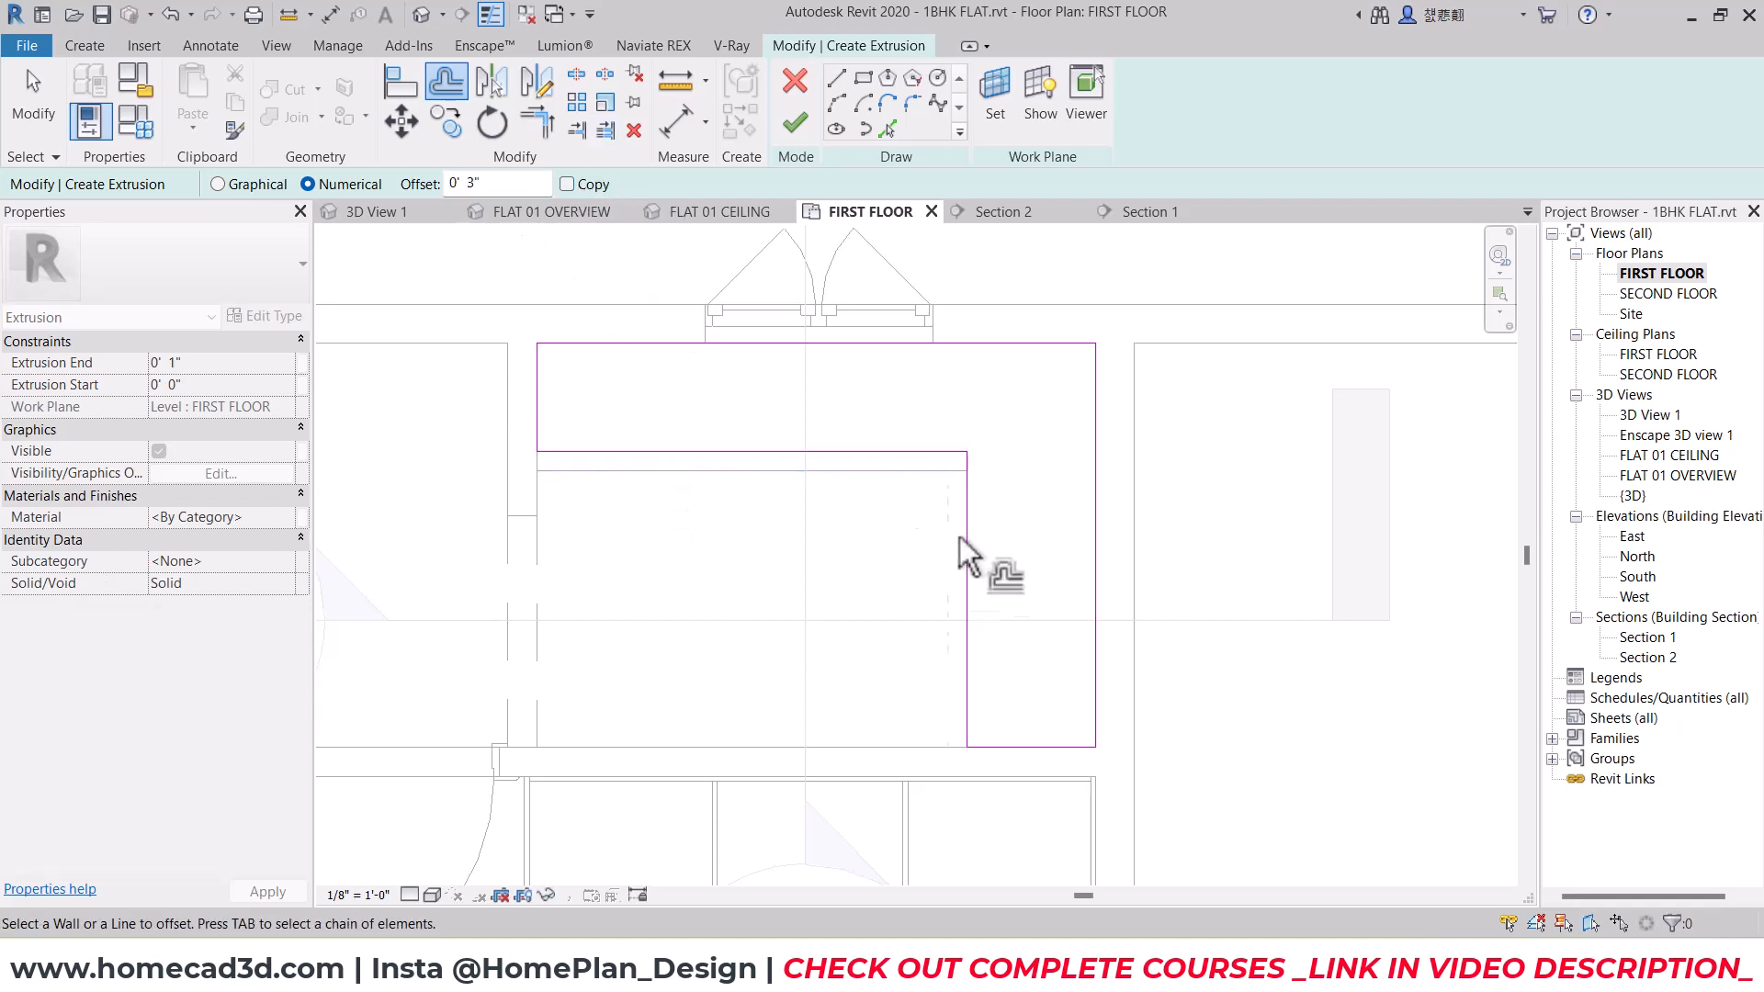
left_click(978, 542)
key("Escape")
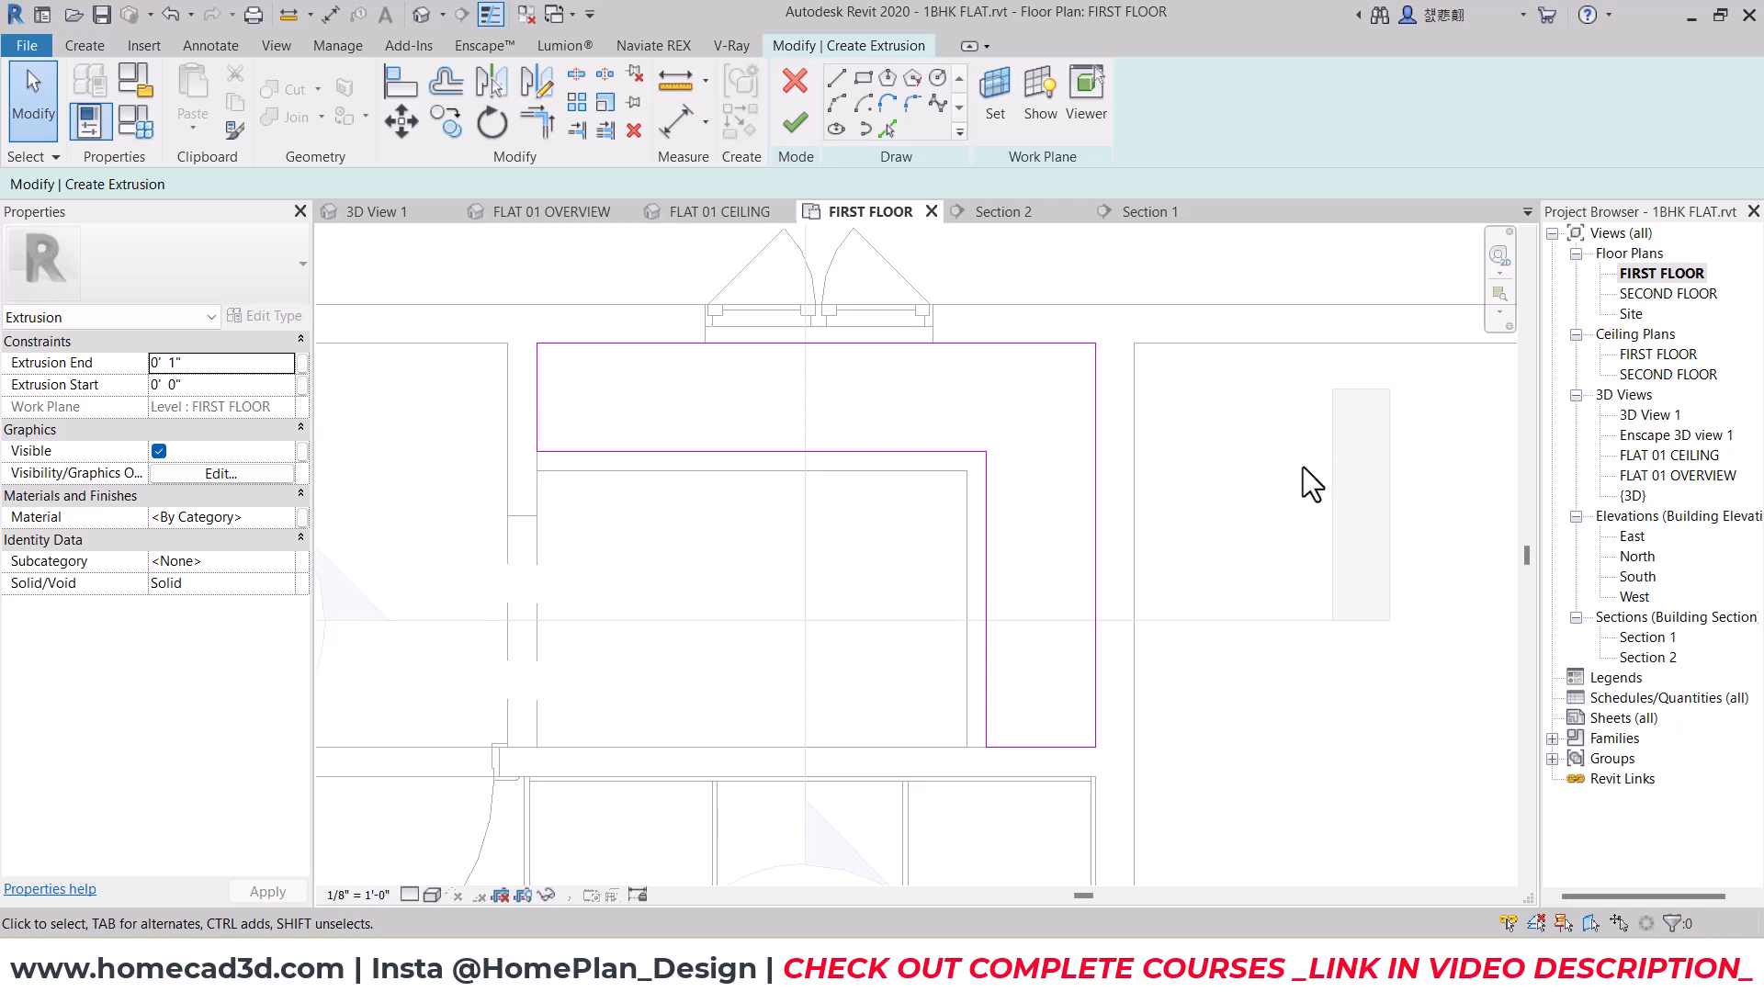
Step: Finish the base cabinet sketch and show the extrusion in the FLAT 01 OVERVIEW 3D view
left_click(793, 123)
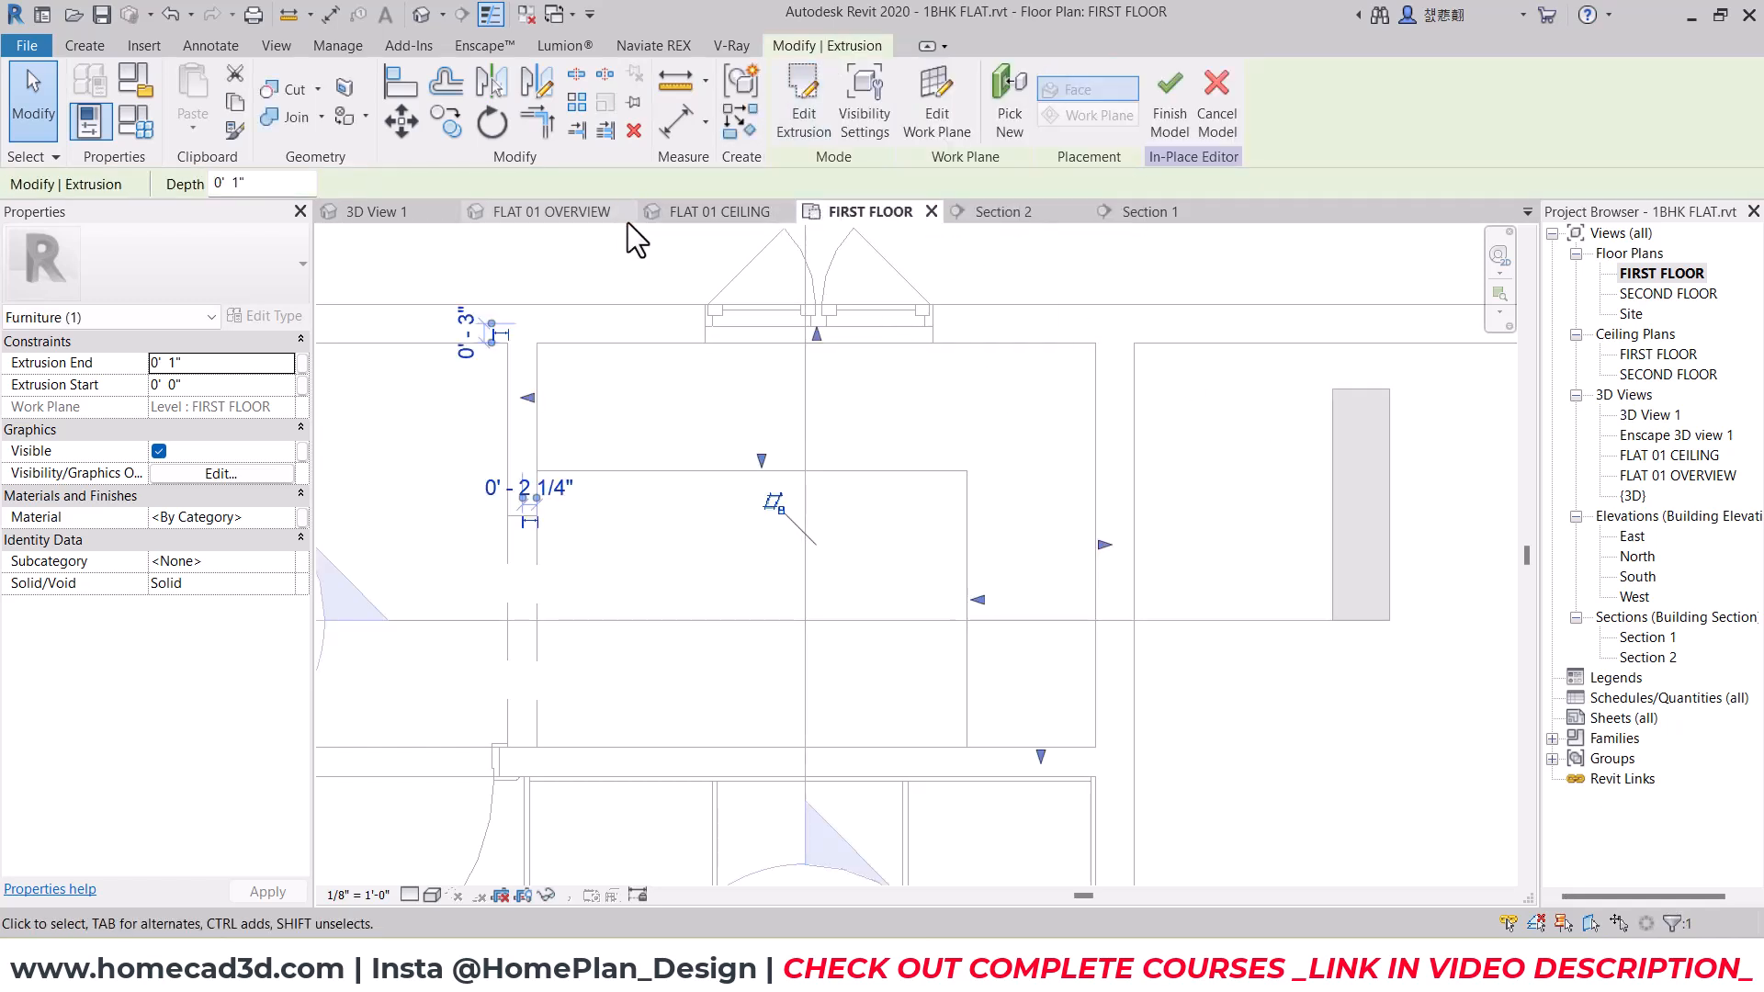
left_click(548, 211)
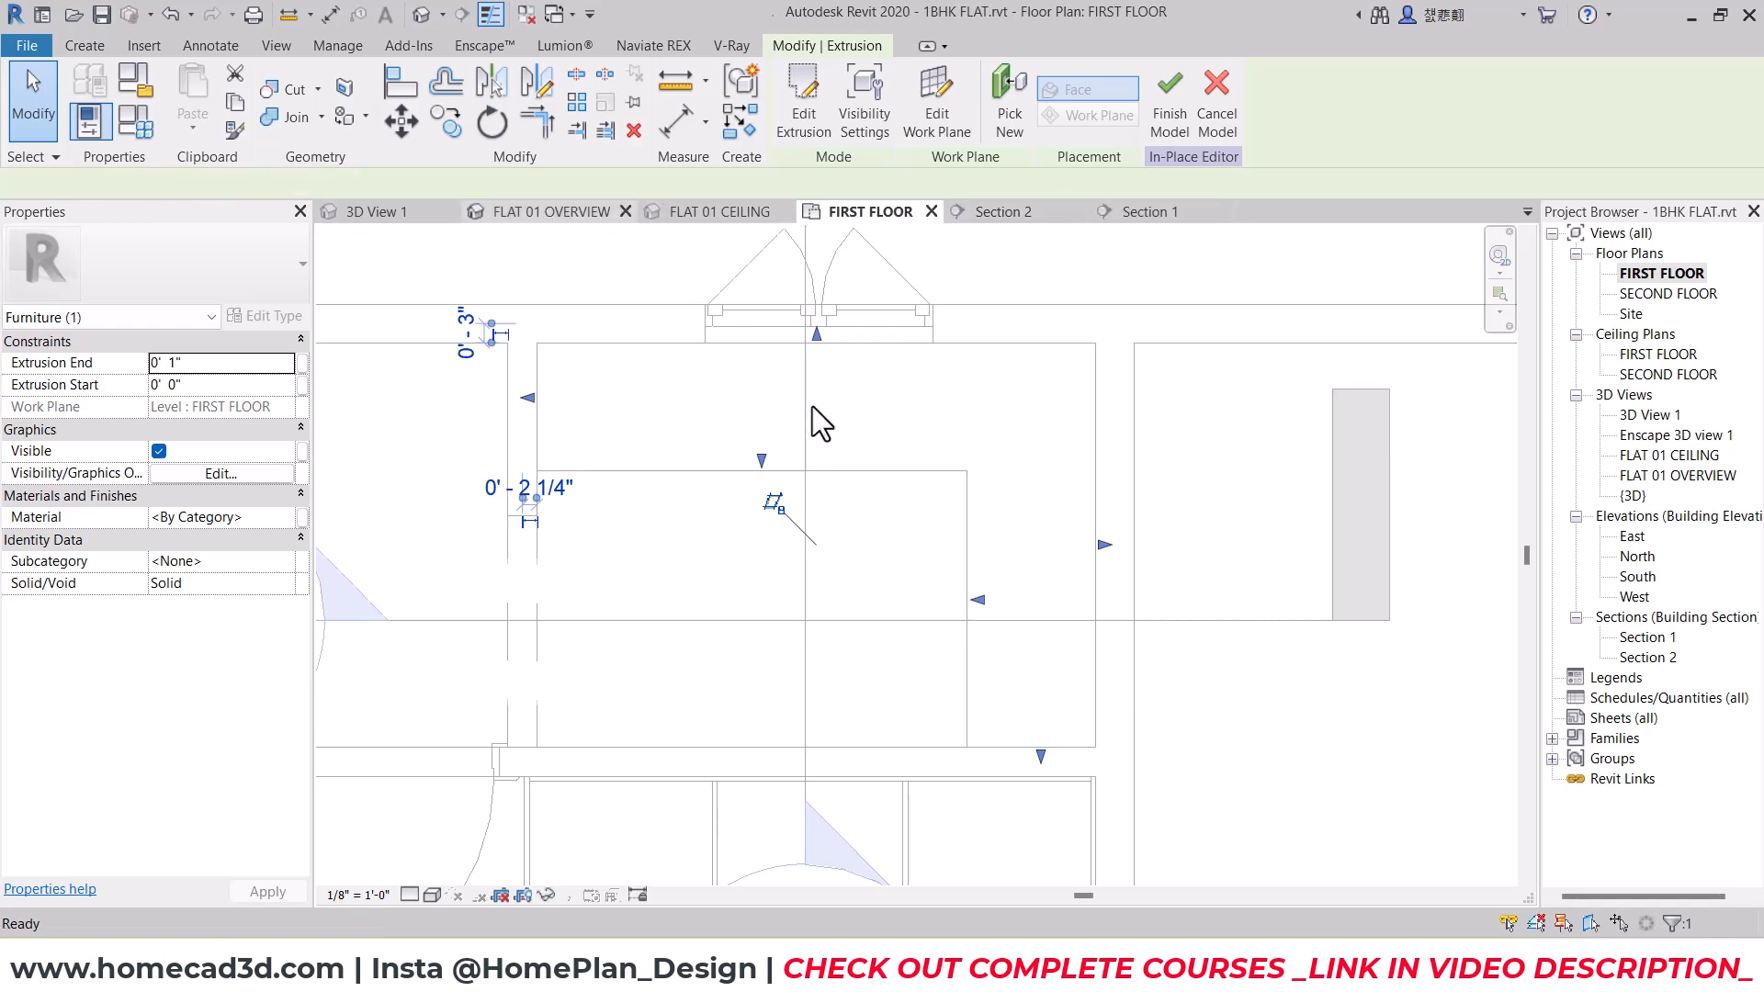
scroll(748, 542, "up", 5)
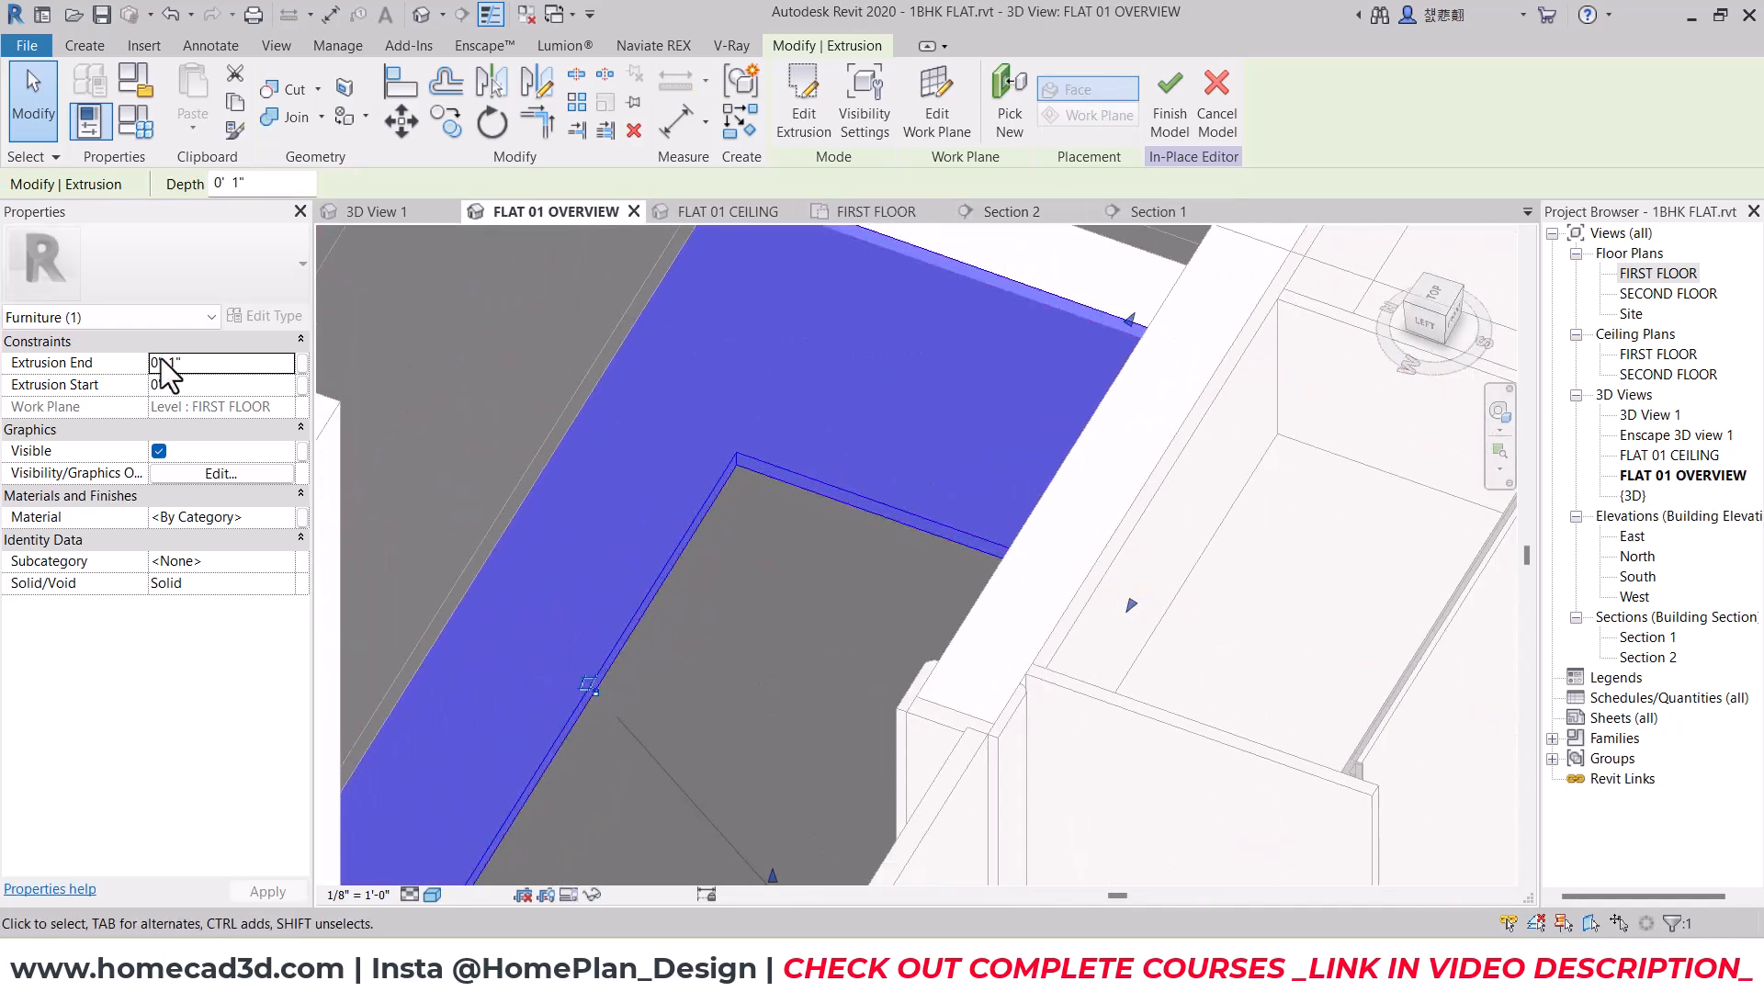
Step: Set the L-shaped base extrusion's end to 2" and keep the extrusion selected
left_click(210, 364)
type("2\"")
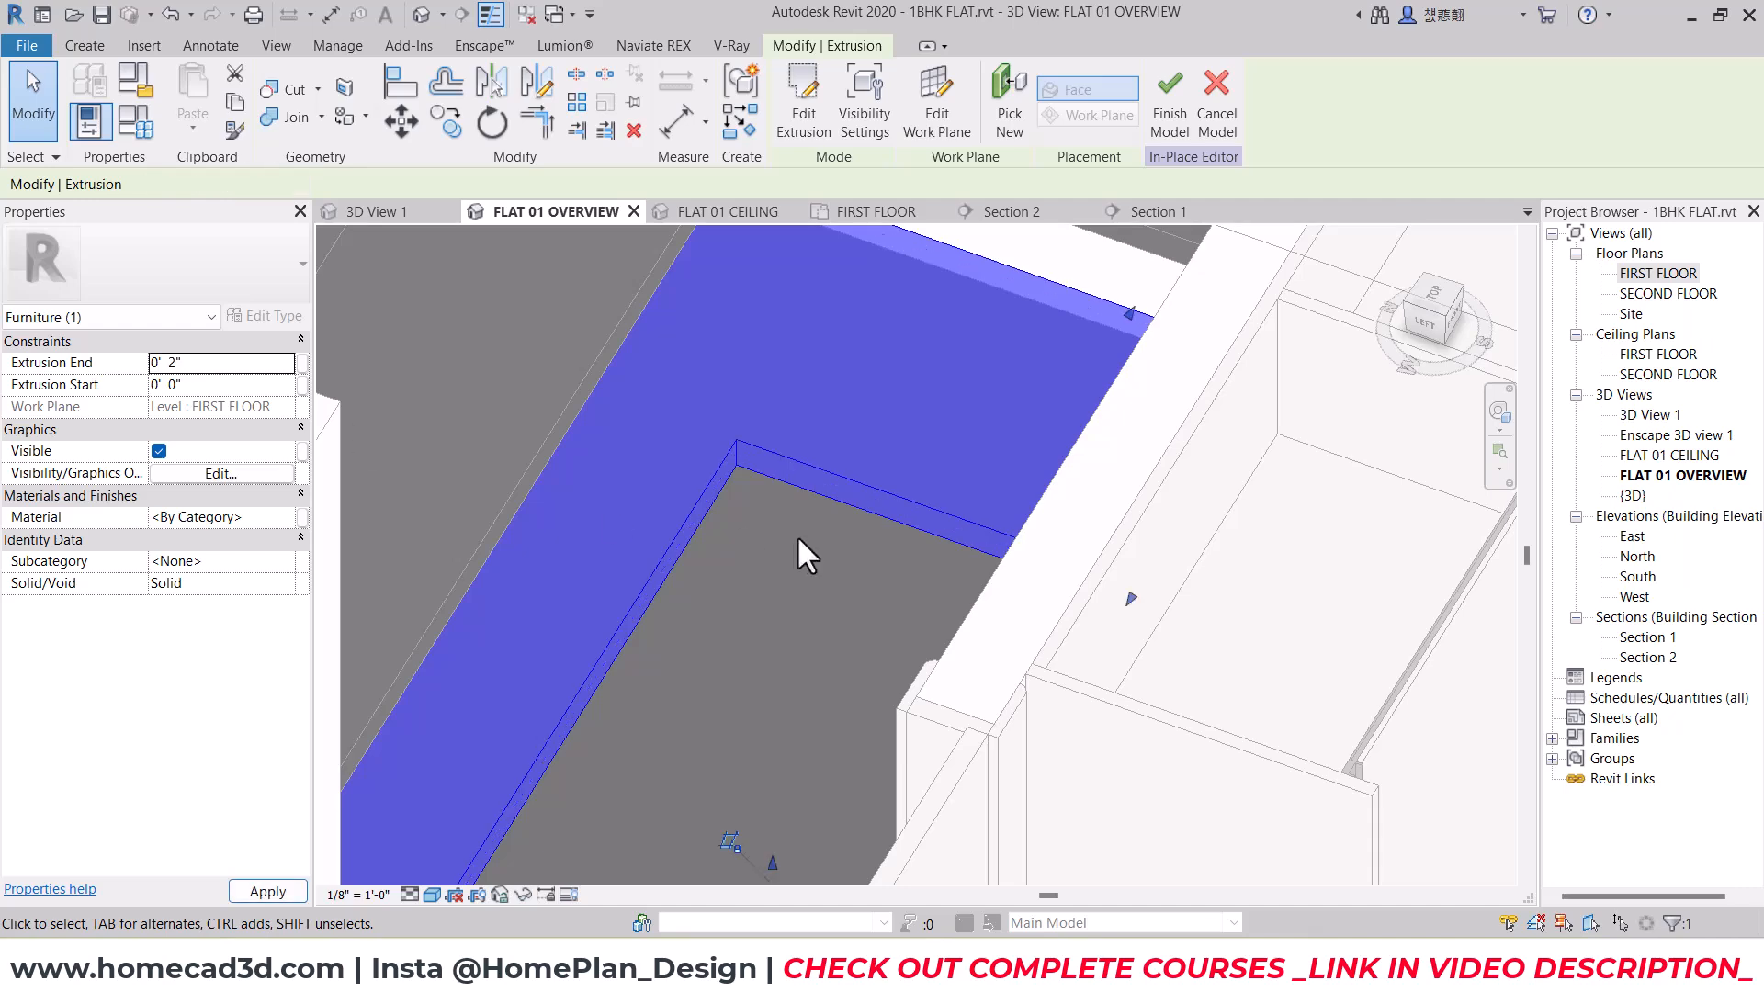
left_click(799, 536)
middle_click_drag(799, 536, 825, 590, "shift")
left_click(917, 583)
left_click_drag(483, 428, 708, 517)
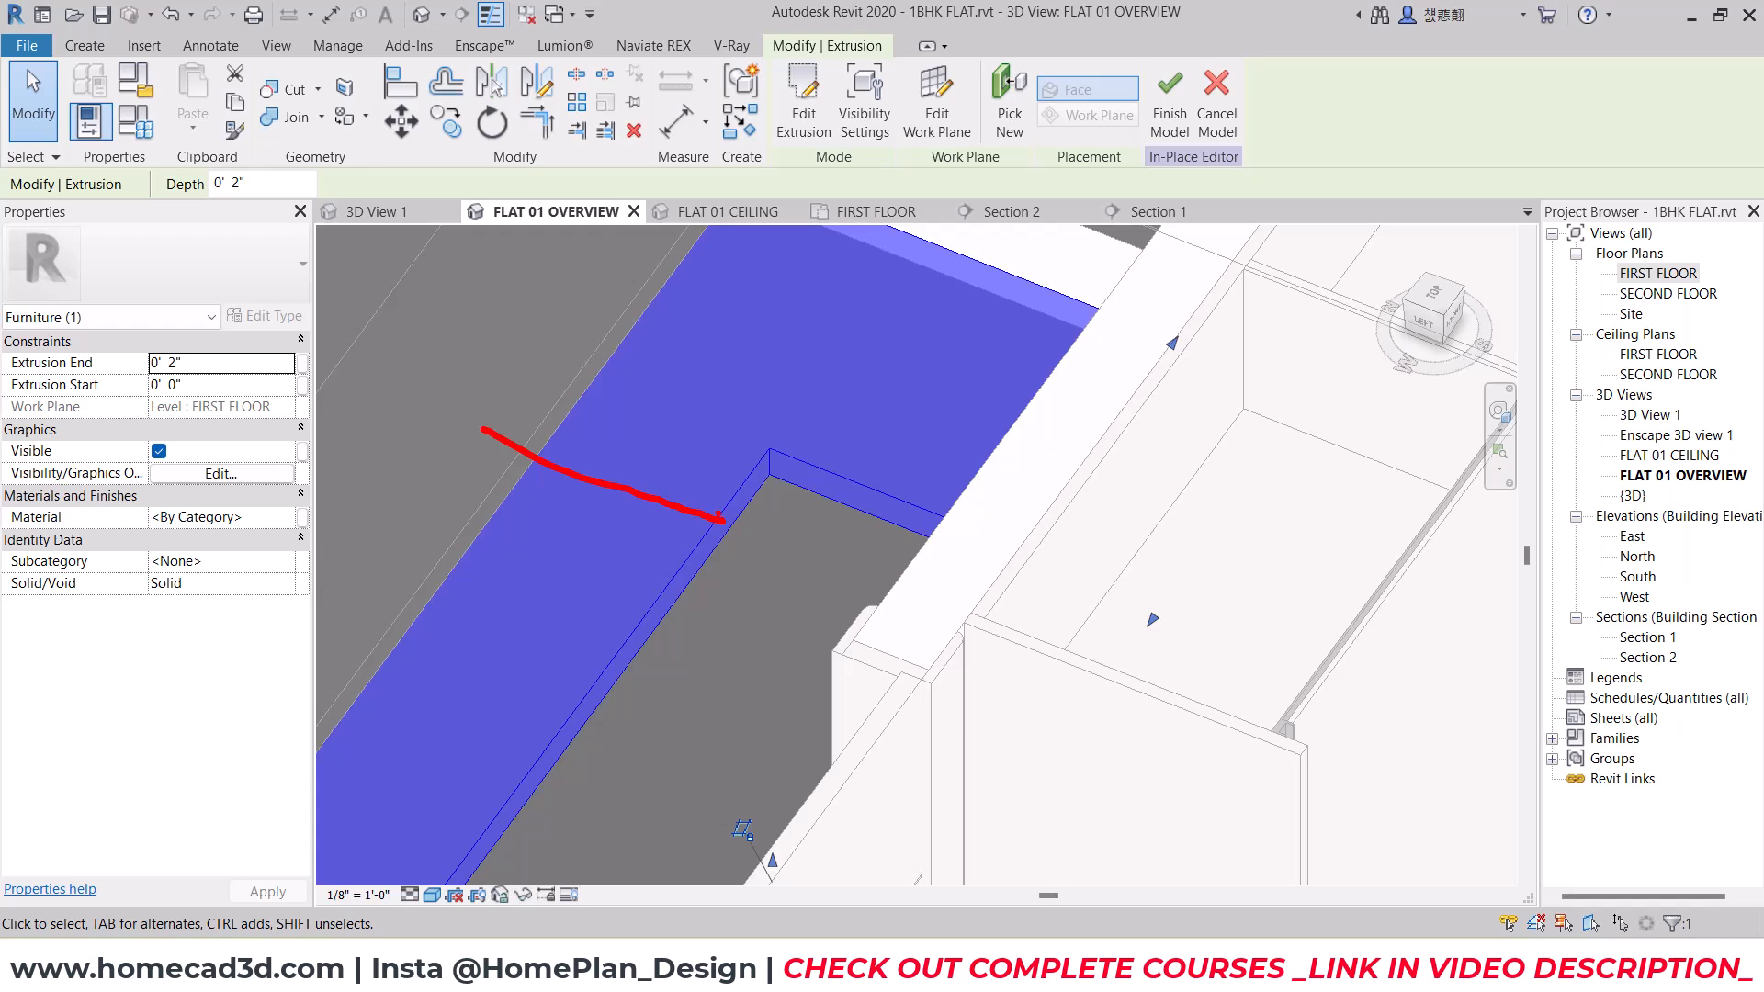
left_click_drag(544, 374, 733, 465)
mouse_move(682, 721)
left_mouse_down()
mouse_move(691, 705)
mouse_move(775, 740)
left_mouse_up()
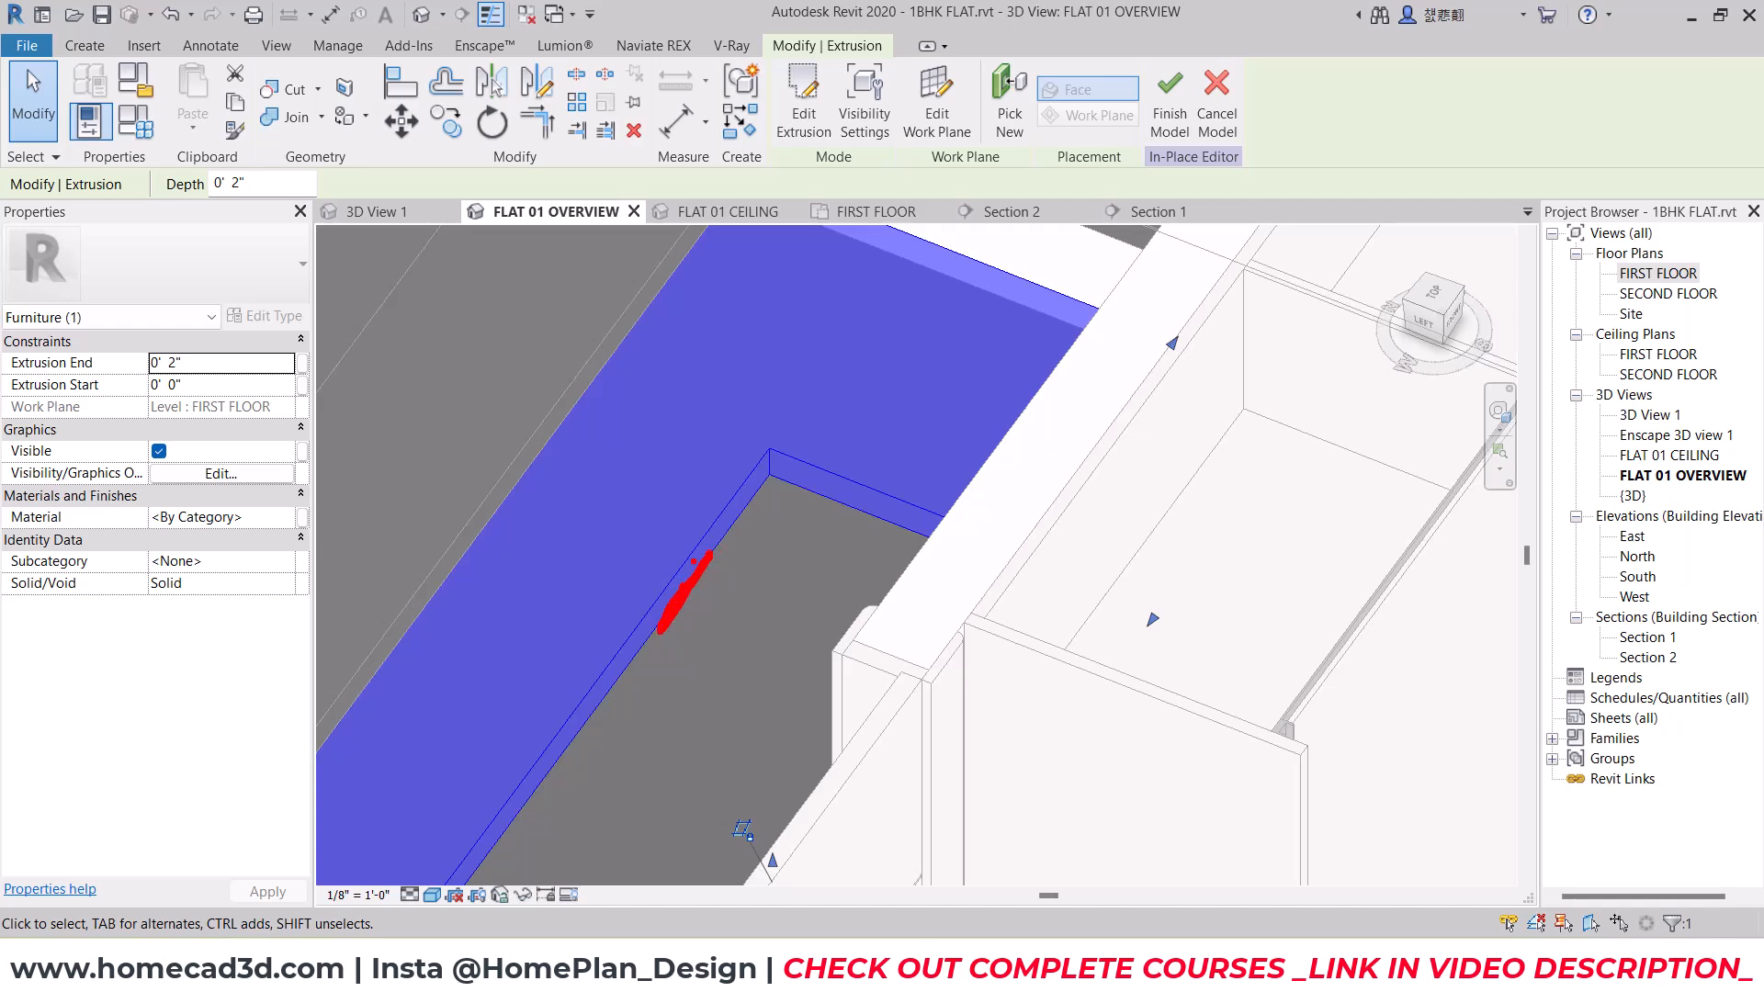
Step: Temporarily isolate the selected L-shaped base extrusion in the 3D view
middle_click_drag(740, 515, 834, 574, "shift")
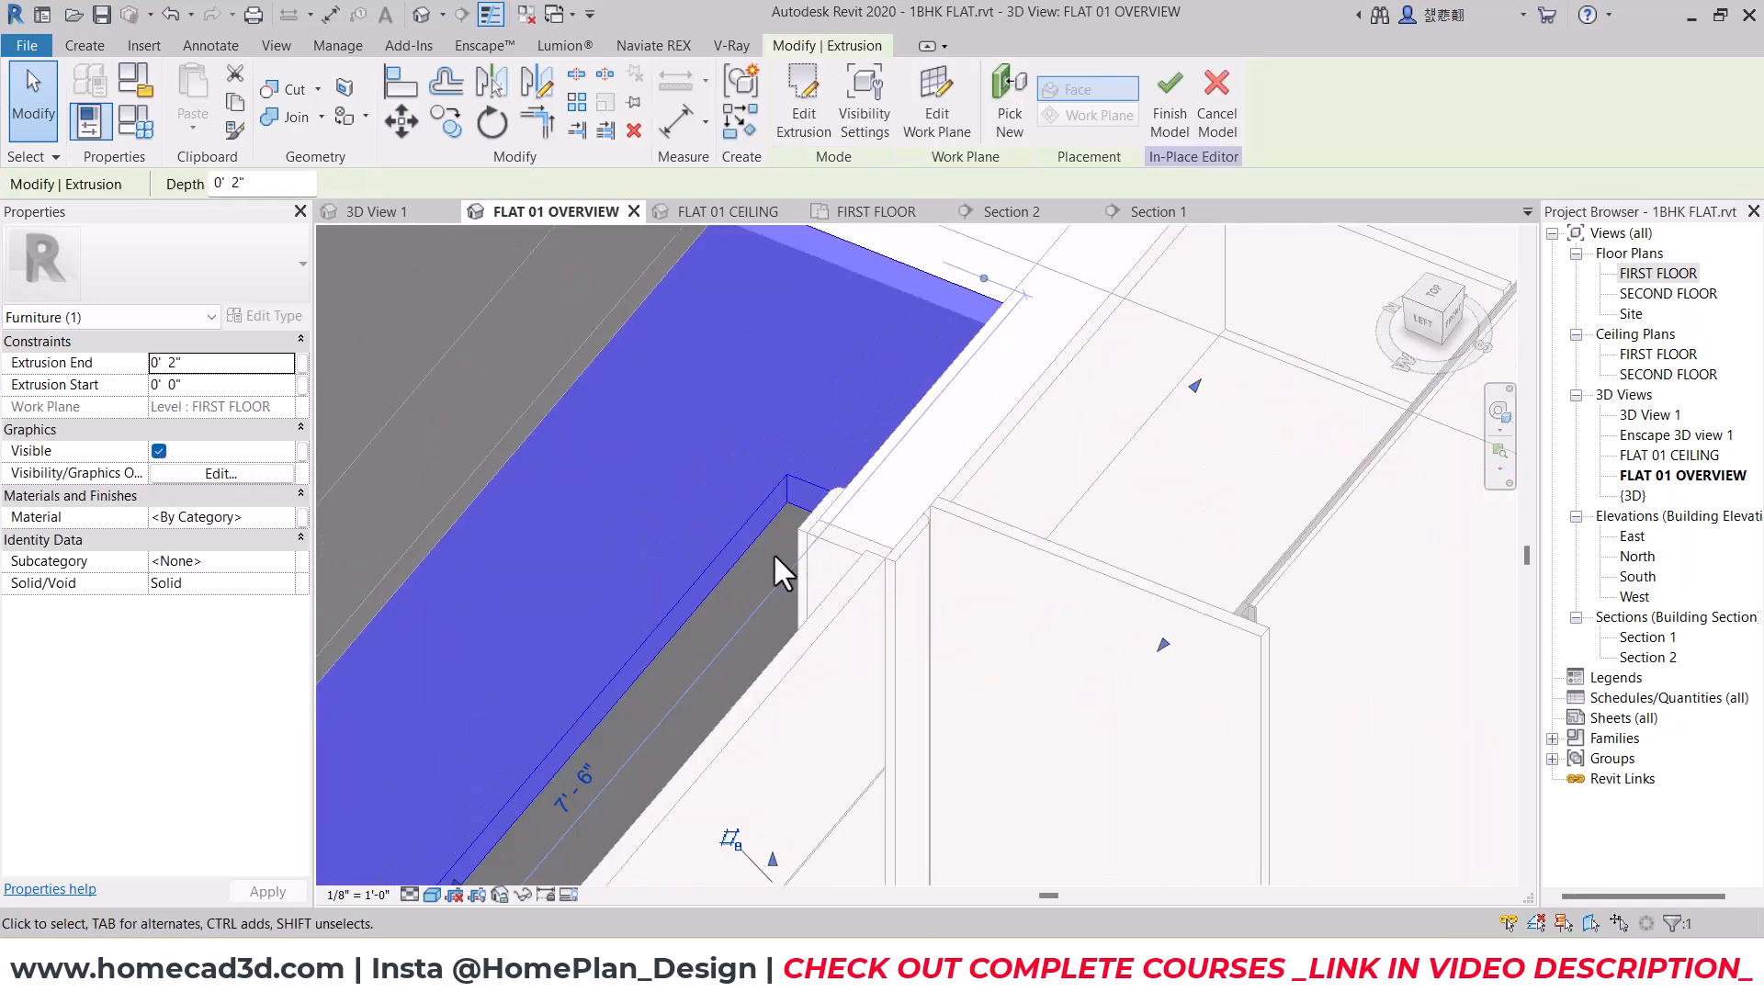
scroll(781, 551, "down", 3)
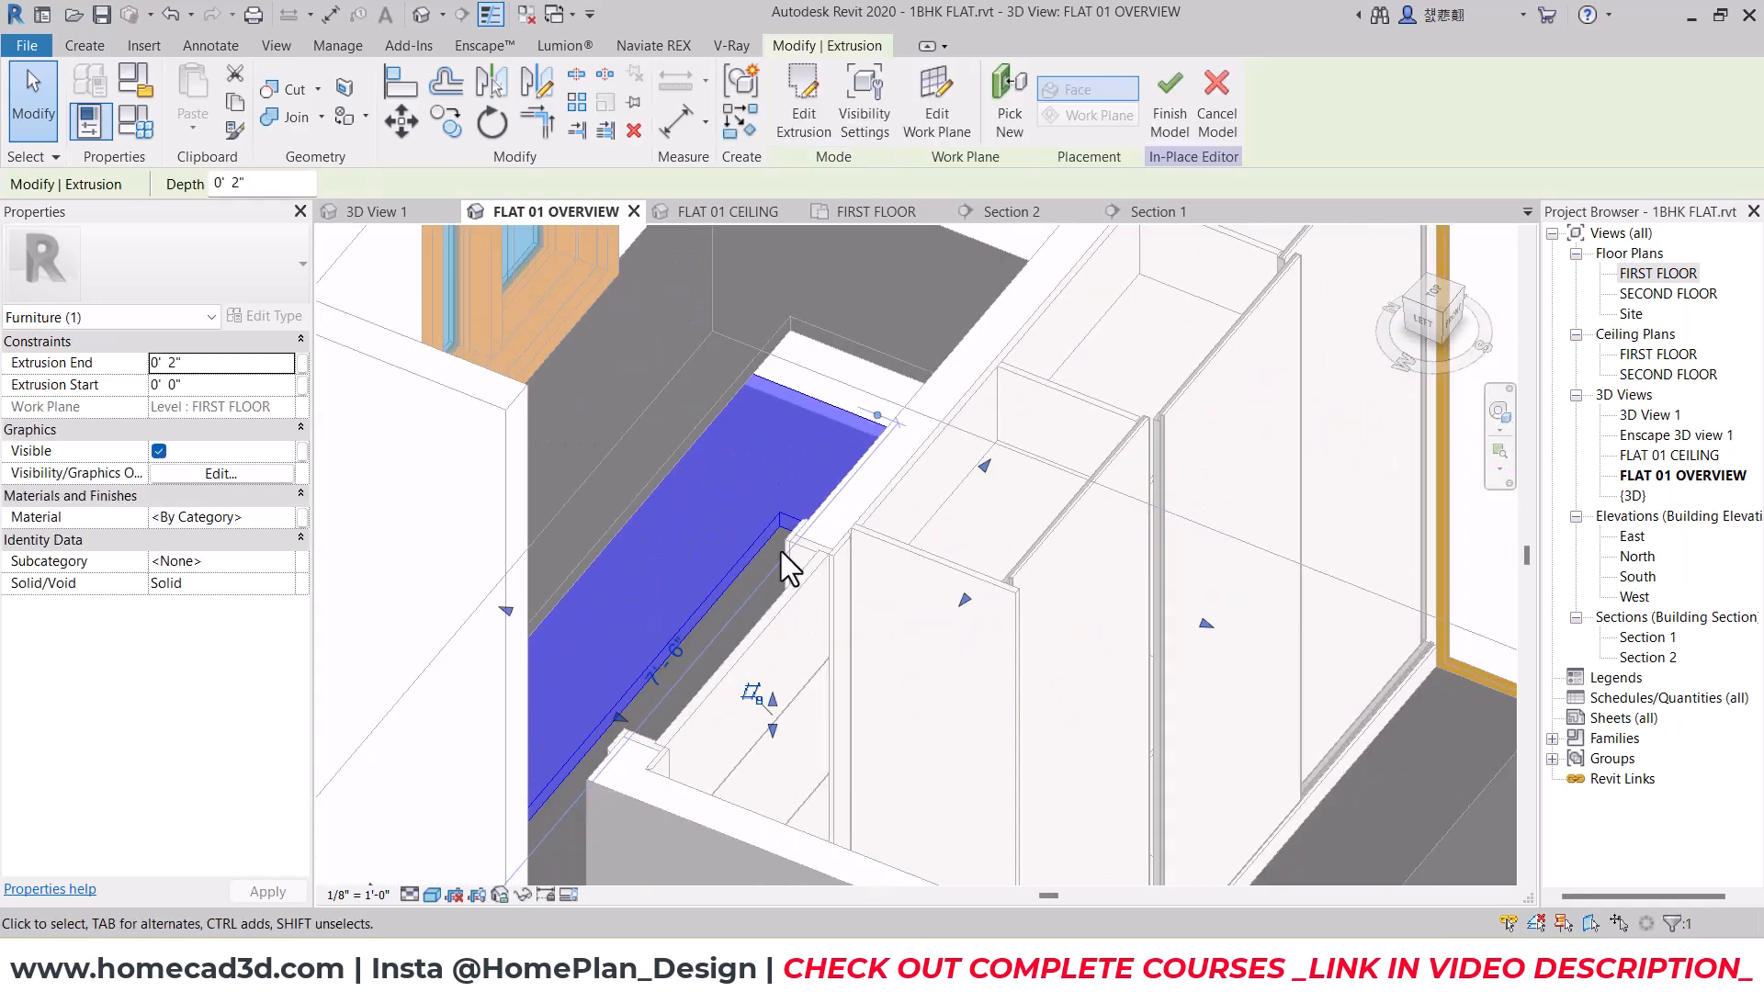
left_click(523, 894)
left_click(561, 816)
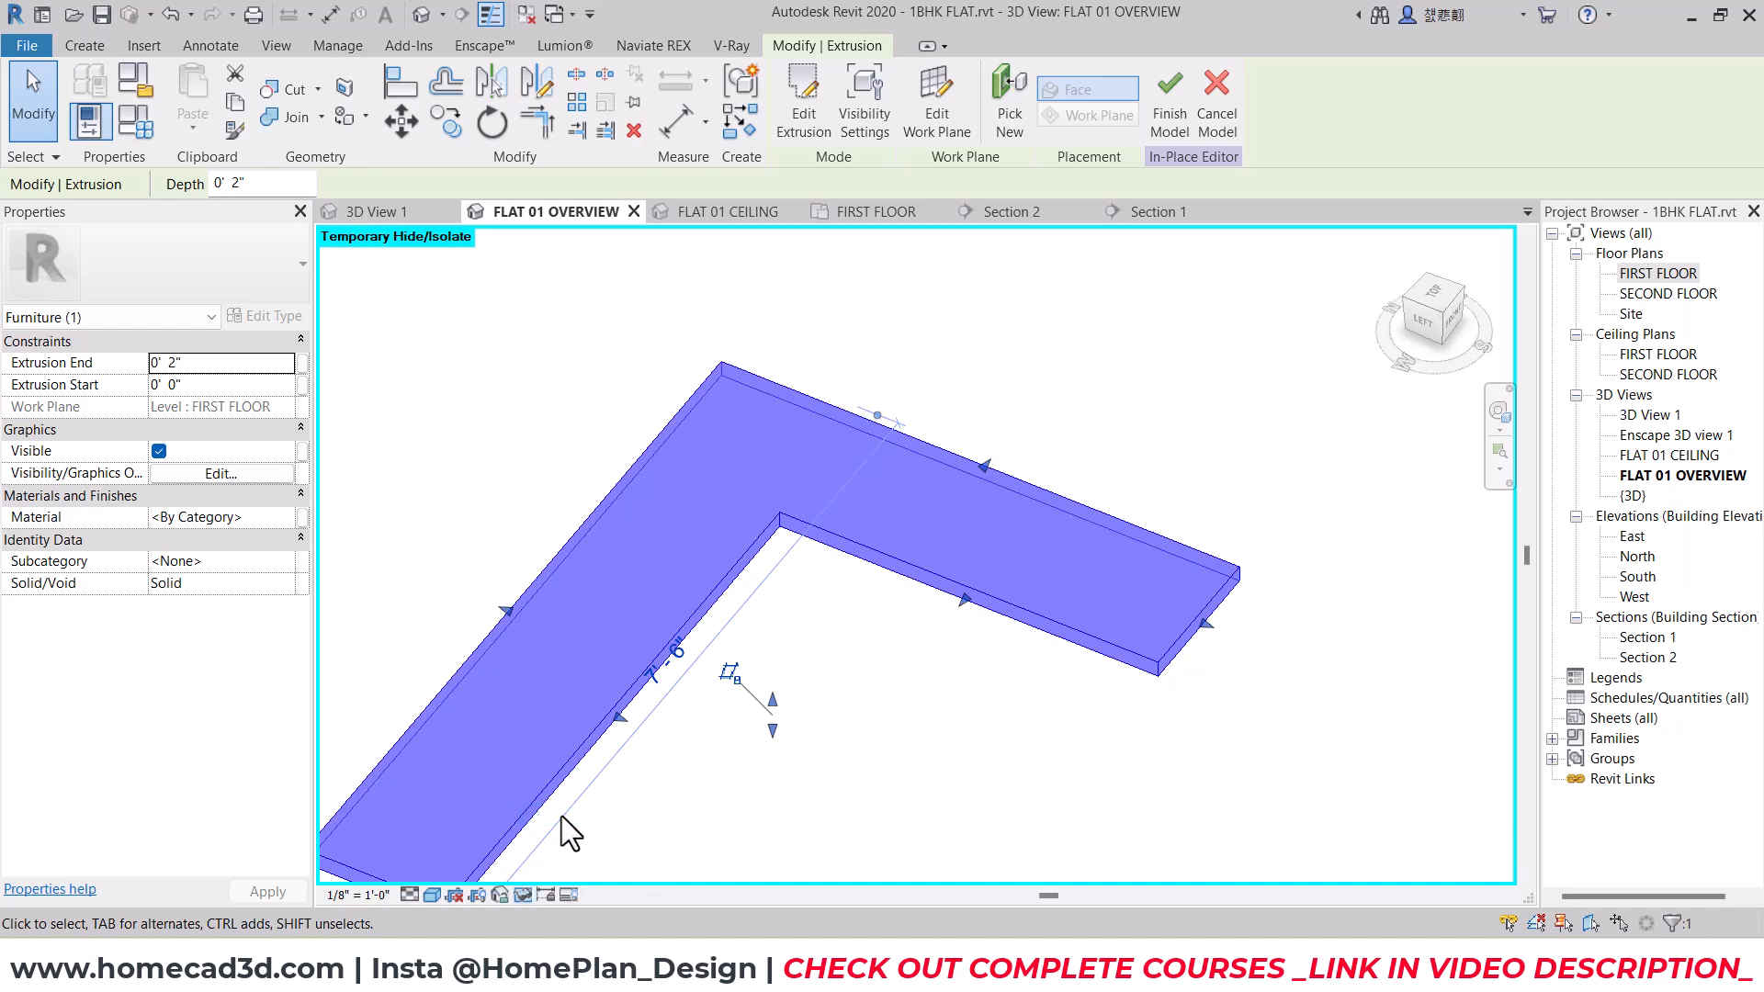
scroll(656, 726, "down", 3)
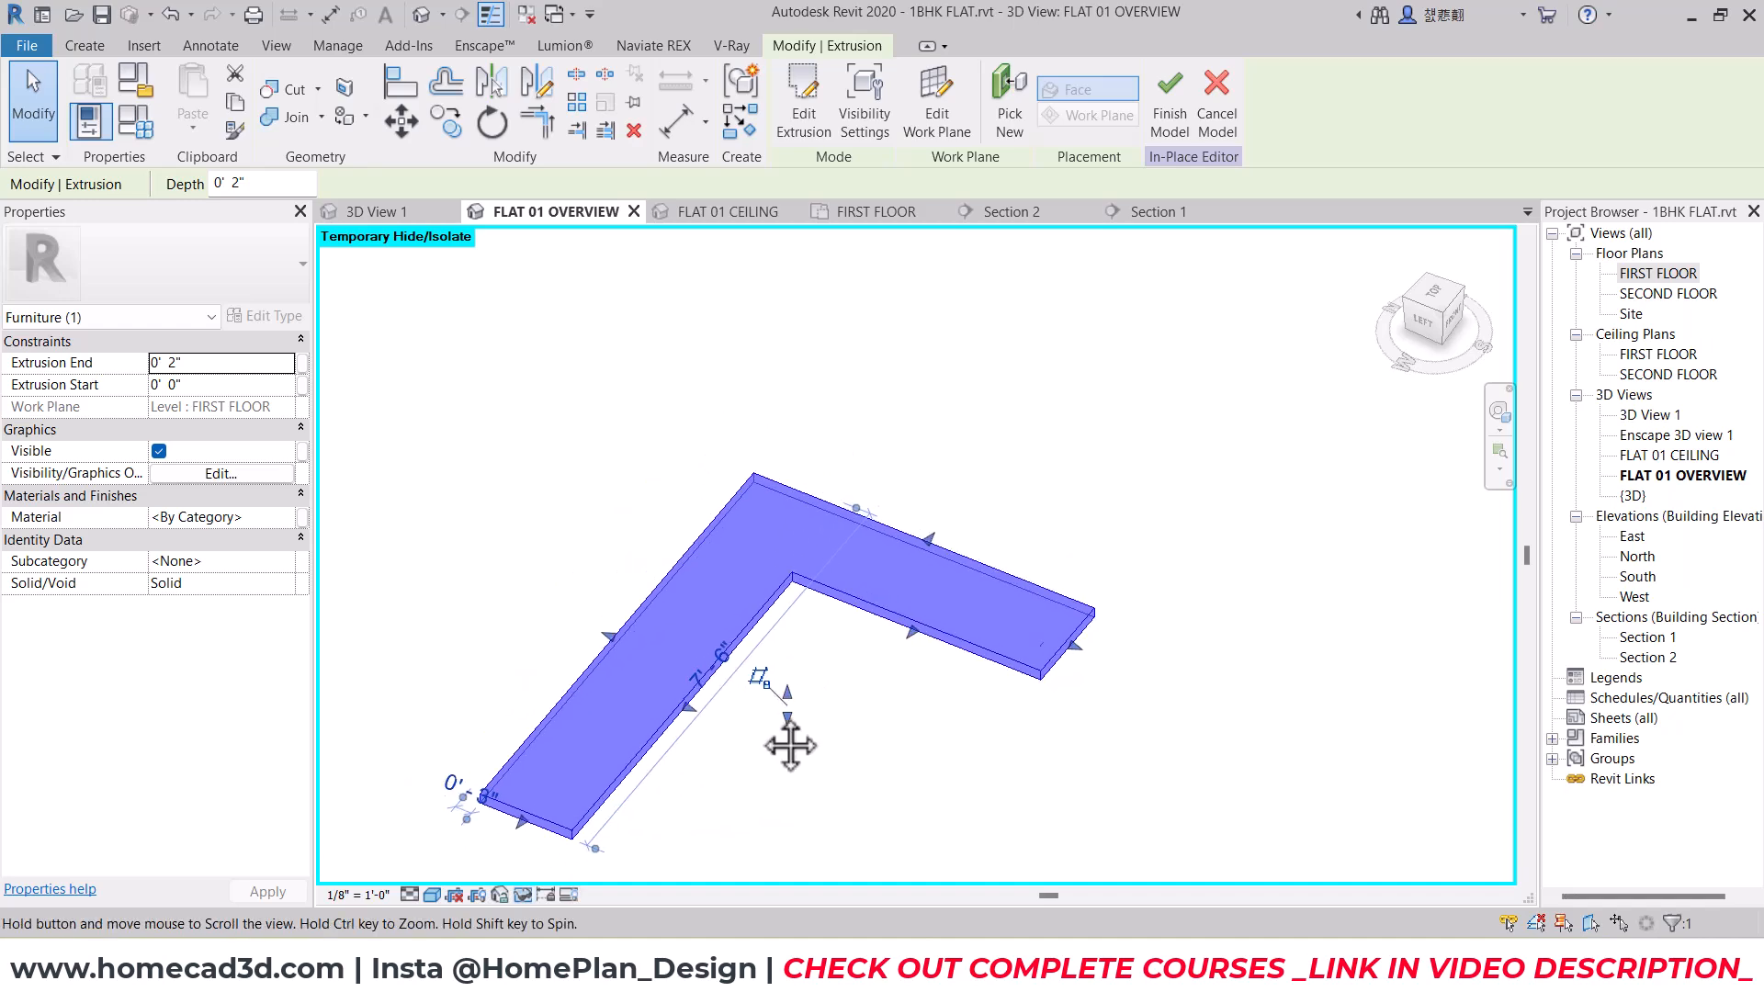
Step: Start a sweep and pick the base extrusion's two inner top edges as its path
left_click(85, 45)
left_click(351, 101)
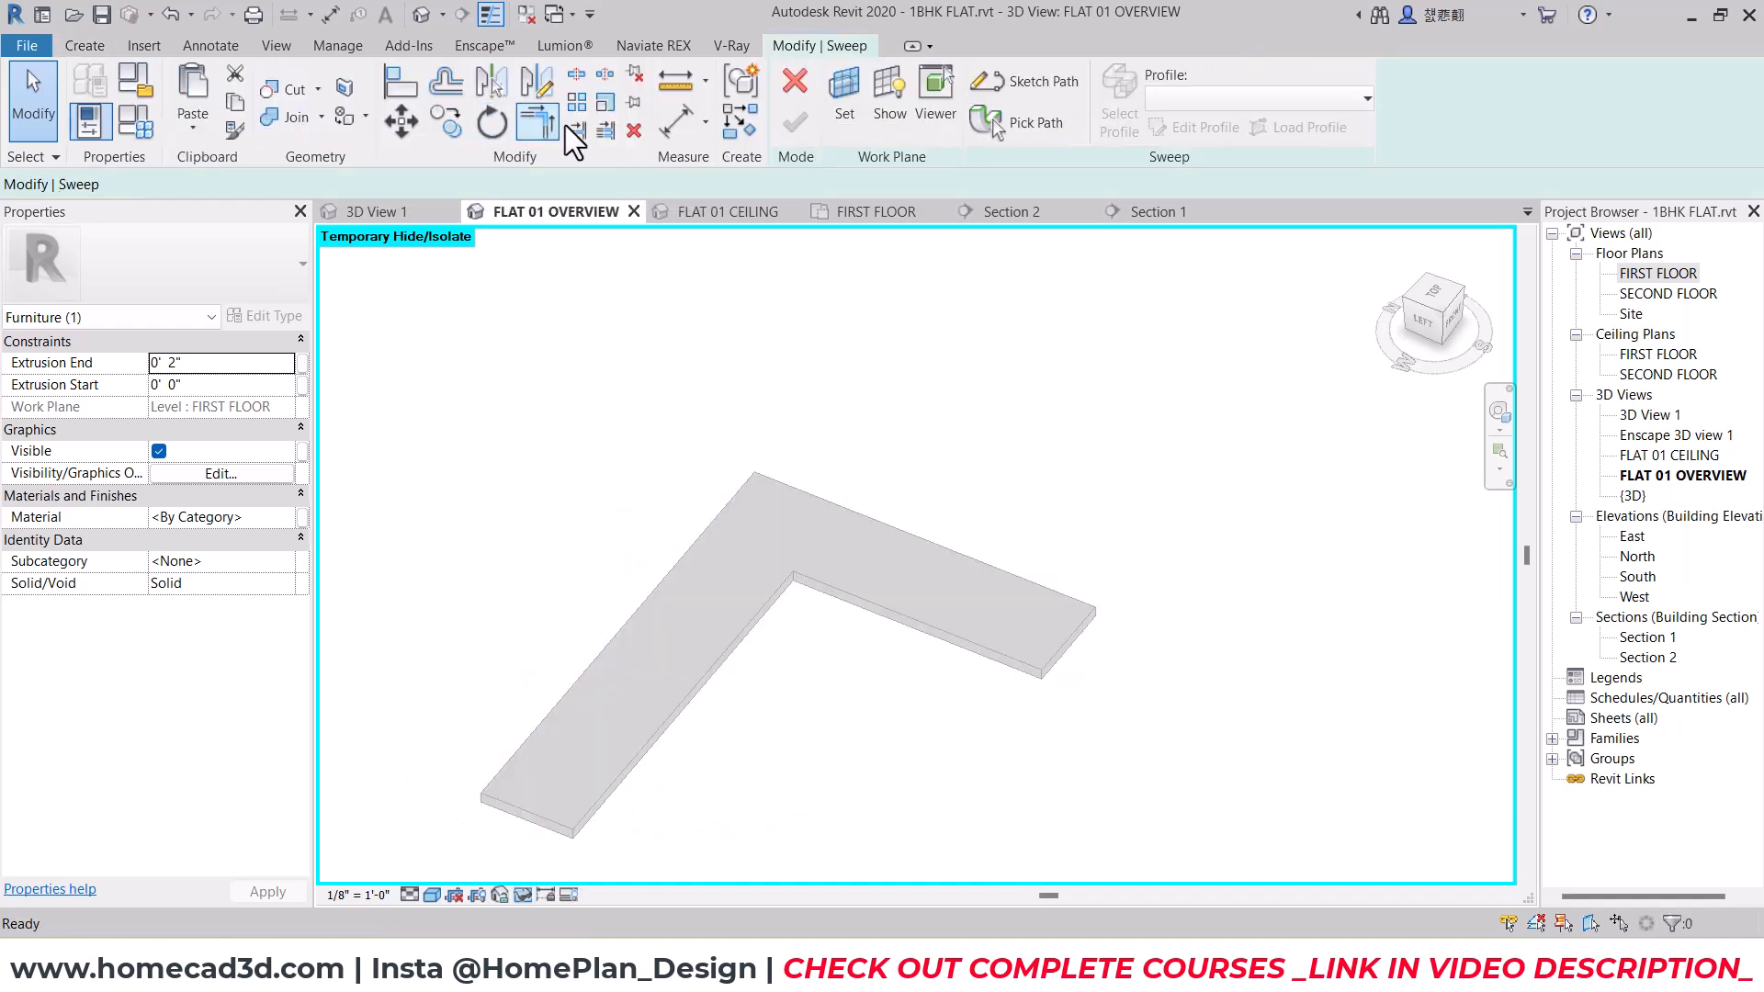
left_click(1016, 124)
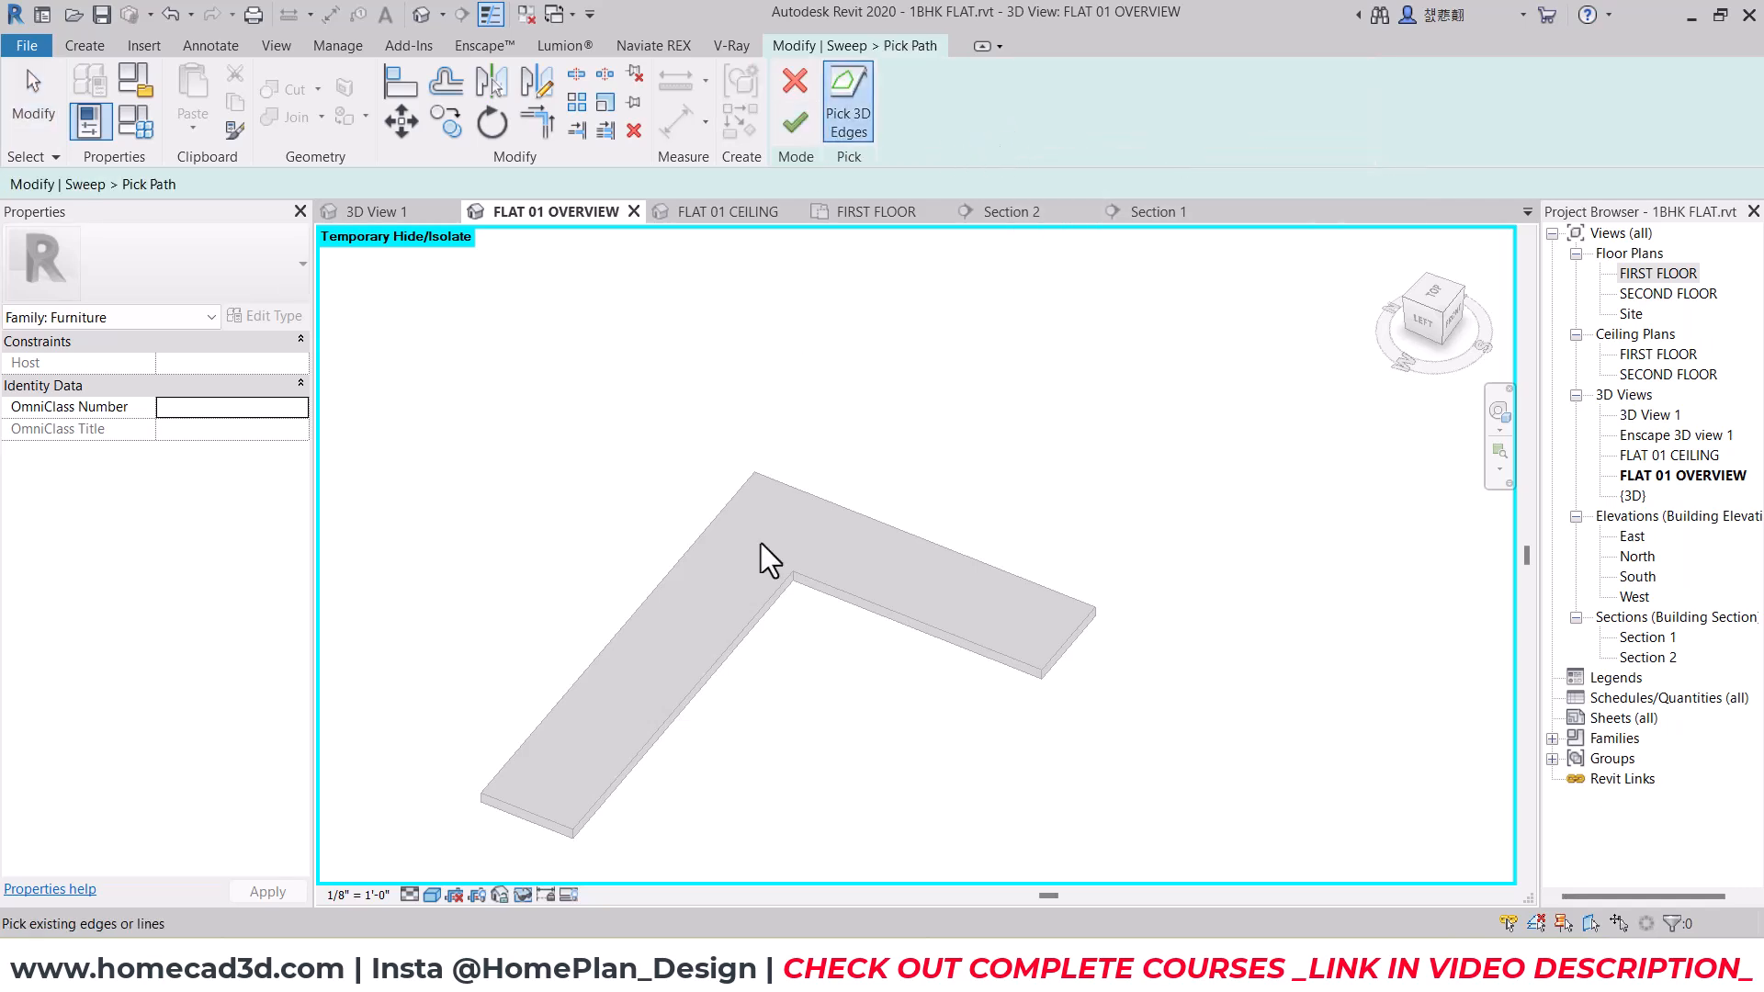
left_click(742, 620)
left_click(812, 596)
key("Escape")
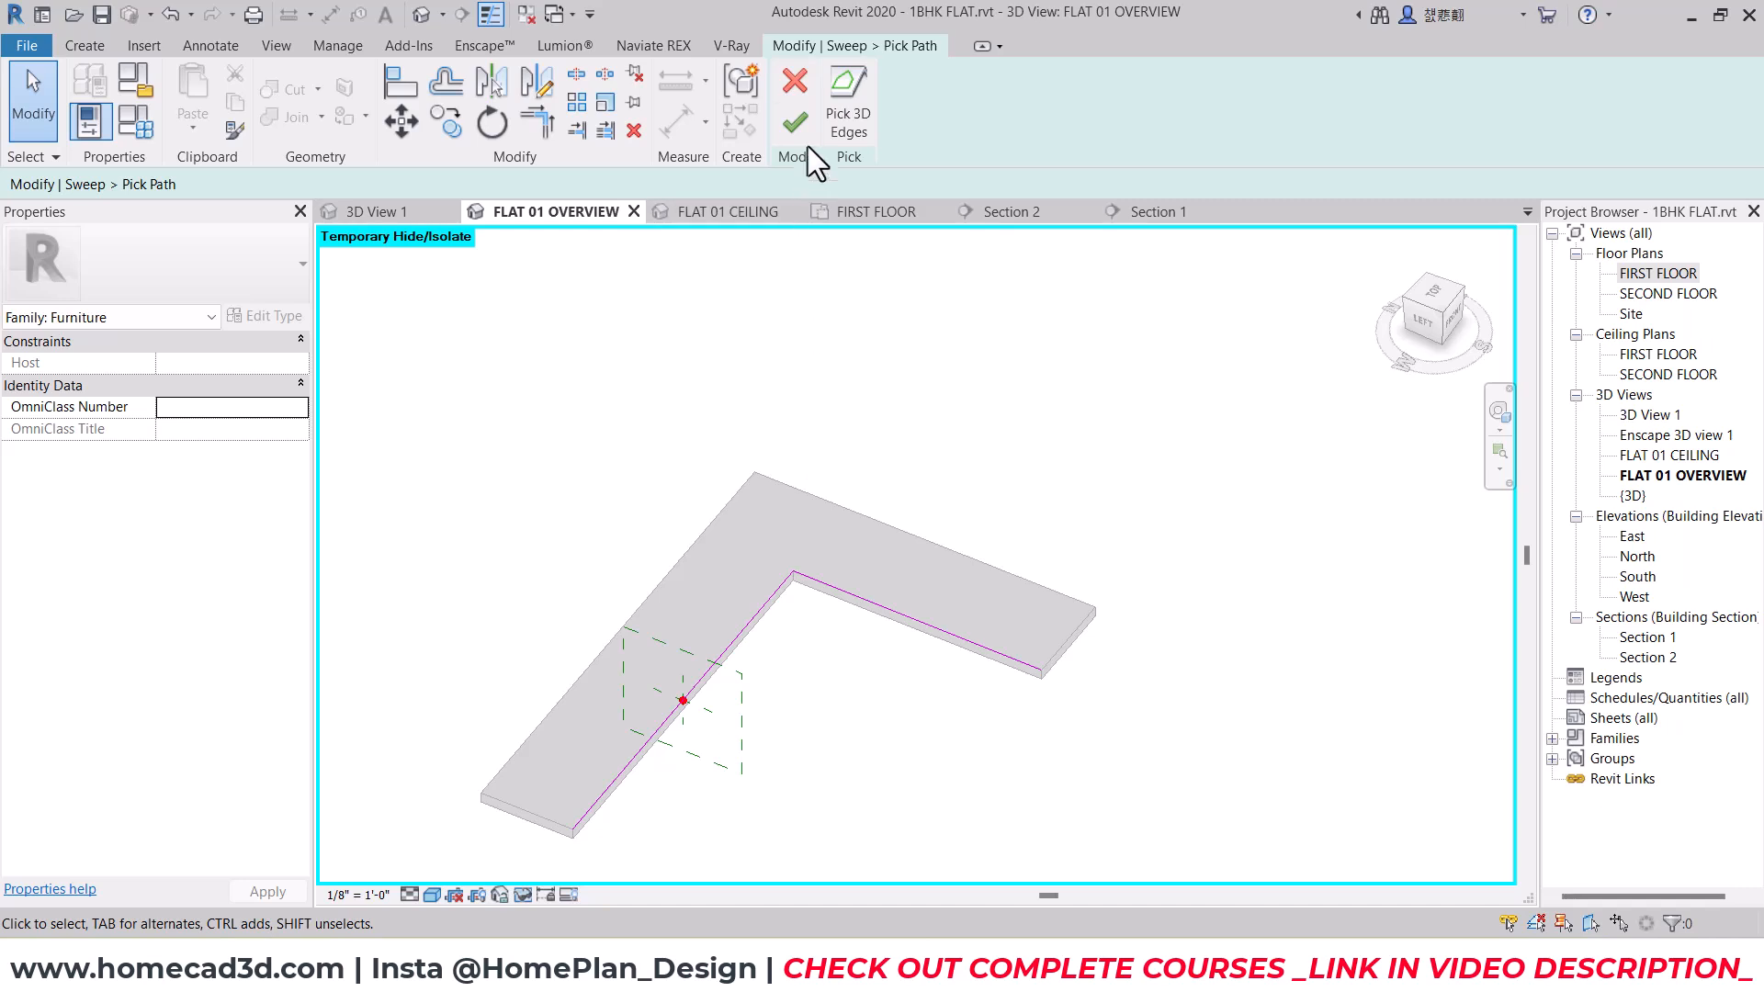
left_click(795, 122)
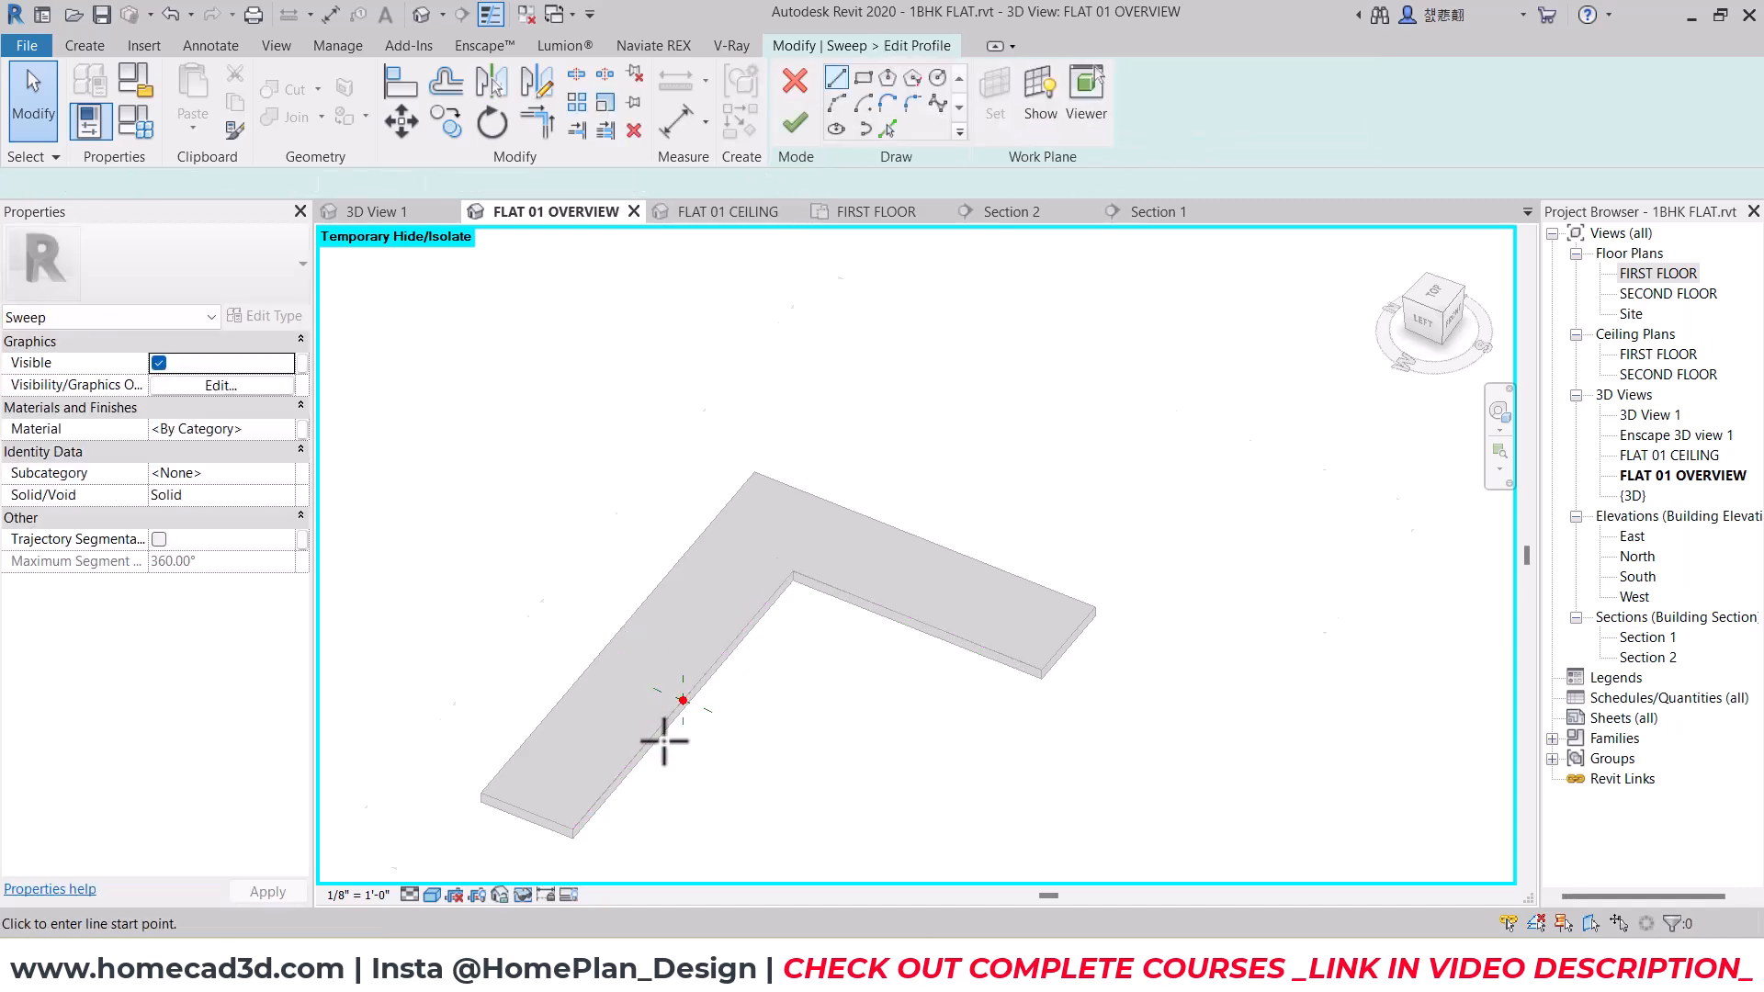
Step: In the sweep profile, draw a 2'6" vertical line upward from the path's start point
scroll(666, 731, "up", 3)
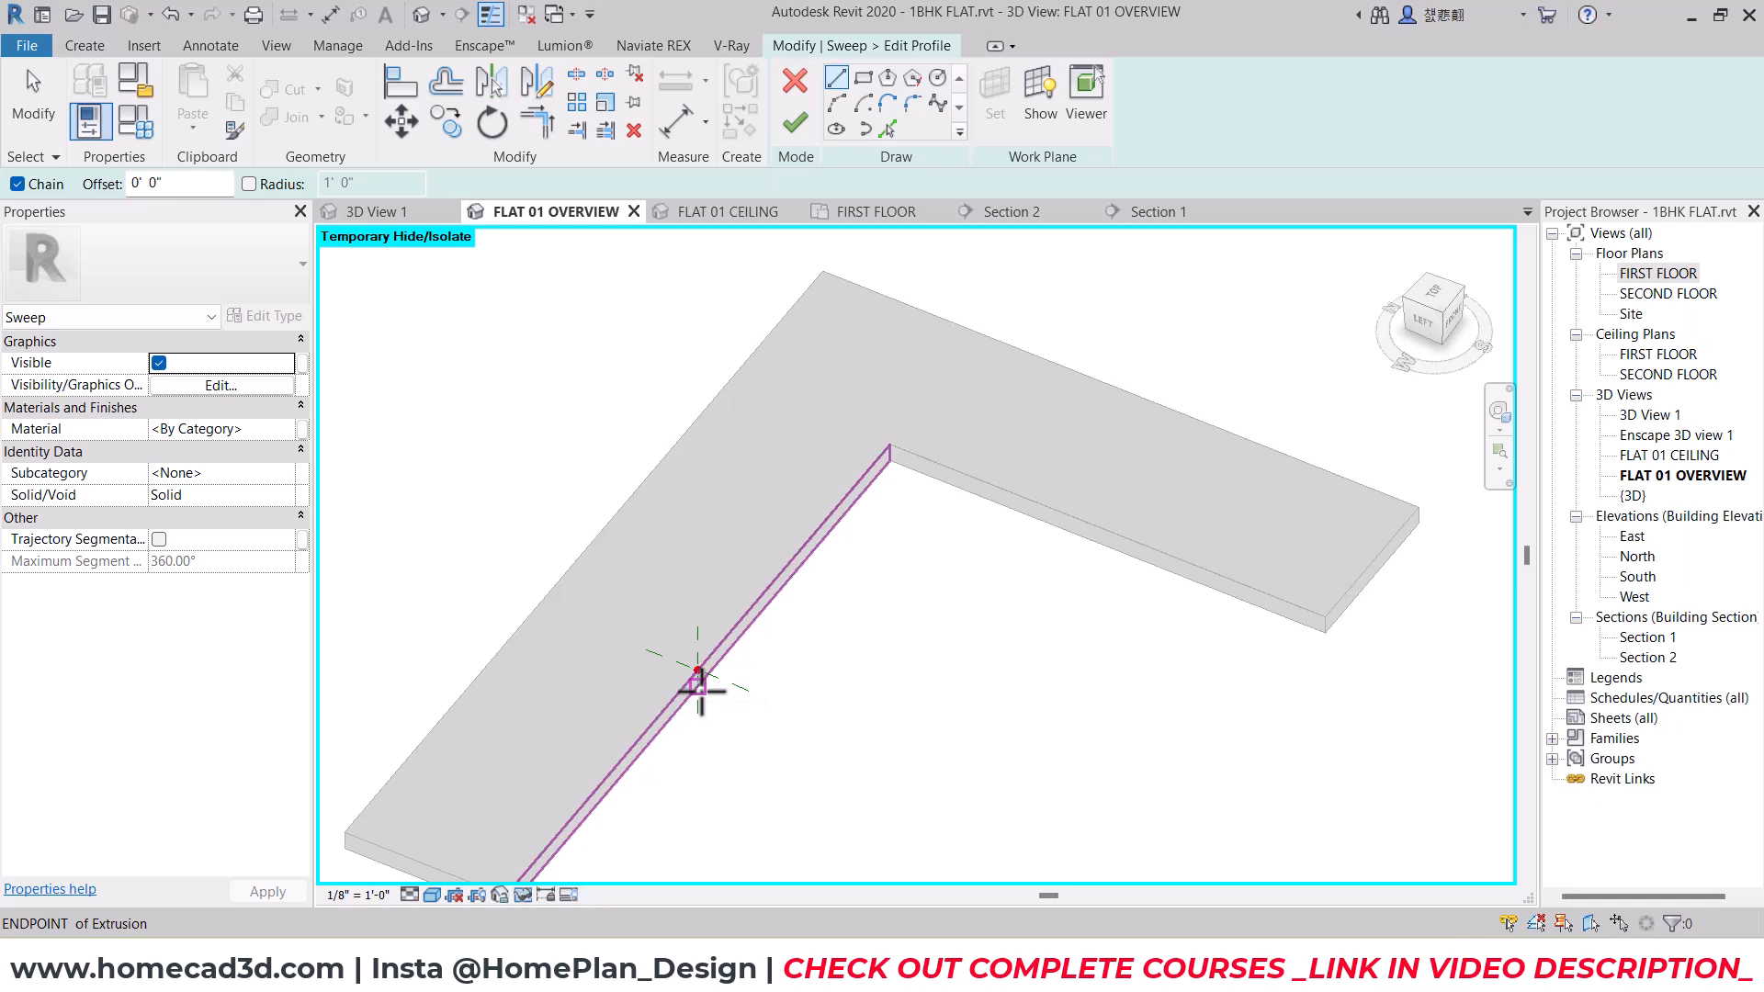
scroll(700, 691, "up", 2)
left_click(696, 659)
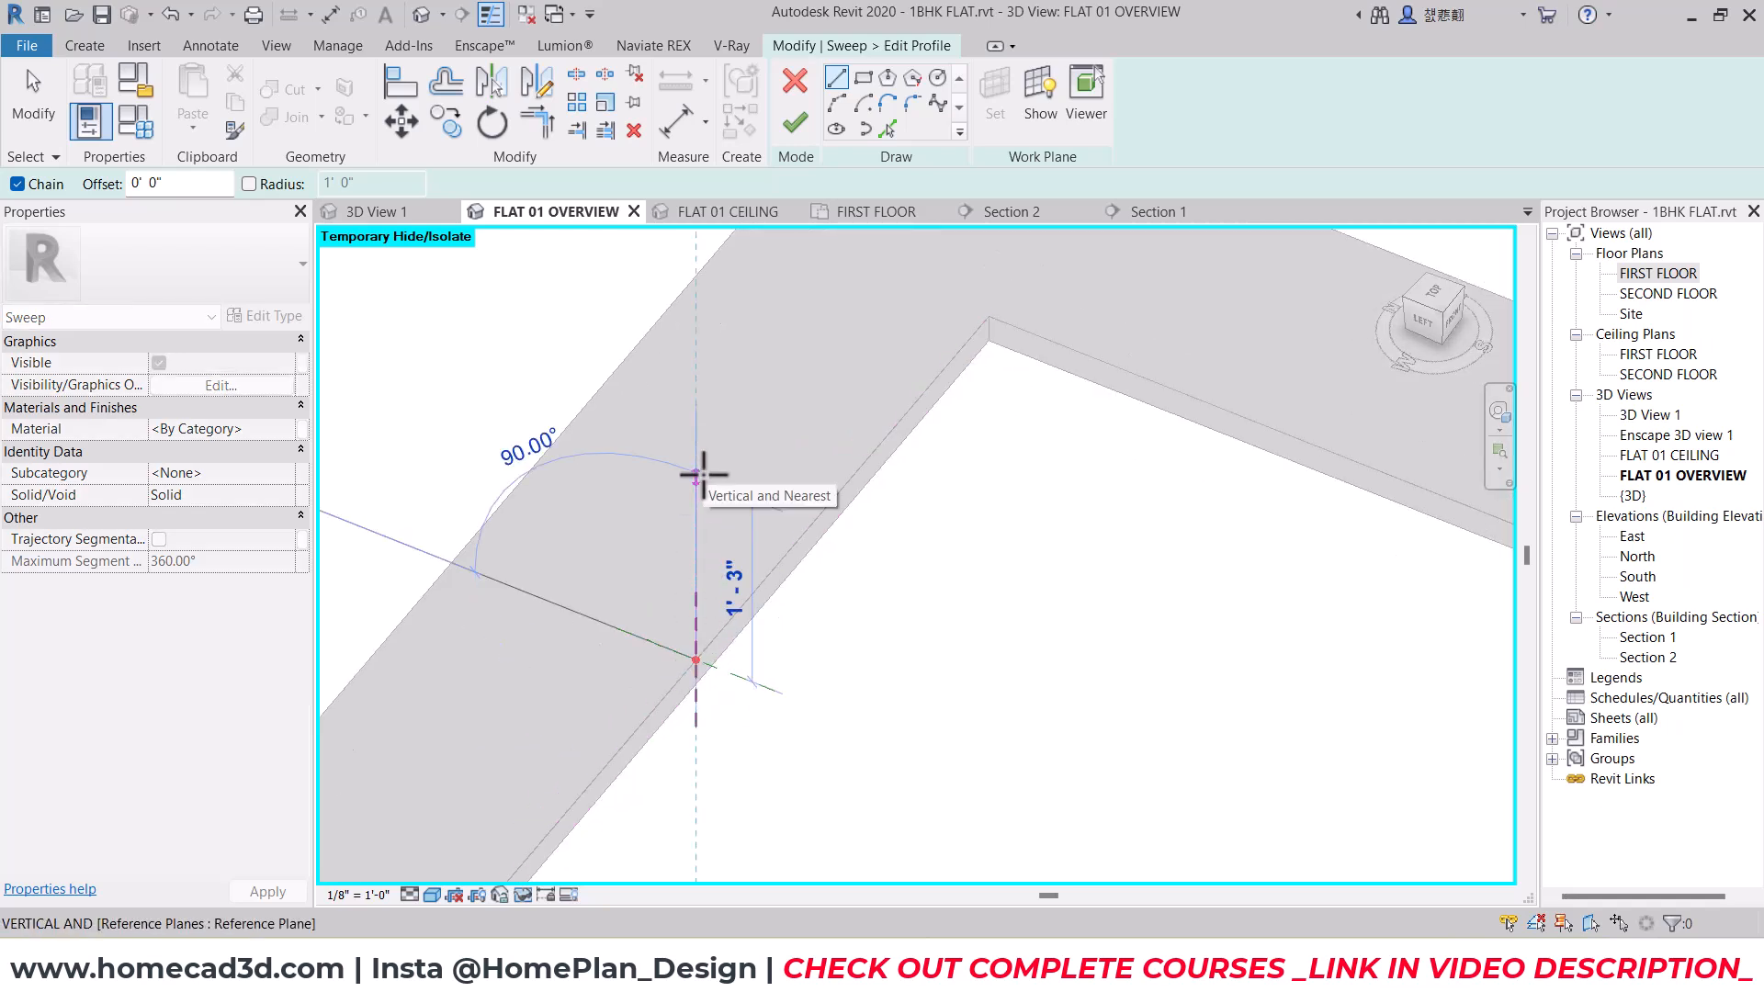
type("2'6\"")
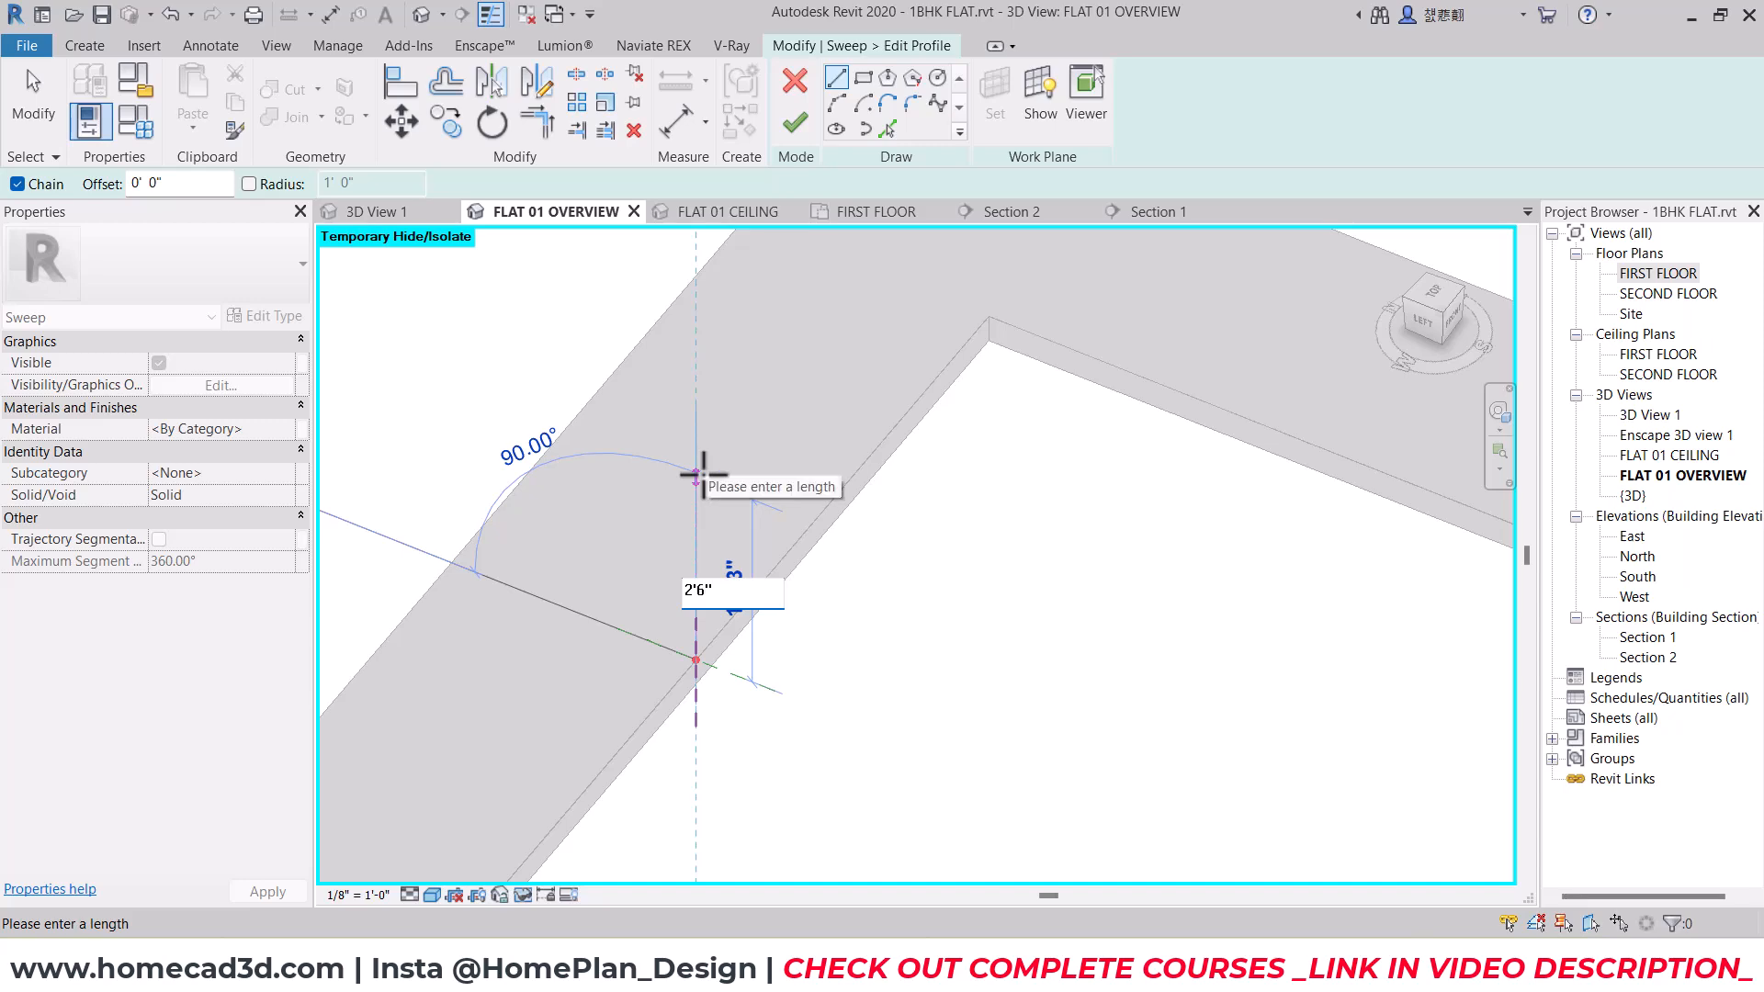
key("Return")
scroll(701, 465, "down", 3)
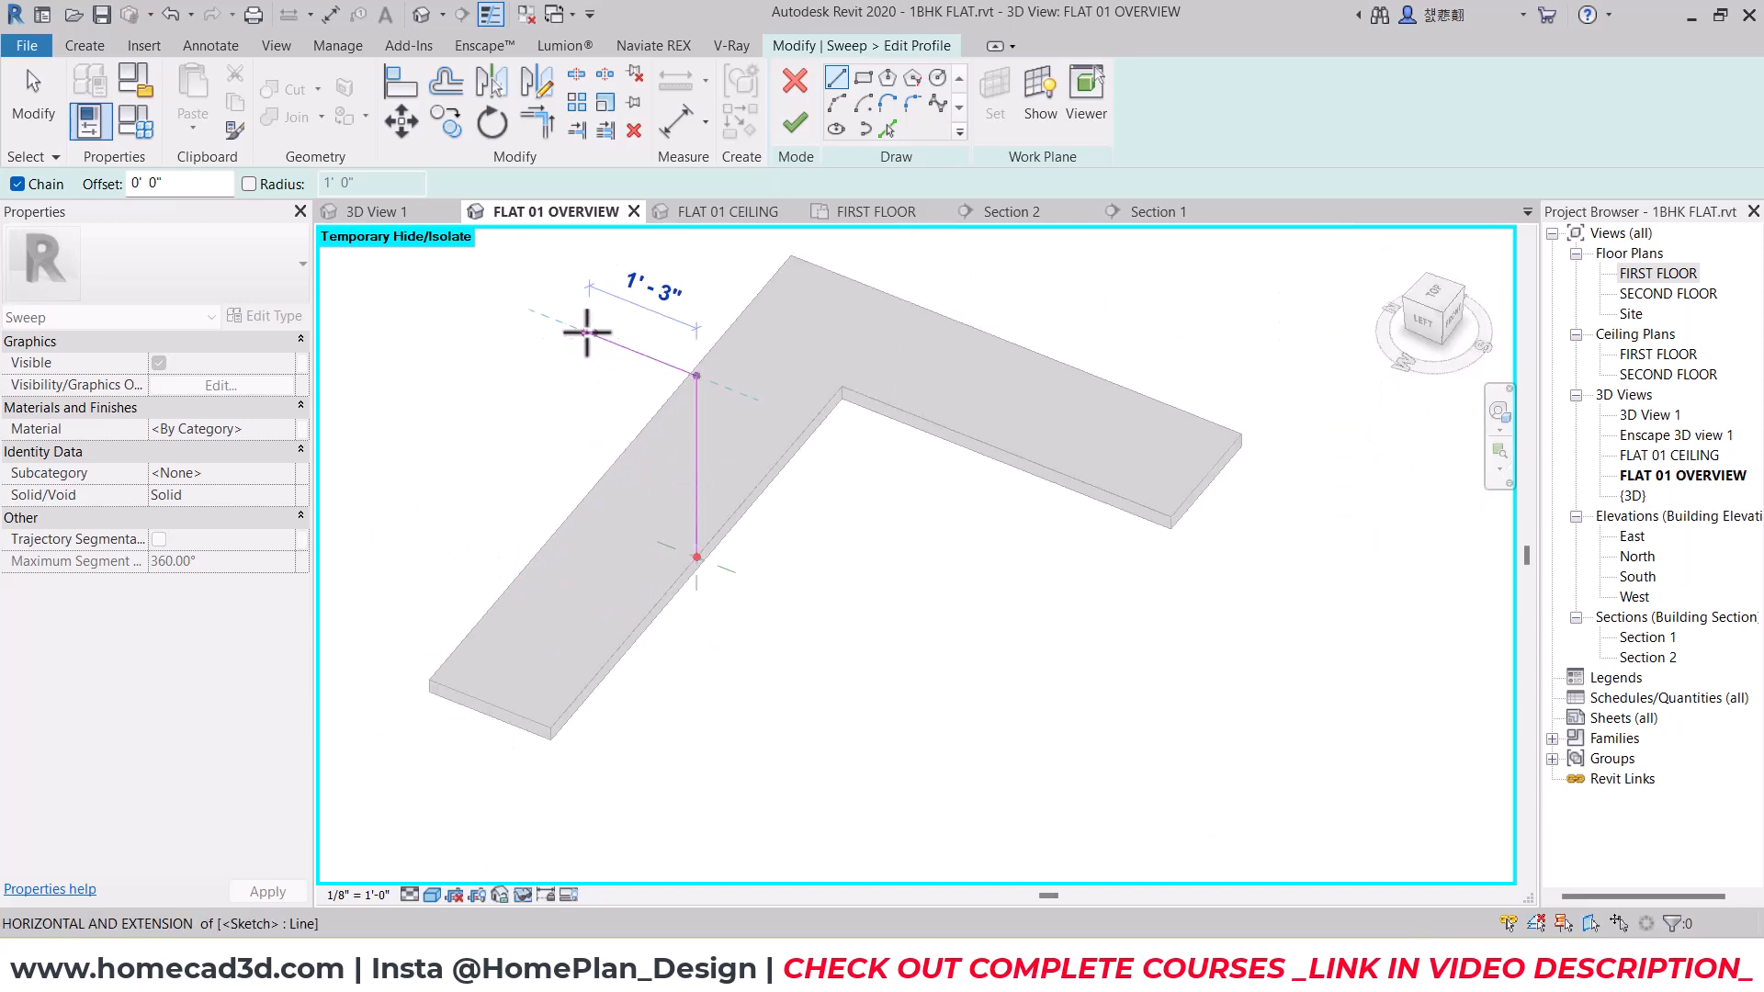
key("Escape")
Step: Close the profile into a rectangle about 1'-5" wide, extending from the vertical line back over the base
left_click(697, 557)
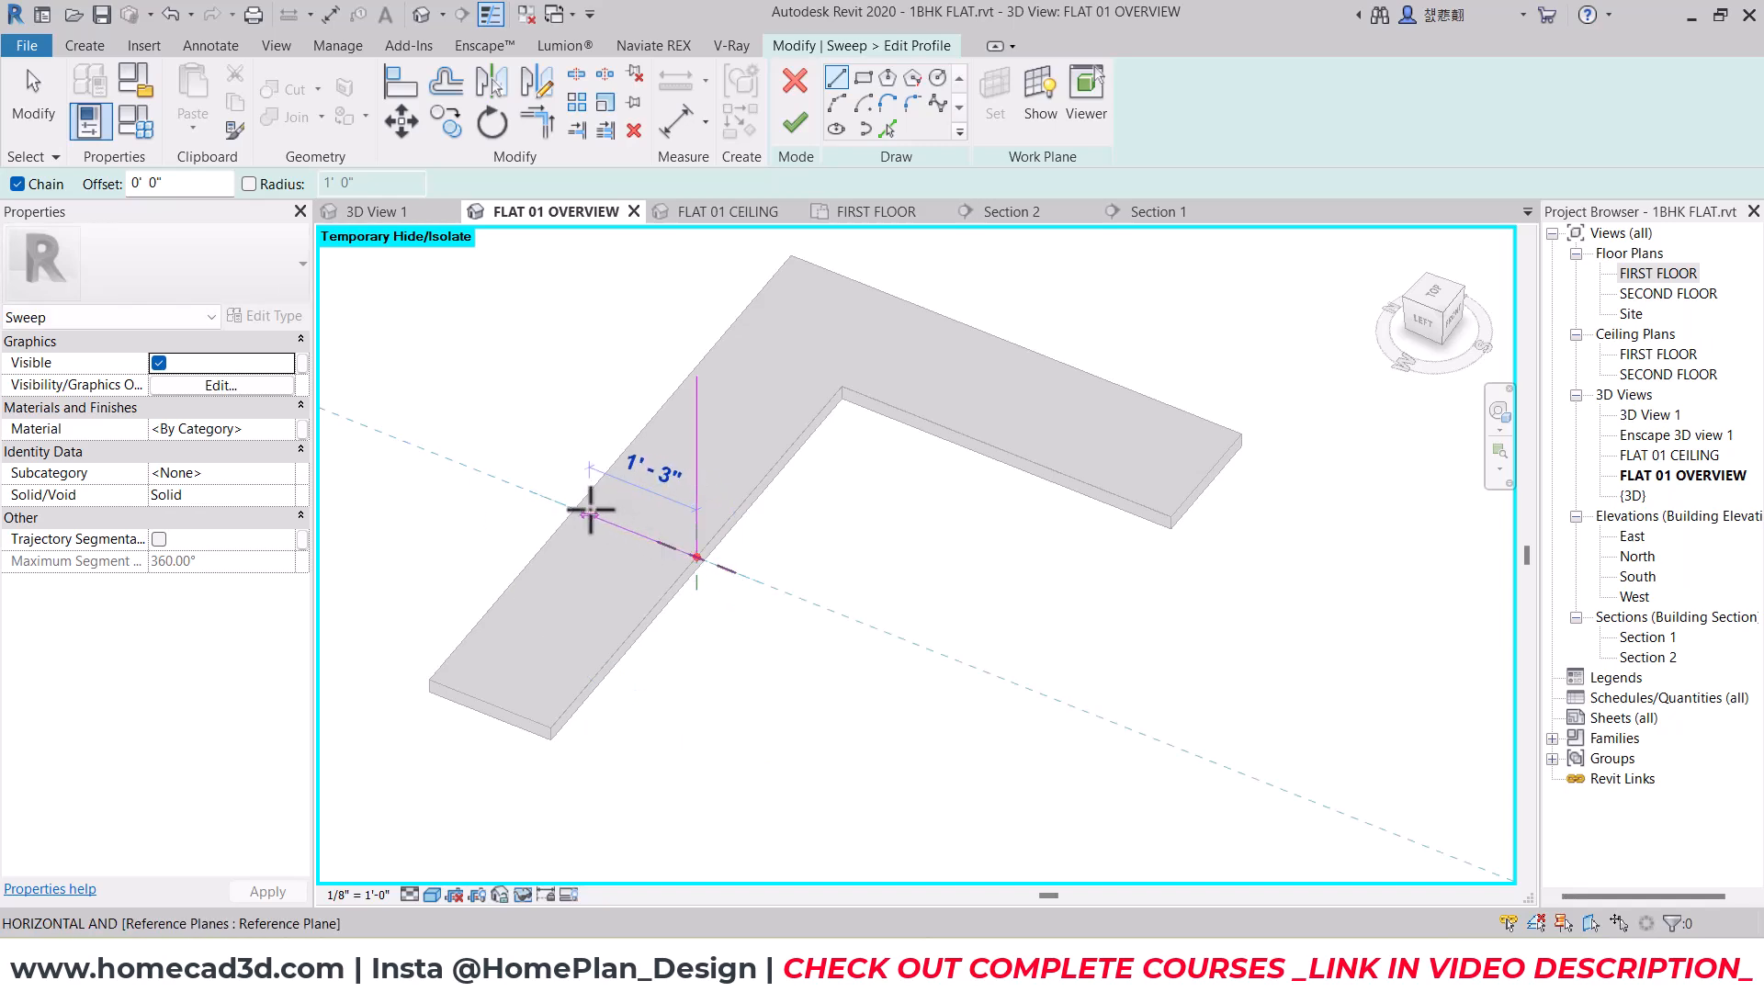
left_click(577, 508)
left_click(575, 346)
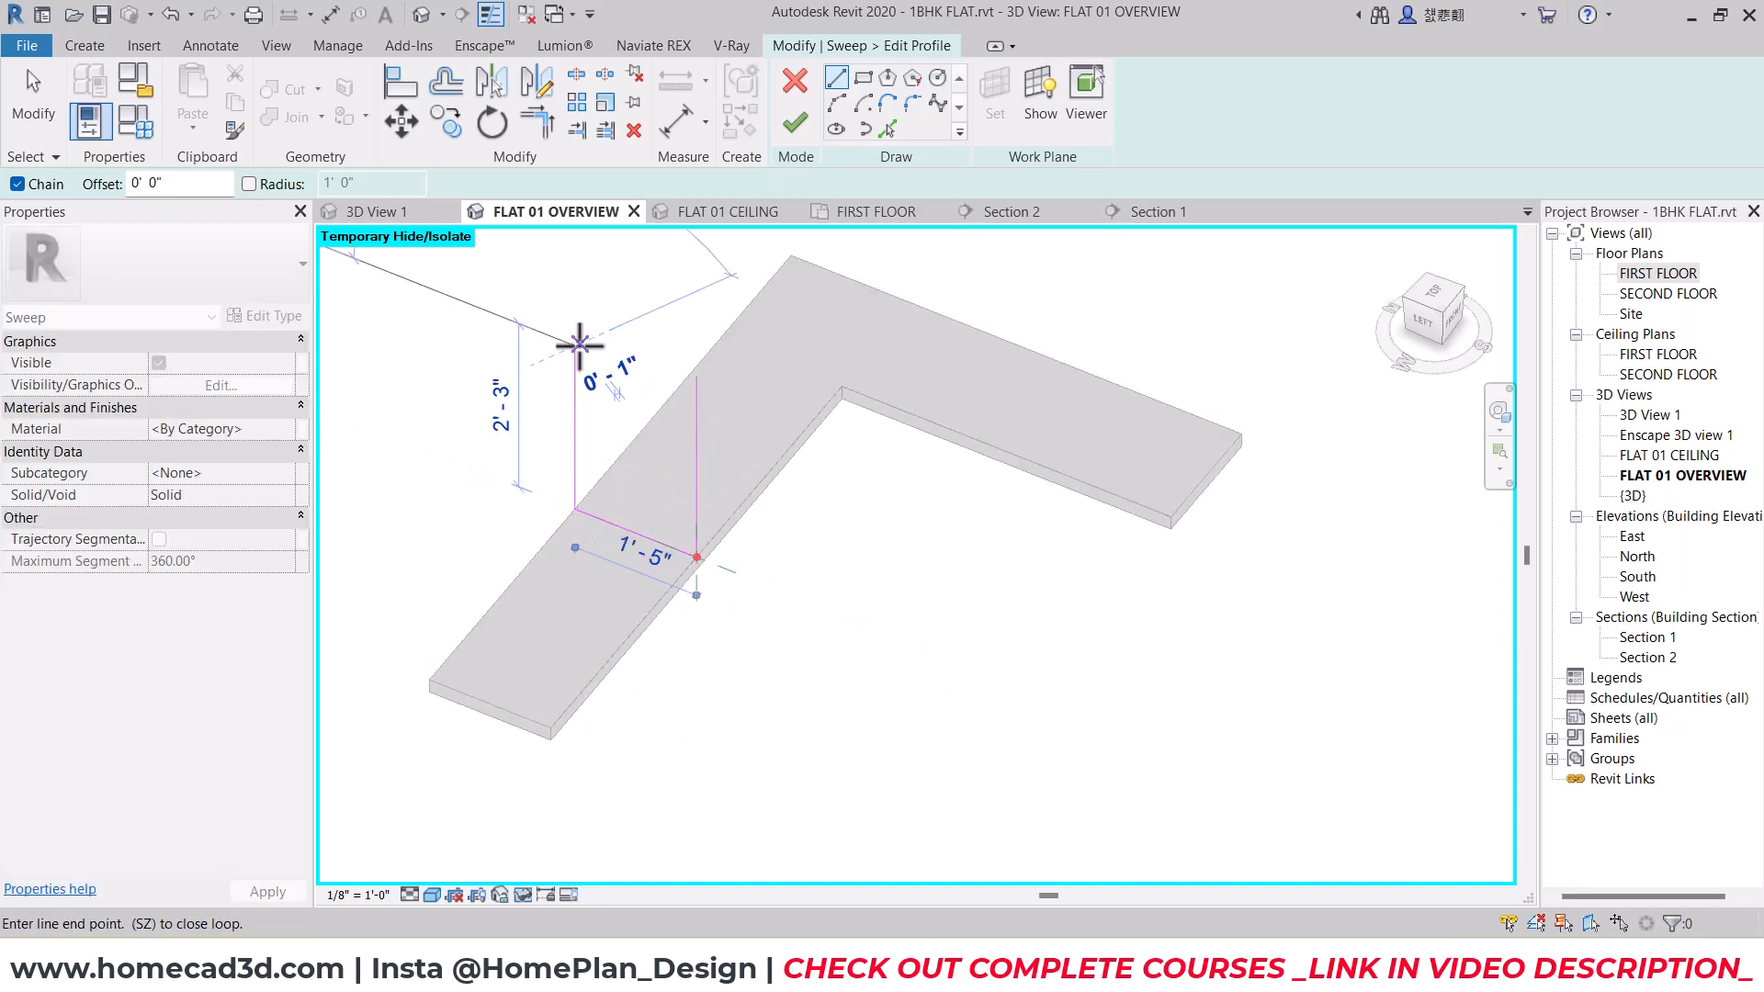
key("Escape")
left_click(695, 375)
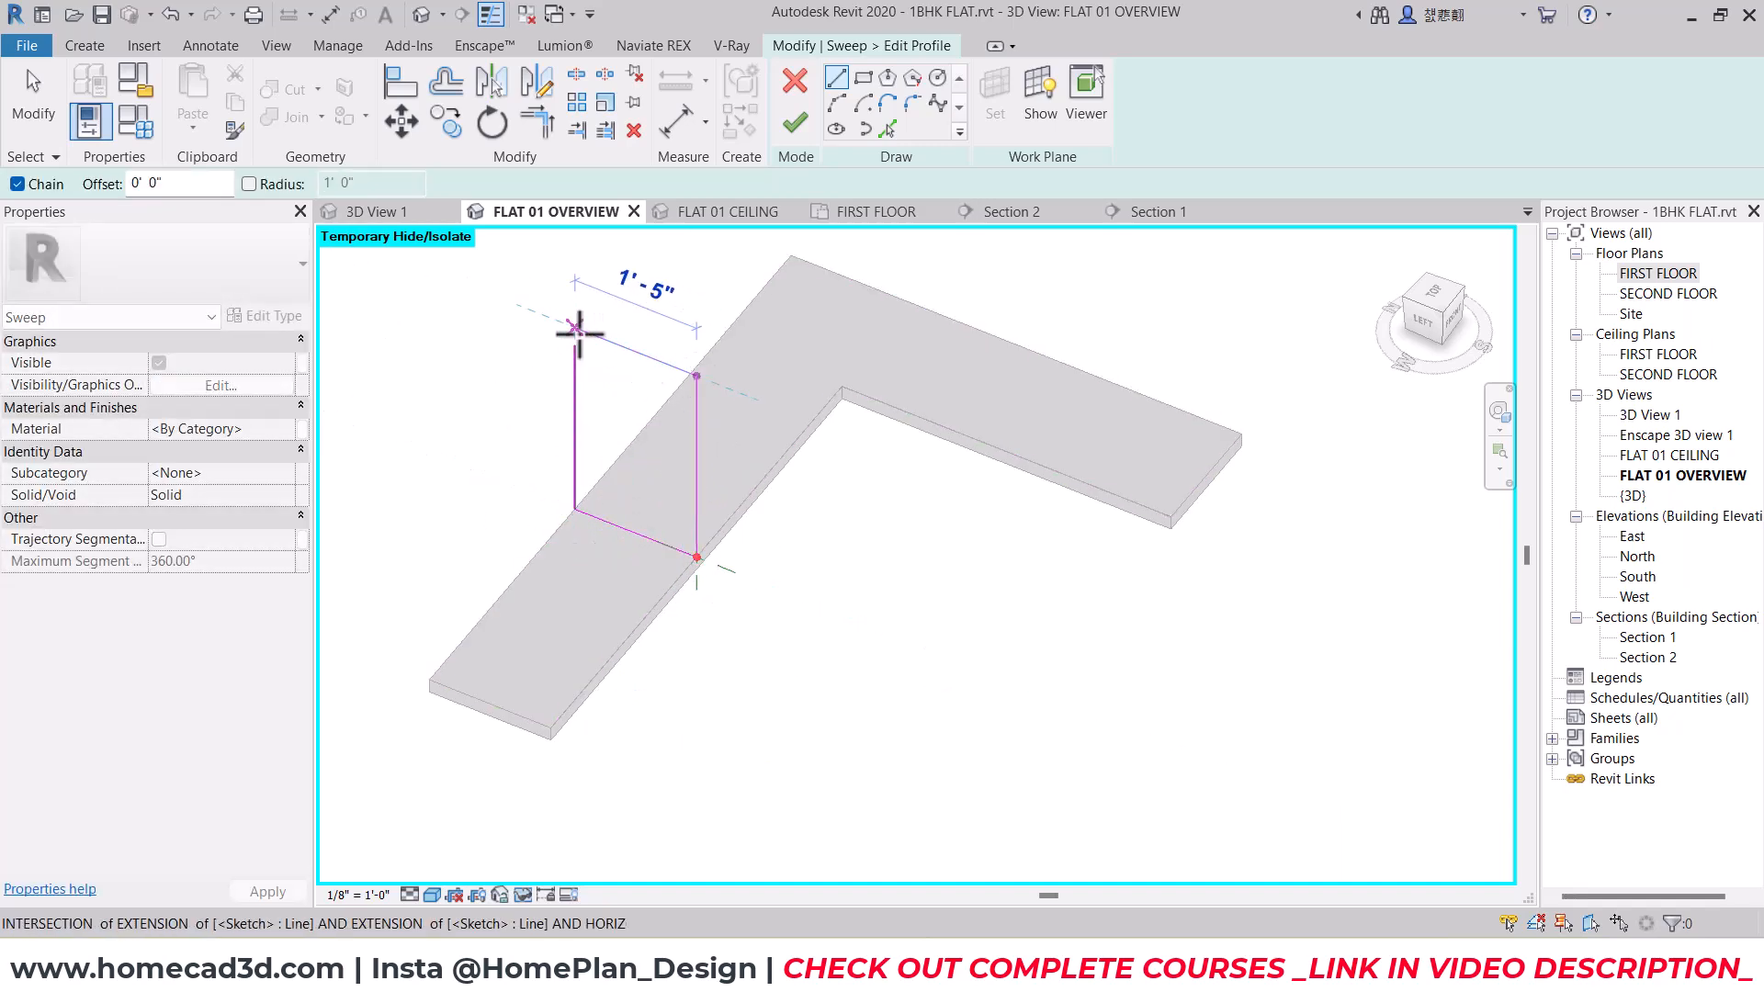
left_click(577, 330)
key("Escape")
key("Escape")
key("t")
key("l")
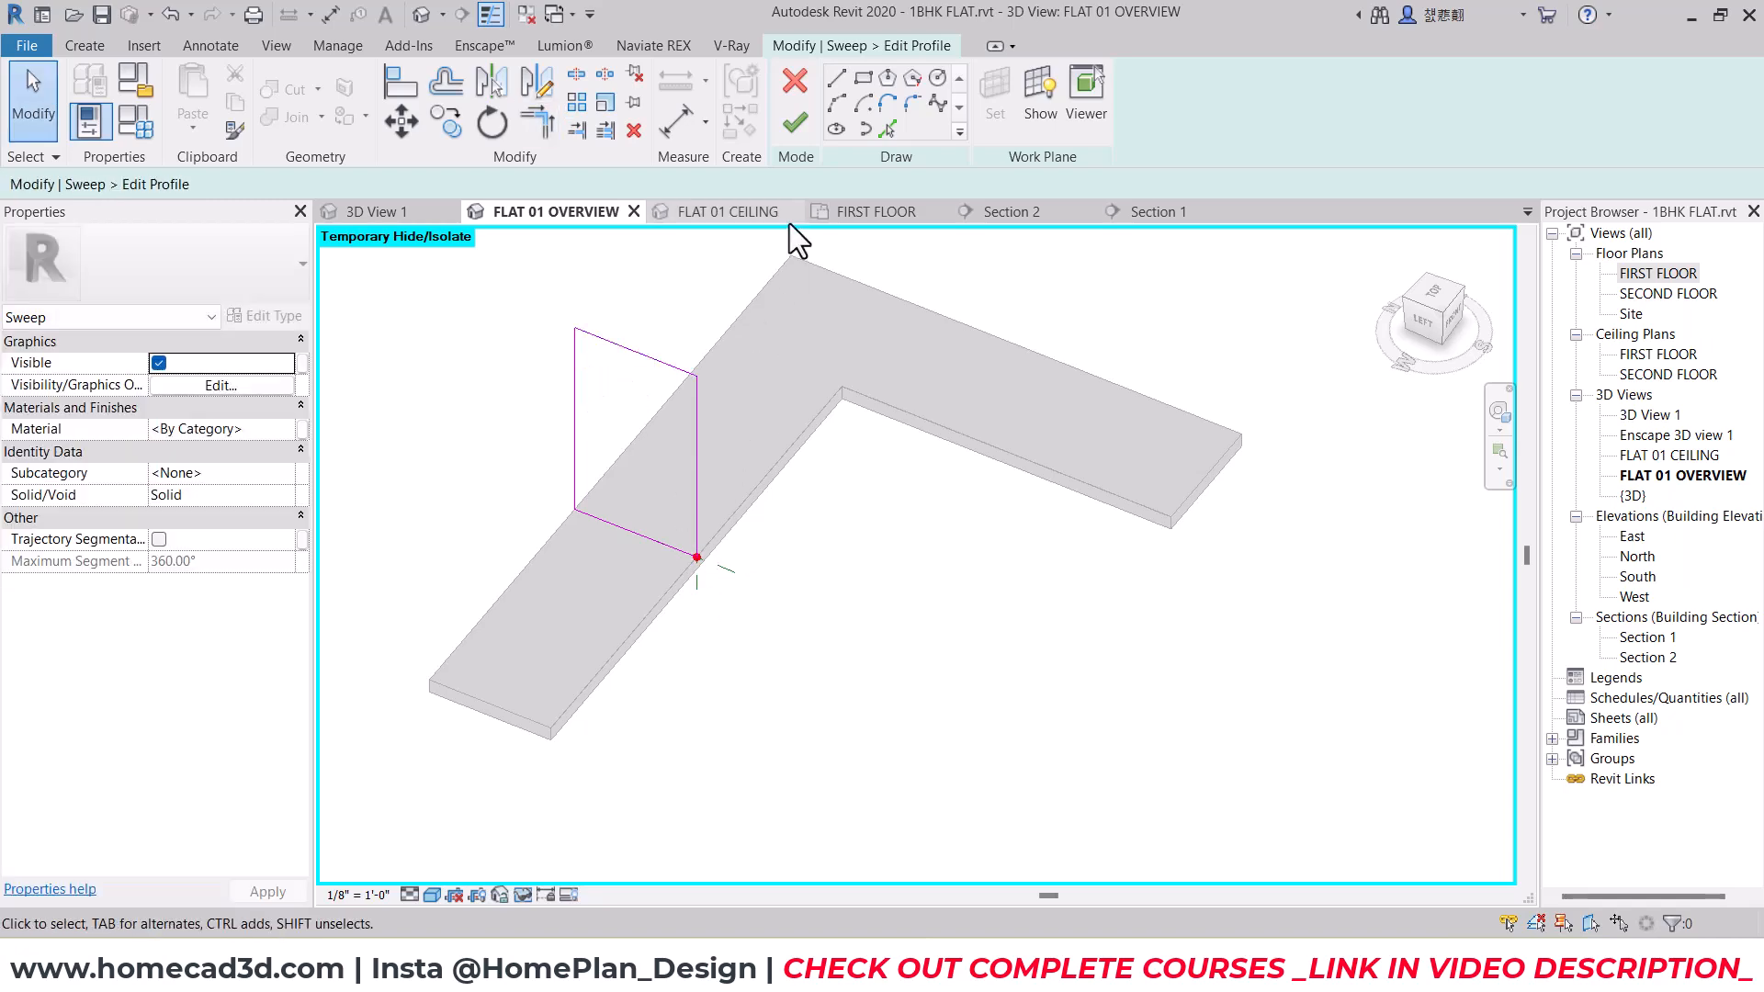
Step: Set the profile's width to 1'6" by relocating its front vertical line
left_click(697, 437)
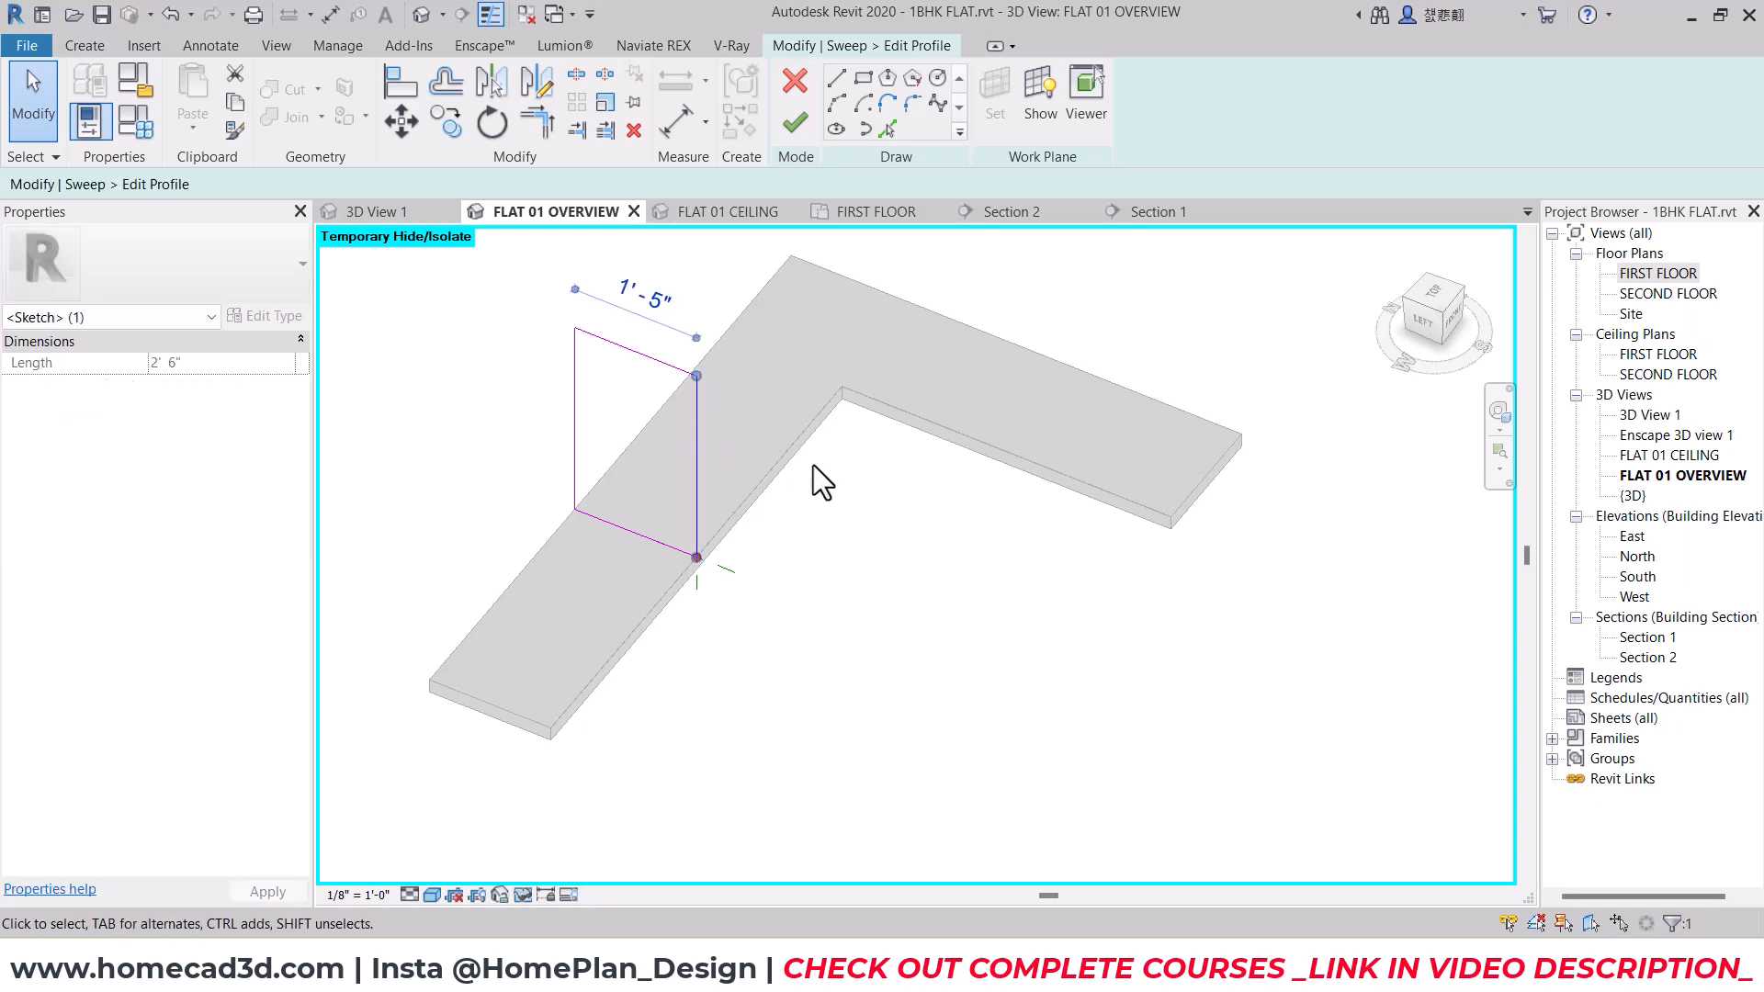
type("1'6\"")
key("Return")
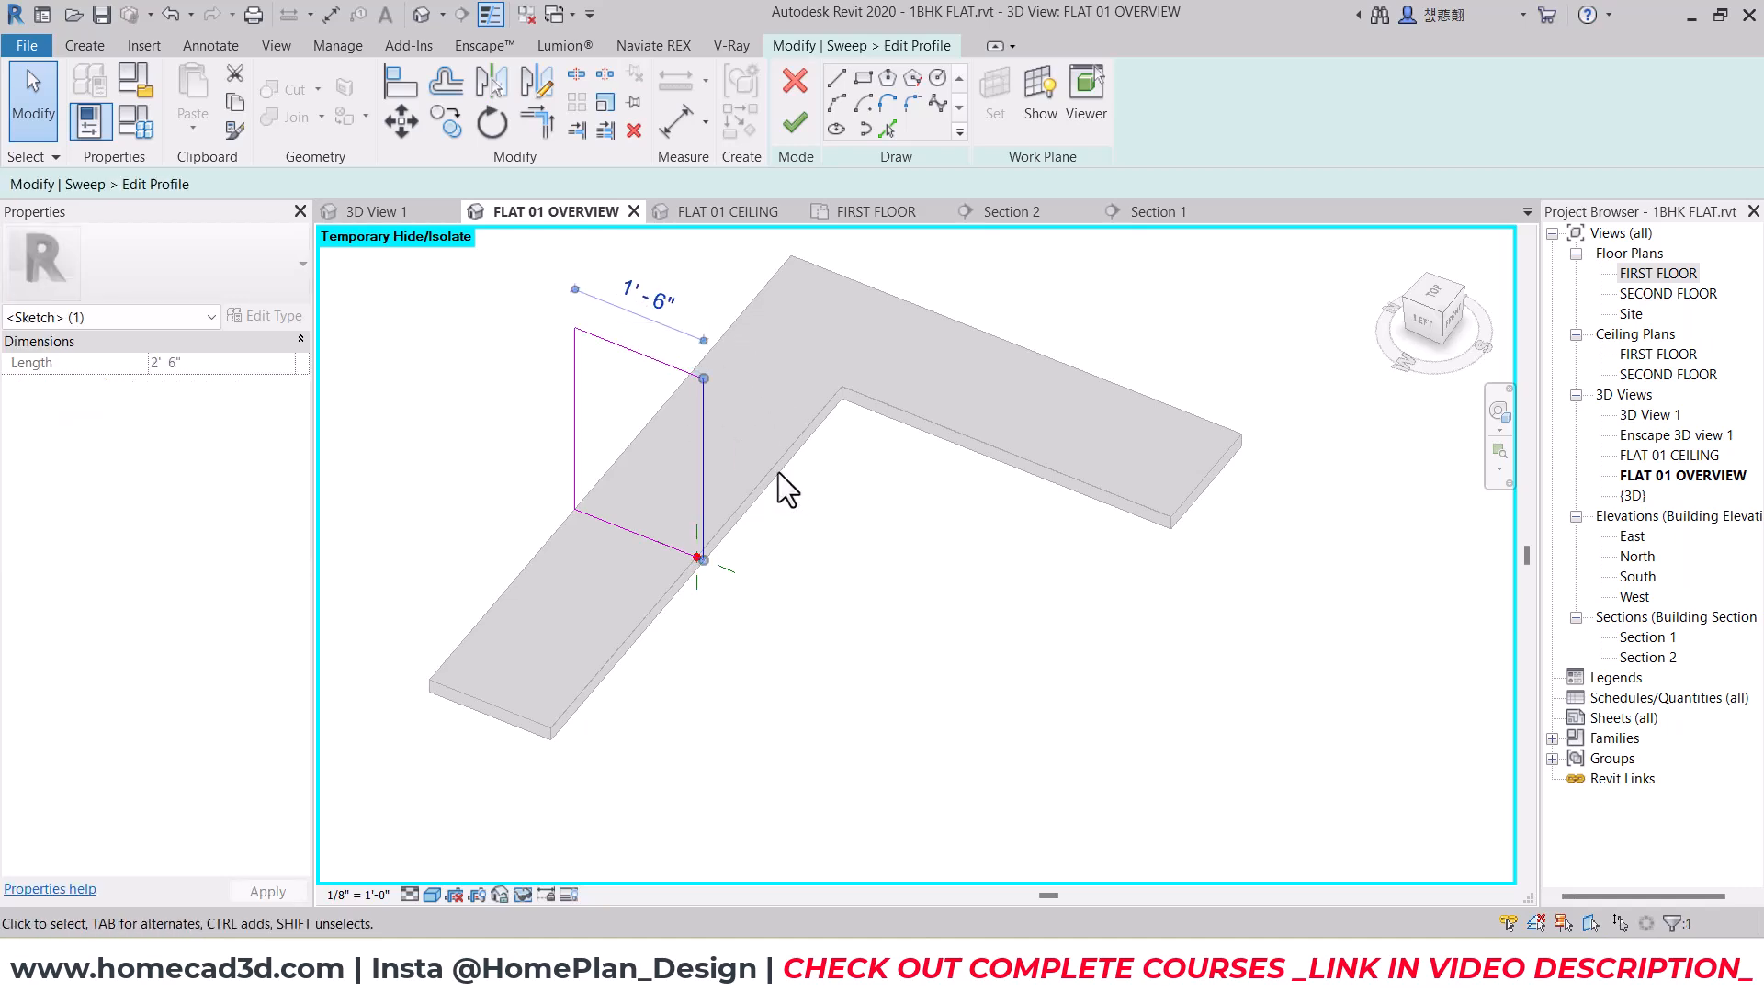
key("Escape")
scroll(703, 552, "up", 5)
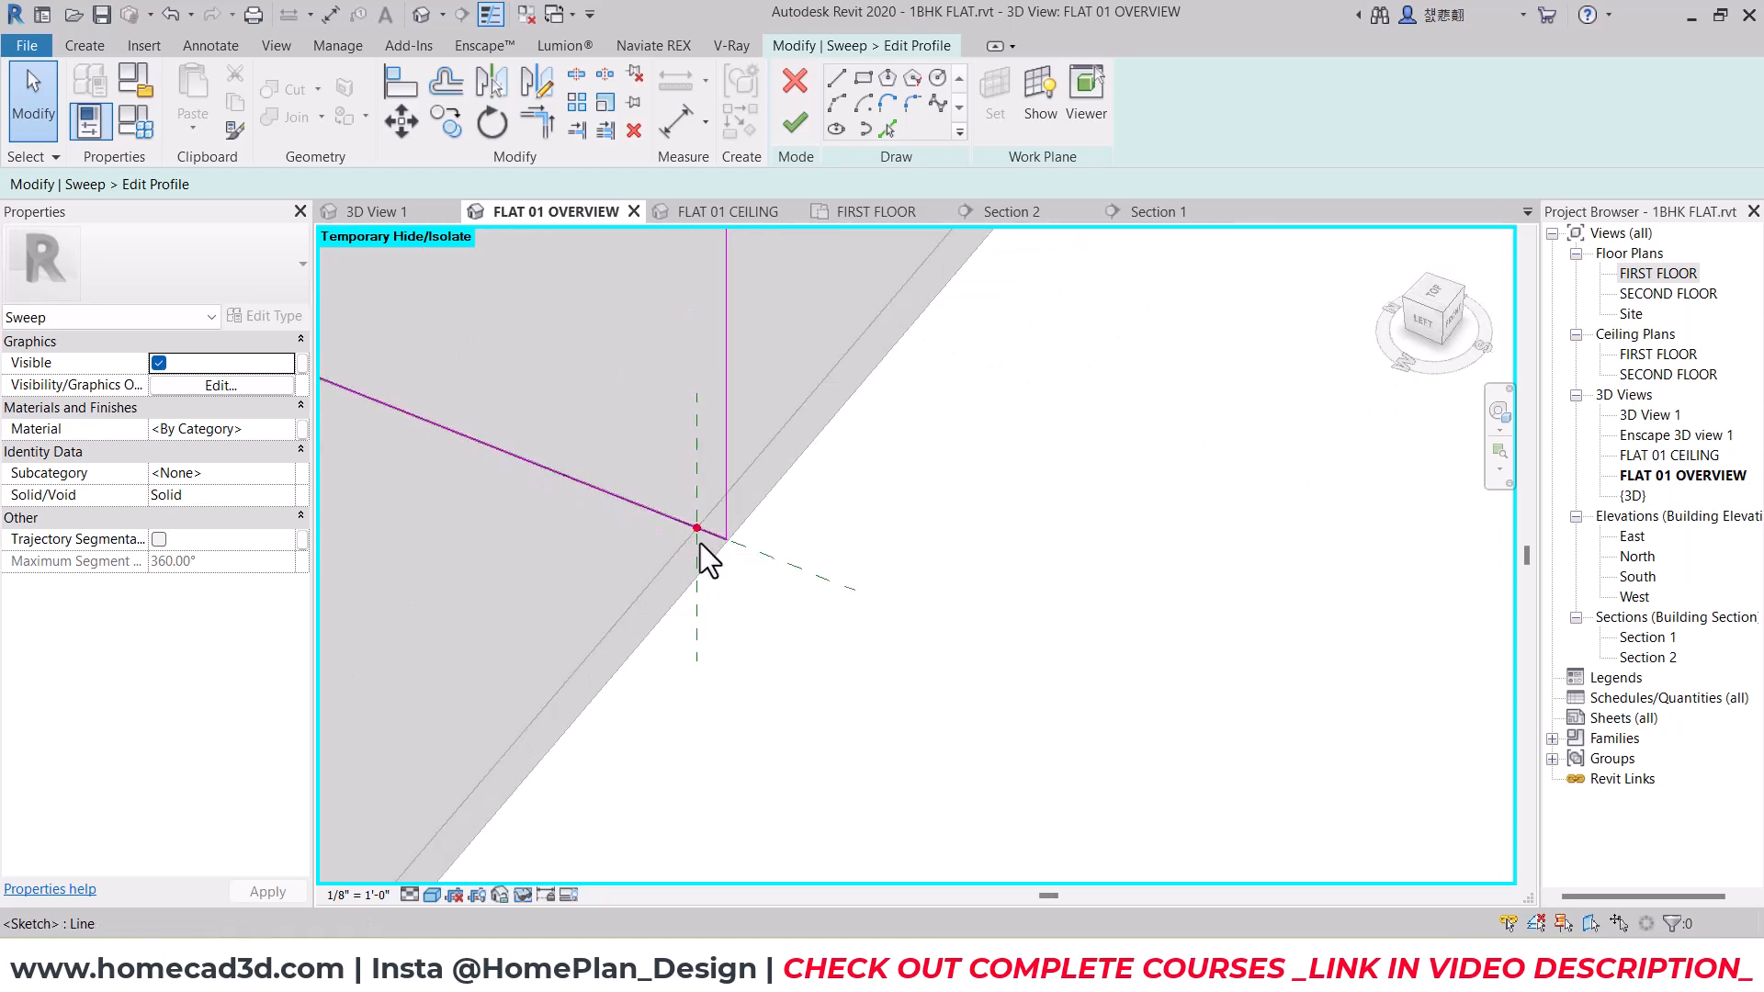
scroll(703, 540, "down", 5)
Step: Finish the profile sketch and complete the sweep to form the L-shaped cabinet body
left_click(799, 125)
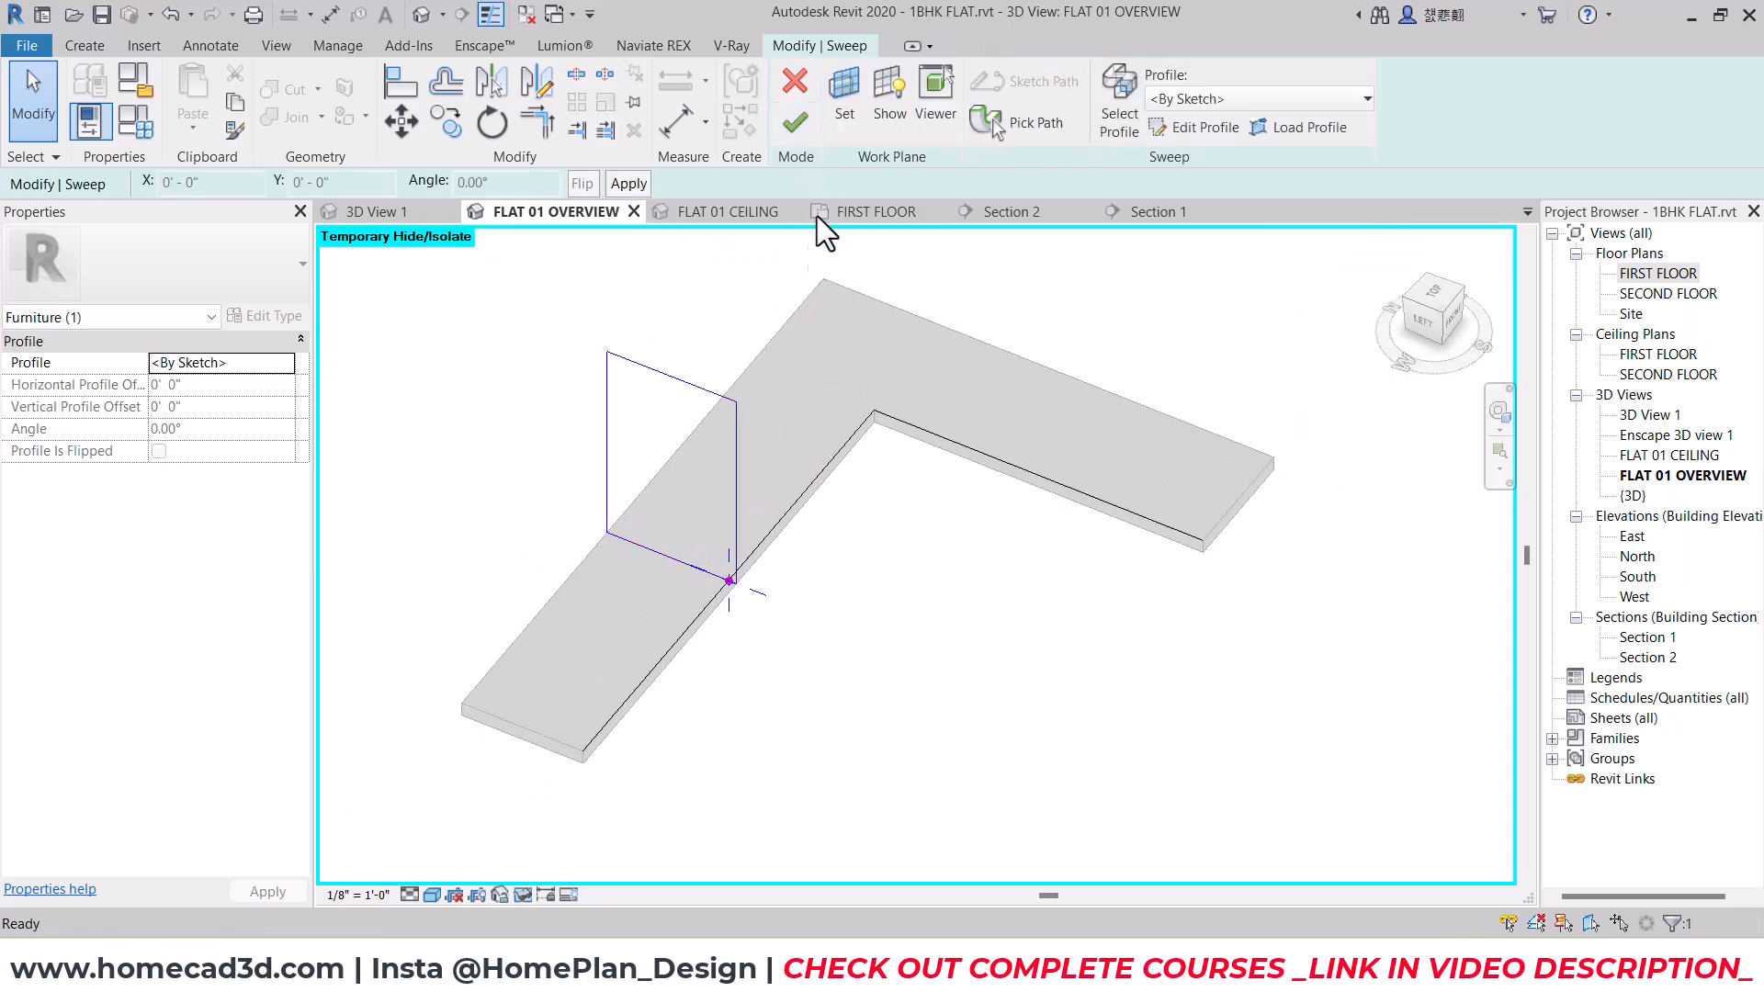
left_click(801, 125)
left_click(882, 483)
scroll(1000, 643, "down", 2)
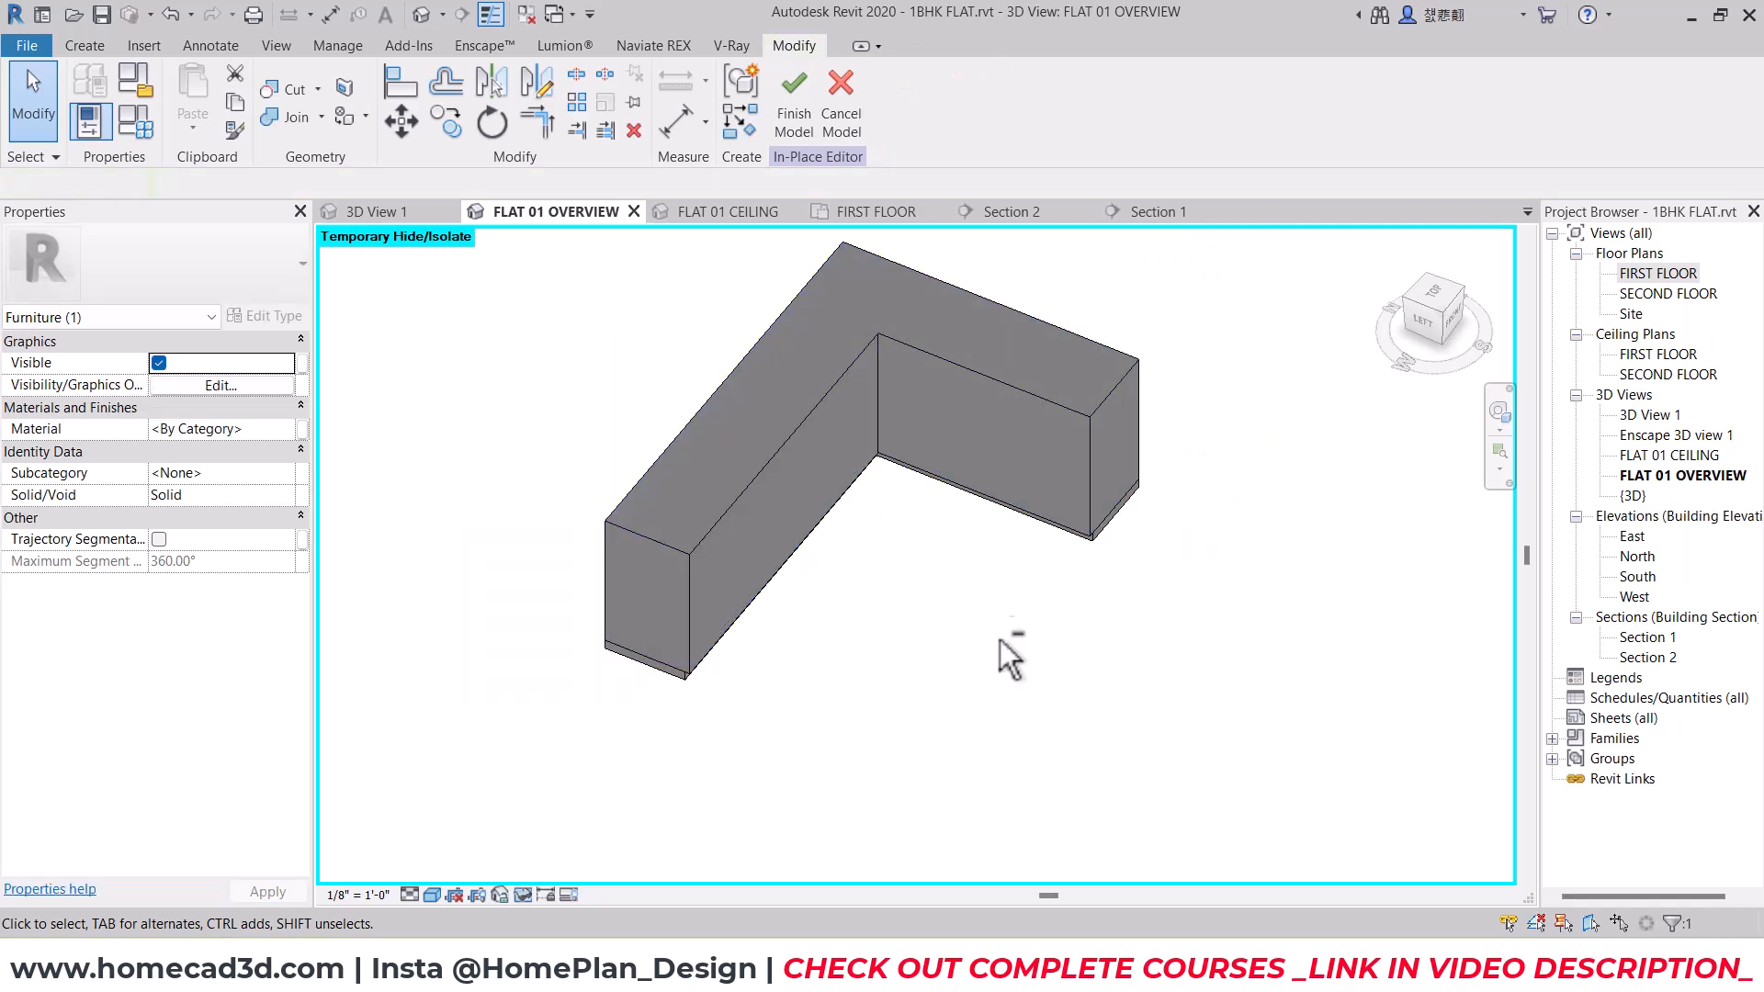
Step: Reset the temporary isolation and select the cabinet sweep within the kitchen
left_click(522, 895)
left_click(542, 871)
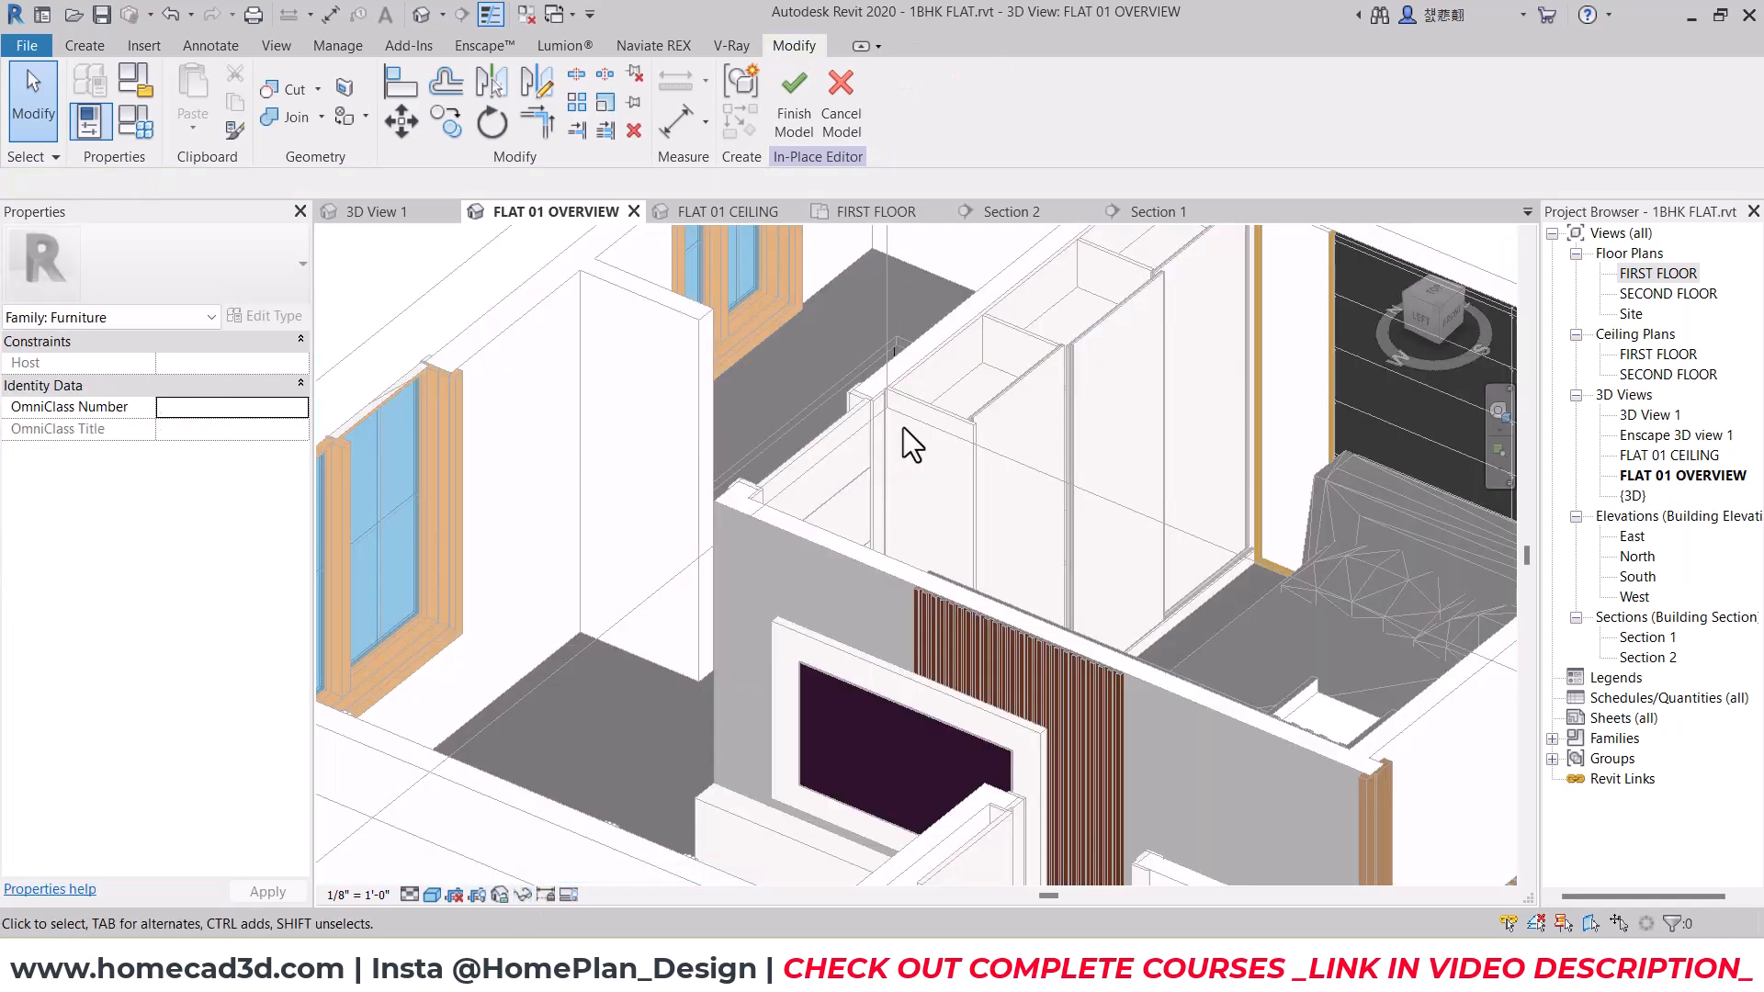
scroll(883, 423, "up", 4)
left_click(899, 421)
middle_click_drag(898, 421, 621, 781, "shift")
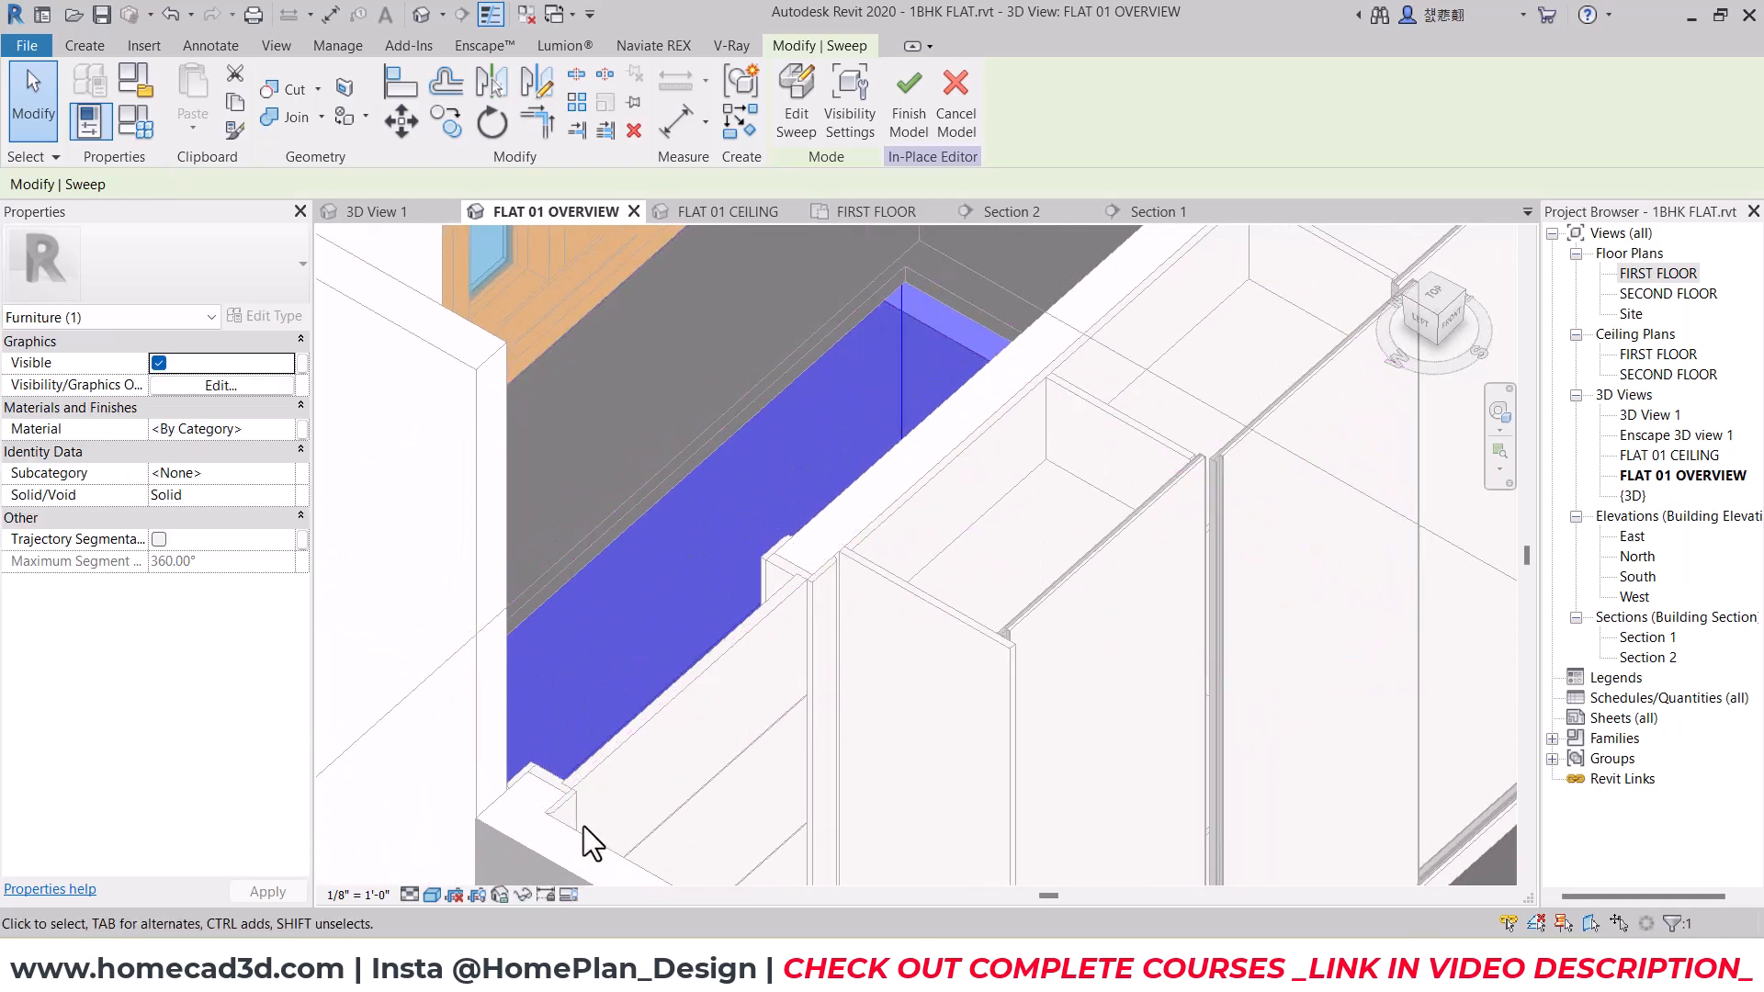
Step: Isolate the cabinet sweep and orient the 3D view toward its front and inner faces
left_click(523, 896)
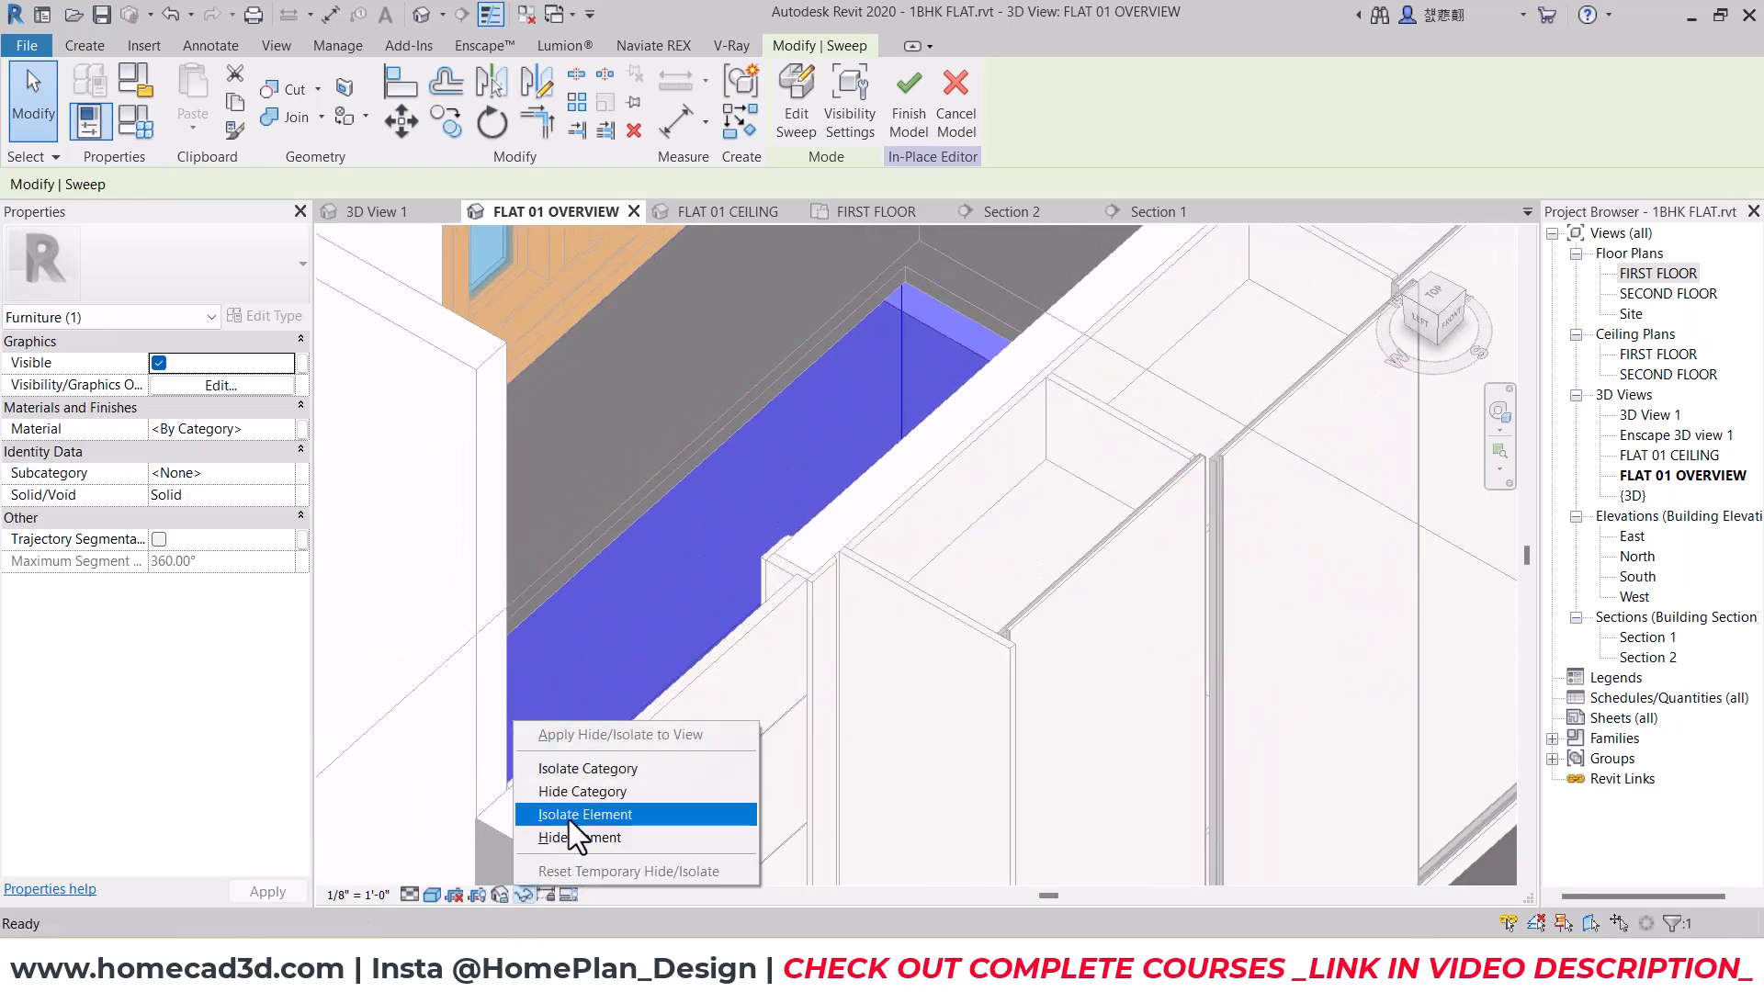
left_click(575, 814)
scroll(808, 397, "down", 3)
left_click(1448, 323)
left_click(1138, 386)
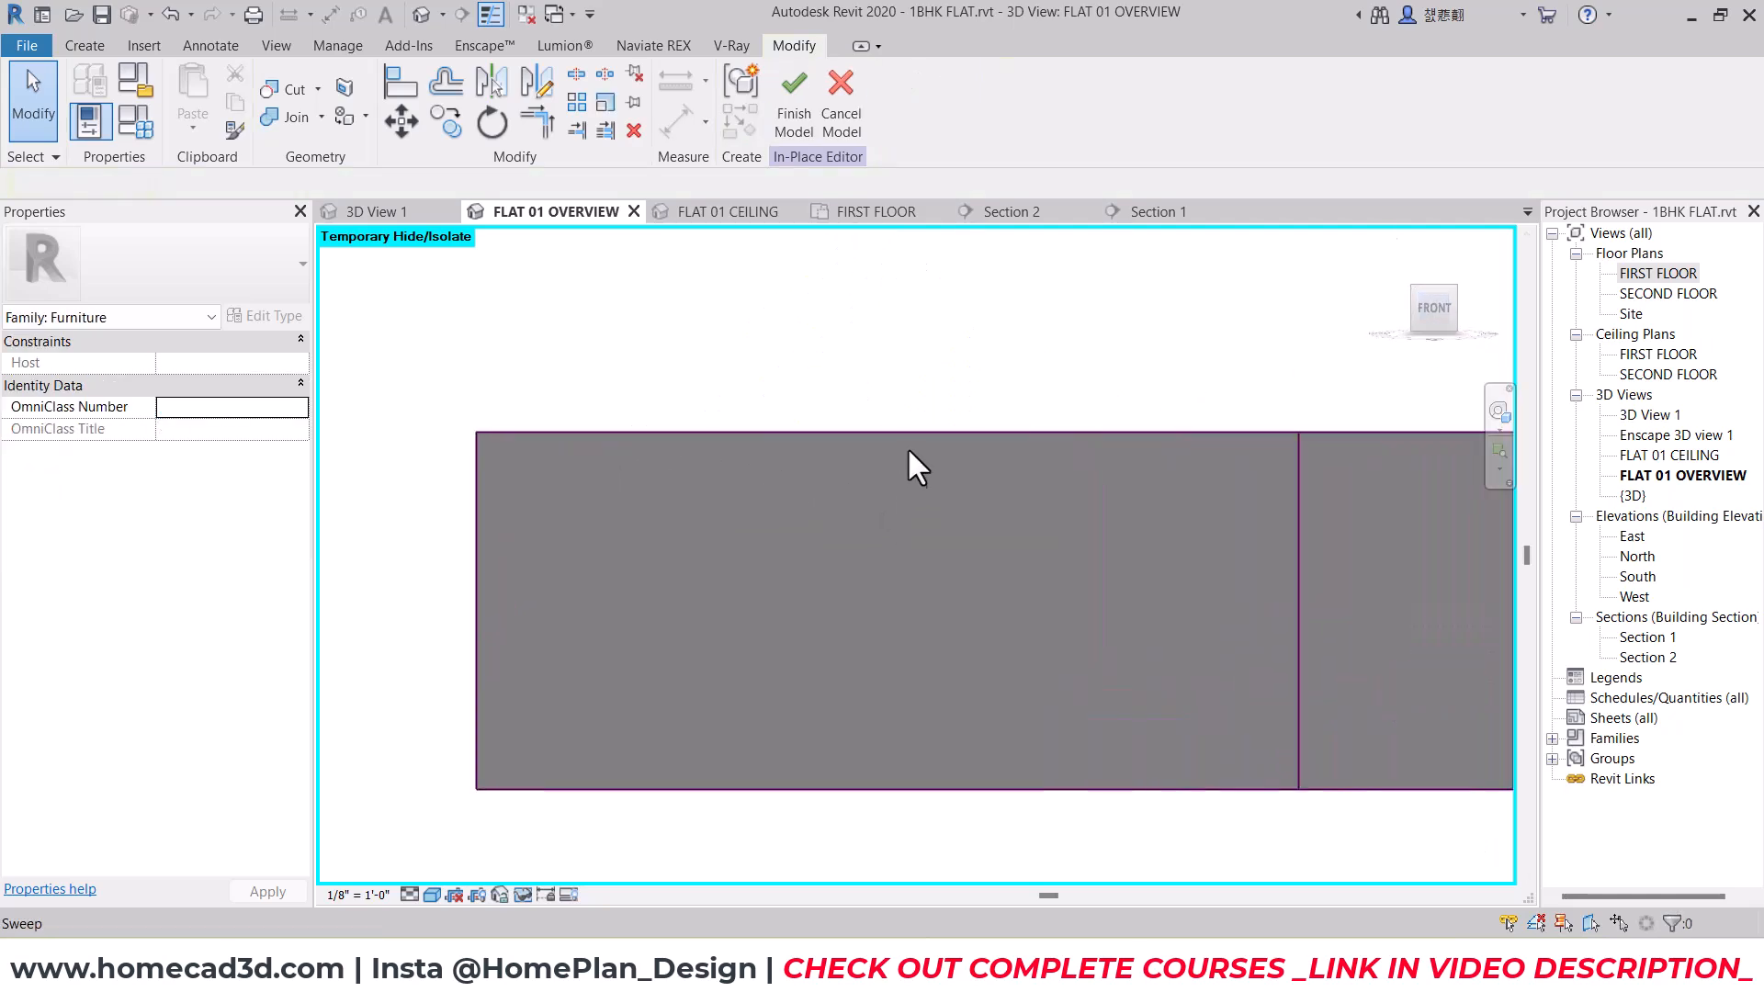
middle_click_drag(910, 469, 1174, 578, "shift")
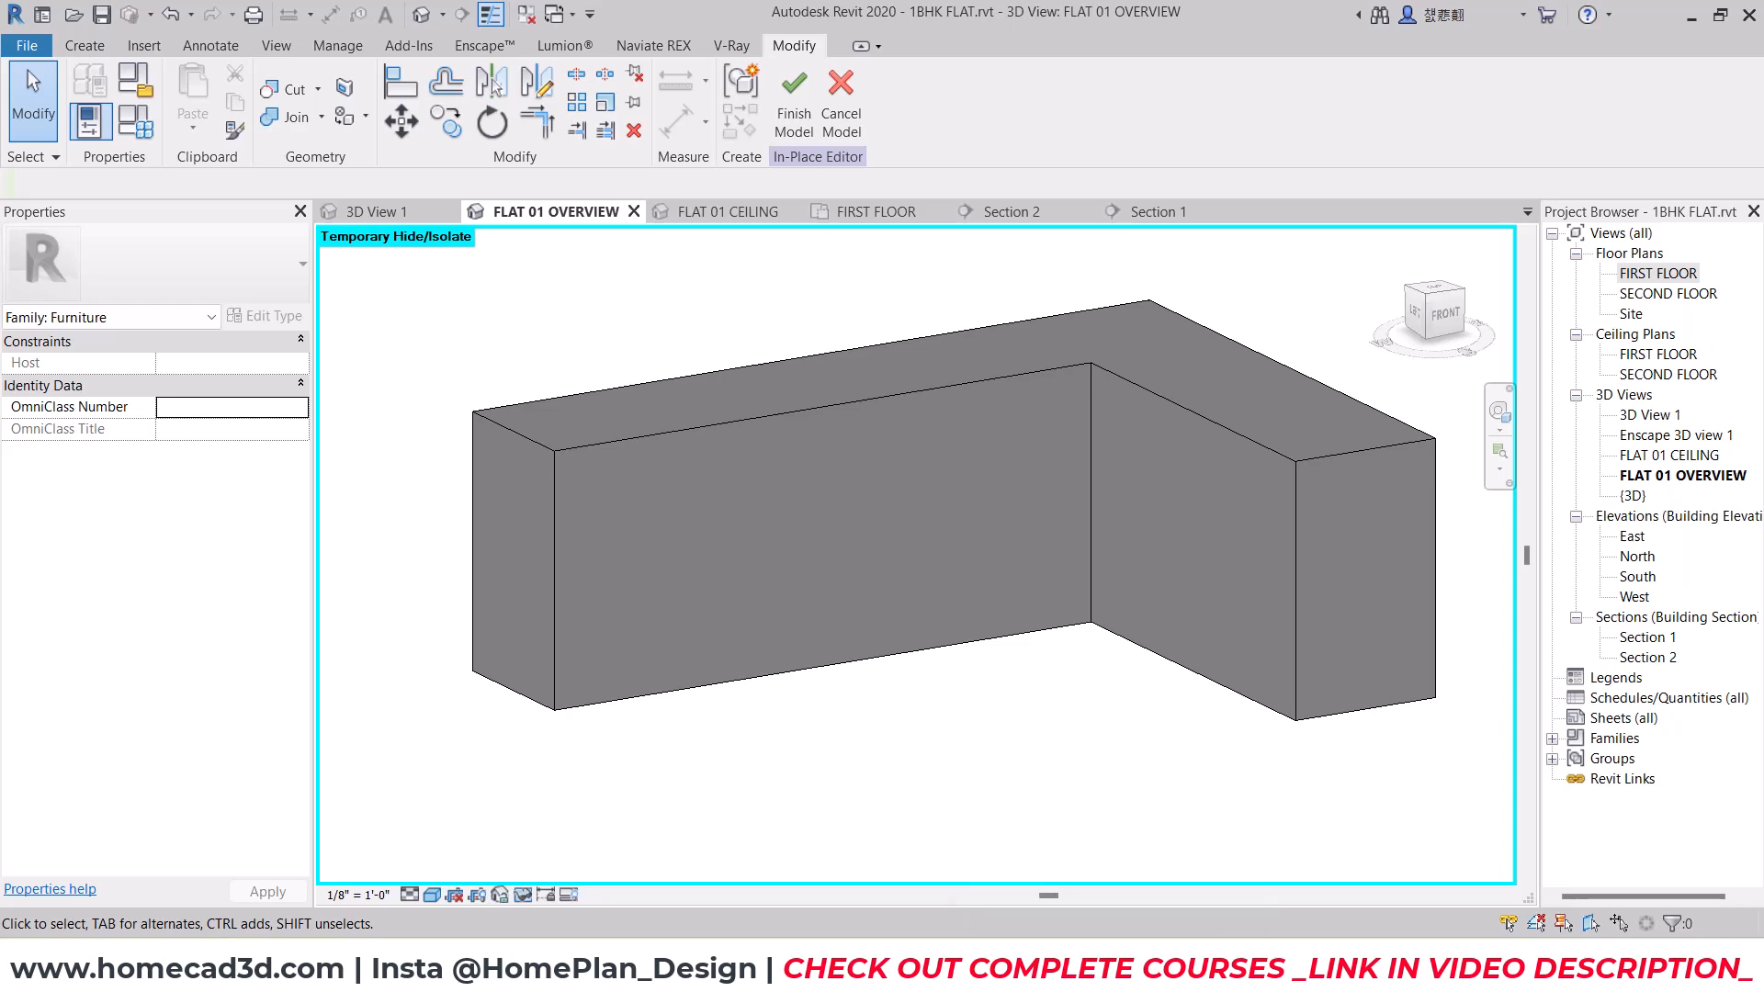
Step: After checking the base cabinets in the browser's reference image, start an extrusion with the cabinet sweep's top face as its work plane
left_click(873, 963)
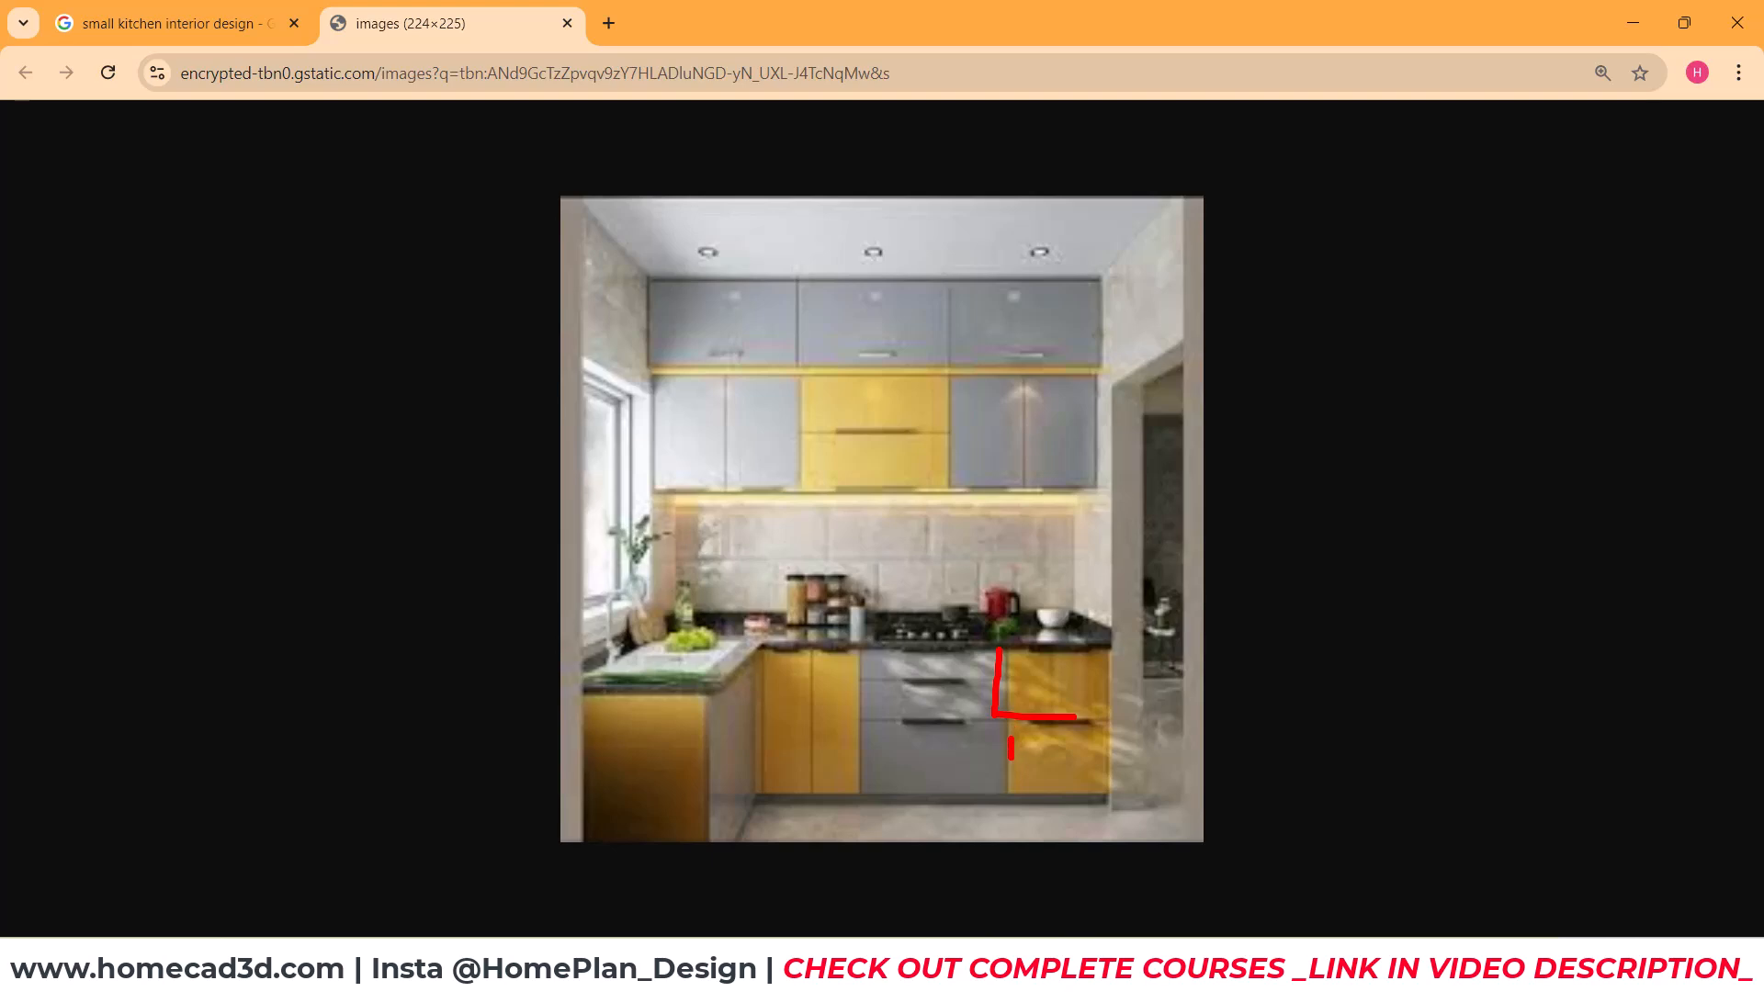
left_click(1620, 5)
left_click(84, 45)
left_click(146, 82)
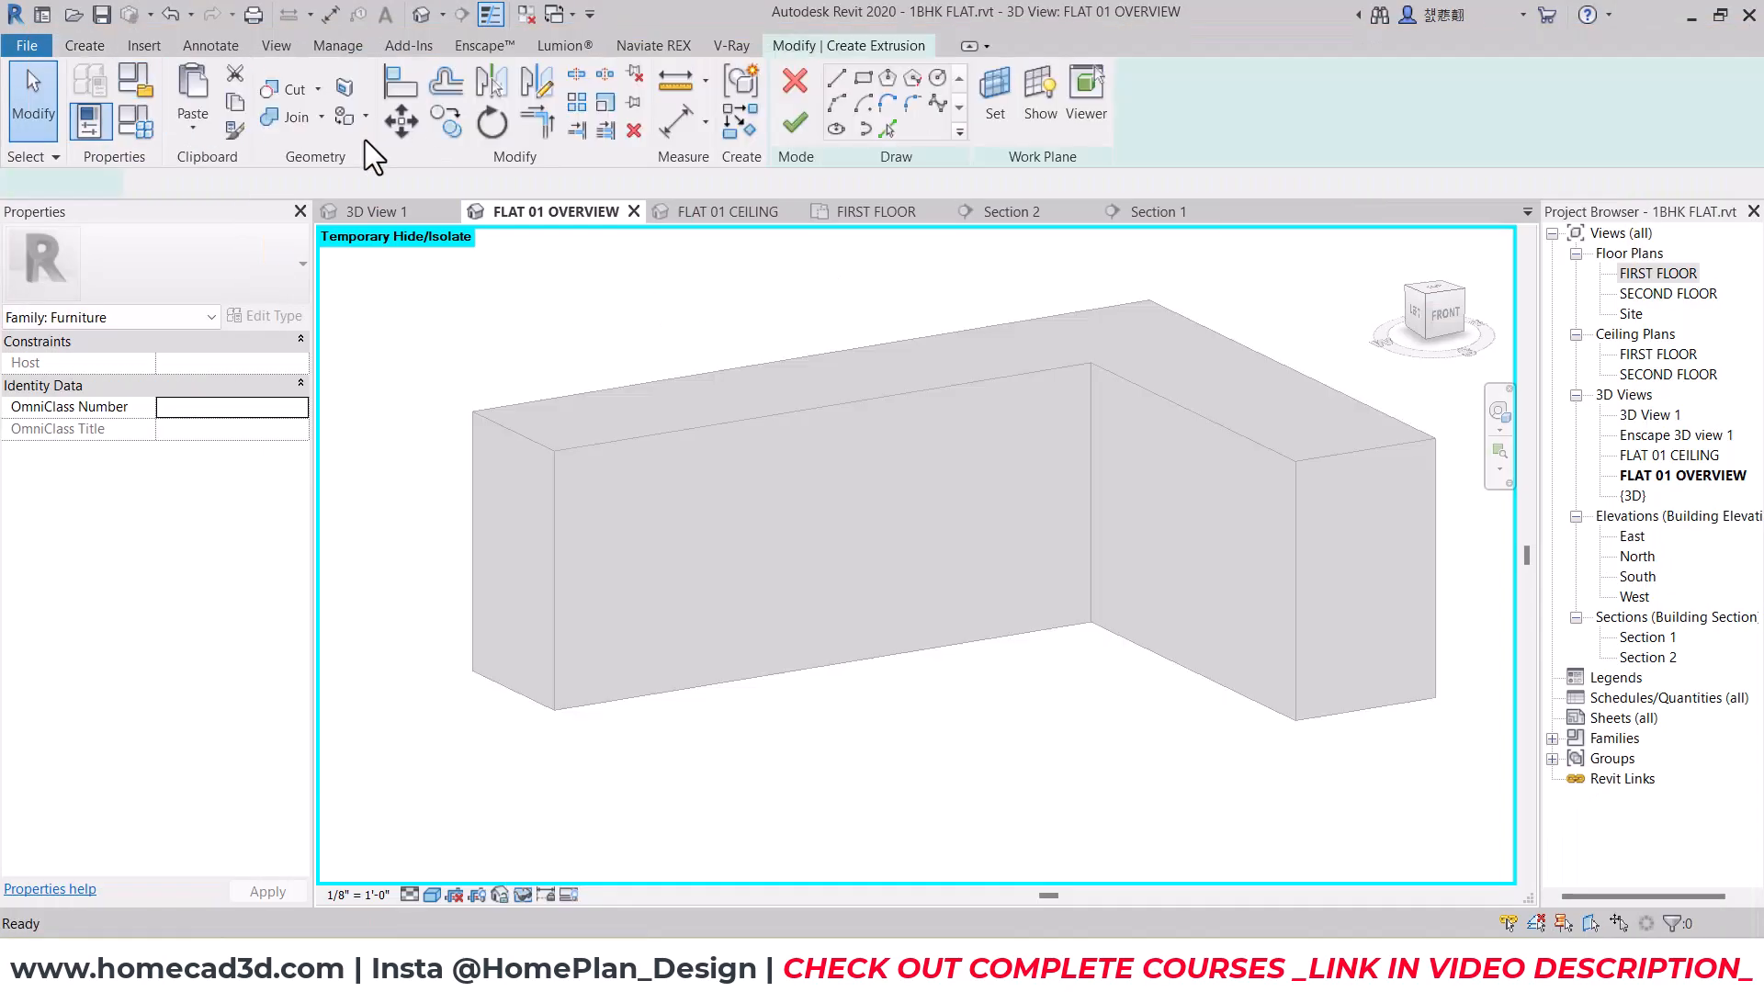
left_click(992, 96)
left_click(1382, 579)
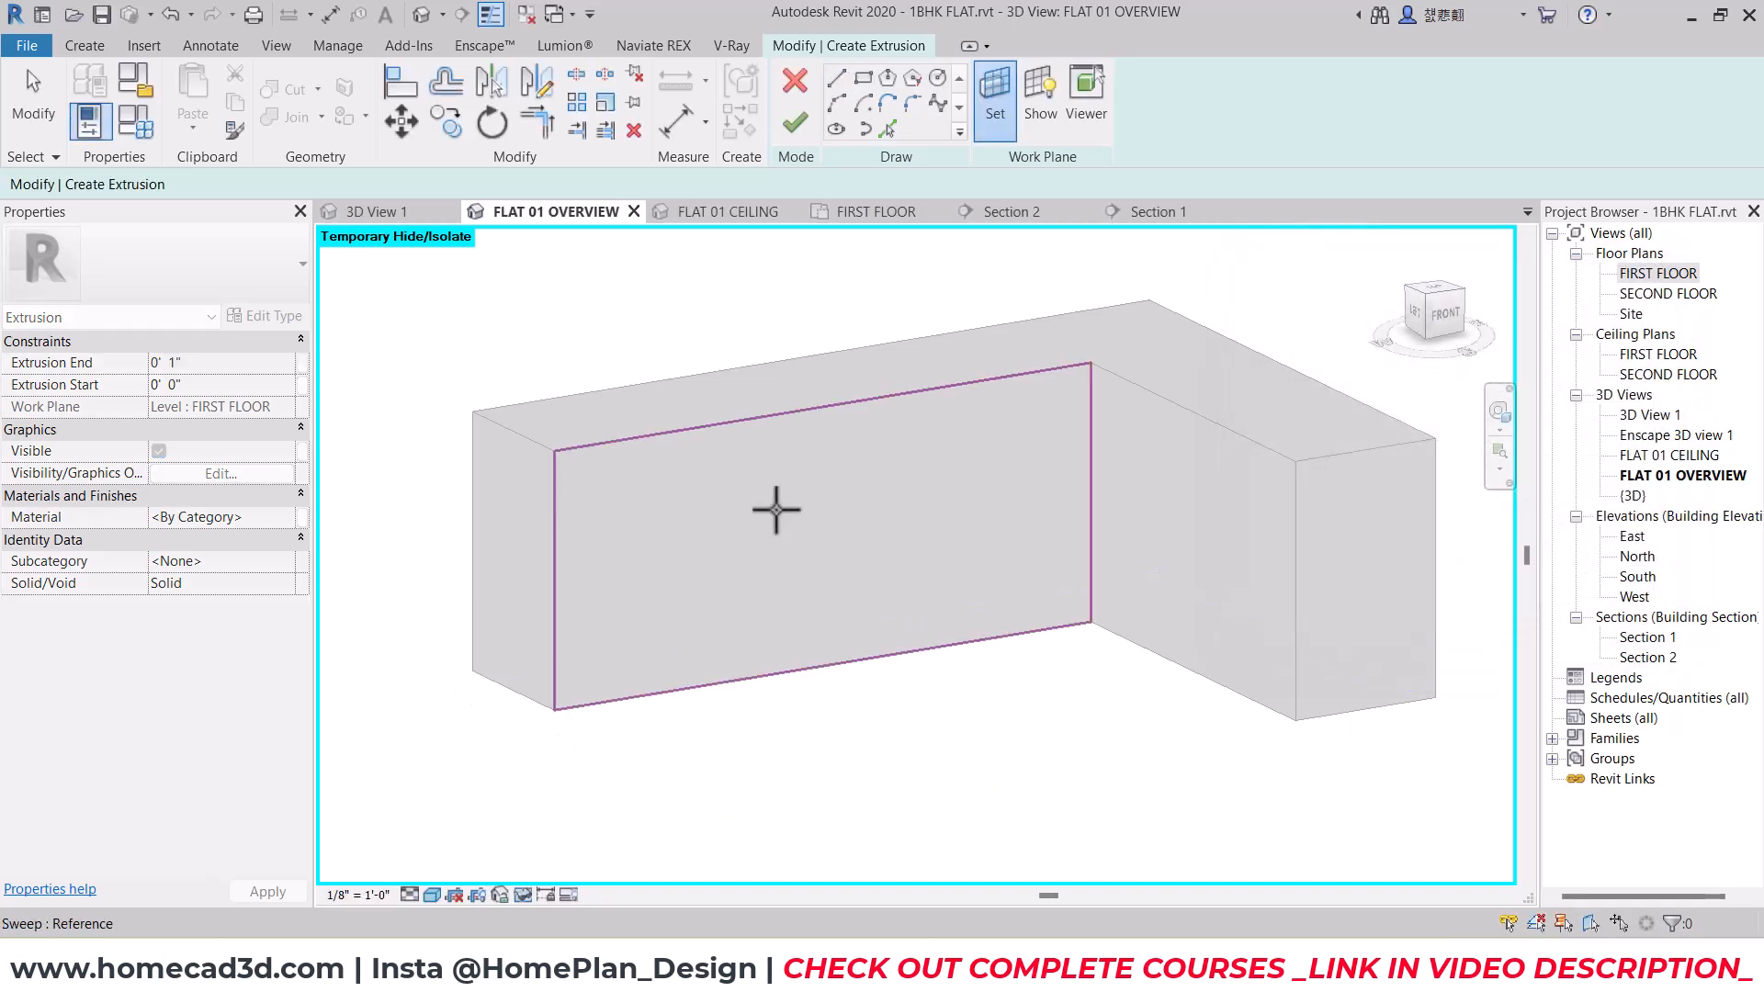
middle_click_drag(918, 496, 973, 568, "shift")
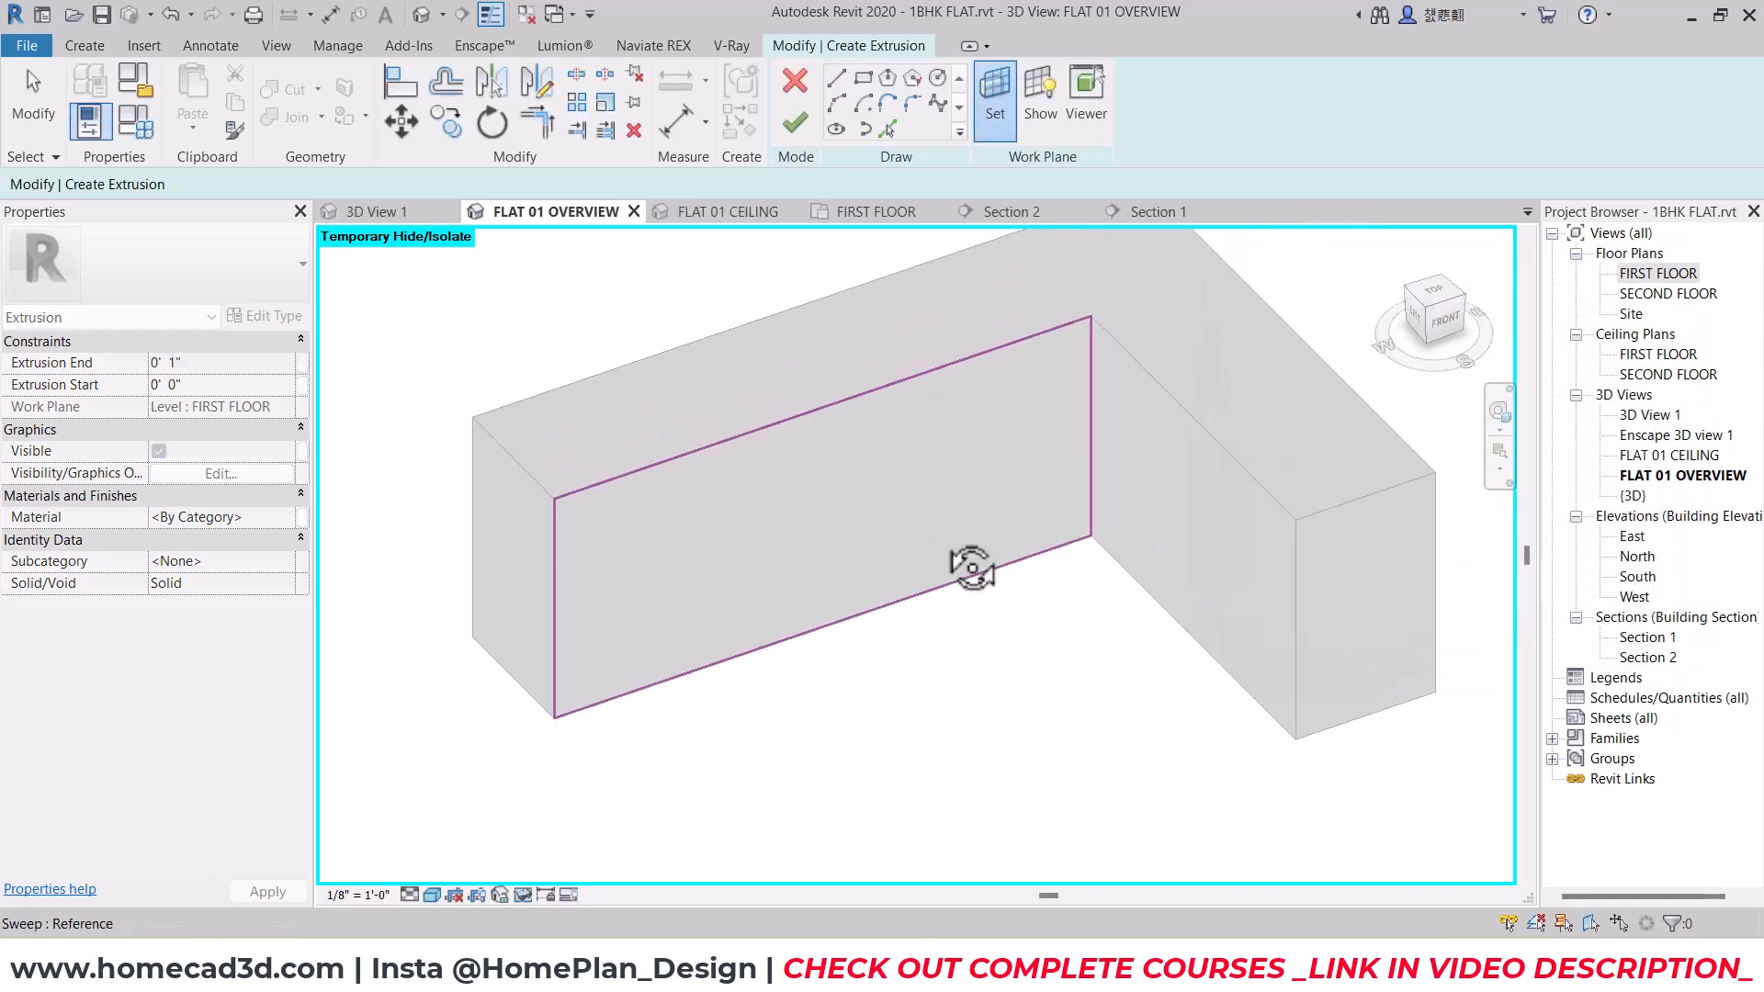
left_click(824, 417)
Step: In top view, sketch a closed L-shaped strip 1" wide along the inner front edges of both cabinet legs
left_click(1432, 294)
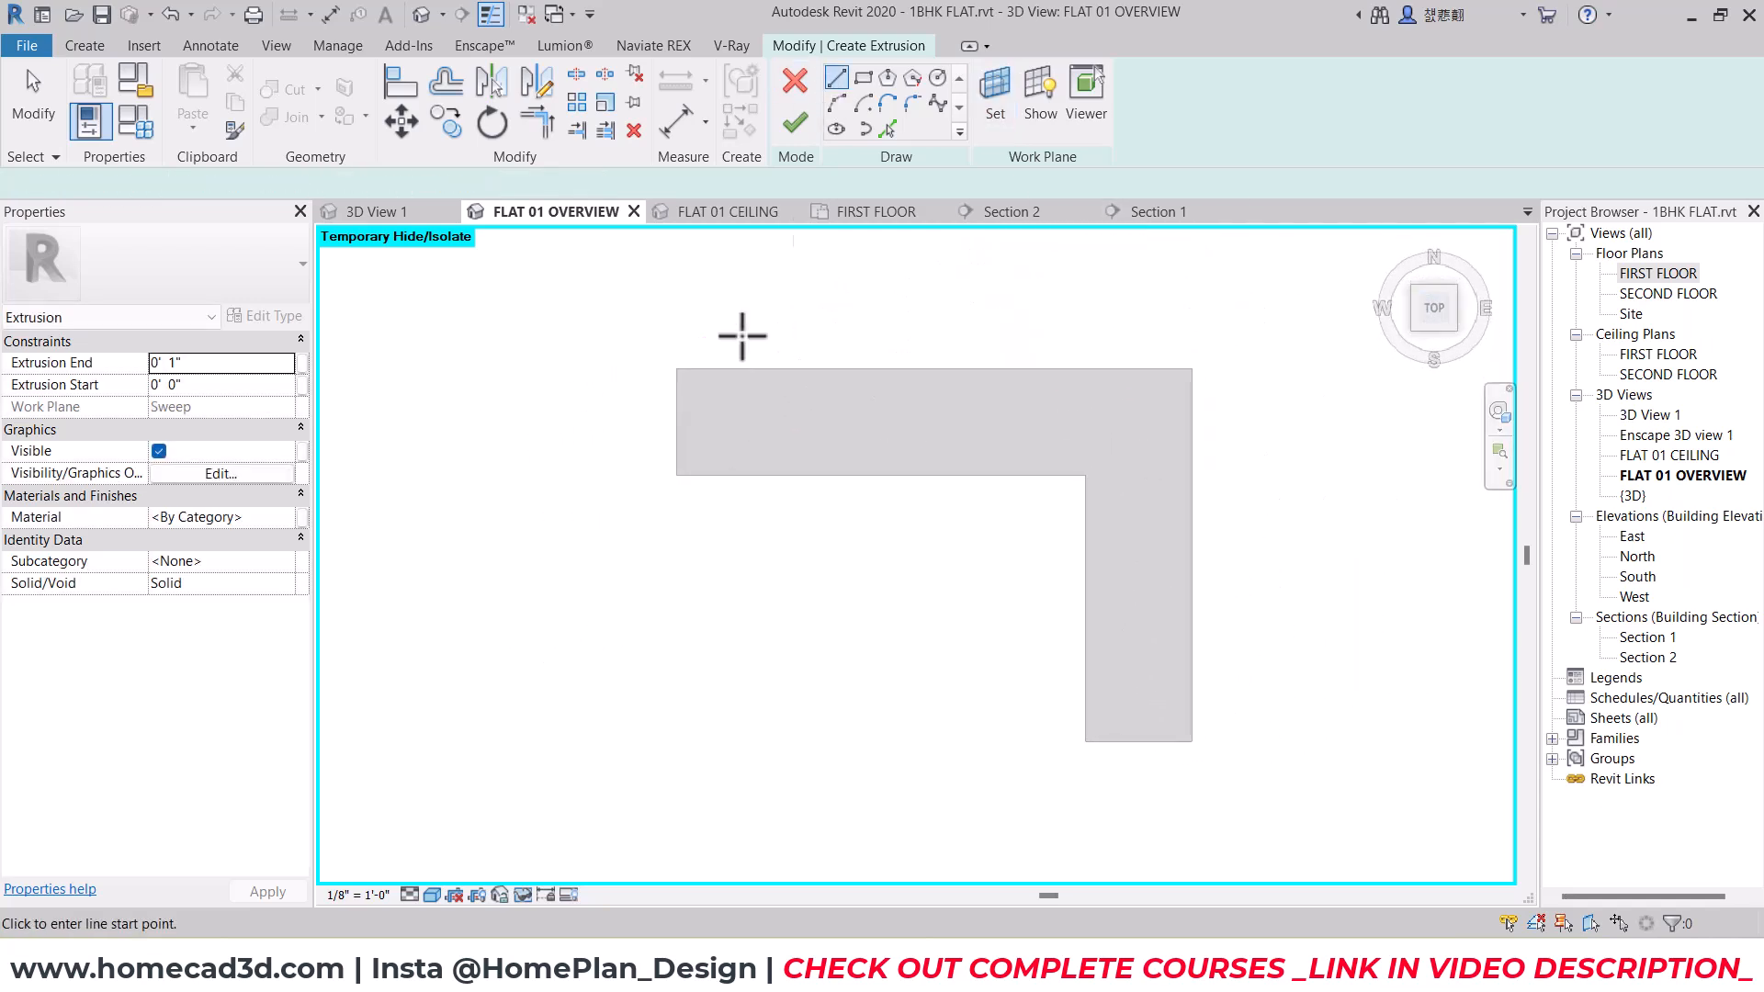
left_click(659, 475)
left_click(1067, 475)
left_click(1064, 743)
scroll(1063, 735, "up", 3)
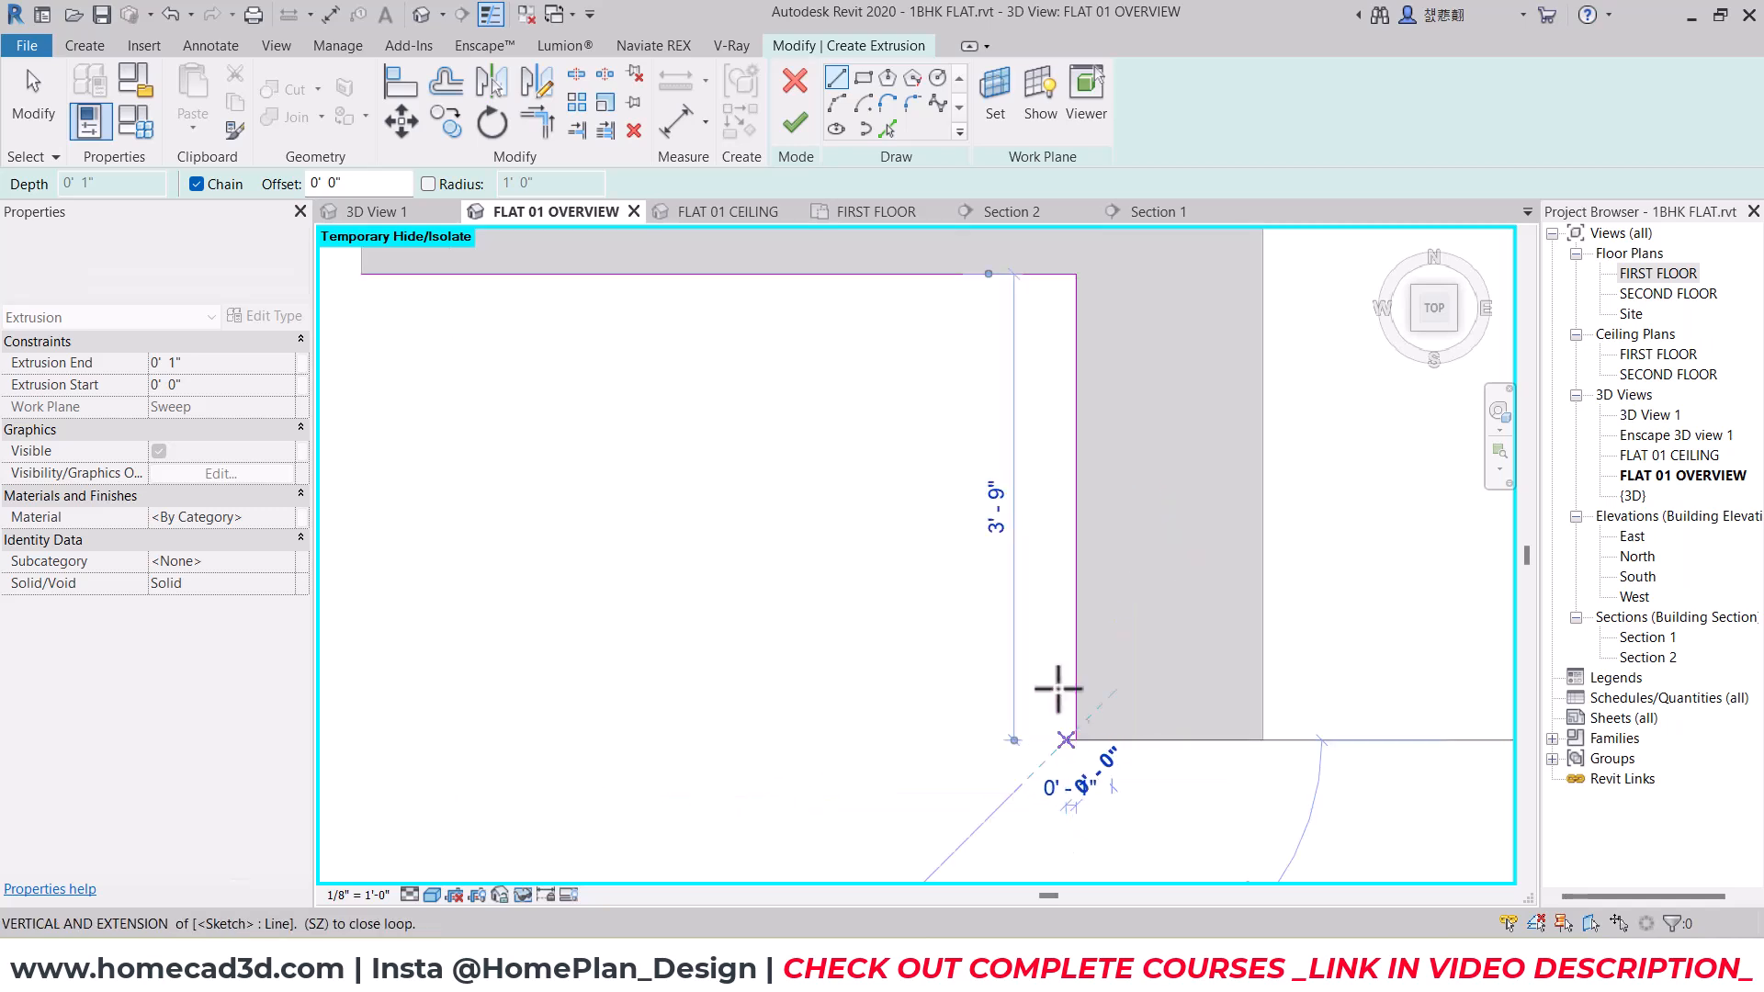
middle_click_drag(1053, 368, 1065, 465)
scroll(1065, 458, "up", 1)
left_click(1079, 375)
middle_click_drag(854, 402, 1220, 397)
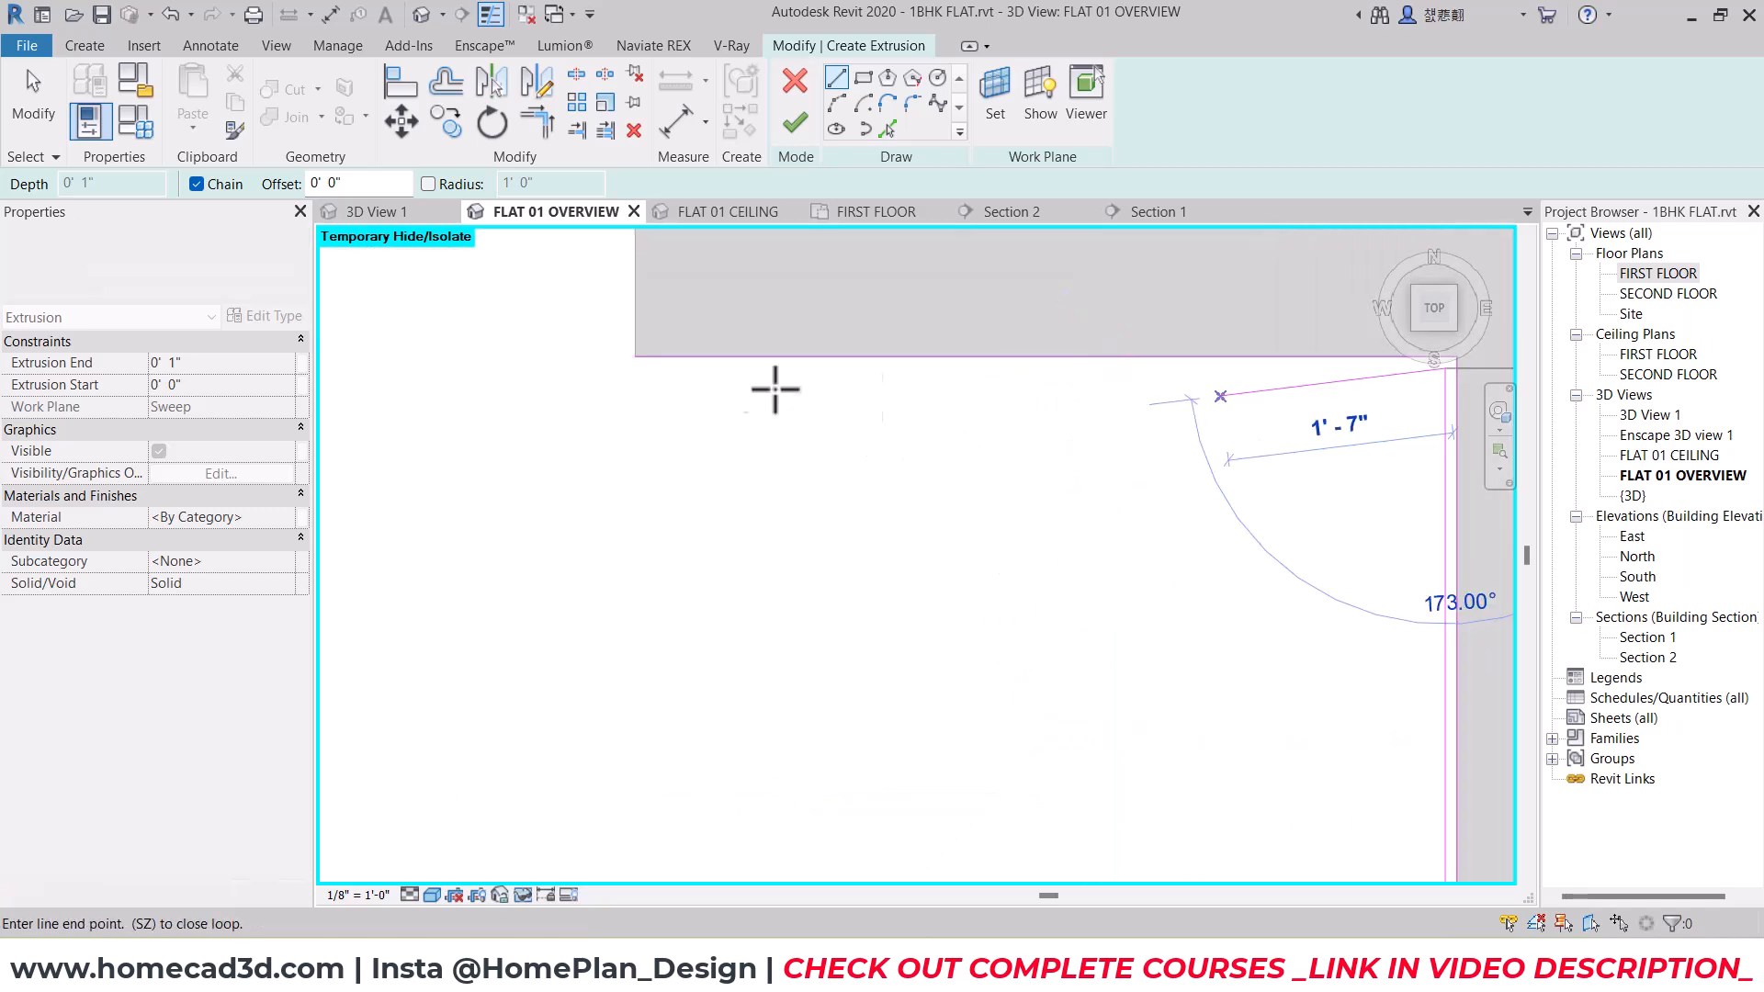
left_click(642, 368)
key("Escape")
key("Escape")
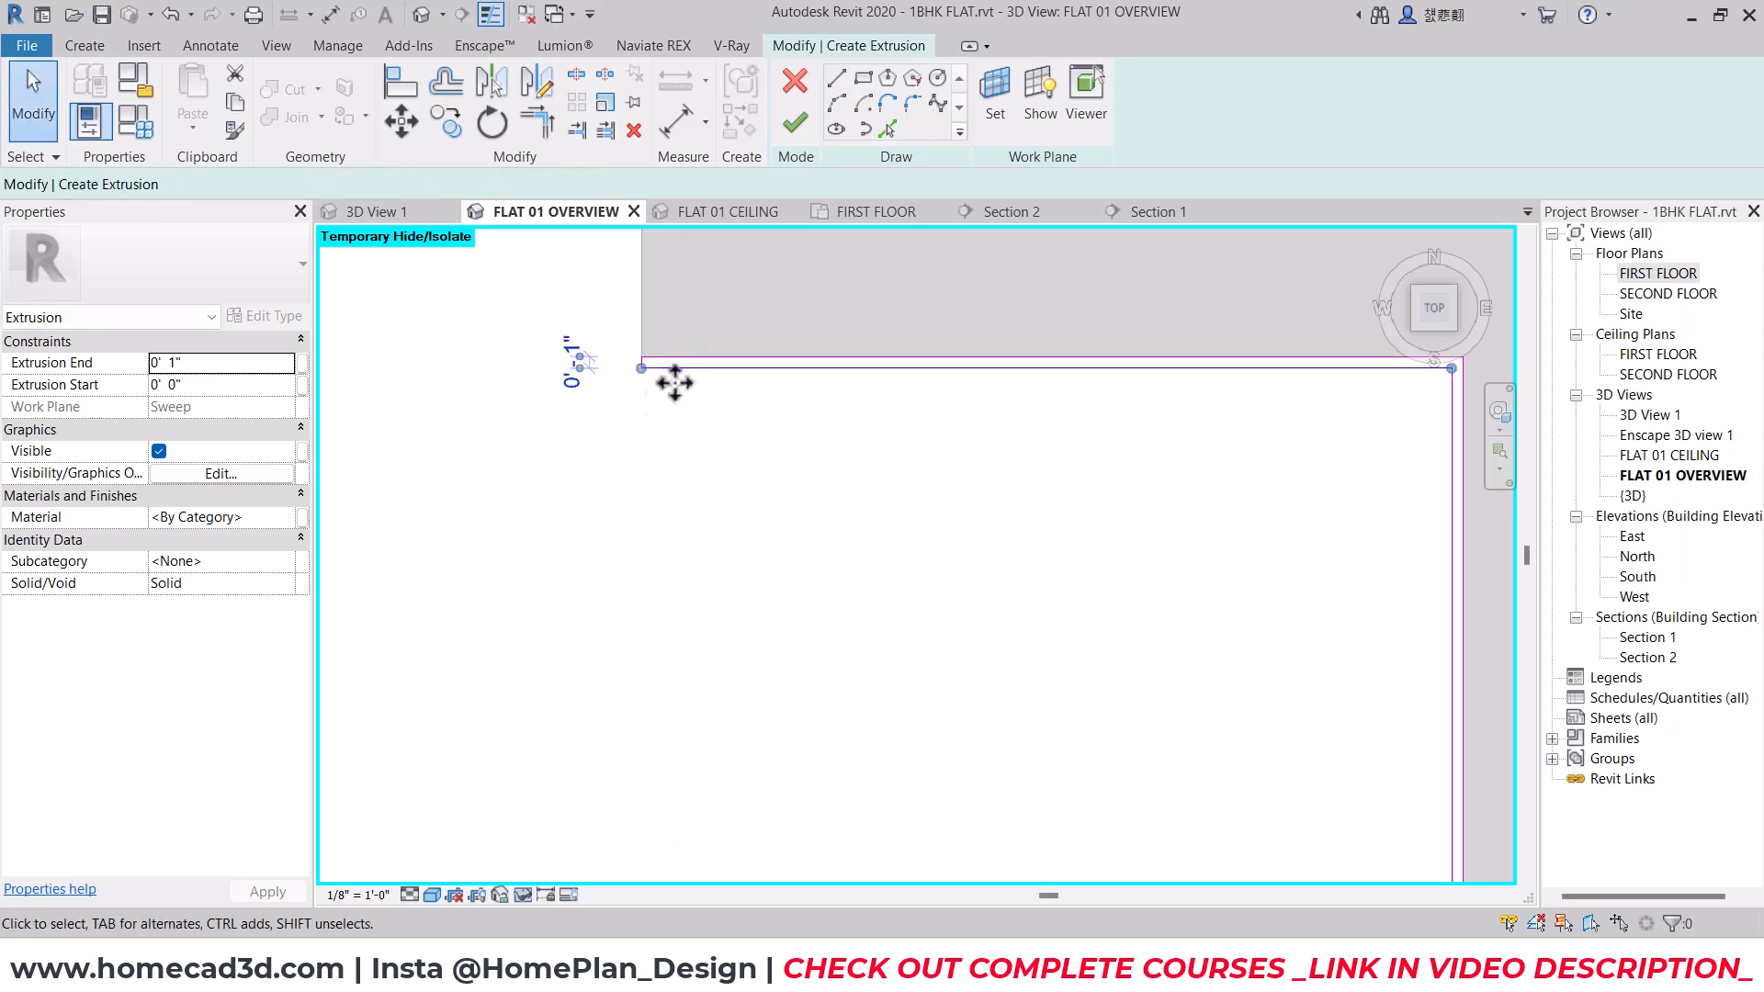
Step: Finish the L-shaped front panel extrusion and stretch it down to the cabinet's base, giving it a 2' 6" depth
scroll(772, 414, "down", 2)
left_click(899, 593)
middle_click_drag(899, 593, 1010, 478, "shift")
left_click(796, 122)
middle_click_drag(1007, 547, 1016, 398, "shift")
left_click_drag(991, 493, 991, 665)
scroll(919, 459, "up", 2)
middle_click_drag(919, 460, 1072, 439)
left_click_drag(1194, 465, 1196, 478)
left_click(1144, 693)
scroll(1144, 684, "down", 2)
middle_click_drag(1144, 666, 941, 725)
left_click(941, 493)
Step: Start a void extrusion with the front panel face of the shorter cabinet leg as its work plane
left_click(1441, 312)
left_click(85, 45)
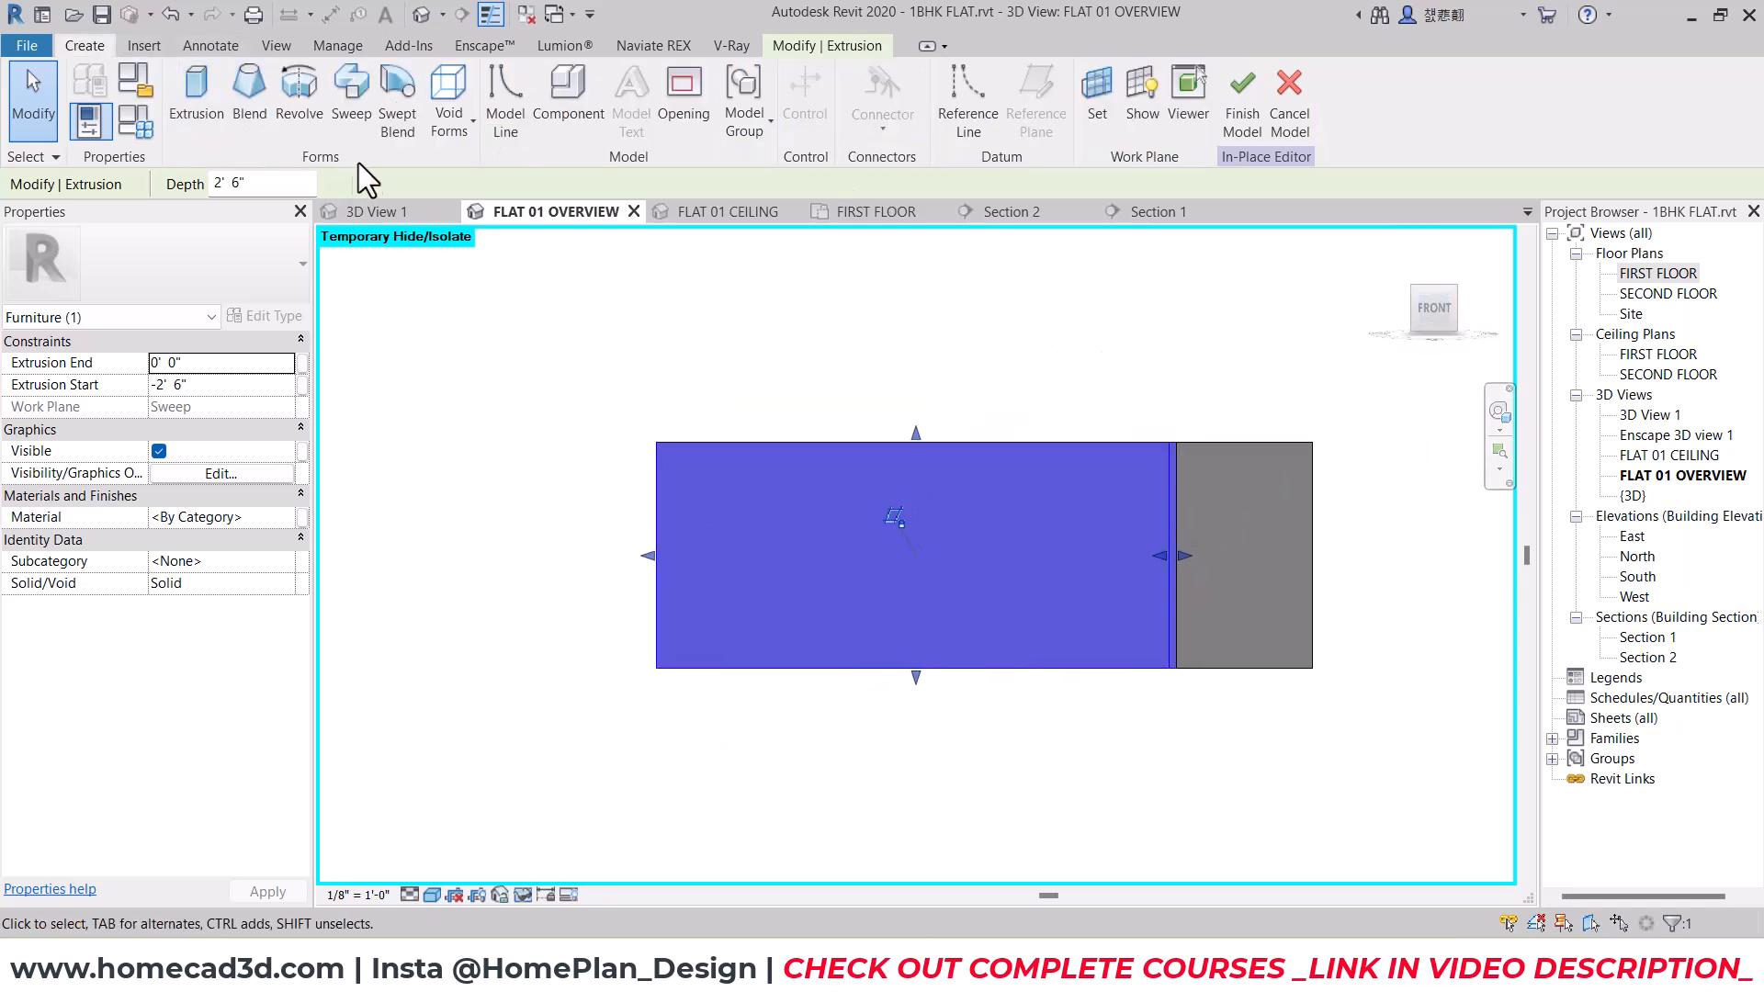
left_click(437, 129)
left_click(528, 176)
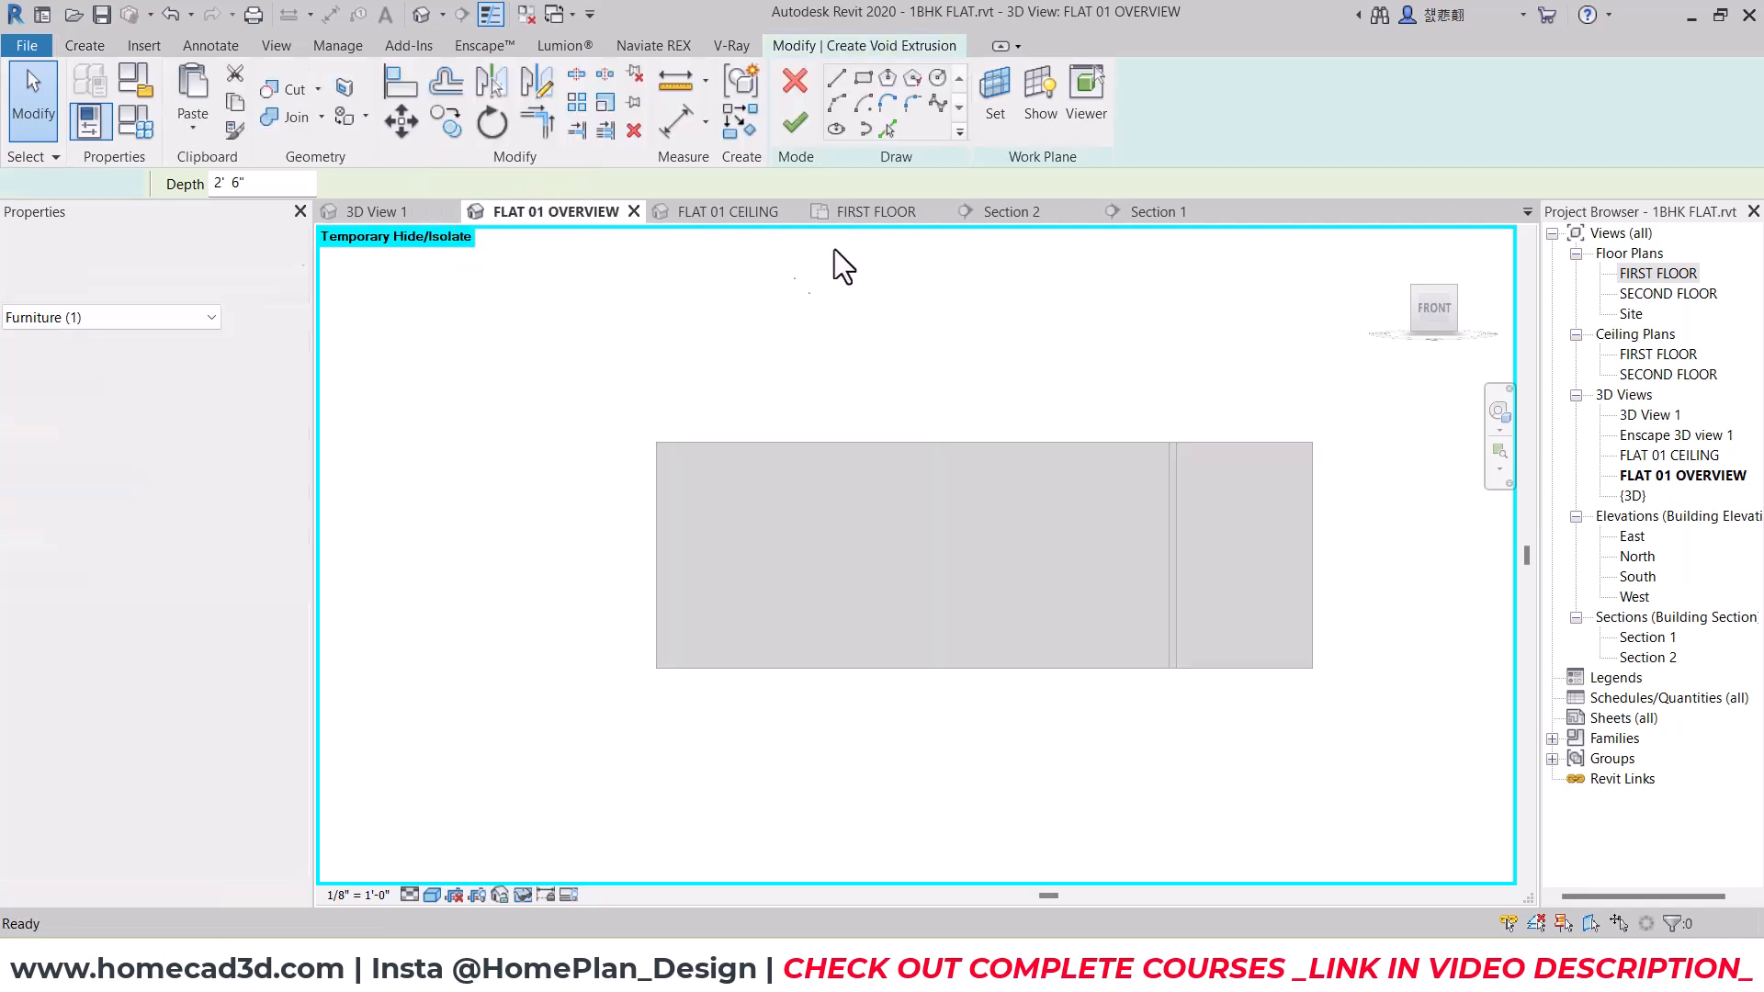
left_click(995, 95)
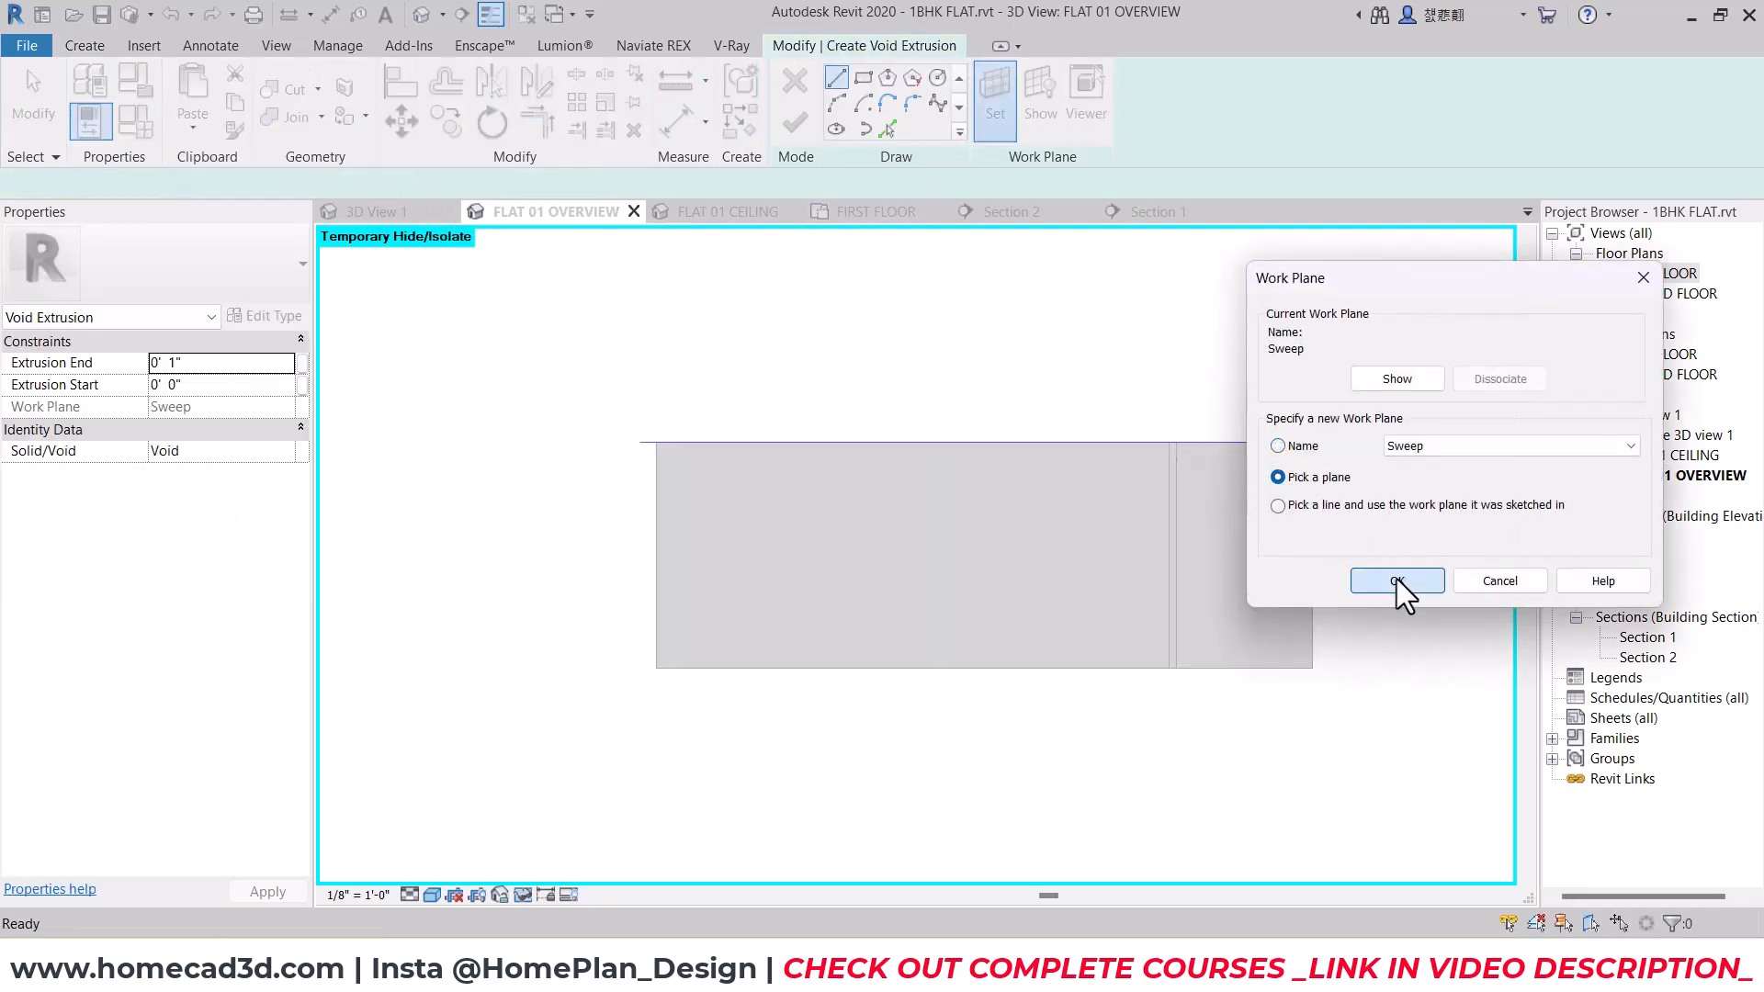
left_click(1403, 581)
middle_click_drag(873, 483, 1160, 613, "shift")
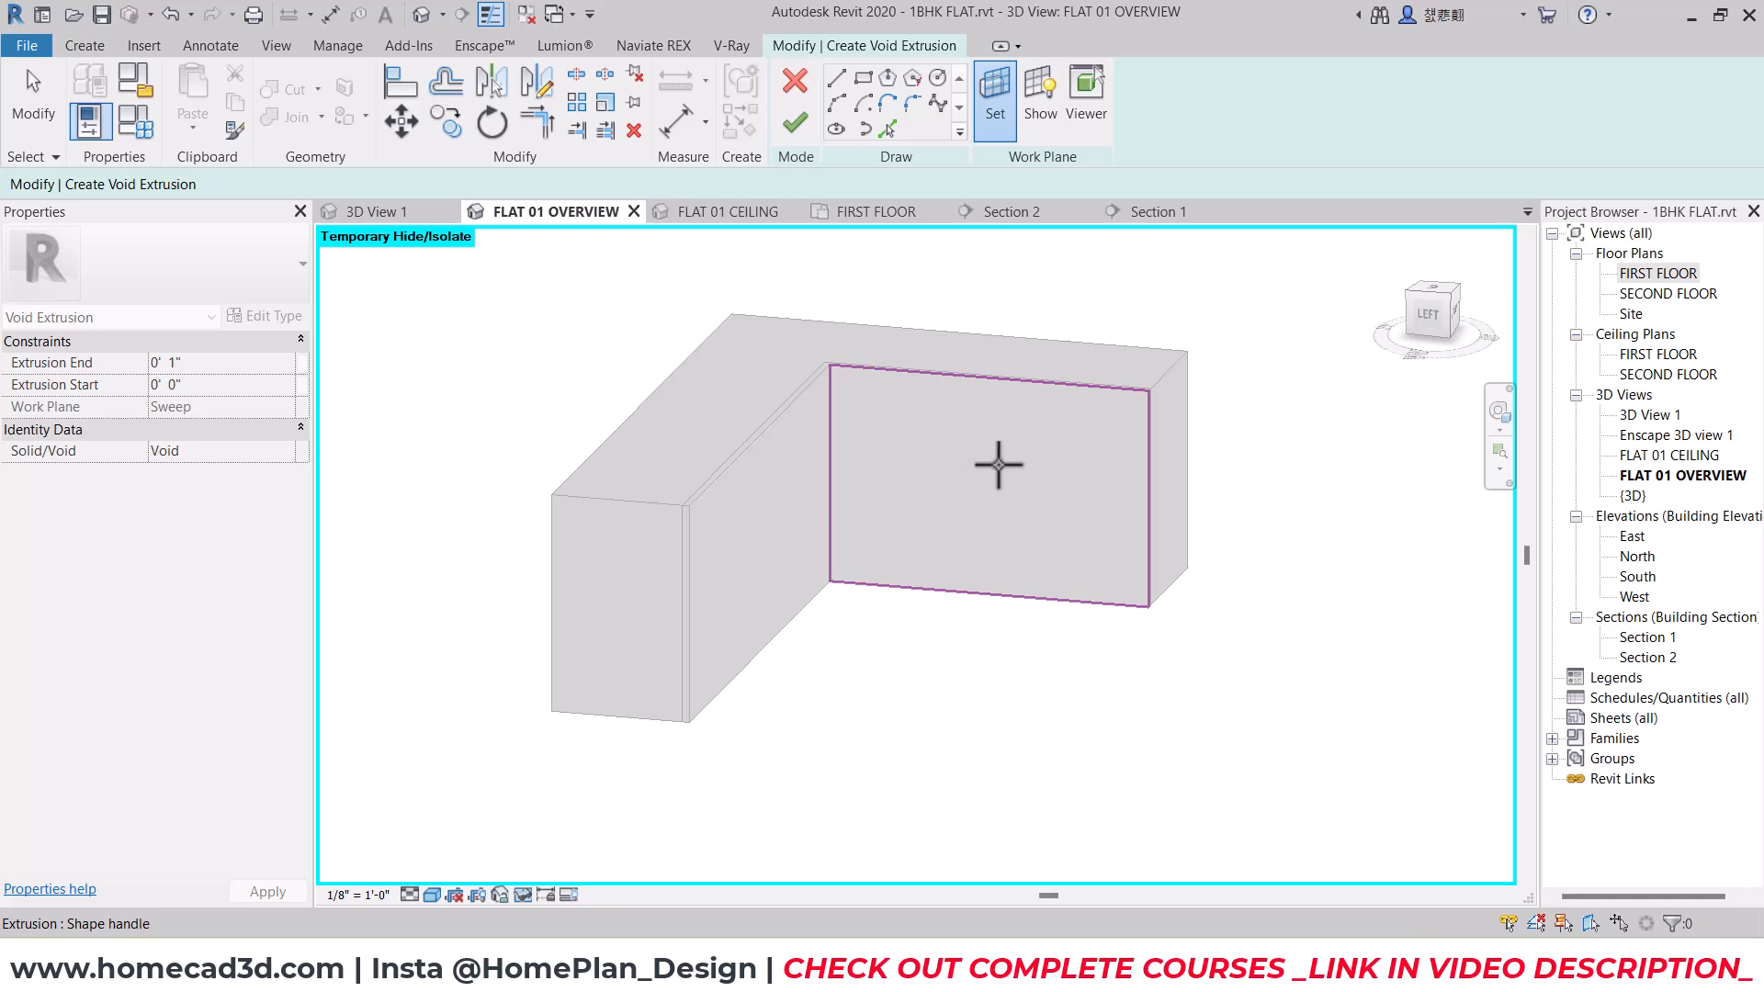
left_click(1008, 459)
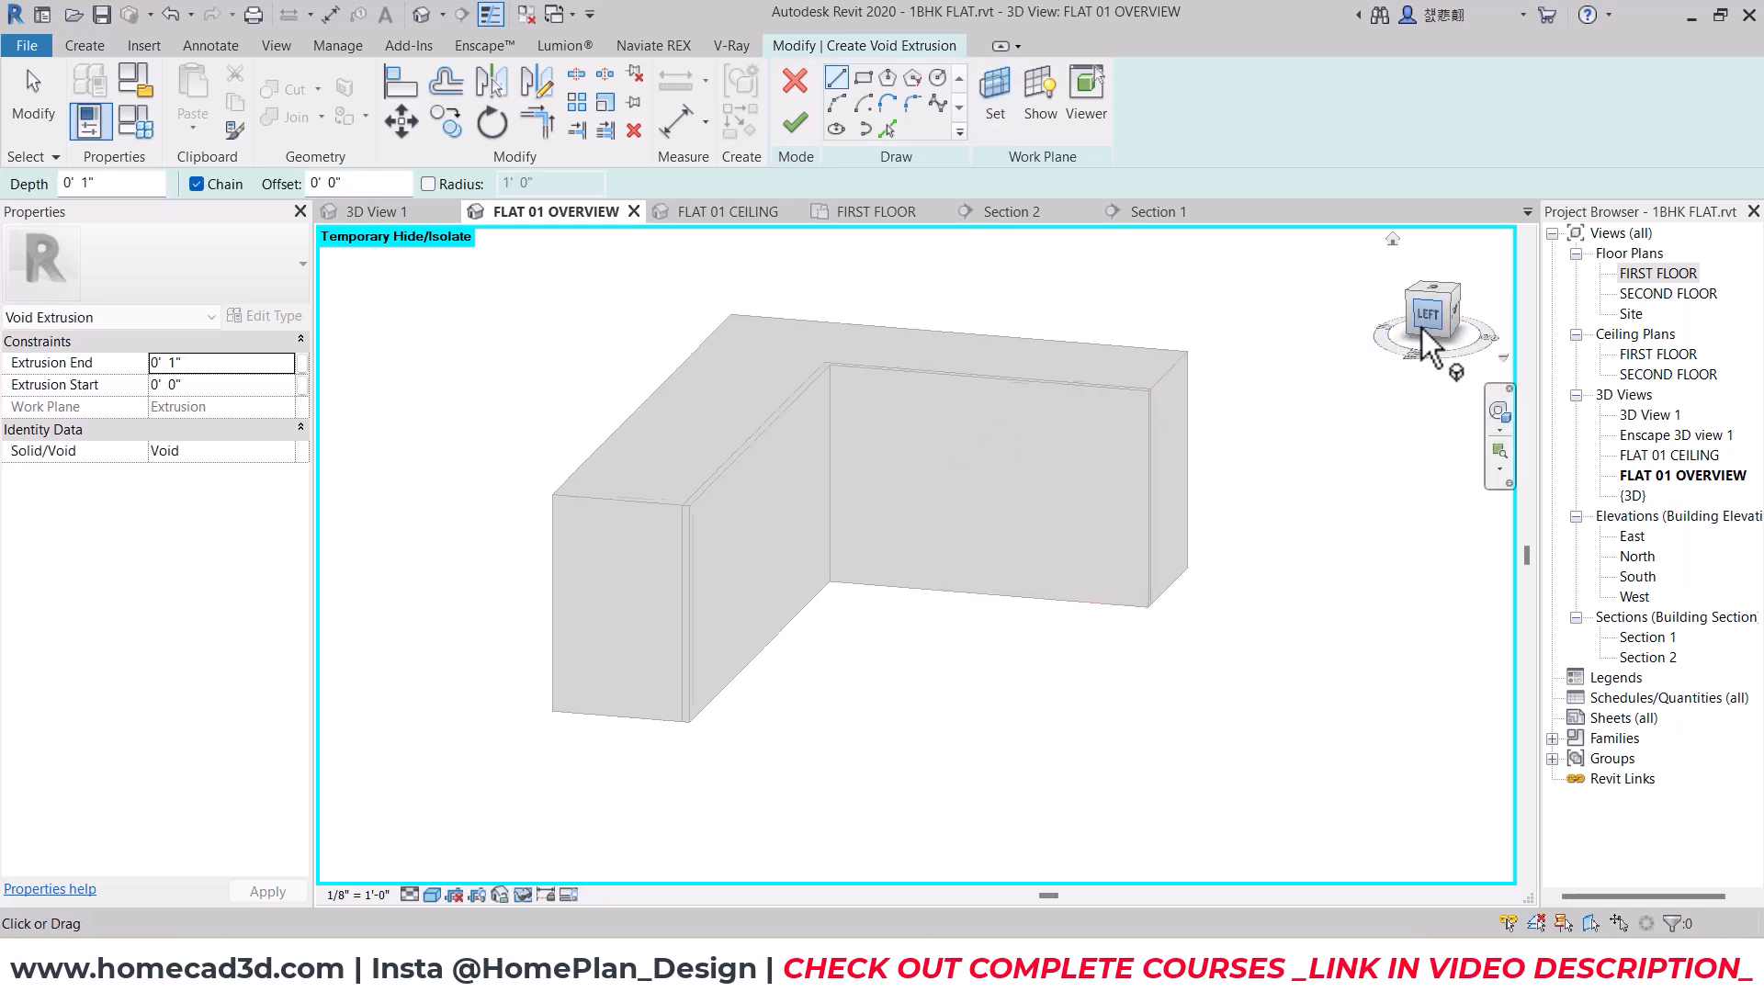
Step: In left view, sketch a vertical line across the full height of the shorter leg's front panel
left_click(1429, 314)
middle_click_drag(1076, 479, 1103, 511, "shift")
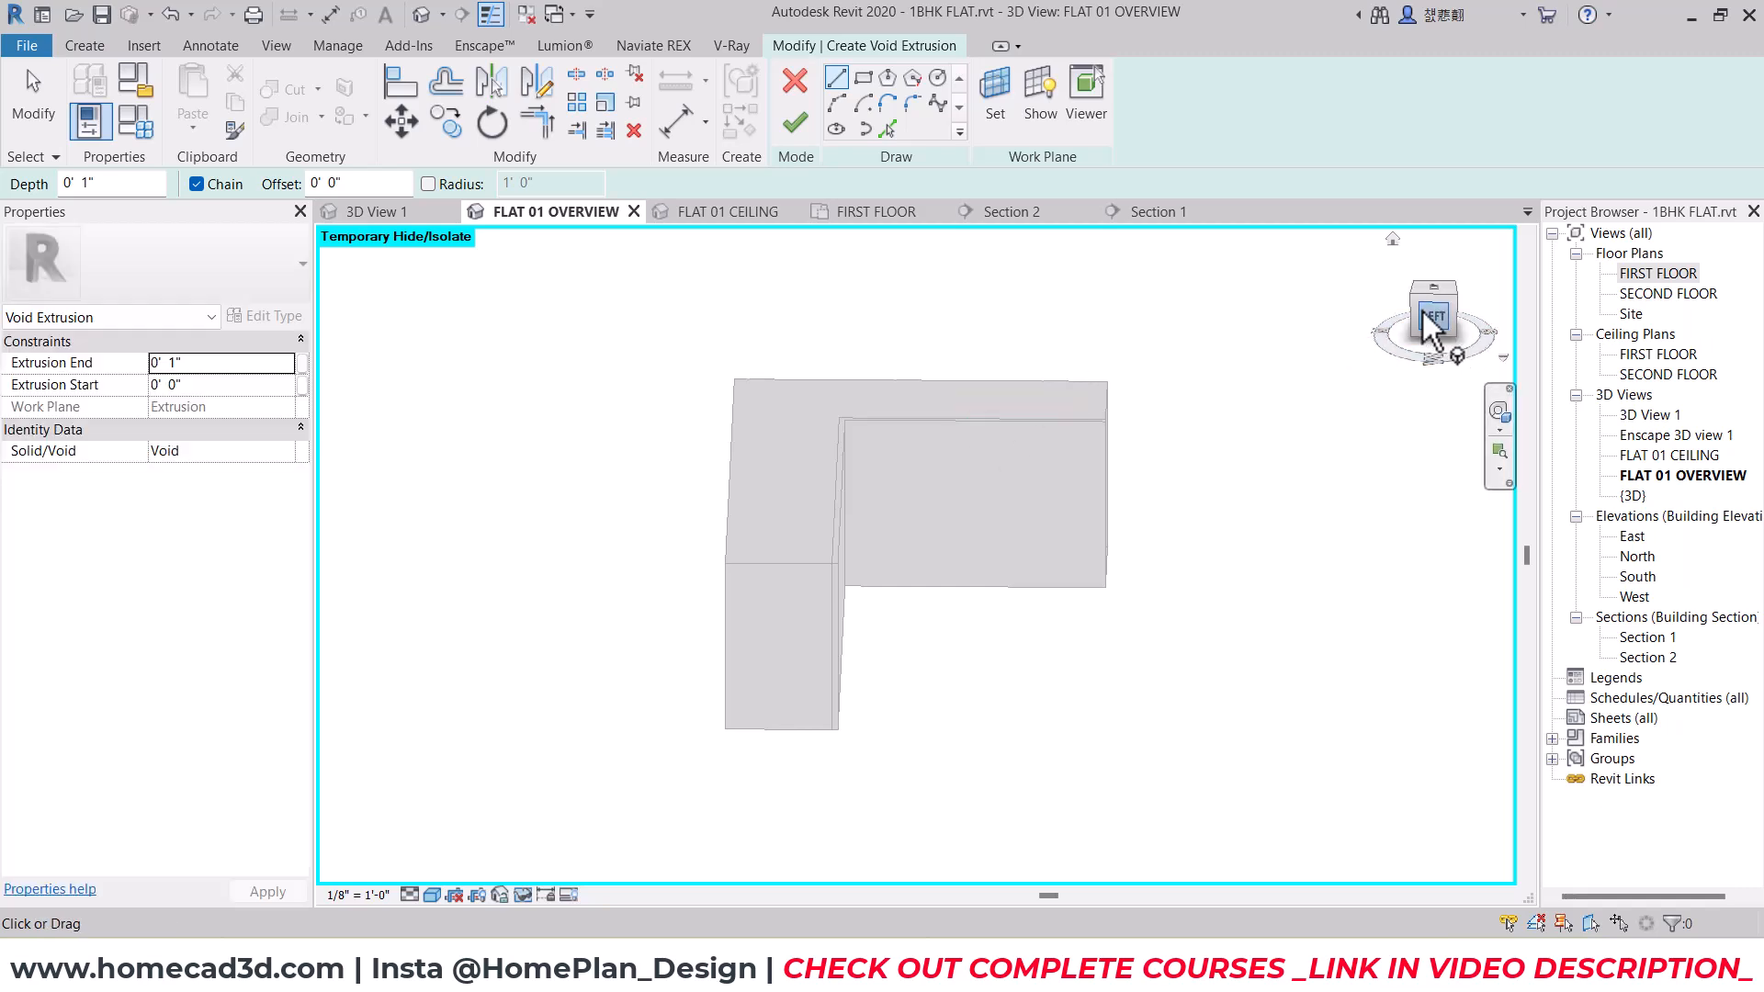
left_click(1430, 313)
scroll(1046, 535, "up", 2)
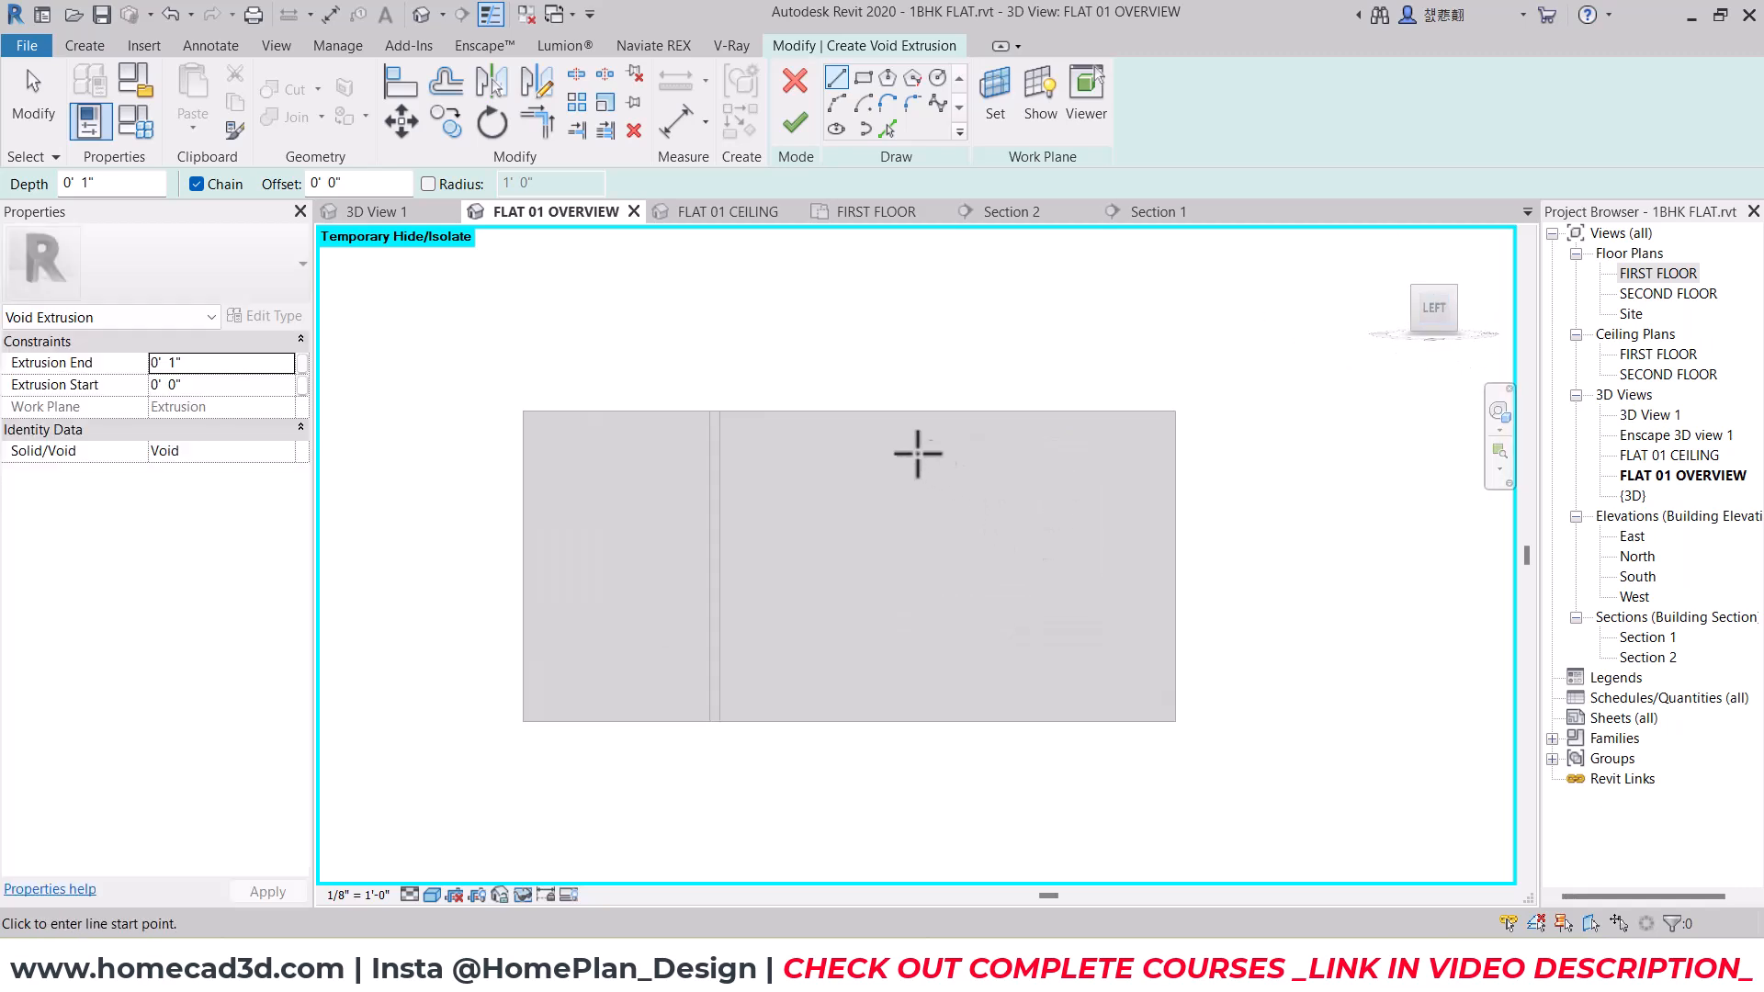
left_click(896, 411)
left_click(897, 721)
key("Escape")
key("Escape")
Step: Position the vertical line 2' 6" from the shorter leg's outer end using an aligned dimension, and delete the dimension
left_click(897, 487)
left_click(331, 14)
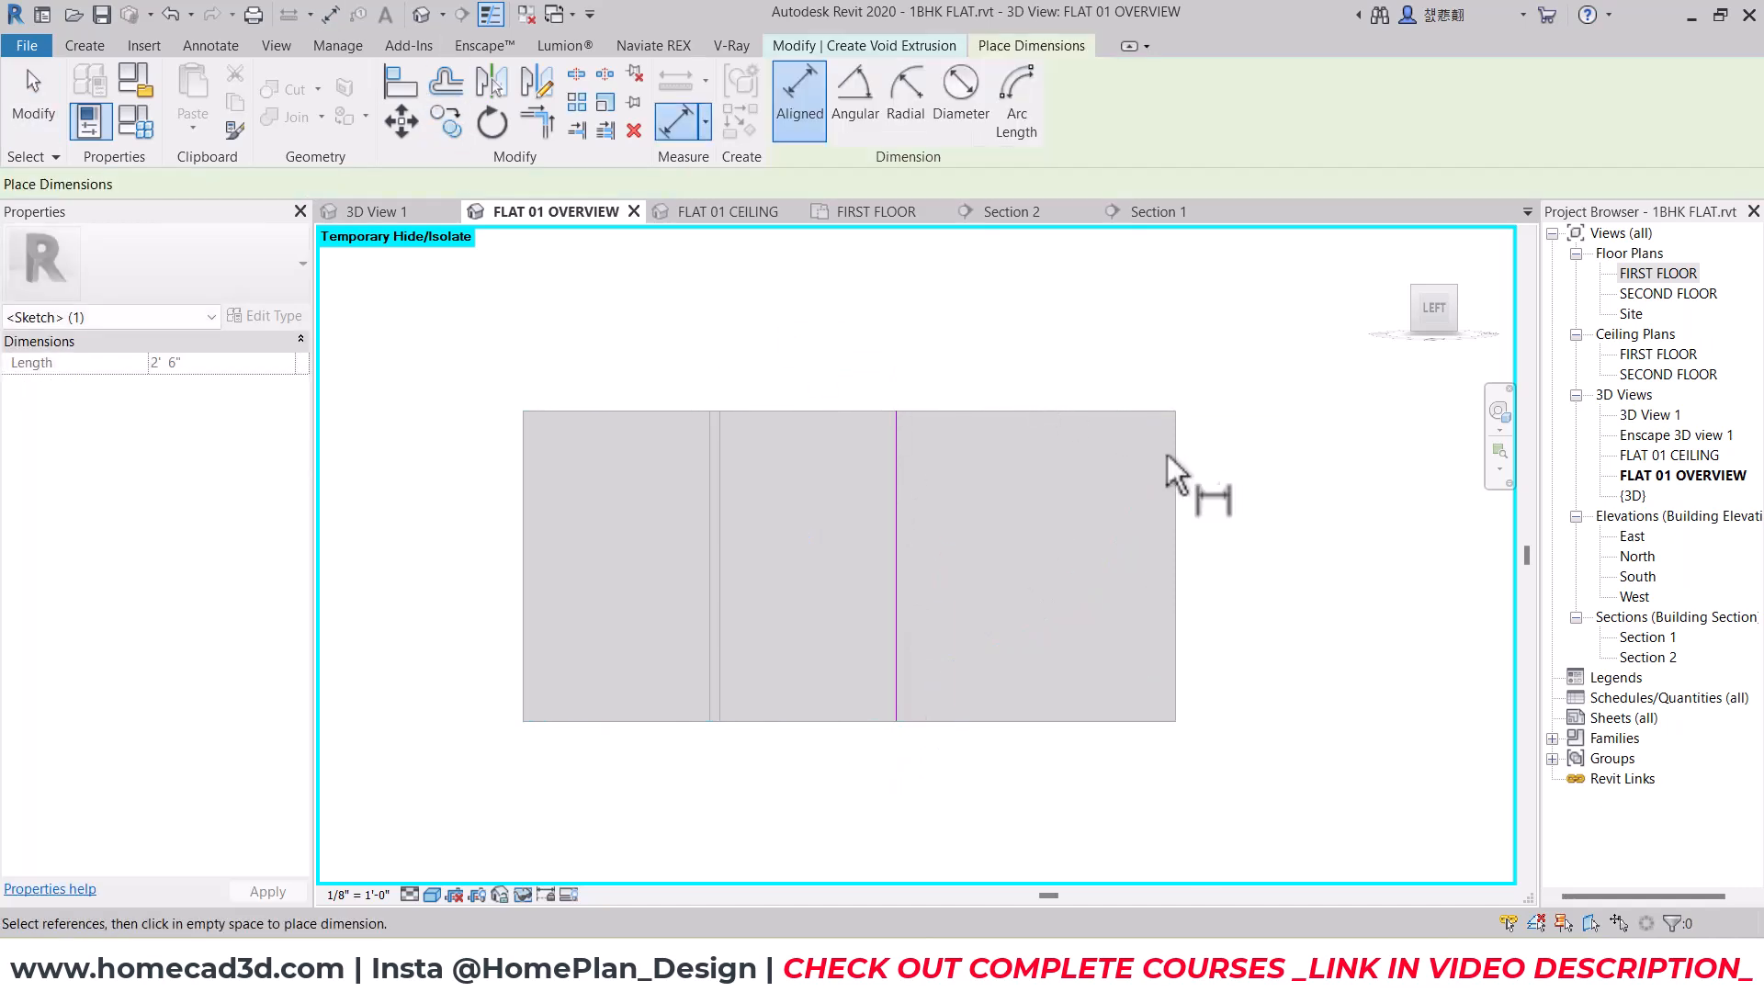
left_click(889, 456)
left_click(1006, 322)
key("Escape")
mouse_move(1006, 322)
middle_mouse_down()
mouse_move(990, 391)
mouse_move(1014, 385)
middle_mouse_up()
left_click(879, 547)
left_click(1009, 369)
type("2 6")
key("Return")
left_click(1006, 439)
key("Delete")
Step: Offset a copy of the vertical line by 0' 0 1/4" to form the groove's second side
left_click(445, 83)
left_click(512, 183)
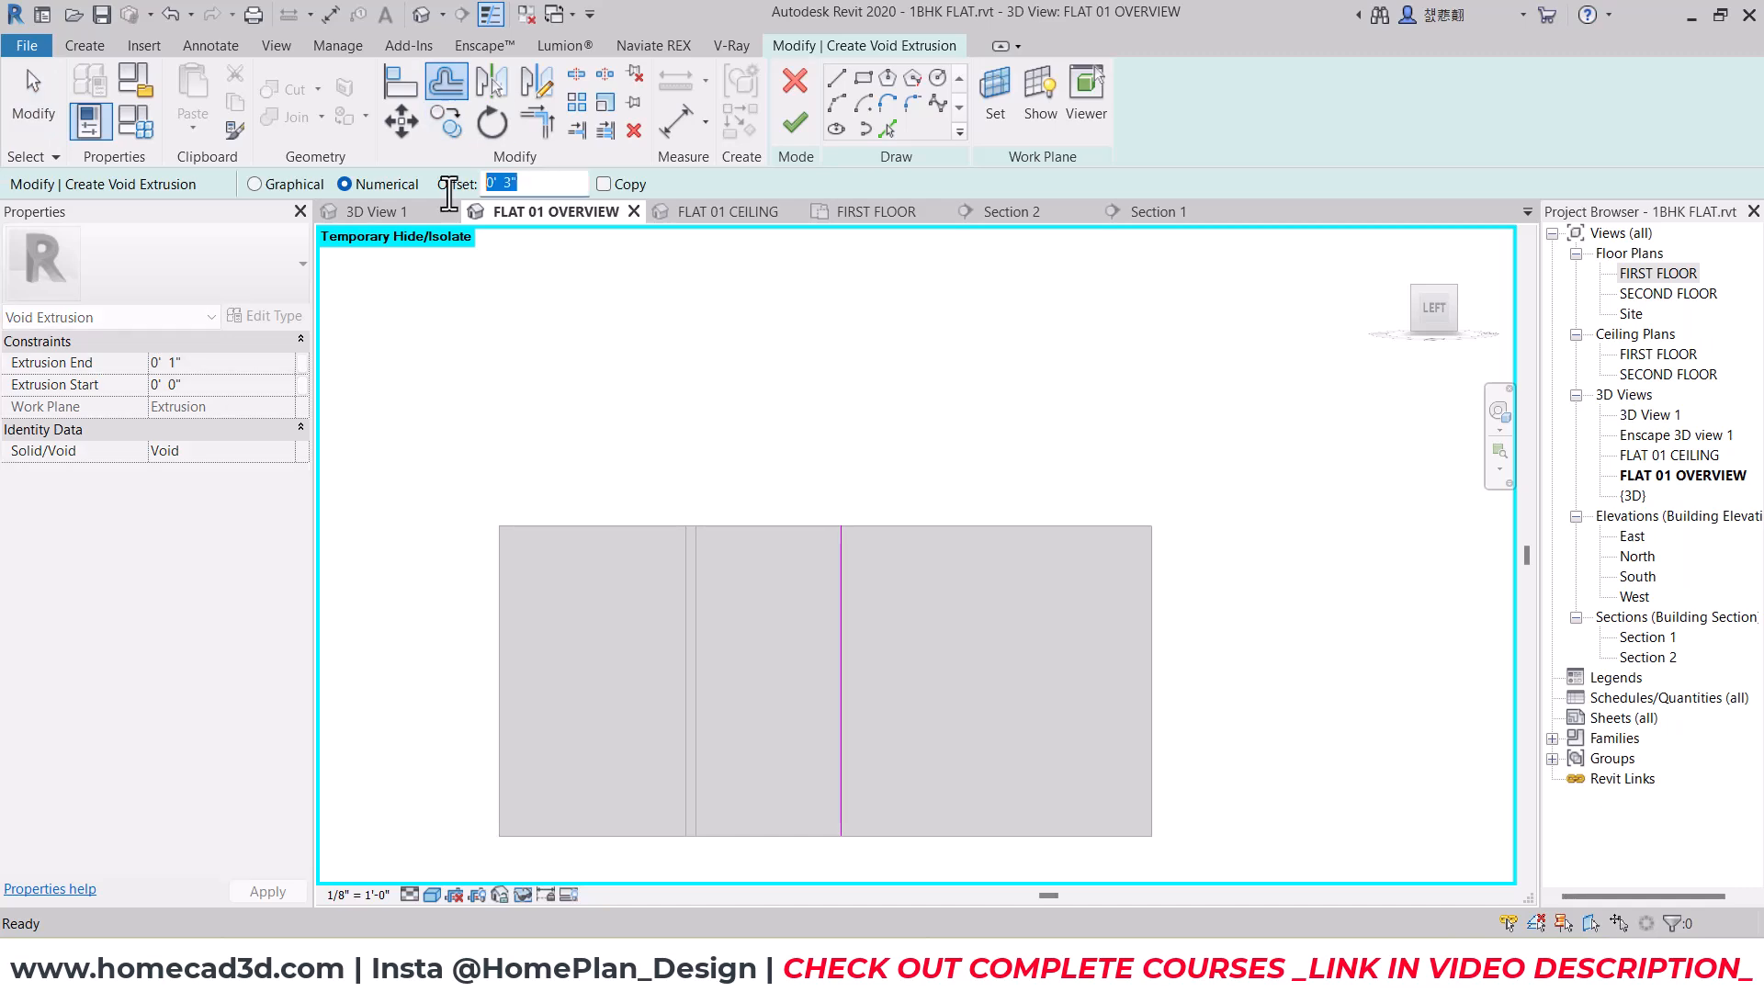
key("Return")
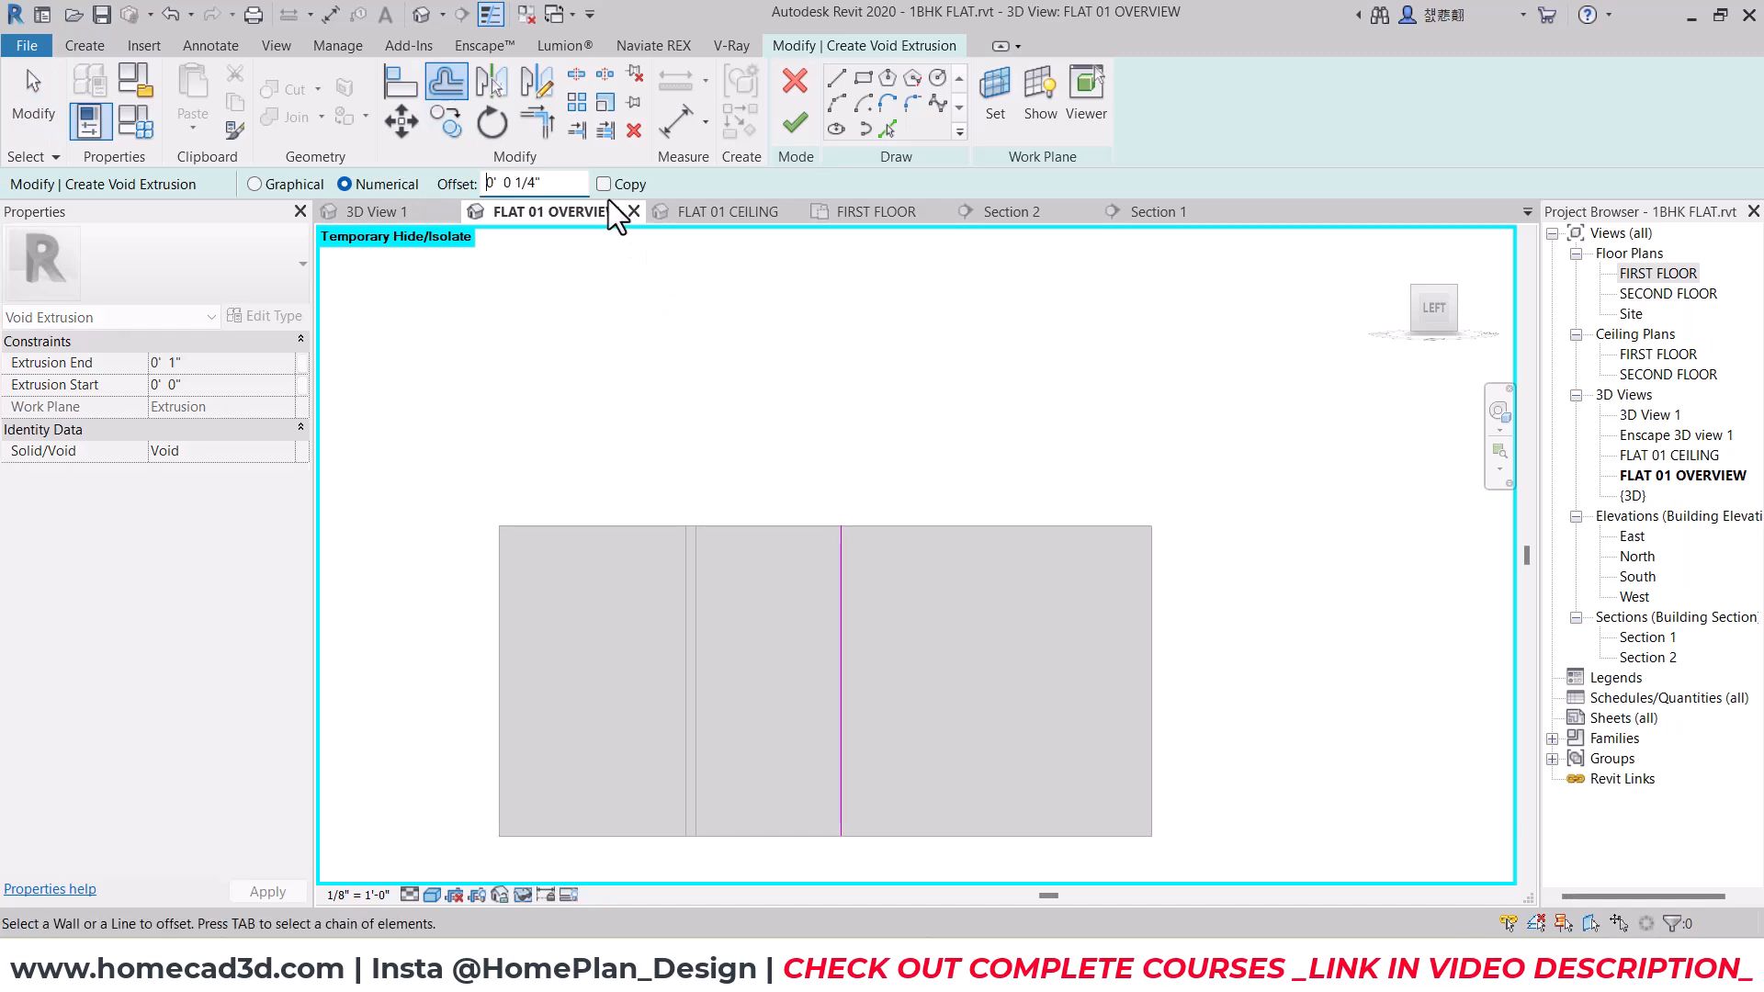
scroll(847, 603, "up", 3)
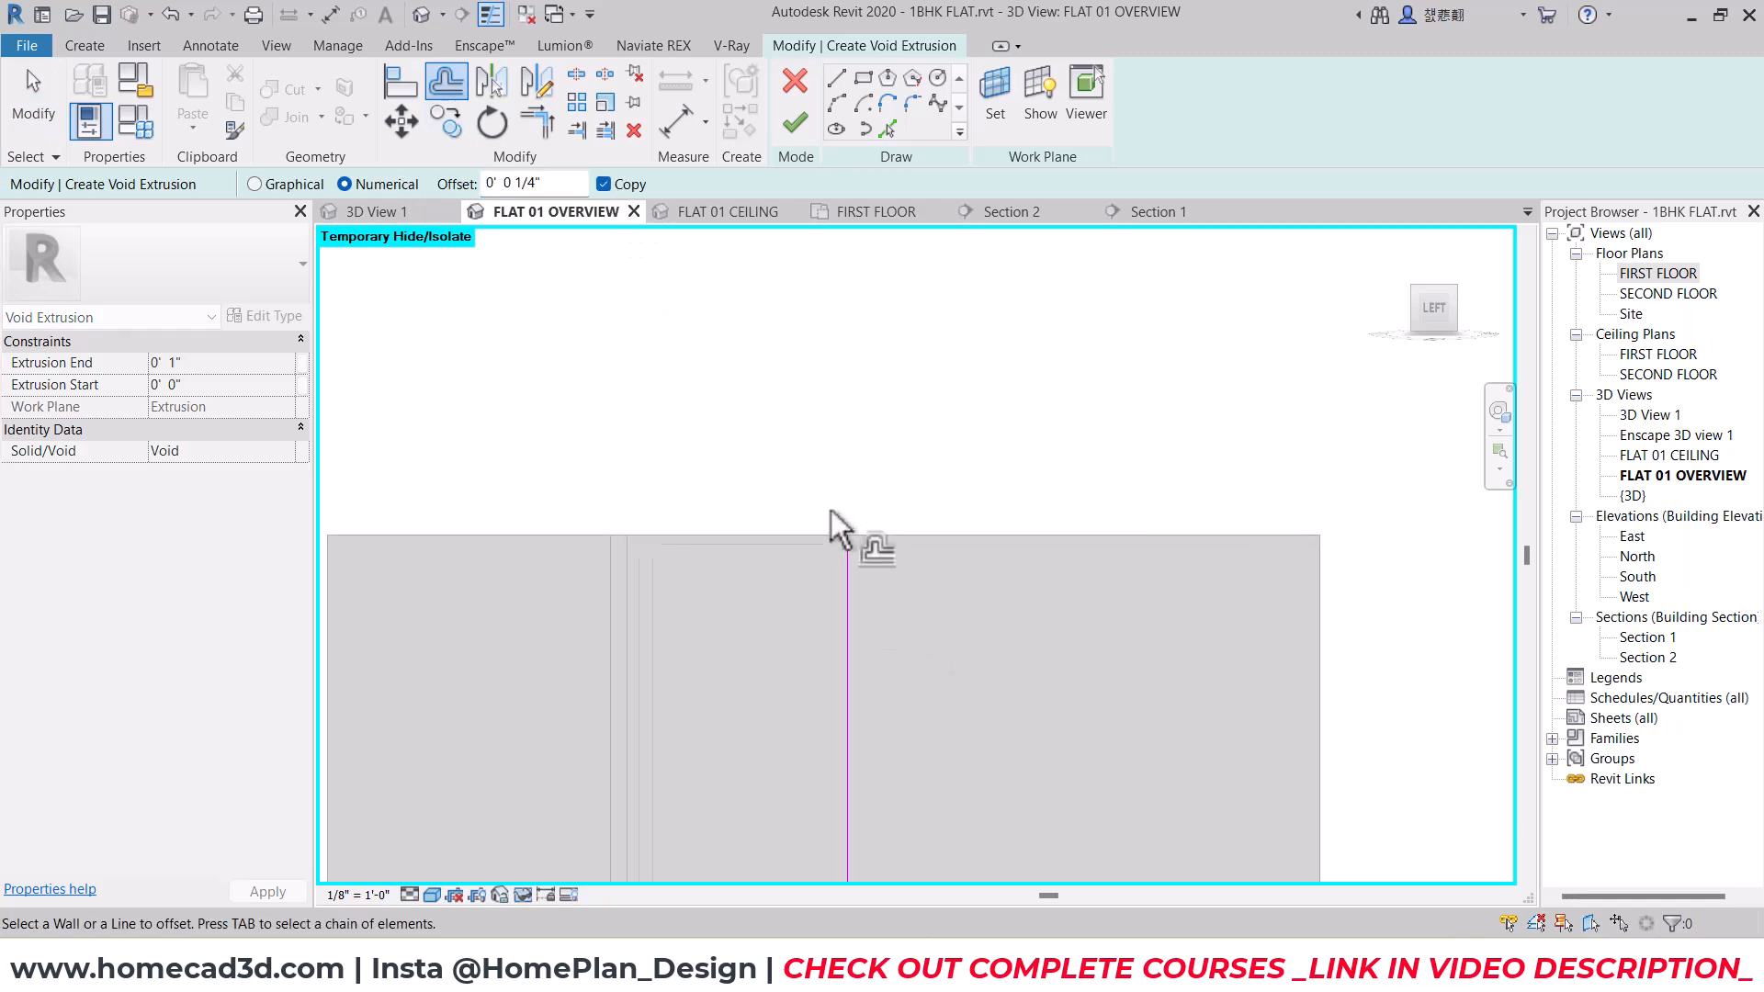
left_click(846, 566)
key("Escape")
Step: Close the groove profile's upper end with a short line and trim it to a clean corner
key("l")
key("i")
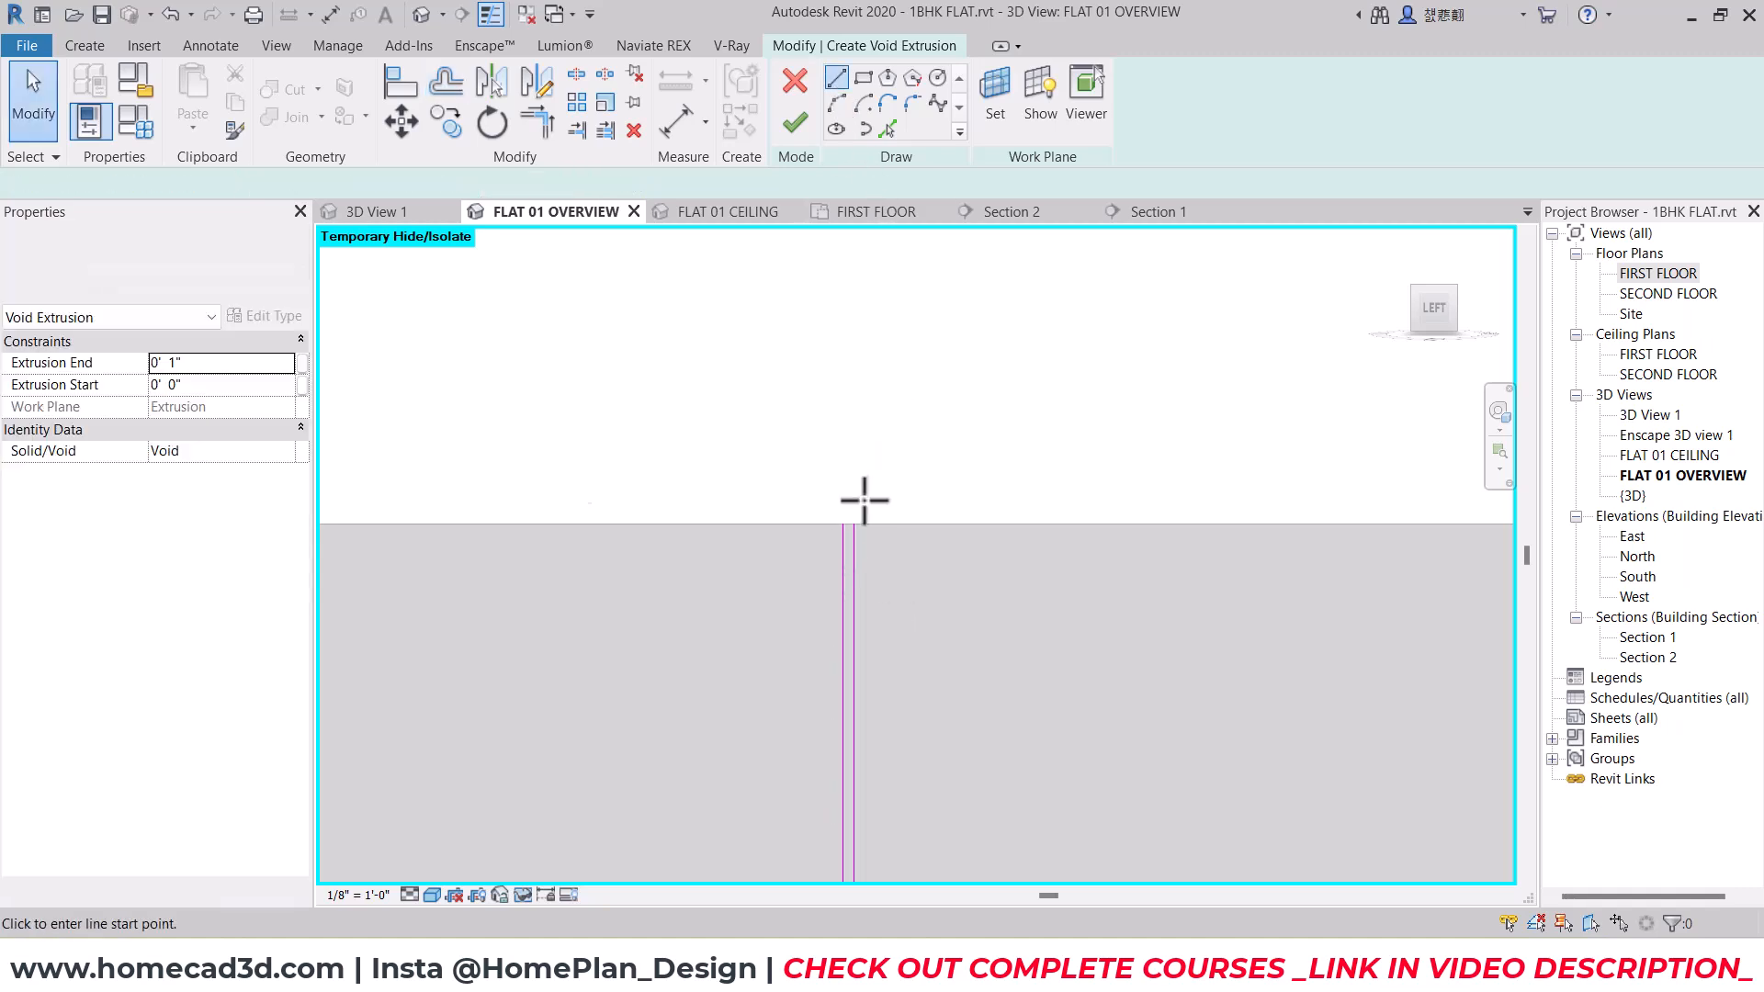
left_click(851, 522)
scroll(851, 522, "up", 4)
key("Escape")
key("Escape")
left_click_drag(859, 467, 854, 508)
key("t")
key("r")
left_click(851, 509)
left_click(860, 515)
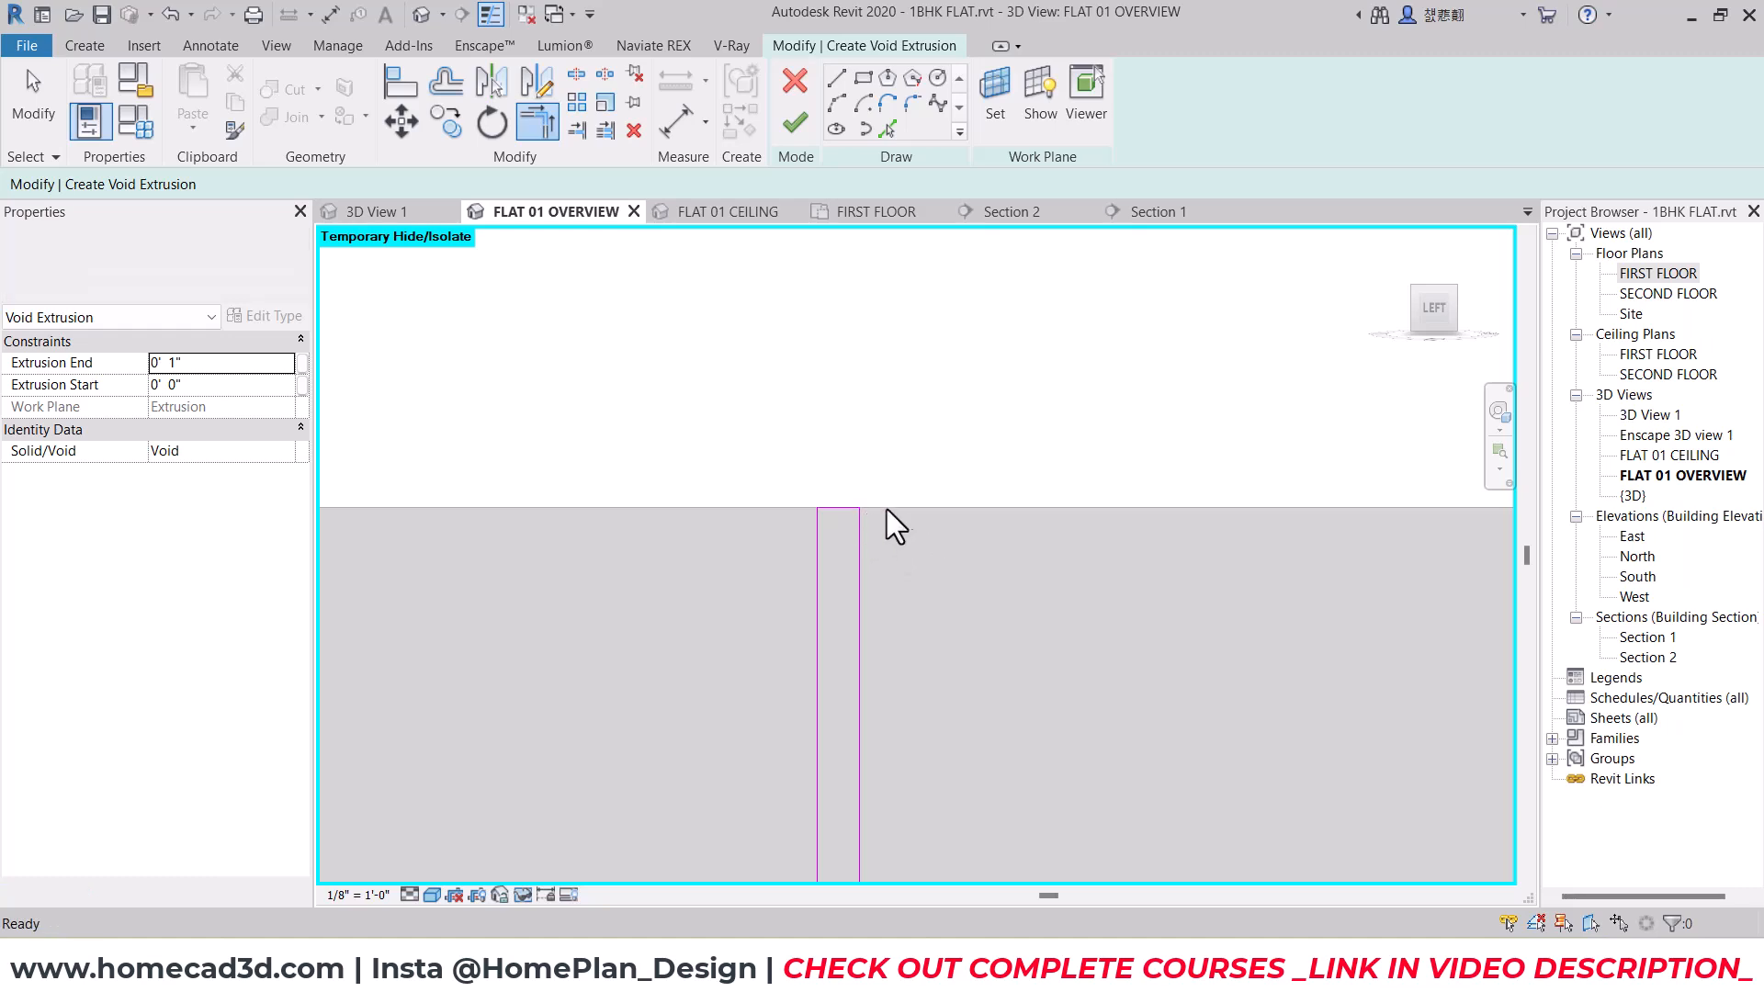
Step: Close the groove profile's lower end with a short line and finish the void extrusion sketch
key("Escape")
key("Escape")
scroll(896, 521, "down", 6)
middle_click_drag(910, 532, 898, 320)
left_click(833, 74)
scroll(901, 676, "up", 6)
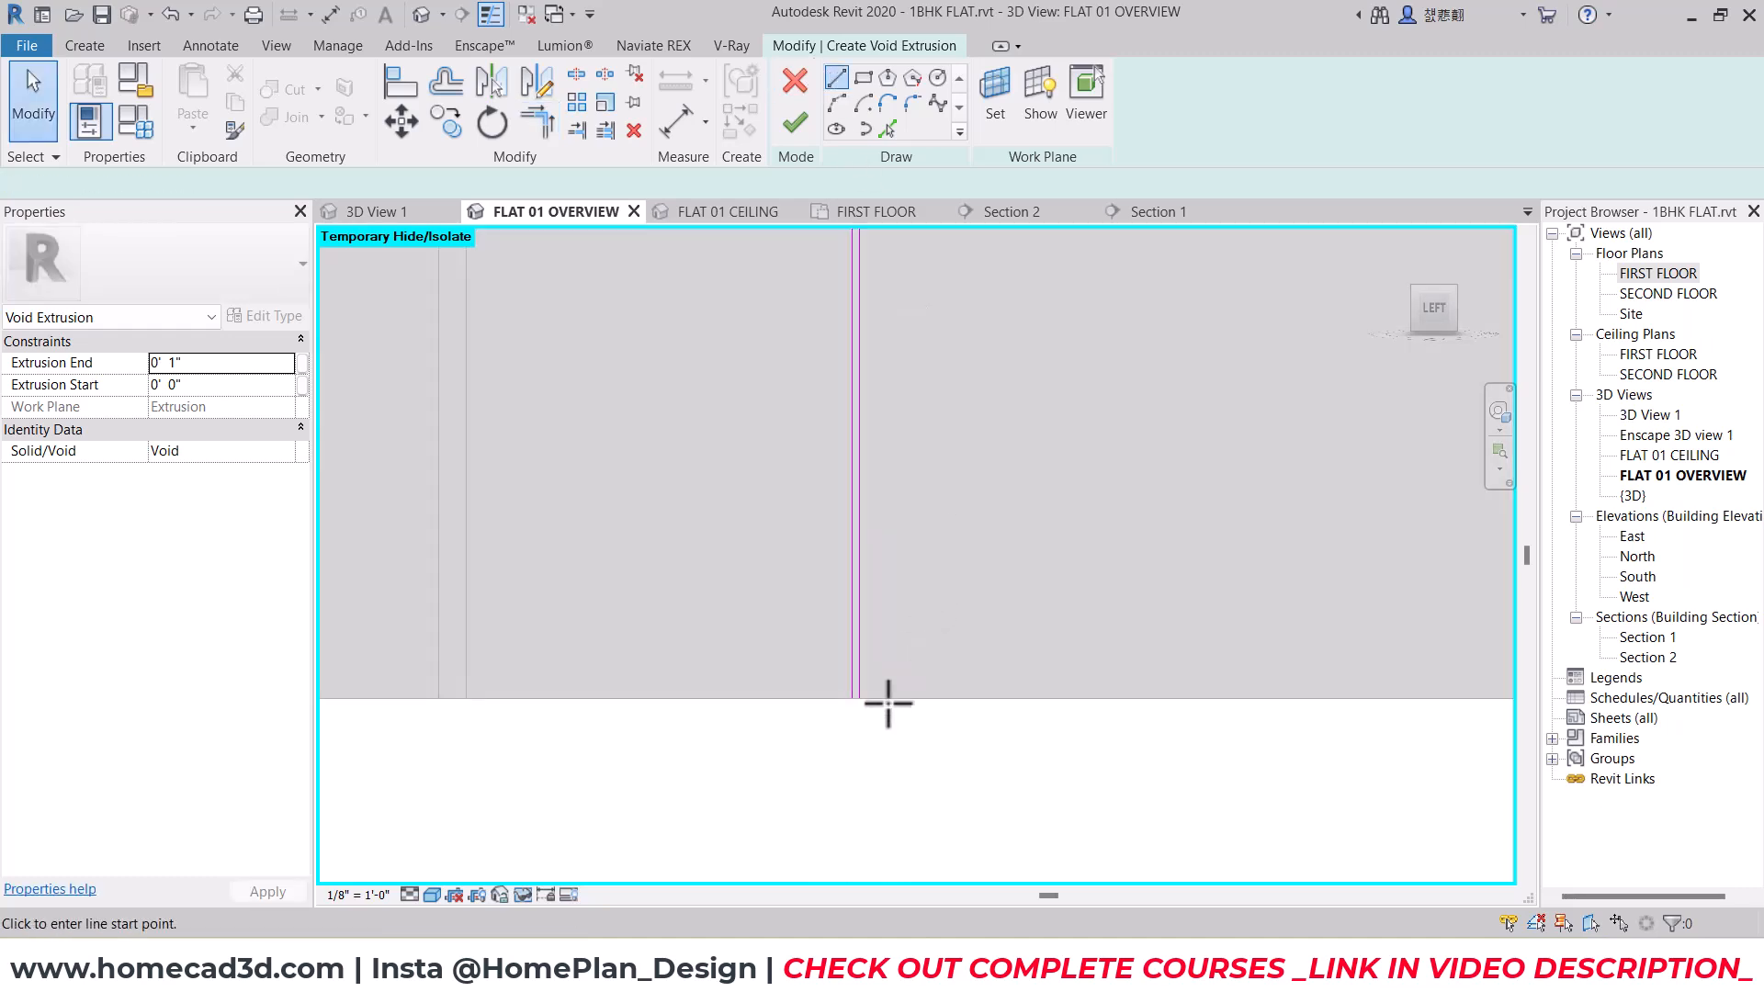
left_click(837, 669)
left_click(857, 670)
key("Escape")
key("Escape")
scroll(856, 671, "down", 5)
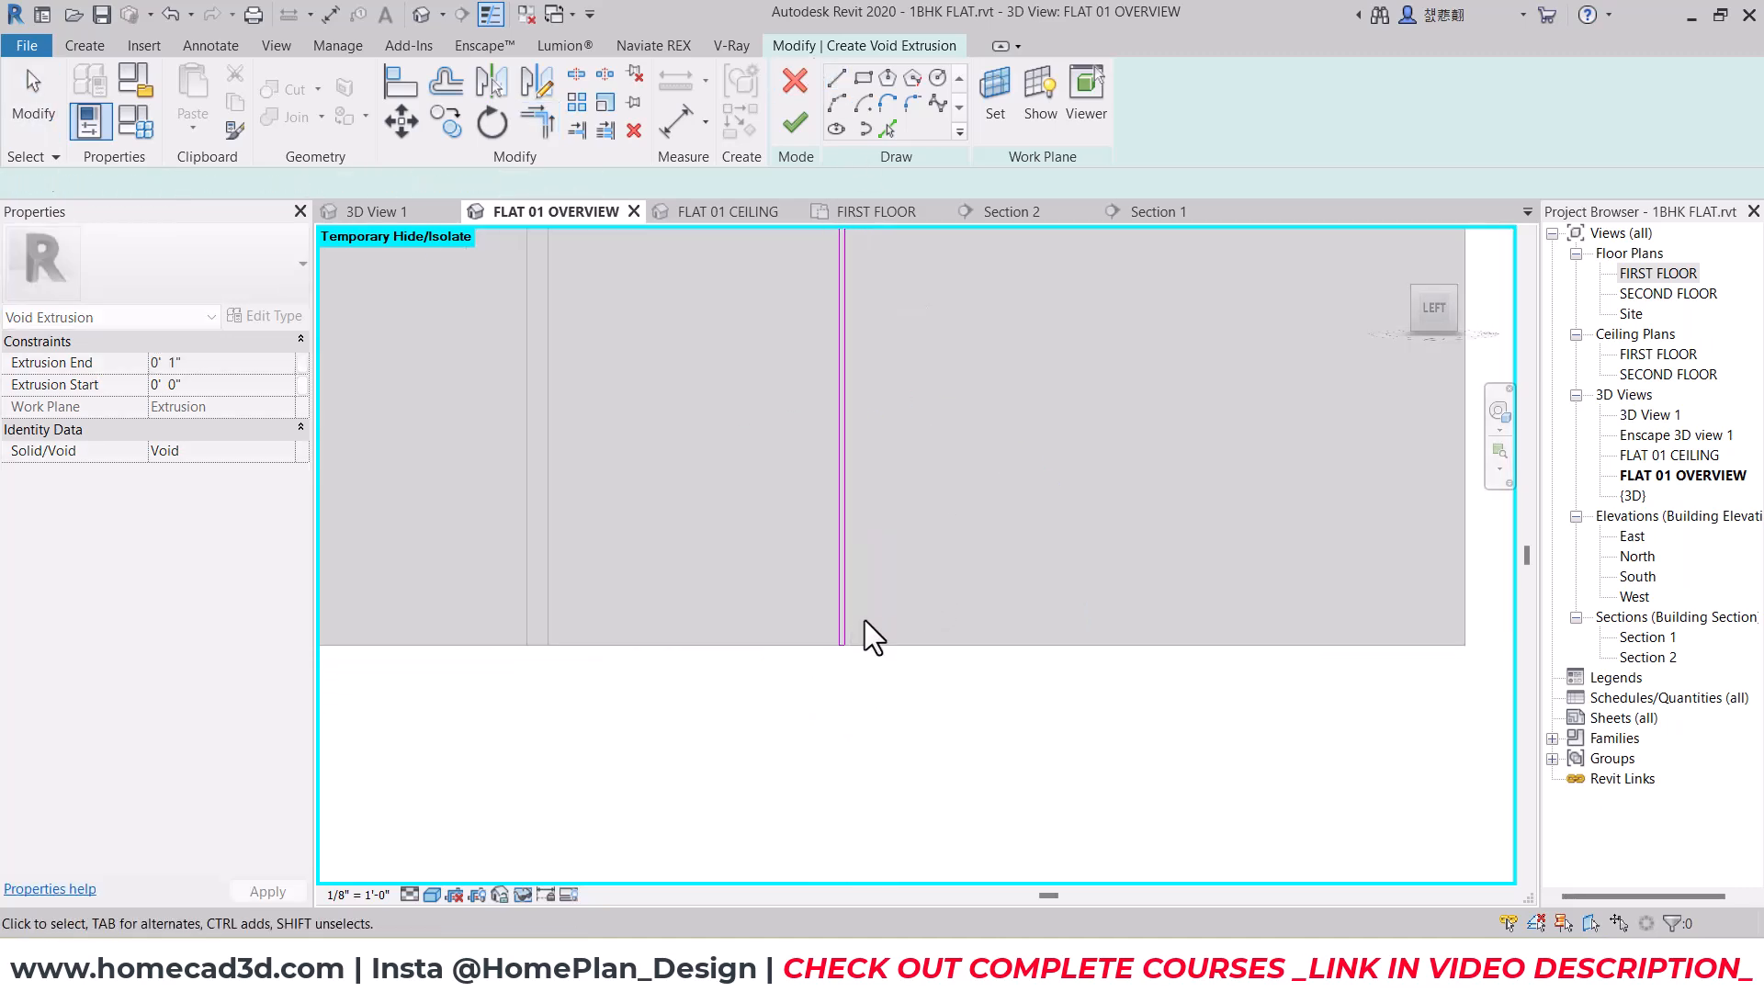
middle_click_drag(859, 641, 1005, 591)
left_click(793, 123)
Step: Set the void's extrusion end to -1" so it cuts a groove into the front panel
middle_click_drag(1066, 389, 873, 581, "shift")
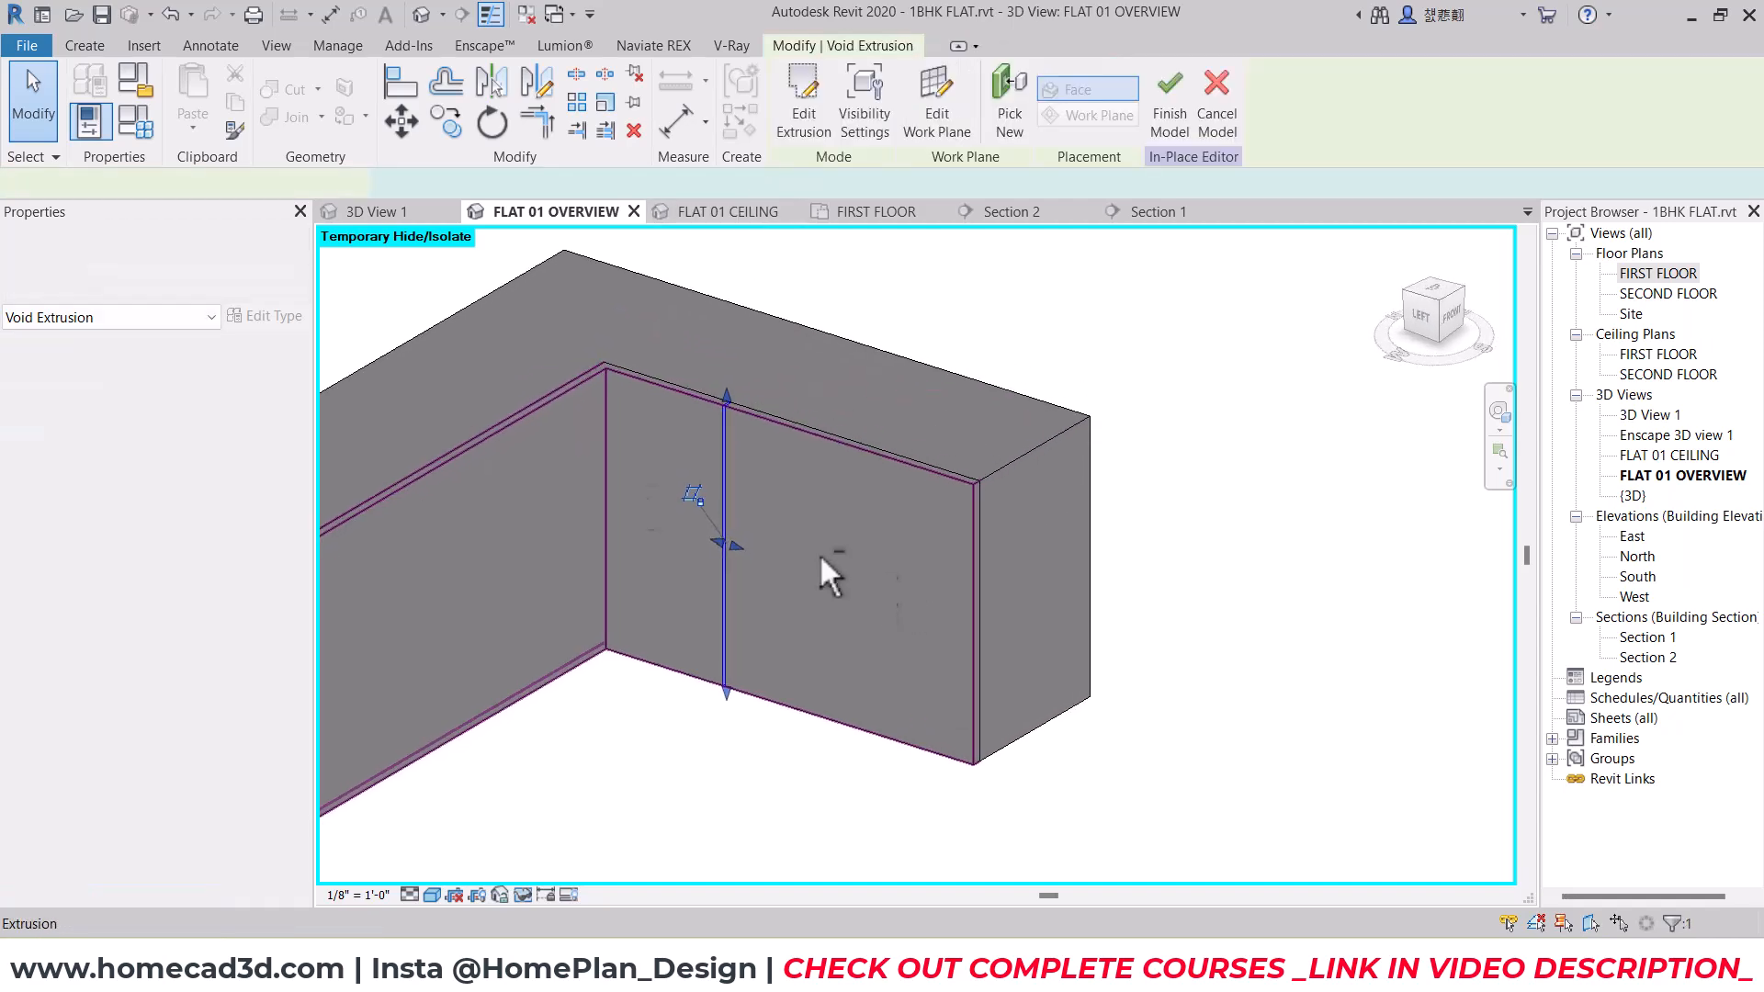
left_click(237, 366)
type("-1\"")
left_click(1038, 341)
middle_click_drag(1039, 342, 976, 493, "shift")
scroll(729, 426, "up", 5)
scroll(924, 514, "down", 6)
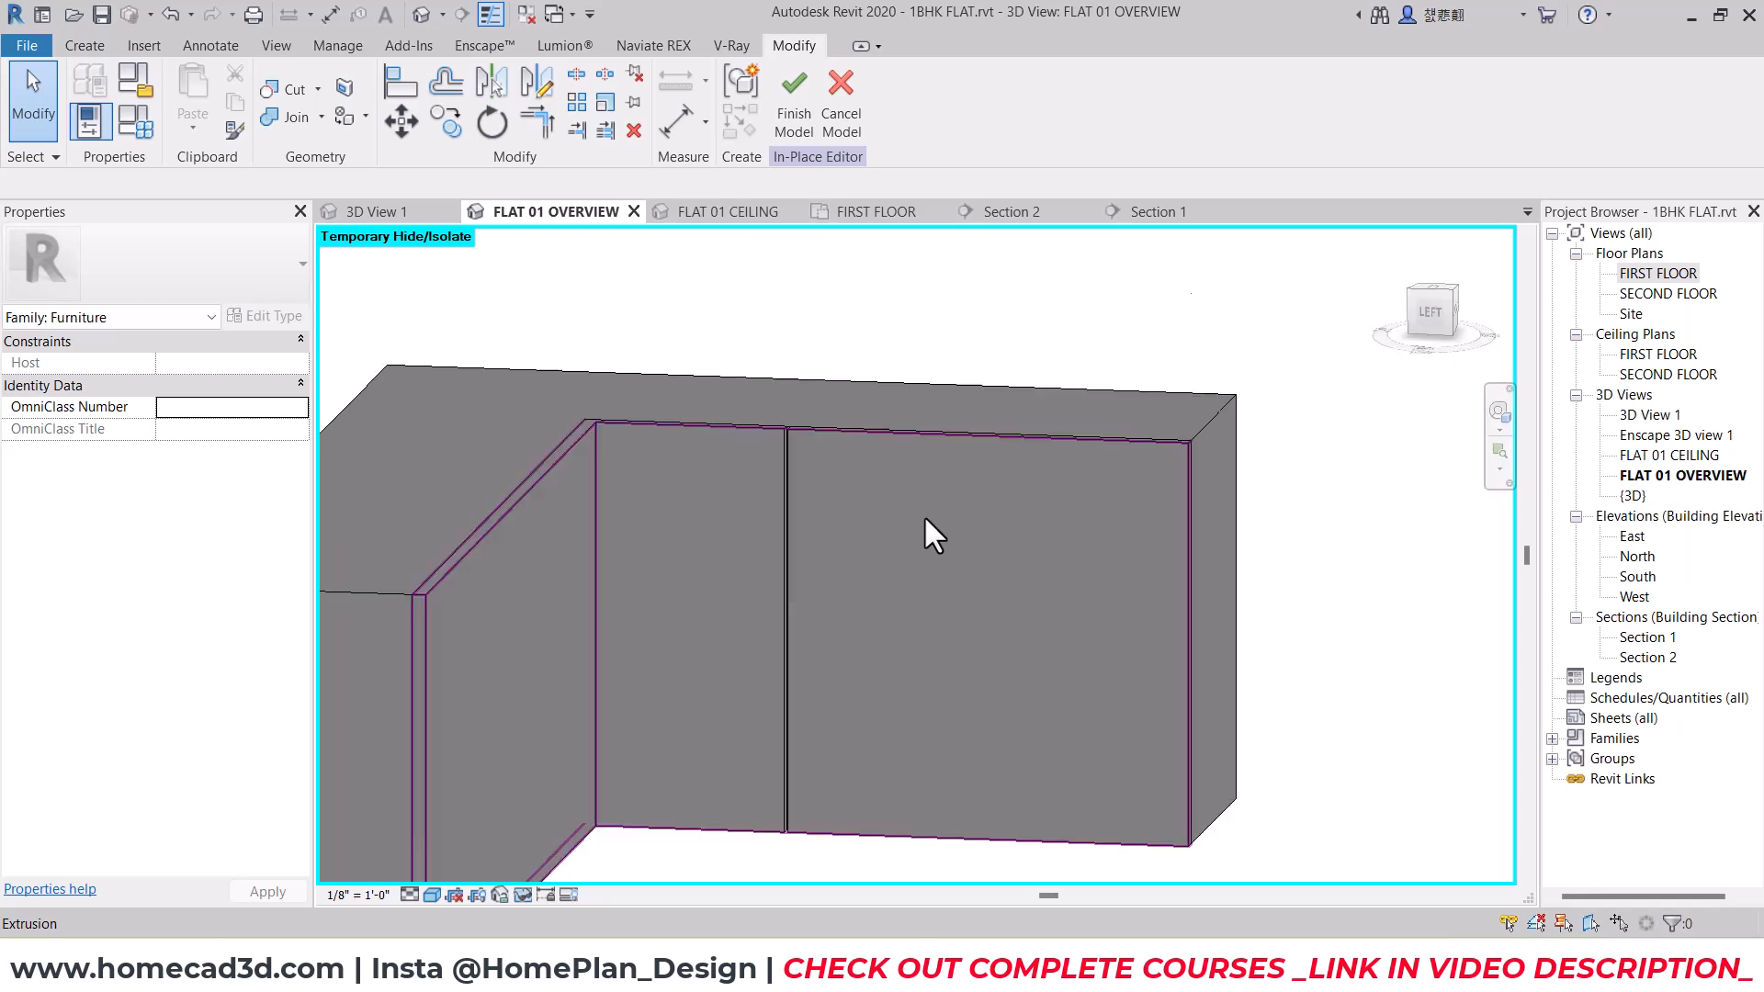
Step: Copy the vertical groove void to the midpoint between the first groove and the shorter leg's outer end
left_click(957, 526)
left_click(1432, 319)
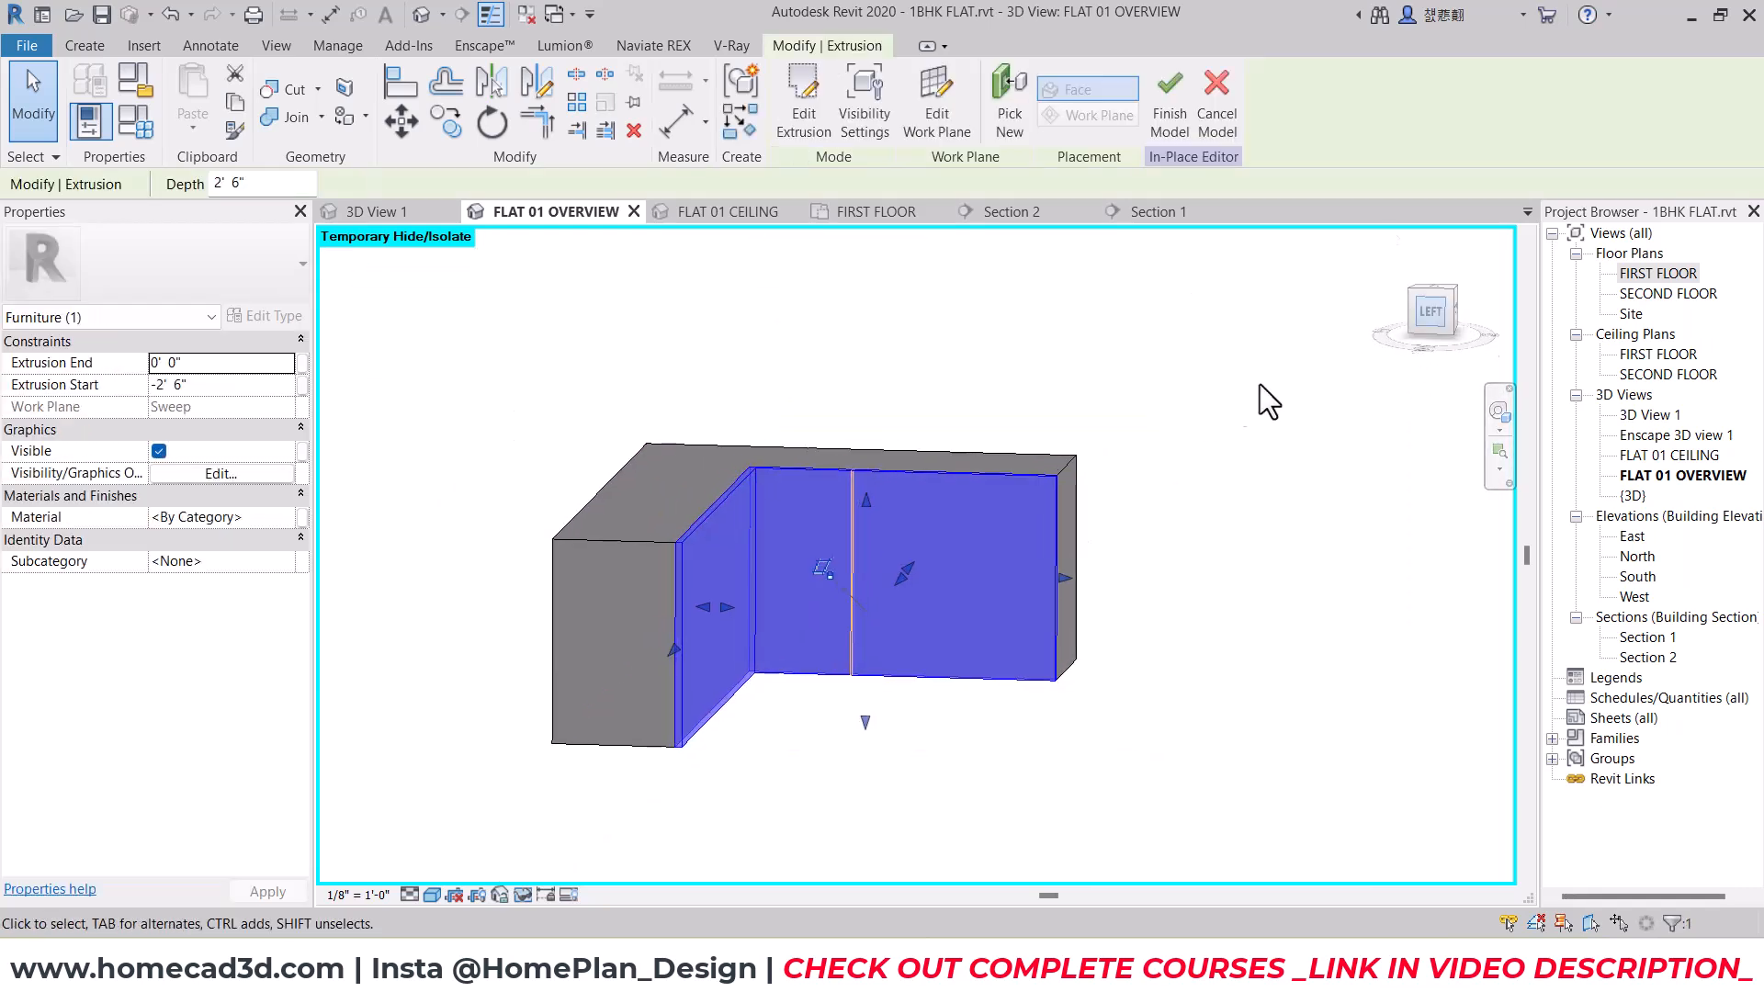
left_click(969, 436)
scroll(831, 551, "up", 5)
middle_click_drag(791, 321, 744, 537)
scroll(691, 467, "up", 3)
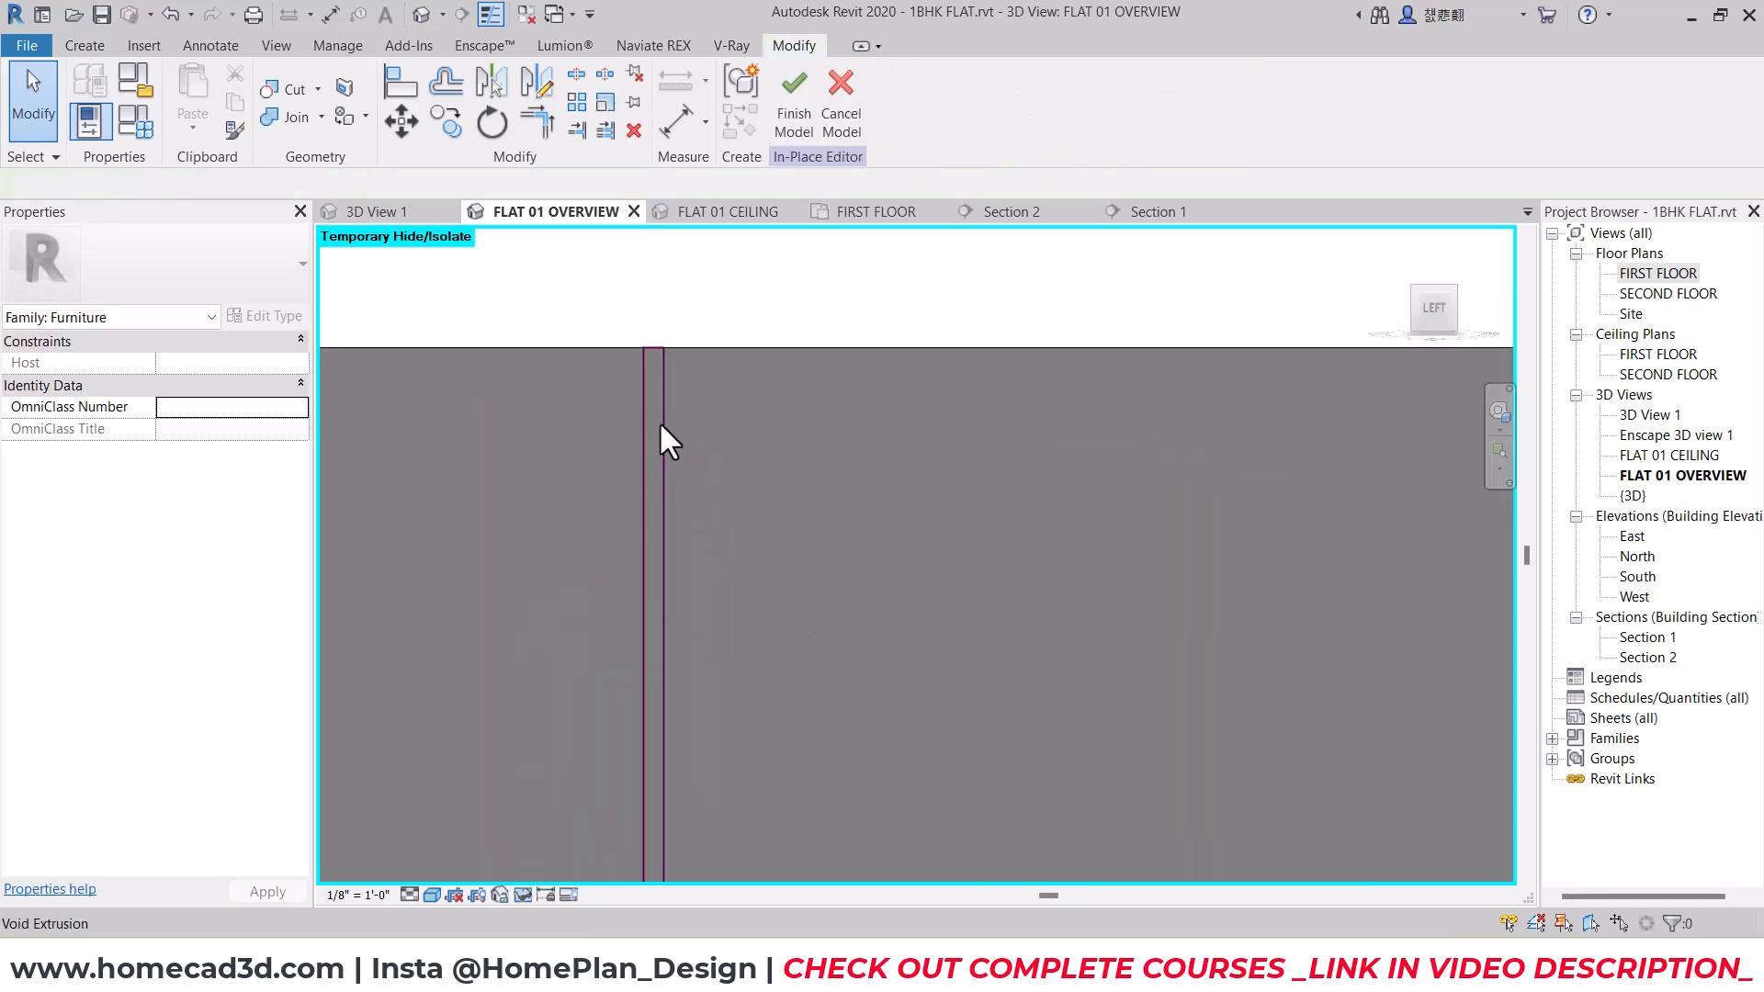
left_click(659, 421)
left_click(446, 120)
left_click(654, 348)
scroll(653, 345, "down", 3)
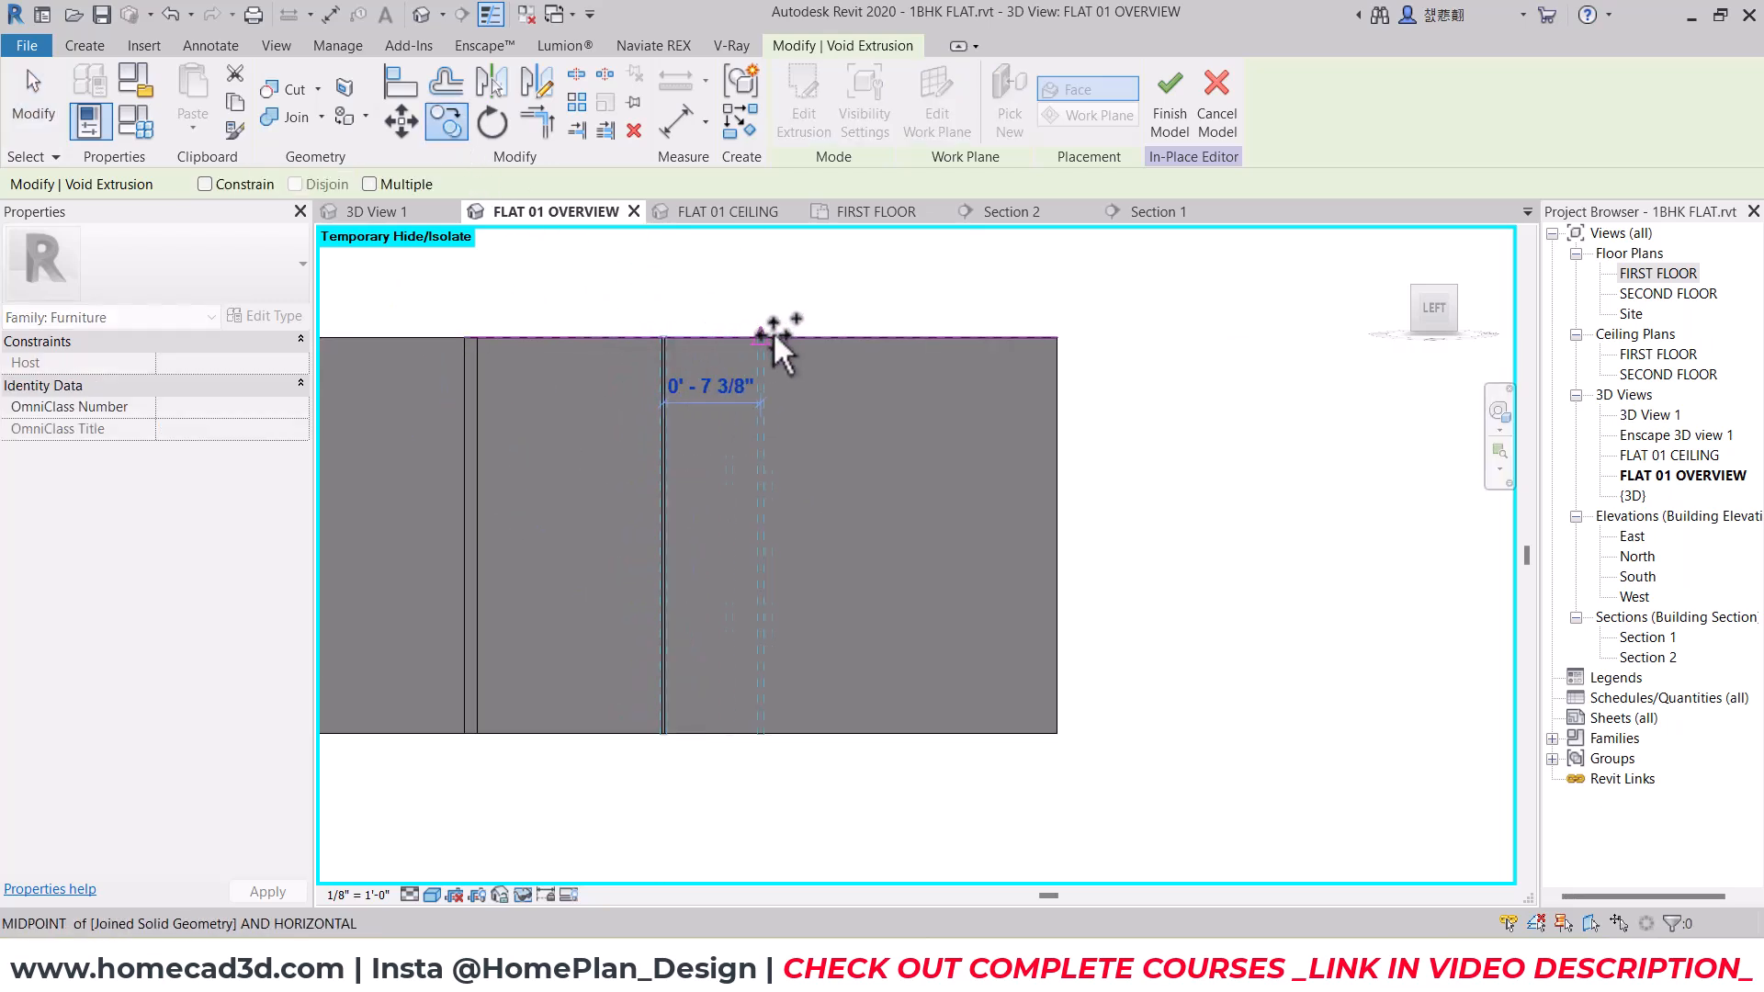
left_click(863, 338)
middle_click_drag(1170, 456, 1307, 533, "shift")
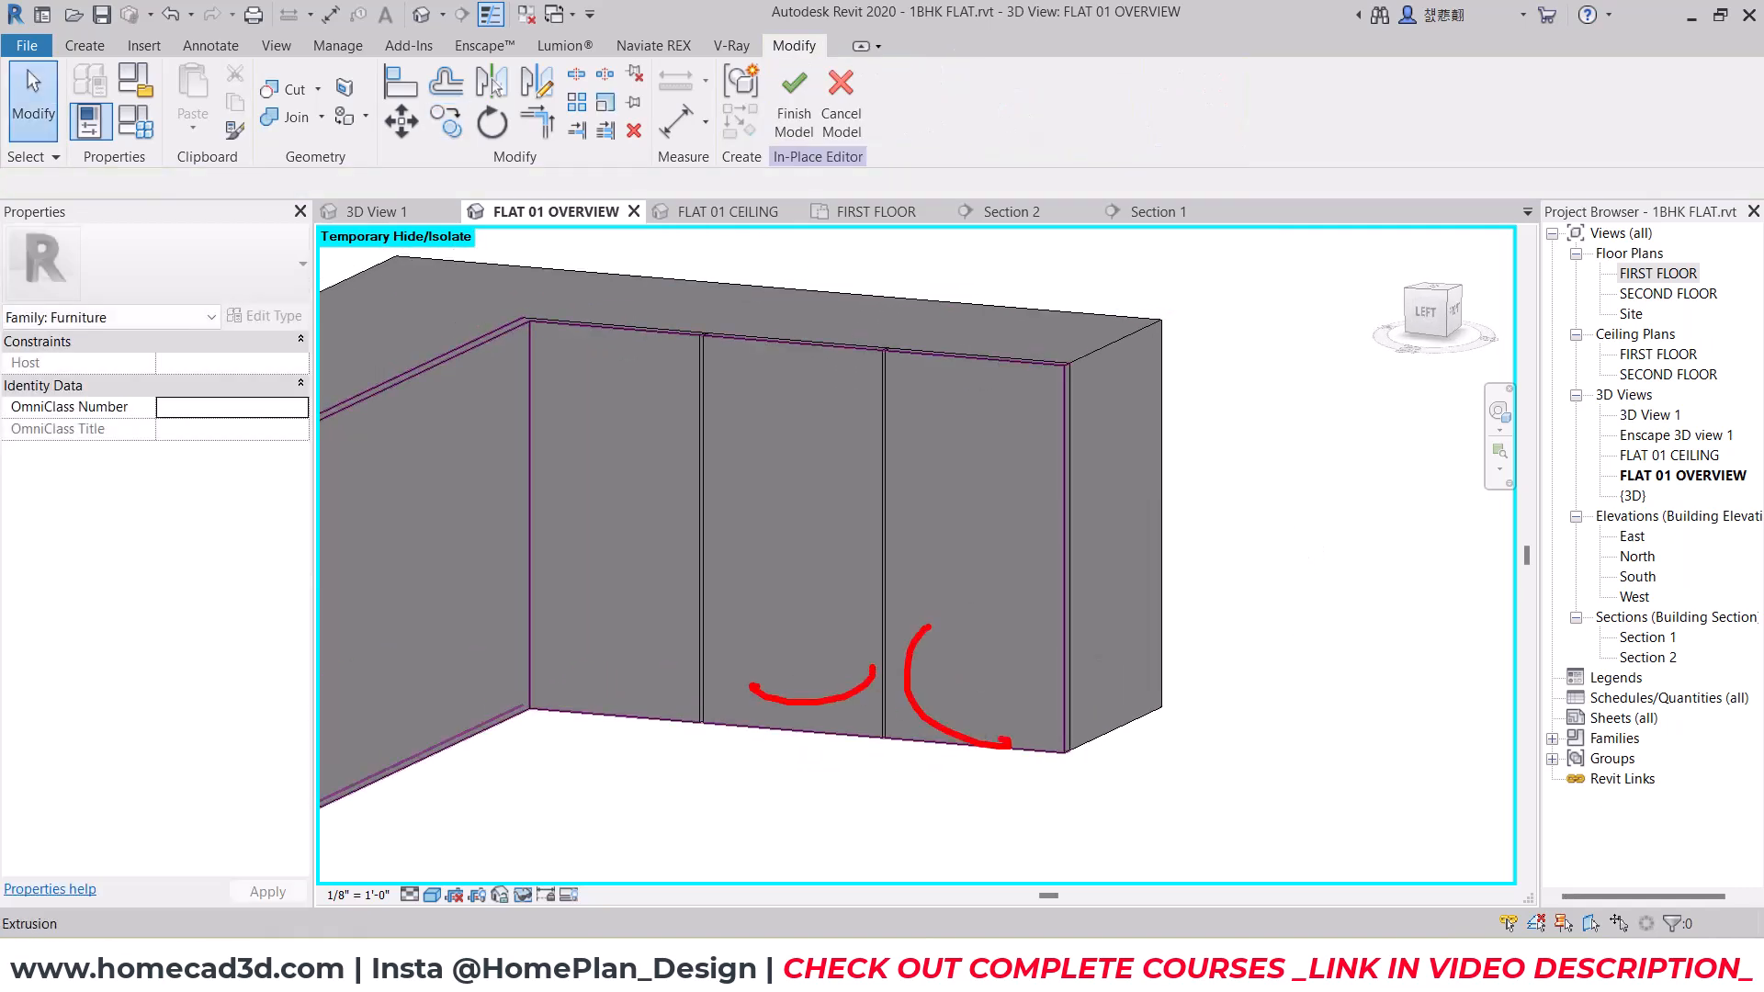
middle_click_drag(974, 602, 981, 588, "shift")
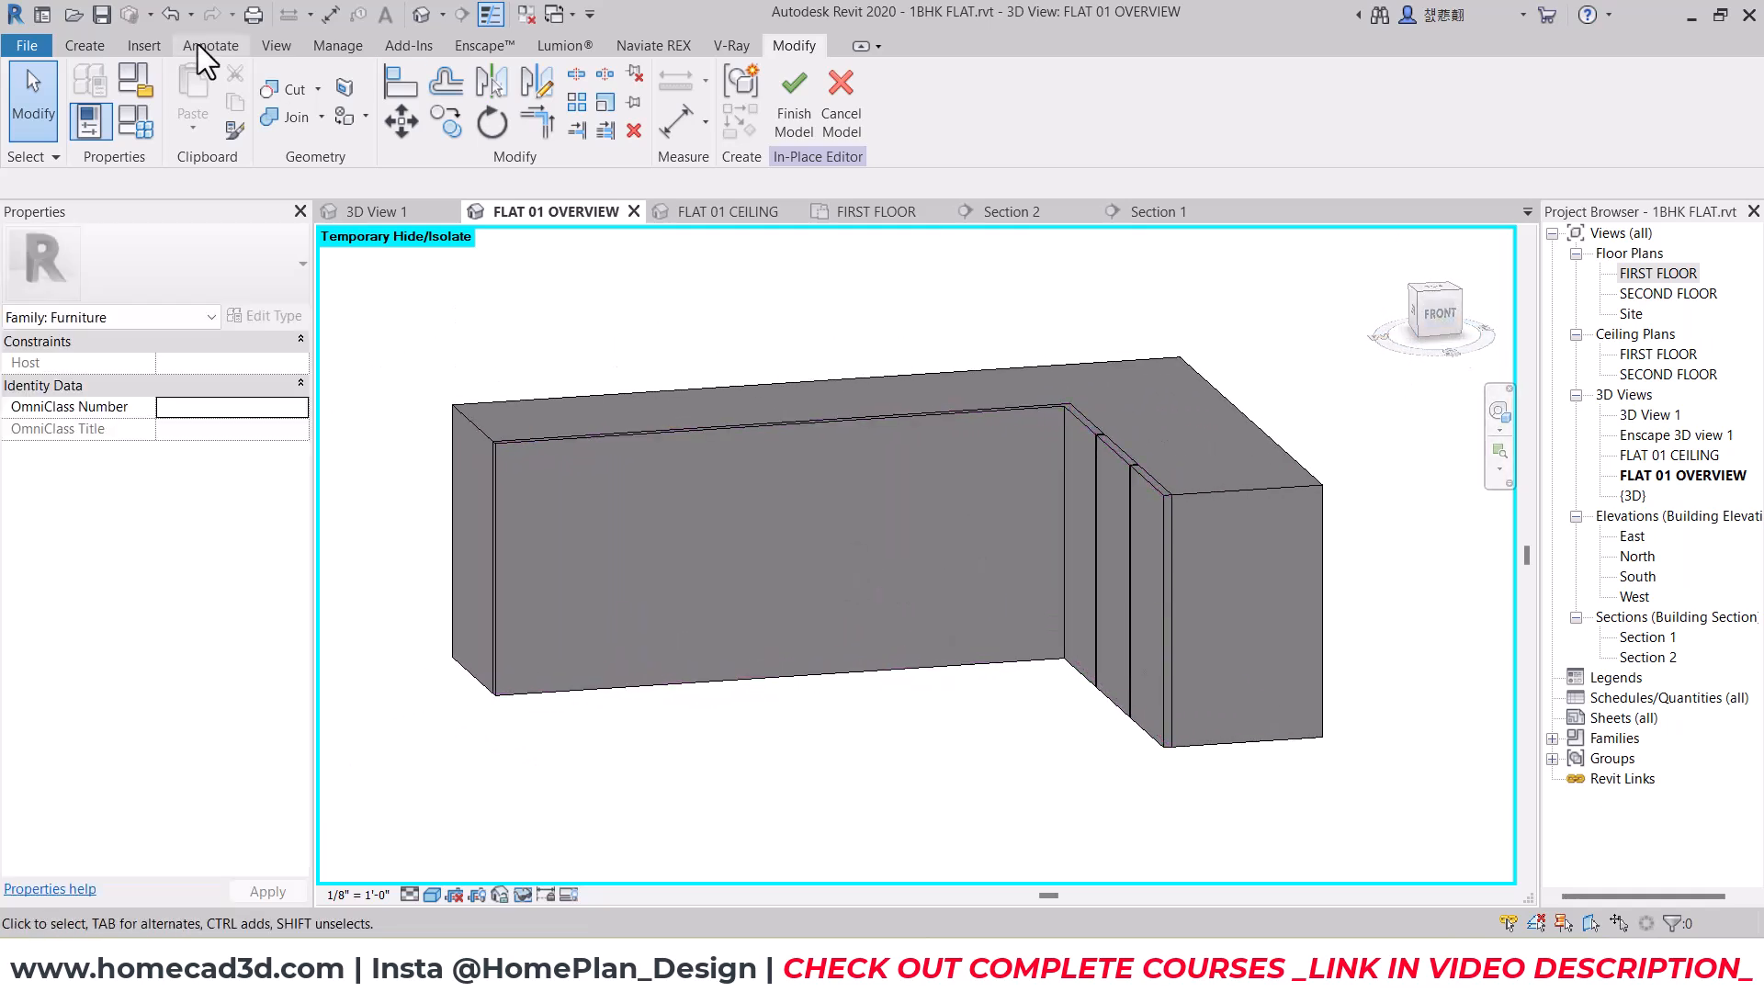
Step: Start another void extrusion with the longer leg's front panel face as work plane, viewed from the front
left_click(82, 45)
left_click(450, 130)
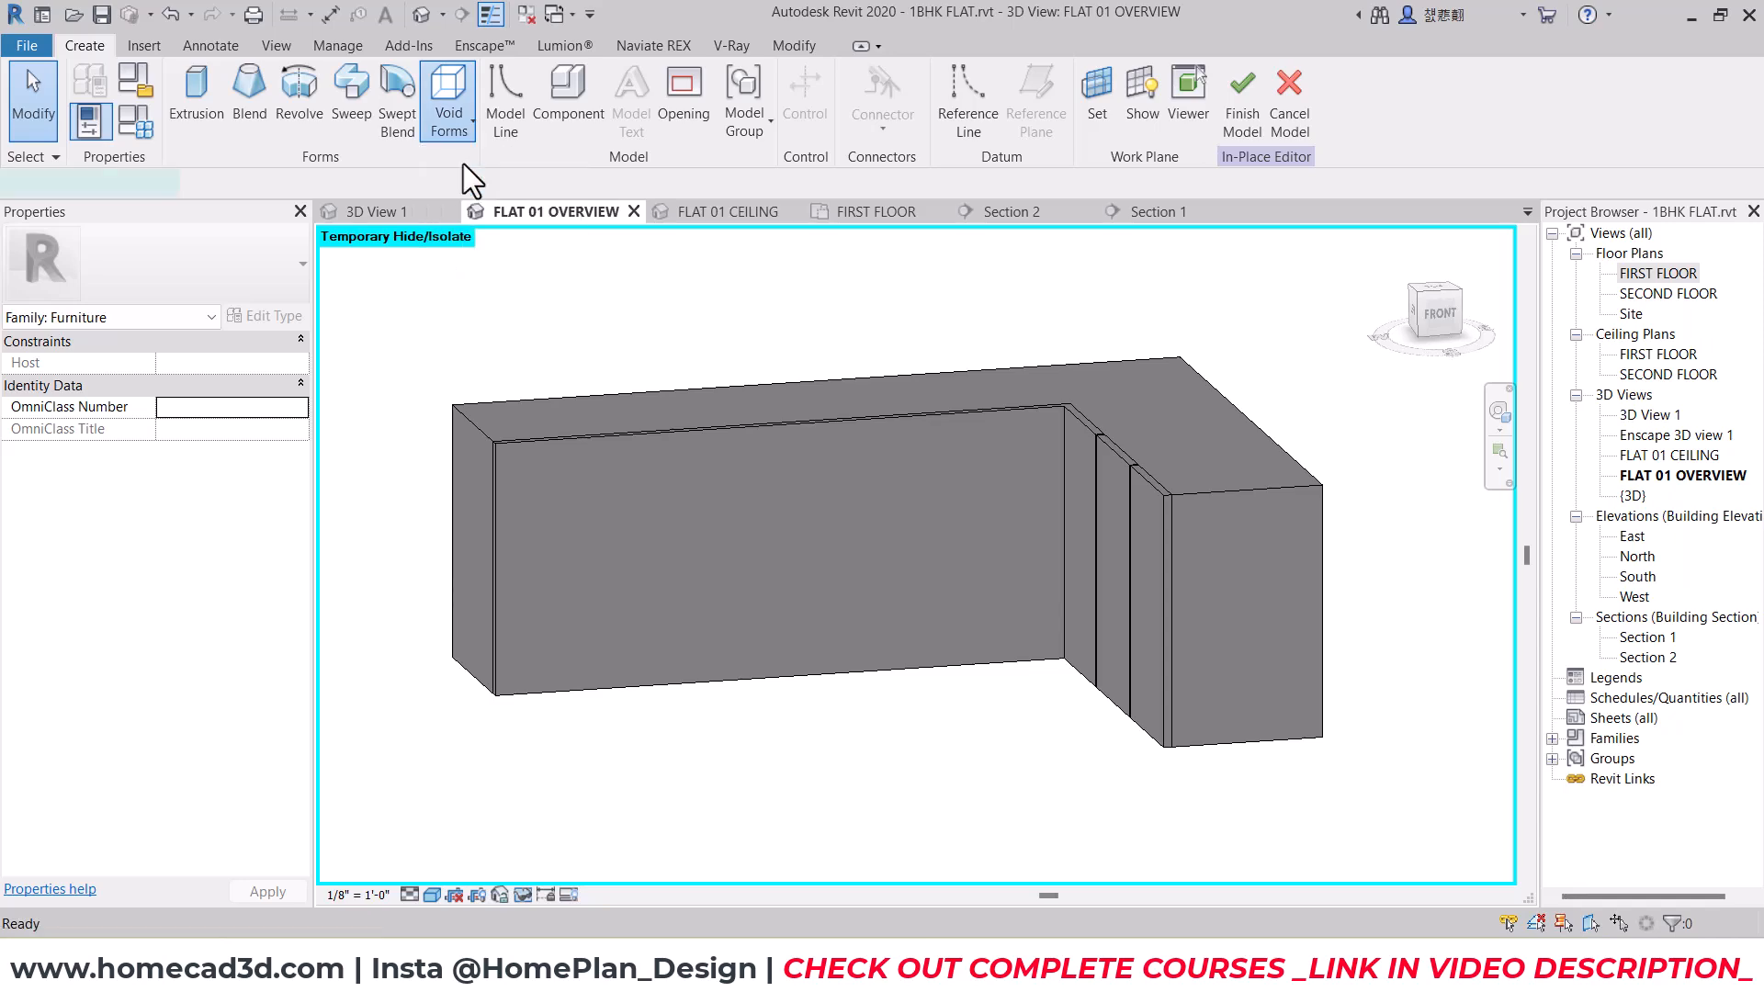
left_click(463, 164)
left_click(1000, 106)
left_click(1316, 478)
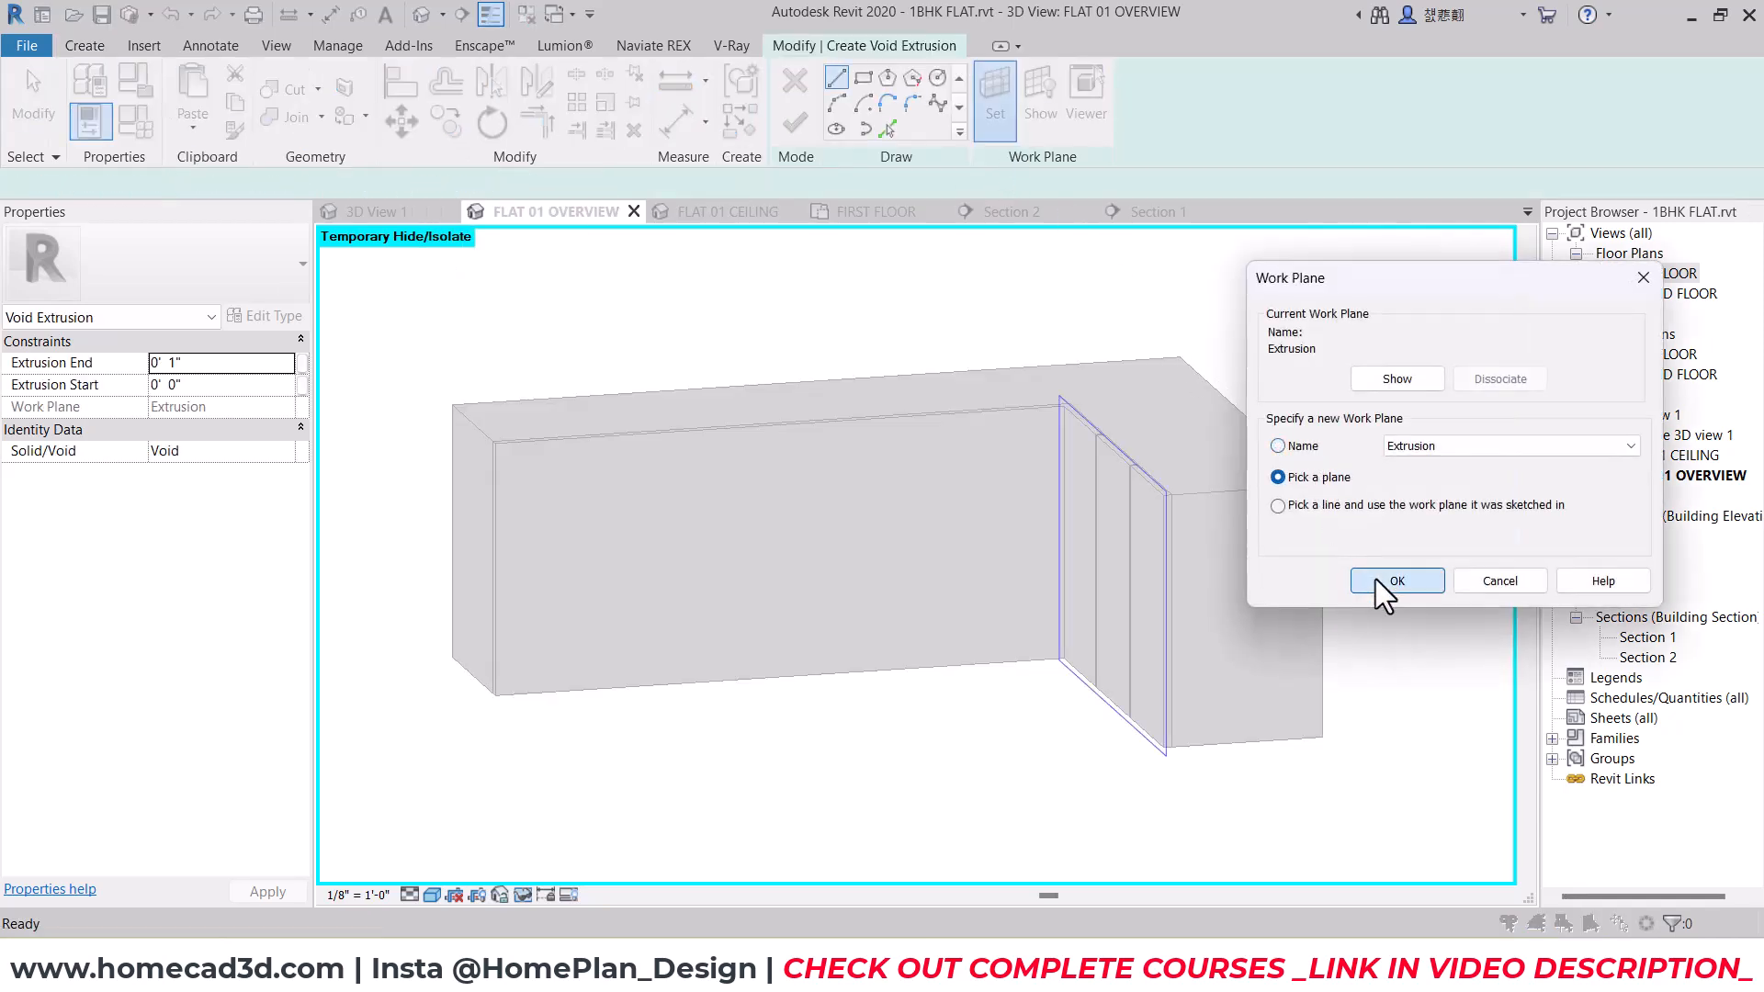
left_click(1387, 581)
left_click(748, 477)
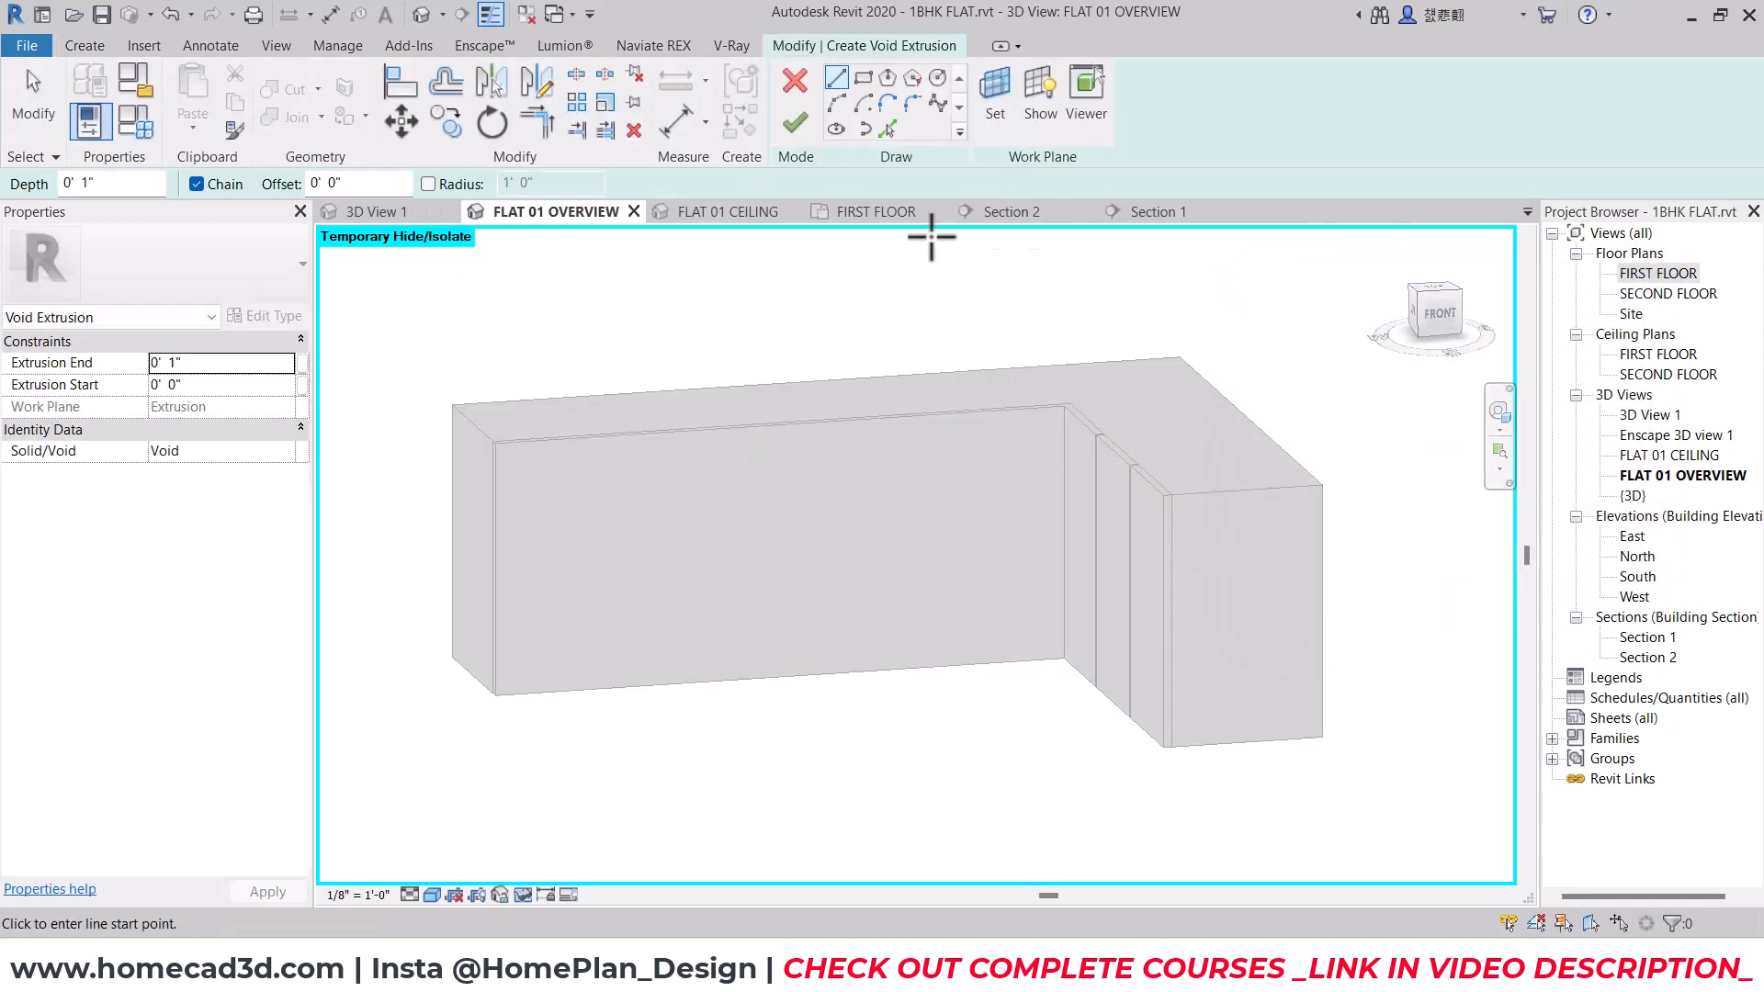
left_click(1438, 317)
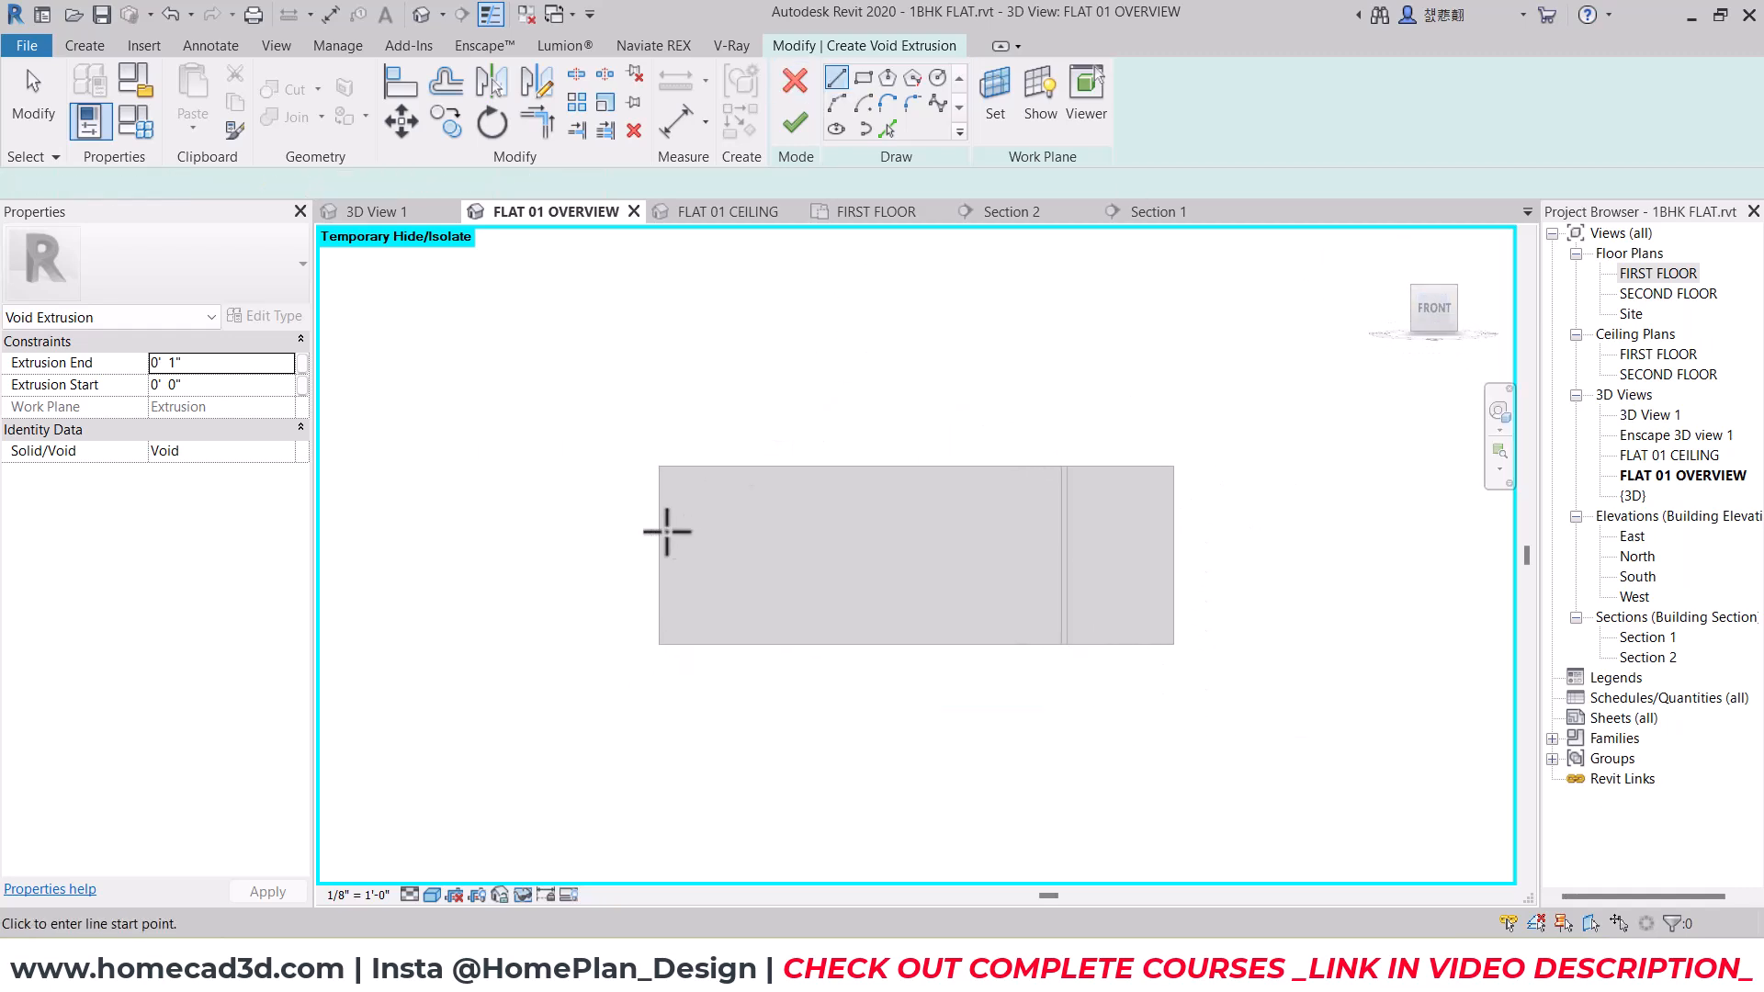
Step: Sketch a full-height rectangular groove profile 0.25" wide along the longer leg's free end and finish the void extrusion
scroll(631, 382, "up", 5)
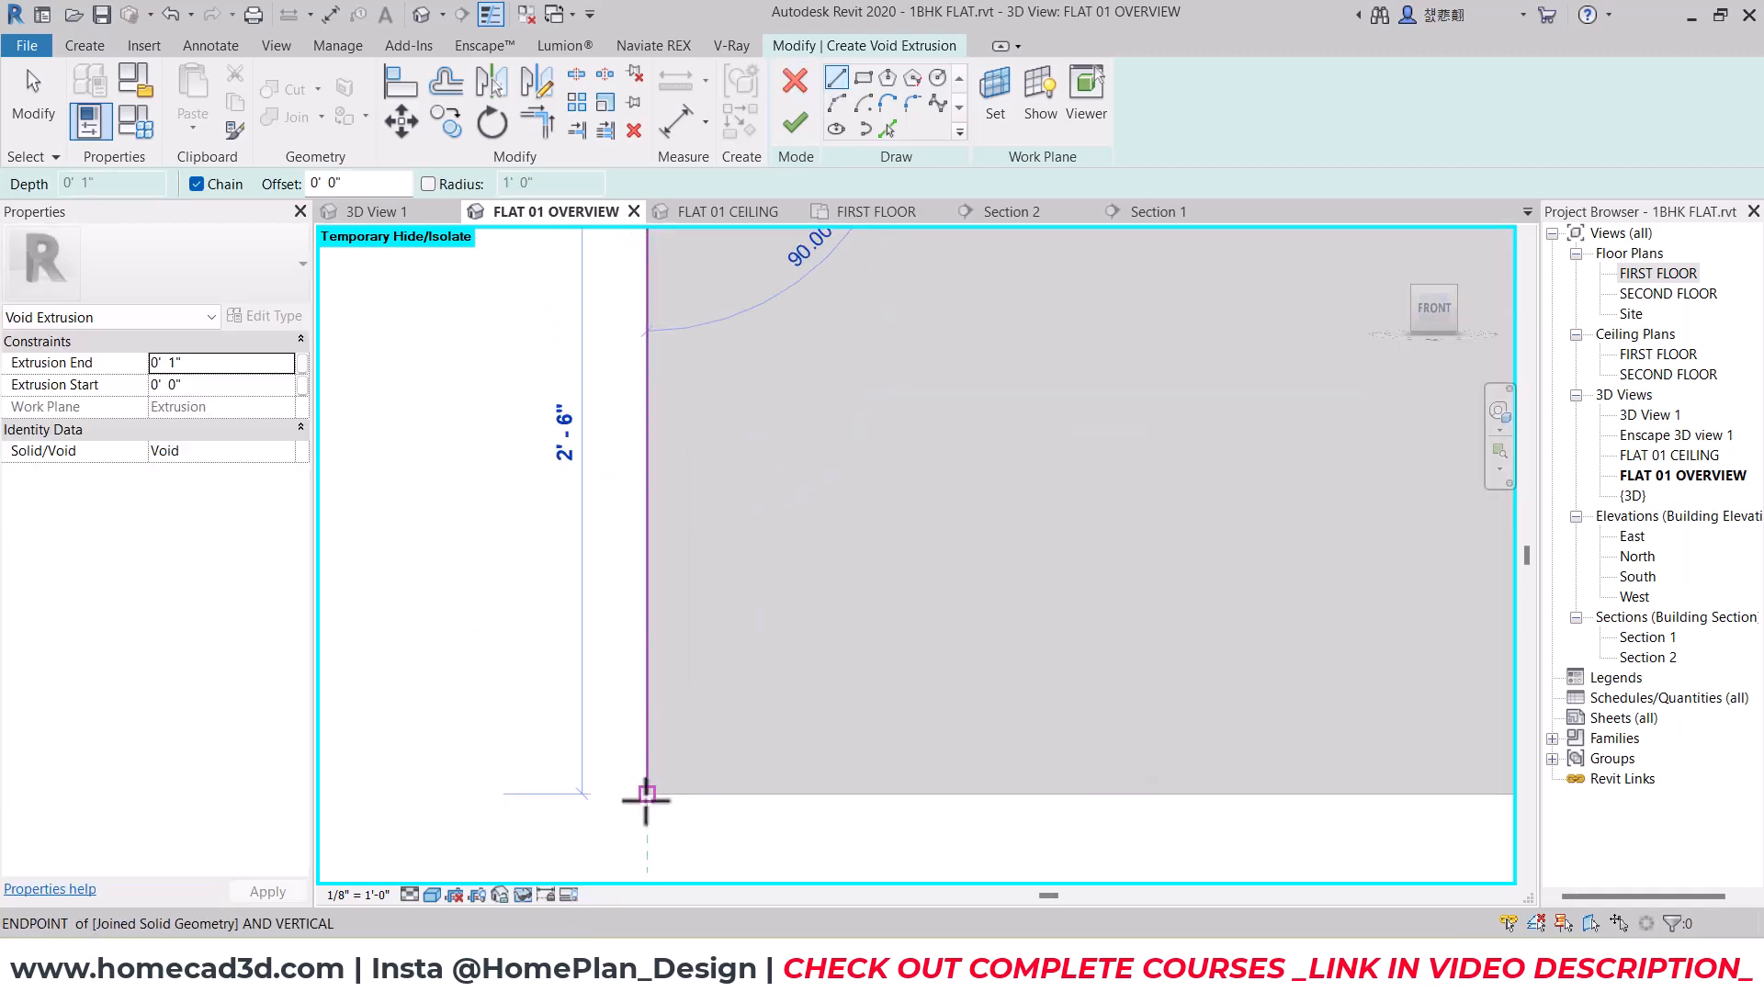
left_click(647, 796)
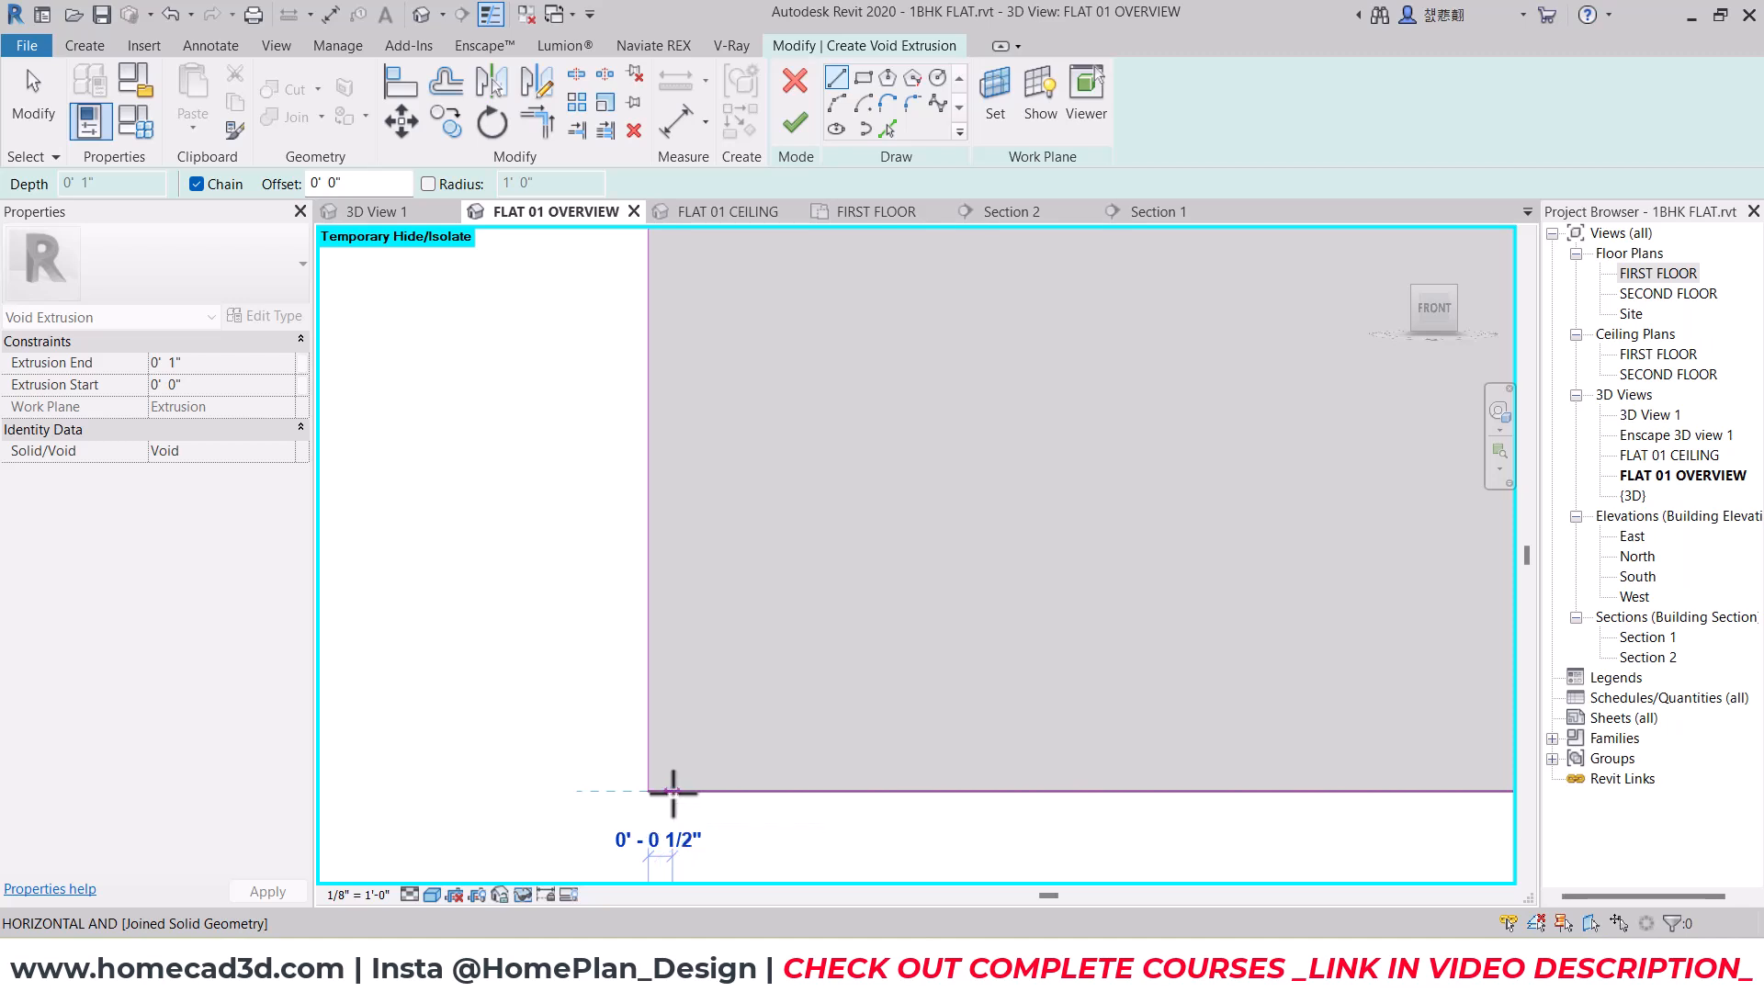
type(".25")
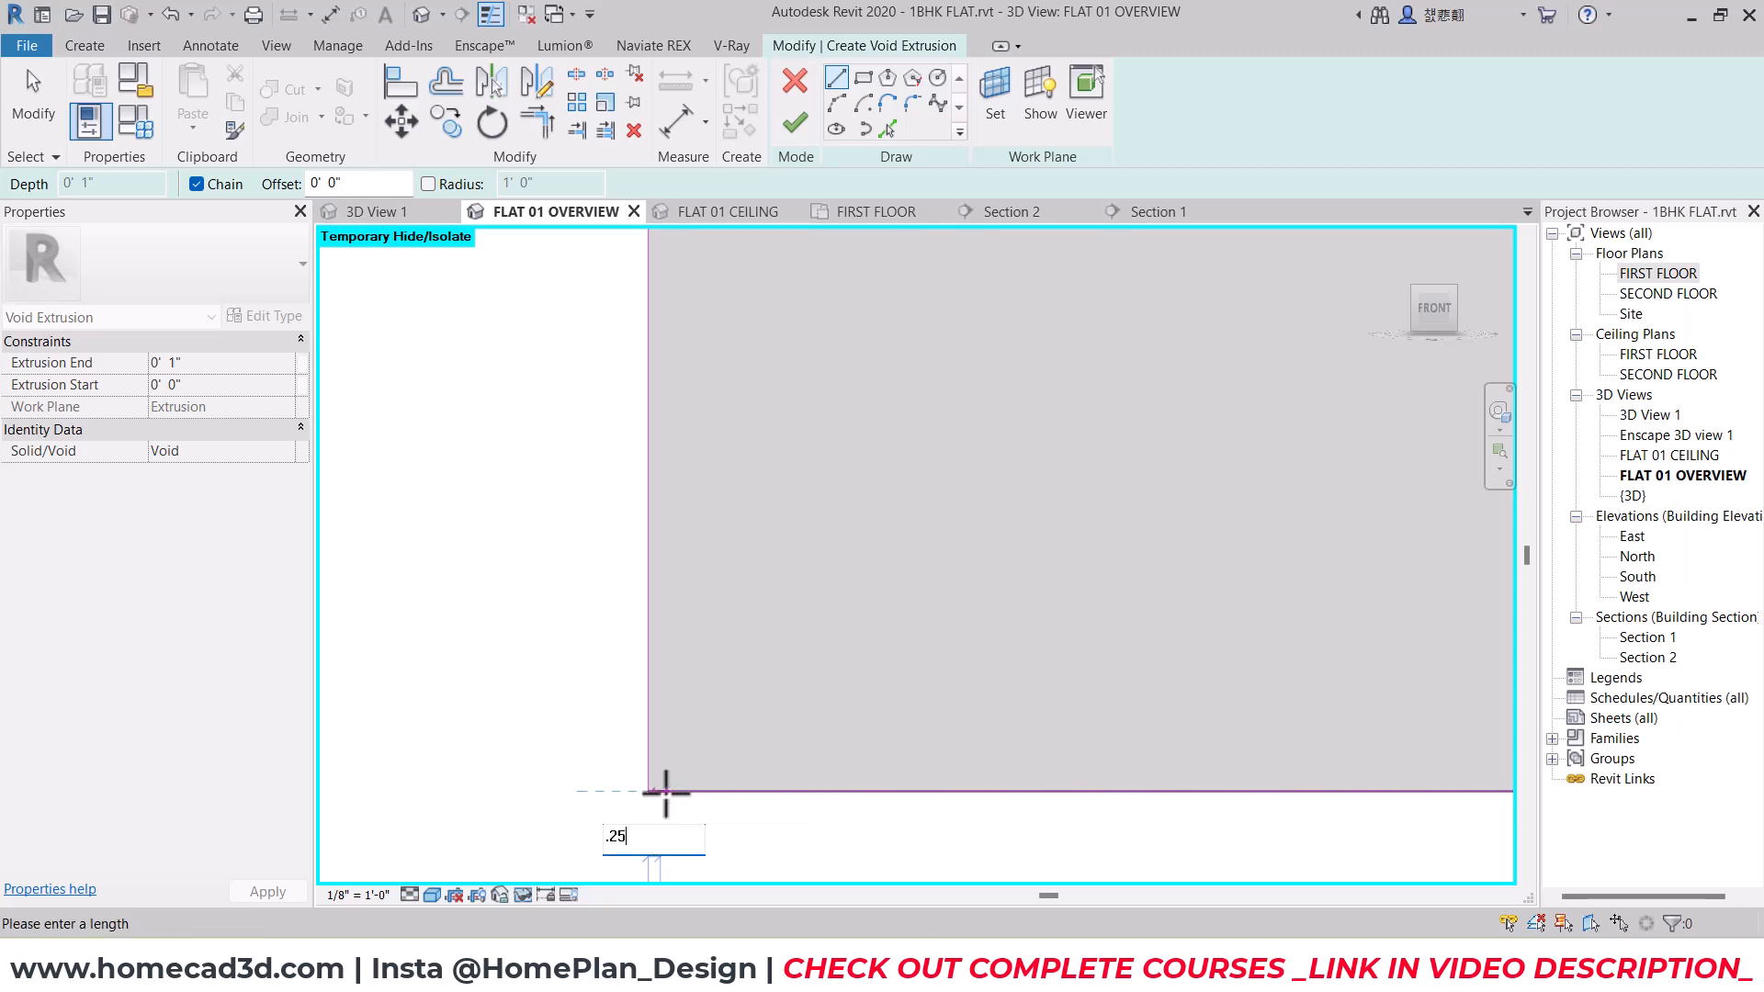
key("Return")
scroll(677, 551, "down", 2)
middle_click_drag(678, 461, 712, 772)
scroll(654, 390, "up", 2)
left_click(646, 417)
left_click(629, 417)
key("Escape")
scroll(593, 397, "down", 2)
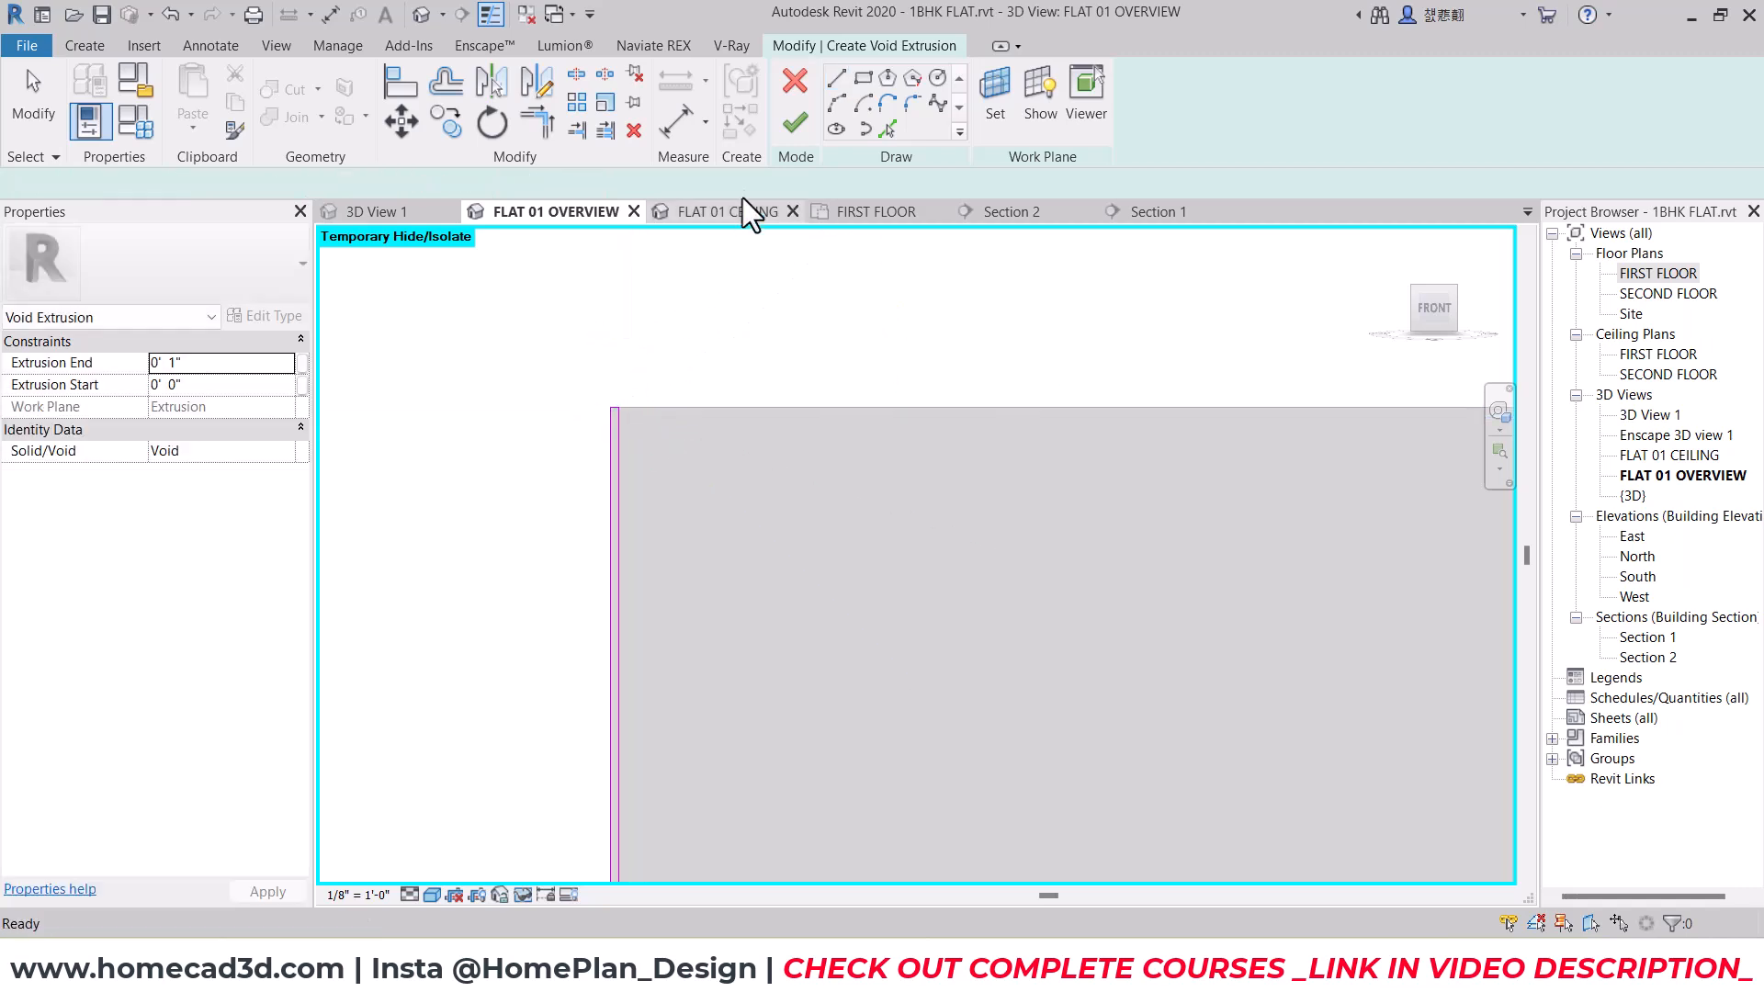
left_click(788, 125)
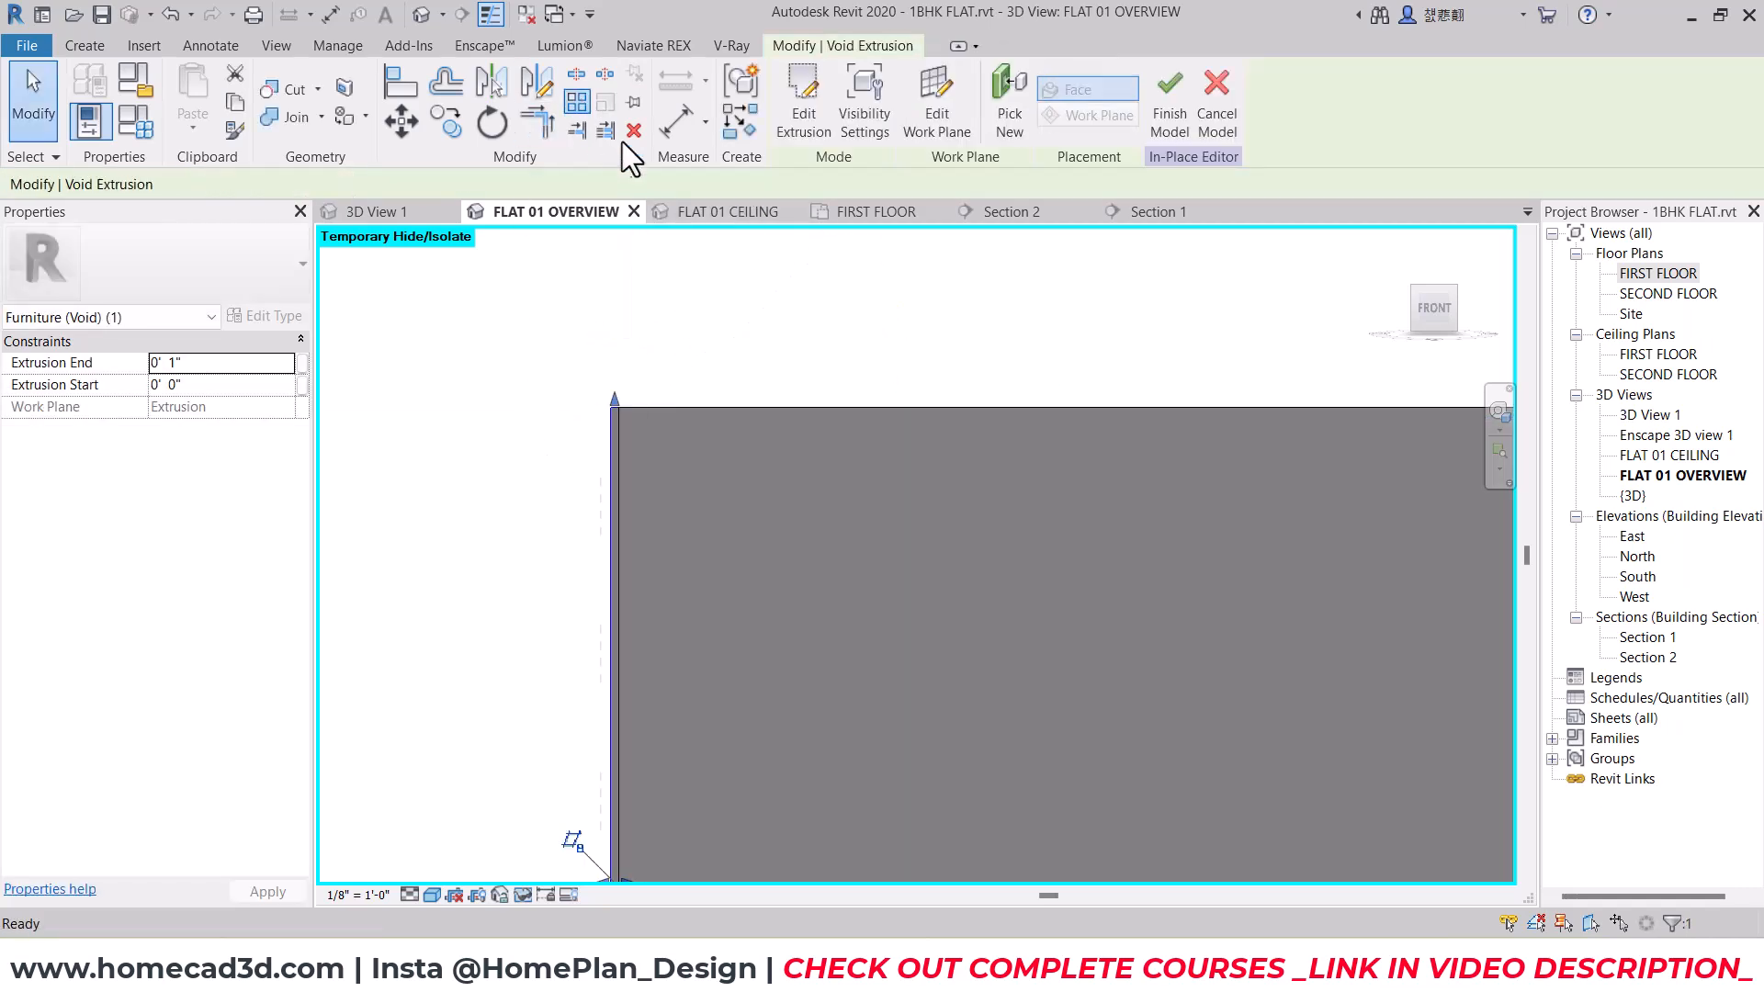
Step: Array the end groove void linearly along the longer leg's front to the inner corner, with 4 items
left_click(576, 101)
left_click(628, 408)
middle_click_drag(1185, 404, 358, 457)
scroll(1193, 444, "up", 2)
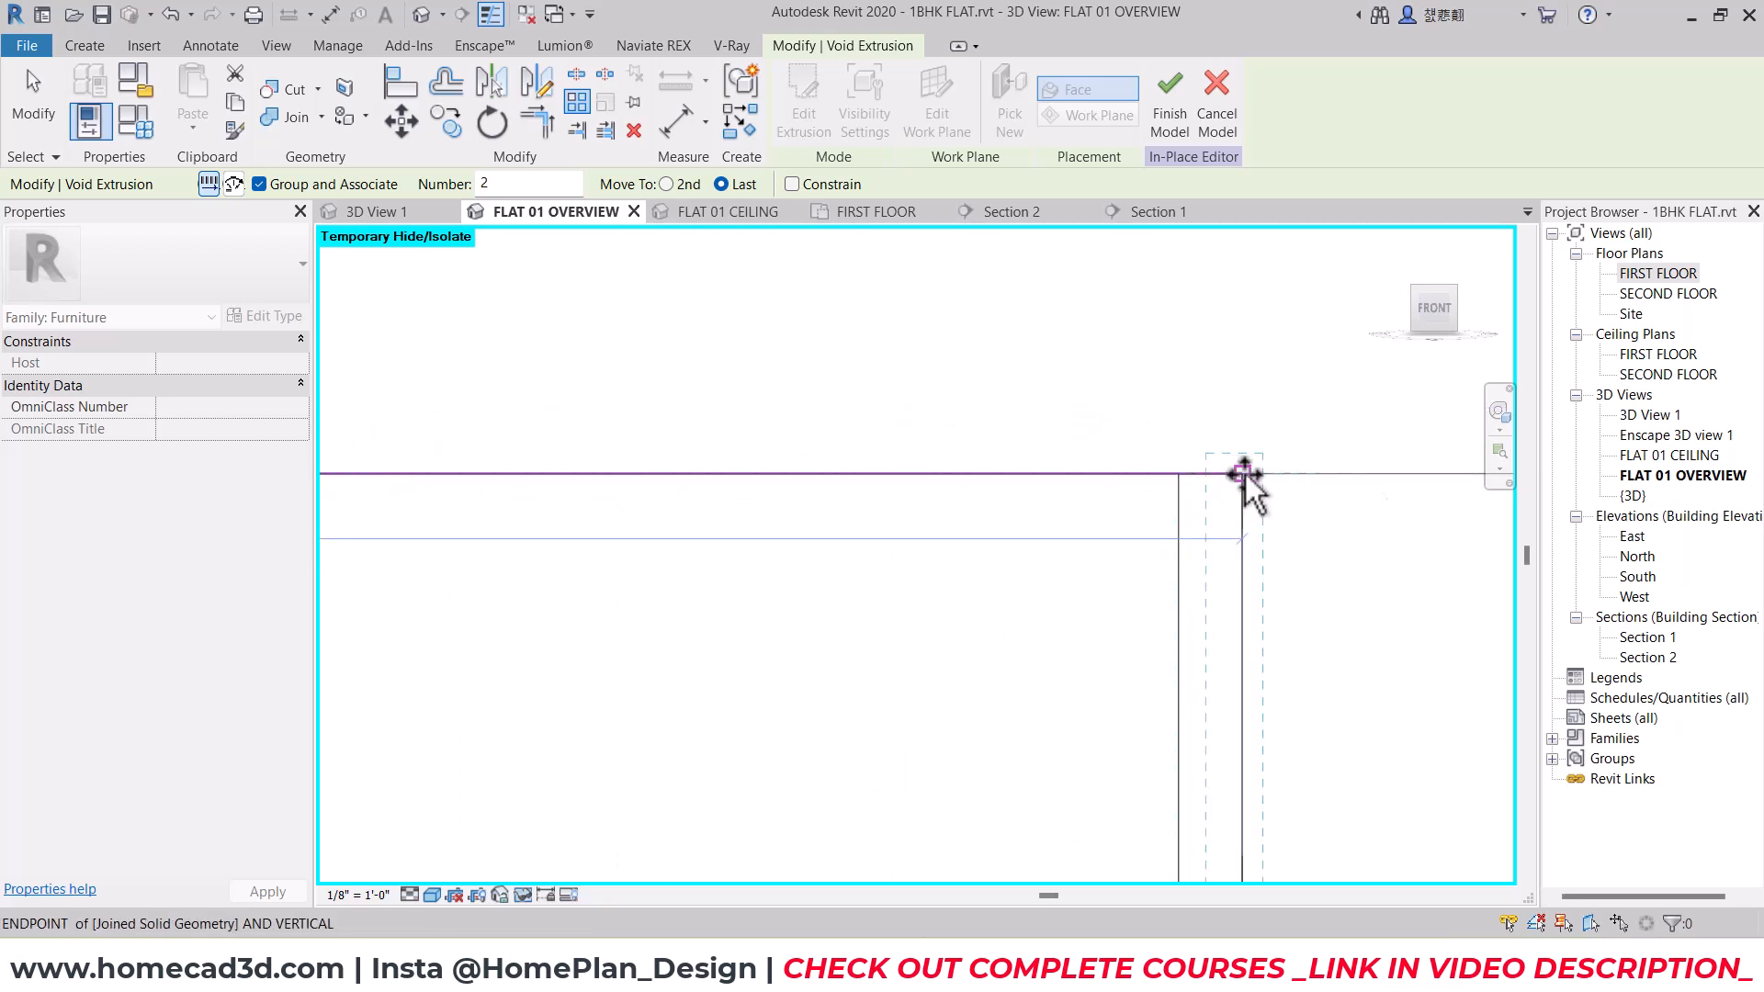
left_click(1179, 475)
scroll(1035, 516, "down", 5)
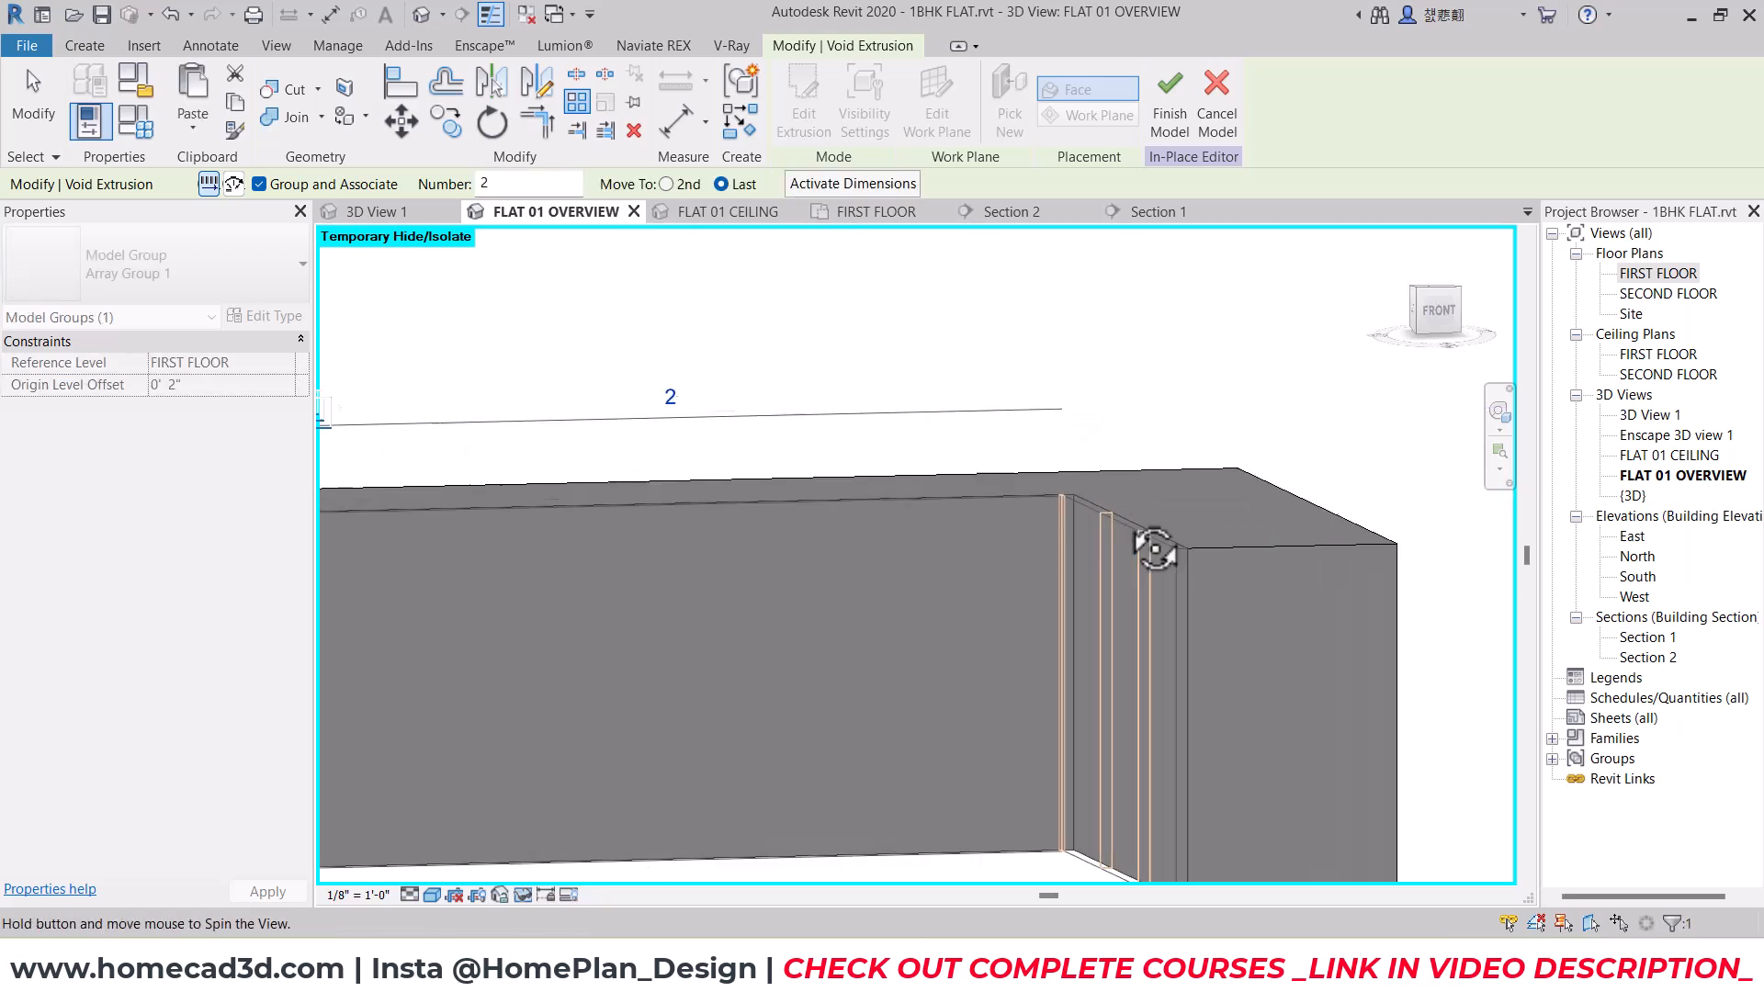
type("4")
key("Return")
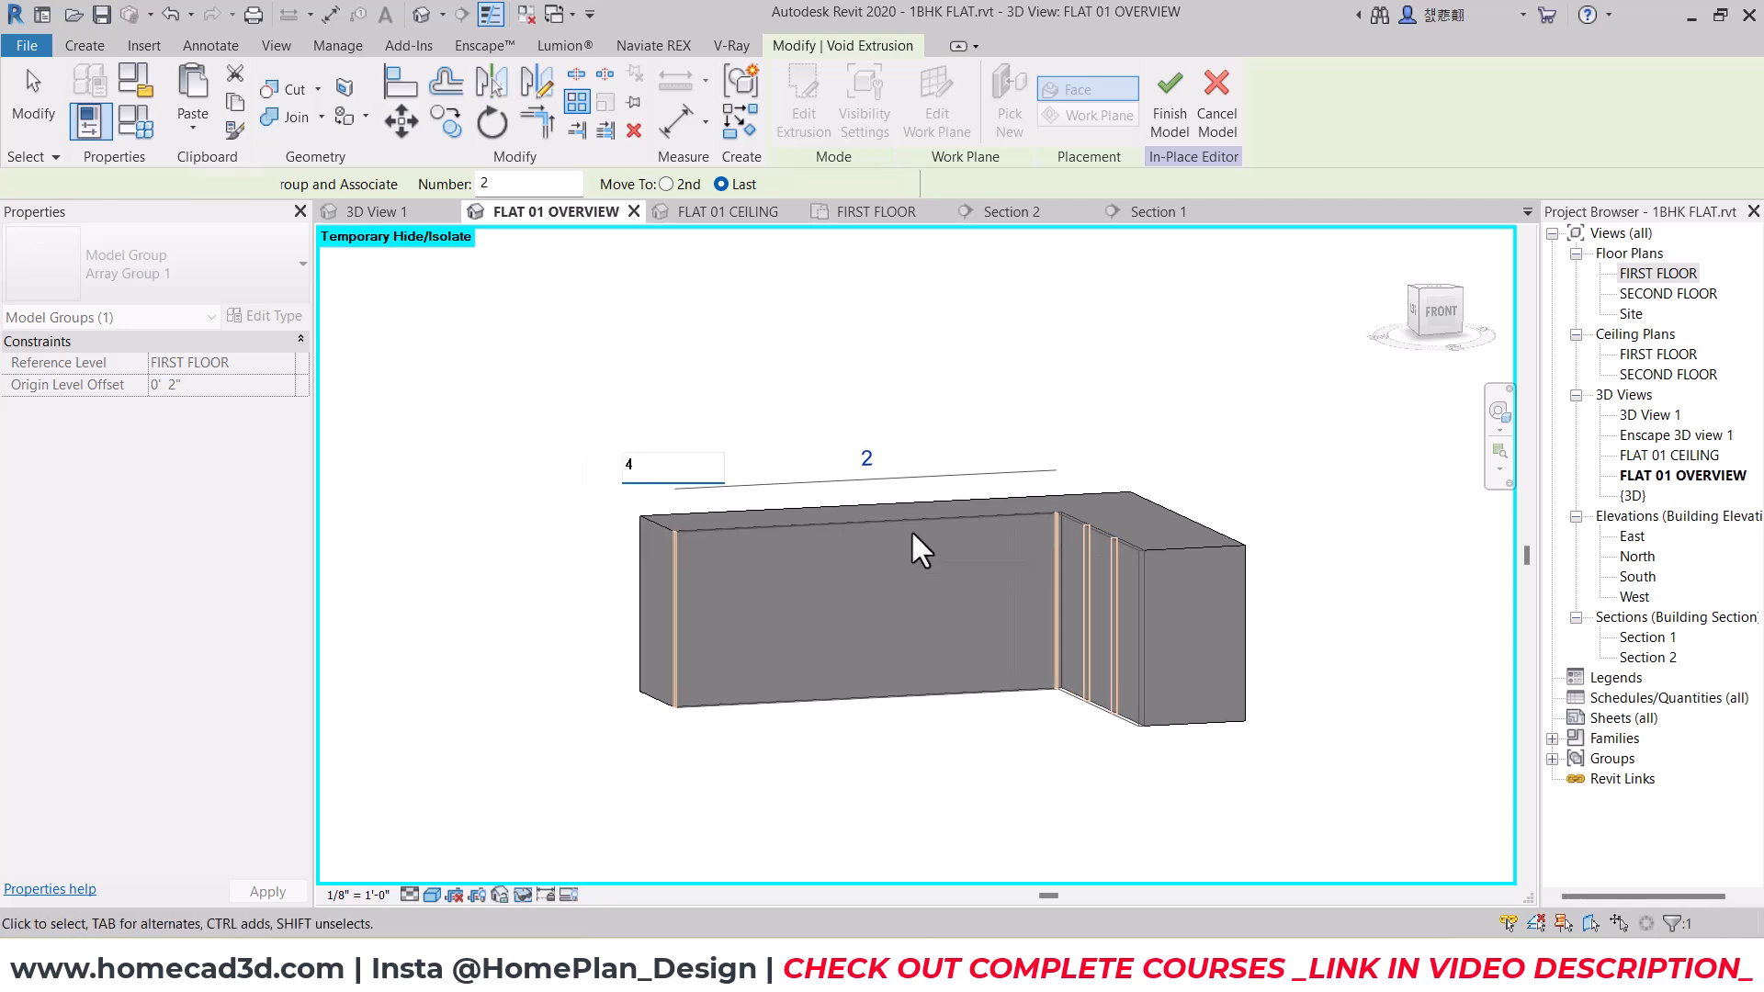
middle_click_drag(880, 740, 944, 723, "shift")
scroll(945, 722, "up", 2)
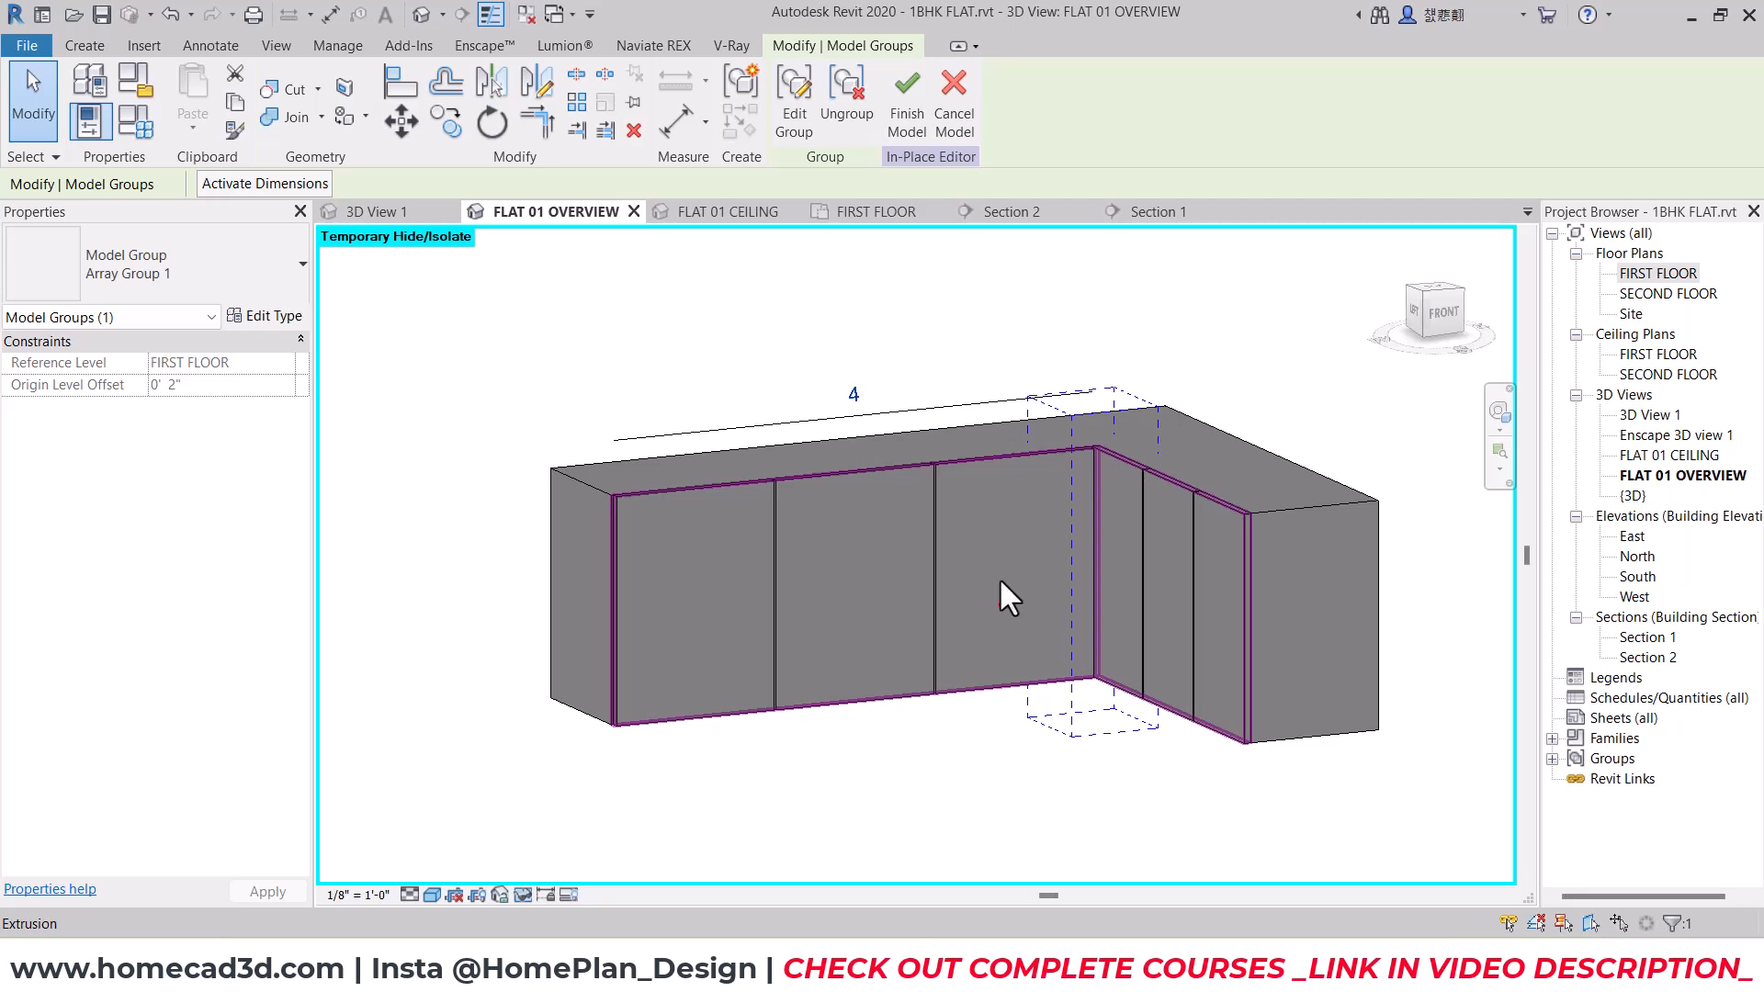
Step: Ungroup all the arrayed groove groups on the longer leg into separate void extrusions
key("Escape")
scroll(1093, 441, "up", 6)
left_click(1094, 441)
scroll(1093, 441, "down", 5)
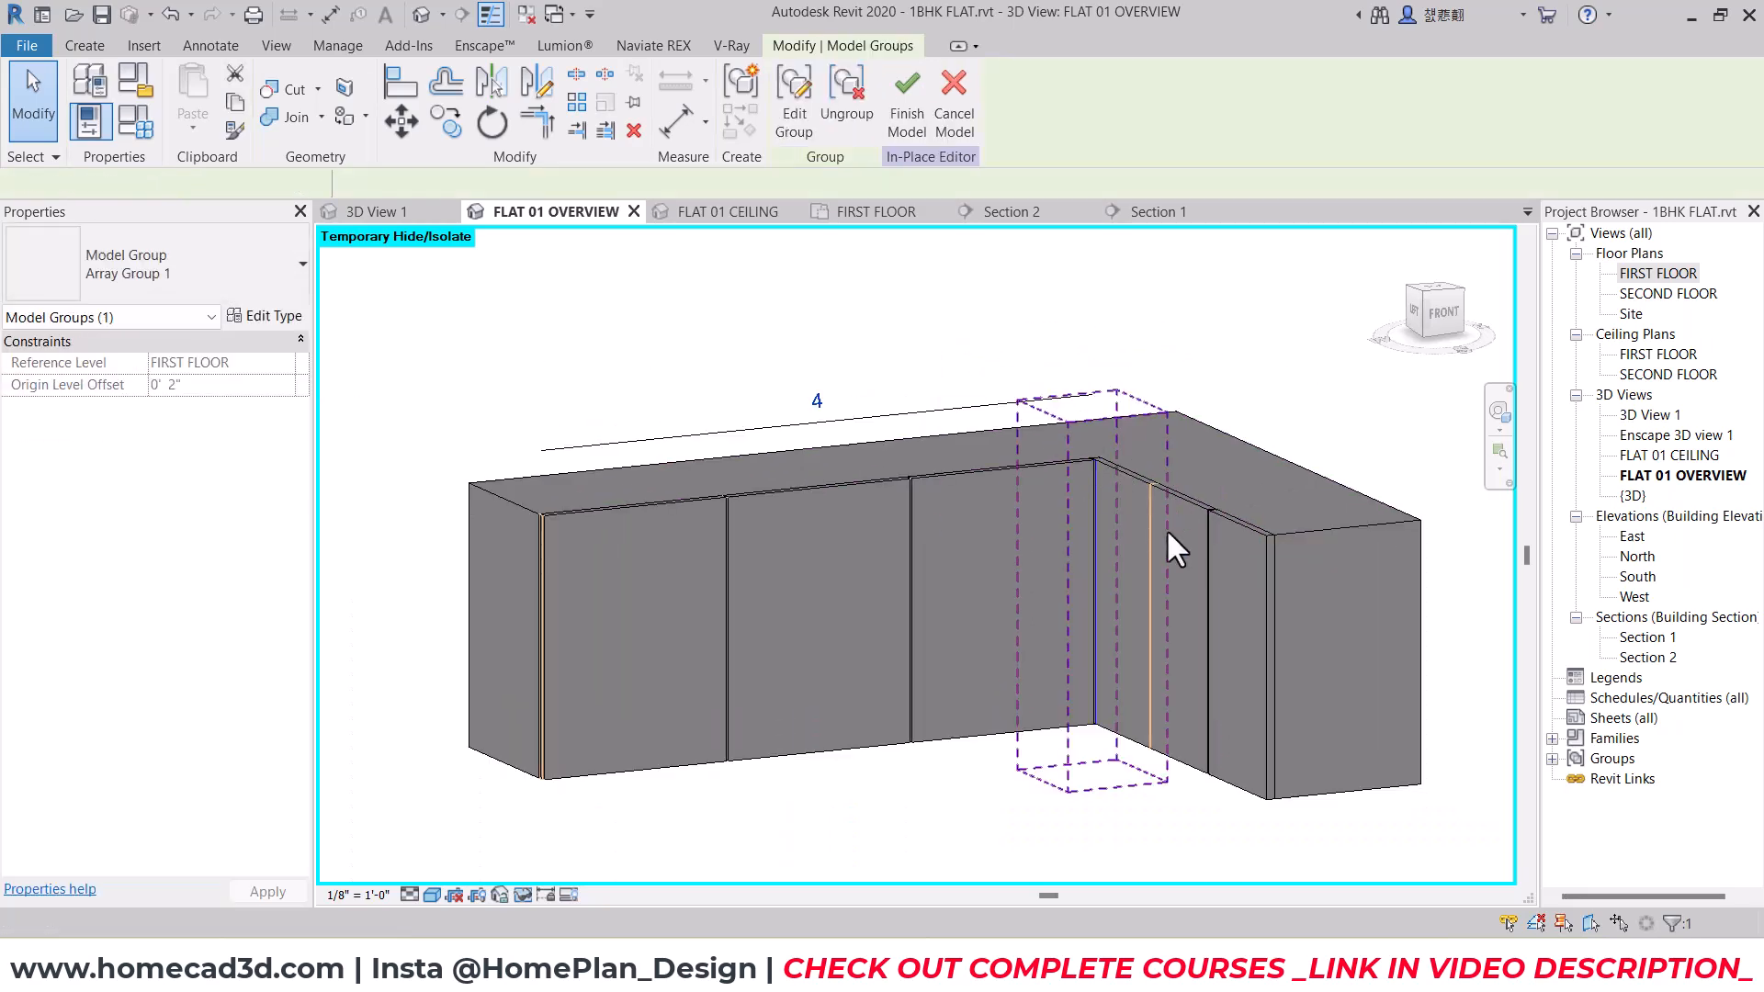
key("s")
key("a")
left_click(857, 109)
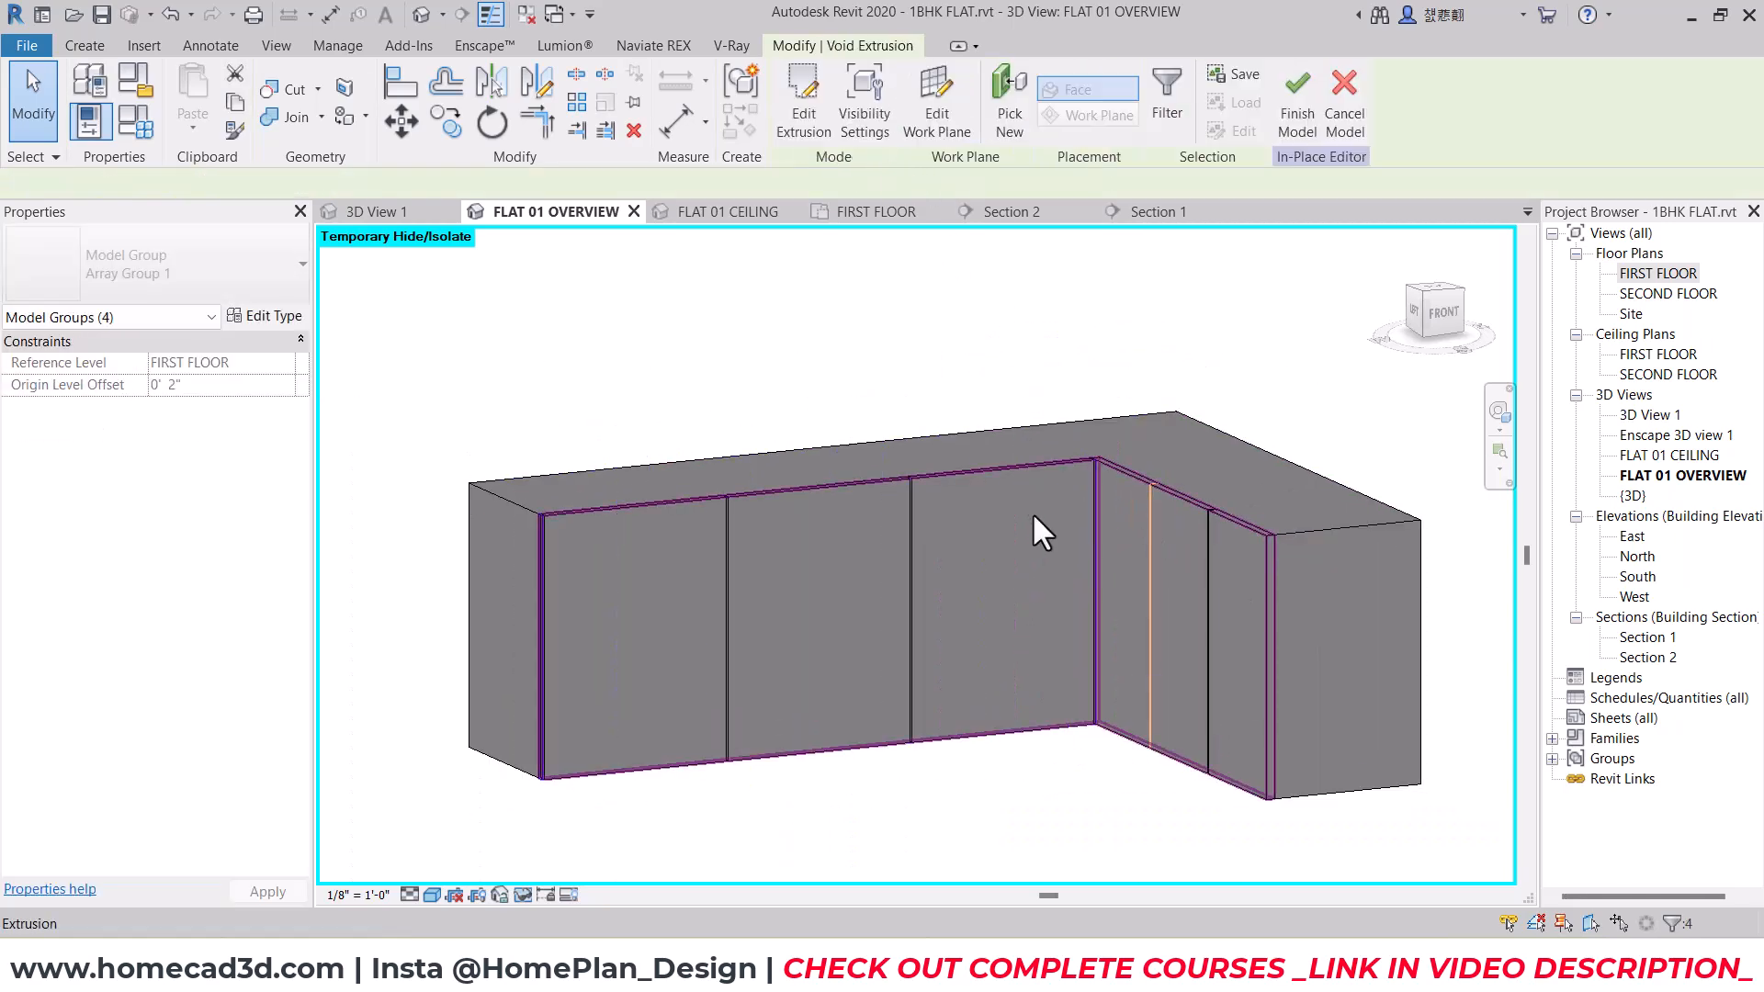
scroll(1083, 491, "up", 6)
key("Escape")
left_click(1143, 425)
scroll(1025, 565, "down", 3)
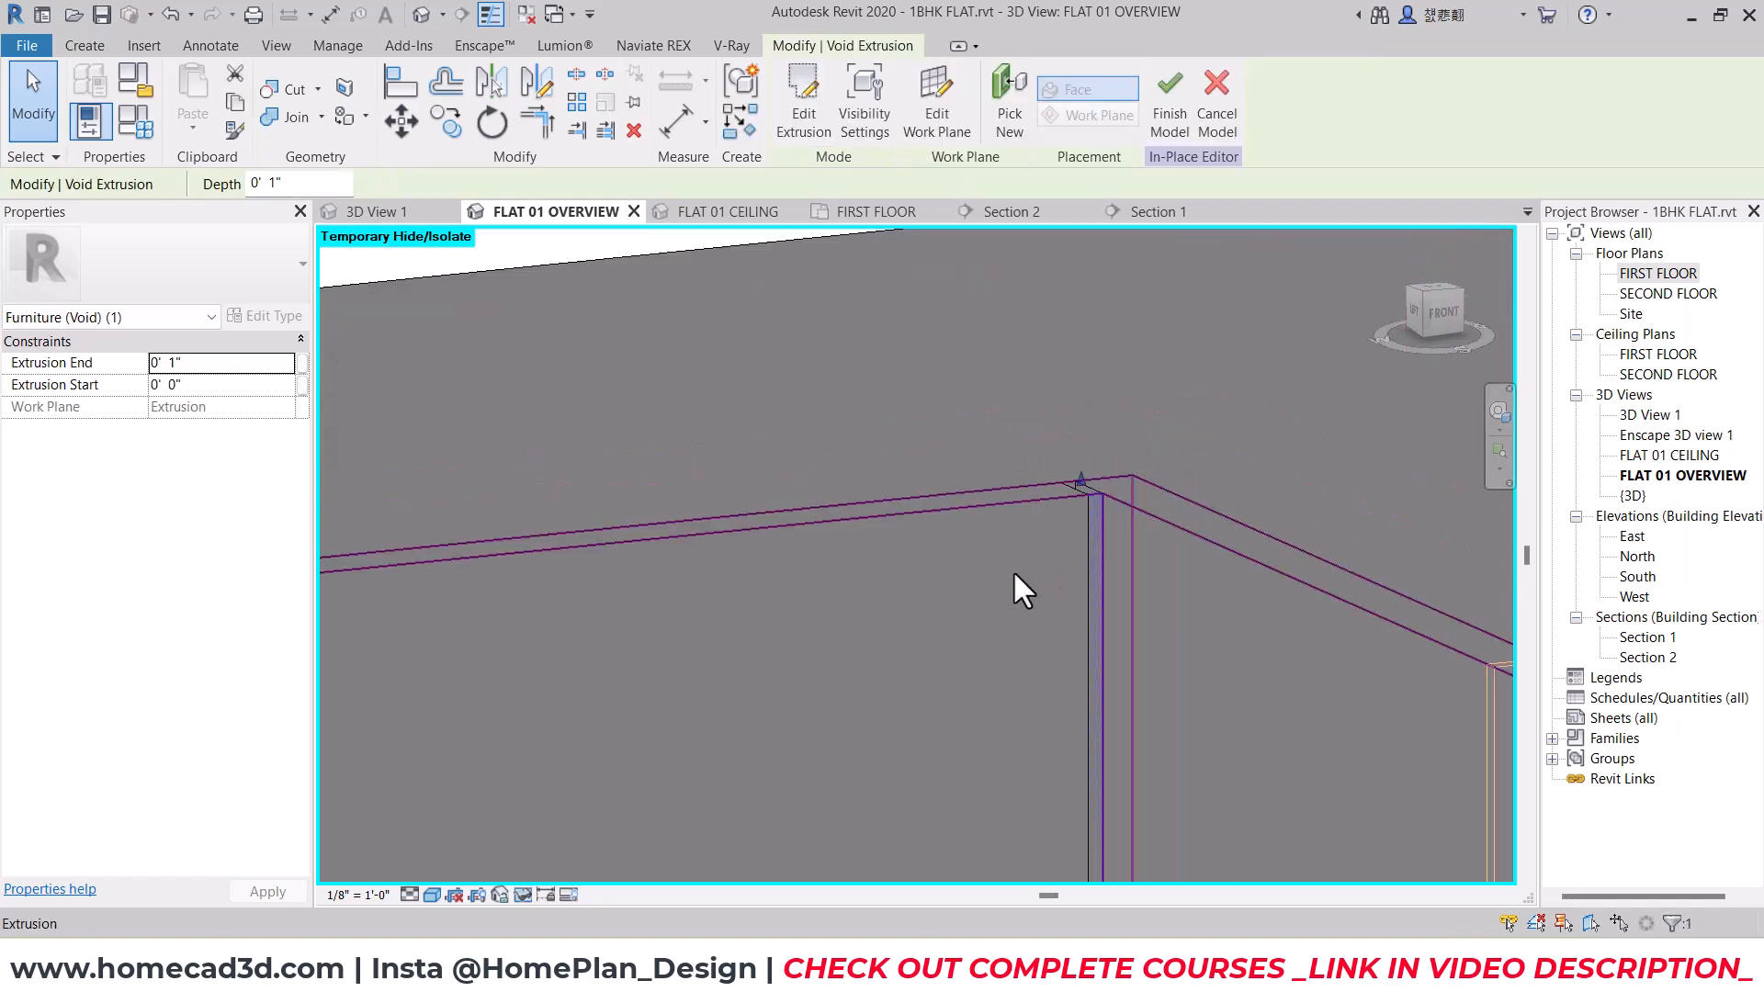
key("Escape")
scroll(1147, 503, "down", 3)
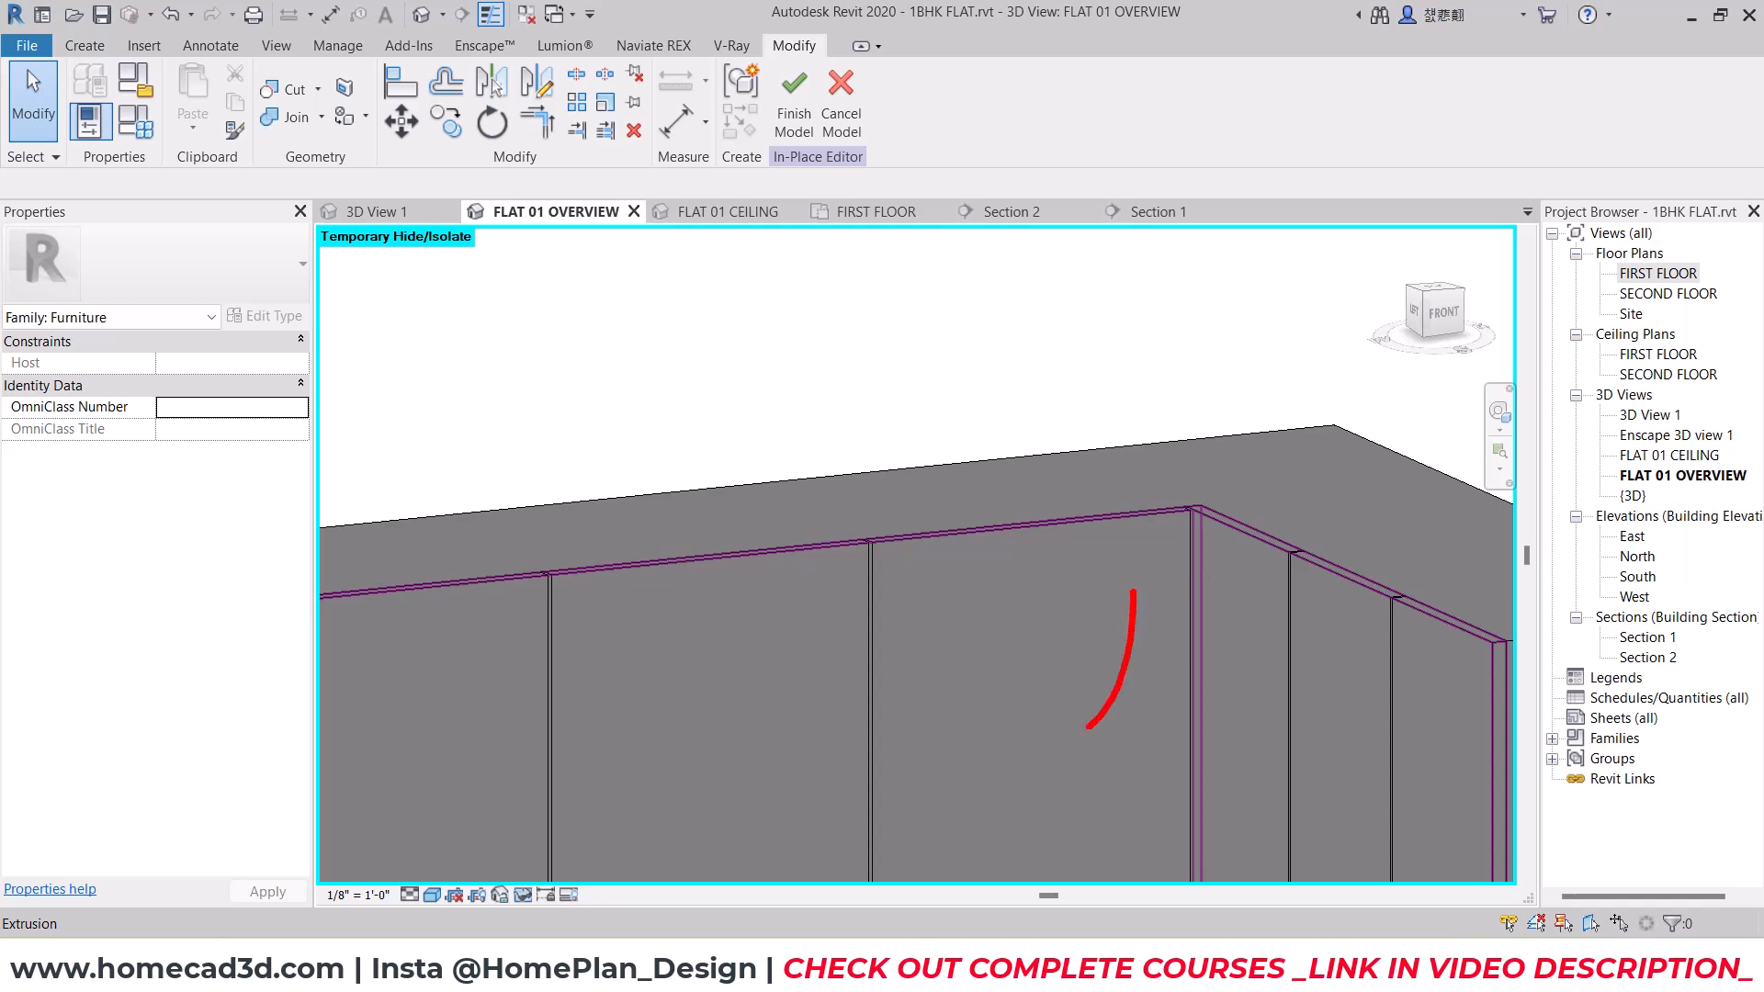
scroll(854, 658, "down", 3)
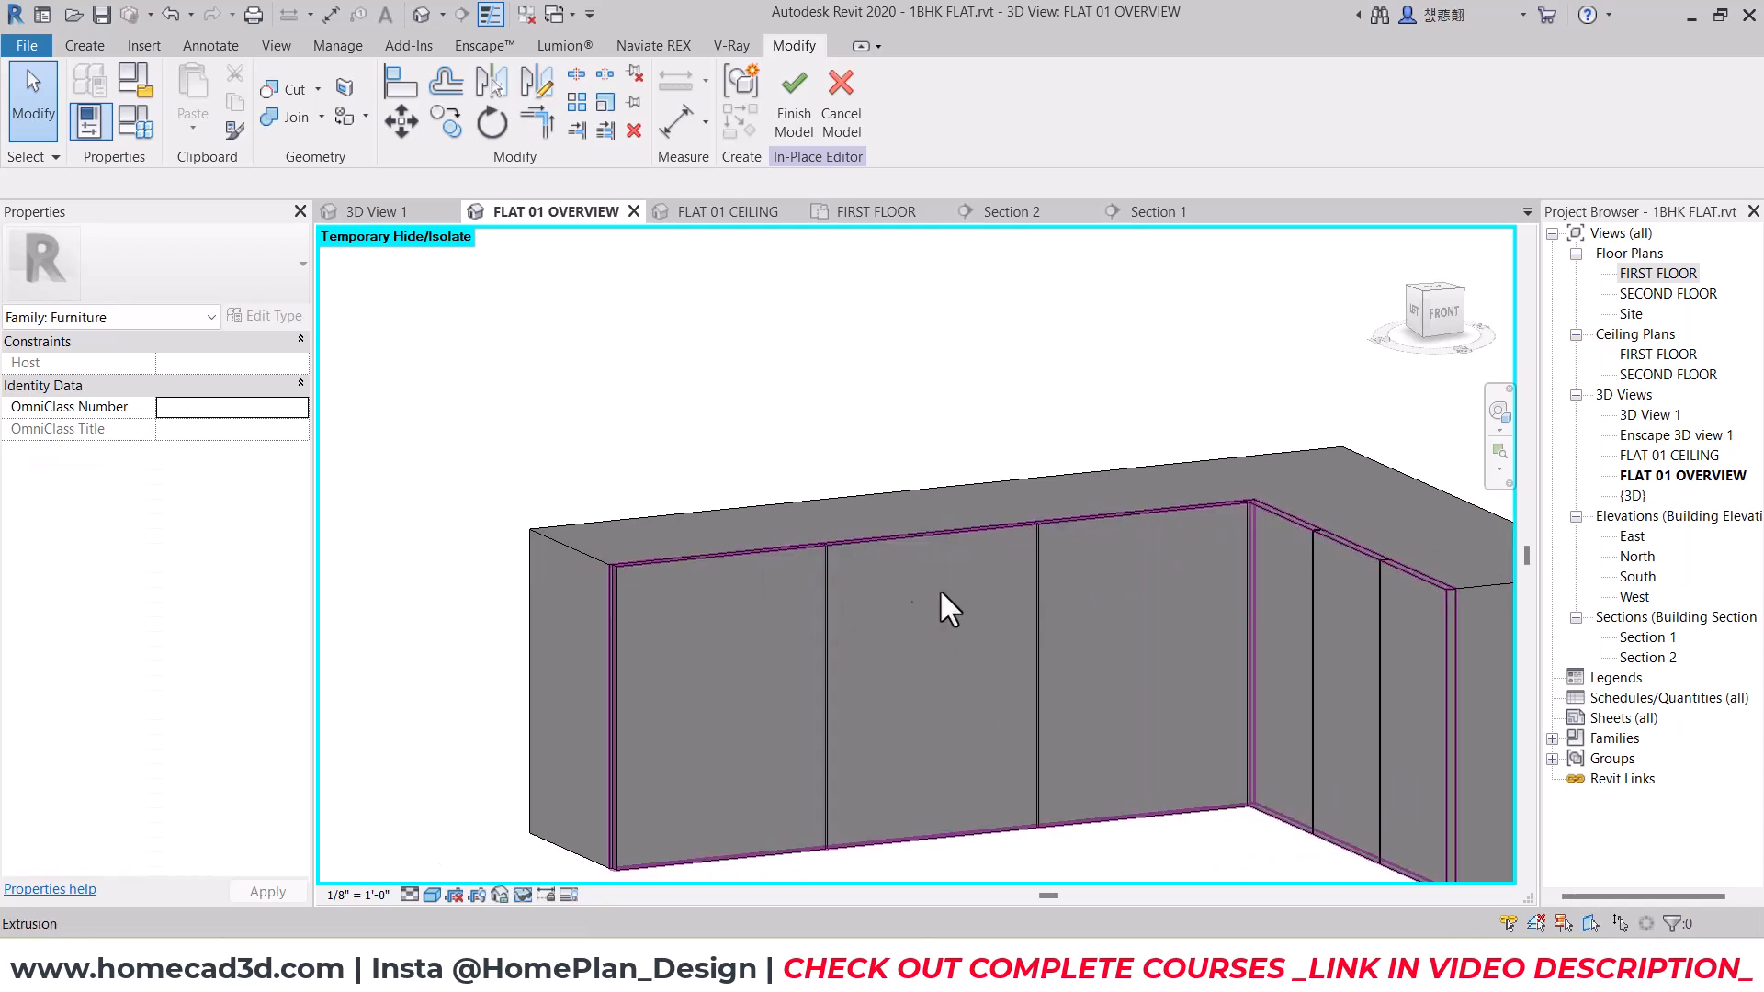
Step: Move the longer leg's vertical groove nearest the inner corner 8" toward the corner
left_click(1033, 579)
left_click(1444, 316)
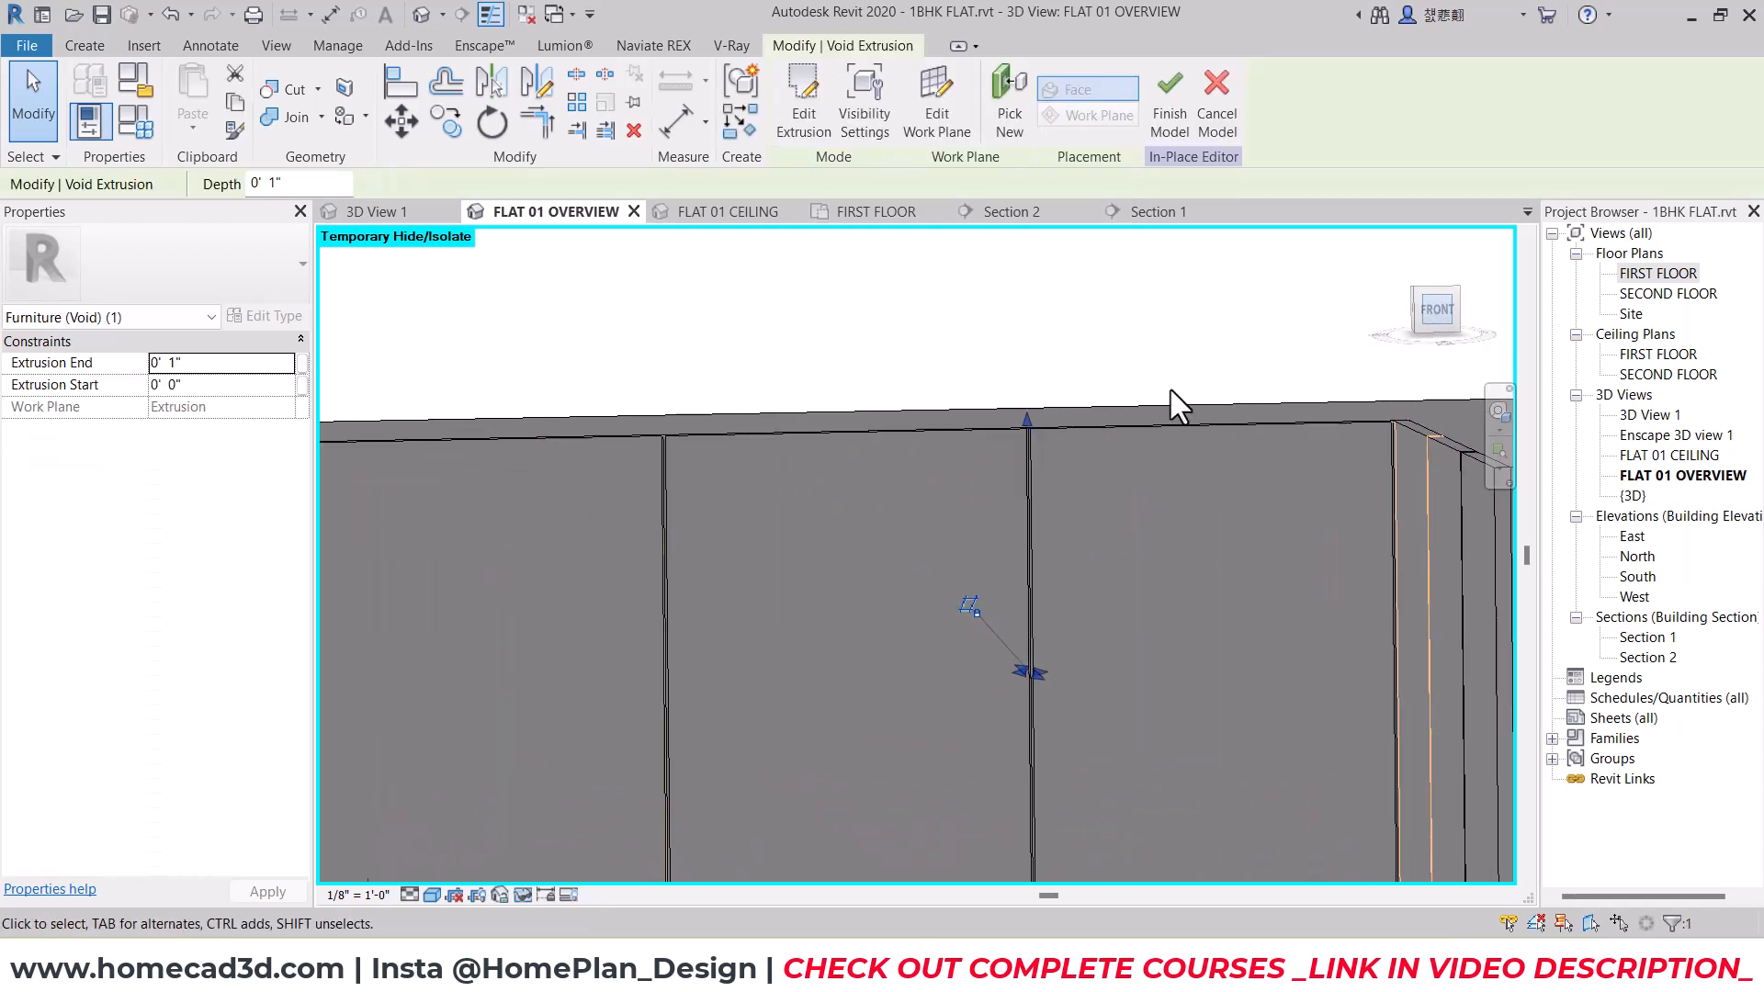
left_click(401, 123)
scroll(943, 384, "up", 1)
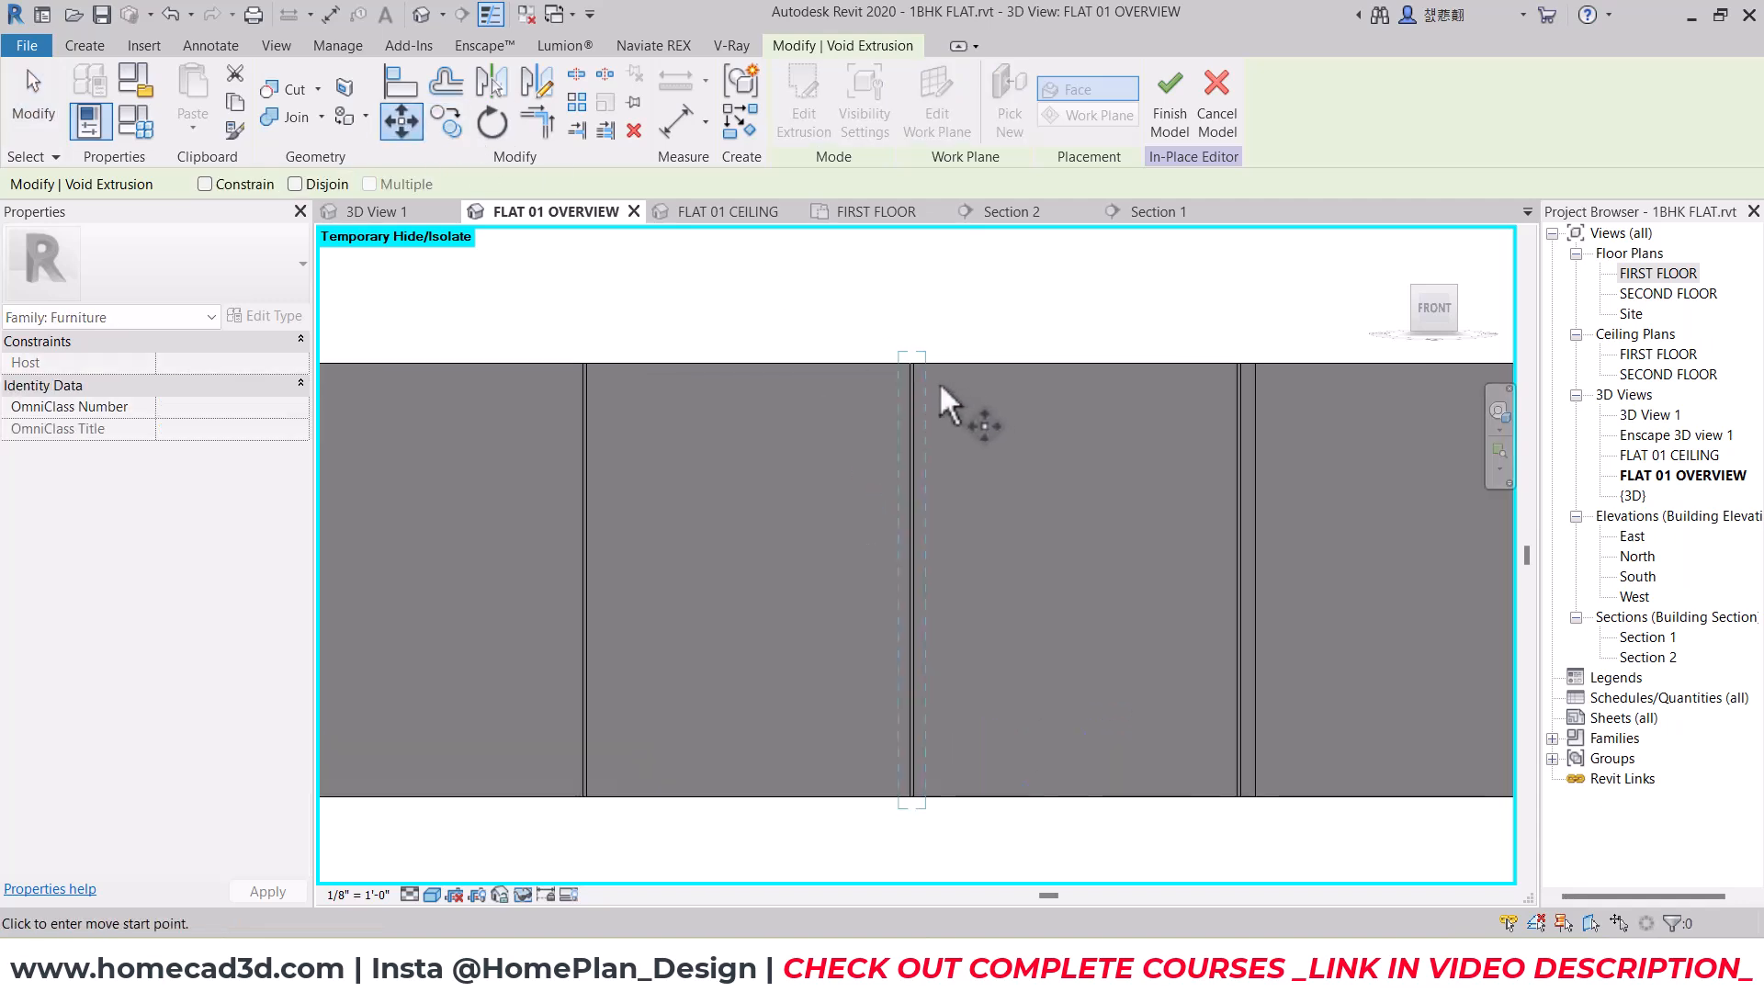
left_click(912, 361)
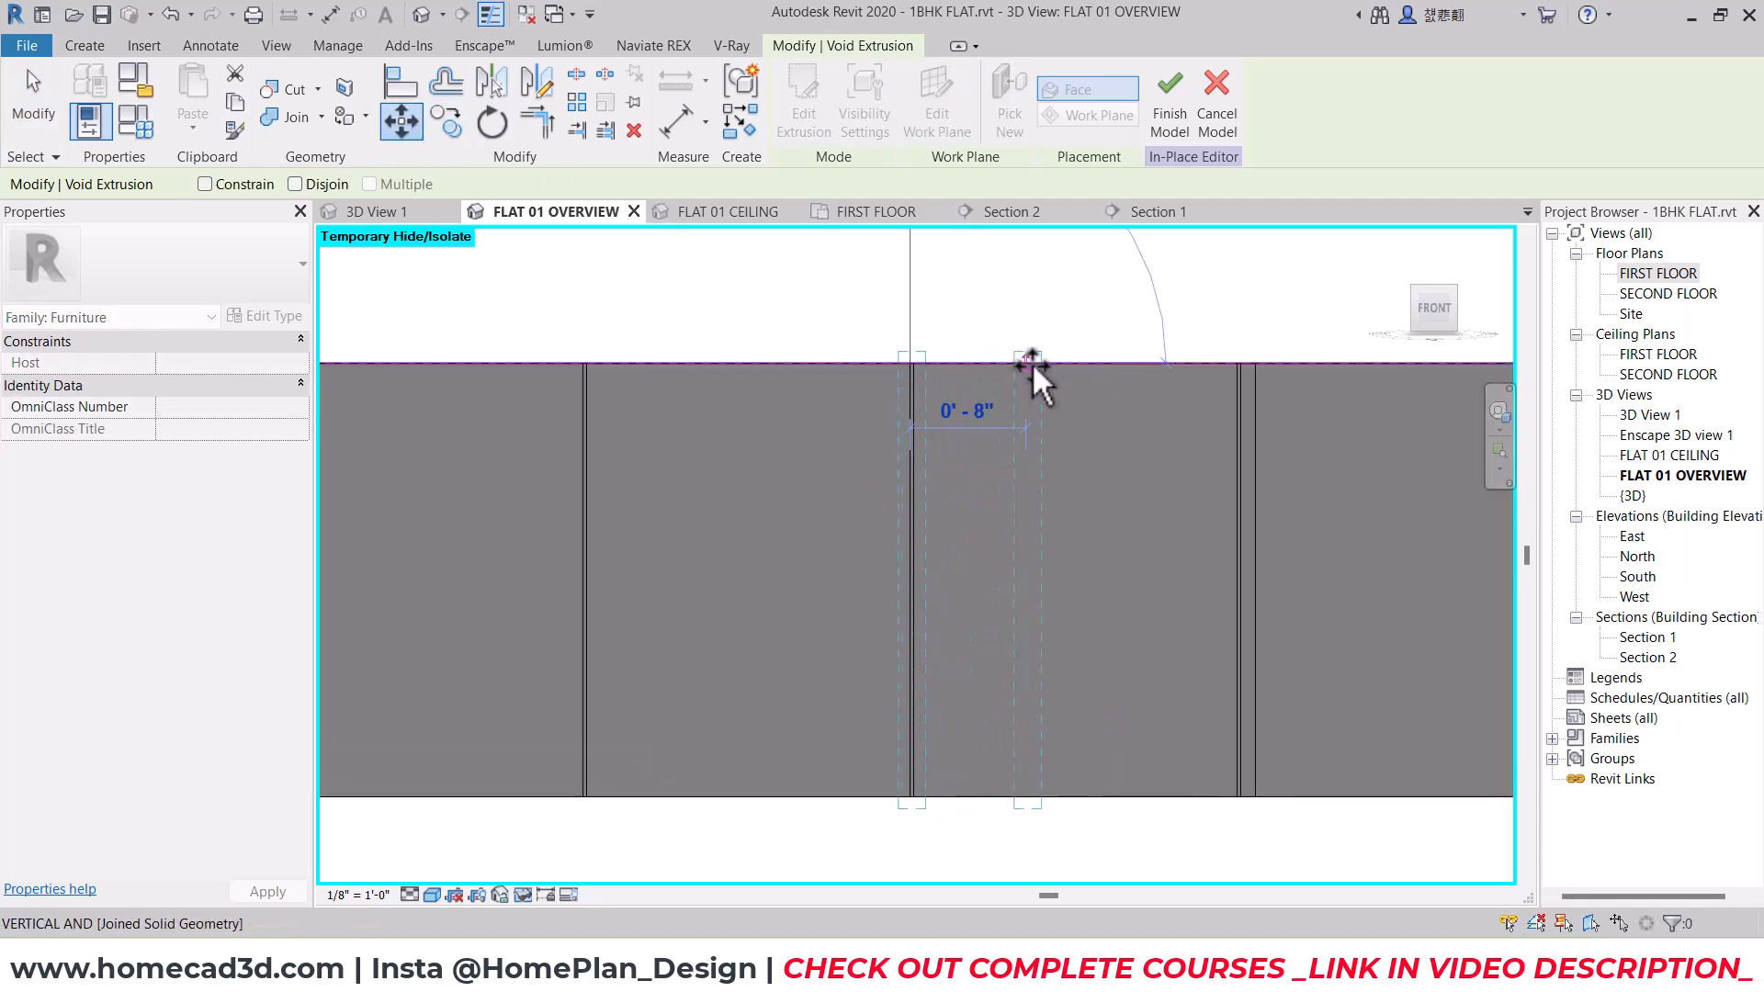
left_click(1028, 366)
key("Escape")
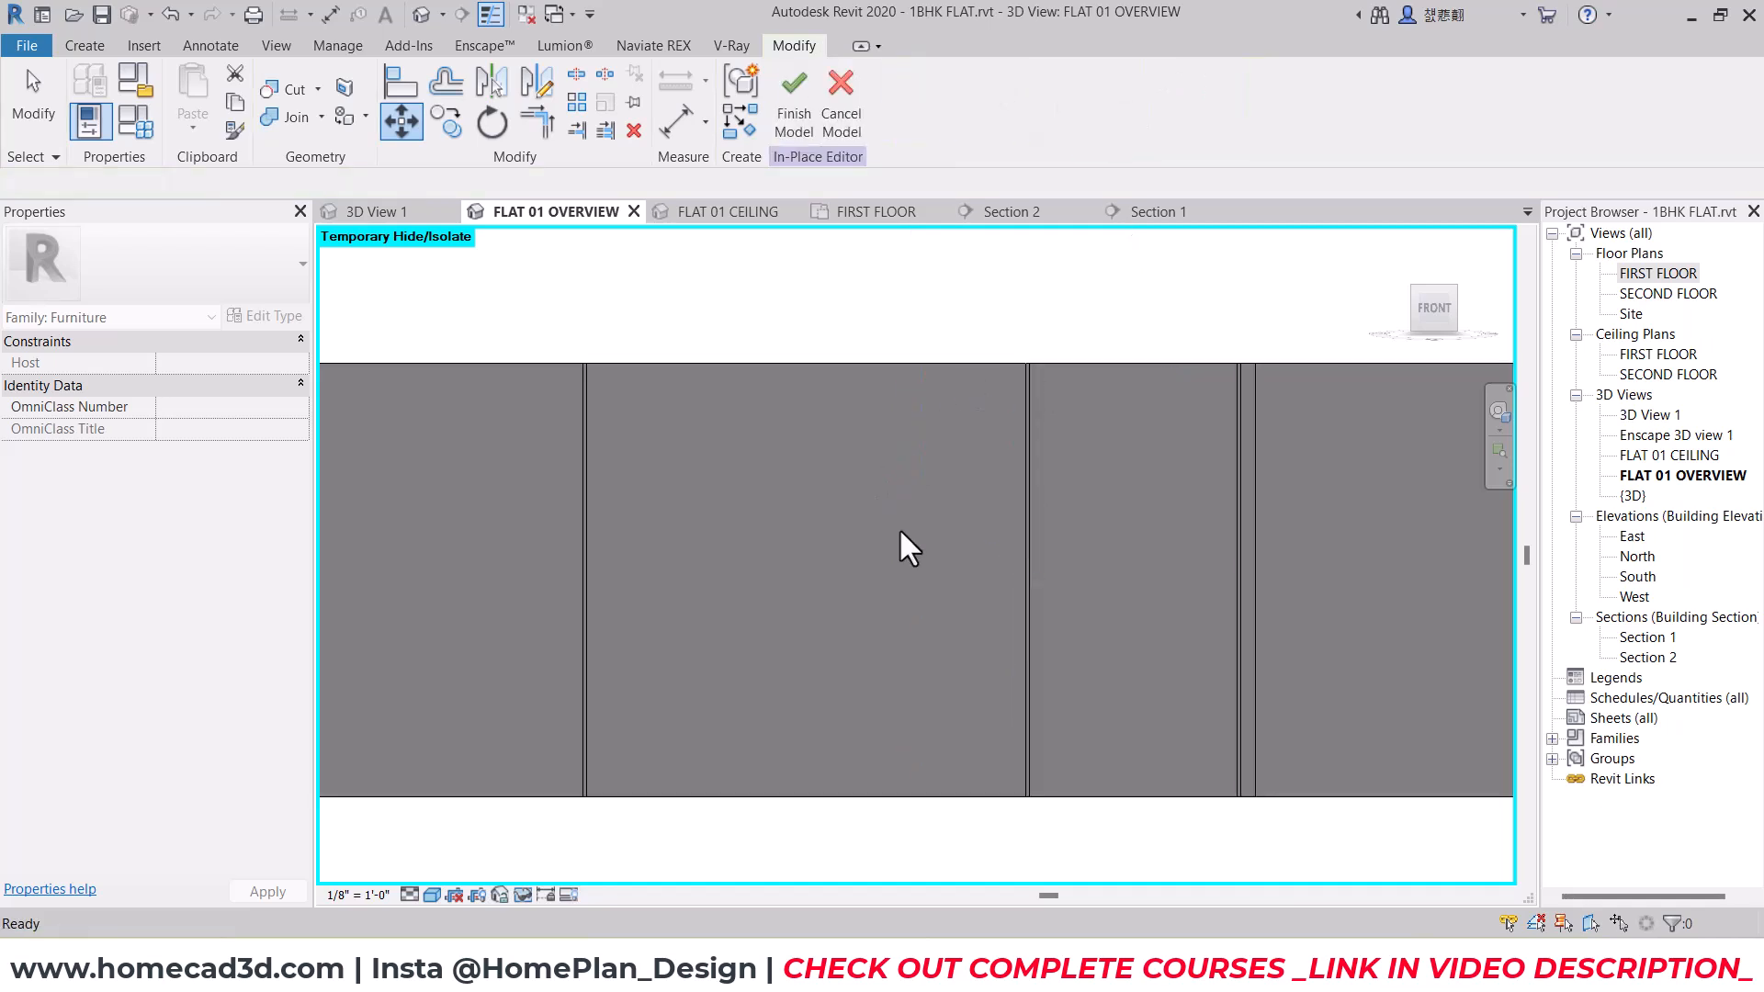
Step: Copy the moved vertical groove sideways into the wide middle panel, viewed from the front
scroll(892, 517, "down", 2)
middle_click_drag(1010, 491, 1071, 523, "shift")
left_click(972, 473)
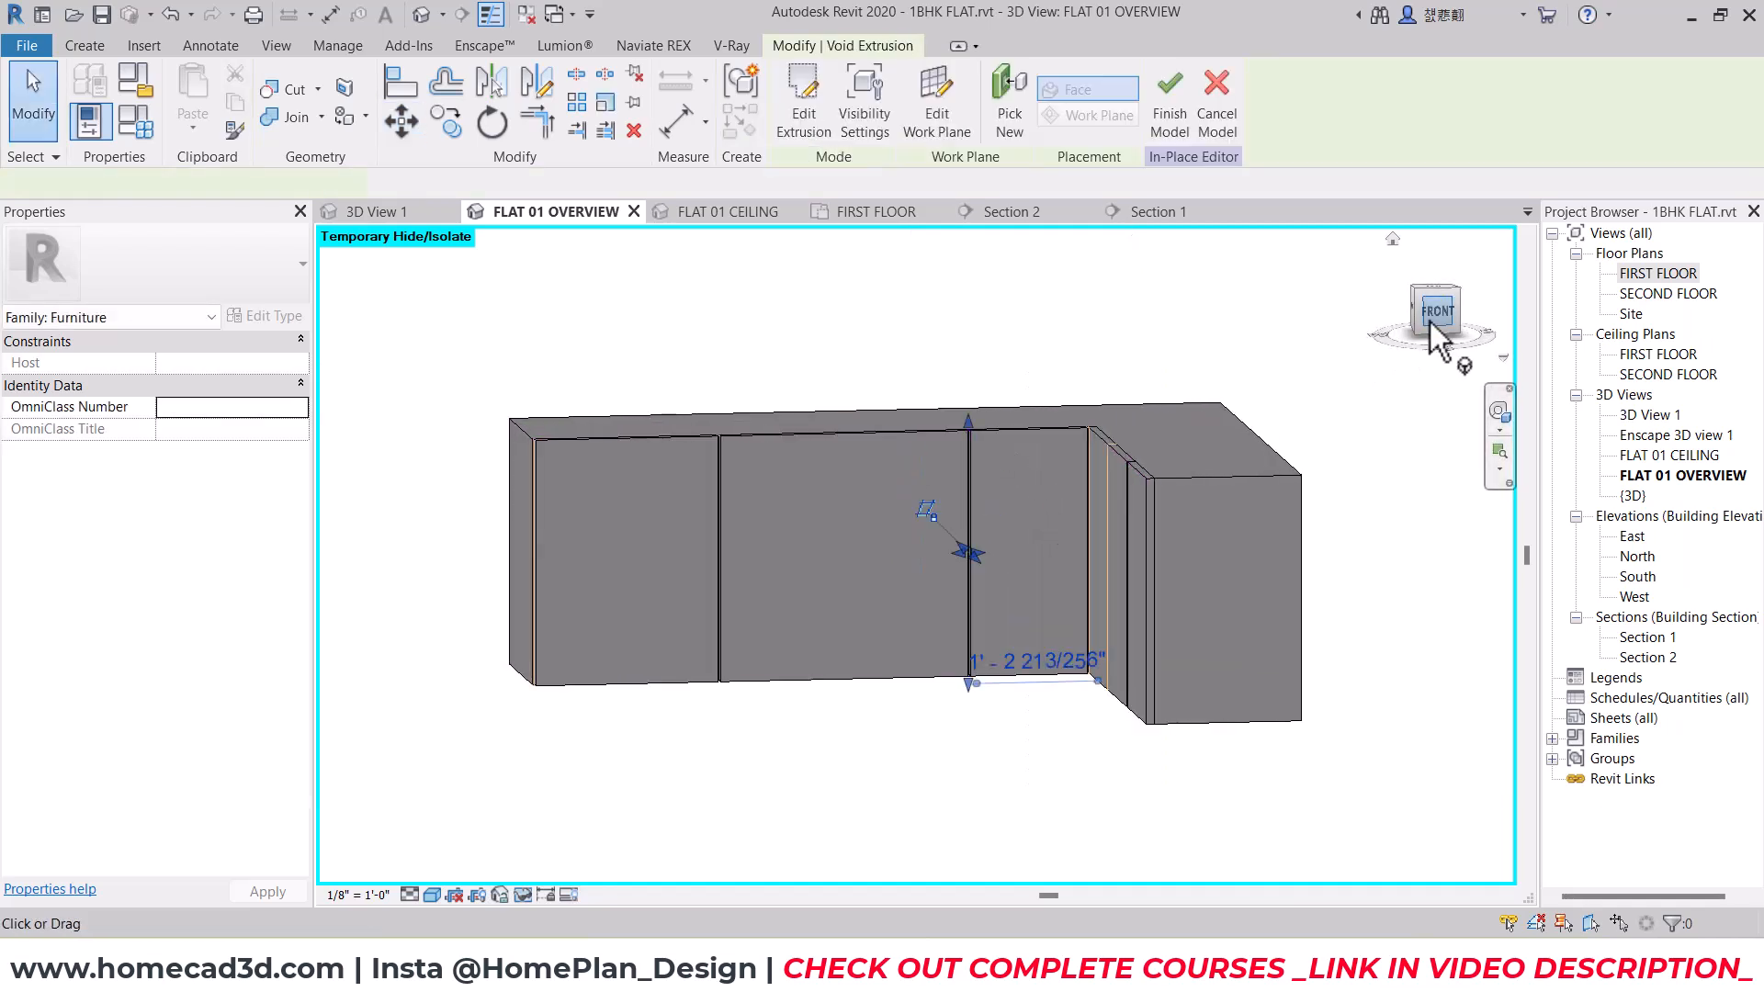
left_click(1430, 318)
left_click(402, 122)
scroll(882, 507, "down", 2)
left_click(908, 514)
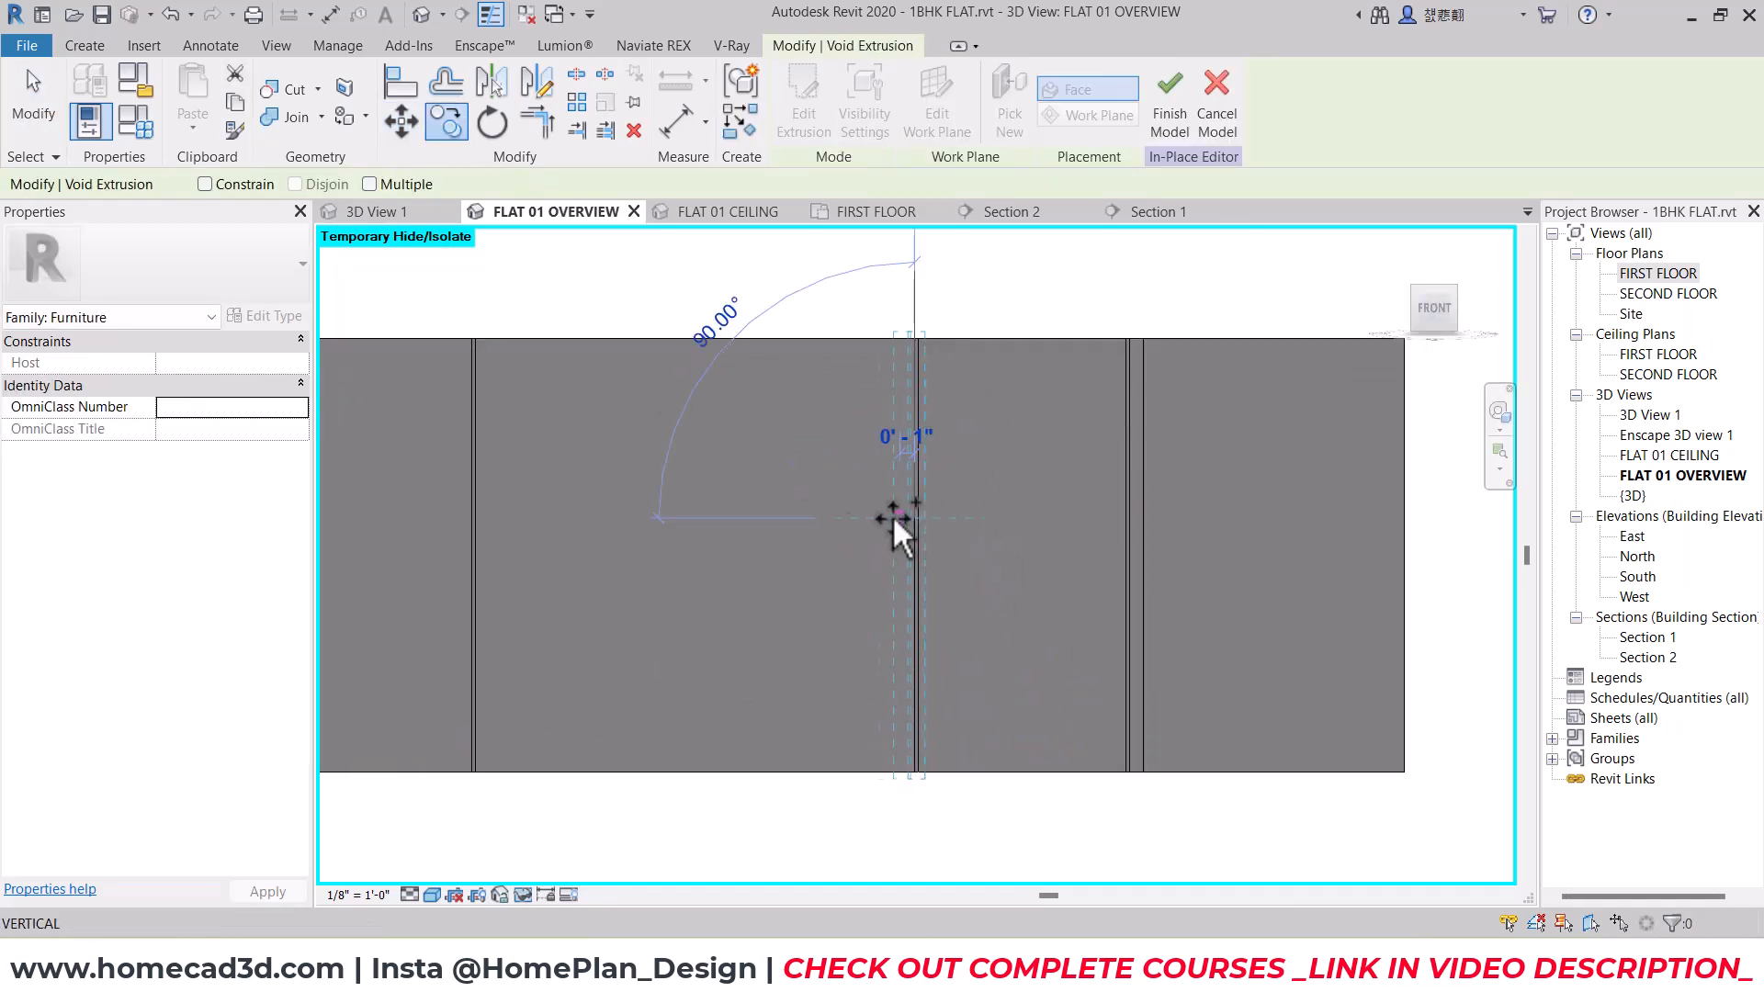
left_click(796, 515)
Step: Rotate the copied groove 90° about its centre so it runs horizontally
key("r")
key("o")
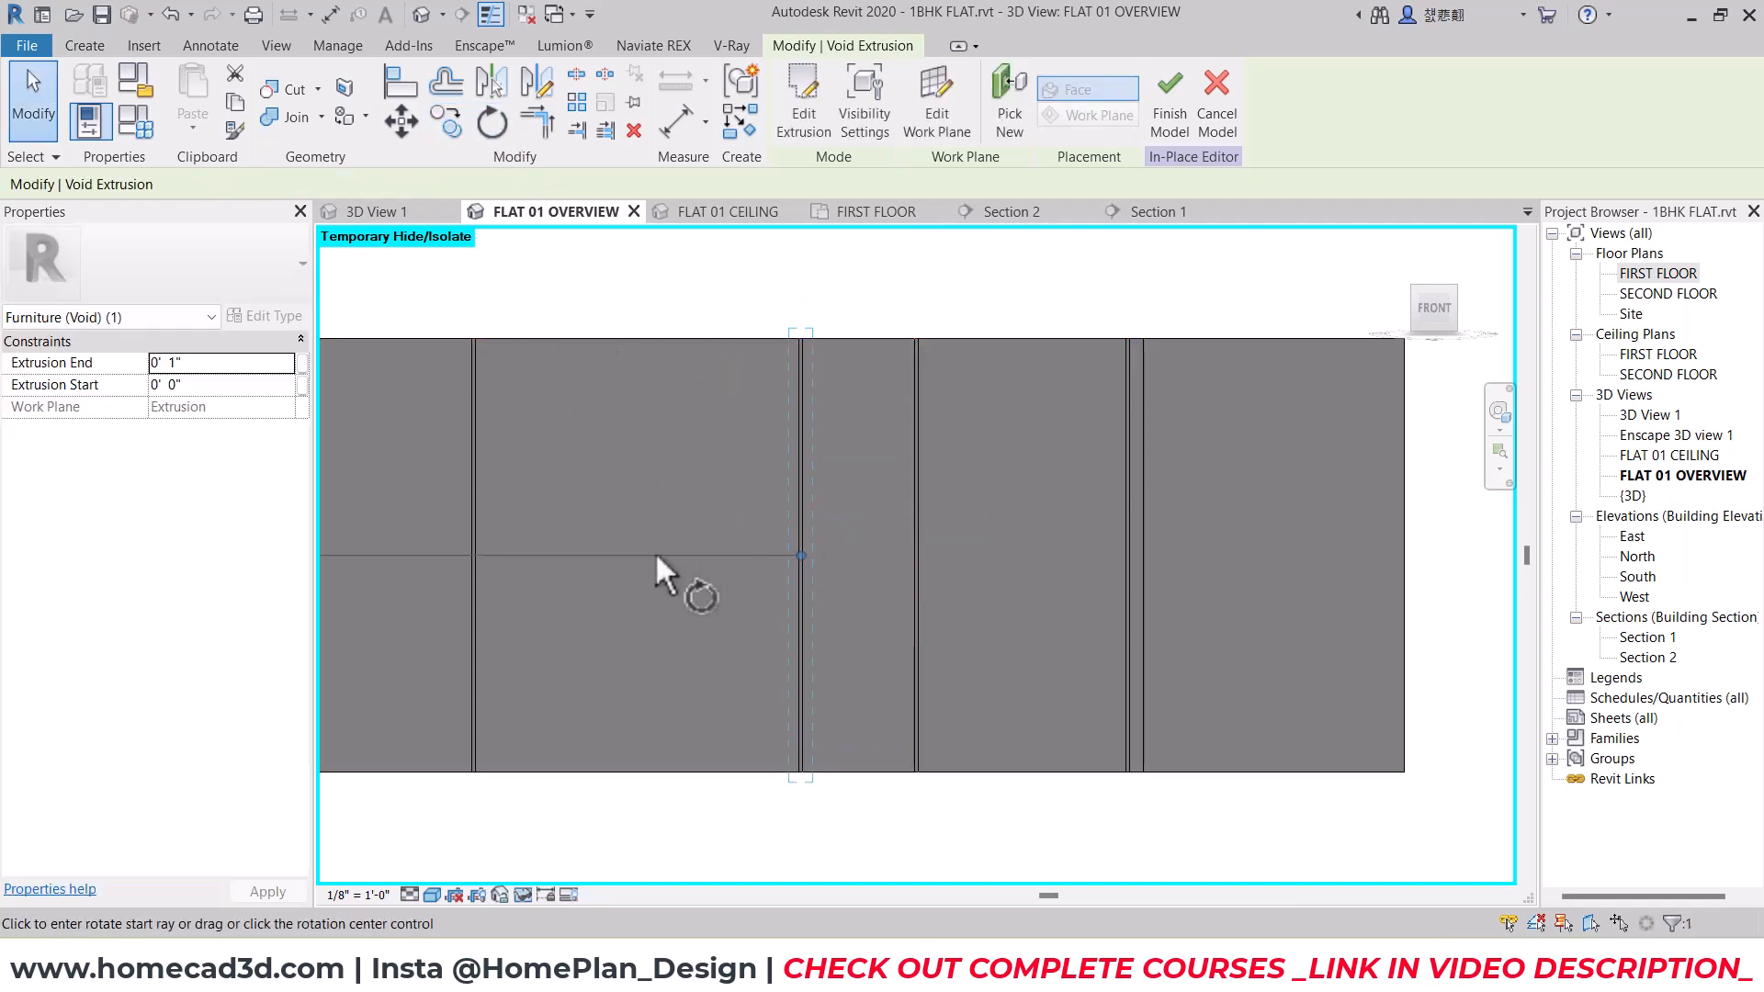
left_click(654, 553)
left_click(802, 446)
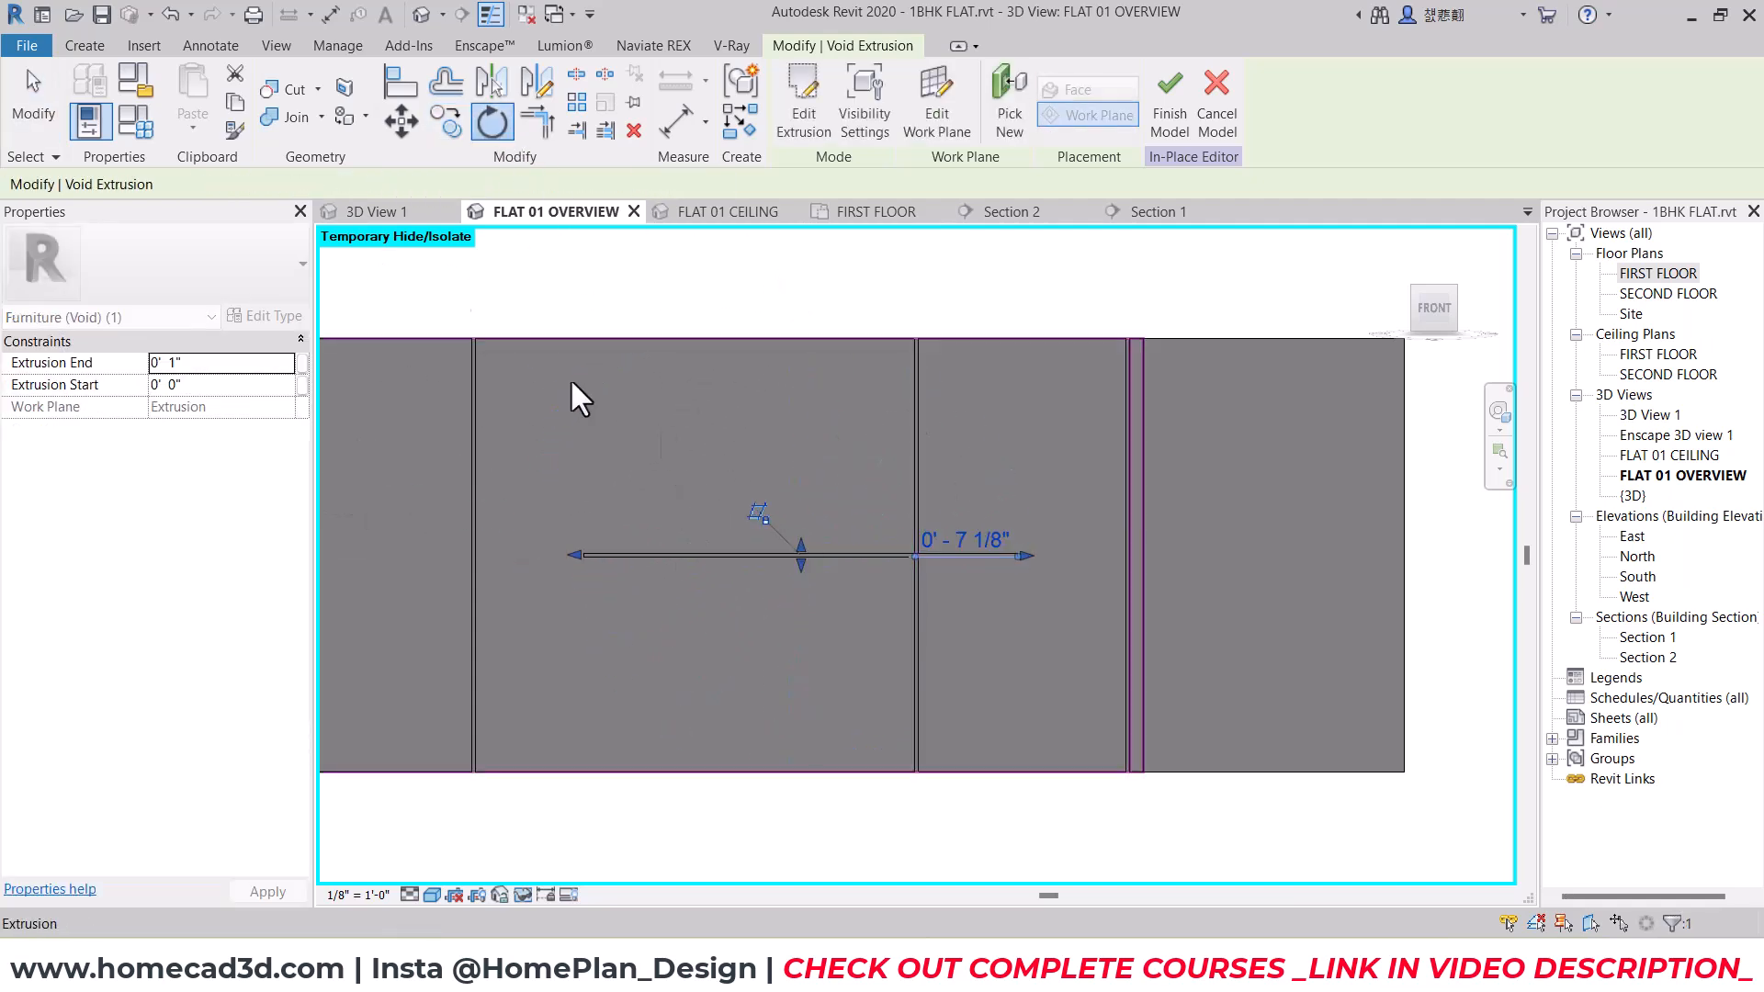
Step: Move the horizontal groove by its end to the upper corner of the middle panel, beside the vertical groove
left_click(401, 123)
scroll(587, 565, "up", 3)
left_click(575, 518)
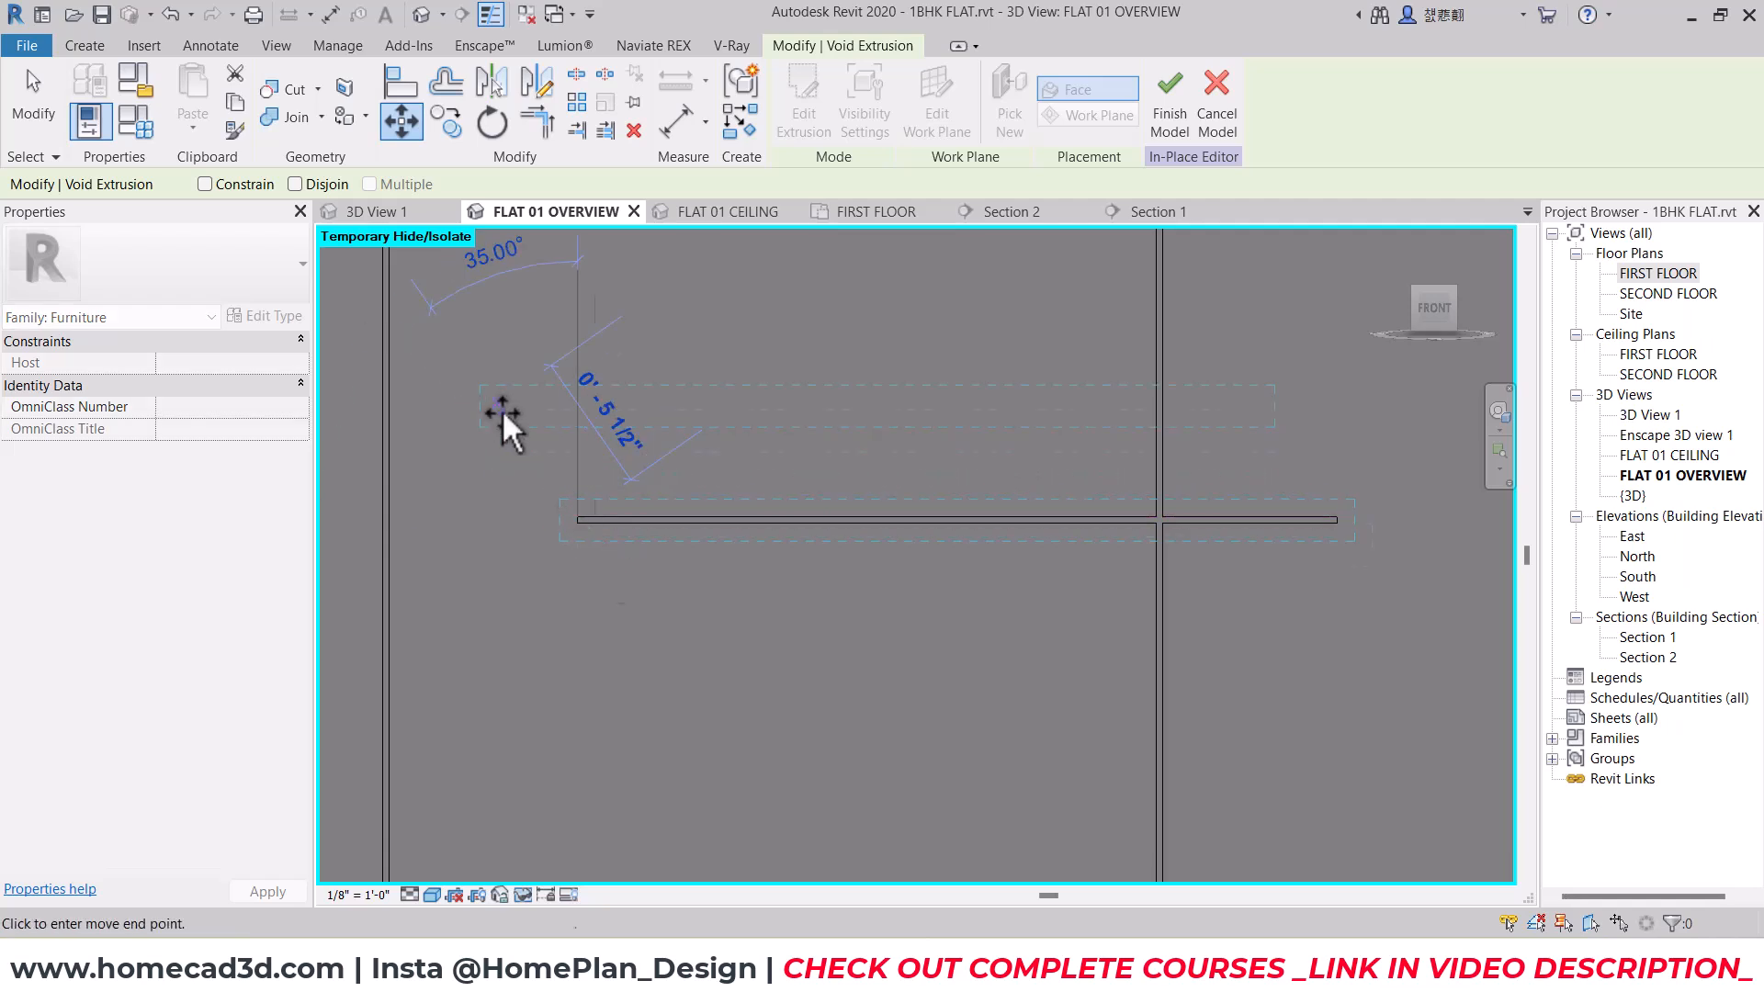
middle_click_drag(414, 318, 665, 675)
scroll(676, 537, "up", 2)
left_click(614, 476)
scroll(710, 568, "down", 2)
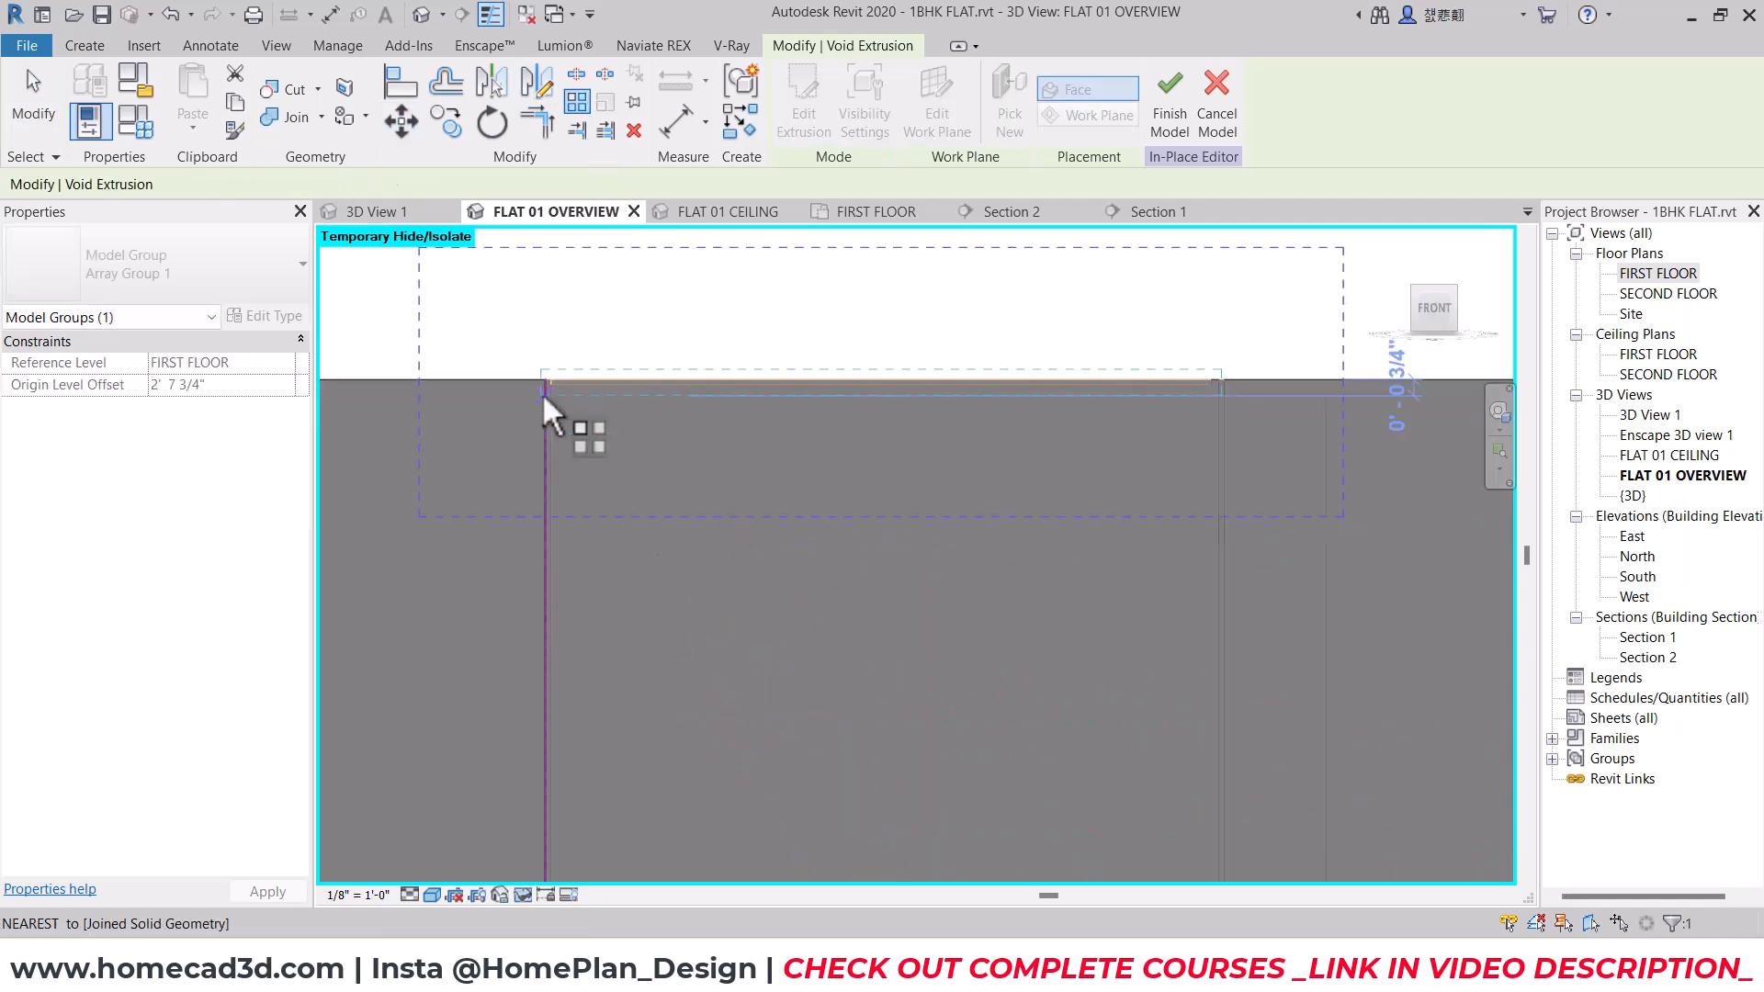
Step: Array the horizontal groove linearly from the middle panel's upper edge down to its lower edge, with 4 items
scroll(551, 384, "up", 2)
left_click(559, 375)
scroll(562, 395, "down", 3)
middle_click_drag(584, 606, 586, 301)
scroll(568, 658, "up", 2)
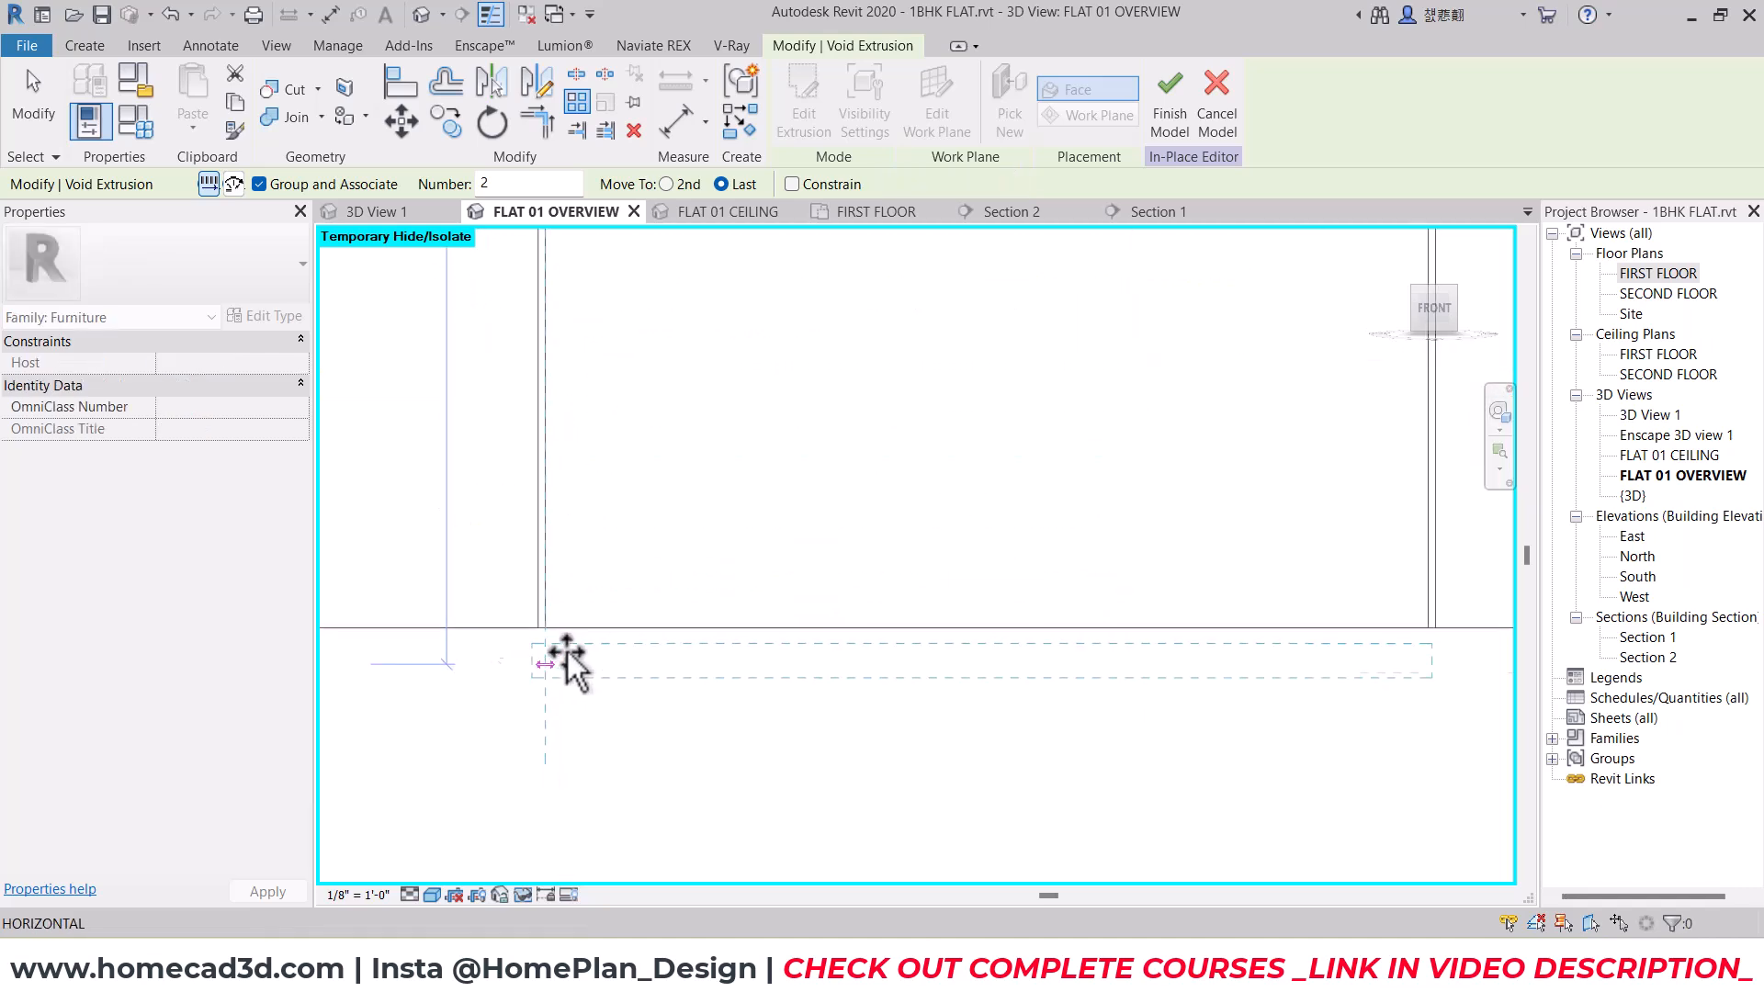
left_click(549, 621)
scroll(549, 663, "down", 4)
middle_click_drag(706, 485, 719, 556)
type("4")
key("Return")
Step: Set the horizontal groove array's item count to 5
left_click(464, 535)
type("5")
key("Return")
left_click(643, 754)
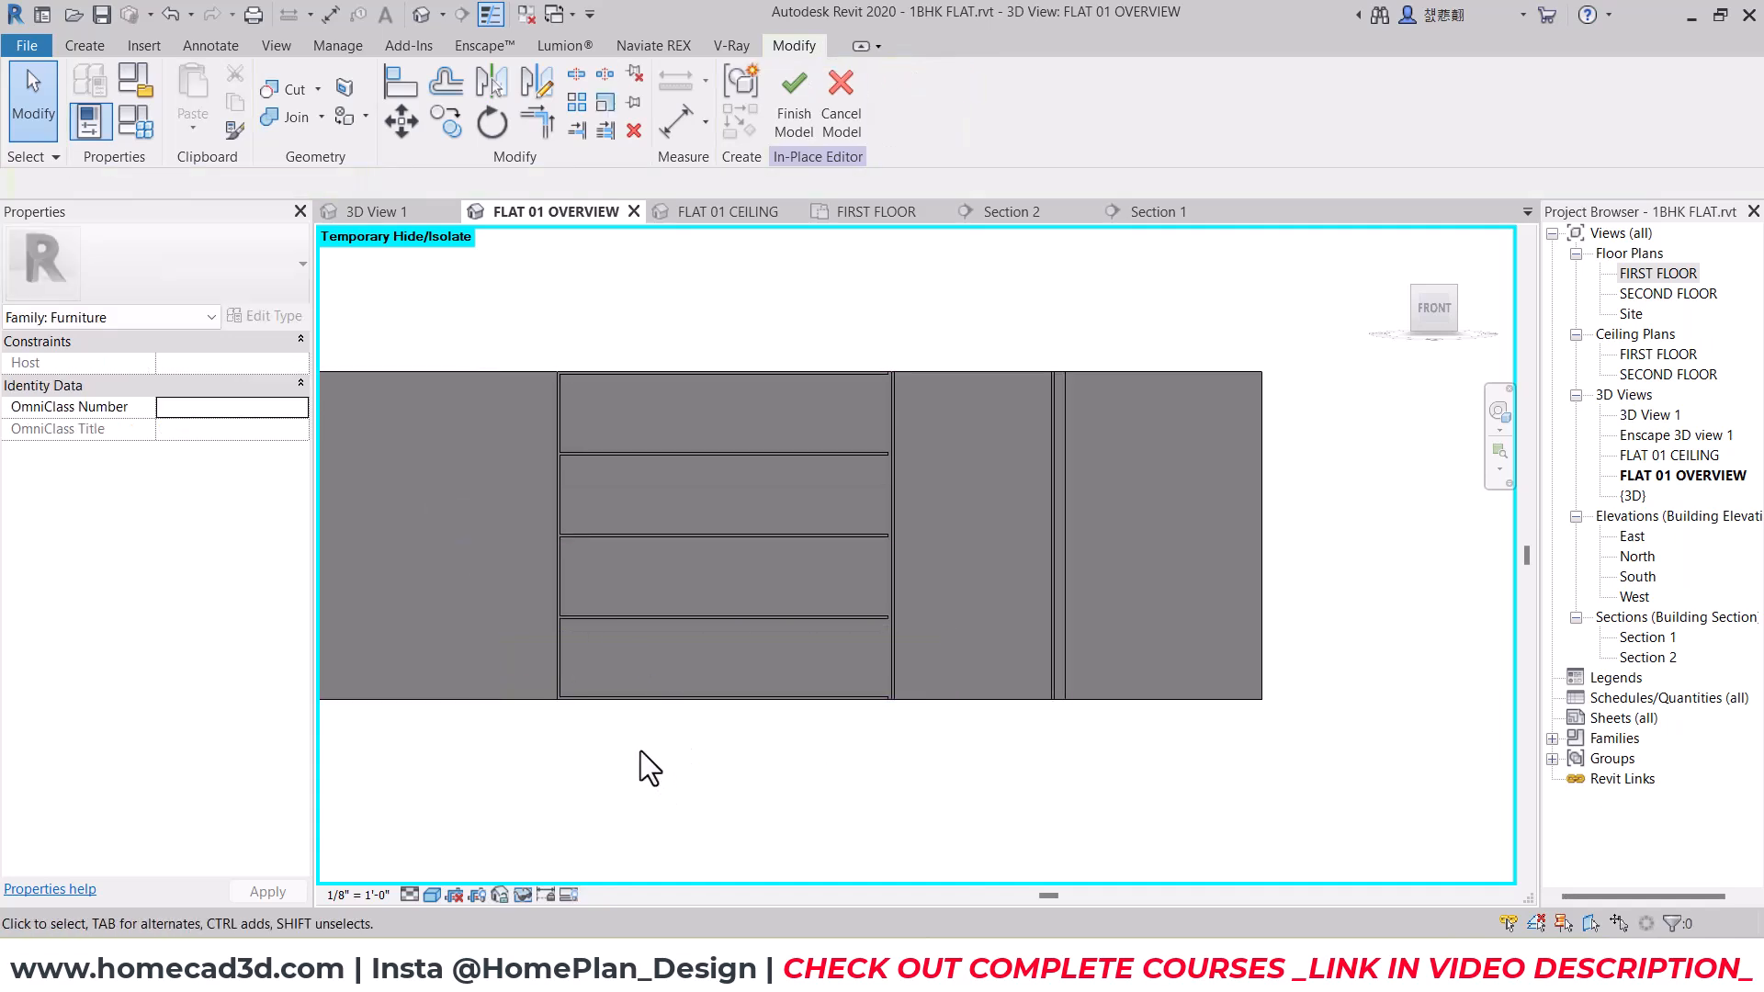
Step: Ungroup the arrayed horizontal grooves in the middle panel
scroll(622, 701, "up", 2)
left_click(623, 714)
scroll(651, 726, "down", 3)
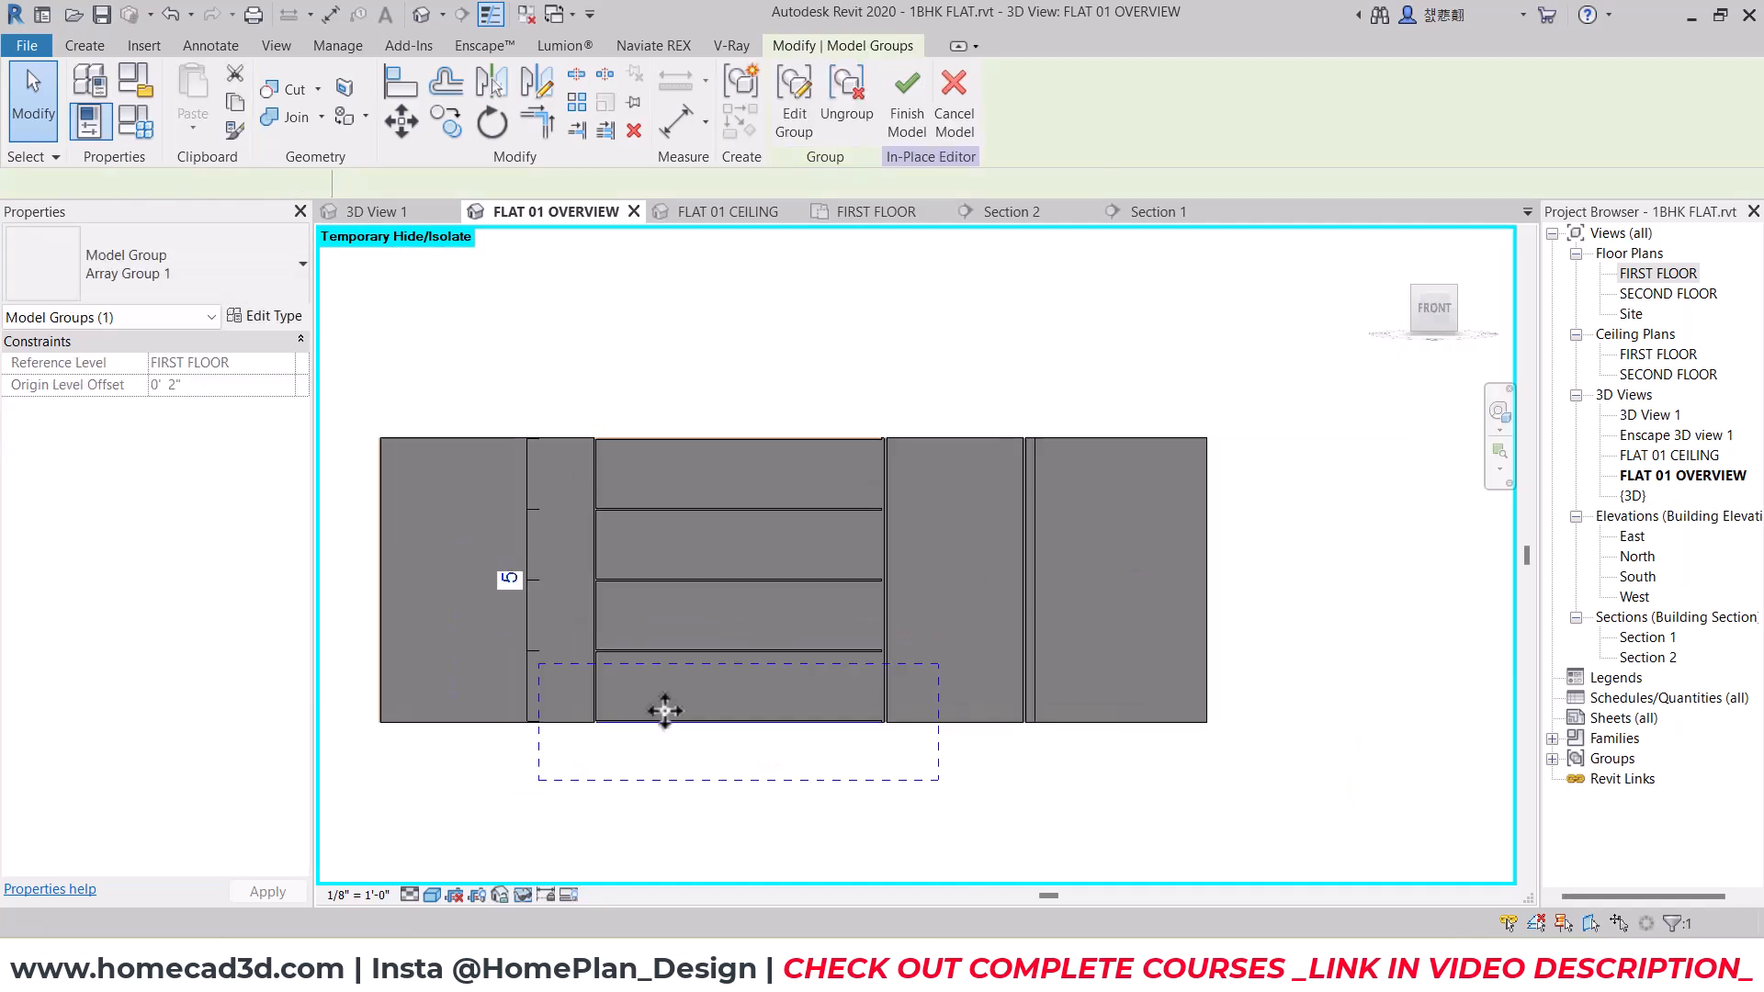
left_click(831, 114)
left_click(631, 759)
Step: Delete the two lowest horizontal grooves from the middle panel
scroll(627, 749, "up", 4)
left_click(586, 665)
key("Escape")
scroll(584, 664, "up", 3)
left_click(581, 647)
scroll(600, 765, "down", 5)
left_click(603, 763)
scroll(610, 763, "down", 2)
left_click(731, 661)
key("Escape")
Step: Stretch the ends of the two lower remaining horizontal grooves to meet the neighbouring vertical groove
scroll(930, 528, "up", 3)
left_click(922, 496)
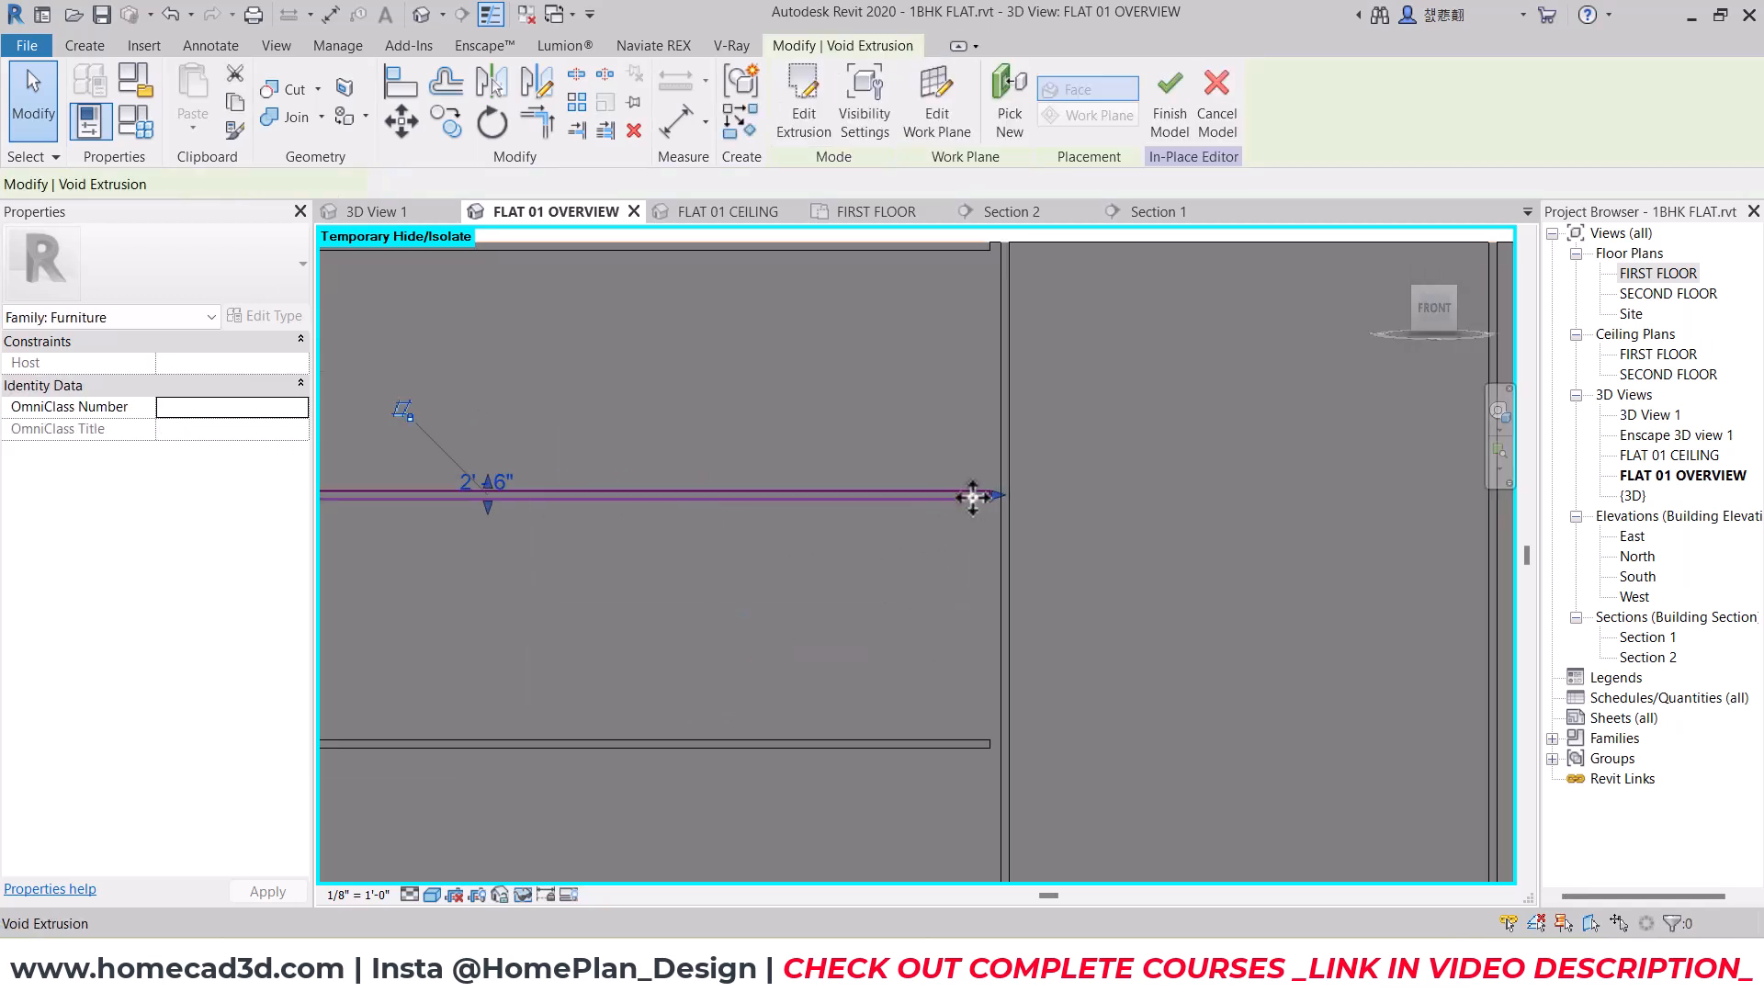
scroll(966, 741, "up", 1)
left_click(968, 741)
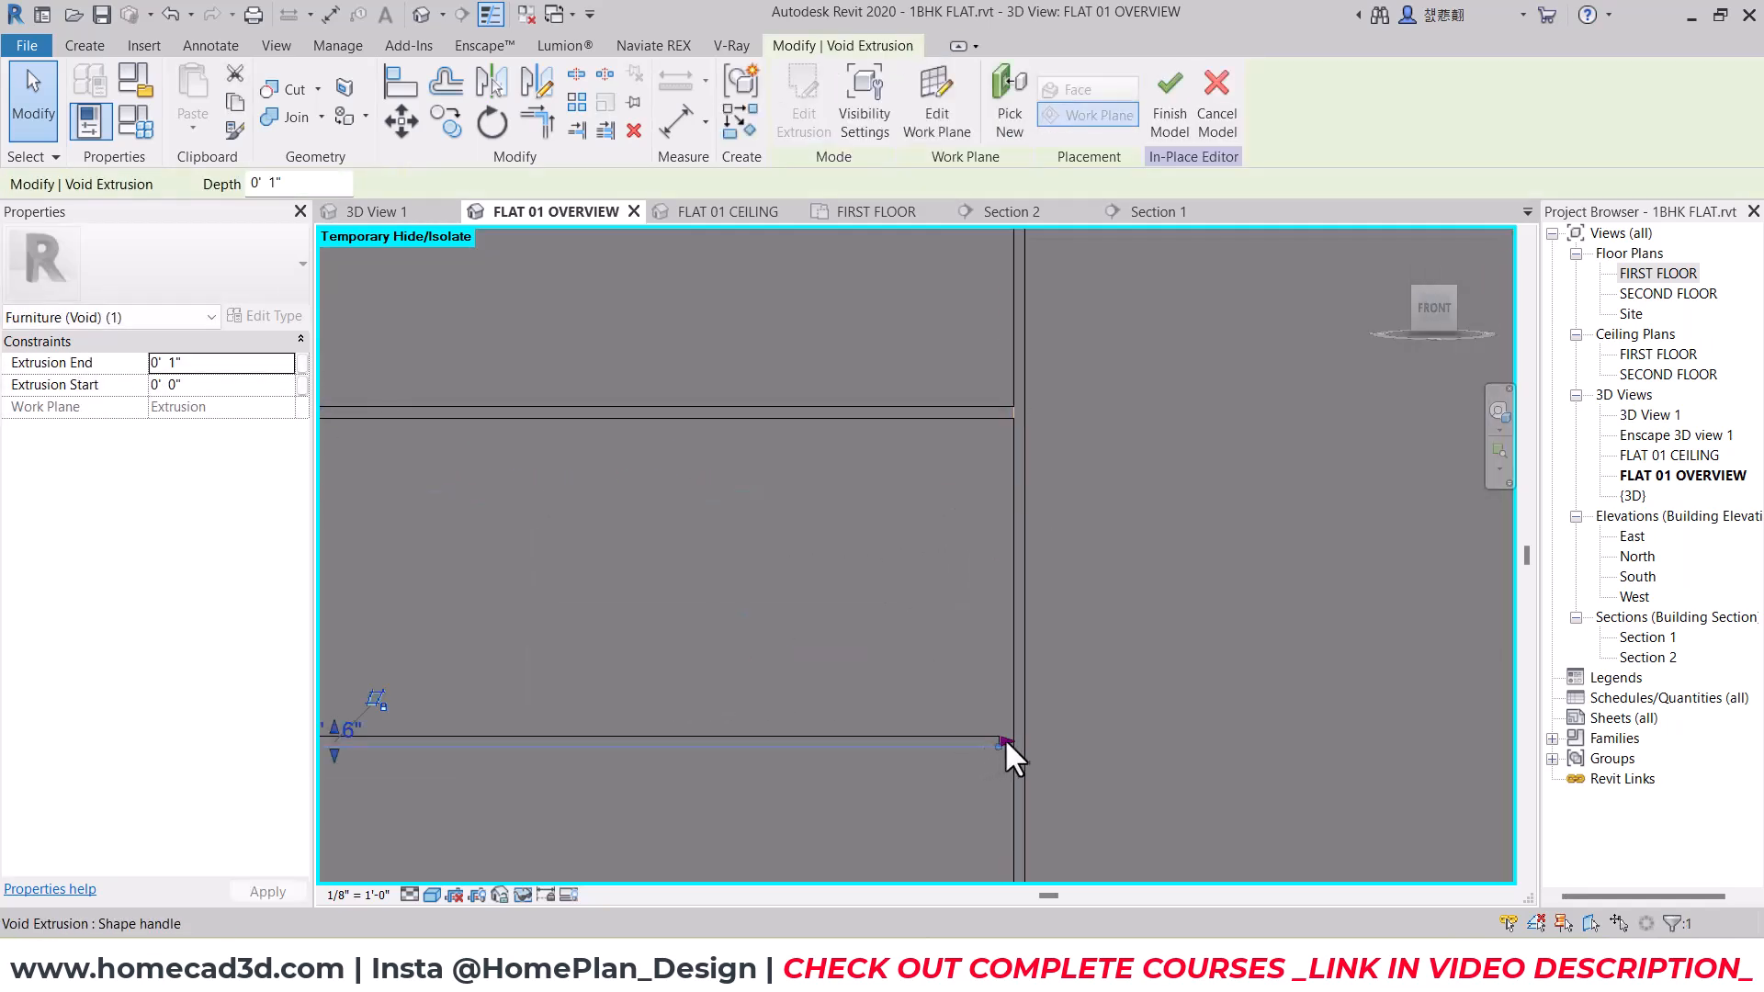
left_click_drag(1007, 737, 1020, 738)
scroll(905, 654, "down", 5)
key("Escape")
middle_click_drag(1090, 726, 1066, 740, "shift")
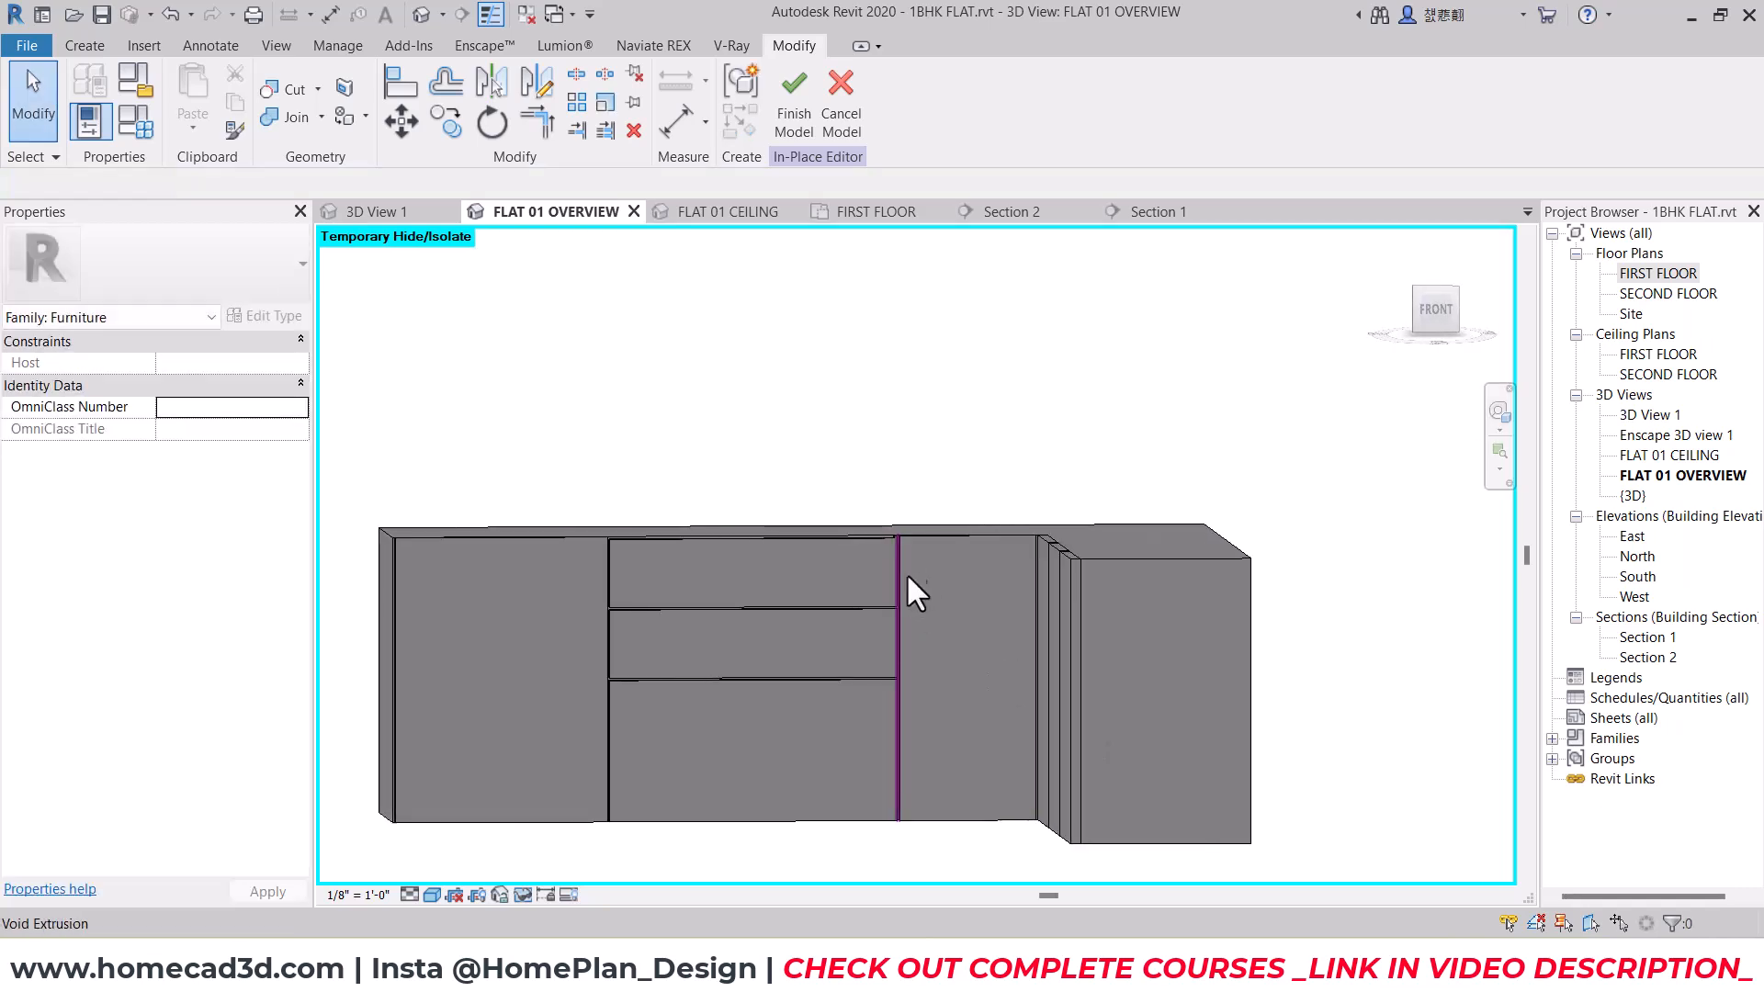
Step: Stretch the uppermost horizontal groove's end to meet the vertical groove beside it
scroll(887, 528, "up", 4)
left_click(880, 526)
scroll(910, 527, "up", 2)
left_click_drag(912, 522, 939, 521)
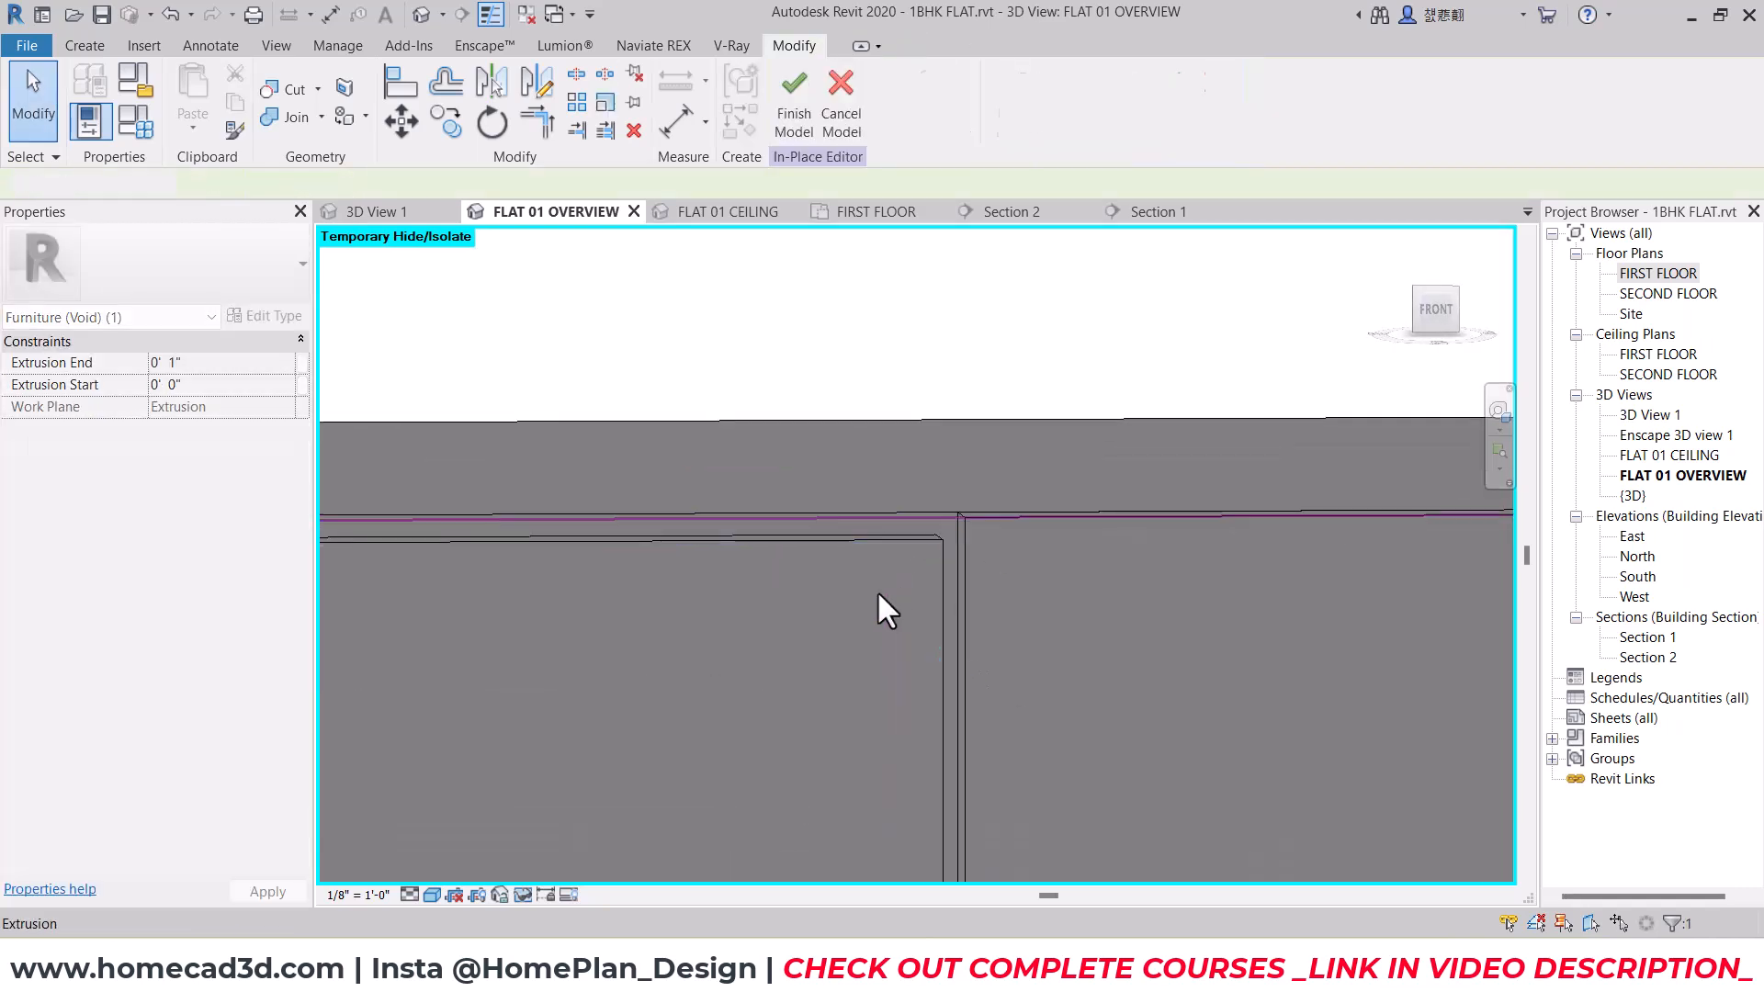
key("Escape")
scroll(895, 616, "down", 5)
Step: Reset the temporary hide/isolate and finish the in-place base cabinet model
middle_click_drag(924, 570, 1058, 636, "shift")
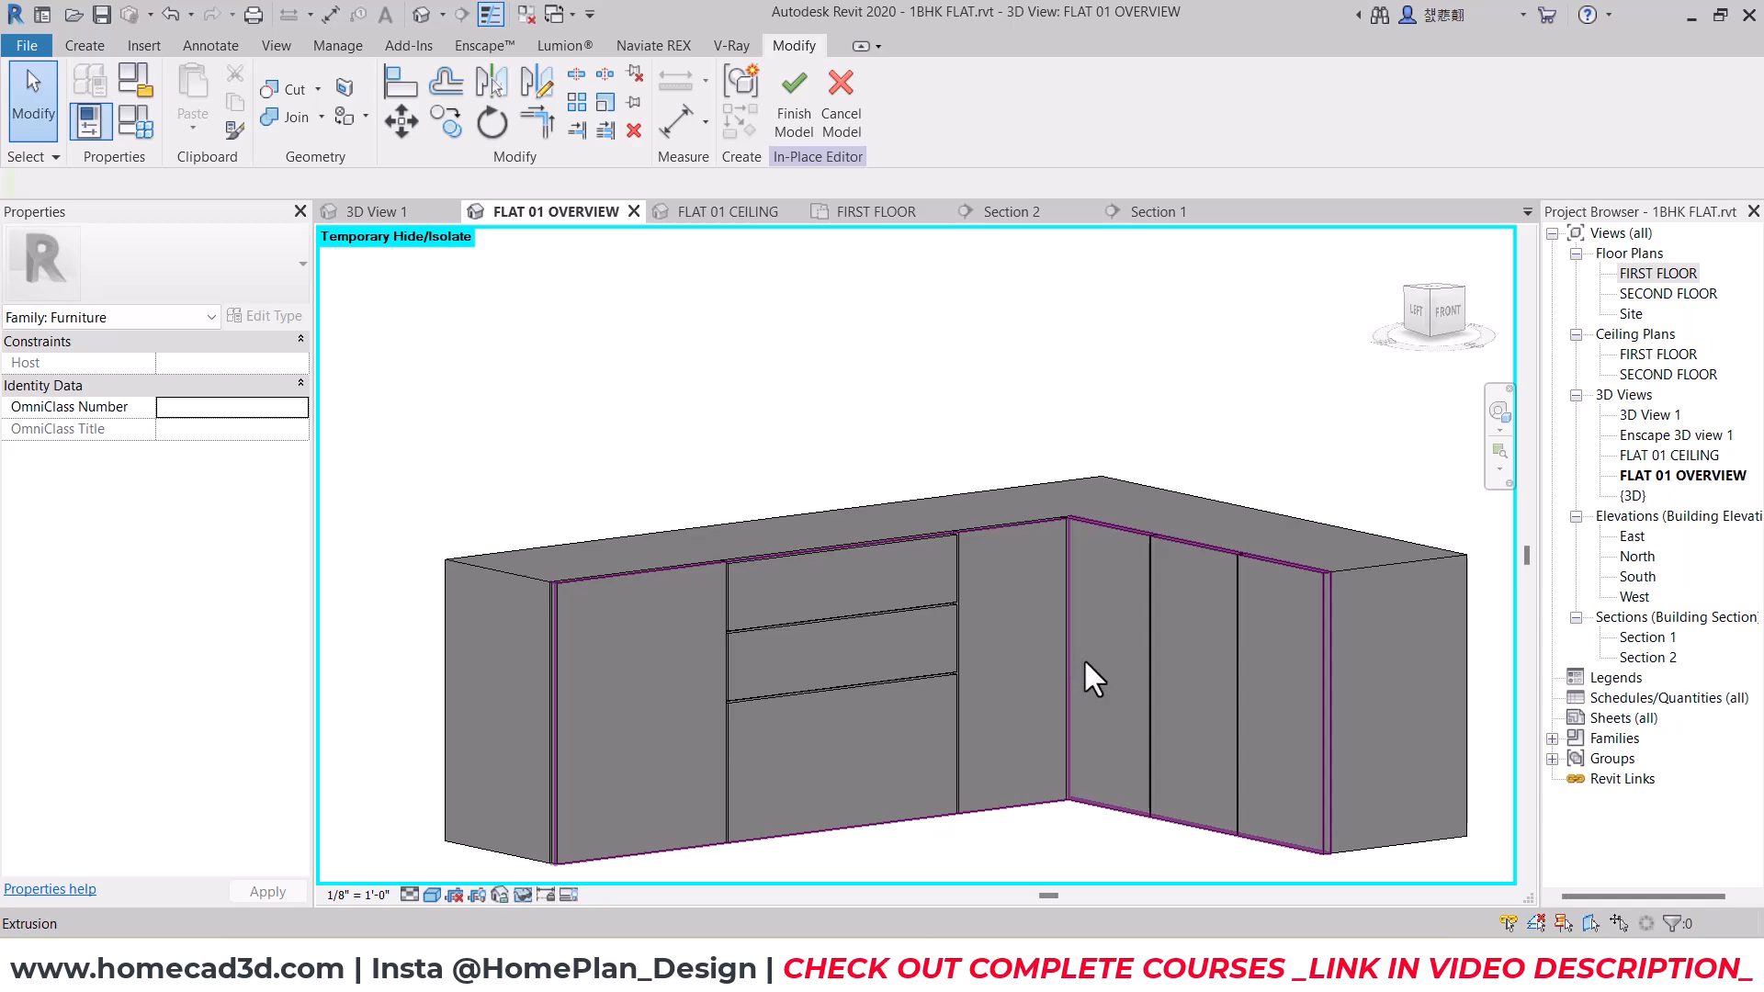
middle_click_drag(615, 770, 656, 709)
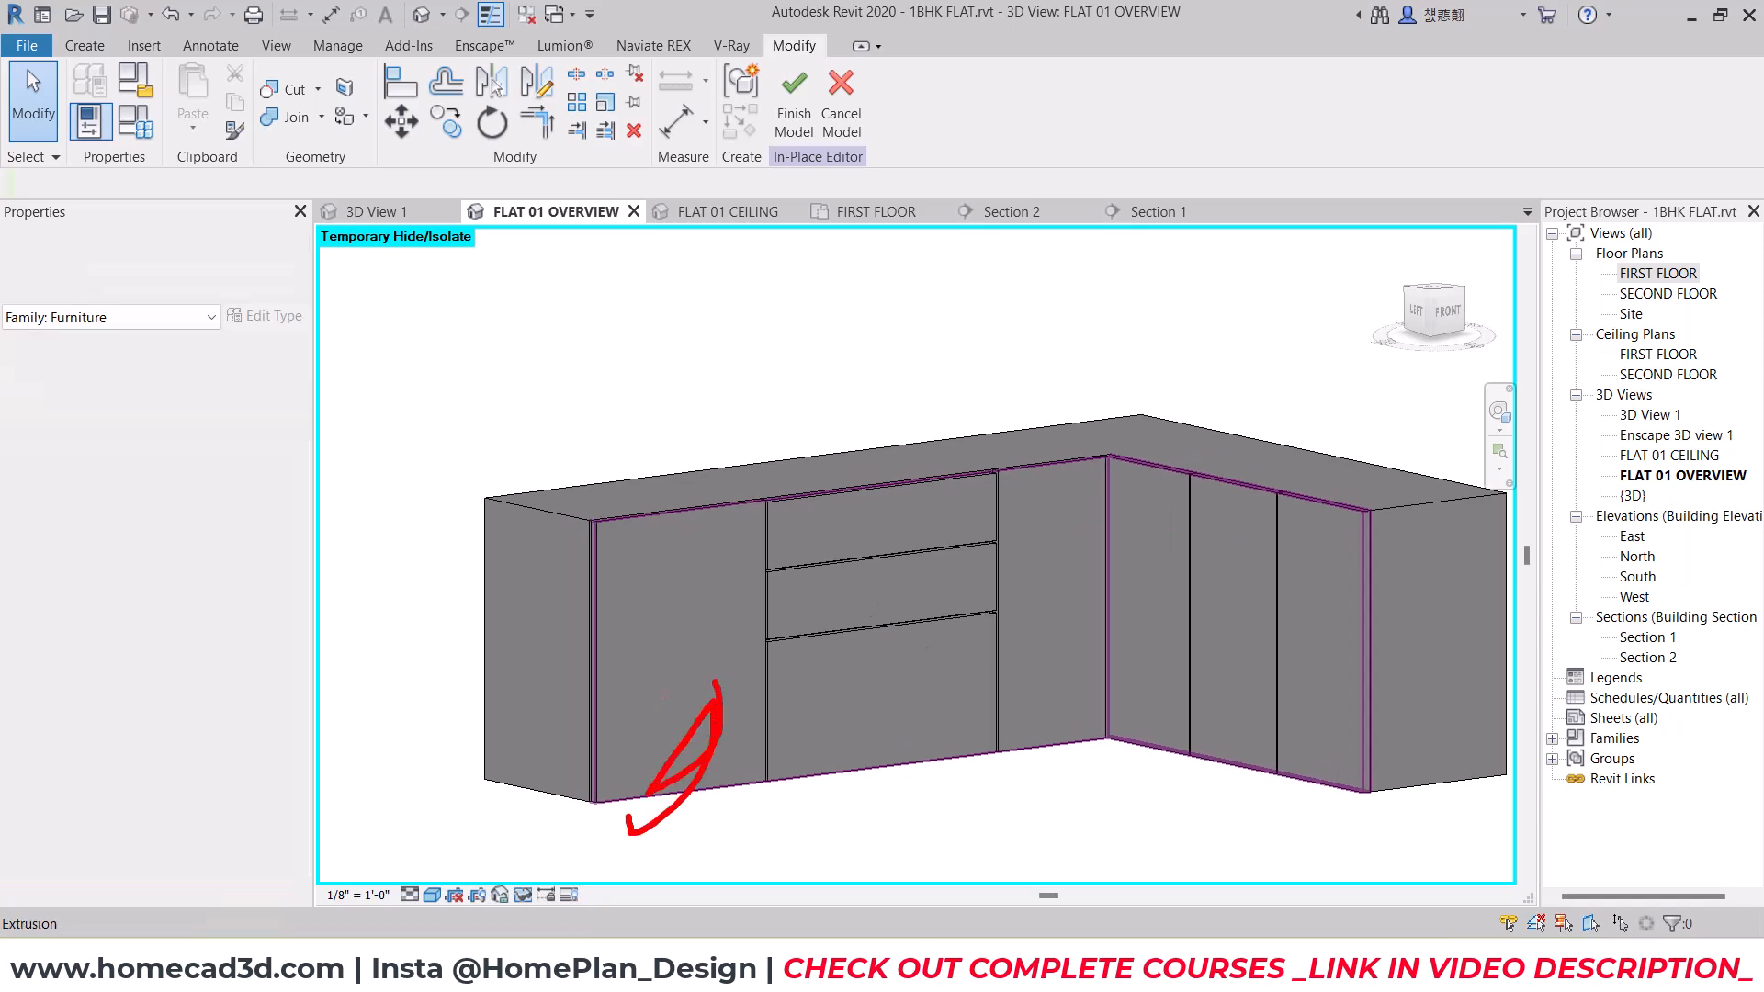
middle_click_drag(1105, 614, 1115, 693, "shift")
scroll(1068, 647, "up", 5)
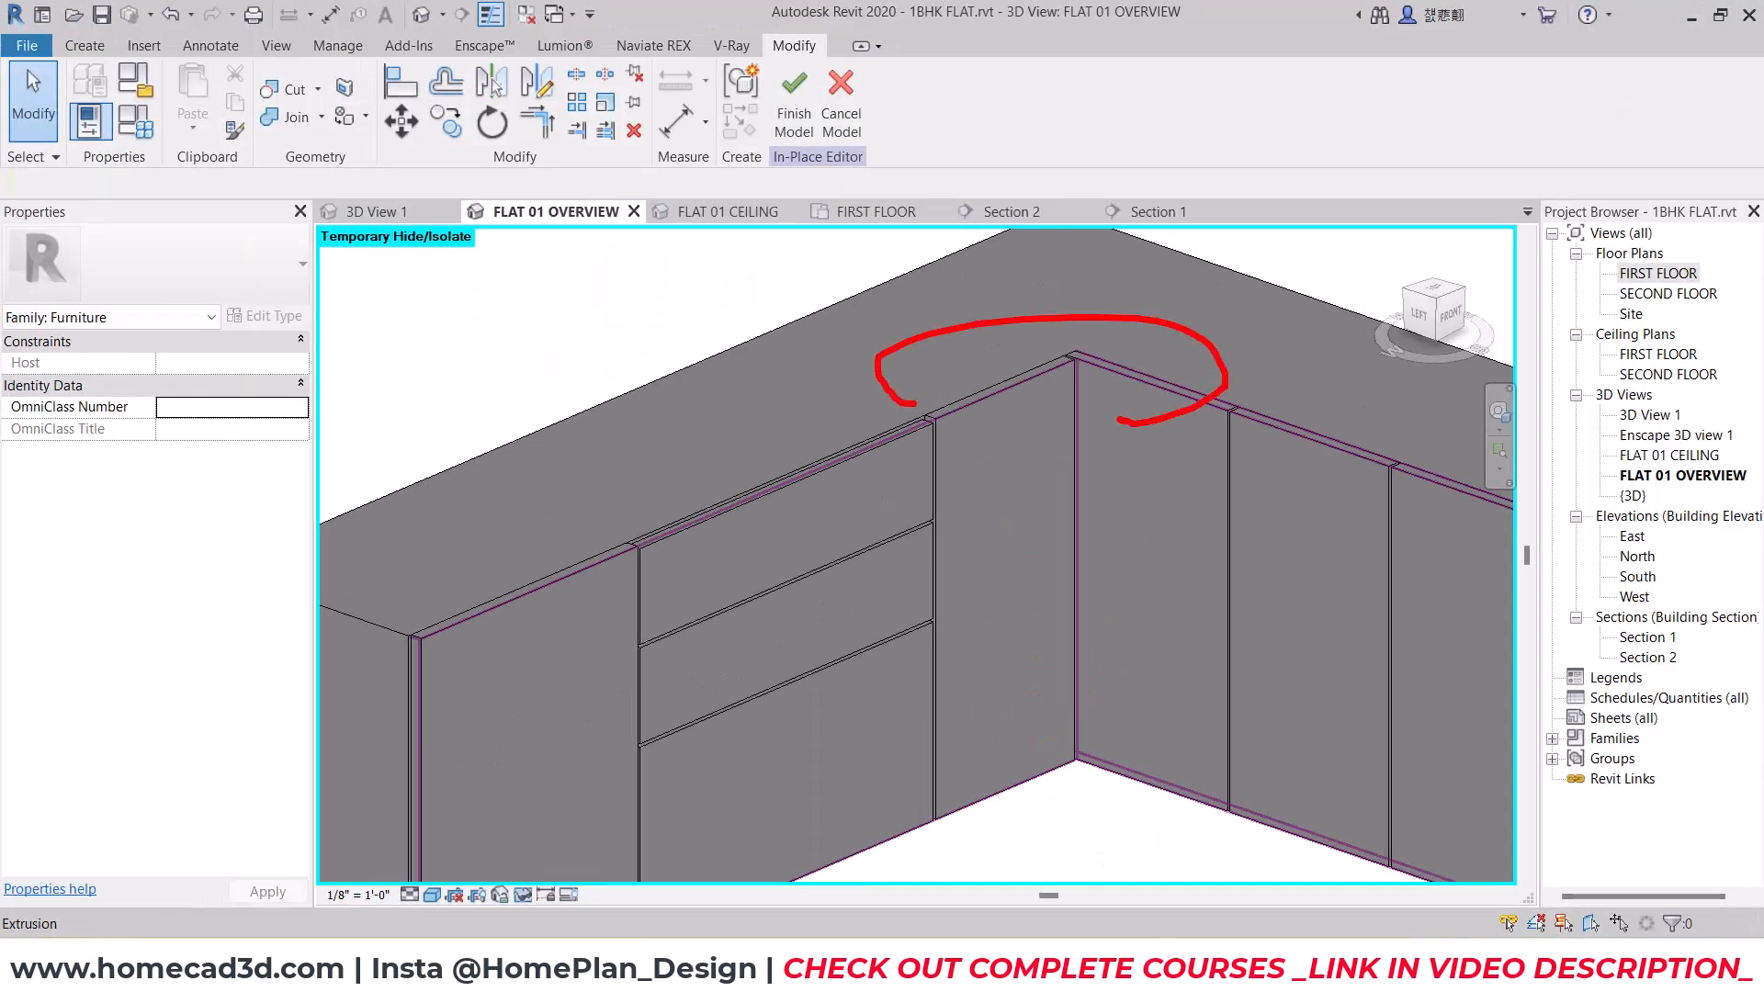
left_click(499, 895)
left_click(539, 865)
scroll(952, 480, "down", 5)
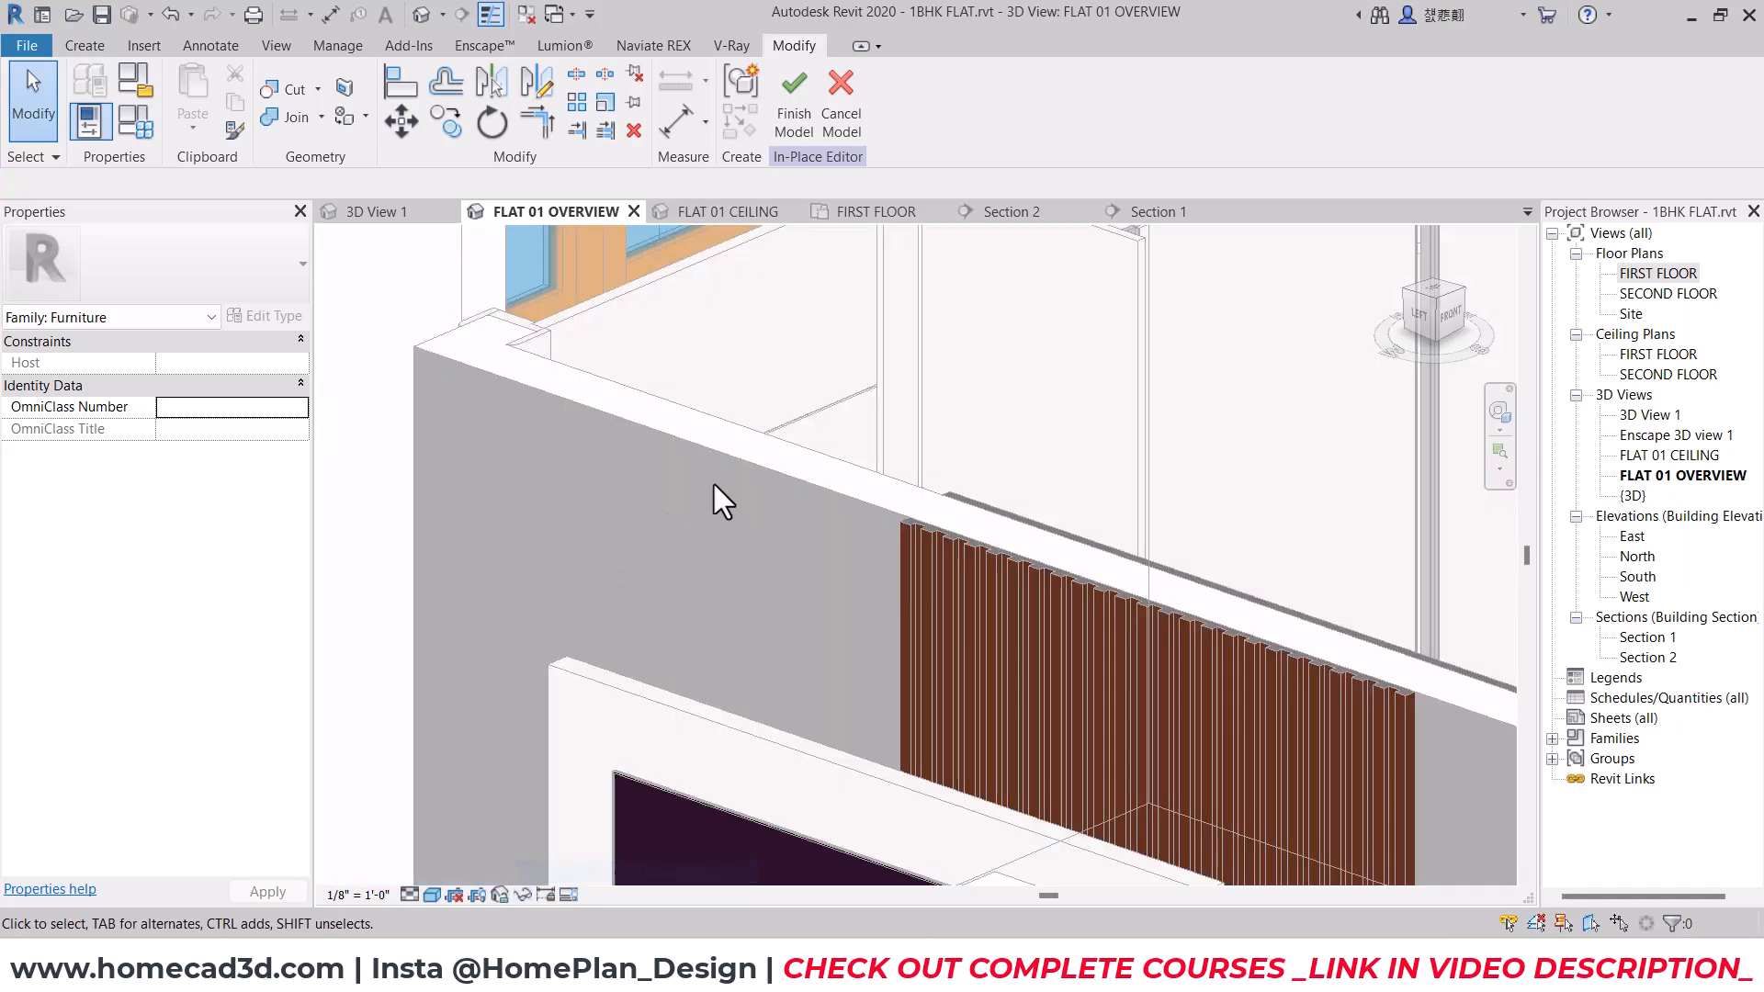
middle_click_drag(982, 517, 843, 196, "shift")
left_click(795, 103)
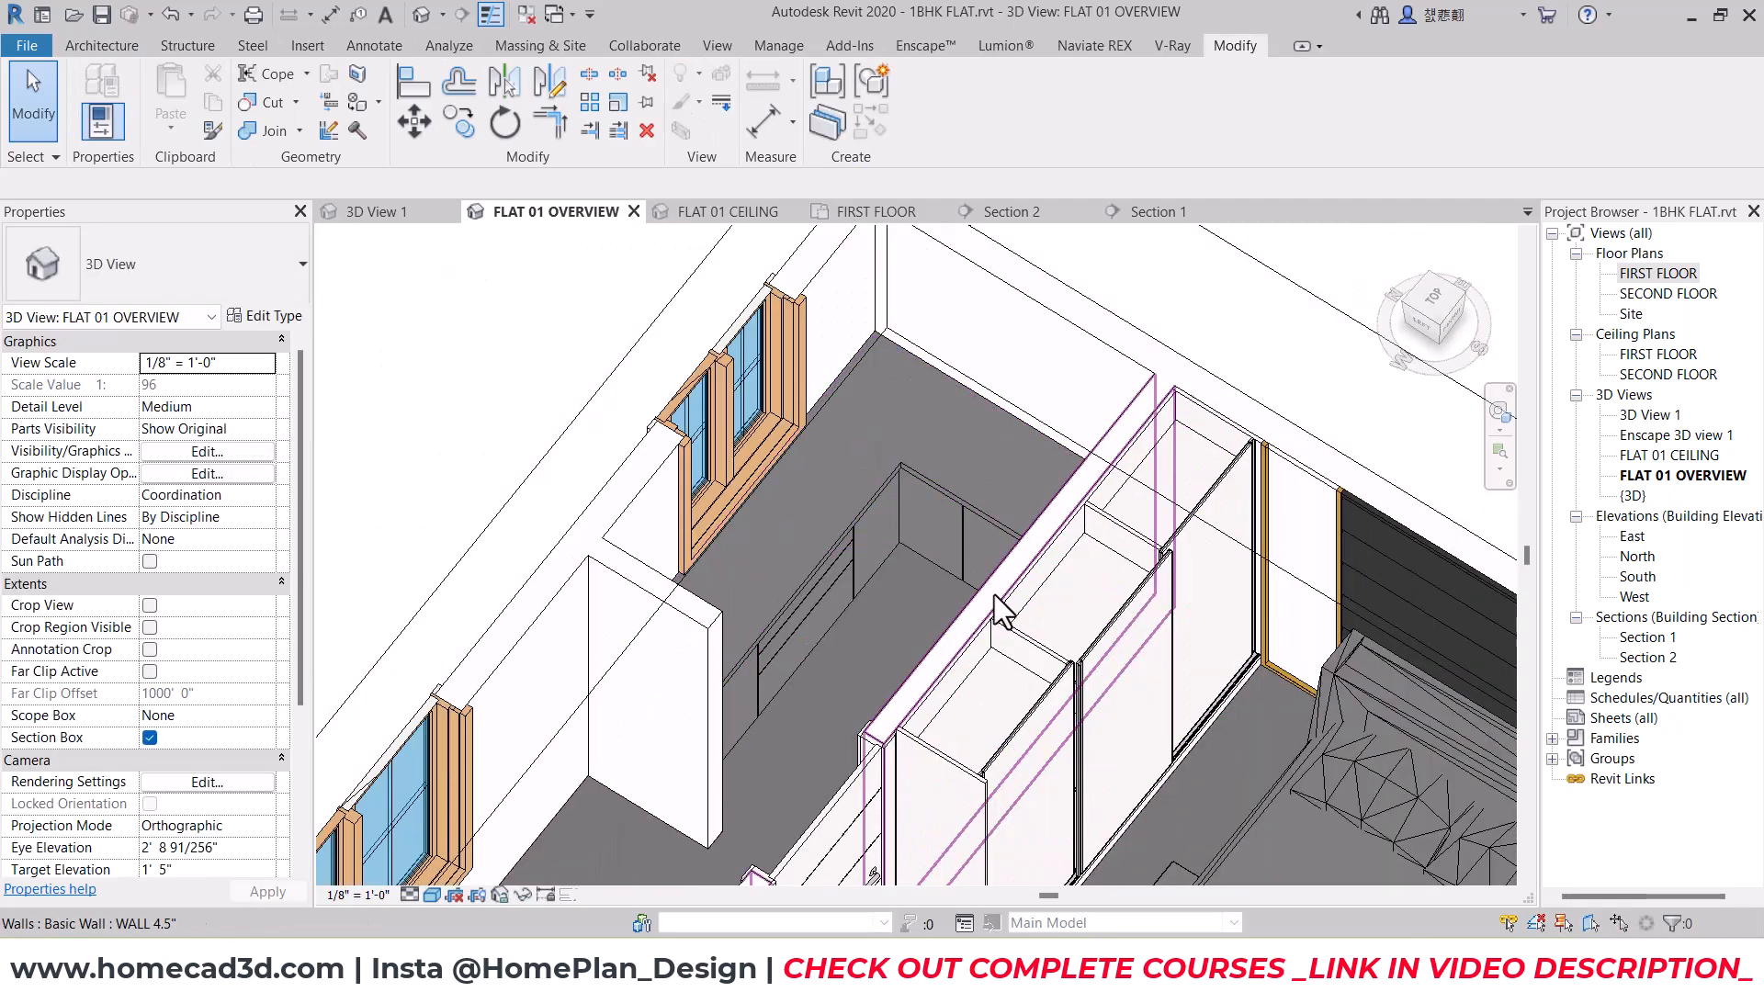
Step: Open the Section 1 view and frame the empty kitchen wall area below the second floor level
scroll(911, 489, "down", 1)
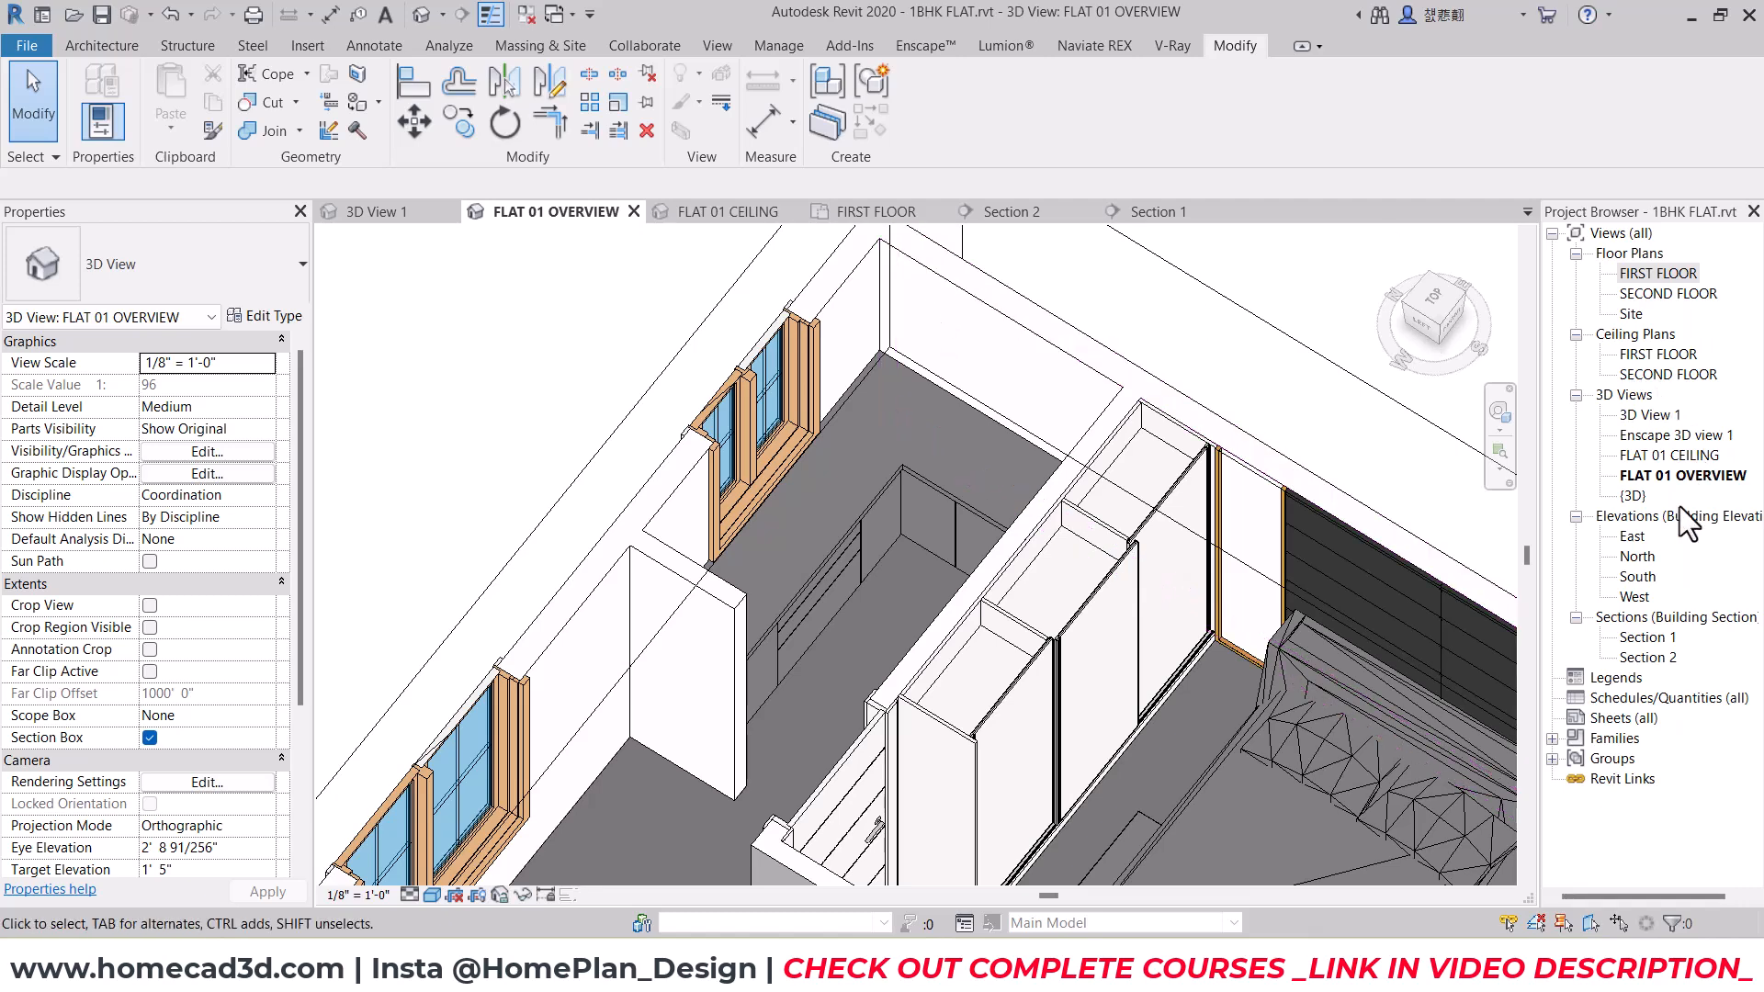
double_click(1650, 639)
scroll(1028, 481, "up", 5)
left_click_drag(1201, 674, 1195, 673, "ctrl")
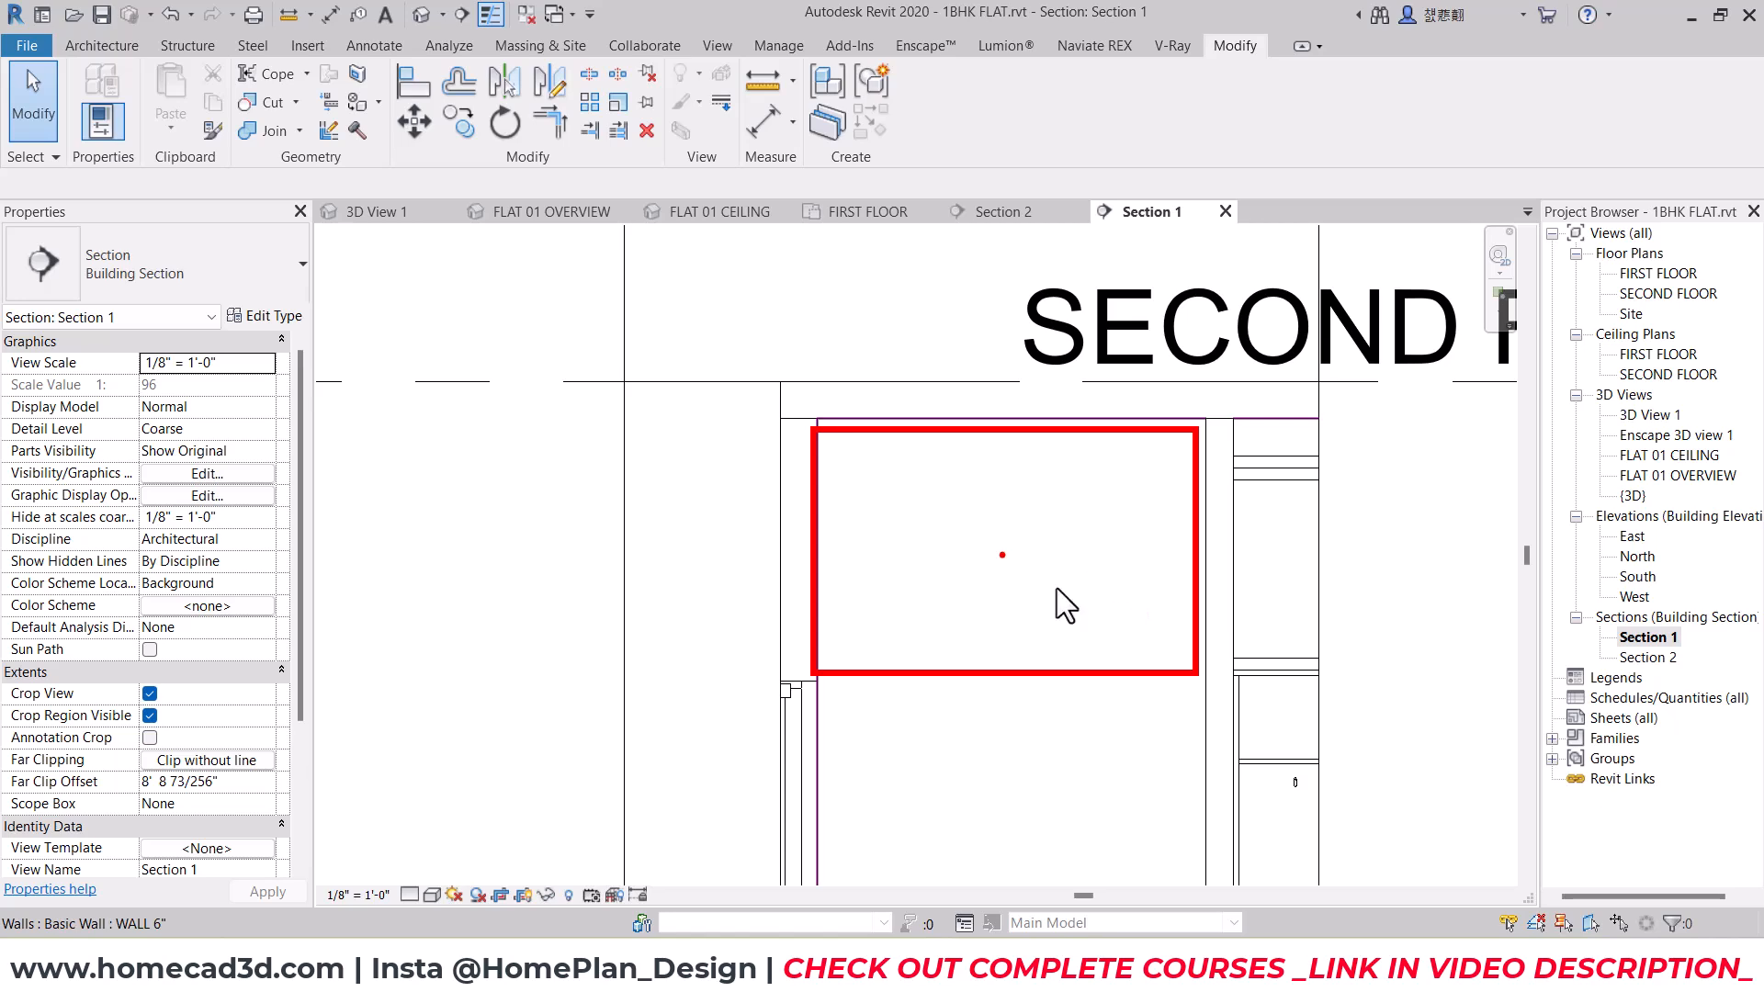
key("Escape")
middle_click_drag(1135, 631, 1007, 537)
Step: Start a new in-place model in the Furniture category and accept its default name
left_click(110, 54)
left_click(264, 127)
left_click(296, 219)
scroll(1042, 520, "down", 4)
scroll(1023, 475, "up", 2)
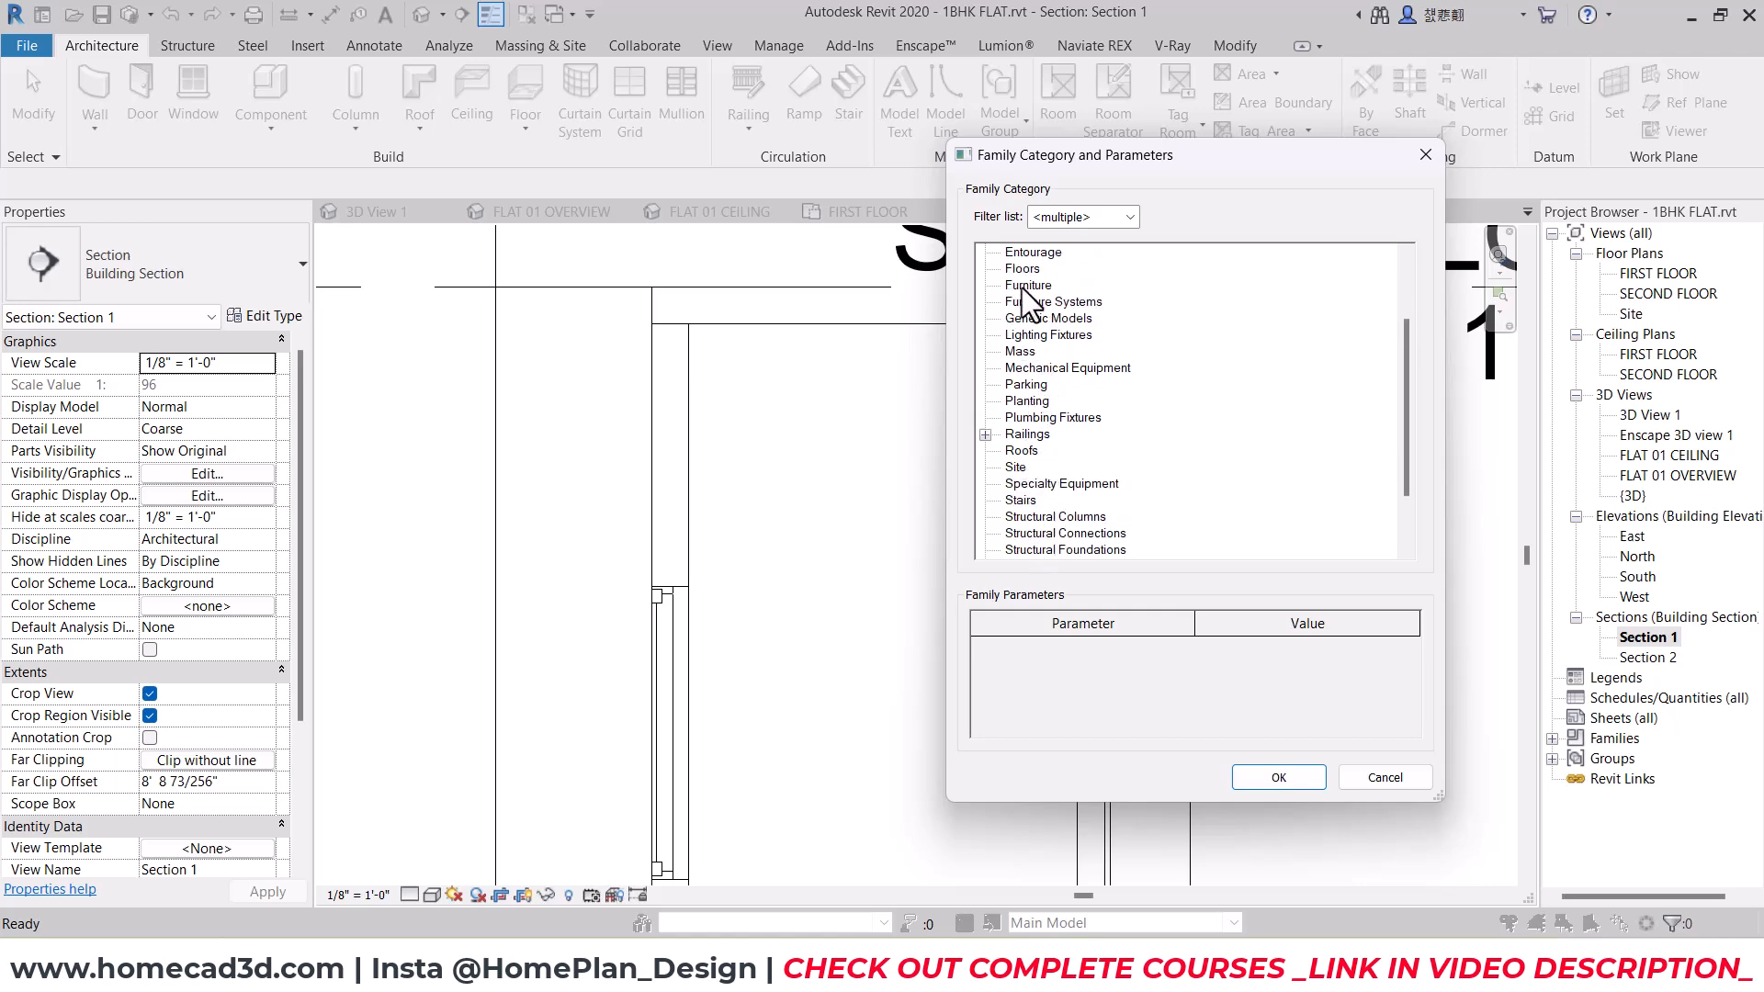
left_click(1278, 777)
left_click(859, 524)
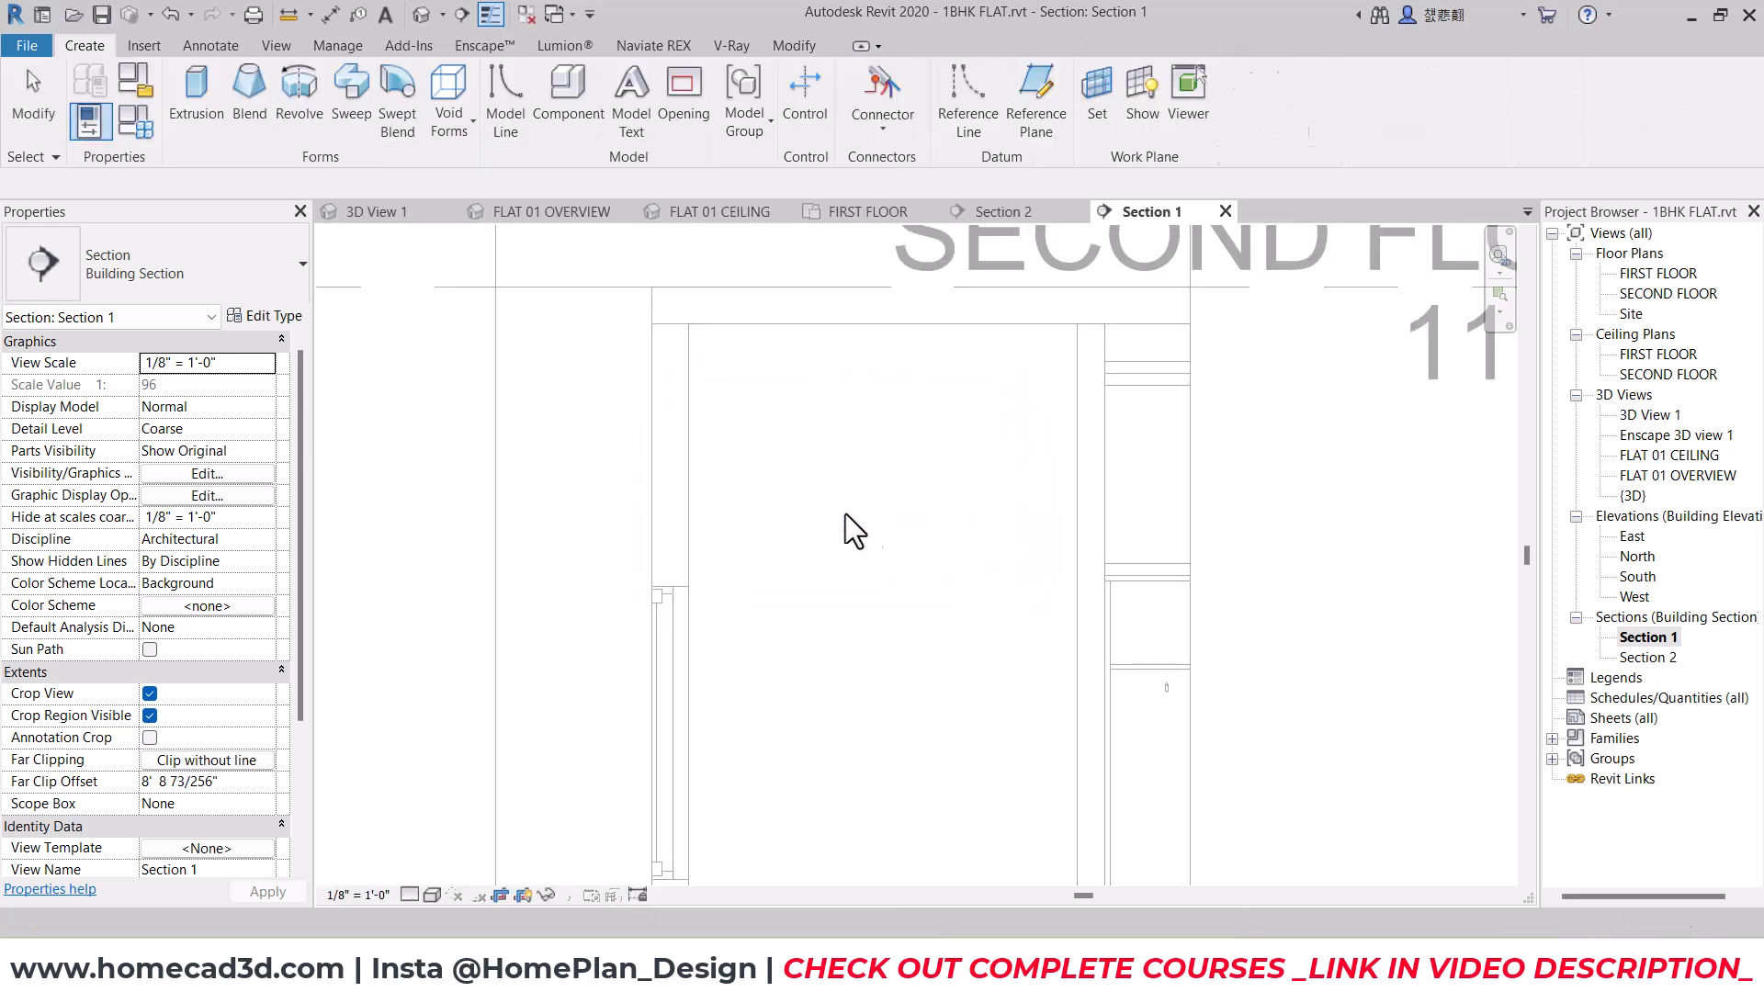
Step: Start a solid extrusion with the kitchen's back wall as its work plane and set the view's detail level to Fine
left_click(200, 92)
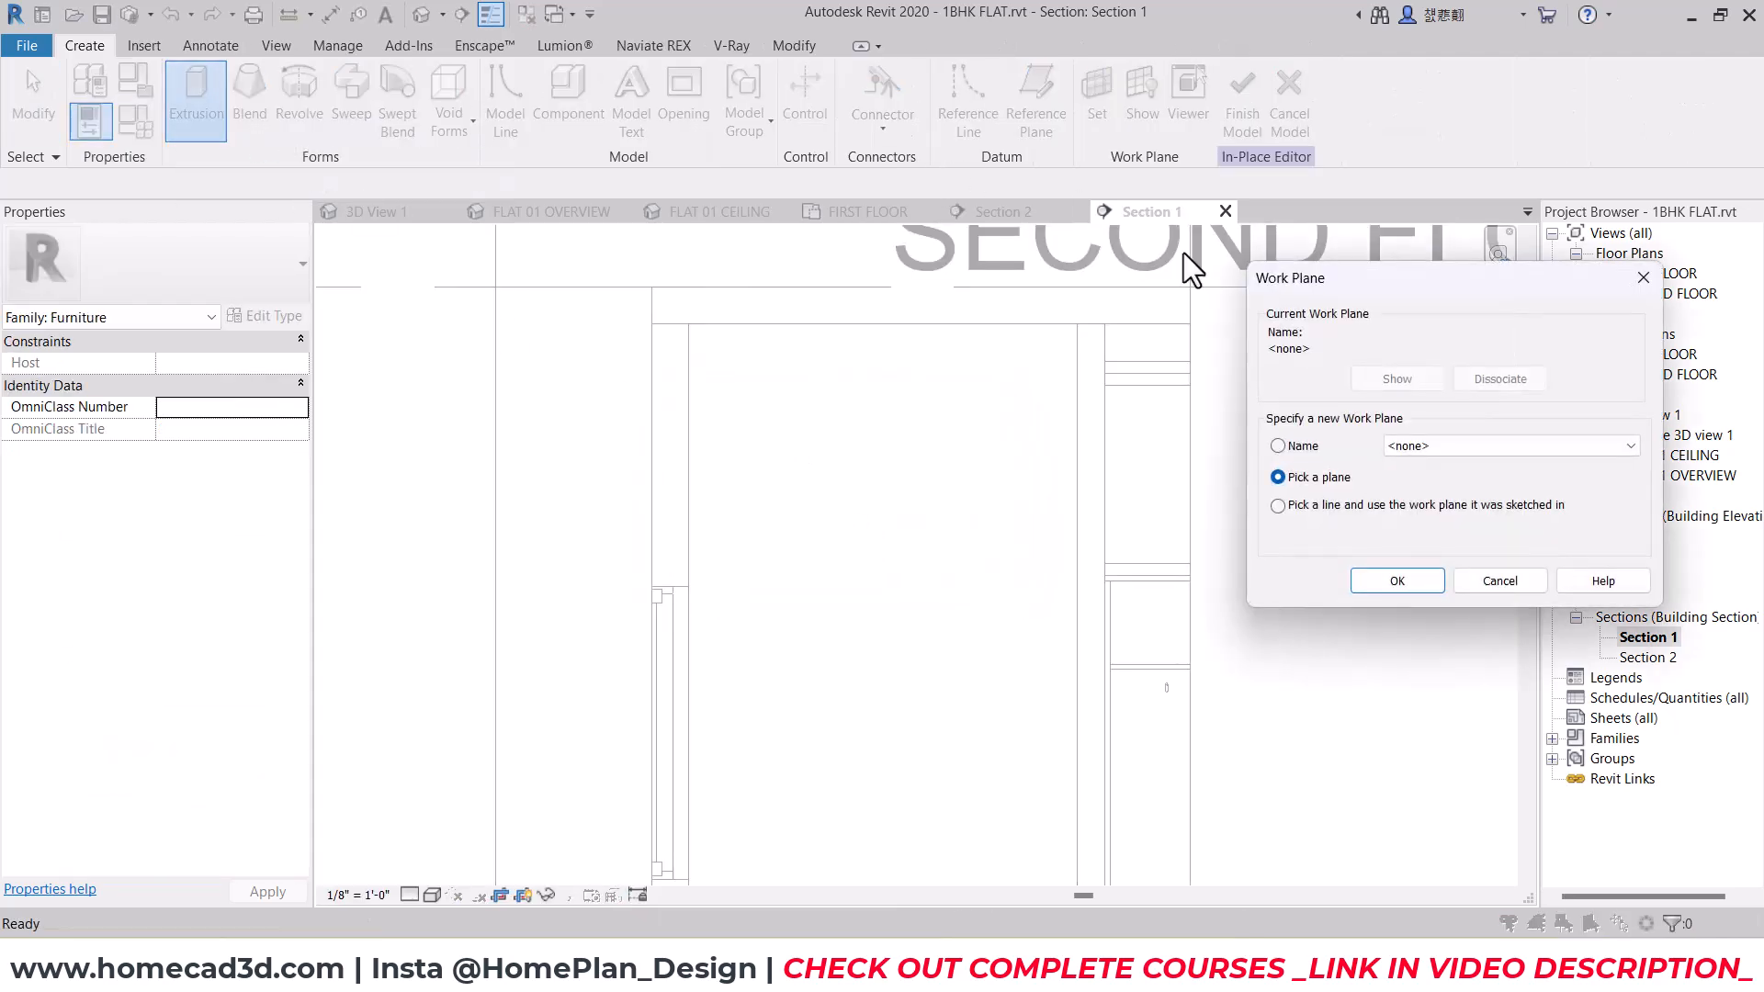
left_click(1386, 582)
left_click(828, 471)
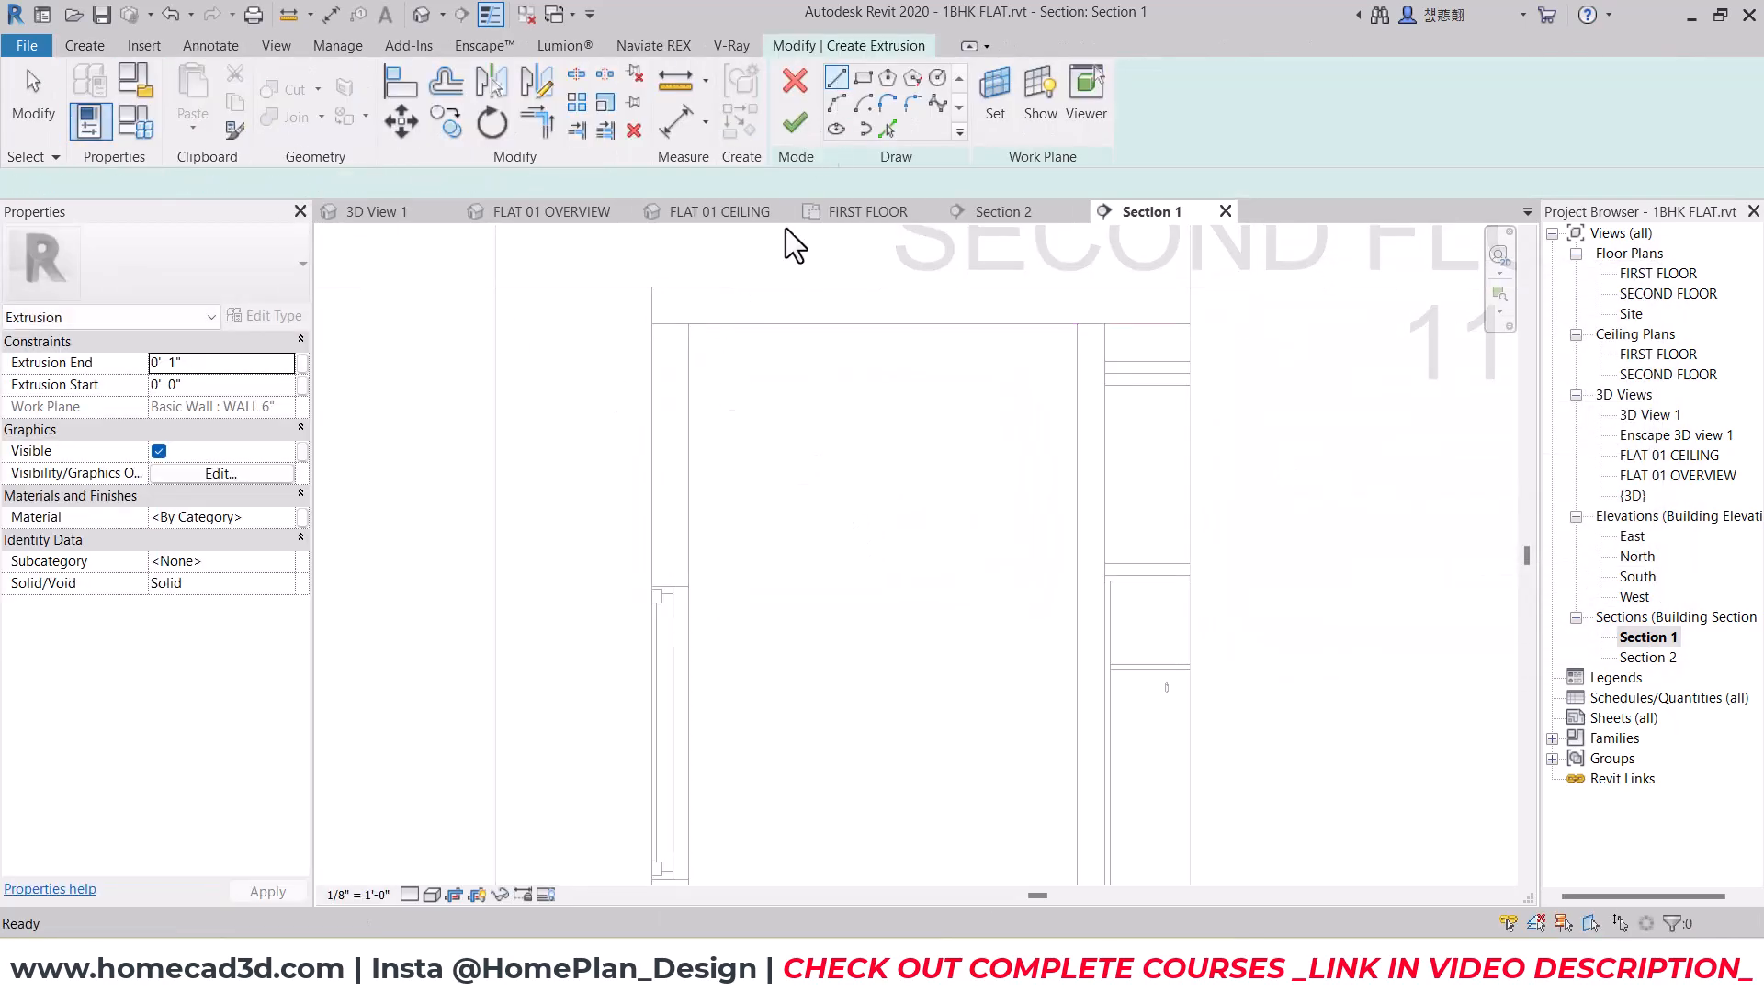
scroll(691, 587, "up", 2)
left_click(431, 895)
left_click(410, 895)
left_click(418, 871)
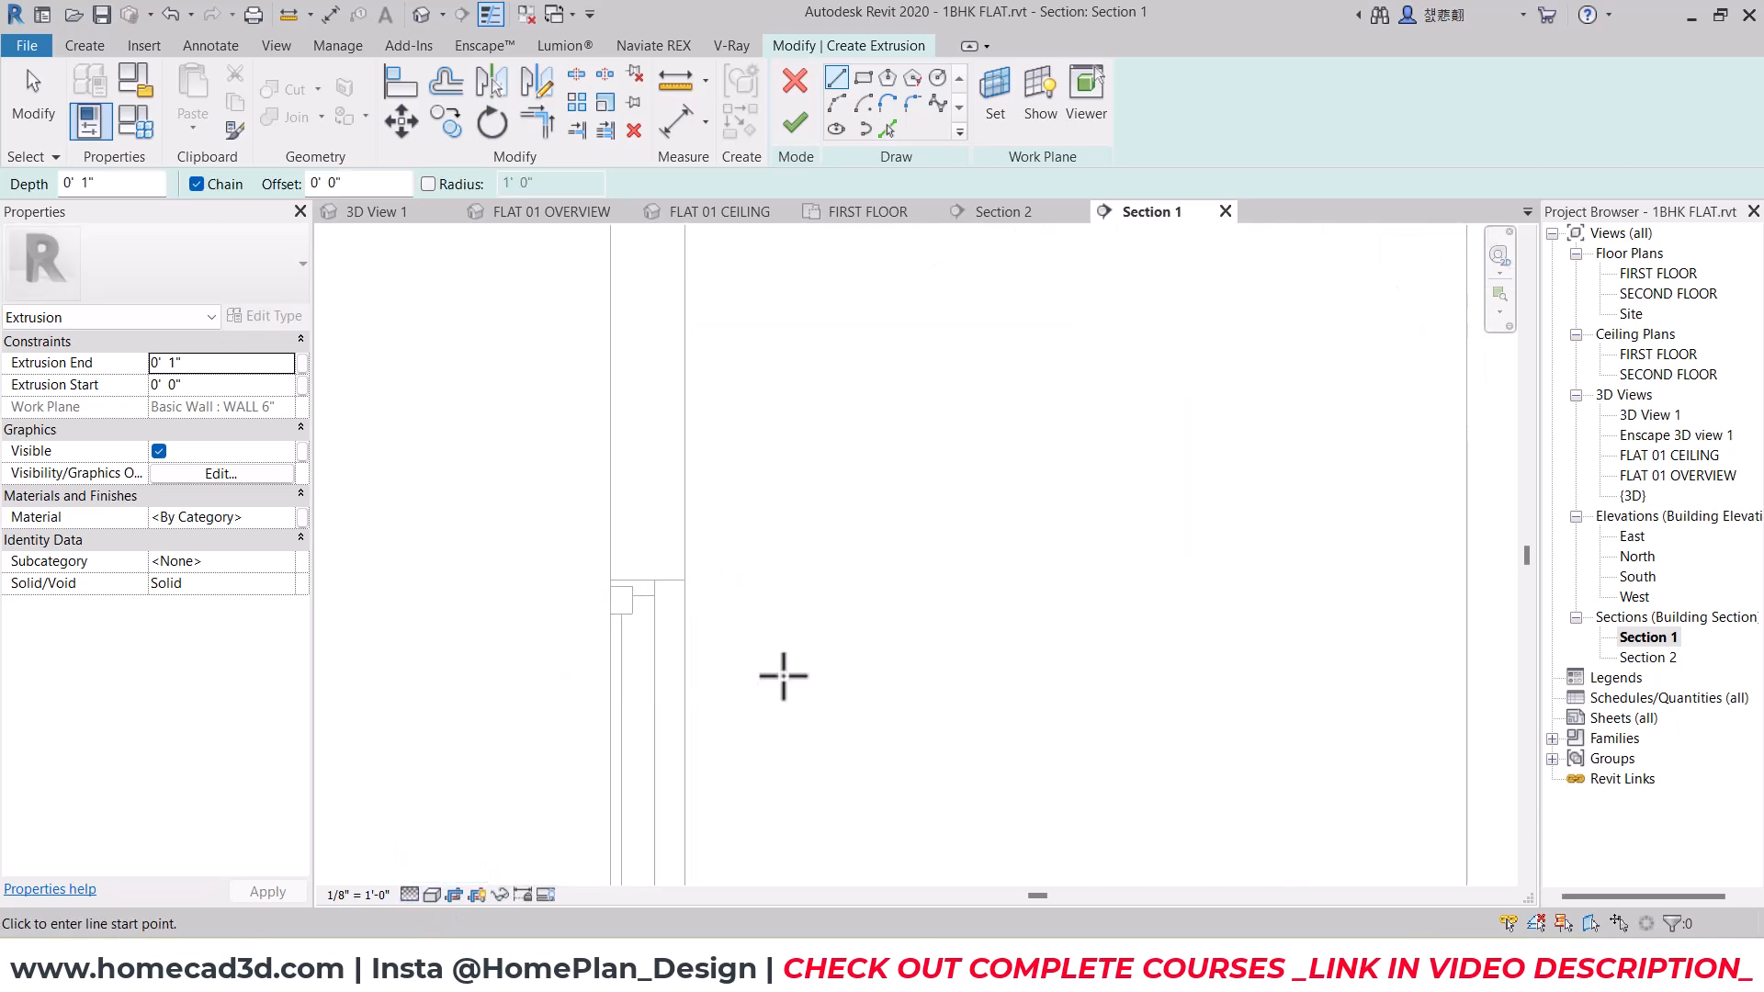
Step: Sketch a closed rectangle about 5'-3" wide and 2'-0" high between the side walls, starting at the window's head level
left_click(685, 582)
scroll(684, 582, "down", 2)
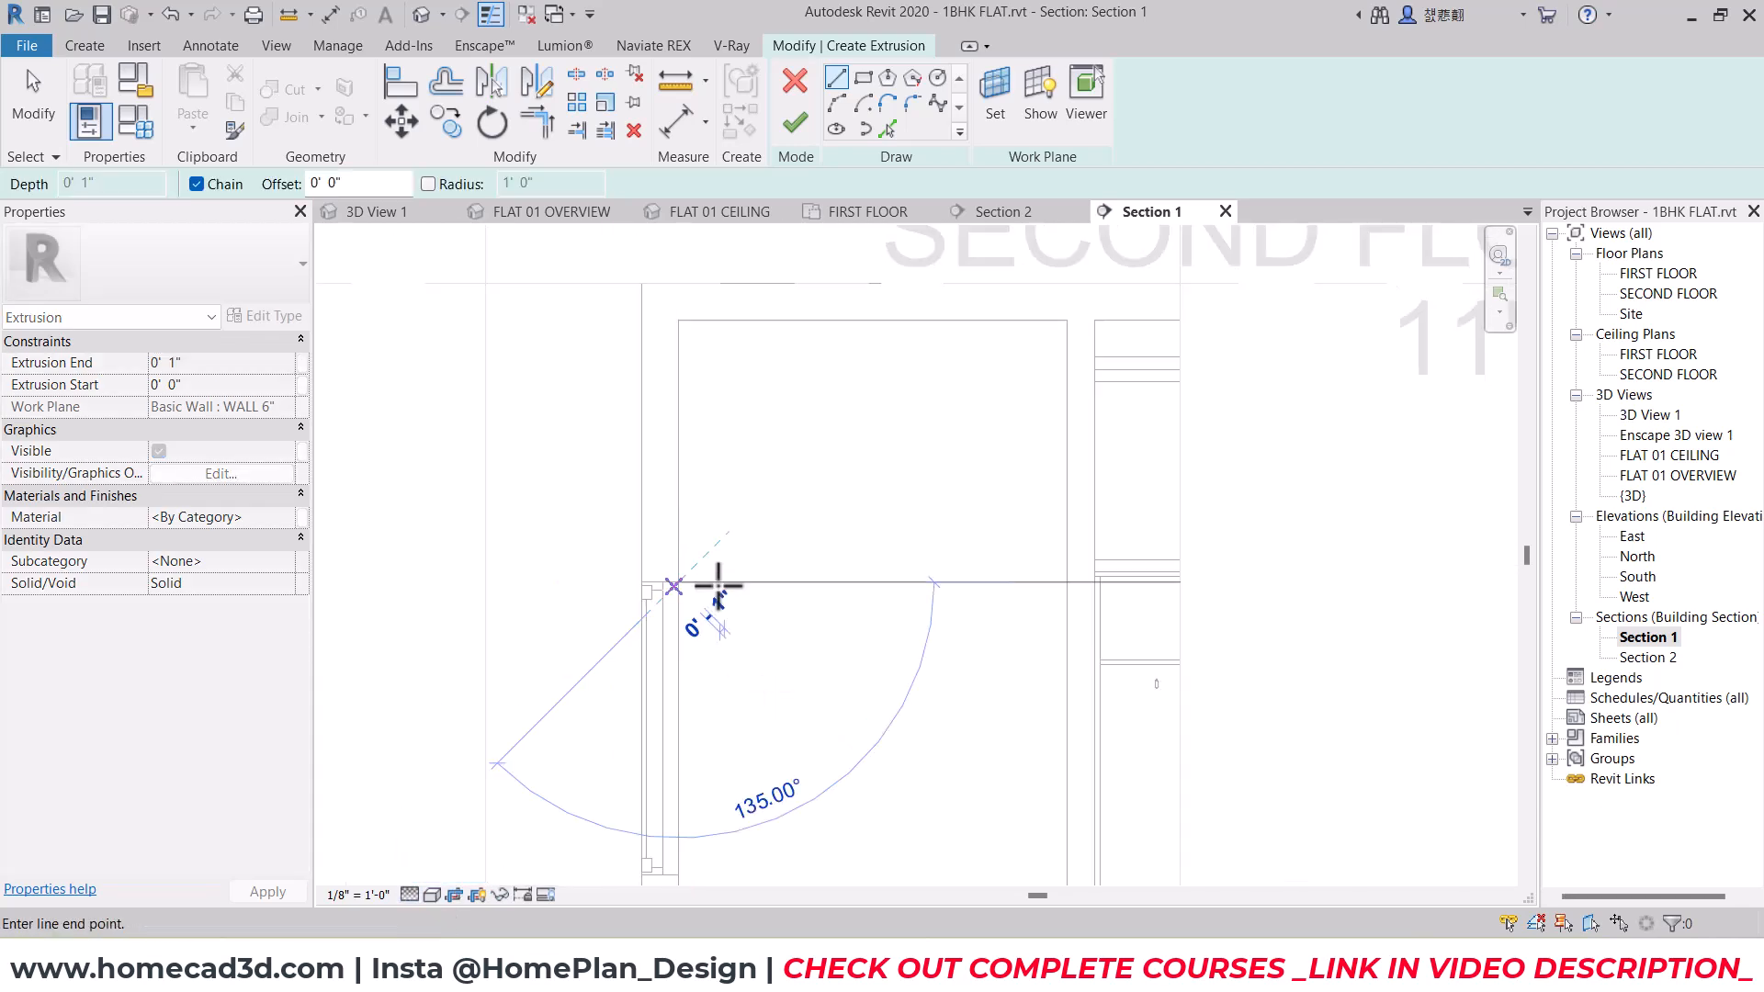
left_click(1064, 584)
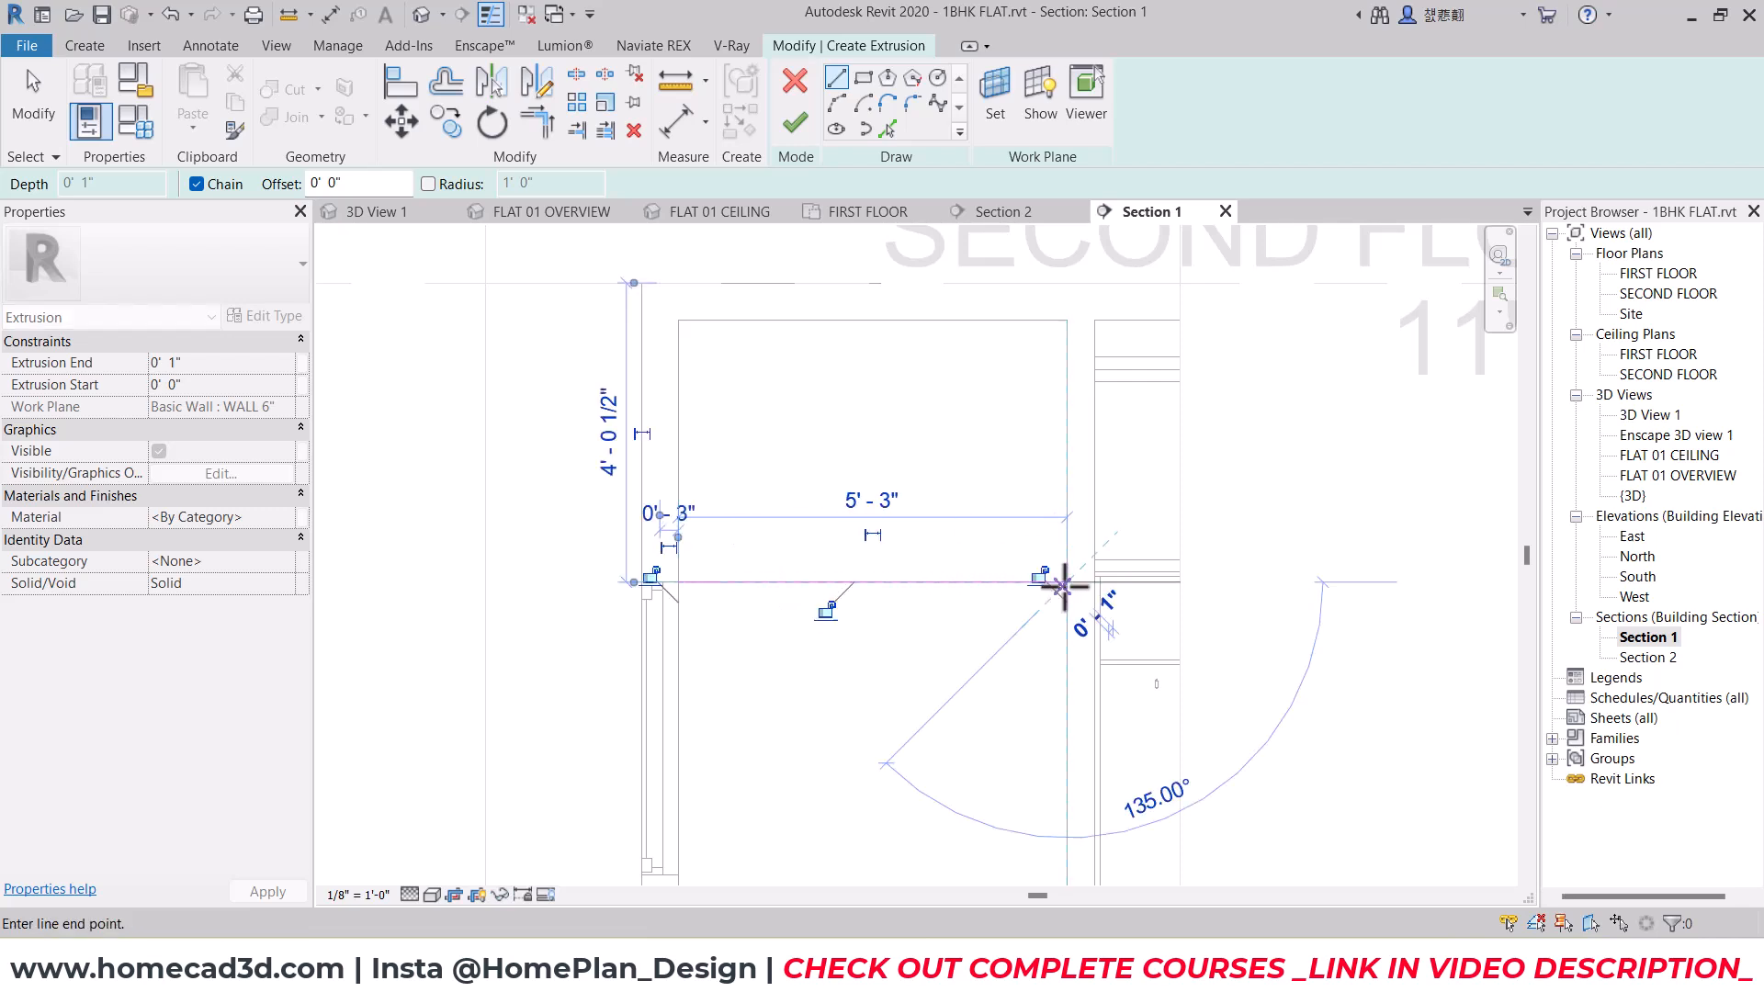
left_click(1066, 435)
left_click(678, 434)
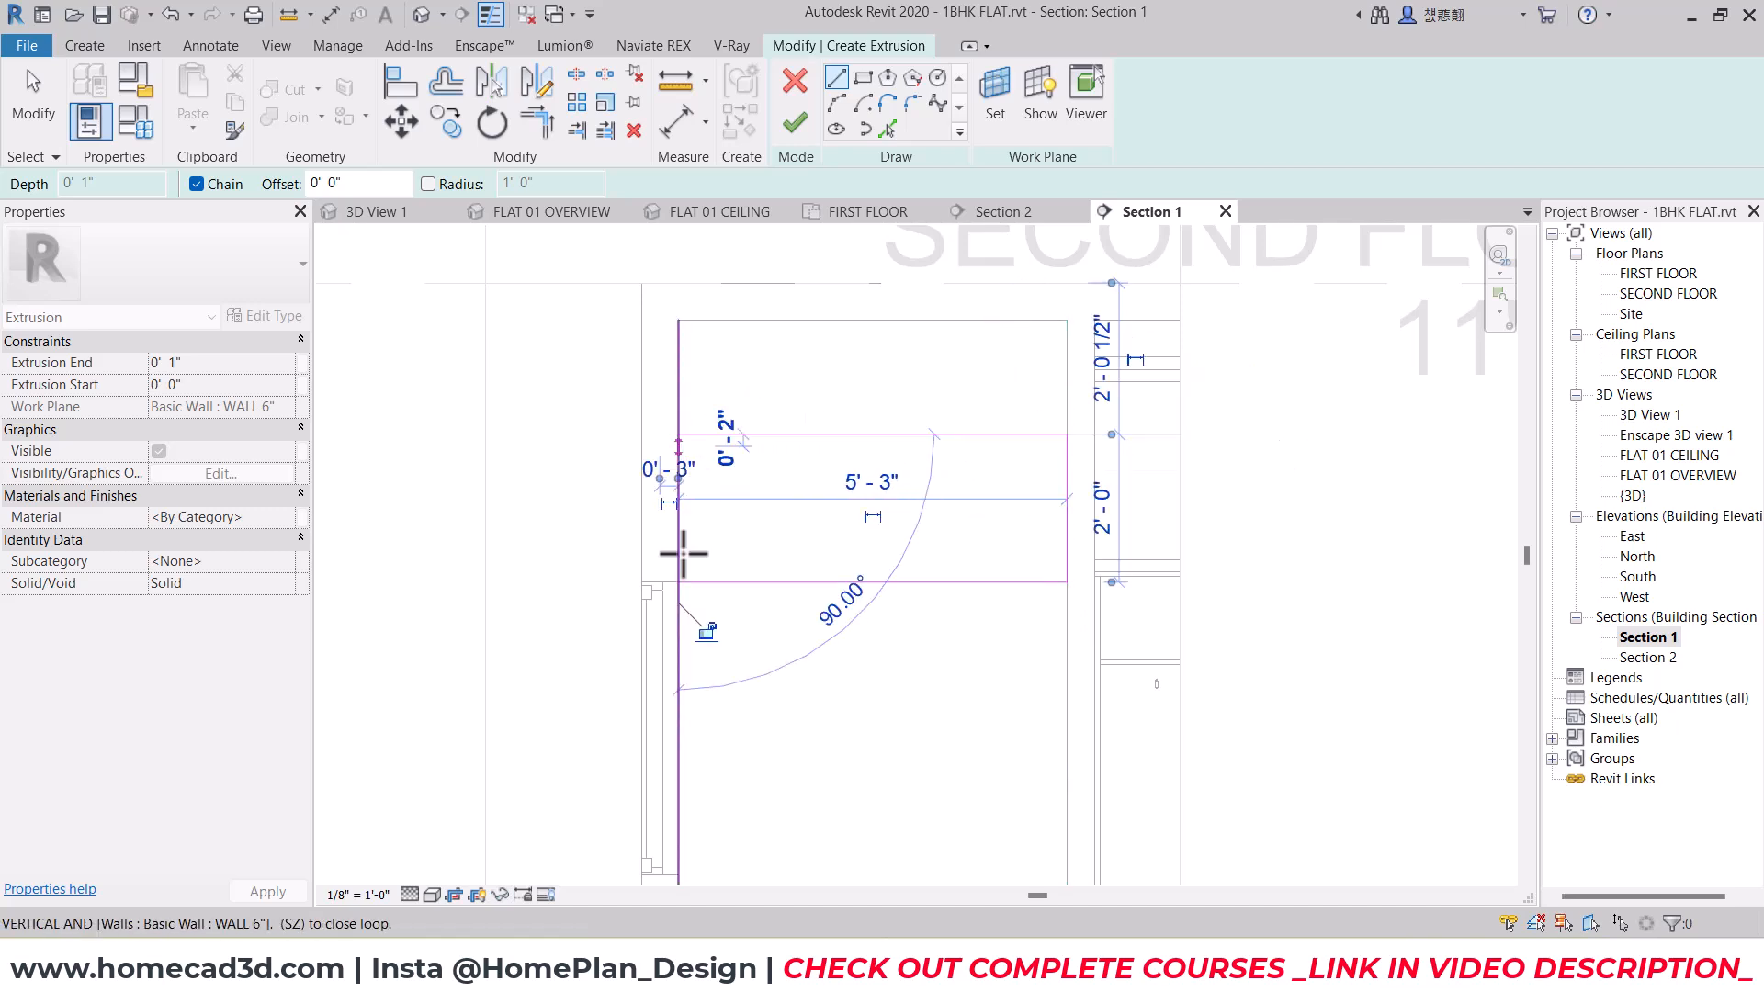
left_click(679, 582)
key("Escape")
key("Escape")
Step: Set the rectangle's height to 1'-6" and finish the extrusion sketch
left_click(873, 435)
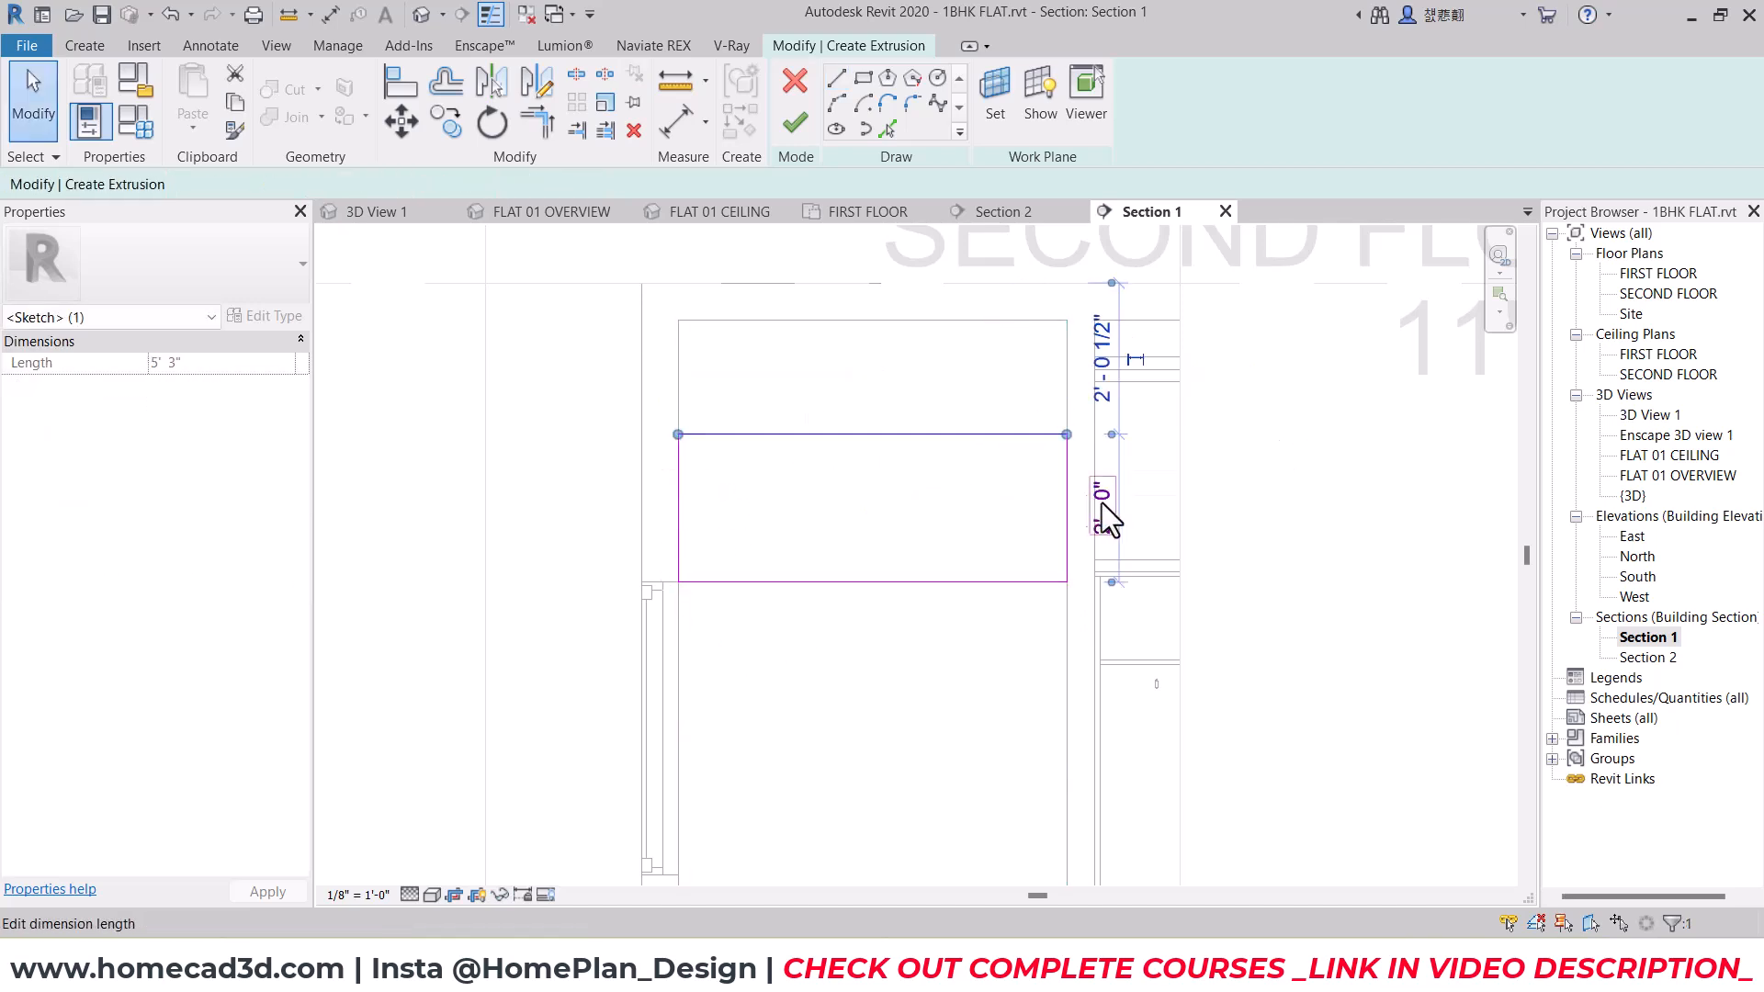
key("Return")
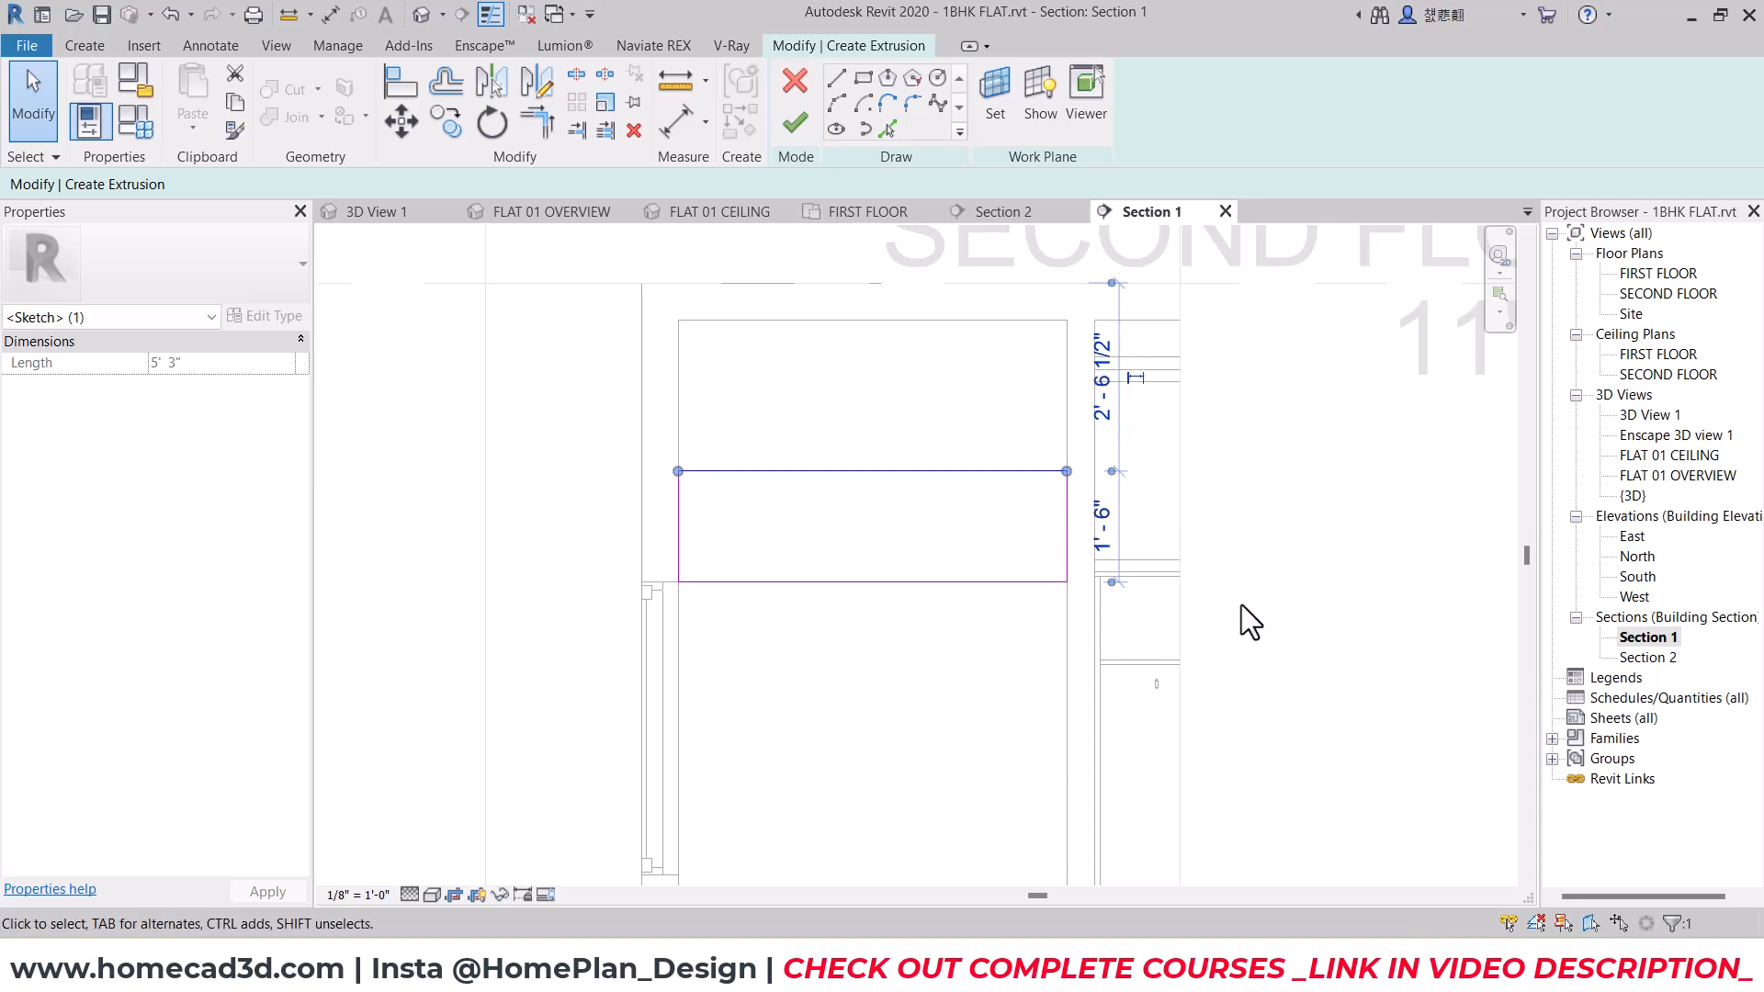
left_click(1242, 604)
scroll(1040, 630, "down", 2)
middle_click_drag(1040, 631, 1016, 577)
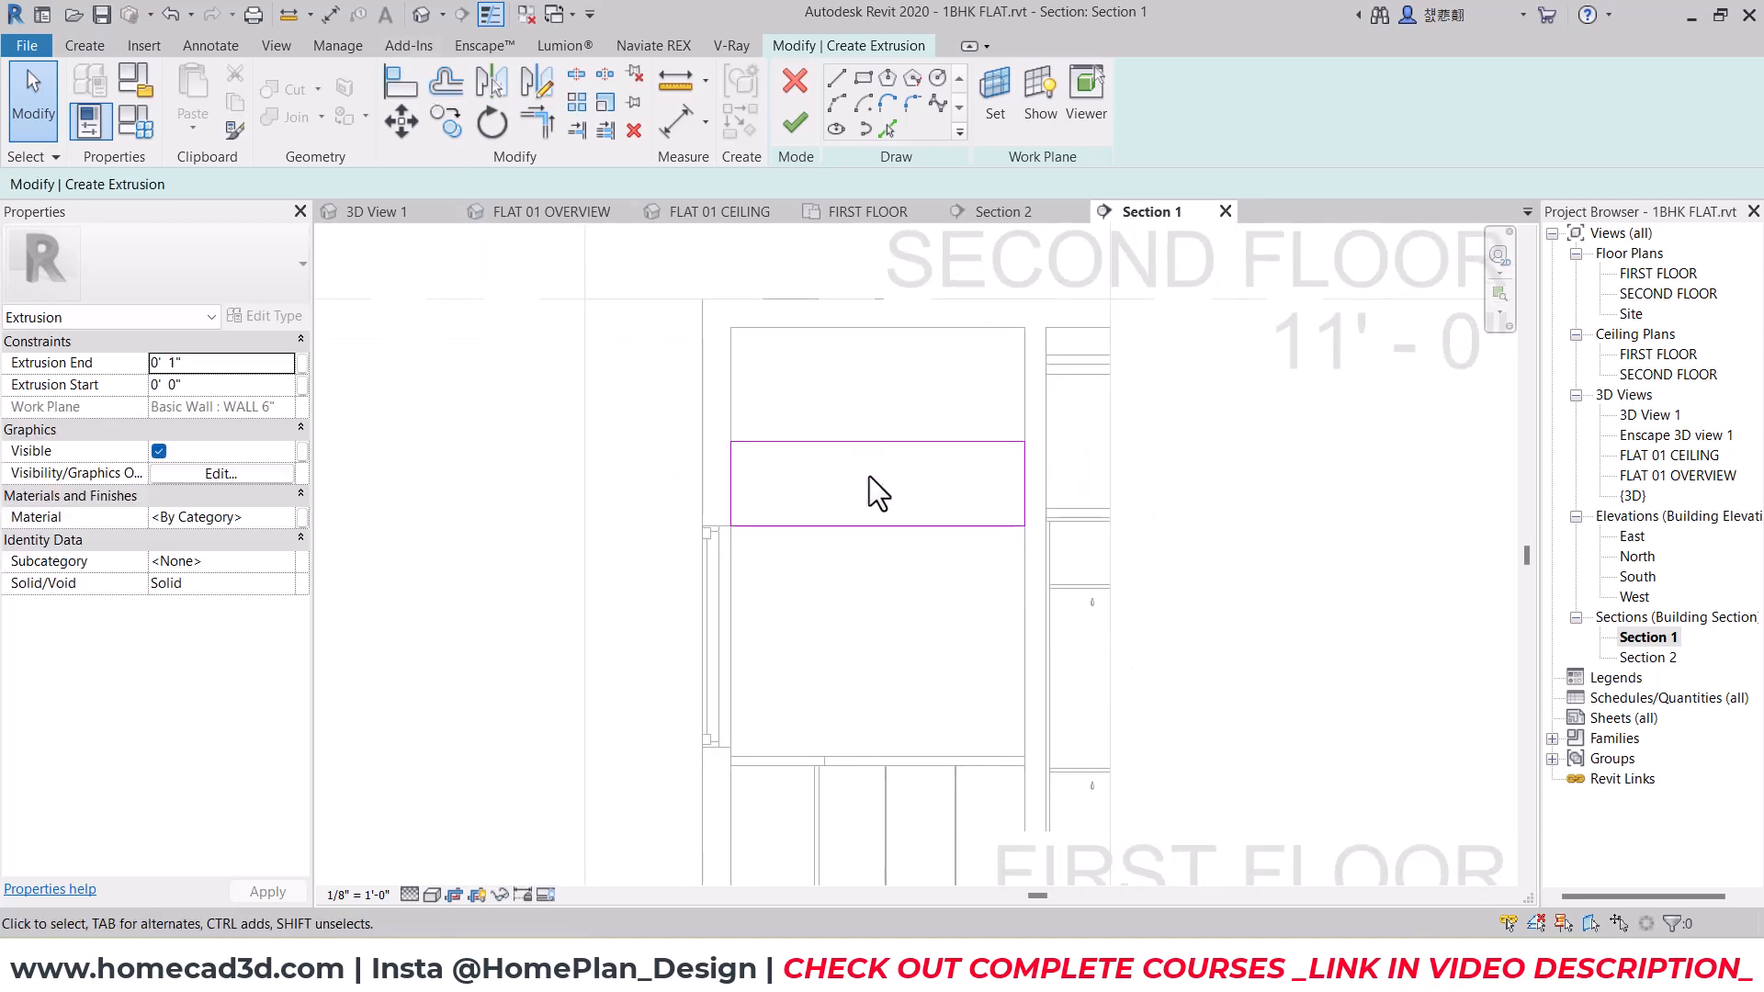
left_click_drag(691, 433, 1150, 566)
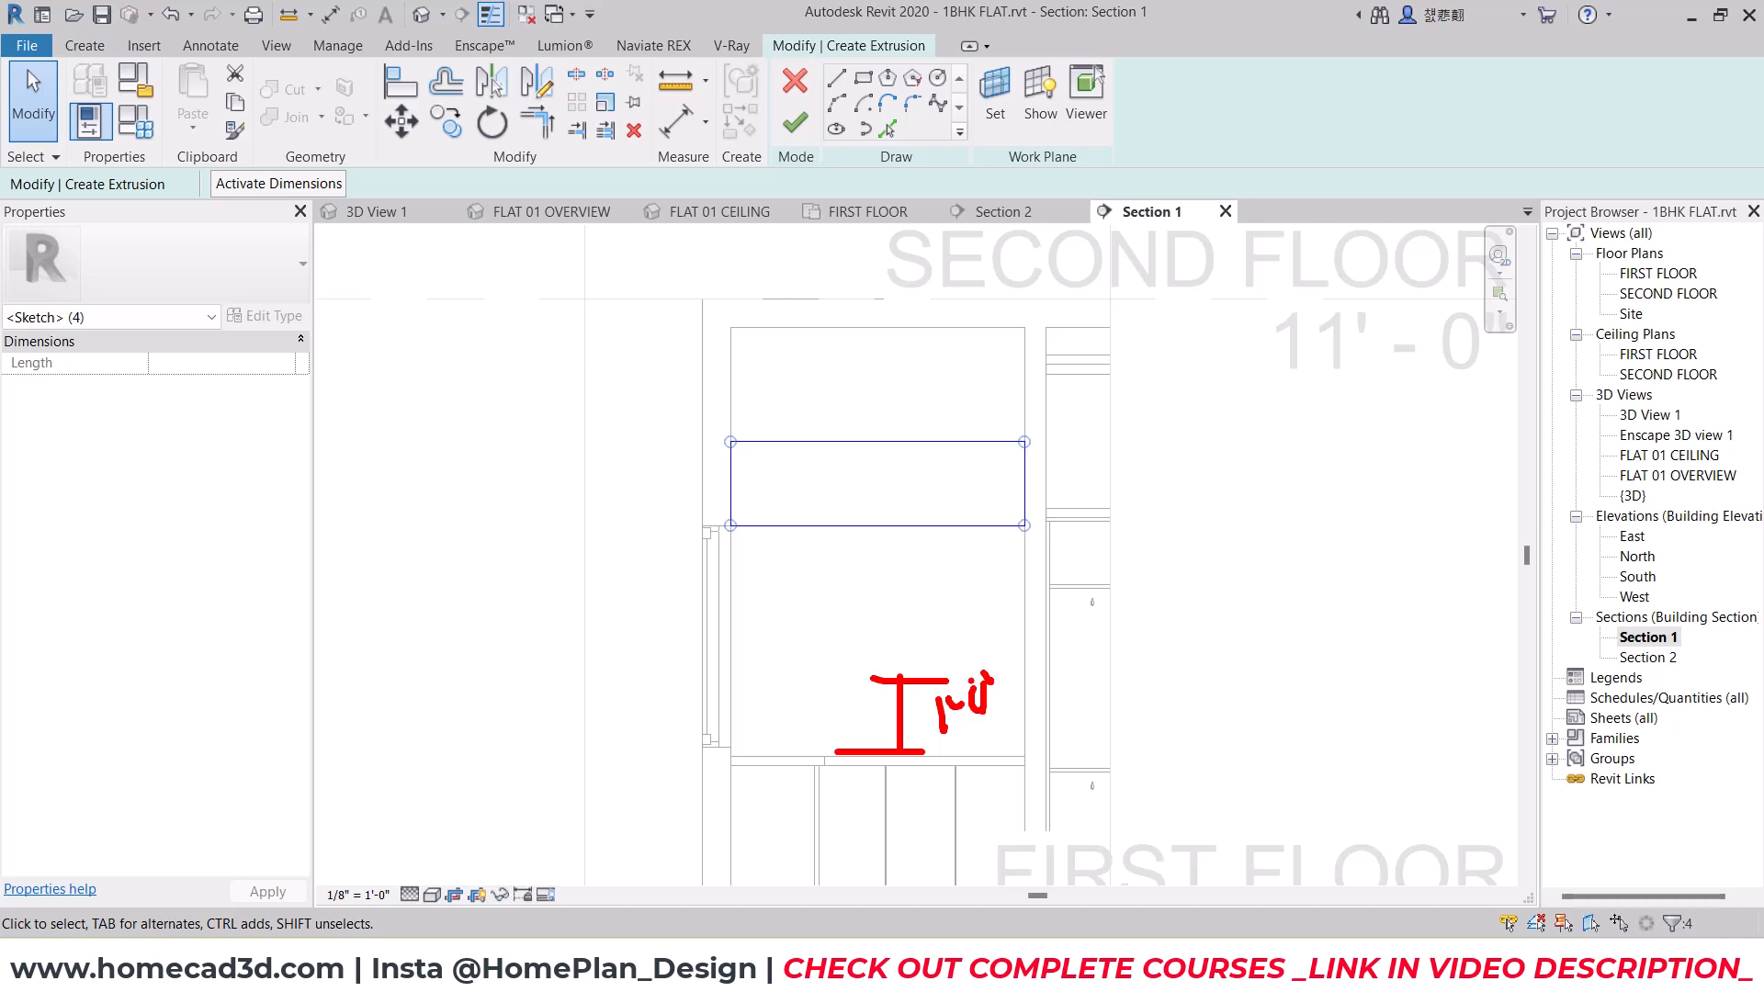
left_click(702, 444)
left_click(796, 123)
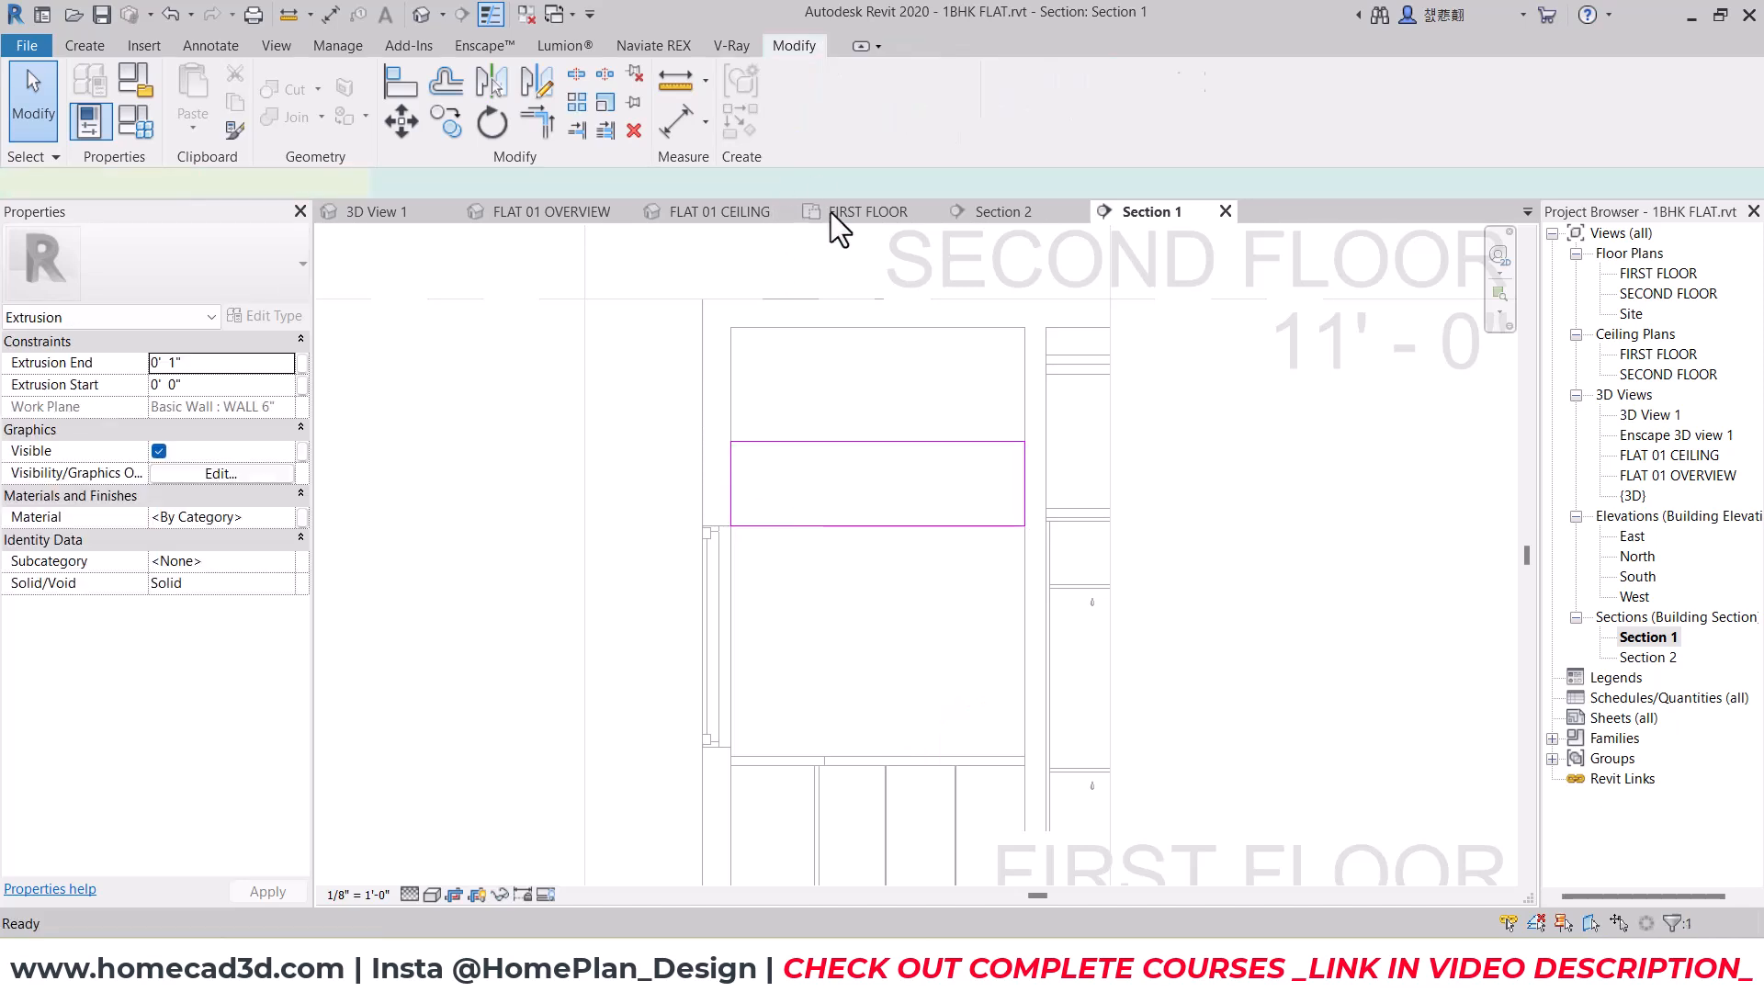
Step: Move the extrusion down to the countertop and raise it so its lower edge sits 1'-6" above the countertop
left_click(401, 120)
left_click(907, 529)
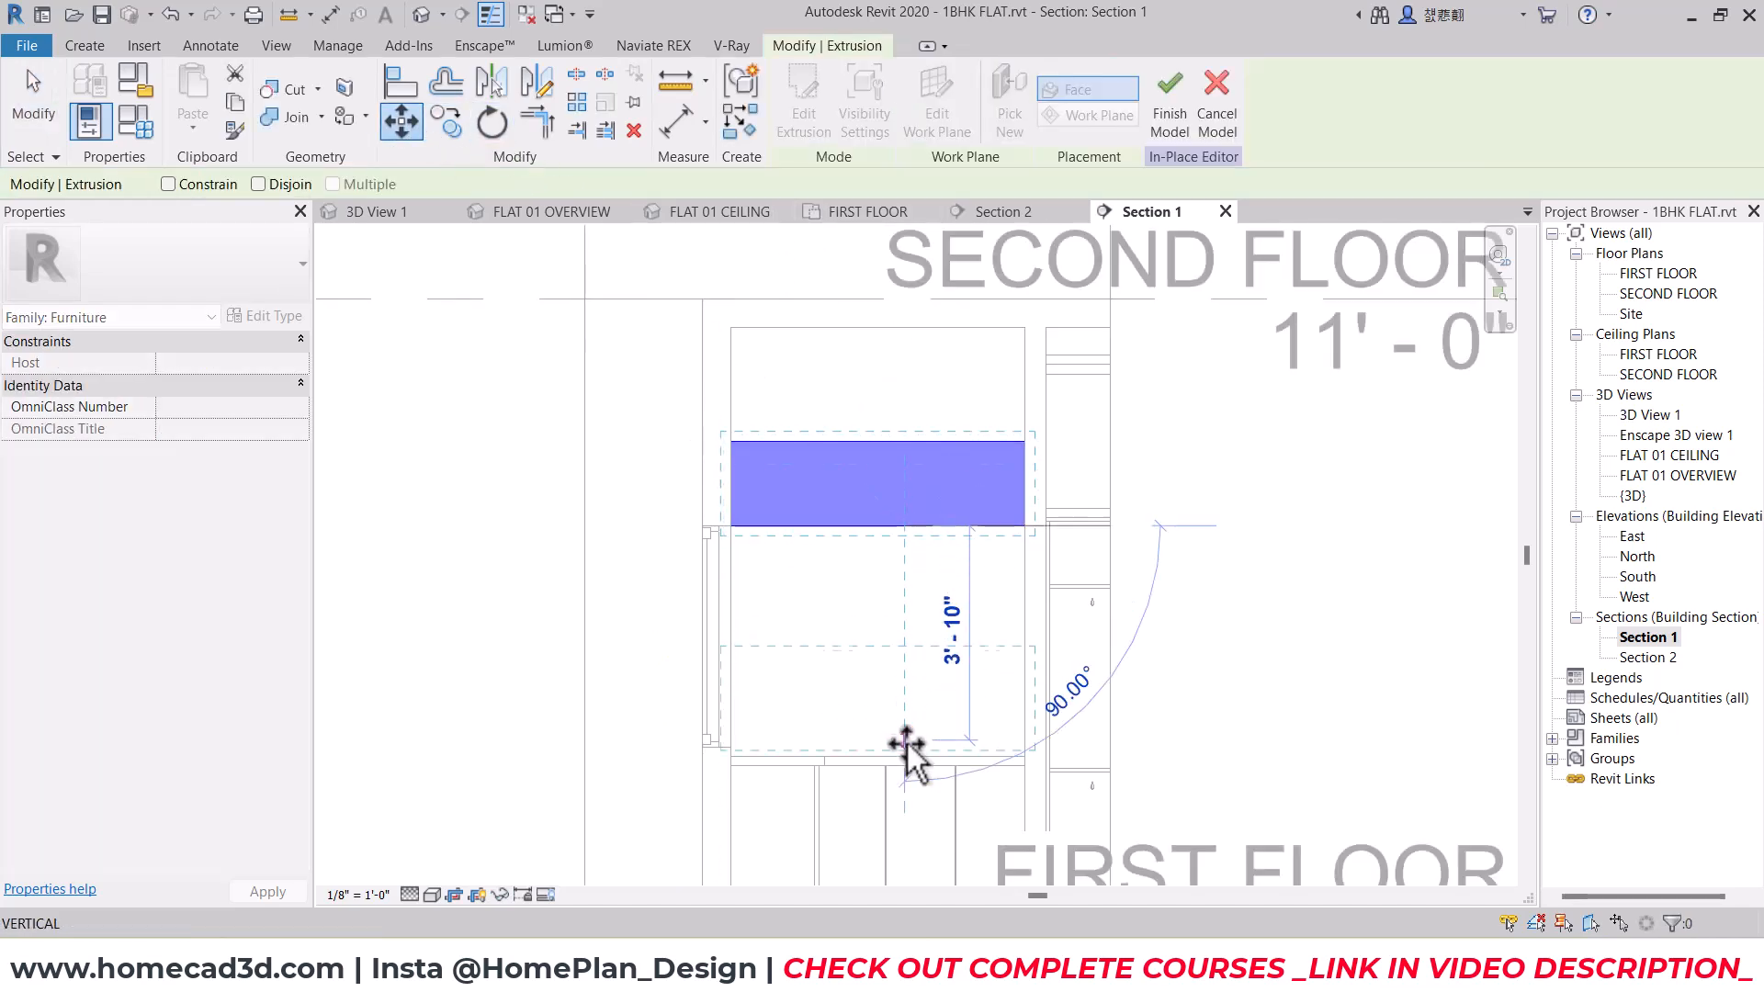
left_click(903, 755)
scroll(903, 643, "up", 2)
left_click(929, 813)
type("1'6\"")
key("Return")
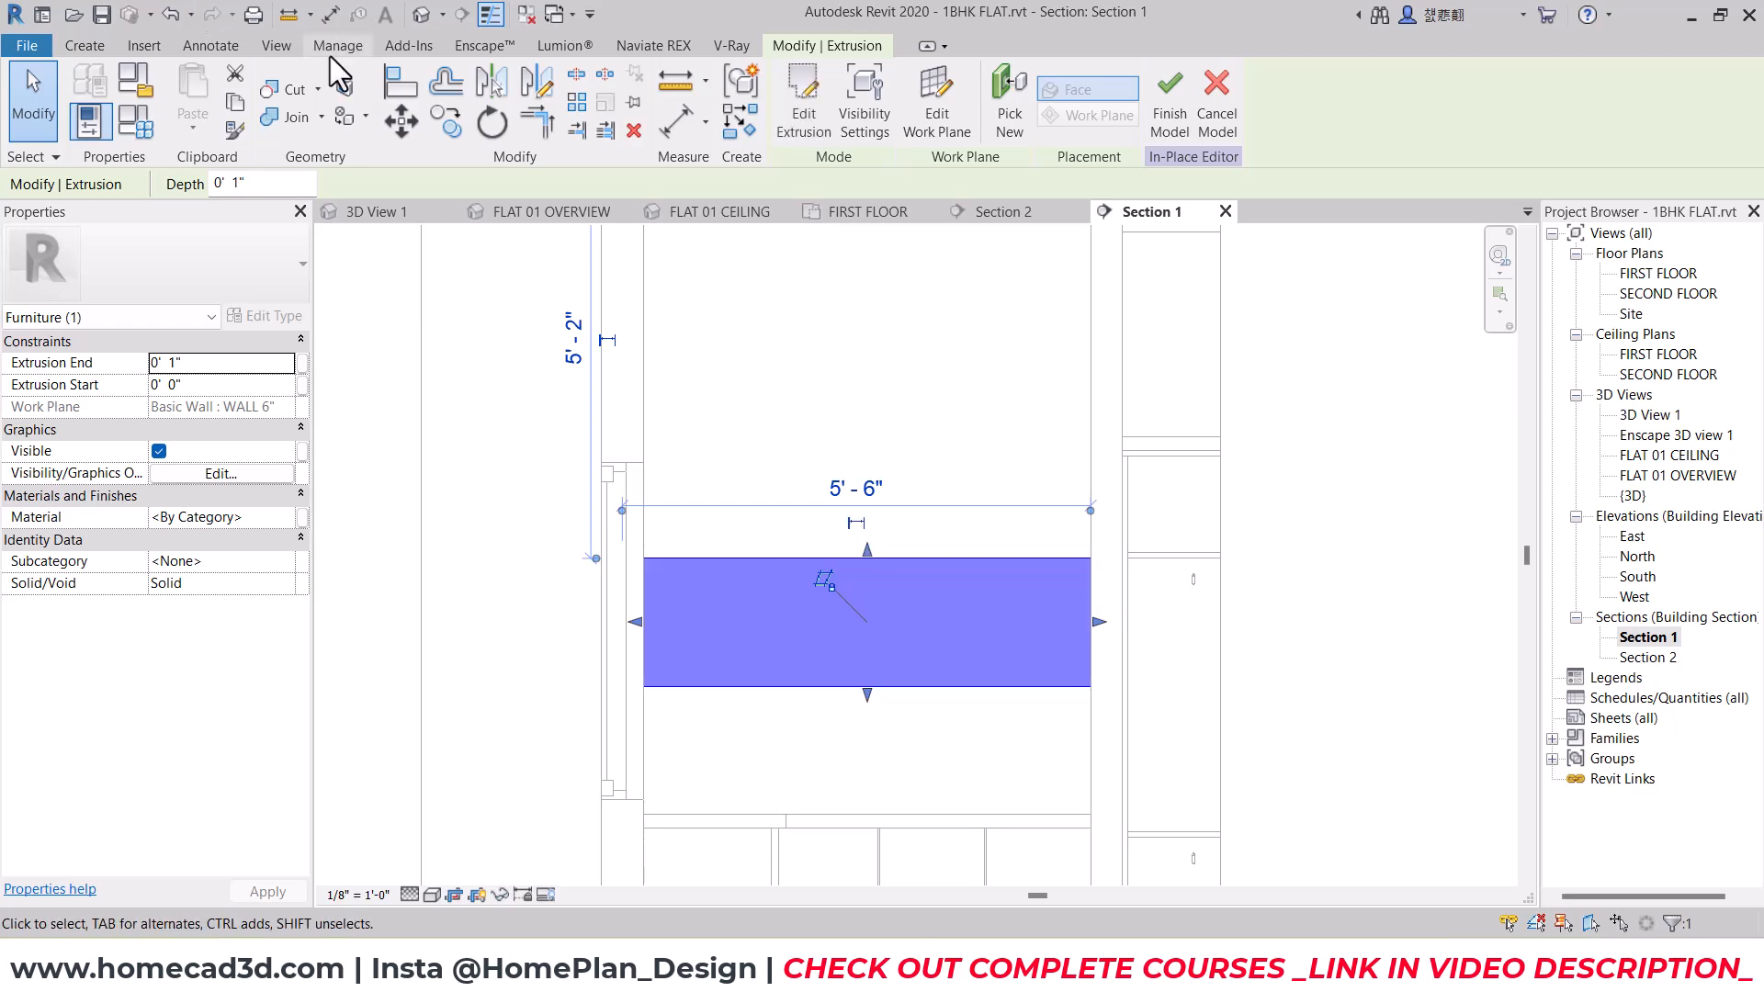
Step: Align the extrusion's upper edge with the window's top edge and open the FLAT 01 OVERVIEW view on the upper cabinet
left_click(289, 14)
left_click(624, 462)
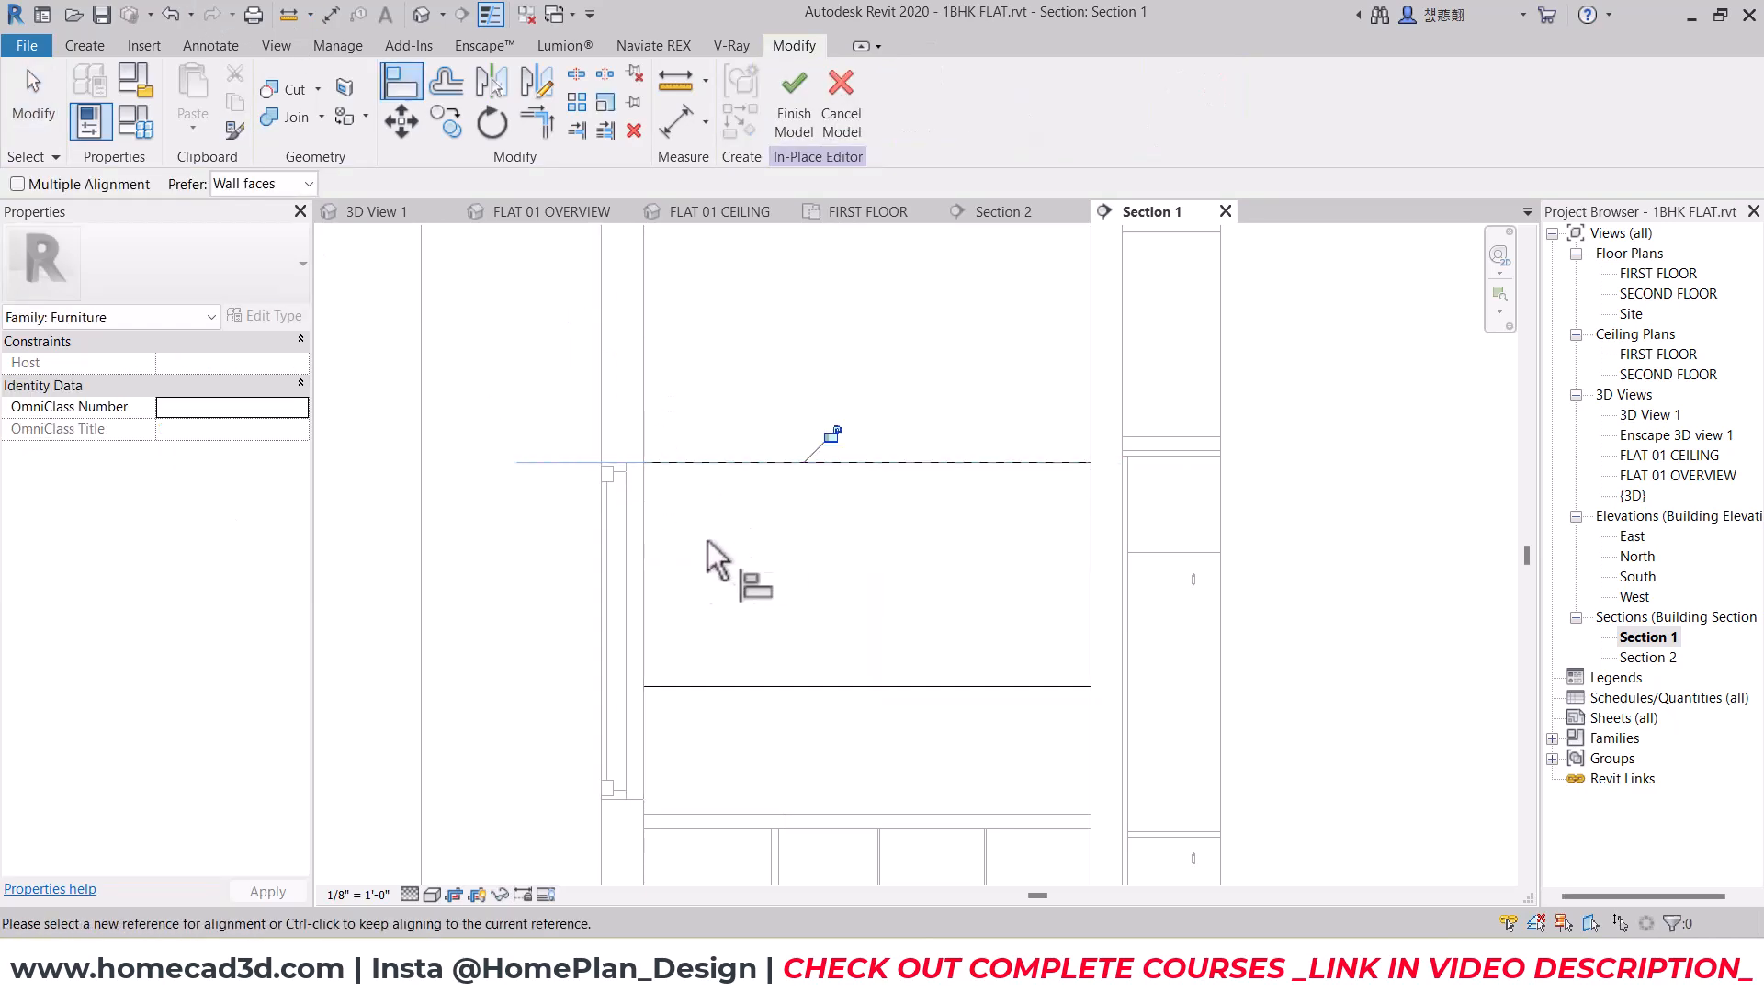
key("Escape")
scroll(720, 540, "down", 2)
left_click(558, 219)
middle_click_drag(906, 511, 882, 410, "shift")
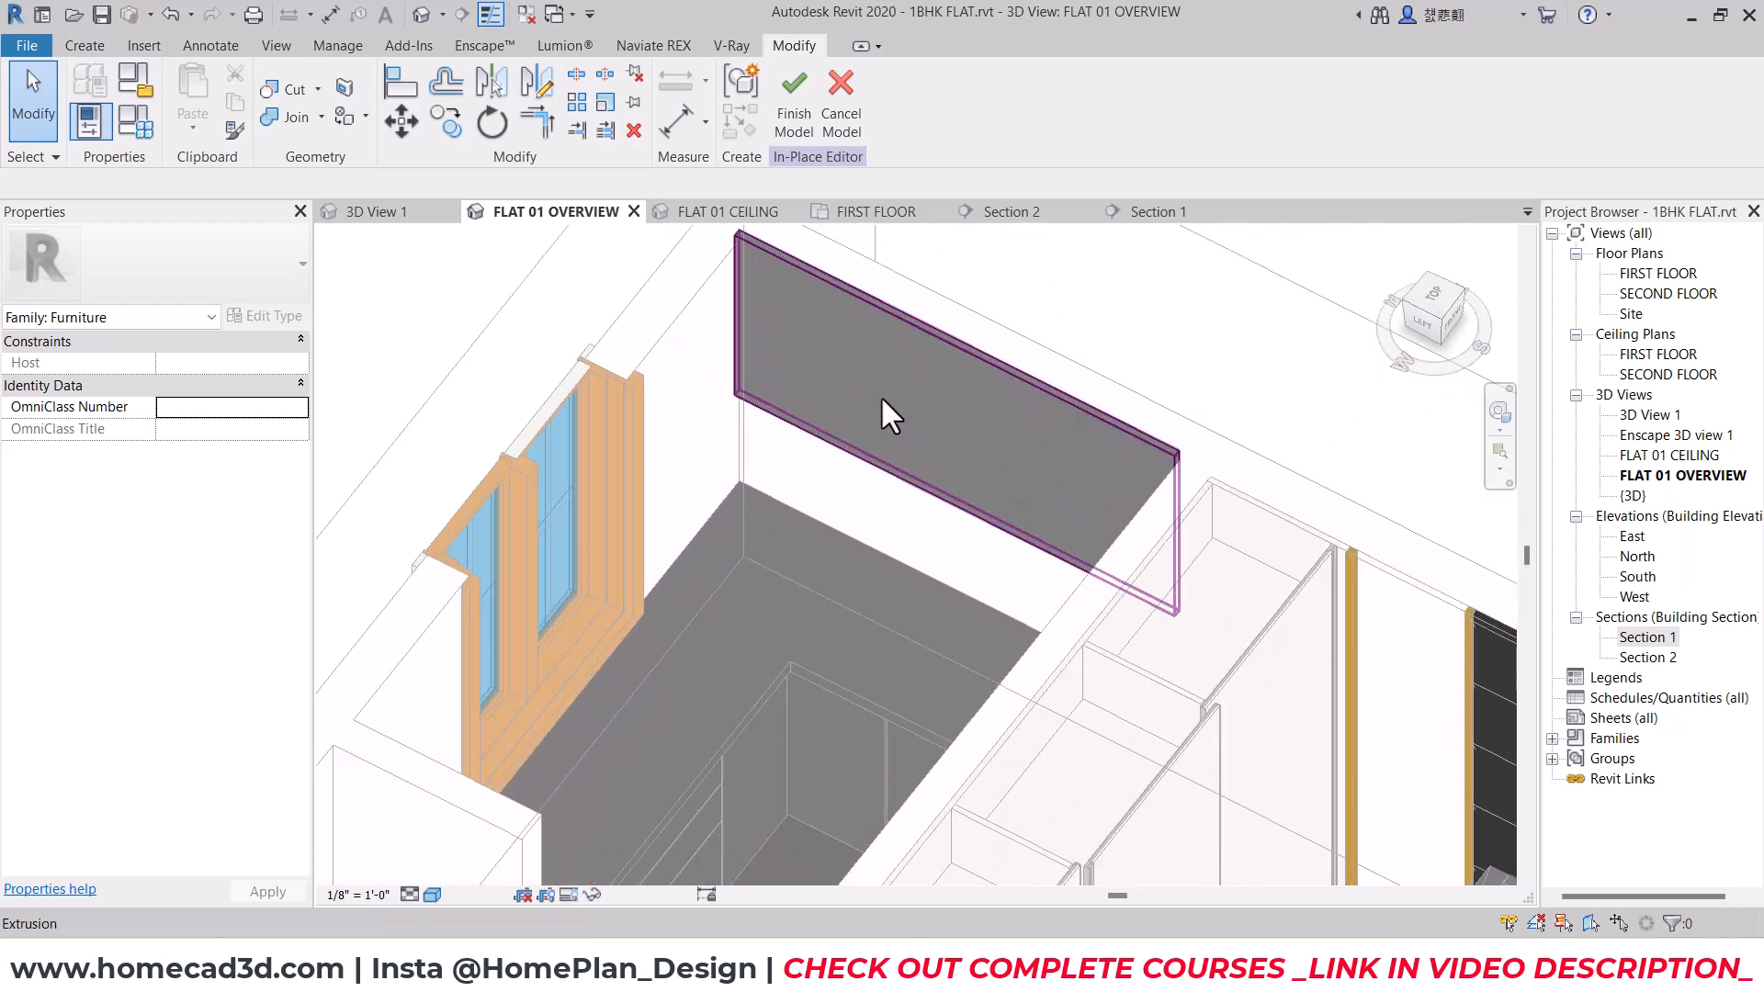
Step: Set the upper cabinet's extrusion end to 1'-0"
left_click(882, 410)
left_click(225, 367)
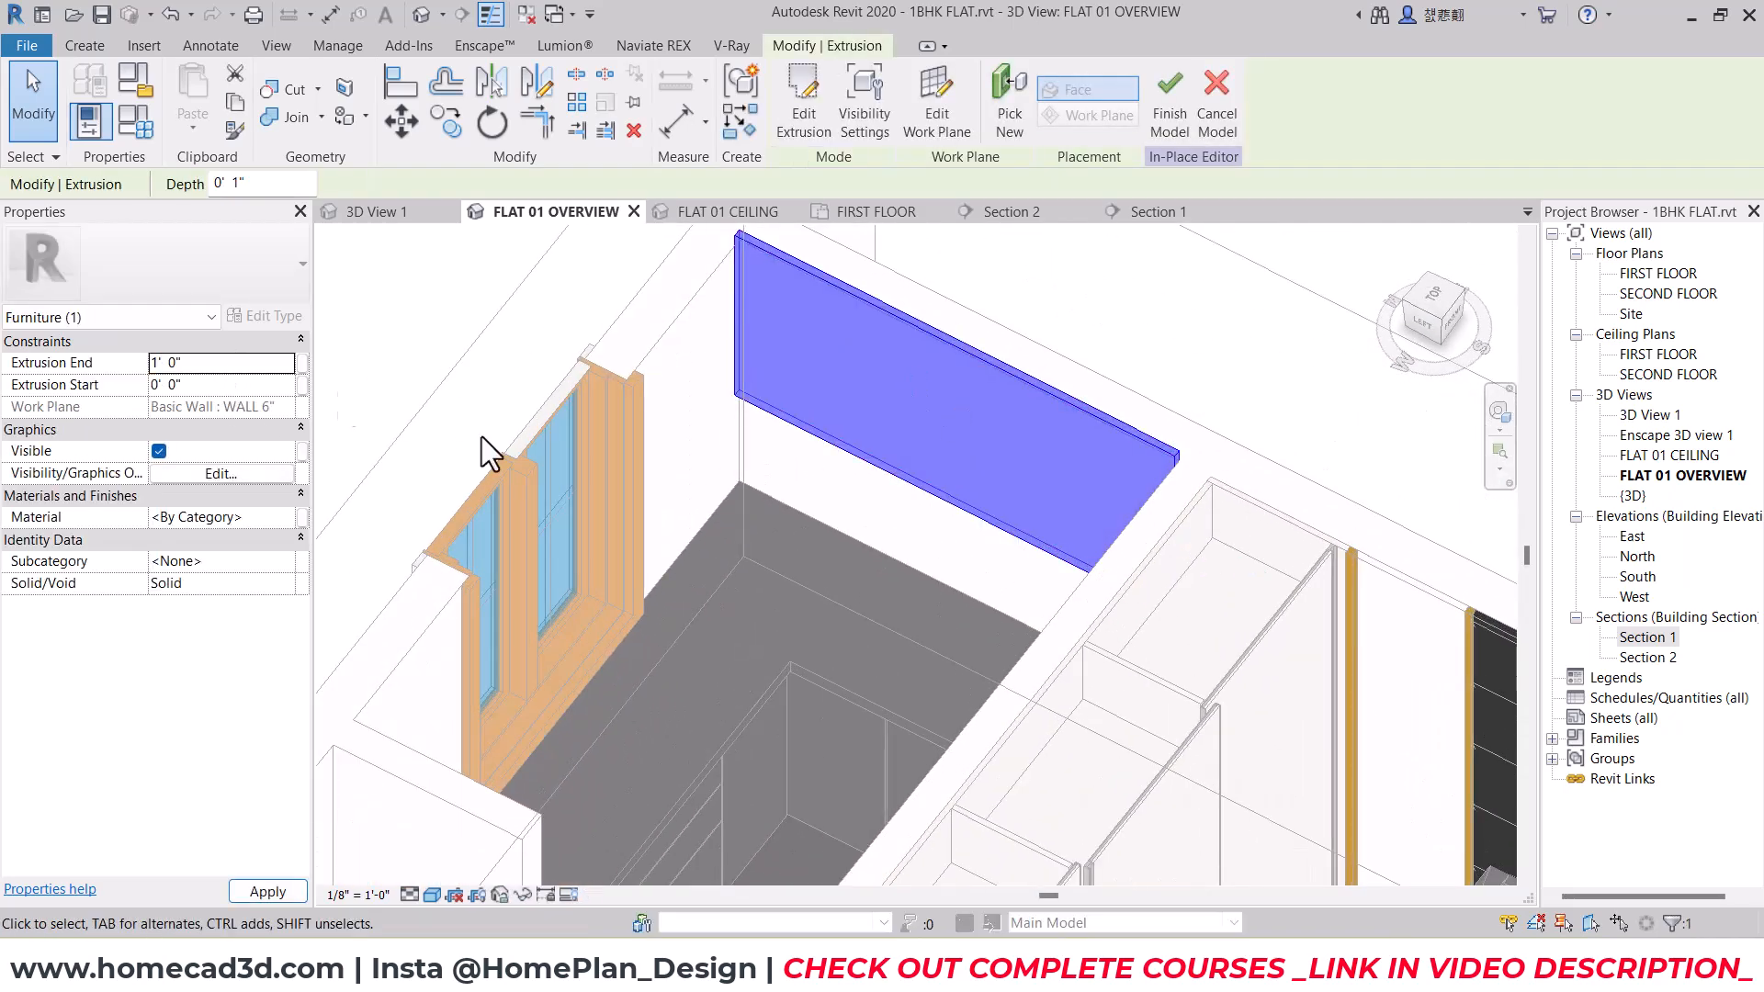
key("Escape")
middle_click_drag(1036, 456, 1076, 531, "shift")
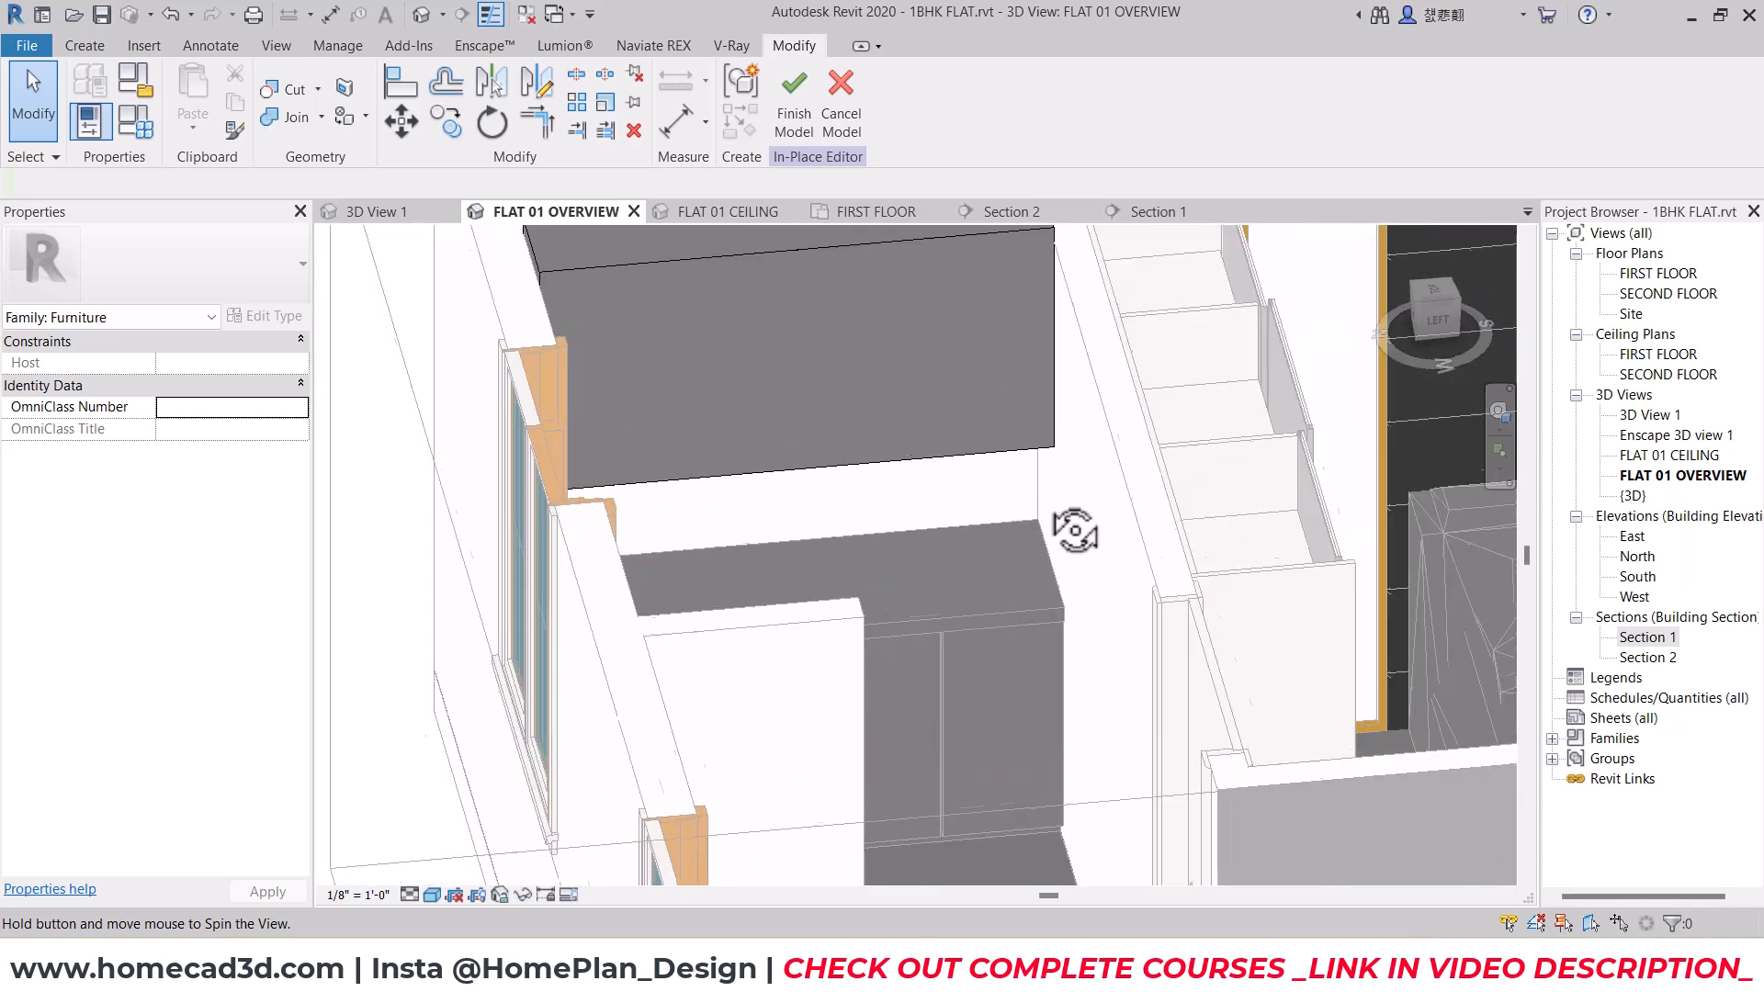
middle_click_drag(1033, 669, 952, 706, "shift")
Step: Set the upper cabinet's extrusion end to 10"
left_click(871, 585)
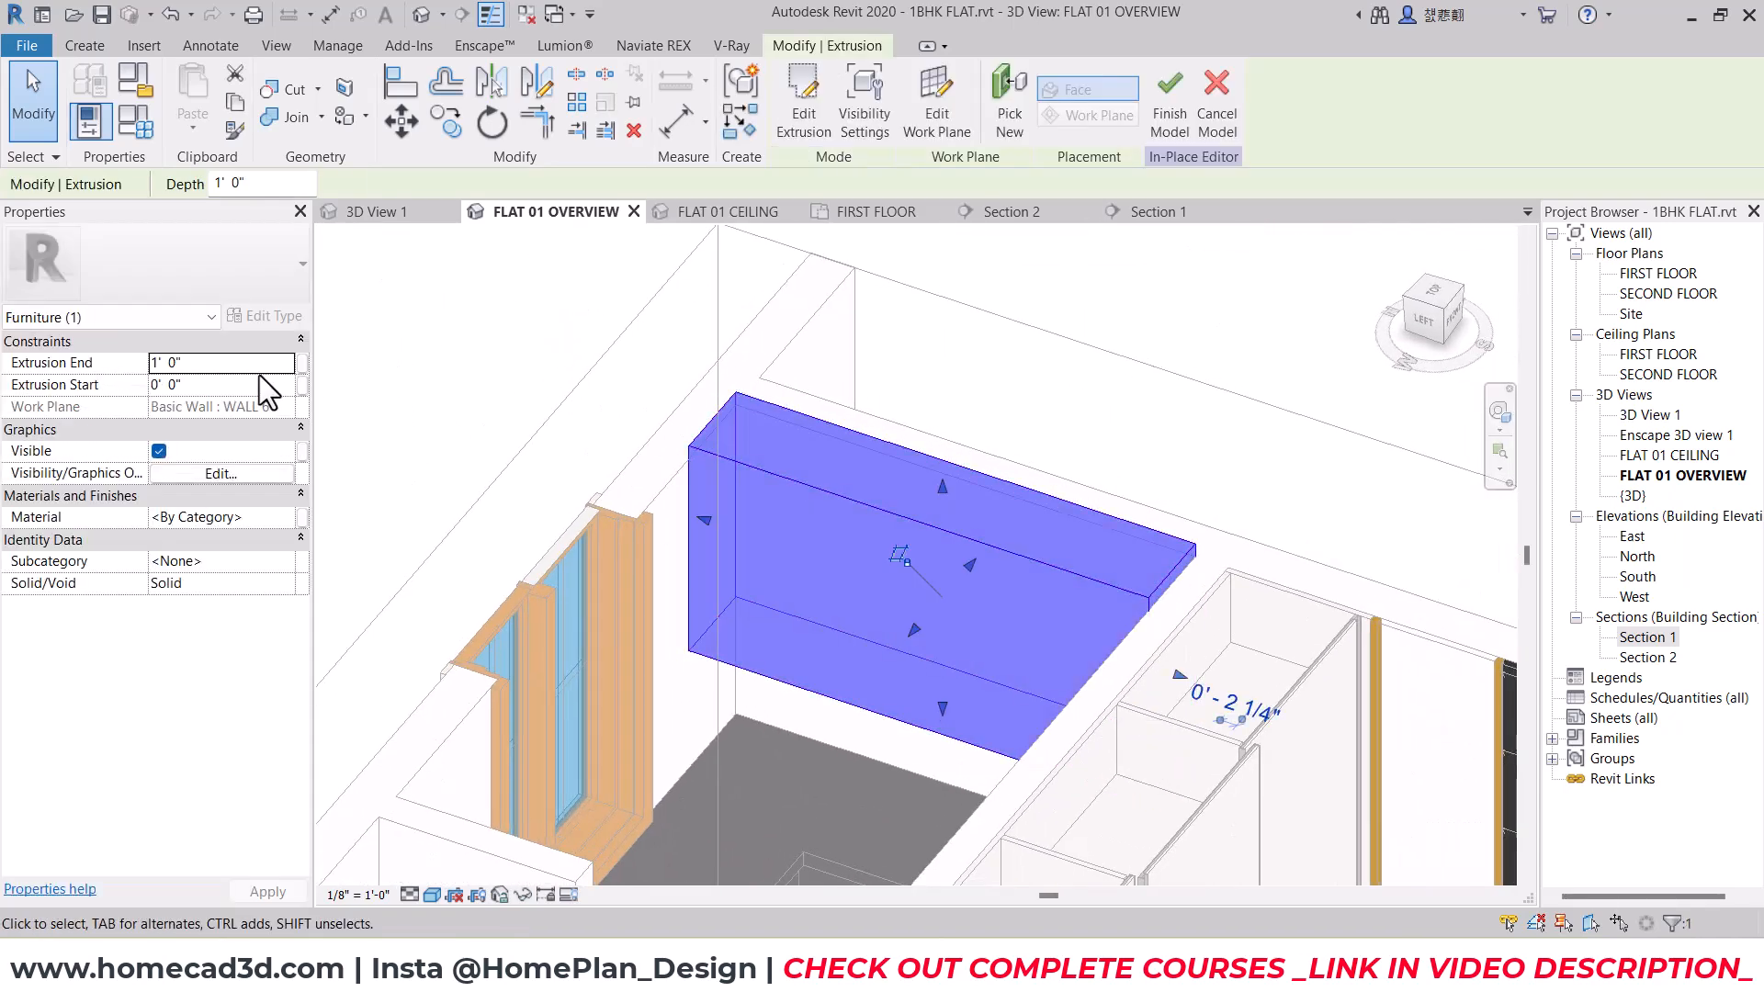
left_click(261, 365)
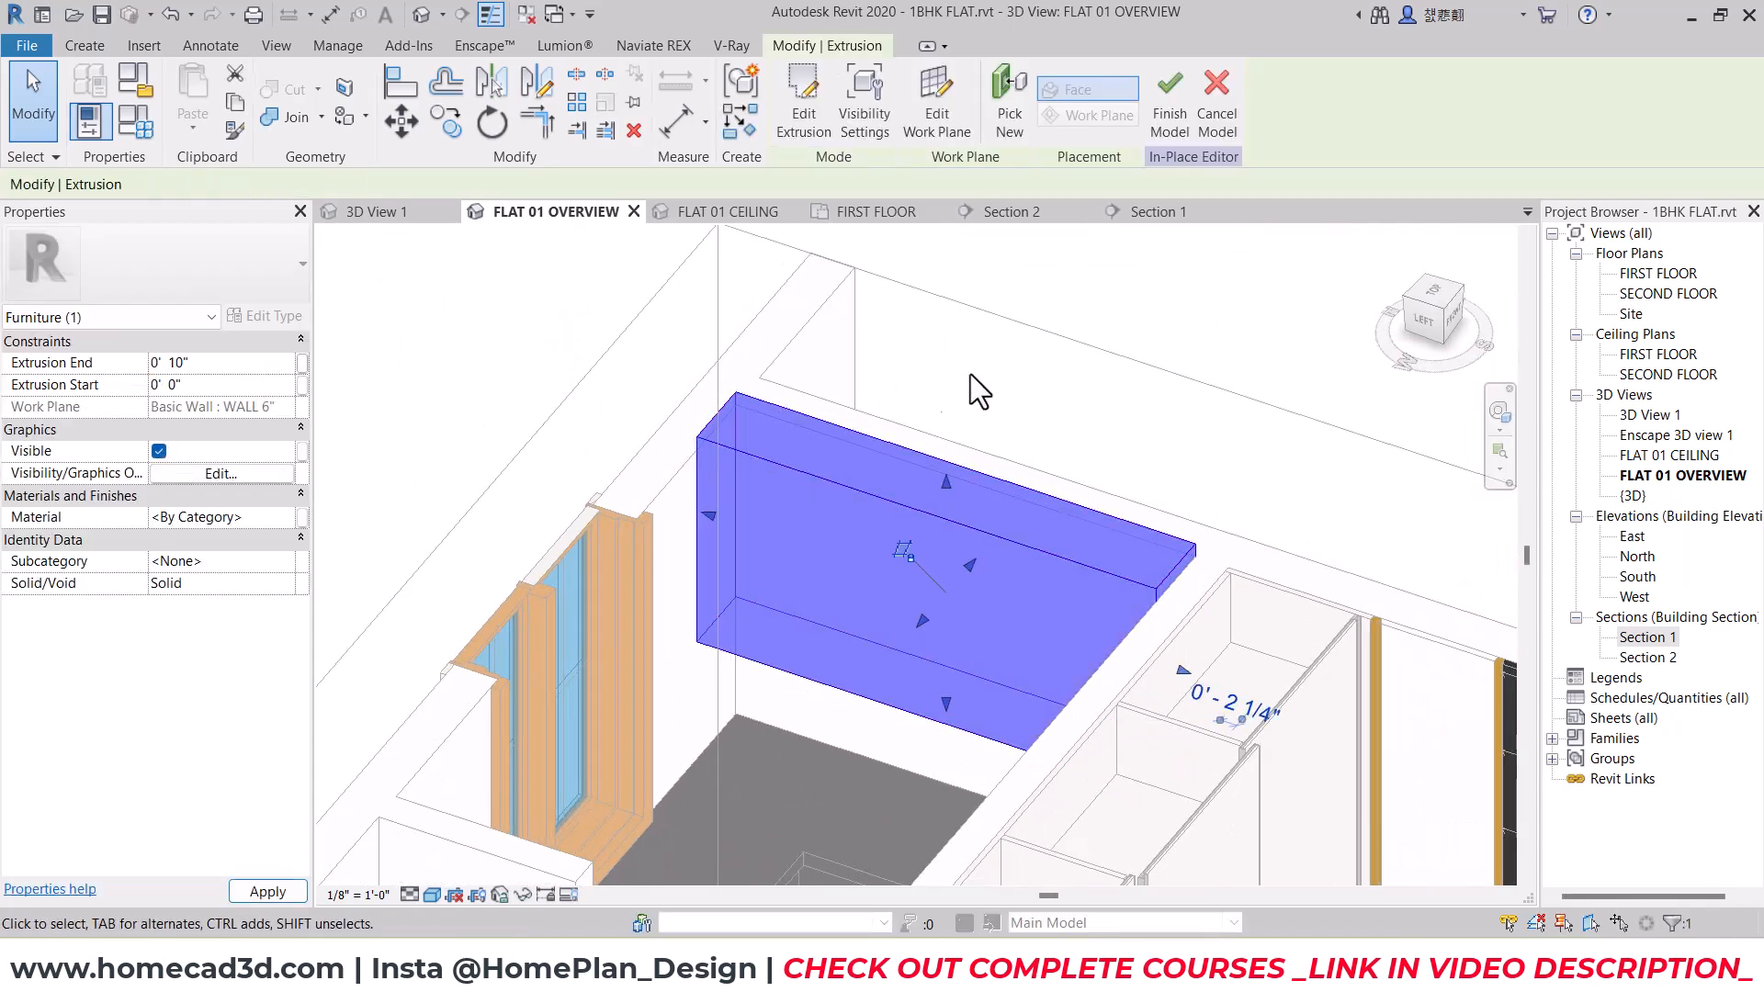
left_click(927, 381)
left_click(990, 667)
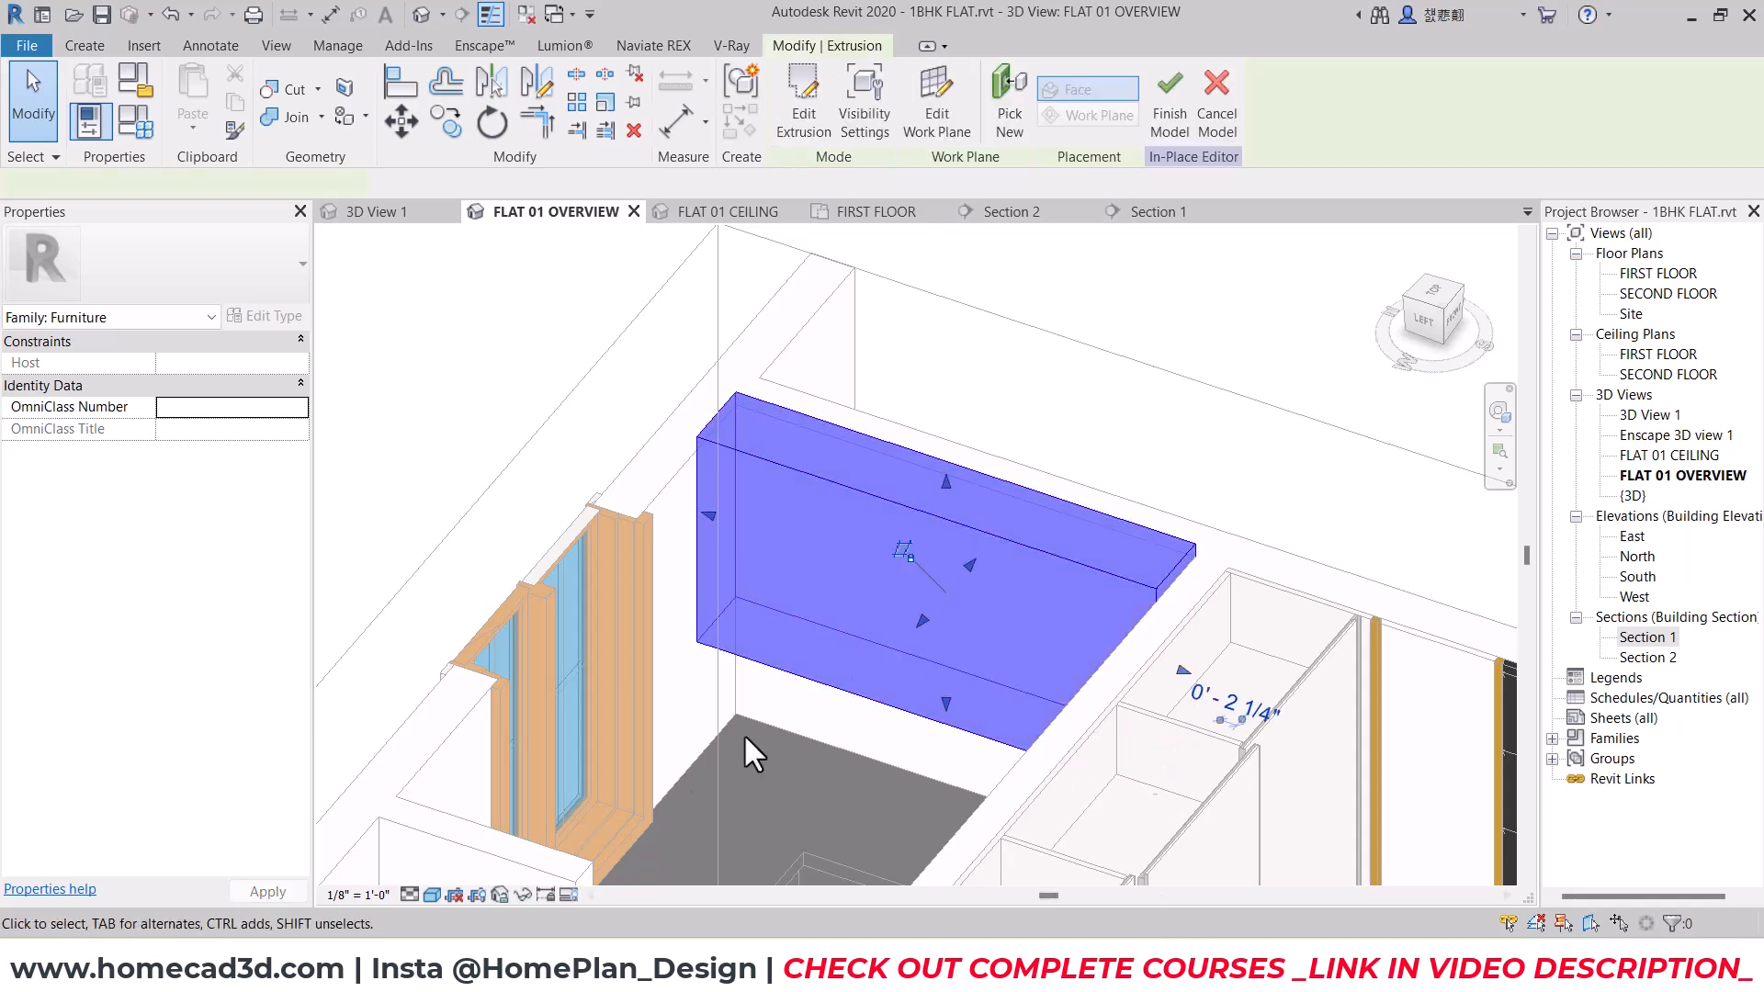
left_click(520, 895)
left_click(562, 840)
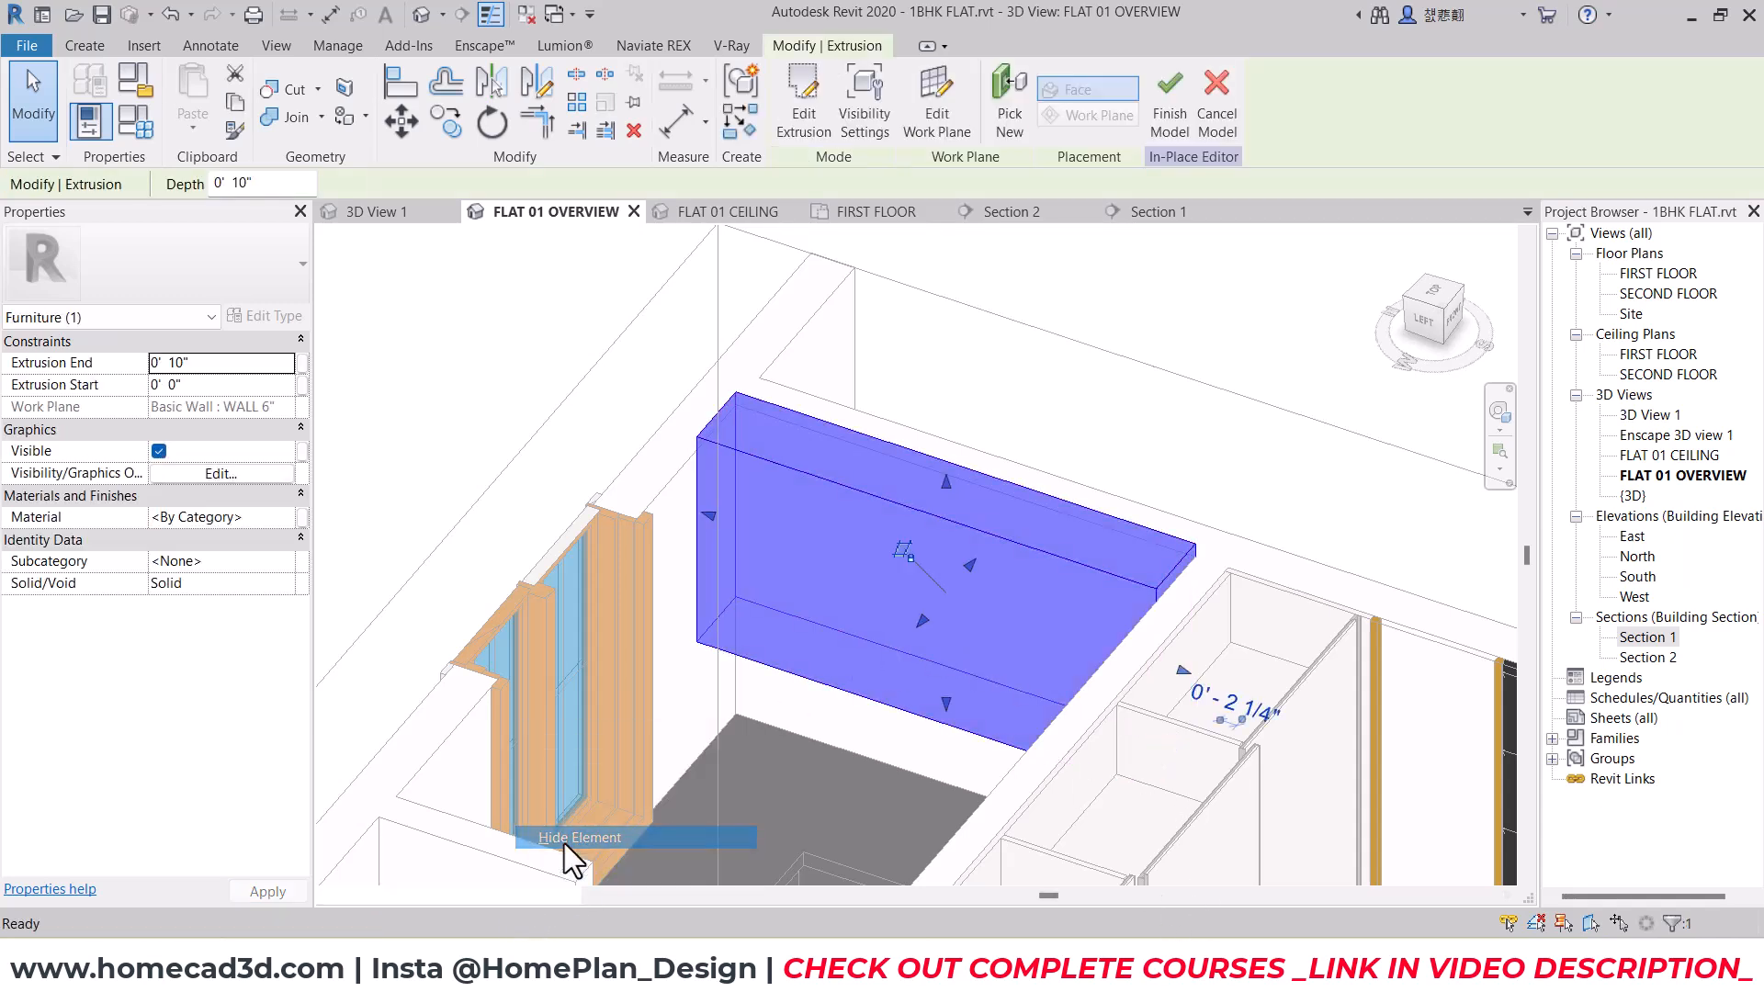
left_click(525, 897)
left_click(529, 878)
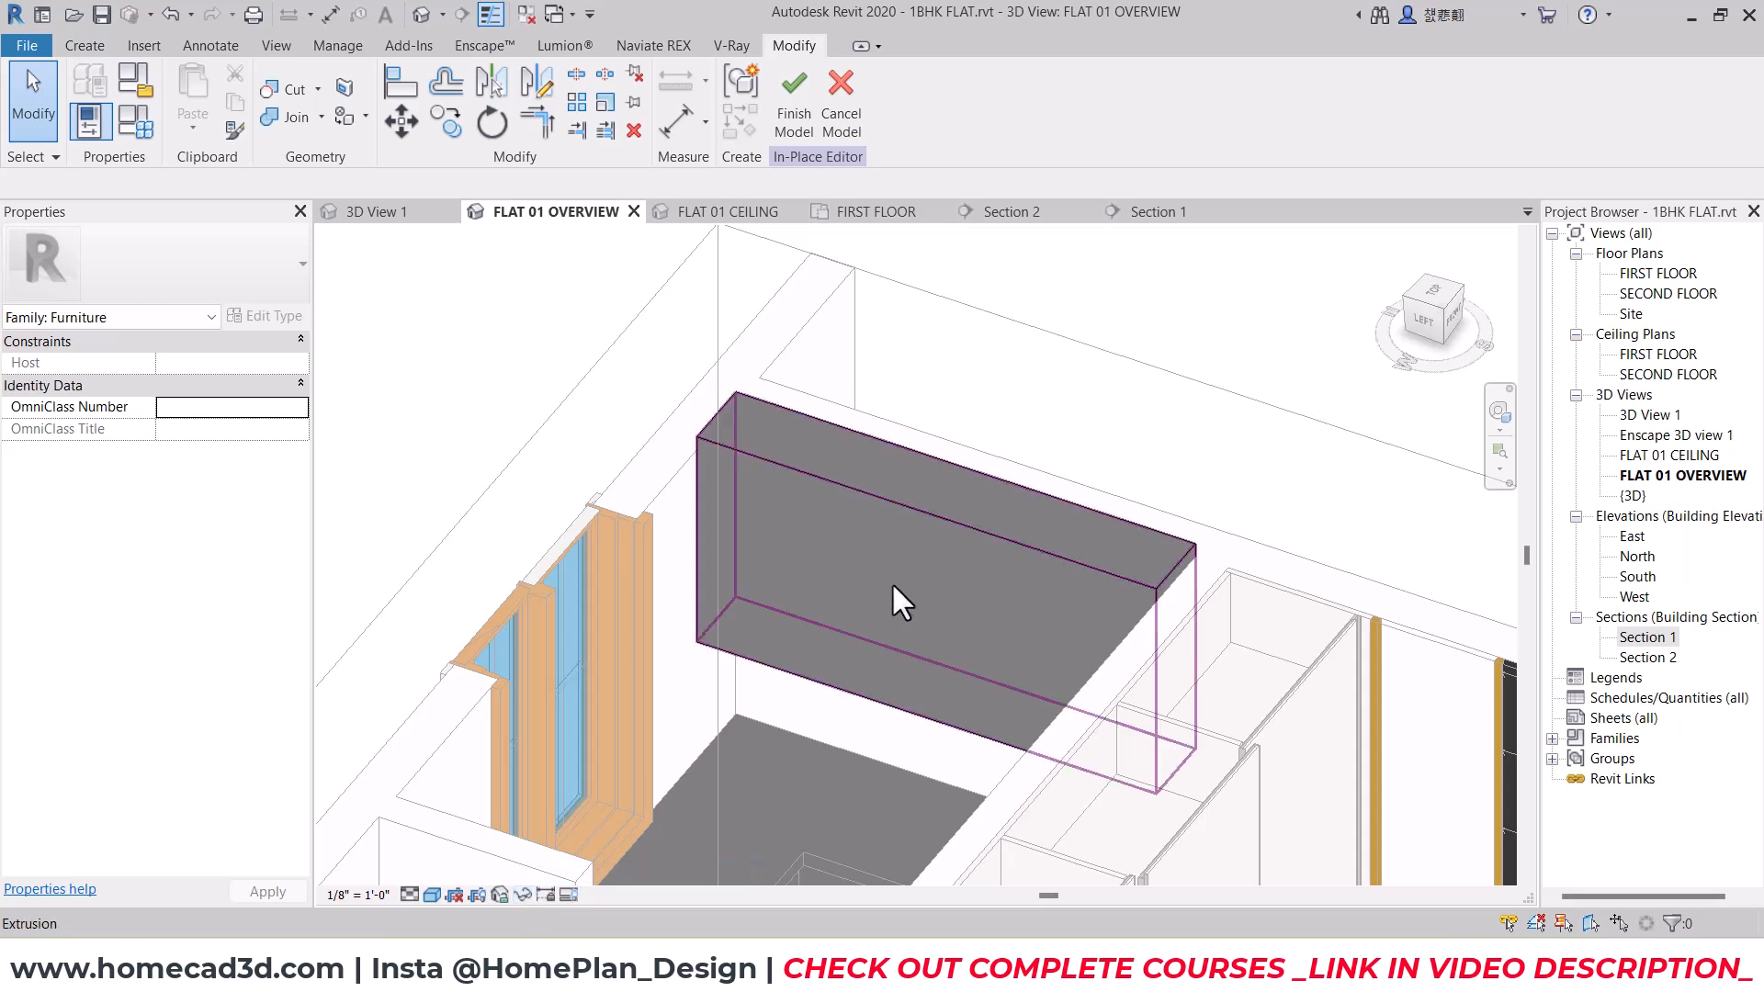
Step: Temporarily isolate the upper cabinet extrusion and orient the 3D view to its left elevation
left_click(894, 589)
left_click(518, 897)
left_click(571, 823)
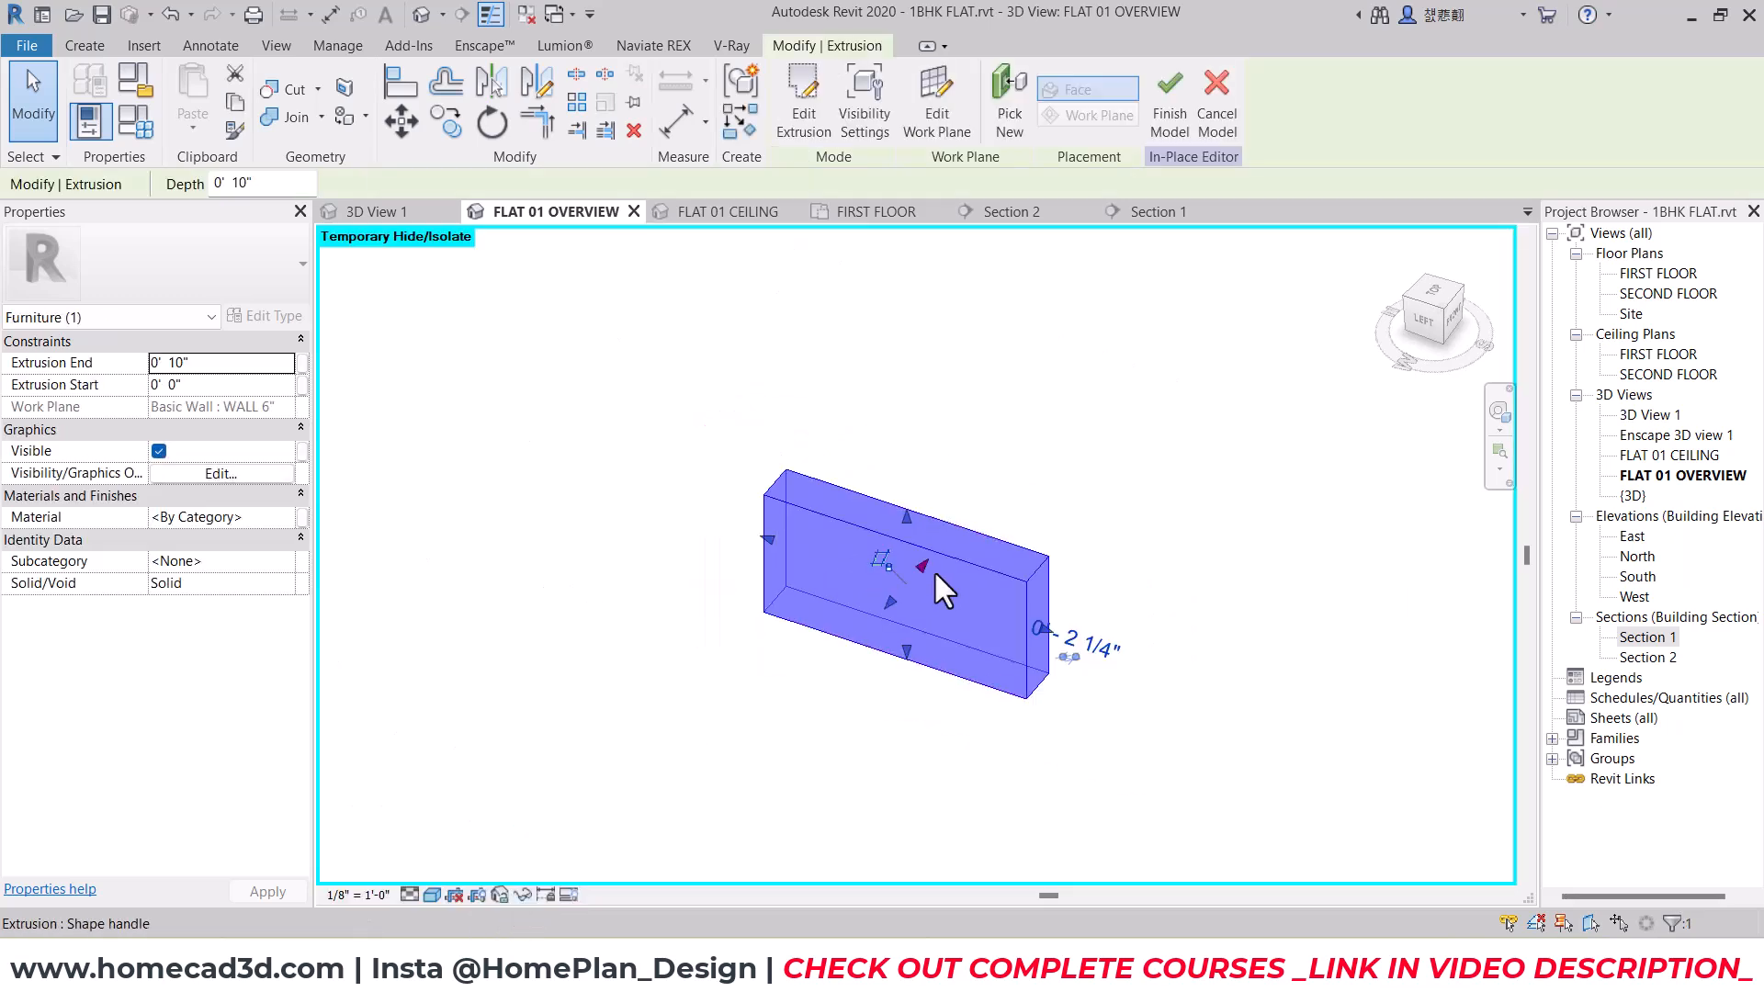
left_click(1422, 347)
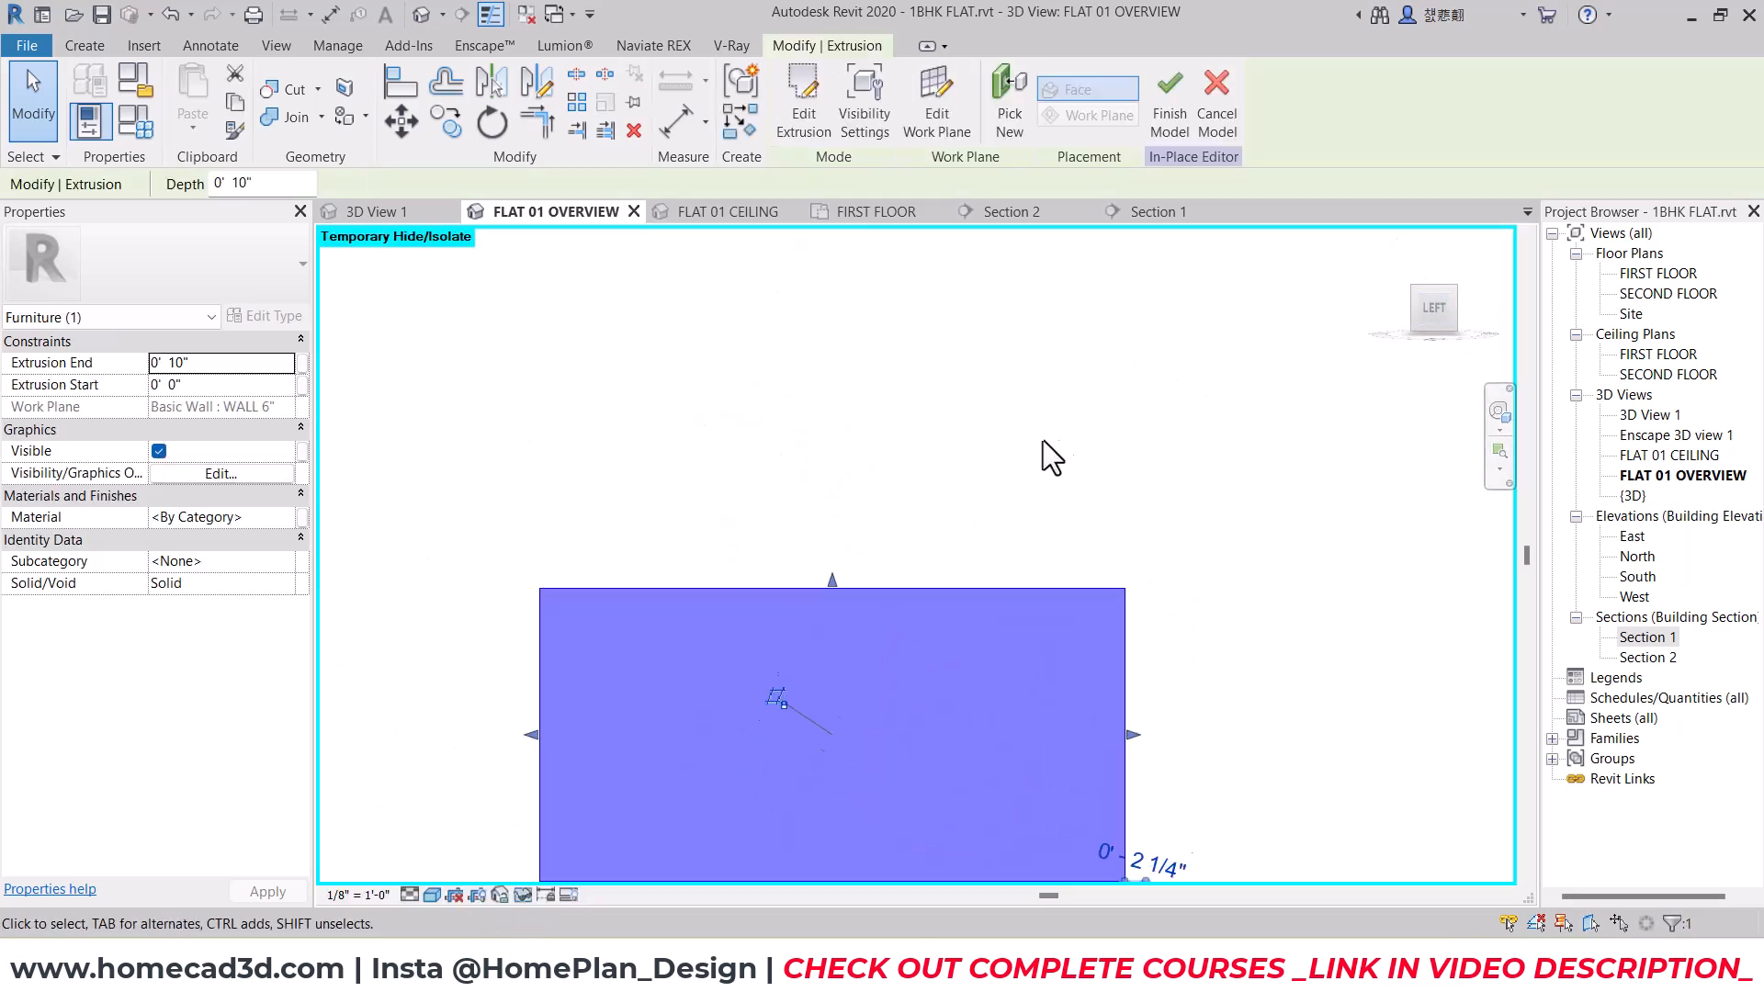
key("Escape")
Step: Start a solid extrusion with the upper cabinet's front face picked as its work plane
left_click(83, 46)
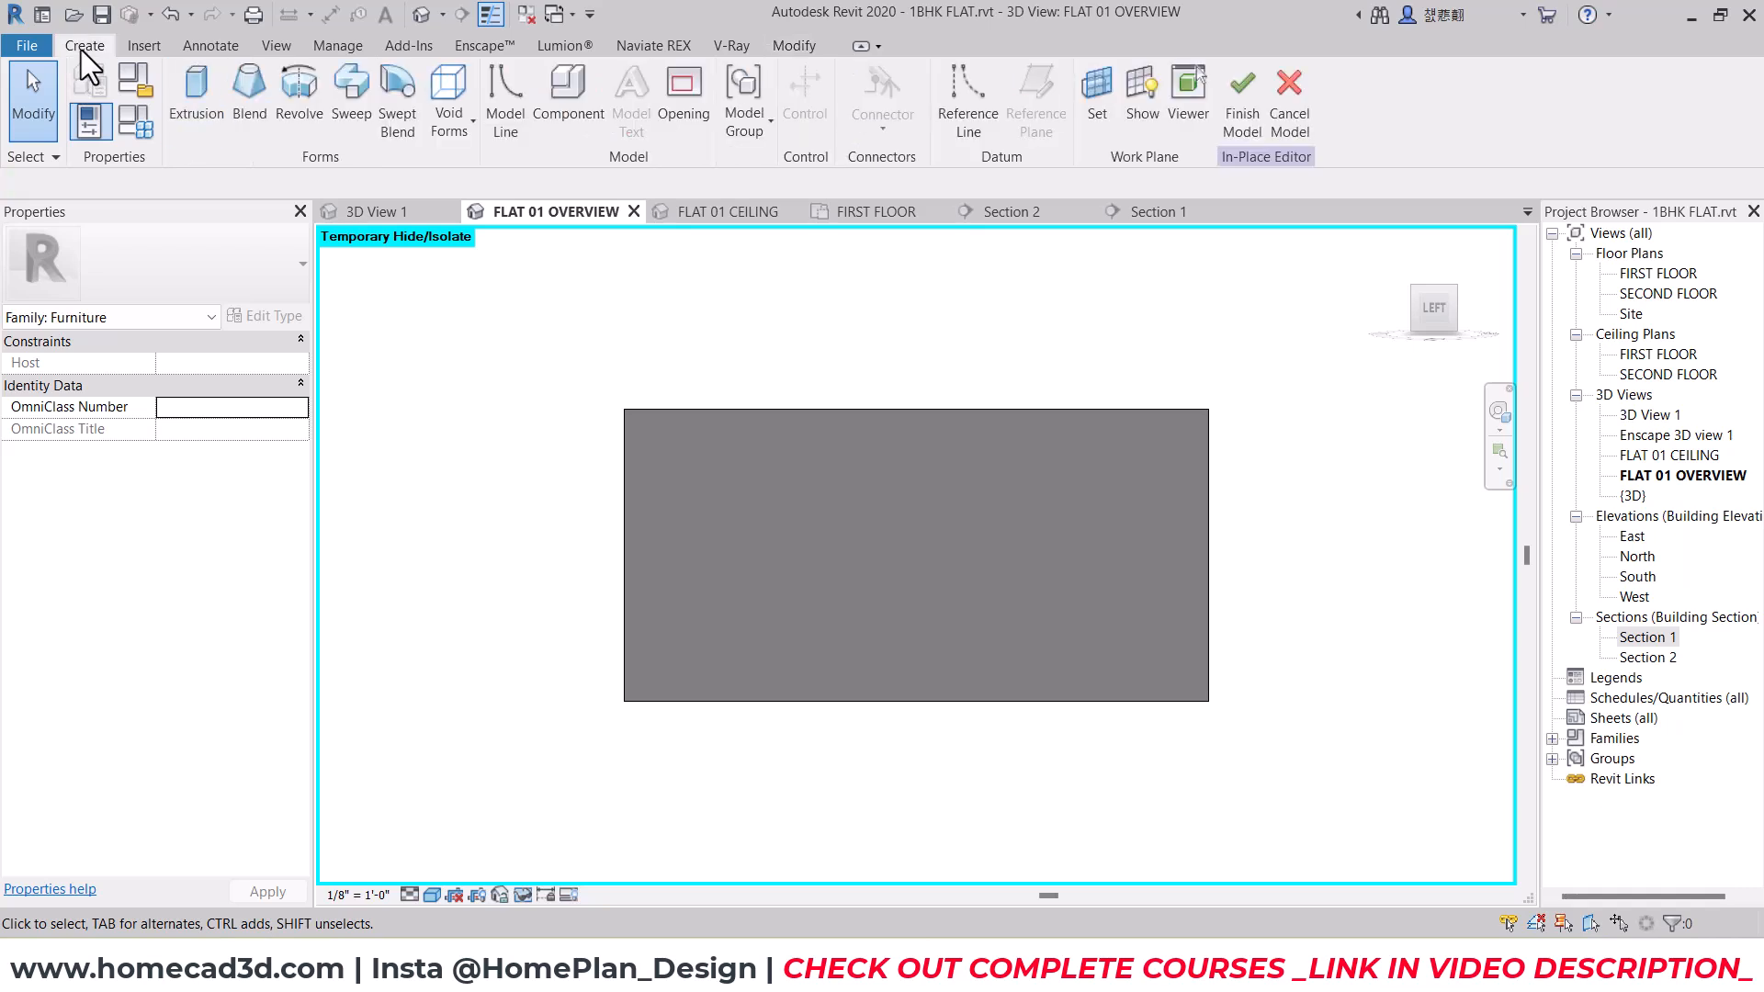
left_click(206, 119)
left_click(998, 79)
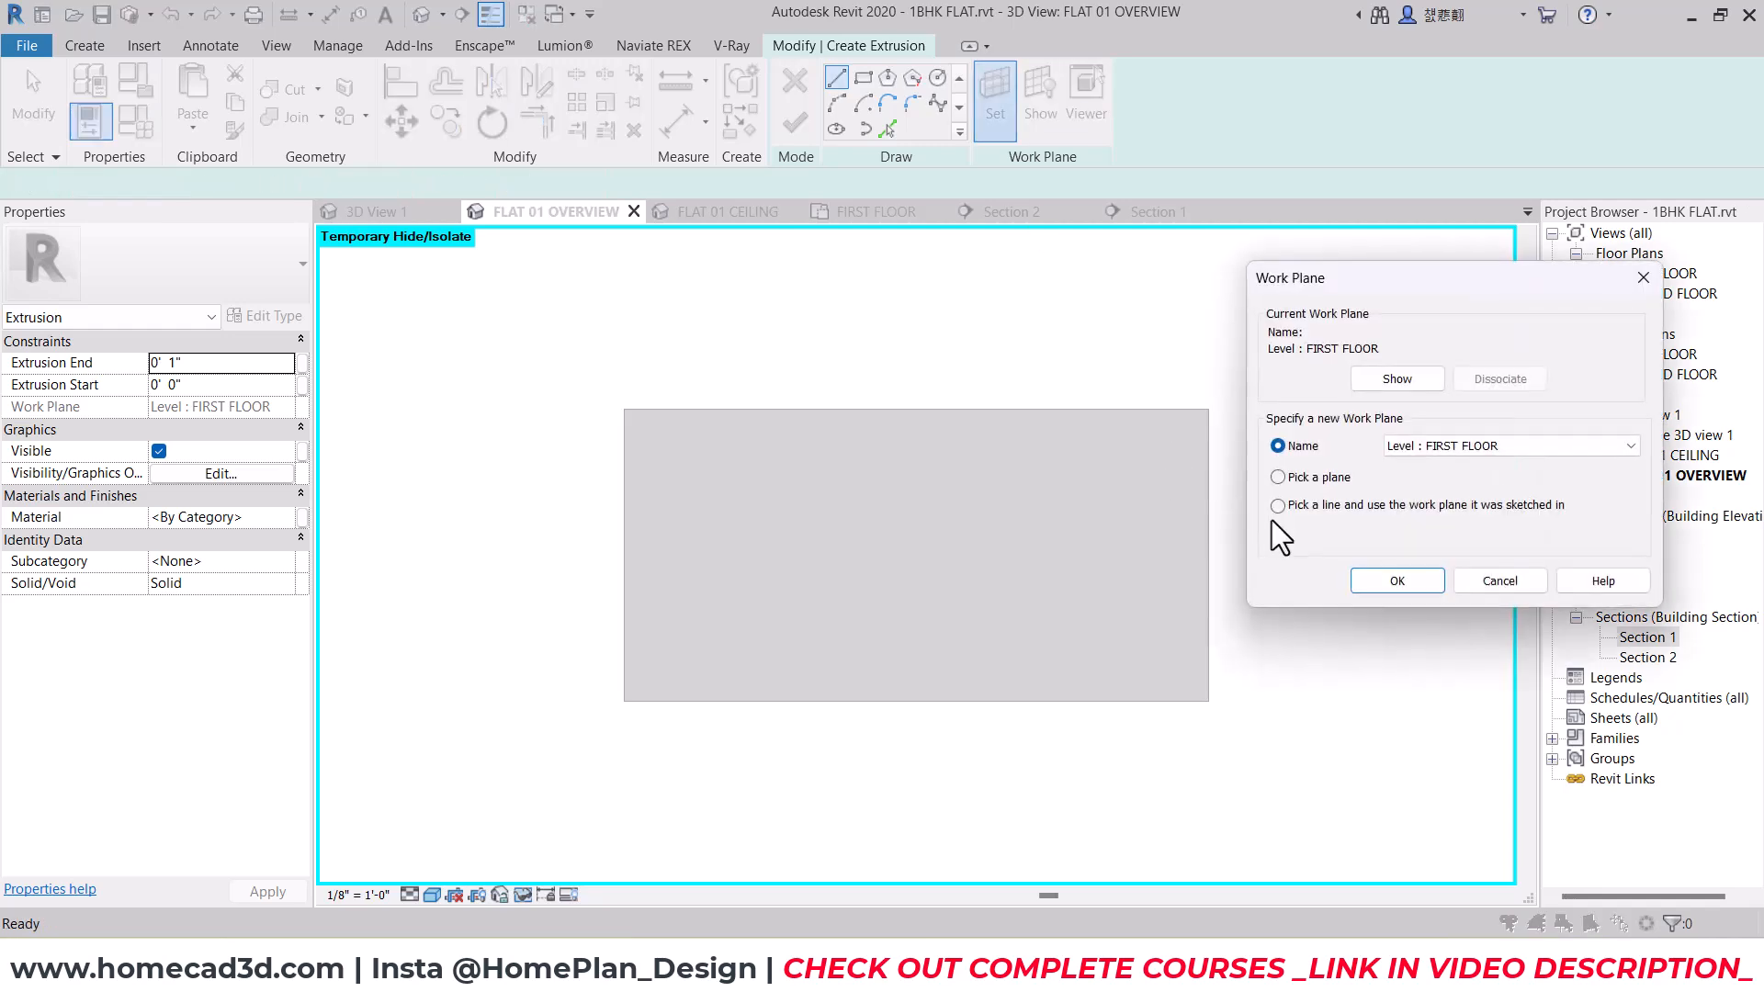
left_click(1298, 483)
left_click(1401, 580)
left_click(828, 504)
Step: Sketch a rectangle covering the whole cabinet front and finish it as a 1" thick front panel
left_click(861, 78)
left_click(625, 410)
left_click(1209, 701)
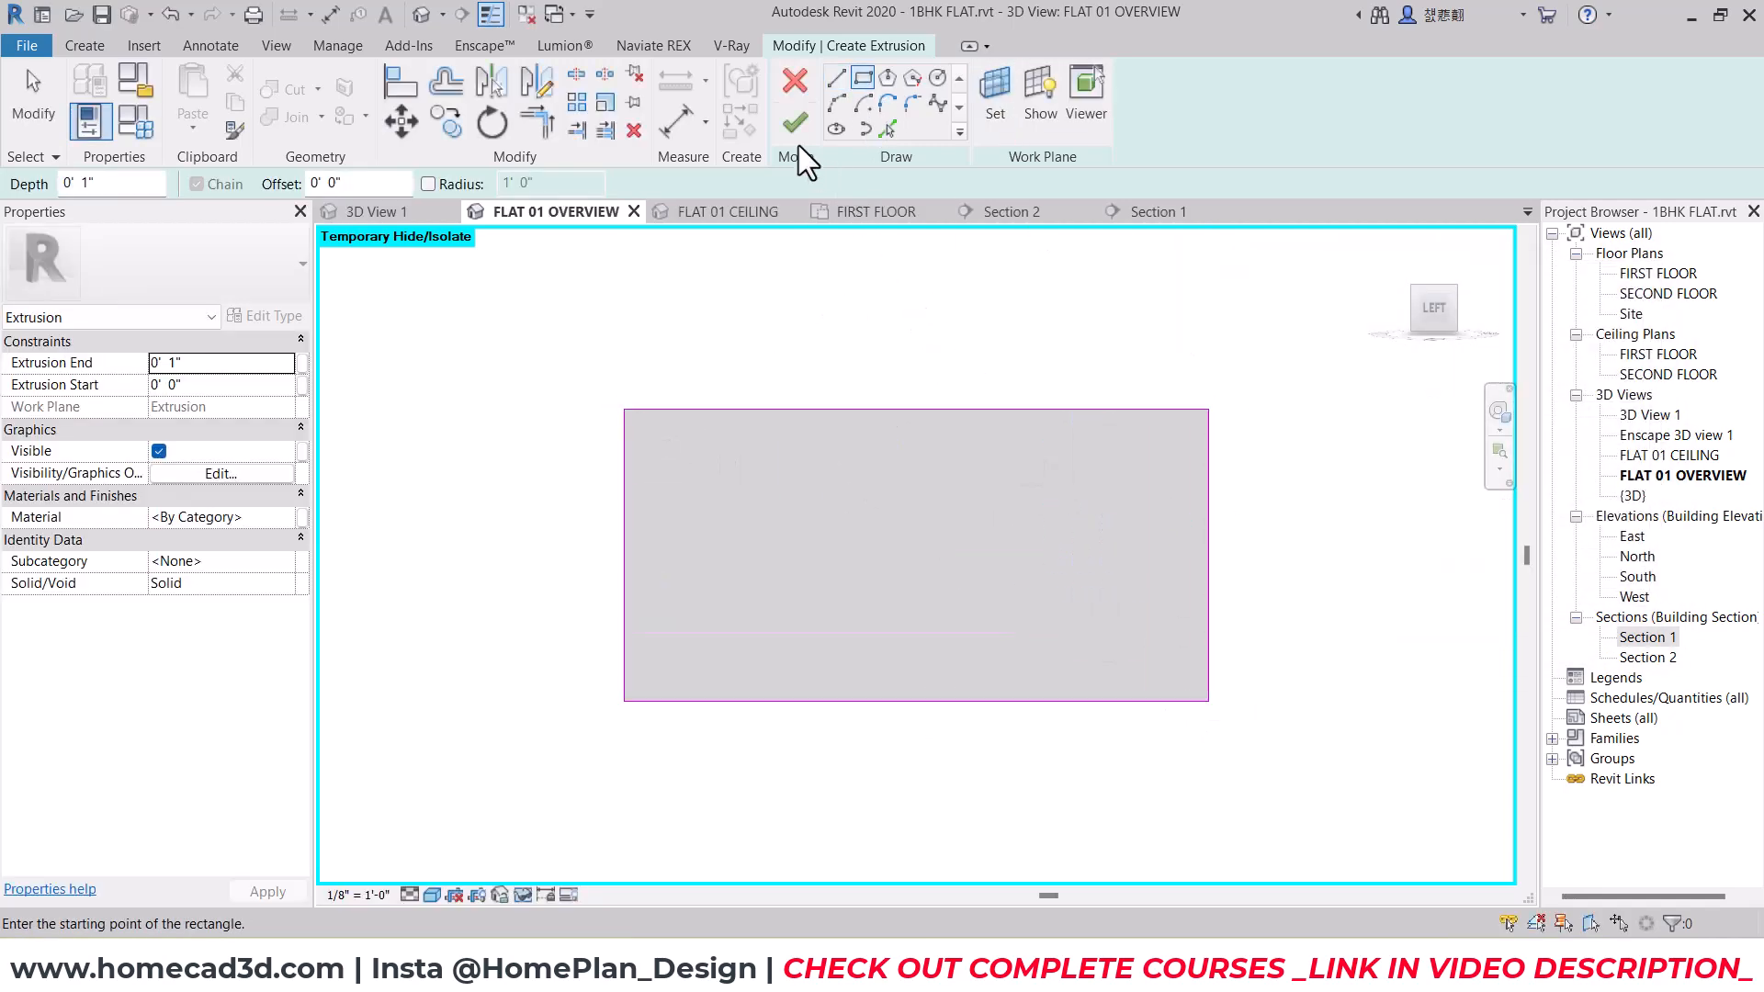
left_click(796, 123)
middle_click_drag(1231, 384, 1018, 563, "shift")
scroll(1018, 551, "up", 3)
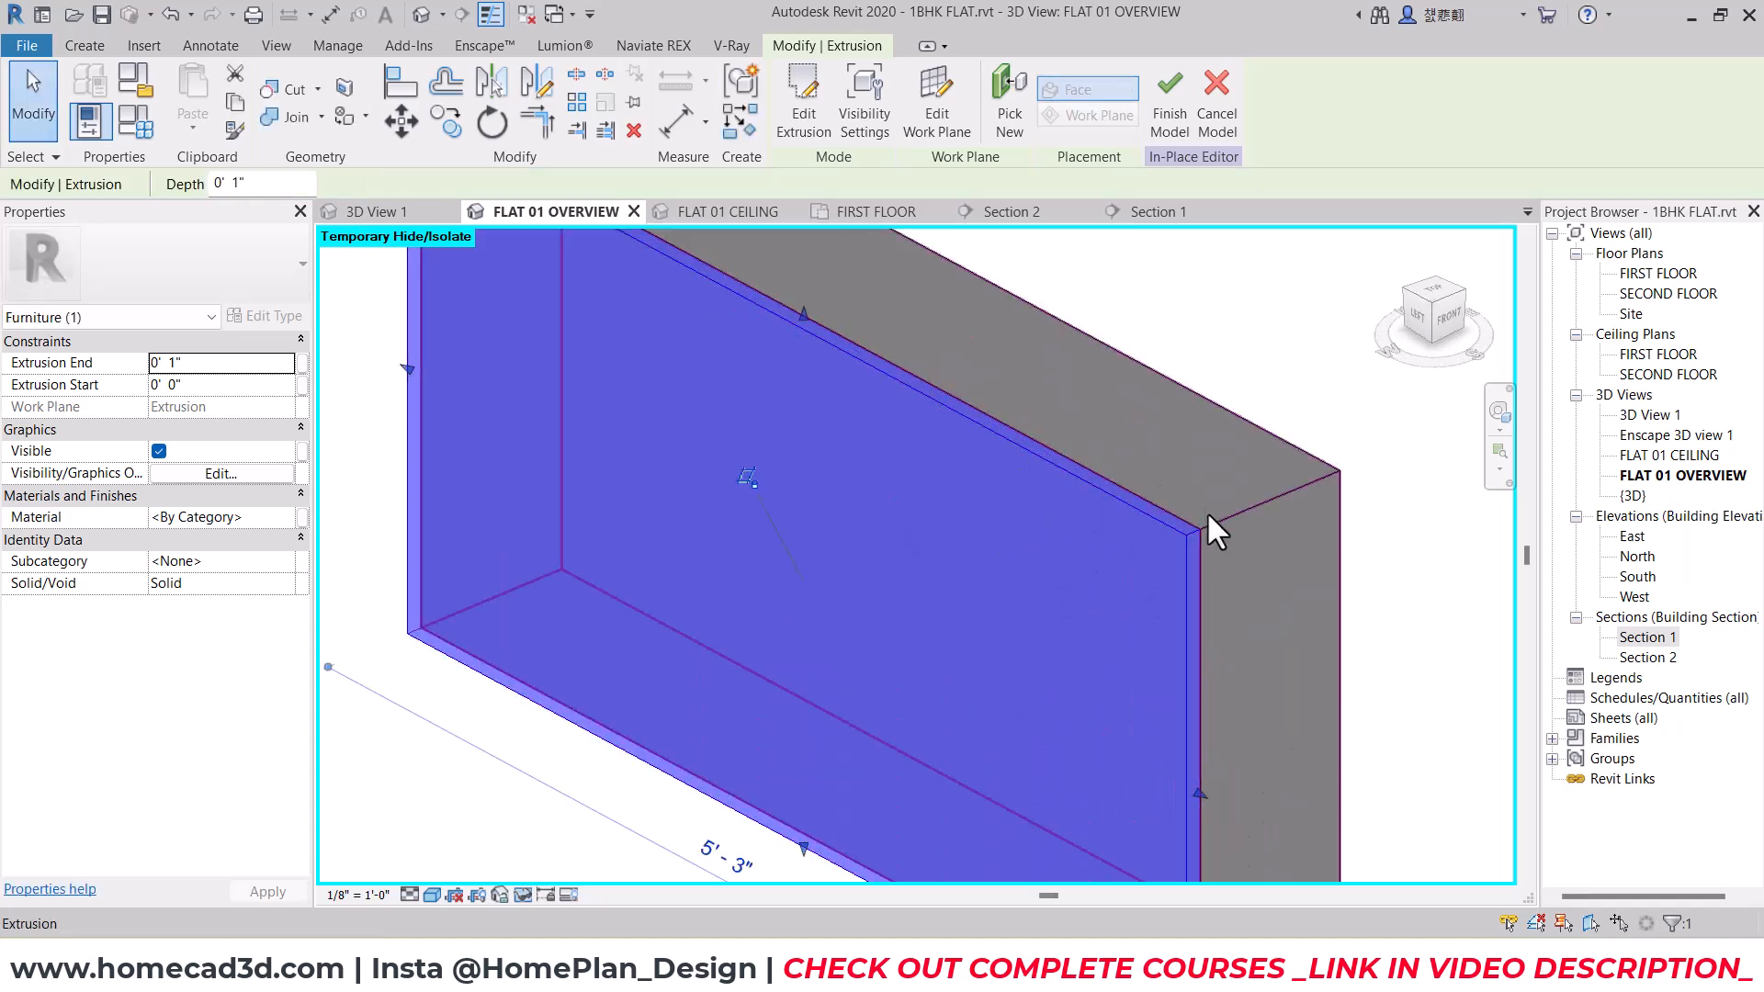
key("Escape")
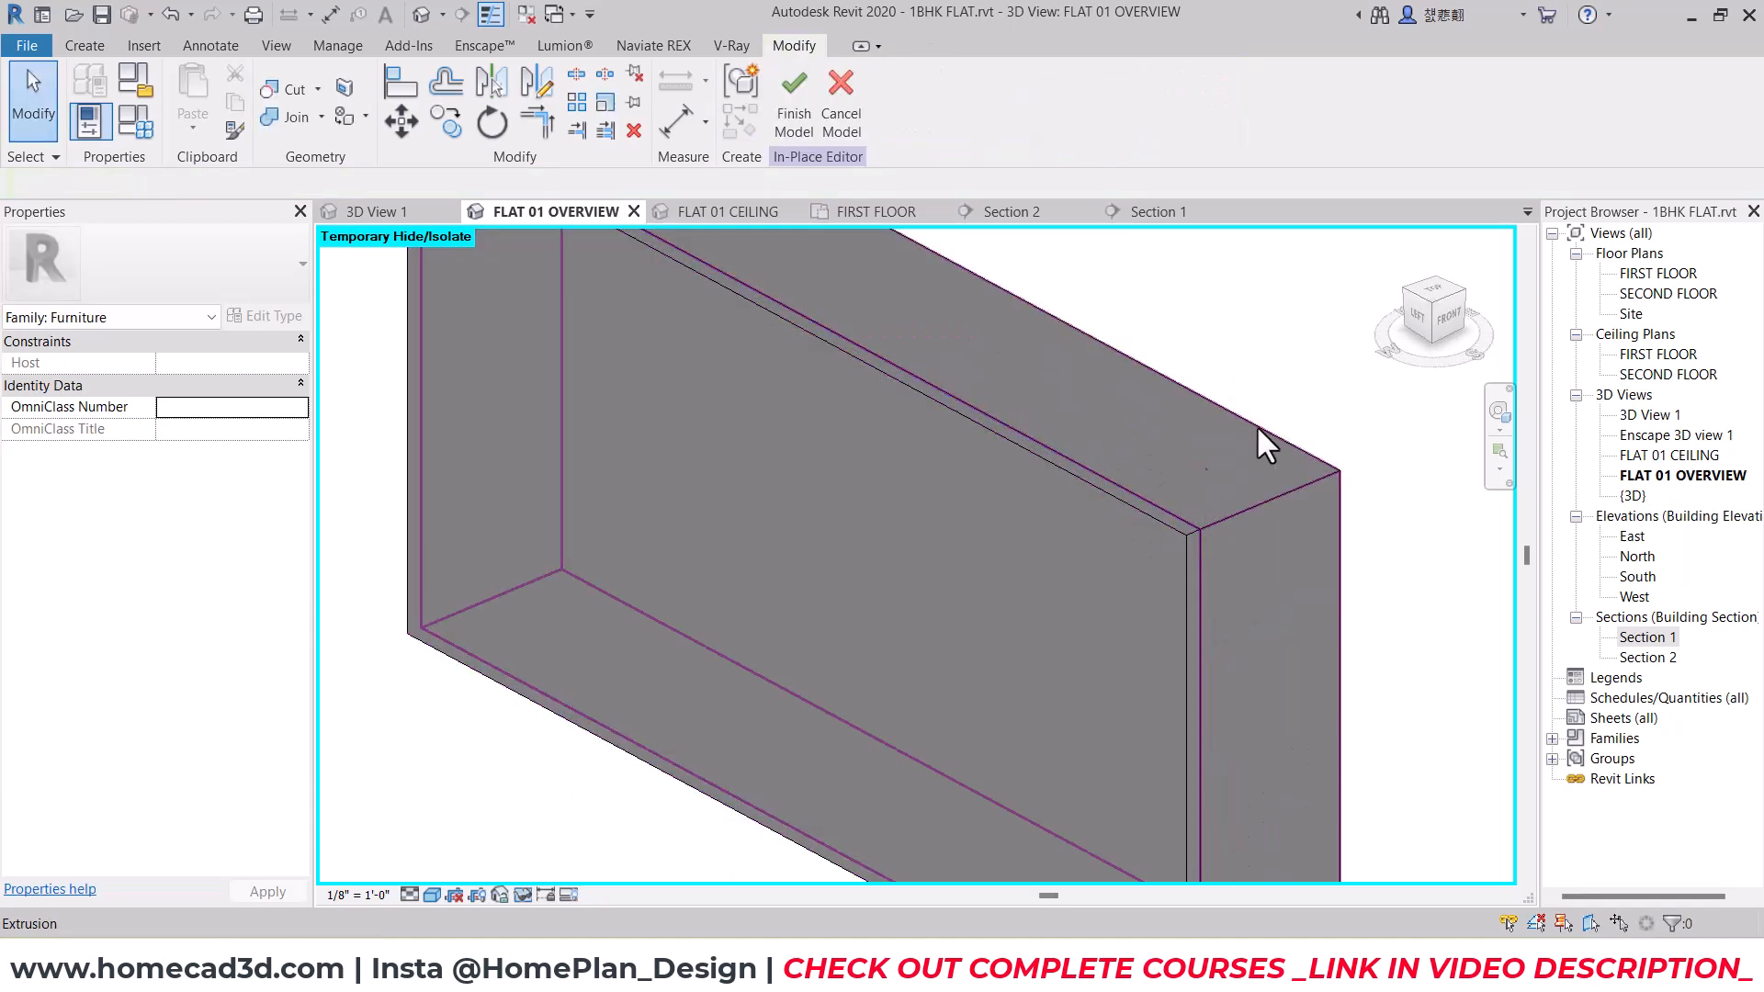
Step: Orient the view to the left elevation and start a void extrusion with the front panel's face as its work plane
left_click(1417, 316)
left_click(85, 45)
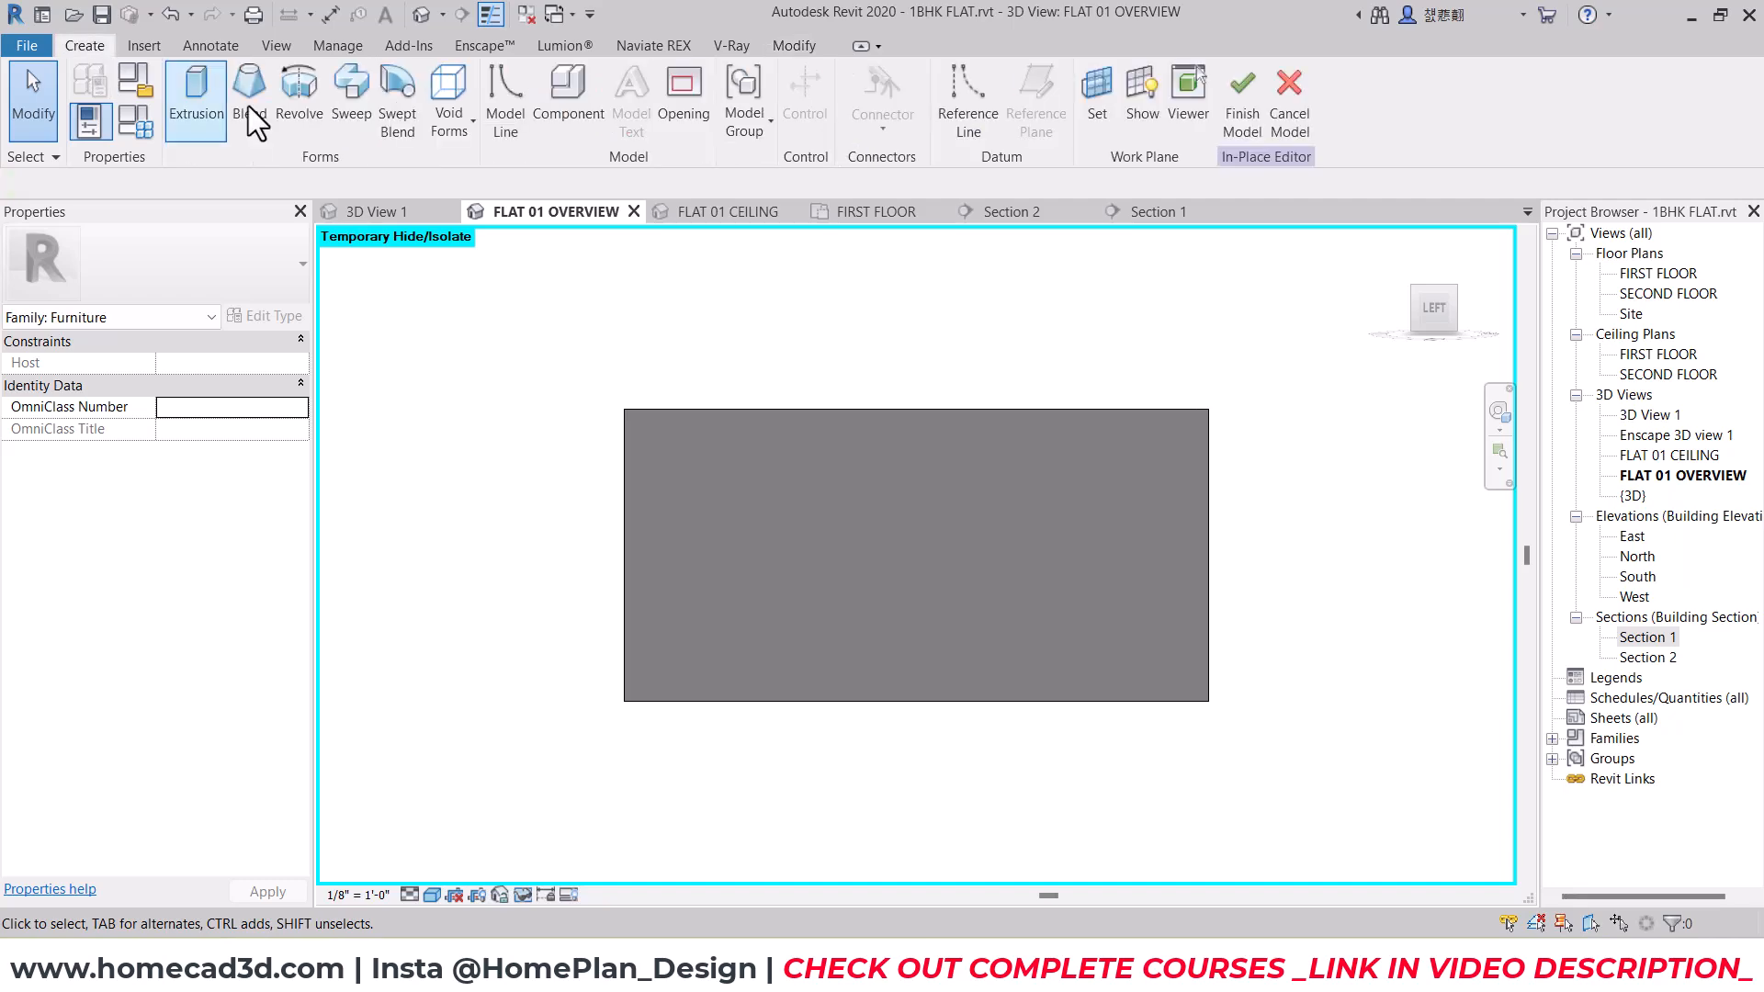
left_click(455, 136)
left_click(466, 162)
left_click(997, 110)
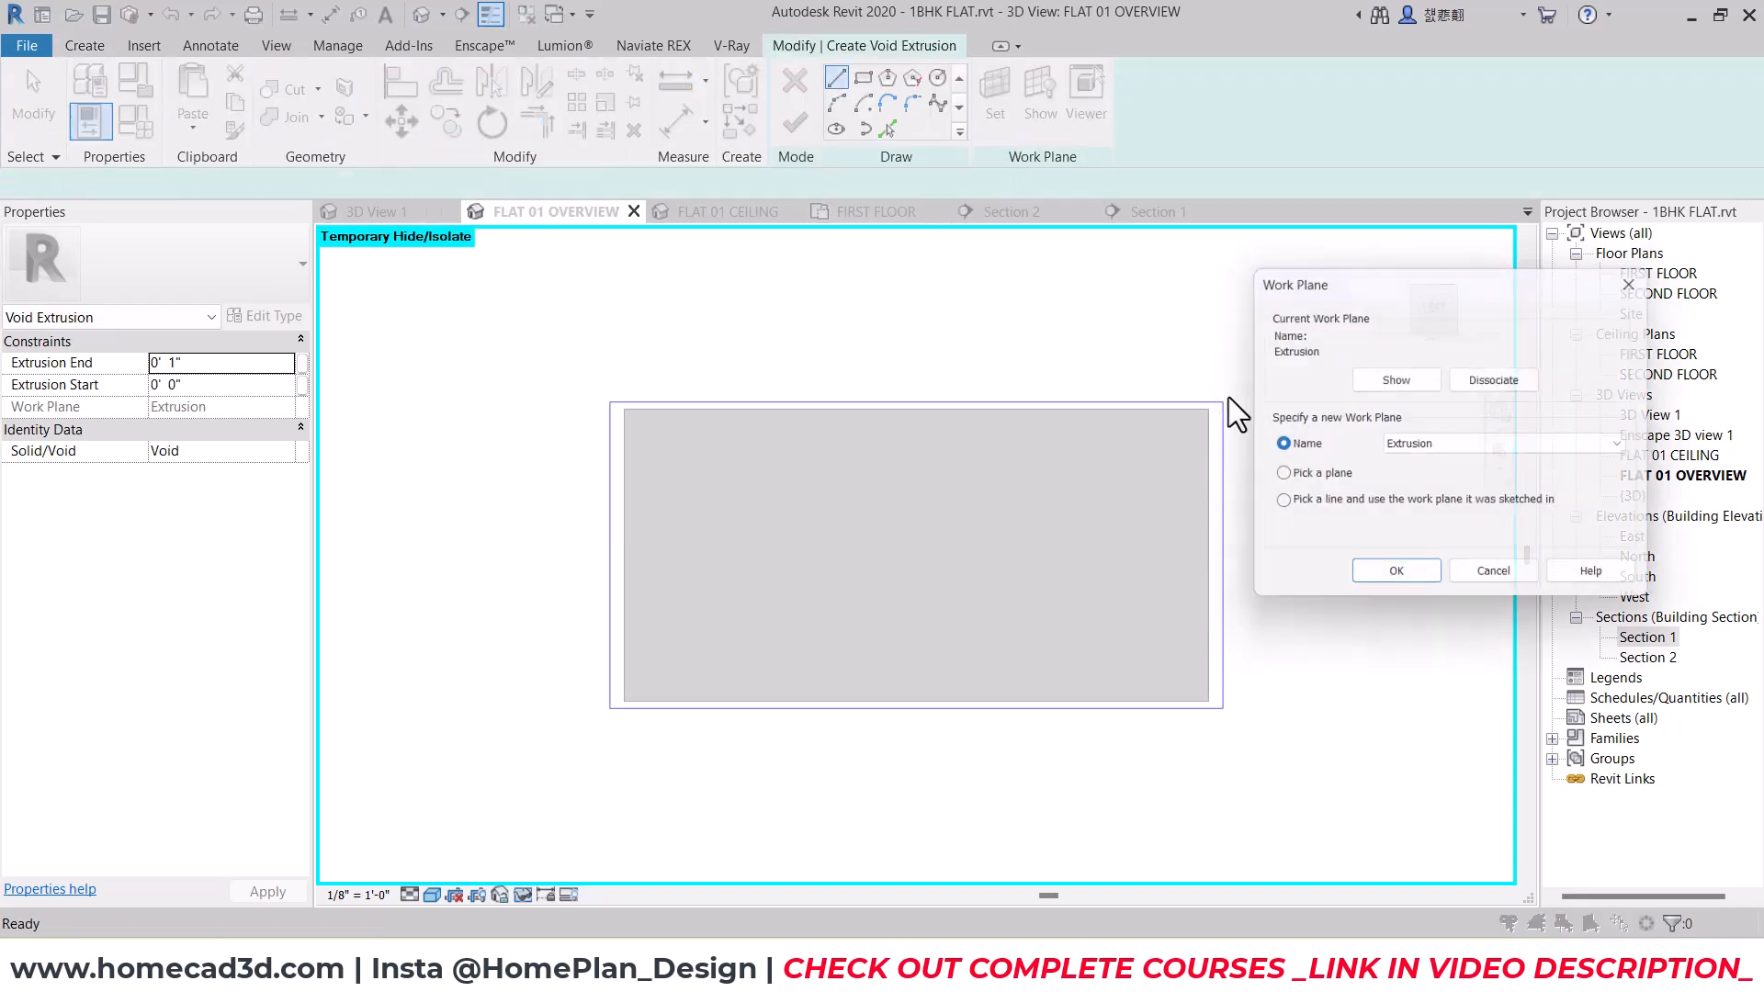
left_click(1384, 588)
left_click(761, 478)
Step: Sketch a full-height strip 0.25" wide along the front panel's left edge and finish it as a 1" deep void
left_click(623, 410)
scroll(634, 648, "up", 1)
left_click(621, 720)
scroll(621, 718, "up", 2)
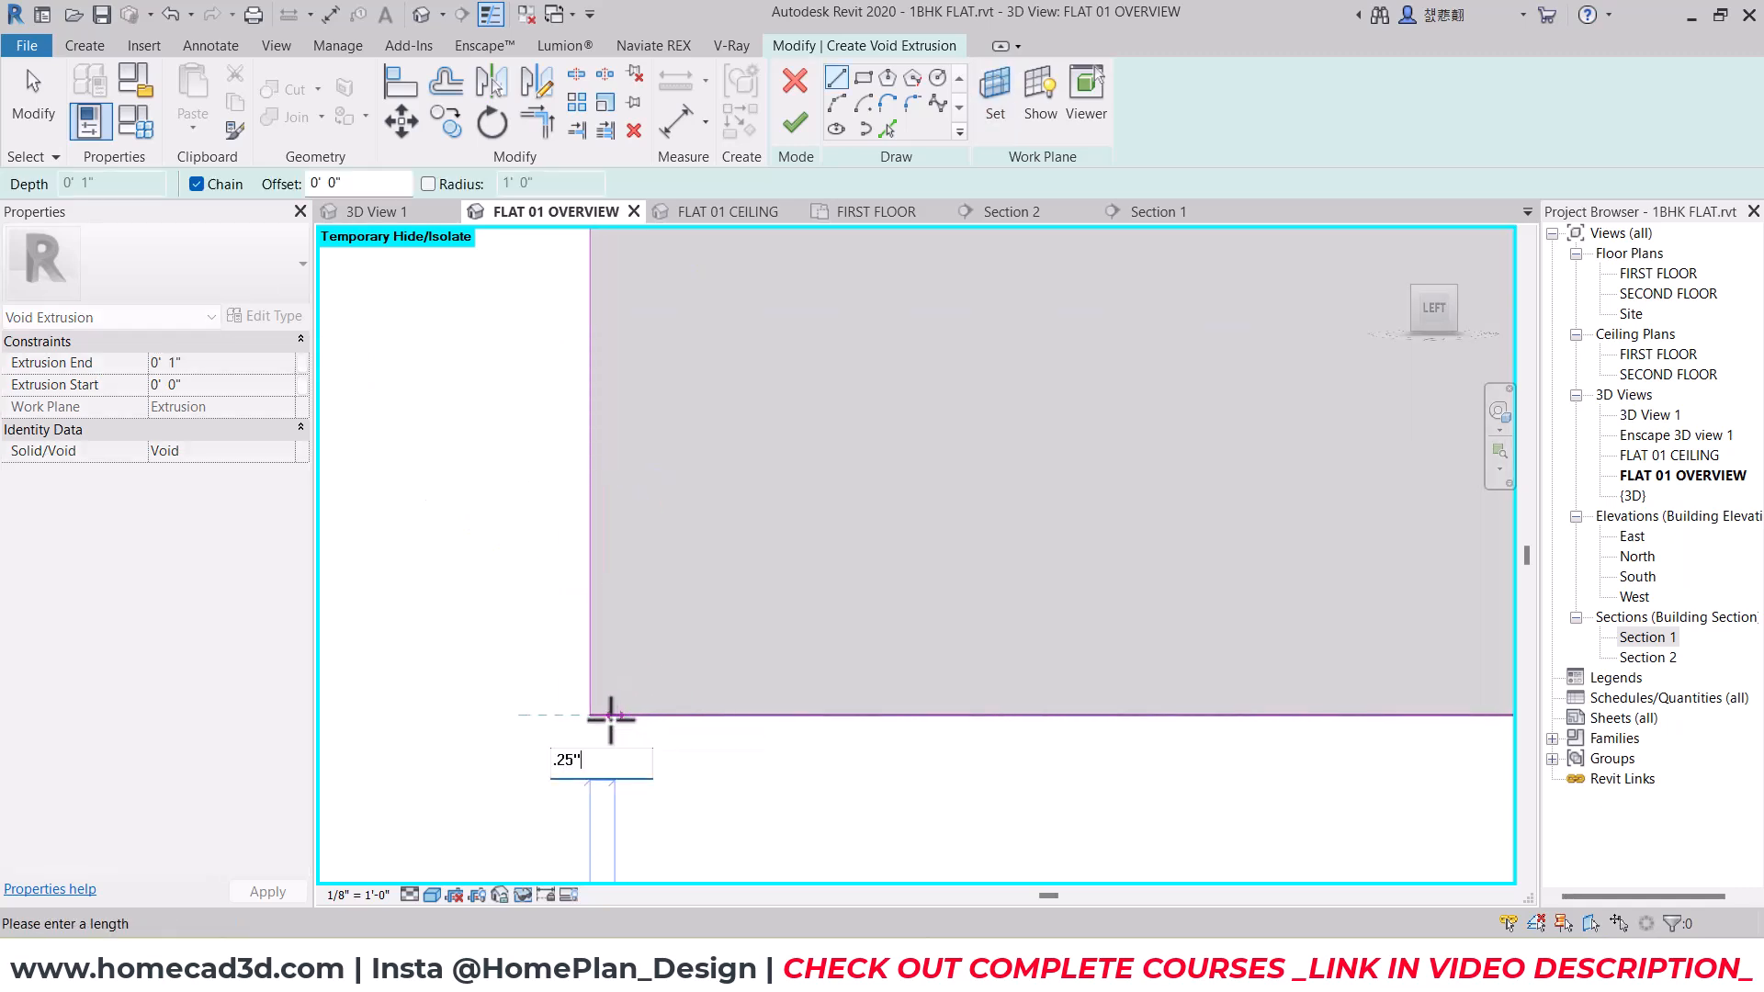
type(".25\"")
key("Return")
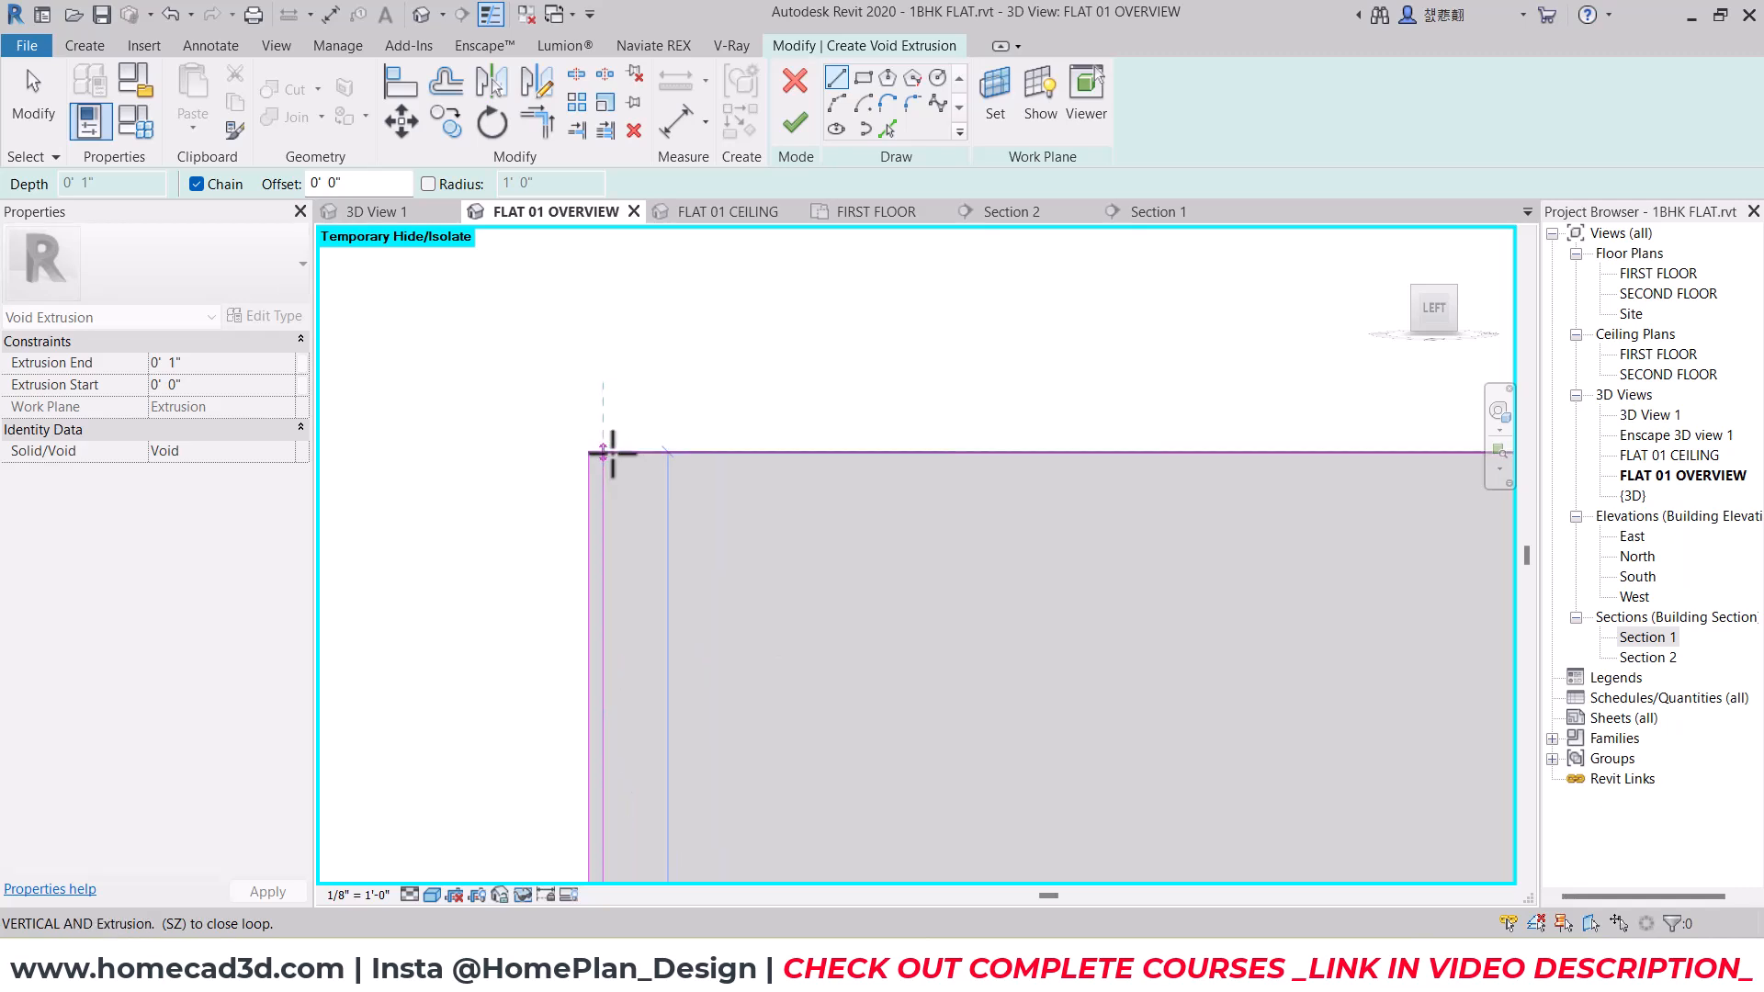
left_click(591, 453)
key("Escape")
key("Escape")
left_click(791, 116)
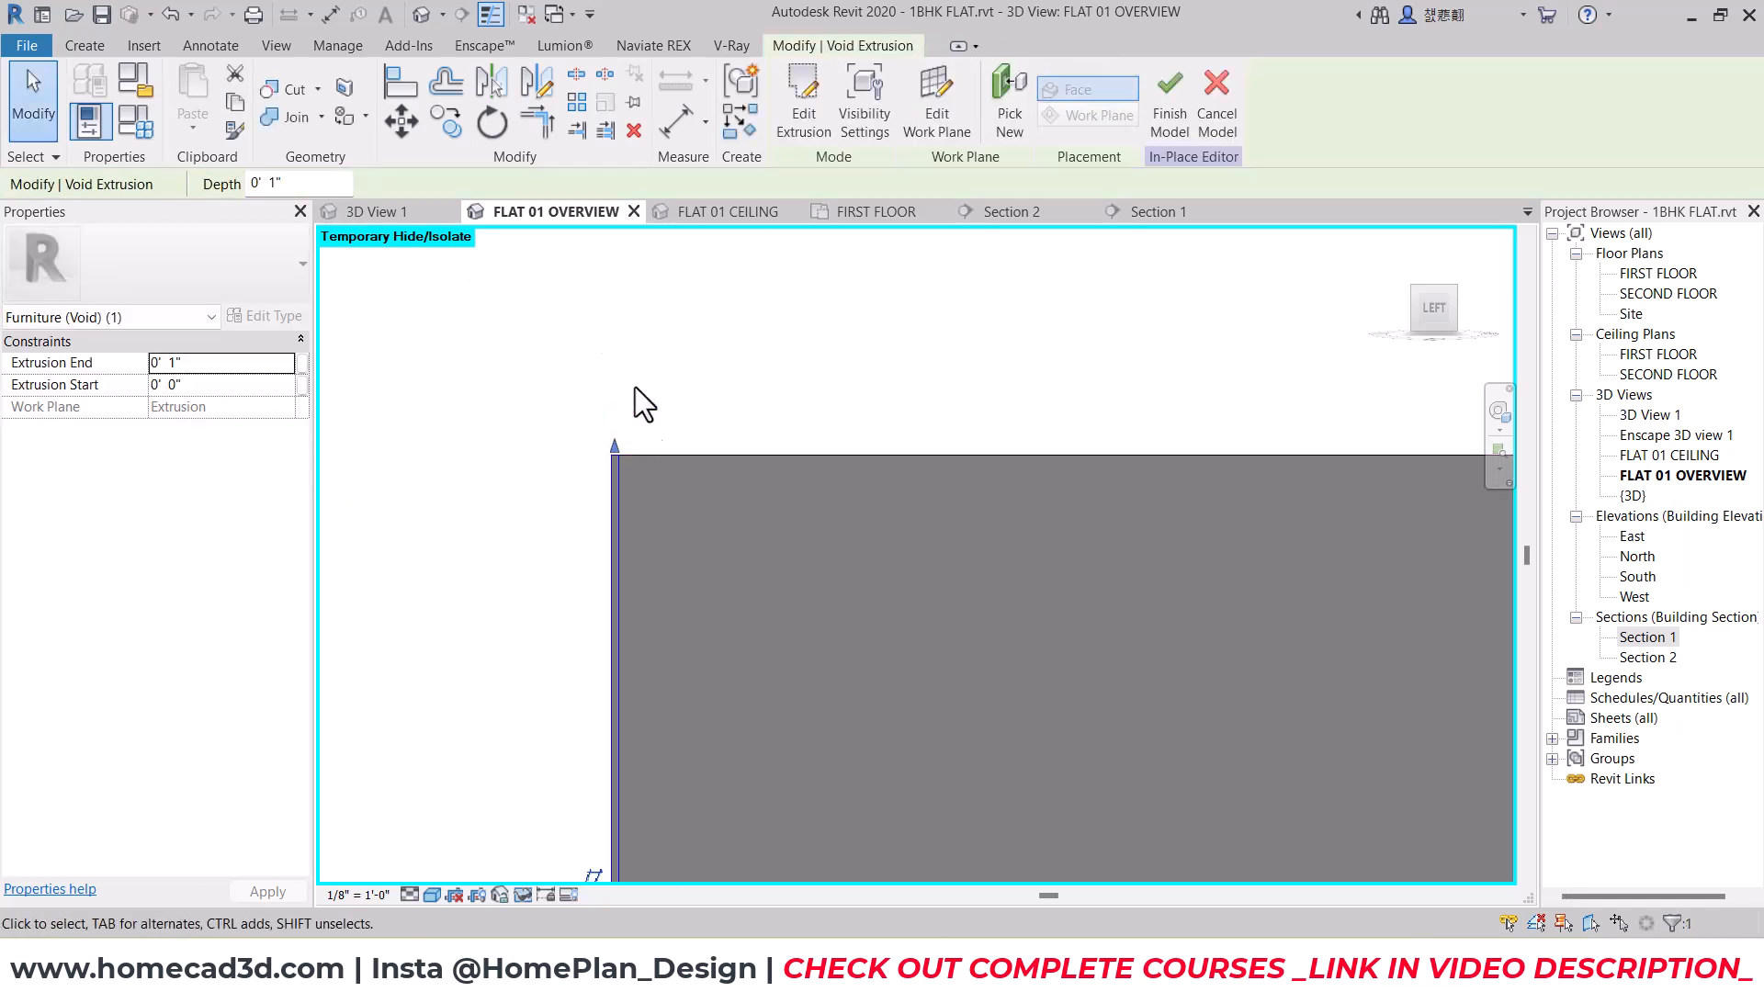
Step: Array the void strip from the front panel's left edge to its right edge with a count of 5
left_click(578, 103)
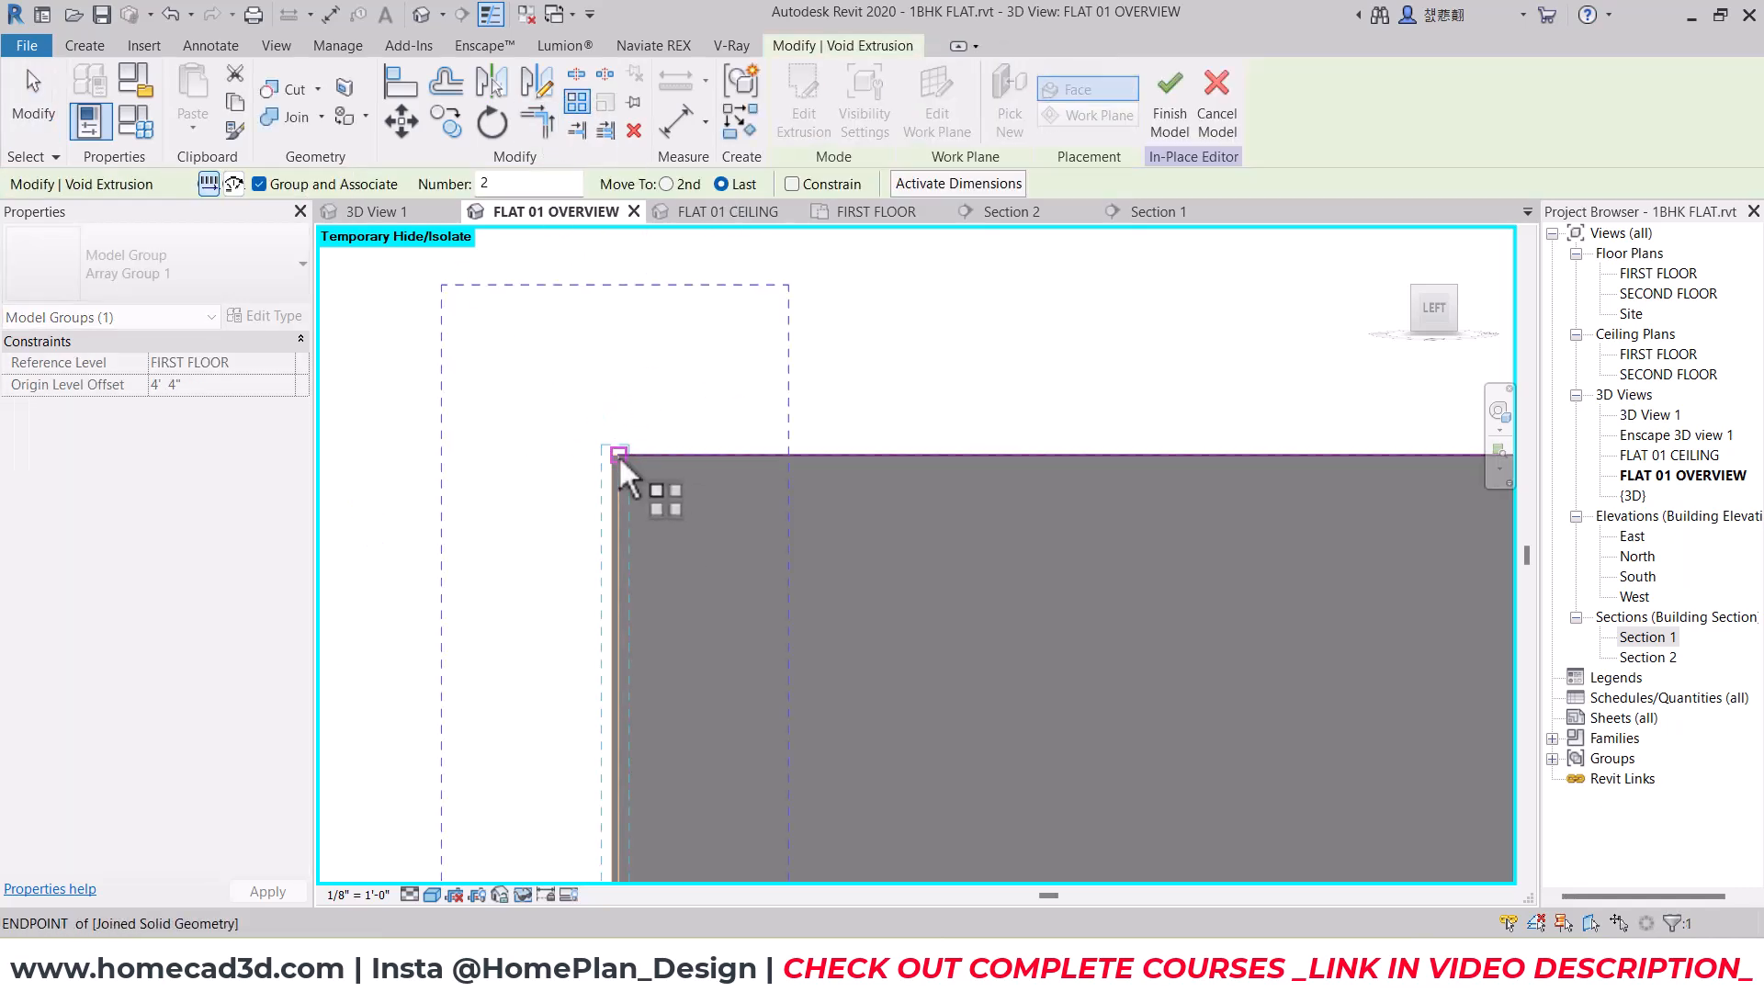
left_click(617, 453)
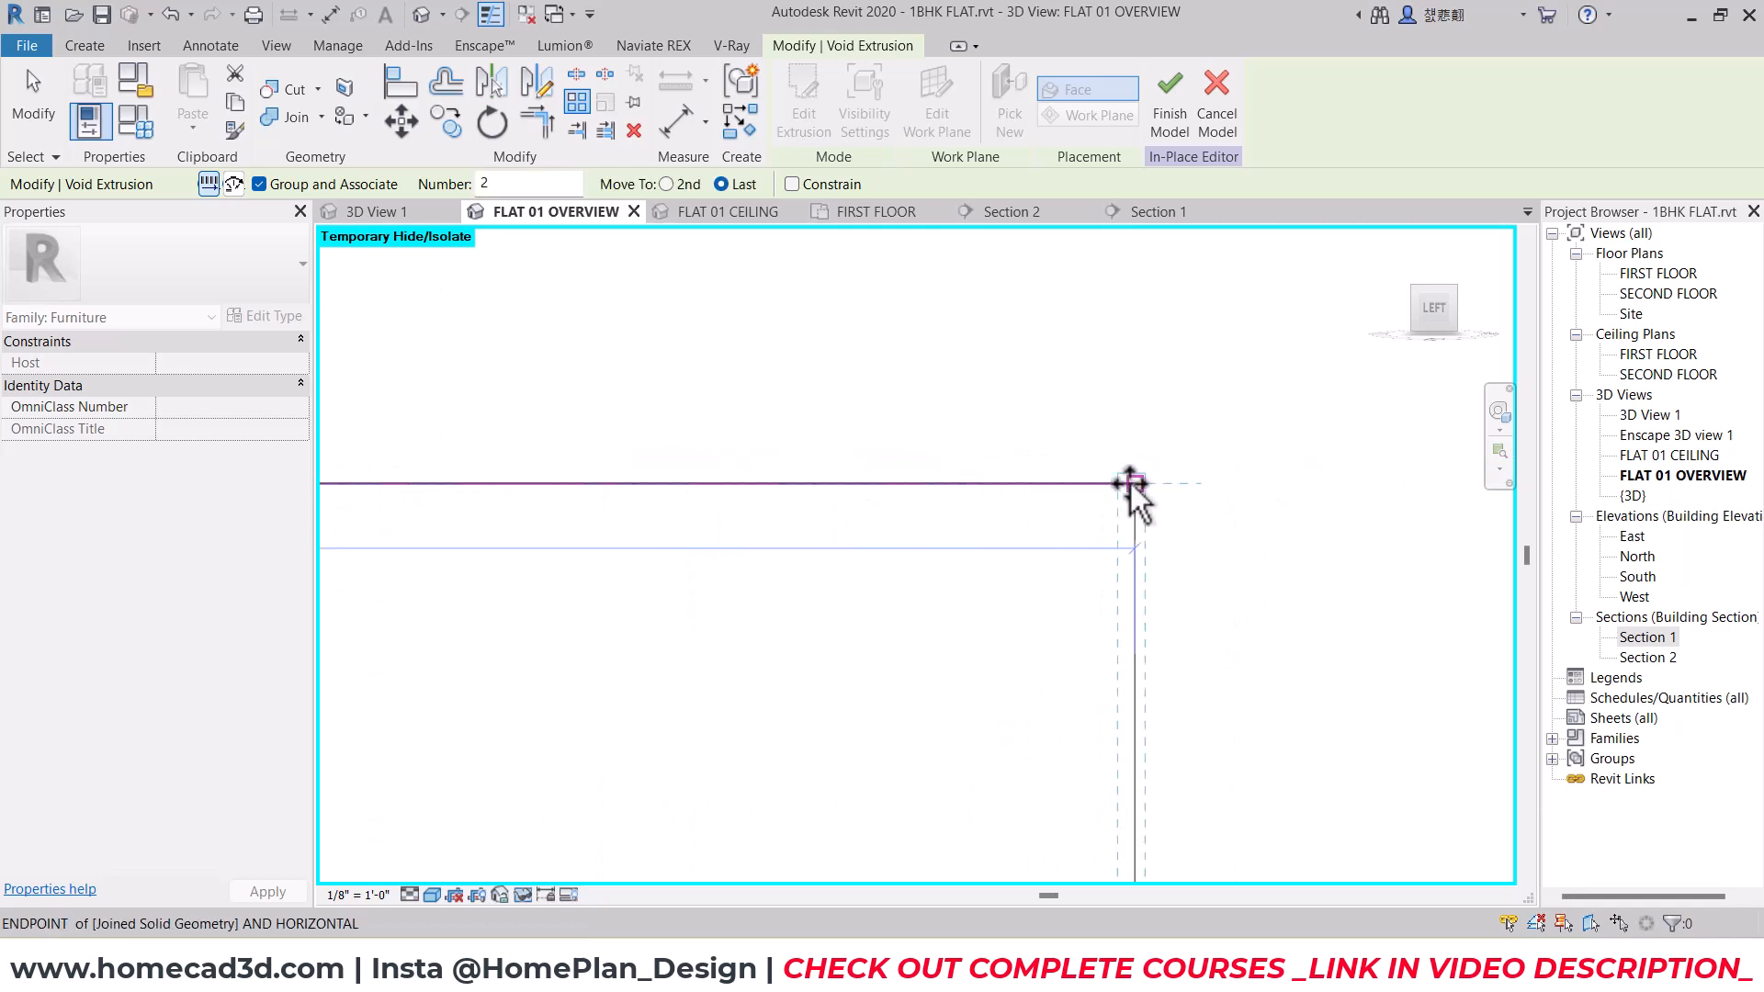
left_click(1130, 483)
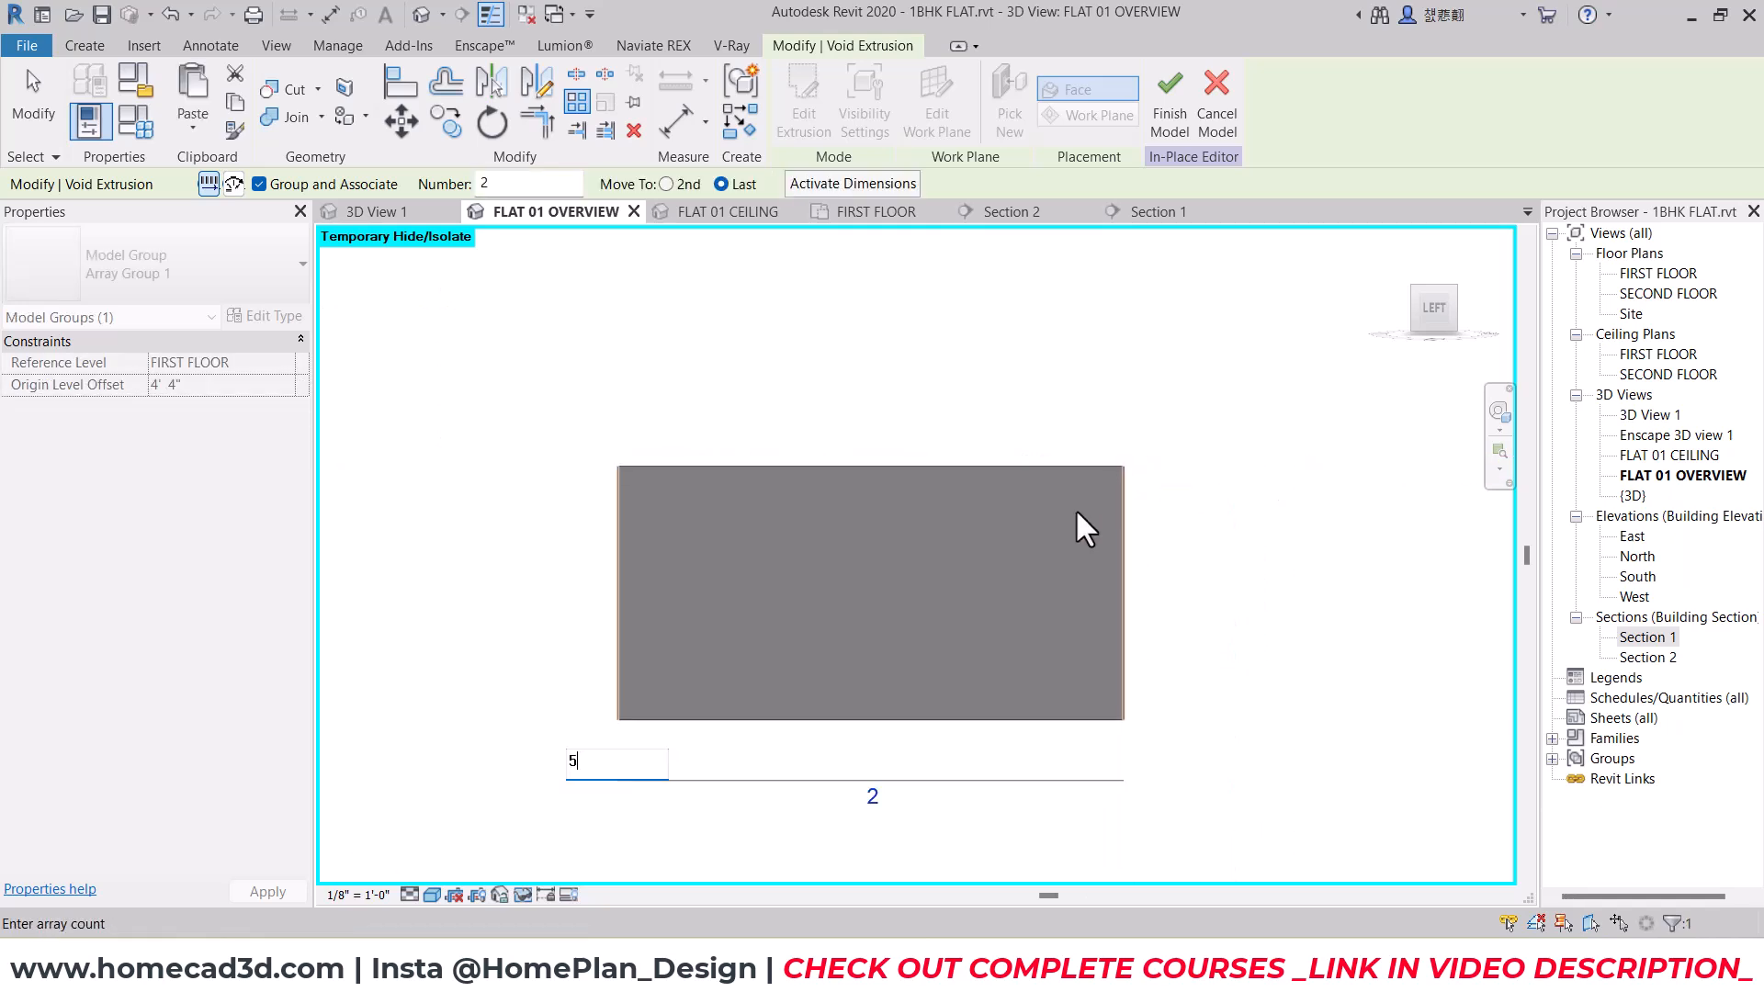
type("5")
key("Return")
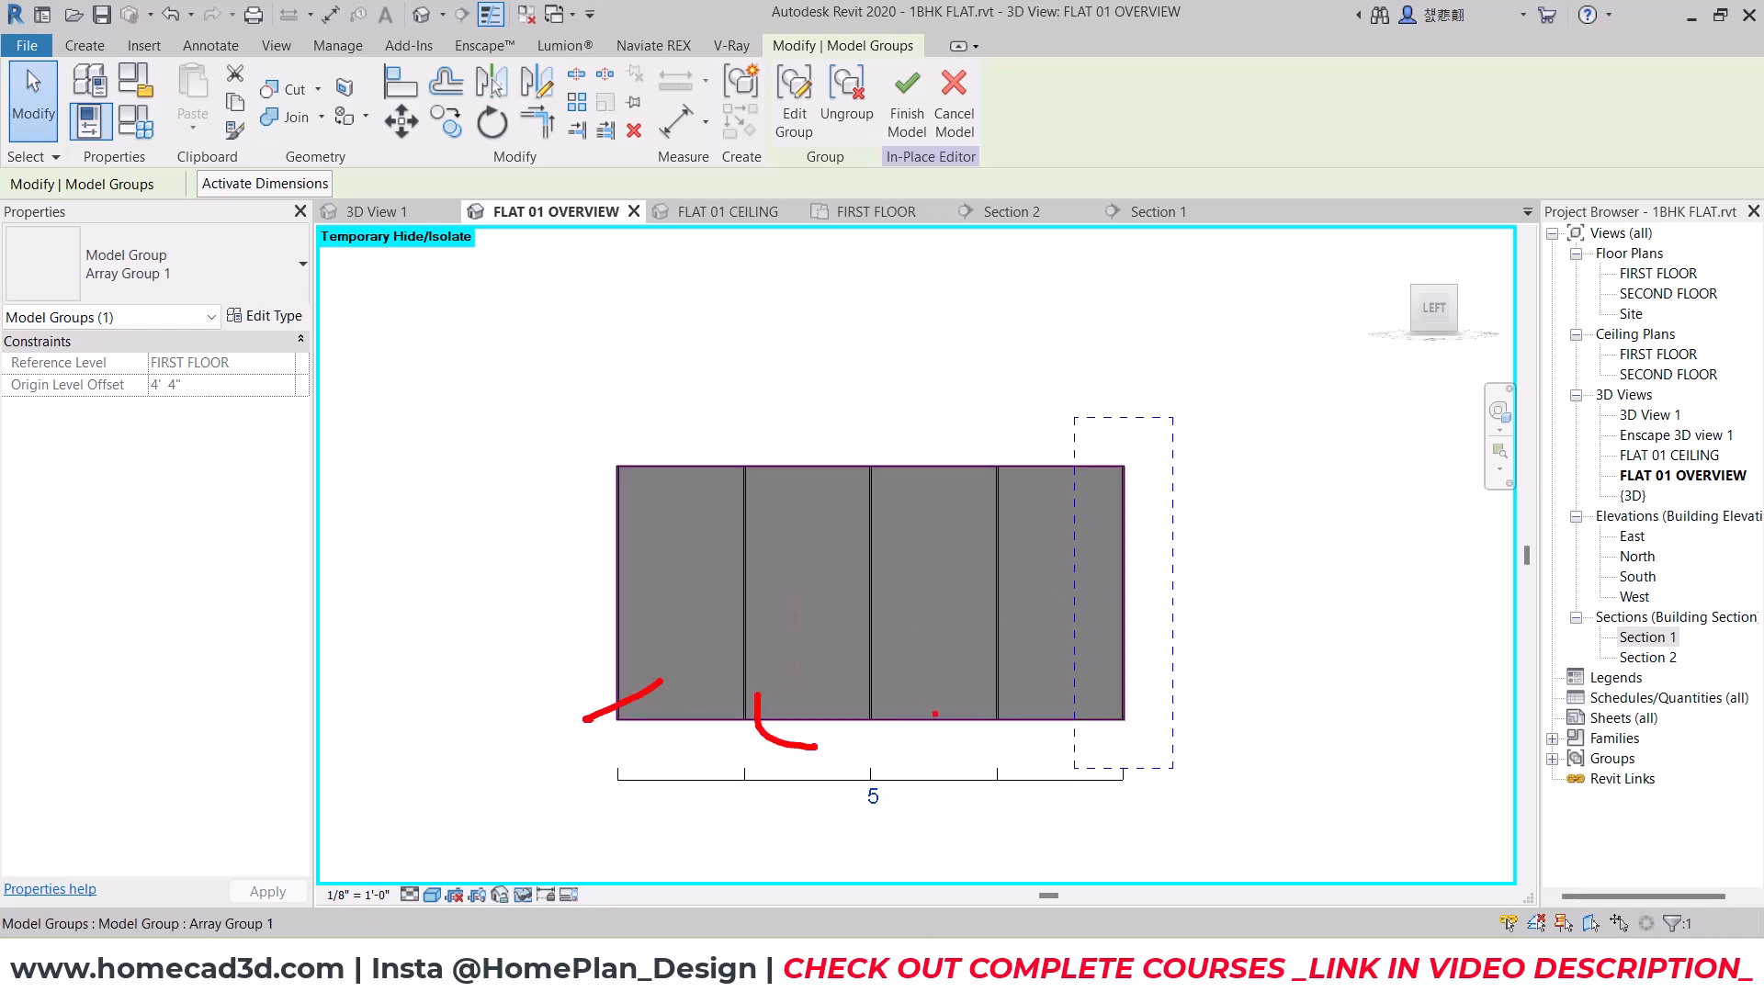
key("Escape")
middle_click_drag(1232, 543, 1303, 662, "shift")
scroll(1147, 467, "up", 3)
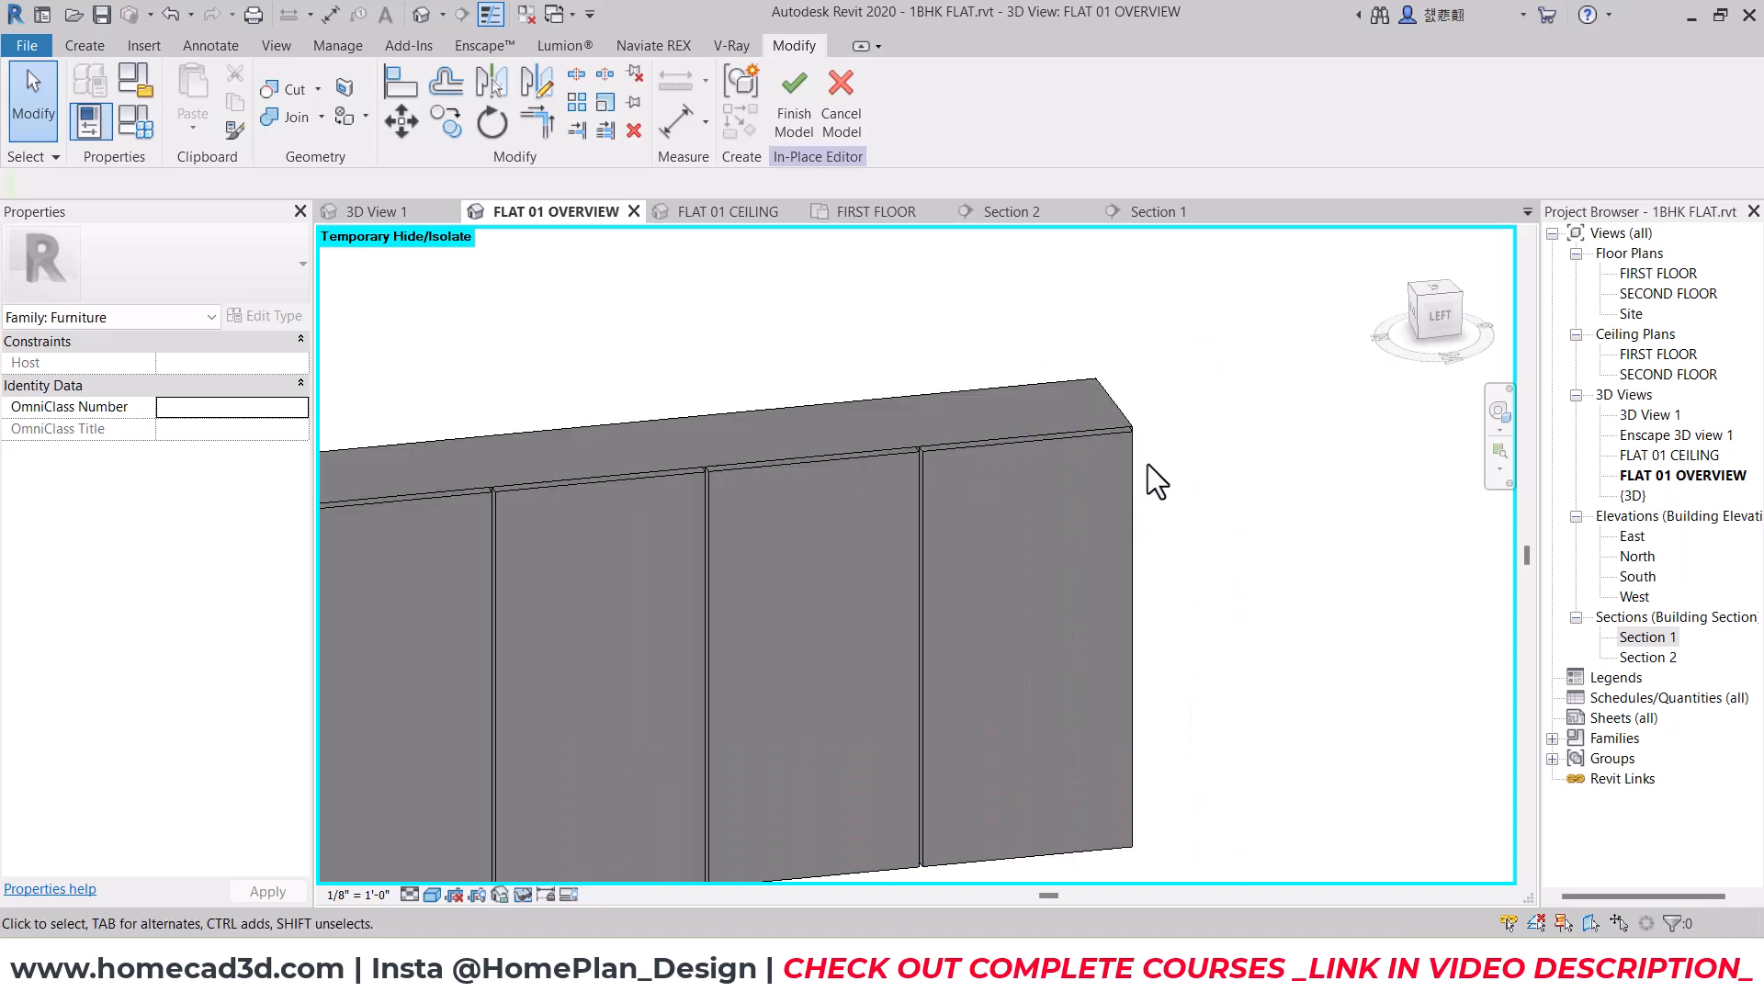
Step: Ungroup the five arrayed void strips and delete the ones at the front panel's two outer edges
left_click(1136, 467)
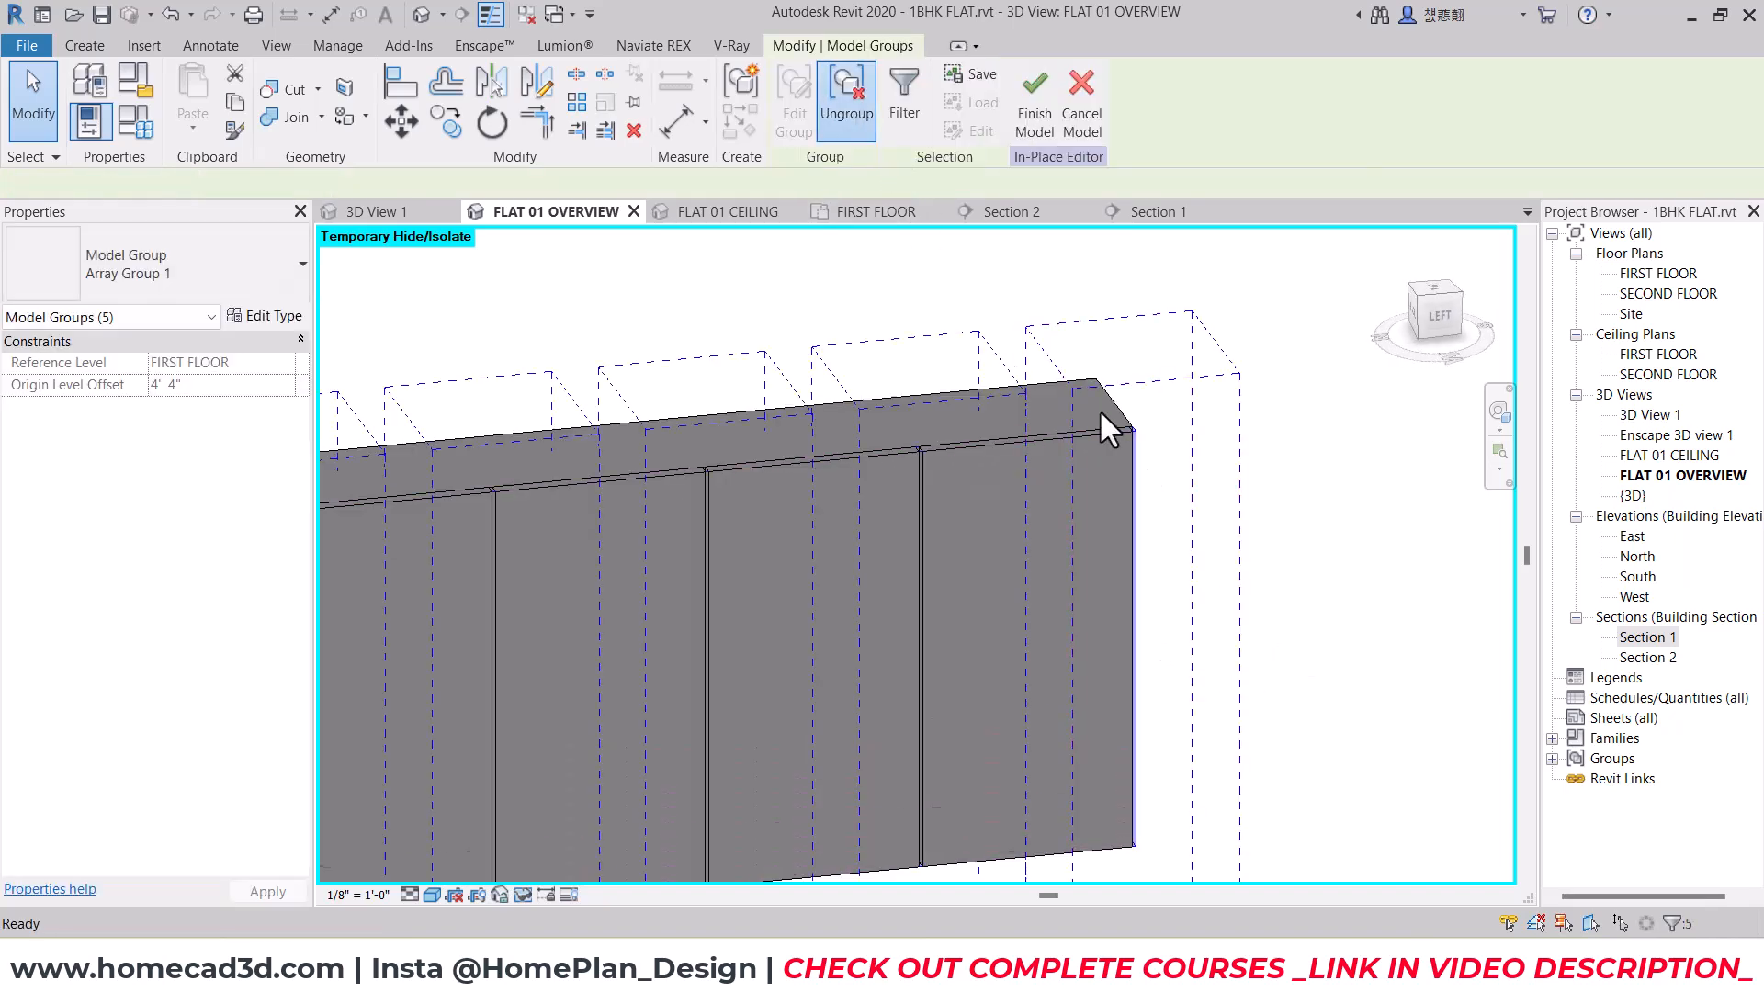
key("Escape")
scroll(1144, 454, "up", 3)
left_click(1130, 426)
scroll(650, 563, "down", 3)
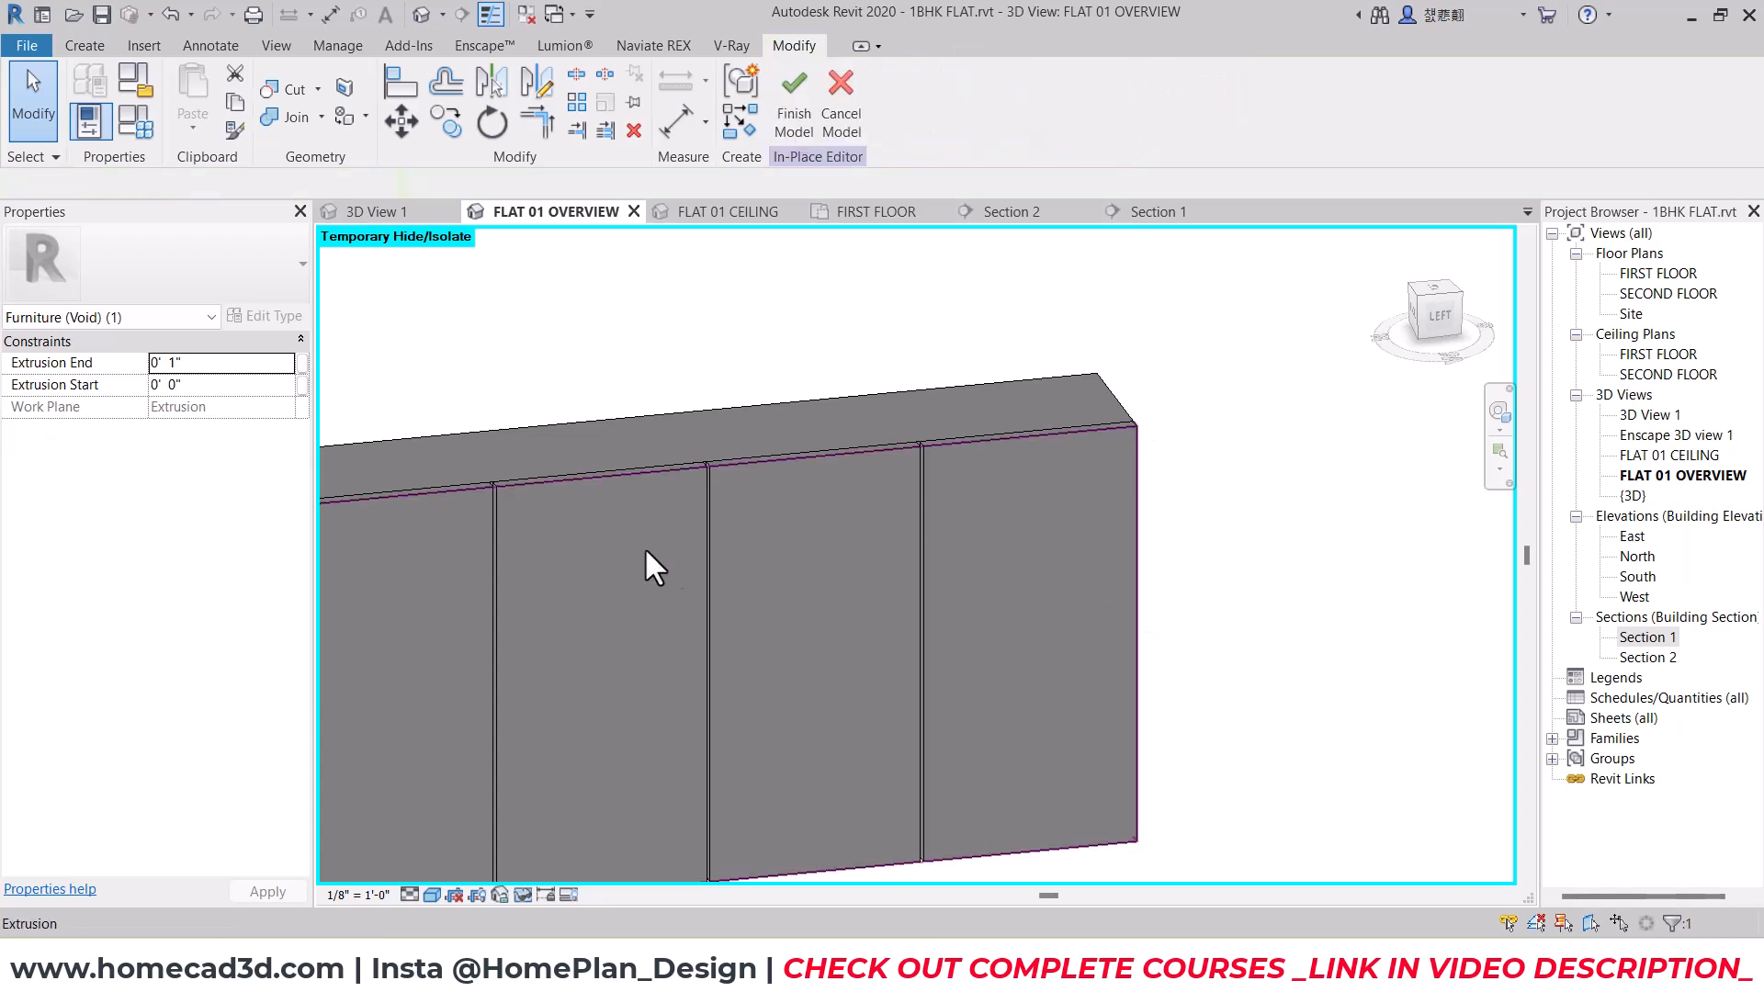
key("Escape")
middle_click_drag(649, 563, 918, 511, "shift")
scroll(891, 473, "up", 3)
scroll(711, 516, "down", 5)
middle_click_drag(1150, 586, 1172, 642, "shift")
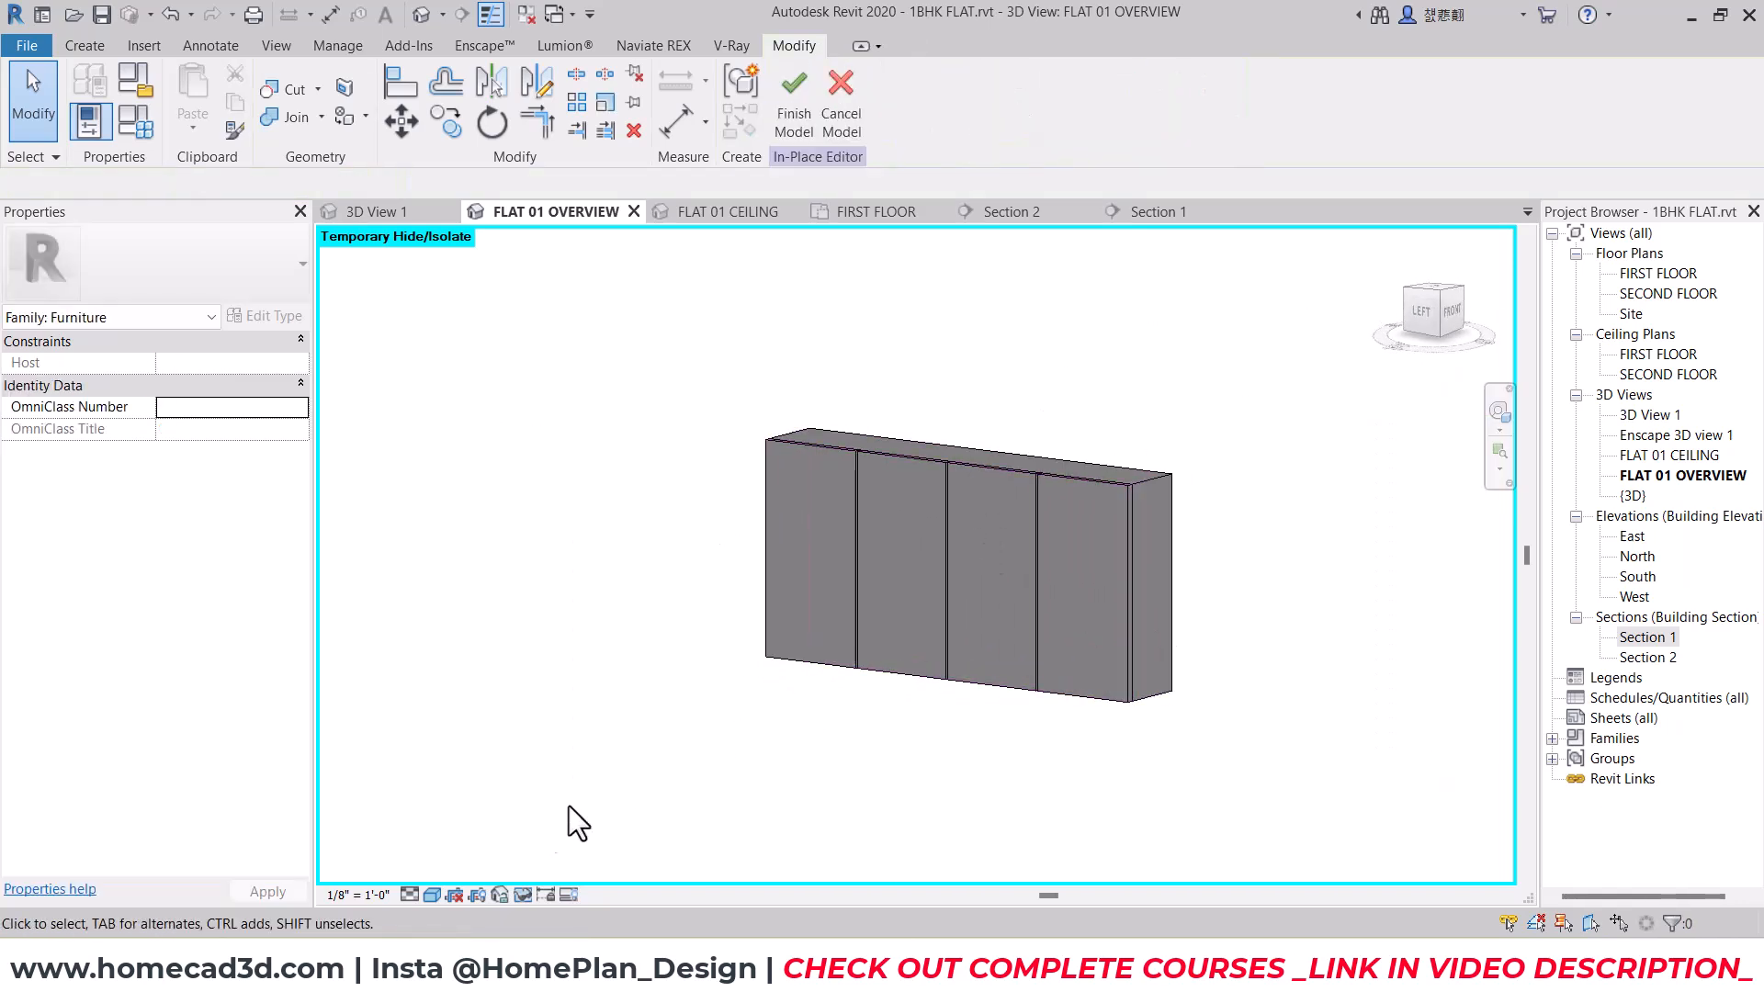
Step: Copy the whole upper cabinet with its grooves directly above itself, from the bottom-right corner to the top-right corner in the left view
left_click_drag(1192, 442, 655, 745)
left_click(1423, 317)
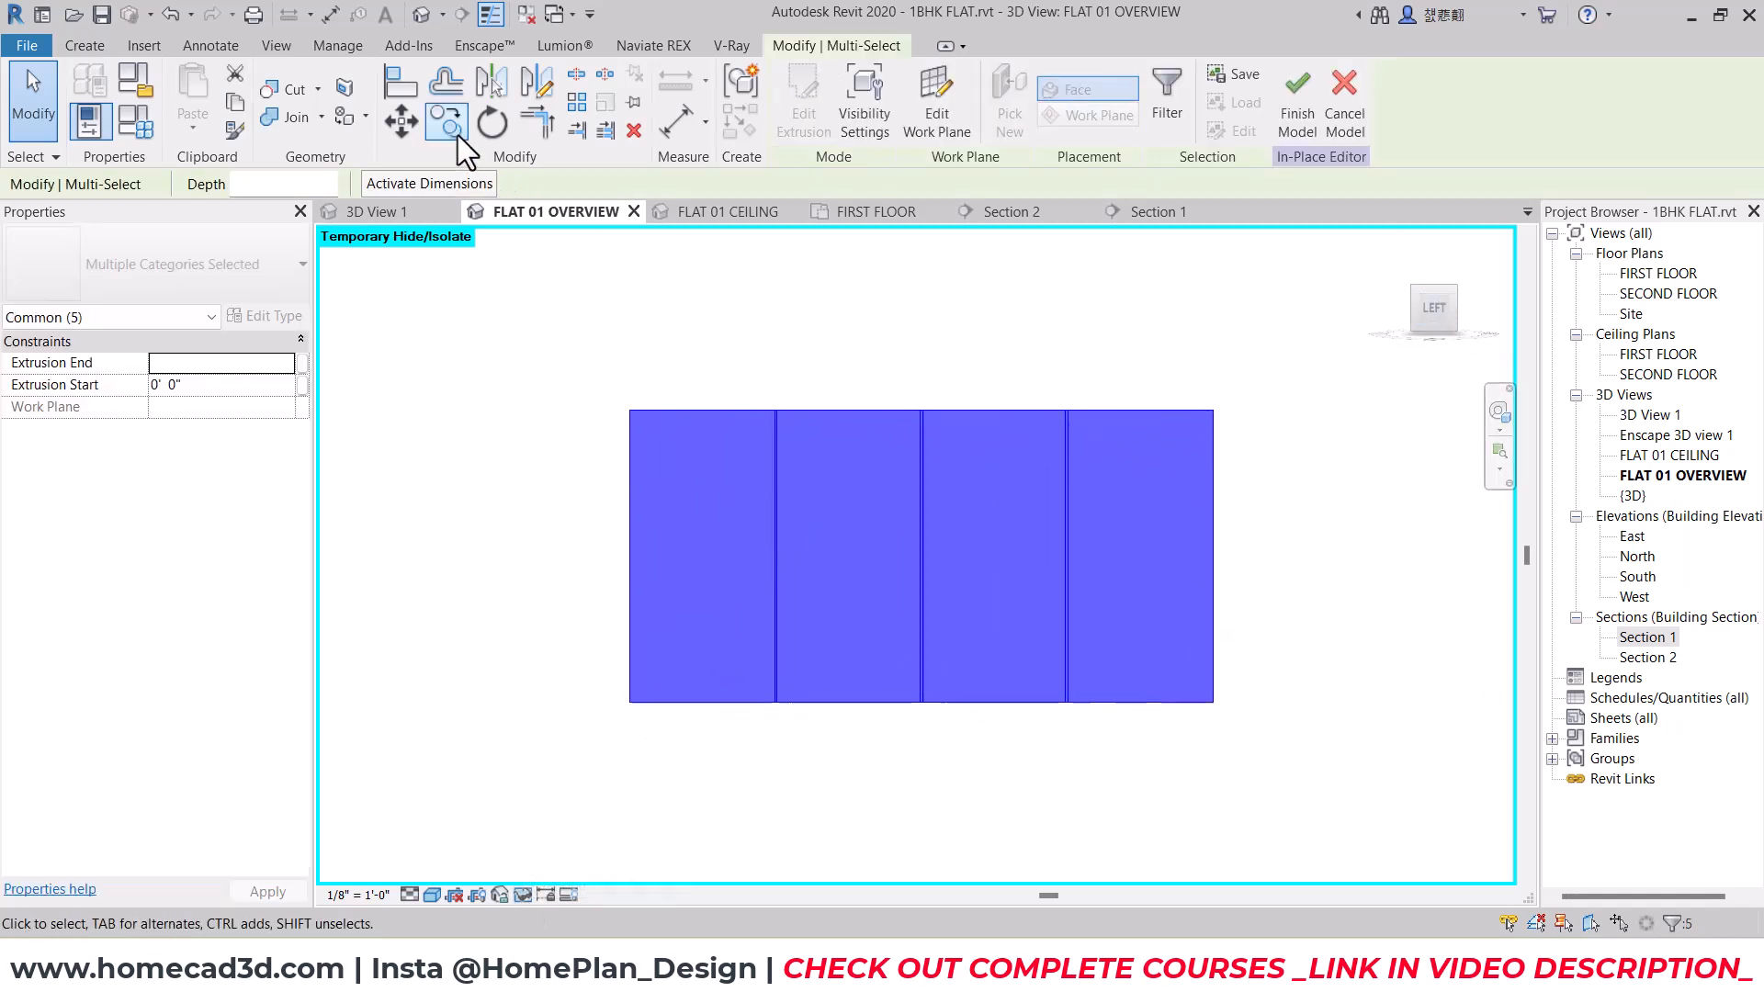
left_click(447, 120)
left_click(1209, 703)
left_click(1209, 409)
scroll(1340, 397, "down", 2)
middle_click_drag(1339, 397, 1249, 476)
Step: Reset the temporary hide/isolate in the overview and open the Section 1 view at the stacked cabinets
left_click(522, 899)
left_click(634, 871)
middle_click_drag(1099, 588, 965, 661, "shift")
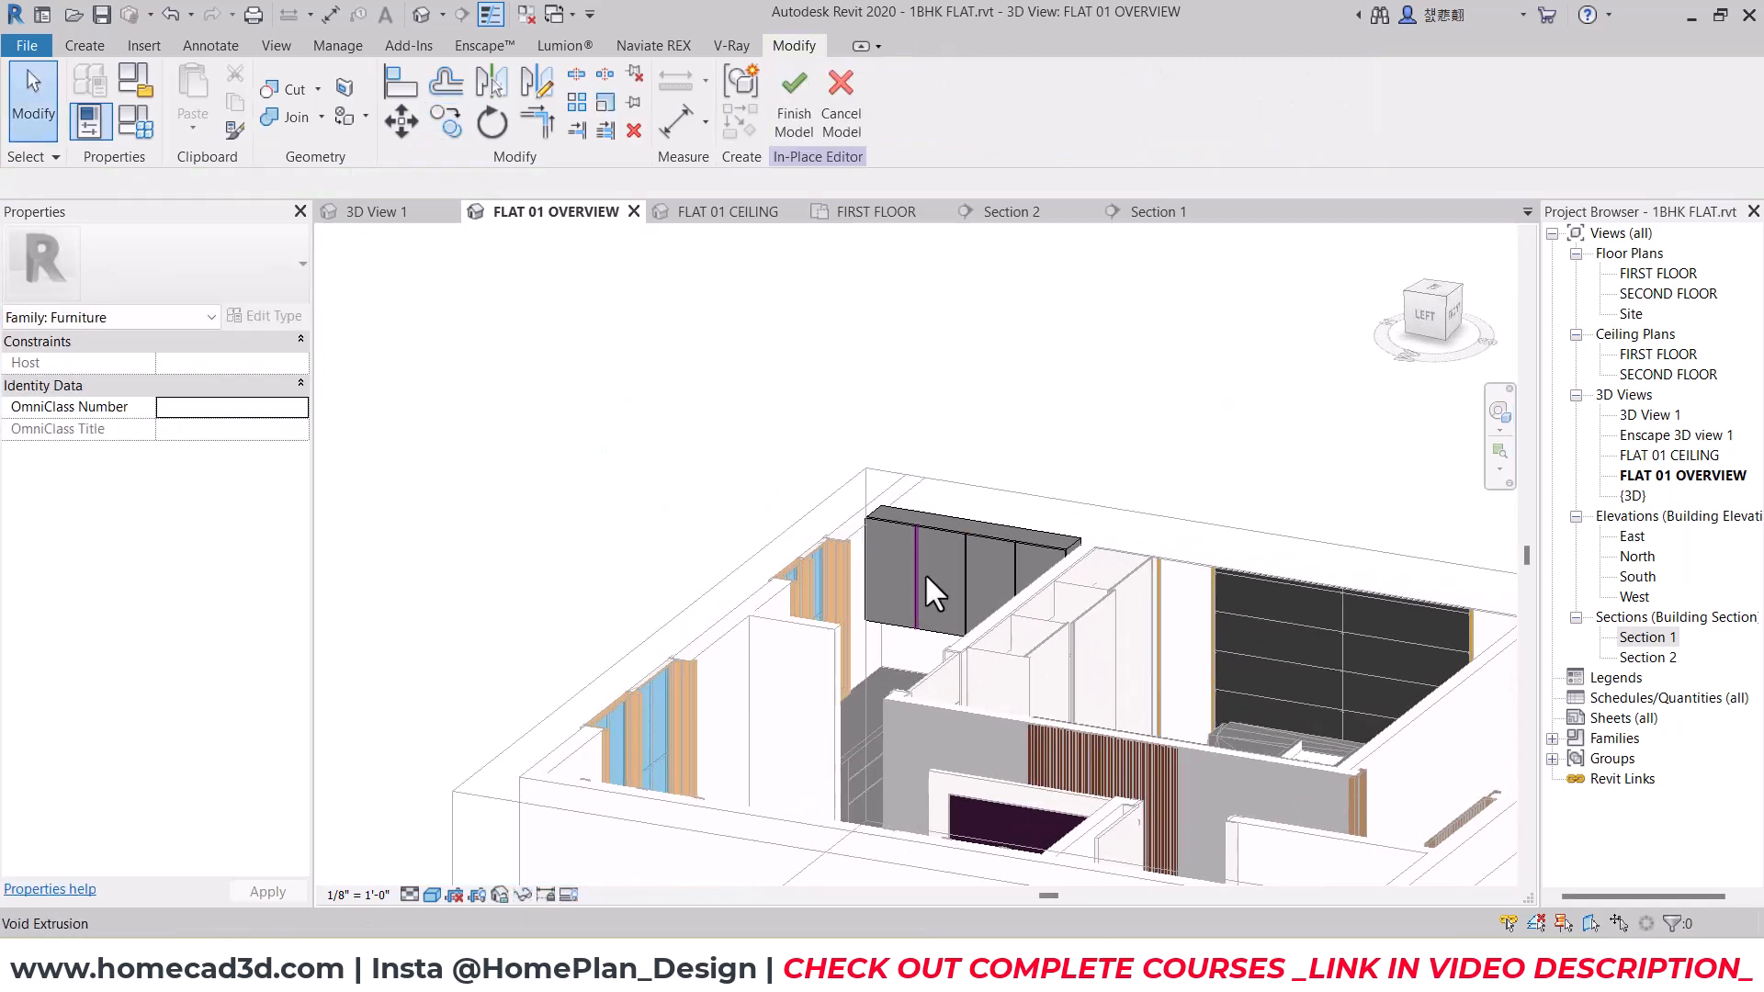
scroll(925, 572, "up", 2)
left_click(1641, 638)
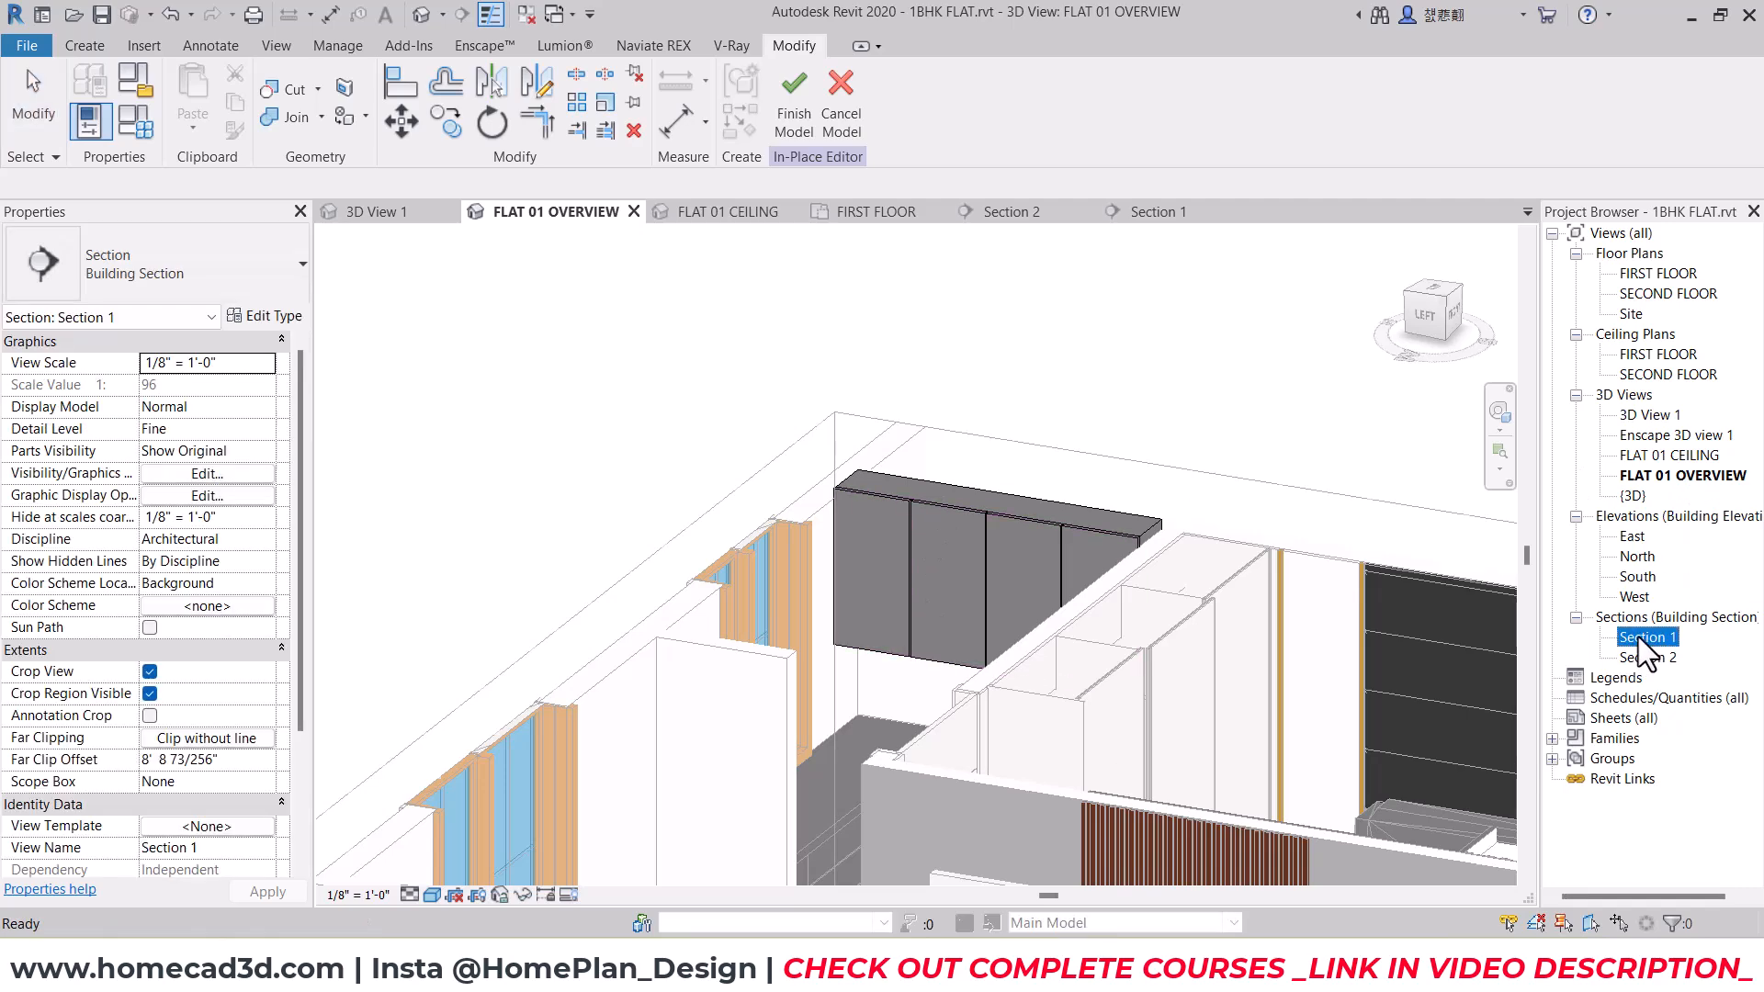
double_click(1641, 638)
scroll(827, 431, "up", 3)
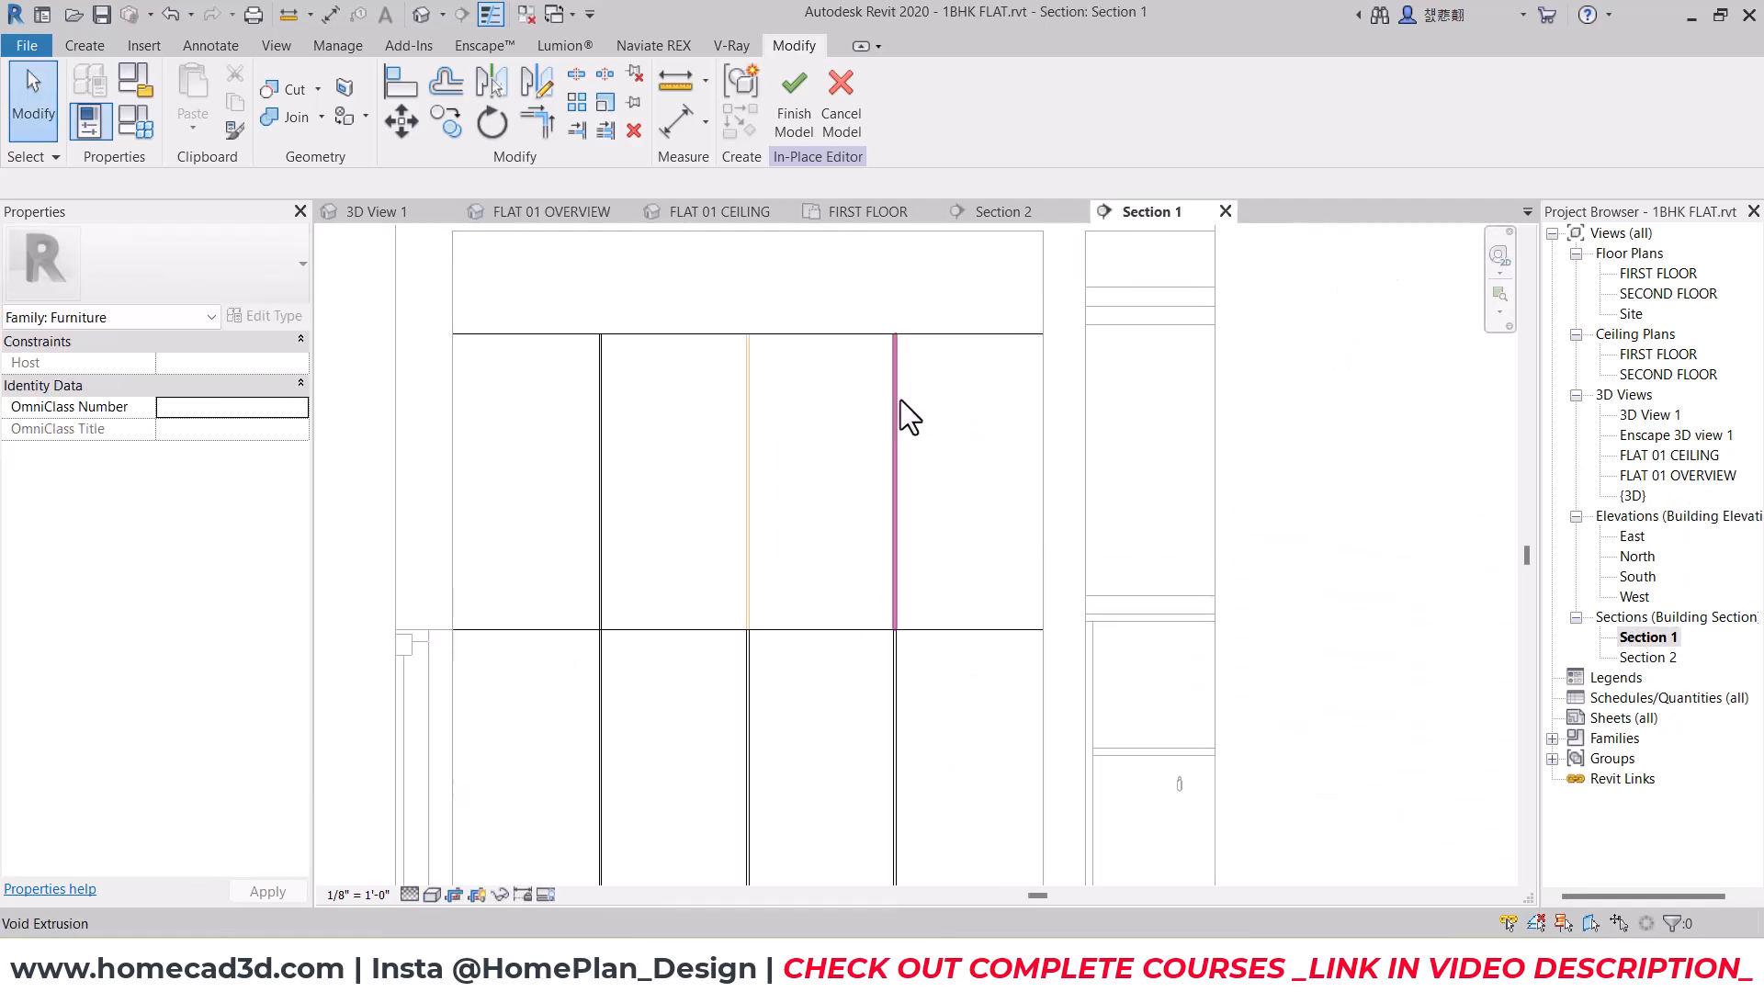
Step: Use Cut Geometry to cut the copied cabinet's front panel with its middle and right groove voids
left_click(892, 398)
left_click(1071, 405)
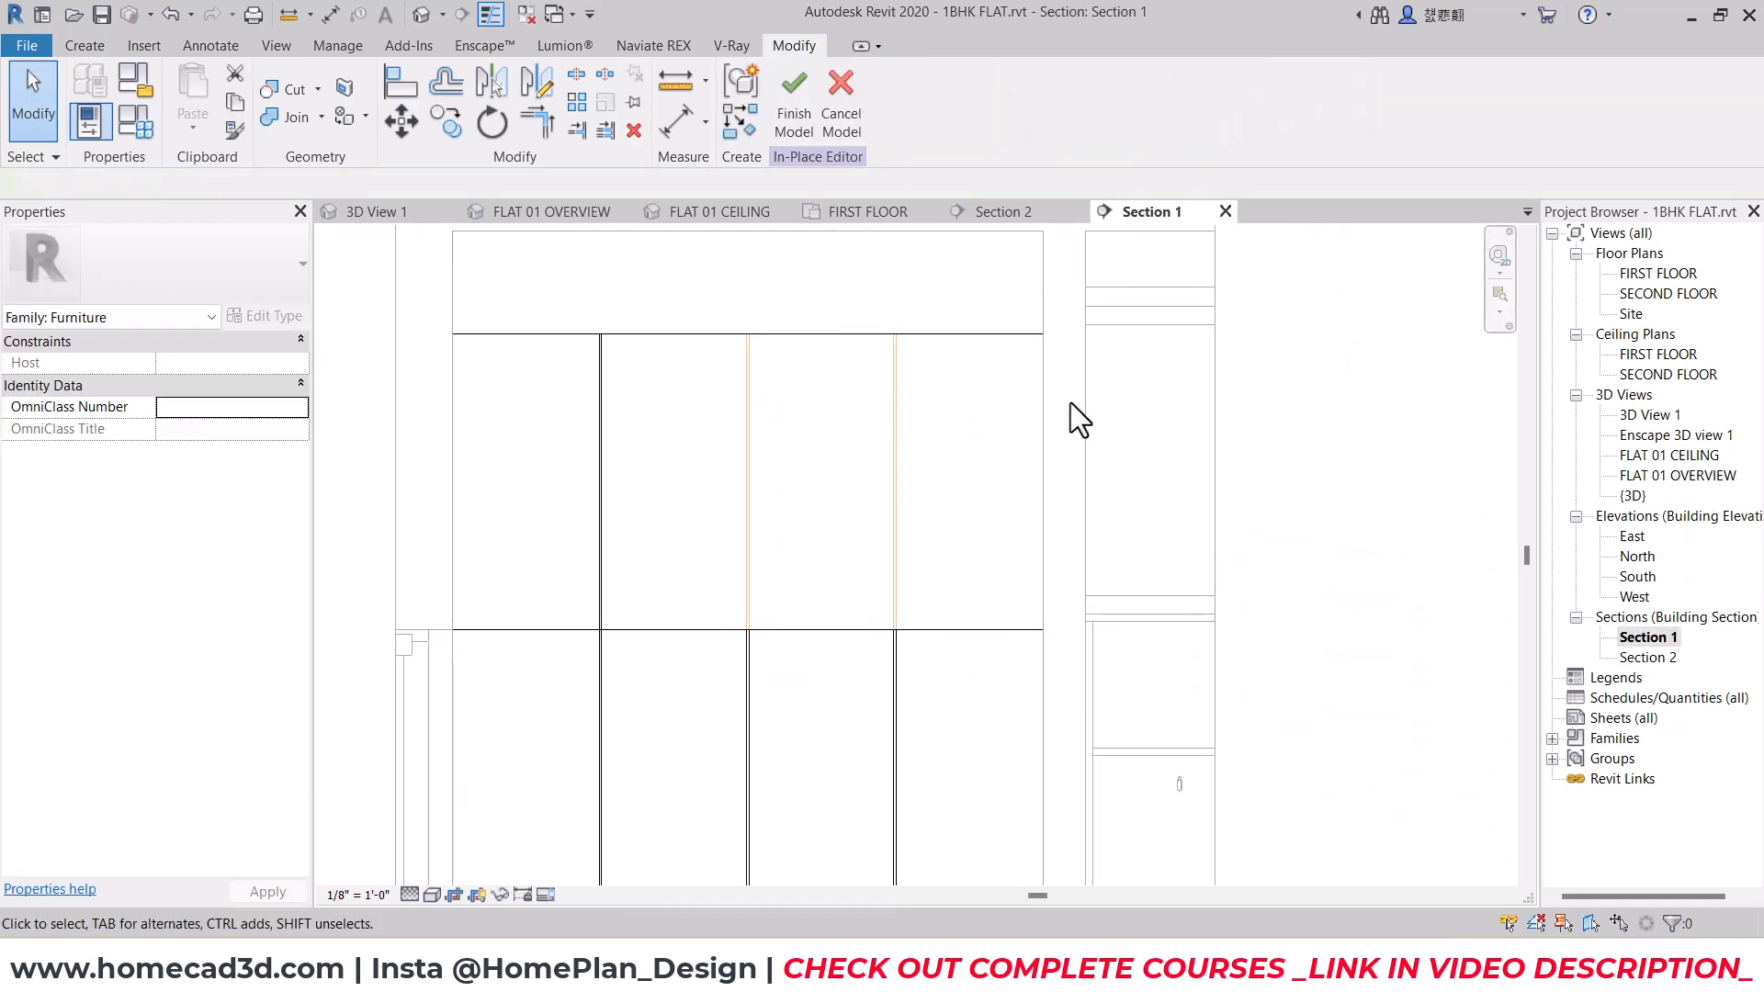
left_click(345, 117)
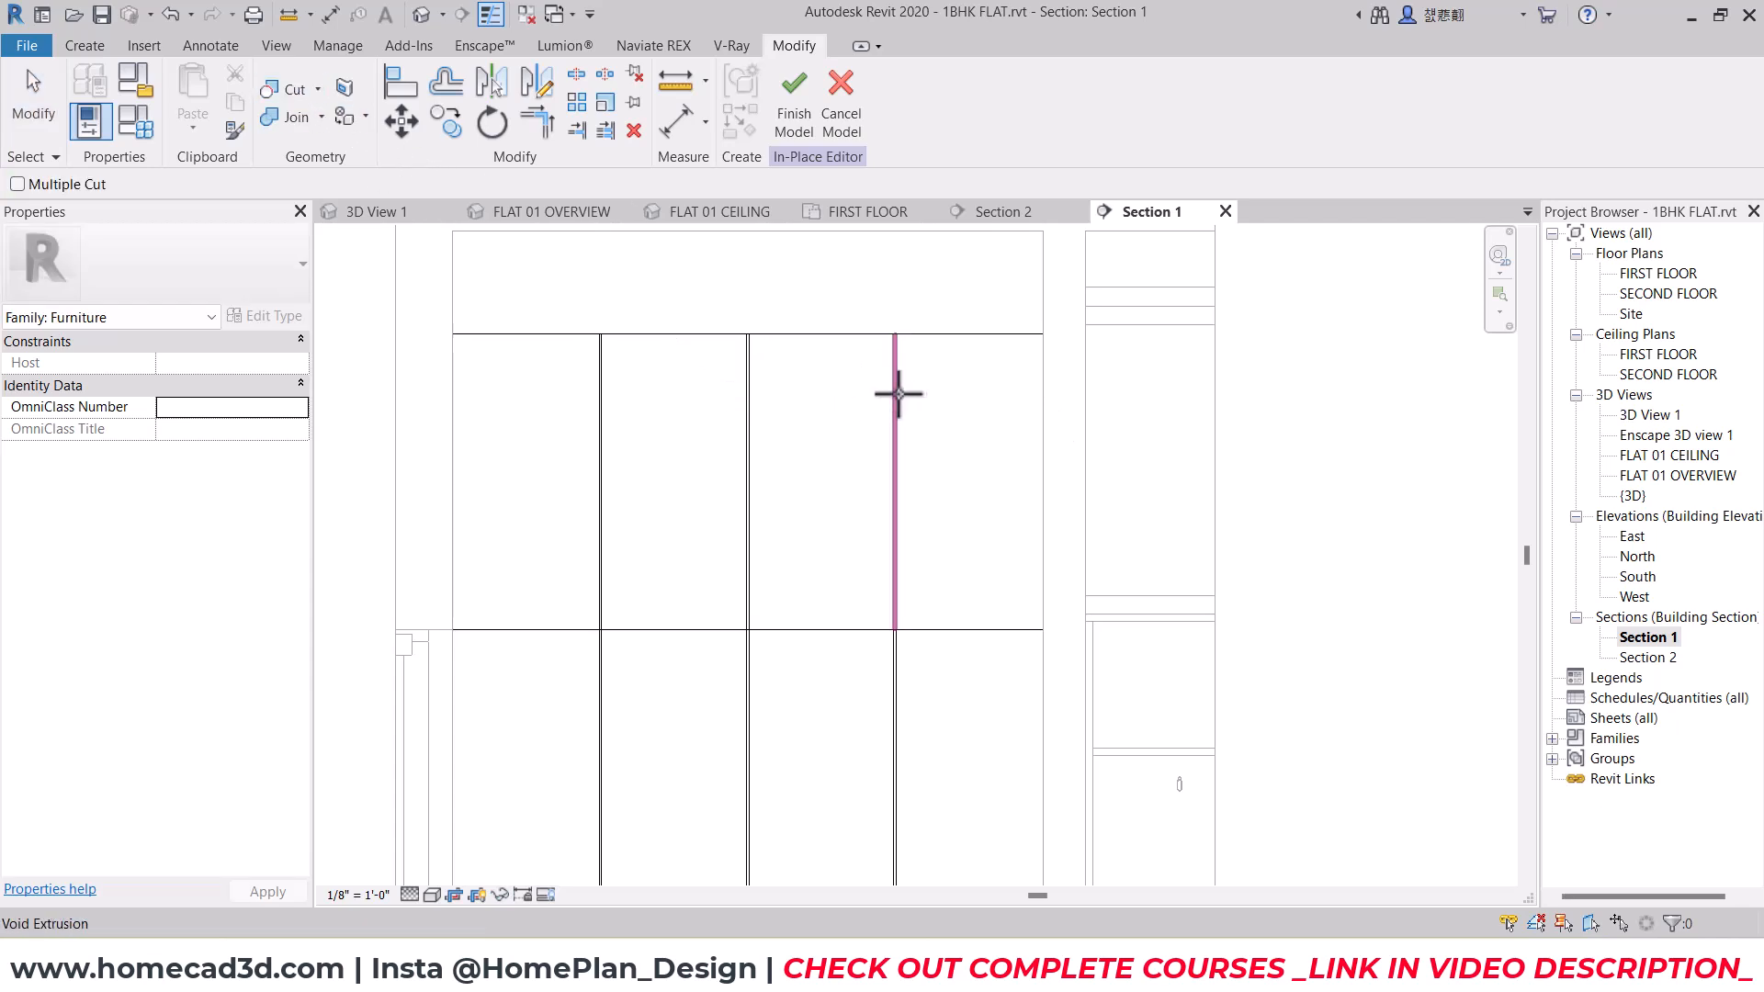
scroll(804, 483, "down", 1)
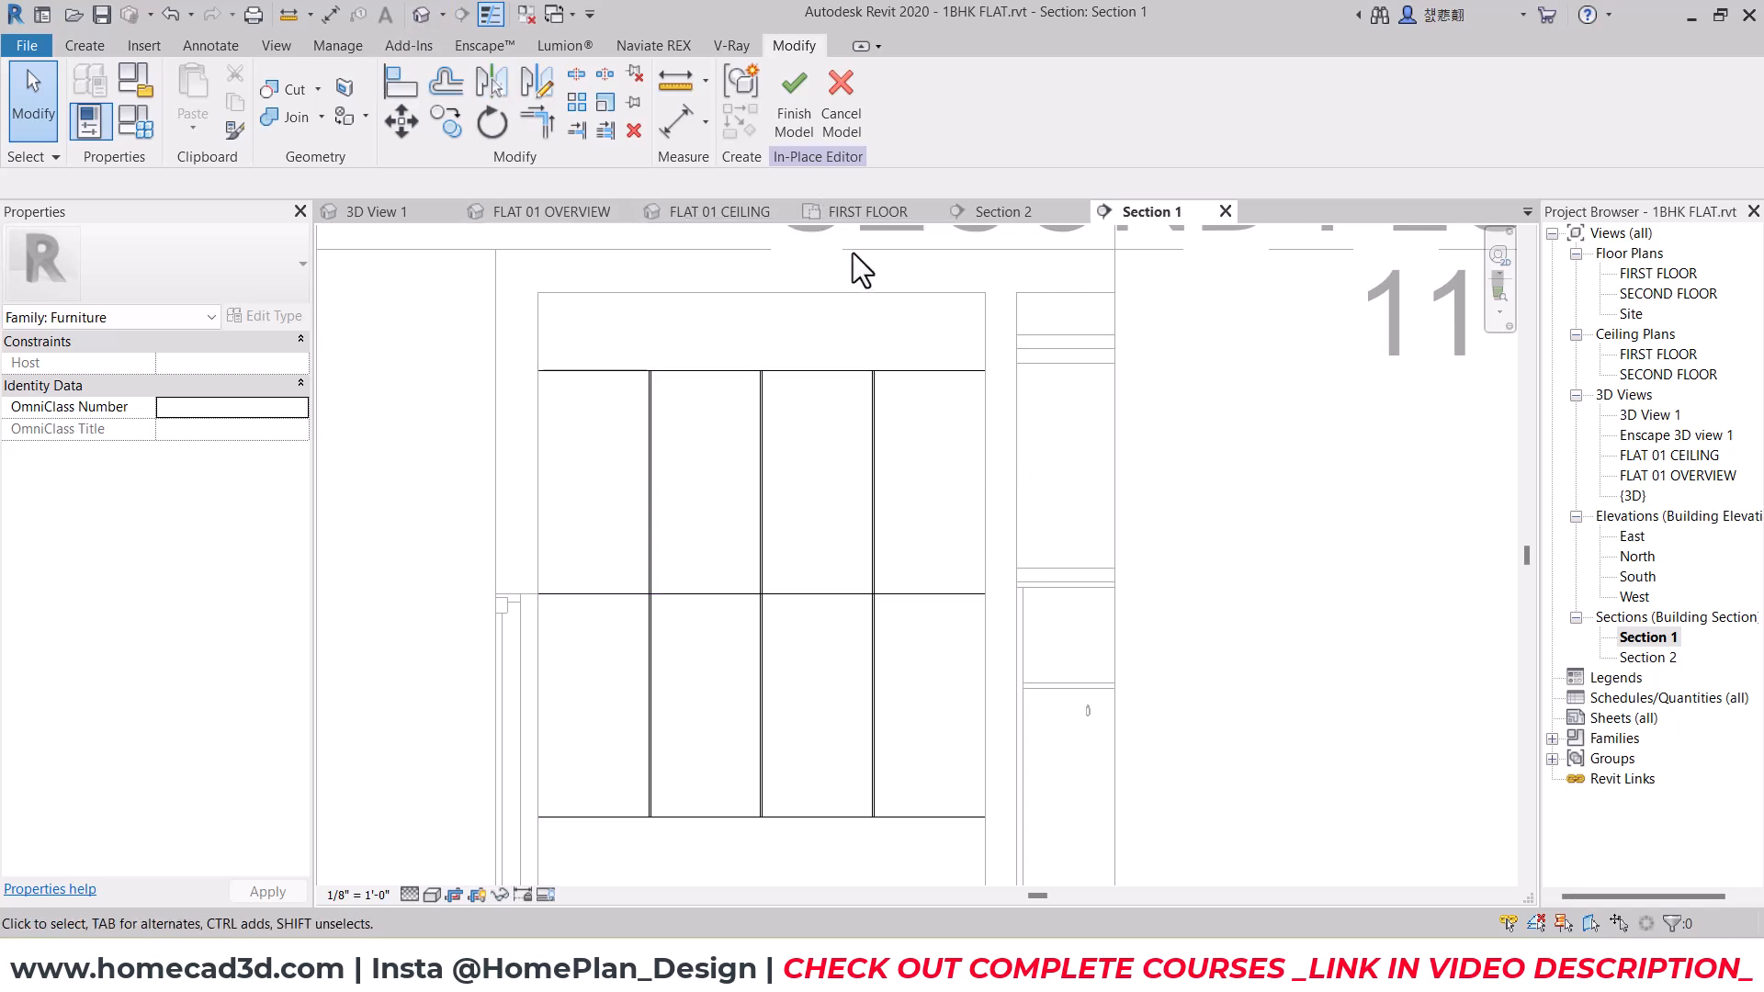
Step: Open the FLAT 01 CEILING view and examine the two stacked cabinets from below
left_click(562, 213)
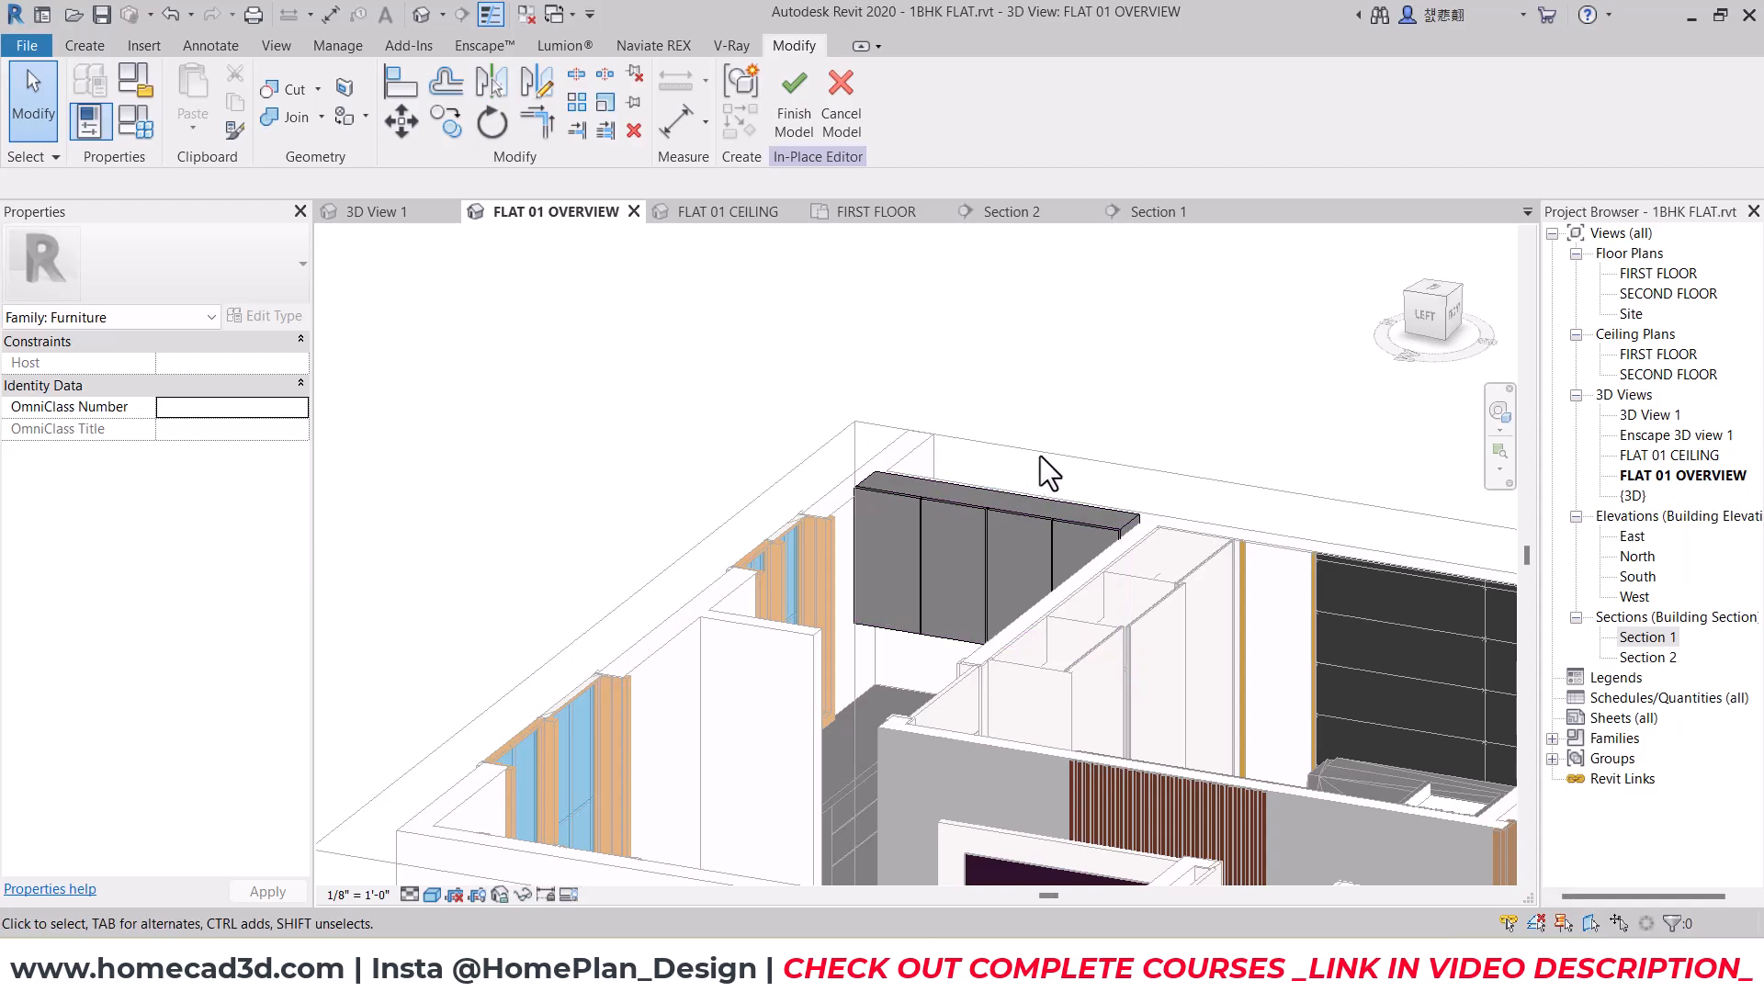
left_click(721, 211)
middle_click_drag(757, 311, 1020, 466, "shift")
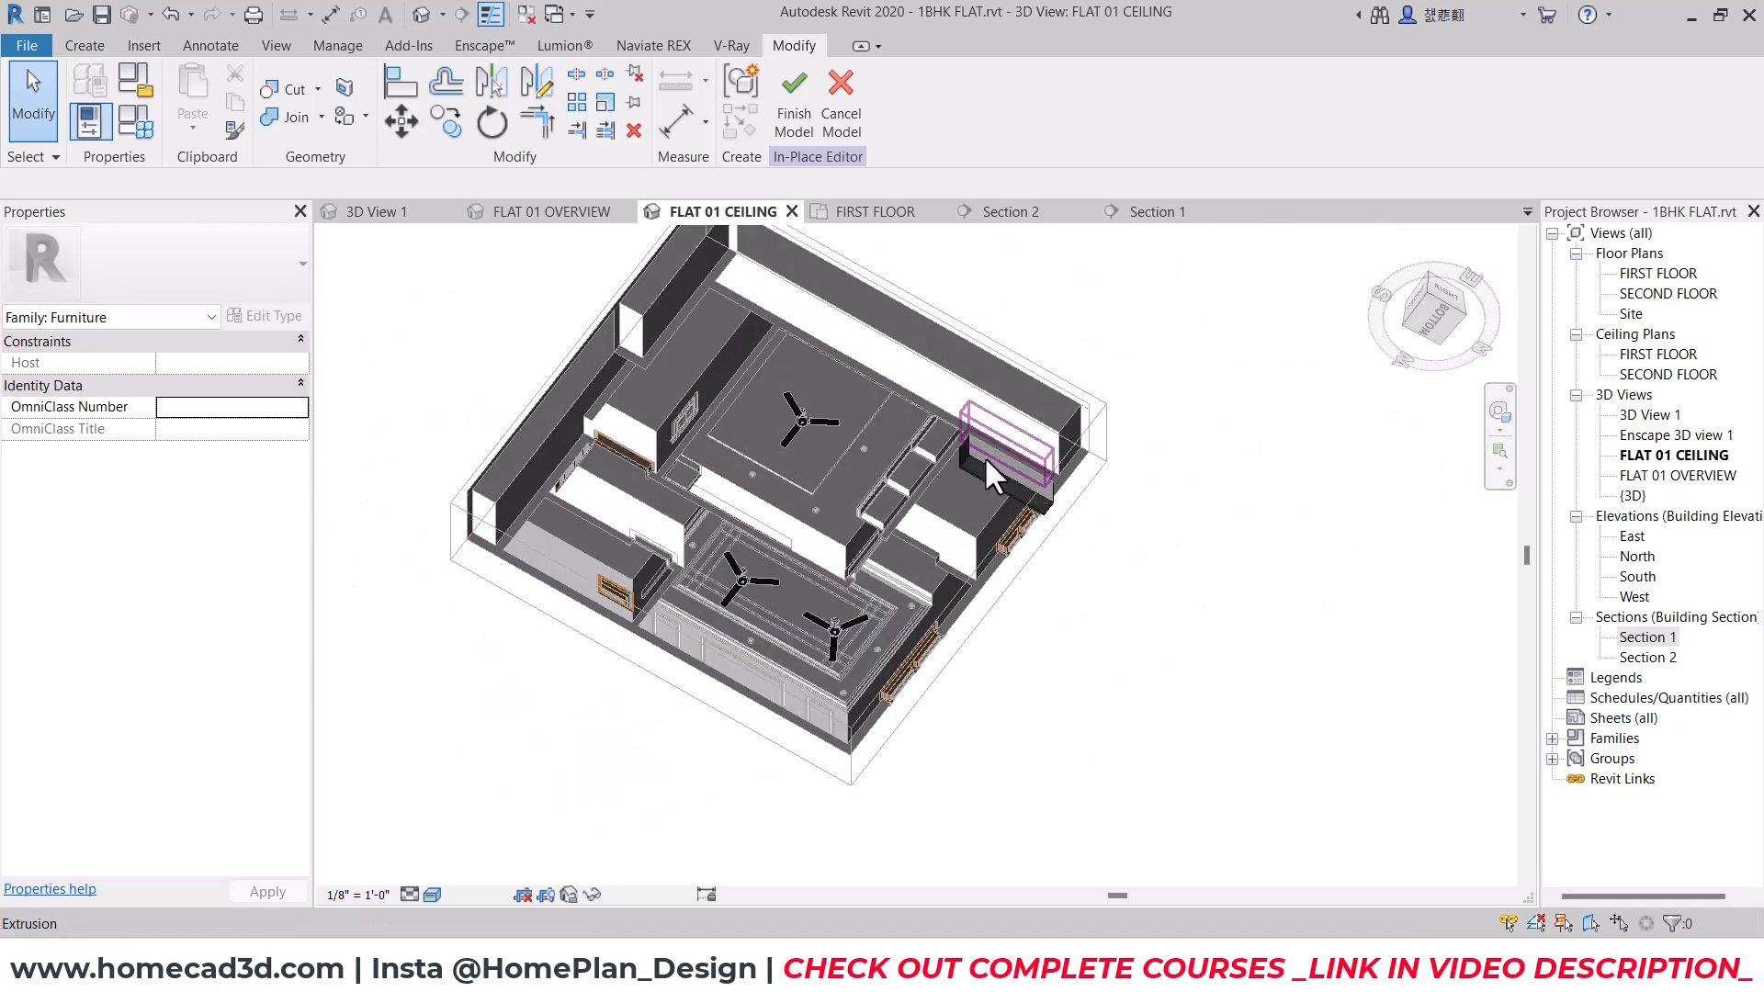
scroll(882, 473, "up", 5)
middle_click_drag(901, 478, 1085, 550, "shift")
scroll(937, 528, "up", 3)
middle_click_drag(603, 549, 994, 608)
scroll(709, 541, "up", 2)
scroll(714, 505, "down", 4)
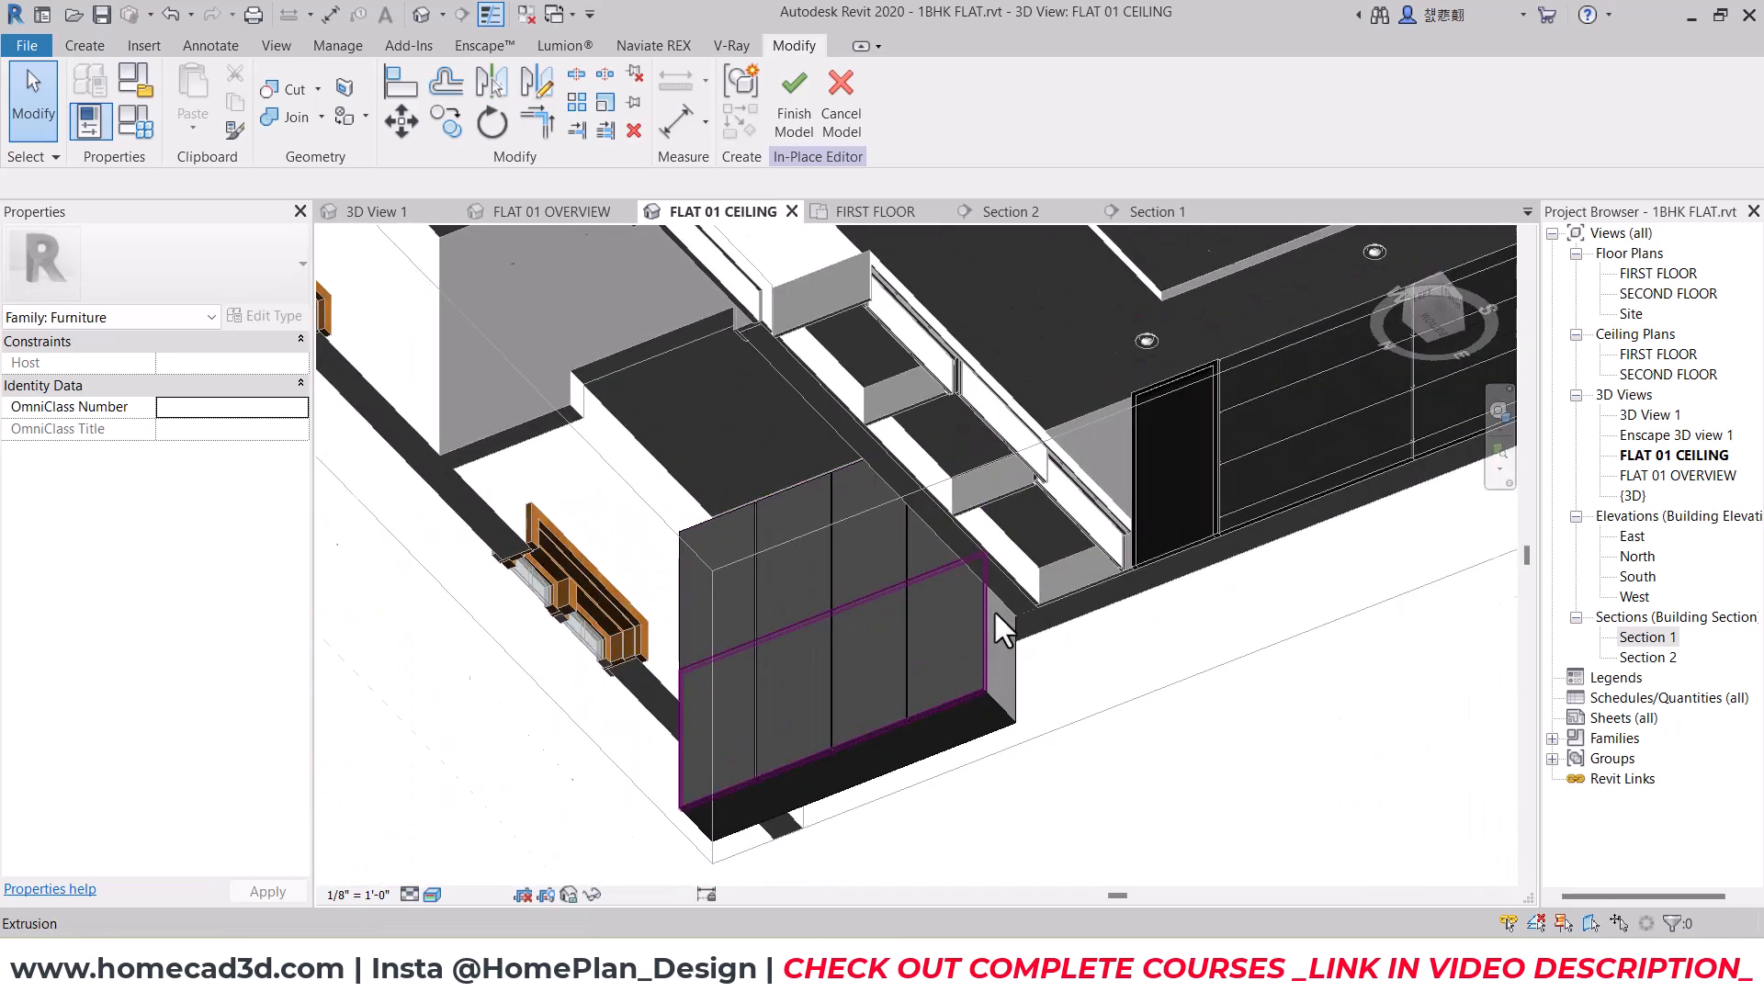
Step: Temporarily hide the lower of the two stacked cabinets, including its front panel, groove void and body
scroll(995, 608, "up", 4)
left_click(923, 648)
left_click(923, 648, "ctrl")
right_click(923, 649)
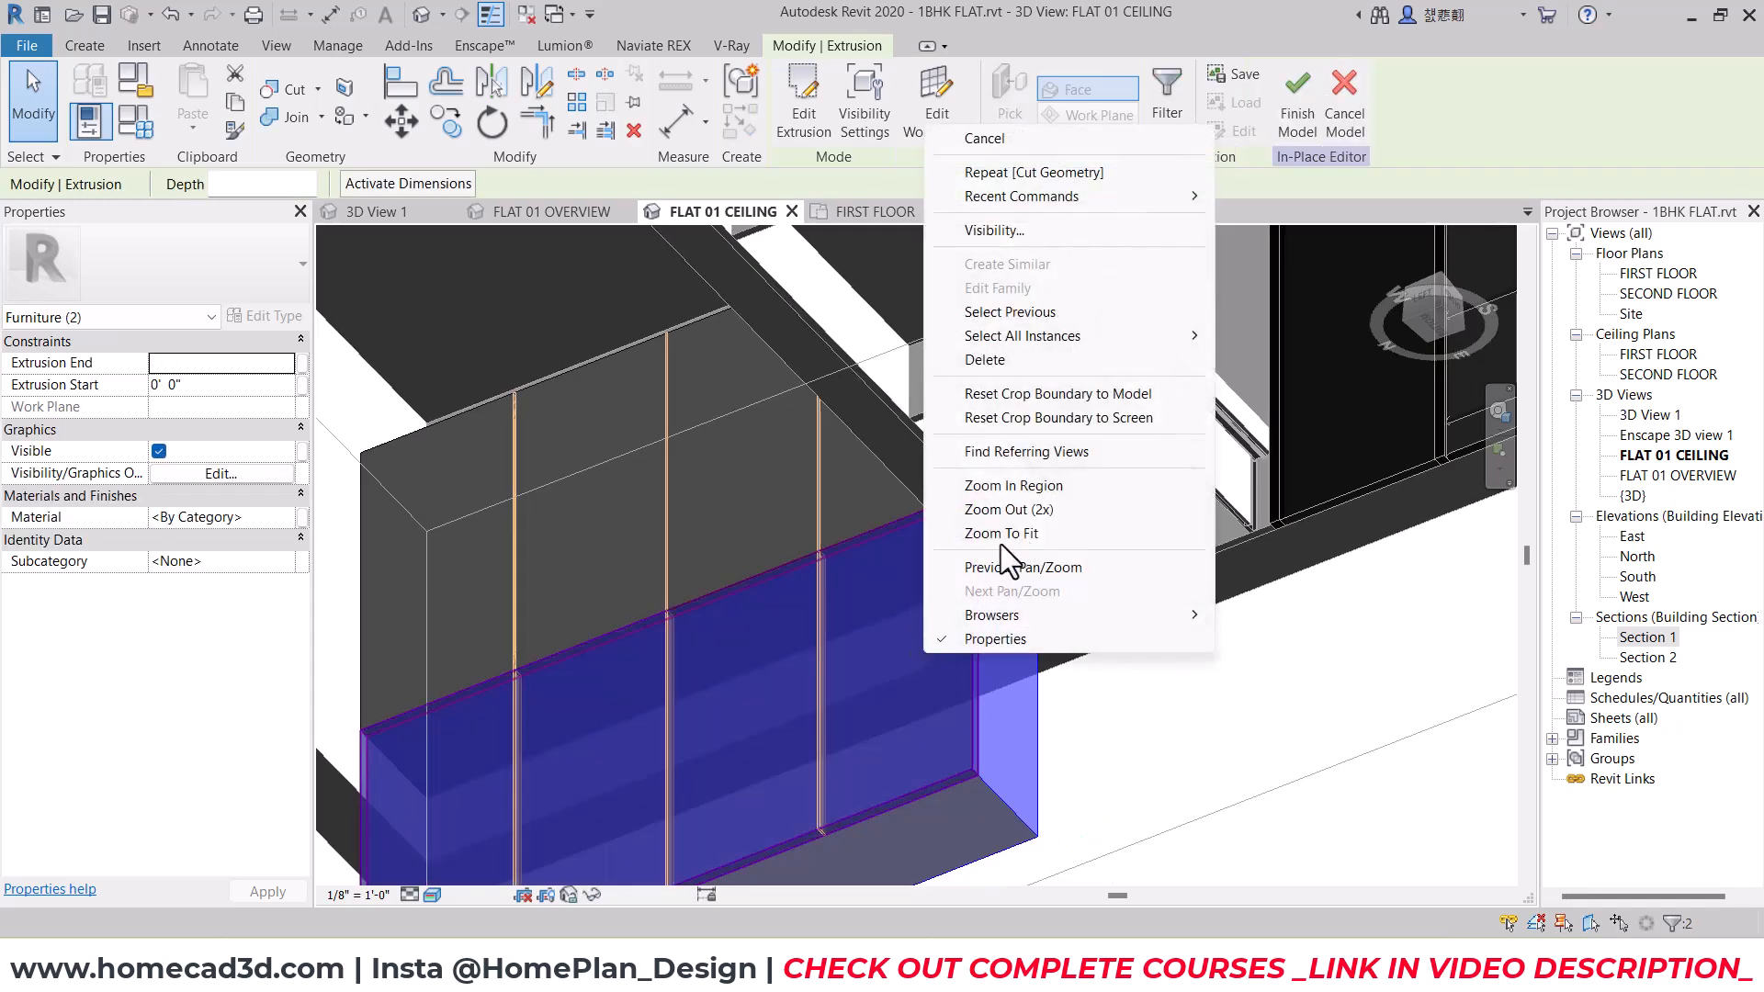
left_click(594, 896)
left_click(594, 896)
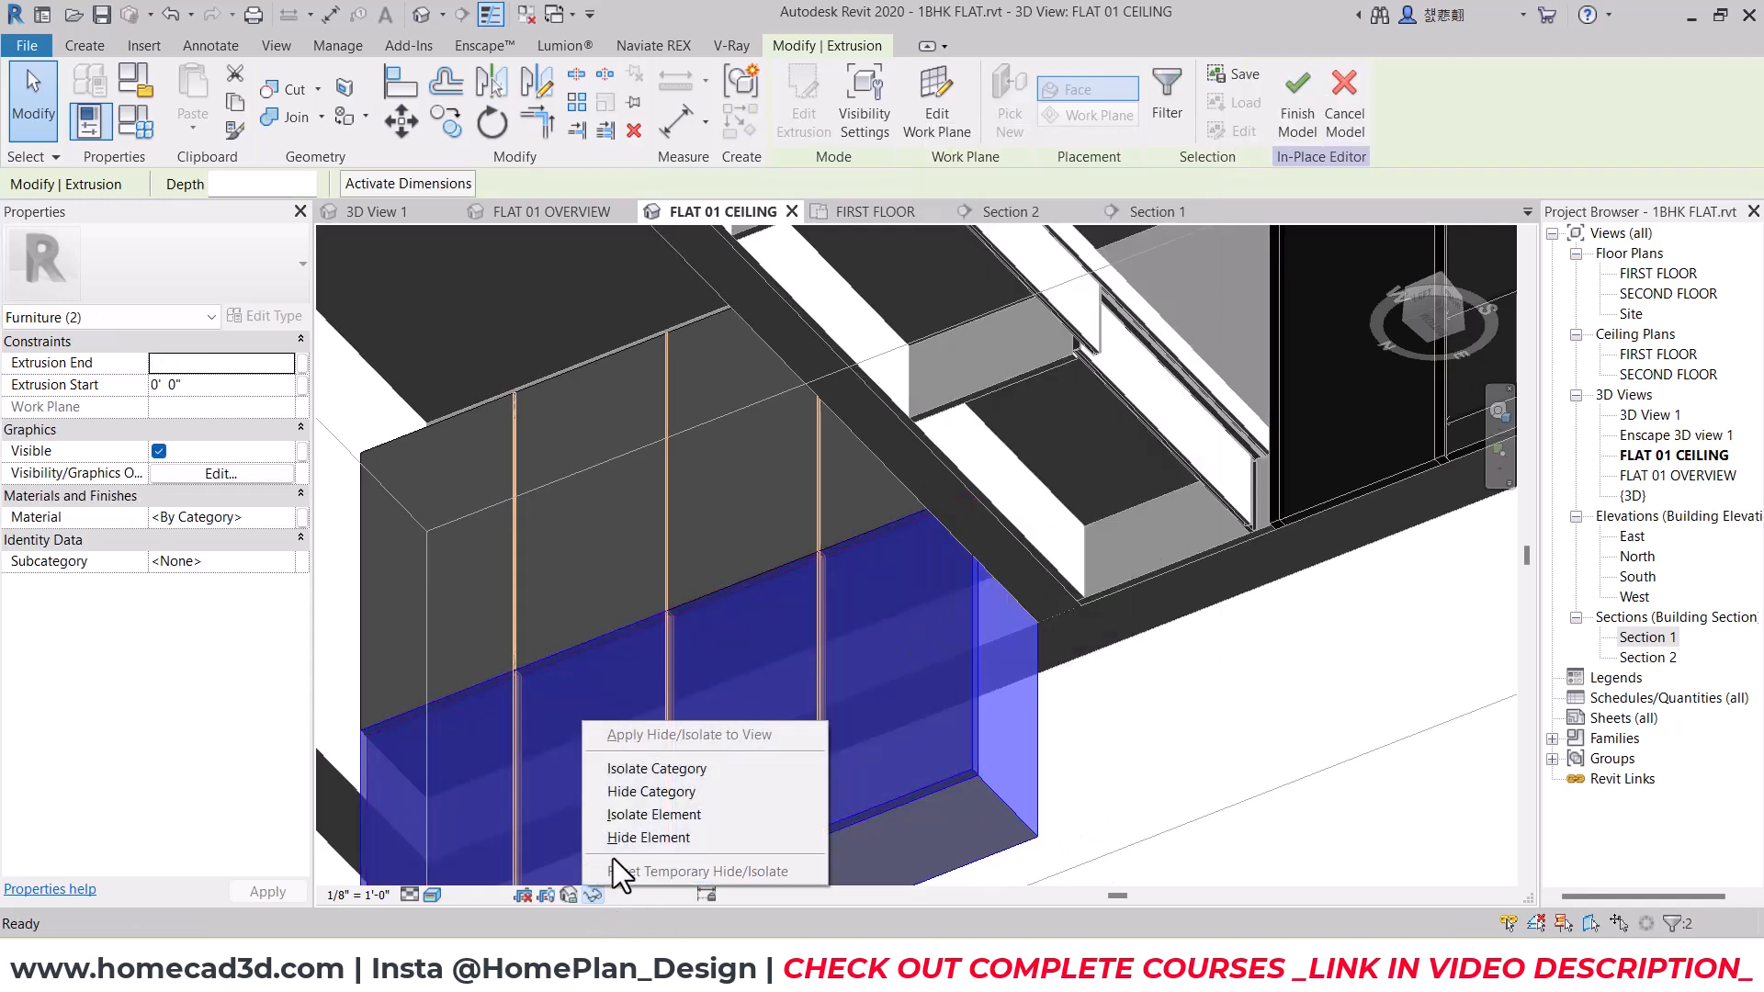
left_click(649, 838)
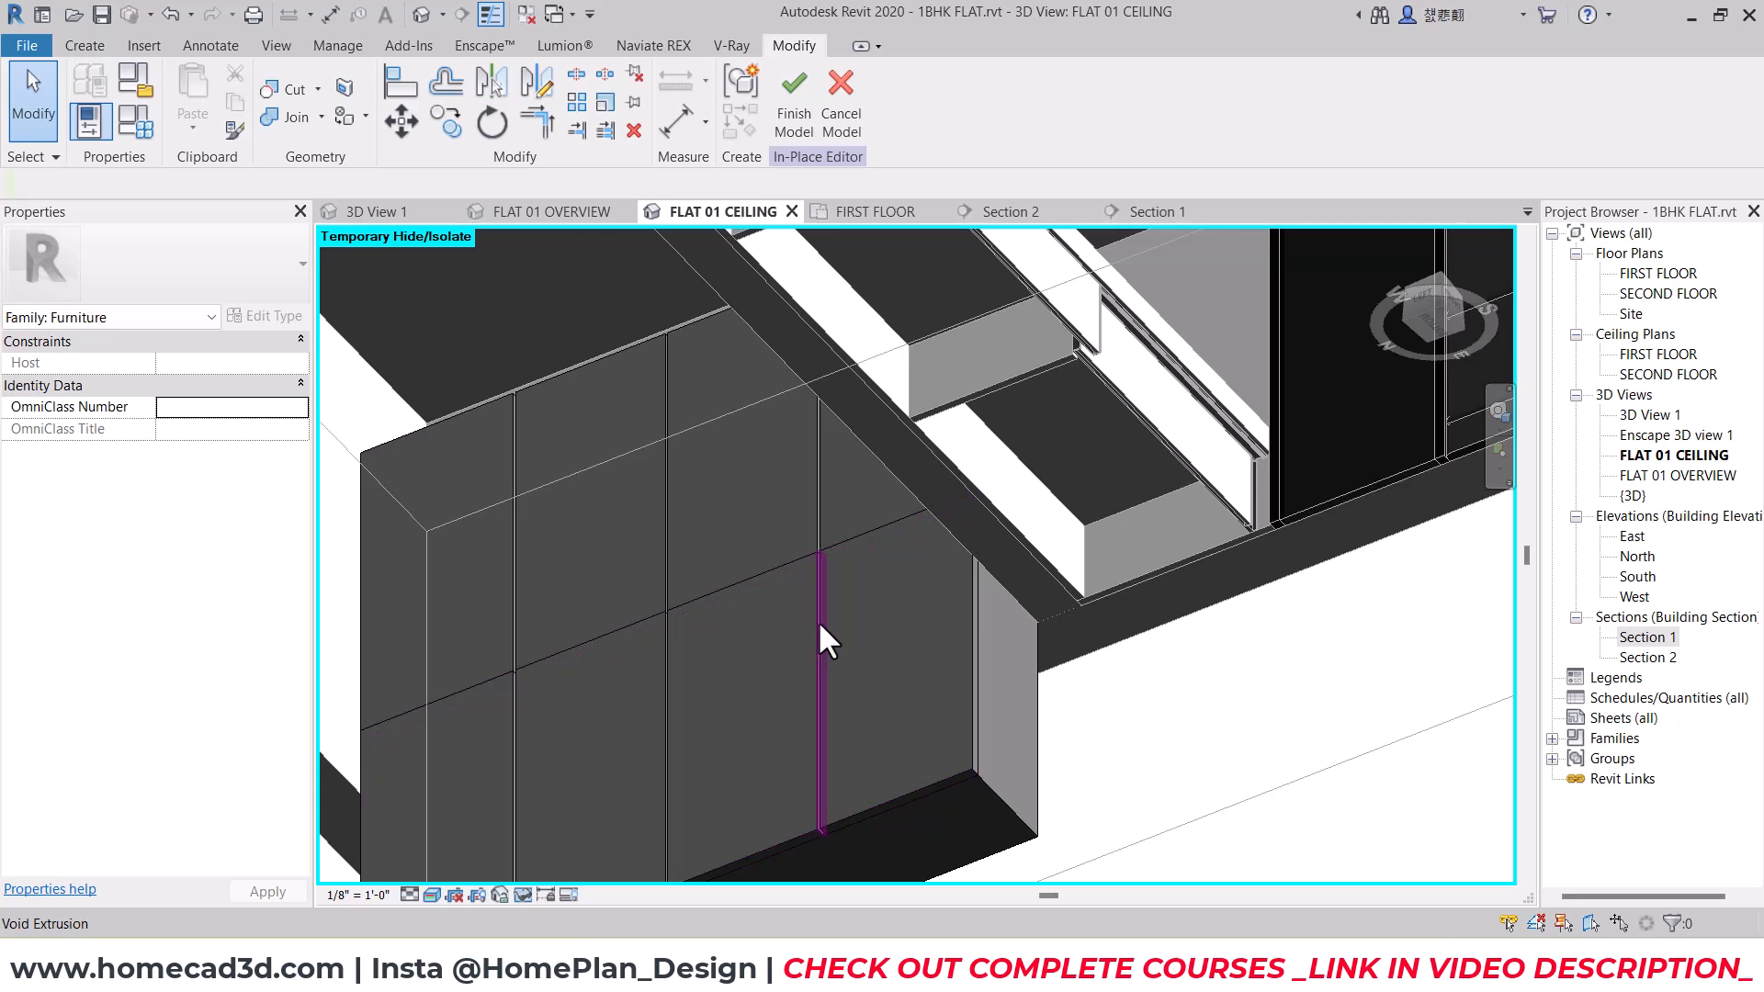
left_click(818, 620)
left_click(917, 619, "ctrl")
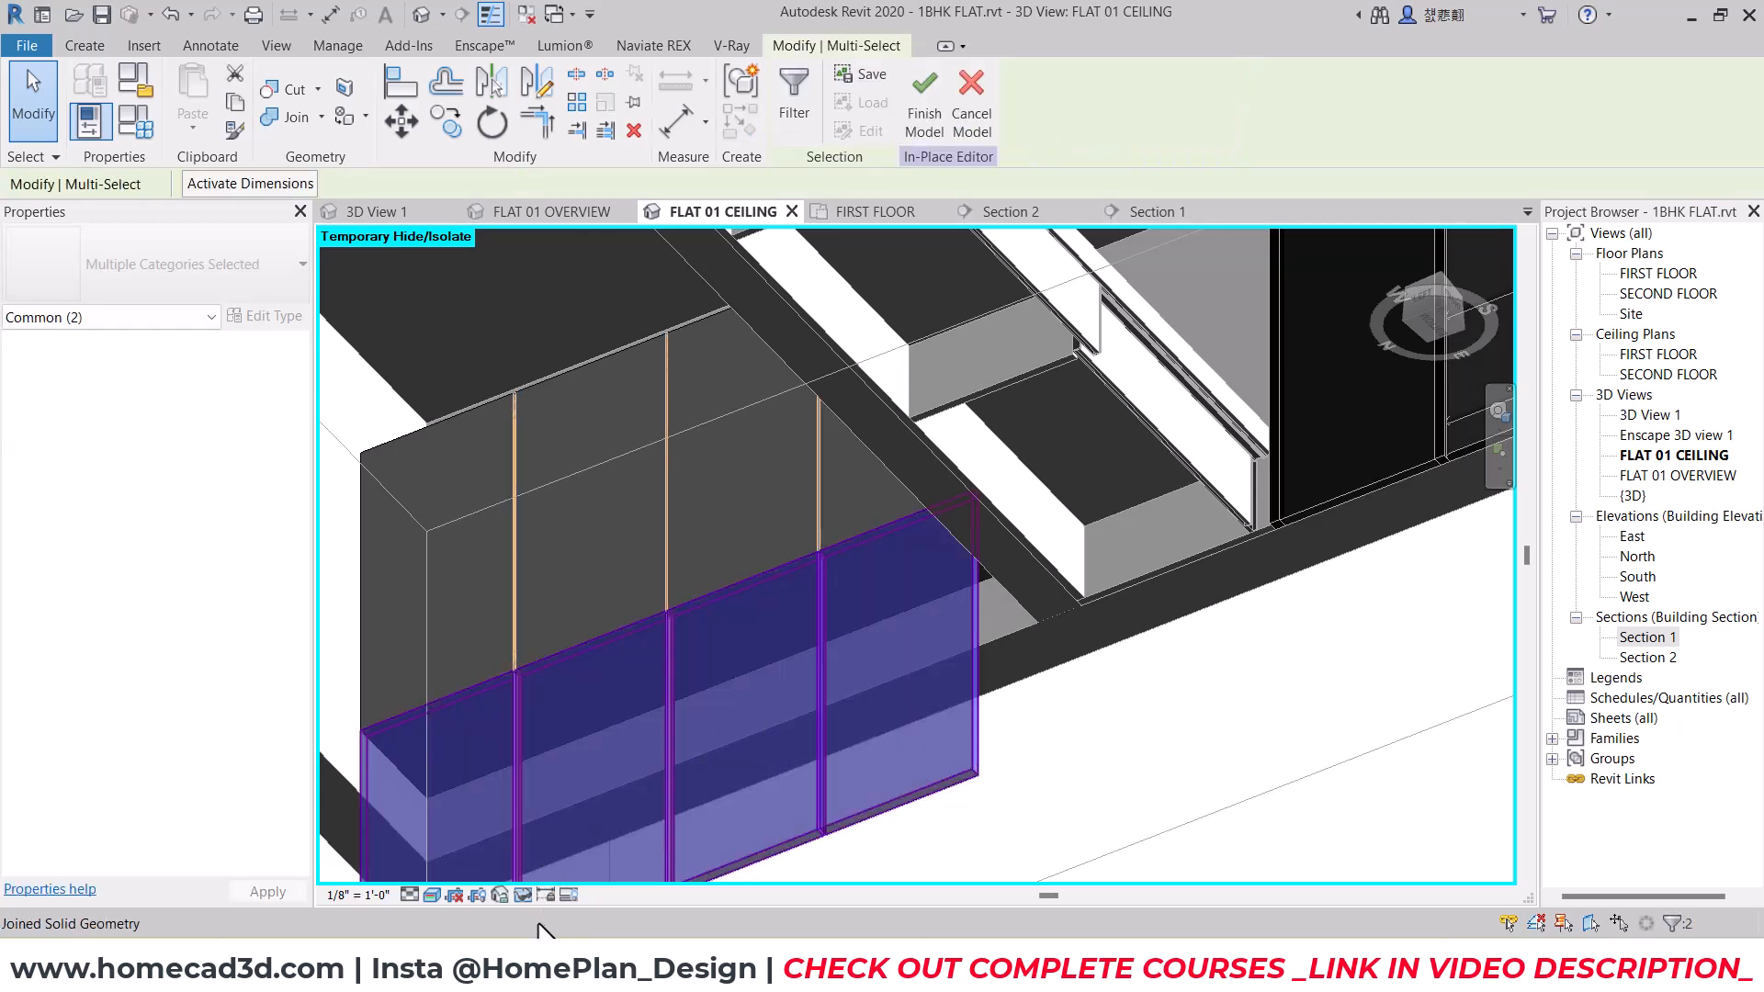
left_click(527, 899)
left_click(551, 836)
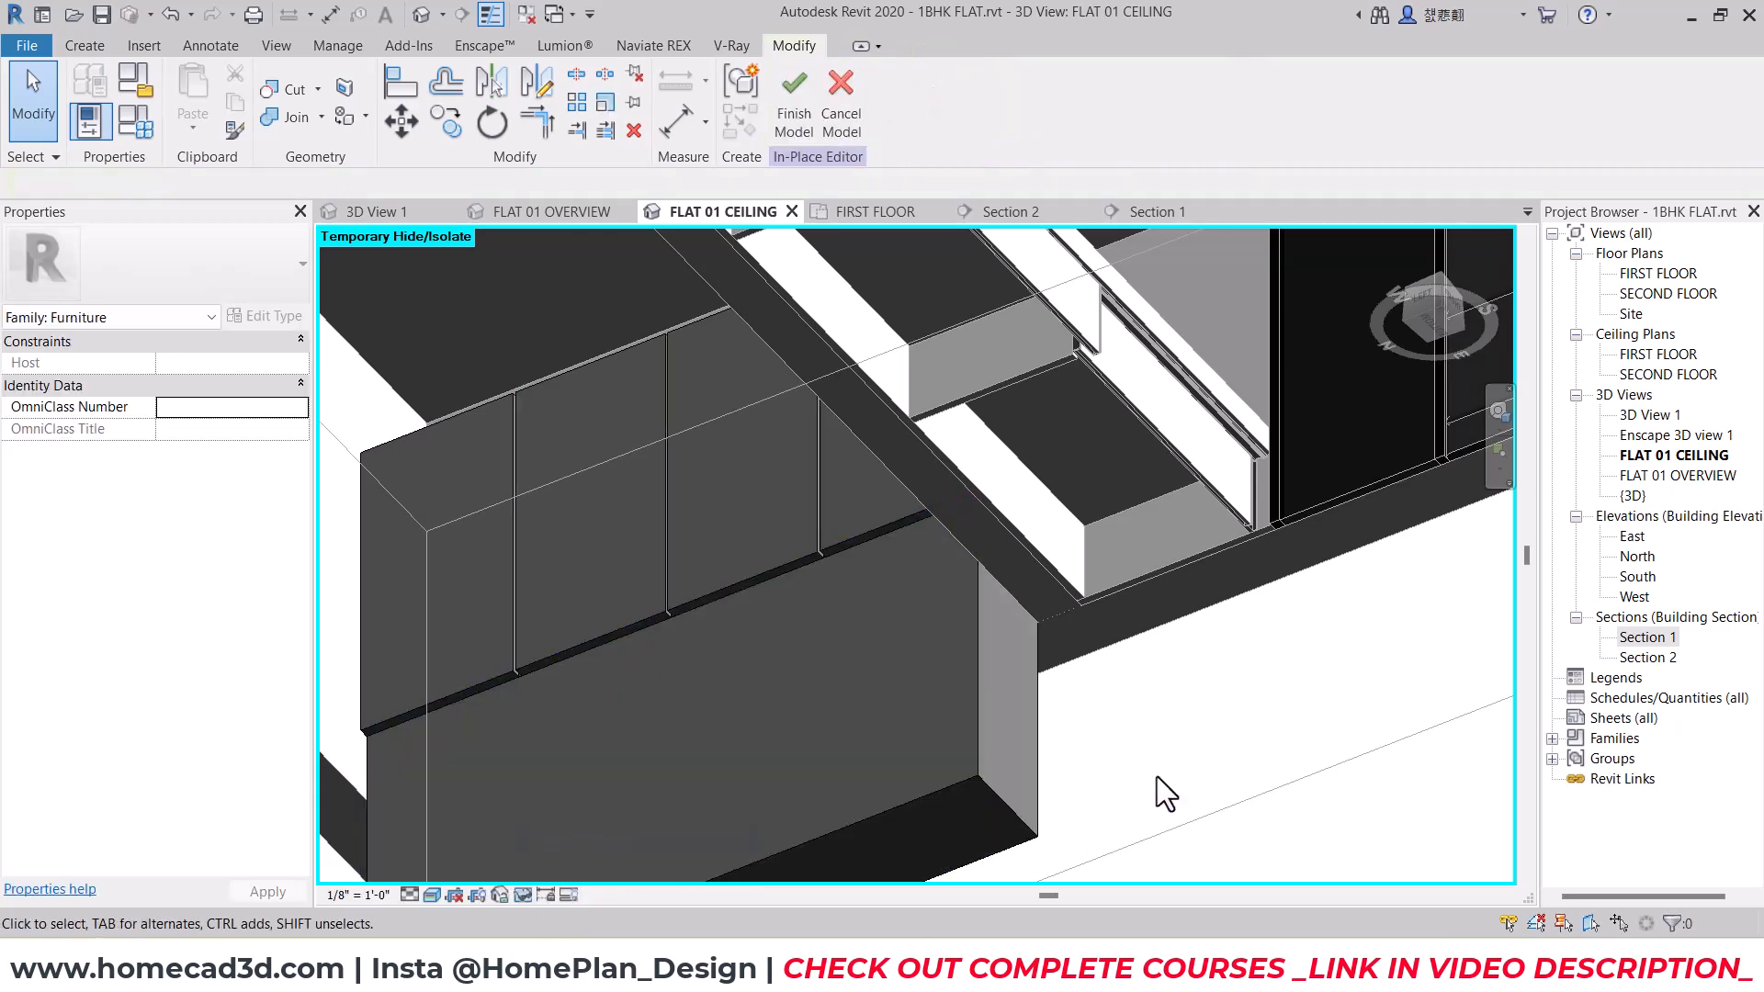
left_click(910, 705)
left_click(525, 895)
left_click(551, 836)
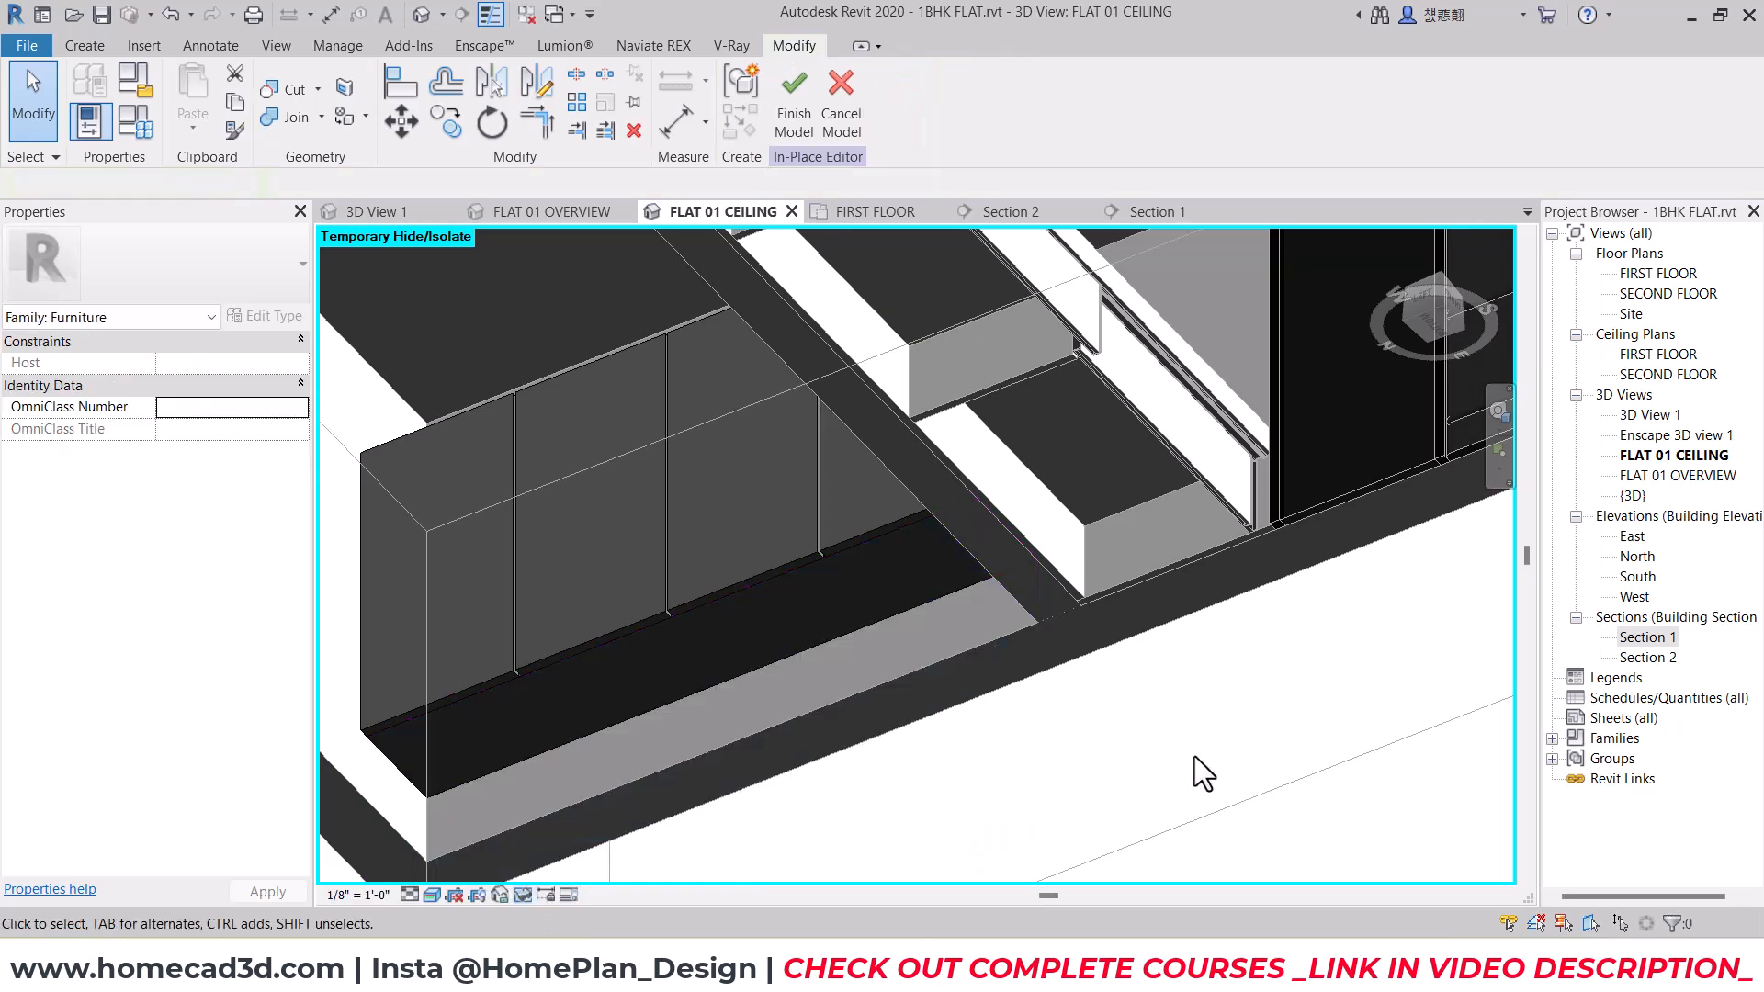
Step: Set the topmost cabinet body's extrusion end to 1'6" and restore the temporarily hidden elements
left_click(691, 689)
middle_click_drag(817, 668, 918, 664, "shift")
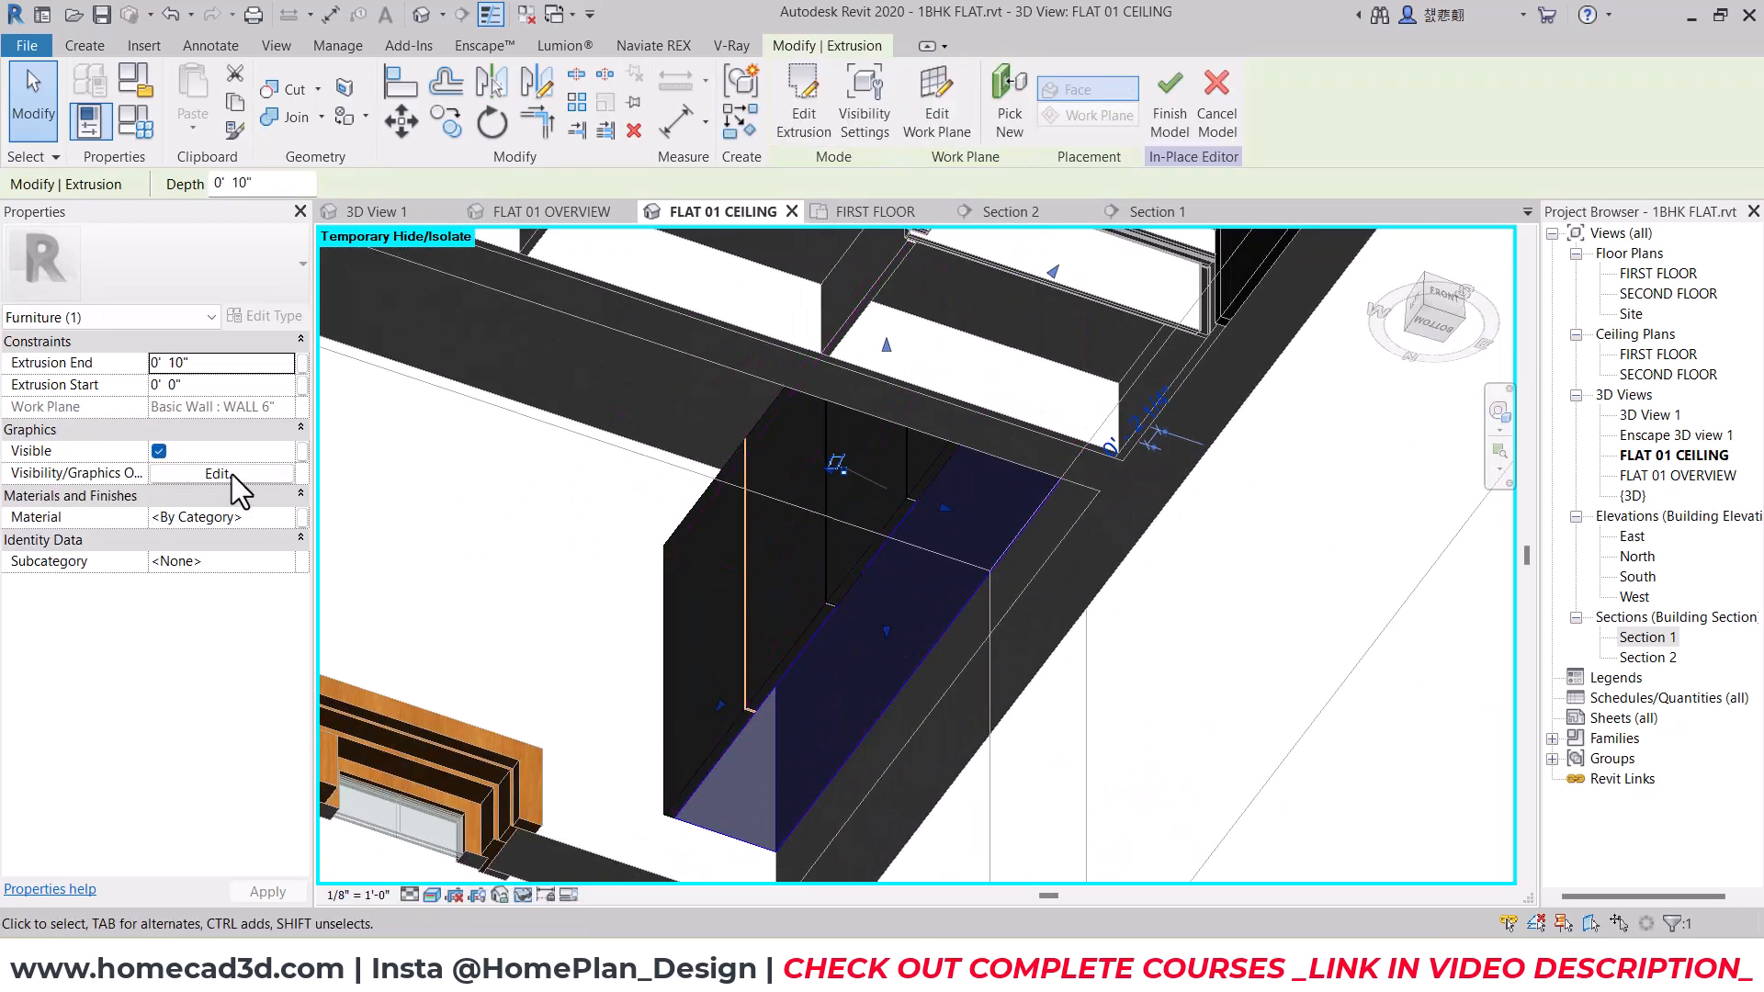
left_click(218, 368)
type("1'6\"")
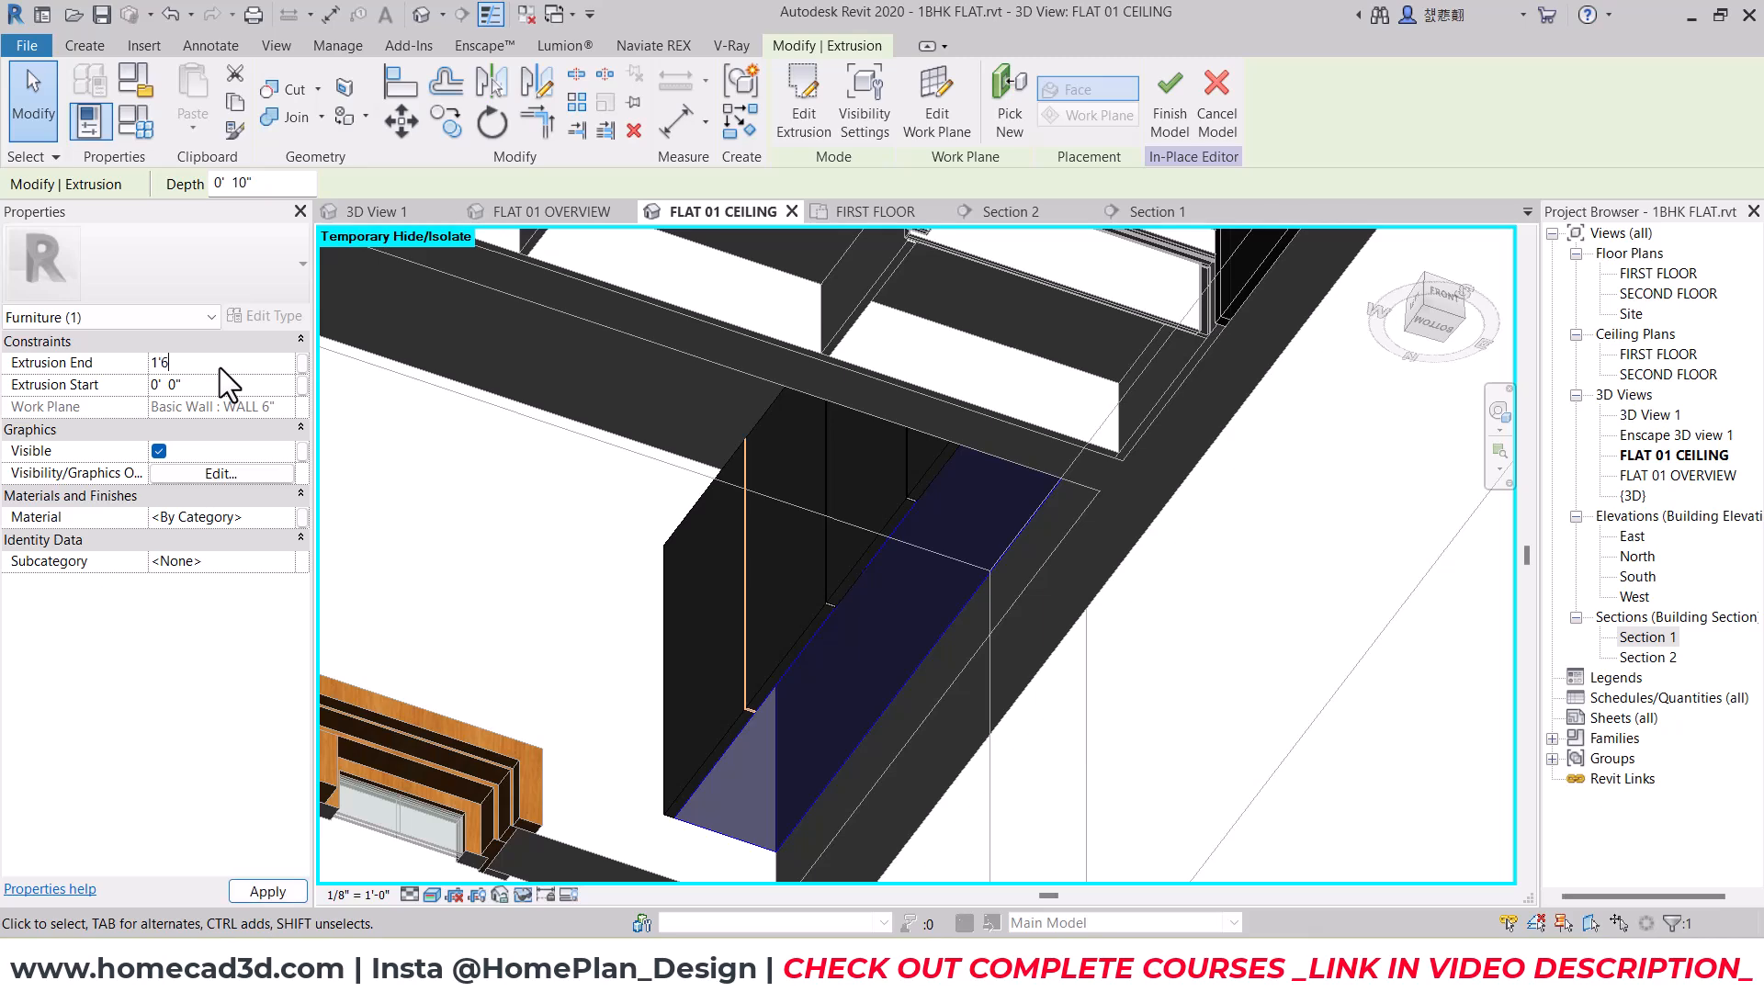
key("Escape")
middle_click_drag(807, 648, 963, 636, "shift")
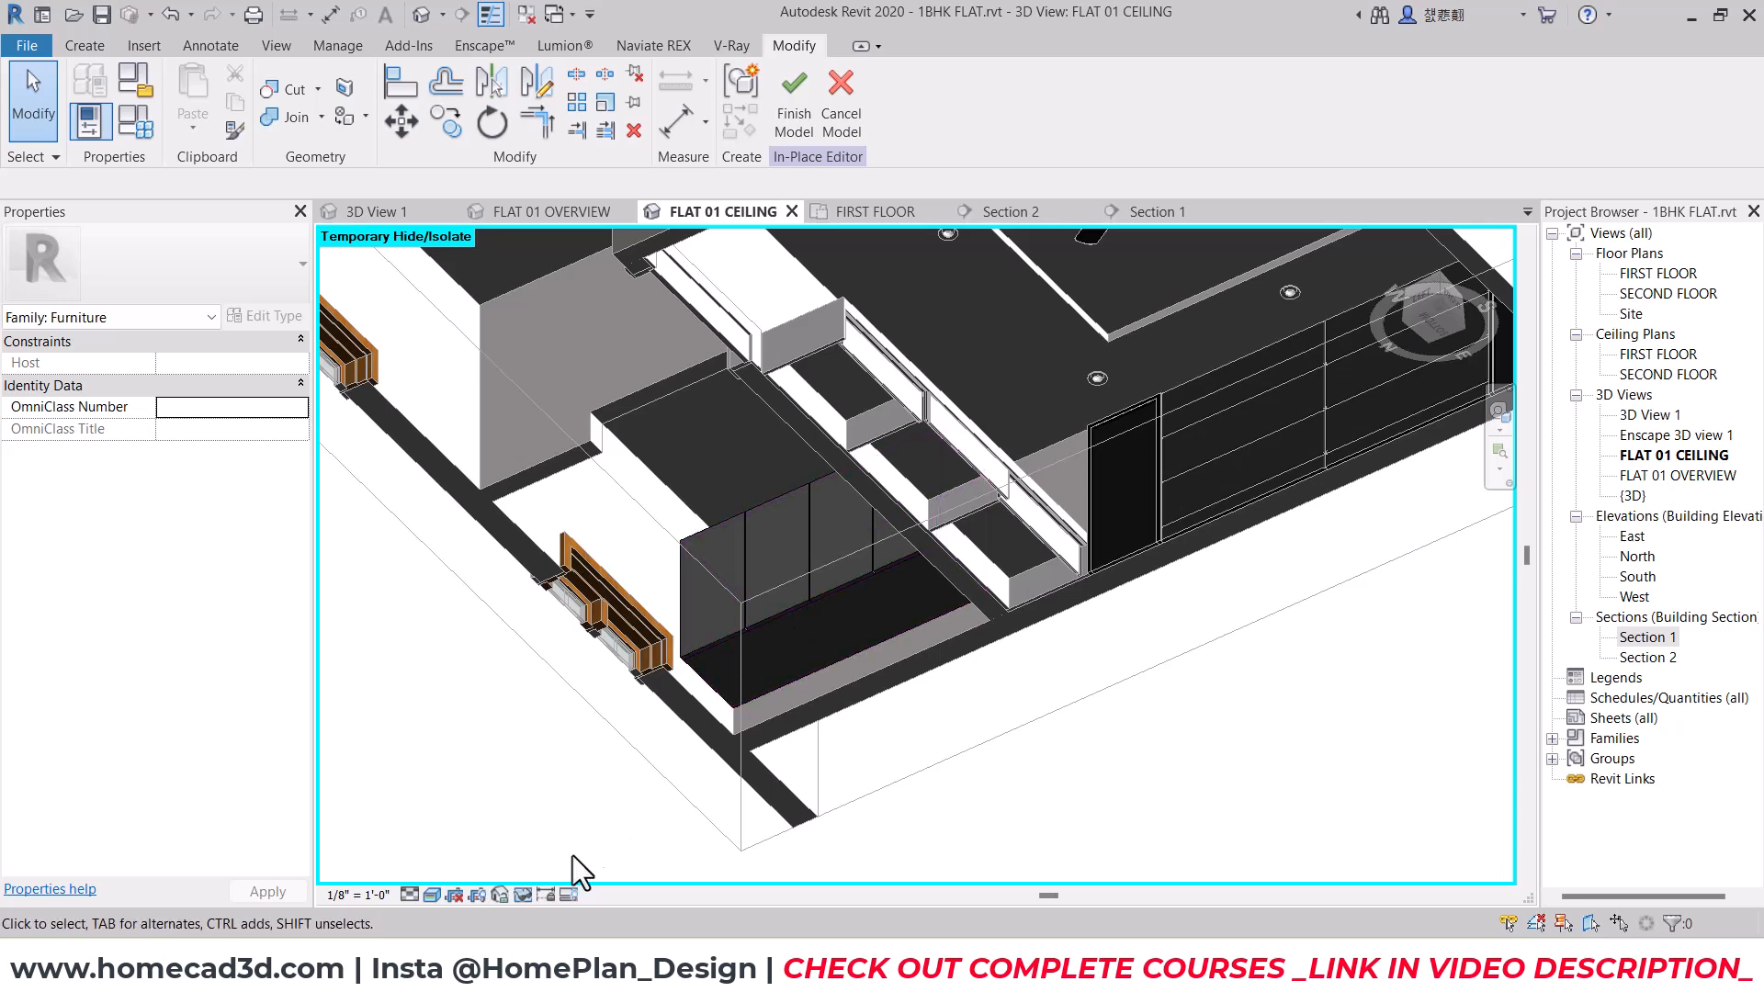
left_click(524, 895)
left_click(538, 877)
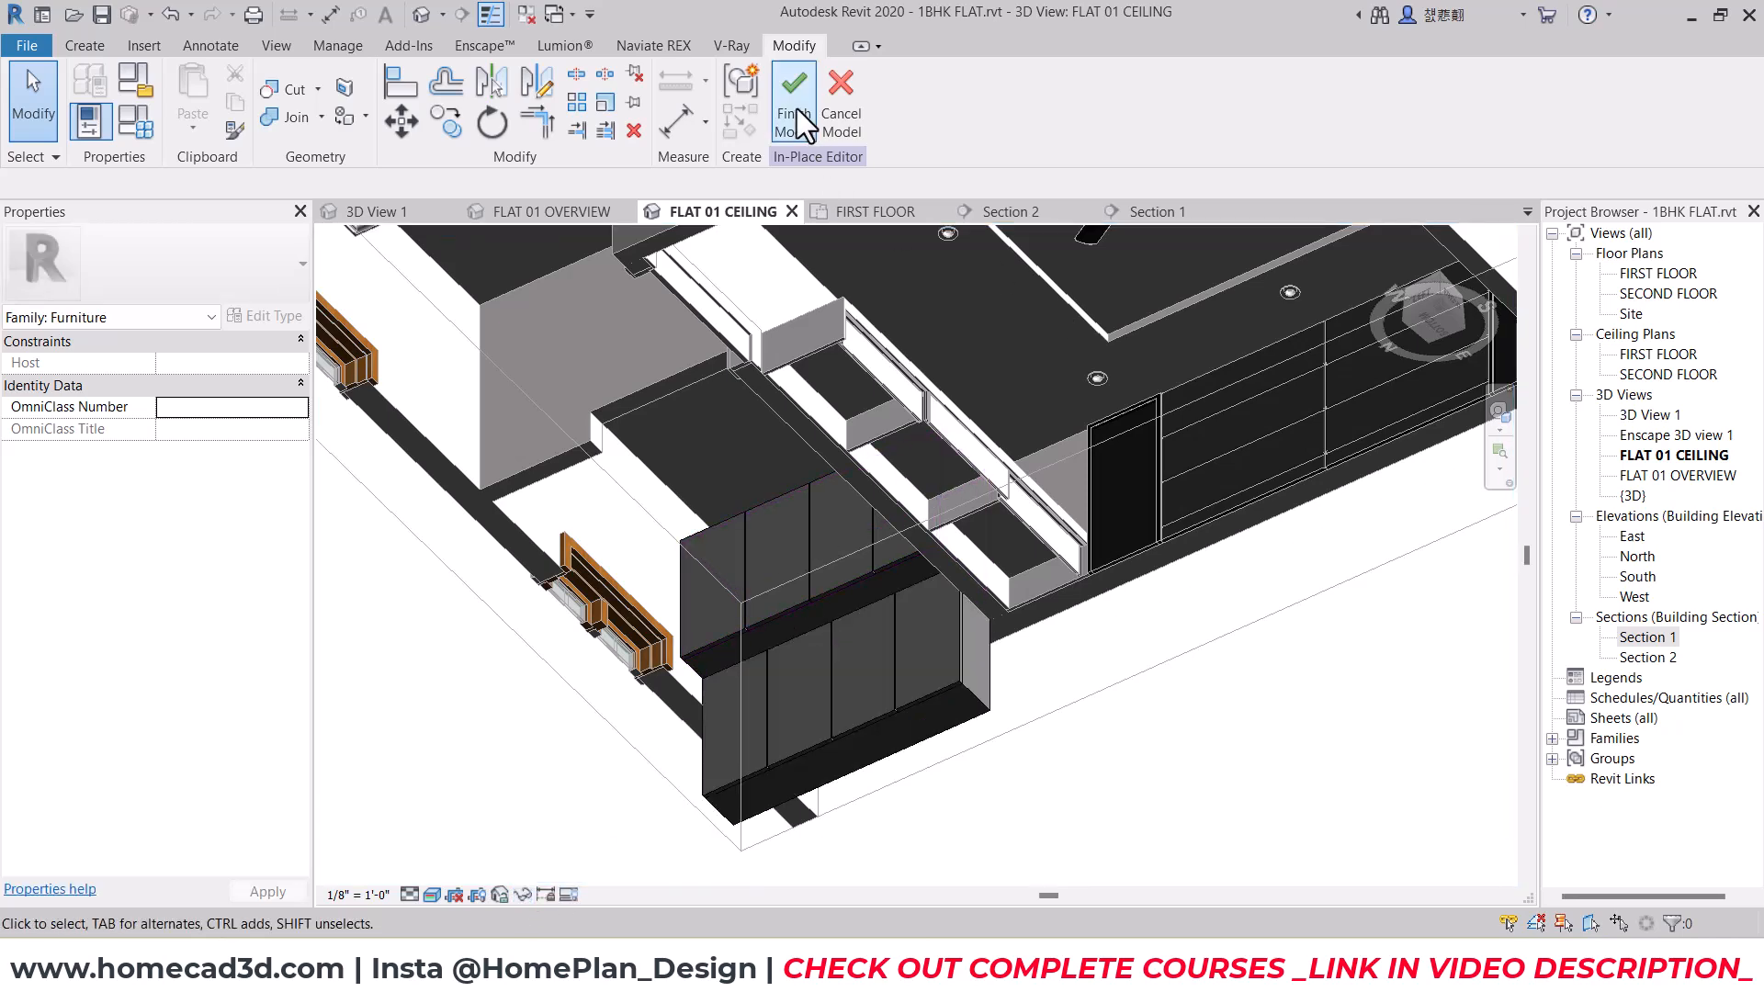
Step: In Section 1, copy the lower cabinet front's middle groove void 8" to the left
double_click(1649, 637)
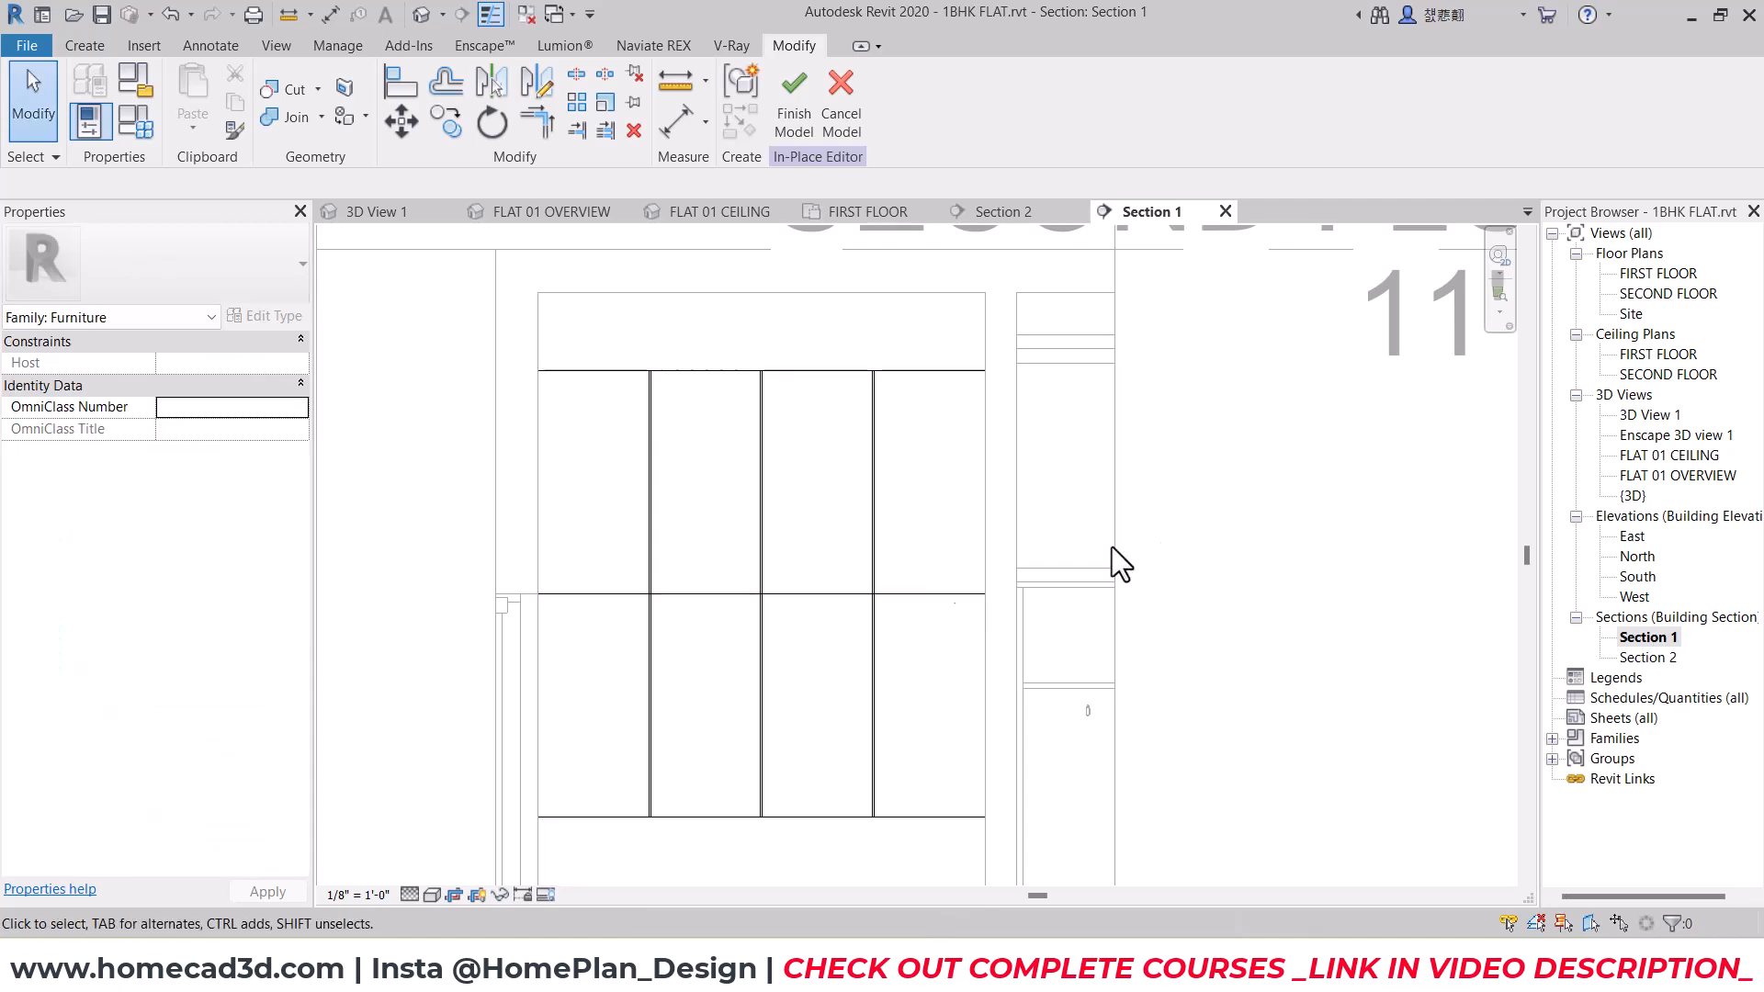
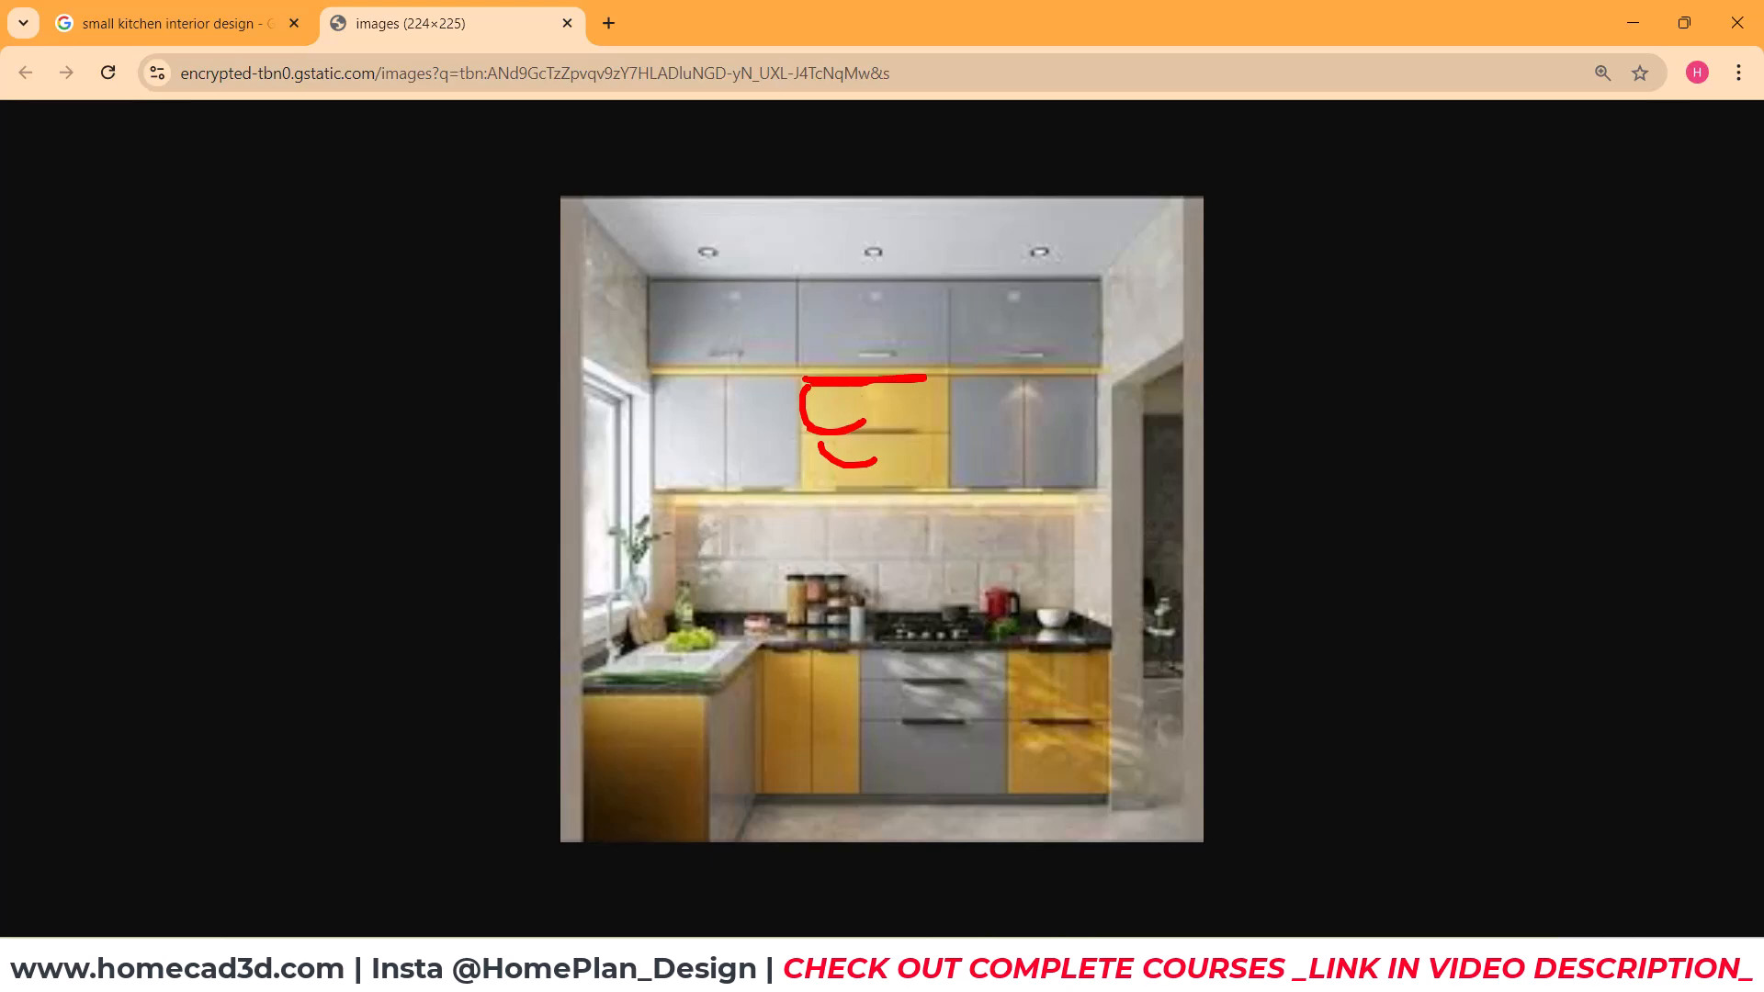
left_click(1634, 25)
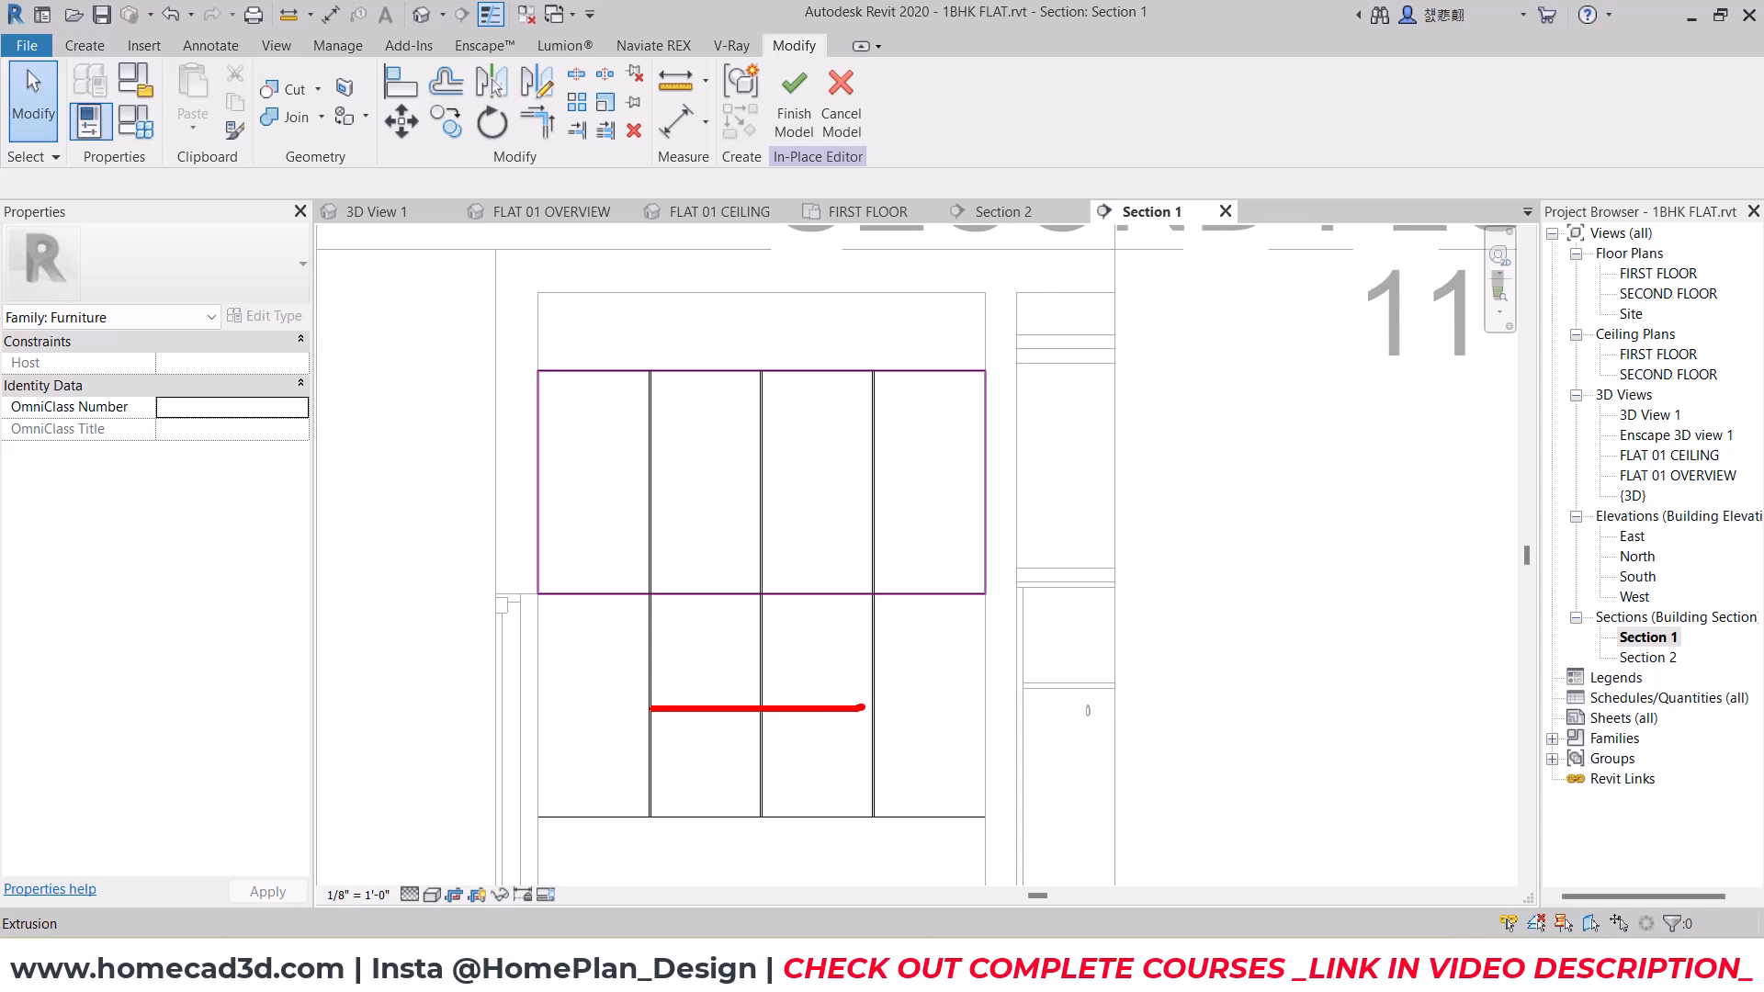
key("Escape")
middle_click_drag(735, 843, 793, 748)
scroll(807, 680, "up", 1)
left_click(833, 625)
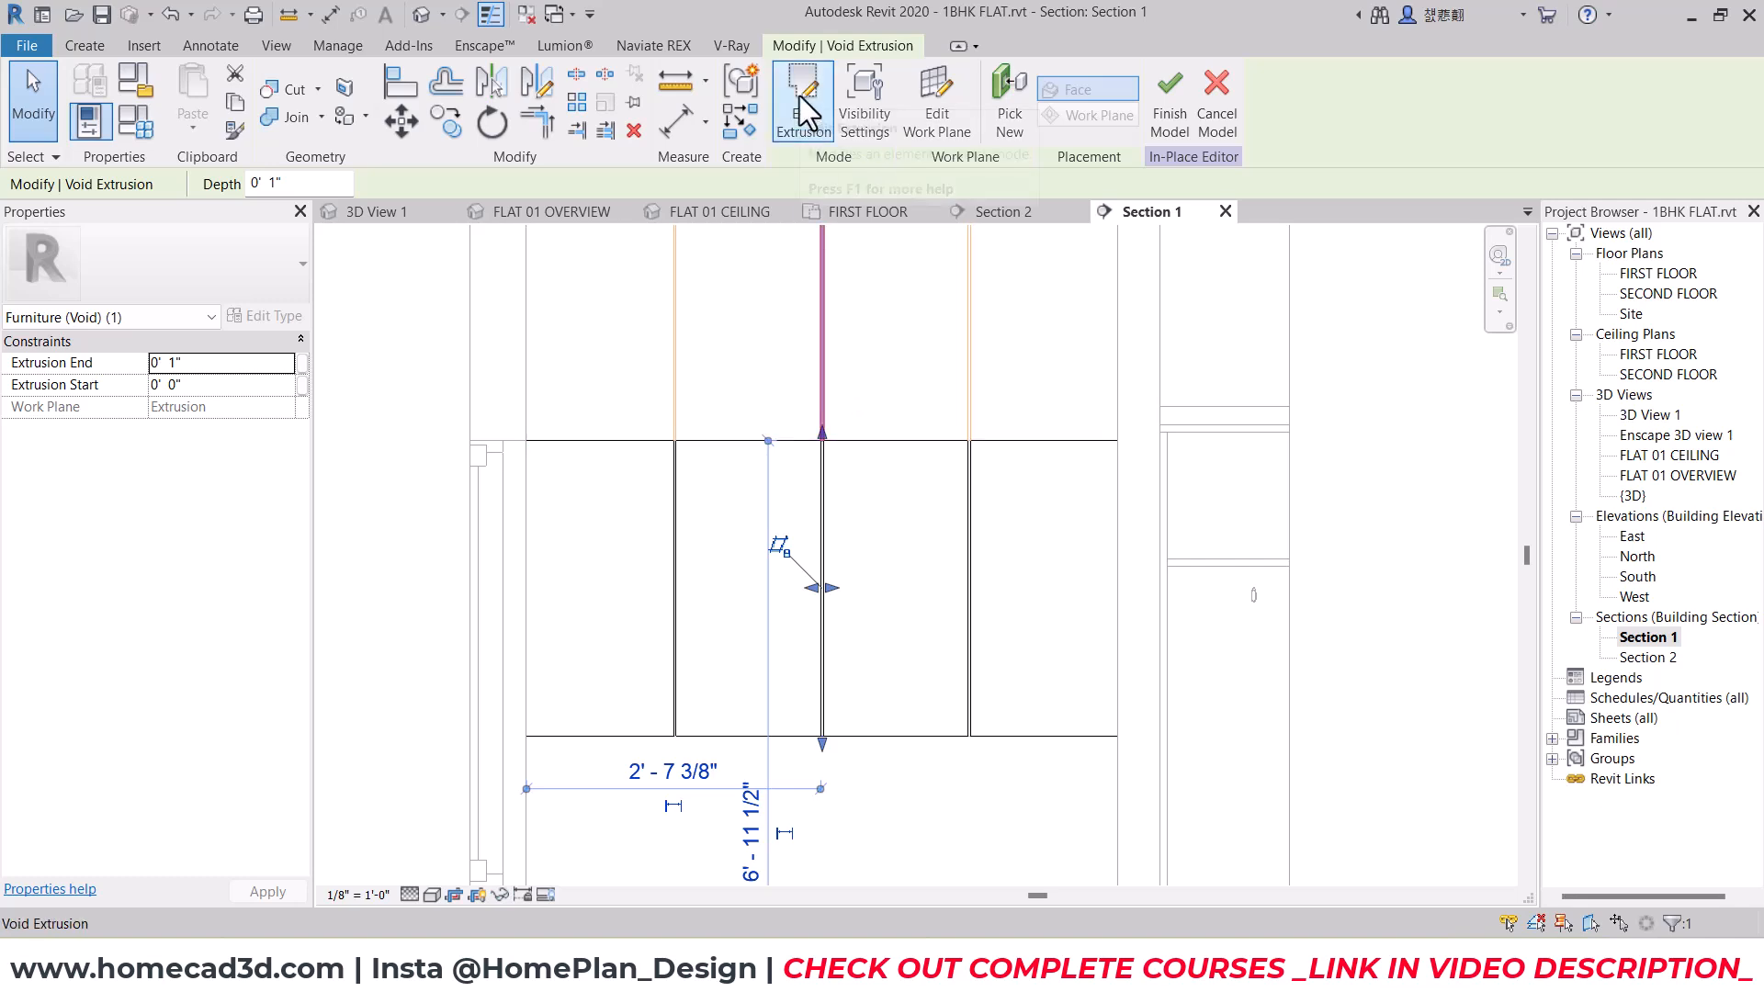
left_click(447, 121)
left_click(813, 588)
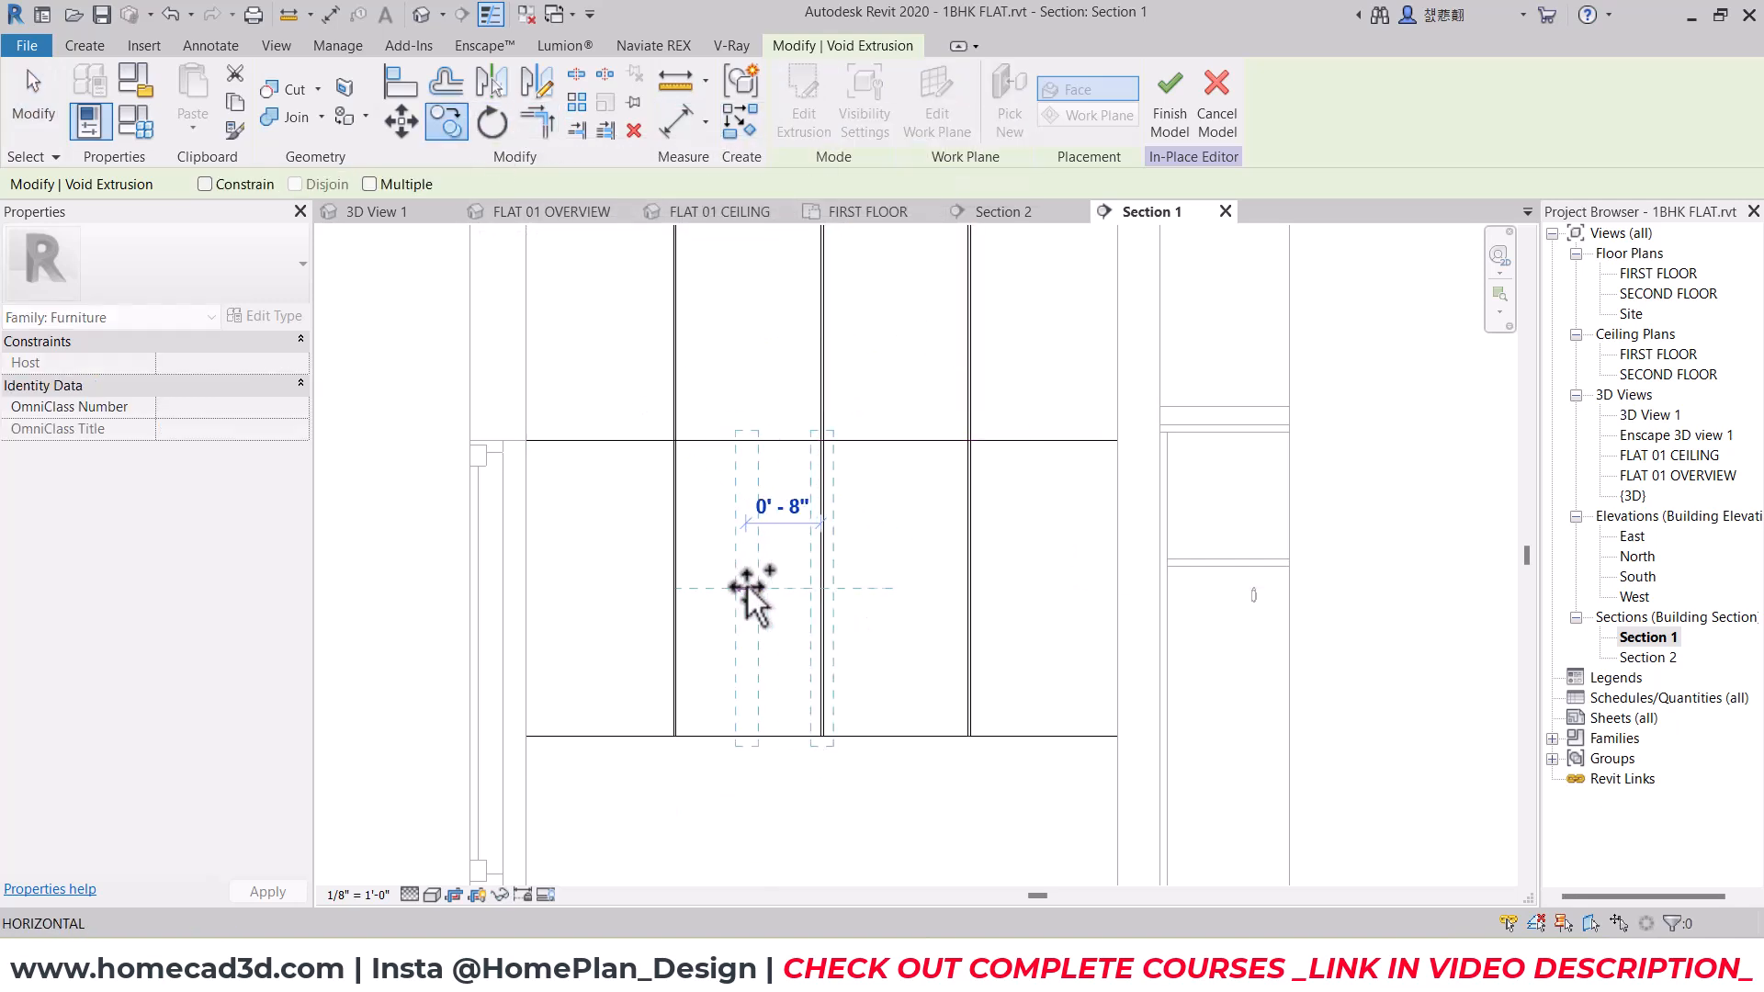
left_click(748, 588)
Step: Rotate the copied groove void about its center from vertical to horizontal
left_click(491, 120)
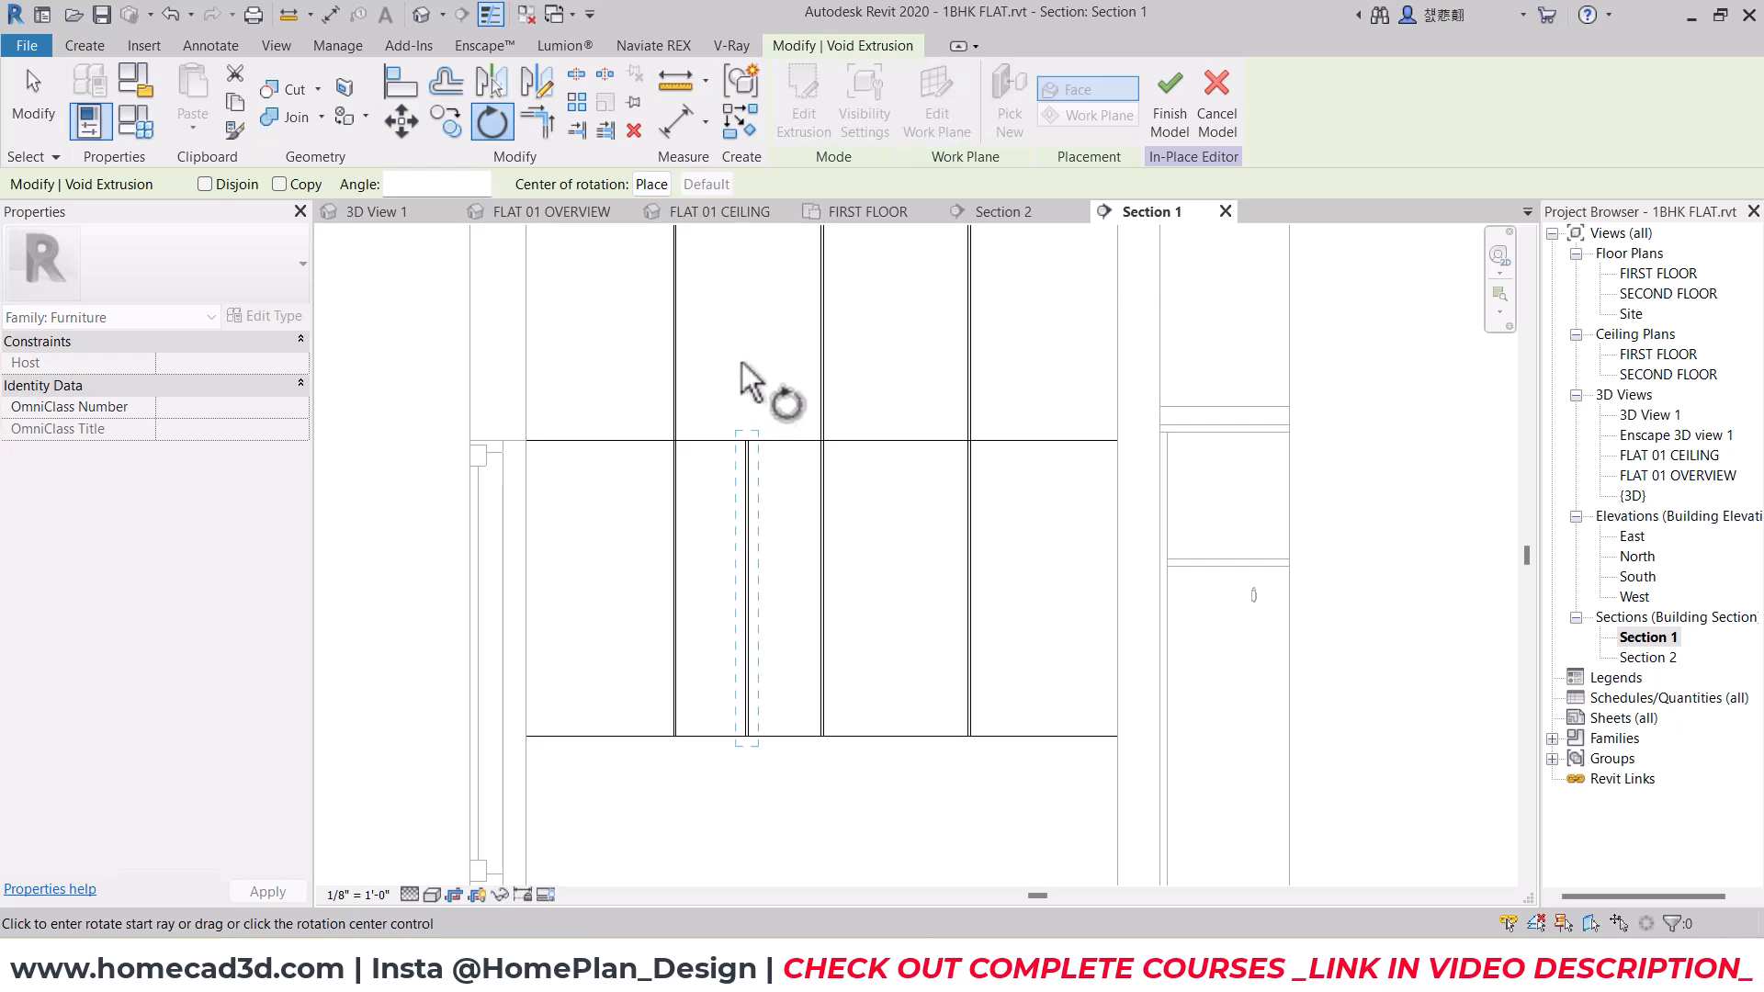
left_click(752, 382)
left_click(641, 619)
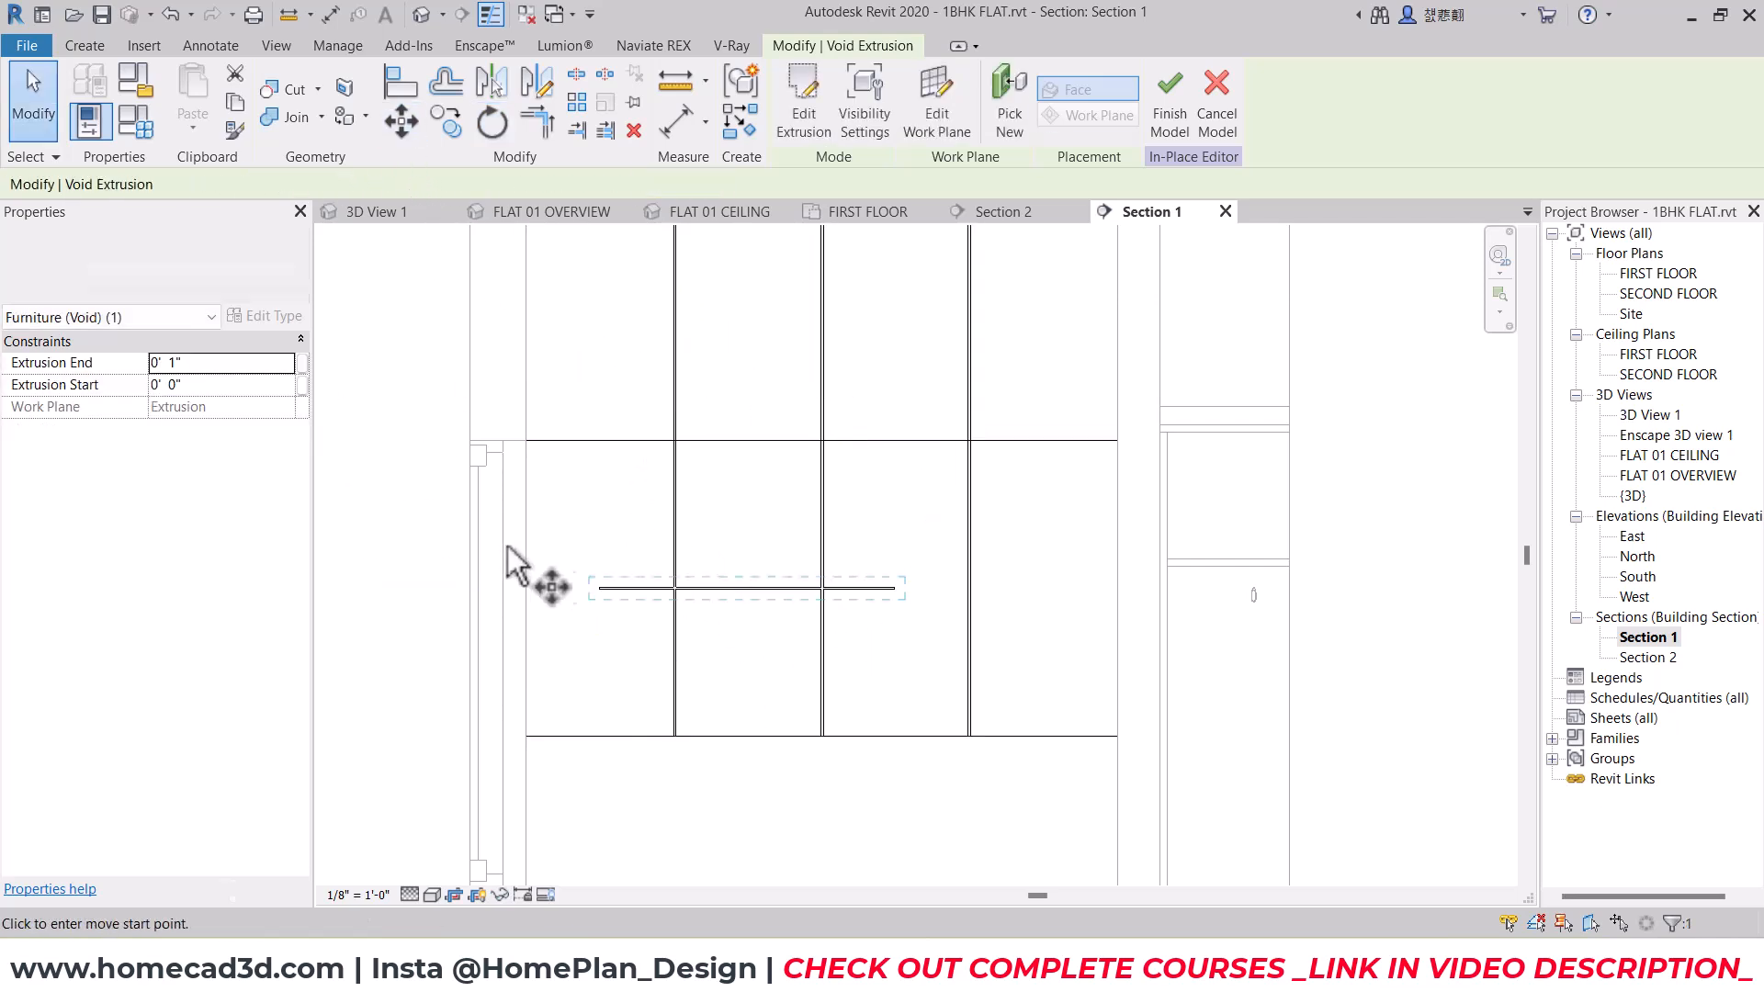
Step: Move the horizontal groove void so its left end meets the left vertical groove
scroll(590, 594, "up", 6)
left_click(582, 500)
scroll(728, 560, "down", 5)
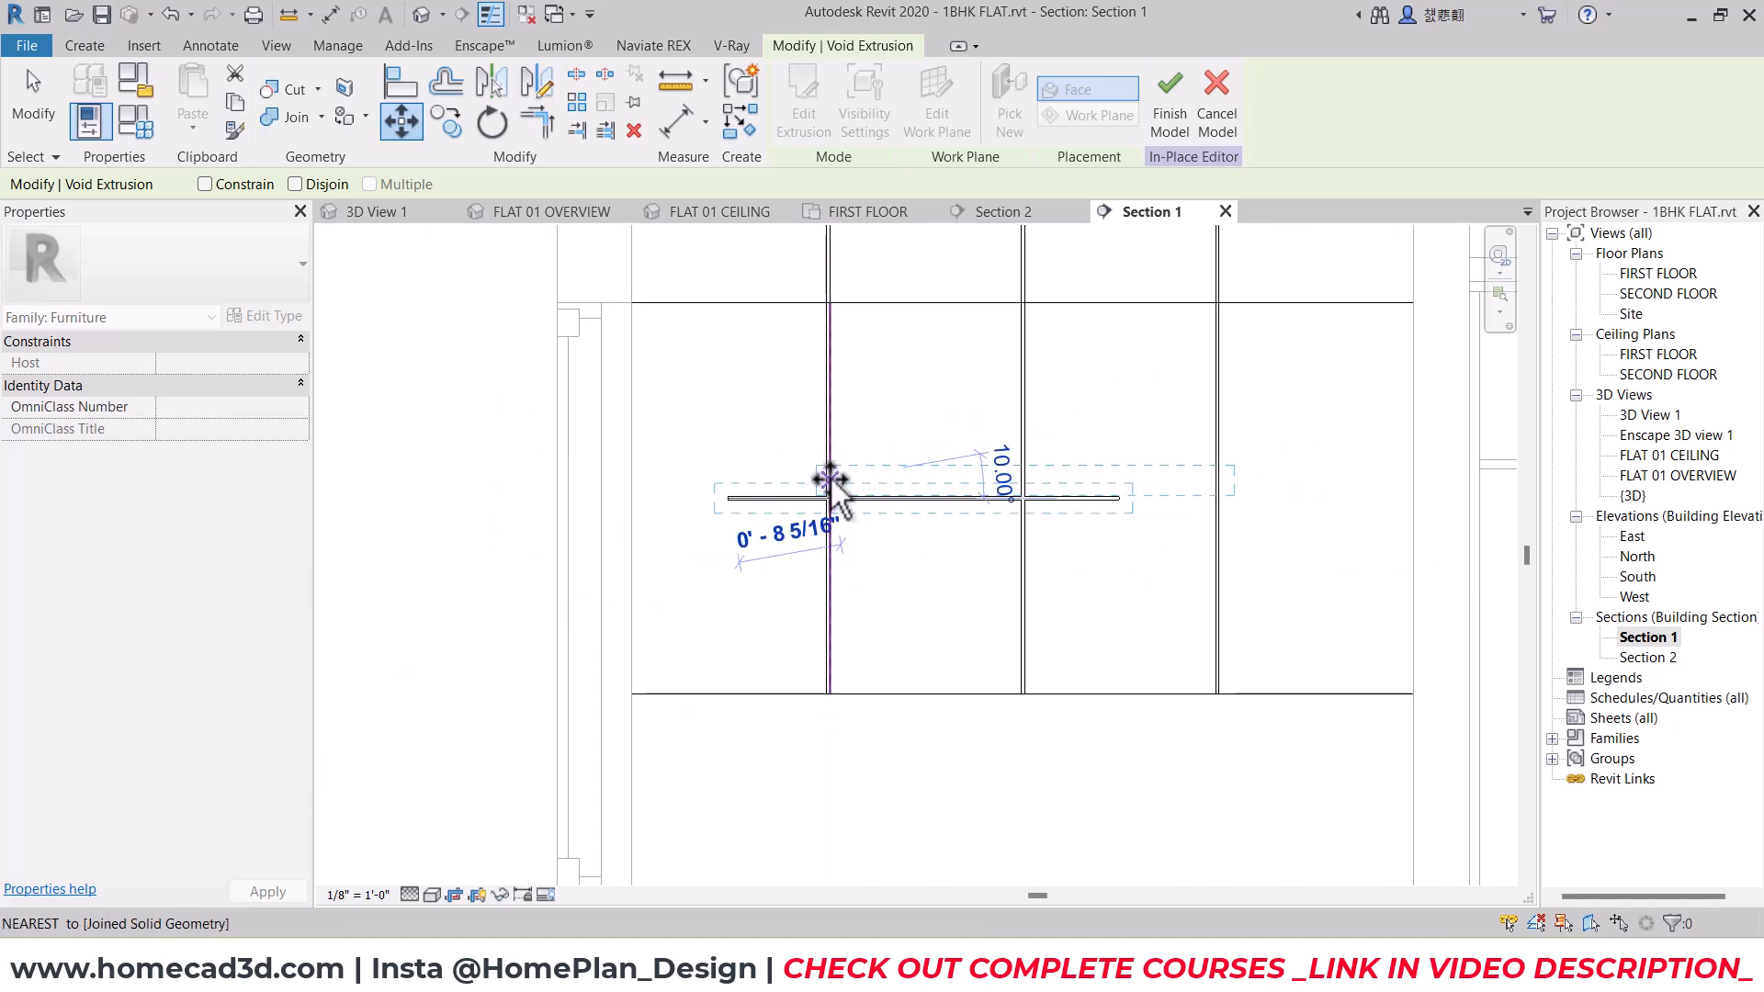
left_click(829, 497)
Step: Stretch the horizontal groove void's right end to the right vertical groove
middle_click_drag(1021, 527, 891, 542)
left_click(1057, 558)
scroll(1107, 524, "up", 3)
left_click(1036, 506)
left_click_drag(1082, 501, 1072, 502)
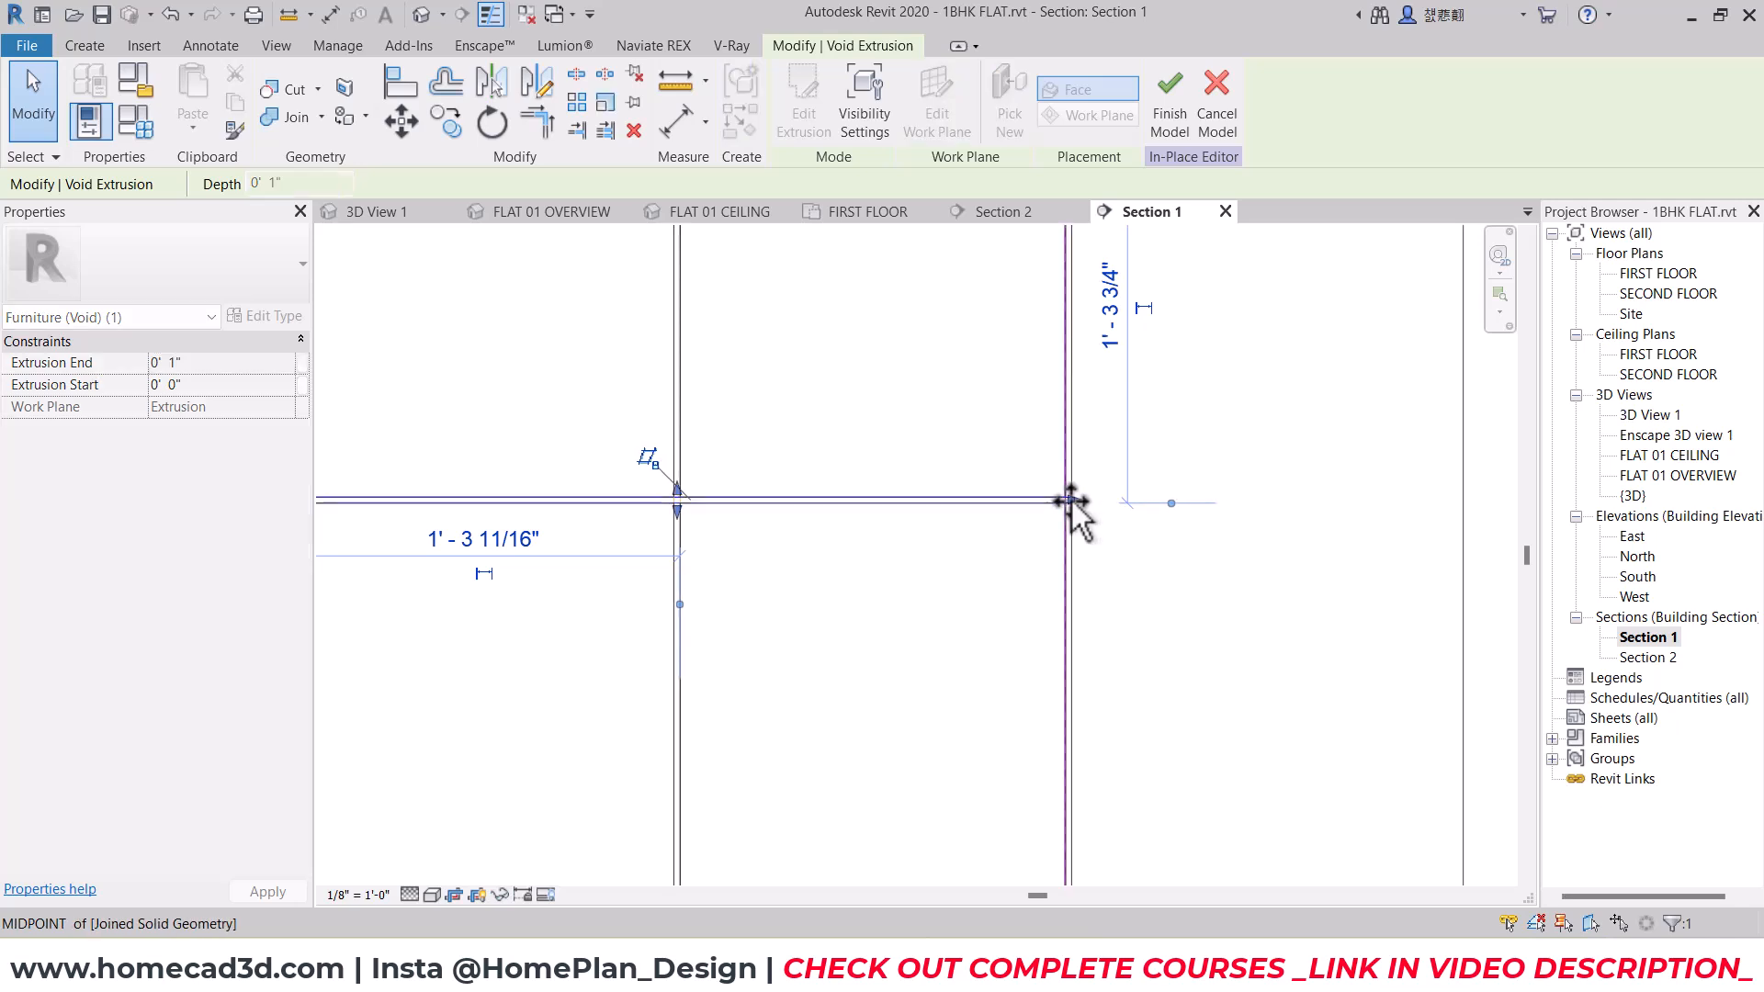
left_click(989, 558)
Step: Shorten the middle vertical groove void from below so it ends at the horizontal groove
scroll(989, 559, "down", 5)
left_click(851, 636)
left_click_drag(853, 710, 851, 488)
scroll(851, 532, "up", 3)
scroll(850, 526, "up", 2)
left_click(829, 554)
Step: Edit the front panel's extrusion sketch and draw lines along the side and horizontal grooves, enclosing the lower middle bay down to the panel's bottom edge
scroll(829, 554, "down", 4)
left_click(788, 601)
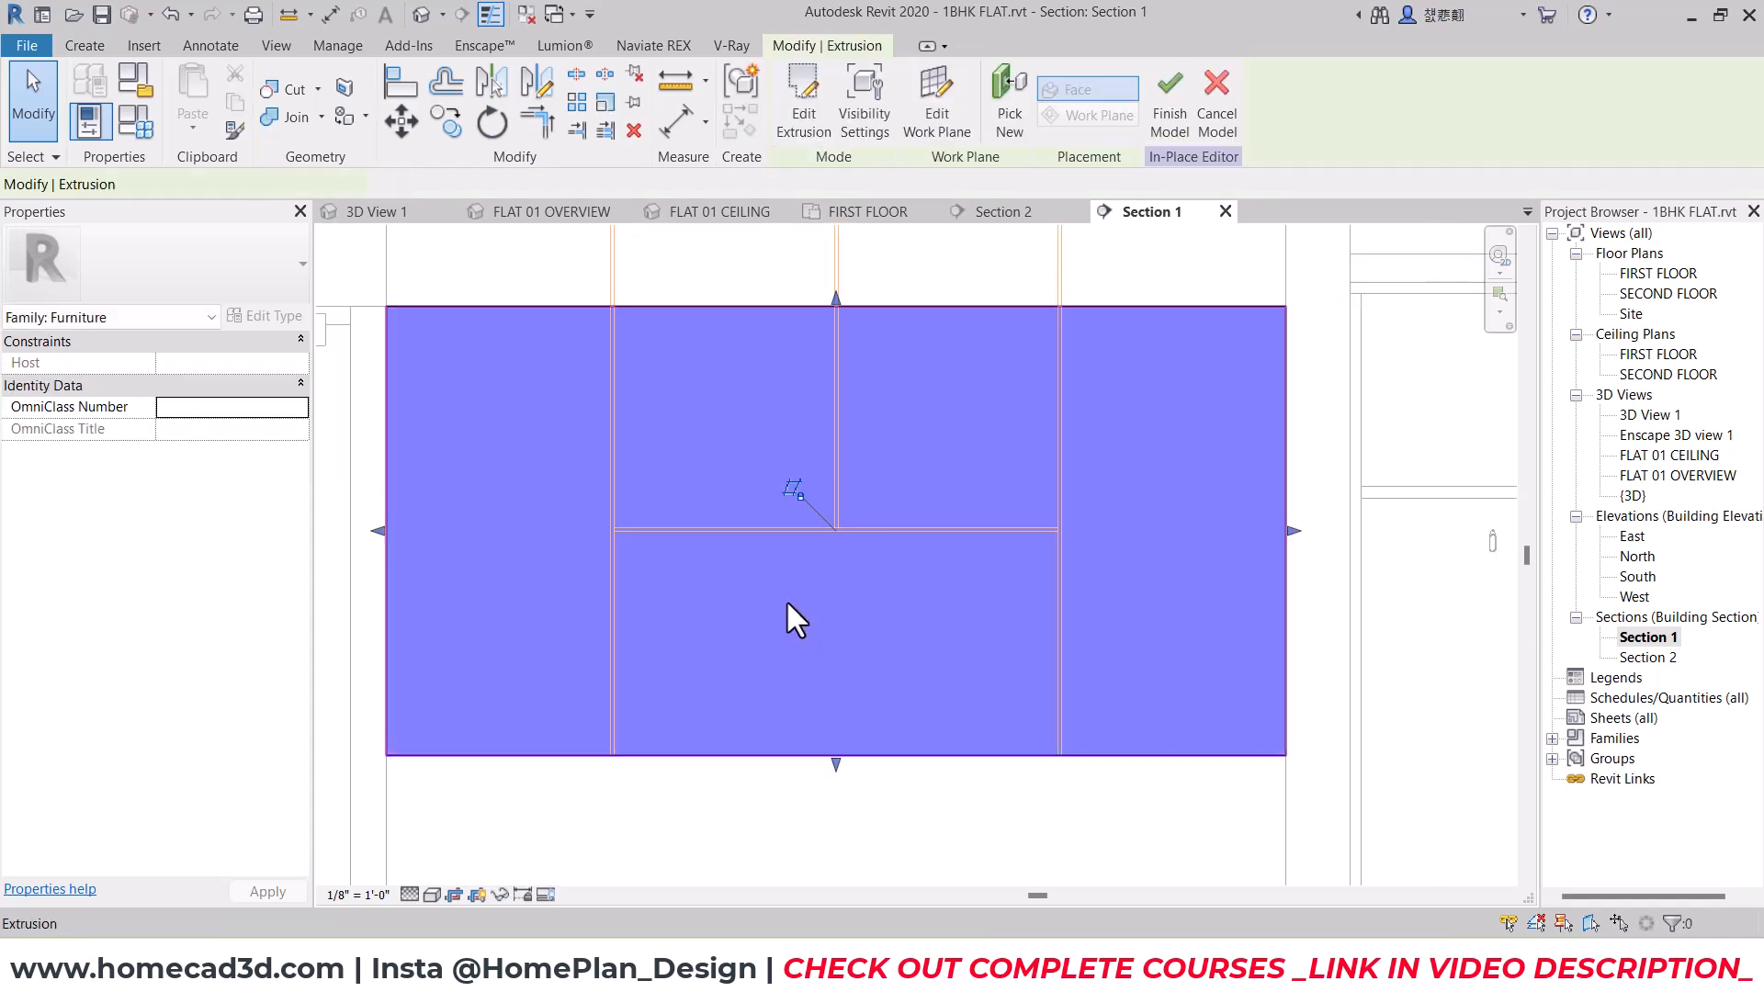
left_click(803, 119)
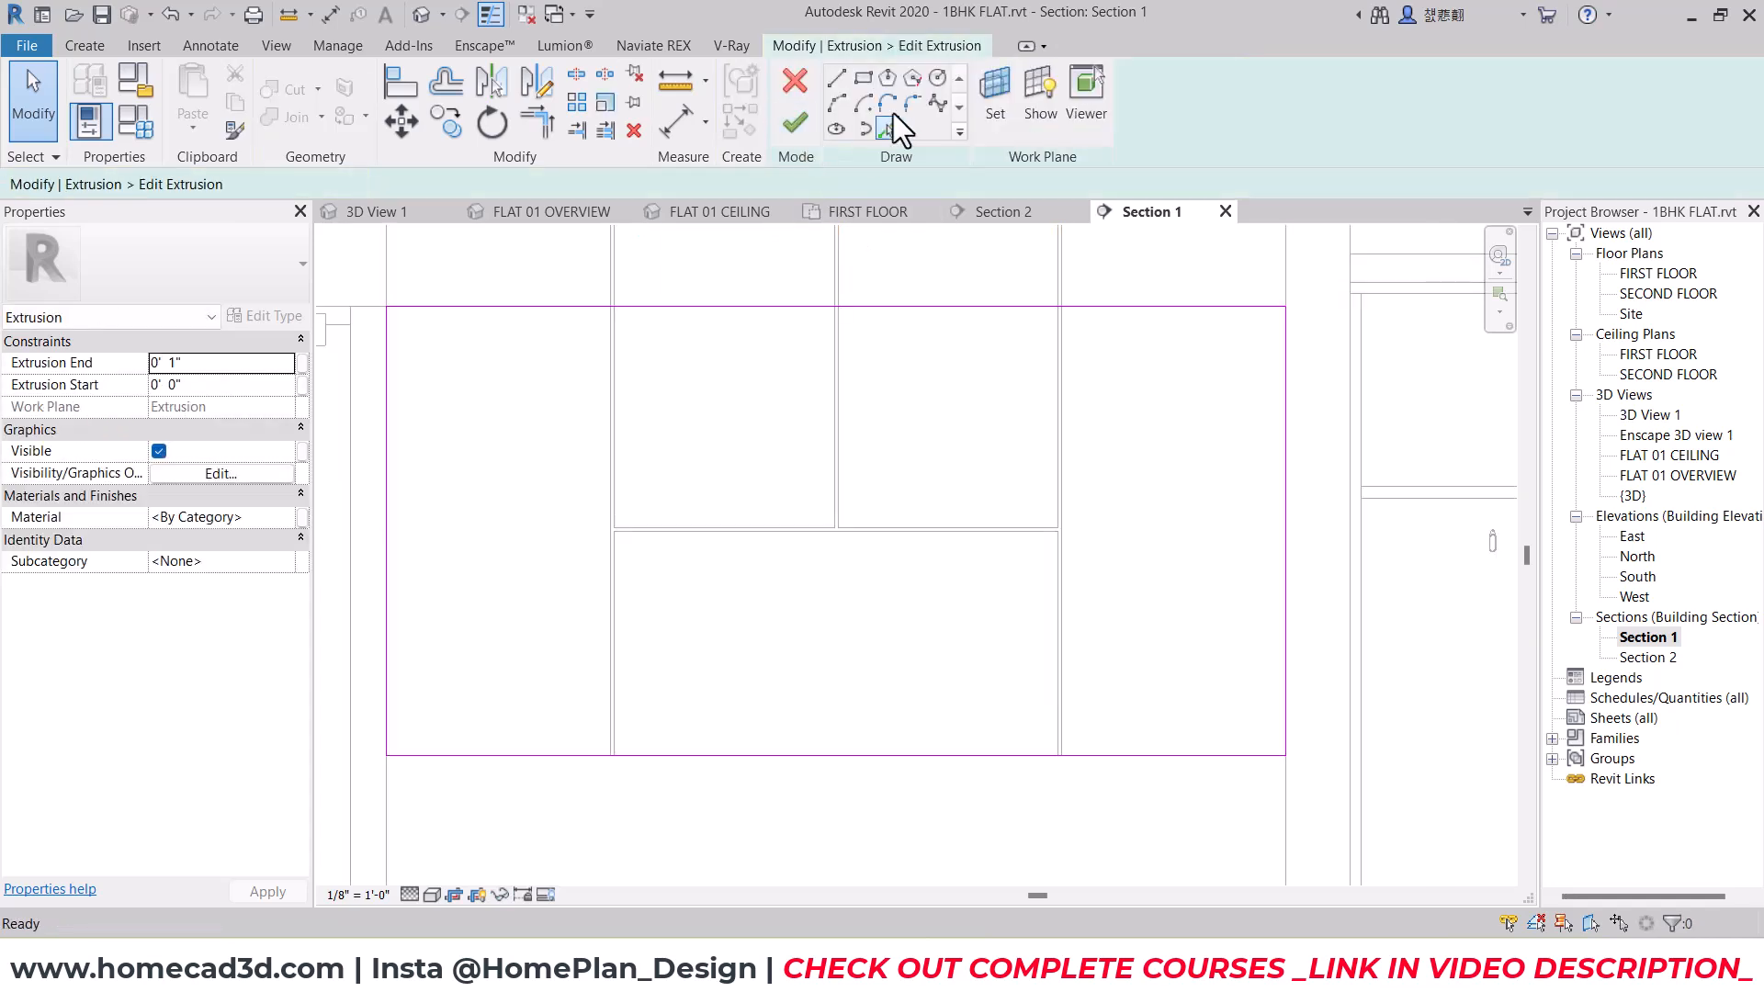
left_click(838, 78)
left_click(613, 756)
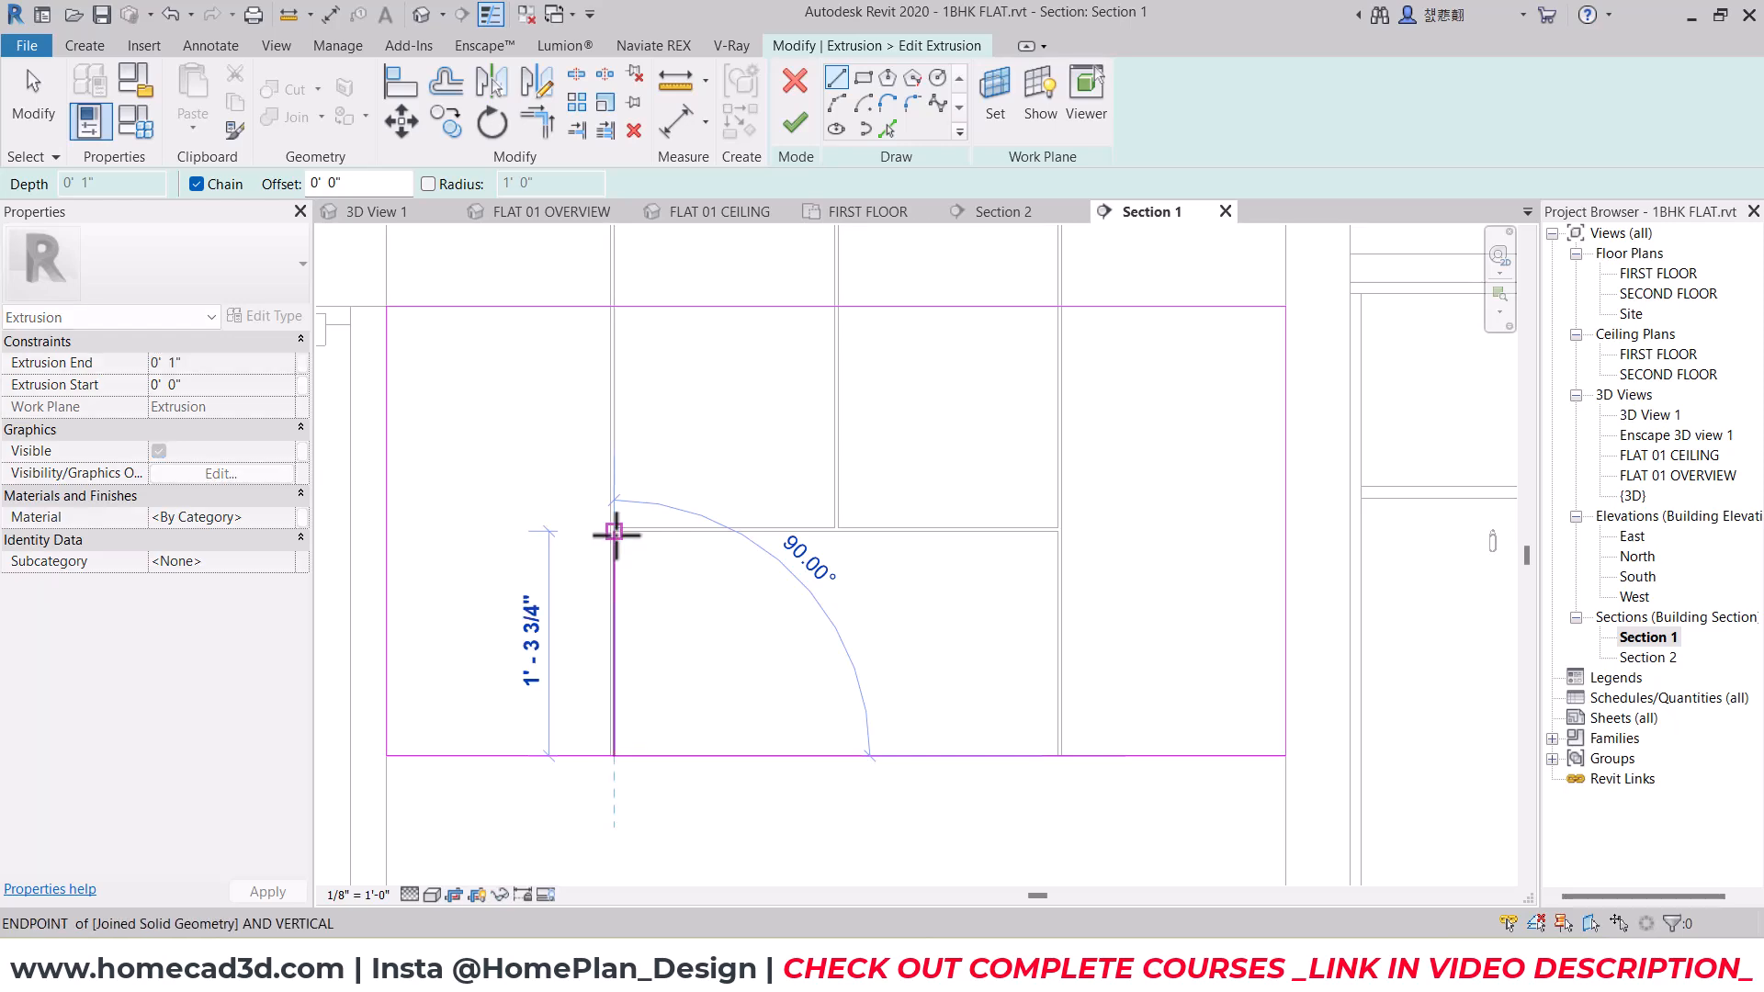
key("Escape")
scroll(606, 757, "up", 3)
left_click(630, 751)
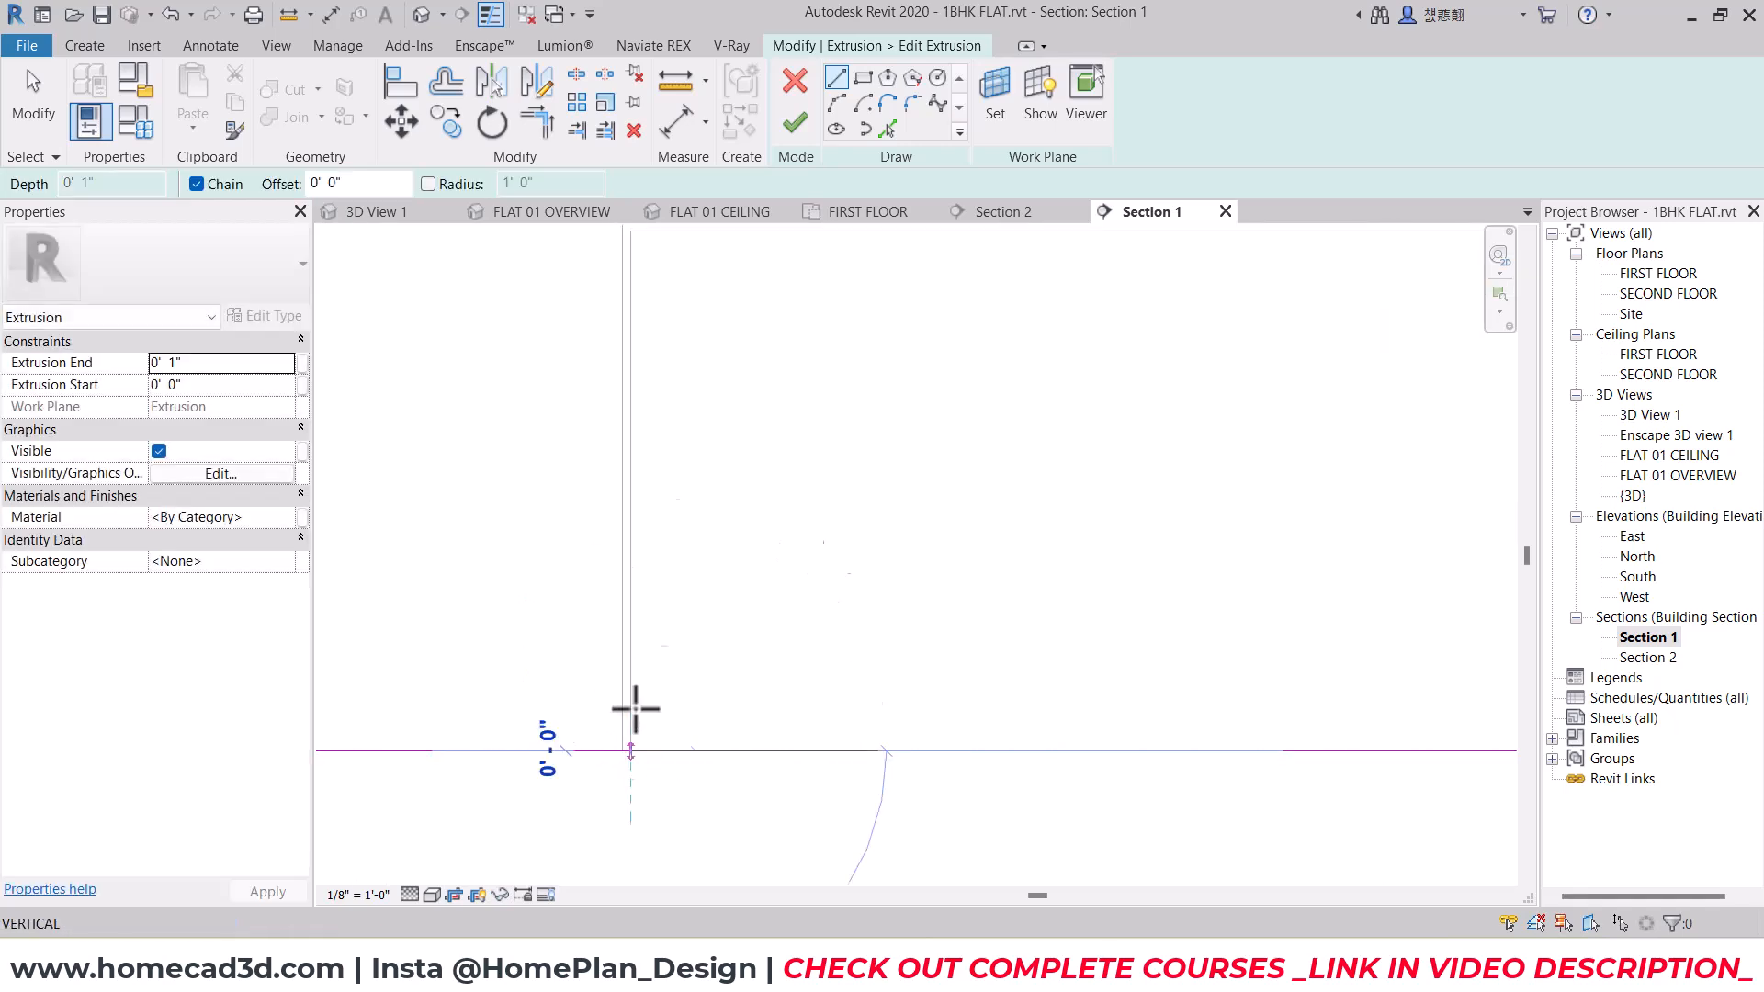
middle_click_drag(626, 382, 666, 536)
left_click(640, 347)
middle_click_drag(1041, 337, 494, 387)
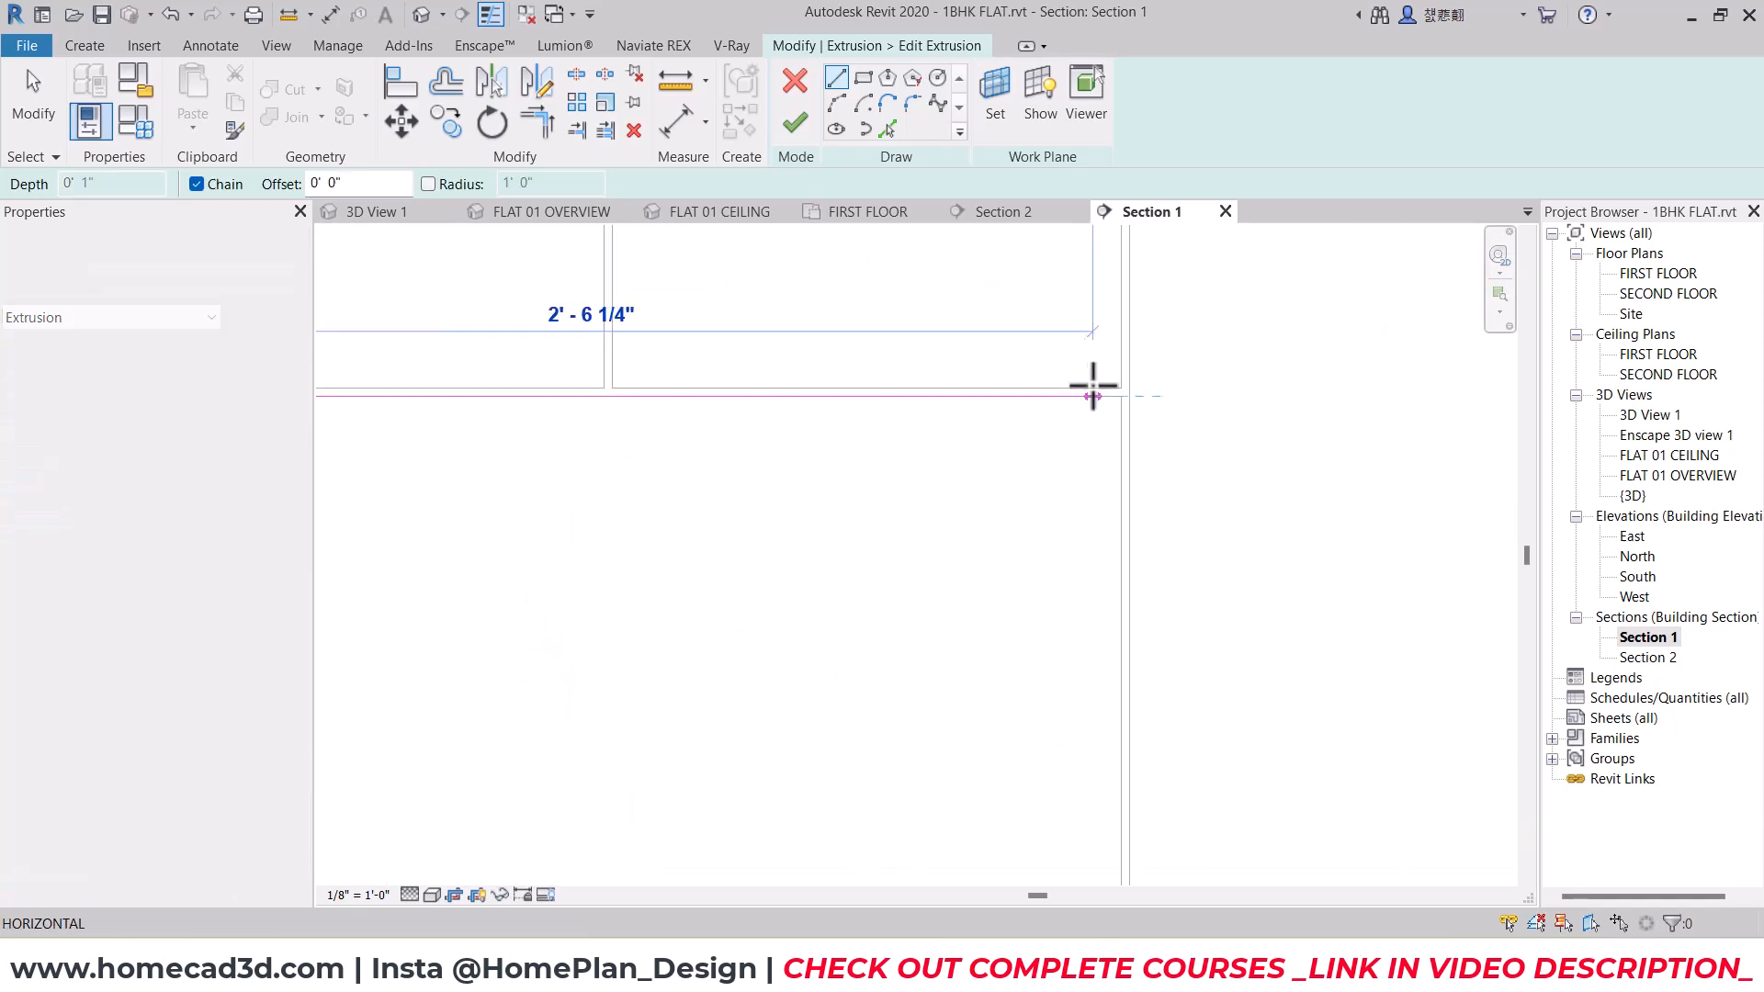
left_click(1122, 397)
scroll(1108, 643, "down", 2)
middle_click_drag(1130, 813, 1126, 579)
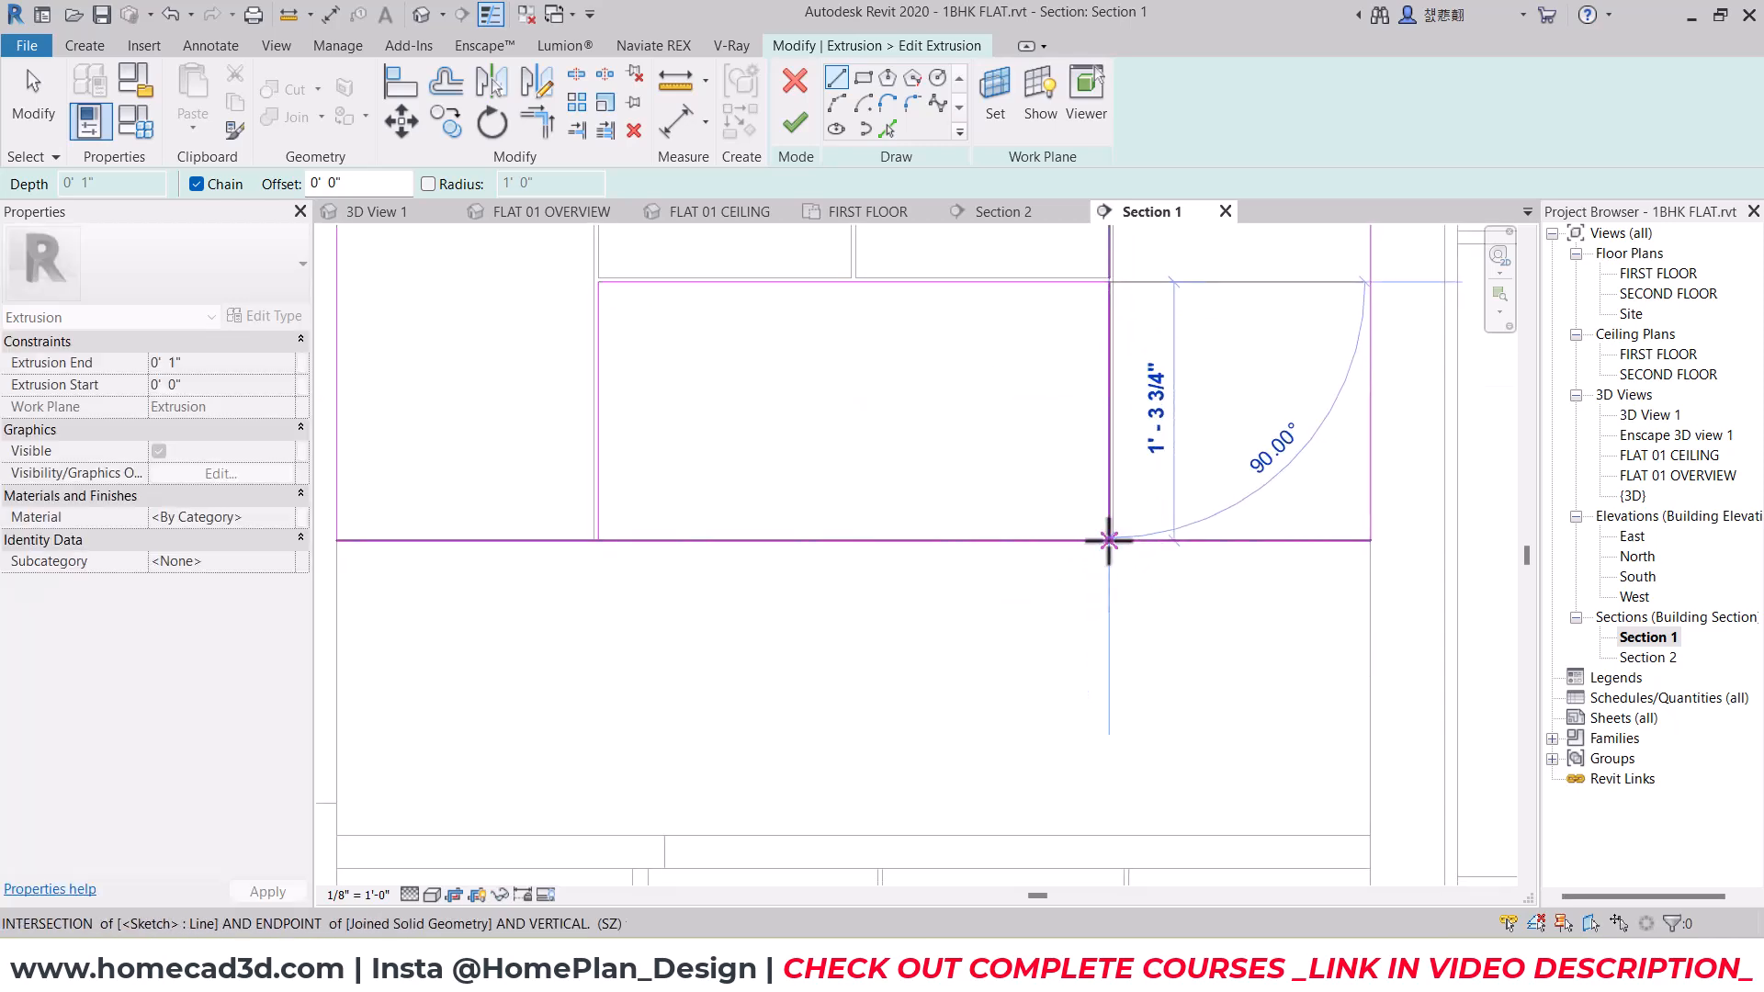
left_click(1110, 540)
middle_click_drag(885, 488, 859, 585)
key("Escape")
key("Escape")
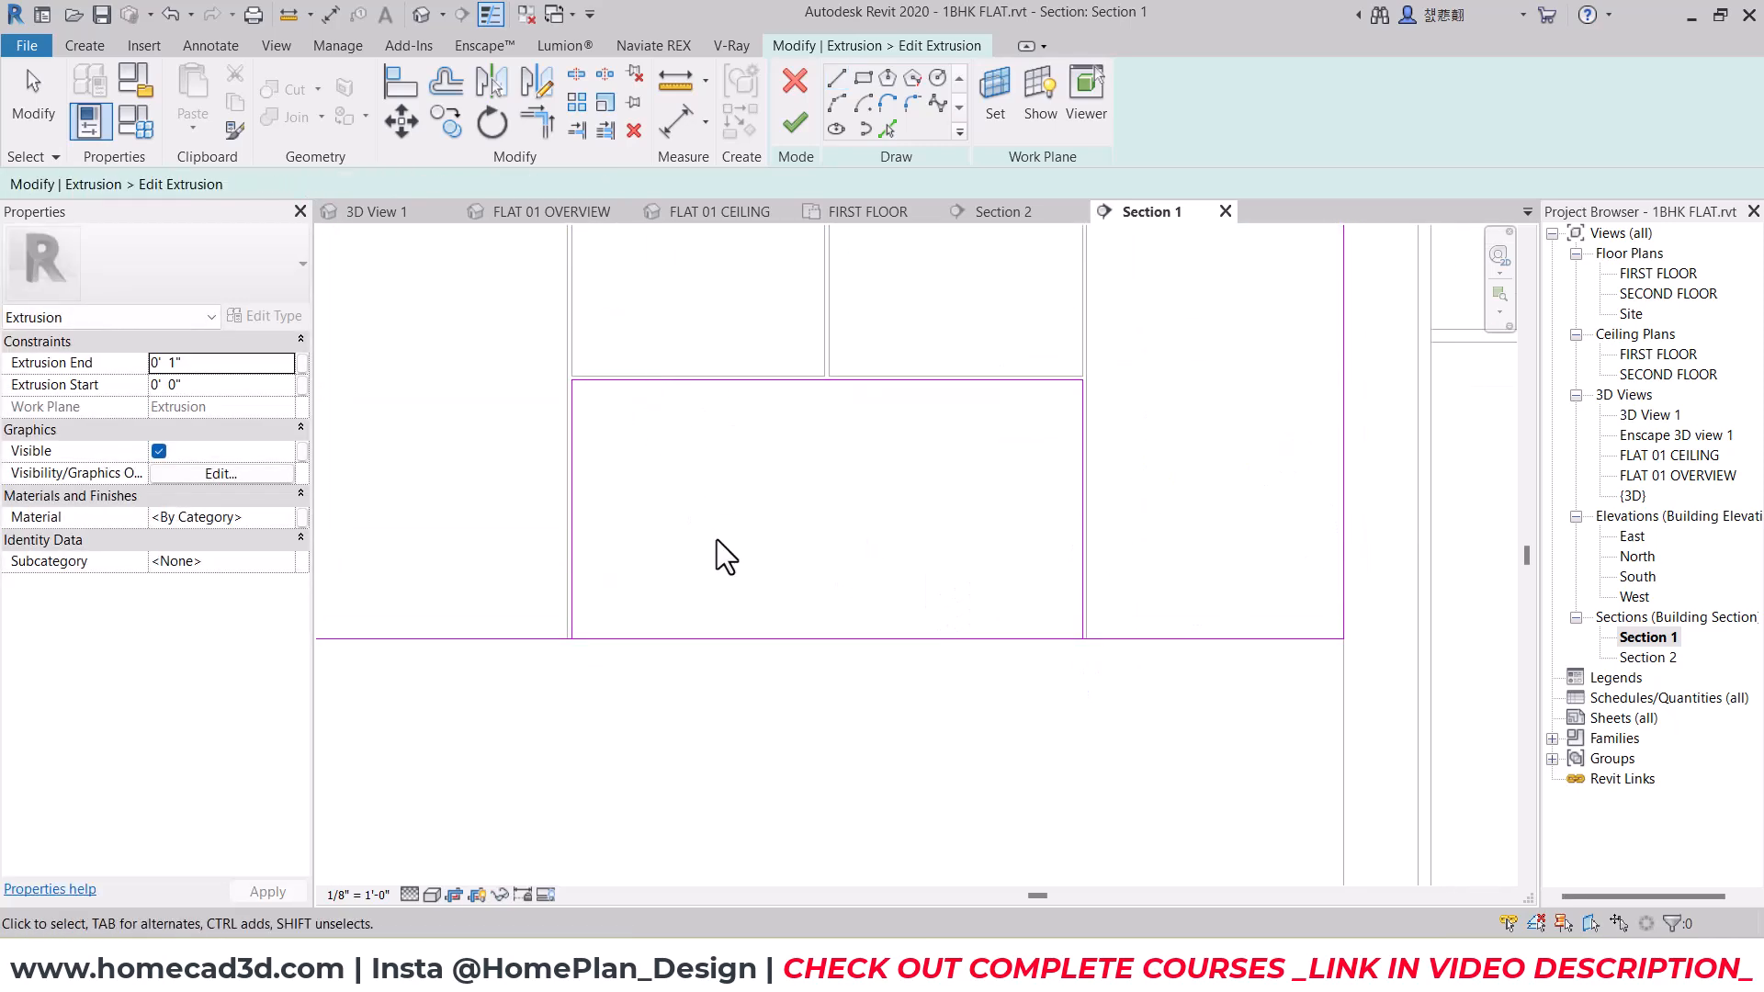
Step: Offset a copy of the panel's bottom sketch line upward and trim it with the side lines into a closed opening rectangle
left_click(464, 81)
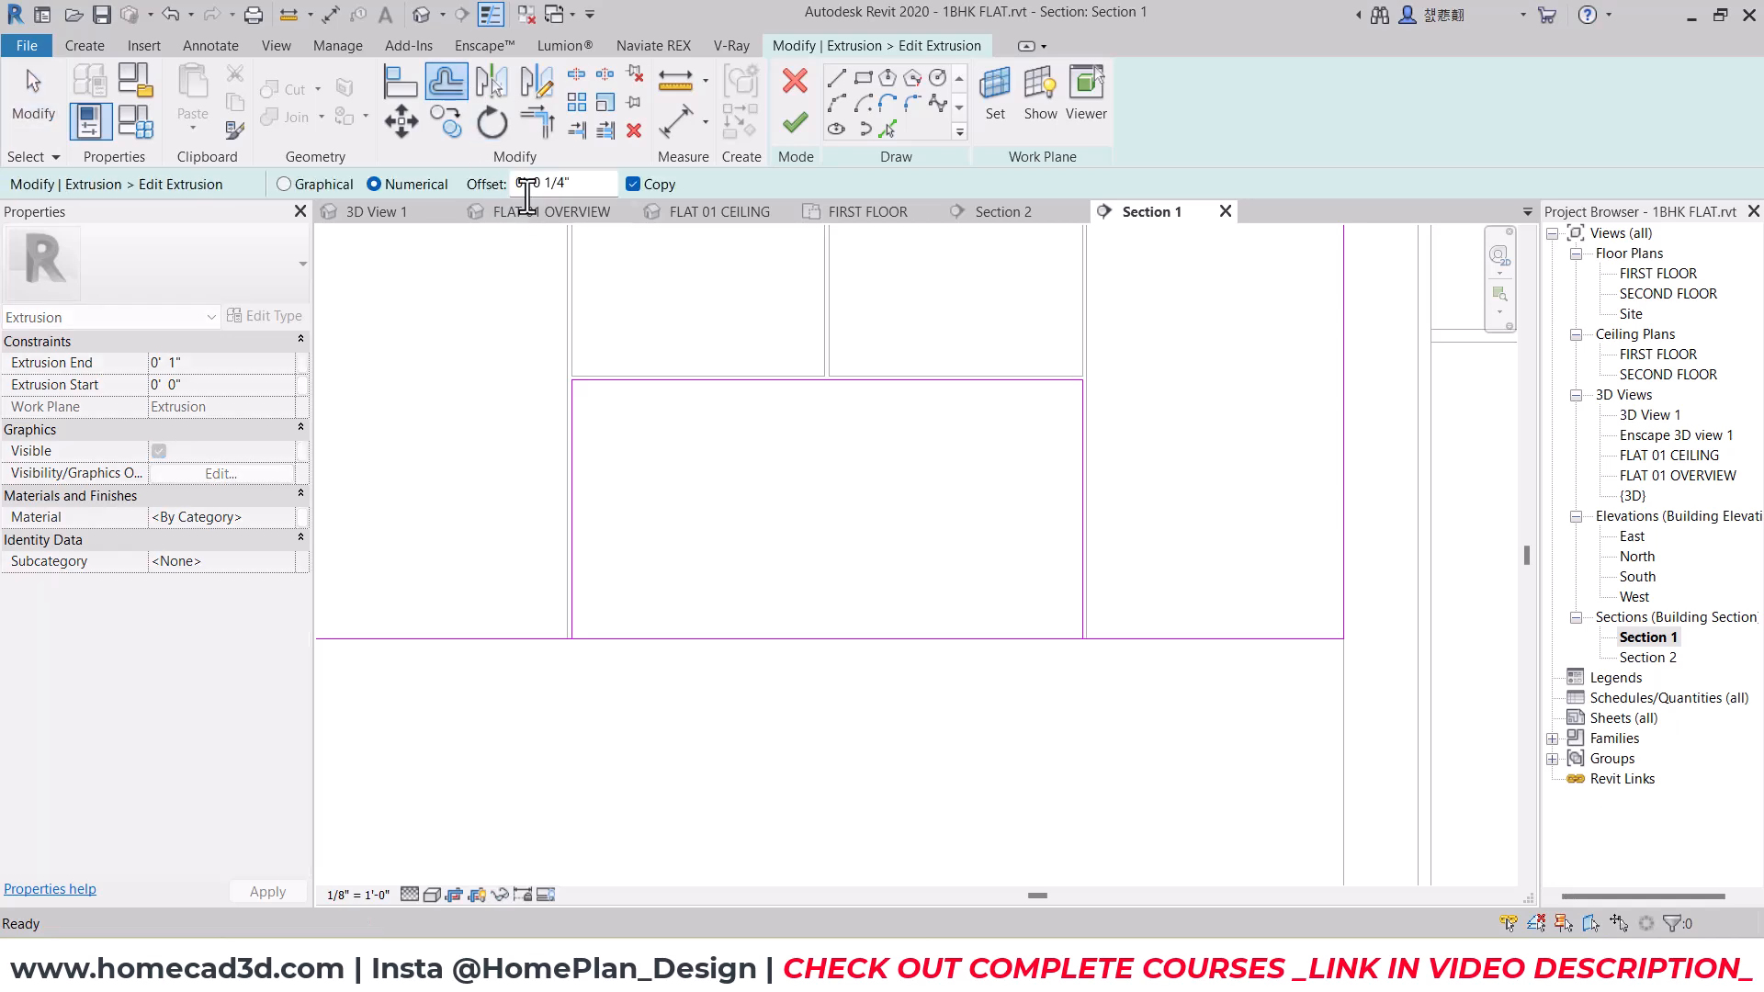
left_click(693, 631)
key("t")
key("r")
left_click(841, 622)
left_click(1081, 602)
key("Escape")
key("Escape")
Step: Switch to the FLAT 01 OVERVIEW view and finish the front panel's extrusion sketch
scroll(831, 582, "down", 1)
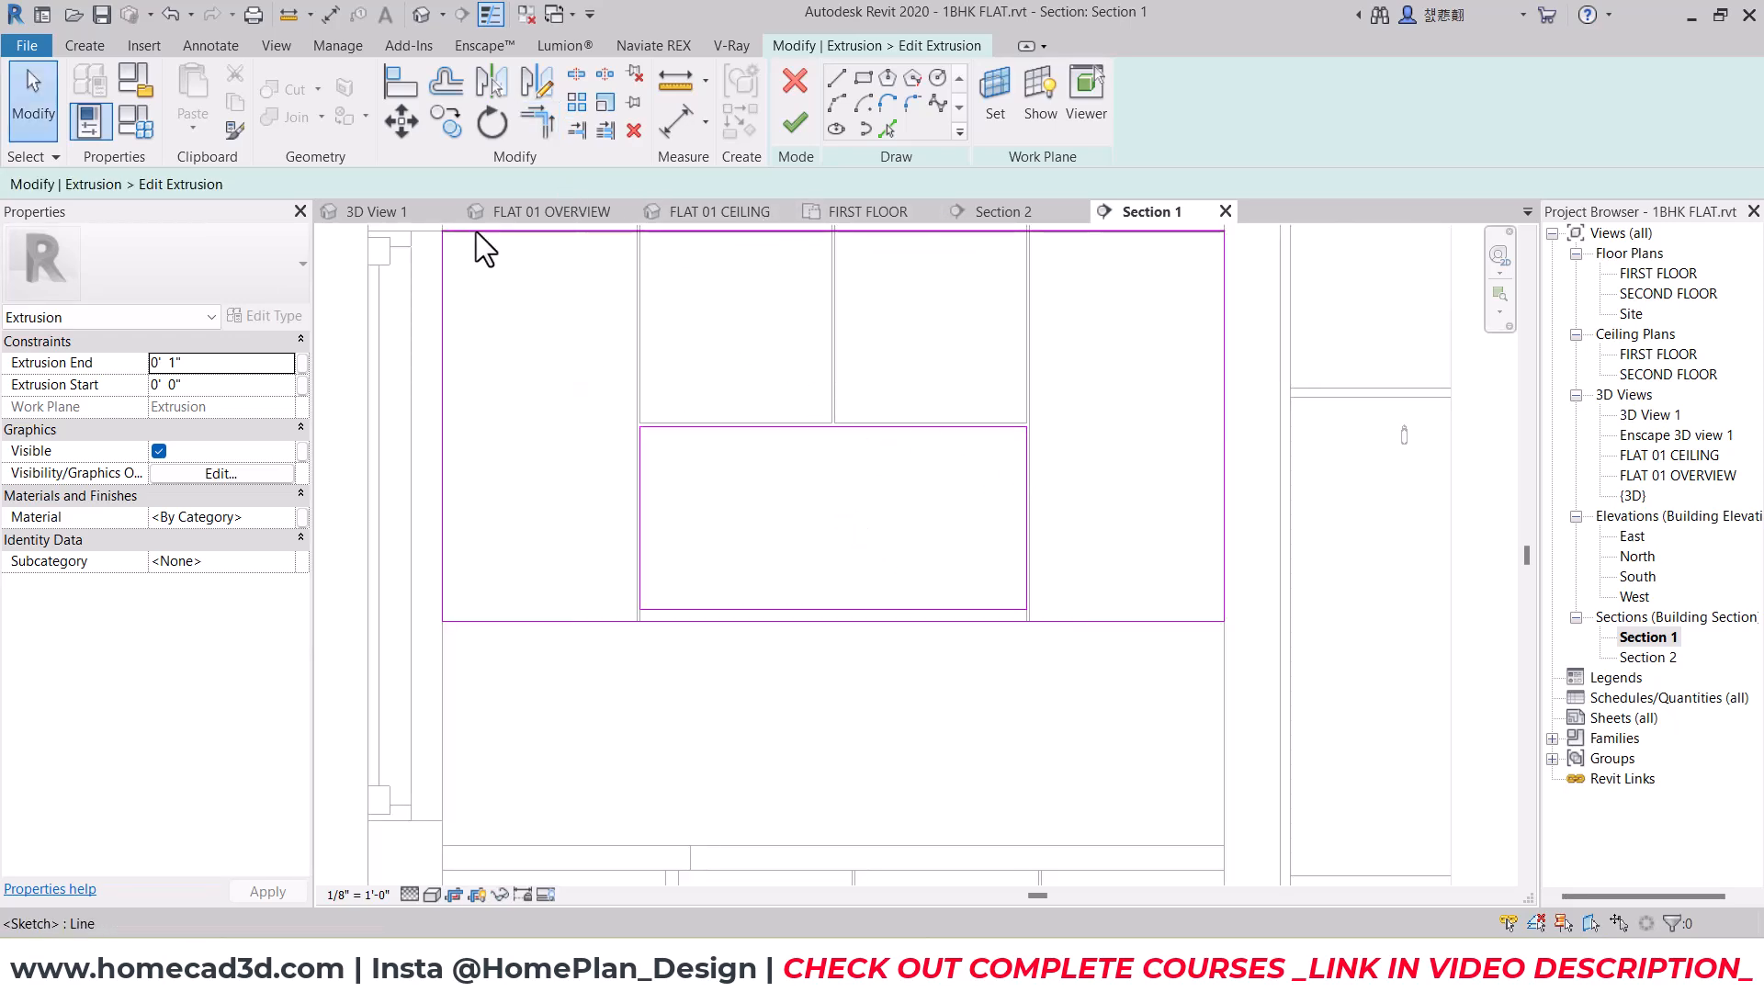
left_click(517, 214)
middle_click_drag(1002, 549, 1061, 650, "shift")
left_click(795, 122)
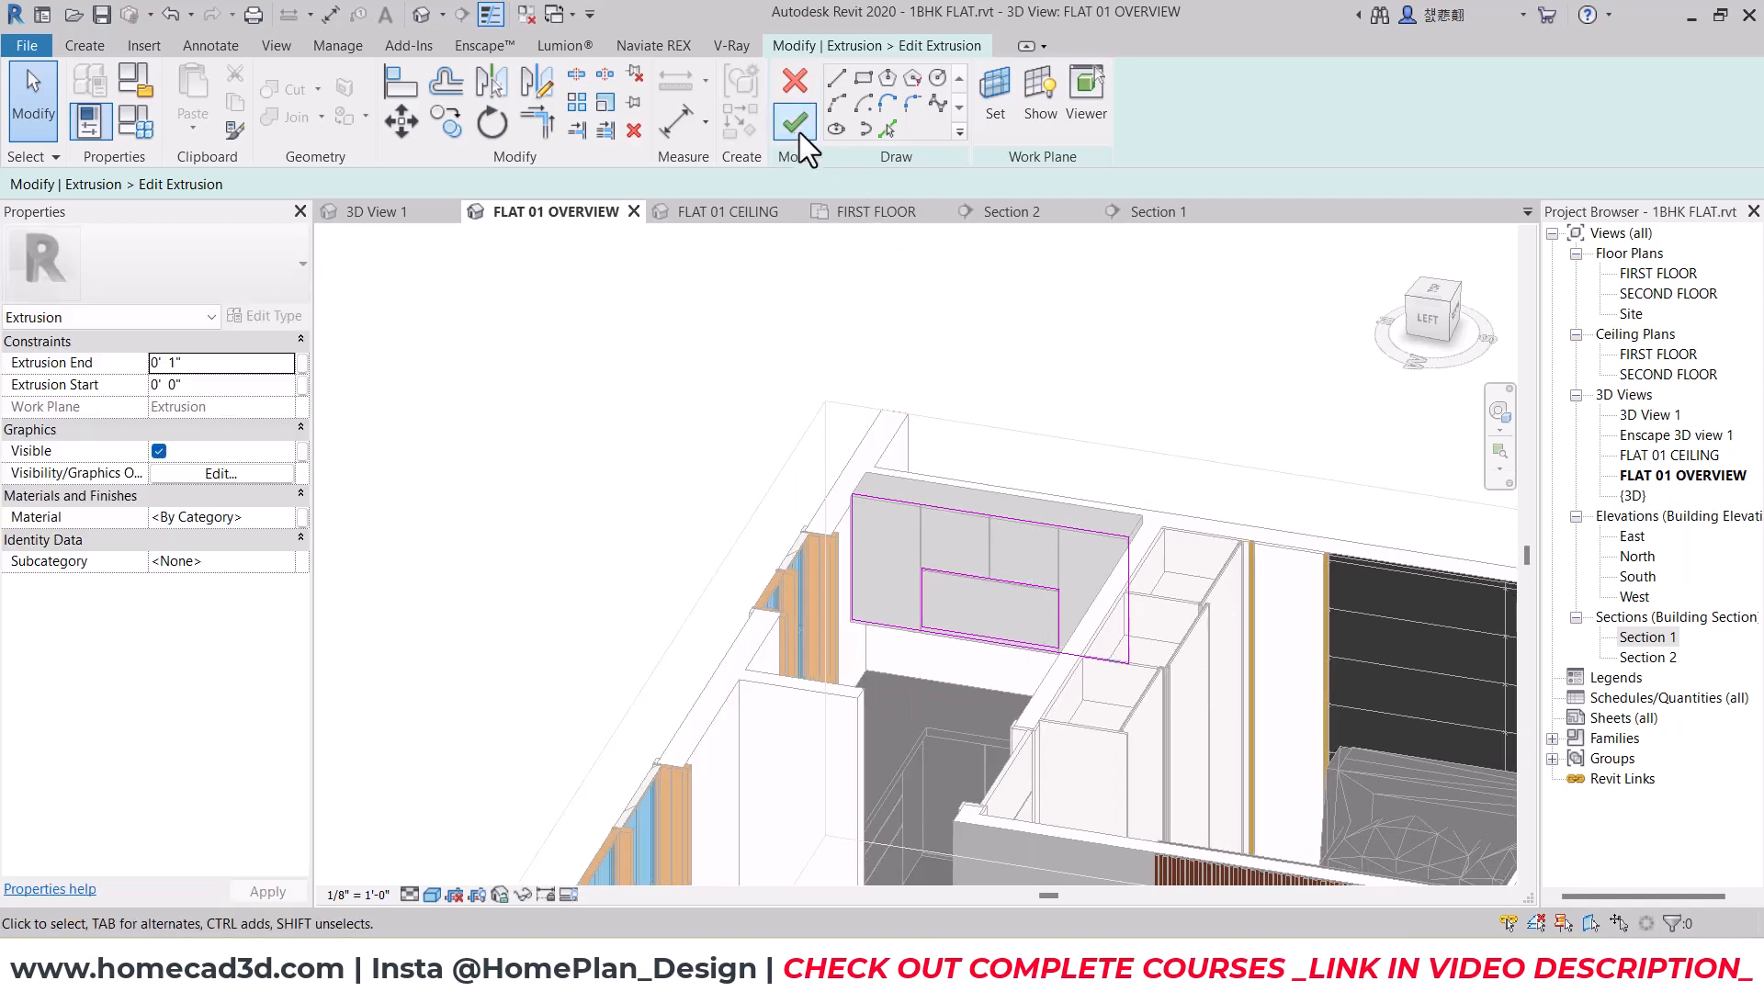
Step: Edit the cabinet body's extrusion sketch and, in Section 1, draw a rectangle around the front panel's opening
scroll(1011, 631, "up", 3)
left_click(883, 525)
middle_click_drag(883, 525, 1020, 552, "shift")
left_click(887, 526)
middle_click_drag(887, 525, 1022, 529, "shift")
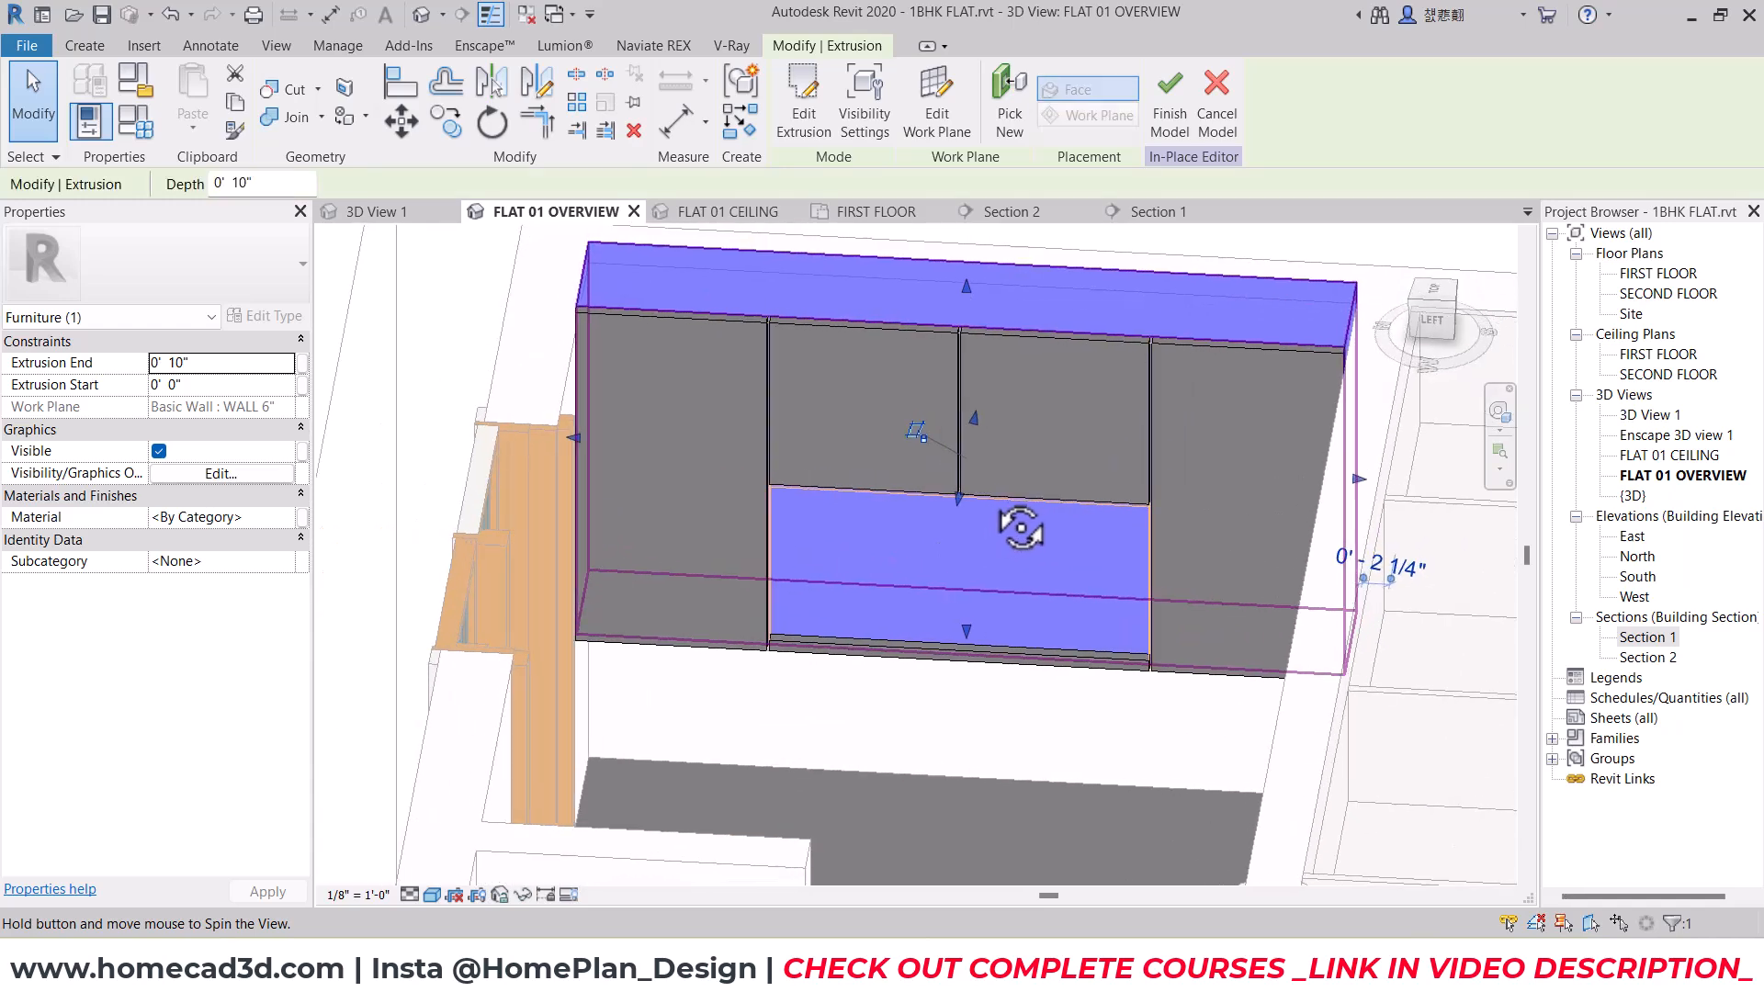
left_click(801, 103)
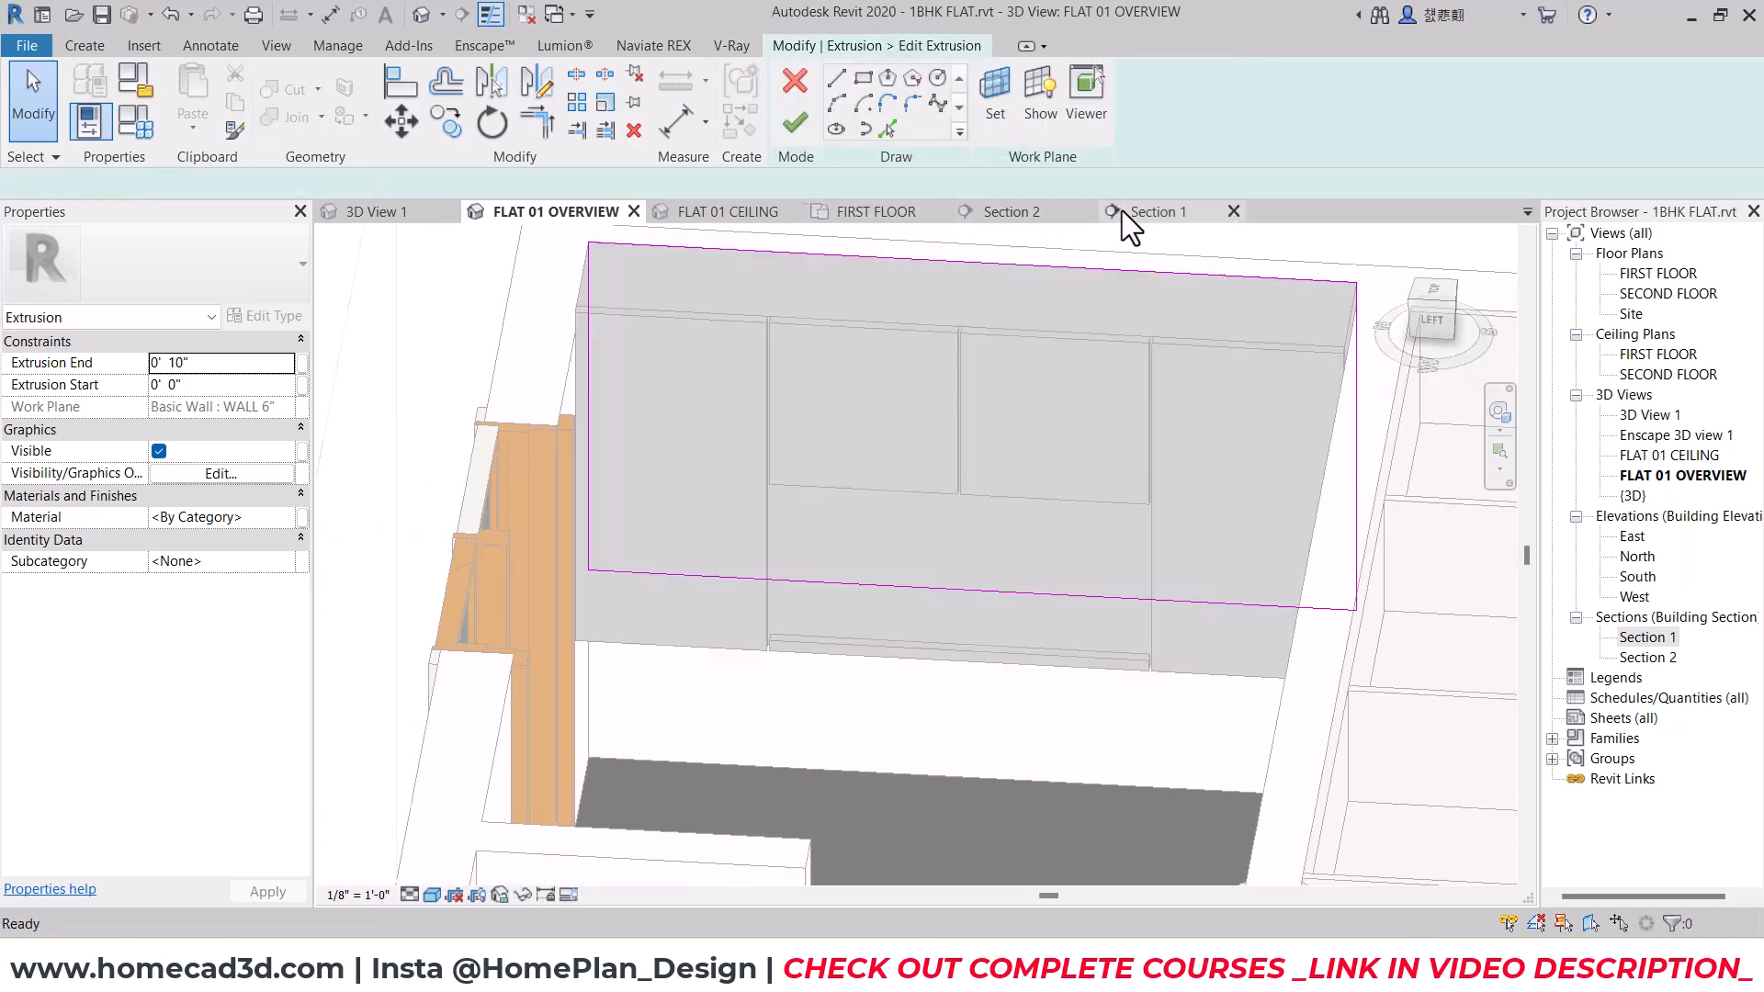
left_click(1122, 211)
left_click(838, 81)
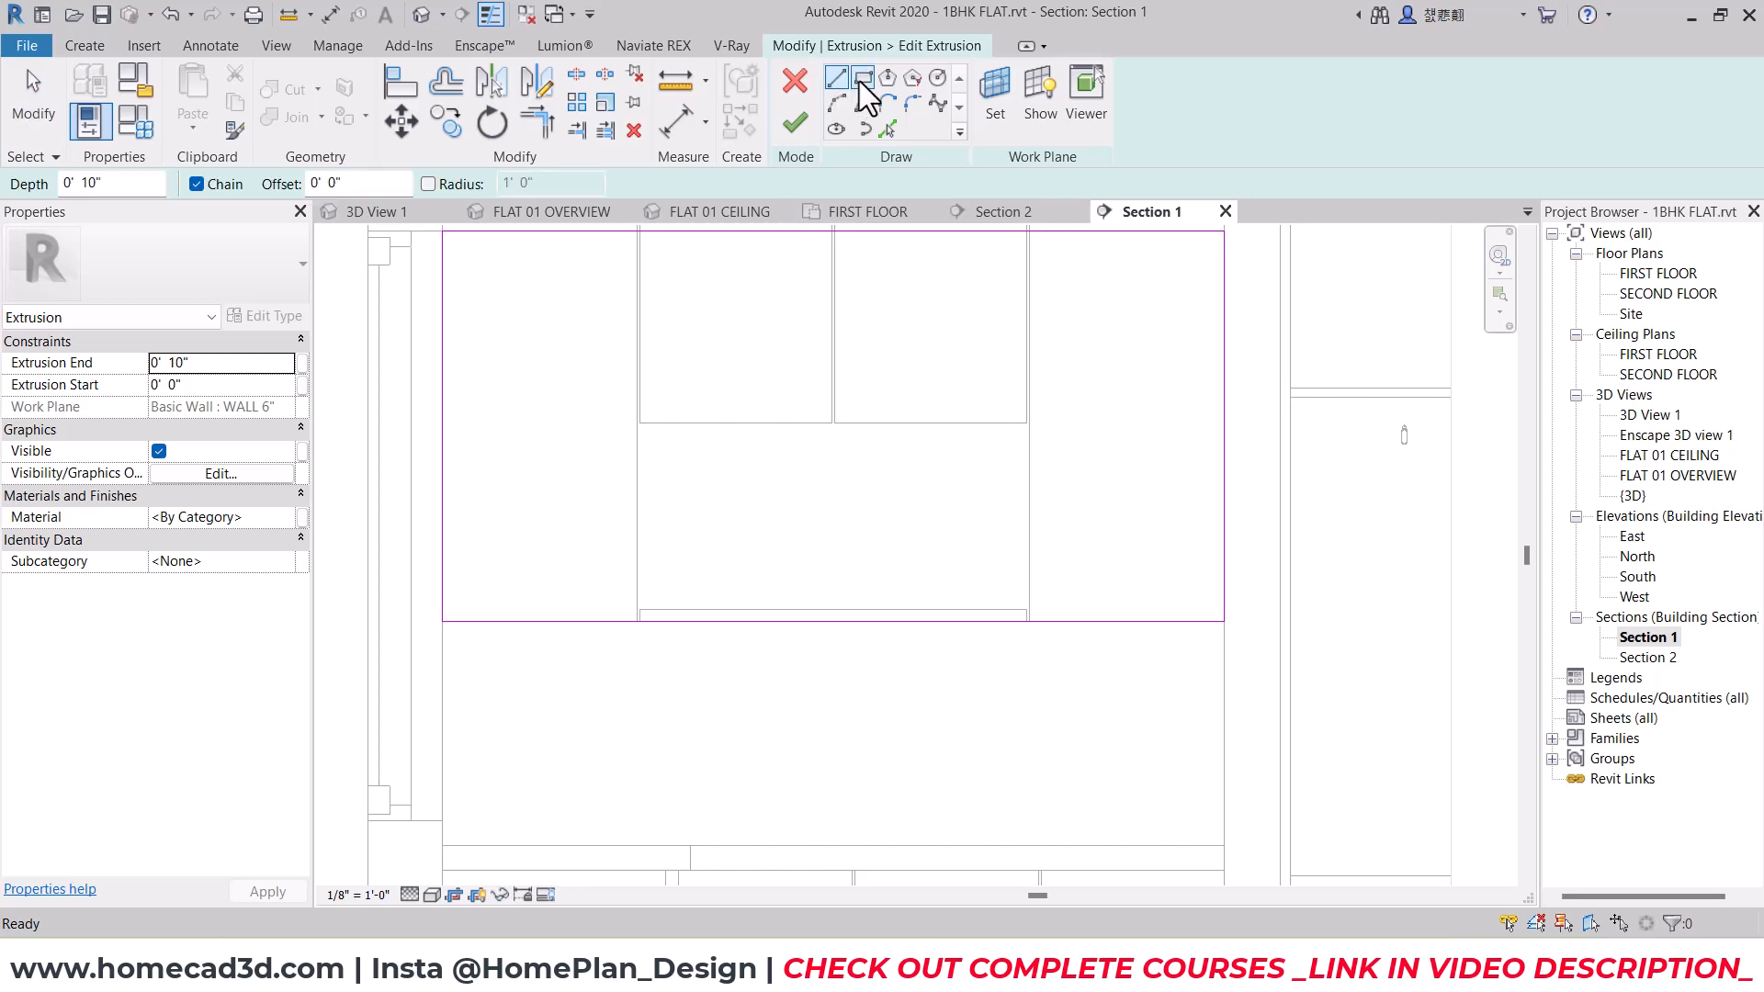
scroll(646, 567, "up", 2)
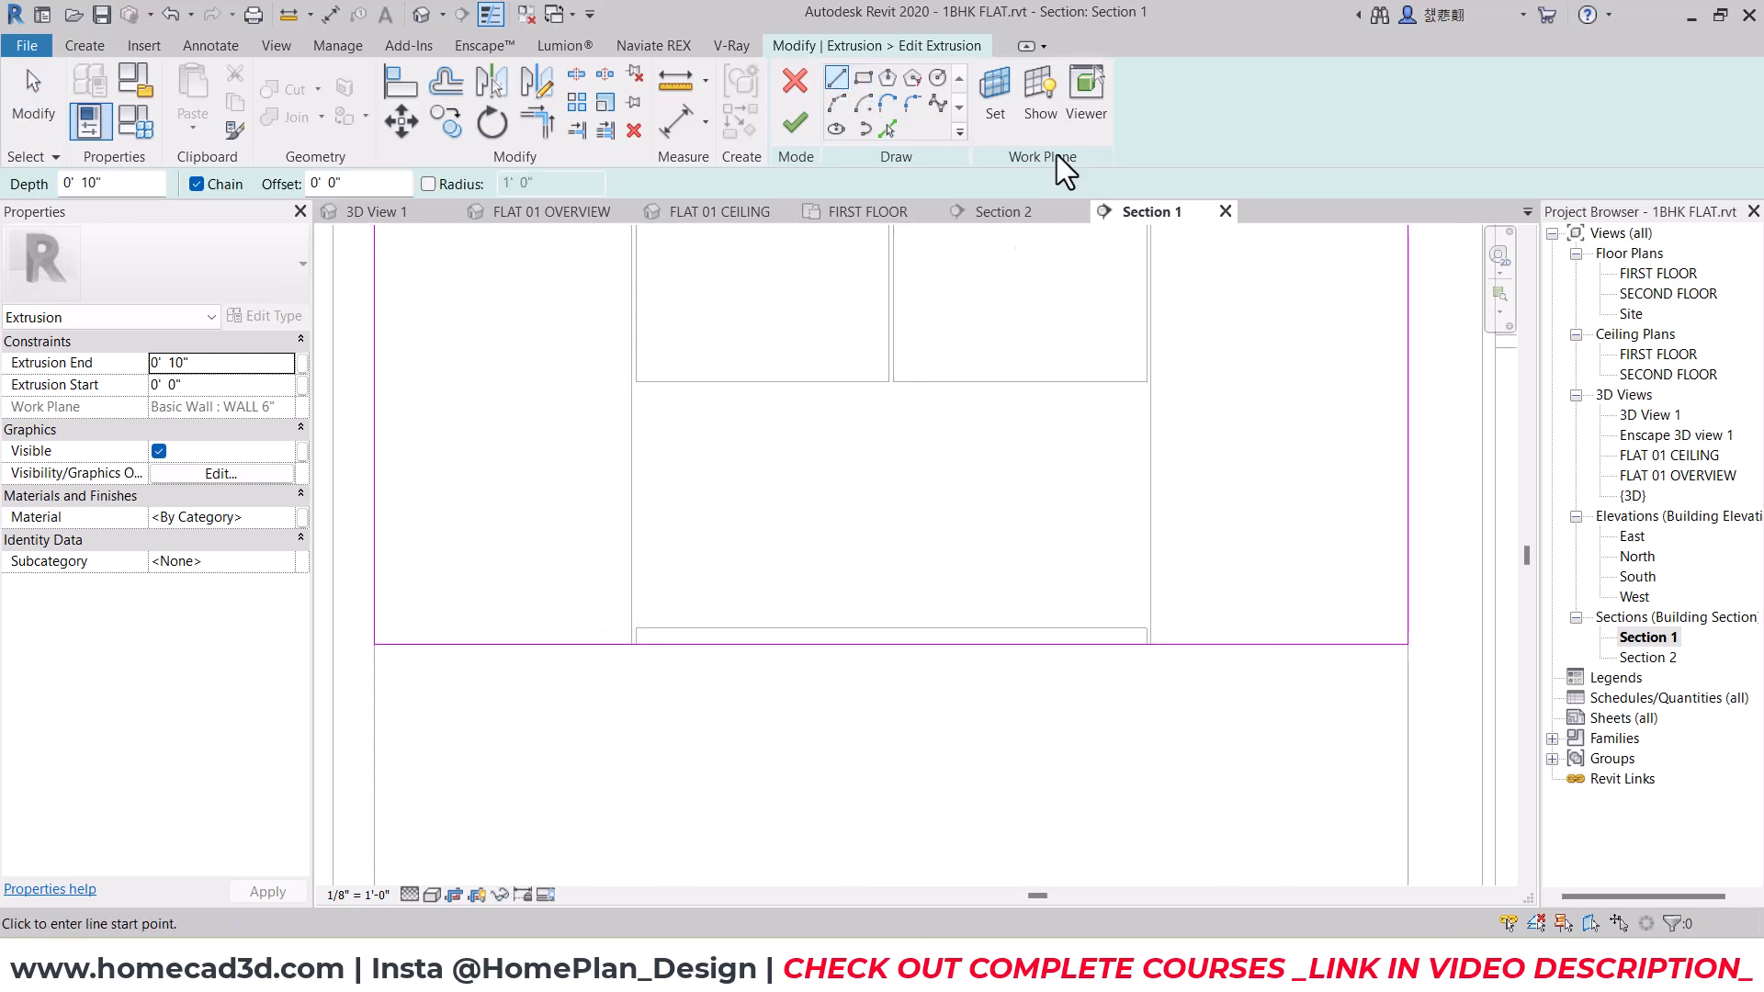
left_click(864, 78)
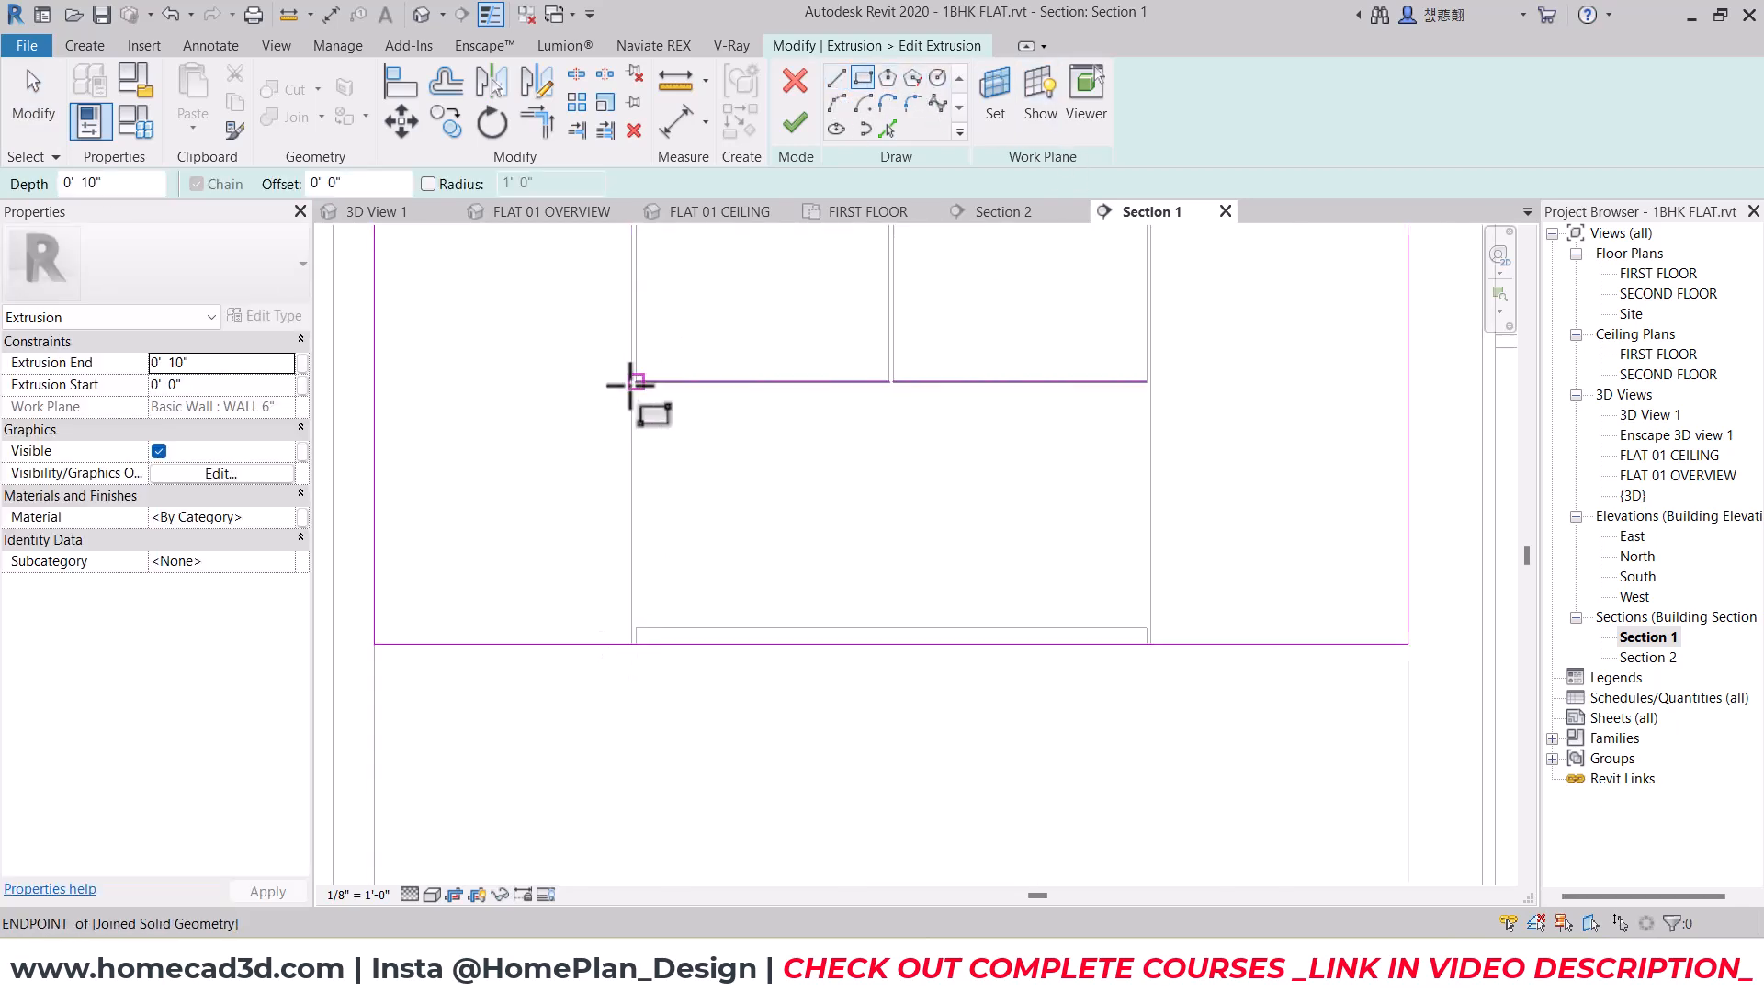
scroll(1143, 383, "up", 3)
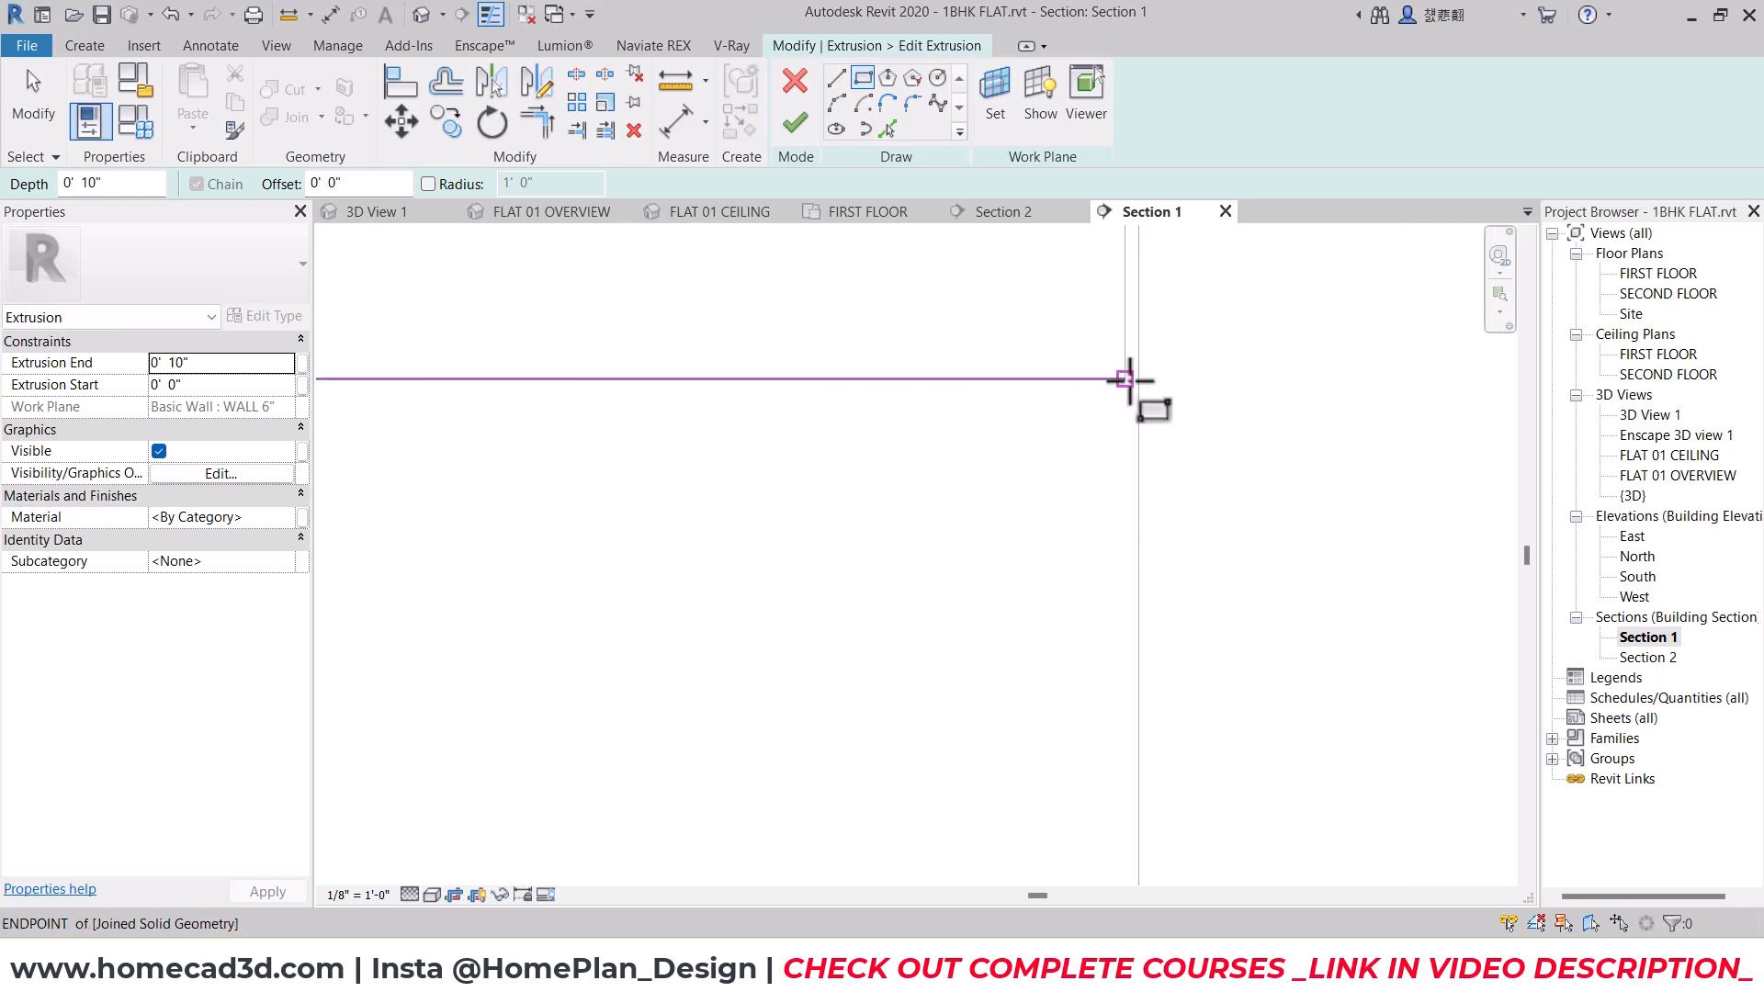
left_click(1147, 381)
middle_click_drag(790, 634, 1033, 427)
left_click(425, 630)
scroll(423, 577, "up", 2)
key("Escape")
key("Escape")
Step: Align the rectangle's side edges with the outer edges of the vertical grooves and finish the cabinet body's sketch
mouse_move(427, 558)
left_mouse_down()
mouse_move(373, 553)
mouse_move(414, 551)
left_mouse_up()
scroll(562, 570, "down", 3)
left_click(1091, 533)
mouse_move(1120, 533)
left_mouse_down()
mouse_move(1139, 527)
mouse_move(1095, 532)
left_mouse_up()
left_click(1047, 570)
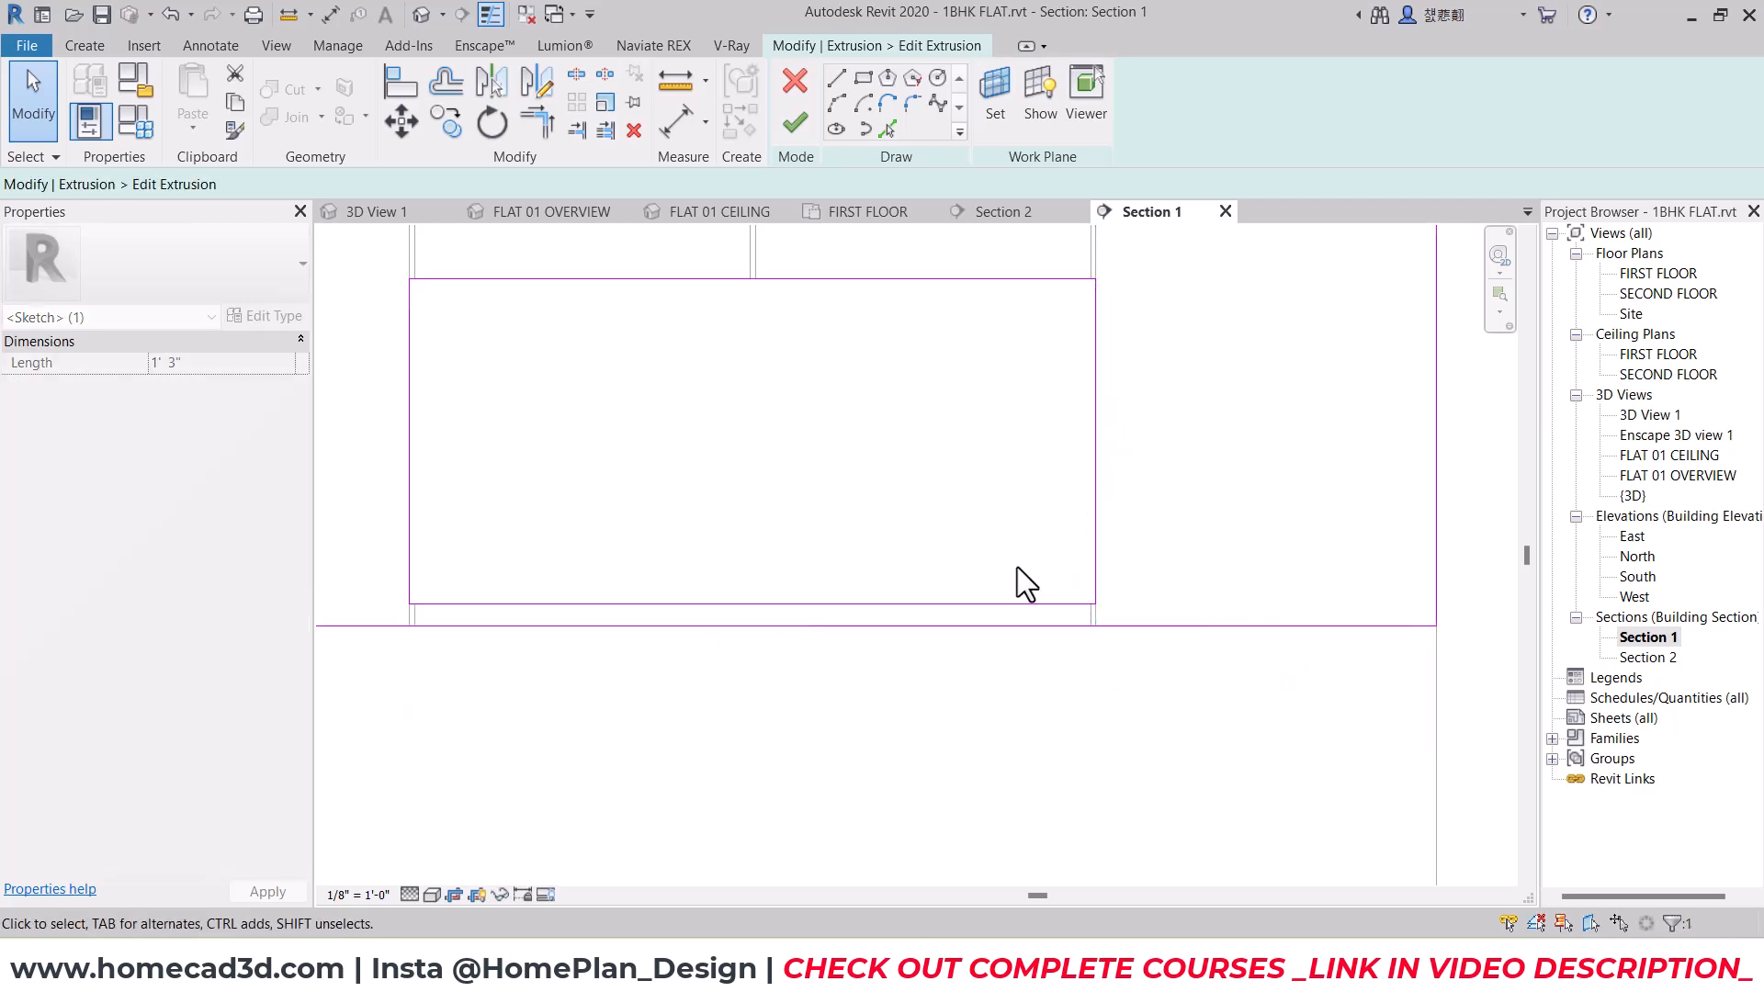
scroll(414, 620, "up", 2)
left_click(431, 578)
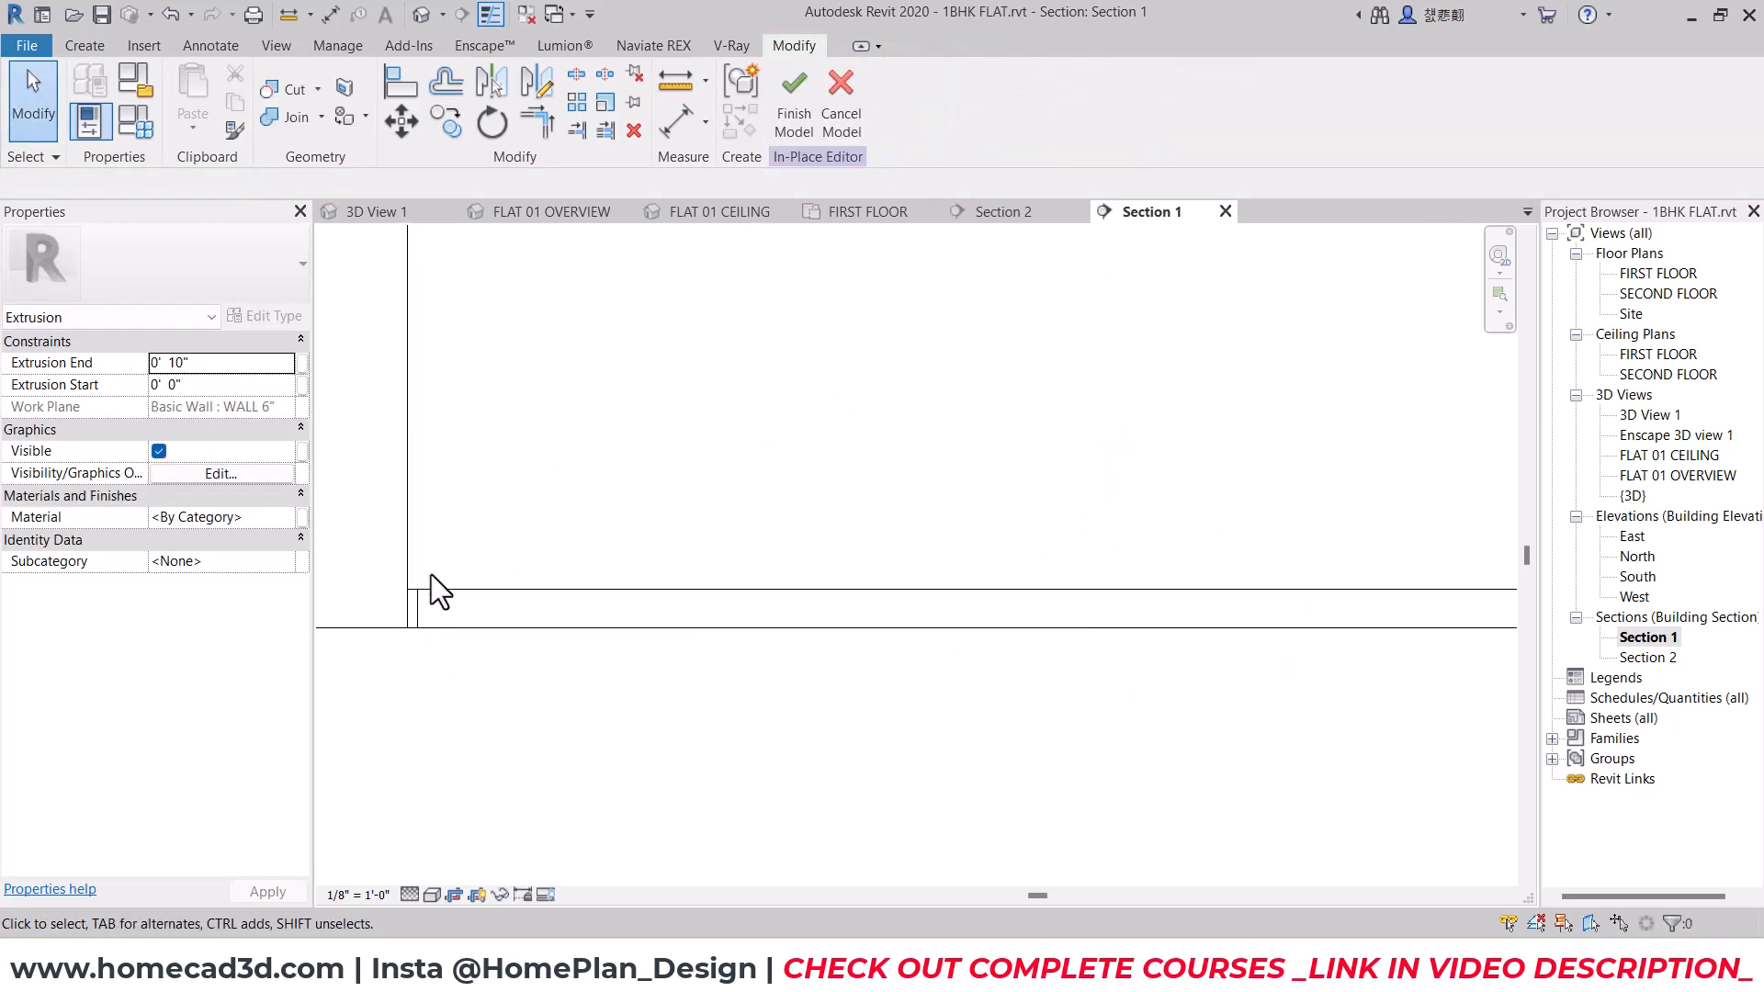
Step: Shorten the left and right vertical groove voids so they end at the opening's bottom edge
left_click(408, 570)
left_click_drag(412, 635, 412, 590)
scroll(717, 595, "down", 2)
scroll(1195, 587, "up", 2)
left_click(1227, 555)
left_click_drag(1227, 651, 1231, 602)
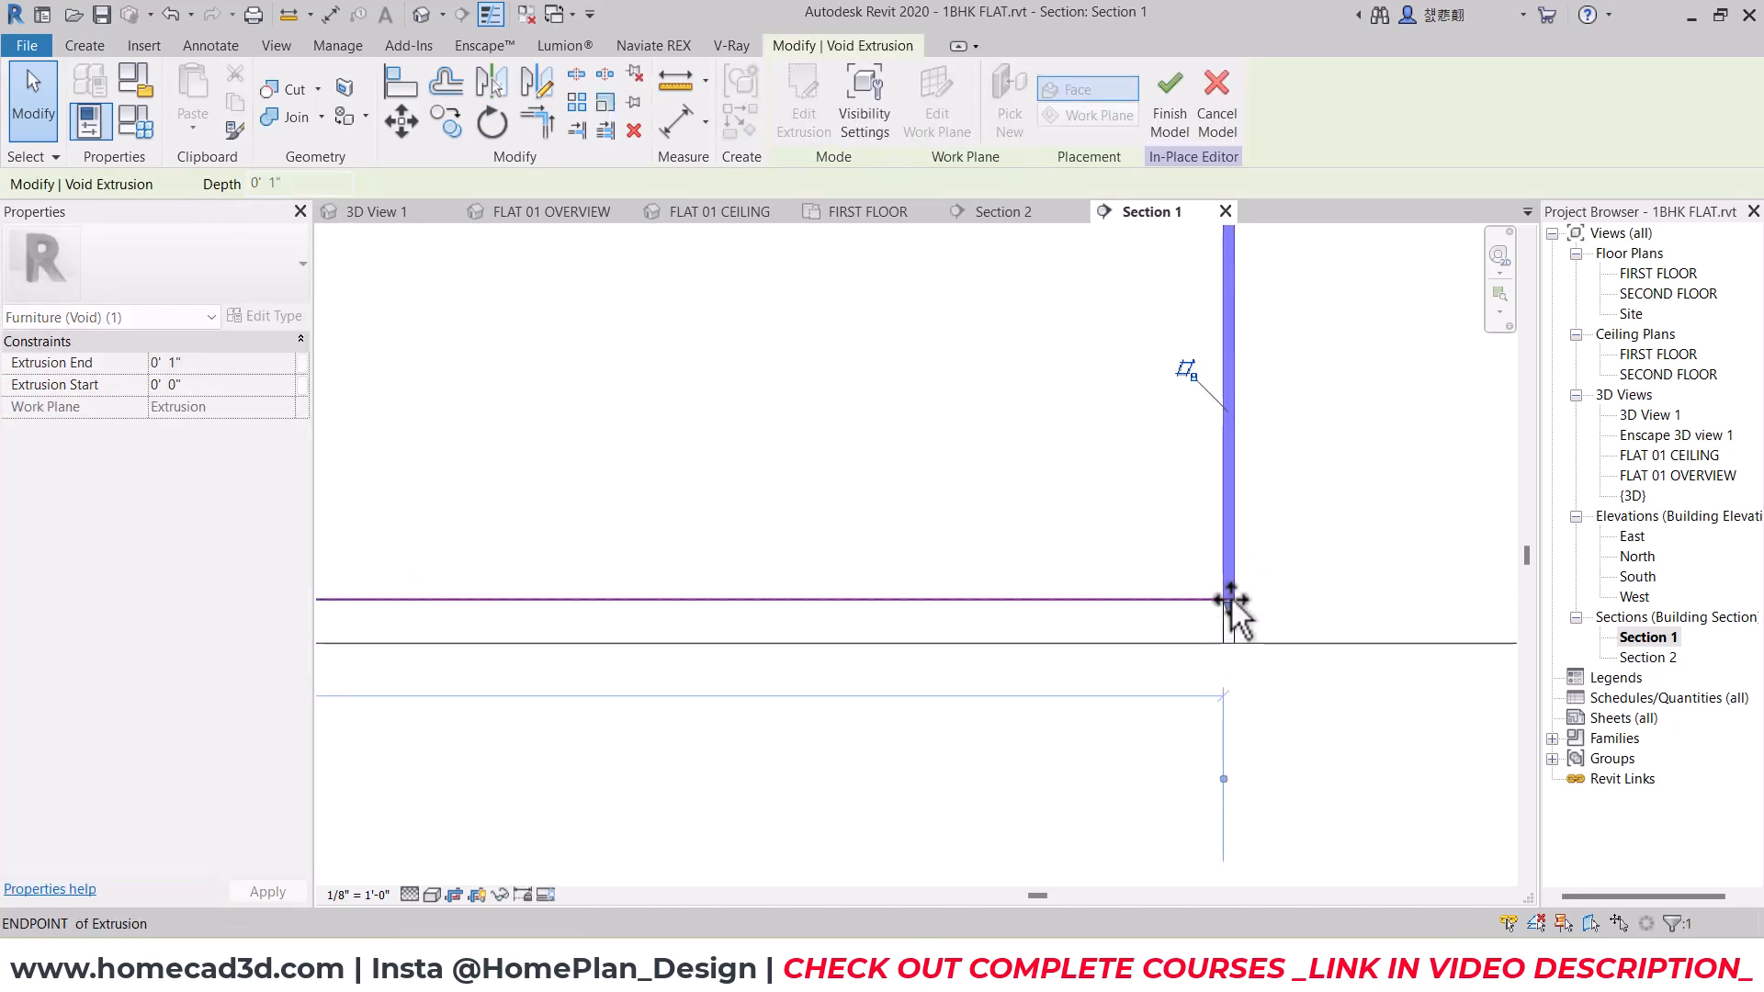
left_click(815, 303)
Step: Inspect the cabinet opening in FLAT 01 OVERVIEW and finish the in-place cabinet model
left_click(993, 212)
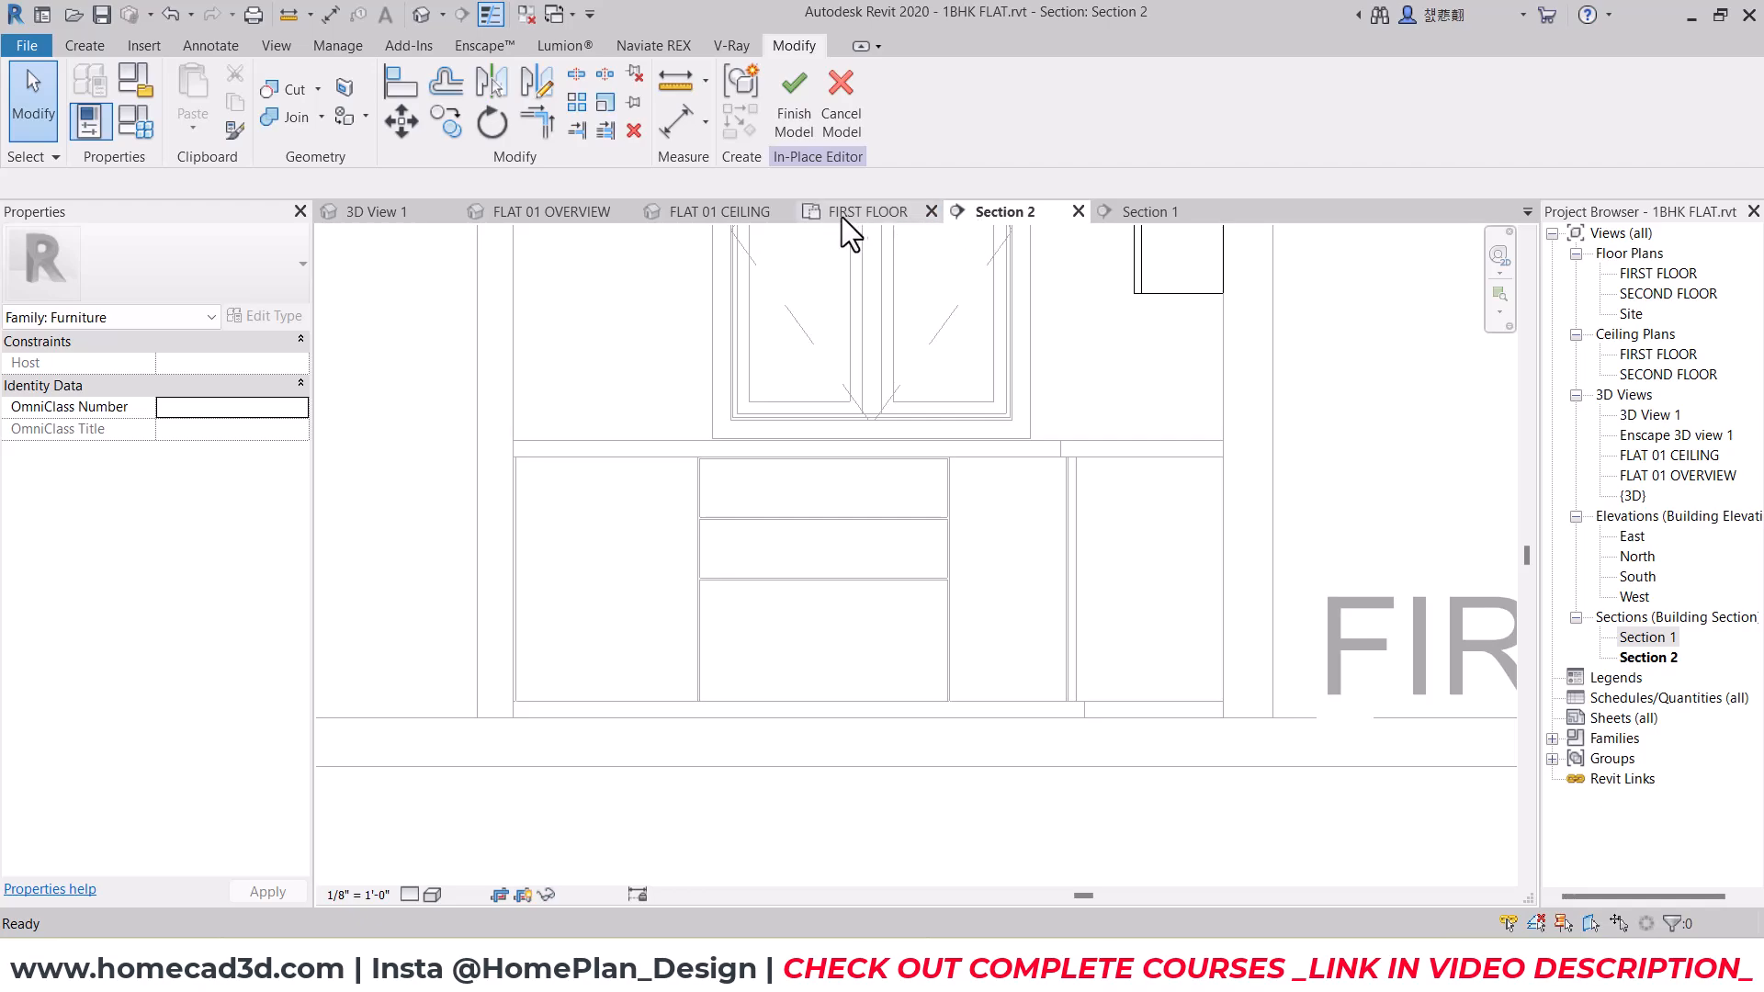
left_click(551, 211)
middle_click_drag(886, 538, 877, 604, "shift")
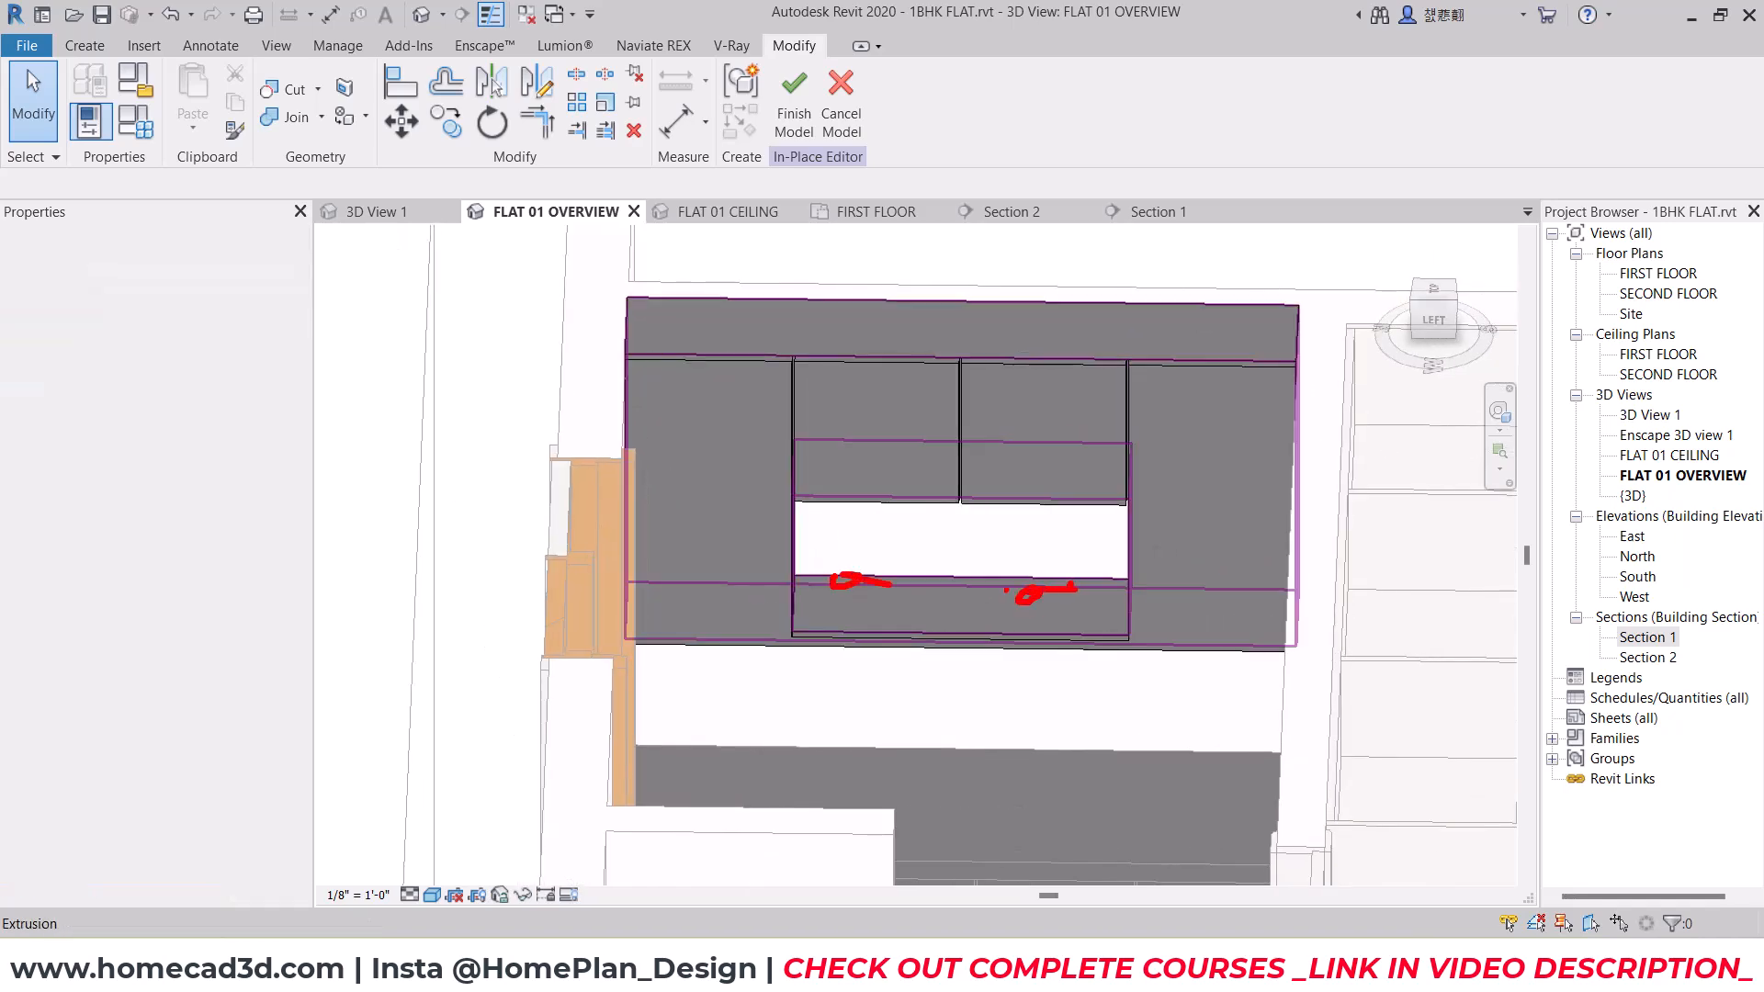
middle_click_drag(929, 541, 970, 602, "shift")
scroll(966, 668, "down", 2)
left_click(794, 102)
middle_click_drag(941, 606, 1139, 923, "shift")
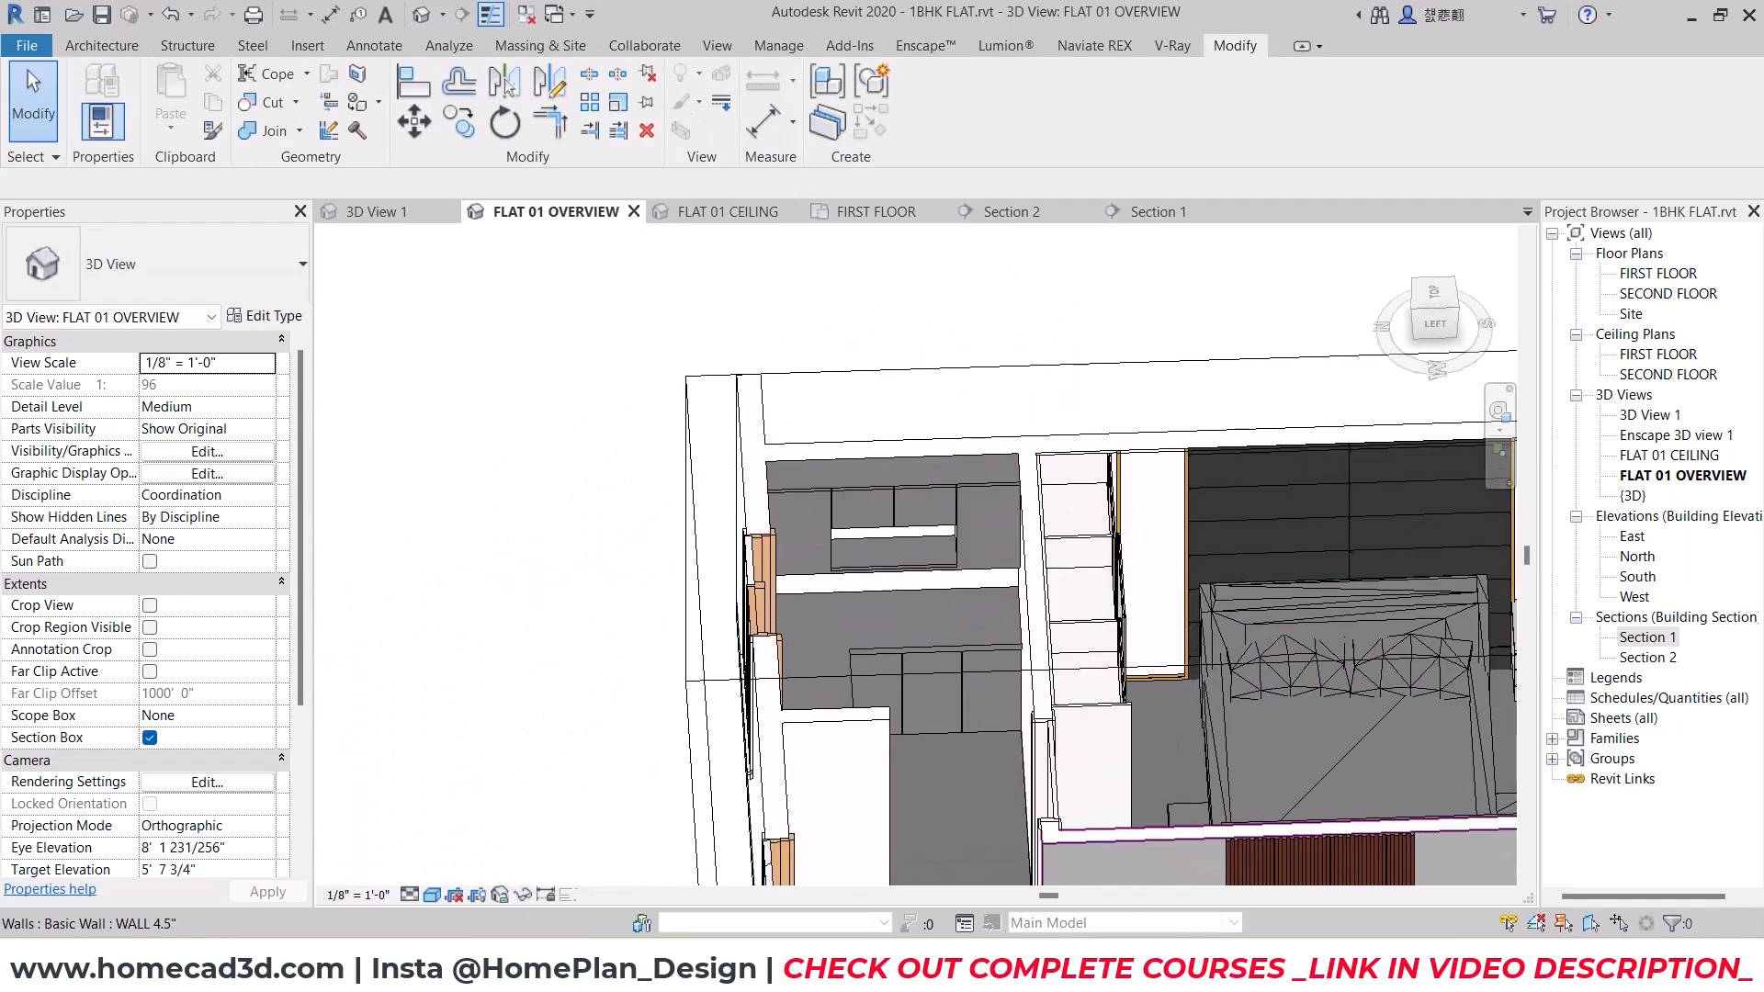
Step: Create a new project material named "kitchen countertop"
left_click(780, 45)
left_click(120, 103)
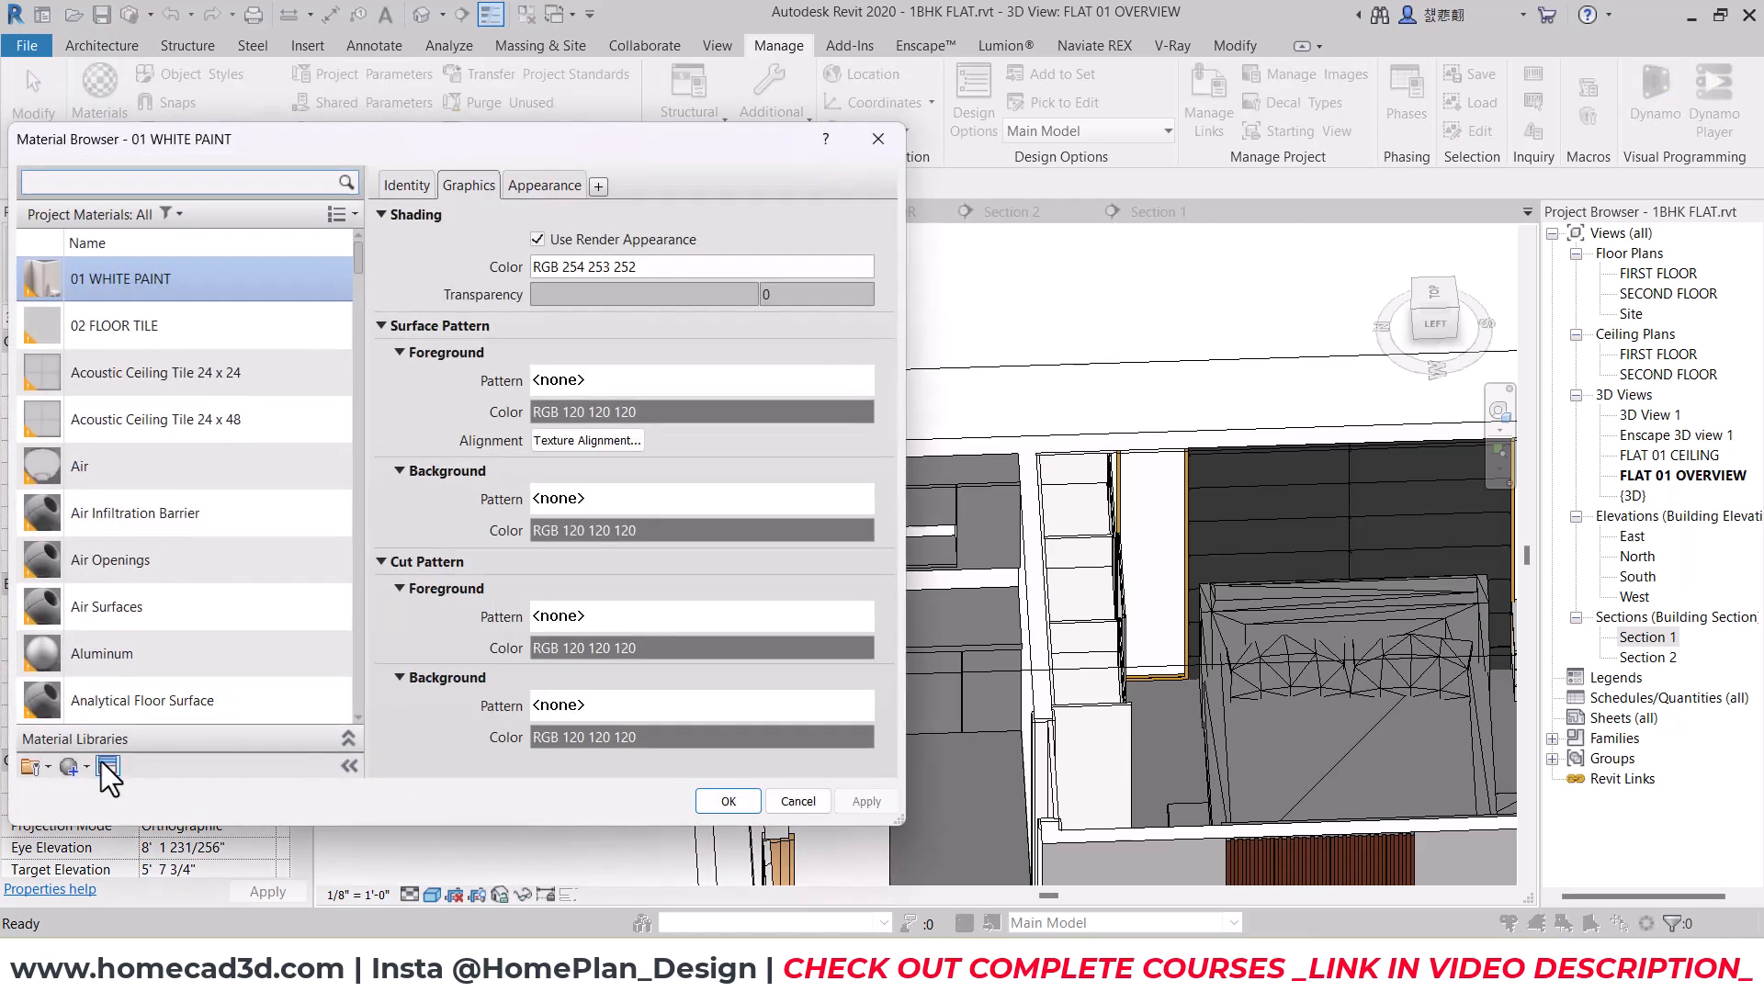
left_click(33, 765)
left_click(94, 787)
left_click(404, 186)
left_click(794, 221)
type("kitchen counter")
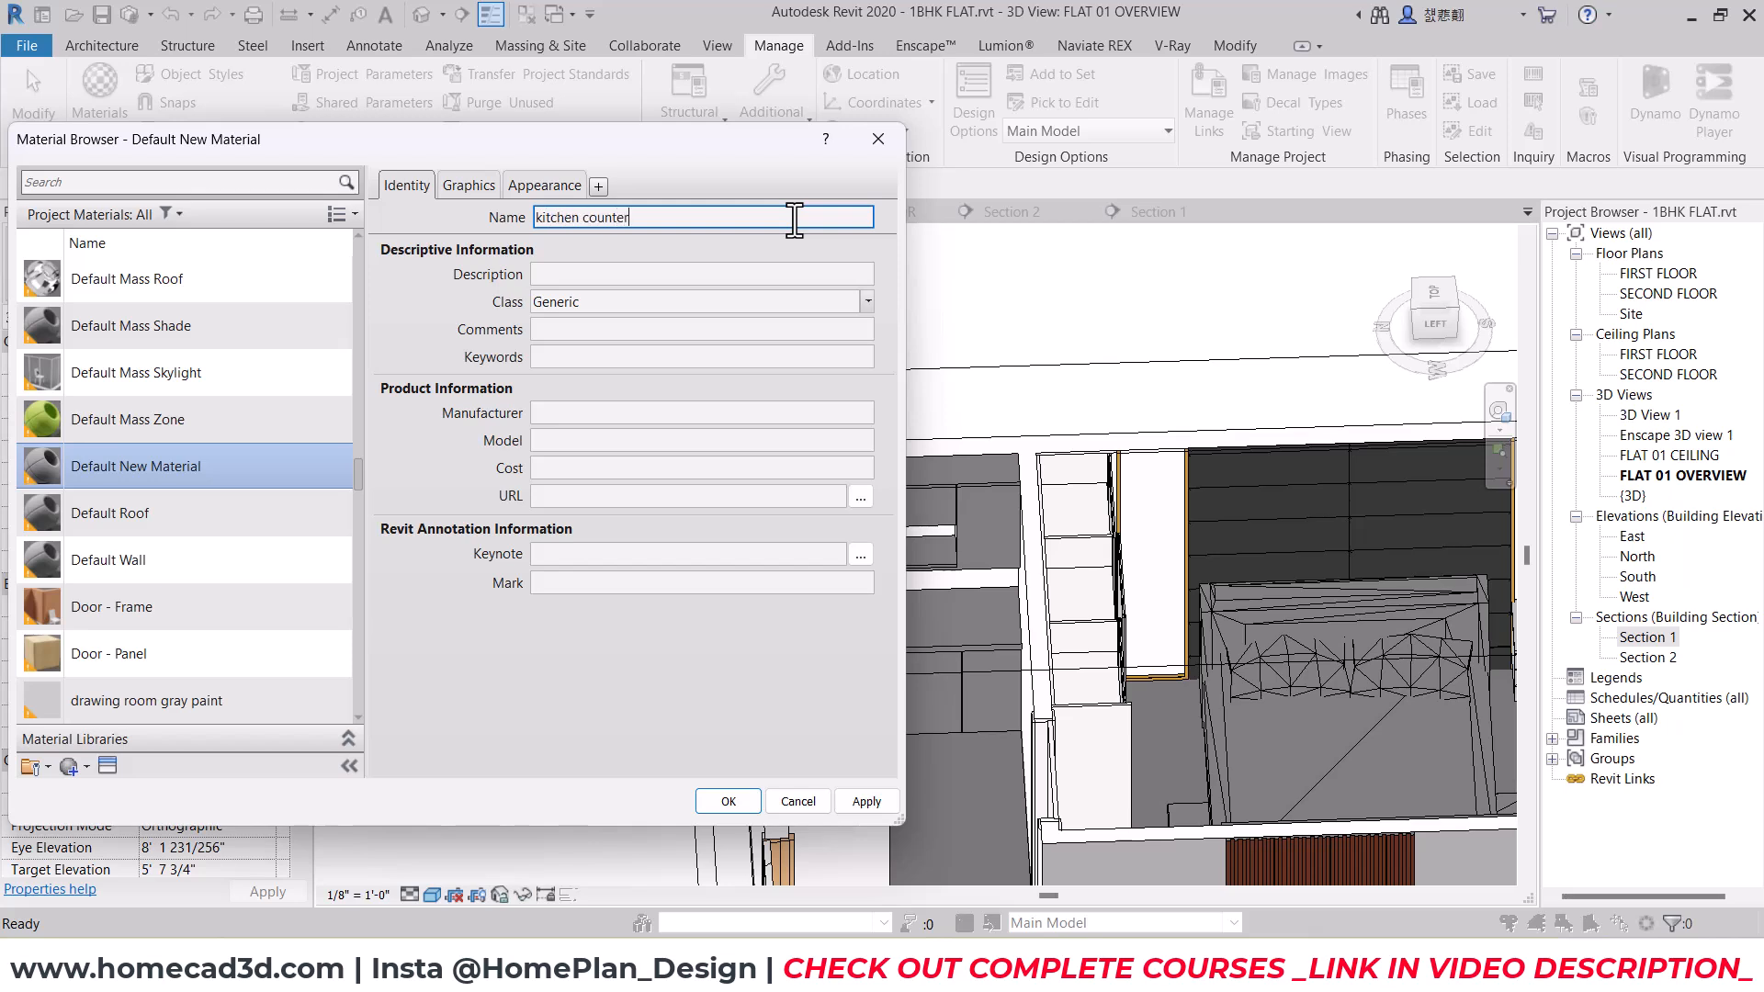
type("top")
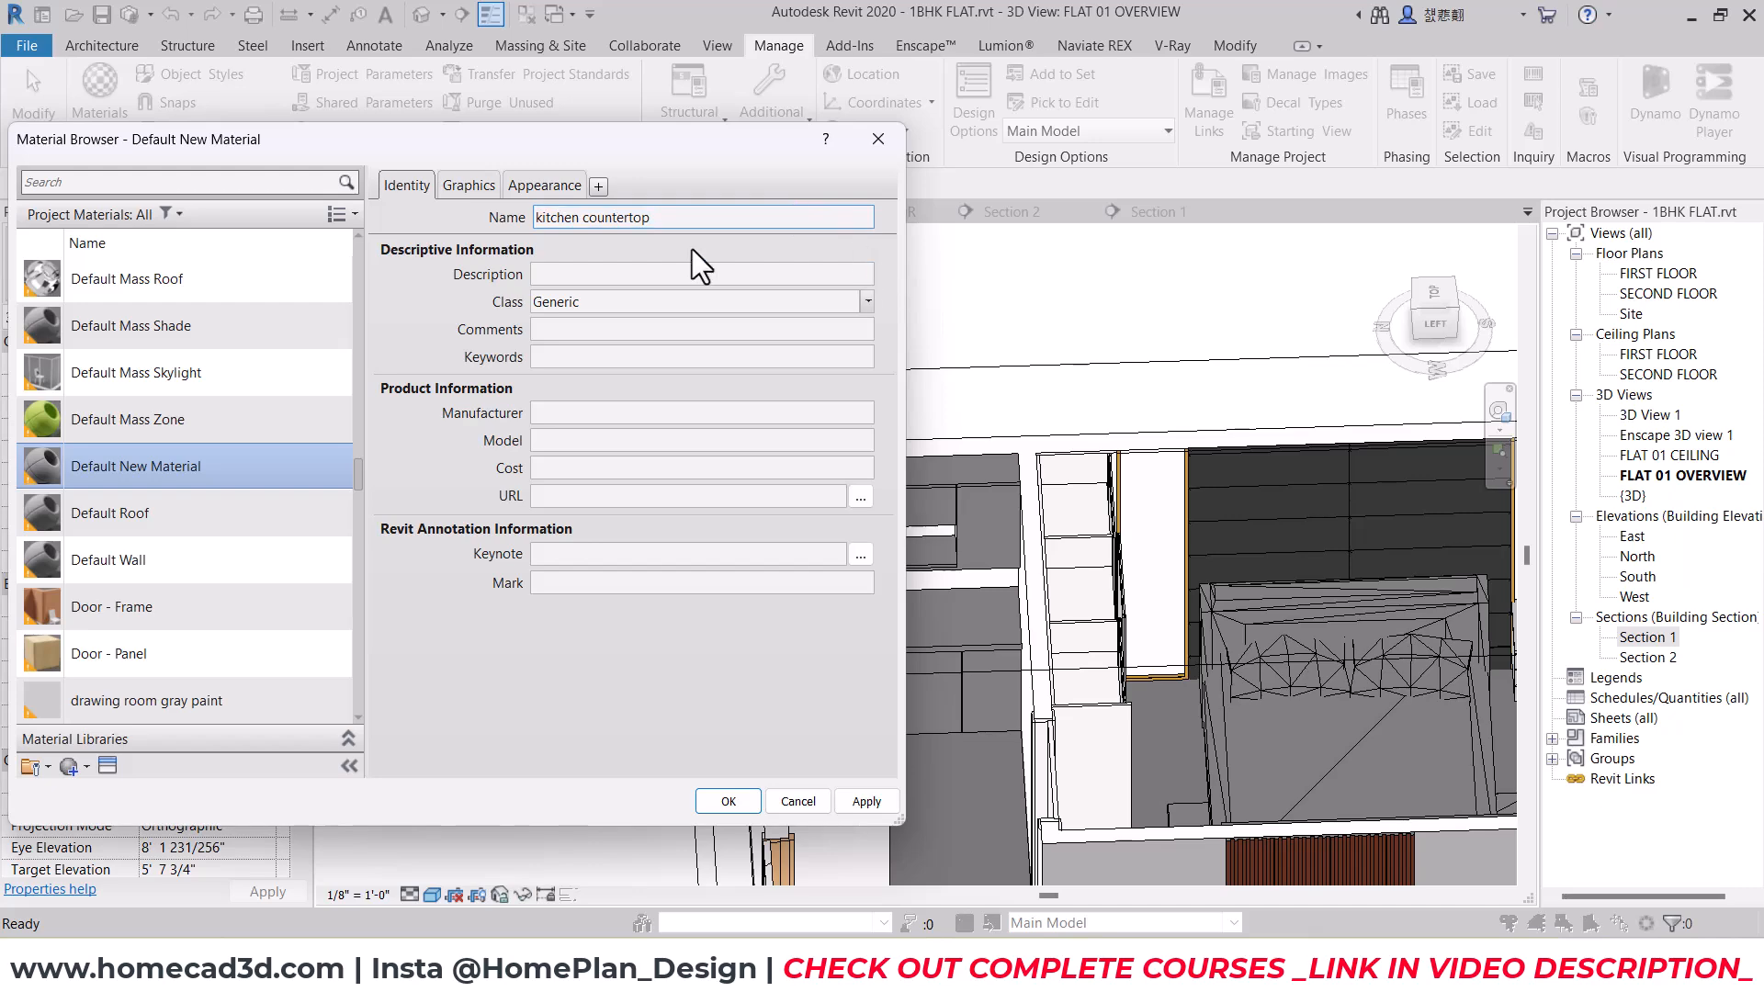
Step: Enable the render appearance for the kitchen countertop's shading and replace its appearance with the Stone library's Granite - Black
left_click(480, 187)
left_click(537, 185)
left_click(478, 187)
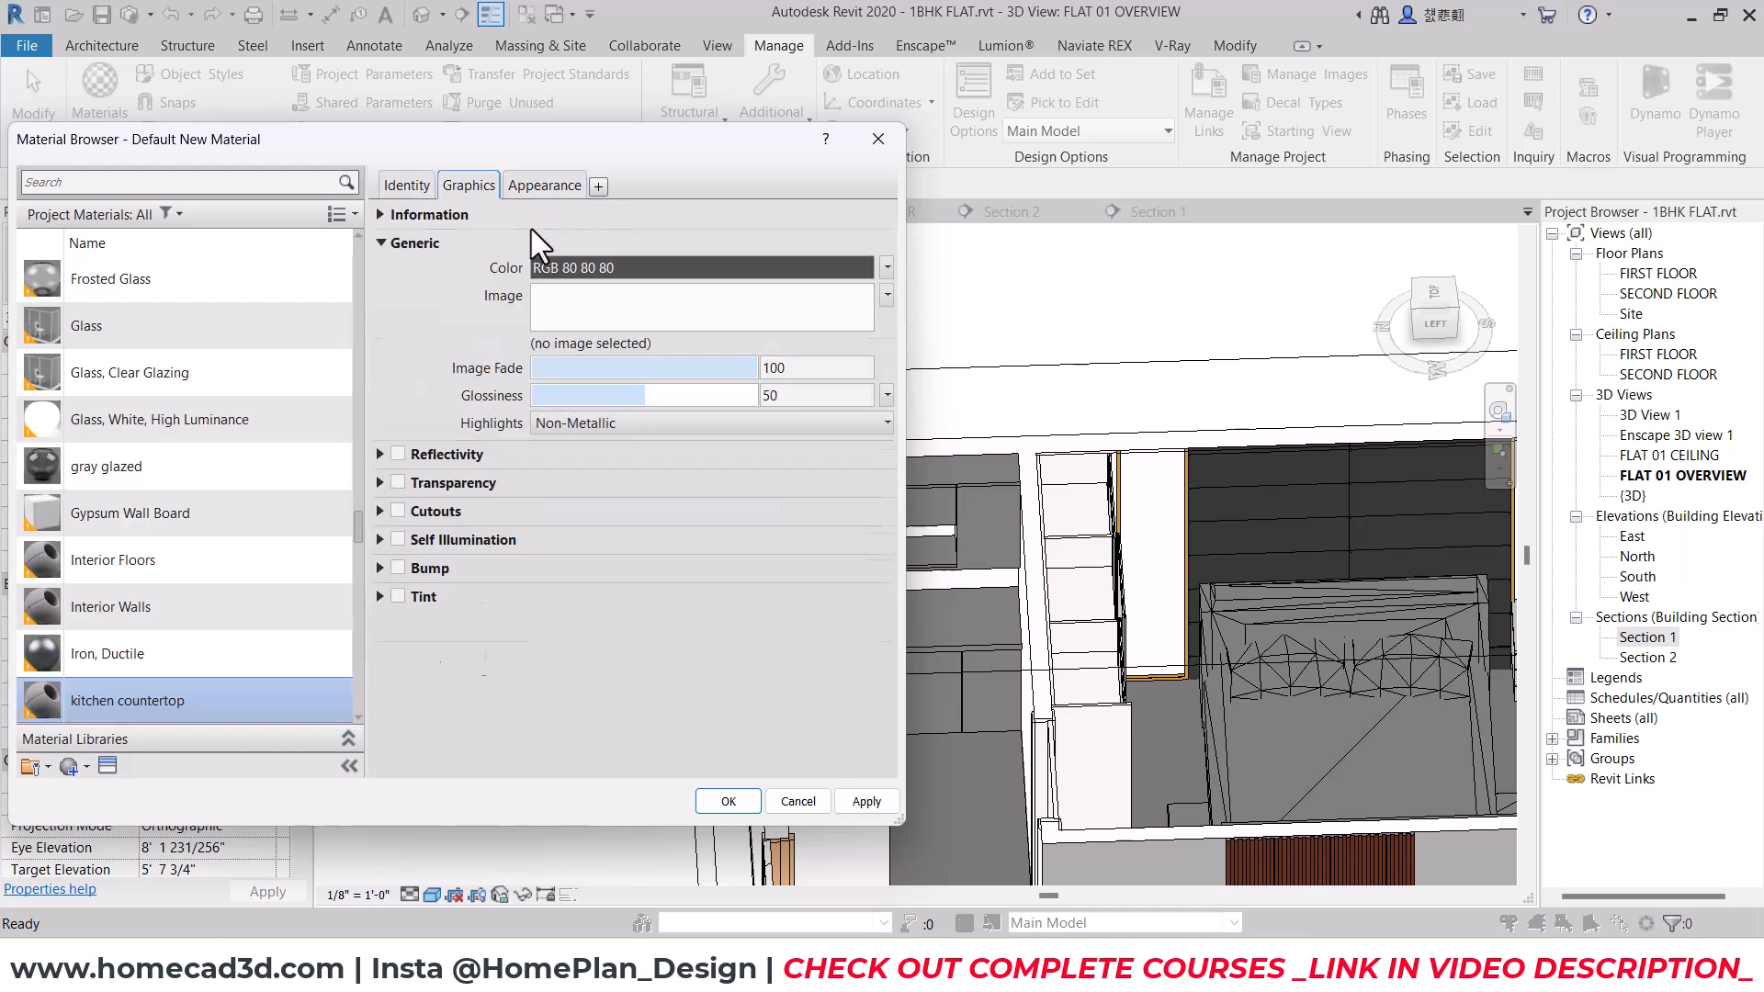
left_click(540, 238)
left_click(564, 187)
left_click(848, 215)
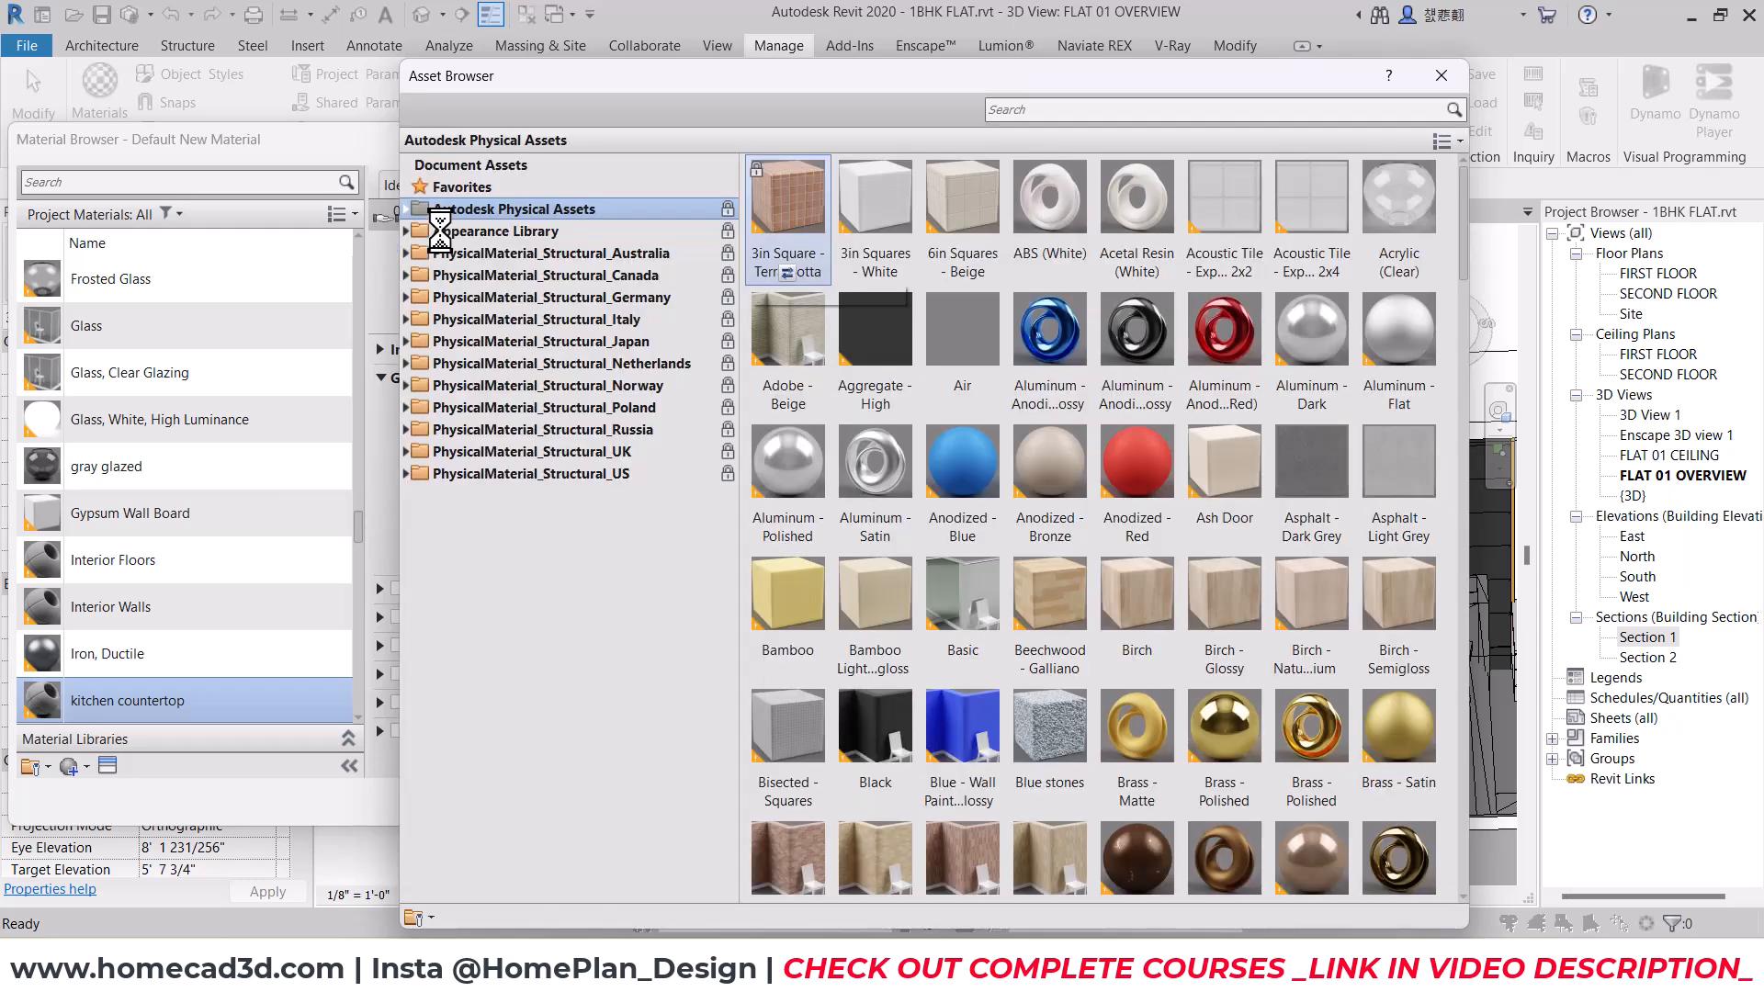
left_click(407, 232)
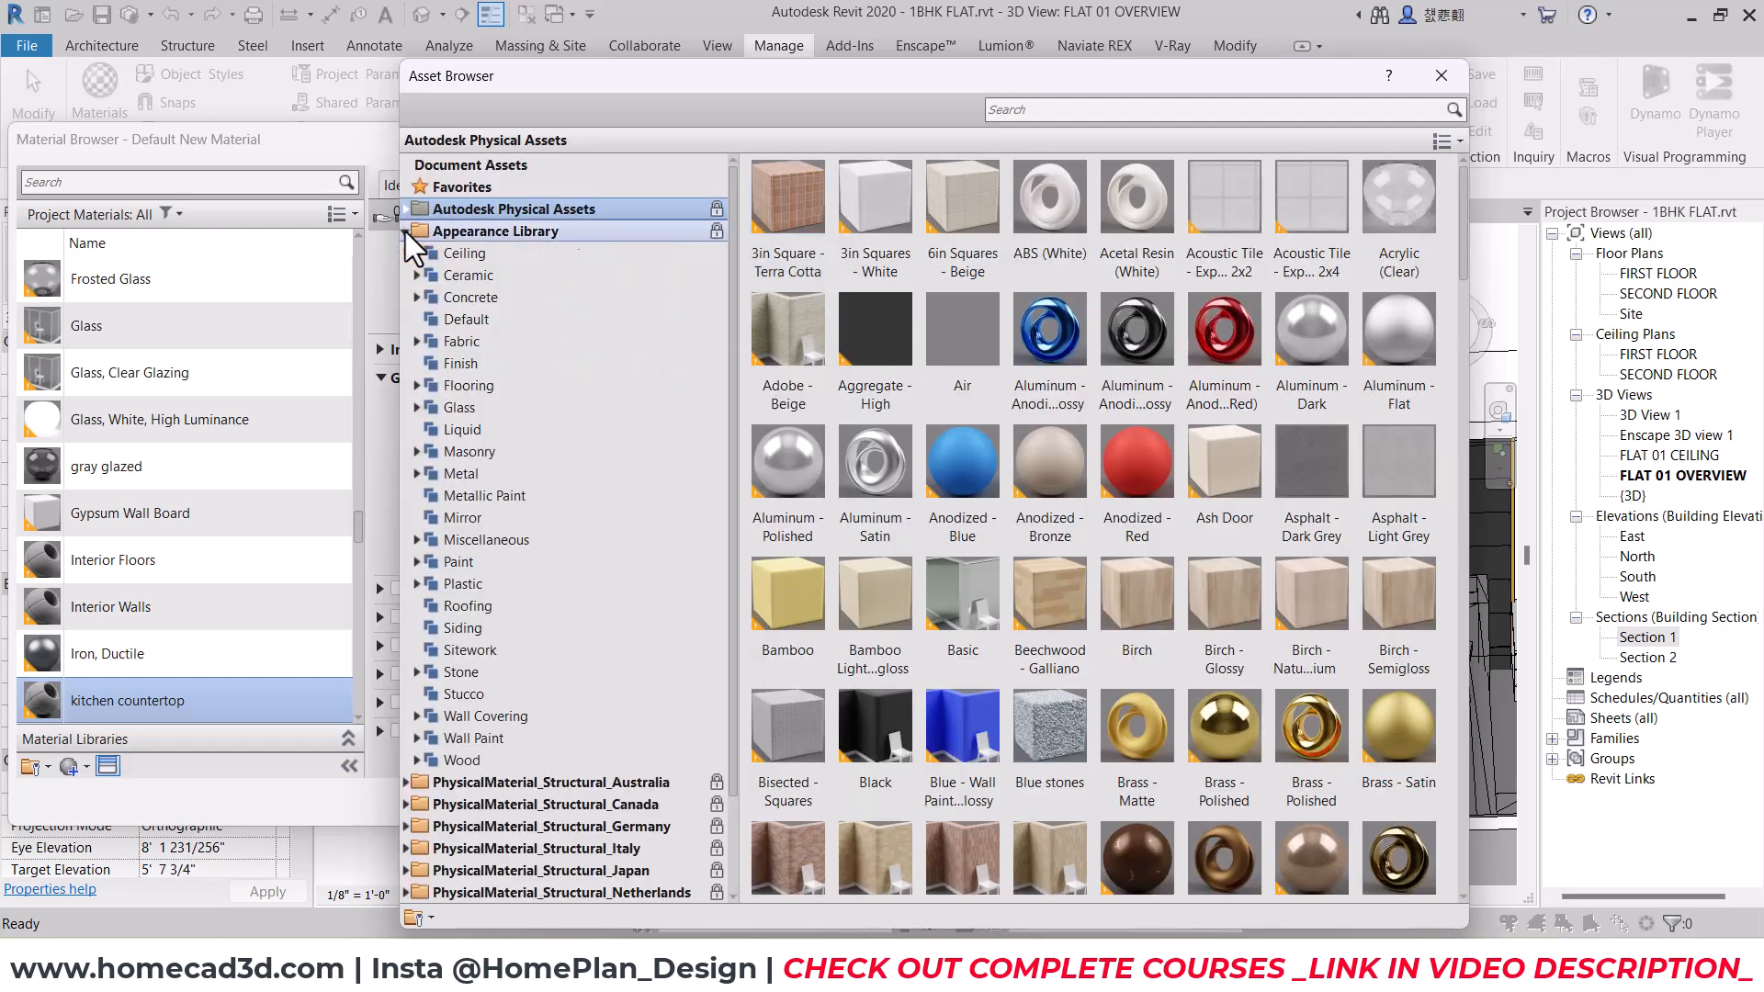
left_click(462, 671)
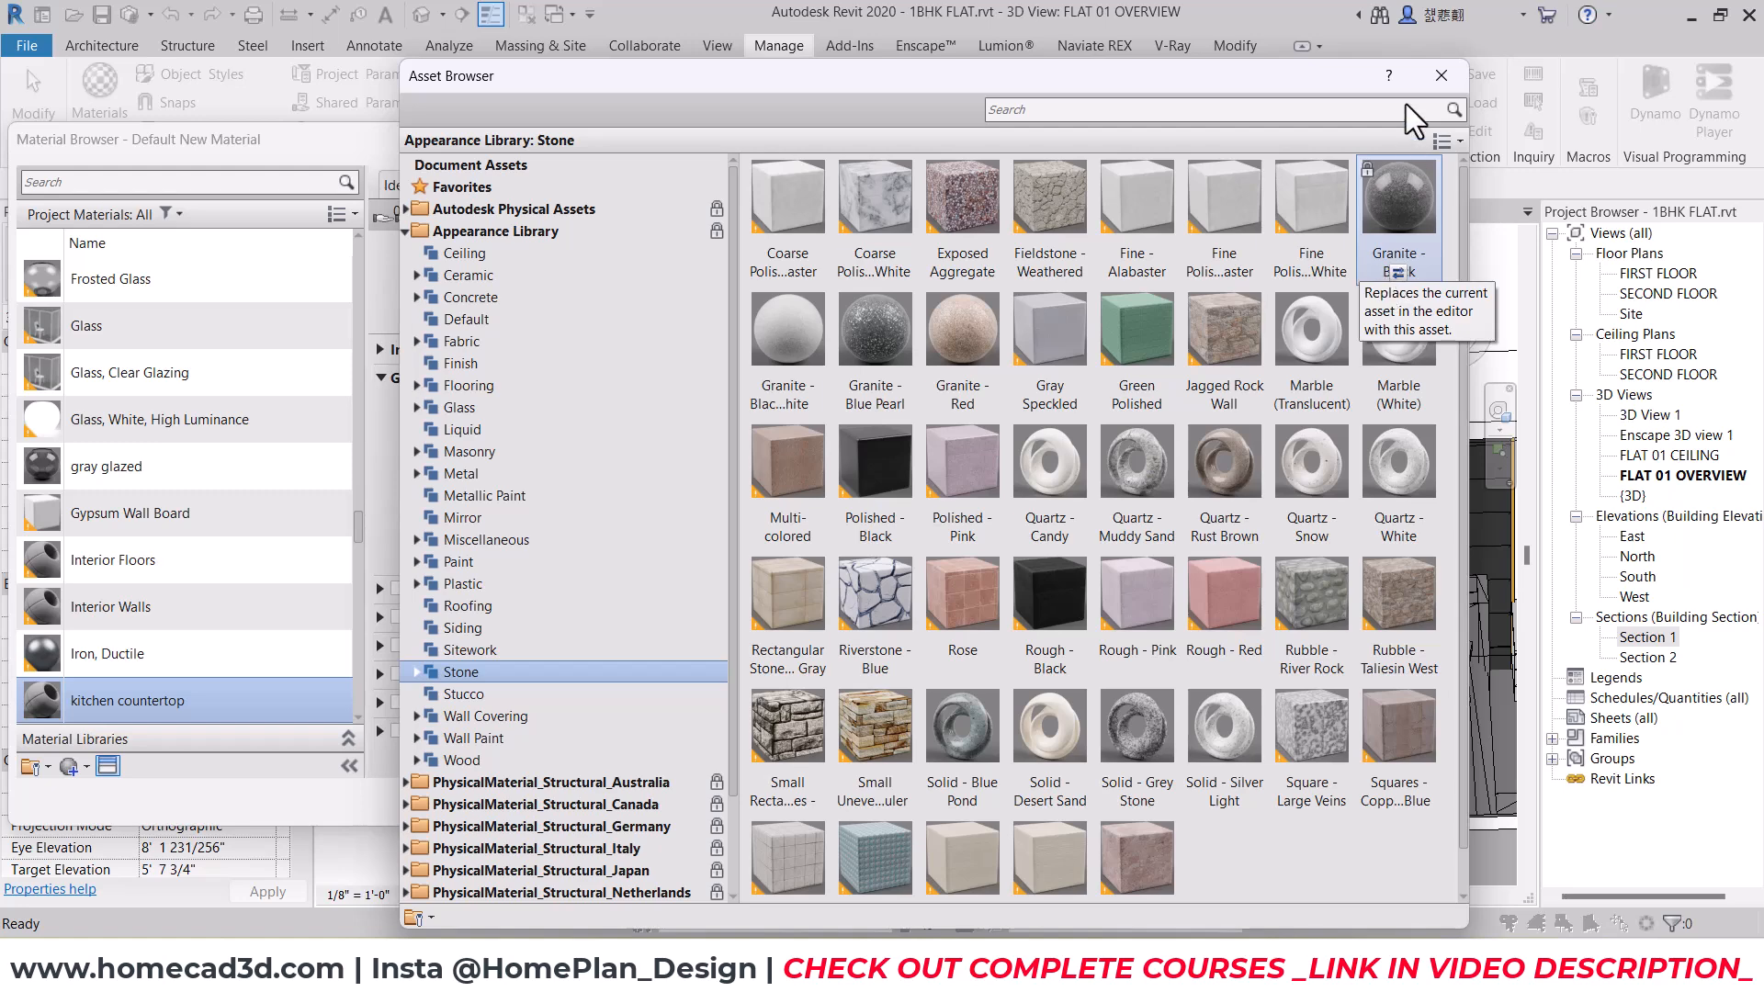
left_click(1428, 266)
Step: Create another new material named "kitchen cabinet yellow"
left_click(87, 764)
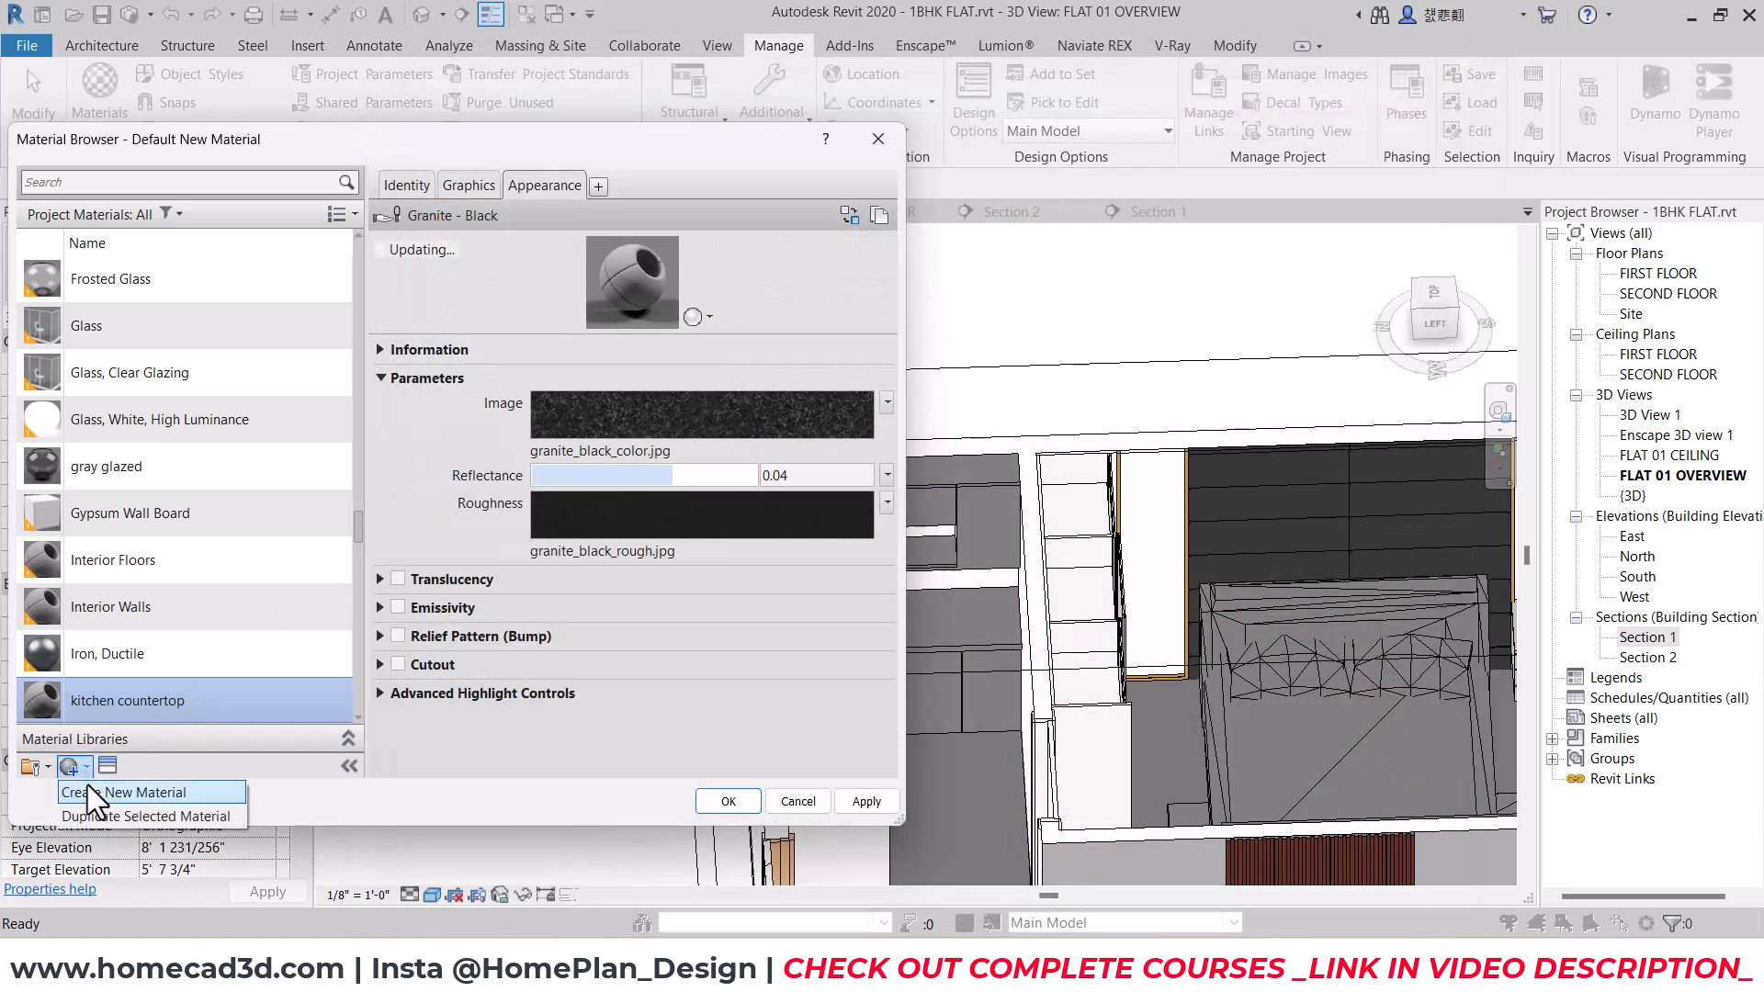
left_click(138, 797)
left_click(407, 187)
triple_click(721, 217)
type("kitchen cabinet yellow")
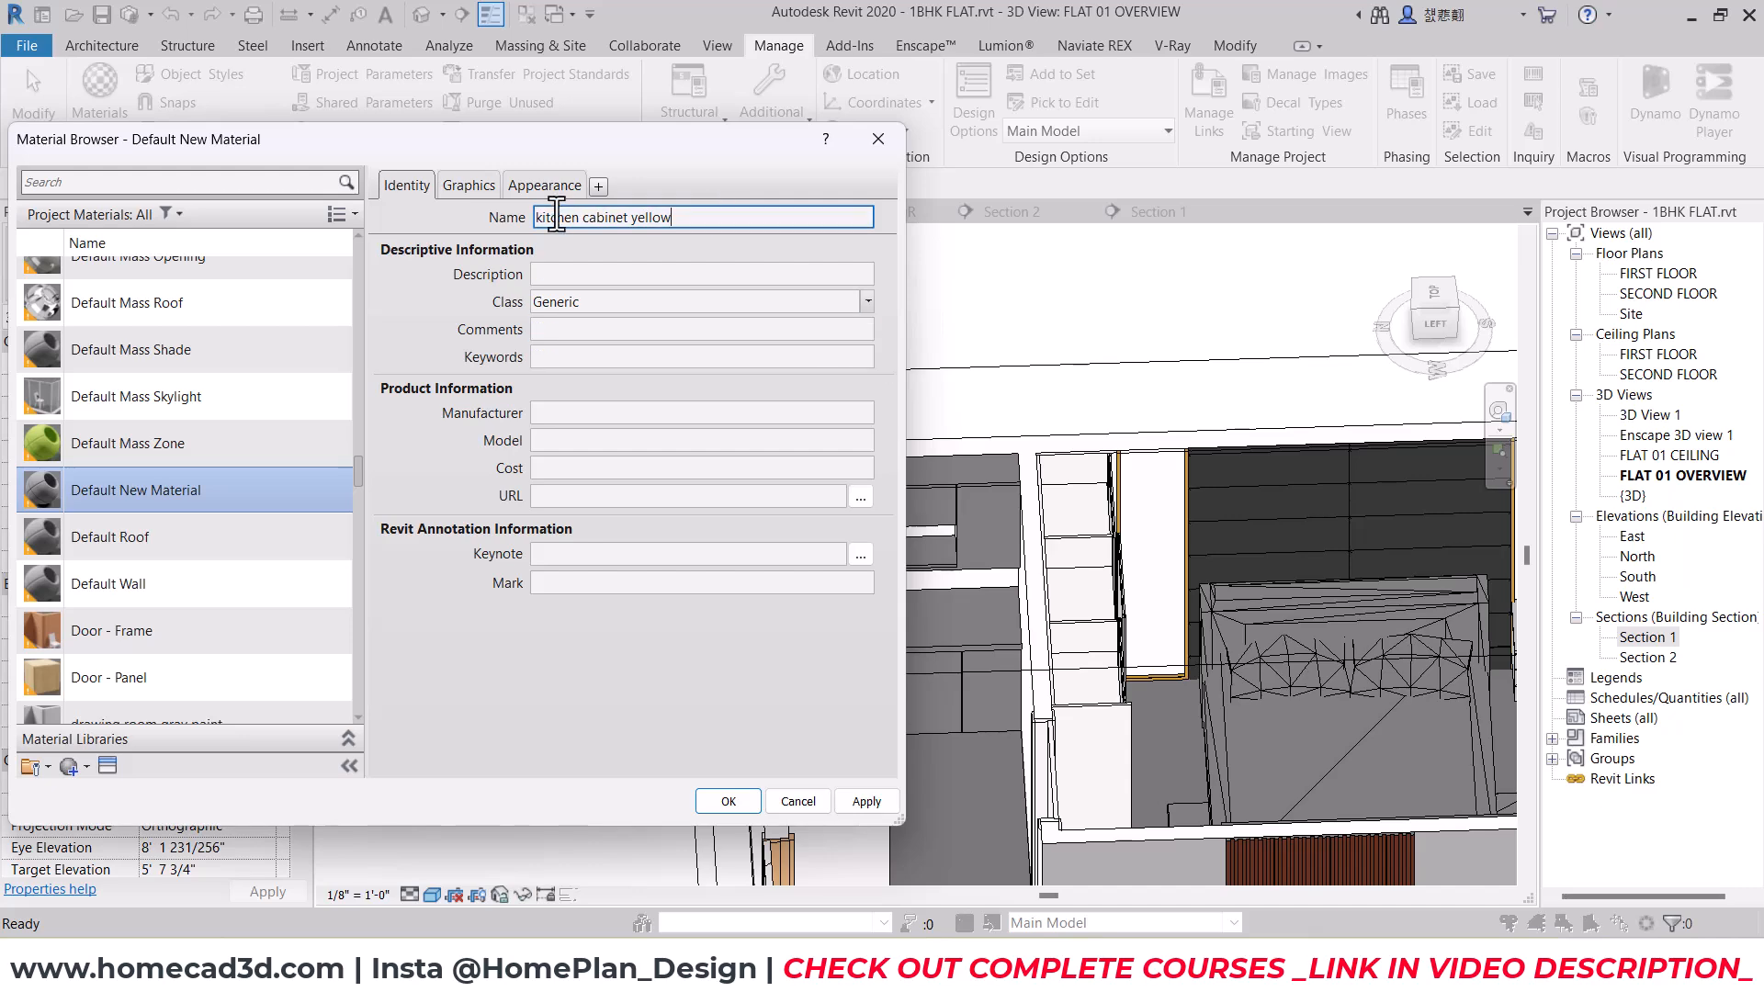
Step: Use the render appearance for the kitchen cabinet yellow's shading and replace its appearance with the Paint library's Enamel Glossy (White)
left_click(467, 187)
left_click(555, 237)
left_click(548, 187)
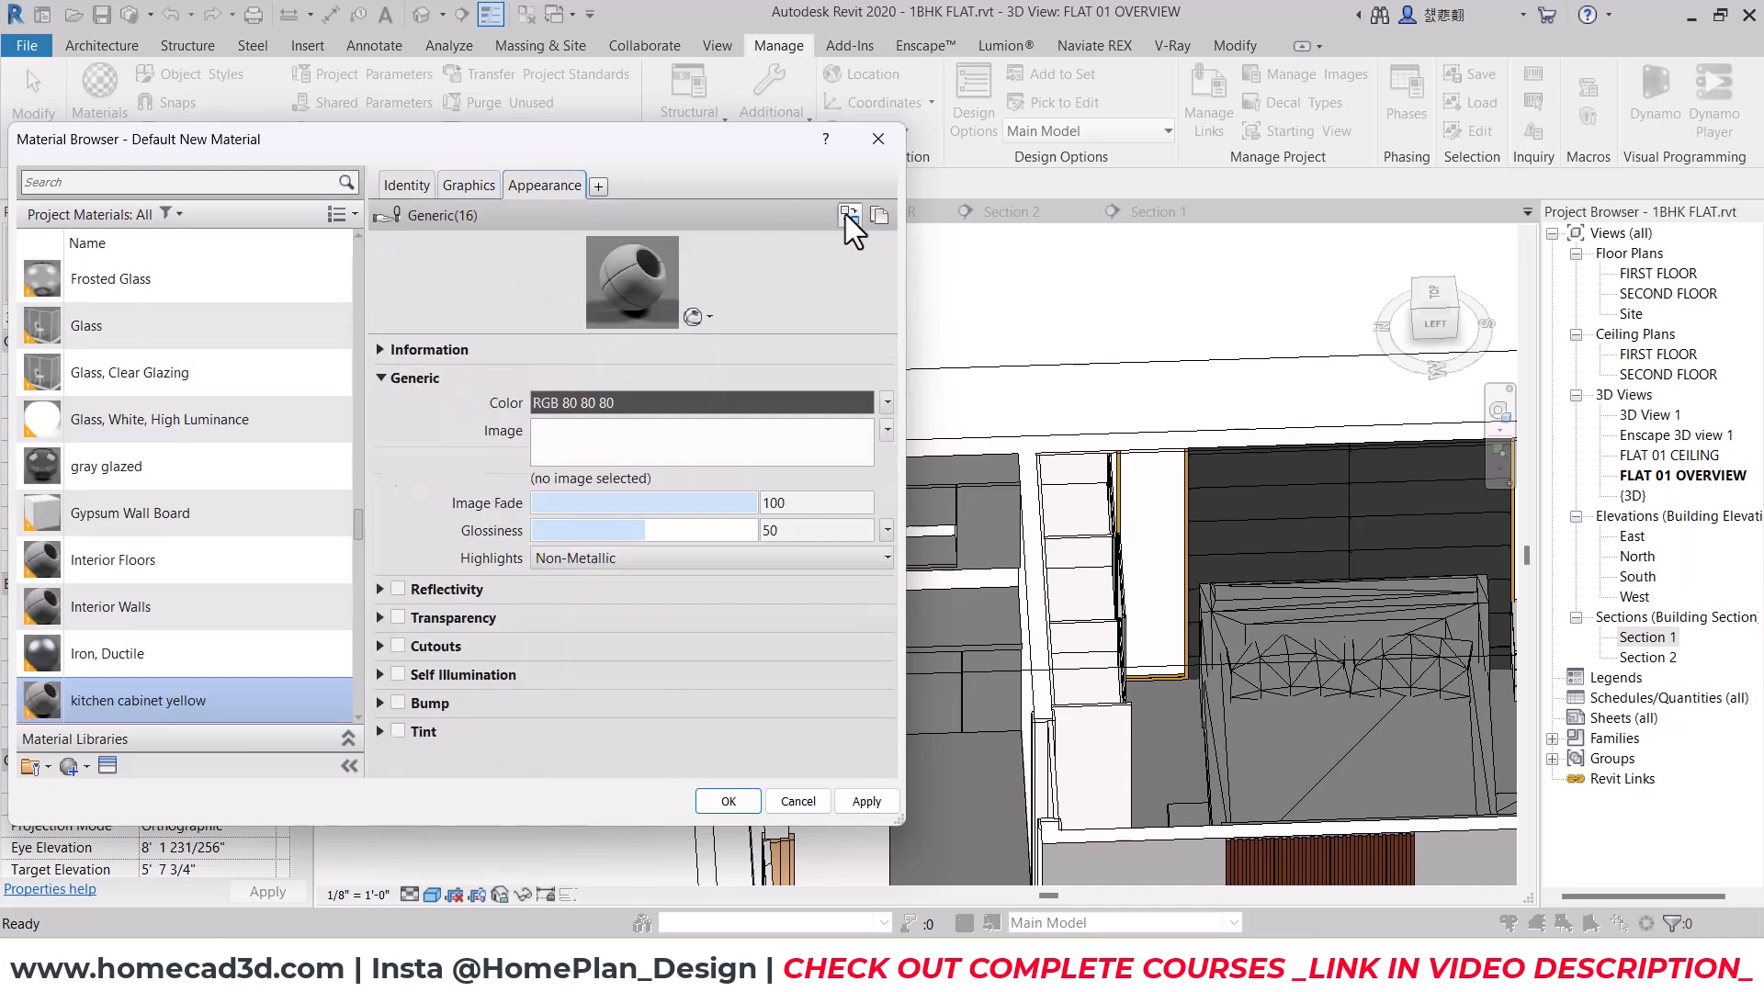
left_click(844, 213)
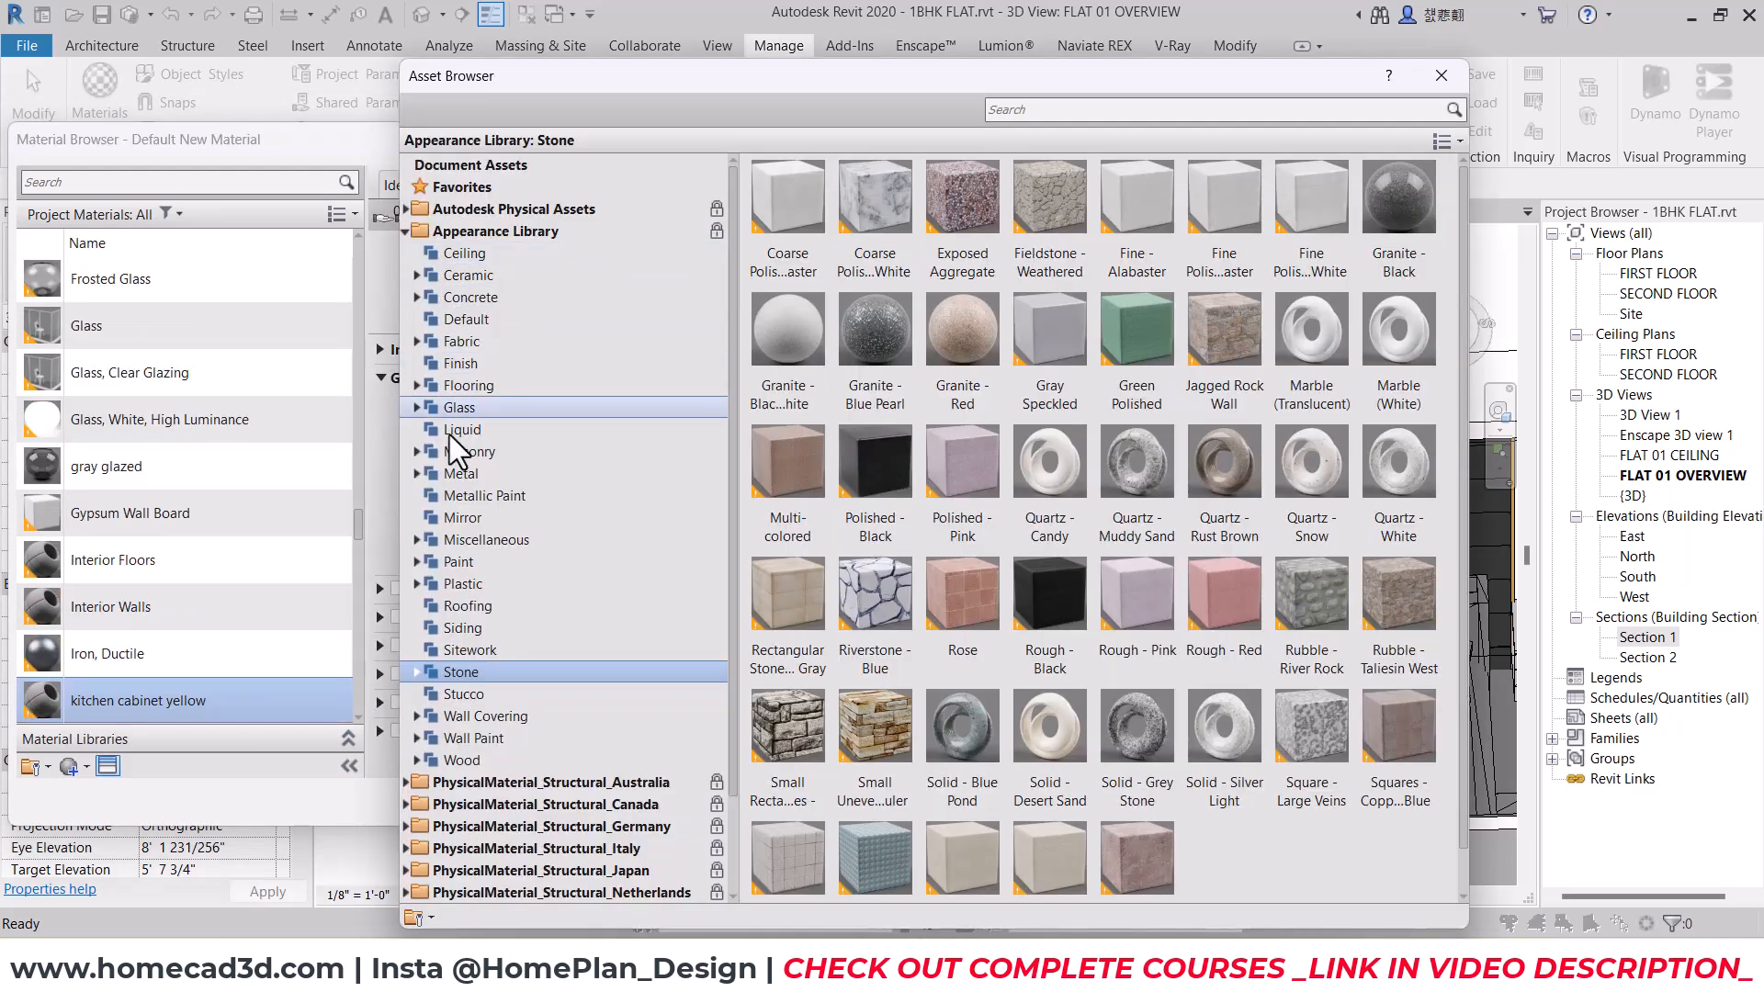
left_click(458, 562)
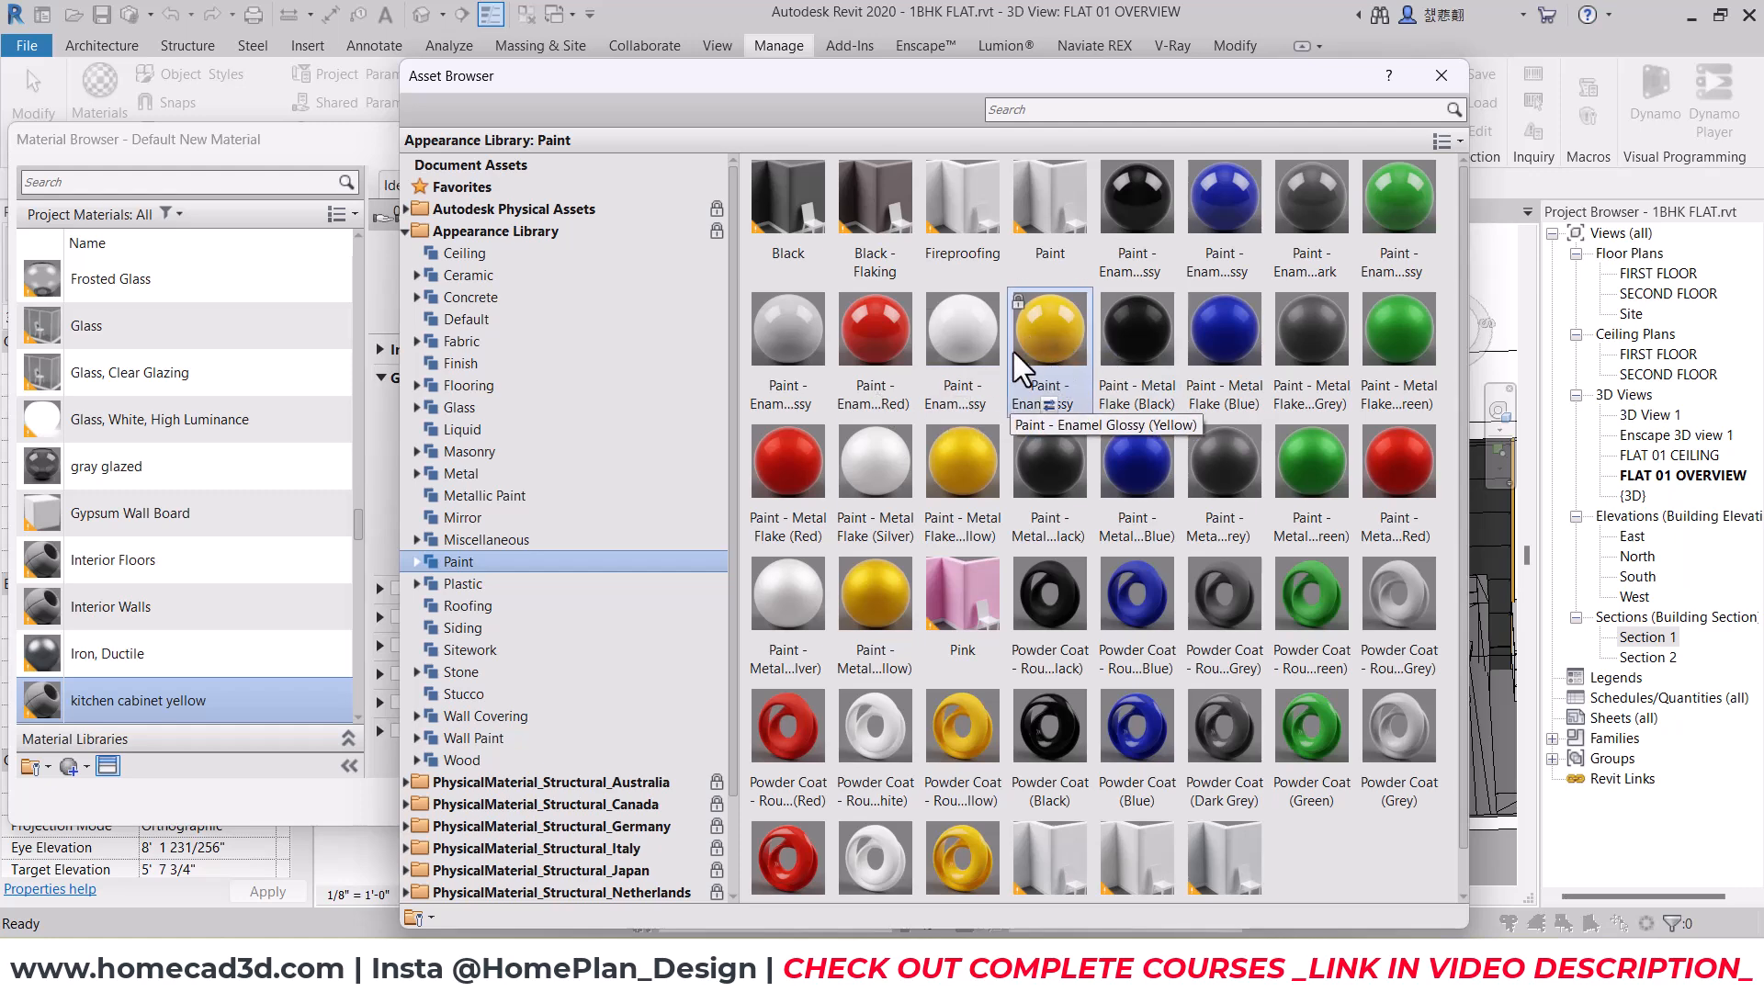
left_click(962, 405)
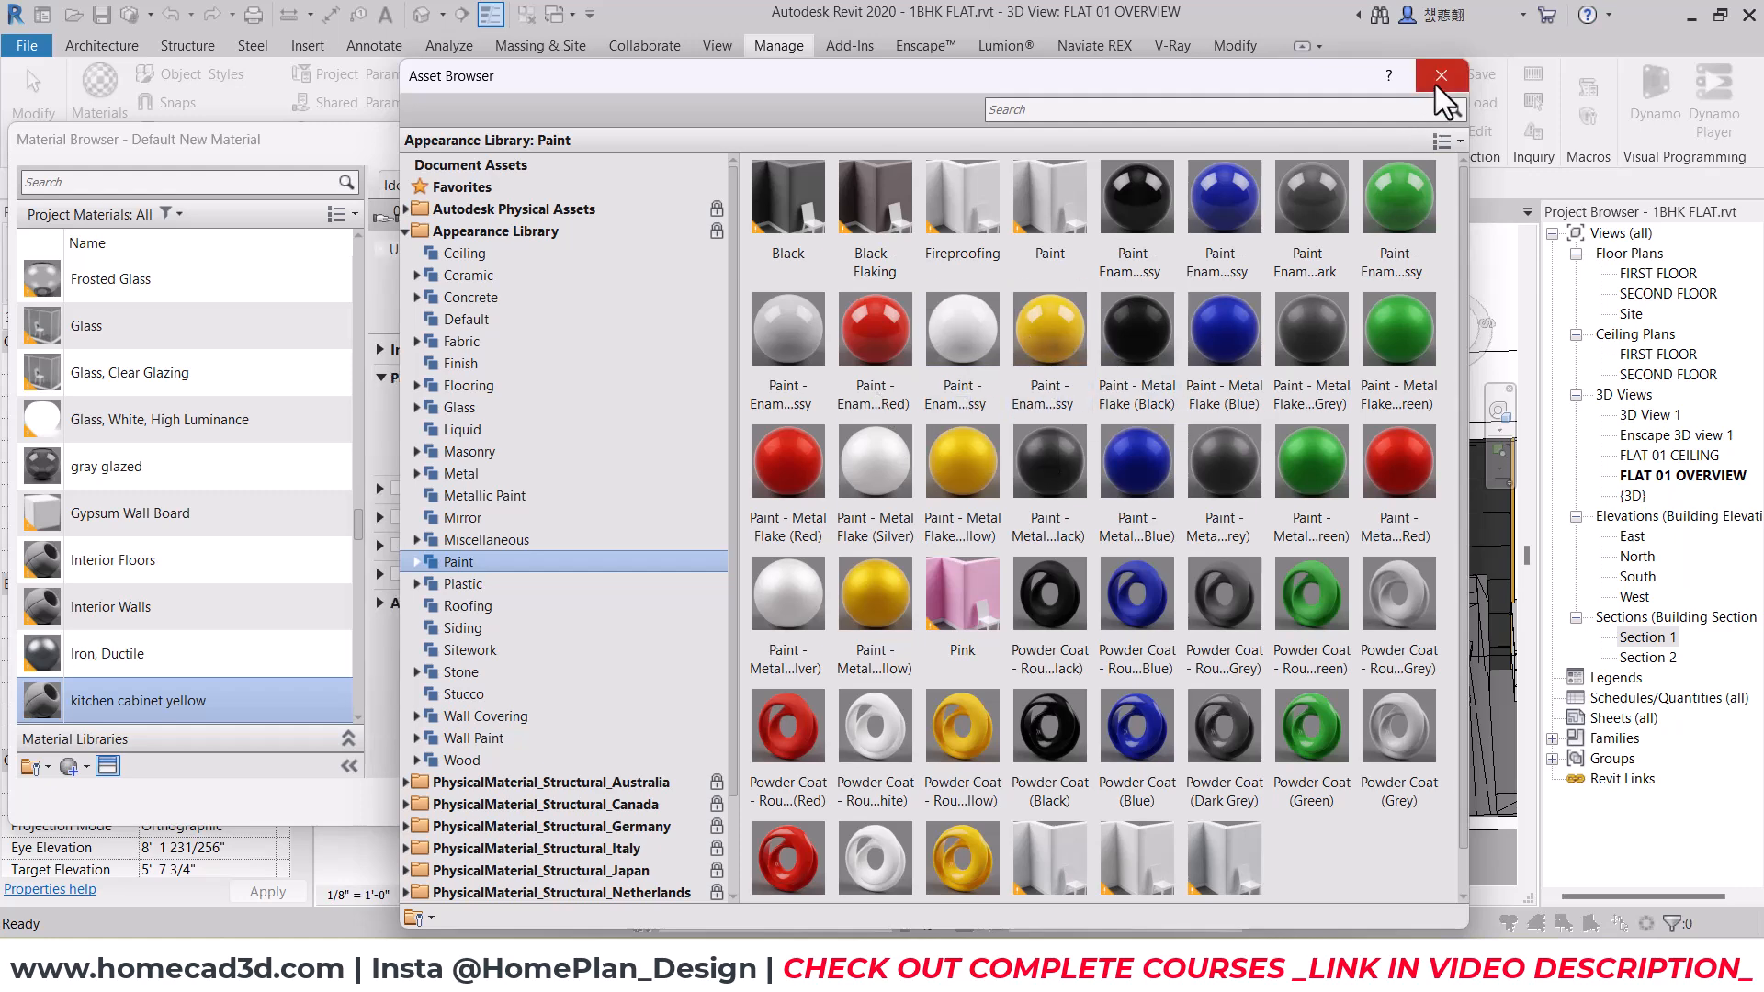
left_click(1441, 75)
Step: Switch to the browser's reference kitchen image, launch PowerToys and sample the yellow upper cabinet's colour with its colour picker
left_click(1116, 963)
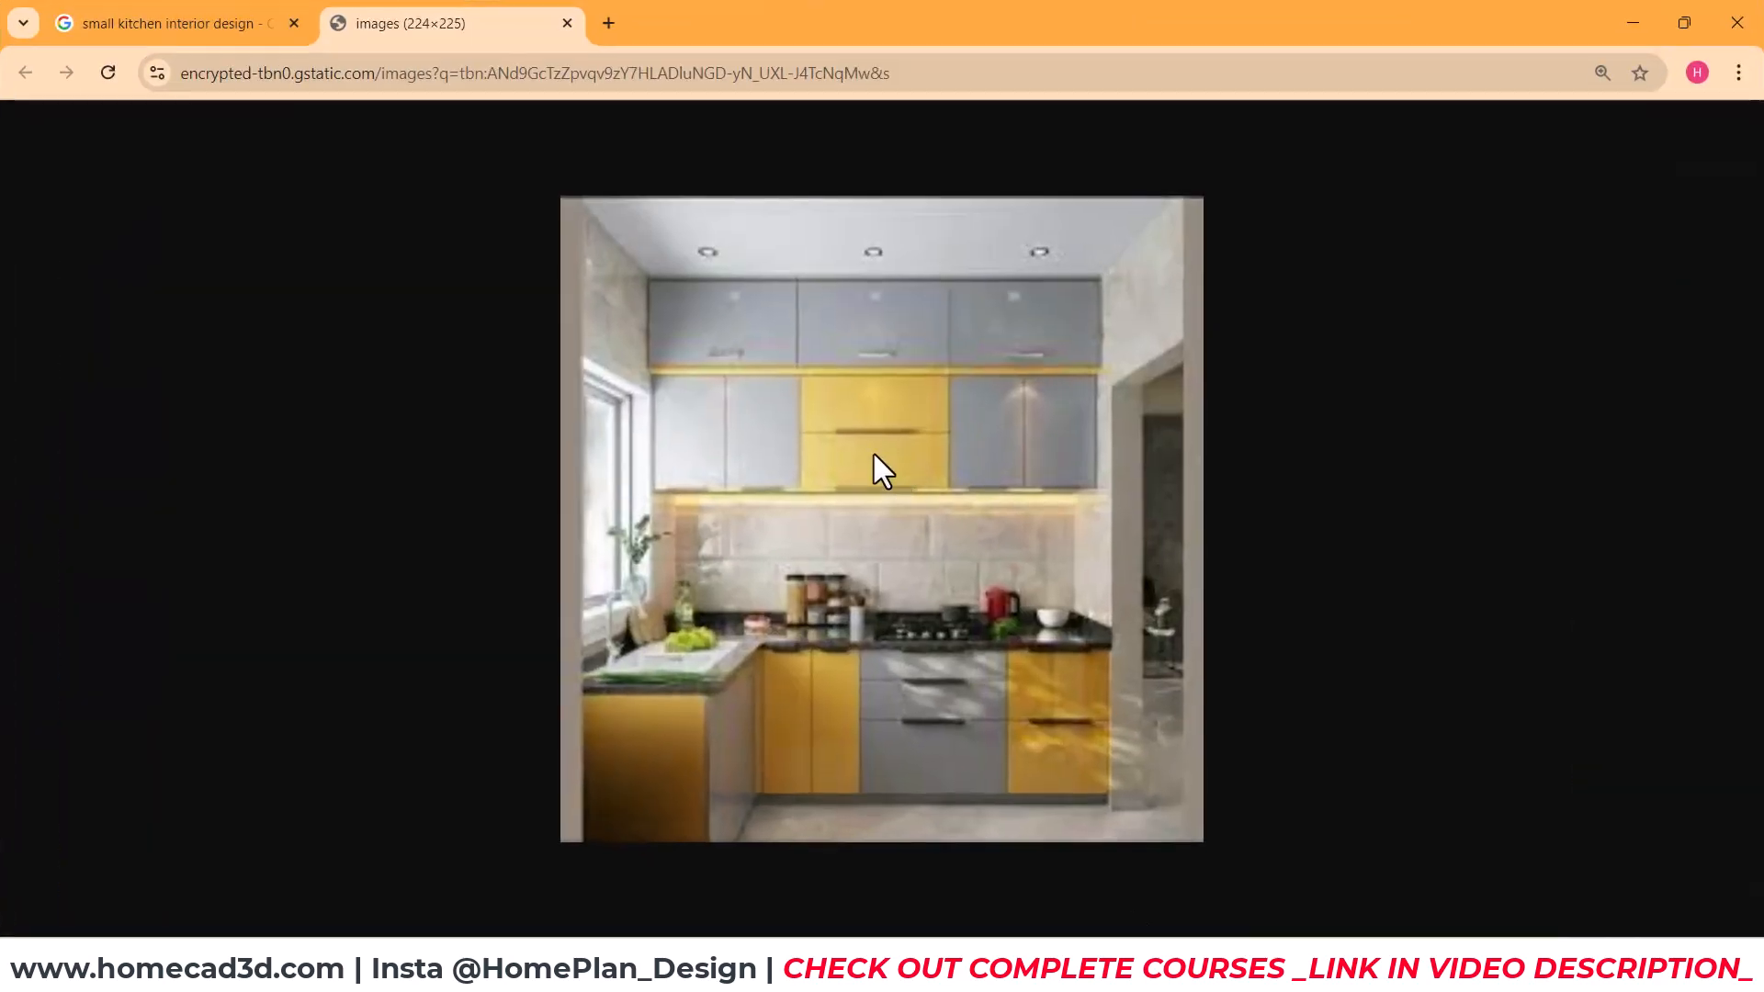
left_click(644, 960)
type("powe")
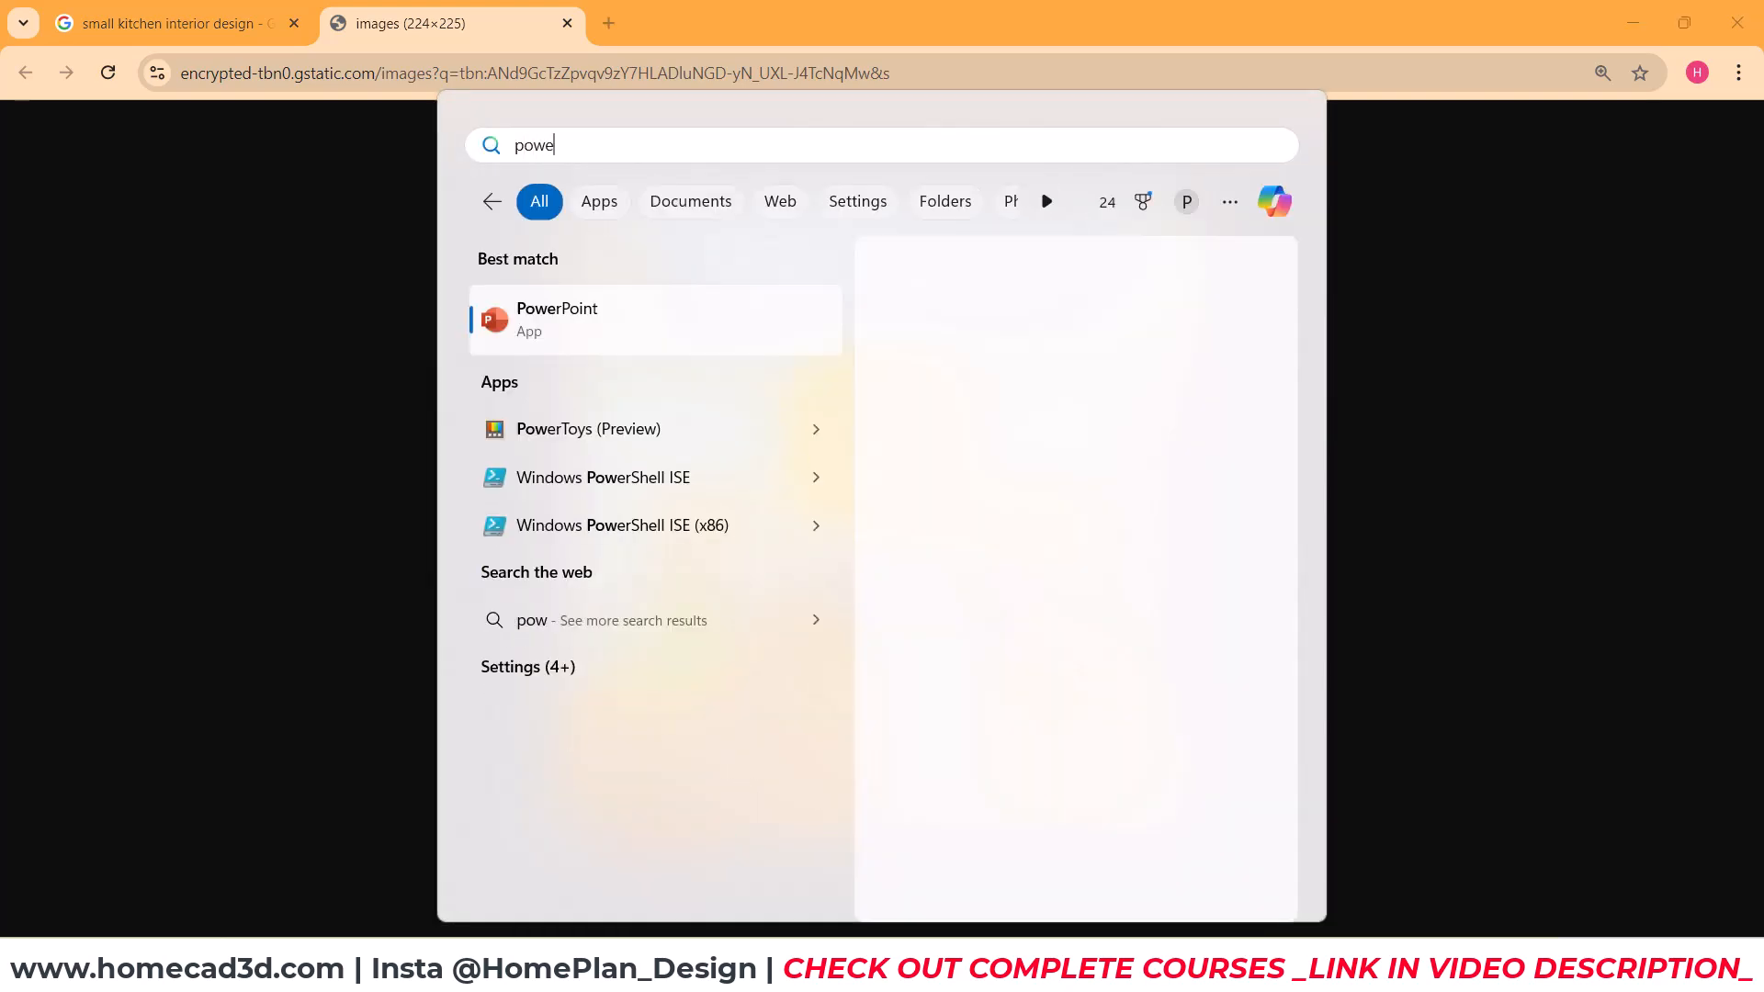
left_click(643, 441)
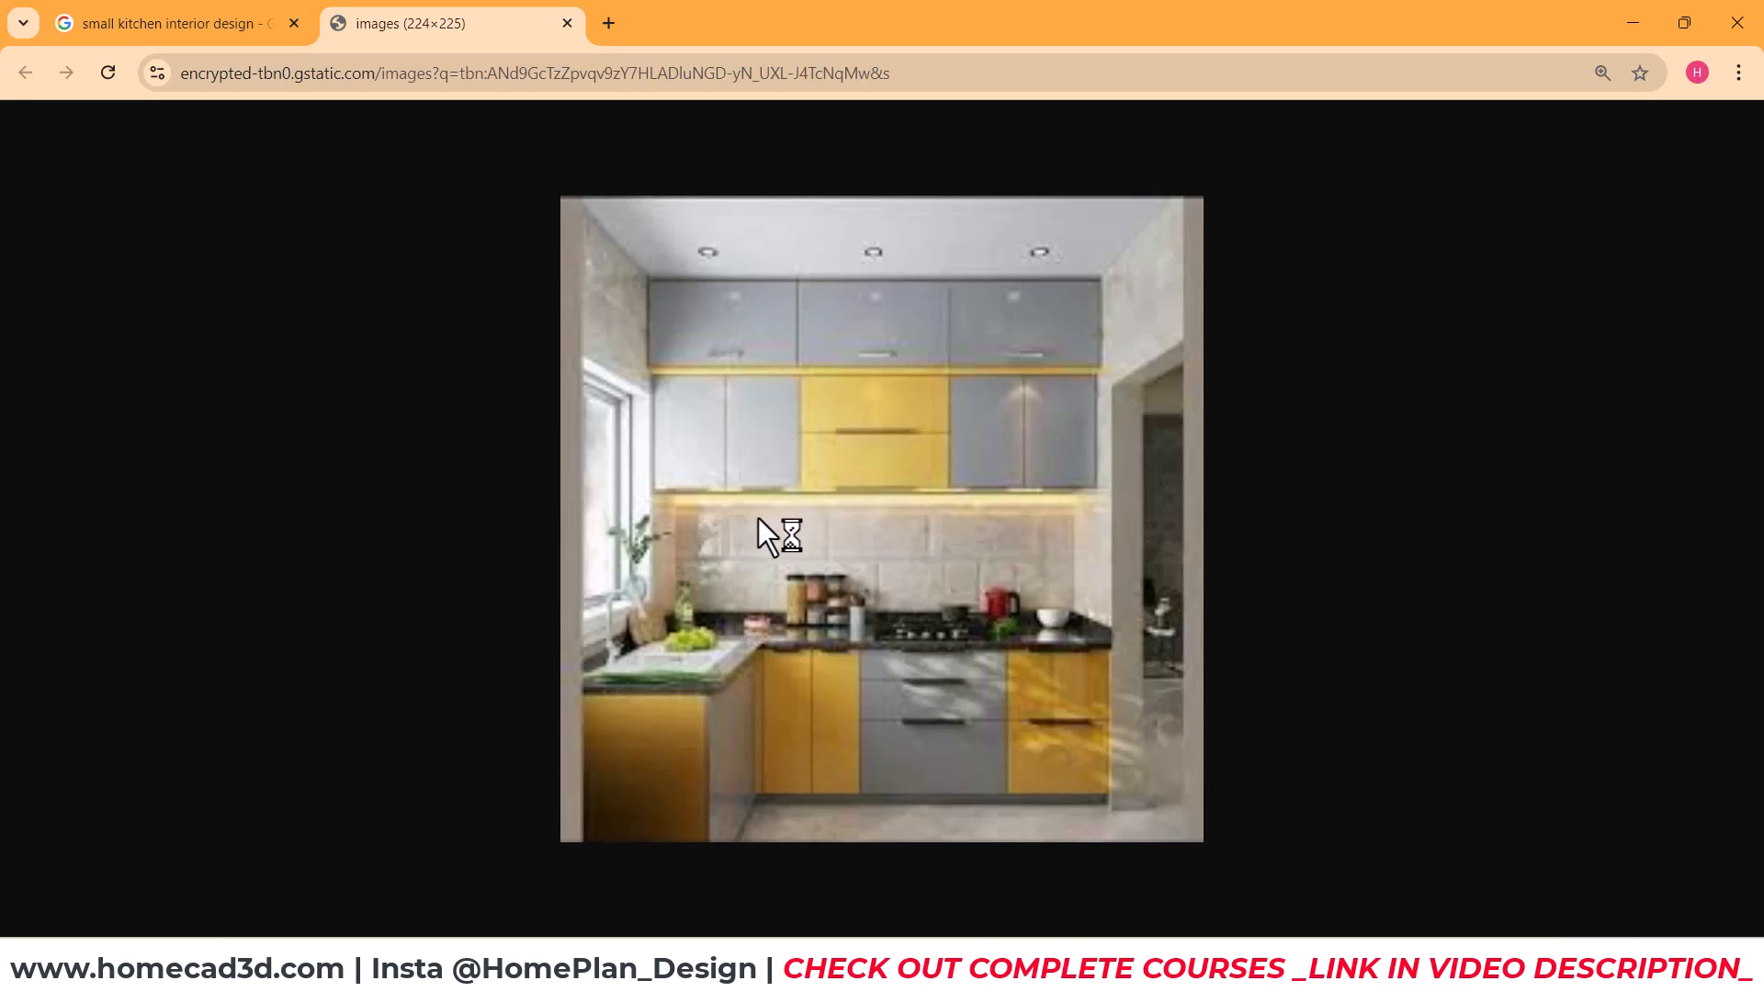
key("super+shift+c")
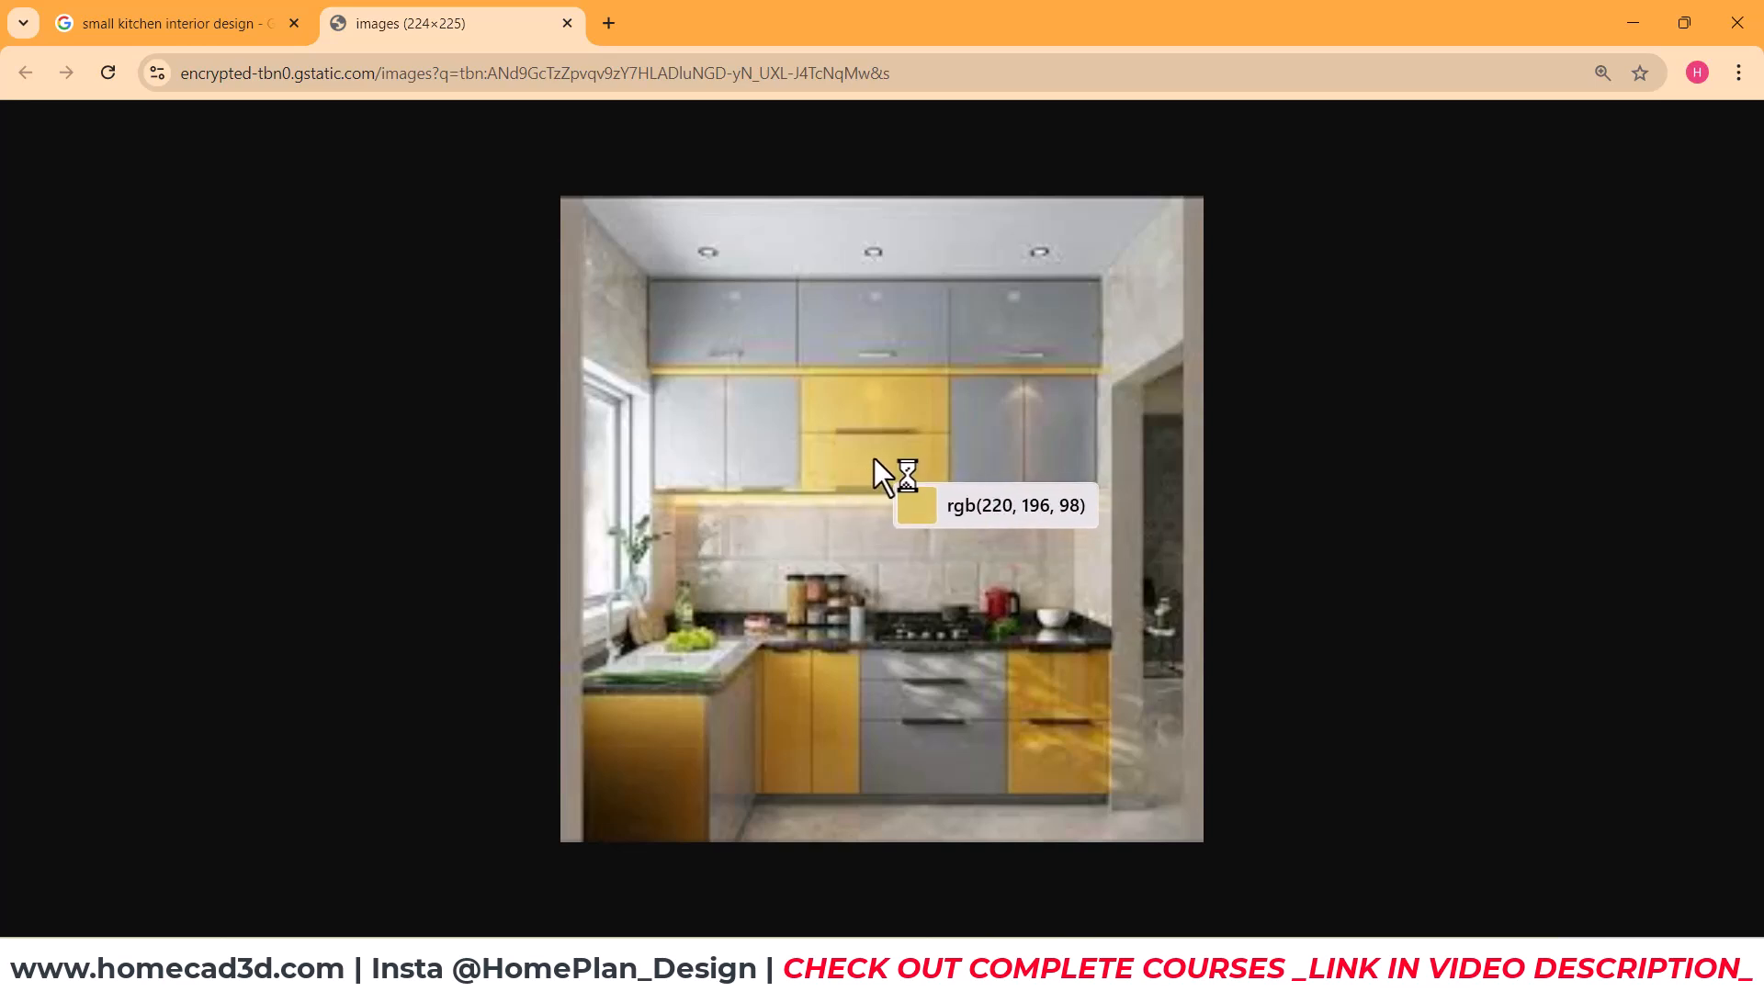
left_click(874, 457)
left_click(1636, 20)
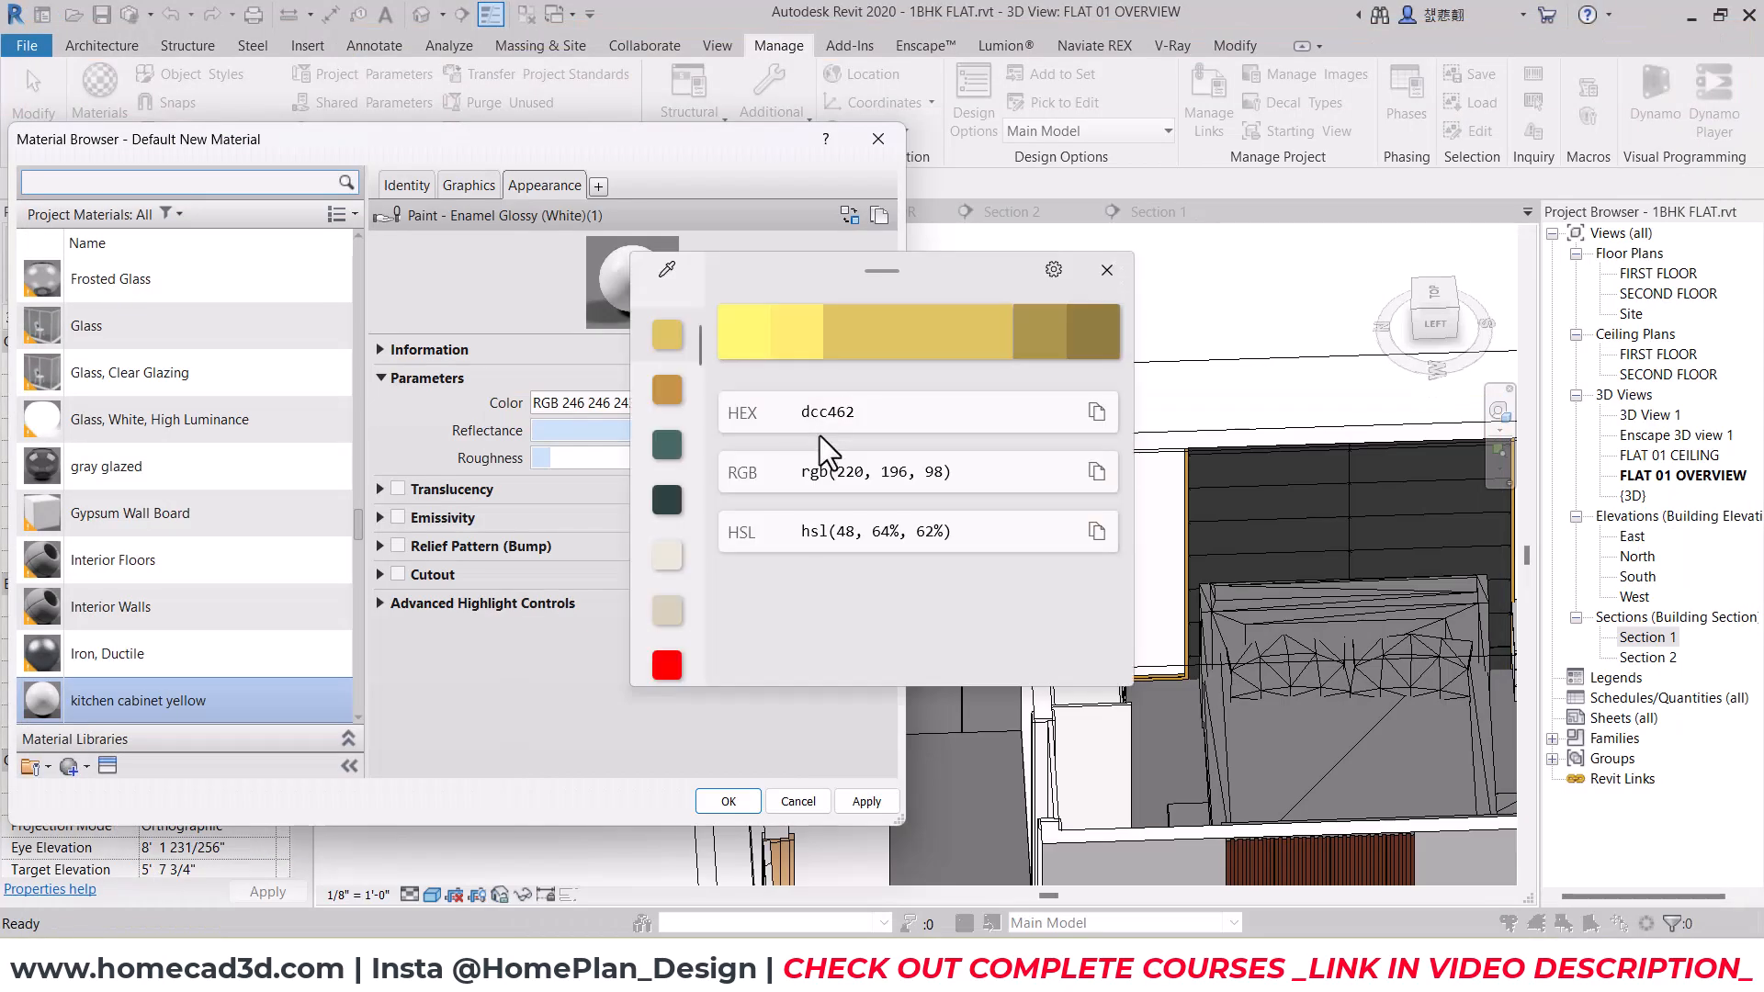
Step: Set the kitchen cabinet yellow's appearance colour to RGB 220, 196, 98 and apply it
left_click_drag(938, 273, 1244, 241)
left_click(730, 399)
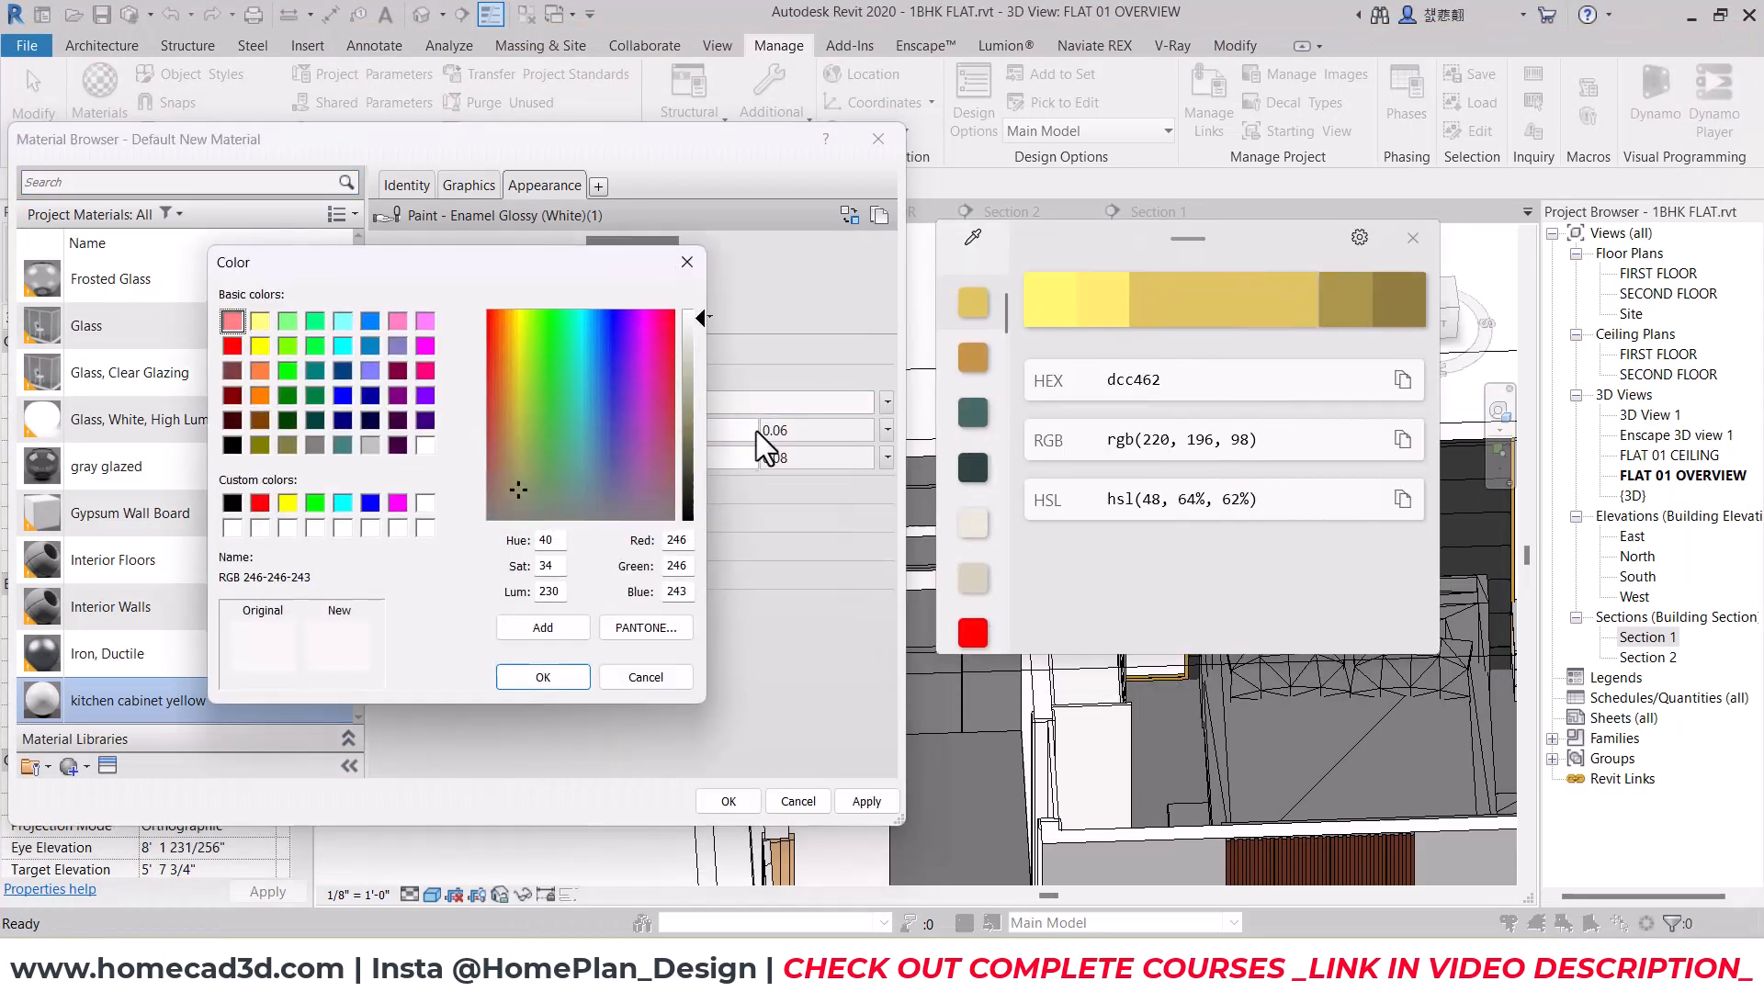
type("220")
key("Tab")
double_click(689, 566)
type("196")
key("Tab")
type("98")
left_click(538, 676)
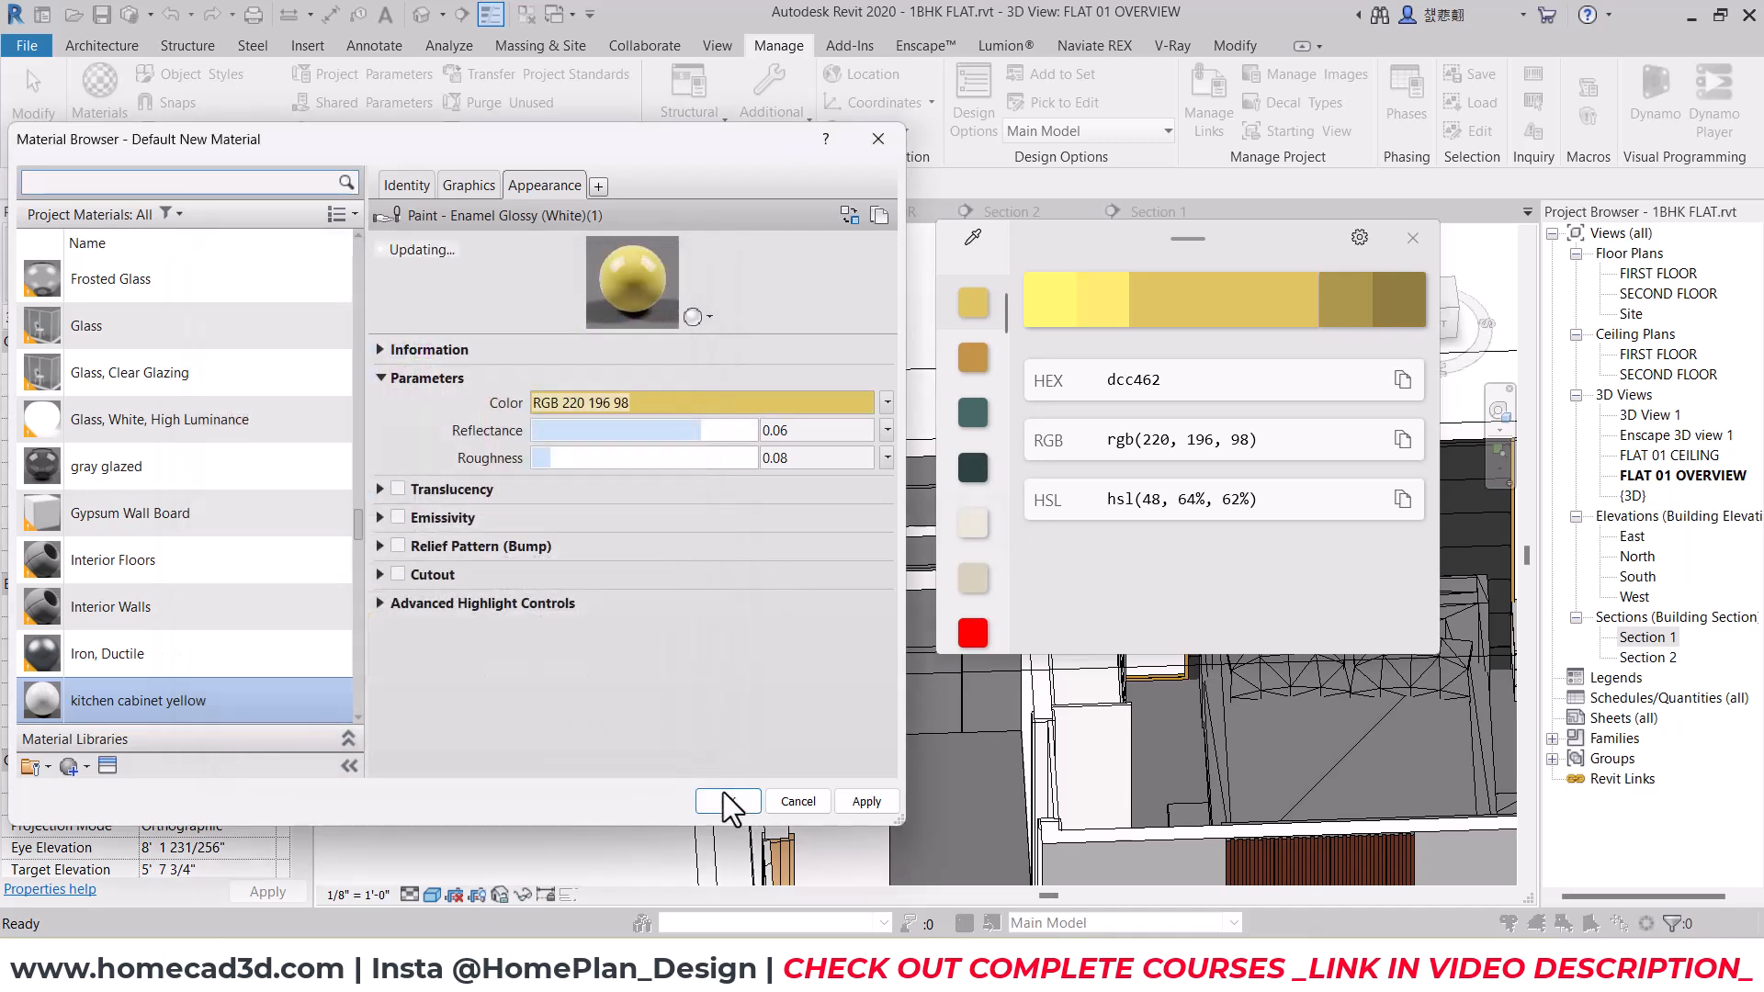
left_click(851, 798)
Step: Duplicate the kitchen cabinet yellow material together with its appearance asset, and set the copy's colour to gray RGB 183, 183, 183
right_click(156, 702)
left_click(223, 729)
left_click(878, 215)
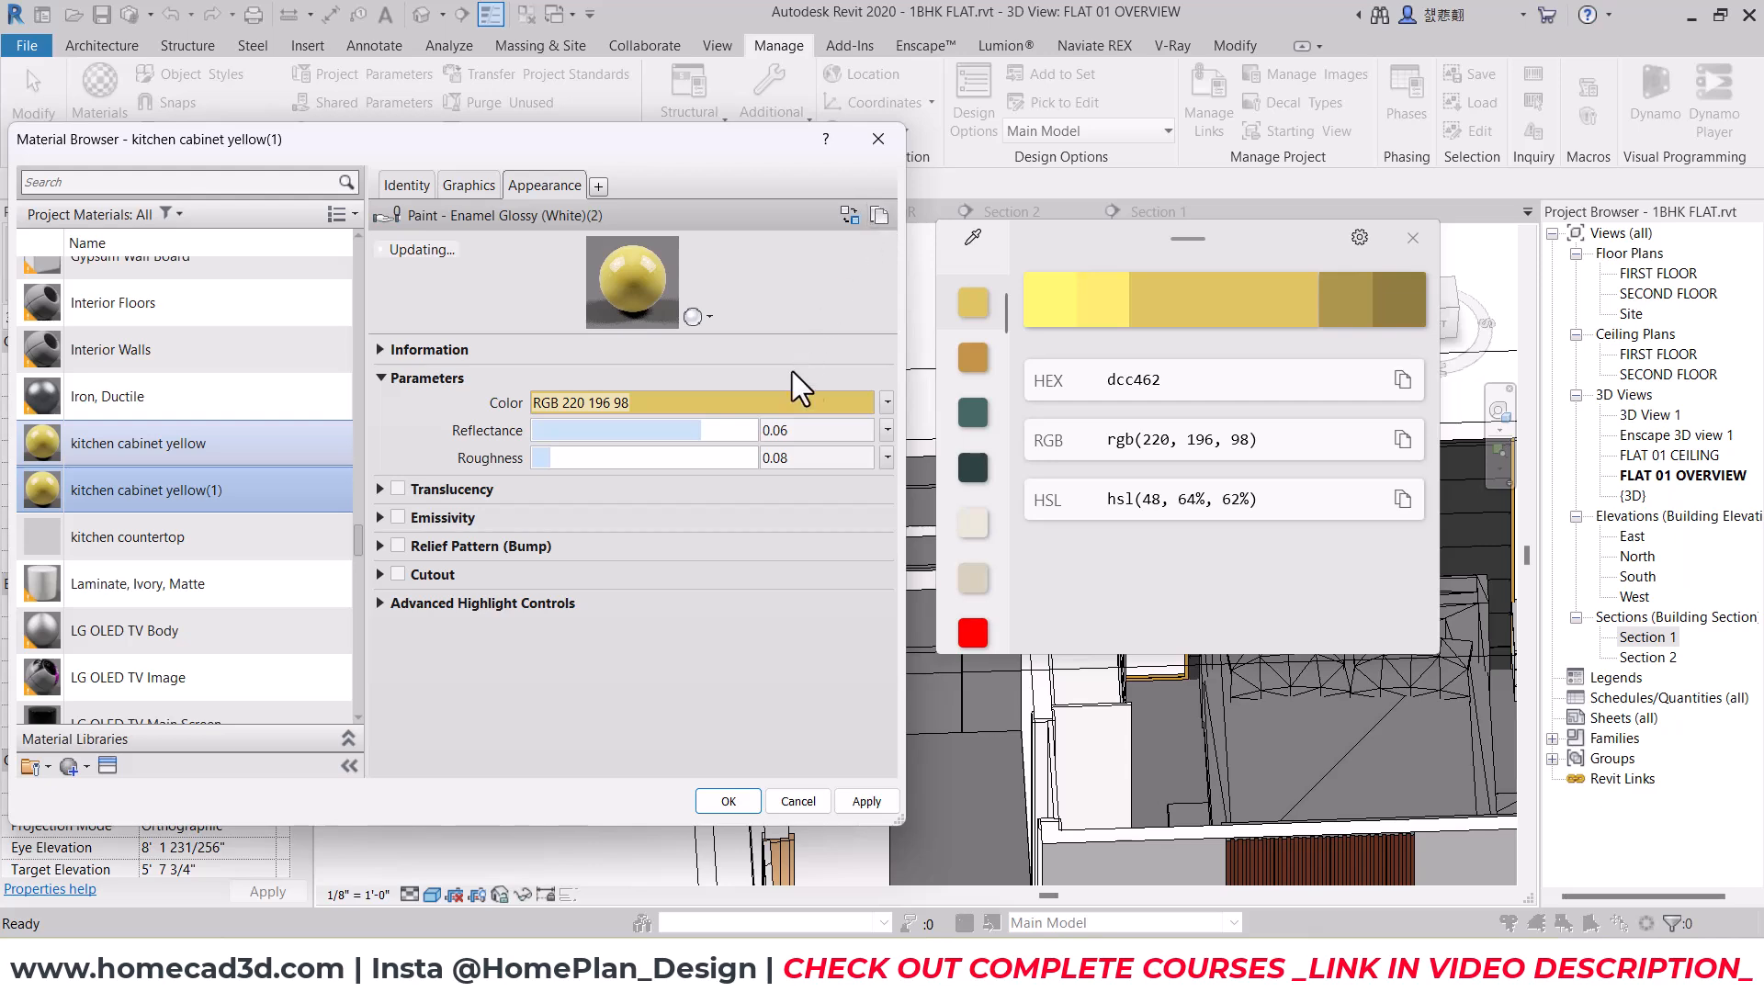
left_click(722, 400)
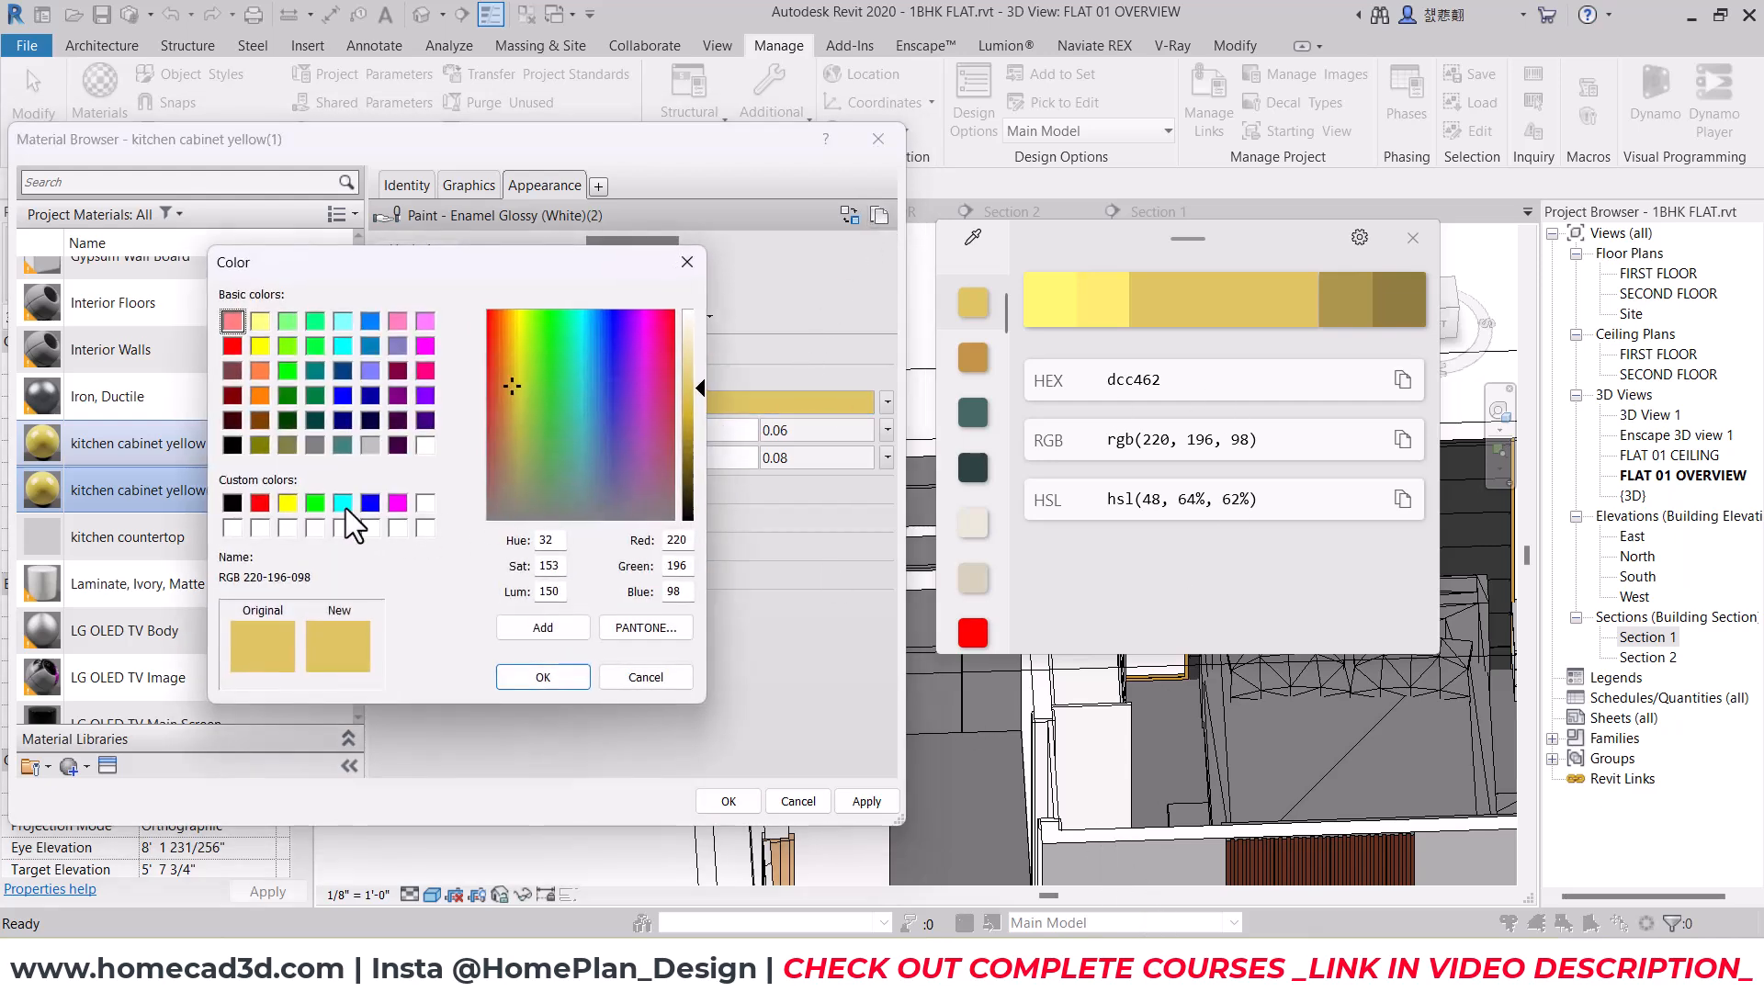
left_click(370, 445)
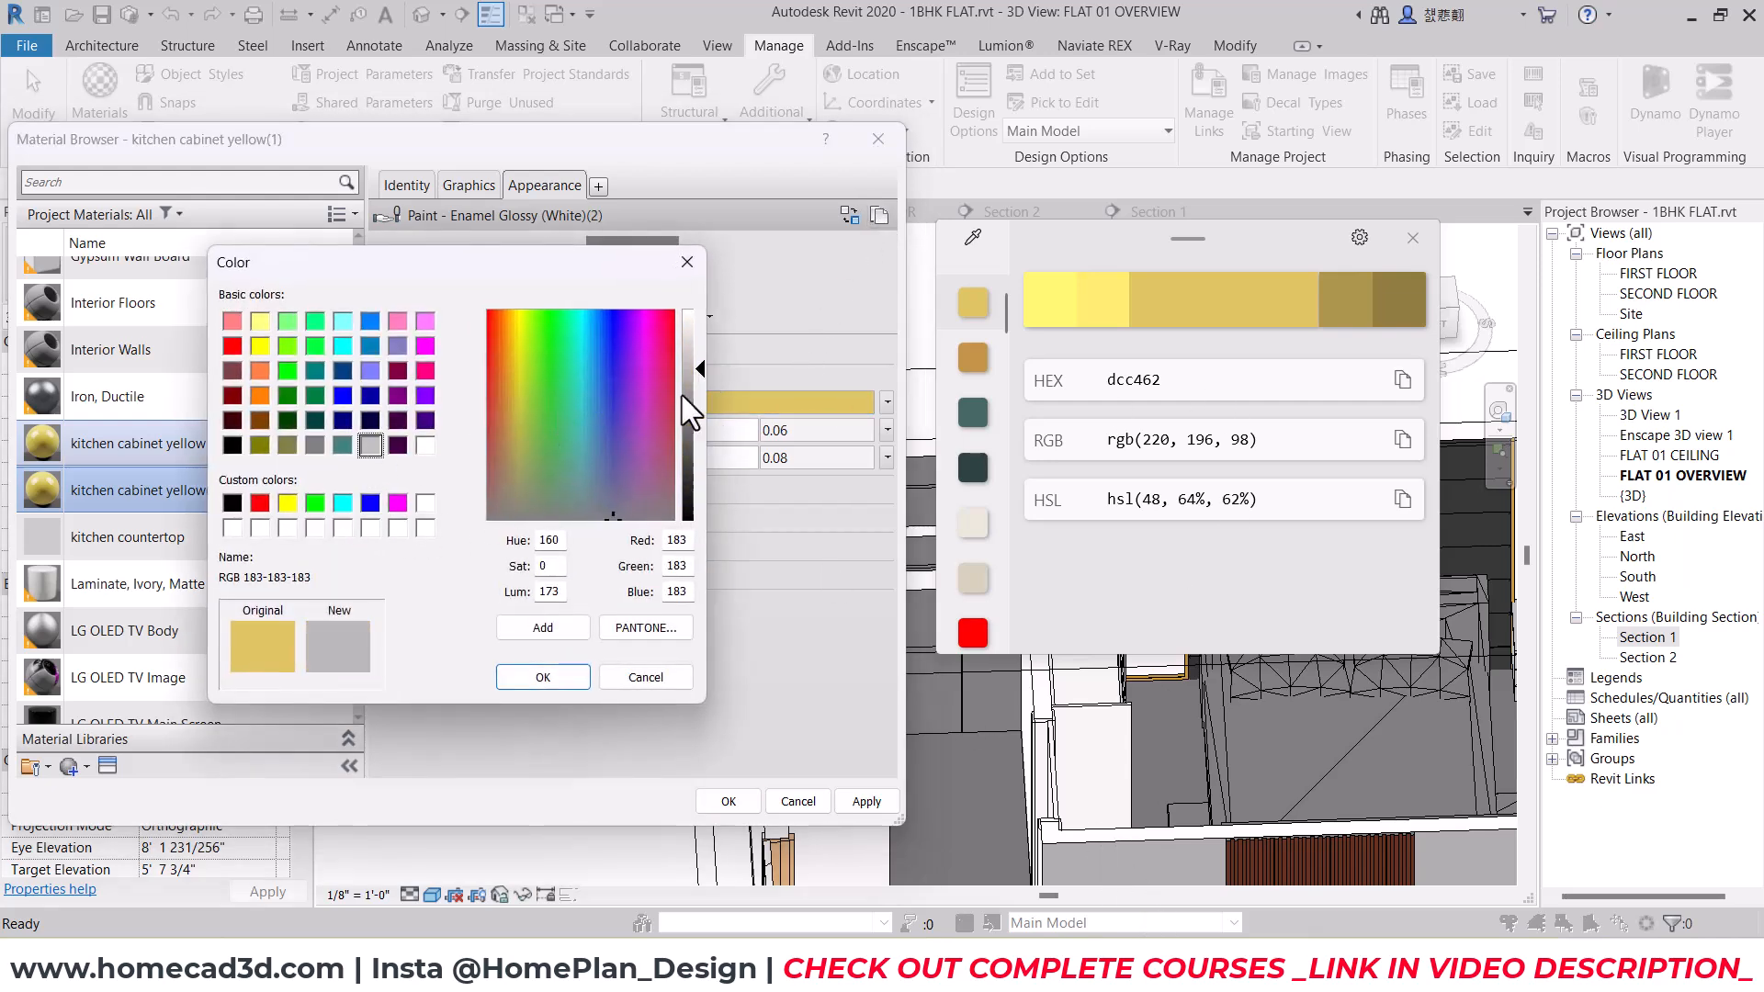
left_click(564, 680)
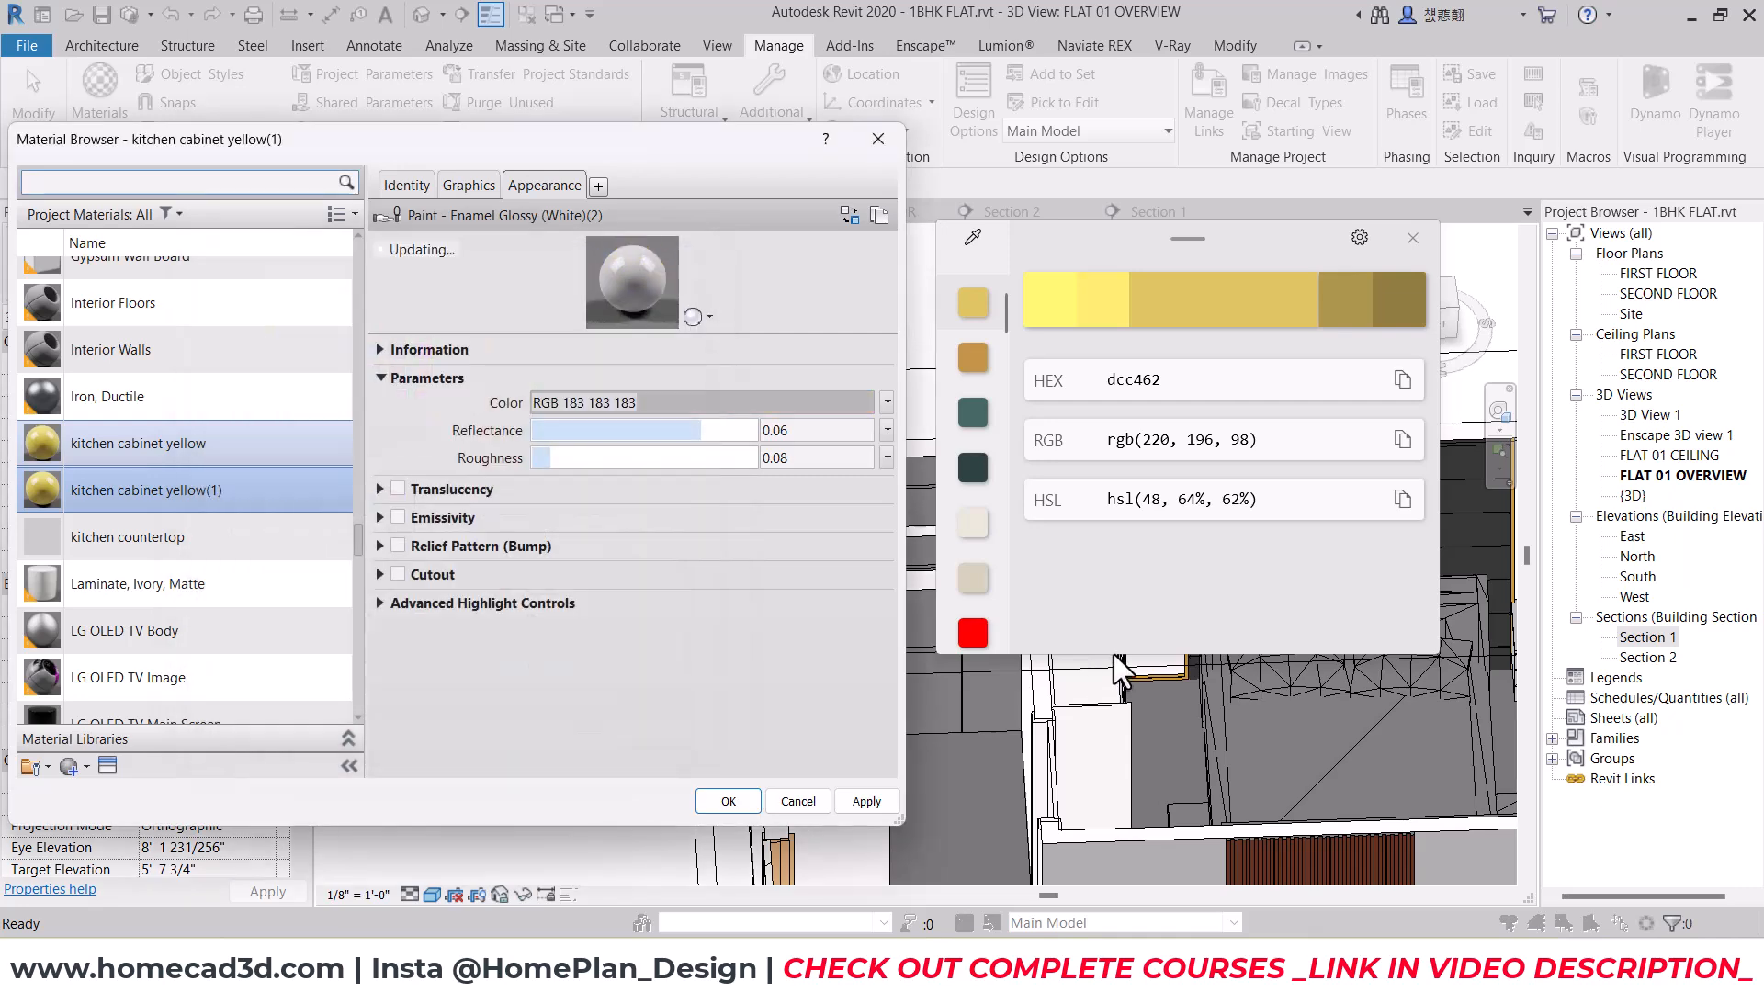
Step: Rename the duplicated material "kitchen cabinet gray(1)" and accept the material changes
left_click(410, 185)
left_click(632, 218)
left_click_drag(667, 218, 660, 218)
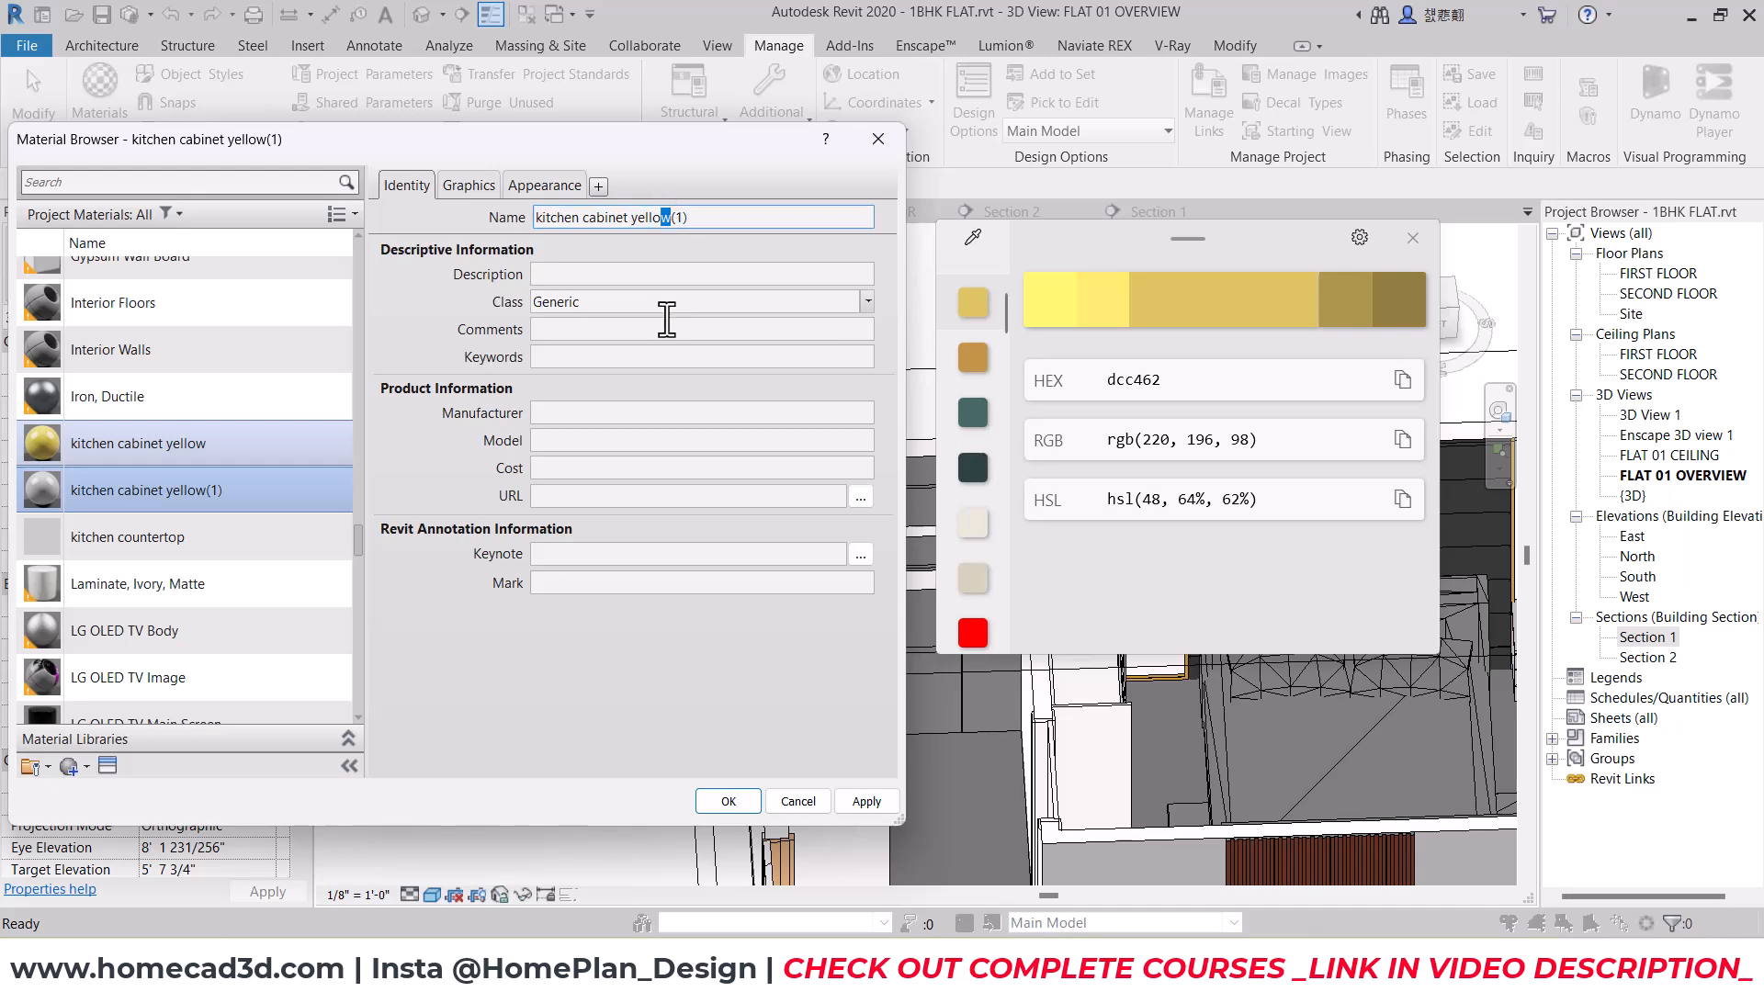
key("BackSpace")
key("BackSpace")
key("BackSpace")
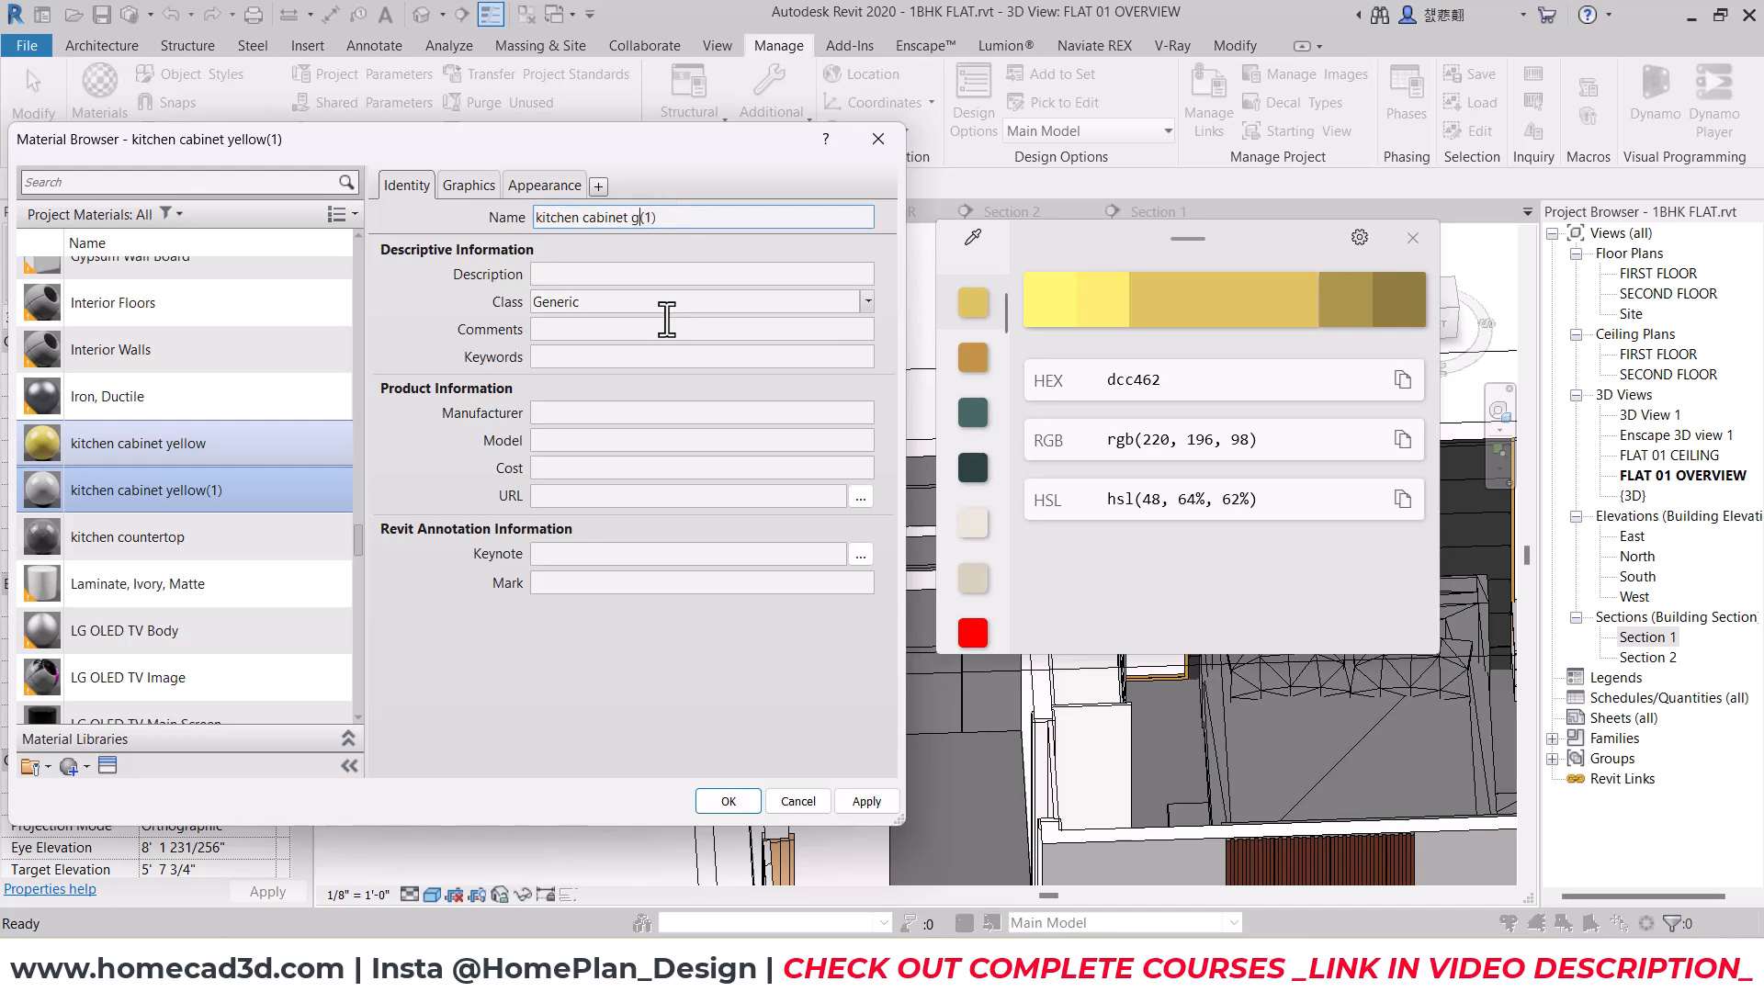
key("Return")
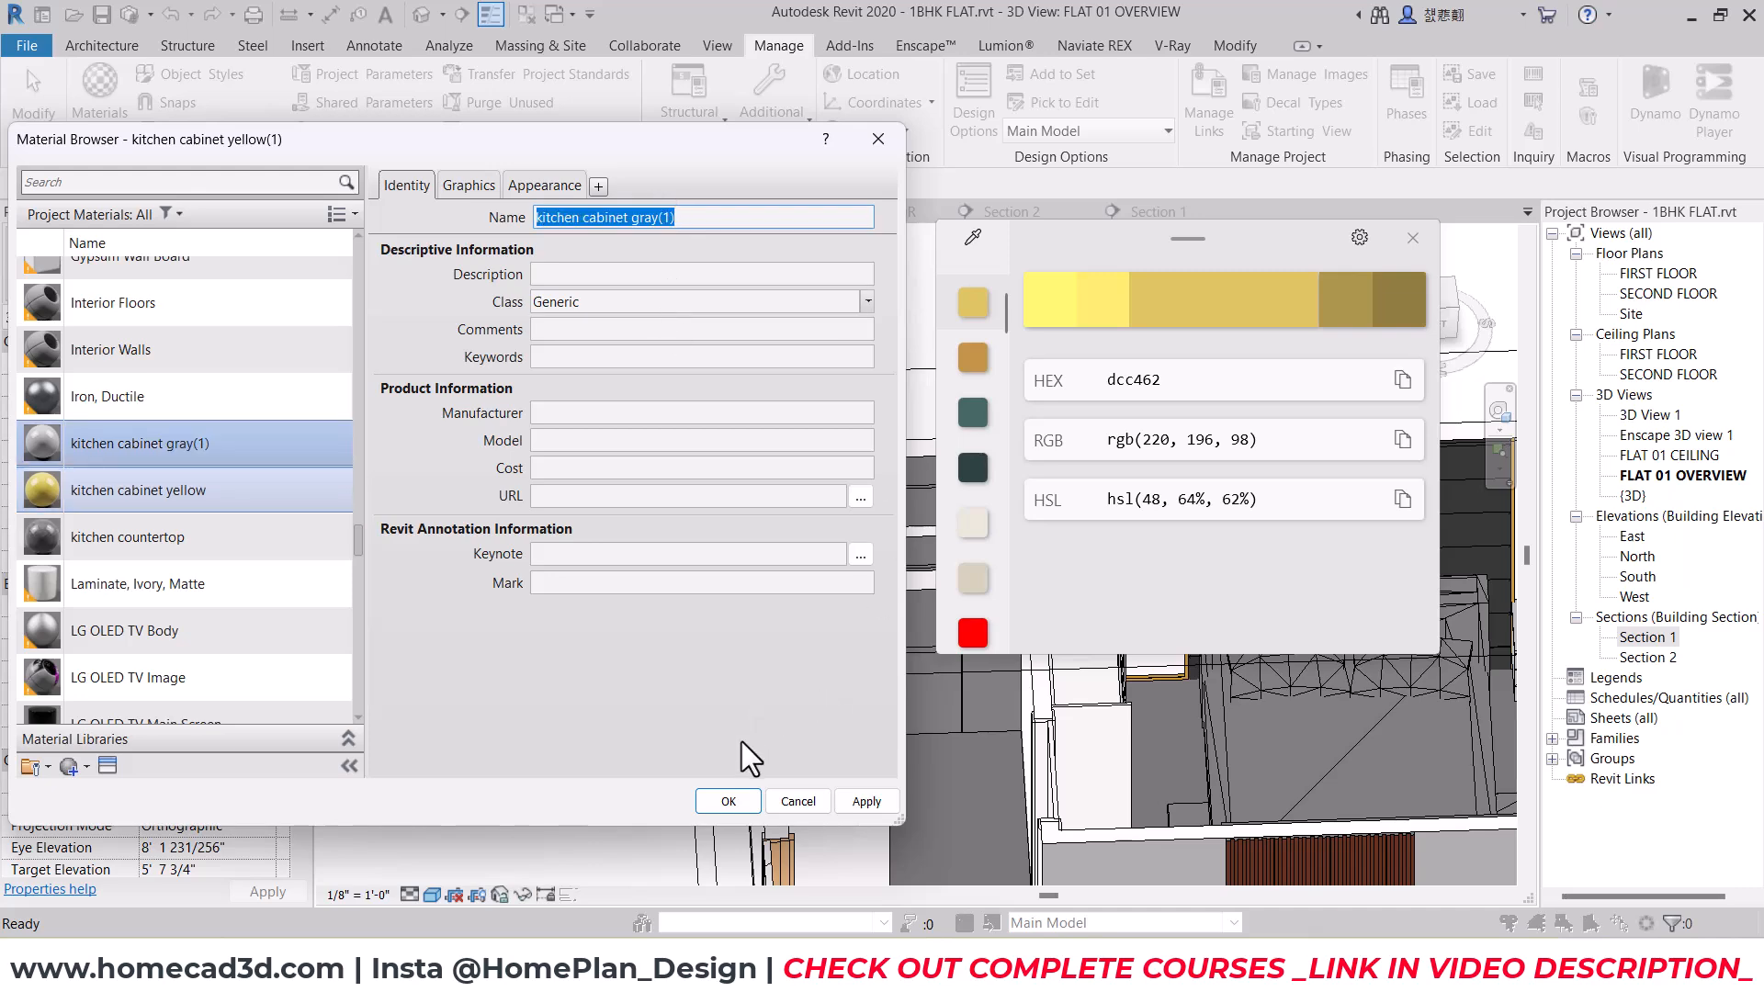
left_click(728, 801)
Step: Edit the countertop in place, assign the kitchen countertop material to its extrusion and finish the model
middle_click_drag(809, 597, 853, 554, "shift")
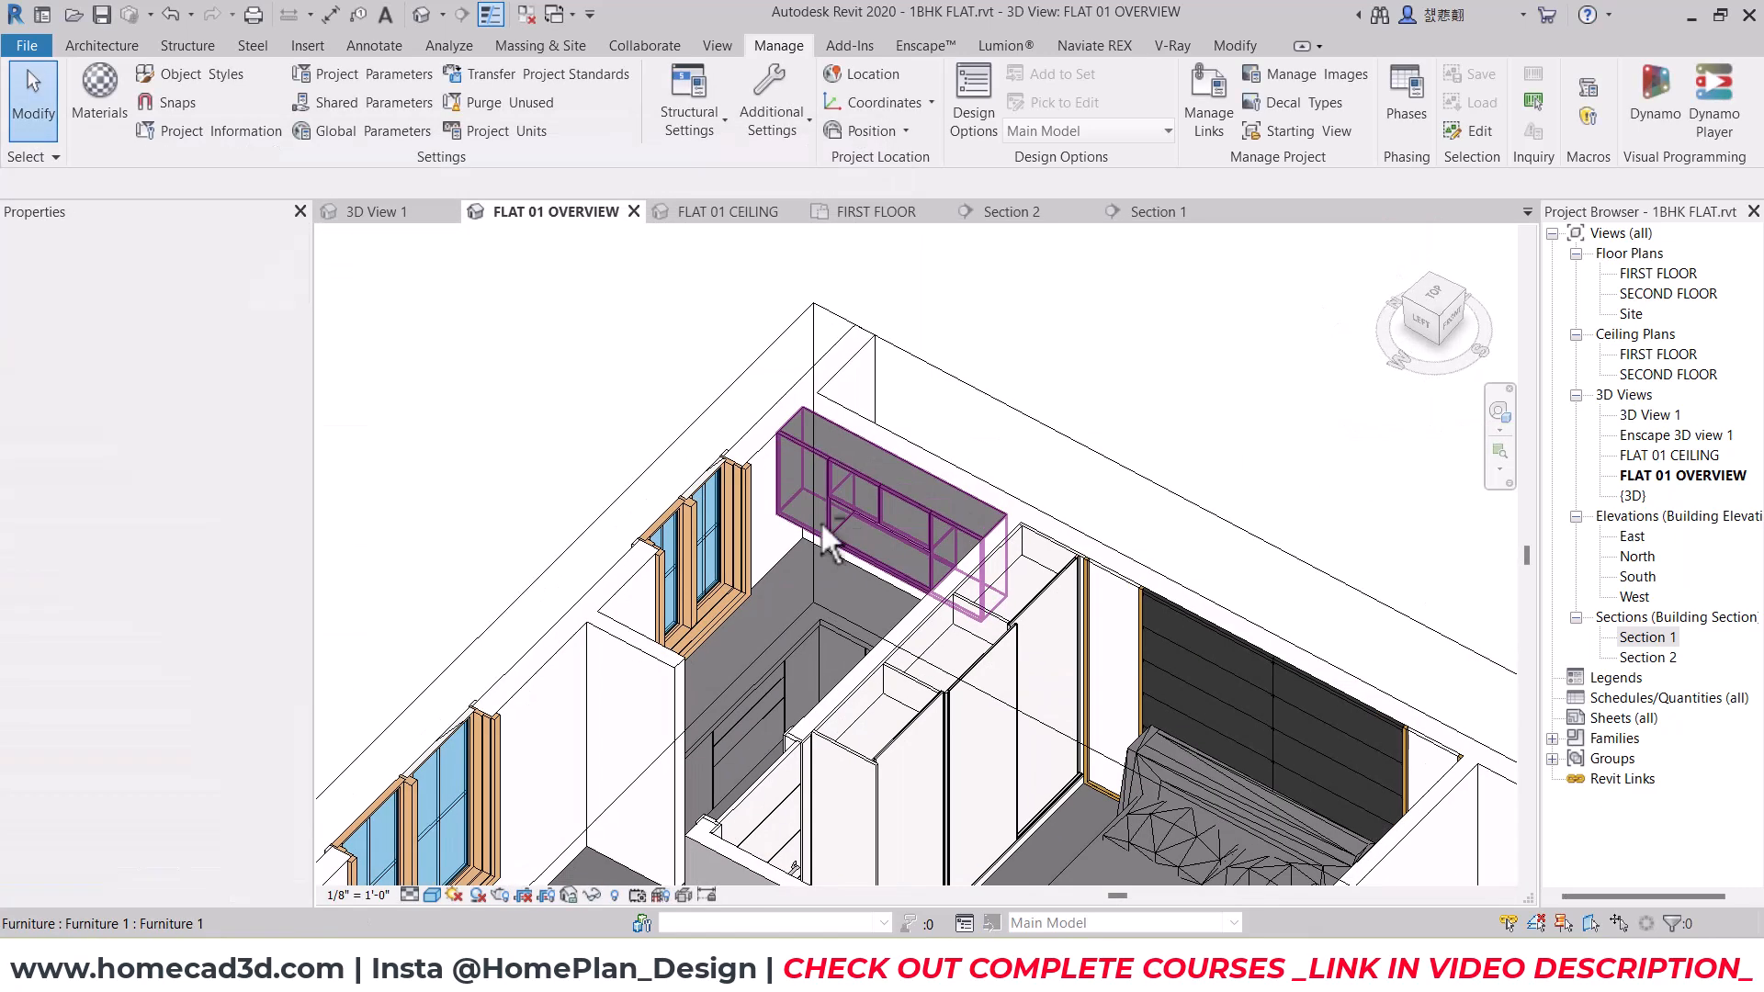
scroll(853, 554, "up", 3)
double_click(821, 584)
left_click(821, 583)
left_click(279, 519)
left_click(279, 518)
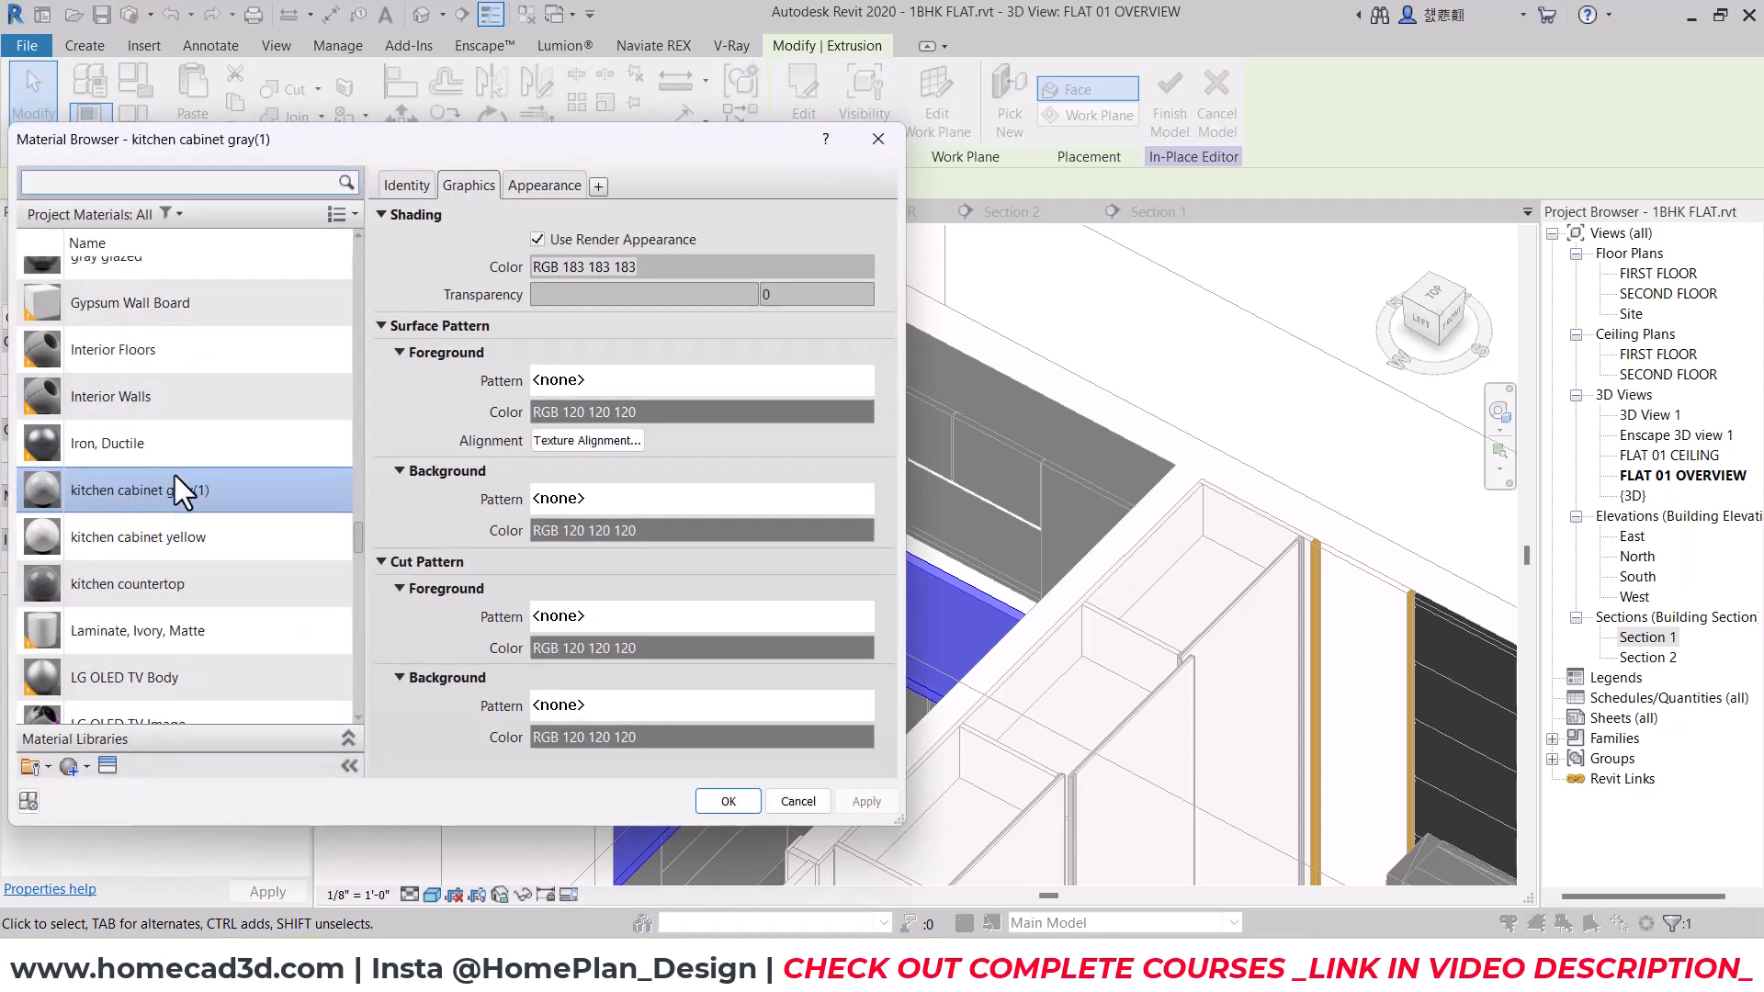
left_click(179, 583)
left_click(730, 801)
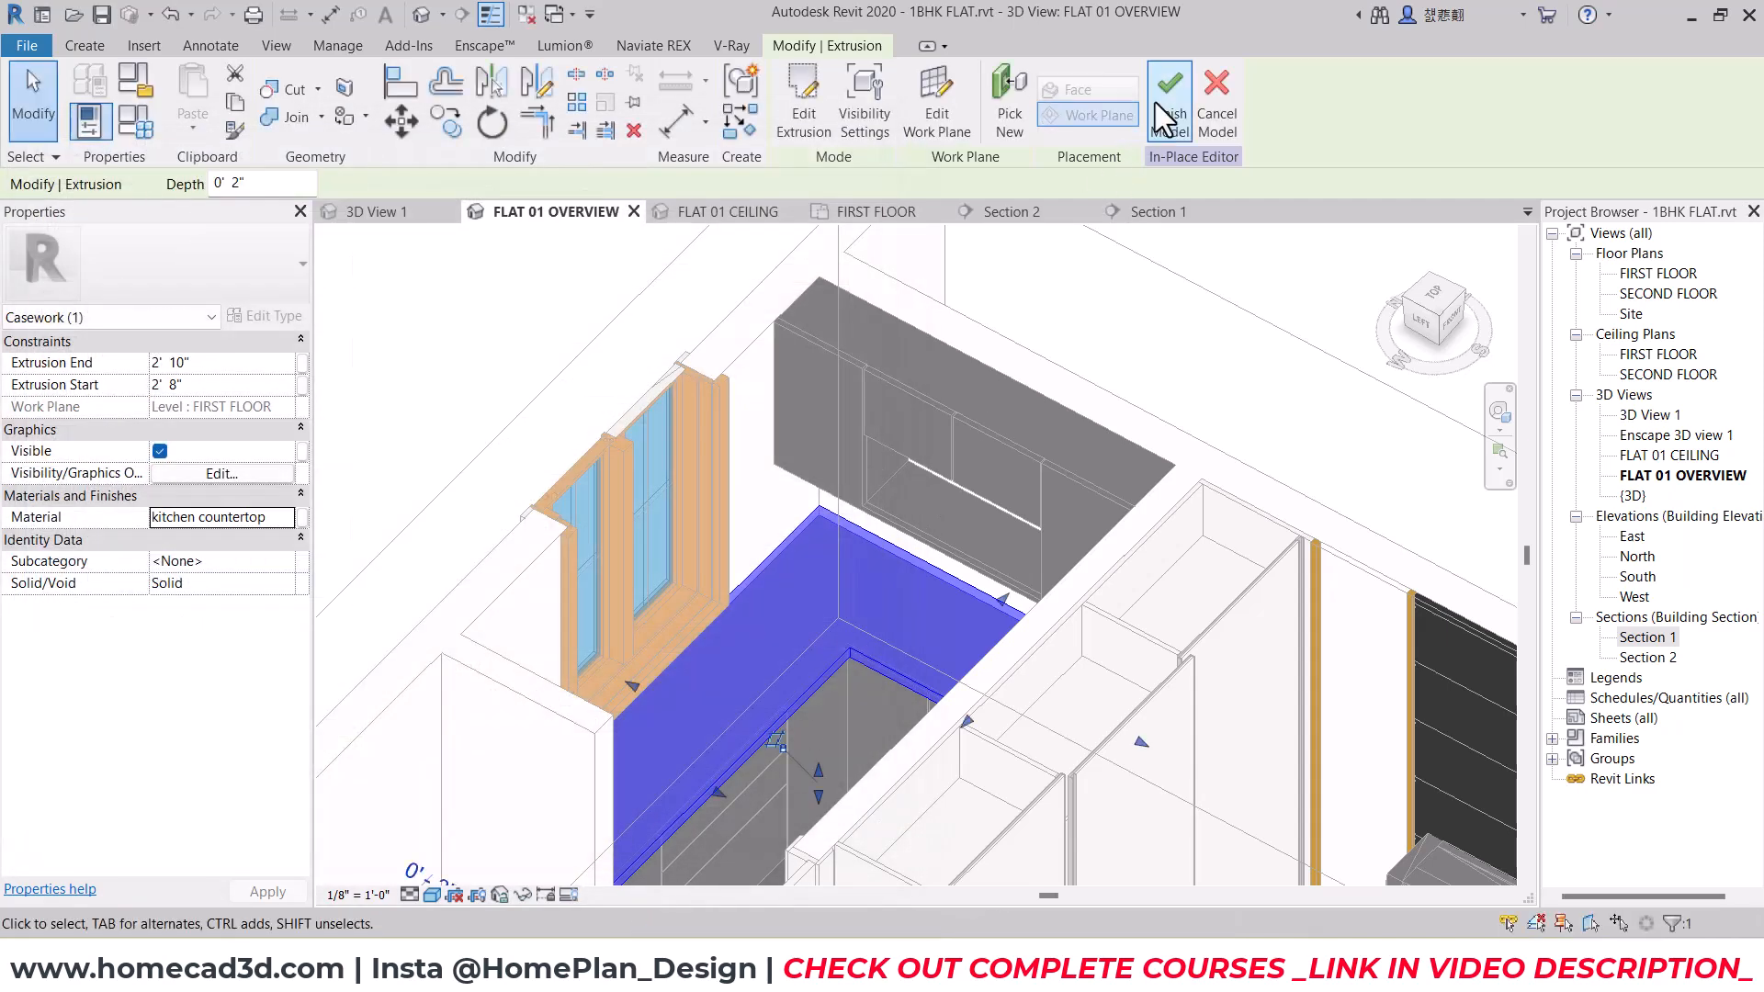
left_click(1165, 109)
Step: Temporarily isolate the upper cabinets, countertop and base cabinets in FLAT 01 OVERVIEW
left_click(914, 357)
middle_click_drag(895, 667, 940, 552)
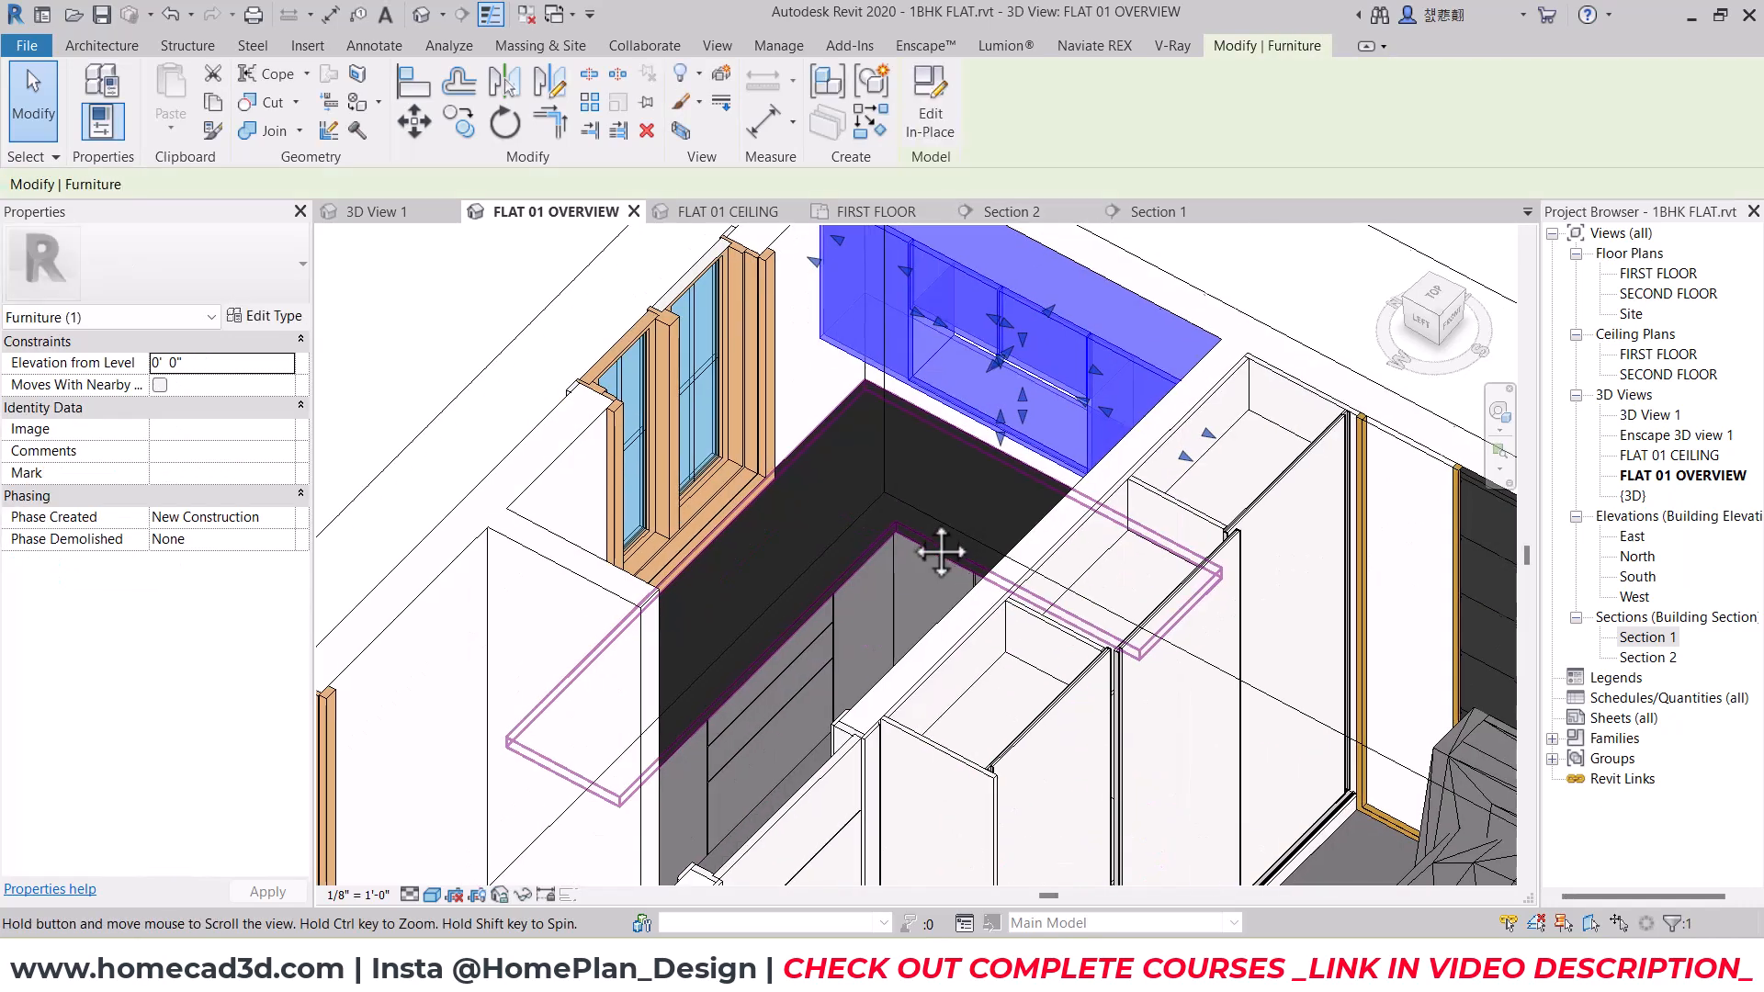
scroll(869, 464, "down", 2)
key("Escape")
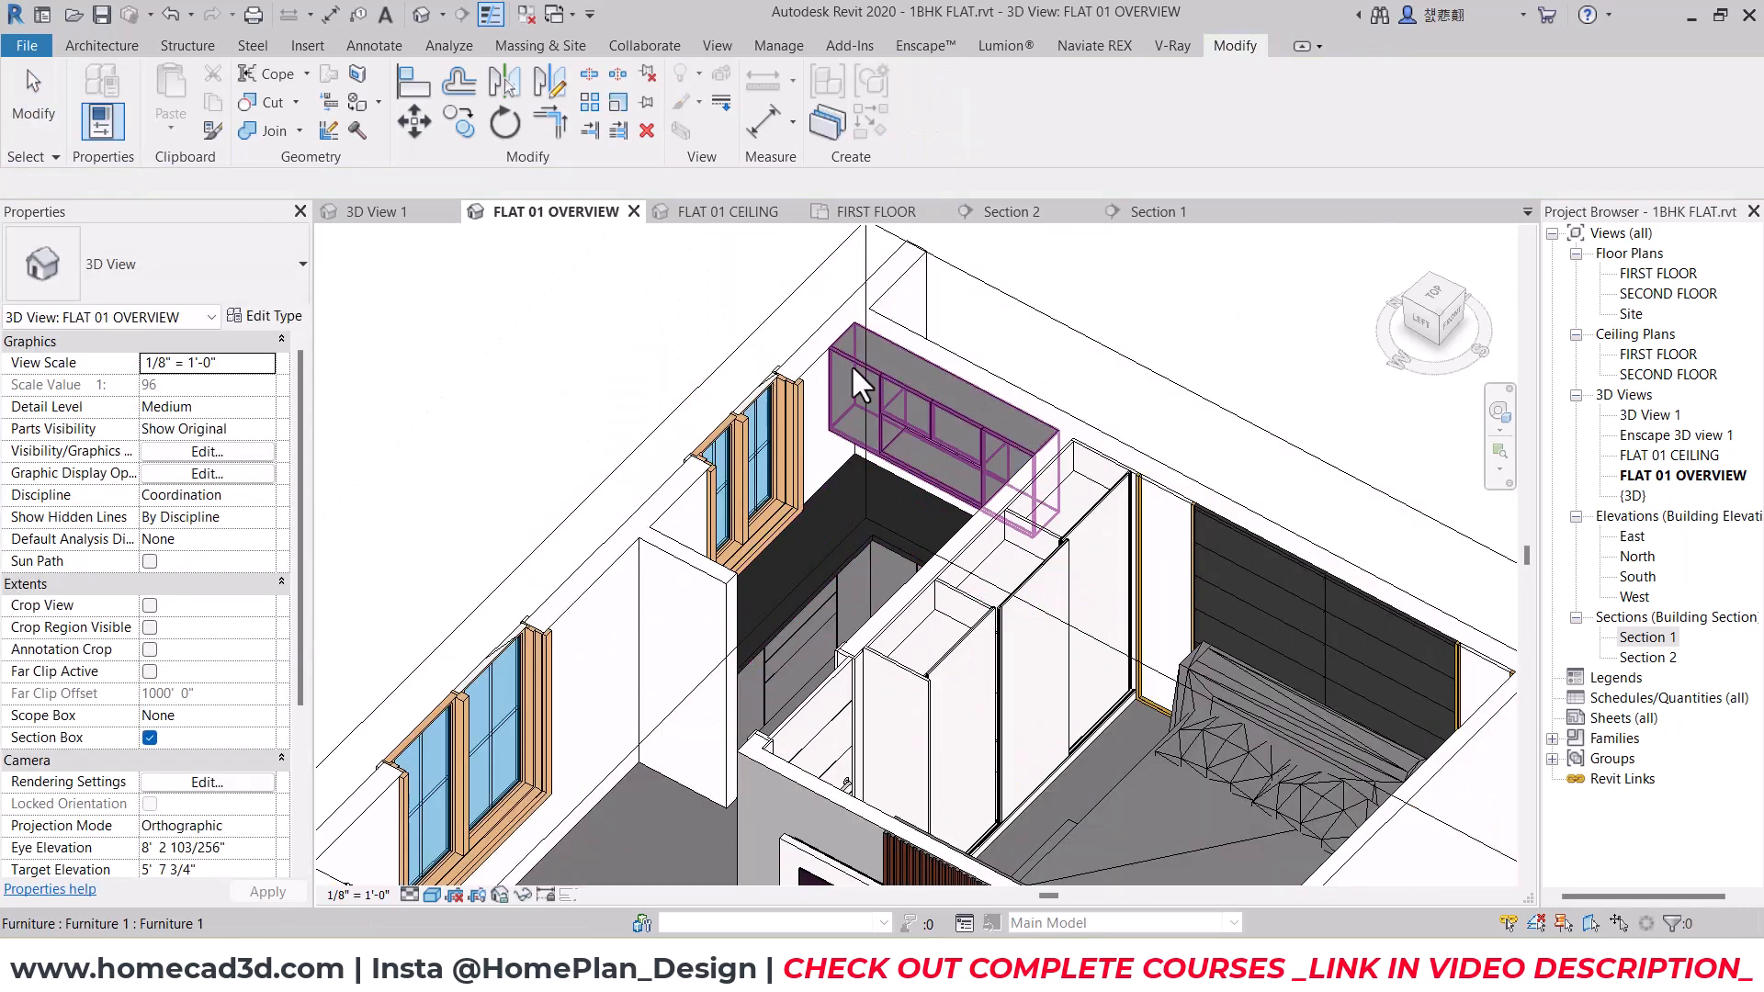
left_click(926, 382)
left_click(859, 615, "ctrl")
left_click(502, 895)
left_click(516, 896)
left_click(572, 896)
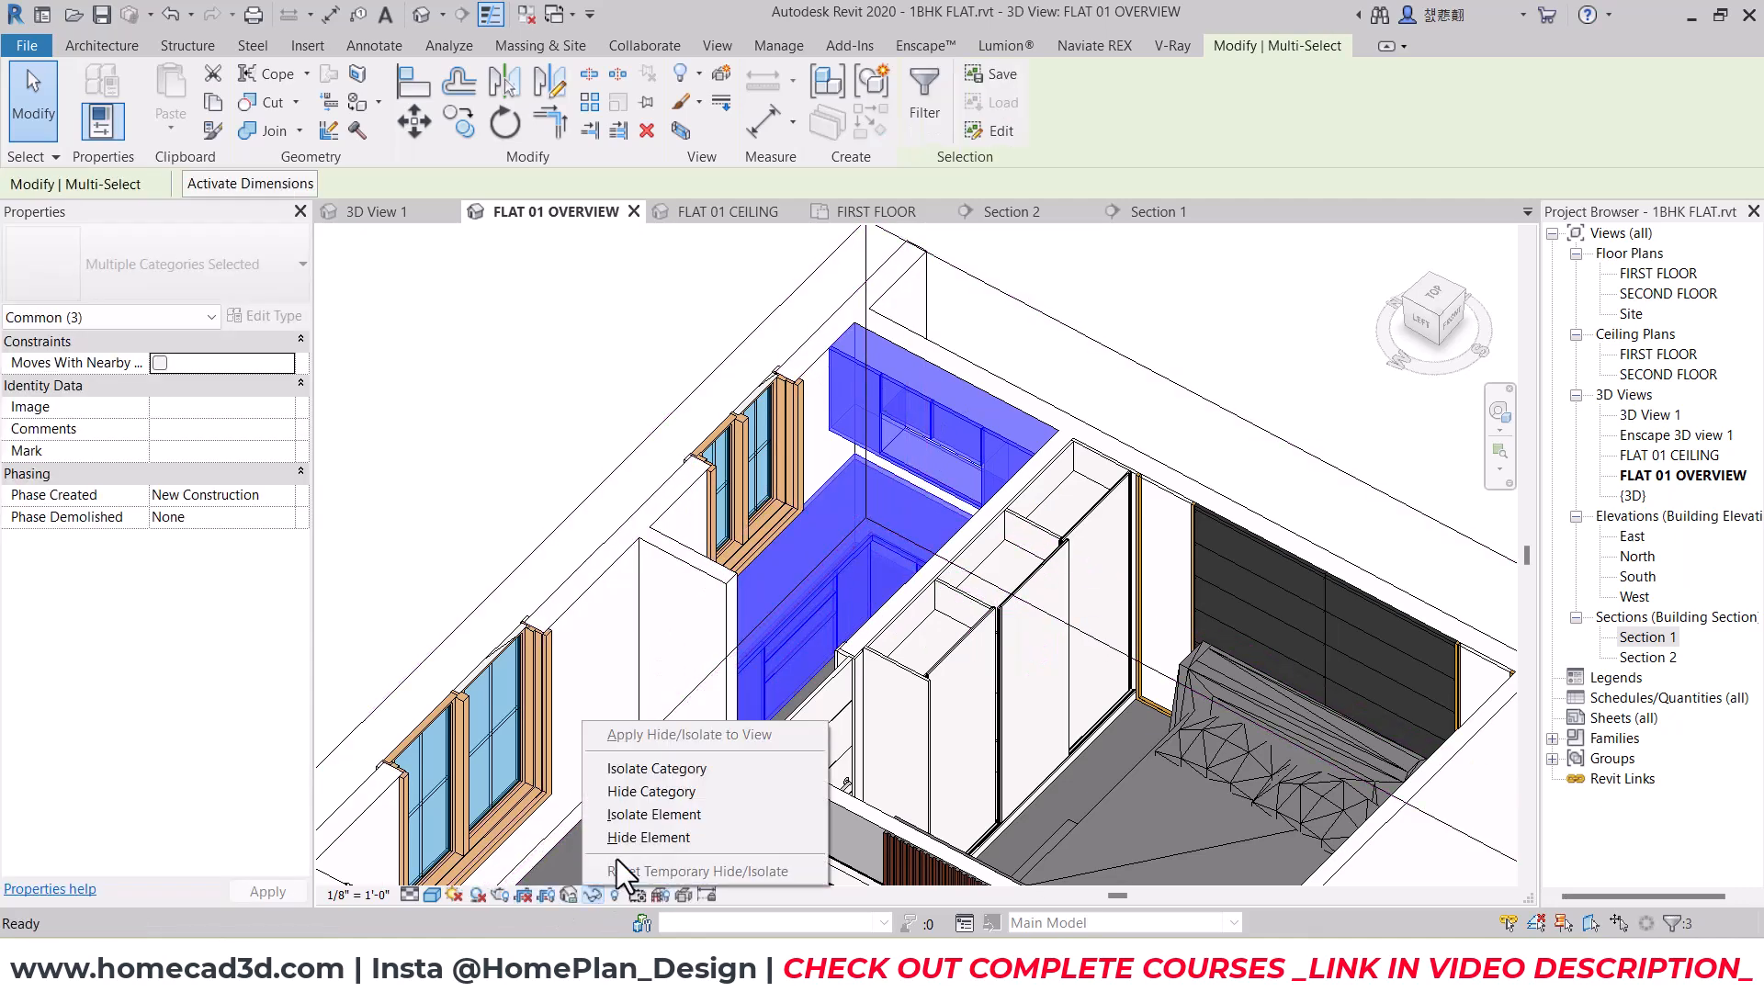
left_click(631, 816)
Step: Edit the base cabinets in place and assign kitchen cabinet gray(1) to the carcass sweep
middle_click_drag(1100, 648, 1038, 599, "shift")
scroll(1025, 648, "up", 3)
left_click(1029, 661)
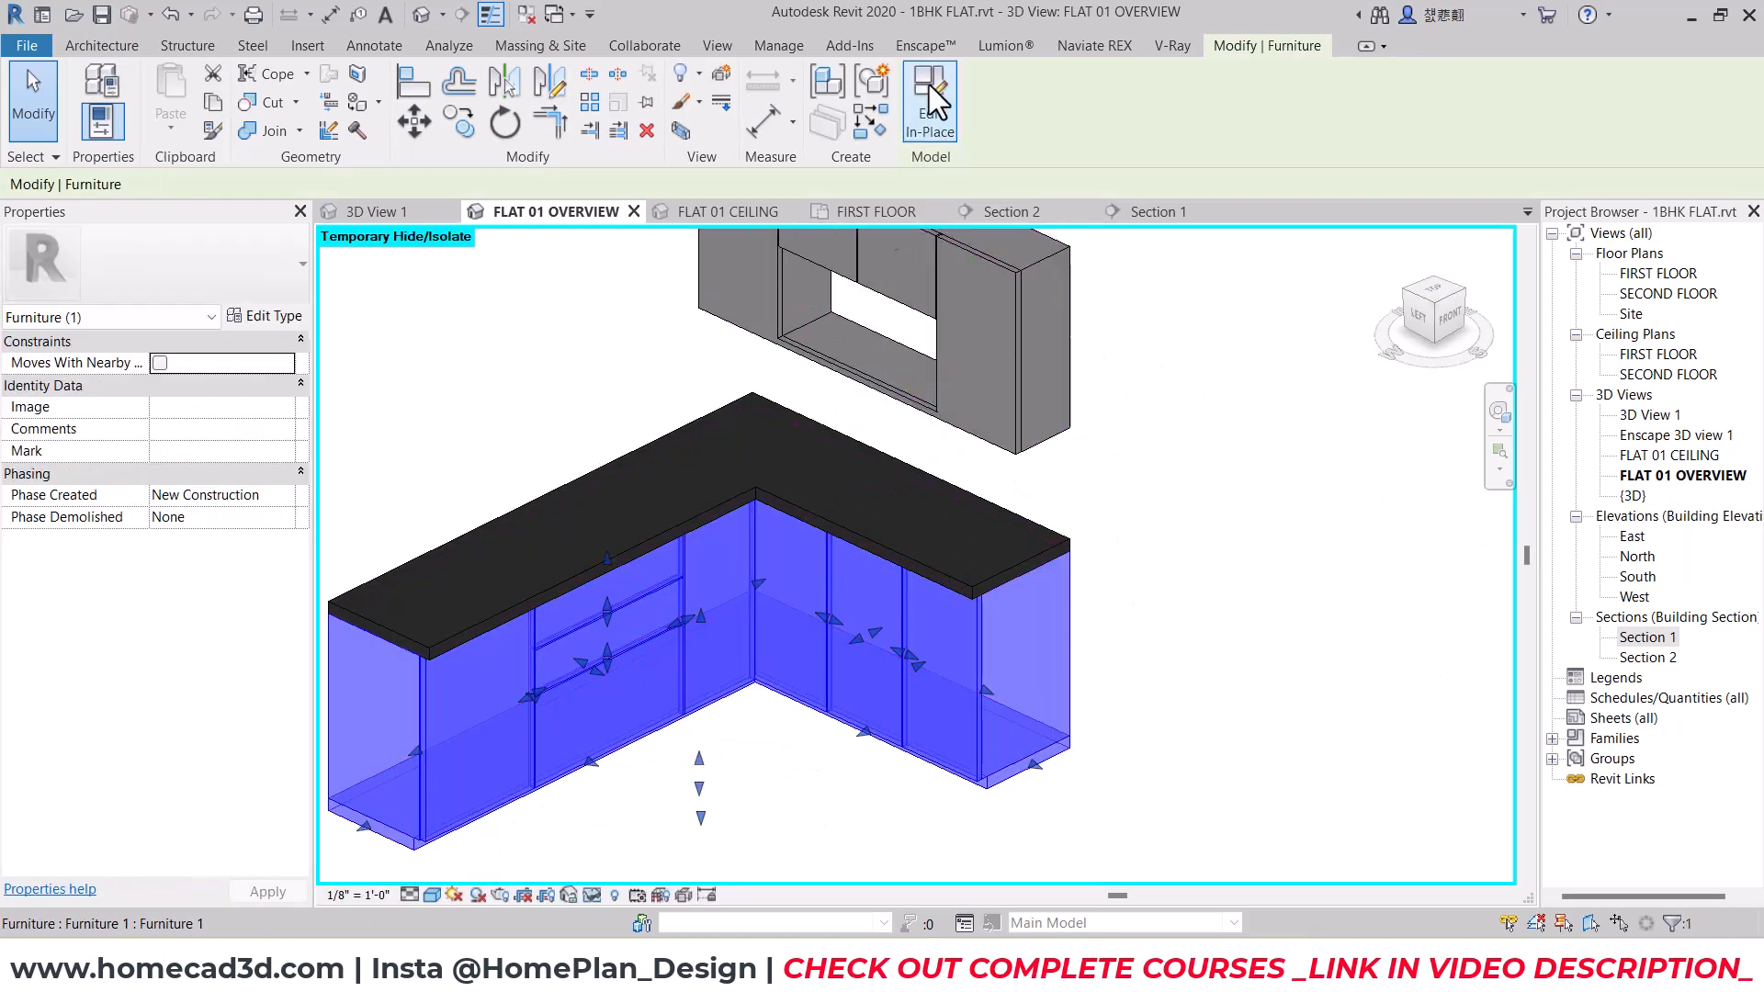
double_click(1039, 634)
left_click(1043, 649)
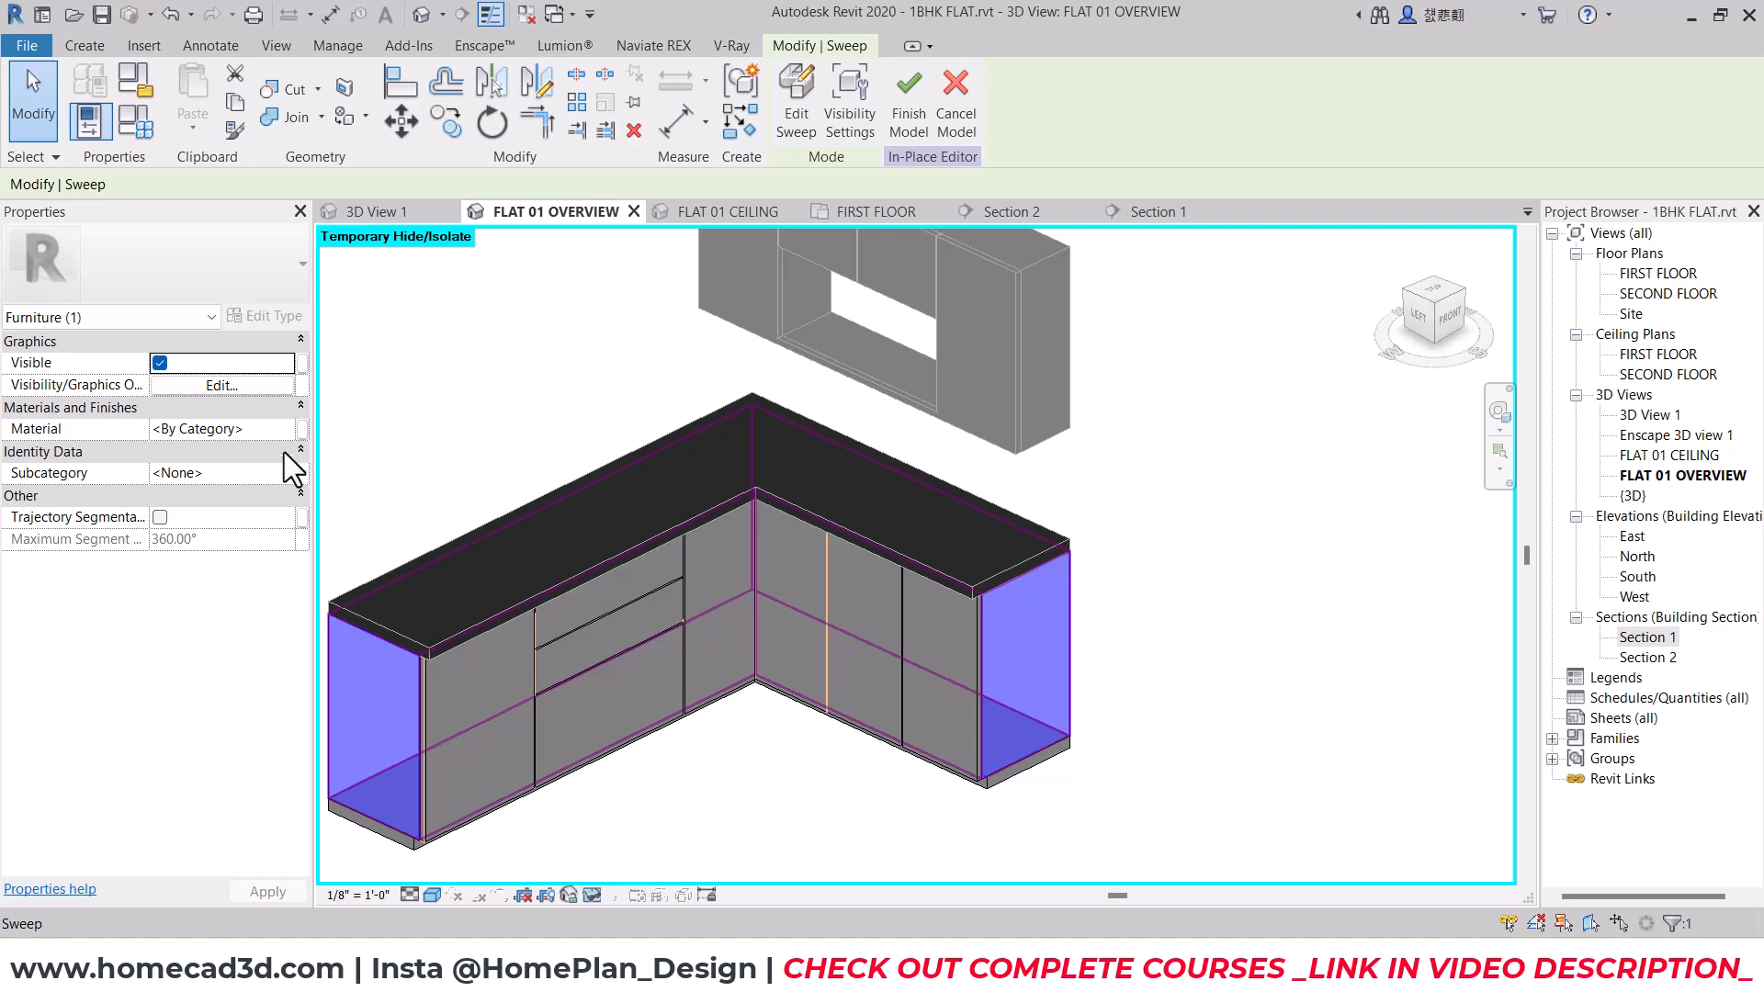
left_click(283, 429)
left_click(285, 428)
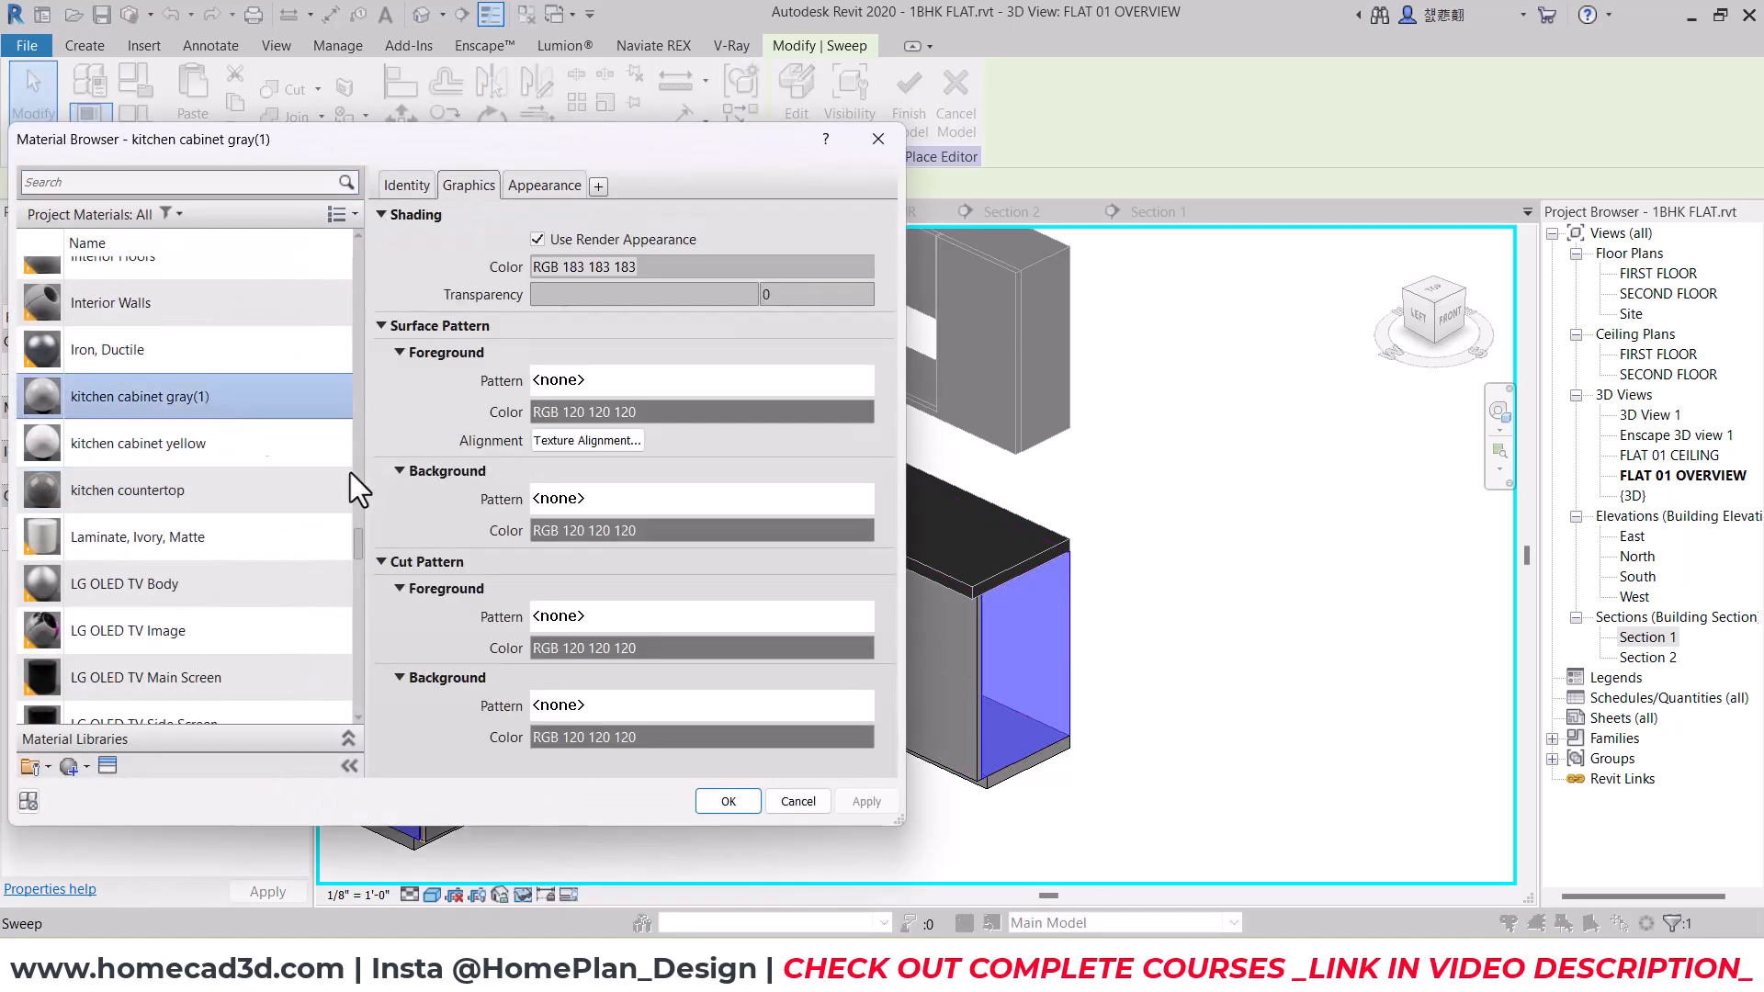
left_click(724, 802)
left_click(774, 807)
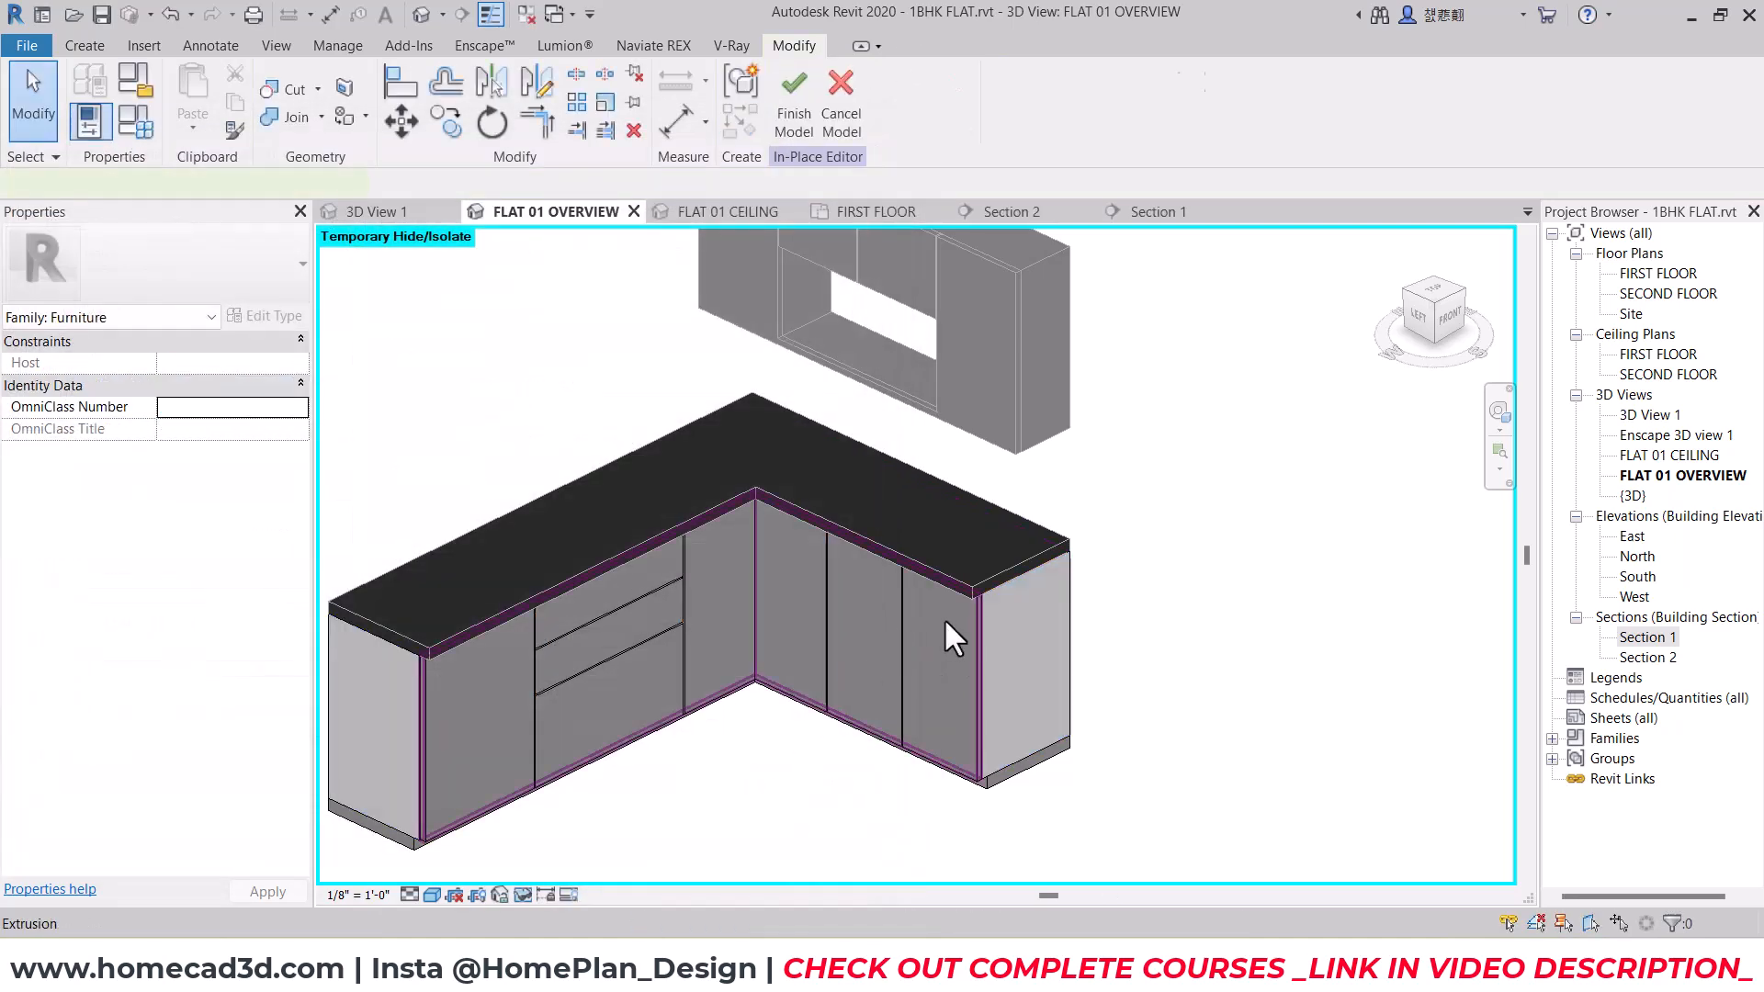
Step: Assign the kitchen cabinet yellow material to the base cabinets' grooved front extrusion
left_click(796, 713)
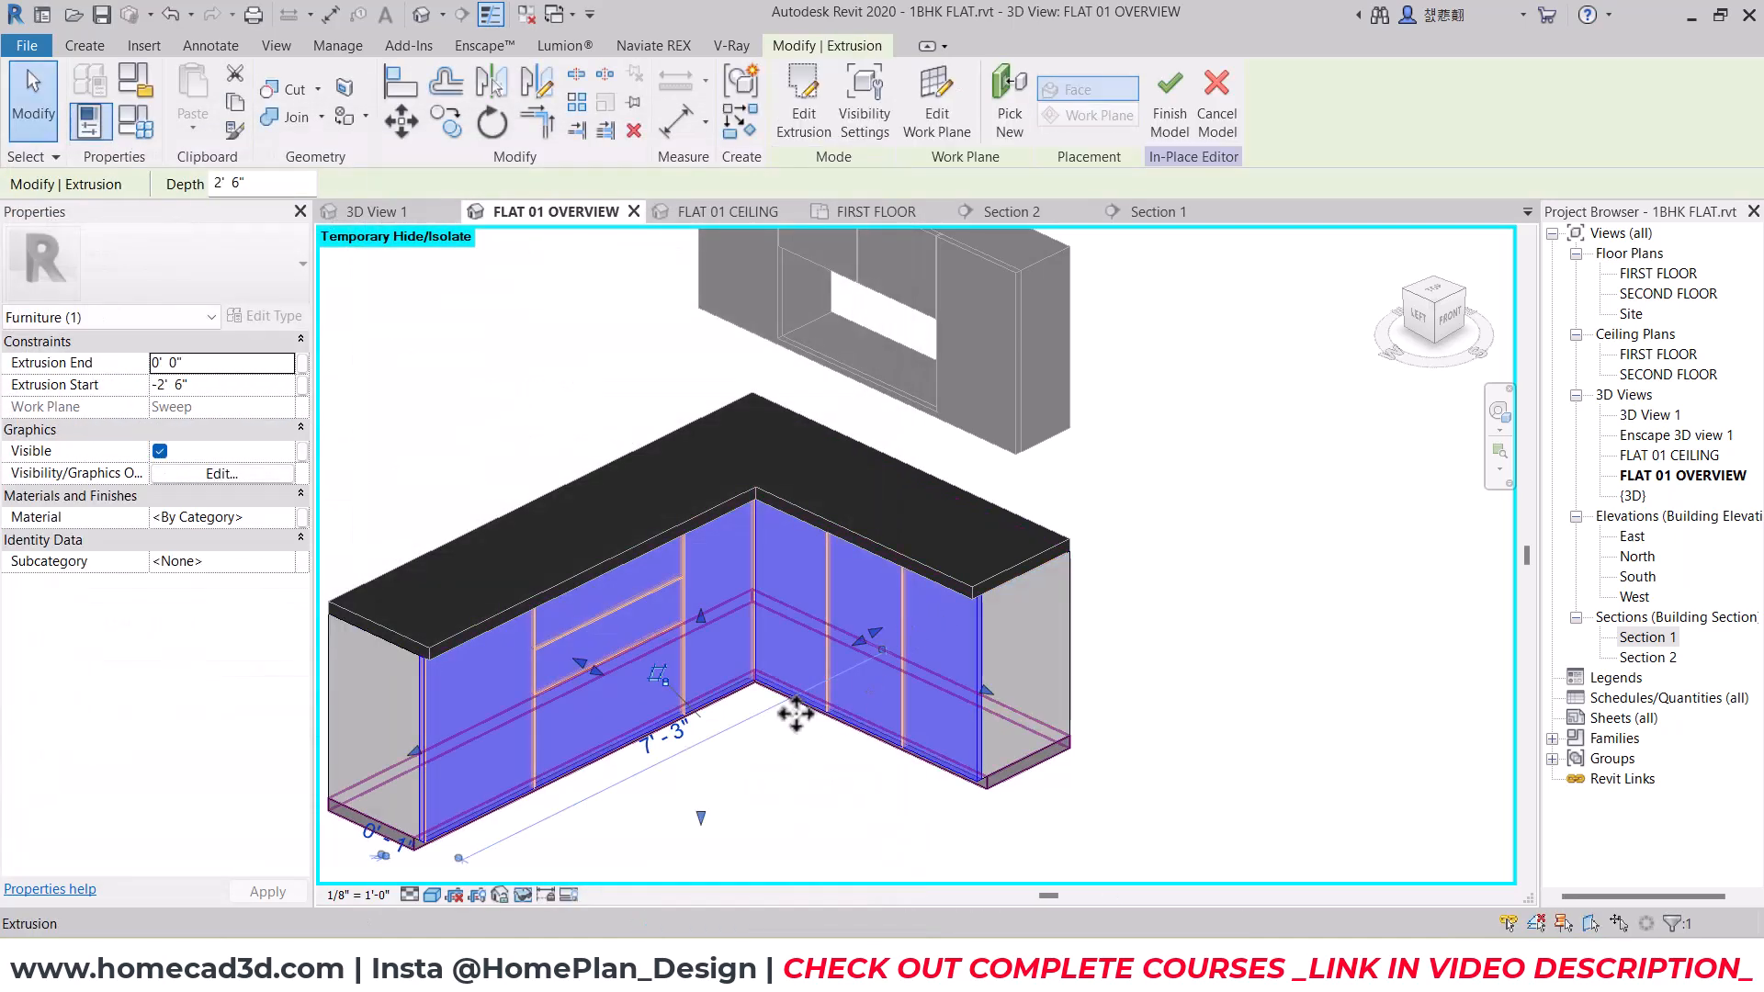
left_click(285, 516)
left_click(286, 517)
left_click(224, 533)
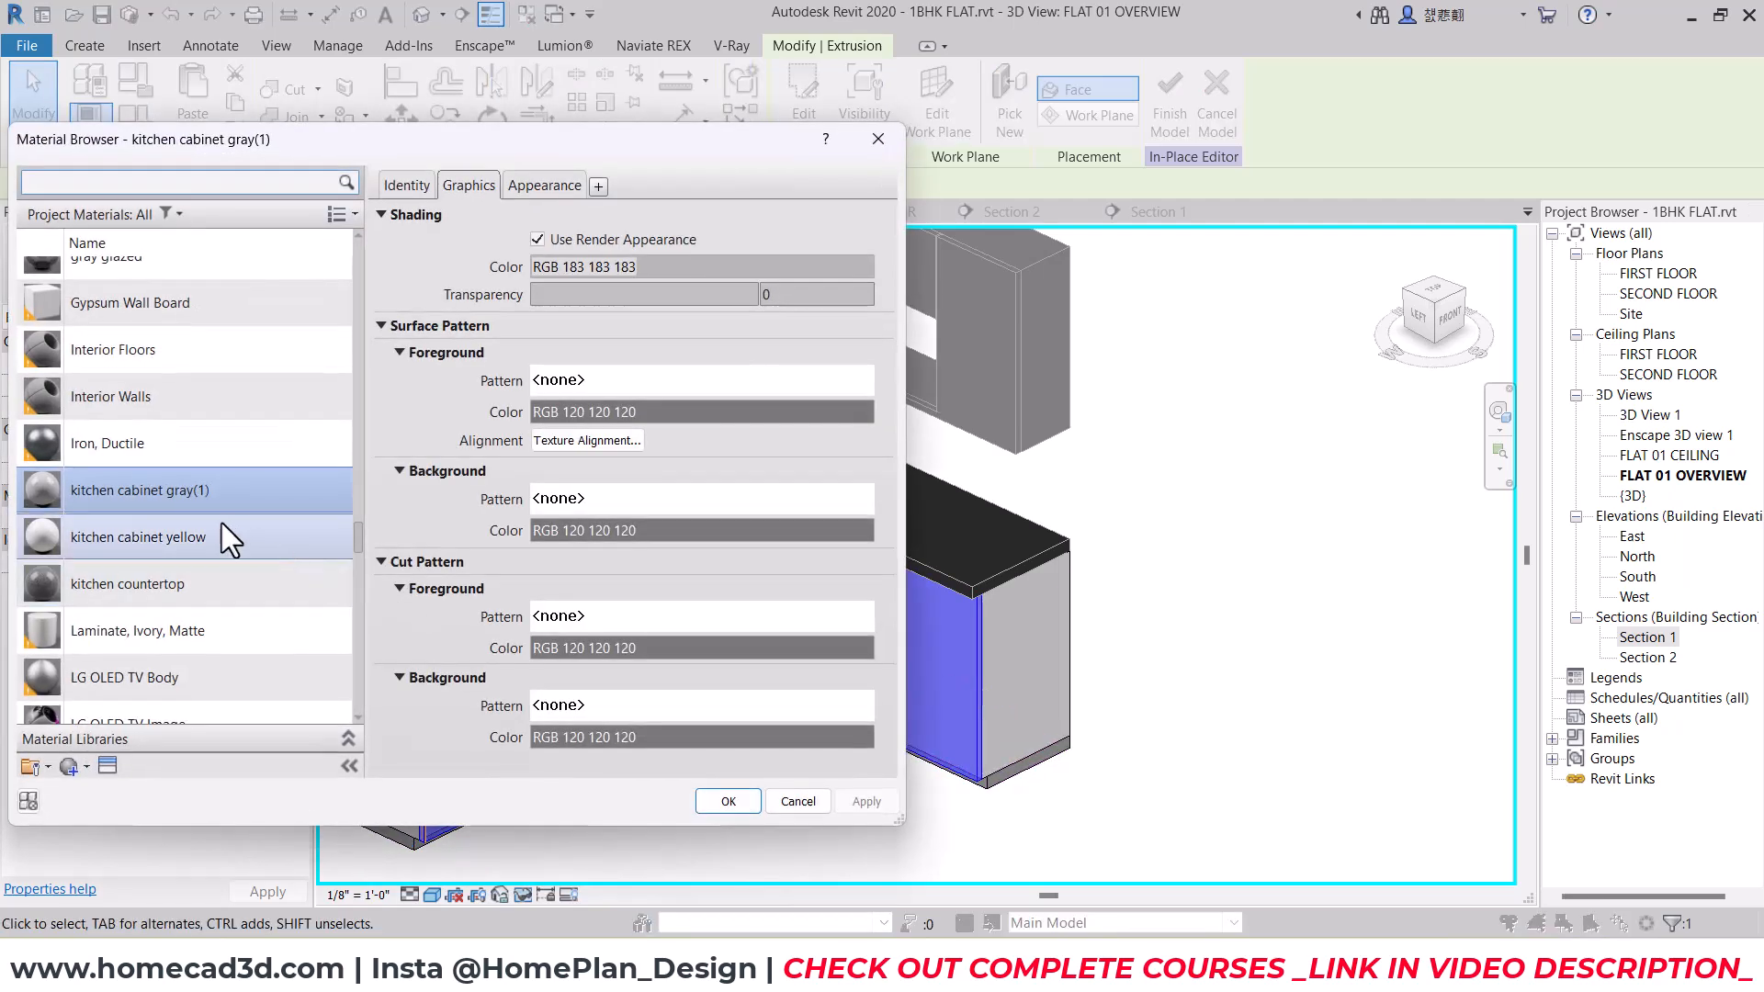
left_click(716, 803)
left_click(1028, 777)
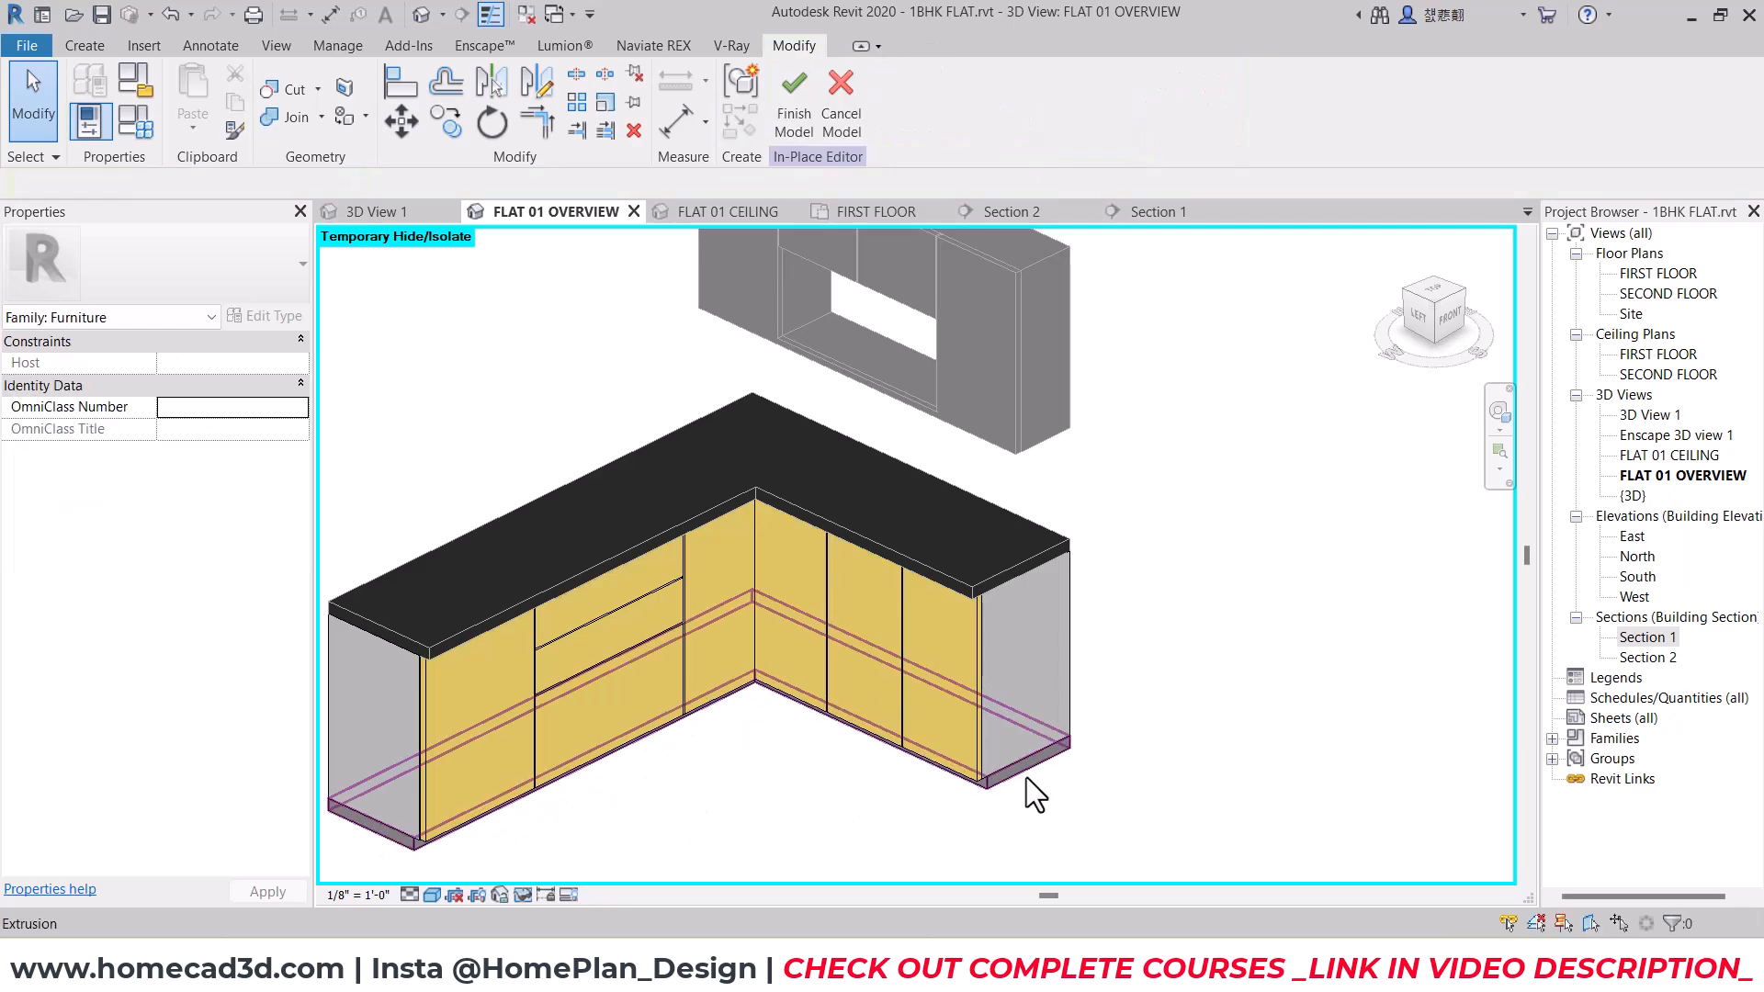
scroll(594, 692, "up", 4)
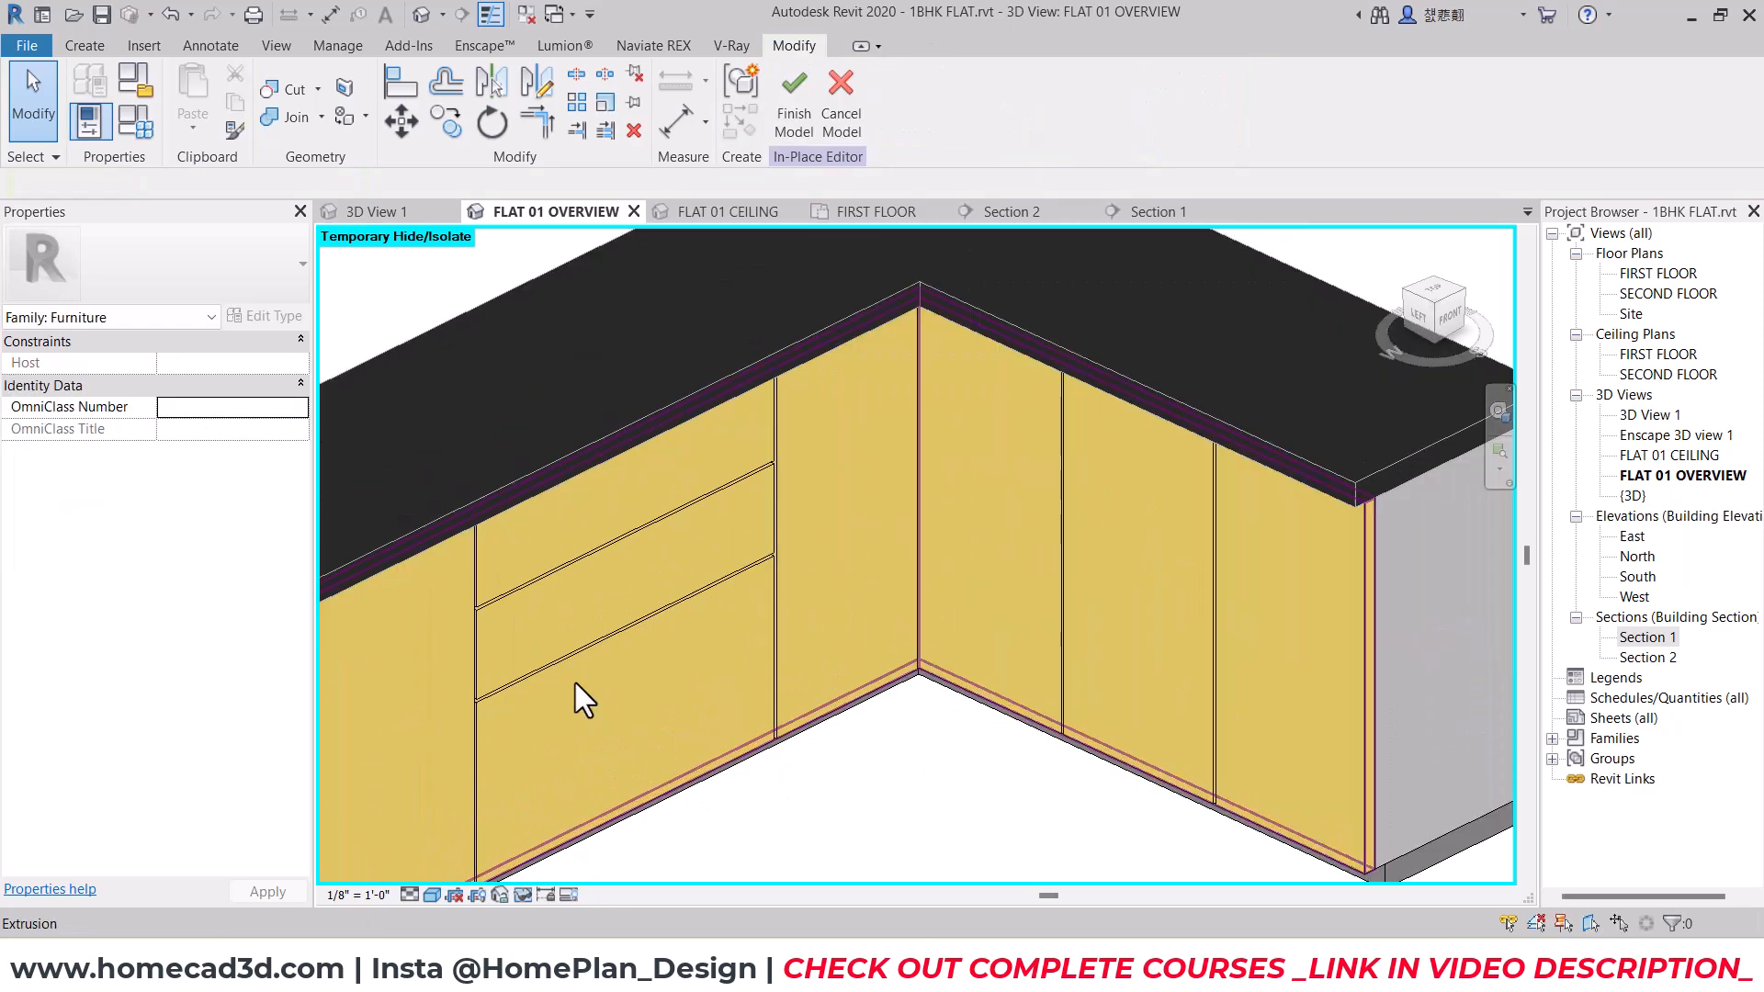
scroll(886, 535, "down", 2)
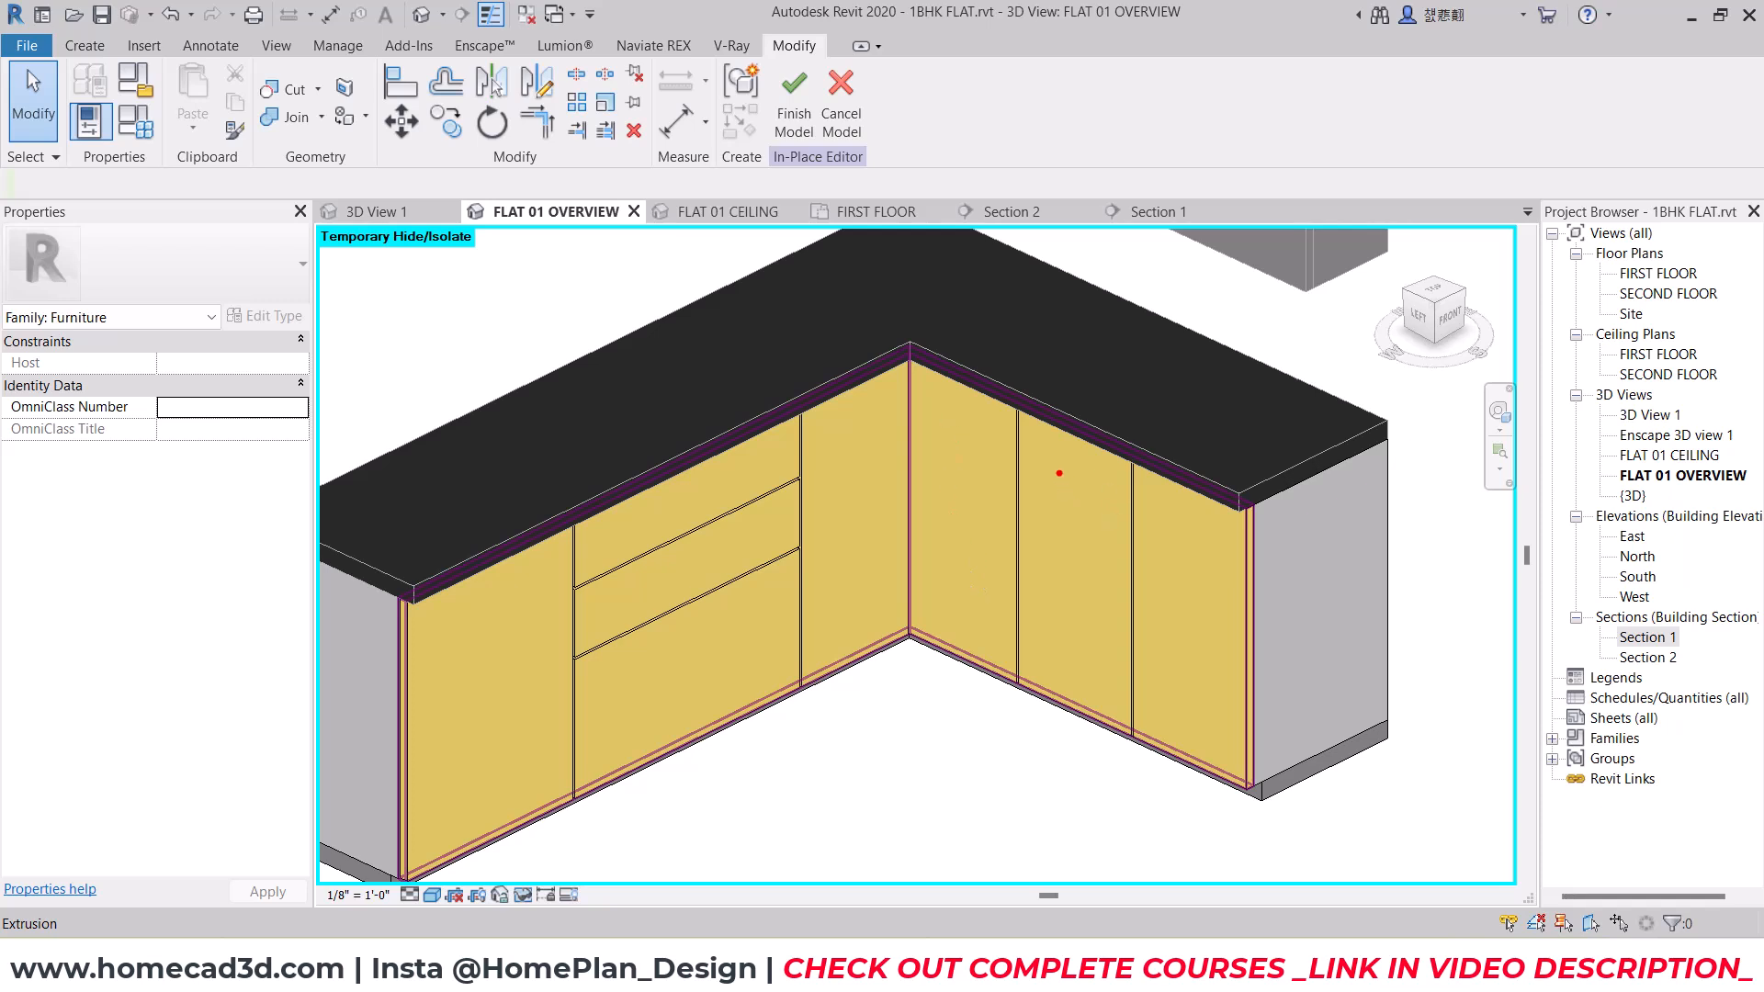
mouse_move(1075, 481)
left_mouse_down()
mouse_move(1067, 657)
mouse_move(1099, 598)
left_mouse_up()
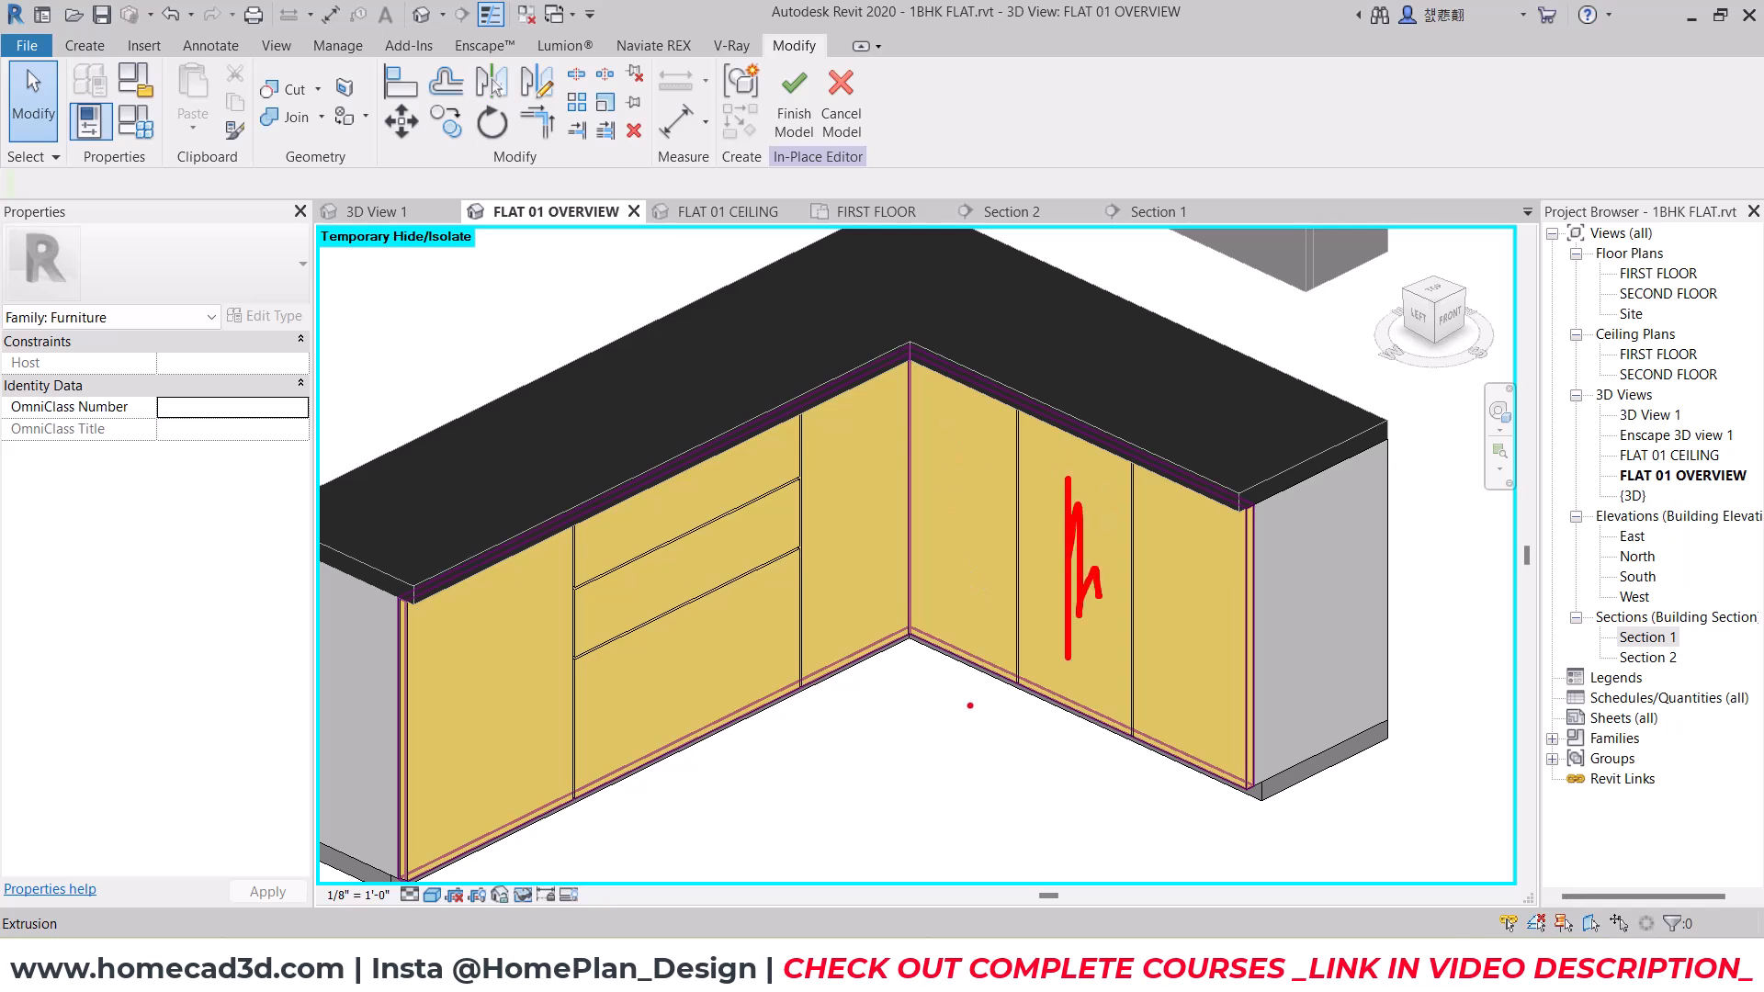
key("Escape")
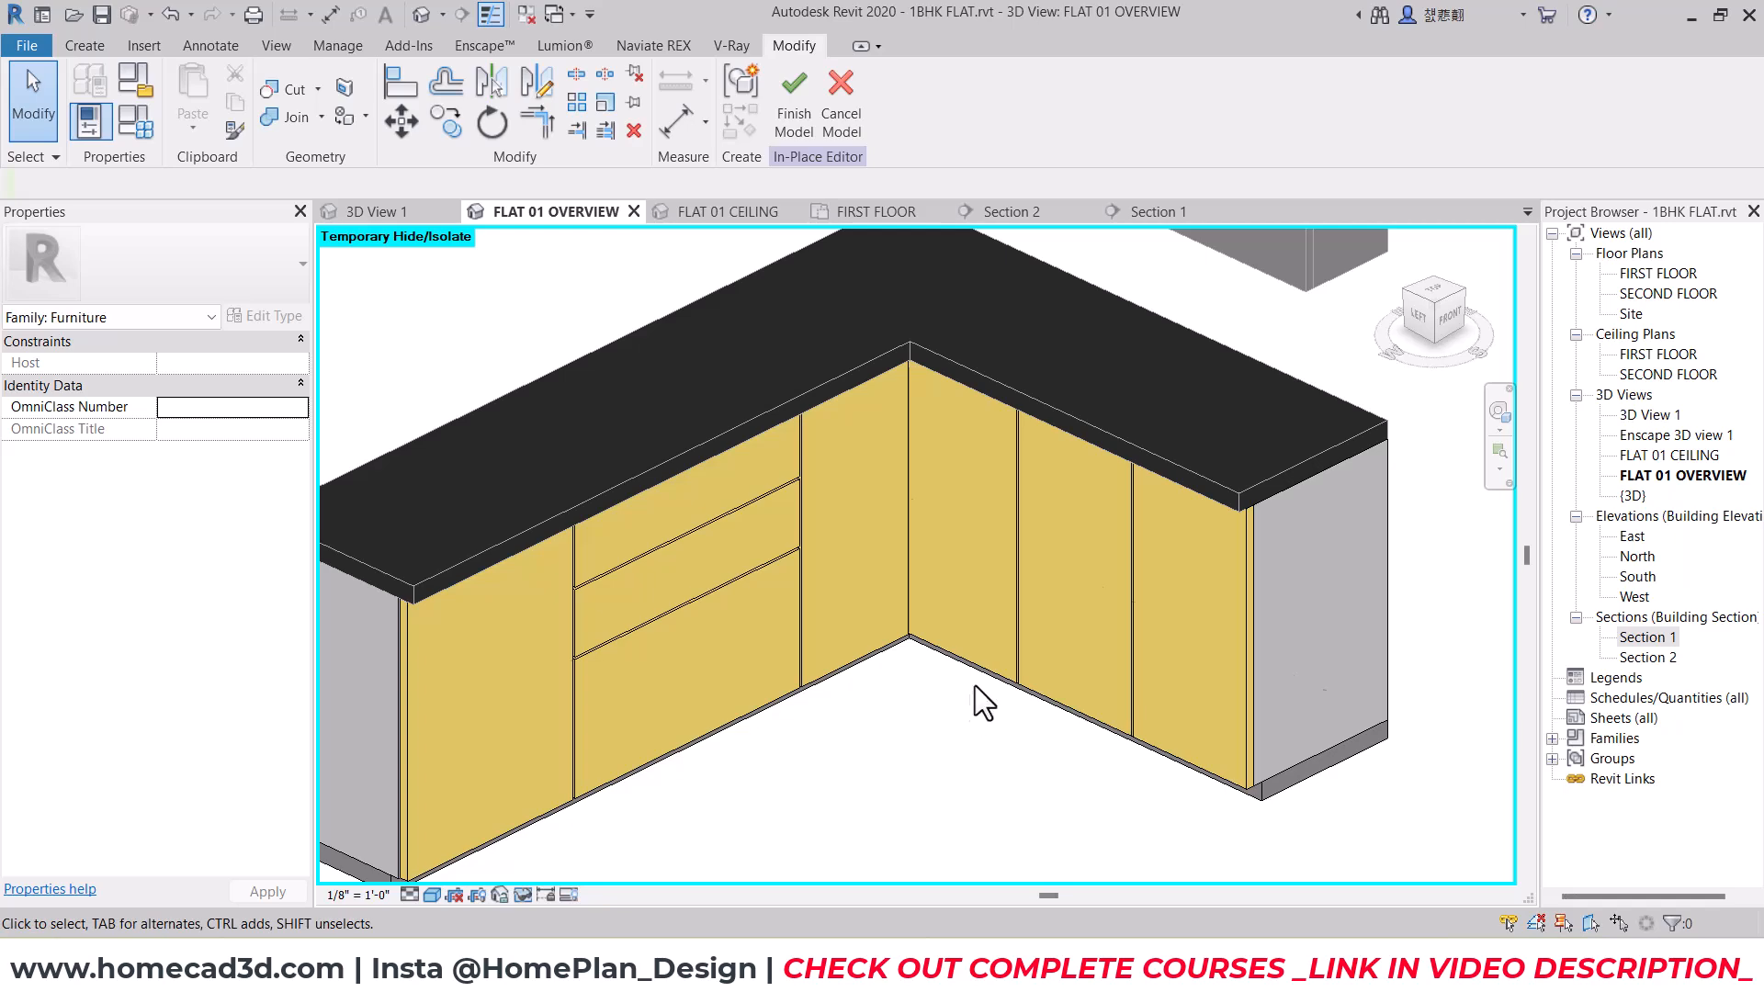
Step: Paint the three-door front face of the base cabinets with the kitchen cabinet gray(1) material
key("p")
key("t")
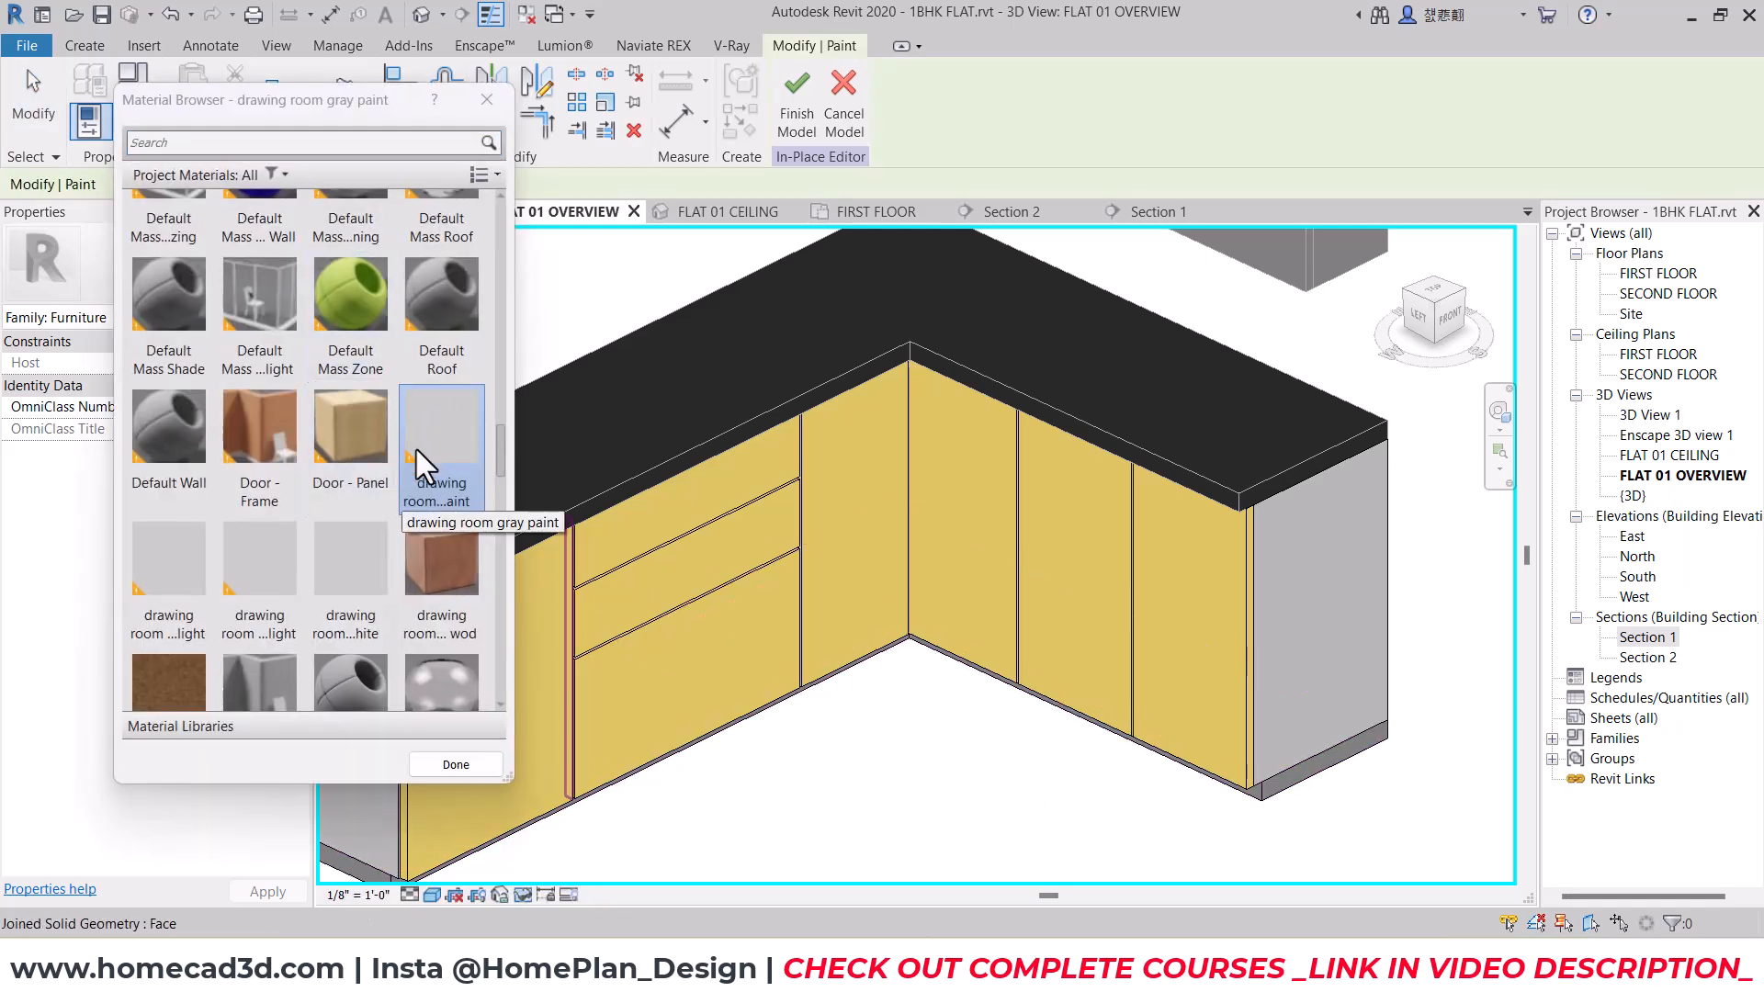
scroll(322, 303, "up", 1)
left_click(244, 143)
type("kitche")
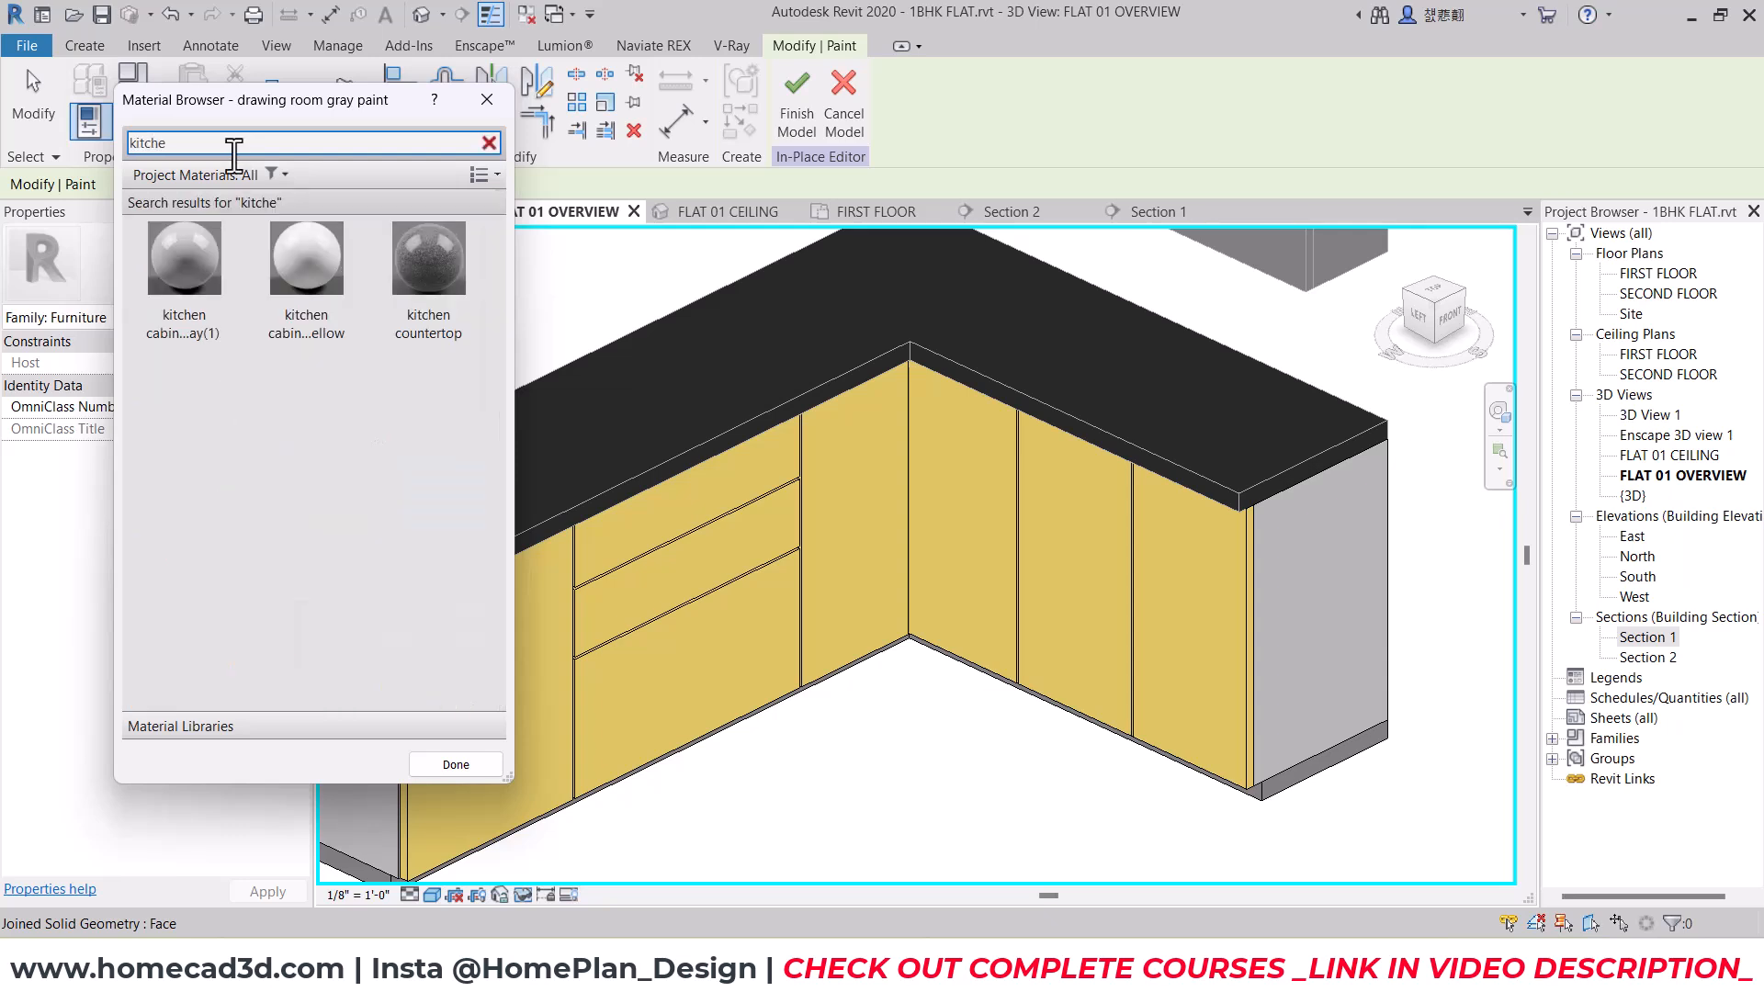
left_click(187, 276)
left_click(1073, 487)
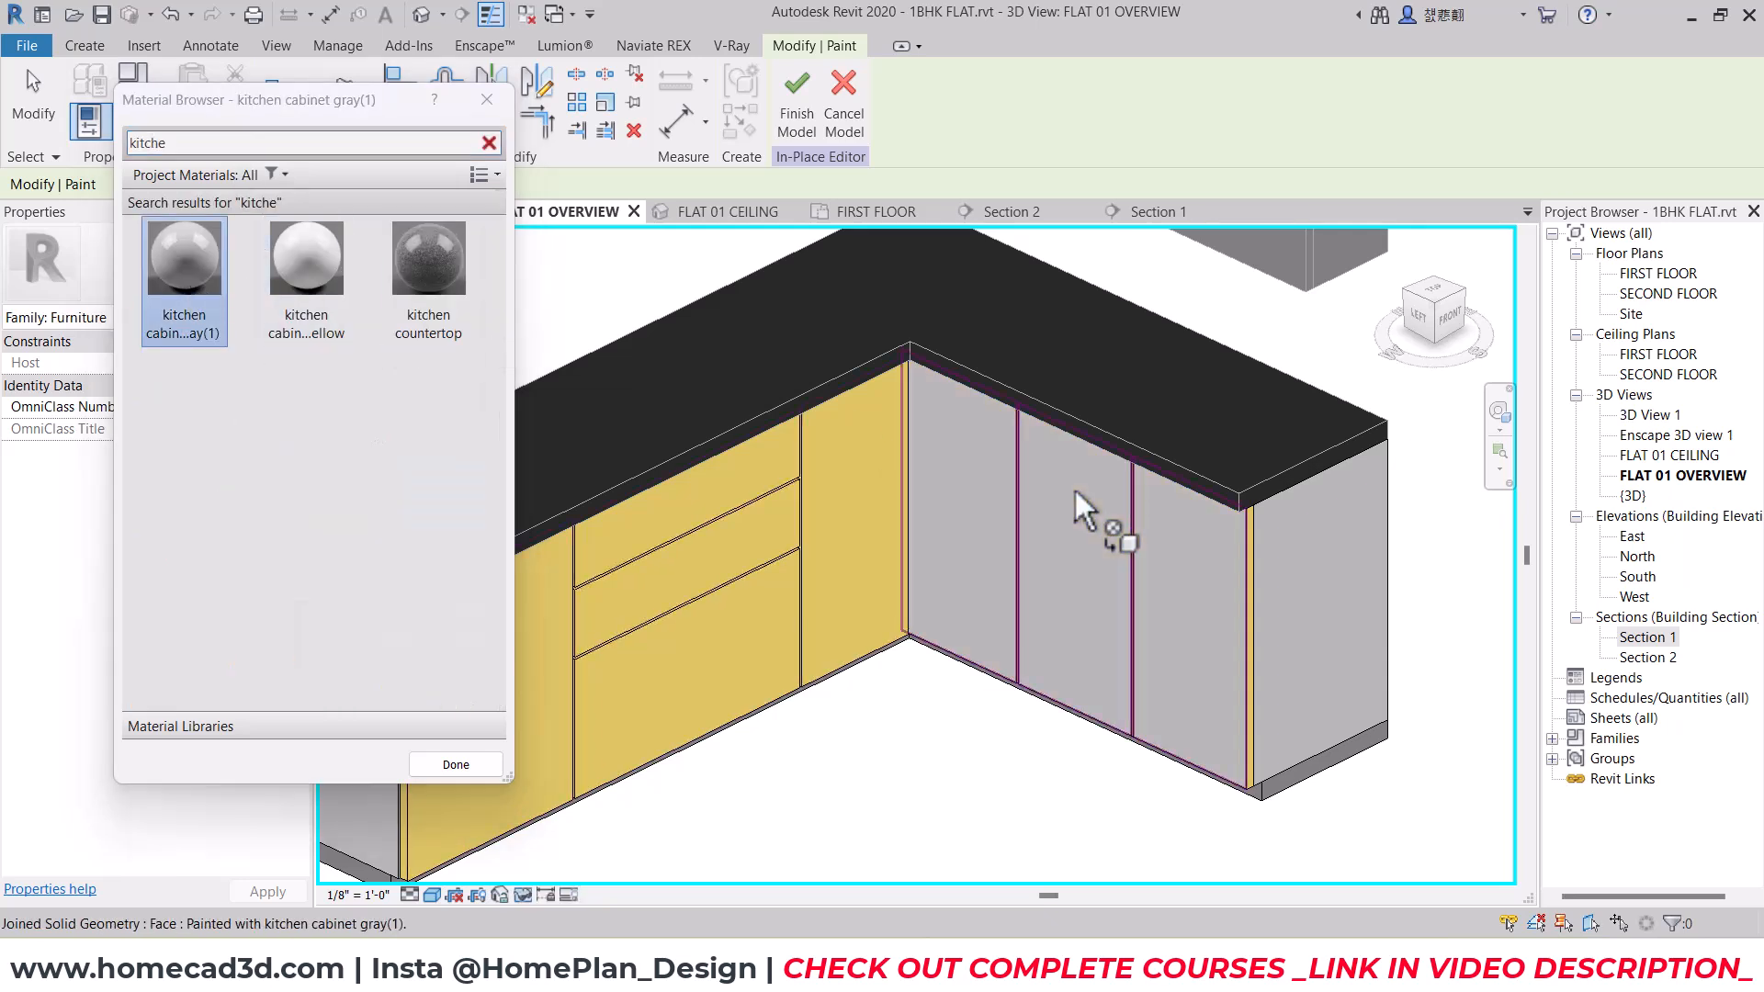
Step: Repaint the three-door front face with the kitchen cabinet yellow material and end painting
left_click(323, 278)
left_click(1064, 504)
key("Escape")
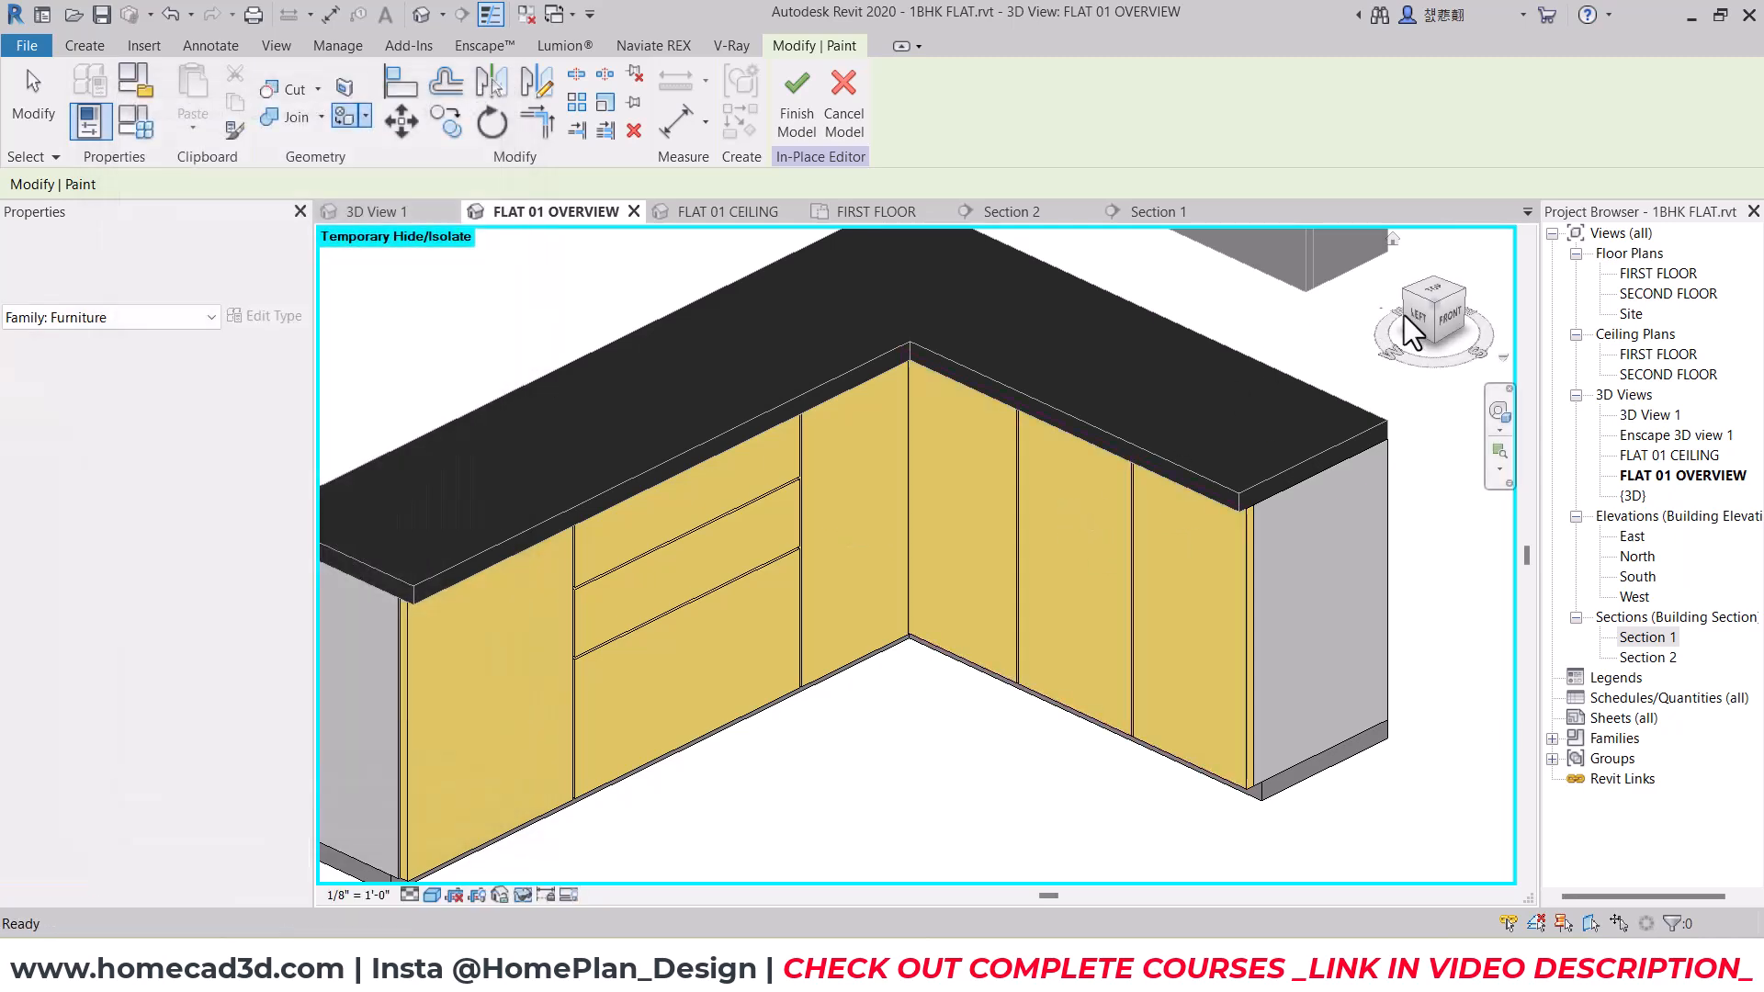
Step: Examine the base cabinets' front extrusion from the left side and in 3D, checking how the grooves separate the door panels
left_click(1420, 318)
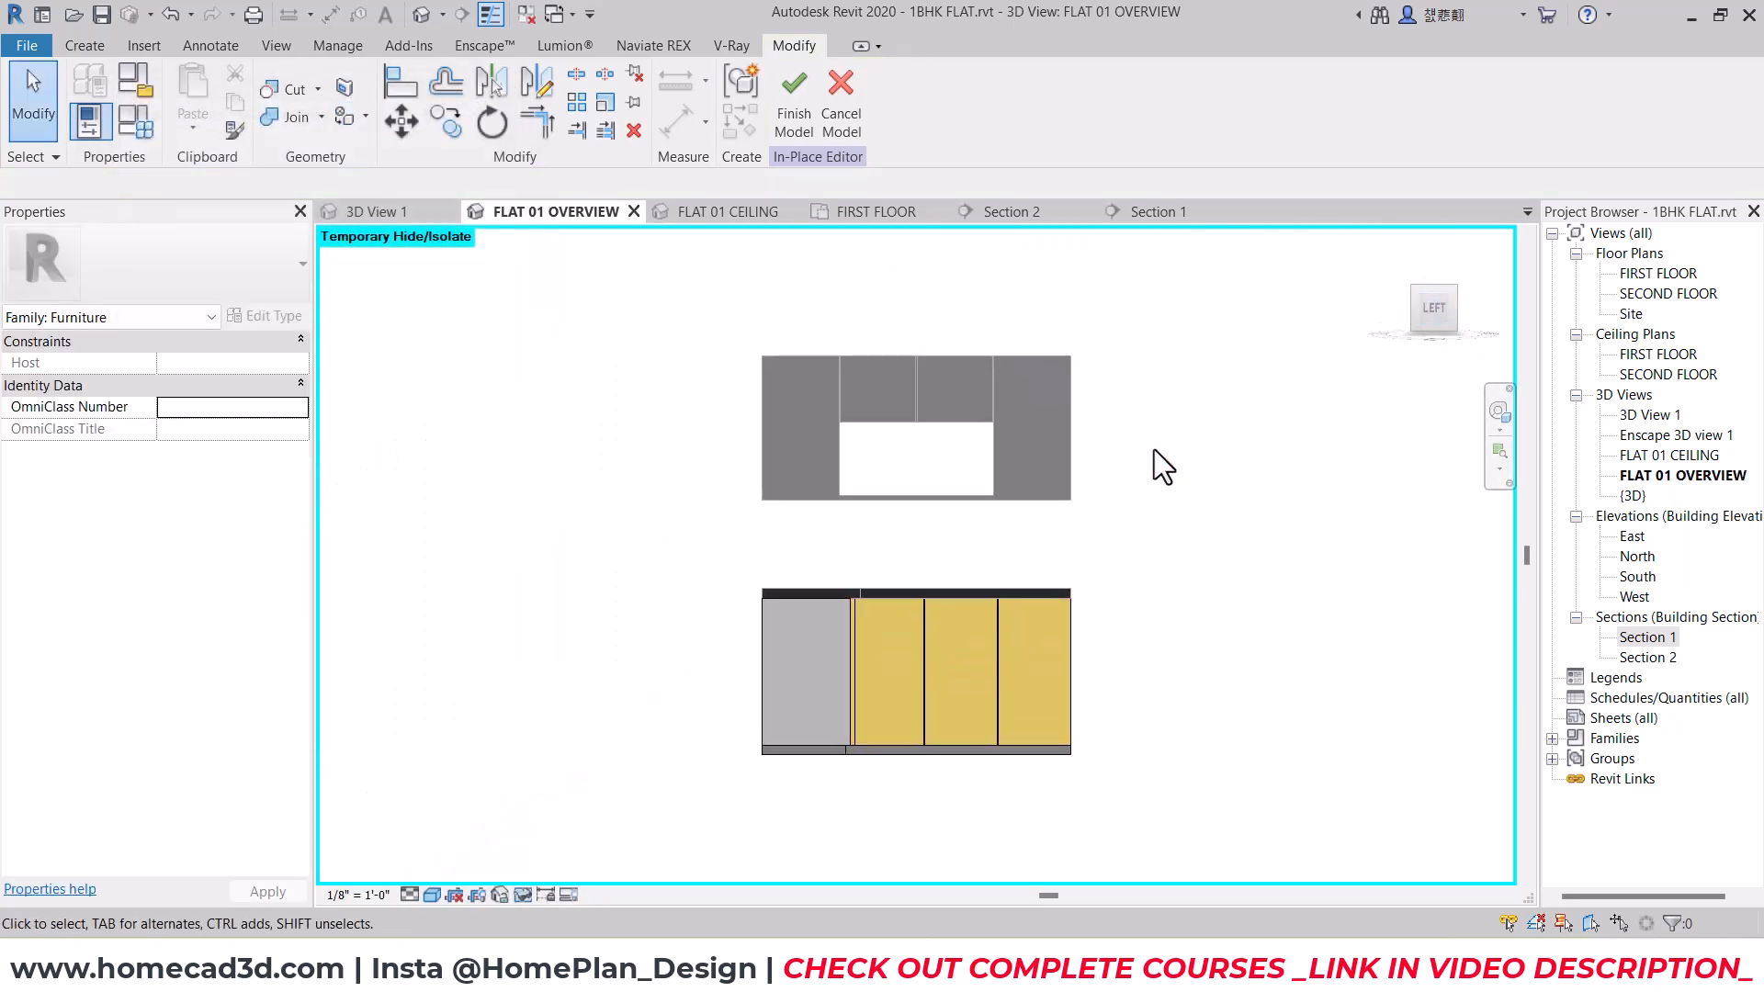
scroll(1022, 768, "up", 5)
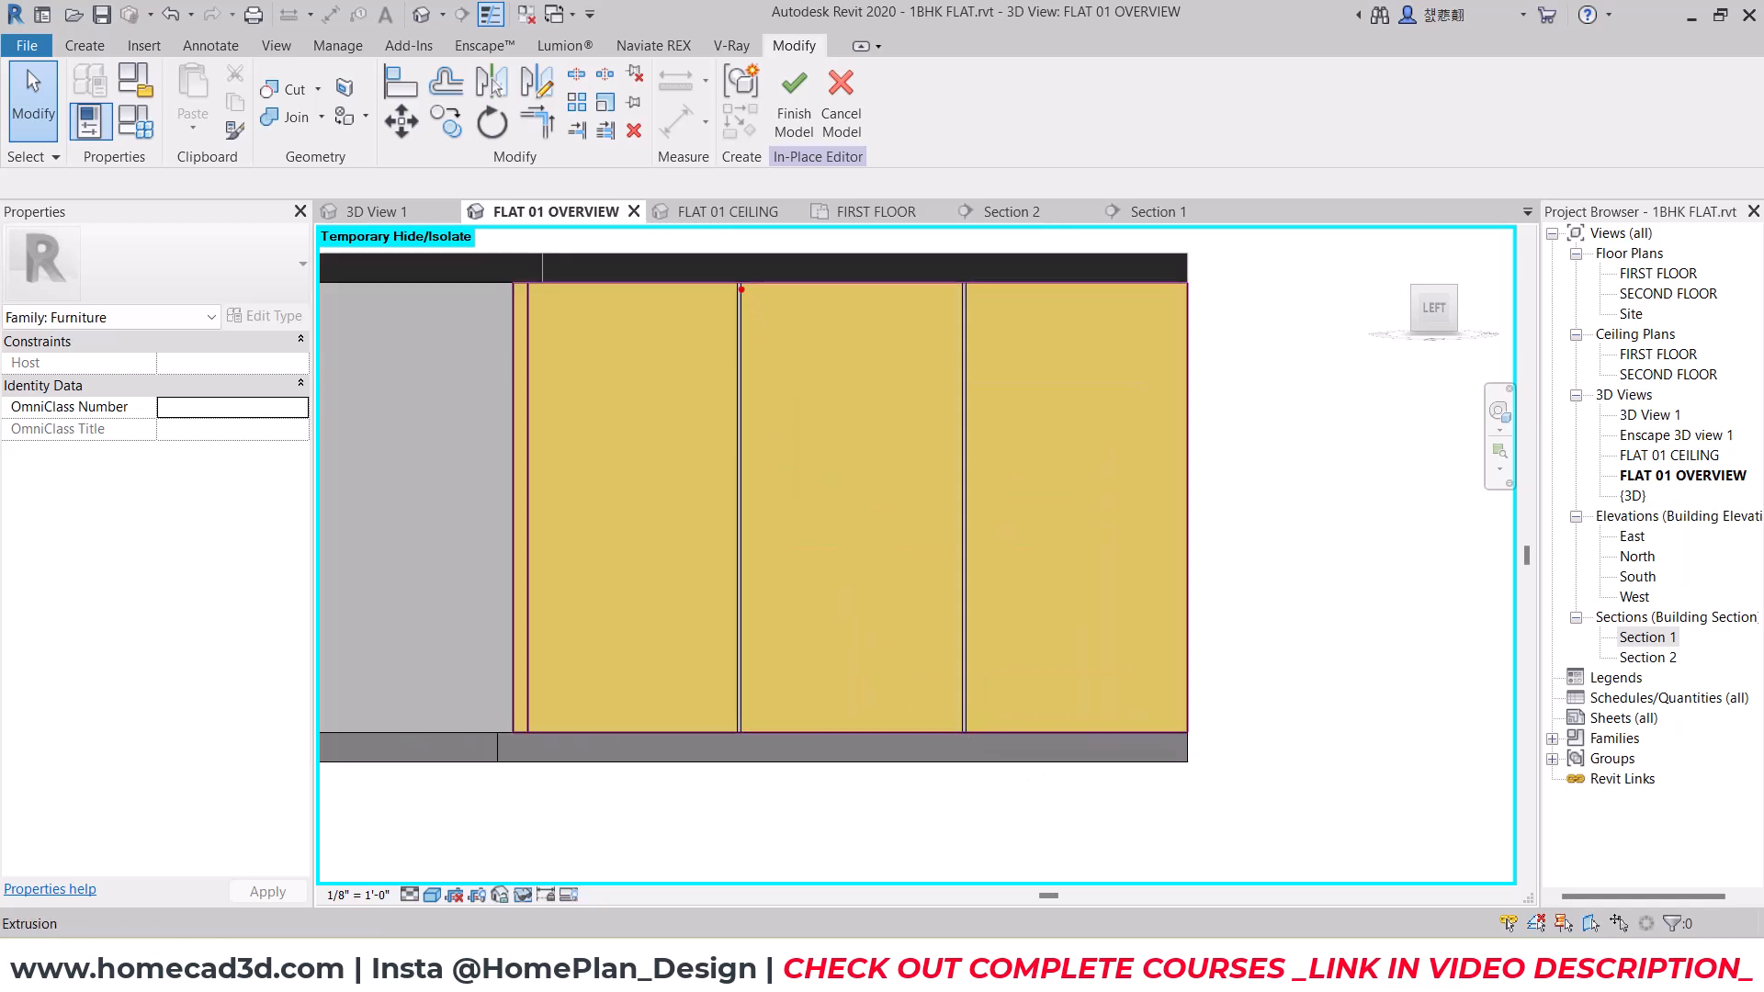
left_click_drag(951, 288, 969, 708)
left_click_drag(740, 722, 737, 336)
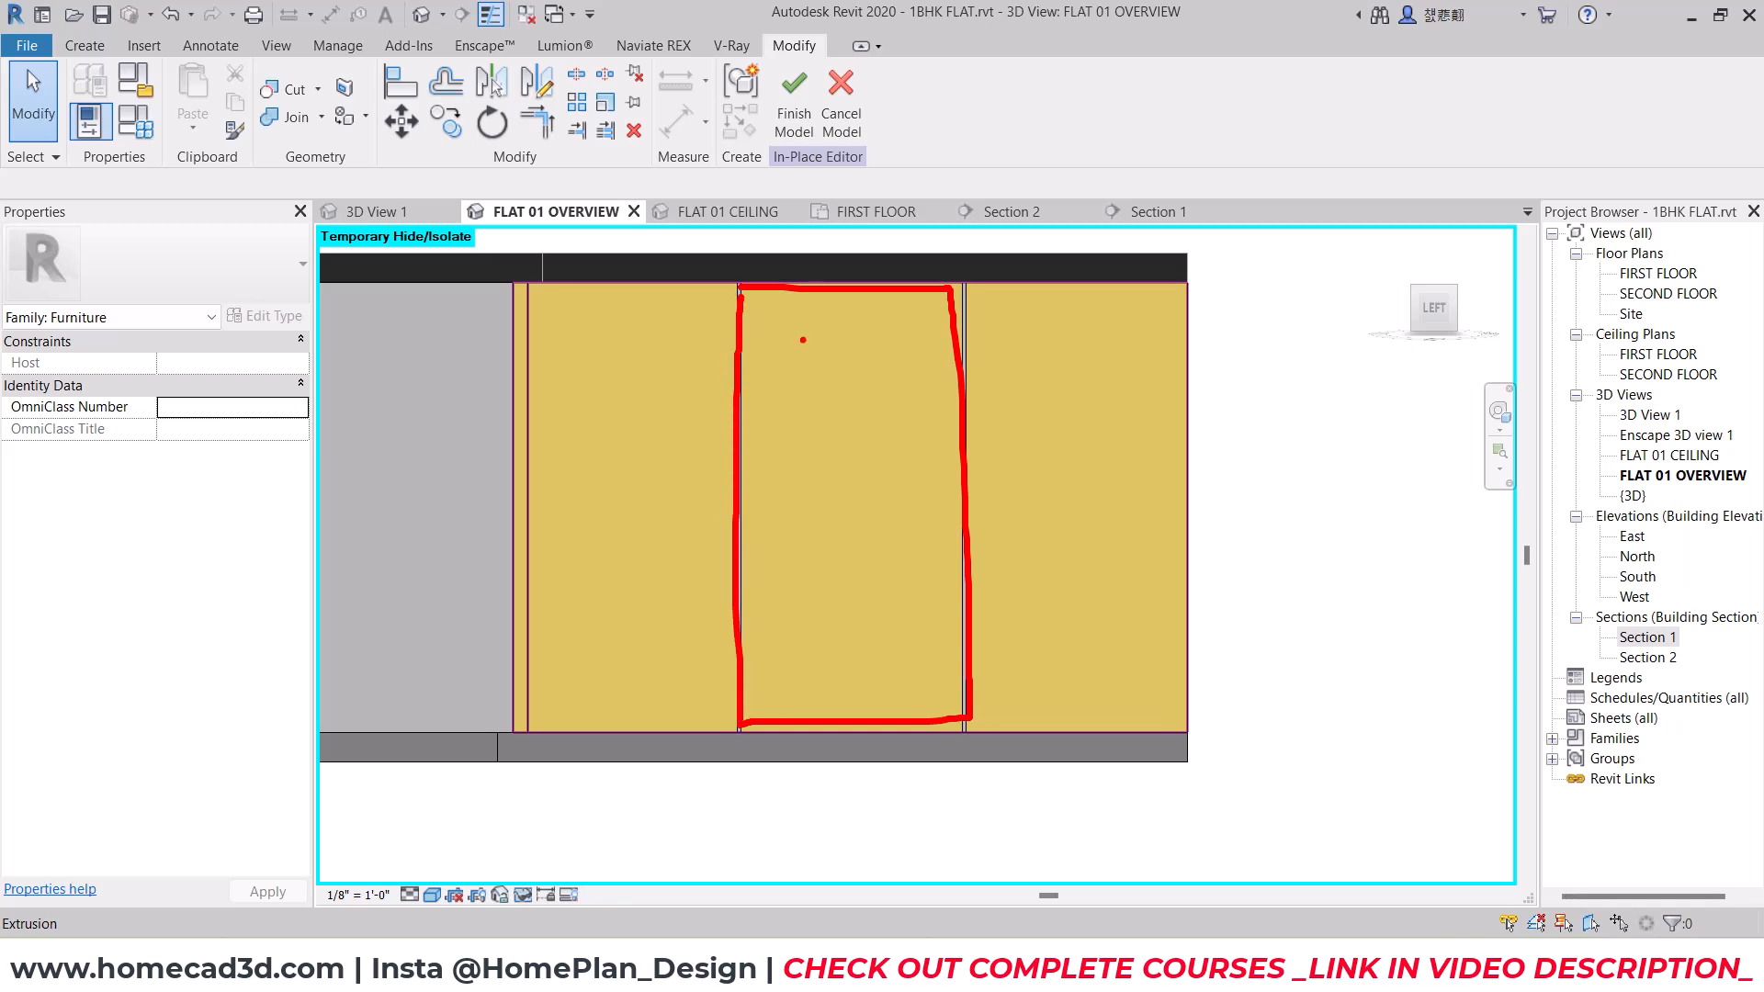
key("Escape")
left_click(846, 416)
middle_click_drag(951, 394, 859, 536, "shift")
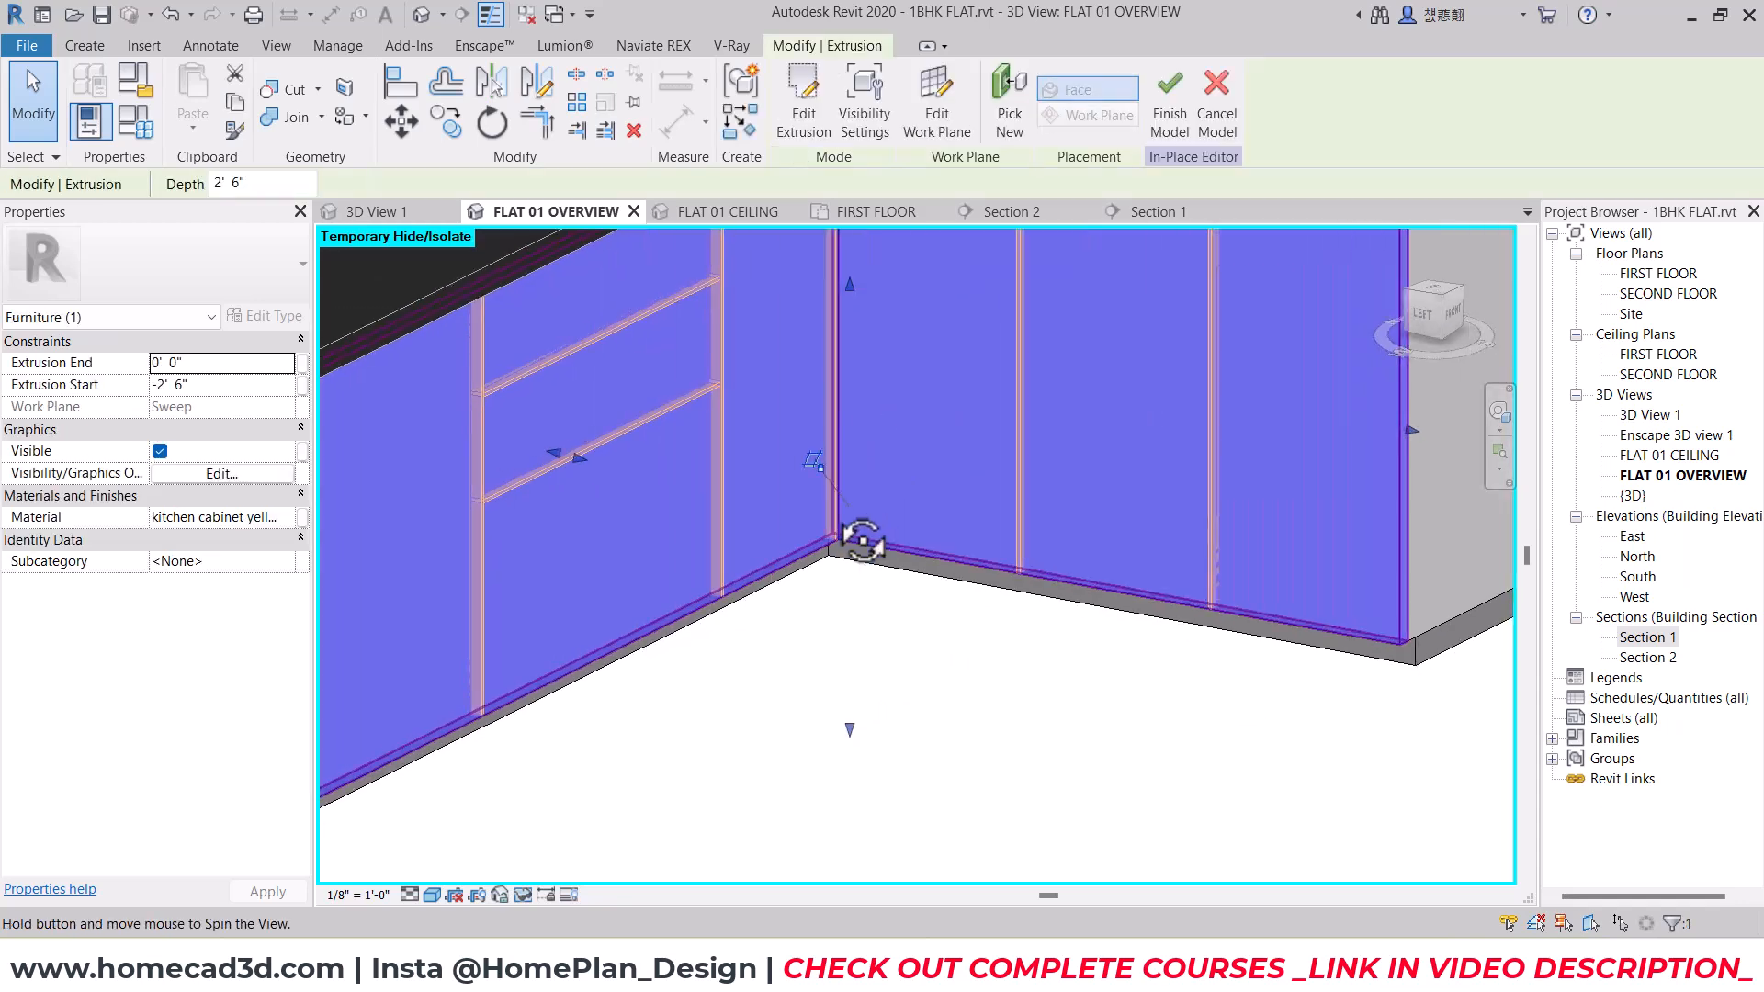
middle_click_drag(939, 444, 856, 517)
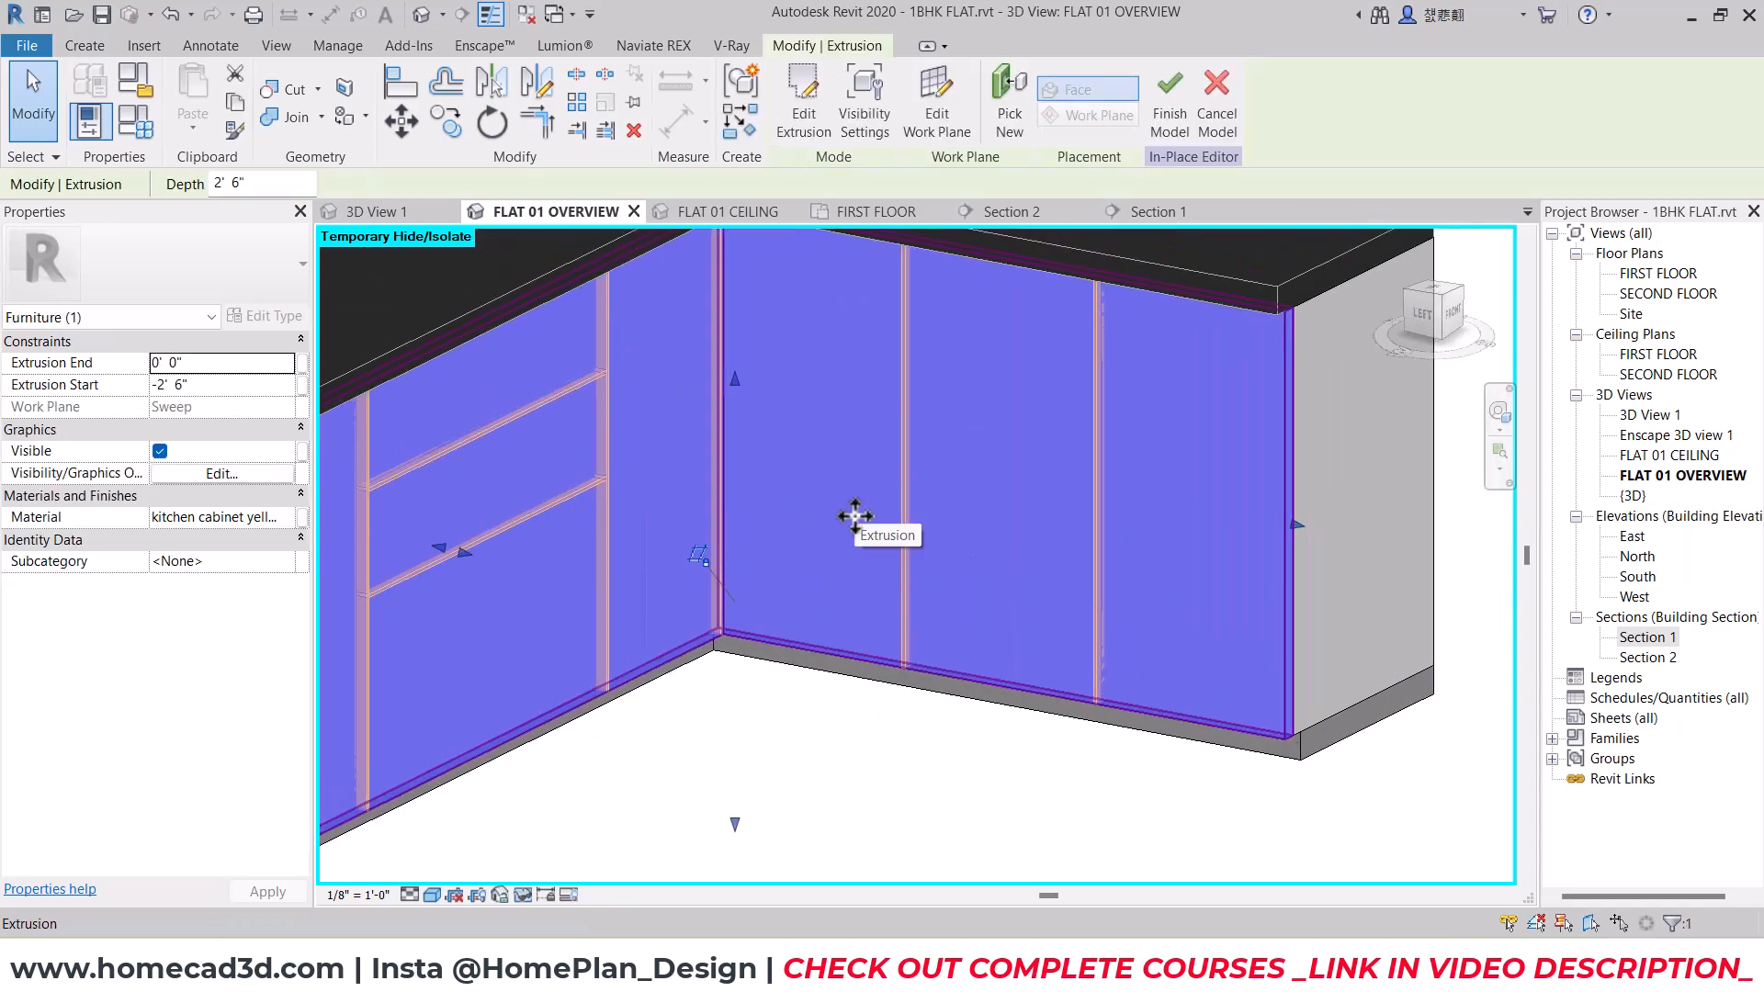
mouse_move(781, 248)
left_mouse_down()
mouse_move(1279, 715)
mouse_move(705, 338)
left_mouse_up()
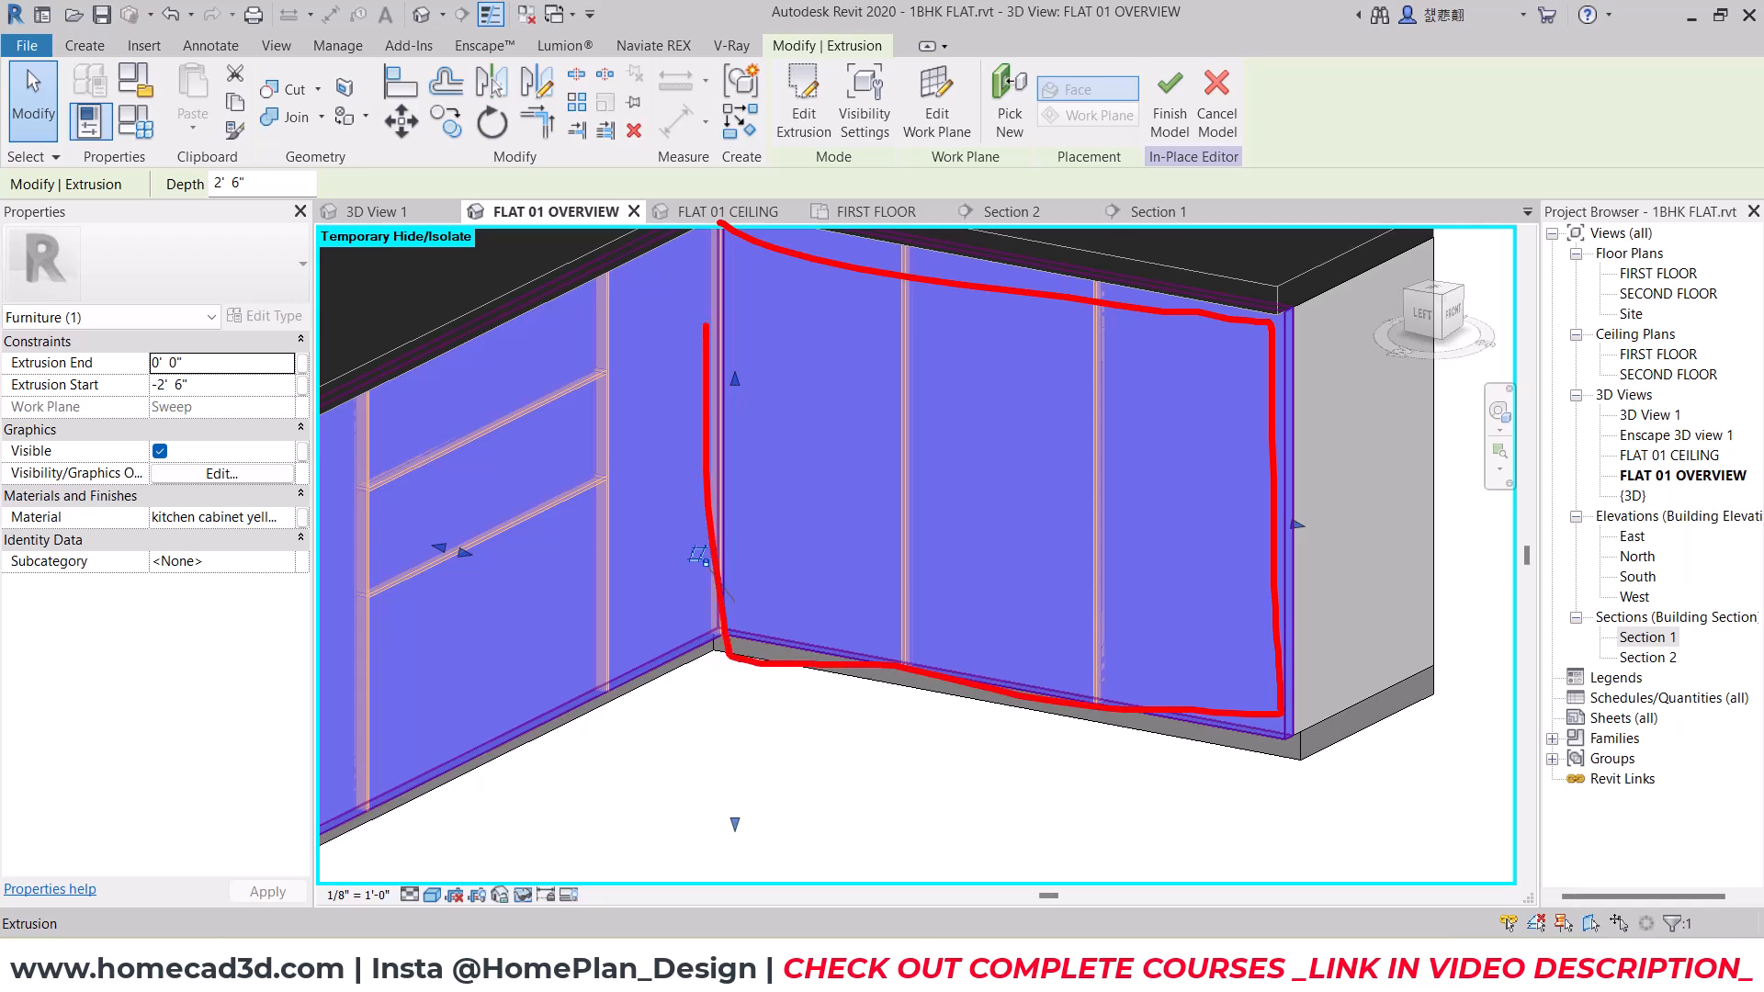
key("Escape")
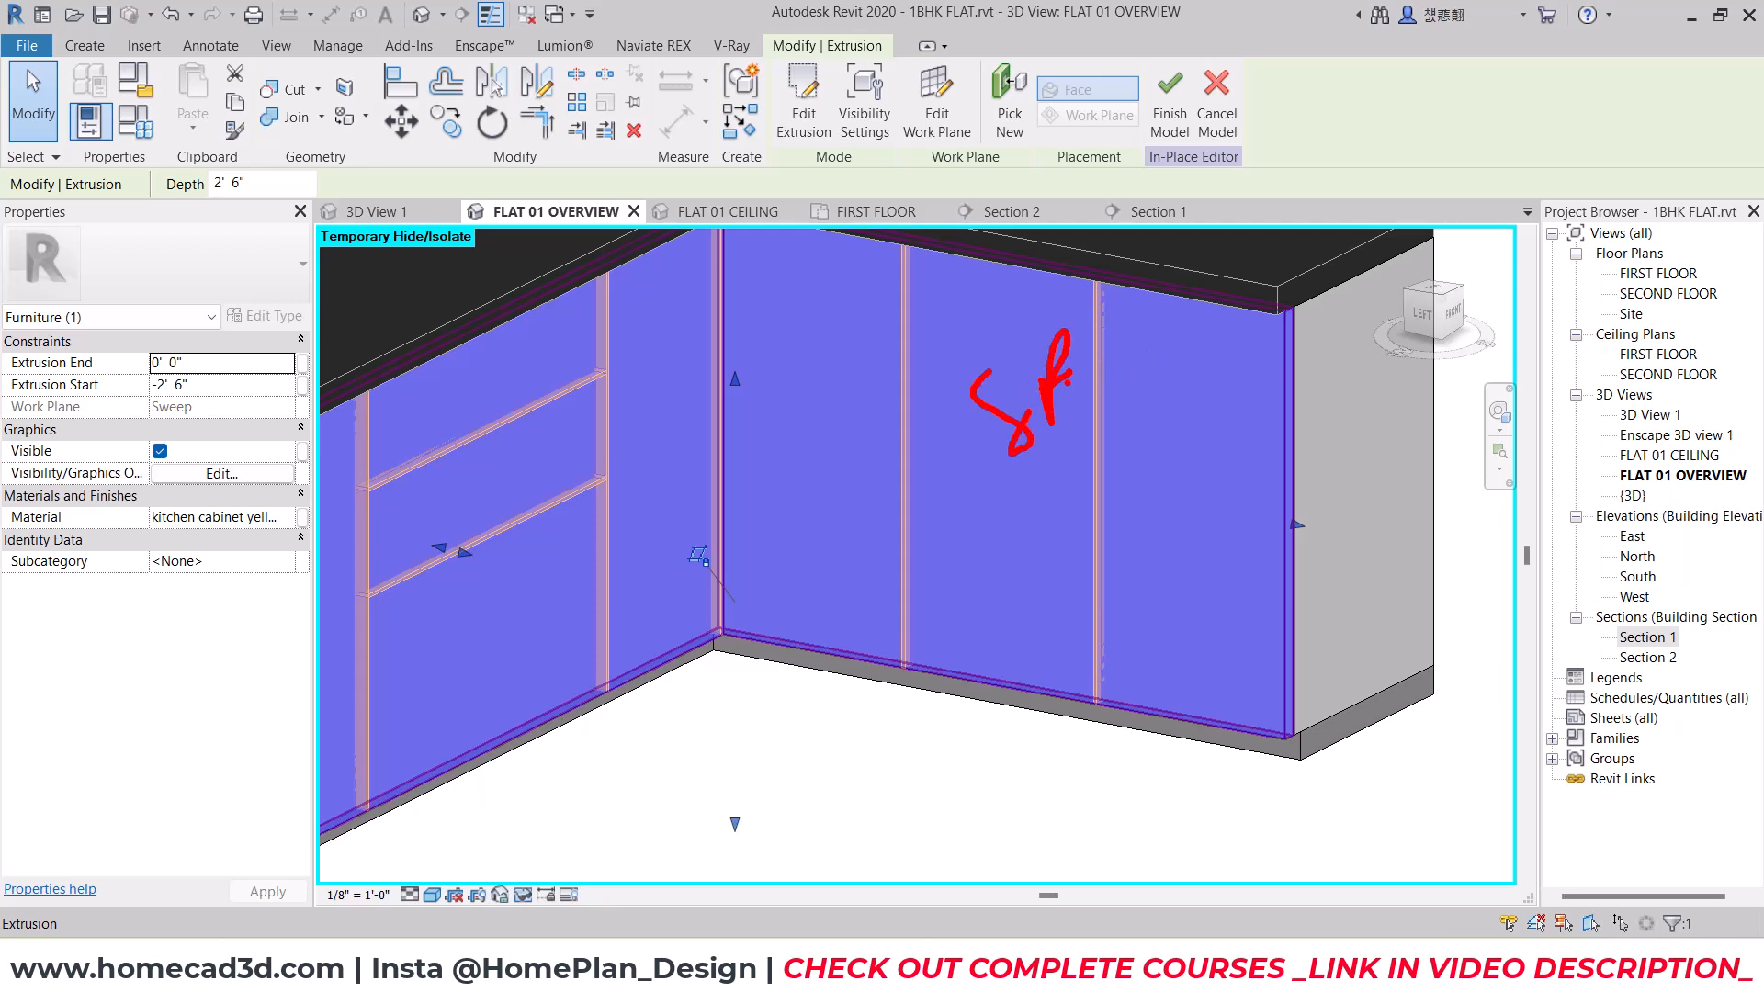
key("Escape")
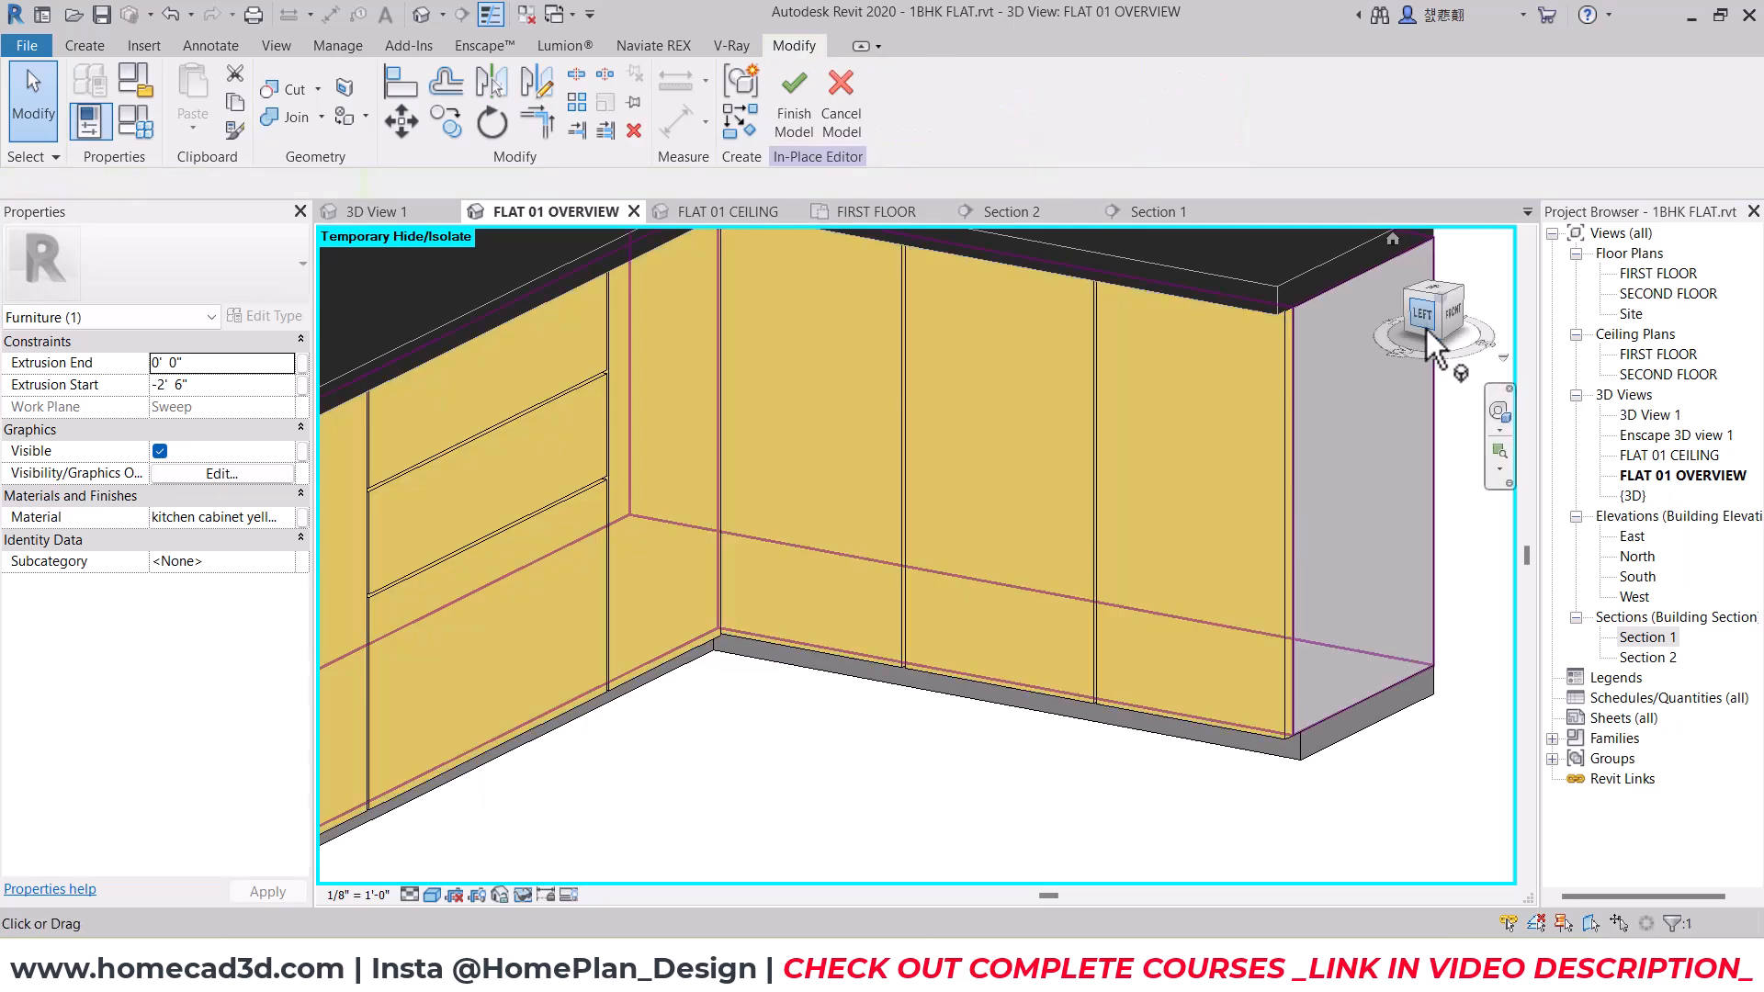
Step: Begin a Split Face on the three-door front in the left view and sketch a line across the middle door's top edge
left_click(1422, 317)
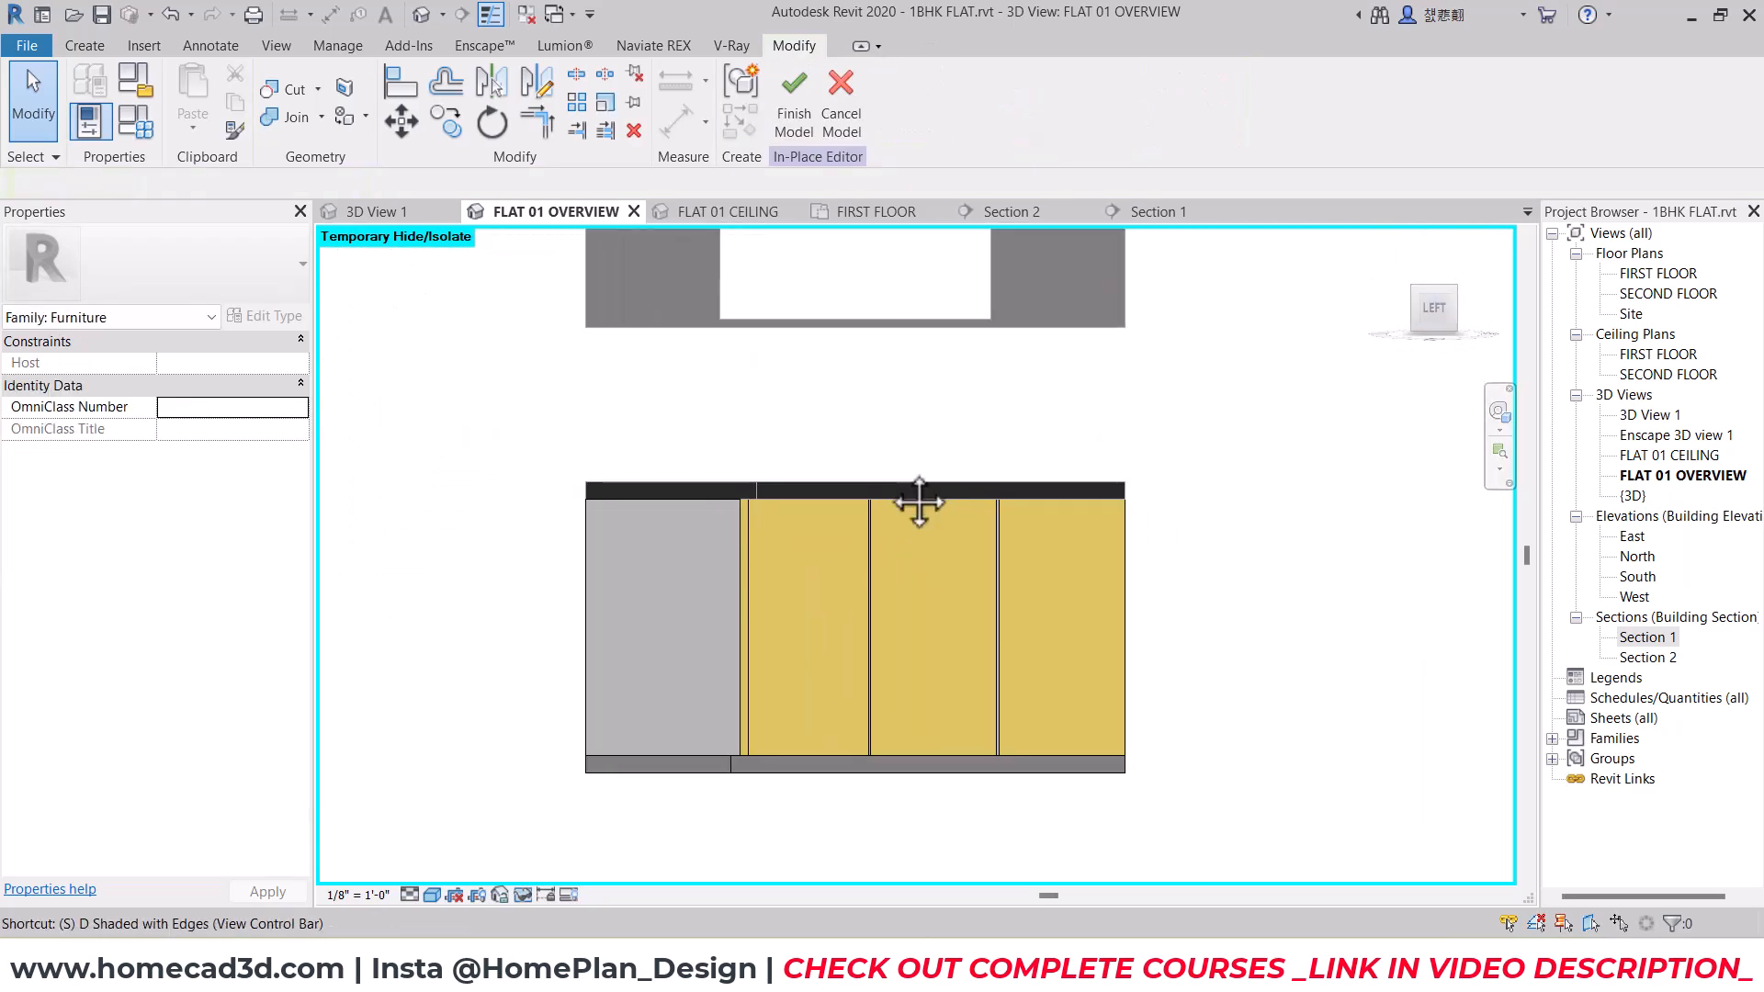
left_click(939, 599)
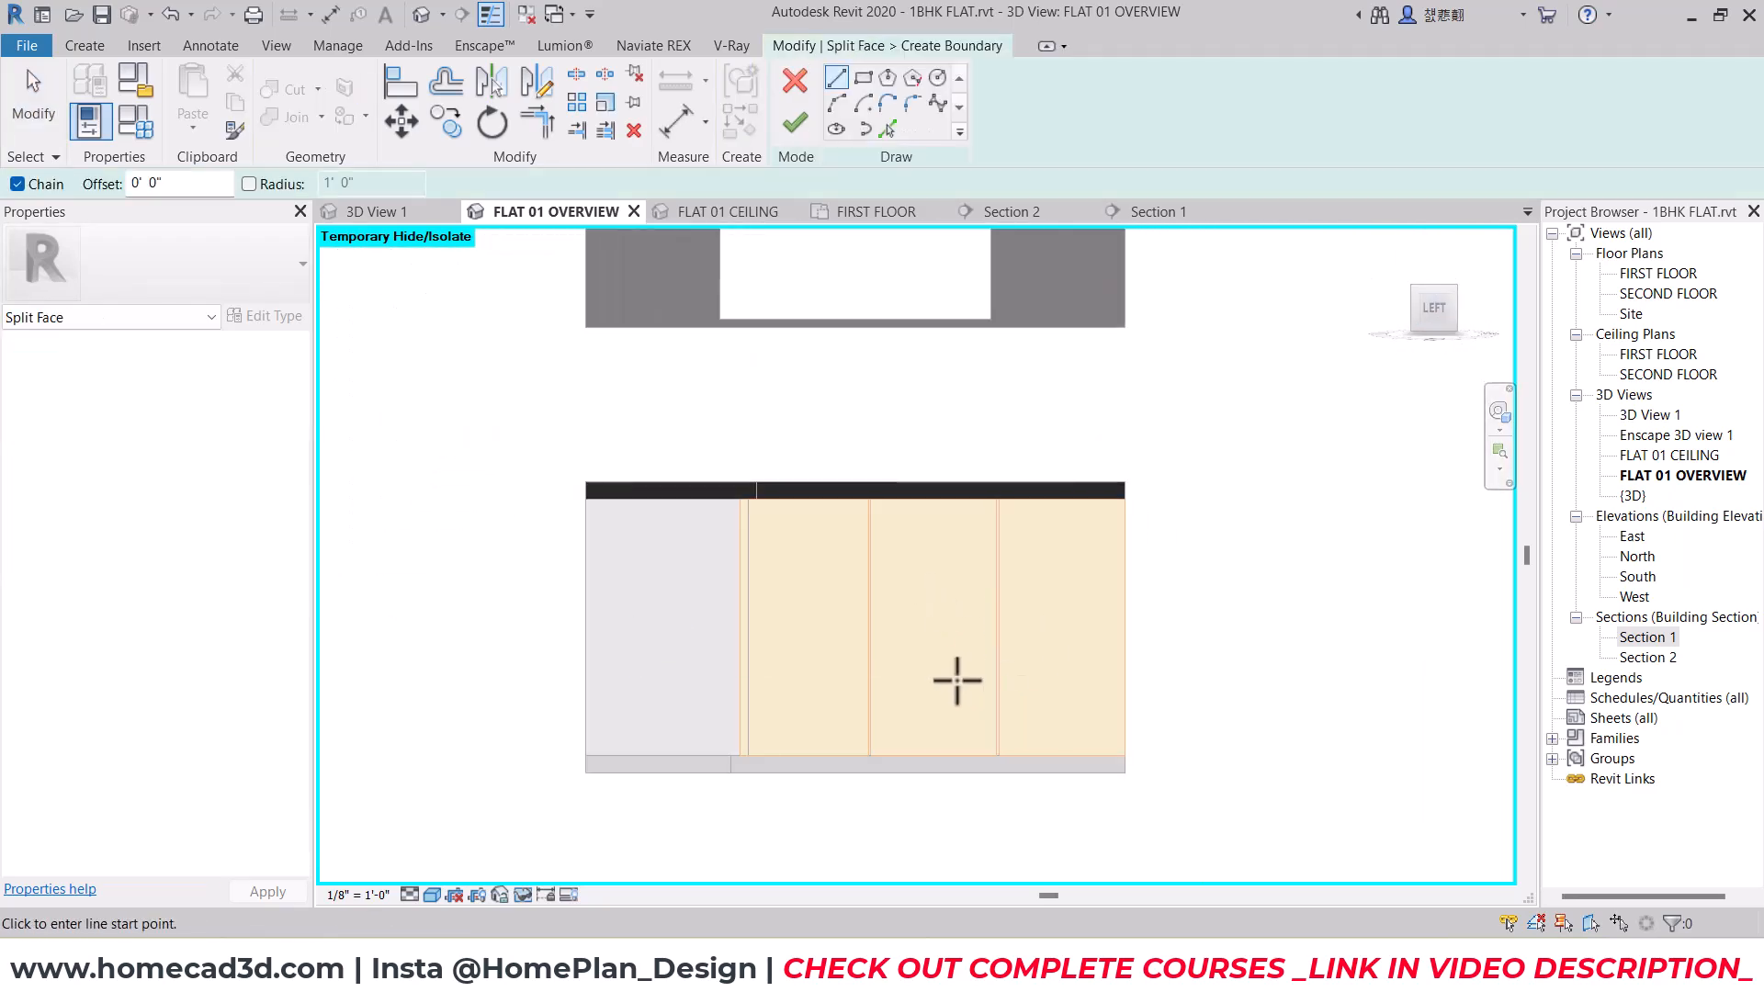
scroll(858, 422, "up", 4)
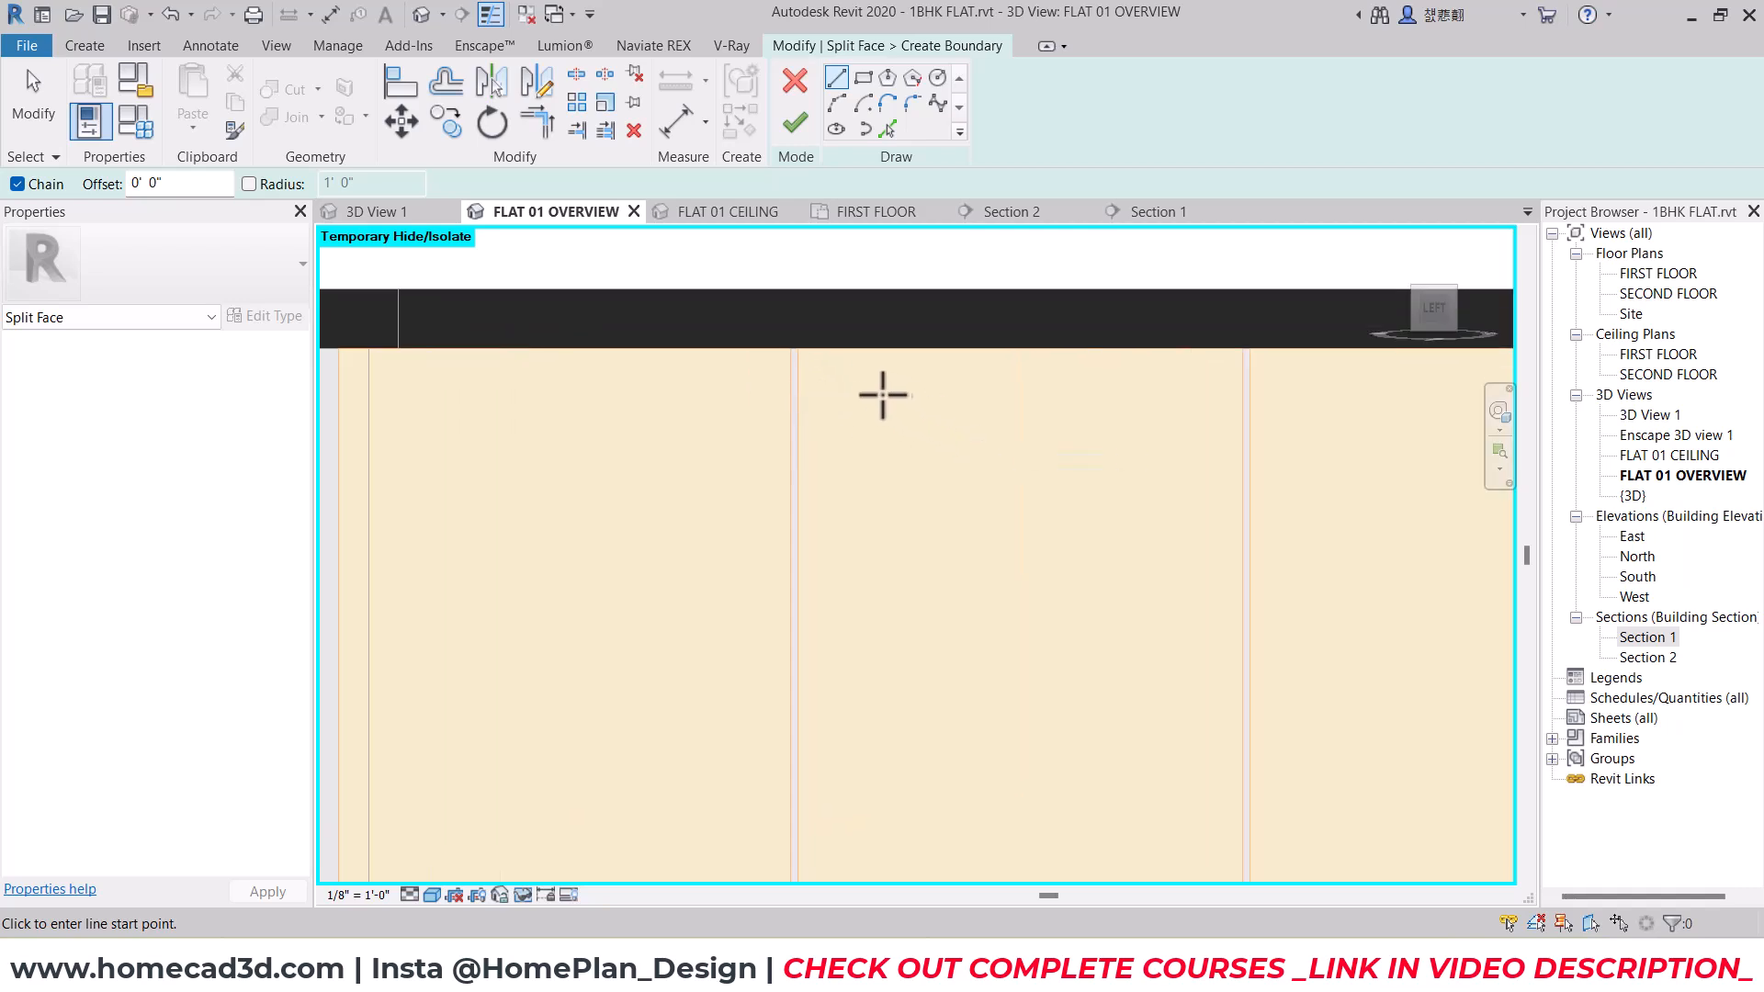
scroll(886, 390, "up", 2)
left_click(763, 324)
middle_click_drag(1110, 332, 827, 353)
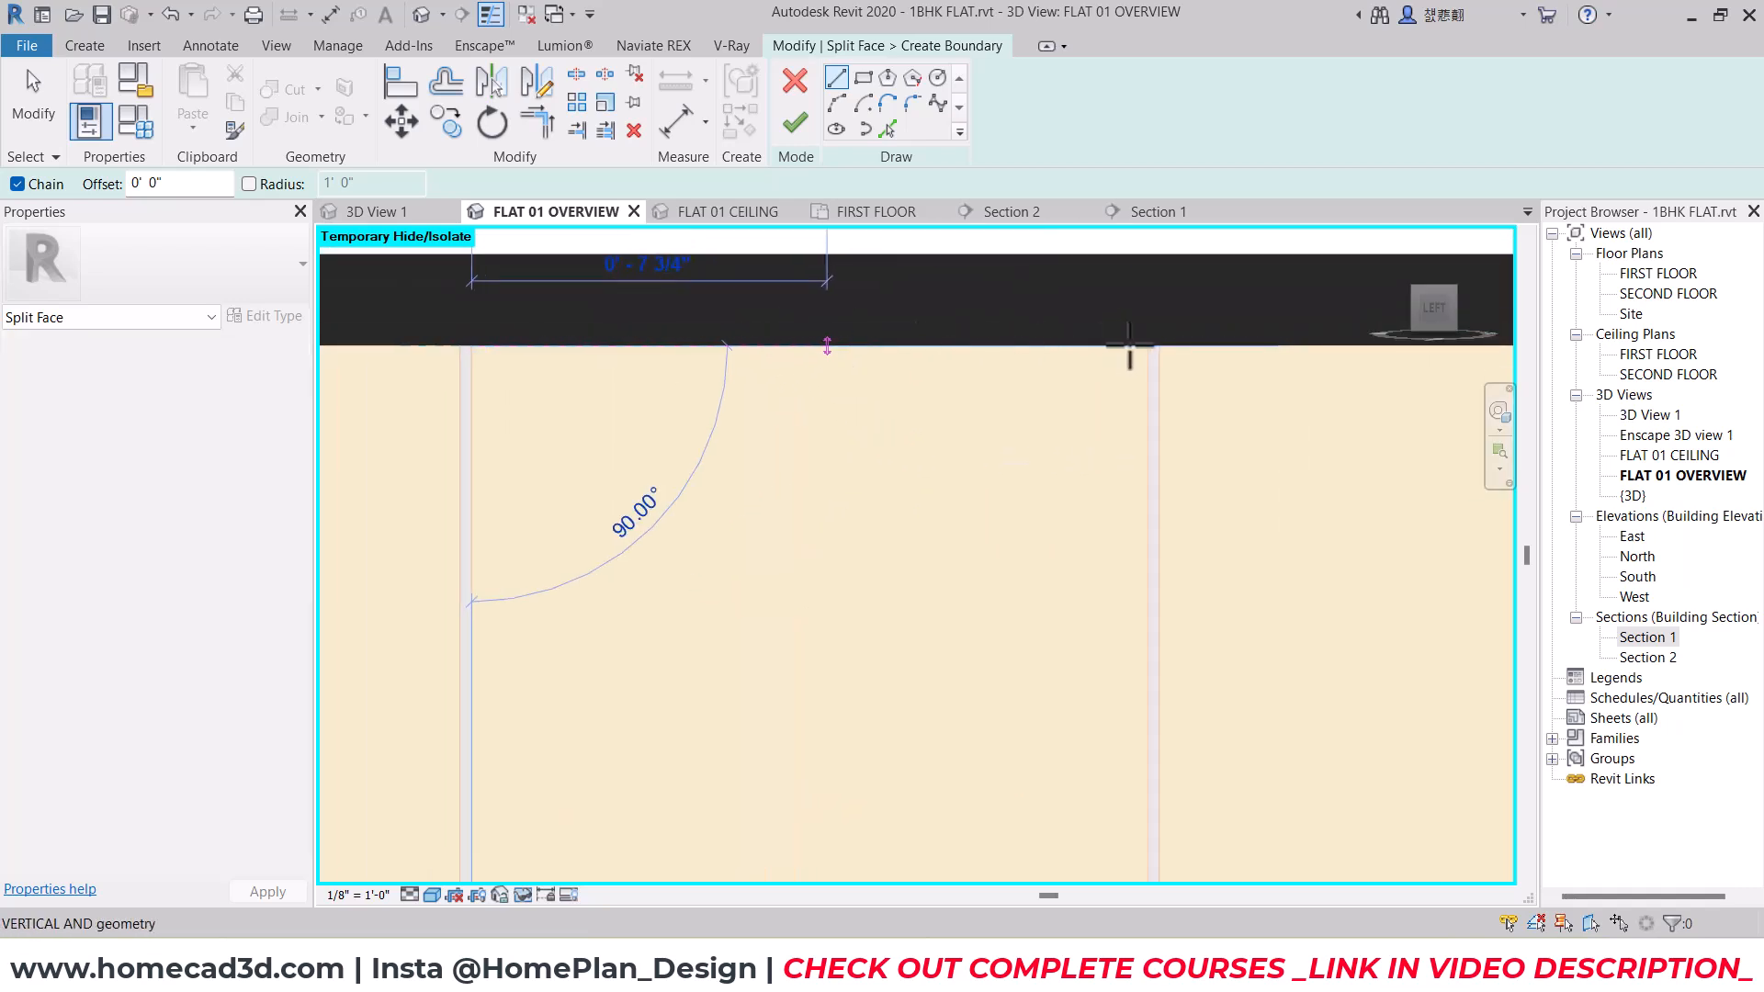
left_click(1148, 347)
key("Escape")
key("Escape")
Step: Redraw the split boundary line along the middle door's top edge, from one vertical groove to the other
scroll(795, 467, "down", 5)
middle_click_drag(744, 833, 752, 615)
scroll(749, 614, "up", 4)
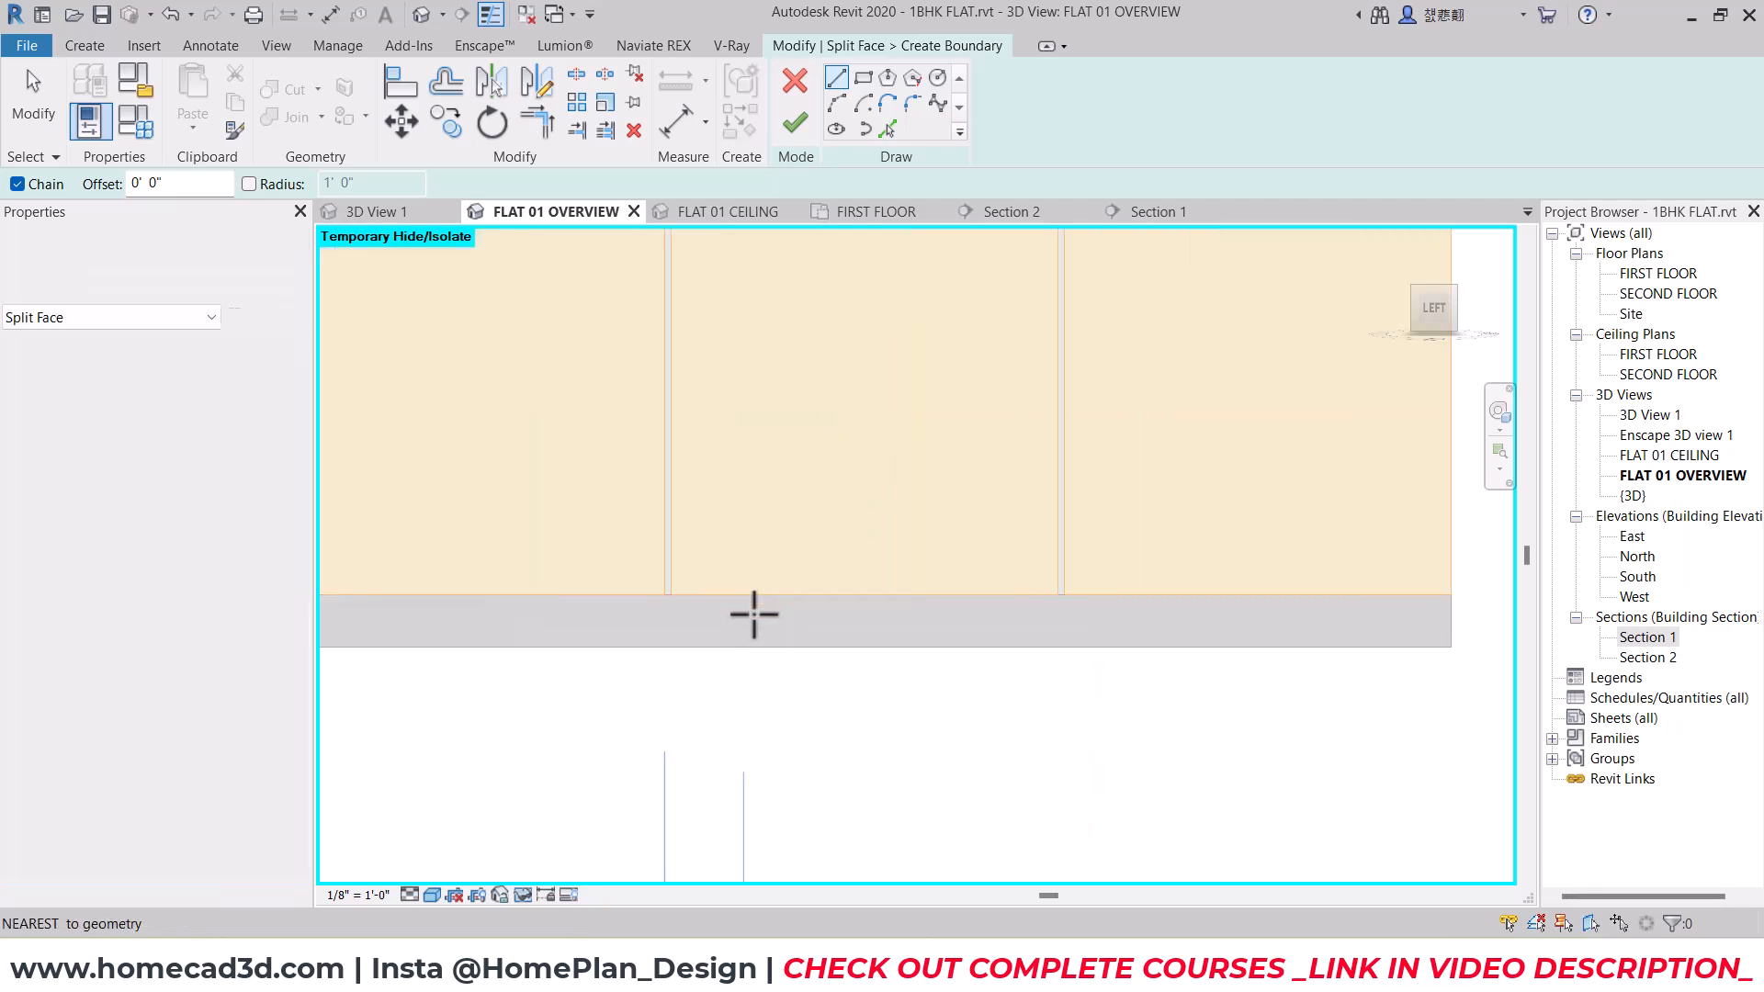
scroll(710, 634, "down", 3)
middle_click_drag(789, 267, 819, 590)
key("Escape")
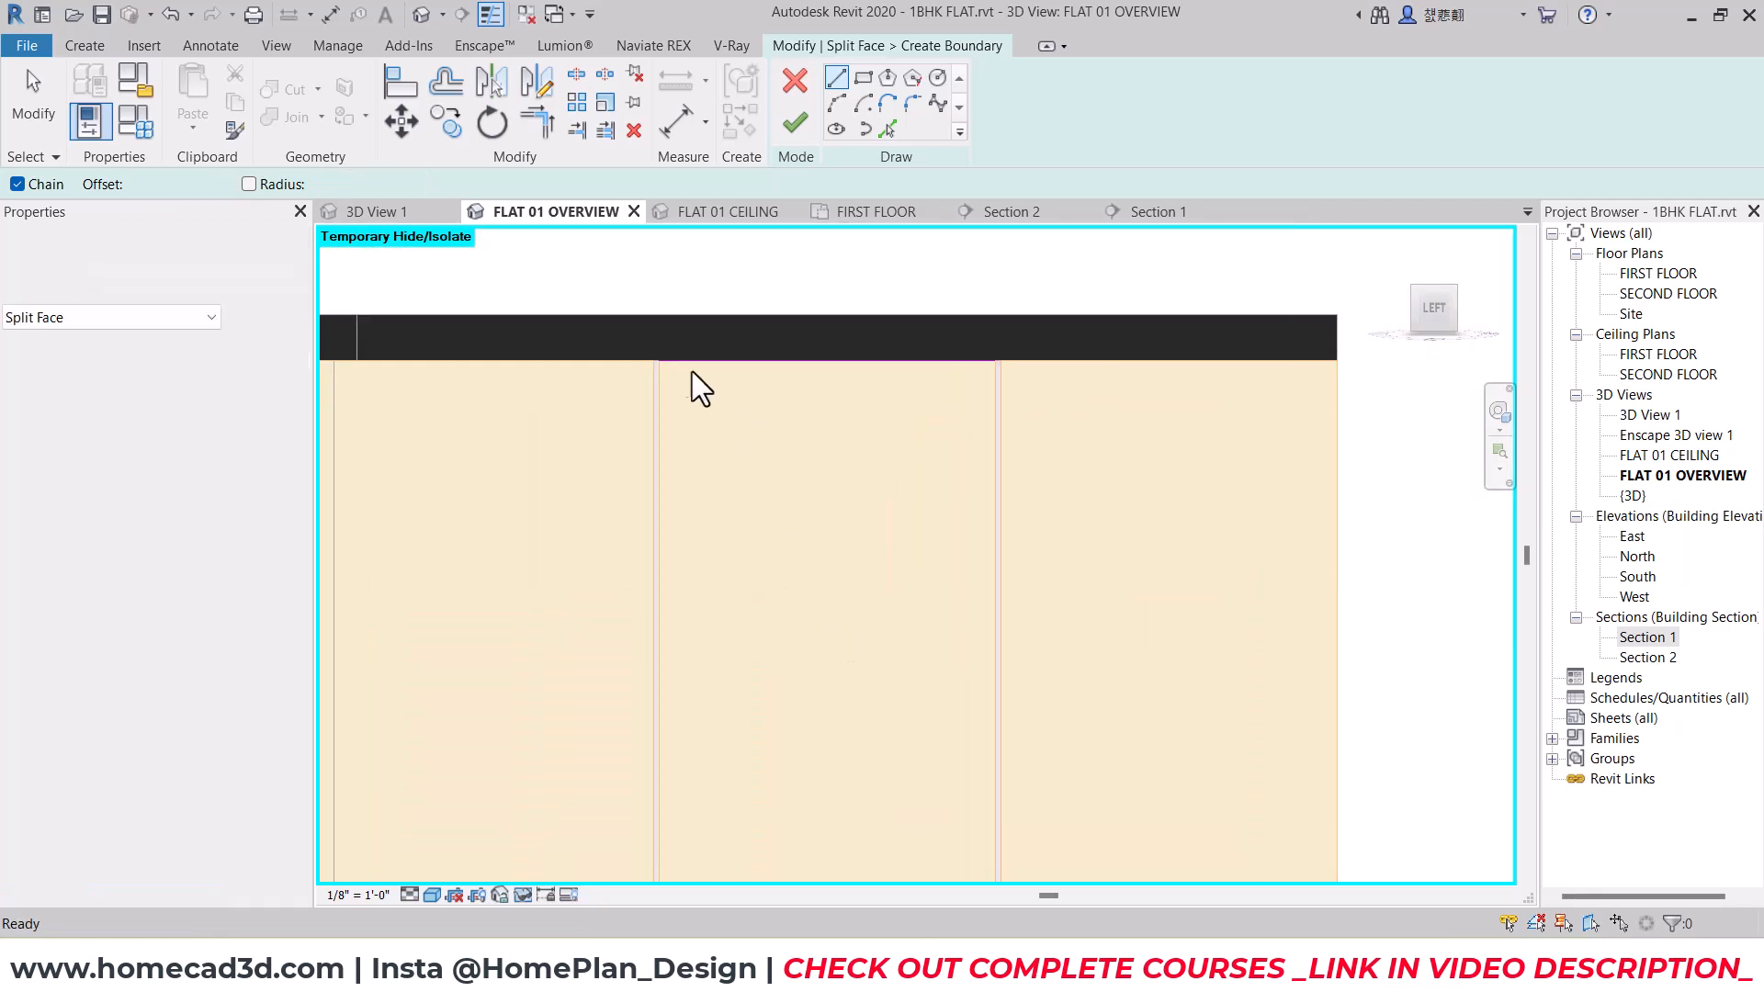
scroll(684, 362, "up", 3)
left_click(682, 364)
key("Escape")
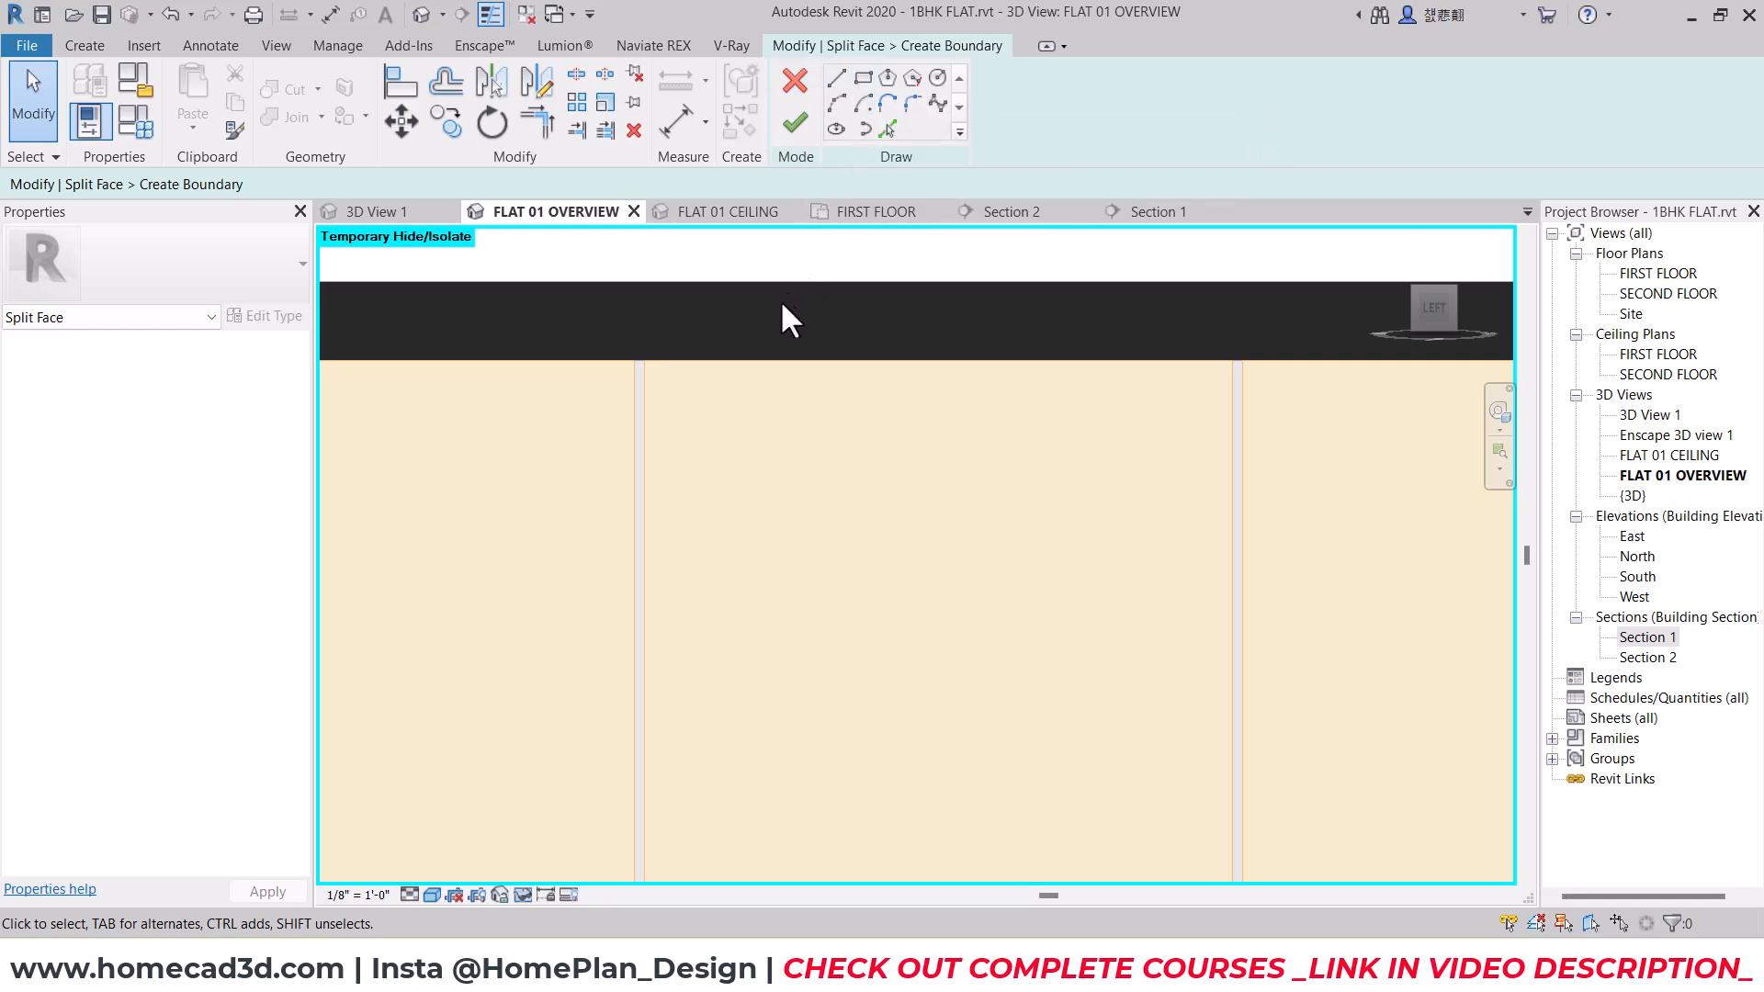
left_click(864, 83)
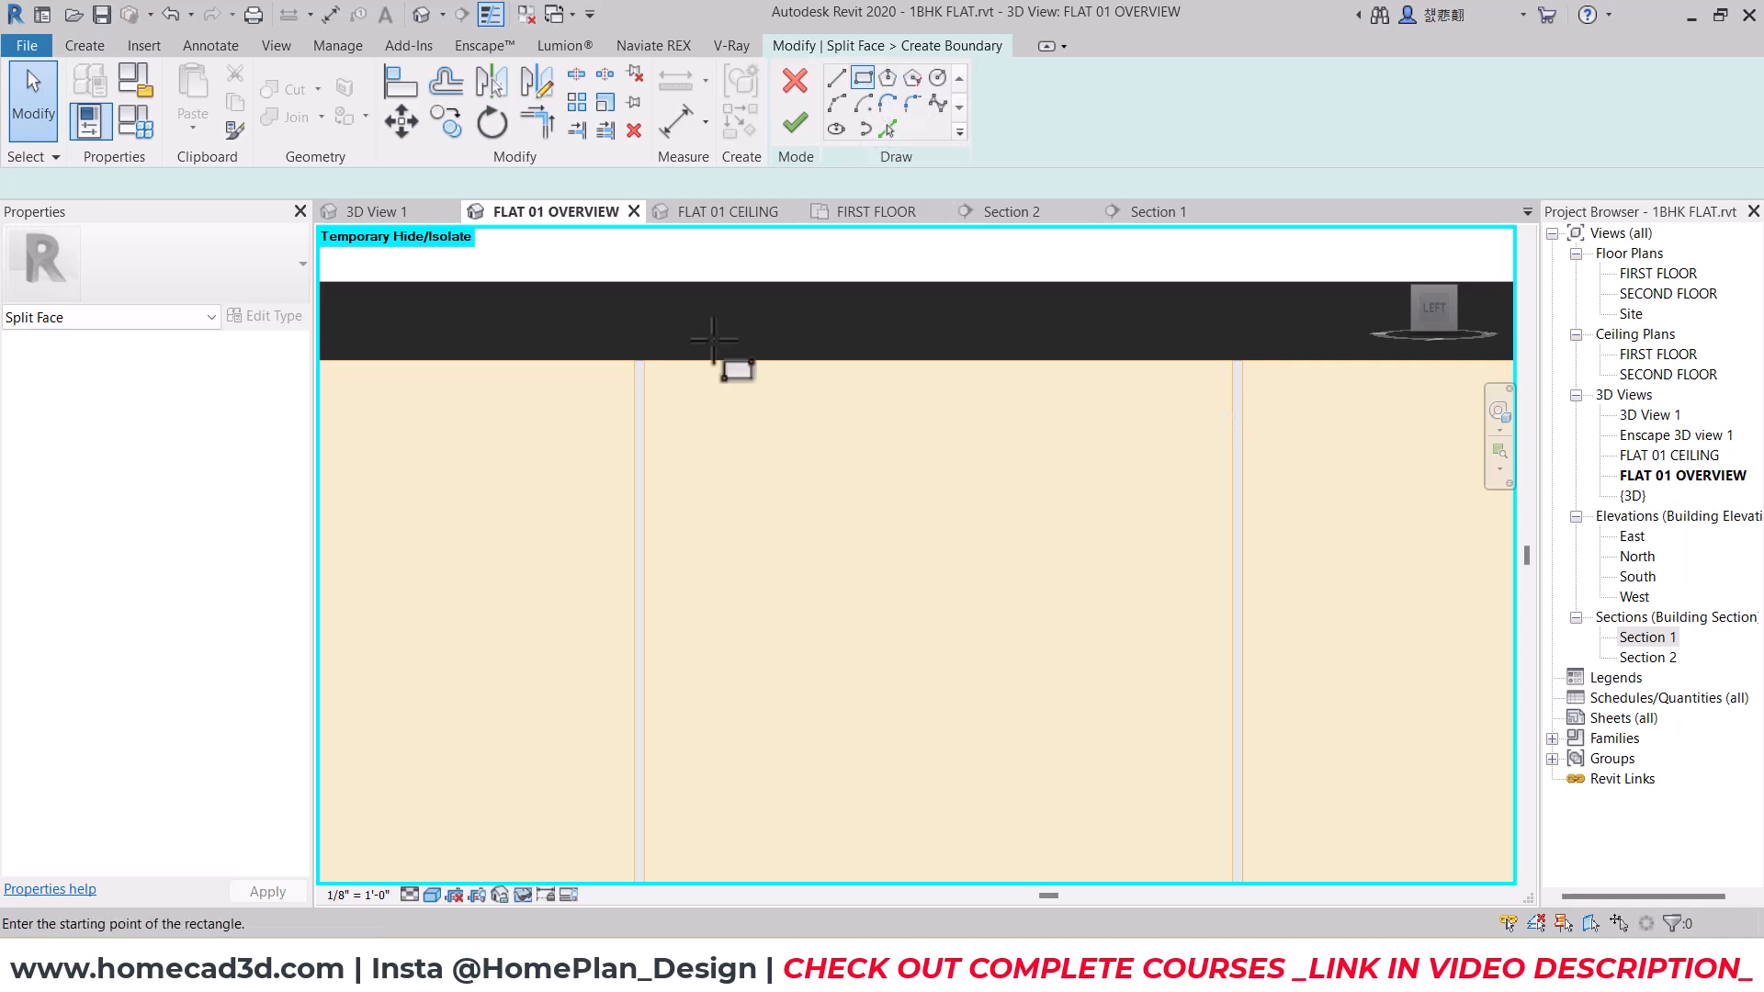
left_click(837, 78)
left_click(641, 366)
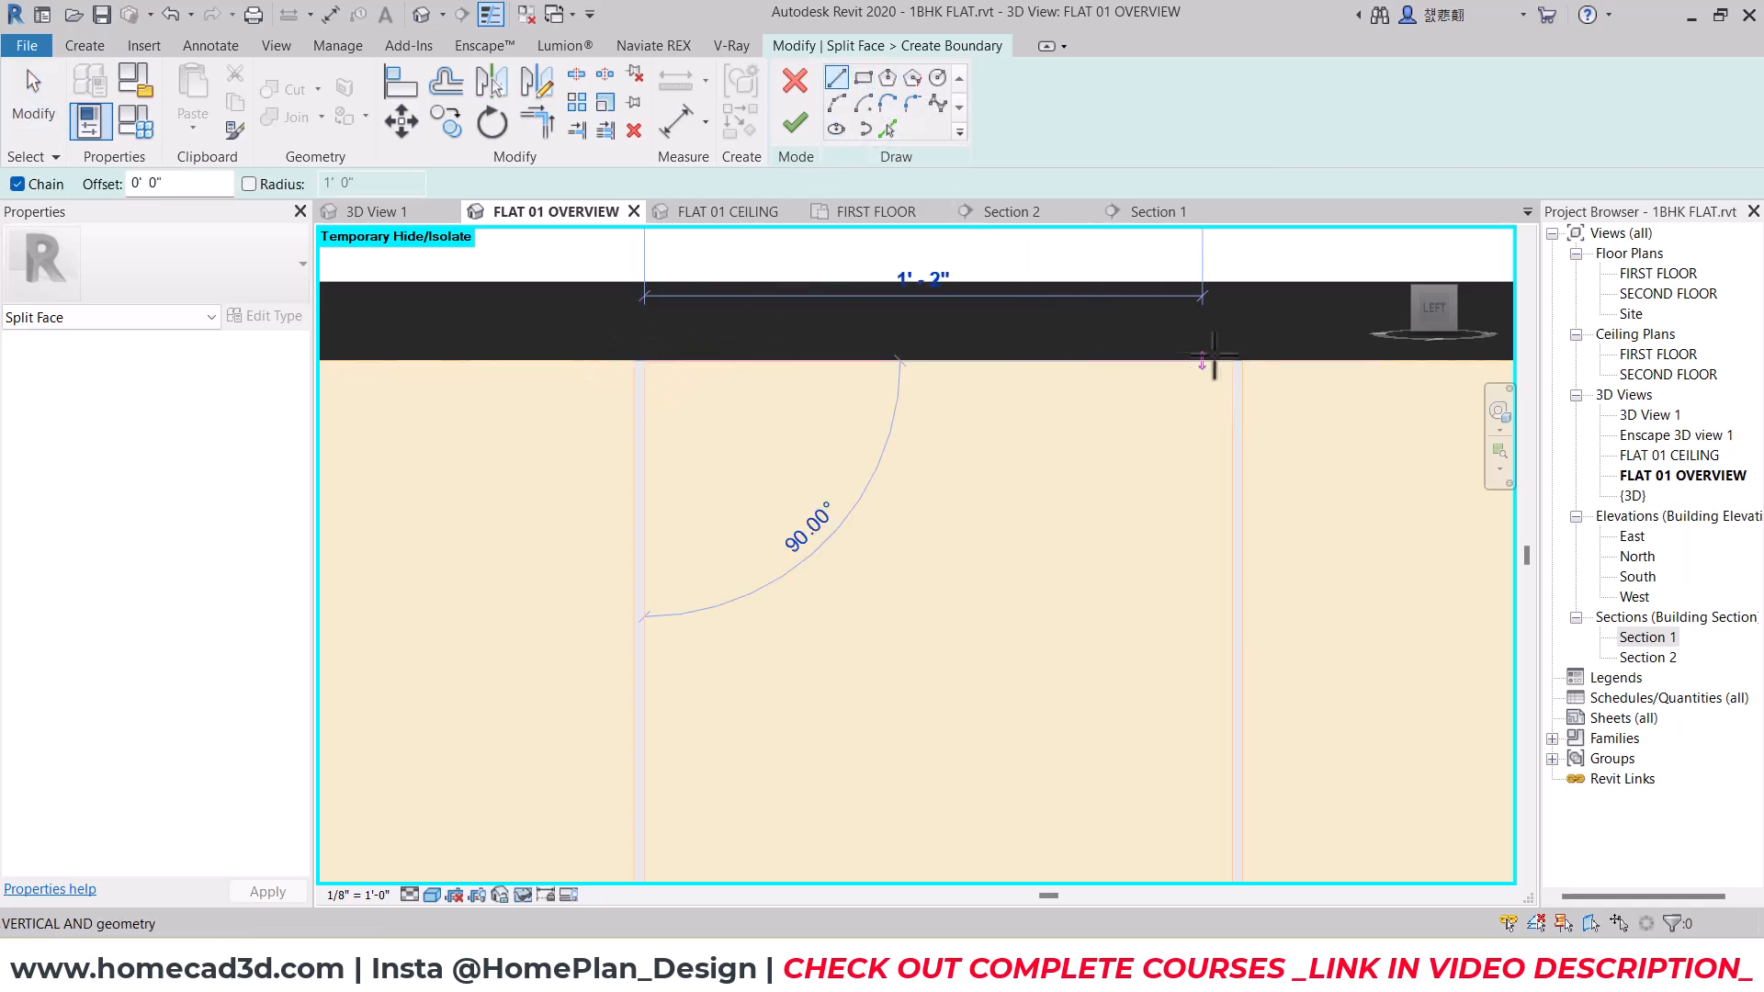
key("Escape")
Step: Sketch a second boundary line along the middle door's bottom edge between the grooves and try to finish the face split
scroll(1172, 381, "down", 3)
middle_click_drag(1065, 818, 991, 441)
scroll(870, 577, "up", 3)
left_click(803, 549)
left_click(1314, 549)
left_click(794, 123)
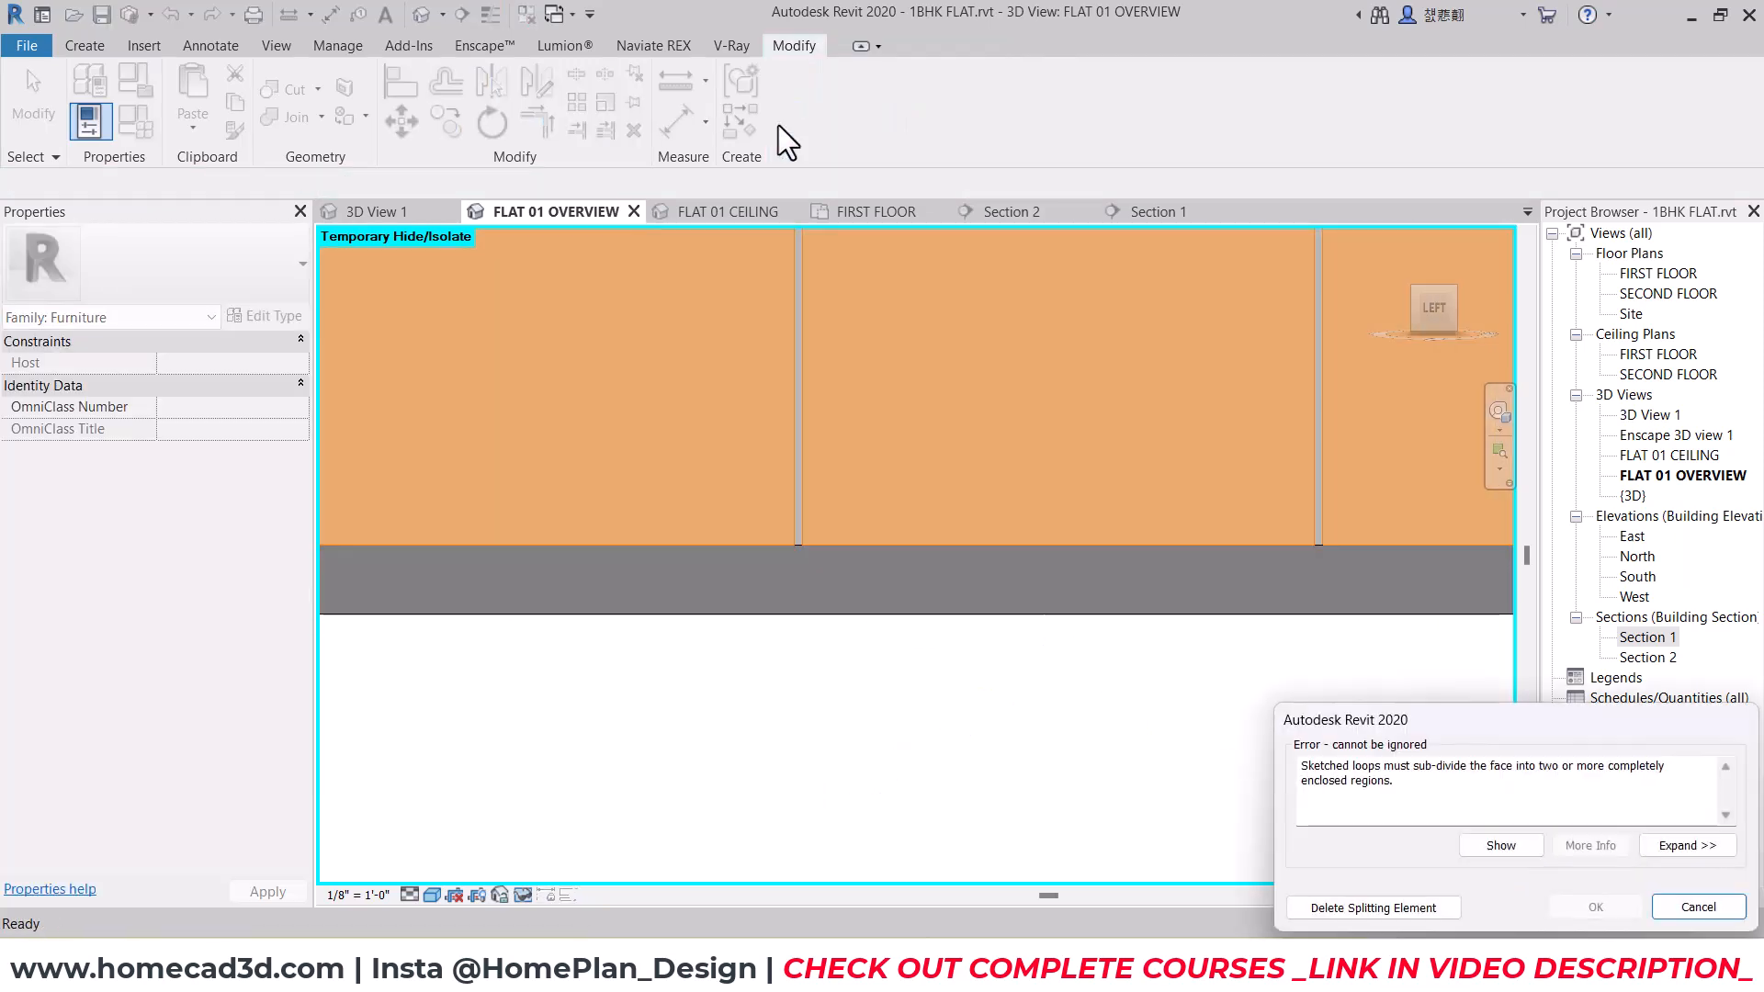
Step: Delete the boundary line at the middle door's bottom edge and try again to finish the face split
key("Escape")
left_click(1200, 547)
key("Delete")
scroll(1137, 499, "down", 3)
middle_click_drag(1138, 499, 1014, 703)
scroll(1014, 703, "down", 1)
left_click(798, 124)
key("Escape")
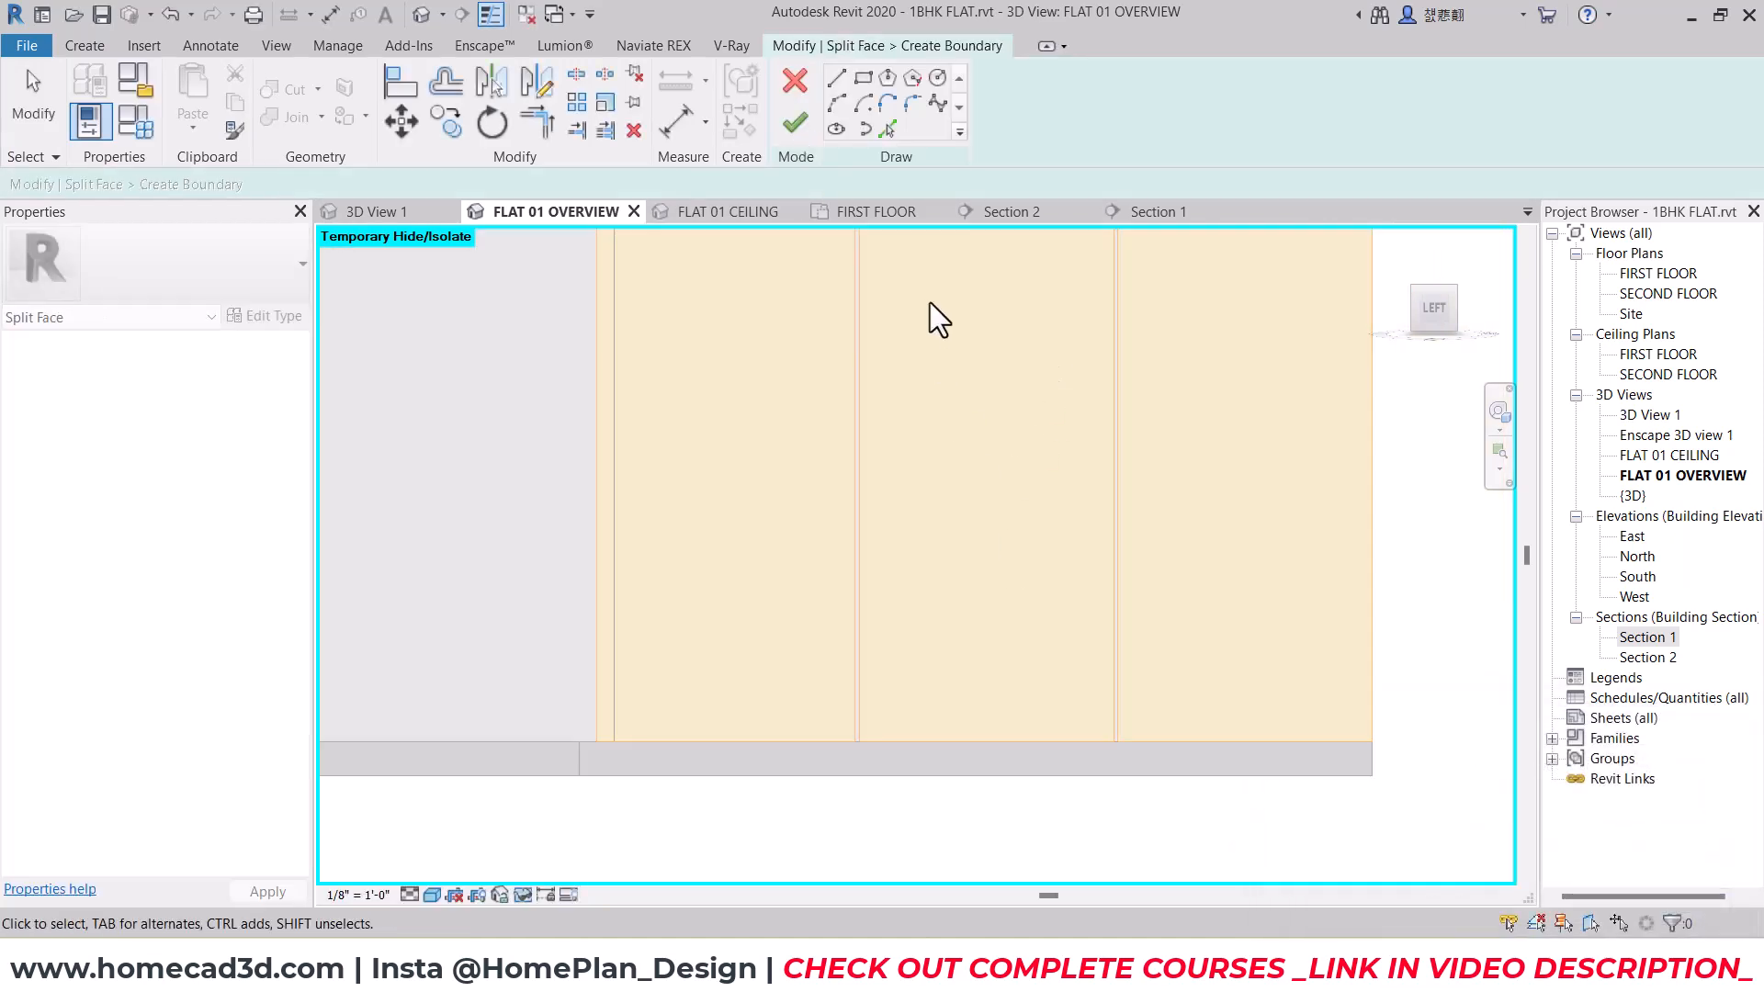
Step: Delete the sketched boundary line along the top edge of the middle door panel from the split face sketch
middle_click_drag(929, 292, 924, 398)
left_click(925, 399)
key("Delete")
middle_click_drag(983, 548, 913, 445)
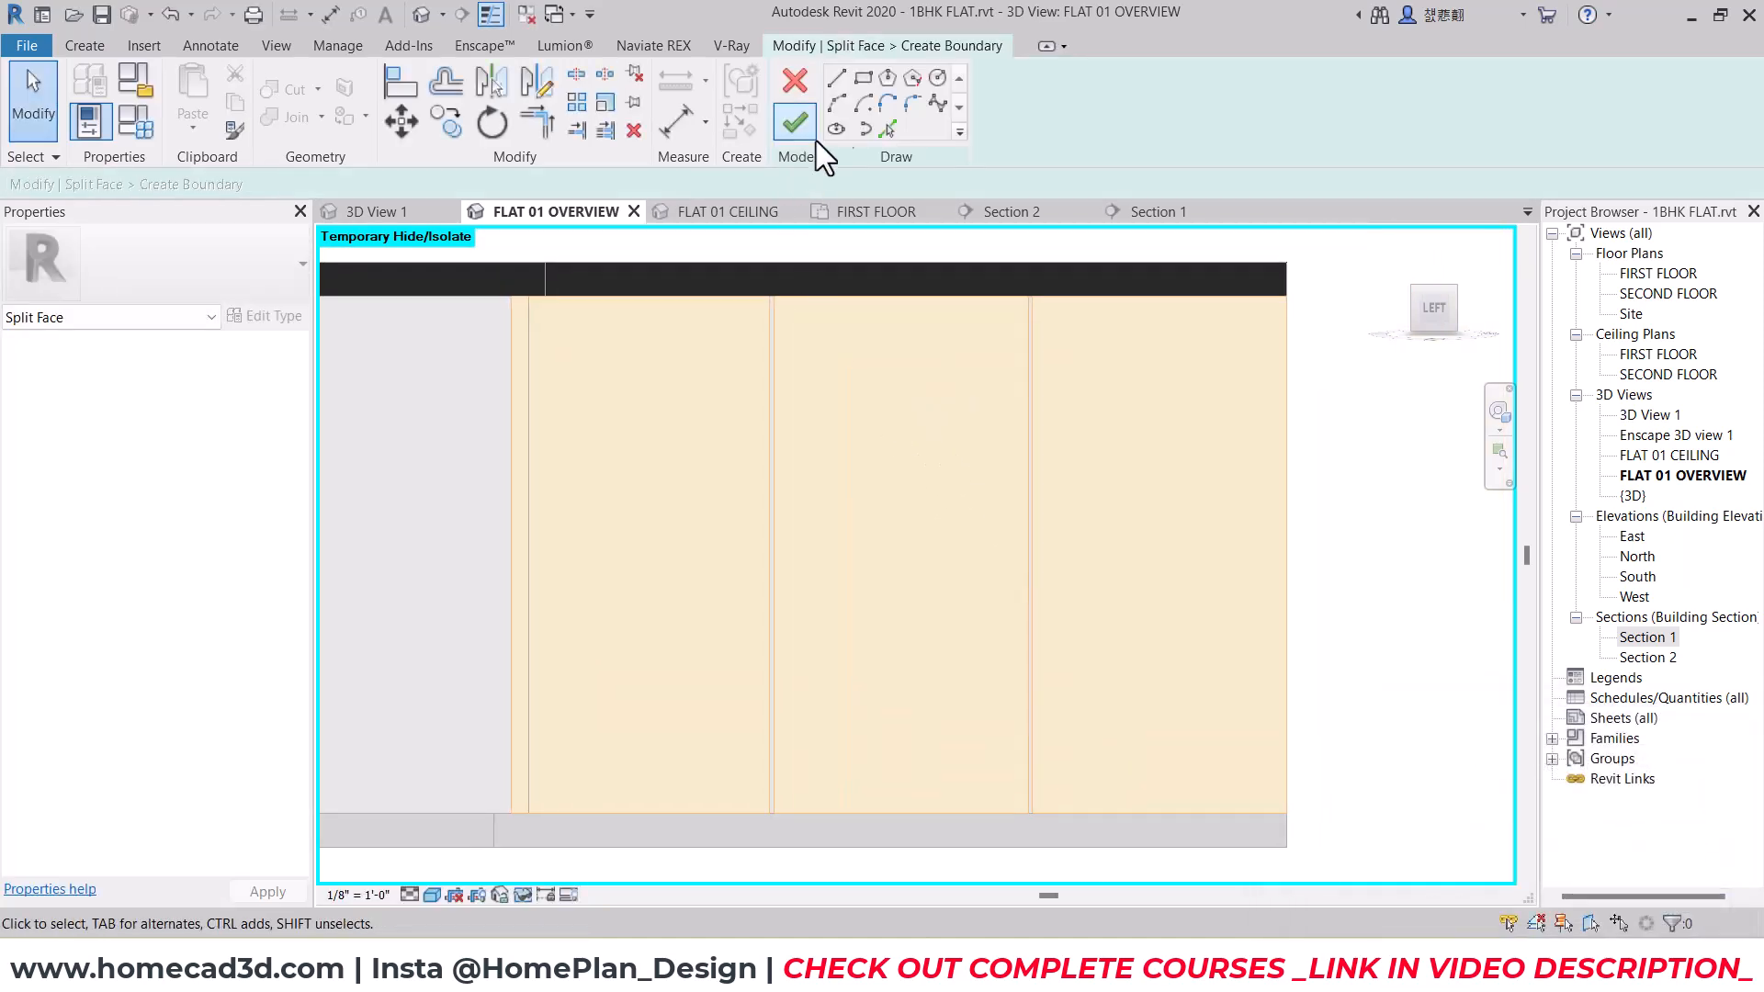
Step: Try to draw a rectangular split boundary around the middle door panel with an offset of 0.1, corner to corner
left_click(862, 81)
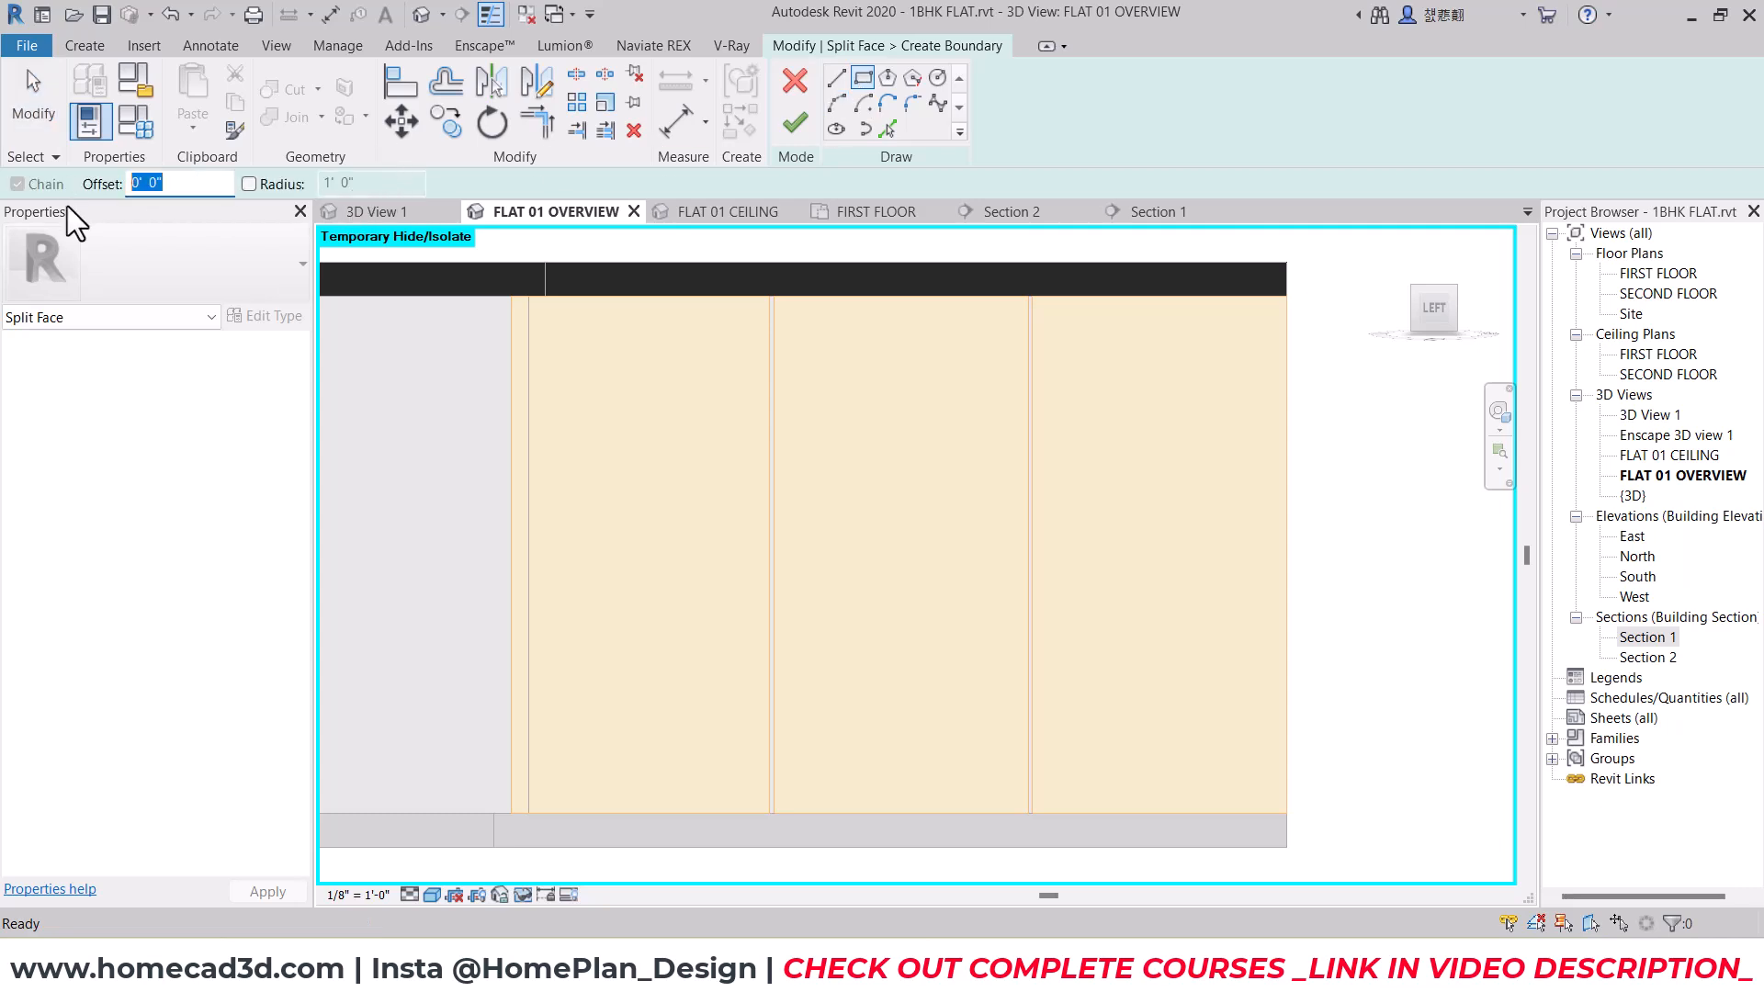
type(".")
key("BackSpace")
type("0.1")
scroll(776, 294, "up", 3)
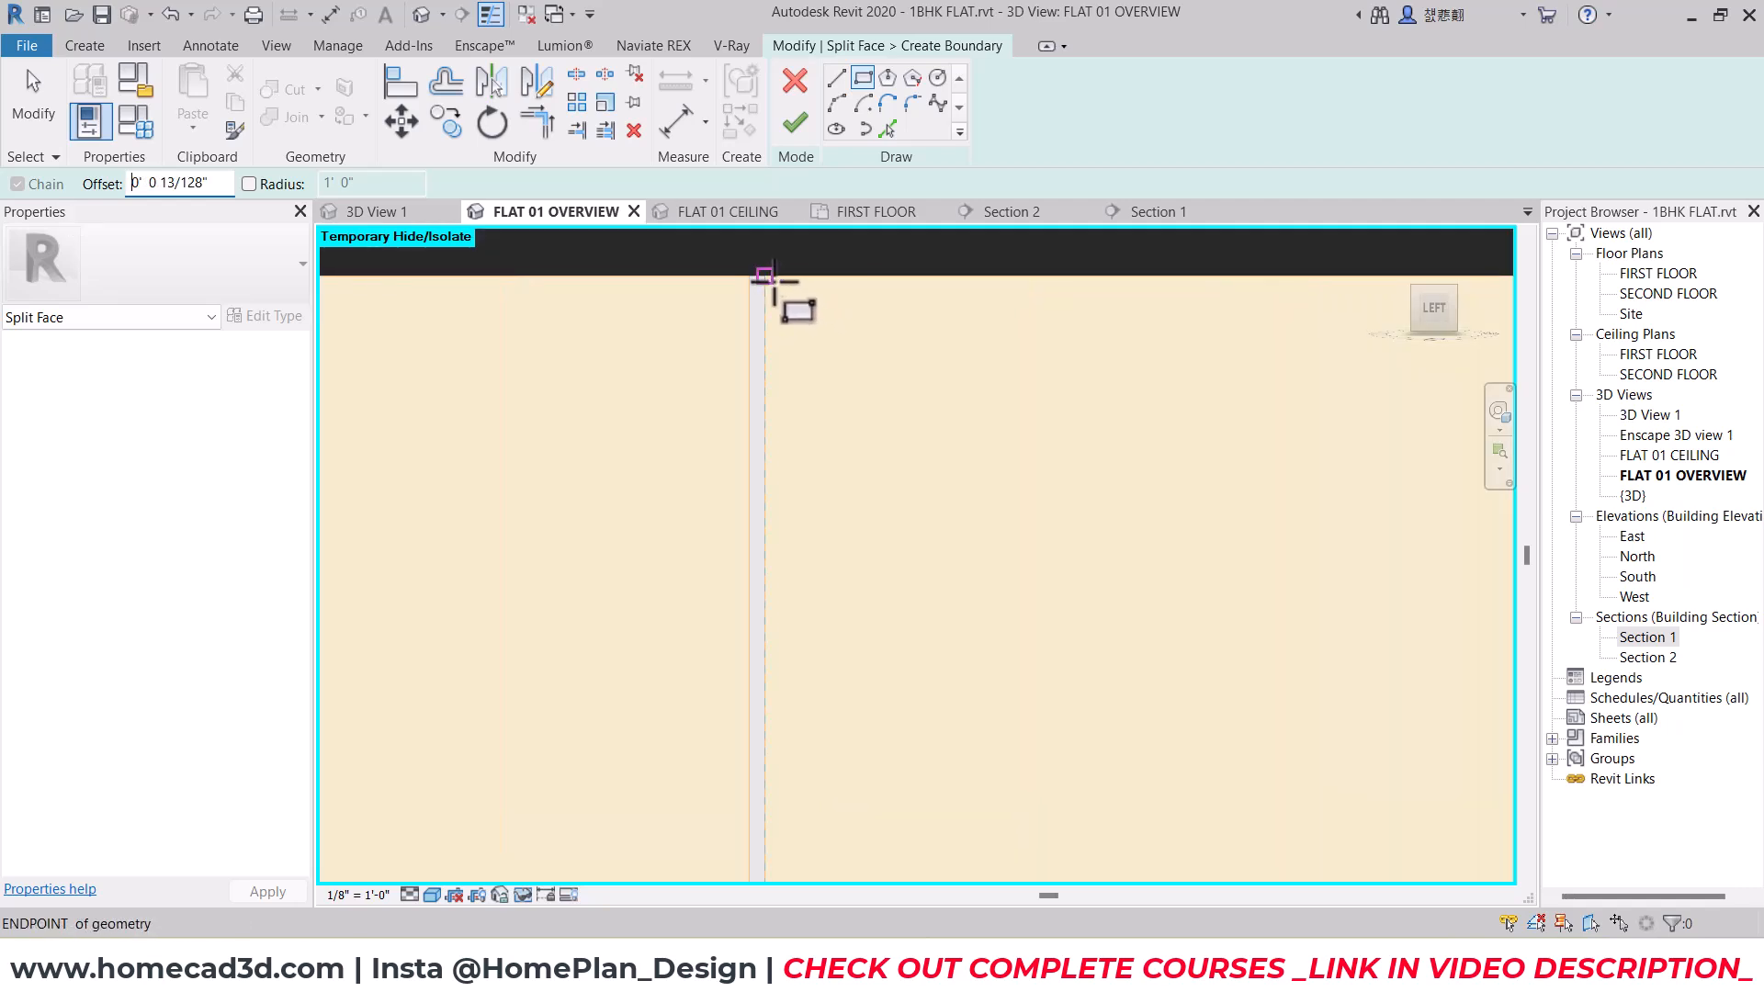
left_click(770, 279)
scroll(919, 515, "down", 3)
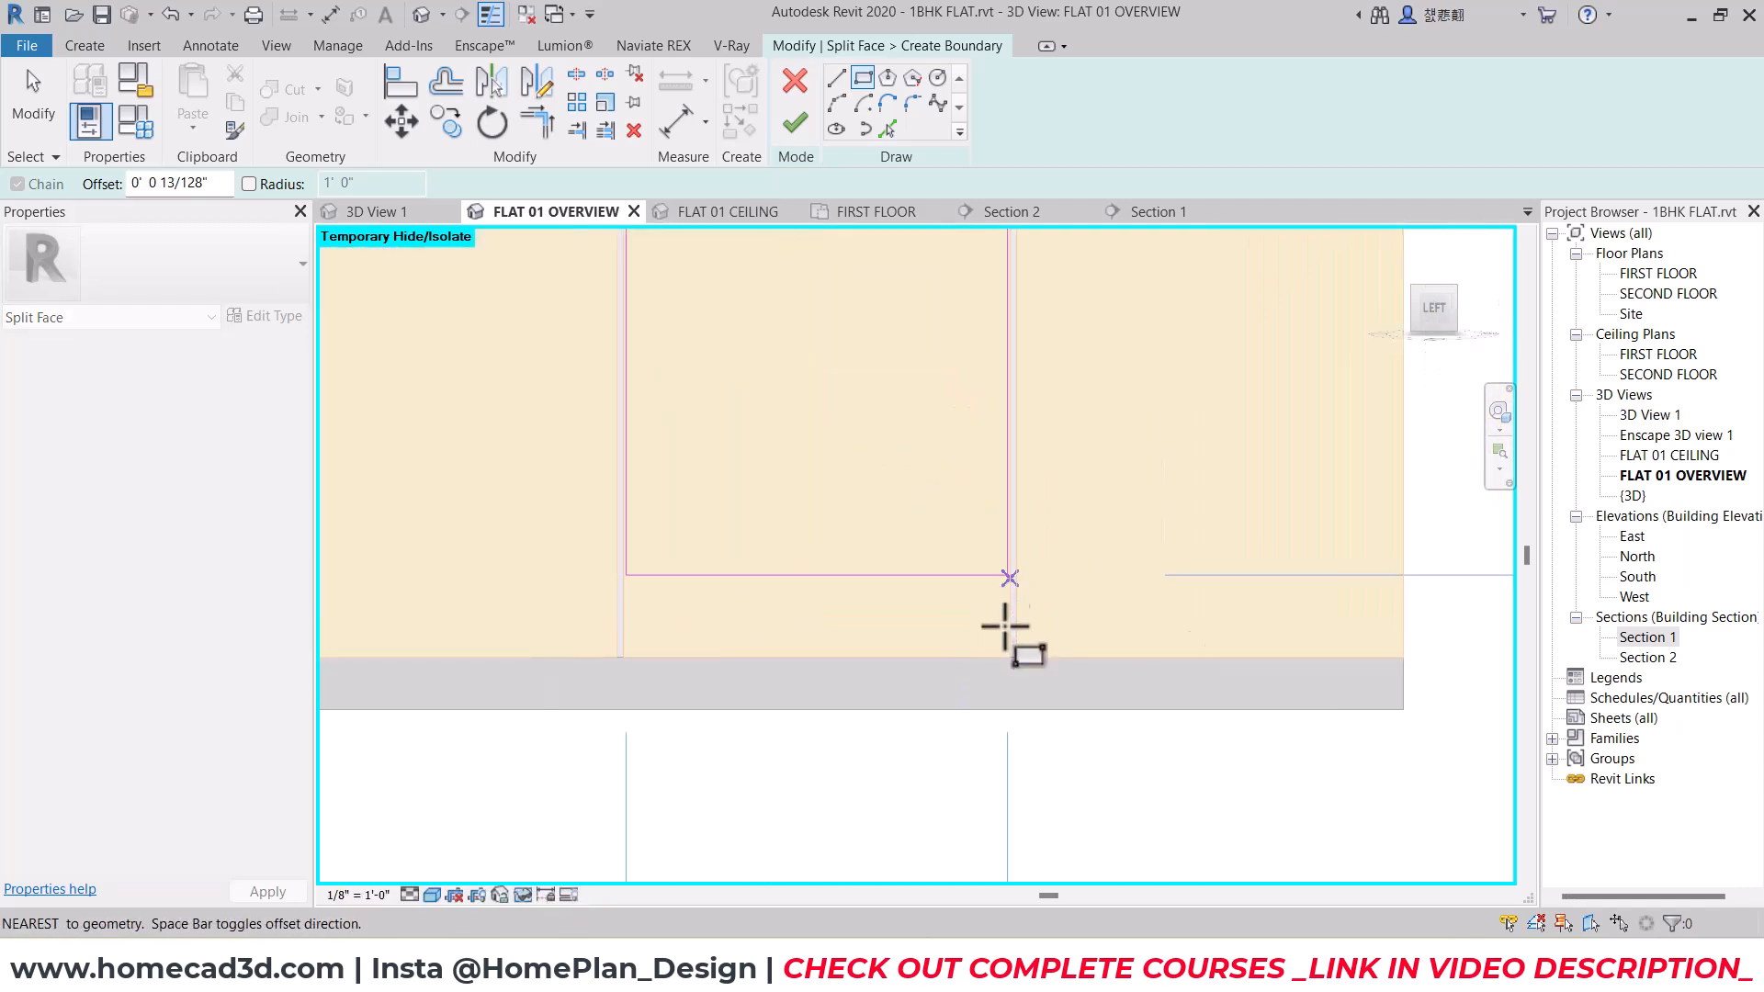
scroll(1011, 625, "up", 4)
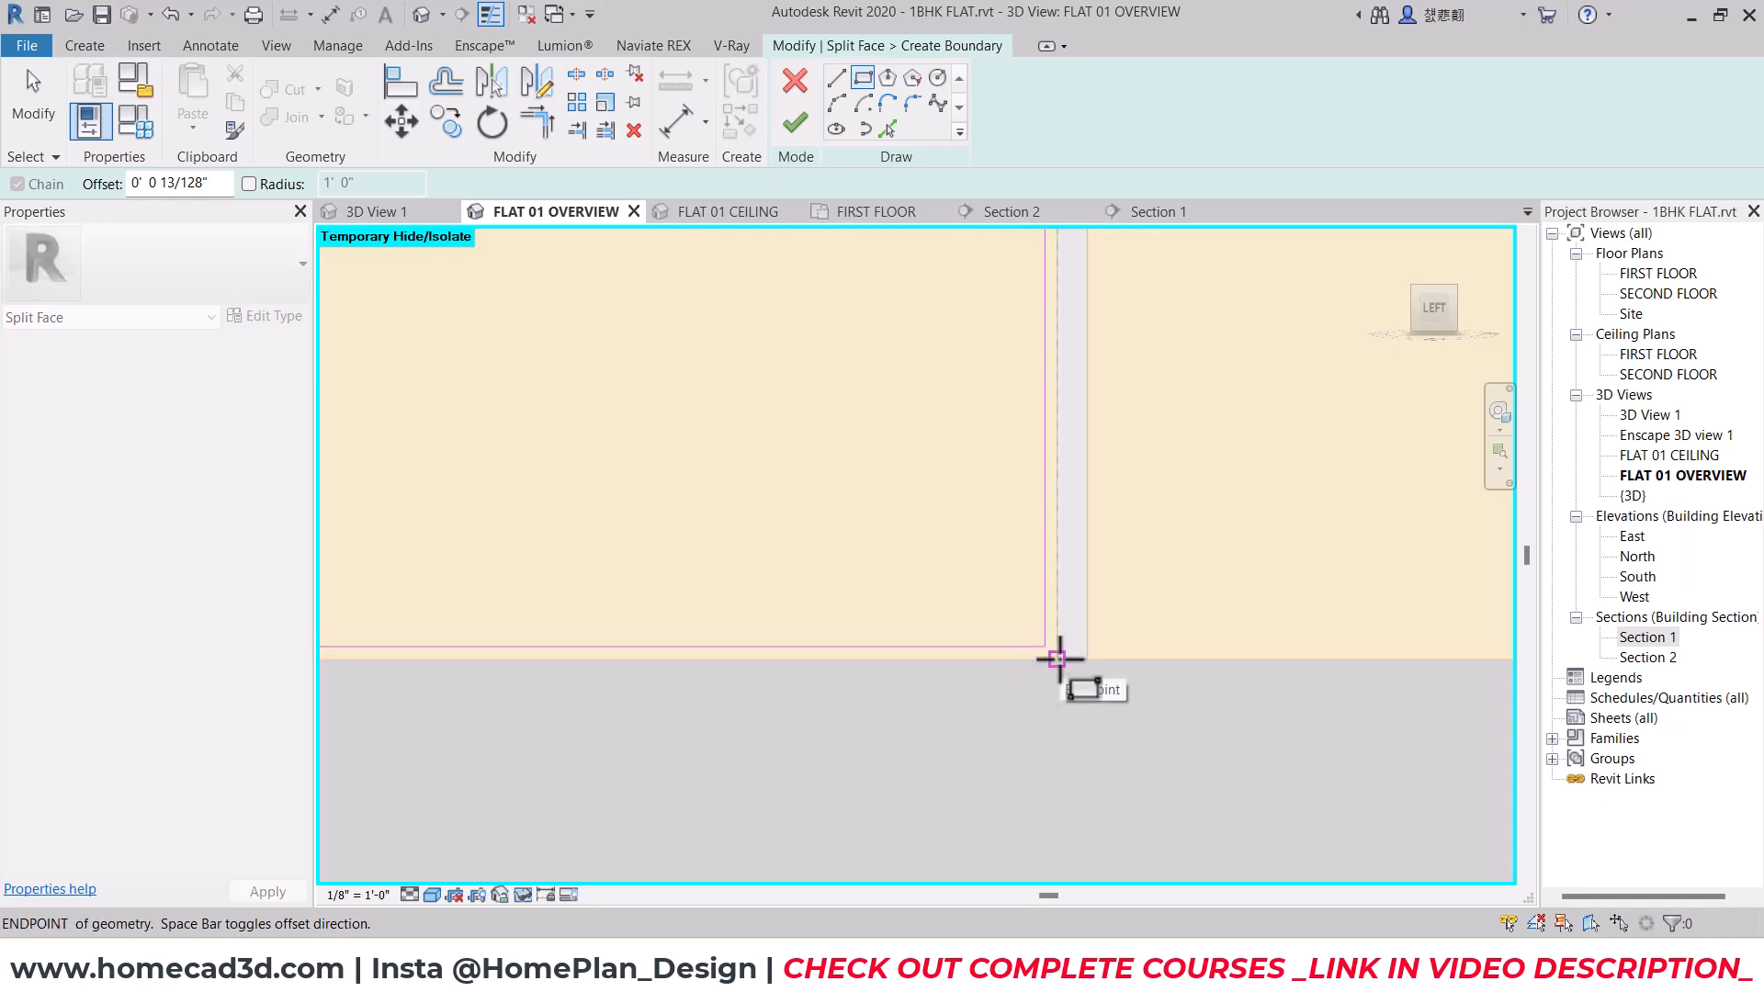
left_click(1058, 657)
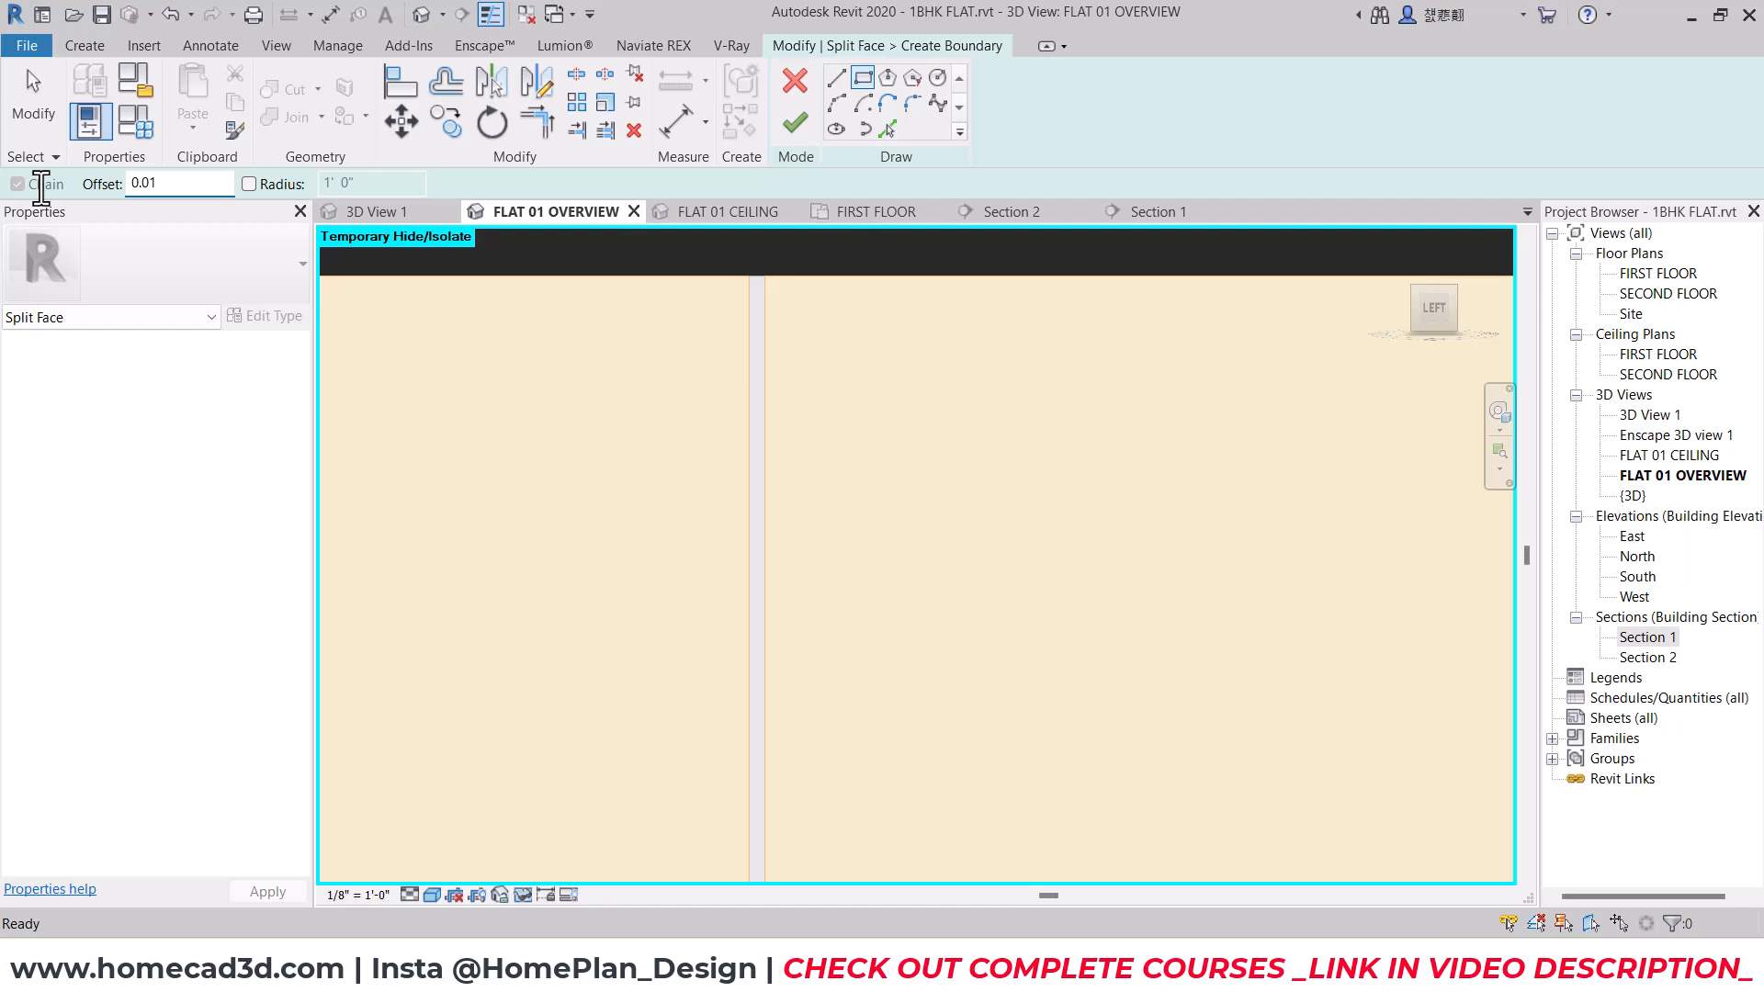
Step: Split the middle door face with a rectangle drawn corner to corner at a 0.01 offset, and finish the boundary
scroll(797, 556, "down", 2)
middle_click_drag(833, 568, 826, 620)
scroll(789, 464, "up", 3)
left_click(756, 379)
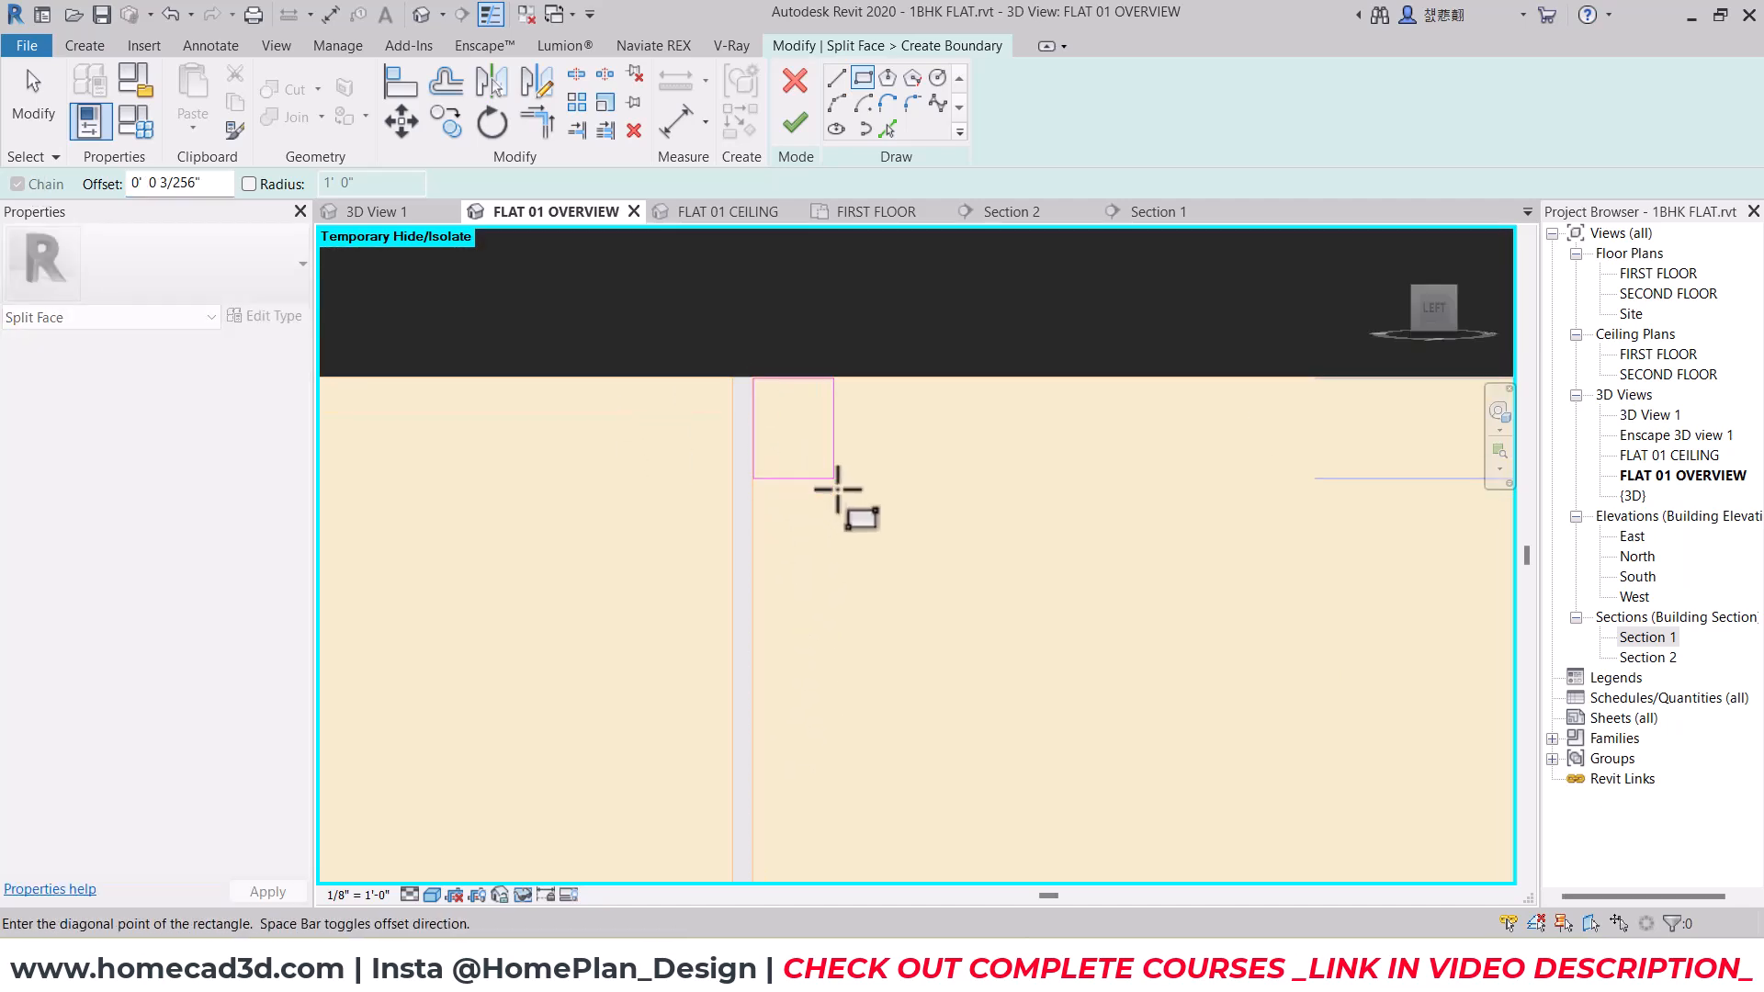
scroll(915, 542, "down", 2)
scroll(921, 551, "down", 2)
middle_click_drag(1043, 708, 983, 395)
scroll(994, 588, "up", 8)
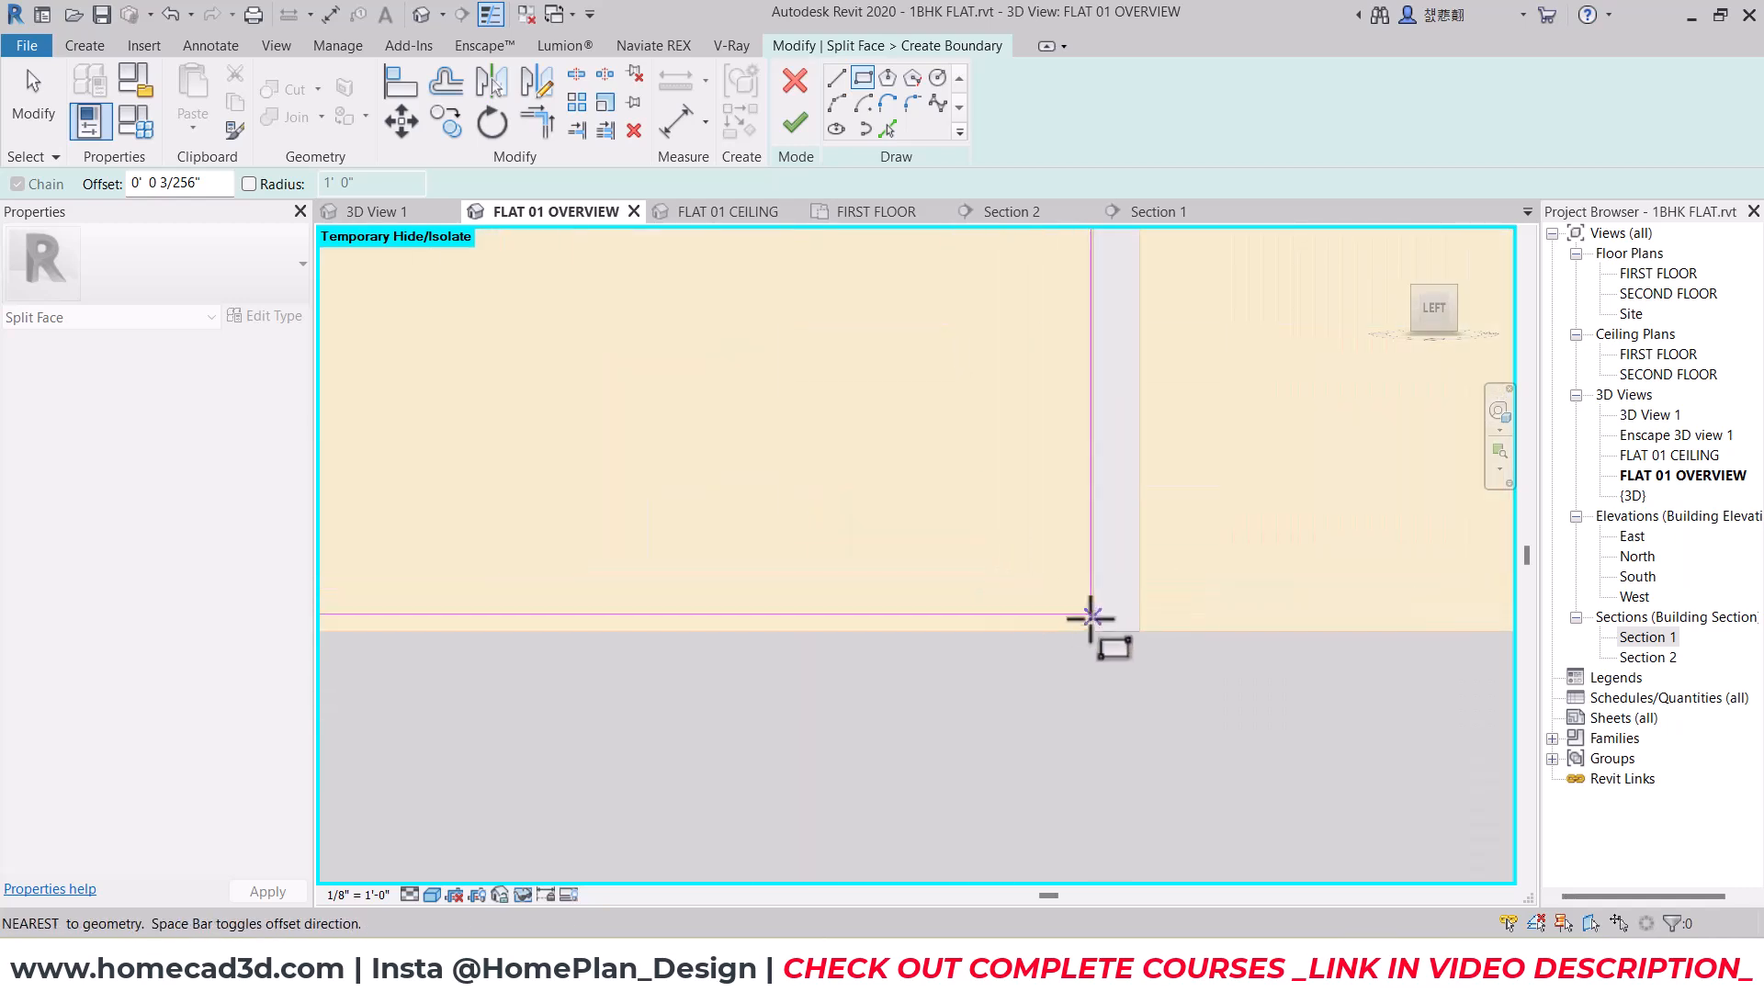
left_click(1092, 631)
left_click(796, 124)
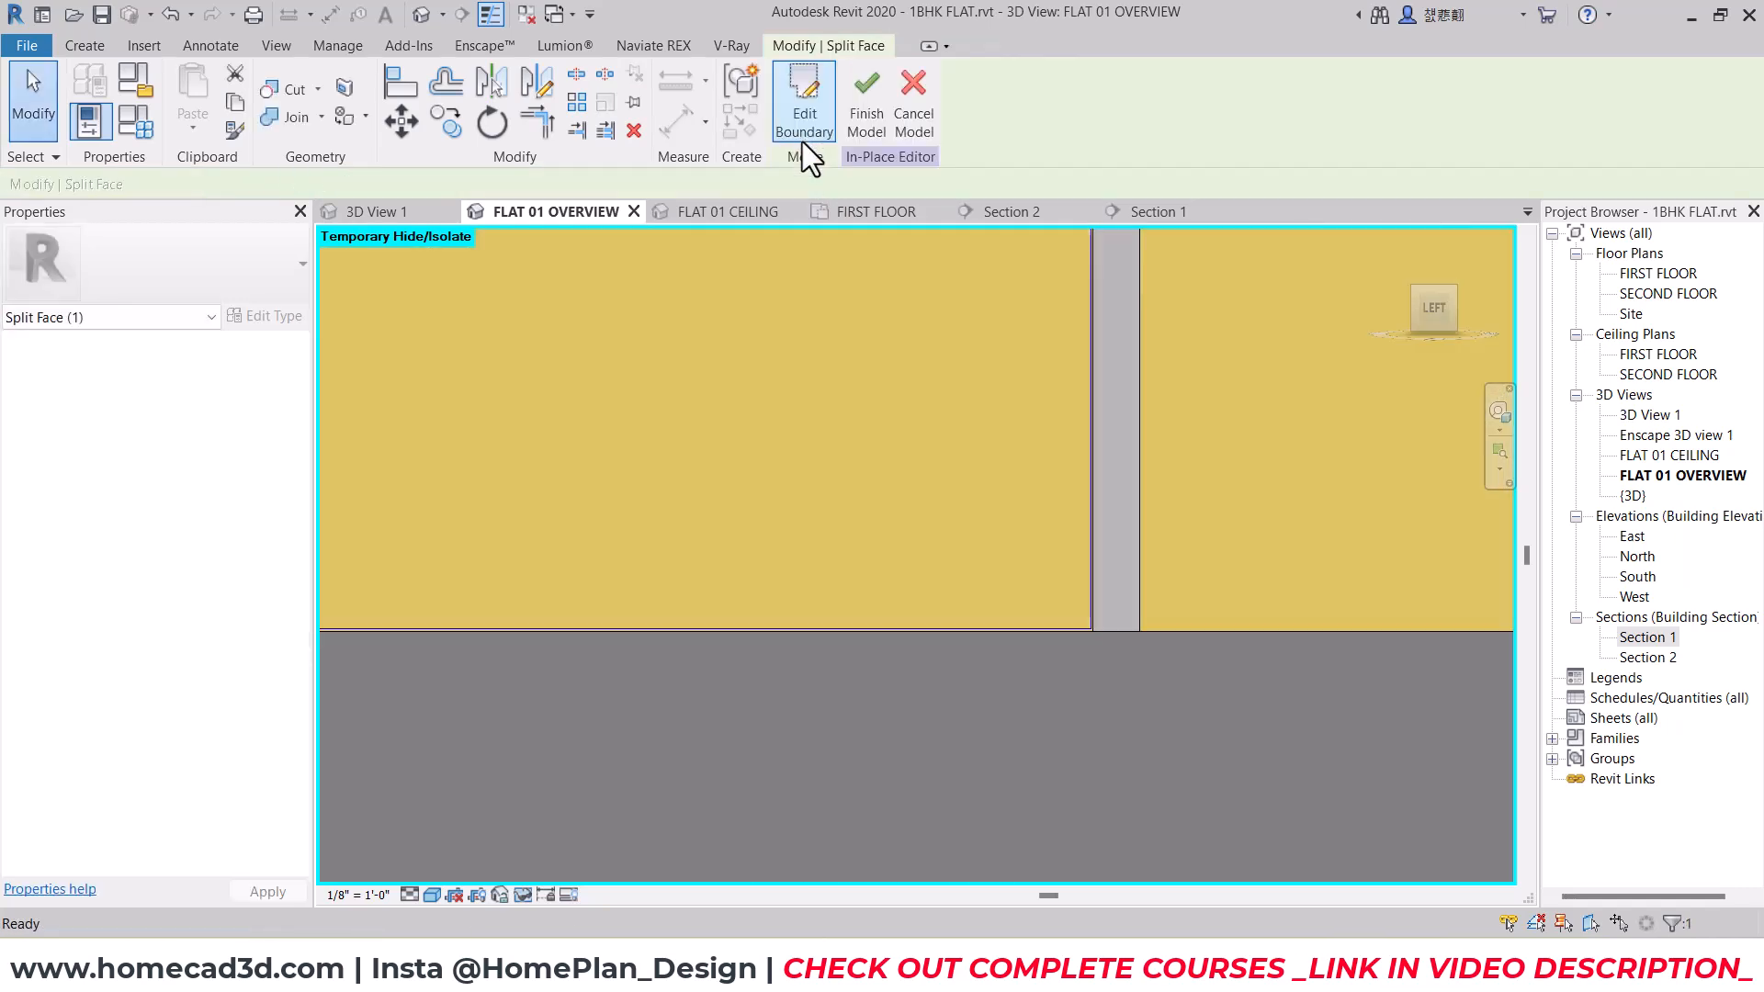
Step: Paint the middle door's split region with the kitchen cabinet gray(1) material
scroll(965, 624, "down", 5)
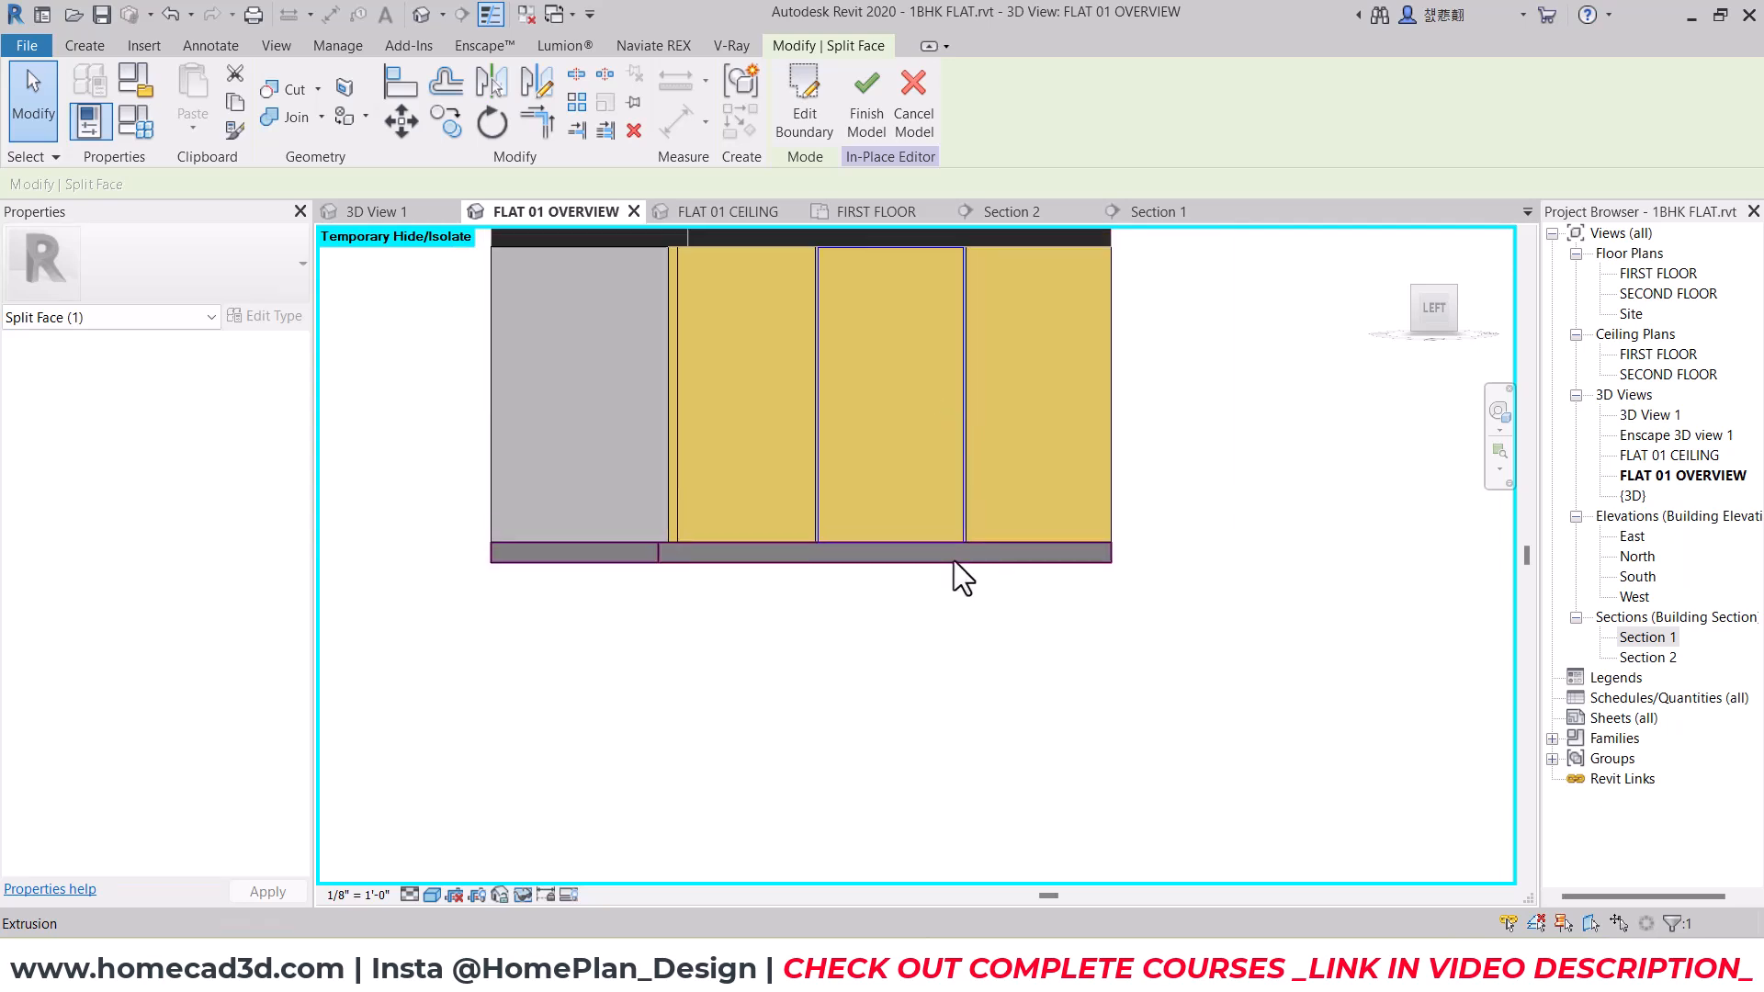
key("Escape")
key("p")
key("t")
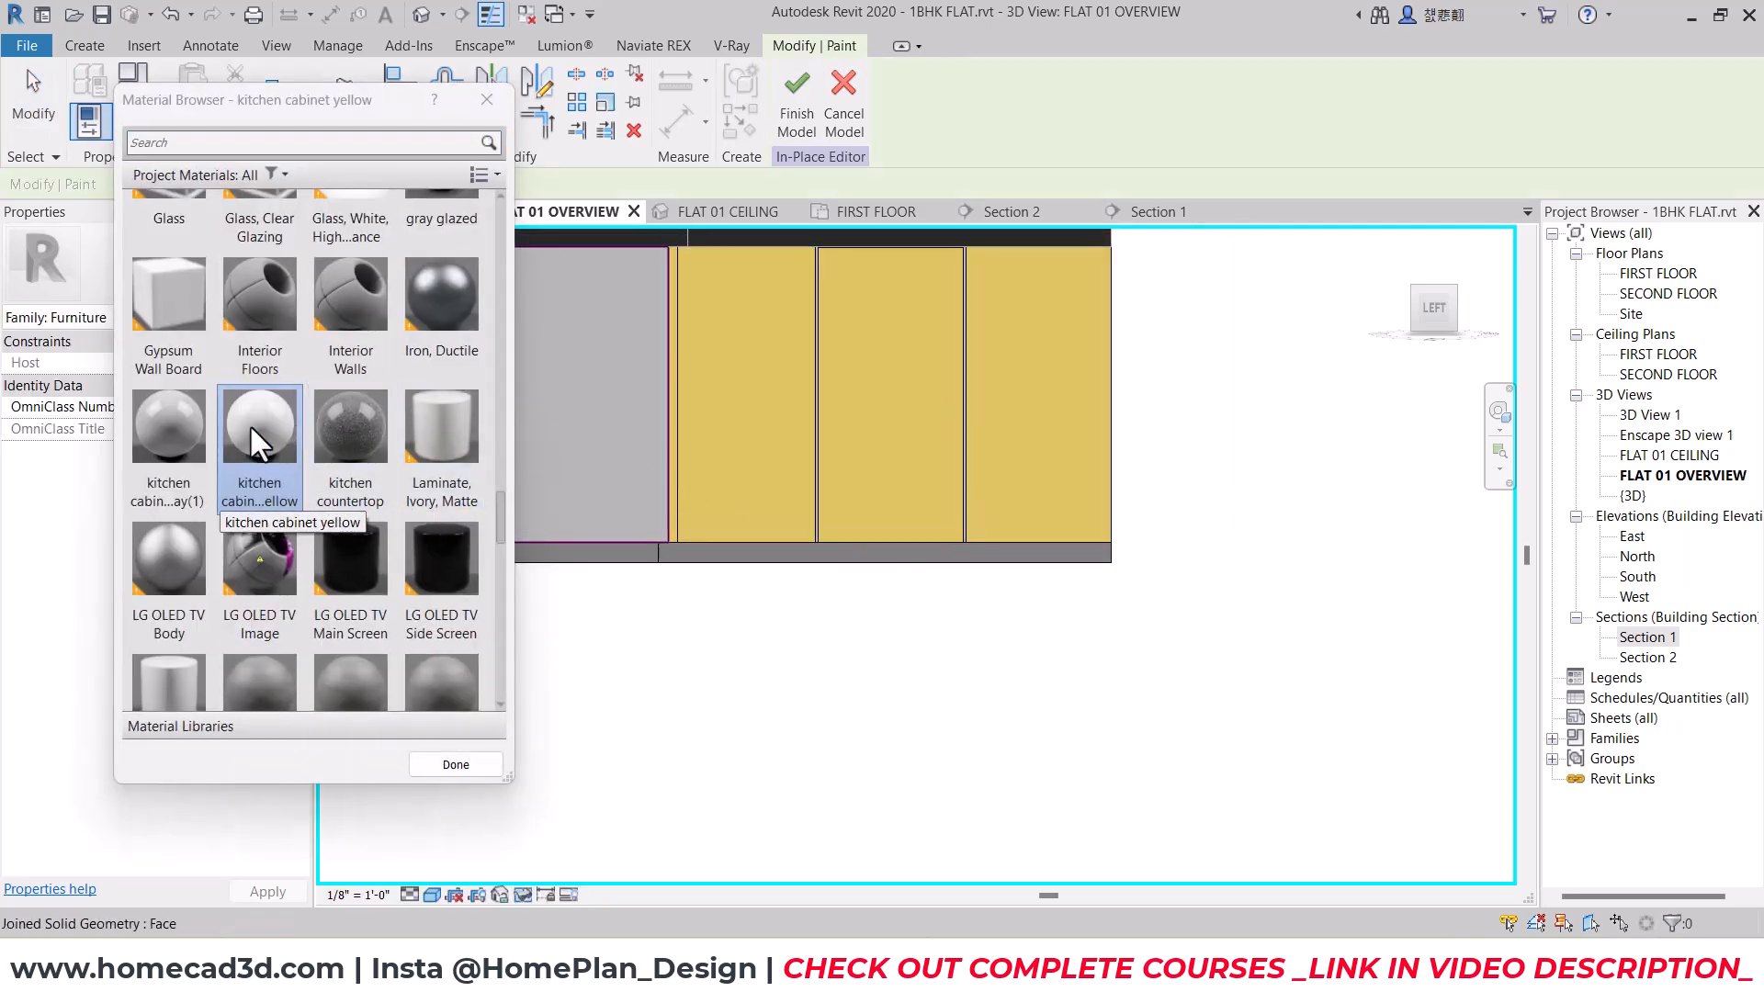
left_click(878, 391)
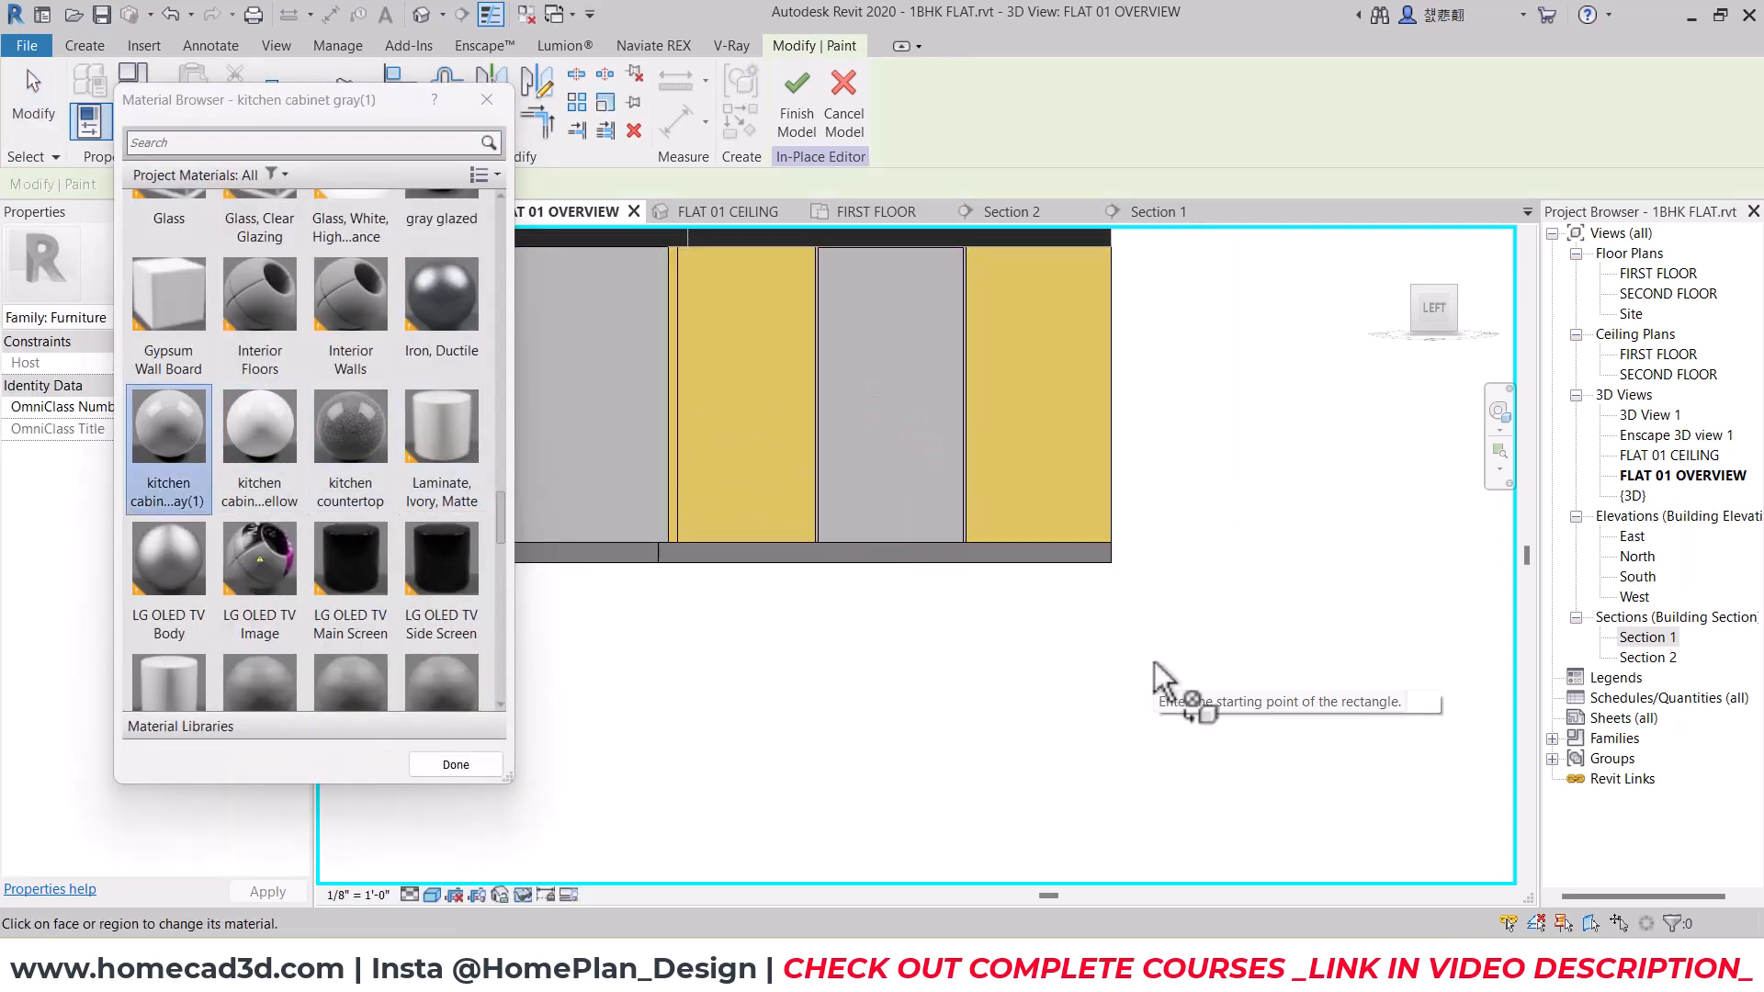
key("Escape")
mouse_move(1098, 561)
middle_mouse_down("shift")
mouse_move(1051, 504)
mouse_move(886, 536)
mouse_move(893, 599)
middle_mouse_up("shift")
scroll(785, 474, "up", 2)
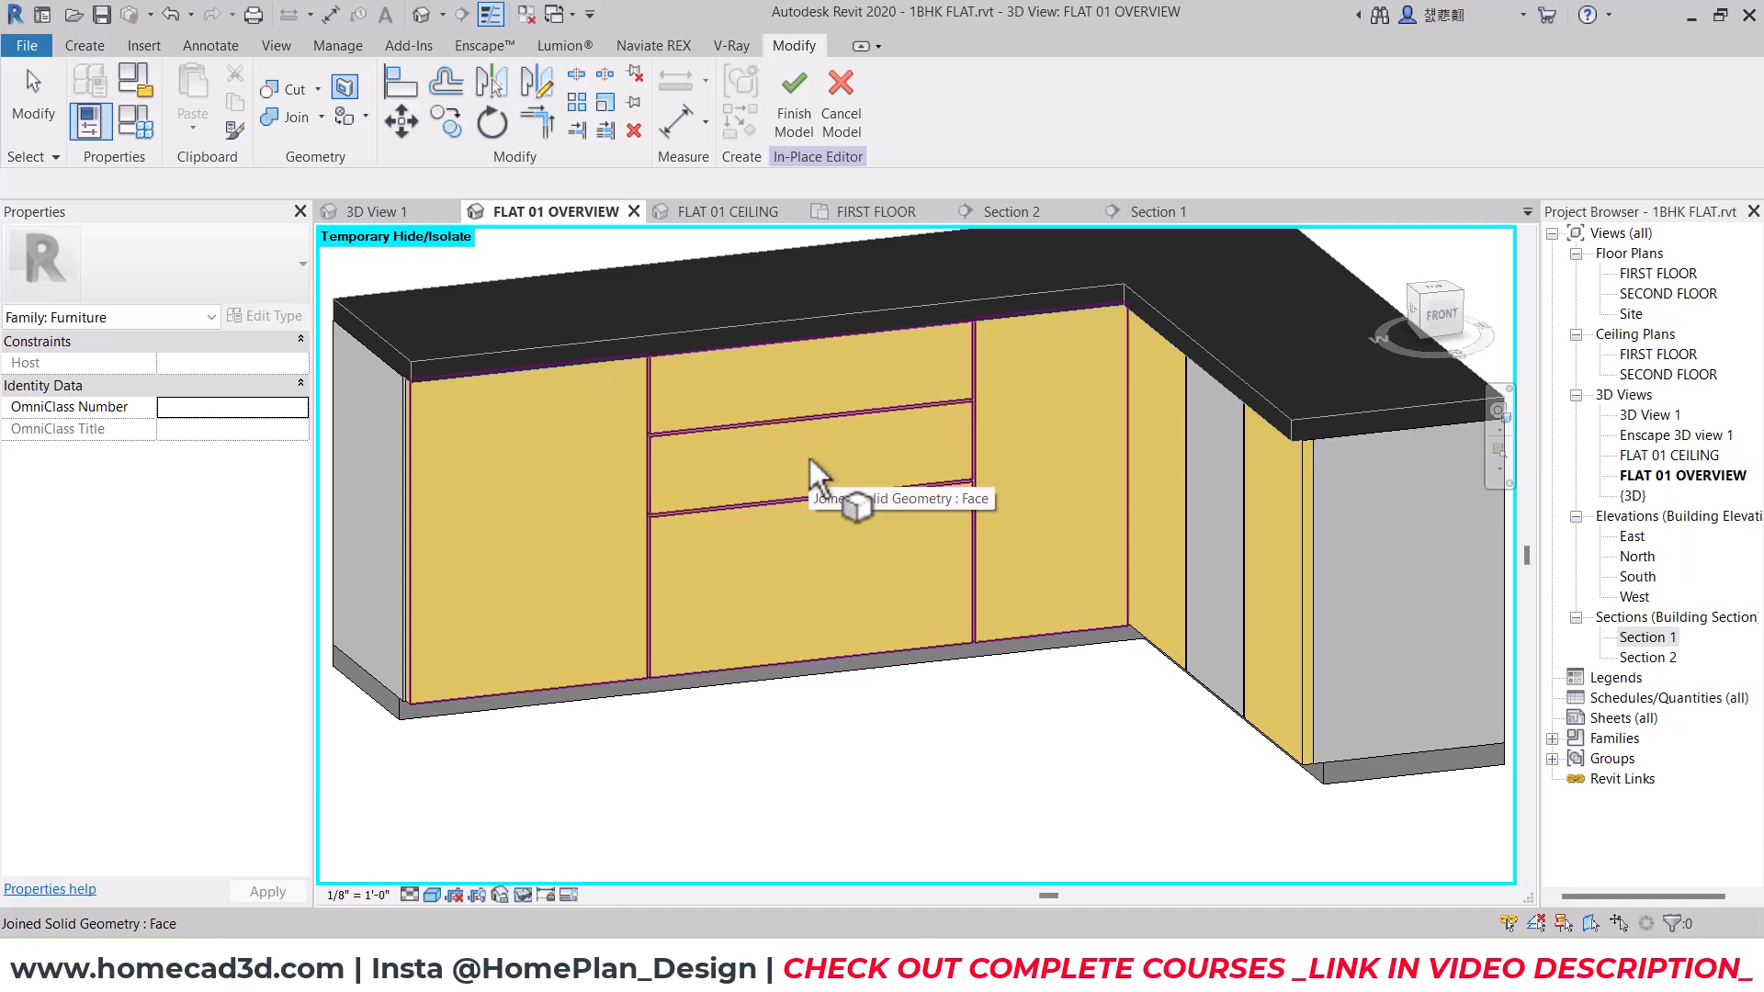
key("ctrl+2")
left_click_drag(722, 481, 753, 466)
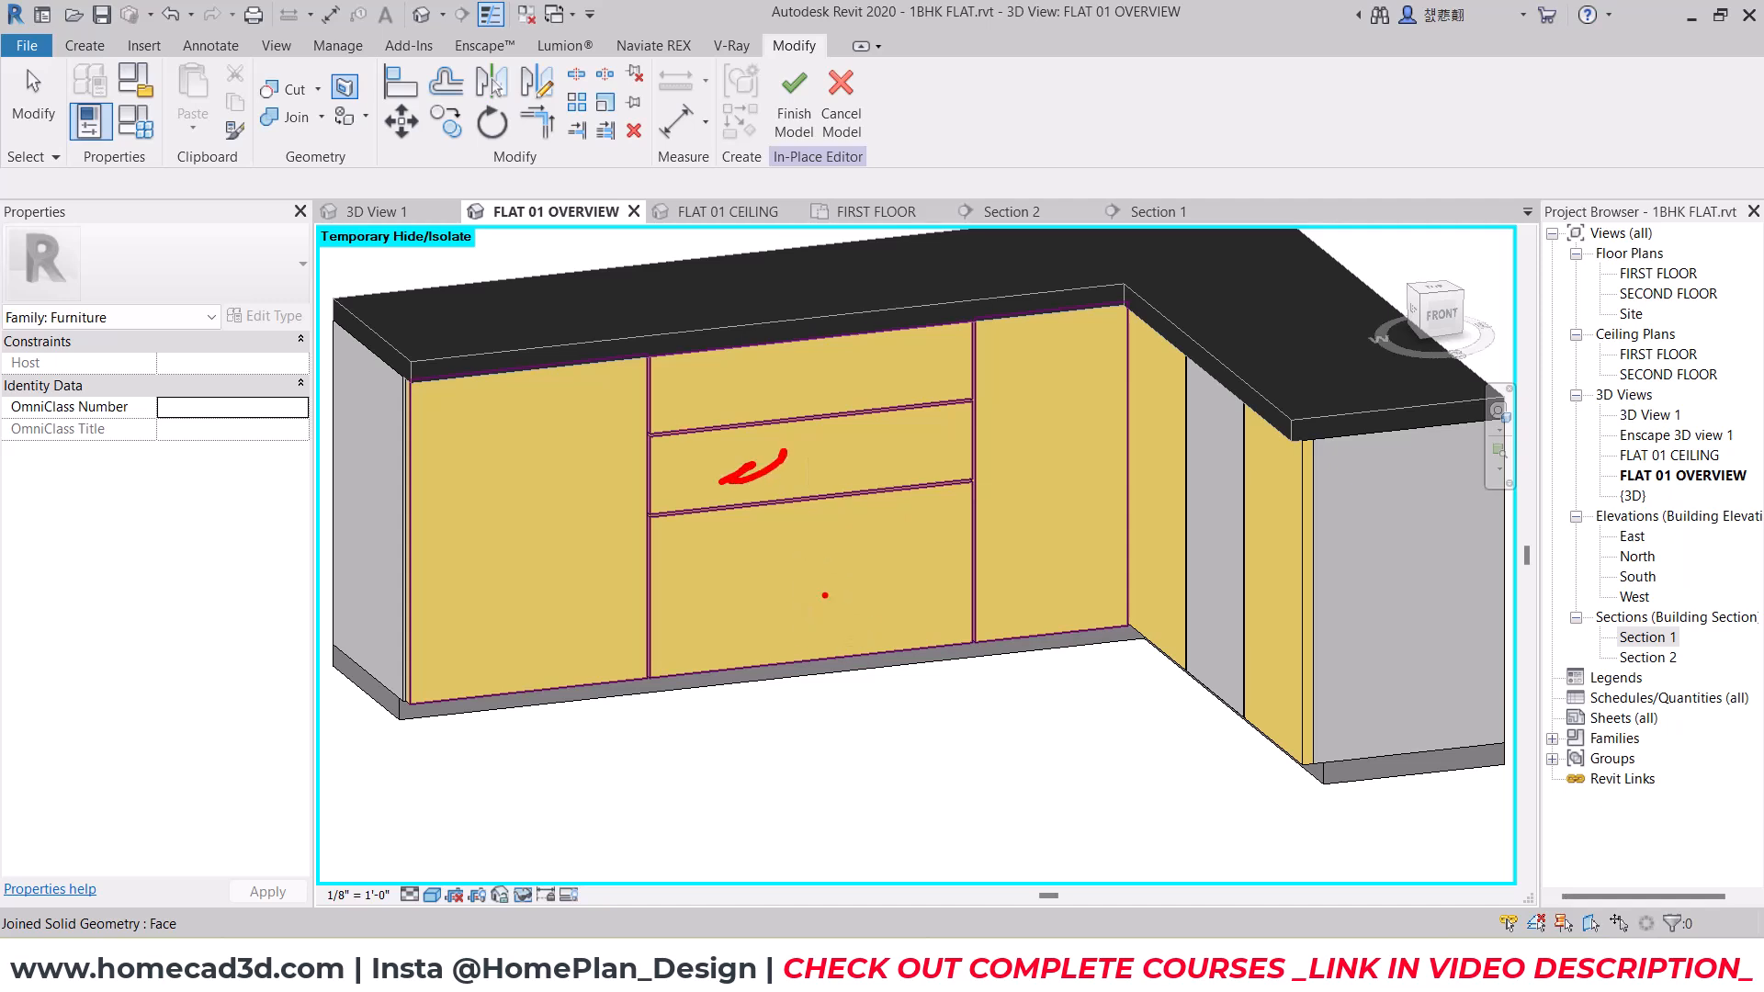
Step: Split the middle drawer front's face with a corner-to-corner rectangle at a 0.01 offset, and finish the boundary
left_click(752, 460)
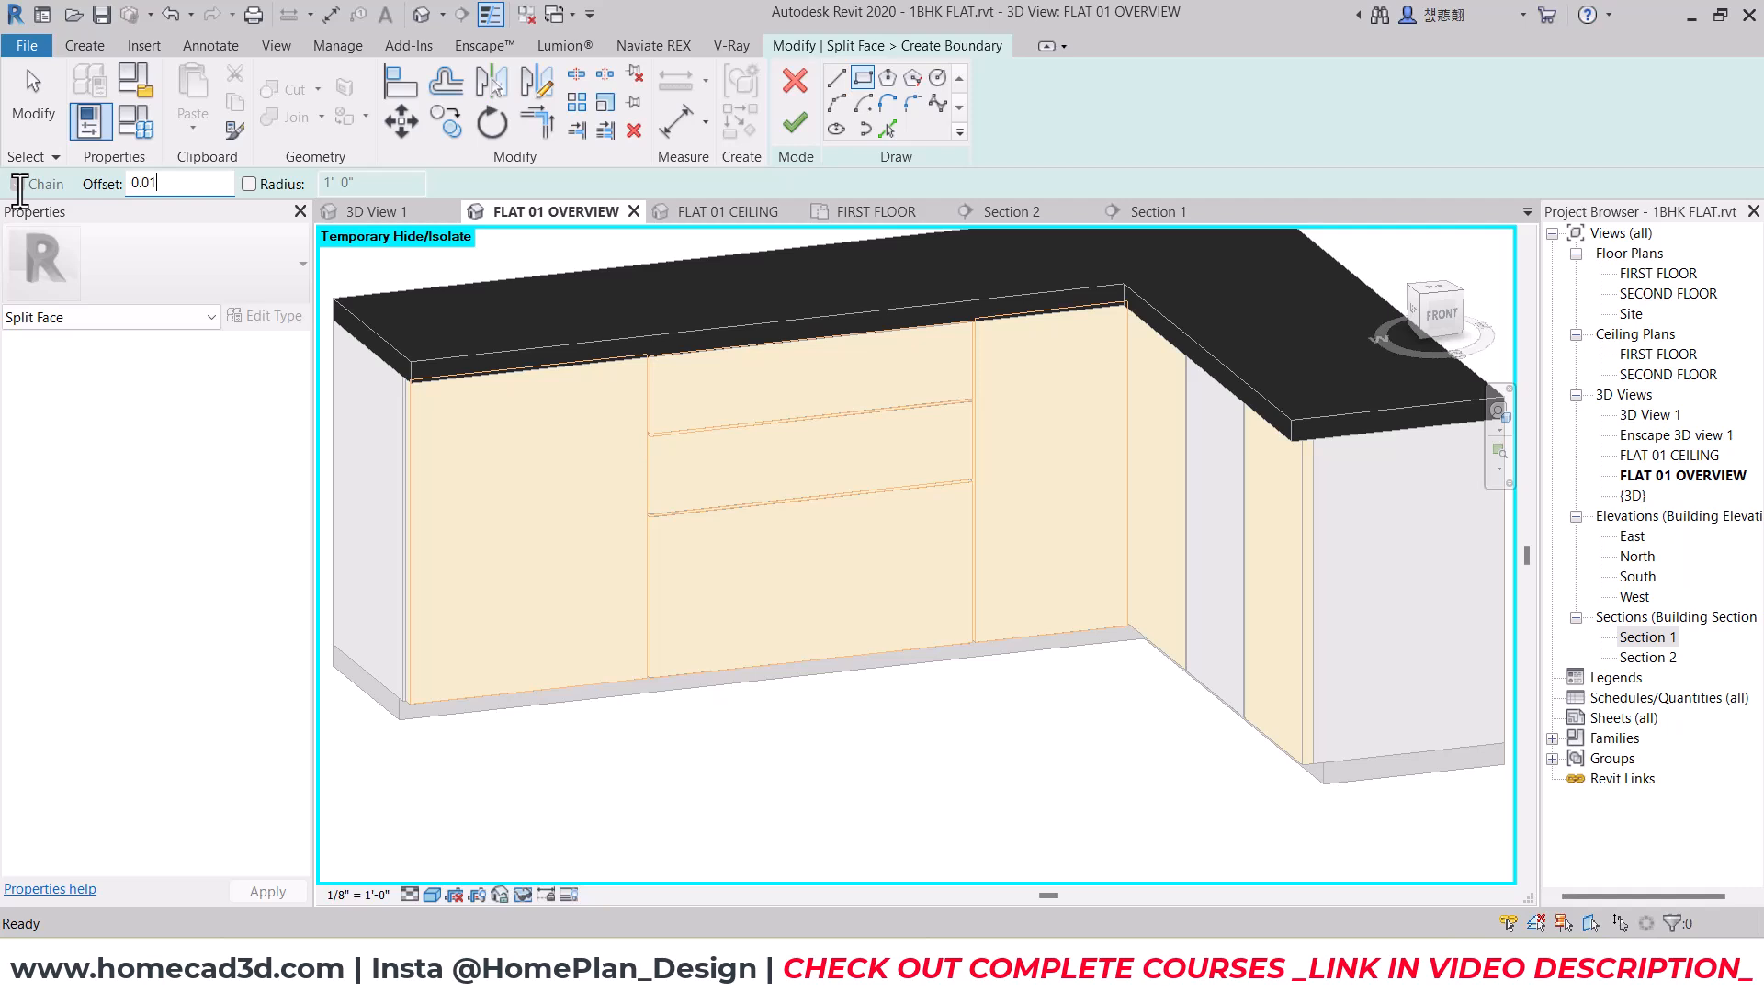
scroll(977, 422, "up", 5)
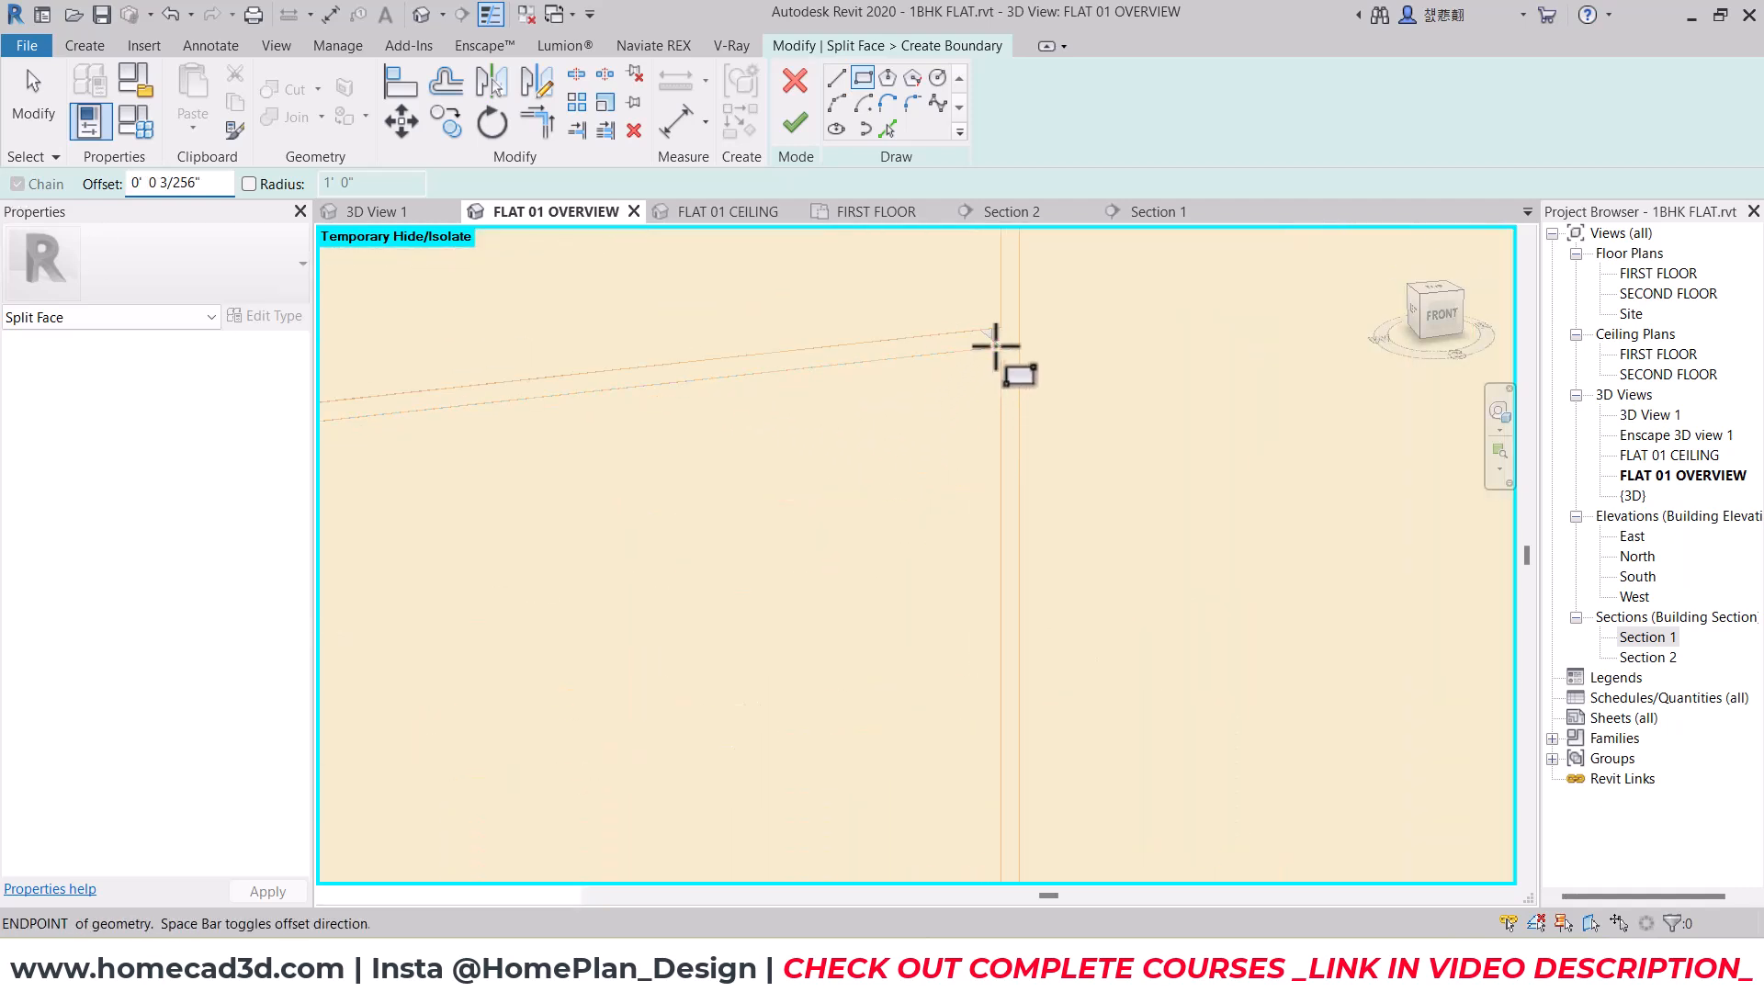
left_click(1000, 348)
scroll(854, 505, "down", 3)
scroll(634, 505, "up", 7)
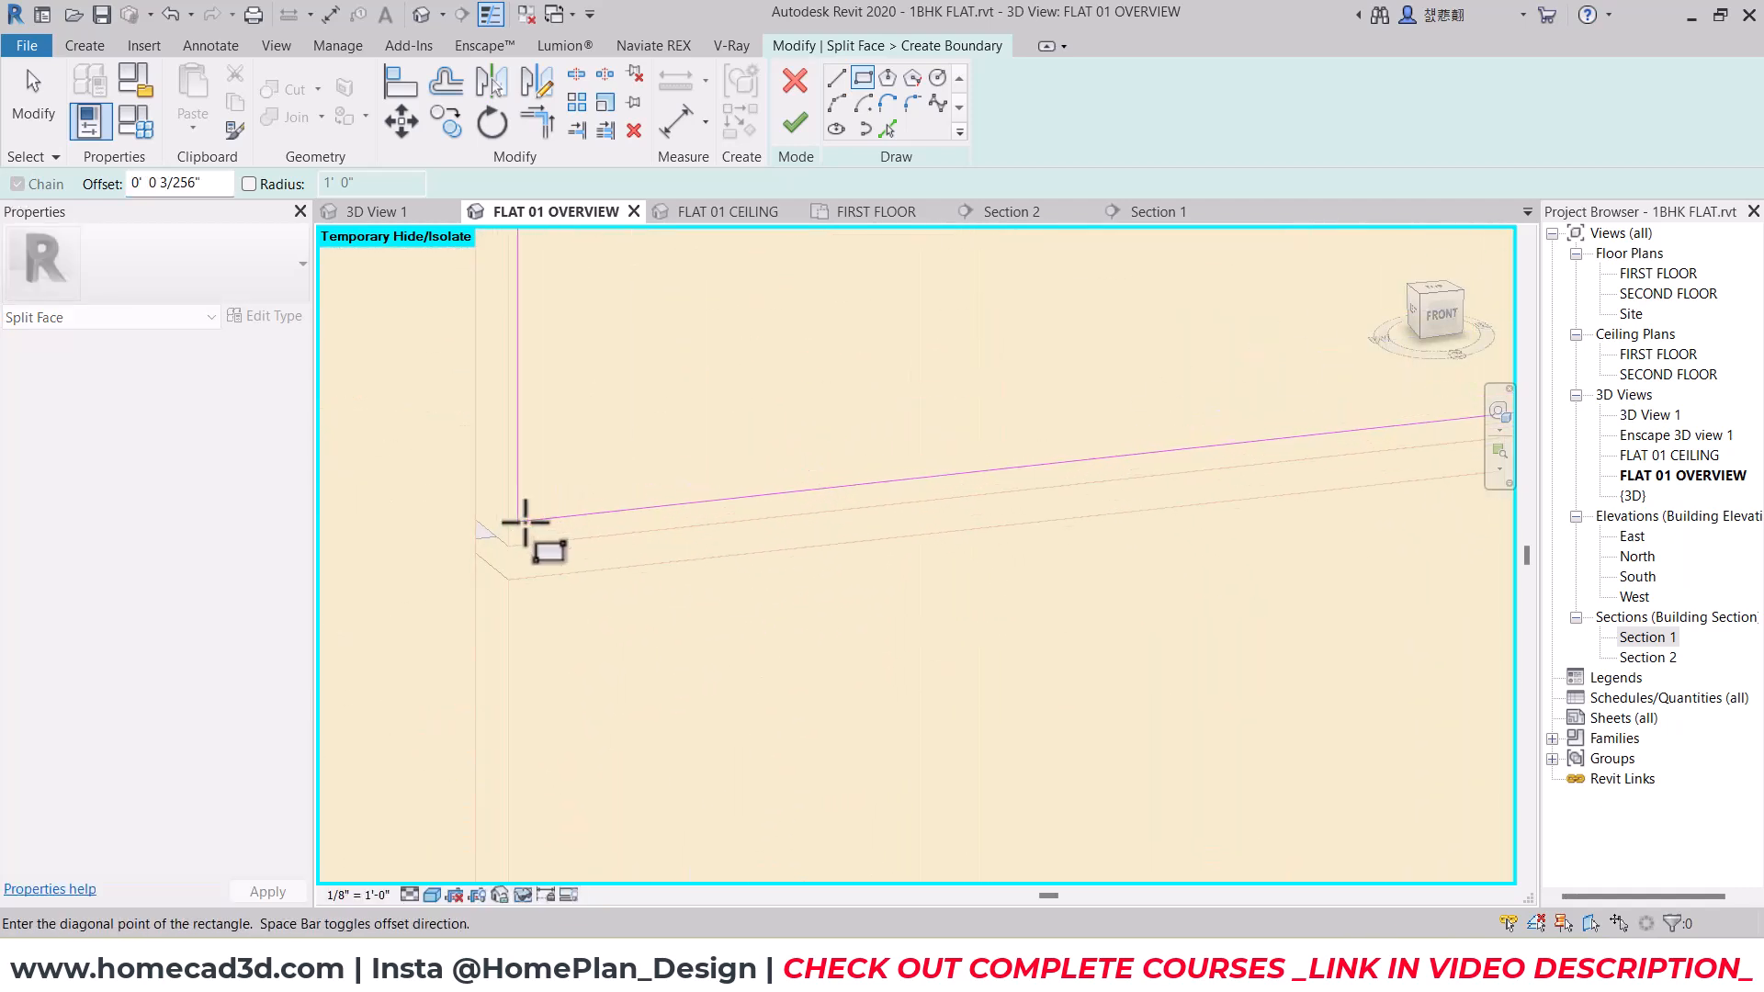
left_click(490, 582)
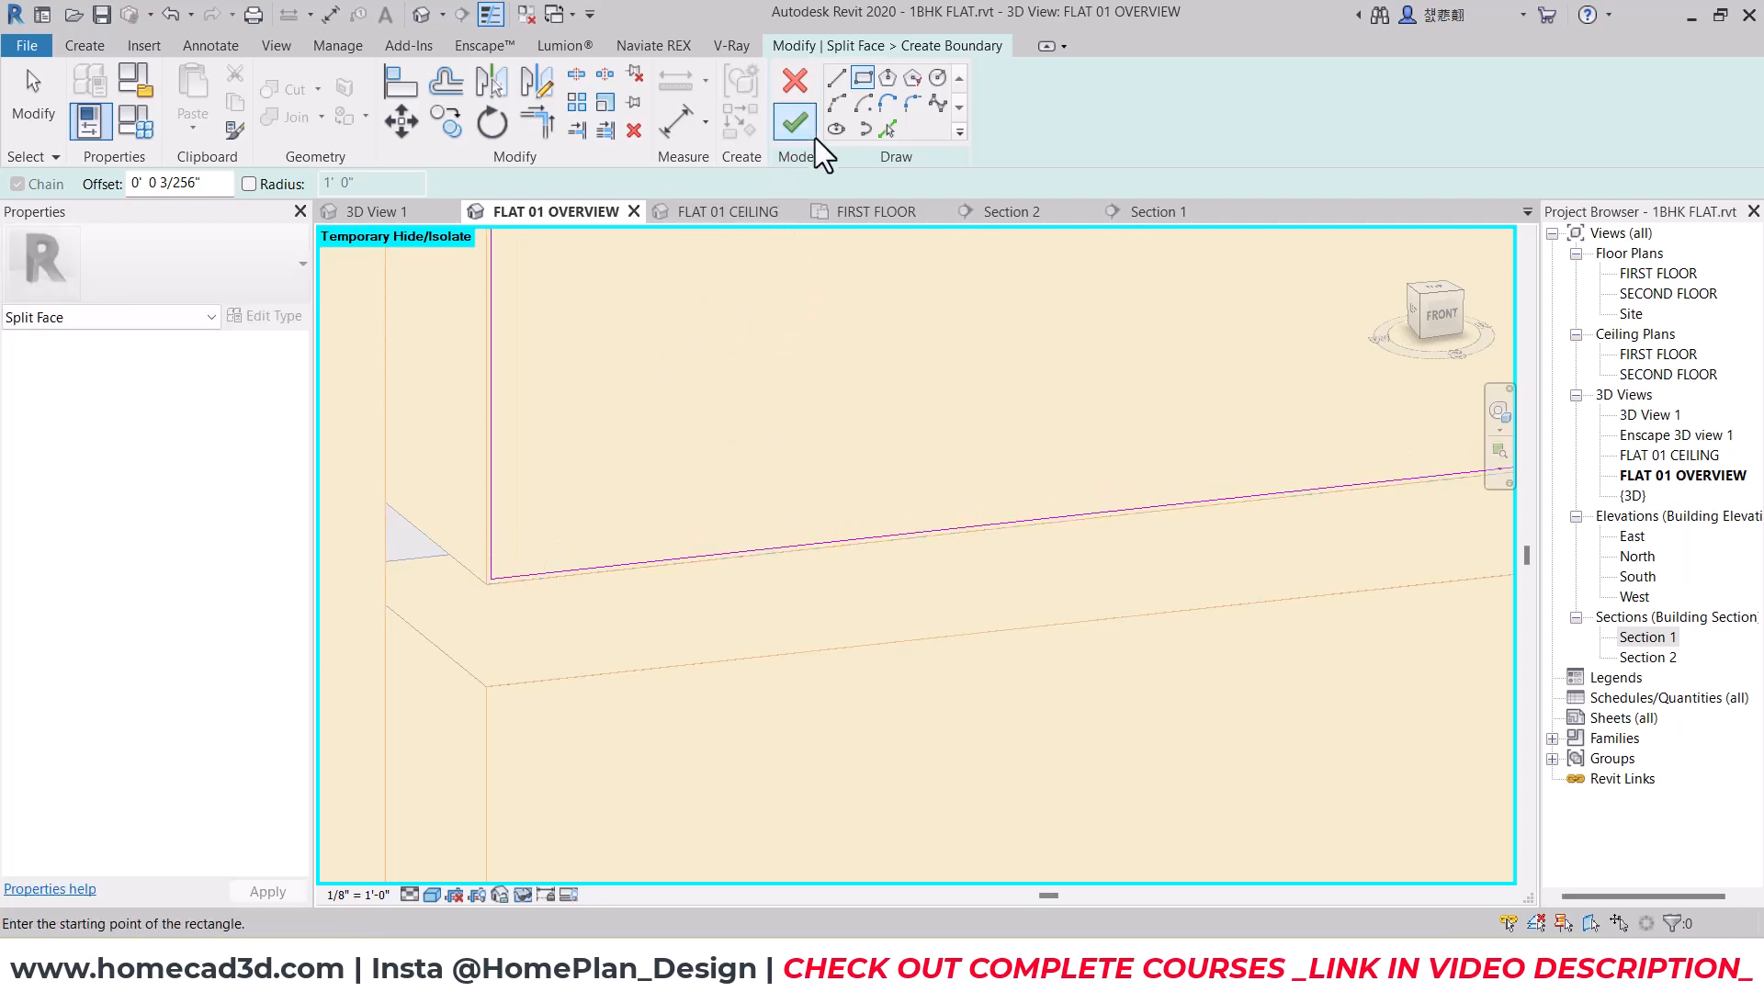
left_click(814, 140)
Step: Paint the middle drawer front with kitchen cabinet gray(1) and finish the in-place model
key("p")
key("t")
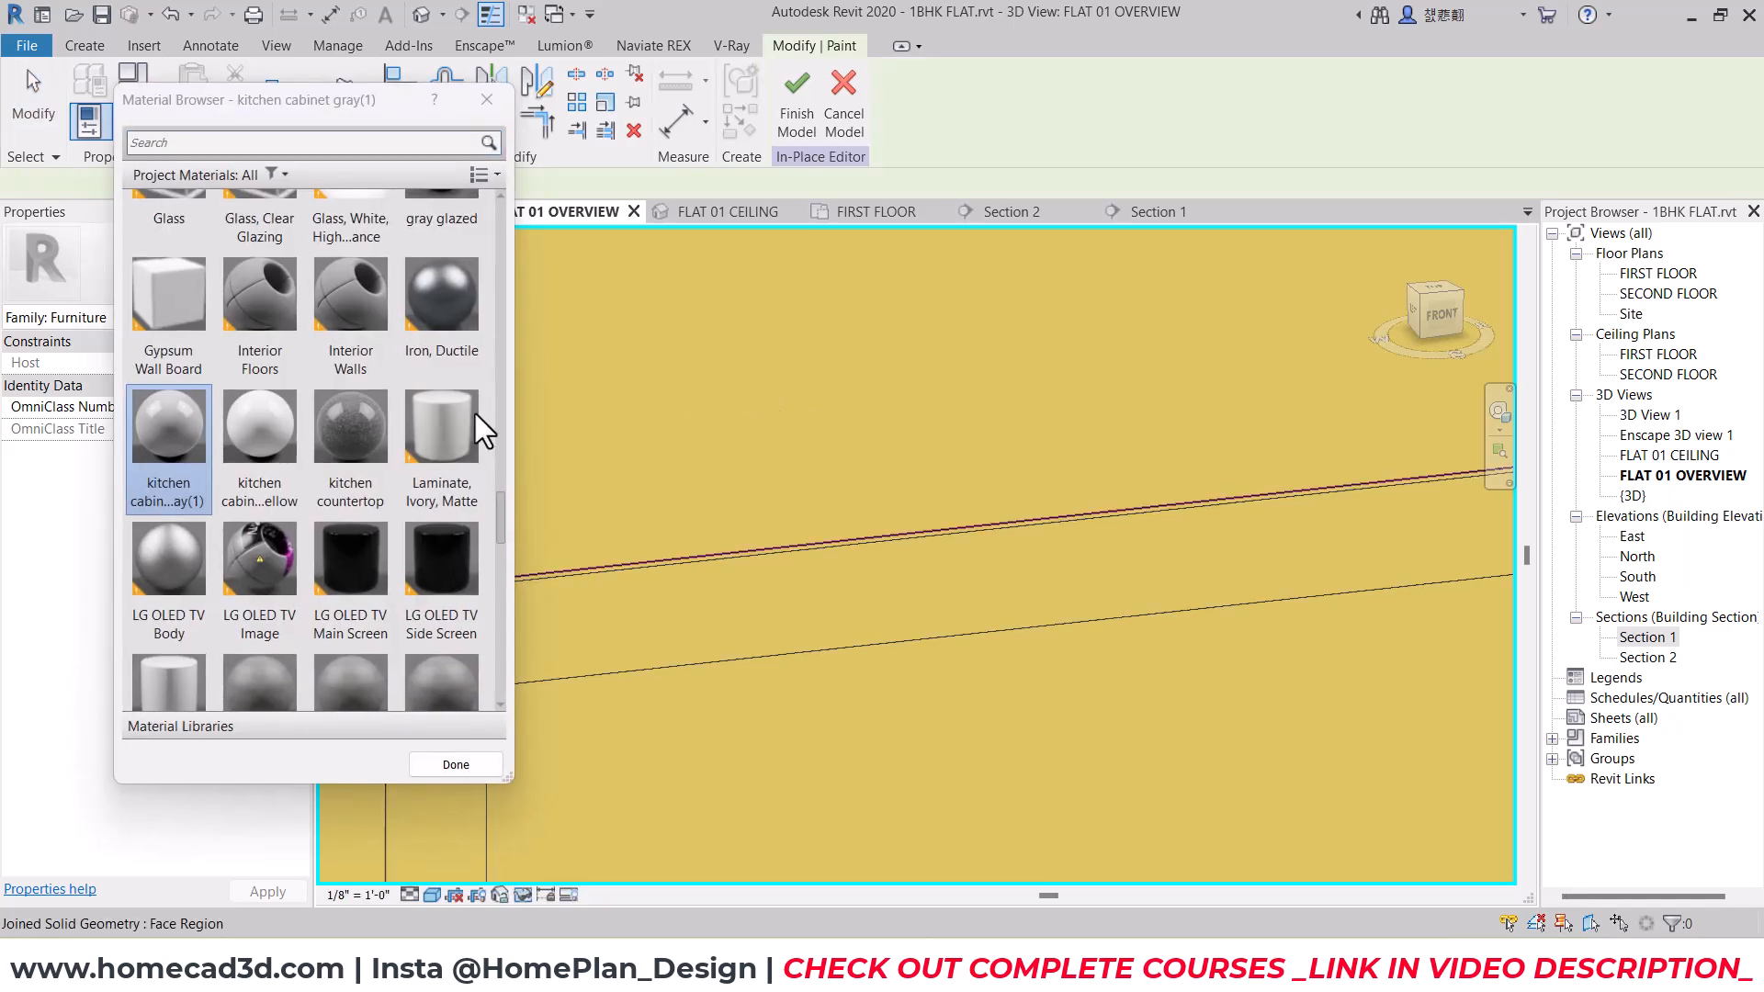
scroll(776, 615, "down", 6)
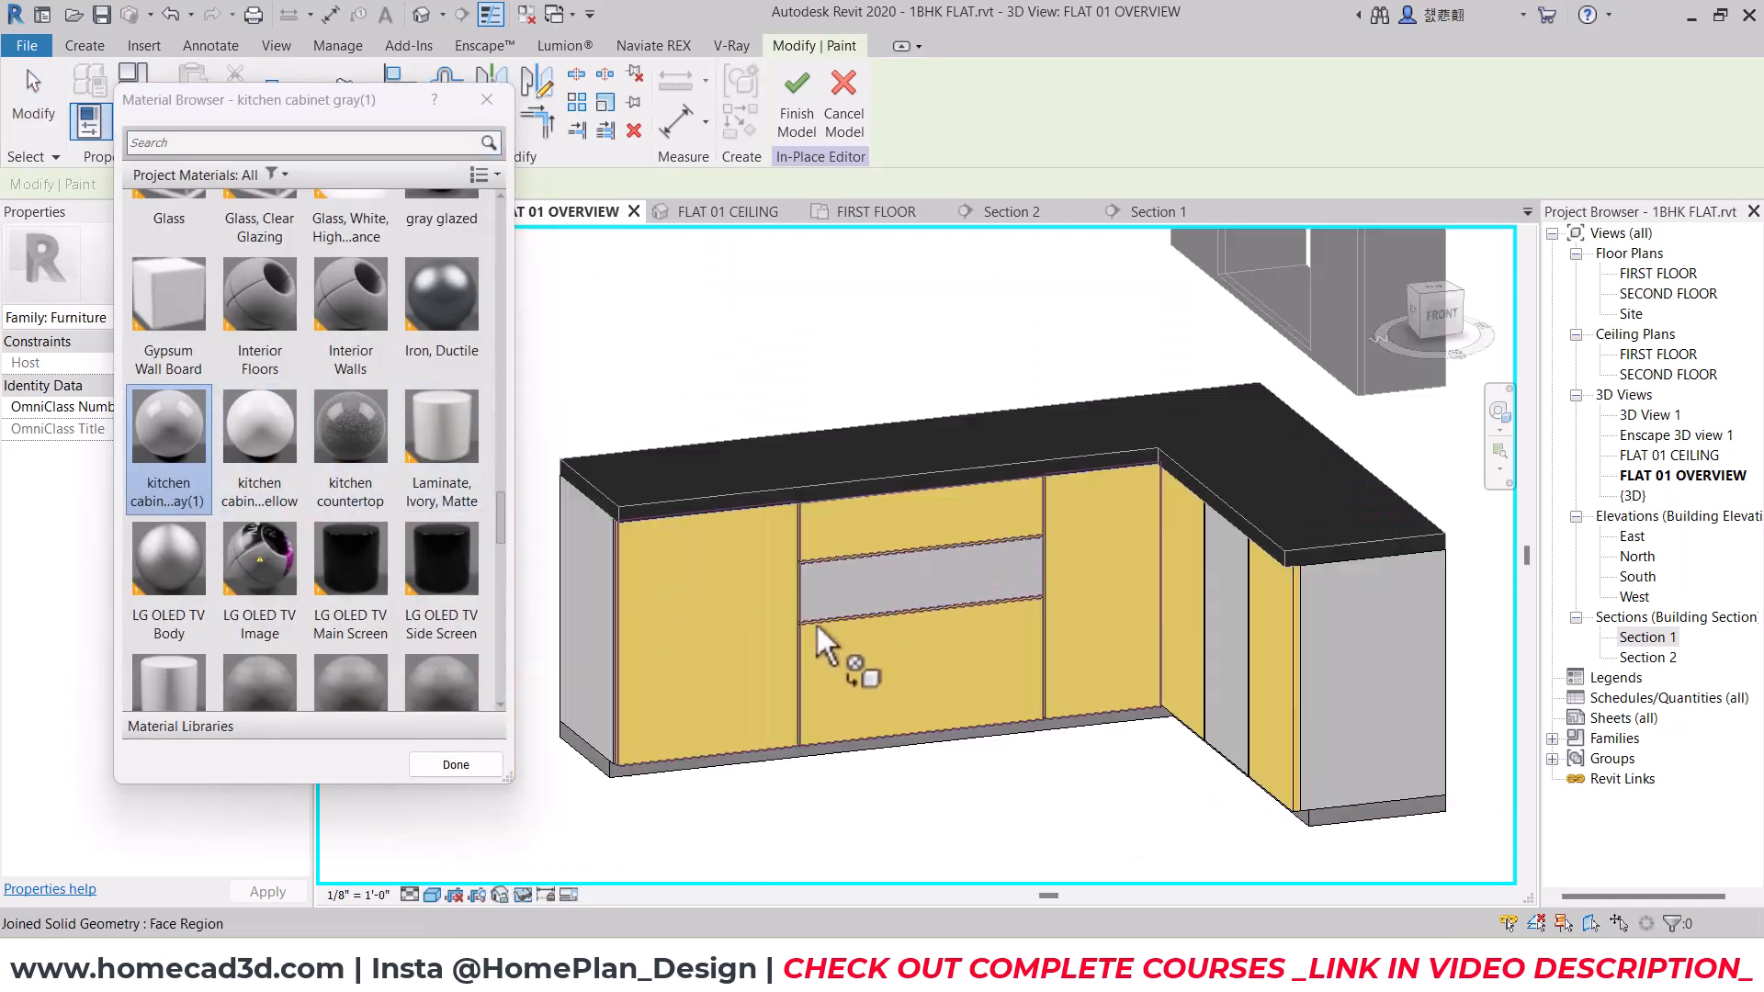
key("Escape")
mouse_move(816, 622)
middle_mouse_down("shift")
mouse_move(897, 621)
mouse_move(1114, 697)
mouse_move(1083, 570)
mouse_move(910, 597)
mouse_move(933, 700)
mouse_move(869, 651)
mouse_move(908, 687)
middle_mouse_up("shift")
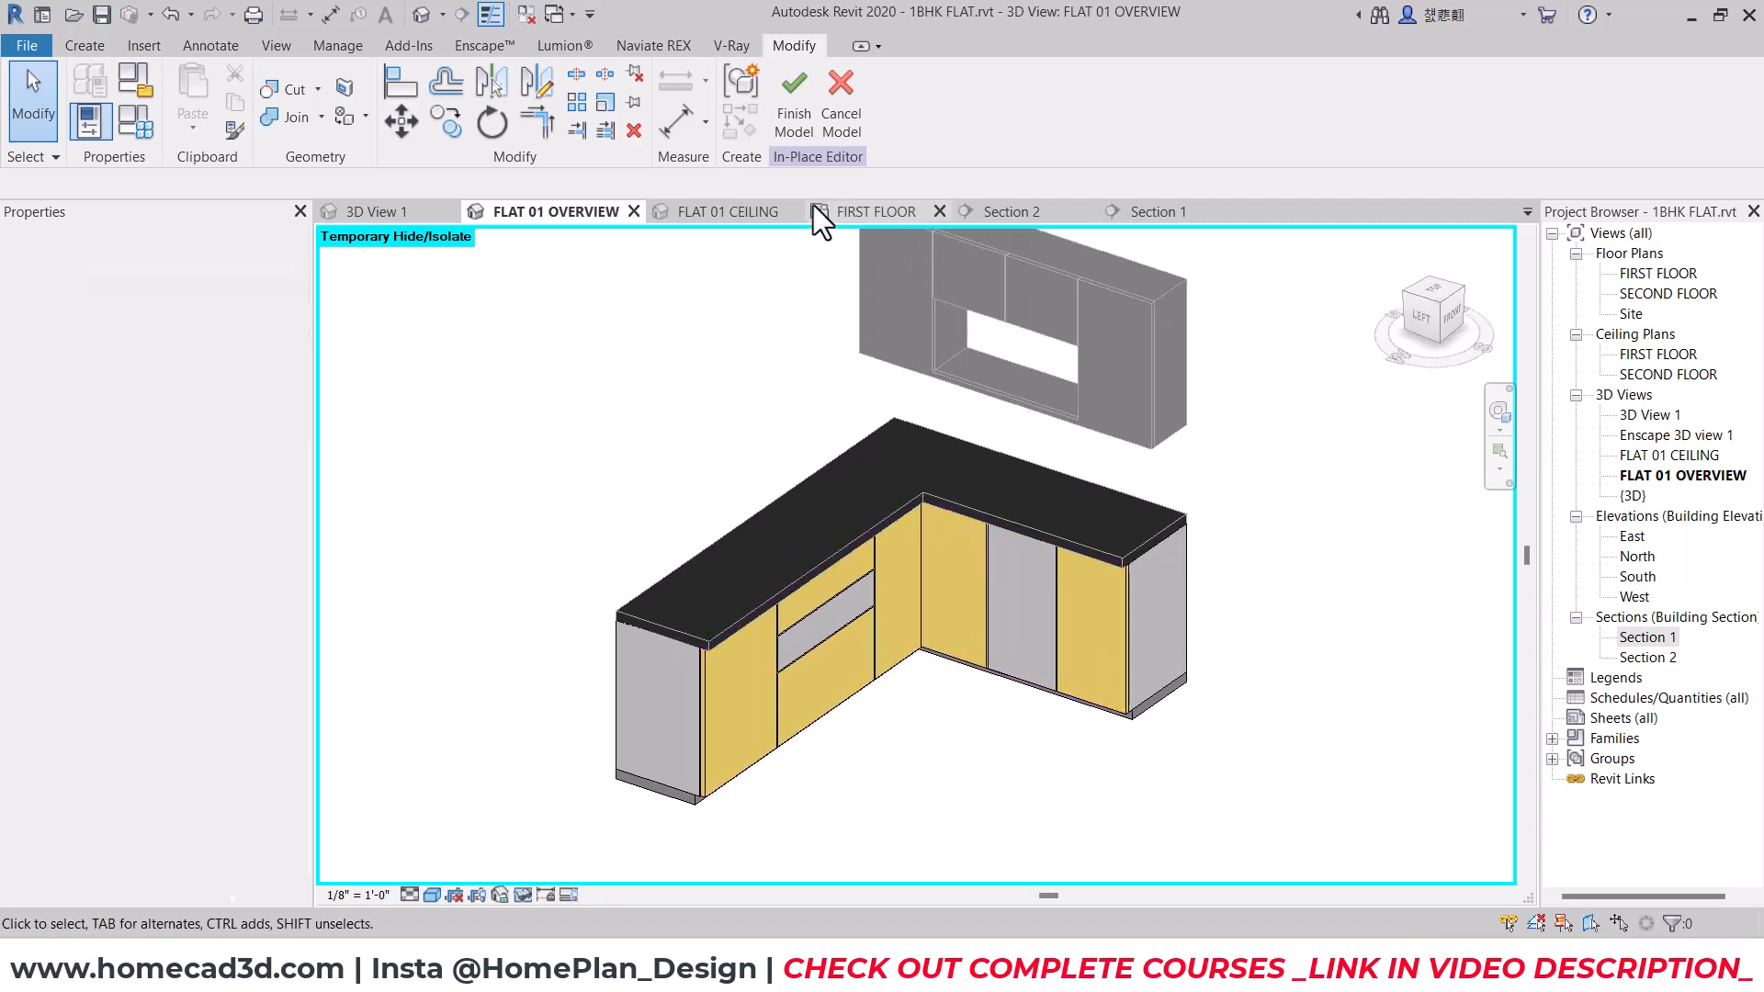
left_click(801, 108)
Step: Open the base cabinets for in-place editing
scroll(682, 802, "up", 5)
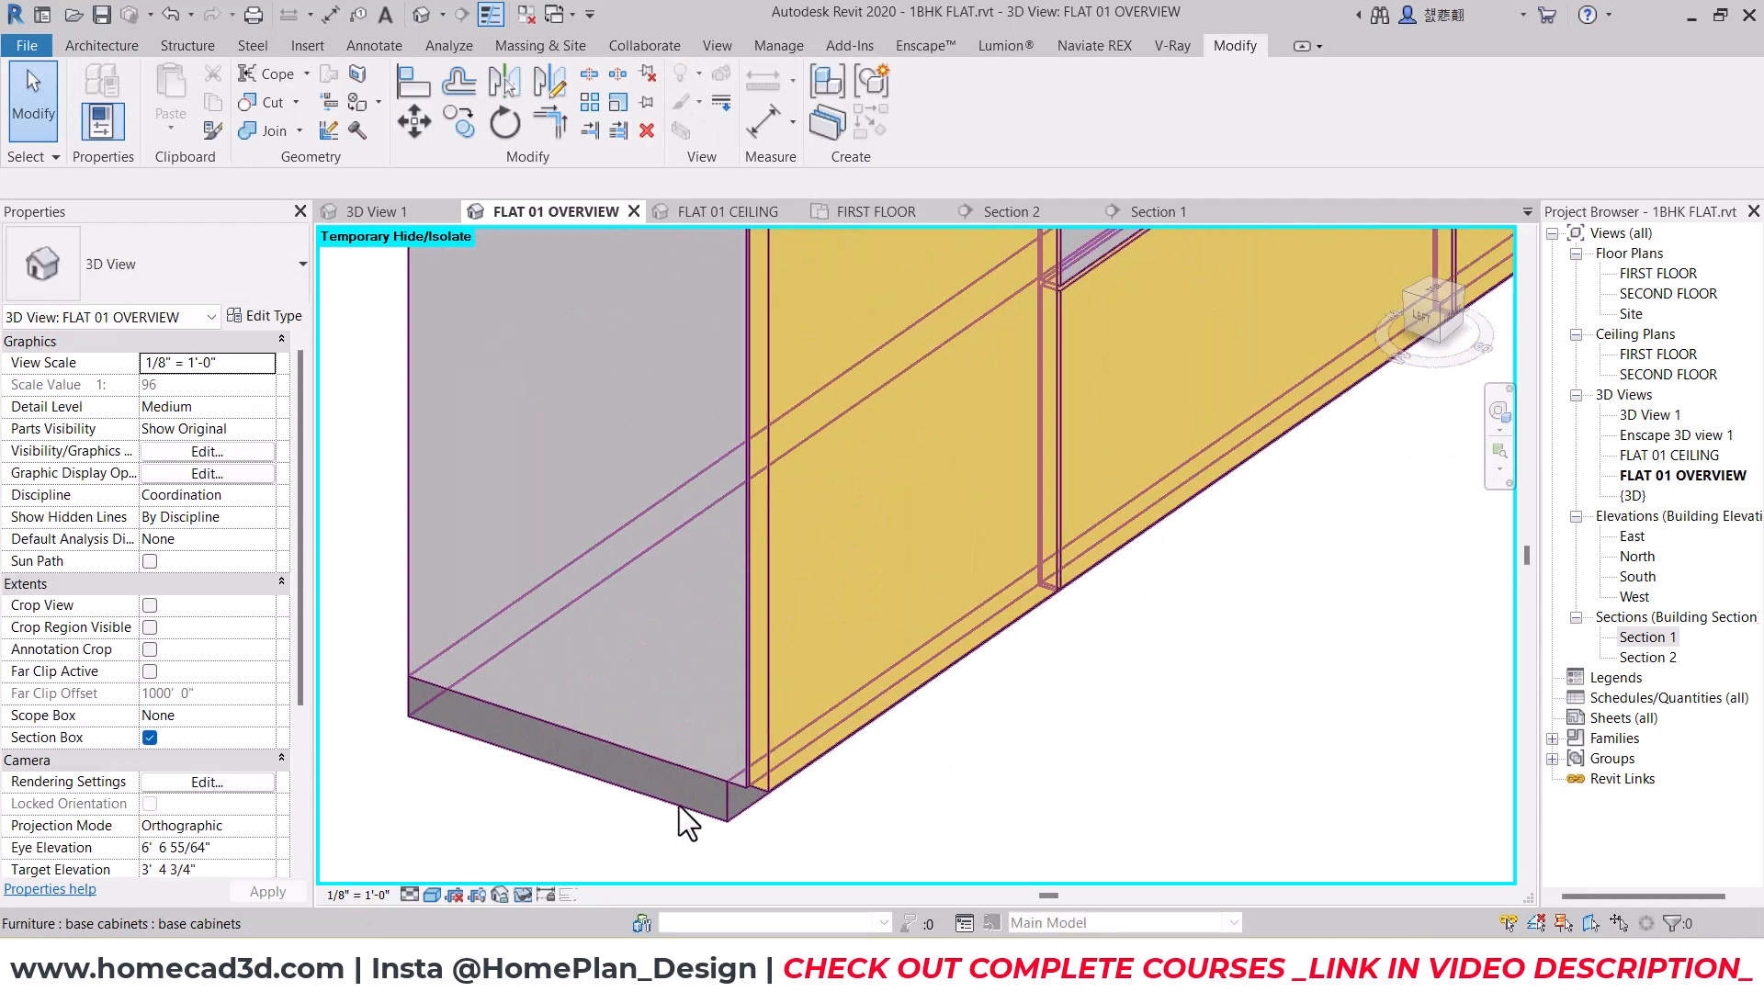
left_click(680, 807)
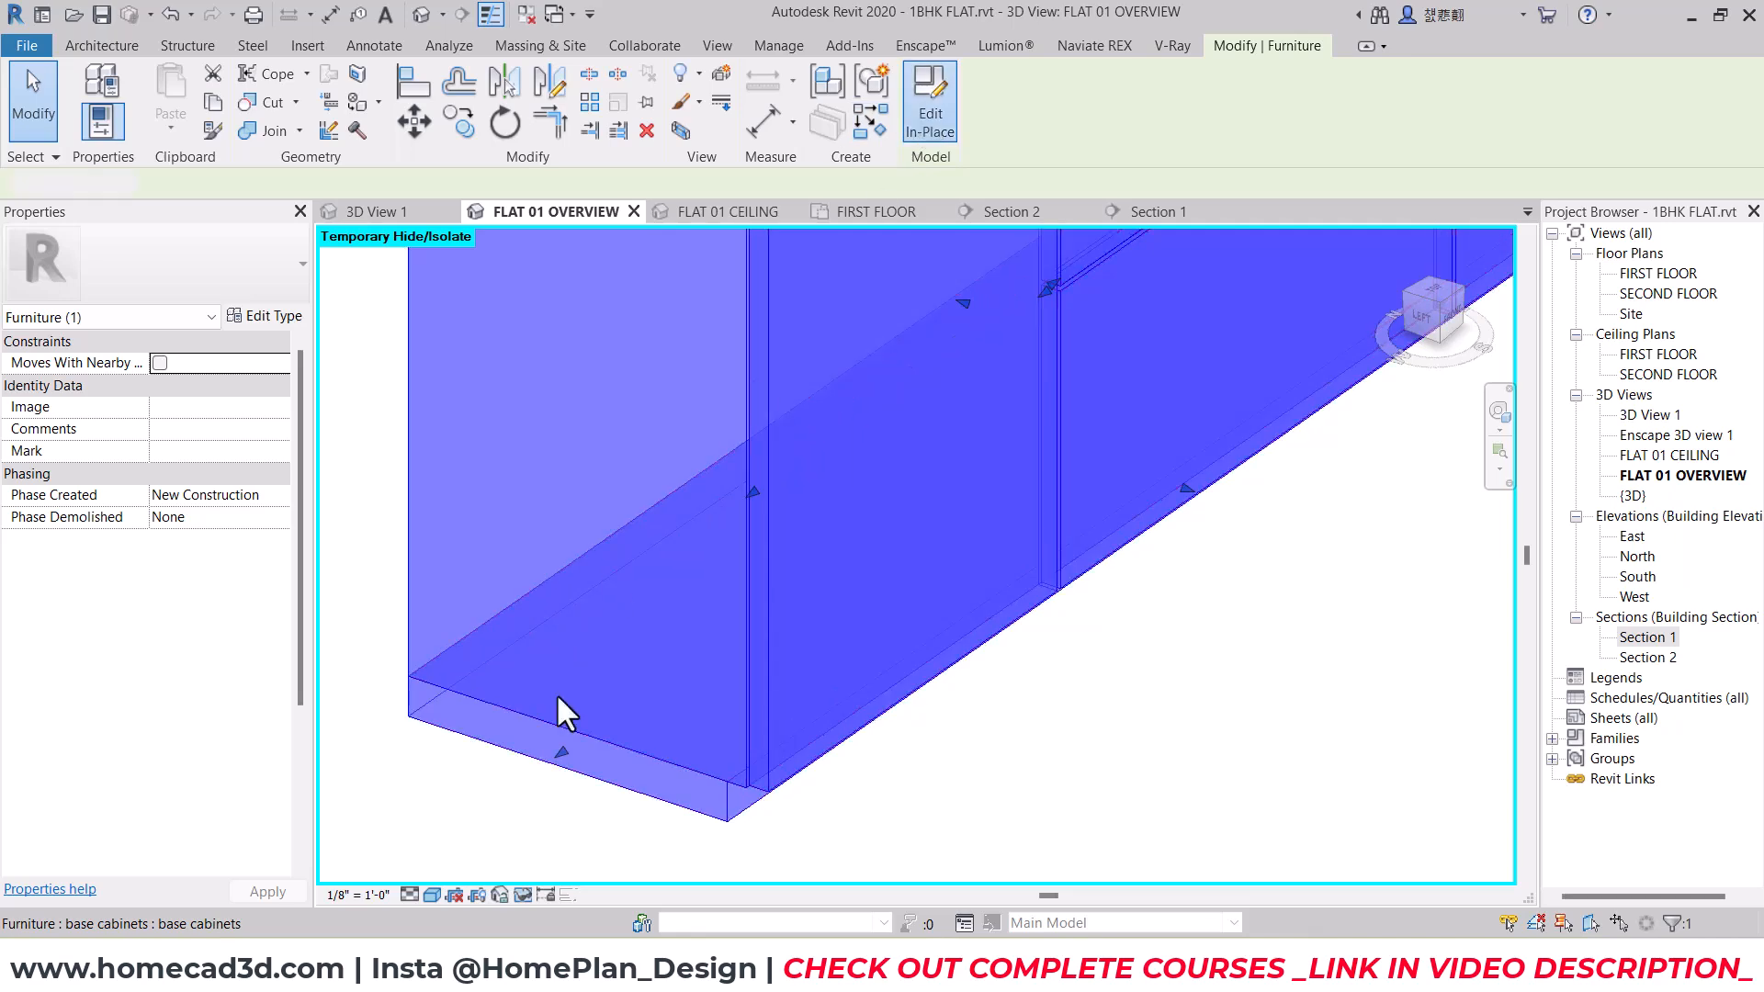
double_click(556, 675)
Step: Assign the kitchen countertop material to the plinth extrusion beneath the base cabinets
left_click(537, 756)
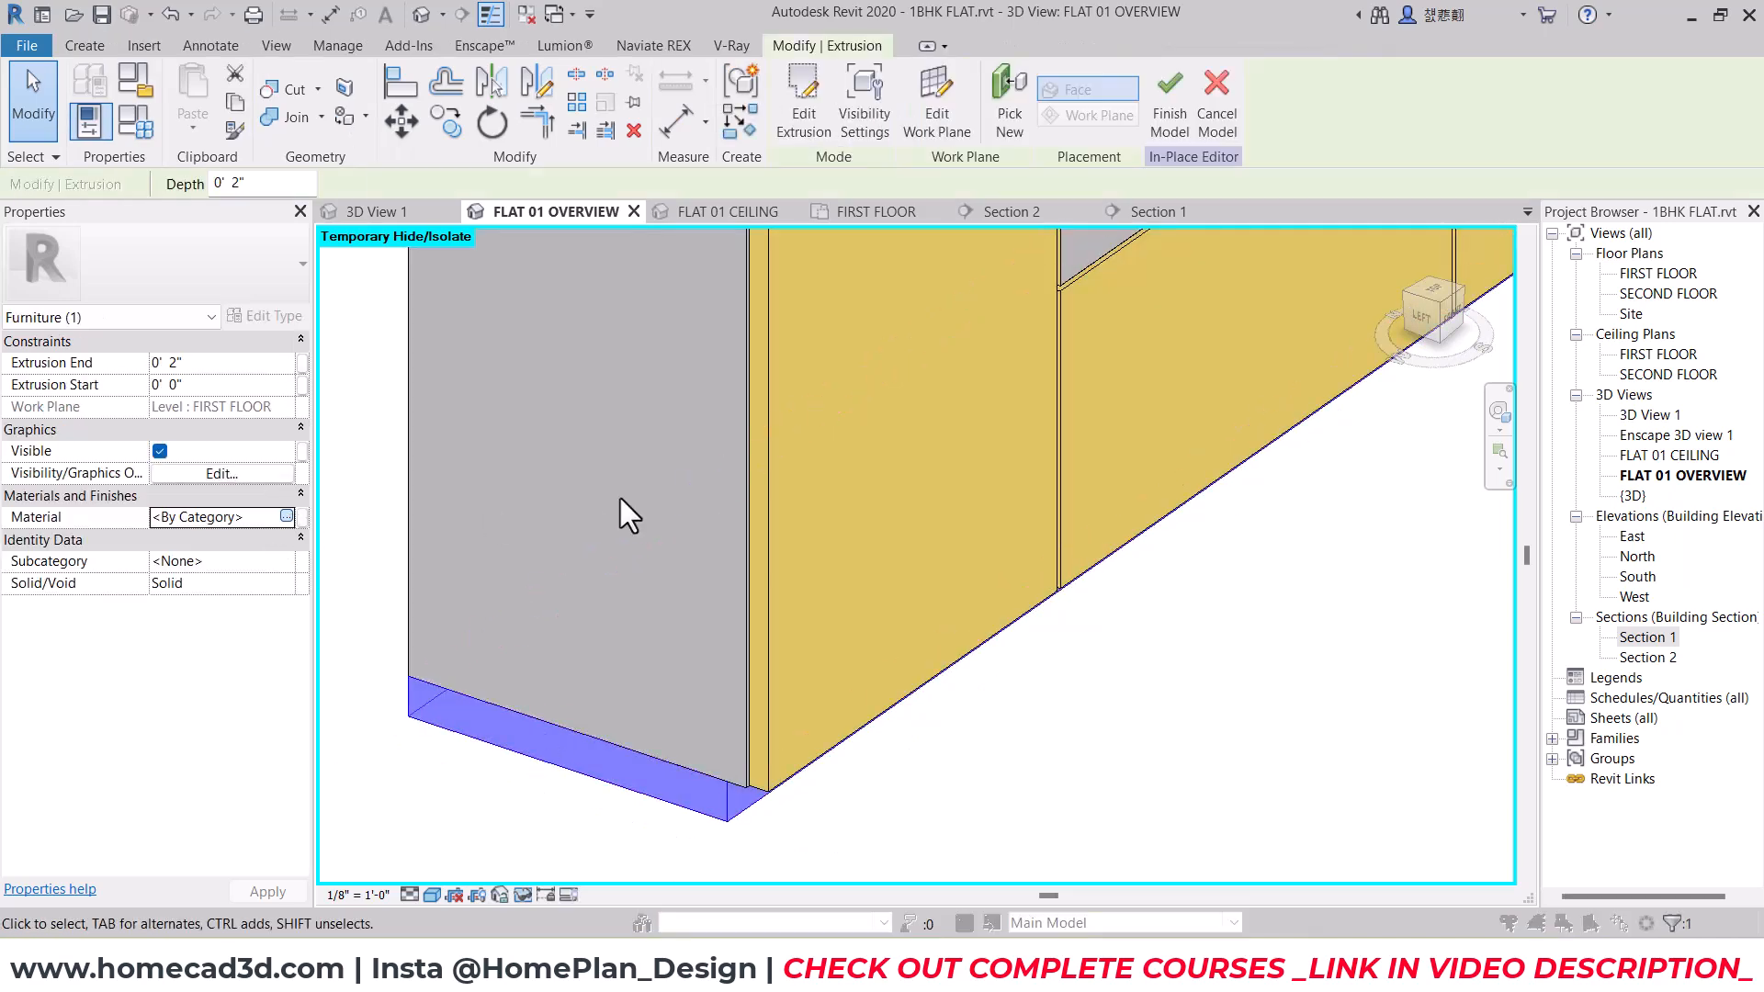
left_click(287, 516)
scroll(204, 344, "up", 5)
scroll(180, 392, "up", 5)
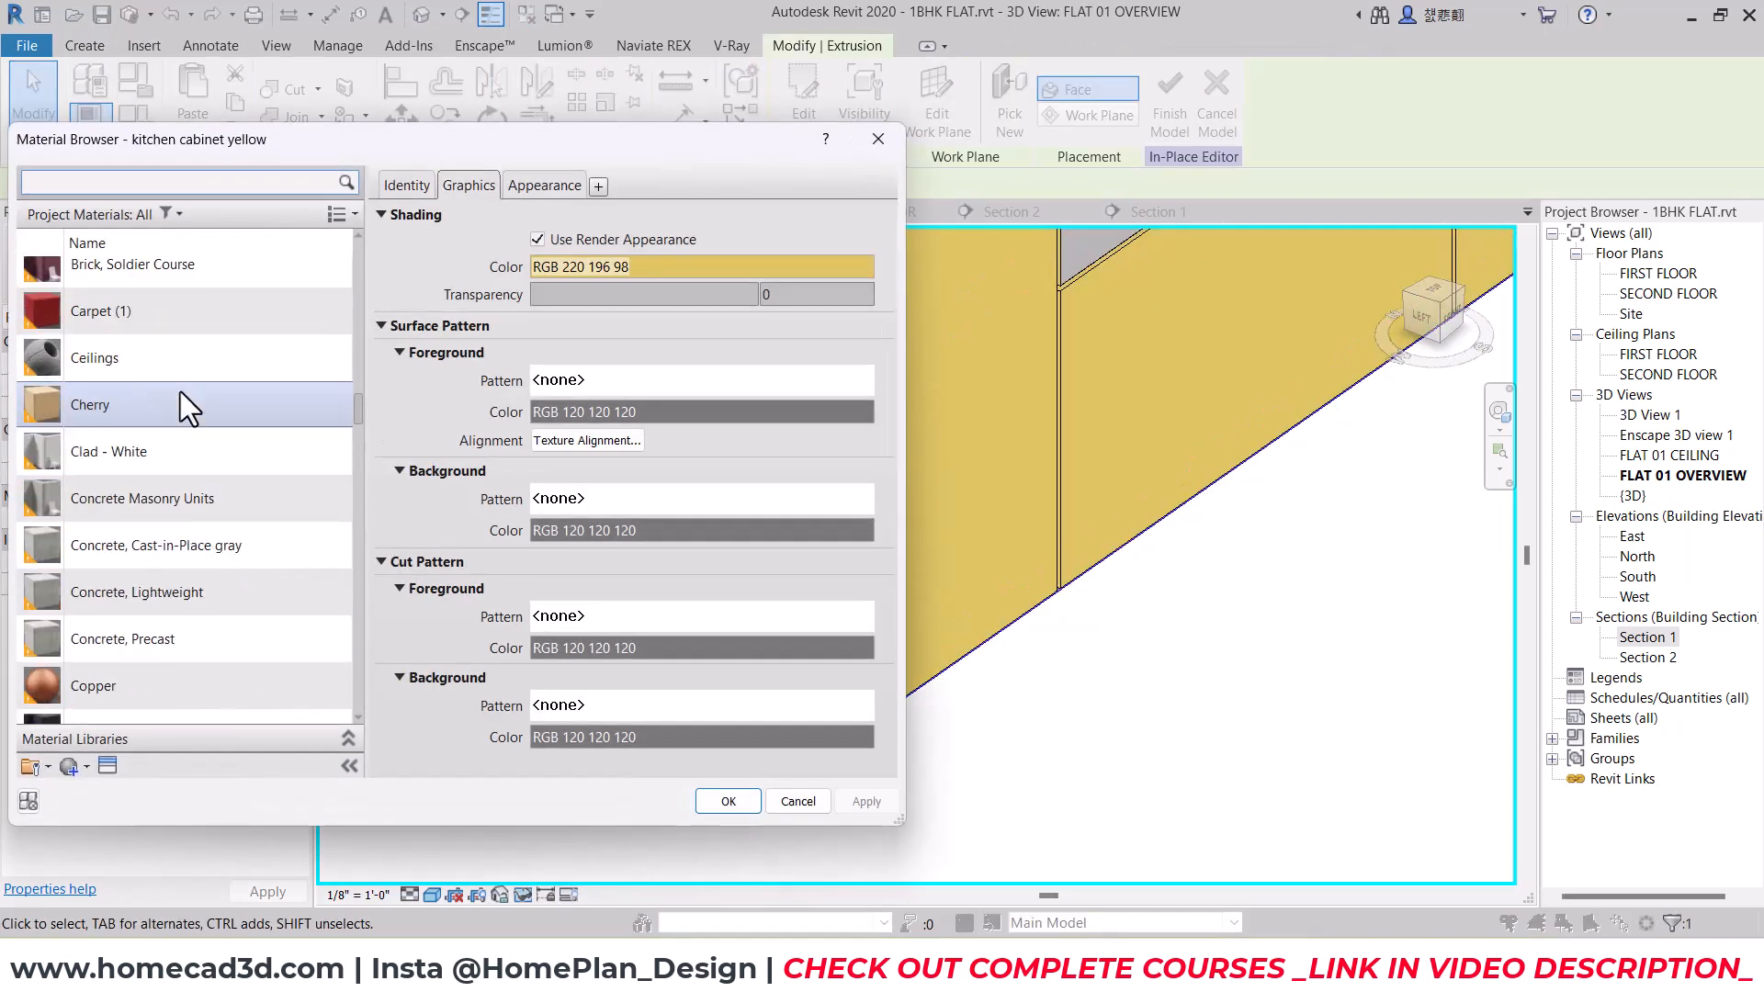
scroll(202, 551, "down", 8)
scroll(180, 553, "up", 2)
scroll(184, 560, "down", 6)
scroll(164, 457, "up", 1)
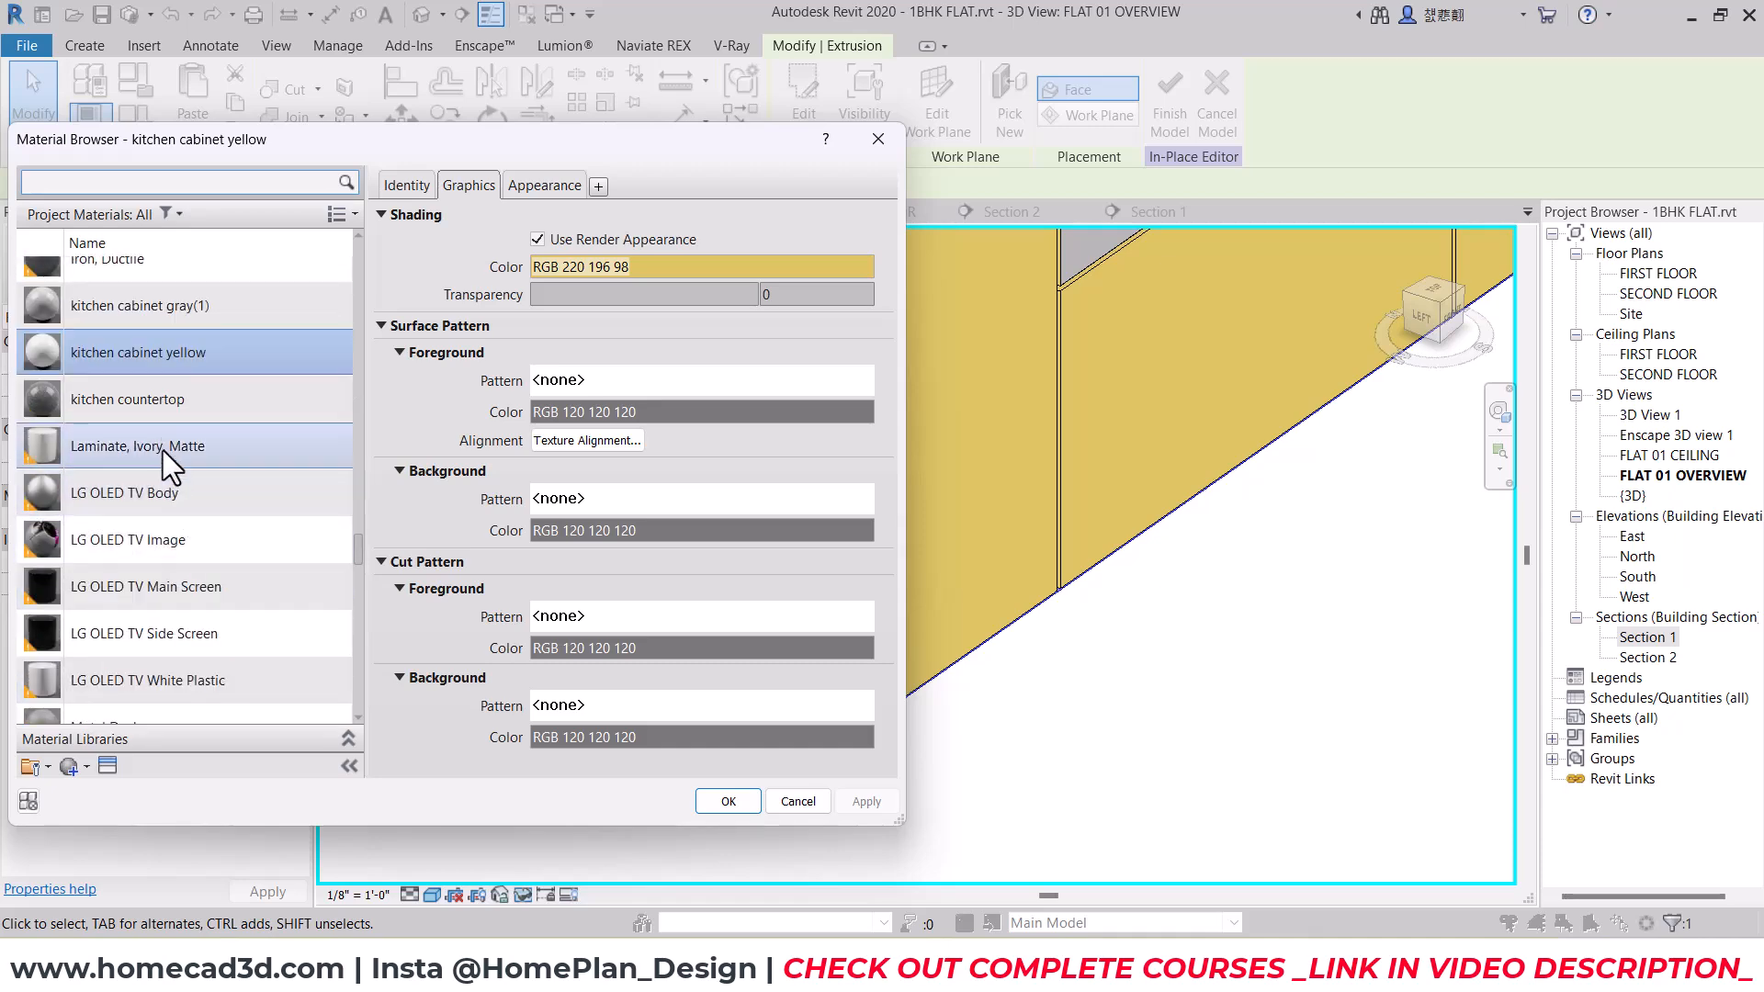
left_click(137, 399)
left_click(746, 804)
left_click(974, 779)
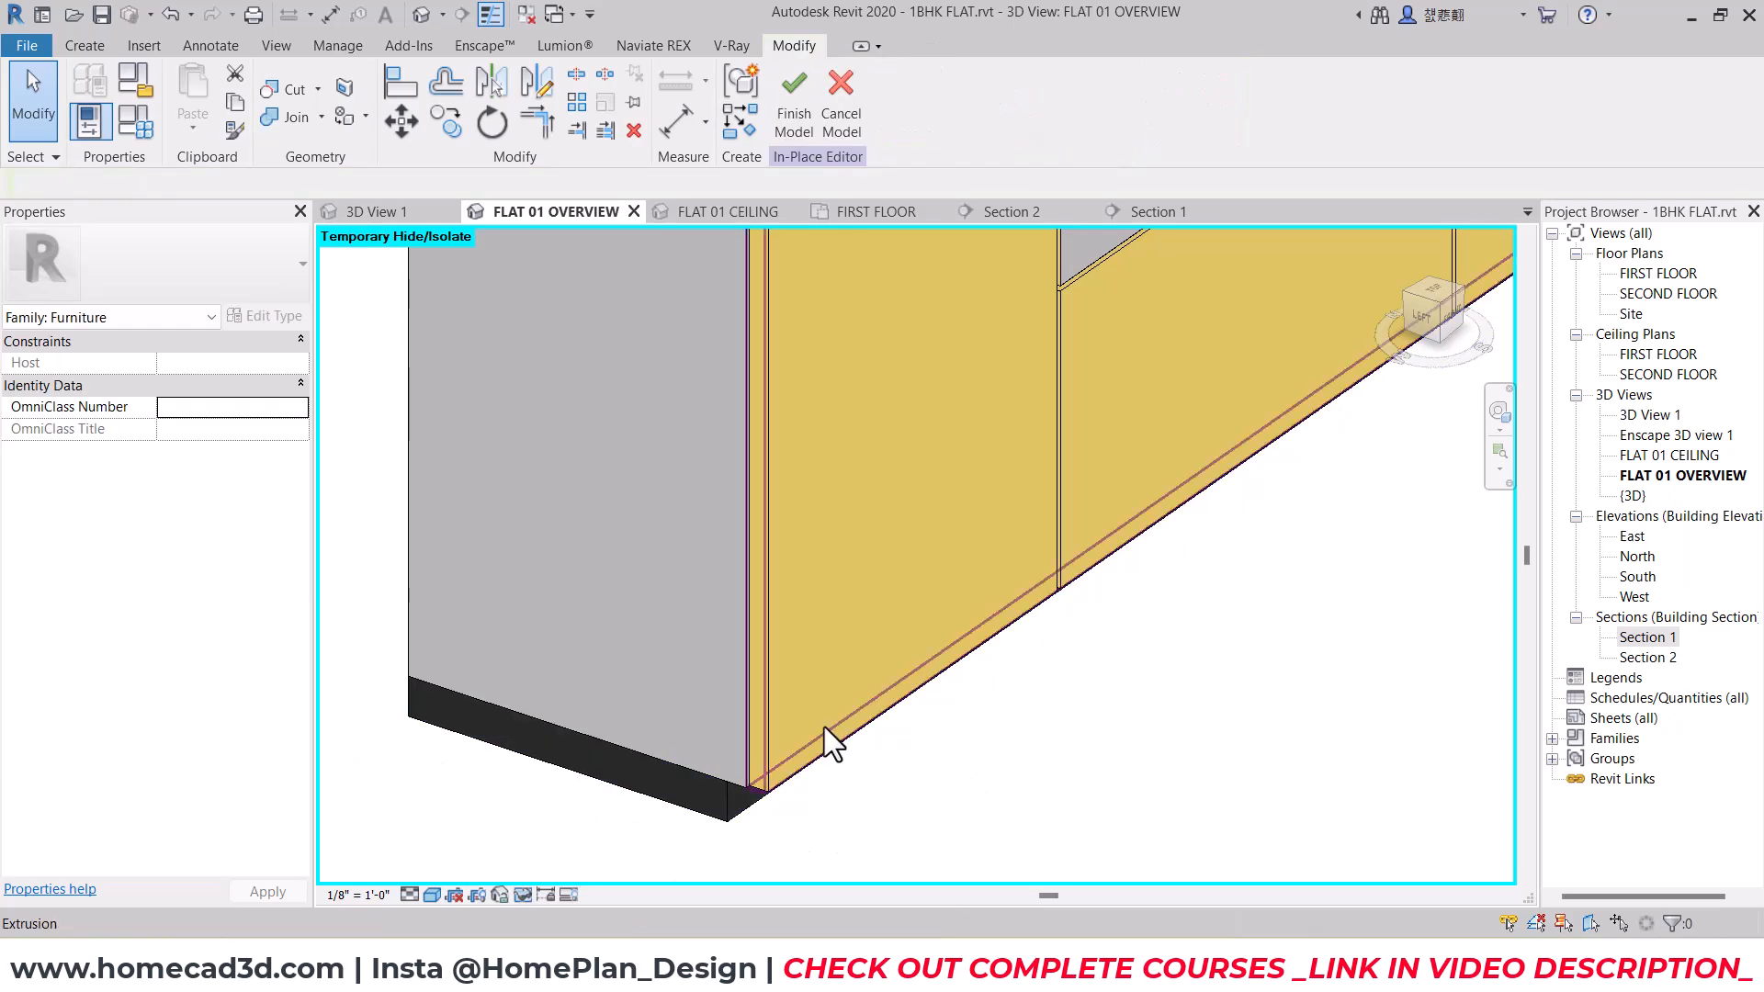
Step: Finish the base cabinets' in-place model and open the wall cabinets for in-place editing
scroll(827, 726, "down", 5)
middle_click_drag(969, 540, 809, 631)
left_click(792, 134)
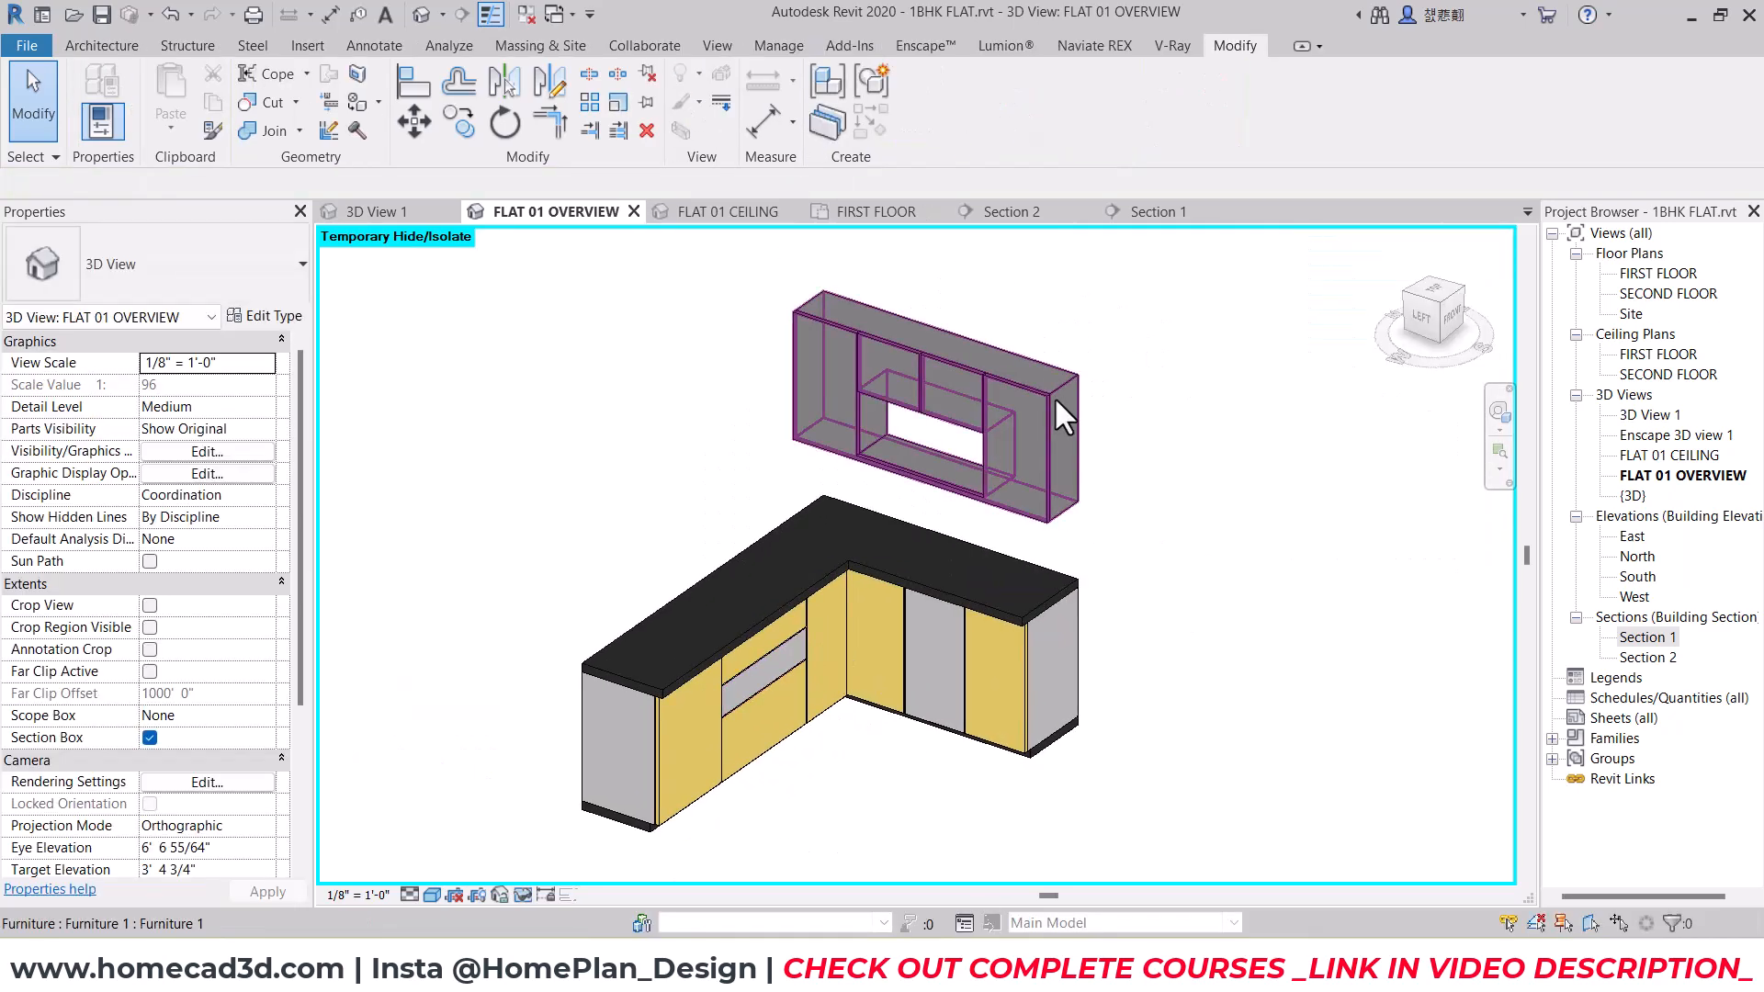
left_click(1054, 395)
left_click(921, 138)
Step: Assign the kitchen cabinet gray(1) material to the wall cabinets' outer body extrusion
scroll(1053, 364, "up", 3)
left_click(1058, 366)
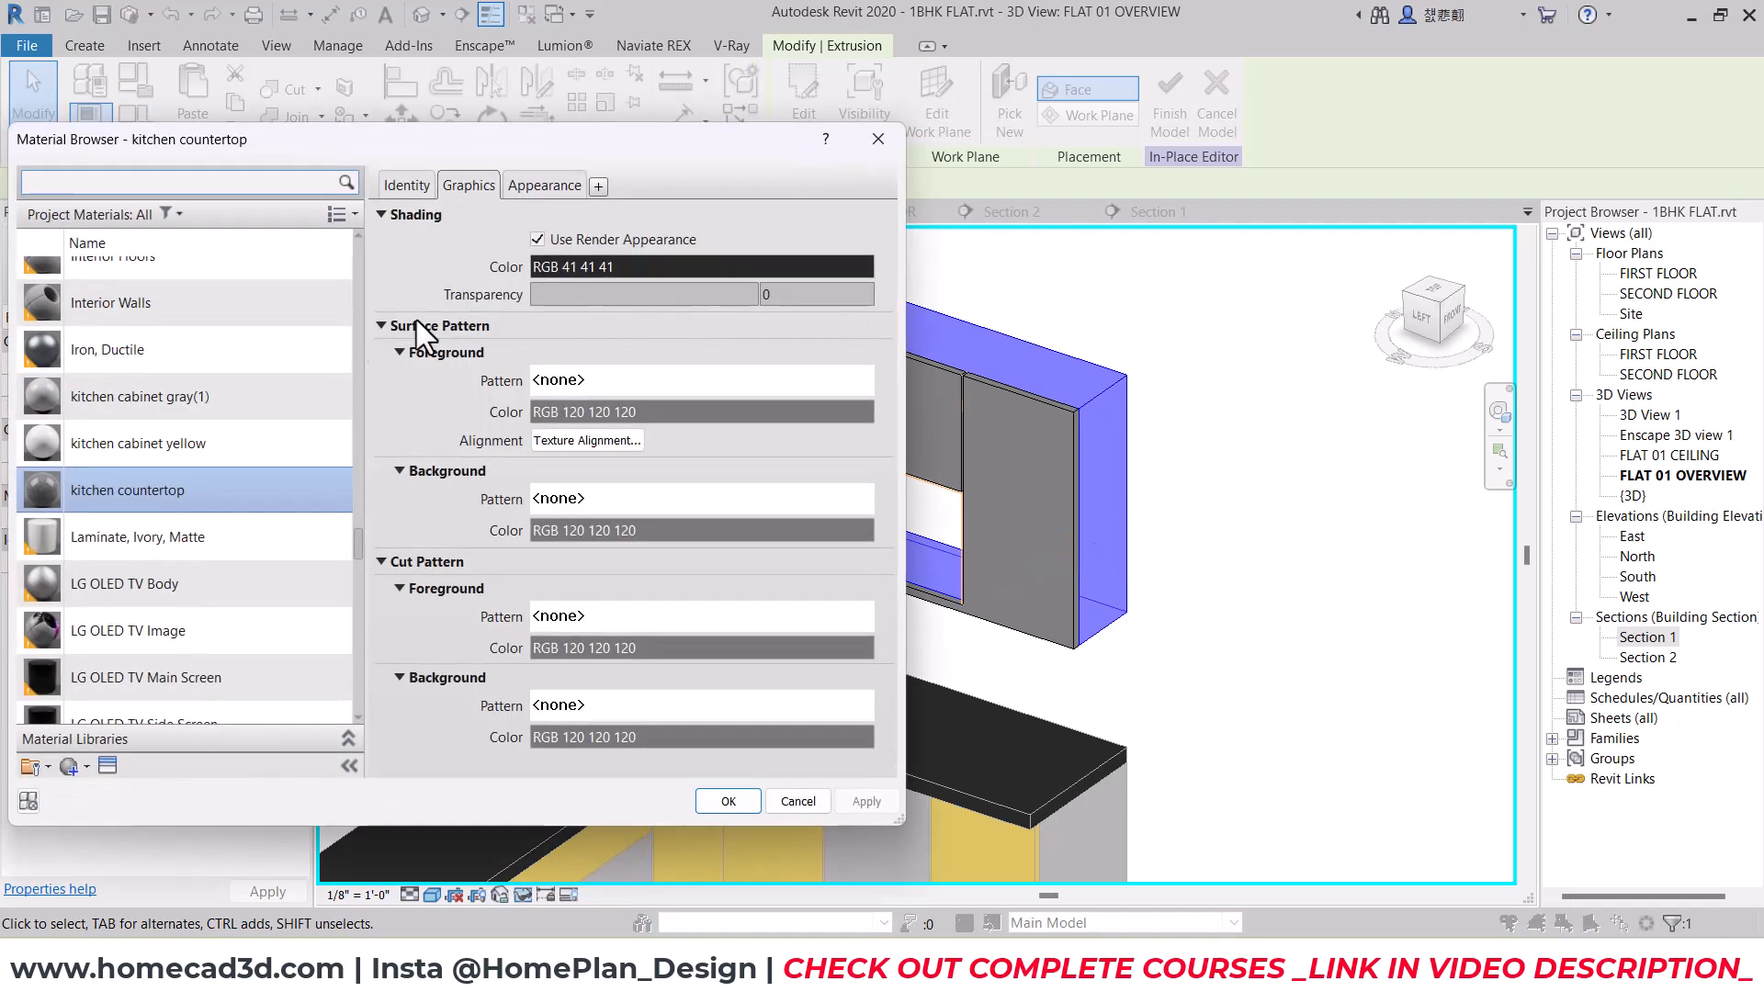
left_click(193, 408)
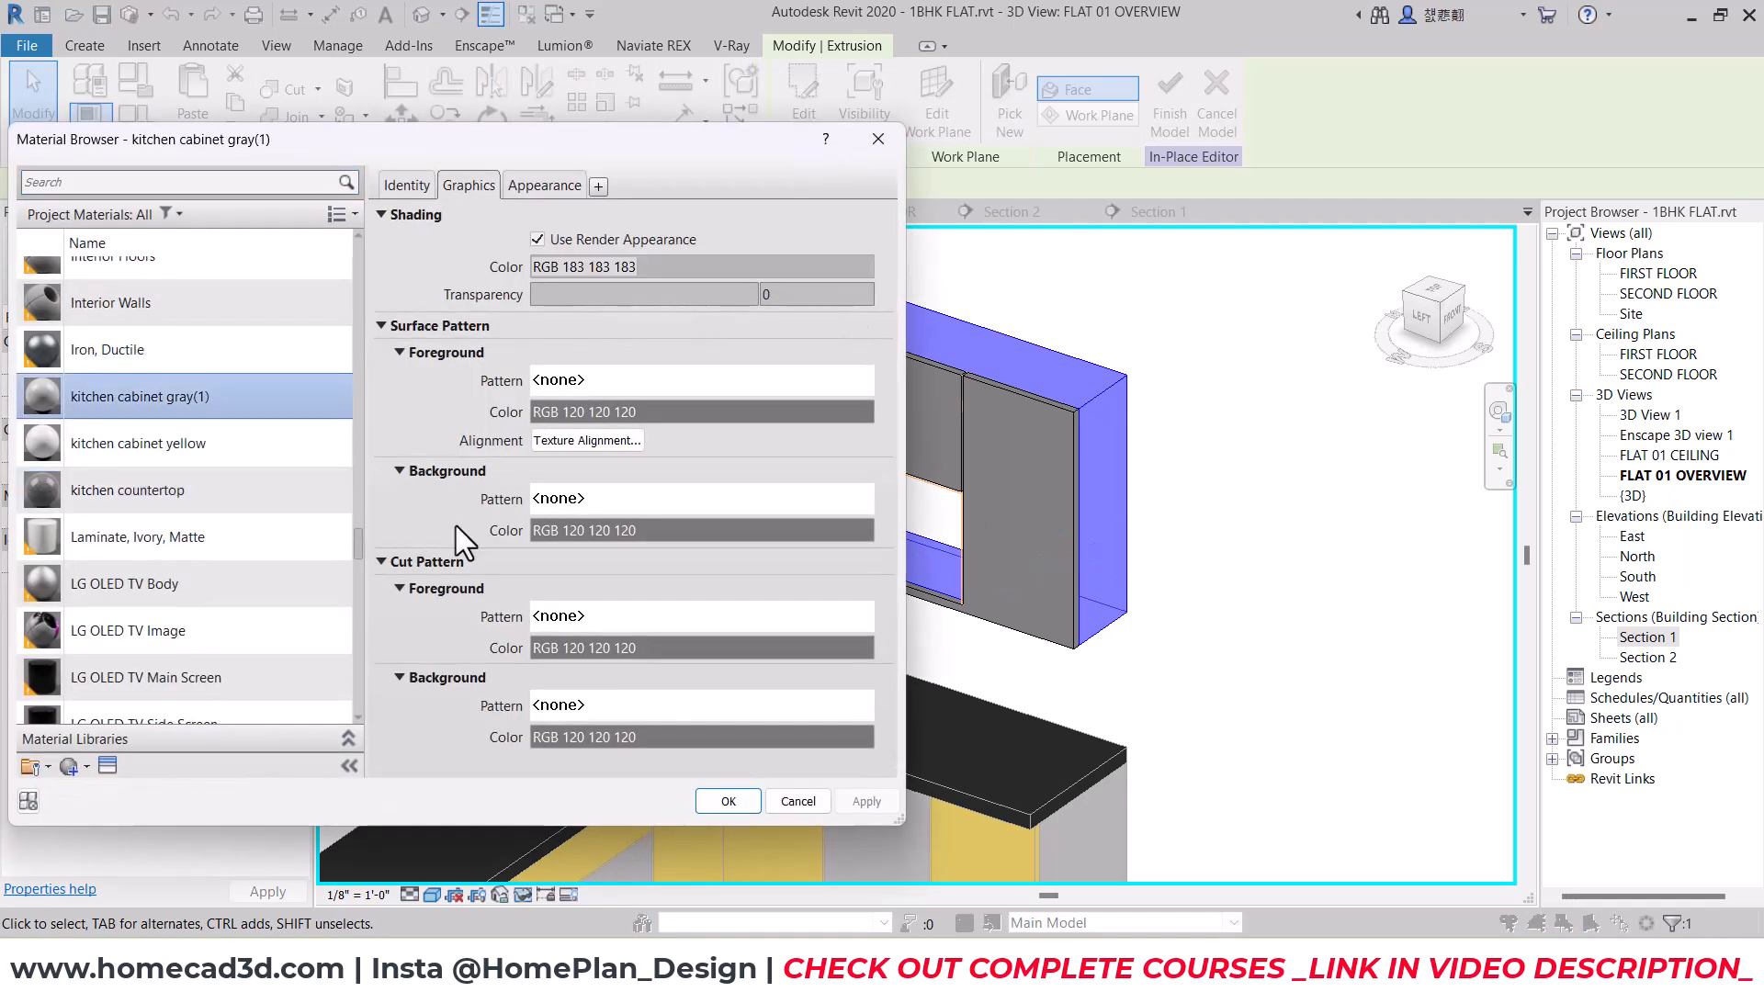
left_click(728, 801)
left_click(1028, 471)
Step: Examine the wall cabinets' door front extrusion straight on in the Left view
mouse_move(1027, 472)
middle_mouse_down("shift")
mouse_move(1183, 472)
mouse_move(873, 409)
mouse_move(1049, 456)
middle_mouse_up("shift")
left_click(873, 410)
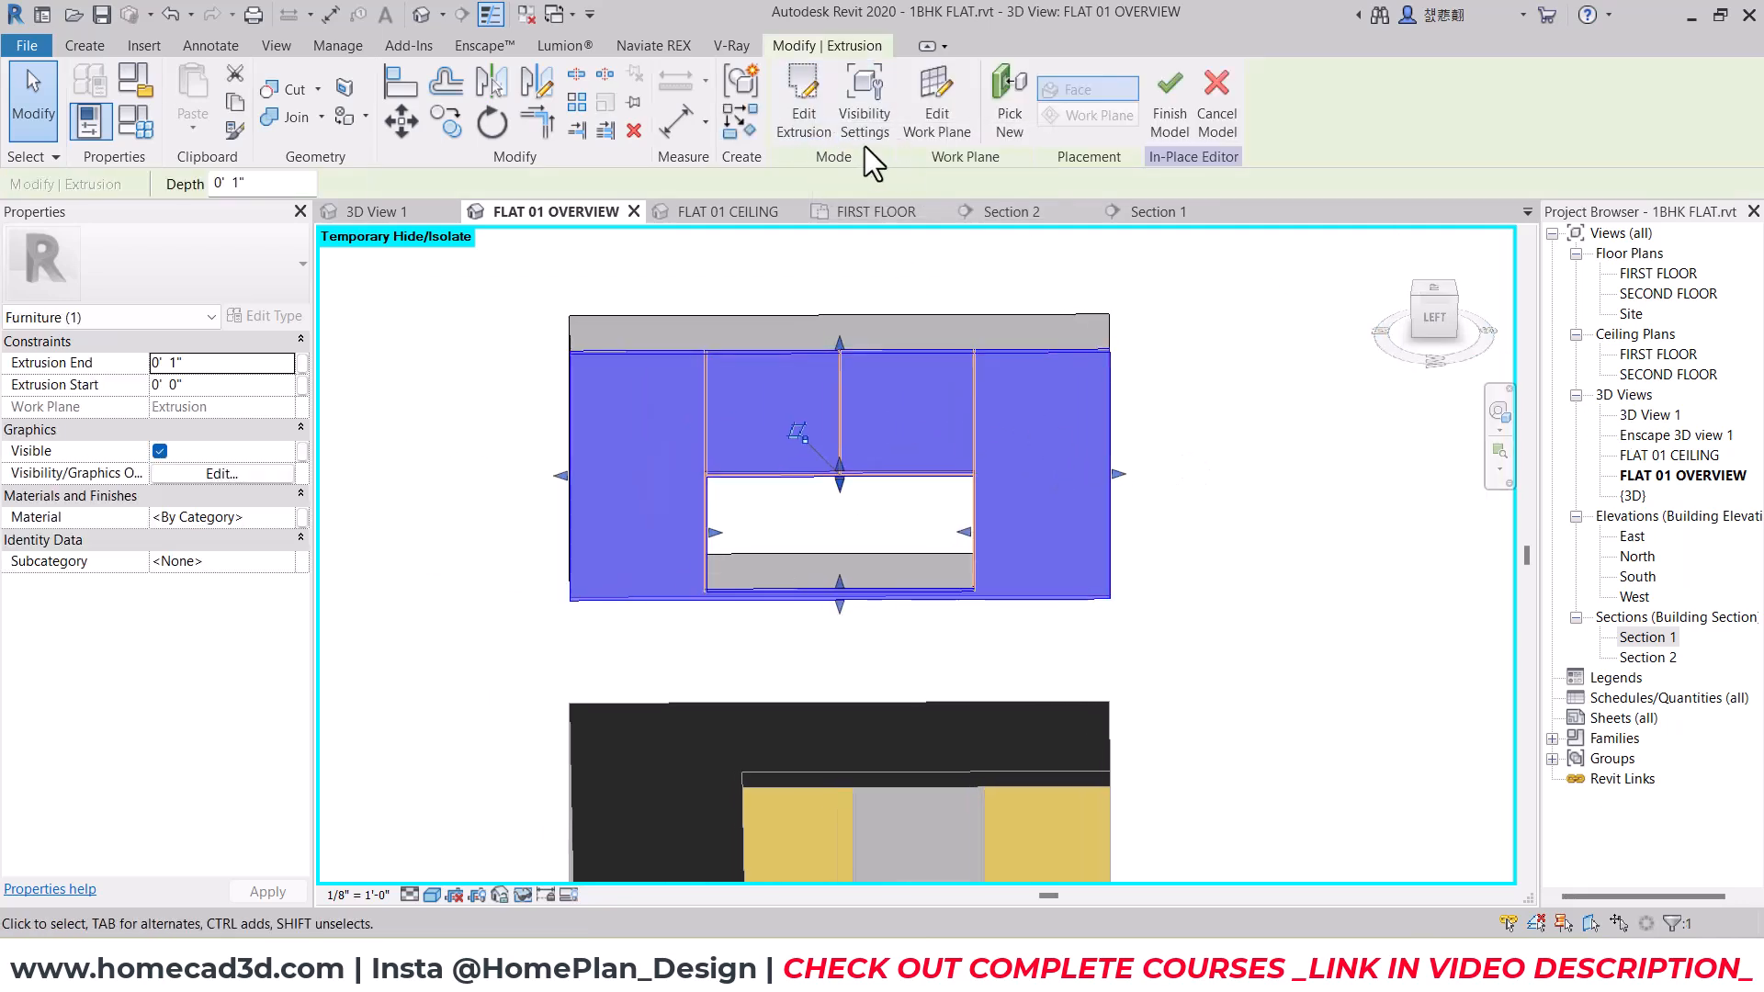
left_click(1434, 315)
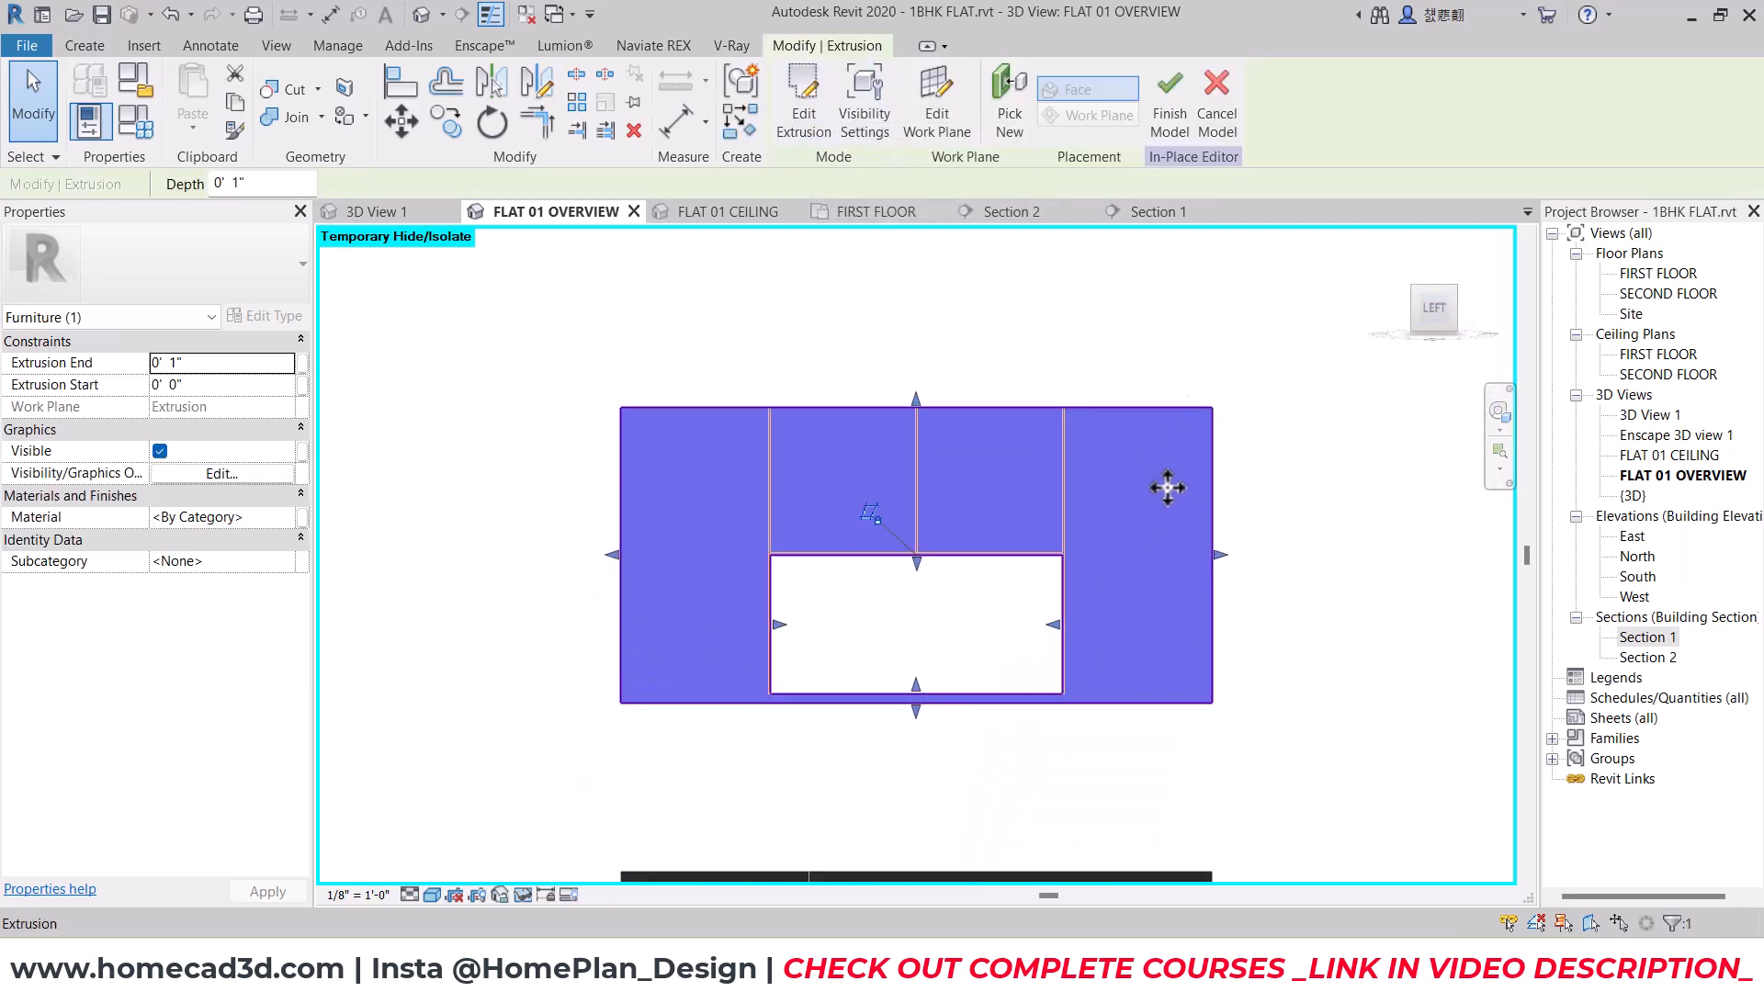
key("Escape")
scroll(1086, 550, "up", 2)
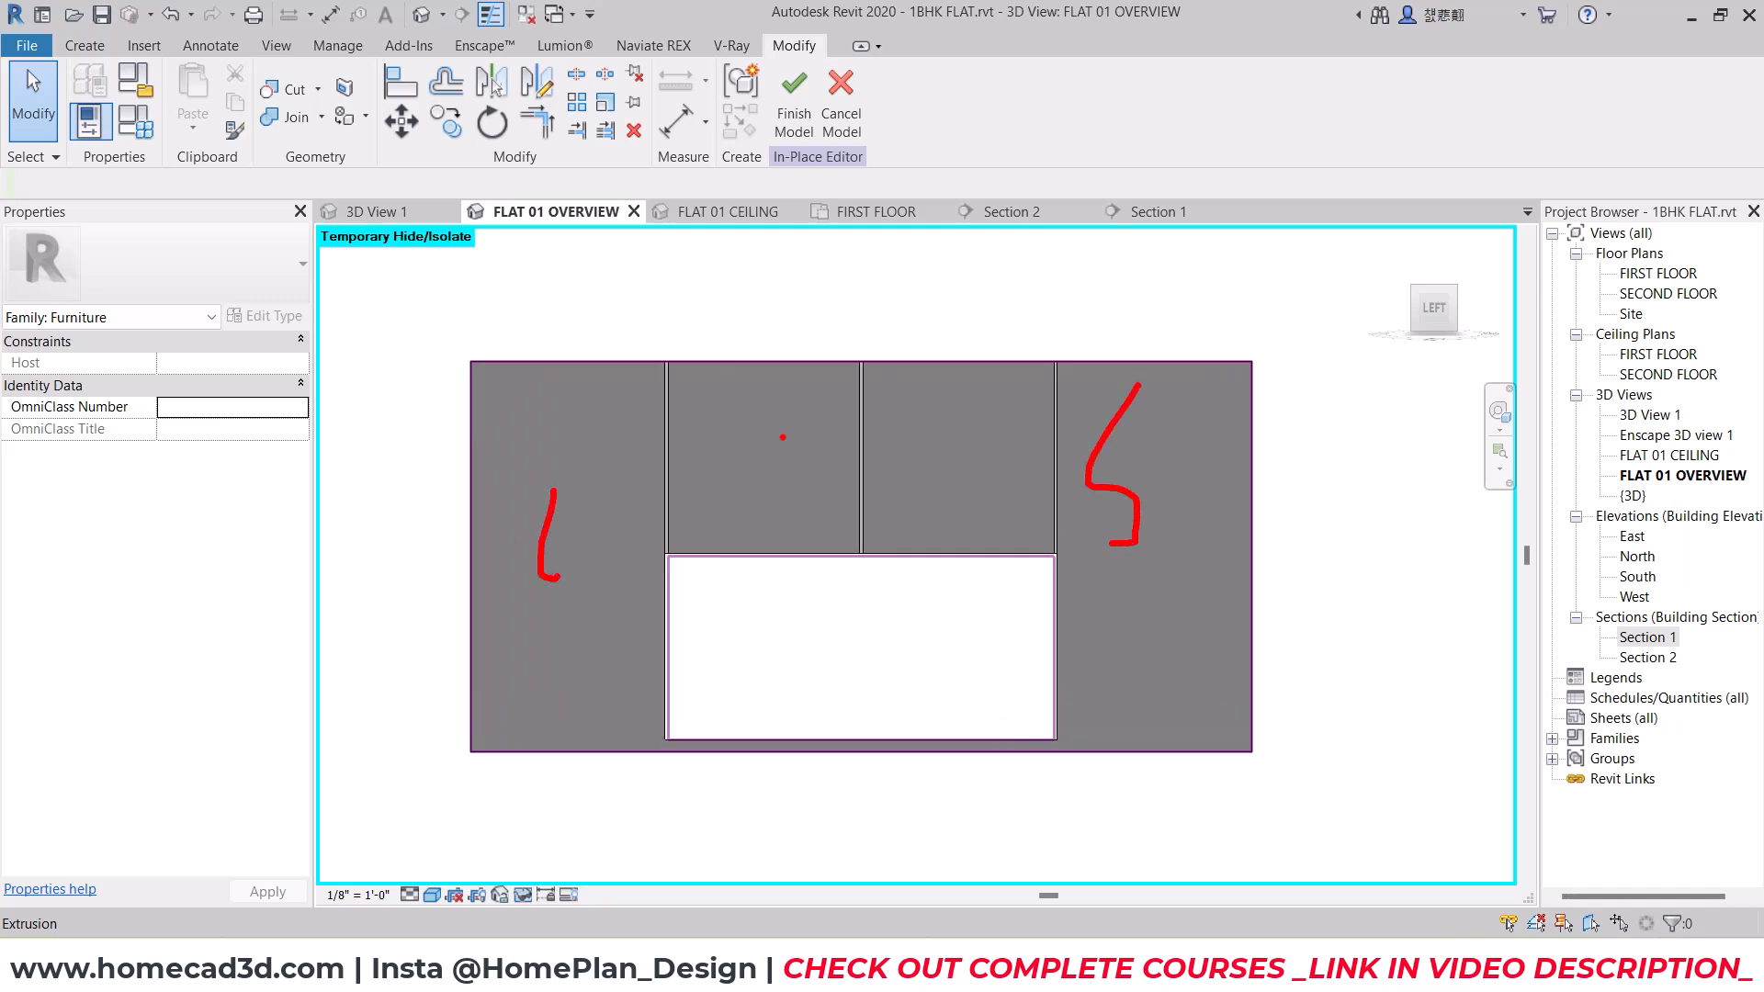
left_click_drag(551, 466, 563, 533)
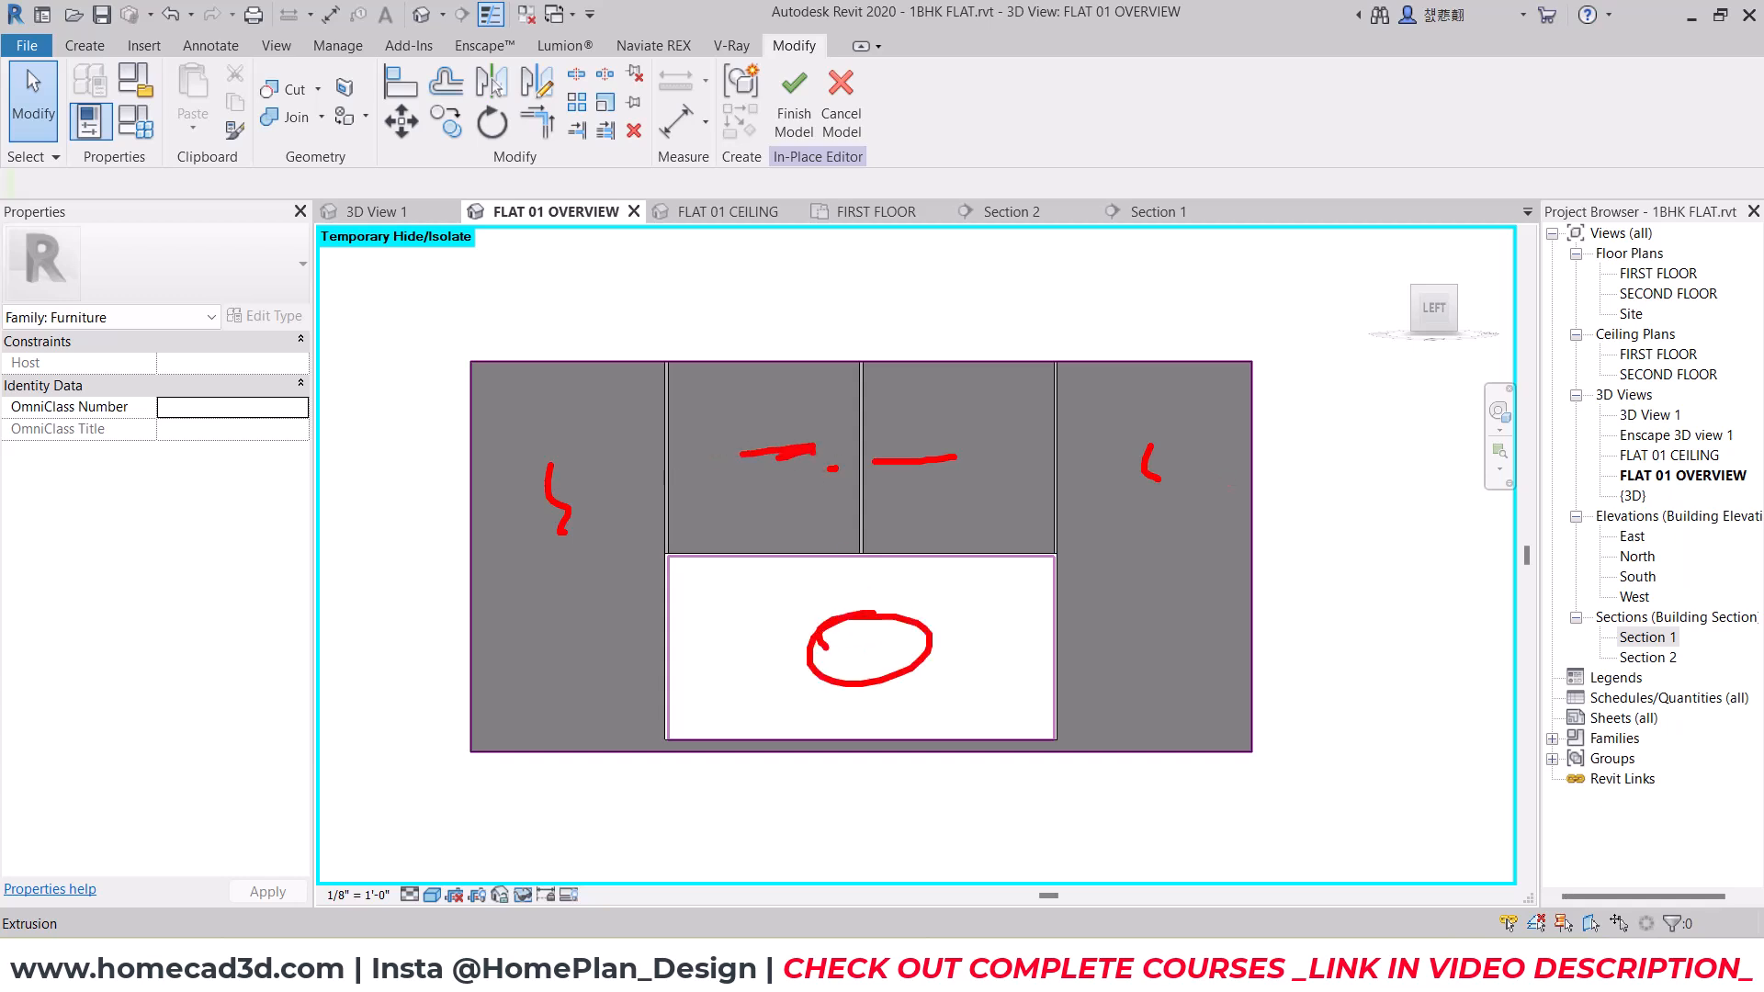
key("e")
left_click_drag(488, 544, 533, 568)
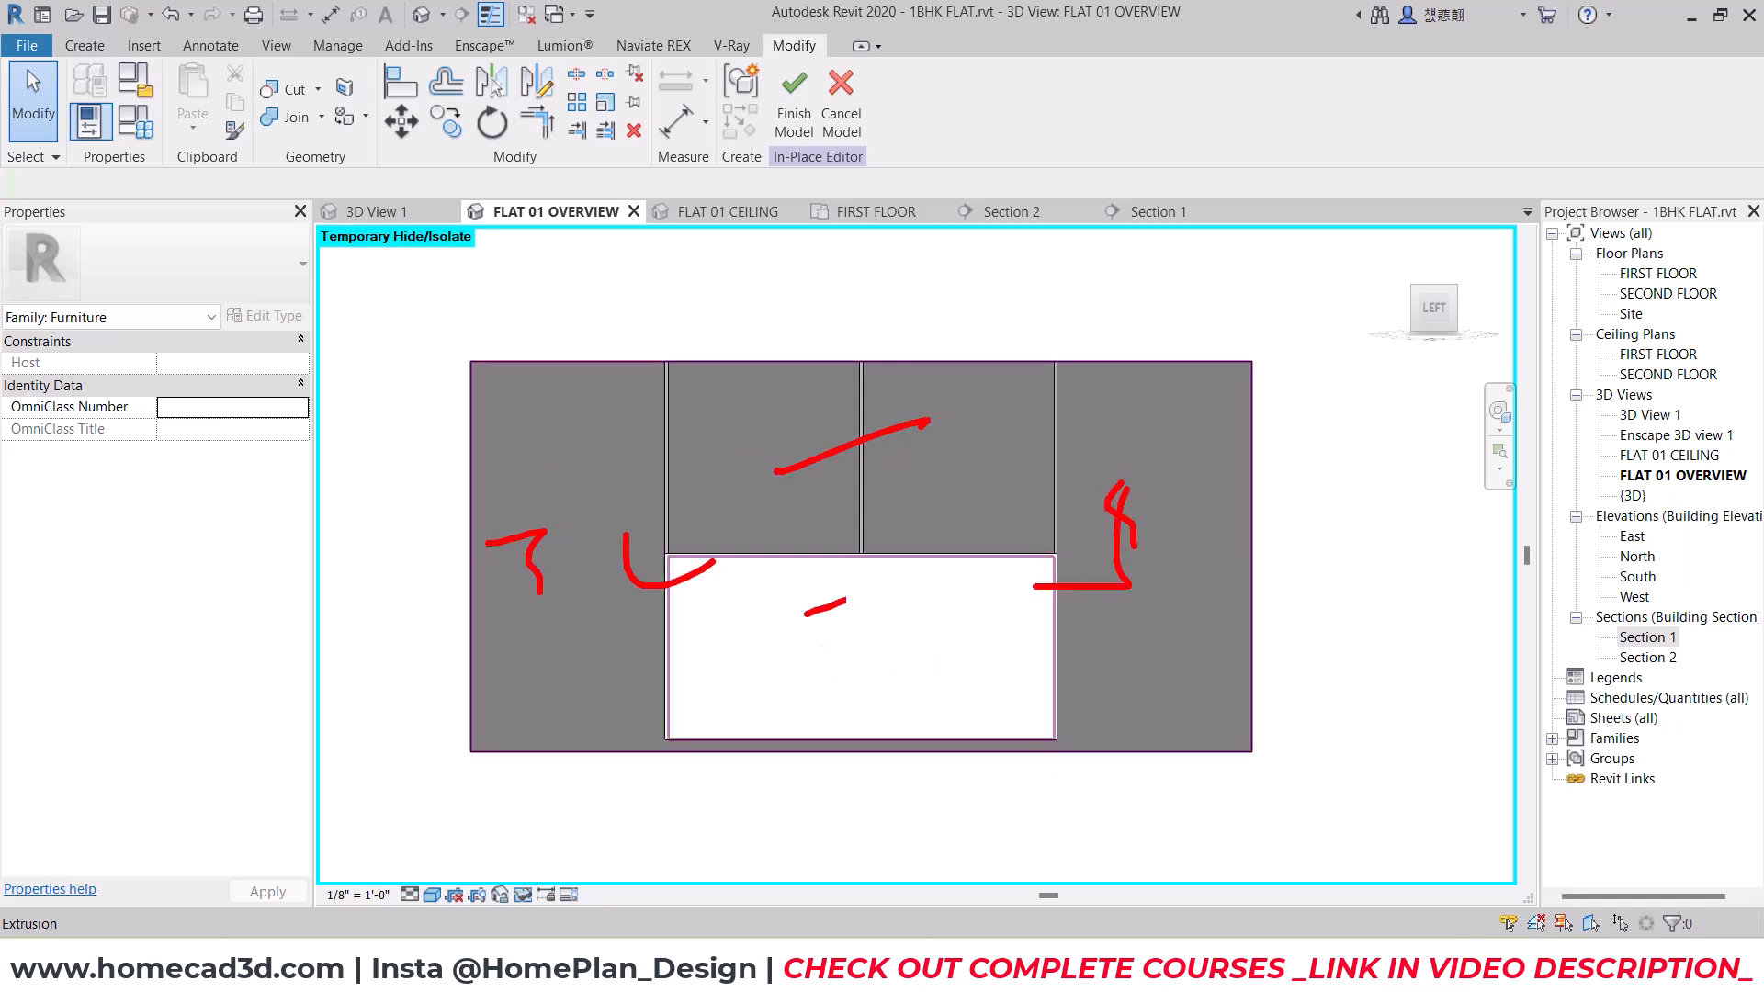
Step: Split the wall cabinets' front face around the left of the two short middle doors, using a rectangle with a 0.01" offset
key("Escape")
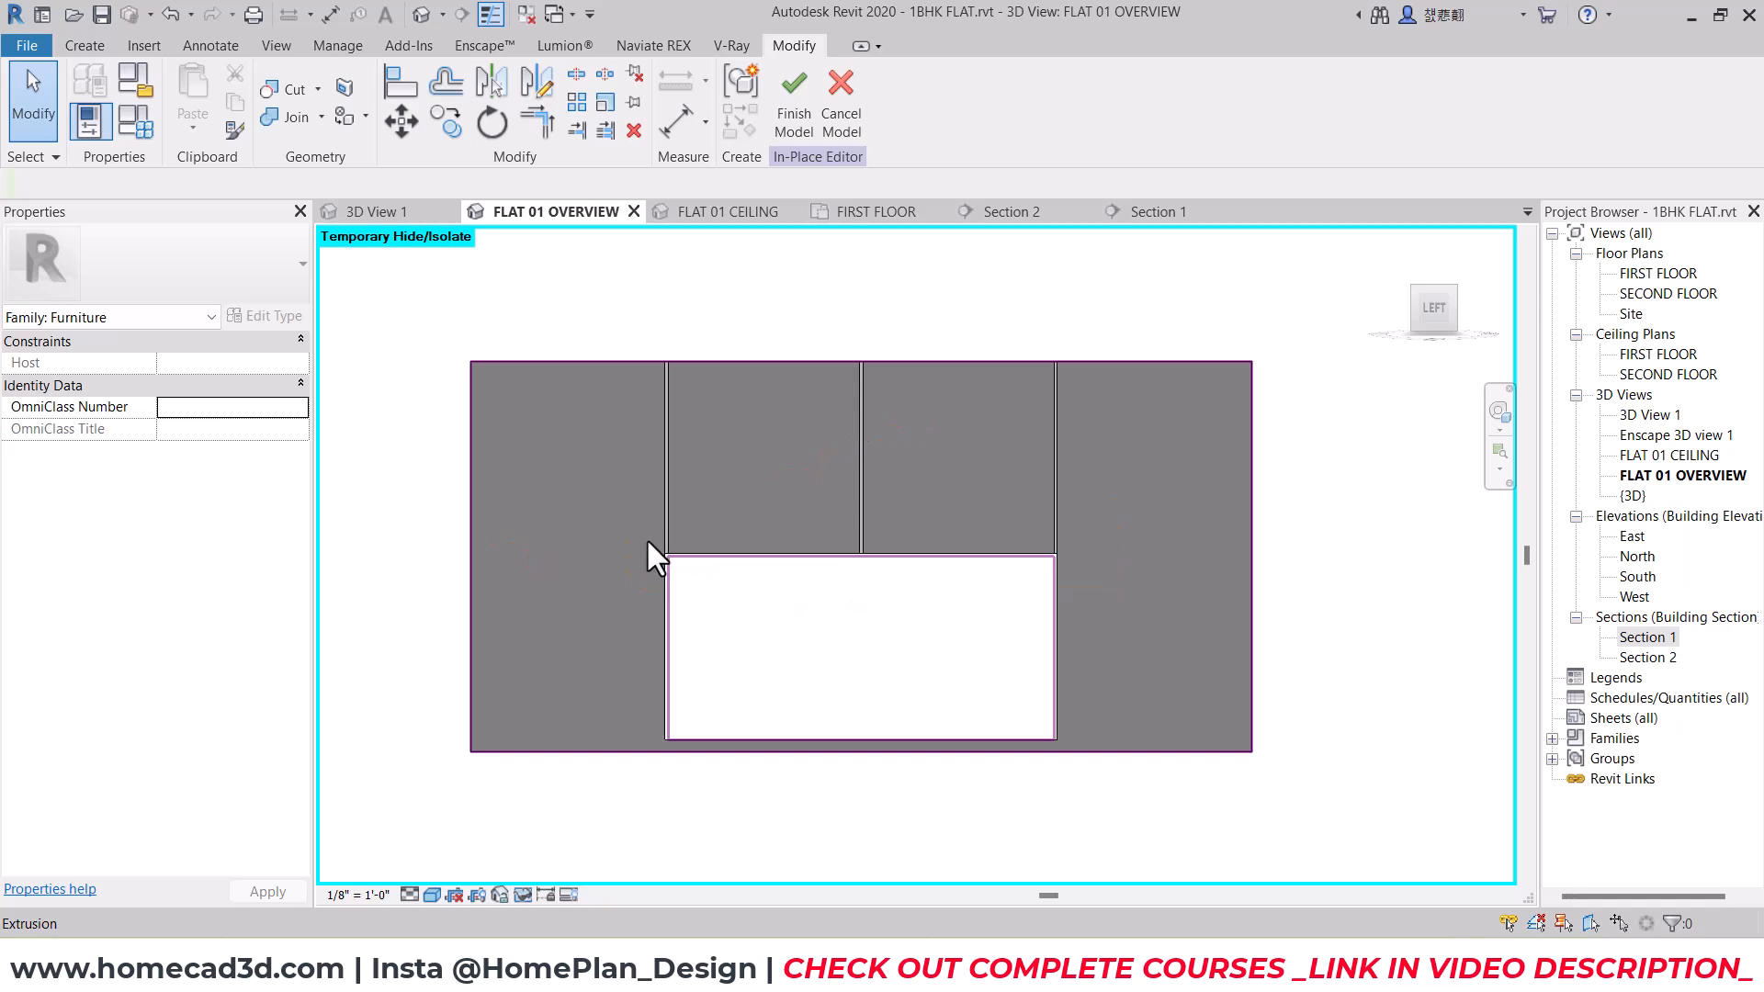
left_click(589, 491)
left_click(862, 77)
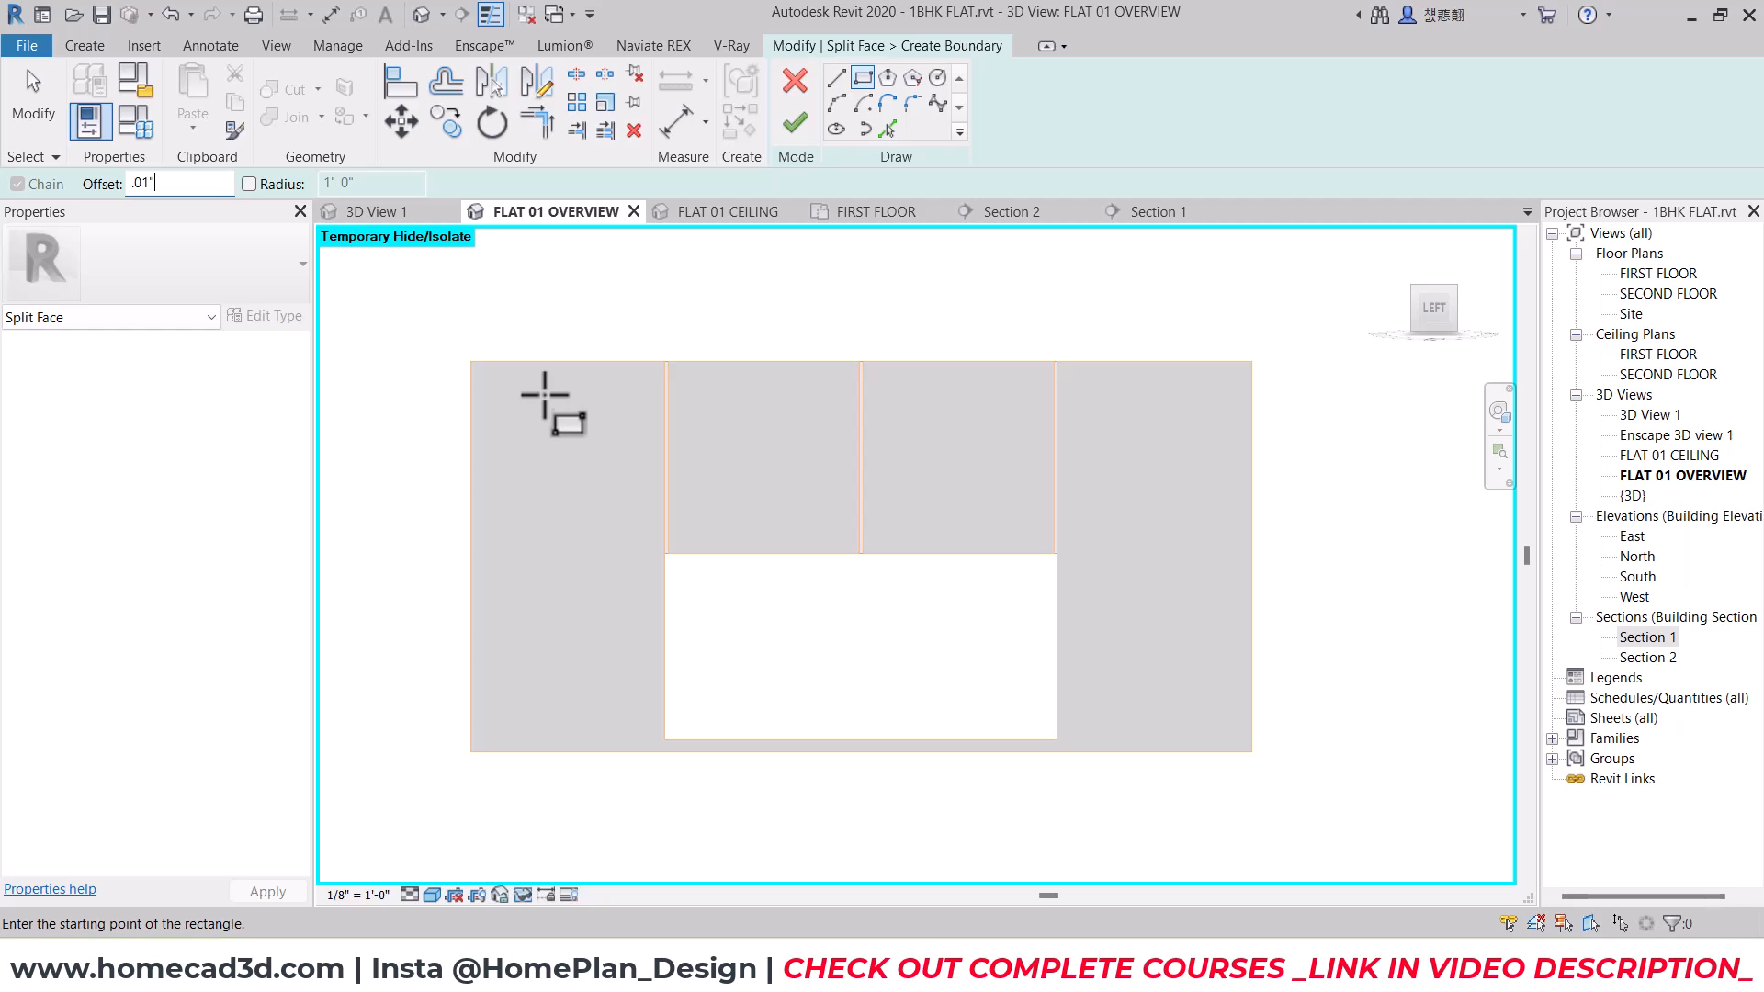
scroll(699, 414, "up", 5)
left_click(690, 298)
scroll(873, 512, "down", 3)
middle_click_drag(1167, 808, 1094, 522)
scroll(1118, 572, "up", 4)
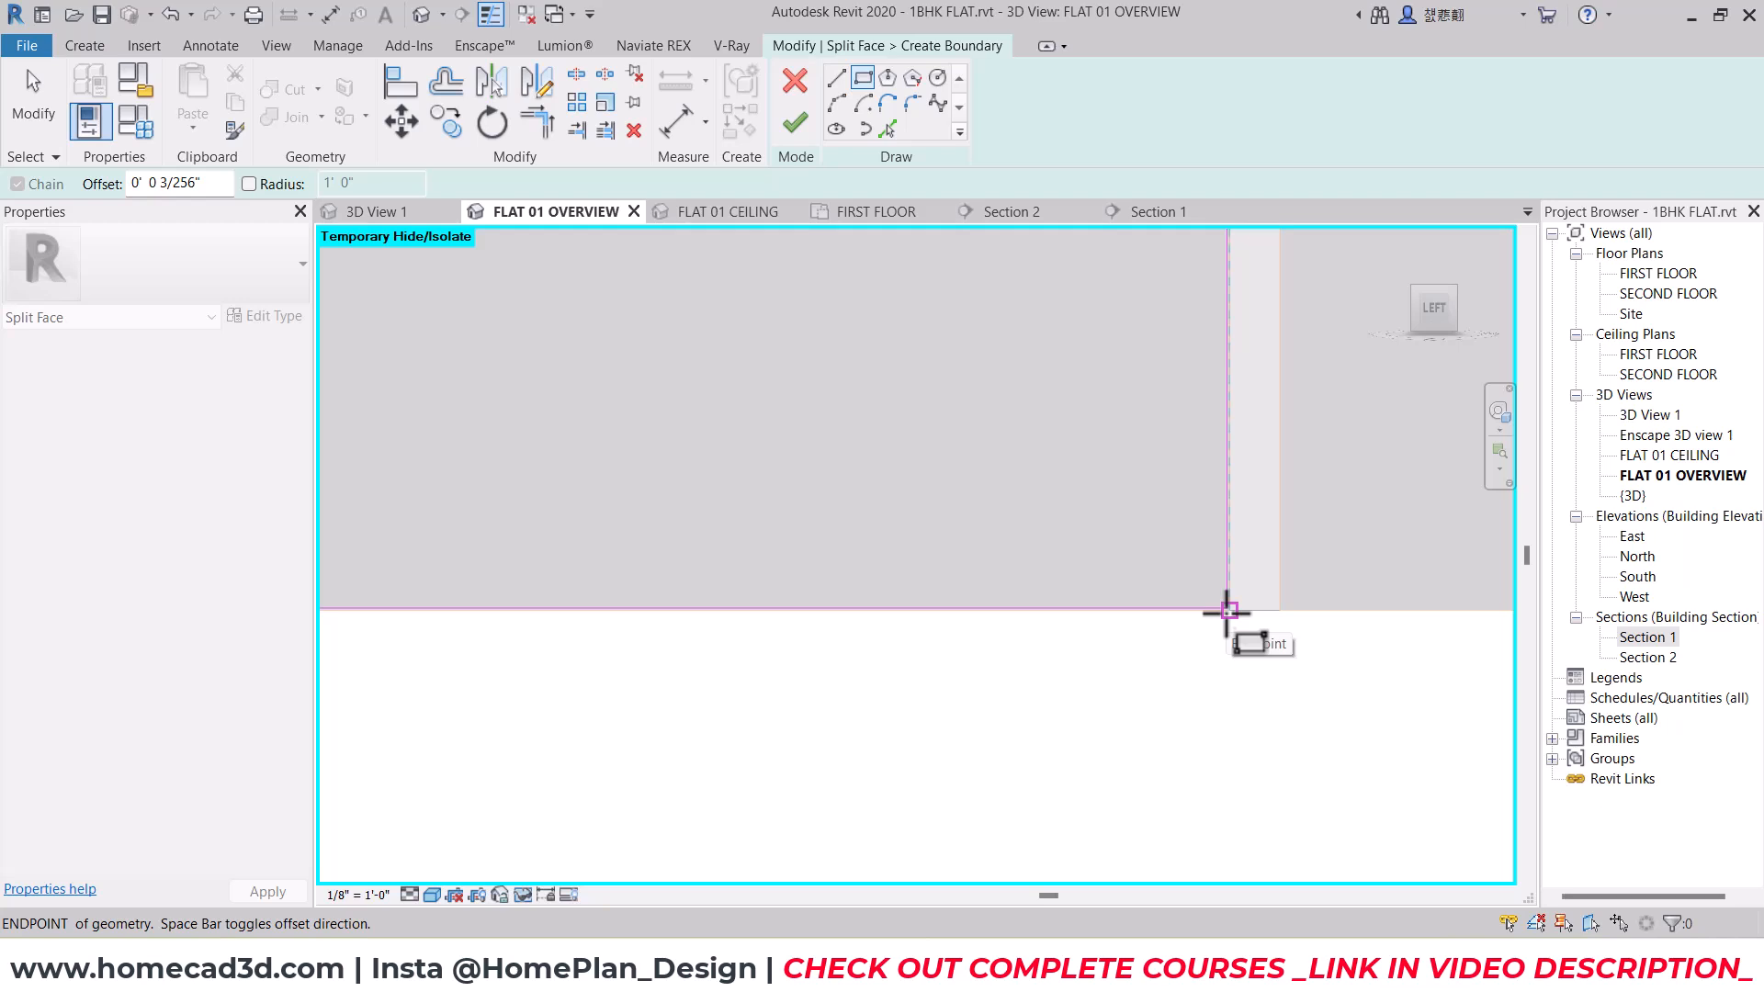
left_click(1226, 611)
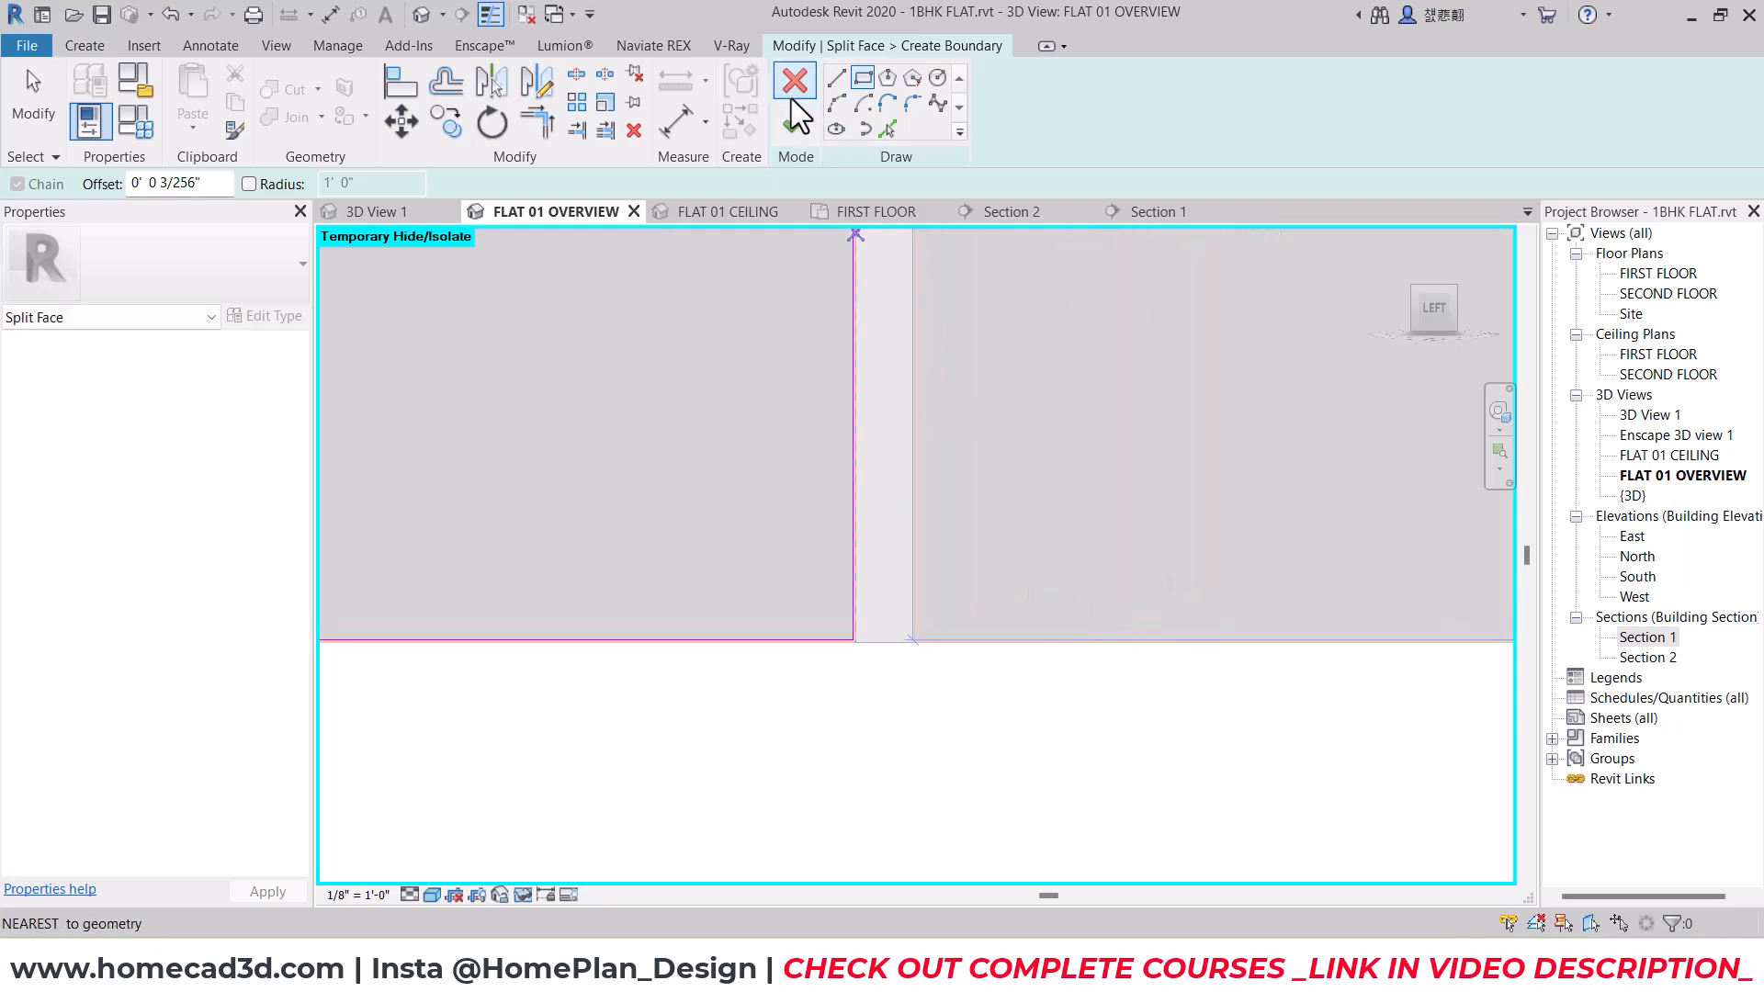
left_click(796, 120)
Step: Split the wall cabinets' front face around the right of the two short middle doors, using a rectangle with a 0.001 offset
key("s")
key("f")
left_click(1011, 517)
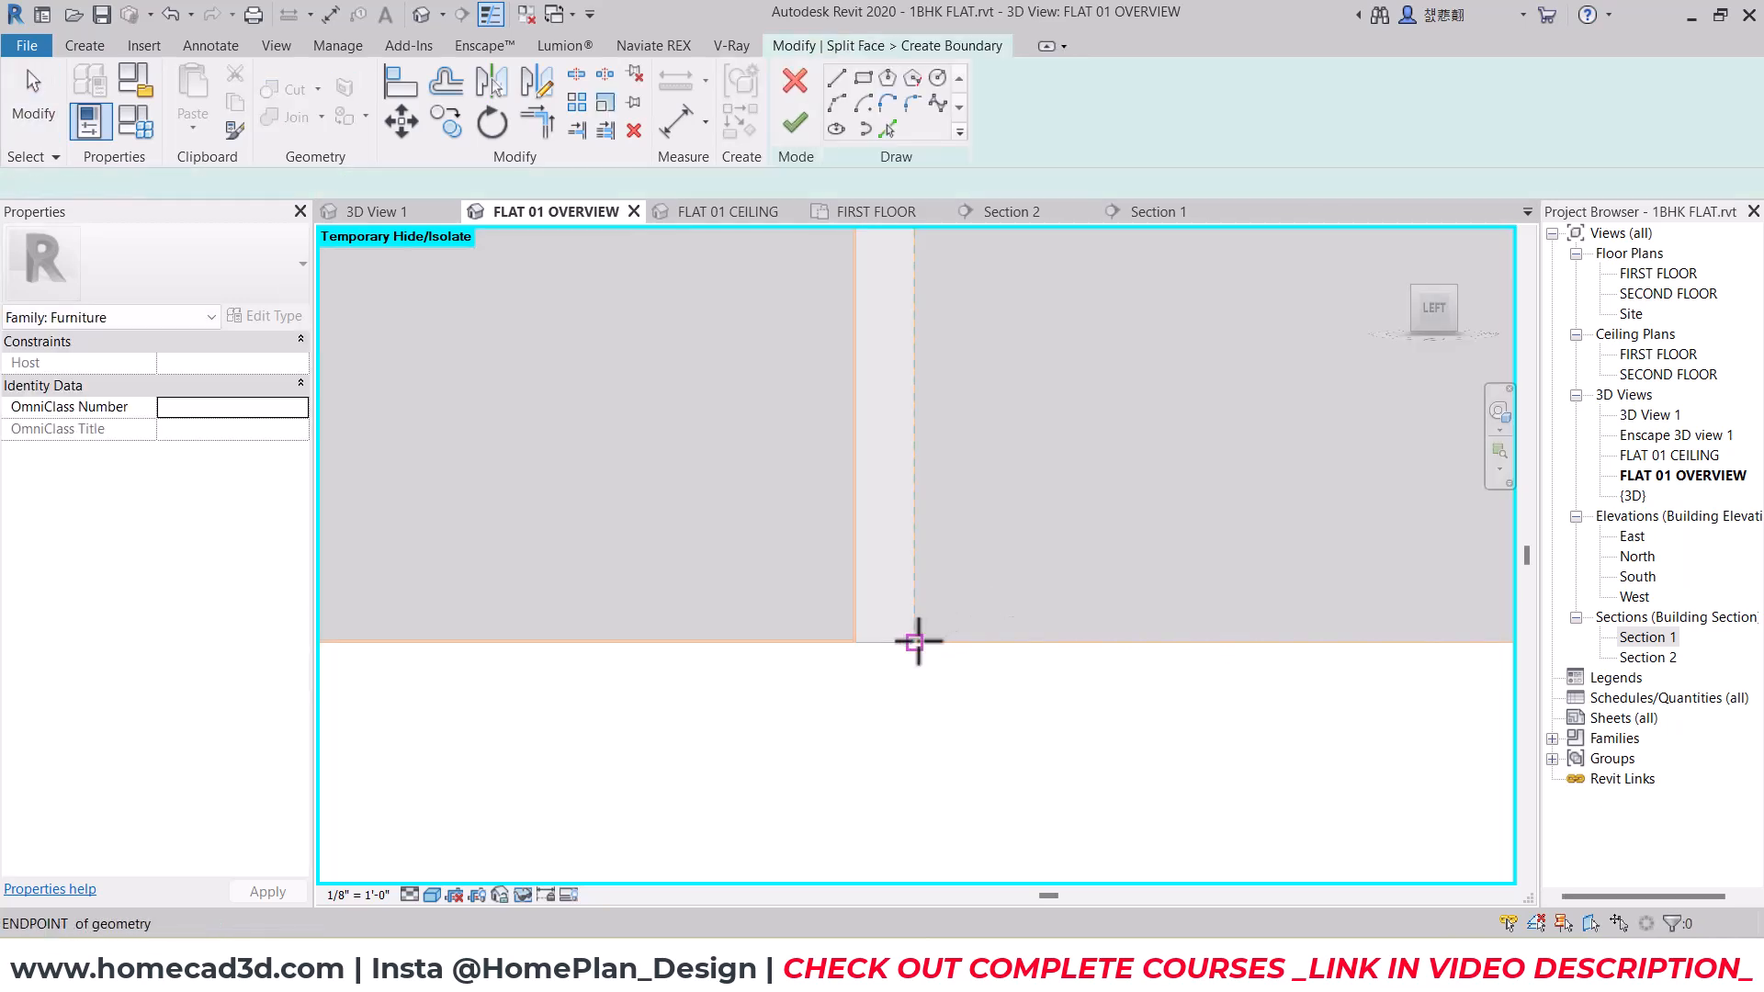
left_click(862, 79)
left_click_drag(173, 183, 37, 186)
type("0.001")
left_click(914, 643)
scroll(1085, 484, "down", 4)
middle_click_drag(1222, 367, 832, 791)
scroll(1121, 455, "up", 2)
scroll(980, 559, "up", 2)
left_click(1023, 474)
left_click(795, 123)
Step: Paint the wall cabinets' two short middle doors with the kitchen cabinet yellow material
scroll(991, 415, "down", 5)
key("Escape")
key("p")
key("t")
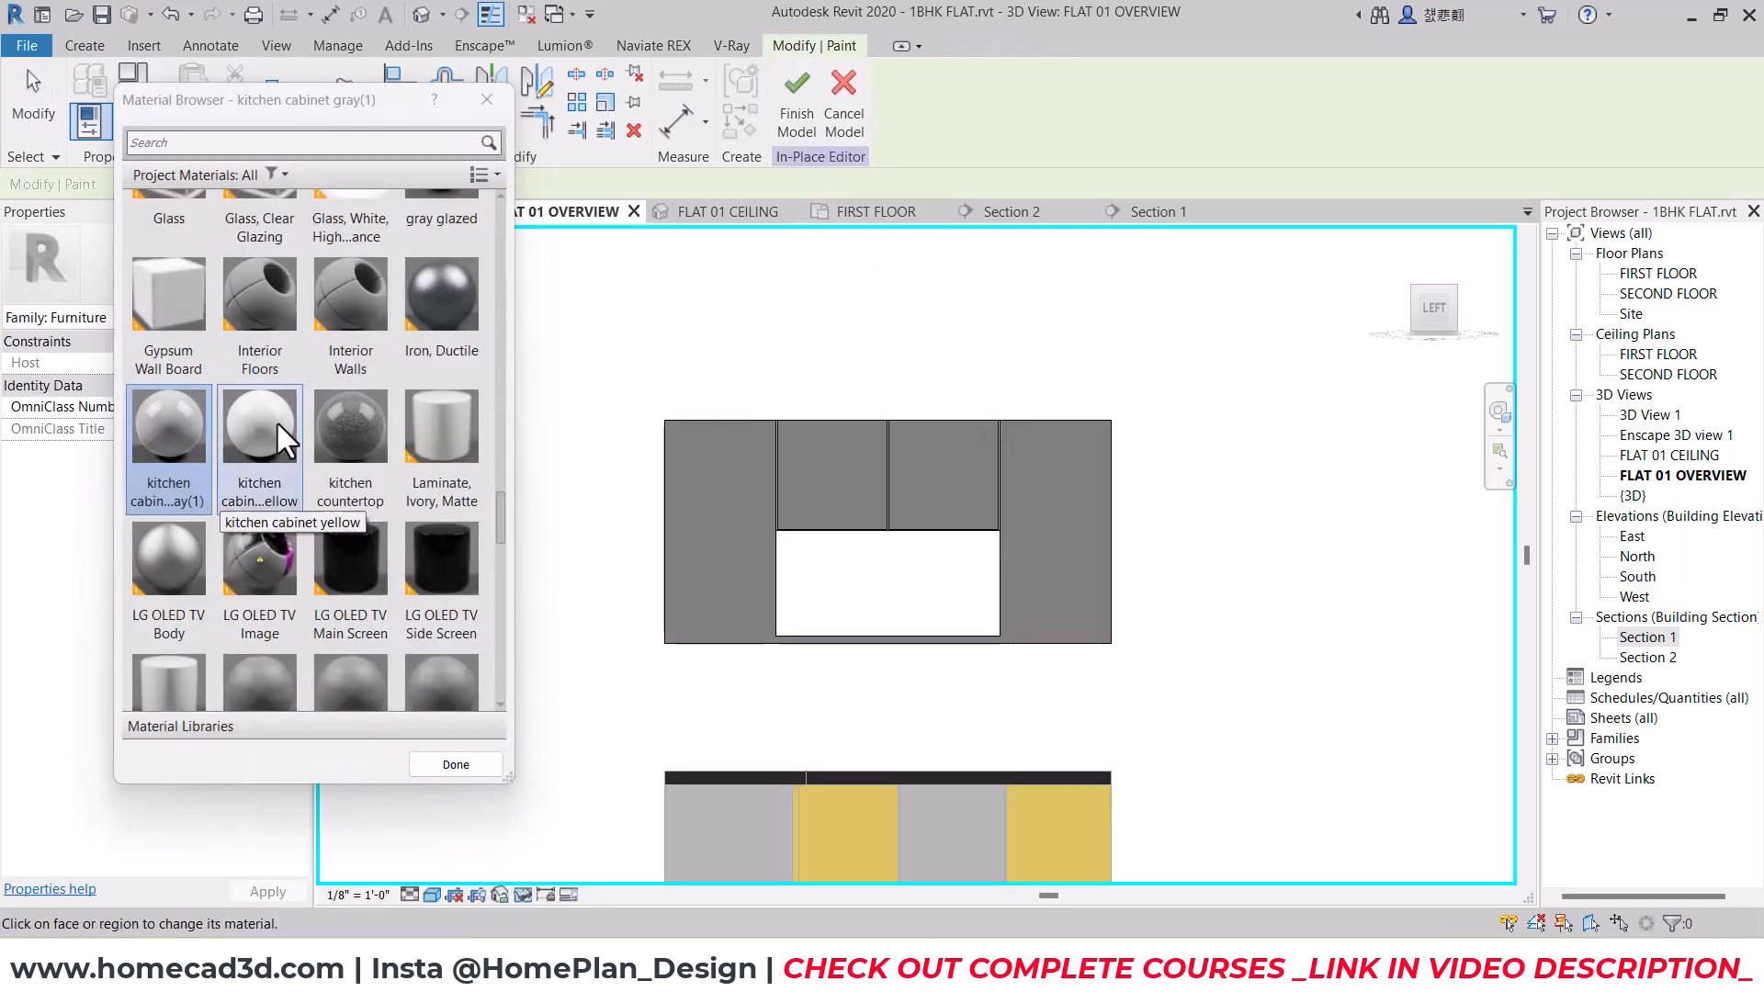
left_click(256, 434)
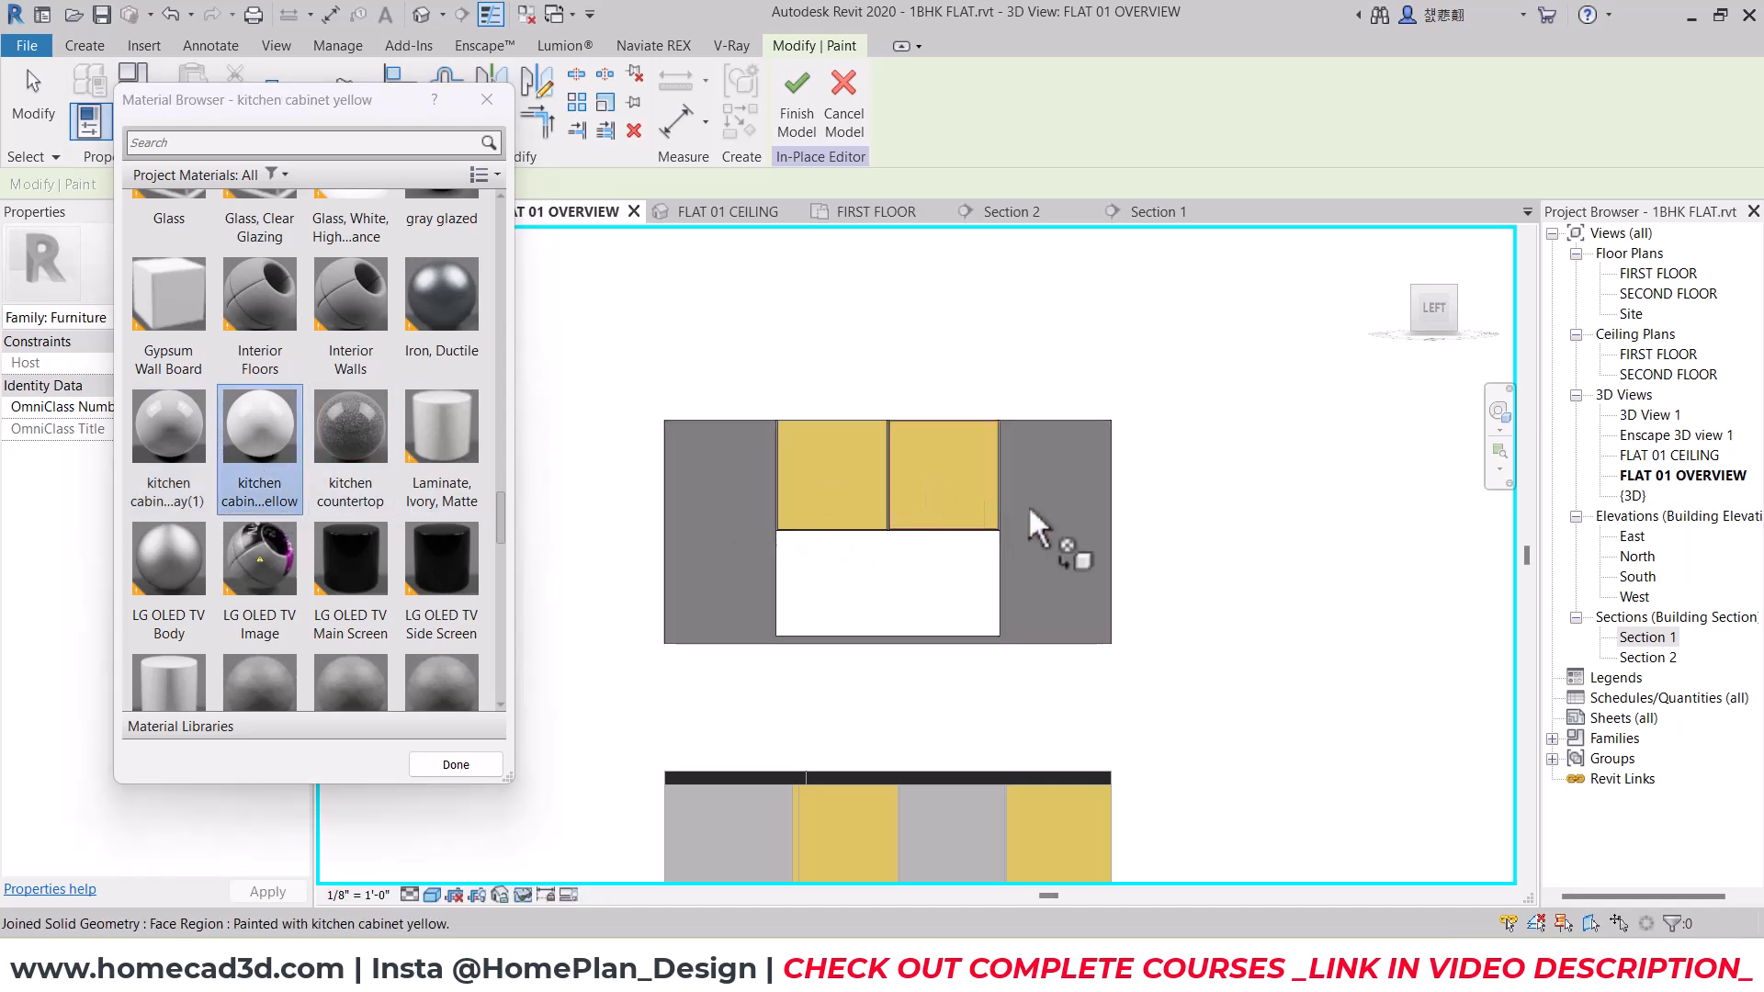
Step: Try kitchen cabinet gray(1) on the two short middle doors and kitchen cabinet yellow on the surrounding front face
left_click(172, 459)
left_click(914, 458)
left_click(821, 457)
left_click(266, 464)
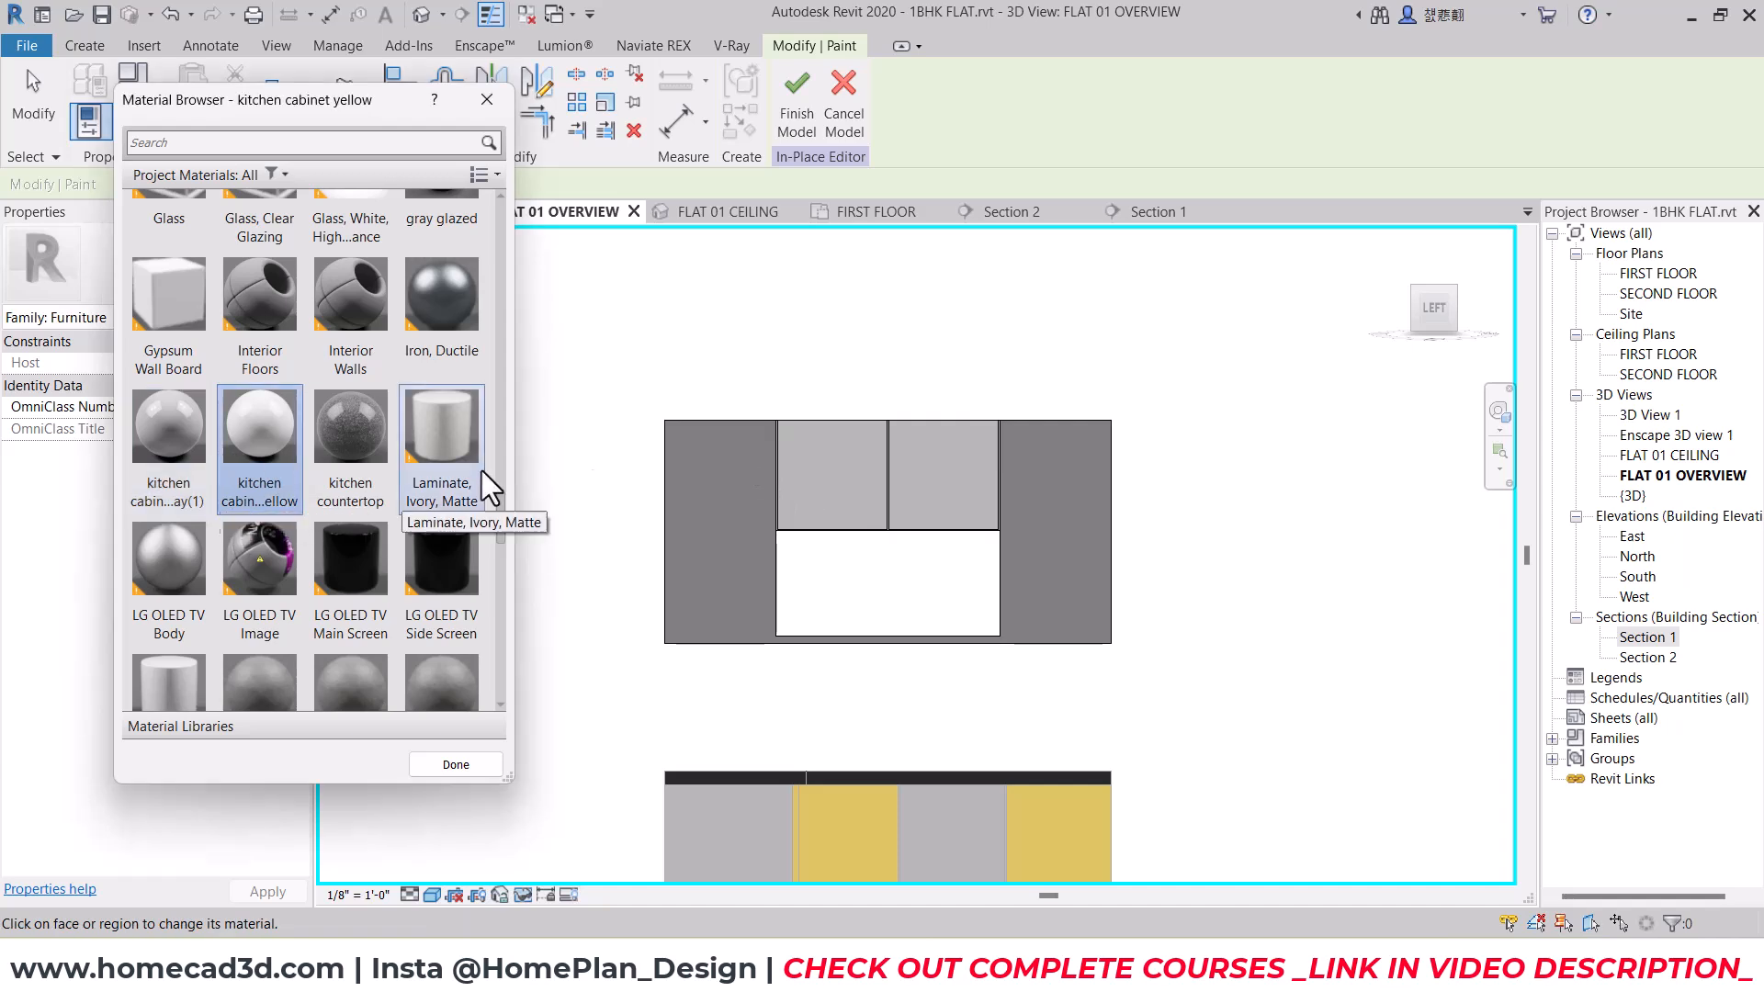
left_click(770, 471)
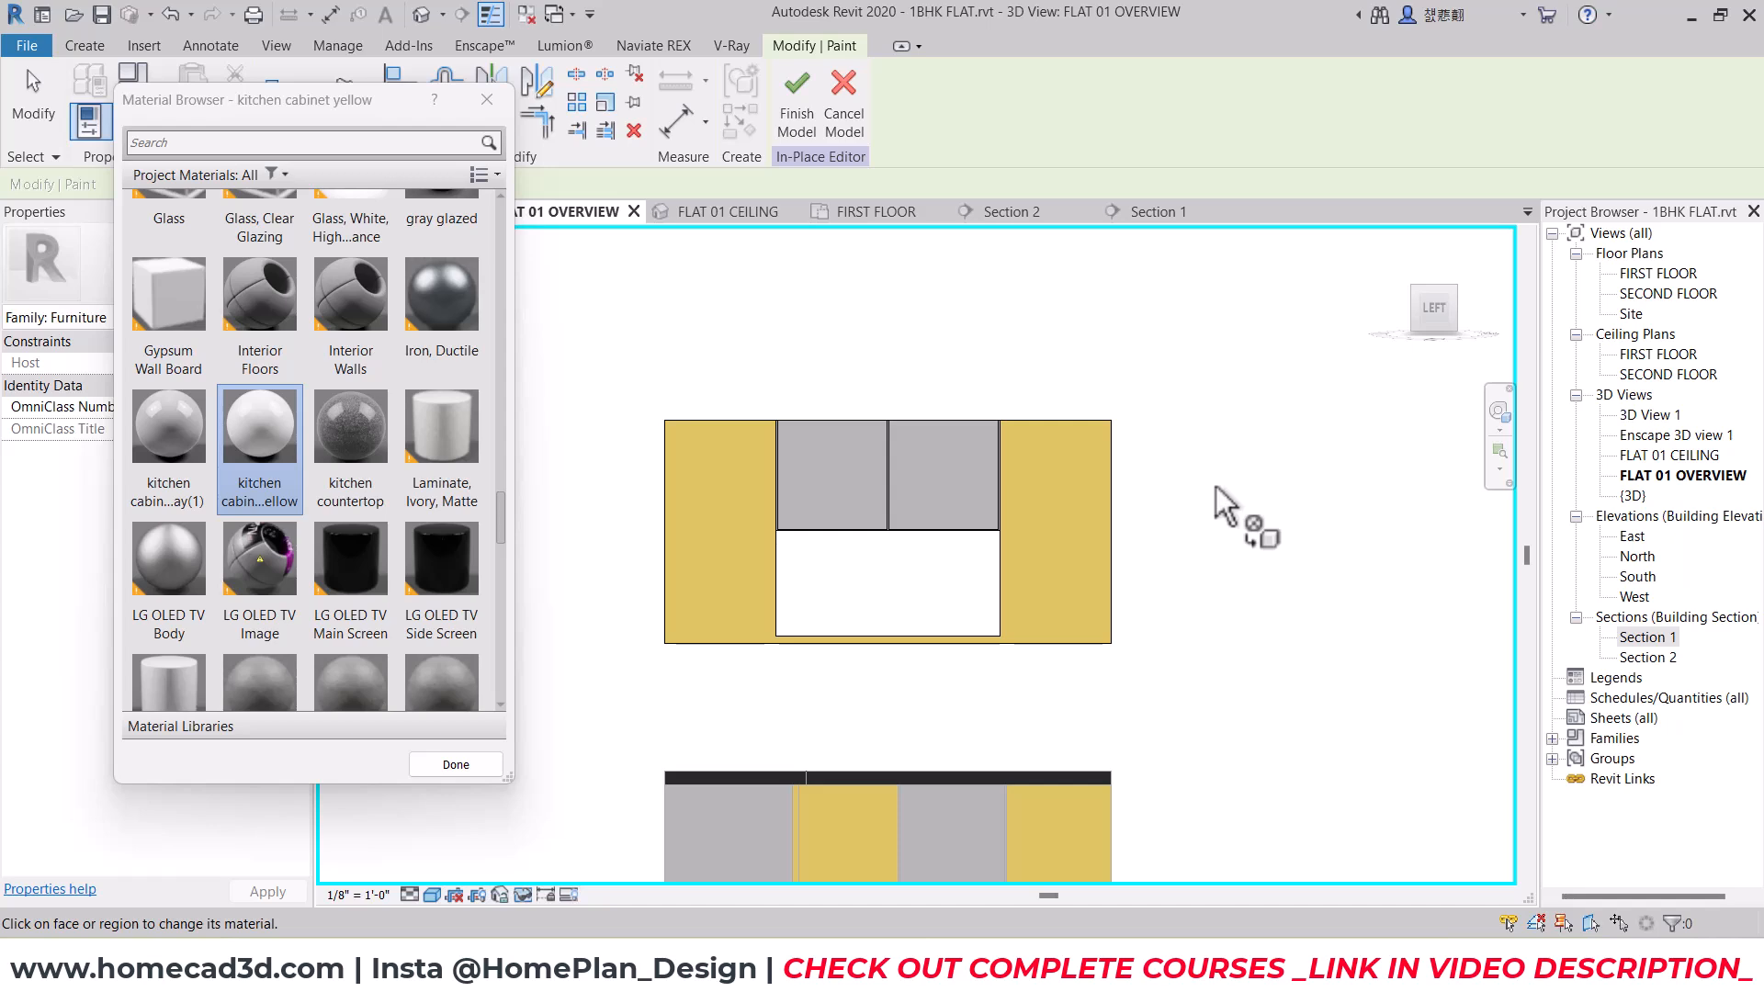
Step: Repaint the two short middle doors kitchen cabinet yellow and the surrounding front face kitchen cabinet gray(1)
left_click(169, 442)
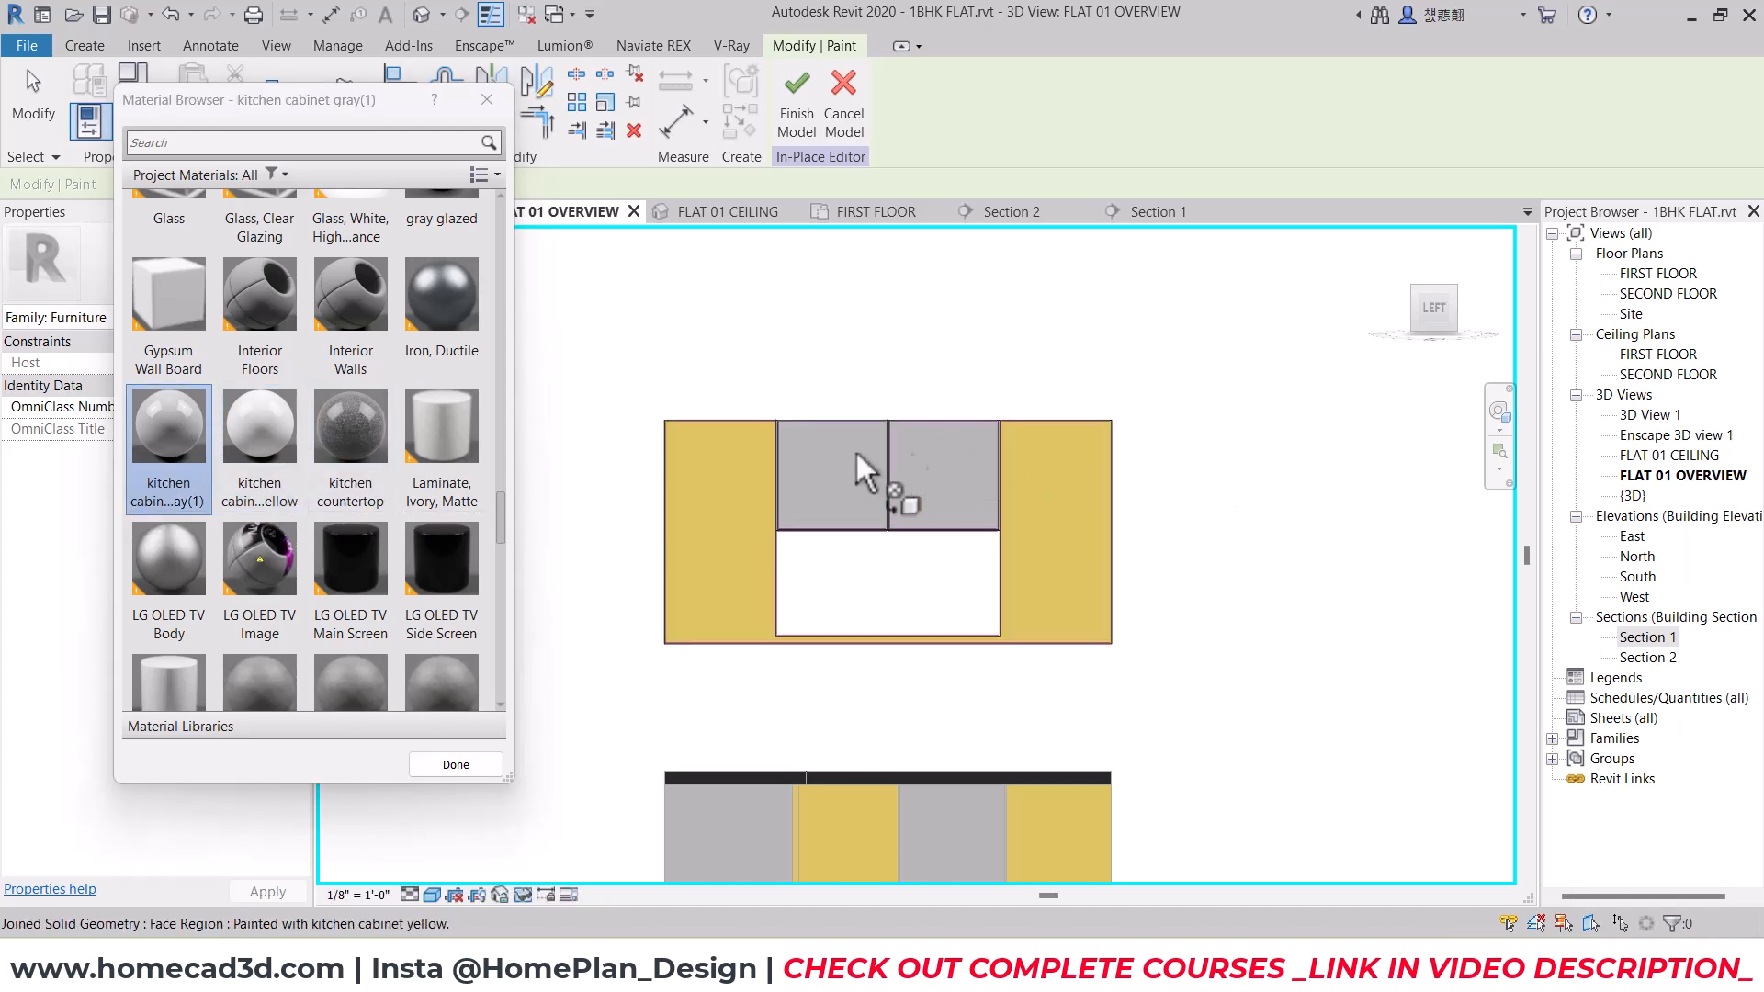
left_click(260, 432)
left_click(927, 454)
left_click(860, 448)
left_click(153, 460)
left_click(720, 498)
middle_click_drag(720, 498, 1221, 618, "shift")
key("Escape")
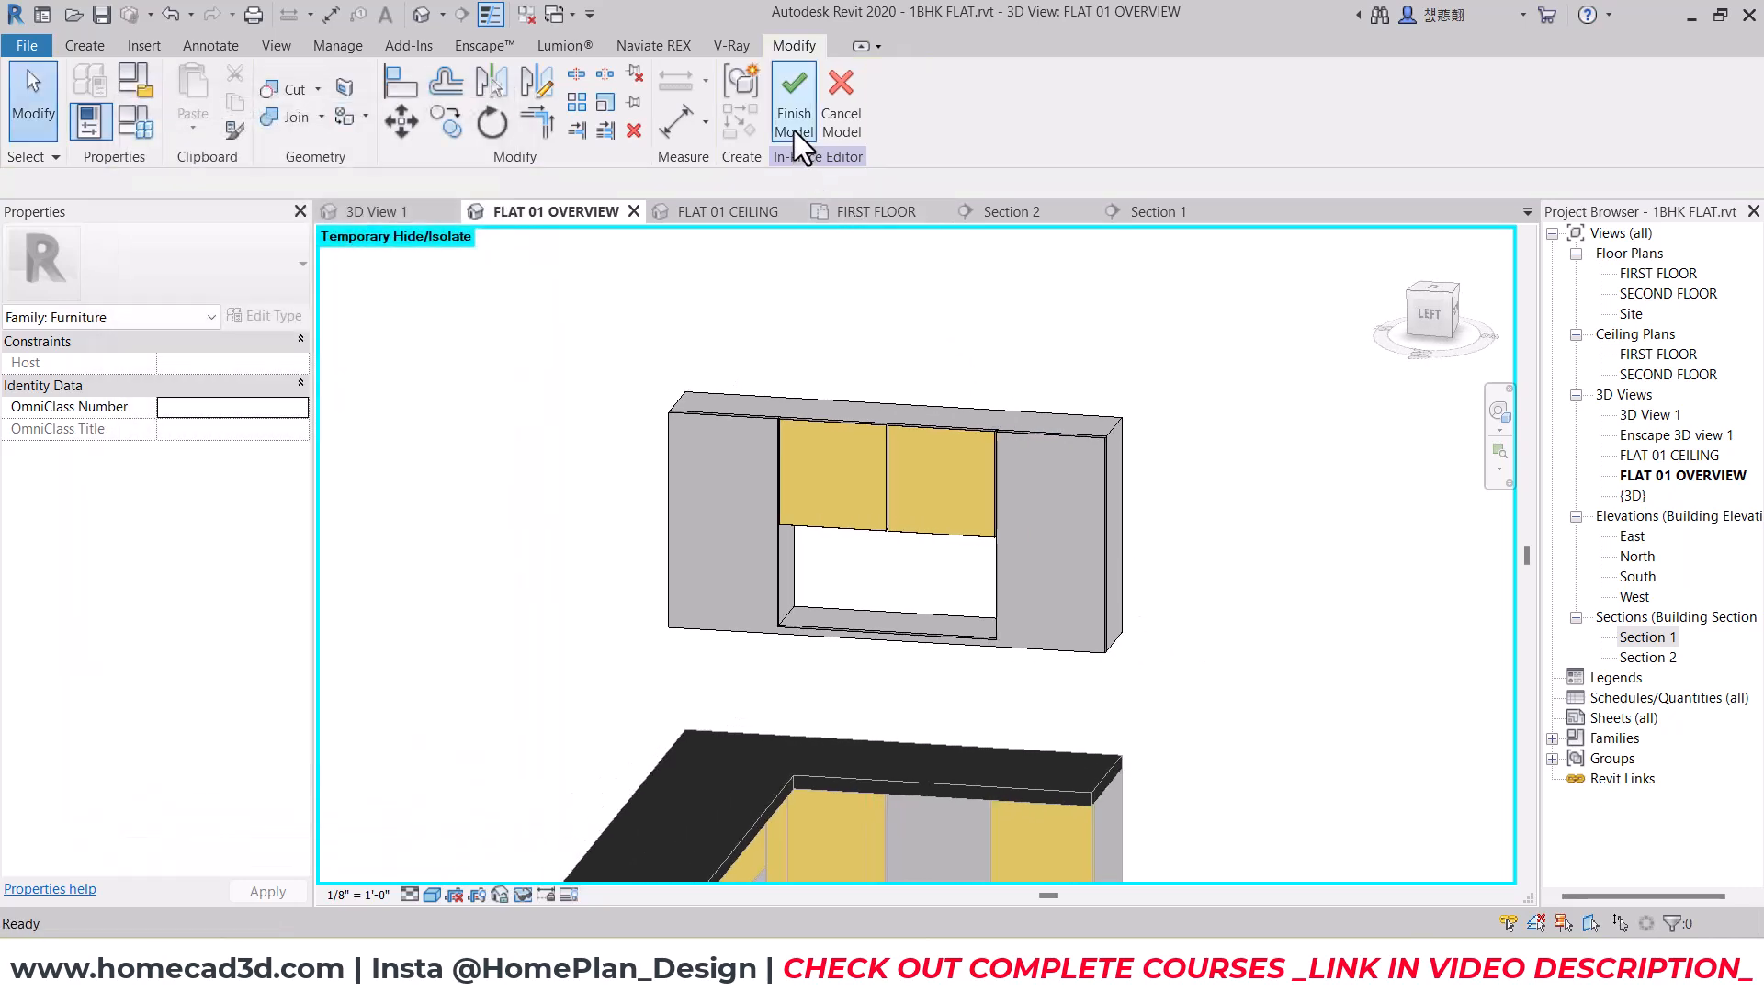
Step: Finish the wall cabinets' in-place model and reset the temporary hide/isolate
left_click(539, 895)
left_click(542, 882)
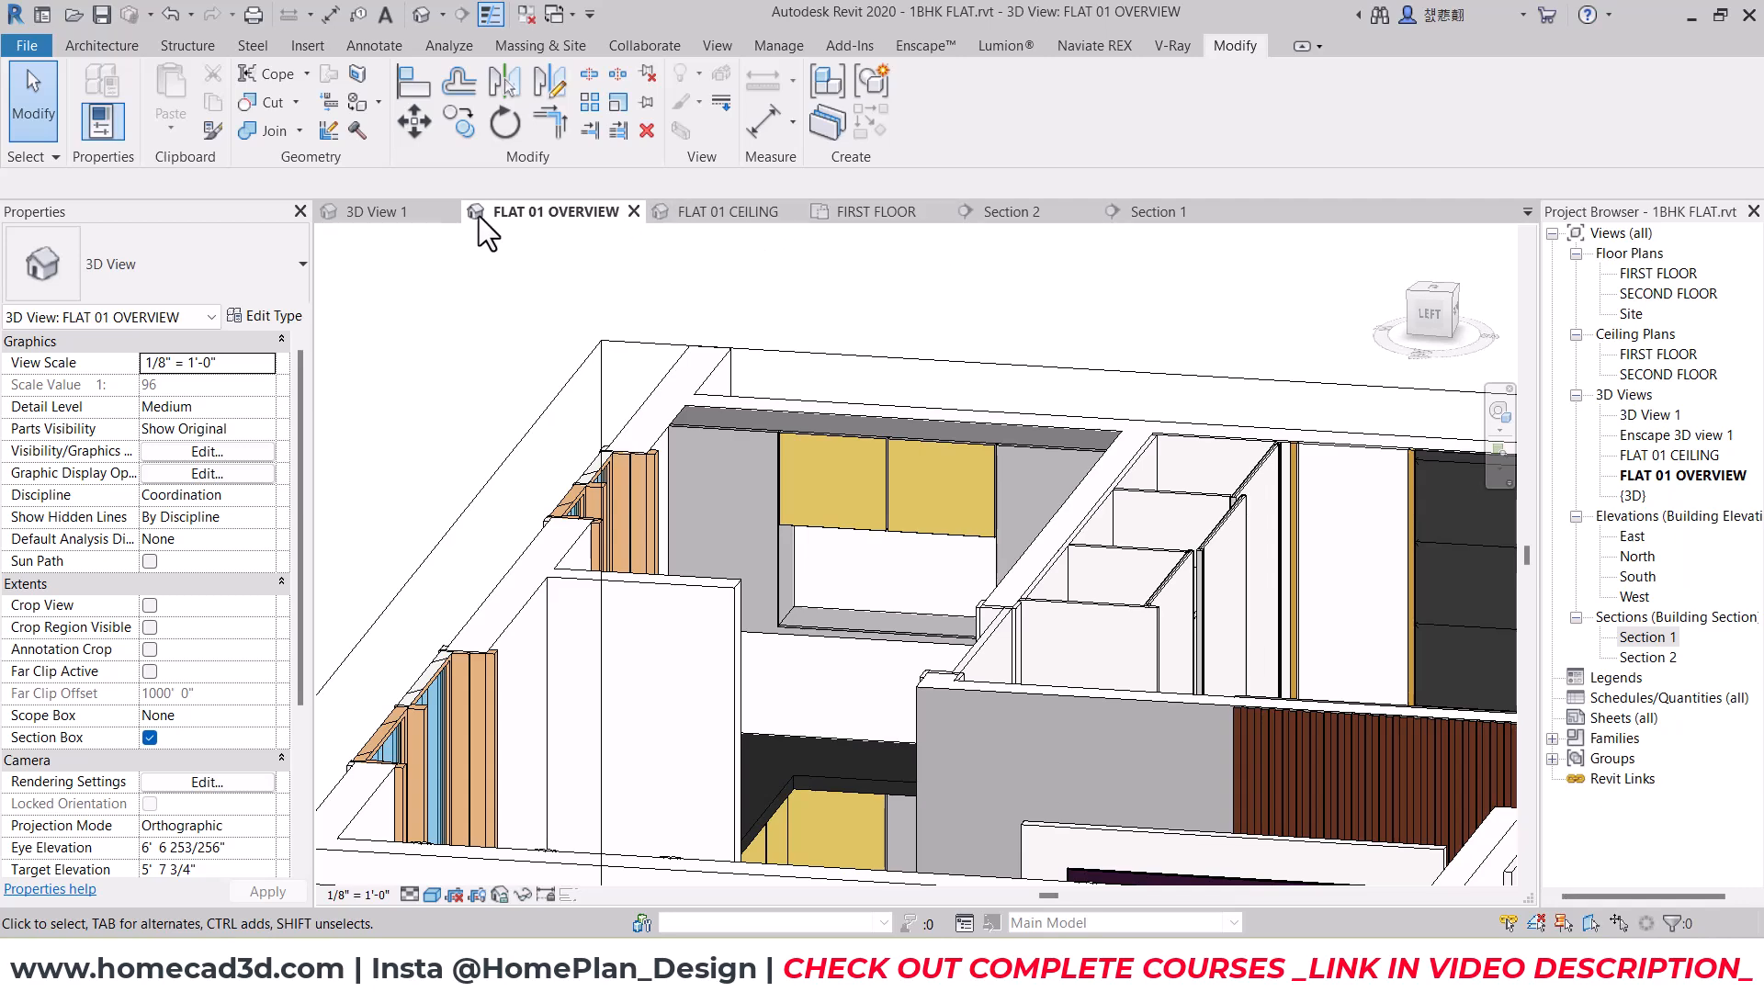
Step: Raise the section box's top above the loft cabinets over the wall cabinets and open those cabinets for in-place editing
left_click(956, 364)
scroll(965, 441, "down", 2)
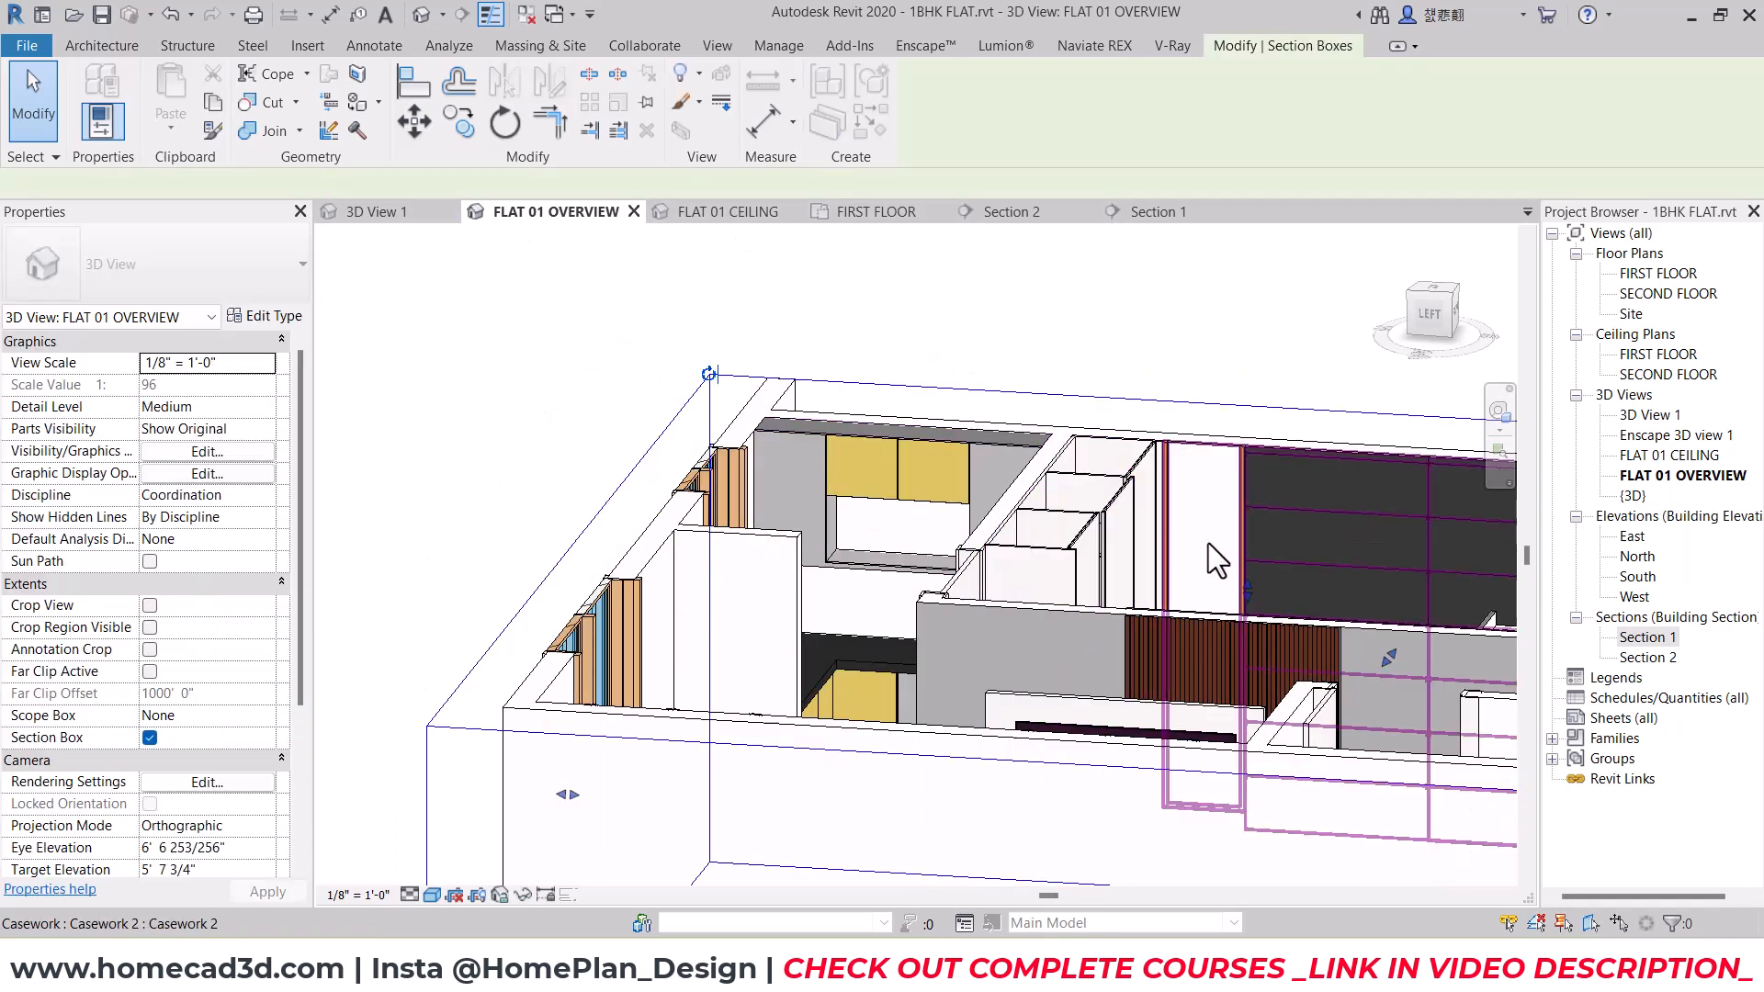
scroll(1242, 559, "down", 2)
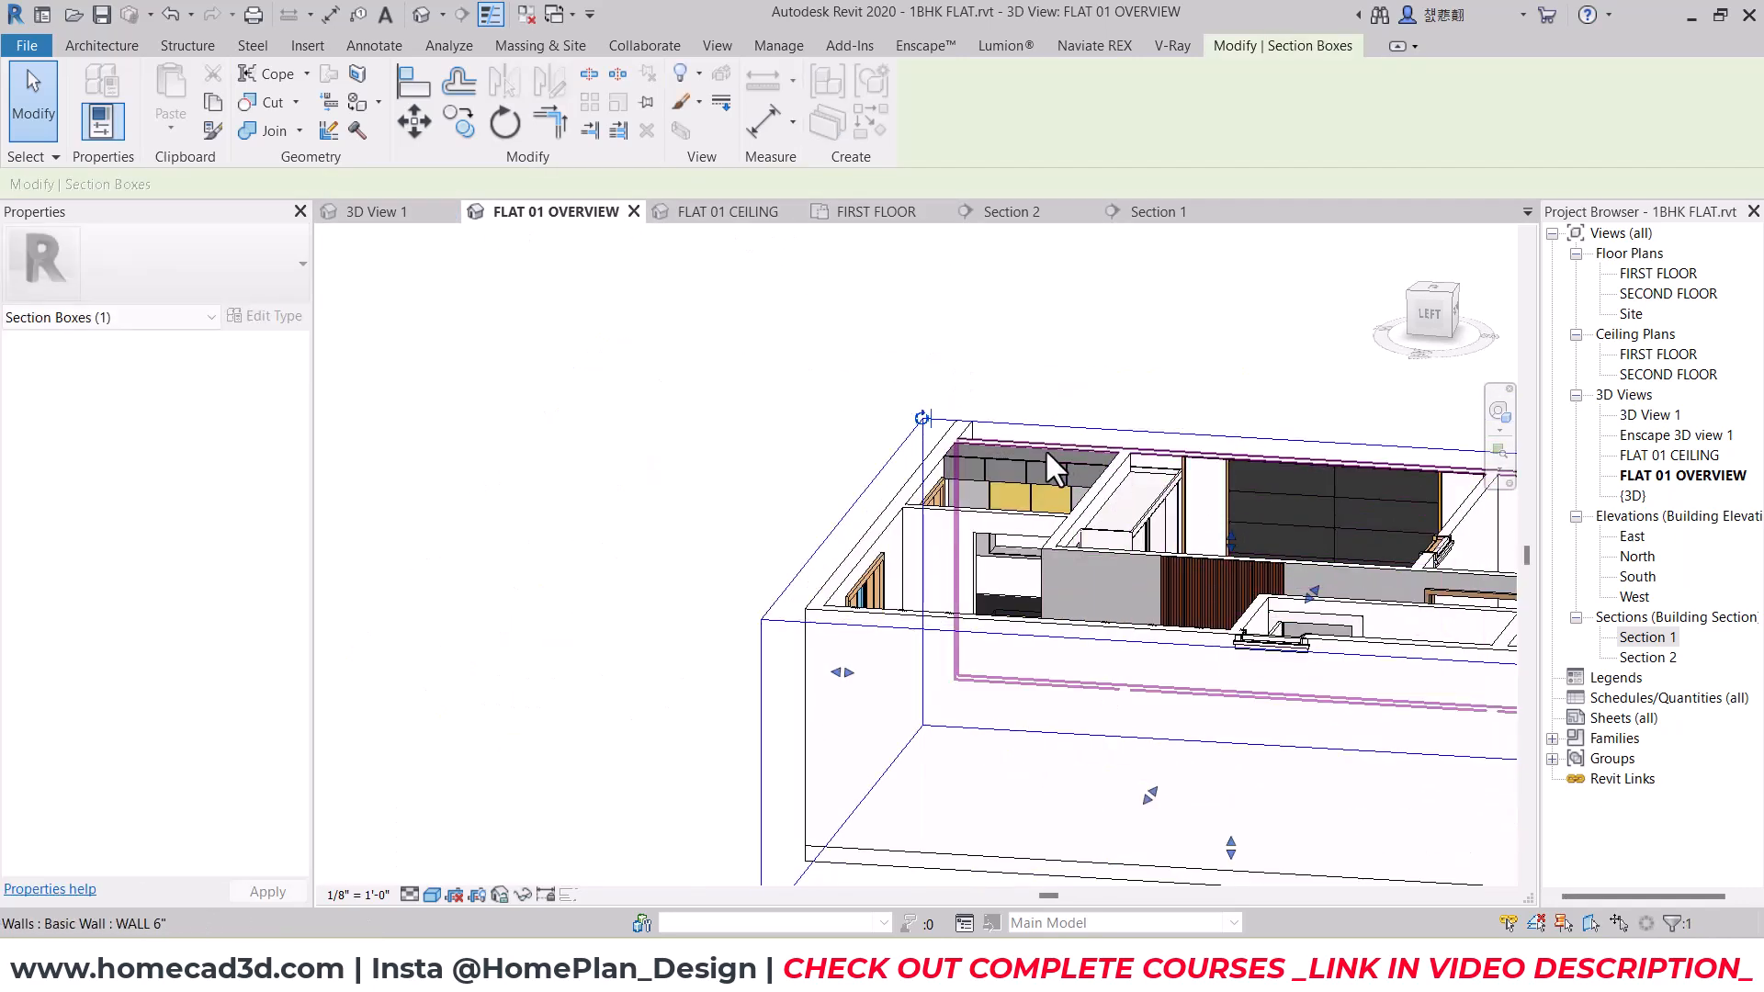
scroll(1049, 451, "up", 4)
left_click(1047, 456)
left_click(921, 109)
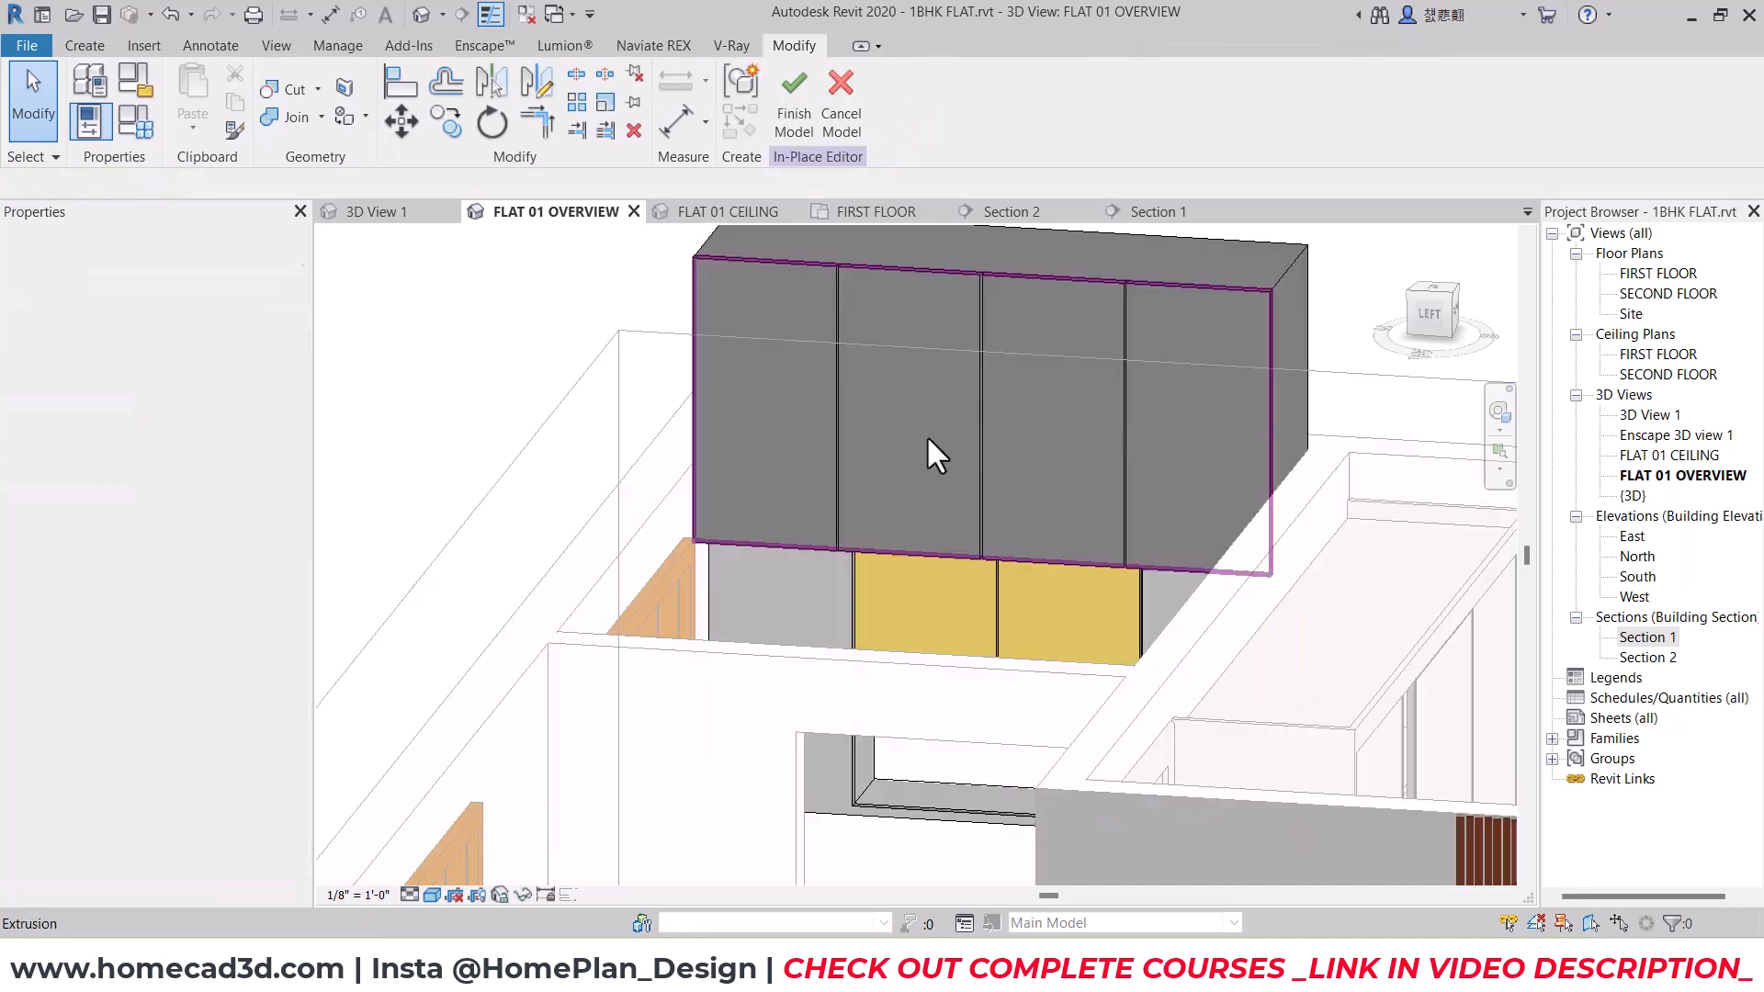
Step: Assign the kitchen cabinet gray(1) material to the loft cabinets' outer body extrusion
scroll(1043, 468, "up", 5)
left_click(1054, 411)
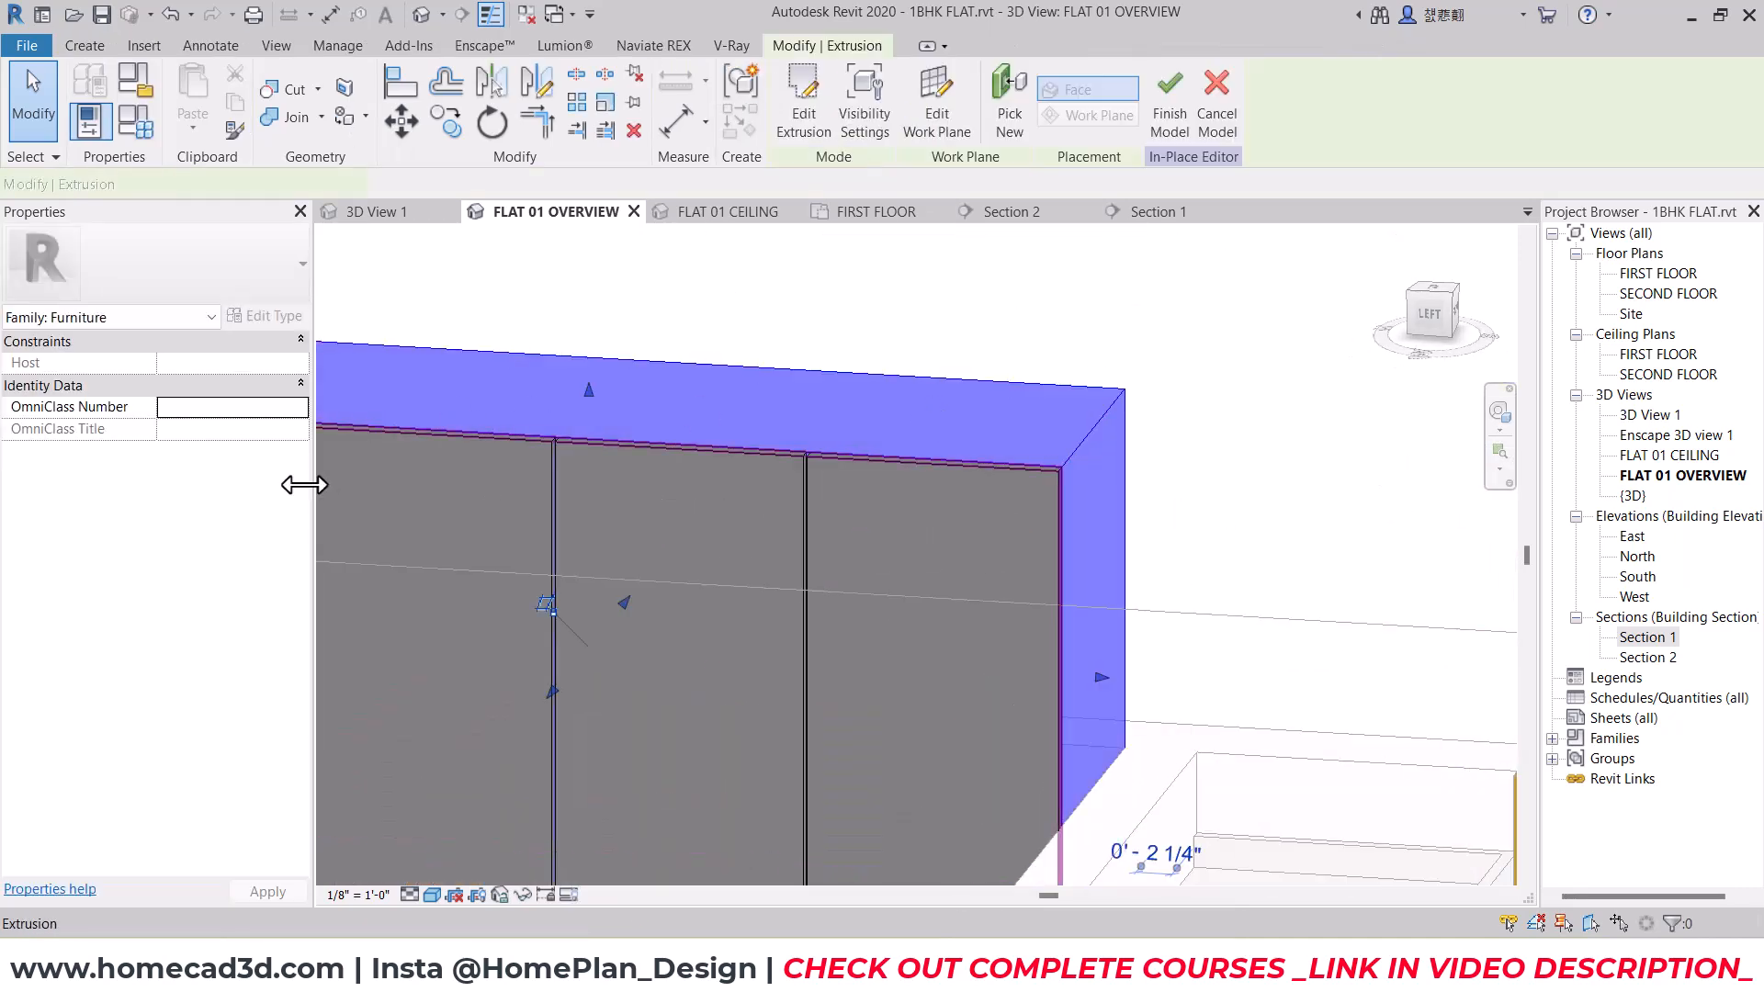
left_click(287, 520)
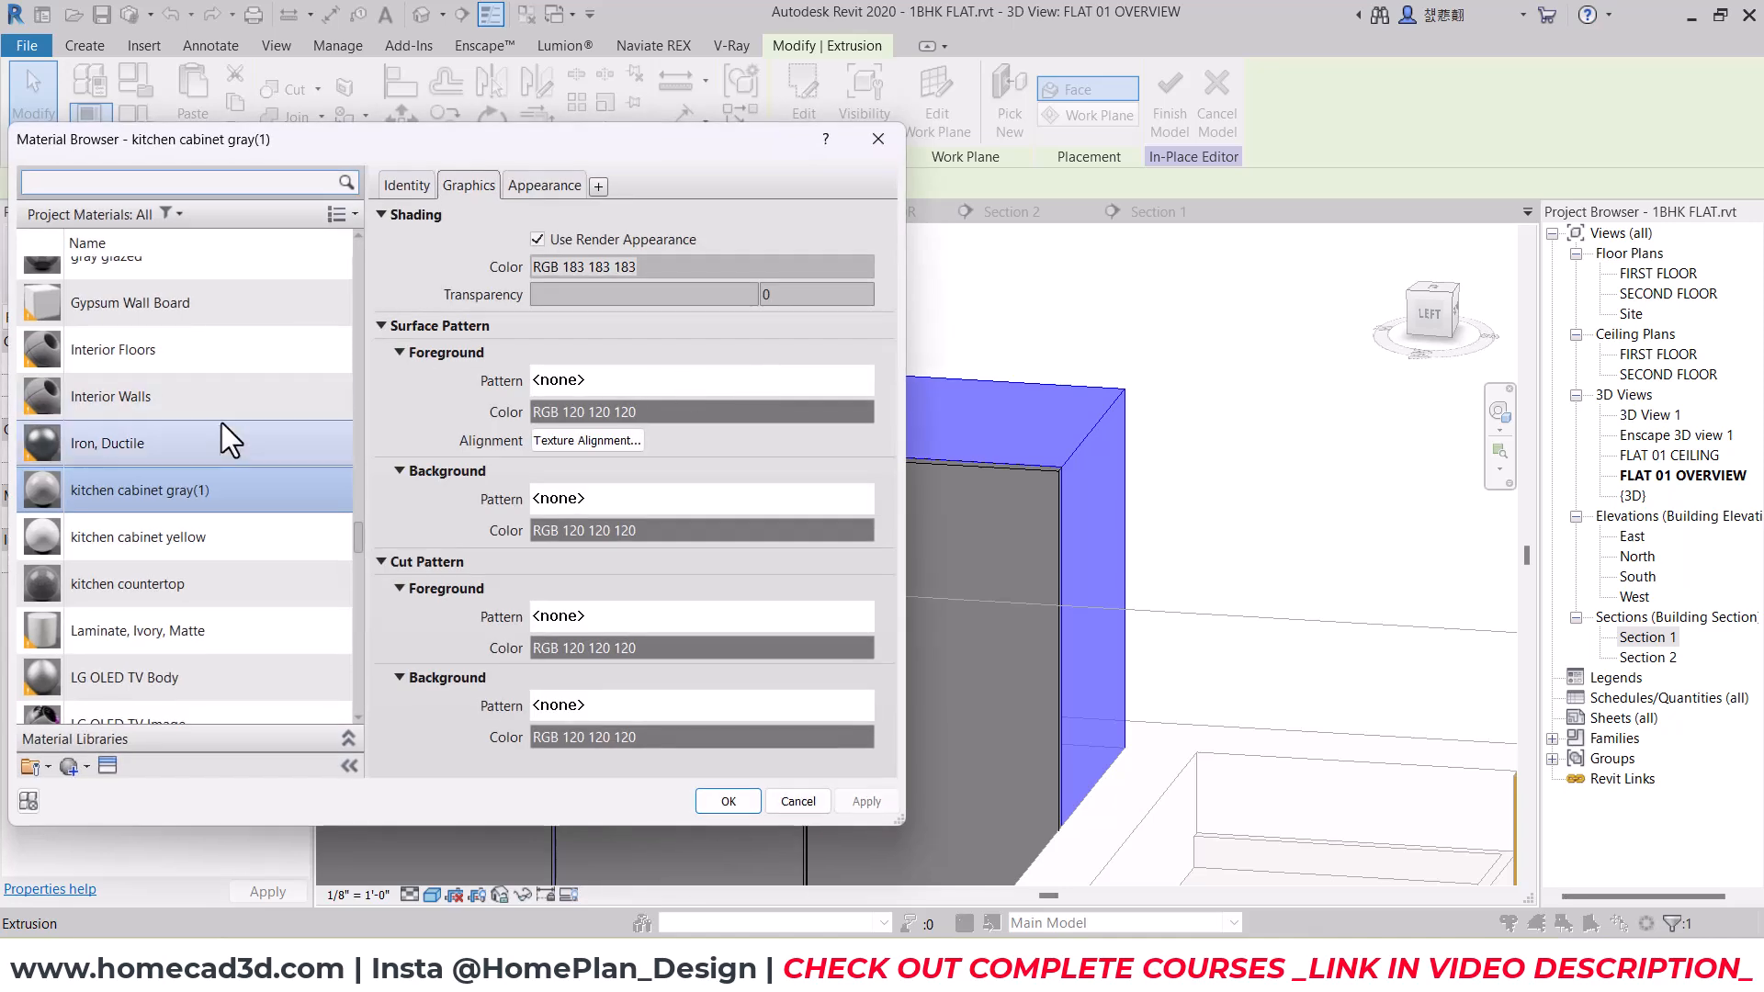
left_click(729, 801)
key("Escape")
Step: Split the loft cabinets' front face around the second door from the left, using a rectangle with a 0.001 offset
middle_click_drag(985, 441, 1069, 444)
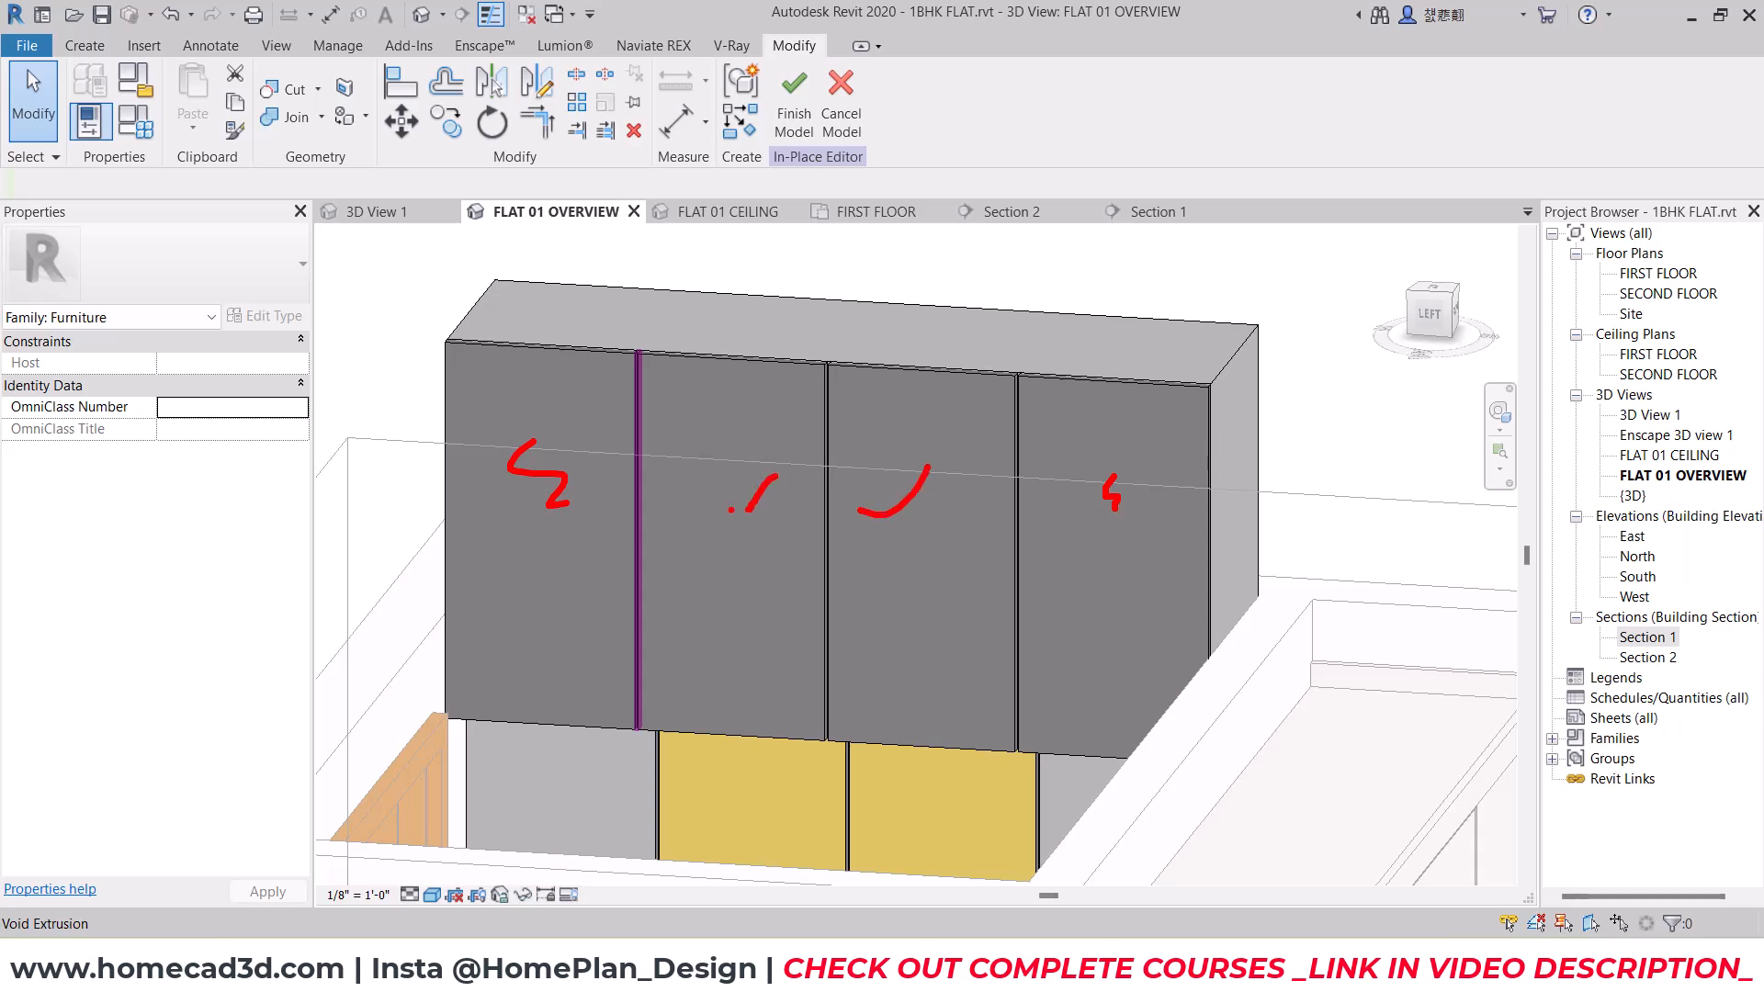
scroll(869, 560, "down", 3)
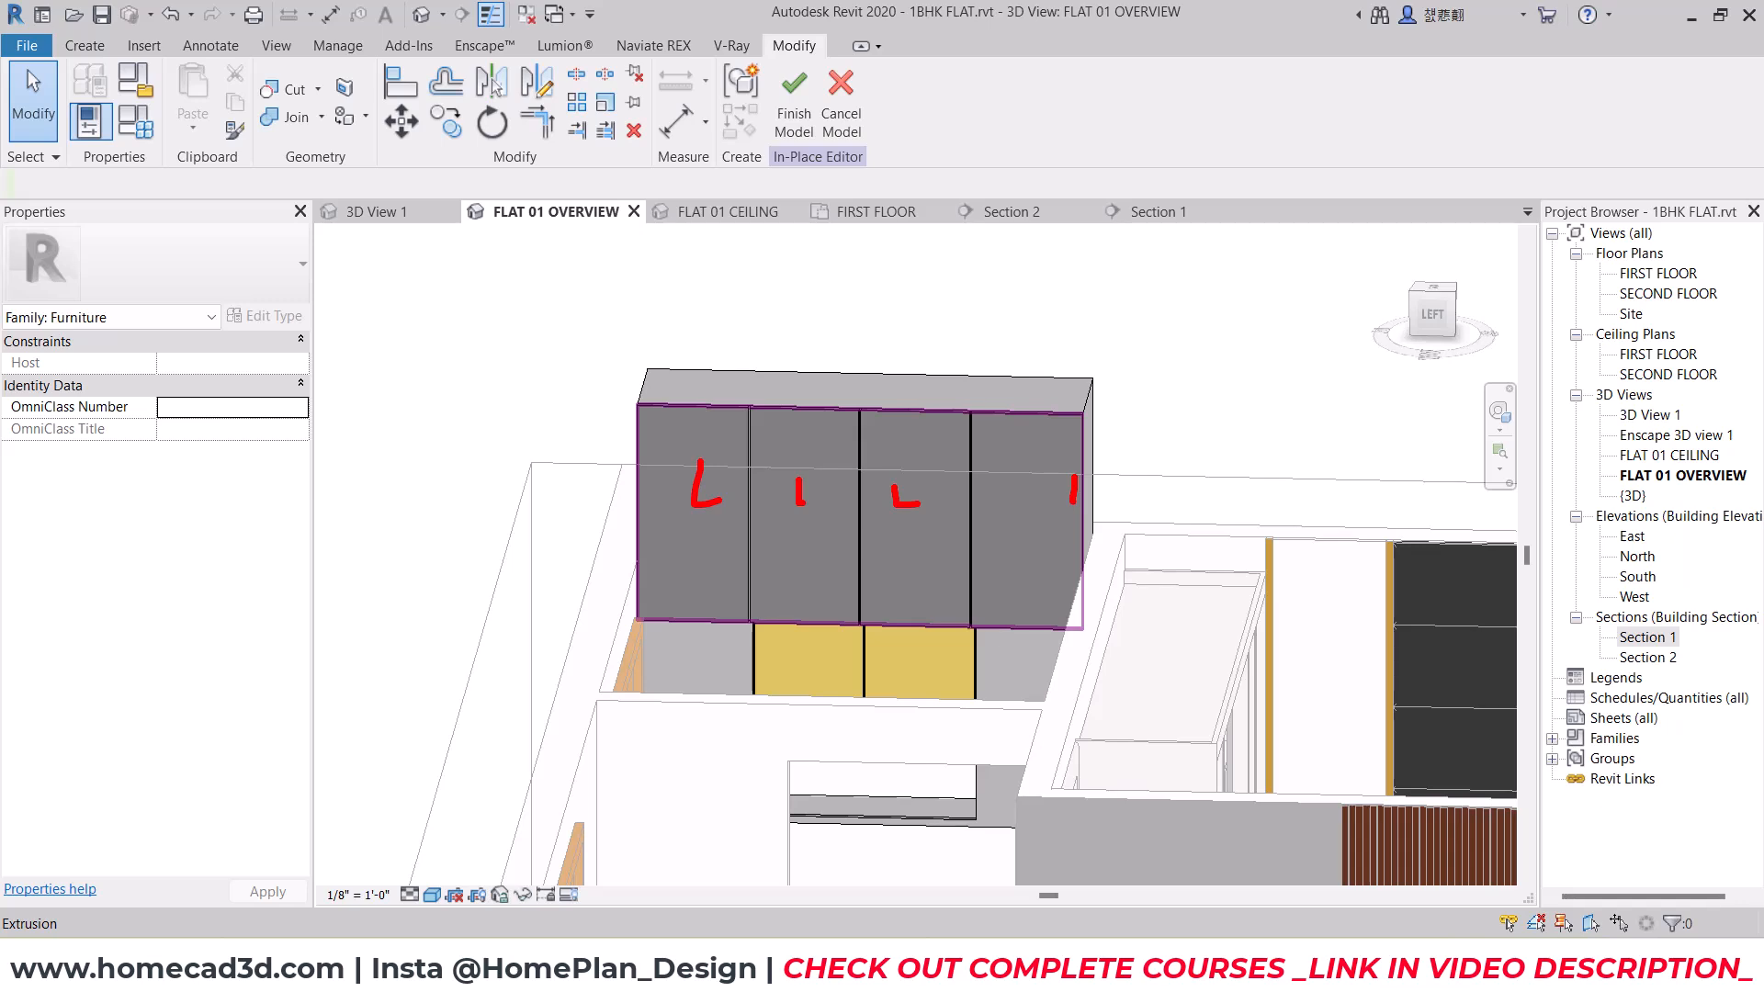
key("s")
key("f")
scroll(774, 498, "up", 2)
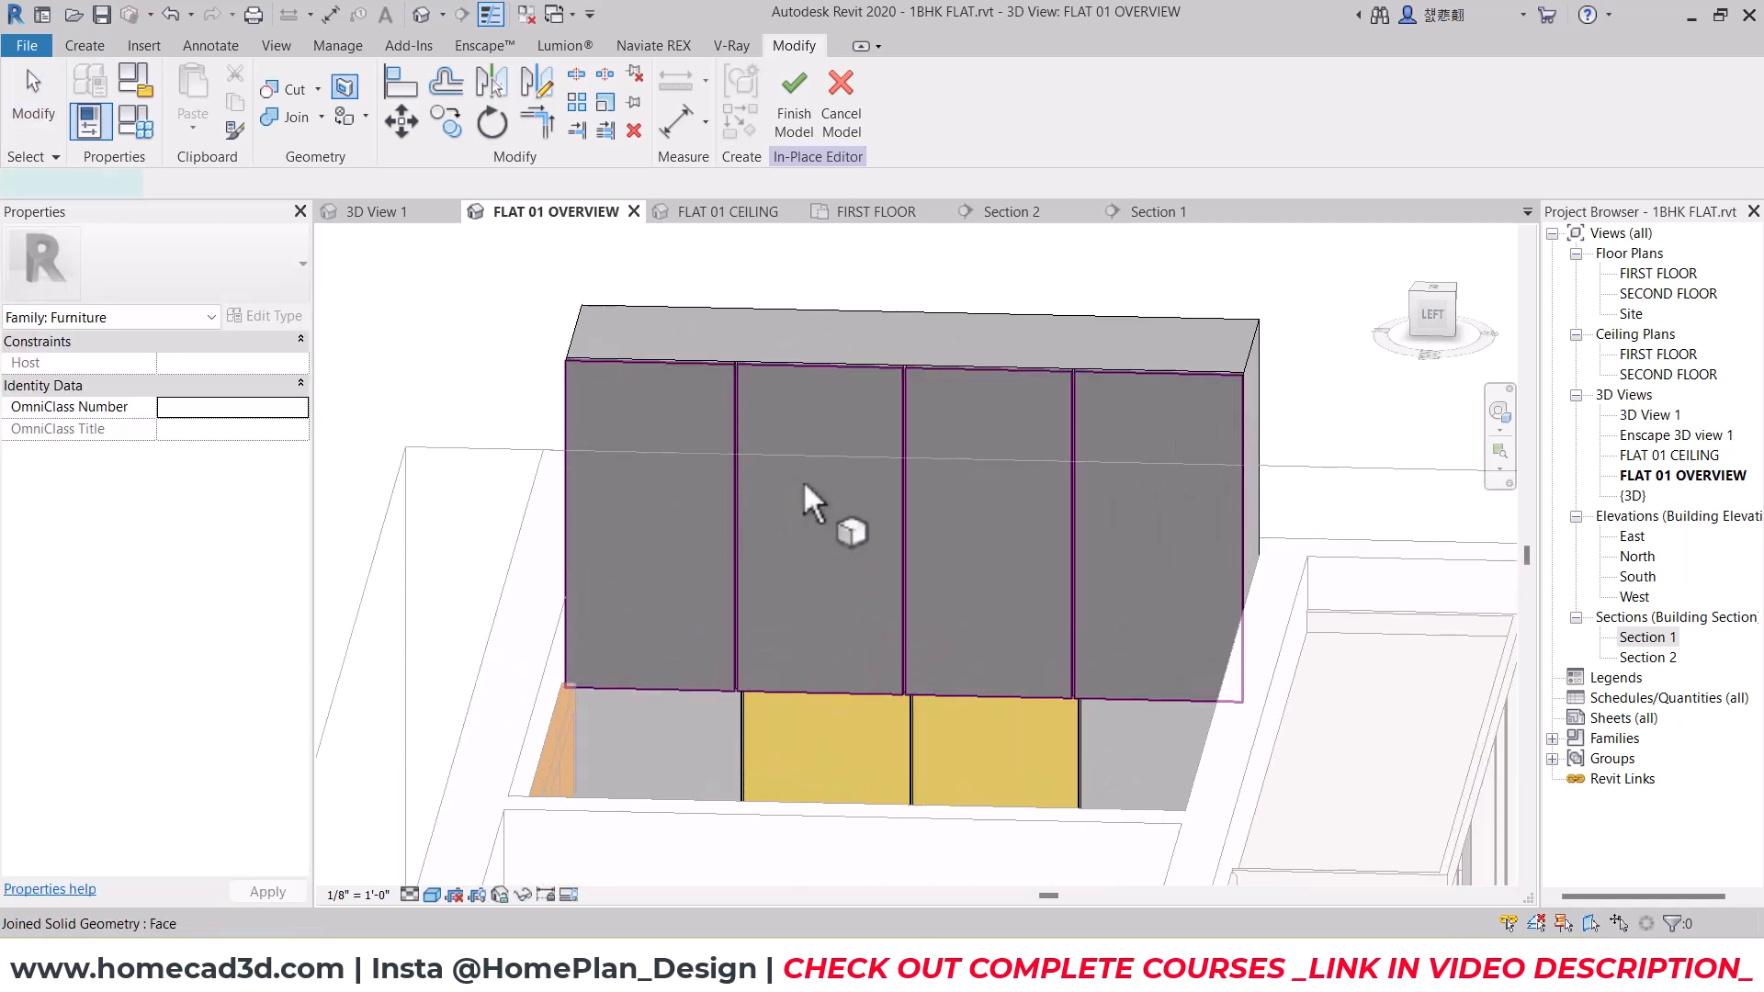
left_click(803, 481)
scroll(742, 358, "up", 3)
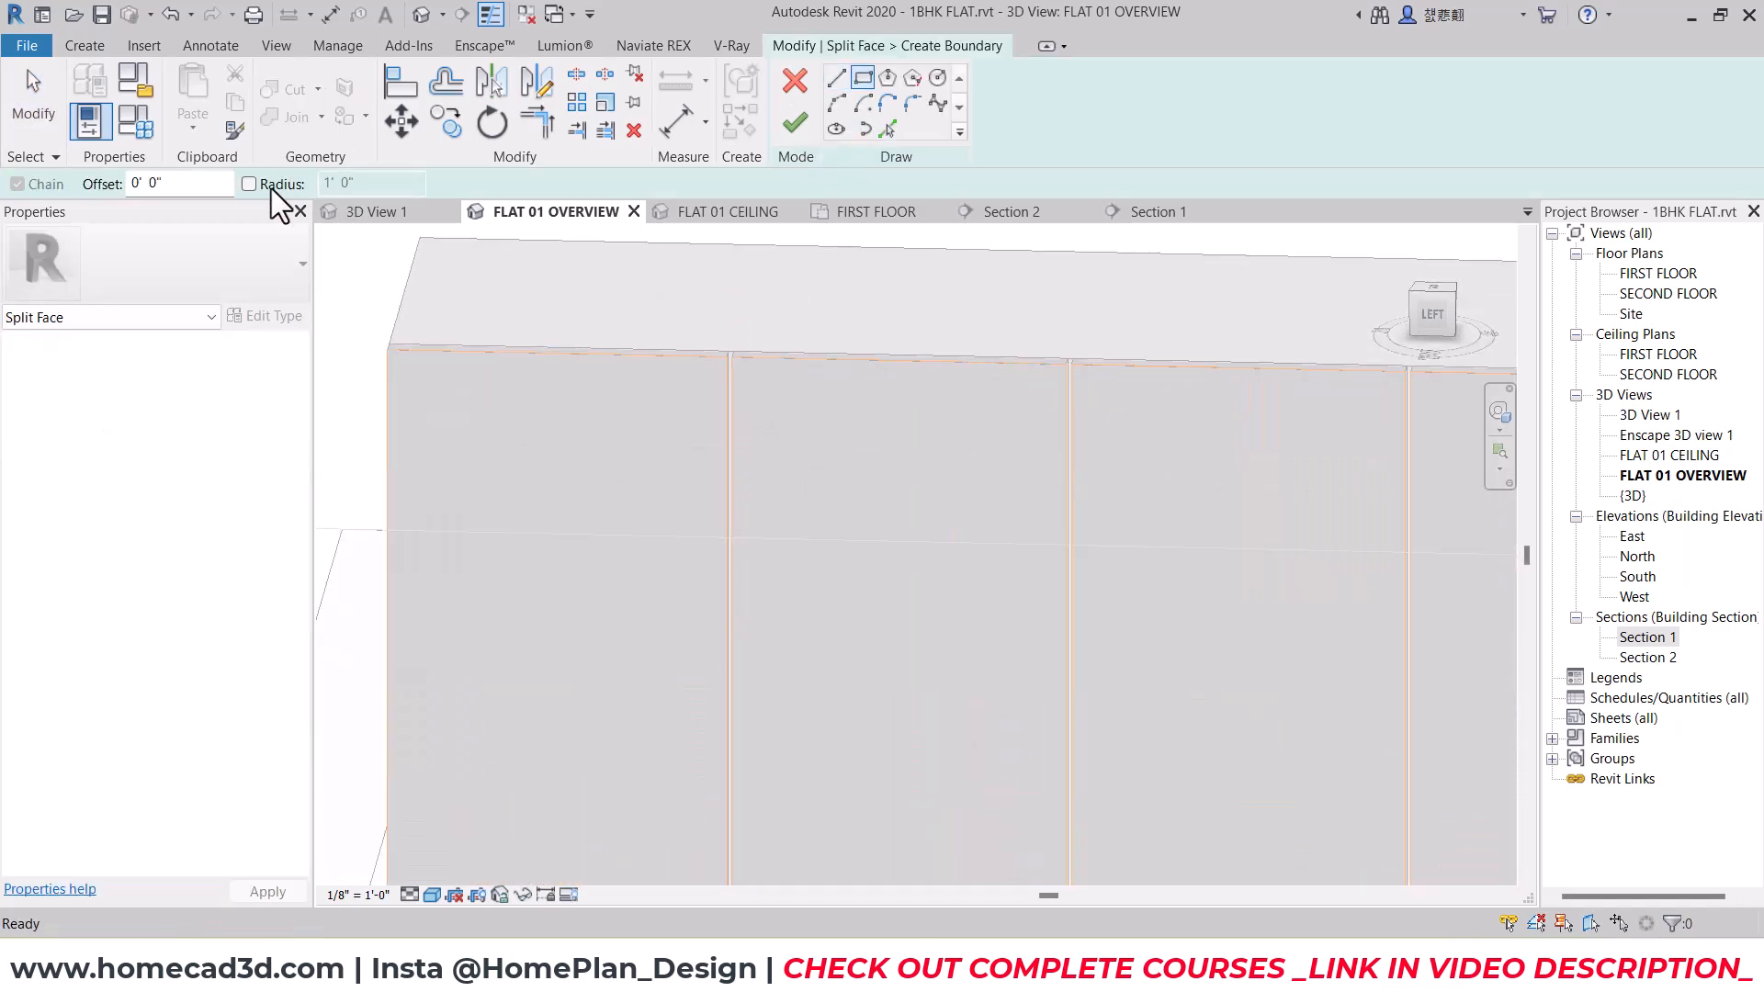
type("0.001")
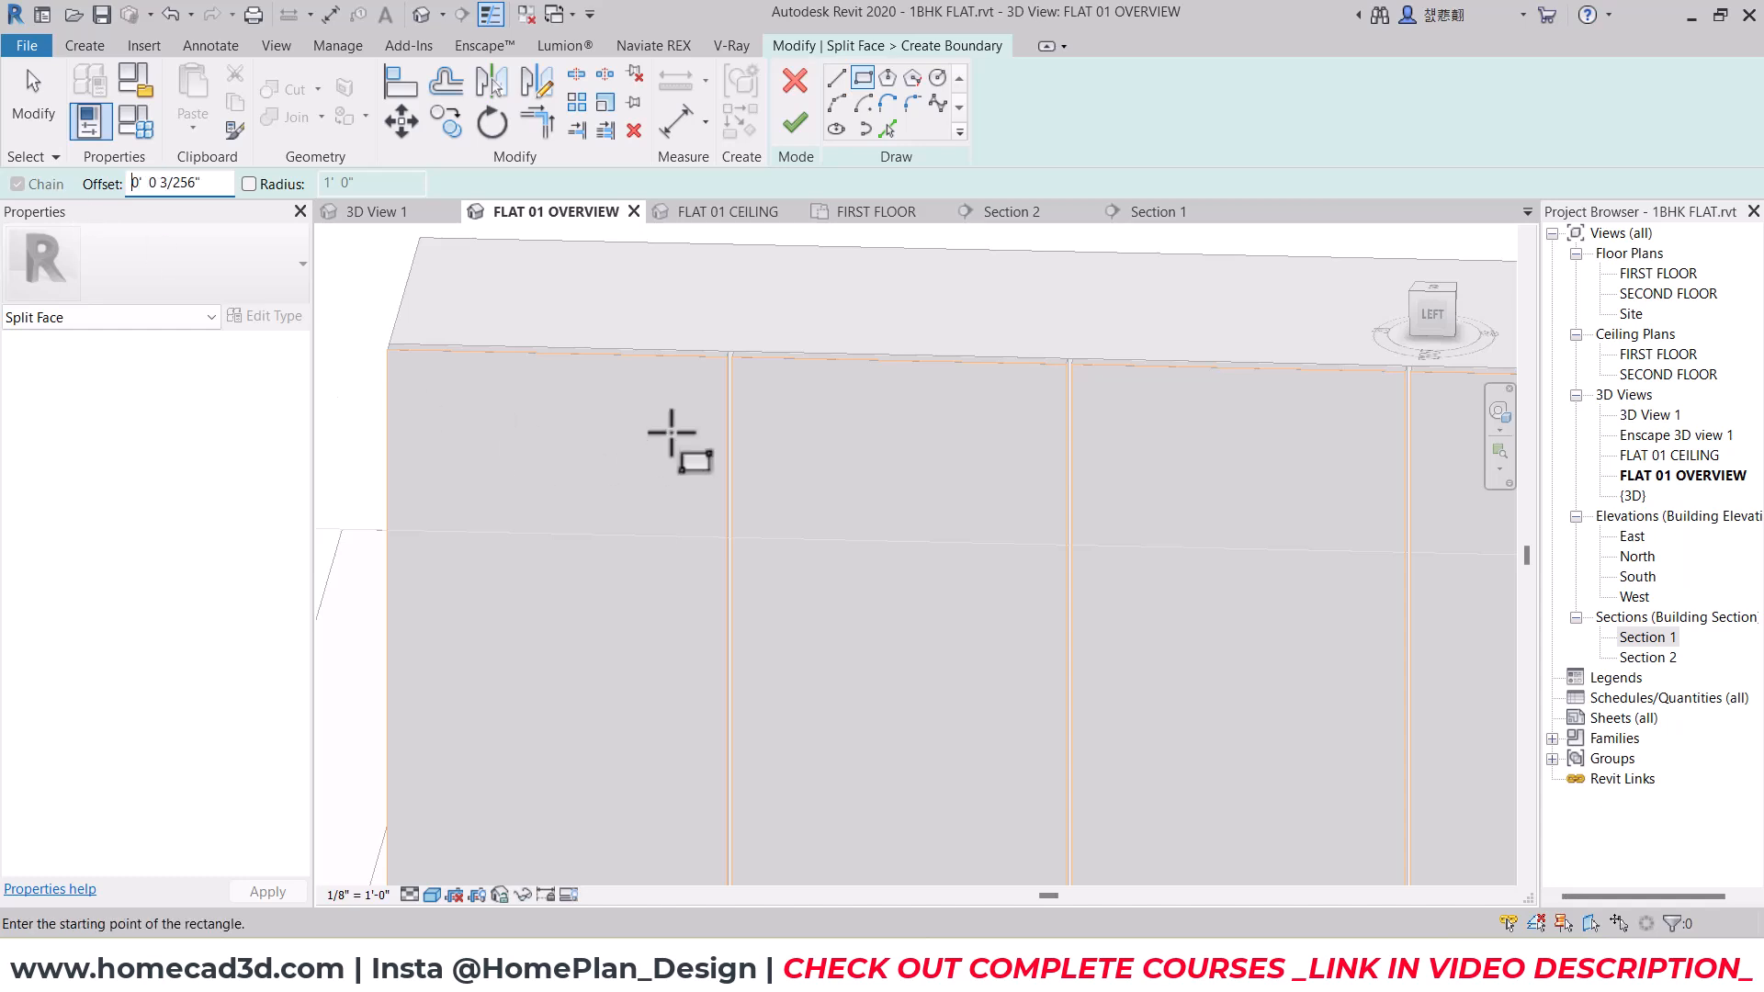
scroll(741, 363, "up", 2)
left_click(711, 334)
scroll(954, 697, "down", 2)
middle_click_drag(954, 697, 847, 281)
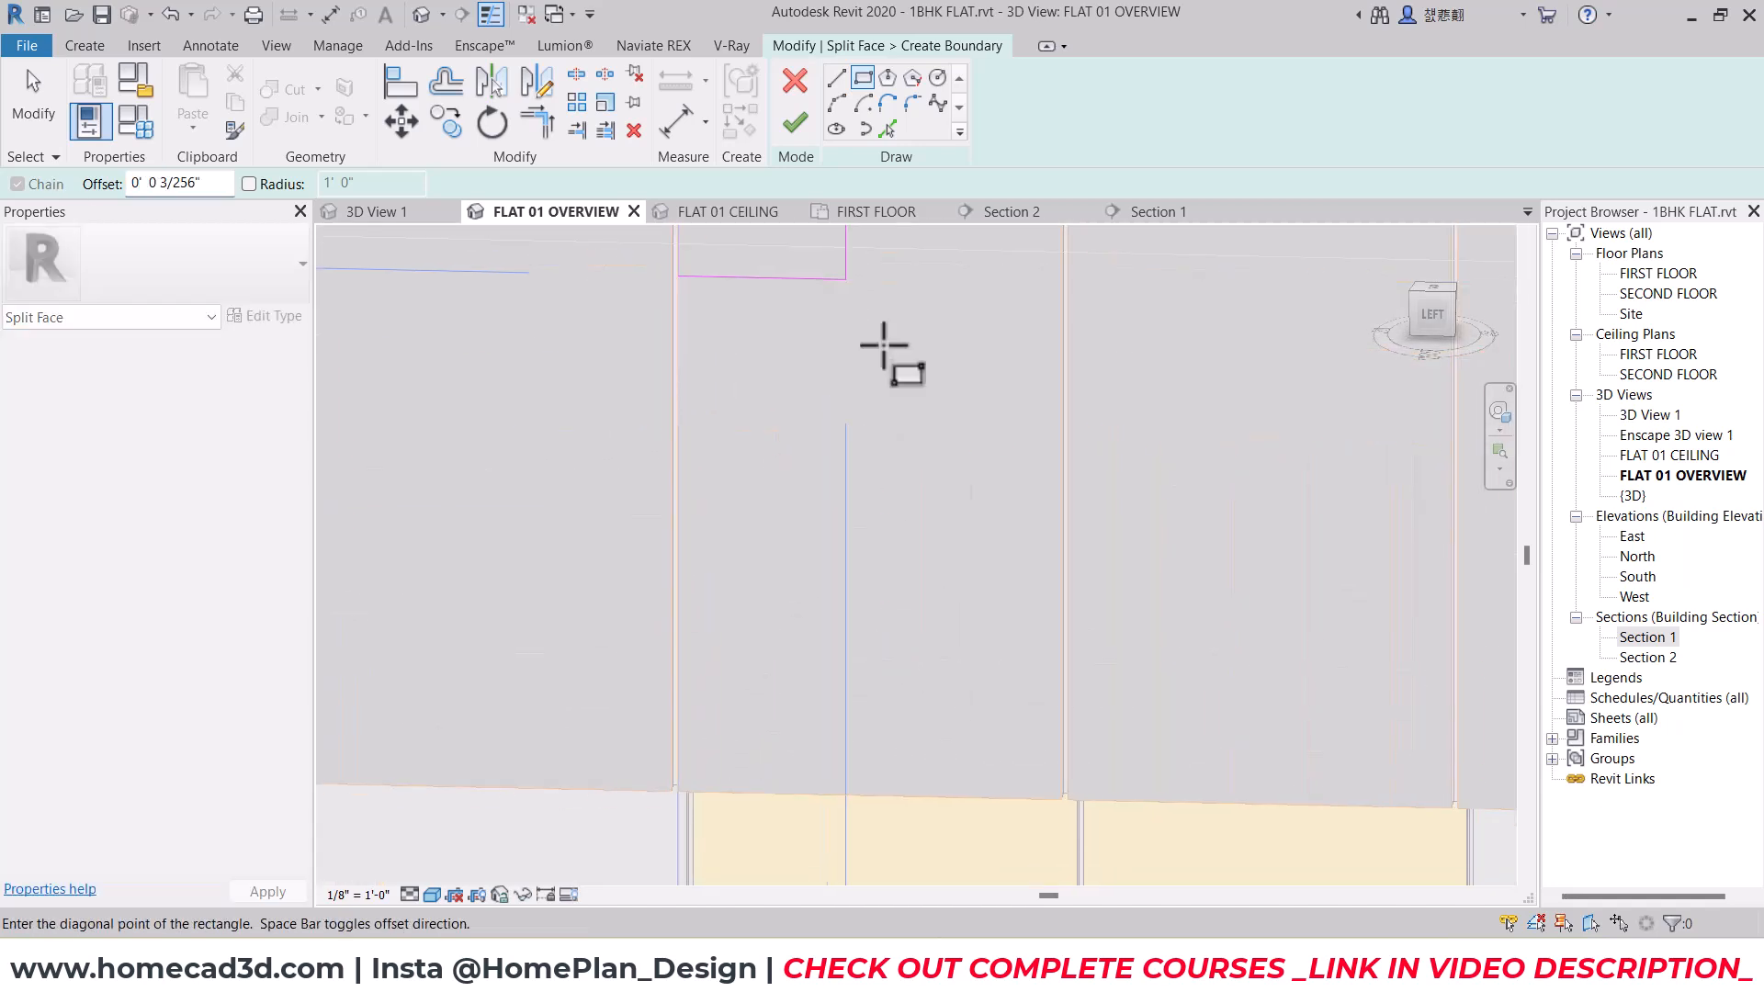
middle_click_drag(1055, 775, 1038, 700)
scroll(1020, 721, "up", 2)
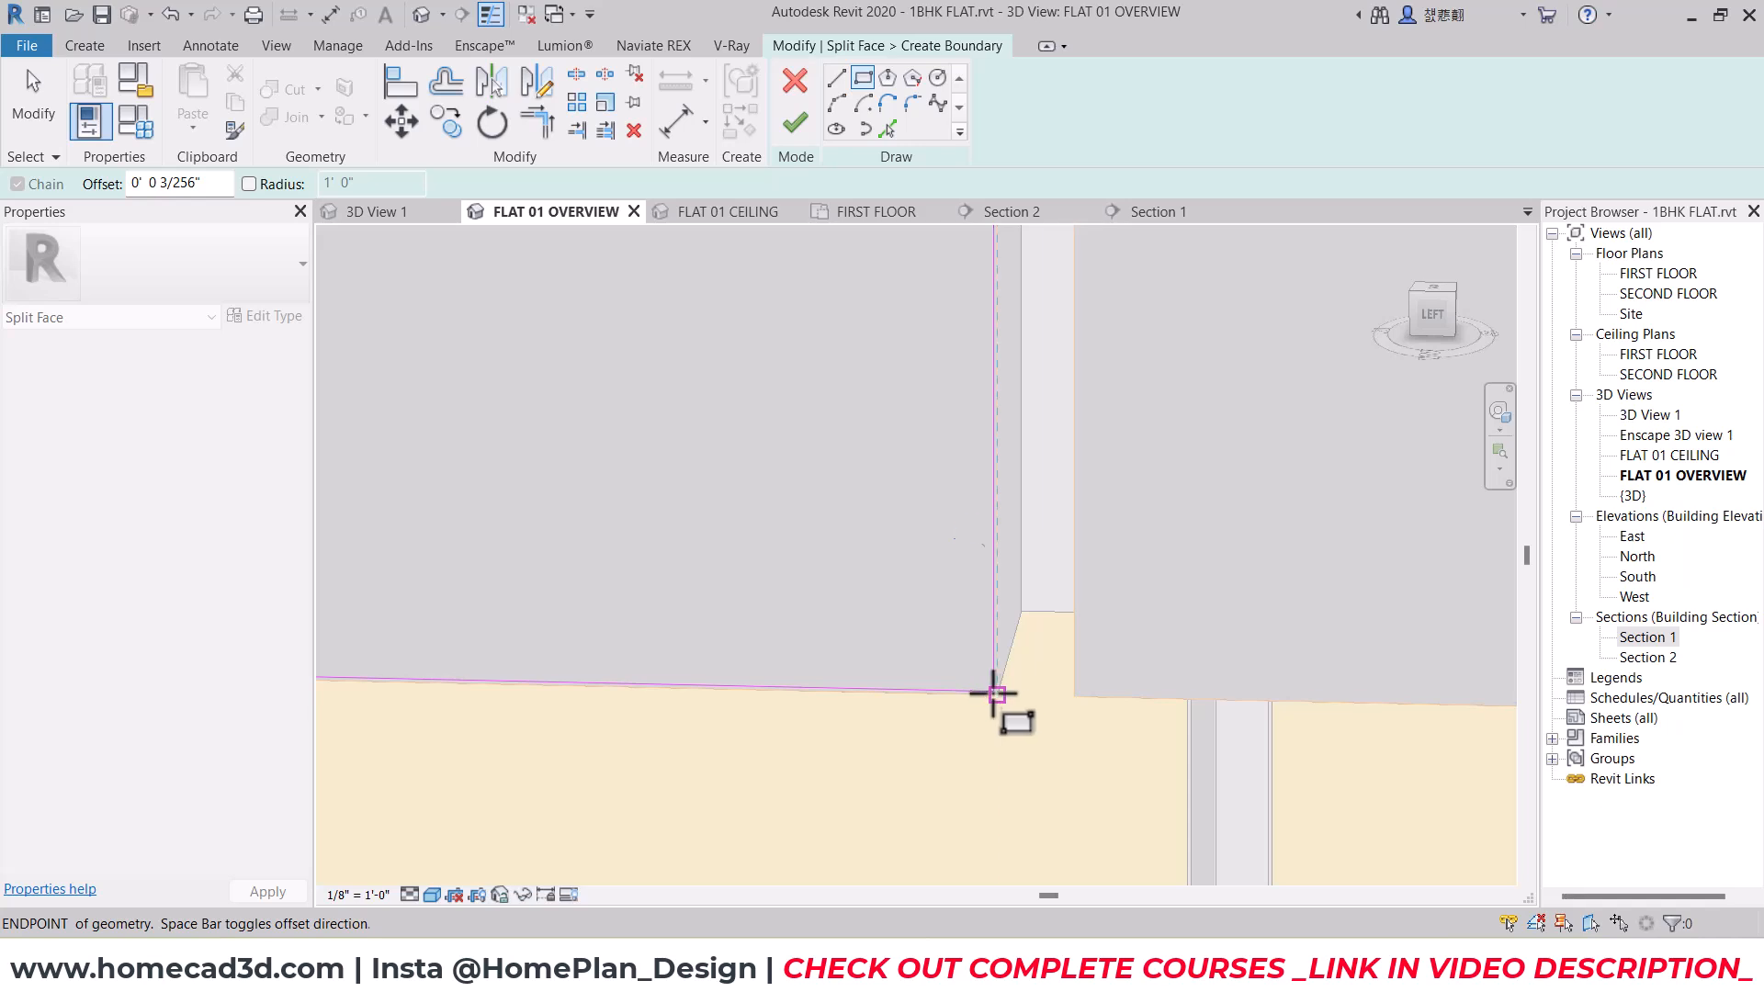
left_click(998, 691)
left_click(795, 122)
Step: Split the loft cabinets' front face around the third door from the left, using a rectangle with a 0.001 offset
scroll(823, 665, "down", 2)
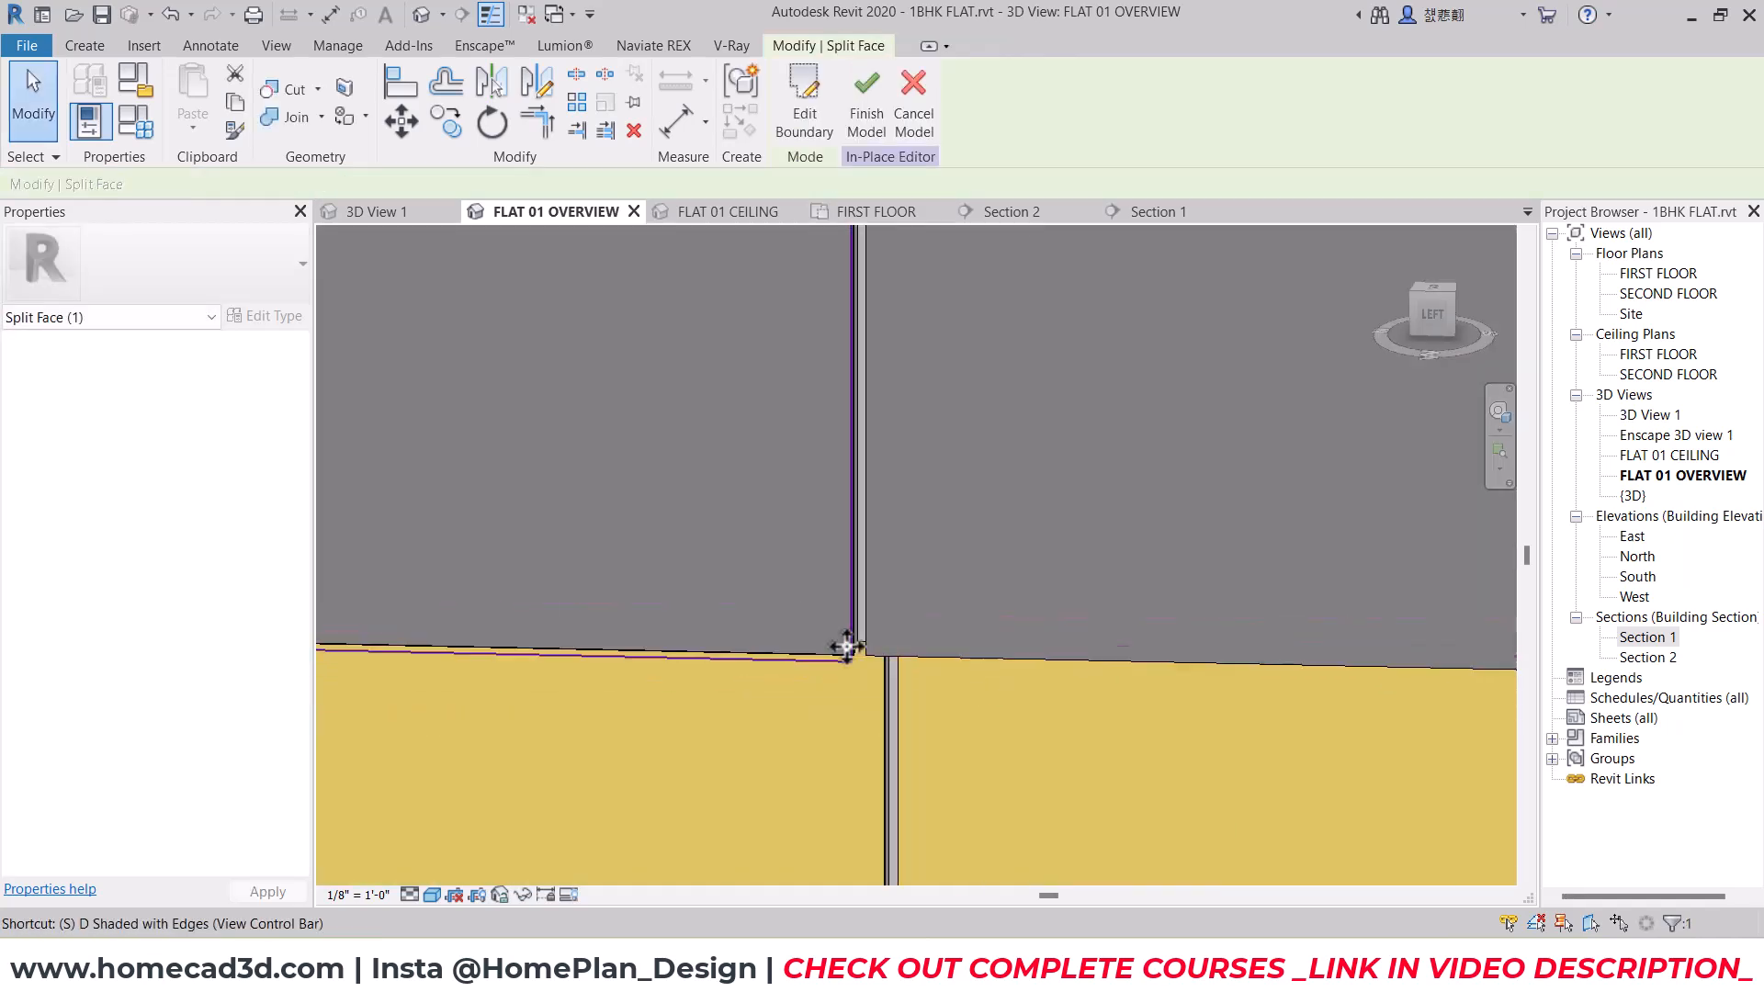
left_click(939, 601)
type("0.001")
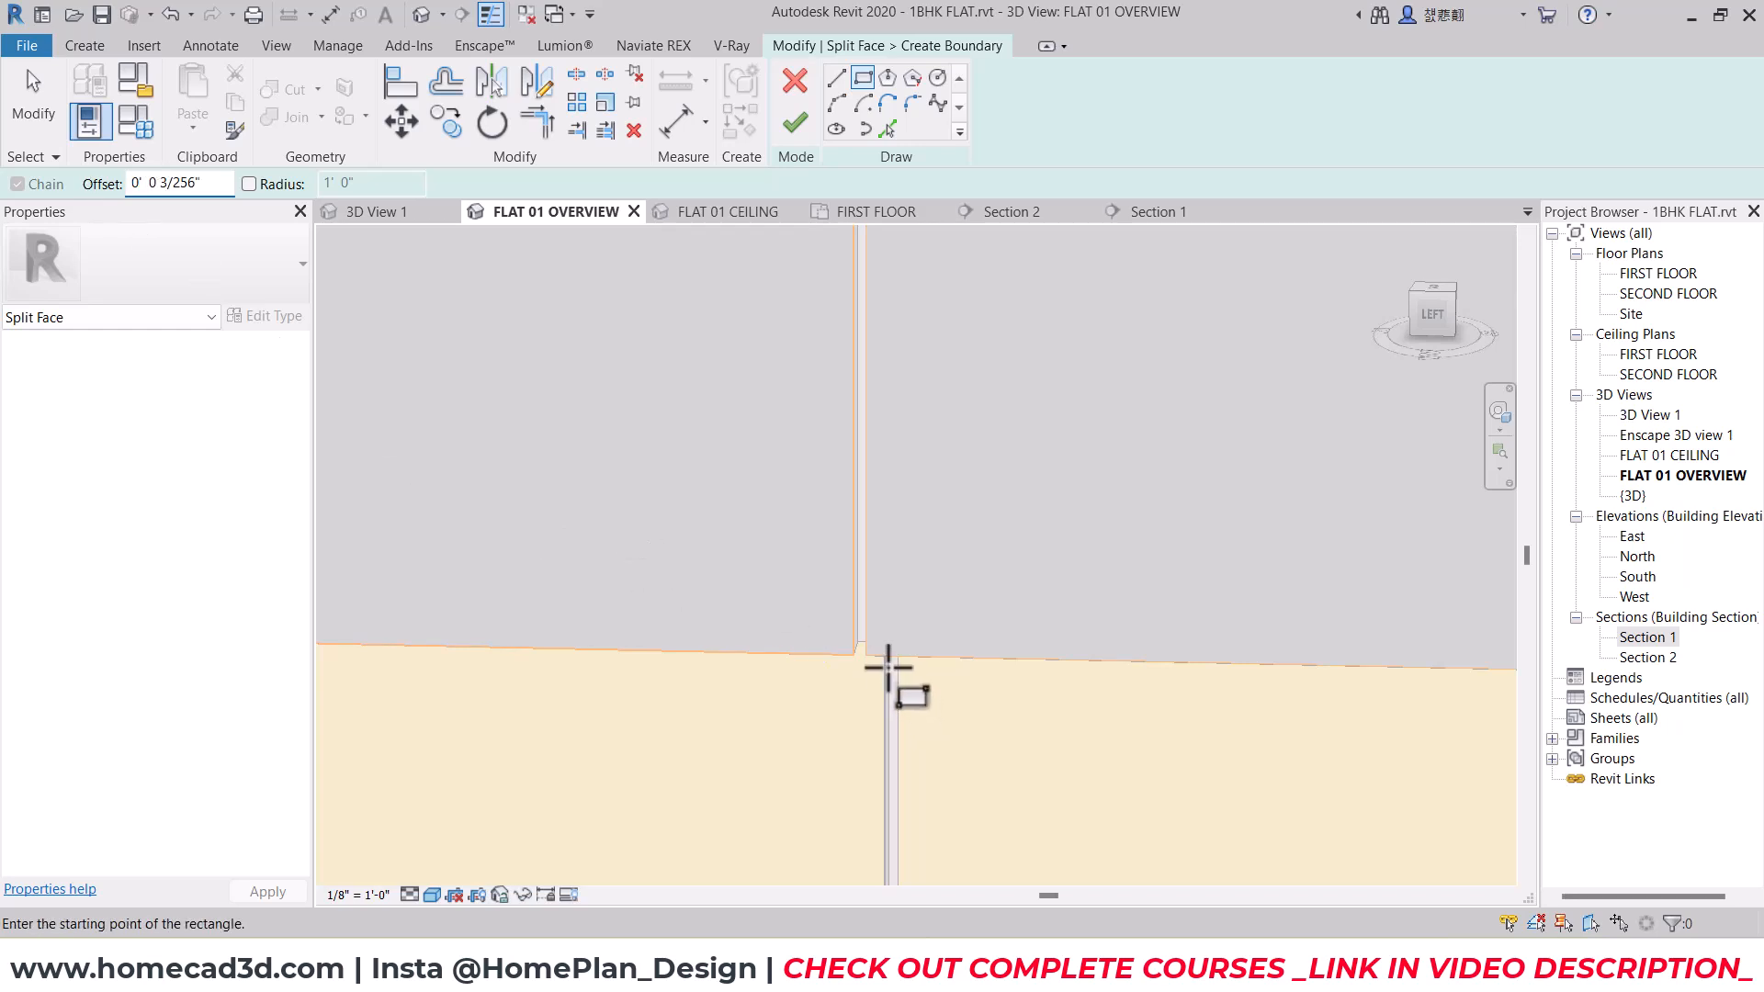
left_click(874, 661)
scroll(1103, 421, "up", 5)
scroll(957, 303, "up", 3)
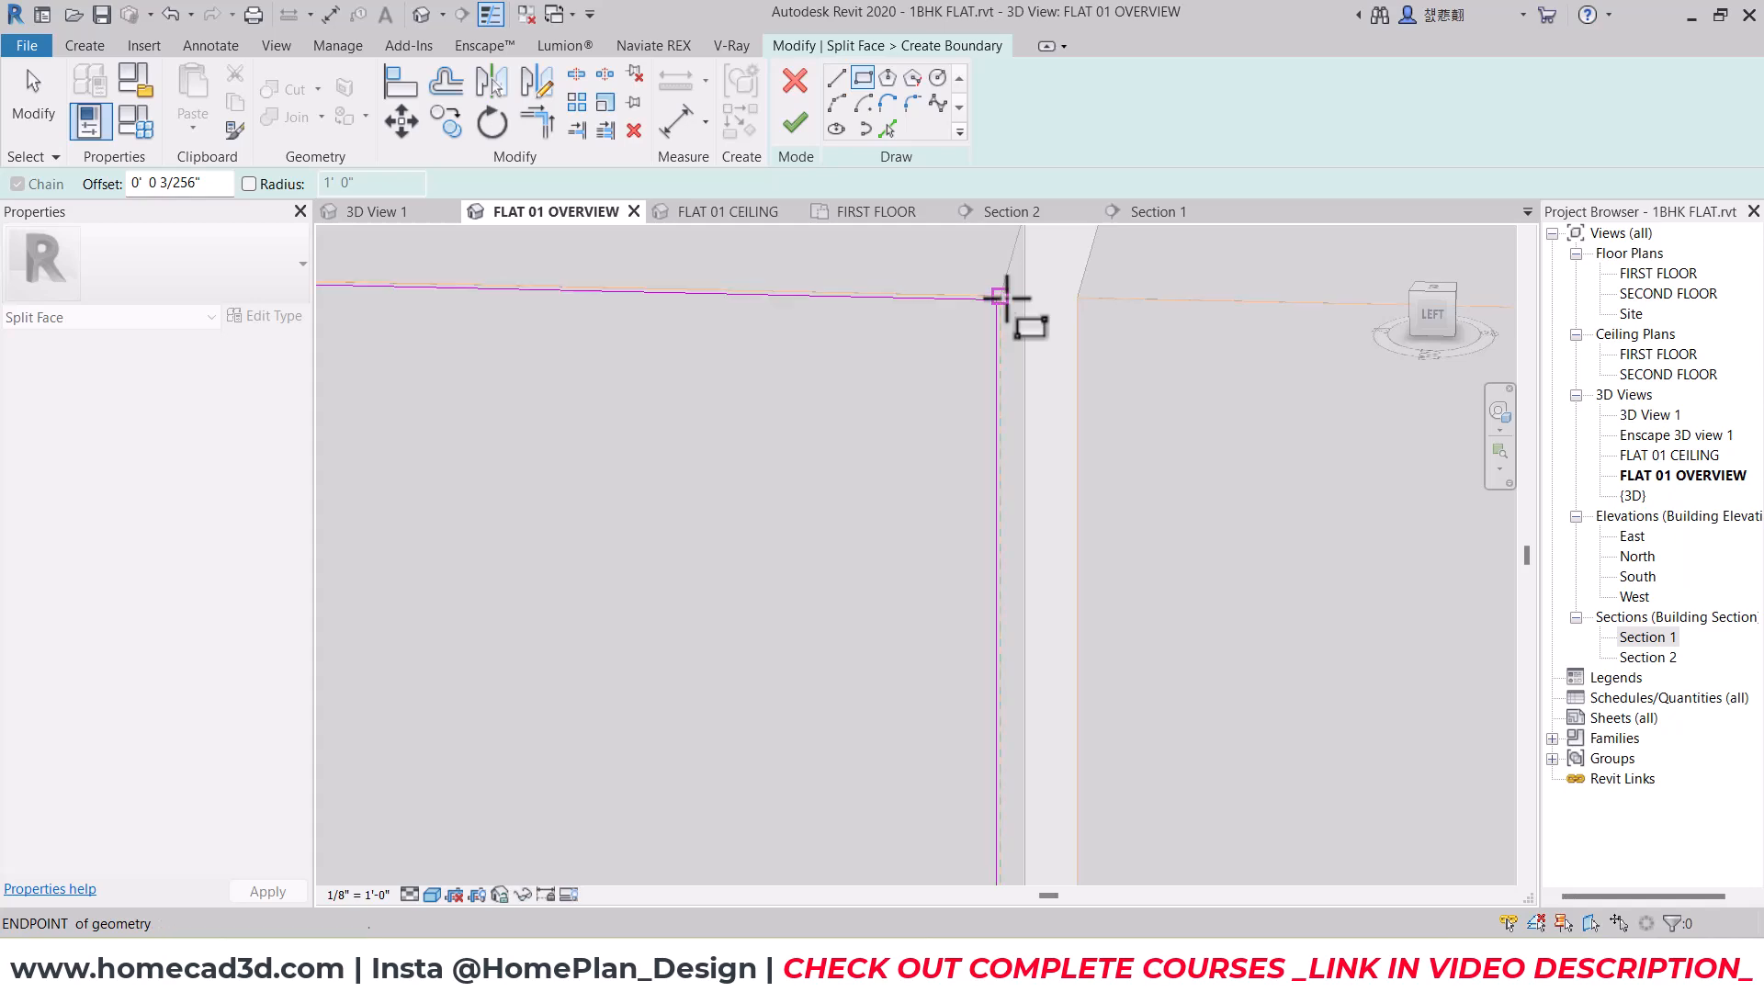
left_click(1006, 297)
left_click(794, 123)
Step: Paint the loft cabinets' two middle doors with the kitchen cabinet yellow material
scroll(956, 504, "down", 4)
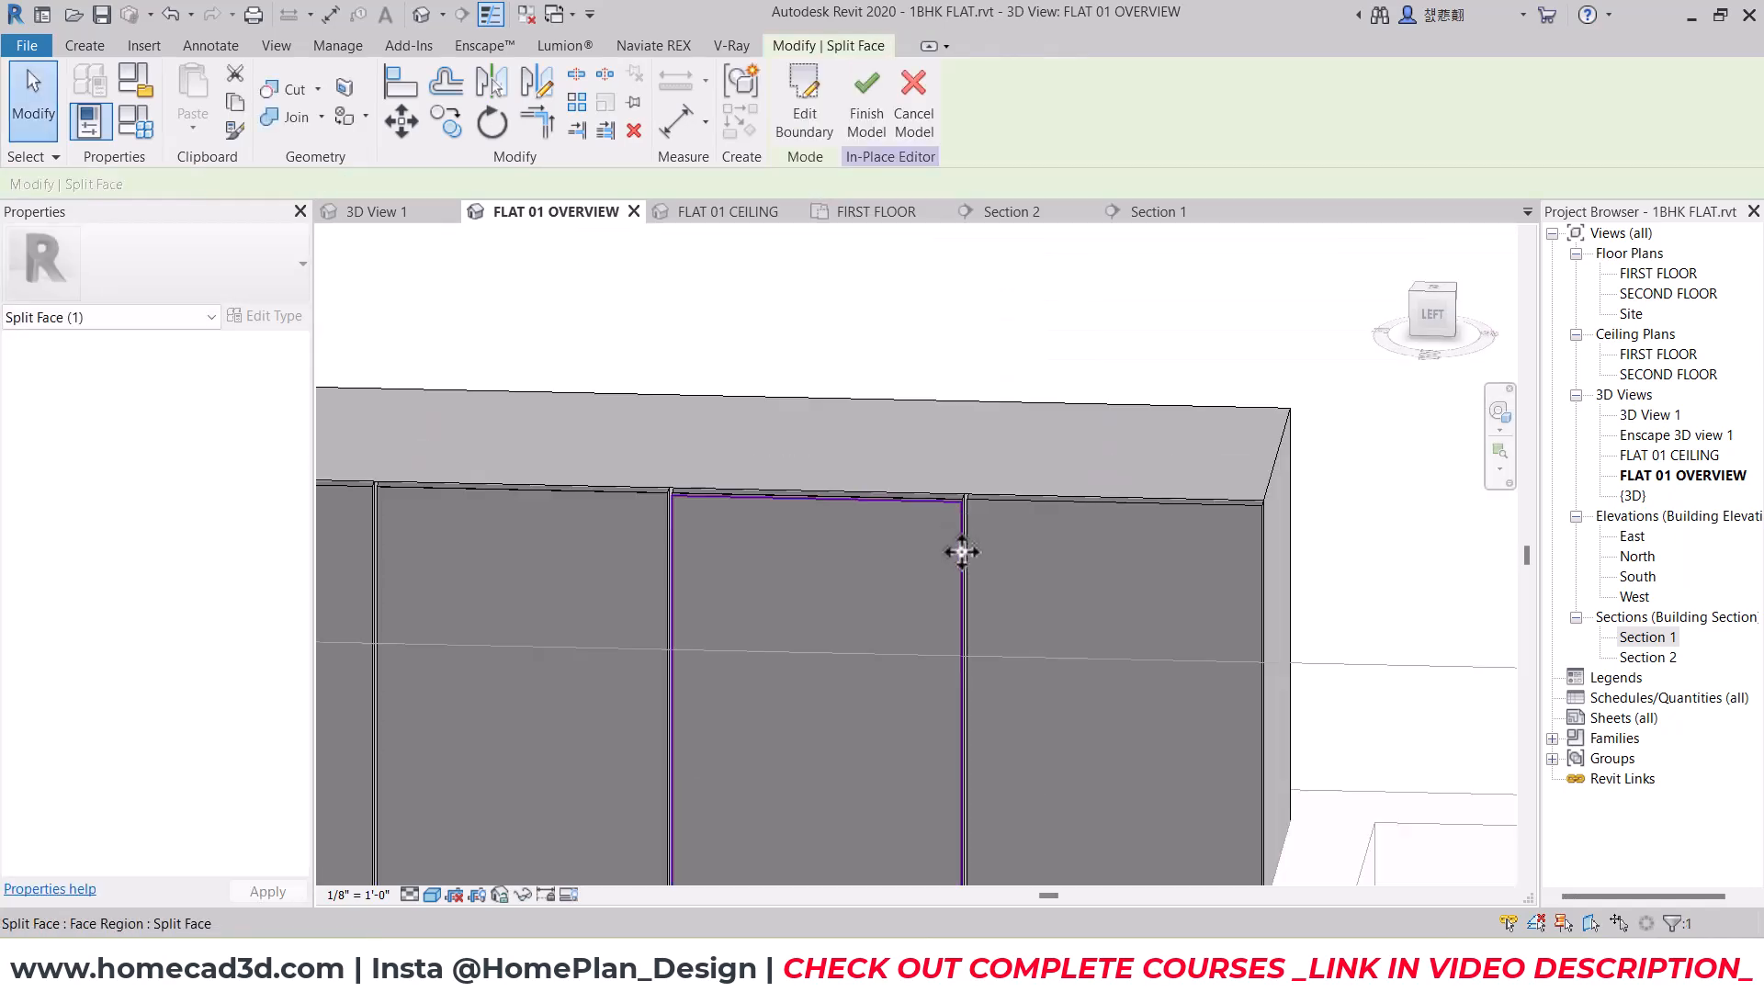
scroll(961, 548, "down", 5)
key("Escape")
key("p")
key("t")
left_click(252, 450)
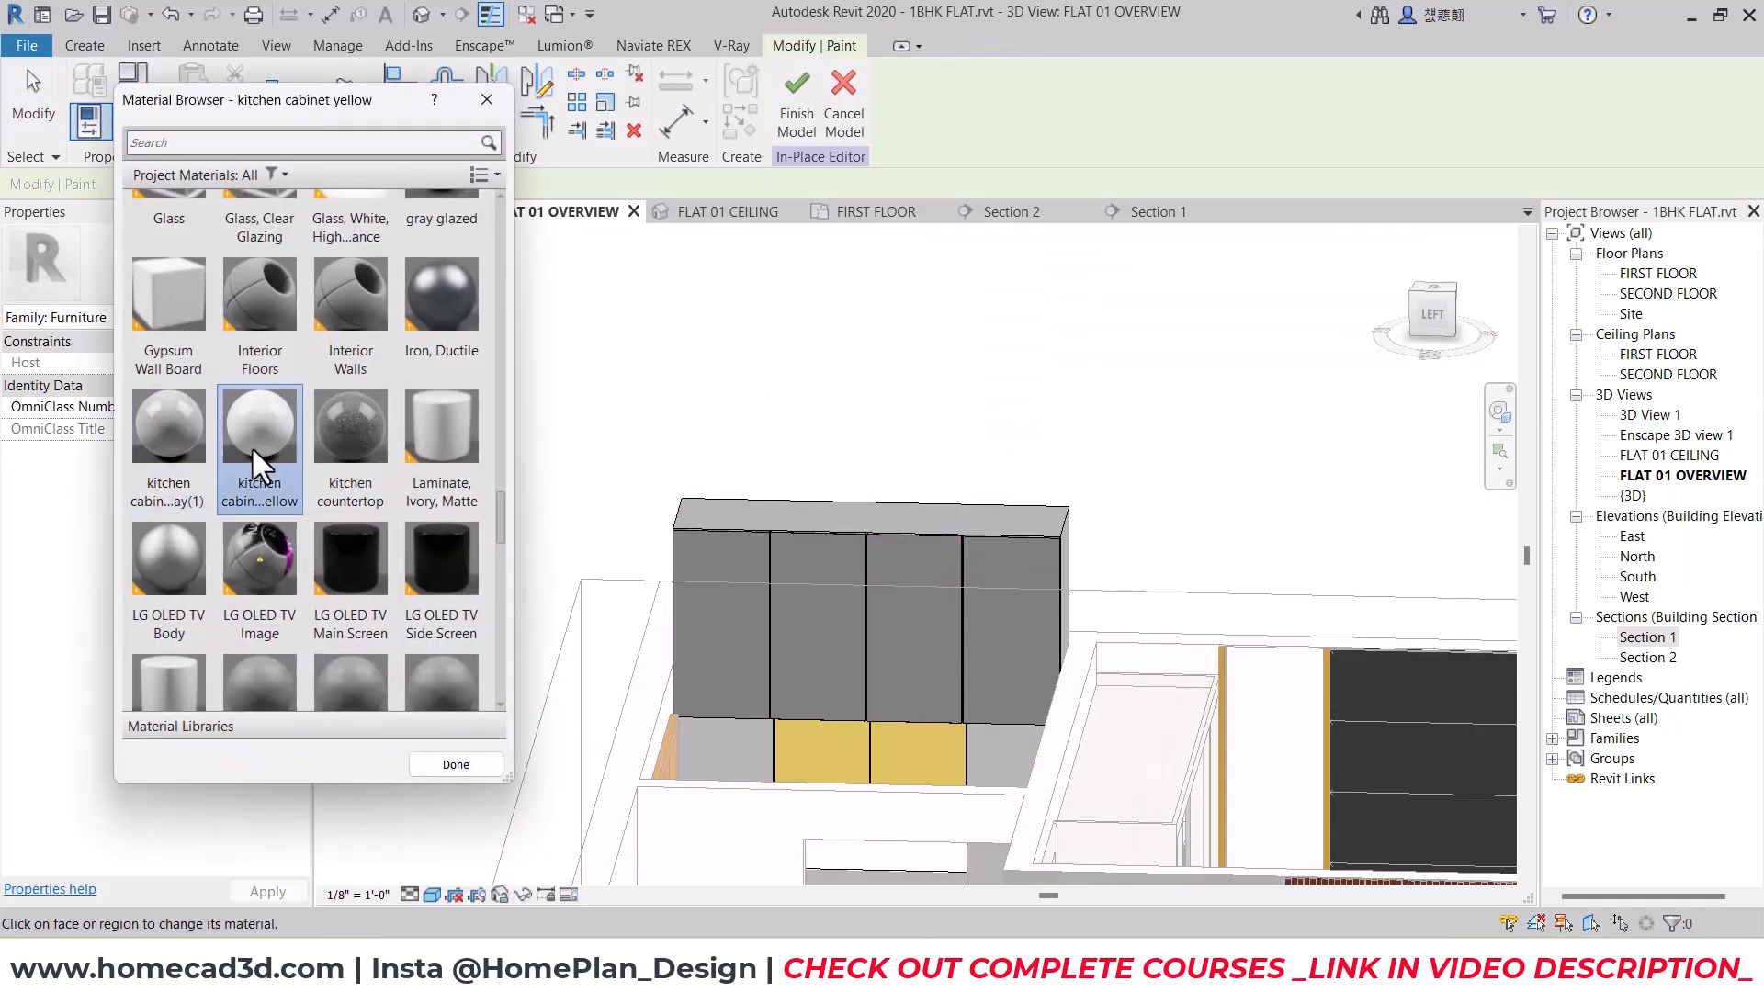
left_click(836, 614)
left_click(917, 609)
Step: Repaint the loft cabinets' third door from the left with the kitchen cabinet gray(1) material
middle_click_drag(918, 609, 917, 725, "shift")
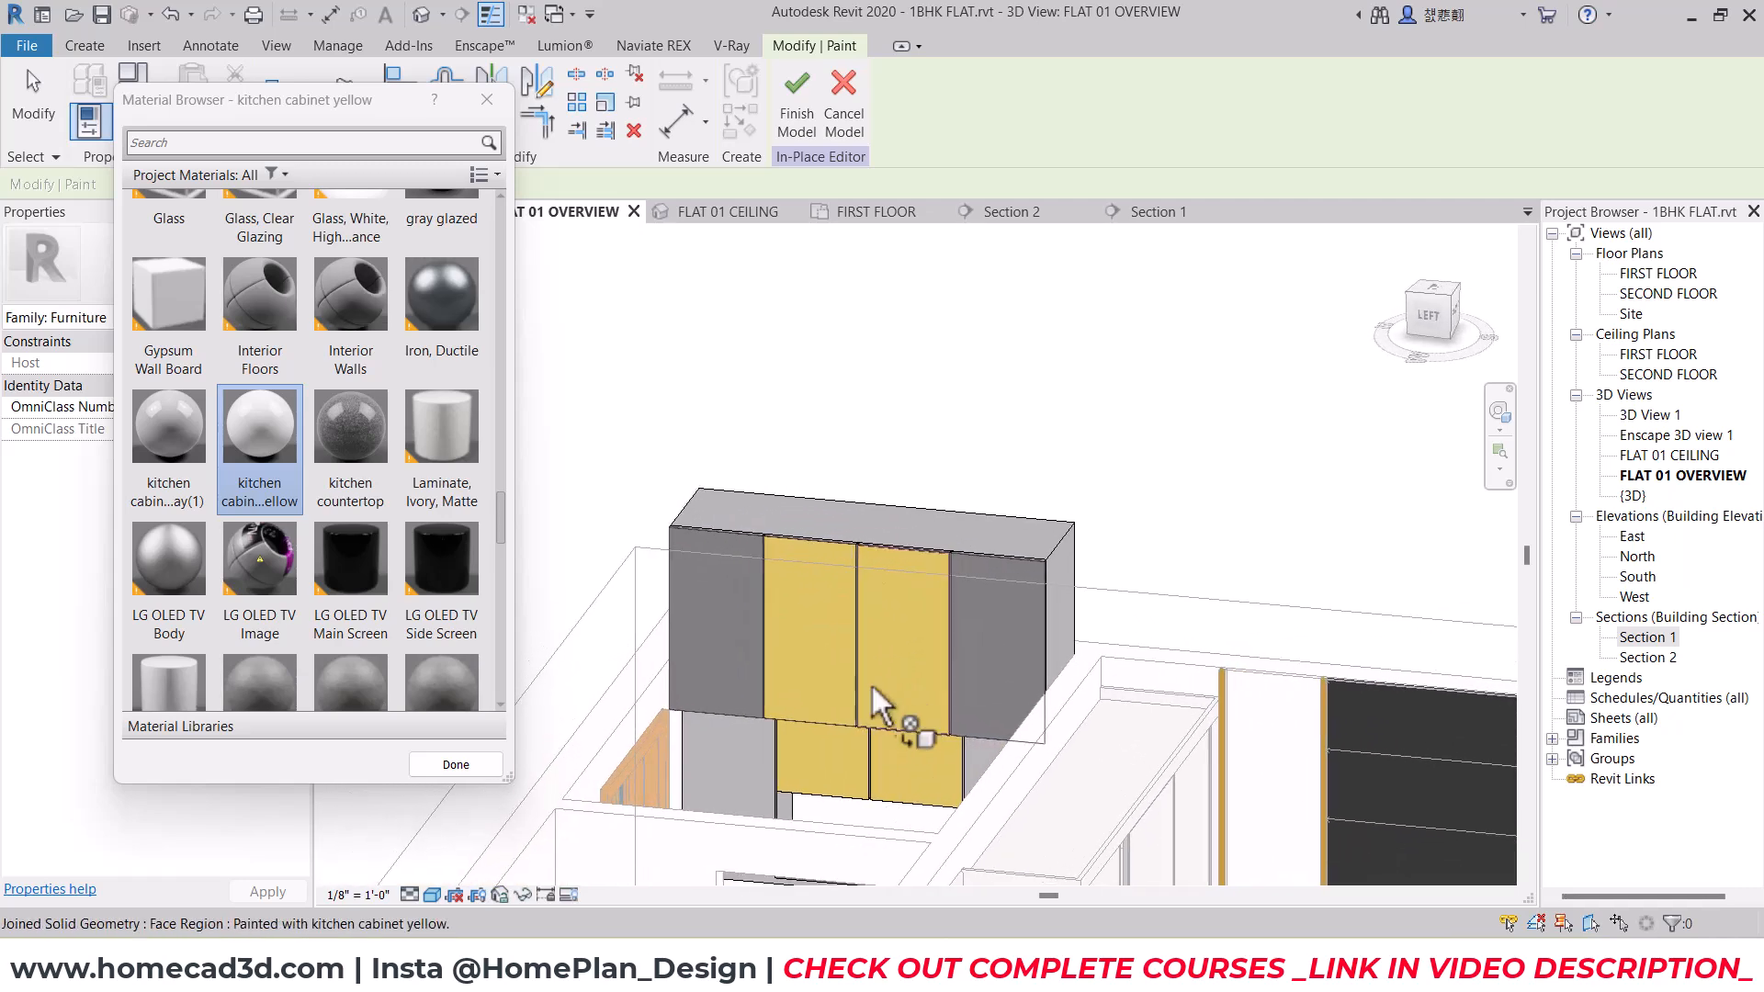
scroll(802, 657, "up", 3)
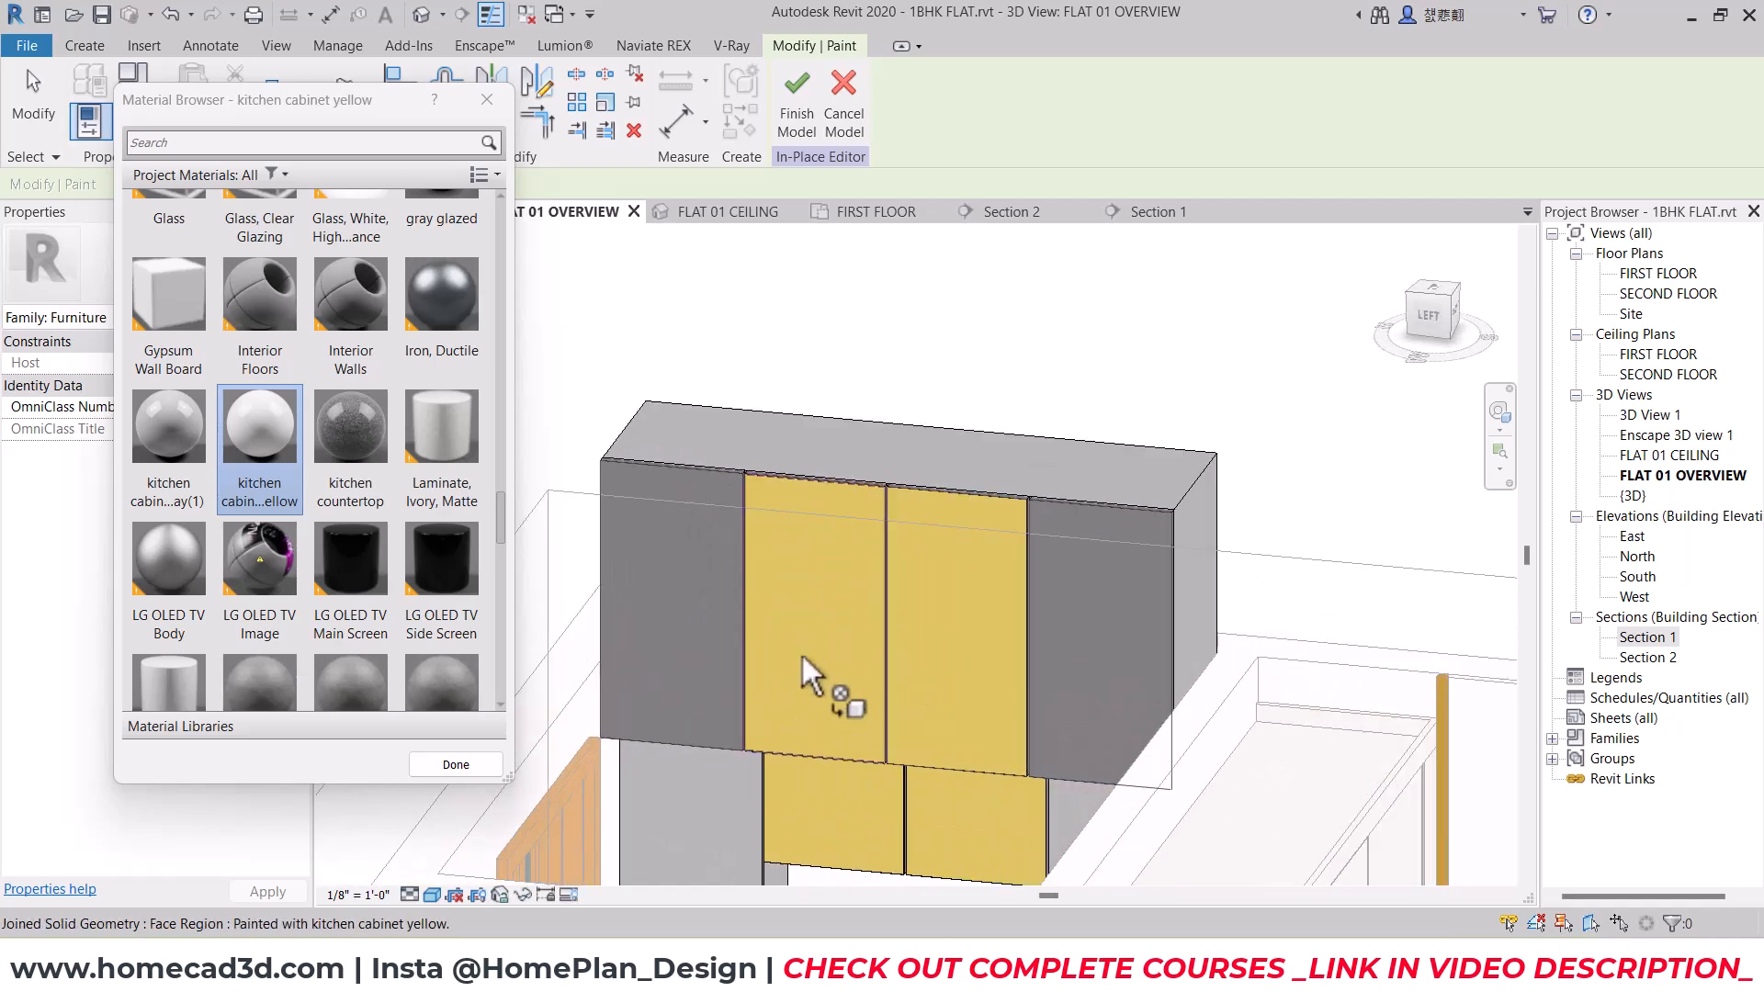
left_click(171, 430)
left_click(919, 599)
key("Escape")
middle_click_drag(879, 659, 908, 658, "shift")
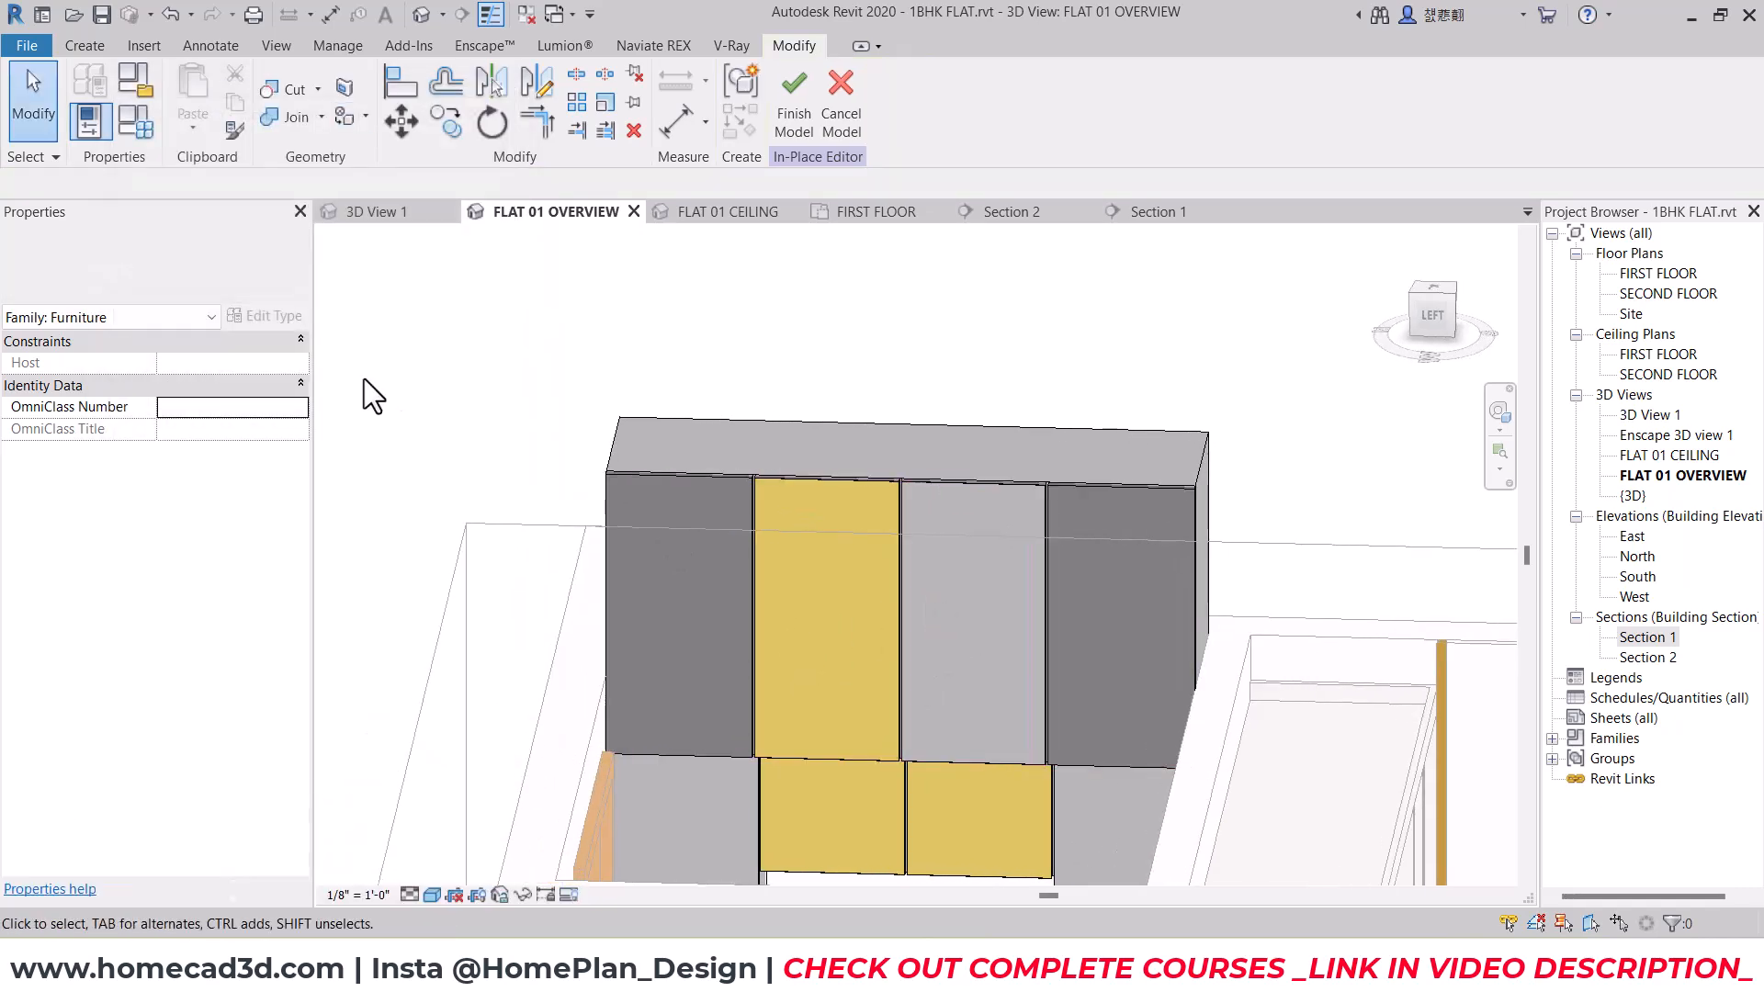
Step: Assign the kitchen cabinet yellow material to the loft cabinets' door front extrusion
left_click(1118, 602)
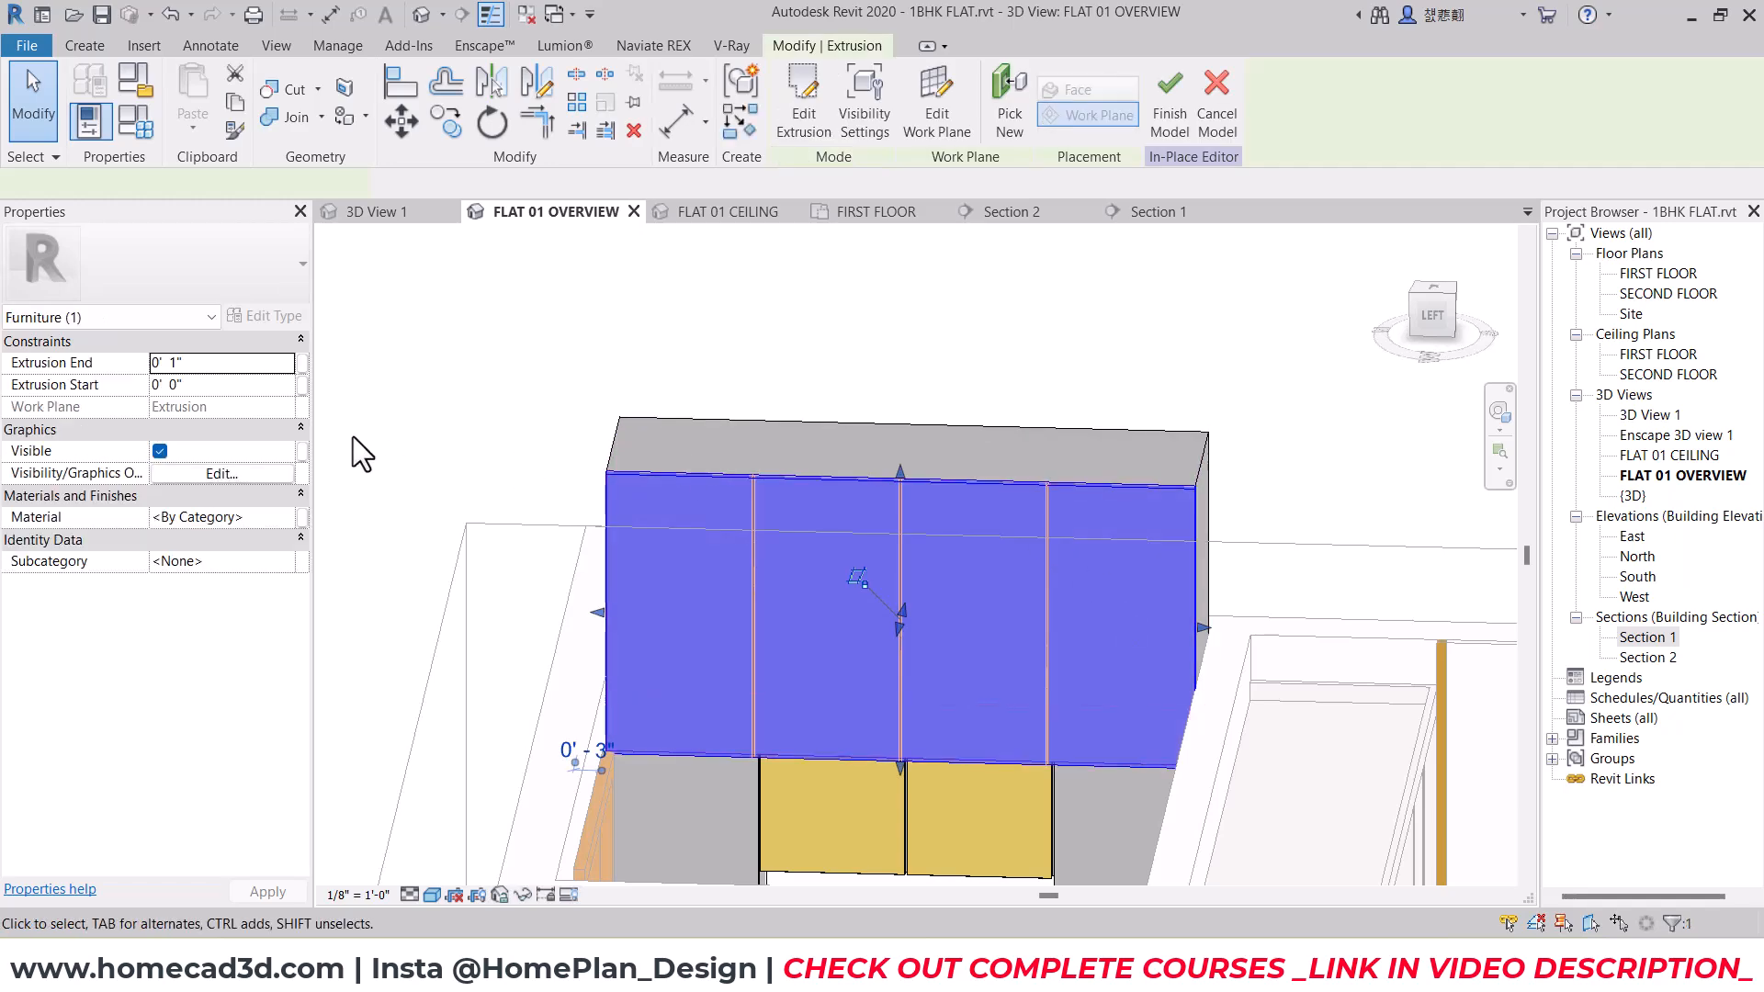
left_click(285, 515)
left_click(287, 517)
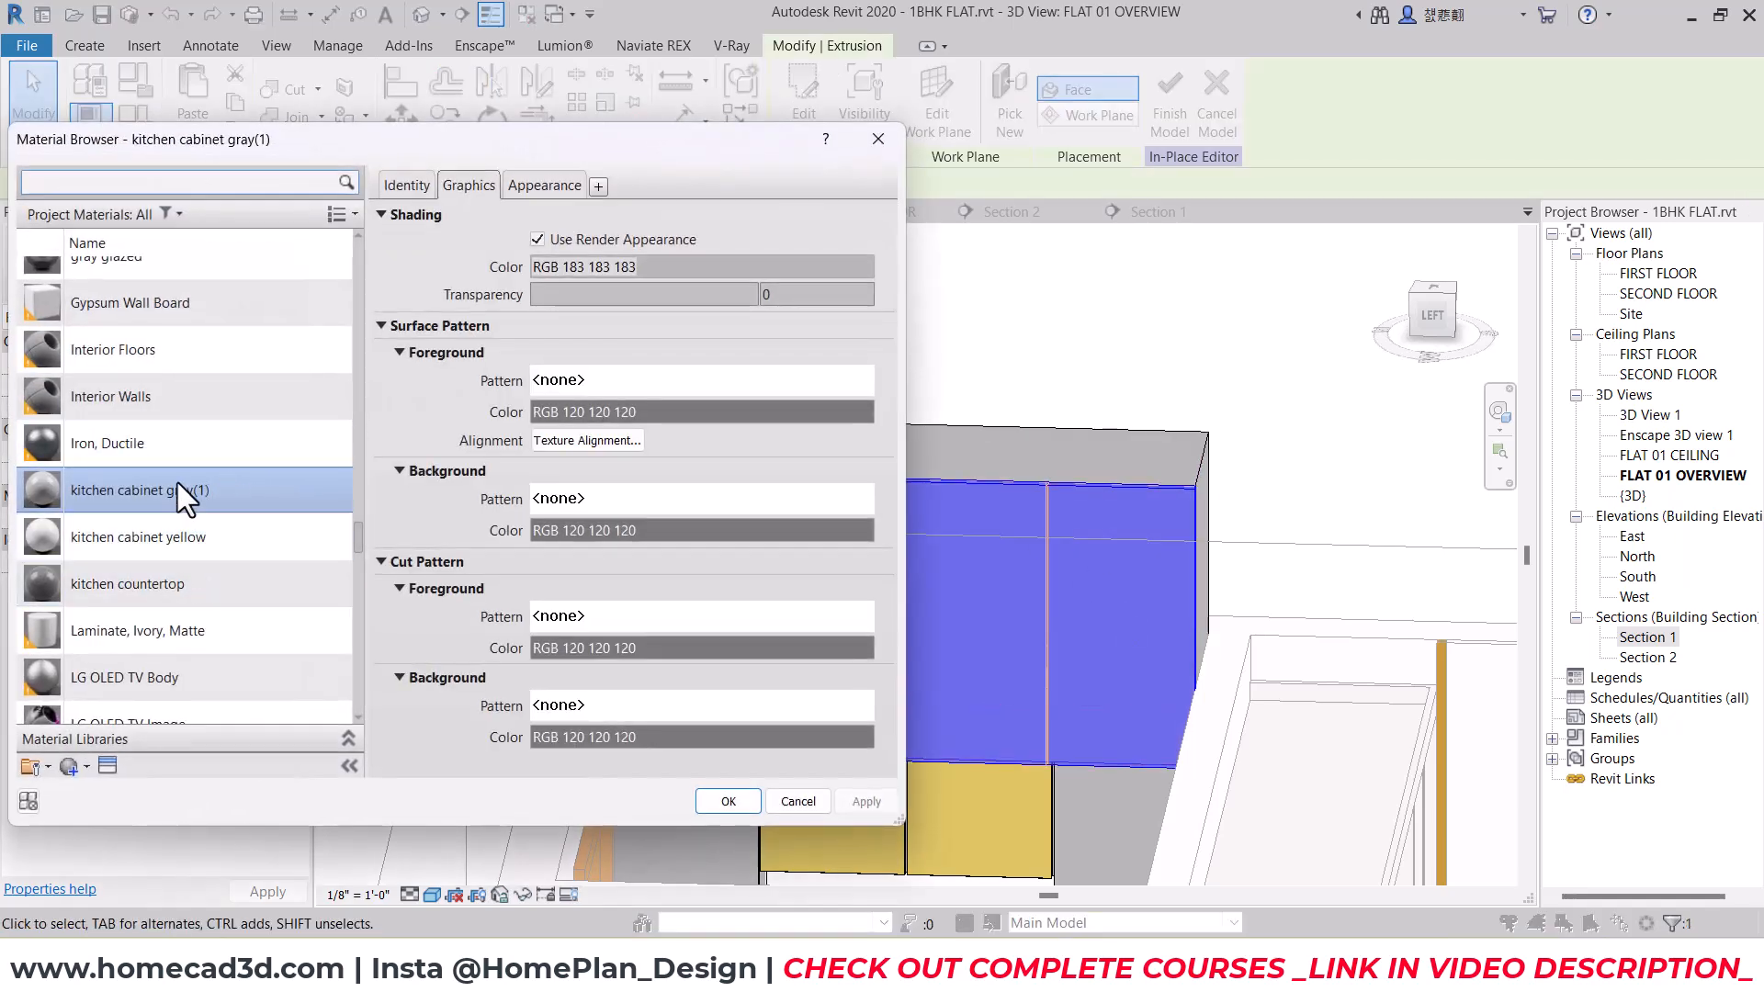
left_click(178, 549)
left_click(728, 801)
left_click(1101, 356)
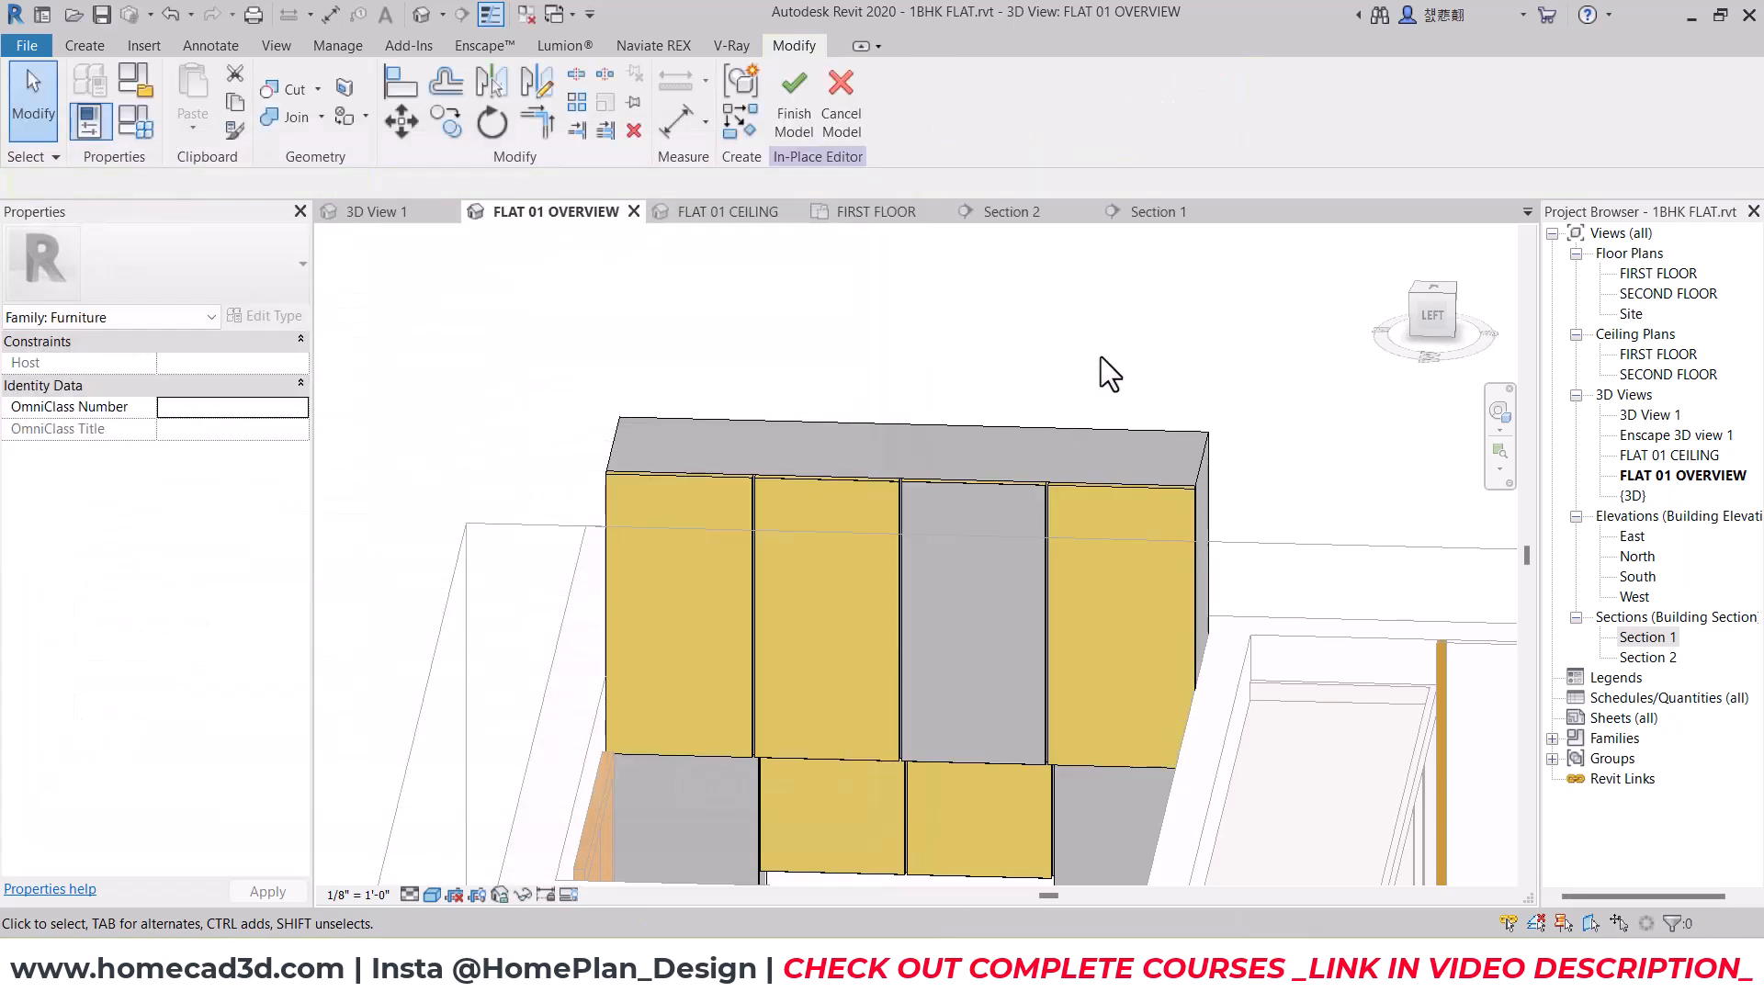
key("p")
key("t")
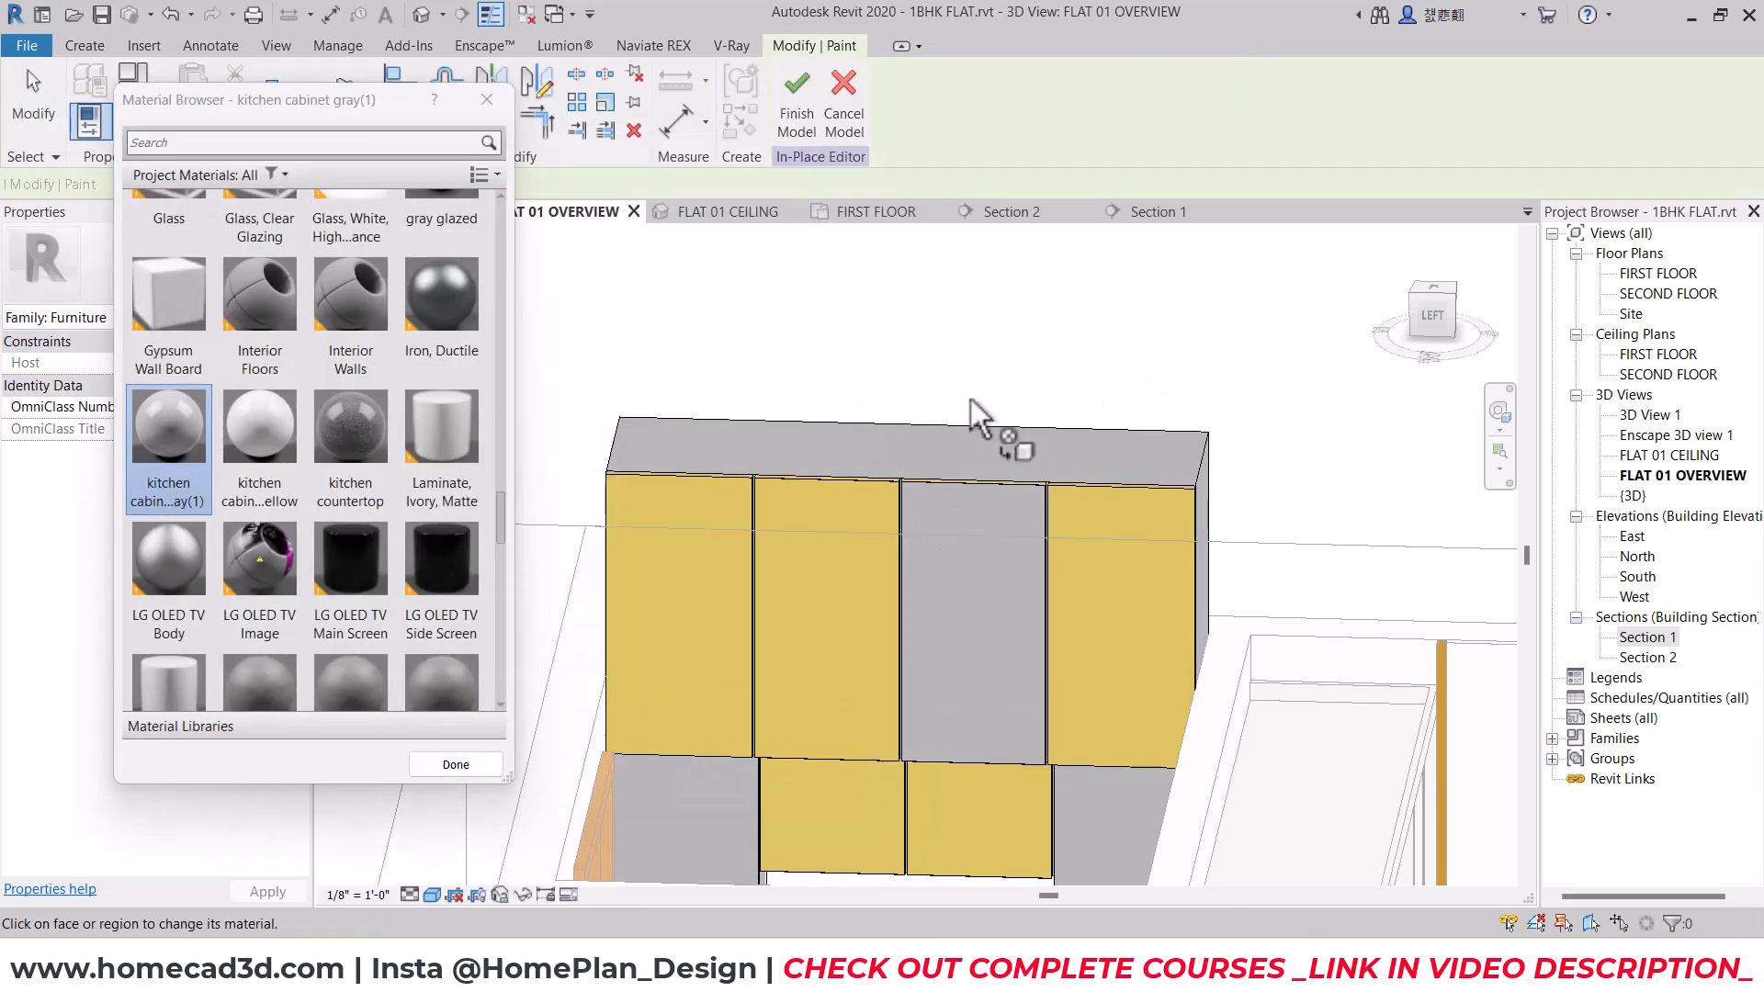
key("Escape")
Step: Split the loft cabinets' front face around the first door from the left with an offset rectangle
key("s")
key("f")
left_click(672, 603)
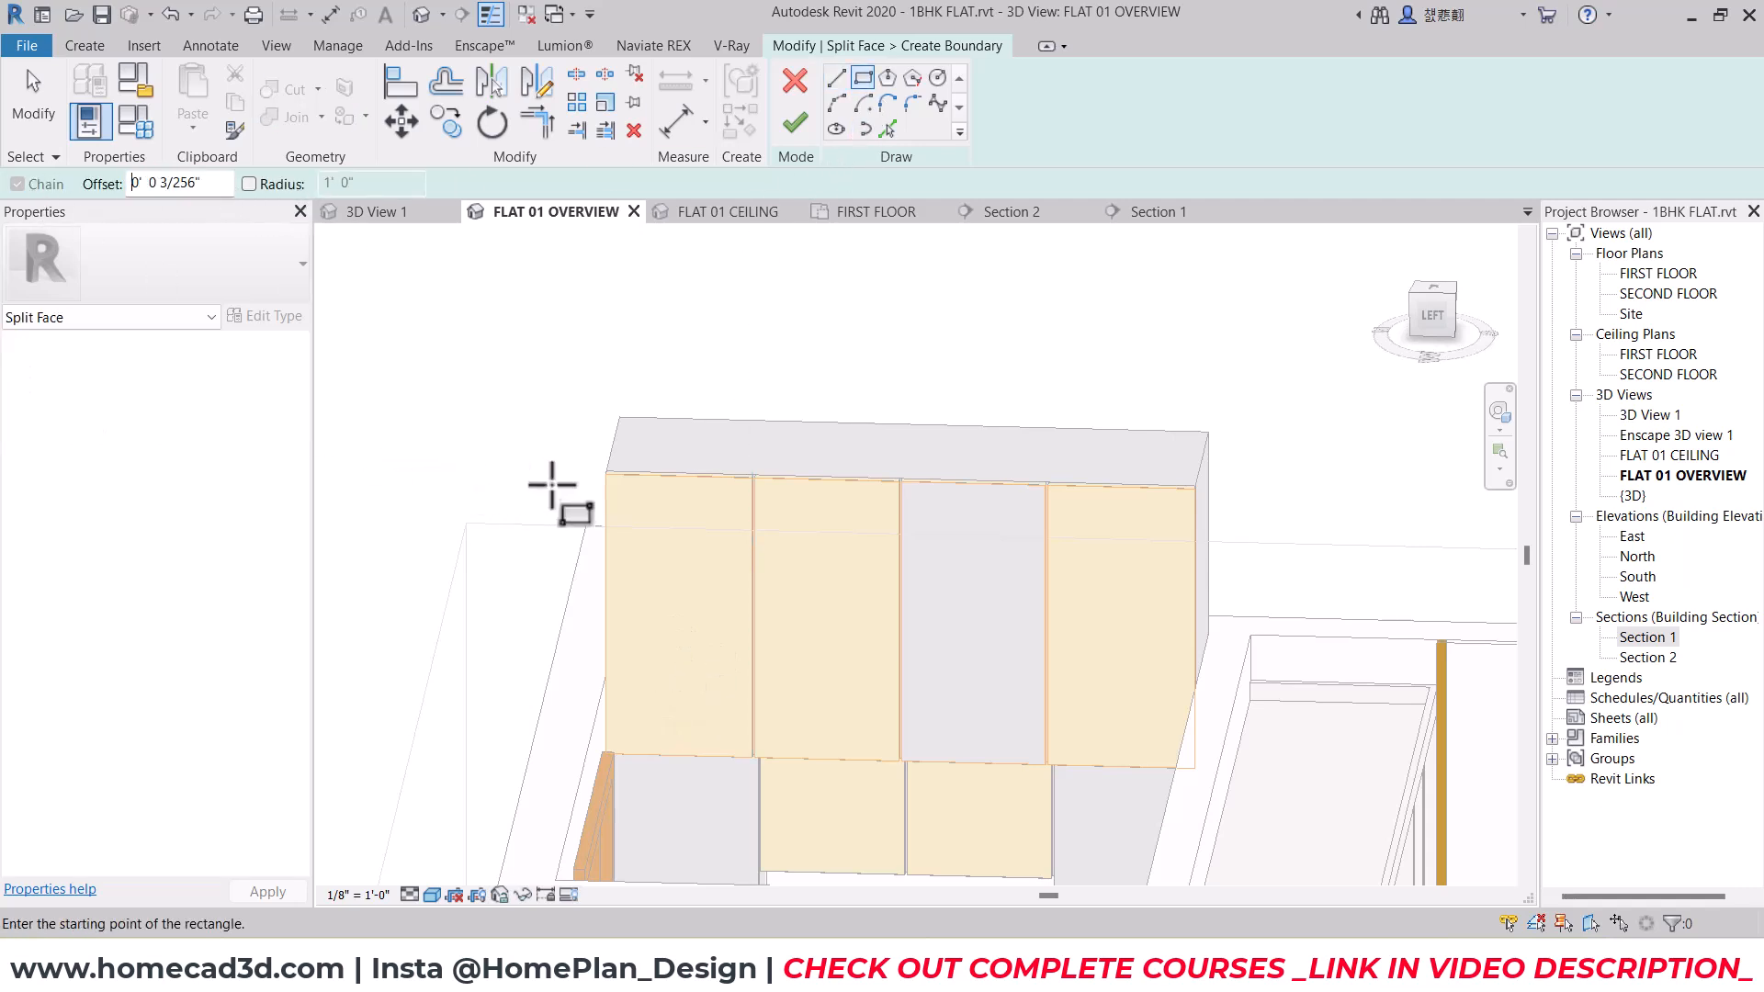
scroll(601, 493, "up", 3)
left_click(523, 382)
scroll(788, 693, "up", 2)
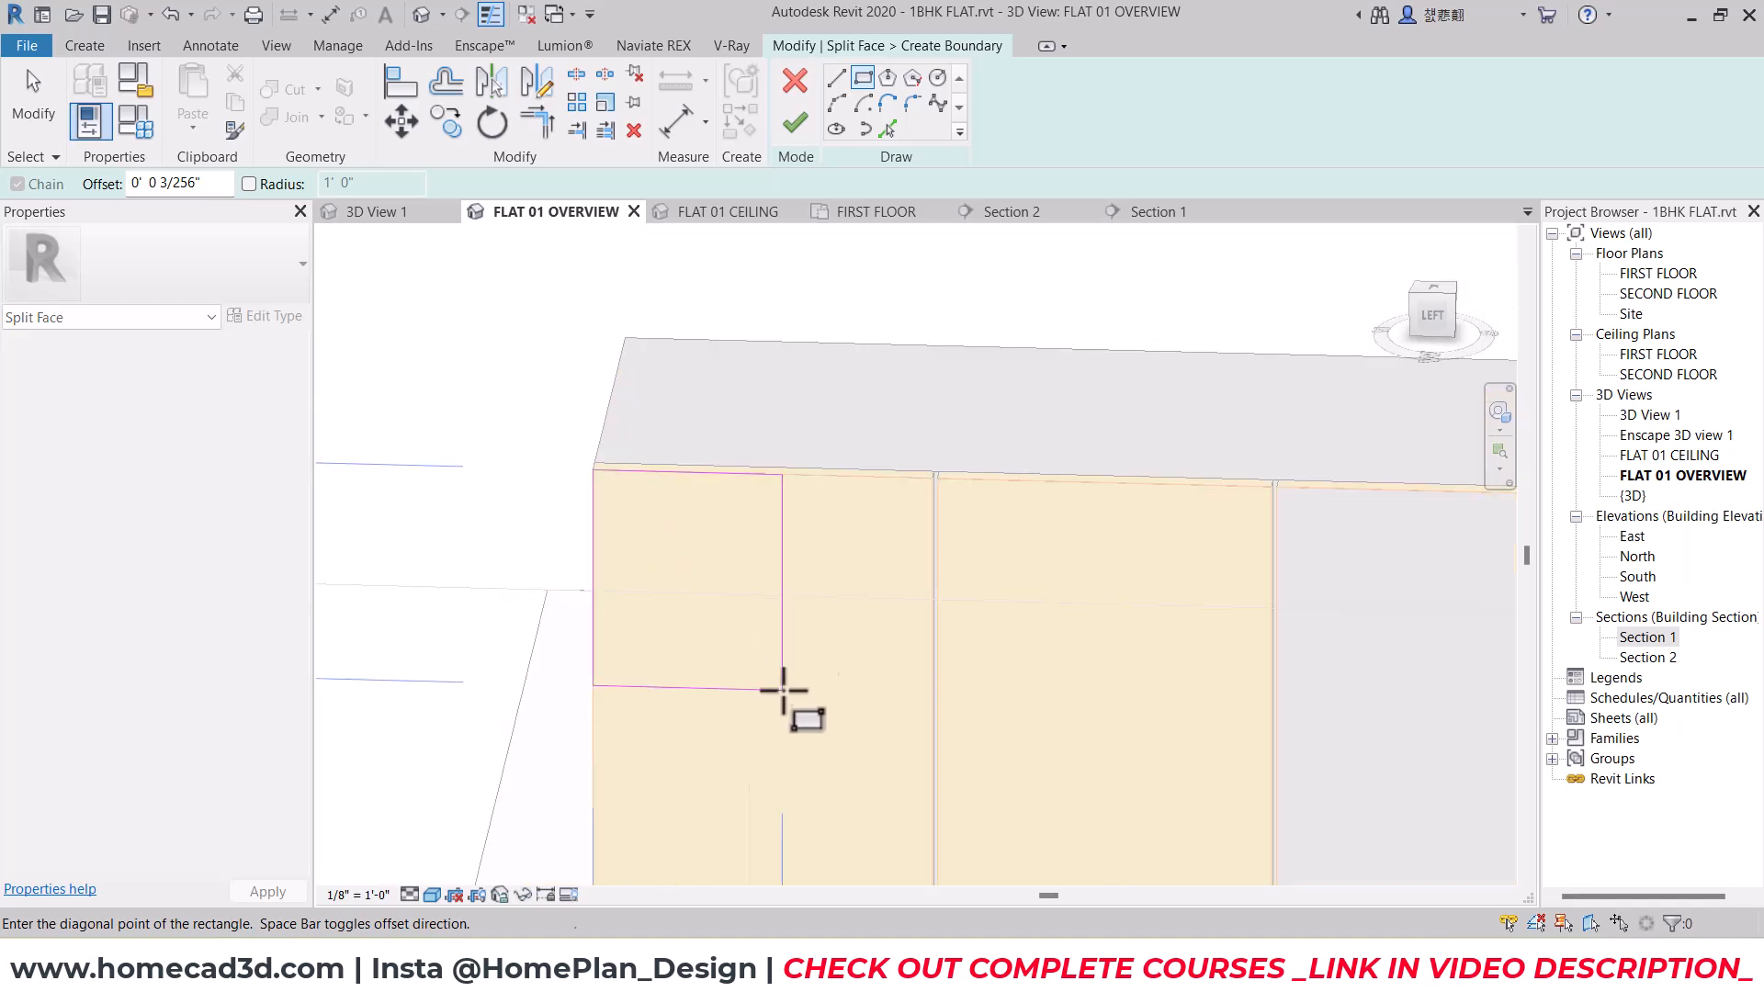
scroll(859, 703, "up", 2)
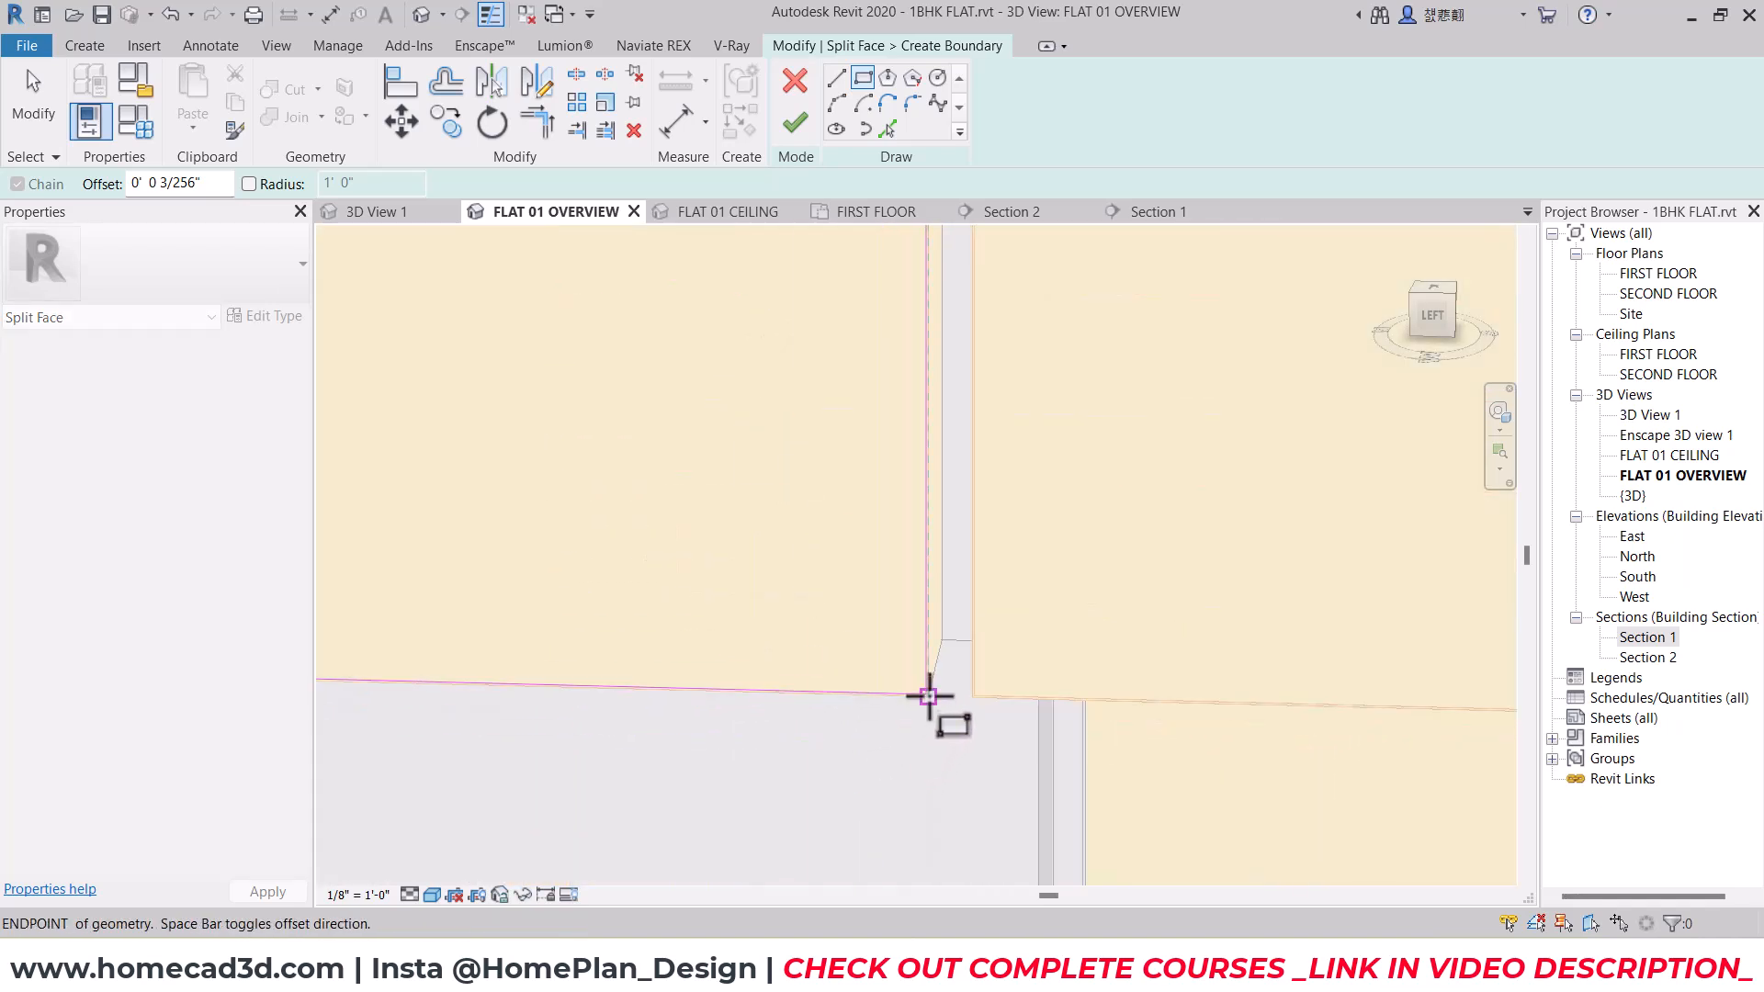
left_click(930, 698)
left_click(796, 125)
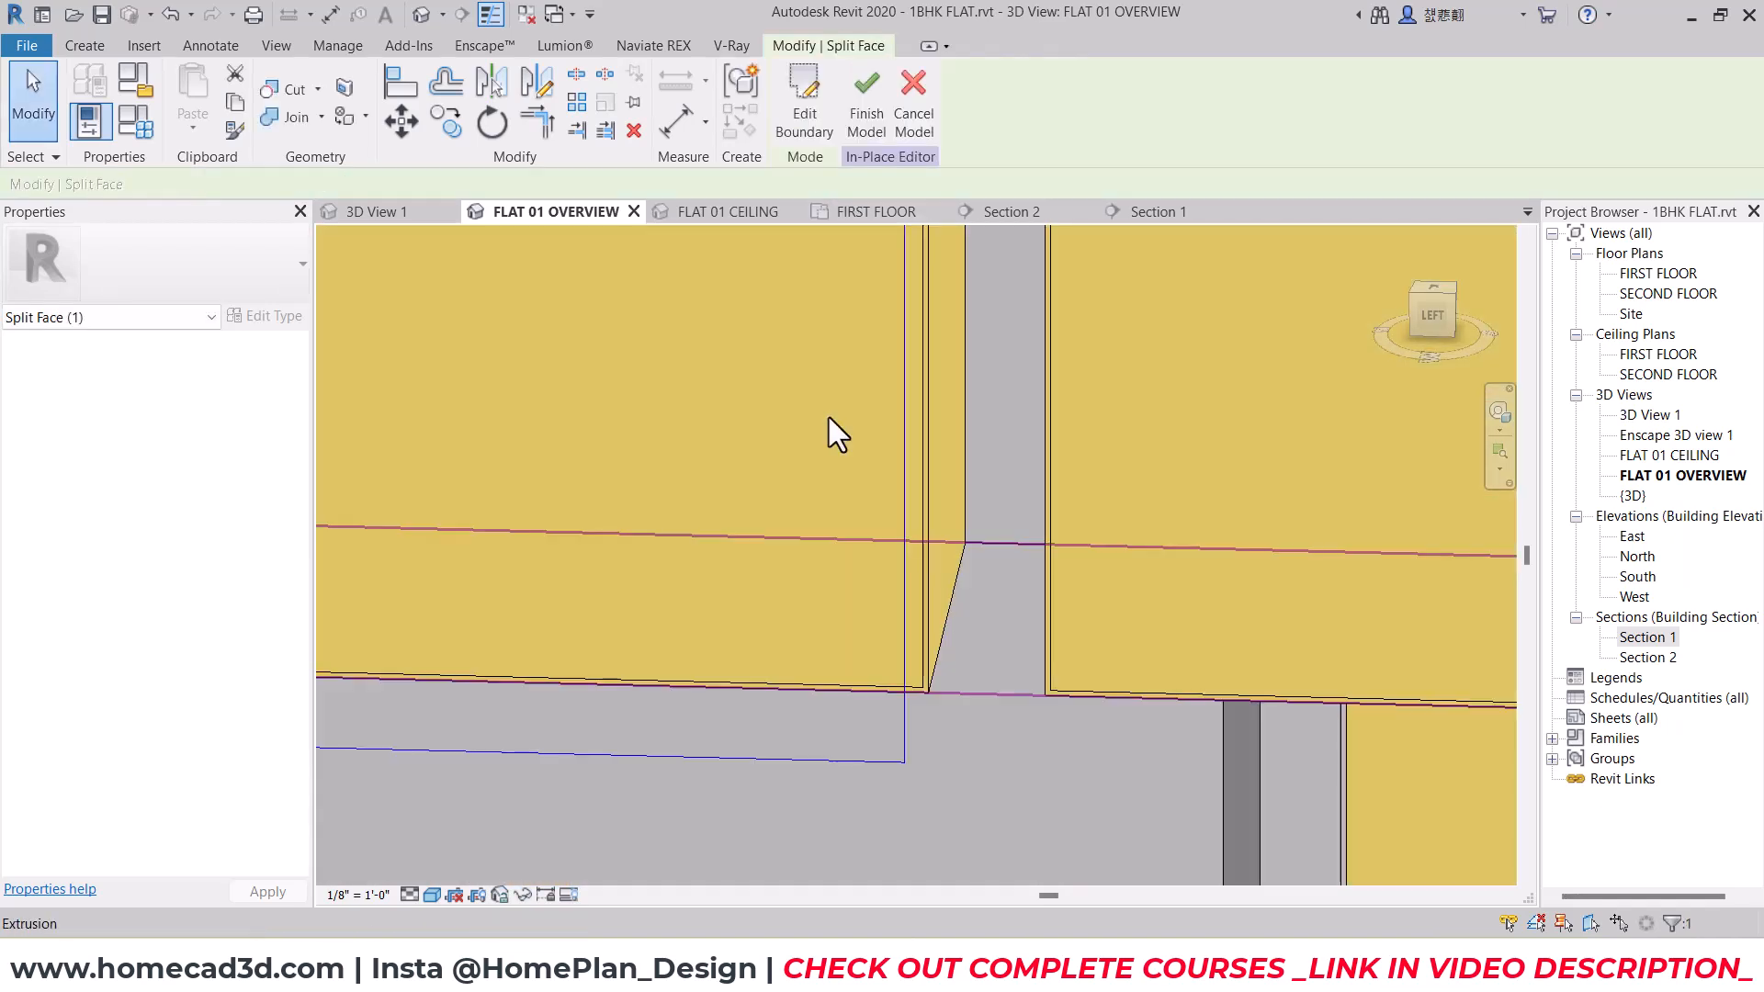
Step: Paint the loft cabinets' first door from the left with kitchen cabinet gray(1) and finish the in-place model
key("p")
key("a")
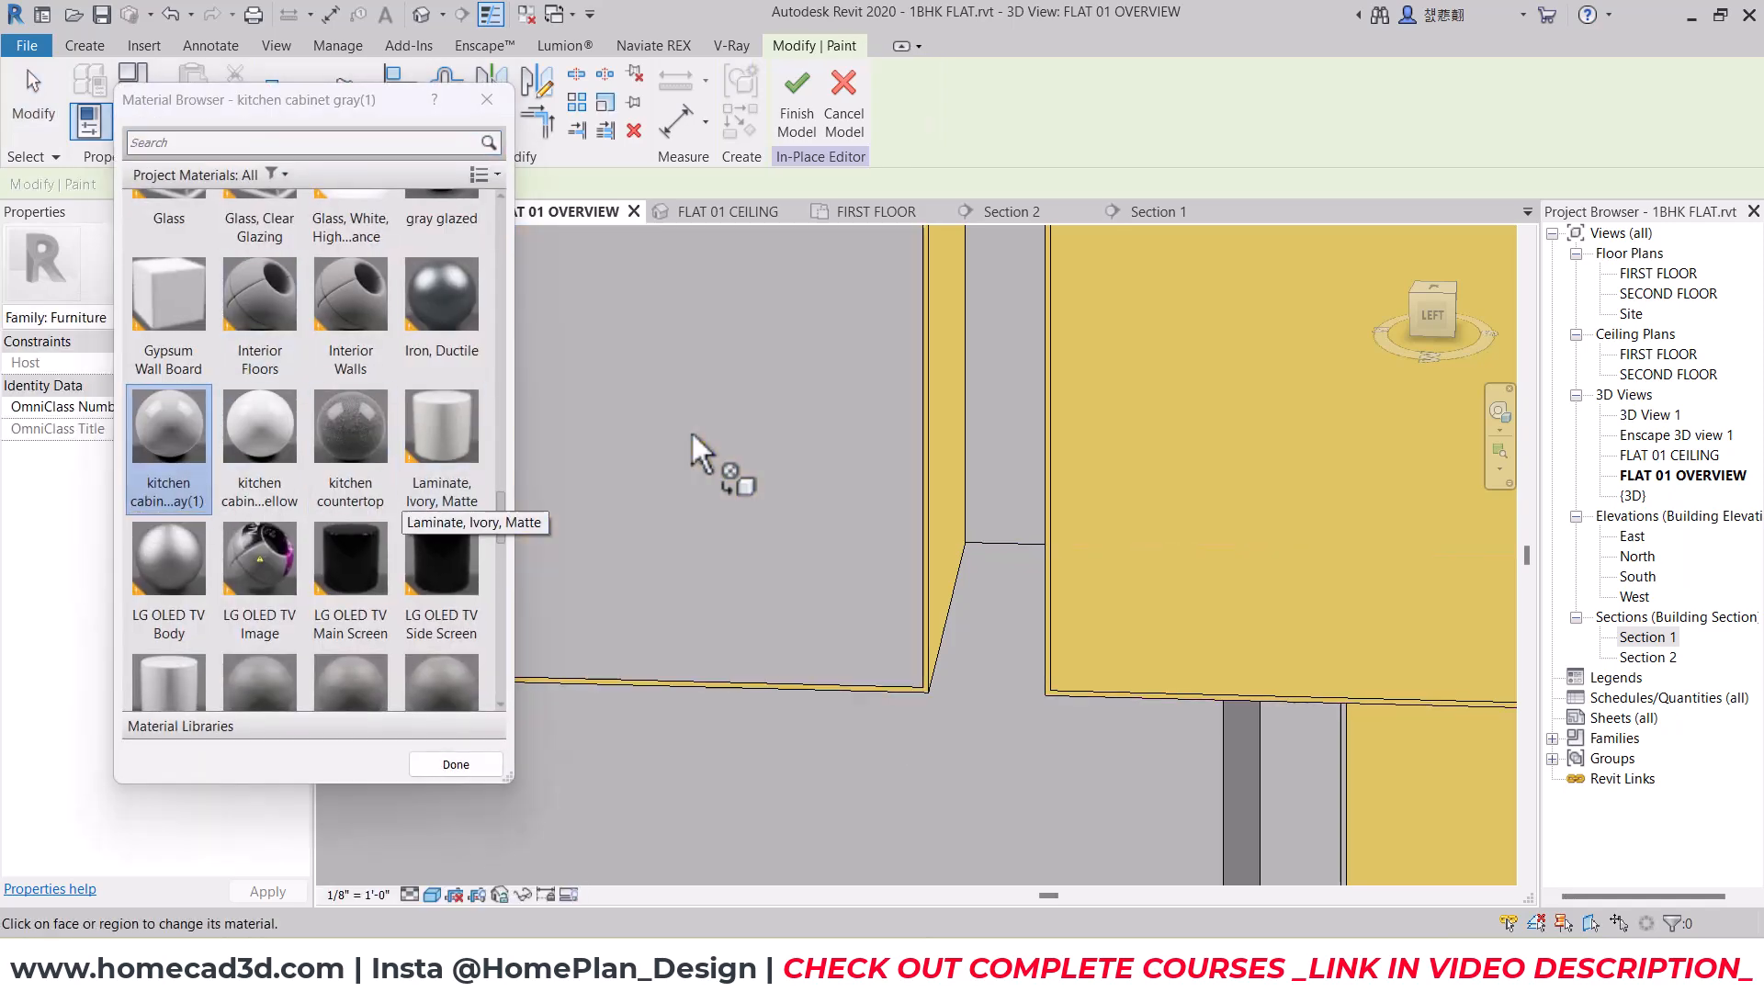
scroll(753, 542, "down", 8)
mouse_move(836, 591)
middle_mouse_down("shift")
mouse_move(890, 593)
mouse_move(821, 661)
middle_mouse_up("shift")
key("Escape")
left_click(797, 116)
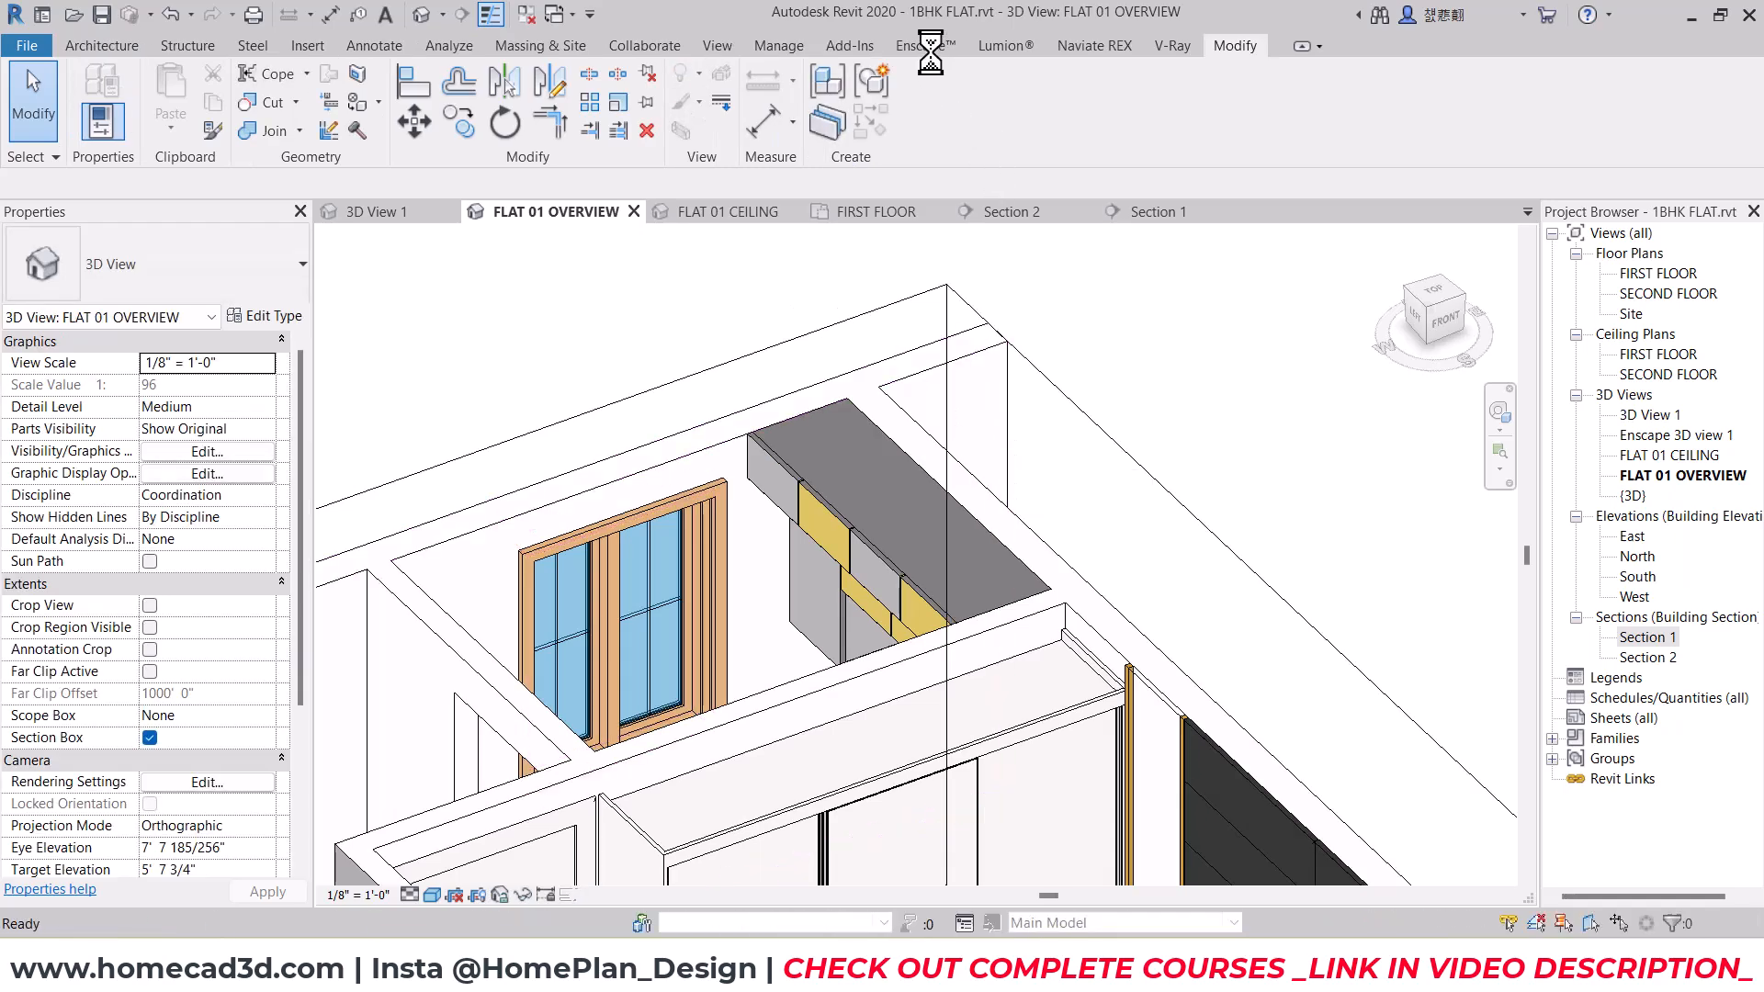
Step: Start the Enscape render, set it to Enscape 3D view 1 and turn on the safe frame
left_click(927, 46)
left_click(43, 131)
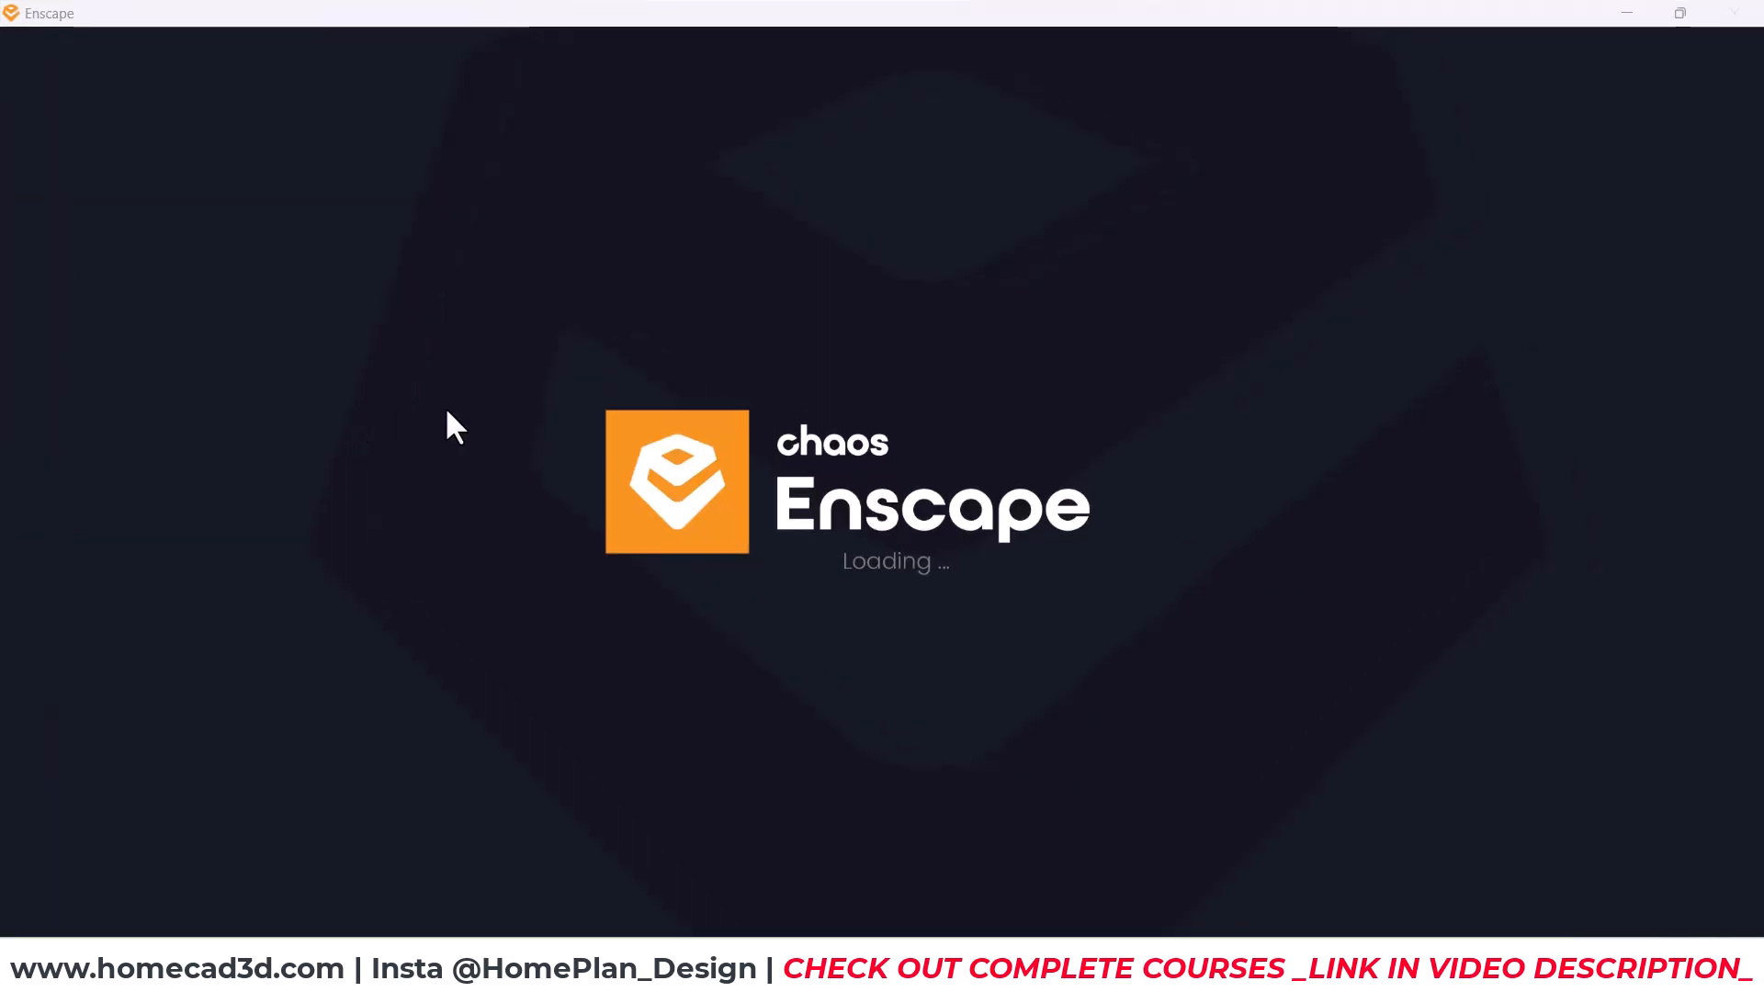
mouse_move(1163, 965)
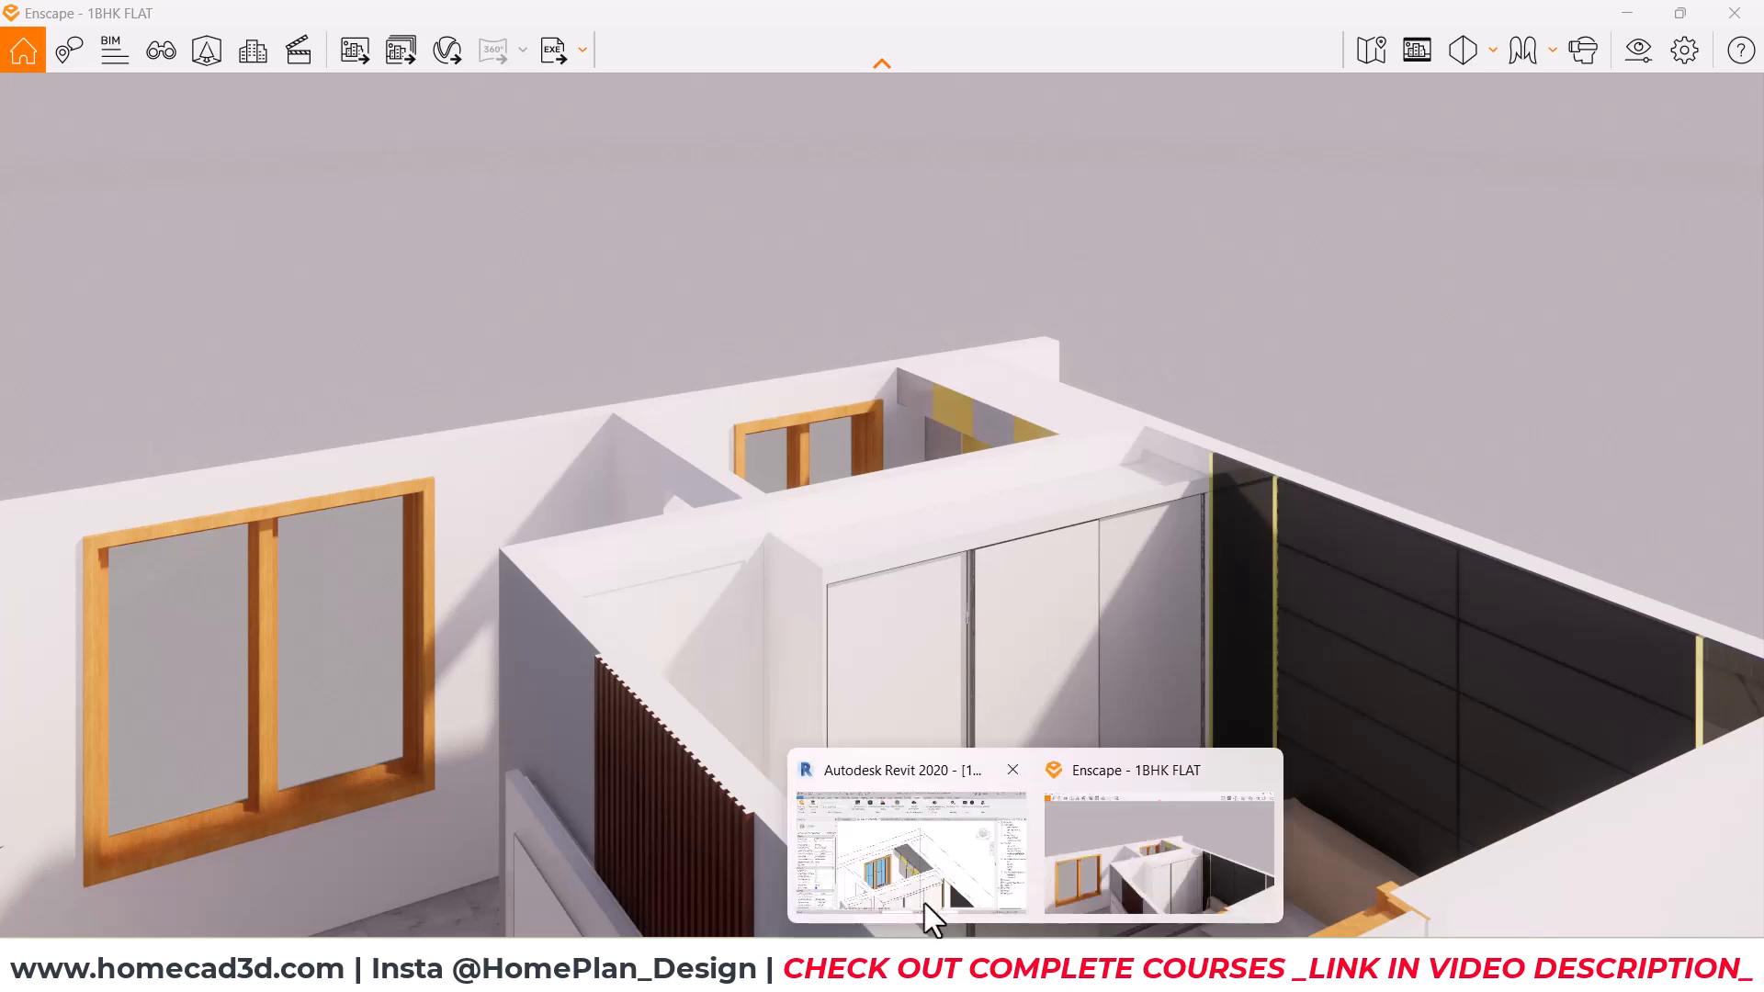
left_click(929, 910)
left_click(278, 123)
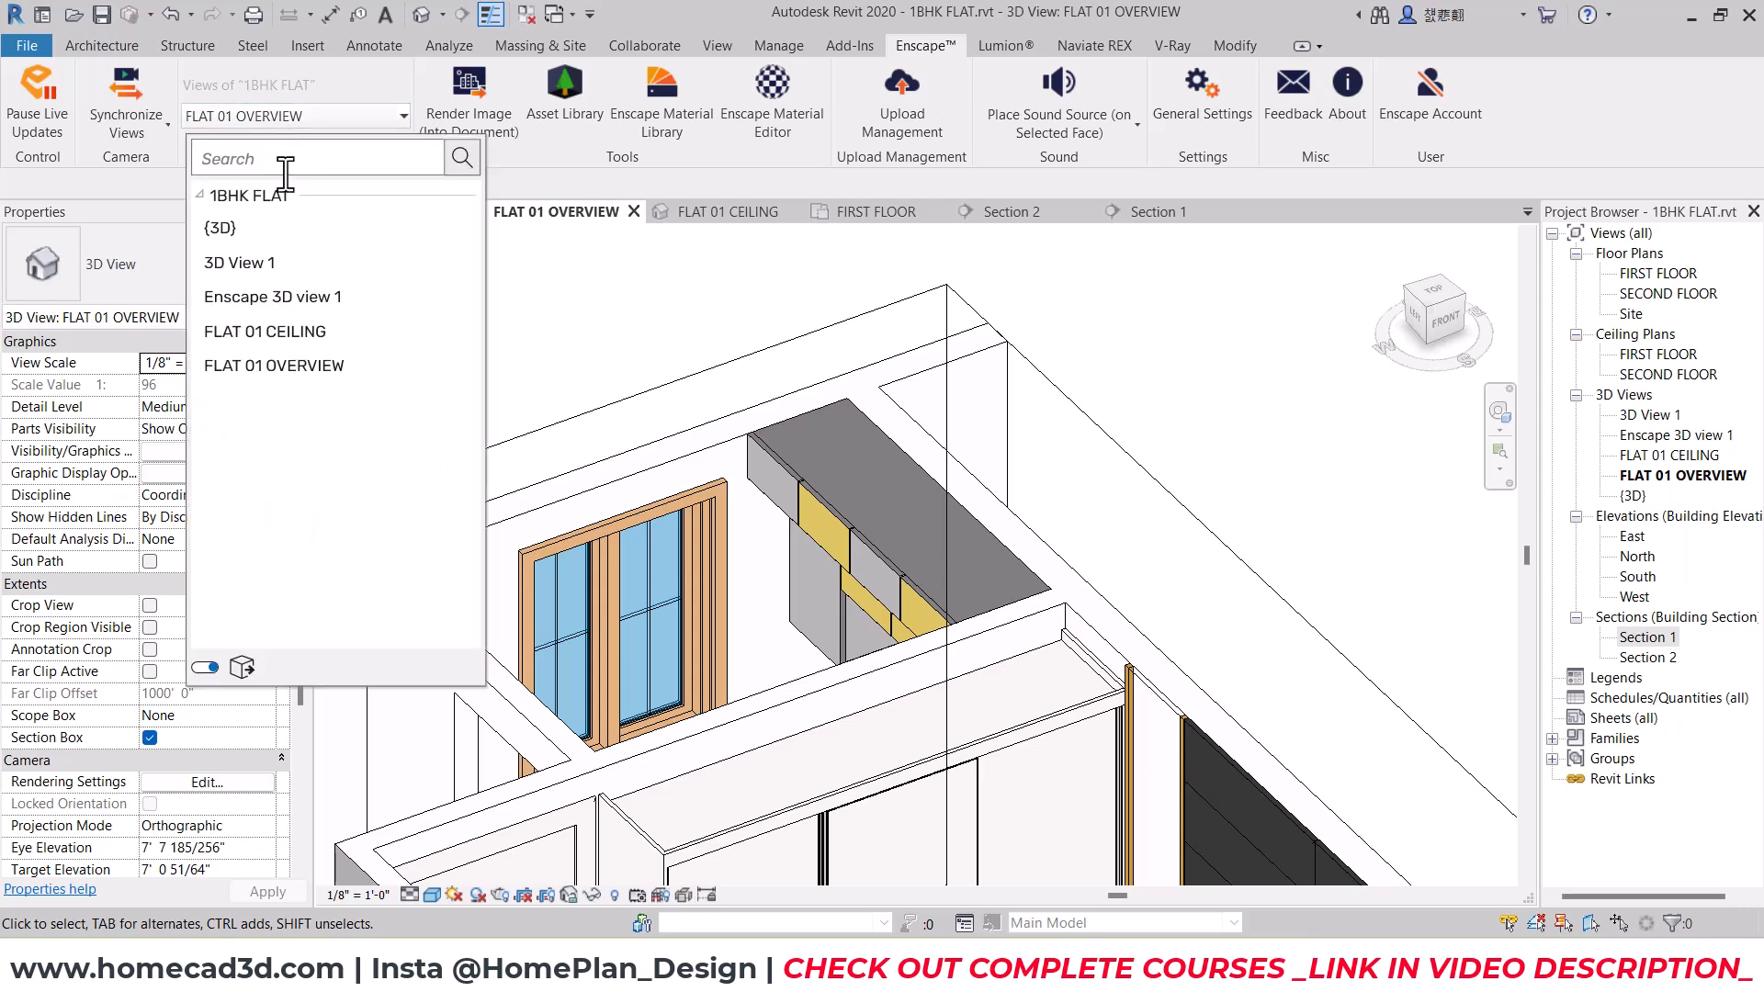
left_click(294, 296)
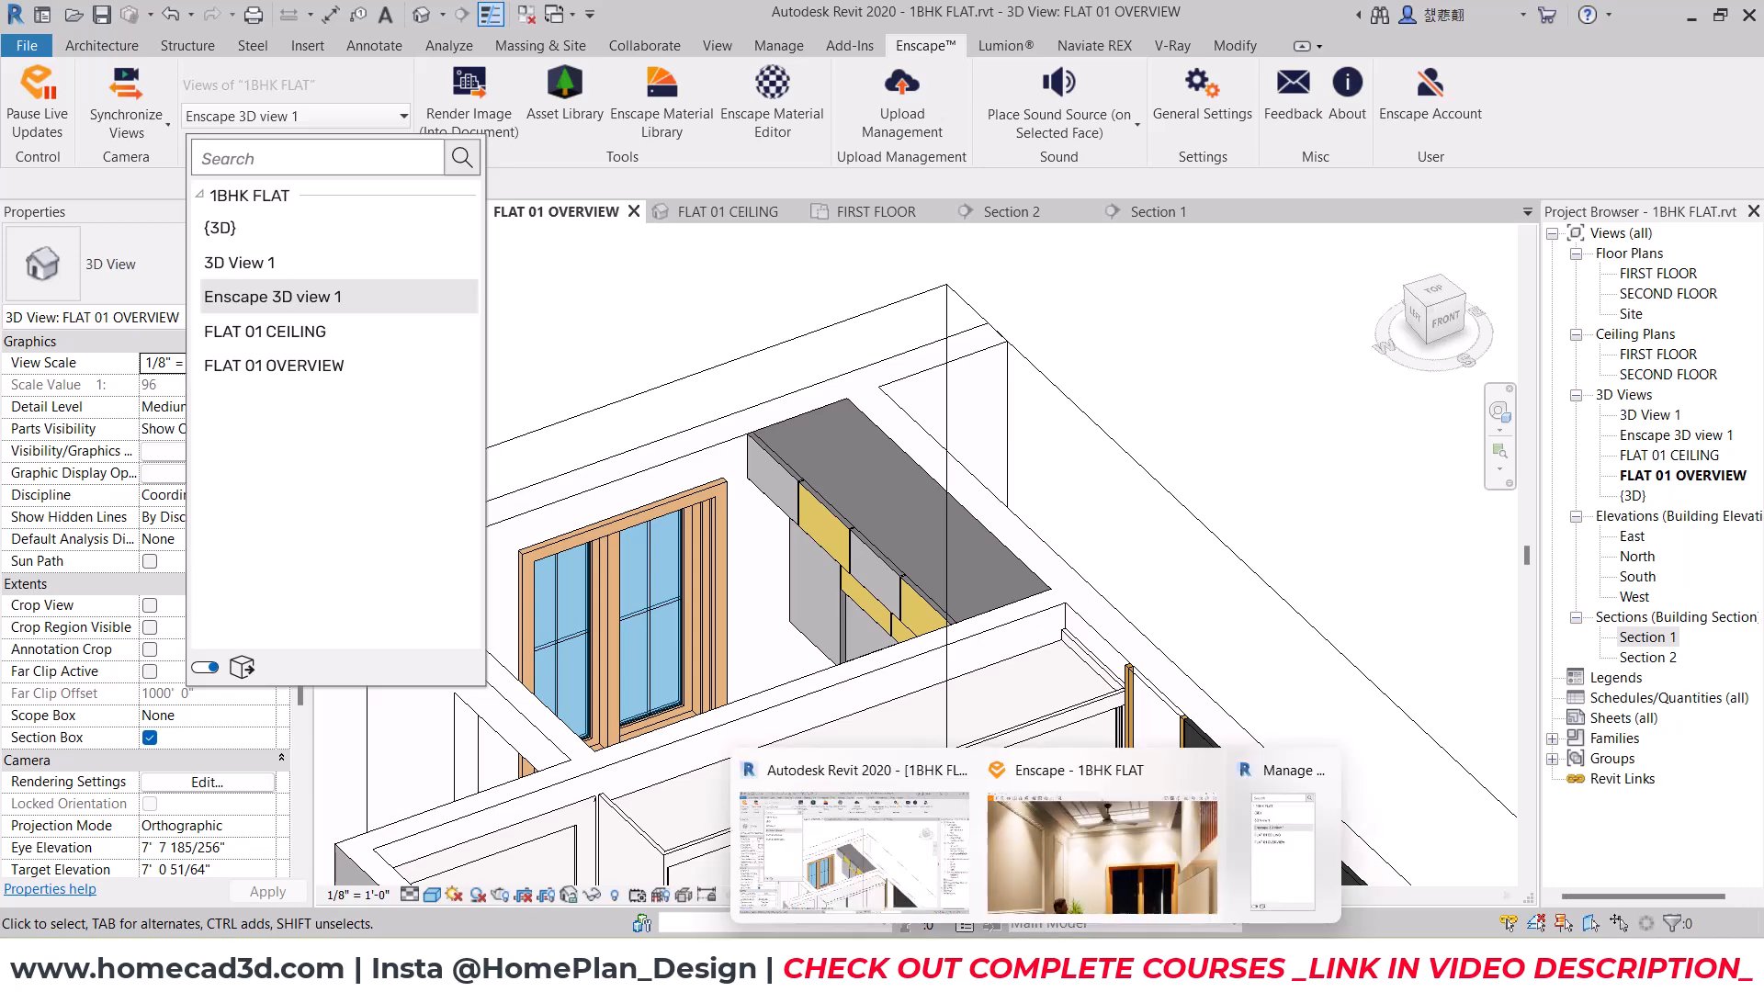
left_click(1096, 895)
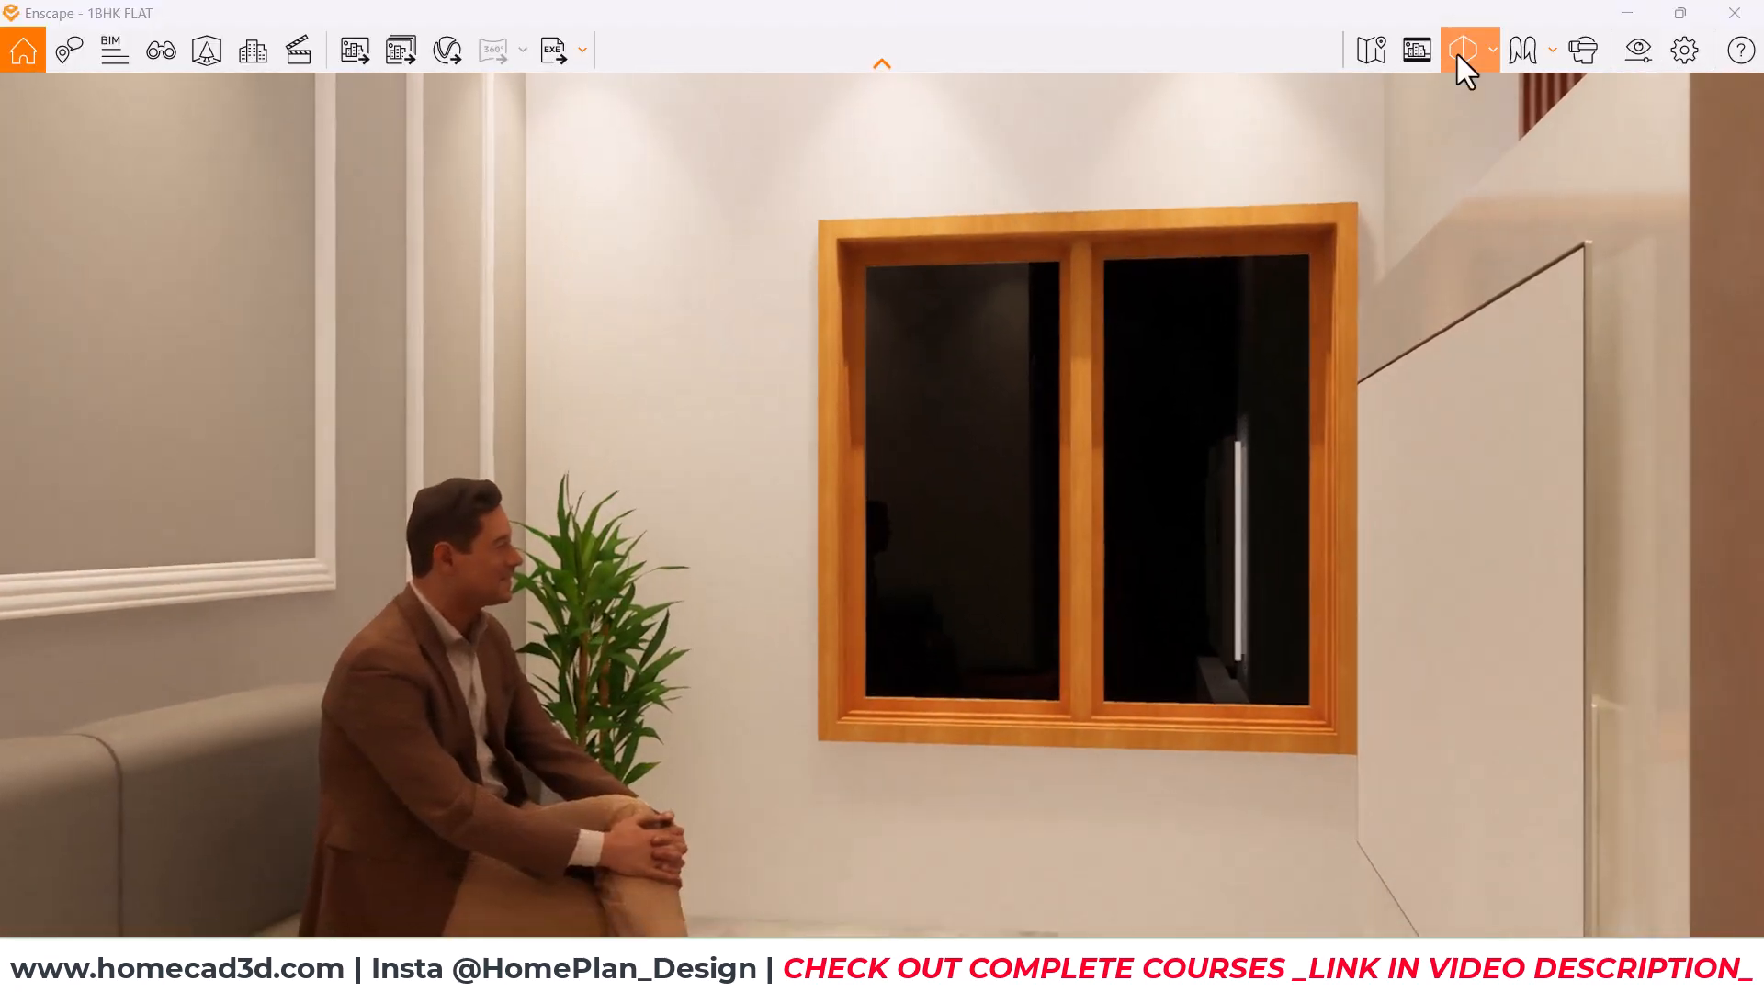
left_click(1417, 50)
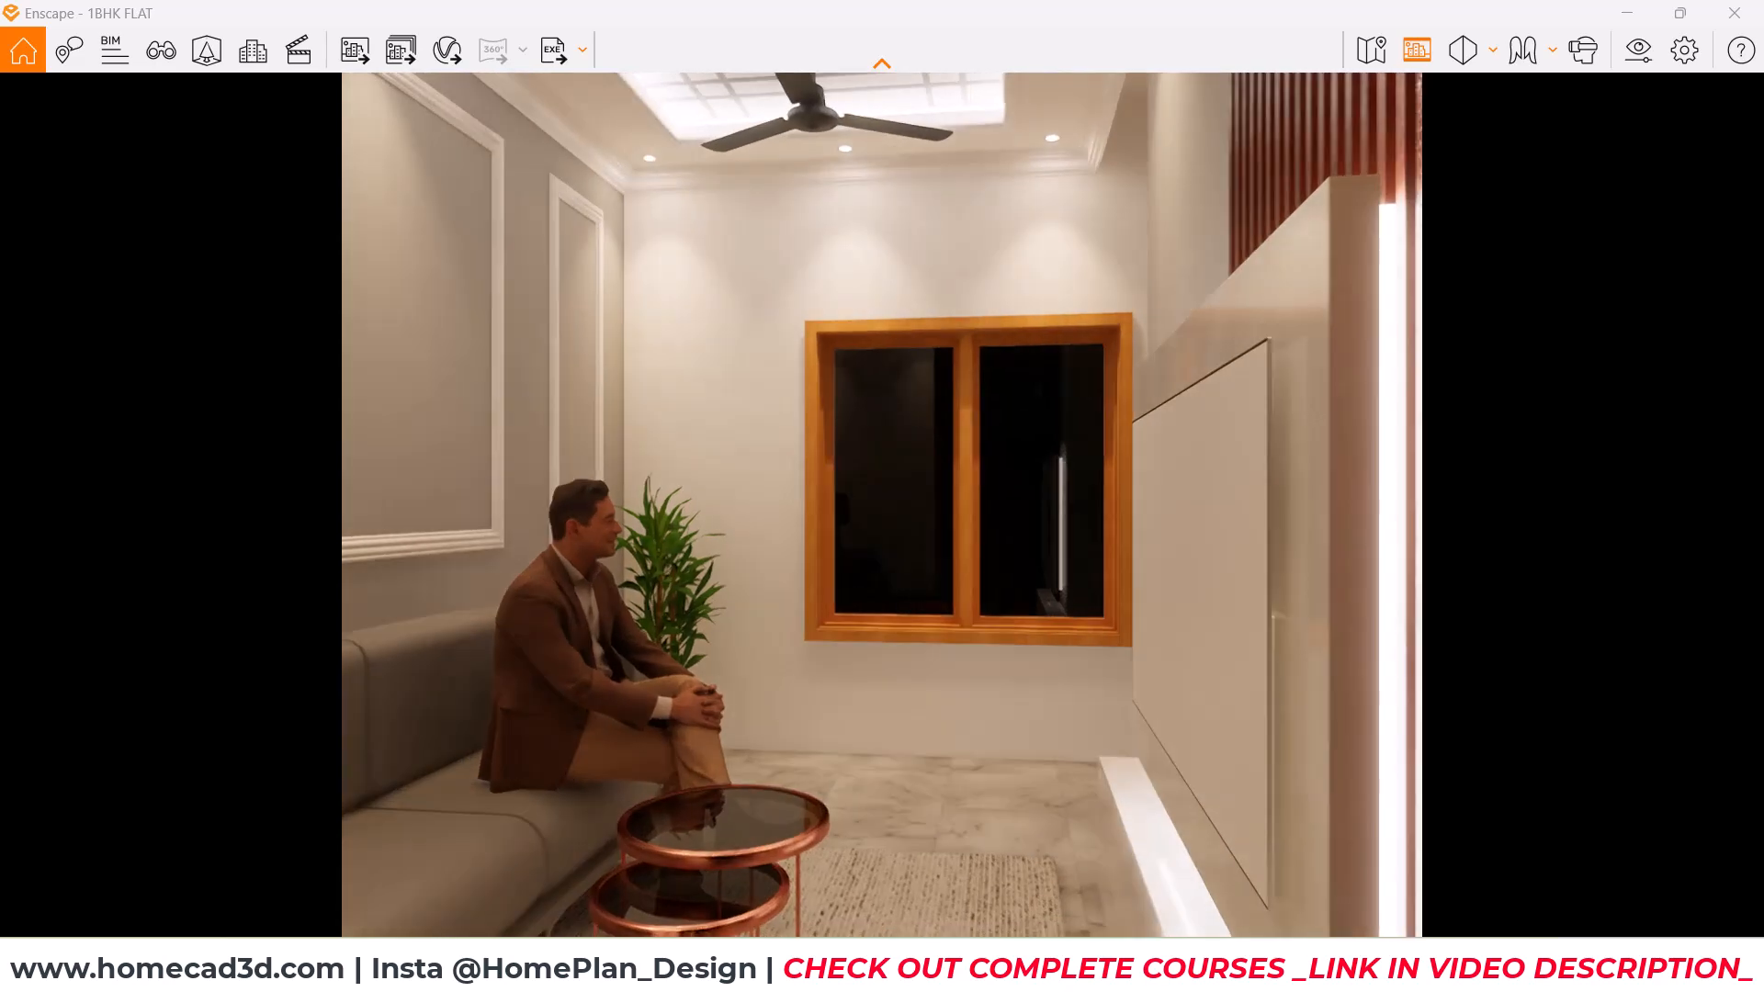
Step: Walk through the render to the kitchen and examine the door colours of the loft cabinets
left_click_drag(882, 506, 1328, 396)
key("w")
key("w")
mouse_move(921, 634)
left_mouse_down()
mouse_move(908, 645)
mouse_move(905, 418)
left_mouse_up()
key("w")
key("ctrl+2")
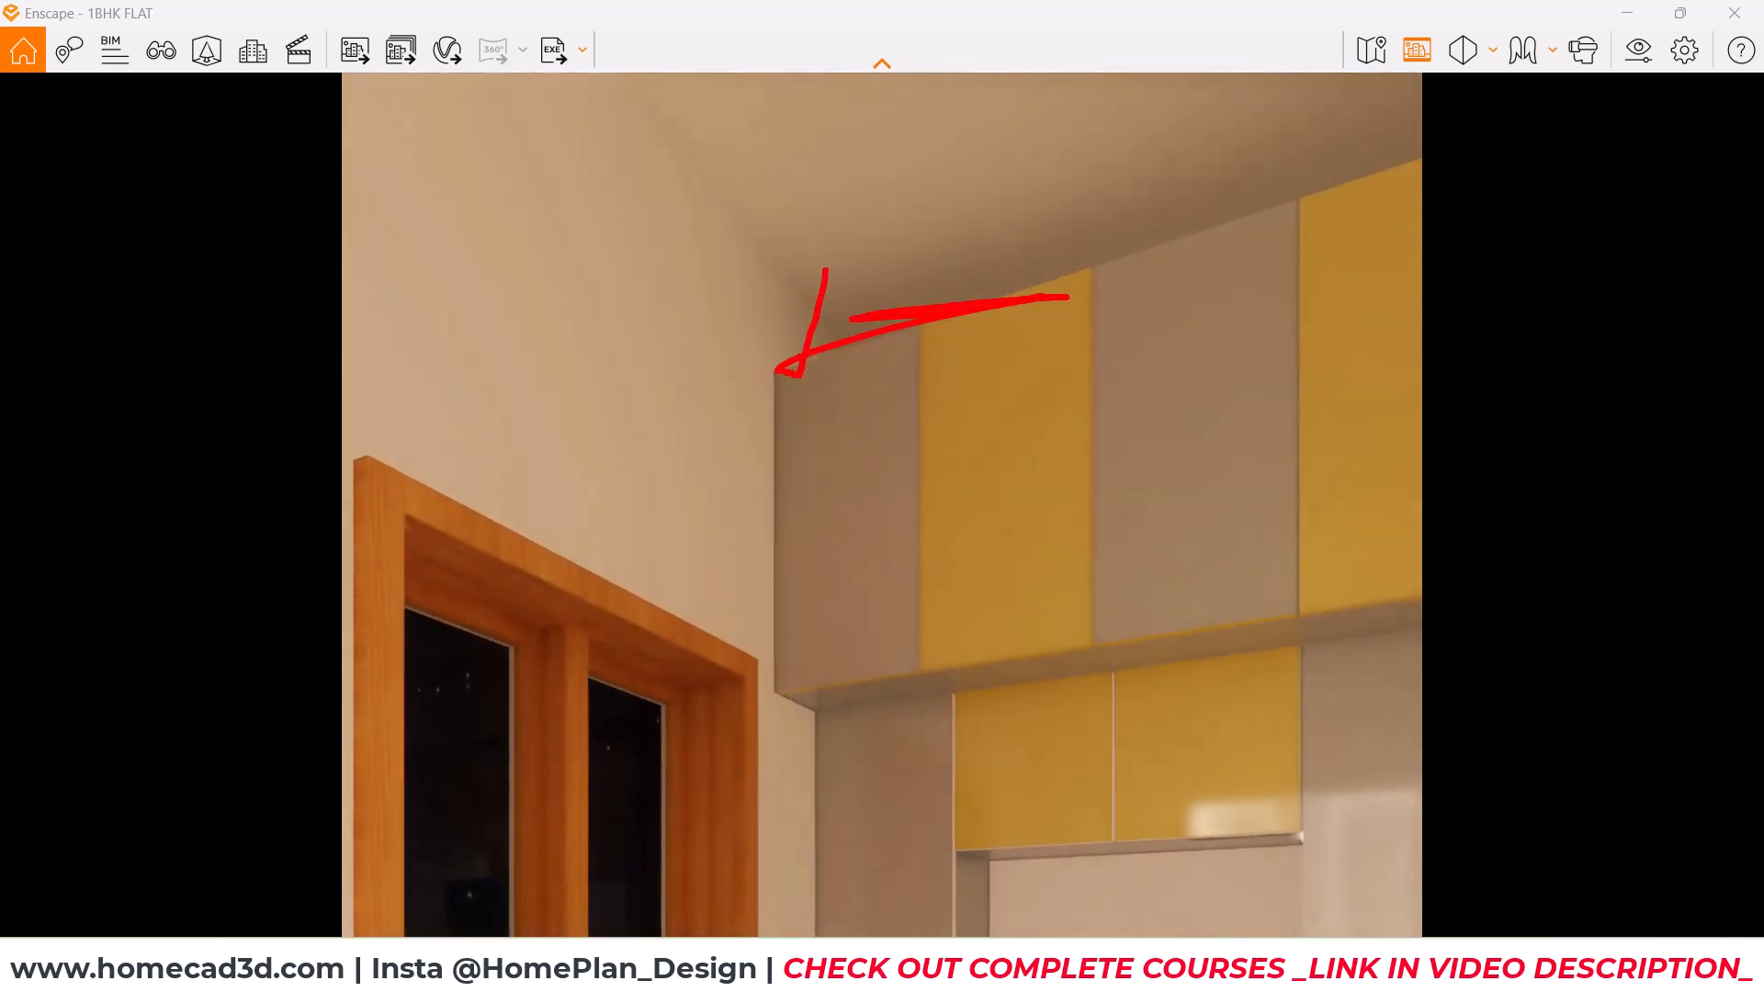
key("Escape")
Step: Examine the kitchen's wall cabinets, black countertop and base cabinets in the render from several viewpoints
mouse_move(978, 213)
left_mouse_down()
mouse_move(1016, 526)
mouse_move(1154, 654)
mouse_move(1090, 478)
mouse_move(1003, 425)
mouse_move(889, 478)
left_mouse_up()
key("s")
key("w")
key("w")
key("w")
right_click_drag(890, 478, 1038, 563)
left_click_drag(1039, 563, 1293, 516)
left_click_drag(722, 625, 690, 497)
left_click_drag(1040, 458, 563, 589)
key("d")
key("s")
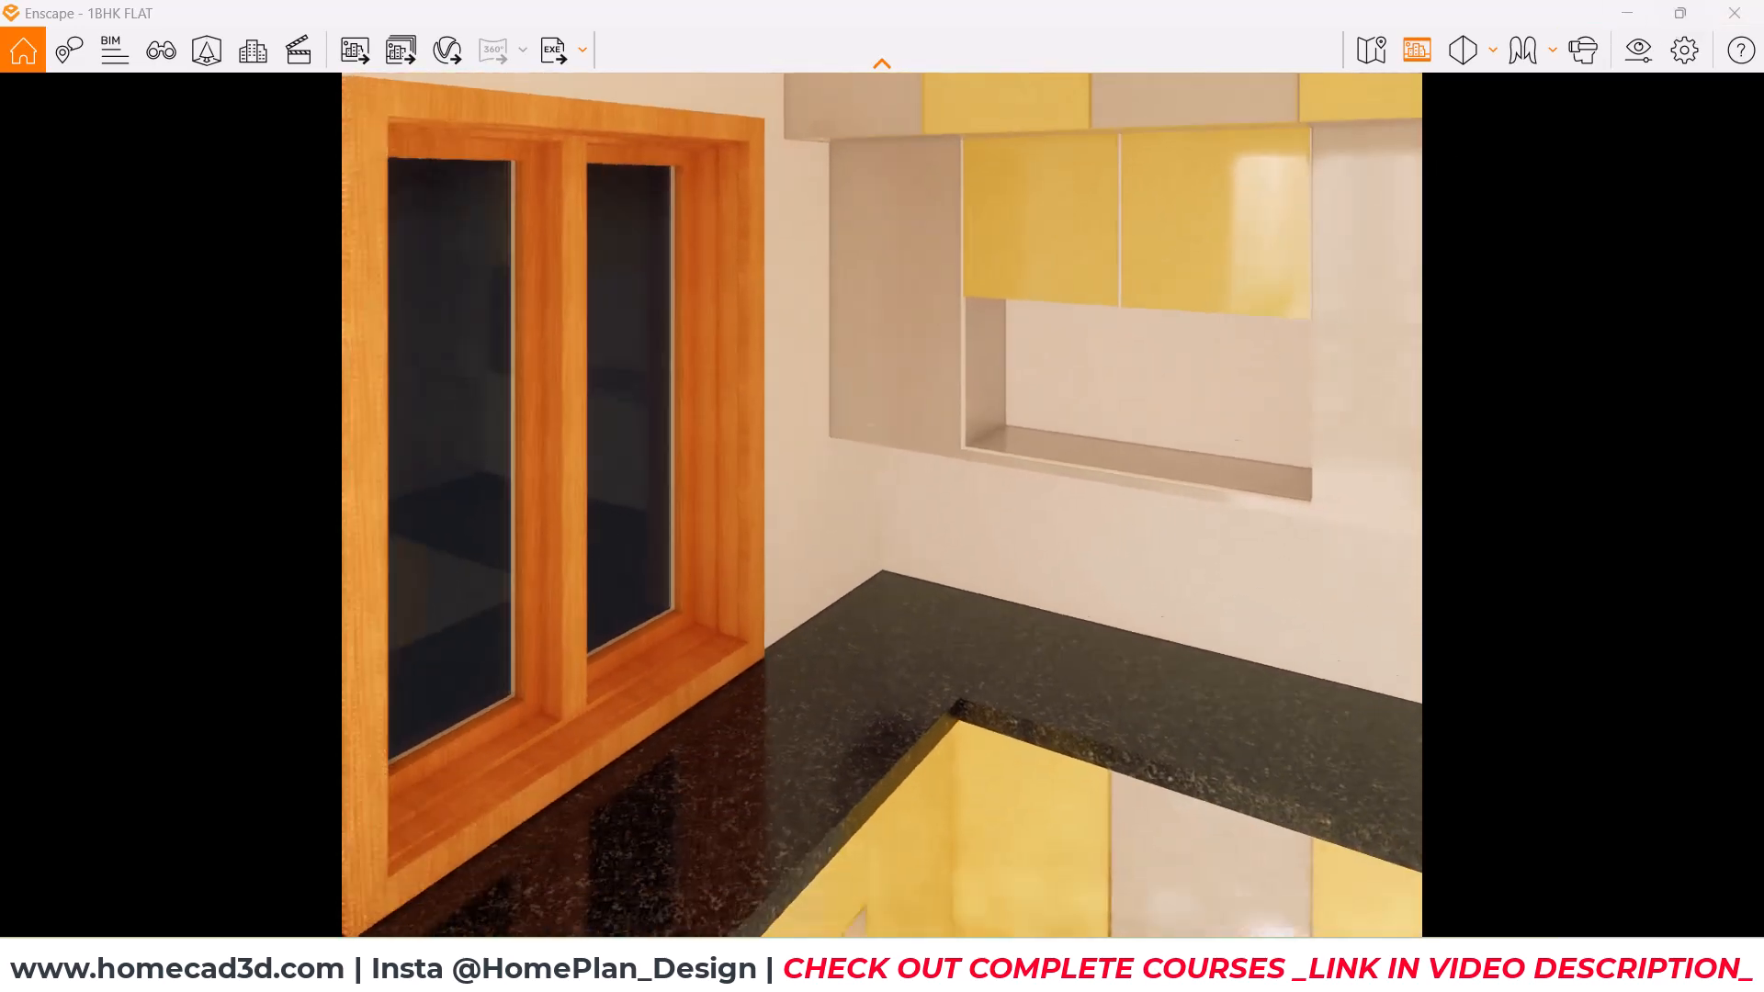
Step: Switch back to Revit, pause the live updates and open the wall cabinets' in-place model for editing
left_click(1621, 15)
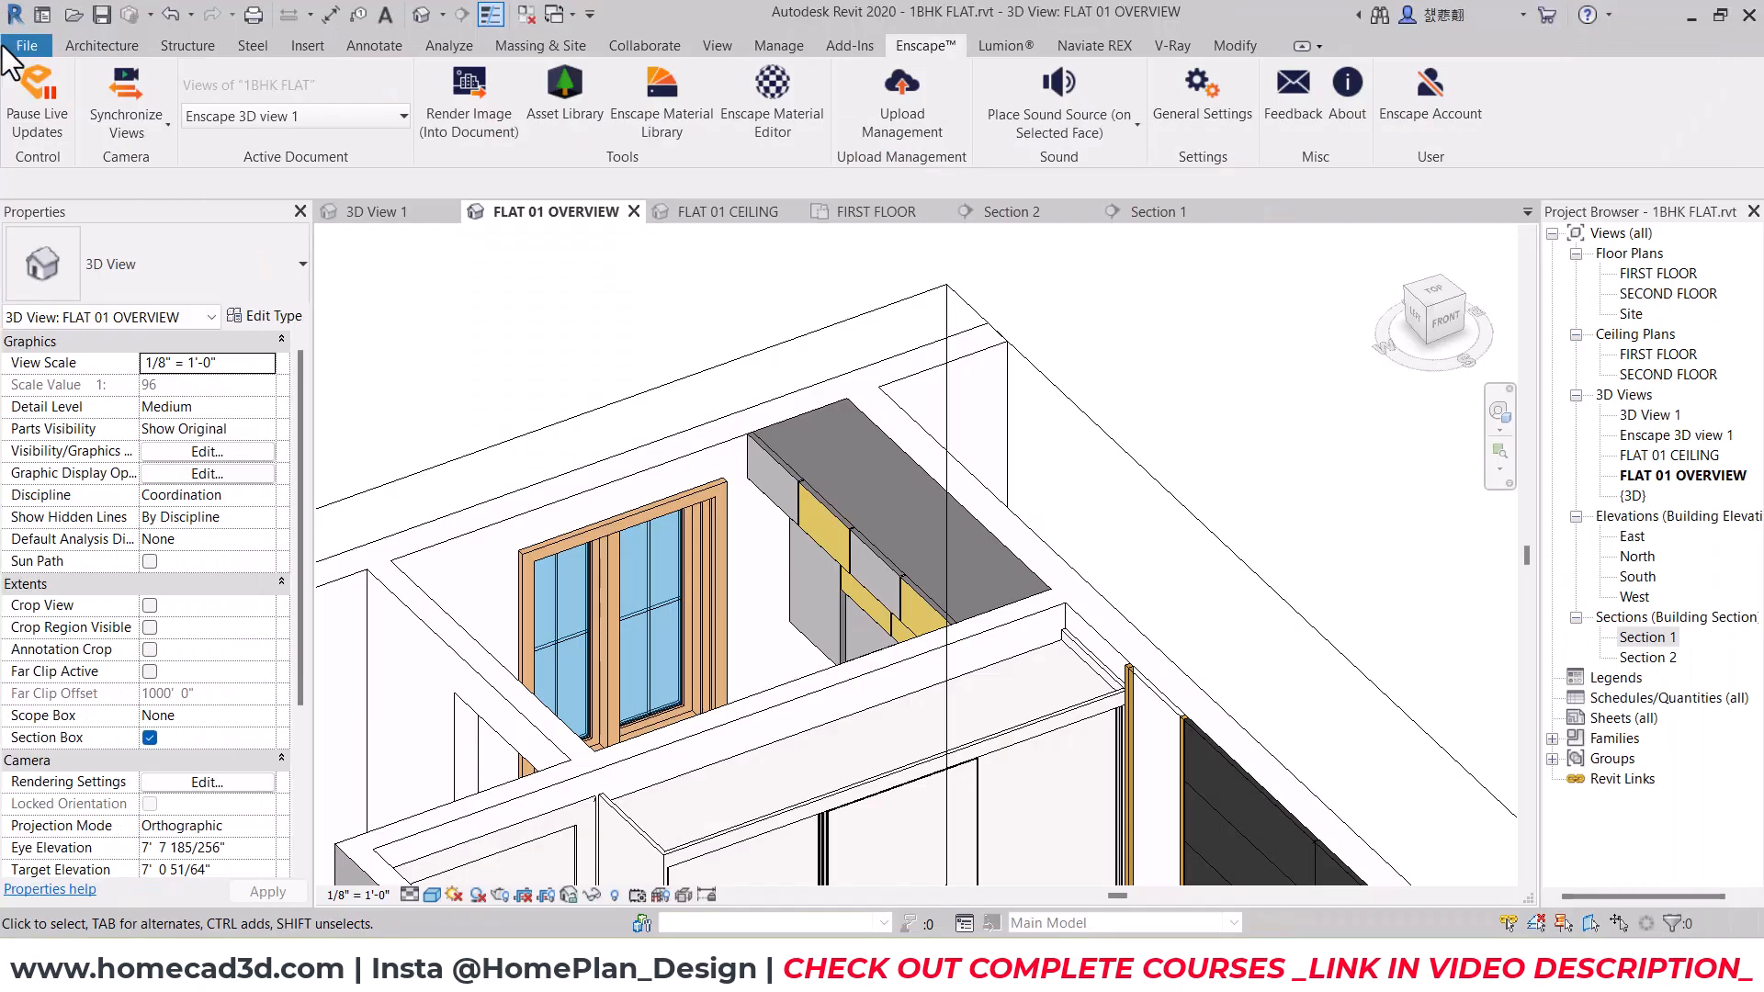
left_click(7, 78)
scroll(841, 693, "up", 6)
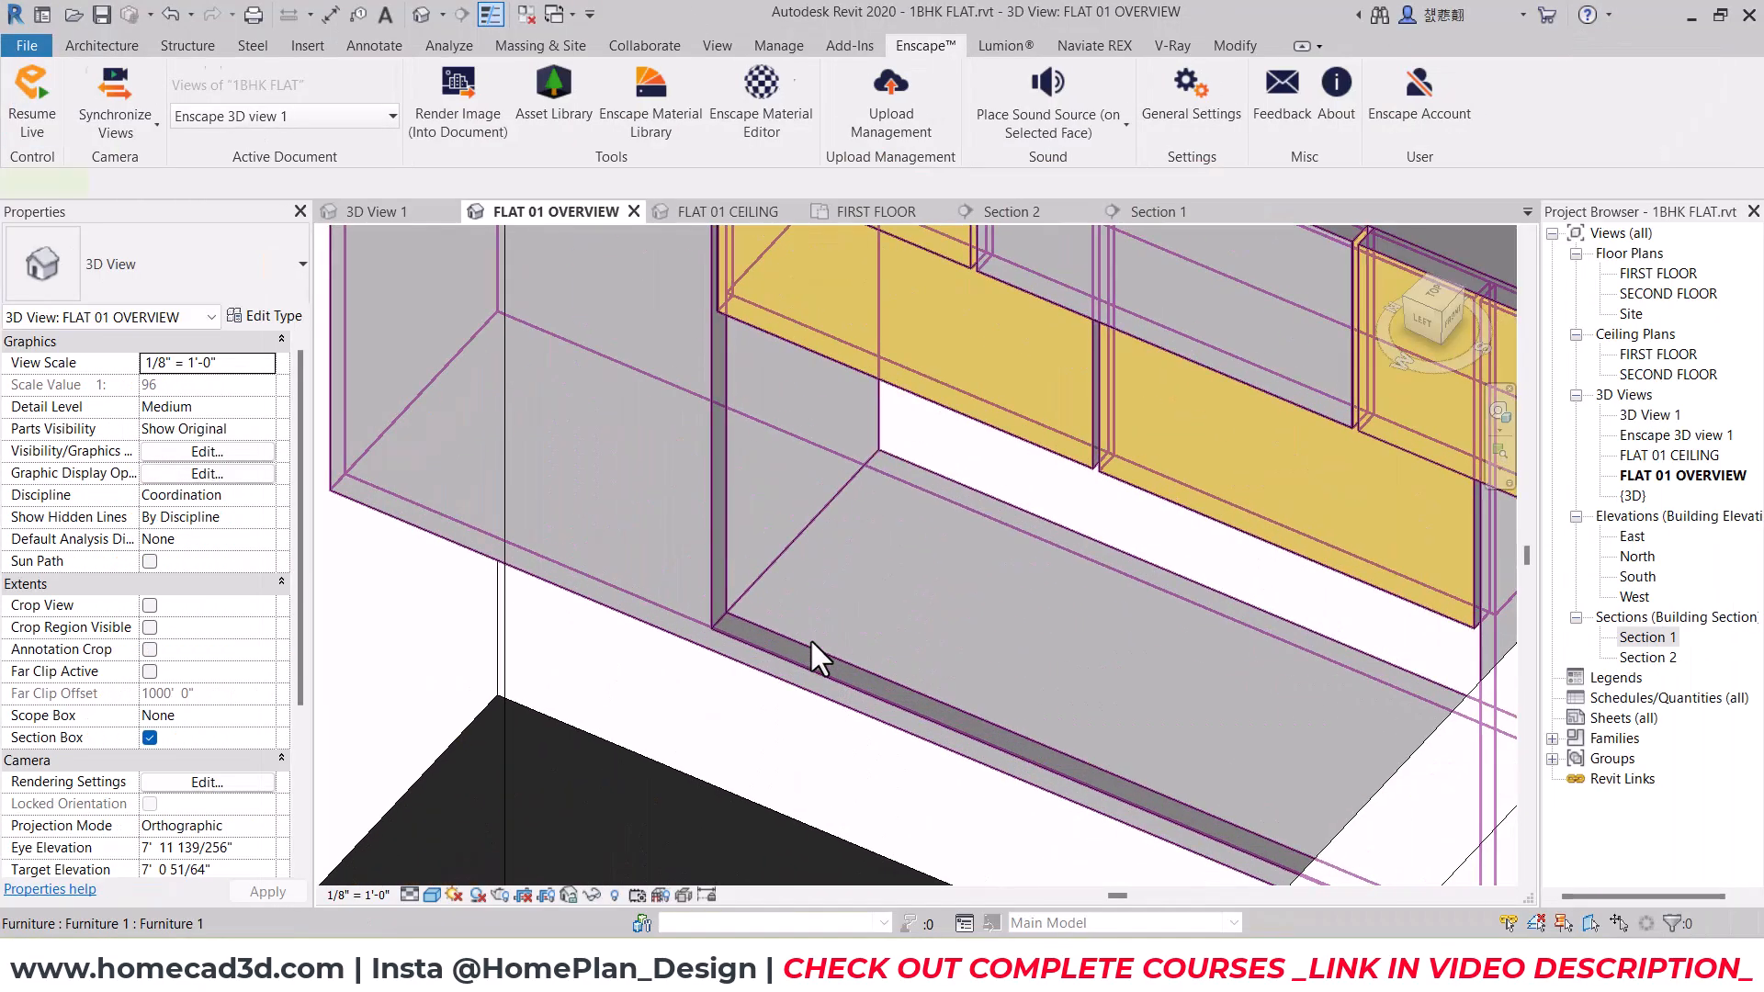
left_click(811, 641)
left_click(935, 143)
scroll(766, 690, "up", 3)
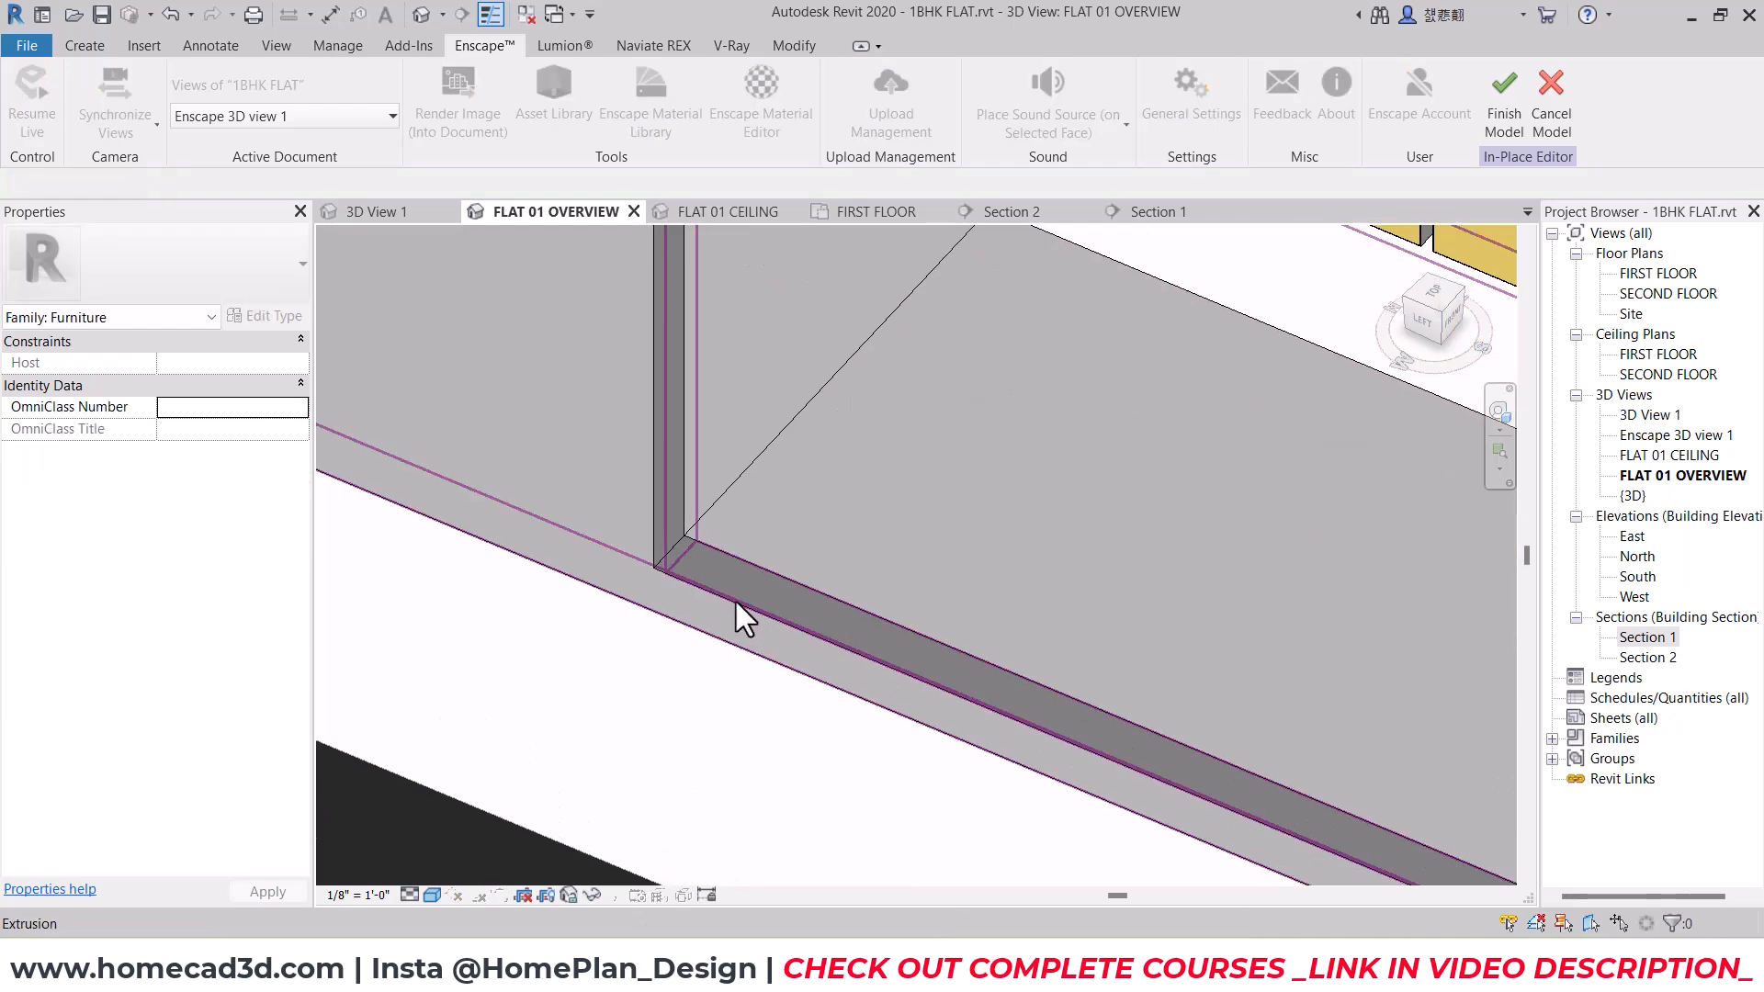
Step: Assign the kitchen cabinet gray(1) material to the wall cabinets' front extrusion around the open niche and finish the model
left_click(736, 603)
left_click(287, 516)
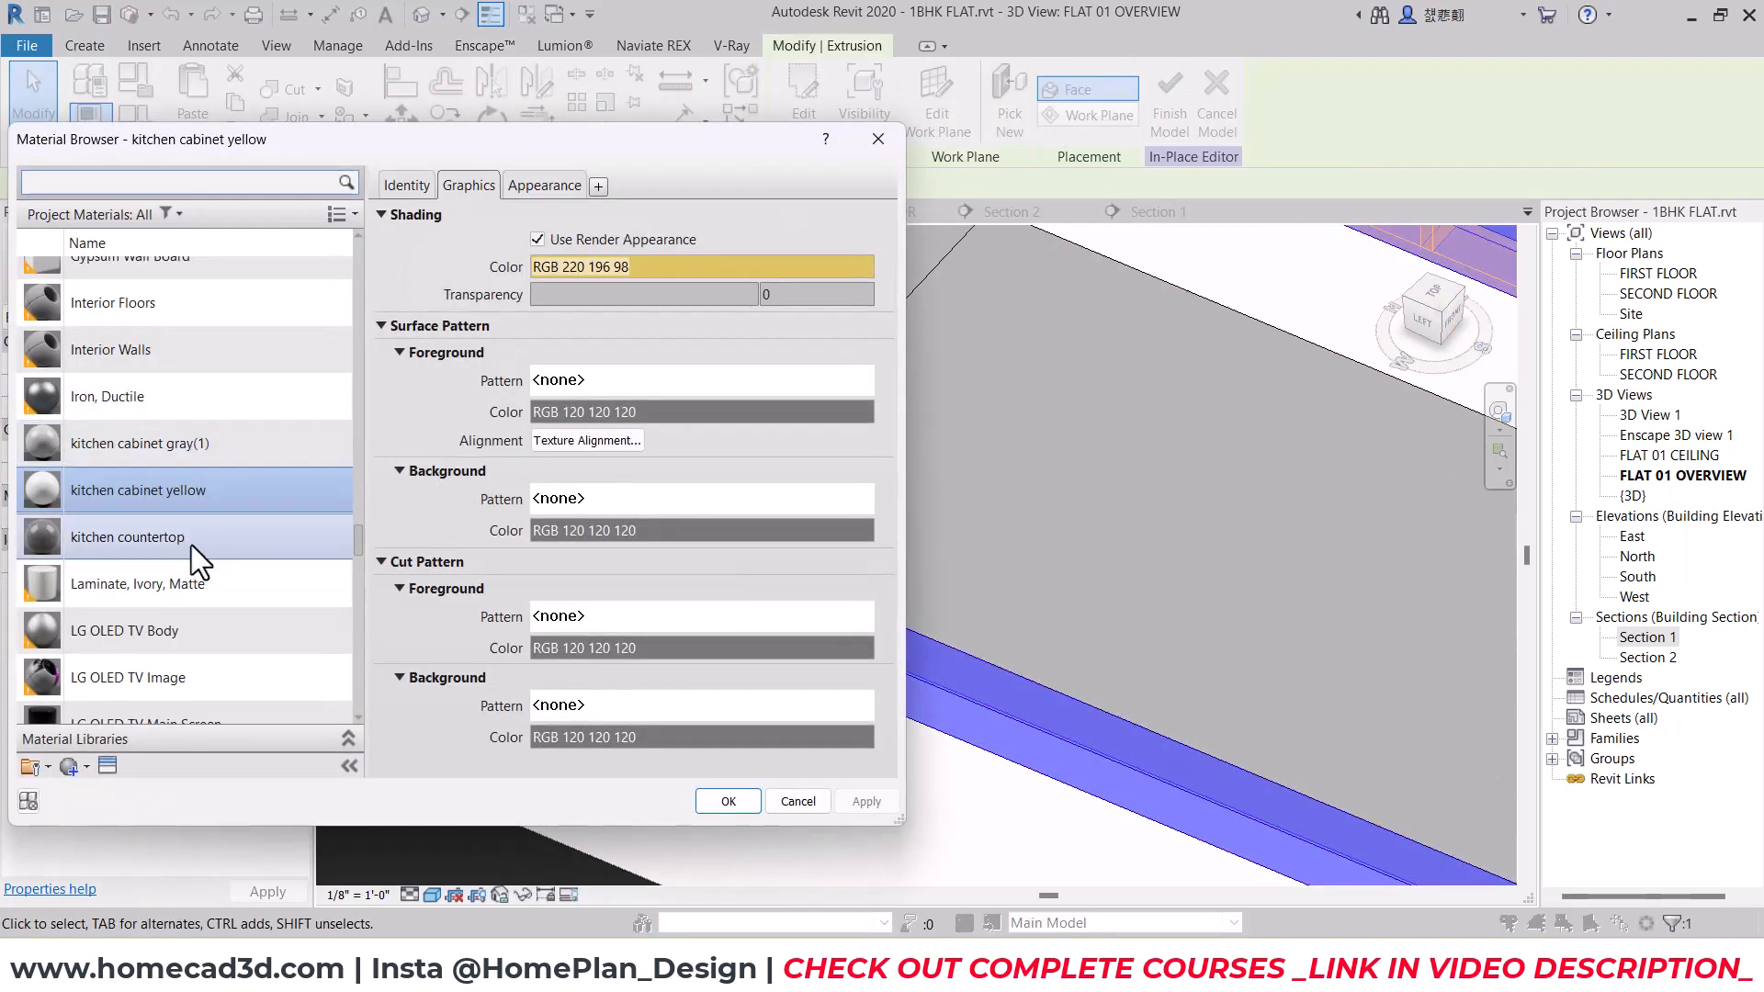
left_click(241, 443)
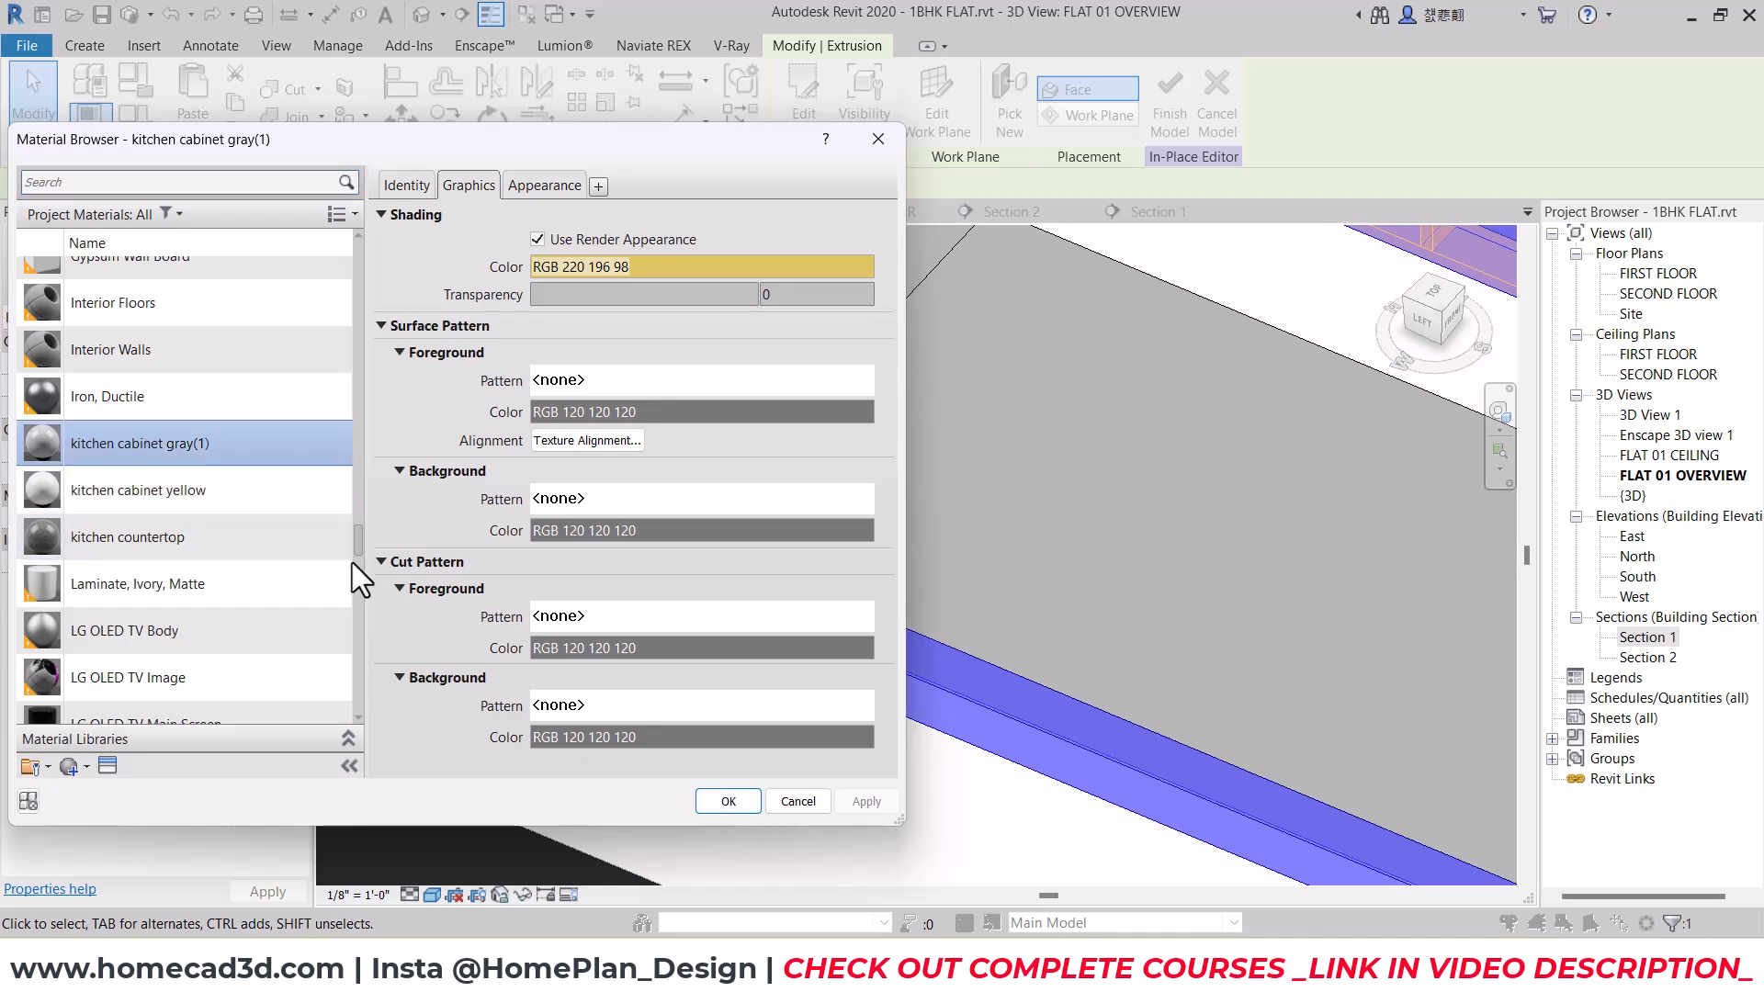
left_click(730, 802)
key("Escape")
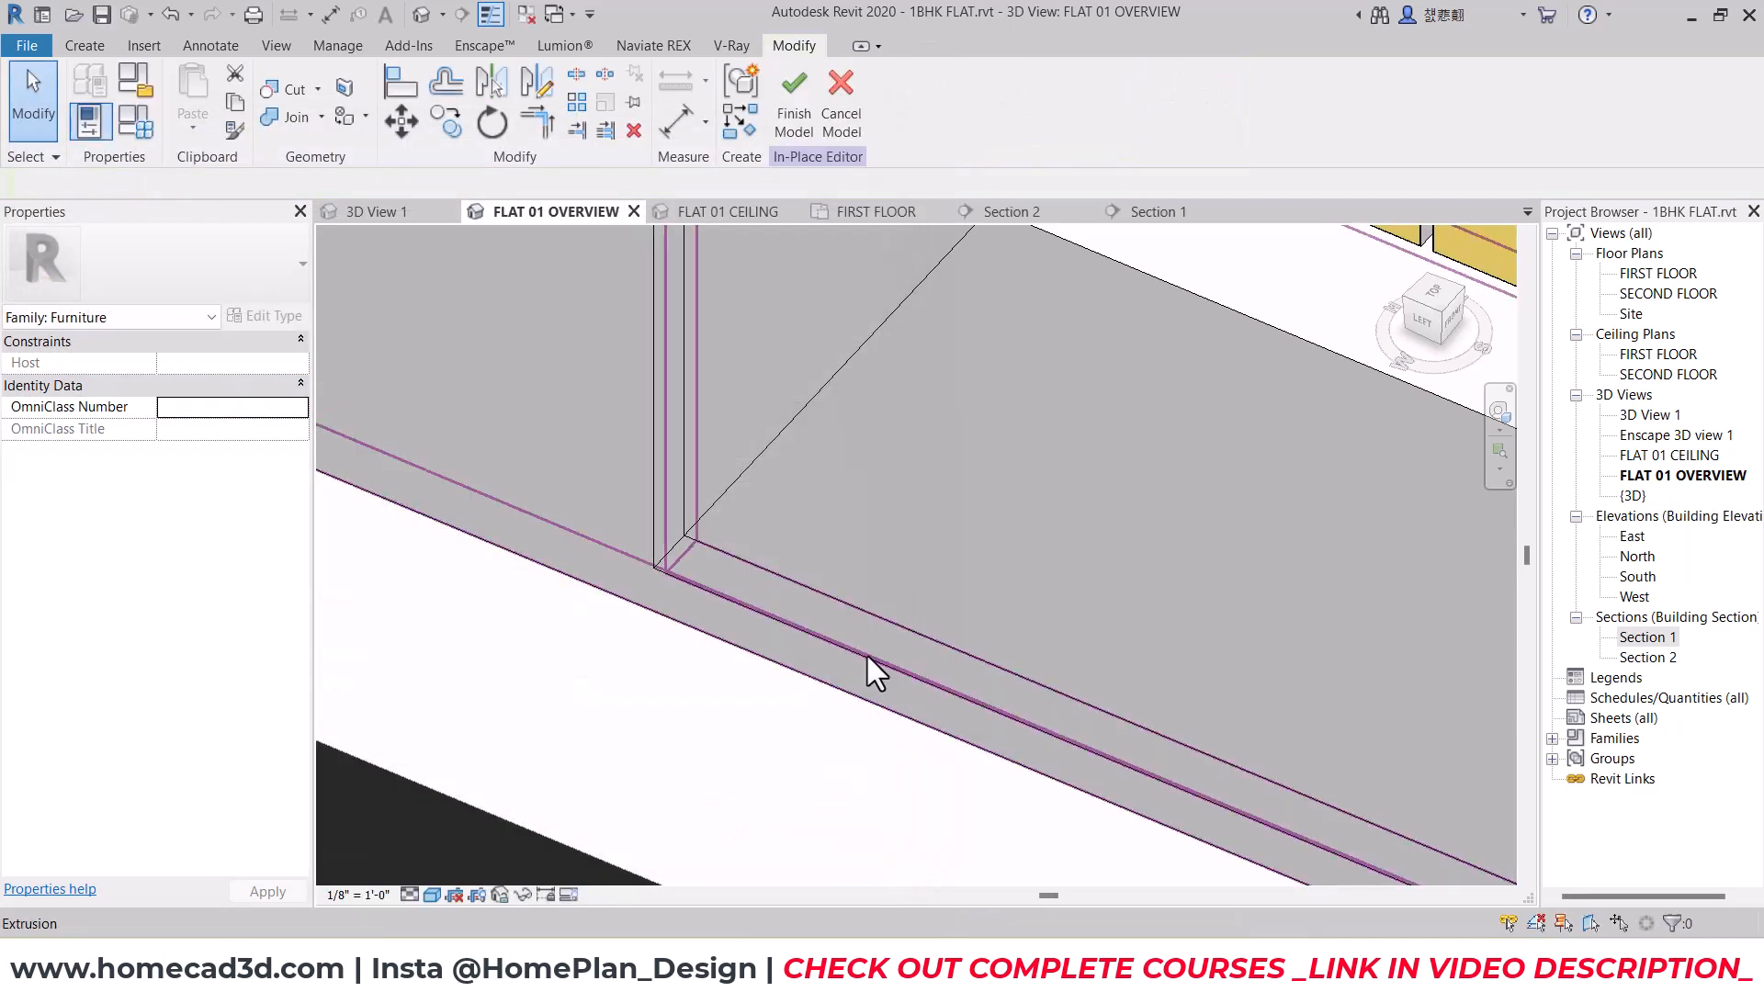
left_click(792, 110)
Step: Inspect the recoloured wall cabinets and the countertop area below the kitchen window
scroll(686, 590, "down", 5)
middle_click_drag(687, 592, 886, 614, "shift")
mouse_move(1036, 969)
left_click(1158, 827)
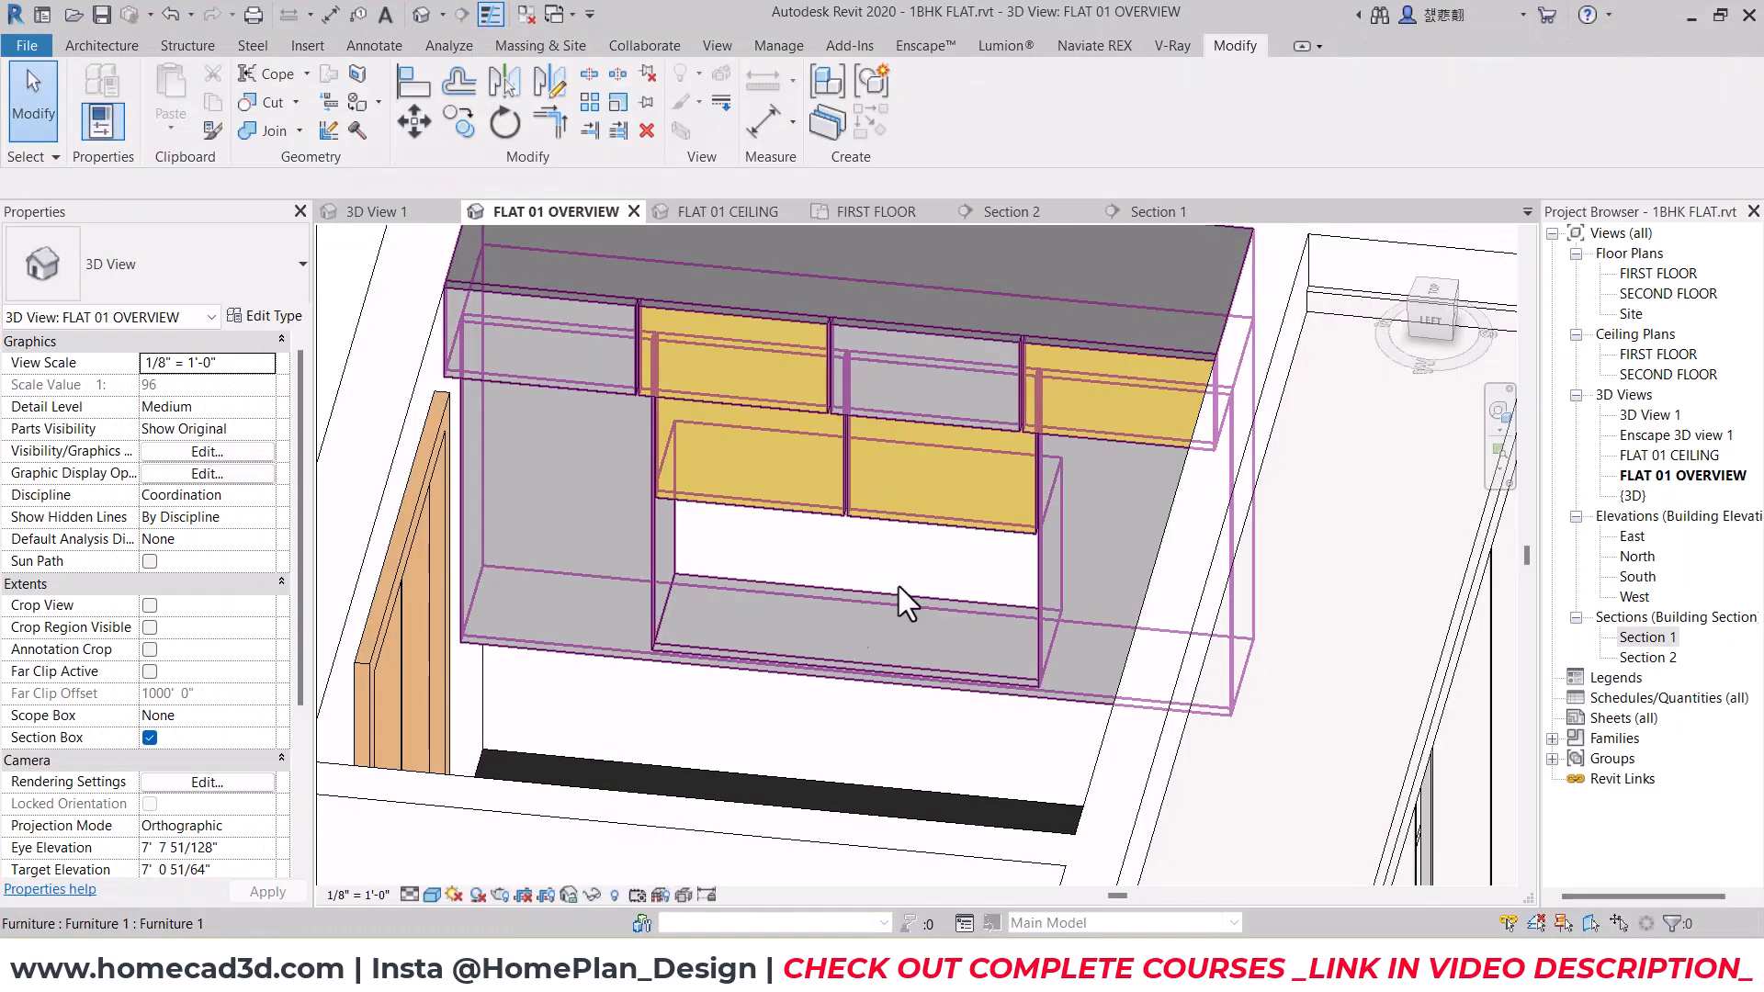
left_click(853, 667)
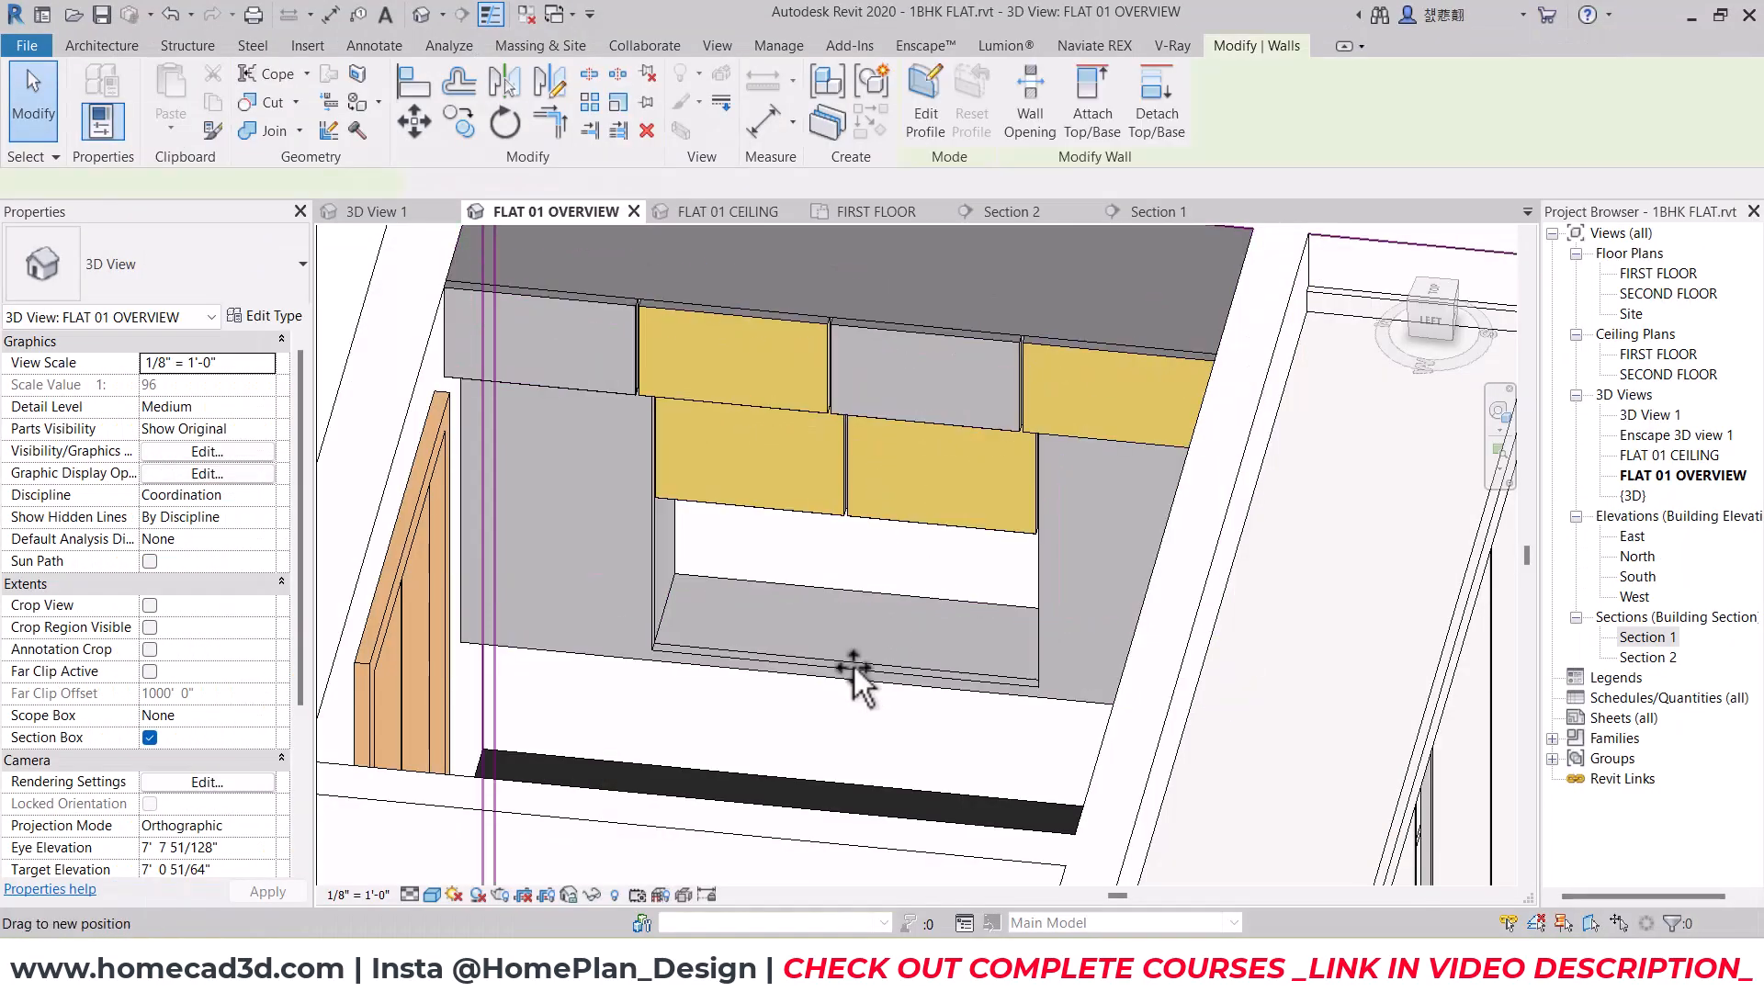
key("Escape")
middle_click_drag(1158, 580, 565, 518, "shift")
scroll(565, 517, "up", 3)
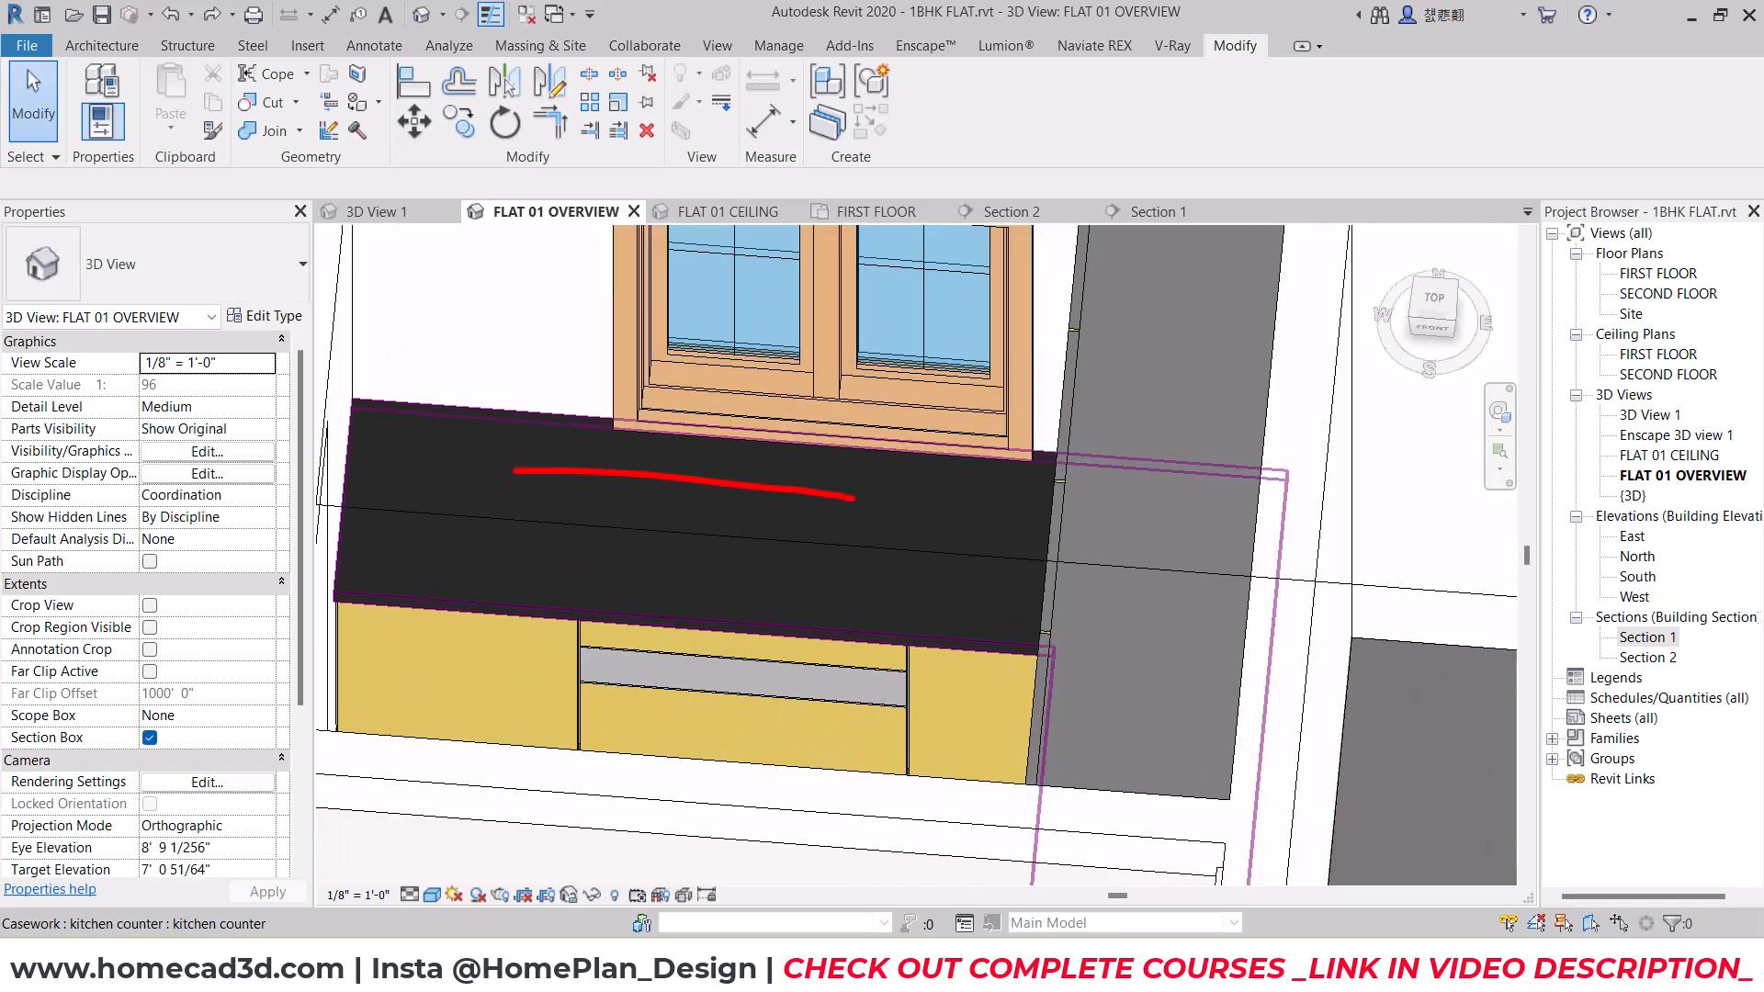
left_click_drag(506, 532, 579, 494)
Step: Switch to File Explorer and open the Kitchen folder of Revit Family Files Package 01, showing its contents as icons
left_click(1187, 964)
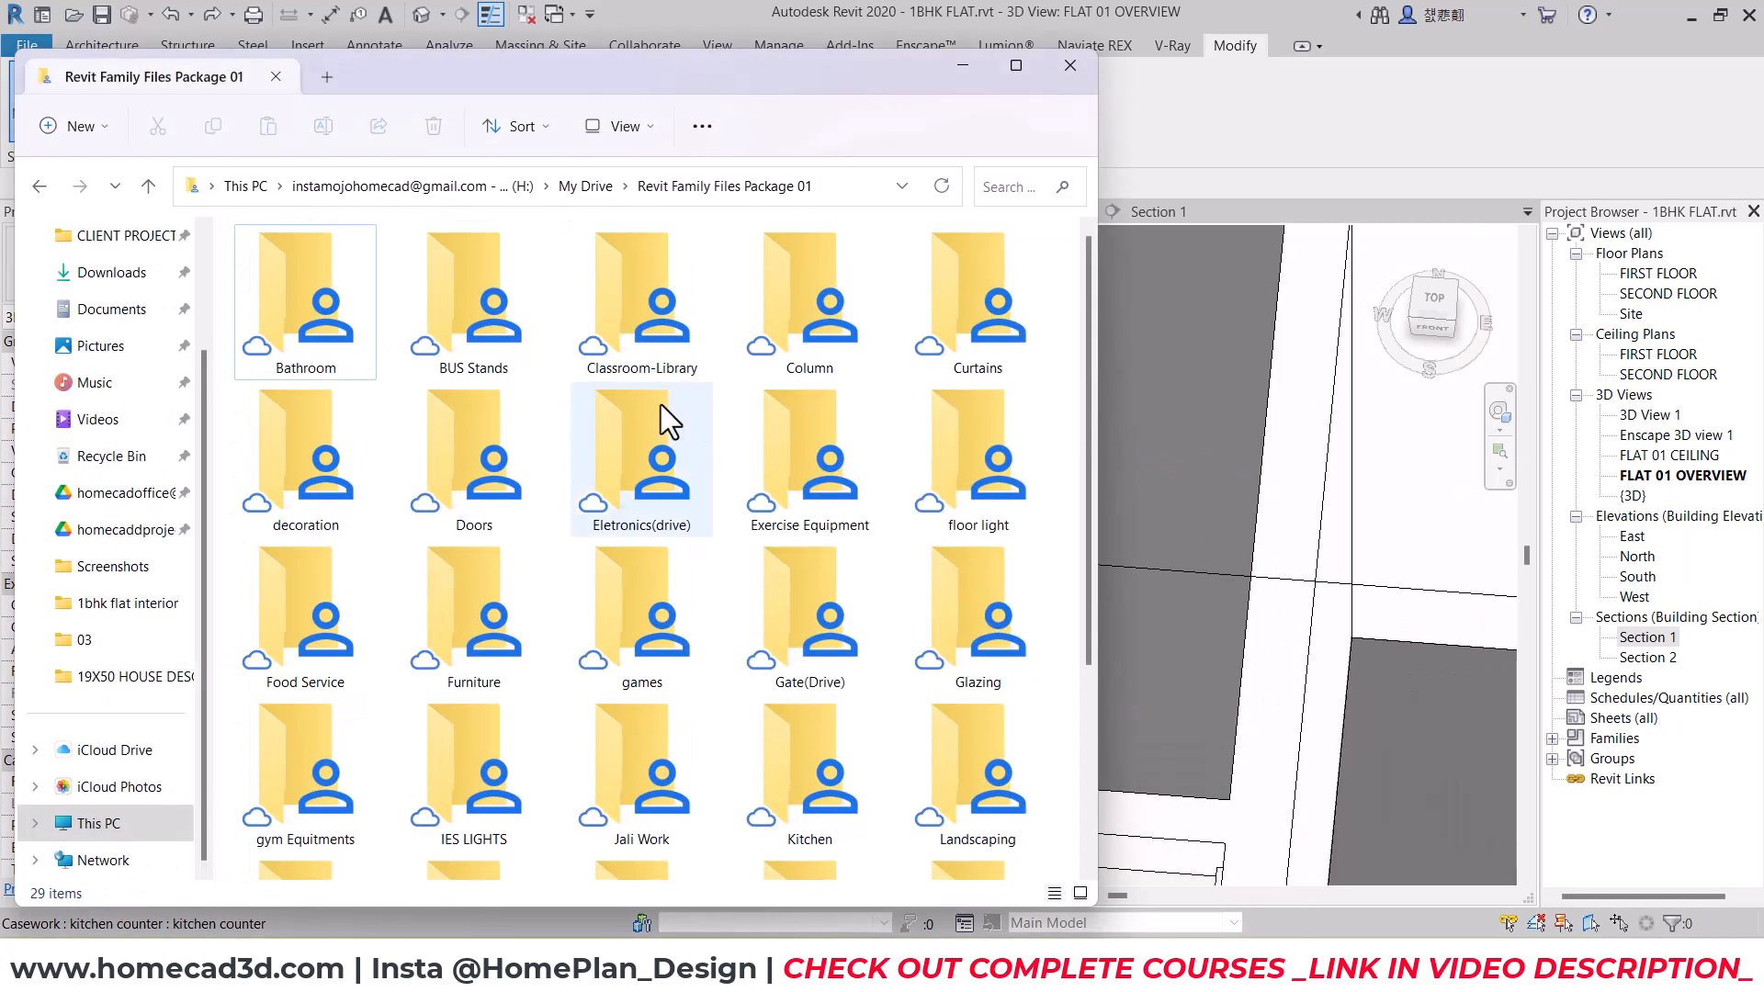
left_click(1017, 62)
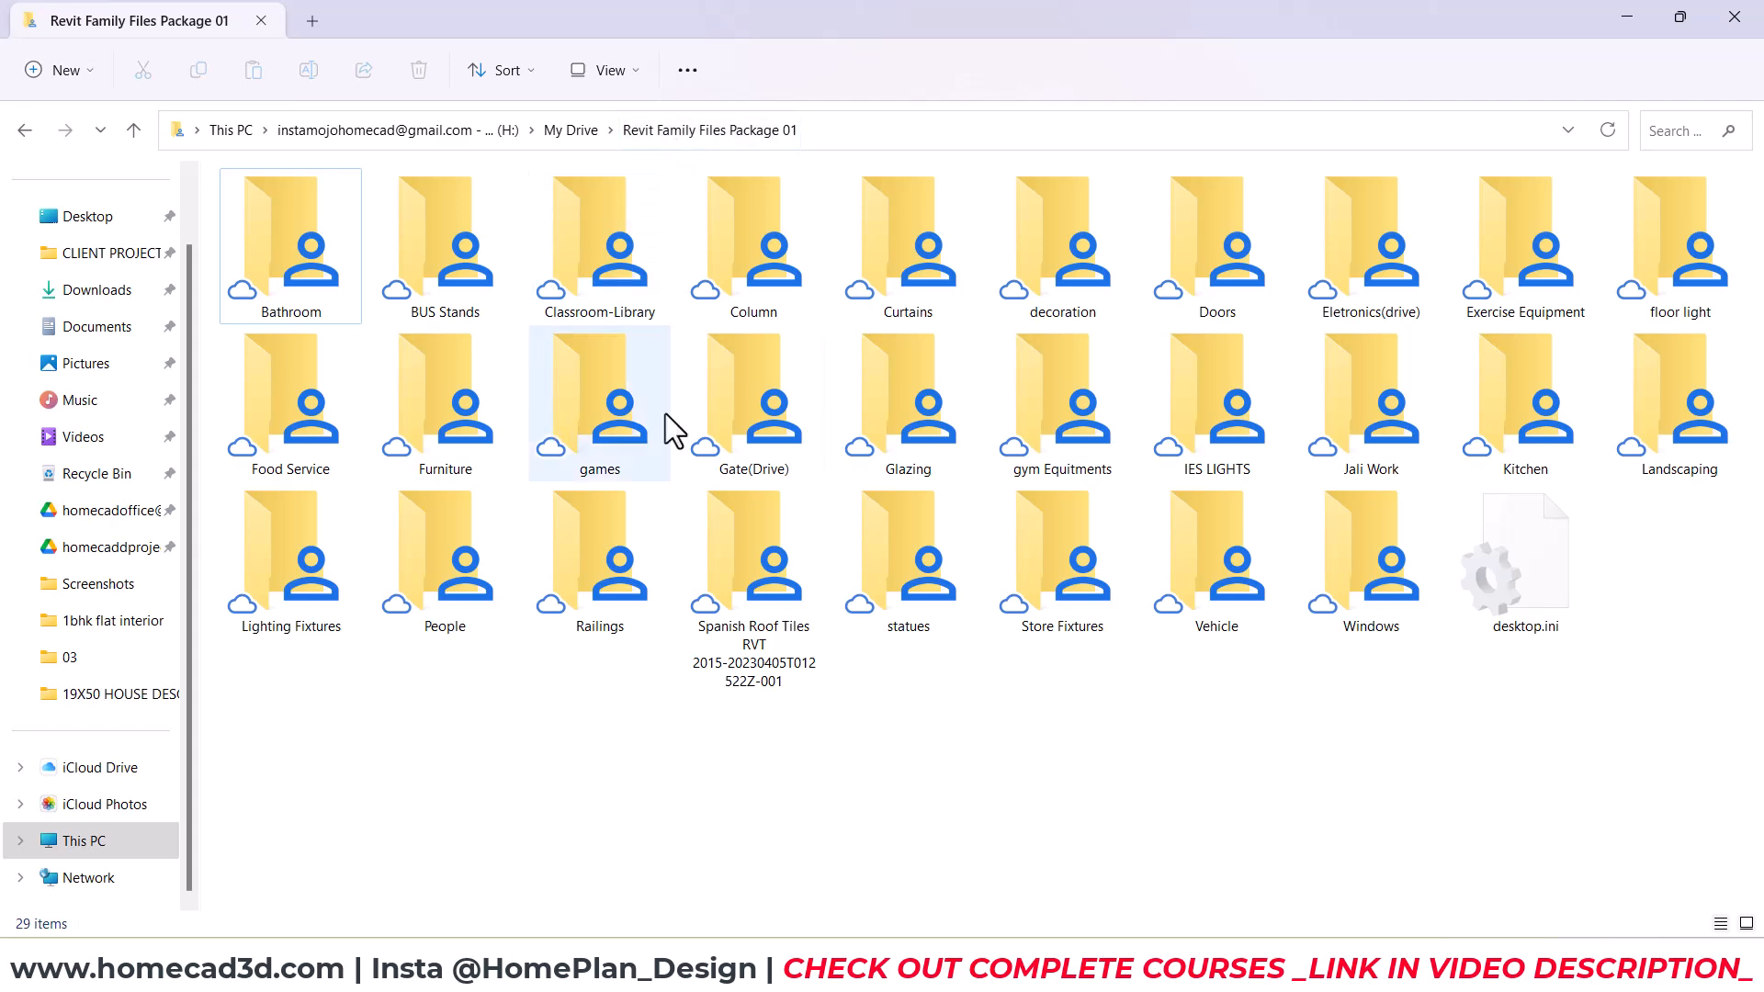
key("k")
double_click(1470, 423)
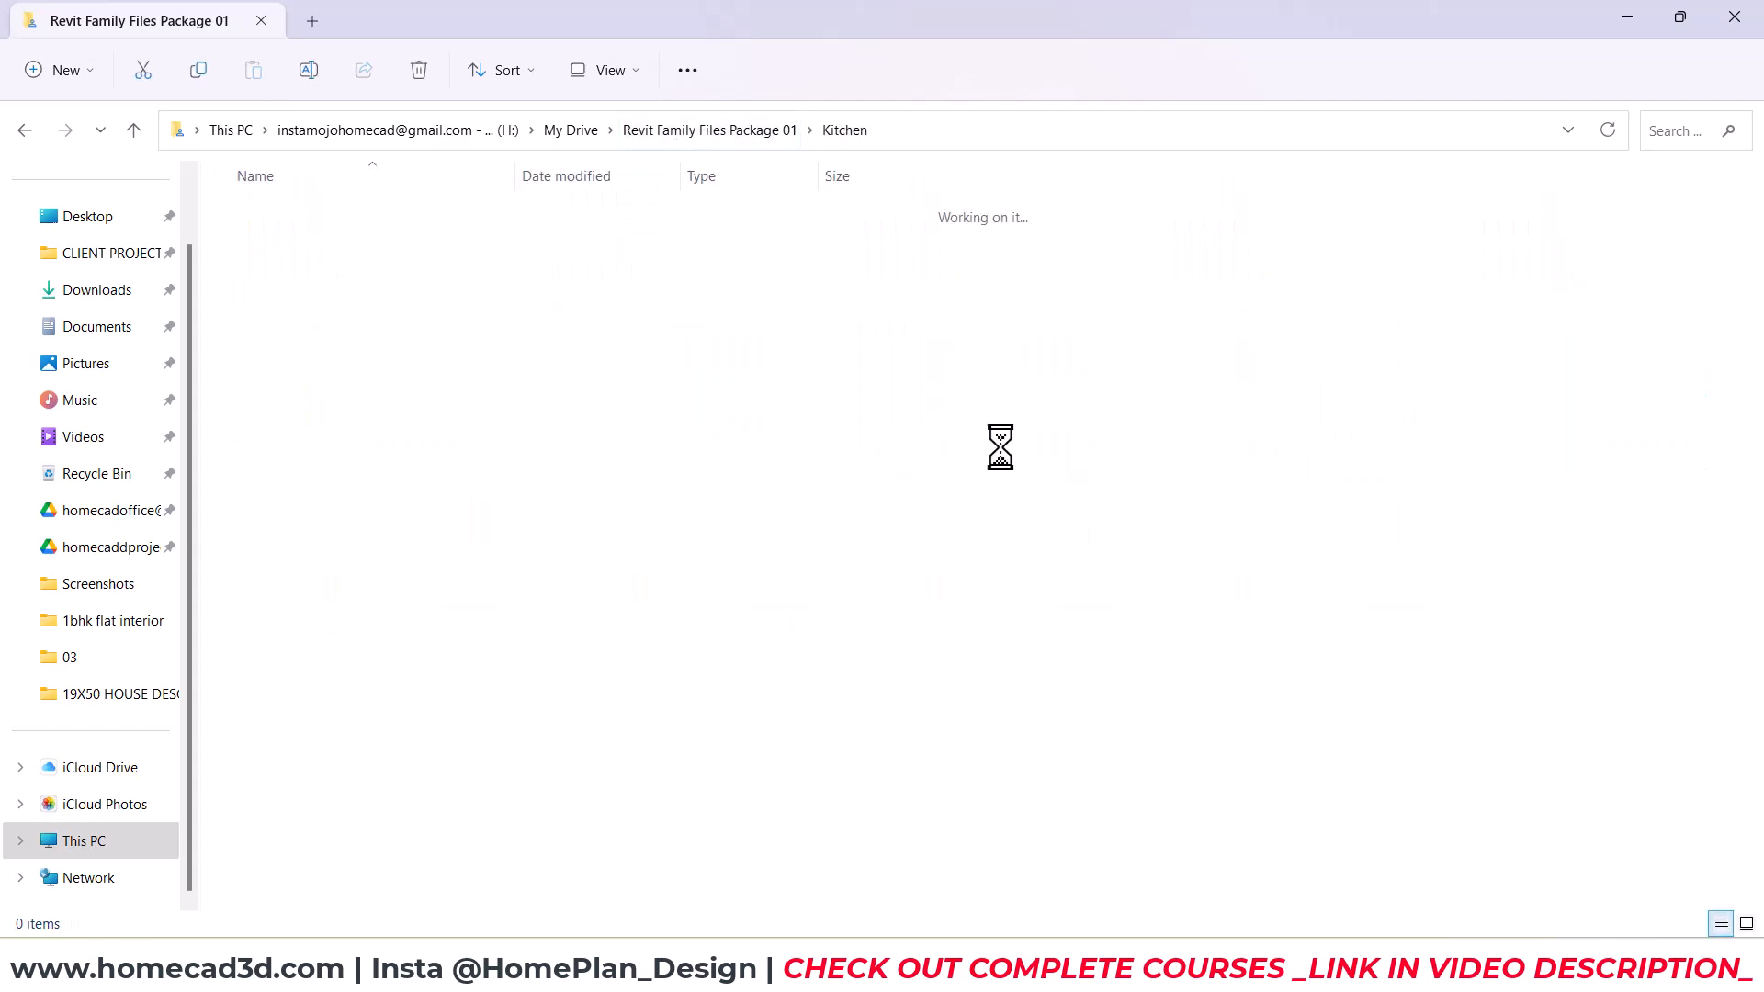
scroll(751, 465, "up", 4, "ctrl")
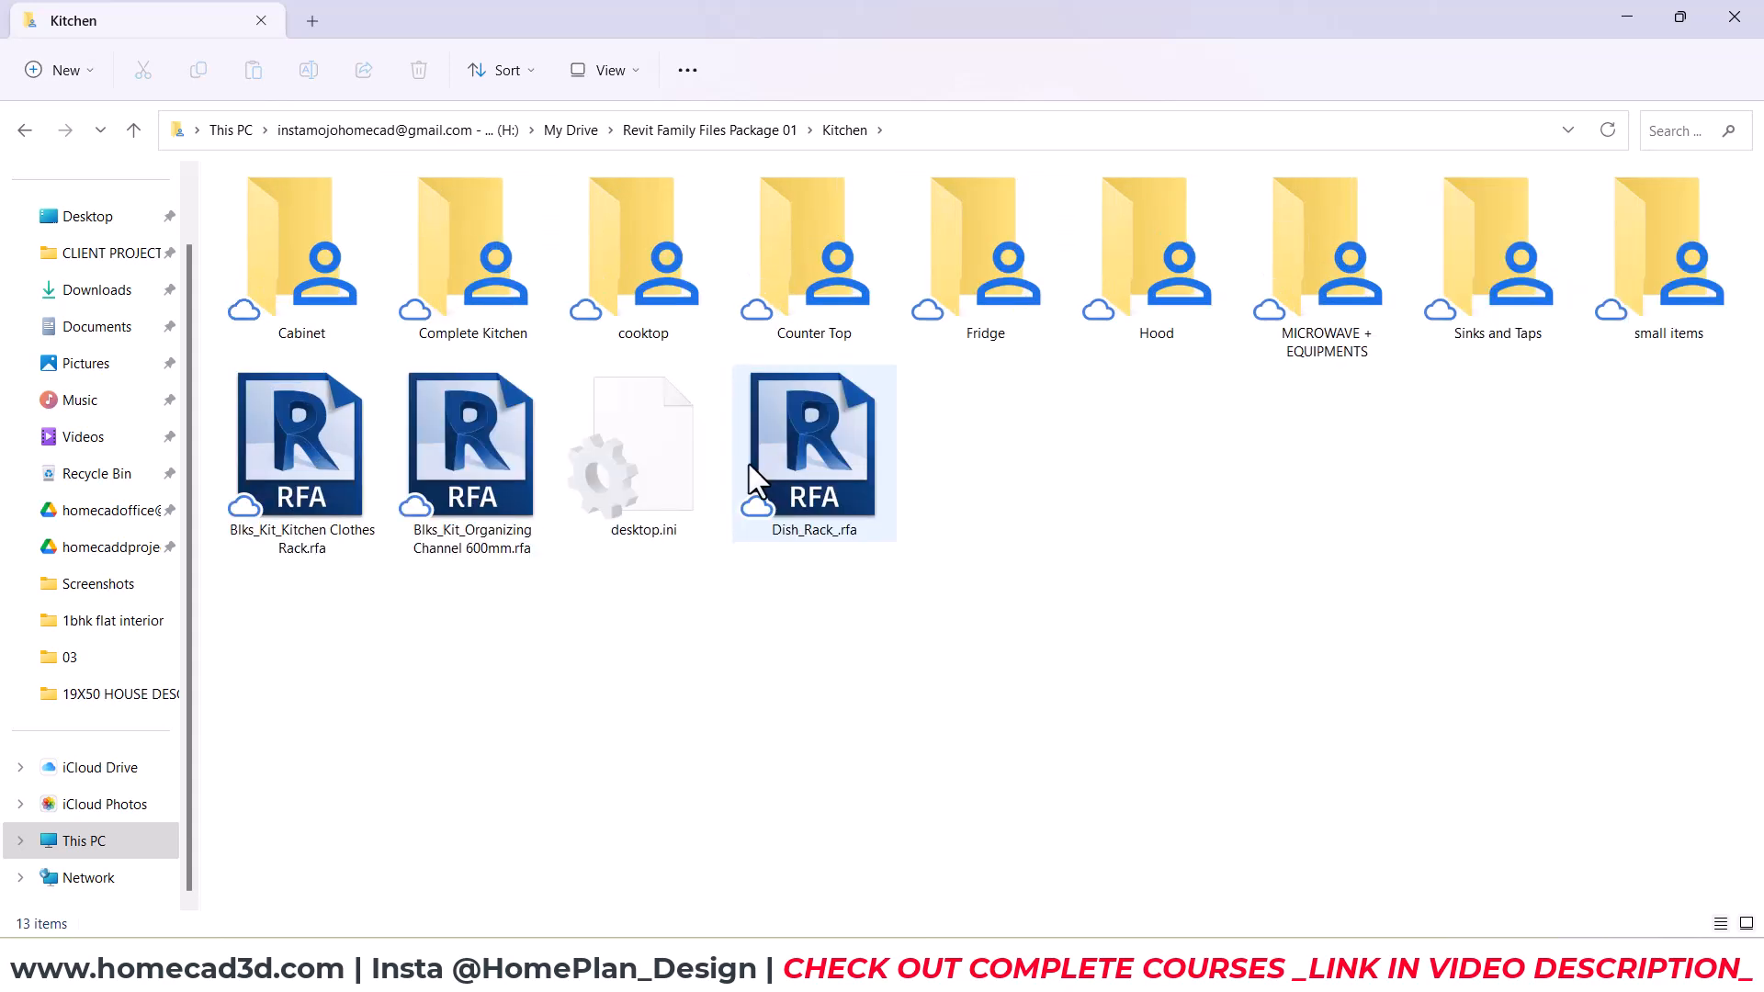
Step: Look through the families in the Cabinet and Complete Kitchen folders, displayed as icons
double_click(321, 283)
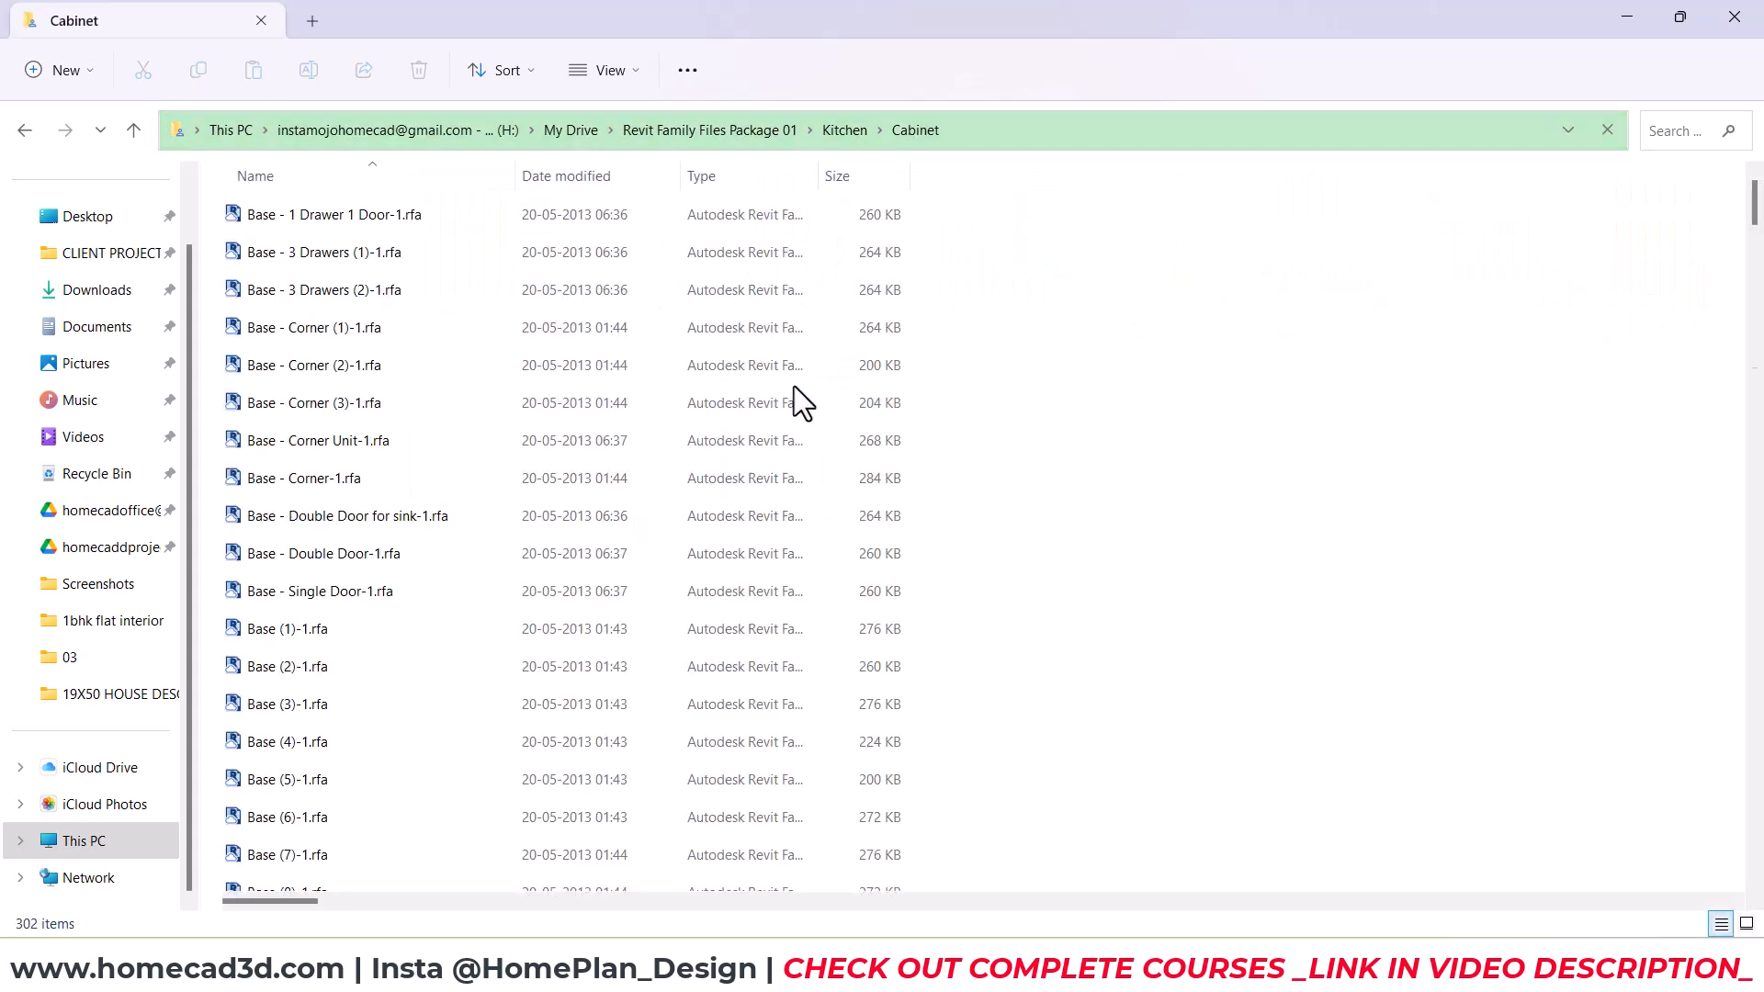
scroll(801, 401, "up", 4, "ctrl")
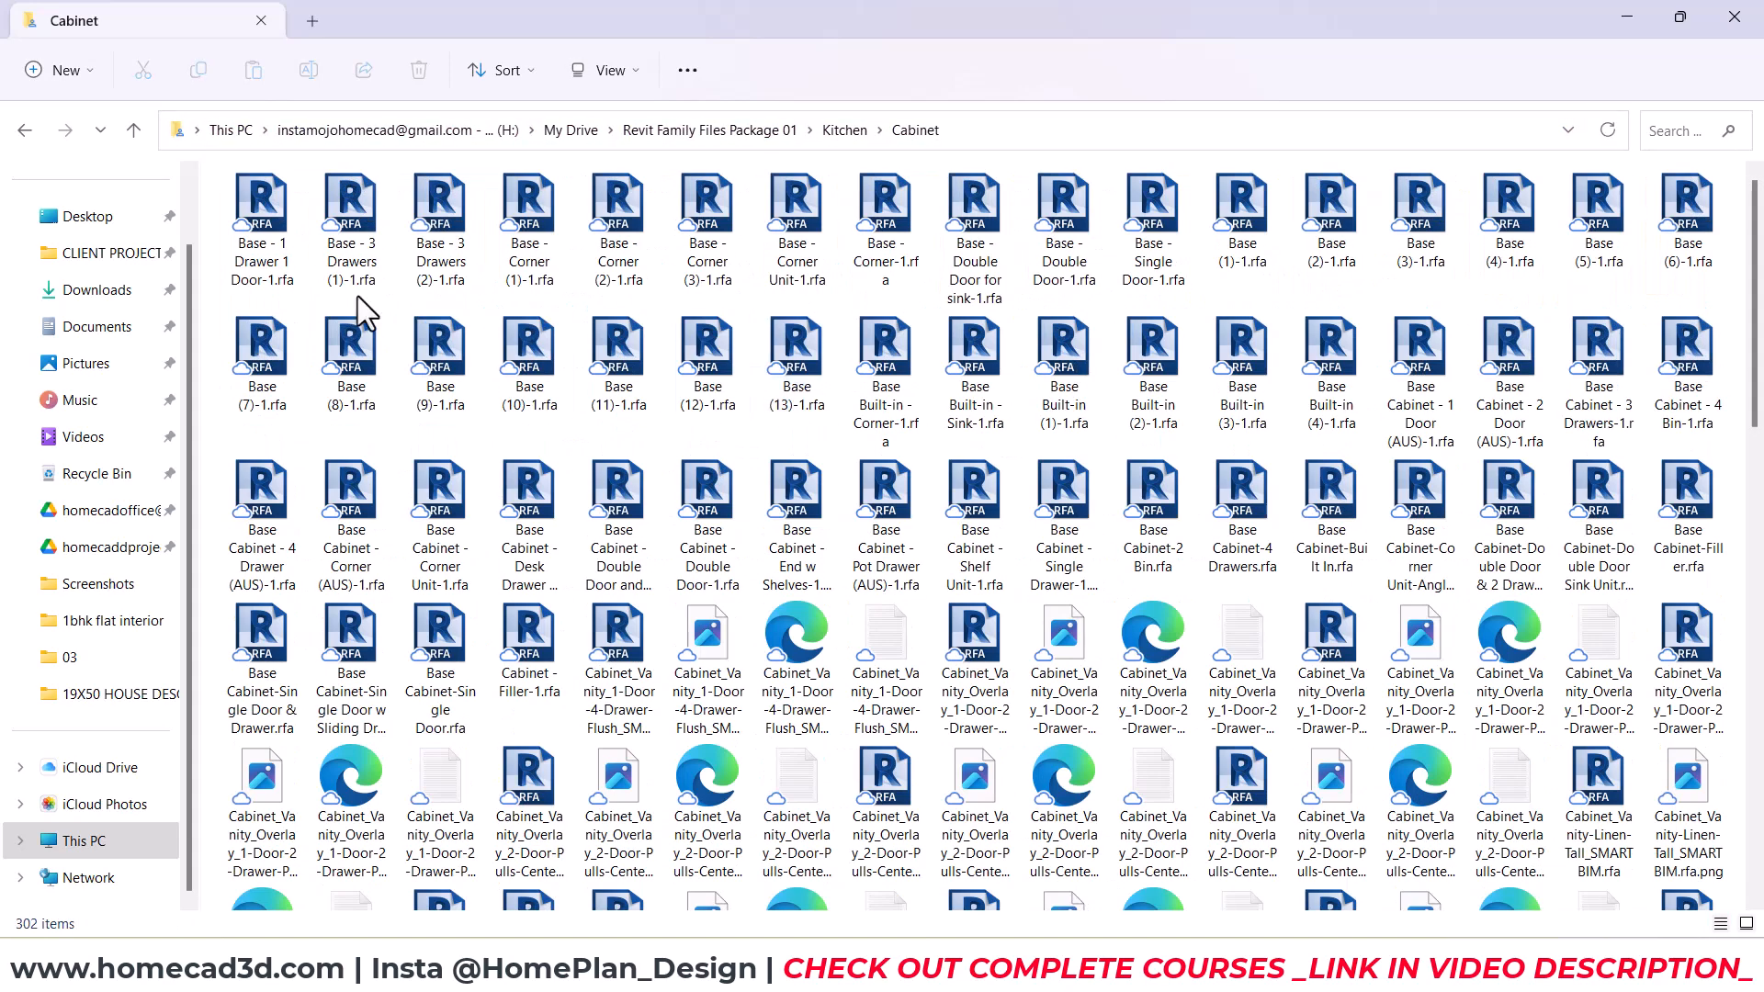
left_click(24, 129)
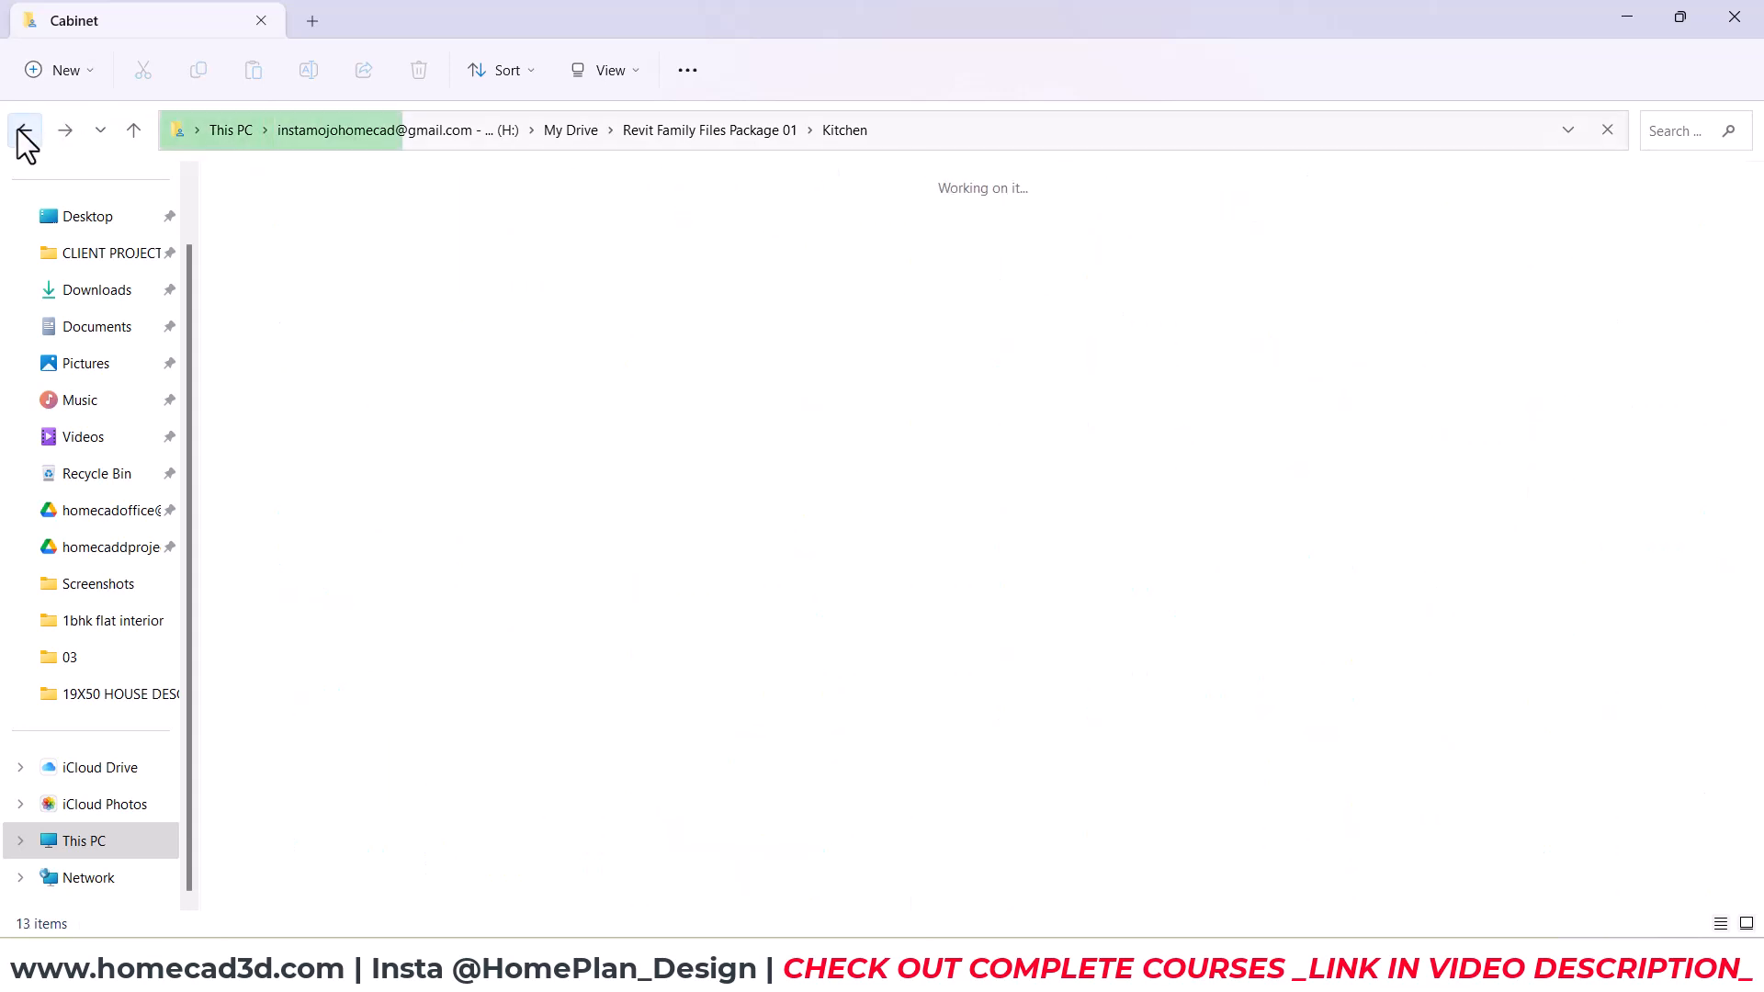
double_click(504, 287)
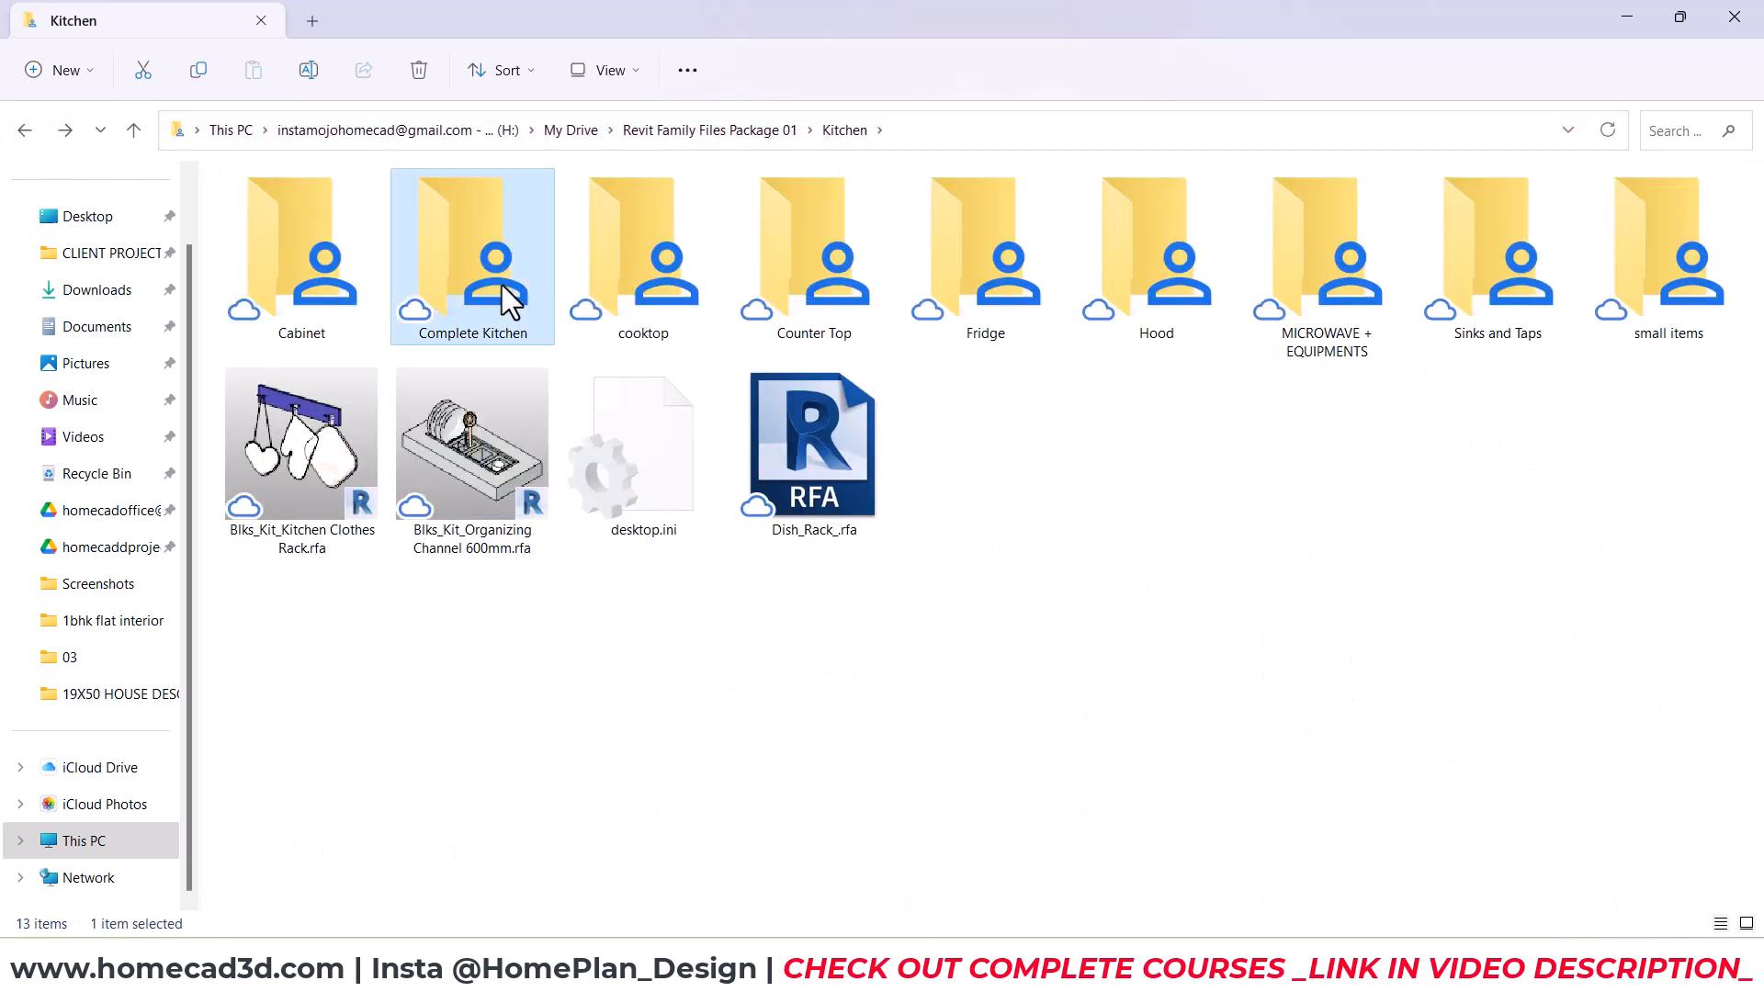
scroll(535, 450, "up", 3, "ctrl")
scroll(535, 450, "up", 1, "ctrl")
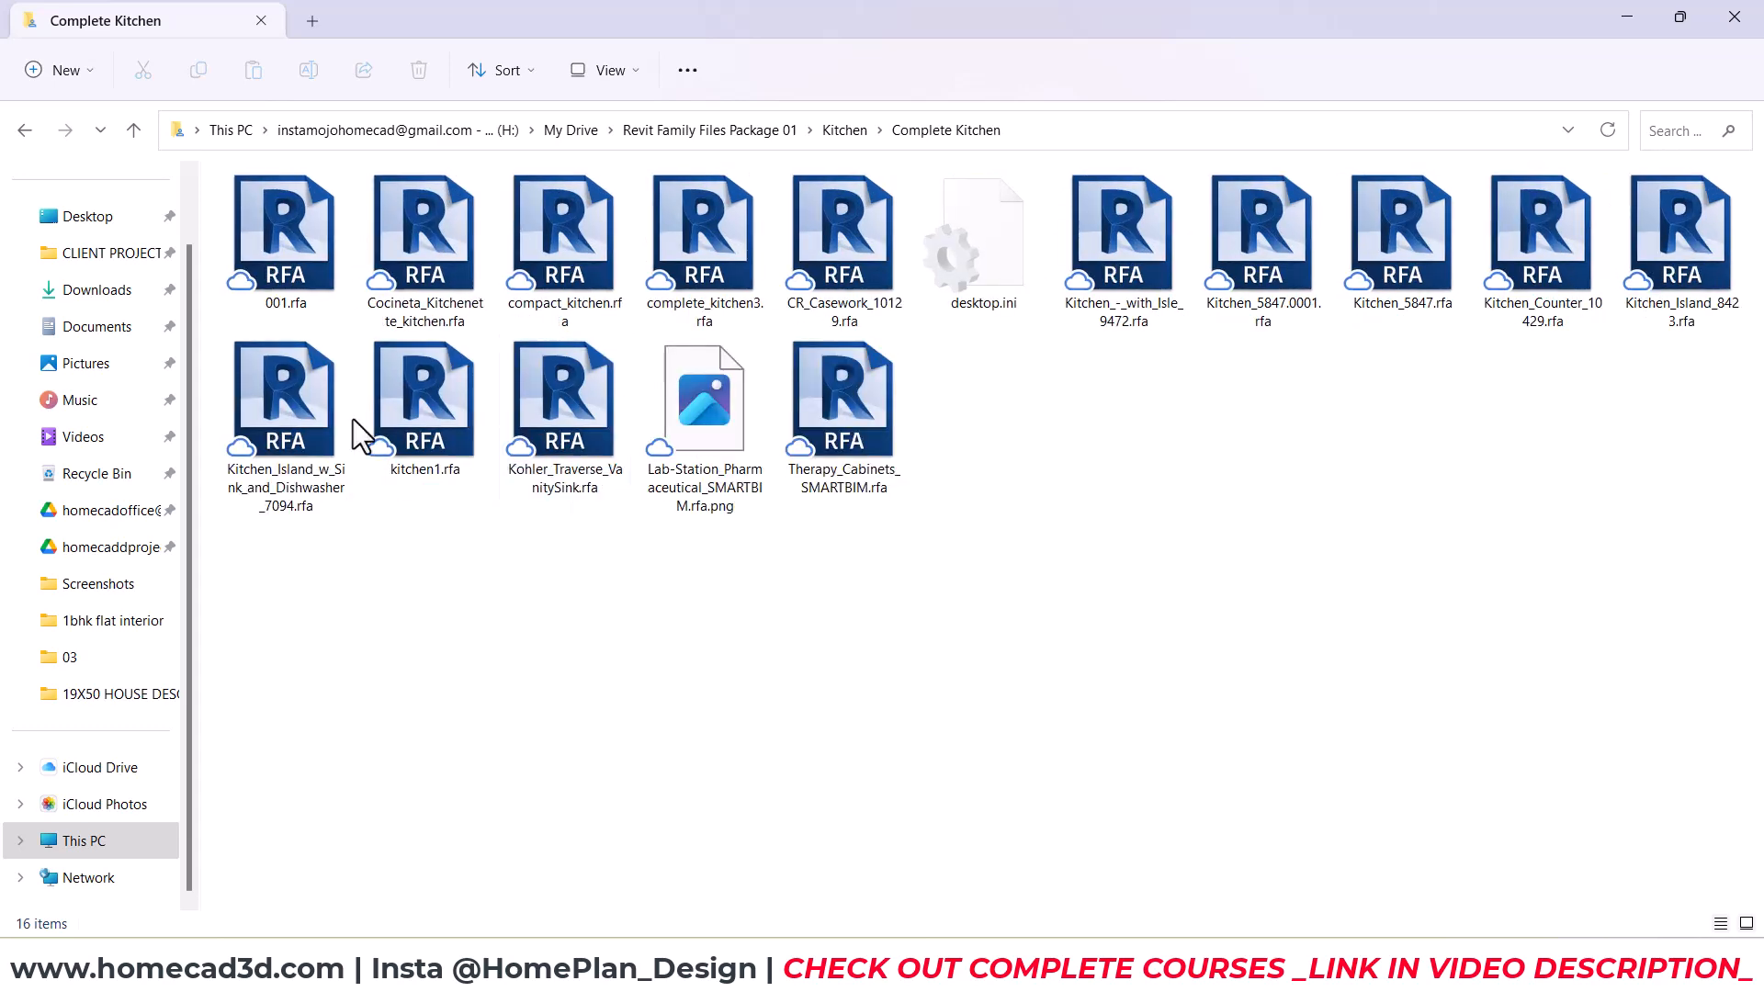
Step: Return to the Kitchen folder and open its cooktop subfolder
left_click(25, 129)
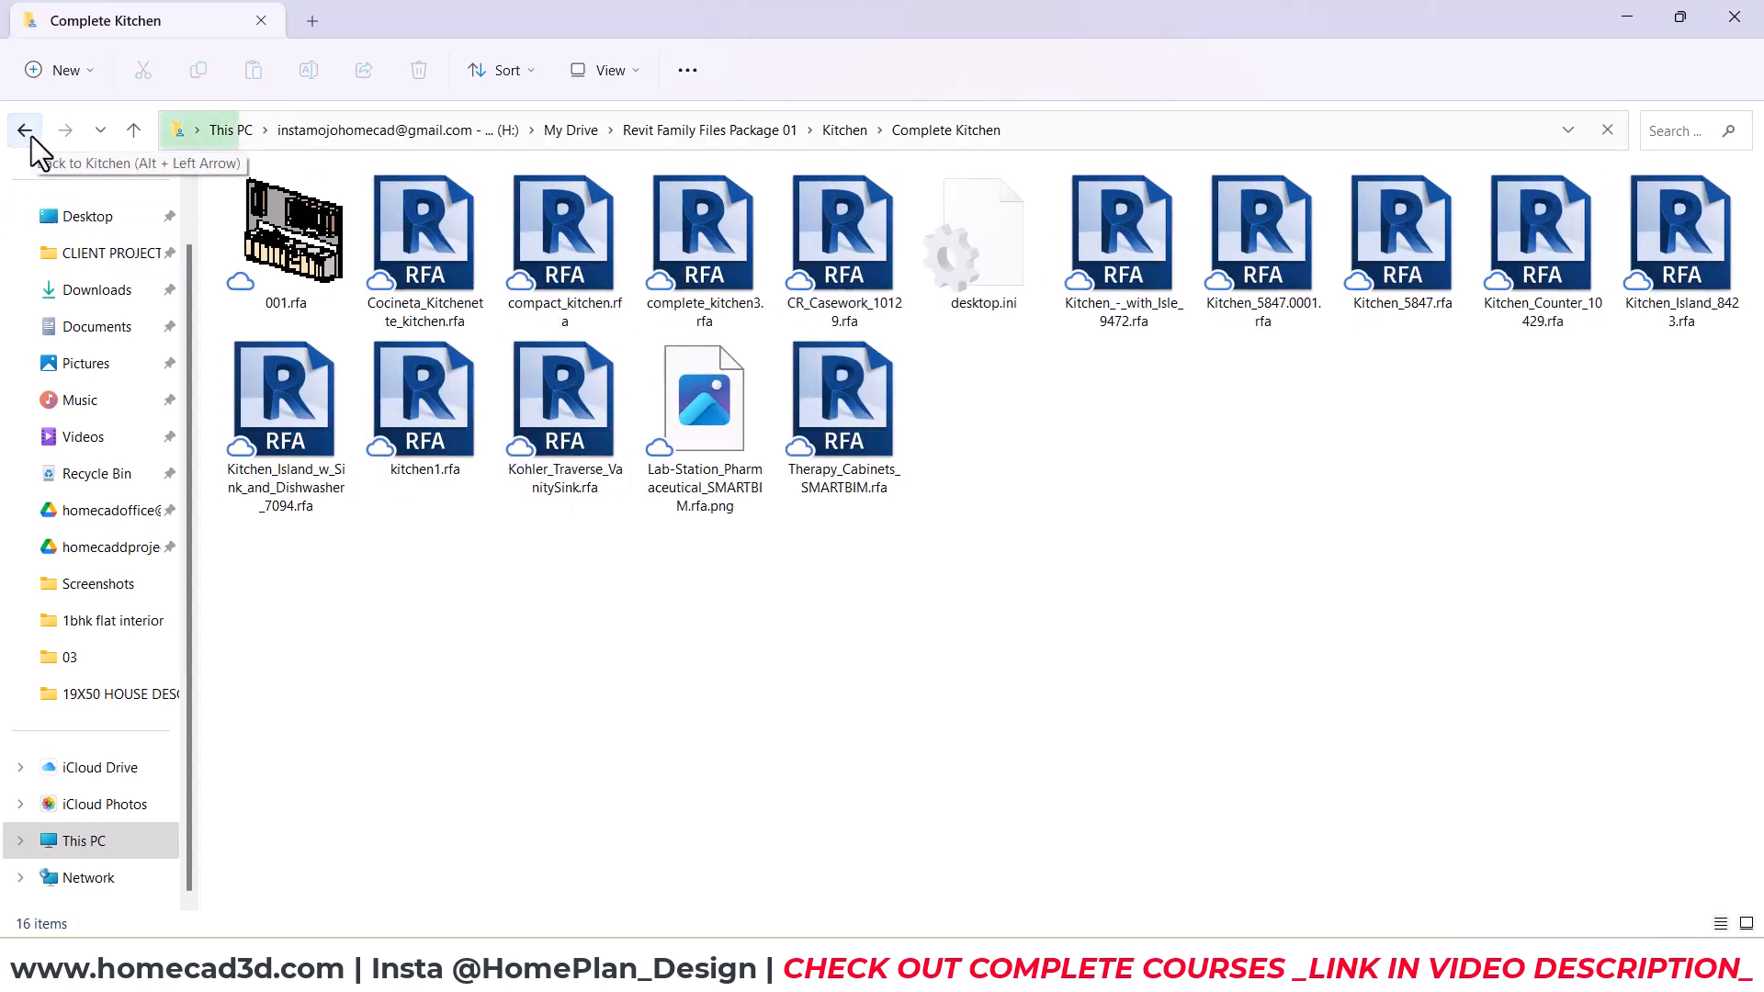
left_click(625, 308)
double_click(631, 307)
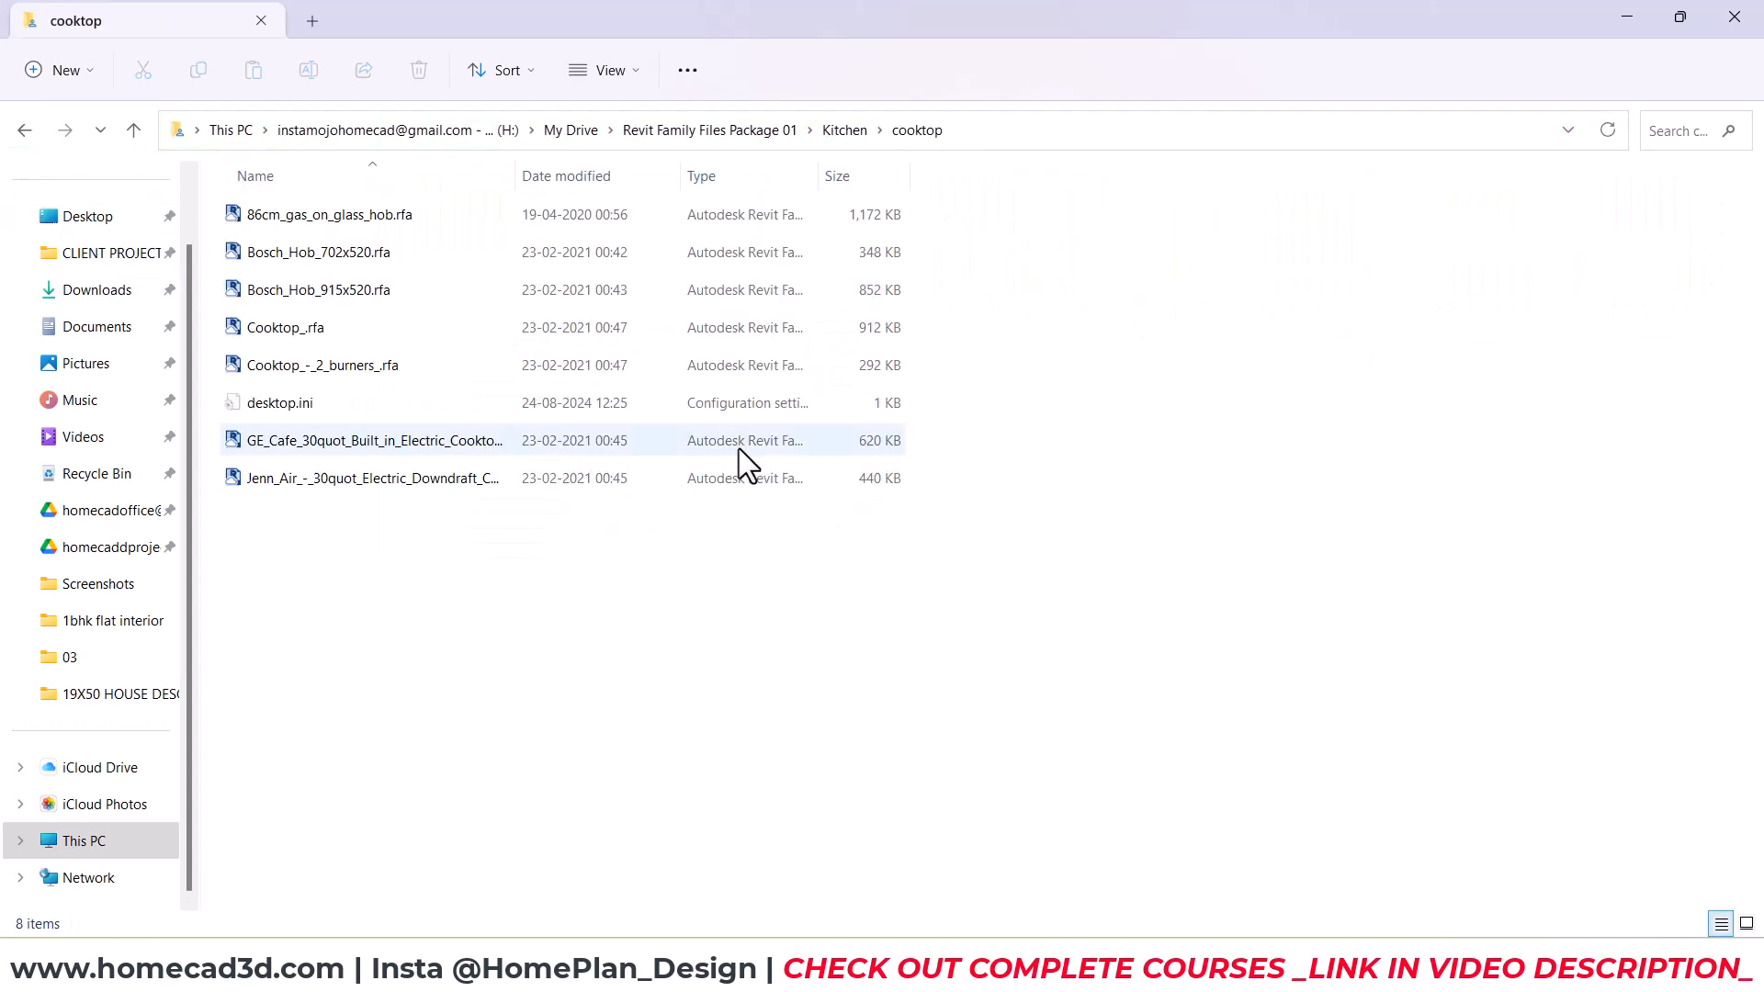
Step: Display the cooktop families as large icons in a smaller File Explorer window and compare them with the kitchen countertop in the Revit model
scroll(684, 496, "up", 3, "ctrl")
left_click_drag(871, 21, 591, 117)
scroll(1349, 508, "down", 2)
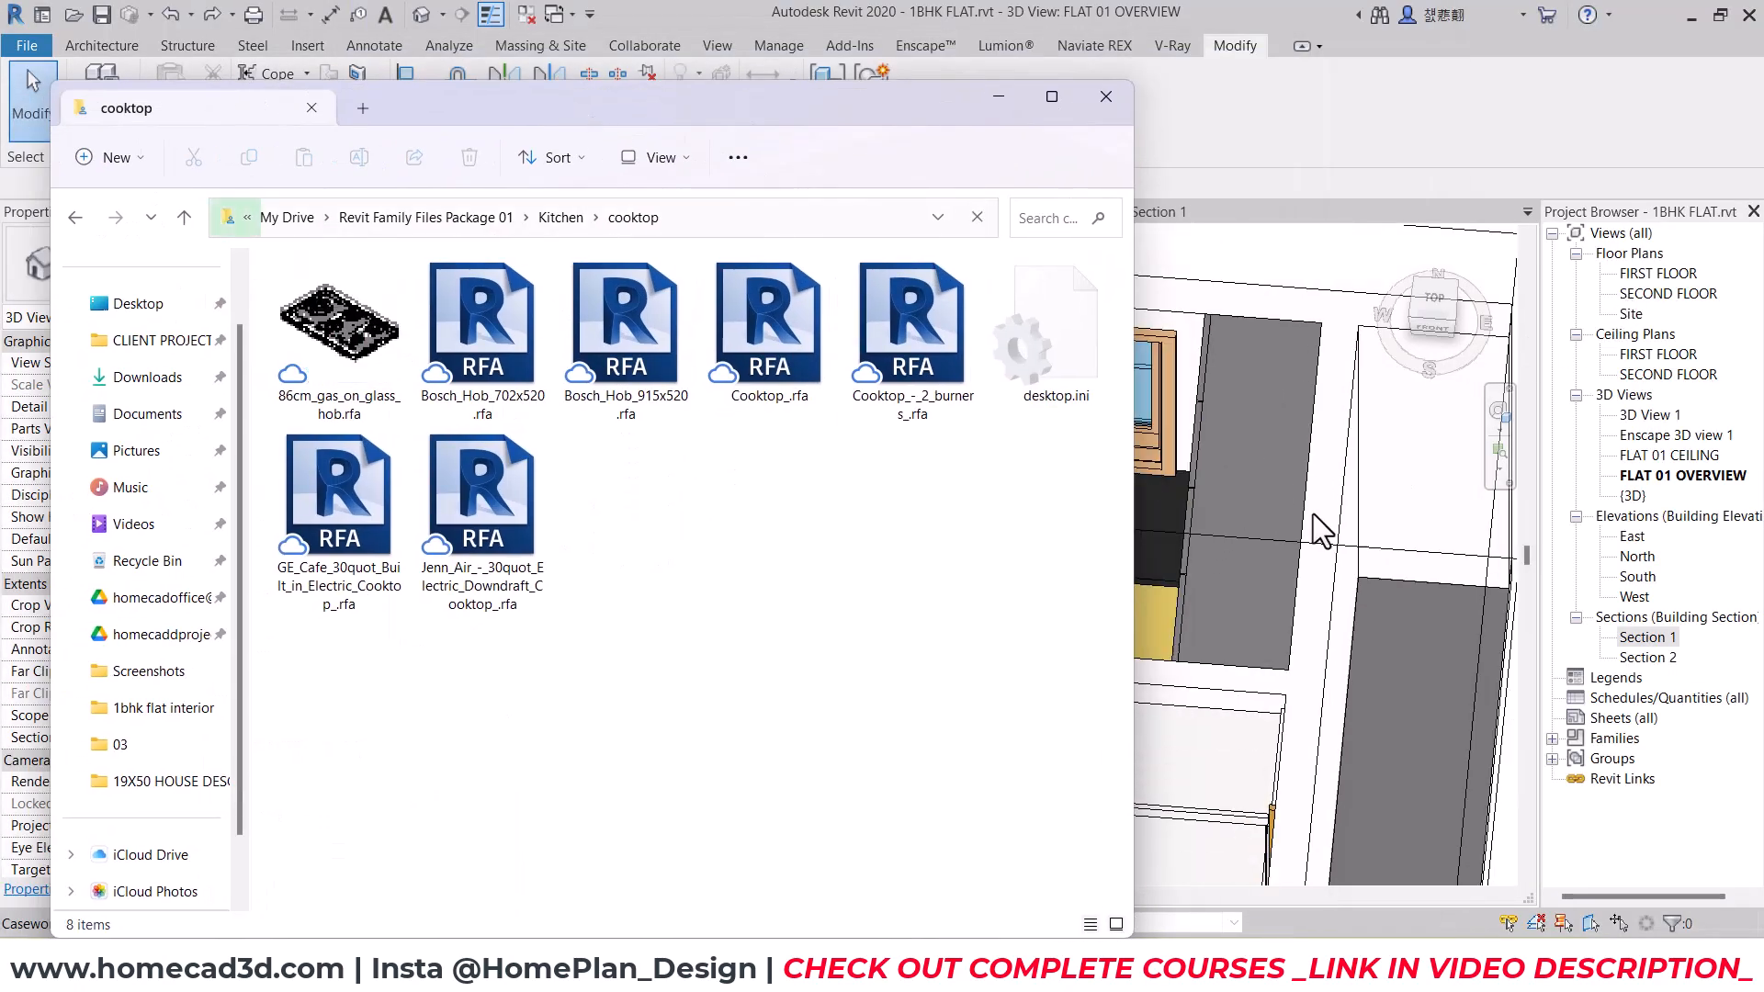
left_click(1392, 526)
middle_click_drag(1074, 538, 1154, 614)
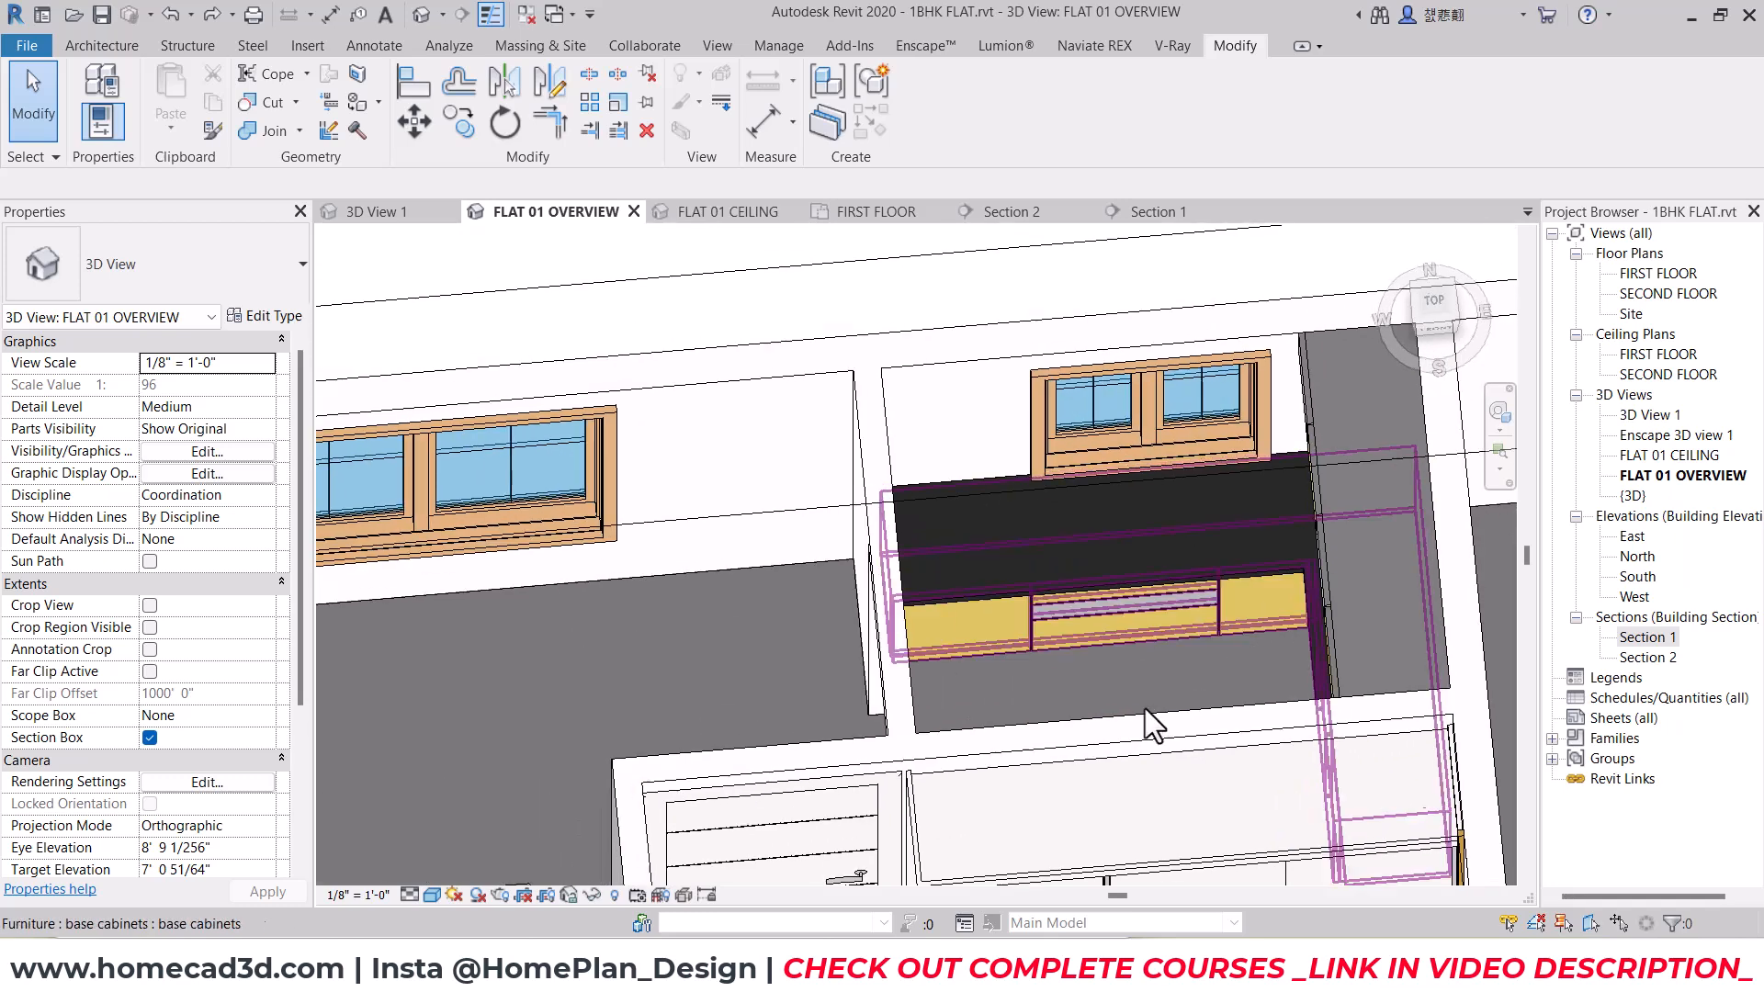
left_click(809, 969)
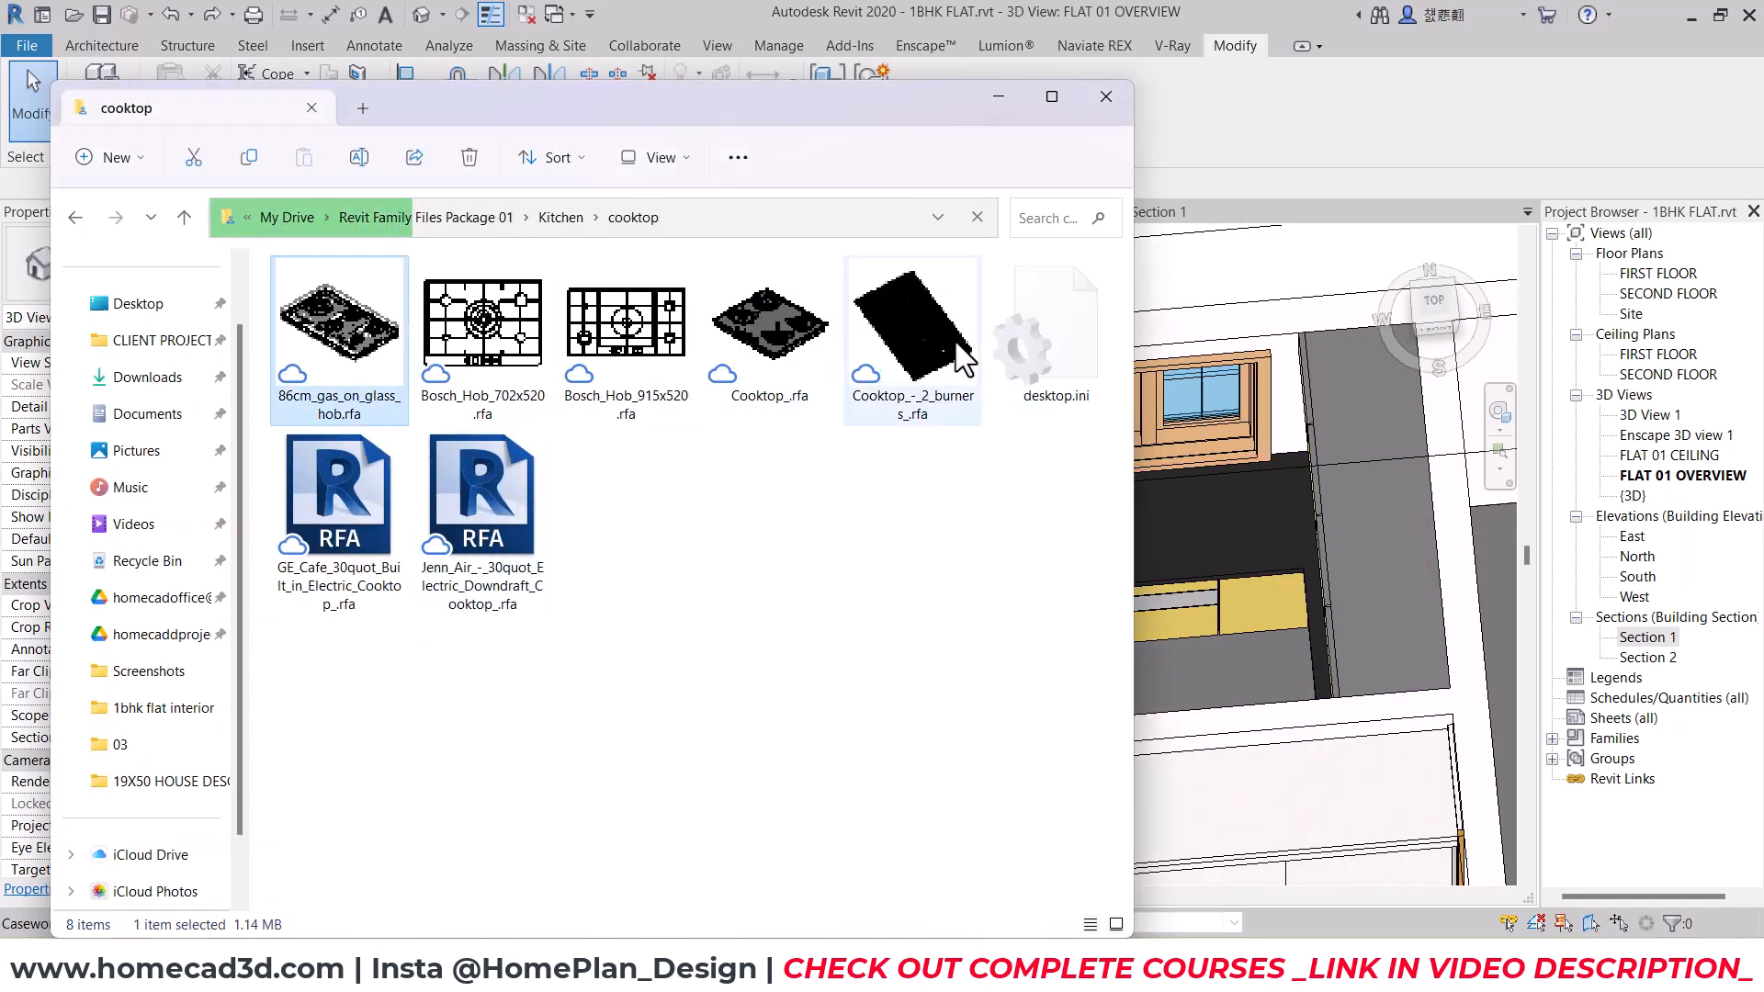
Step: Load Cooktop_-_2_burners_.rfa into the Revit model and place one instance over the countertop below the kitchen window
left_click(935, 363)
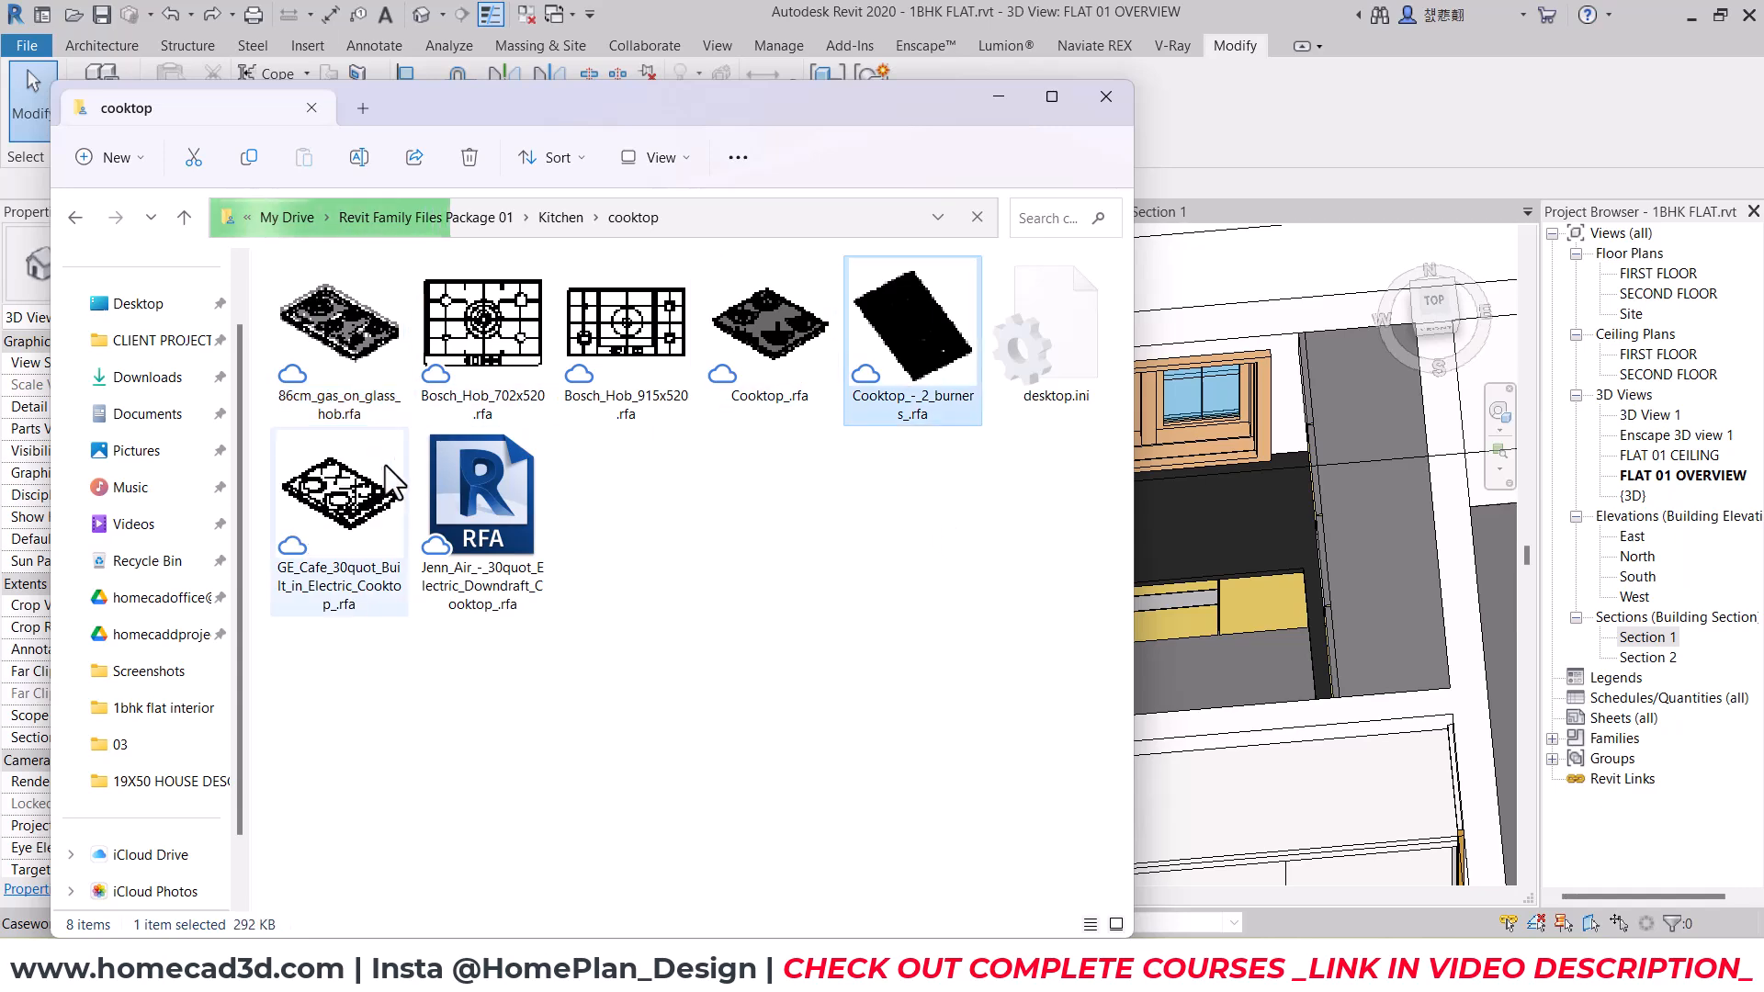
left_click_drag(903, 310, 1204, 587)
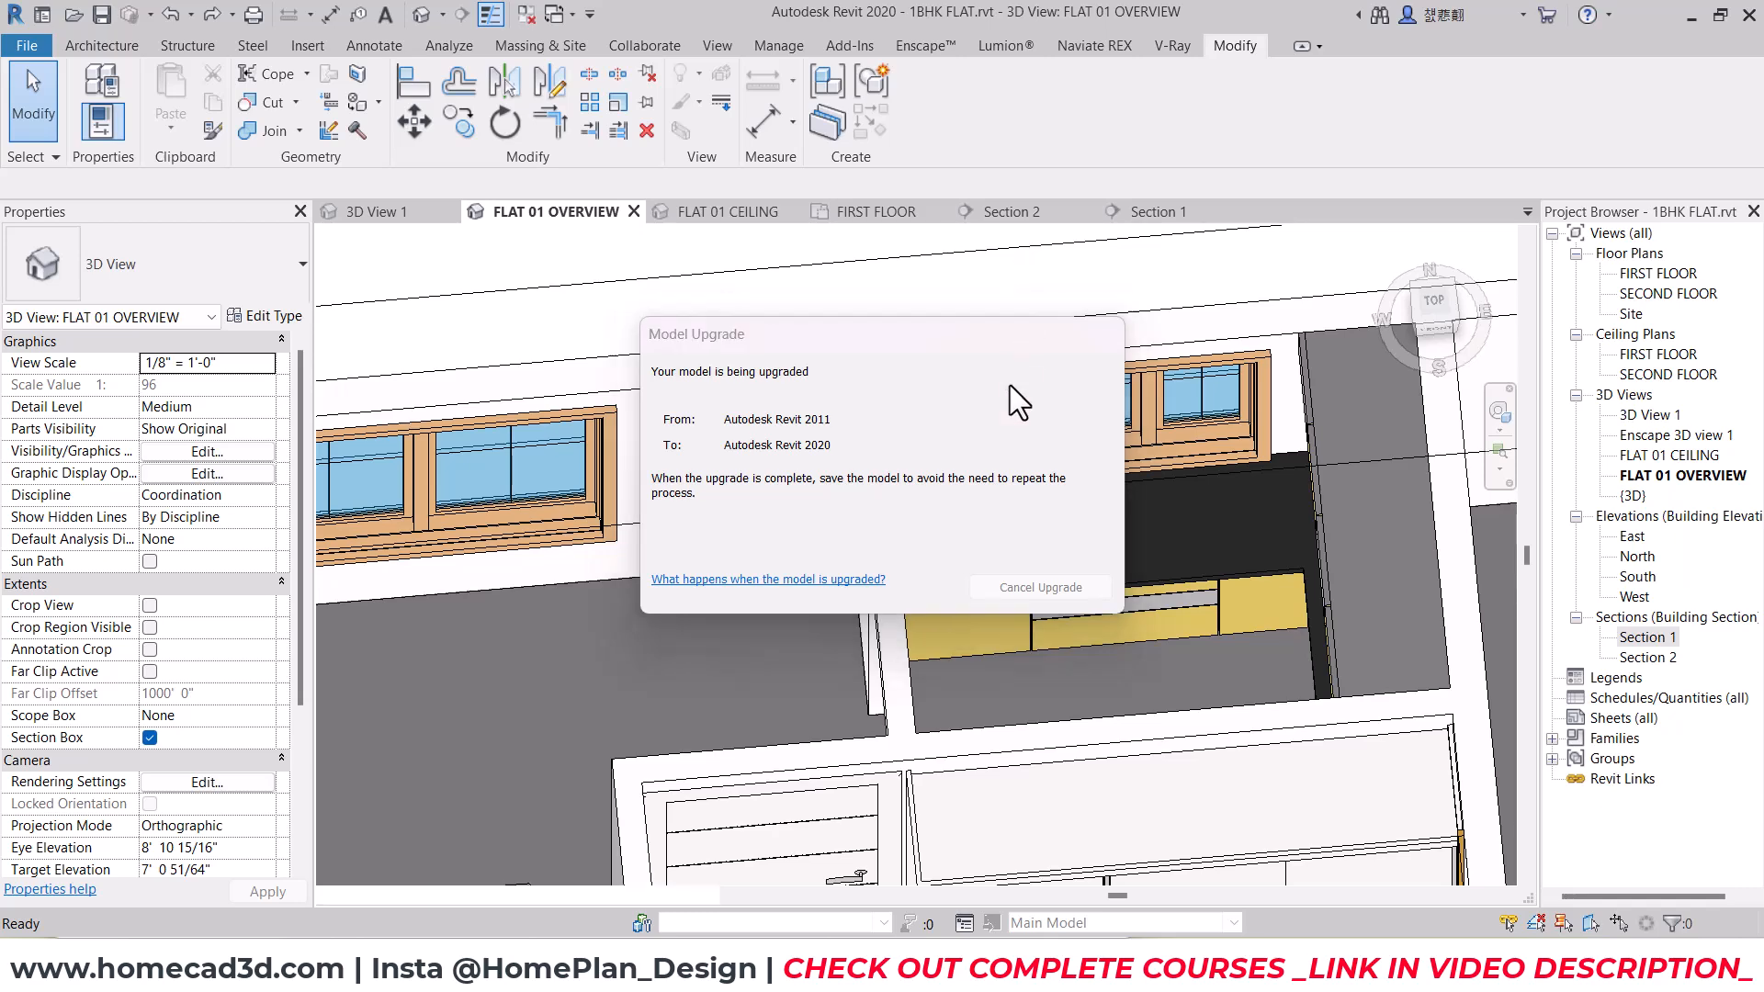
scroll(988, 538, "up", 4)
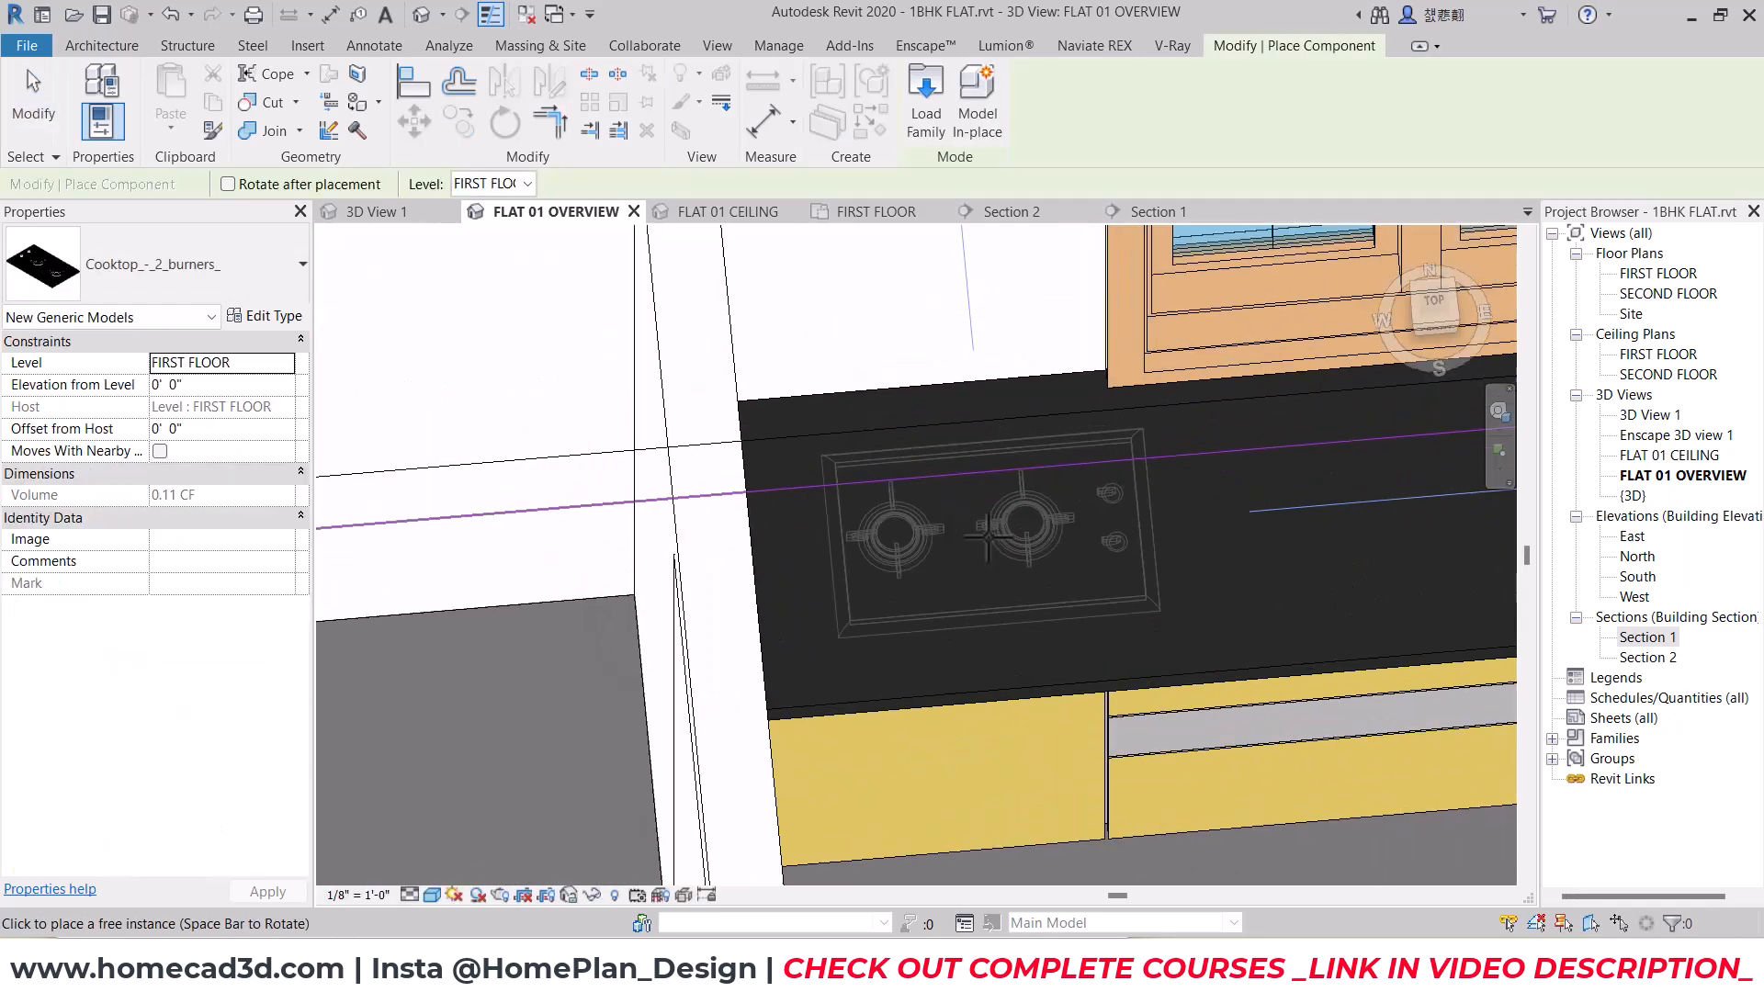
scroll(985, 542, "up", 2)
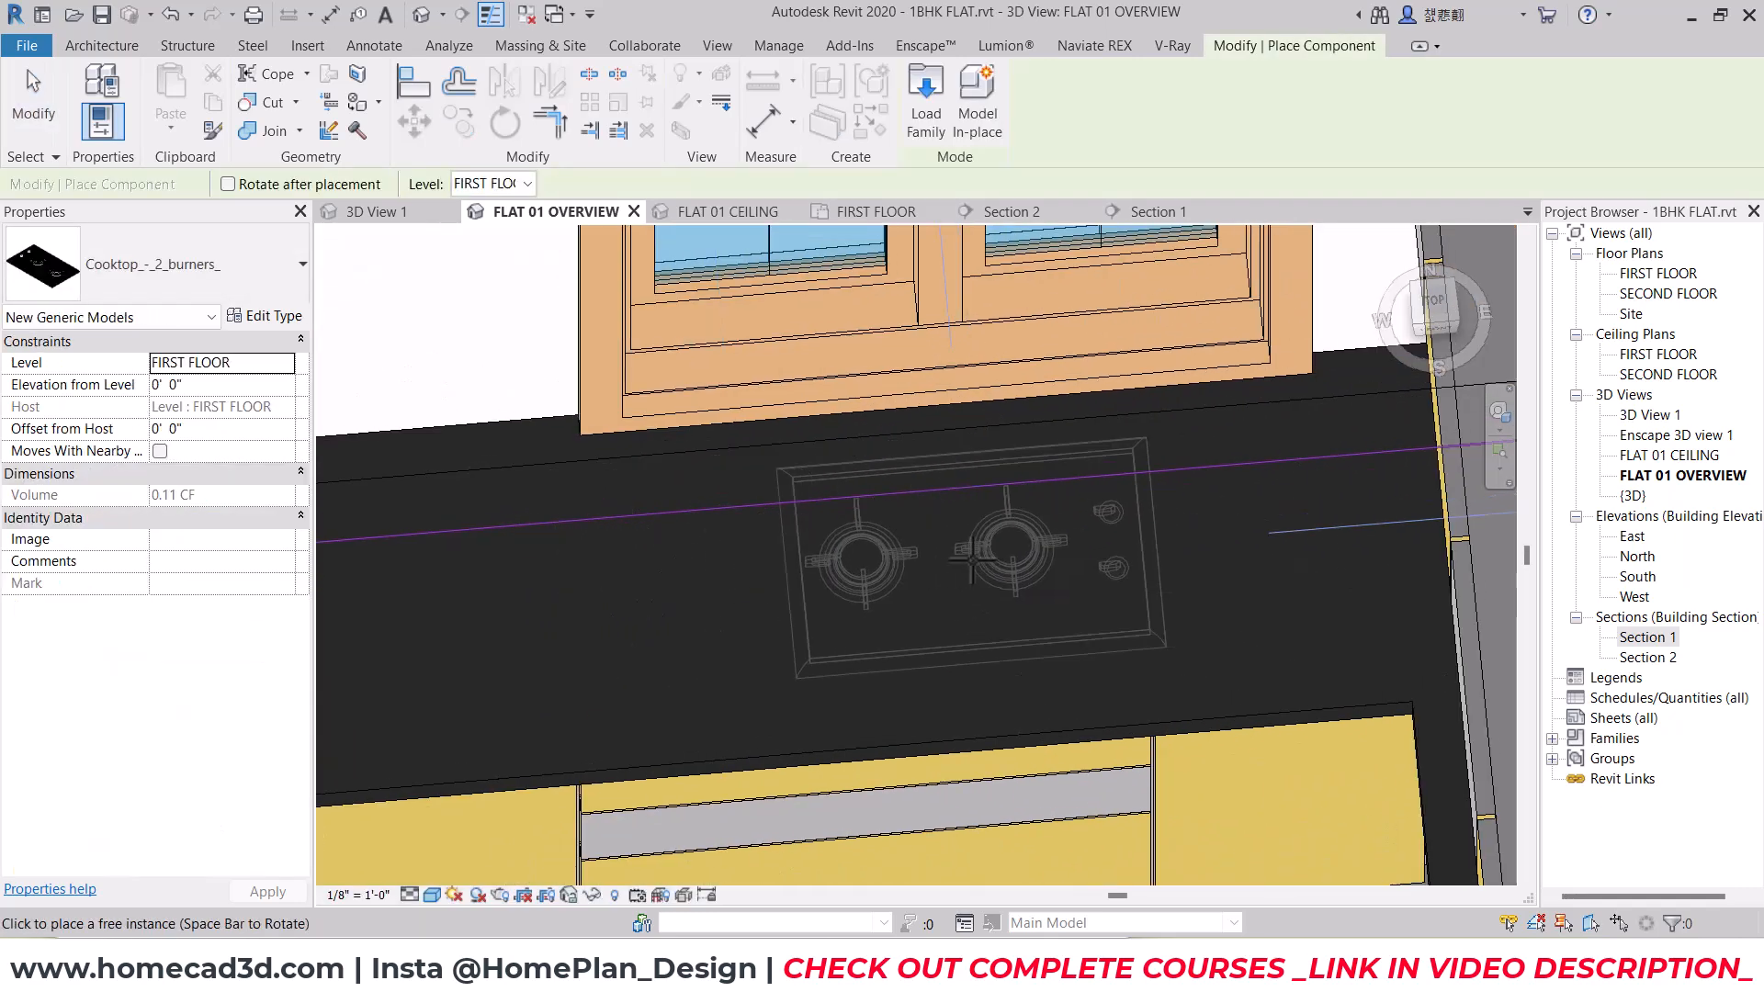
left_click(827, 636)
key("Escape")
Step: Select the placed two-burner cooktop at floor level and show it in Section 2 with the Wireframe visual style
scroll(848, 634, "down", 3)
middle_click_drag(855, 579, 919, 809, "shift")
scroll(919, 712, "up", 3)
left_click(919, 712)
scroll(1060, 556, "up", 3)
scroll(1060, 556, "down", 5)
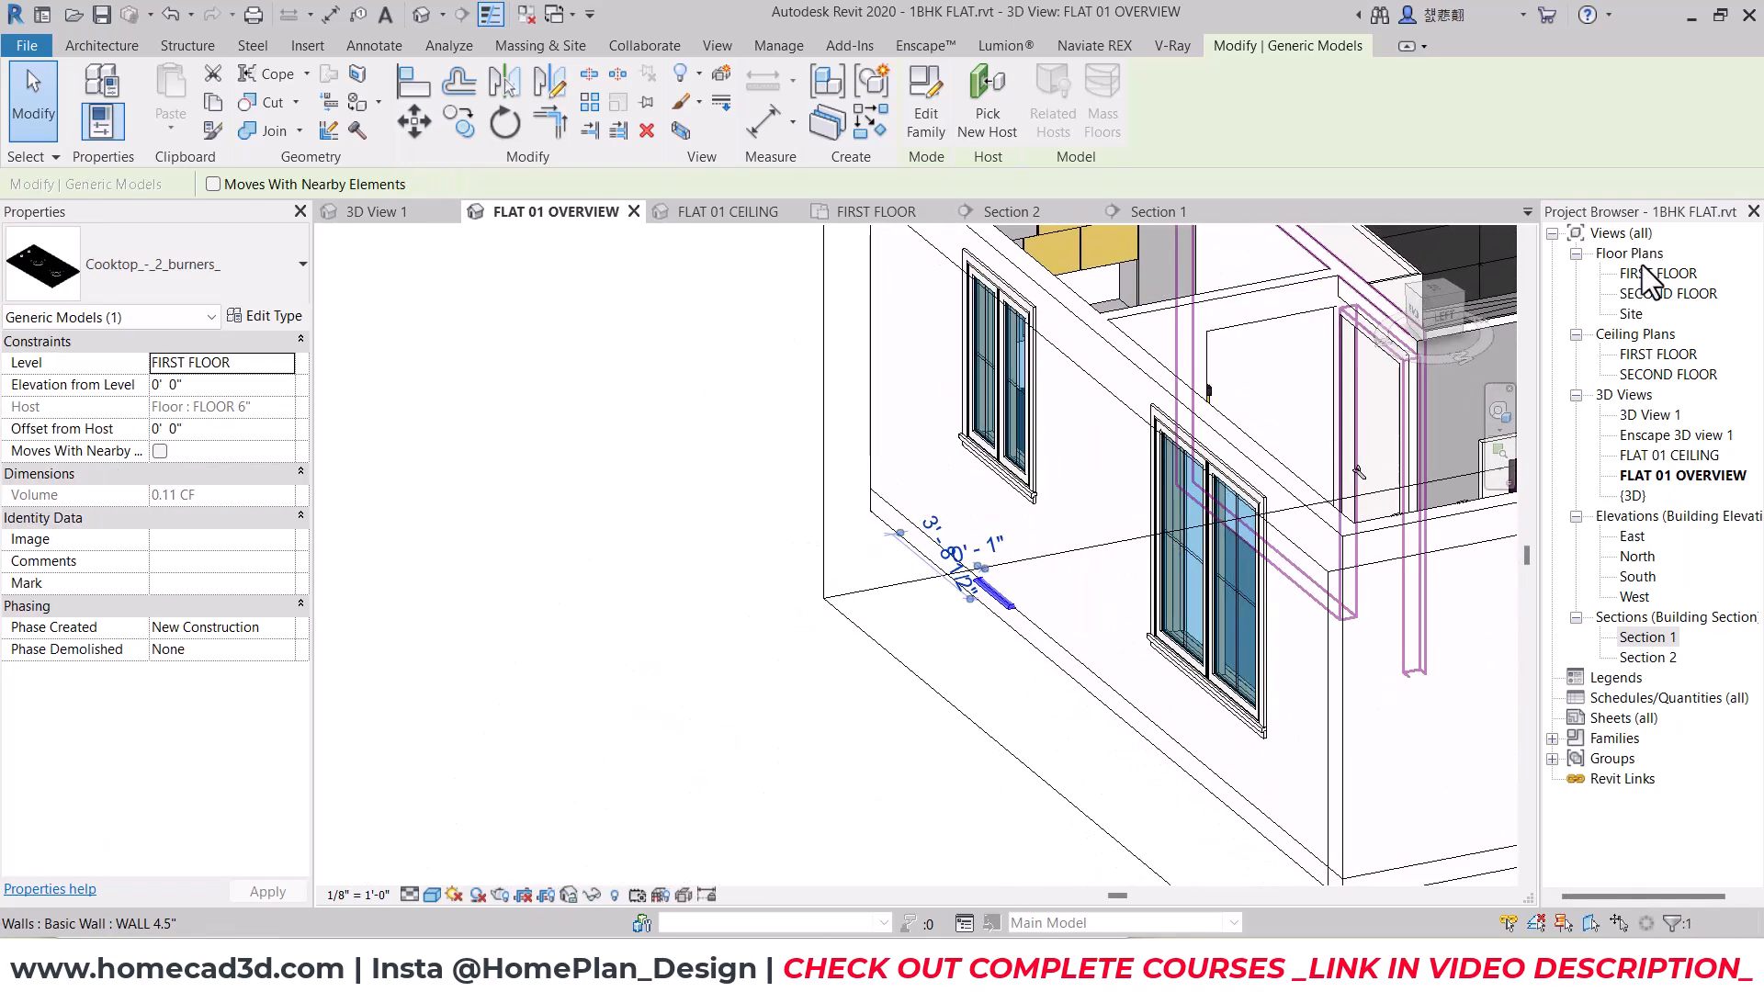
double_click(1649, 657)
left_click(431, 895)
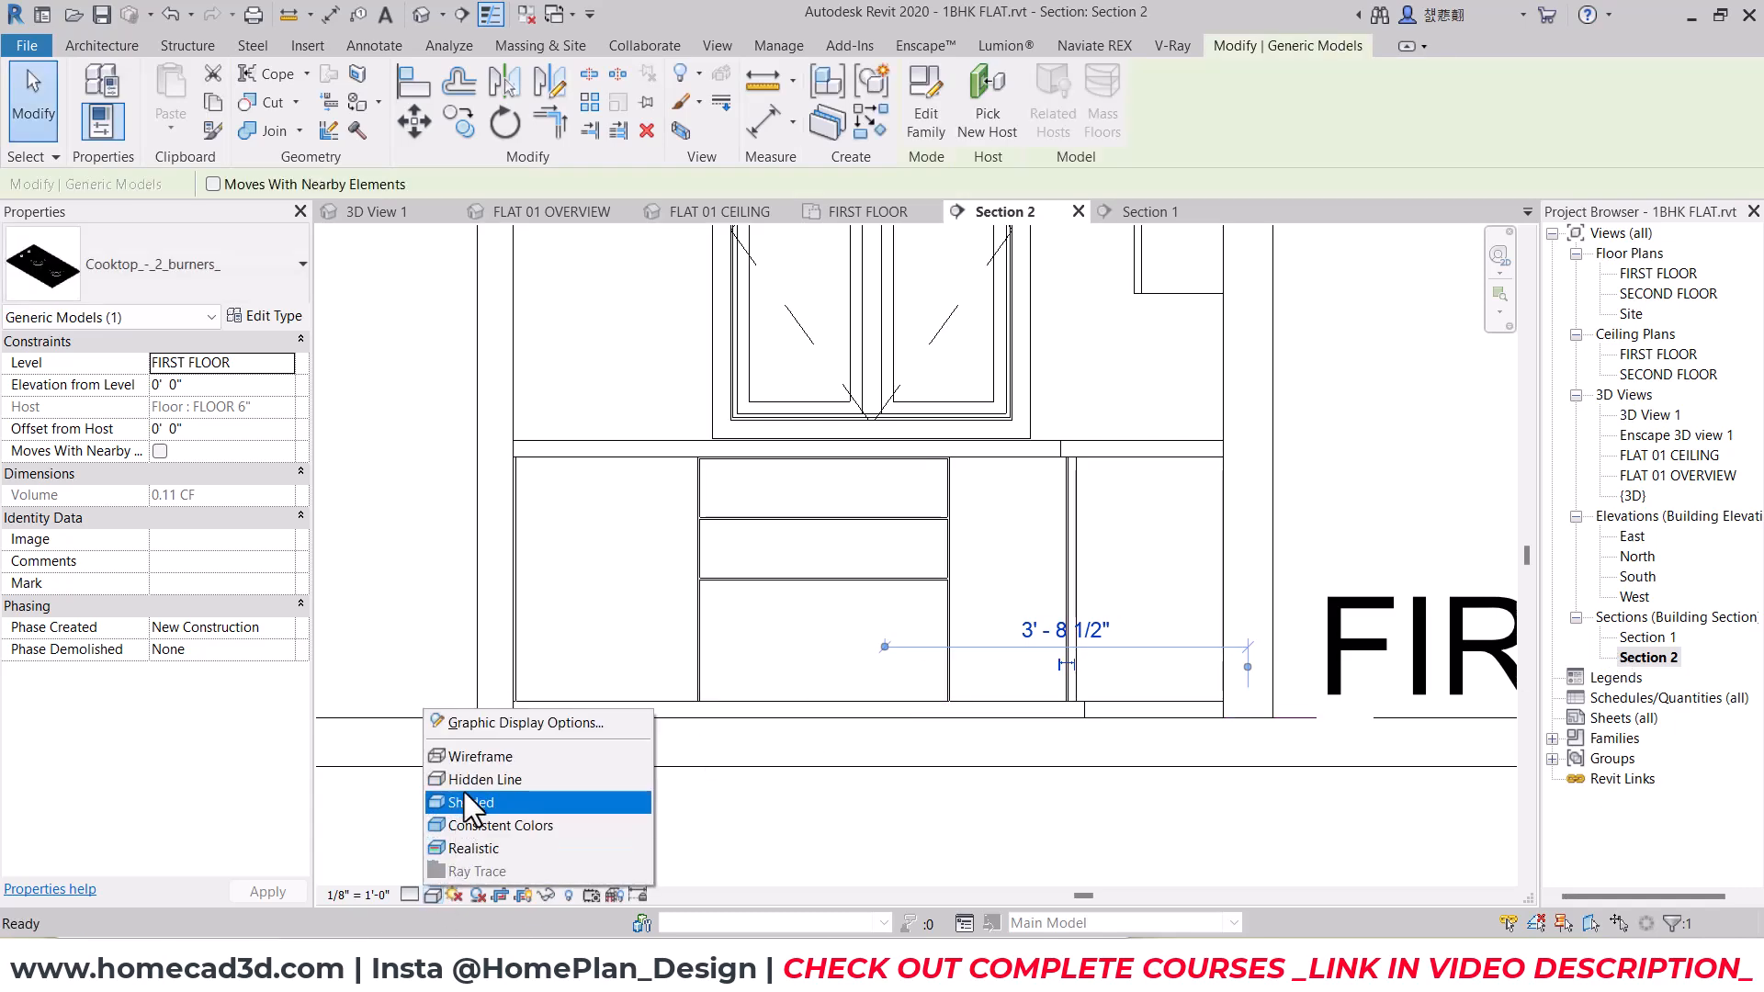
left_click(500, 759)
Step: Move the cooktop vertically 2' 10" from floor level so its base sits at the kitchen countertop's top surface
scroll(942, 717, "up", 4)
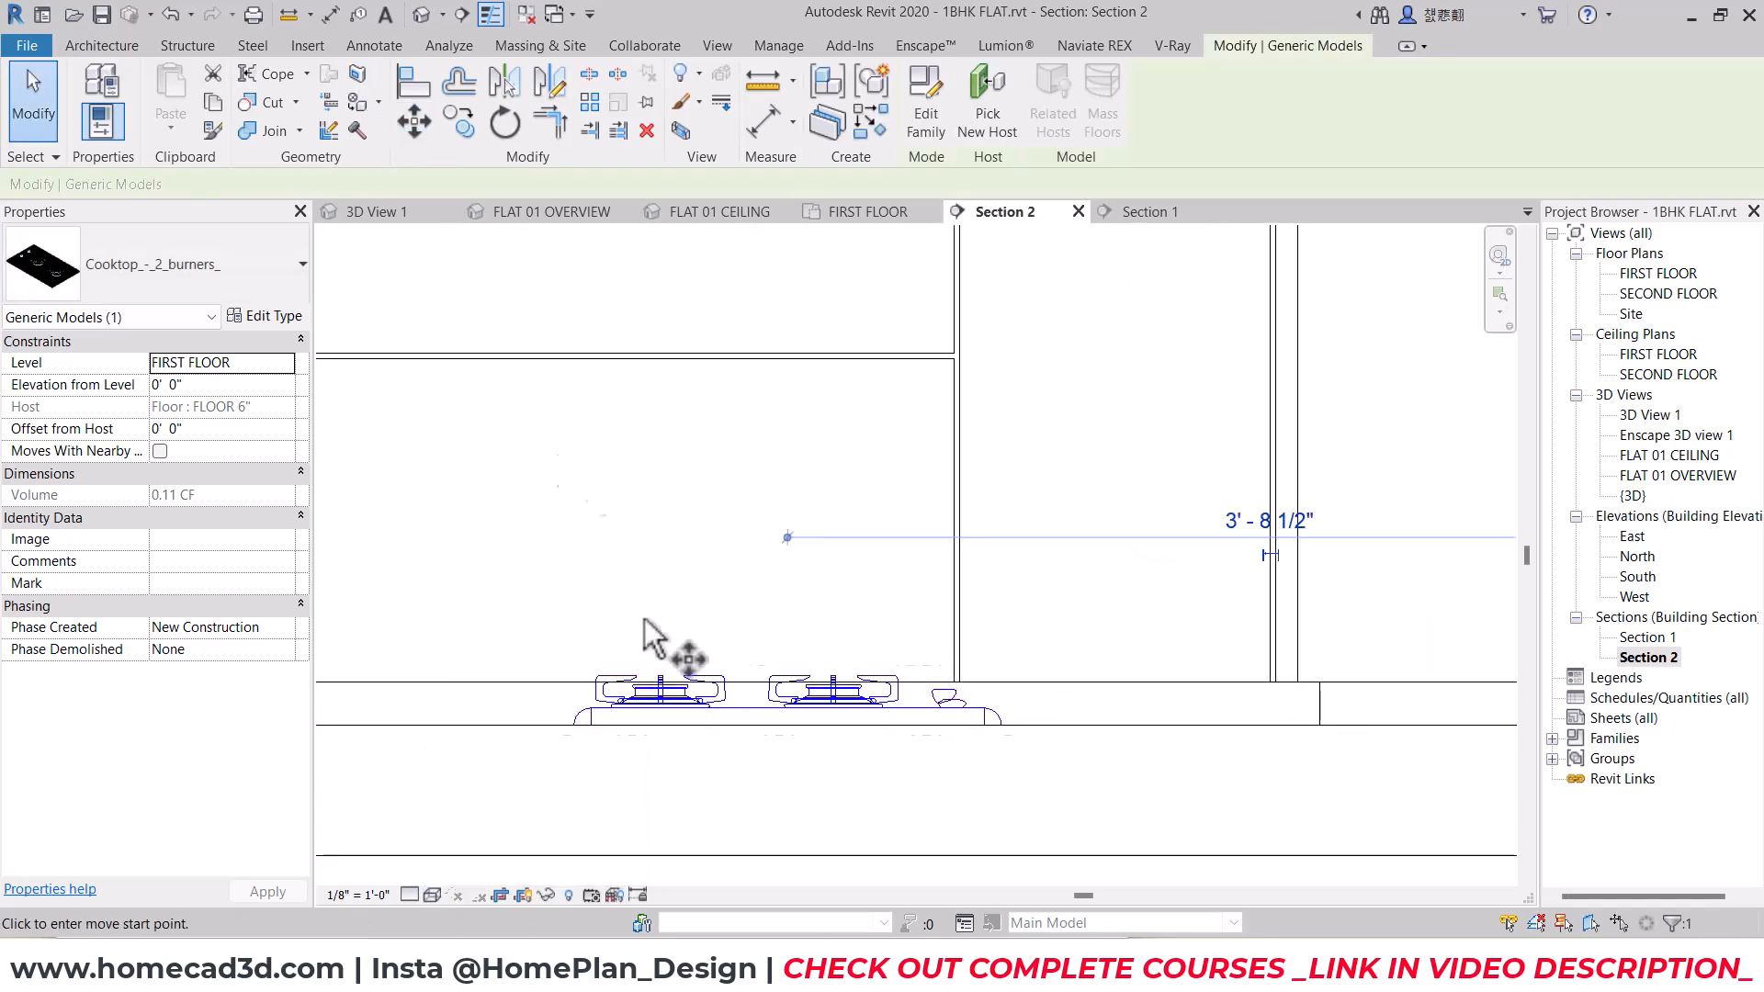
key("m")
key("v")
left_click(665, 726)
middle_click_drag(691, 563, 727, 766)
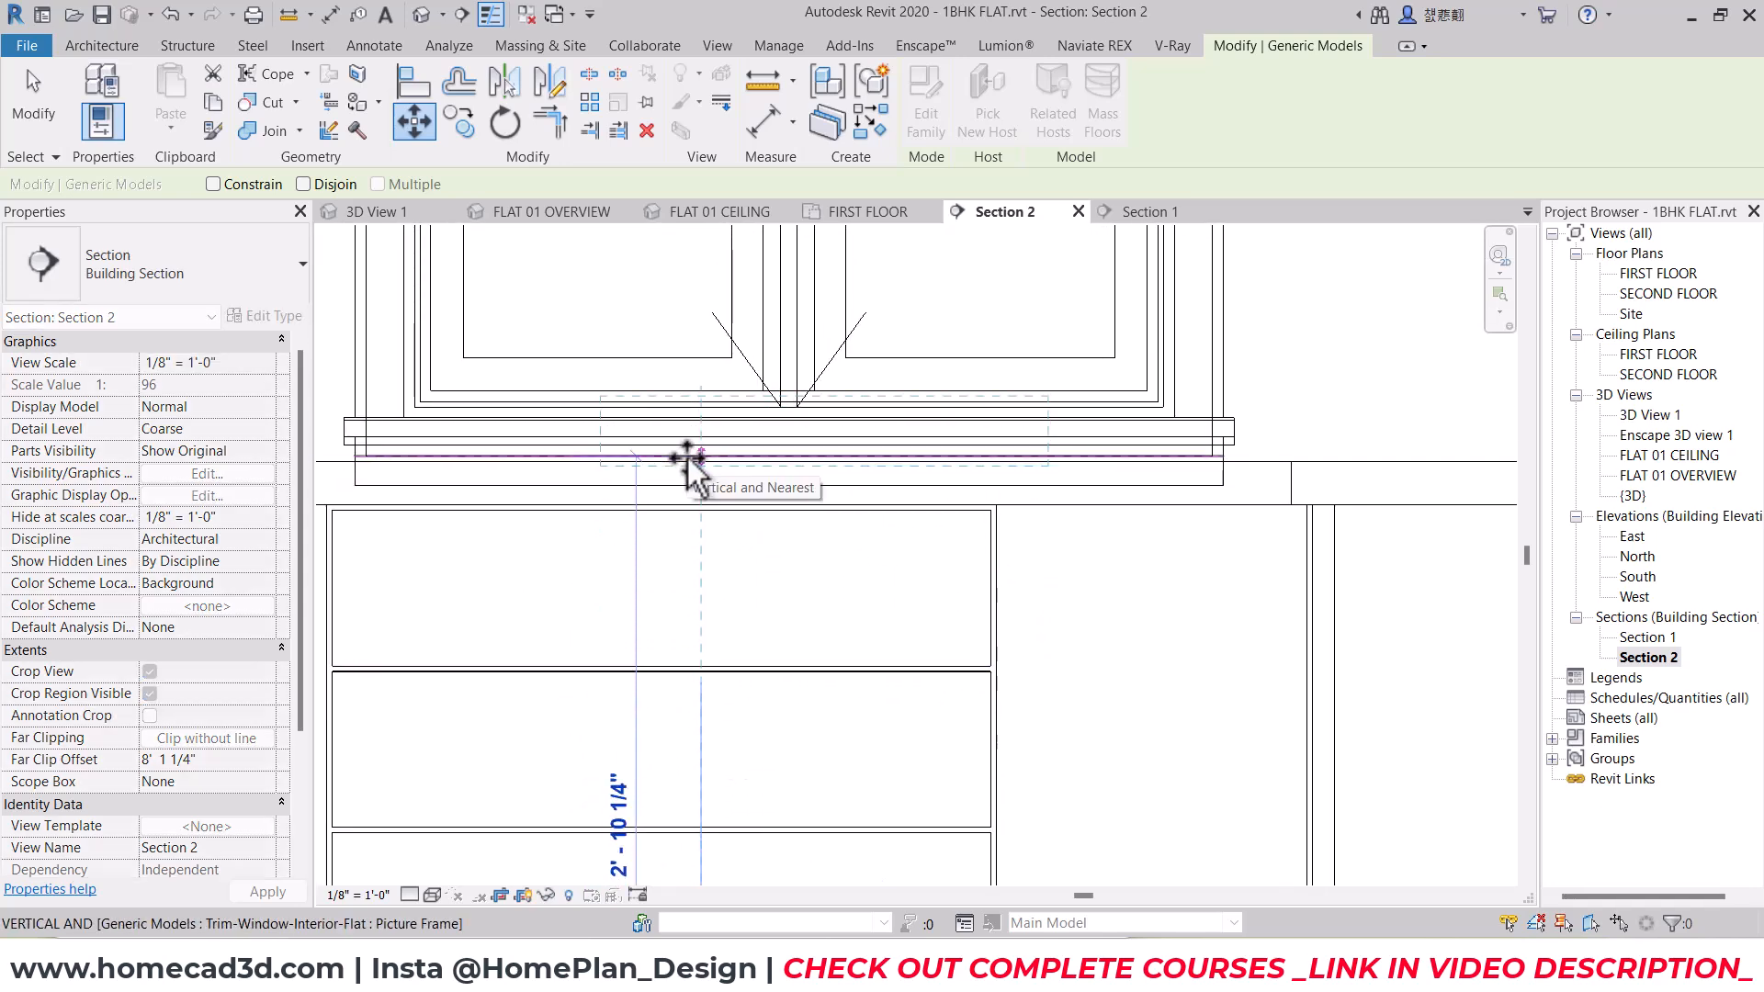
scroll(689, 460, "up", 5)
left_click(732, 469)
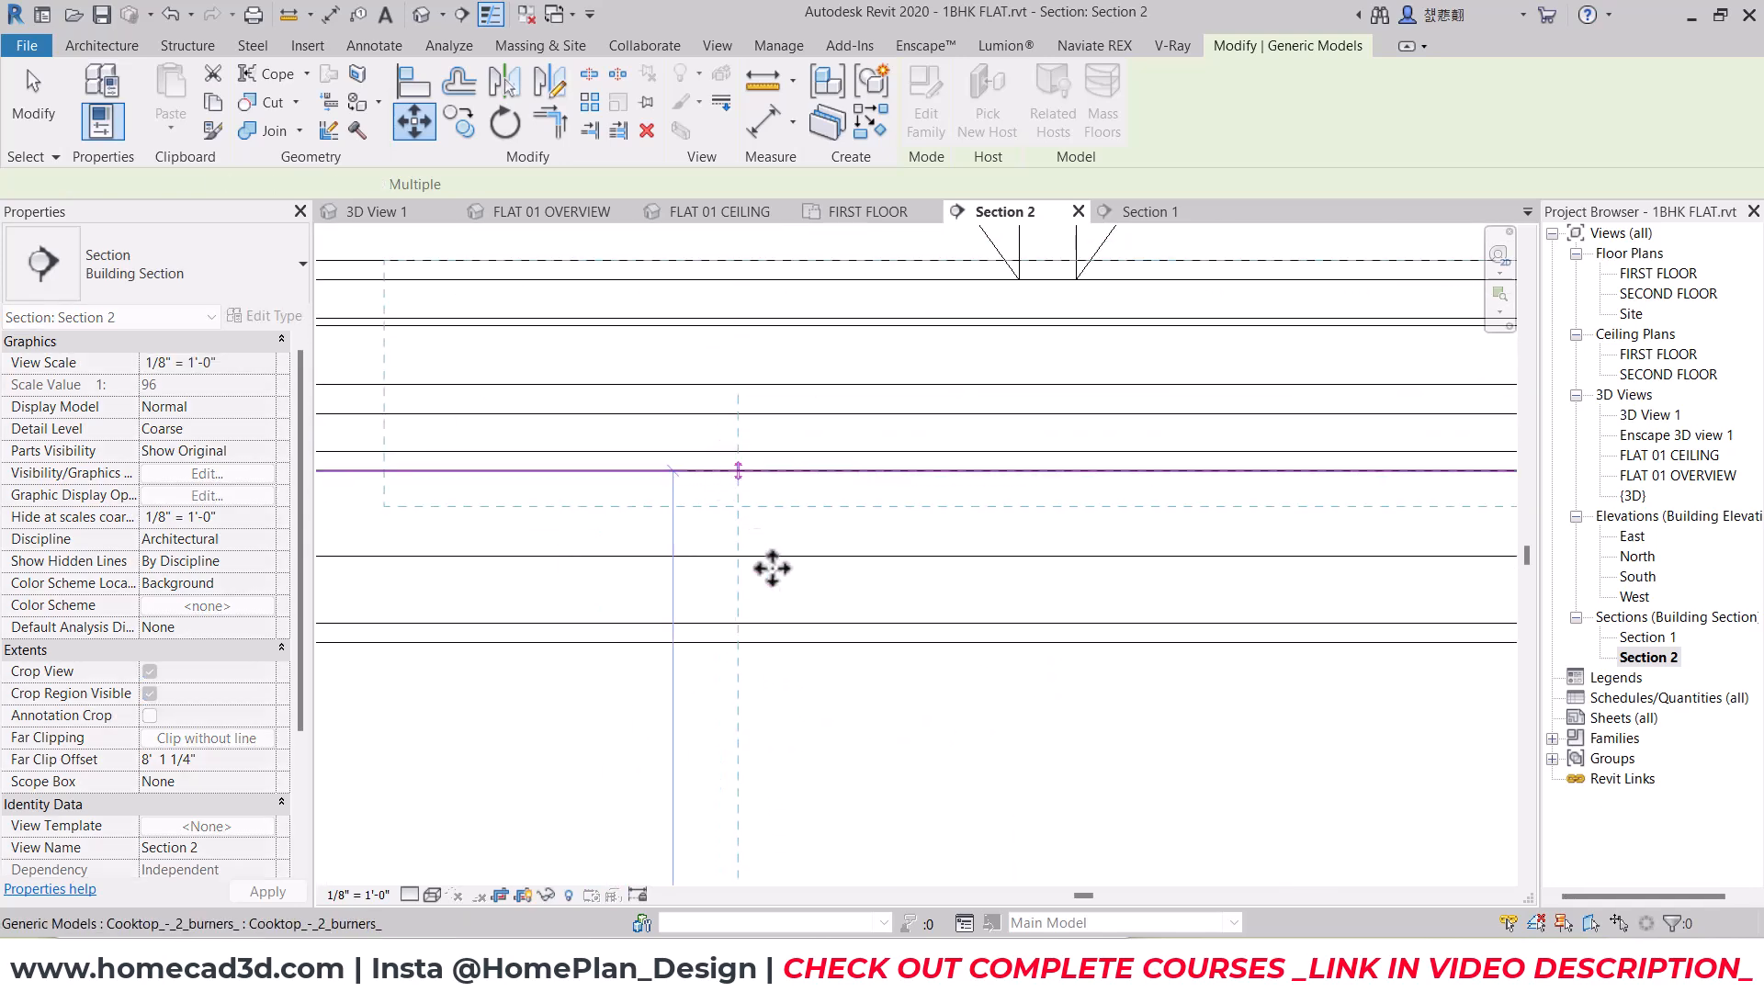
scroll(777, 609, "down", 6)
Step: Set the visual style of the Section 2 view to Consistent Colors
left_click(431, 895)
left_click(501, 831)
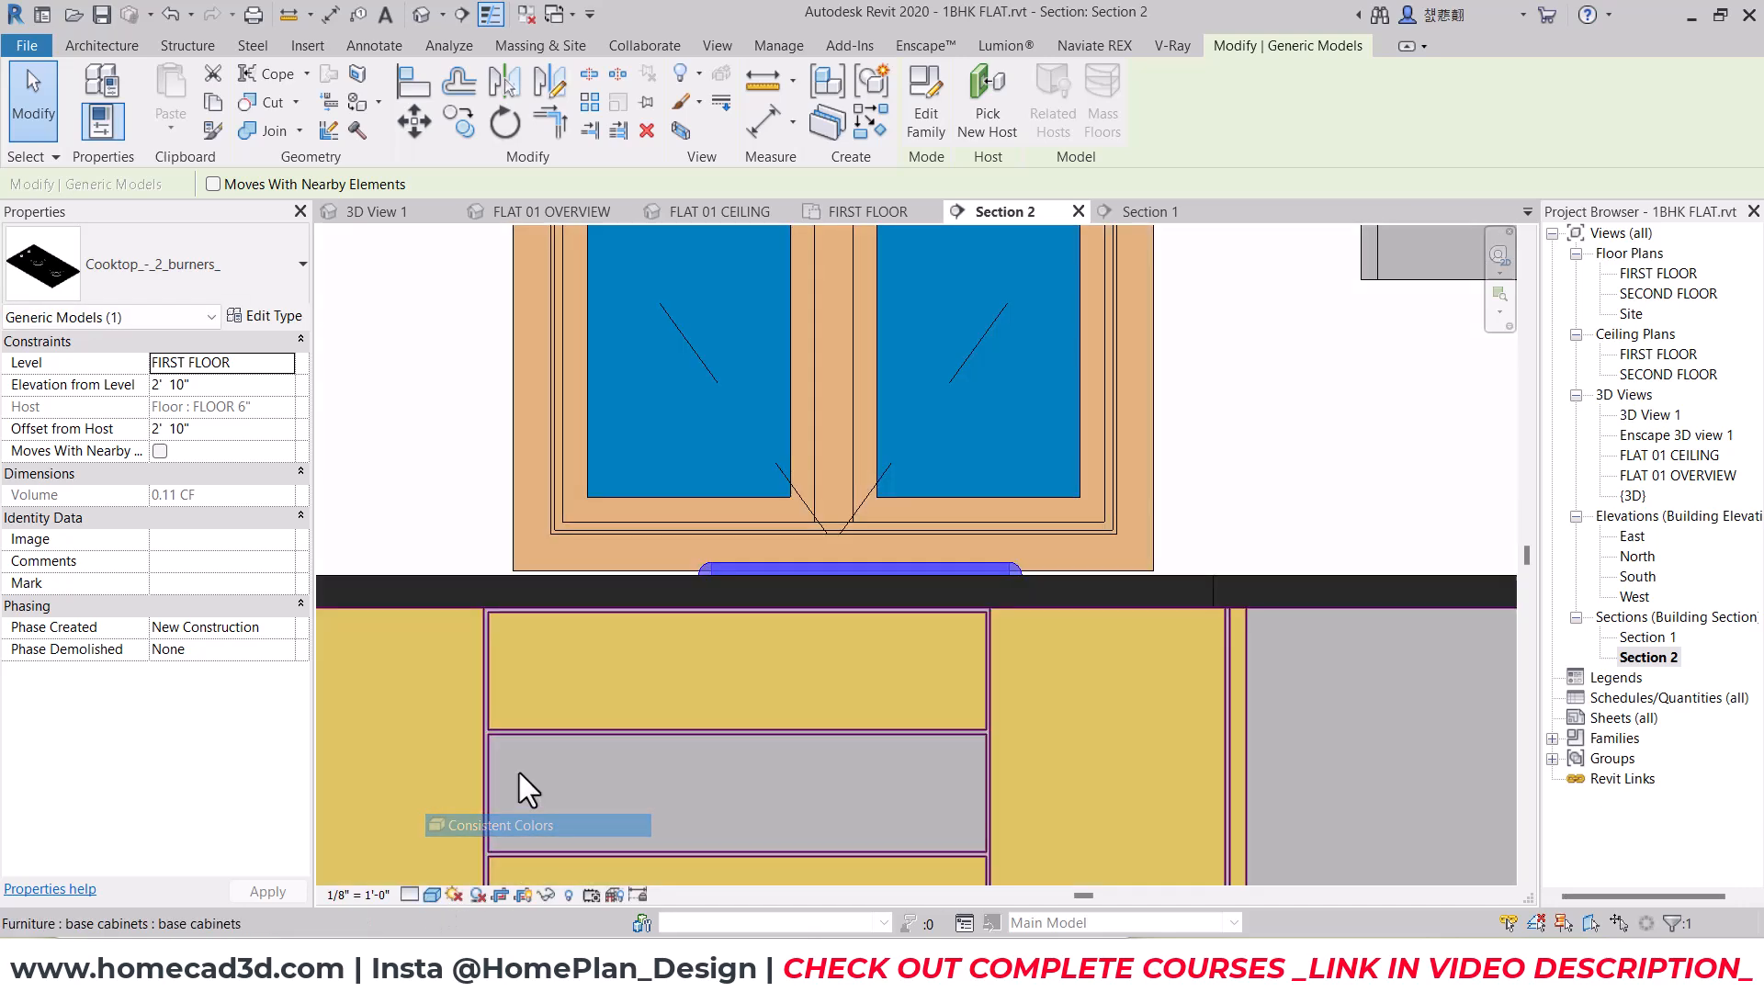
scroll(599, 291, "down", 3)
Step: In the FIRST FLOOR plan, nudge the cooktop away from the window wall until it lies within the counter's depth
double_click(1659, 273)
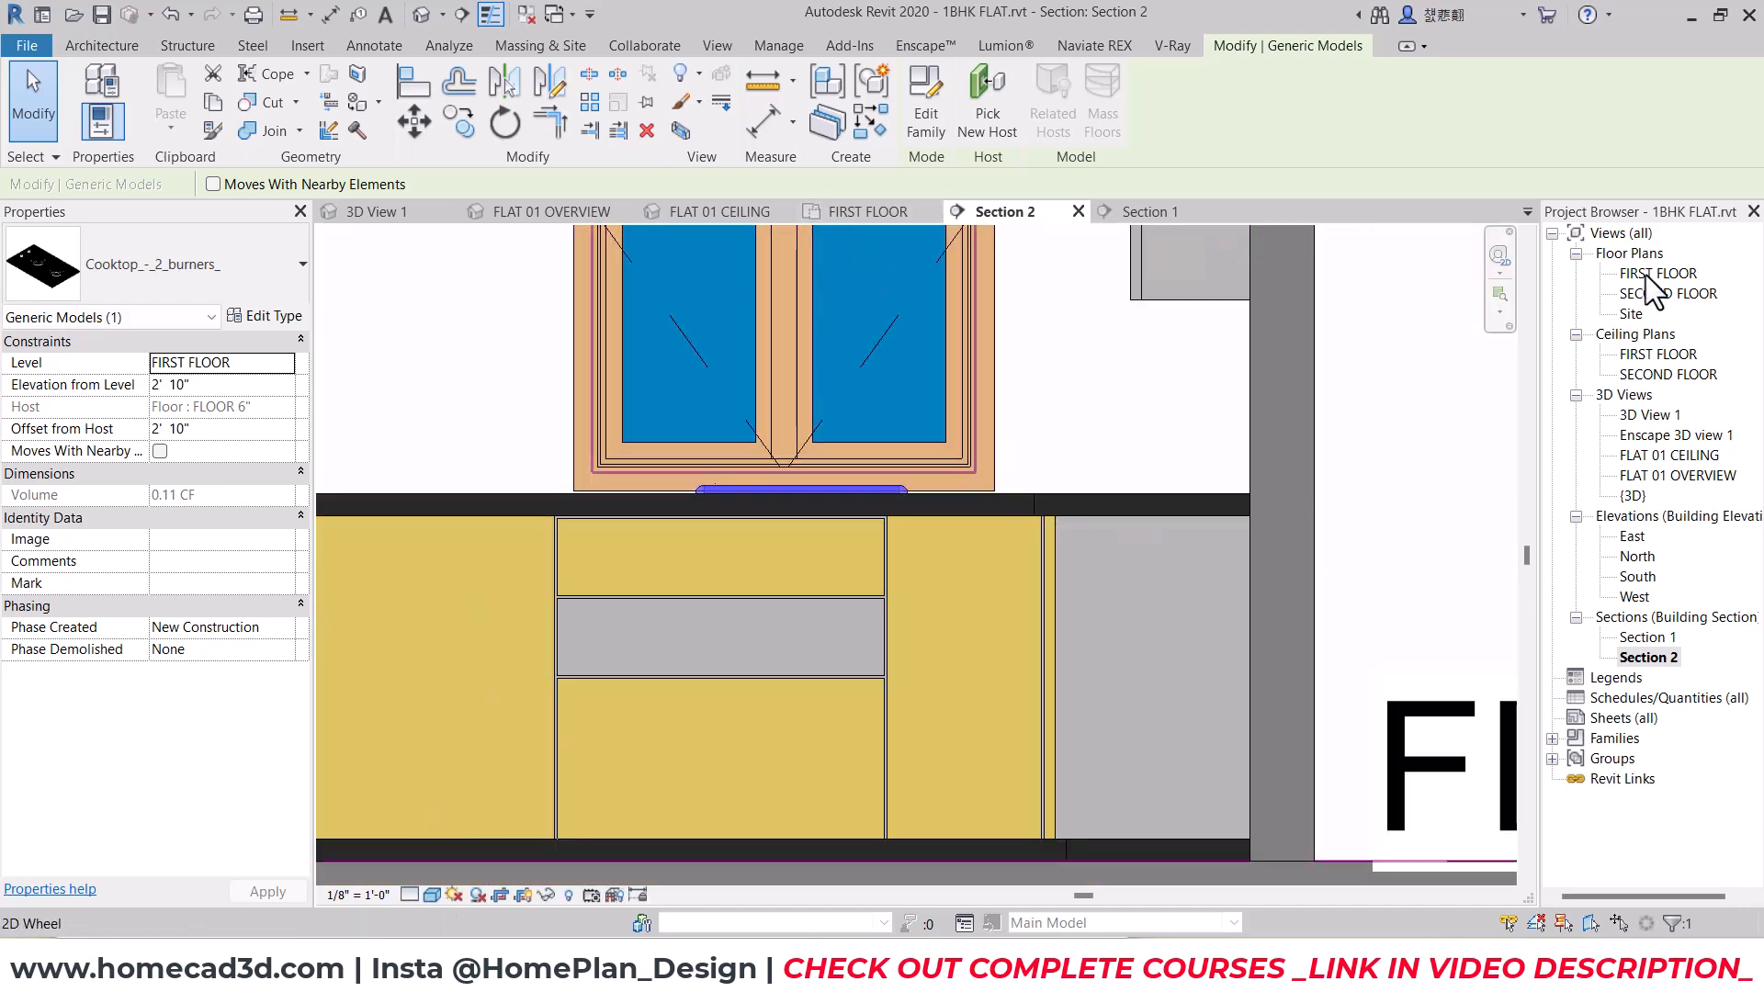
scroll(858, 588, "down", 2)
scroll(854, 460, "up", 5)
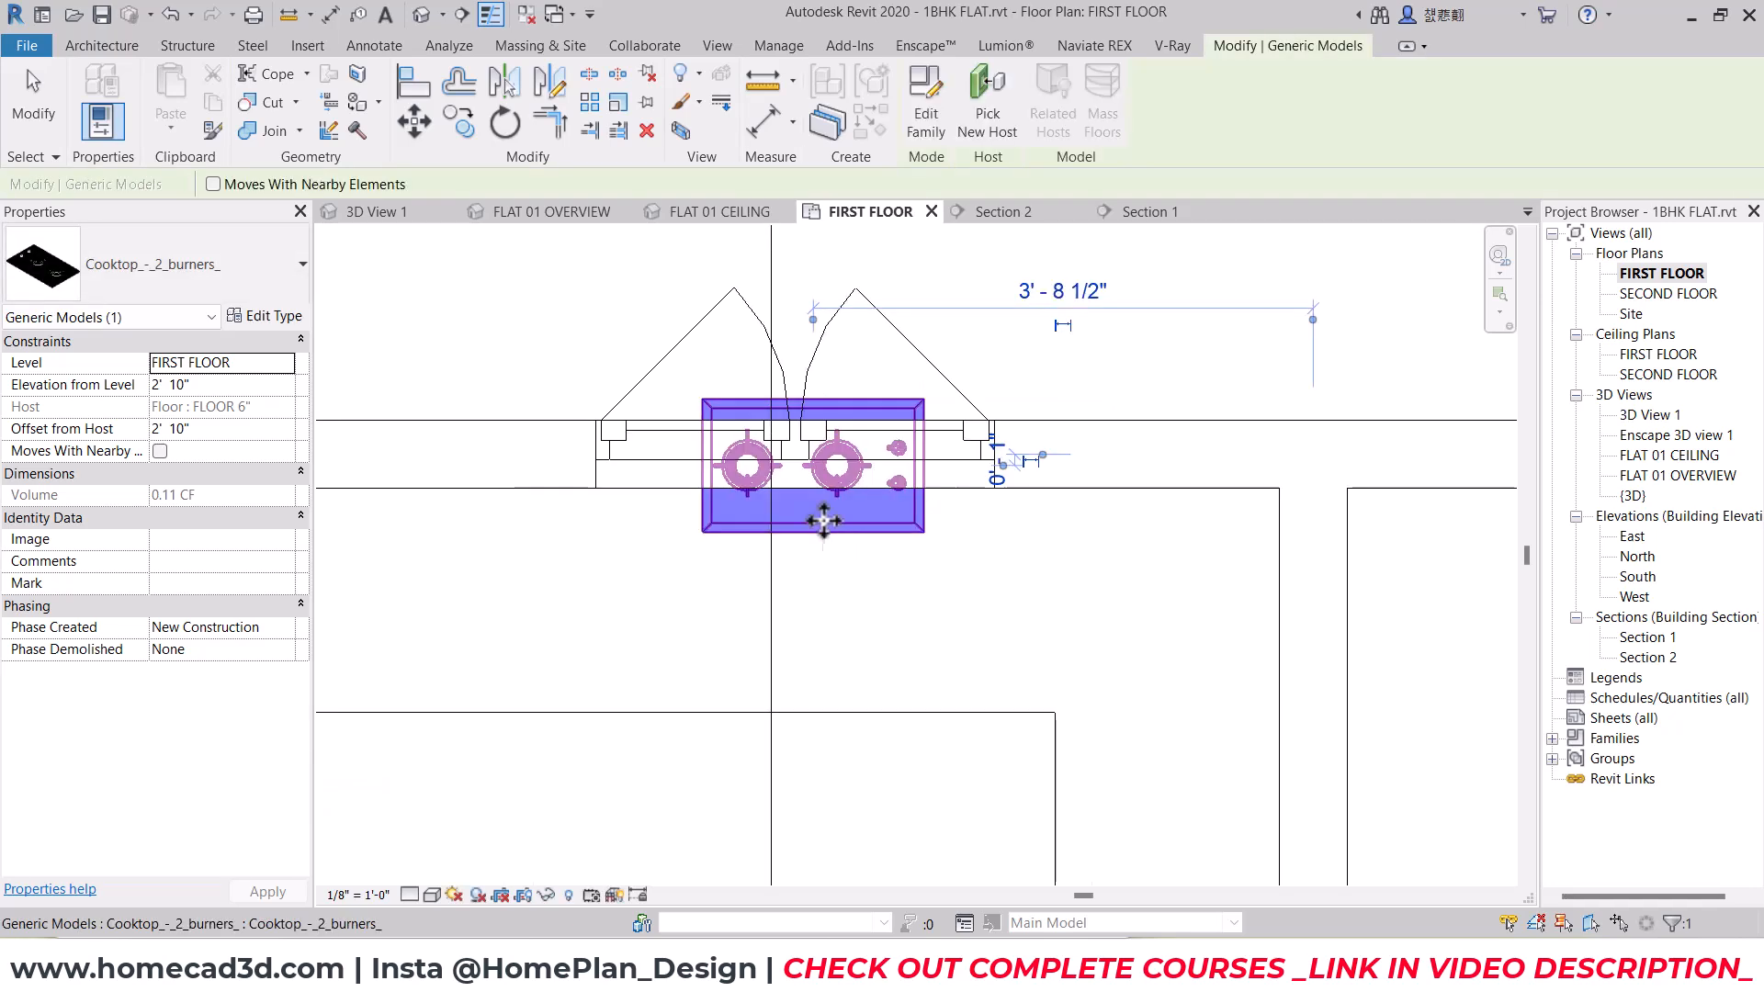
key("Escape")
left_click(801, 528)
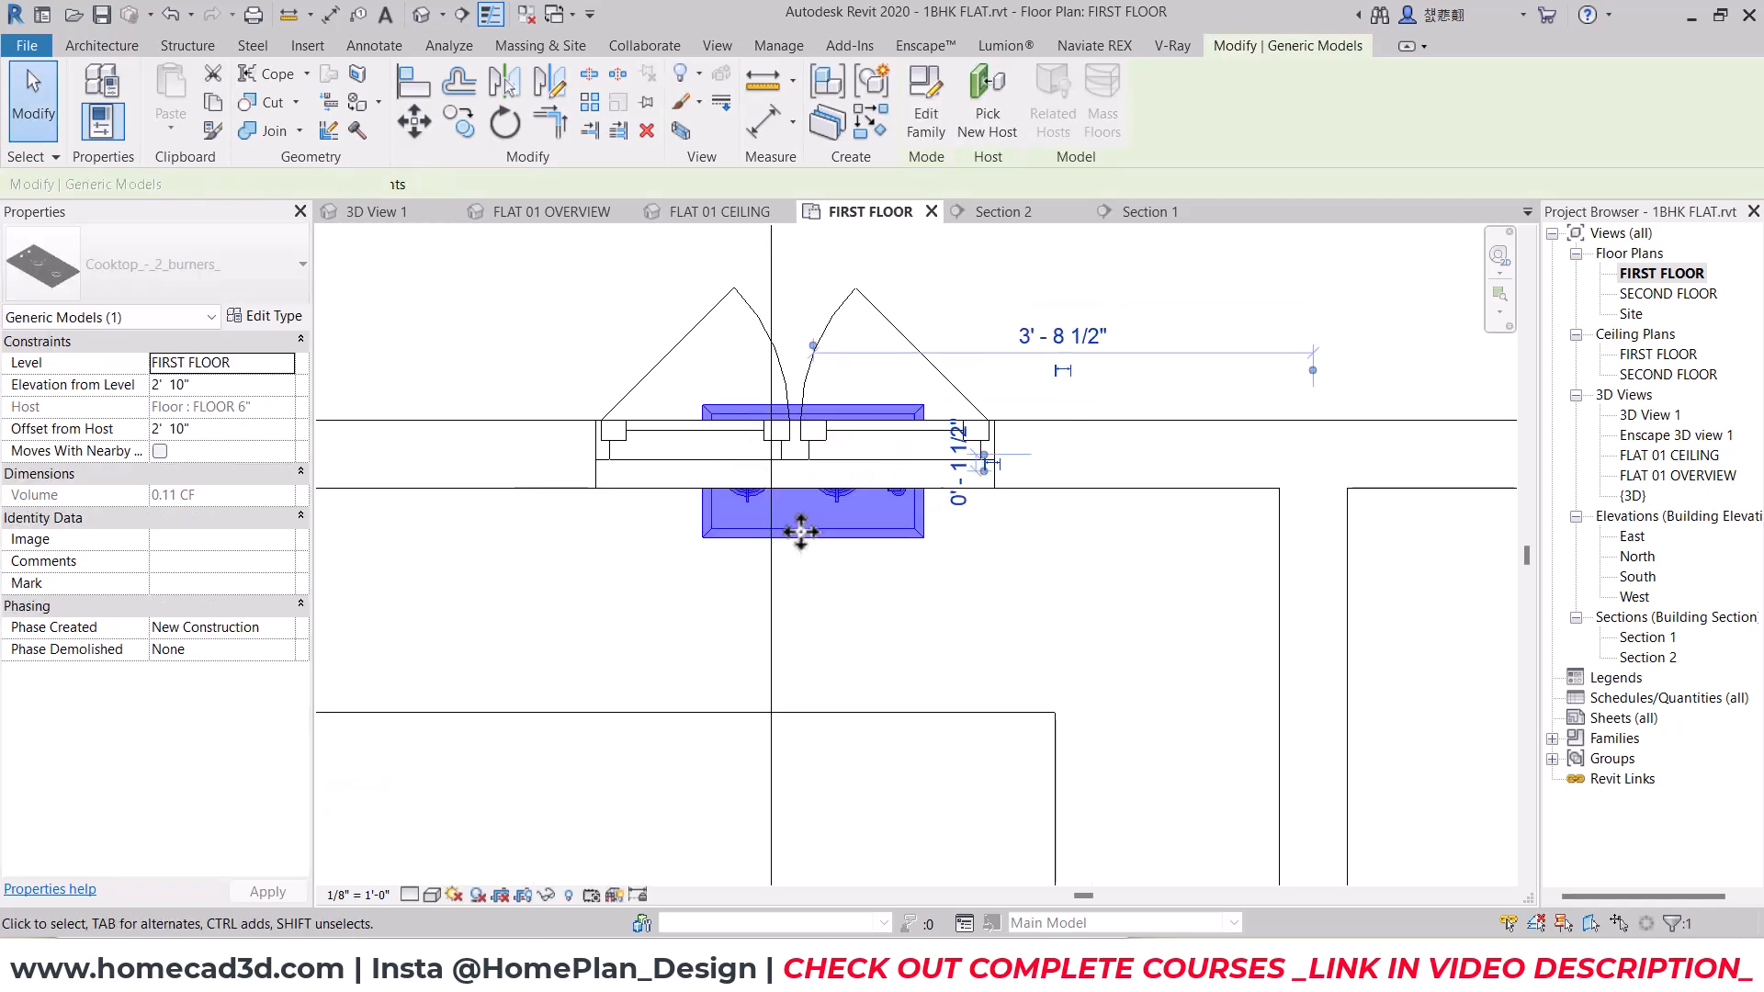
key("Down")
key("Down")
key("Down")
key("Down")
key("Down")
key("Down")
key("Down")
key("Down")
key("Down")
key("Down")
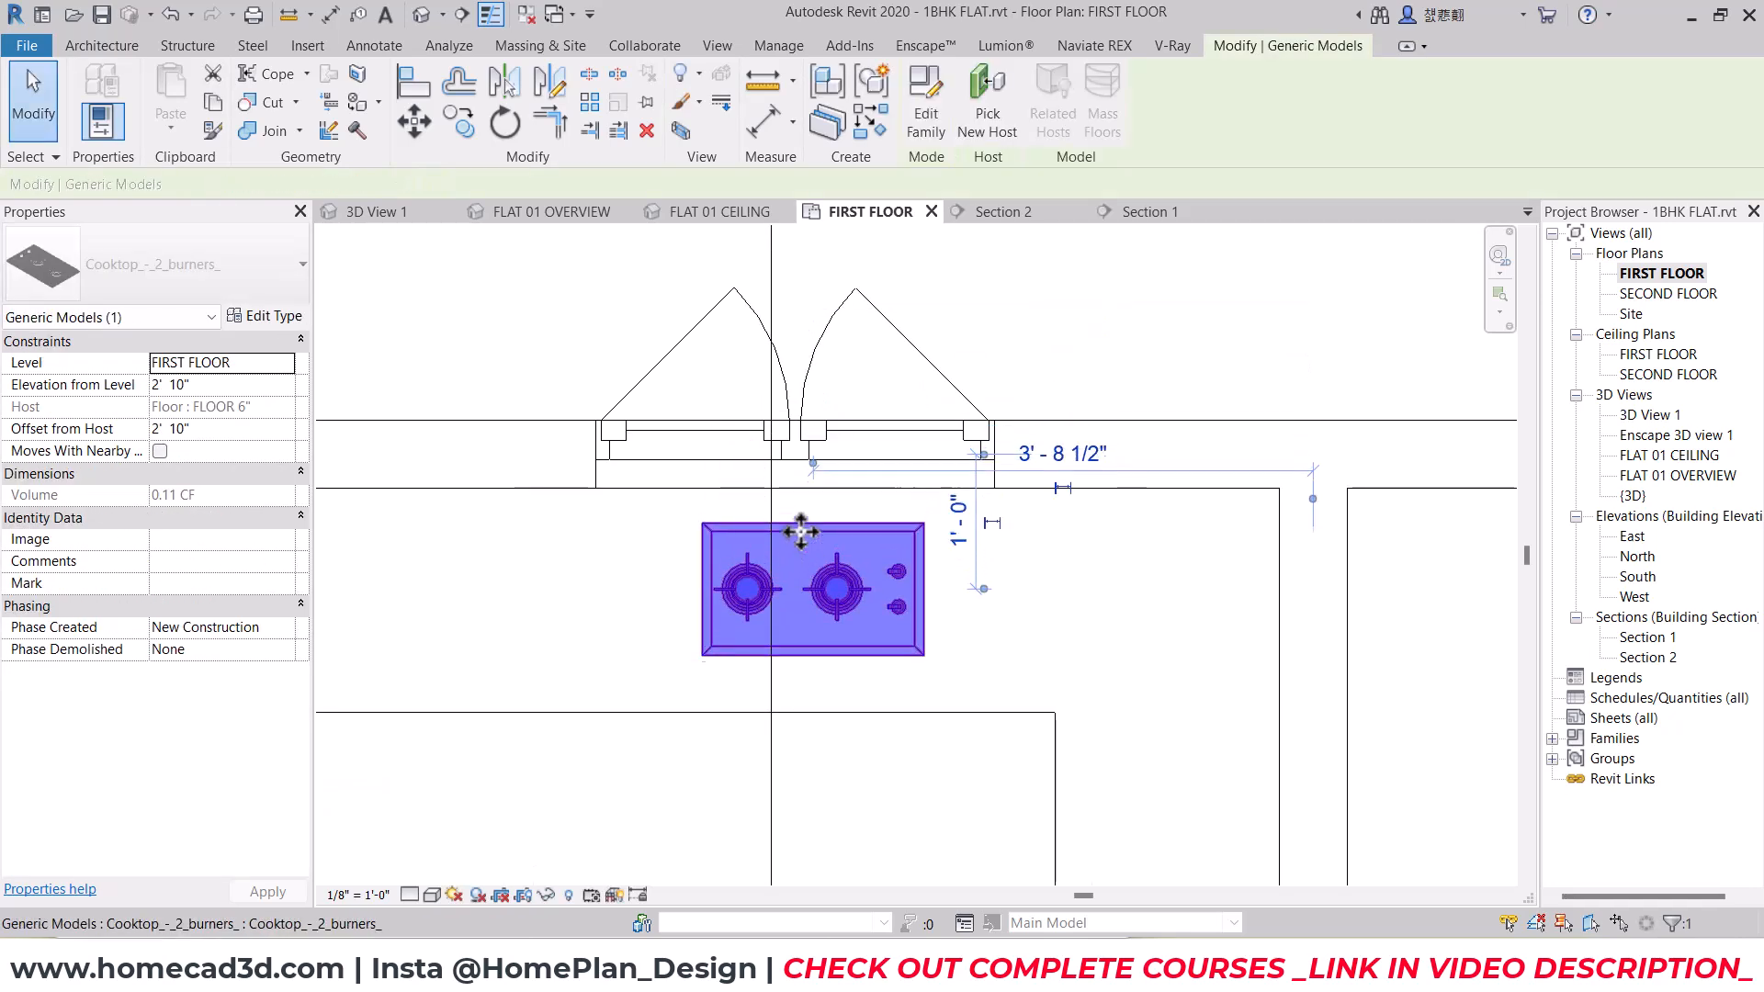
key("Escape")
Step: Inspect the cooktop's position on the countertop in the FLAT 01 OVERVIEW 3D view
left_click(551, 211)
scroll(1030, 487, "down", 5)
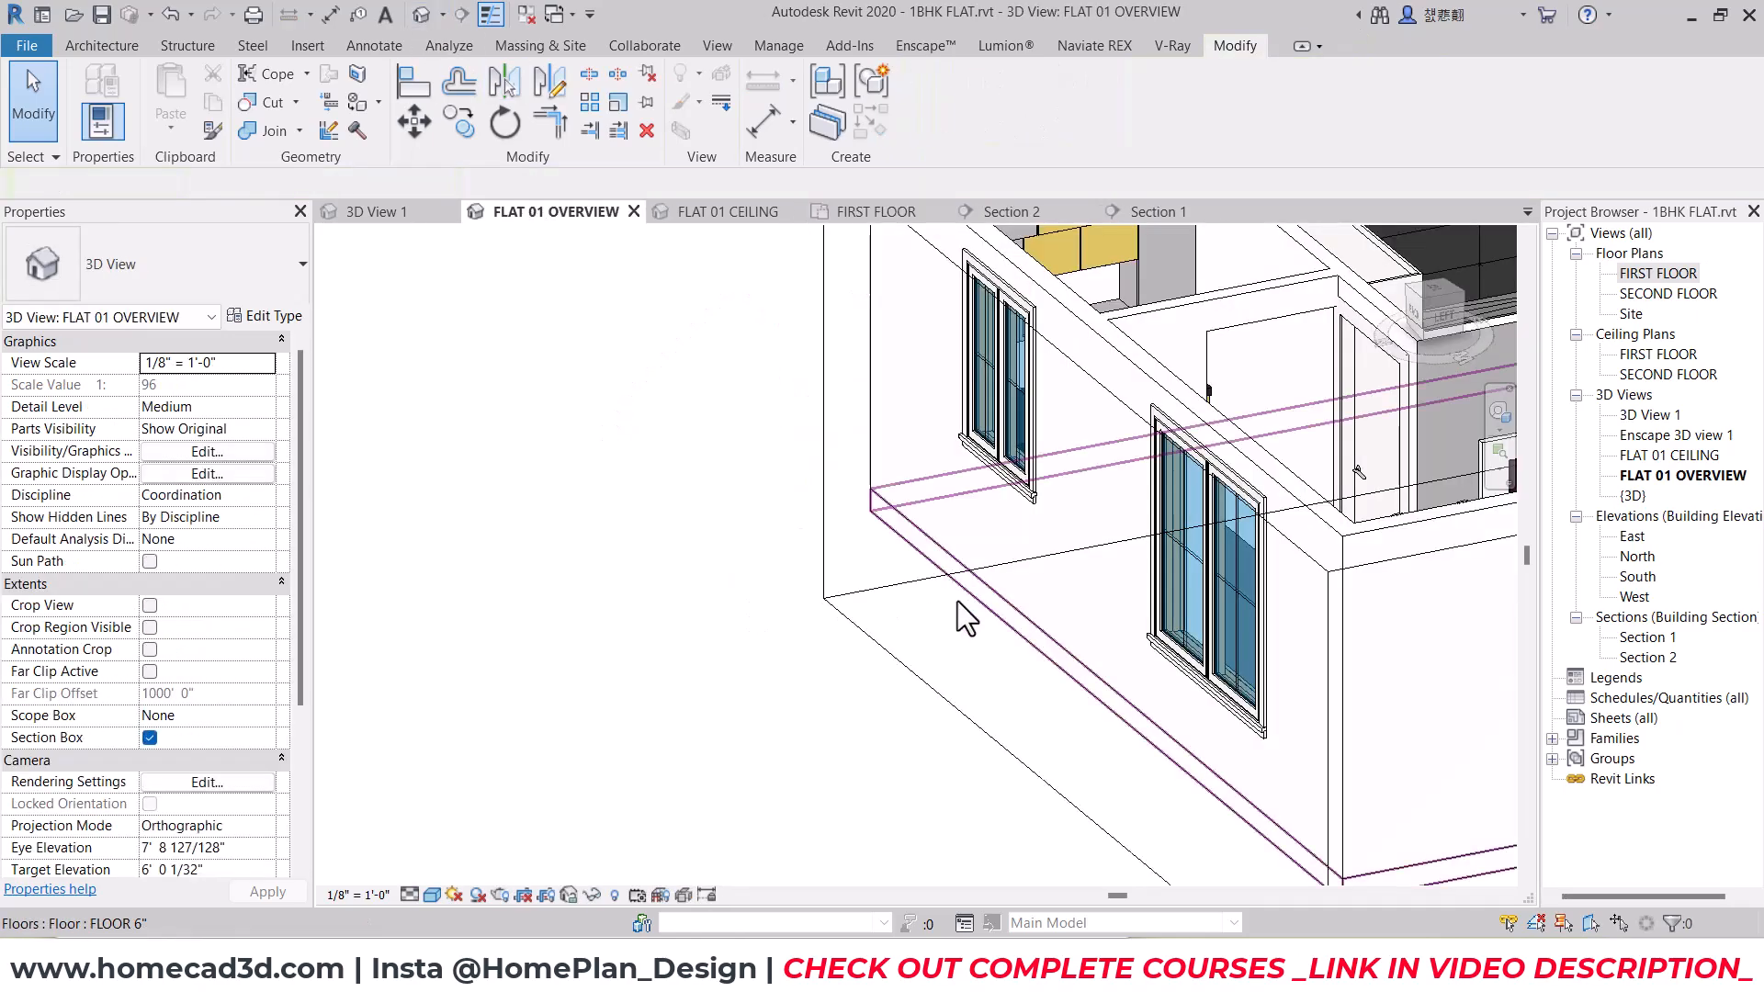
middle_click_drag(1001, 464, 726, 716, "shift")
scroll(788, 694, "up", 7)
left_click(742, 554)
middle_click_drag(743, 554, 1107, 557, "shift")
key("Escape")
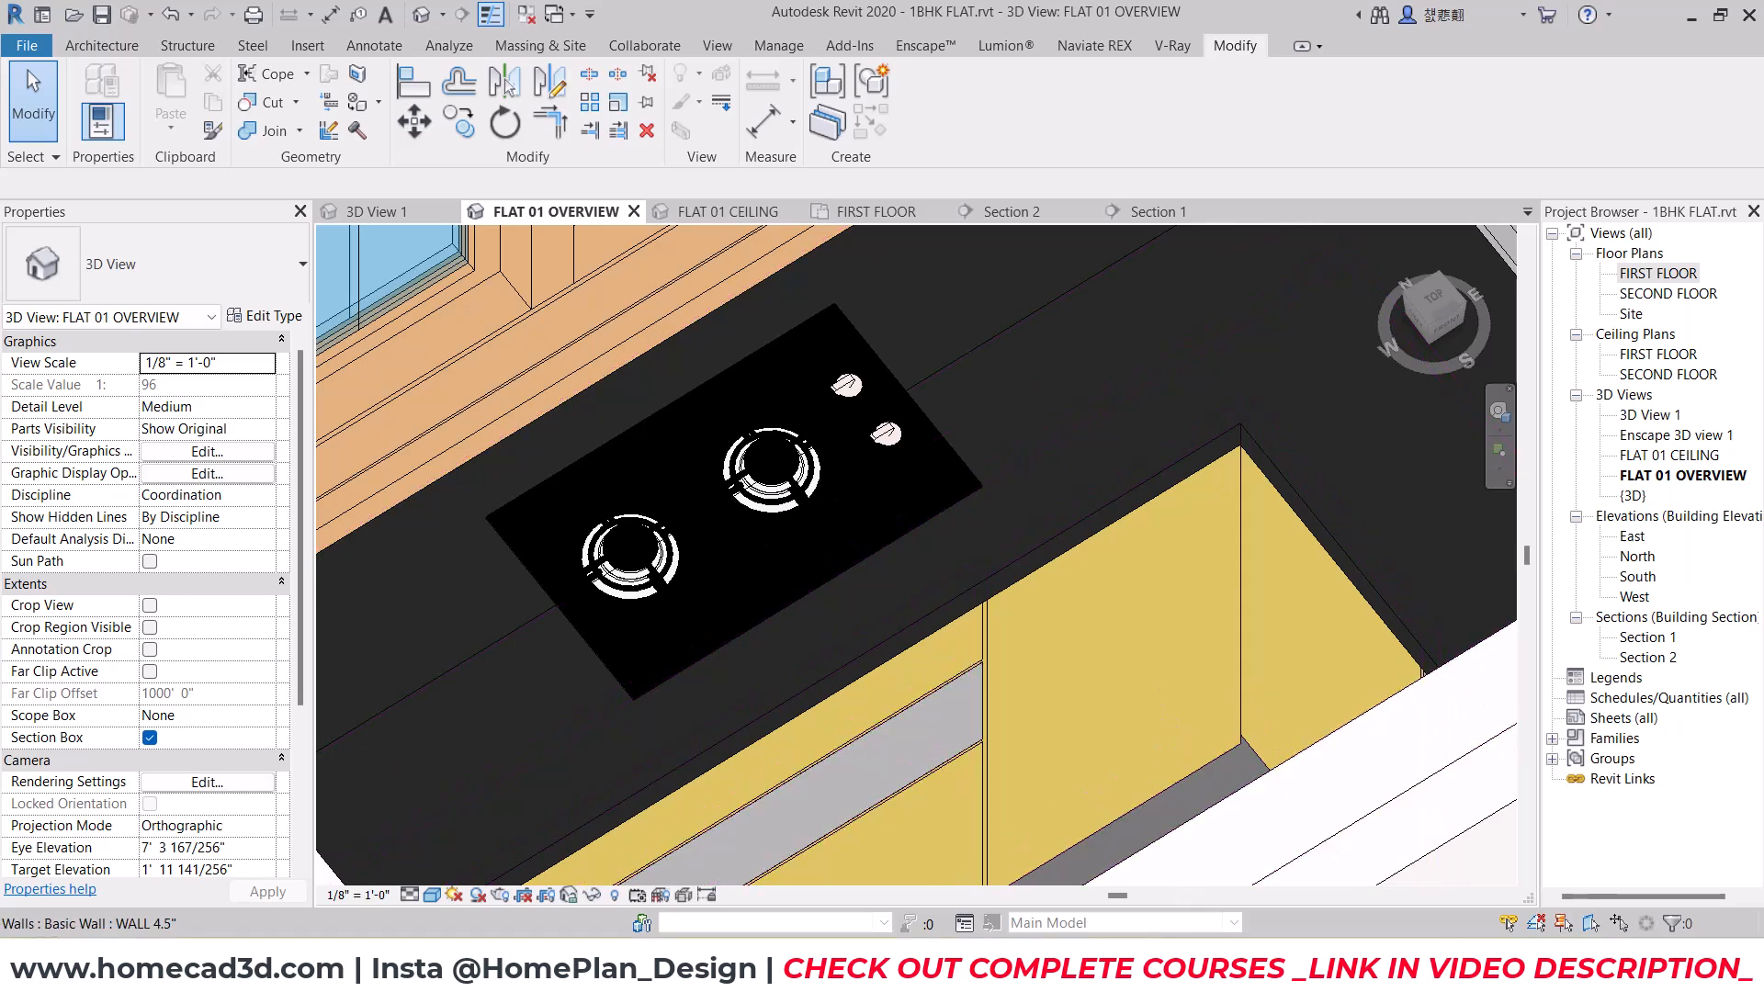
Step: Open the FIRST FLOOR plan in Revit and the Kitchen library's Sinks and Taps folder in File Explorer, showing its families as icons
left_click(772, 970)
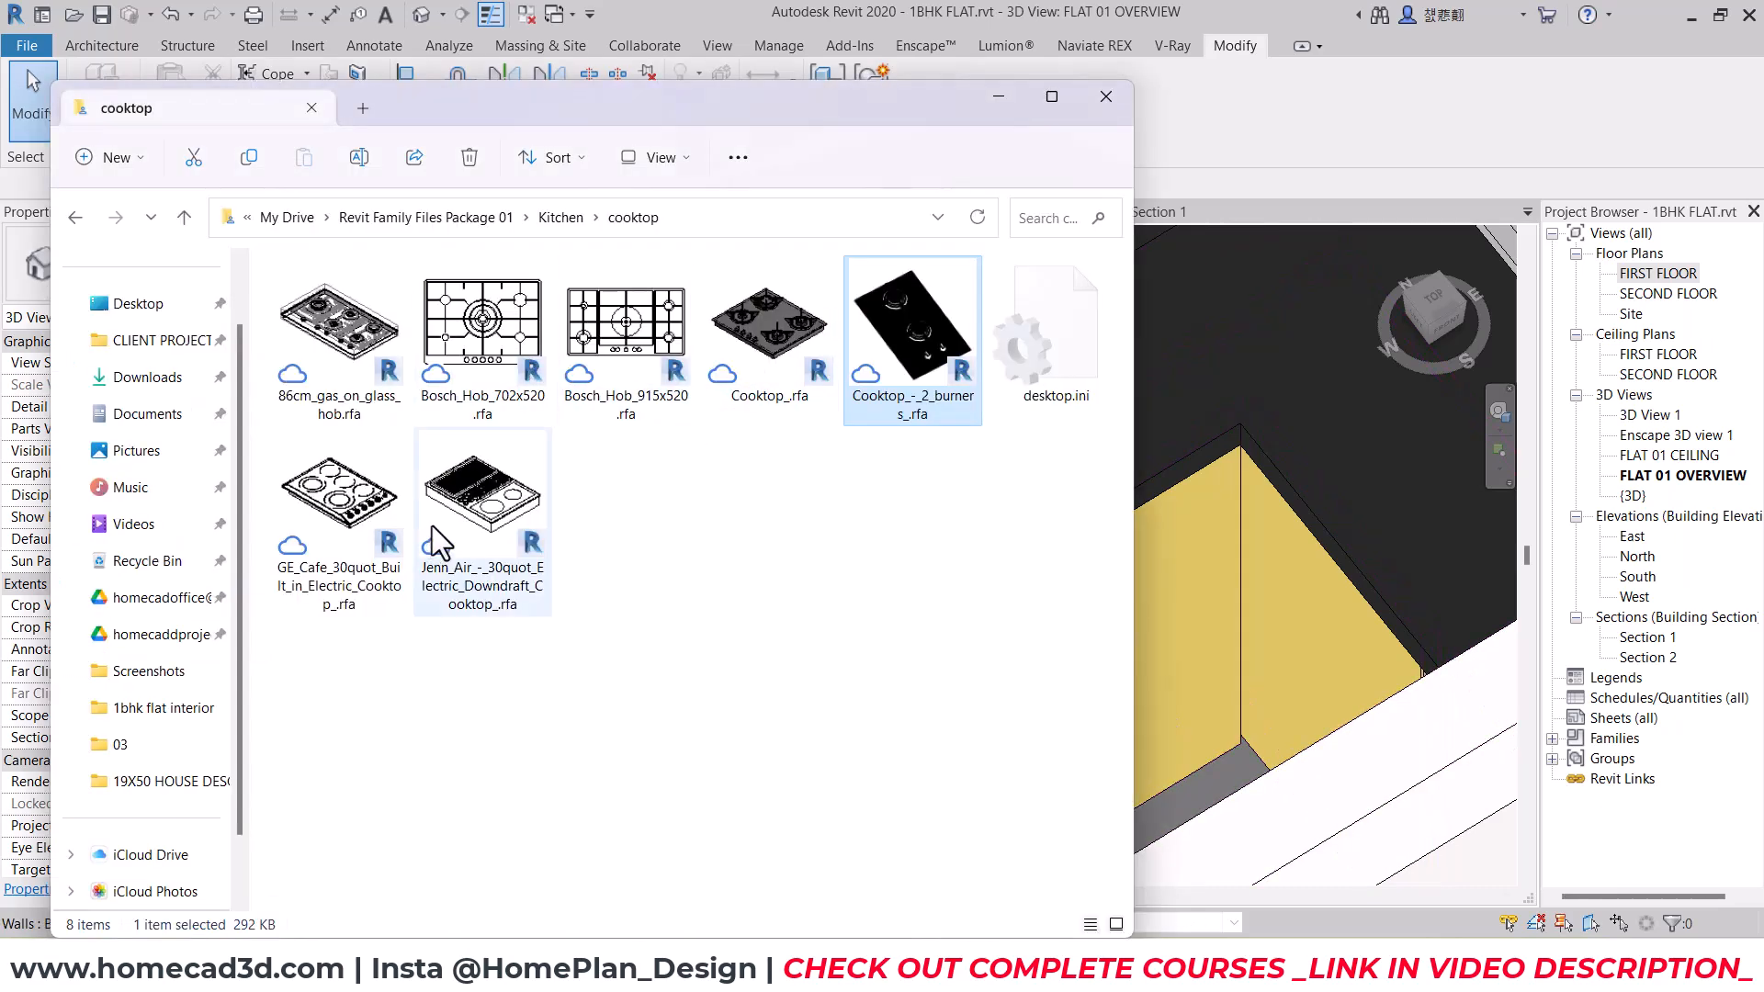
left_click(560, 218)
double_click(1628, 275)
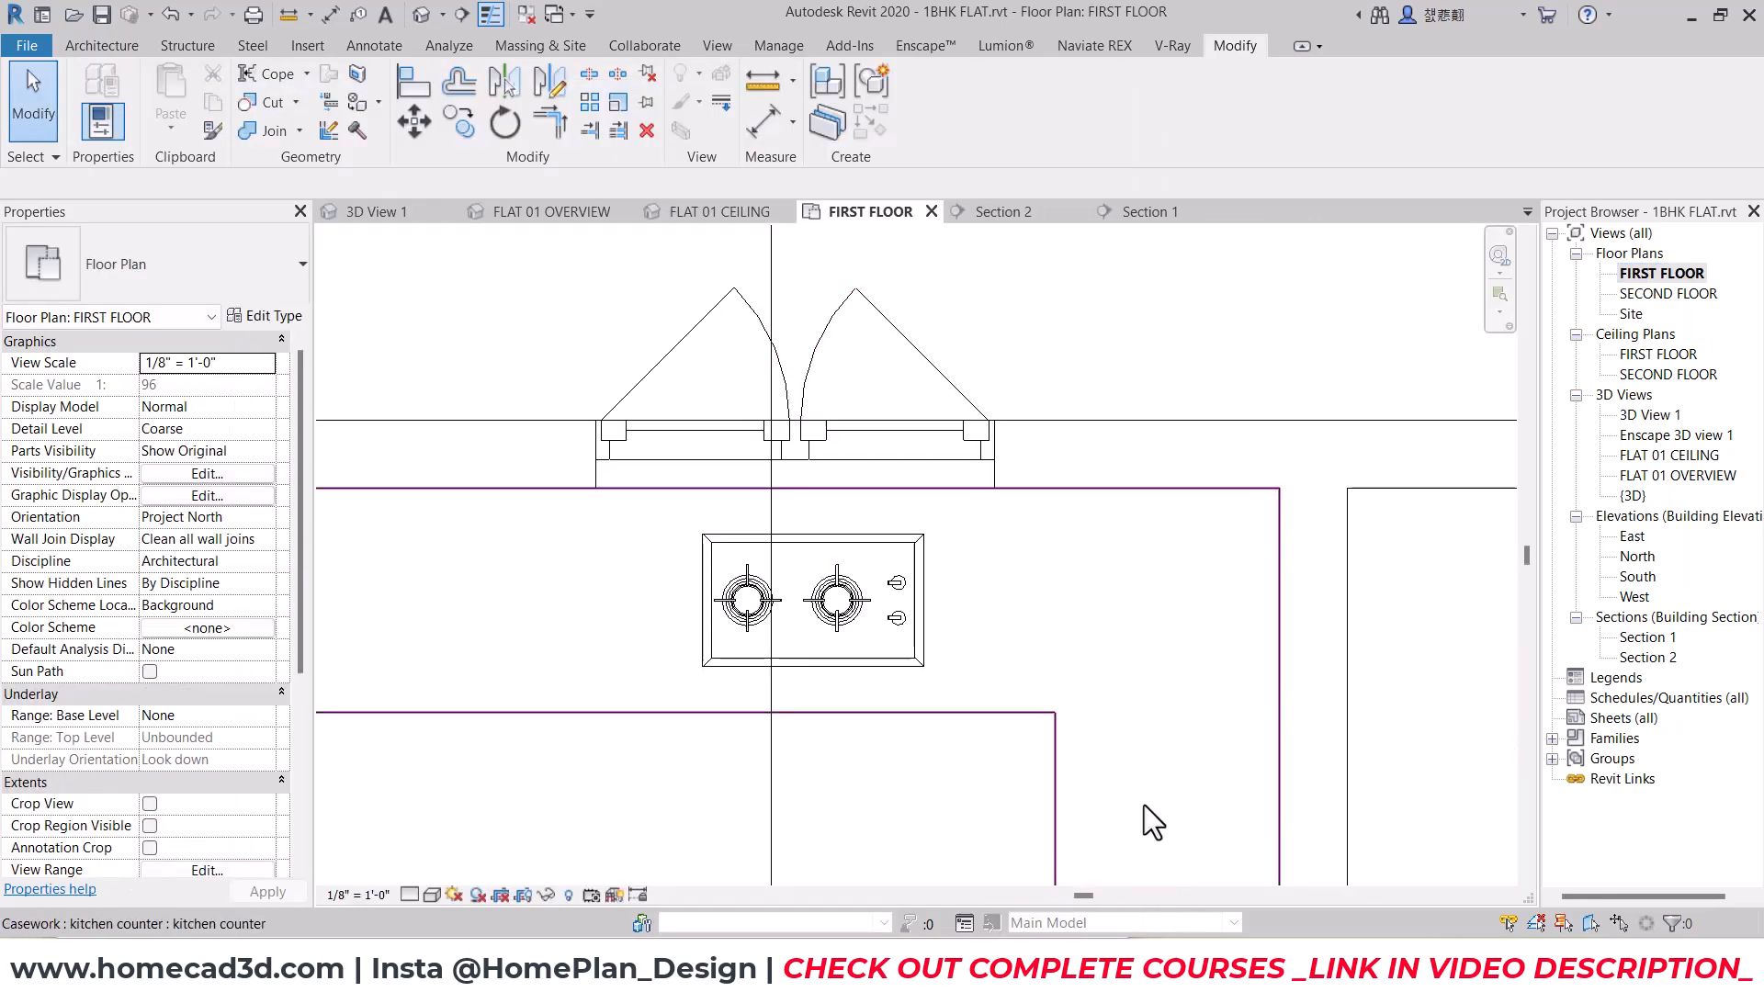
left_click(772, 970)
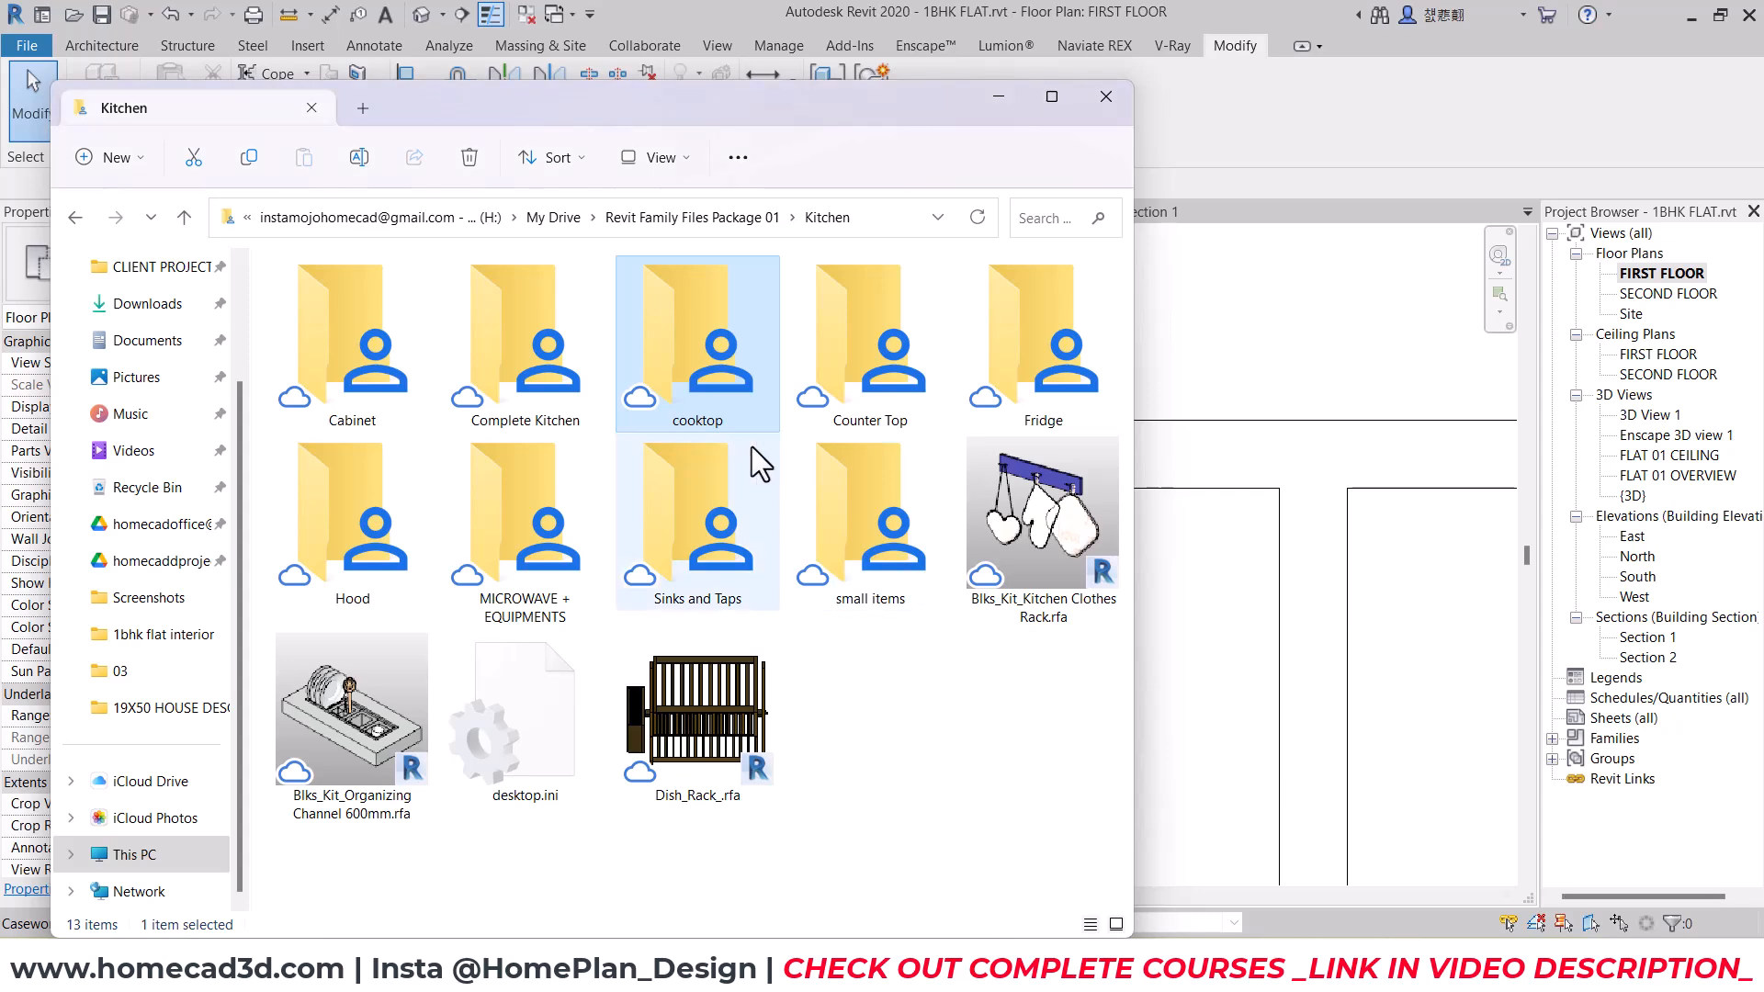
double_click(715, 538)
scroll(713, 540, "up", 5, "ctrl")
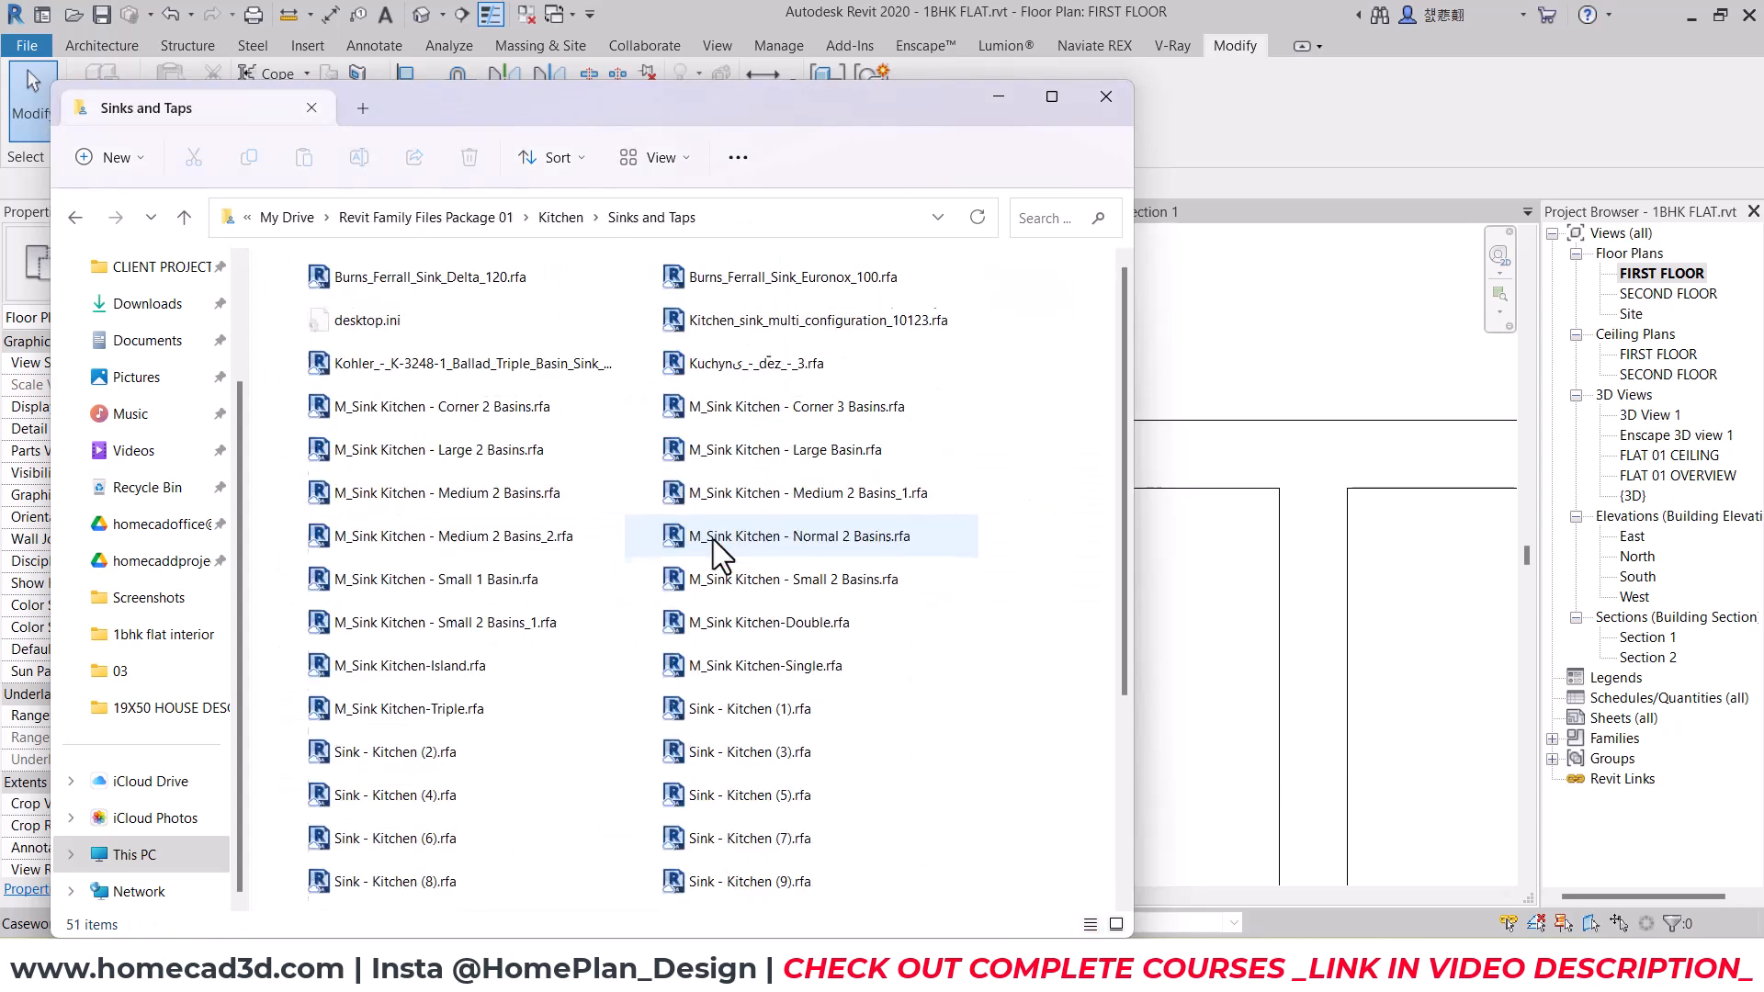
scroll(713, 541, "down", 1, "ctrl")
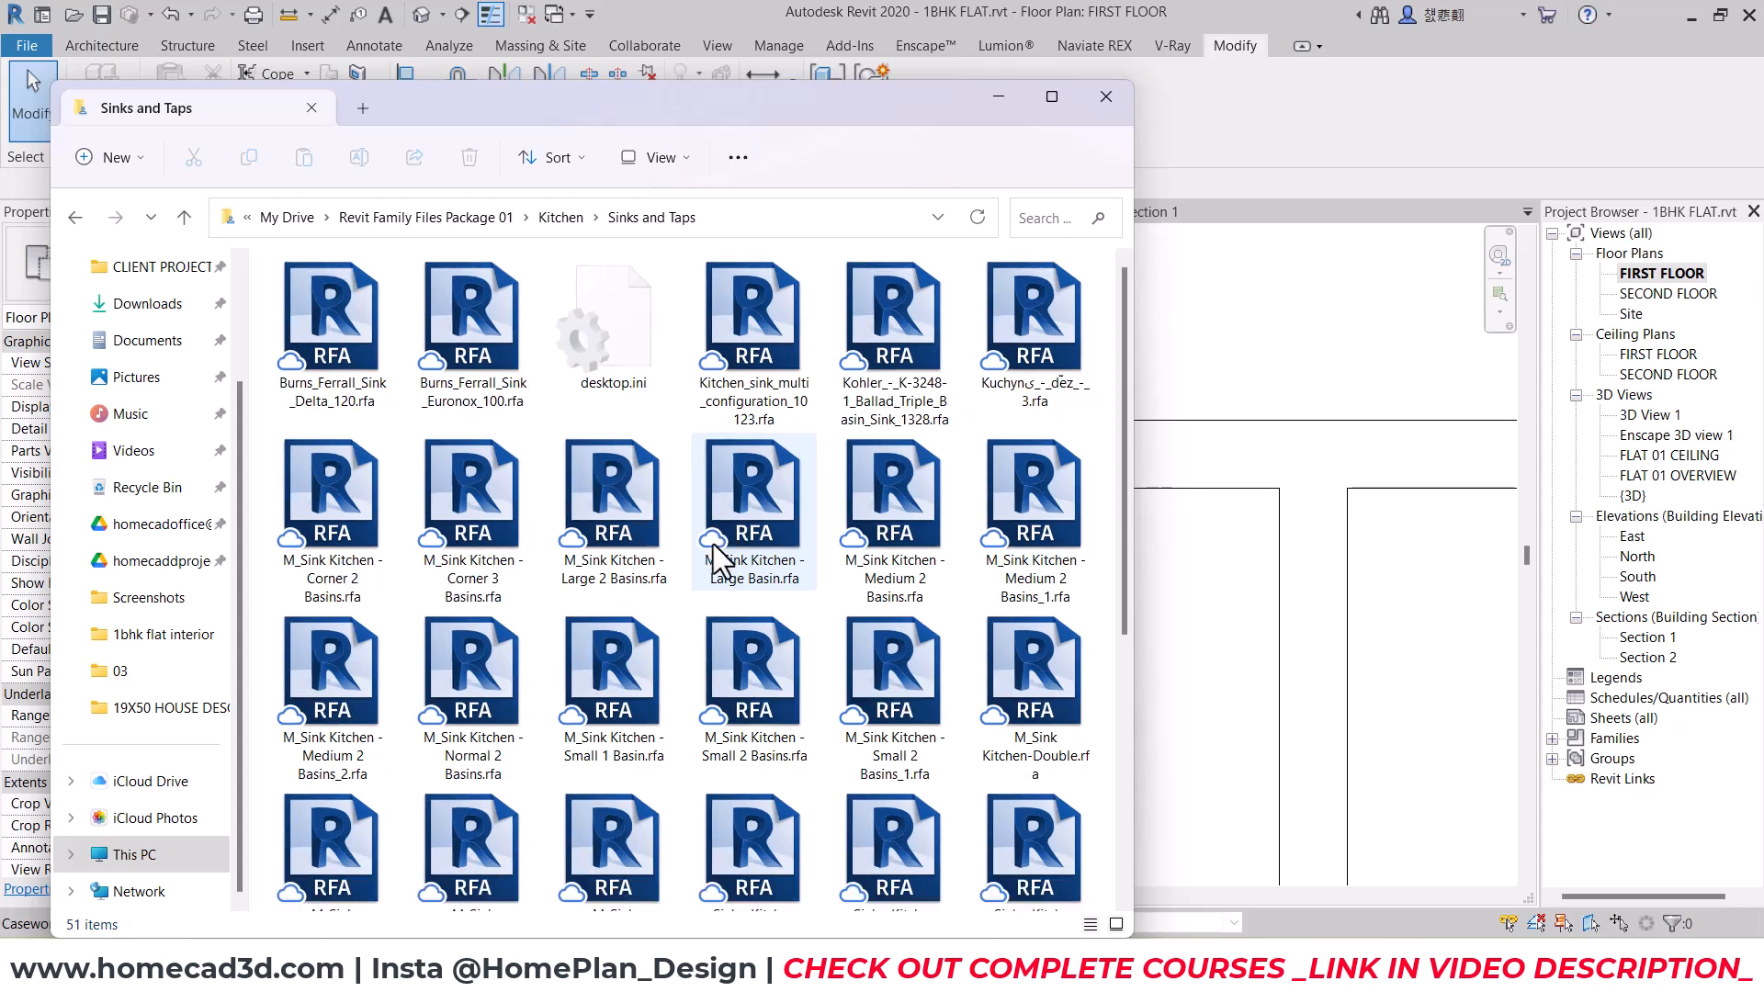
mouse_move(1121, 507)
left_mouse_down()
mouse_move(1126, 746)
mouse_move(1116, 510)
left_mouse_up()
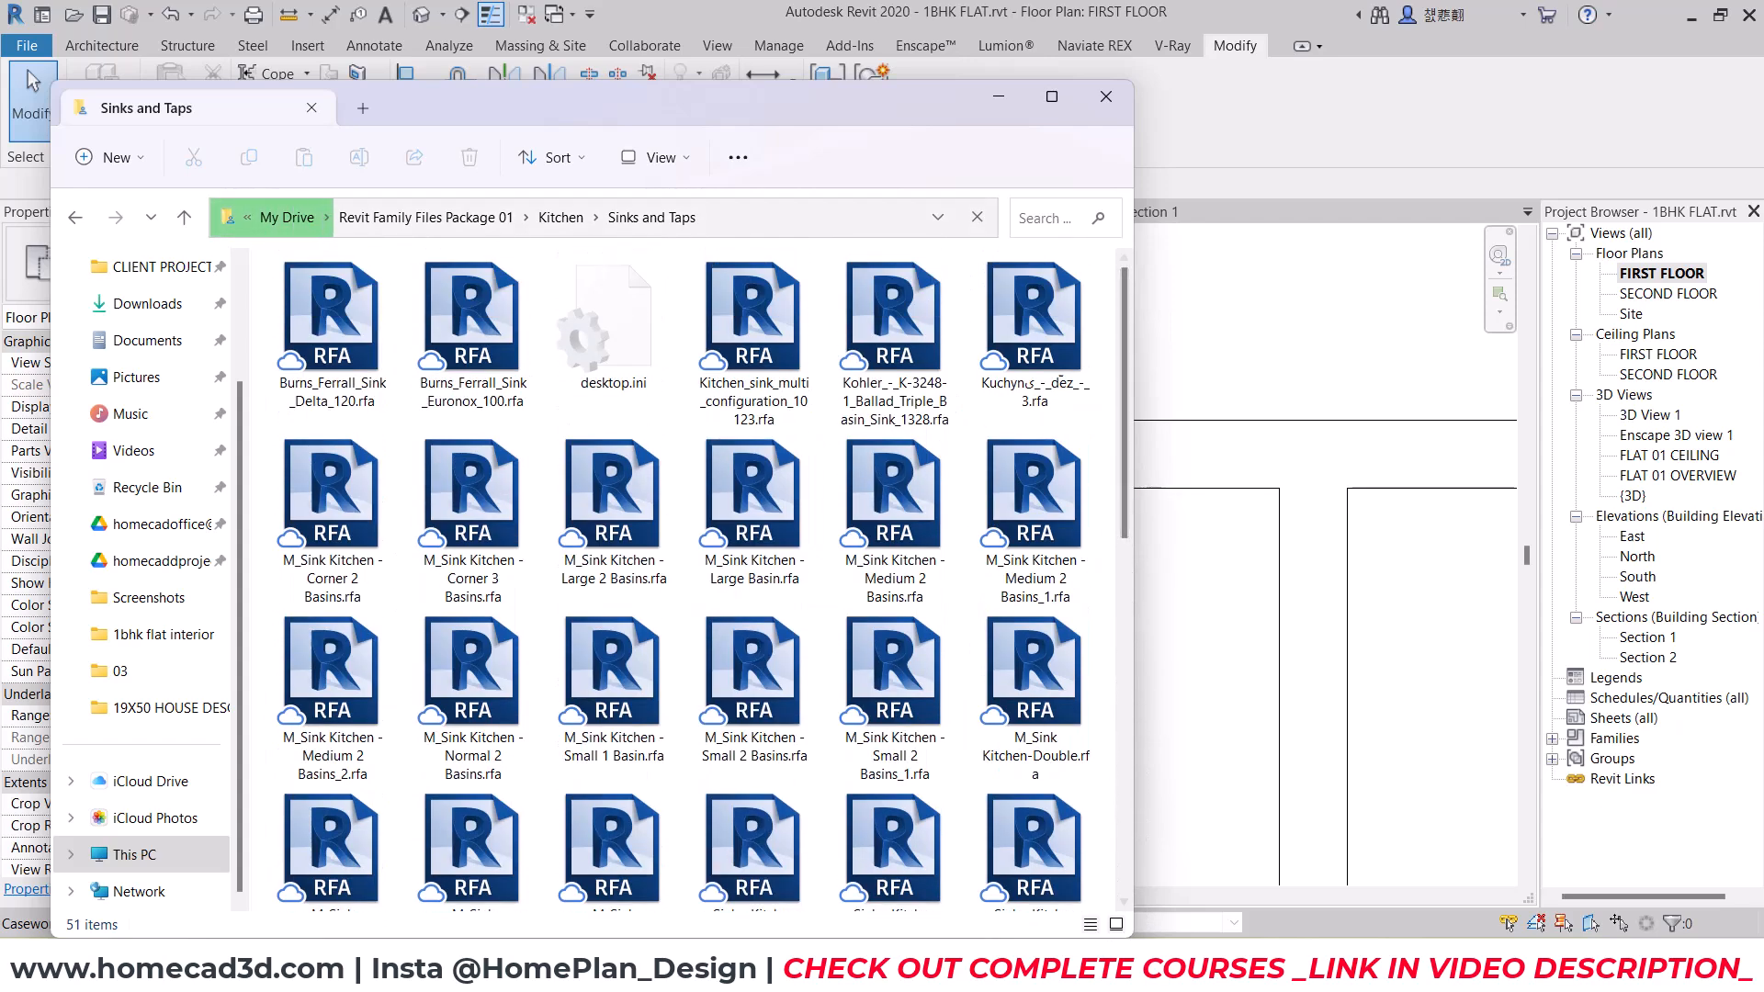
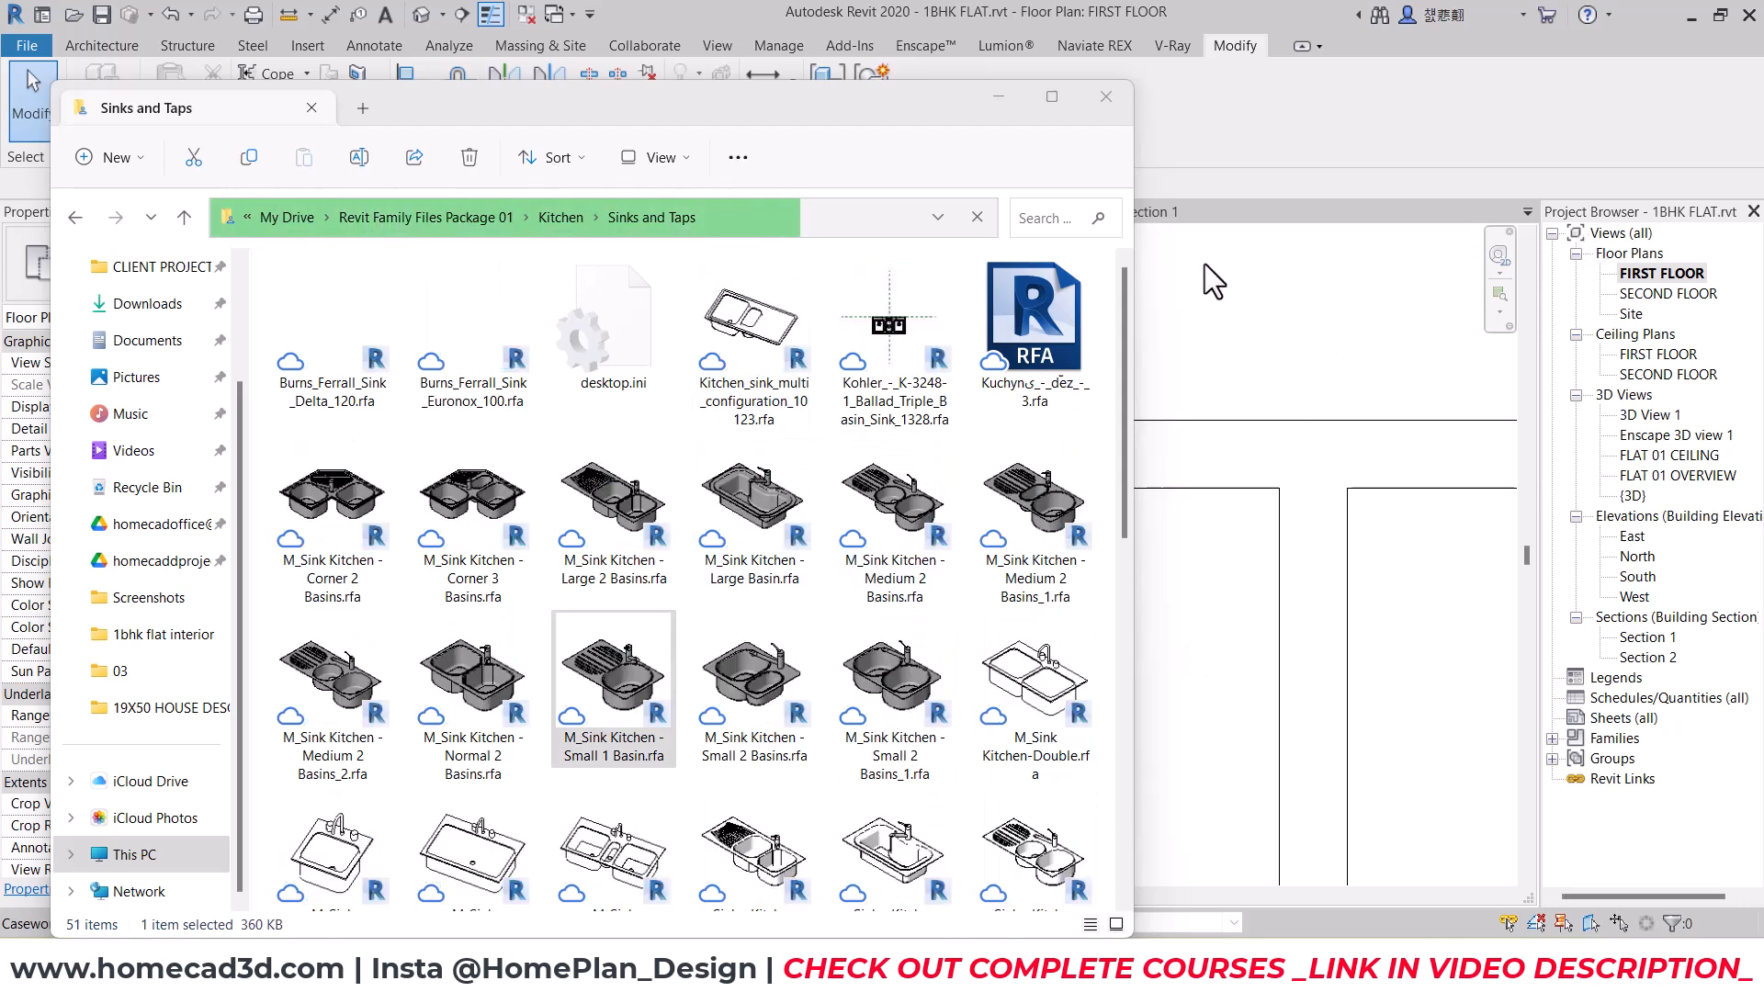
Step: Load M_Sink Kitchen - Small 1 Basin.rfa from the Sinks and Taps folder into the FIRST FLOOR plan
left_click(619, 705)
left_click_drag(604, 706, 620, 689)
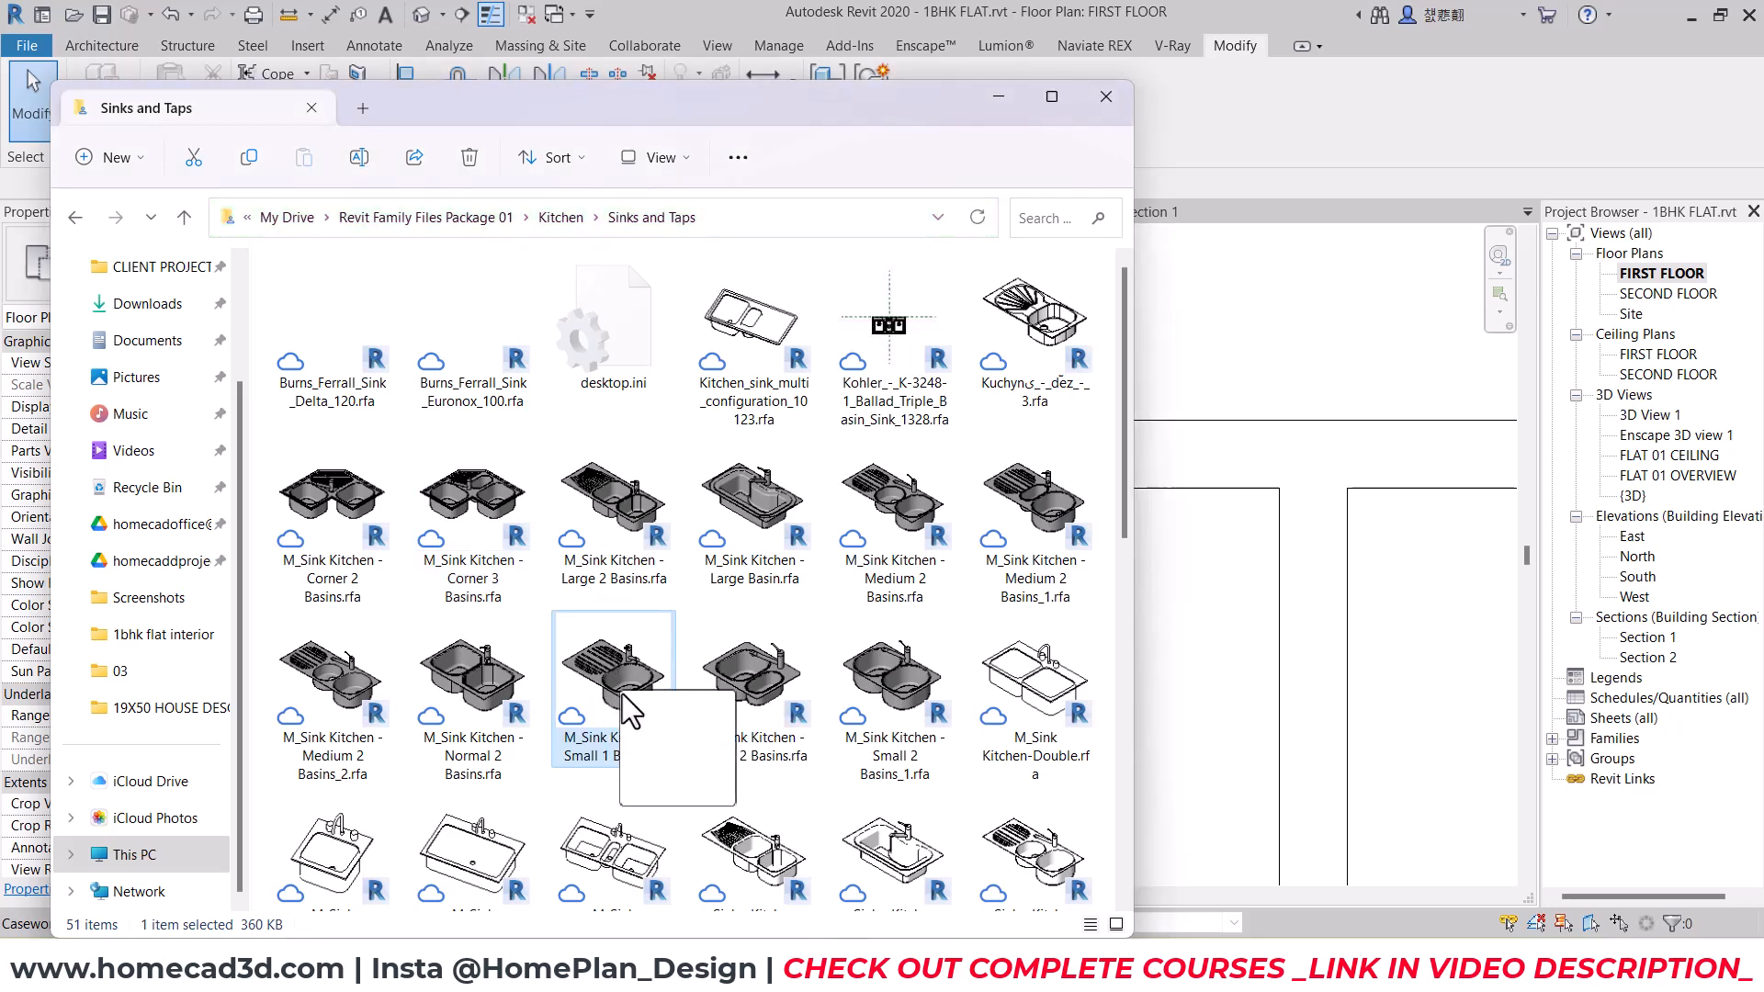
left_click_drag(1190, 726, 1190, 726)
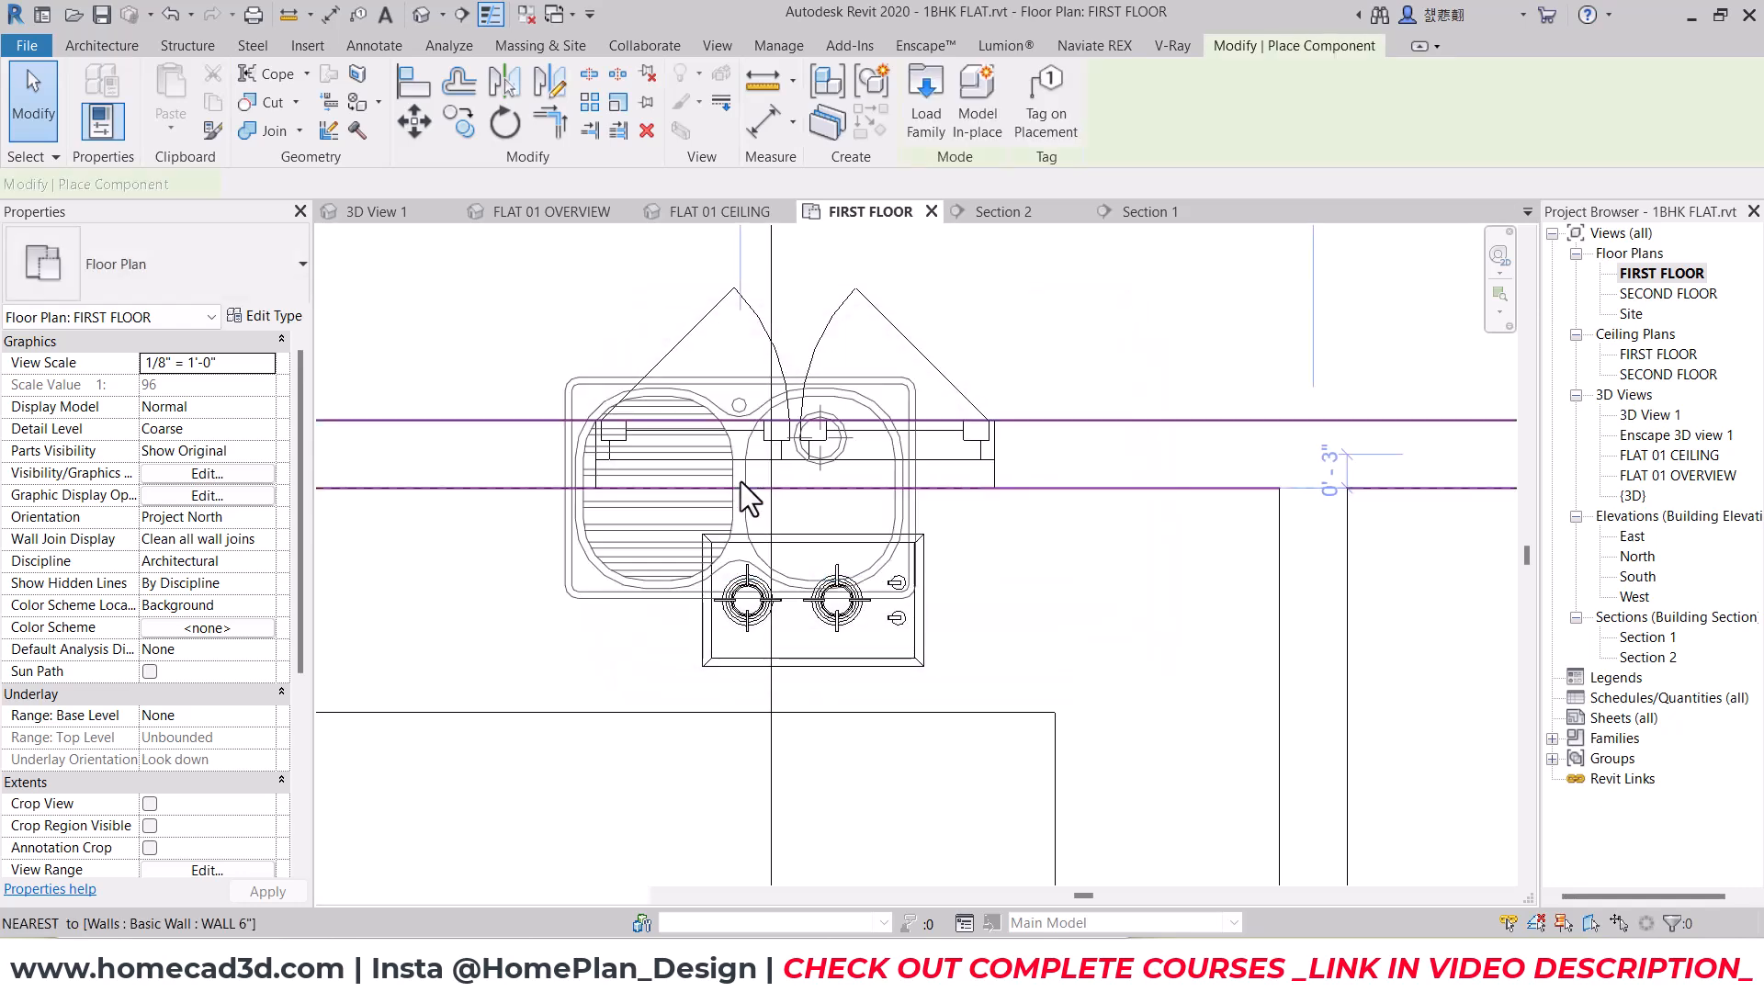
Step: Rotate the 780 x 500mm sink to run along the counter's side leg and place it near that leg's end
scroll(863, 502, "down", 2)
middle_click_drag(1044, 605, 947, 462)
key("space")
key("space")
key("space")
scroll(935, 631, "up", 1)
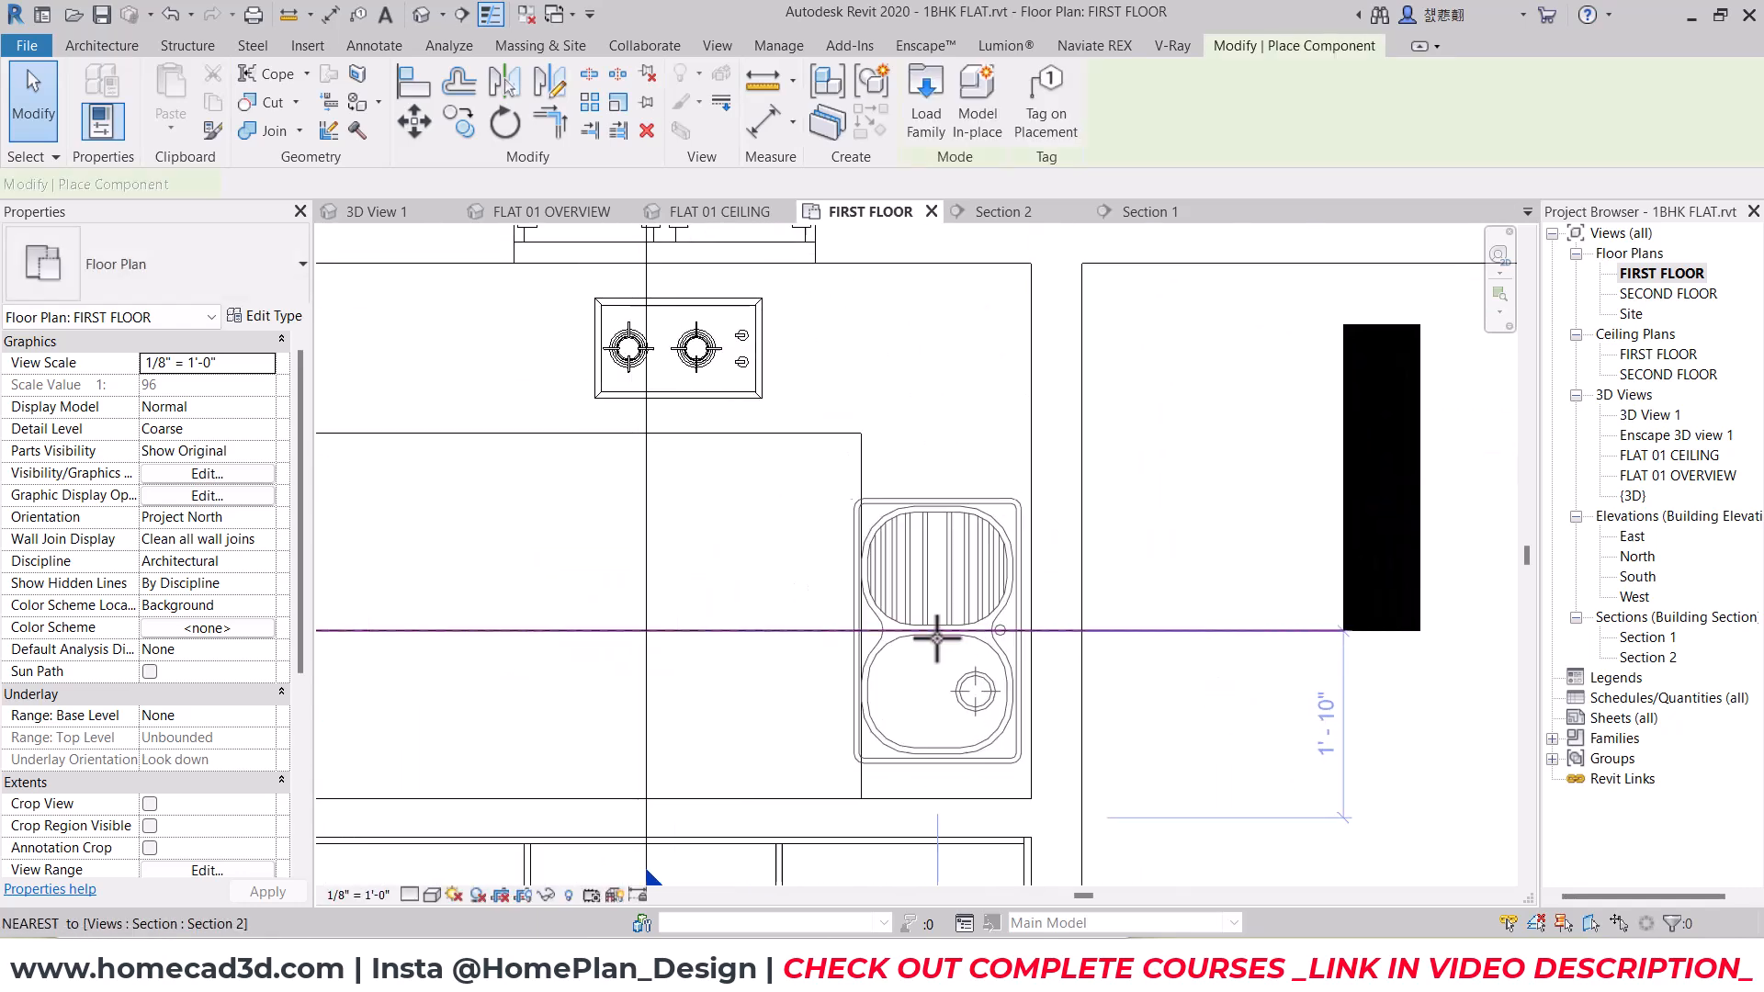
scroll(946, 663, "up", 1)
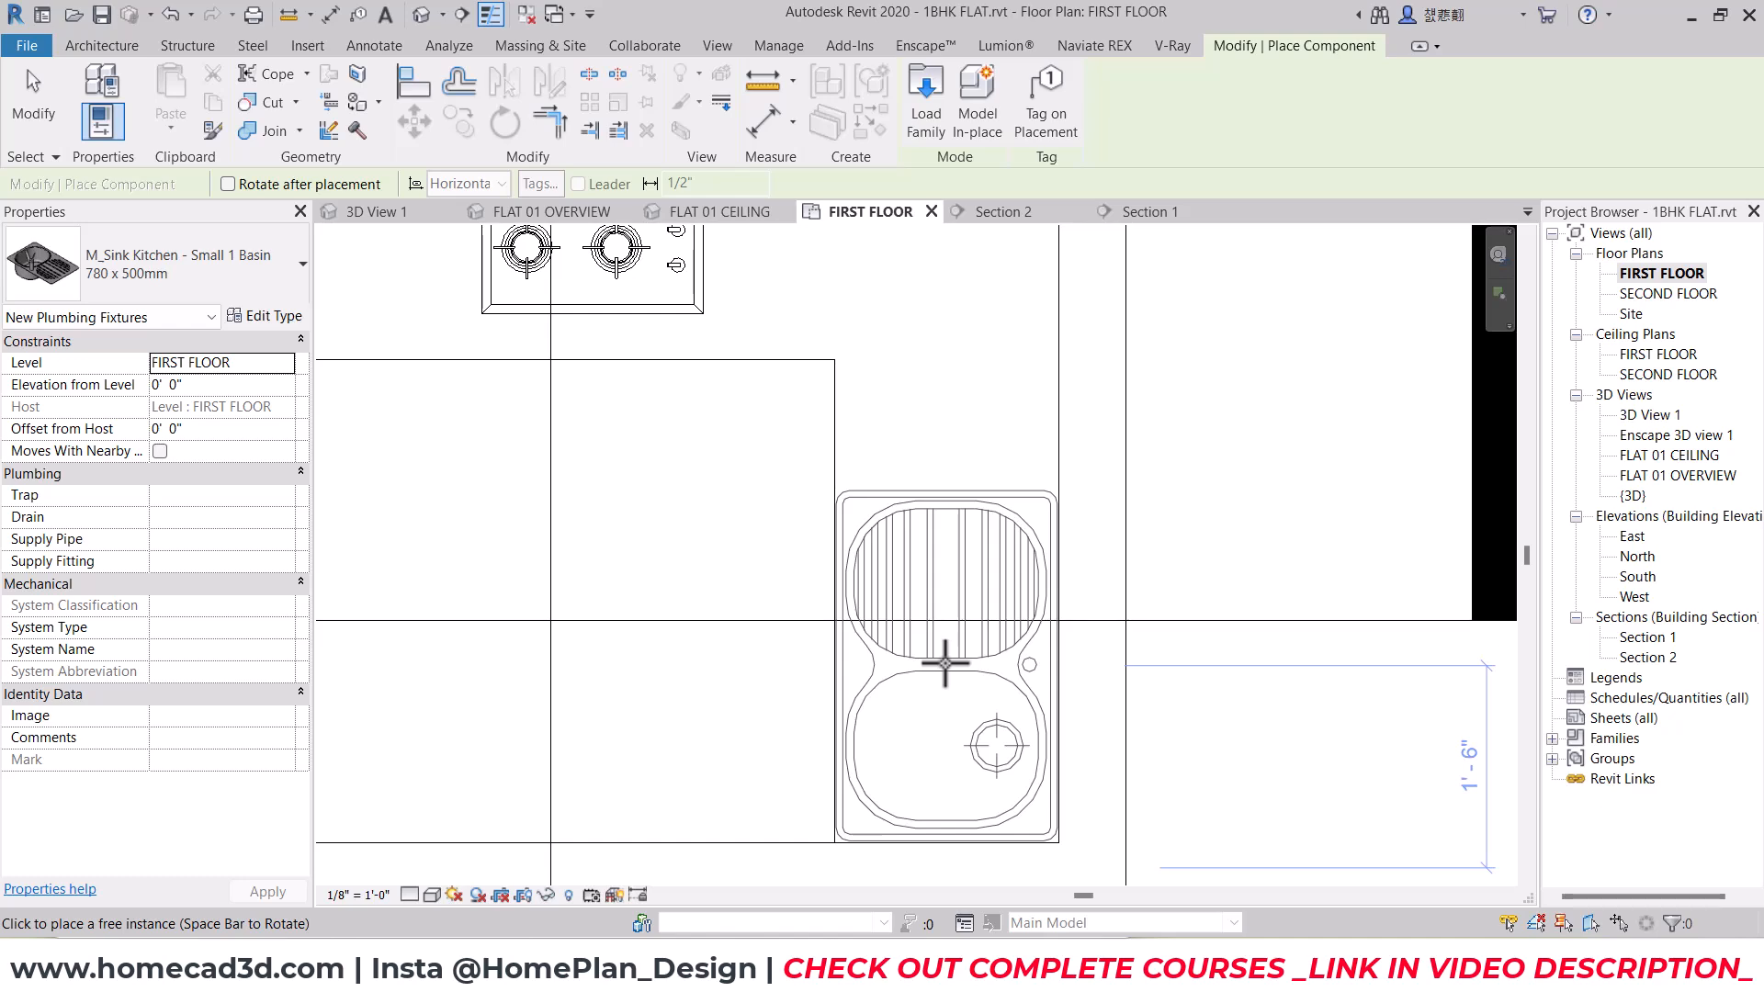
left_click(945, 664)
key("Escape")
key("Escape")
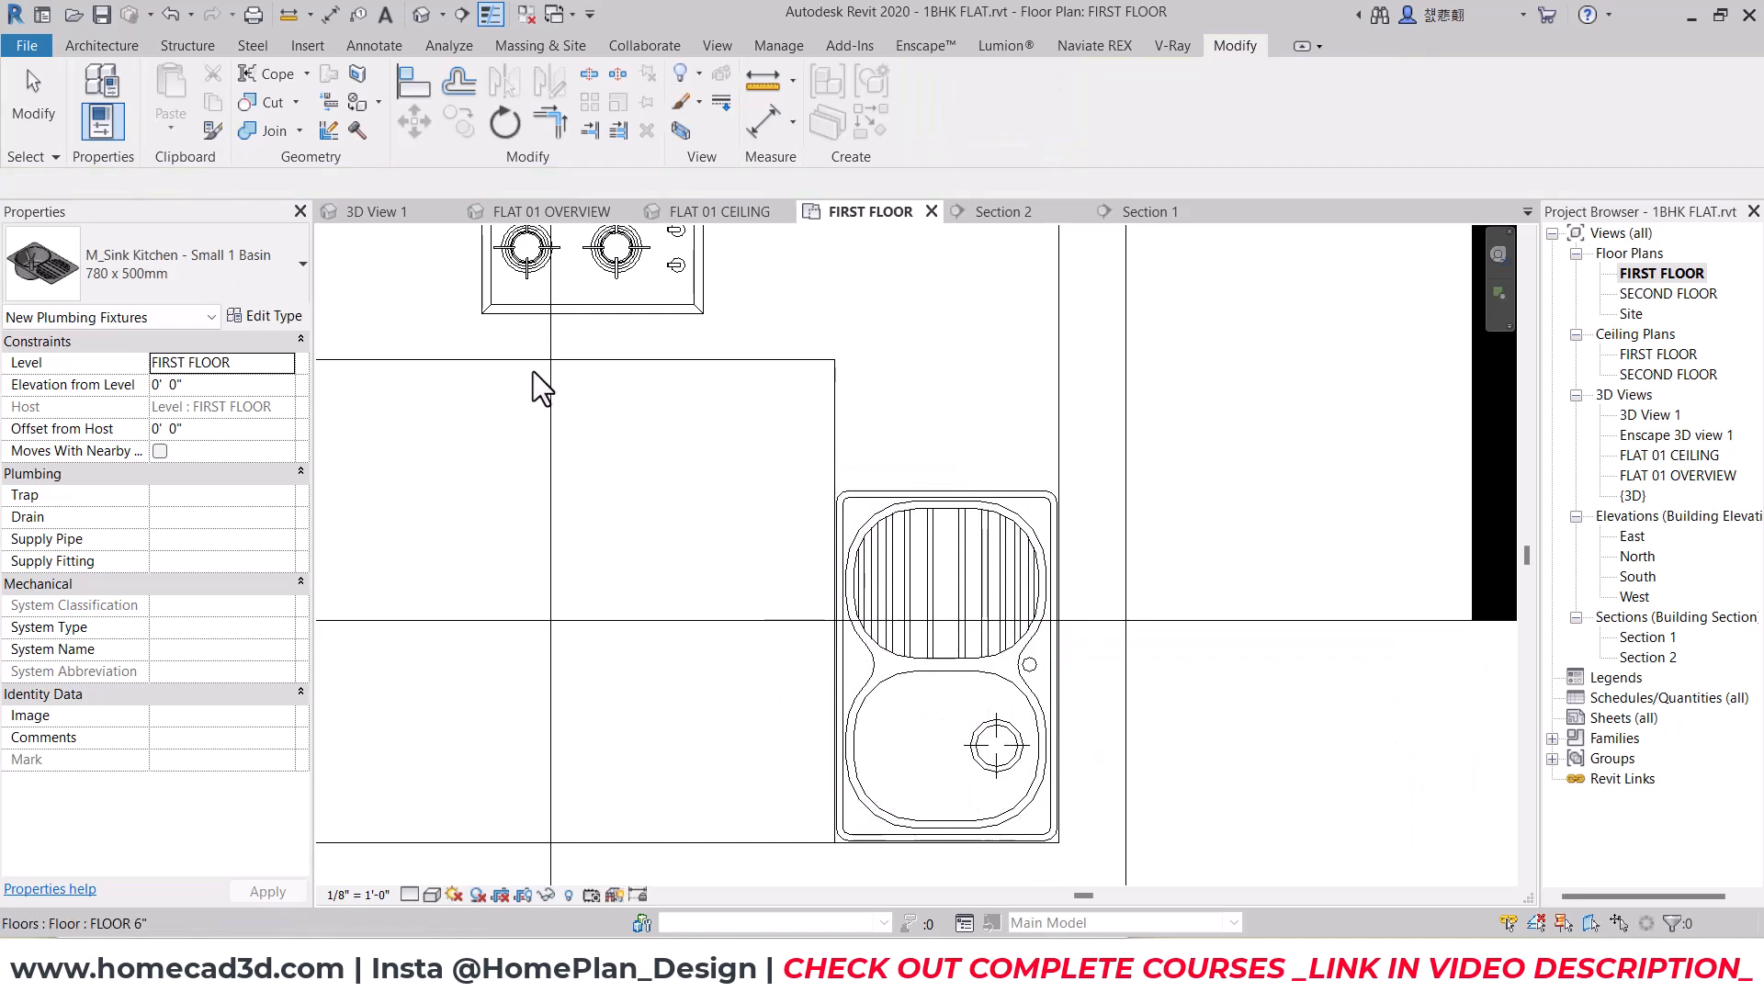
Step: Select the placed sink by its tap in the FLAT 01 OVERVIEW 3D view and check how it sits in the countertop
left_click(568, 217)
scroll(791, 487, "down", 2)
middle_click_drag(863, 515, 946, 588, "shift")
middle_click_drag(946, 588, 957, 630)
left_click(948, 395)
middle_click_drag(1077, 574, 1049, 482, "shift")
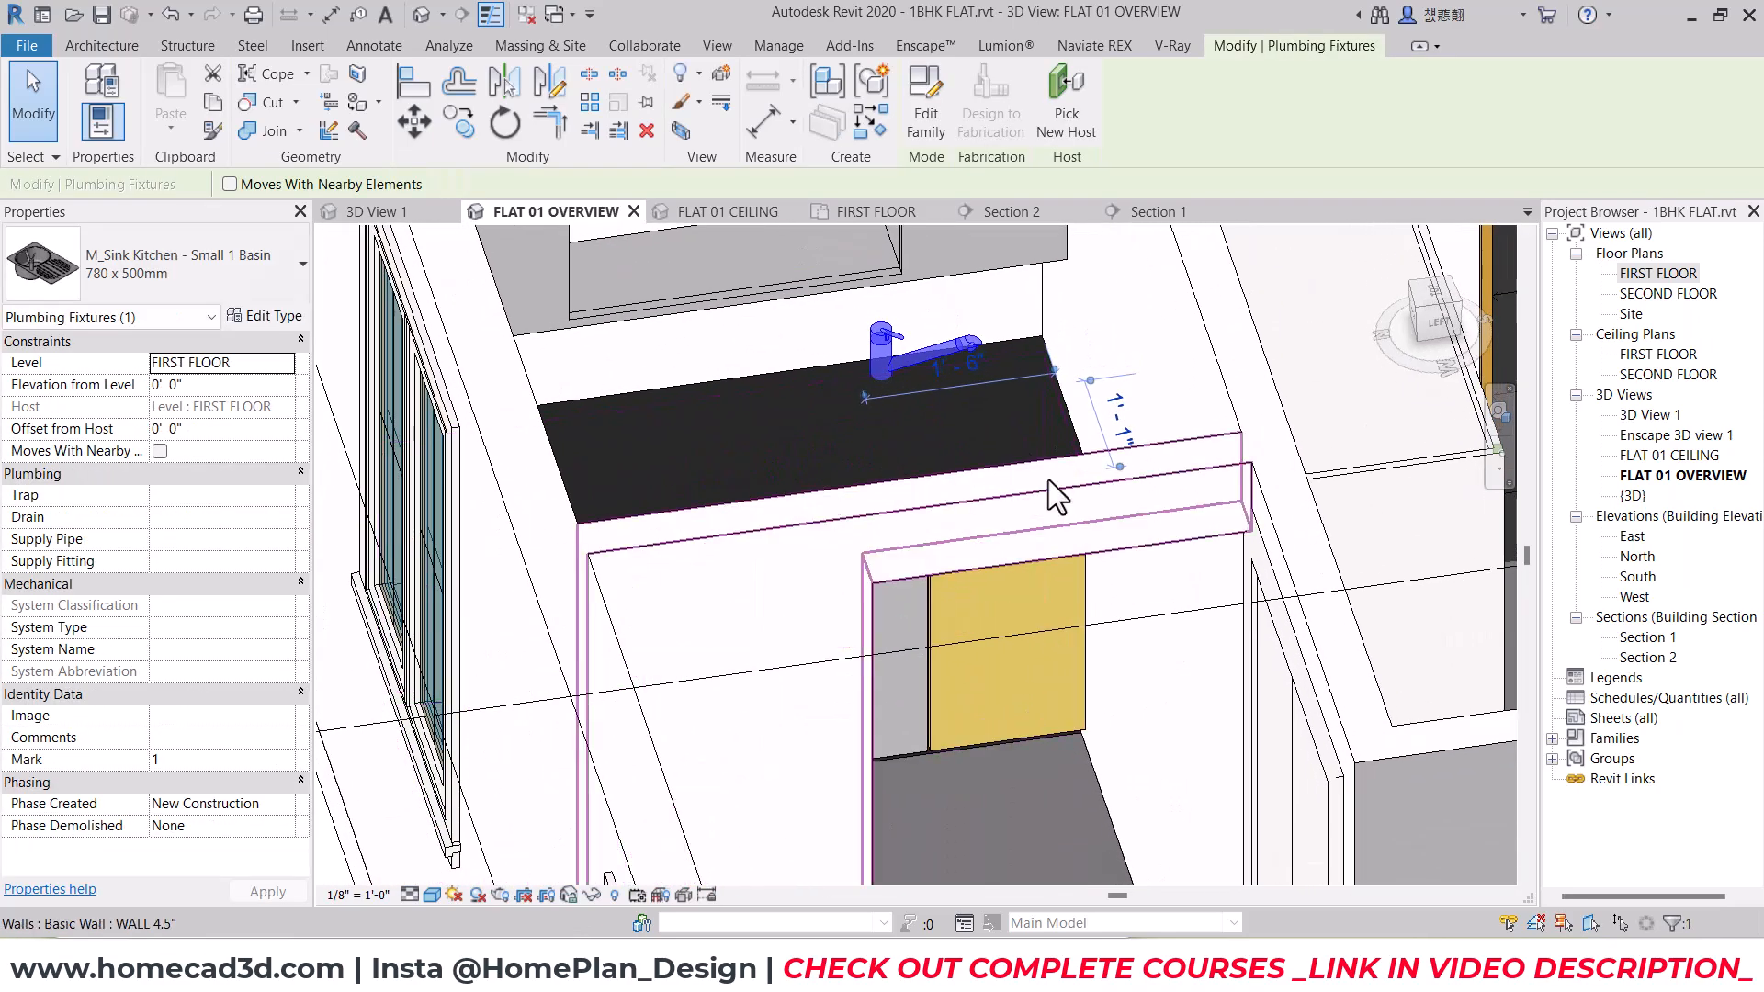
Step: Move the selected sink vertically up by 1 1/2" in the Section 2 view
left_click(1055, 214)
scroll(1291, 503, "up", 2)
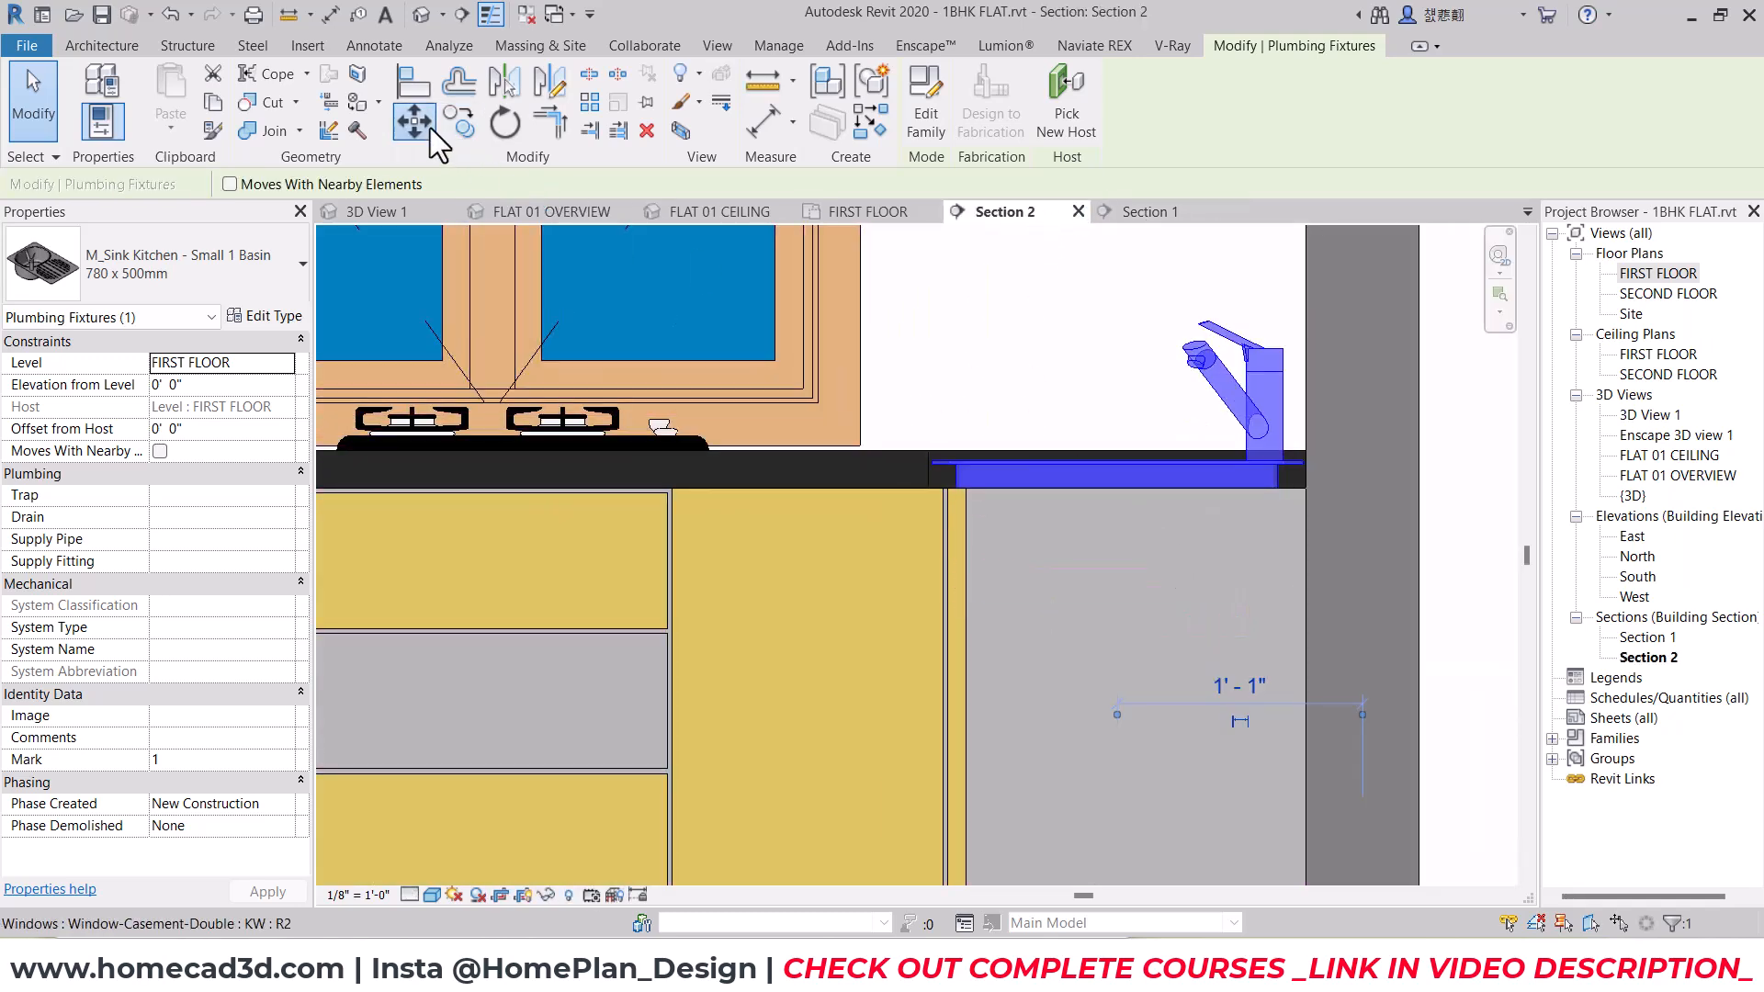
scroll(983, 478, "up", 4)
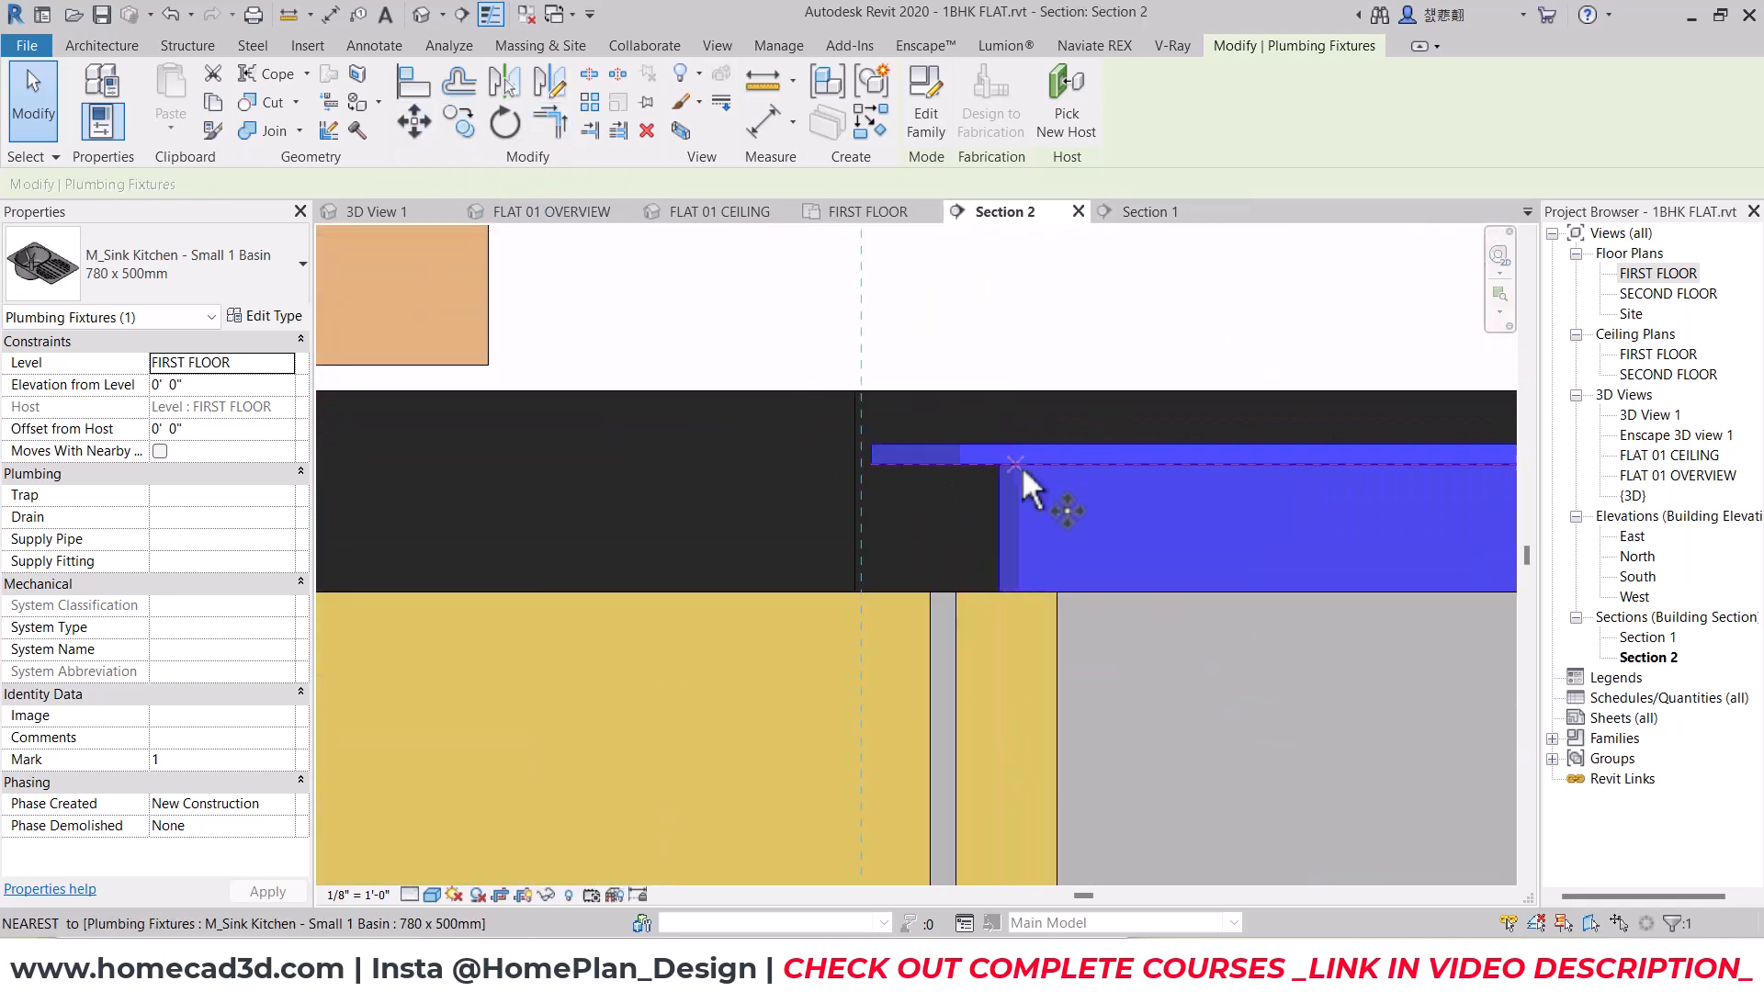
key("m")
key("v")
left_click(1055, 464)
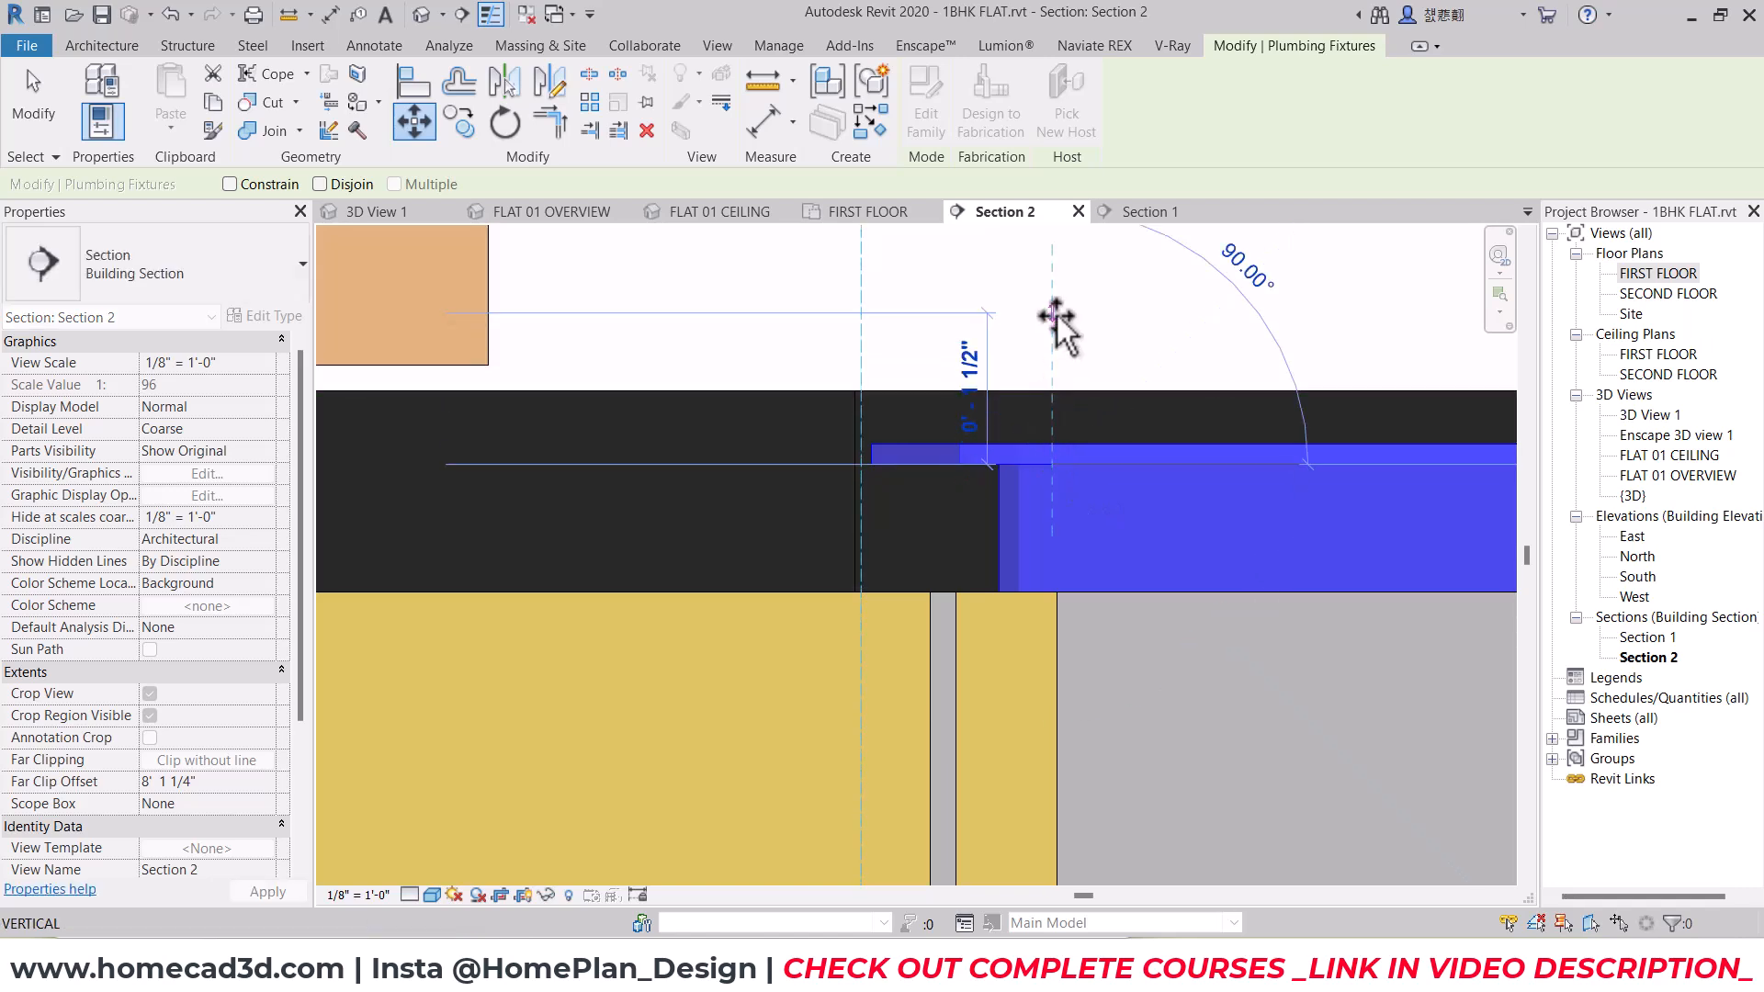
left_click(1055, 314)
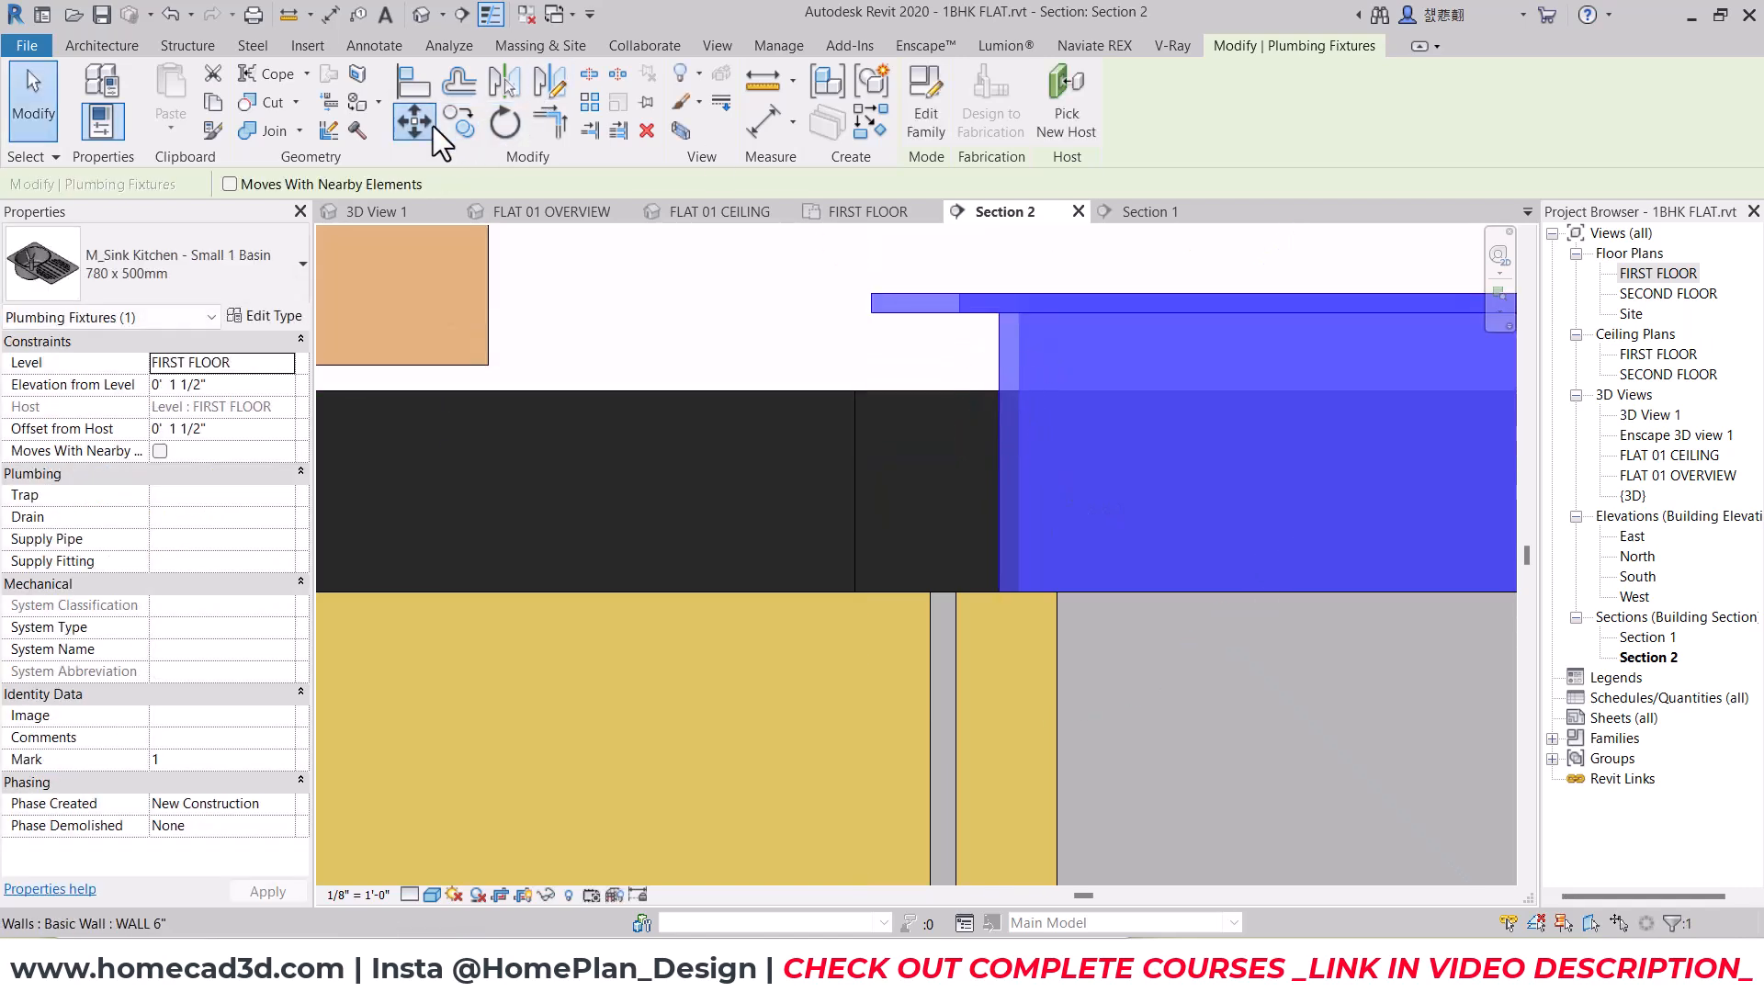
Step: Move the sink down so the underside of its rim sits on the countertop's top edge
left_click(434, 127)
scroll(947, 296, "up", 1)
left_click(972, 322)
left_click(974, 440)
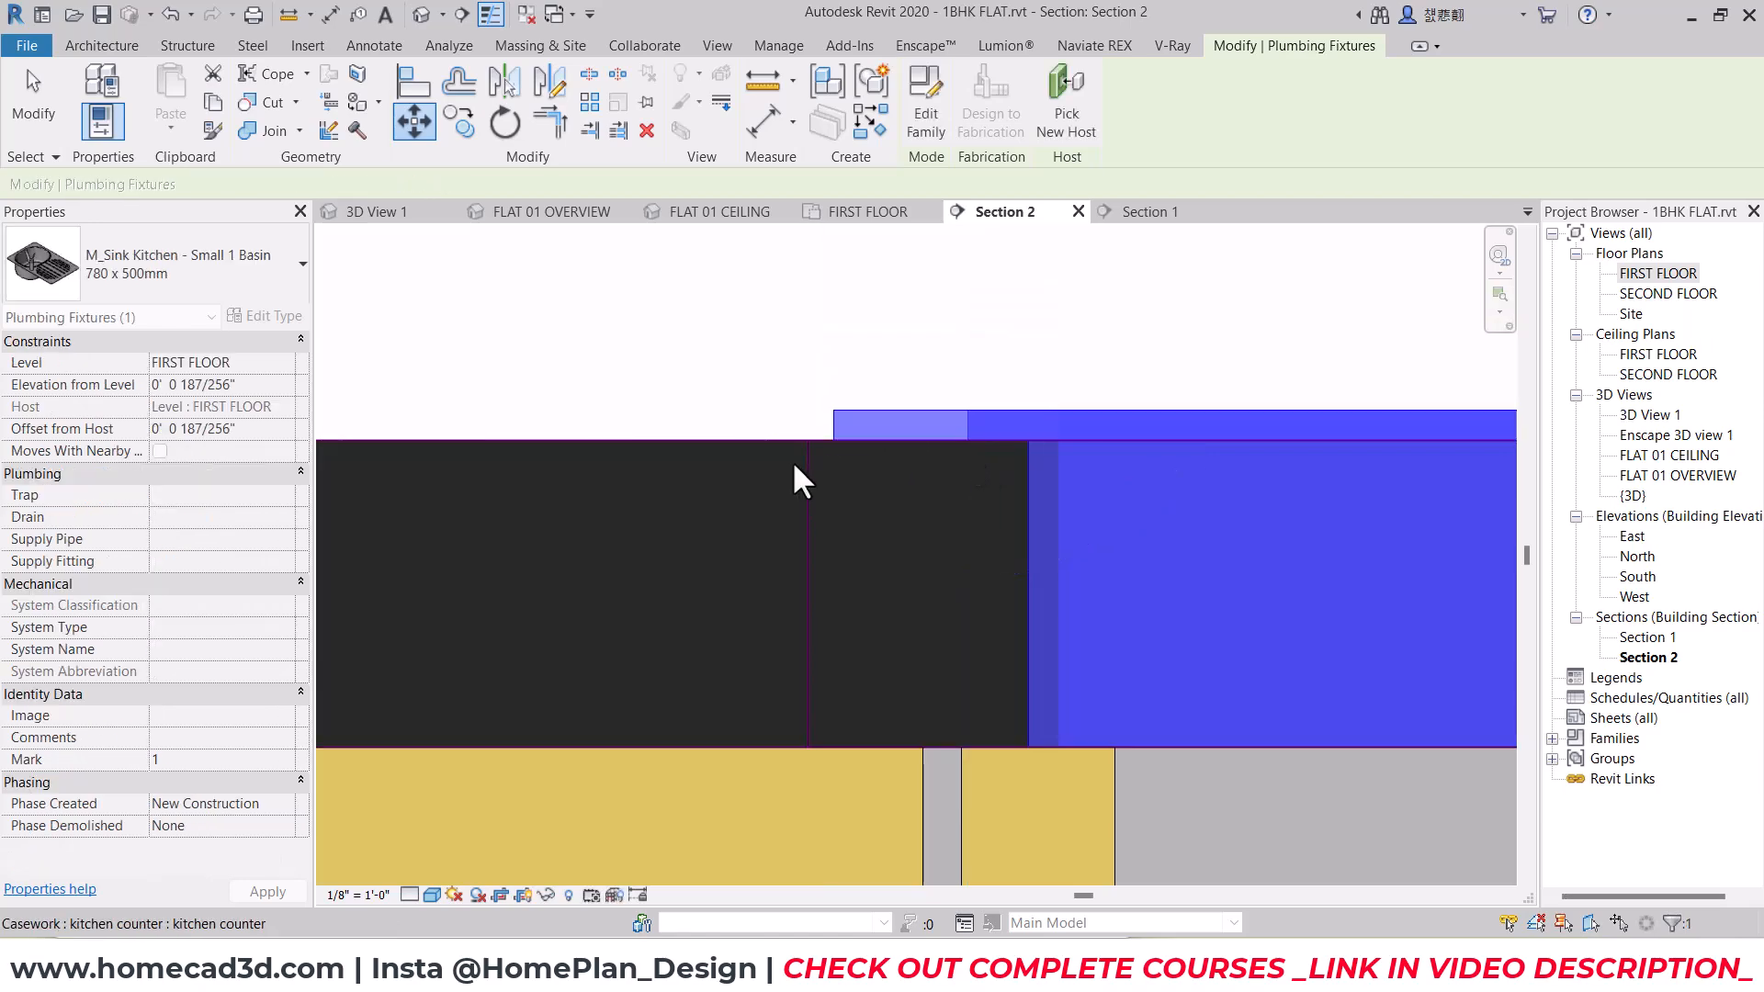
Step: Check the raised sink in the FLAT 01 OVERVIEW 3D view and look through its type properties
scroll(792, 460, "down", 4)
left_click(529, 218)
mouse_move(891, 566)
middle_mouse_down("shift")
mouse_move(937, 578)
mouse_move(843, 532)
mouse_move(708, 699)
mouse_move(957, 650)
mouse_move(965, 622)
mouse_move(909, 539)
middle_mouse_up("shift")
left_click(909, 539)
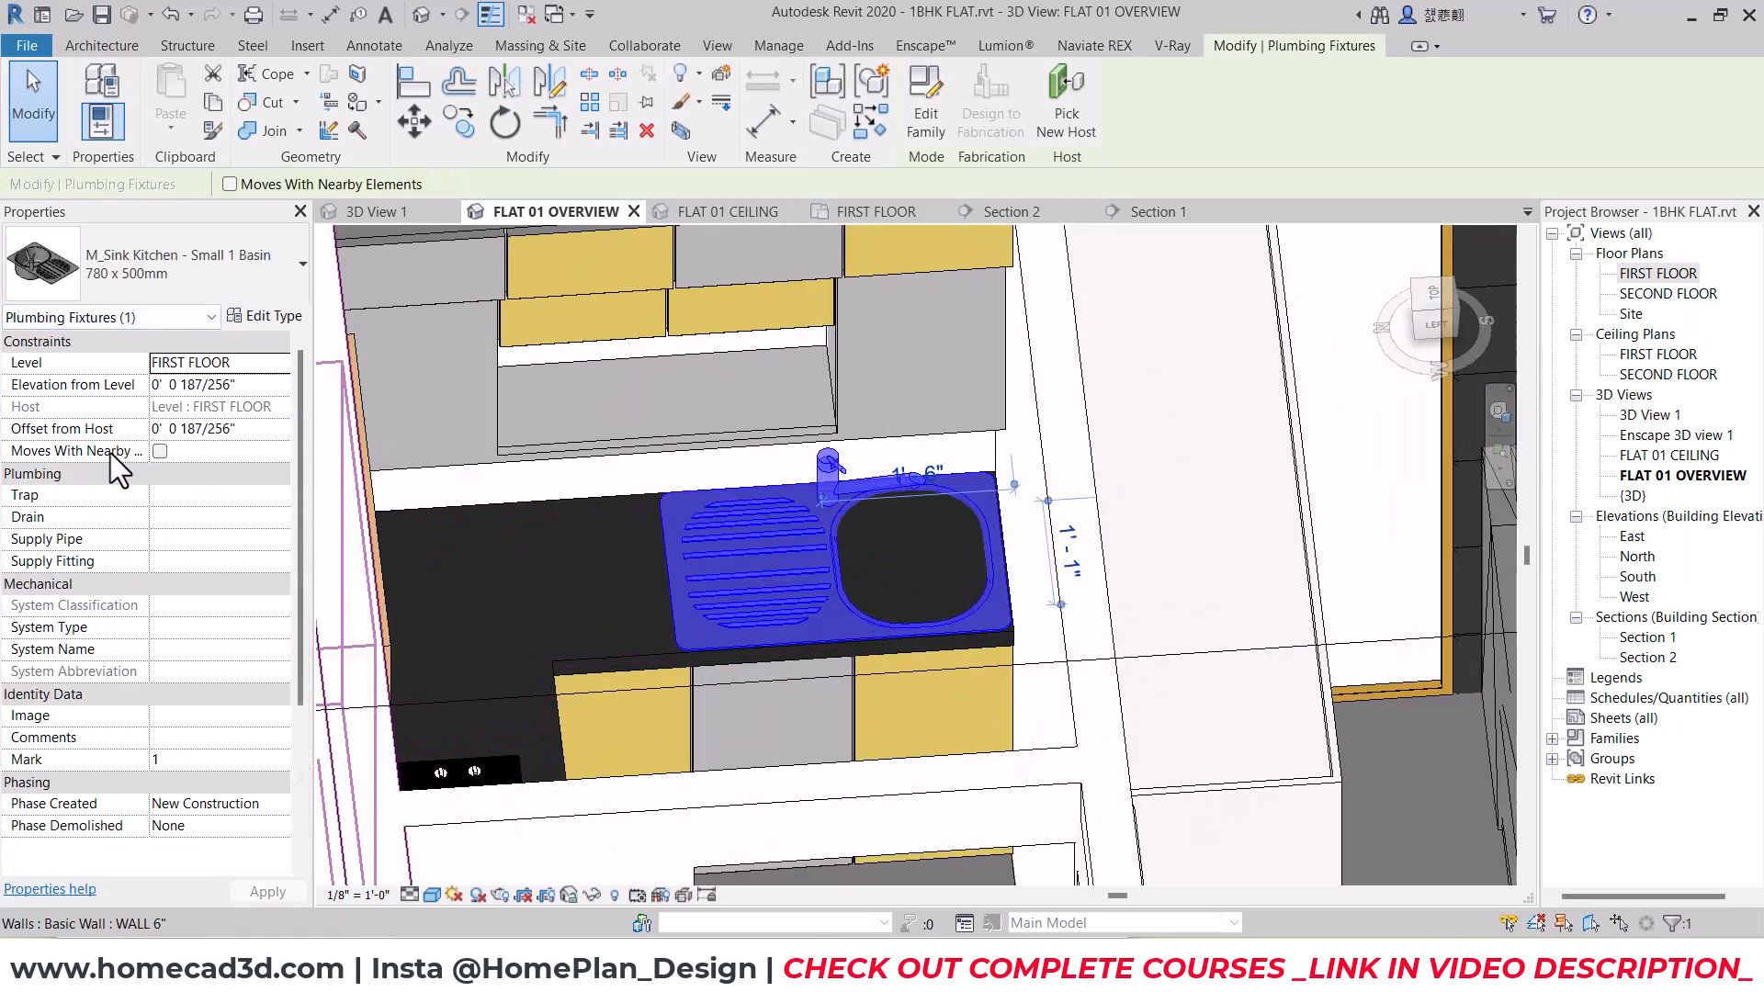
left_click(261, 315)
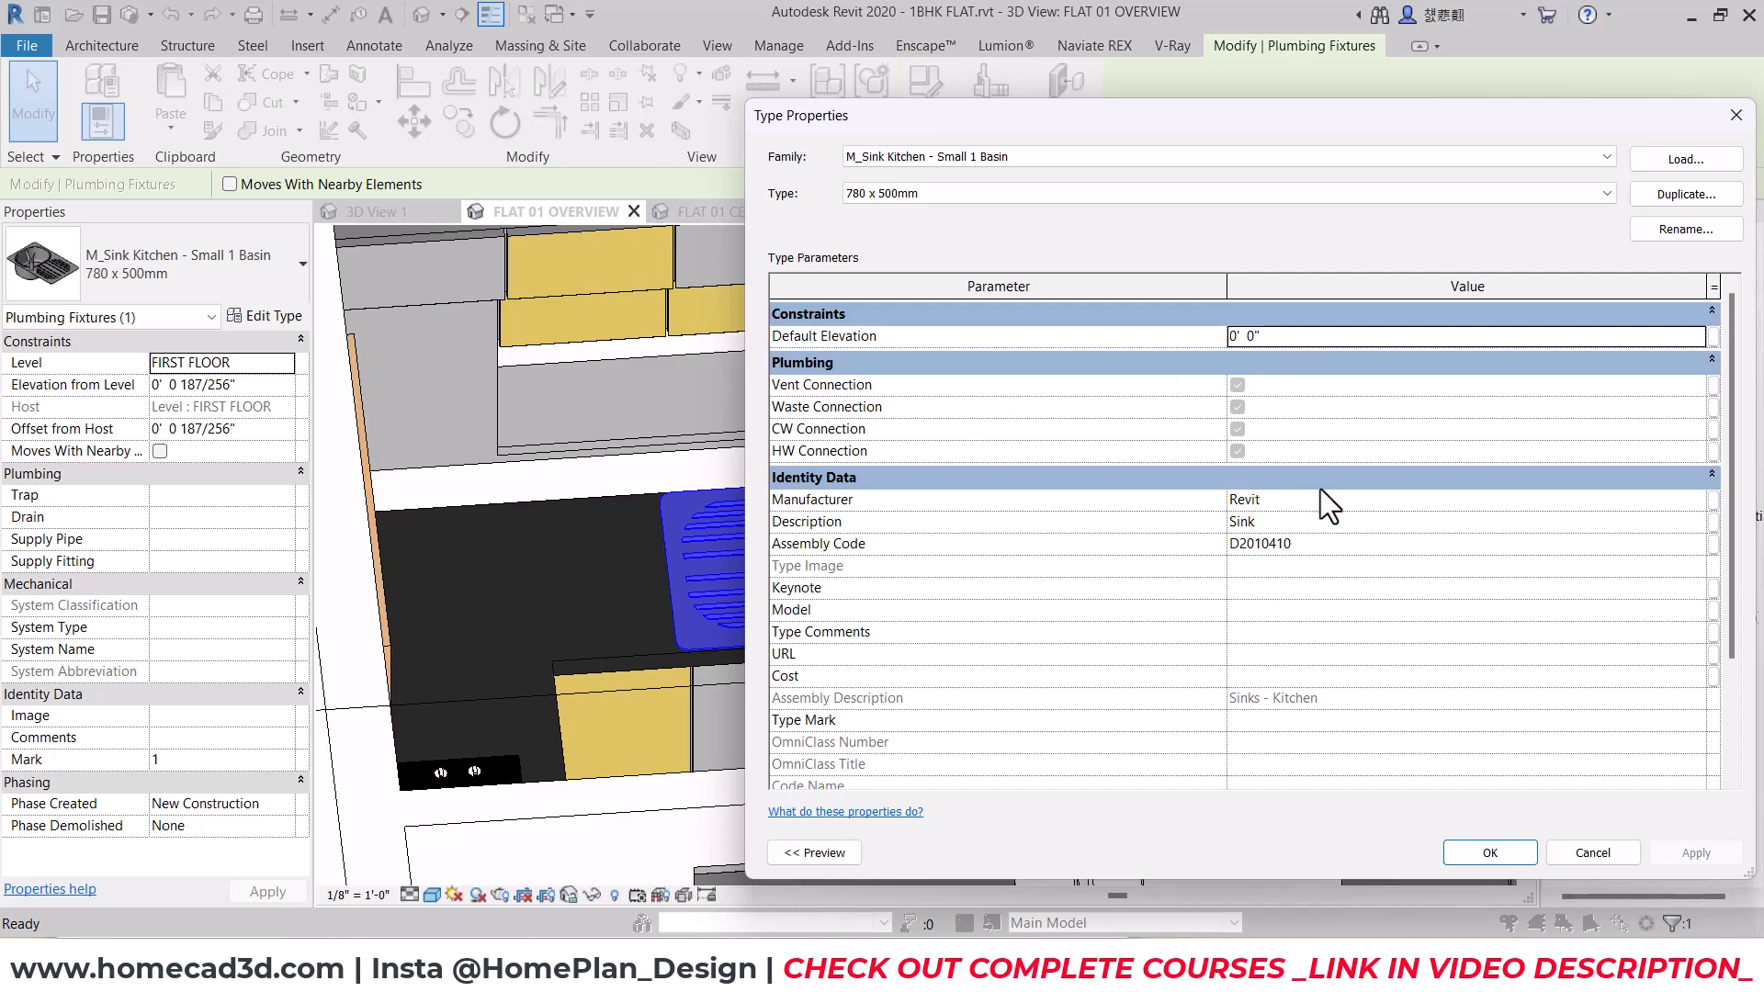
scroll(1314, 496, "down", 3)
scroll(1332, 537, "up", 3)
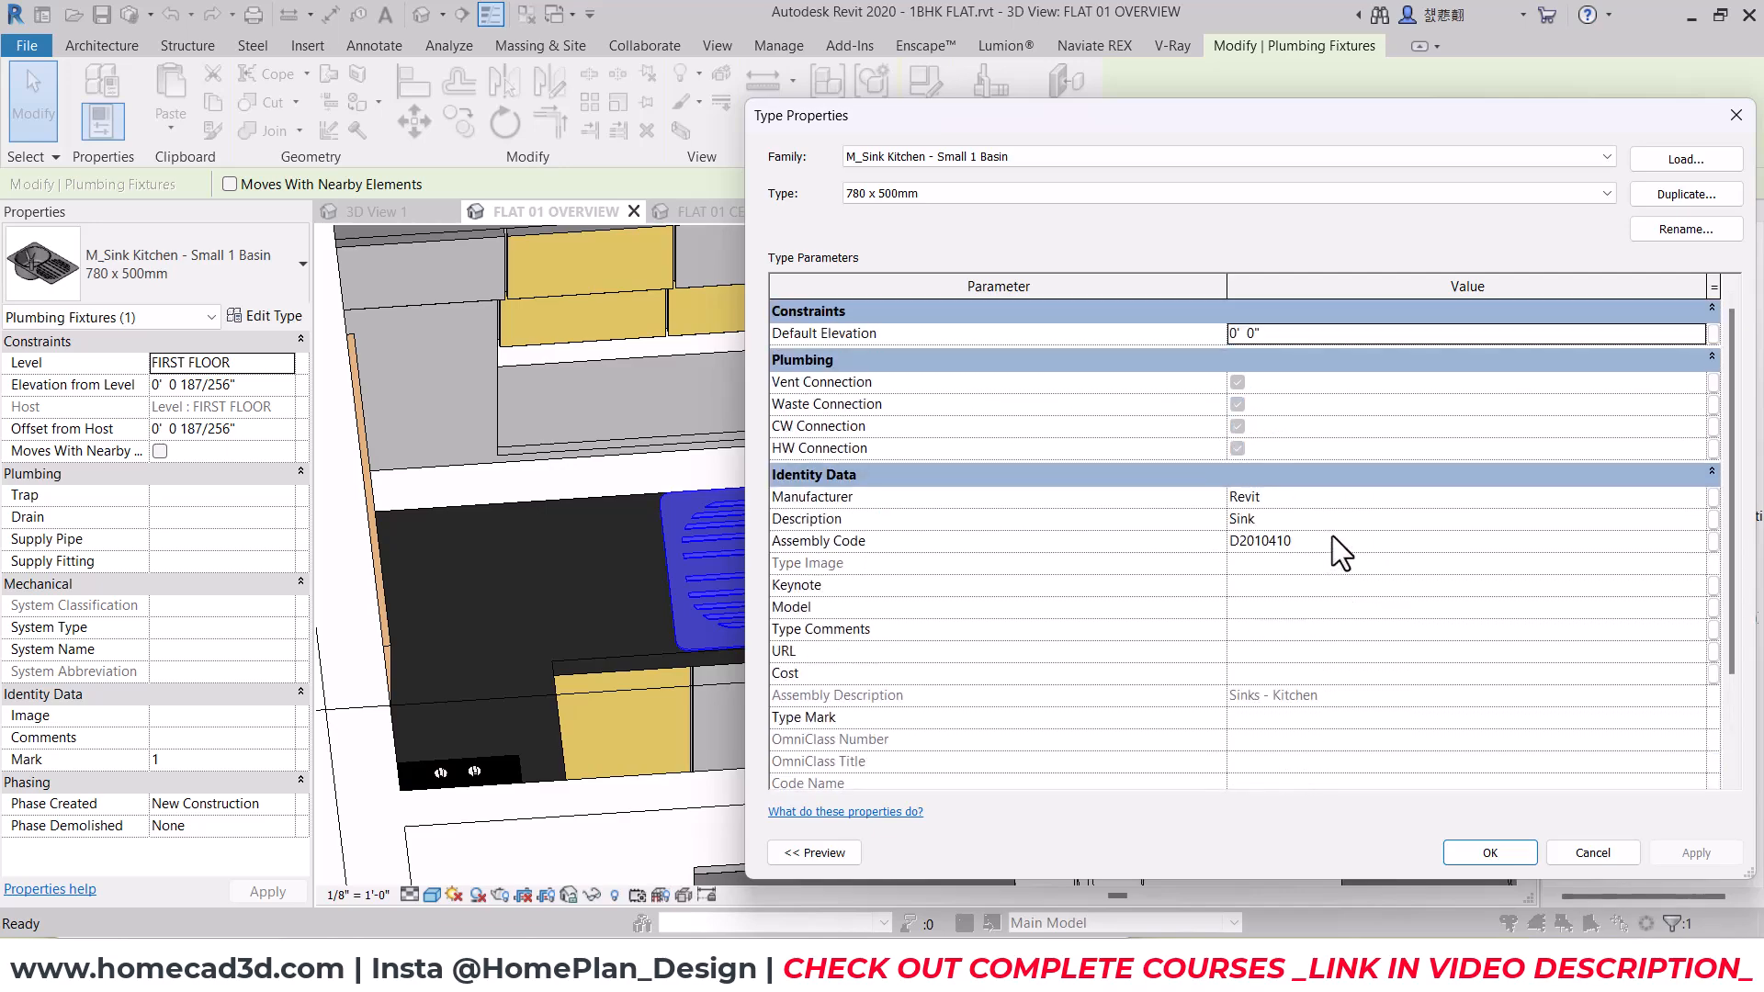
key("Escape")
key("Escape")
Step: Open the placed sink's family for editing from the FLAT 01 OVERVIEW view
middle_click_drag(742, 580, 778, 559, "shift")
left_click(786, 574)
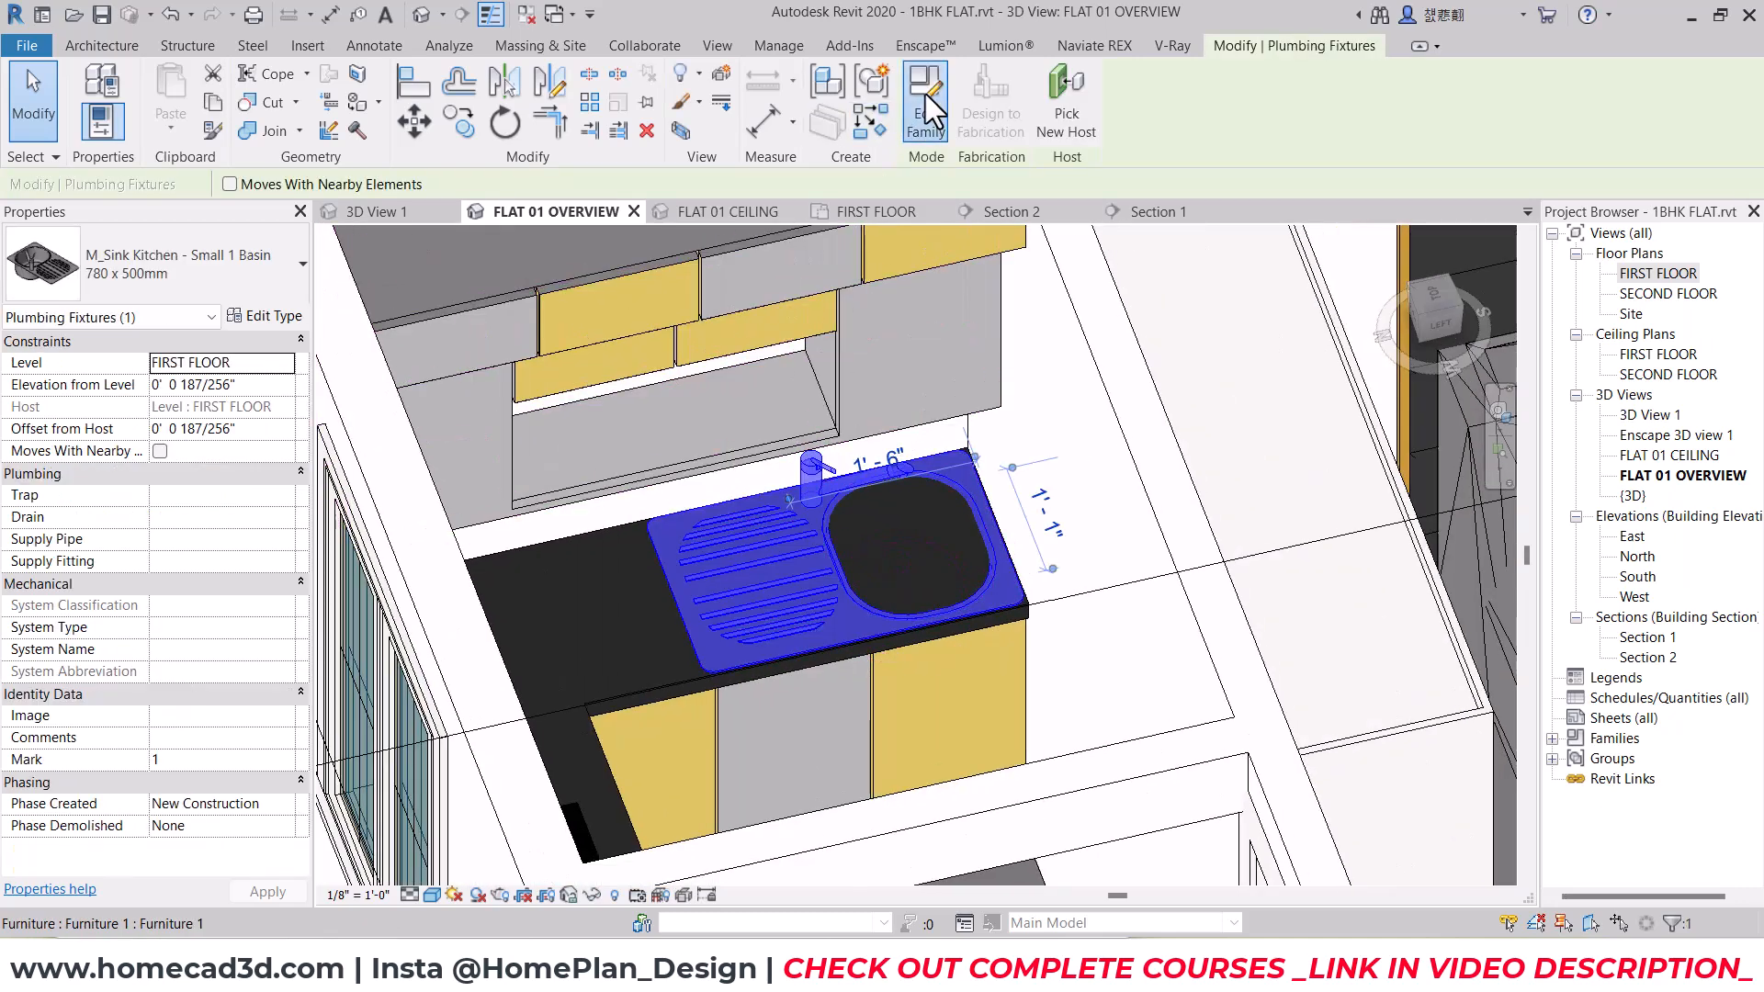
left_click(925, 94)
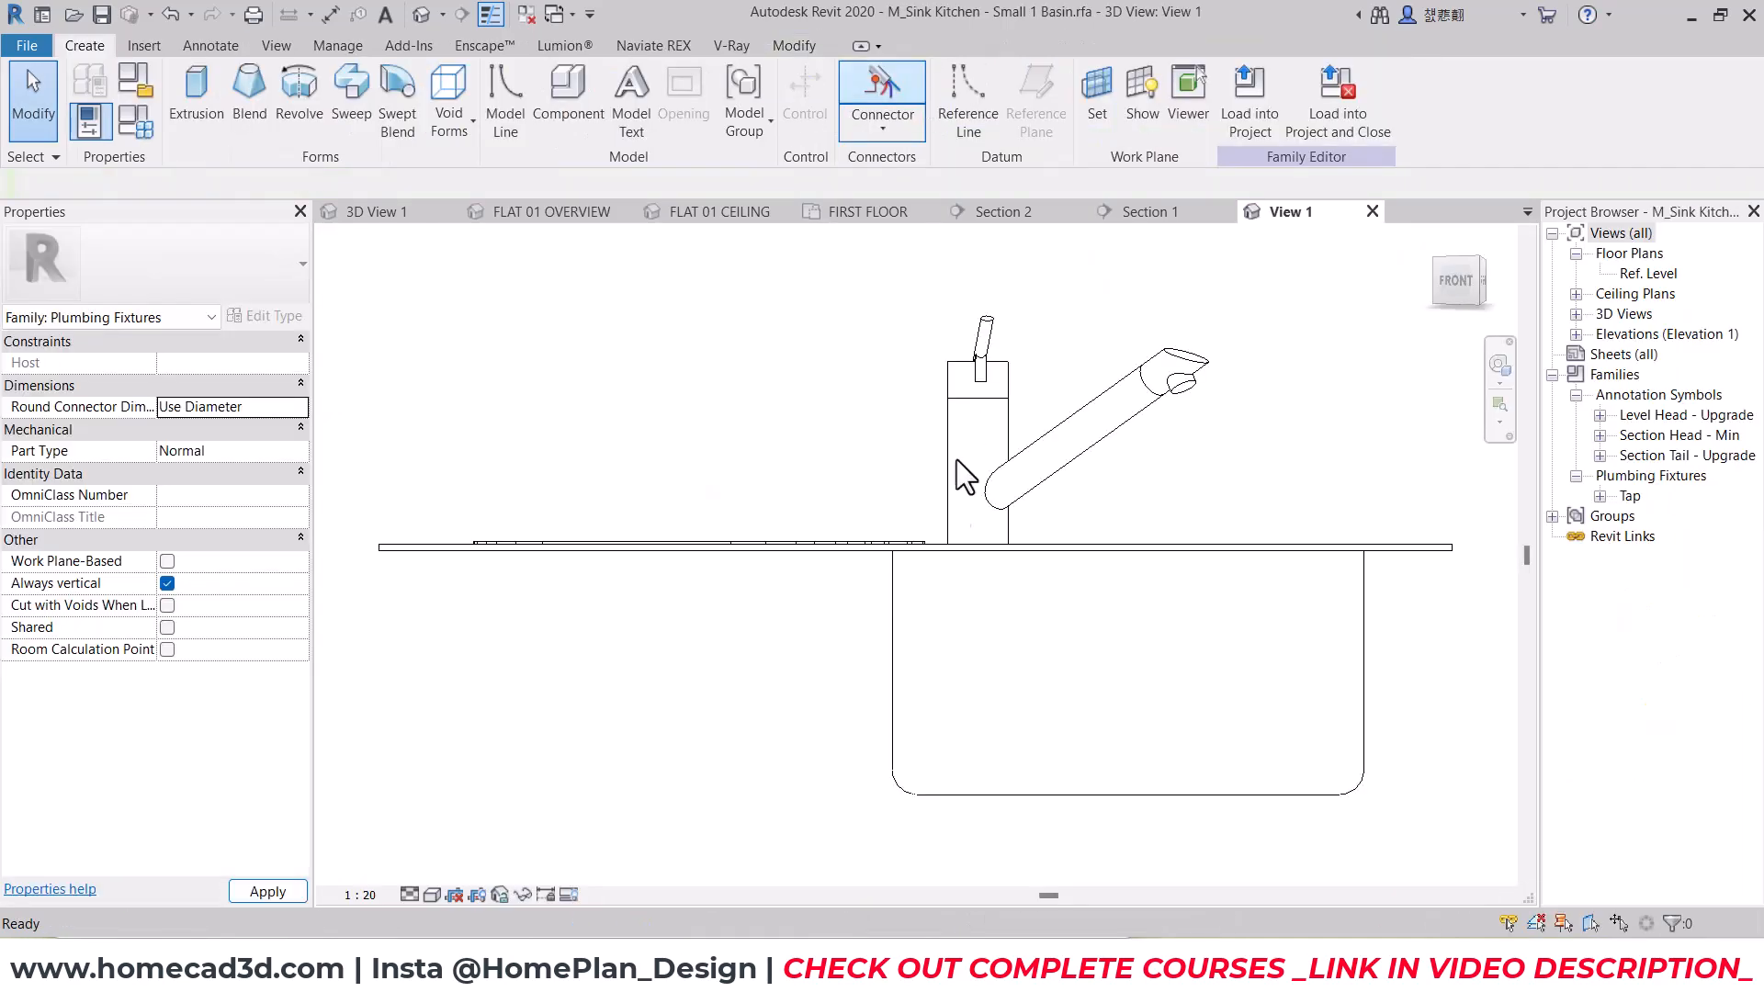
Step: Examine the extrusion that forms the sink's top plate, including its sketch outline
left_click(853, 546)
middle_click_drag(852, 546, 556, 510, "shift")
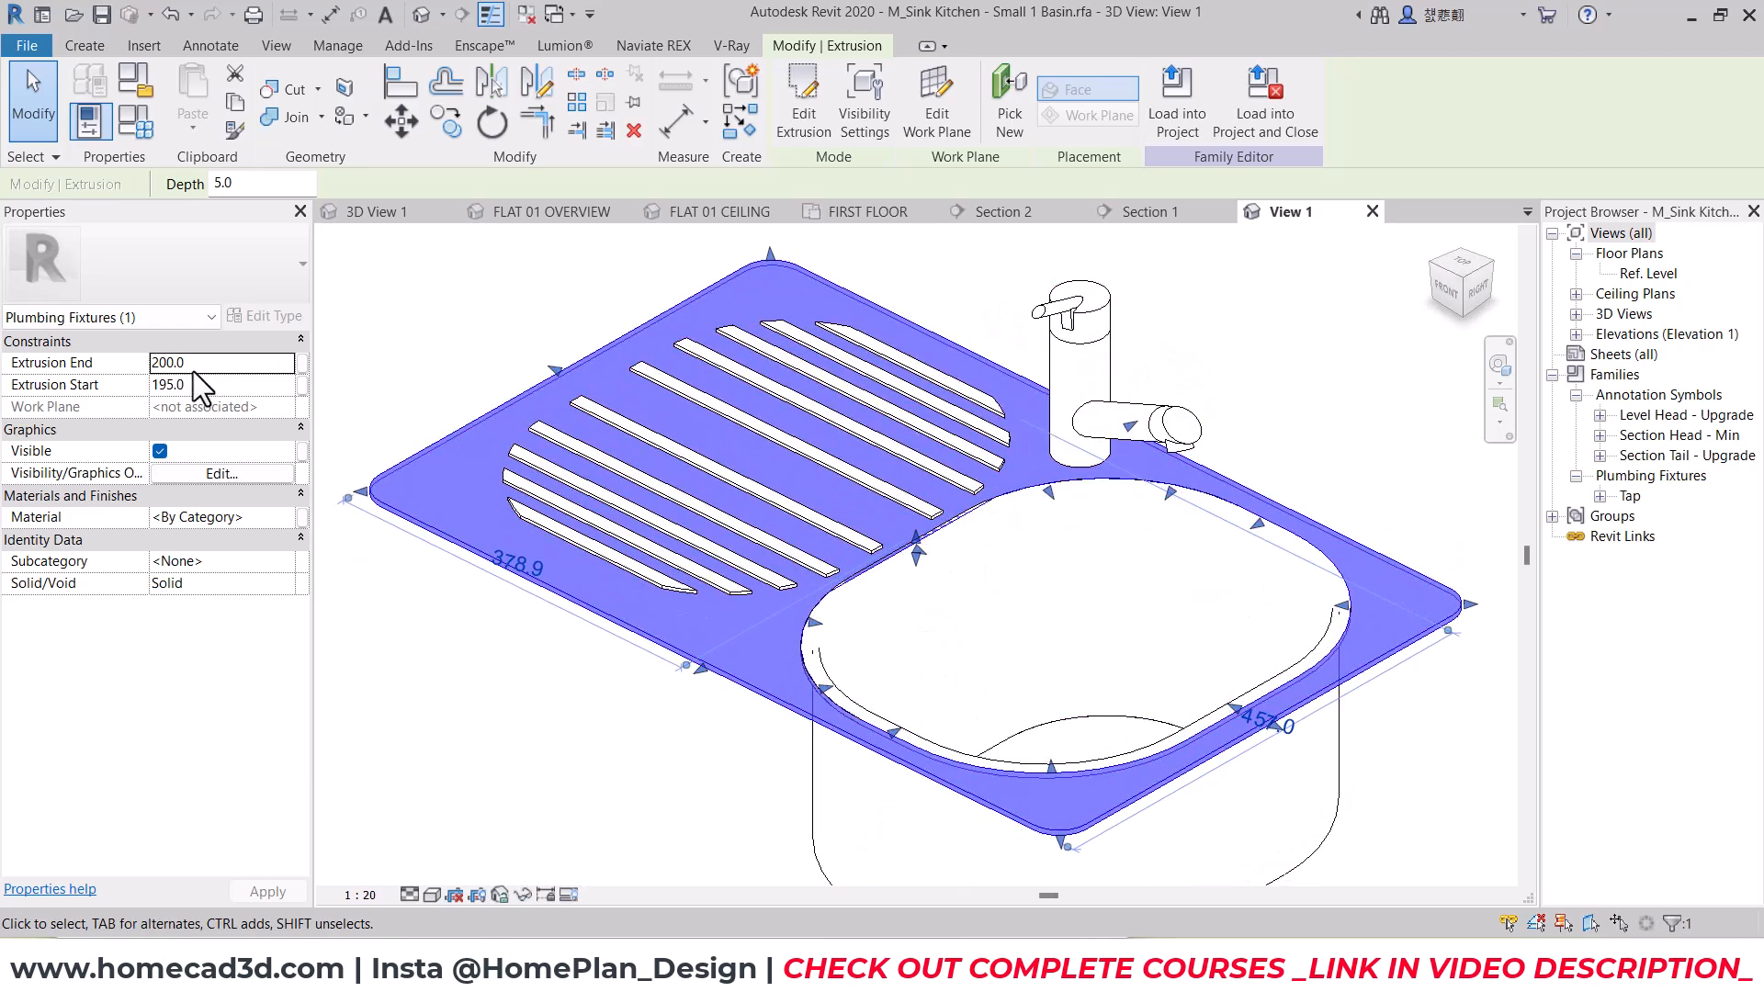
mouse_move(905, 542)
middle_mouse_down("shift")
mouse_move(1004, 582)
mouse_move(1066, 703)
middle_mouse_up("shift")
scroll(997, 542, "down", 3)
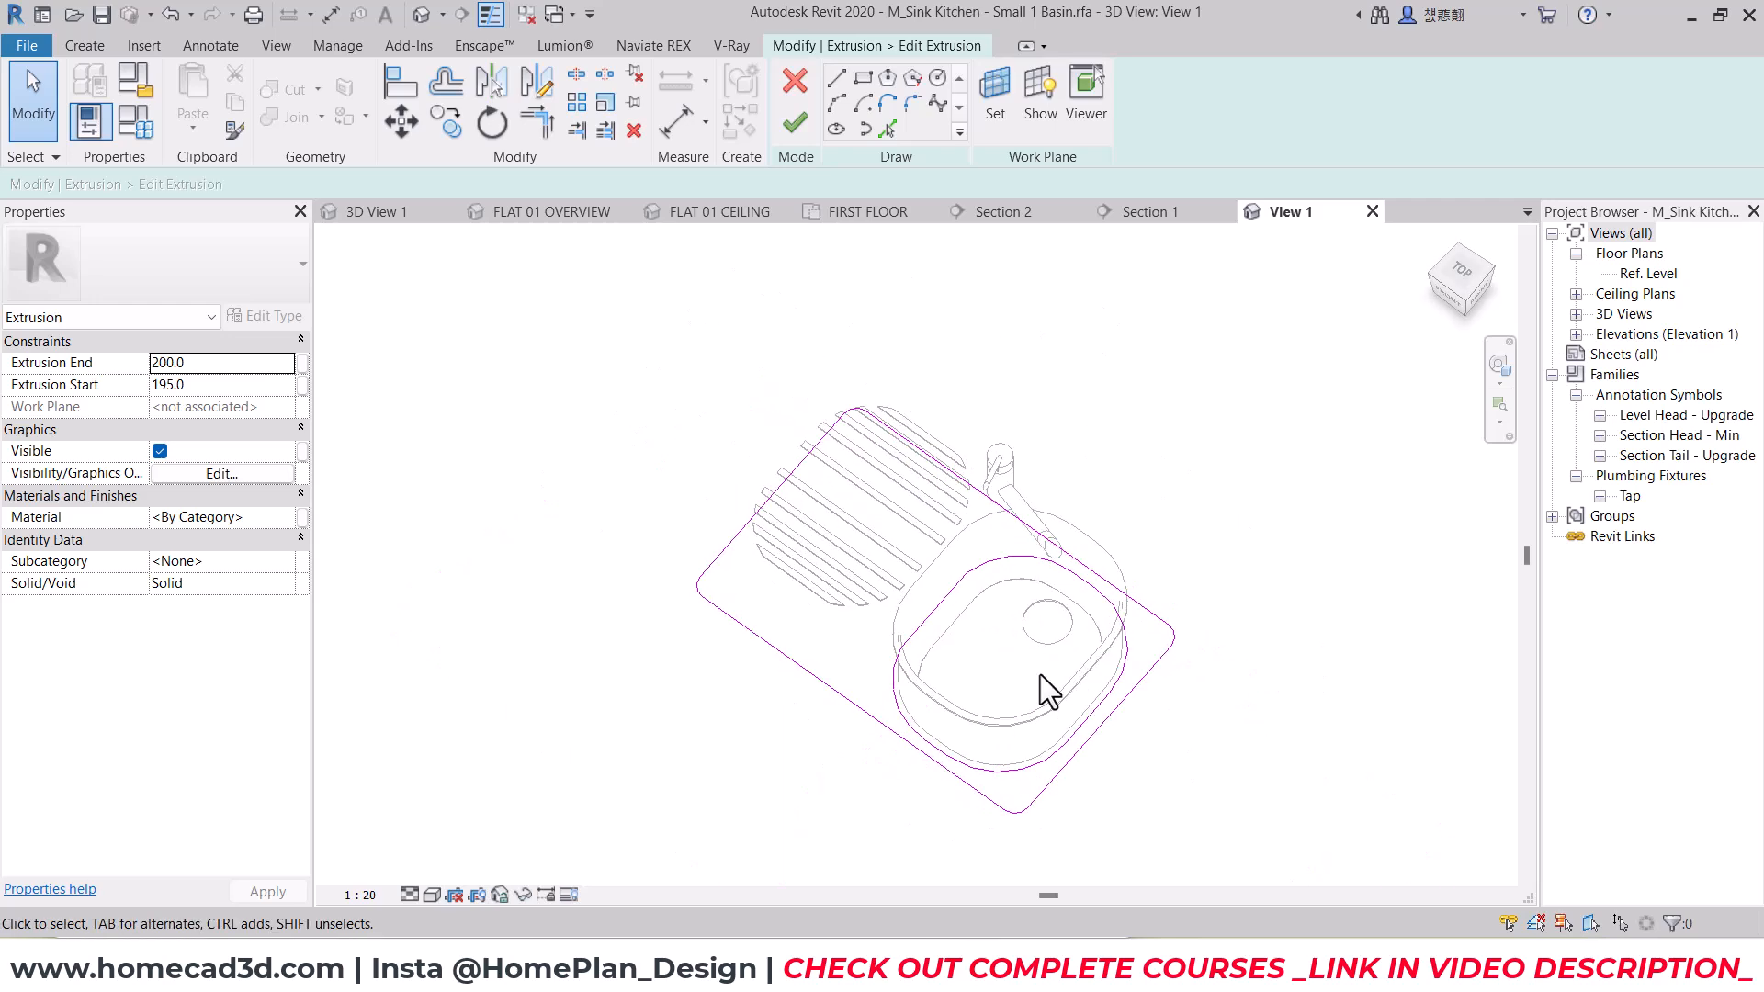
left_click(796, 123)
Step: Set the sink family's 3D view to the Realistic visual style and view the basin from the front
middle_click_drag(797, 589, 1099, 450, "shift")
left_click(553, 803)
left_click(431, 895)
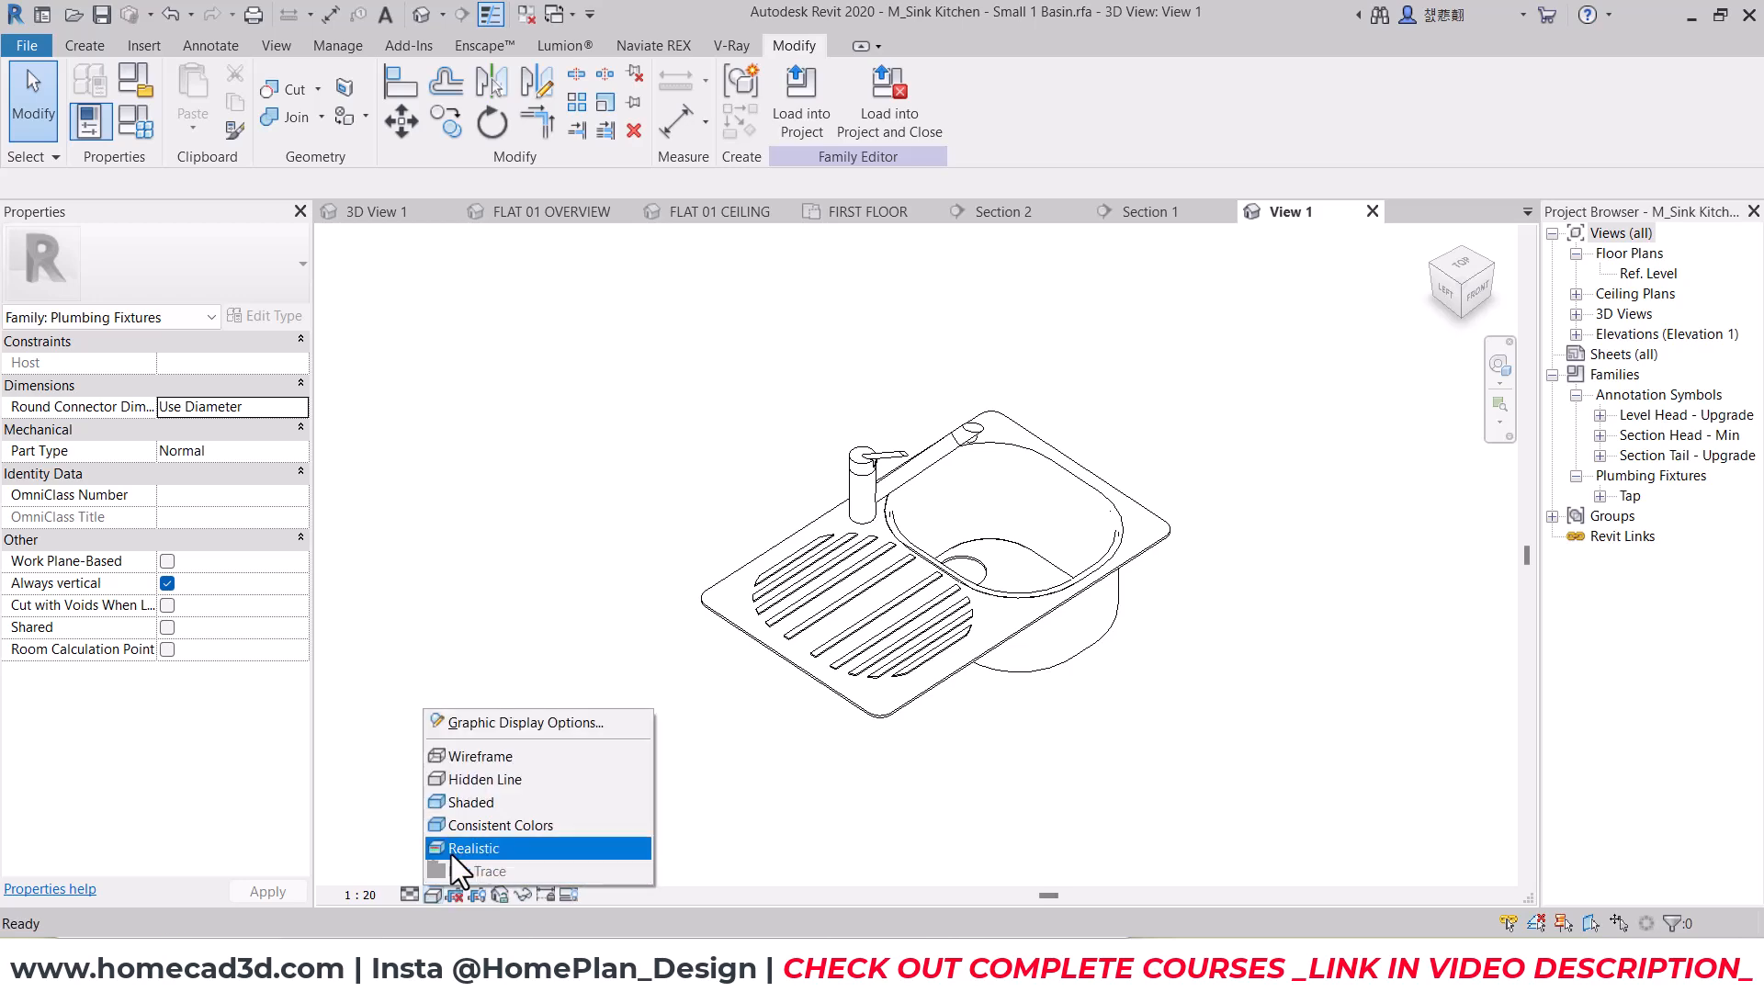
left_click(452, 852)
mouse_move(930, 673)
middle_mouse_down("shift")
mouse_move(988, 632)
mouse_move(1009, 686)
middle_mouse_up("shift")
middle_click_drag(1198, 683, 1011, 657, "shift")
scroll(1000, 693, "up", 3)
Step: Examine the profile and path of the sweep that forms the sink's basin wall
left_click(931, 672)
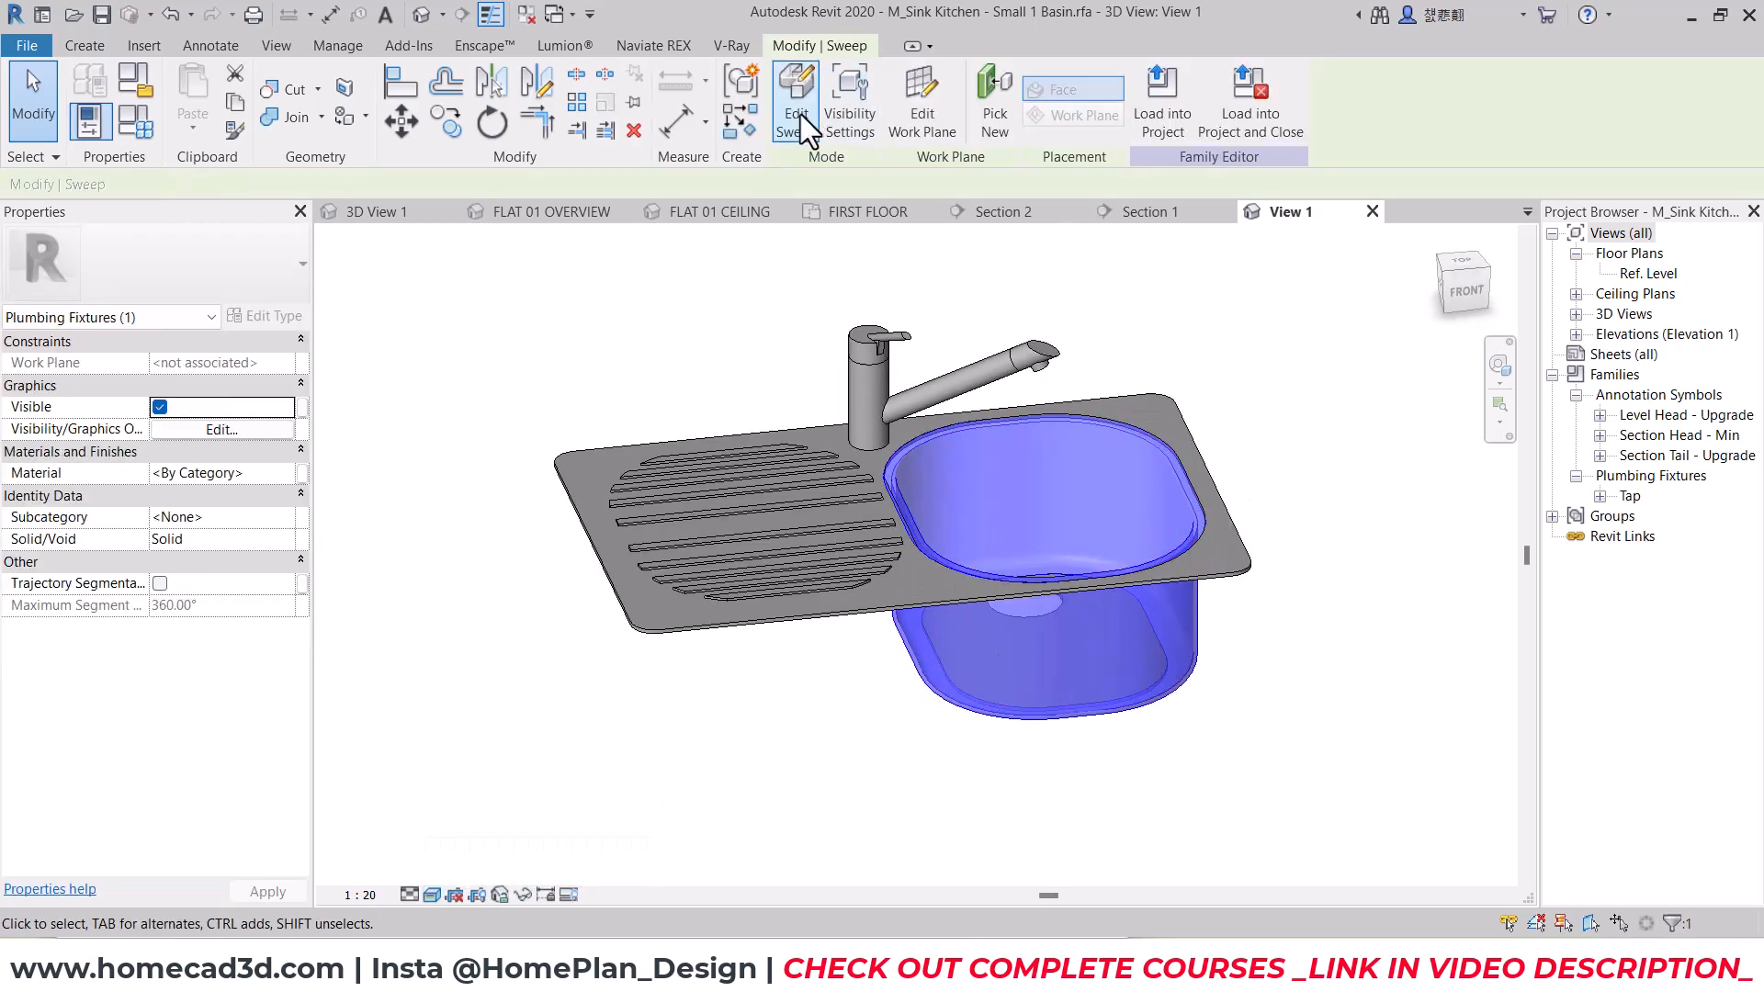
left_click(798, 116)
mouse_move(1222, 634)
middle_mouse_down("shift")
mouse_move(1257, 622)
mouse_move(1211, 589)
middle_mouse_up("shift")
middle_click_drag(1012, 640, 946, 672, "shift")
scroll(901, 504, "up", 3)
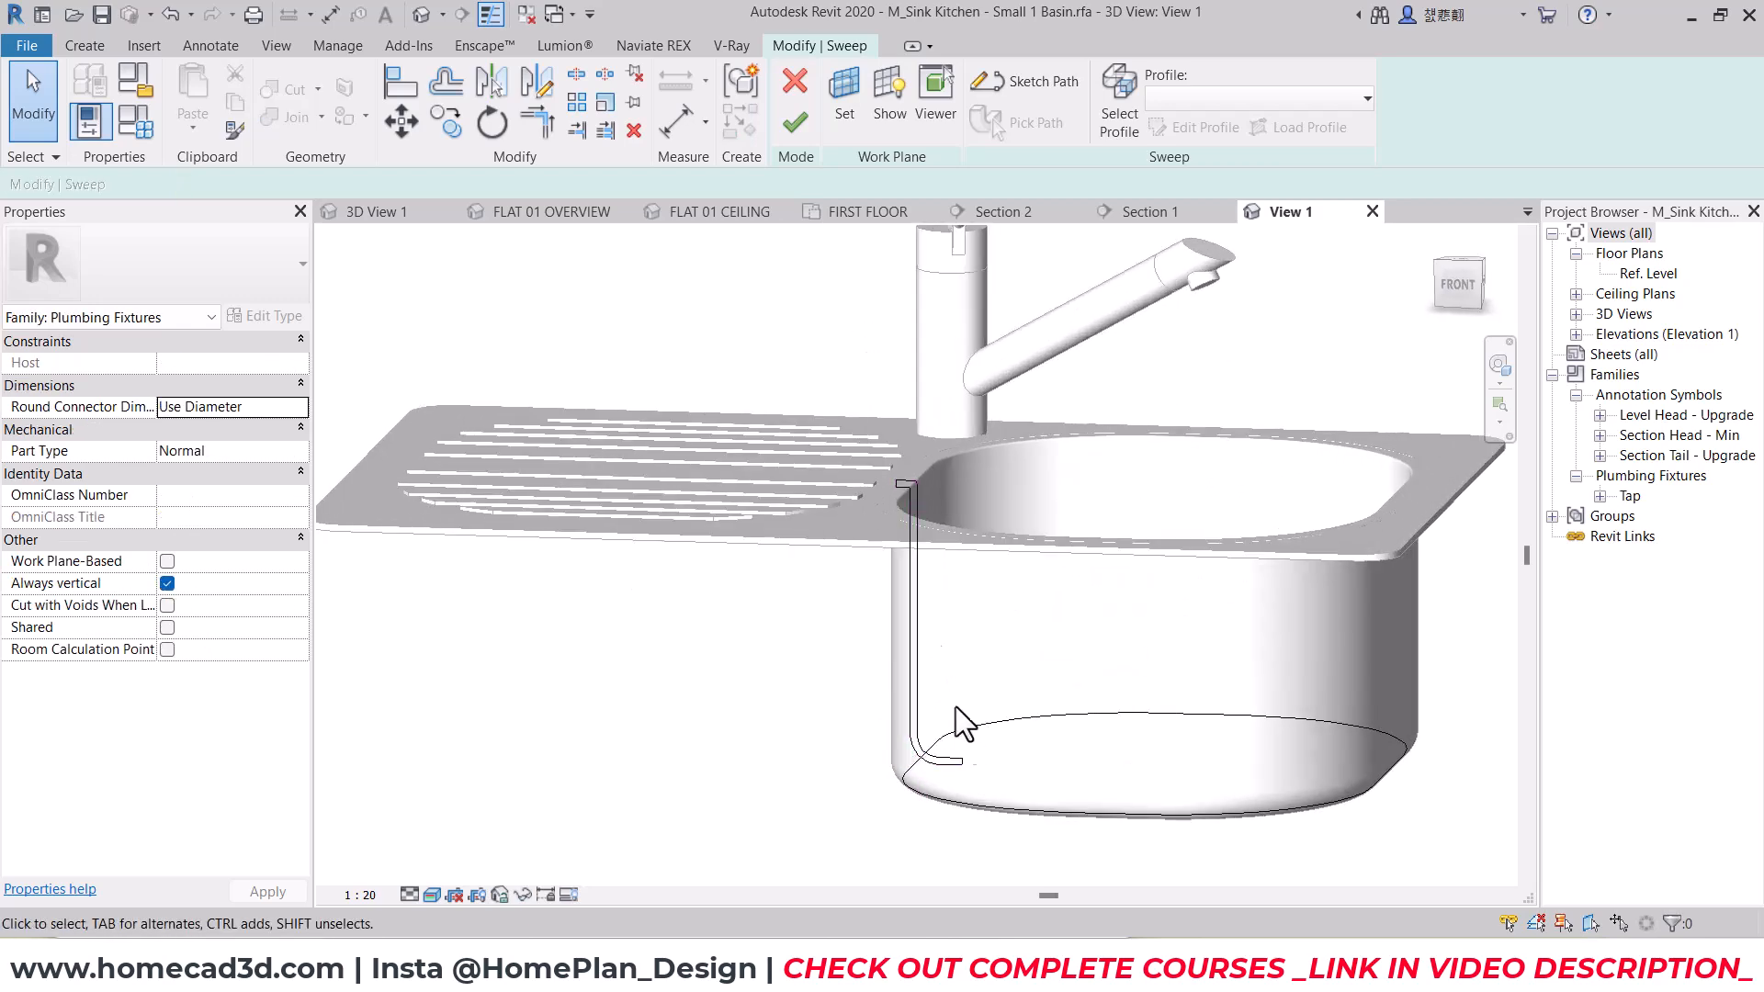
left_click(796, 122)
Step: Inspect the extrusion that forms the basin's bottom plate around the drain hole
left_click(1128, 631)
middle_click_drag(1132, 378, 1122, 782, "shift")
left_click(1072, 642)
scroll(908, 587, "down", 5)
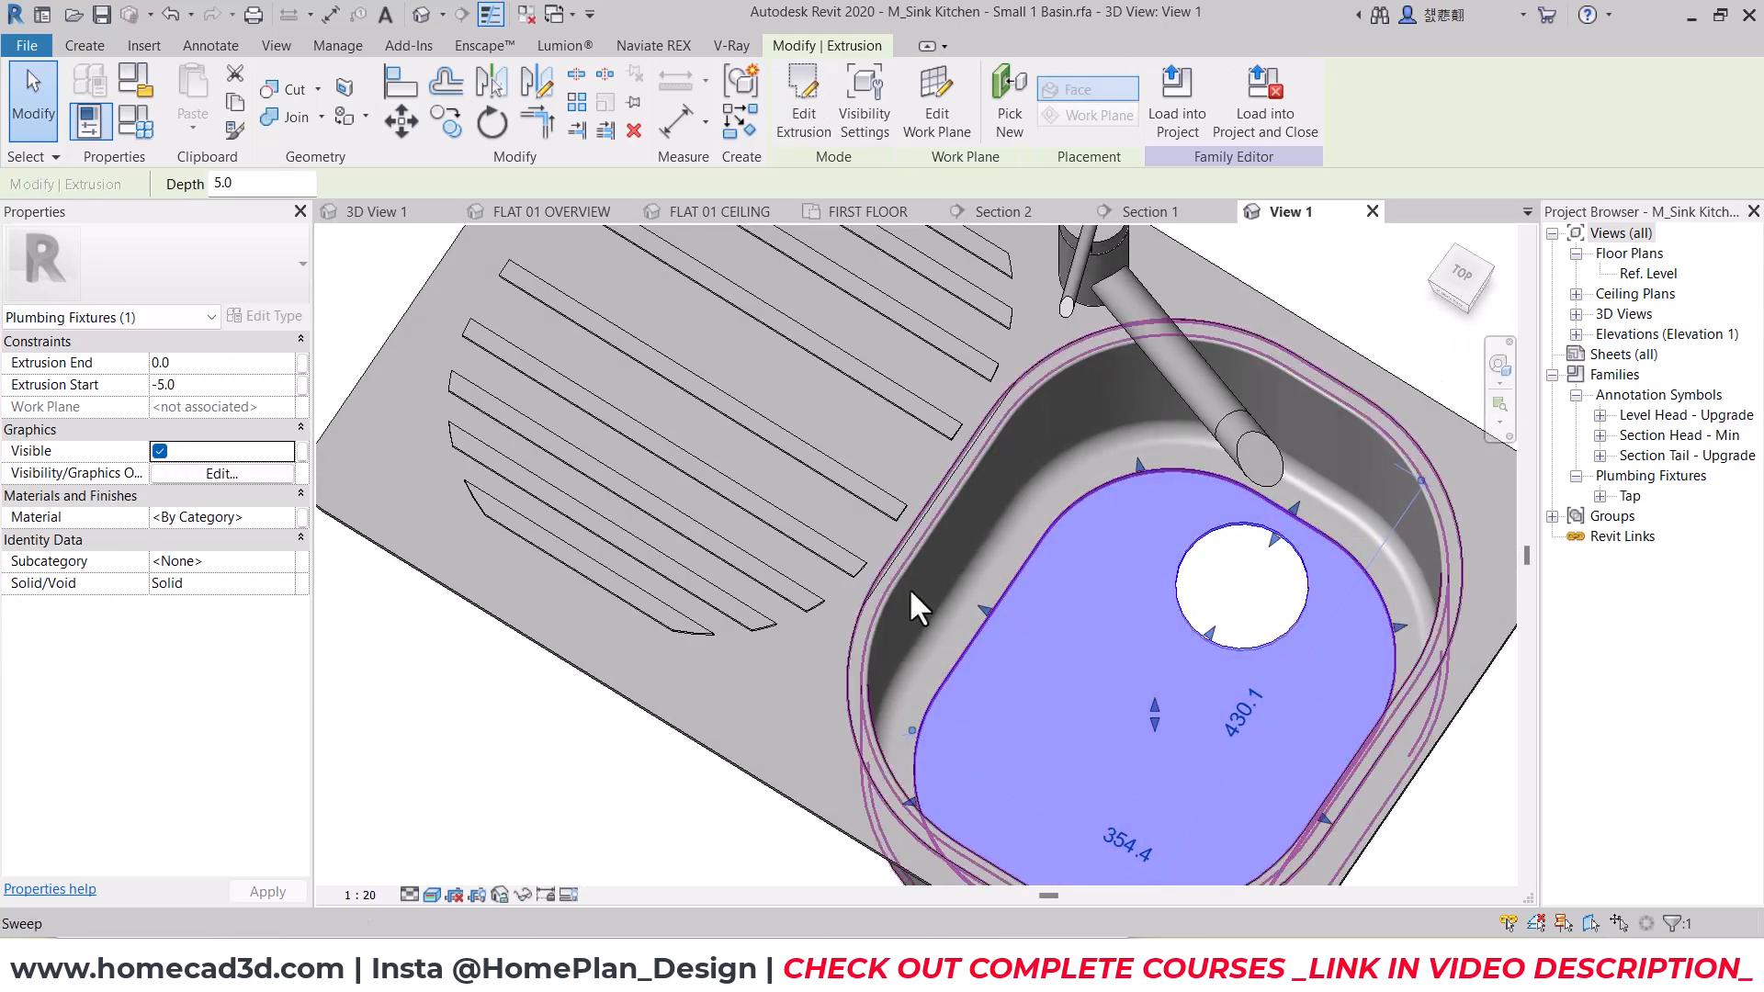
key("Escape")
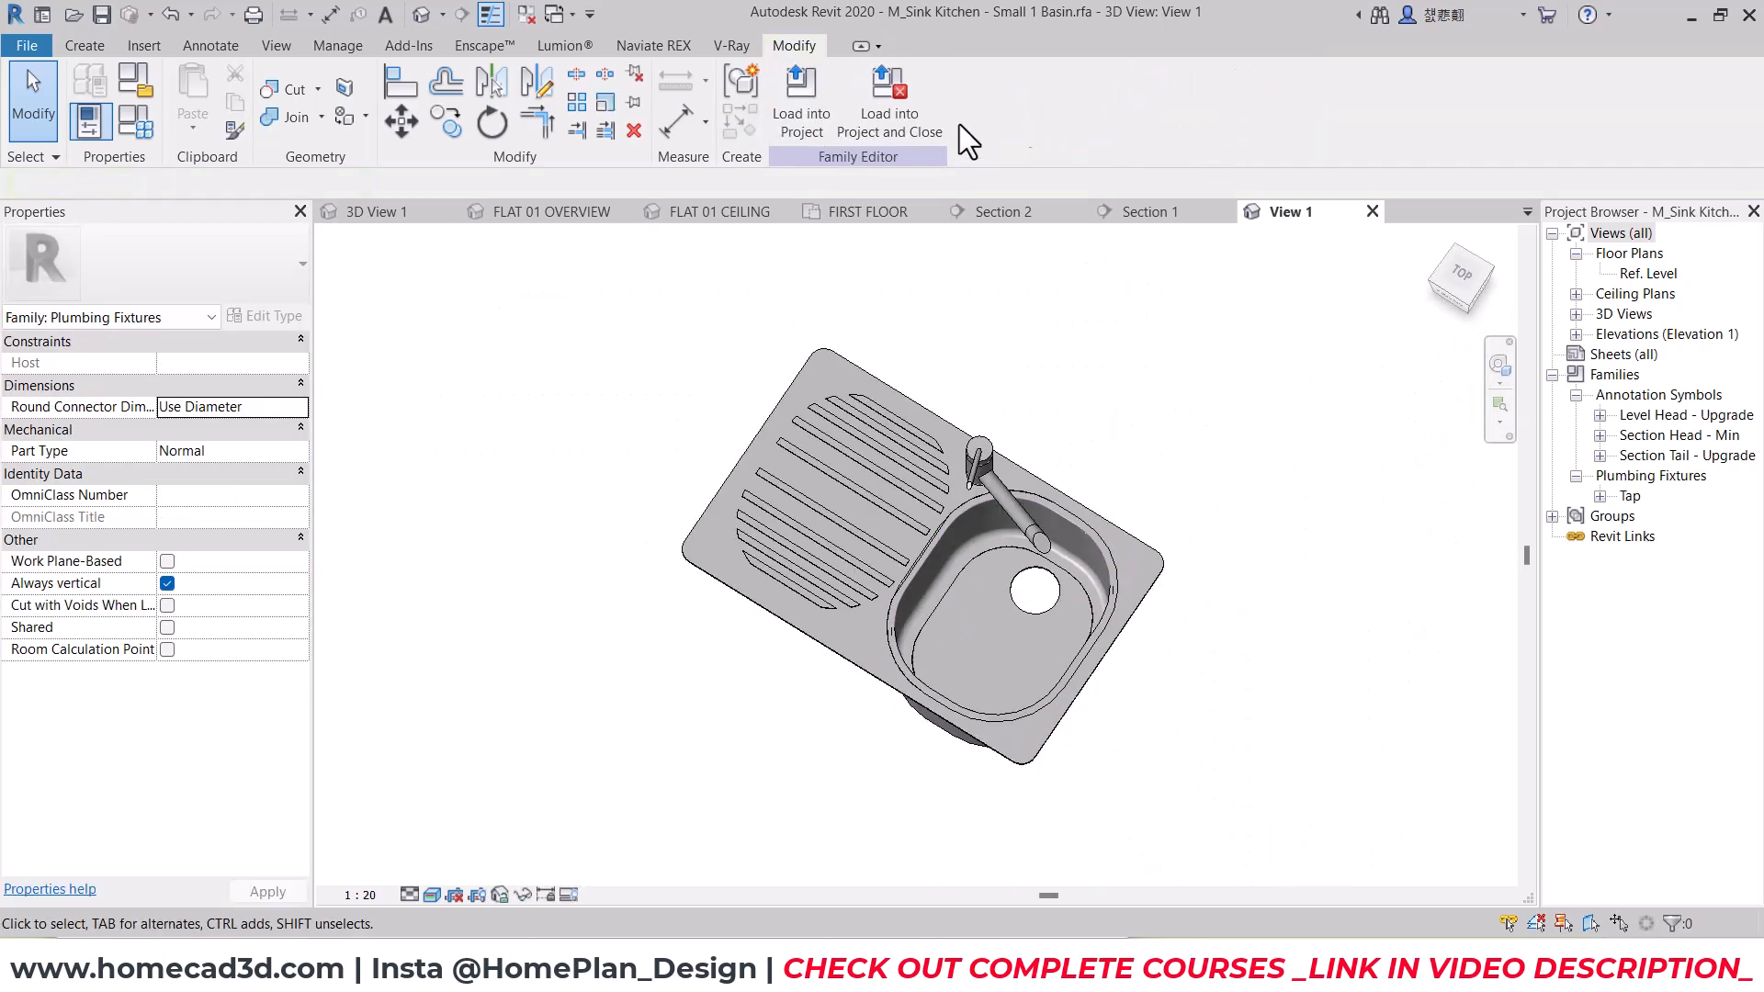
Step: Load the sink family into the project and close it without saving, overwriting the existing version
left_click(889, 125)
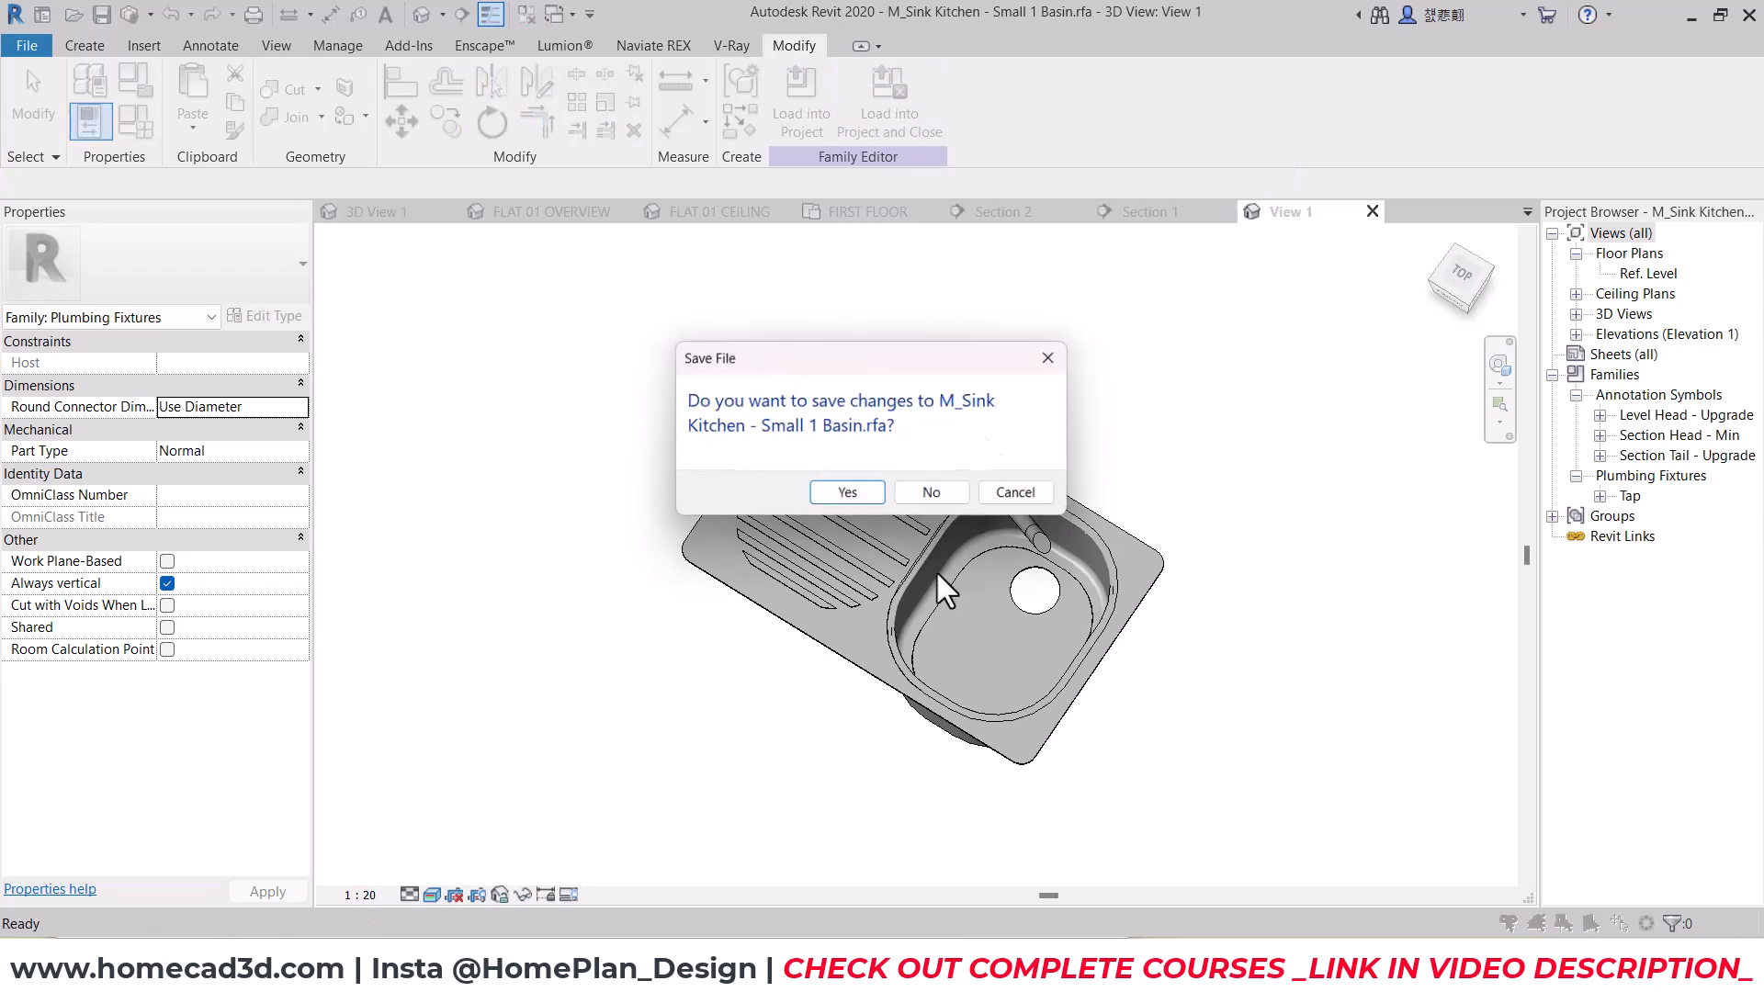
left_click(923, 495)
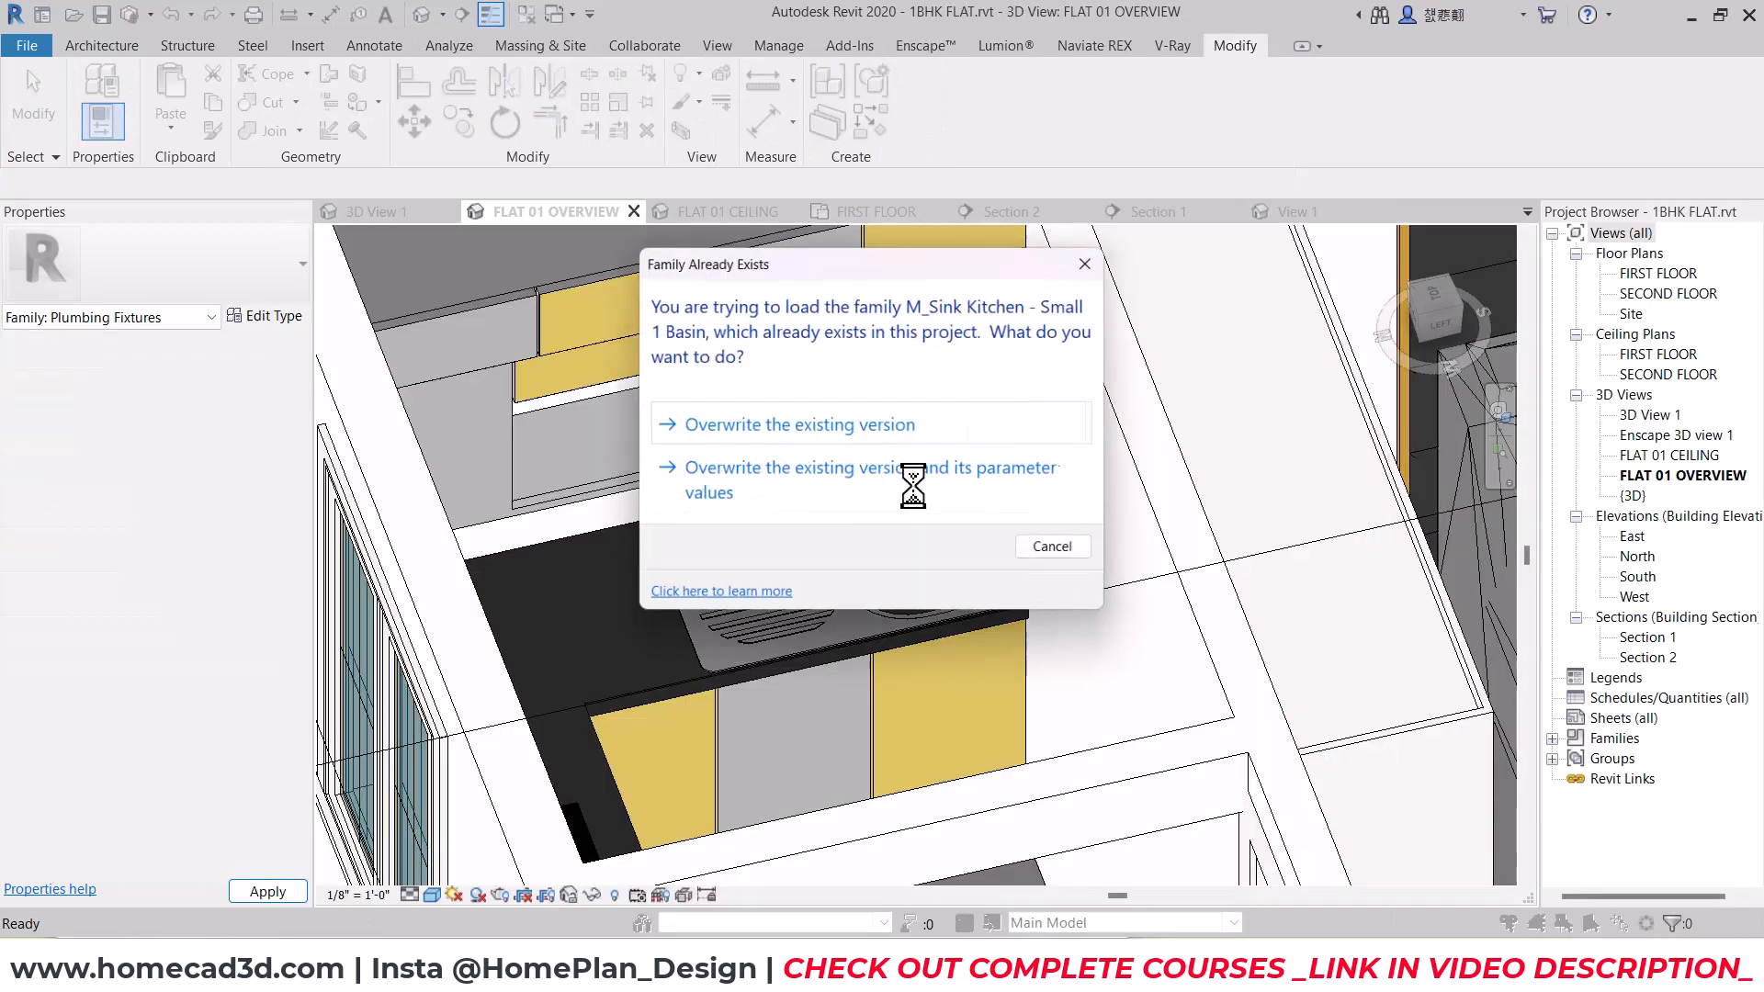
left_click(880, 433)
Step: Edit the kitchen countertop in place and open its extrusion sketch in the FIRST FLOOR plan
scroll(896, 524, "up", 5)
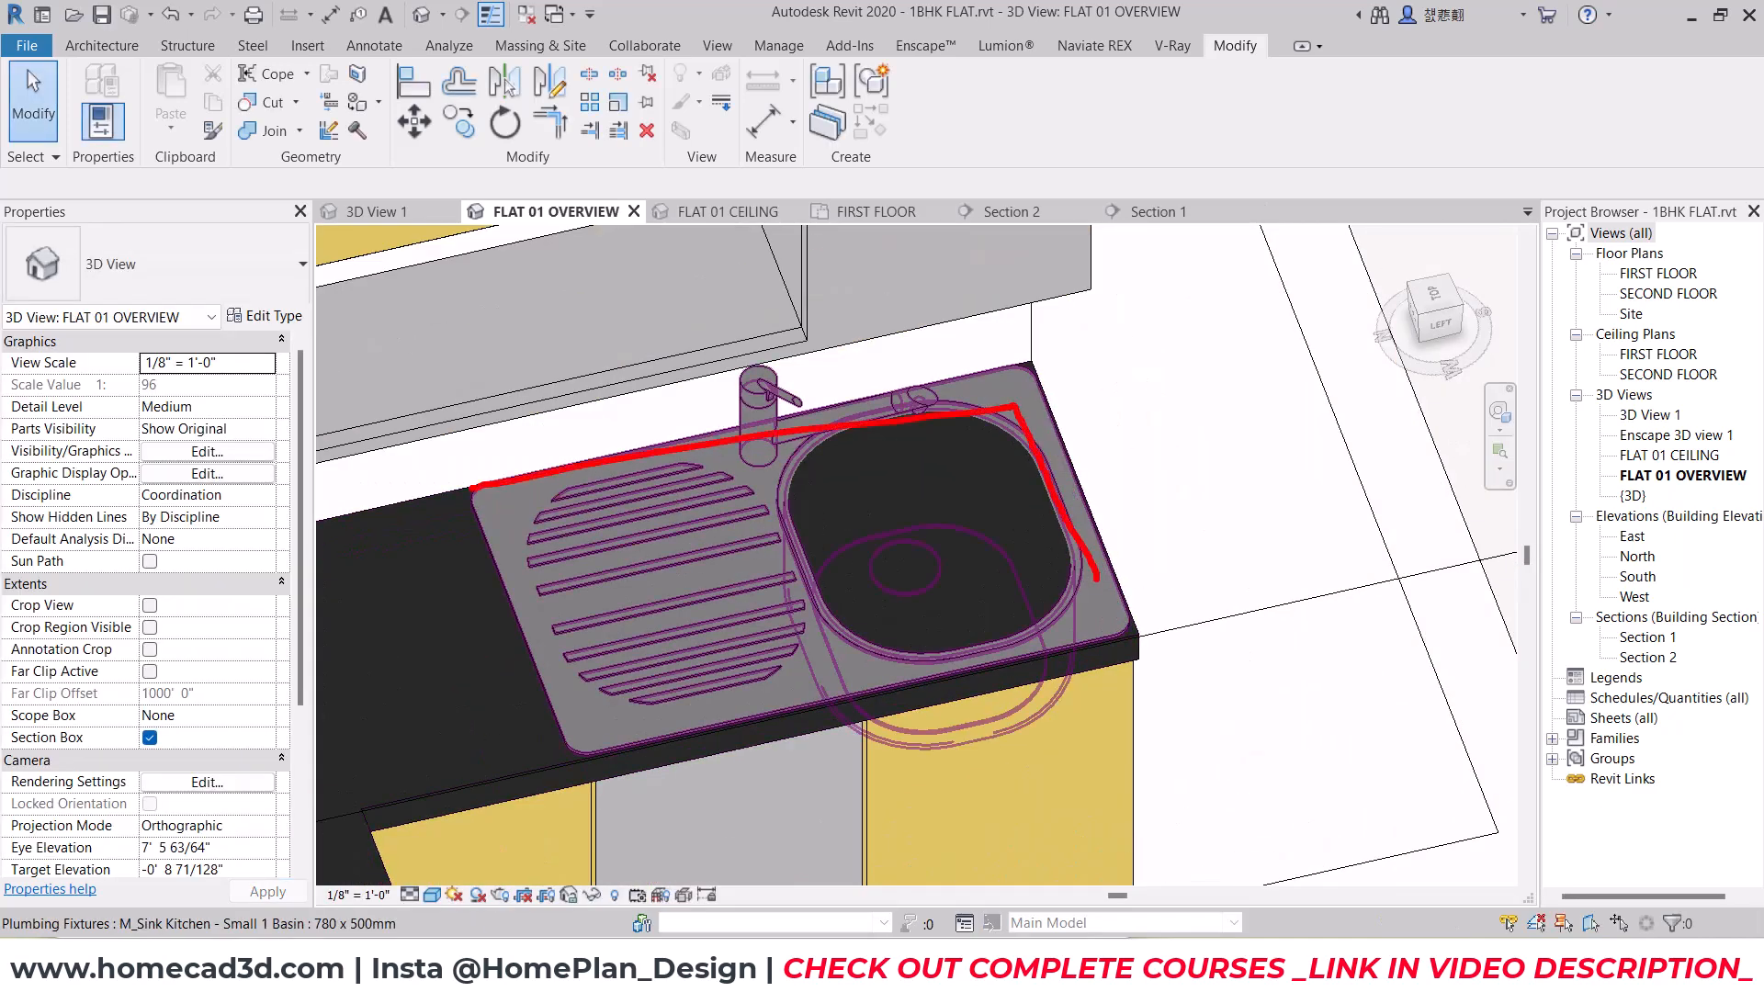
left_click(436, 603)
left_click(917, 138)
double_click(1659, 274)
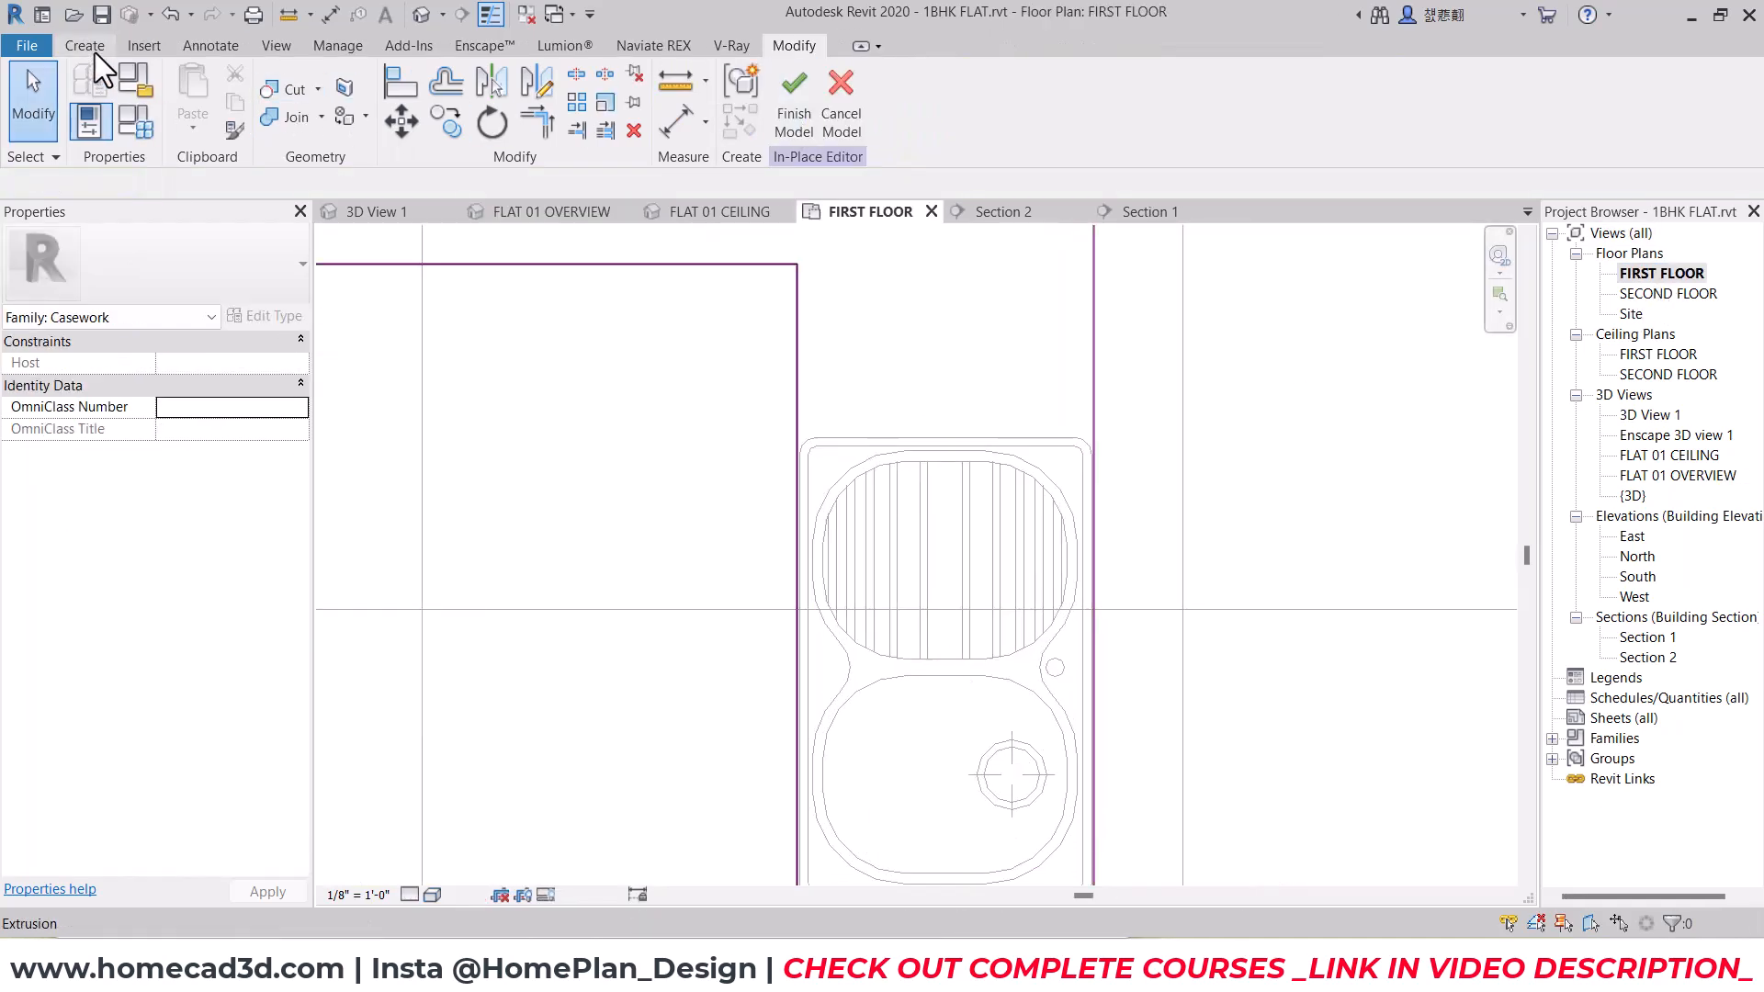
left_click(833, 357)
left_click(798, 96)
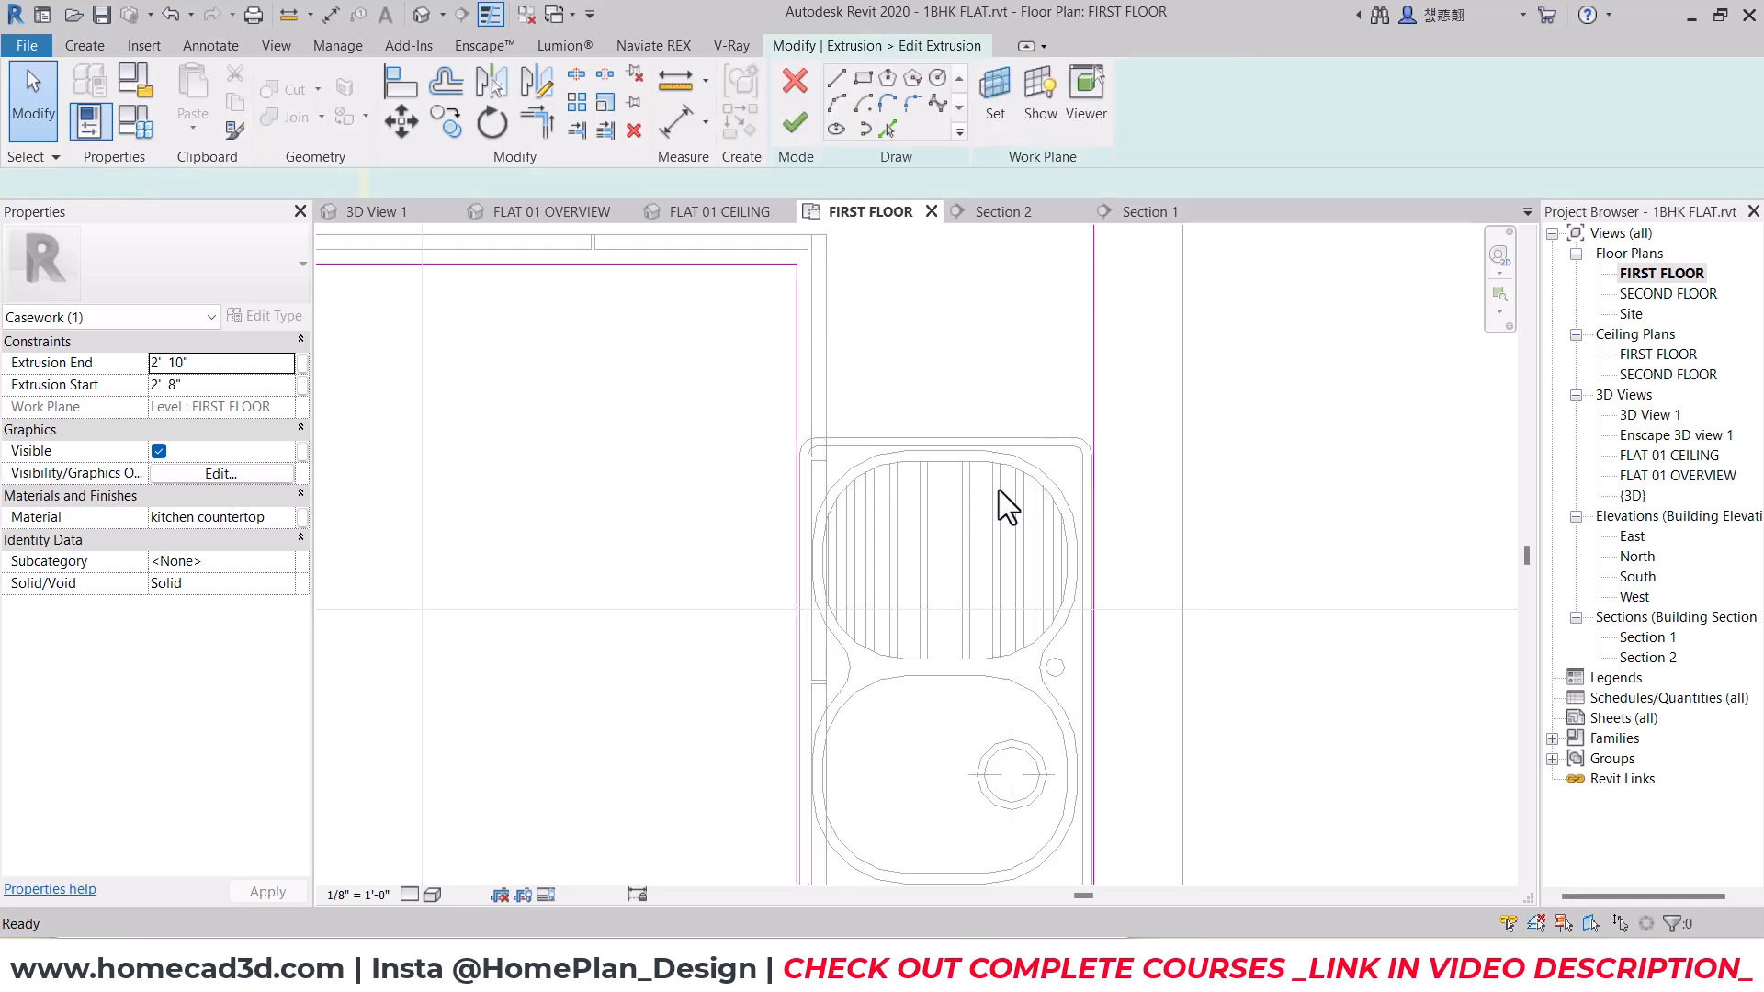
Step: Add the sink basin's inner outline to the countertop sketch as a closed loop by picking its lines and arcs
left_click(869, 80)
scroll(832, 455, "up", 5)
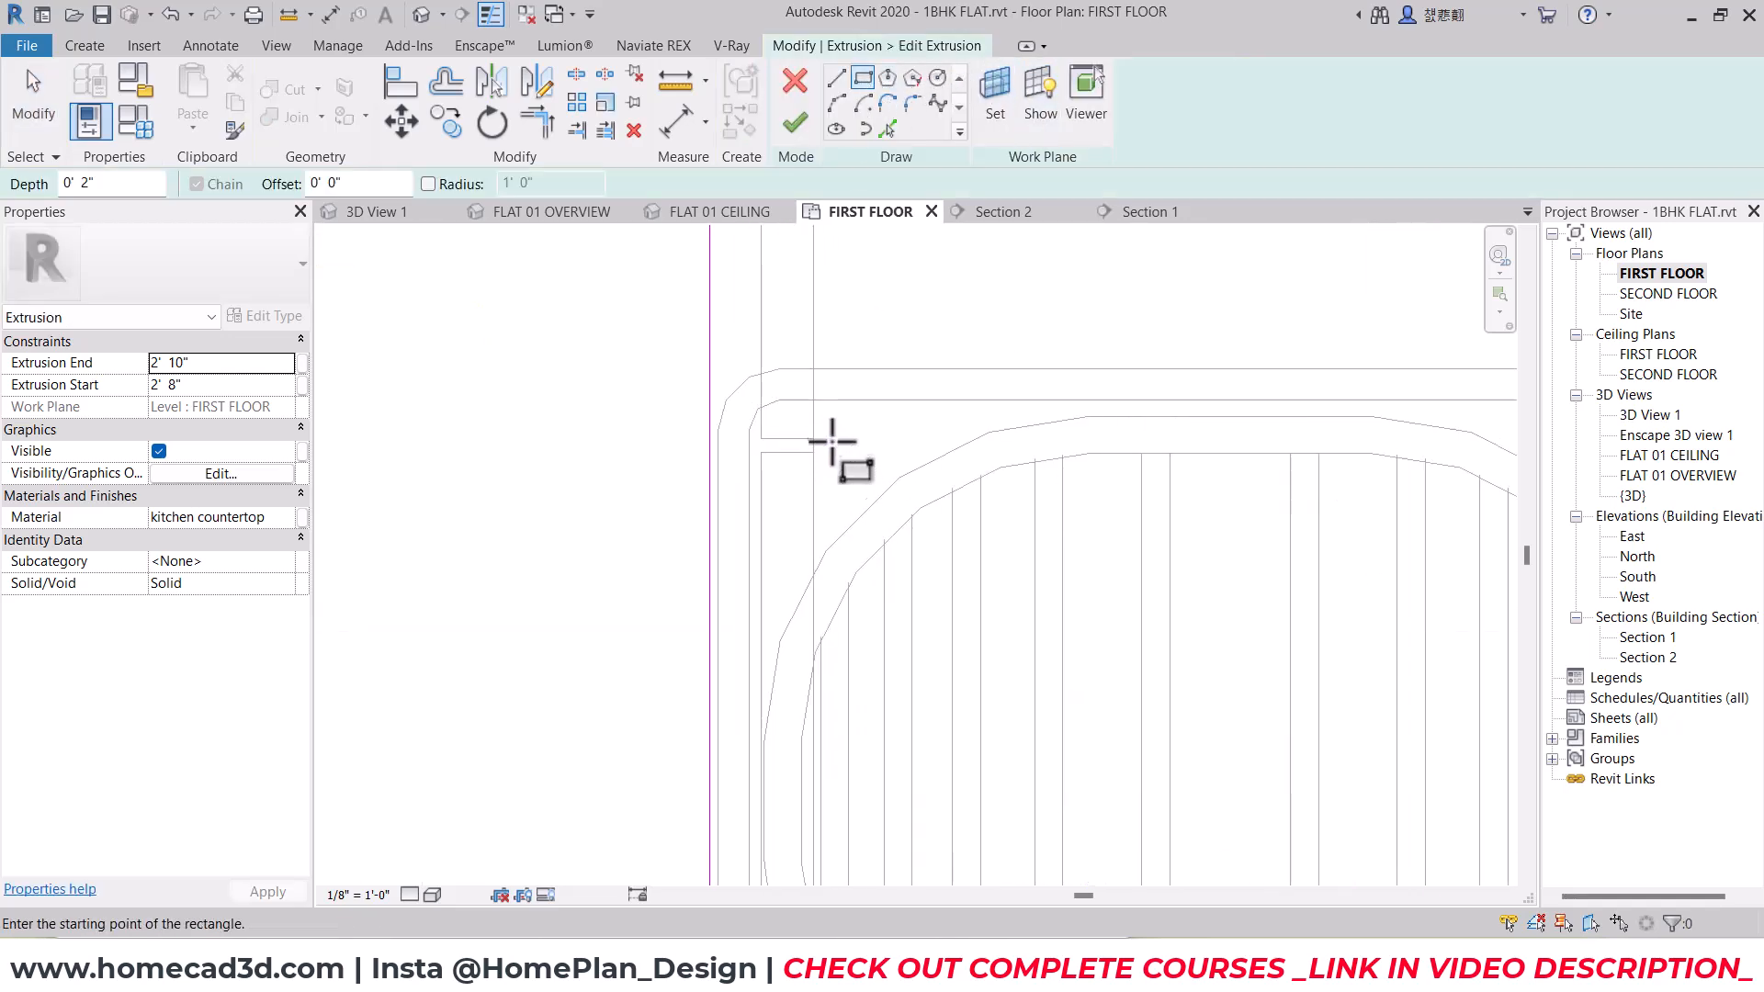
scroll(820, 428, "down", 4)
middle_click_drag(951, 567, 904, 323)
scroll(847, 627, "up", 2)
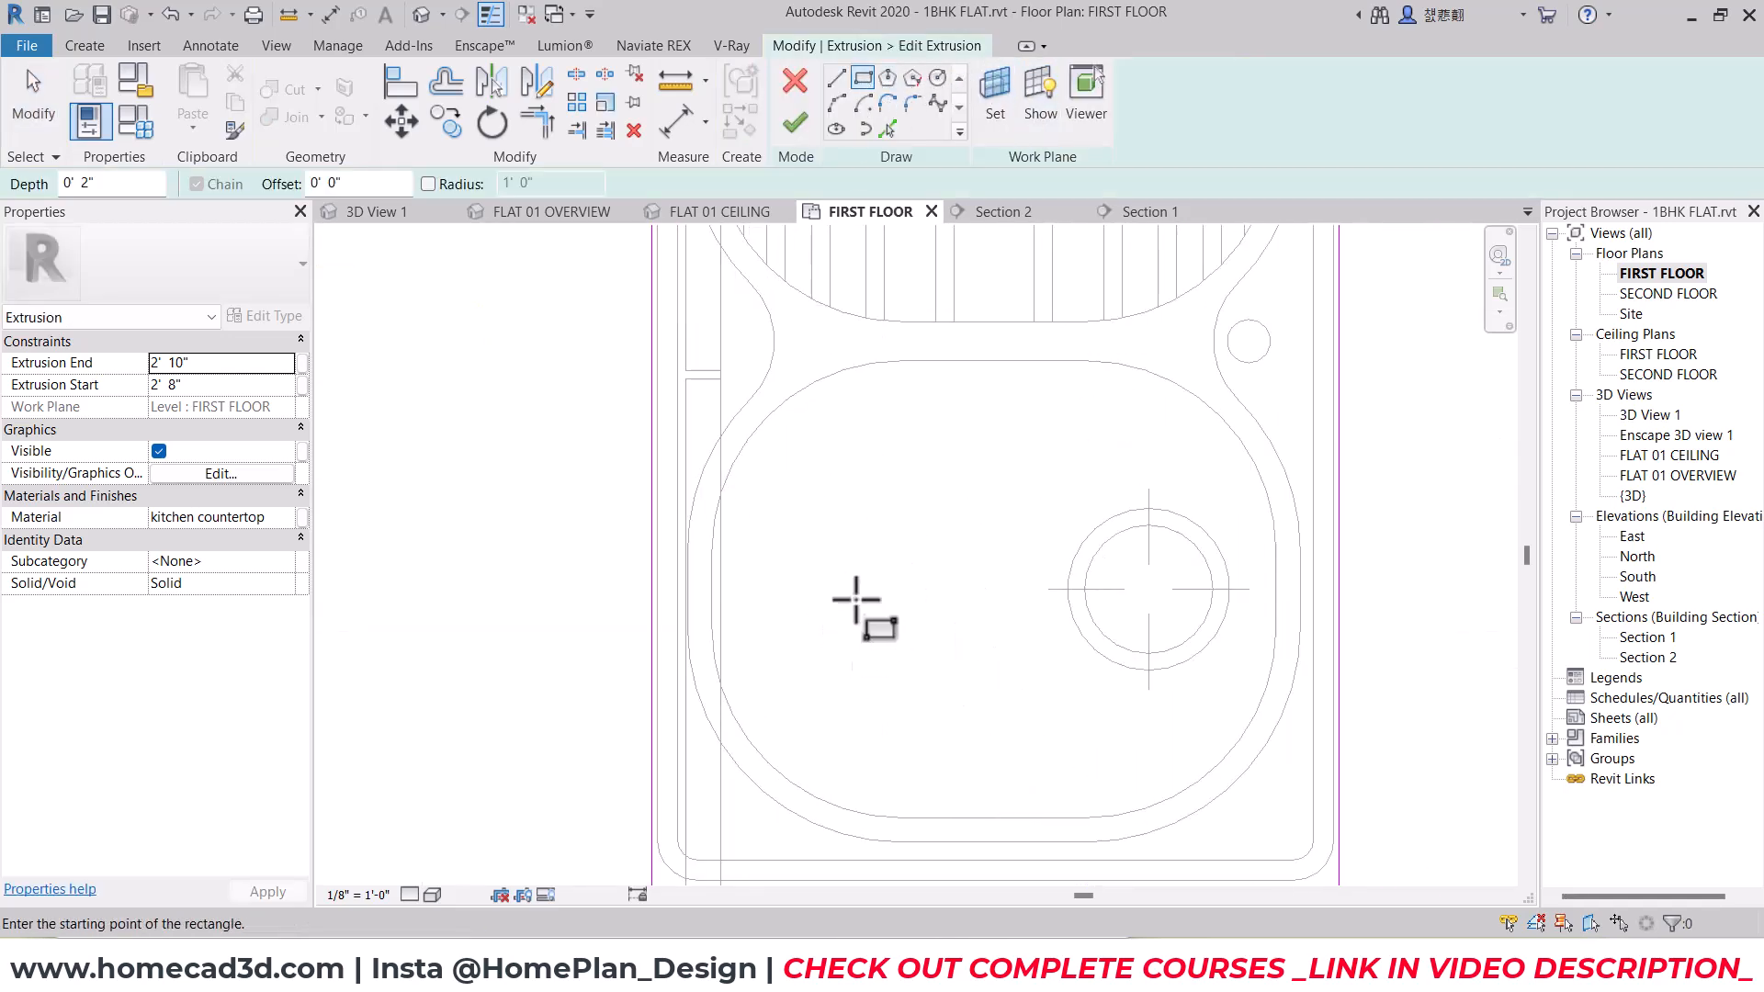
left_click(895, 136)
left_click(961, 364)
left_click(768, 416)
left_click(717, 587)
left_click(726, 686)
left_click(948, 815)
left_click(1186, 789)
left_click(1275, 564)
left_click(1252, 484)
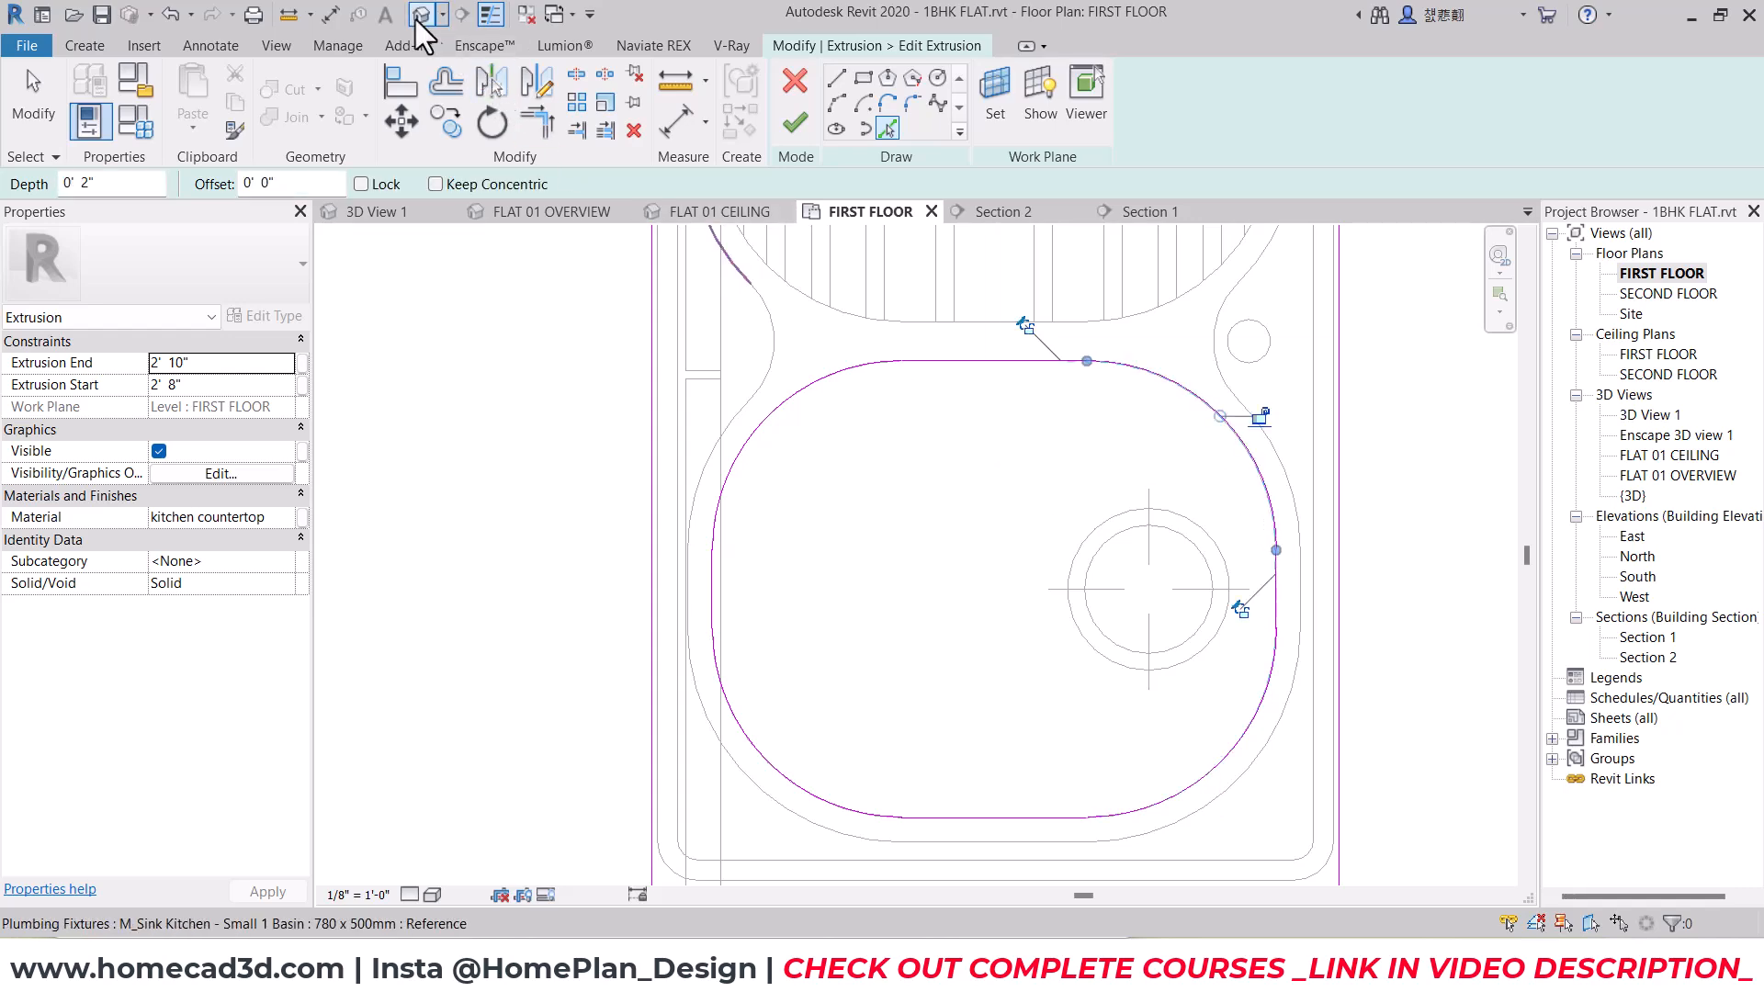
Step: Finish the countertop extrusion sketch and inspect the basin cutout in the FLAT 01 OVERVIEW view
left_click(528, 213)
scroll(846, 527, "down", 3)
middle_click_drag(929, 542, 933, 583, "shift")
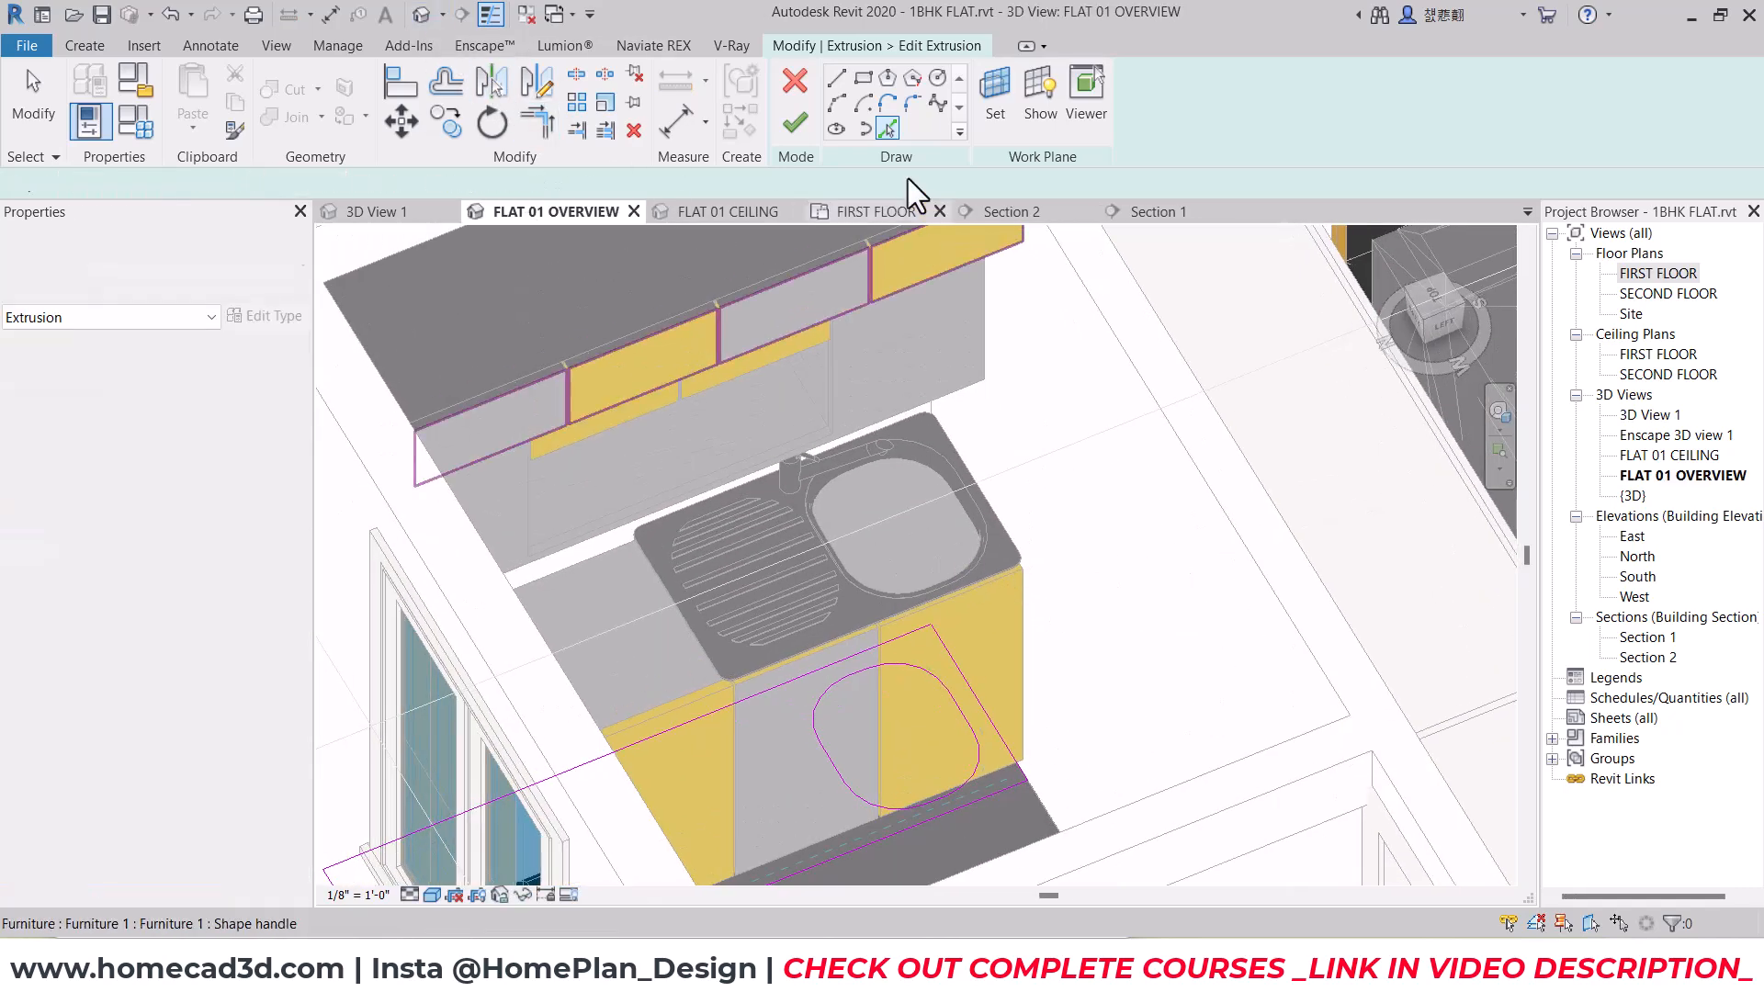
left_click(796, 123)
left_click(1097, 511)
mouse_move(1116, 527)
middle_mouse_down("shift")
mouse_move(1036, 476)
mouse_move(984, 472)
mouse_move(1063, 485)
middle_mouse_up("shift")
scroll(953, 552, "up", 5)
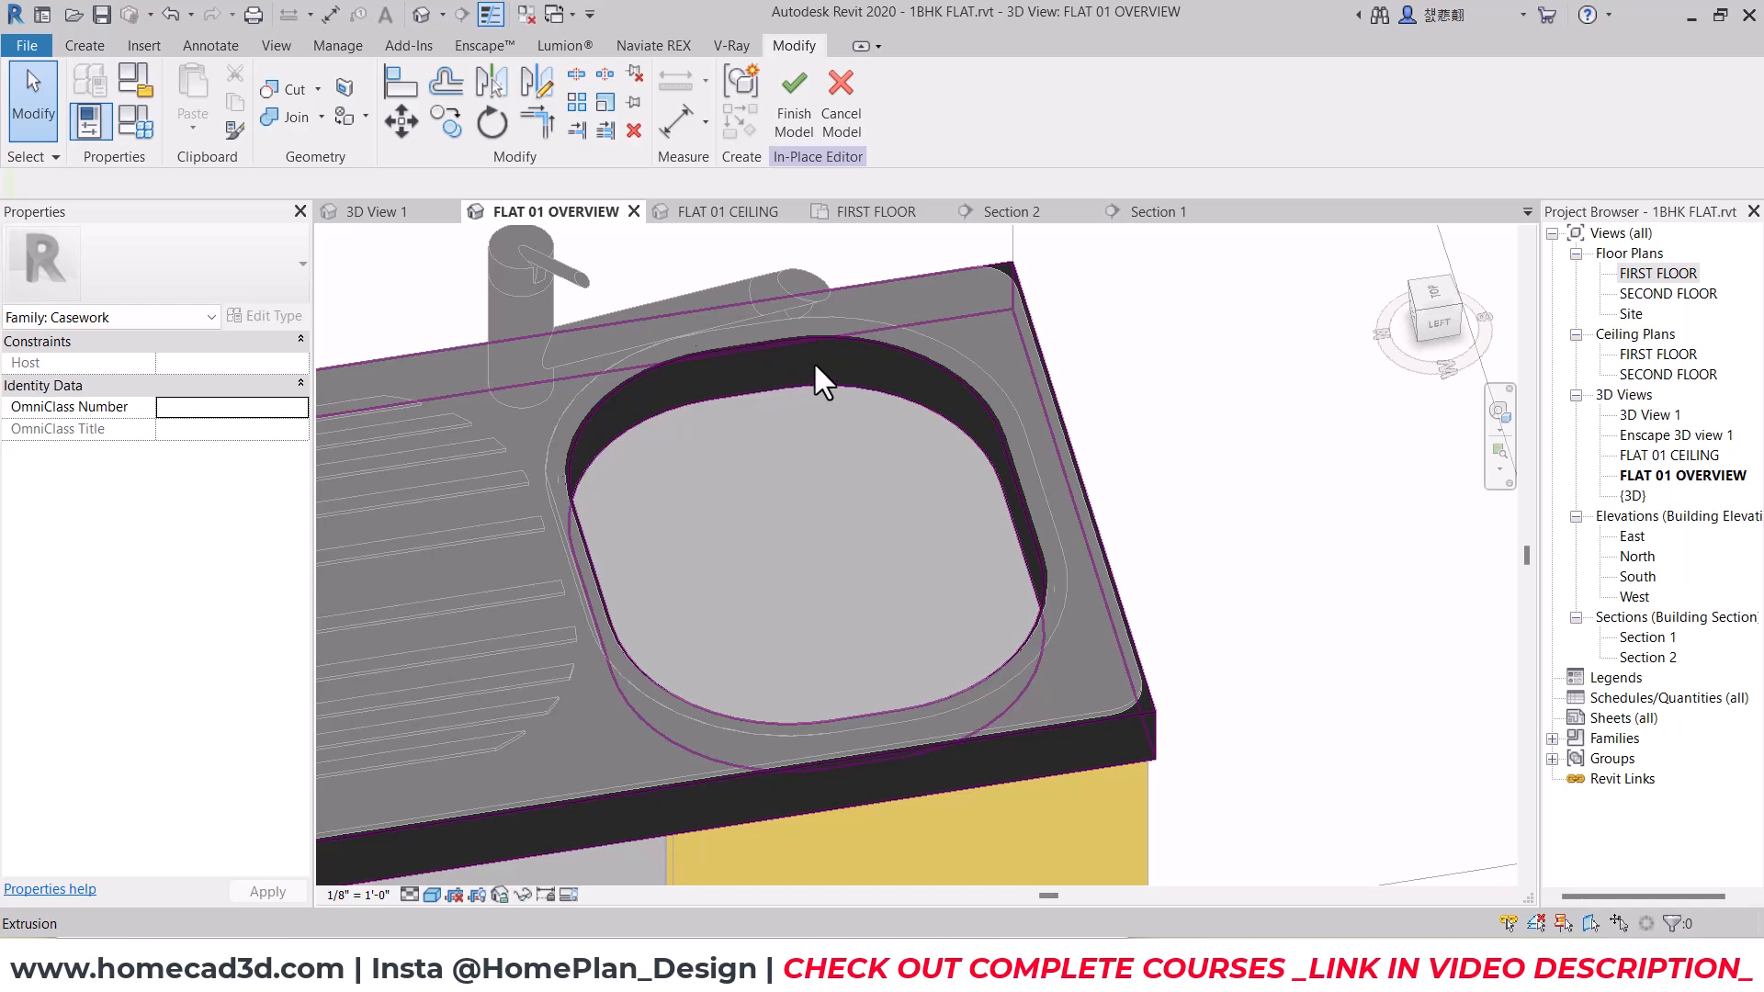
Step: Reopen the countertop extrusion sketch in the FIRST FLOOR plan and offset the basin cutout outline outward by 1" without keeping a copy
left_click(870, 356)
left_click(802, 117)
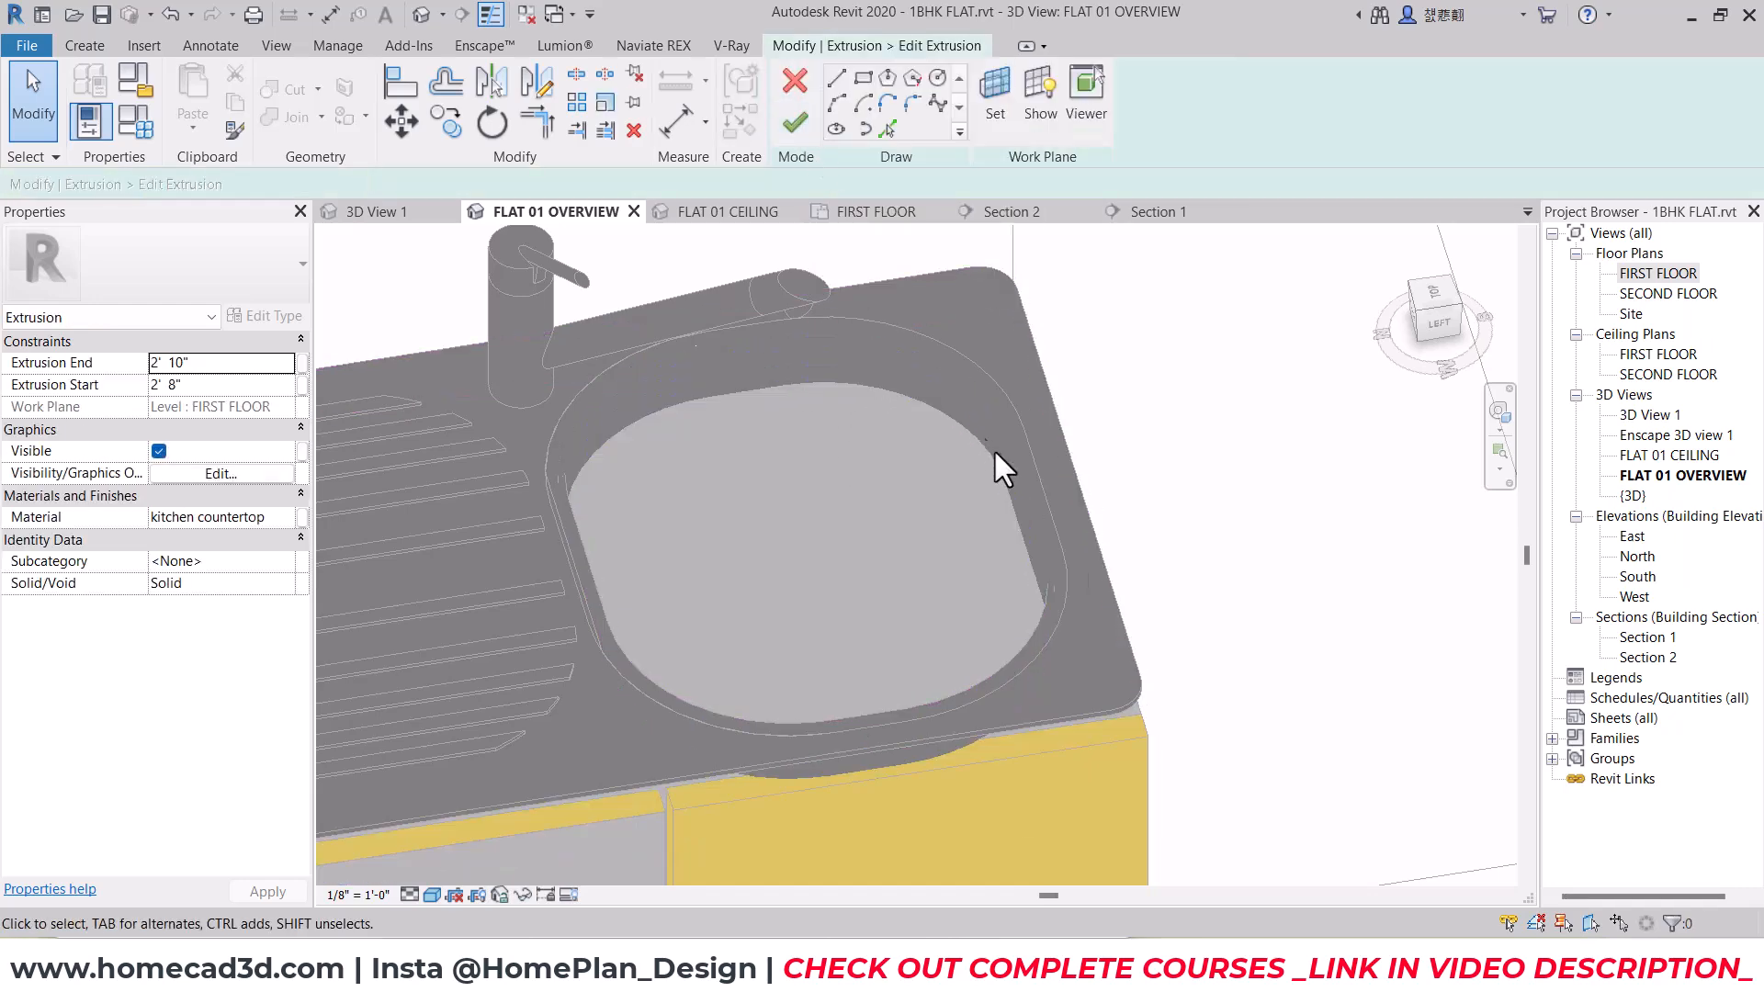
double_click(1658, 273)
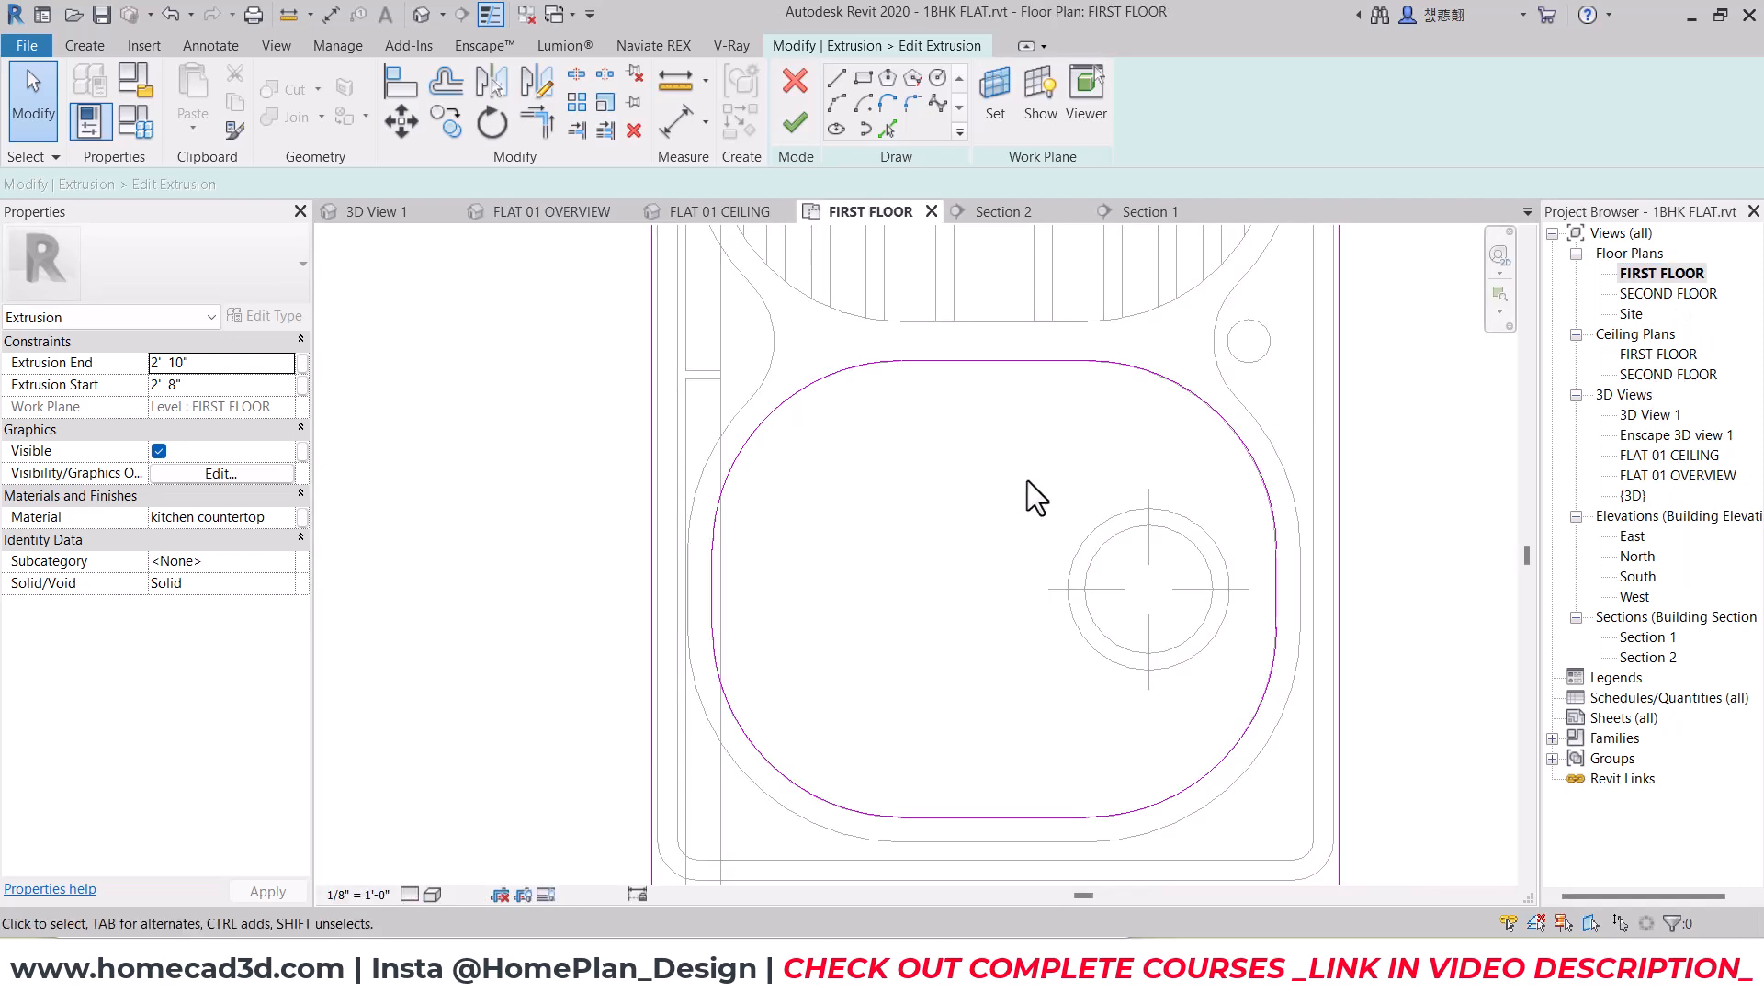
left_click(446, 92)
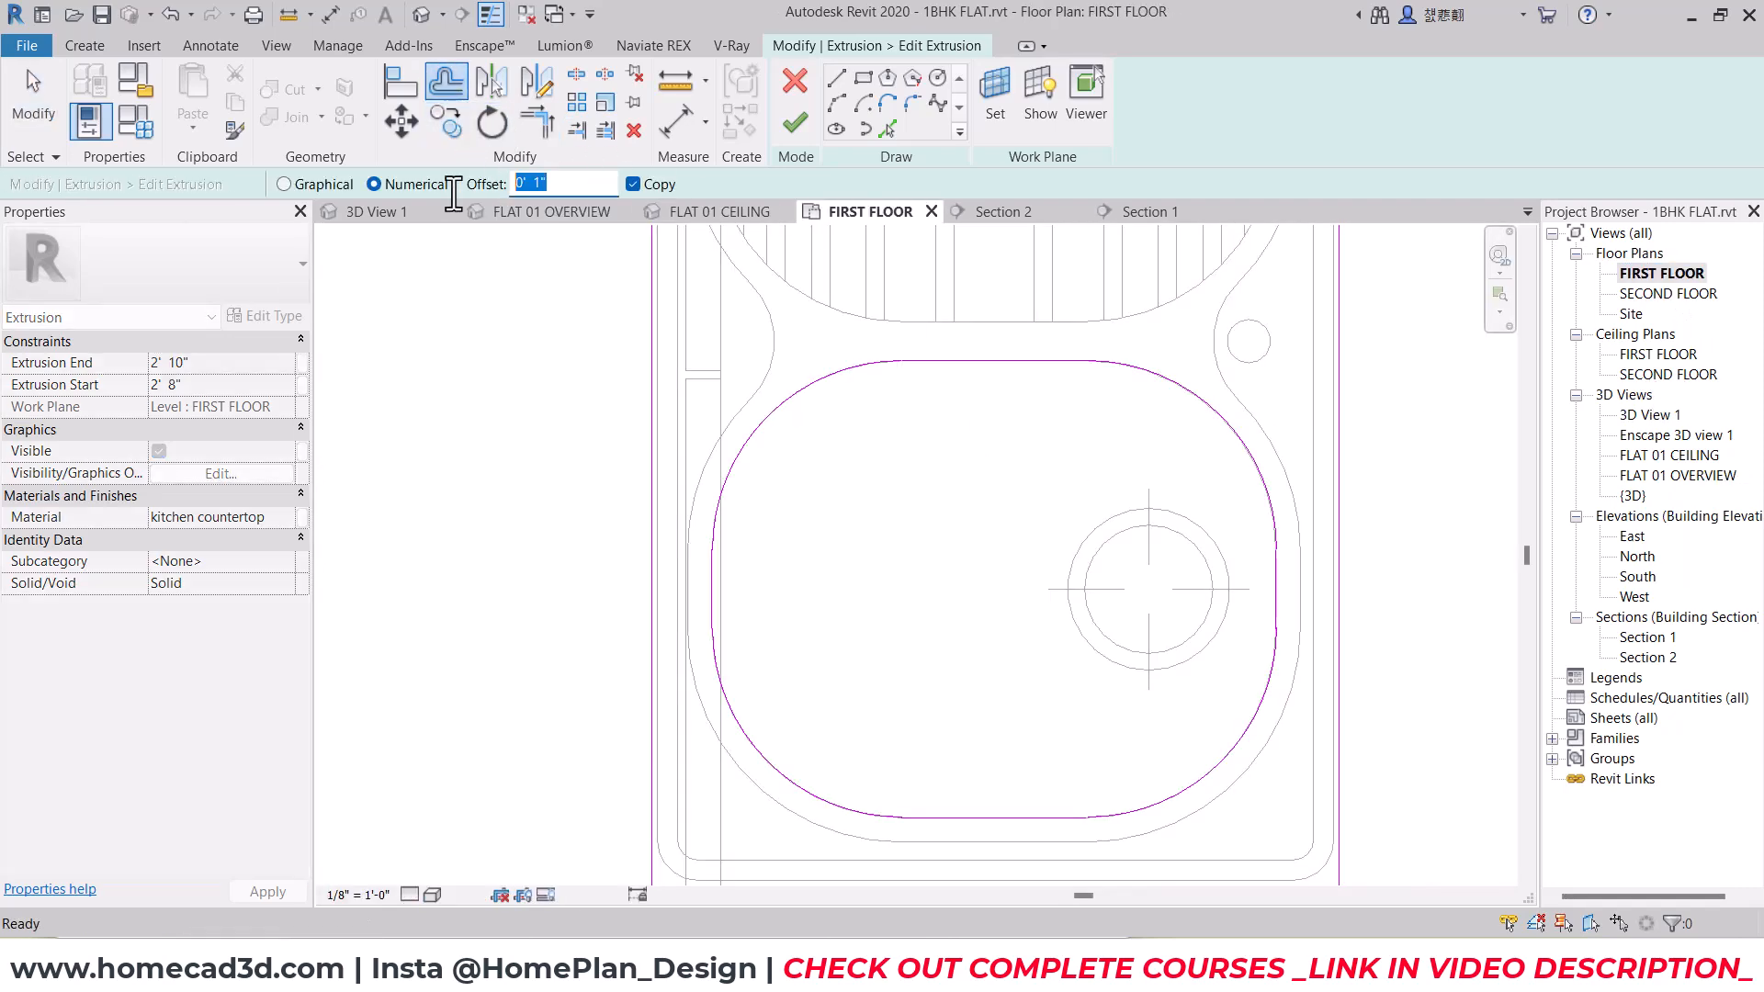
left_click(926, 361)
key("Escape")
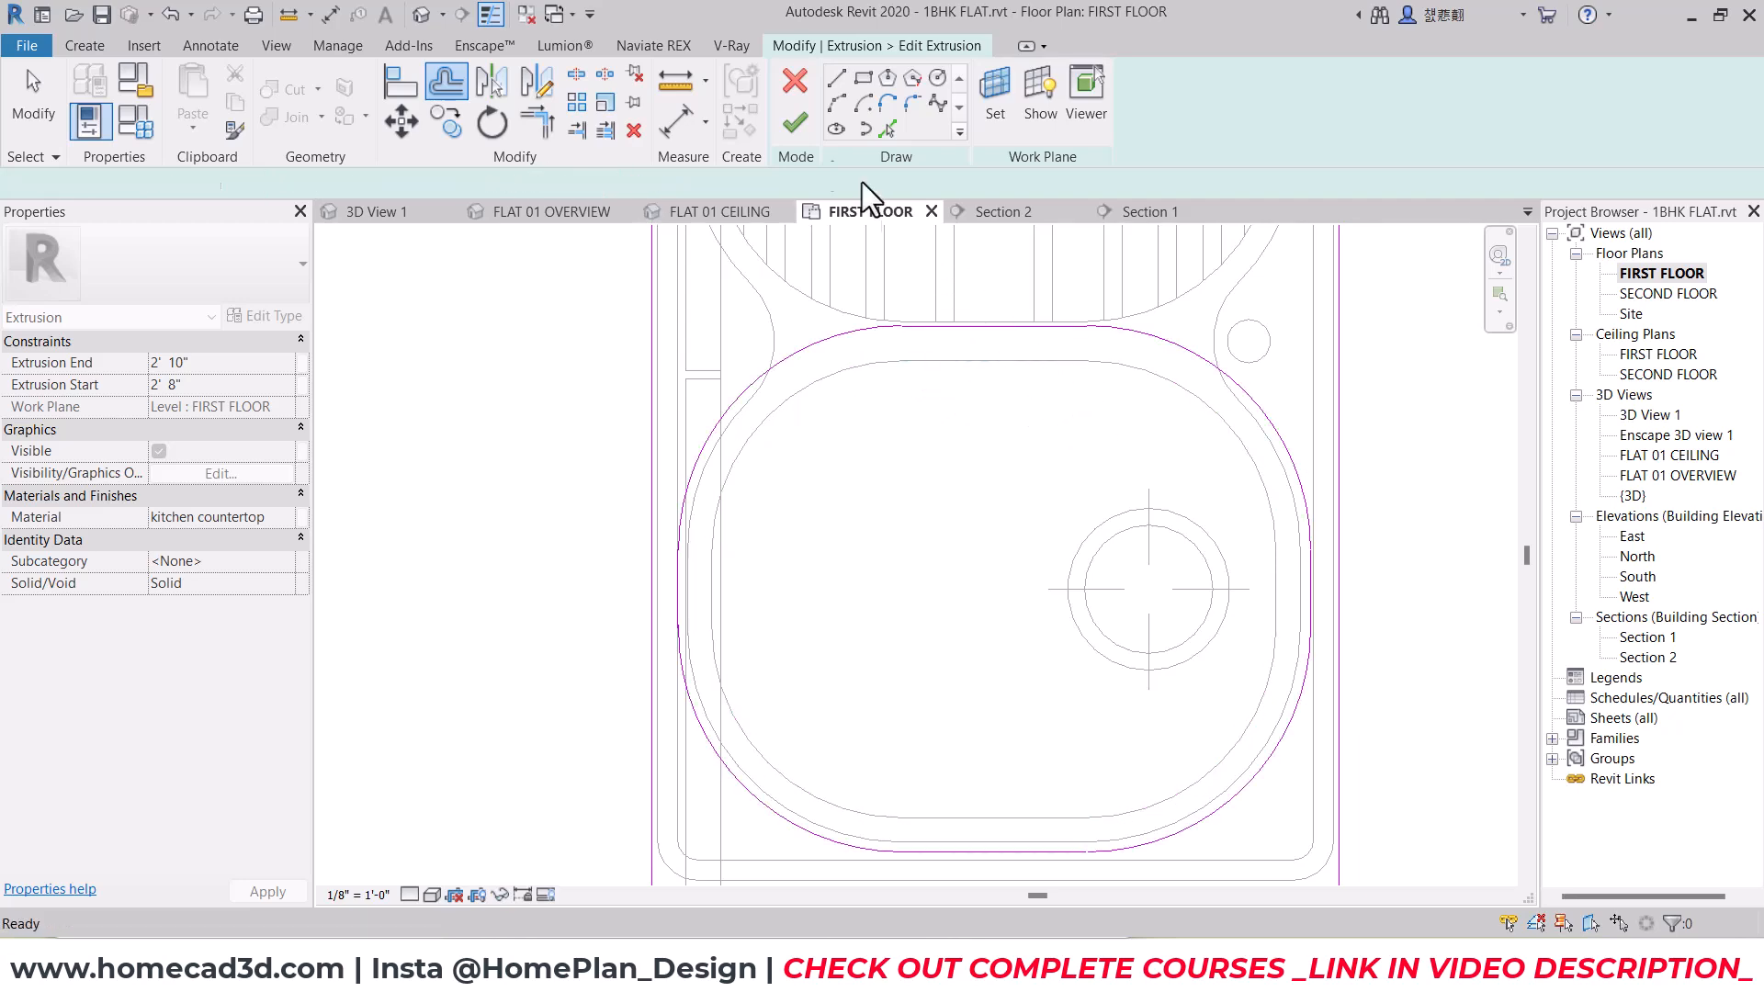
Step: Finish the countertop sketch and the in-place model, returning to the FLAT 01 OVERVIEW view
left_click(779, 119)
left_click(423, 14)
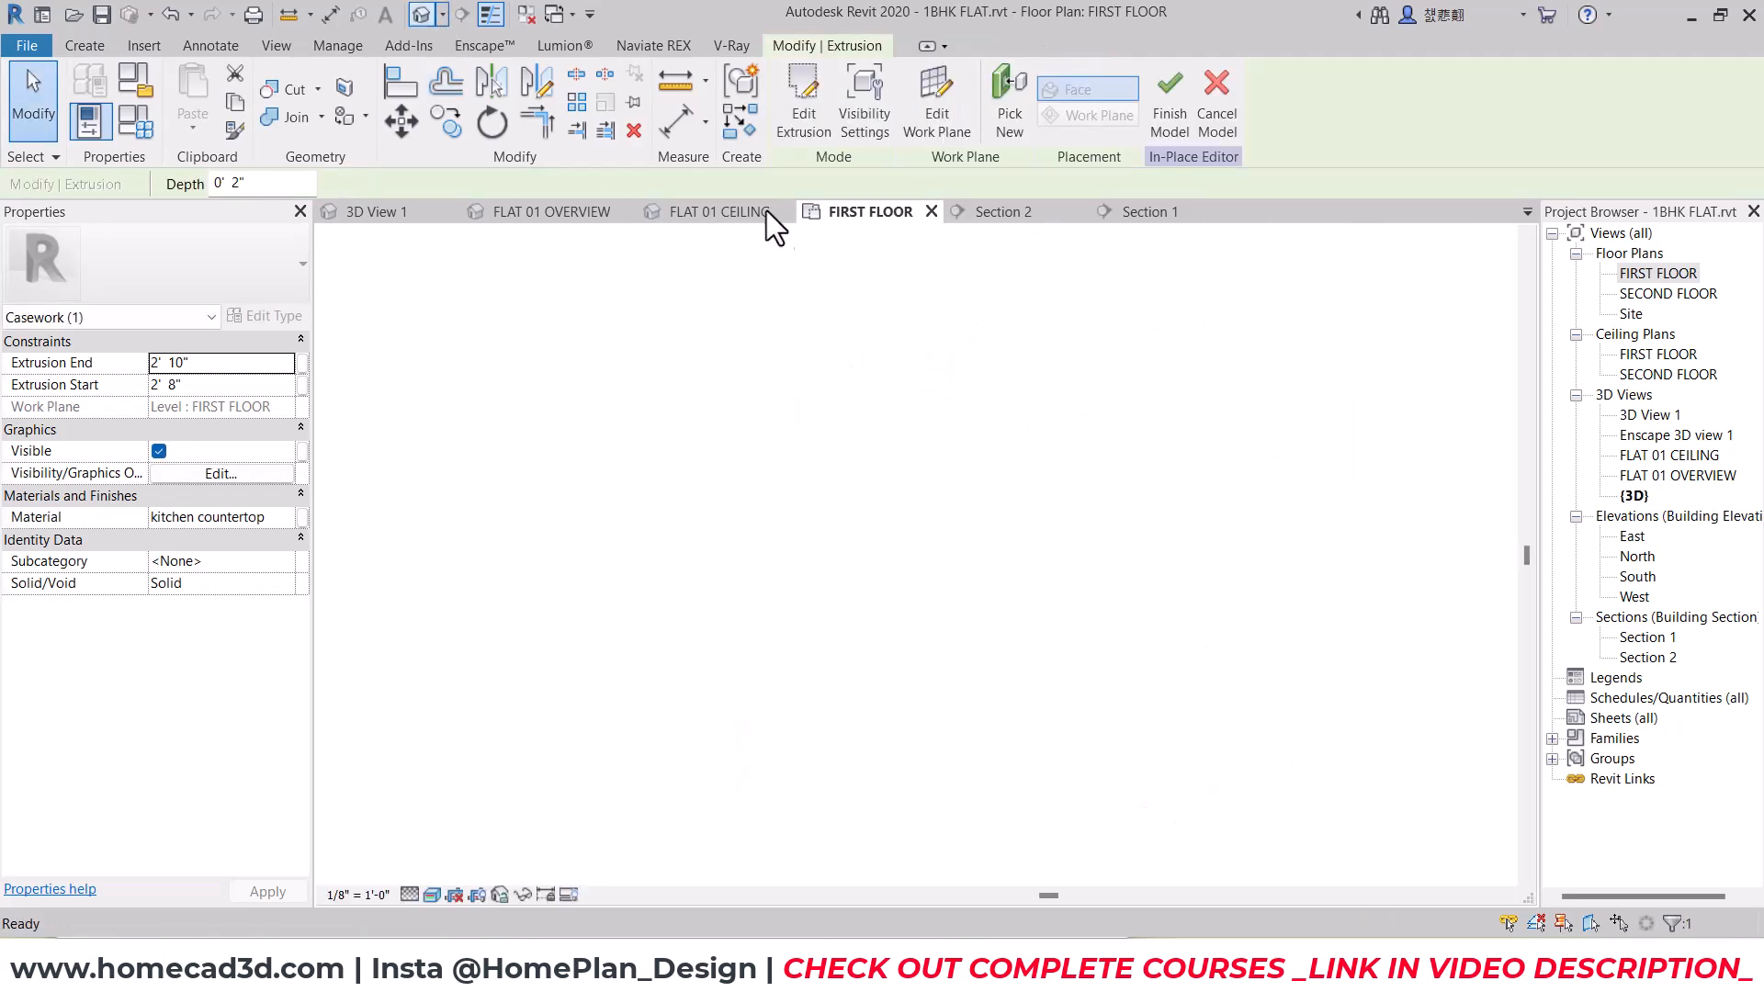
left_click(570, 213)
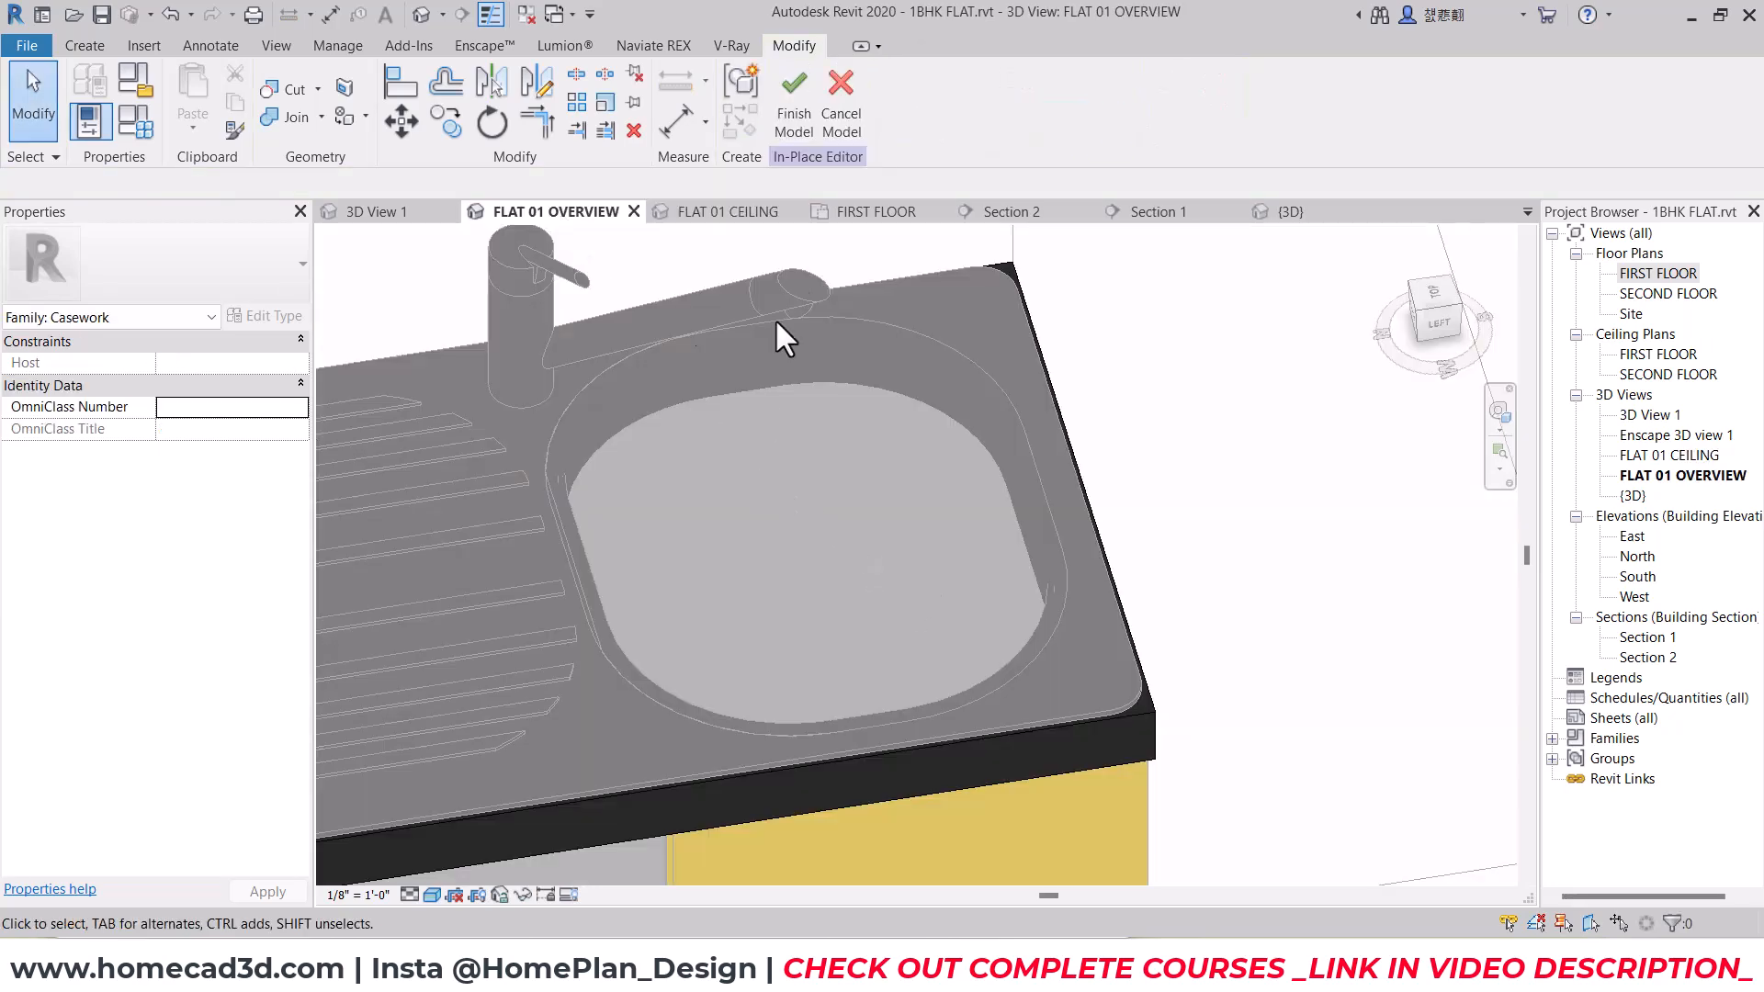
left_click(789, 132)
Step: Open the in-place kitchen cabinet beneath the sink for editing and select its sweep under the basin opening
left_click(785, 508)
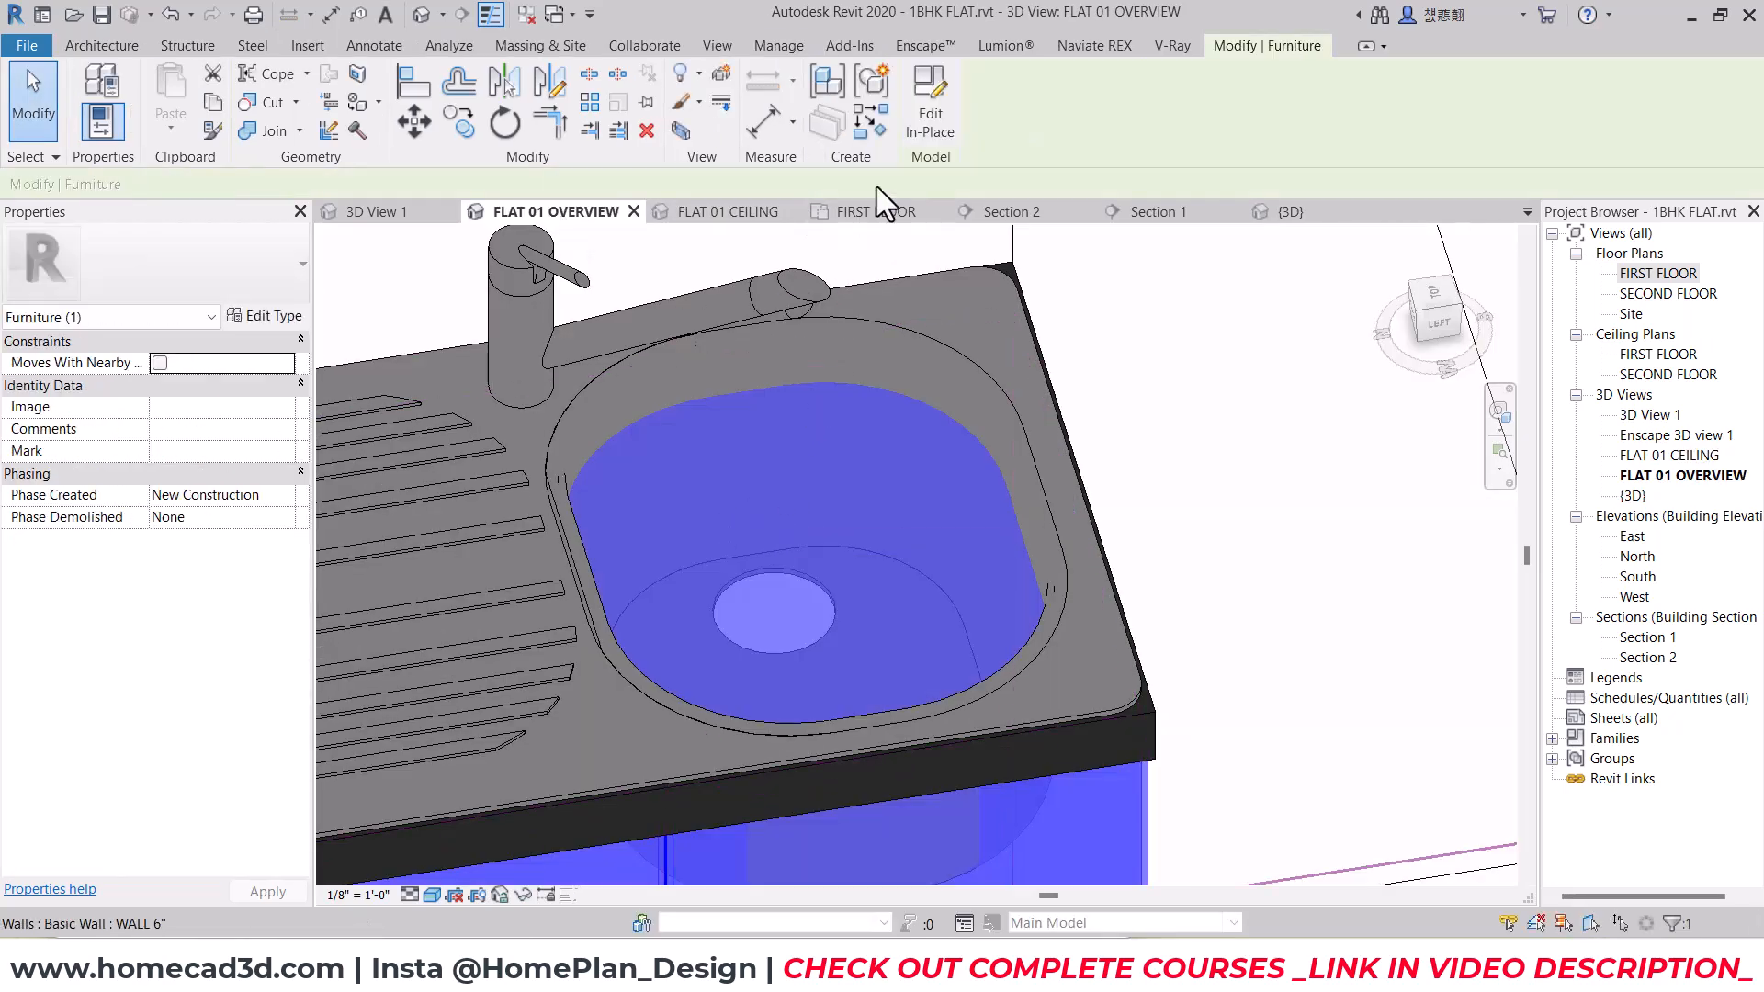
double_click(817, 496)
left_click(821, 529)
scroll(901, 406, "down", 3)
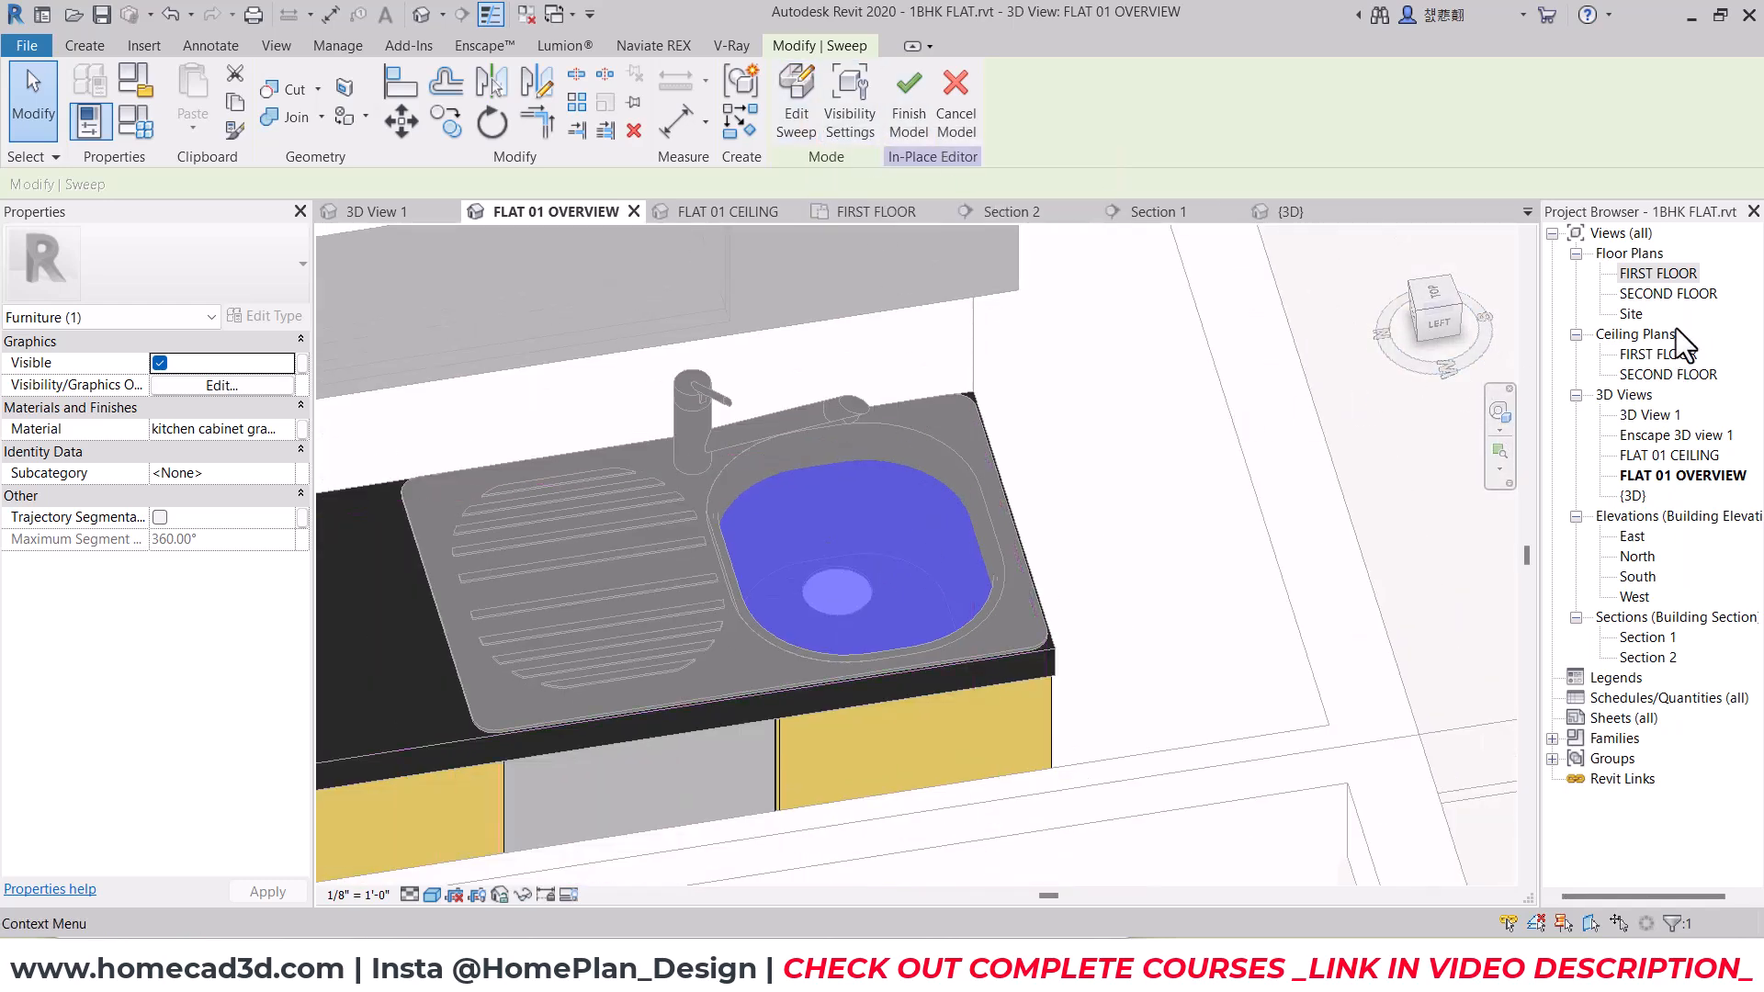
Step: In the FIRST FLOOR plan, start a void extrusion and pick the sink basin's inner outline as its closed sketch loop
double_click(1657, 274)
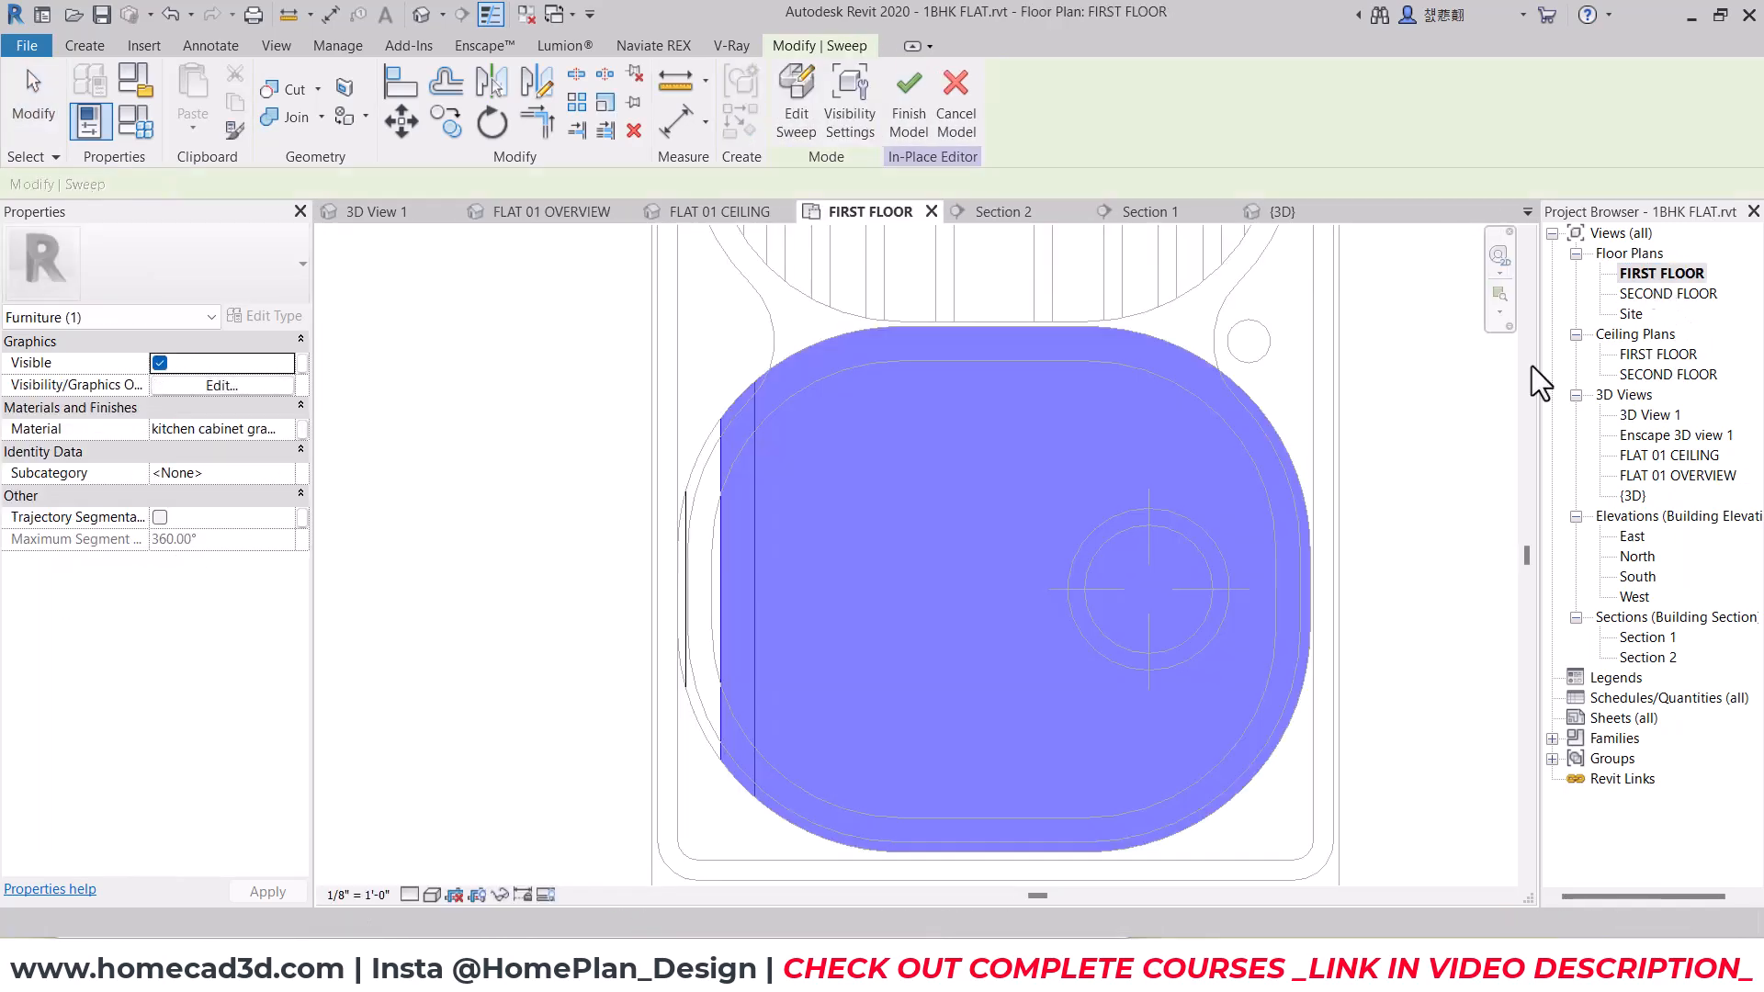
left_click(103, 45)
left_click(450, 136)
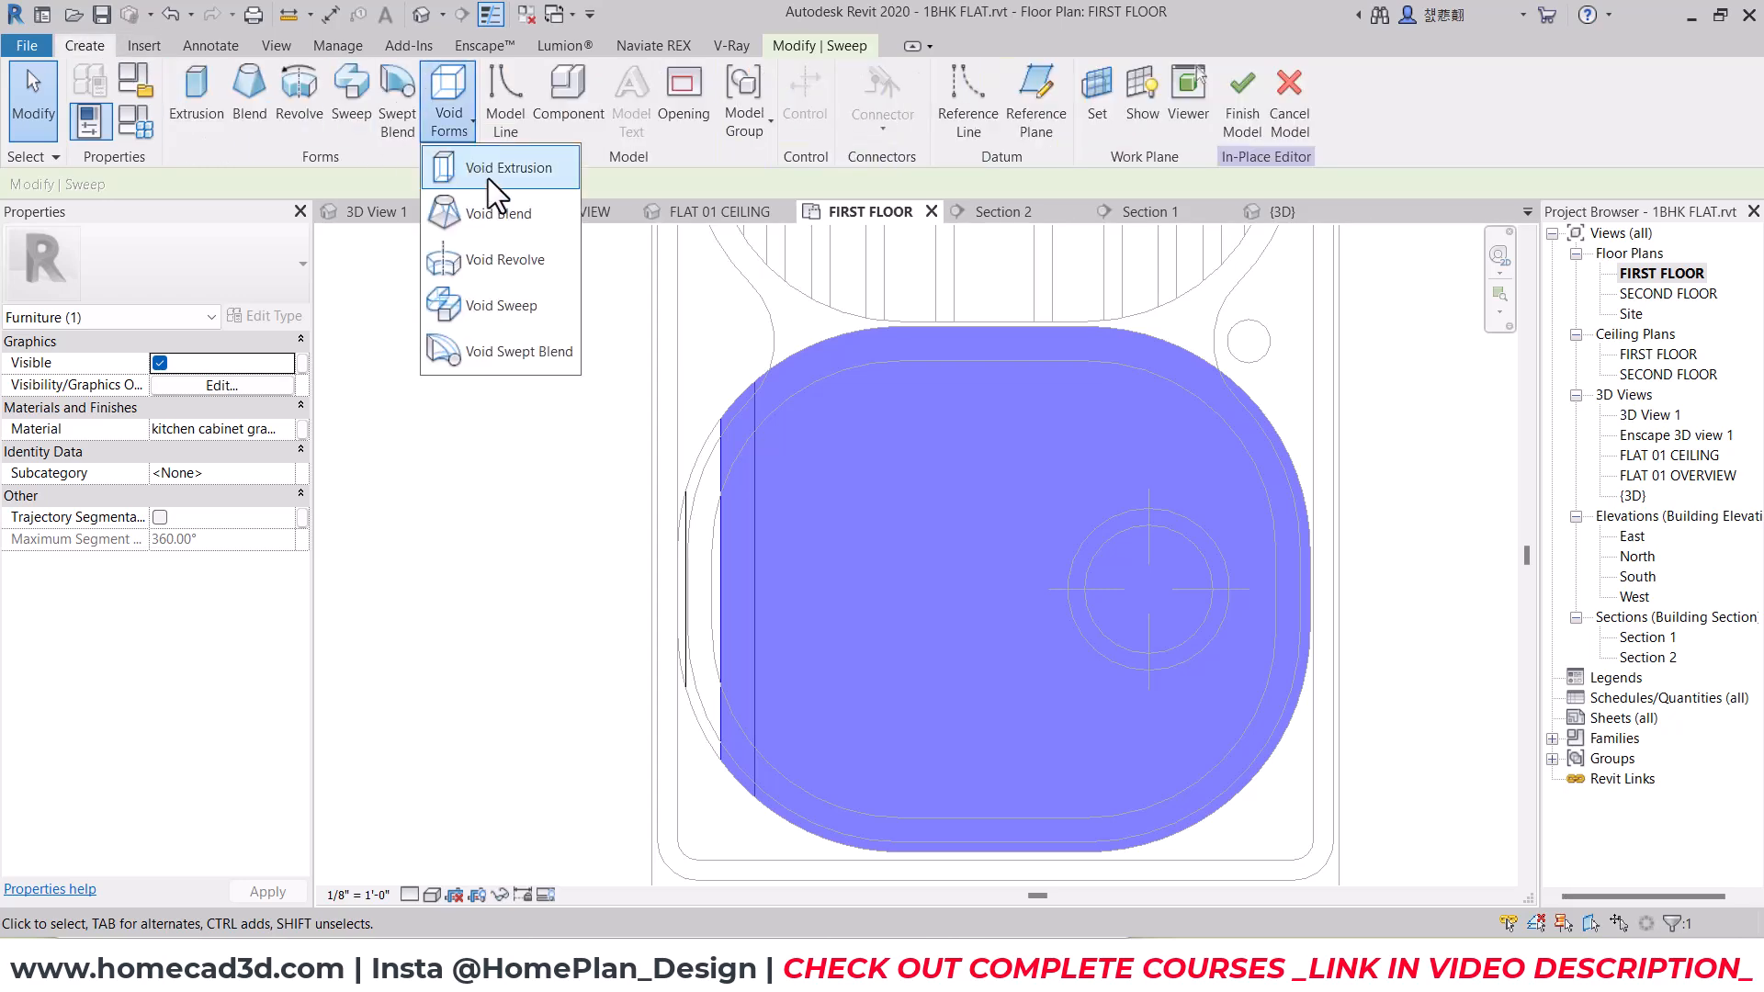
left_click(478, 167)
left_click(888, 129)
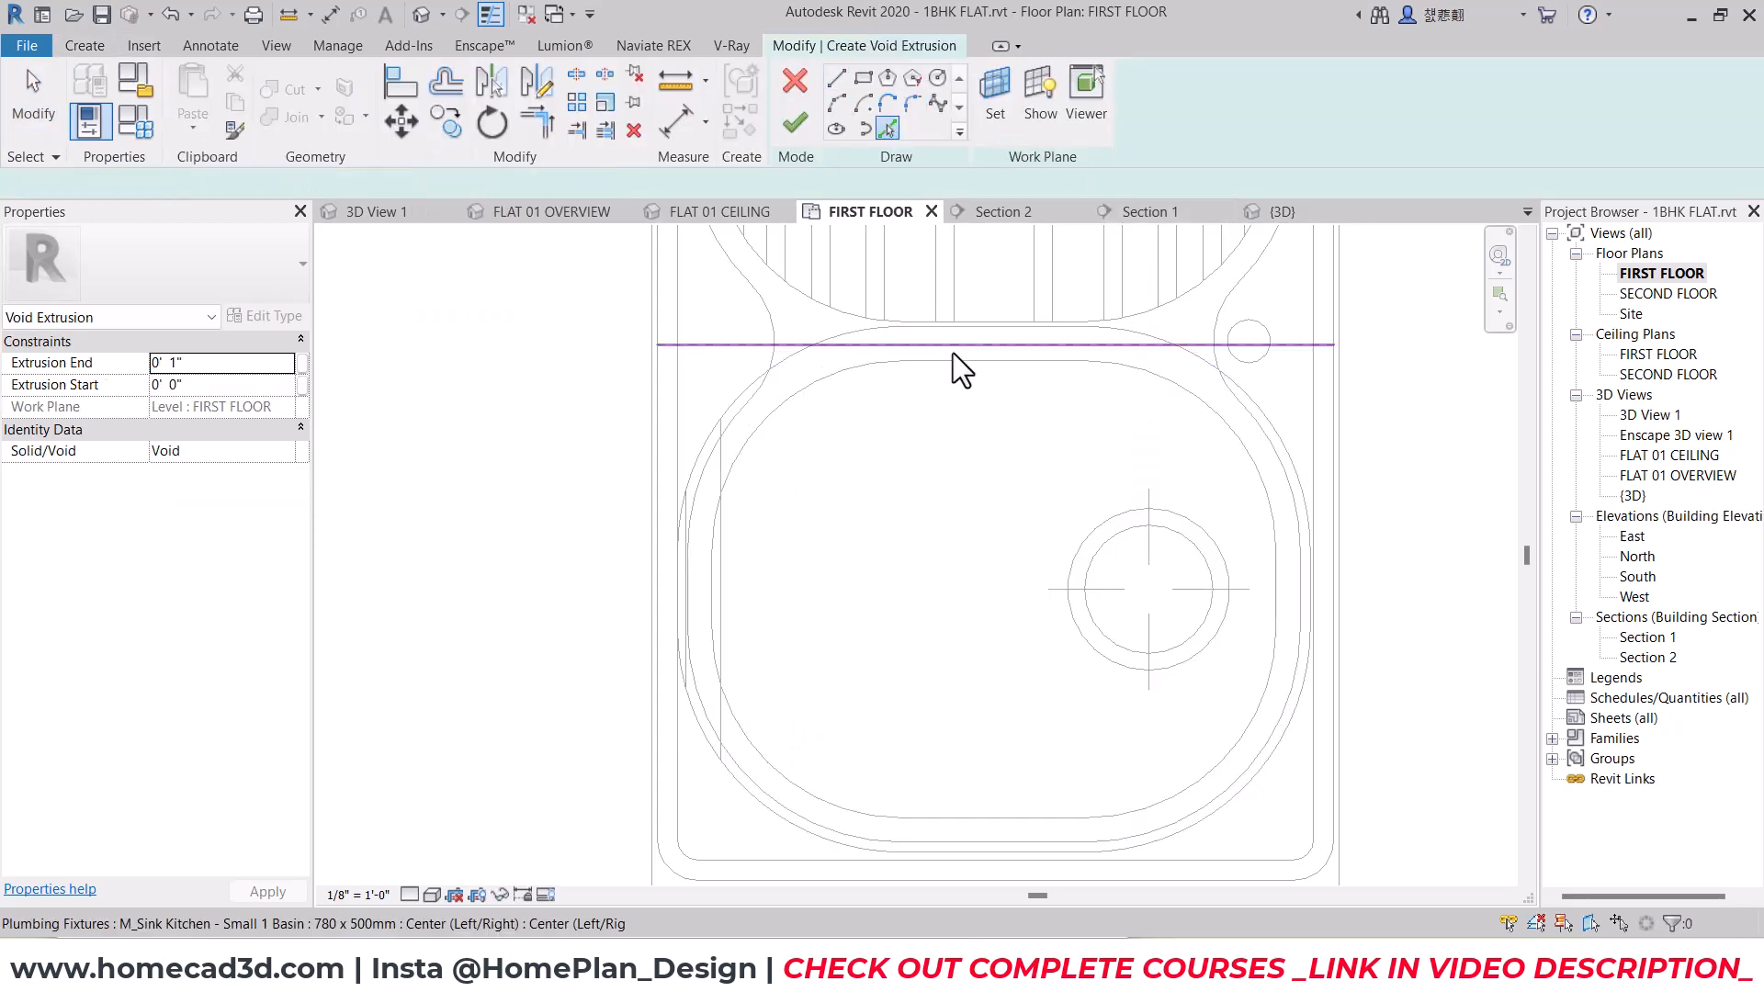
left_click(961, 370)
left_click(1162, 379)
left_click(1279, 594)
left_click(918, 798)
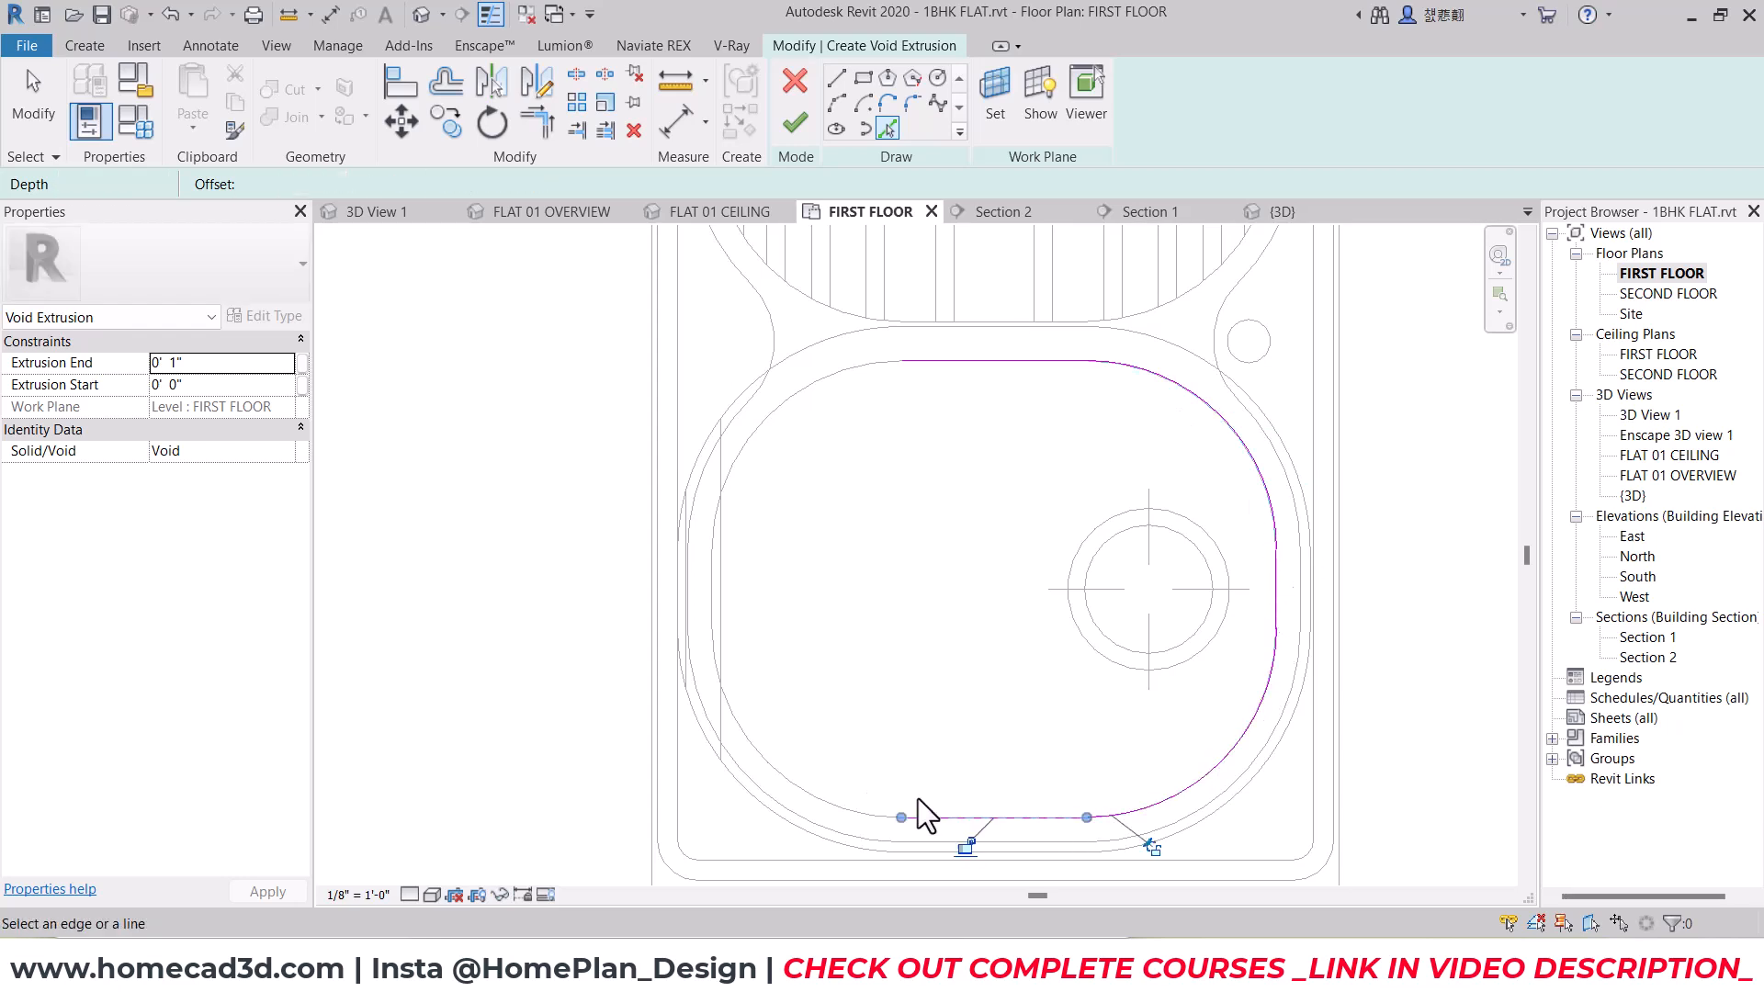
left_click(825, 792)
left_click(713, 592)
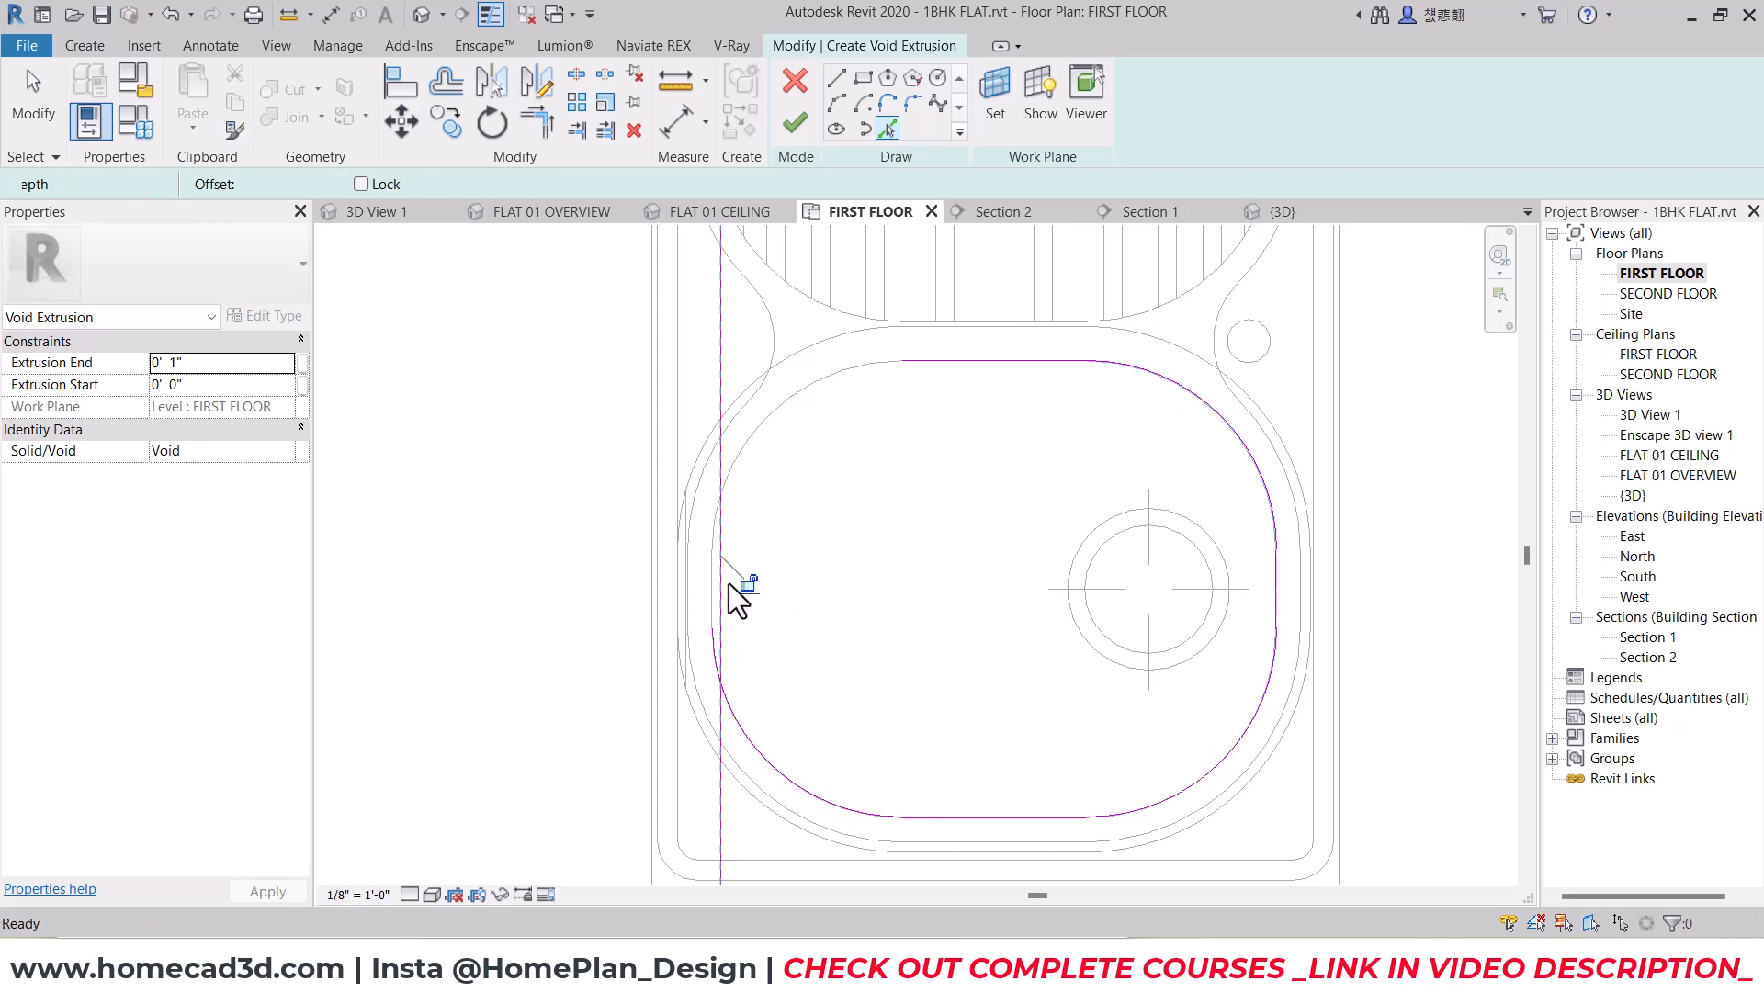
left_click(742, 454)
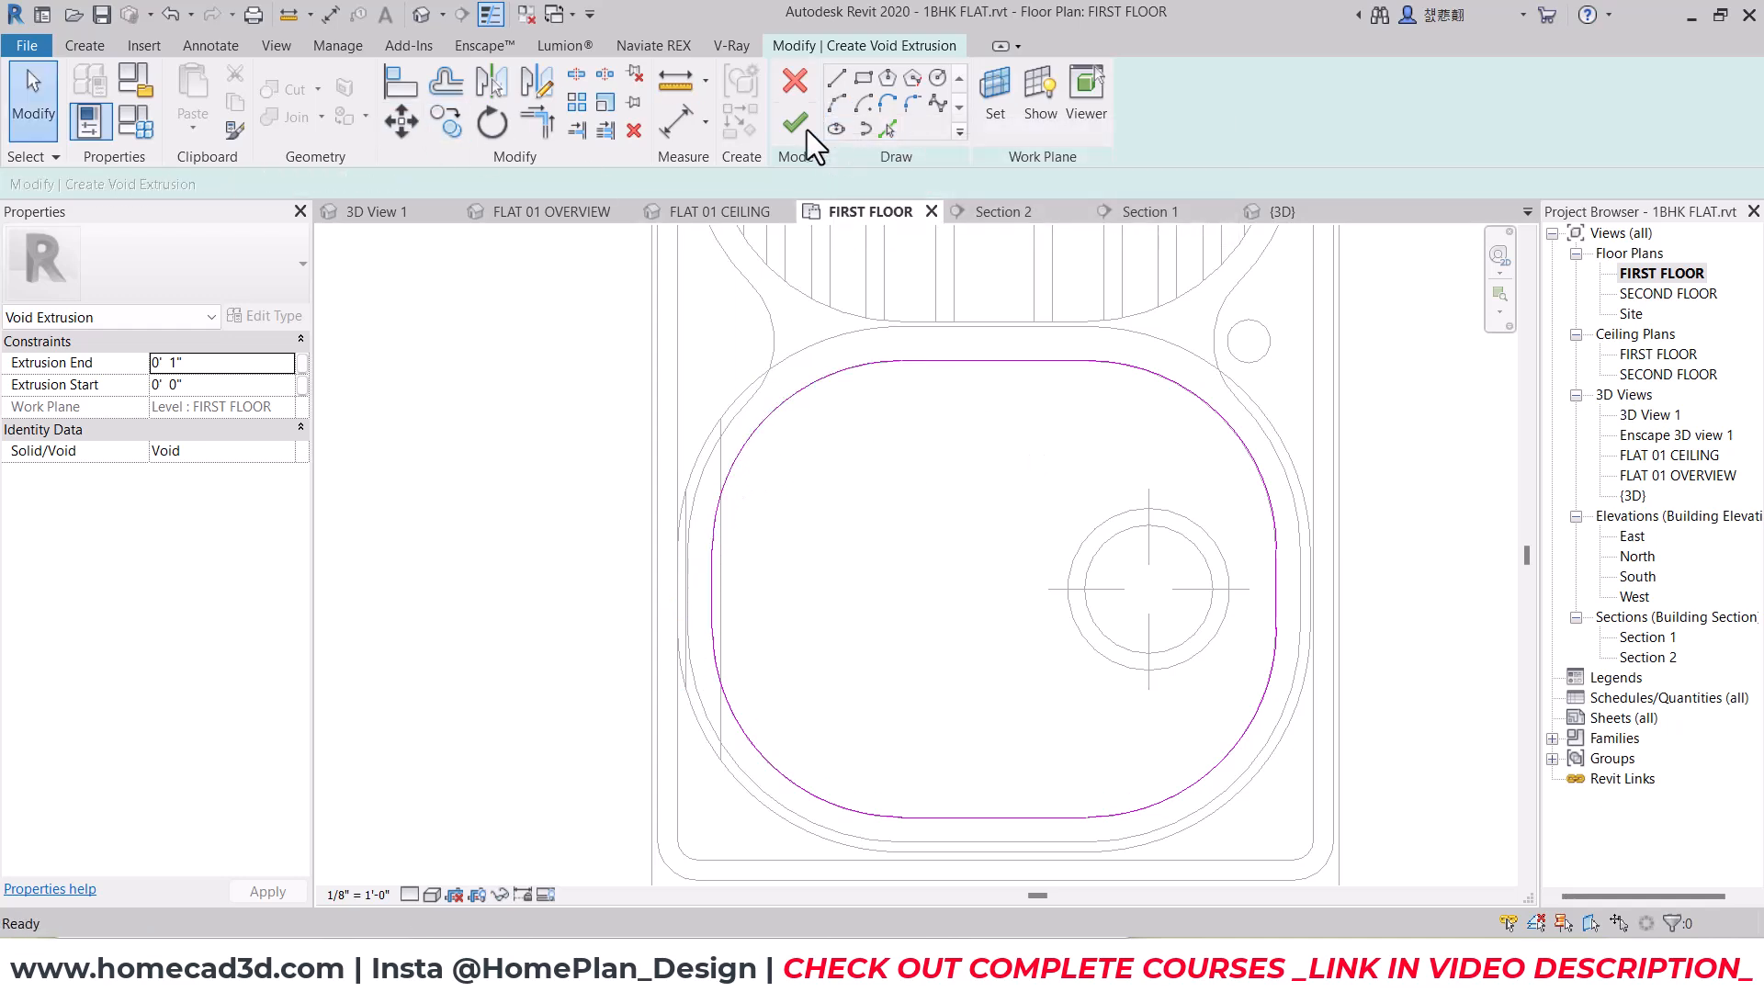
Step: Offset the void sketch's basin outline outward by 1/4" without keeping a copy
left_click(441, 92)
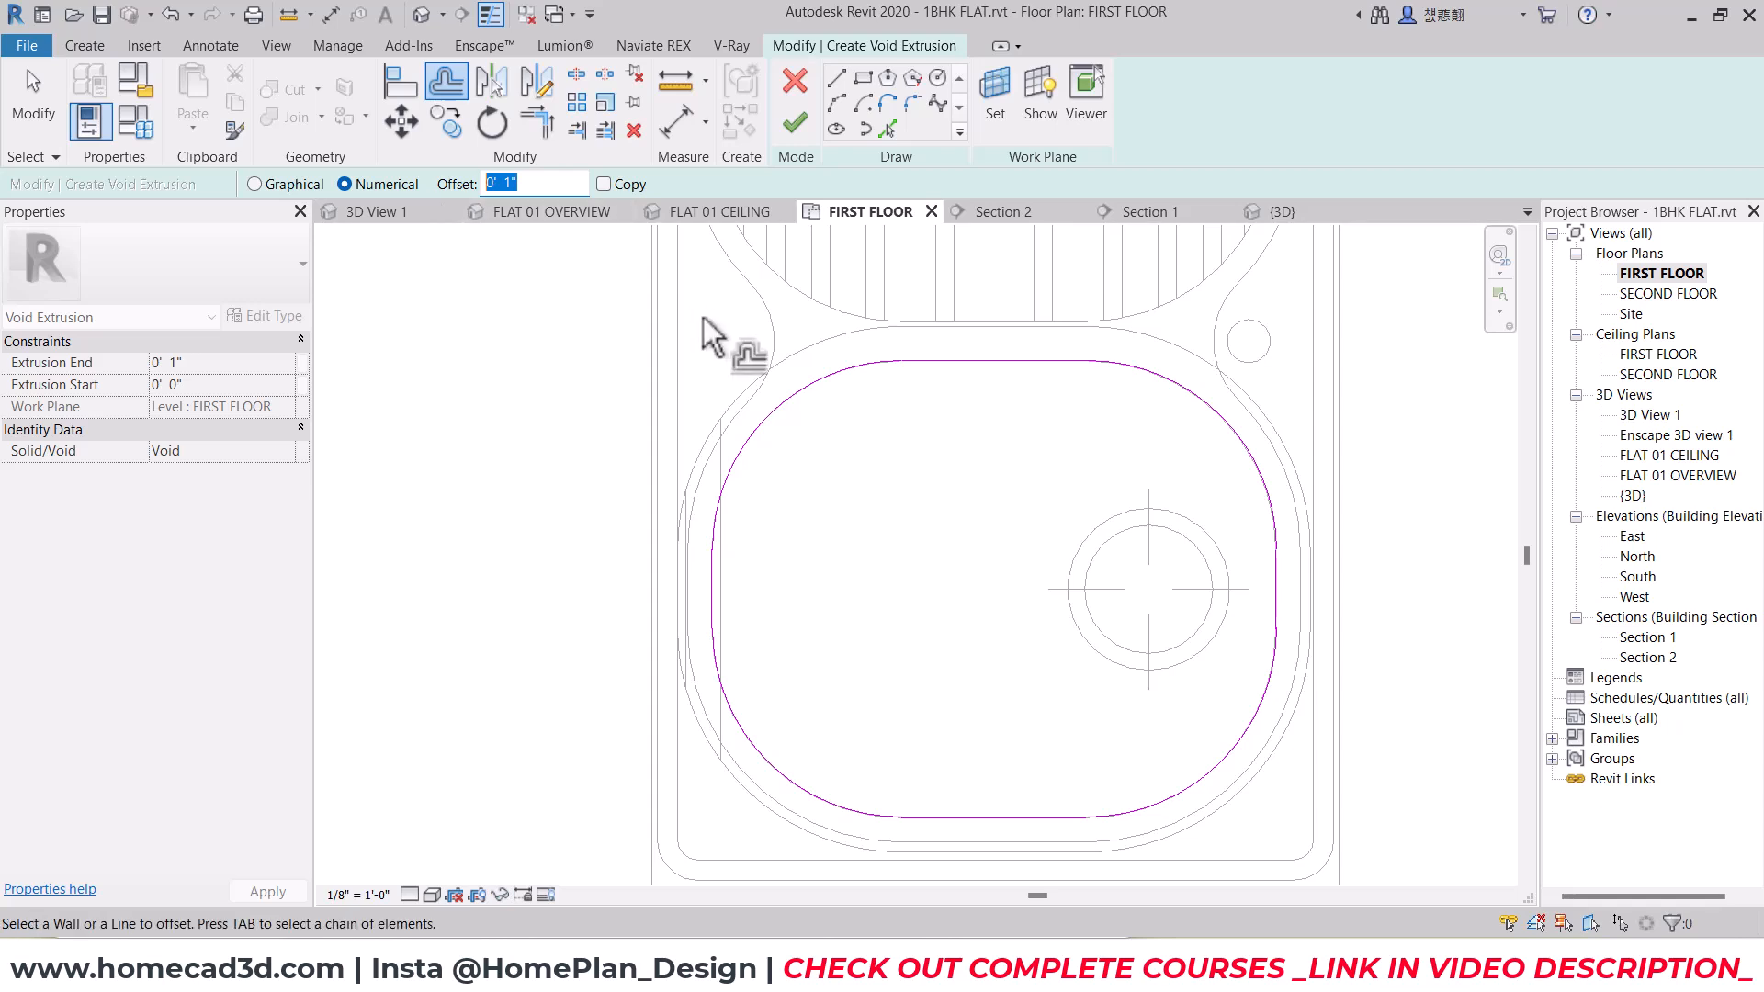
type("1/4")
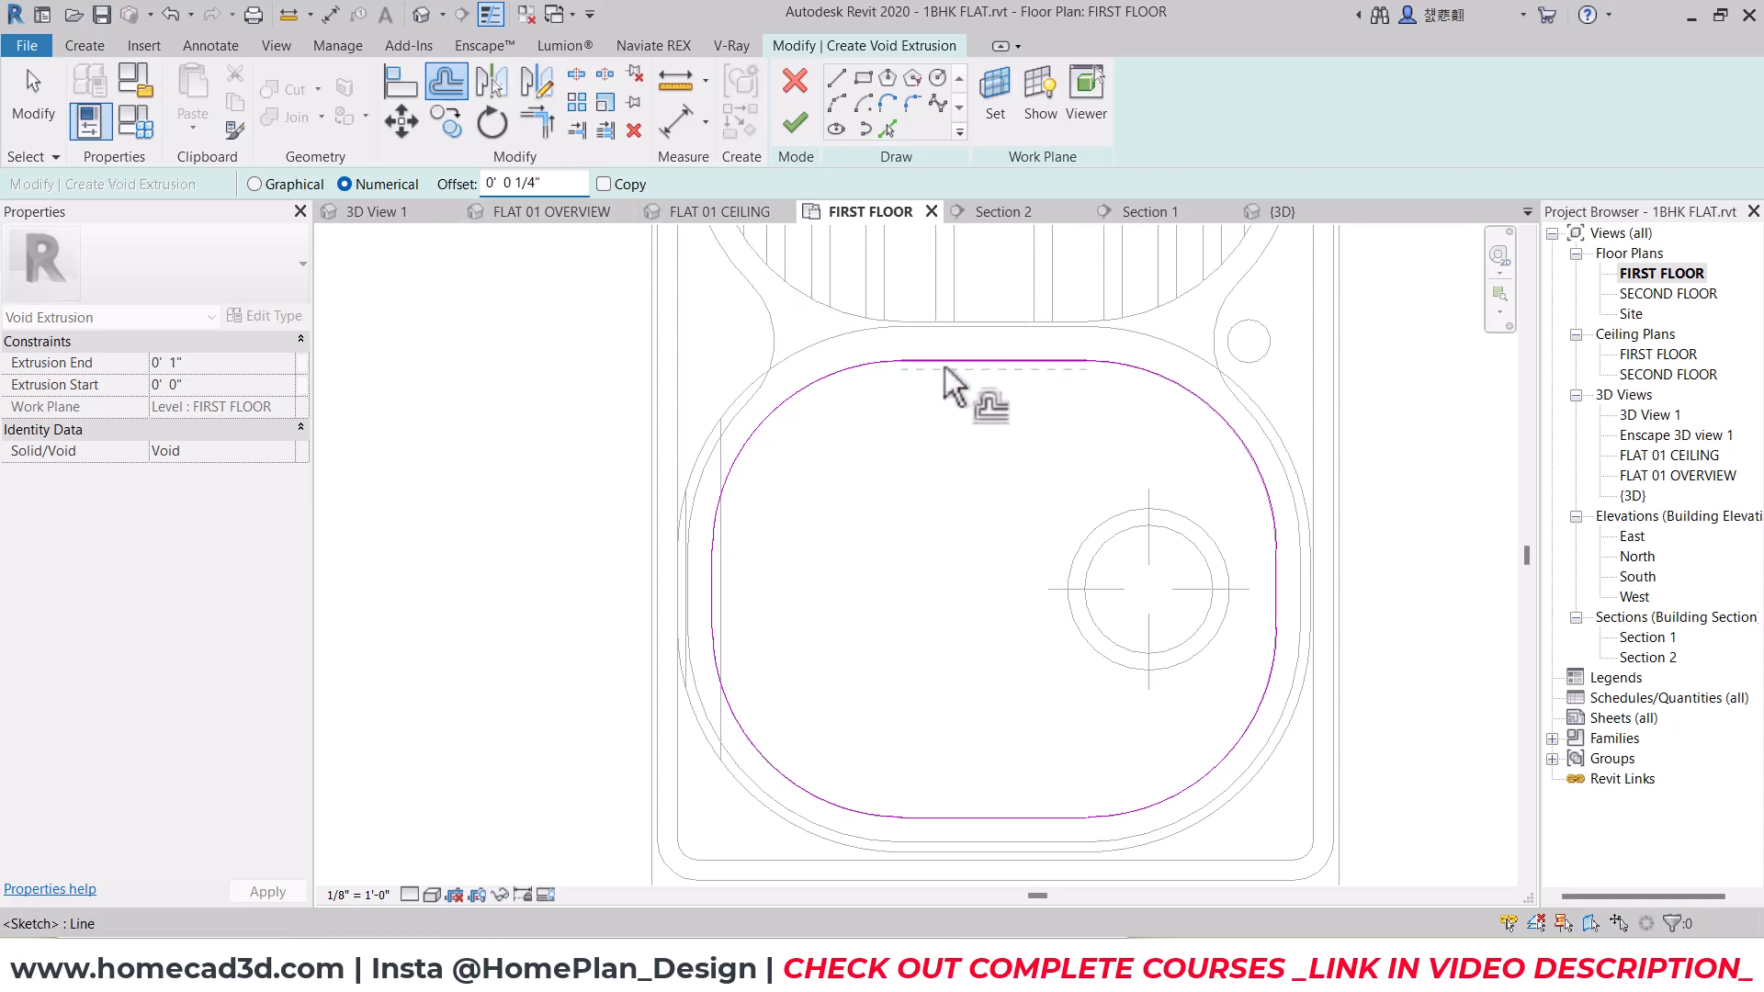
left_click(956, 360)
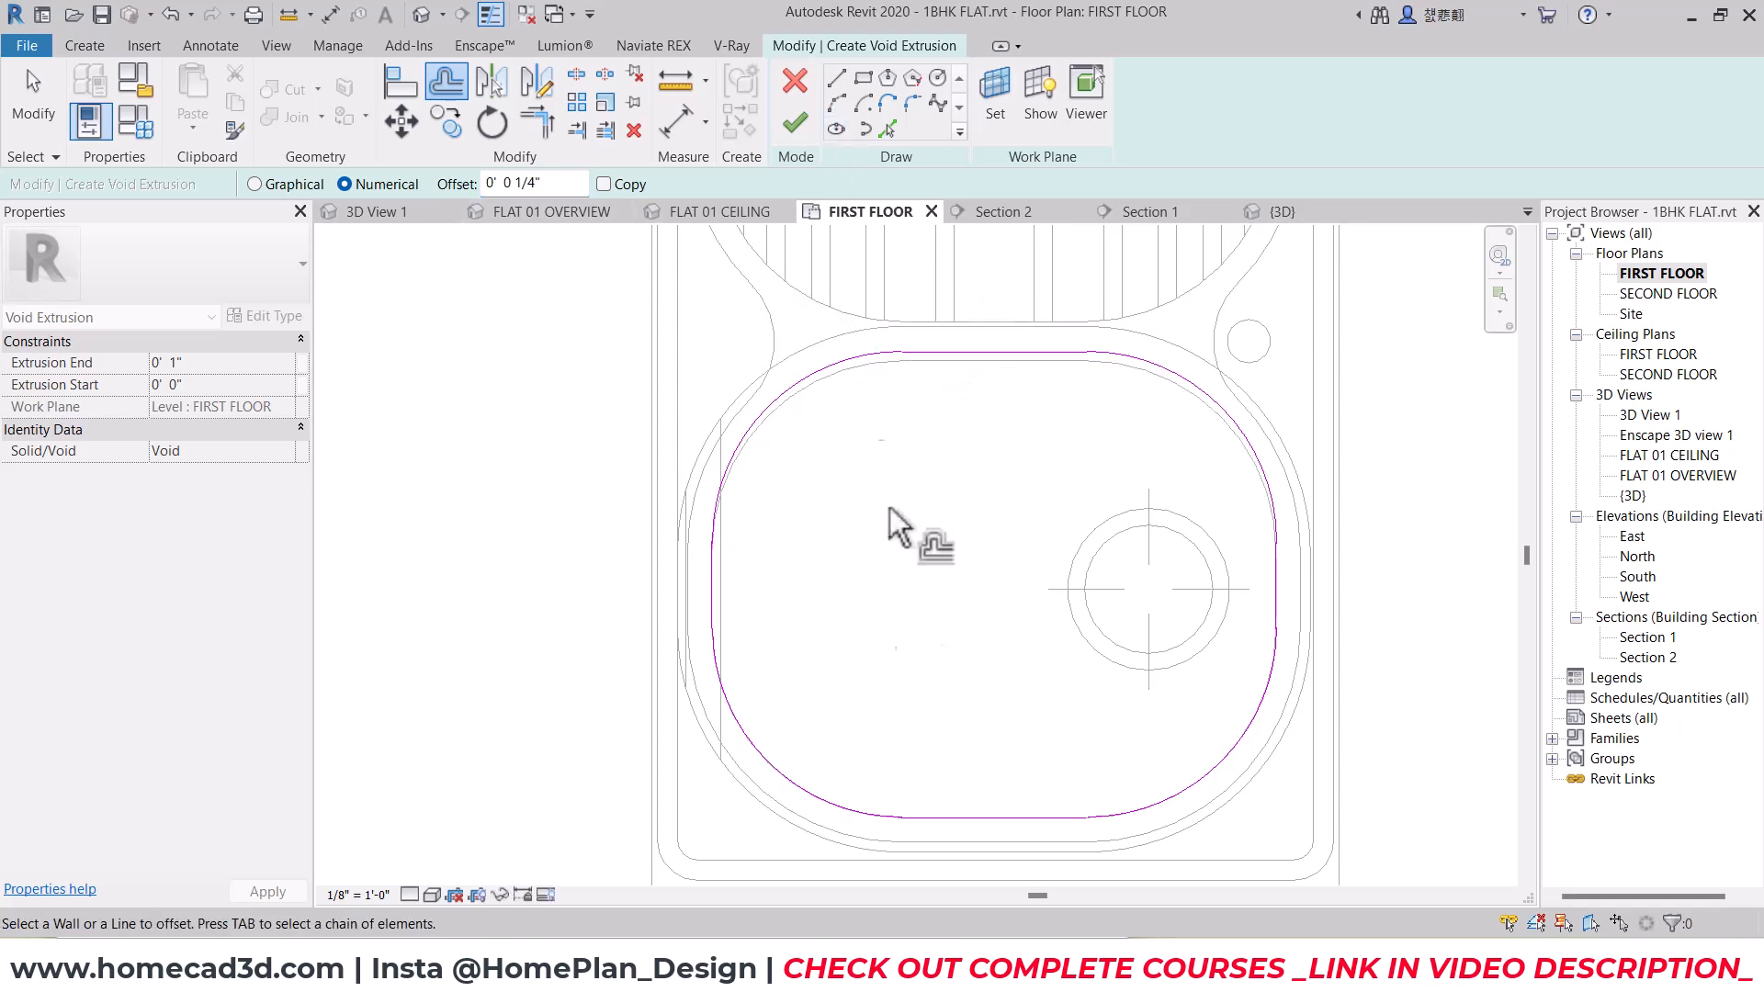
key("Tab")
left_click(932, 841)
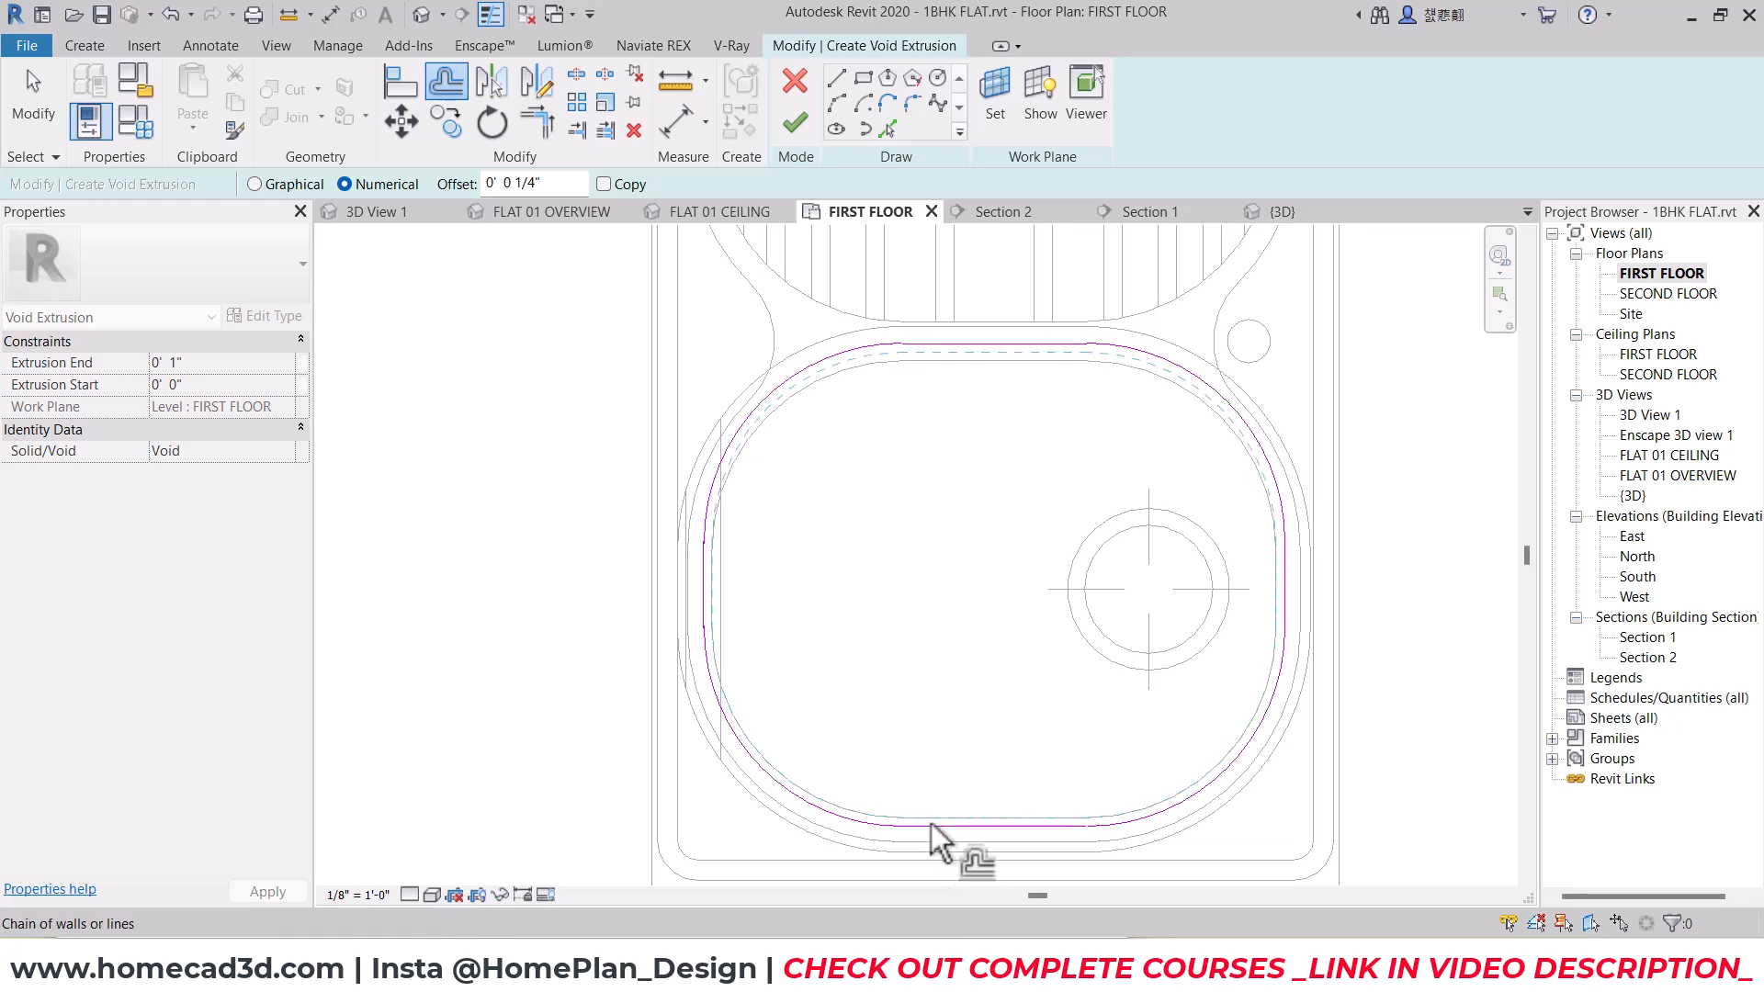
Step: Finish the void extrusion sketch and check the cabinet under the basin in the FLAT 01 OVERVIEW view
left_click(785, 131)
left_click(423, 18)
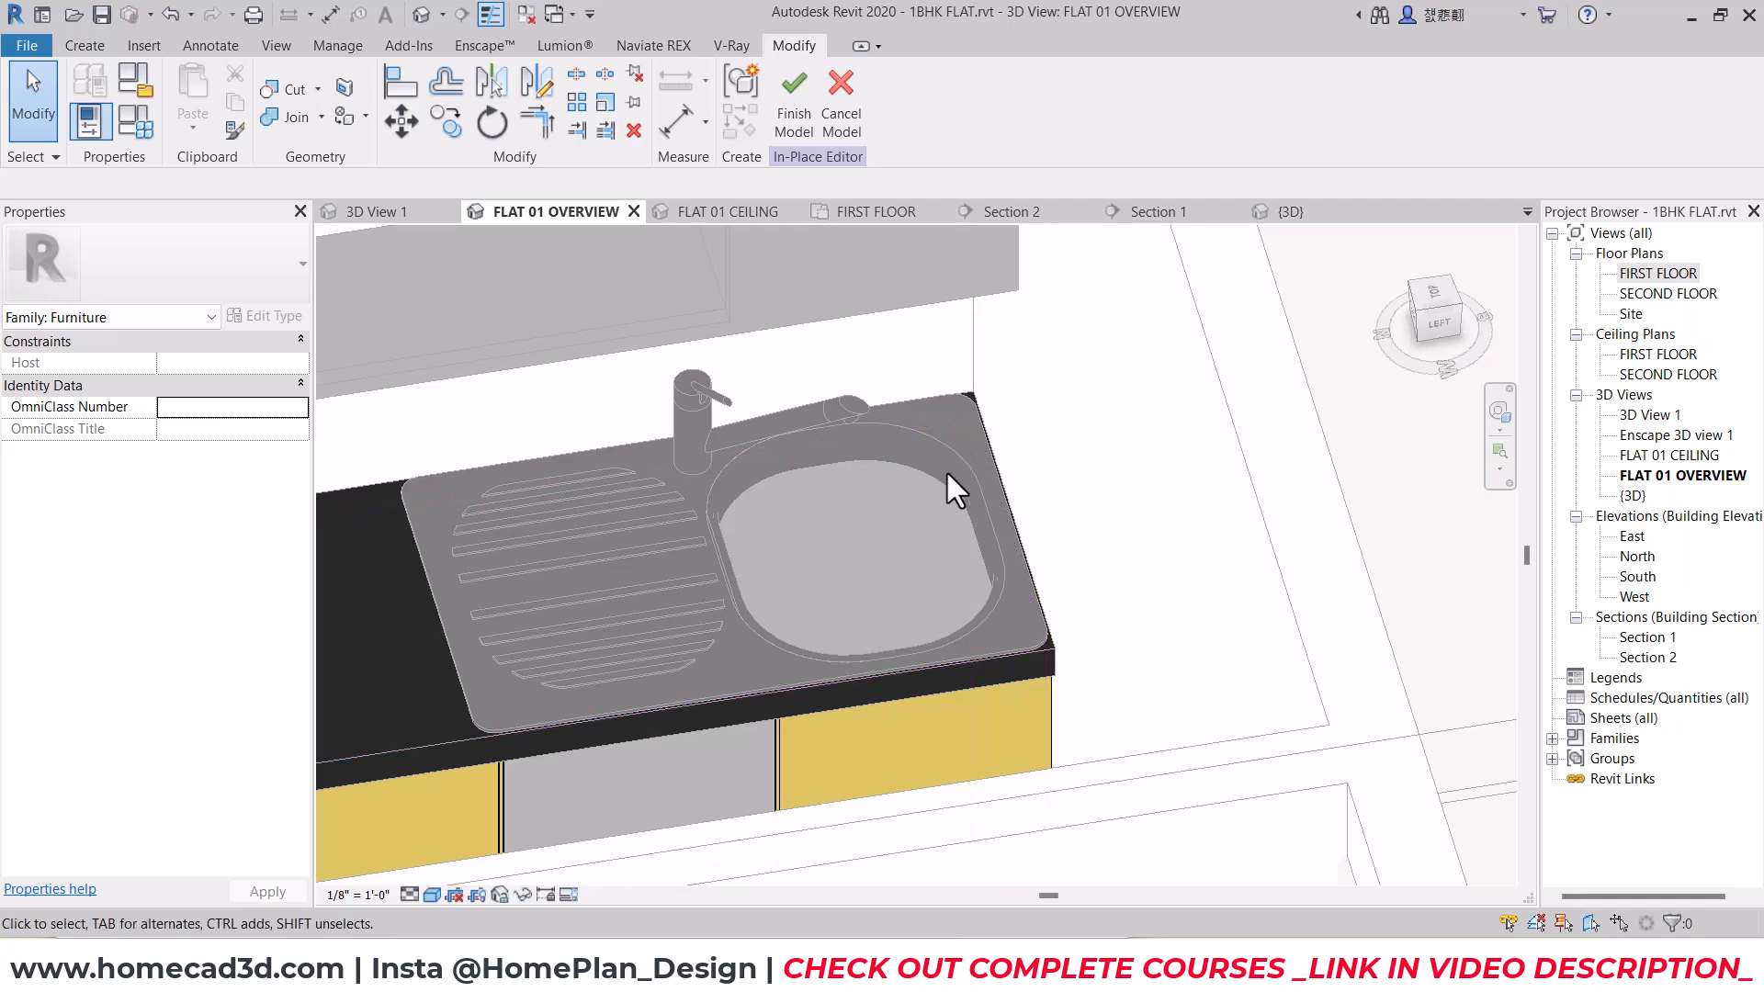
left_click(937, 483)
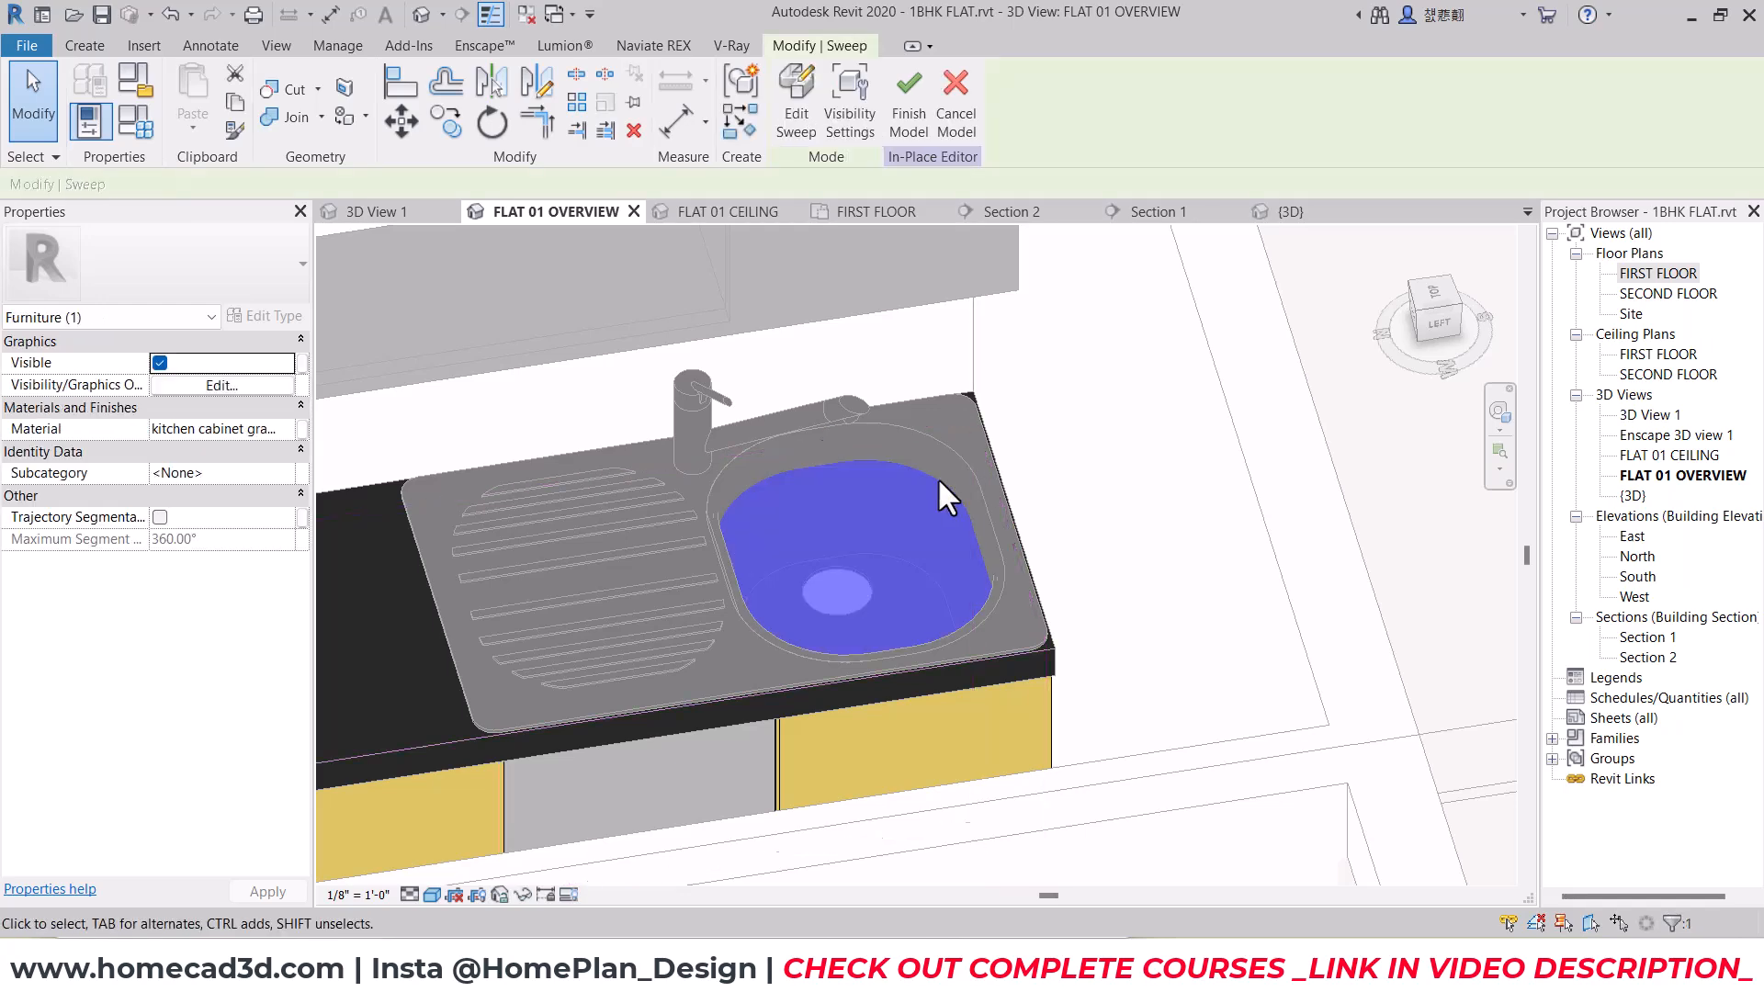
scroll(988, 538, "down", 4)
middle_click_drag(988, 539, 1092, 535, "shift")
left_click(967, 576)
middle_click_drag(968, 576, 1016, 613, "shift")
left_click_drag(591, 442, 1044, 792)
left_click_drag(640, 344, 1051, 741)
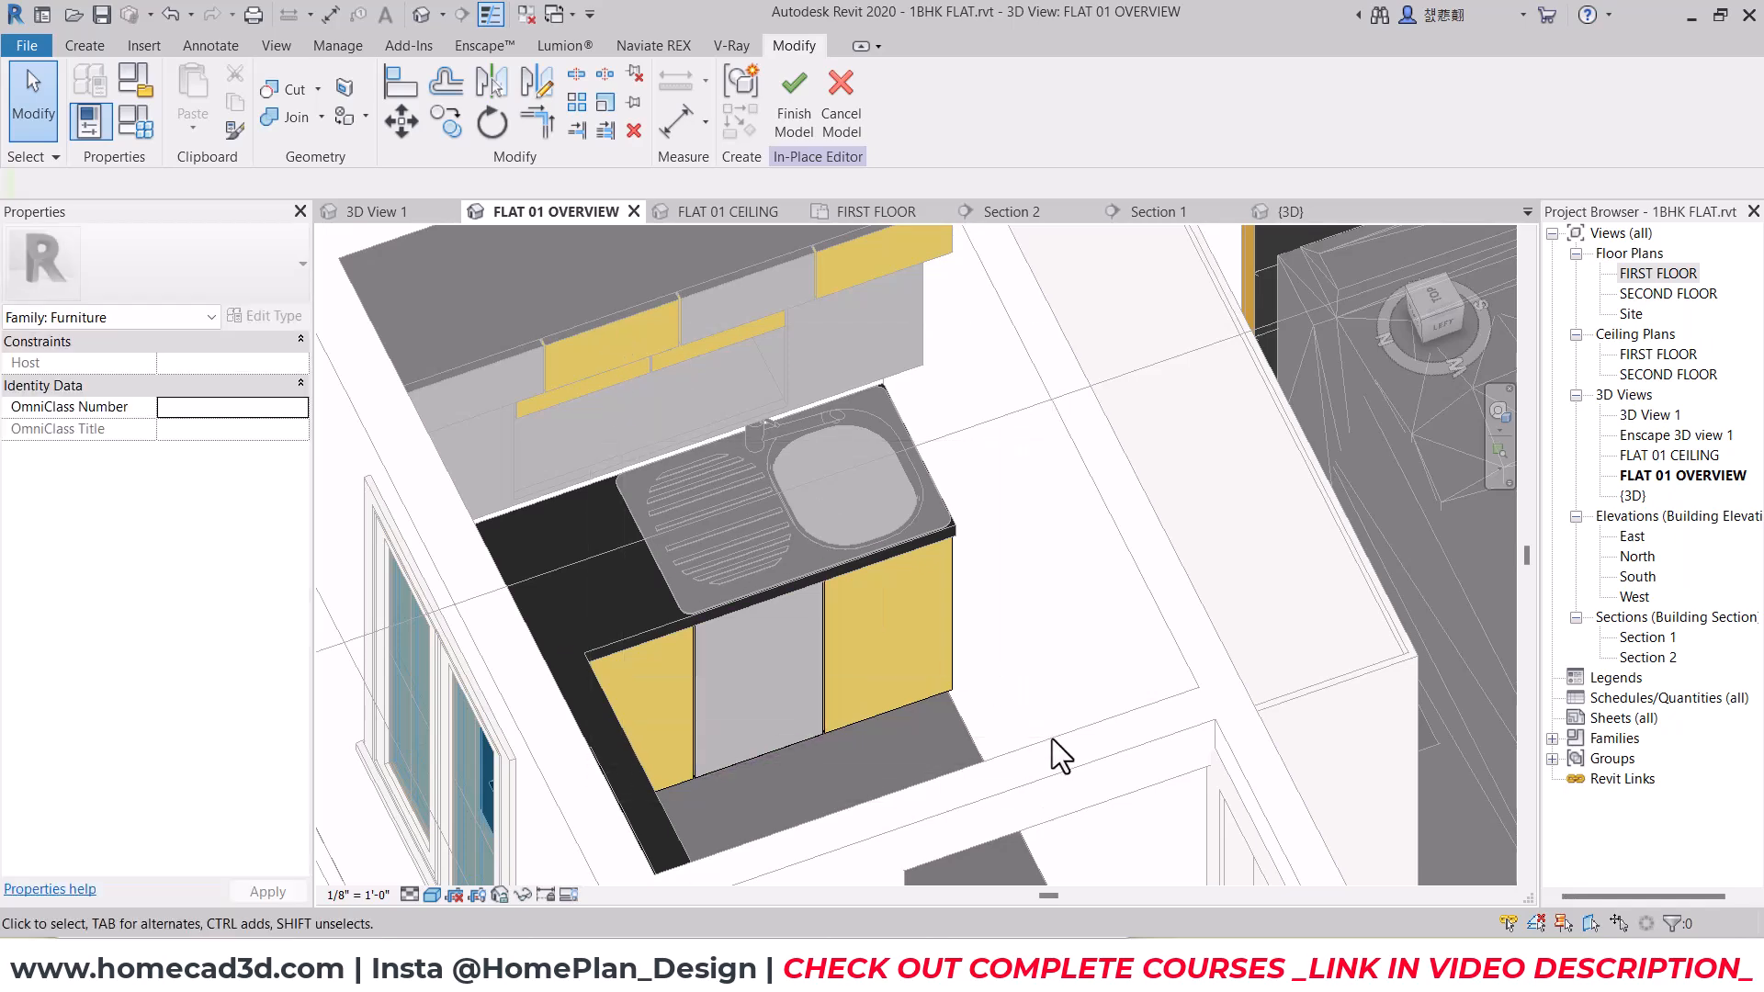
Step: Examine the cabinet geometry around the sink basin in the FIRST FLOOR plan to locate the void extrusion
double_click(1660, 274)
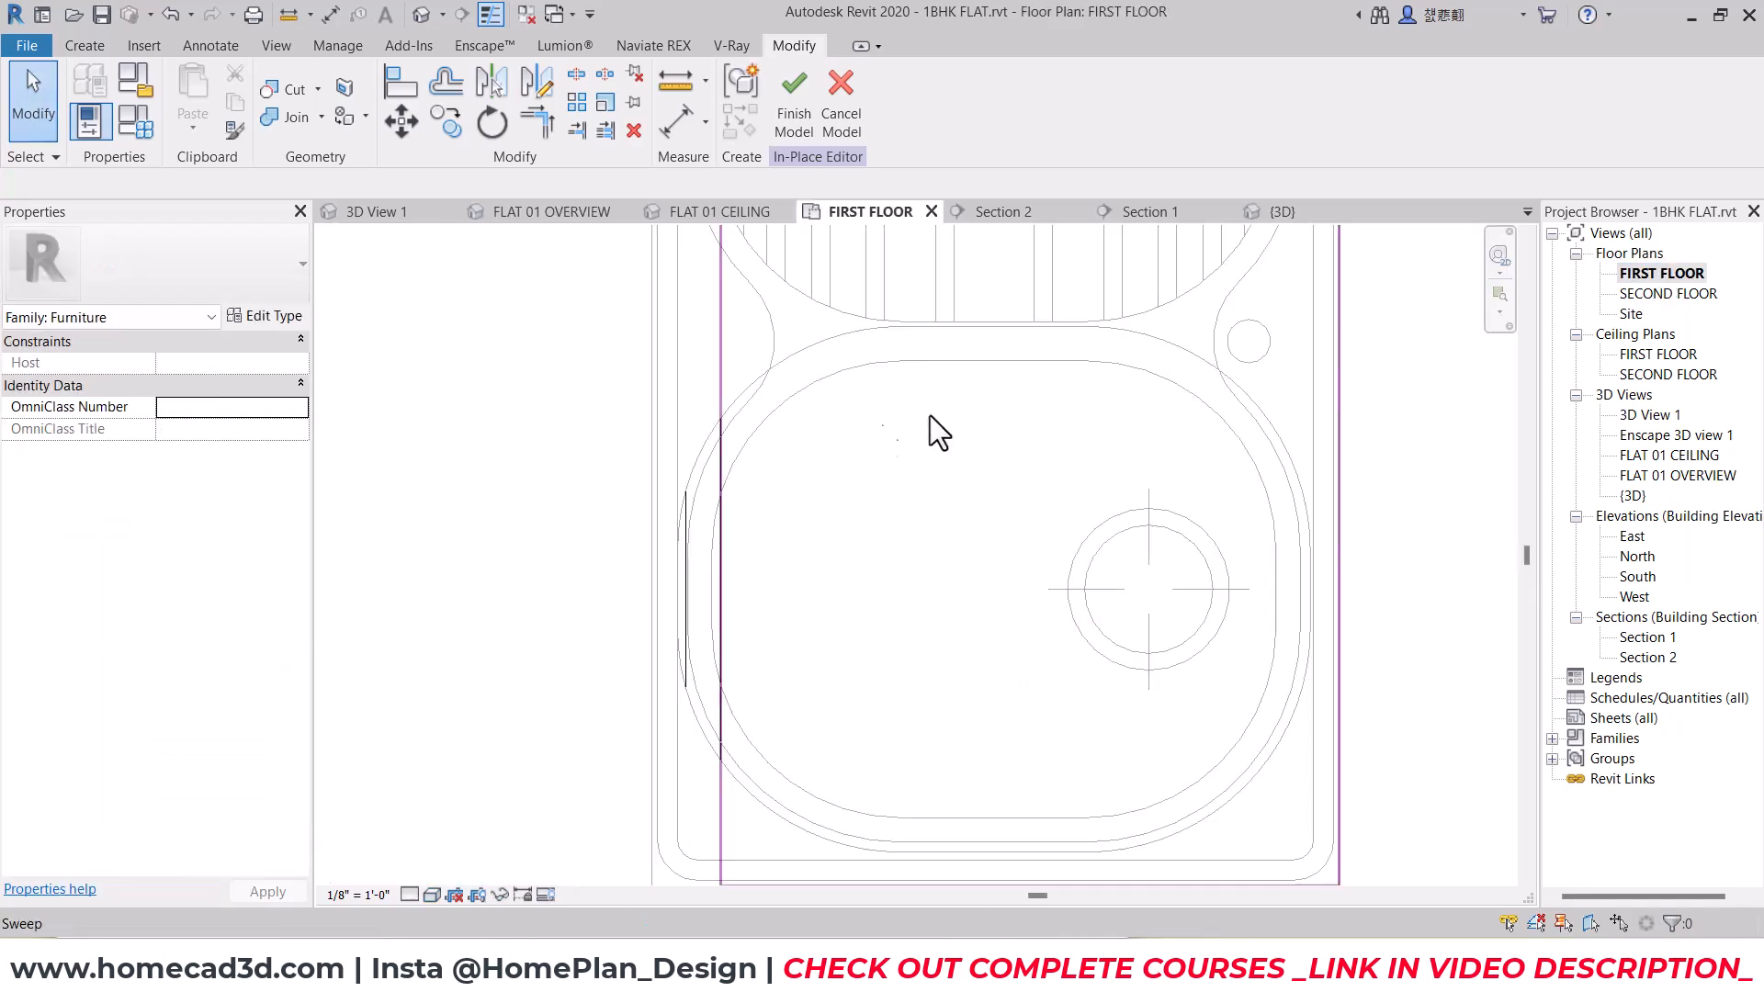
scroll(735, 501, "down", 2)
scroll(666, 450, "down", 2)
left_click_drag(588, 372, 1163, 697)
scroll(712, 491, "down", 4)
left_click_drag(595, 325, 1093, 748)
scroll(810, 447, "up", 4)
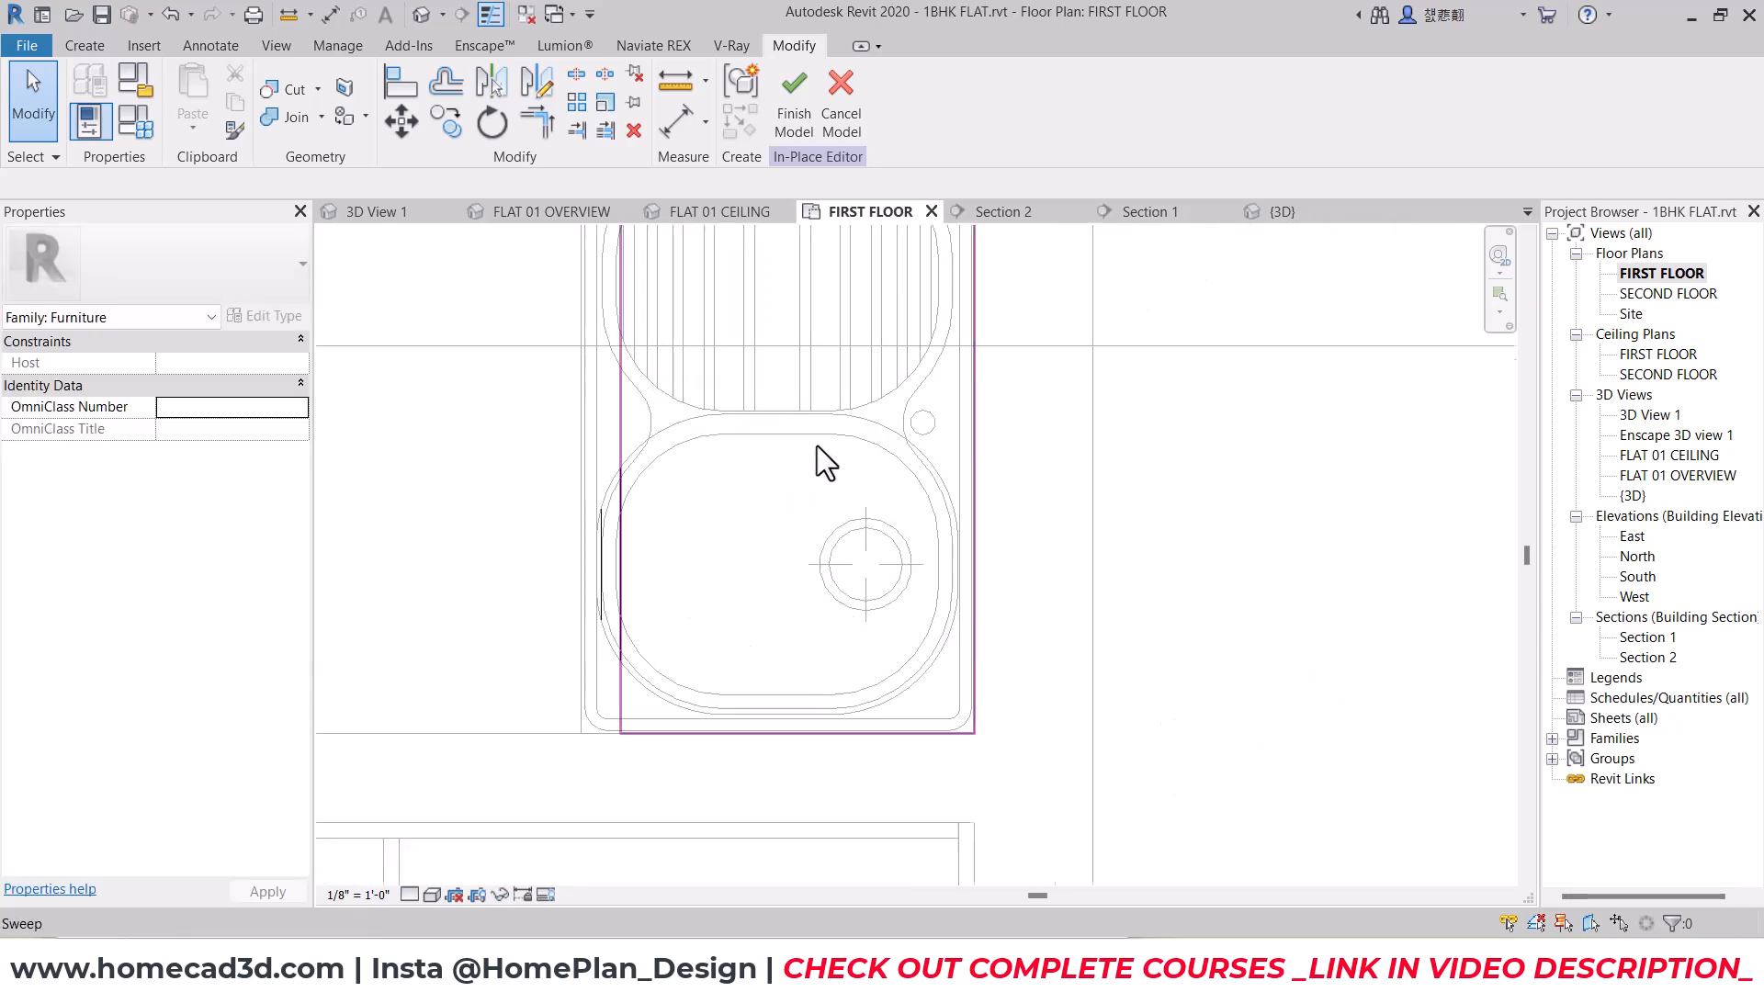
left_click(835, 419)
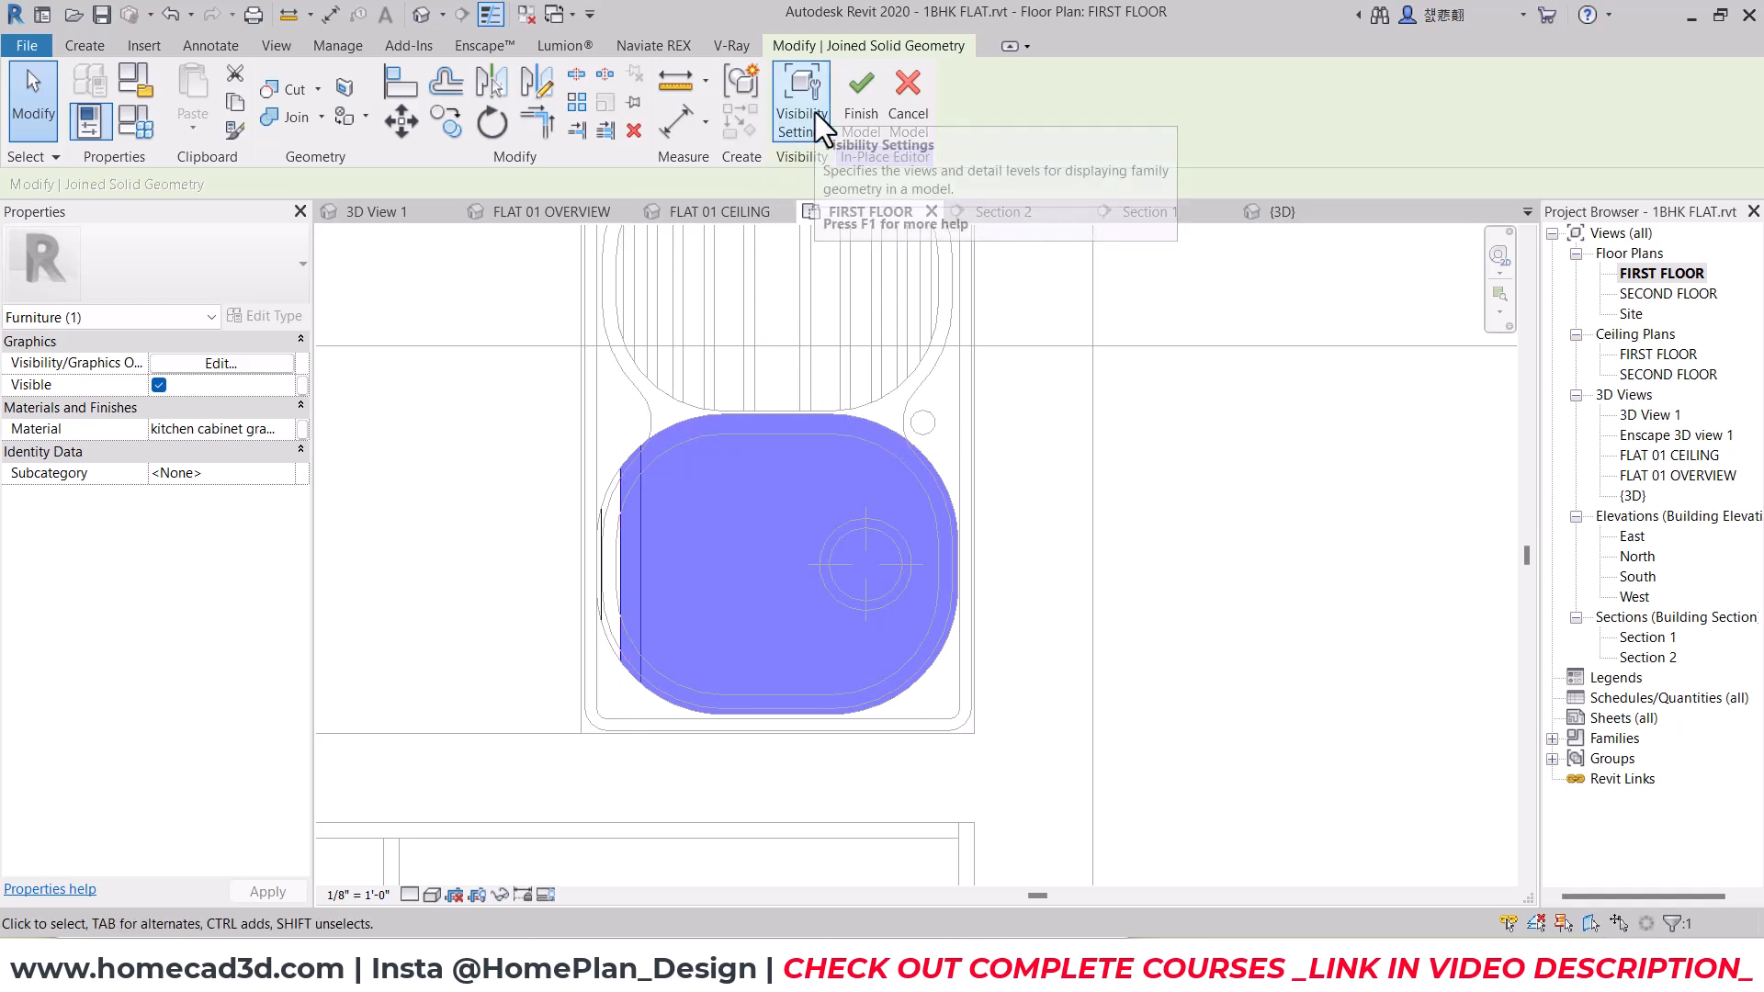
key("Escape")
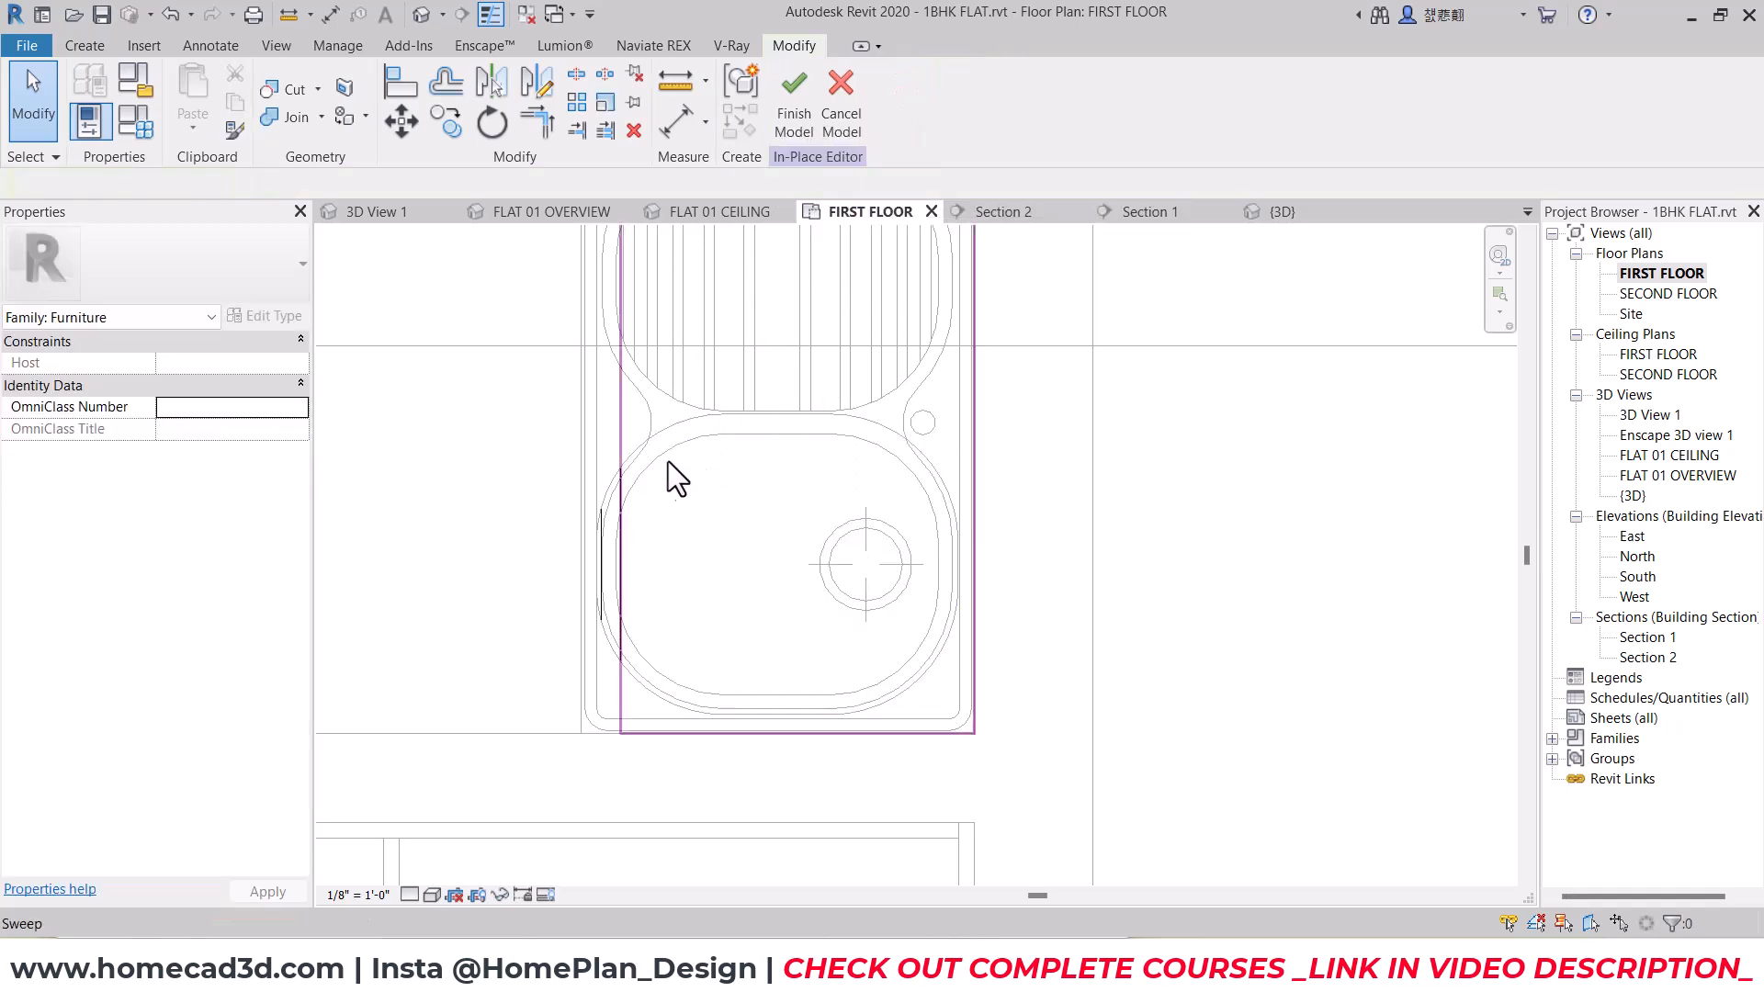
left_click(612, 524)
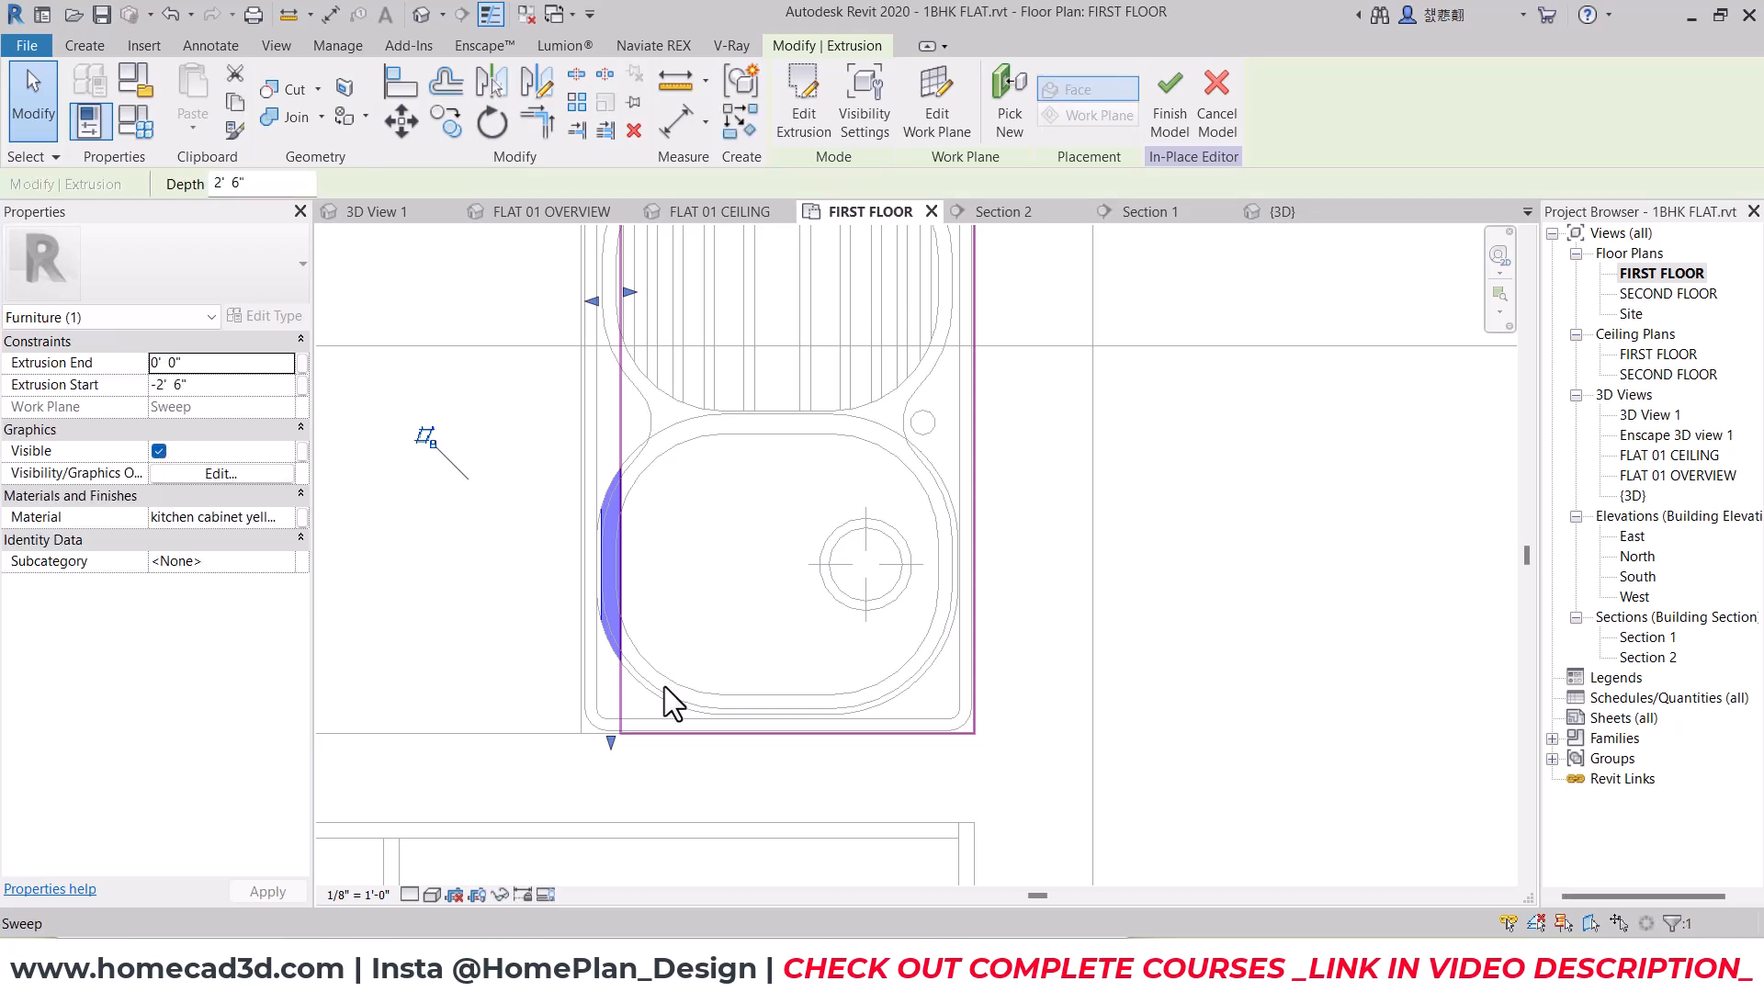
key("Escape")
left_click(619, 621)
scroll(658, 587, "down", 2)
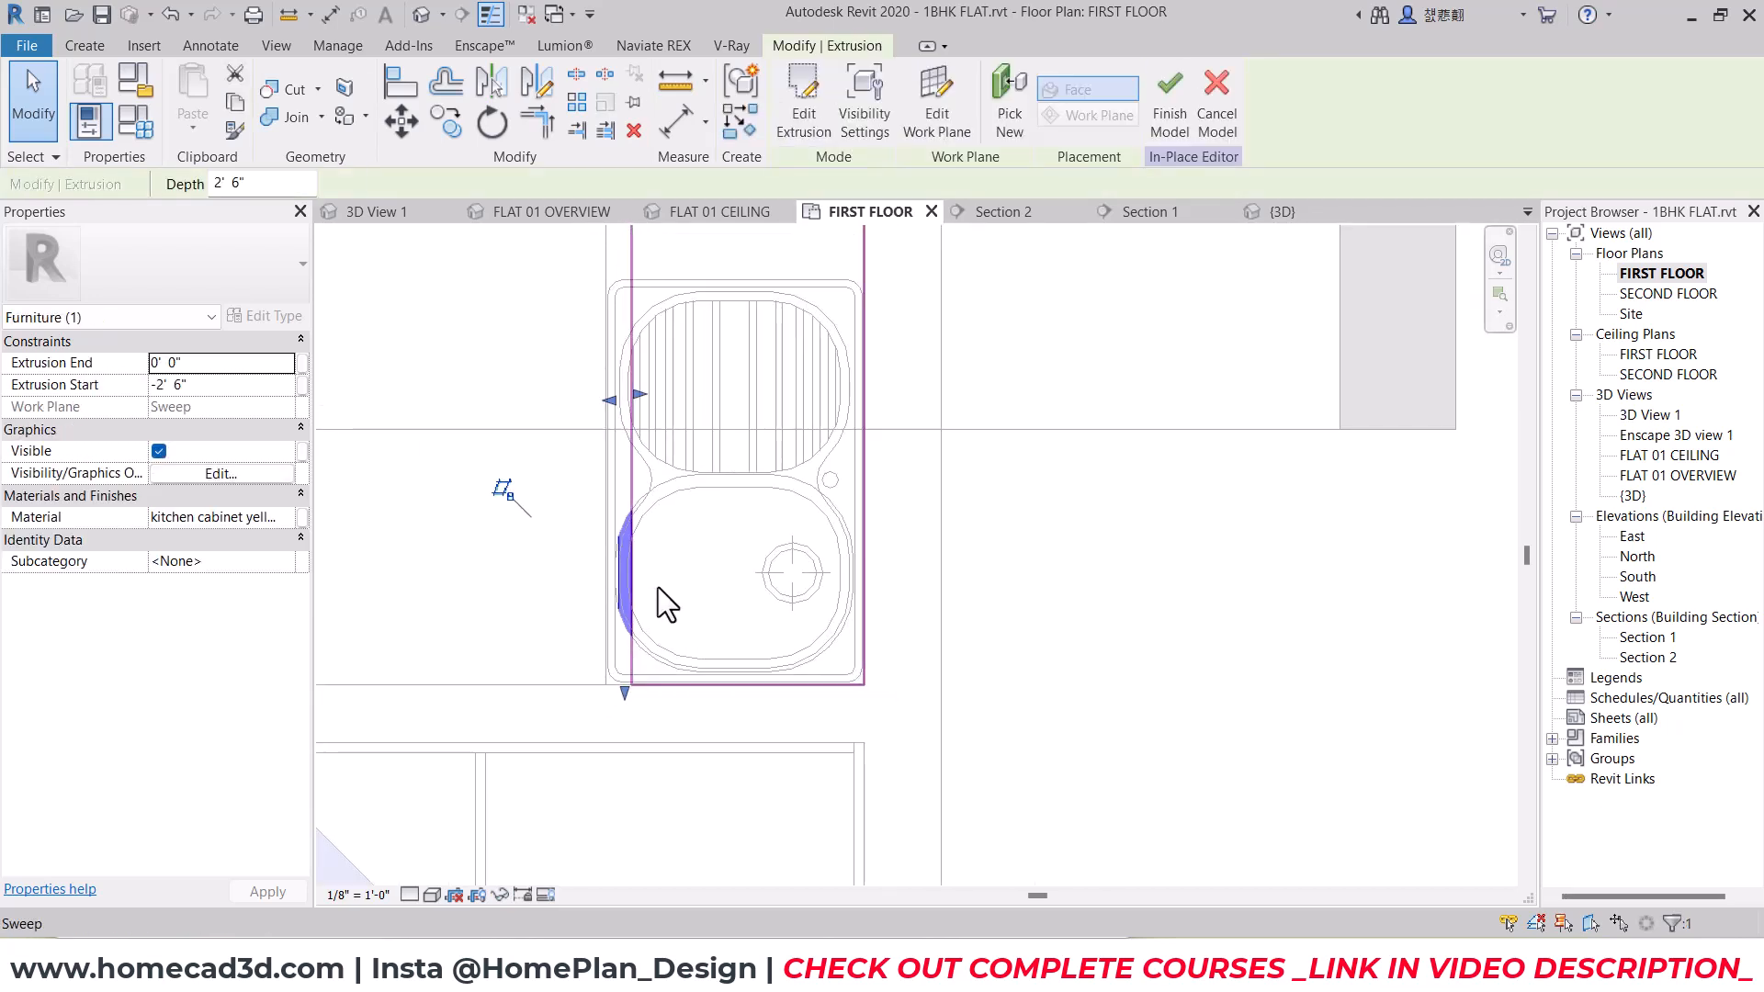
key("Escape")
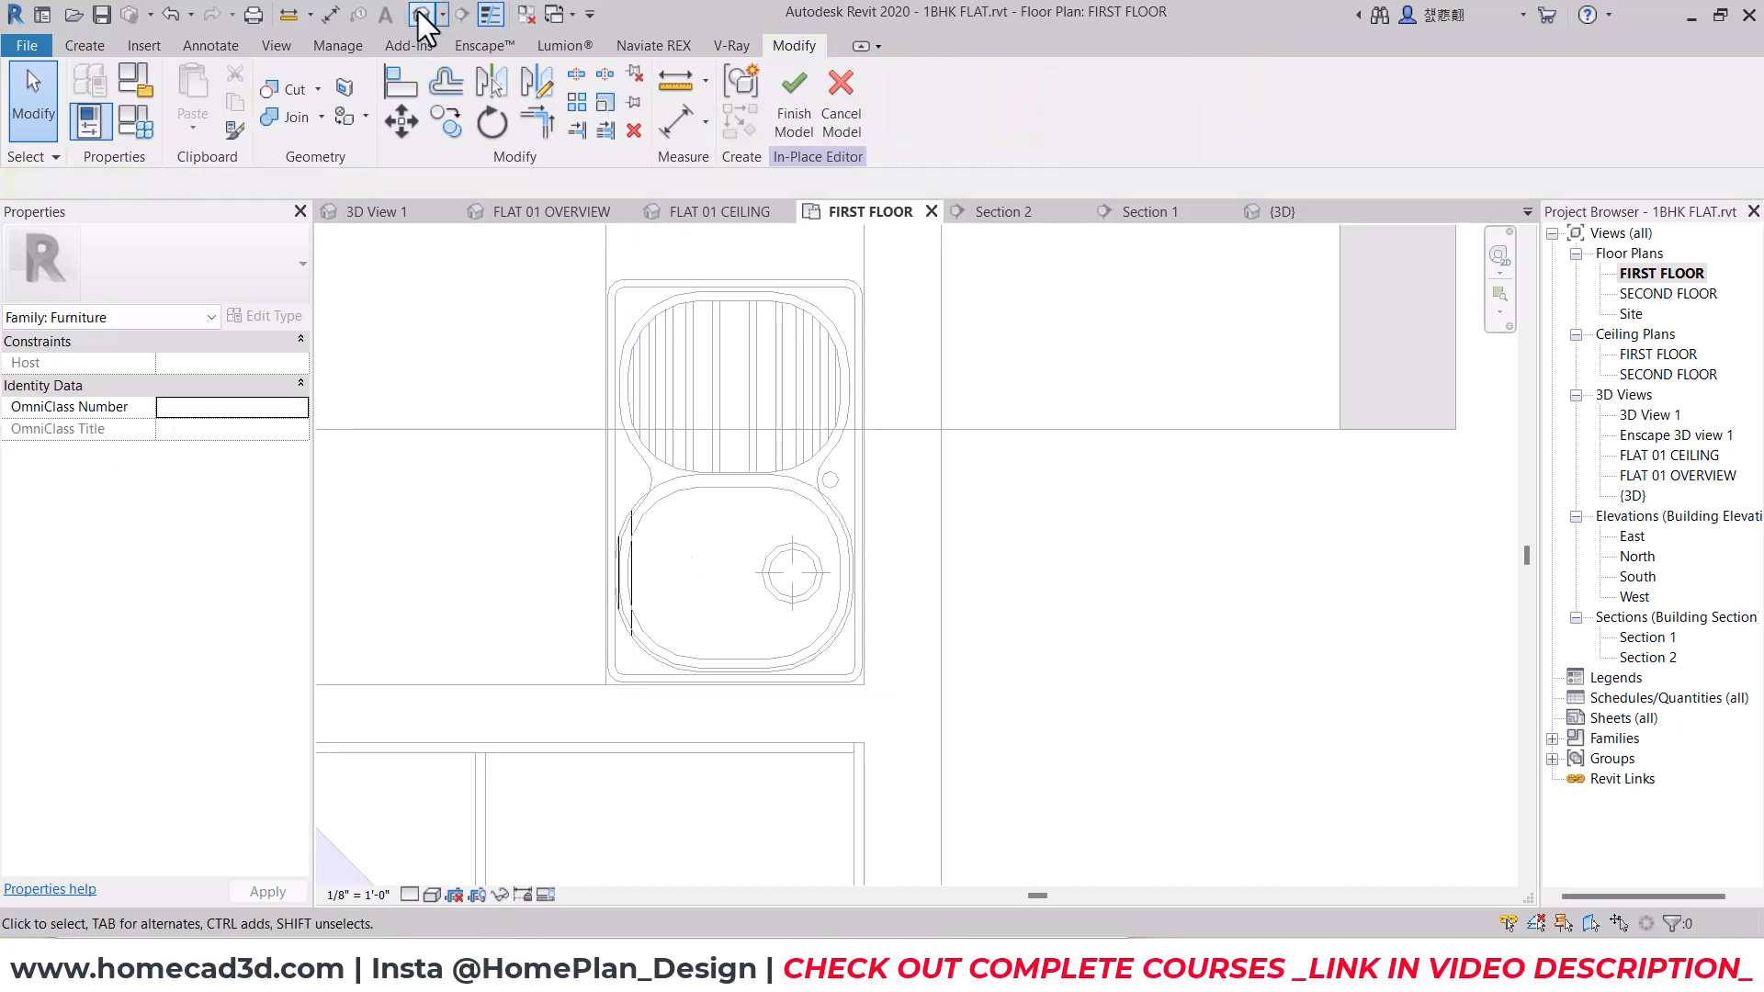
Step: Start a new void extrusion in the FLAT 01 OVERVIEW view, picking the cabinet sweep's face inside the basin opening as work plane
left_click(422, 15)
left_click(574, 215)
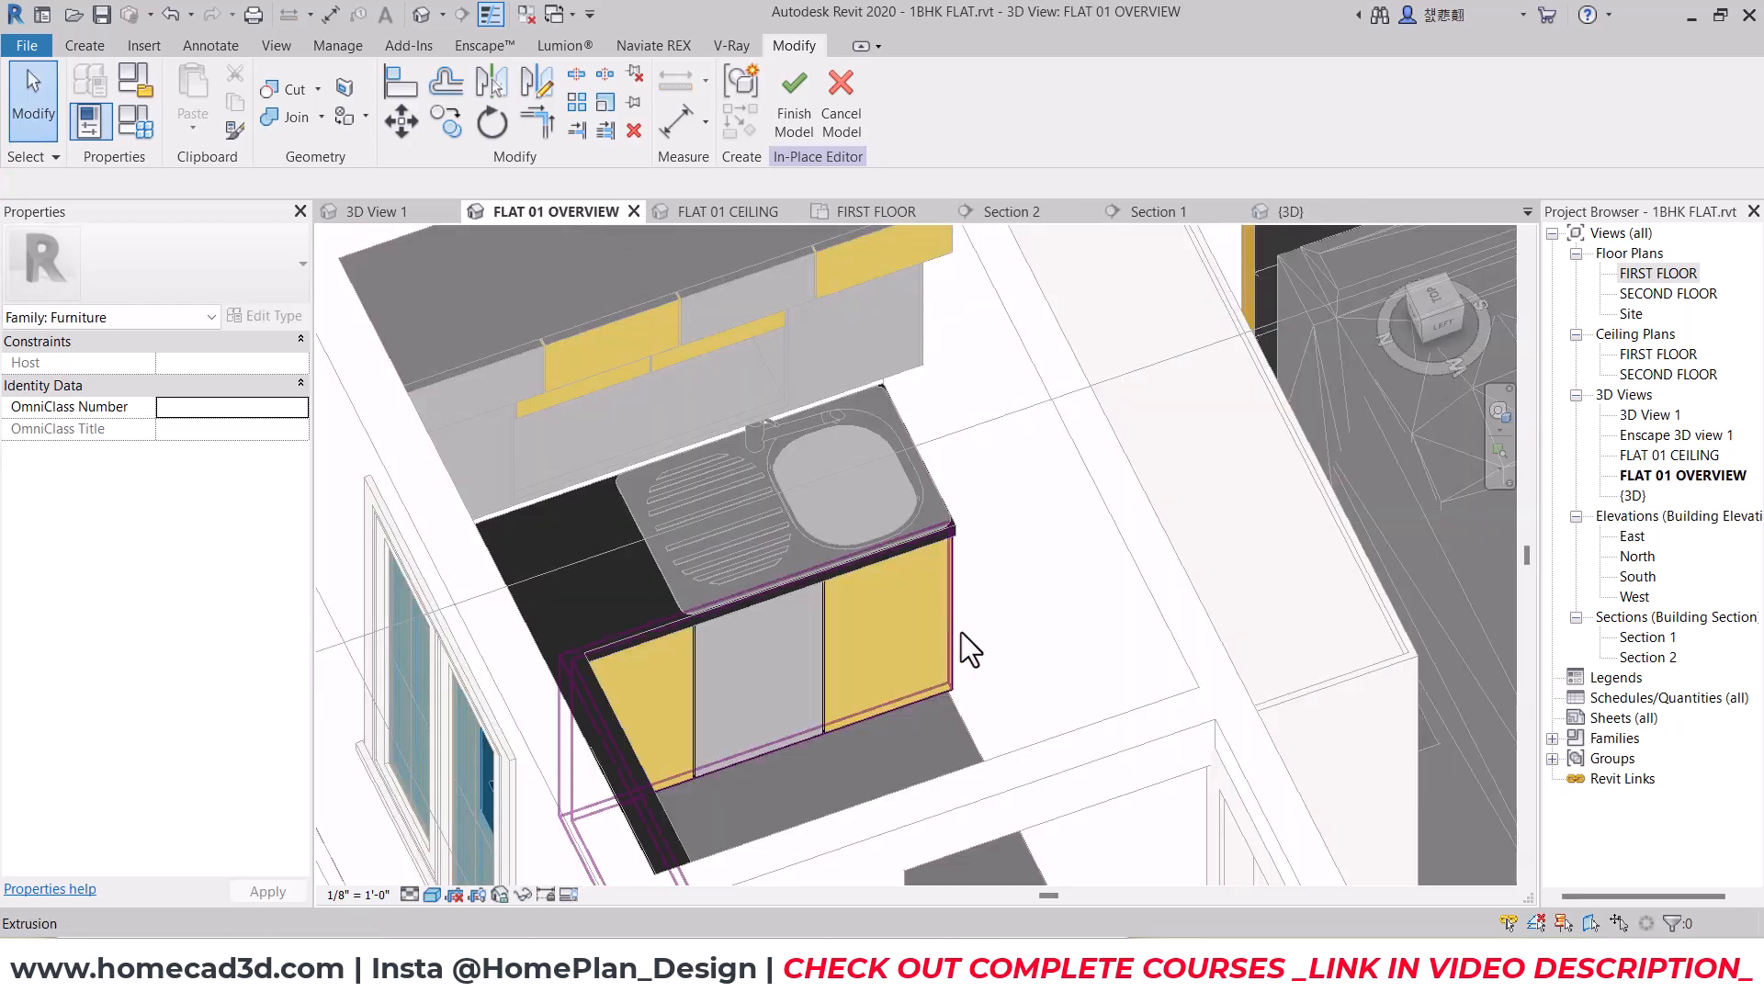
scroll(965, 634, "up", 5)
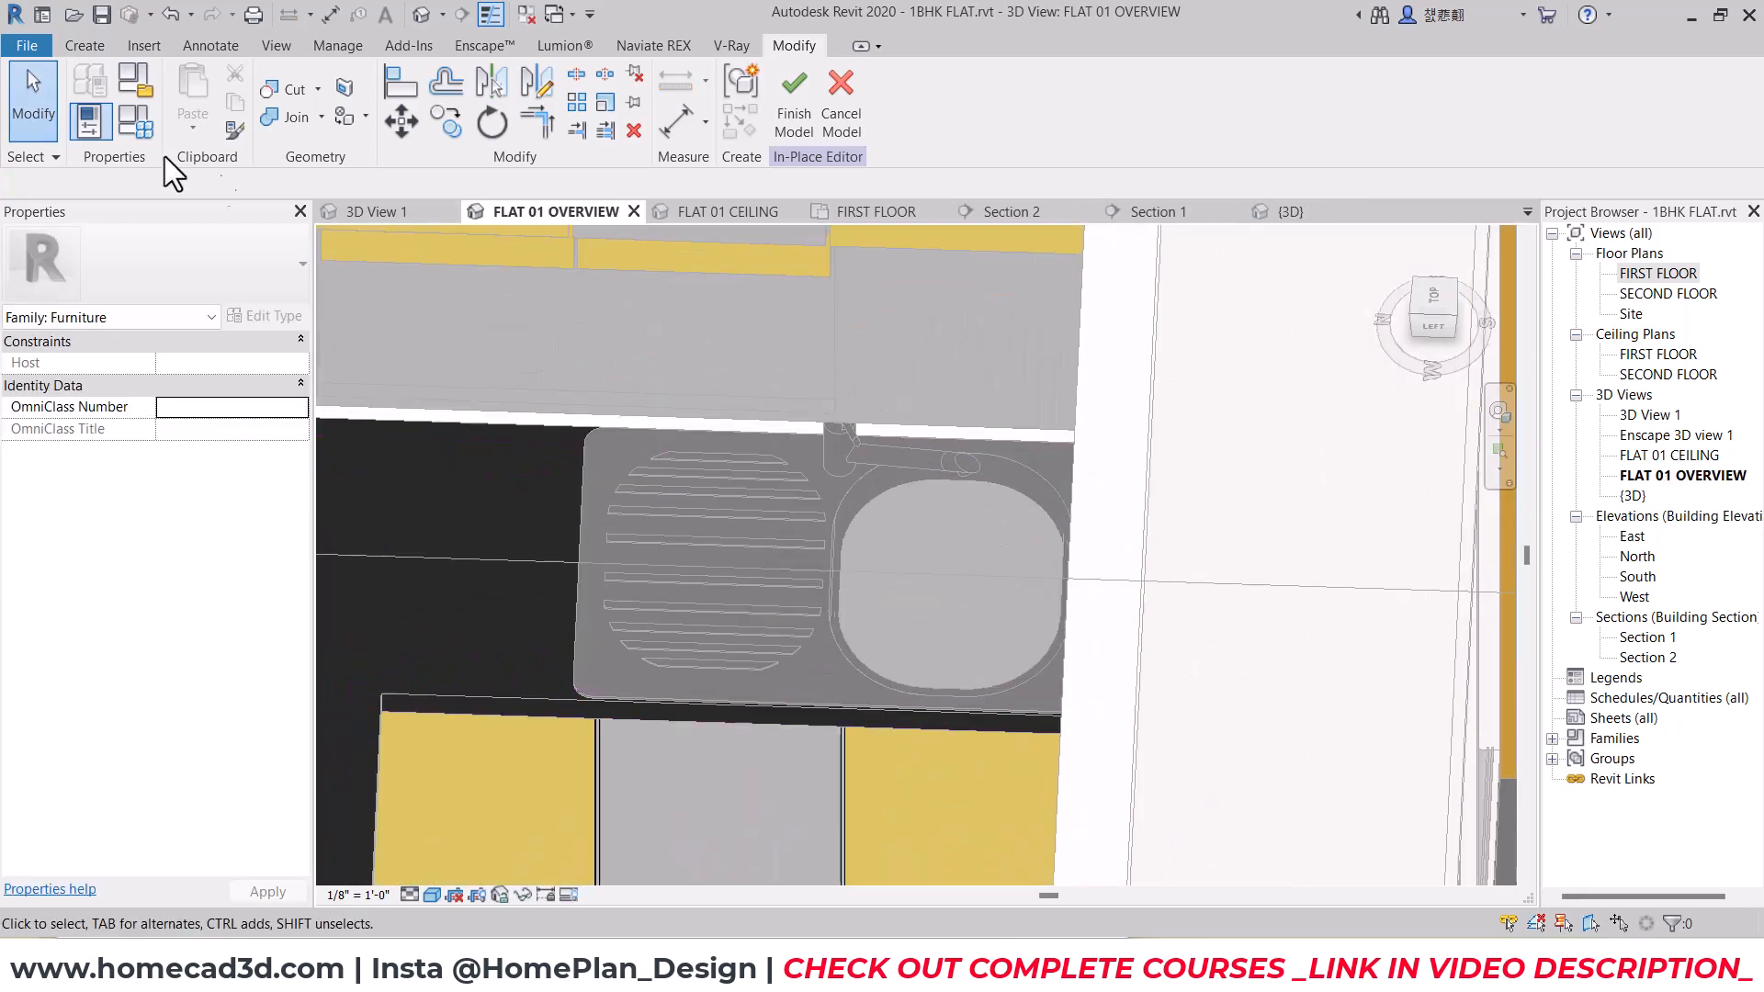
left_click(92, 48)
left_click(445, 124)
left_click(464, 165)
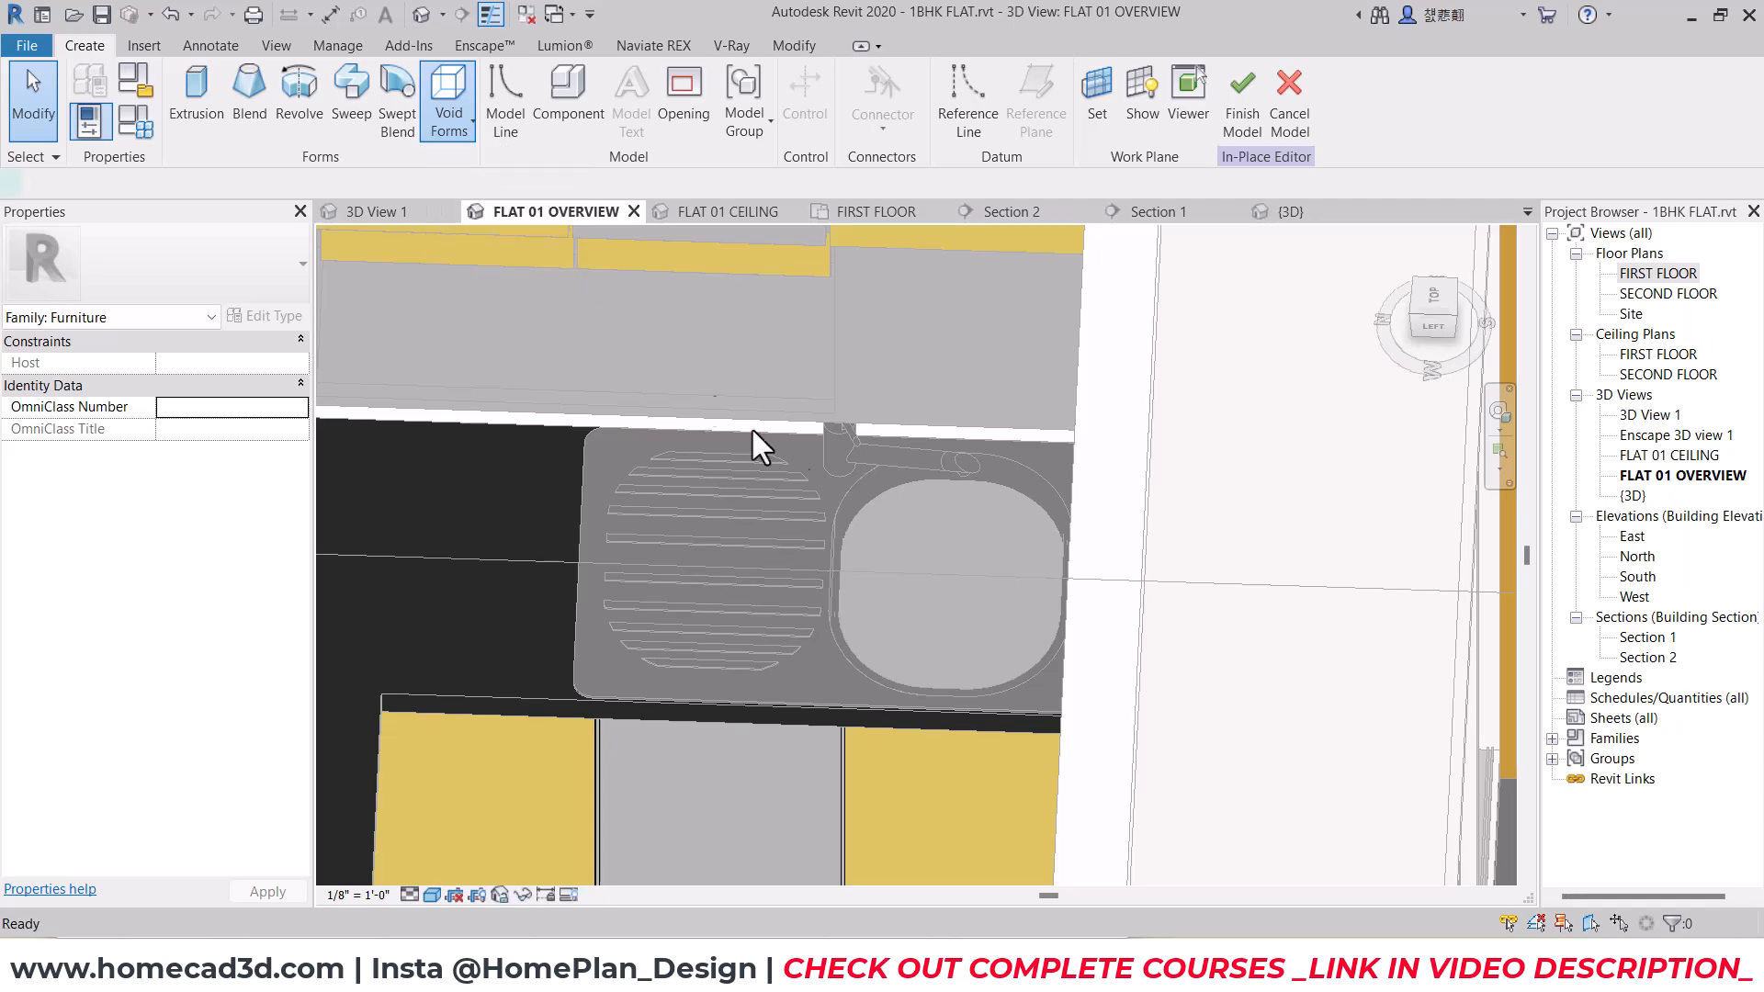
left_click(1295, 475)
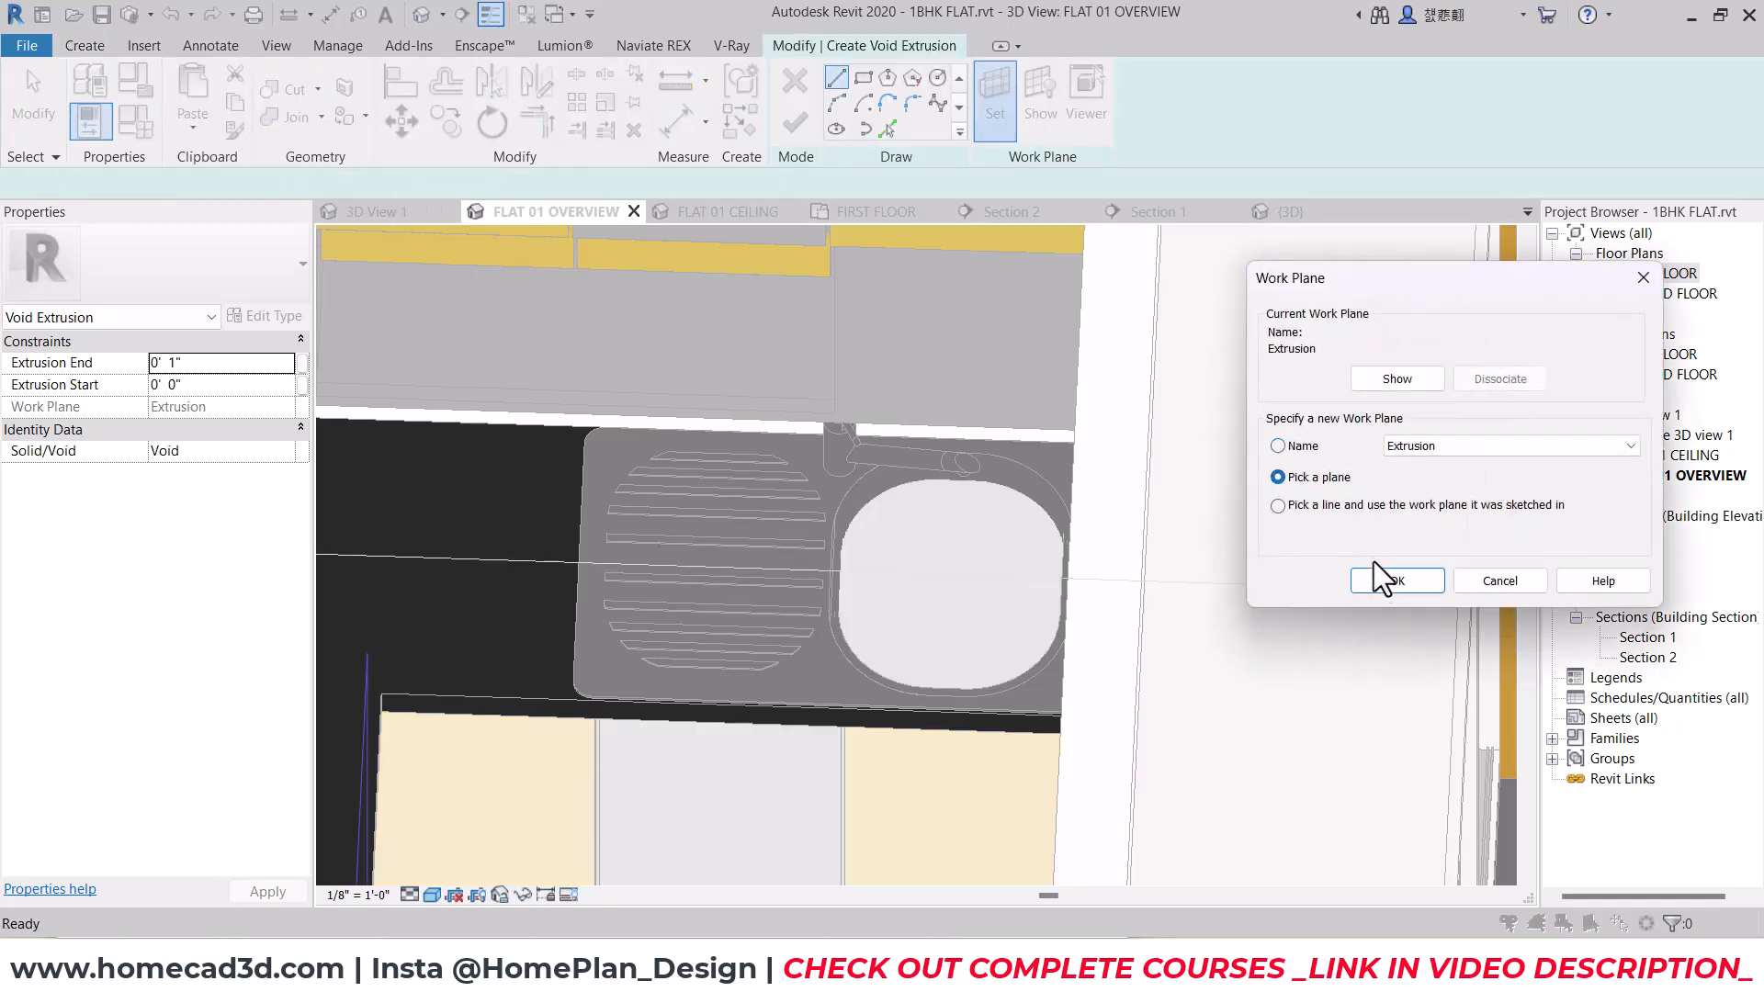
left_click(1378, 571)
left_click(939, 570)
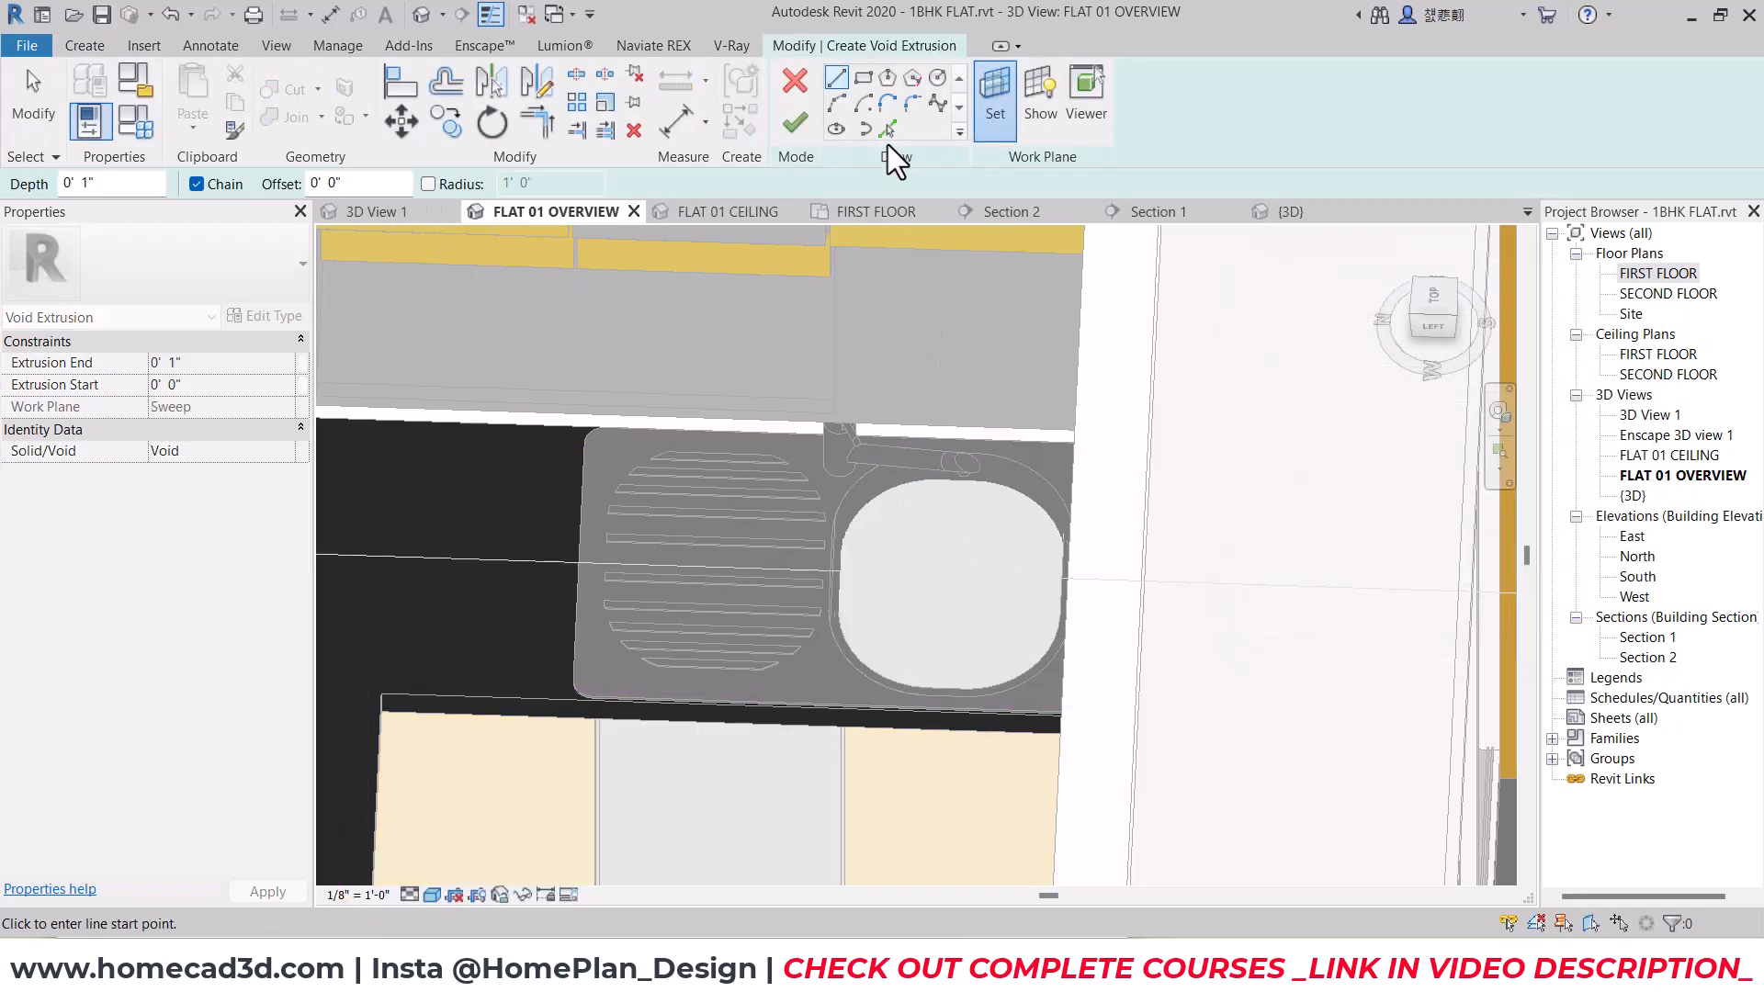
Step: Pick the sink basin's edge lines and arcs as the outline of the new void extrusion
left_click(888, 129)
scroll(984, 570, "up", 3)
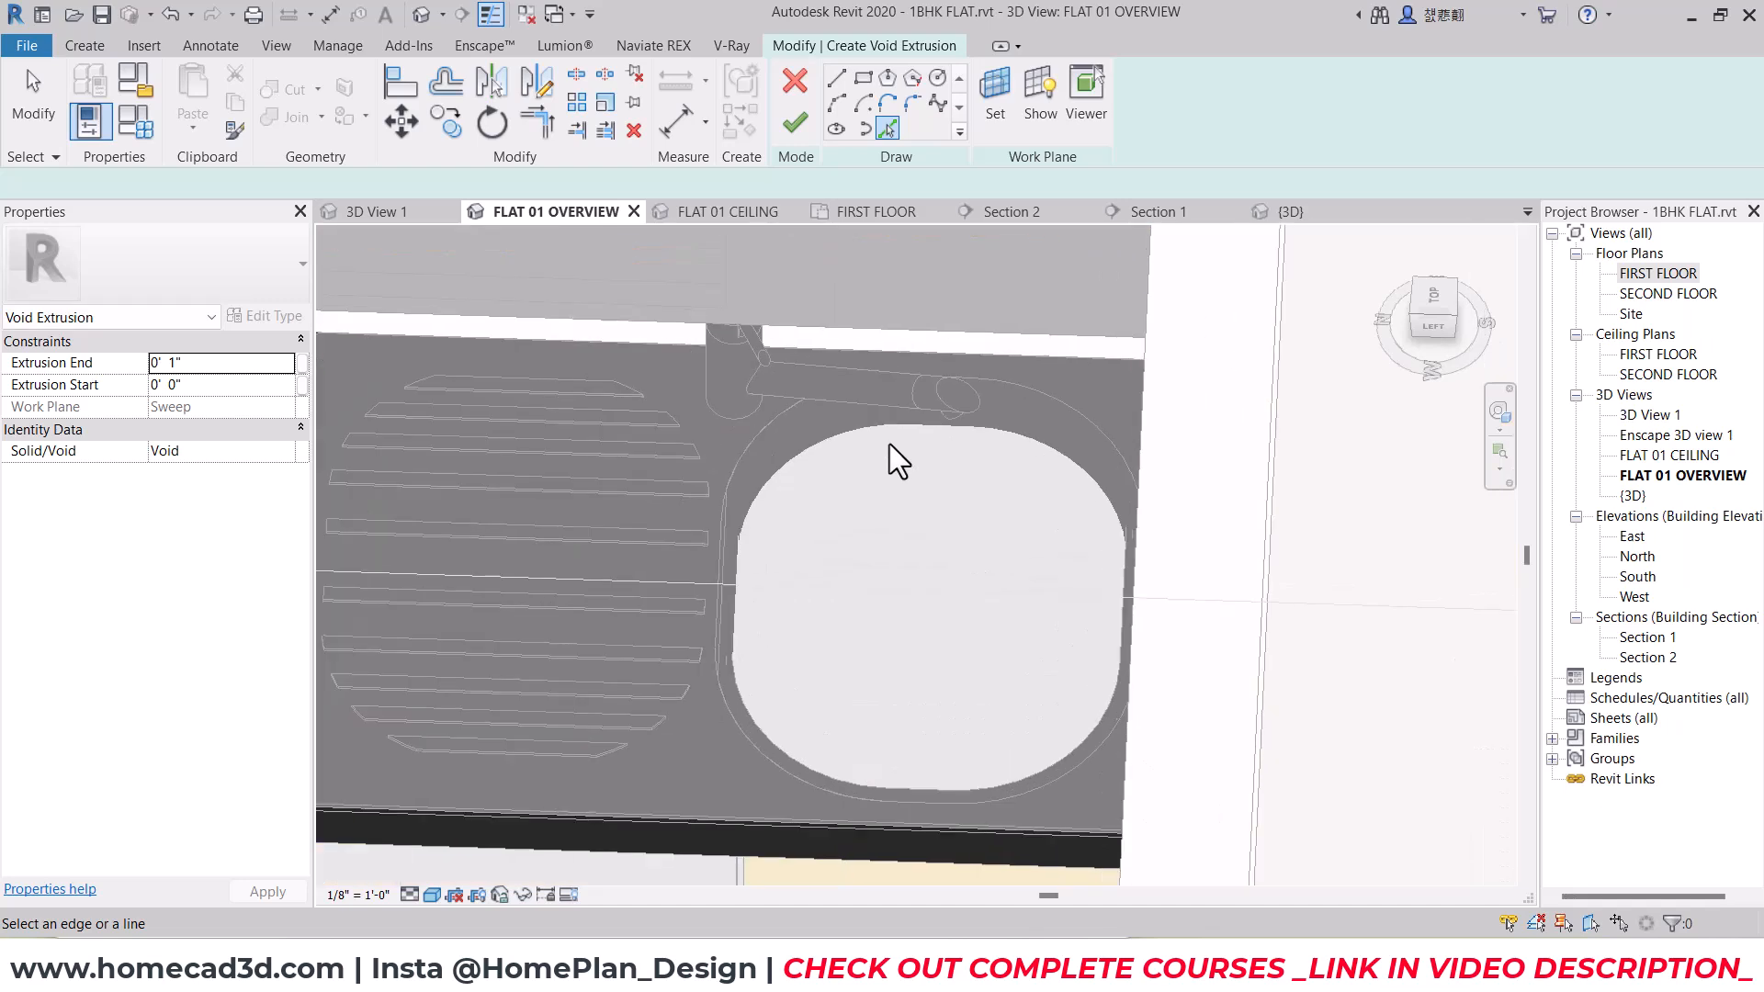
left_click(768, 430)
left_click(749, 743)
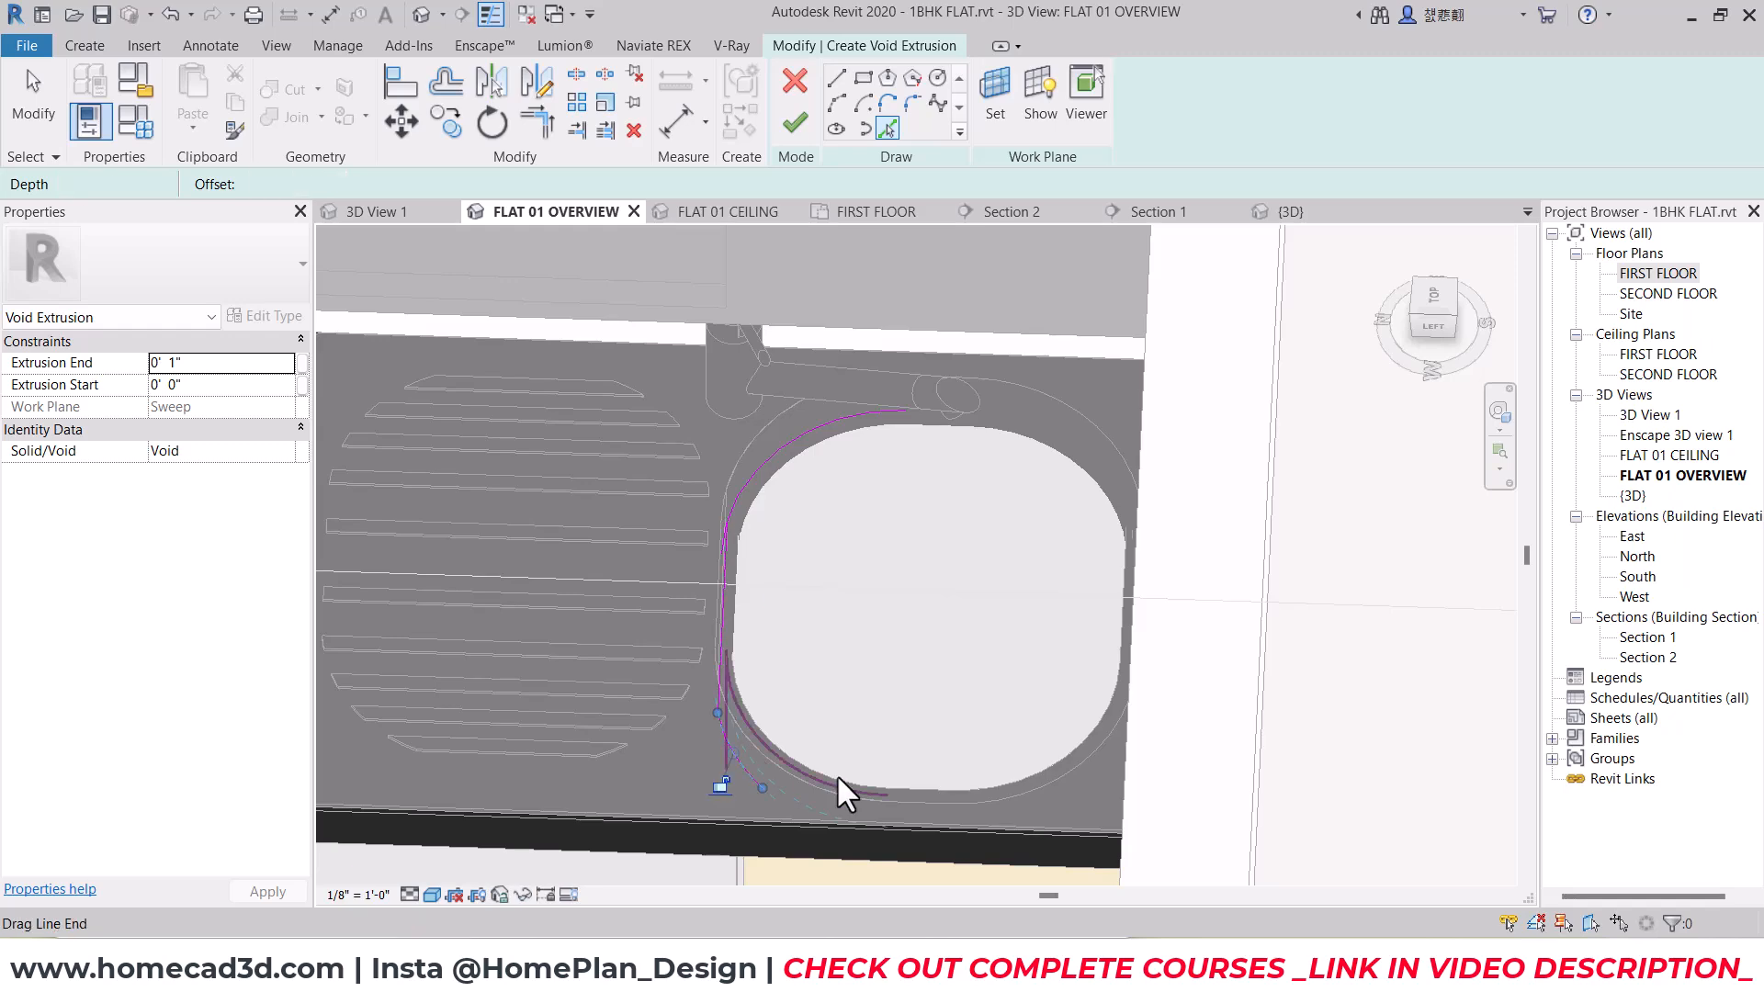
left_click(928, 802)
left_click(1036, 800)
mouse_move(1028, 610)
middle_mouse_down("shift")
mouse_move(1130, 598)
mouse_move(1031, 544)
middle_mouse_up("shift")
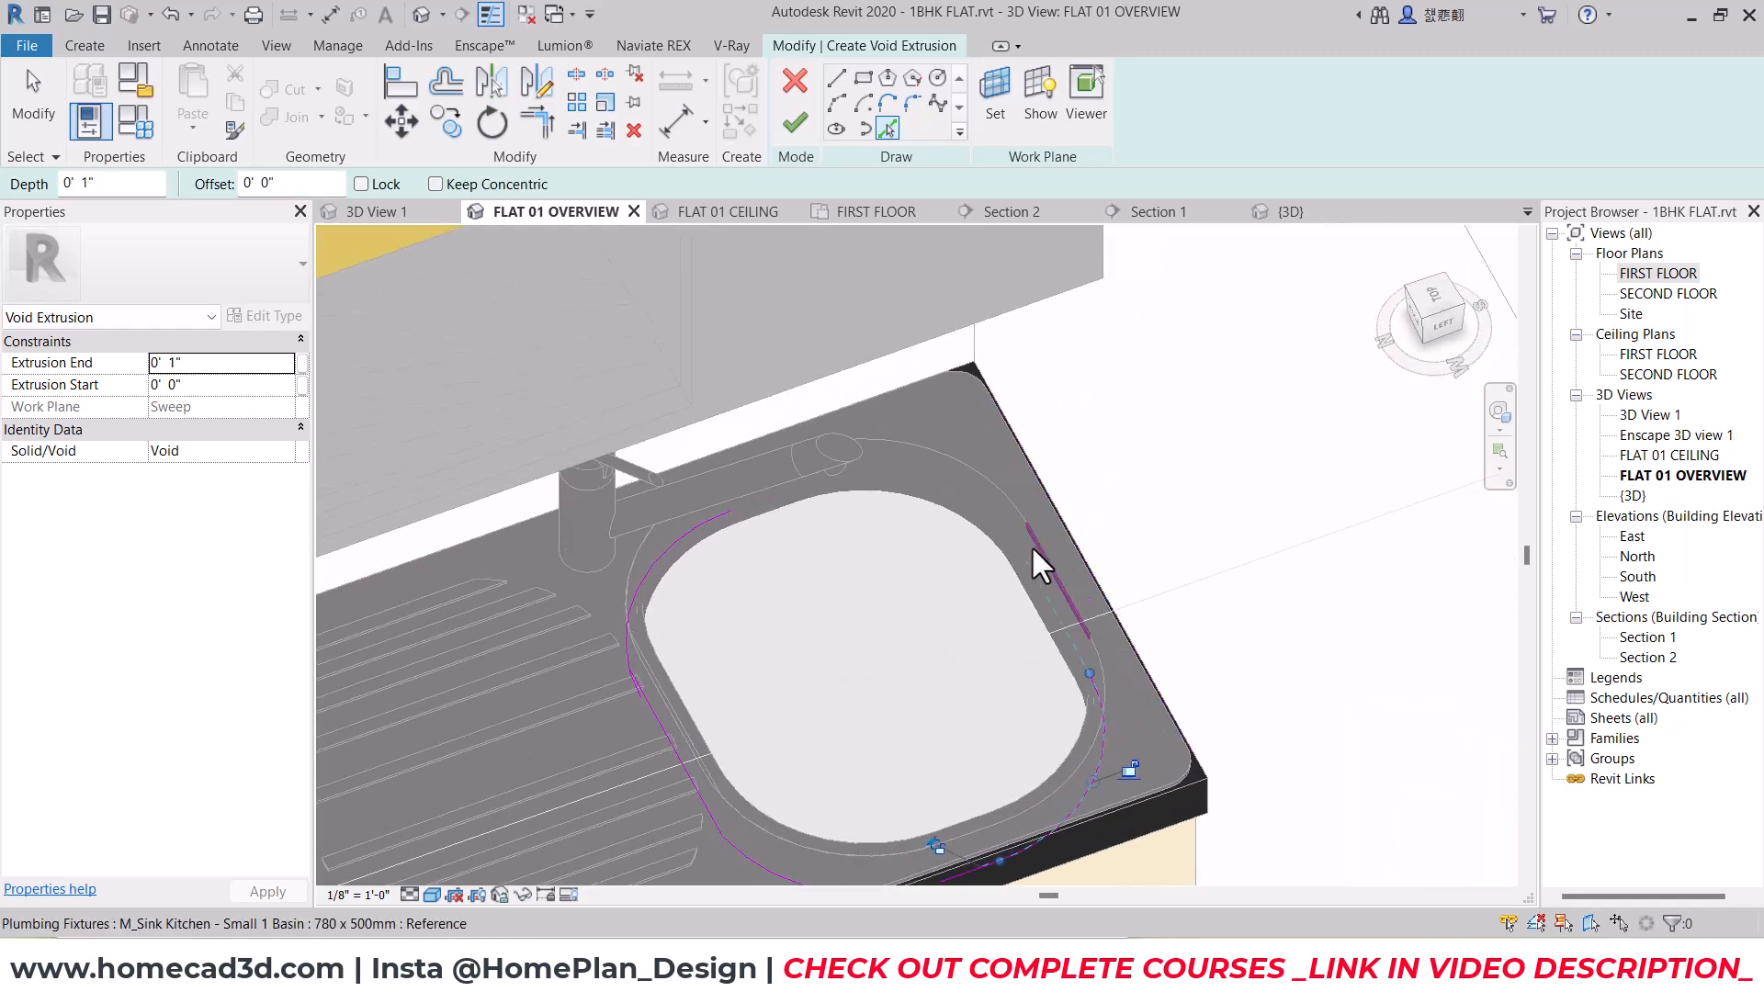
left_click(982, 486)
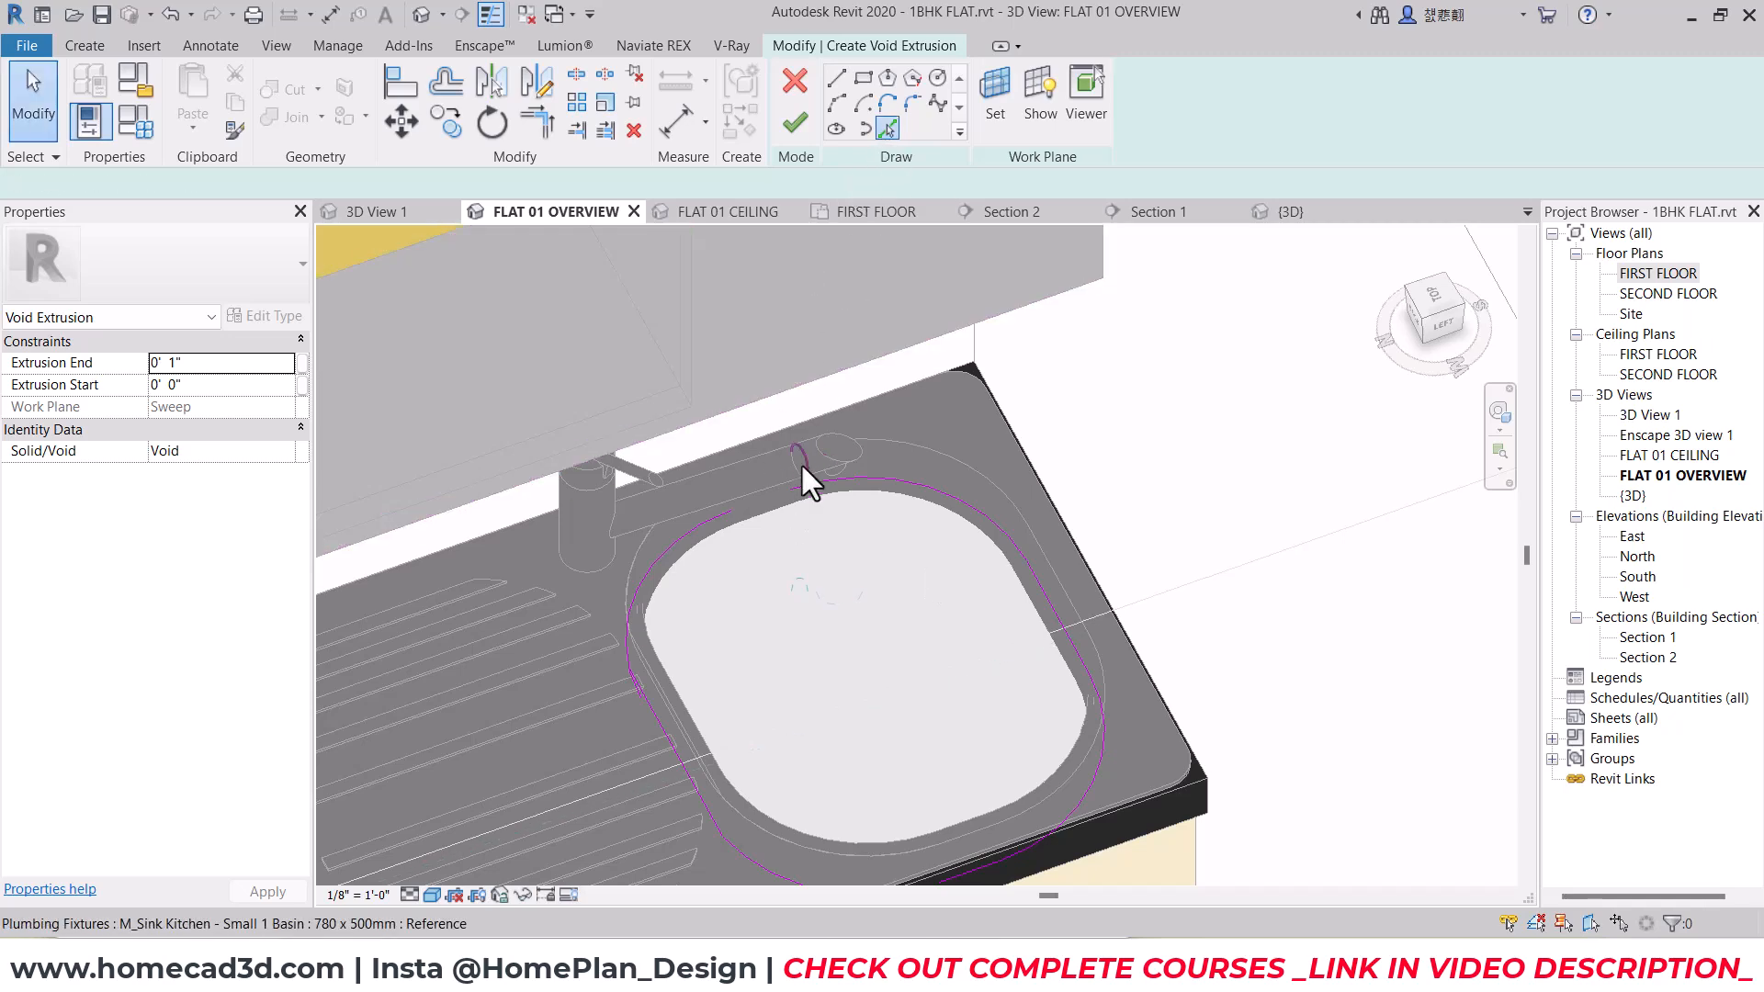
left_click(759, 462)
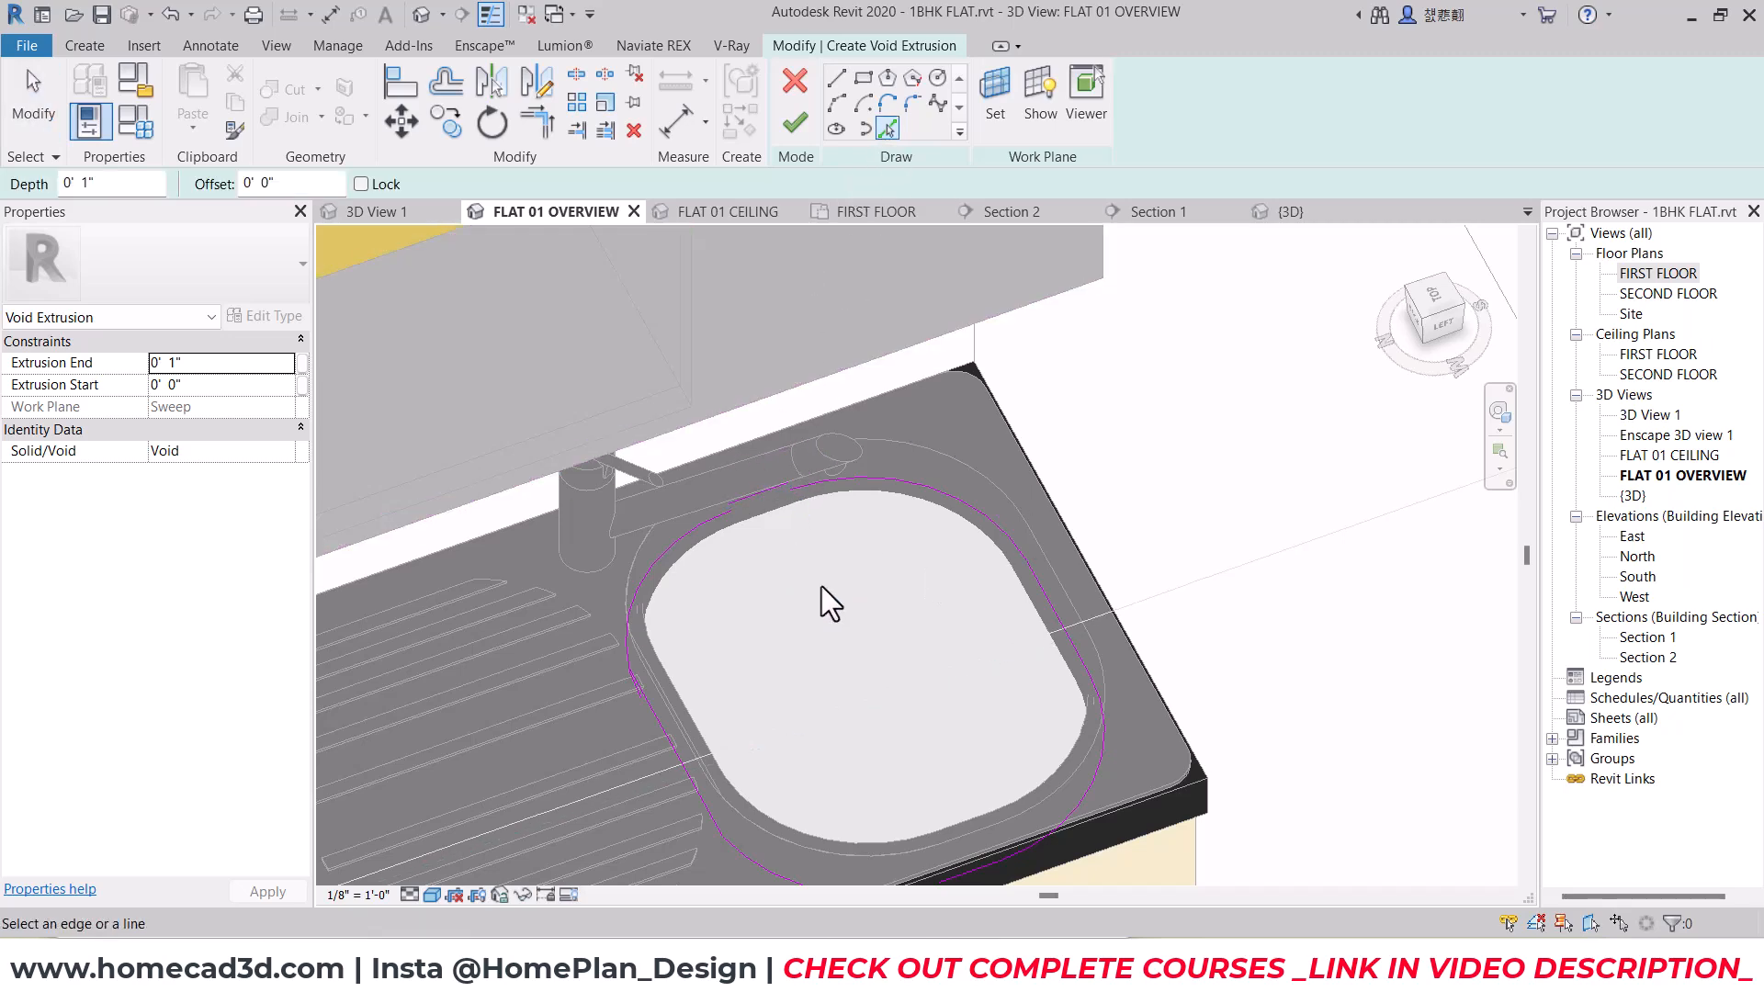
Step: Delete the misaligned straight segment beside the faucet from the void extrusion sketch
key("Escape")
scroll(900, 625, "up", 3)
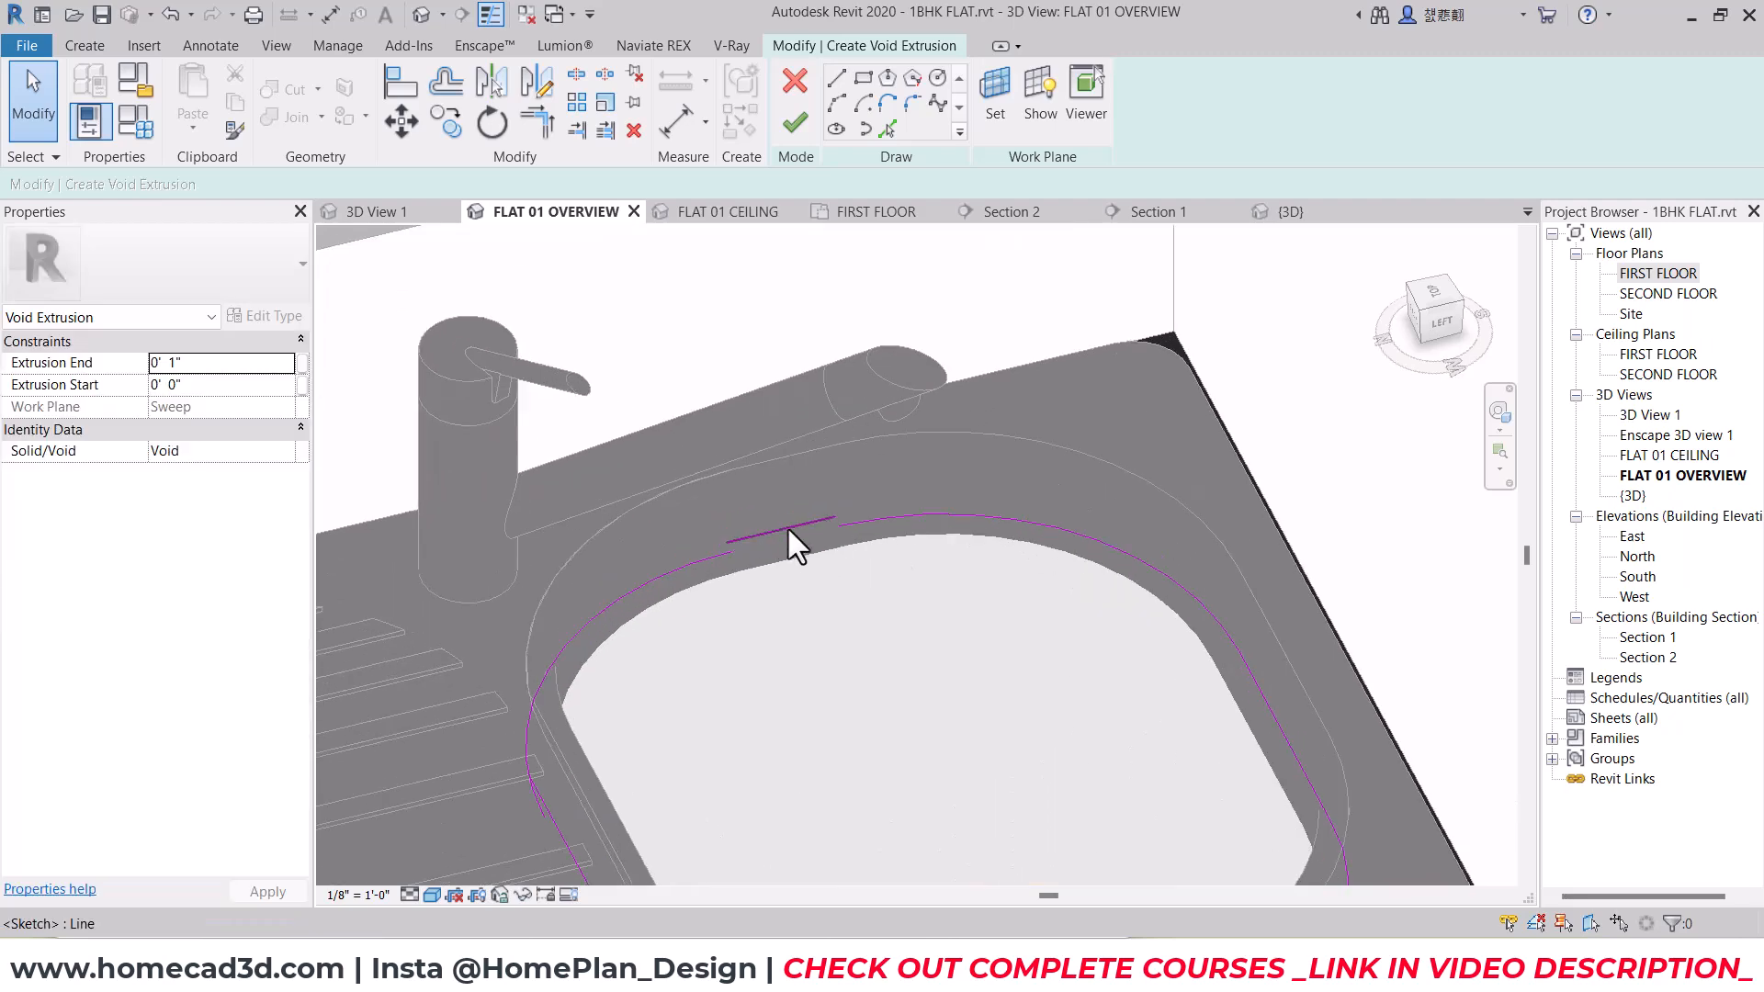
left_click(789, 535)
key("Delete")
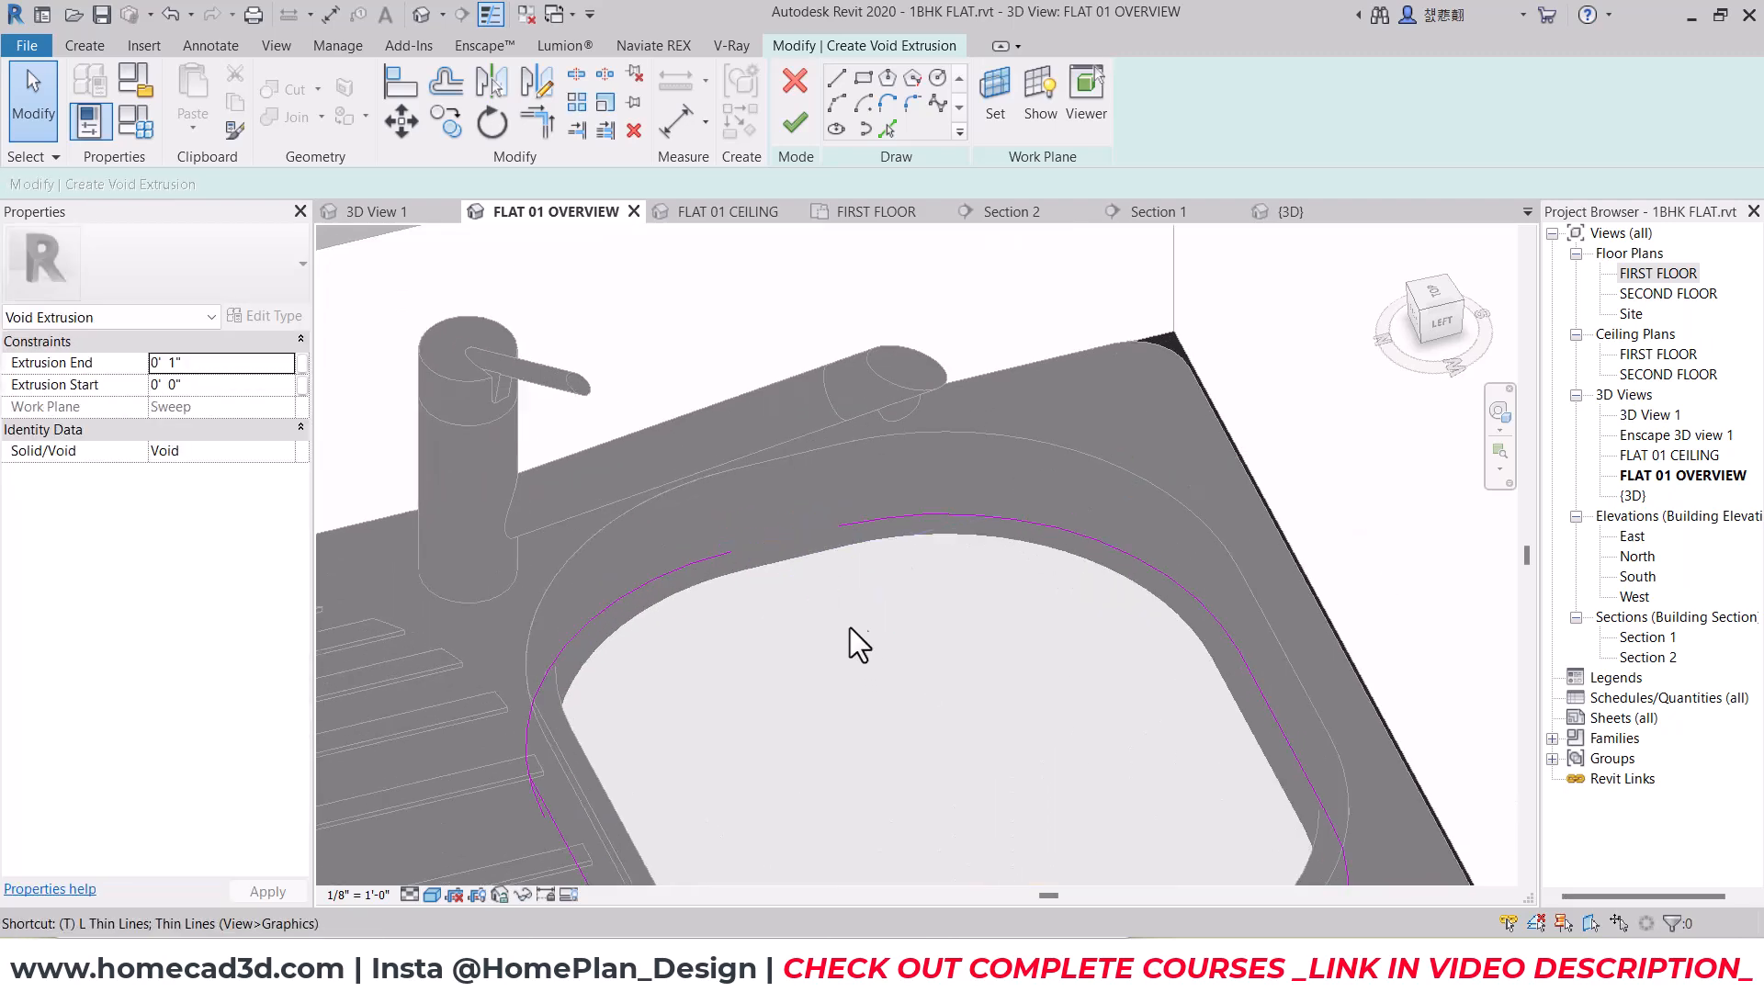
Step: Trim the basin outline's open front ends into a corner and try to finish the void extrusion sketch
key("t")
key("r")
scroll(858, 642, "down", 3)
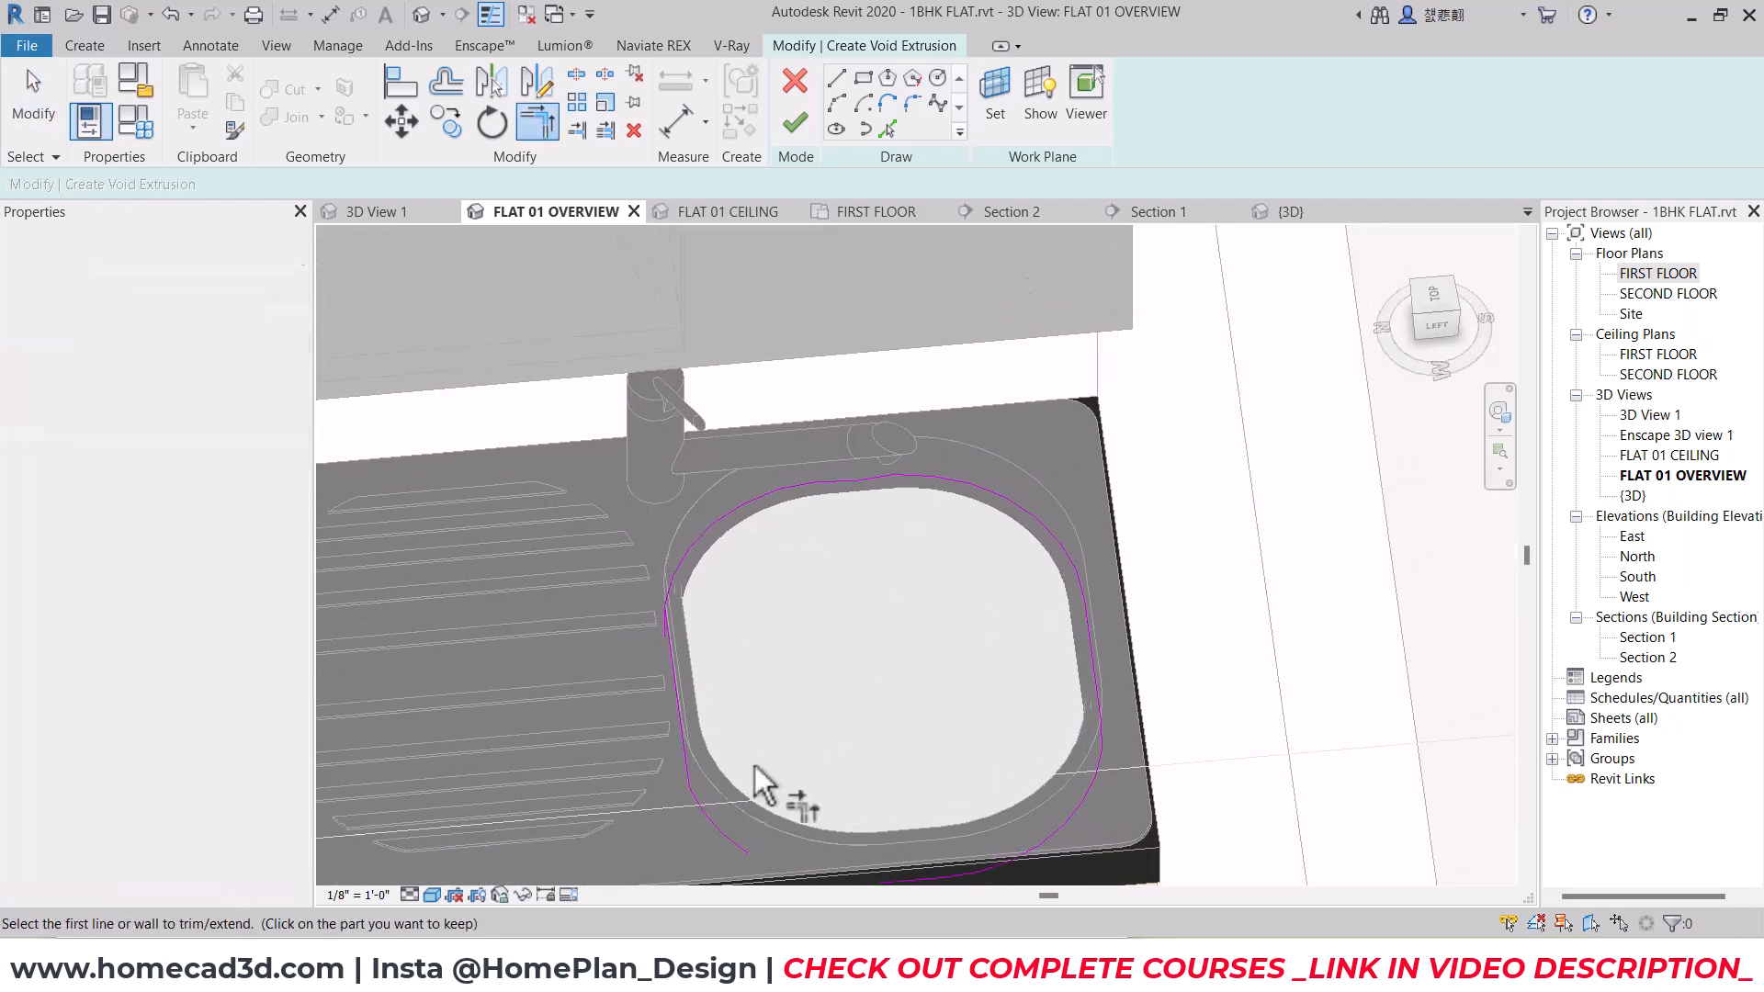
left_click(726, 838)
left_click(914, 874)
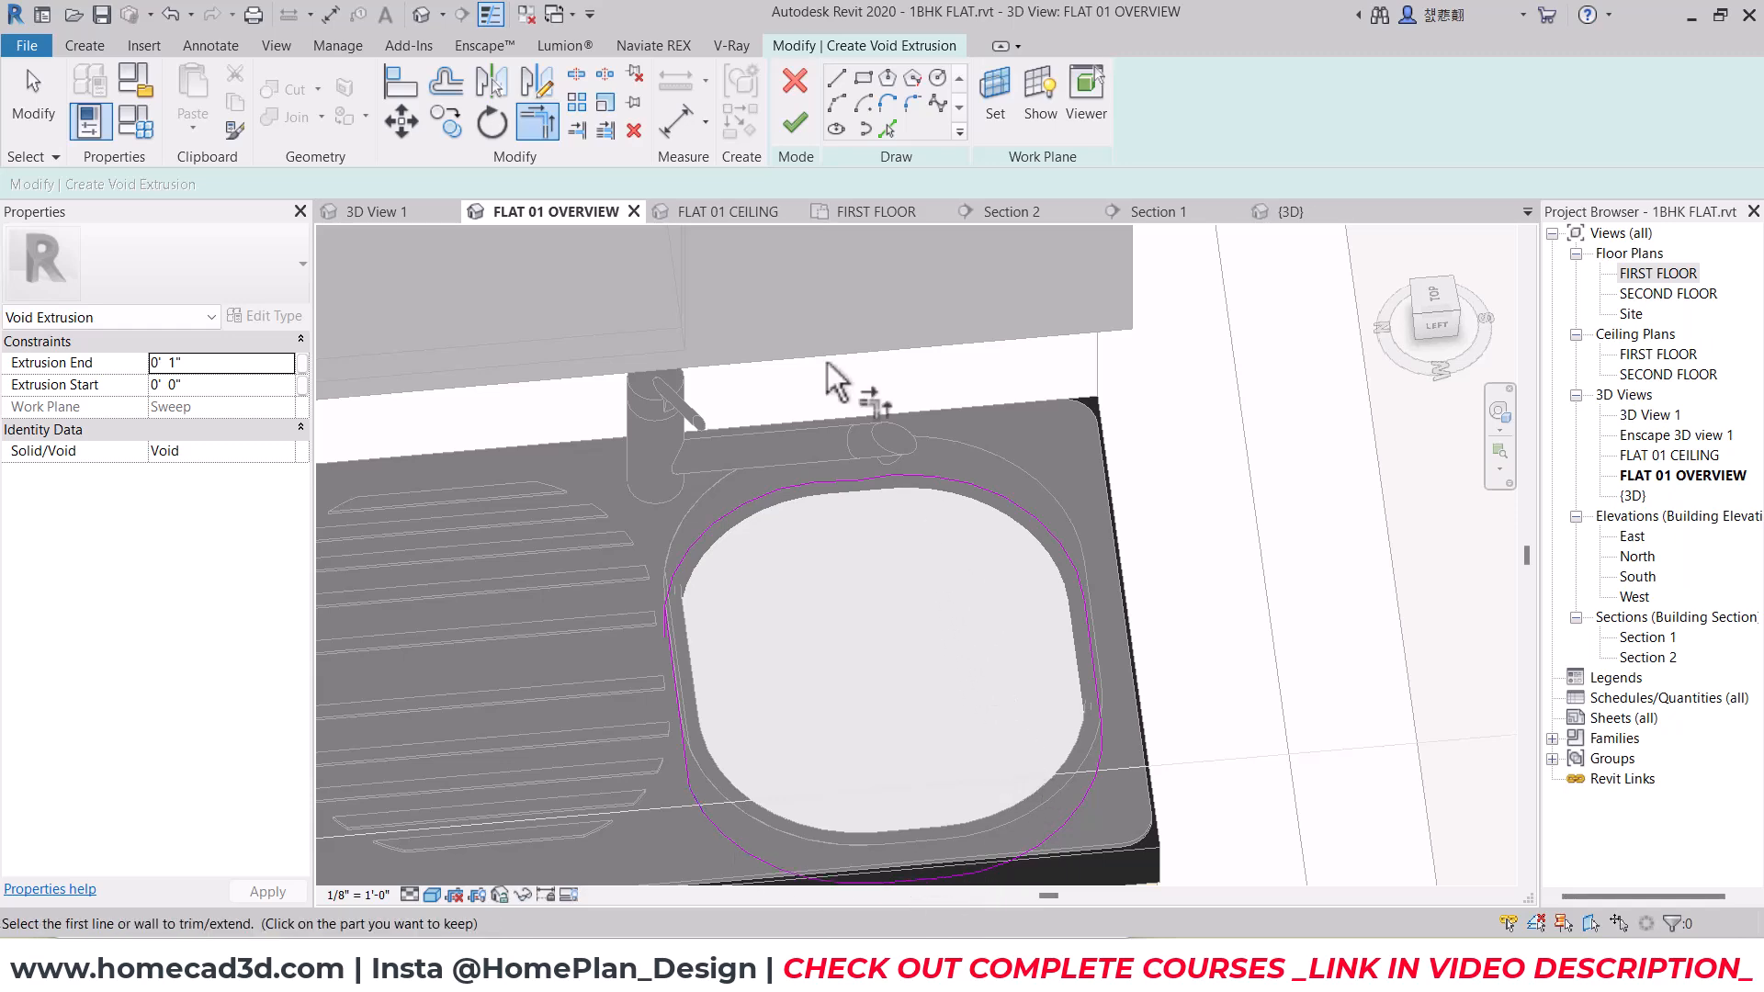
left_click(796, 124)
left_click(1339, 790)
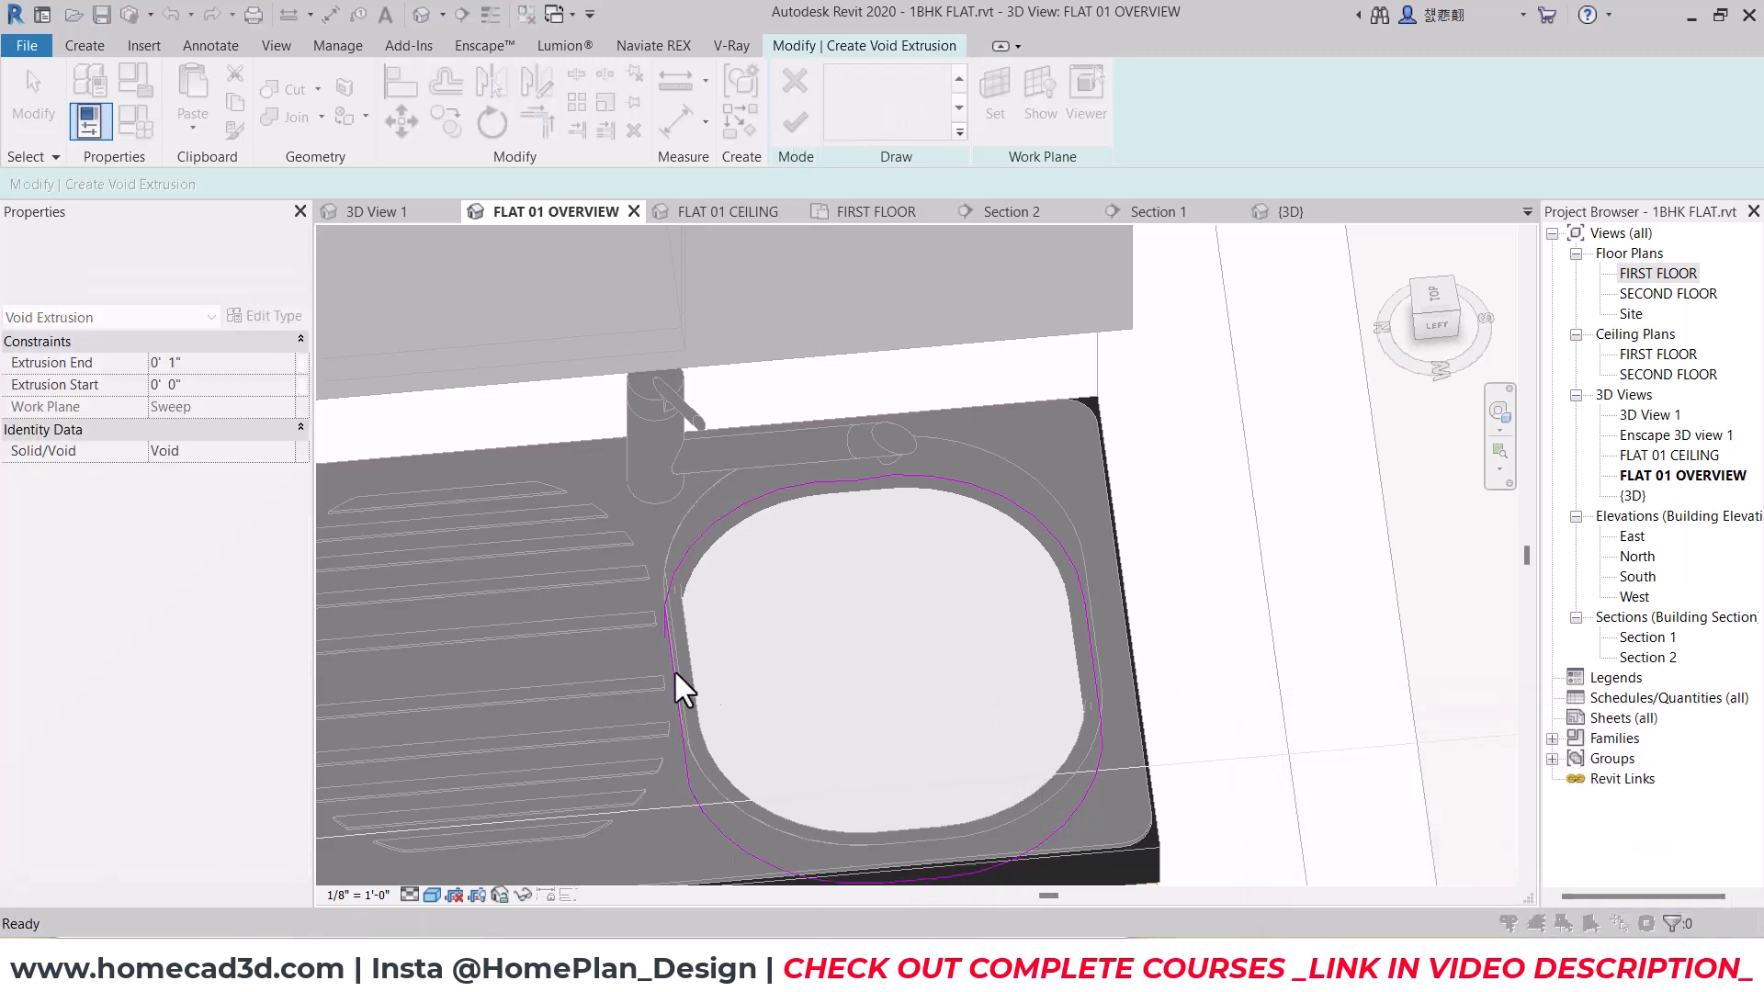
Step: Trim the straight line on the basin's drainboard side to its adjoining arc and finish the void extrusion
scroll(680, 661, "up", 2)
left_click(697, 537)
left_click(693, 654)
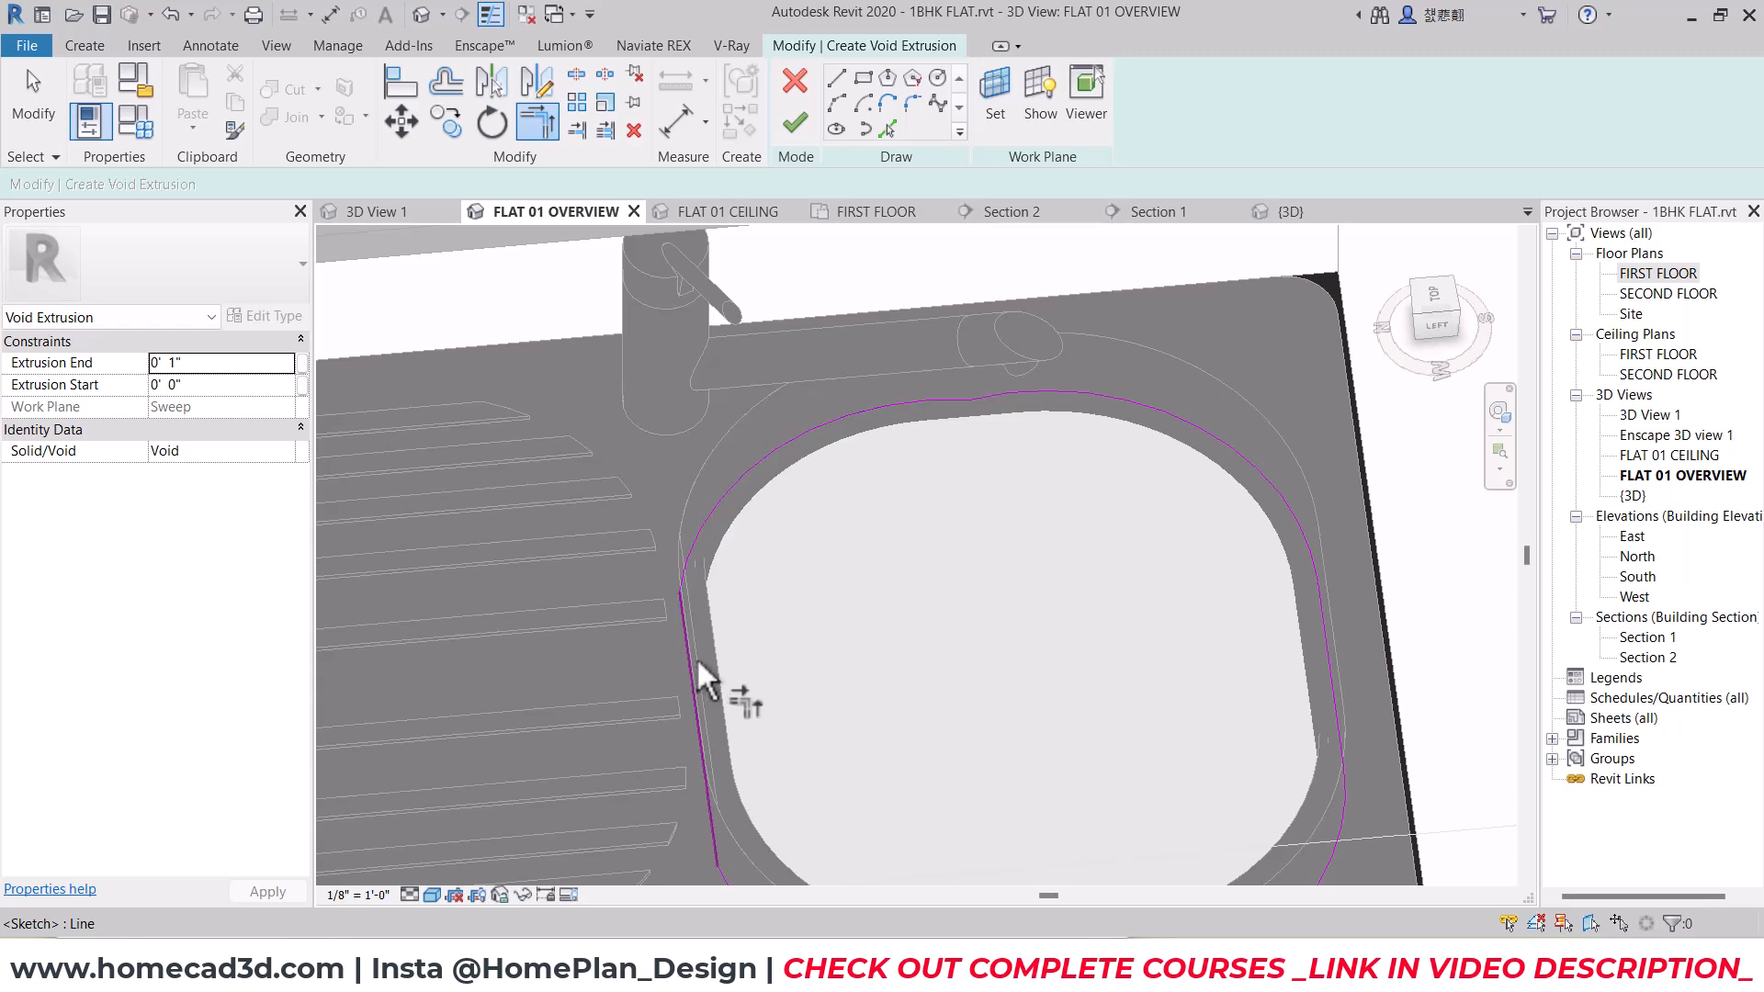
left_click(795, 124)
Step: Stretch the void extrusion through the cabinet below the sink and finish the in-place model
scroll(789, 484, "down", 3)
middle_click_drag(918, 500, 1045, 678, "shift")
left_click_drag(951, 630, 952, 772)
left_click(969, 563)
middle_click_drag(1041, 609, 713, 301, "shift")
left_click(794, 101)
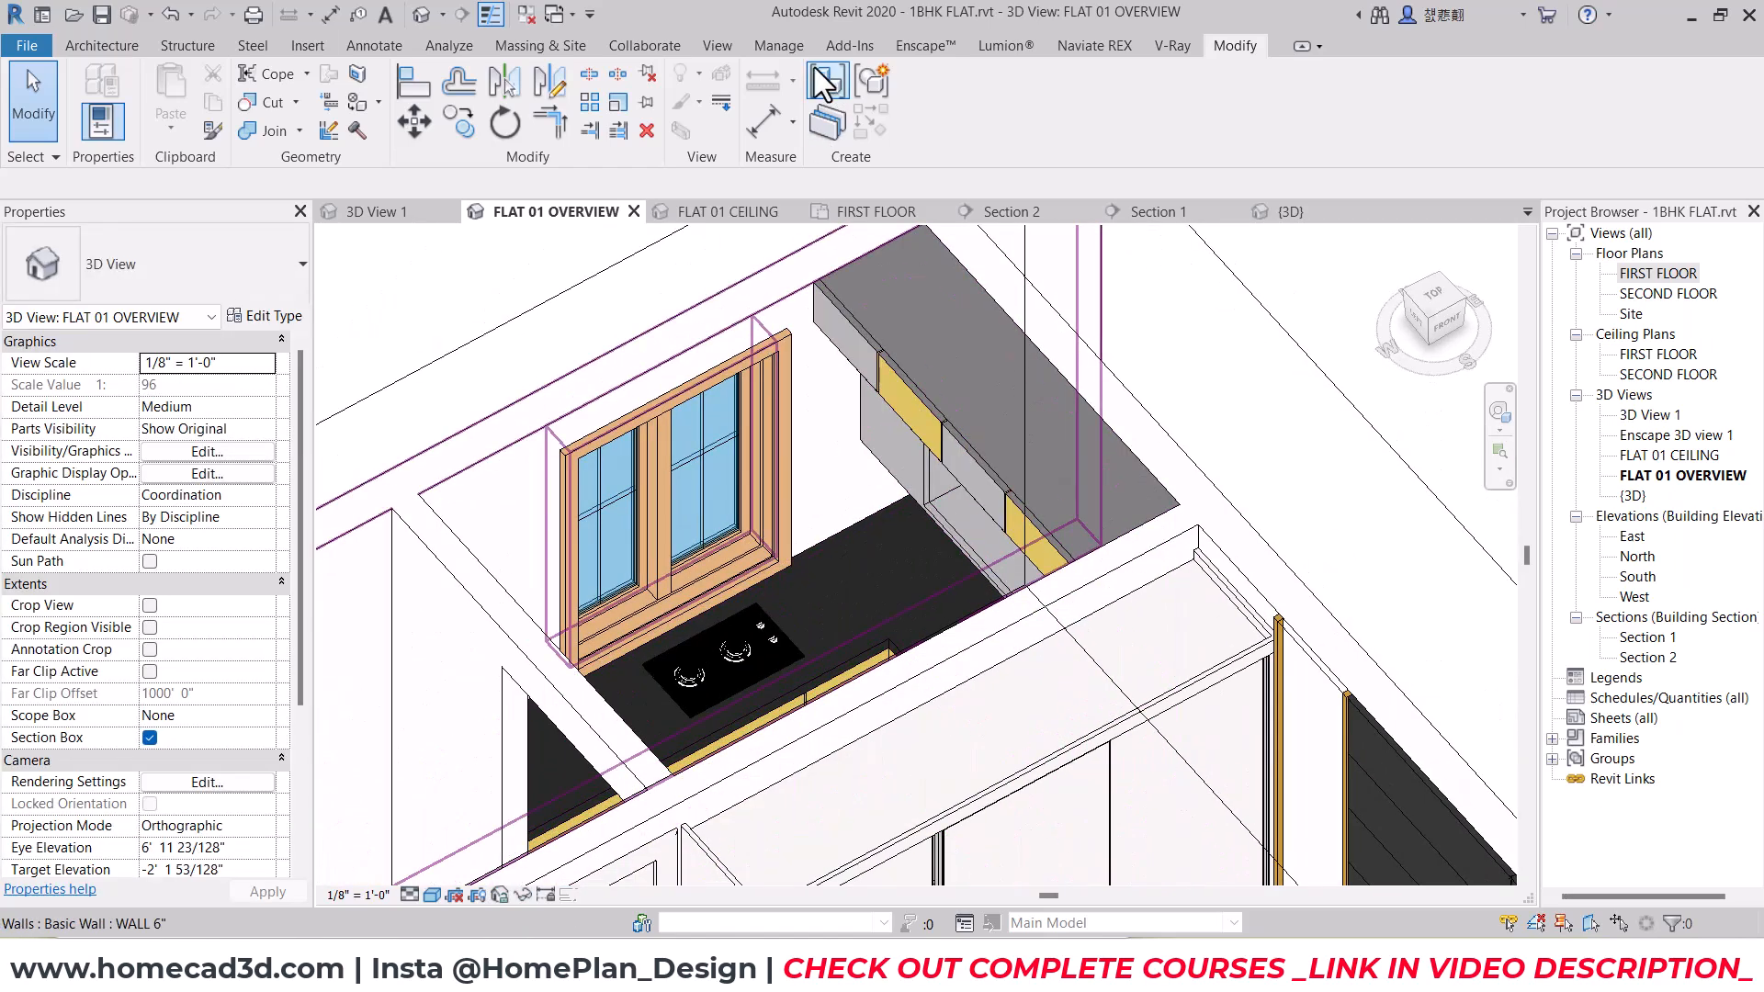
Step: Create a new material named kitchen wall tiles and open its appearance settings, checking the reference kitchen image in the browser
left_click(759, 43)
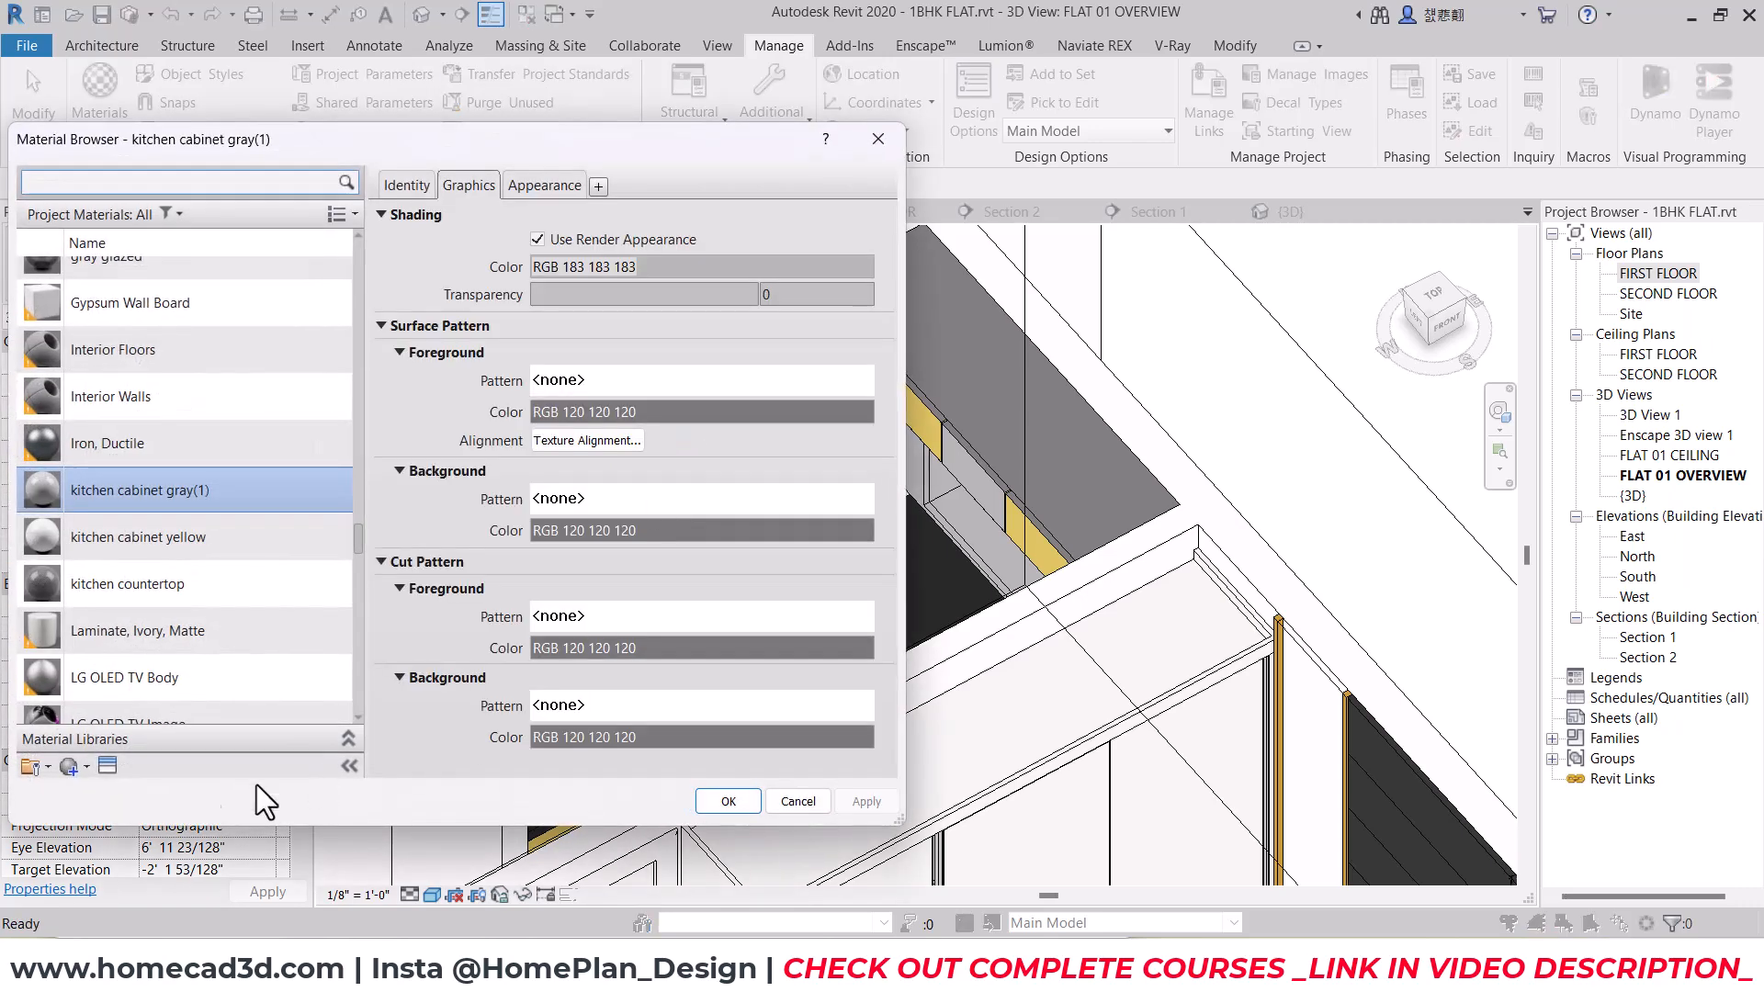
left_click(88, 768)
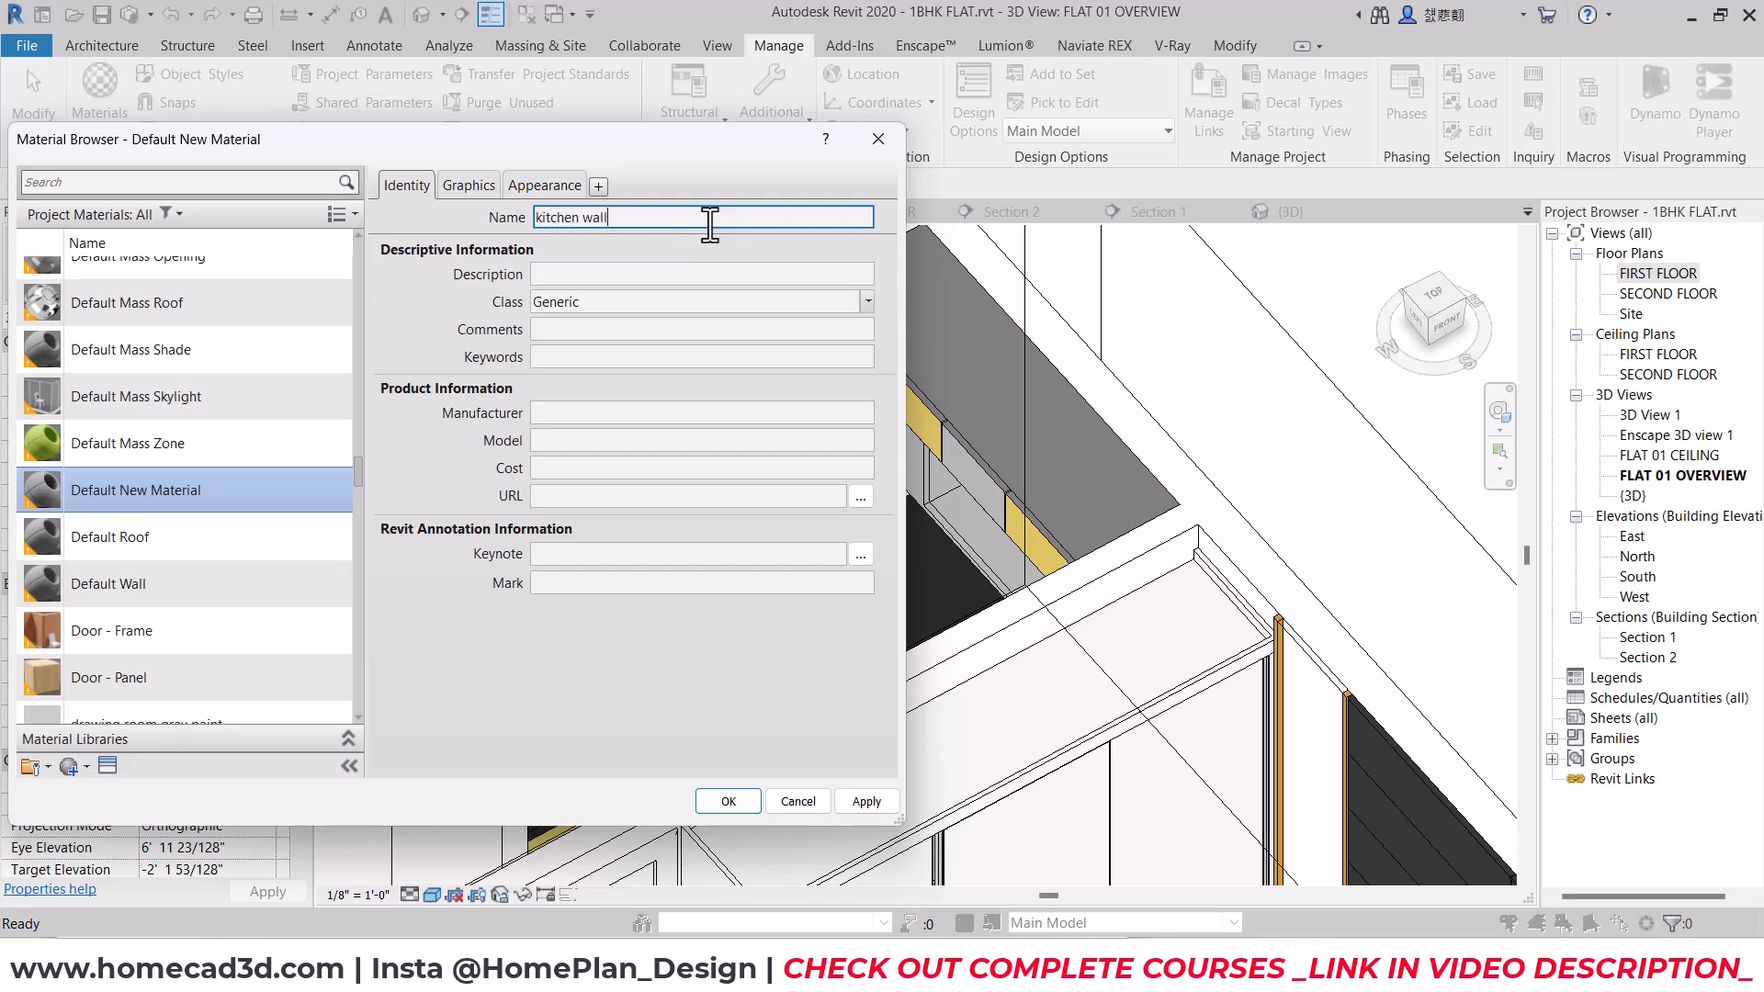
left_click(470, 190)
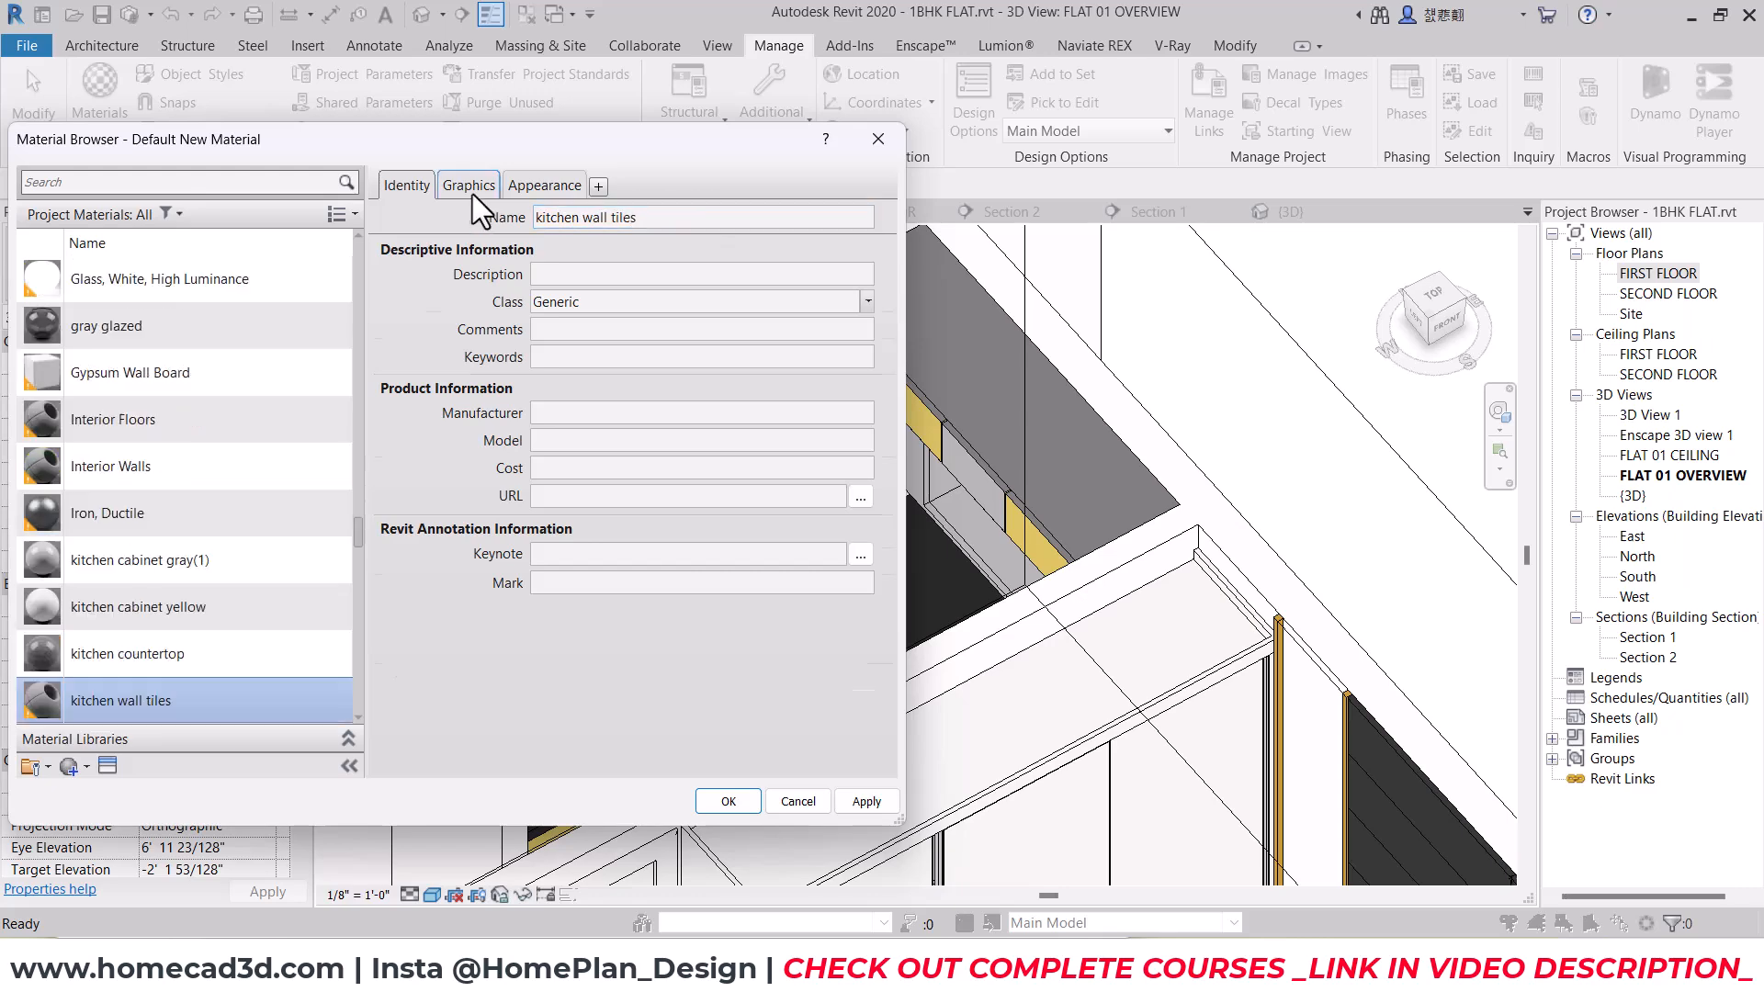
left_click(542, 183)
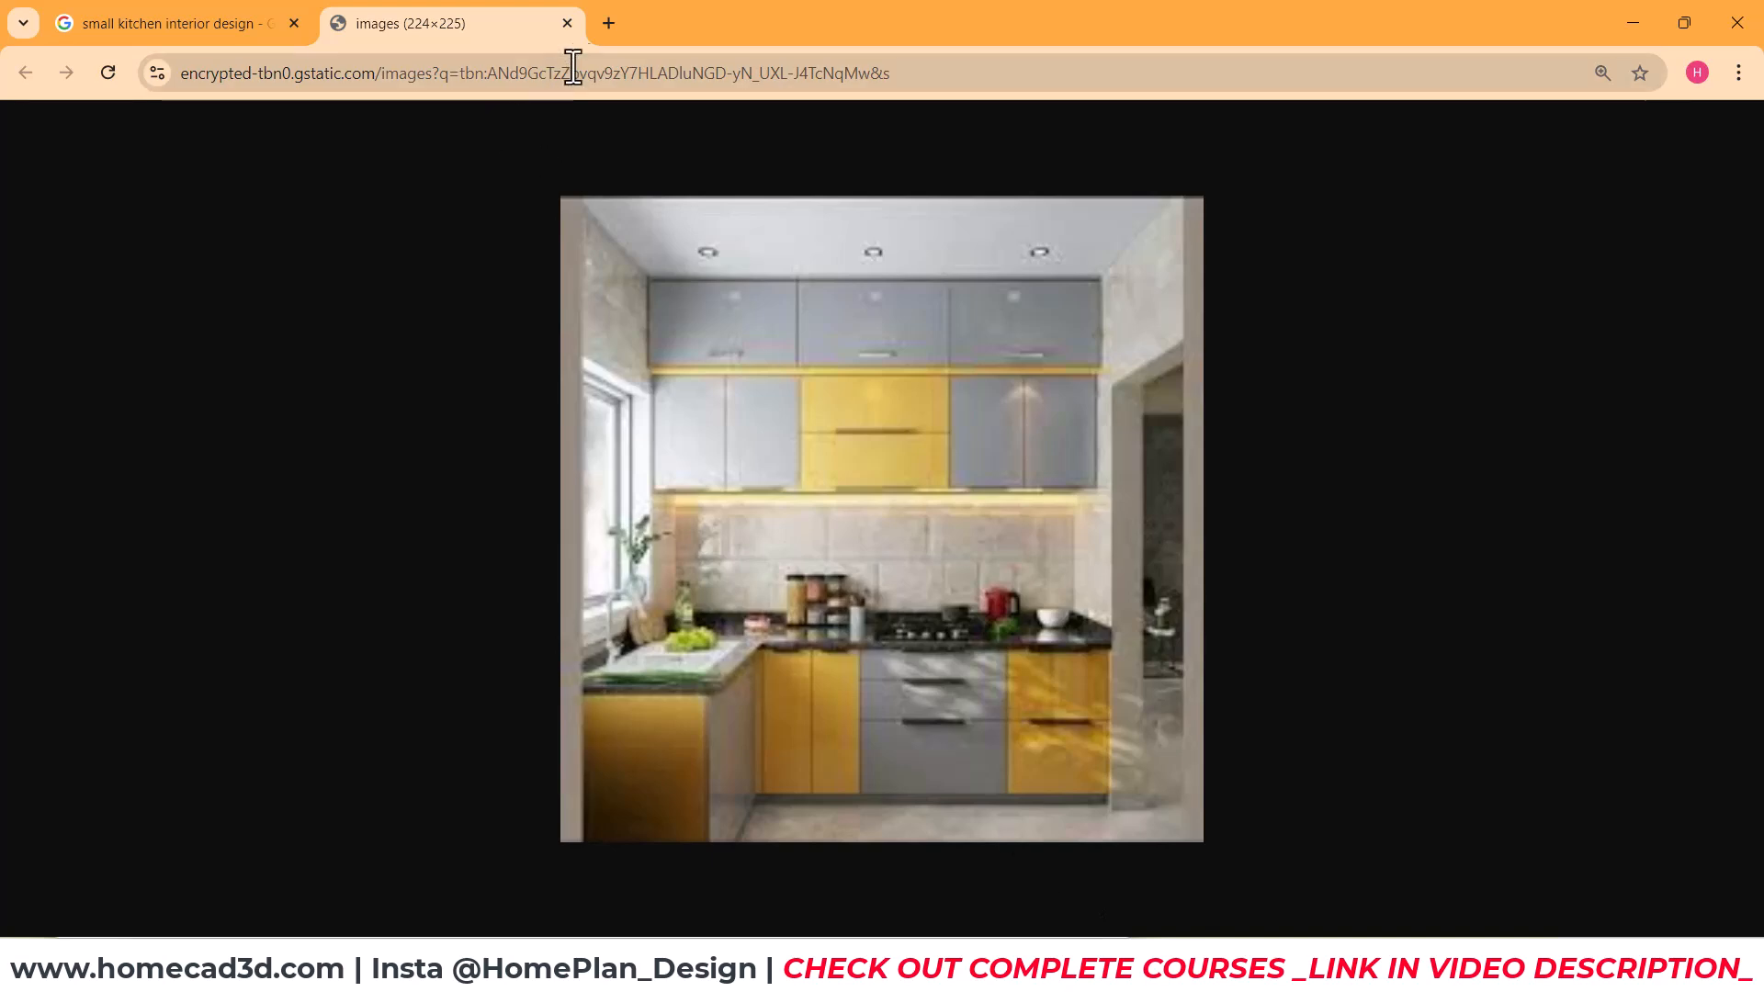
left_click(609, 23)
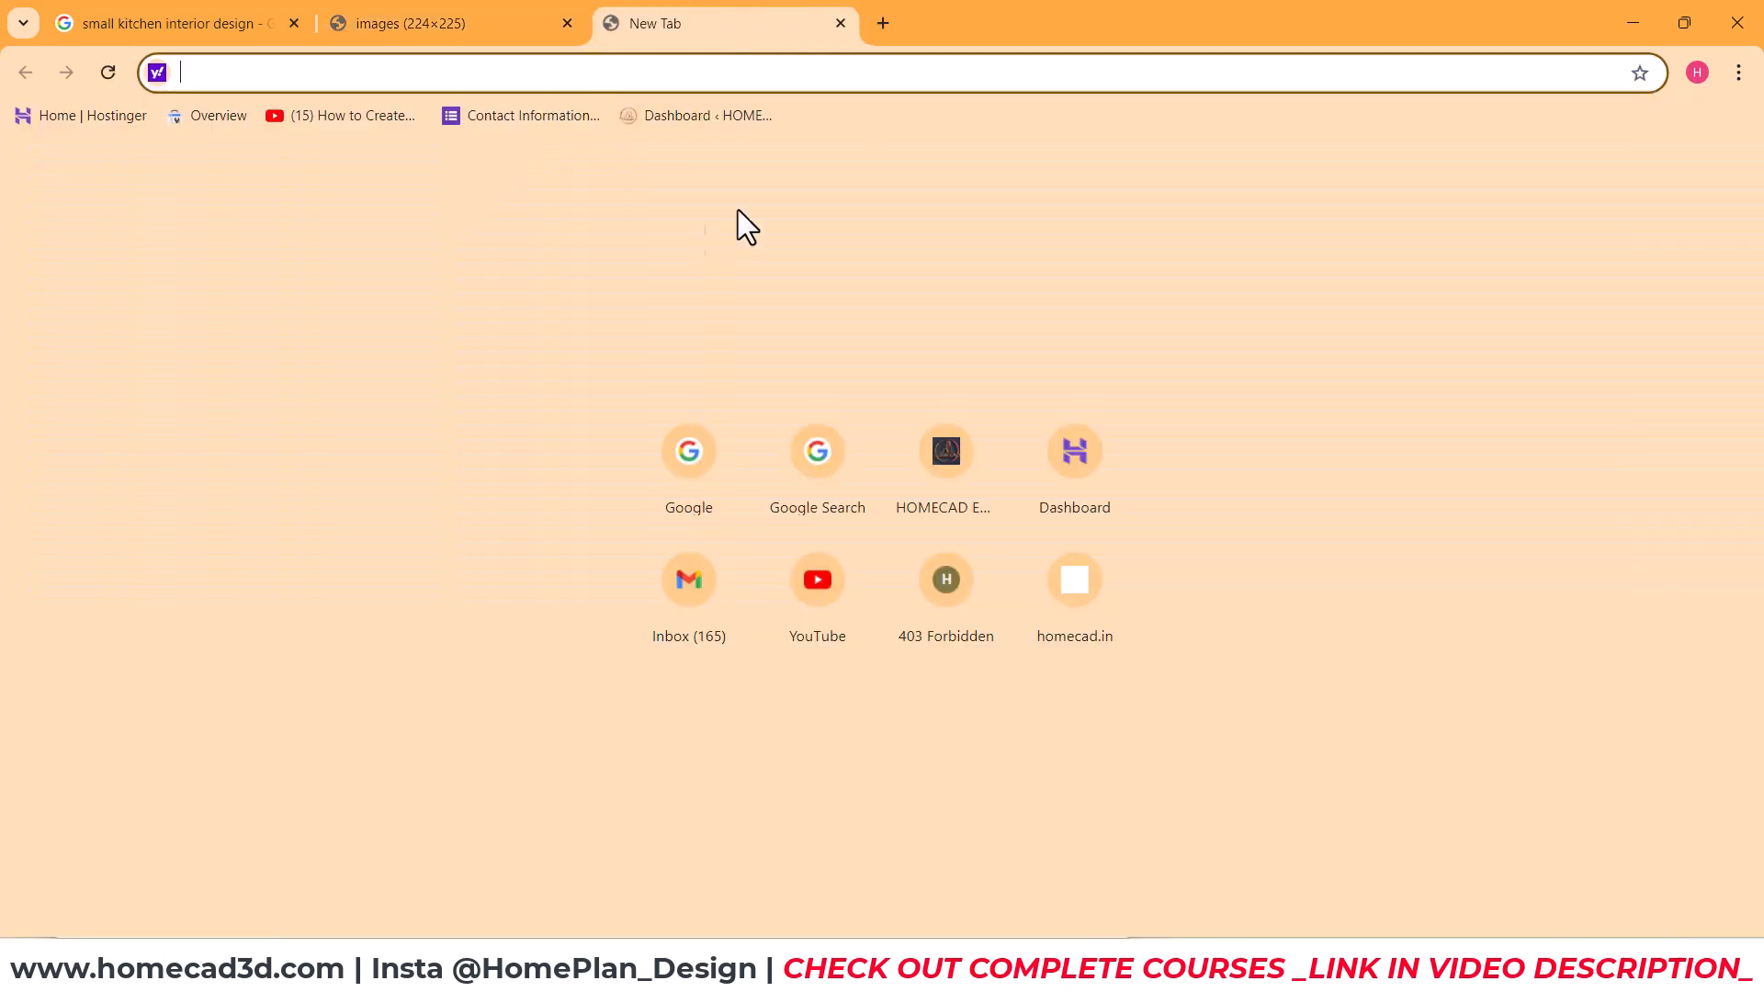
left_click(1636, 21)
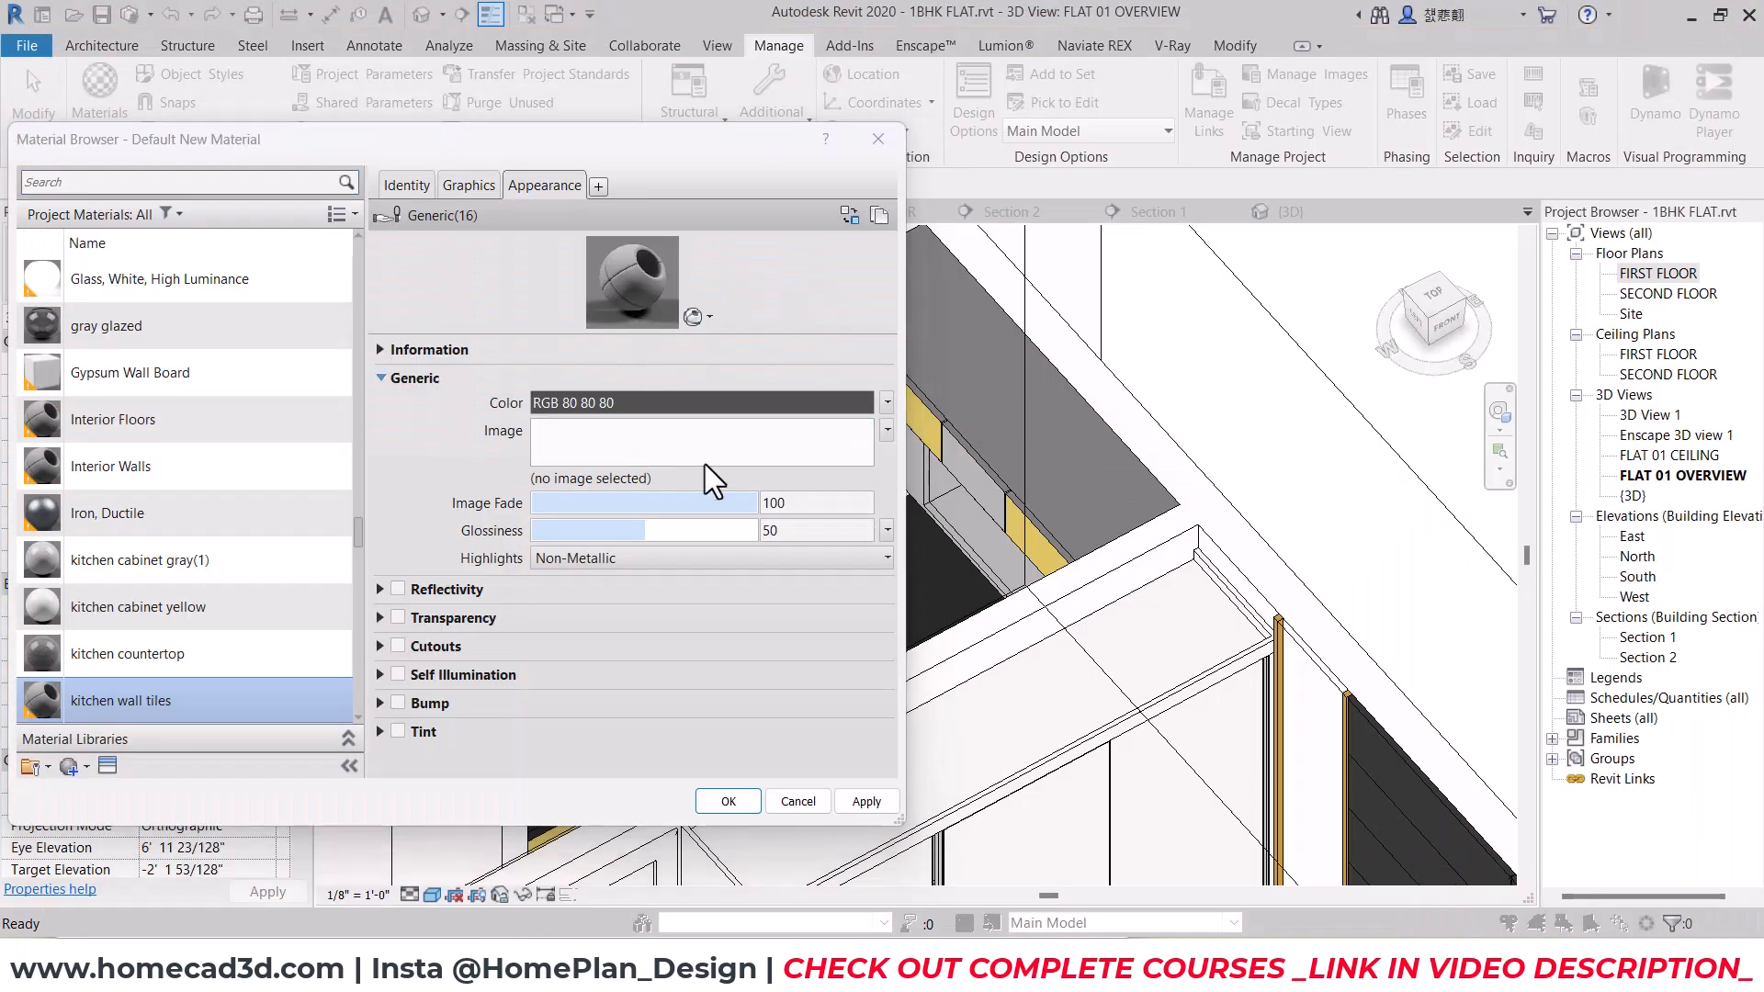
Step: Assign 83_fantasy cream marble tile texture-seamless.jpg from the Tiles texture folder as the material's appearance image
left_click(704, 463)
left_click(313, 268)
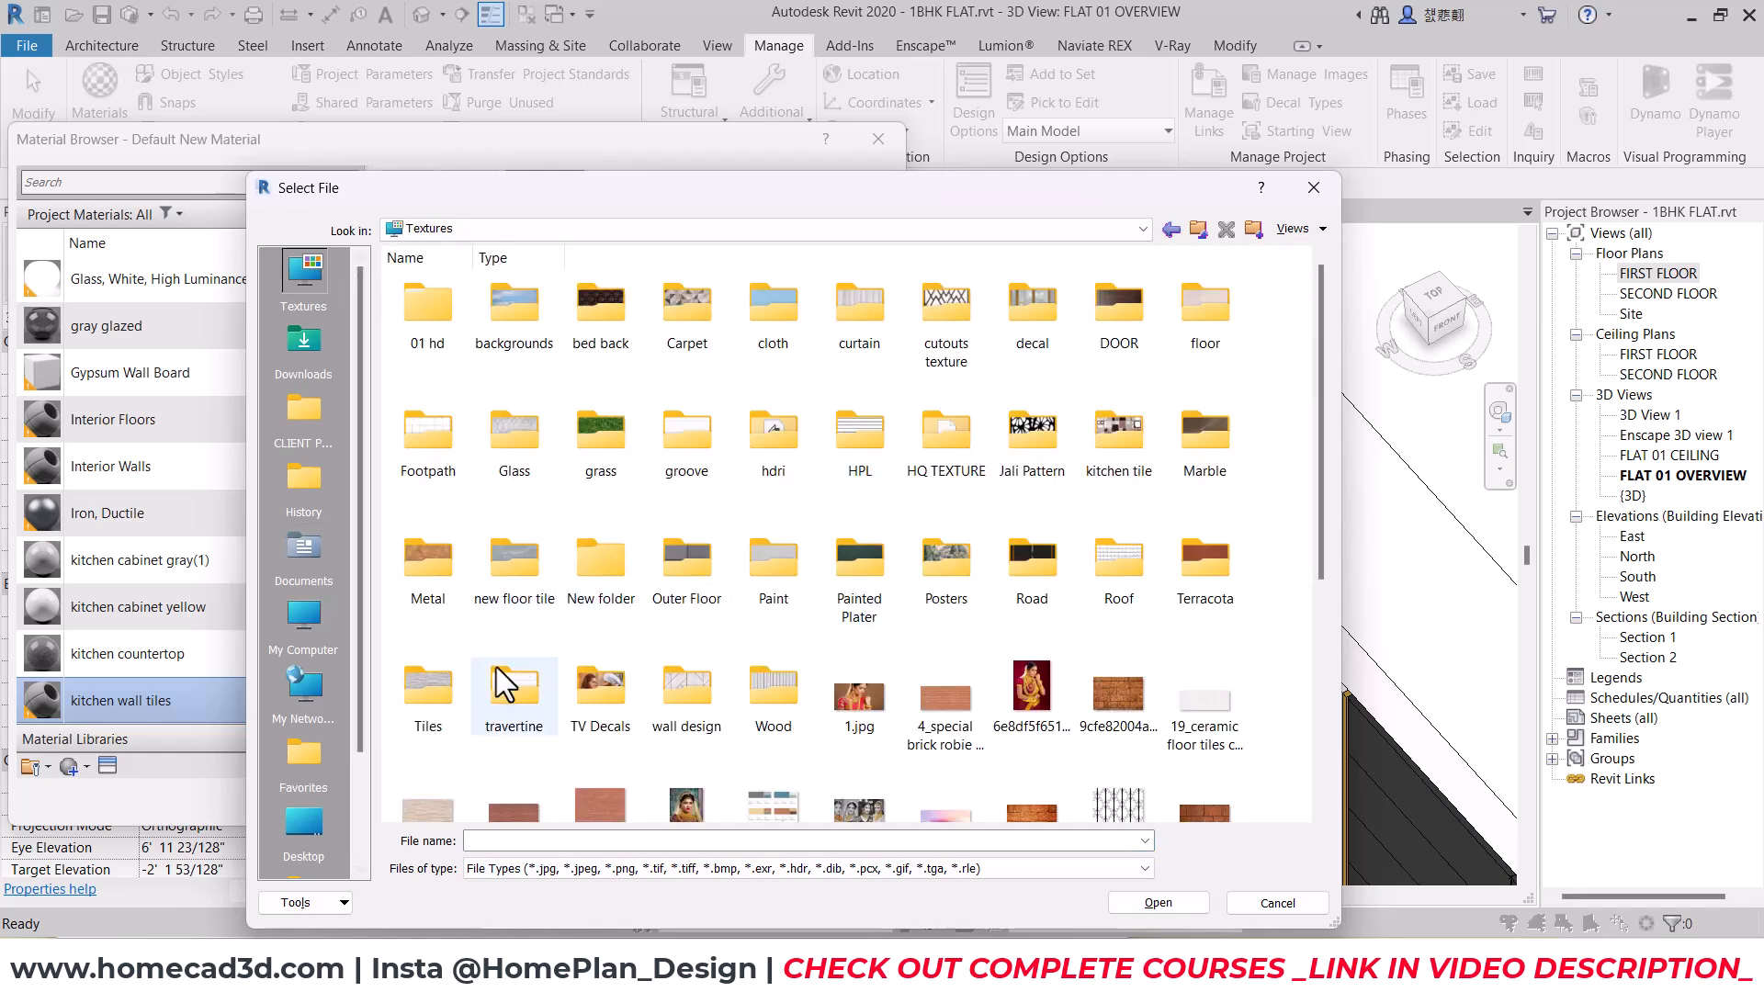
double_click(457, 678)
left_click_drag(1321, 314, 1320, 408)
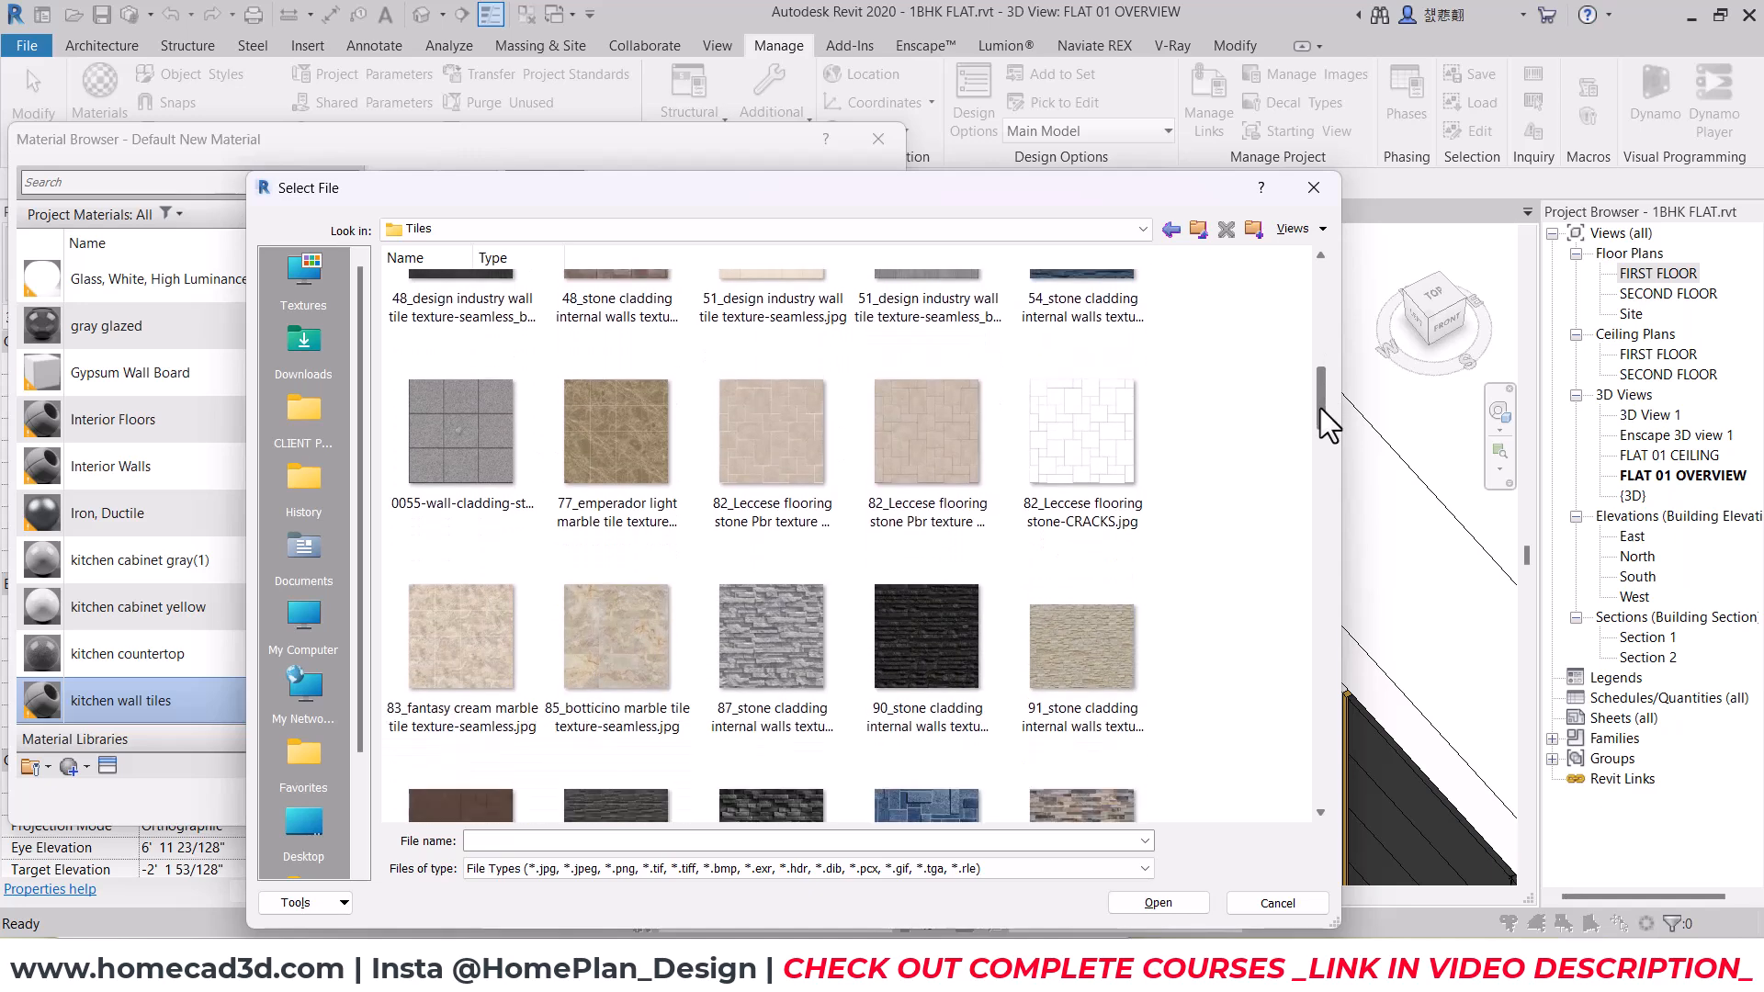
left_click(502, 610)
scroll(502, 611, "up", 1, "ctrl")
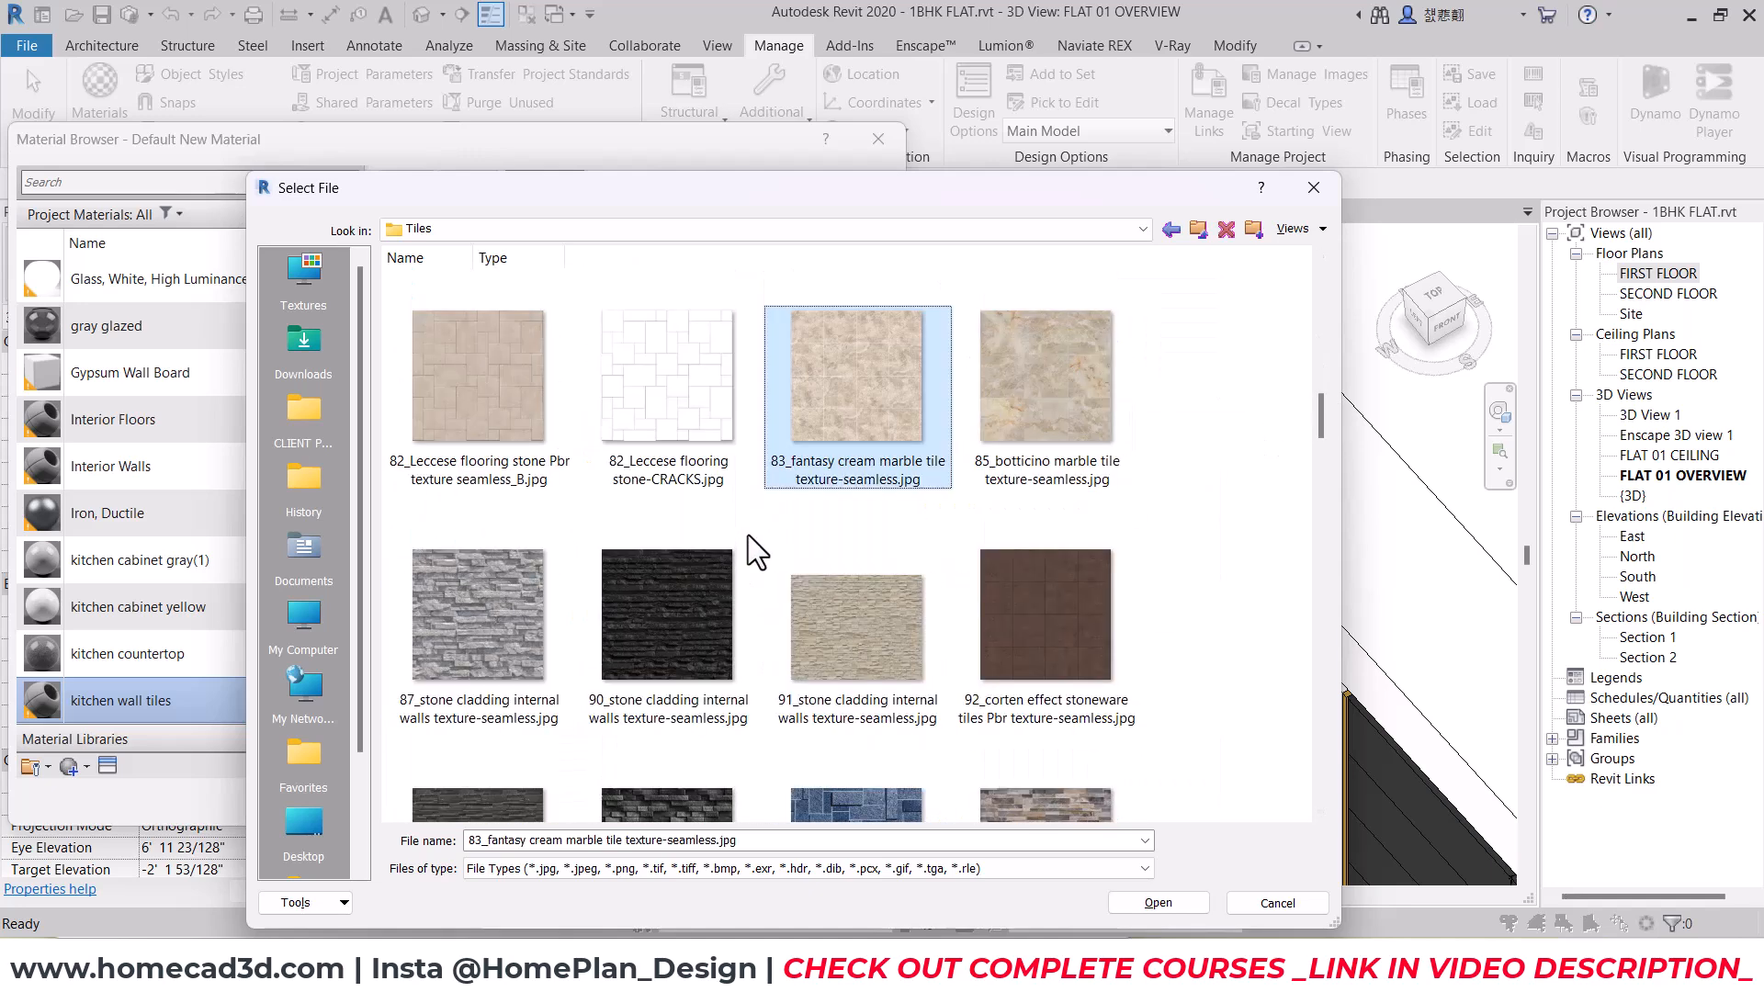
scroll(819, 476, "down", 3)
scroll(873, 378, "up", 3)
left_click(1158, 900)
Step: Set the tile texture's sample size to 1'-6" by 1'-6" and accept the material
left_click(686, 463)
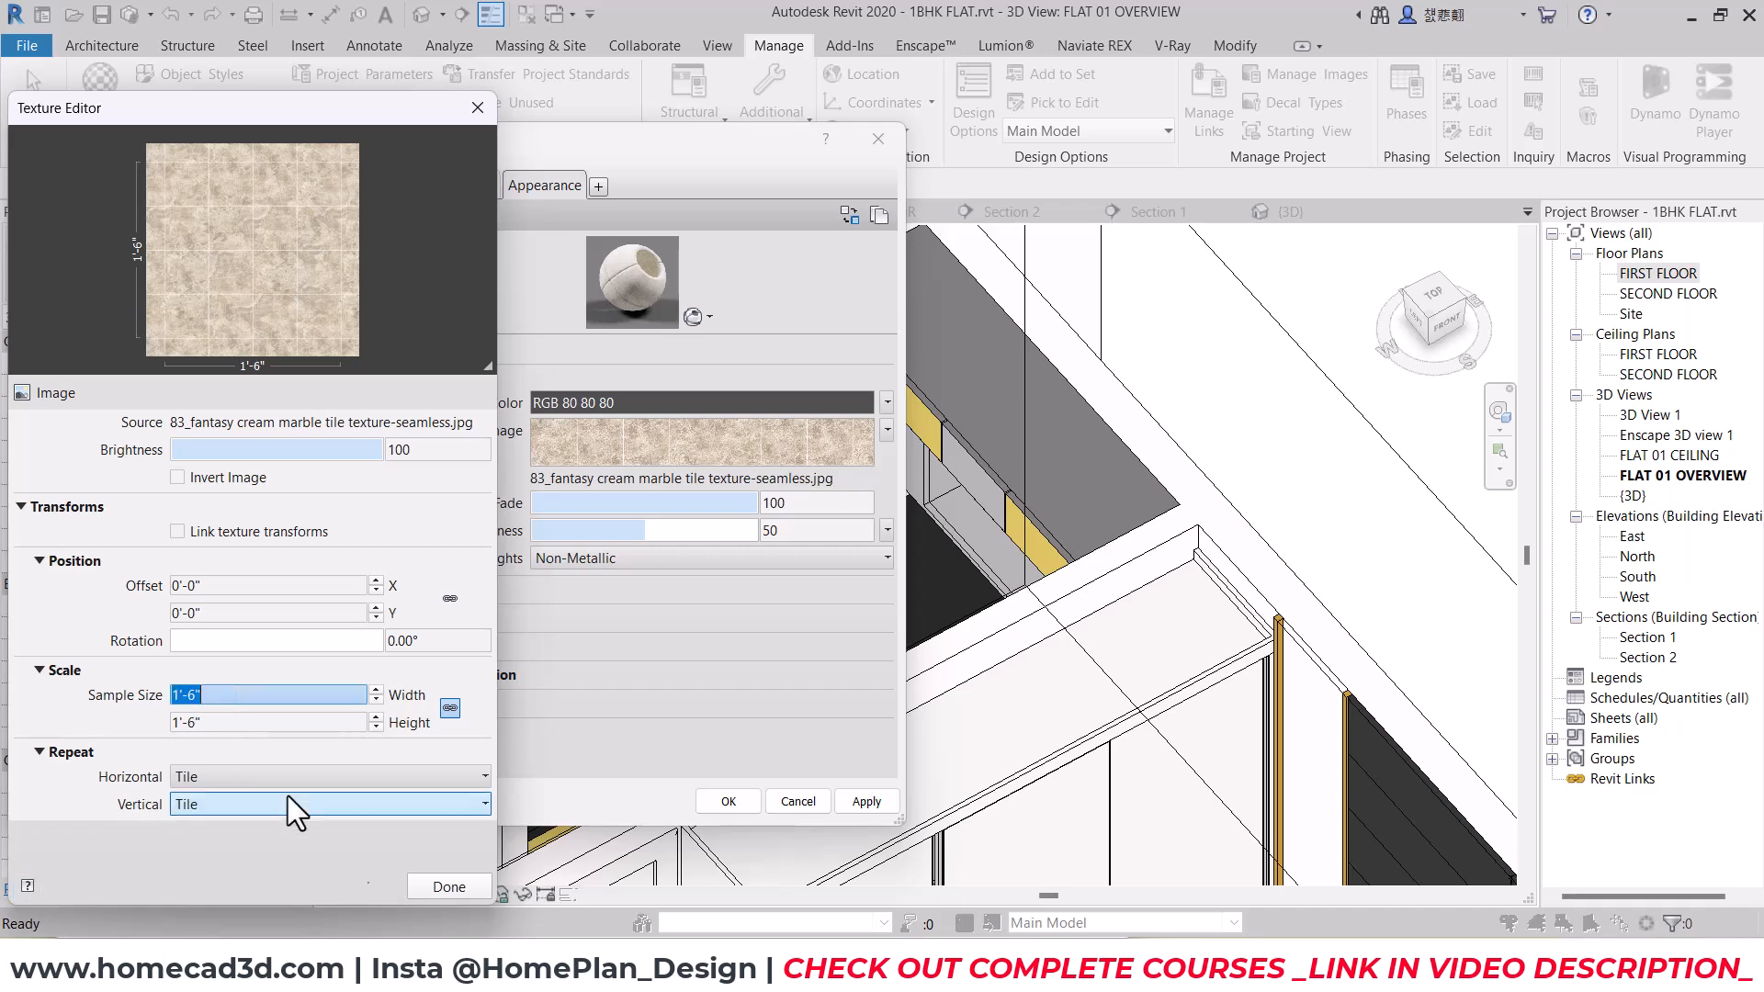
left_click(449, 887)
left_click(729, 801)
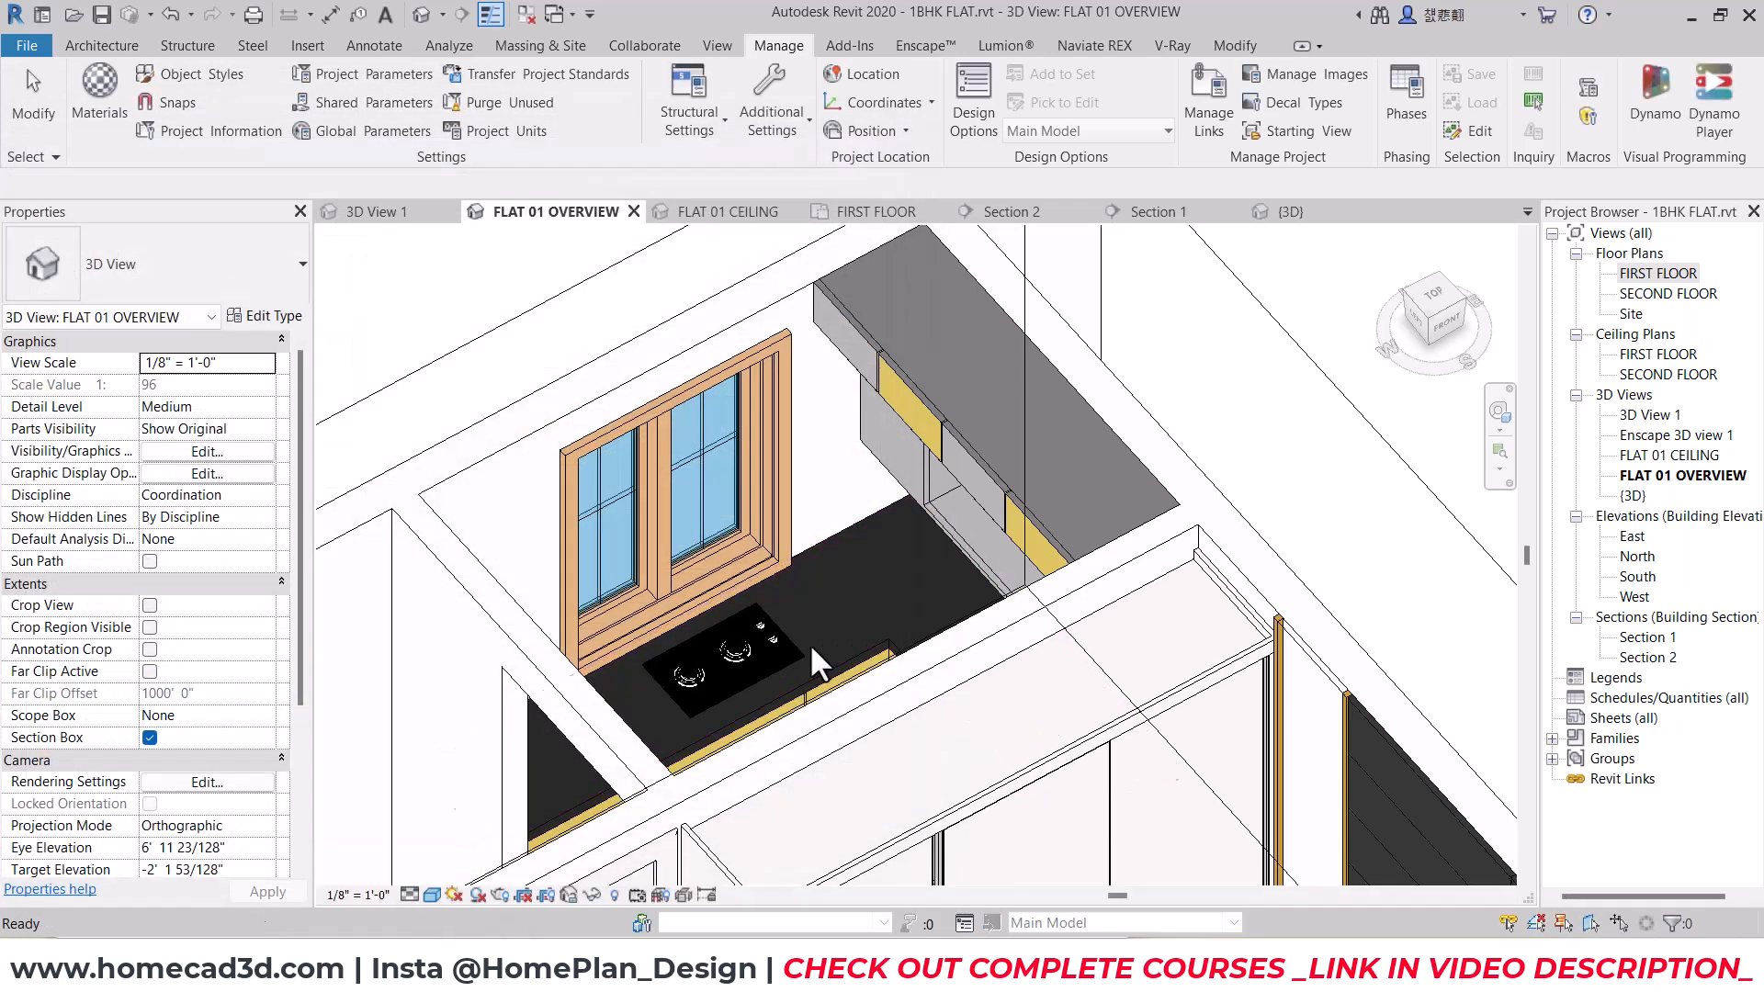
Step: Paint the wall behind the kitchen's upper cabinets with the kitchen wall tiles material
key("p")
key("t")
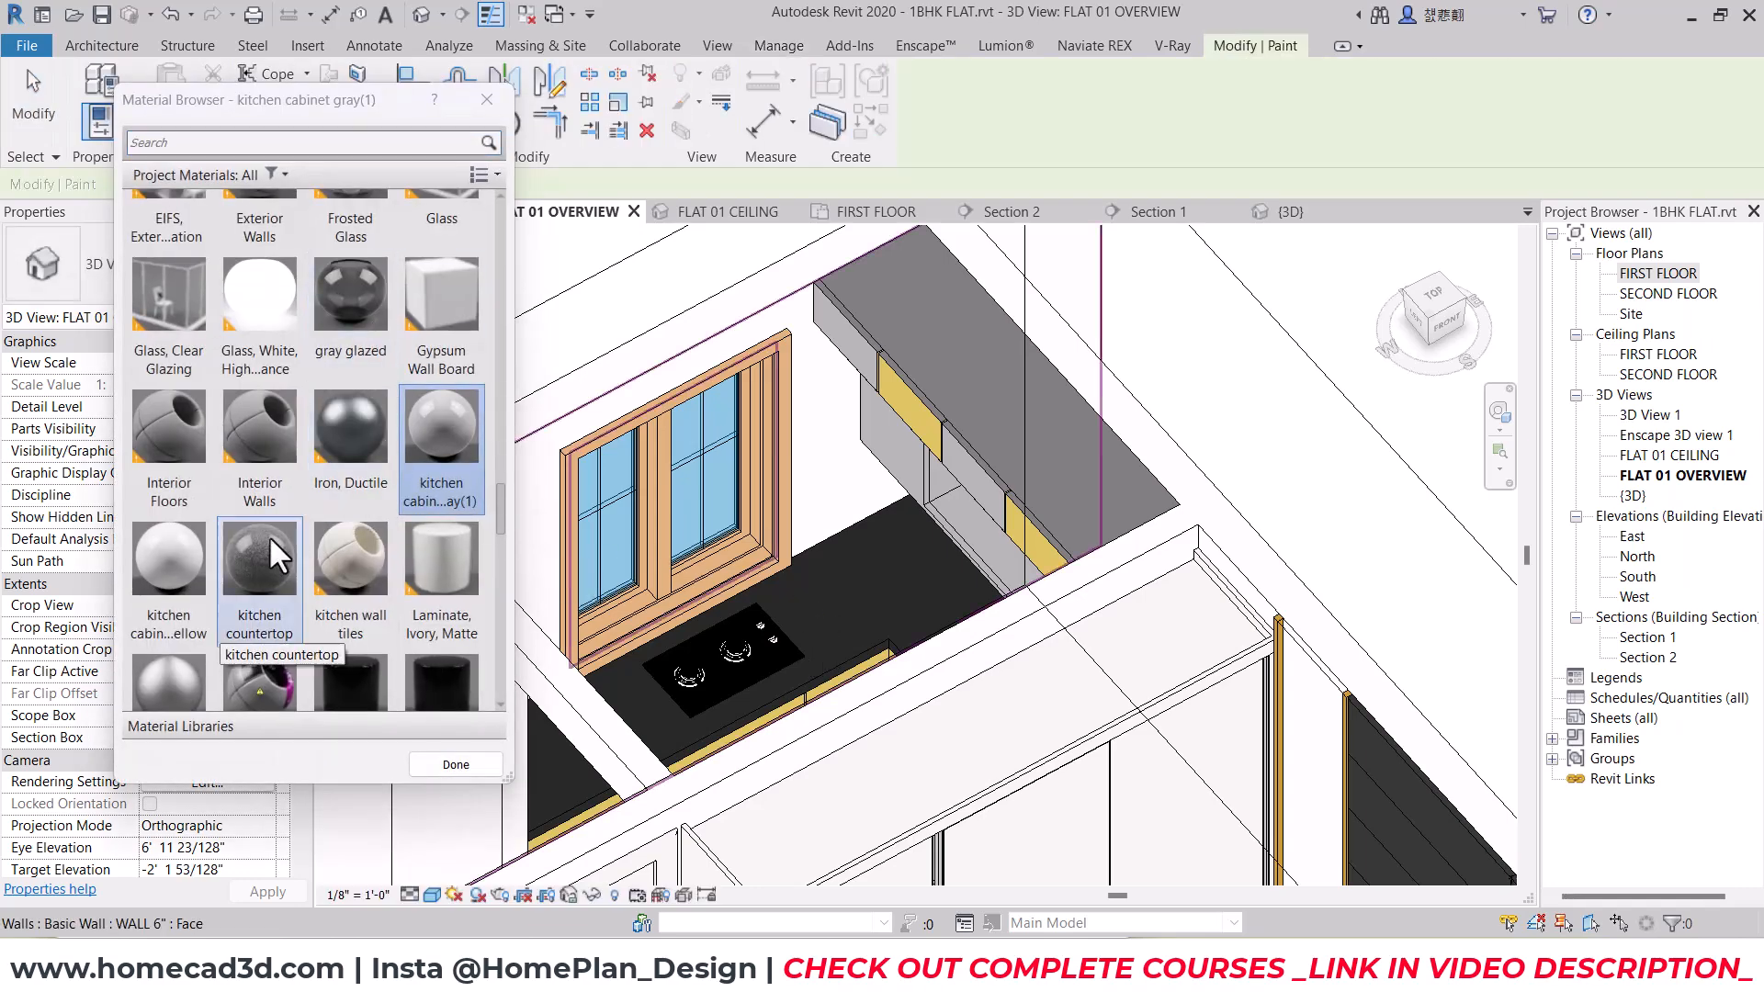
mouse_move(657, 602)
middle_mouse_down("shift")
mouse_move(854, 617)
mouse_move(934, 649)
mouse_move(905, 643)
middle_mouse_up("shift")
scroll(861, 634, "up", 2)
left_click(865, 646)
scroll(939, 621, "down", 3)
left_click(368, 554)
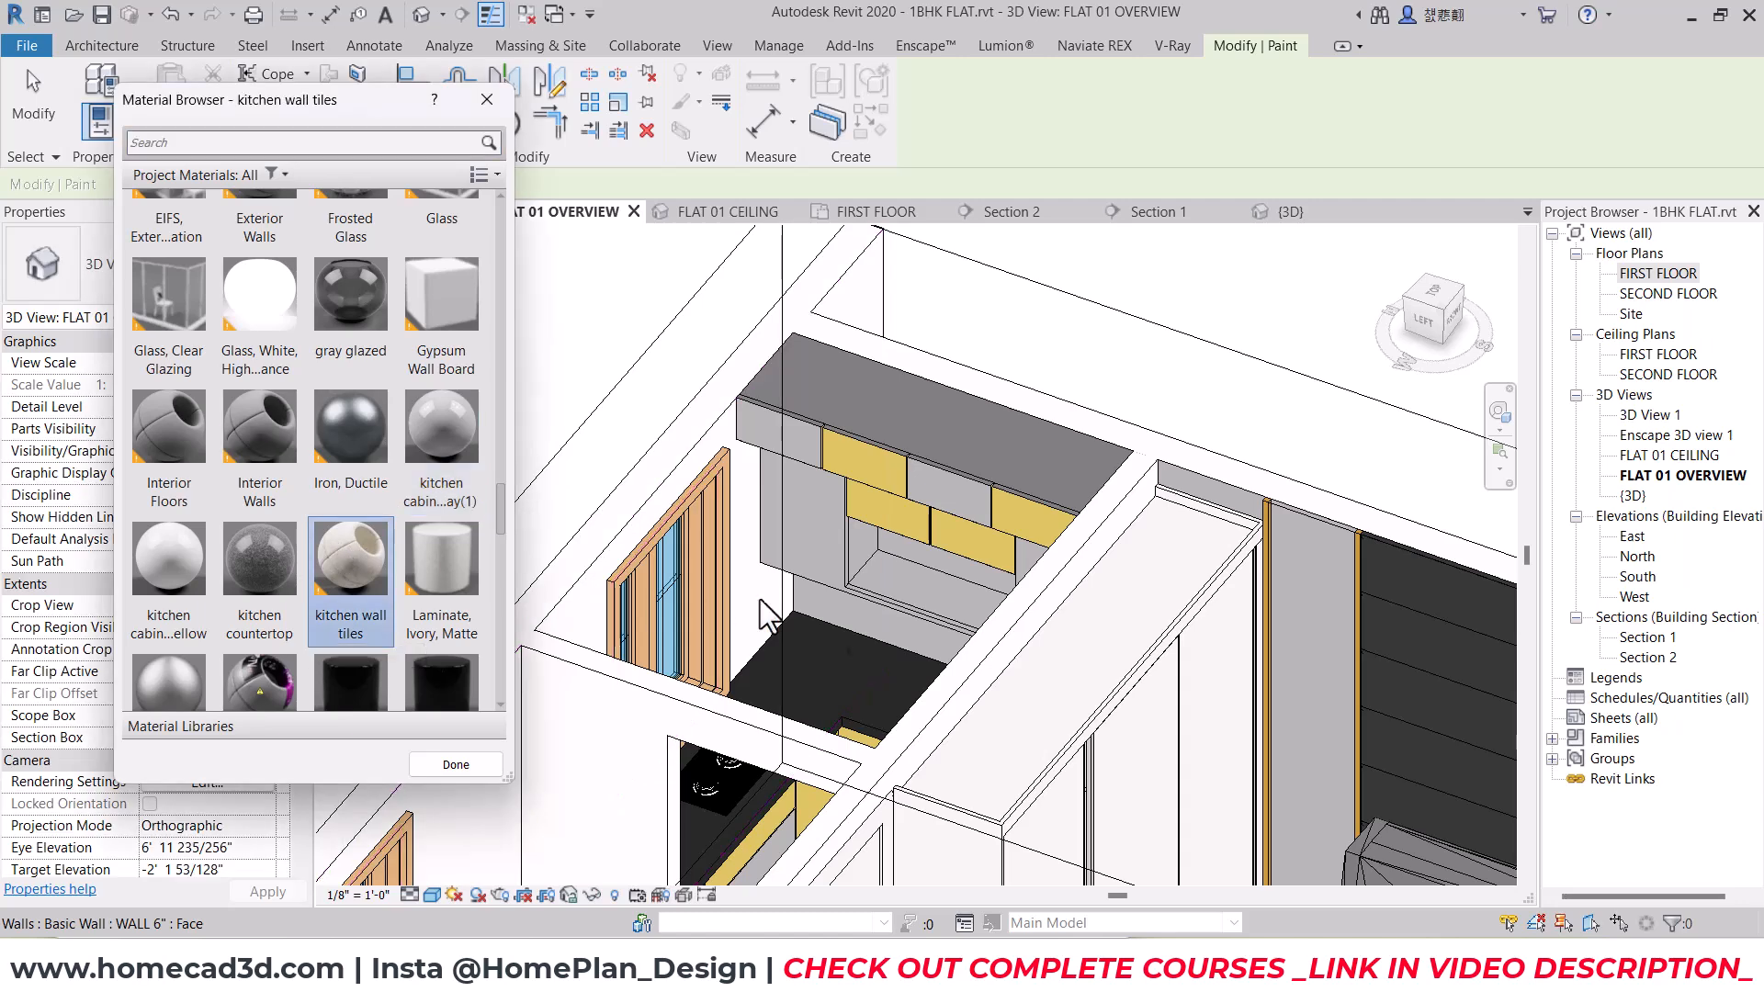
scroll(838, 611, "up", 2)
left_click(846, 610)
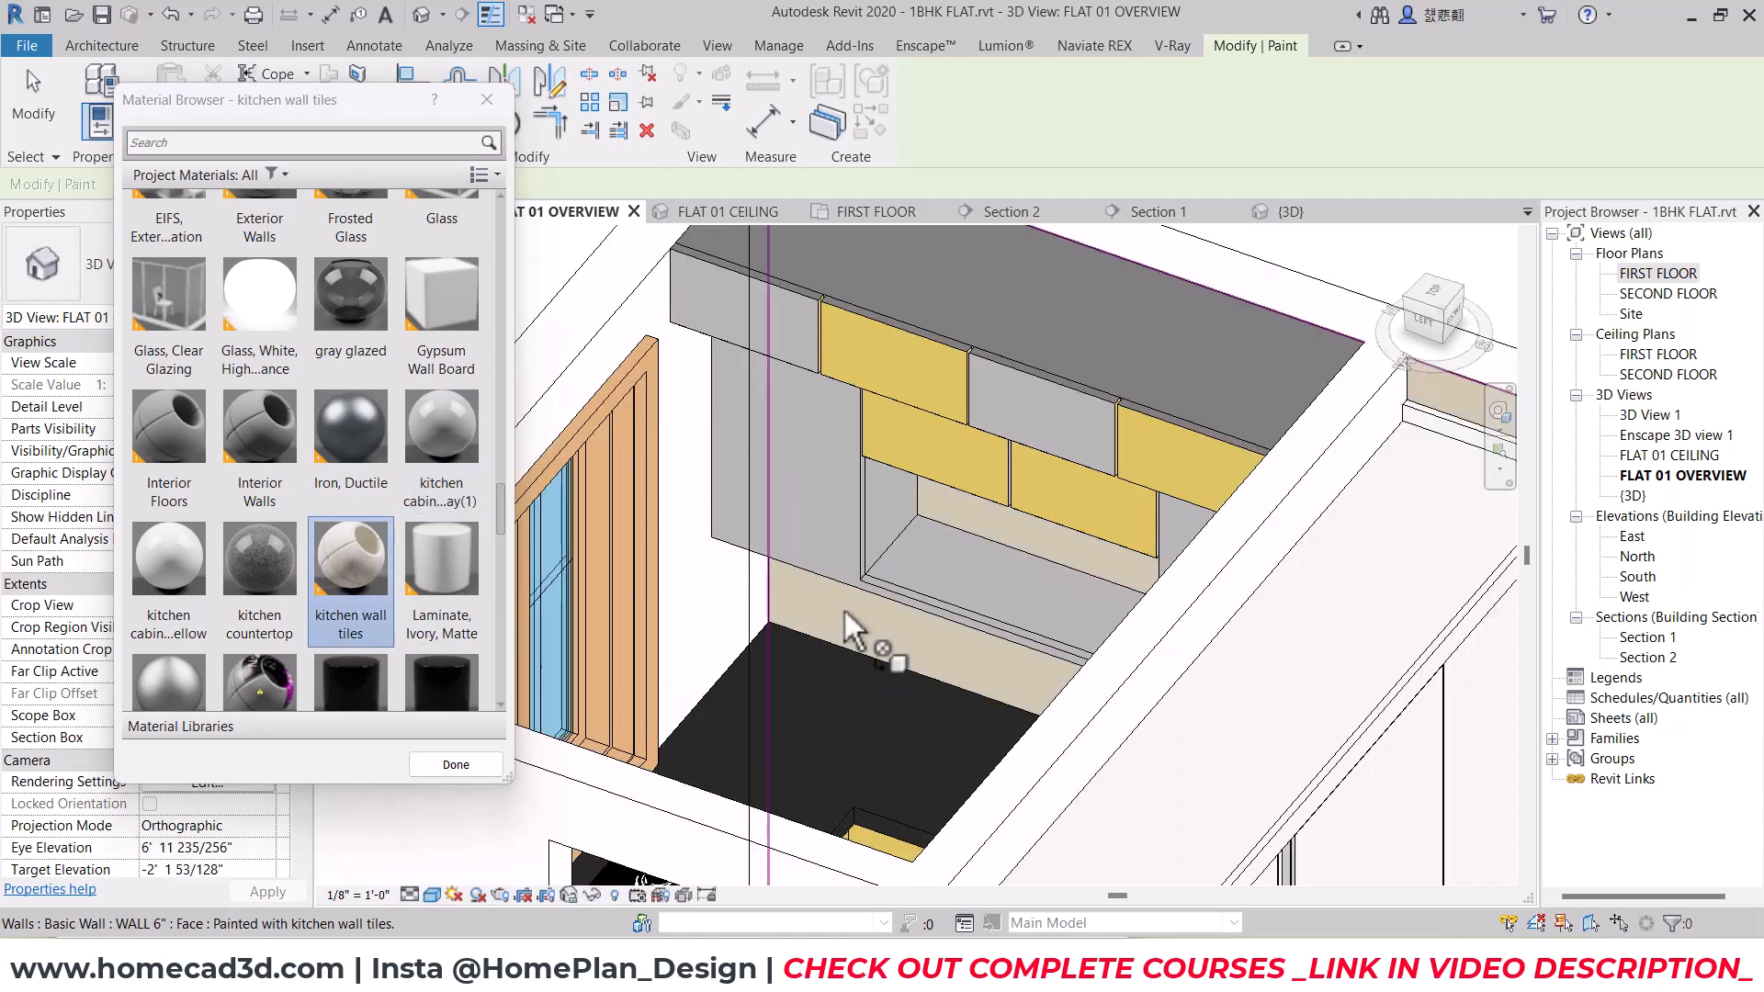
Step: Try painting the whole window wall with kitchen wall tiles, check its extent across the flat, and undo that paint
left_click(722, 602)
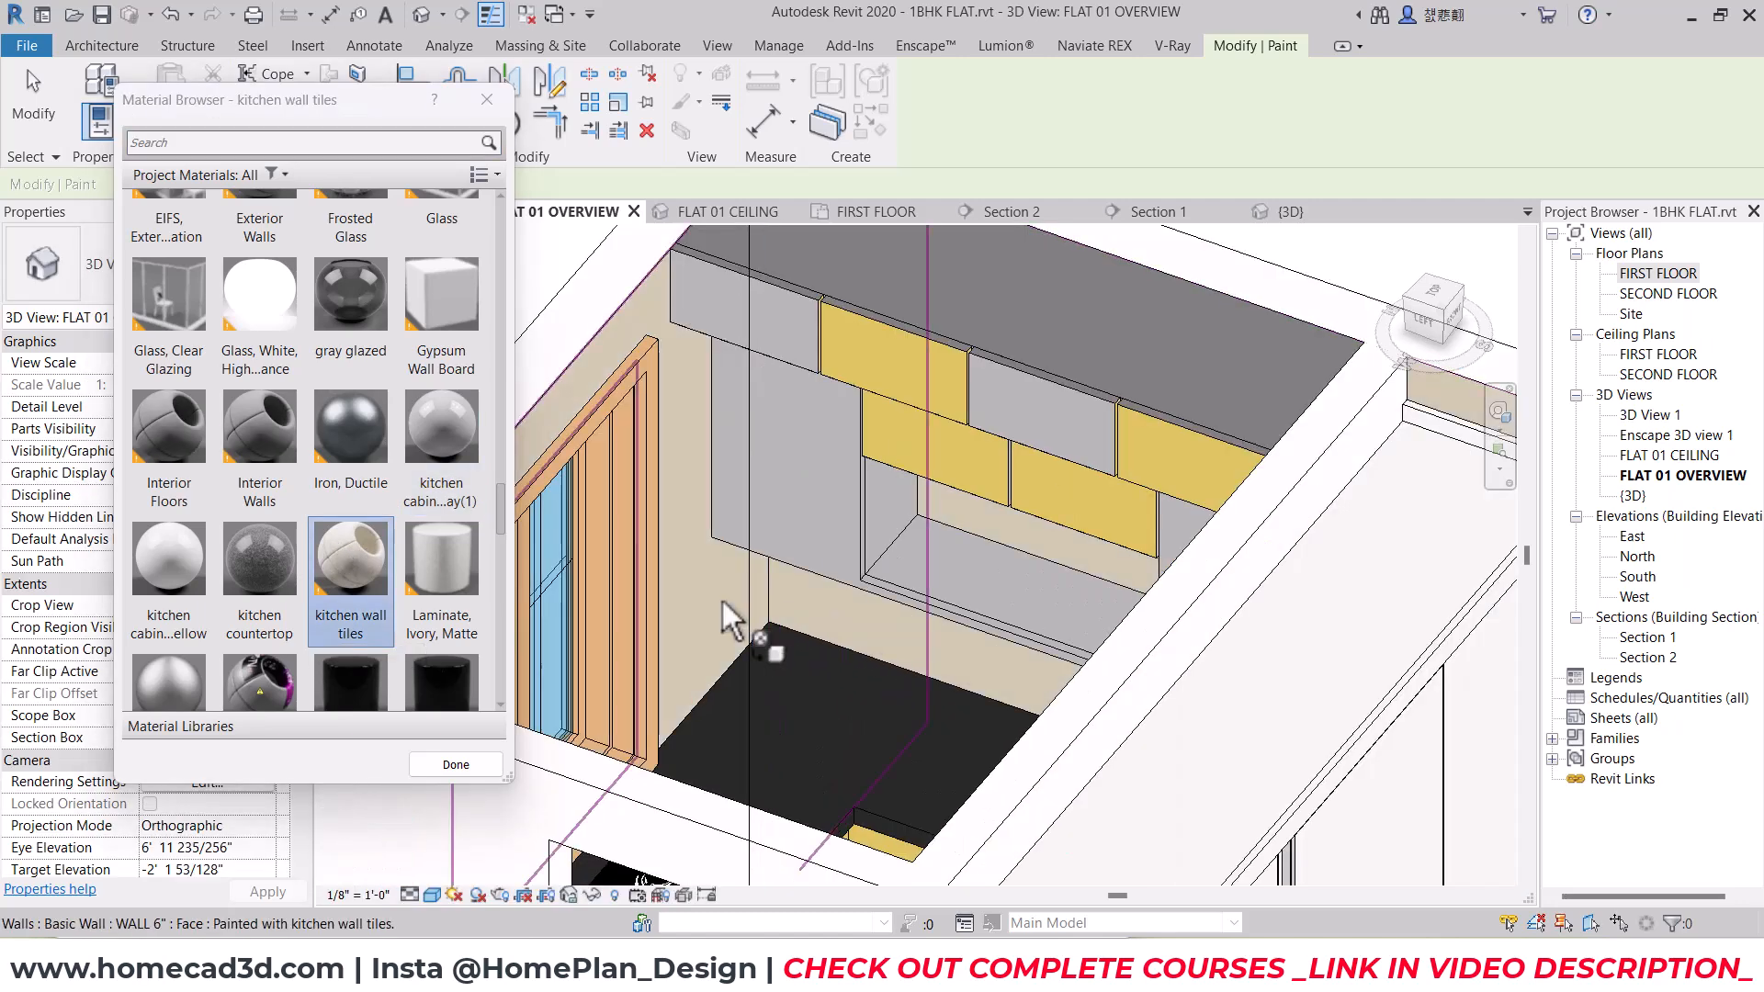
scroll(722, 601, "down", 2)
key("Escape")
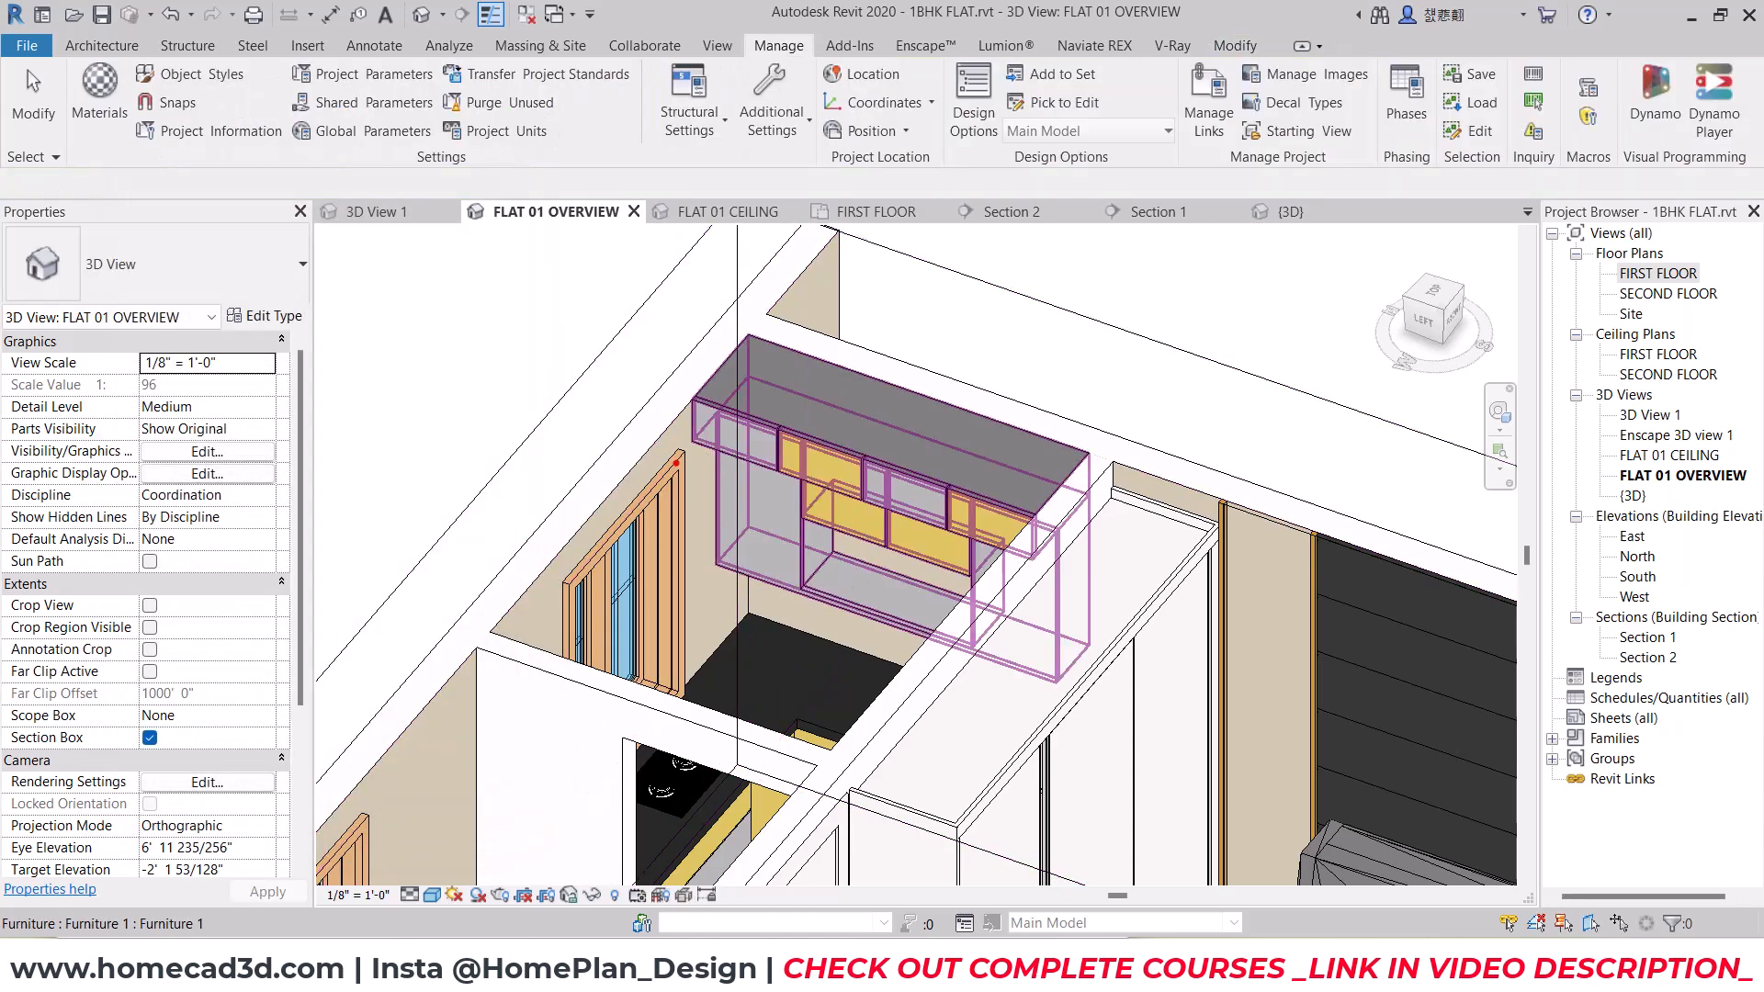
scroll(797, 485, "down", 3)
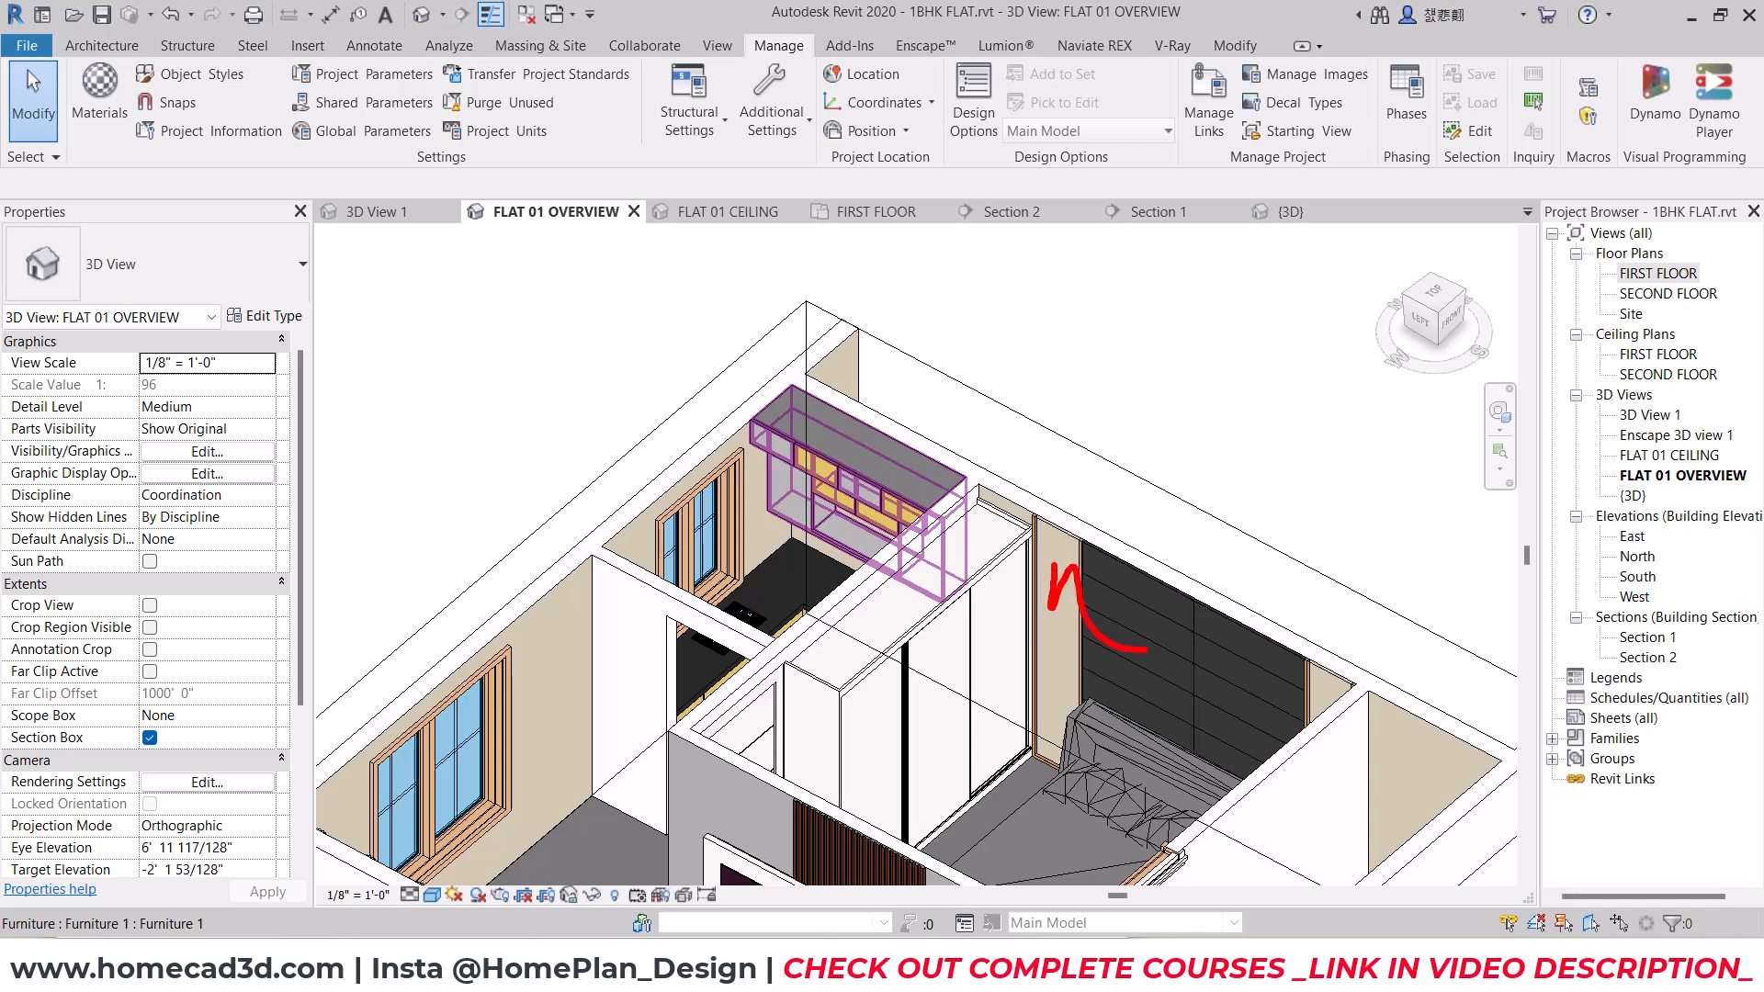
key("Escape")
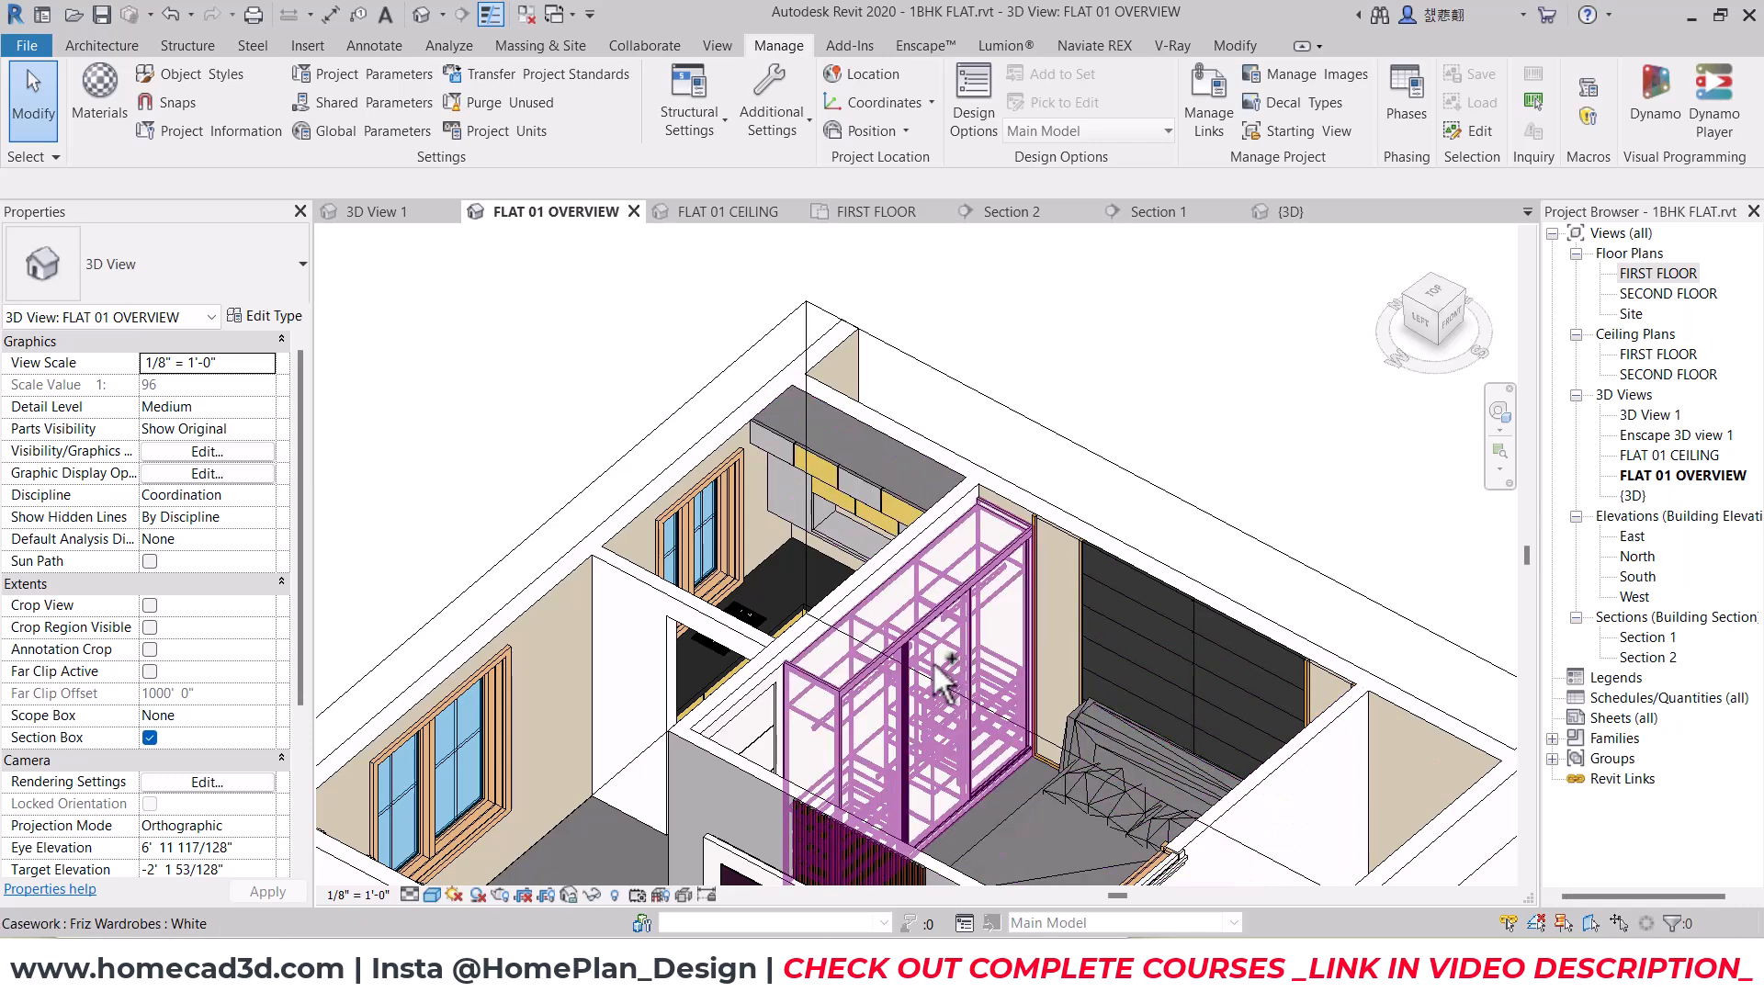
key("ctrl+z")
key("ctrl+z")
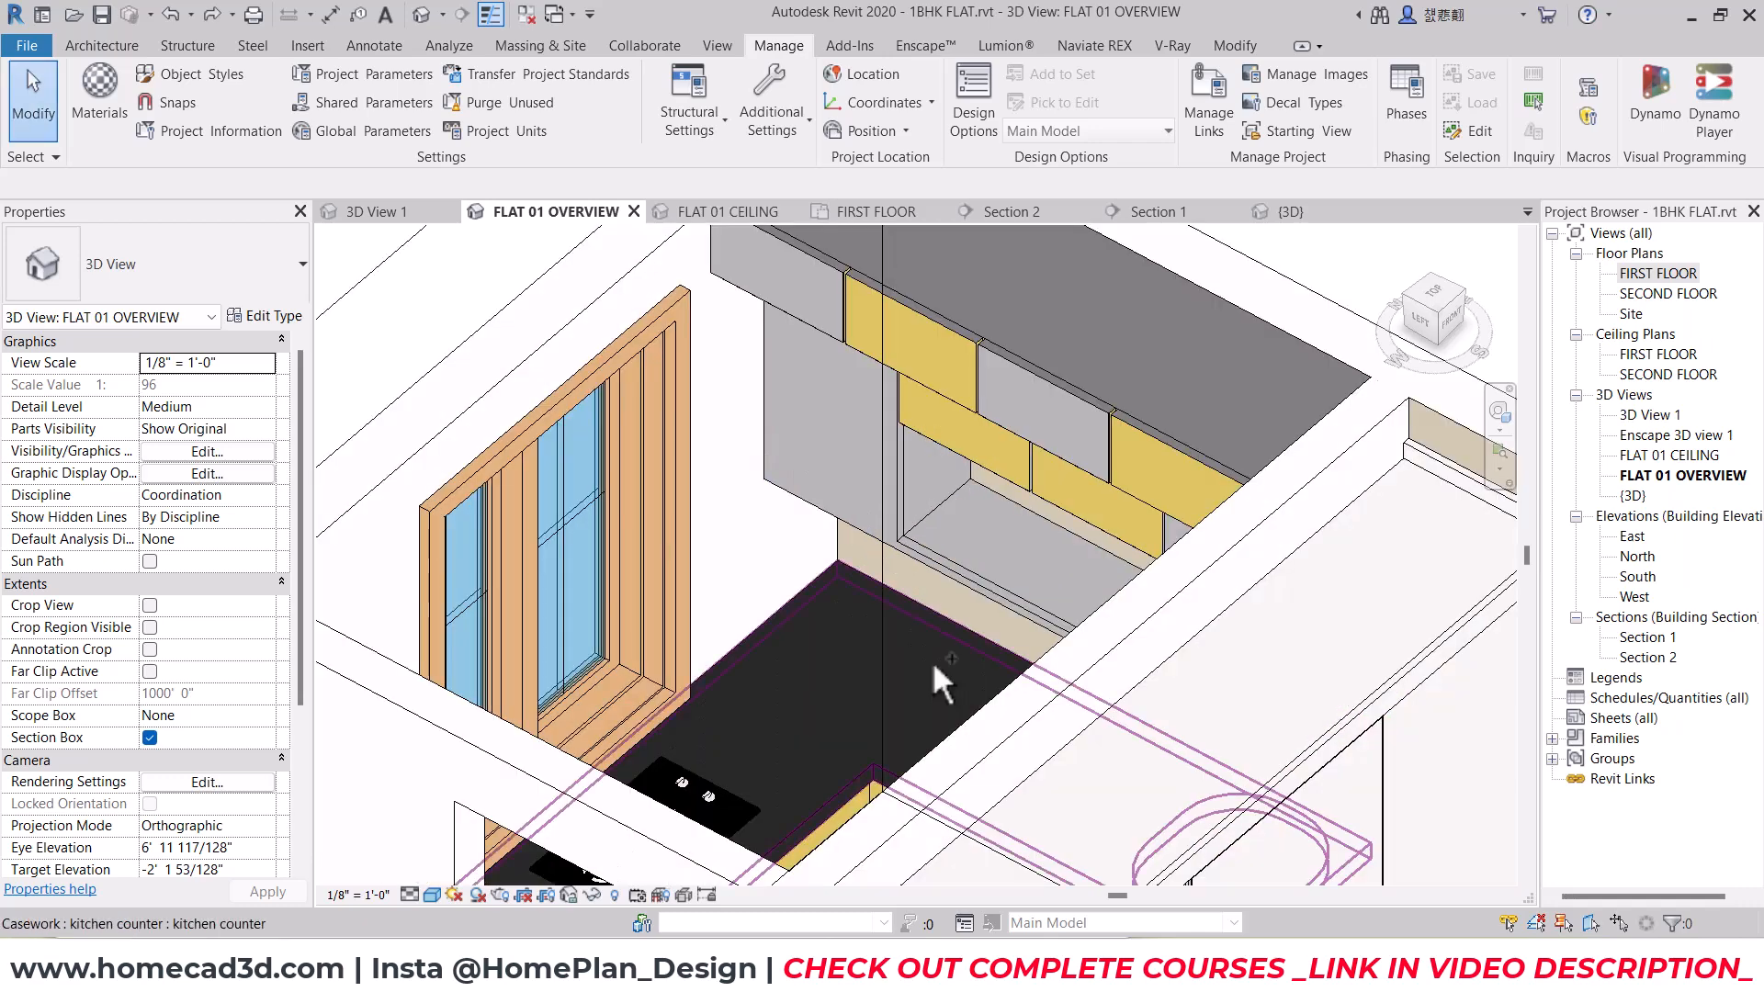
Step: Split the window wall's face in the Section 2 view with a vertical line along the kitchen partition from ceiling to floor
double_click(1655, 649)
scroll(770, 543, "down", 5)
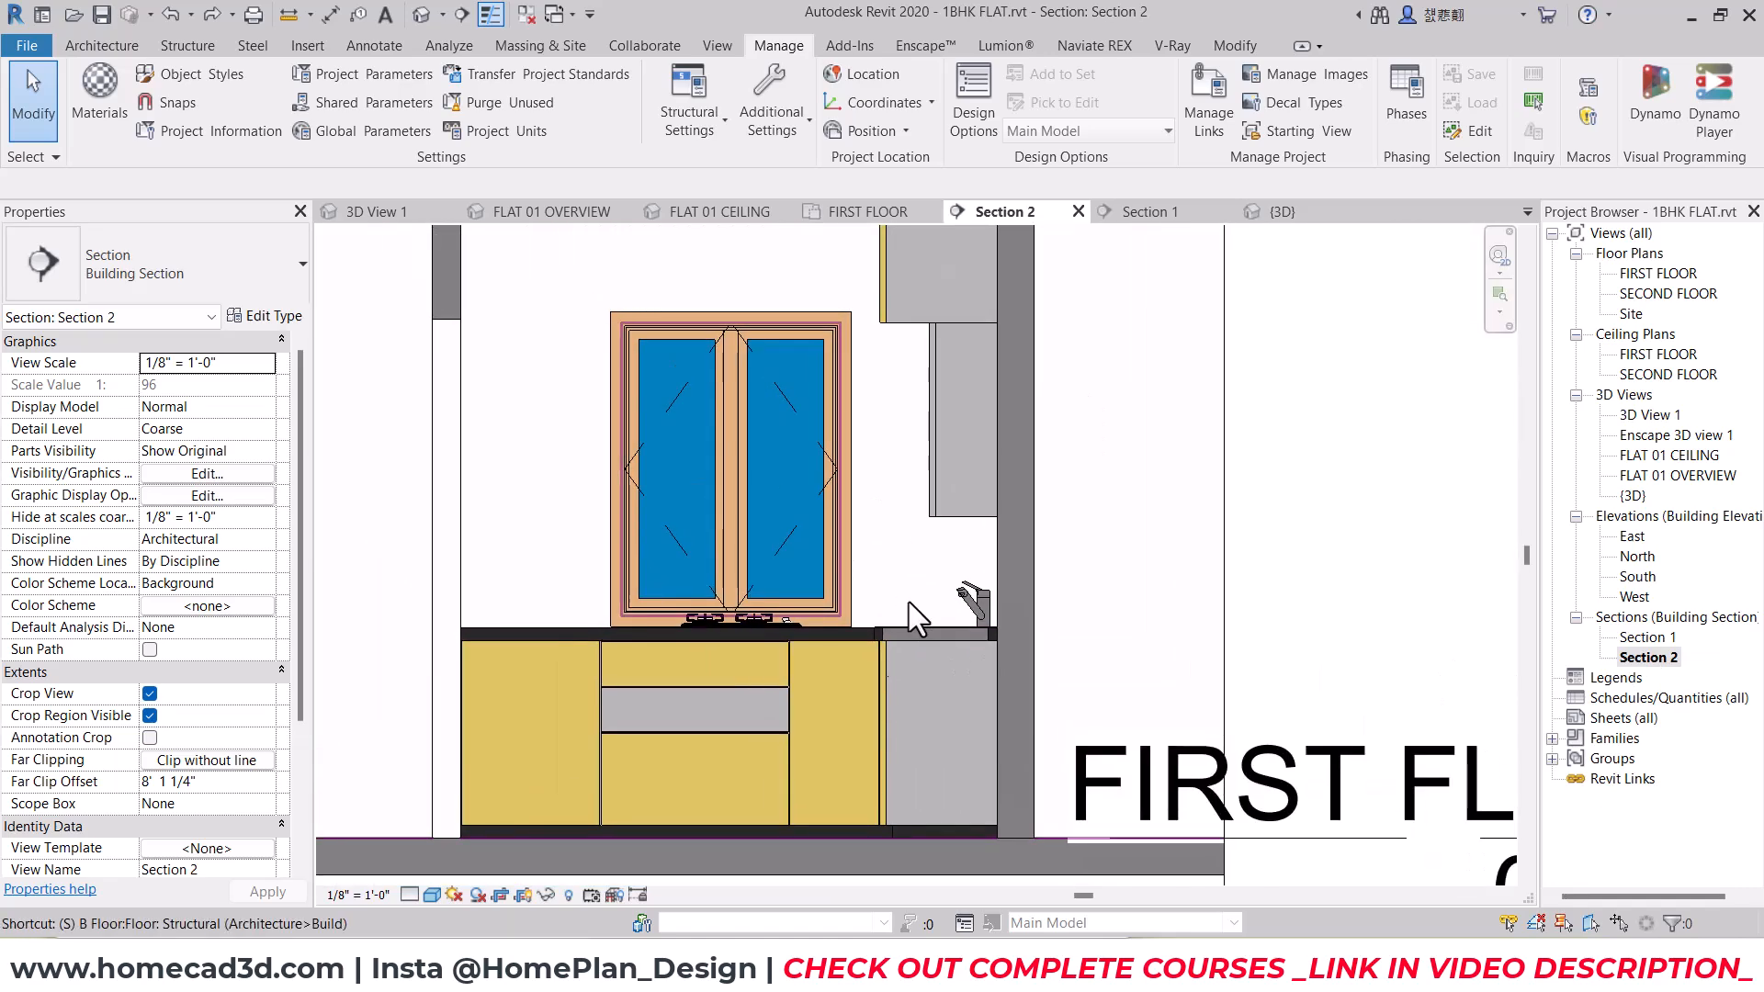
scroll(890, 548, "down", 5)
left_click(710, 364)
scroll(707, 366, "up", 3)
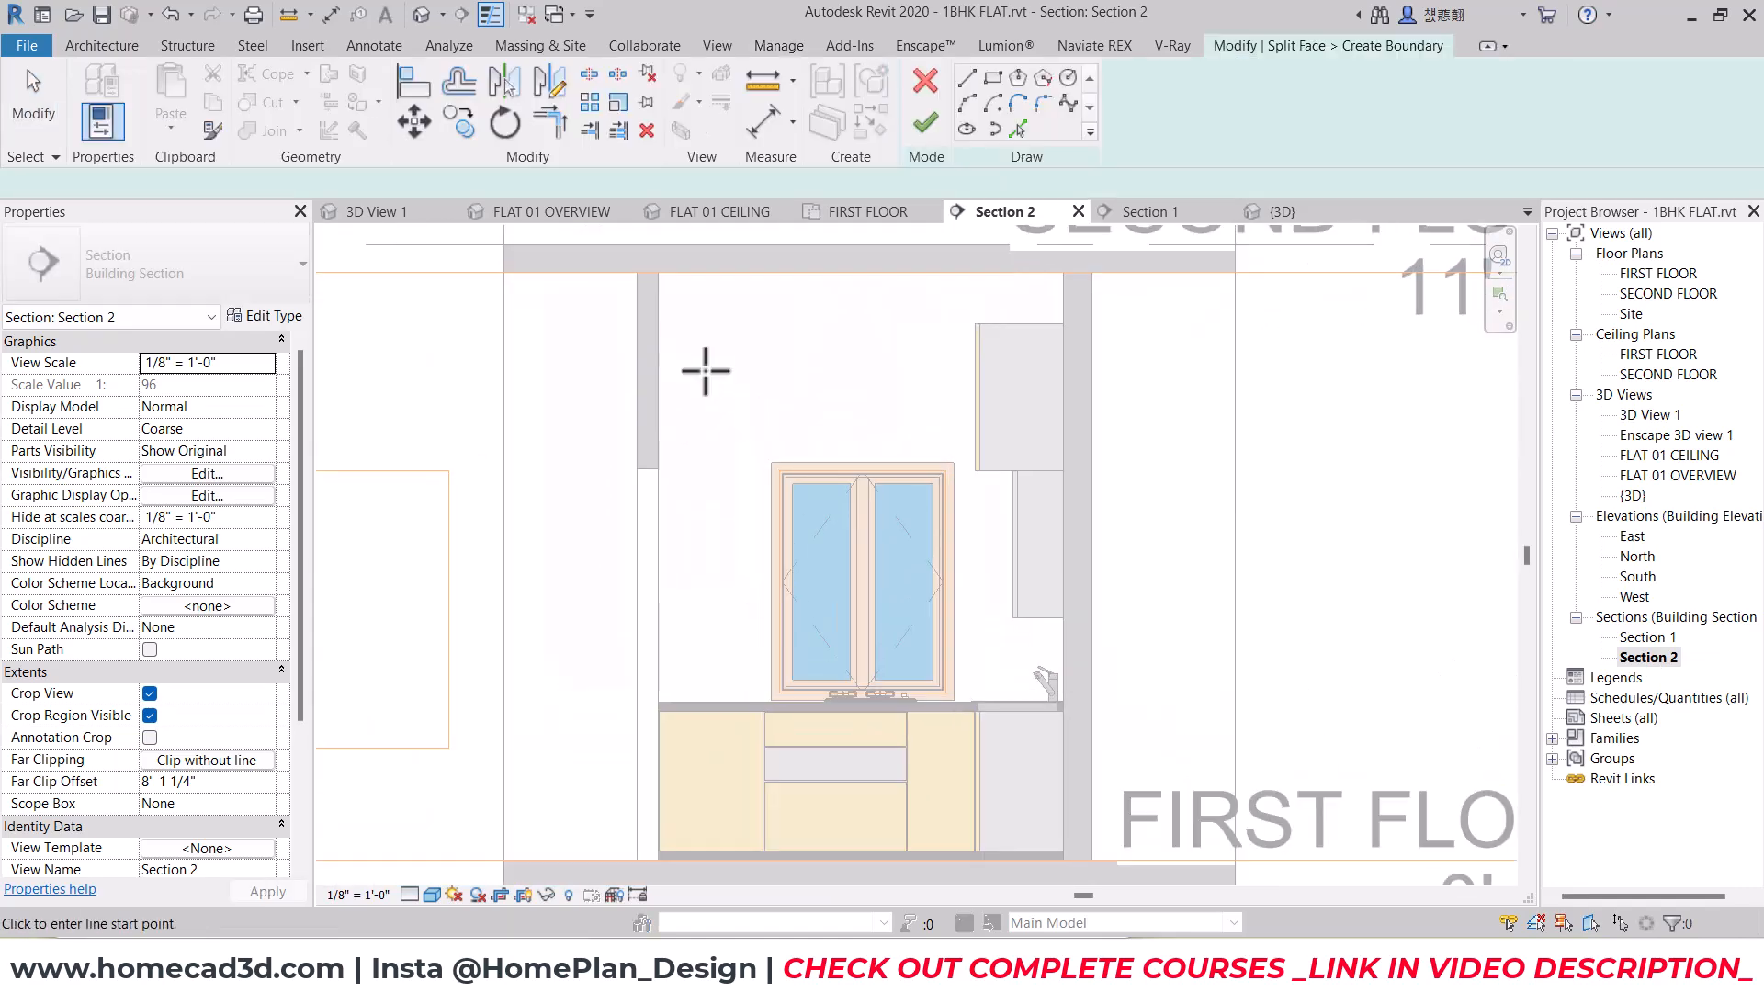
left_click(659, 285)
middle_click_drag(661, 858, 650, 729)
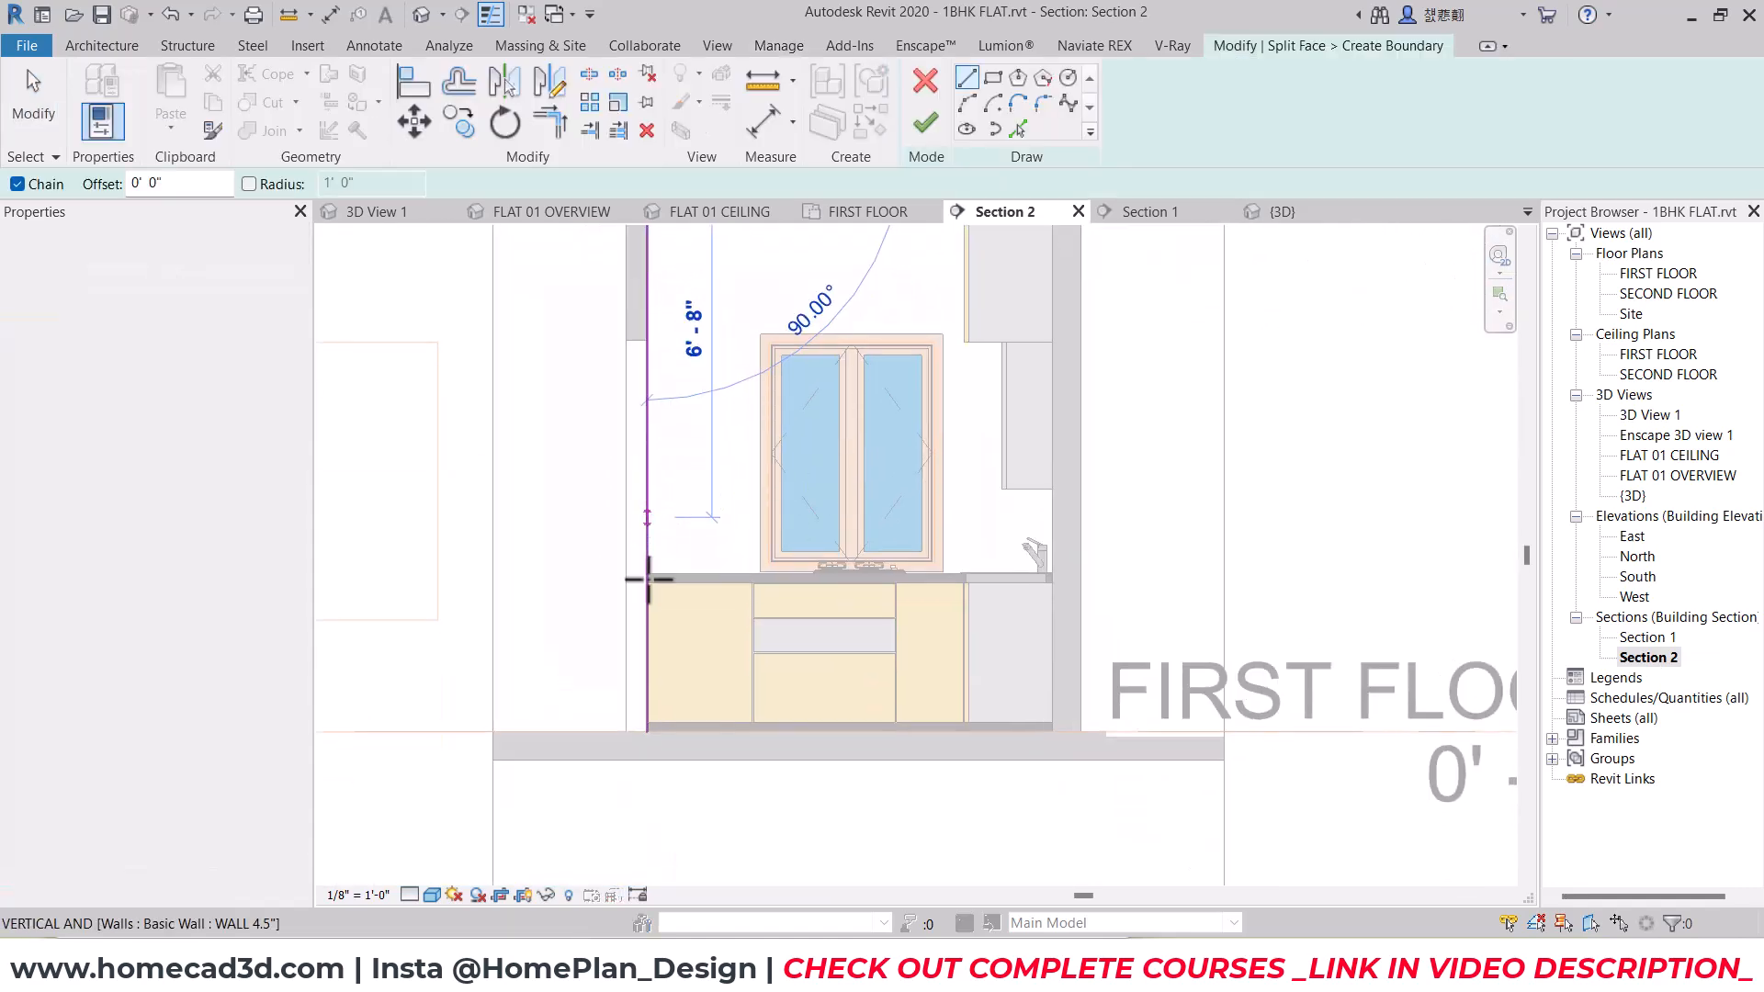
left_click(650, 729)
middle_click_drag(742, 531, 703, 706)
left_click(926, 124)
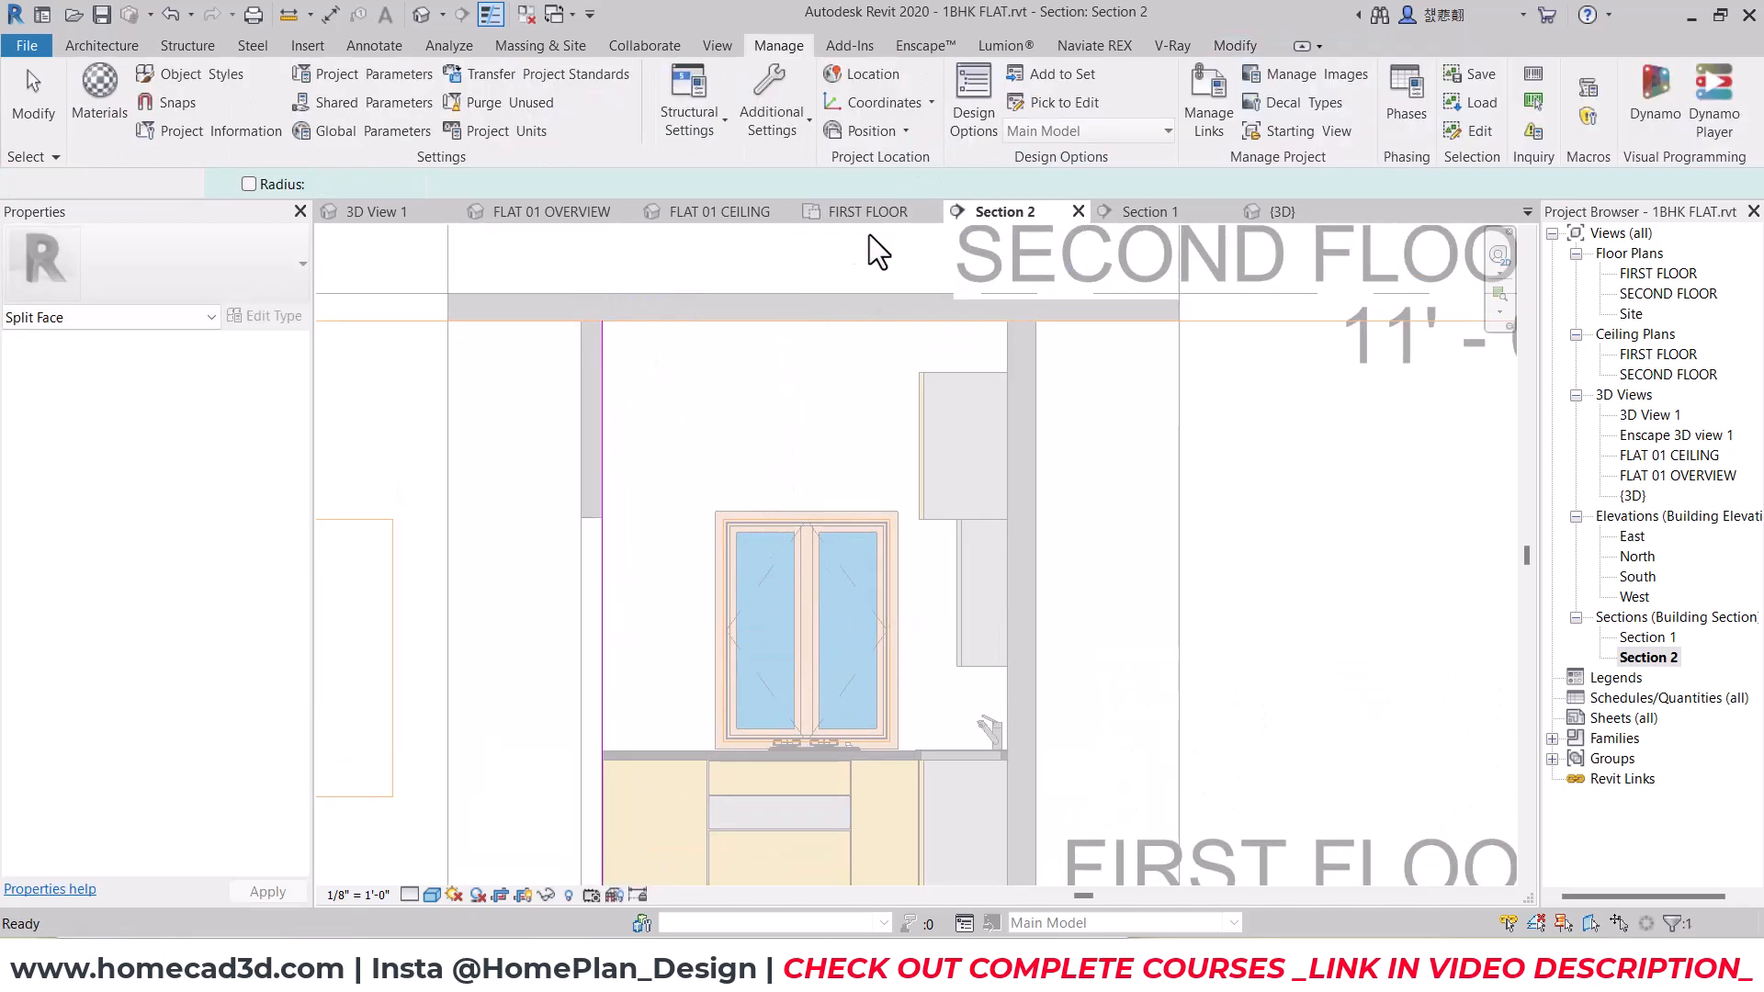
Step: Try painting the kitchen part of the split window wall with the kitchen wall tiles material
key("t")
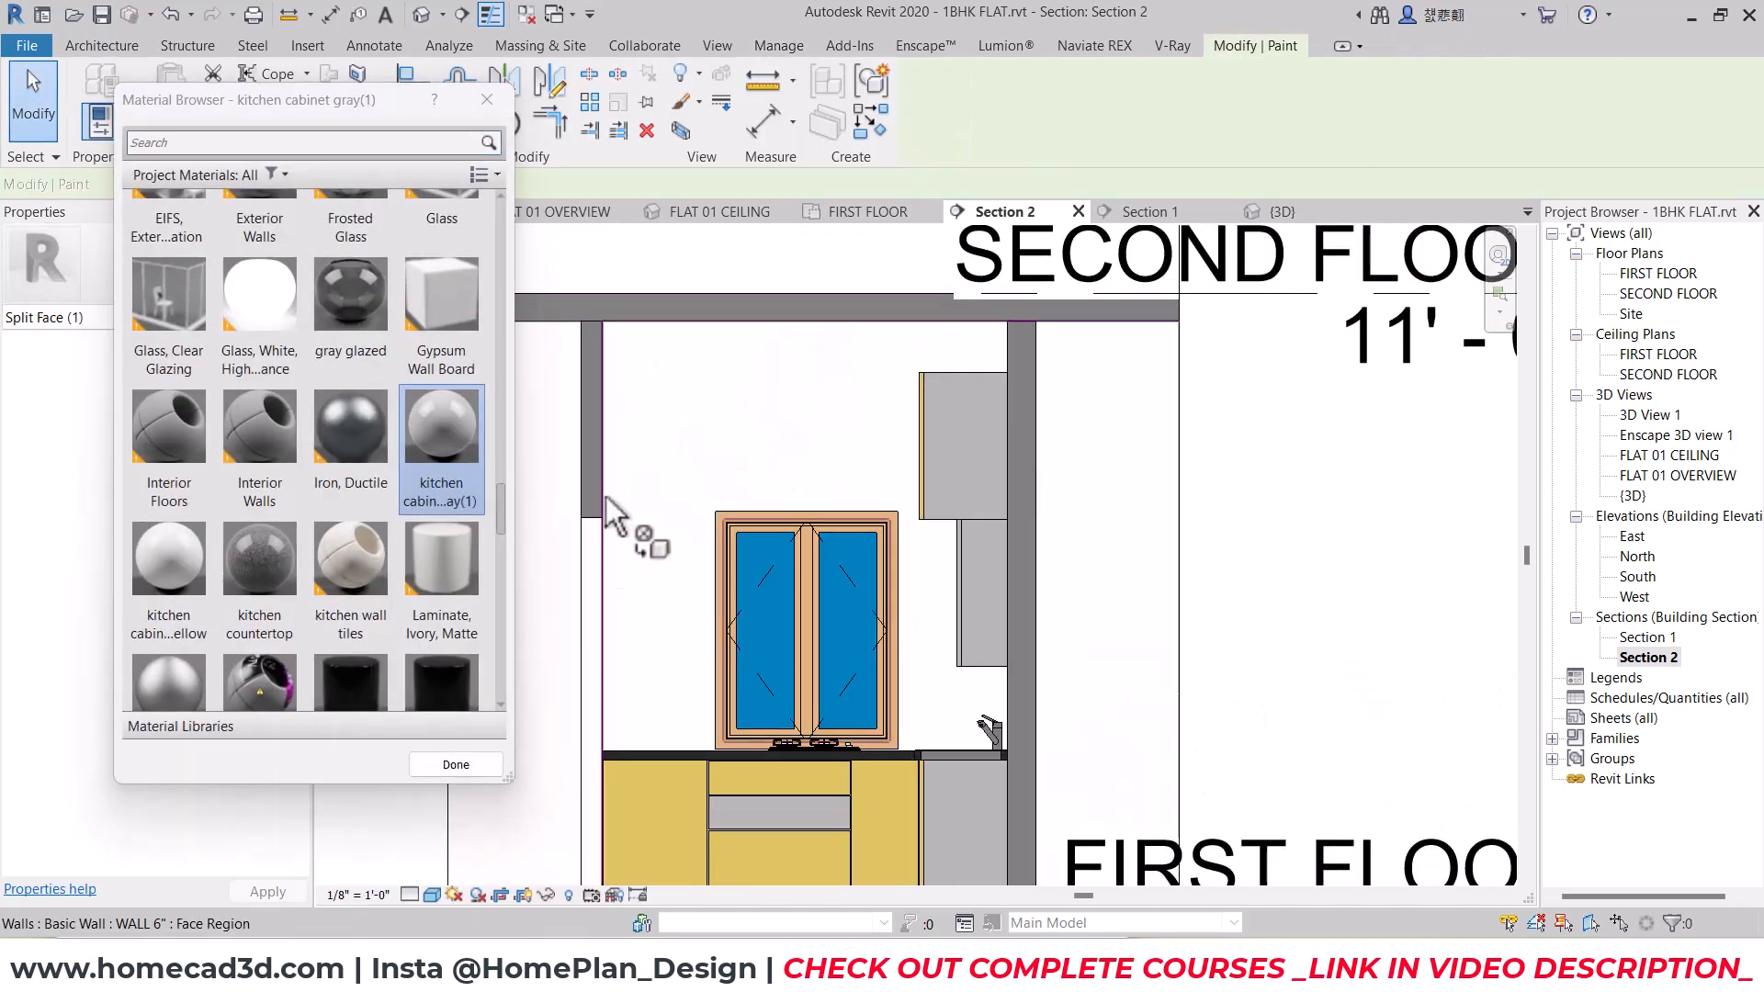
left_click(351, 557)
left_click(757, 450)
scroll(740, 556, "down", 2)
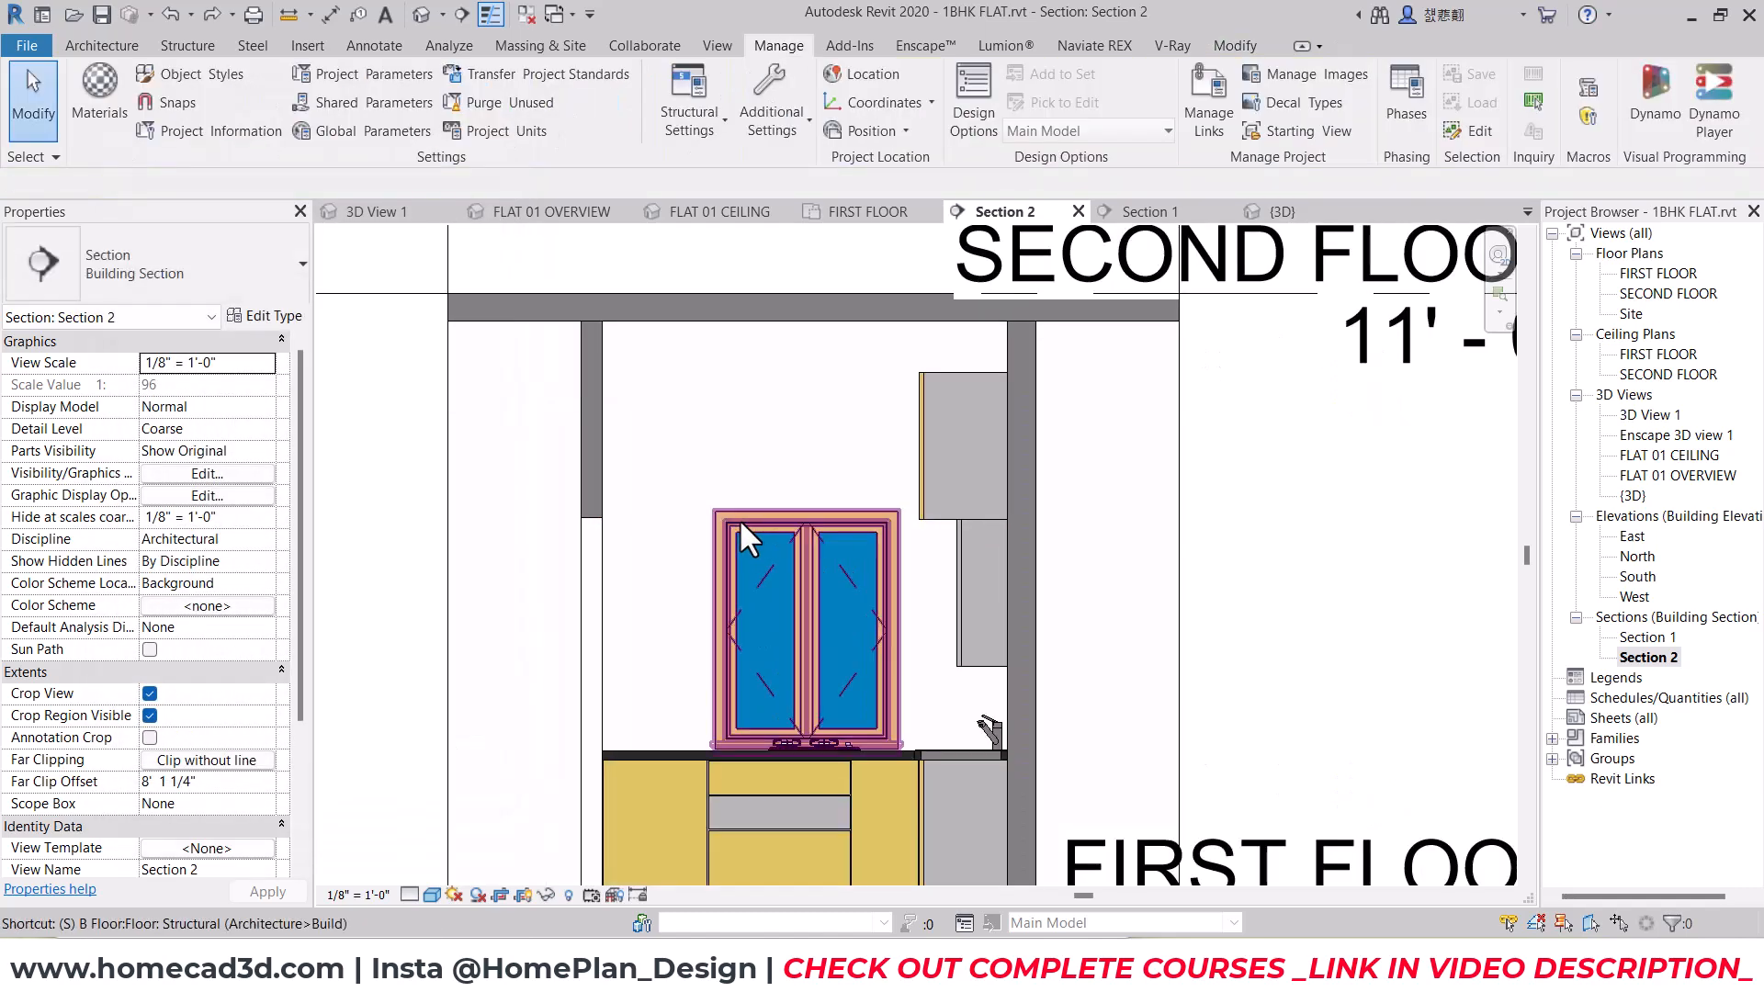
Step: Start splitting the kitchen wall face with a horizontal line from the partition to the opposite wall, level with the upper cabinet's underside
key("s")
key("f")
left_click(698, 457)
scroll(618, 515, "up", 2)
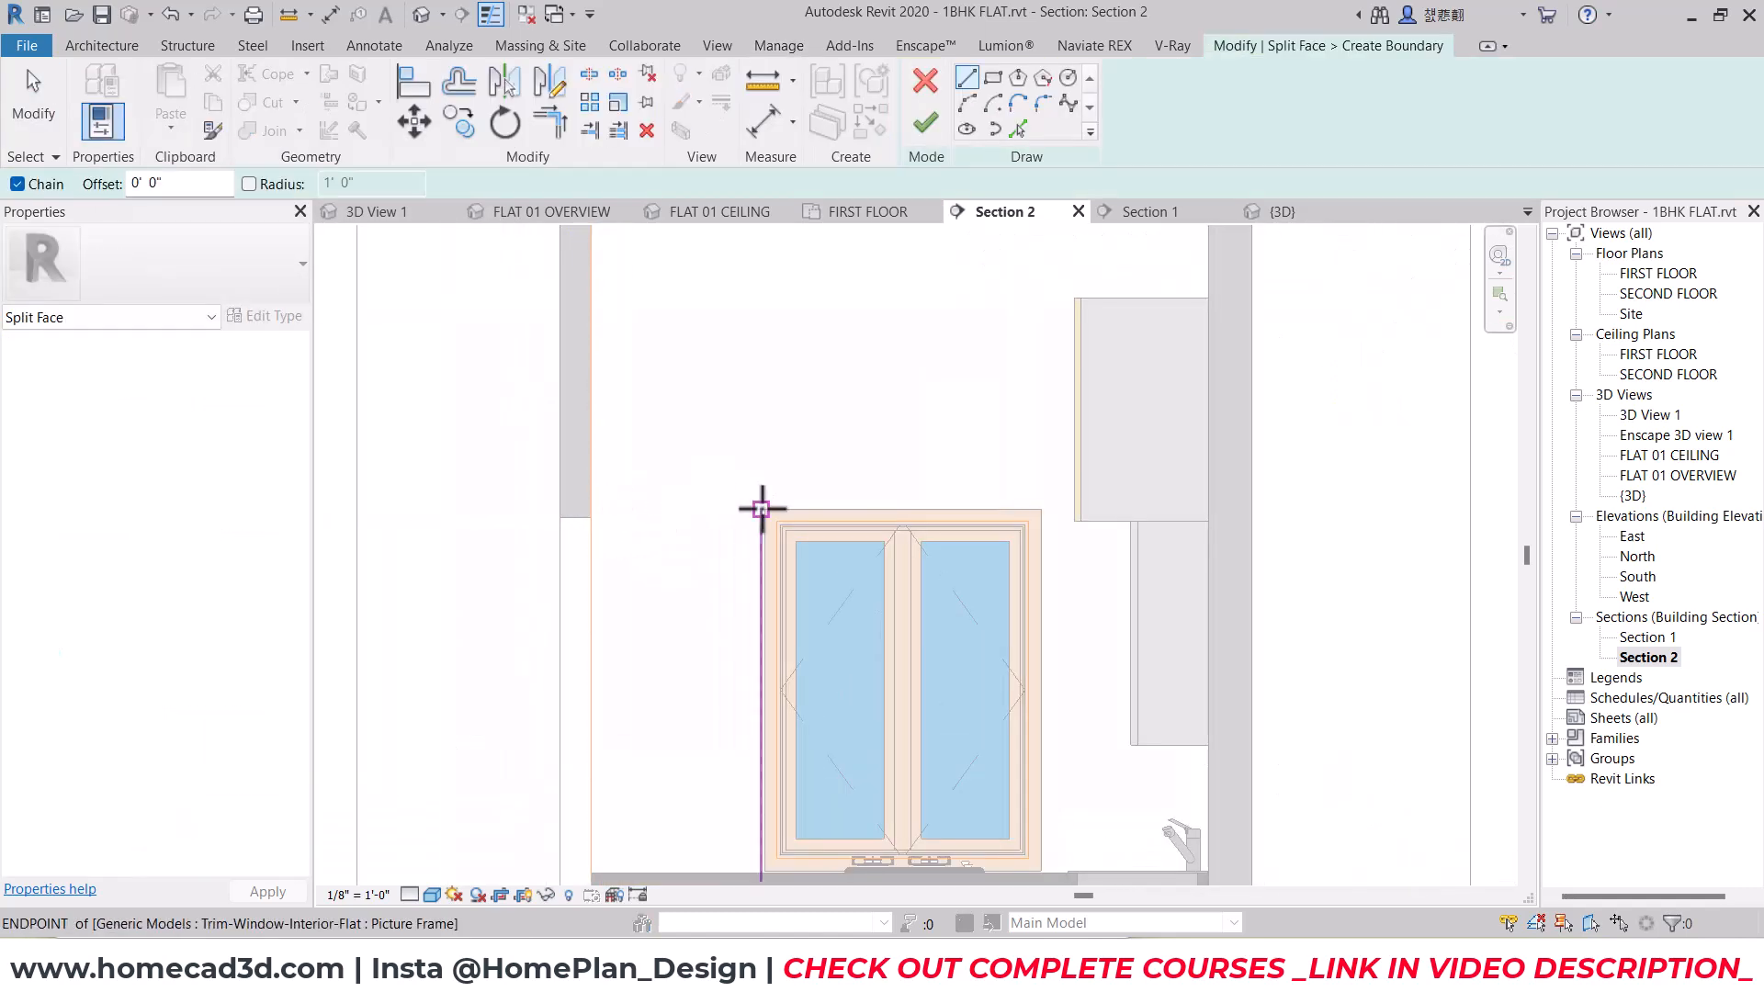
left_click(592, 520)
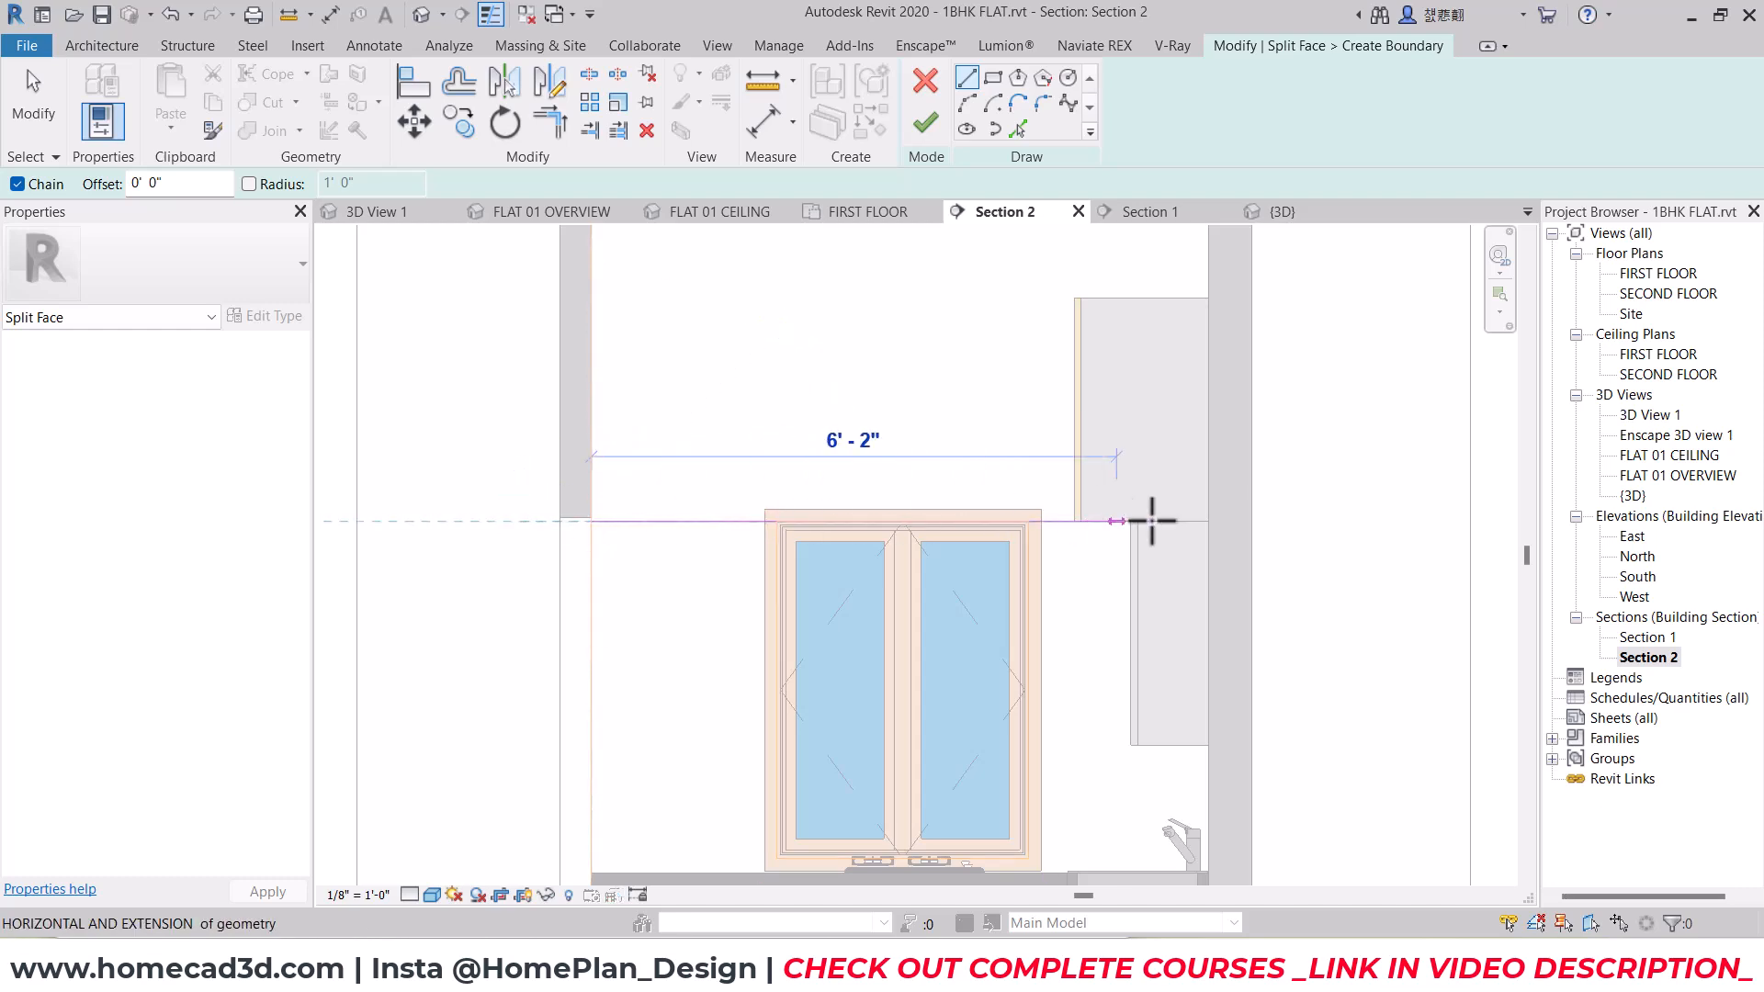
left_click(1209, 521)
Step: Move the horizontal split line to the top edge of the window frame
key("Escape")
key("Escape")
scroll(606, 519, "up", 2)
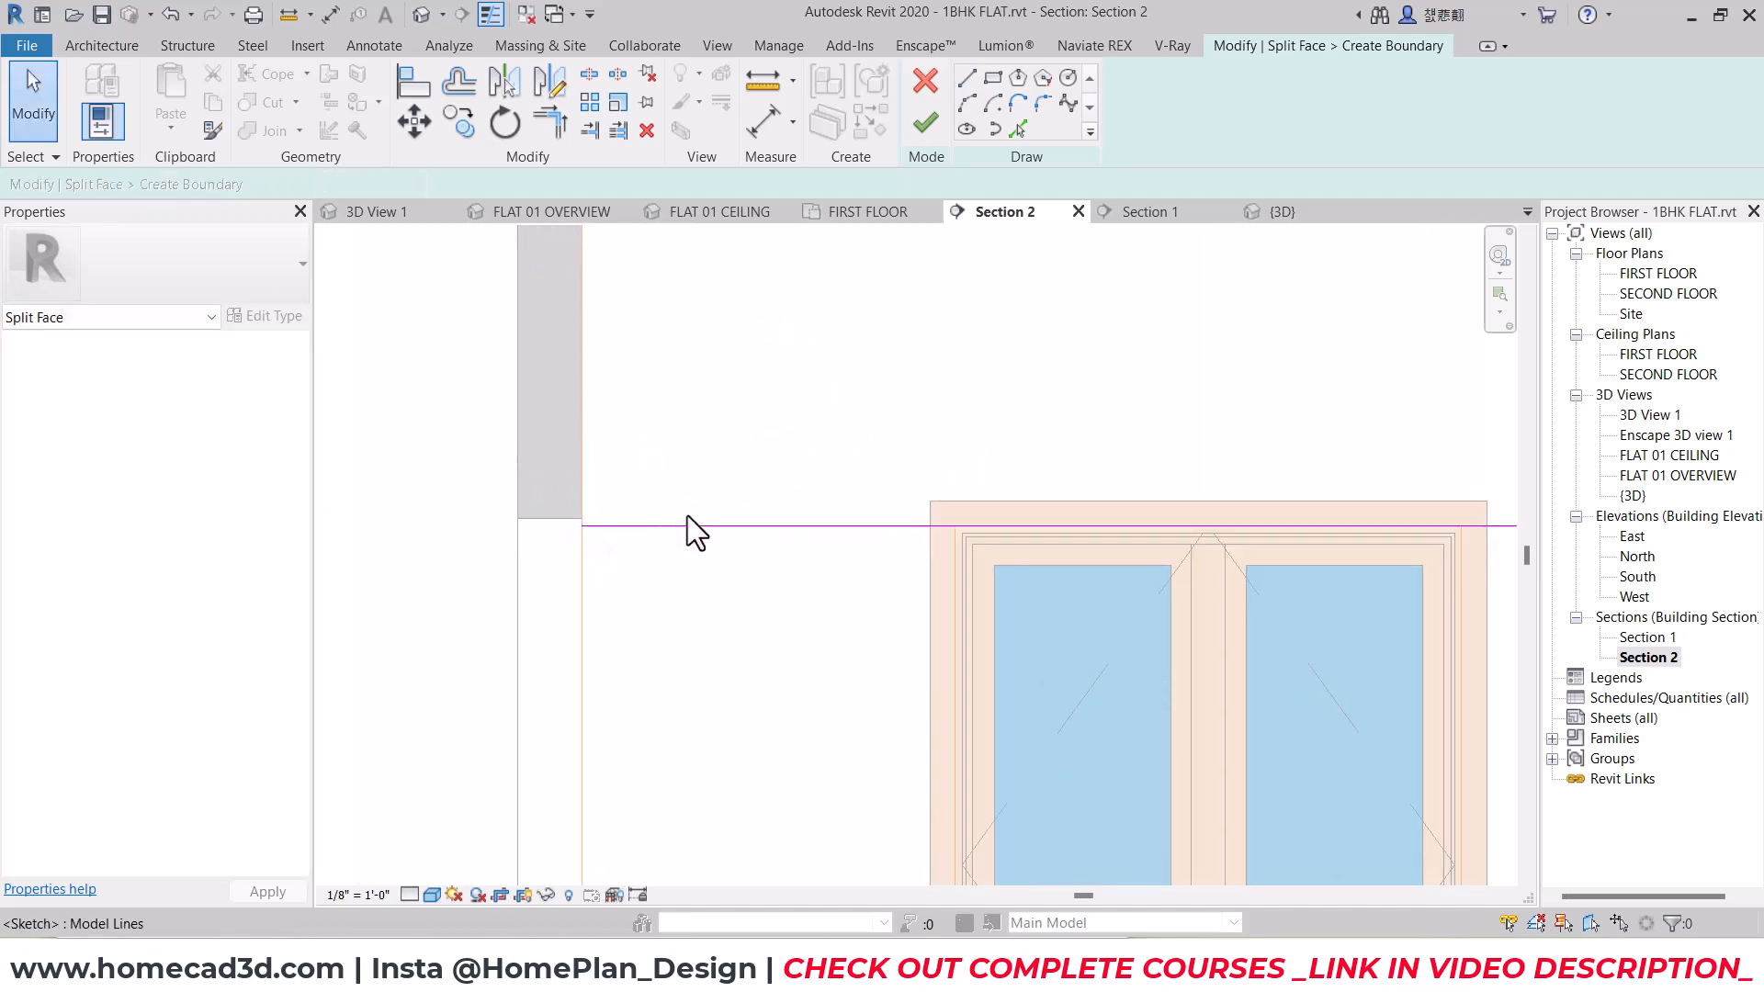
left_click(946, 526)
scroll(827, 516, "up", 3)
left_click_drag(825, 450, 819, 478)
scroll(819, 481, "down", 3)
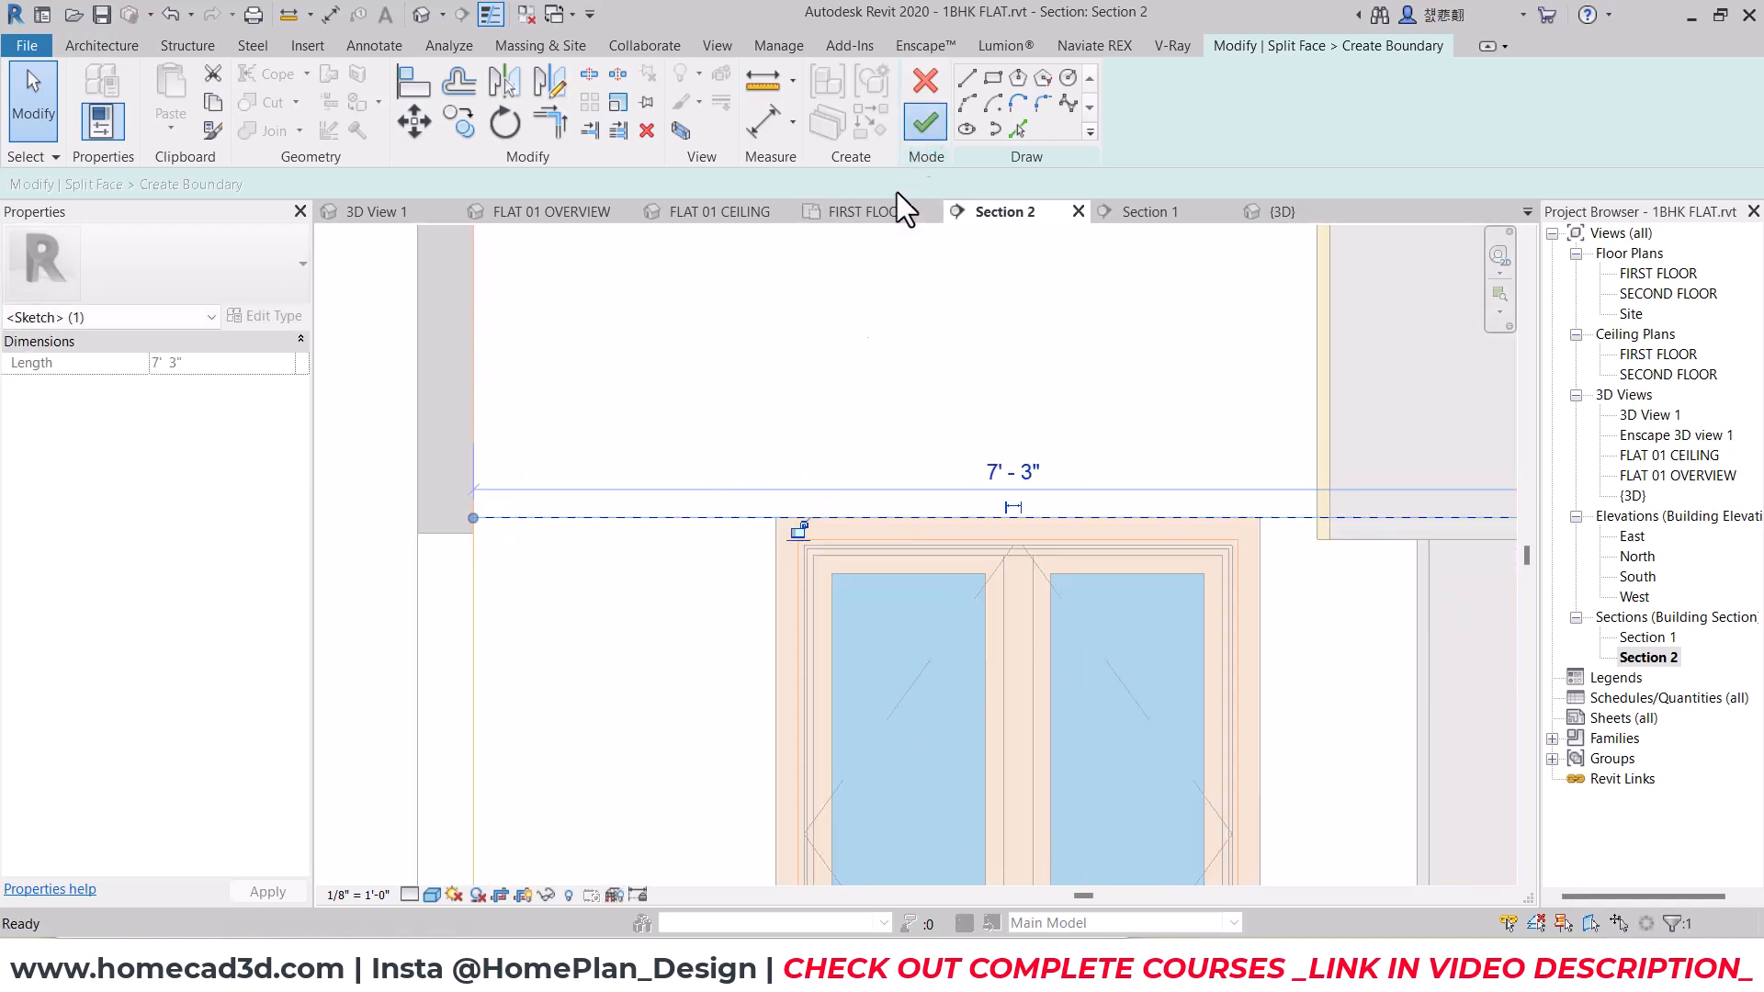
Step: Complete the split boundary with a vertical line along the sink-side wall, from the window-top line down to the floor, and finish the split
left_click(924, 122)
scroll(571, 548, "down", 3)
key("Escape")
scroll(1217, 534, "up", 2)
left_click(1211, 528)
left_click(967, 79)
left_click(1218, 526)
scroll(1223, 524, "down", 2)
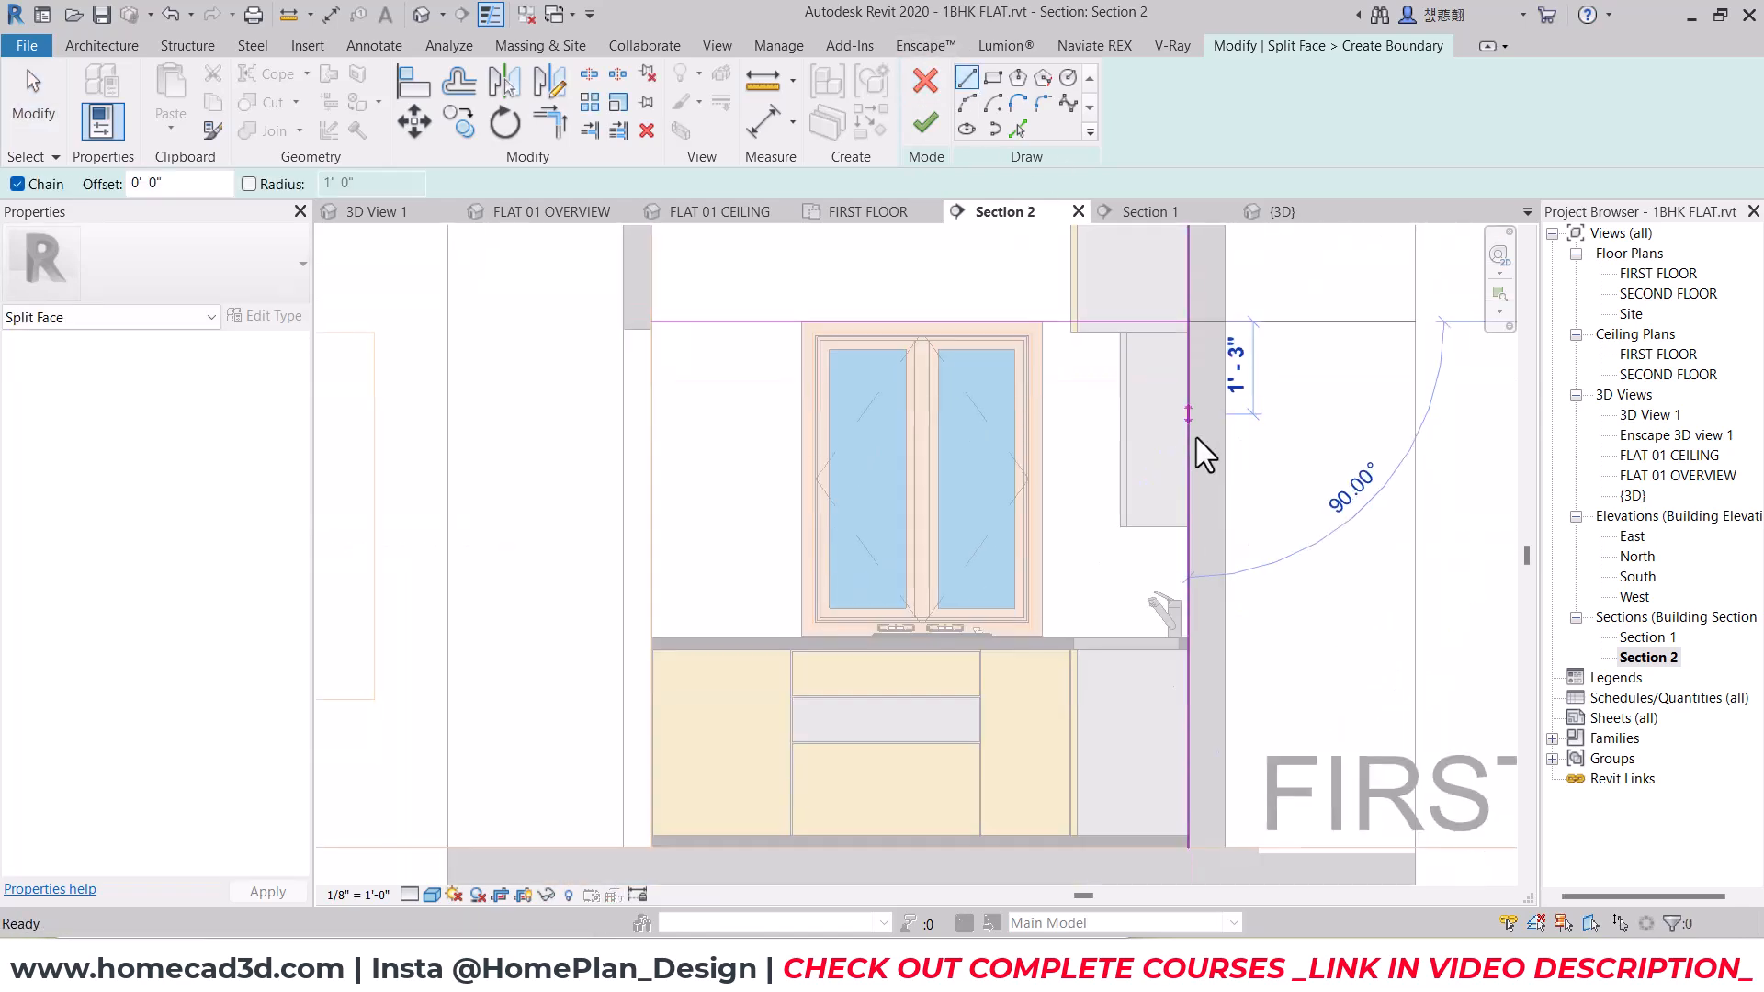
left_click(1189, 843)
key("Escape")
key("Escape")
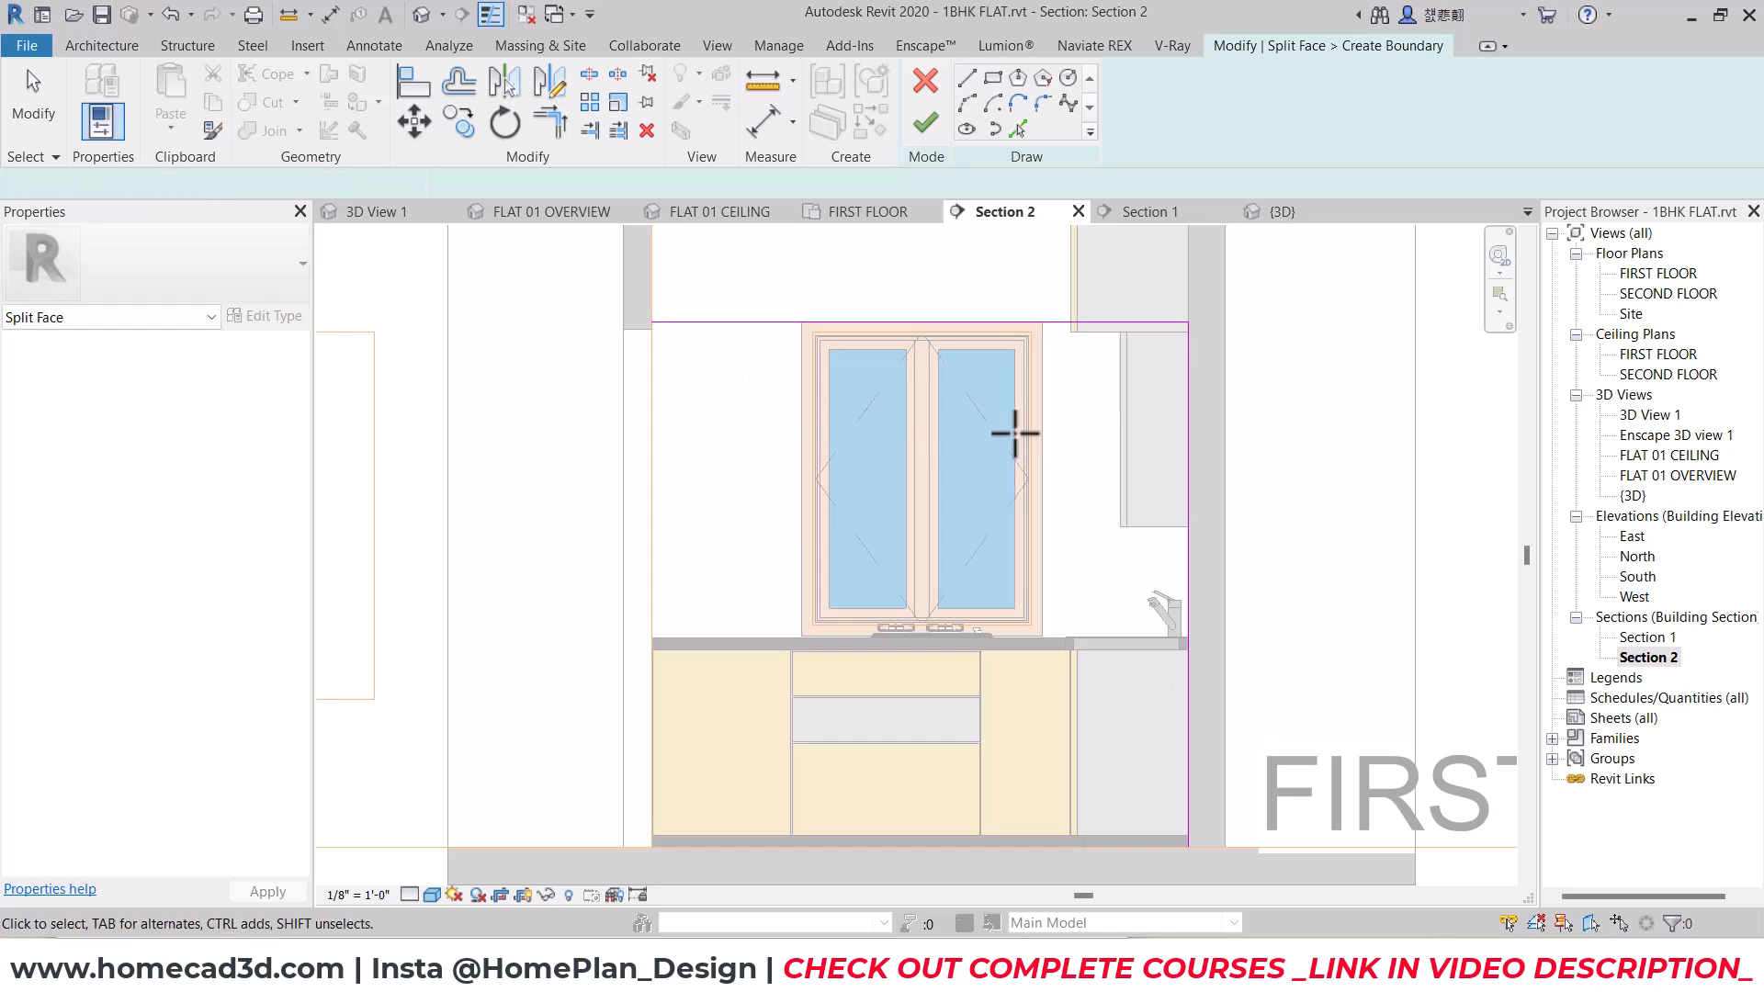
left_click(926, 122)
Step: Paint the split wall region around the kitchen window with the kitchen wall tiles material
key("p")
key("t")
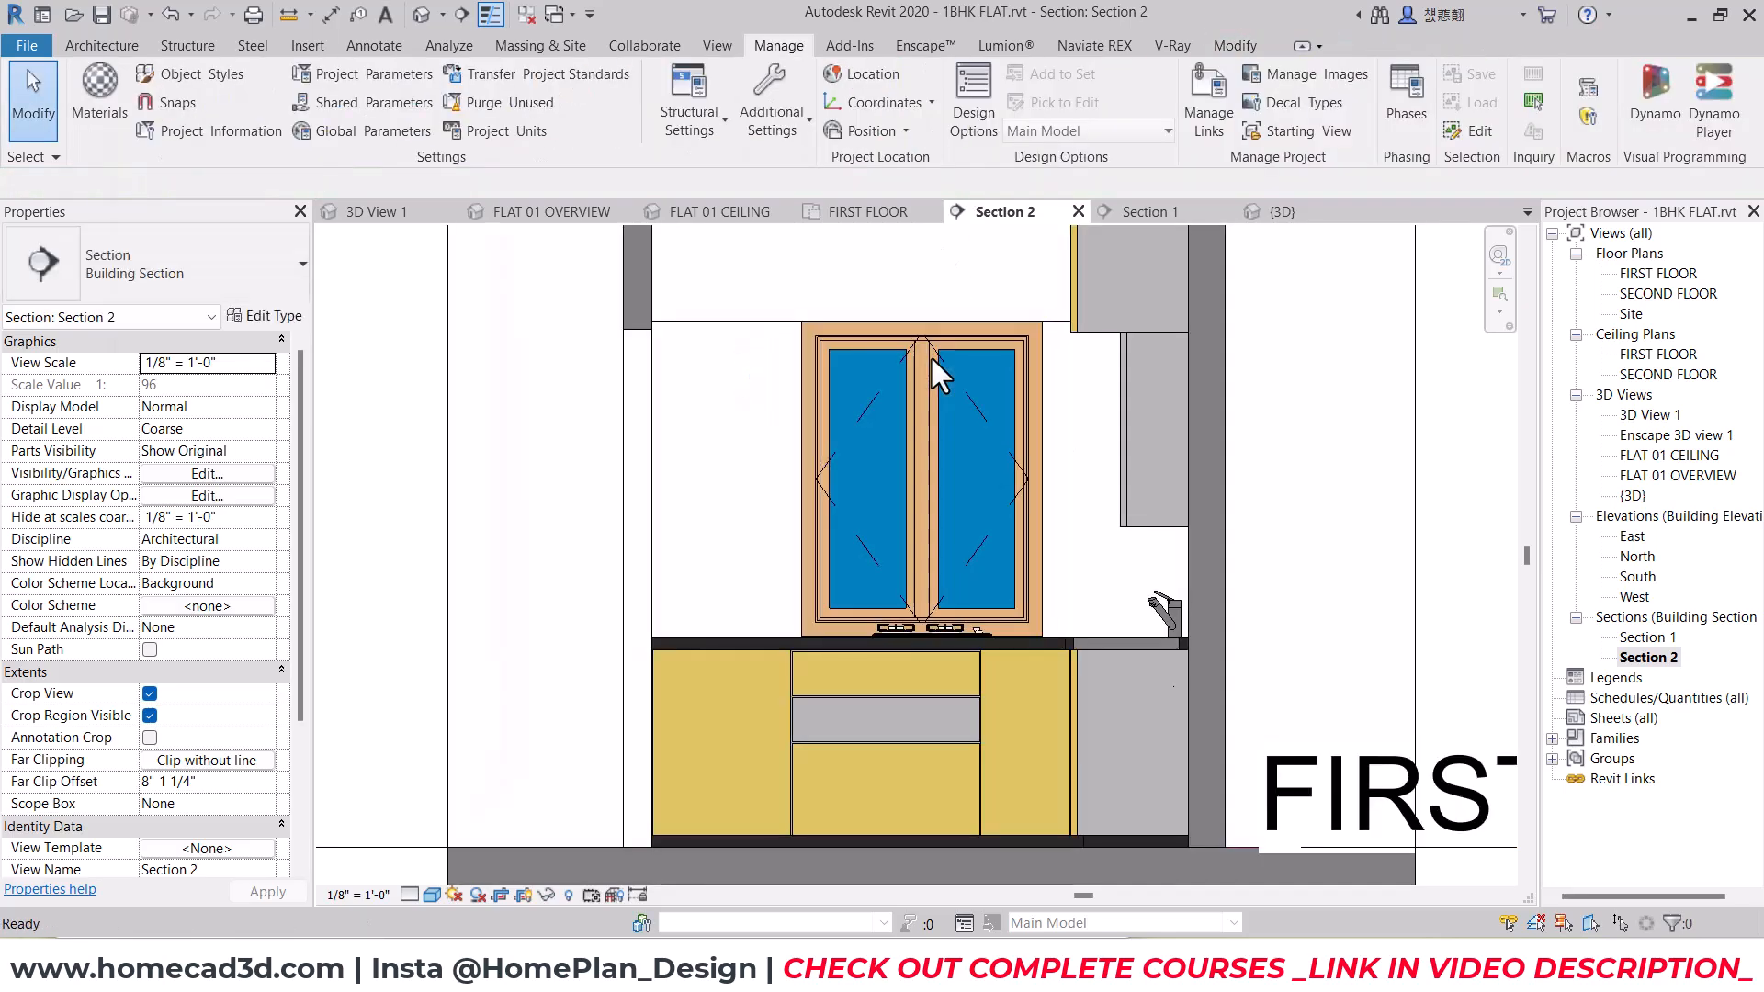
left_click(333, 566)
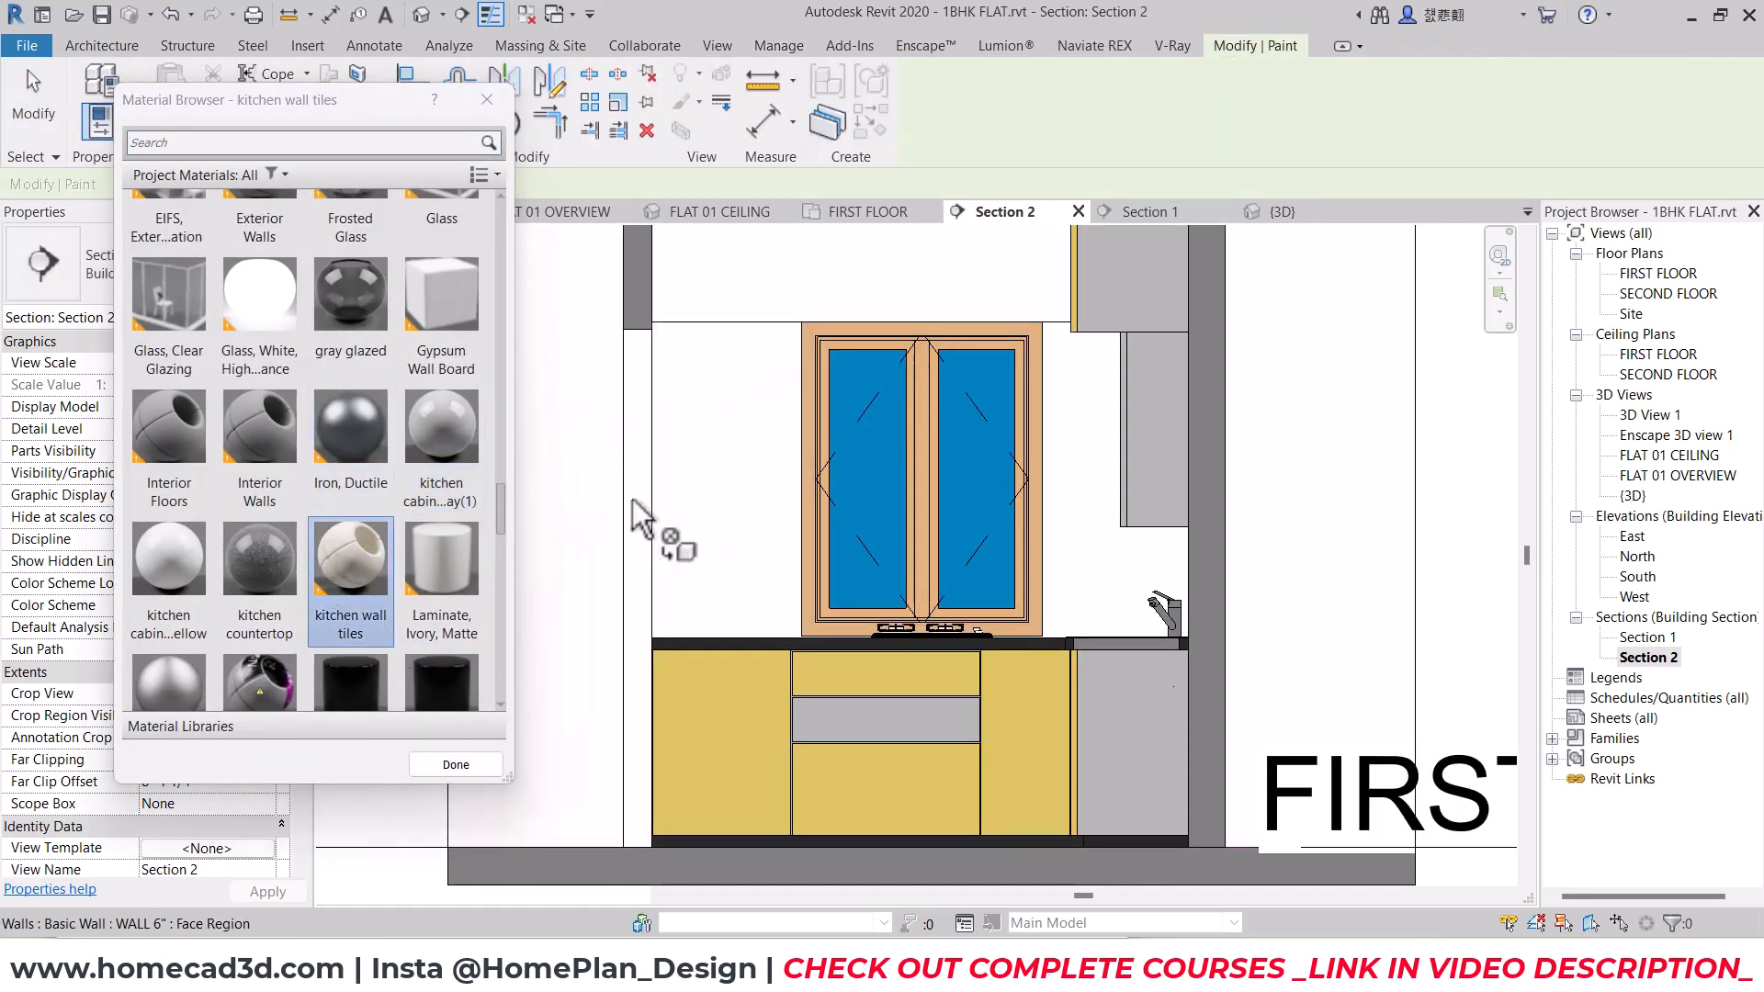
left_click(708, 472)
key("Escape")
scroll(717, 473, "down", 3)
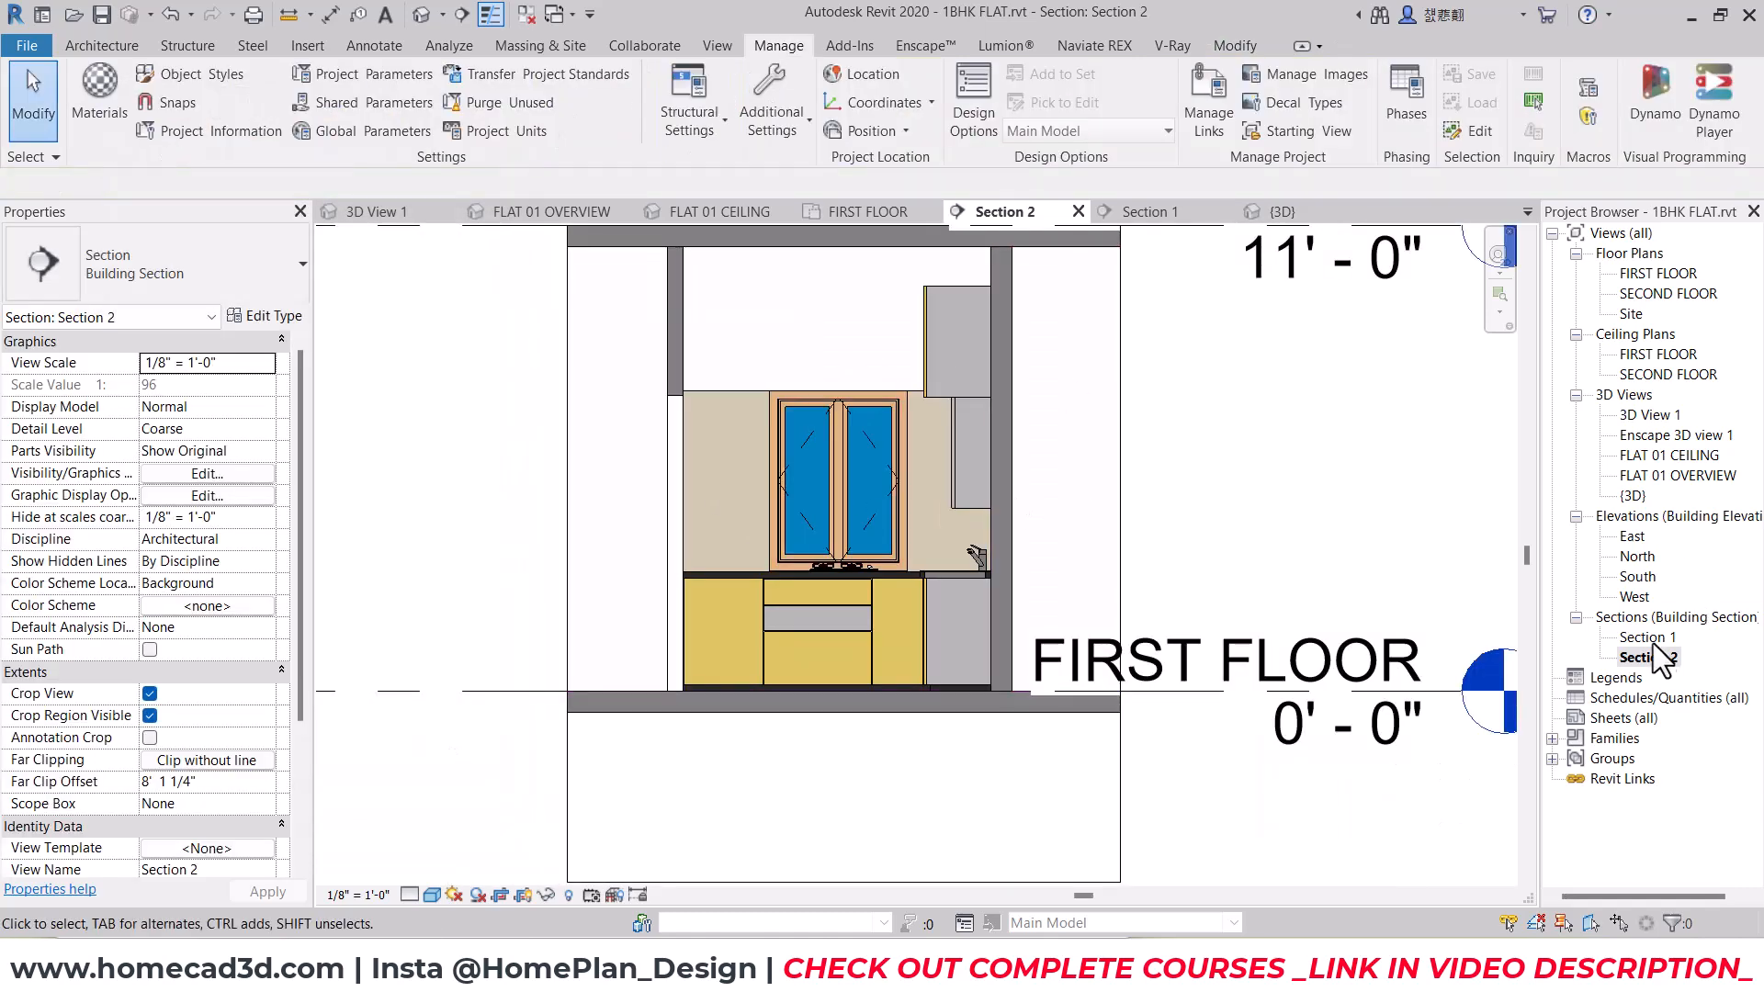
Step: Split the wall face behind the sink in the Section 1 view with a vertical line along the partition from ceiling to floor
double_click(1648, 636)
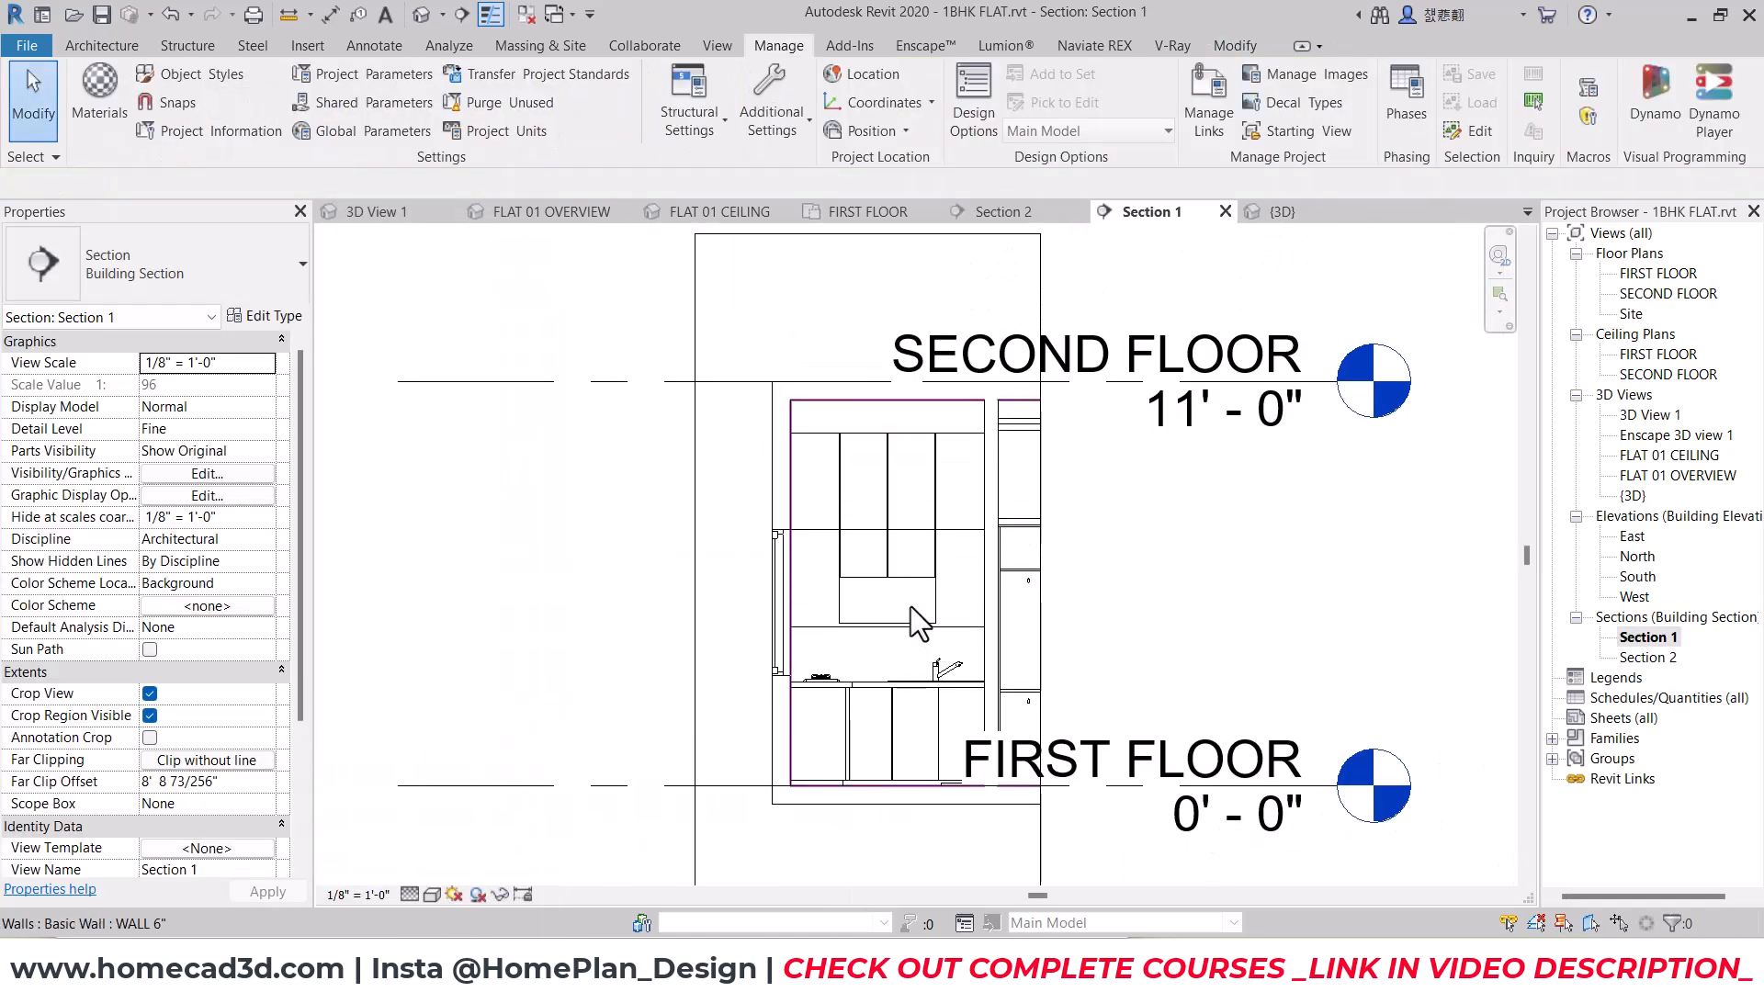
scroll(903, 632, "up", 2)
left_click(901, 662)
scroll(956, 476, "down", 1)
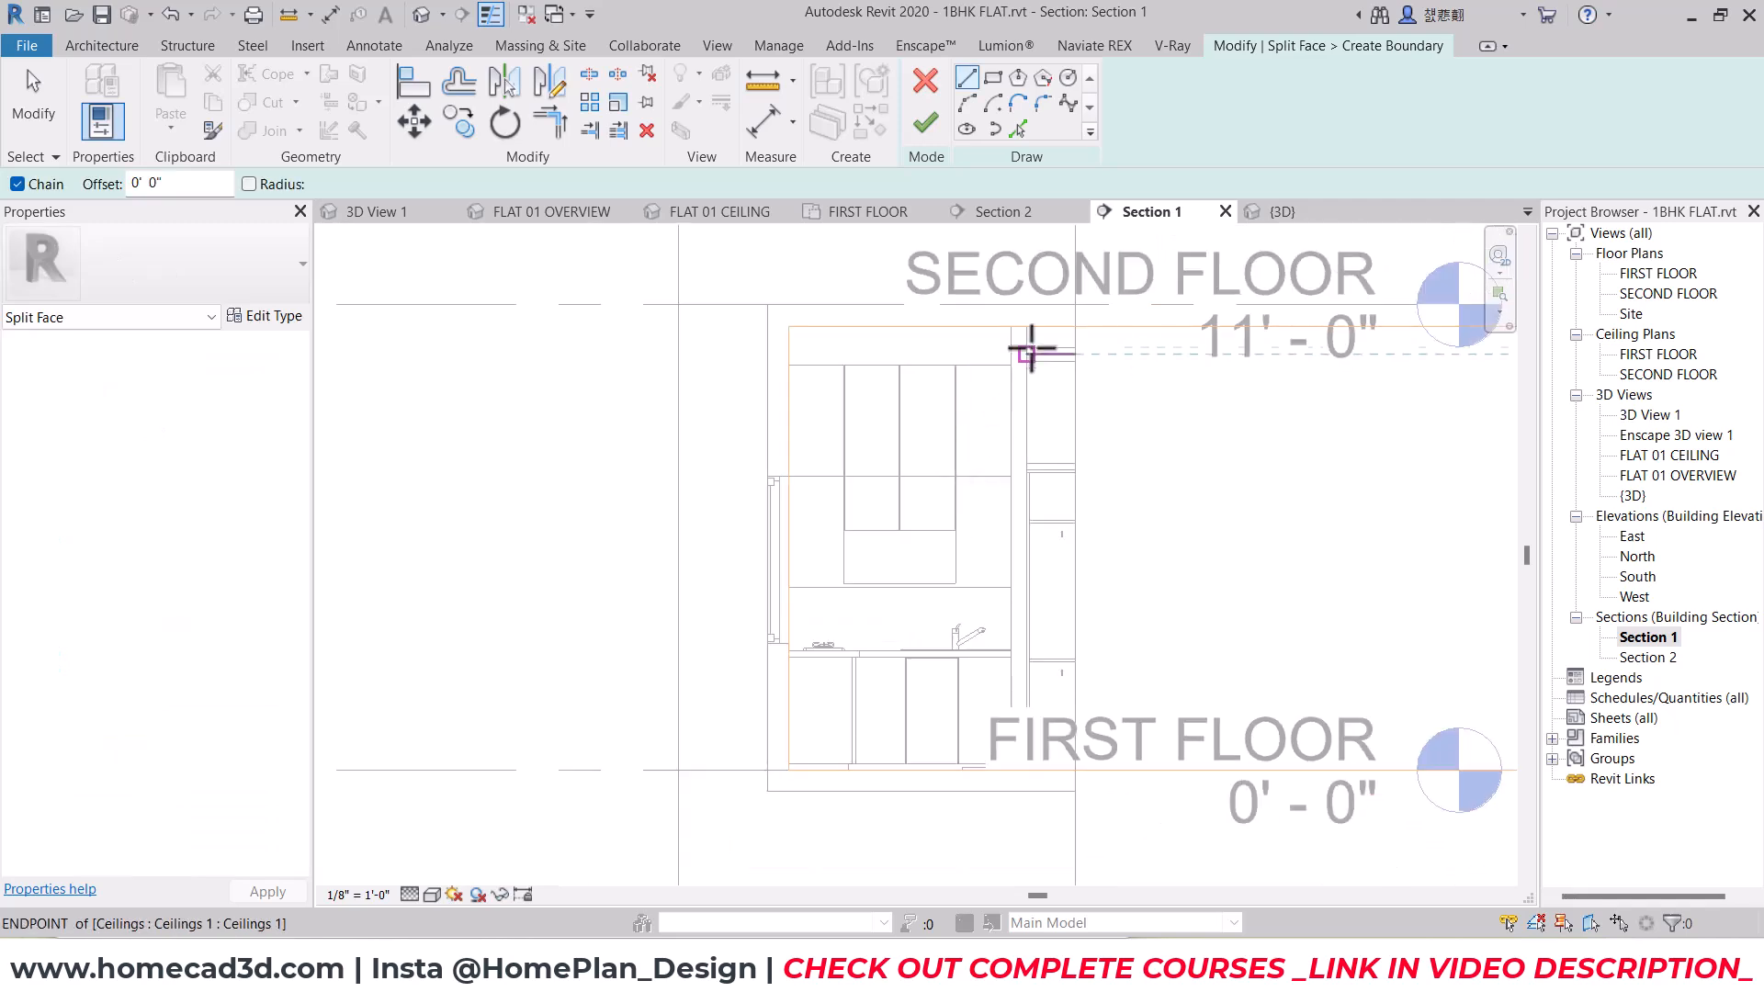
left_click(1019, 326)
left_click(1011, 770)
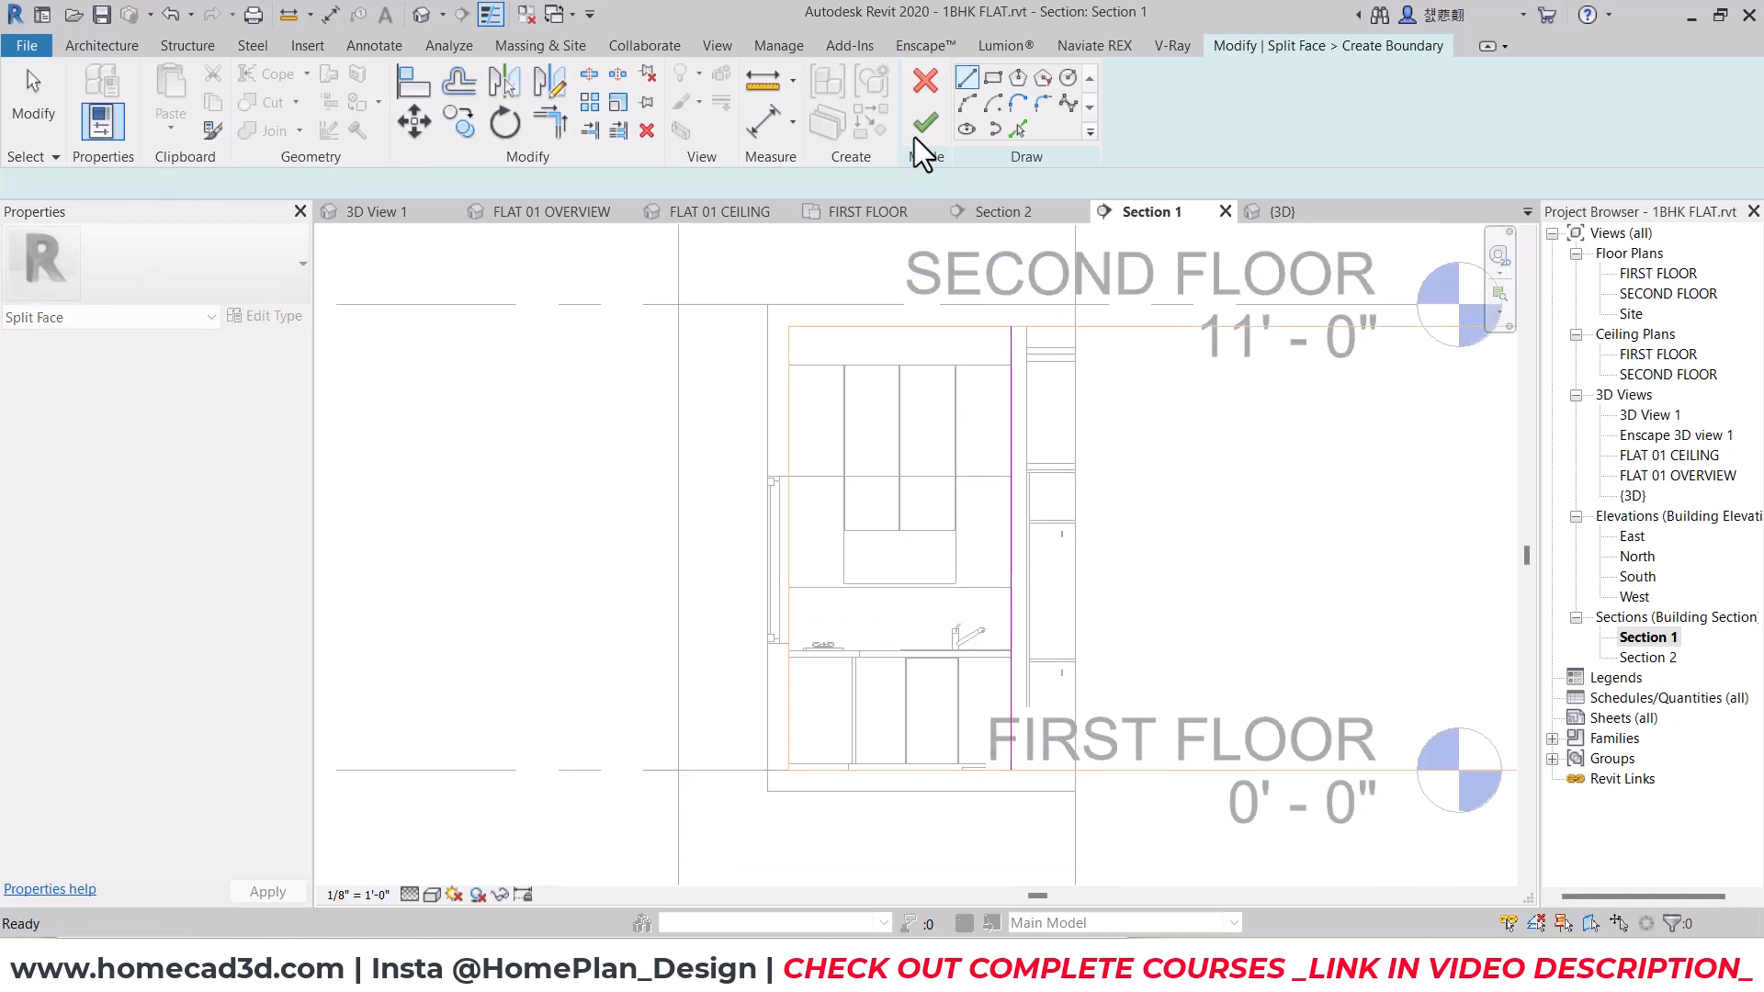
left_click(925, 122)
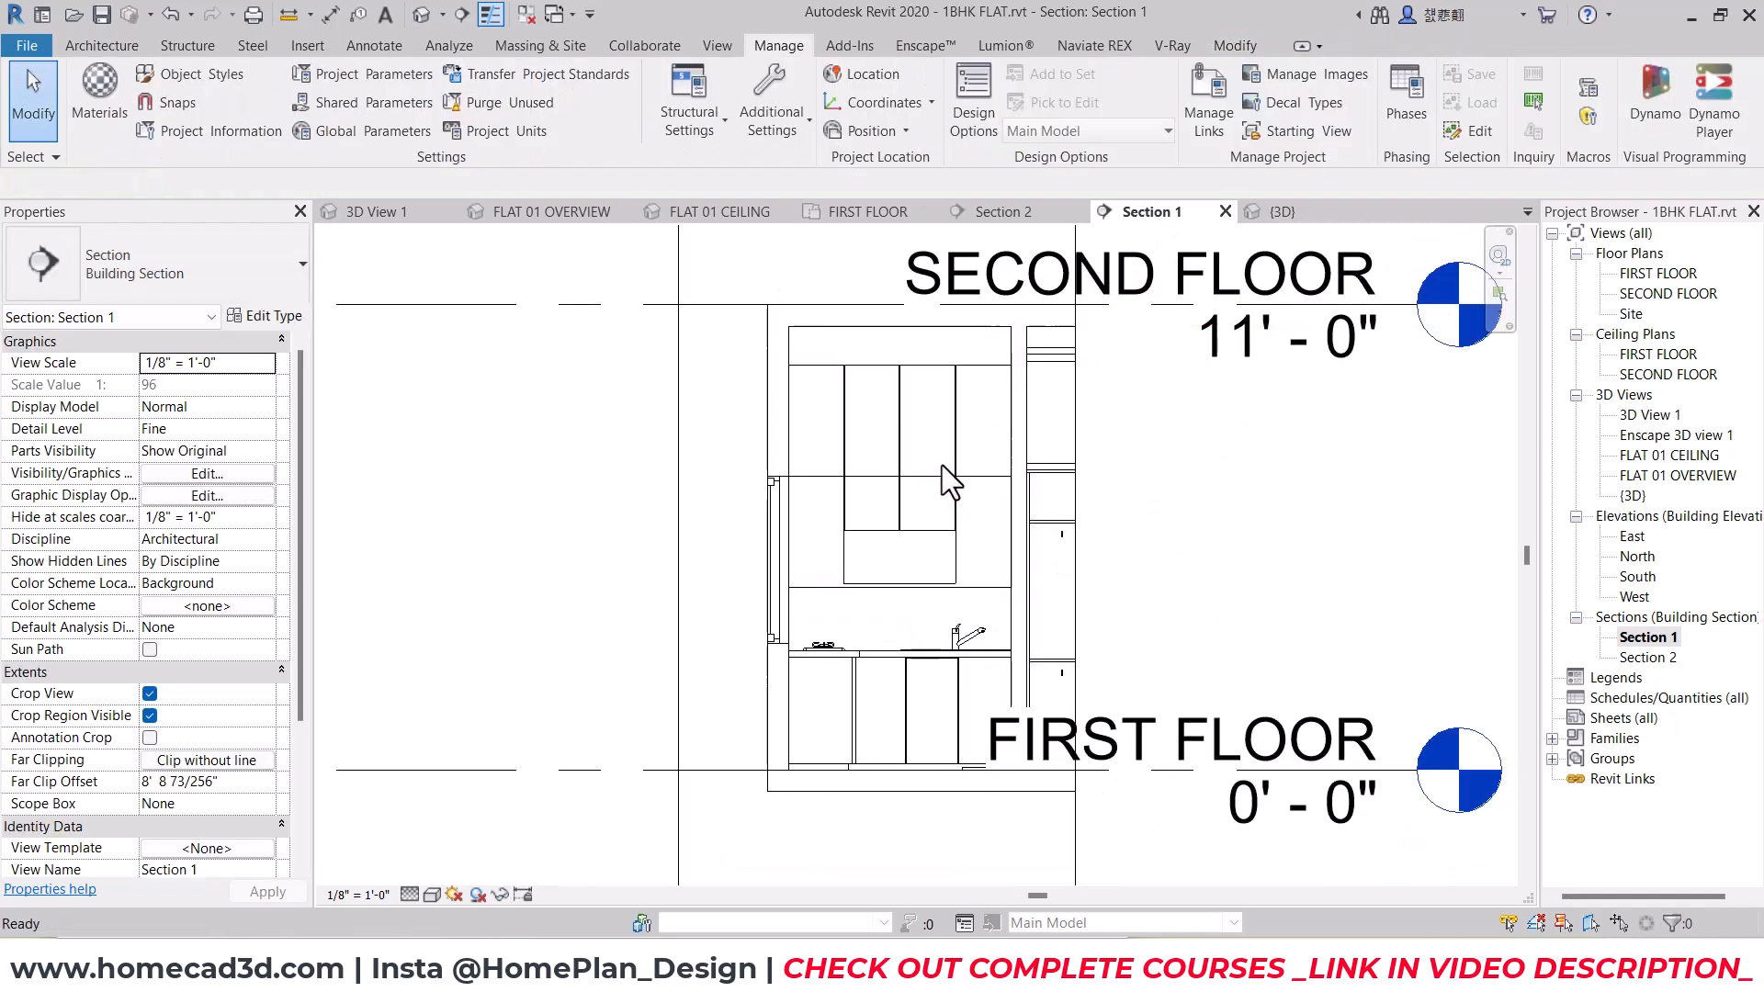
Step: Set the Section 1 view to Consistent Colors and paint the split kitchen wall face with the kitchen wall tiles material
key("t")
scroll(880, 575, "up", 2)
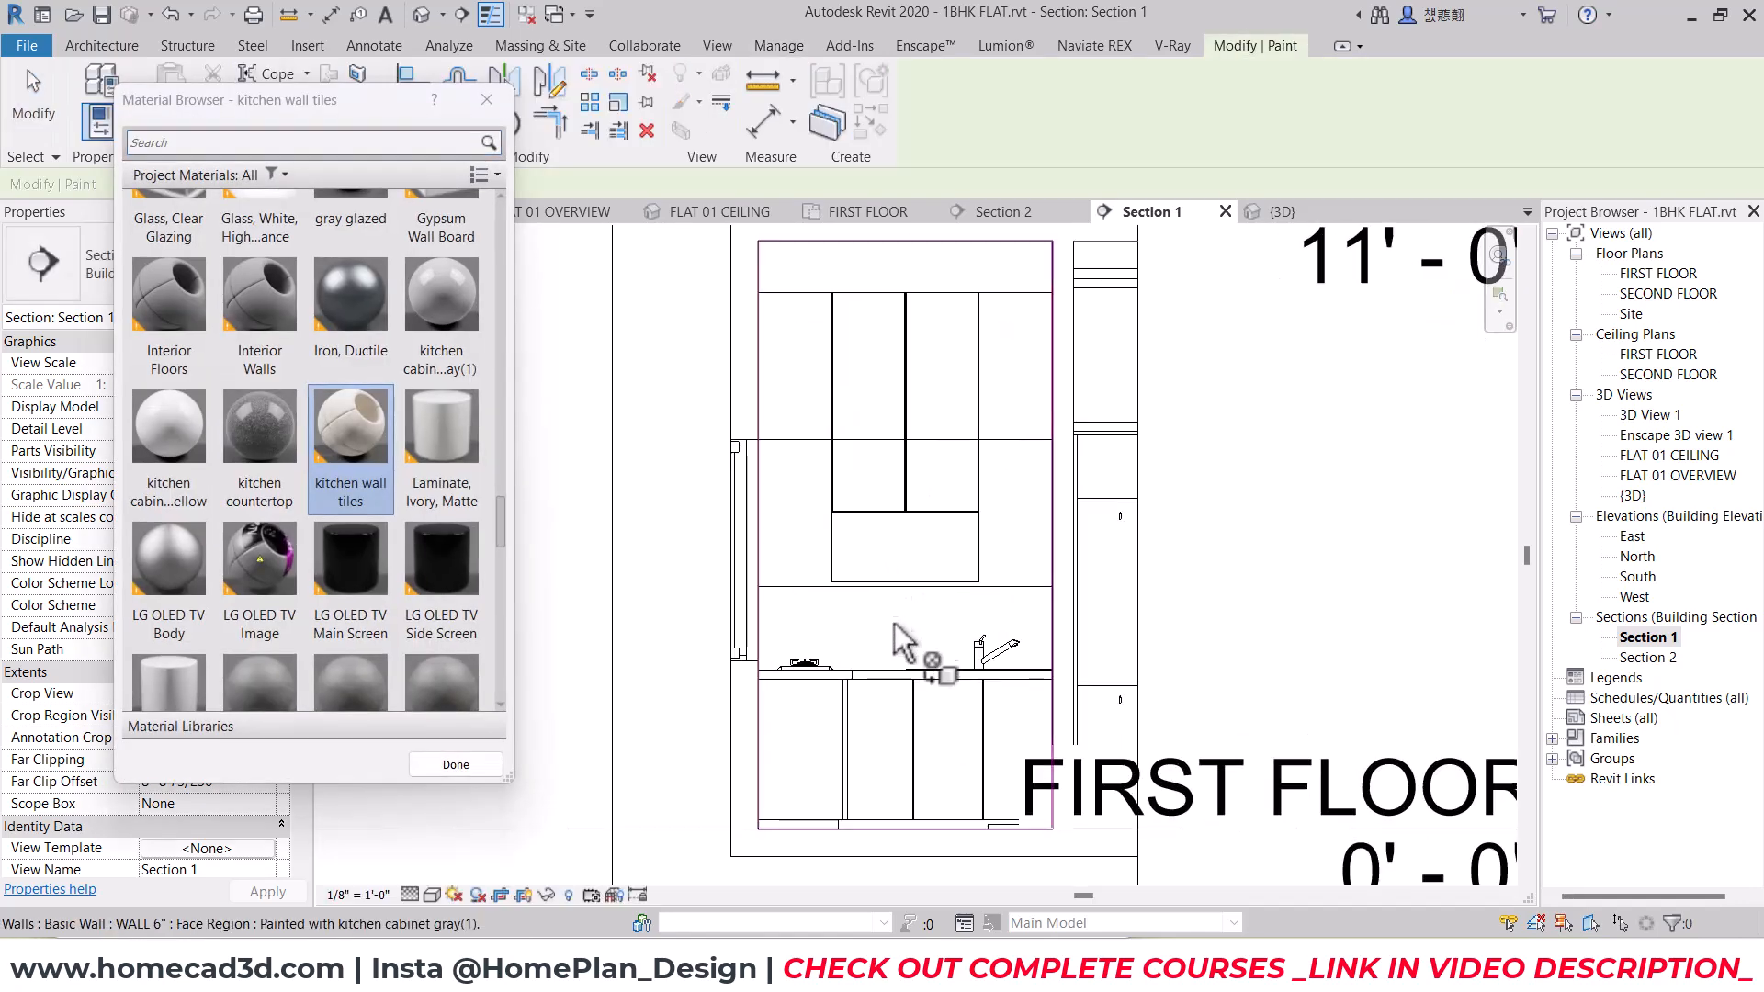
left_click(431, 894)
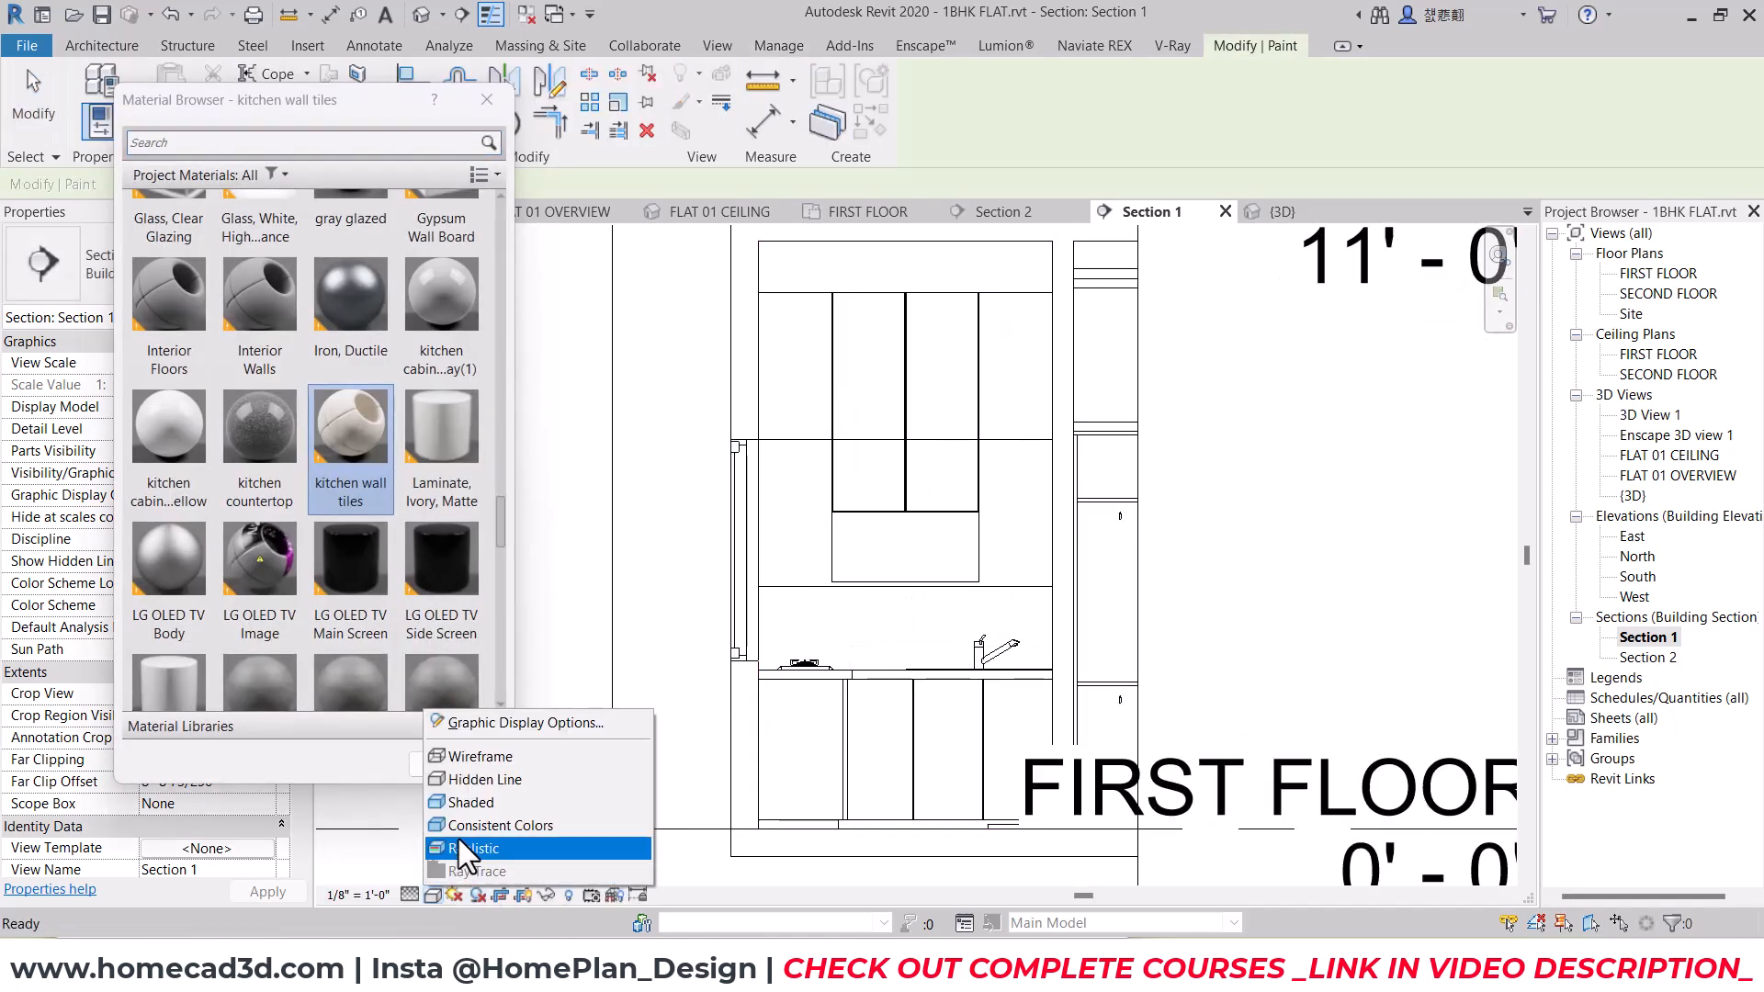
left_click(464, 826)
key("Escape")
scroll(890, 579, "down", 2)
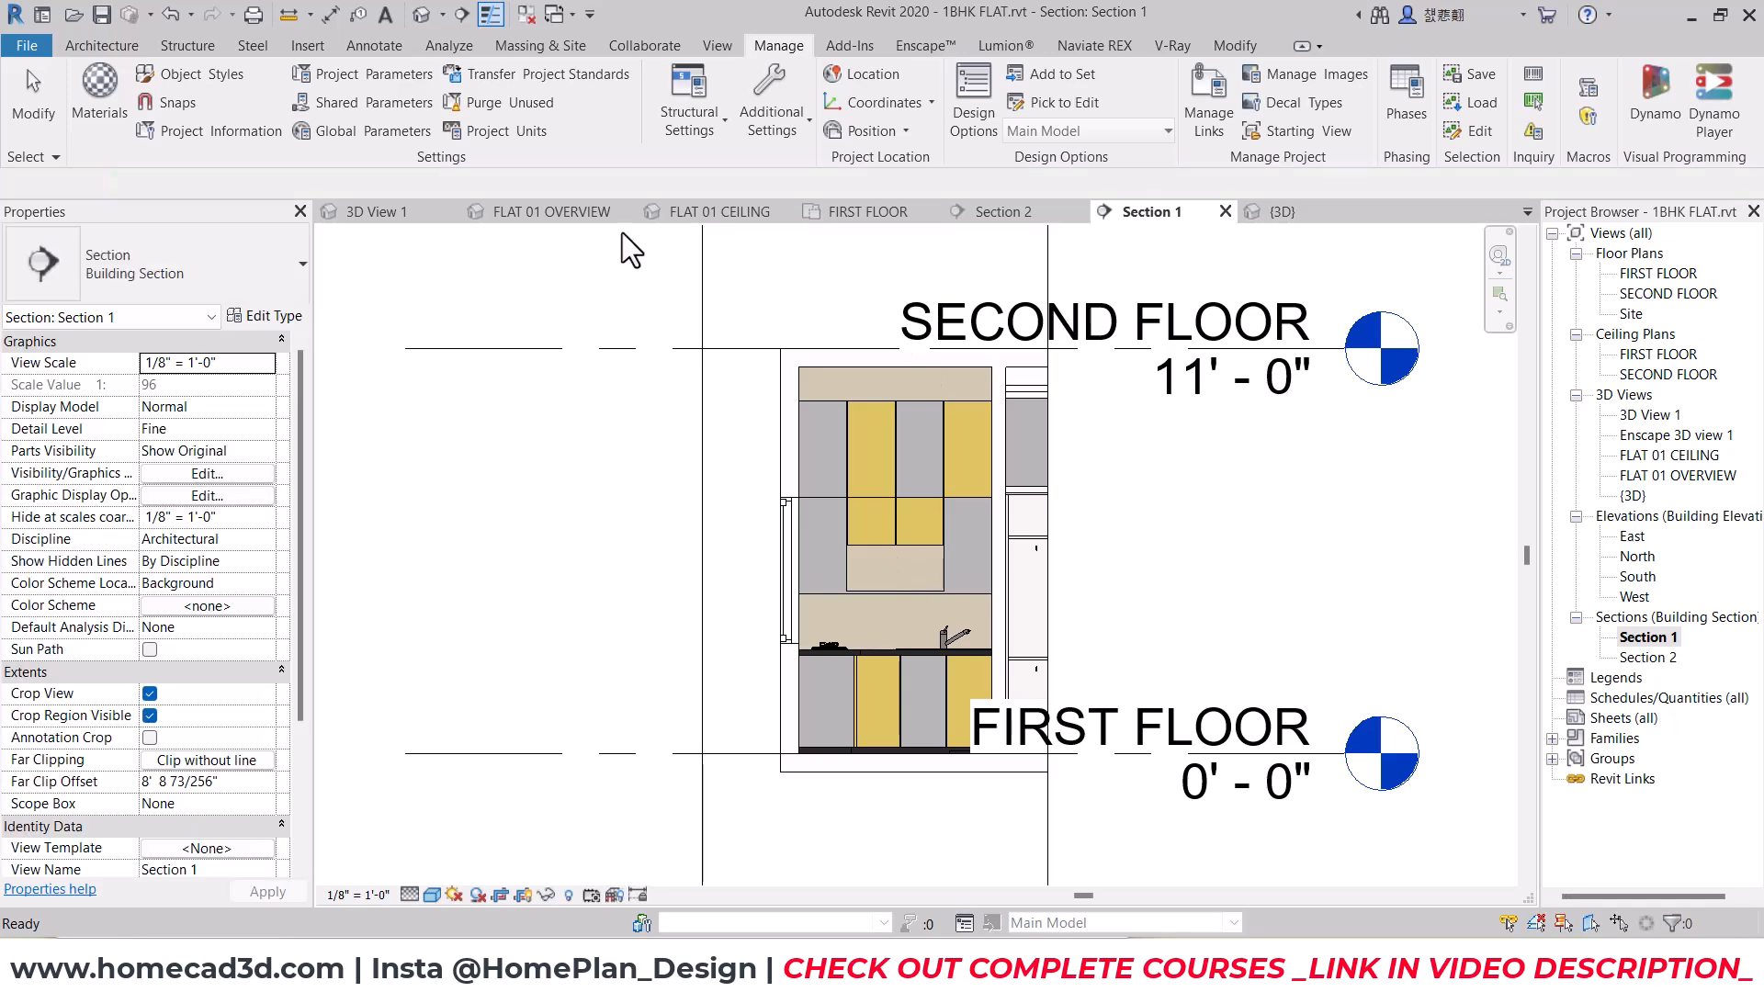
Step: Start an in-place model in the Ceilings category in the FLAT 01 CEILING view, accepting the default name
left_click(731, 212)
middle_click_drag(840, 558, 979, 377, "shift")
left_click(1446, 314)
left_click(101, 45)
left_click(270, 119)
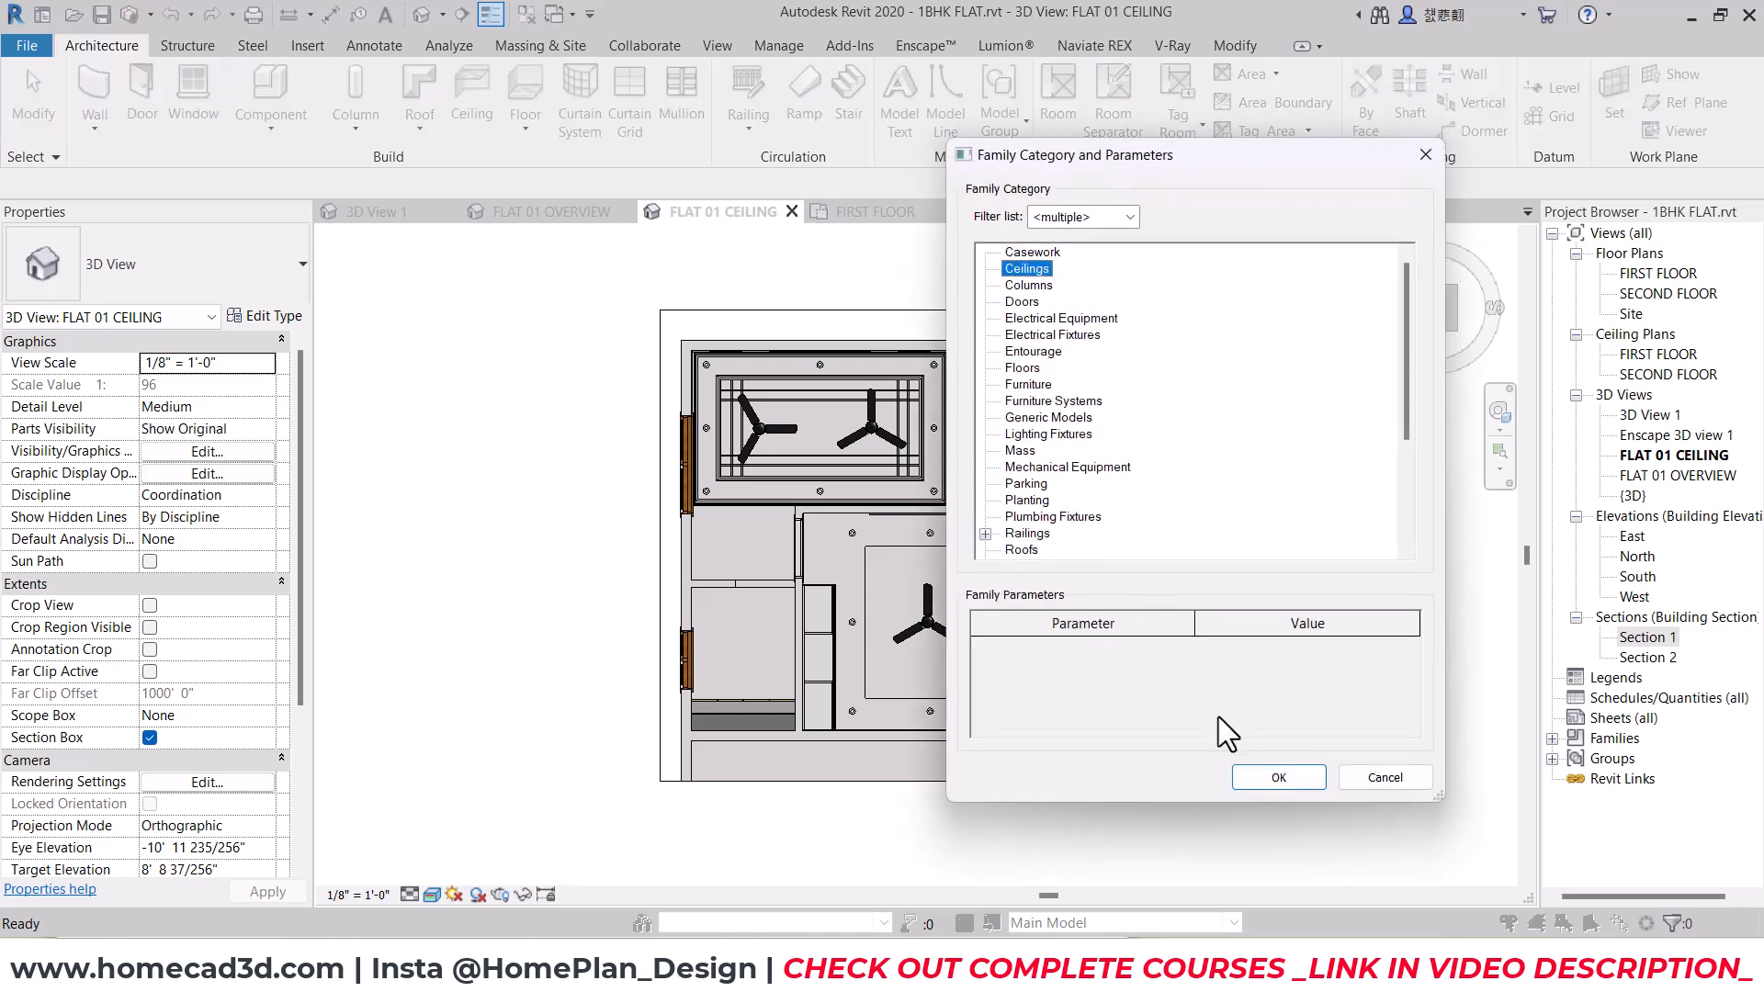
left_click(1279, 778)
left_click(839, 524)
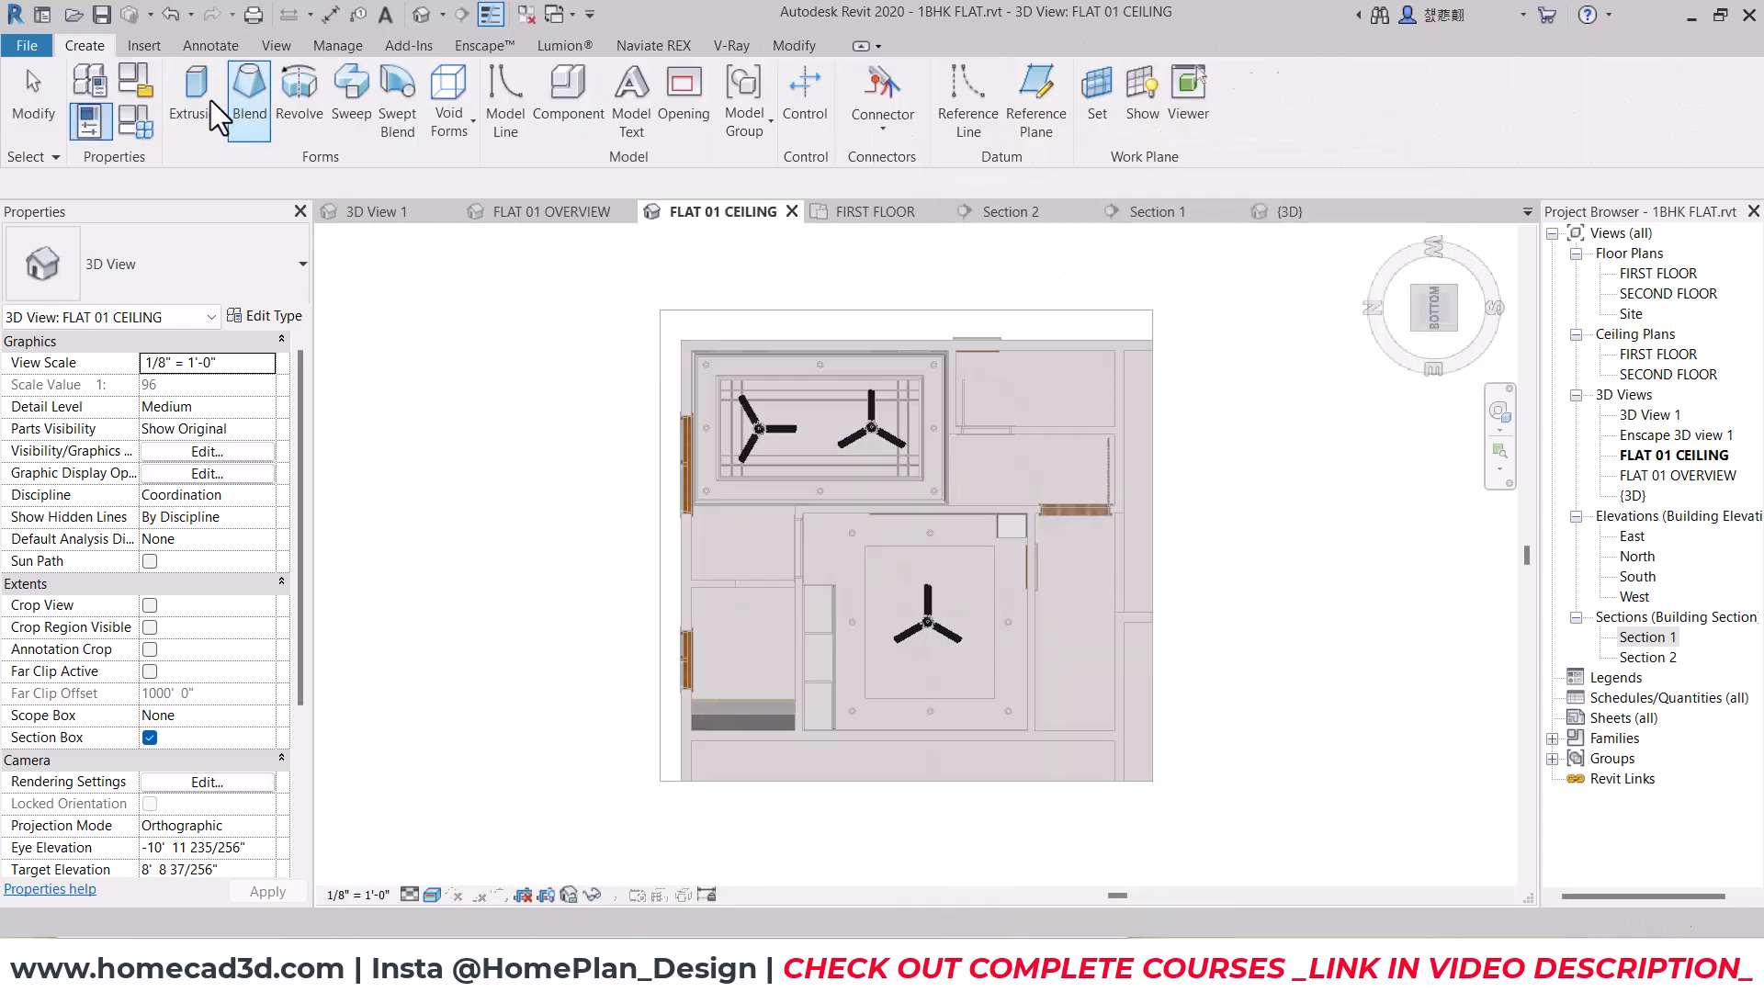
Step: Create an extrusion on the underside of the floor slab from a rectangle covering the kitchen from corner to corner
left_click(213, 101)
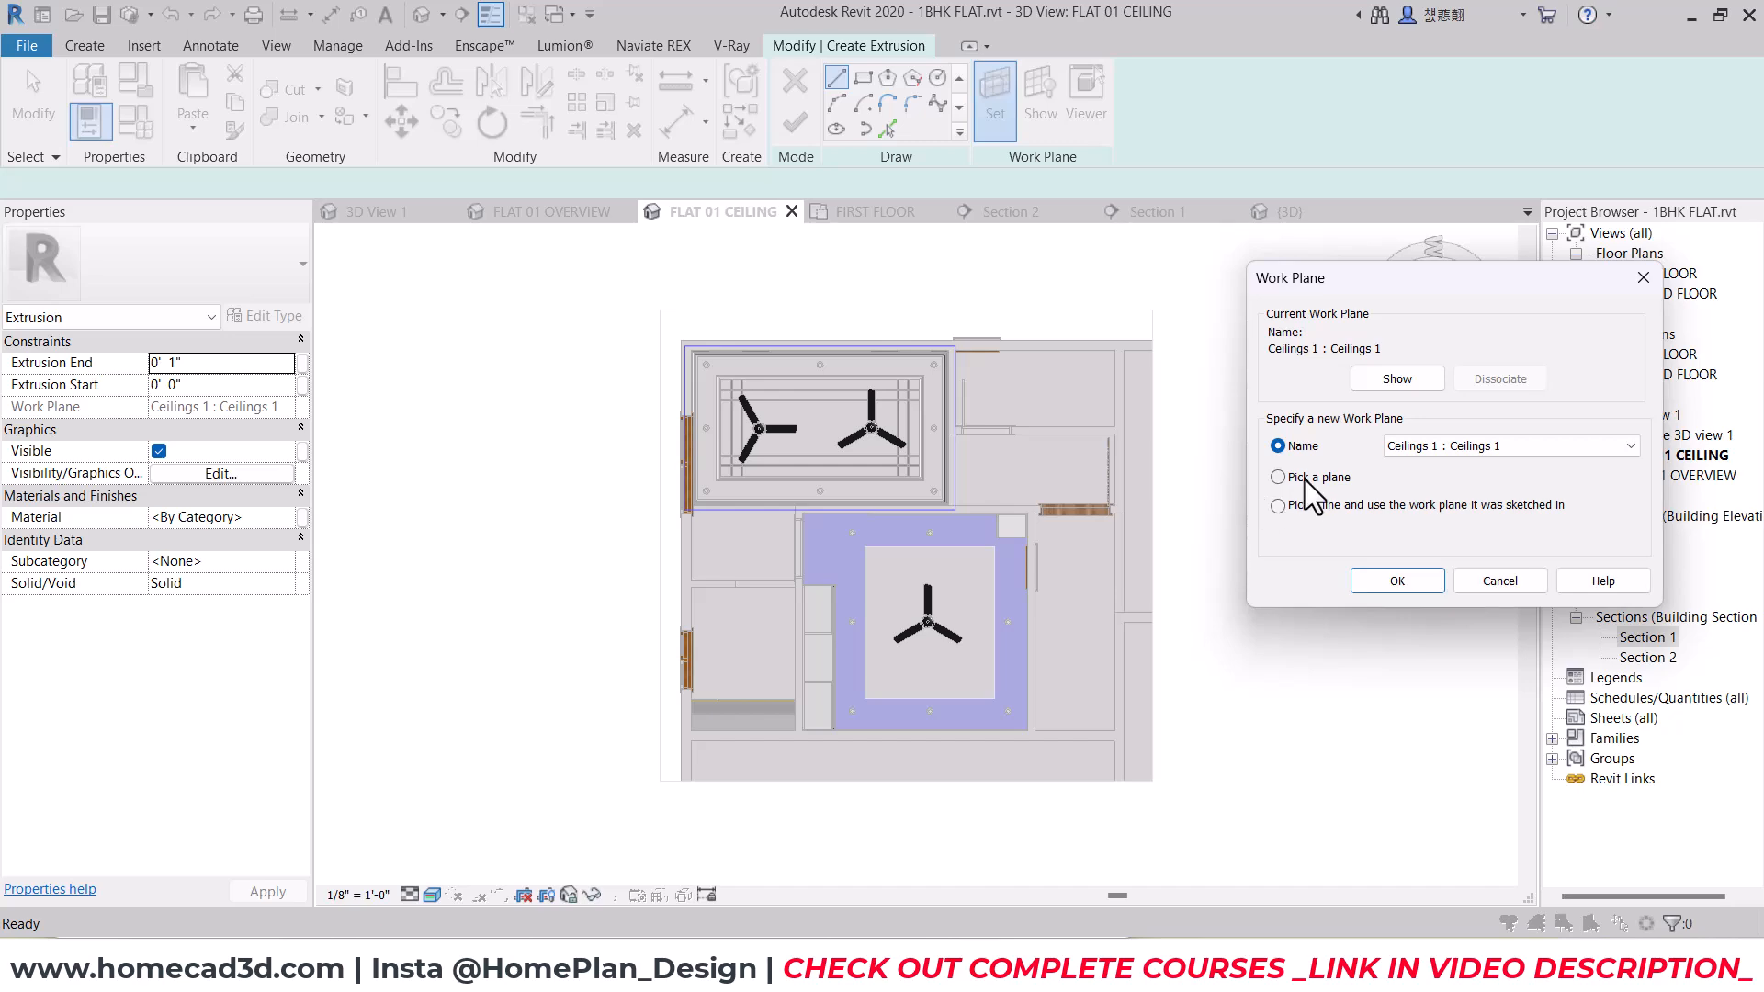
left_click(1382, 577)
scroll(780, 619, "up", 4)
left_click(721, 616)
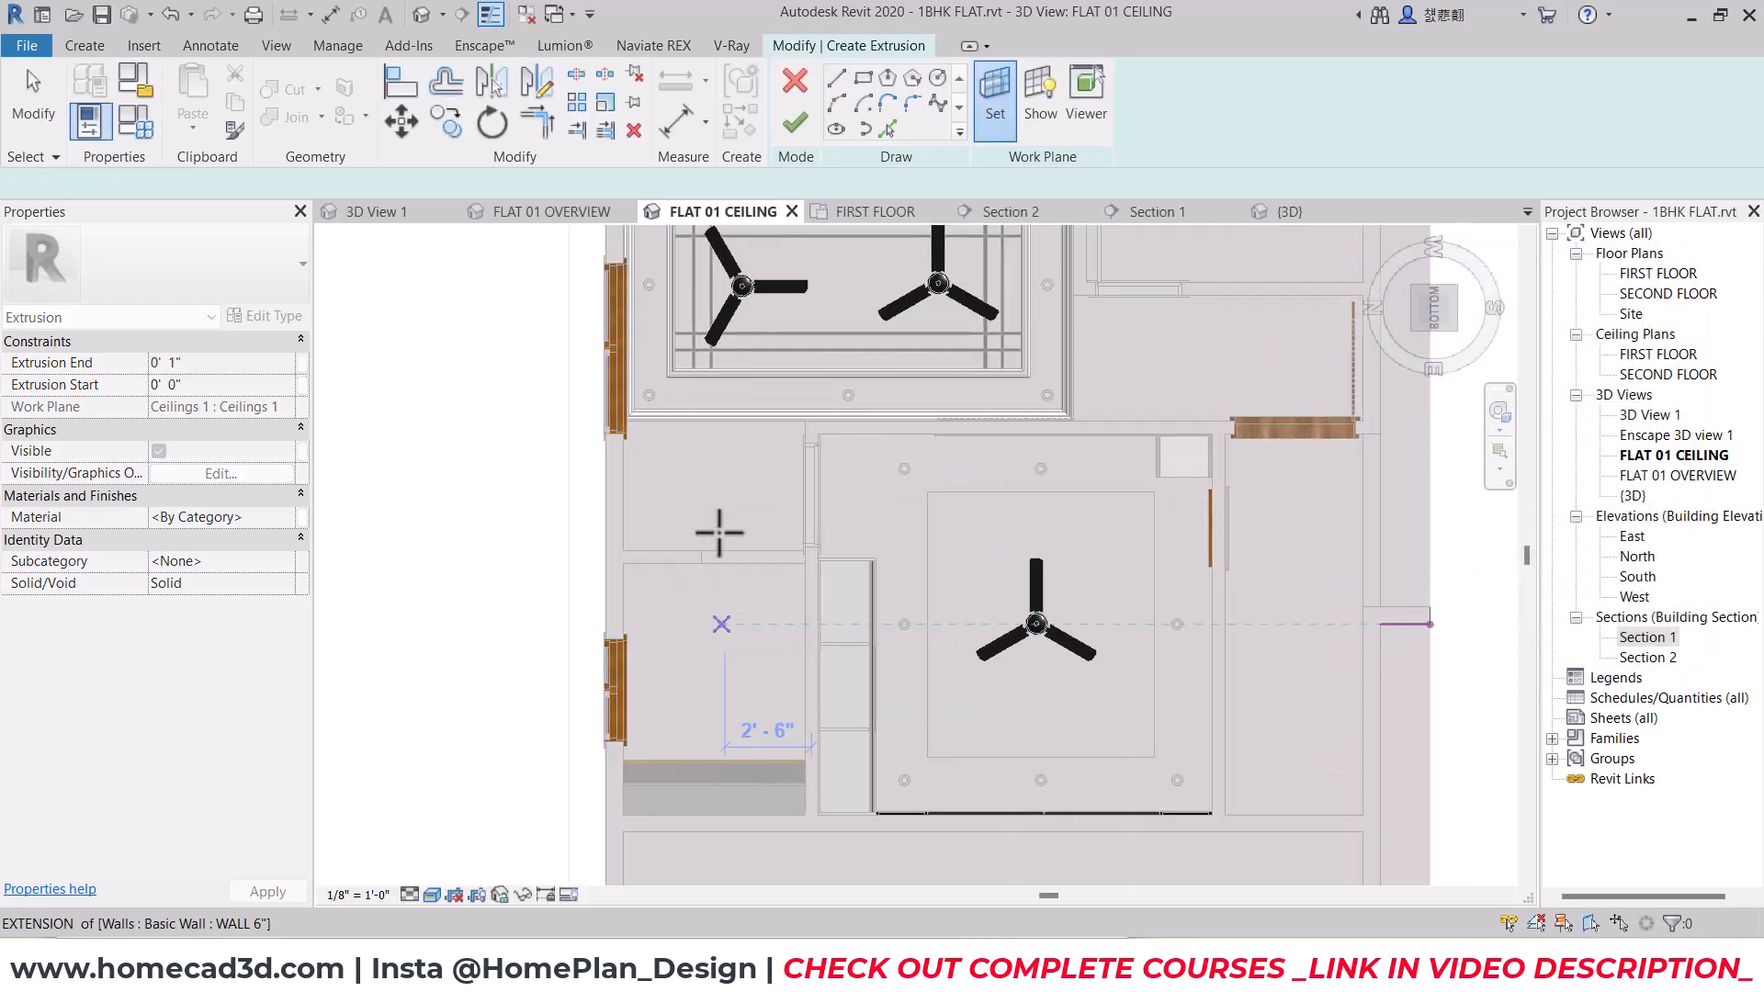
left_click(861, 78)
scroll(634, 574, "up", 3)
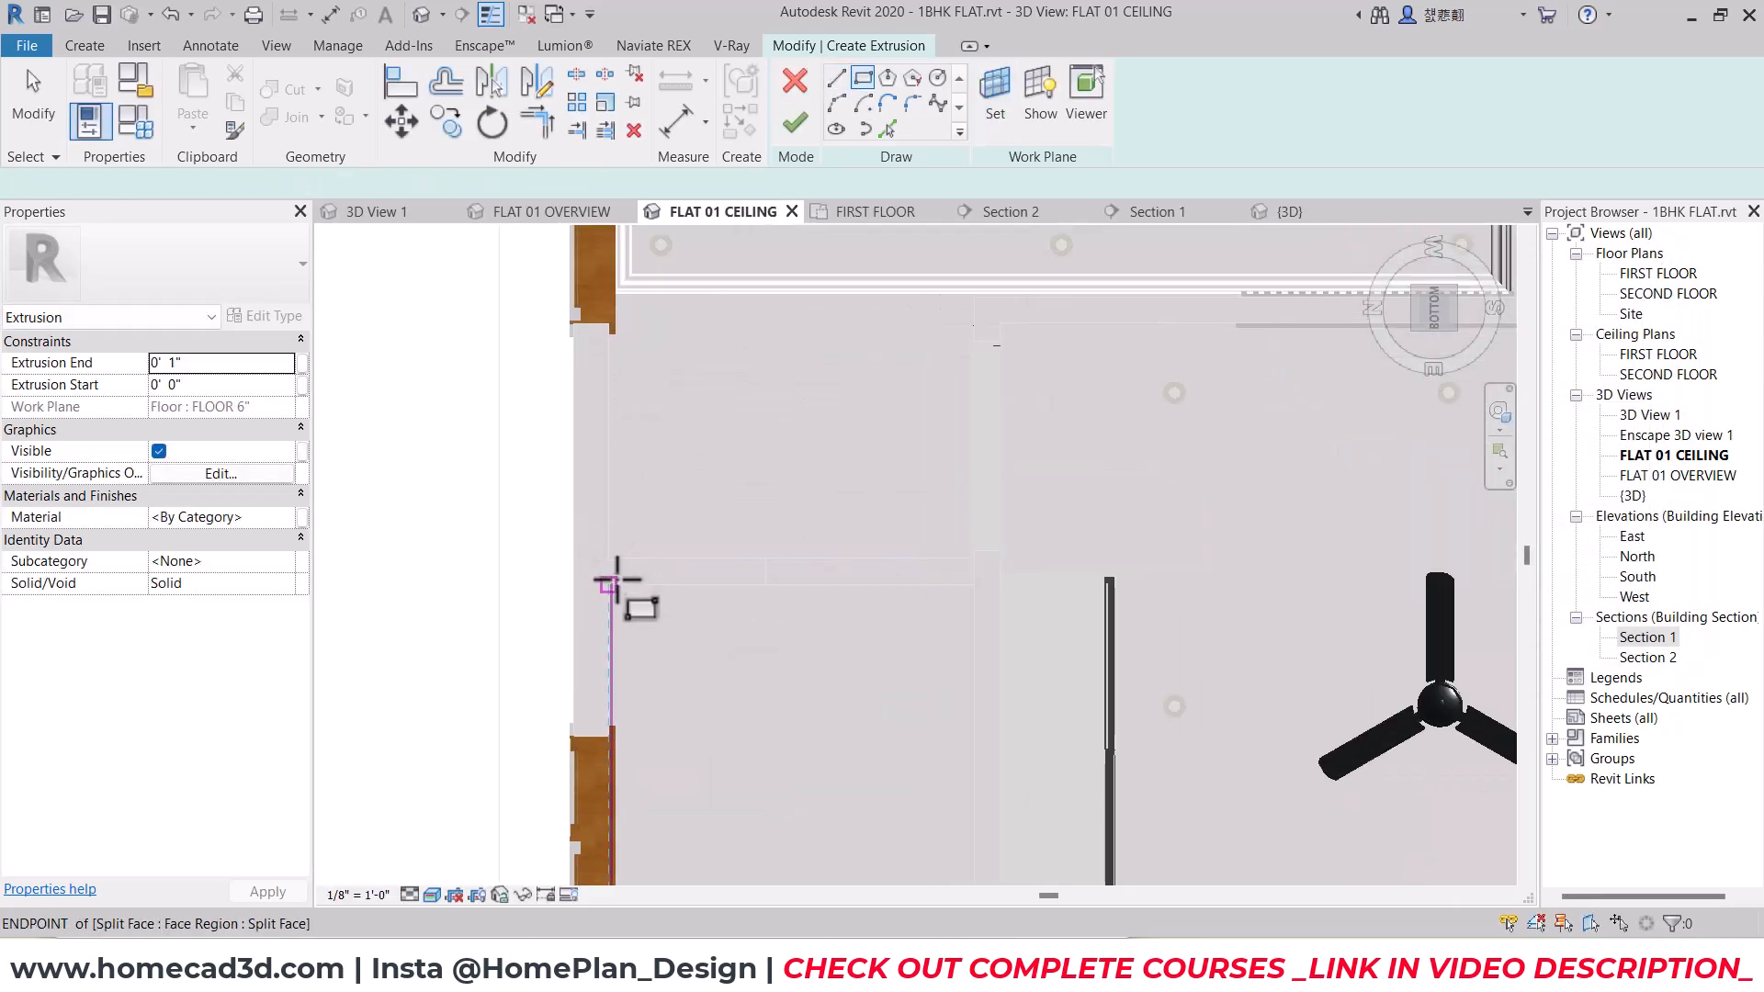
left_click(608, 585)
middle_click_drag(763, 799, 754, 449)
scroll(972, 707, "up", 1)
left_click(961, 736)
Step: Align the lower face of the ceiling extrusion with the top of the kitchen's upper cabinets, making it 0' 11" deep
scroll(906, 654, "down", 5)
middle_click_drag(906, 657, 923, 810, "shift")
scroll(945, 677, "up", 2)
left_click(400, 81)
scroll(808, 631, "up", 2)
scroll(944, 728, "down", 4)
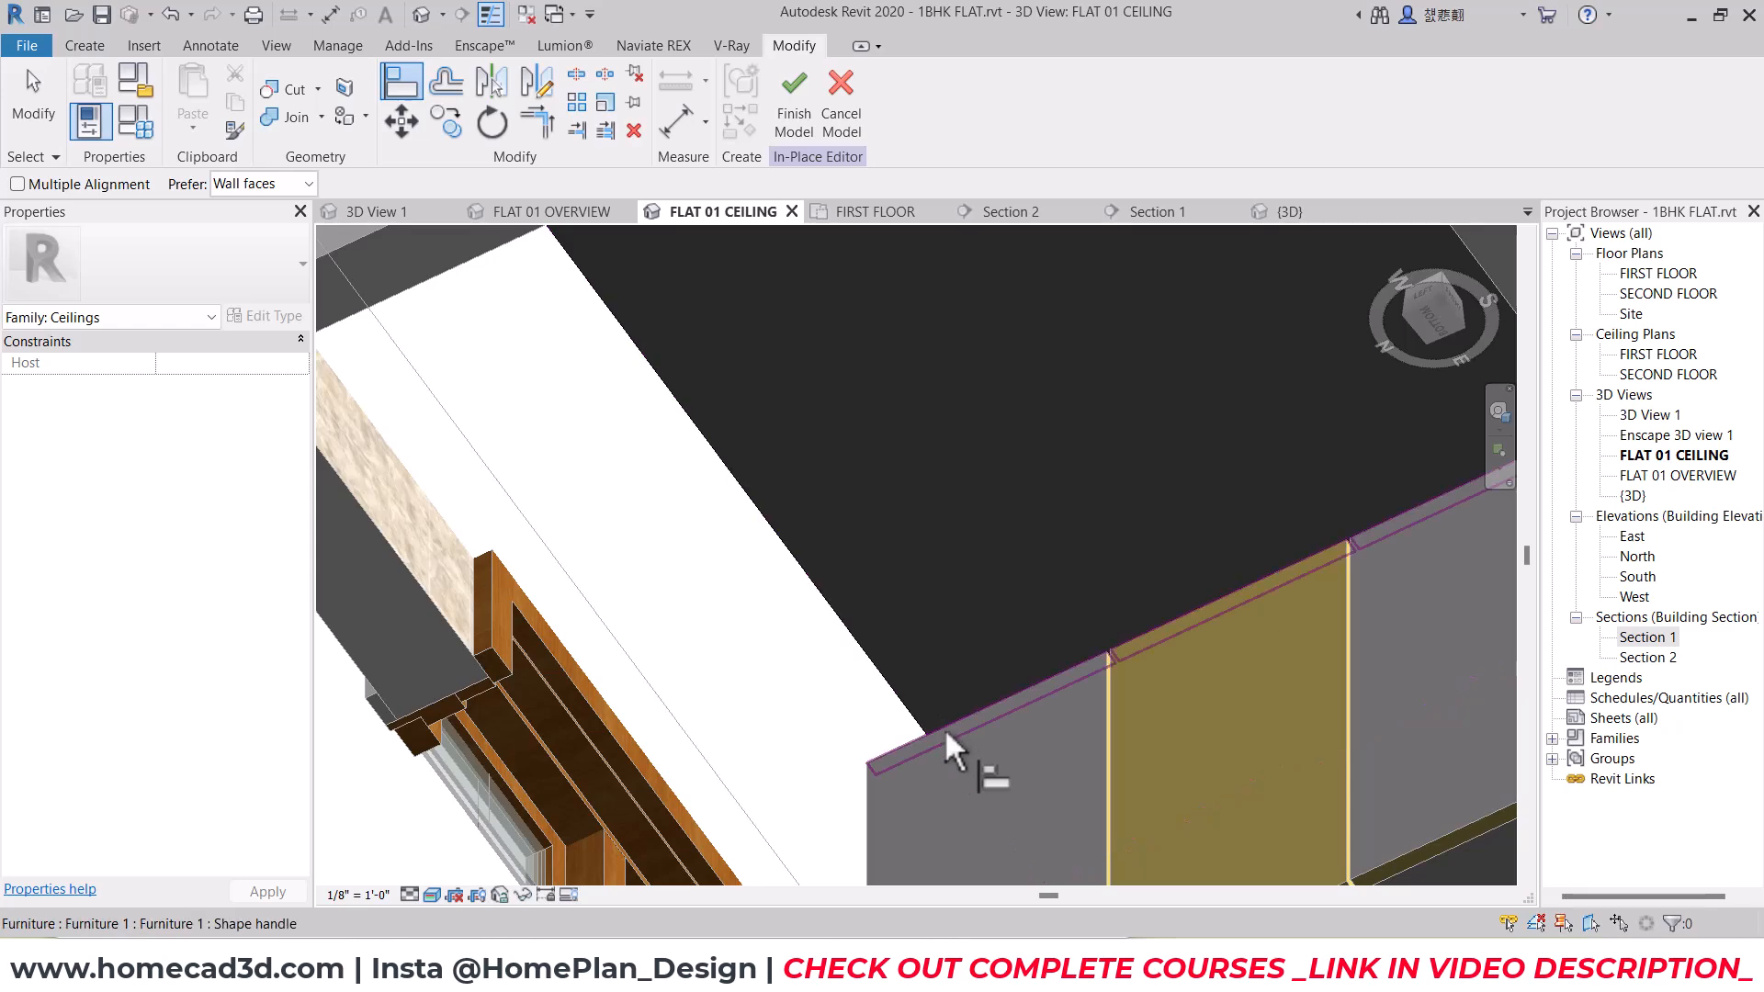
scroll(947, 588, "down", 2)
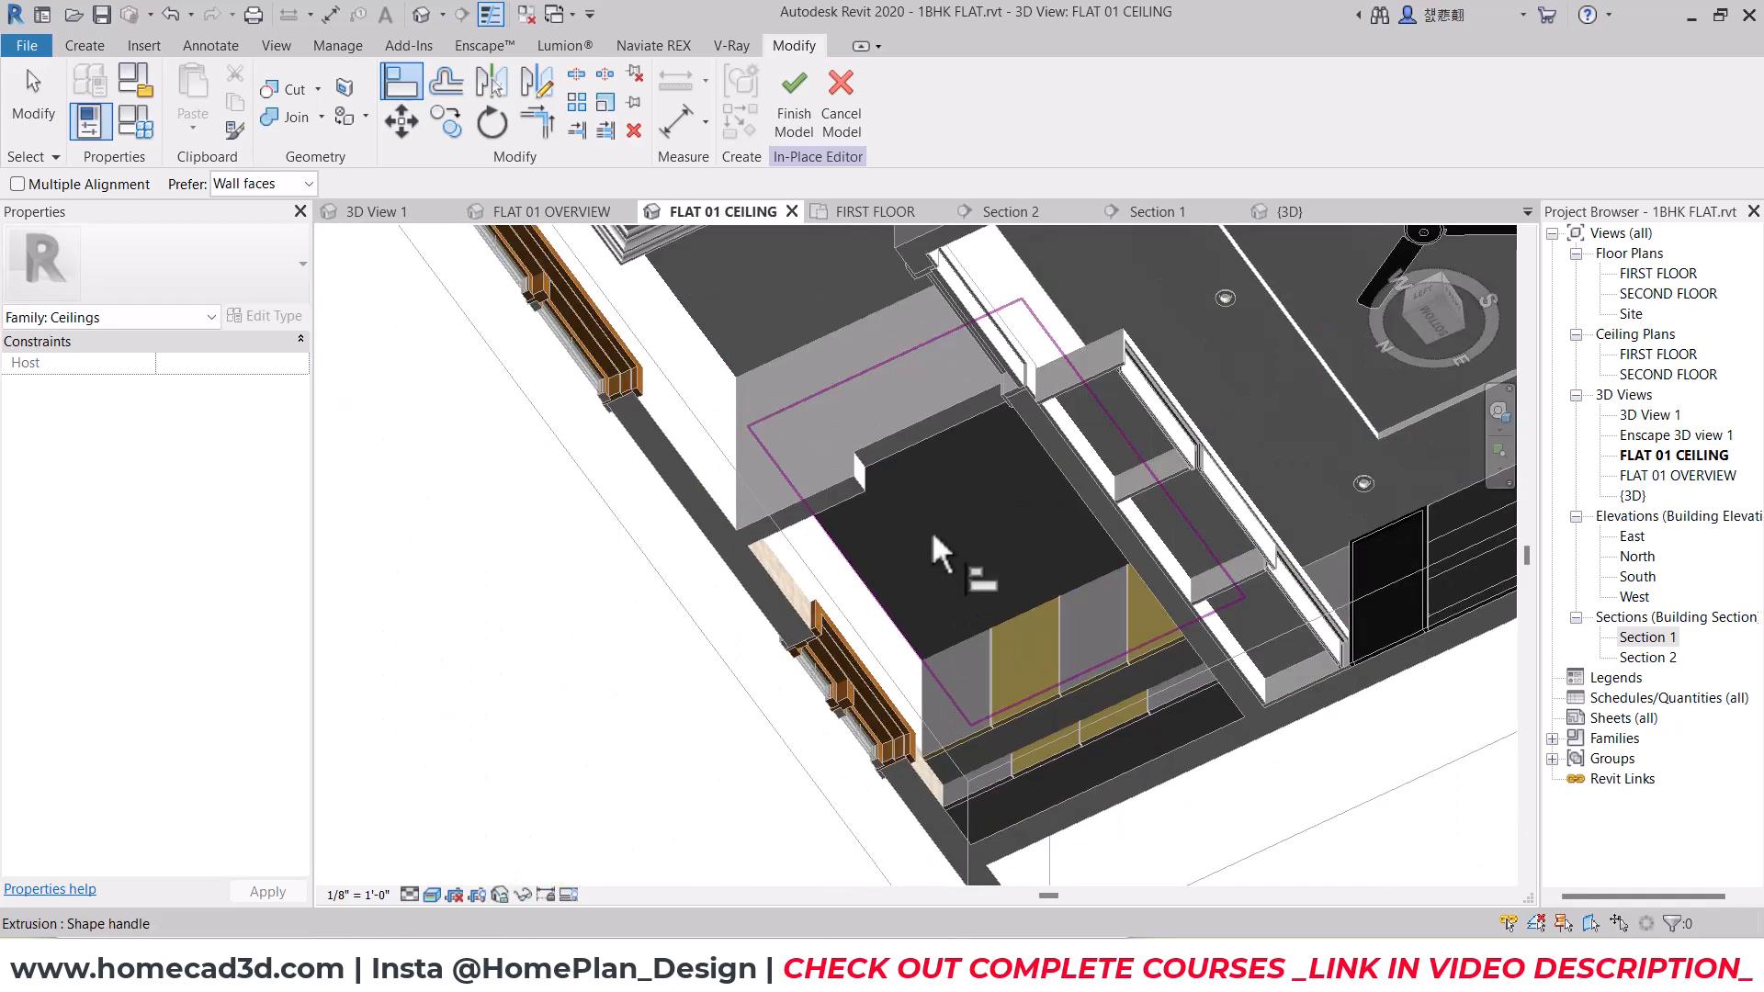
key("Escape")
Step: Assign the 01 WHITE PAINT material to the kitchen ceiling extrusion
left_click(937, 533)
left_click(285, 517)
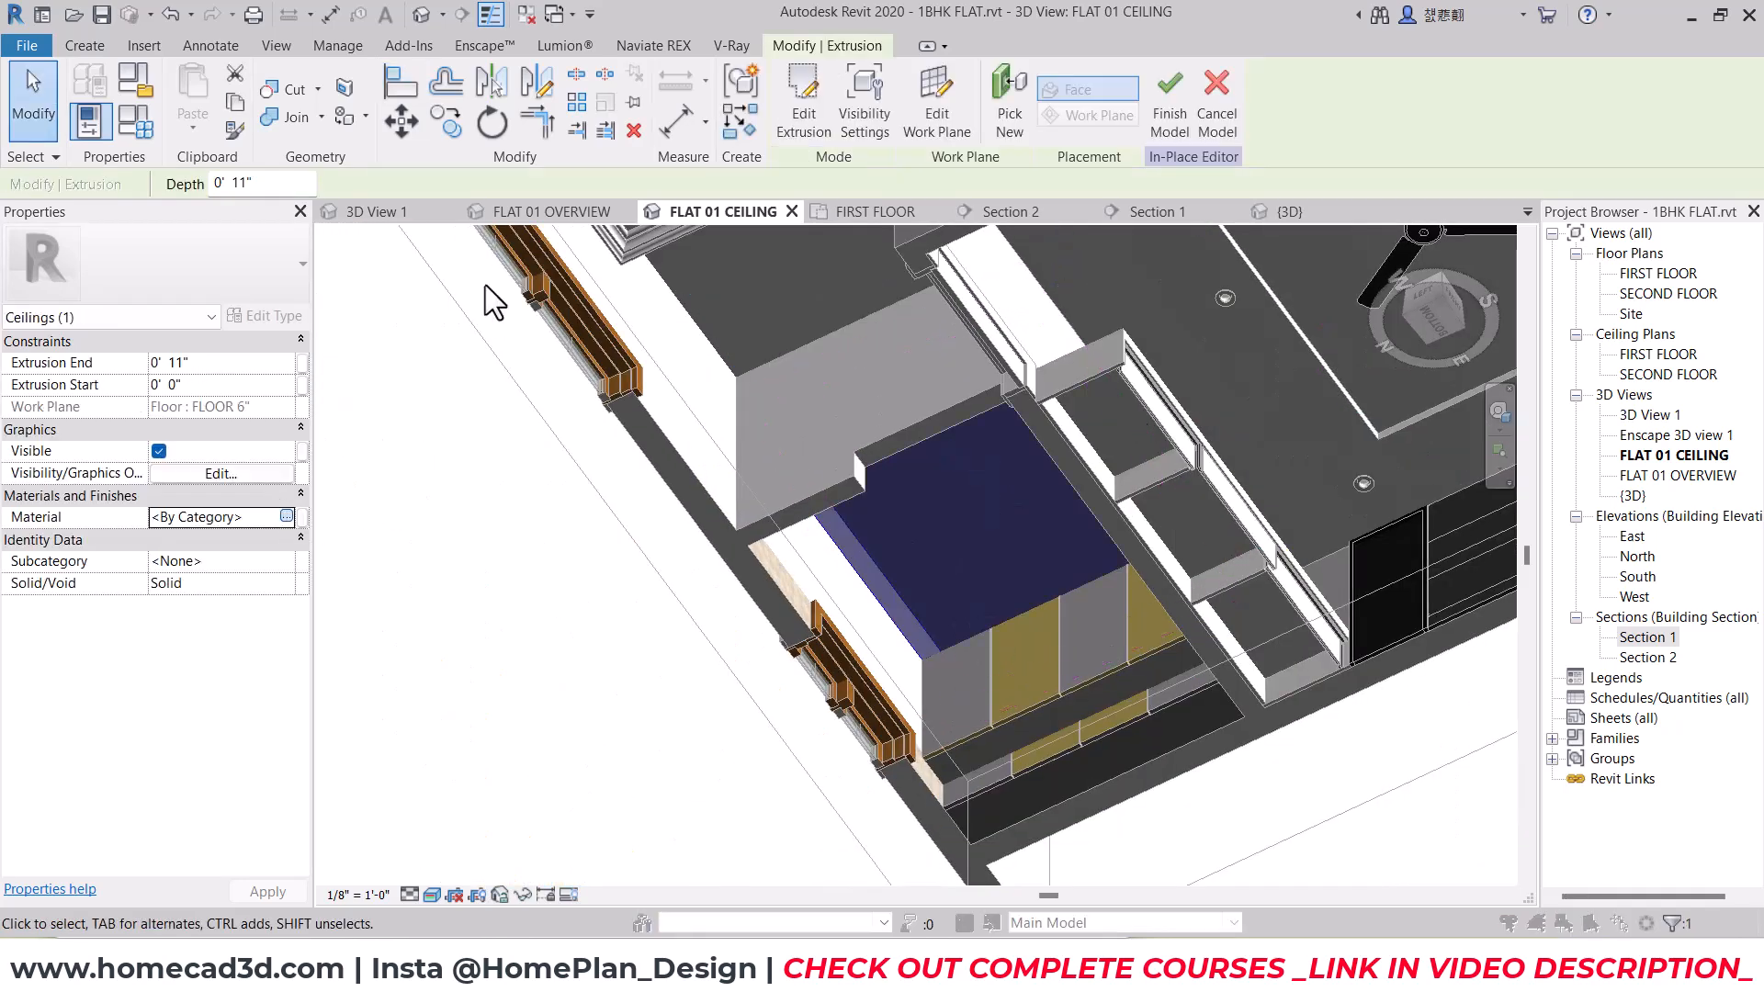
left_click(292, 516)
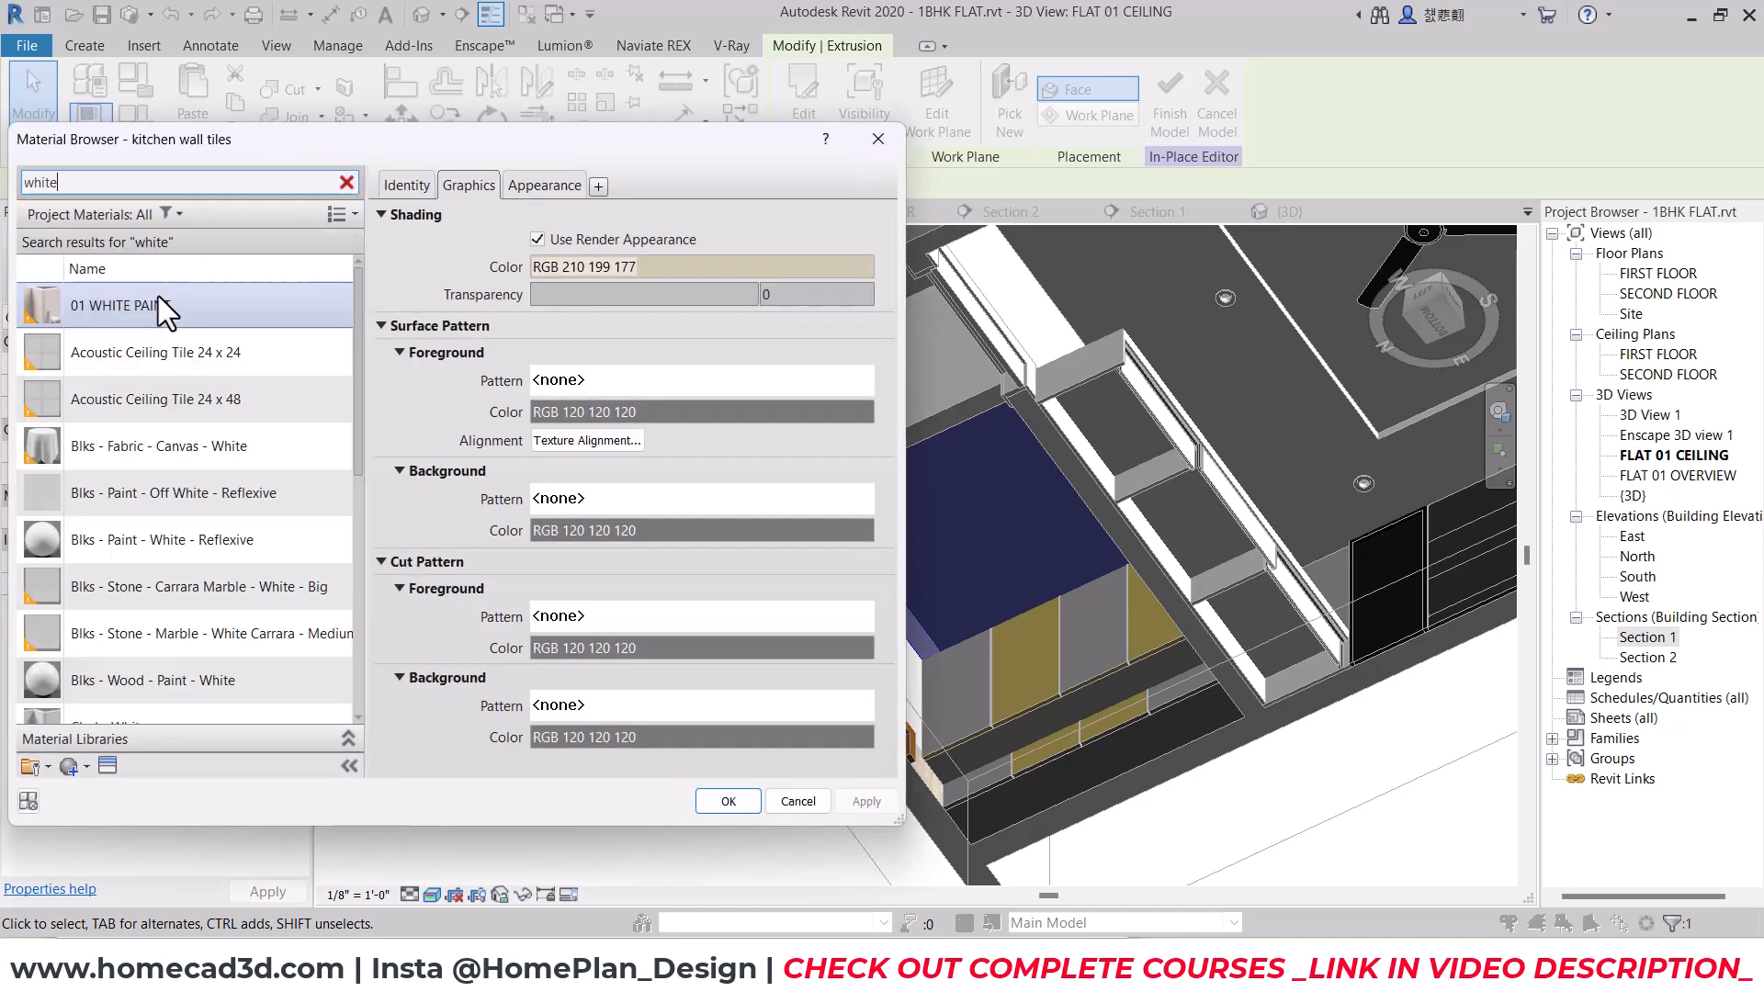
left_click(157, 303)
left_click(710, 799)
left_click(586, 819)
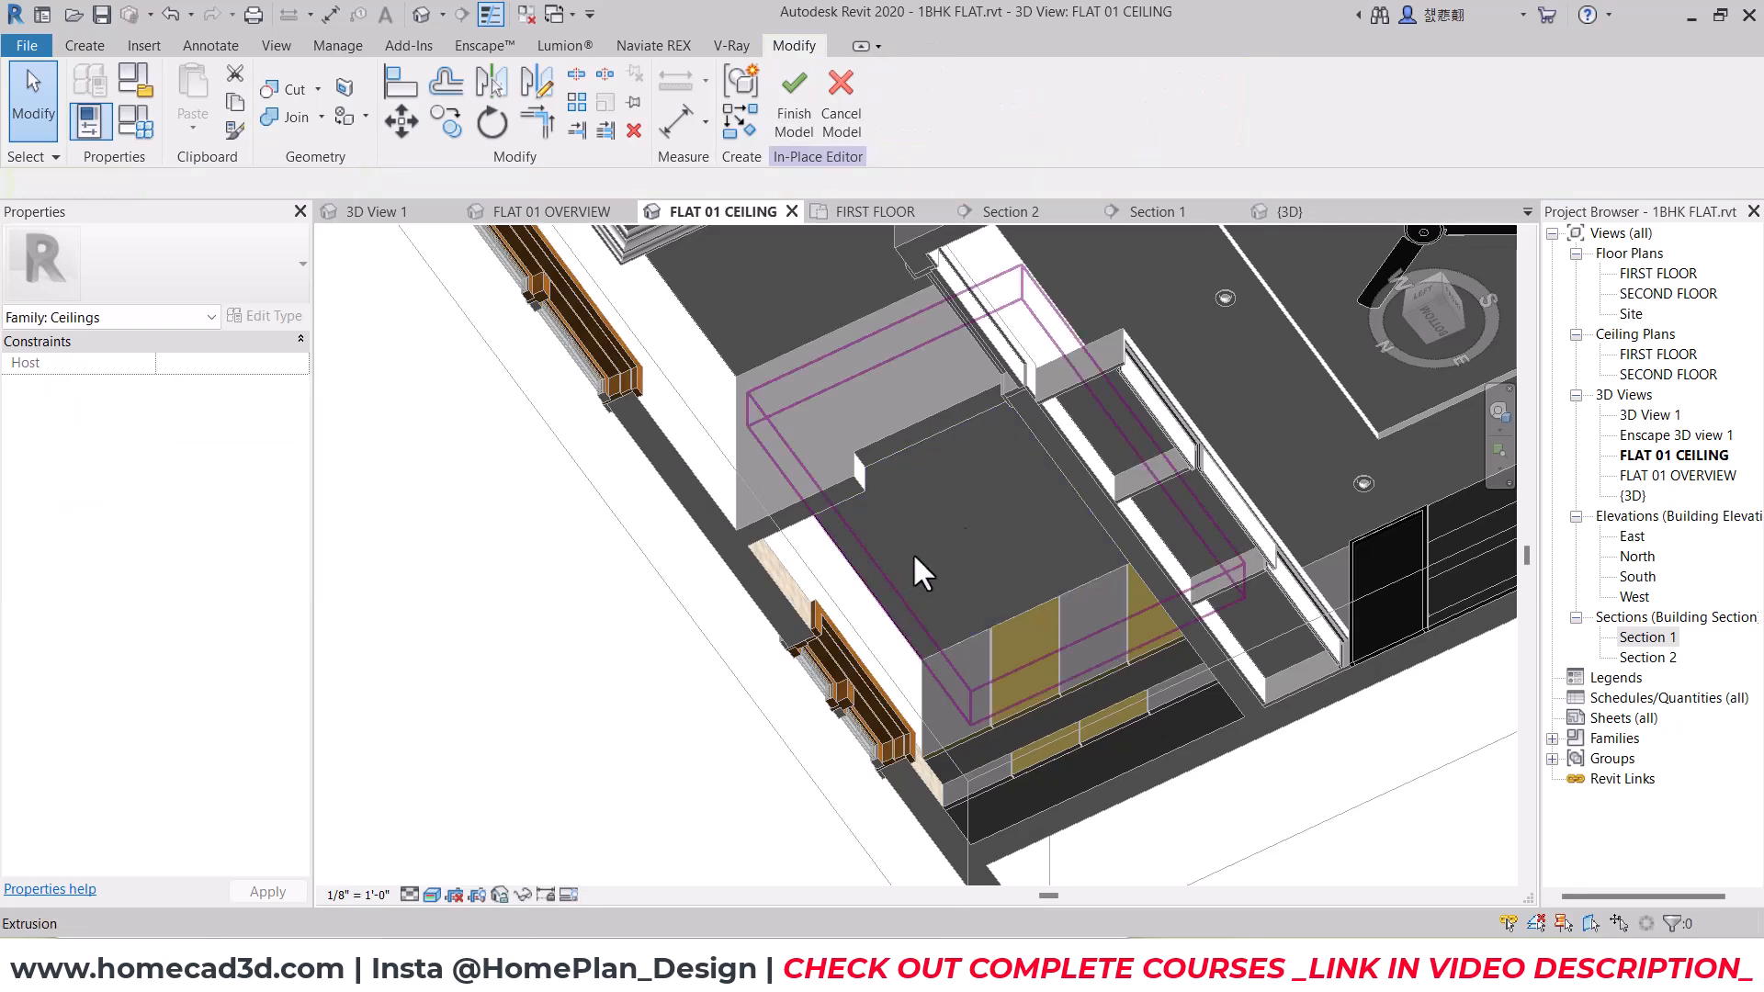
left_click(914, 555)
left_click_drag(1418, 329, 1425, 324)
left_click(1426, 329)
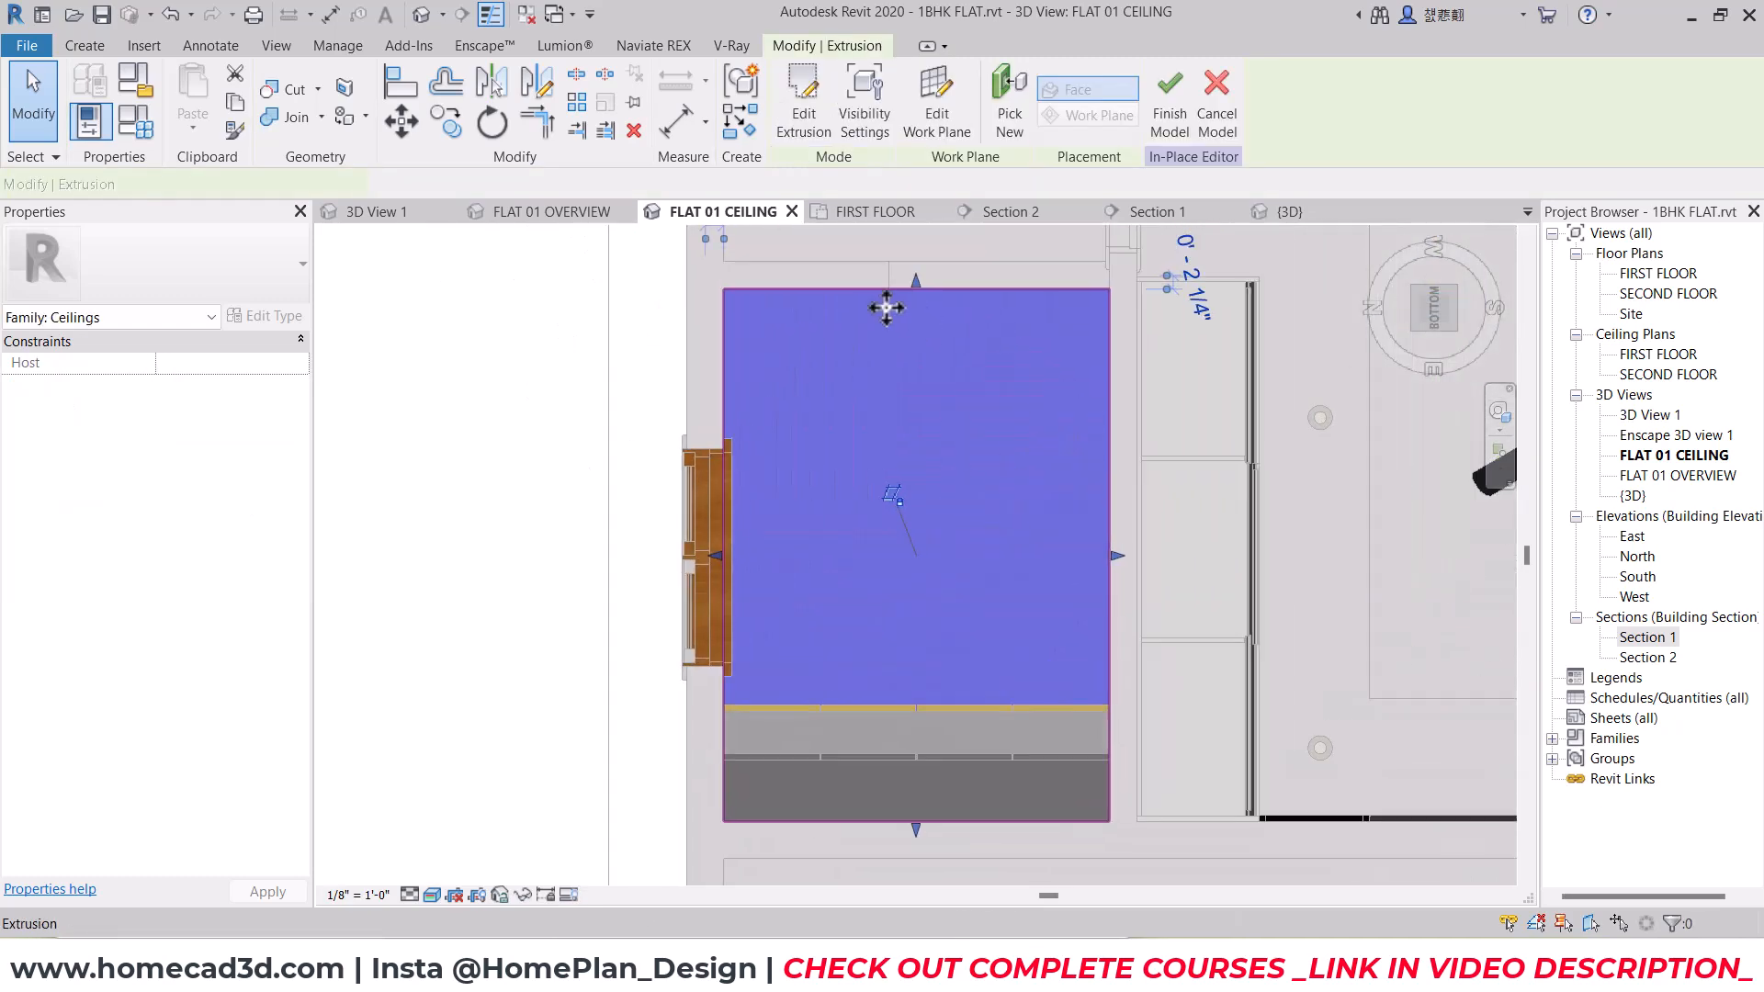
left_click(92, 45)
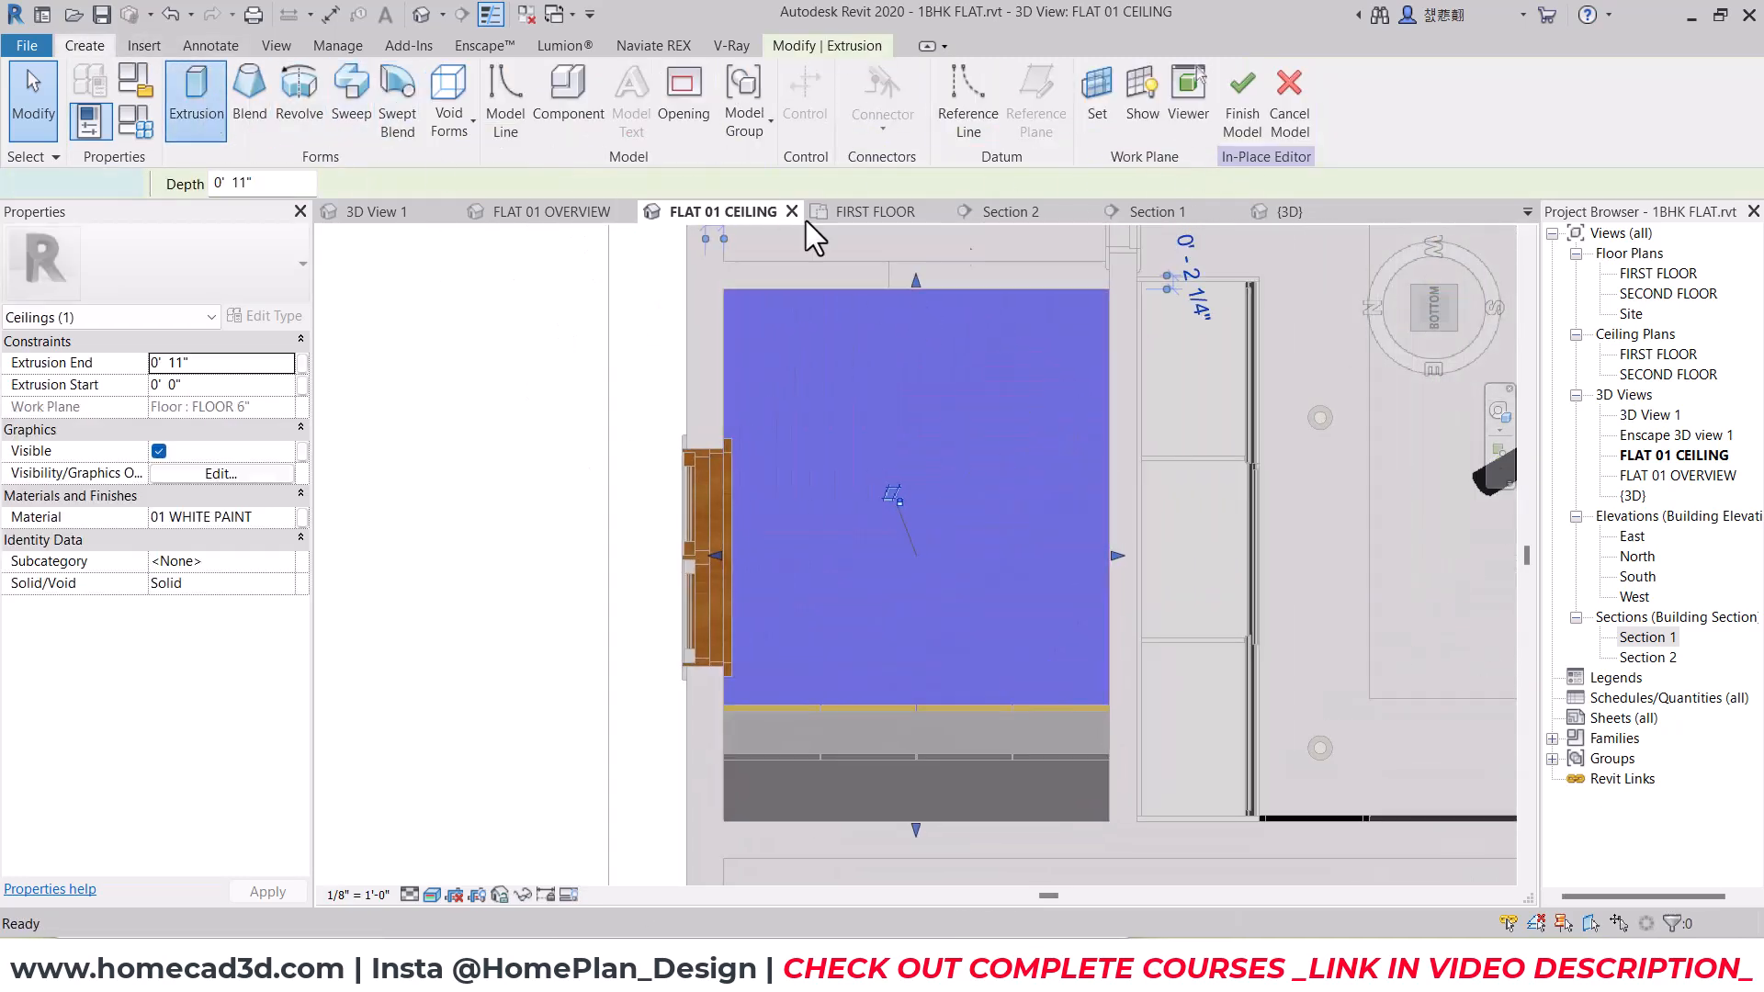
left_click(796, 84)
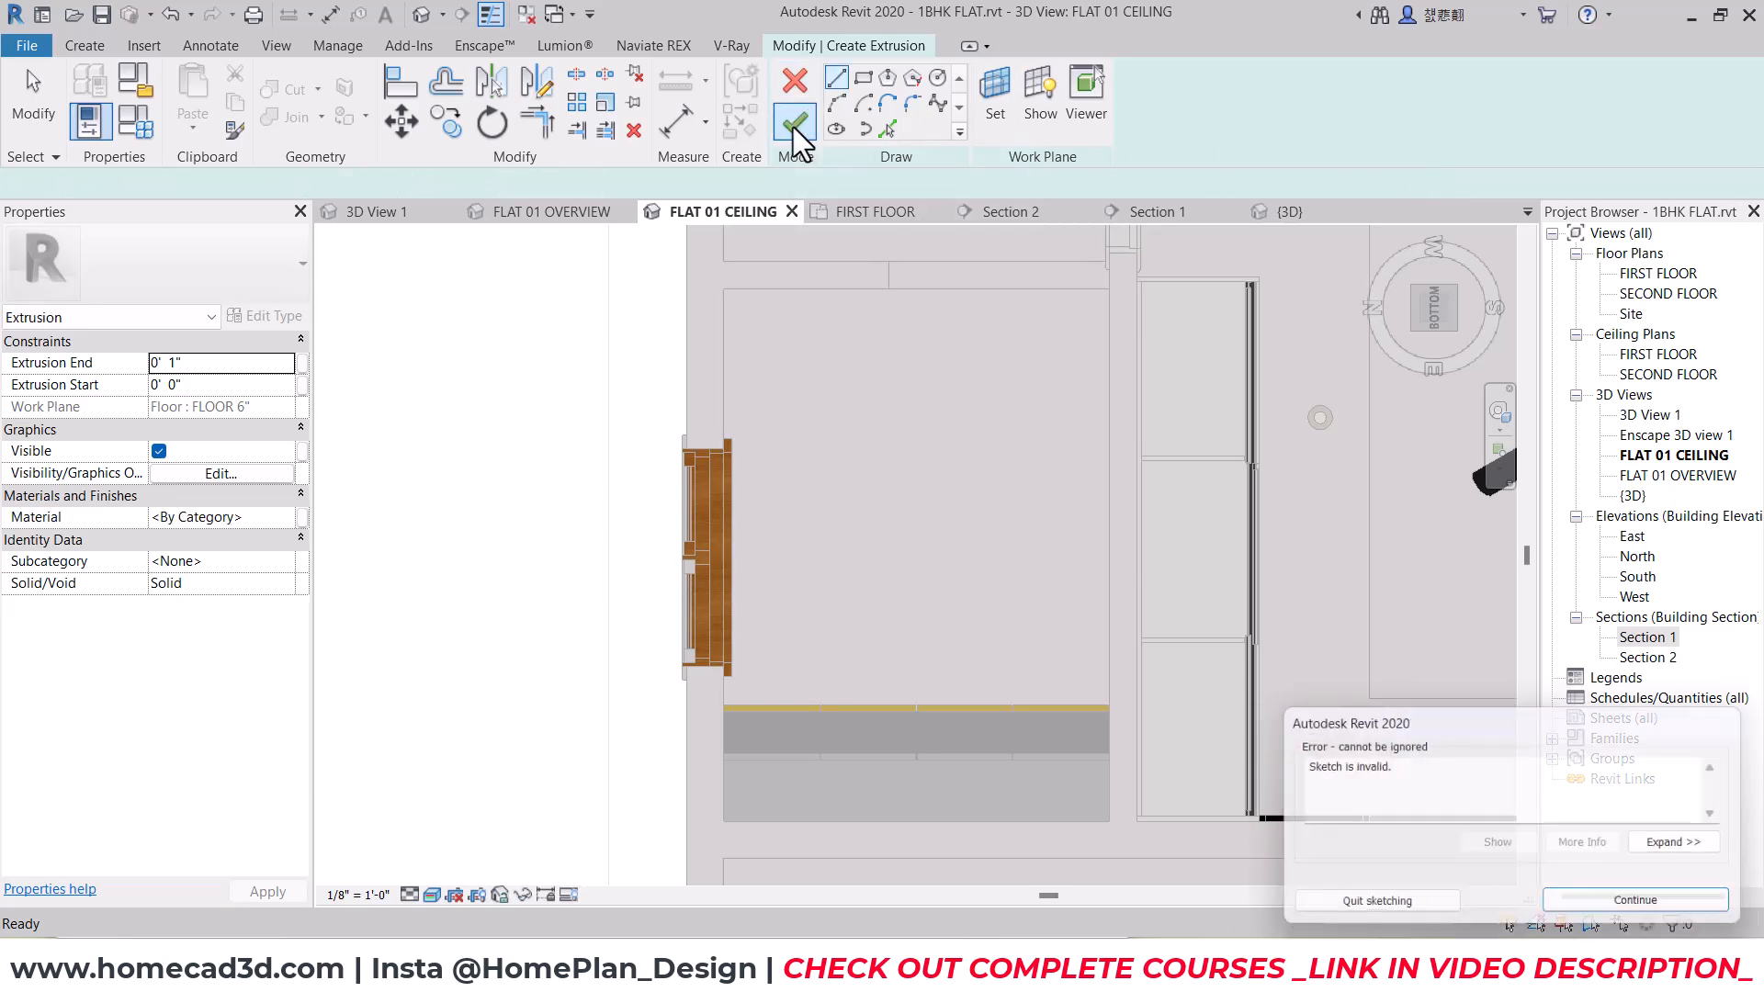
left_click(1349, 905)
Step: Finish the in-place ceiling model and set the kitchen ceiling's underside as the work plane
left_click(827, 115)
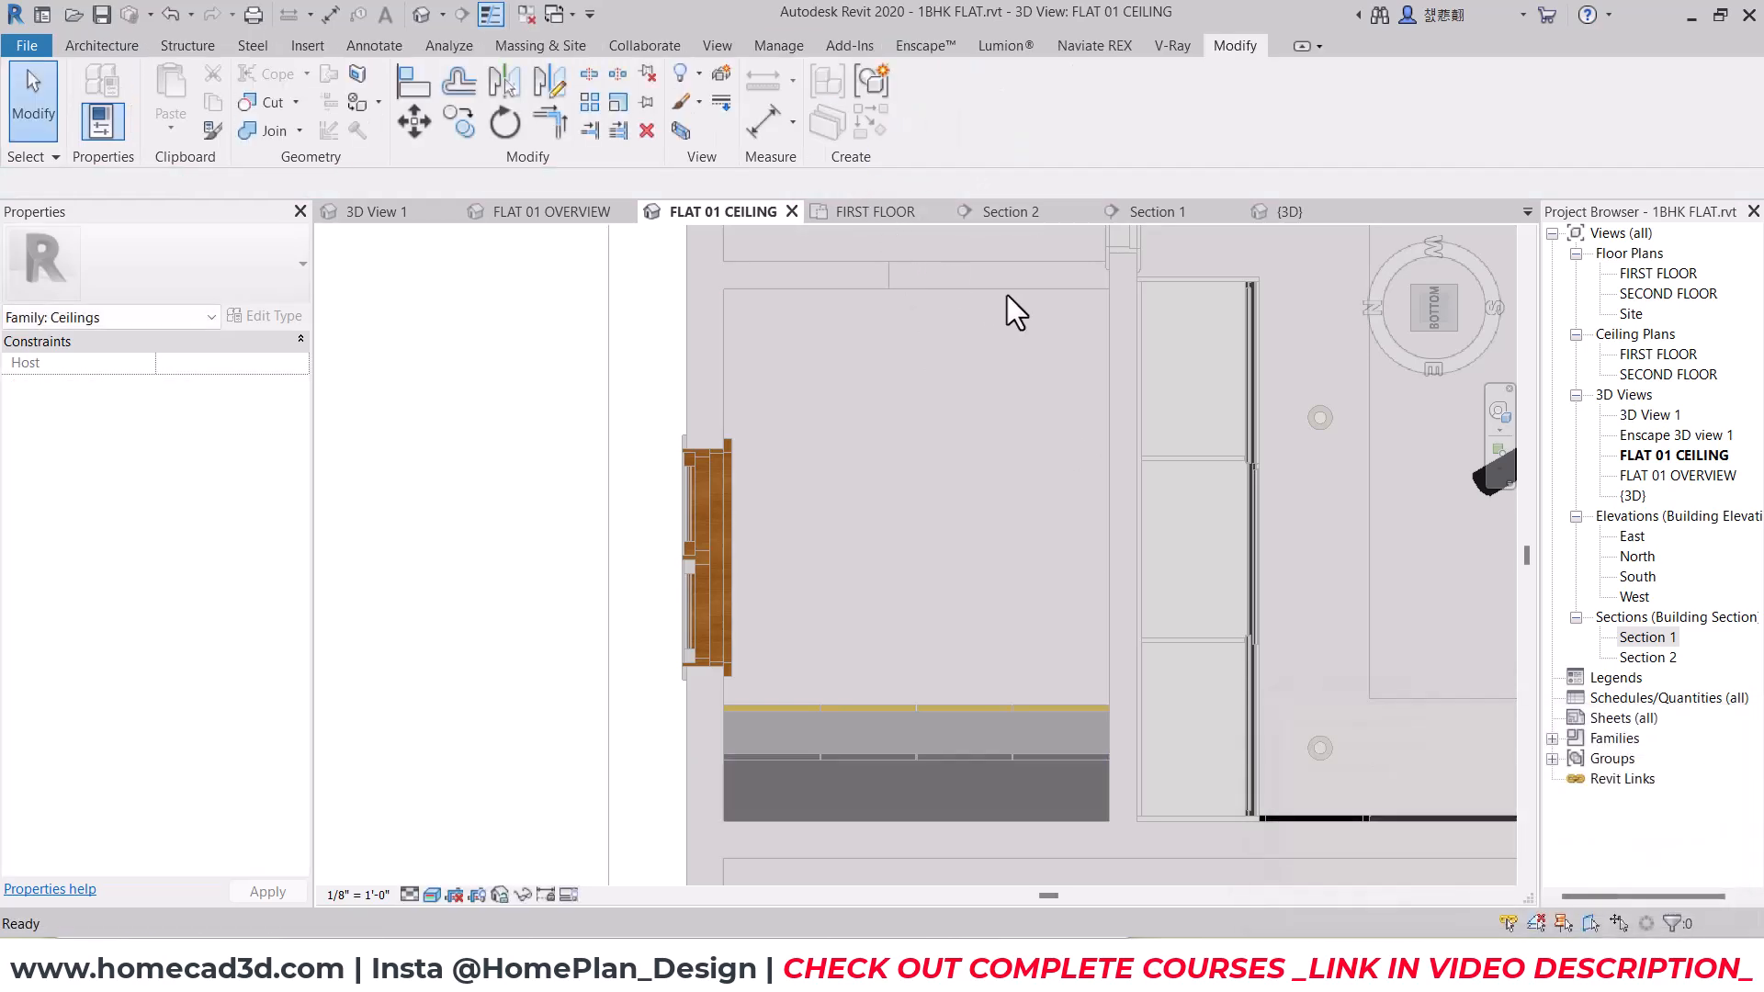
left_click(97, 44)
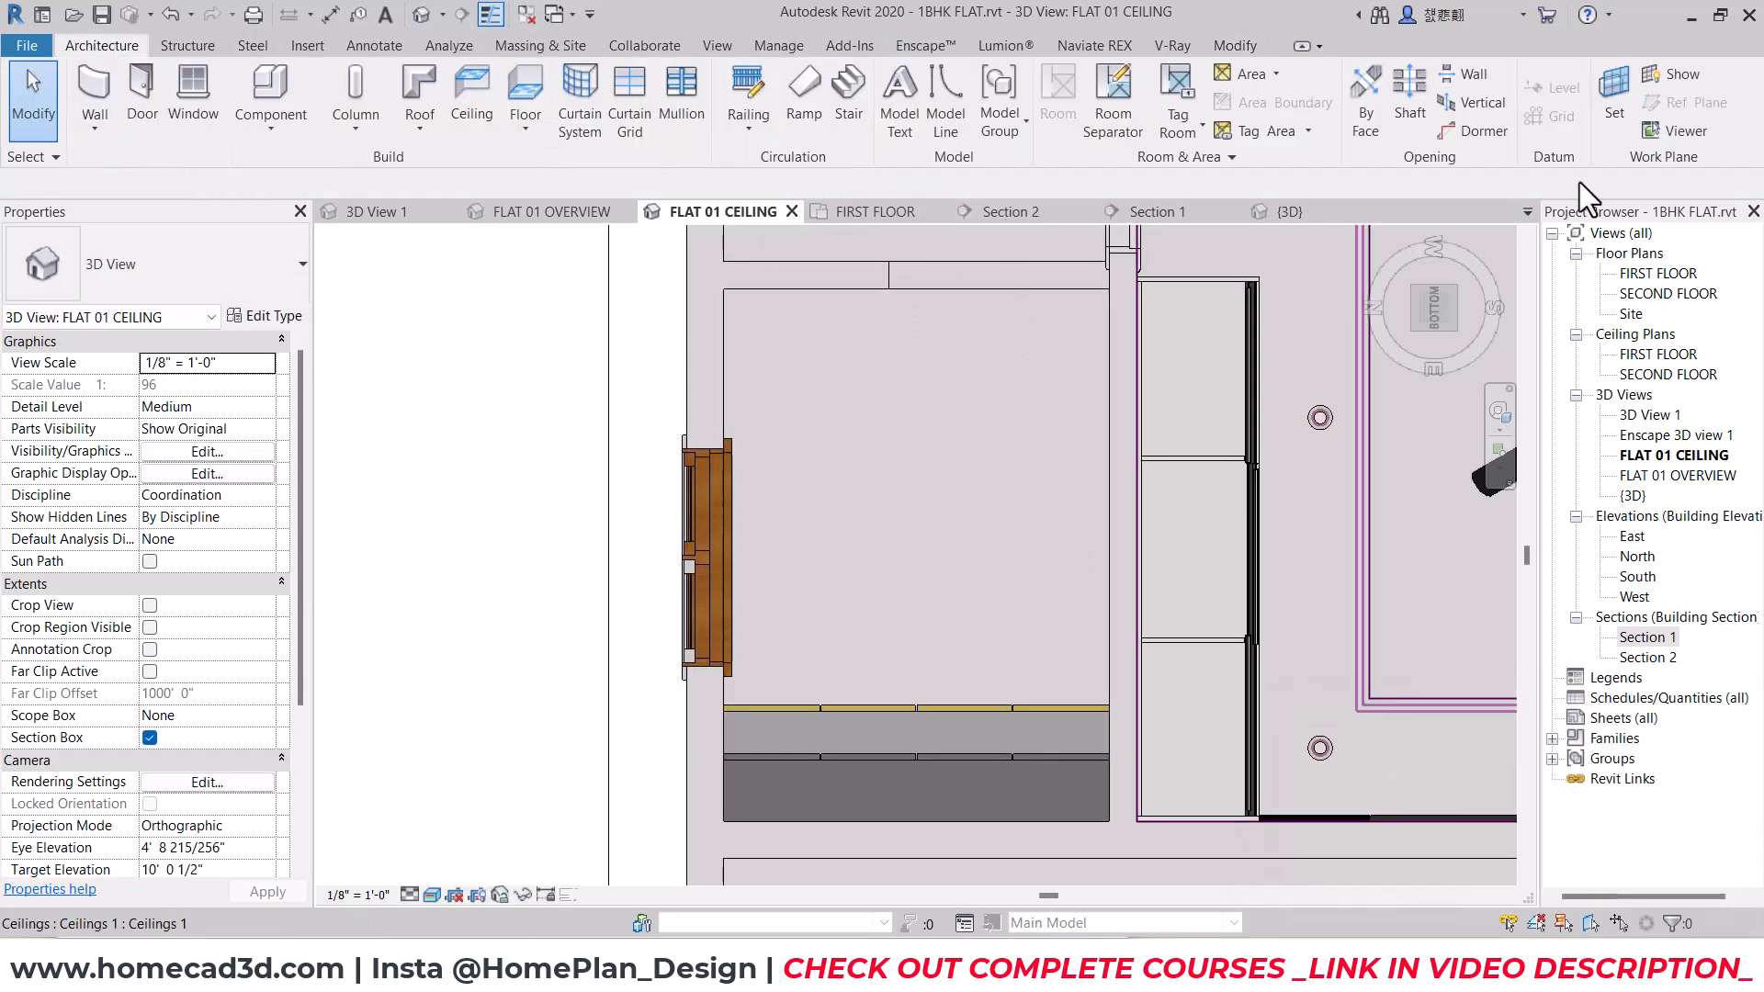
left_click(1610, 98)
left_click(1278, 477)
left_click(1397, 581)
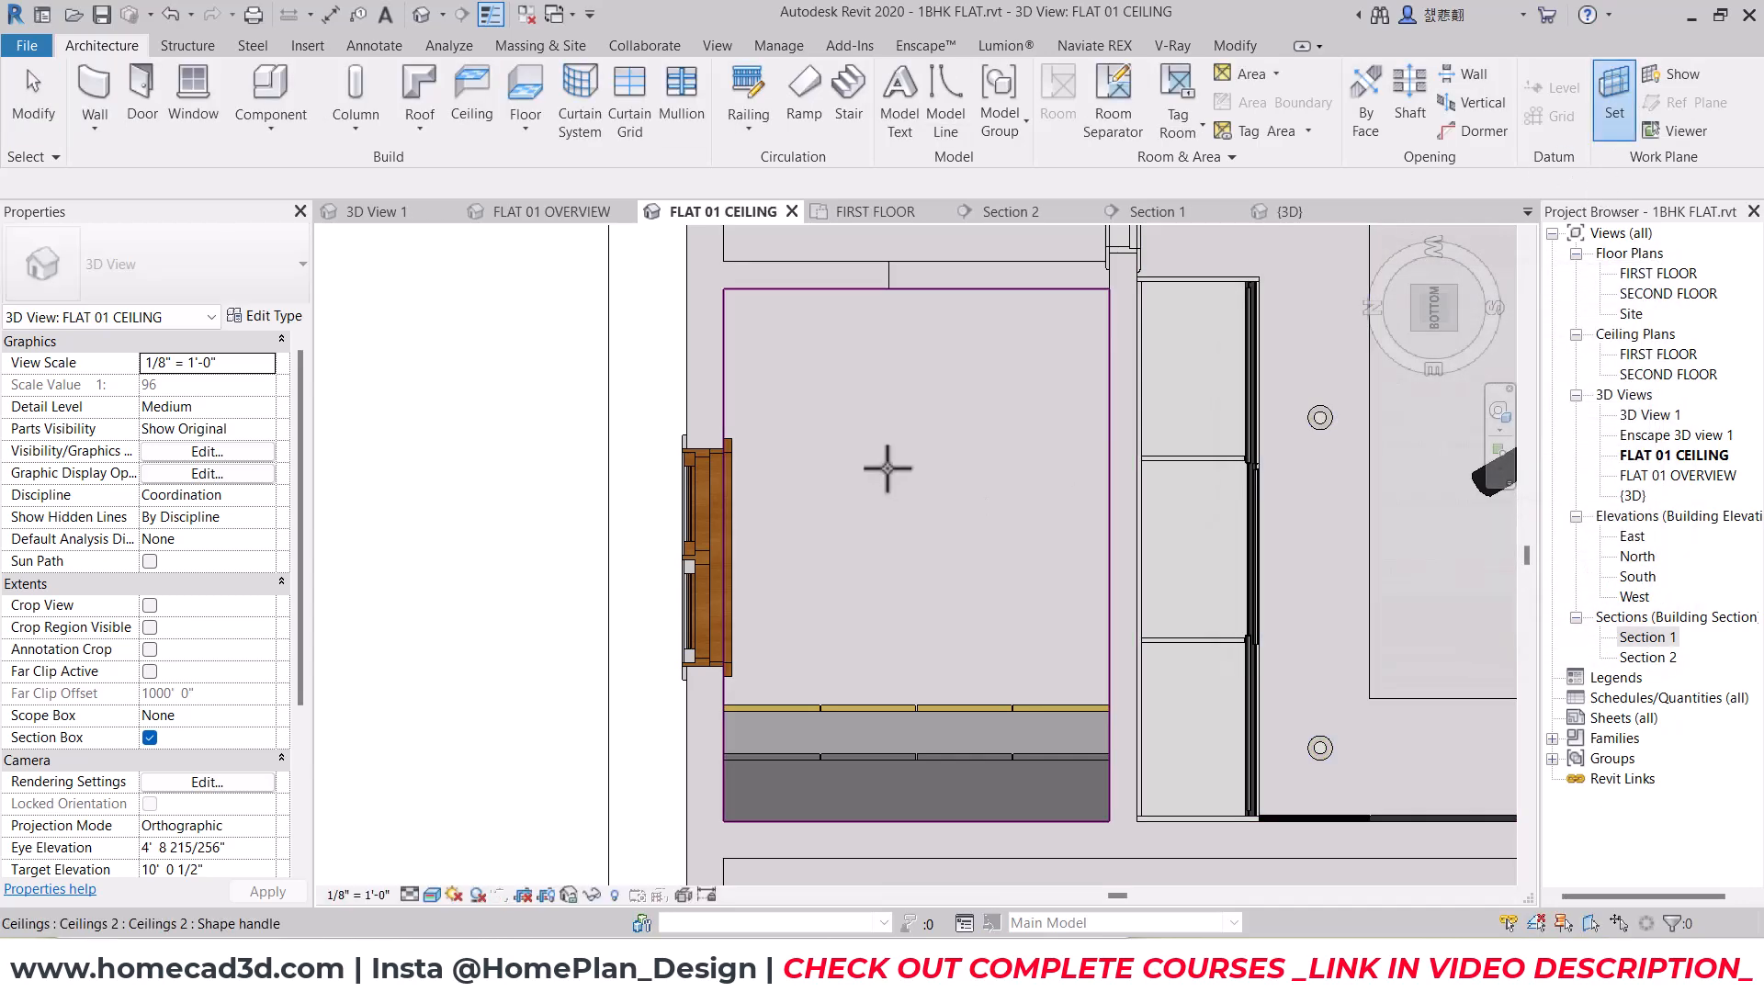
left_click(898, 485)
Step: Draw a model-line rectangle about 3' 8" long on the kitchen ceiling, offset 1' 0" inward from the picked corners
left_click(949, 102)
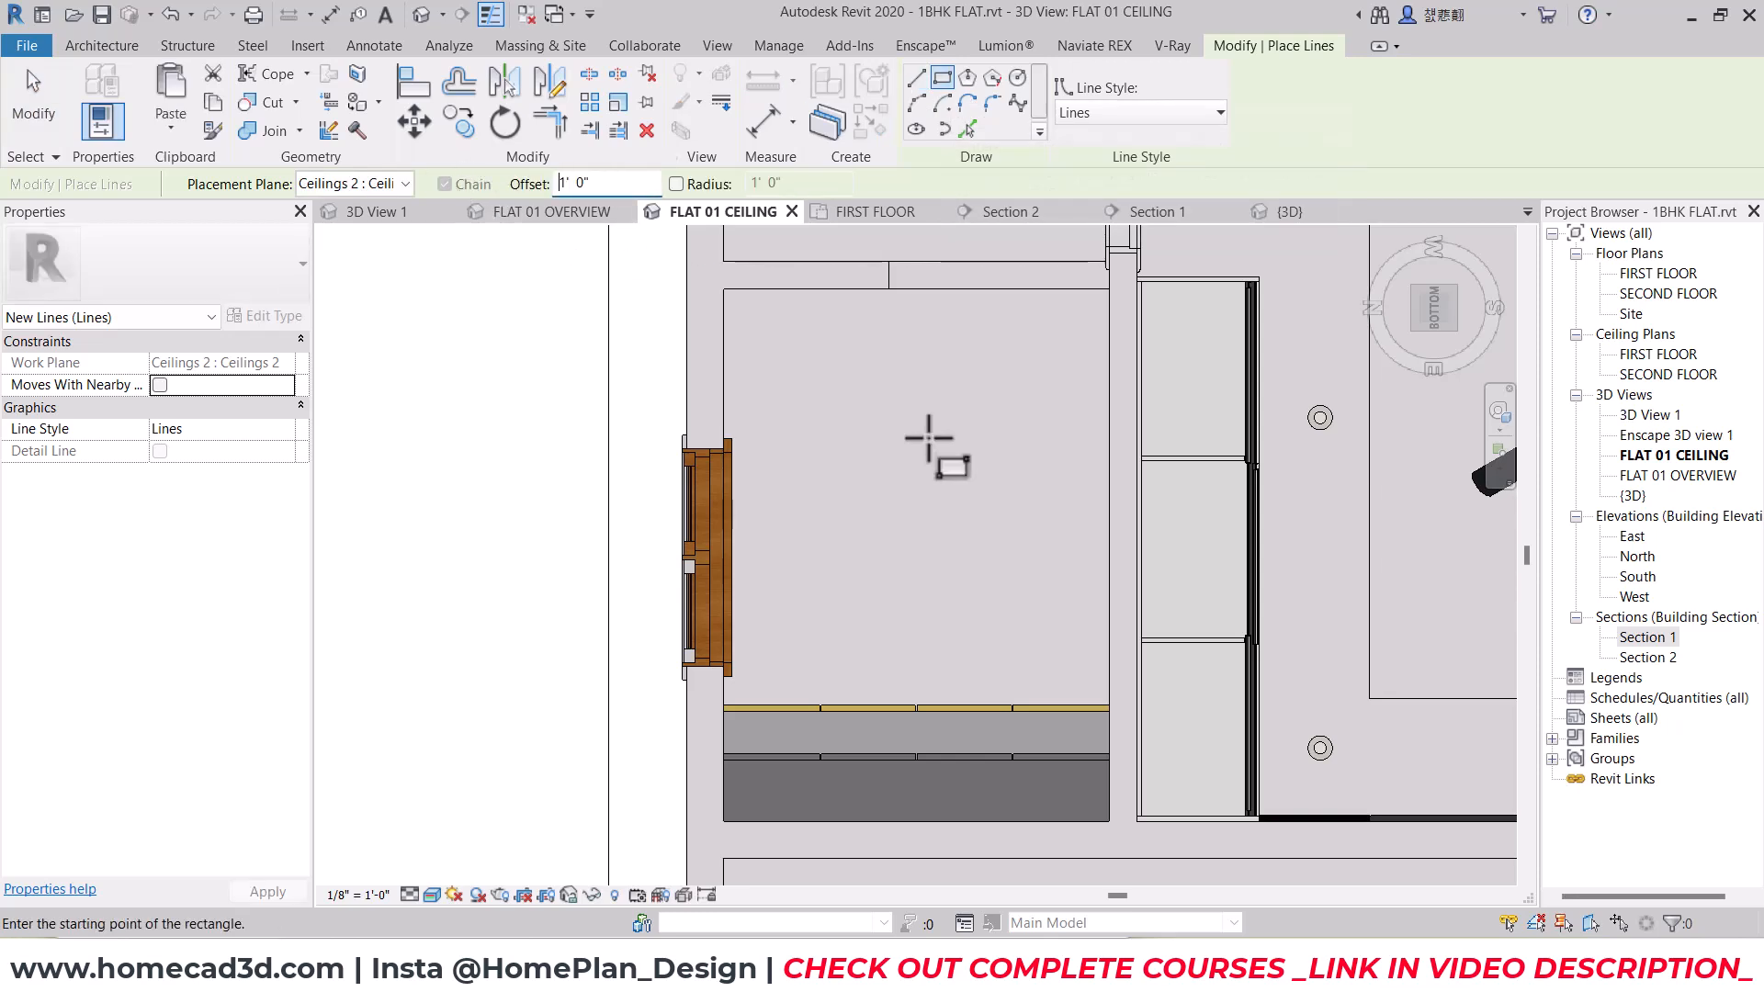
key("space")
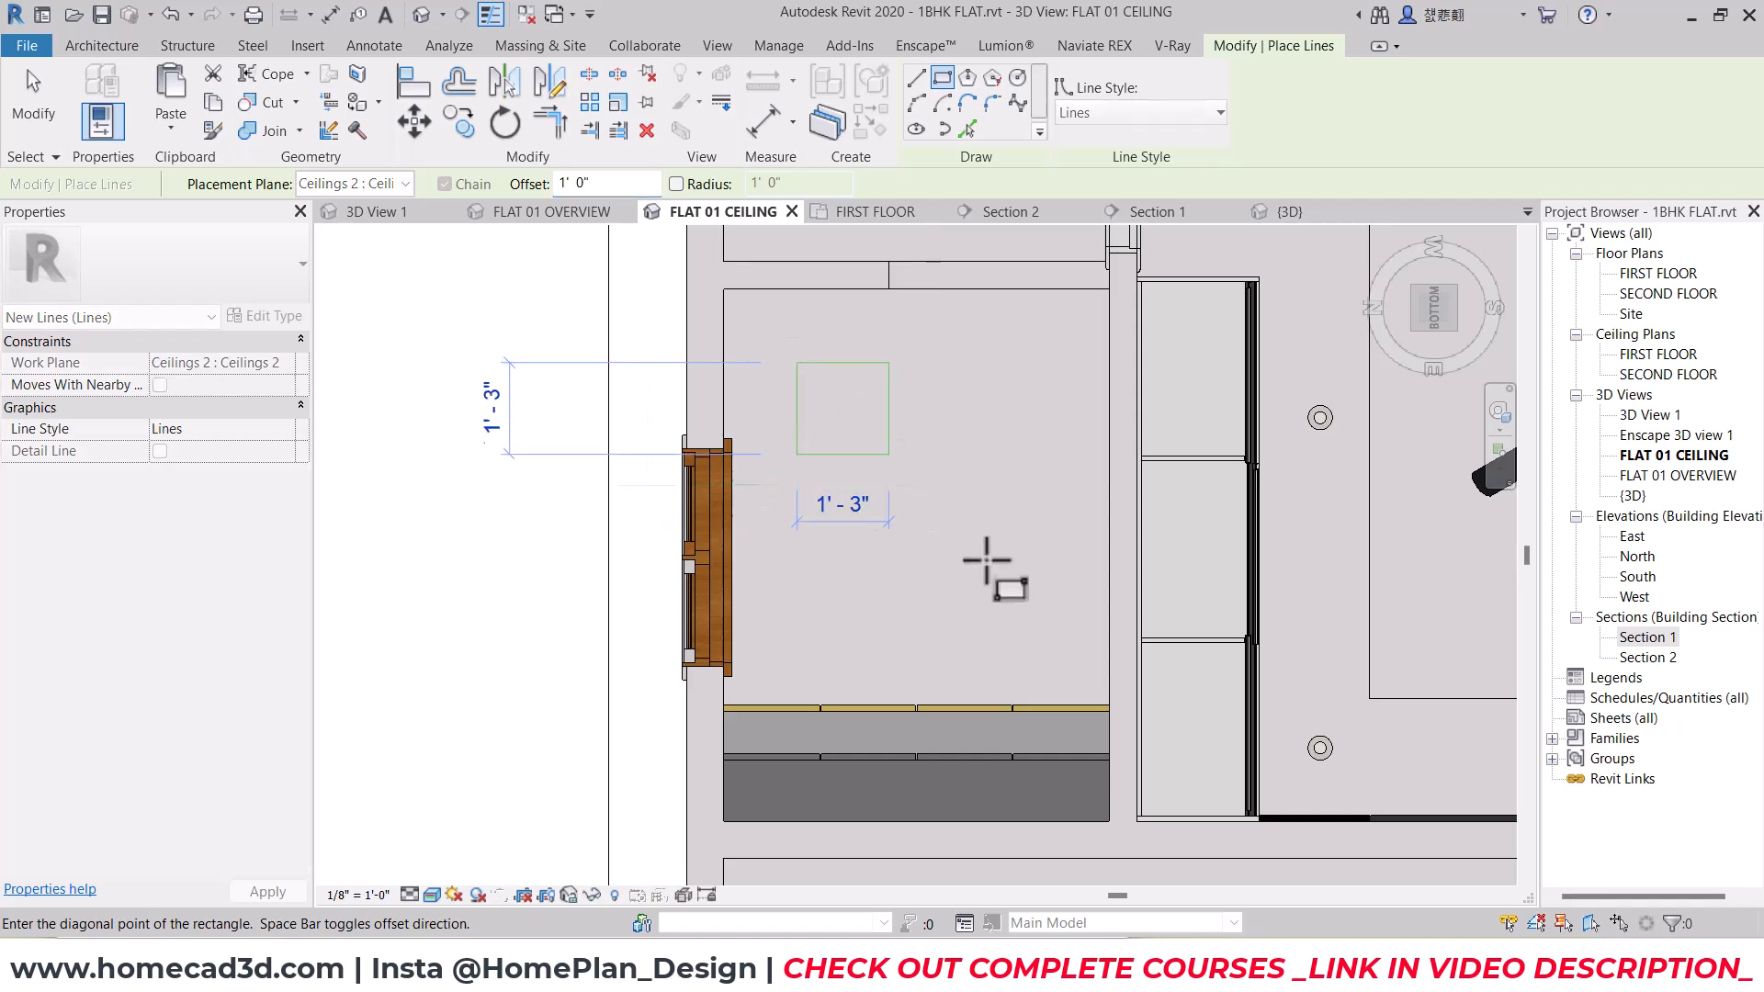
scroll(1098, 704, "up", 3)
scroll(1029, 671, "down", 3)
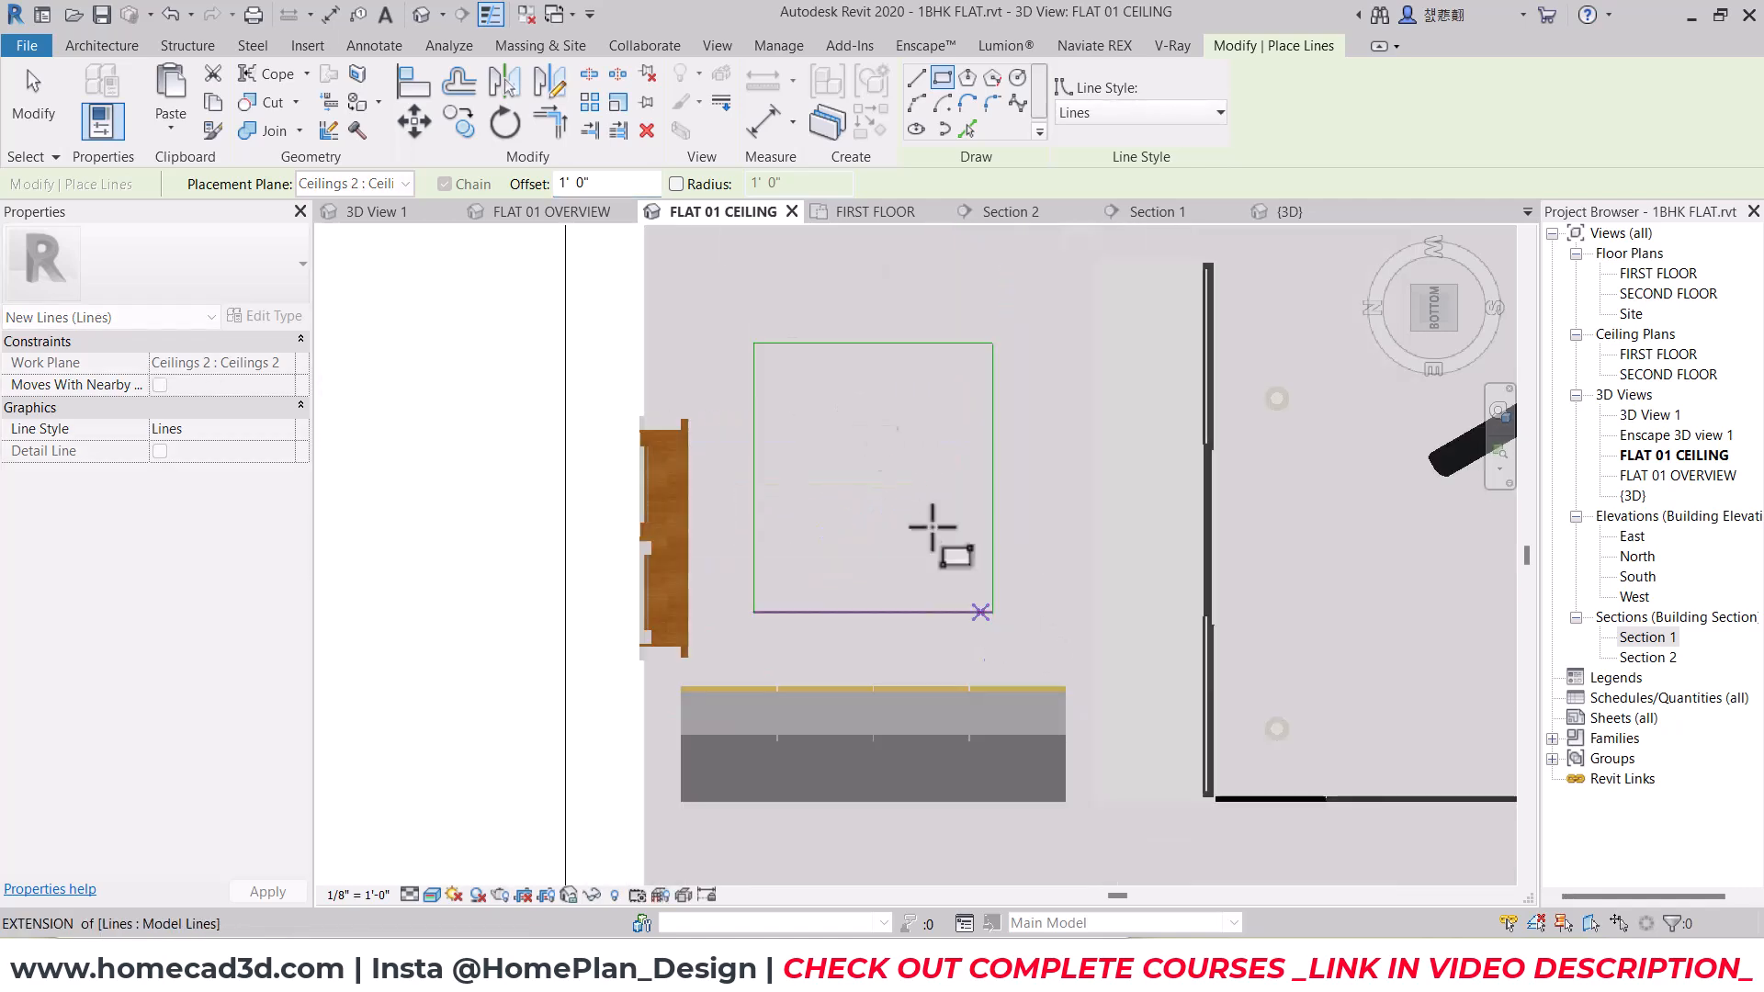
key("Escape")
key("Escape")
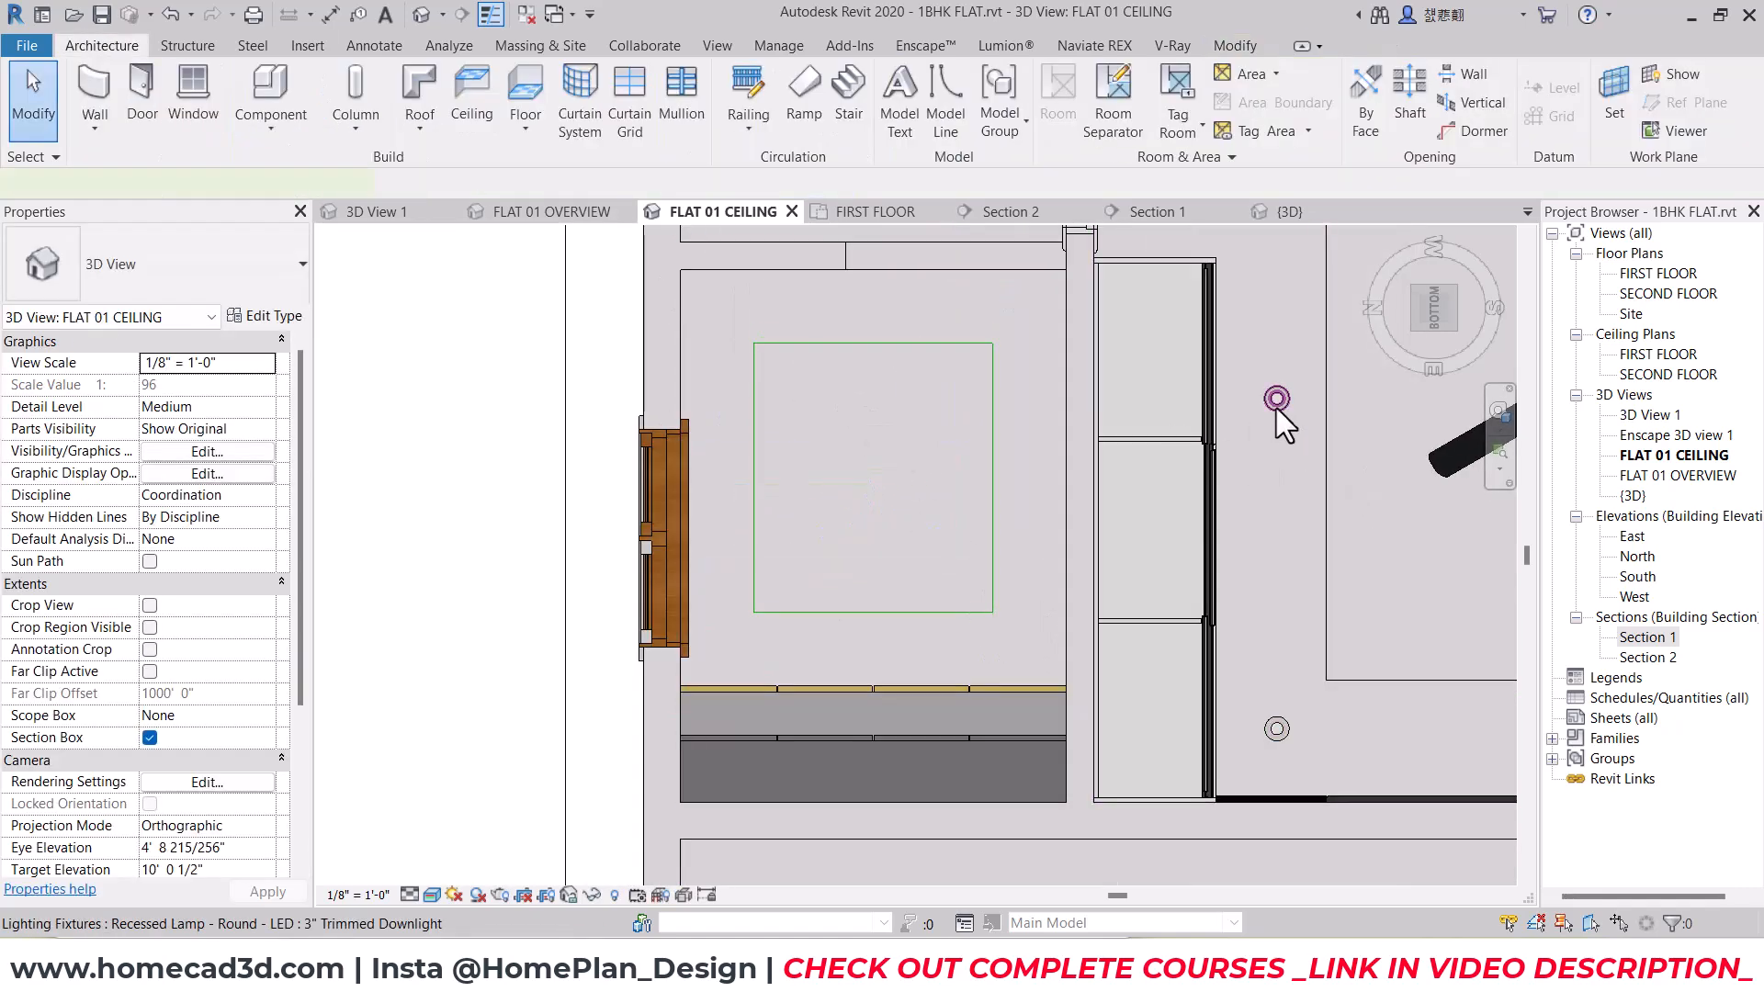
Step: Place copies of the 3" Trimmed Downlight at the four corners of the guide rectangle on the kitchen ceiling
left_click(1278, 398)
left_click(878, 124)
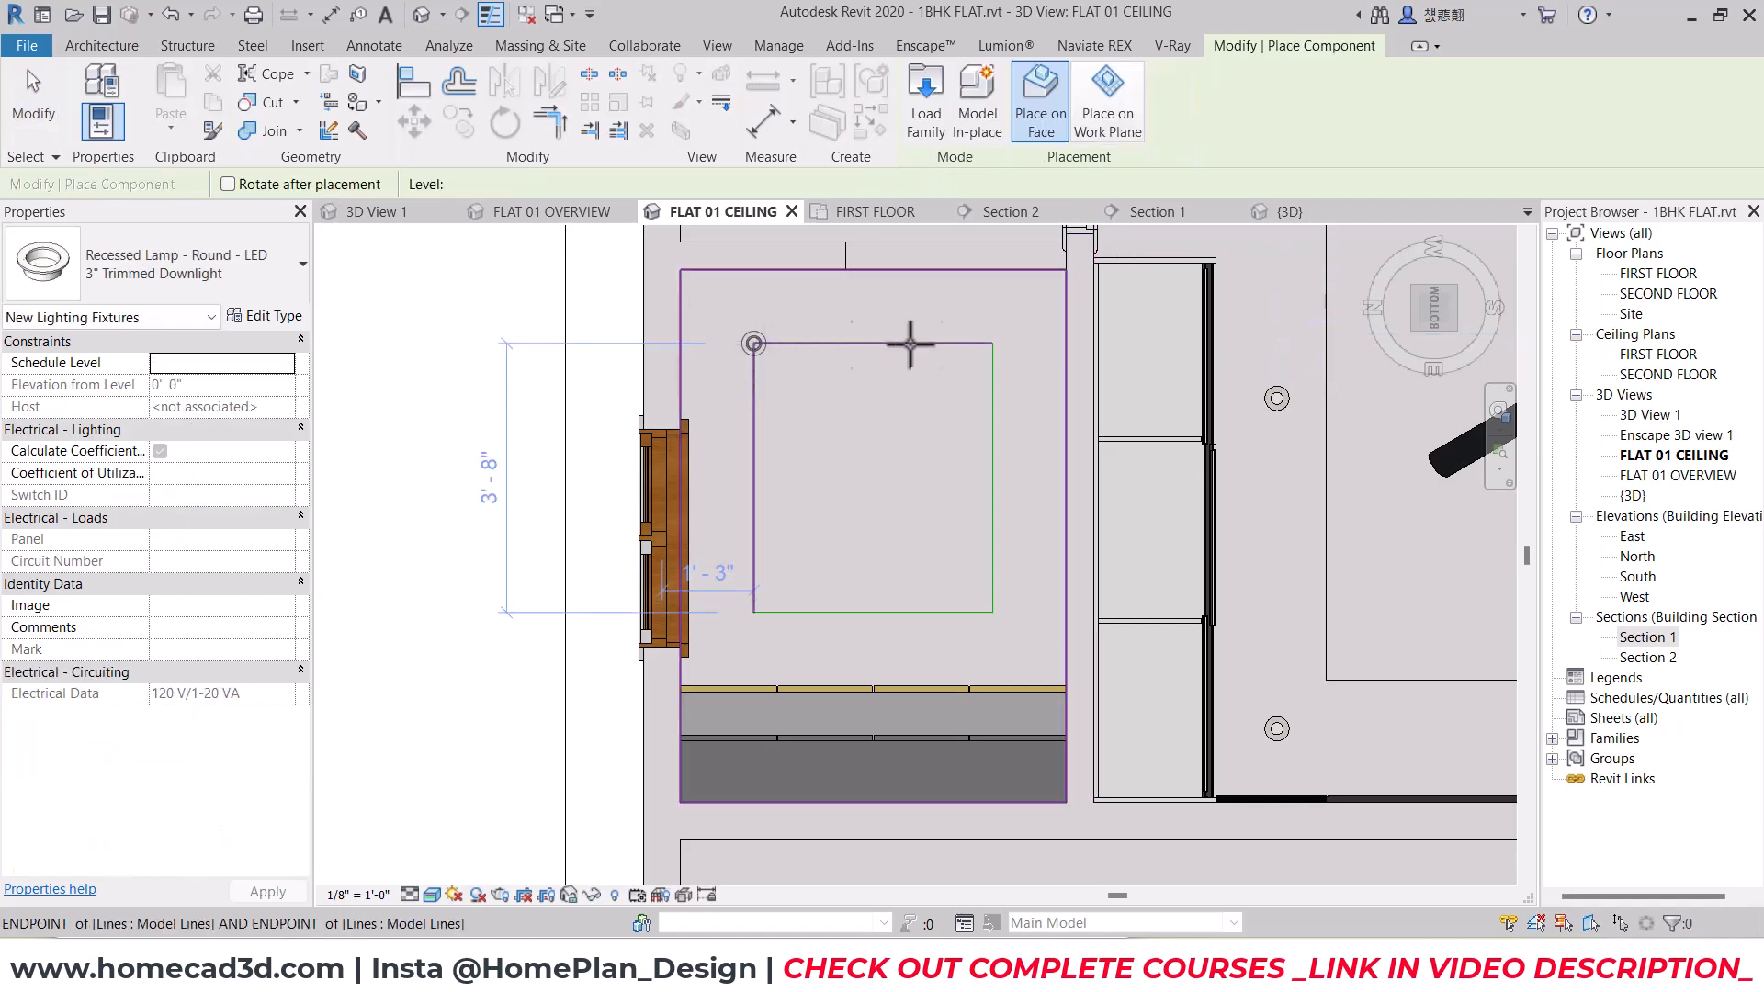
left_click(993, 614)
left_click(762, 615)
key("Escape")
key("Escape")
Step: Delete the whole guide rectangle of model lines from the kitchen ceiling
key("Tab")
left_click(831, 615)
key("Delete")
Step: Resume the live rendering in Enscape to view the finished kitchen
left_click(915, 46)
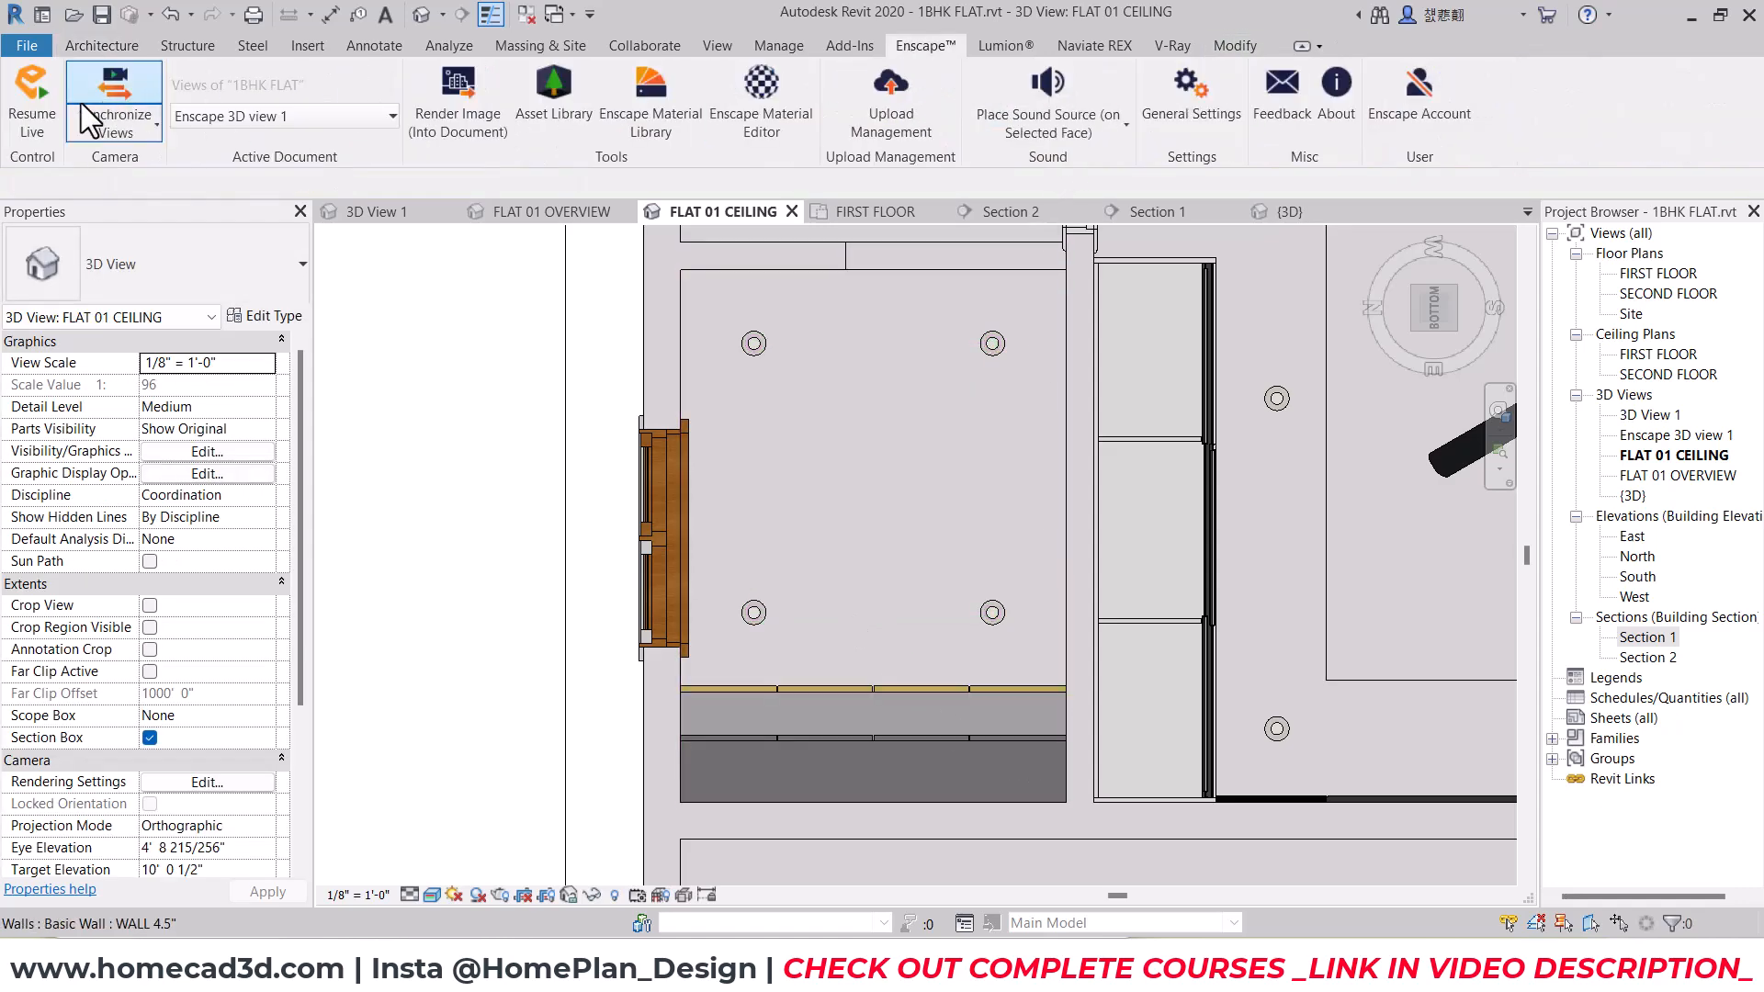
left_click(32, 102)
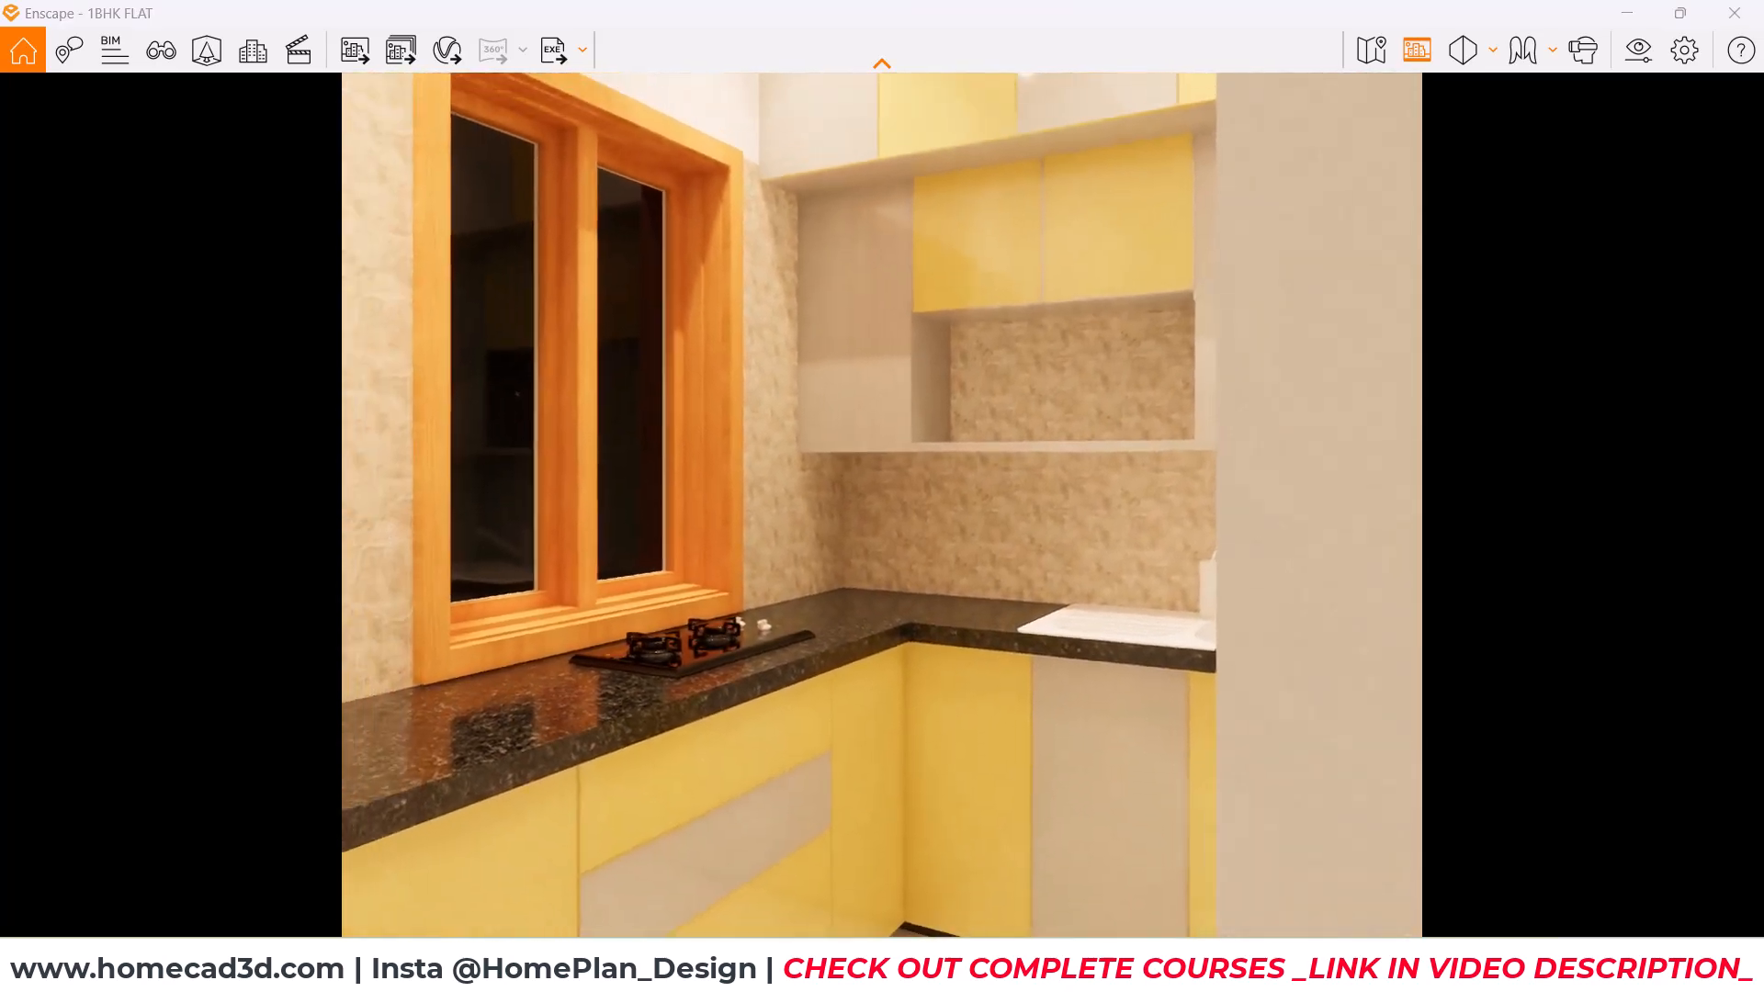
Step: Check the ceiling downlights and switch the camera to perspective projection
left_click_drag(942, 780, 1315, 327)
key("s")
key("w")
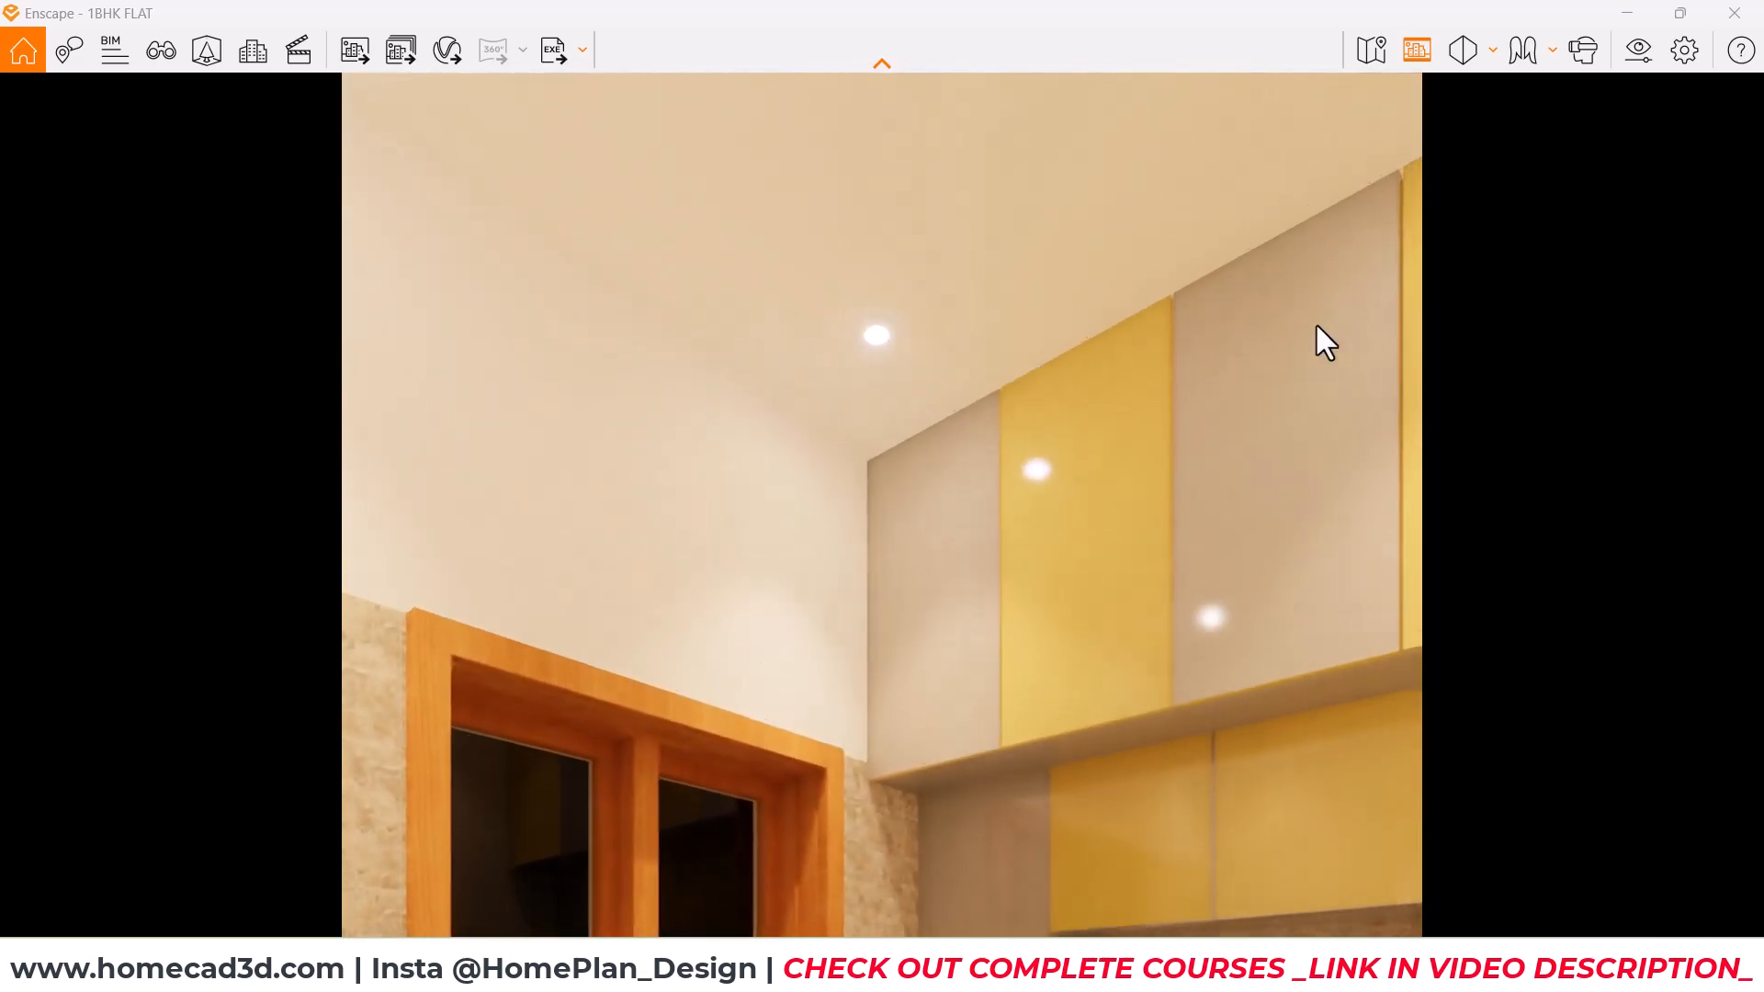
left_click(1463, 48)
left_click(1558, 101)
Step: Walk around the kitchen in perspective and examine the cabinets, window and downlights
left_click_drag(1278, 230, 644, 887)
key("s")
key("w")
key("d")
key("d")
left_click_drag(1323, 504, 809, 450)
key("w")
key("w")
key("w")
key("s")
key("w")
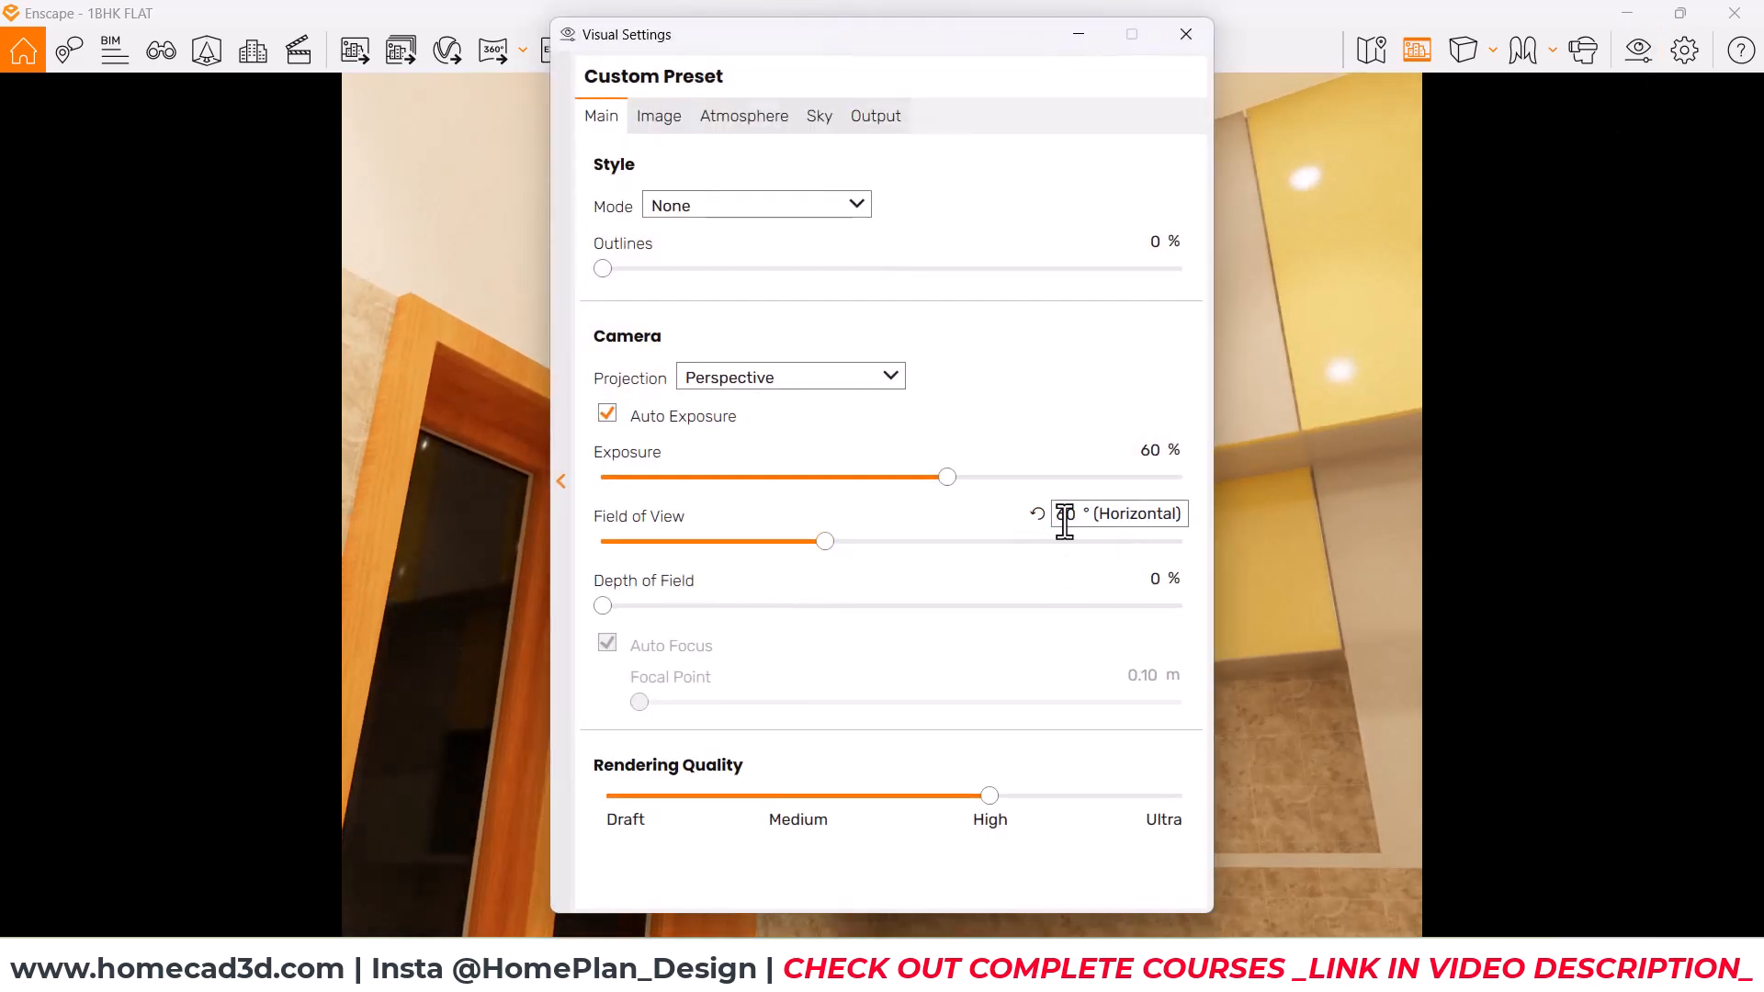
Step: Set the camera's horizontal field of view to 90° and return the projection to two-point
type("90")
key("Return")
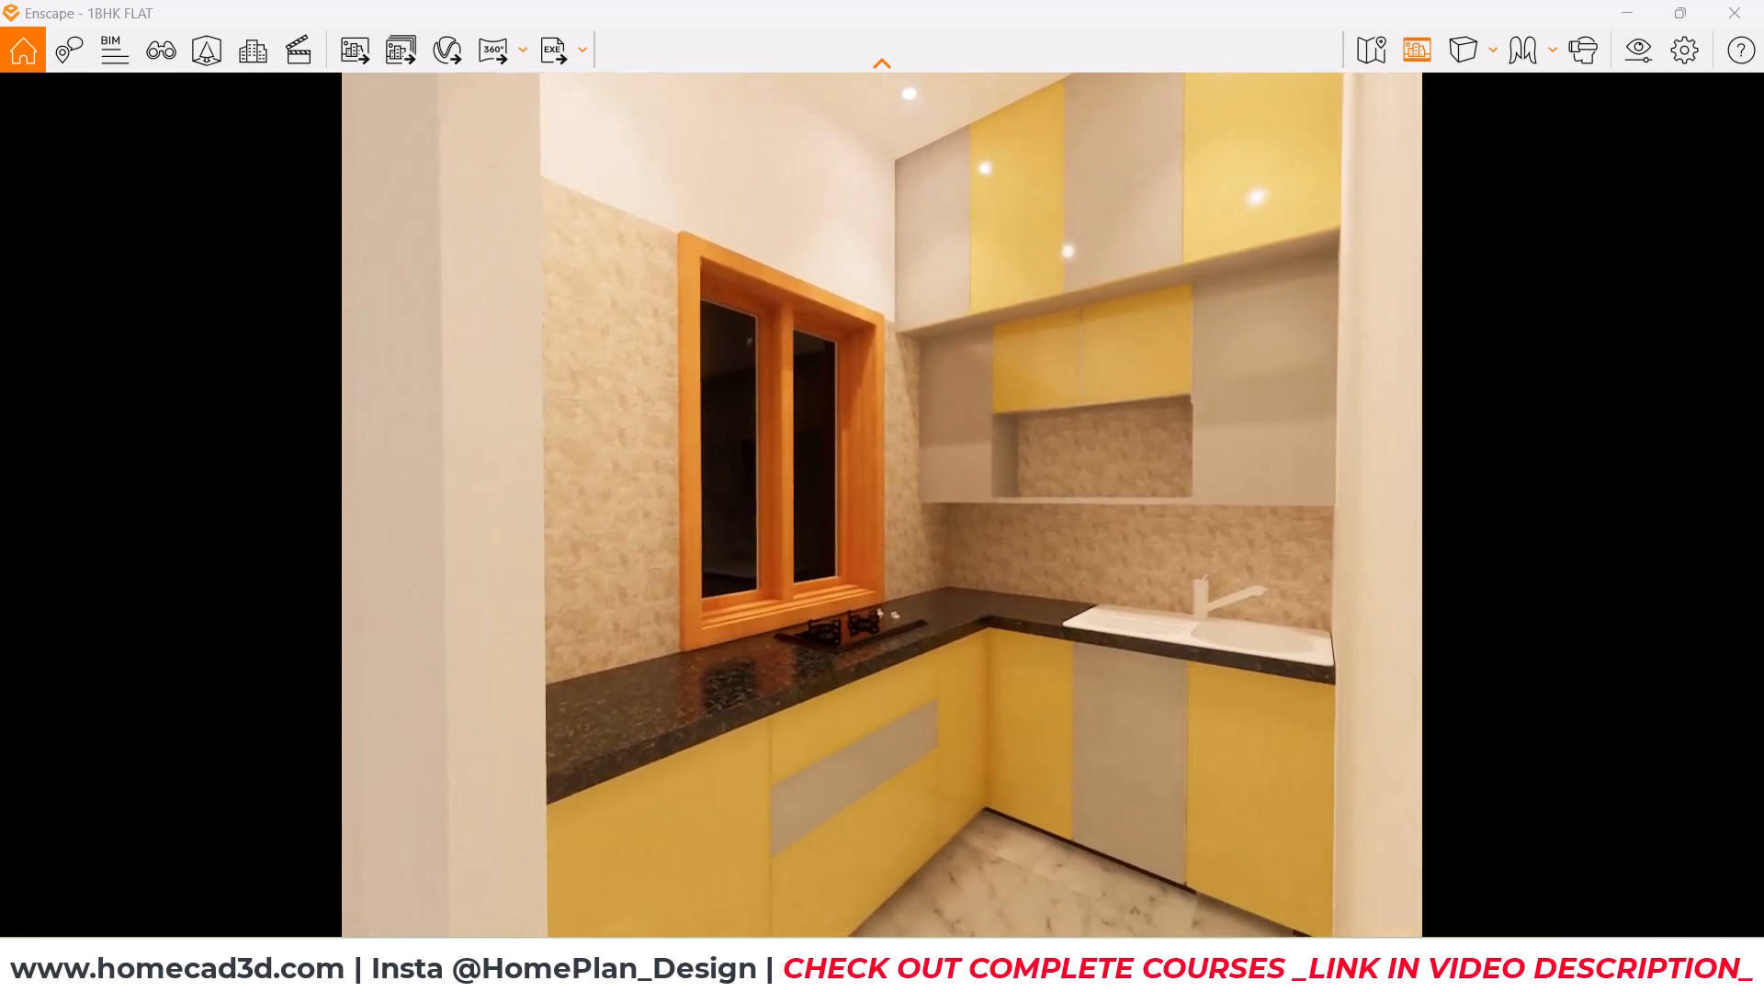
left_click(1490, 57)
left_click(1501, 134)
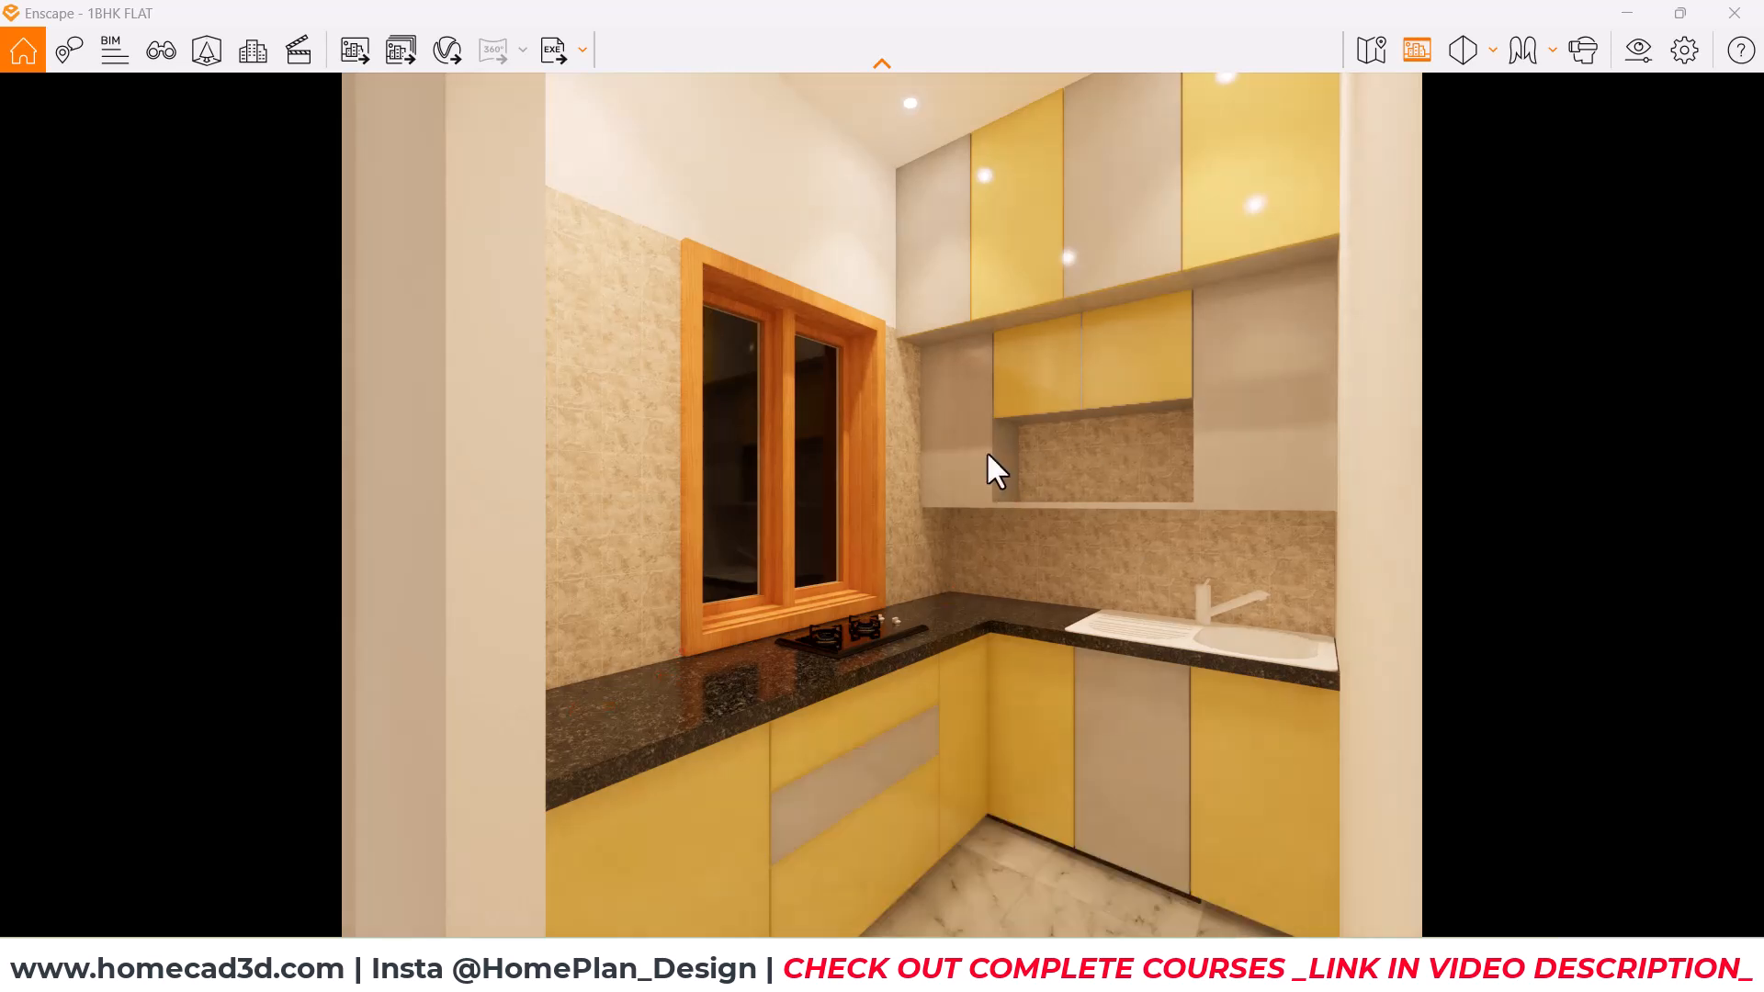
Step: Back the camera out of the kitchen and examine it through the doorway from the adjoining room
key("a")
left_click_drag(989, 453, 1014, 453)
key("s")
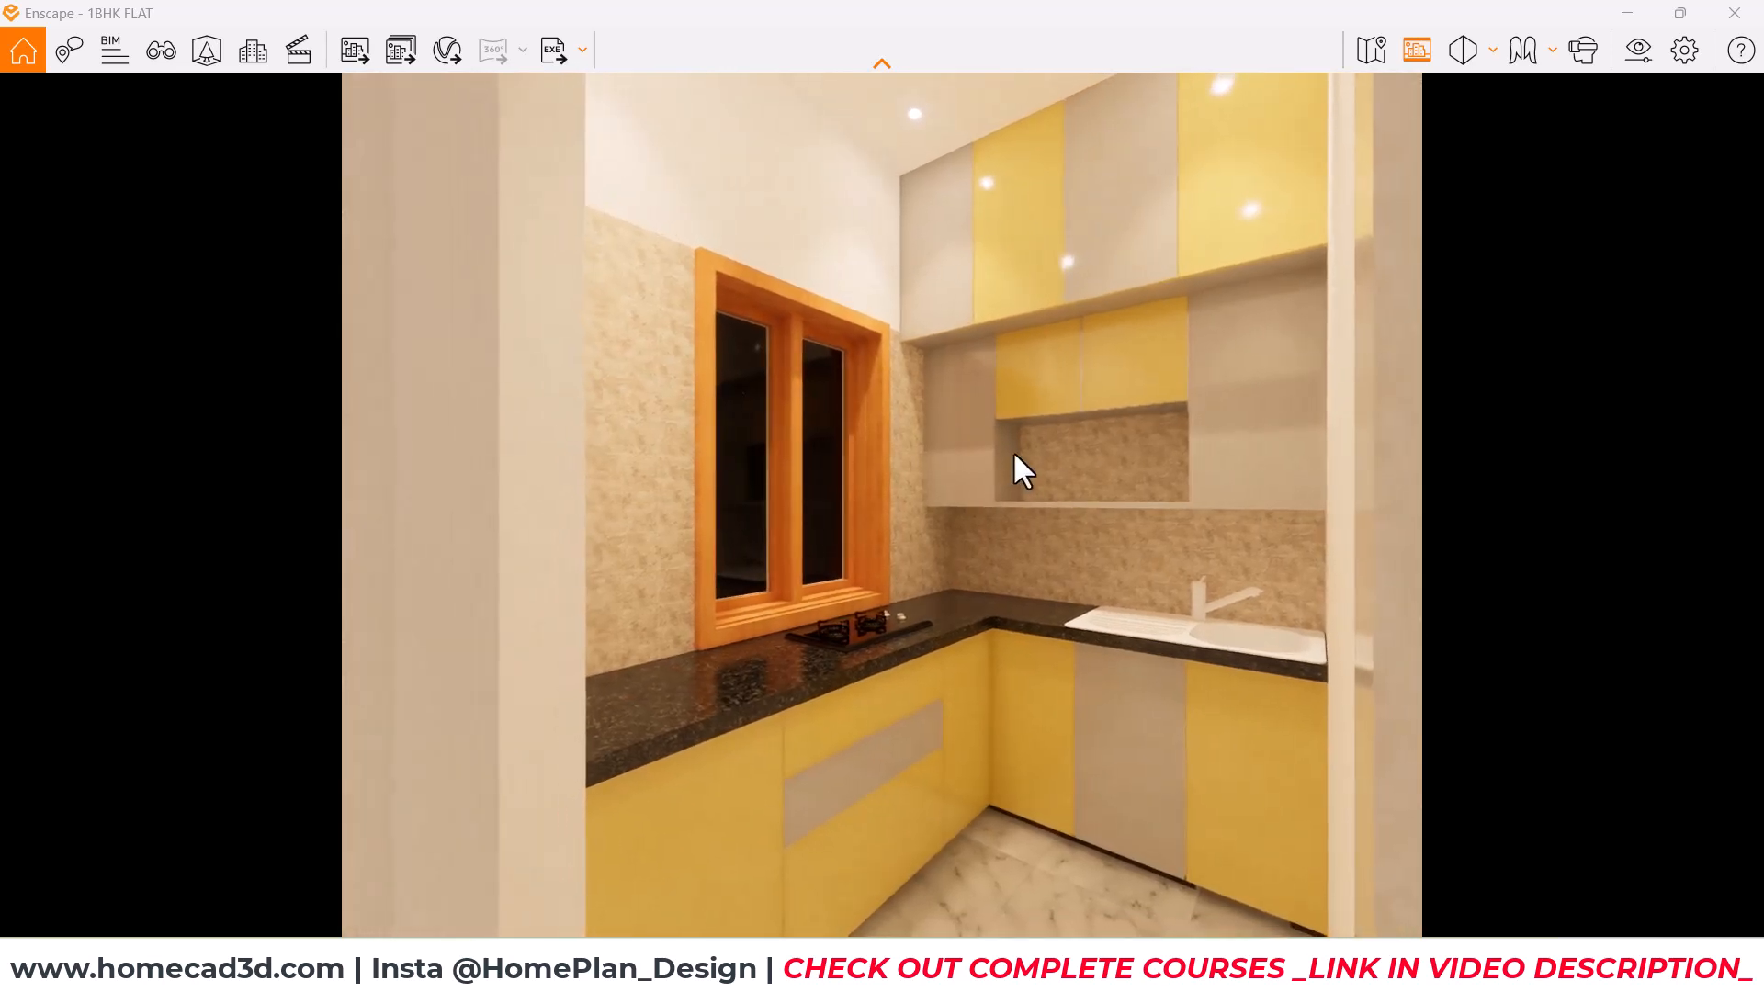
key("a")
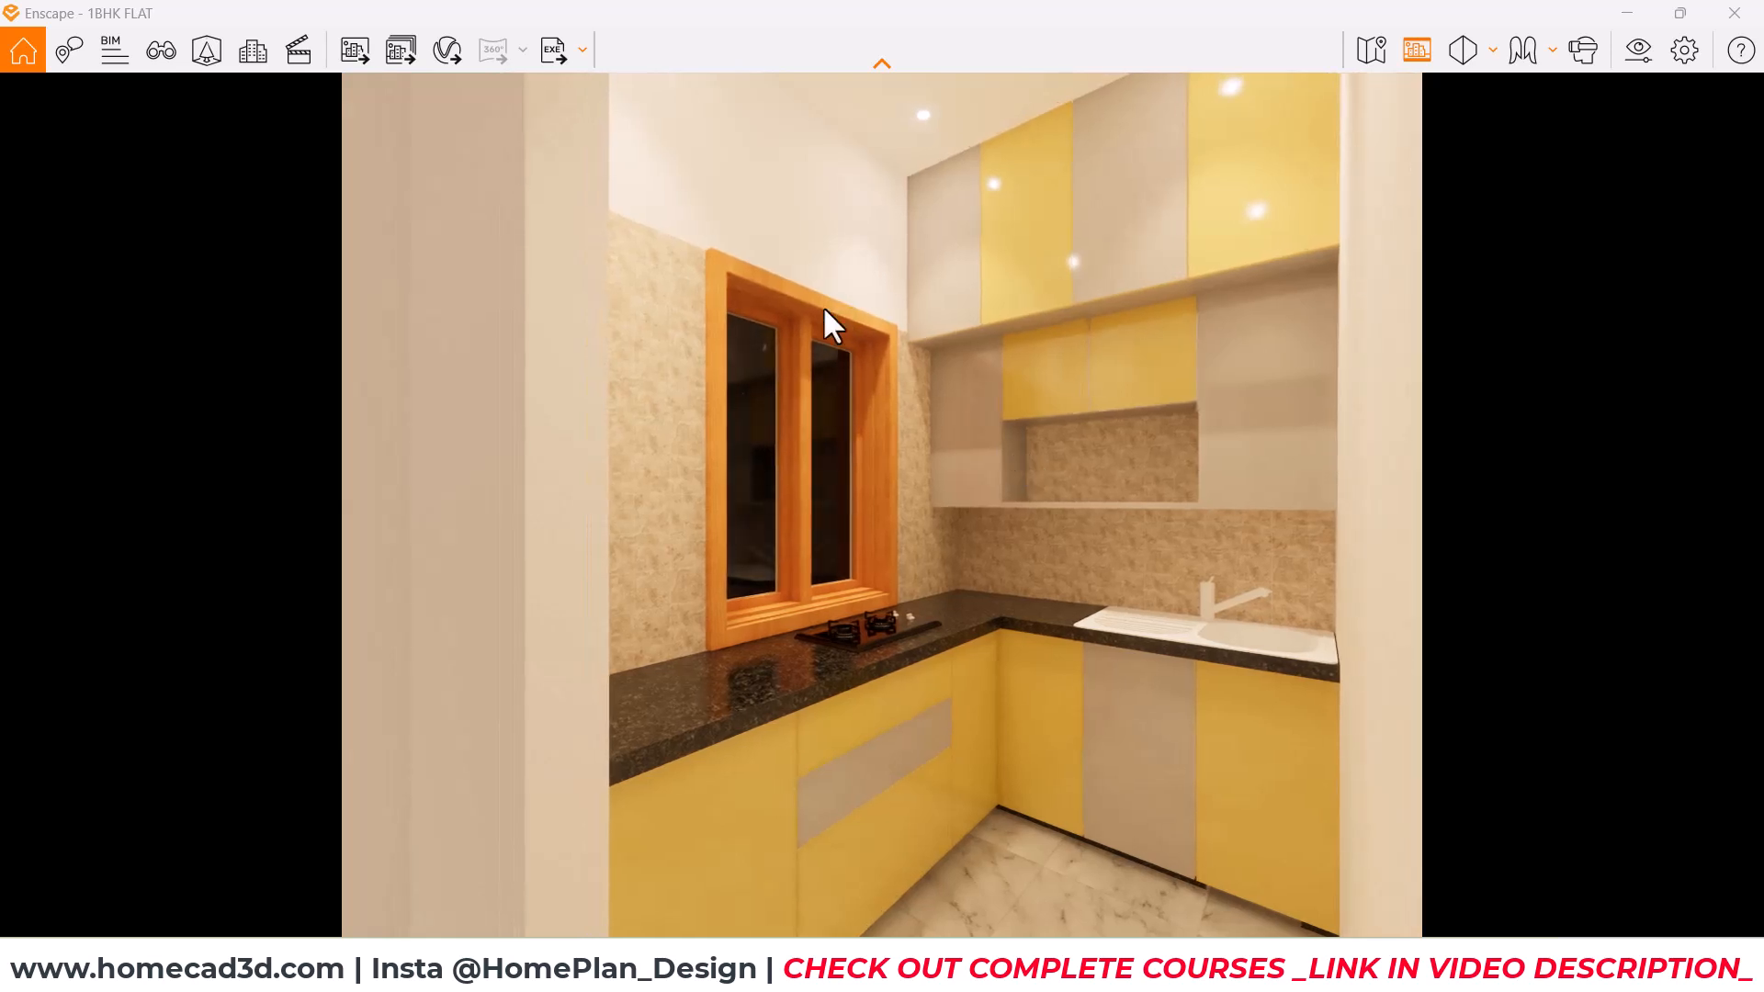
key("s")
left_click_drag(803, 383, 965, 405)
key("w")
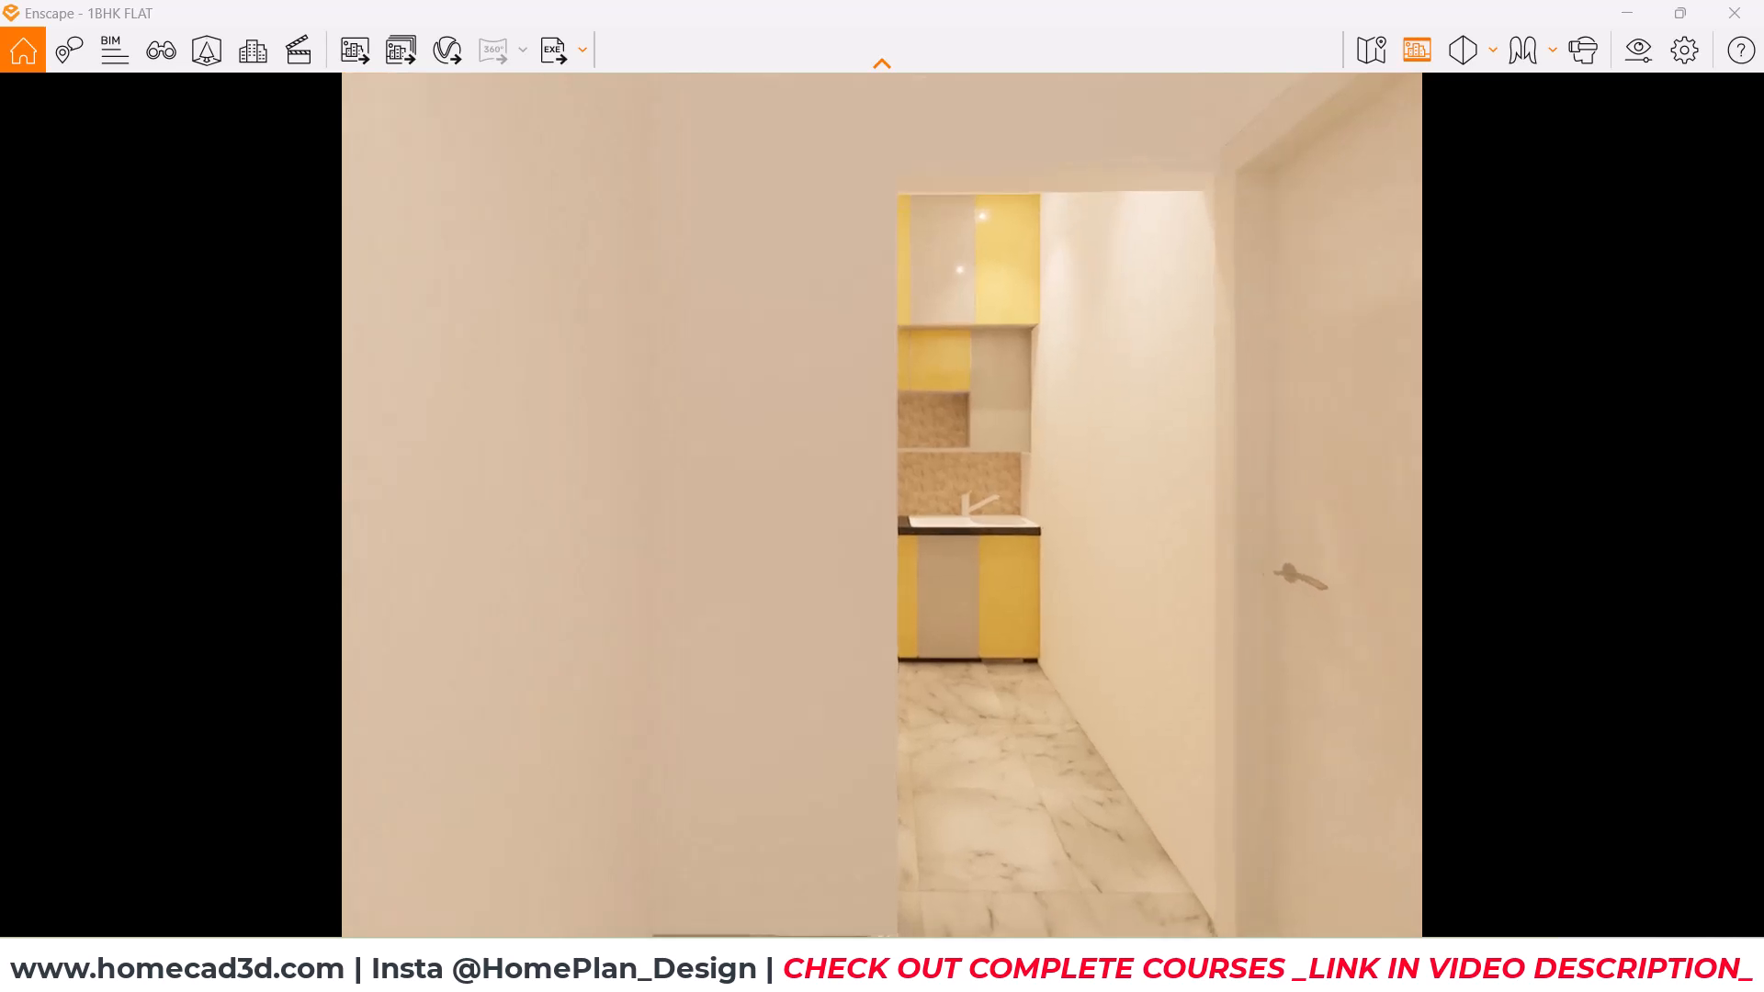
key("s")
key("s")
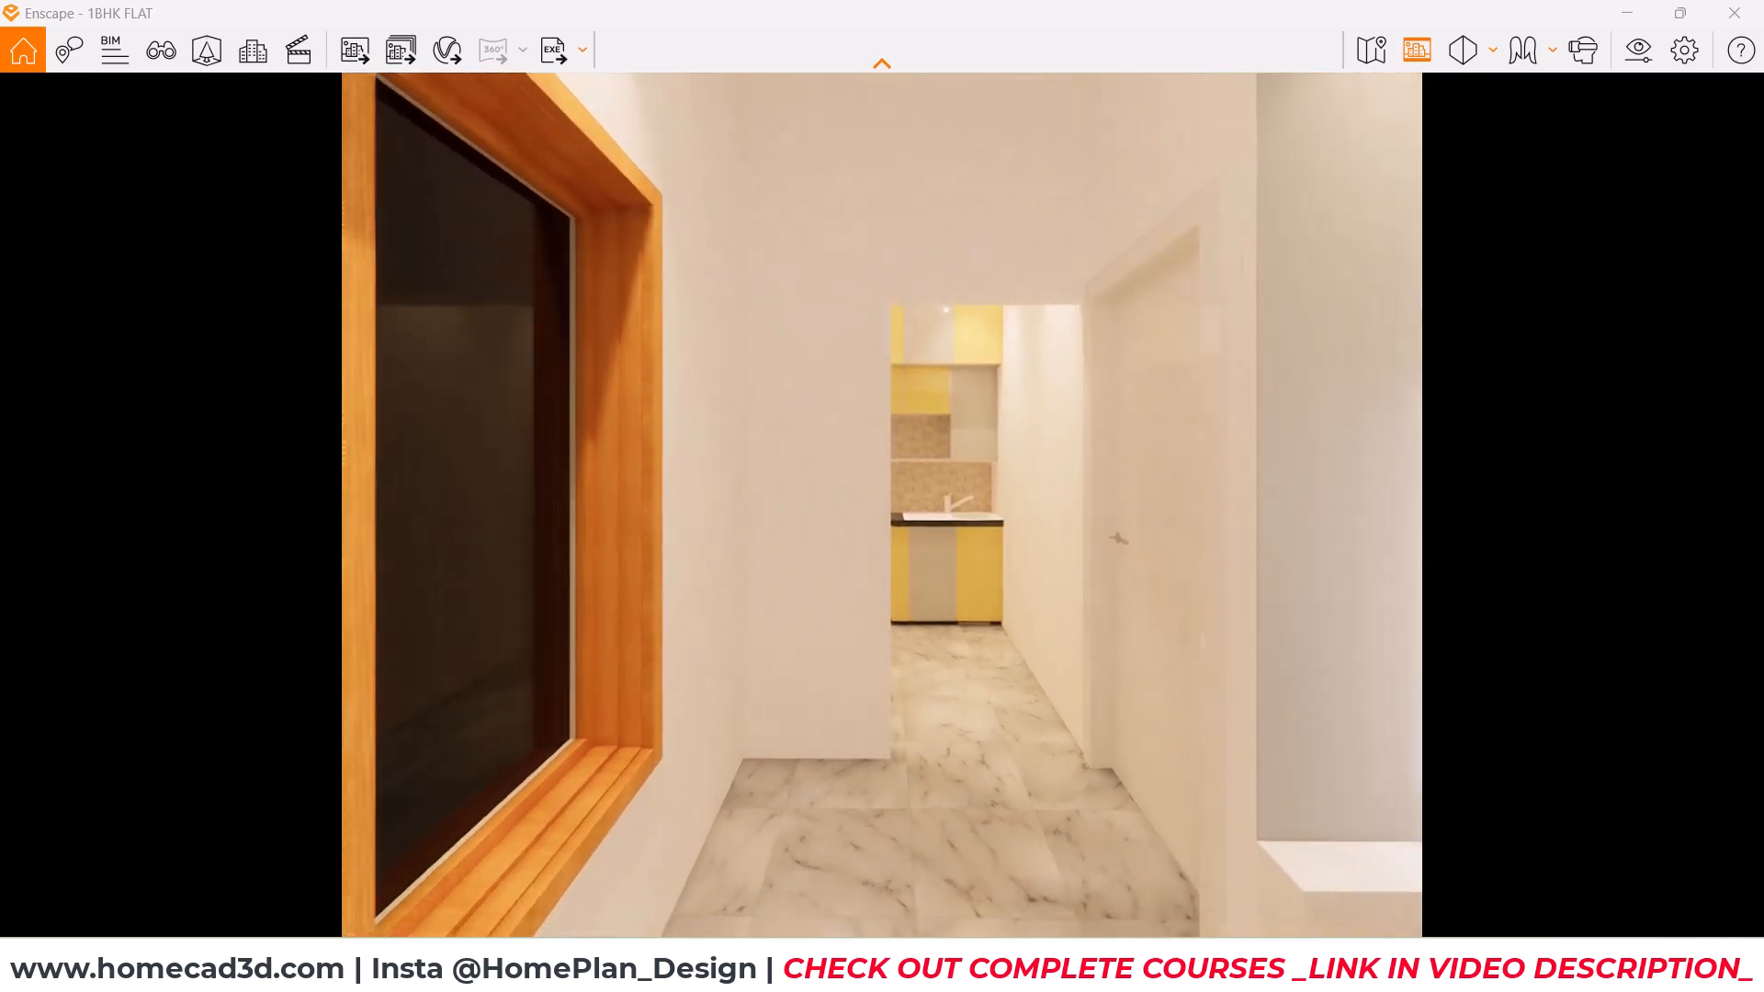
key("w")
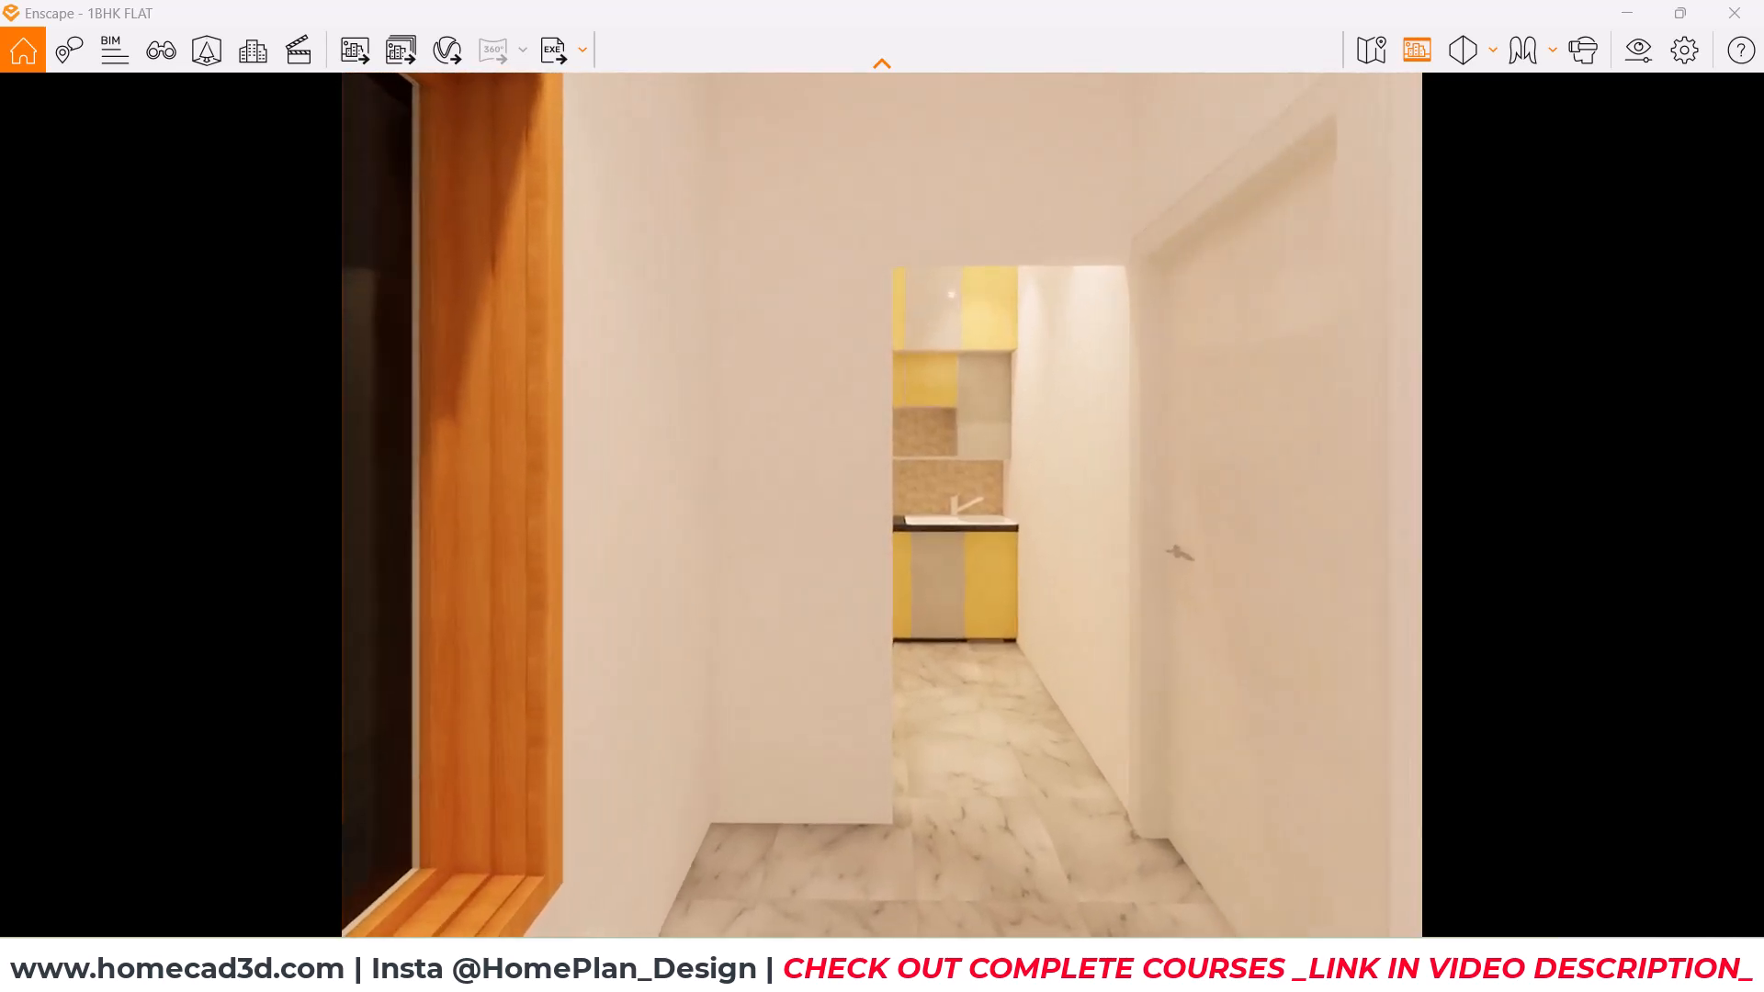
Step: Reduce the camera's horizontal field of view to 57° in the visual settings
left_click(1661, 51)
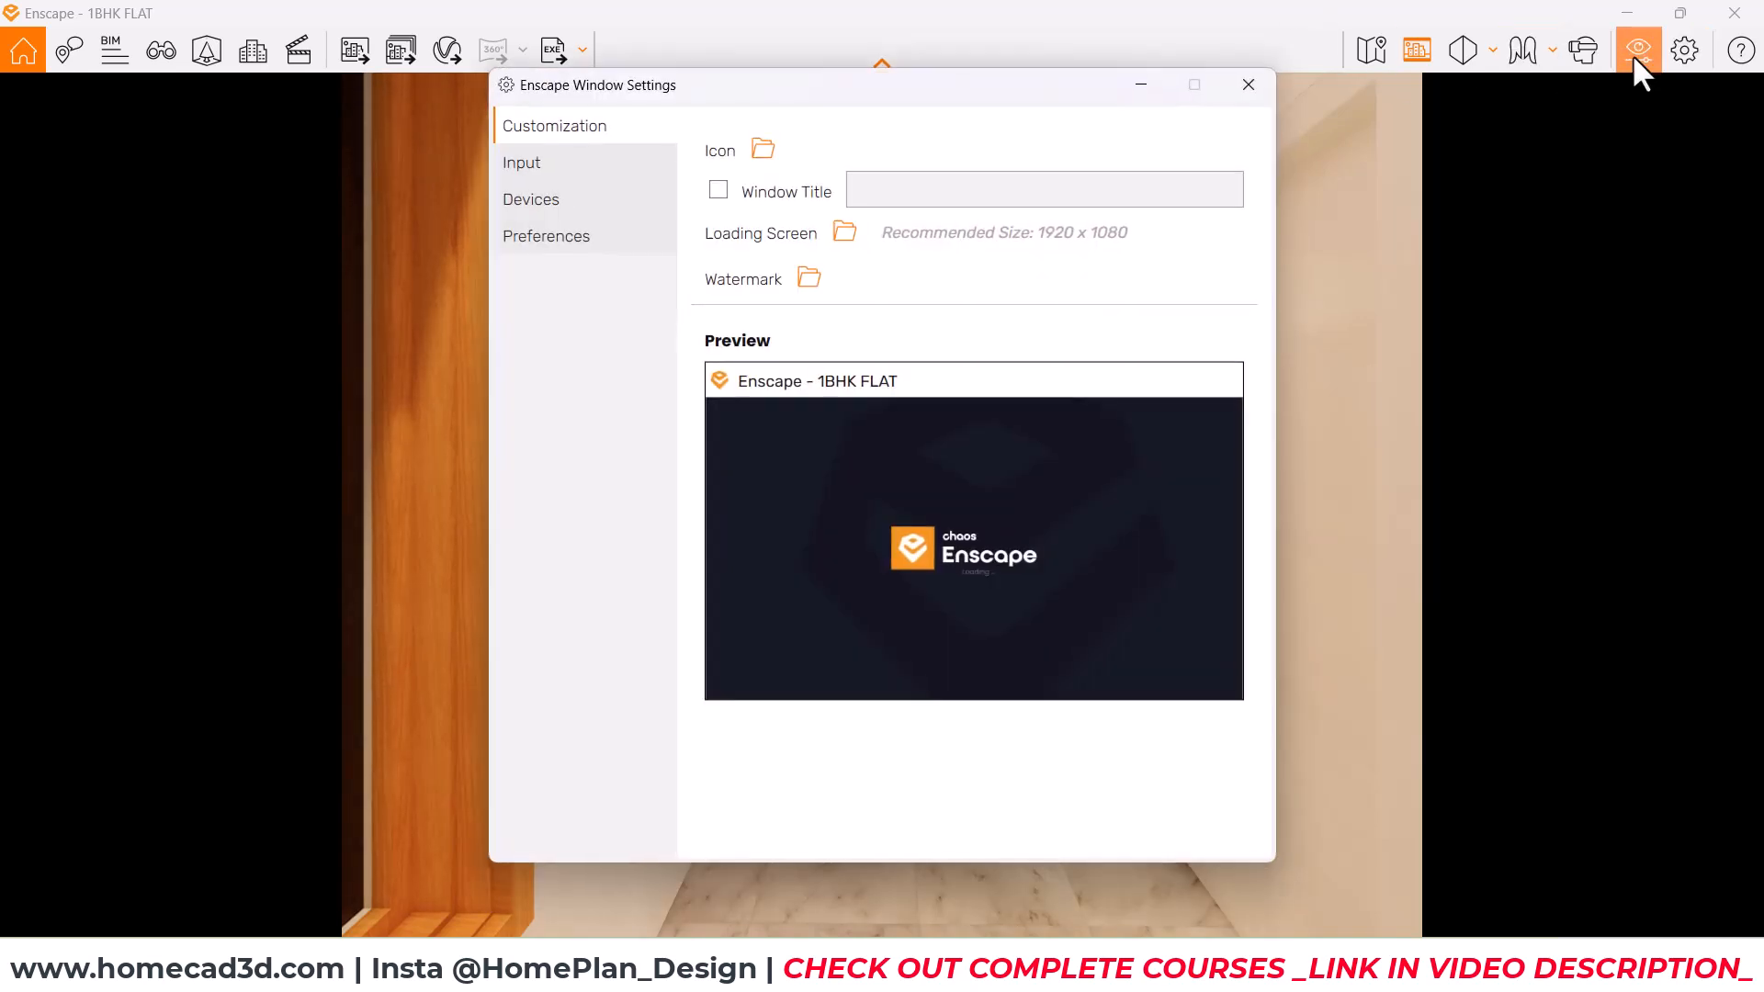
left_click(1250, 79)
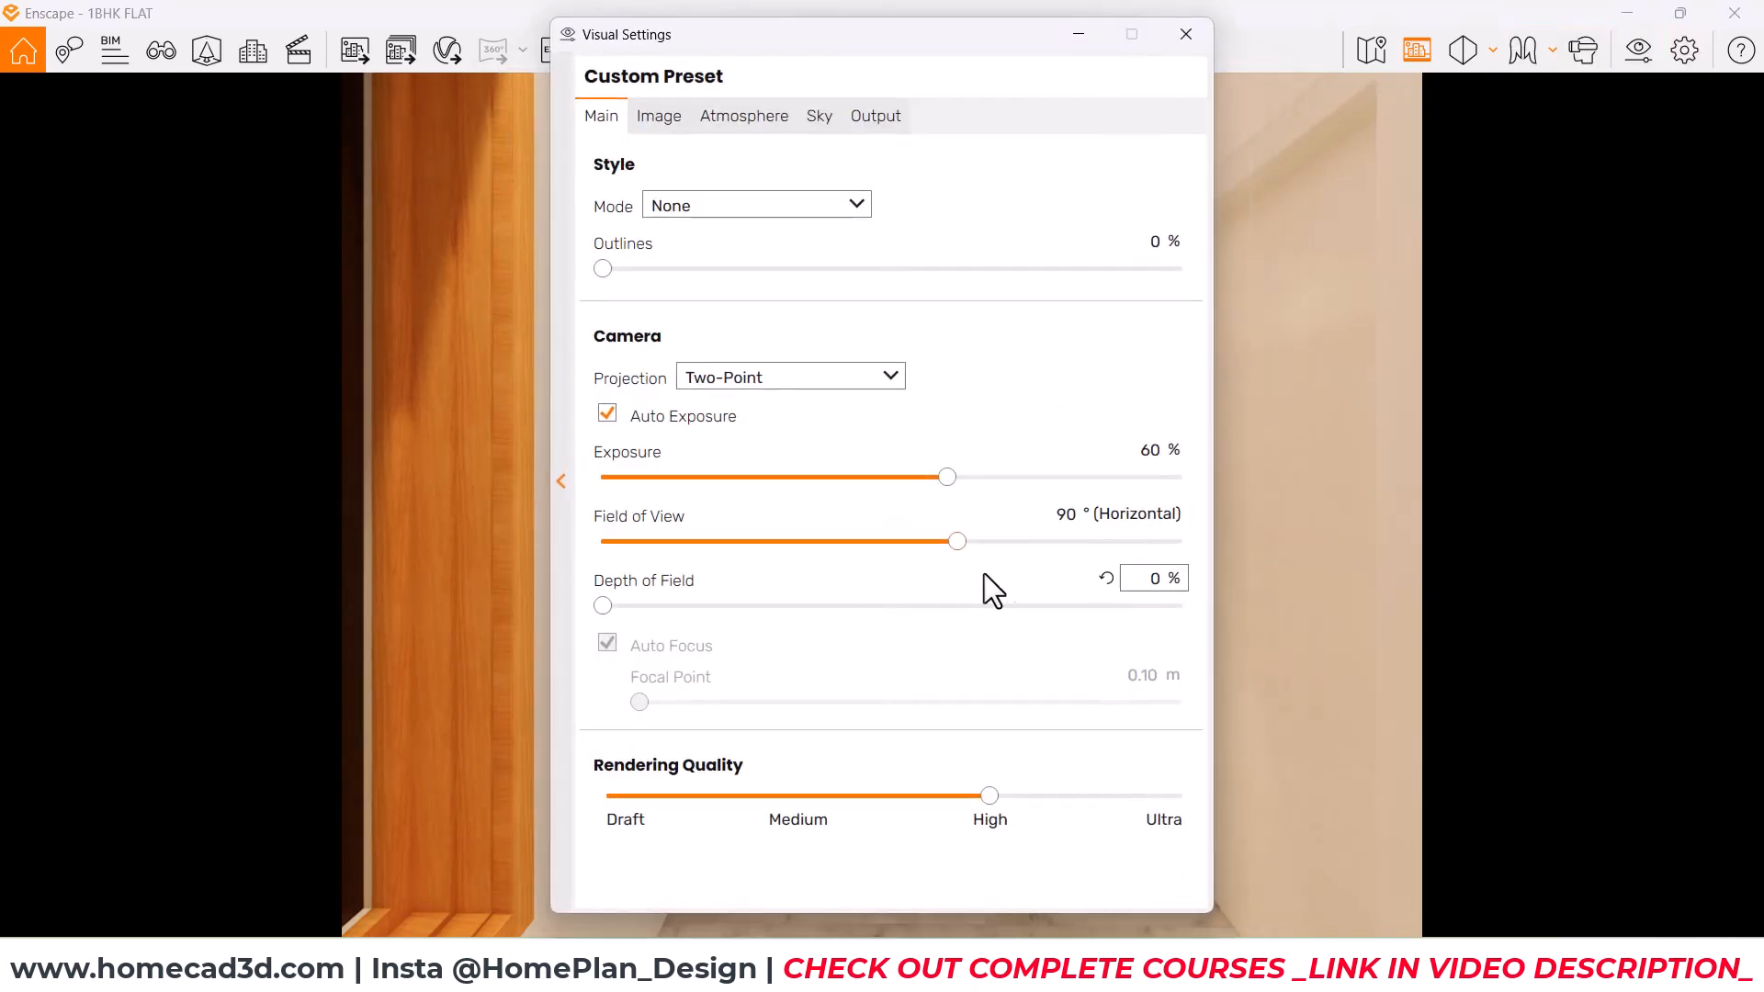
left_click_drag(961, 539, 816, 542)
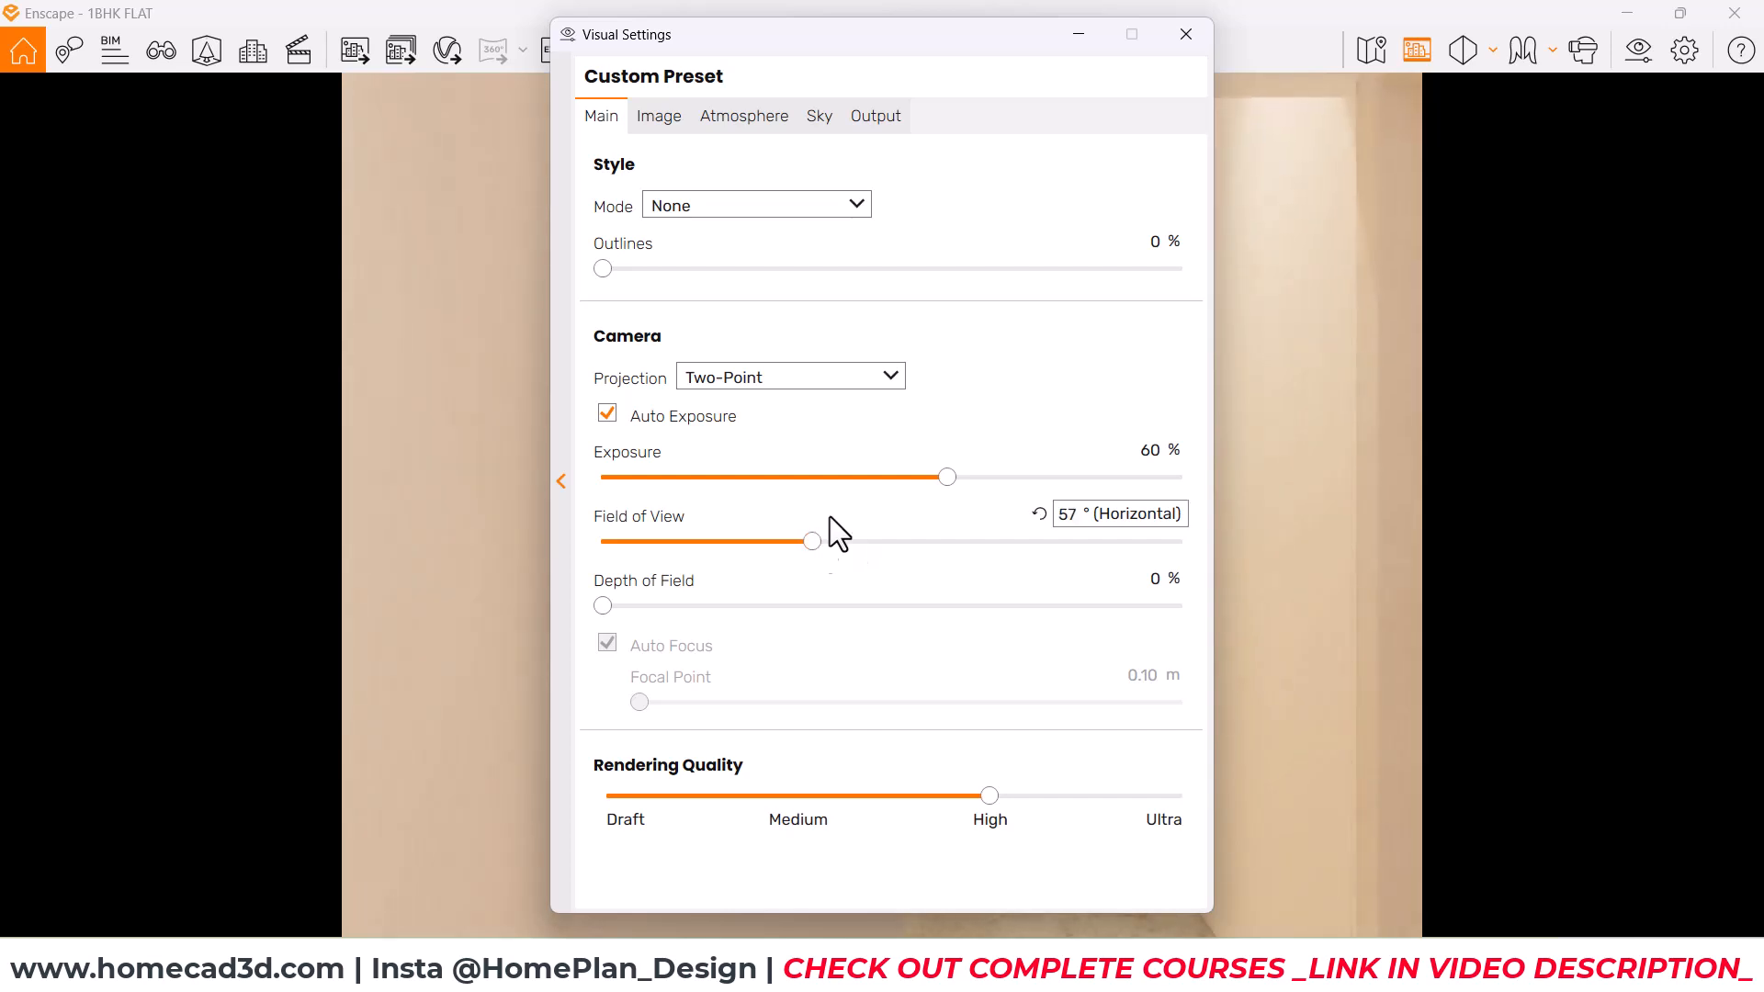
left_click_drag(913, 48, 566, 151)
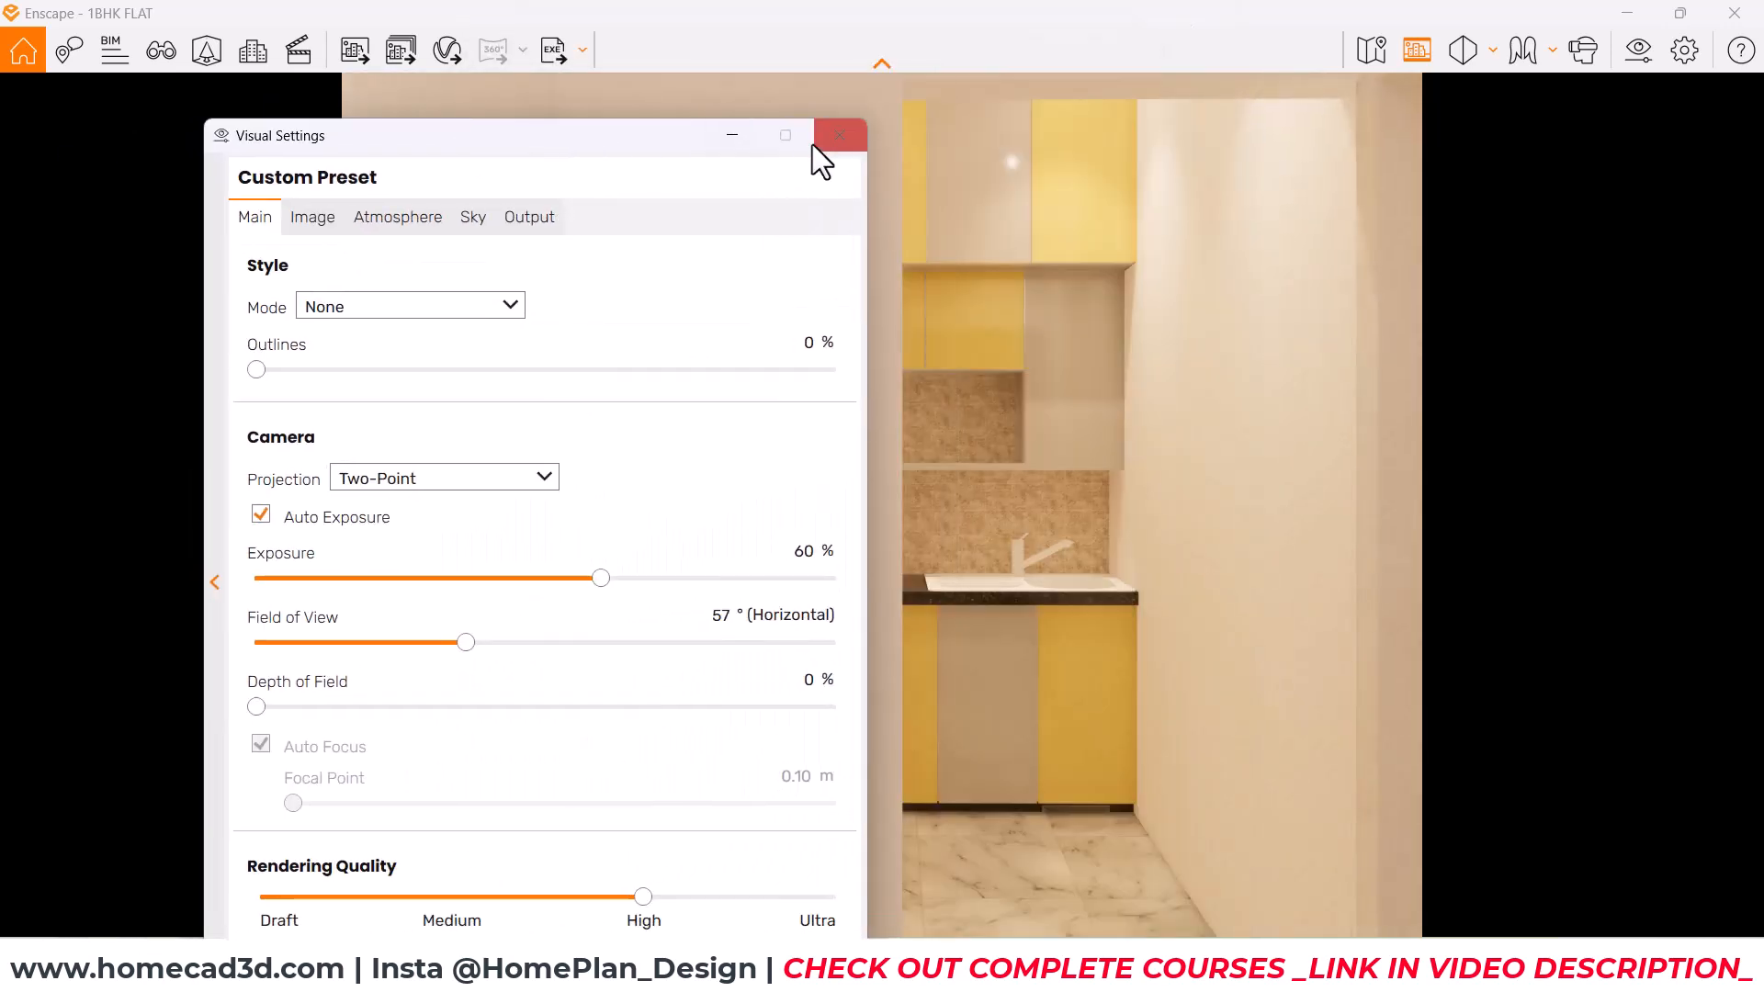
left_click(844, 153)
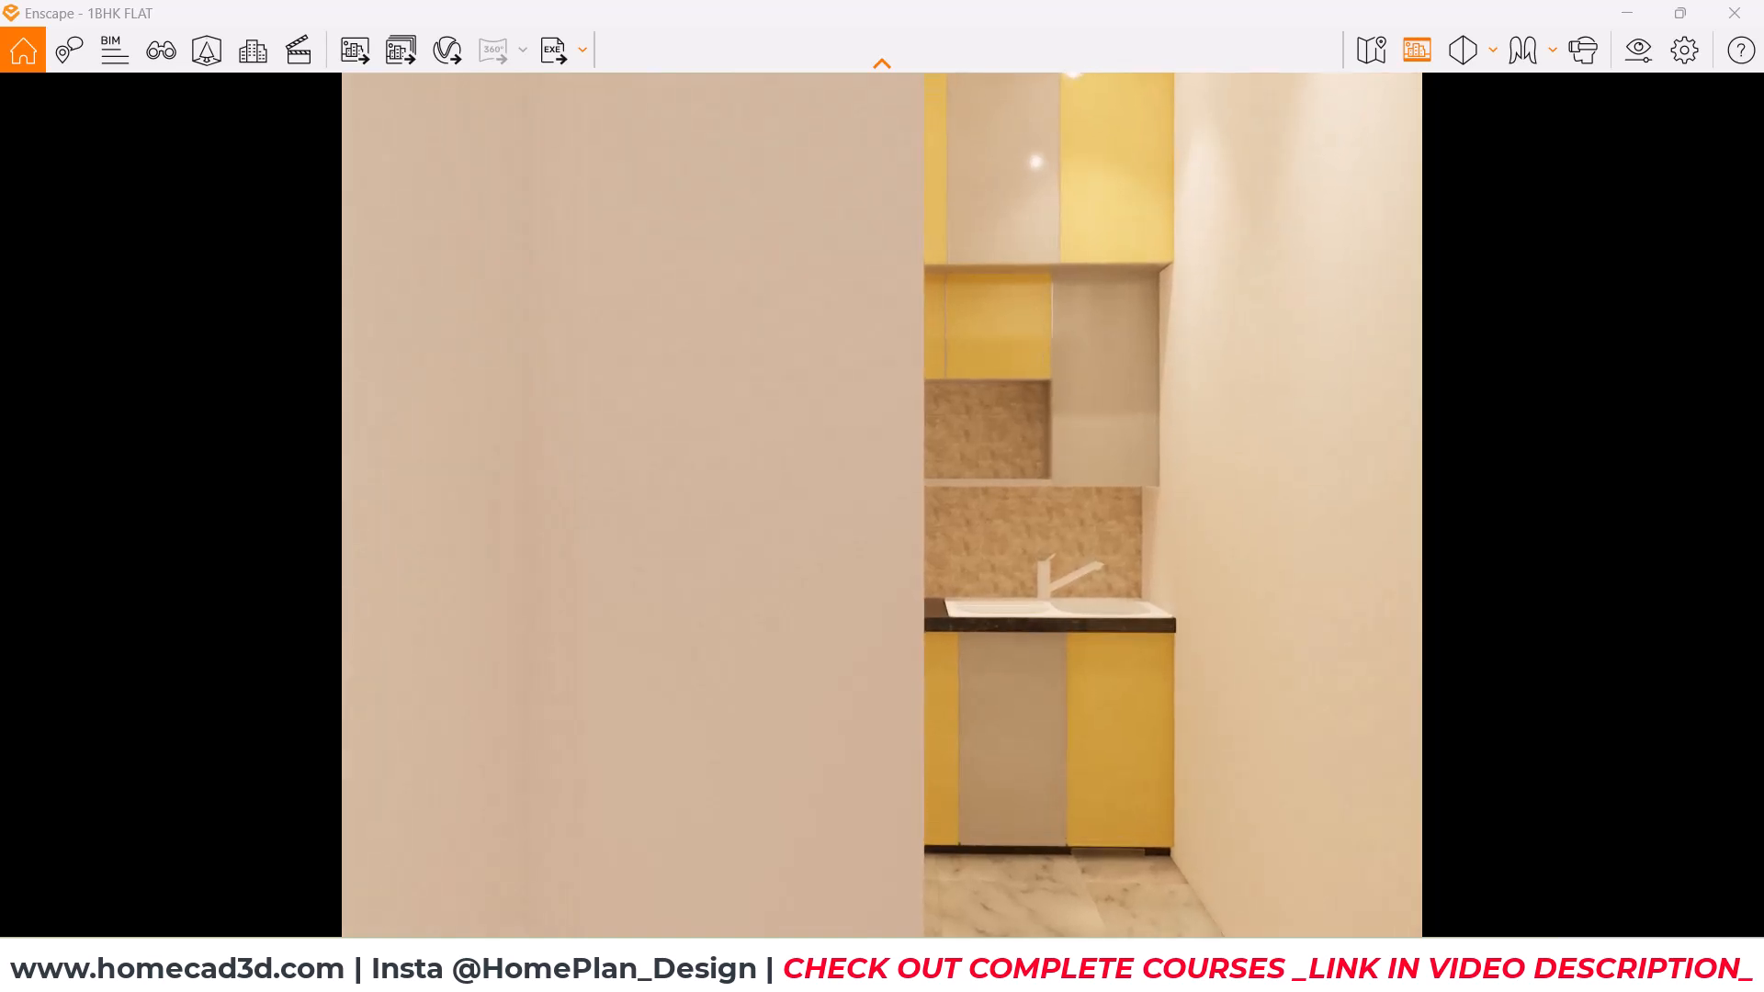
scroll(996, 418, "down", 3)
scroll(996, 418, "up", 1)
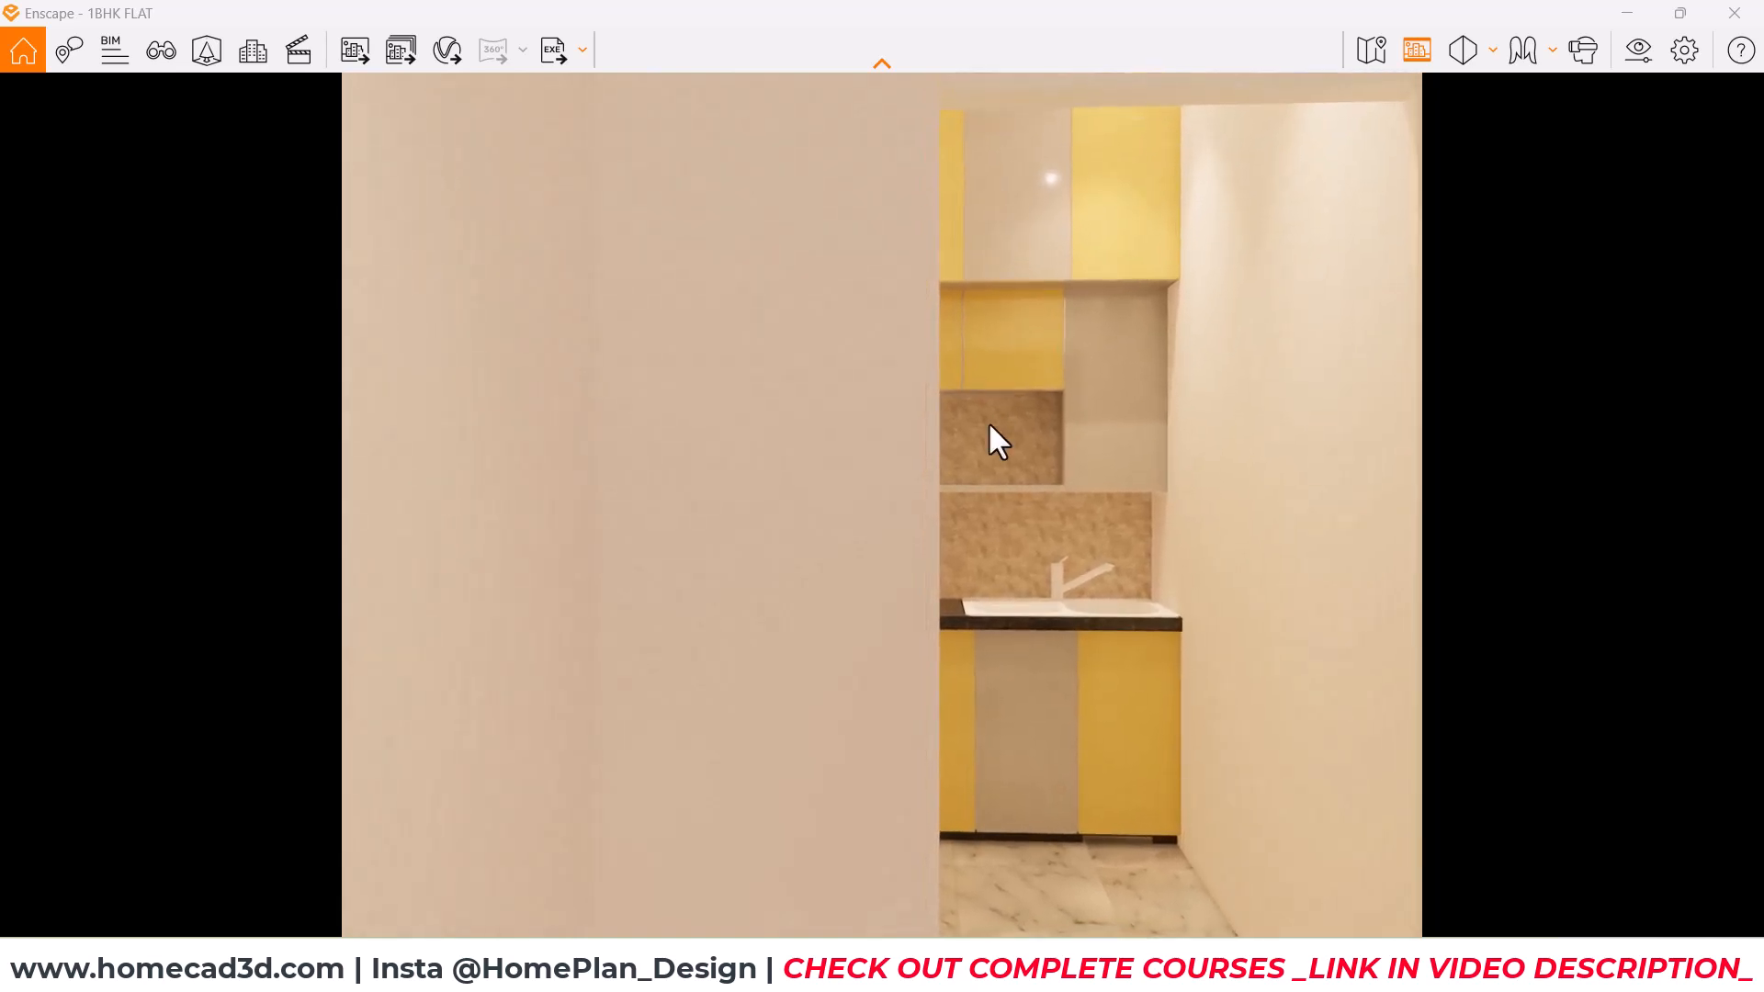
left_click(993, 919)
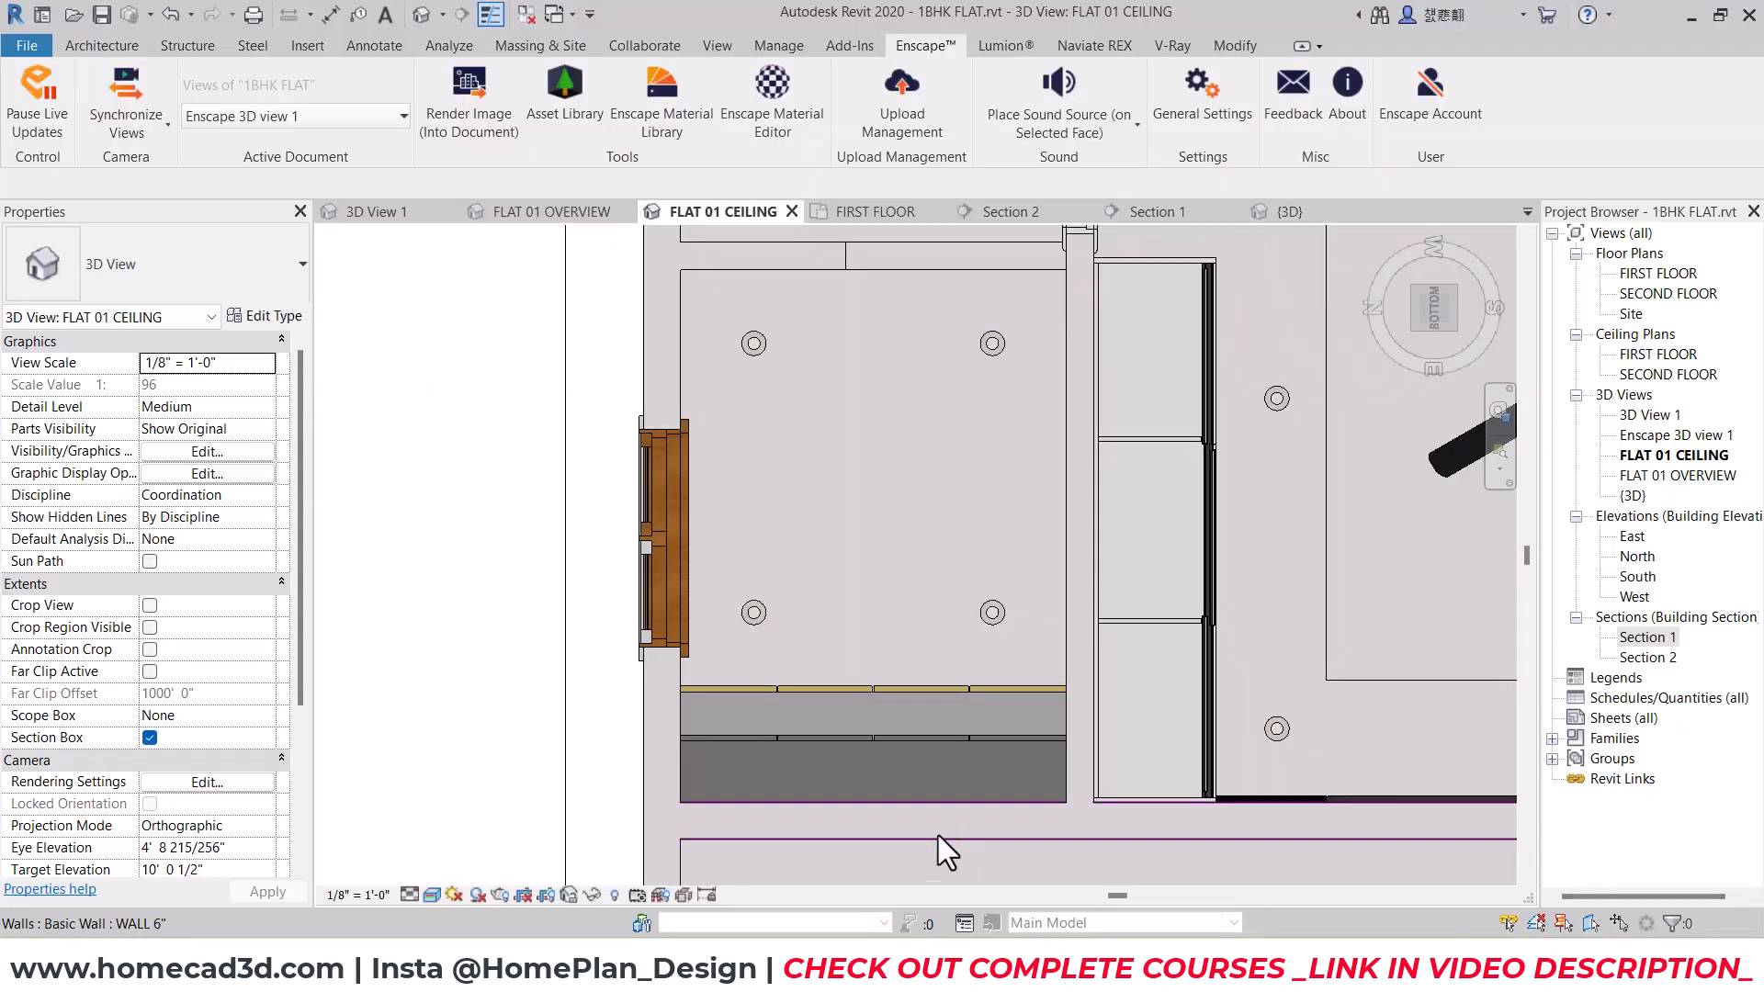
left_click(1689, 19)
mouse_move(1036, 974)
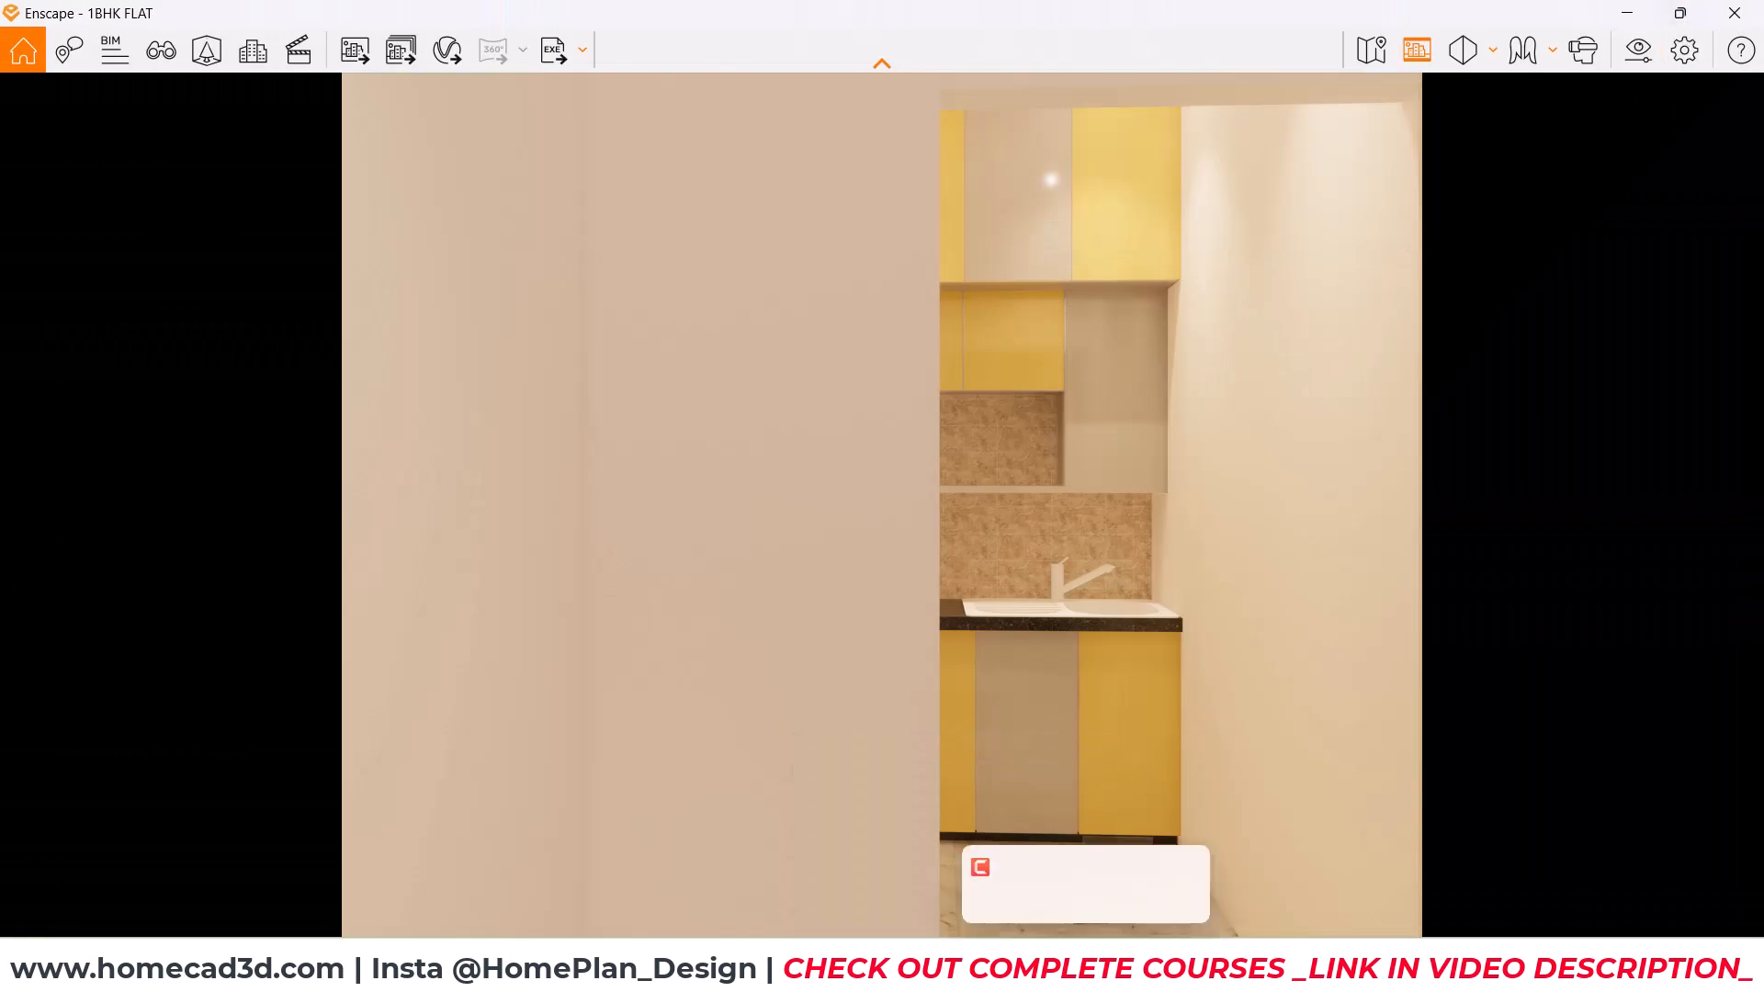
left_click(953, 889)
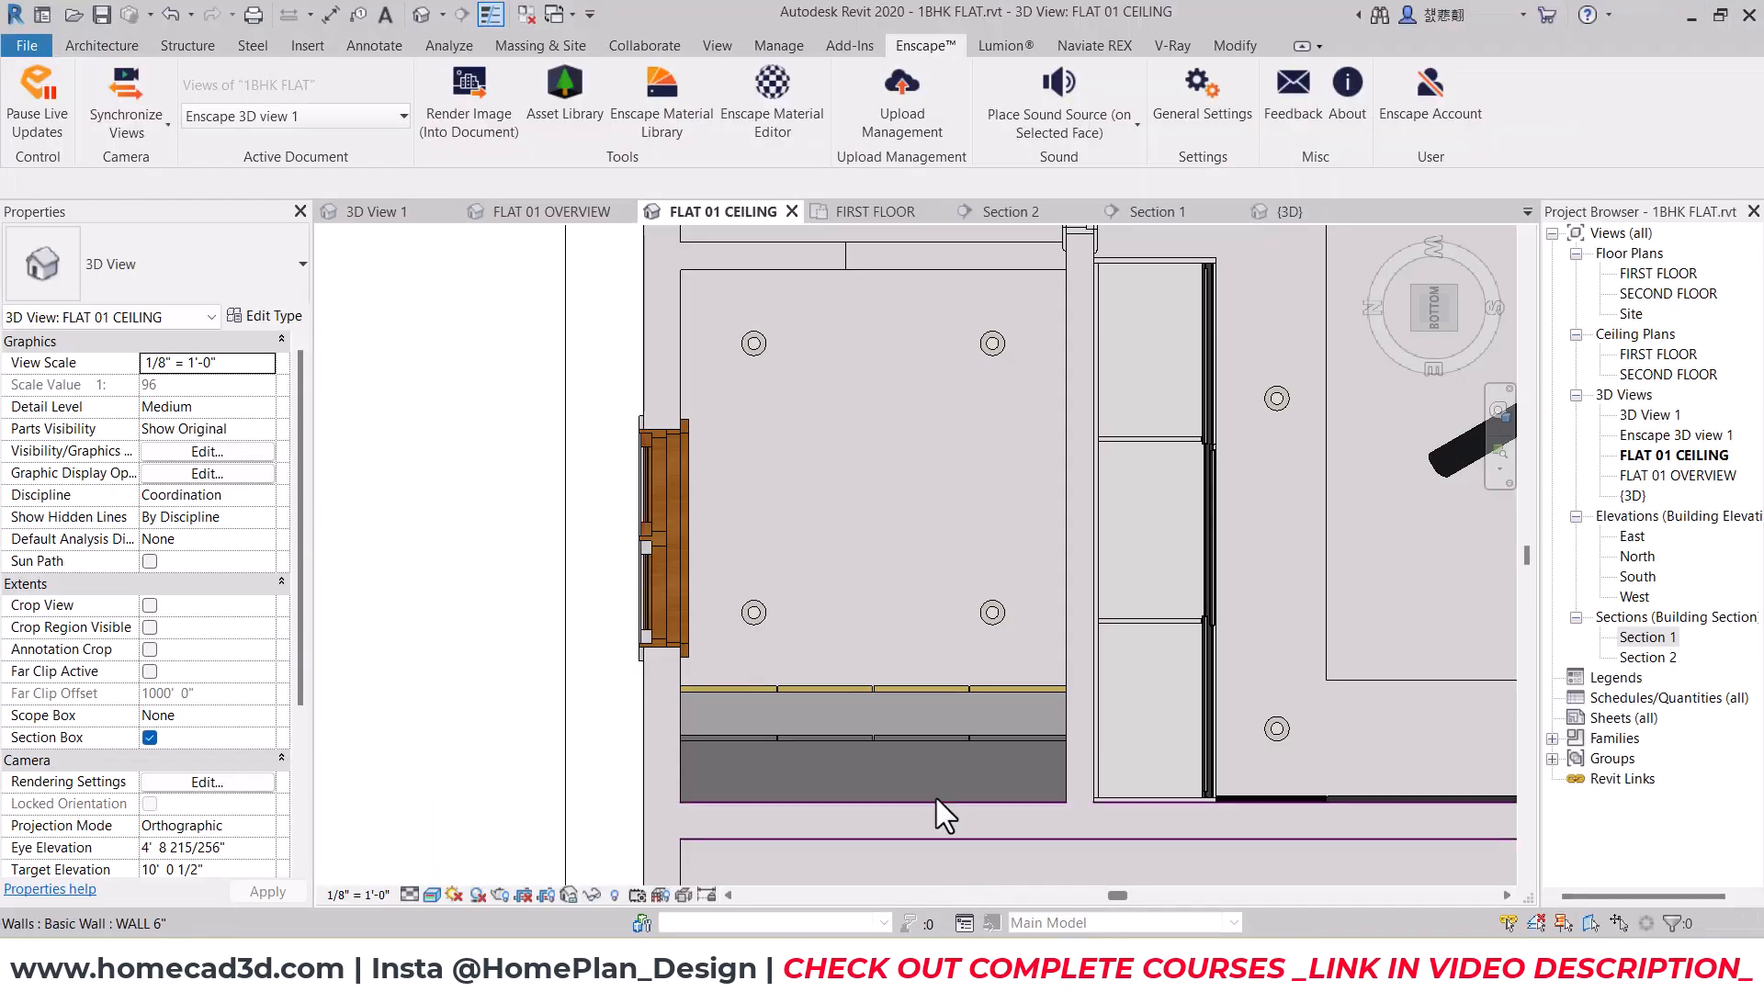
mouse_move(1035, 974)
mouse_move(1138, 974)
left_click(1162, 842)
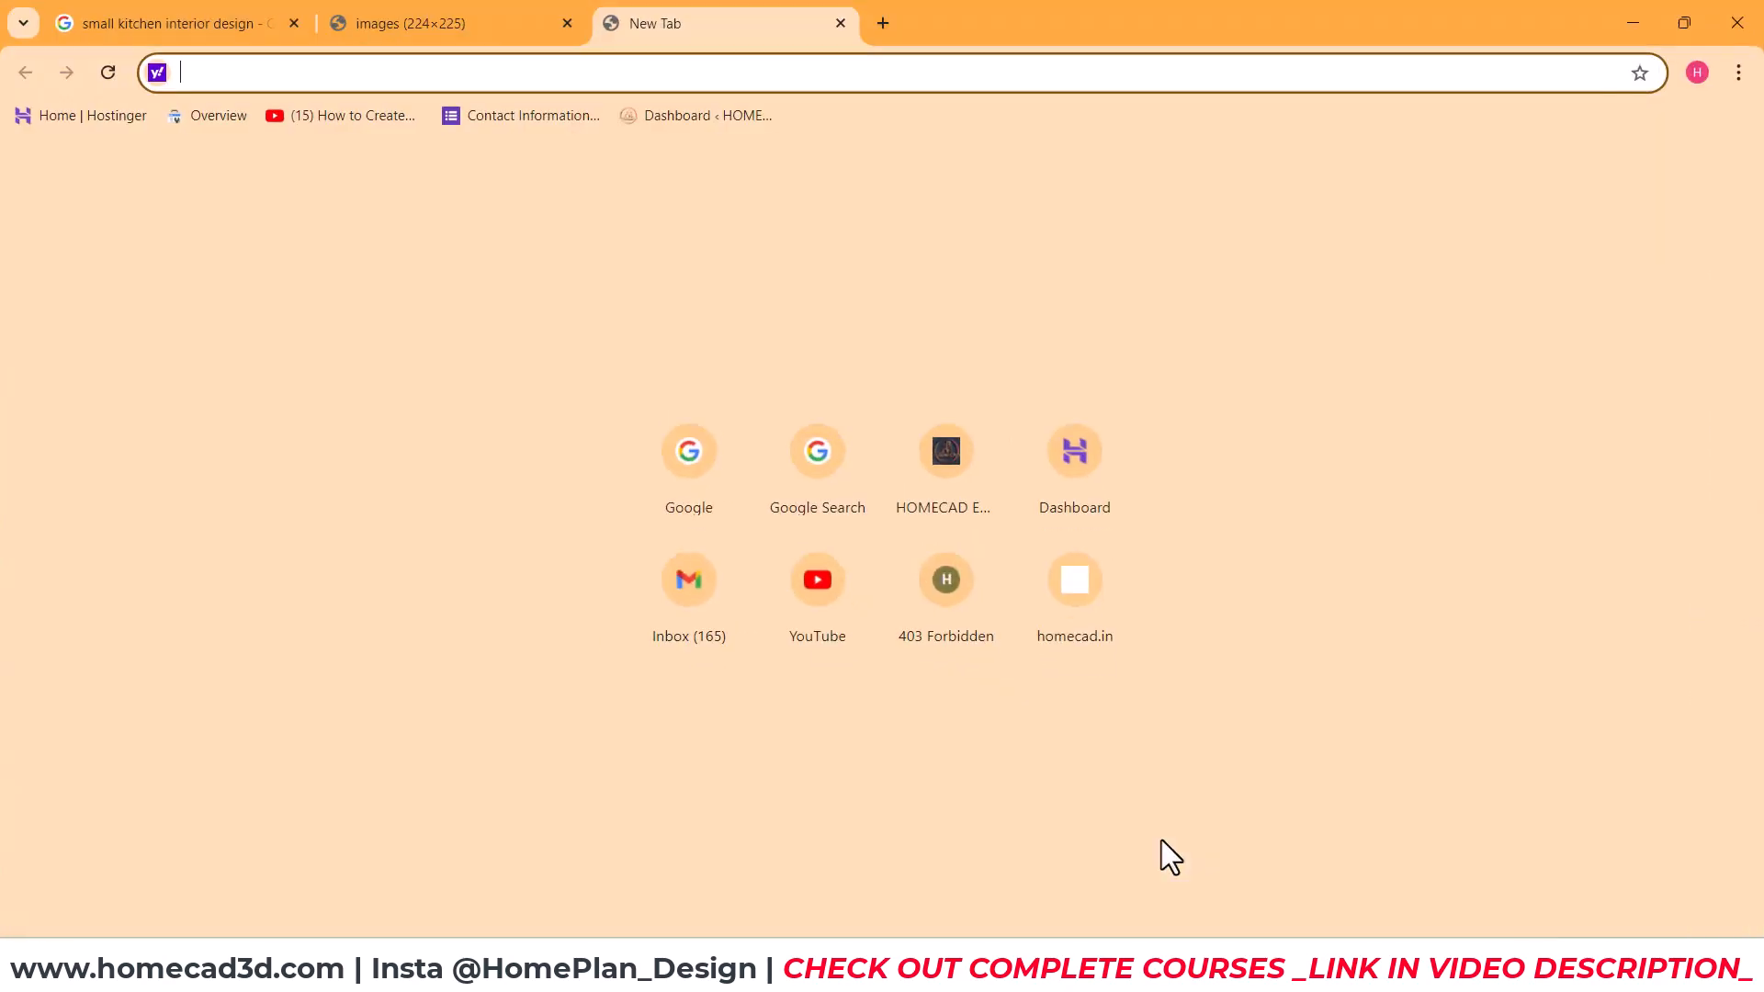
mouse_move(1035, 974)
left_click(969, 880)
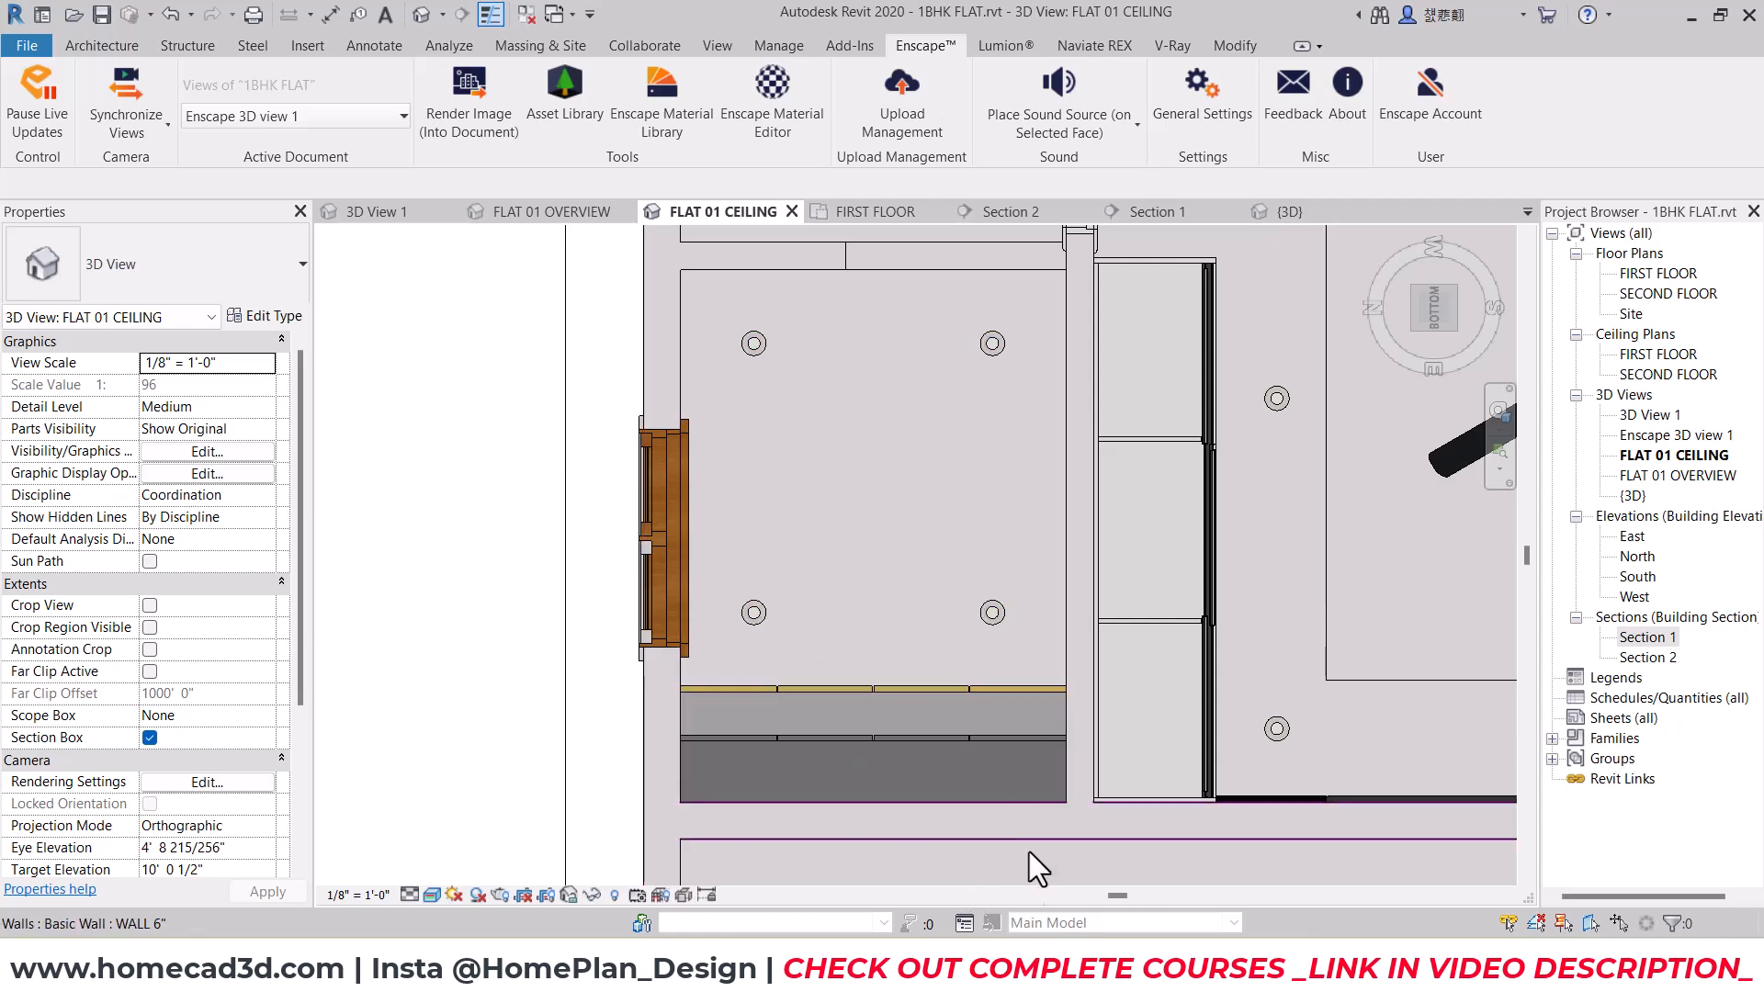
mouse_move(1072, 932)
left_click(1158, 855)
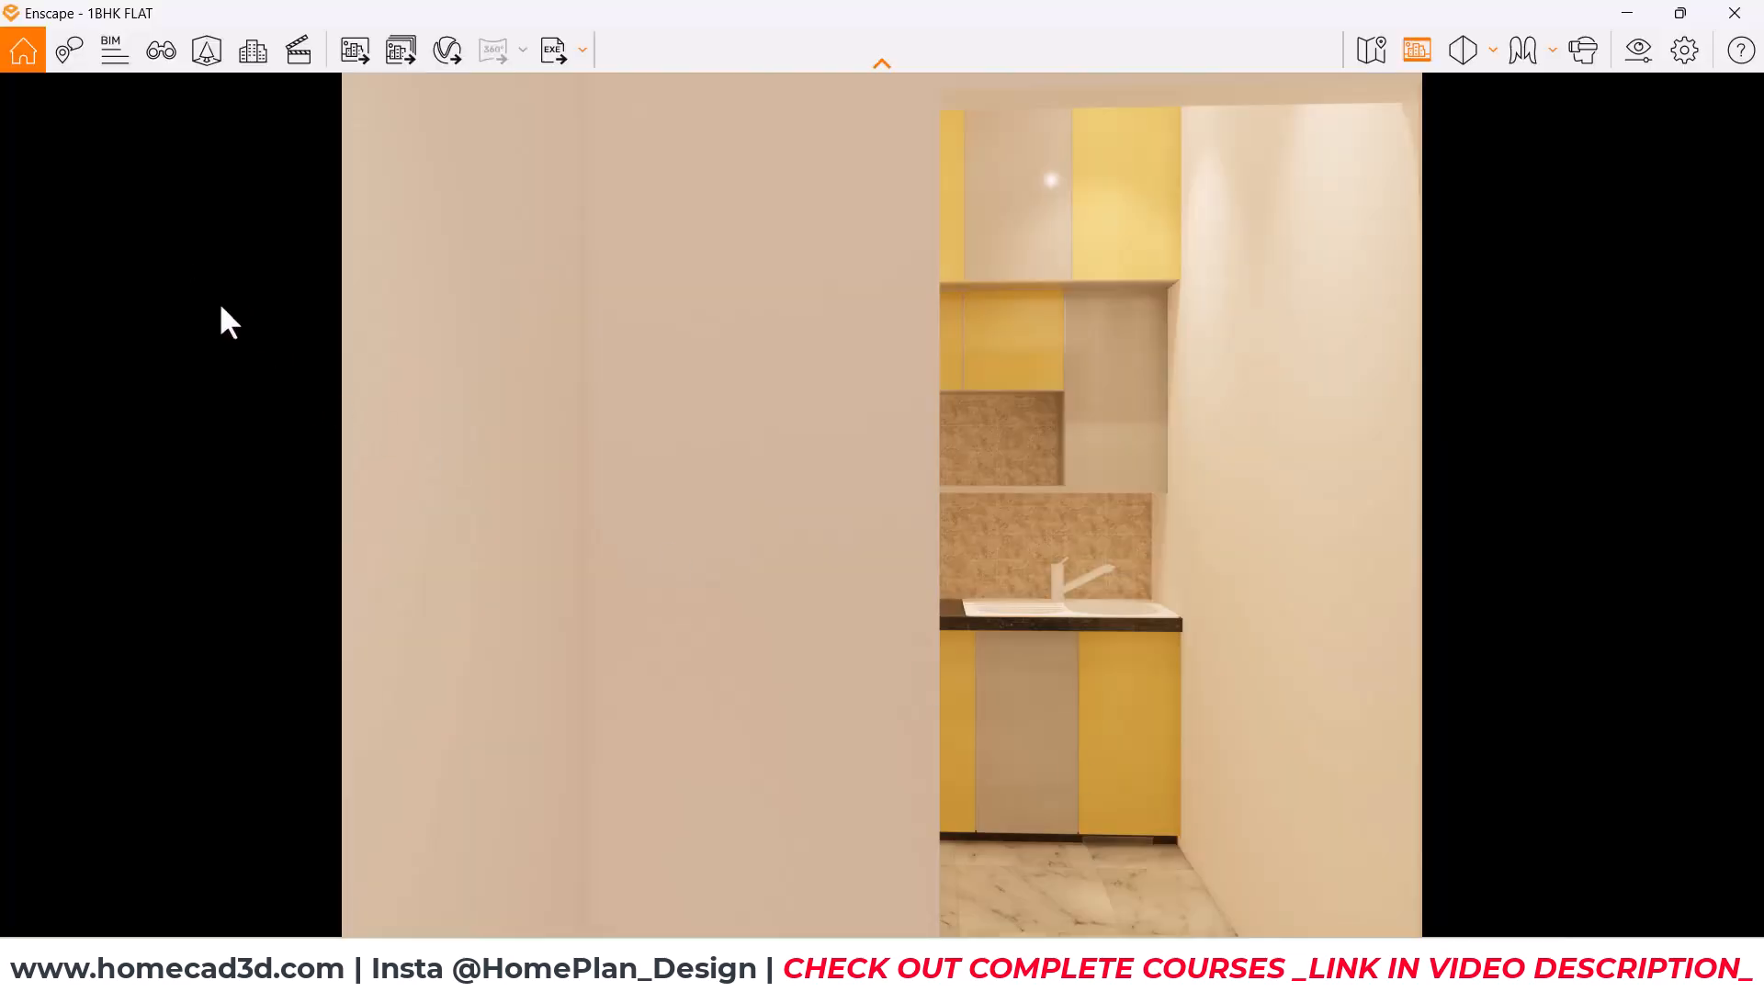
Step: Create a new saved view named "kitchen" from the current camera position
left_click(161, 50)
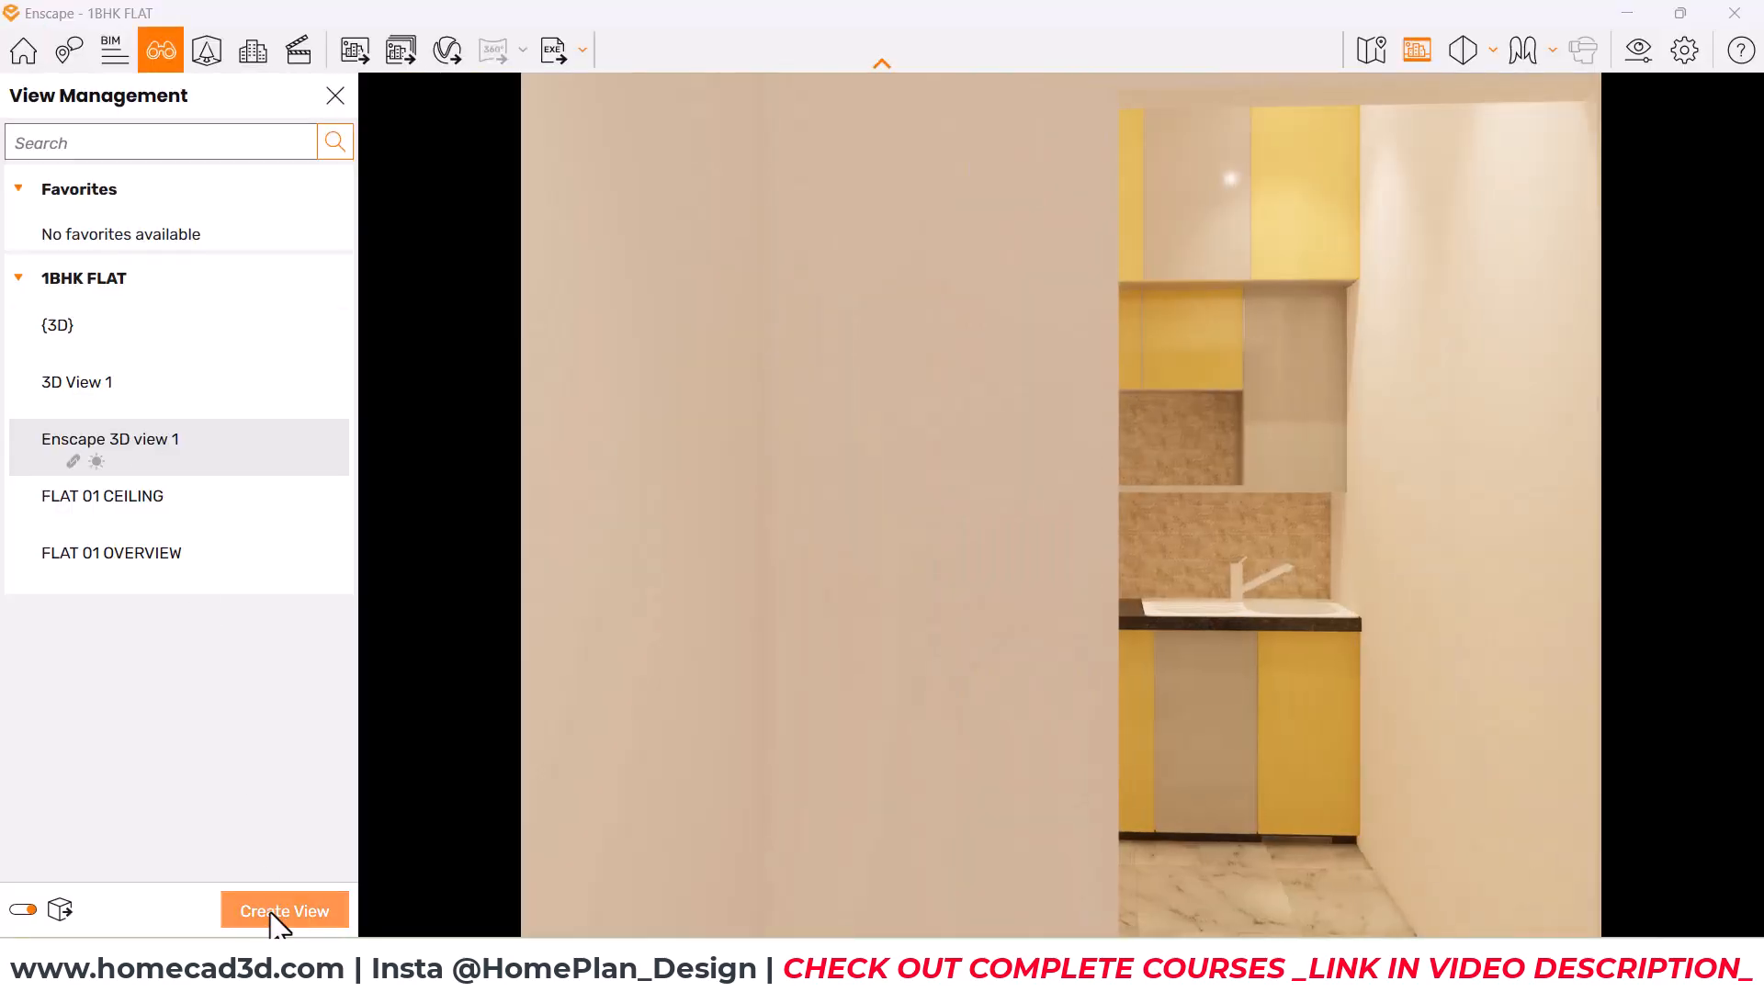
left_click(259, 906)
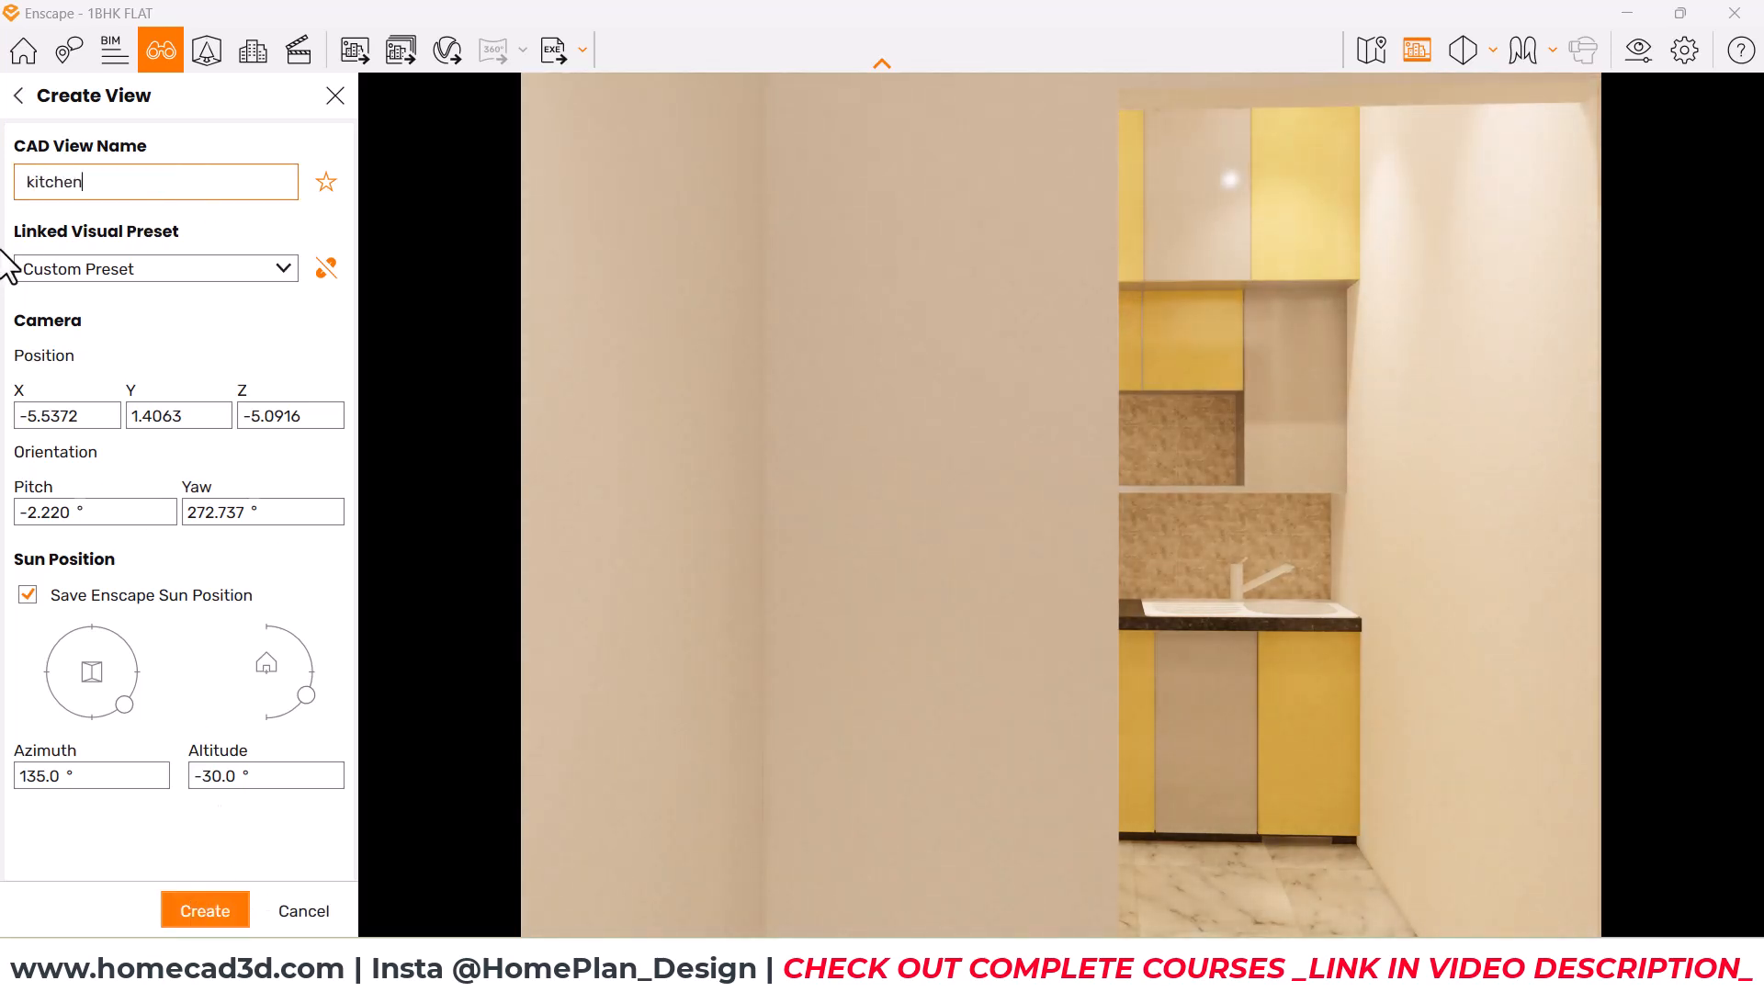
key("Return")
Step: Switch to Revit and open the "kitchen" 3D view
mouse_move(1035, 967)
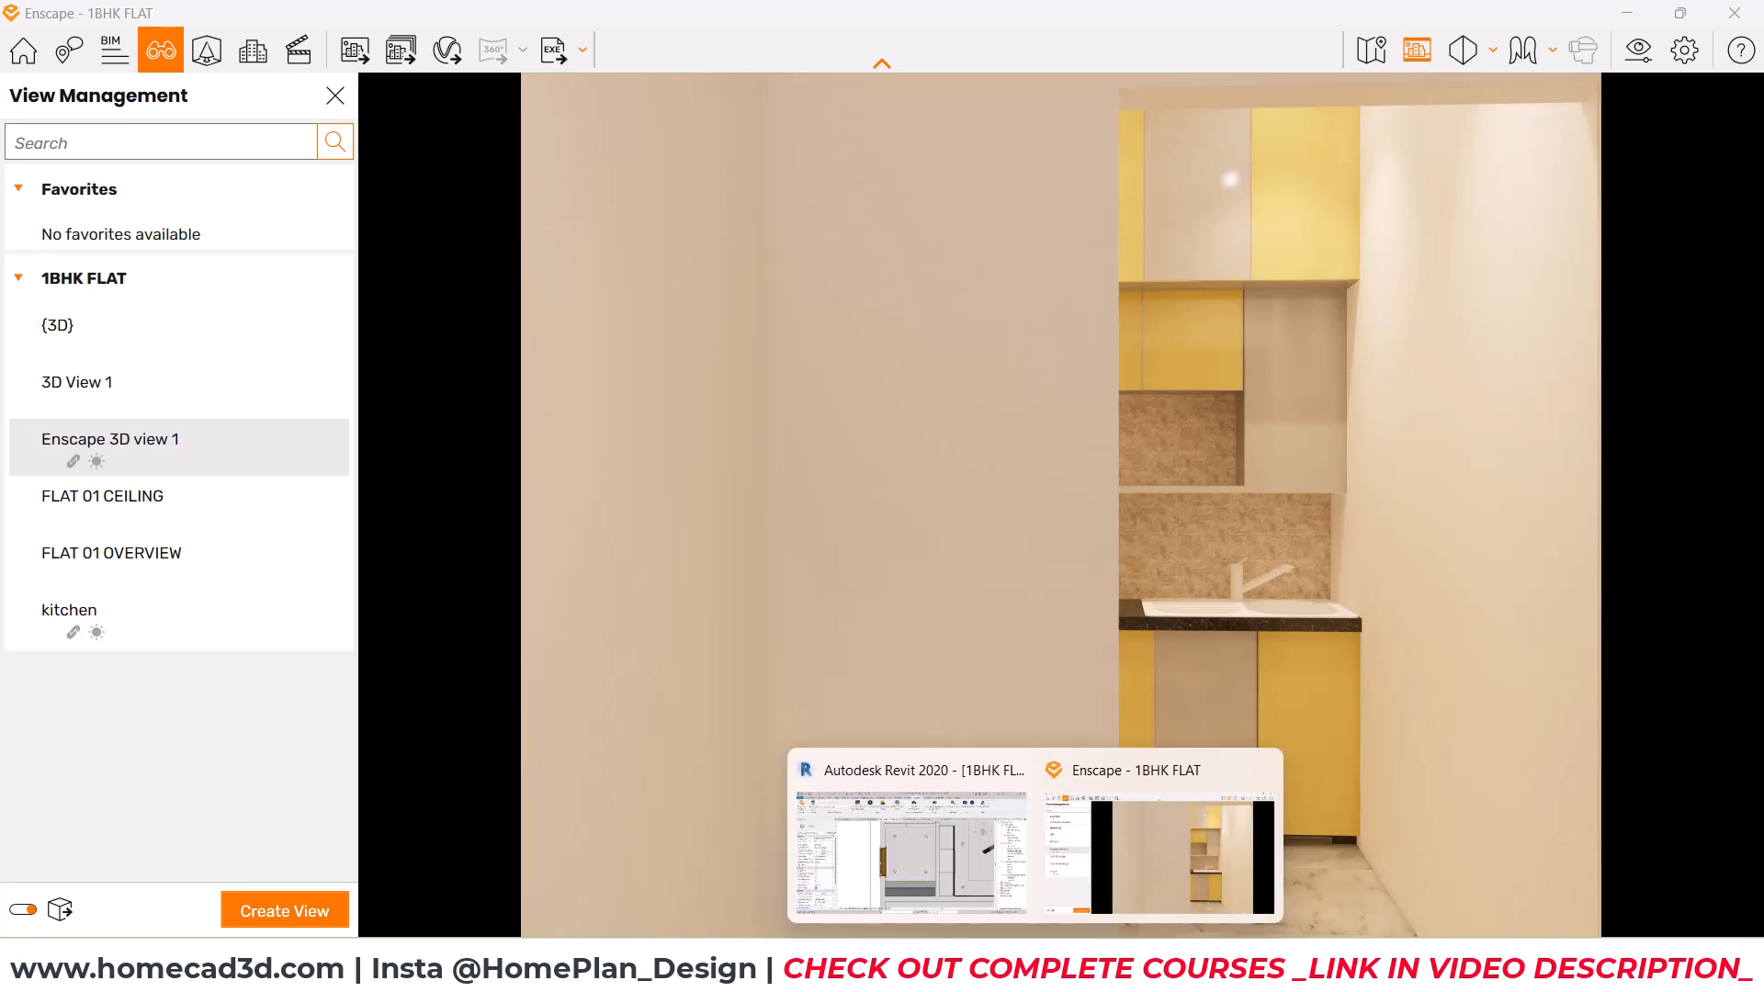
left_click(915, 845)
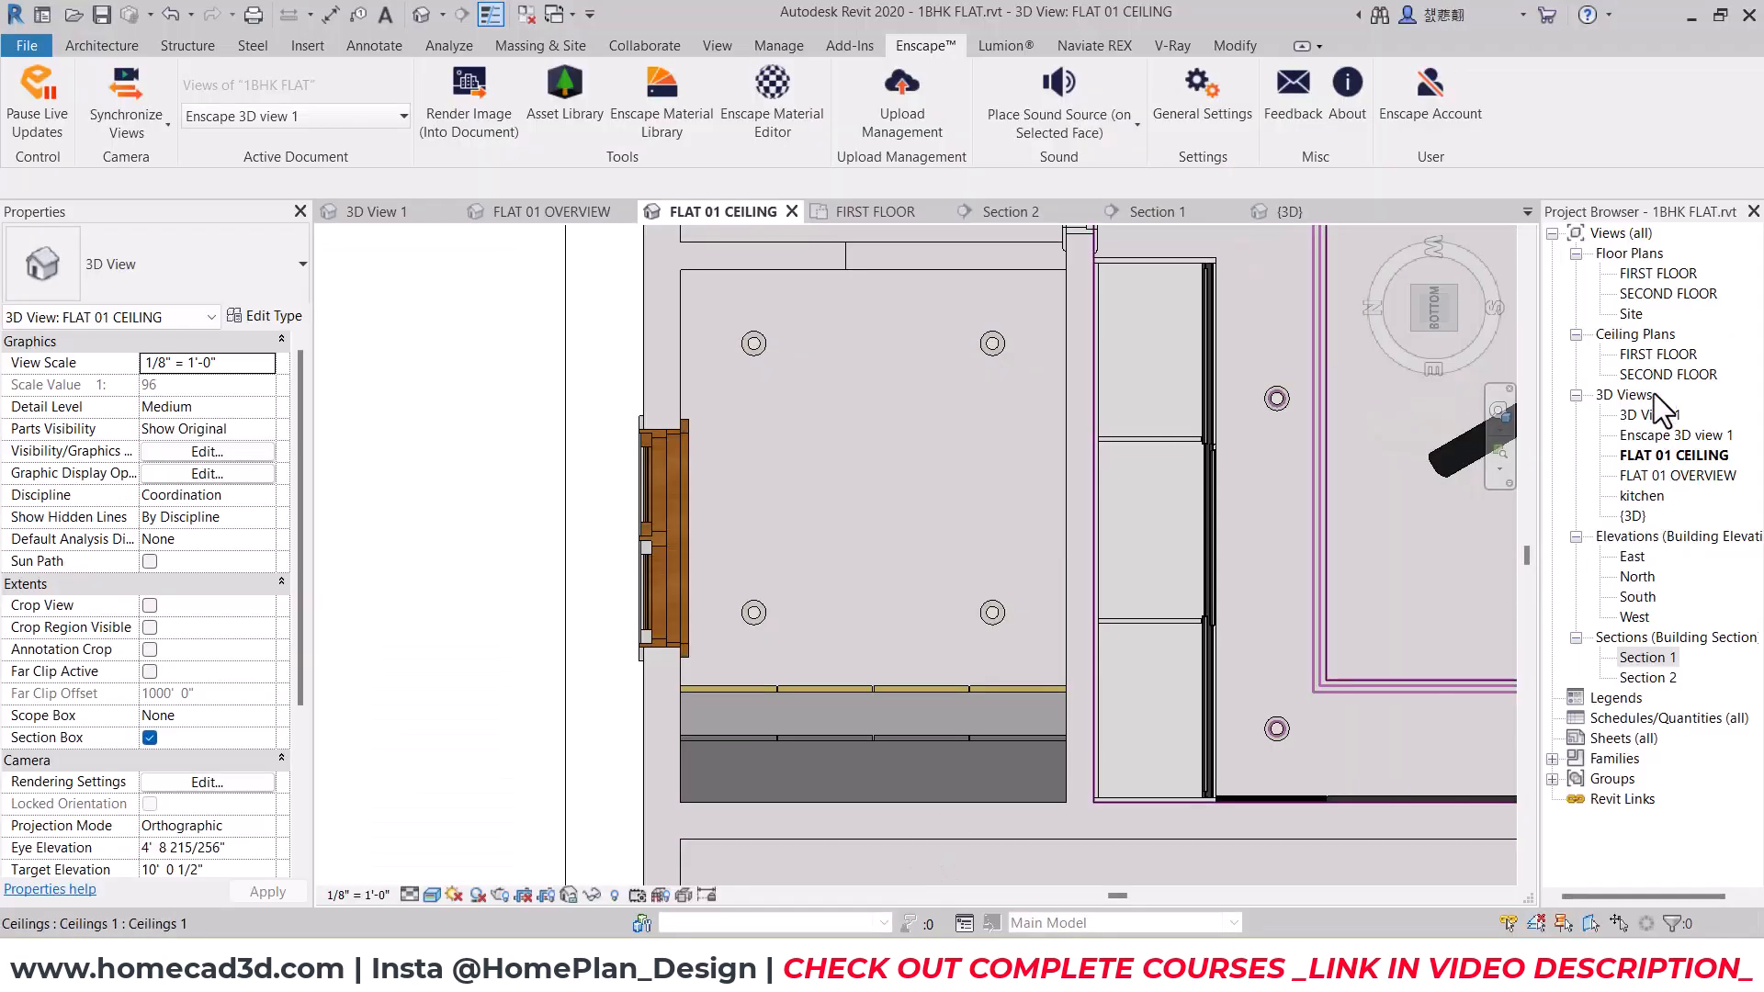
left_click(1651, 496)
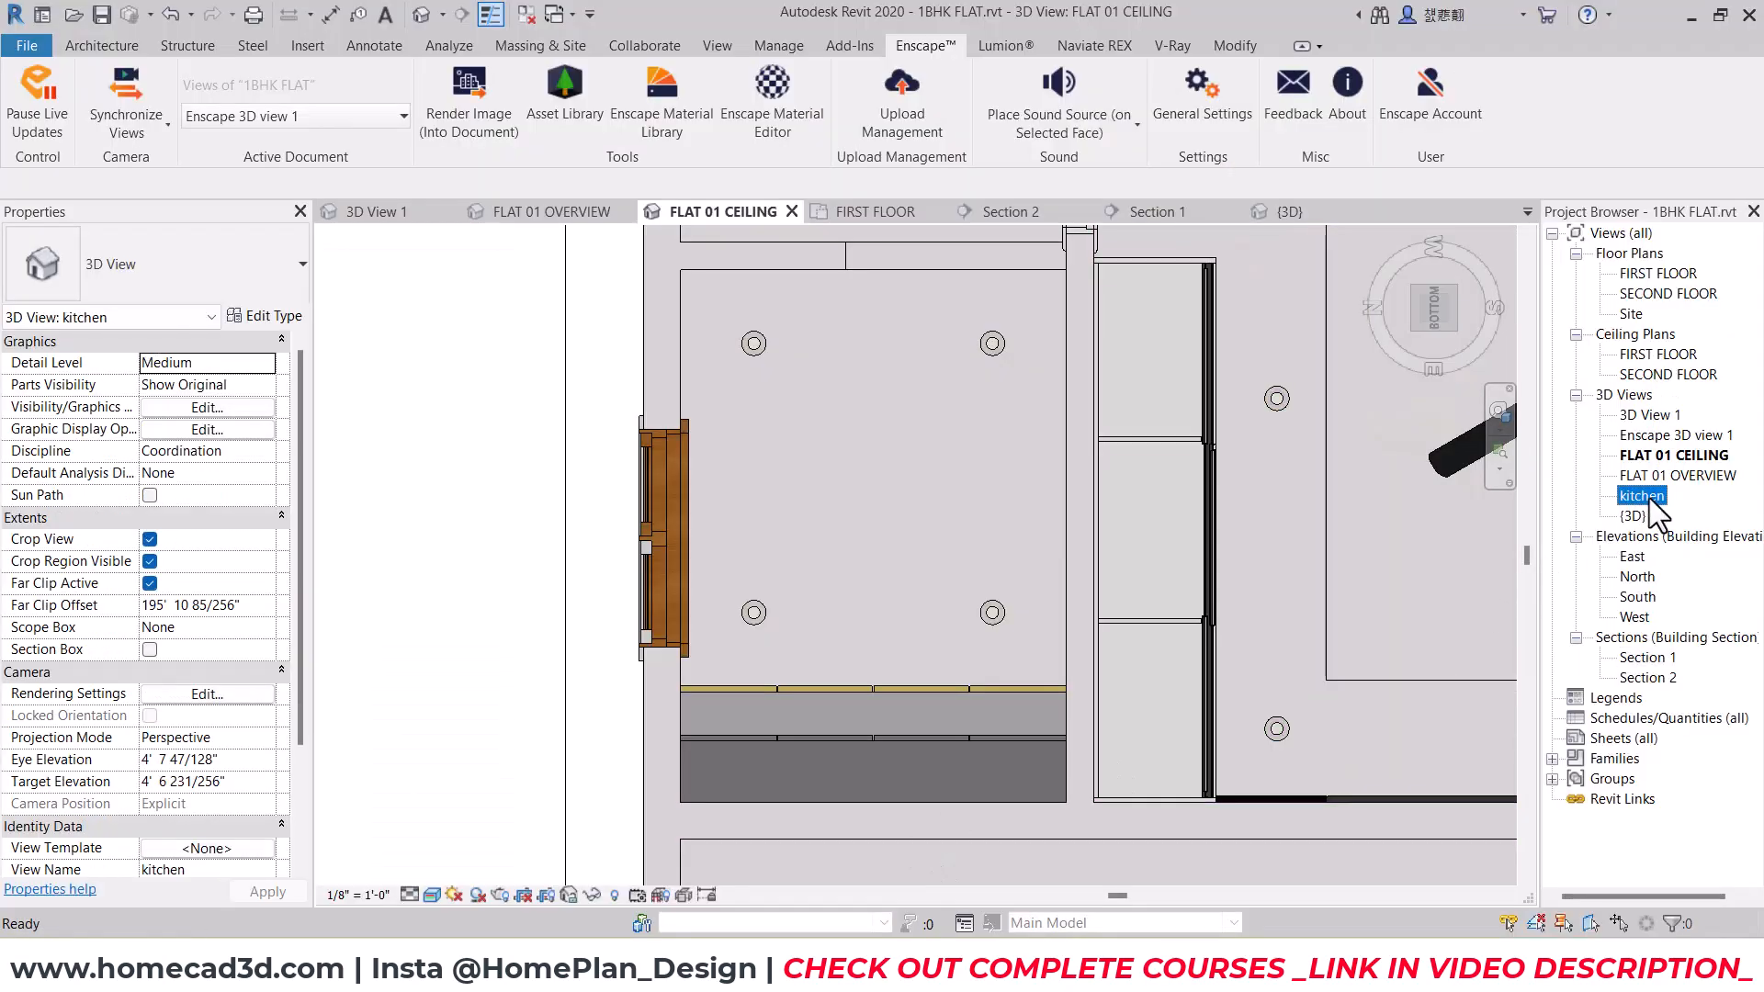
double_click(1645, 497)
Step: Hide the front wall that blocks the kitchen, in the "kitchen" view only
left_click(880, 527)
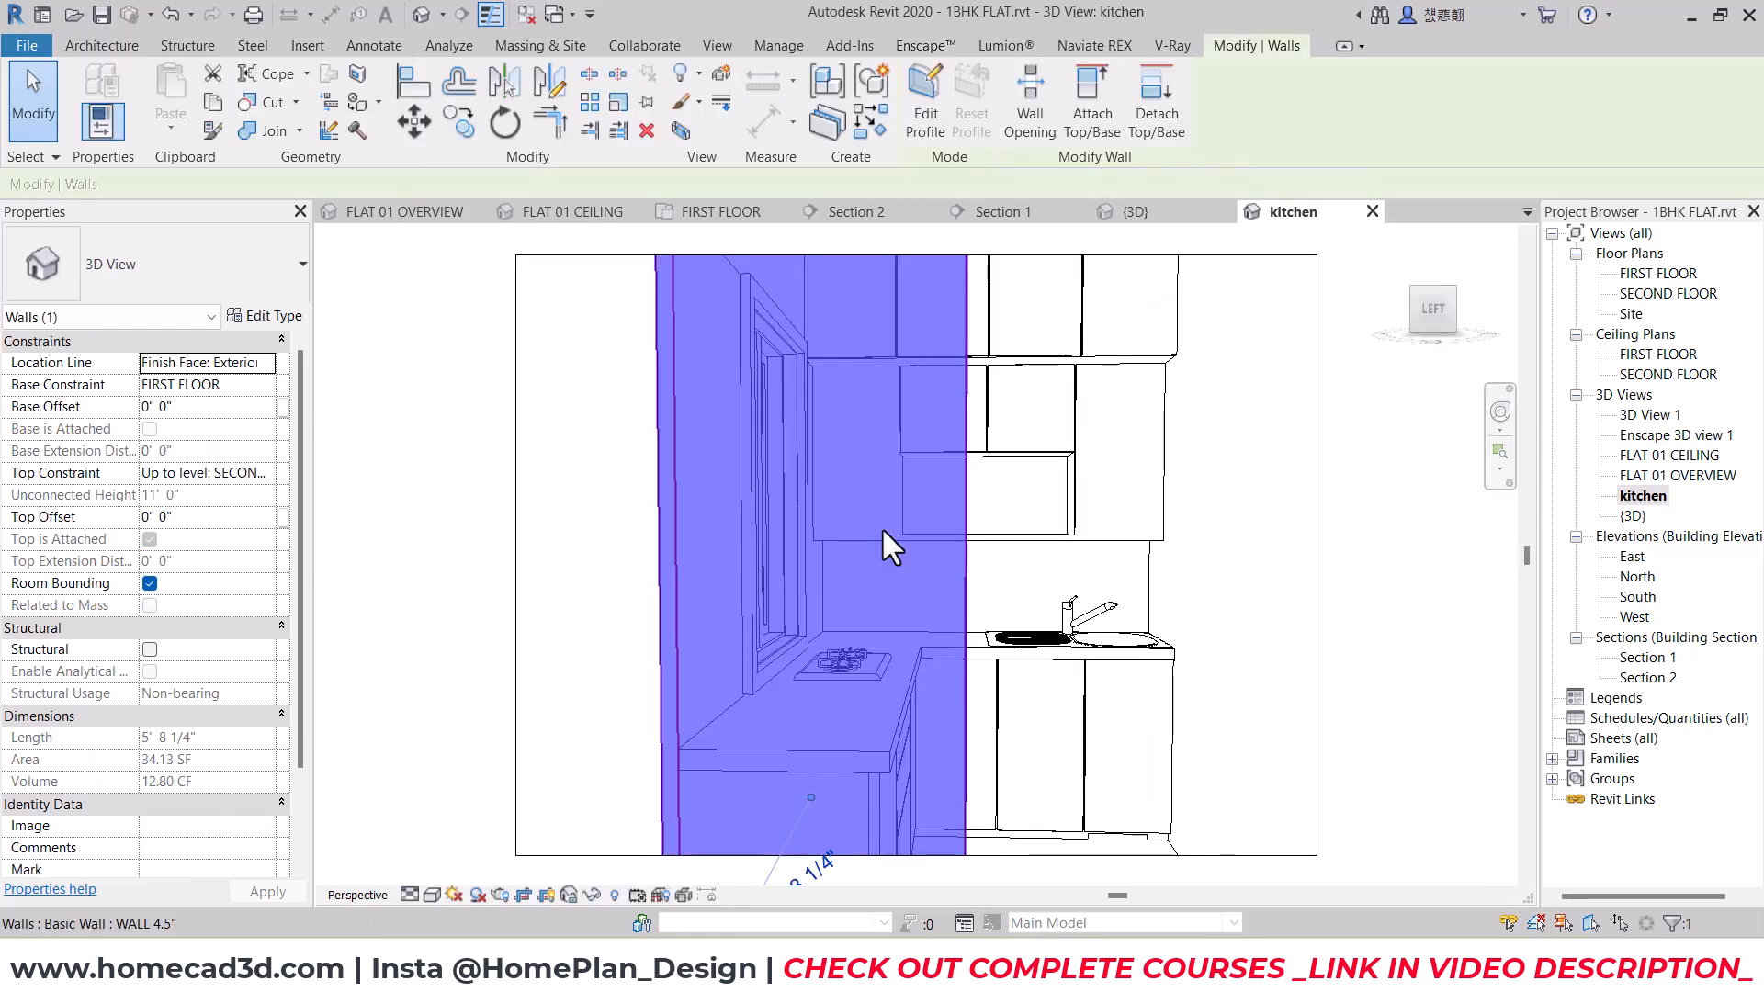
right_click(881, 527)
mouse_move(1028, 496)
left_click(1237, 491)
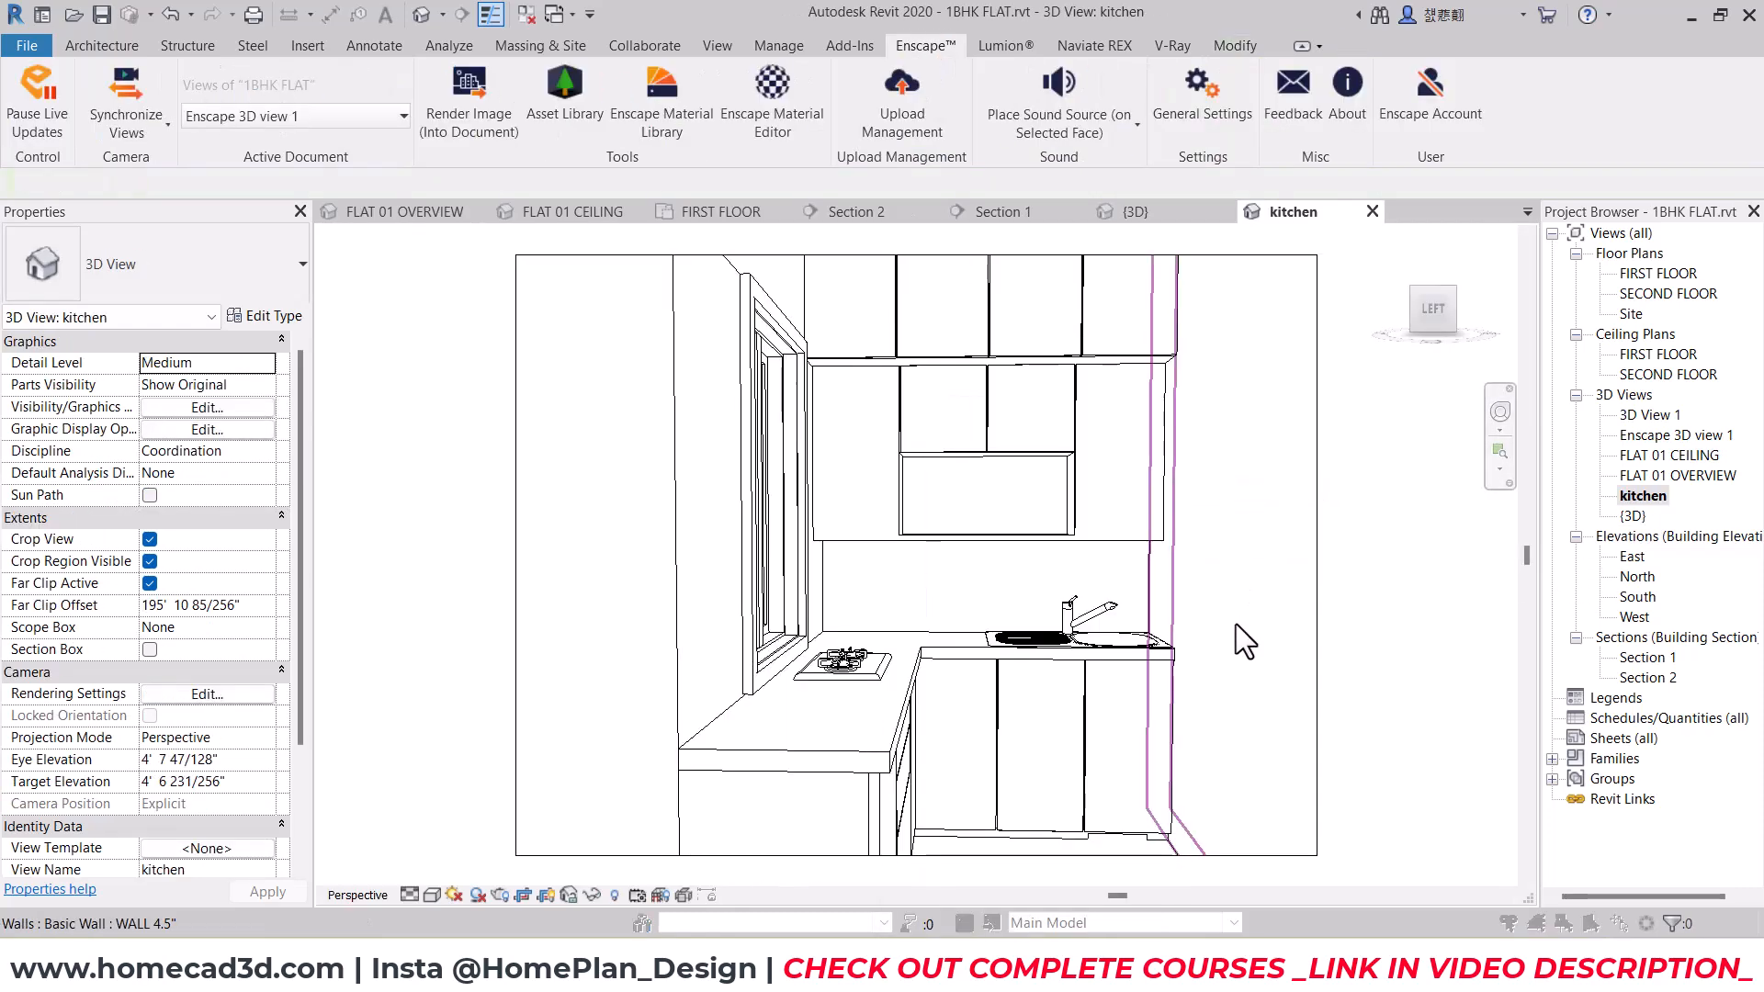
Step: Switch back to Enscape and load the saved "kitchen" view
mouse_move(1036, 976)
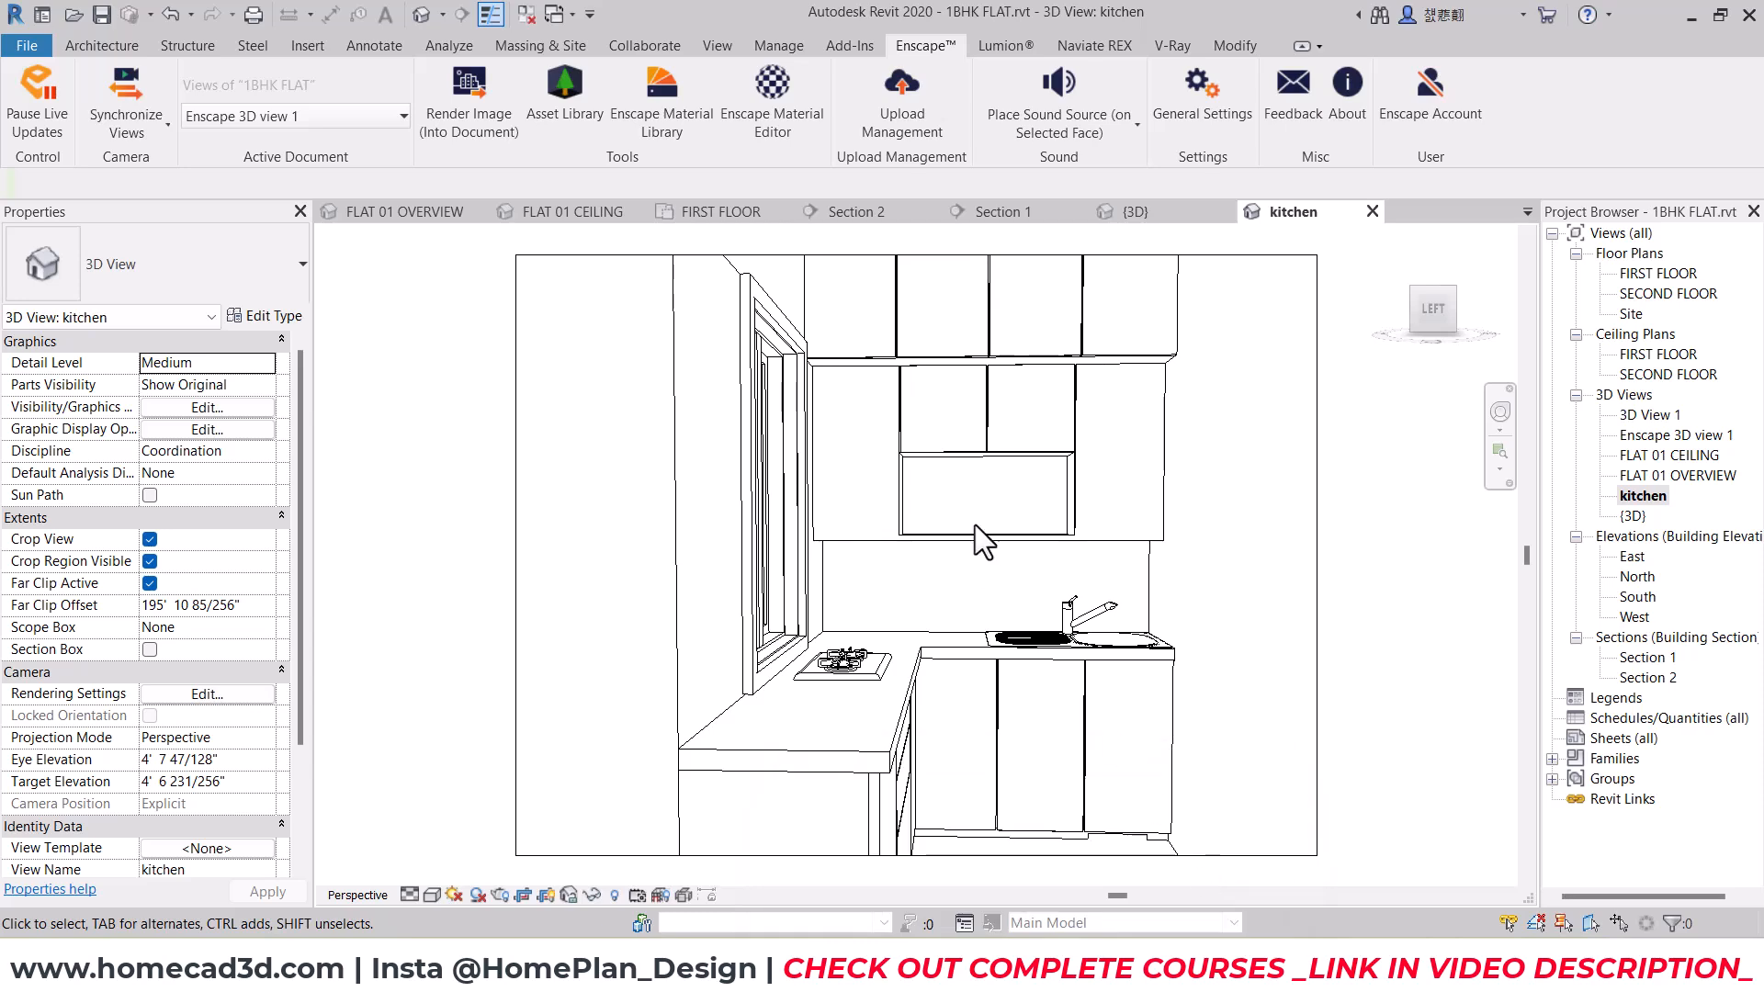
left_click(1154, 873)
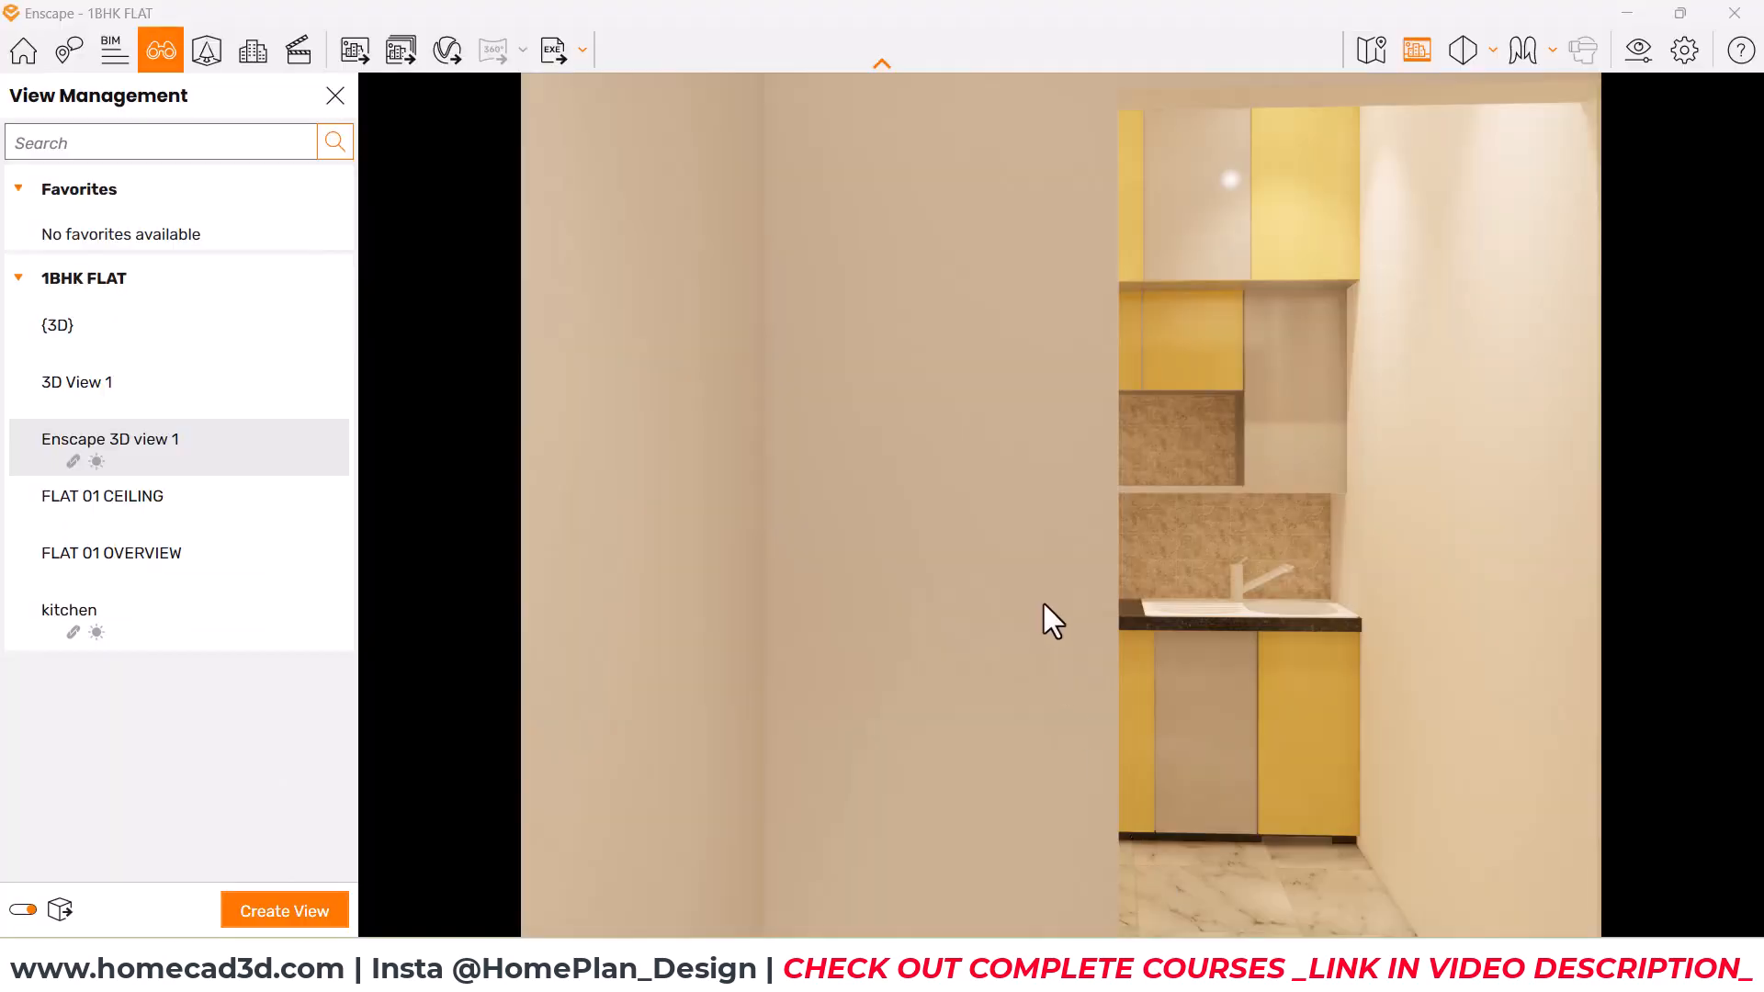
left_click_drag(1044, 603, 750, 555)
left_click(101, 643)
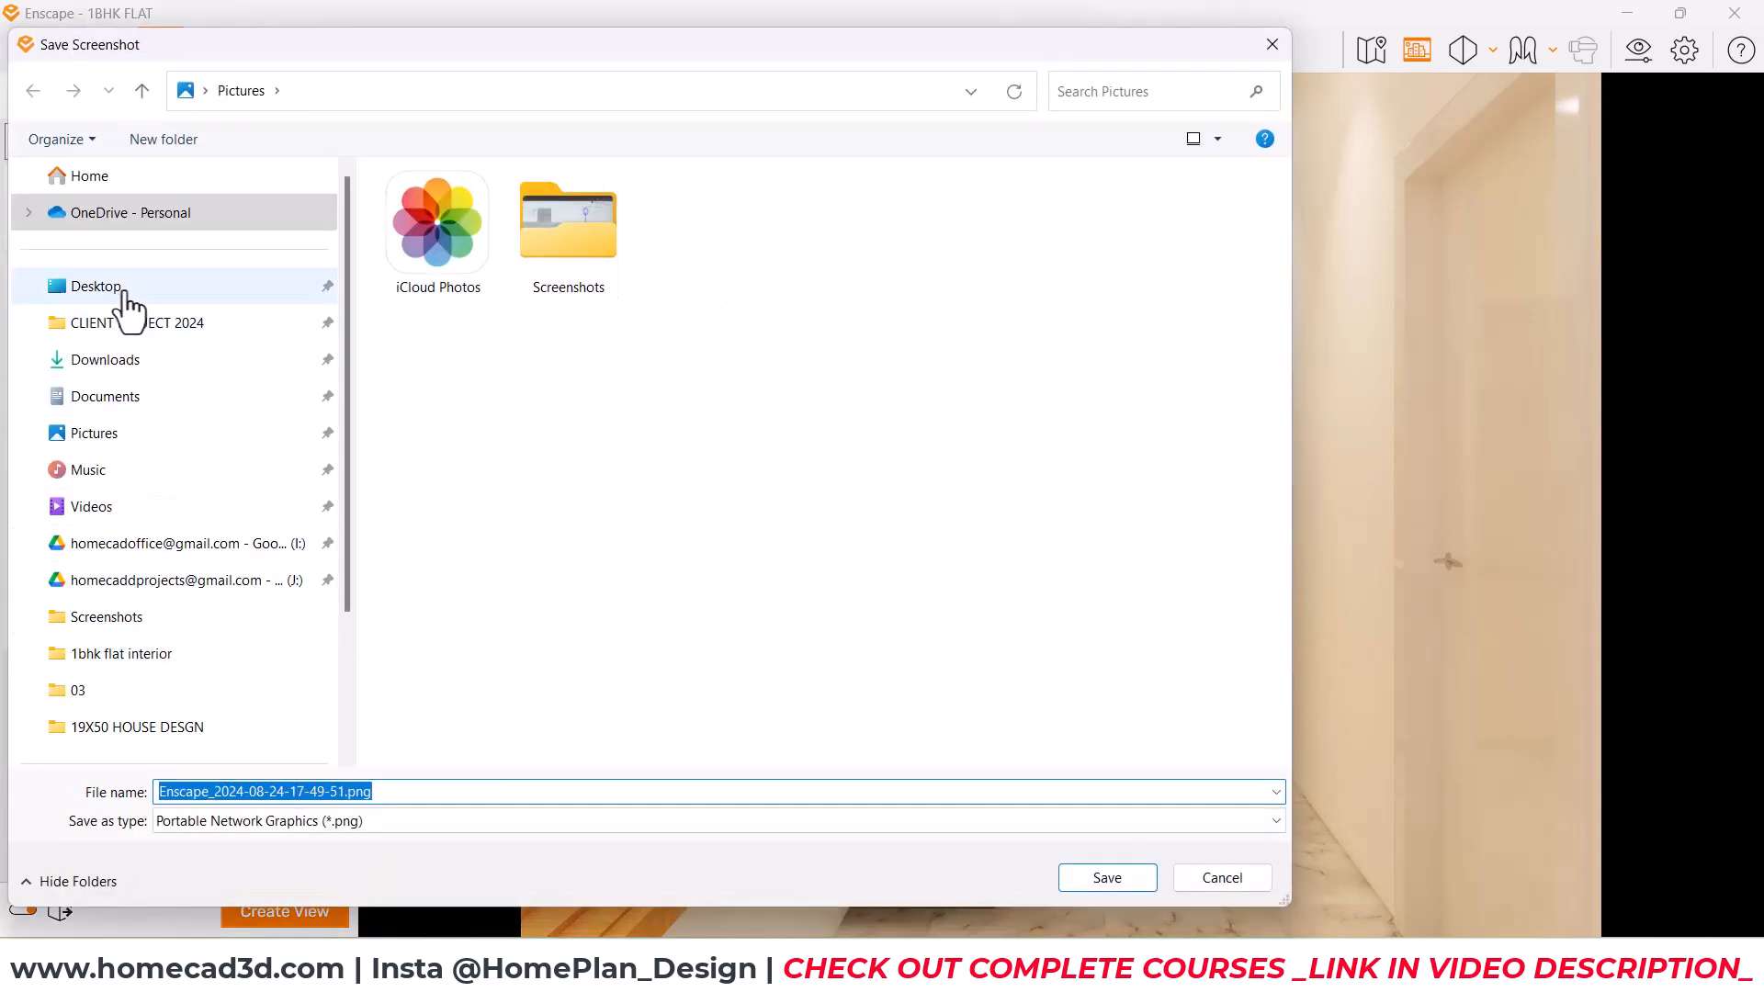
Step: Save the rendered image as "kitchen" in PNG format in the Desktop folder "1bhk flat interior"
left_click(126, 292)
double_click(621, 256)
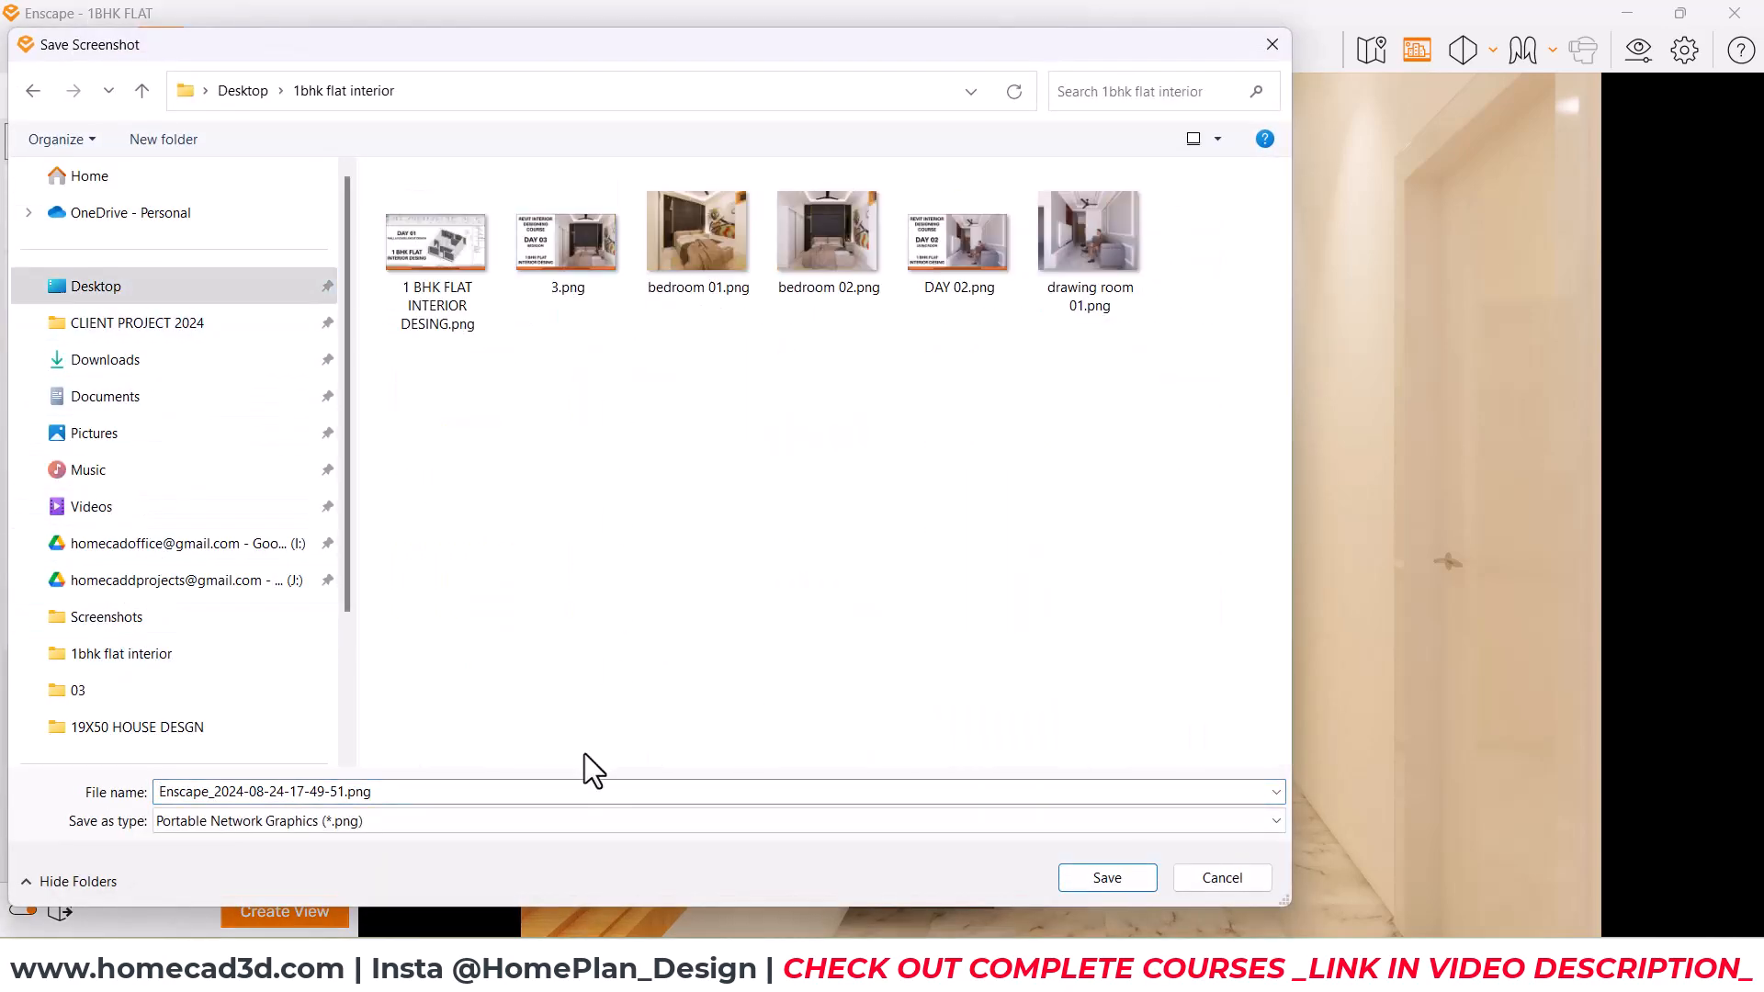
left_click(567, 793)
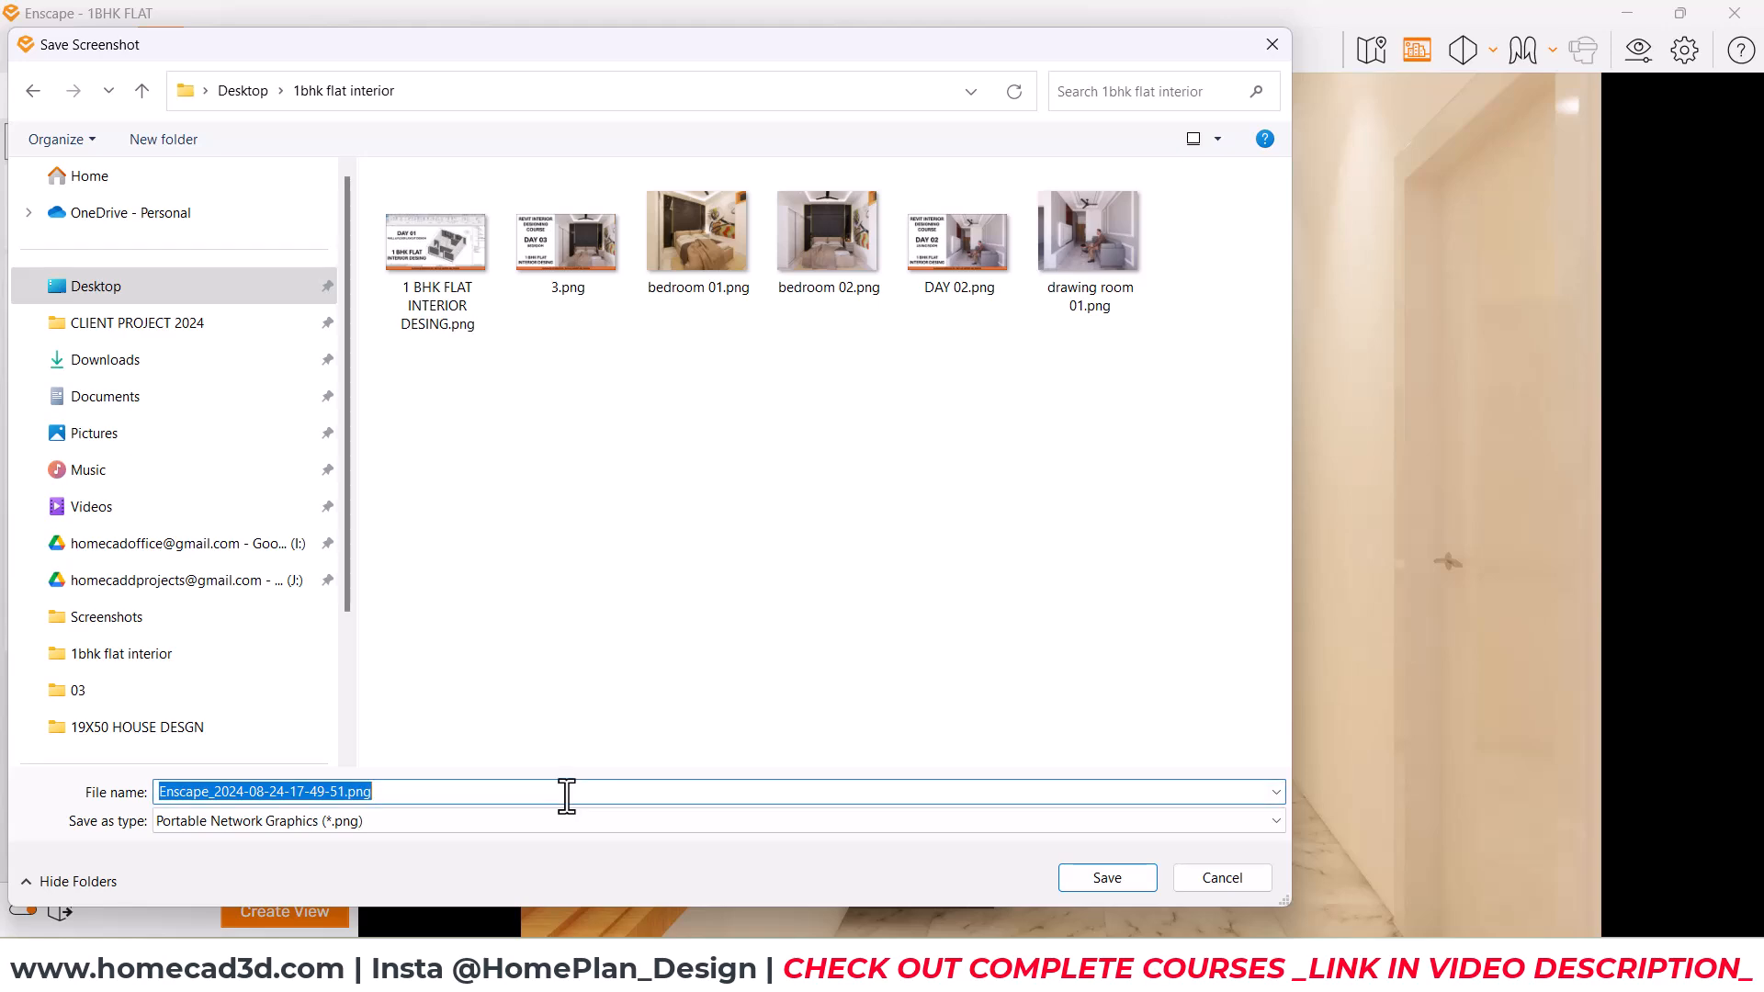
type("kitchen")
key("Return")
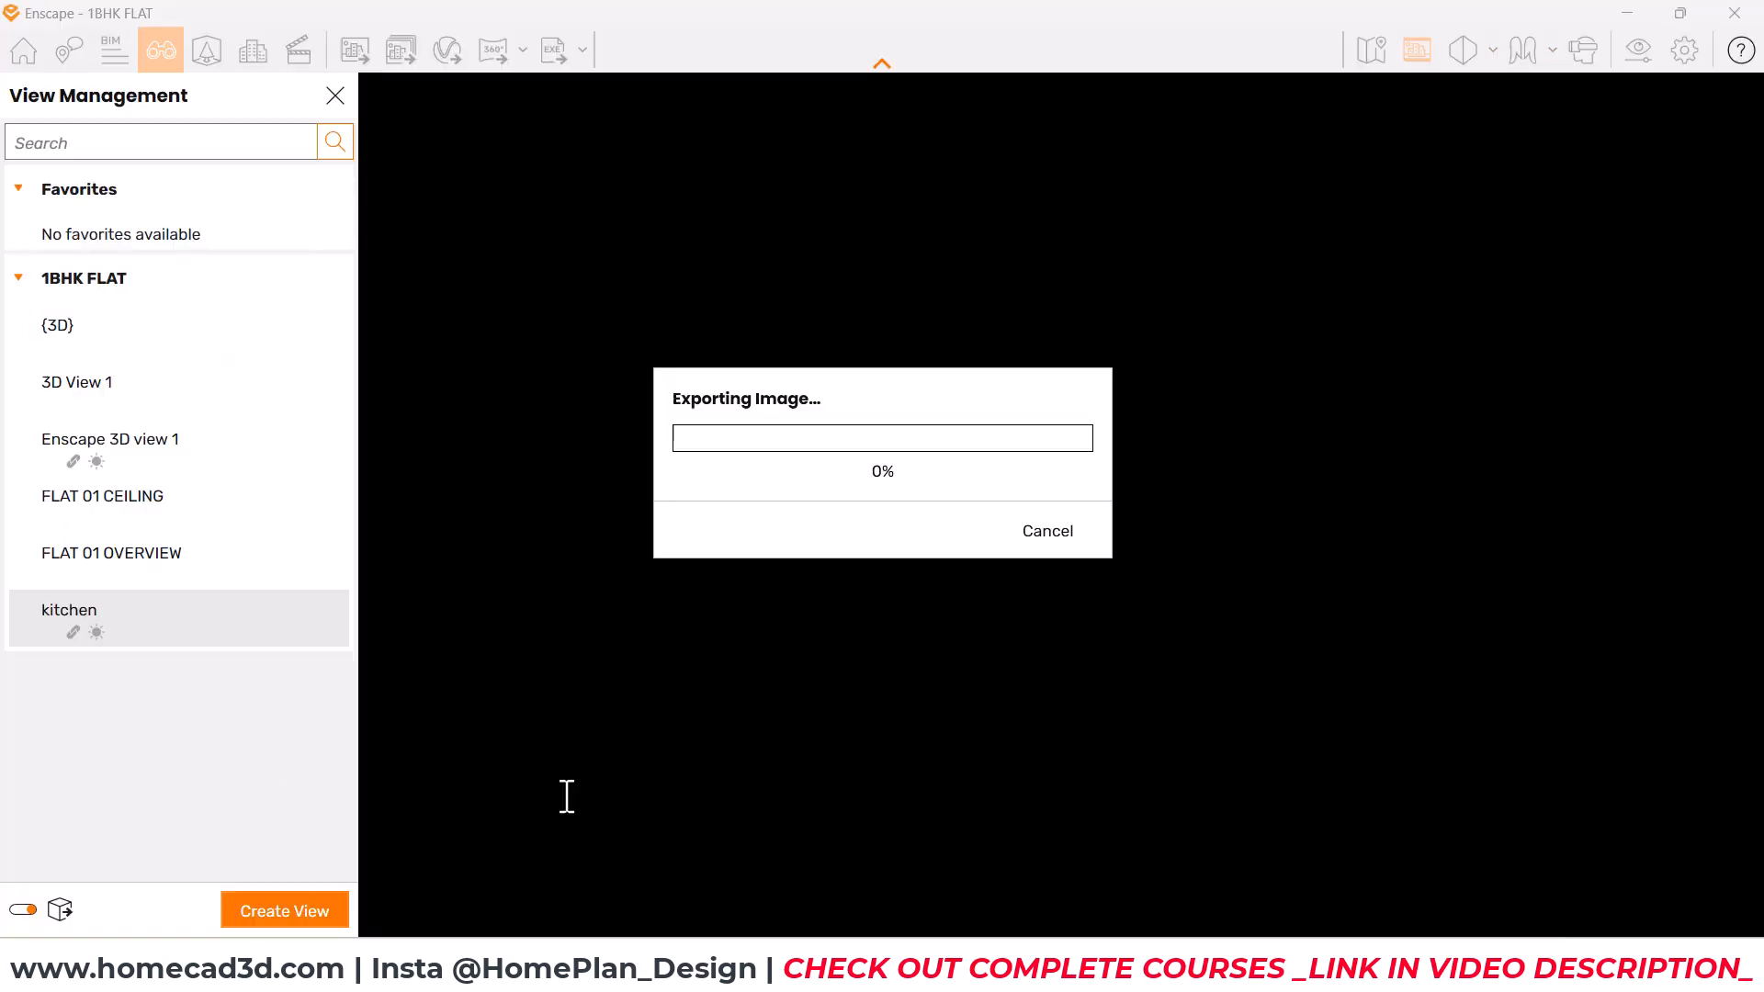
mouse_move(1035, 965)
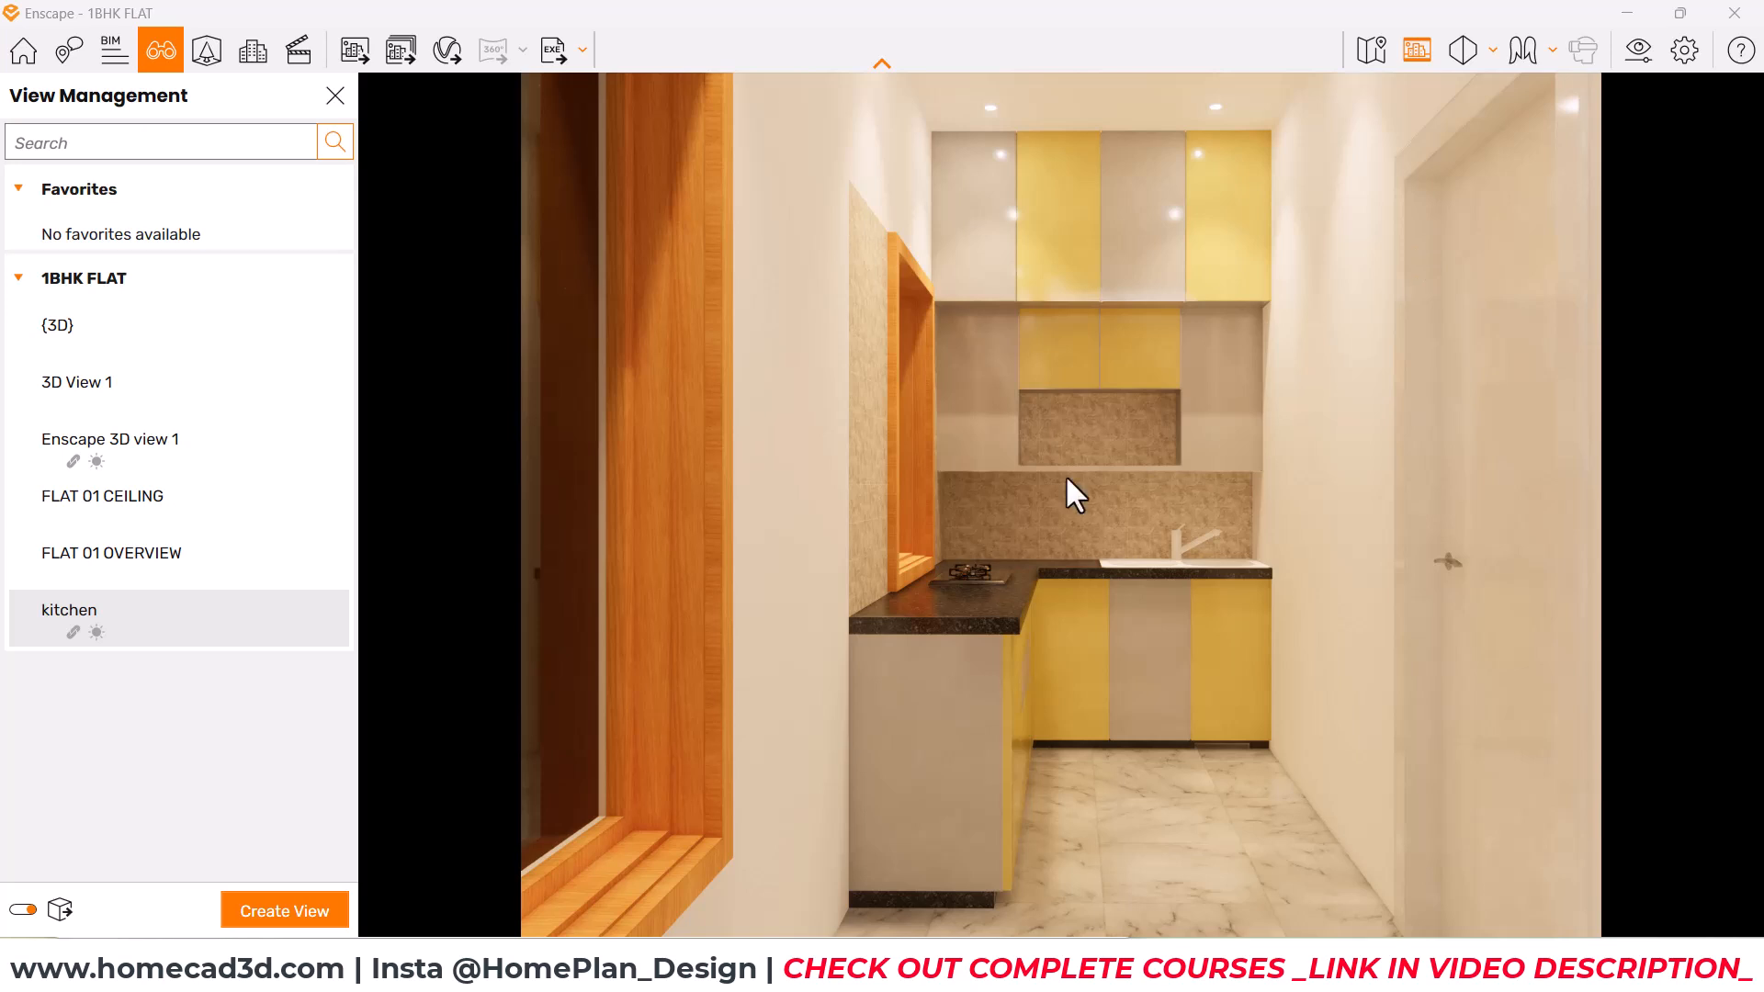
Step: Advance the Enscape time of day to 11:14 for a daylight version of the kitchen scene
key("i")
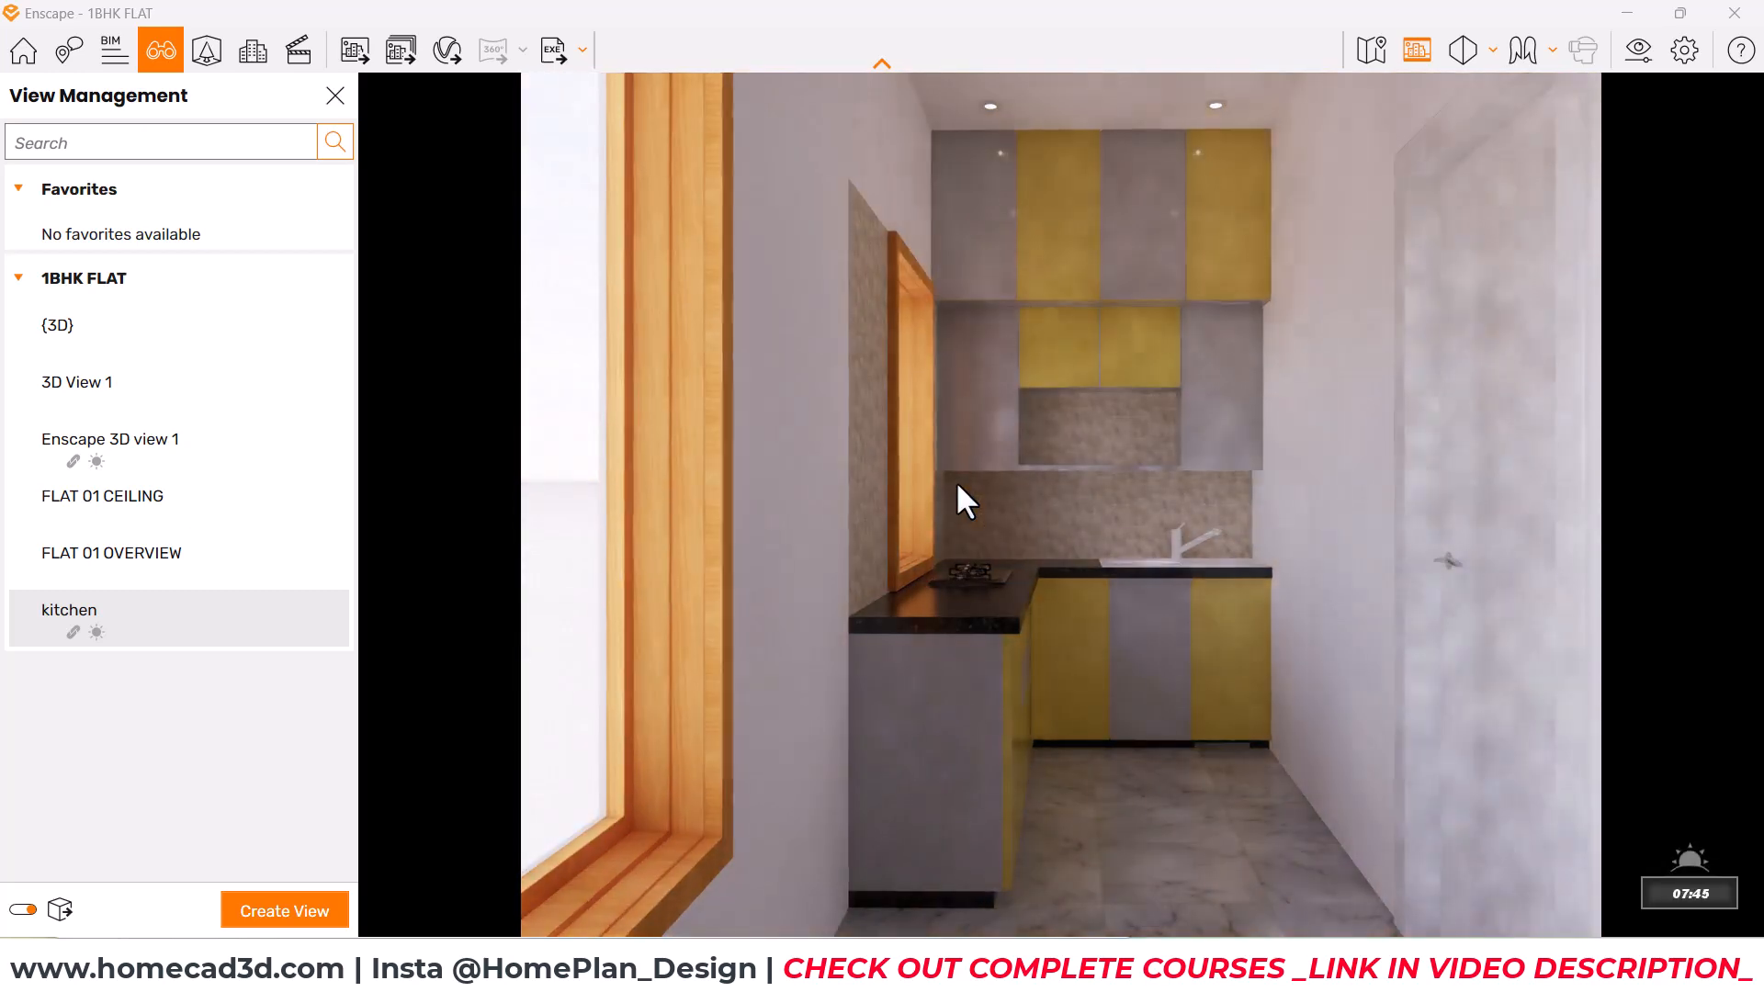
key("i")
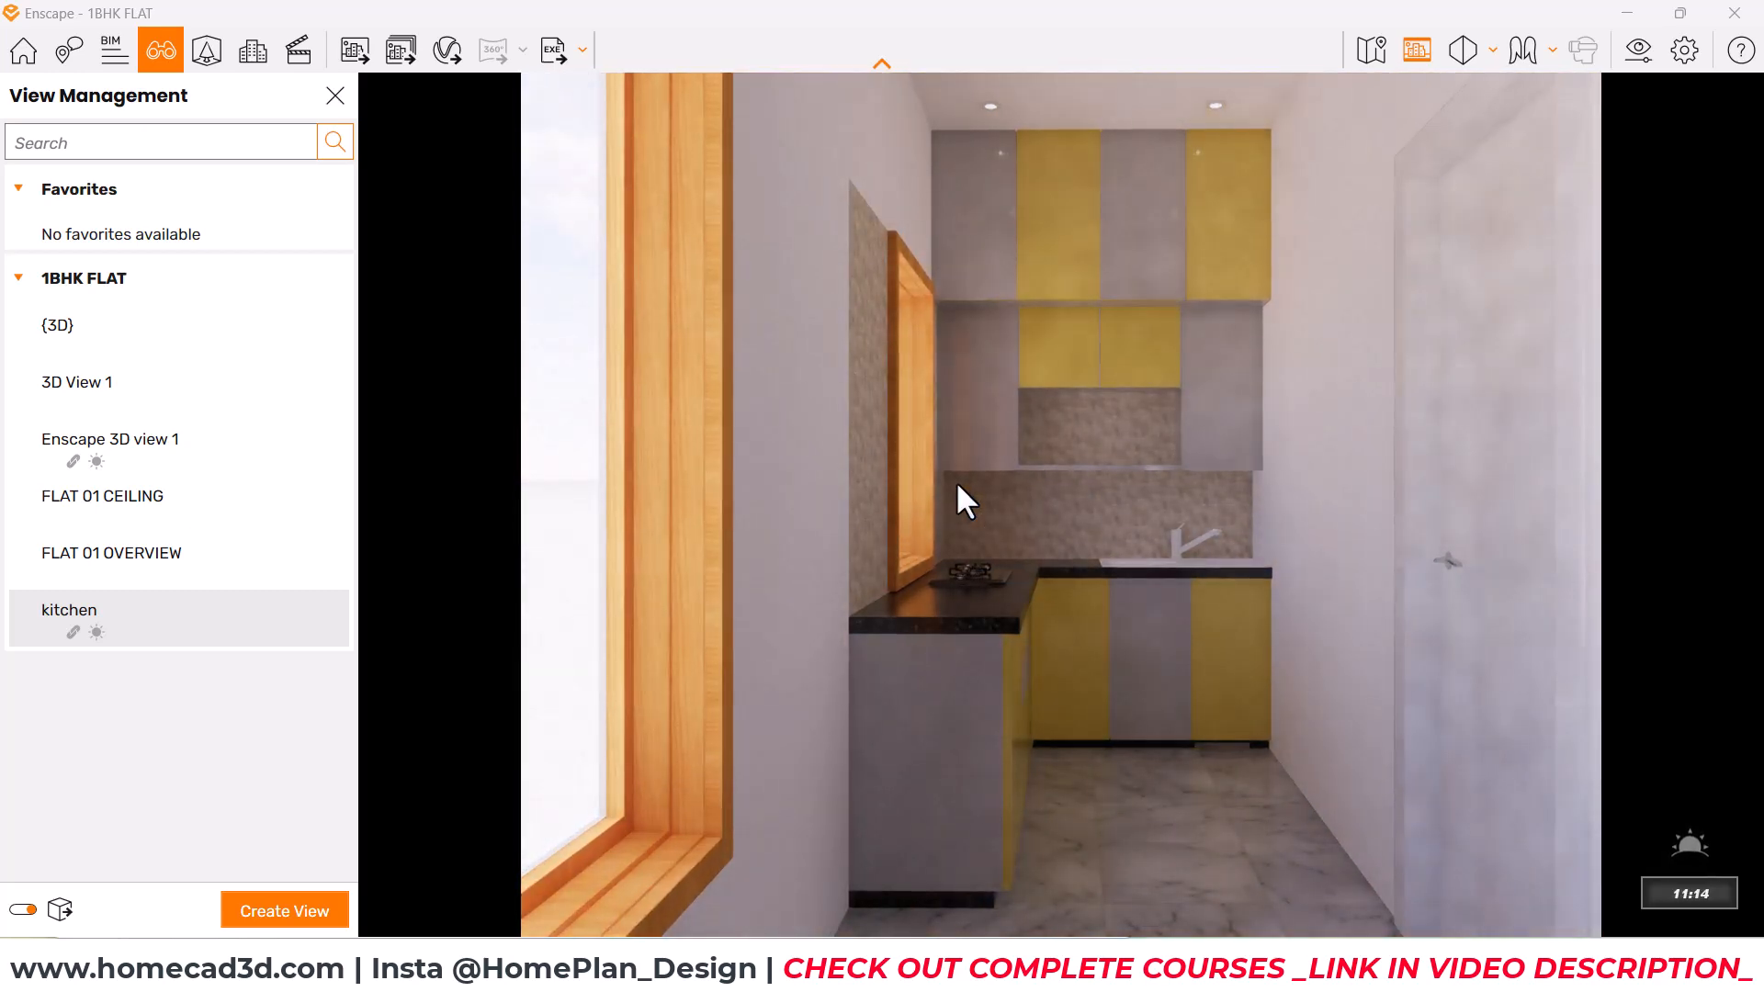
Step: In the visual settings, fine-tune the image highlights and set the sun brightness to 40%
left_click(1639, 50)
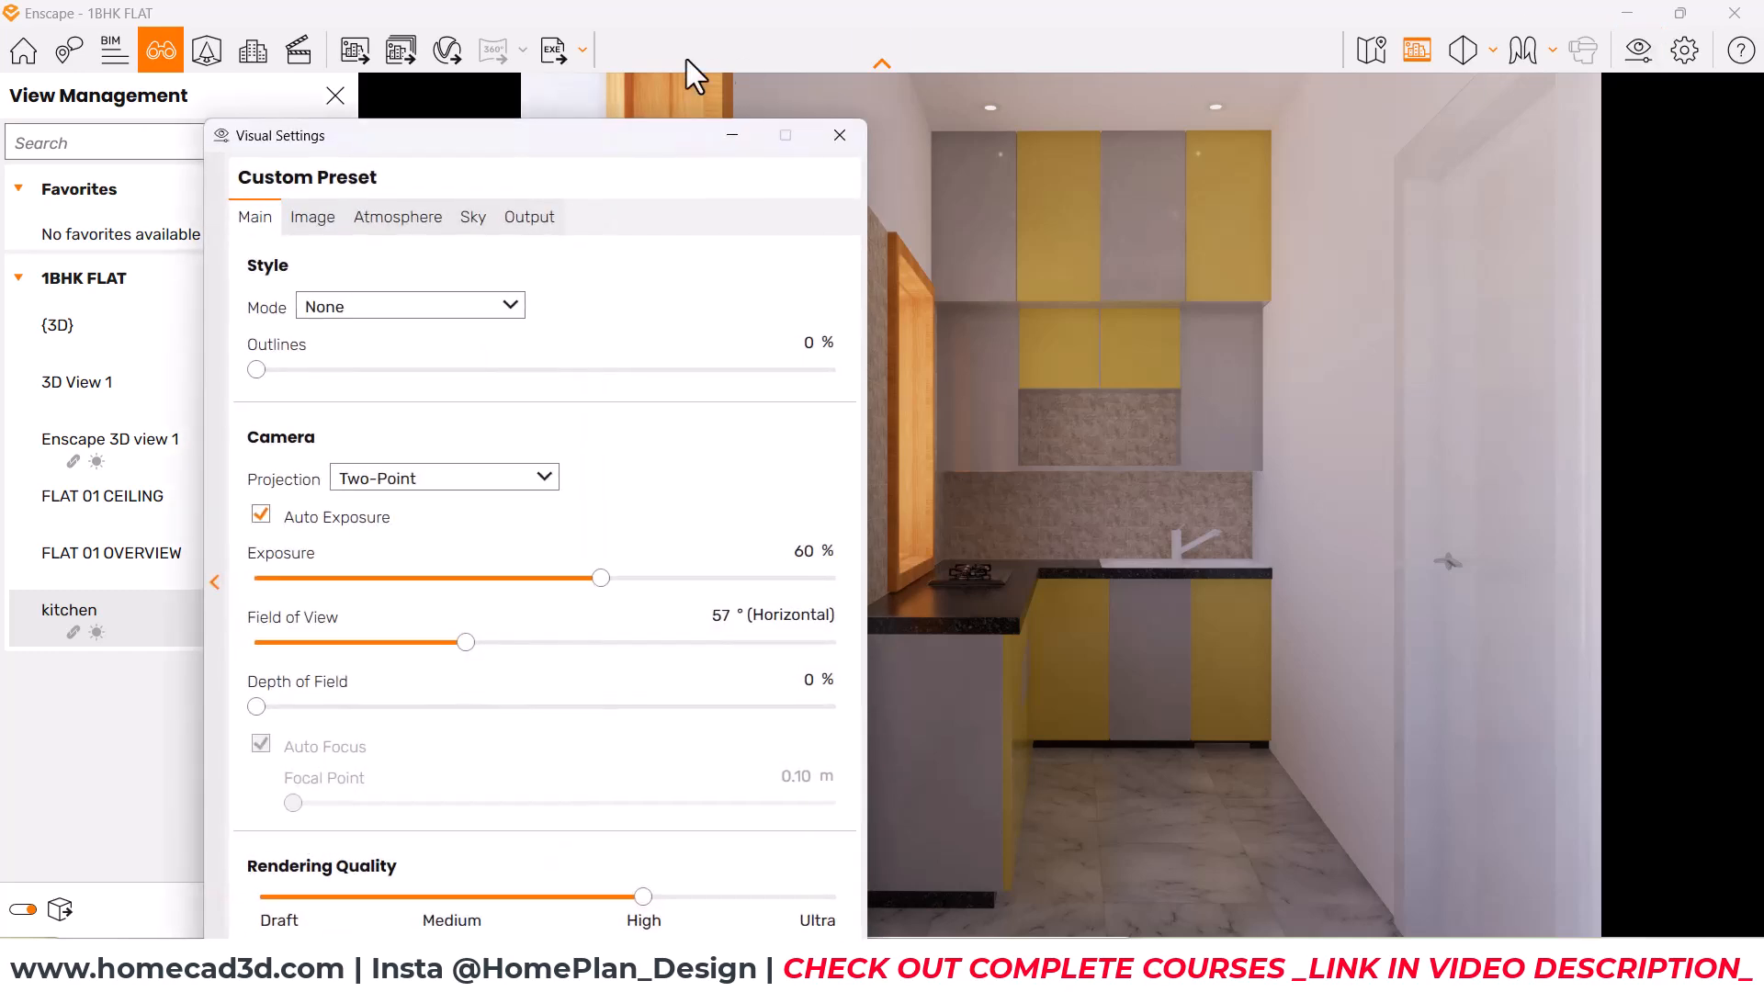
left_click_drag(520, 128, 321, 33)
left_click(123, 125)
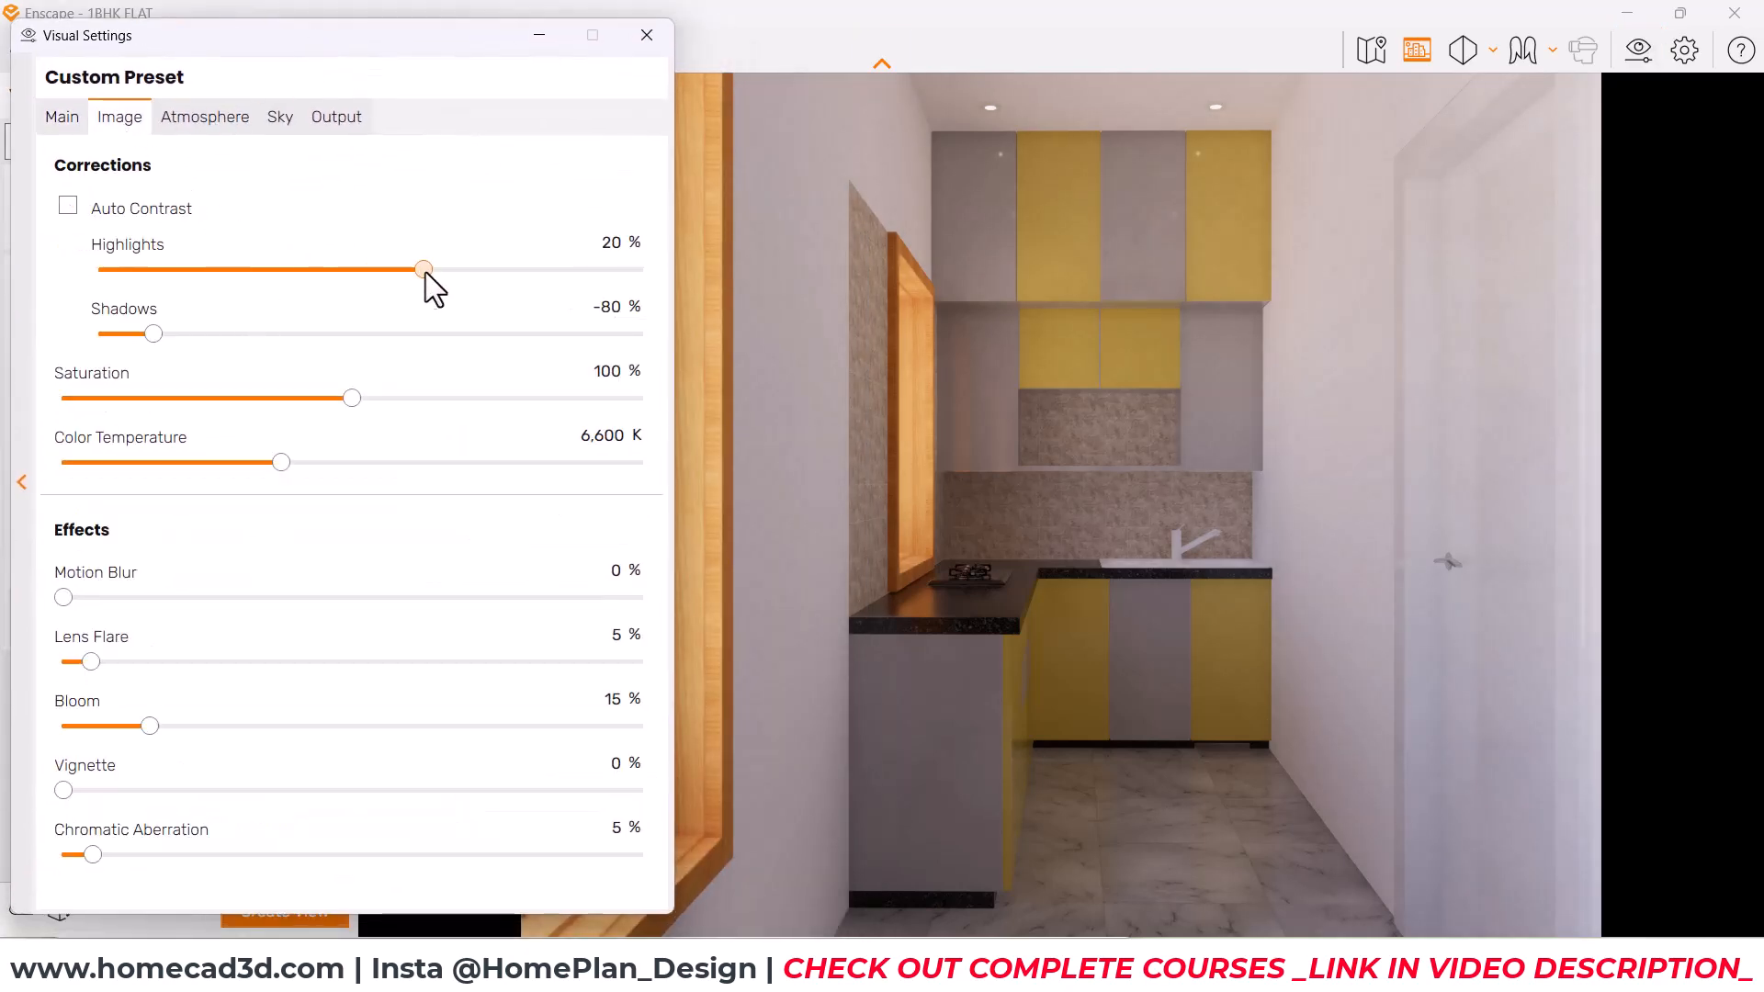
left_click_drag(444, 268, 439, 268)
left_click(180, 122)
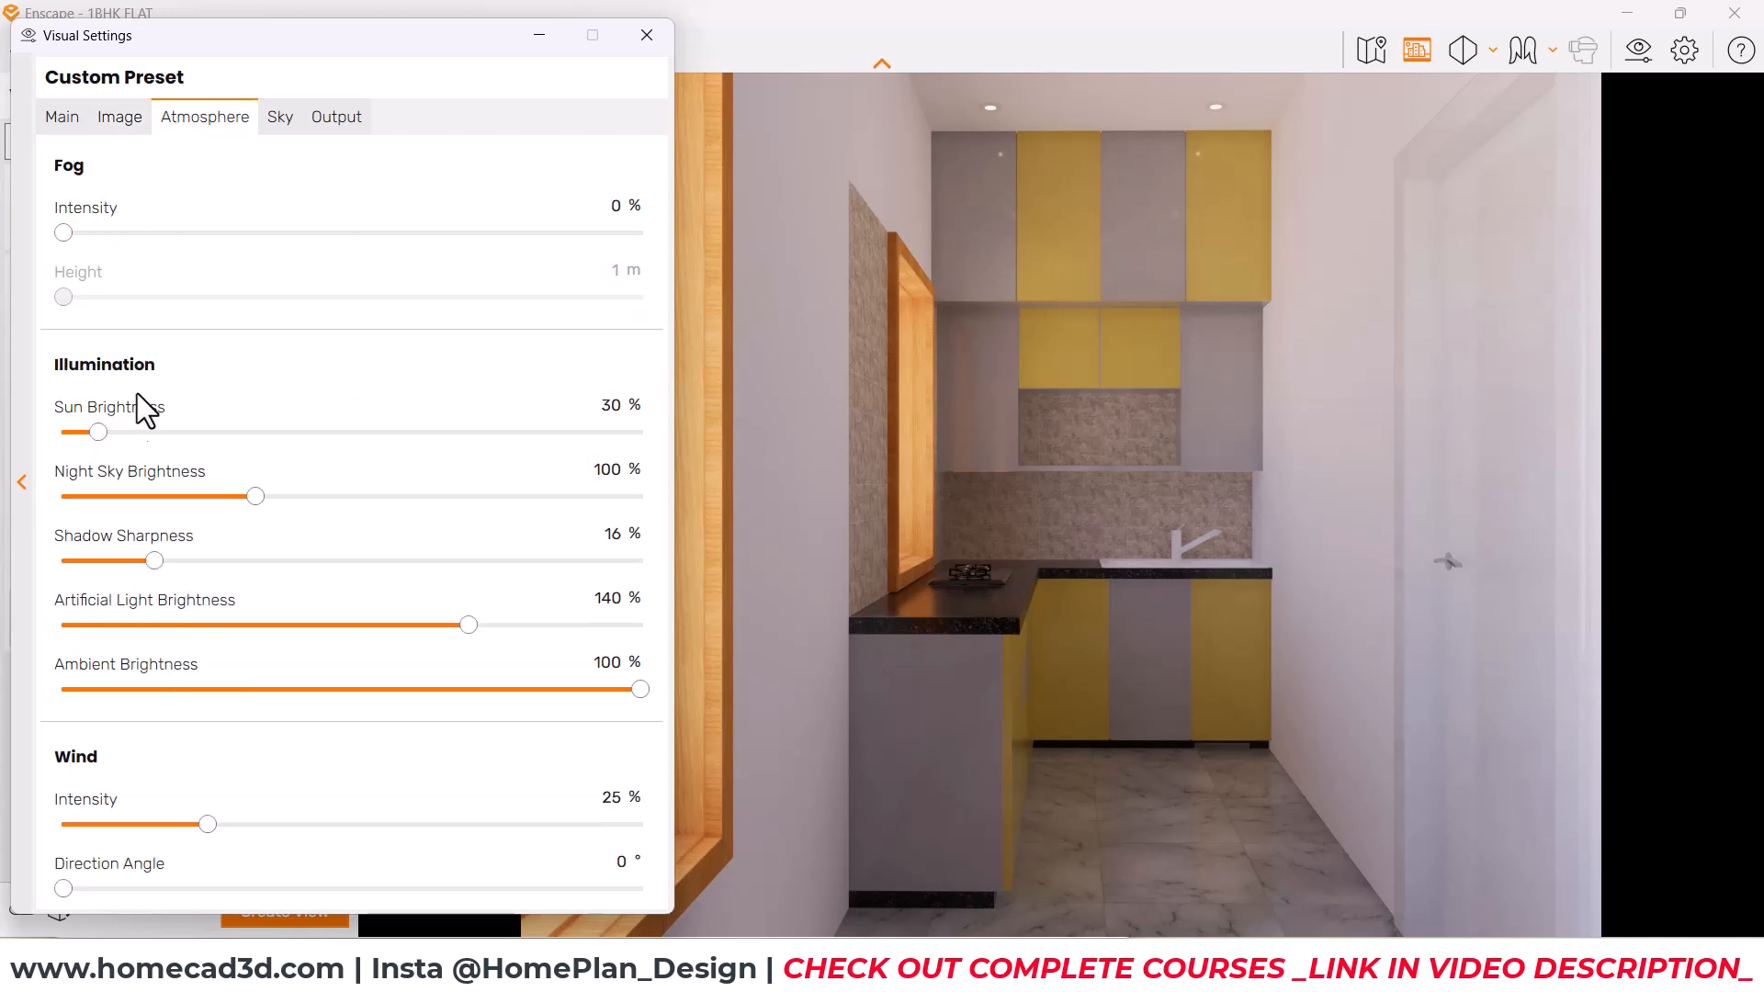
left_click(599, 408)
type("40")
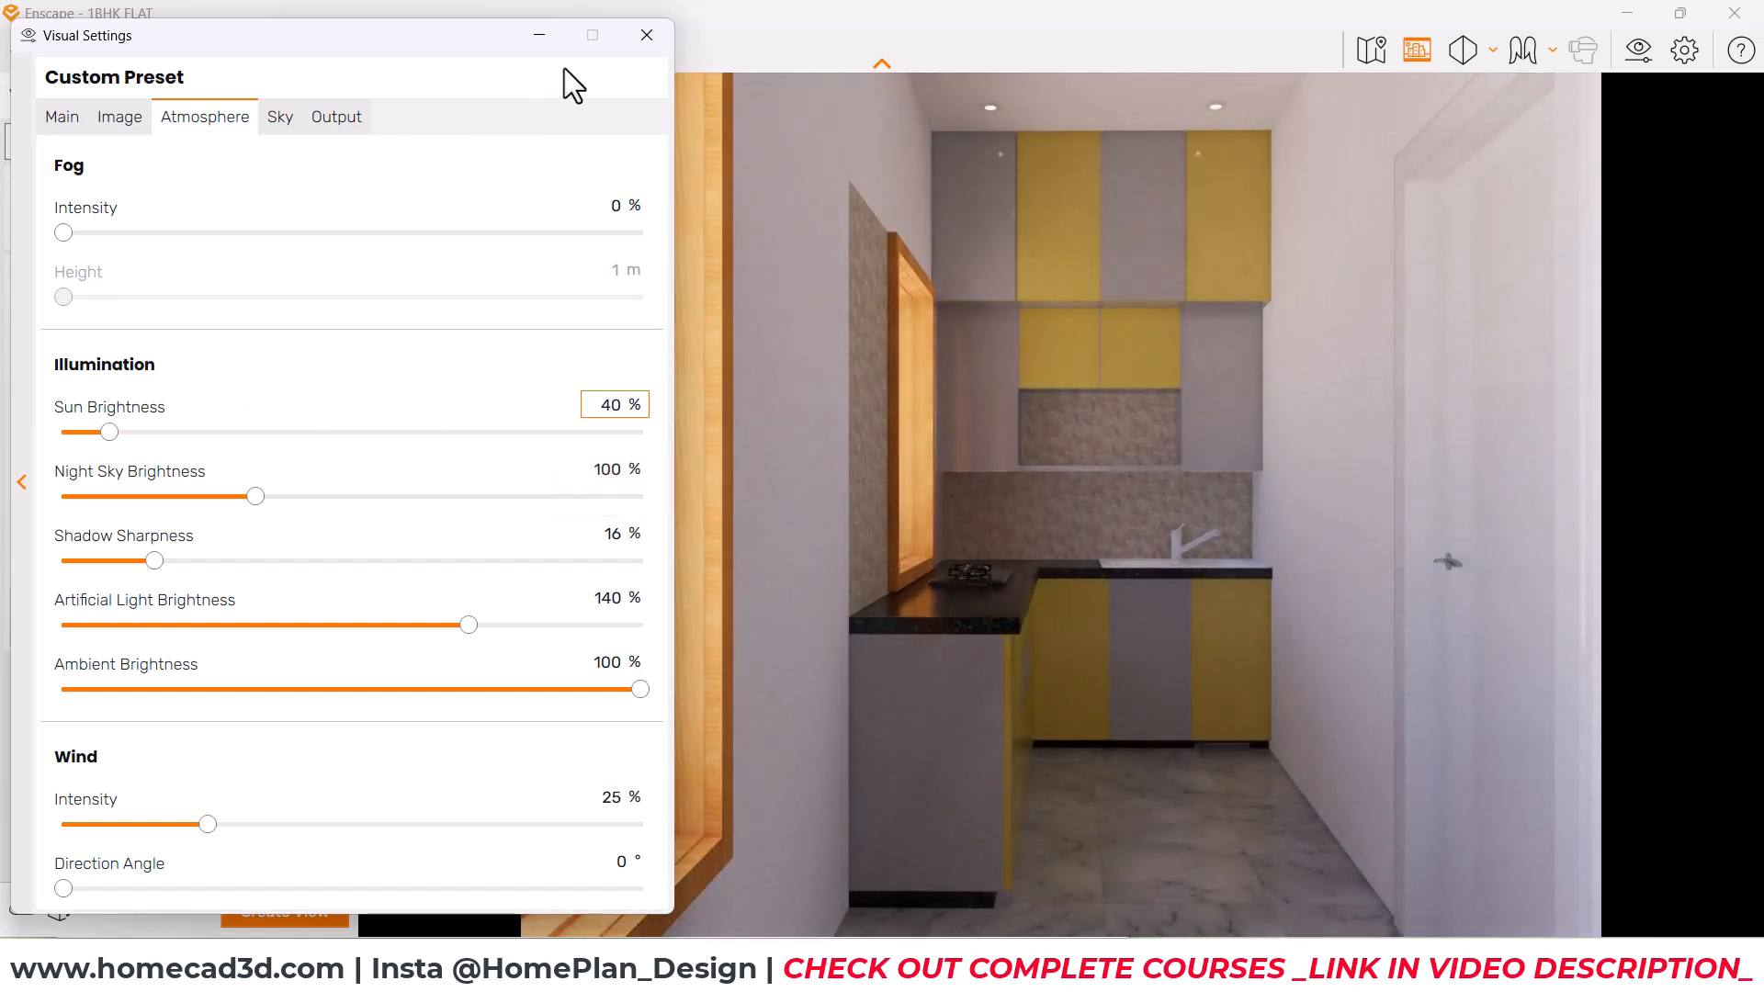
left_click(645, 37)
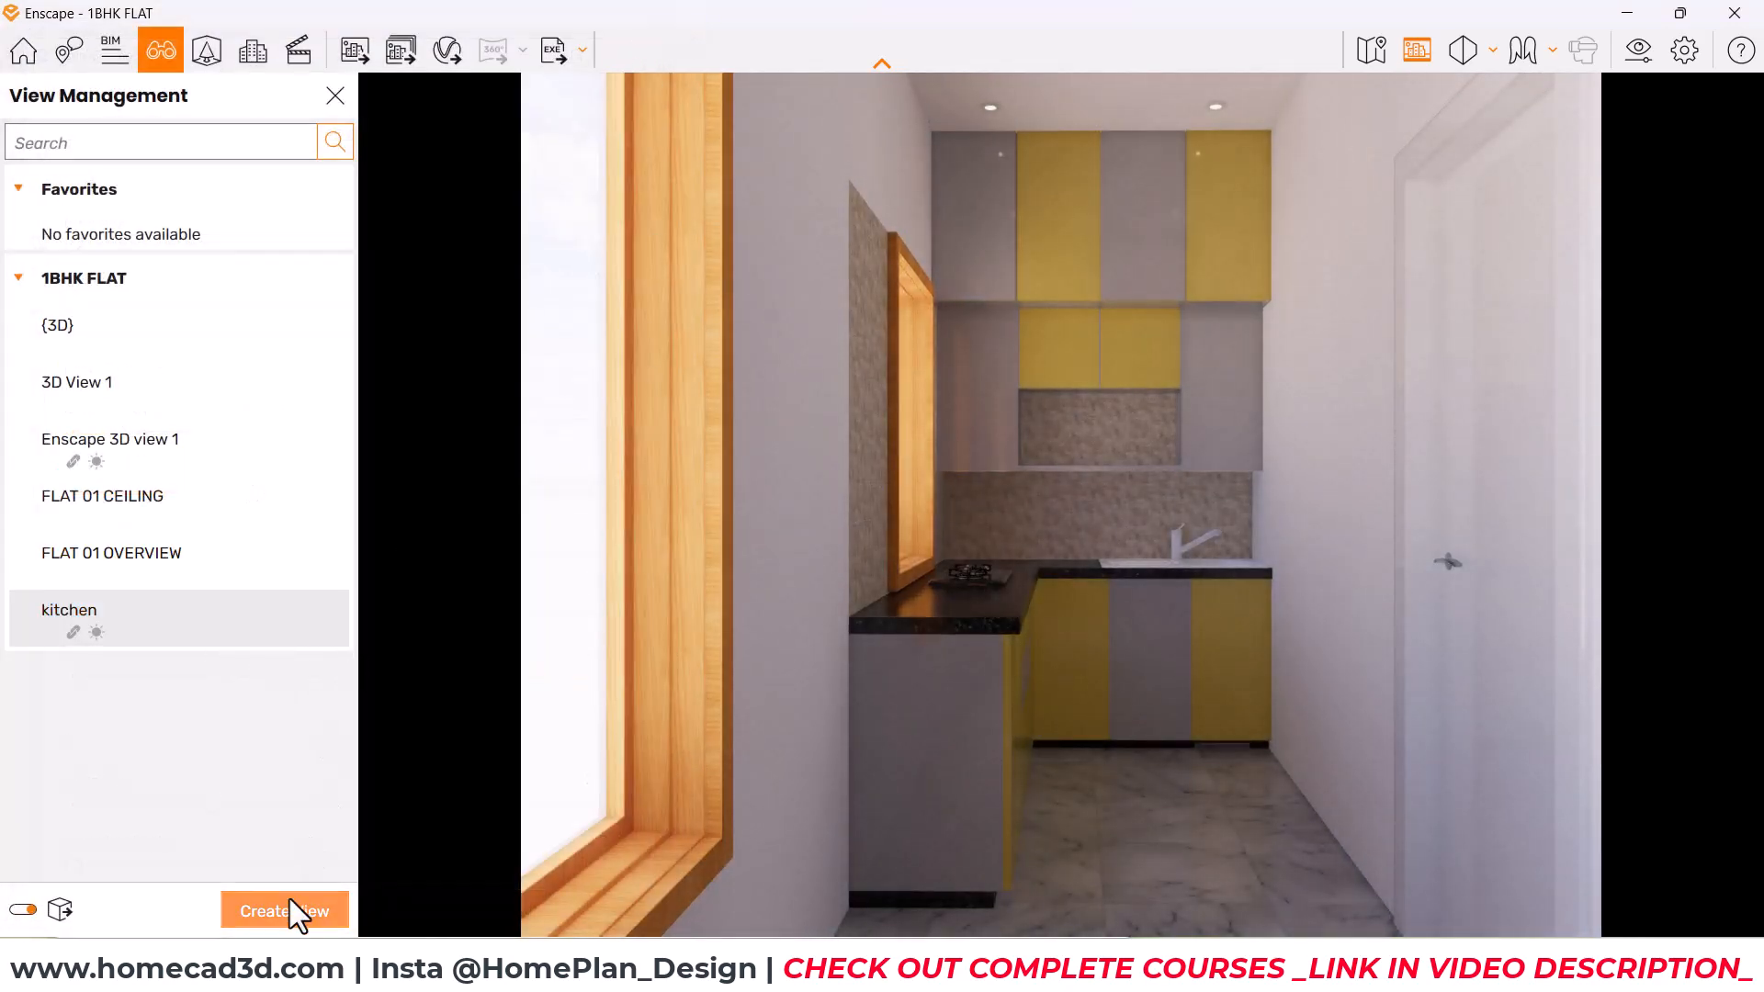
Step: Start creating a new view and set its sun position to azimuth 339.6° and altitude 27.0°
left_click(289, 909)
left_click_drag(119, 720, 48, 655)
left_click_drag(281, 630, 321, 655)
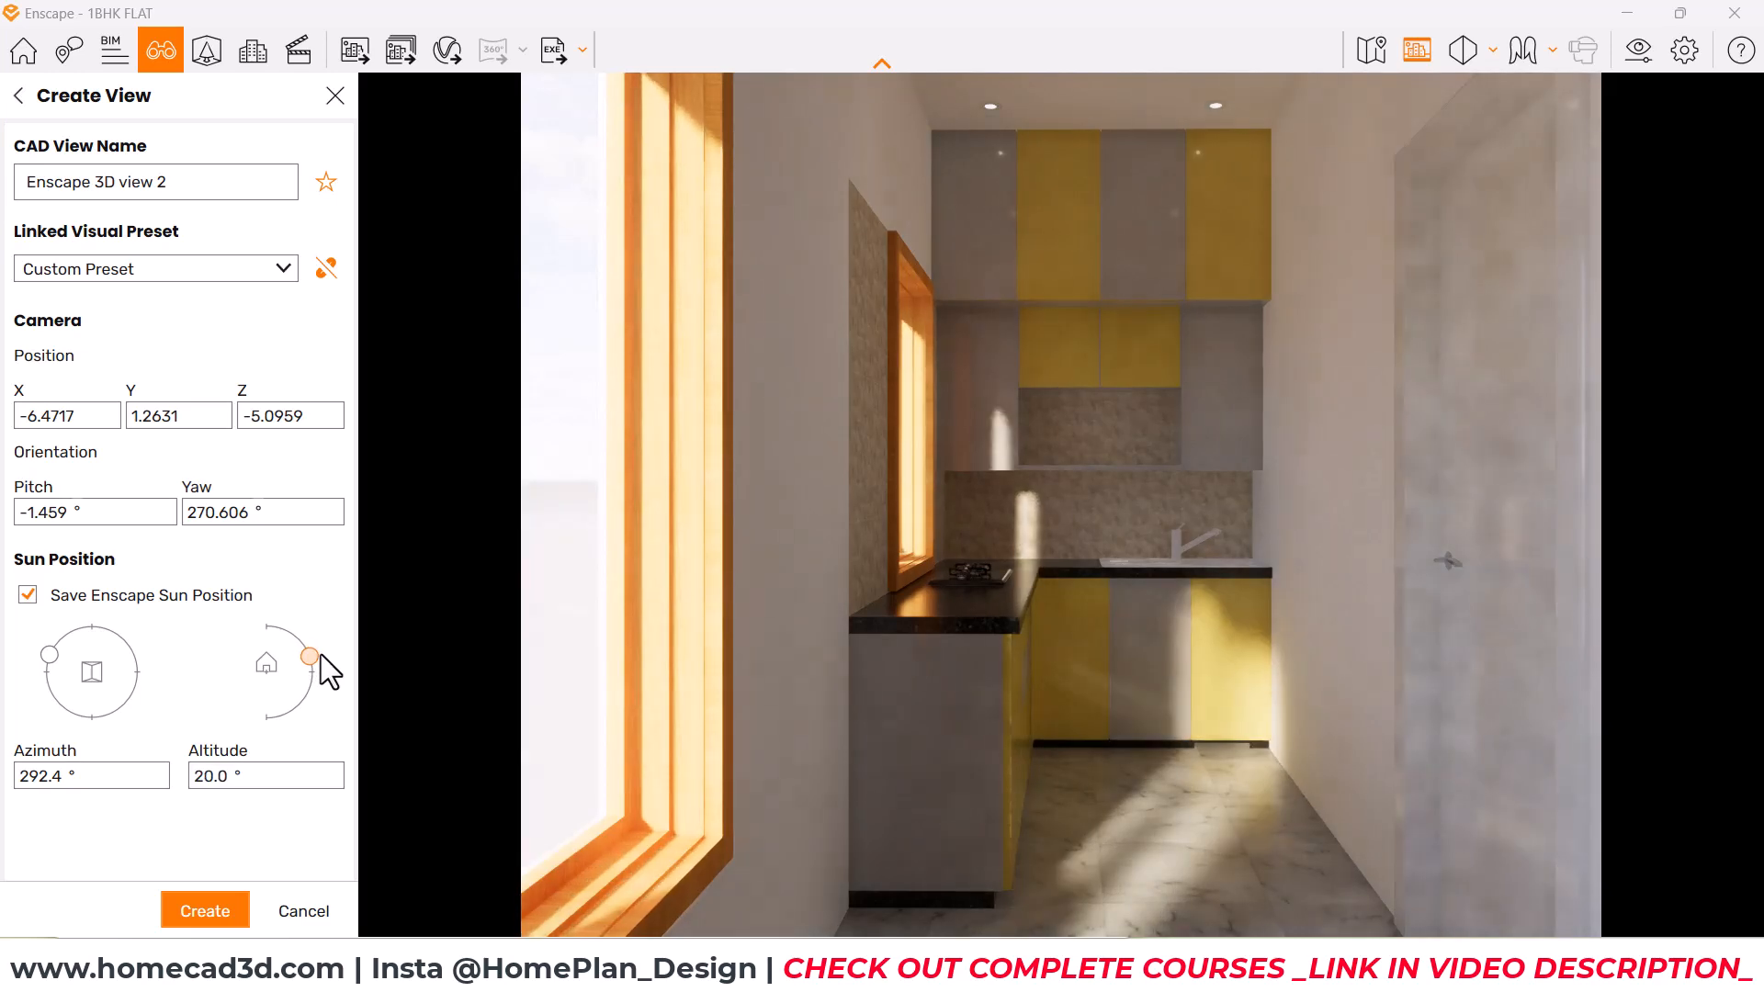
mouse_move(55, 654)
left_mouse_down()
mouse_move(49, 675)
mouse_move(75, 629)
left_mouse_up()
left_click_drag(299, 658, 310, 652)
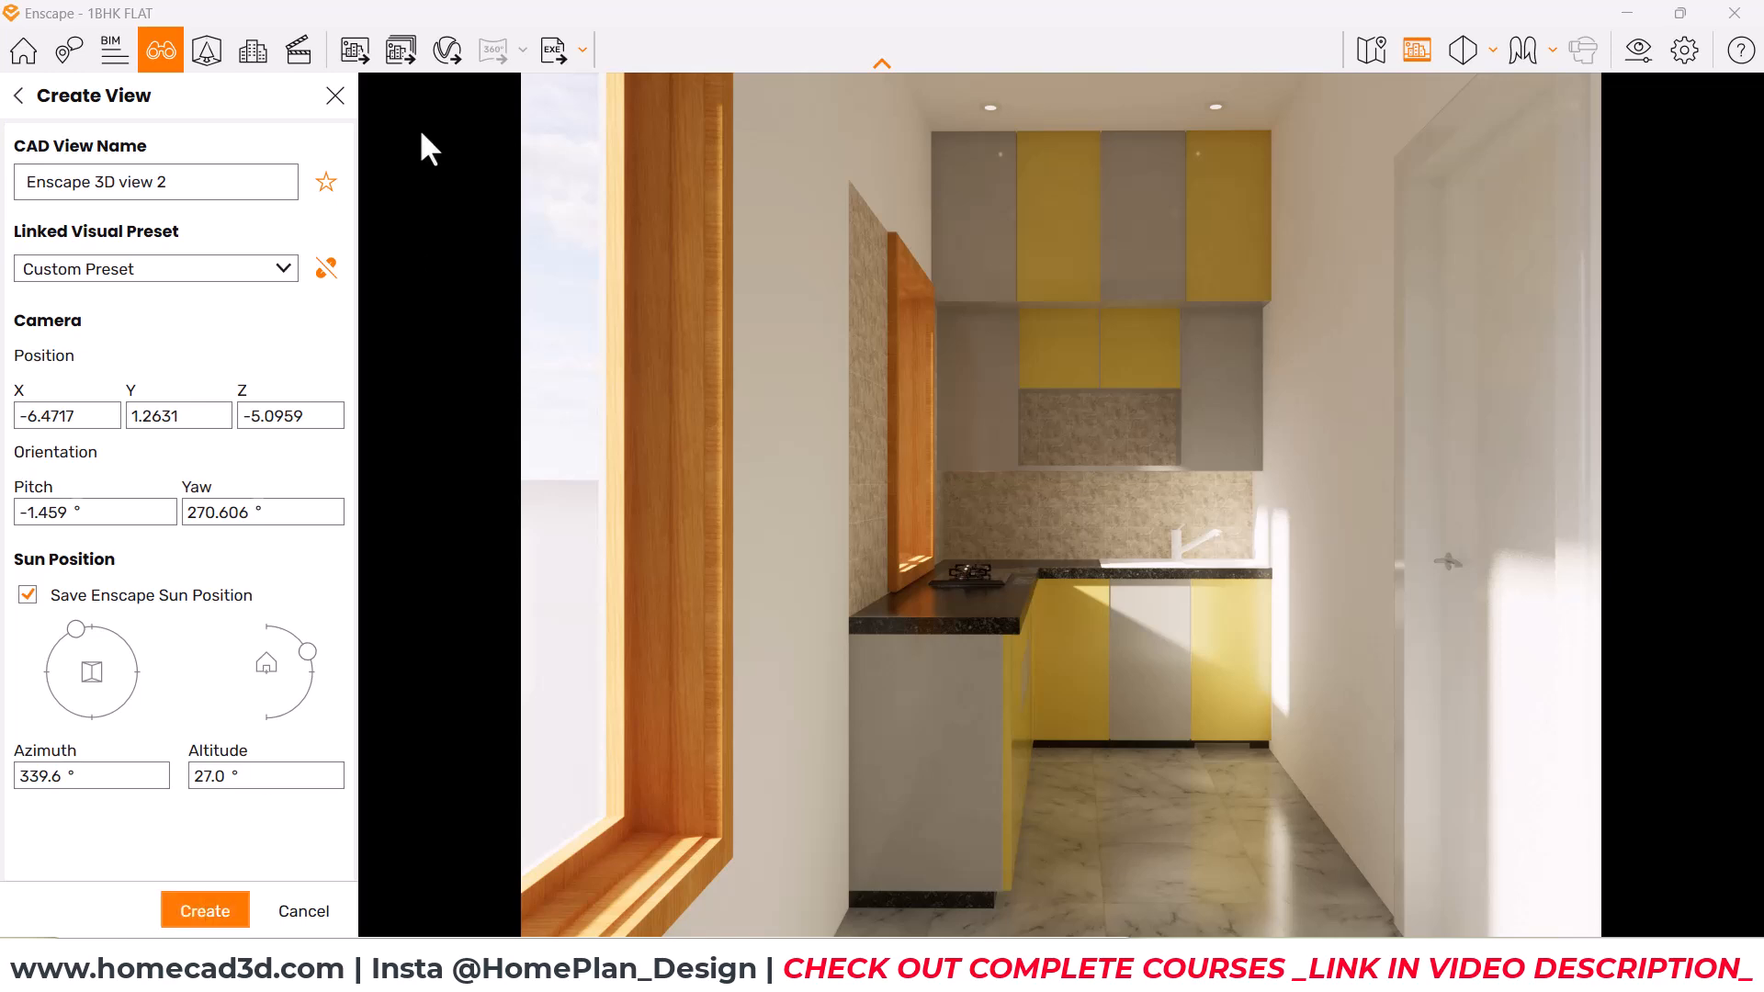
Step: Save the daylight render as "kitchen 1.png" in the Desktop folder "1bhk flat interior"
left_click(359, 51)
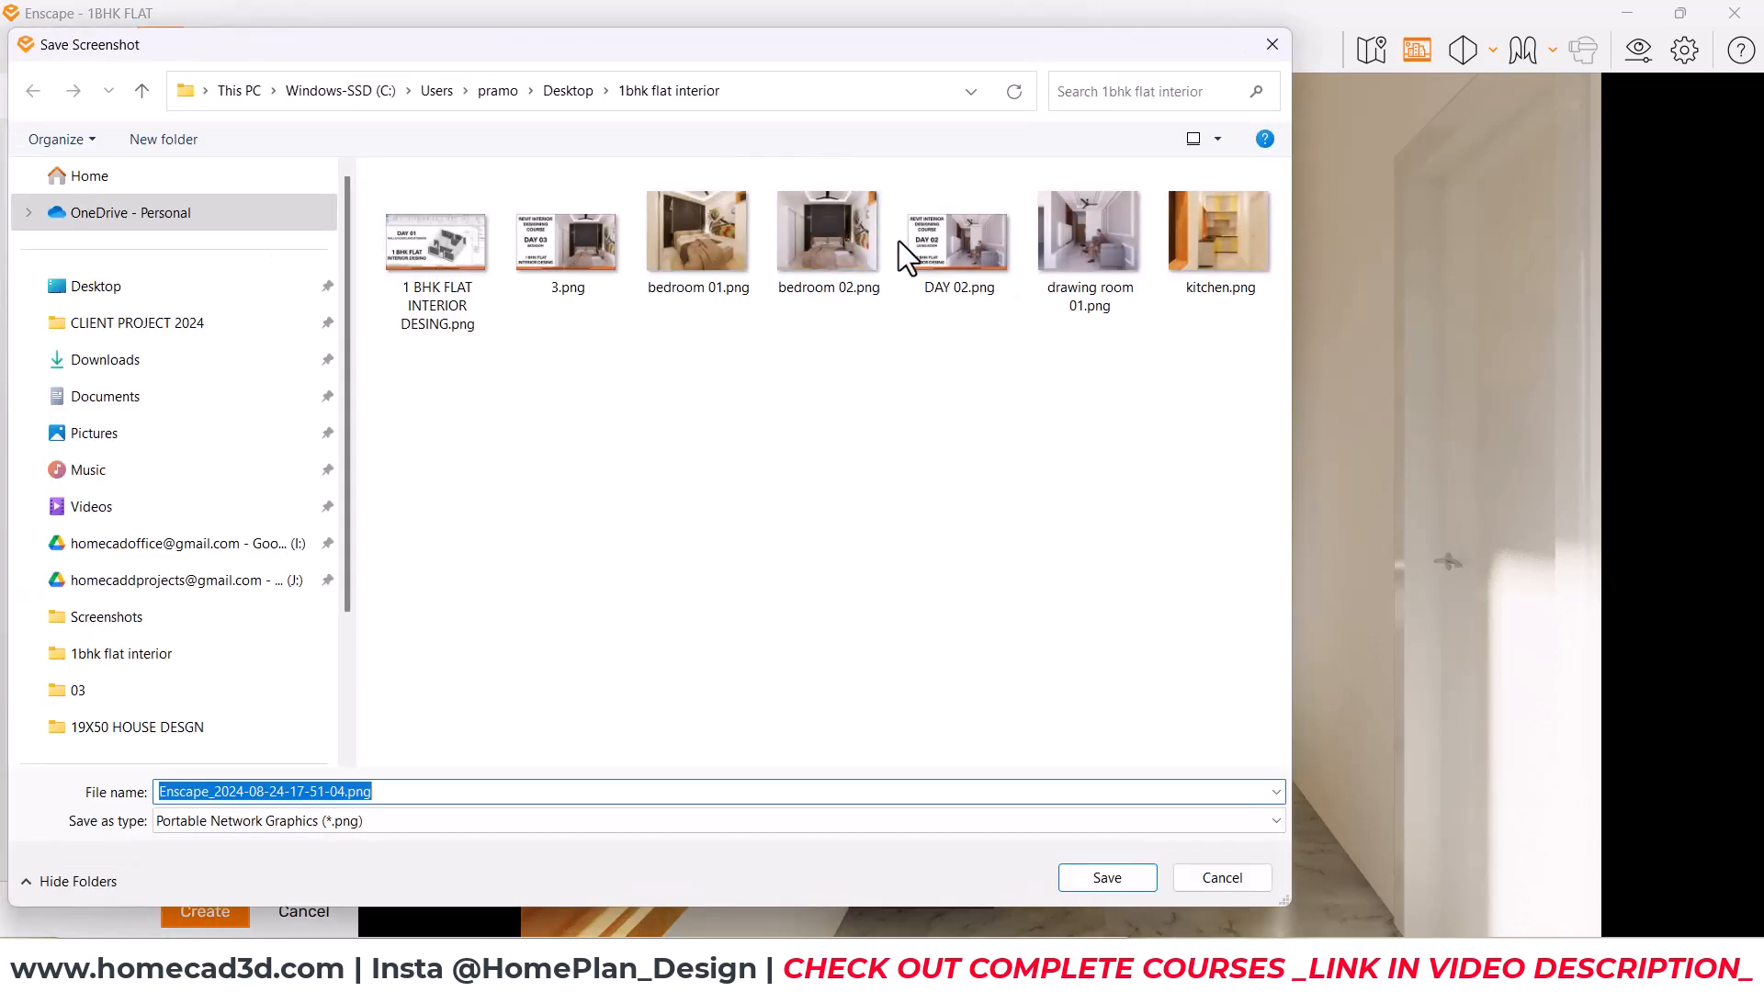
left_click(1218, 248)
left_click(203, 792)
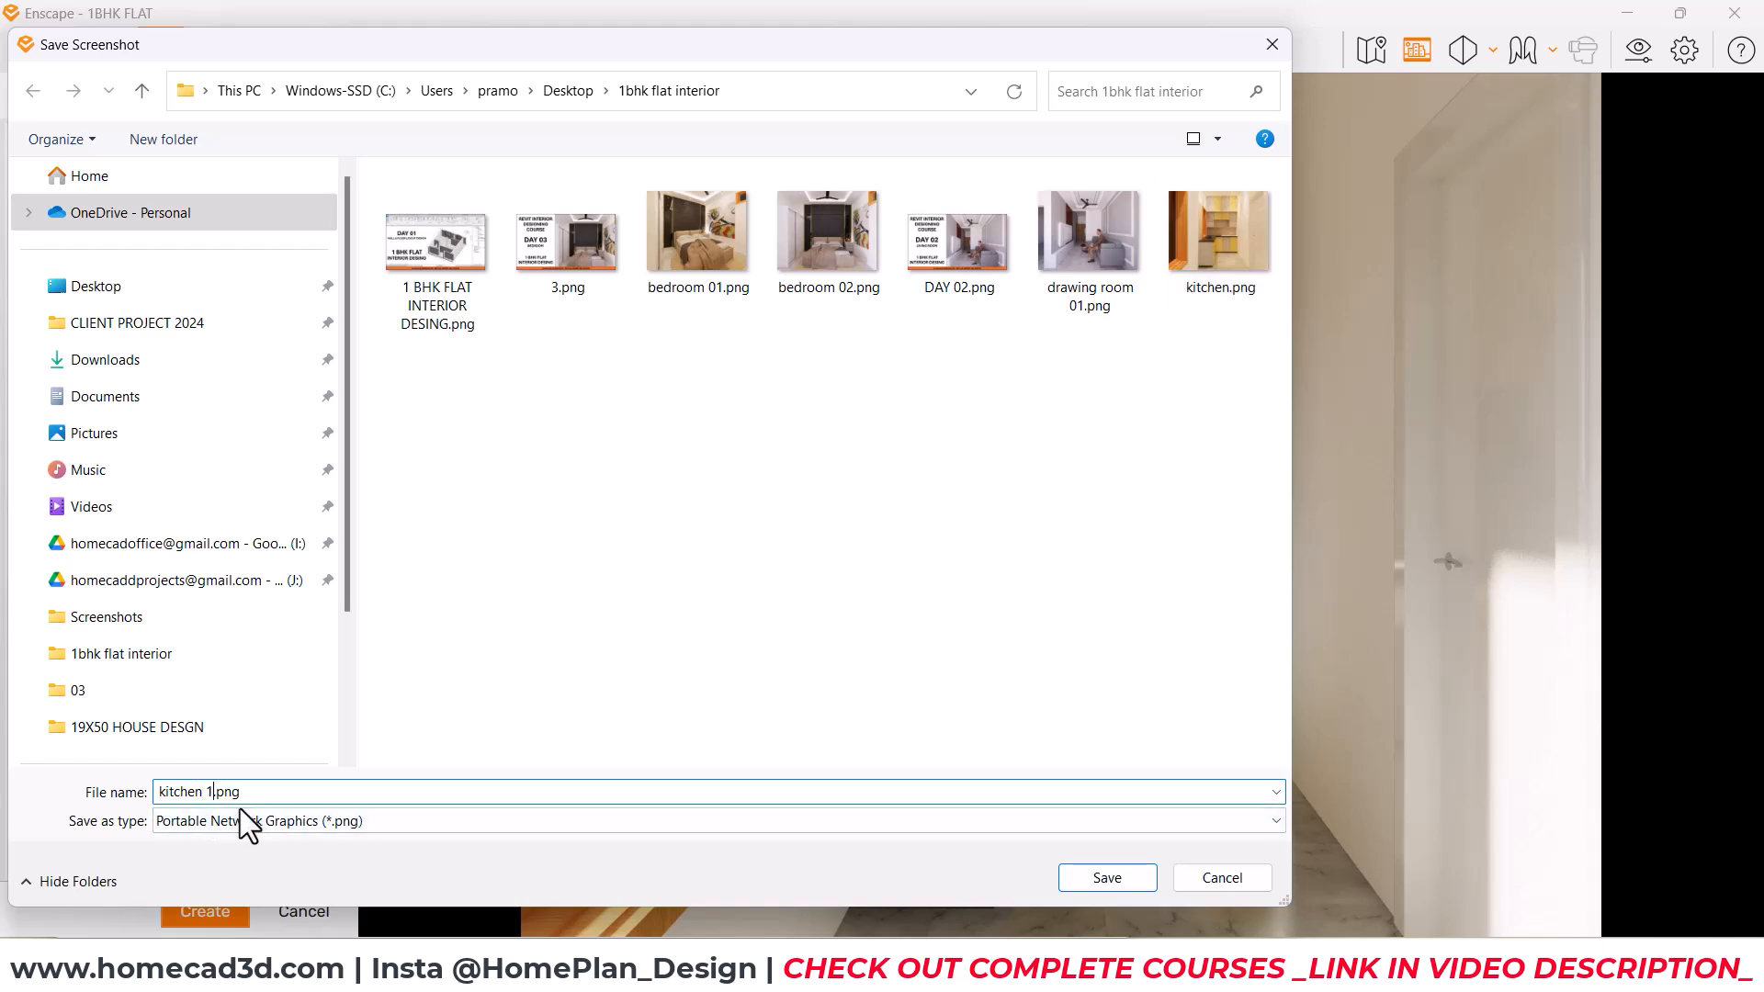
type("1")
key("Return")
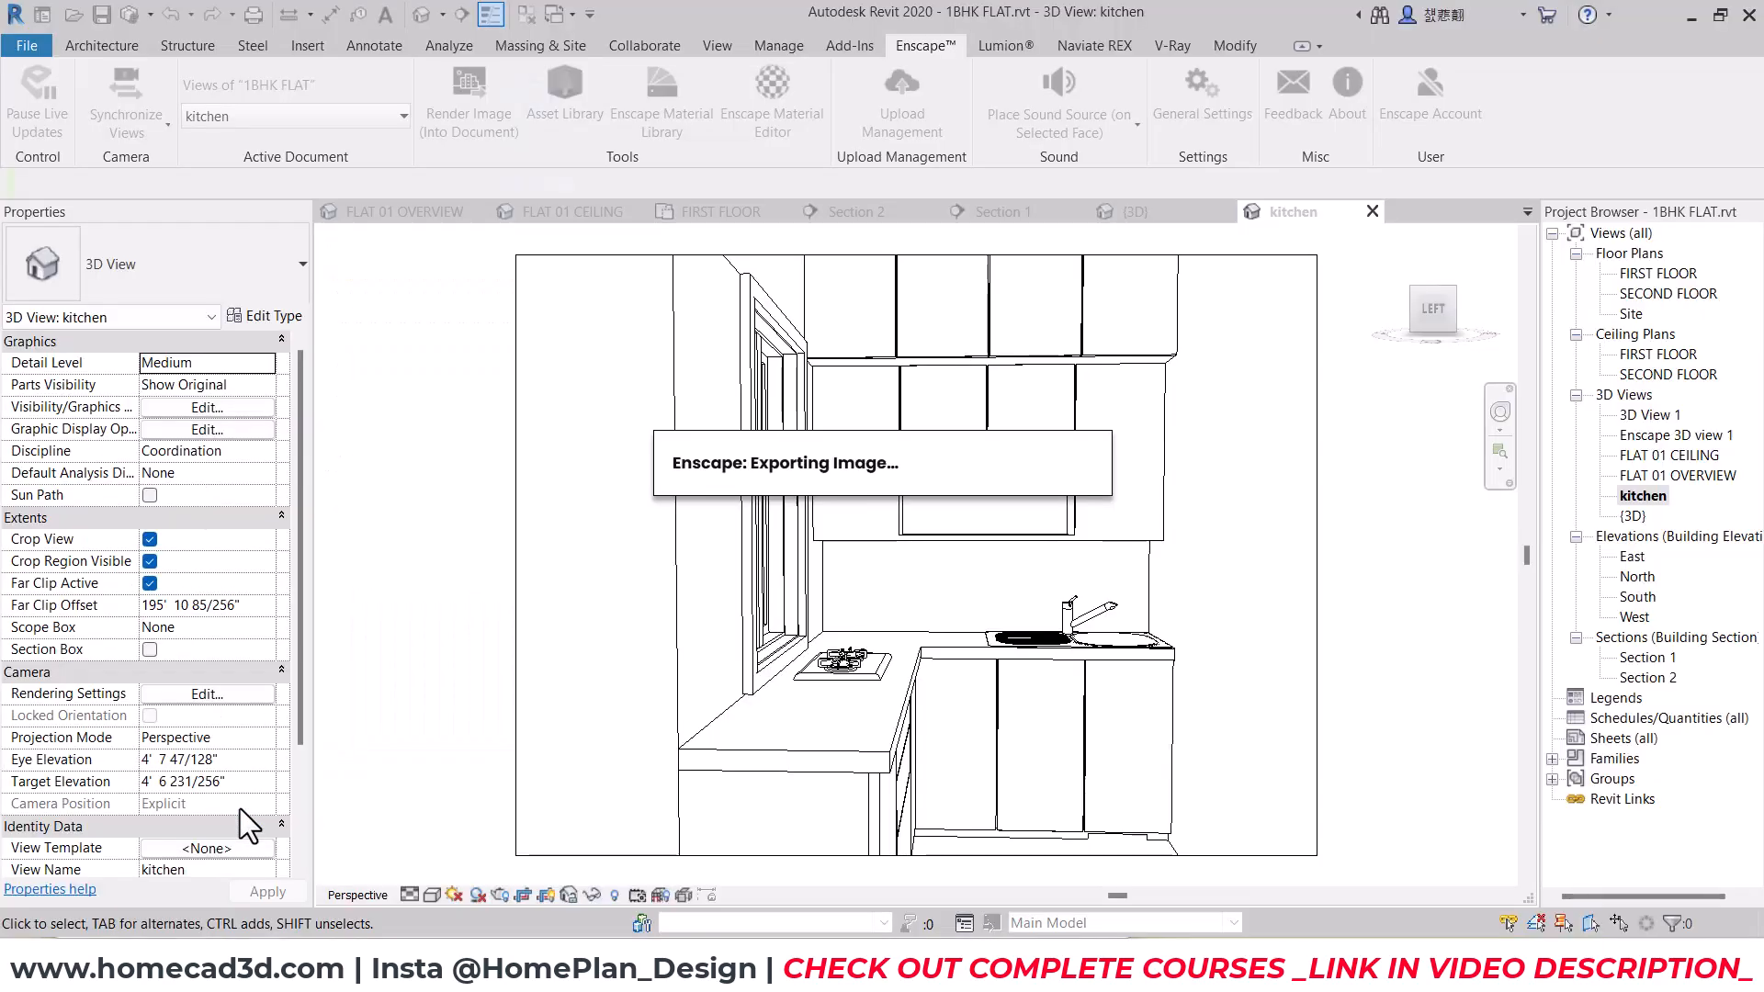
Step: Switch to File Explorer and open "kitchen.png" from the Desktop folder "1bhk flat interior" in Photos
left_click(1147, 965)
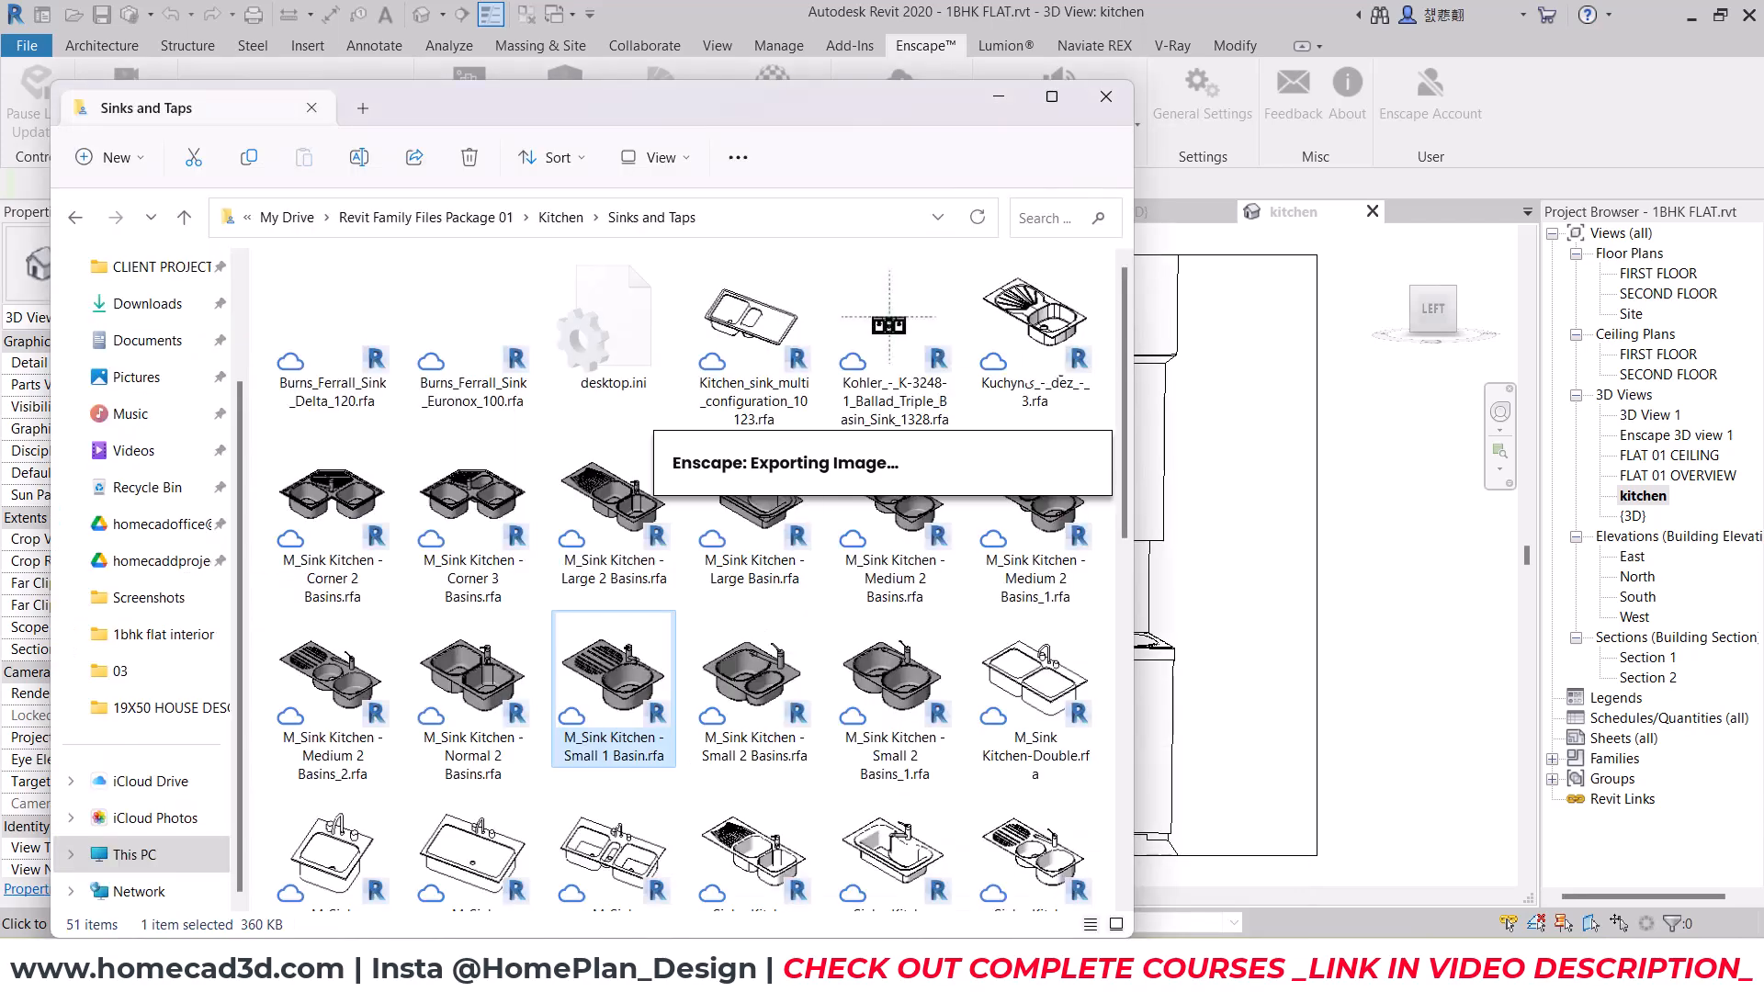
left_click(1046, 108)
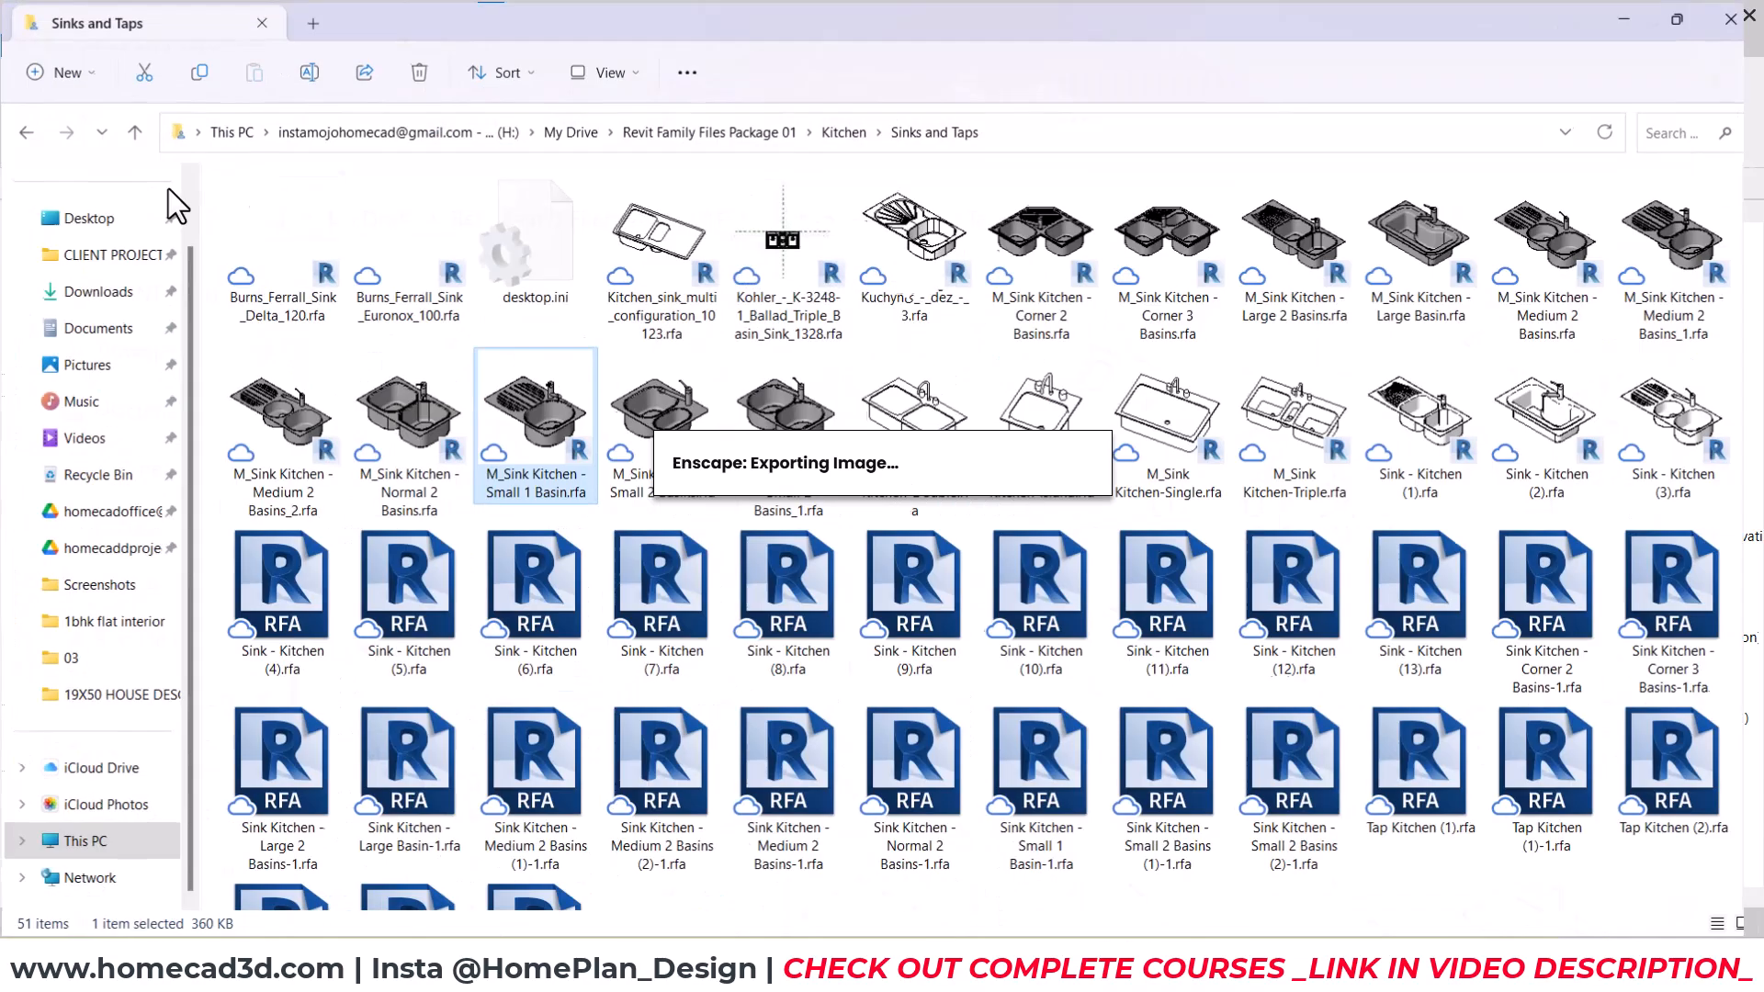
left_click(88, 290)
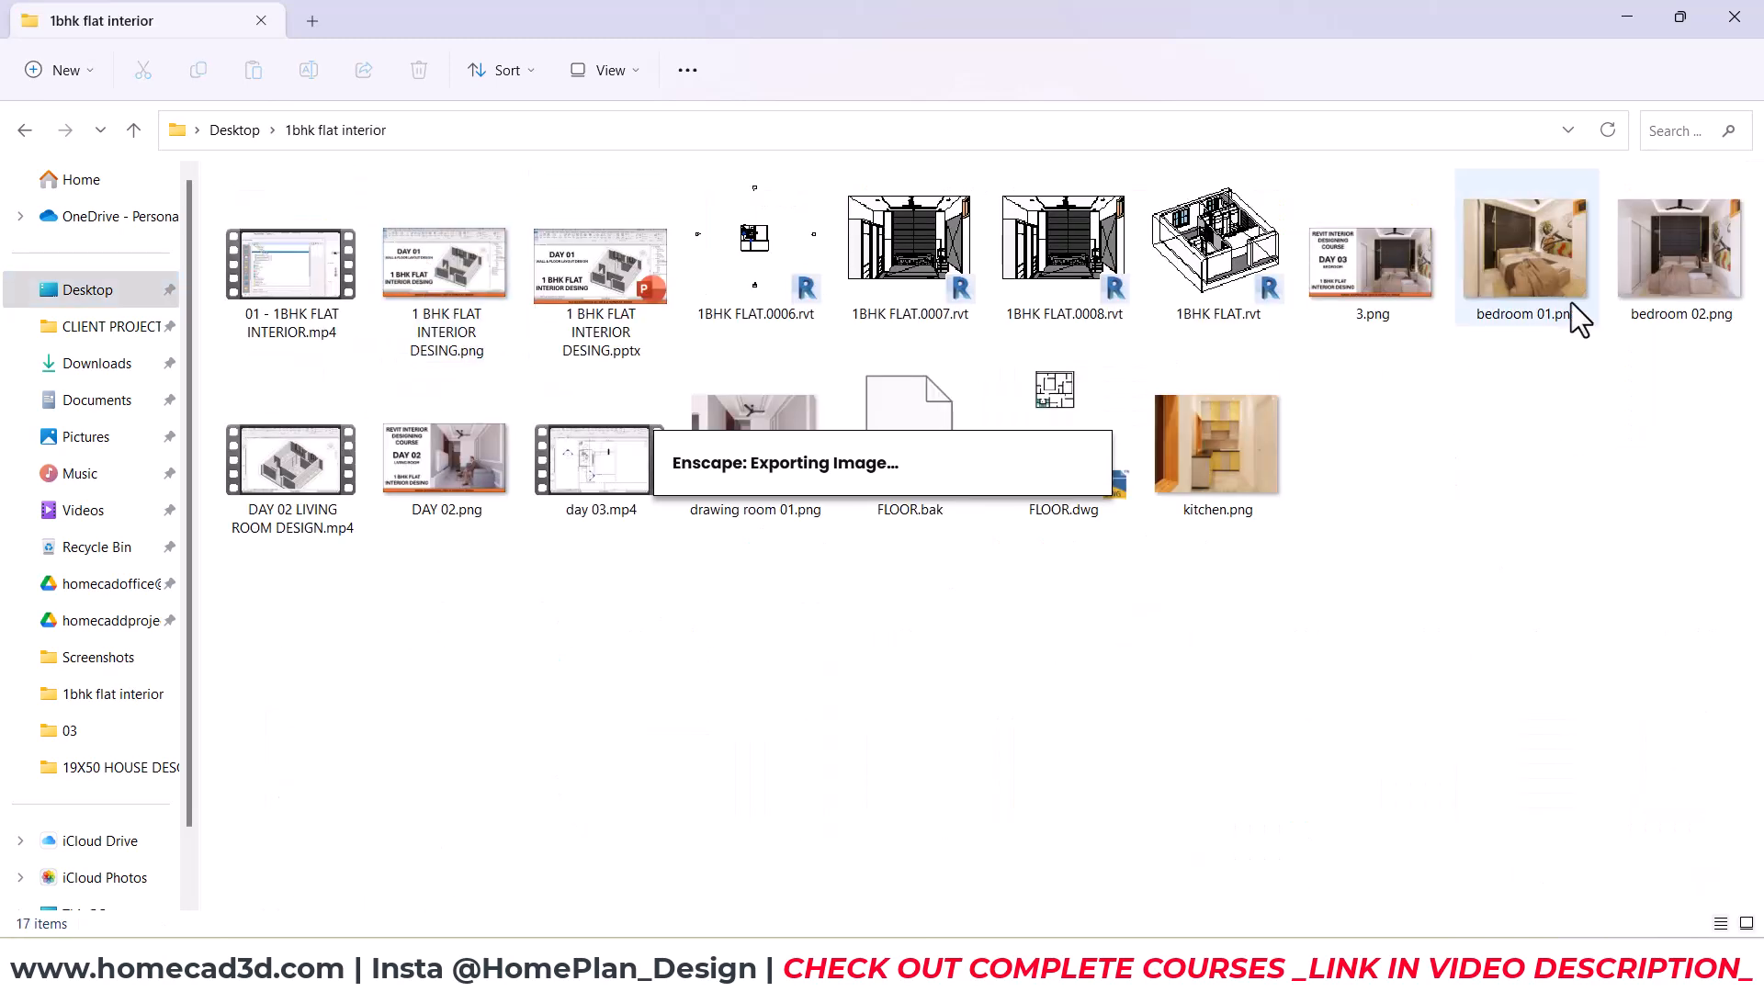
left_click(1226, 432)
double_click(1223, 432)
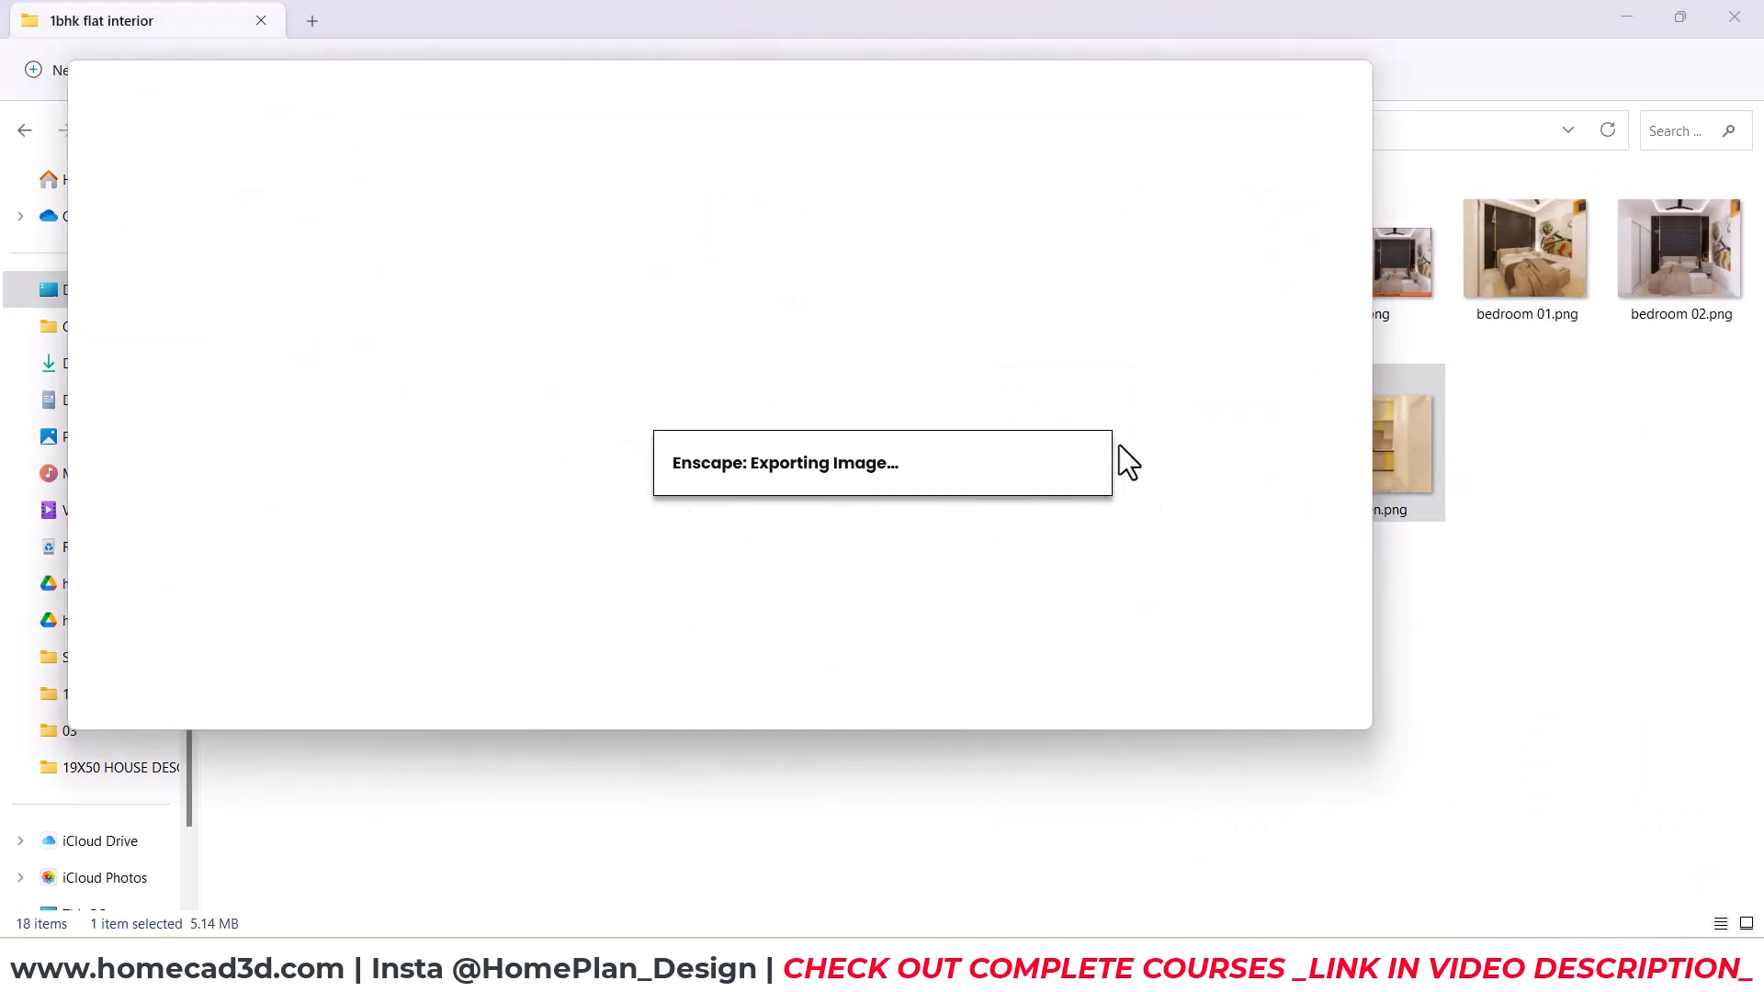
left_click(1291, 85)
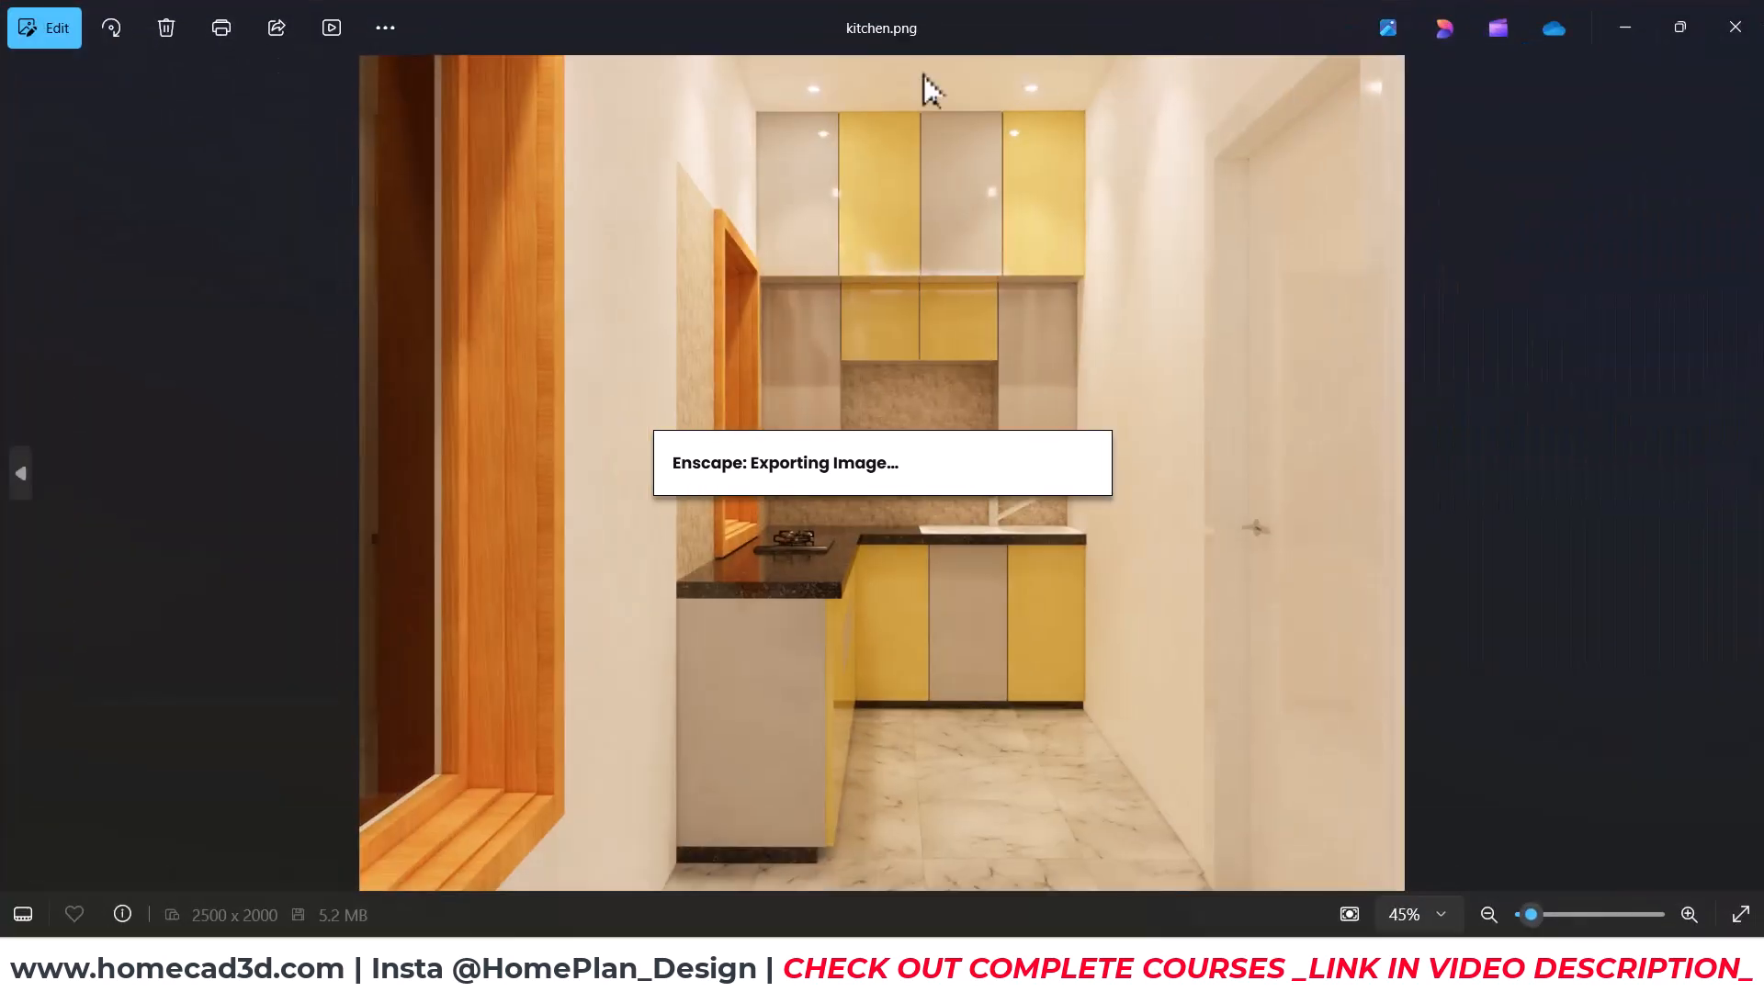
Step: Crop "kitchen.png" to 1212 x 1890 around the kitchen, removing the large window and the door, and overwrite the original file
left_click(59, 35)
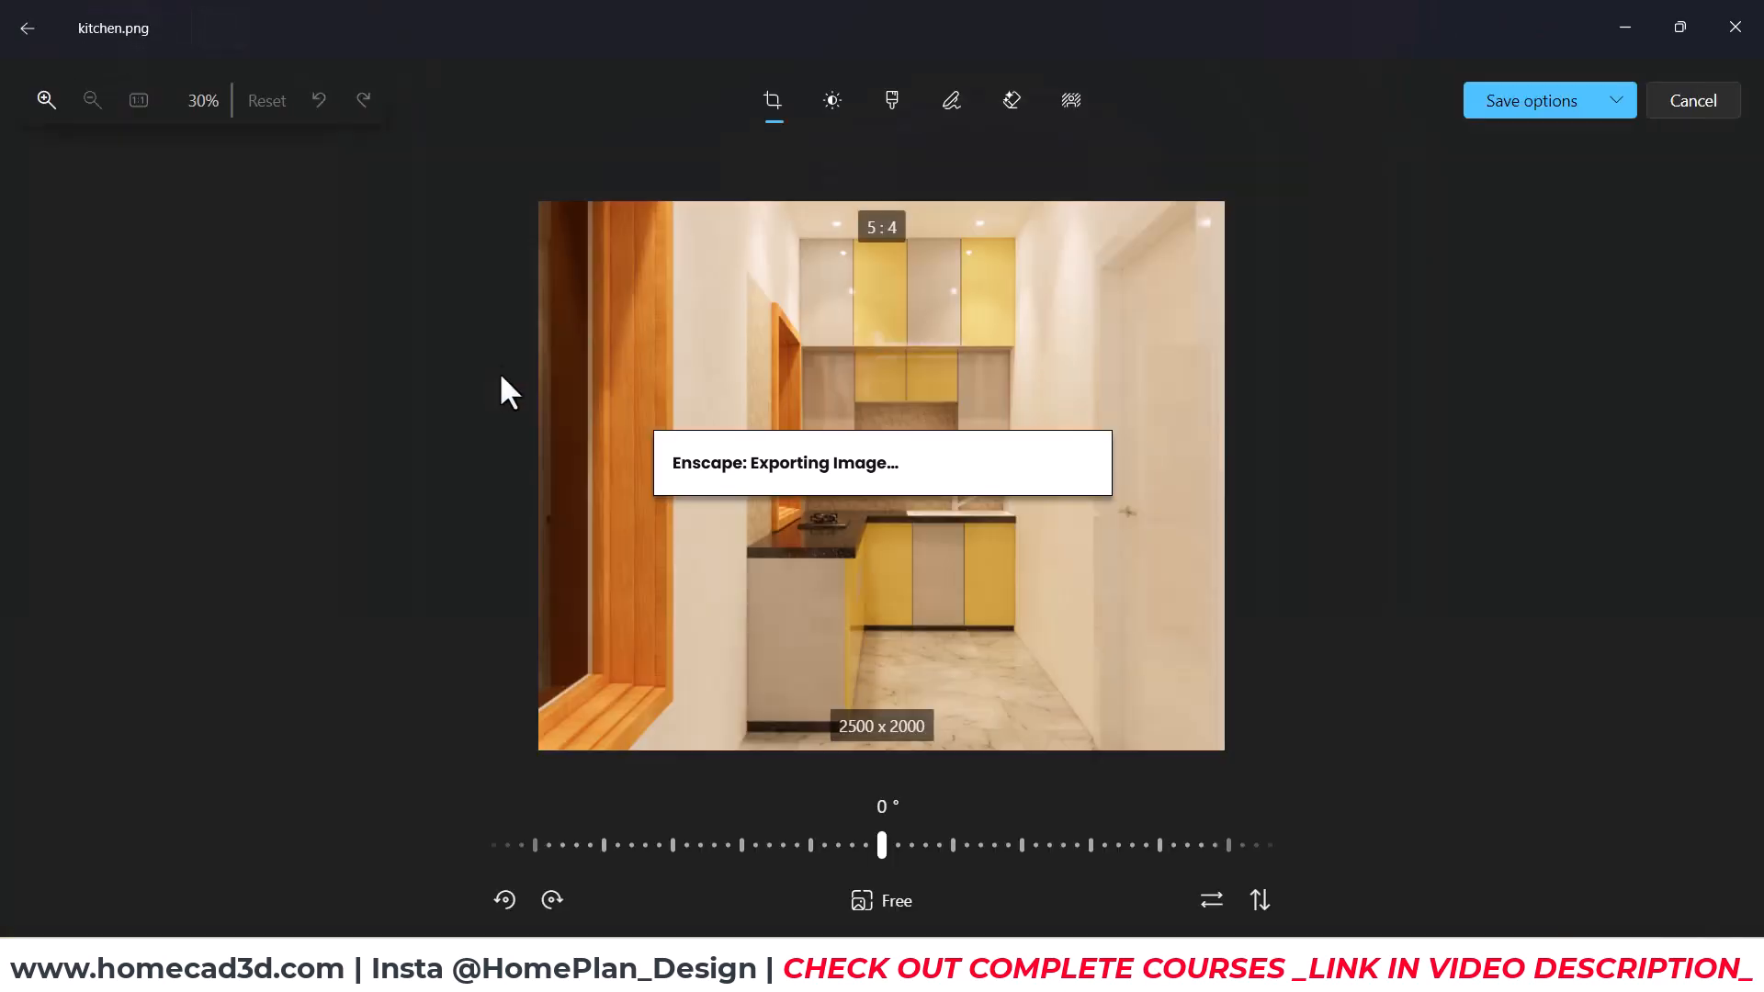
left_click_drag(565, 440, 748, 433)
left_click_drag(1127, 477, 972, 465)
left_click_drag(880, 751, 885, 722)
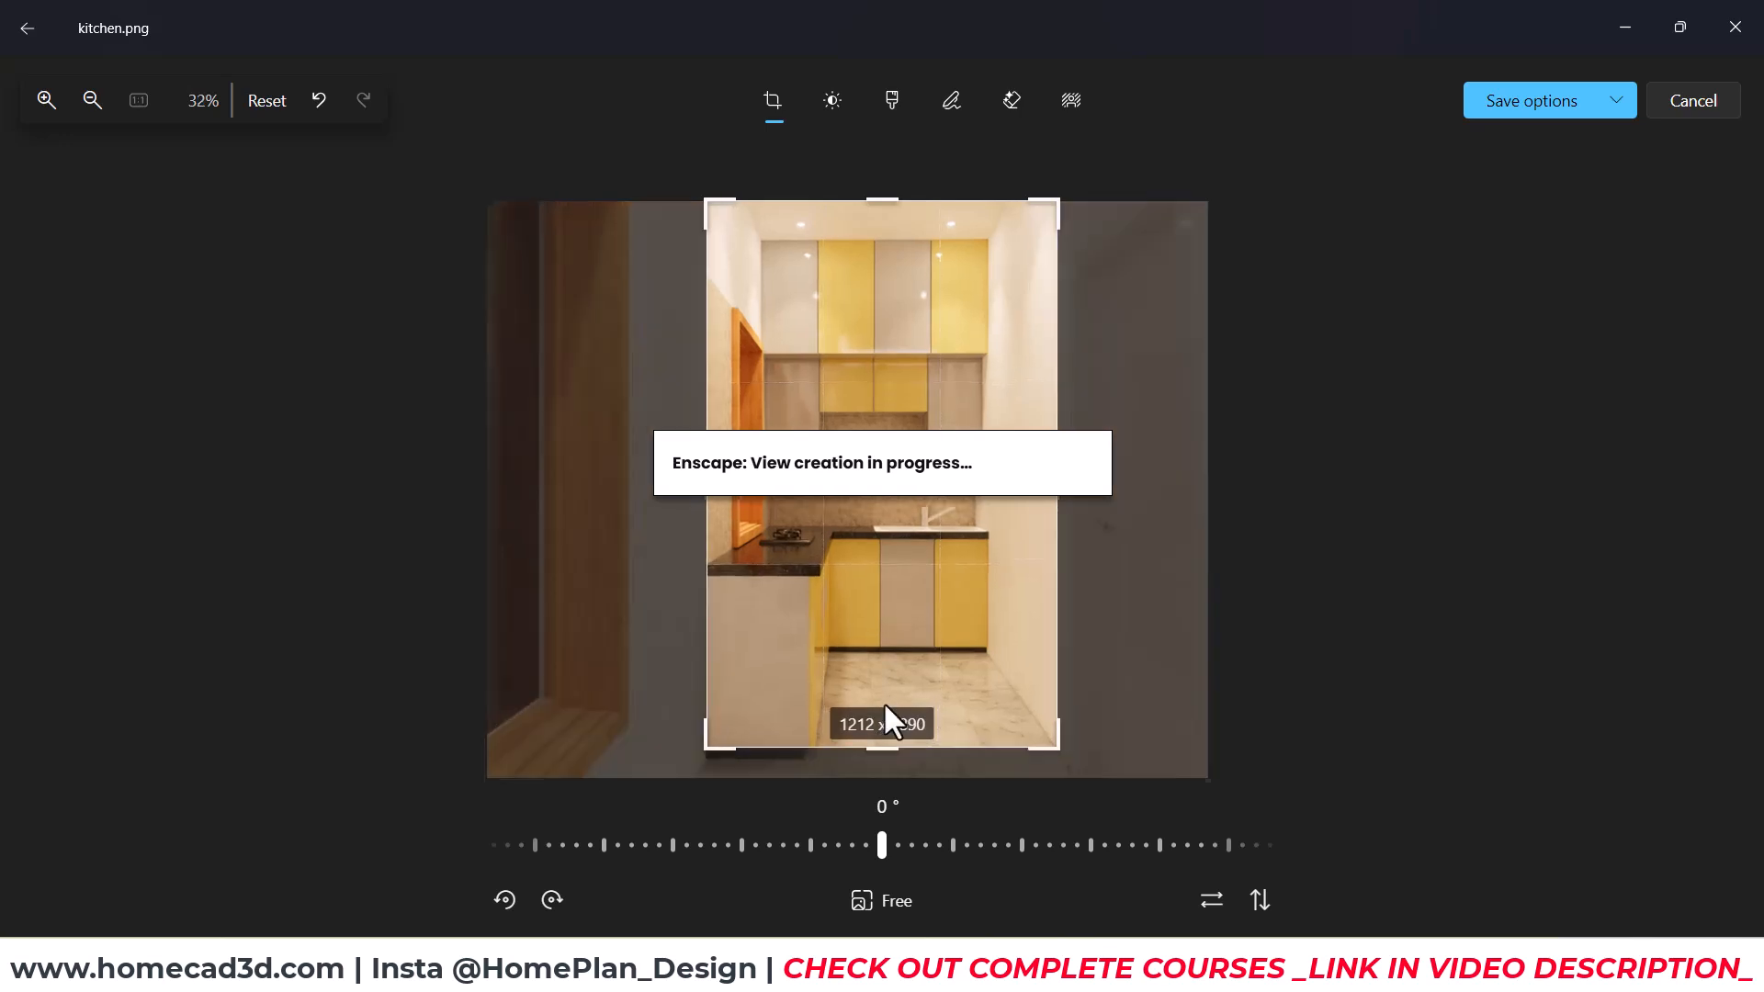
left_click(1617, 106)
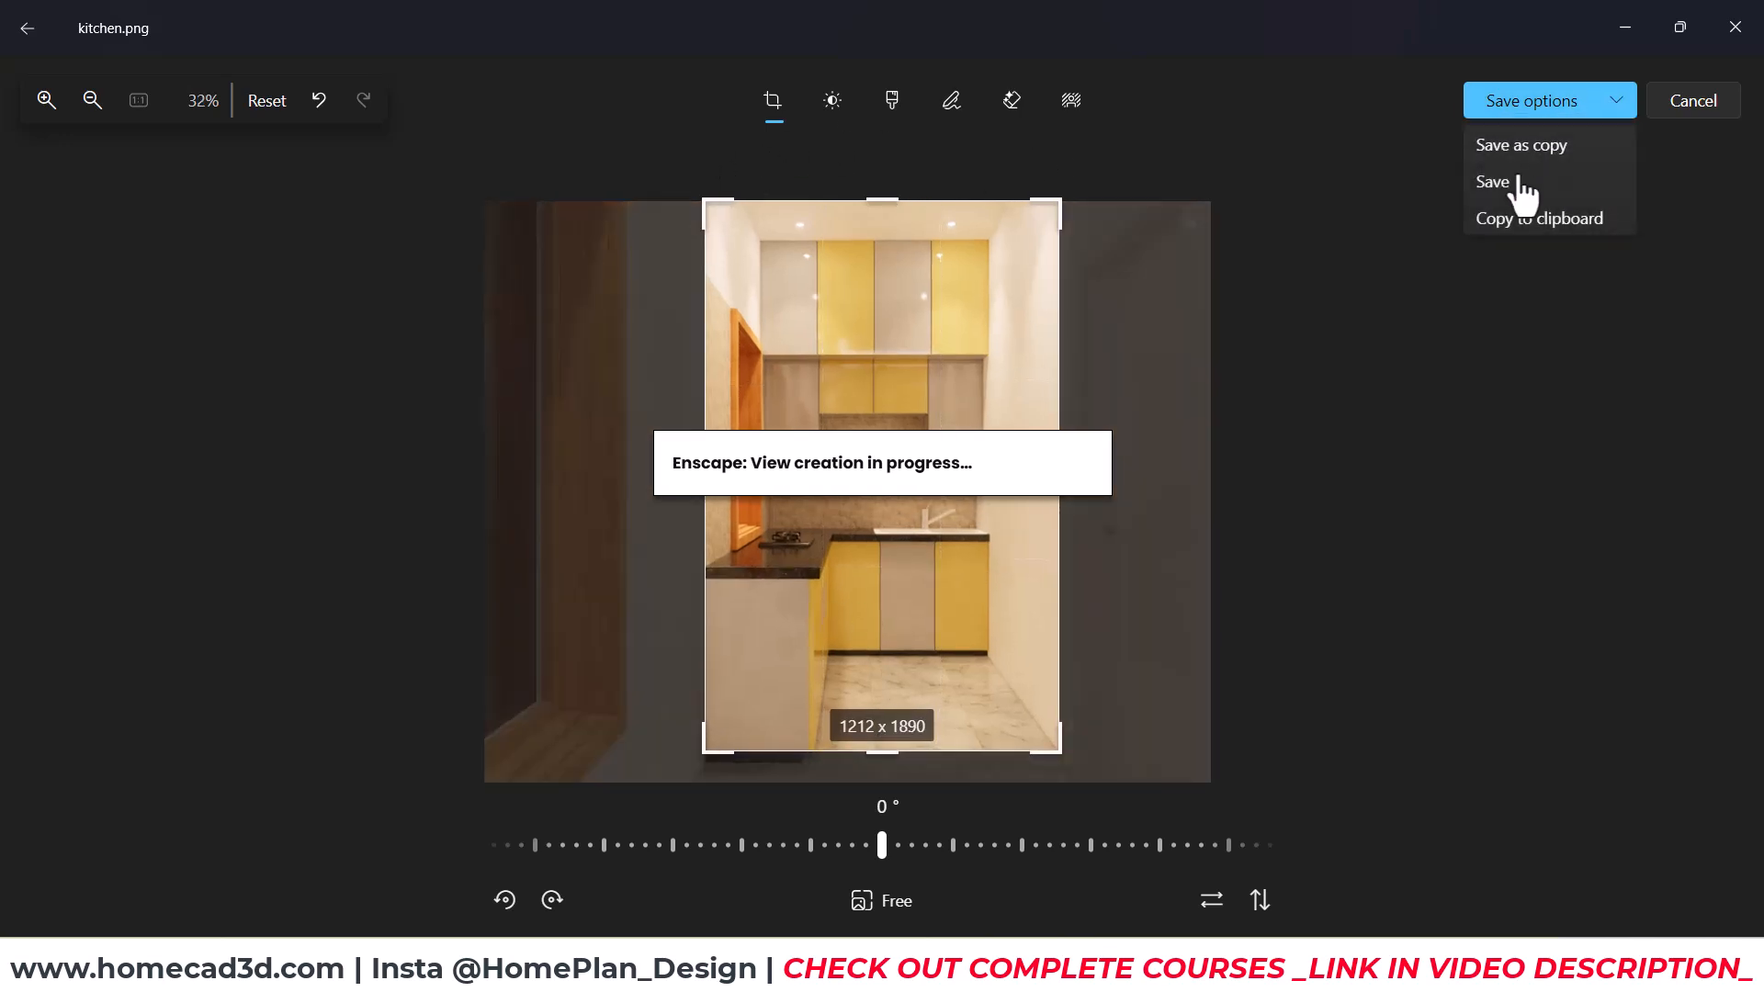
left_click(1501, 181)
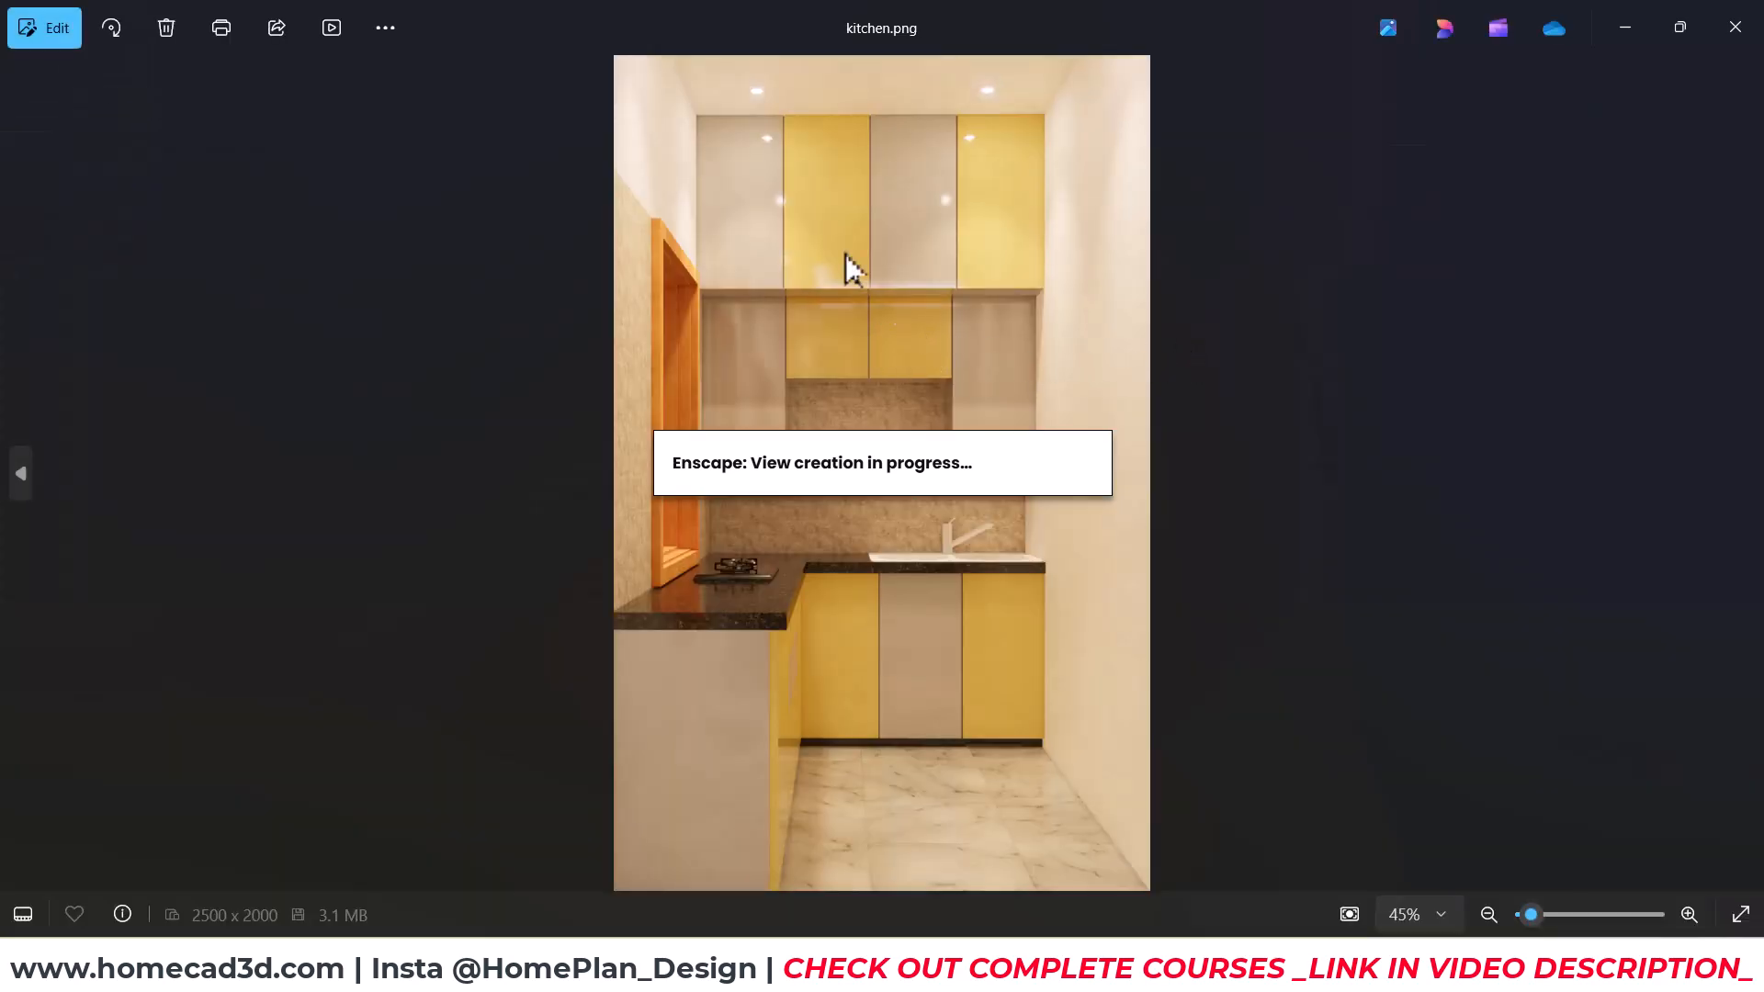
Step: Switch back to Enscape, cancel the new view creation and minimize the window
scroll(923, 239, "up", 5)
left_click_drag(926, 237, 897, 196)
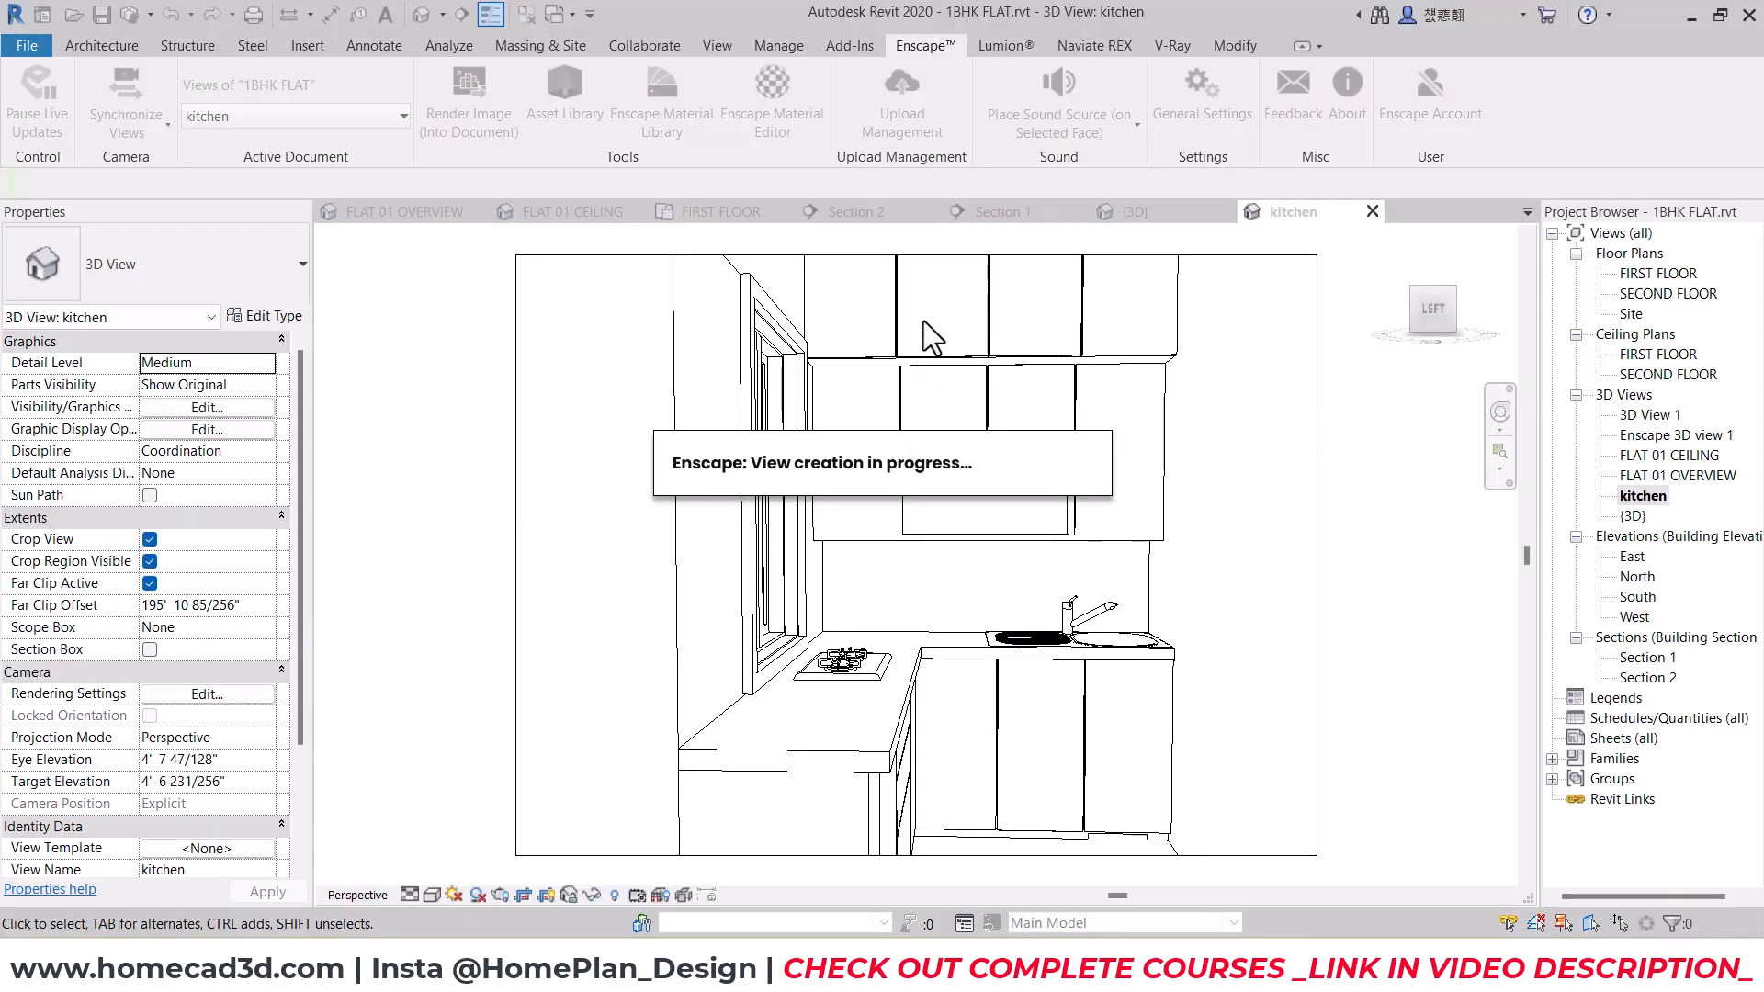
left_click(1133, 879)
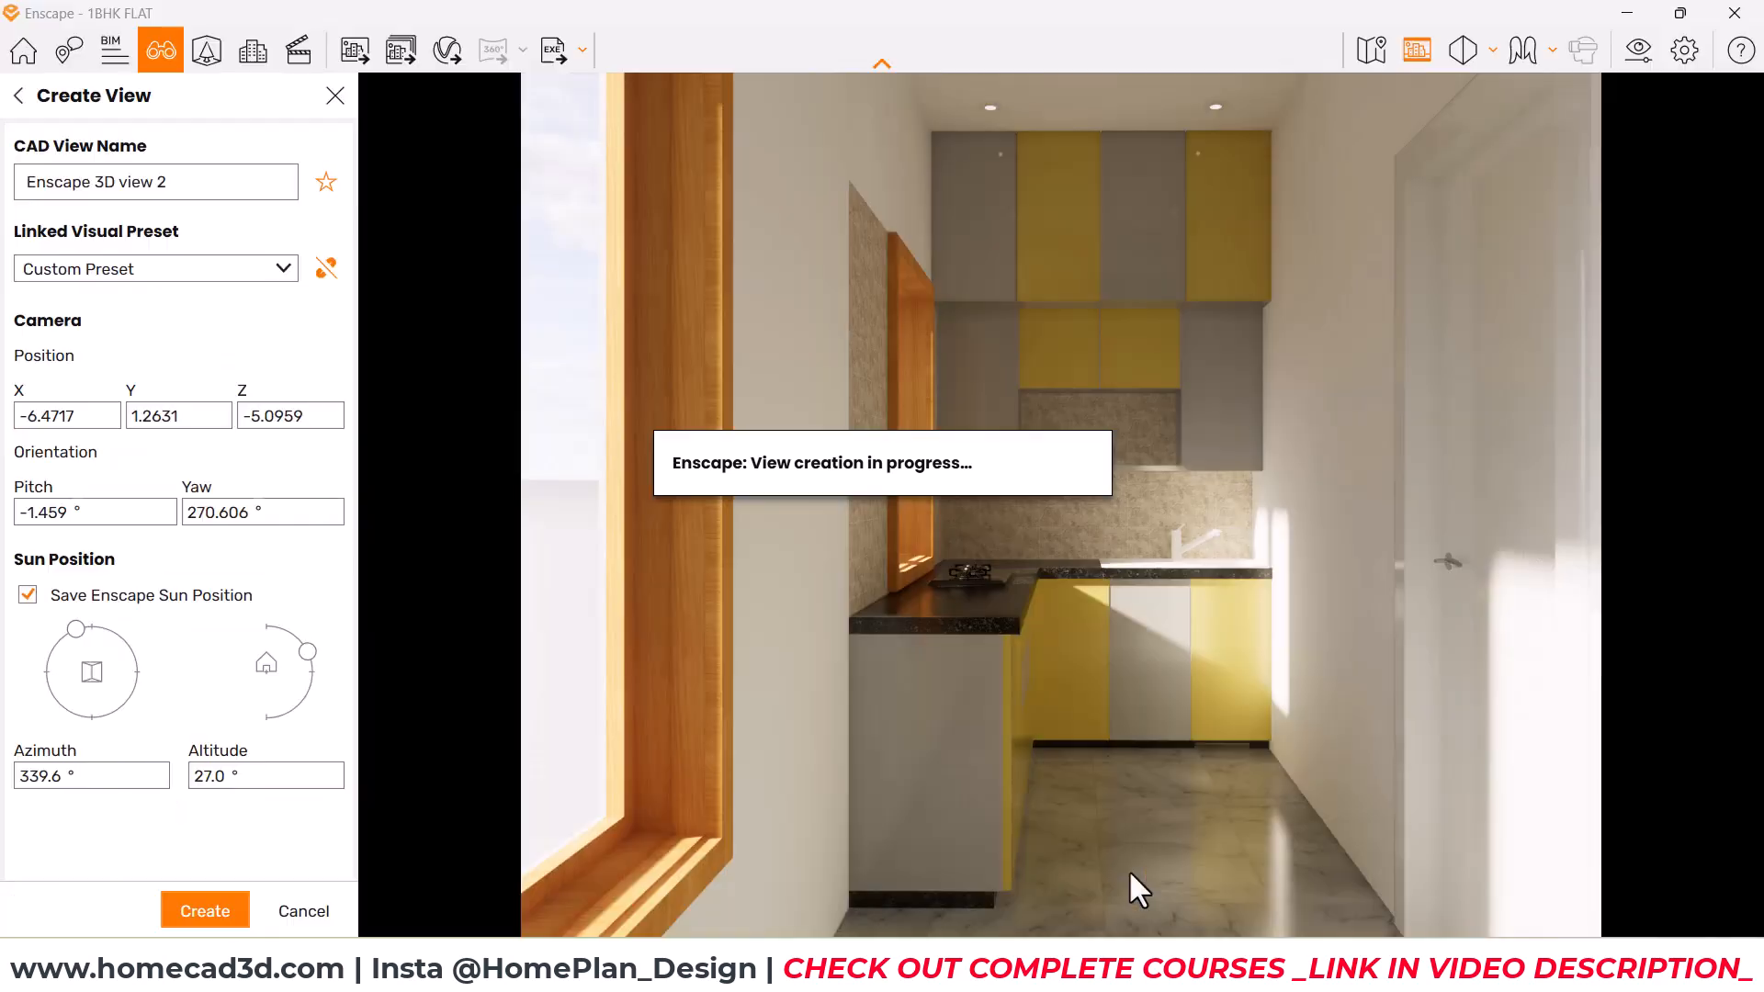
left_click(317, 908)
left_click(1630, 14)
Step: Switch to Photos and examine the cabinets, countertop, stove and sink in the cropped "kitchen.png" up close
mouse_move(1208, 965)
left_click(1202, 855)
left_click_drag(936, 475, 928, 107)
left_click_drag(913, 579, 925, 676)
scroll(927, 386, "down", 5)
scroll(821, 617, "up", 2)
scroll(820, 616, "up", 5)
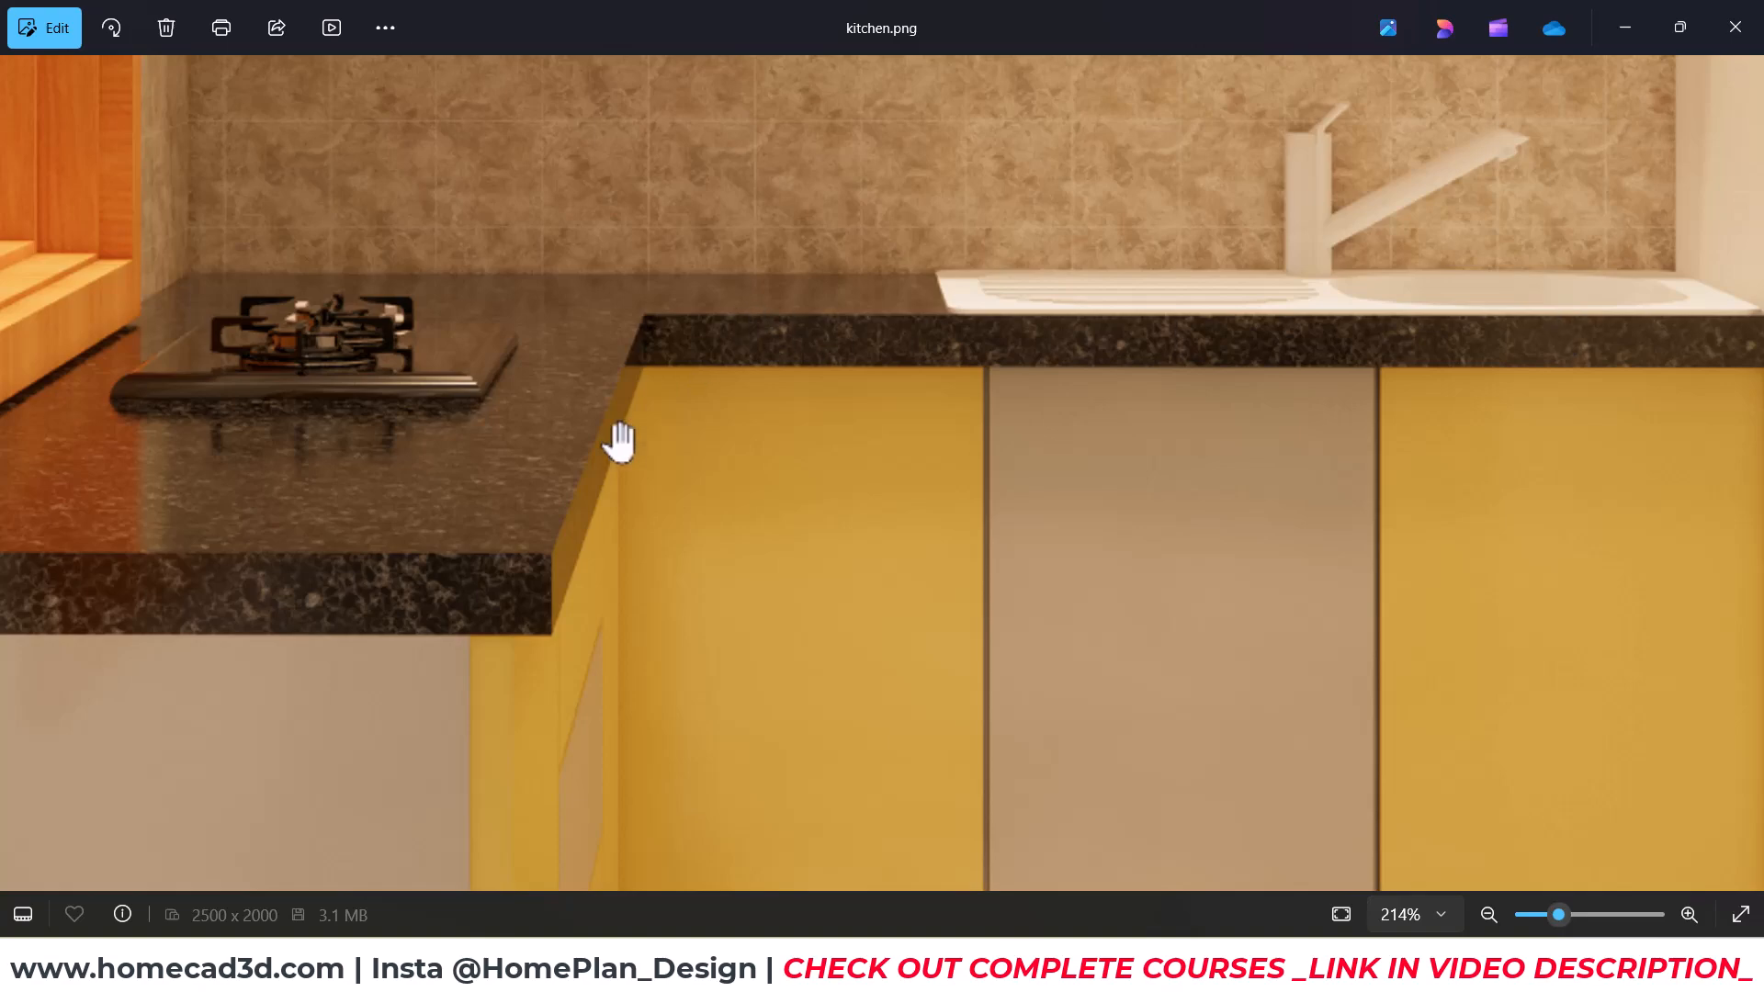
scroll(717, 477, "down", 7)
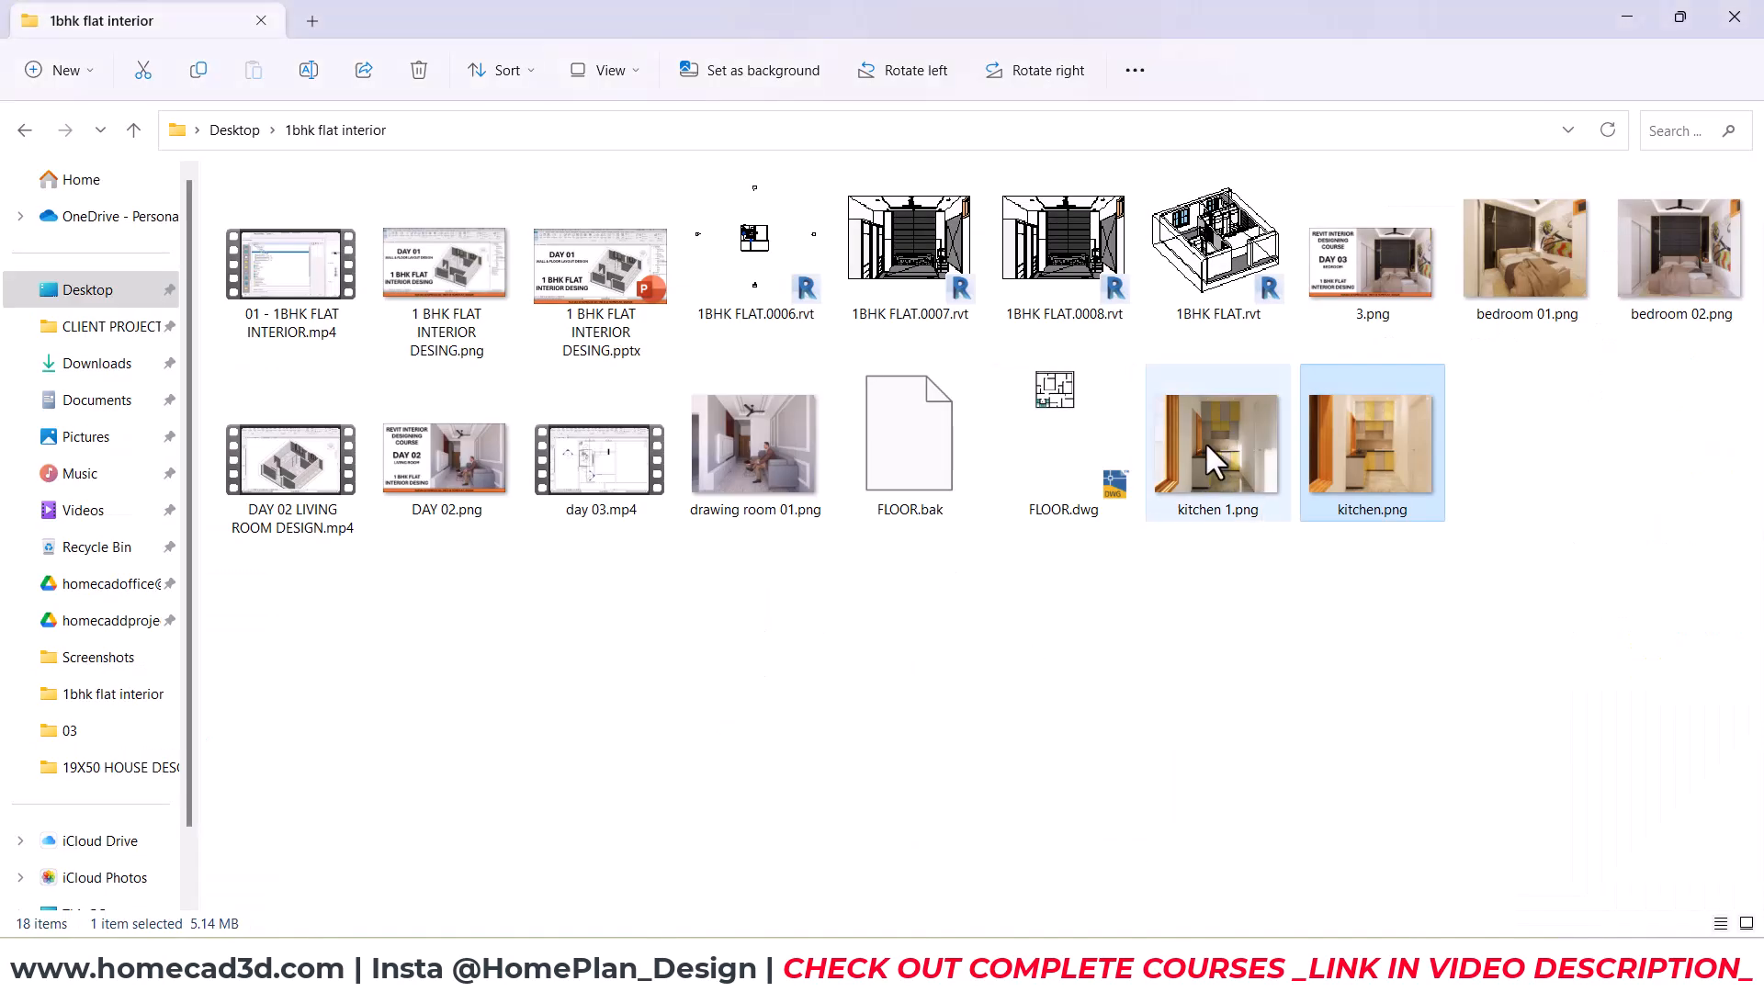
Step: Open "kitchen 1.png", crop it to 1082 x 1943 around the kitchen, and overwrite the original file
double_click(1205, 442)
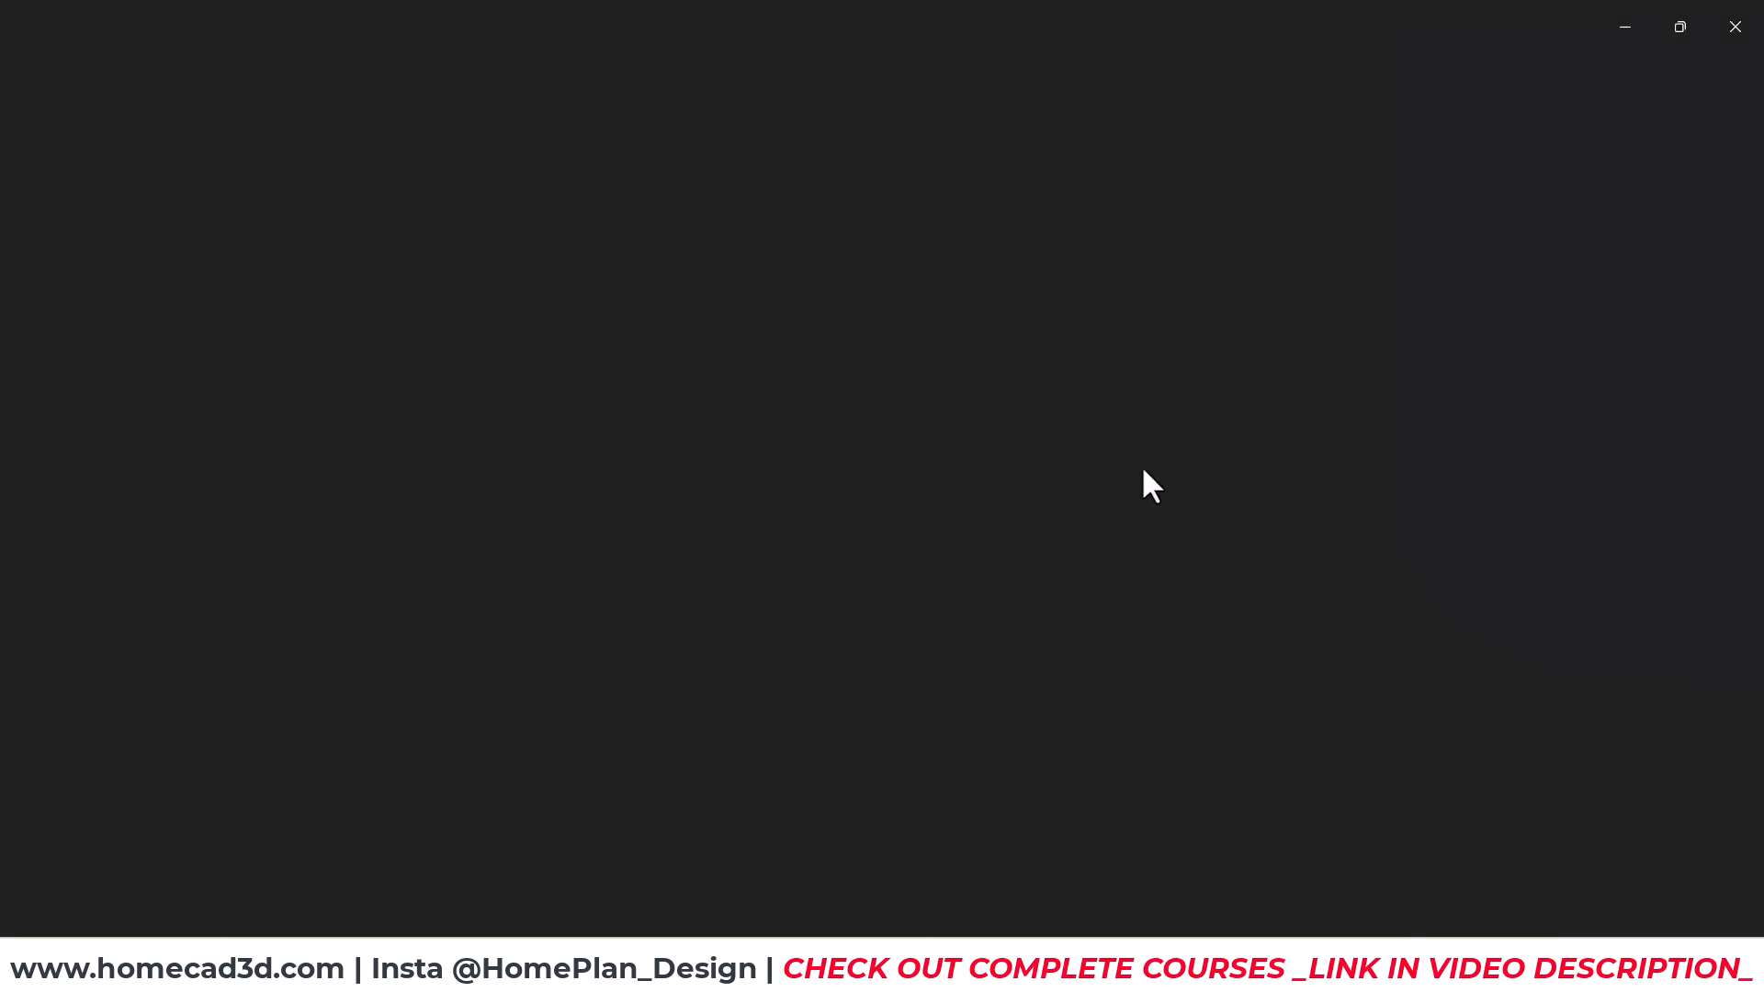
left_click(29, 35)
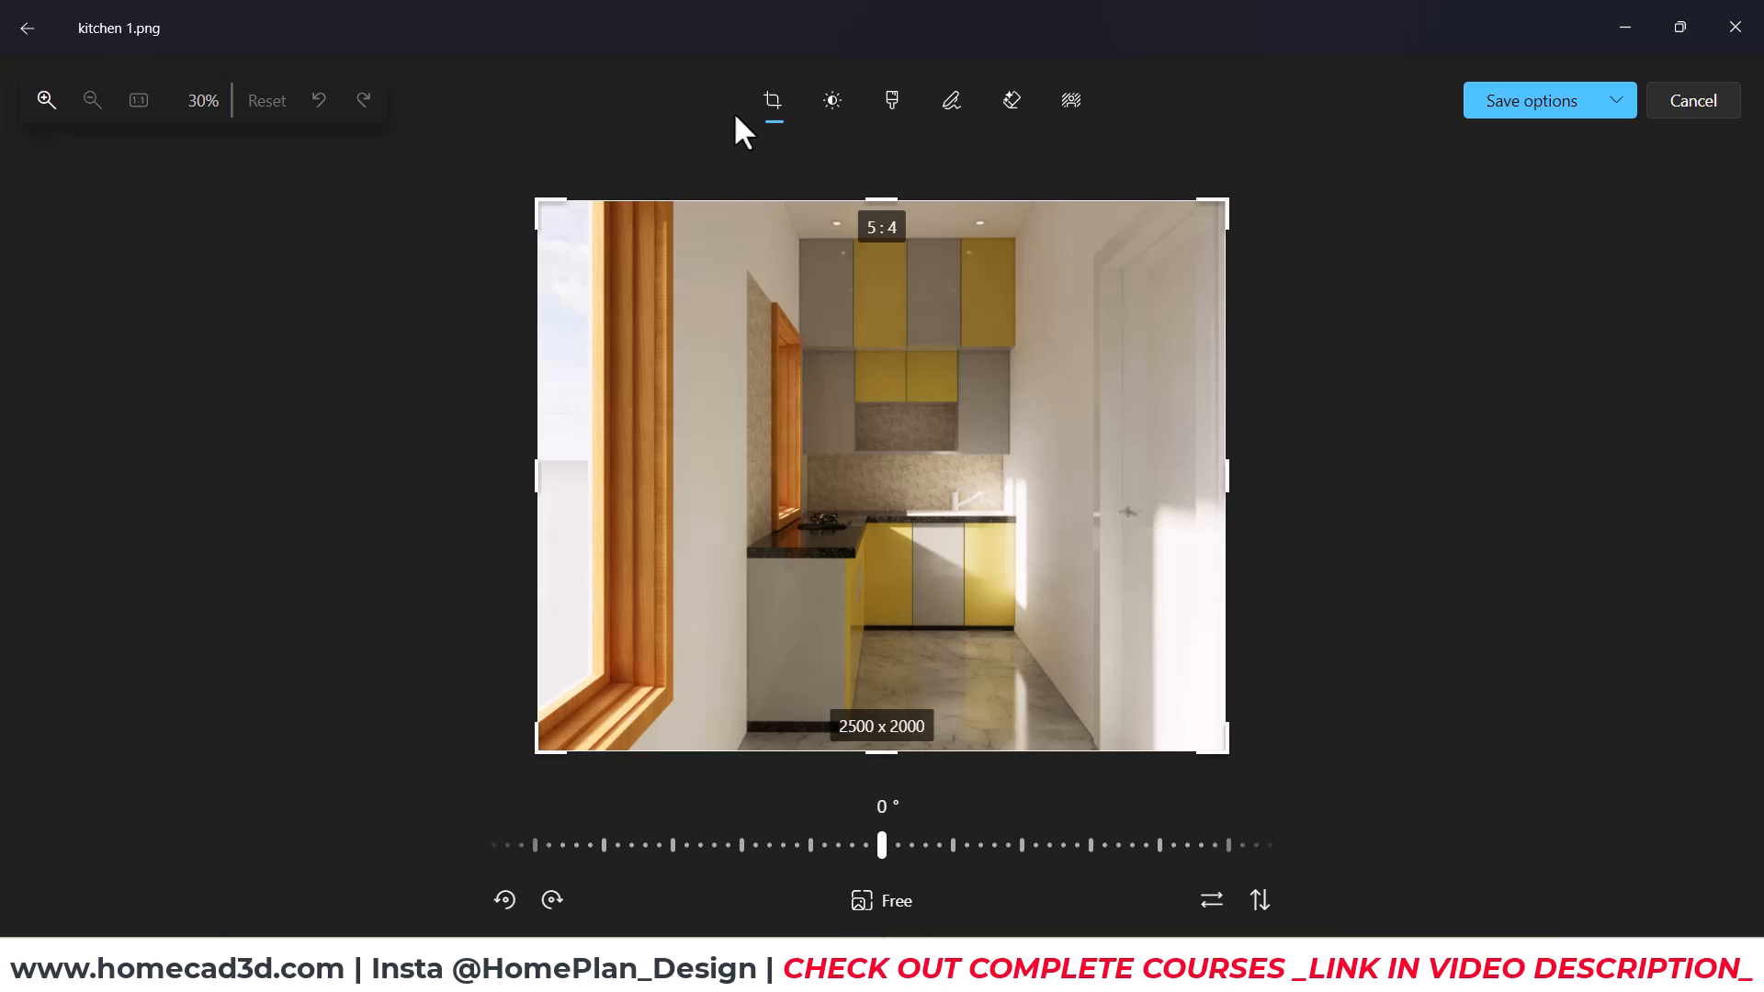
left_click_drag(524, 489, 761, 478)
left_click_drag(1122, 475, 929, 471)
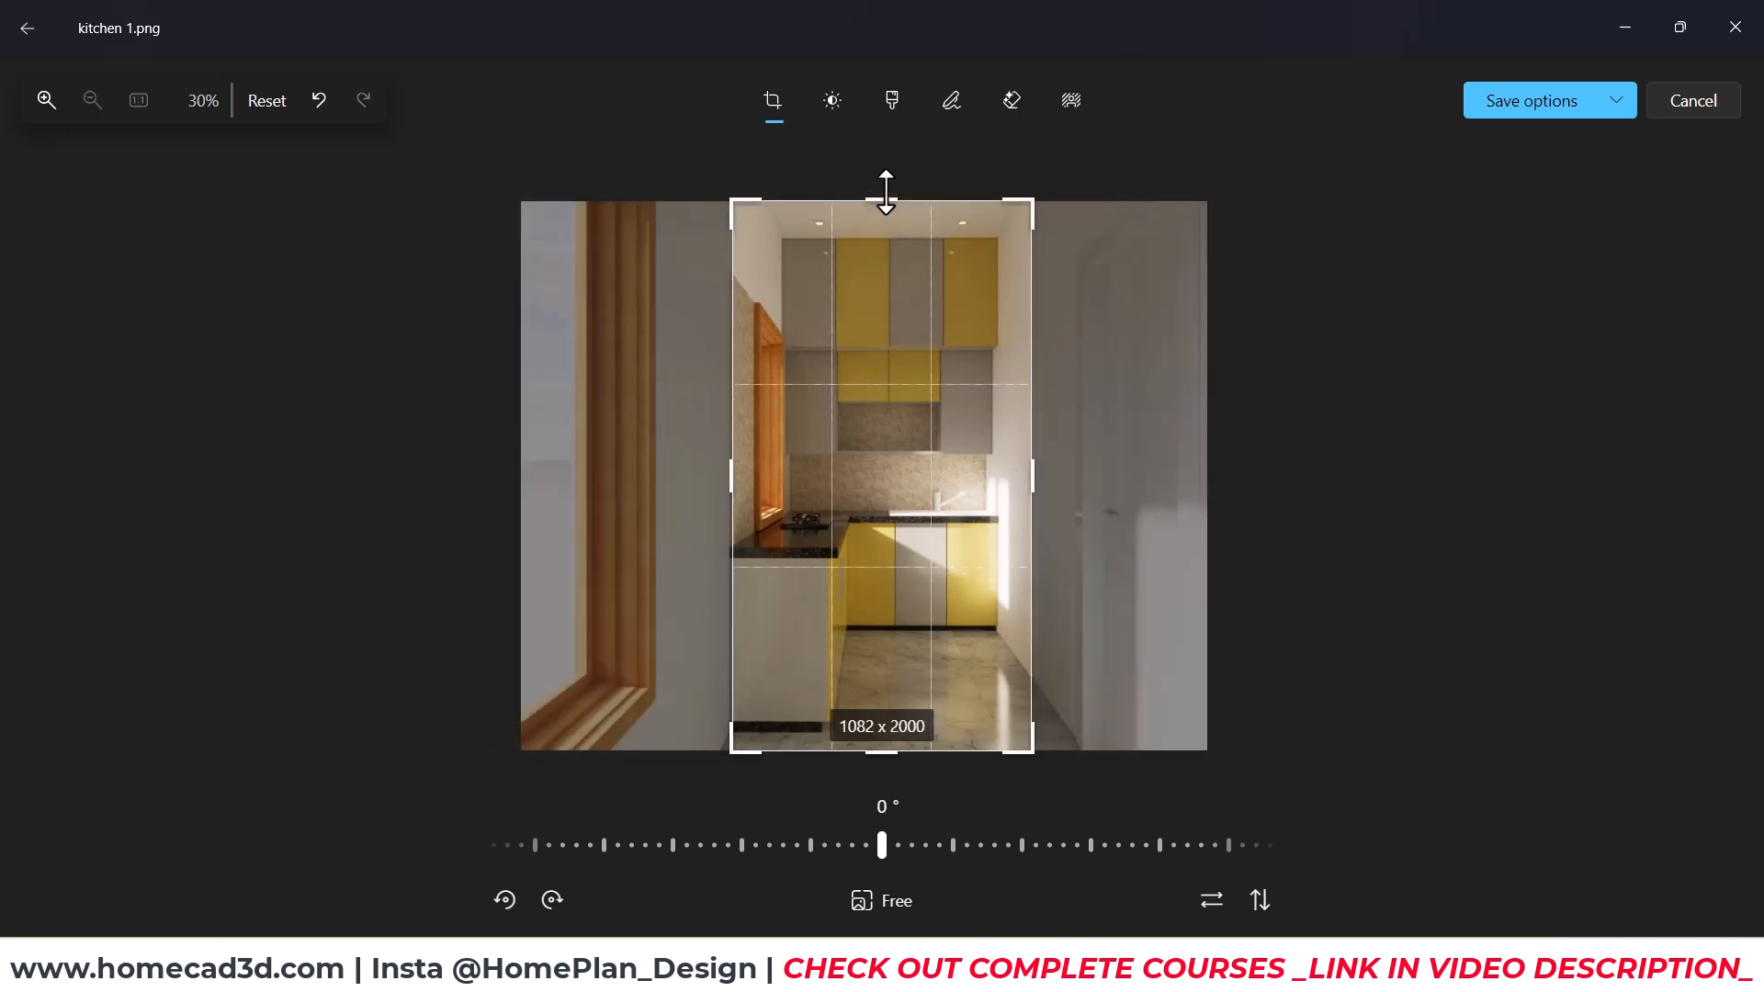
left_click_drag(889, 748, 892, 739)
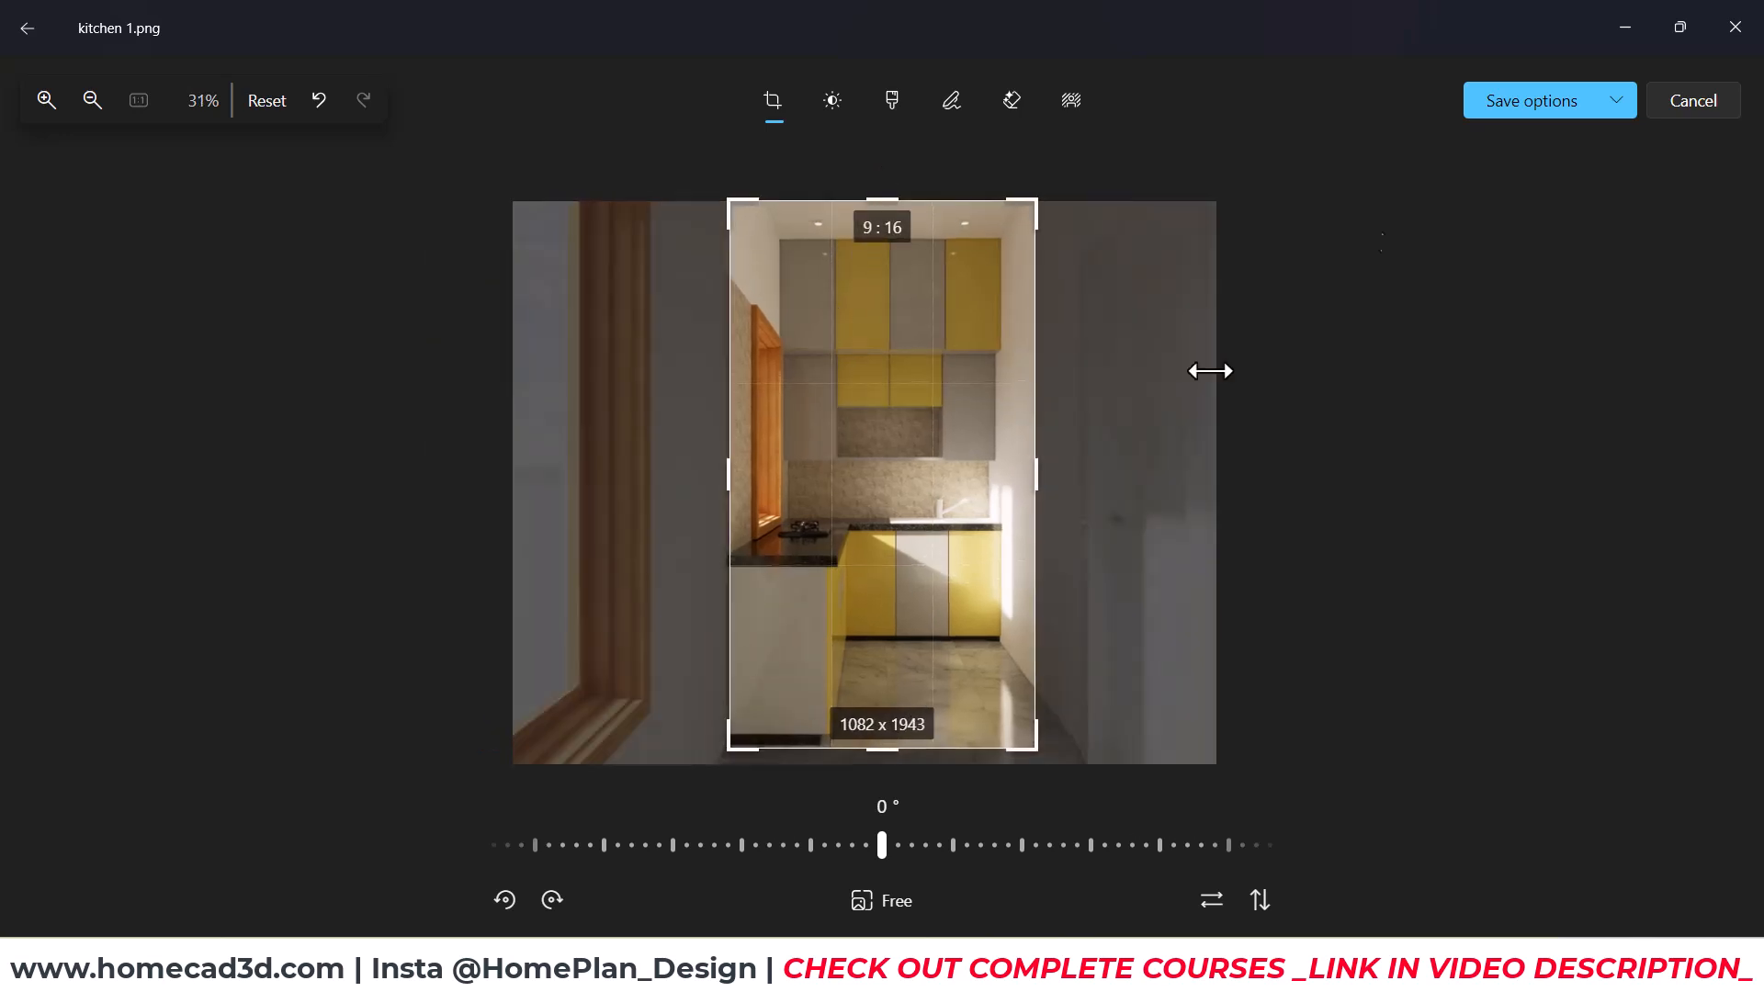
left_click(1604, 106)
left_click(1512, 180)
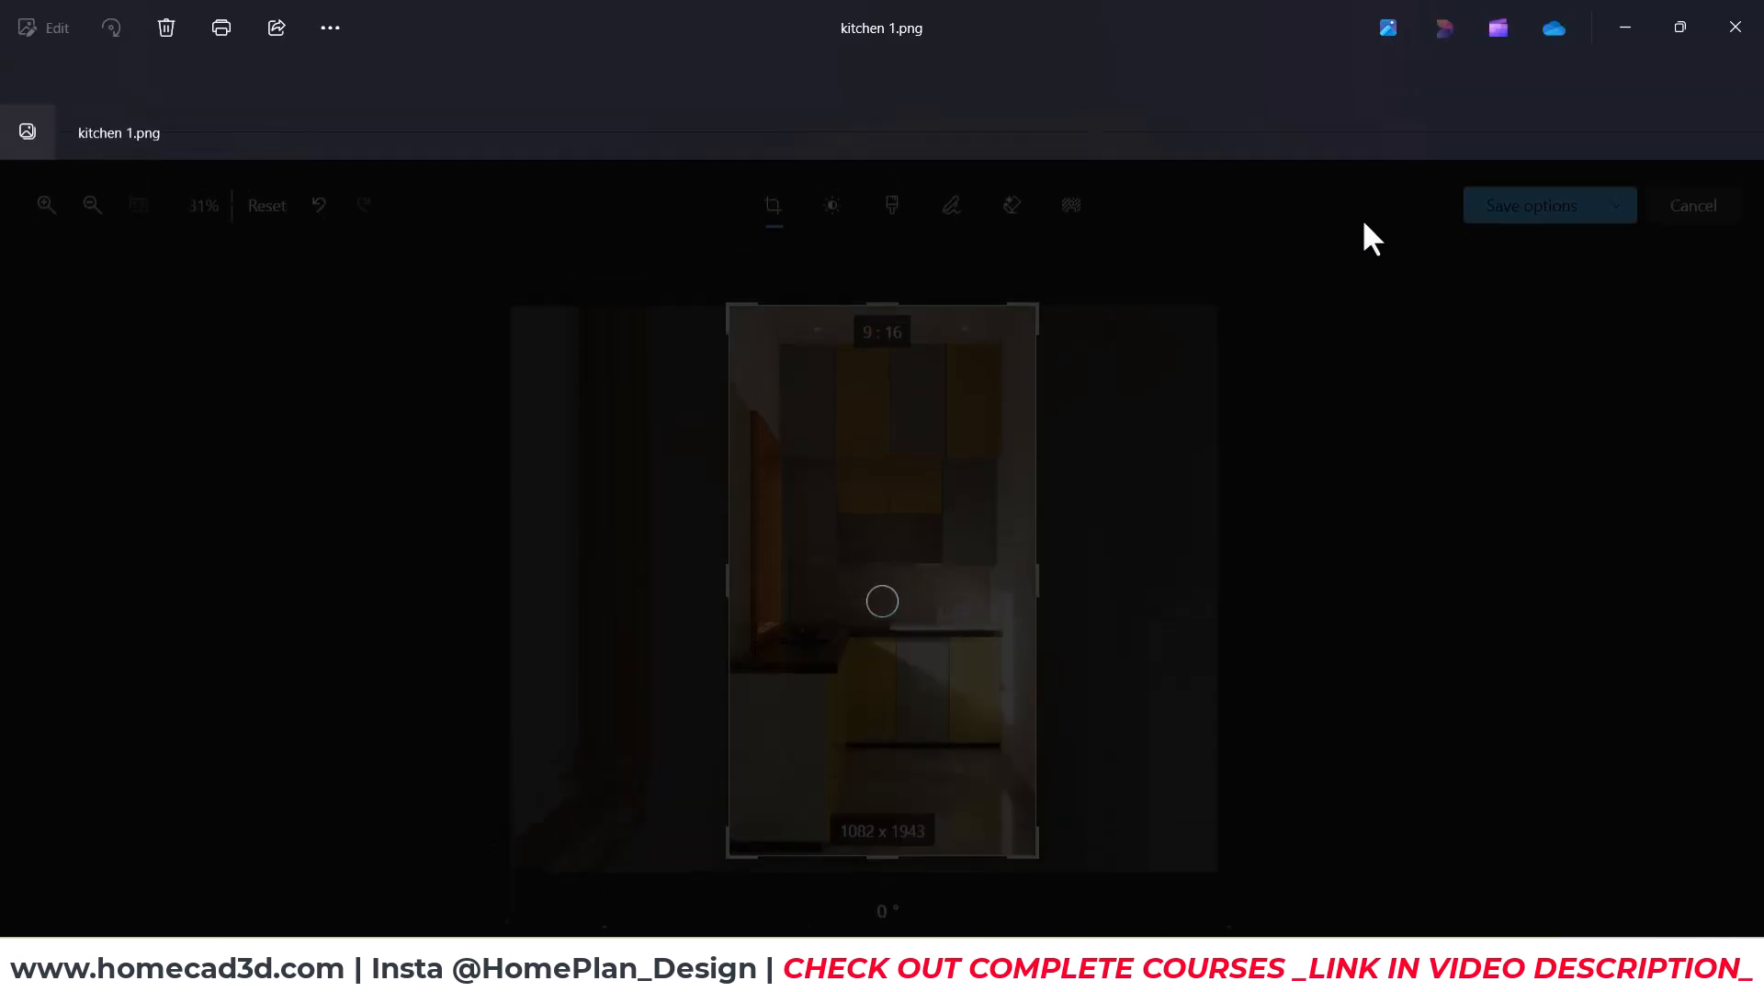
scroll(898, 747, "up", 3)
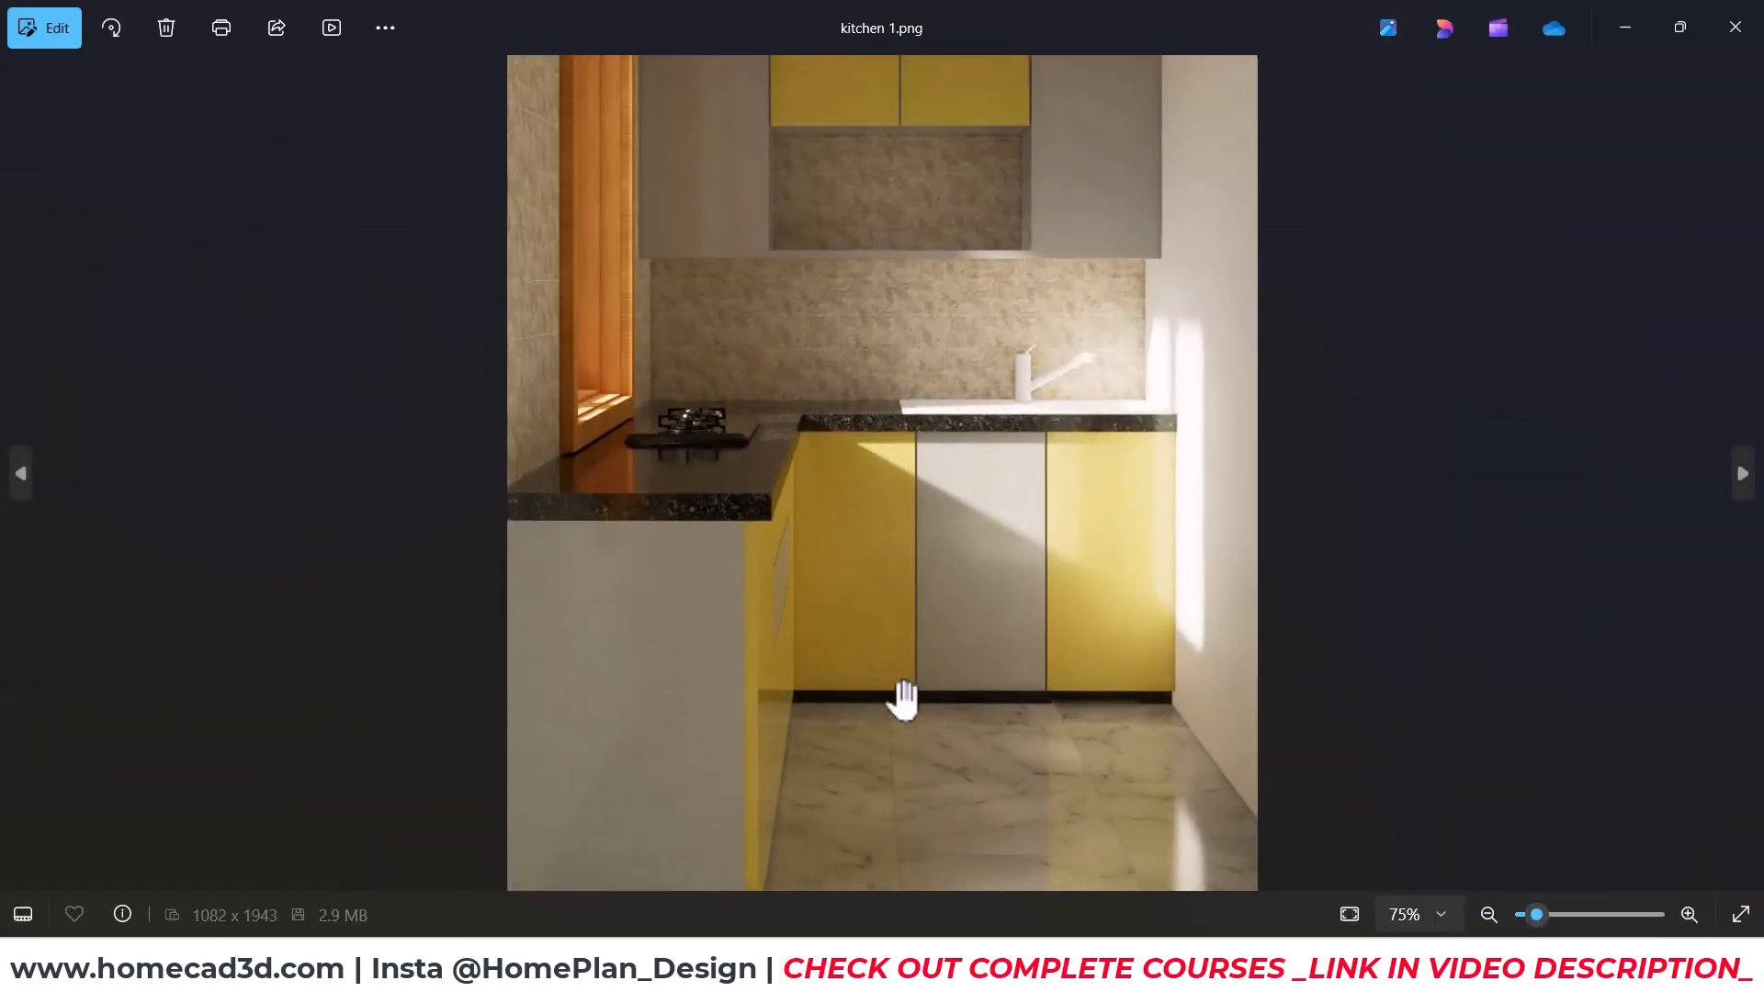
Step: Set the brightness of "kitchen 1.png" to 8, lower its highlights, raise its shadows and exposure, and overwrite the original file
left_click(55, 30)
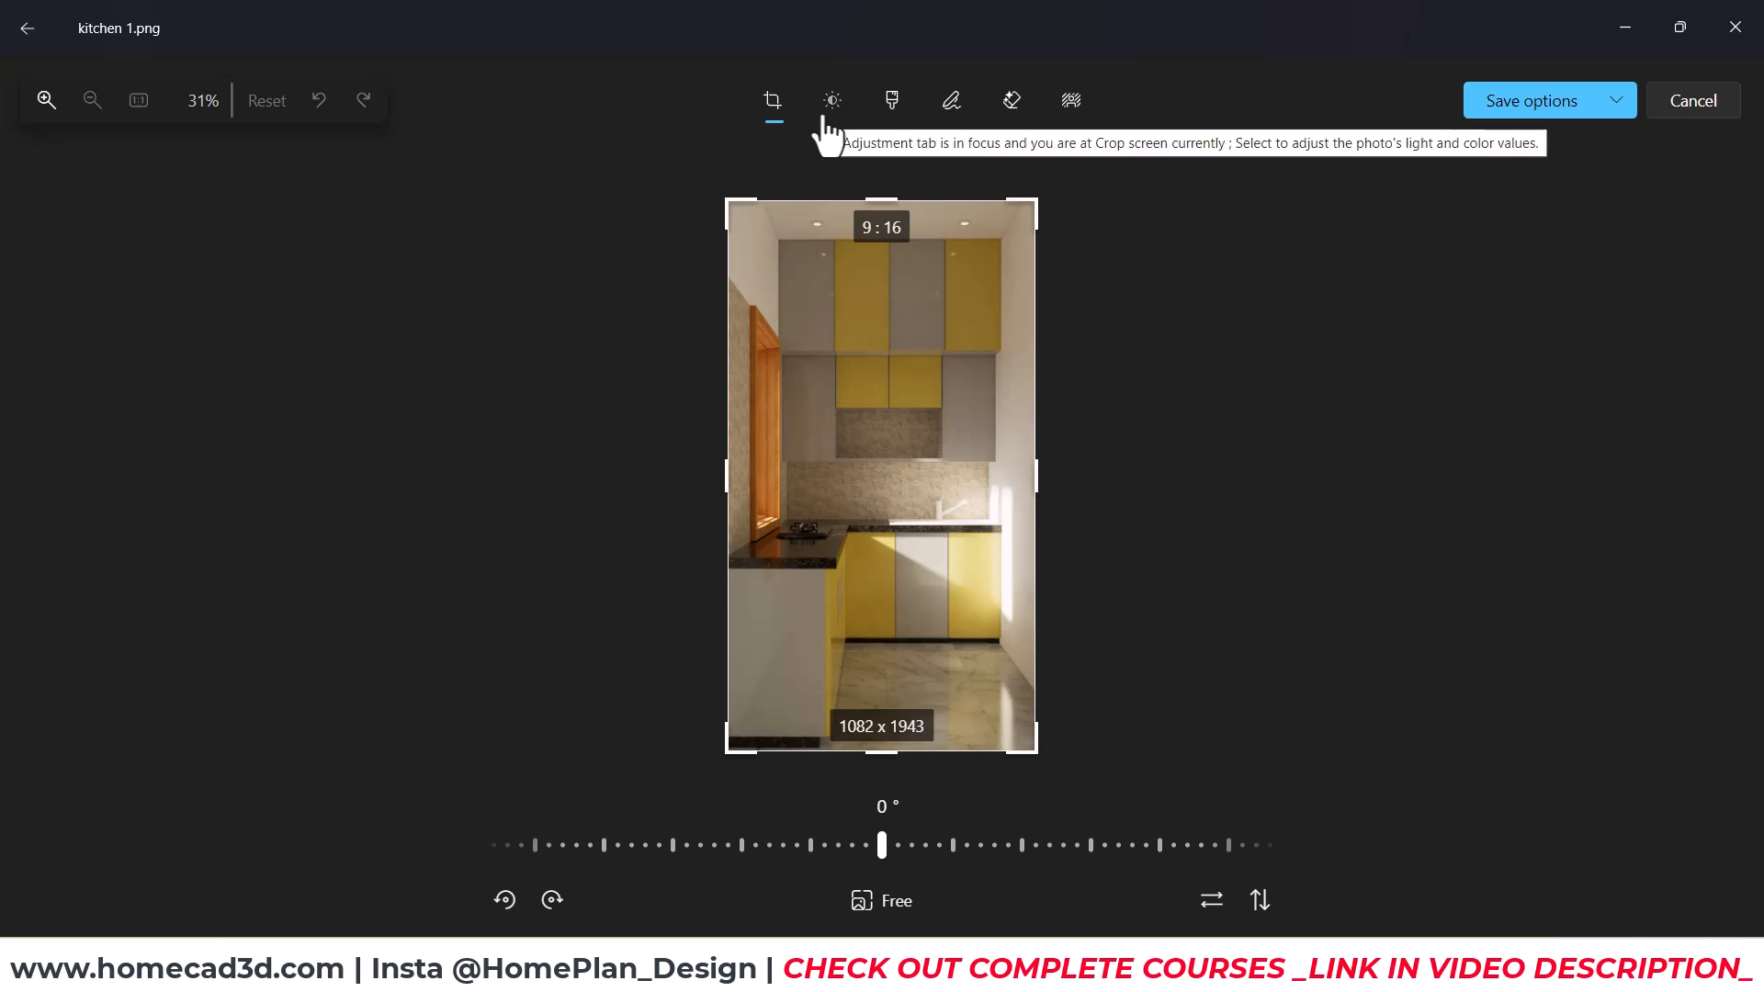
left_click(832, 103)
mouse_move(1534, 301)
left_mouse_down()
mouse_move(1590, 301)
mouse_move(1558, 302)
left_mouse_up()
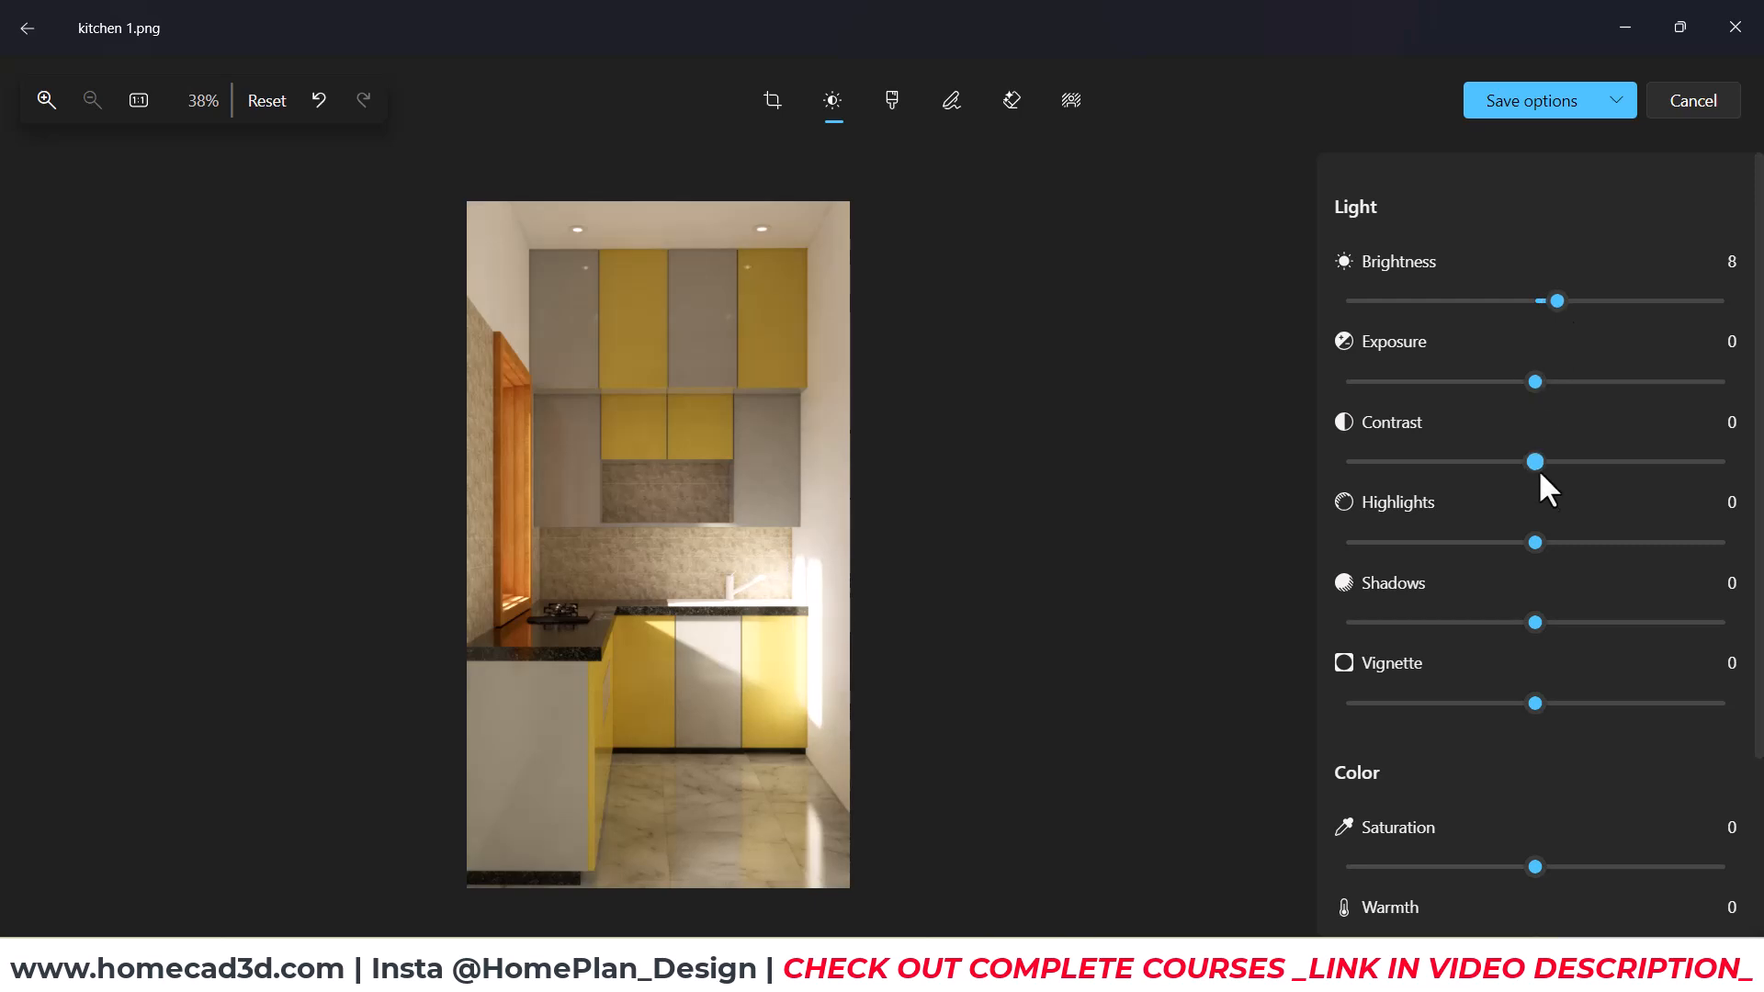
left_click_drag(1535, 542, 1393, 542)
left_click_drag(1463, 617, 1631, 625)
mouse_move(1587, 386)
left_mouse_down()
mouse_move(1638, 386)
mouse_move(1608, 386)
left_mouse_up()
left_click(1618, 106)
left_click(1516, 189)
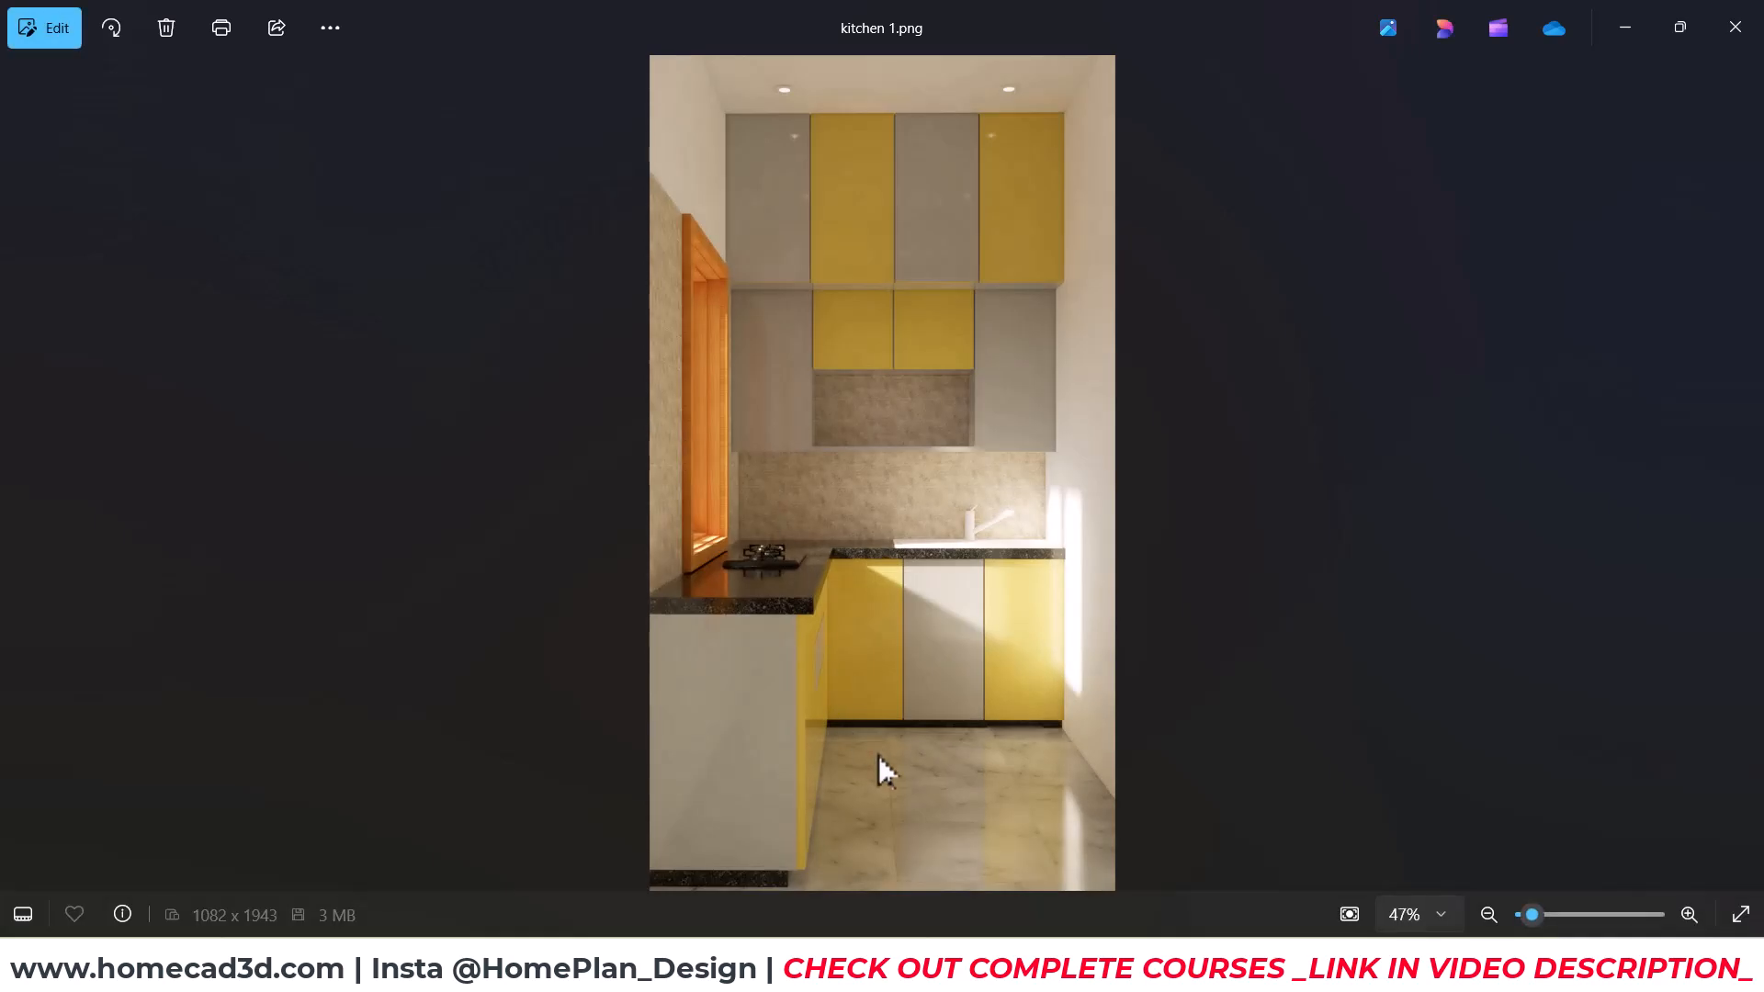
Step: Examine the cabinets and backsplash tiles in the adjusted "kitchen 1.png" up close
double_click(879, 754)
left_click_drag(947, 390, 951, 685)
left_click_drag(948, 349, 967, 704)
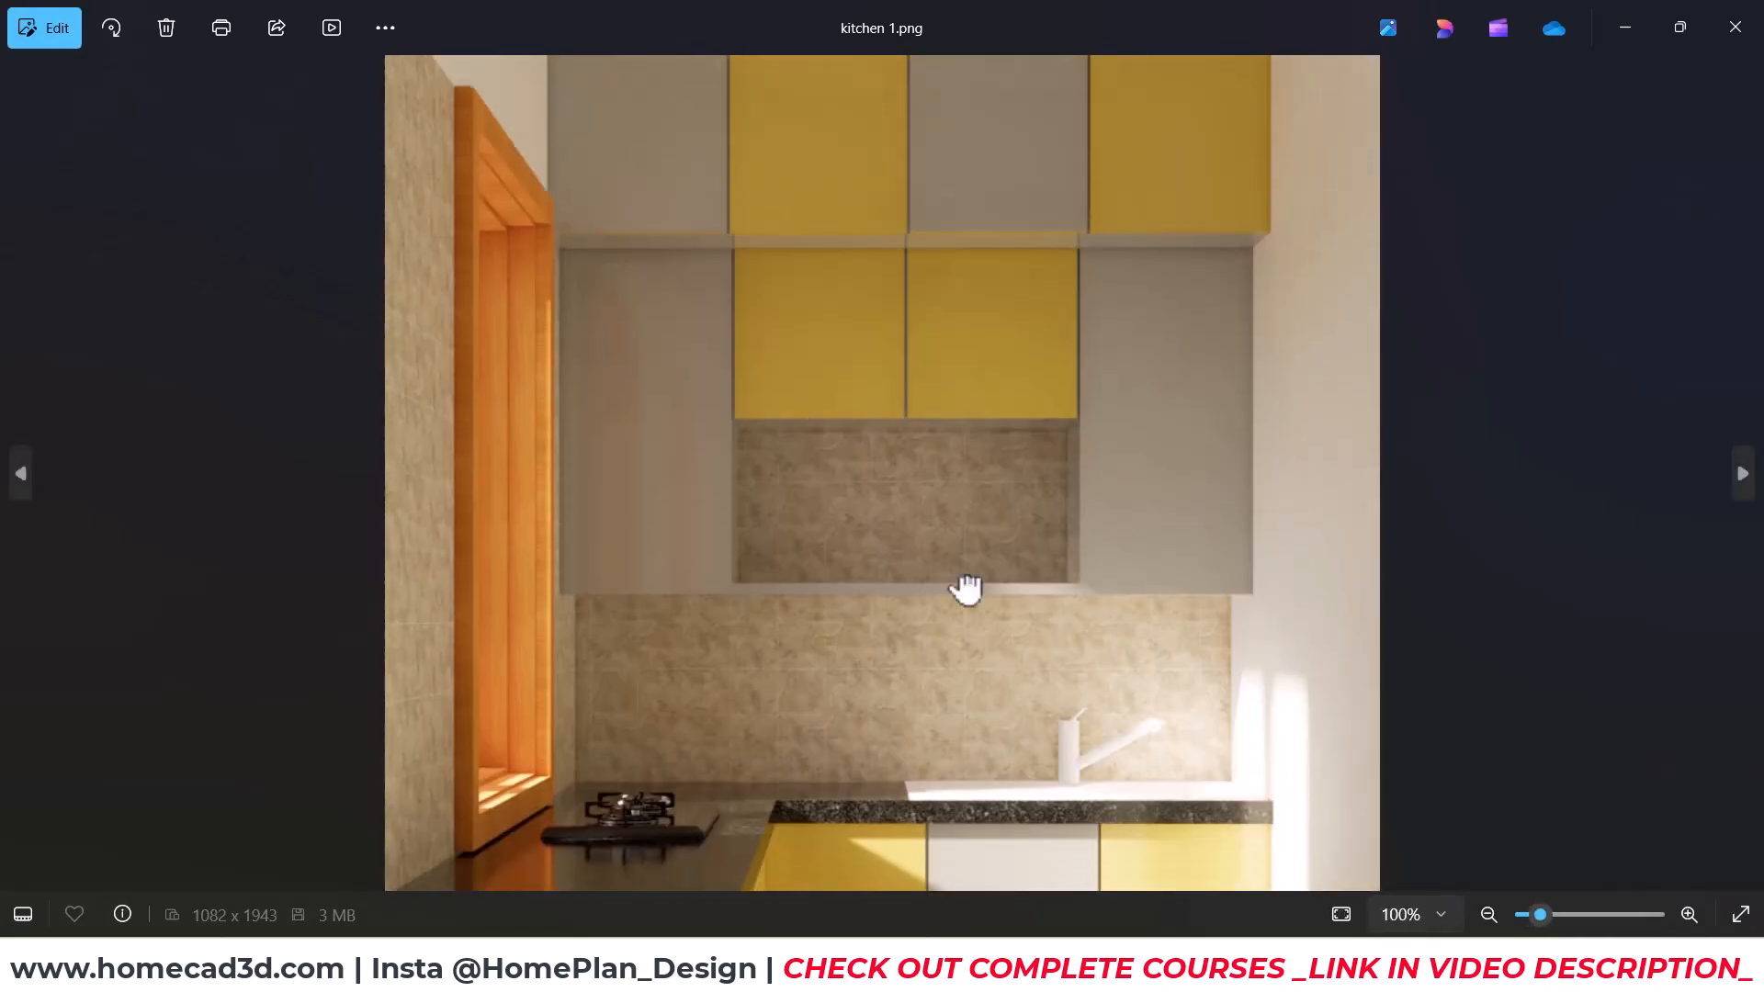
Step: View the whole of "kitchen 1.png" fitted to the window and close Photos
left_click_drag(962, 409, 962, 593)
double_click(951, 488)
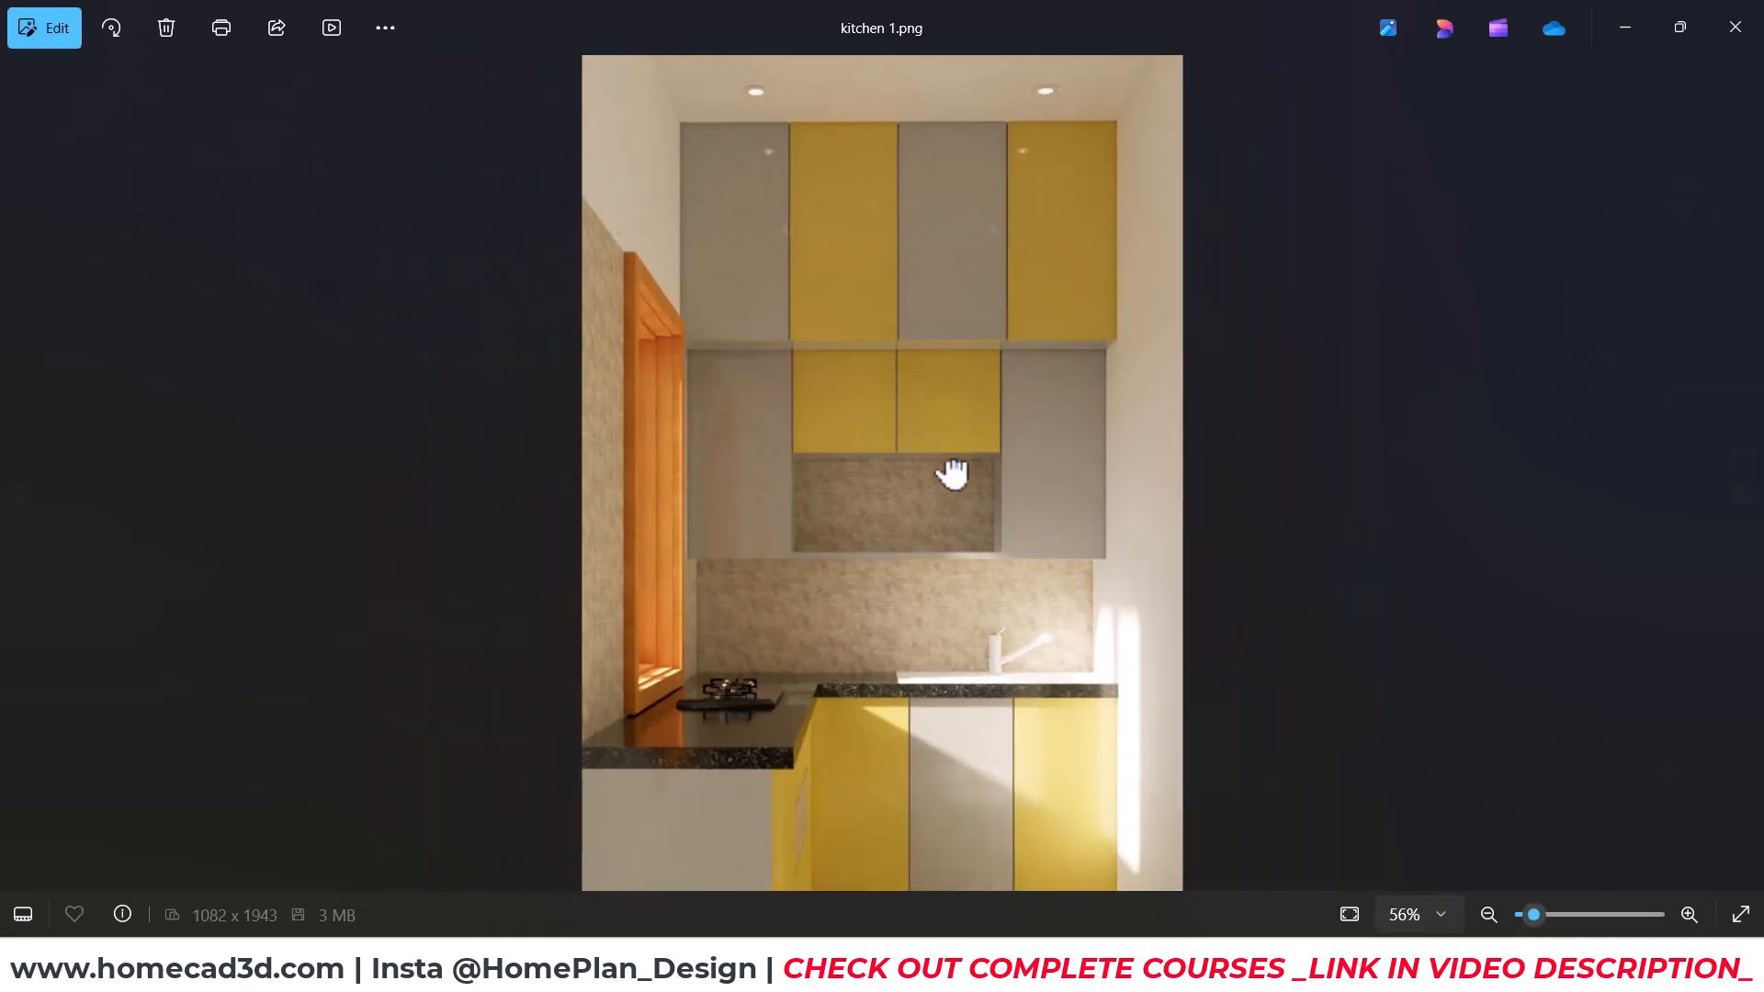
left_click(1735, 27)
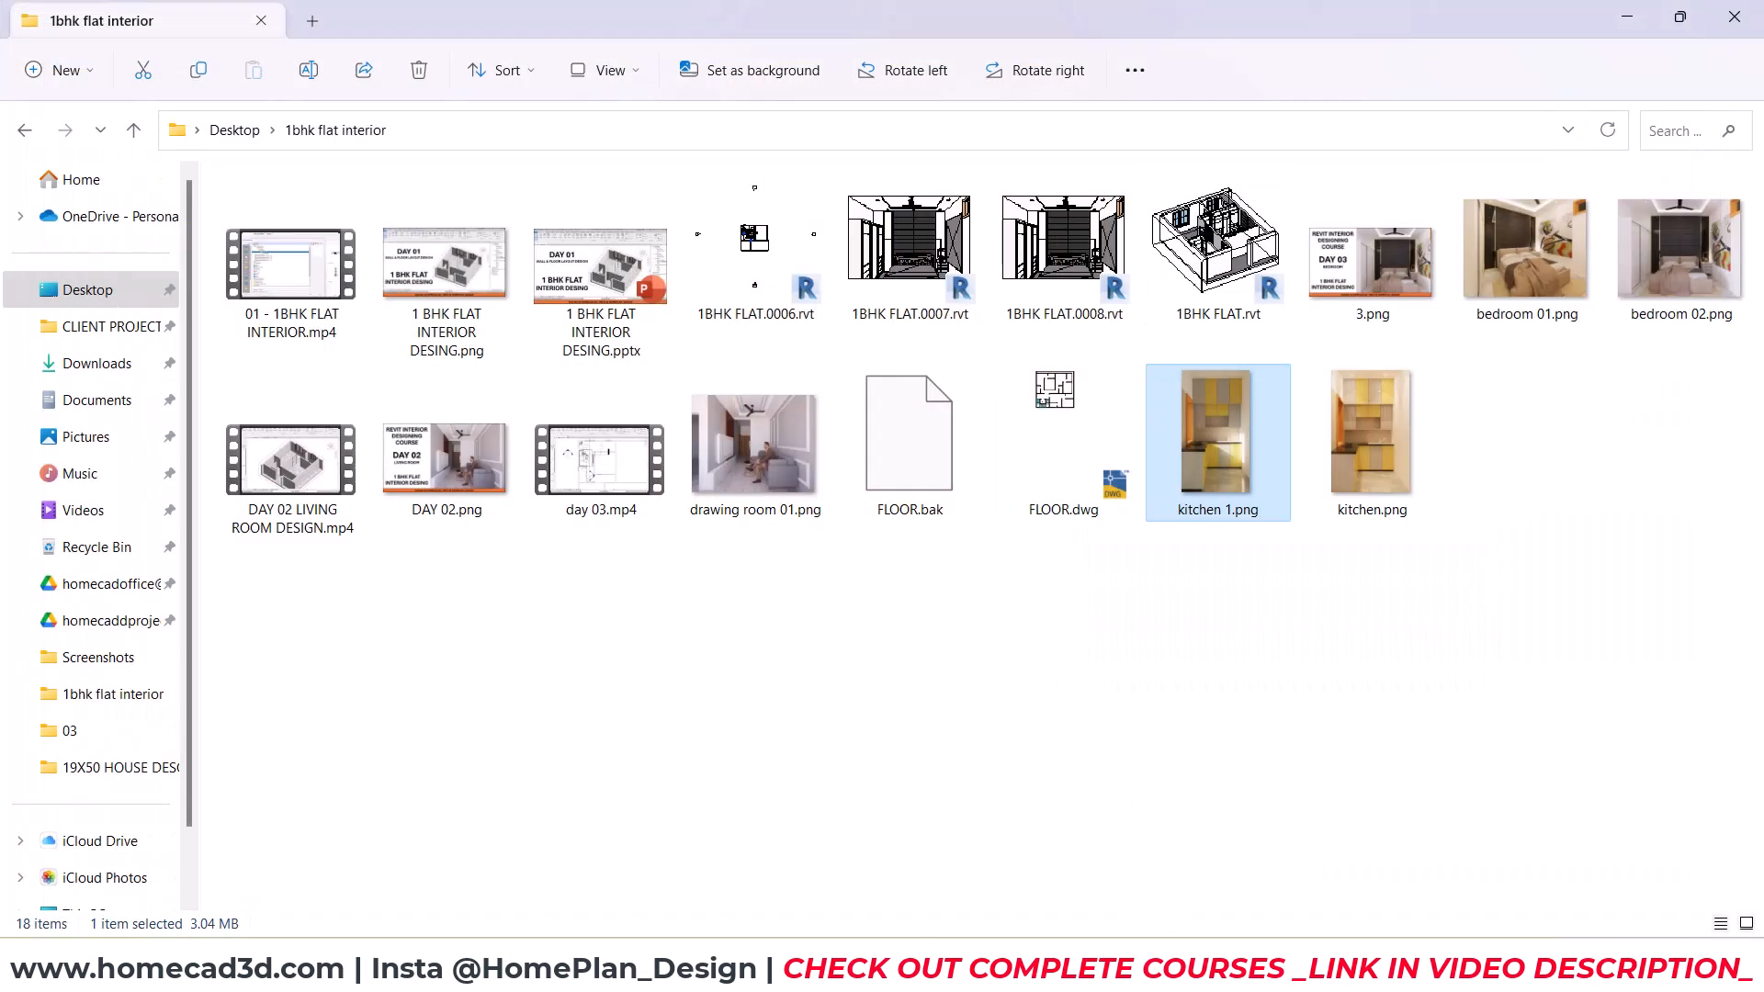
Step: Switch to Enscape, close its View Management, and close the render window
mouse_move(1022, 972)
left_click(1149, 855)
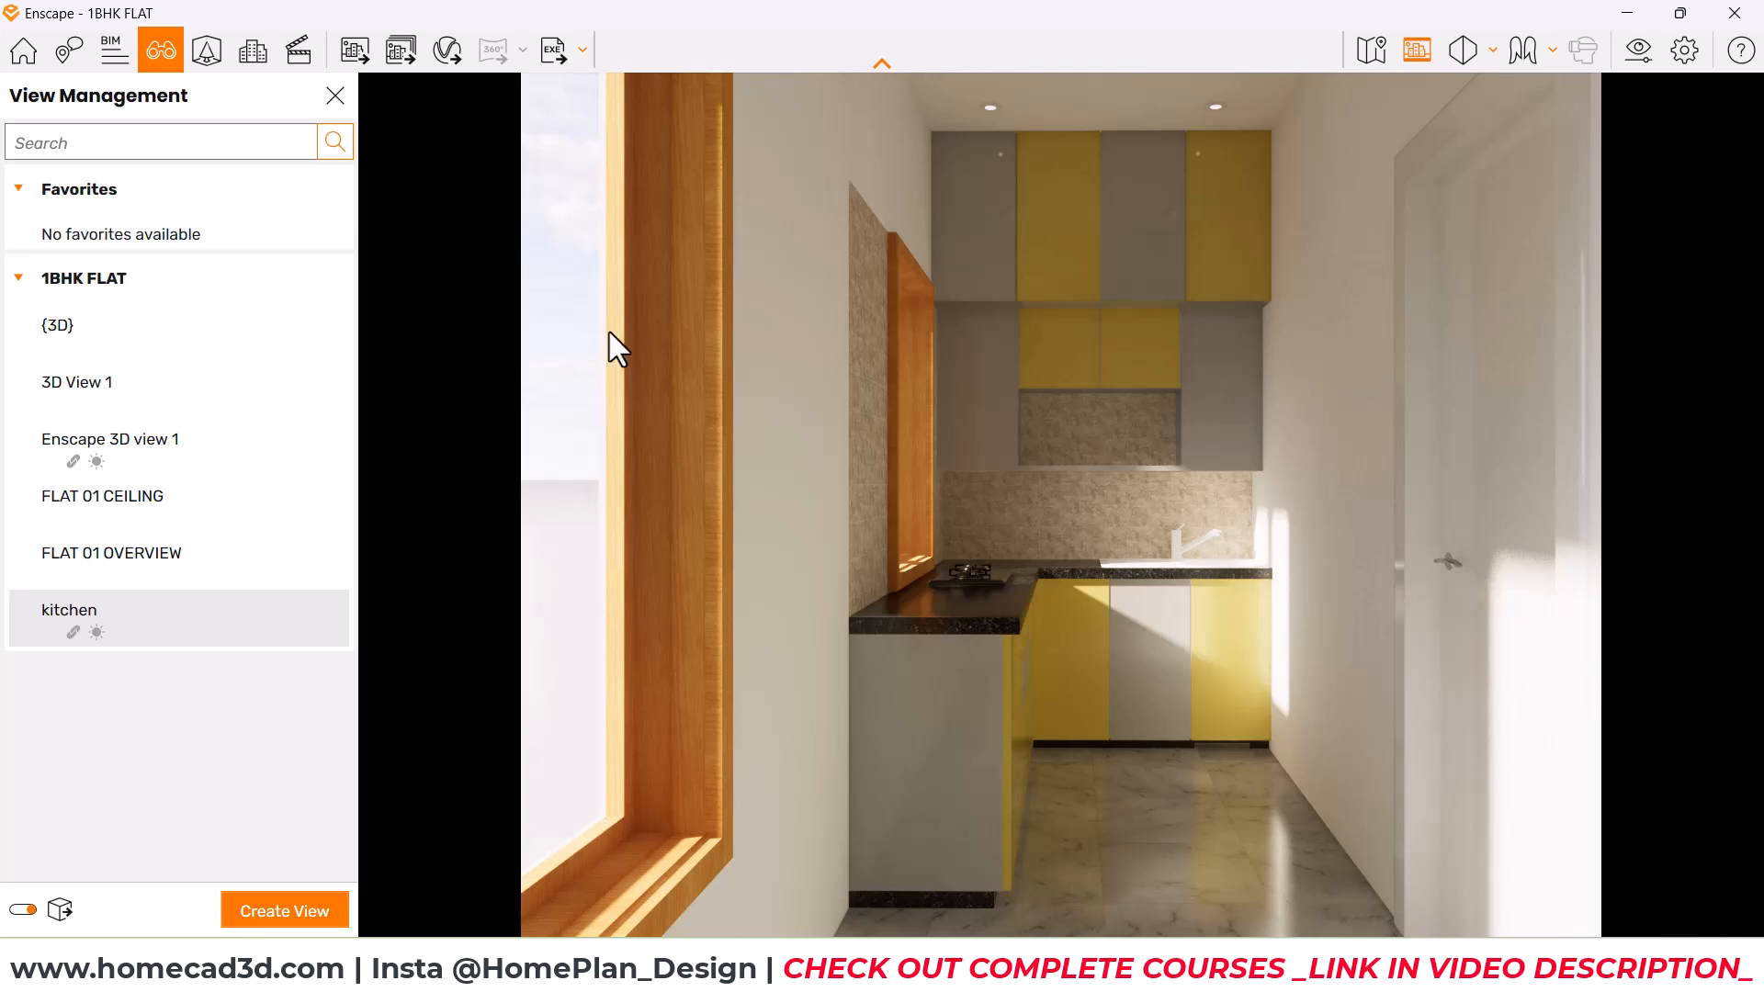
left_click(336, 96)
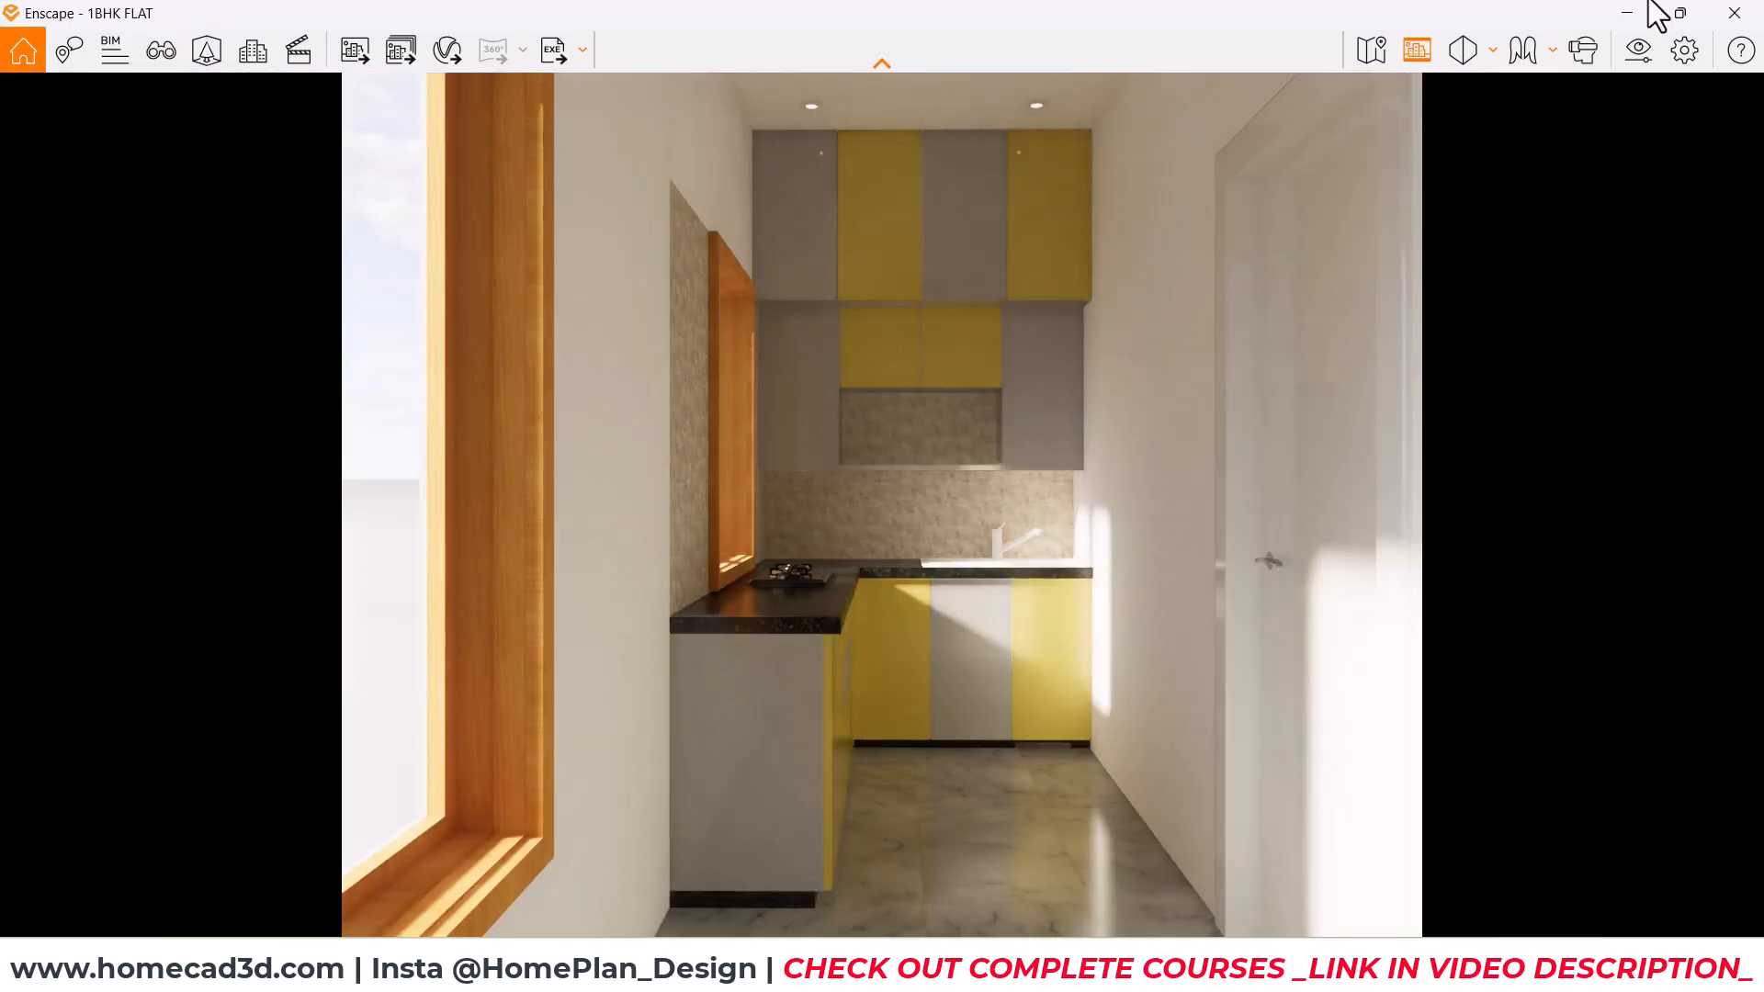
left_click(1735, 12)
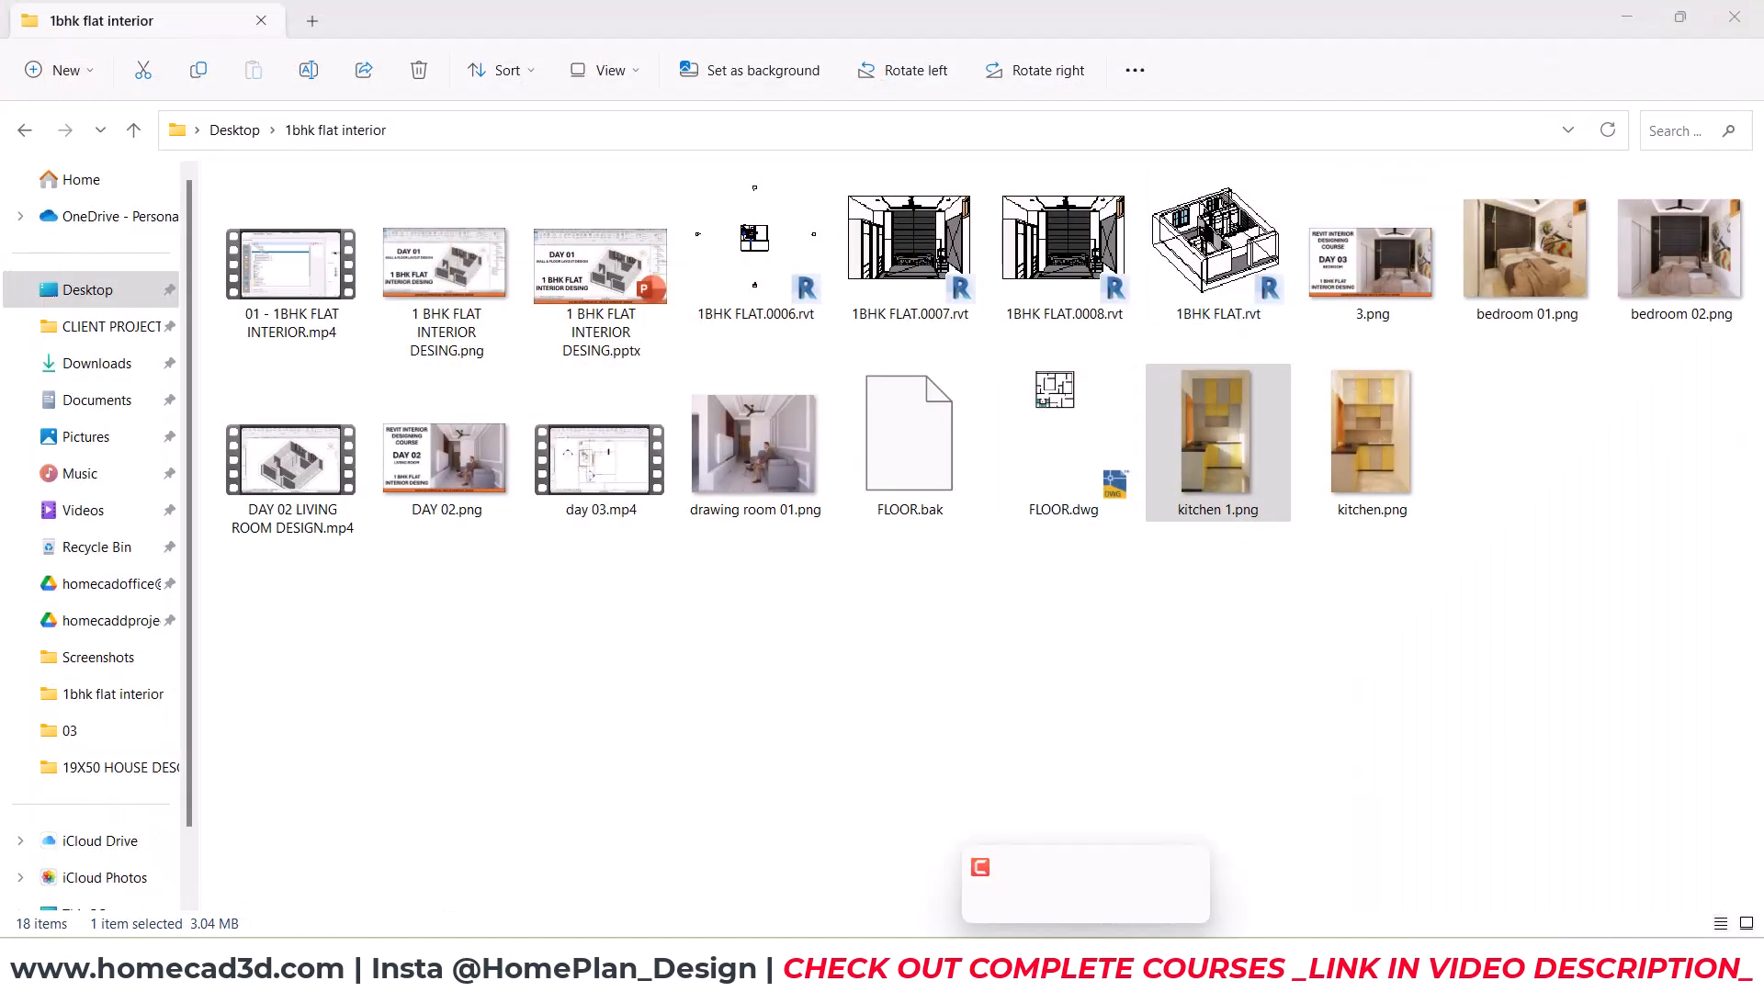
Step: Switch to Revit and open the FIRST FLOOR floor plan around the flat's rooms
mouse_move(1135, 972)
left_click(1021, 972)
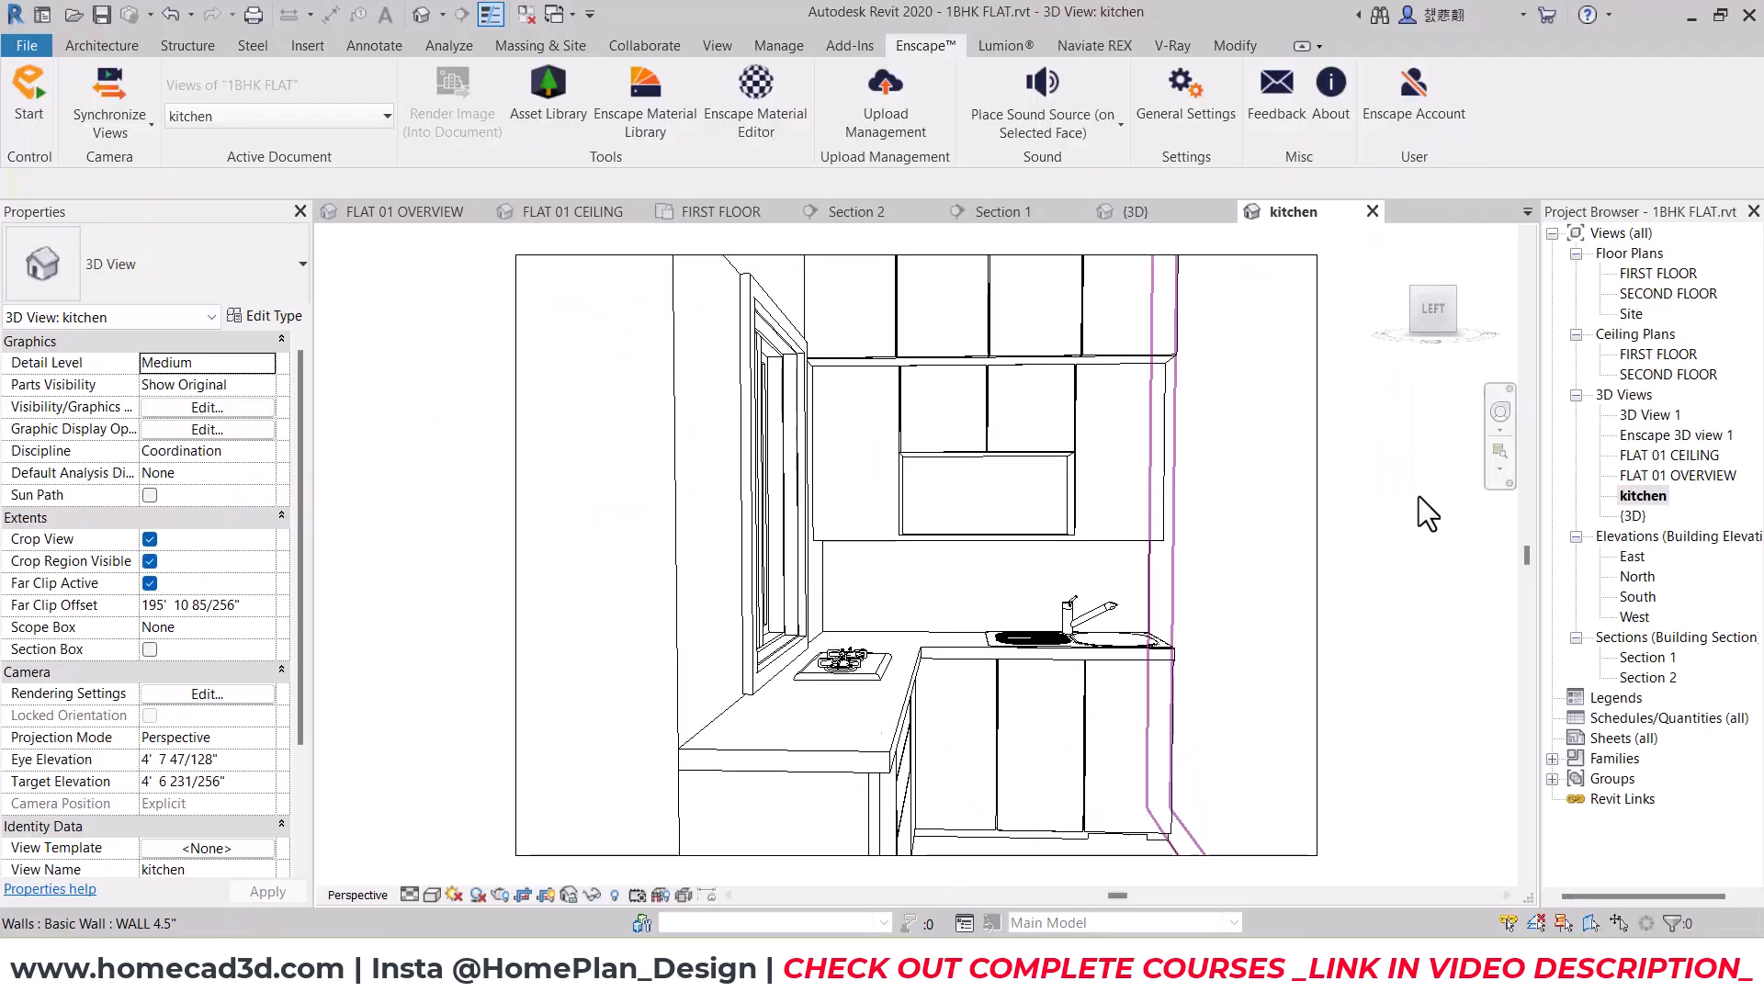
double_click(1650, 273)
scroll(1016, 500, "down", 8)
scroll(858, 542, "up", 8)
Step: Open the Enscape Asset Library and search the Accessories category of the Enscape assets for "bath"
left_click(537, 78)
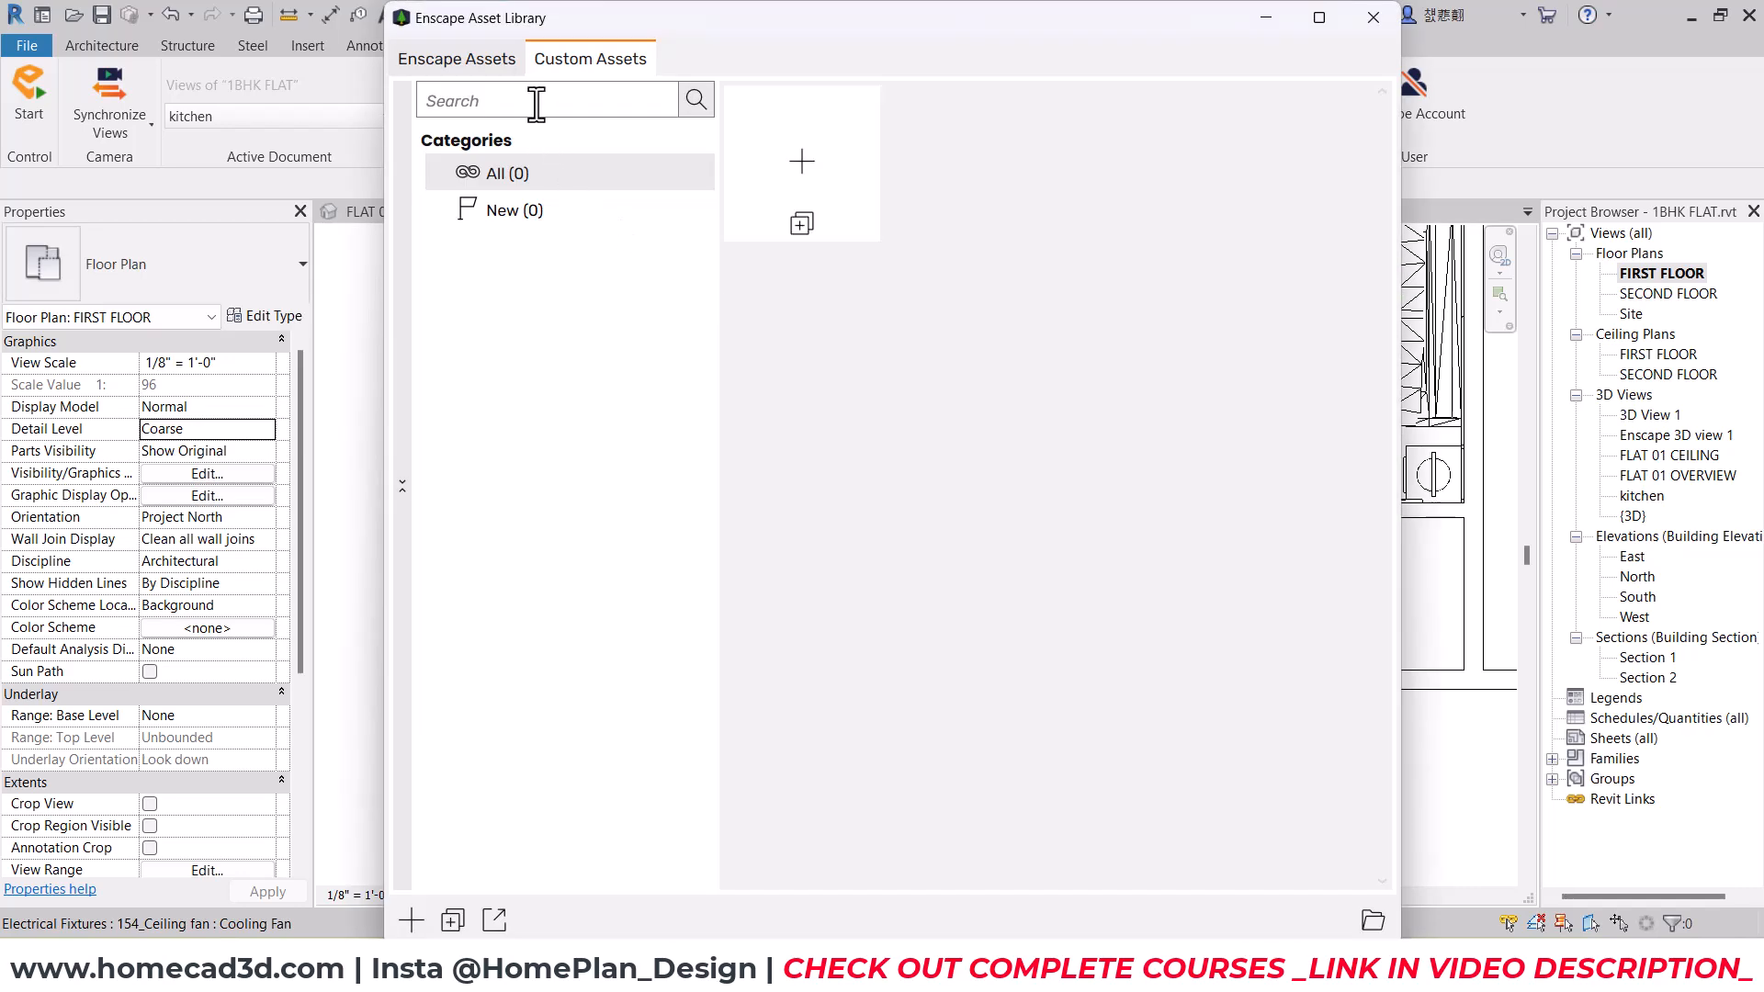
left_click(476, 62)
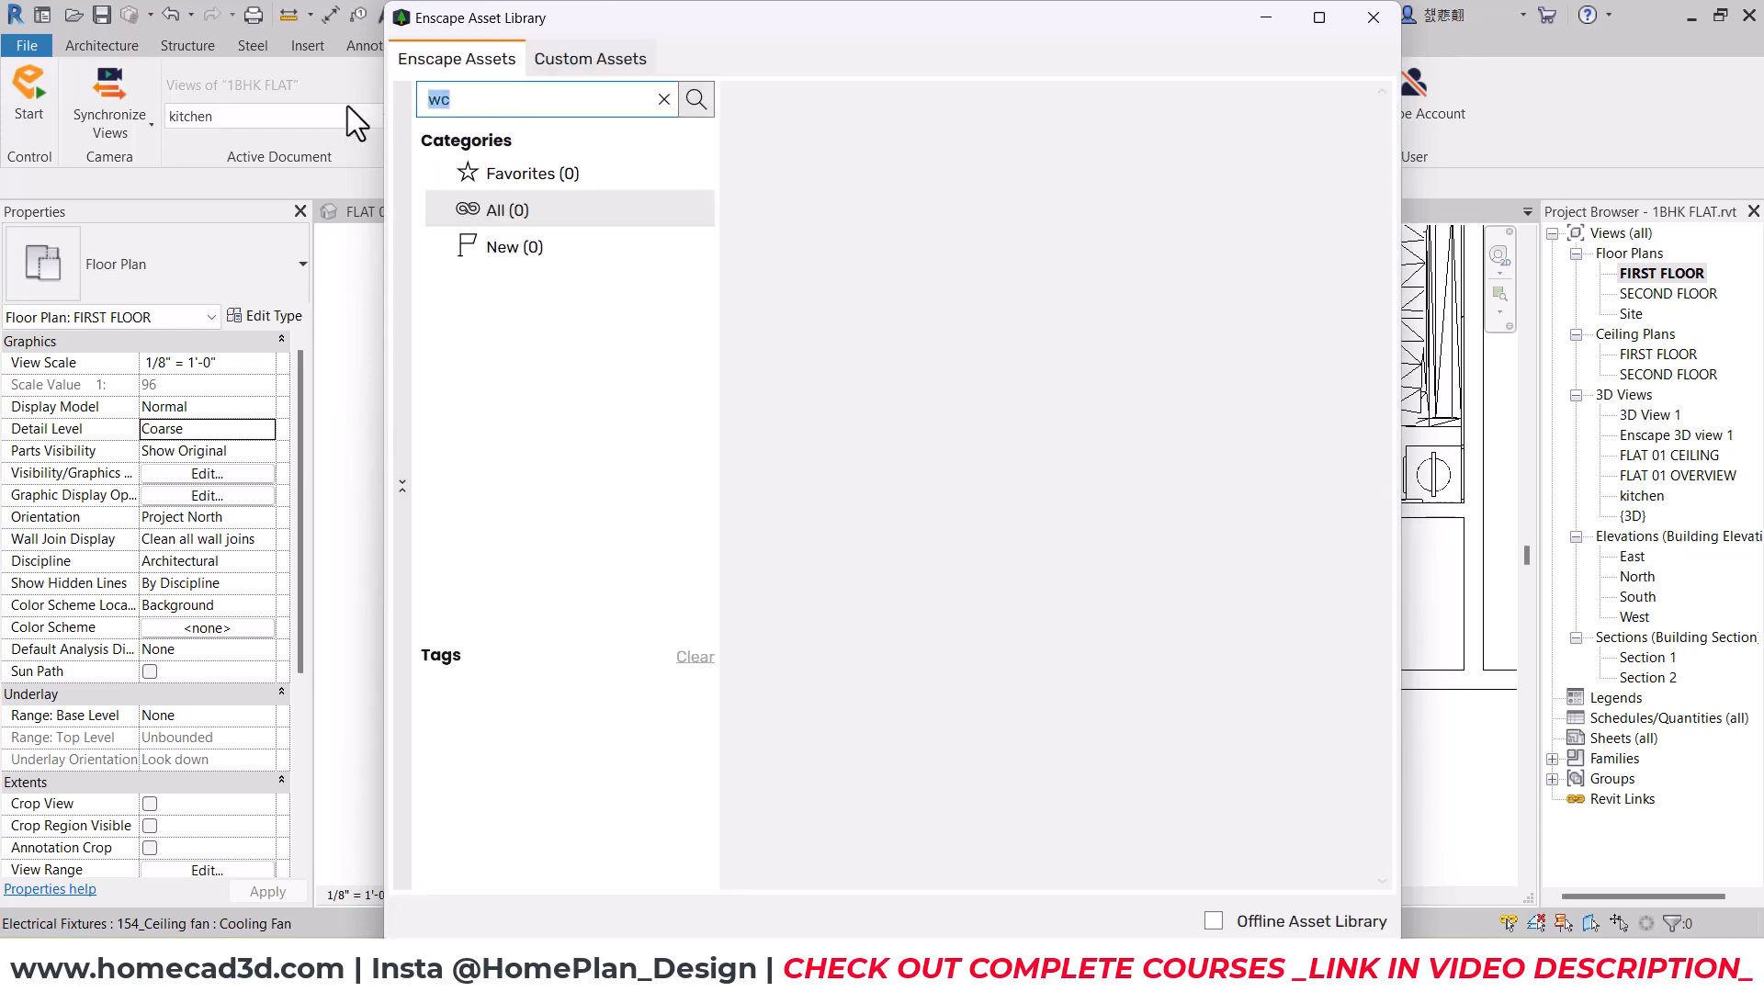
key("BackSpace")
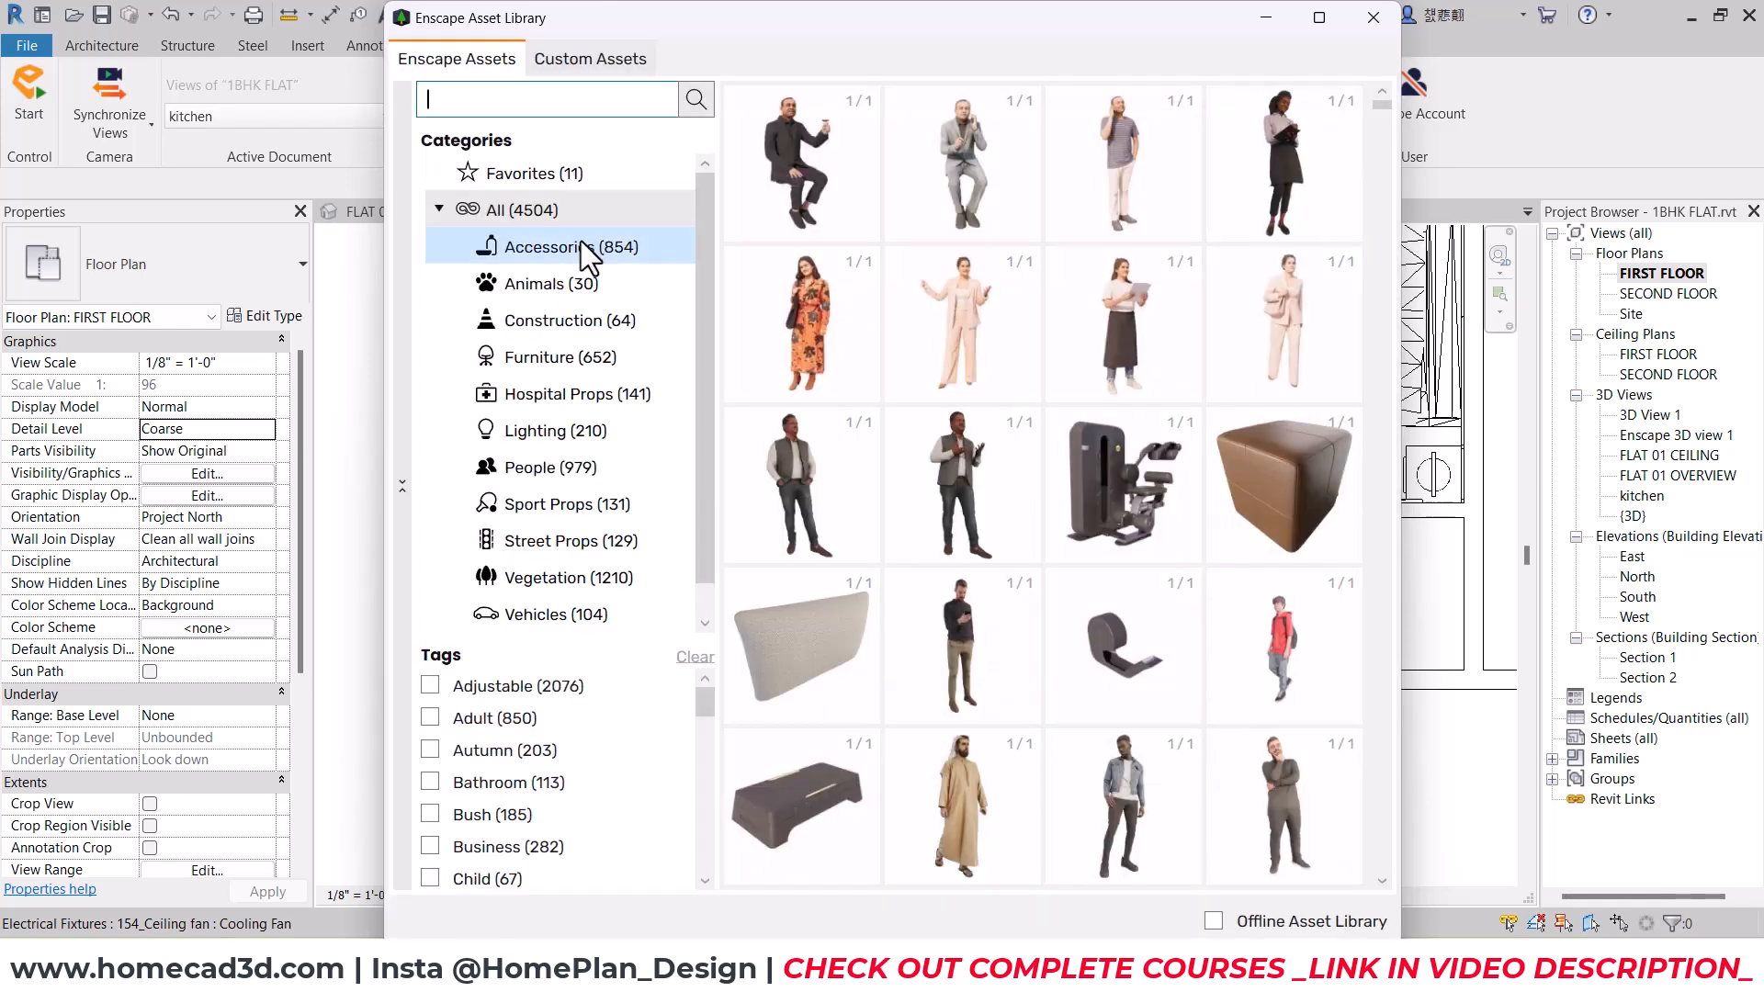
left_click(583, 240)
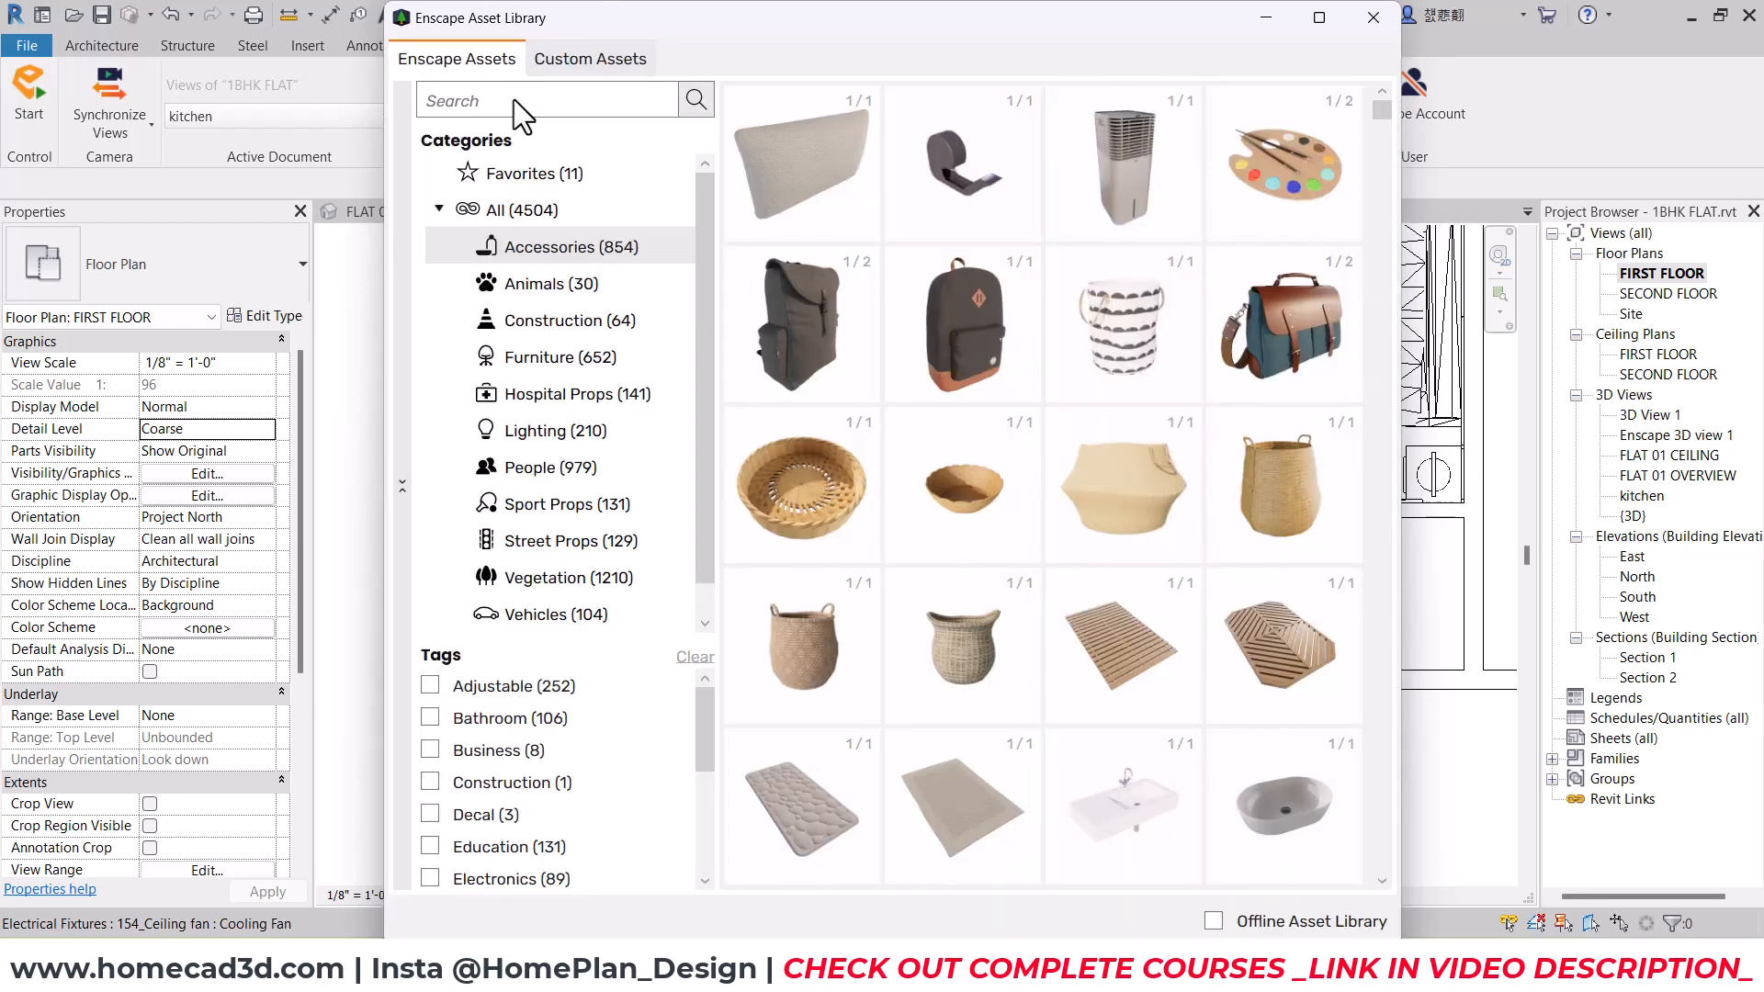
left_click(515, 99)
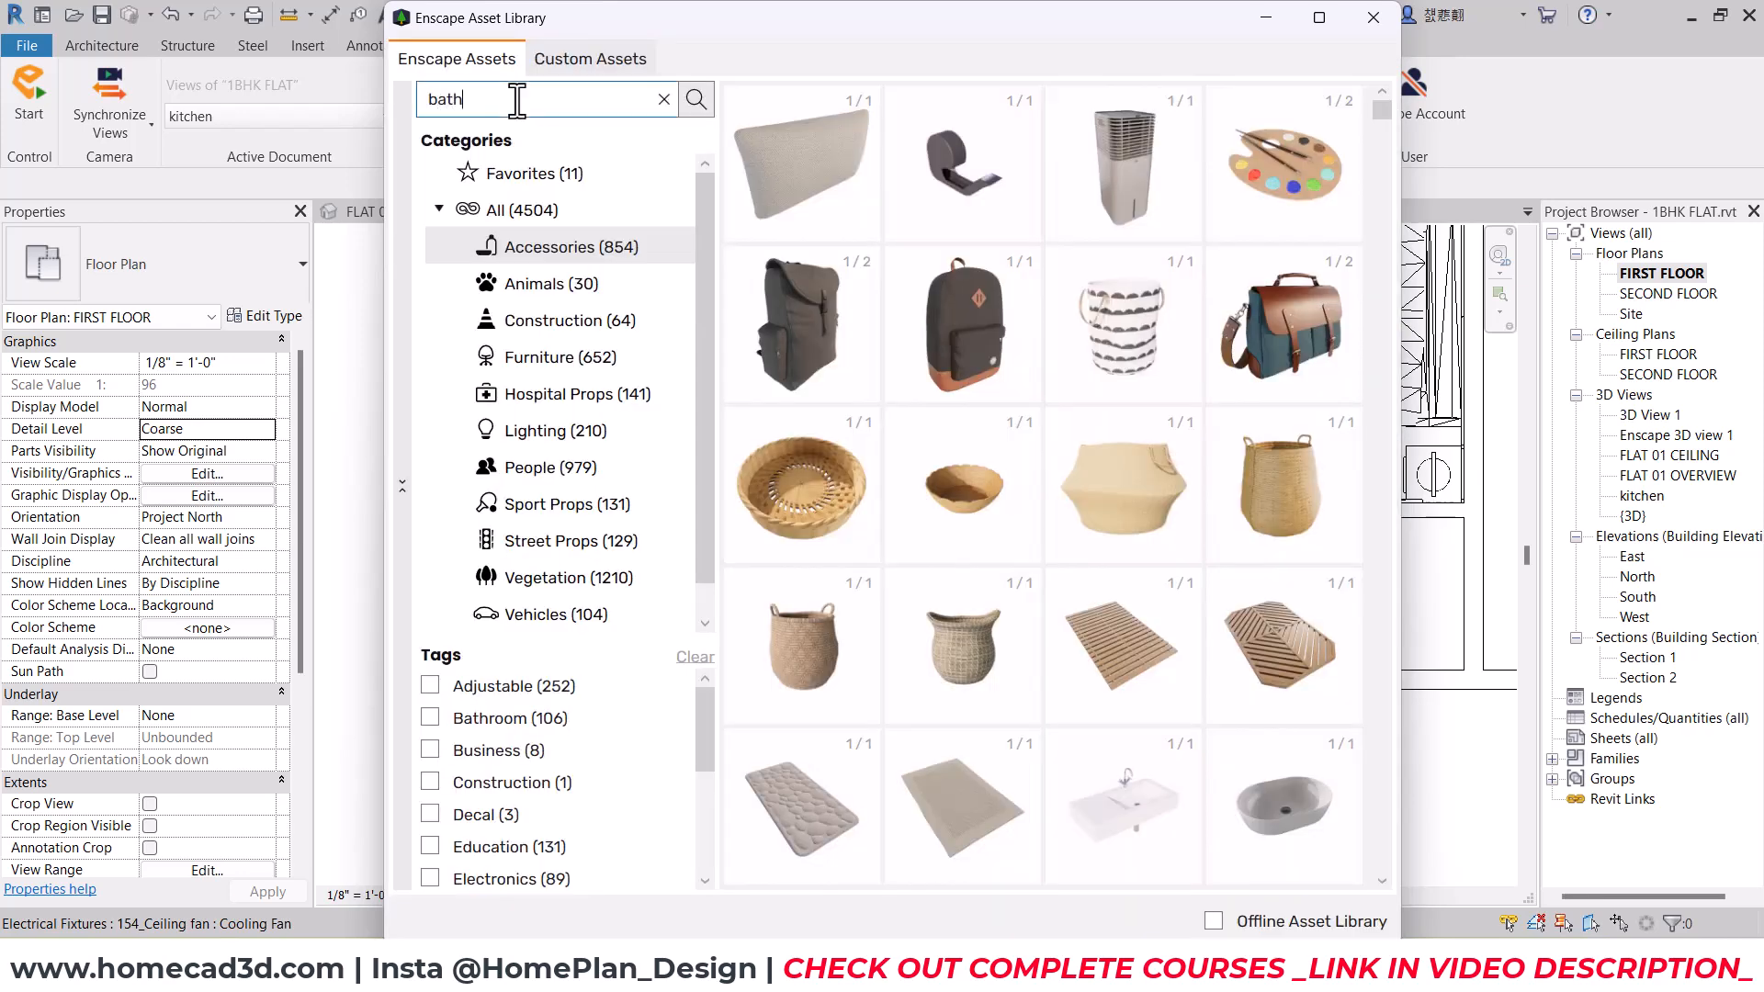
key("Return")
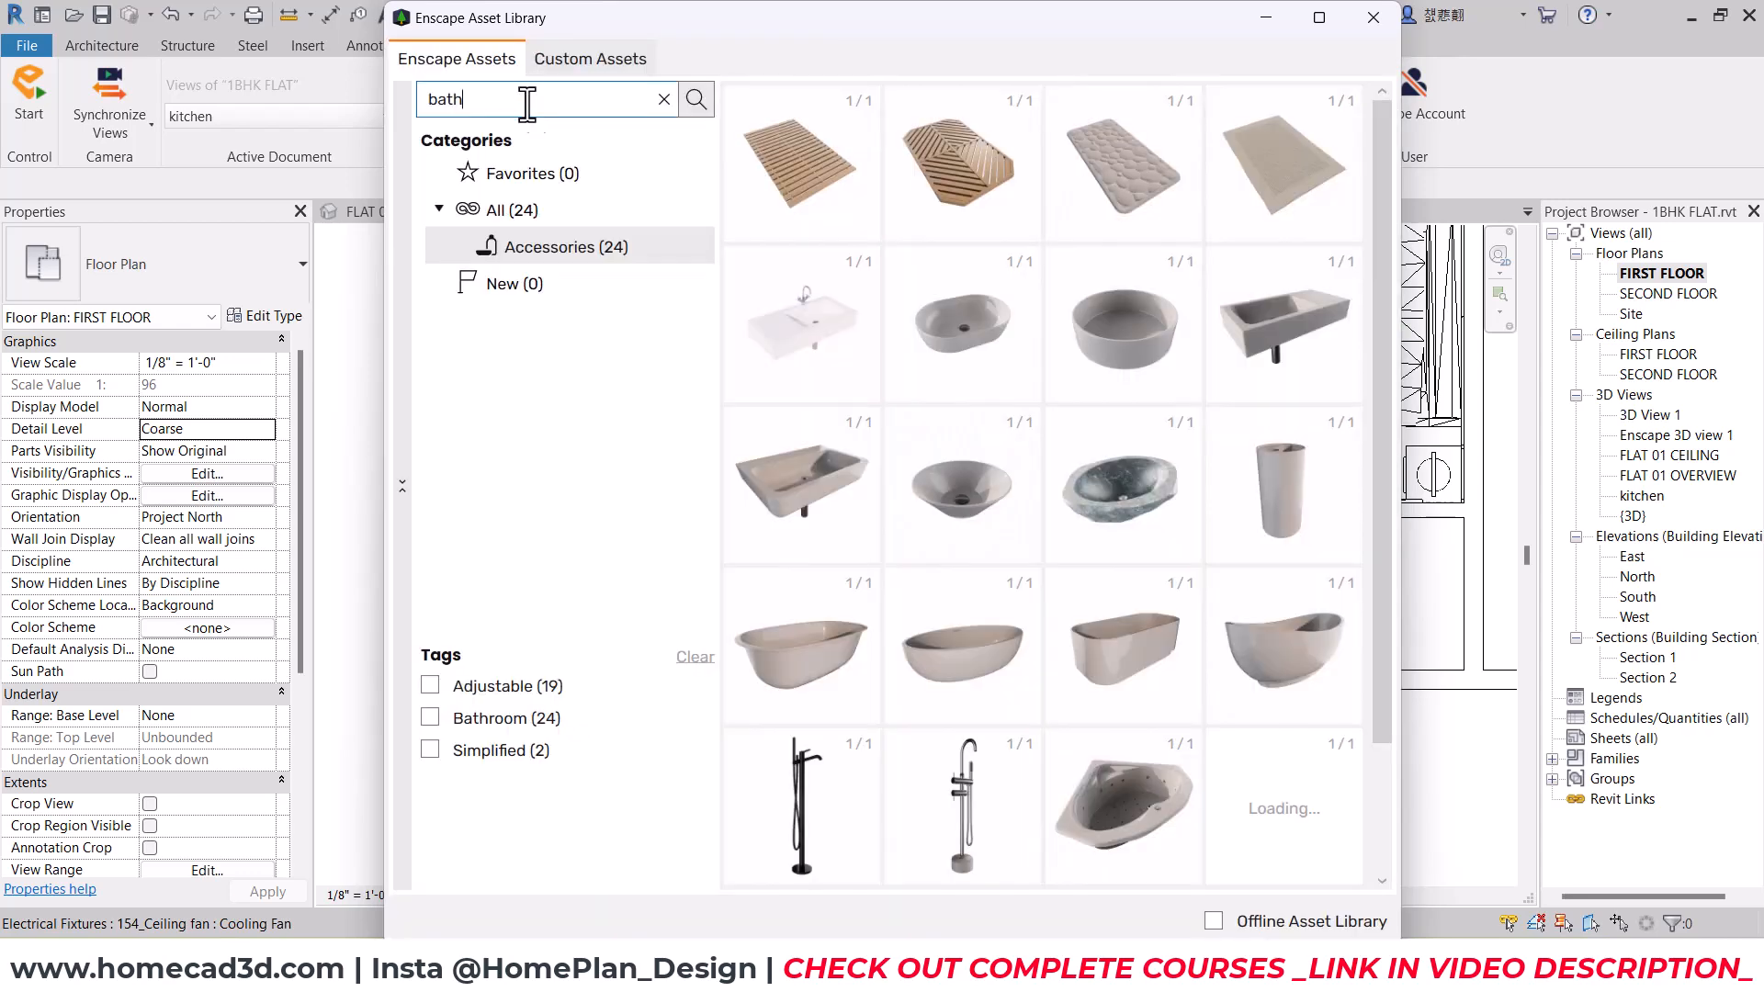
scroll(1156, 451, "down", 2)
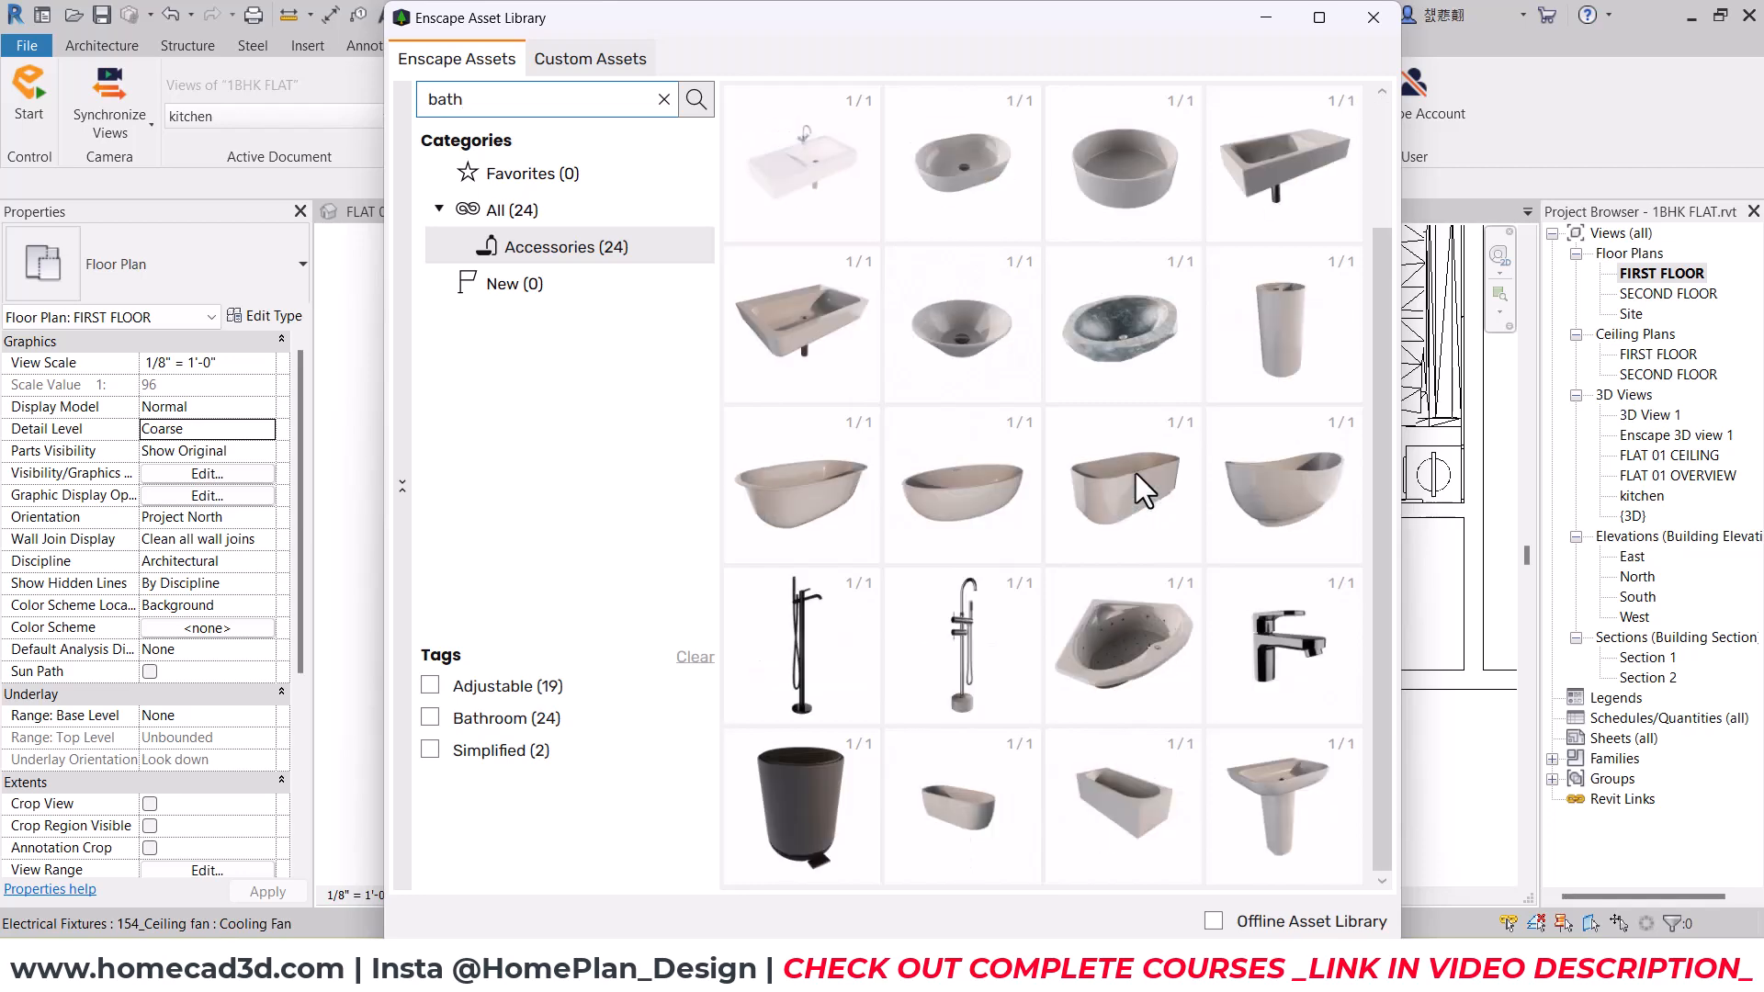
scroll(1136, 472, "up", 2)
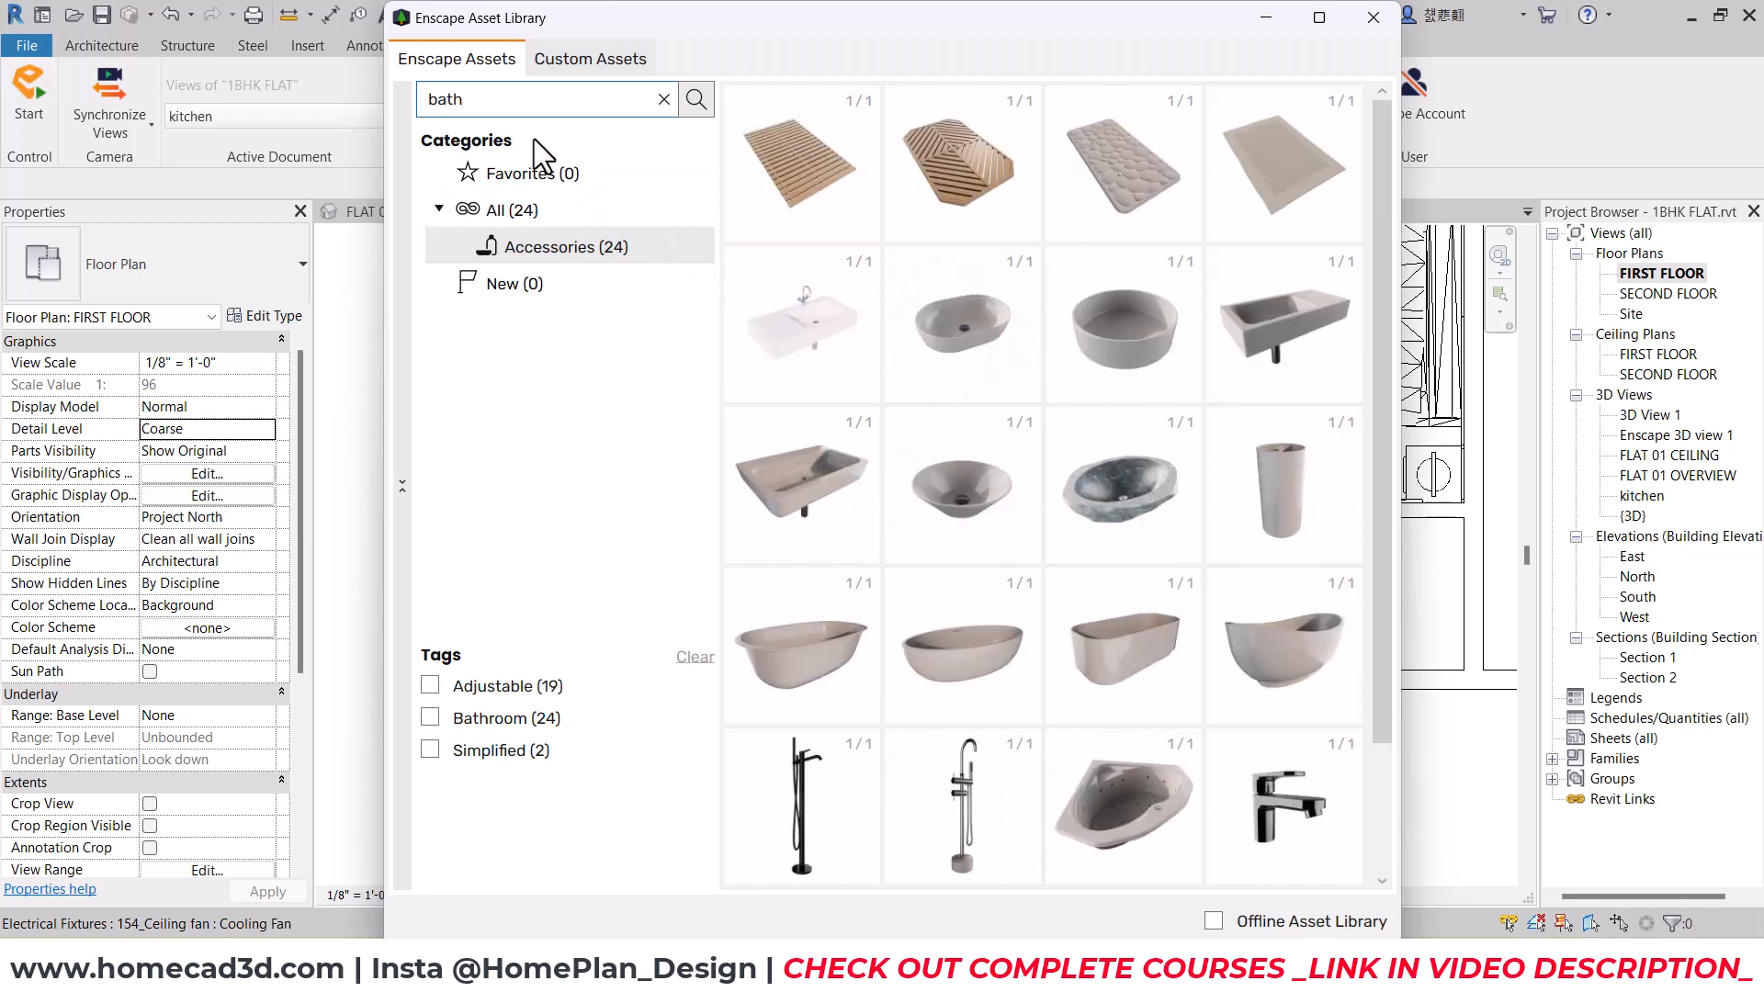
Step: Clear the "bath" search, look through the accessories, and search them for "bidet"
left_click_drag(518, 105, 254, 106)
key("BackSpace")
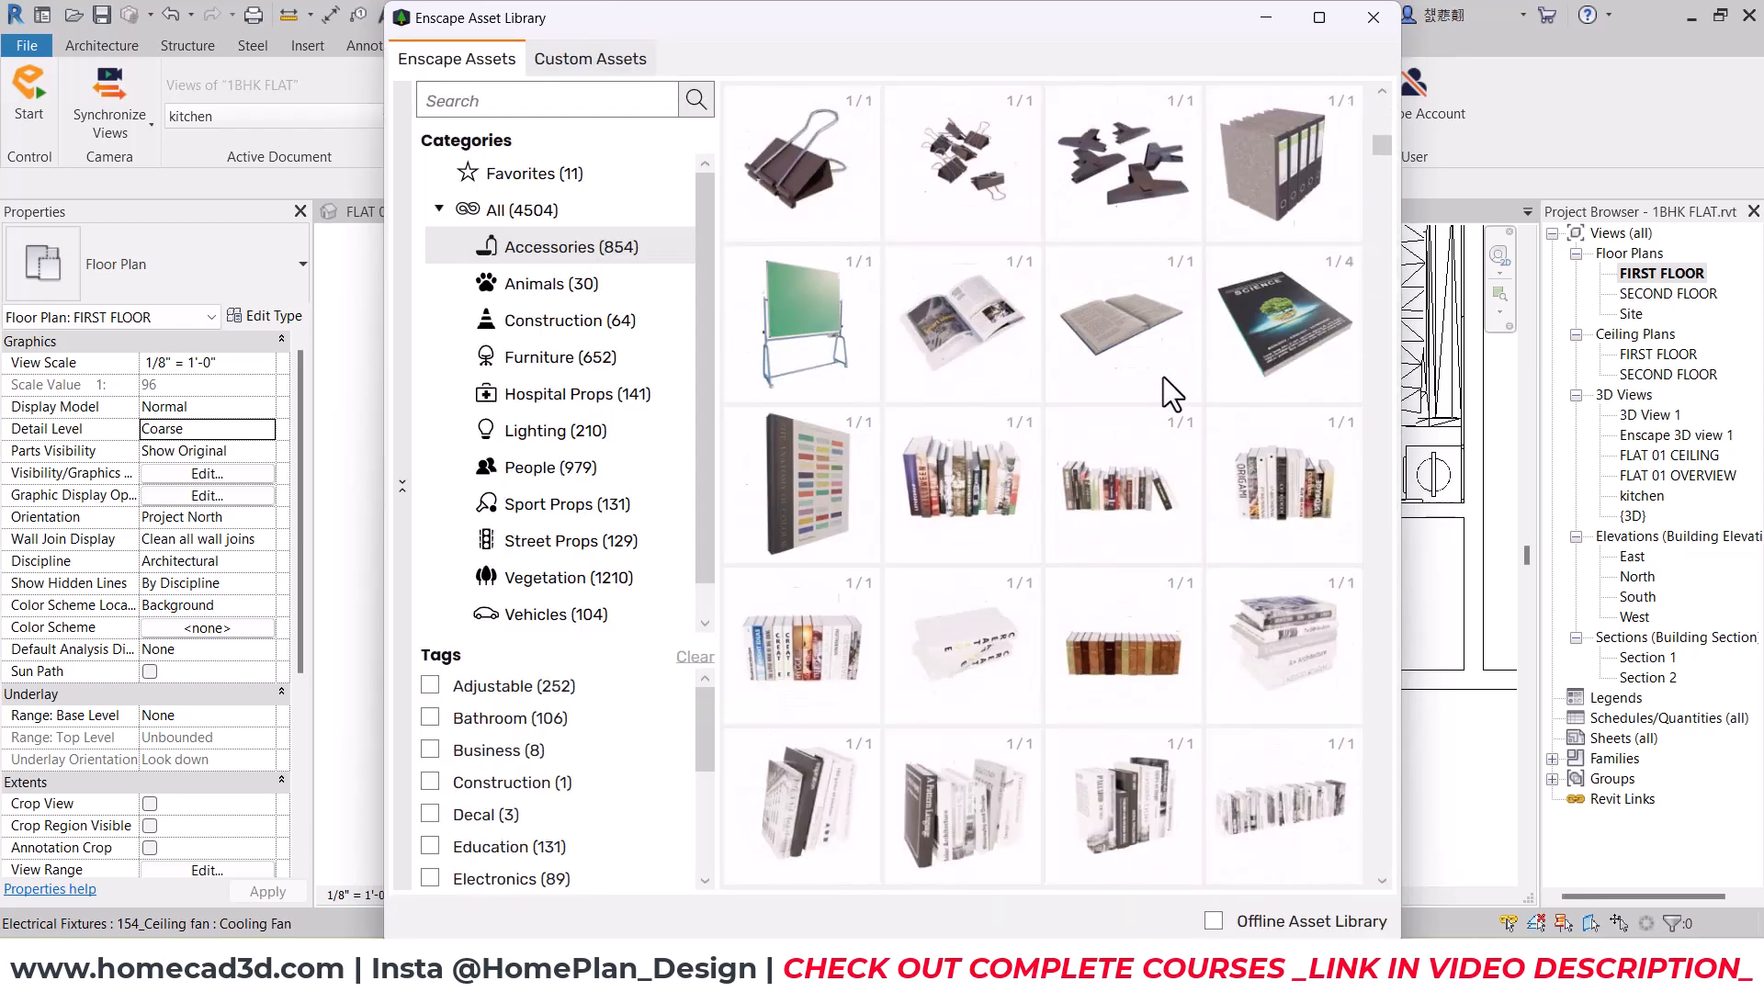
mouse_move(1132, 483)
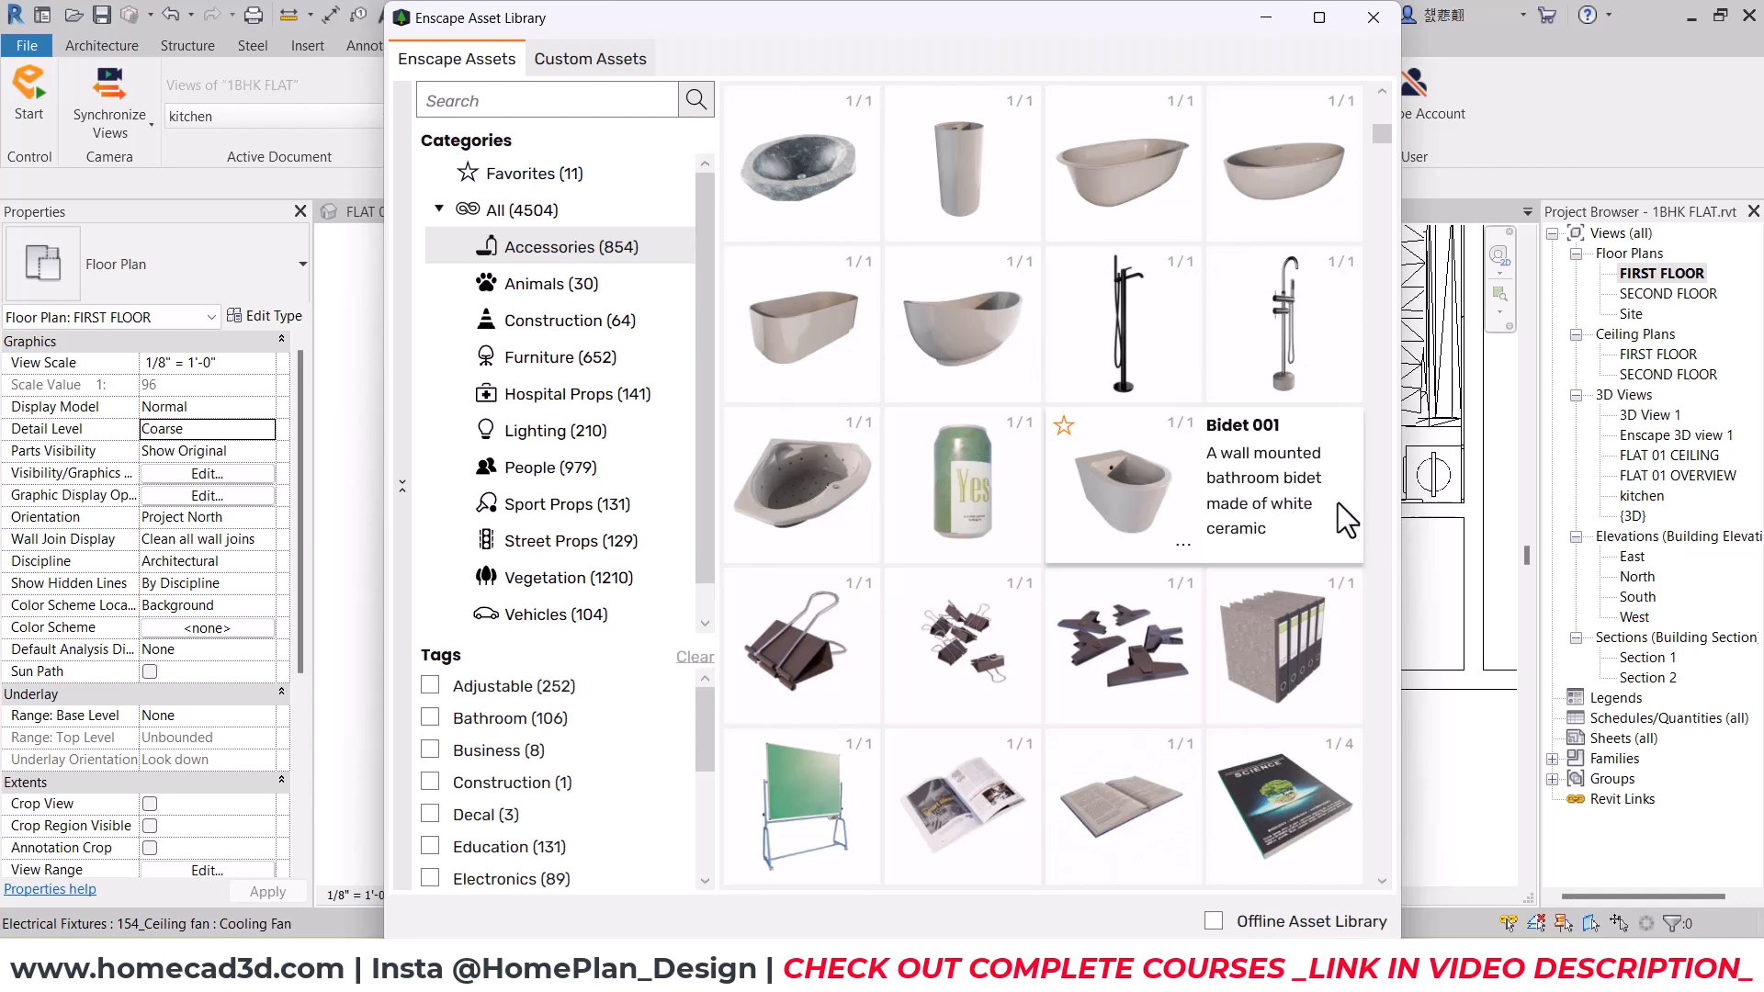
left_click(496, 99)
type("bde")
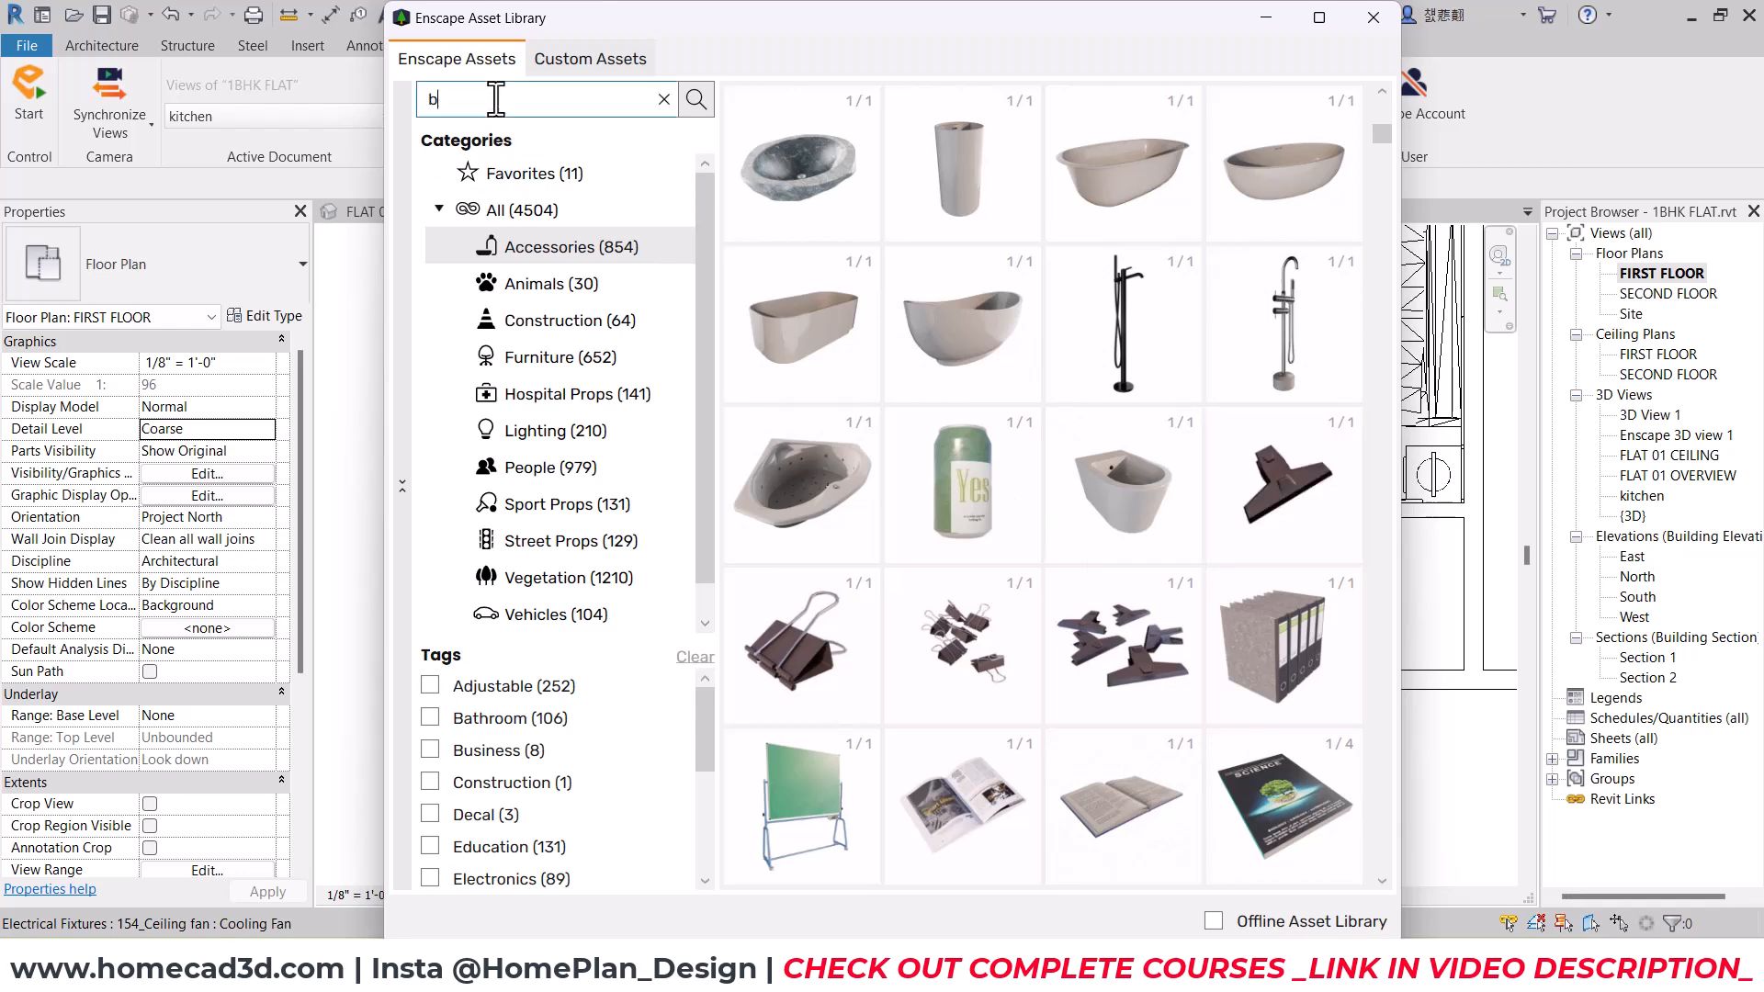
key("BackSpace")
key("BackSpace")
type("idet")
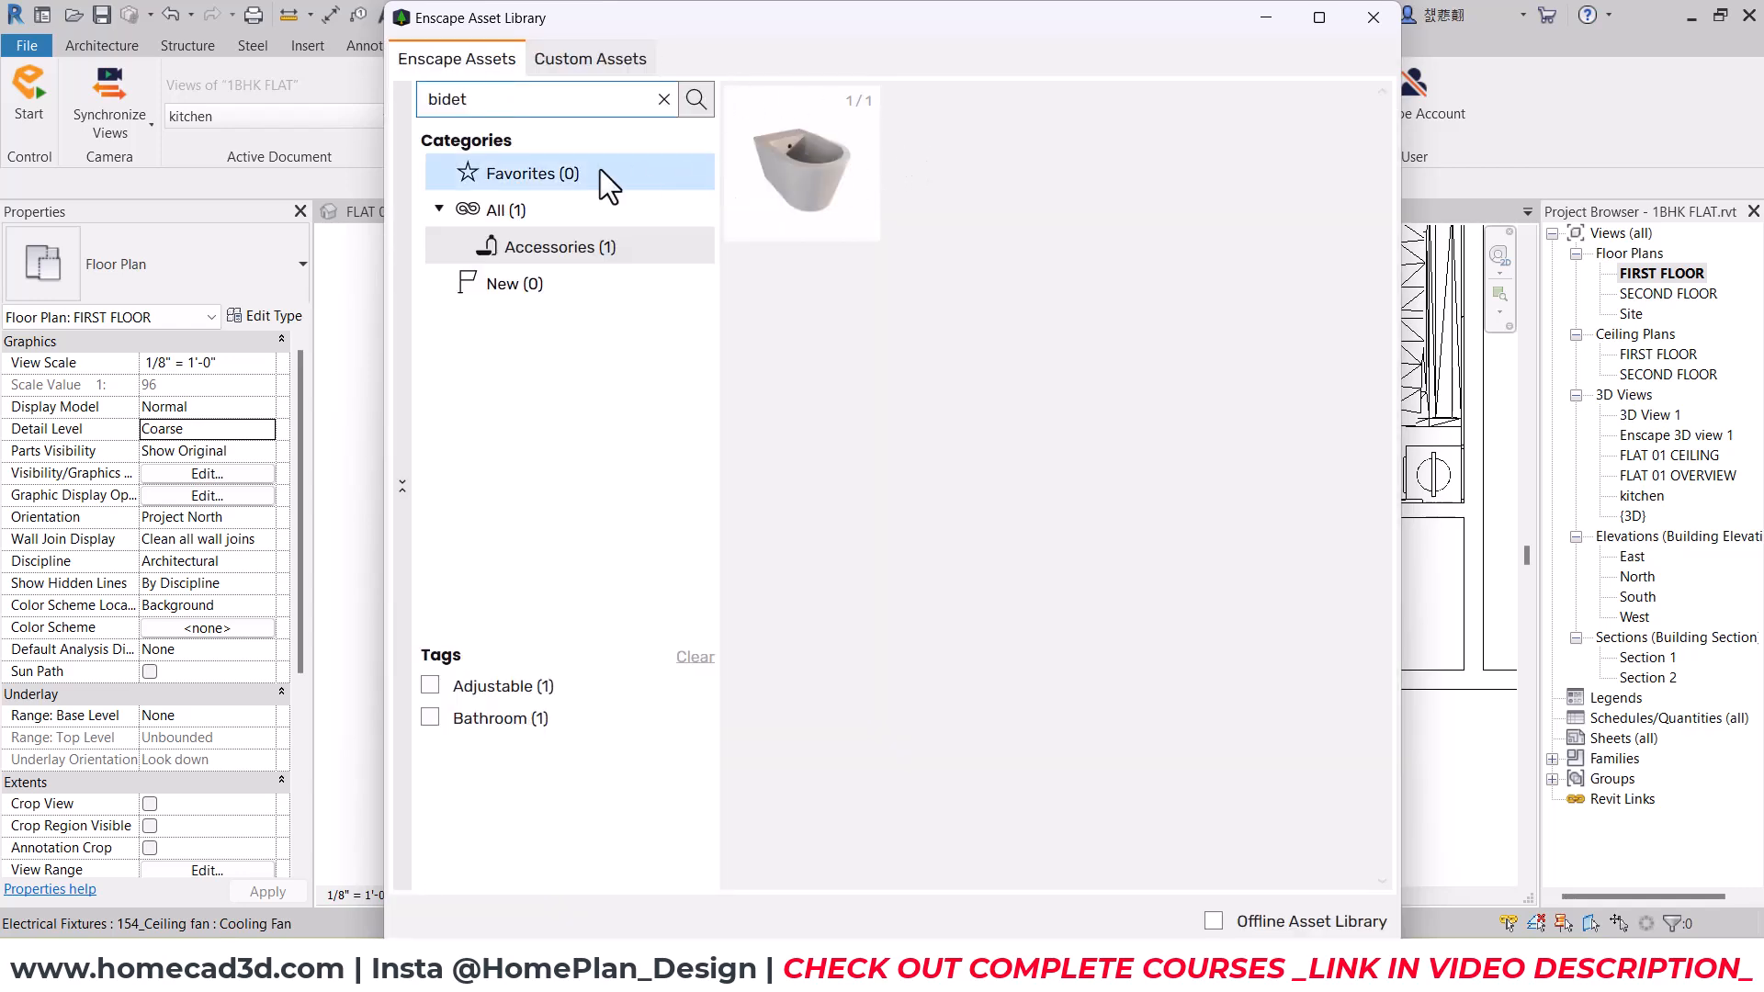
Step: Clear the "bidet" search and browse the full Accessories category for bathroom fixtures
left_click_drag(471, 99, 404, 98)
key("BackSpace")
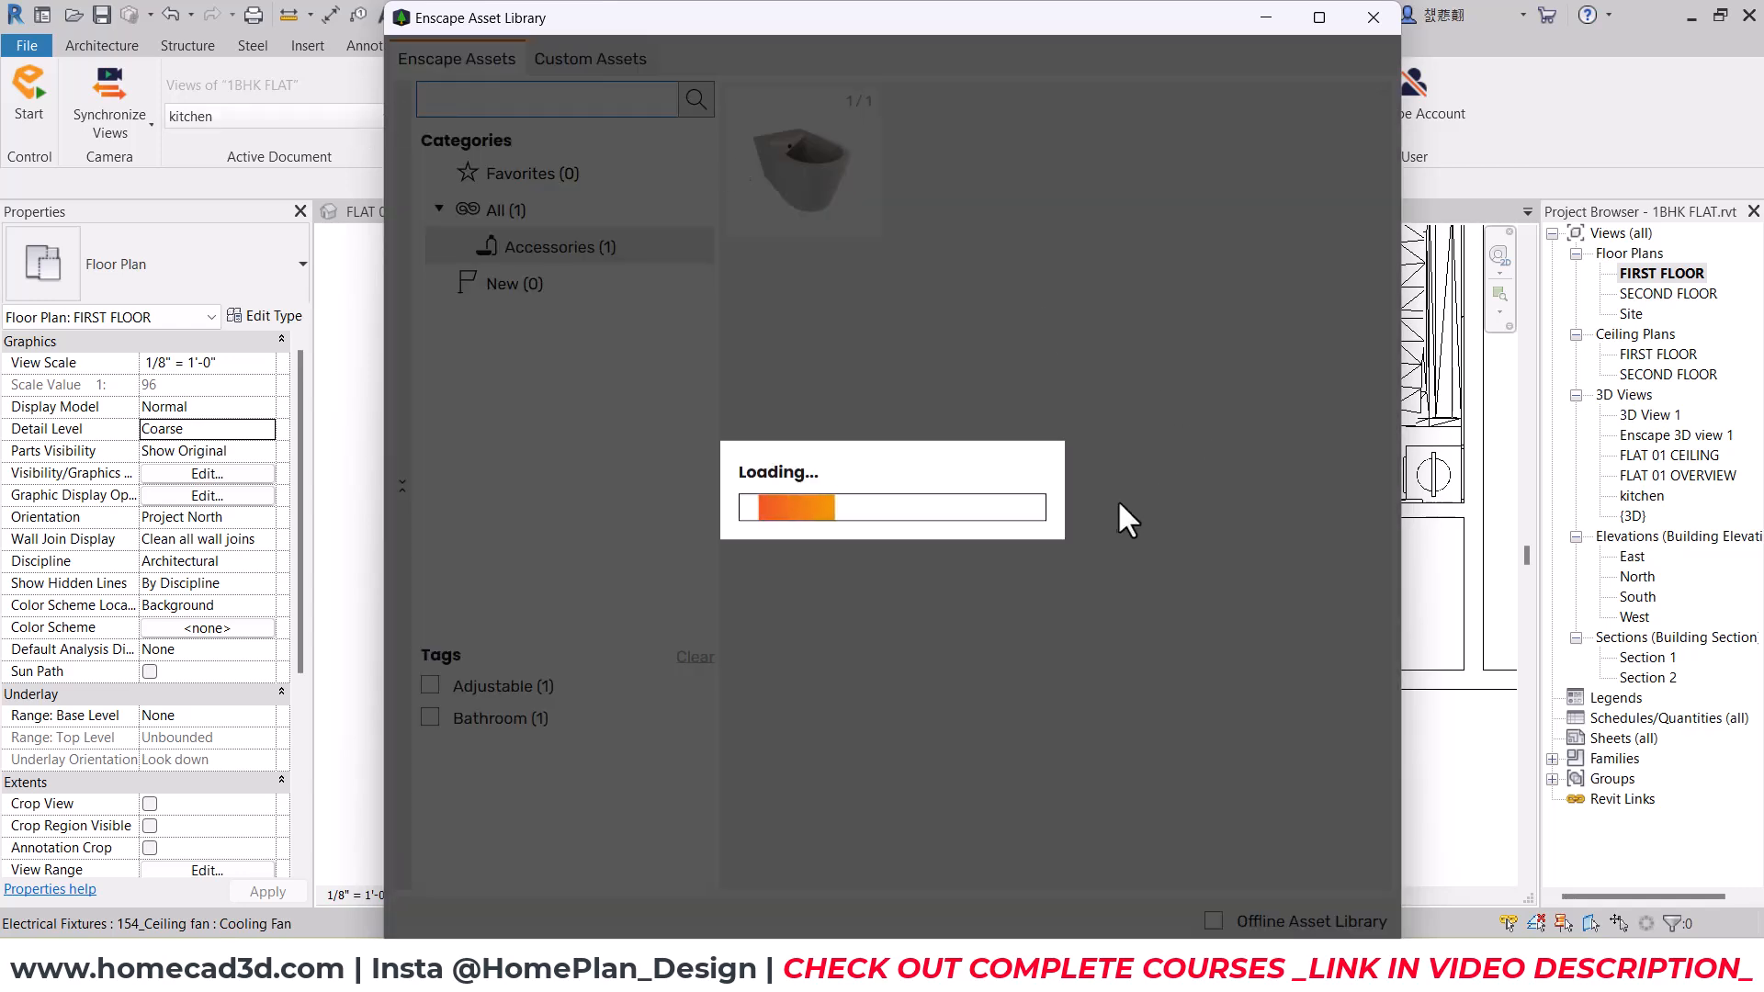
scroll(1117, 503, "down", 10)
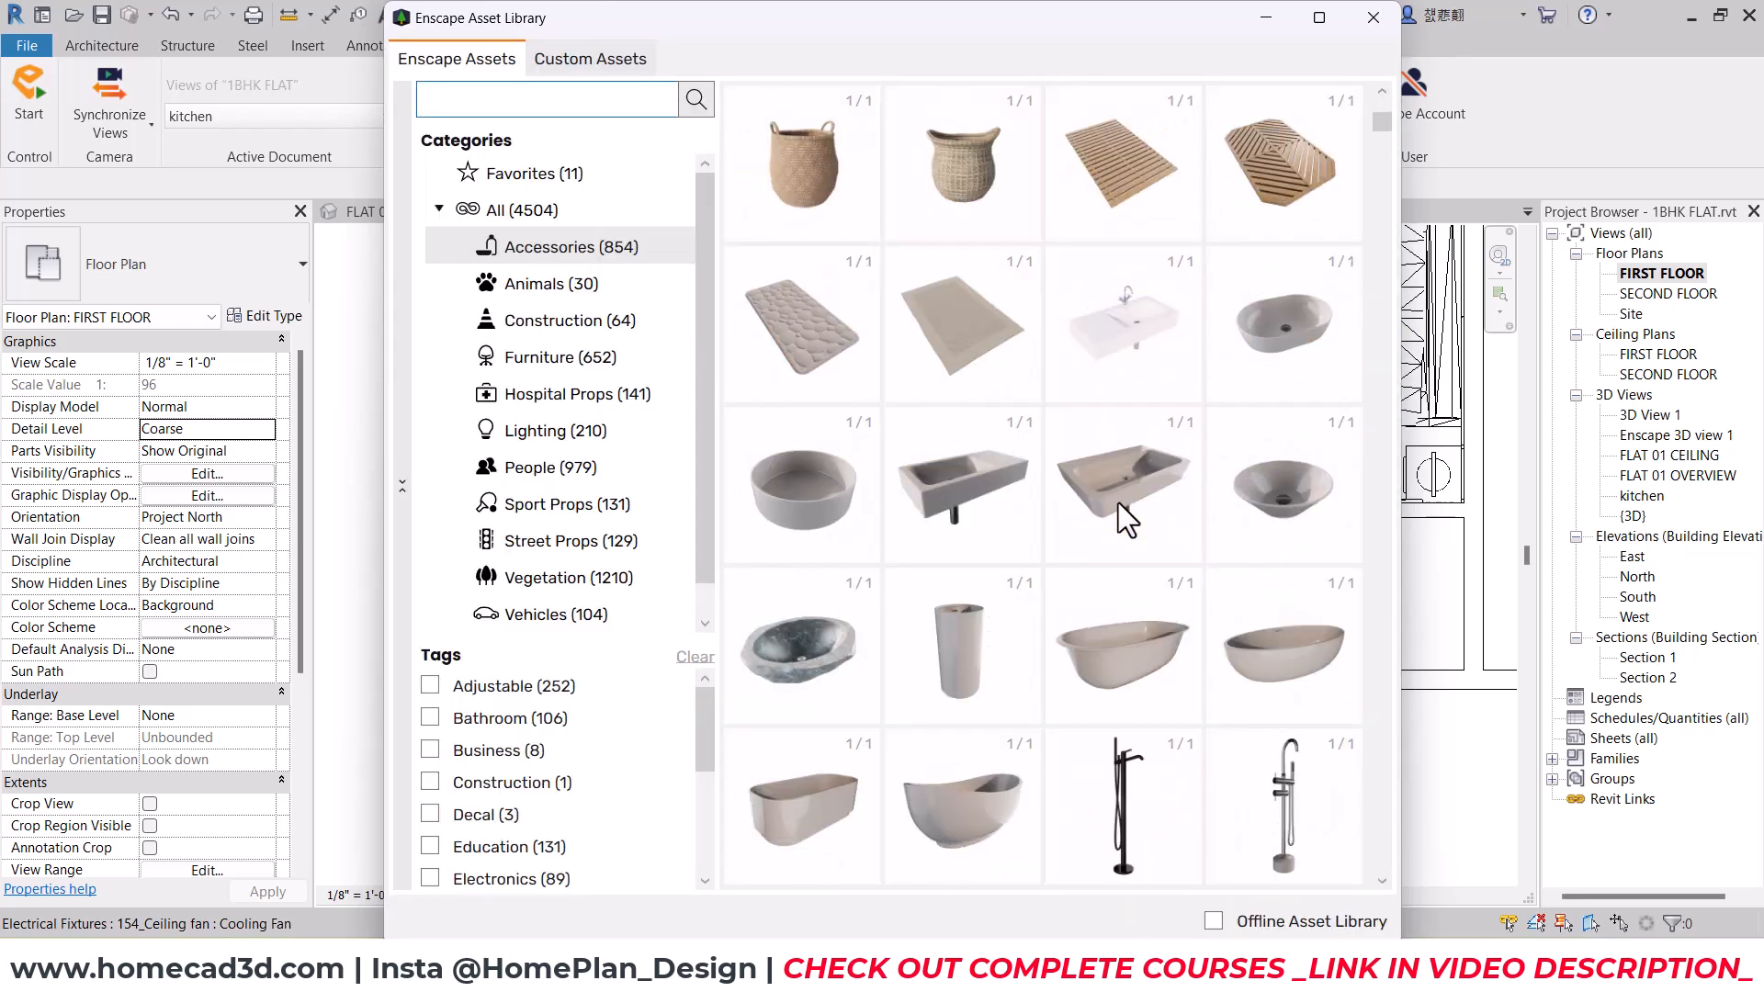
scroll(1121, 507, "down", 10)
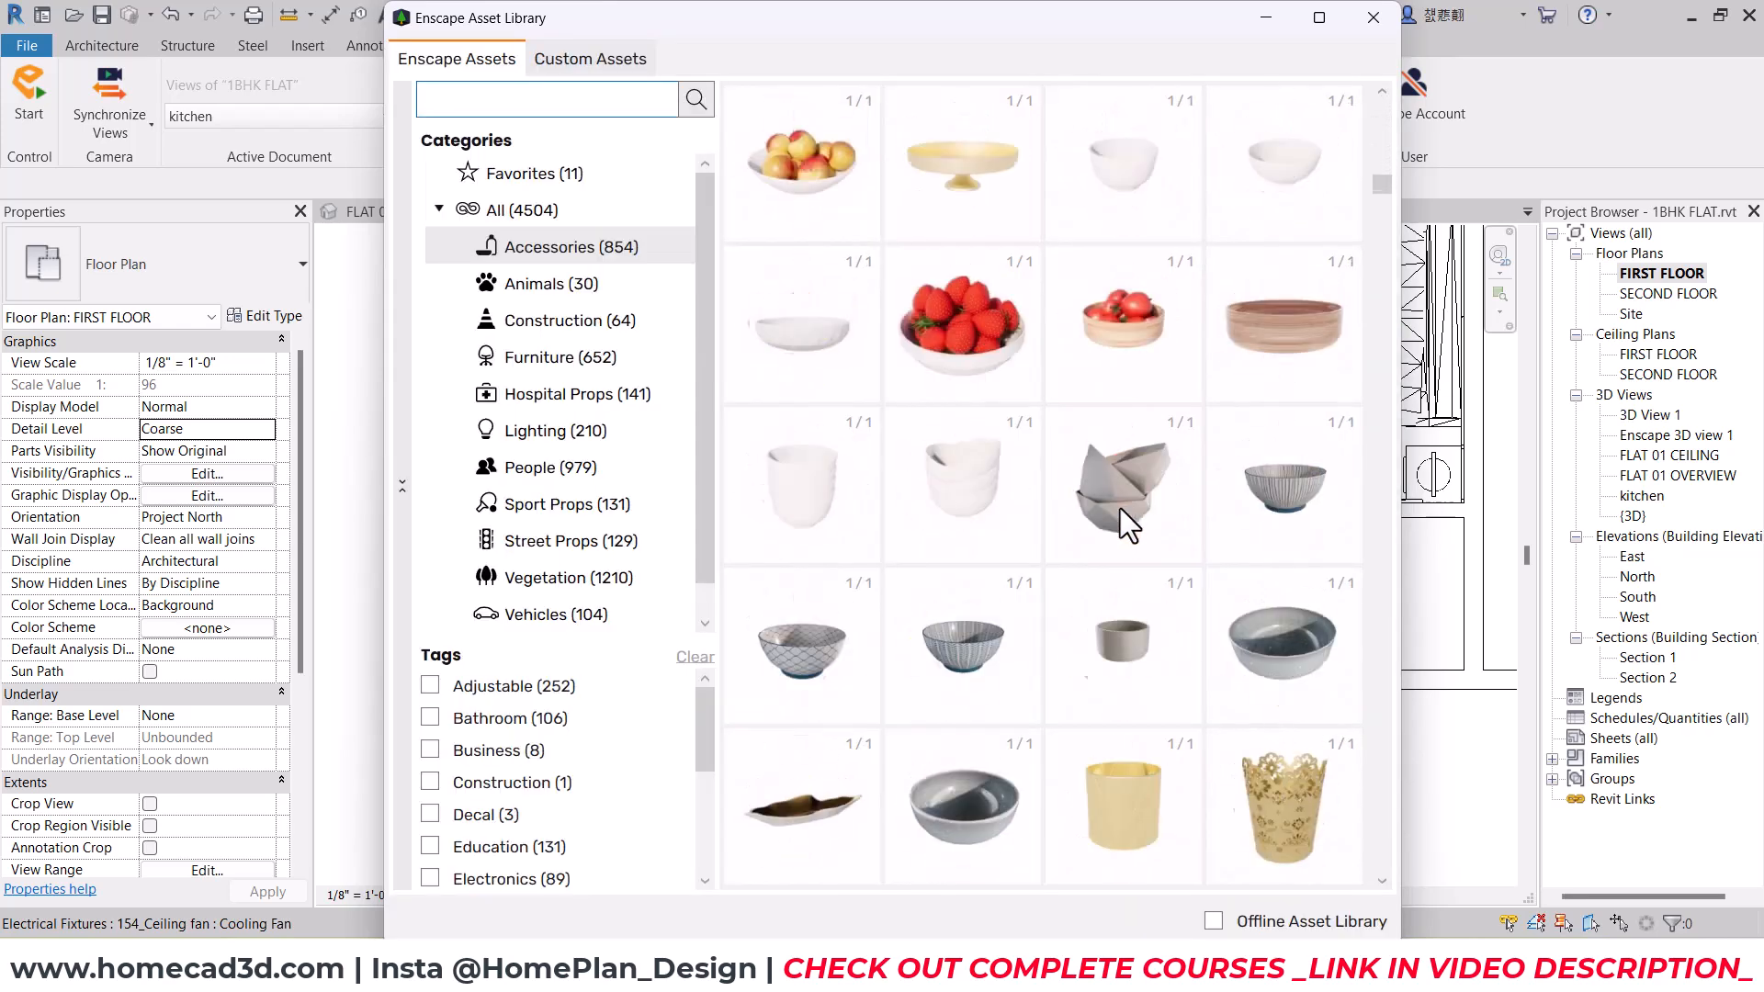